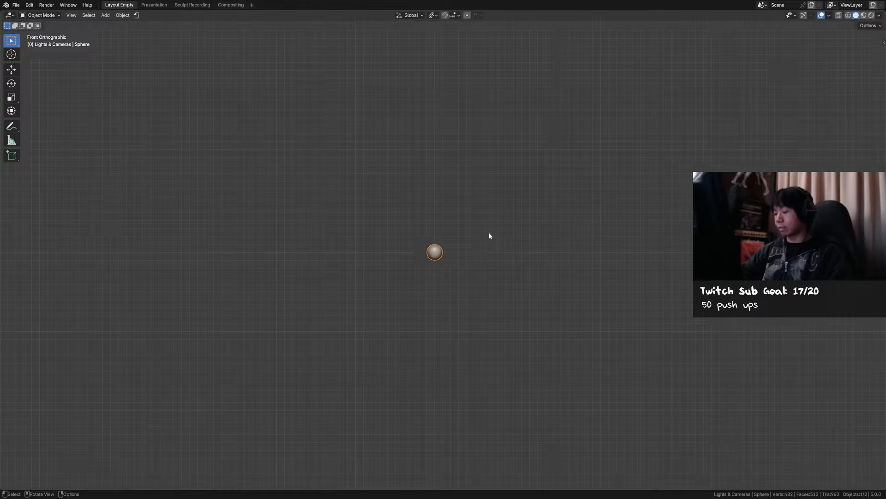
Frame the sphere, enter Sculpt Mode and activate the Grab brush with X symmetry enabled.
{"action": "key", "text": "KP_Decimal"}
{"action": "middle_click_drag", "start_coordinate": [548, 161], "coordinate": [538, 245], "text": "ctrl"}
{"action": "mouse_move", "coordinate": [537, 247]}
{"action": "middle_mouse_down", "text": "shift"}
{"action": "mouse_move", "coordinate": [514, 188]}
{"action": "mouse_move", "coordinate": [497, 212]}
{"action": "mouse_move", "coordinate": [507, 203]}
{"action": "middle_mouse_up", "text": "shift"}
{"action": "key", "text": "ctrl+Tab"}
{"action": "key", "text": "g"}
{"action": "middle_click_drag", "start_coordinate": [568, 202], "coordinate": [534, 204], "text": "shift"}
{"action": "left_click", "coordinate": [765, 26]}
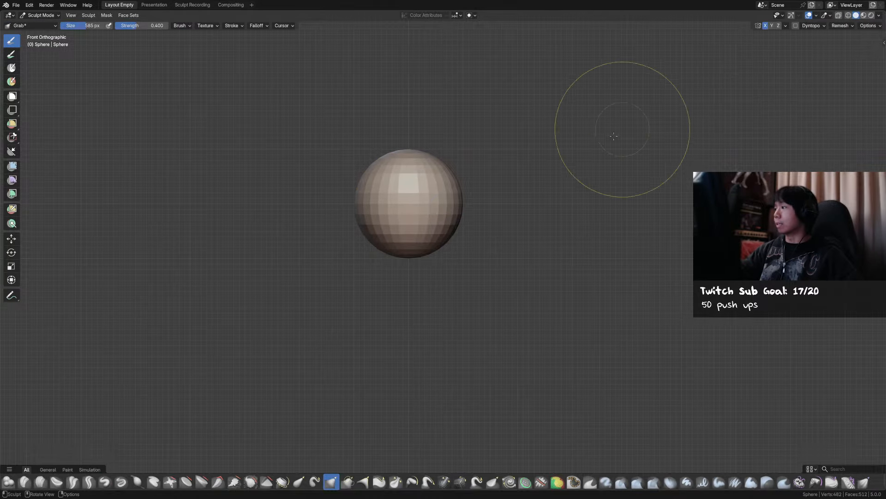
{"action": "middle_click_drag", "start_coordinate": [621, 126], "coordinate": [532, 204], "text": "ctrl"}
{"action": "key", "text": "ctrl+Tab"}
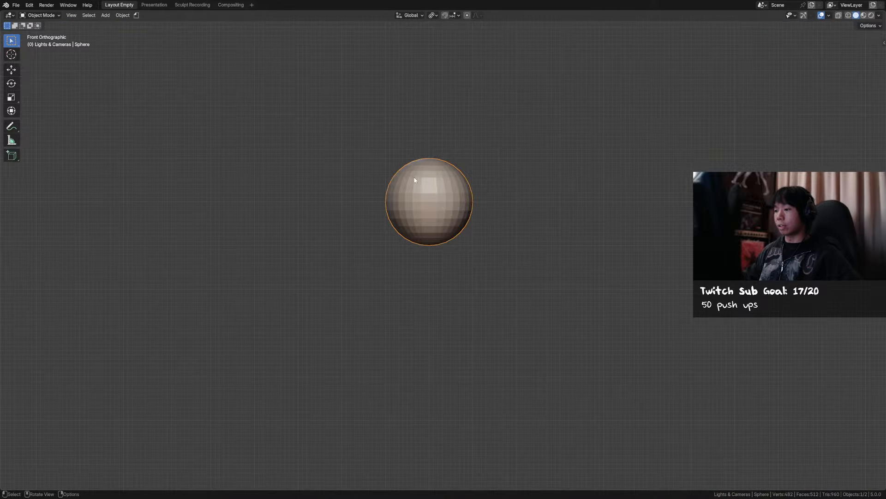
{"action": "key", "text": "F3"}
{"action": "key", "text": "Return"}
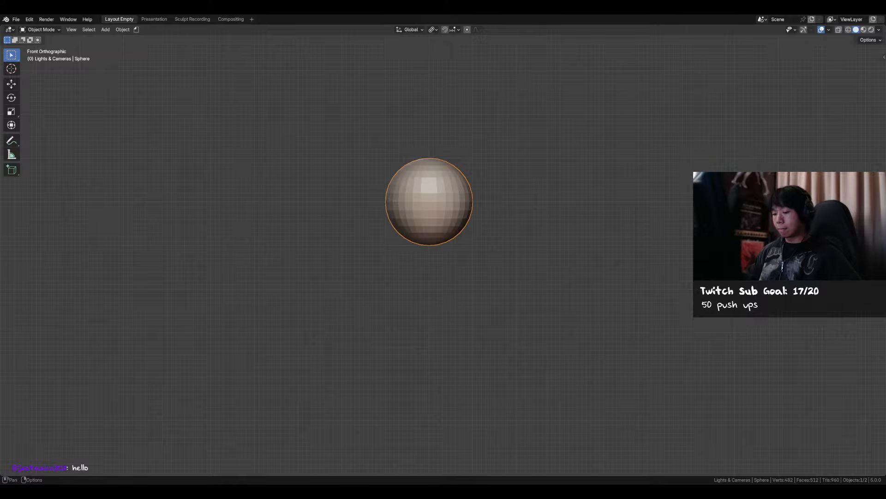
{"action": "left_click_drag", "start_coordinate": [539, 325], "coordinate": [519, 320]}
{"action": "key", "text": "F3"}
{"action": "key", "text": "Return"}
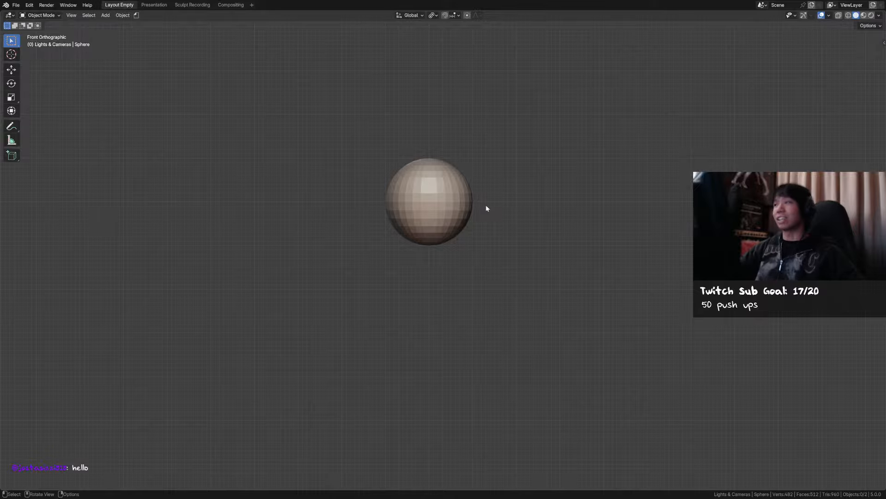
Put the sphere in Sculpt Mode and pull its underside down with Grab into a tapered chin.
{"action": "left_click", "coordinate": [455, 214]}
{"action": "key", "text": "ctrl+Tab"}
{"action": "left_click", "coordinate": [462, 255]}
{"action": "key", "text": "f"}
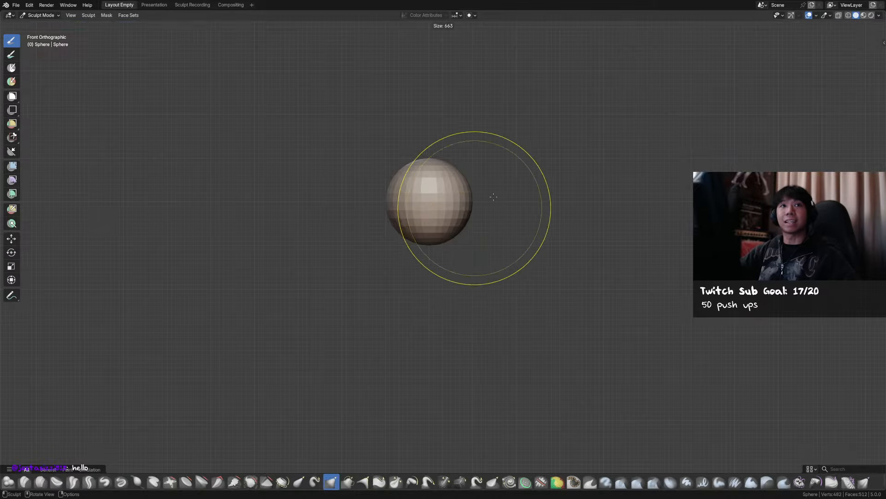
{"action": "left_click", "coordinate": [453, 233]}
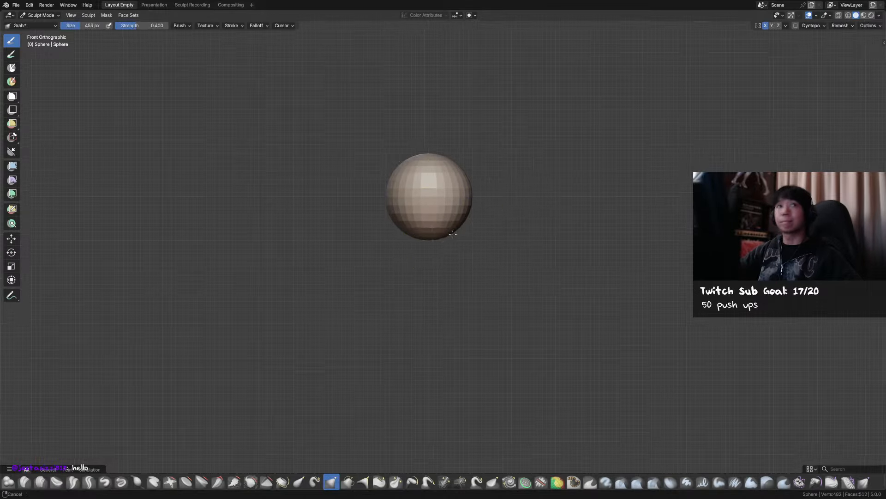
{"action": "key", "text": "f"}
{"action": "left_click", "coordinate": [453, 231]}
{"action": "left_click_drag", "start_coordinate": [435, 230], "coordinate": [434, 260]}
{"action": "key", "text": "f"}
{"action": "left_click", "coordinate": [437, 261]}
{"action": "key", "text": "f"}
{"action": "left_click", "coordinate": [436, 255]}
Push both sides of the head inward with the Grab brush to narrow the skull.
{"action": "key", "text": "f"}
{"action": "left_click", "coordinate": [476, 258]}
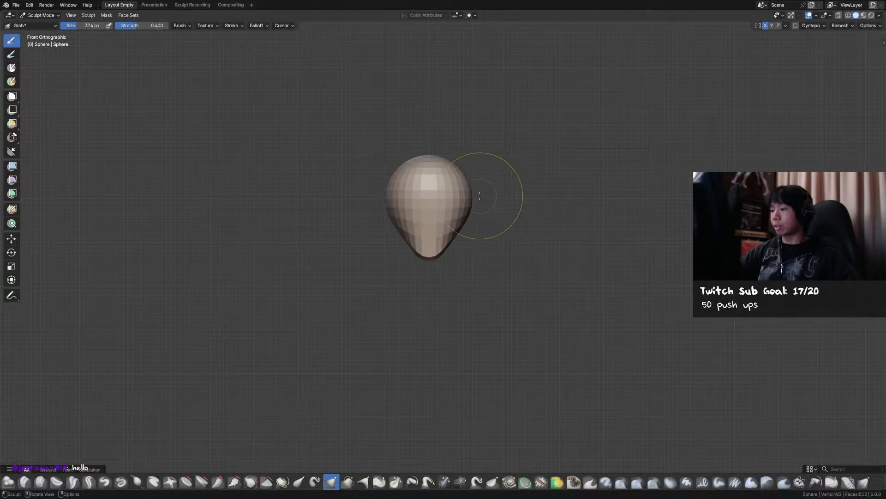
{"action": "left_click_drag", "start_coordinate": [480, 196], "coordinate": [467, 206]}
{"action": "key", "text": "f"}
{"action": "left_click", "coordinate": [487, 228]}
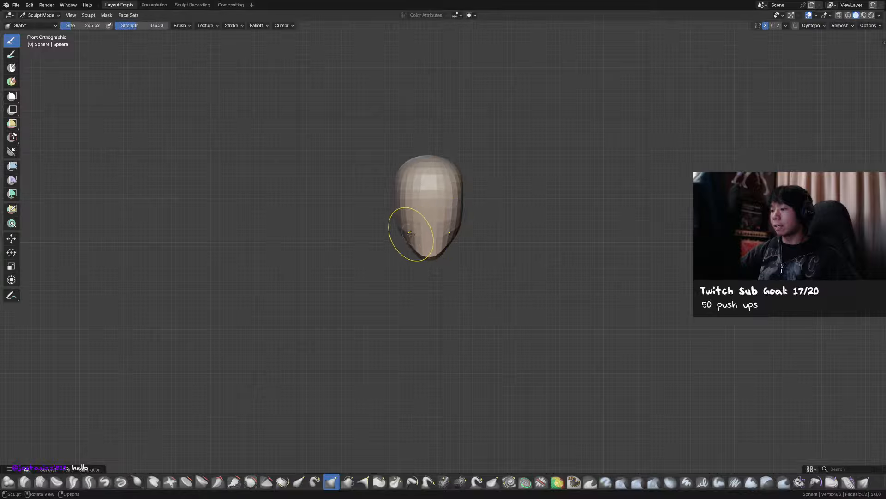
Pull the jaw corners slightly outward and extend the chin downward from the front.
{"action": "left_click_drag", "start_coordinate": [411, 235], "coordinate": [404, 233]}
{"action": "key", "text": "f"}
{"action": "left_click", "coordinate": [457, 217]}
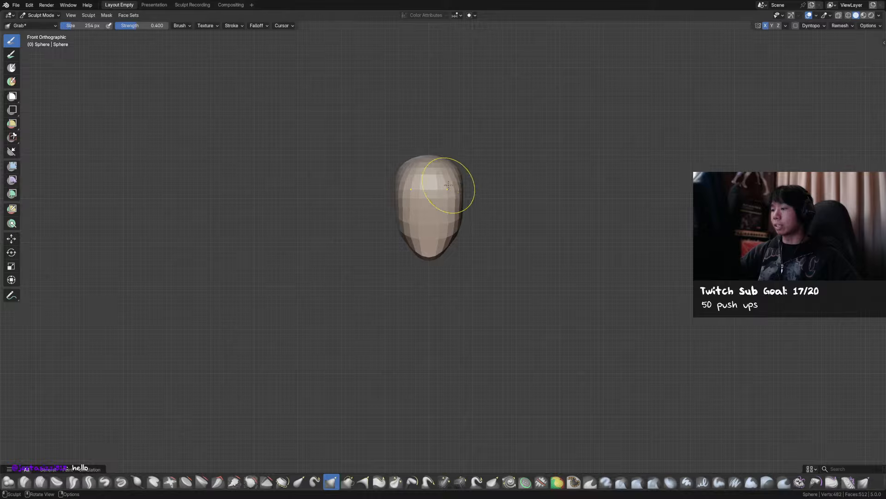
{"action": "key", "text": "f"}
{"action": "left_click", "coordinate": [431, 251]}
{"action": "left_click_drag", "start_coordinate": [431, 252], "coordinate": [438, 257]}
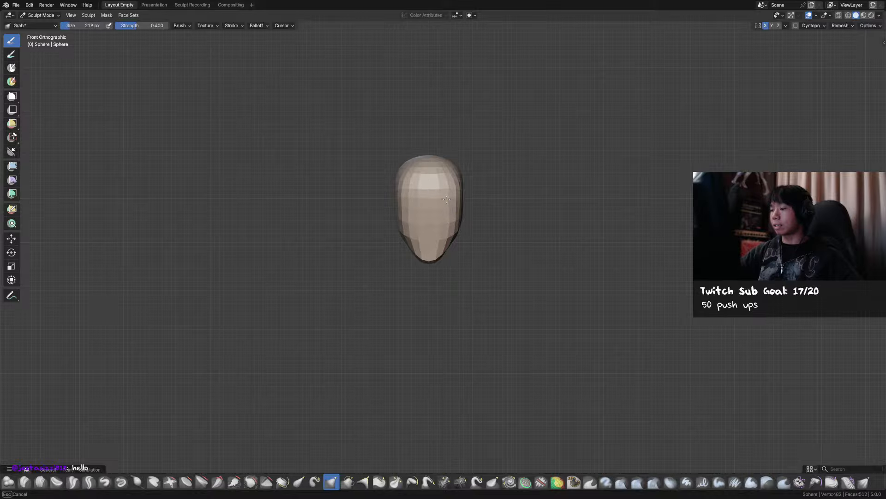
Shape the side profile with Grab, bringing the face and chin forward and defining the underside of the jaw.
{"action": "key", "text": "KP_3"}
{"action": "key", "text": "f"}
{"action": "left_click", "coordinate": [443, 249]}
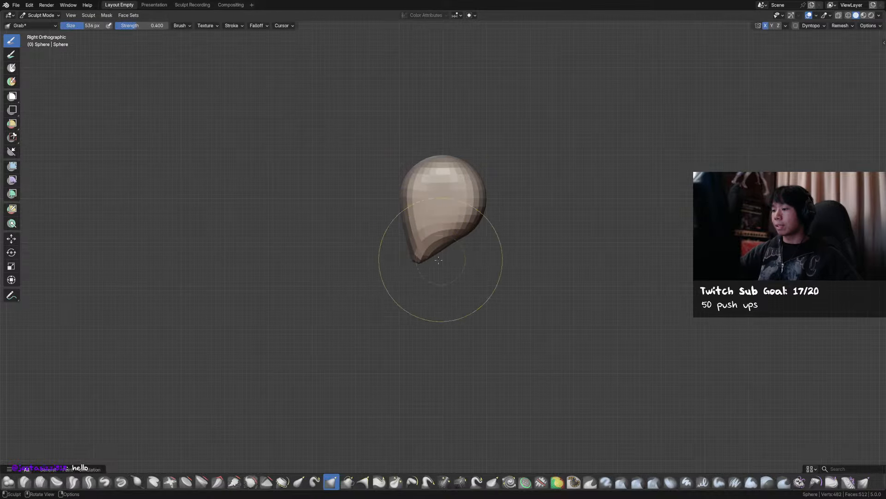
{"action": "key", "text": "f"}
{"action": "left_click", "coordinate": [397, 240]}
{"action": "left_click_drag", "start_coordinate": [402, 241], "coordinate": [399, 241]}
{"action": "mouse_move", "coordinate": [407, 255]}
{"action": "left_mouse_down"}
{"action": "mouse_move", "coordinate": [429, 255]}
{"action": "mouse_move", "coordinate": [461, 237]}
{"action": "left_mouse_up"}
{"action": "key", "text": "f"}
{"action": "left_click", "coordinate": [411, 261]}
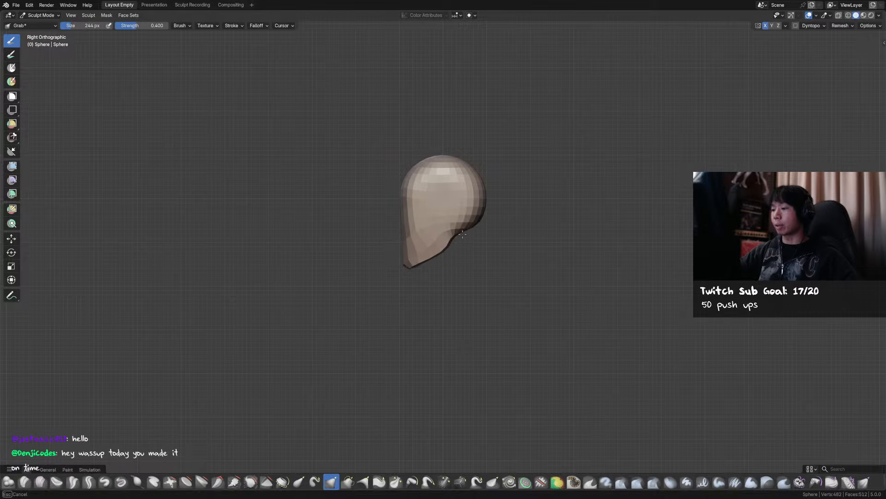
Set a finer voxel size and remesh the head into a denser mesh.
{"action": "mouse_move", "coordinate": [461, 236]}
{"action": "middle_mouse_down"}
{"action": "mouse_move", "coordinate": [497, 233]}
{"action": "mouse_move", "coordinate": [533, 187]}
{"action": "middle_mouse_up"}
{"action": "key", "text": "r"}
{"action": "left_click", "coordinate": [584, 143]}
{"action": "key", "text": "ctrl+r"}
{"action": "key", "text": "r"}
{"action": "left_click", "coordinate": [663, 138]}
{"action": "key", "text": "ctrl+r"}
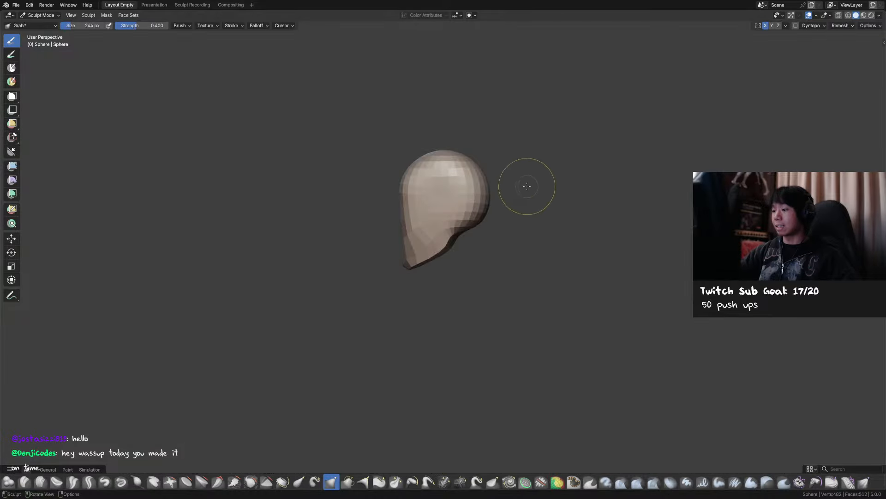
{"action": "key", "text": "q"}
{"action": "left_click", "coordinate": [517, 184]}
Mask the neck area on the underside of the head and invert the mask.
{"action": "mouse_move", "coordinate": [517, 185]}
{"action": "middle_mouse_down"}
{"action": "mouse_move", "coordinate": [496, 175]}
{"action": "mouse_move", "coordinate": [467, 235]}
{"action": "mouse_move", "coordinate": [492, 249]}
{"action": "mouse_move", "coordinate": [470, 237]}
{"action": "mouse_move", "coordinate": [438, 257]}
{"action": "middle_mouse_up"}
{"action": "key", "text": "m"}
{"action": "key", "text": "f"}
{"action": "left_click", "coordinate": [481, 250]}
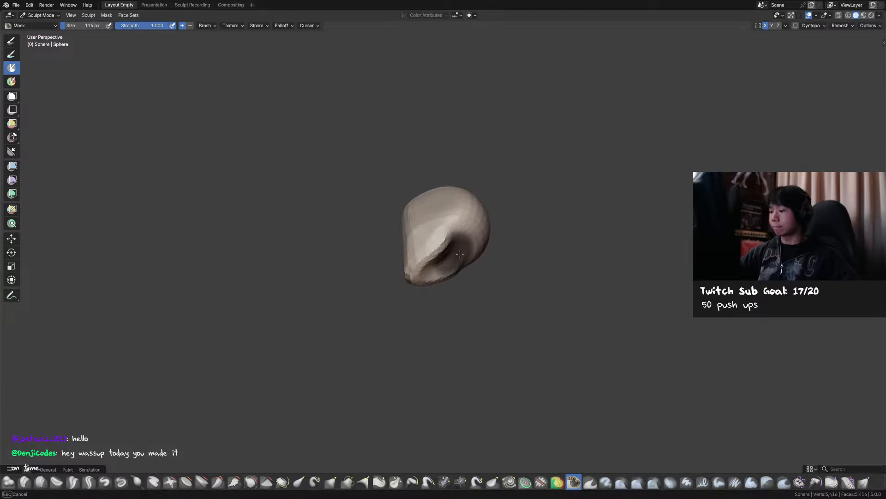
{"action": "left_click_drag", "start_coordinate": [460, 254], "coordinate": [462, 248]}
{"action": "mouse_move", "coordinate": [463, 248]}
{"action": "middle_mouse_down"}
{"action": "mouse_move", "coordinate": [471, 279]}
{"action": "mouse_move", "coordinate": [485, 253]}
{"action": "middle_mouse_up"}
{"action": "key", "text": "ctrl+i"}
Pull the unmasked area down and back from the side view to form the neck, and clear the mask.
{"action": "key", "text": "KP_3"}
{"action": "key", "text": "g"}
{"action": "key", "text": "f"}
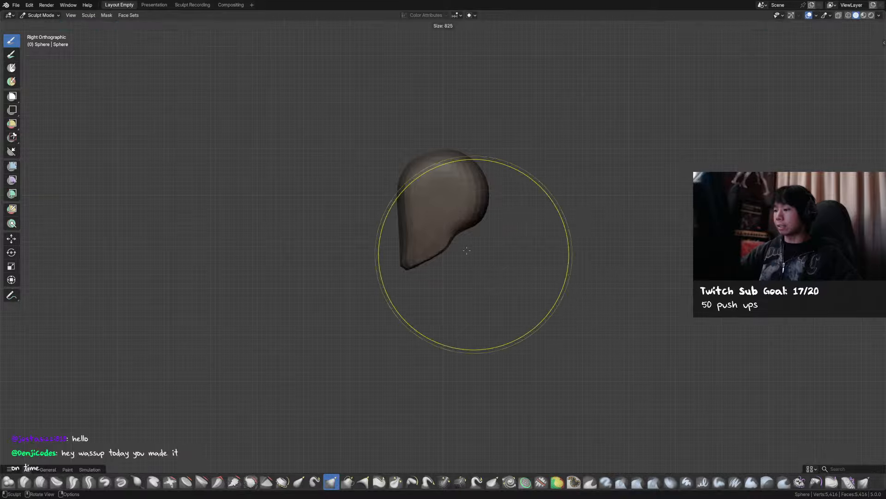
{"action": "left_click", "coordinate": [464, 251]}
{"action": "mouse_move", "coordinate": [464, 252]}
{"action": "left_mouse_down"}
{"action": "mouse_move", "coordinate": [426, 308]}
{"action": "mouse_move", "coordinate": [474, 308]}
{"action": "mouse_move", "coordinate": [448, 323]}
{"action": "mouse_move", "coordinate": [488, 296]}
{"action": "left_mouse_up"}
{"action": "key", "text": "f"}
{"action": "left_click", "coordinate": [477, 316]}
{"action": "key", "text": "f"}
{"action": "left_click", "coordinate": [483, 308]}
{"action": "key", "text": "alt+m"}
Adjust the face profile with Grab and smooth the front and back of the head.
{"action": "key", "text": "f"}
{"action": "left_click", "coordinate": [503, 245]}
{"action": "left_click_drag", "start_coordinate": [396, 264], "coordinate": [402, 199]}
{"action": "key", "text": "f"}
{"action": "left_click", "coordinate": [404, 212]}
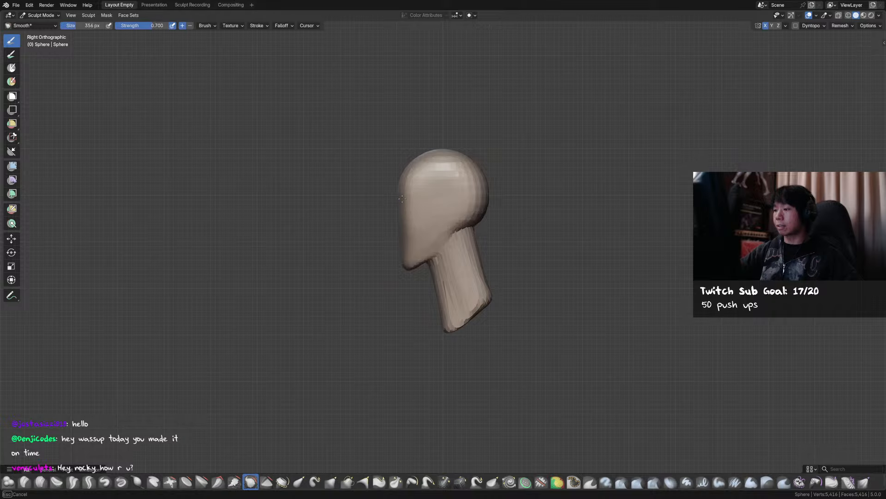
{"action": "left_click_drag", "start_coordinate": [486, 194], "coordinate": [485, 203], "text": "shift"}
Remesh the joined head and neck, and save the file.
{"action": "middle_click_drag", "start_coordinate": [462, 240], "coordinate": [521, 241]}
{"action": "key", "text": "ctrl+r"}
{"action": "key", "text": "bracketleft"}
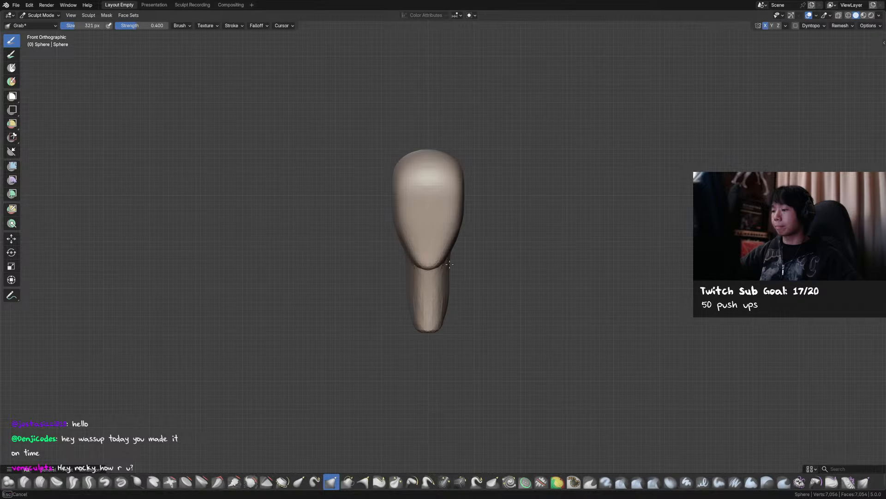
{"action": "scroll", "coordinate": [489, 233], "scroll_direction": "up", "scroll_amount": 1}
{"action": "key", "text": "ctrl+s"}
{"action": "scroll", "coordinate": [501, 202], "scroll_direction": "up", "scroll_amount": 1}
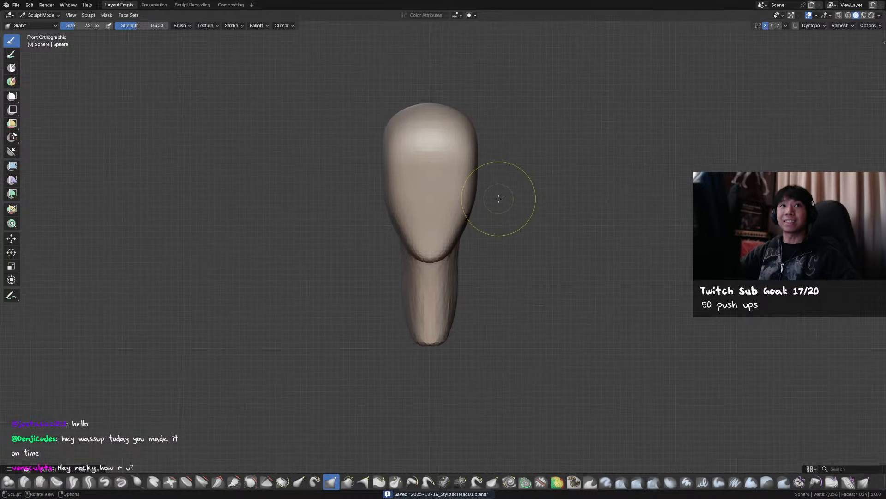
Carve a horizontal eye-line groove across the face with the Draw Sharp brush.
{"action": "middle_click_drag", "start_coordinate": [510, 201], "coordinate": [422, 187]}
{"action": "key", "text": "shift+x"}
{"action": "left_click_drag", "start_coordinate": [391, 196], "coordinate": [429, 194]}
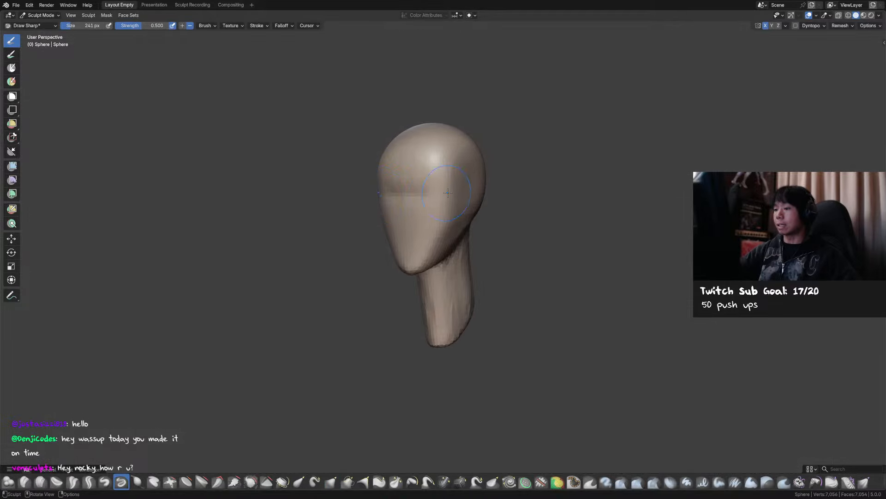
{"action": "middle_click_drag", "start_coordinate": [430, 194], "coordinate": [411, 195]}
{"action": "middle_click_drag", "start_coordinate": [535, 203], "coordinate": [470, 198]}
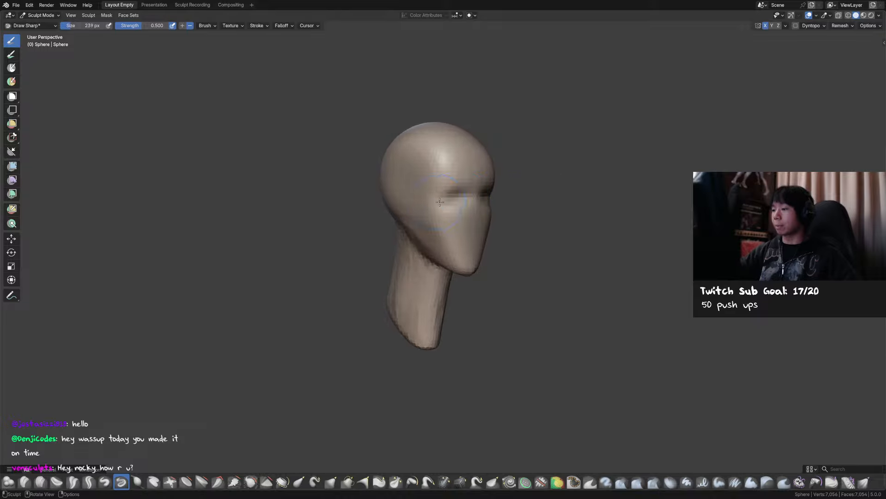
Carve the cheek areas beside the nose with smaller Draw Sharp strokes.
{"action": "key", "text": "f"}
{"action": "left_click", "coordinate": [457, 218]}
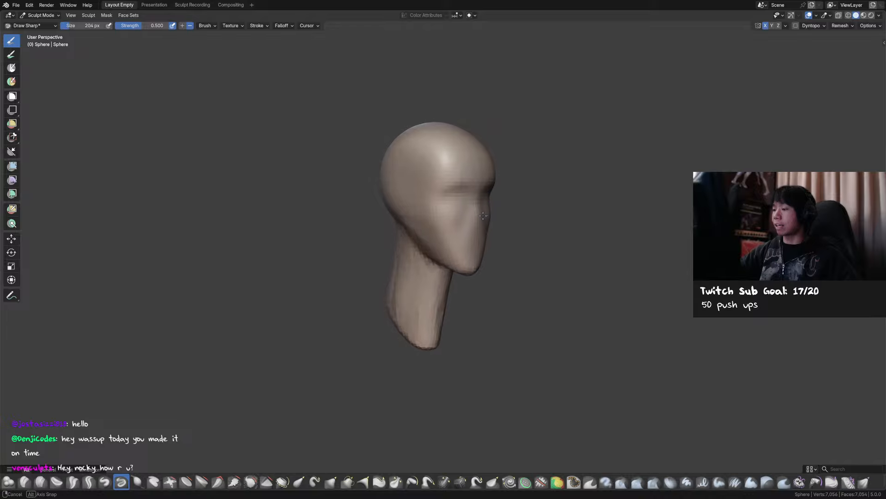
{"action": "key", "text": "f"}
{"action": "left_click", "coordinate": [461, 231]}
{"action": "key", "text": "f"}
{"action": "left_click", "coordinate": [472, 206]}
Pull the nose forward with Grab and refine its bridge and underside in profile.
{"action": "mouse_move", "coordinate": [460, 231]}
{"action": "middle_mouse_down"}
{"action": "mouse_move", "coordinate": [467, 217]}
{"action": "mouse_move", "coordinate": [466, 226]}
{"action": "mouse_move", "coordinate": [486, 228]}
{"action": "middle_mouse_up"}
{"action": "key", "text": "g"}
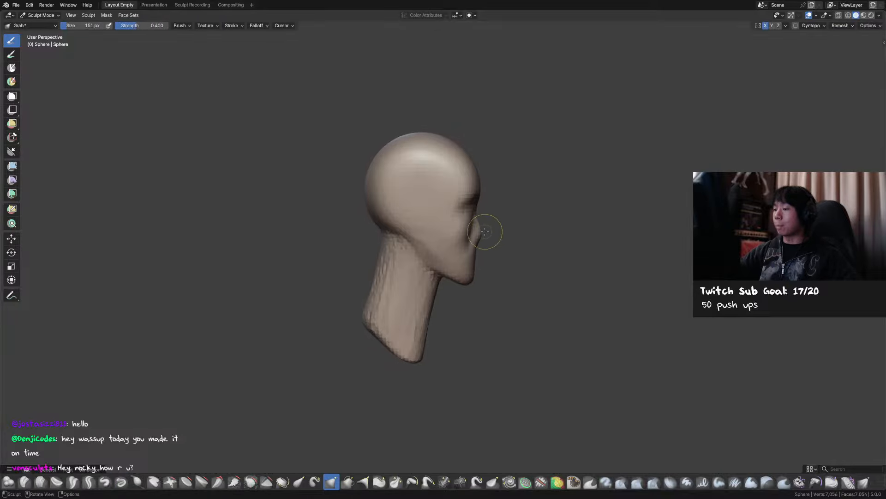
{"action": "key", "text": "f"}
{"action": "left_click", "coordinate": [492, 228]}
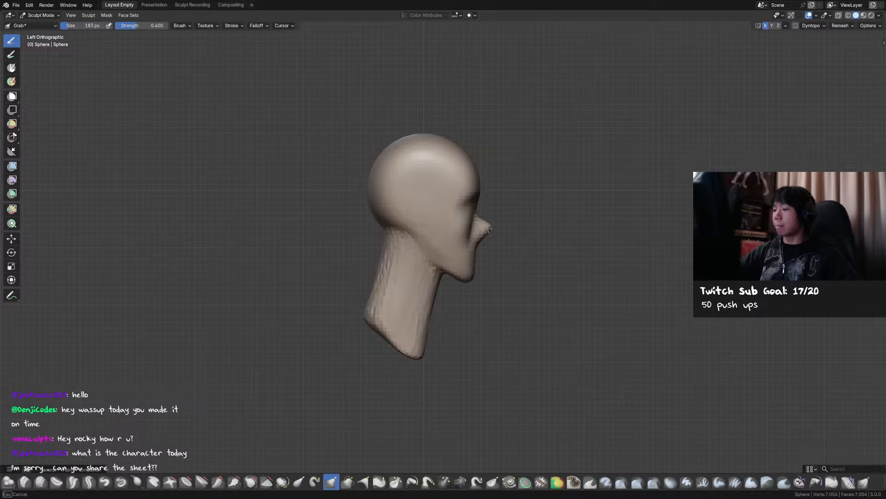
{"action": "left_click_drag", "start_coordinate": [491, 227], "coordinate": [486, 215]}
{"action": "key", "text": "f"}
{"action": "left_click", "coordinate": [479, 211]}
{"action": "key", "text": "f"}
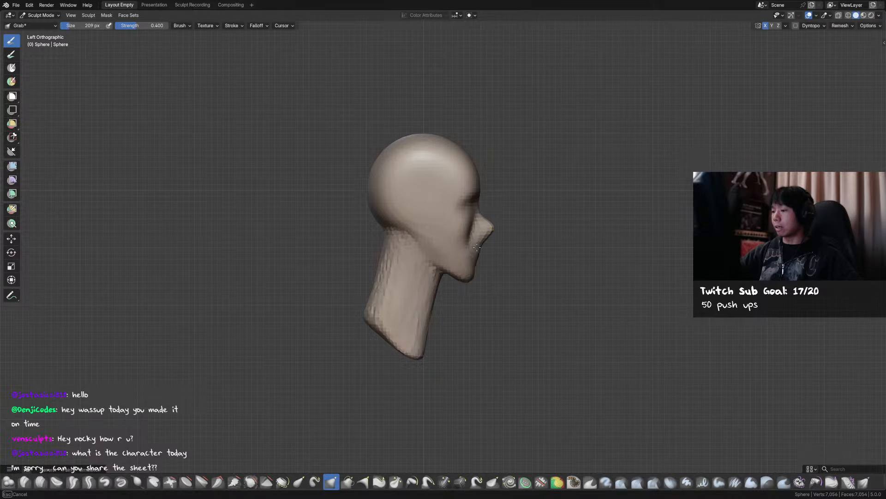
{"action": "left_click", "coordinate": [490, 259]}
Reshape the jaw sides and chin from the front with the Grab brush.
{"action": "middle_click_drag", "start_coordinate": [490, 259], "coordinate": [403, 262]}
{"action": "key", "text": "bracketleft"}
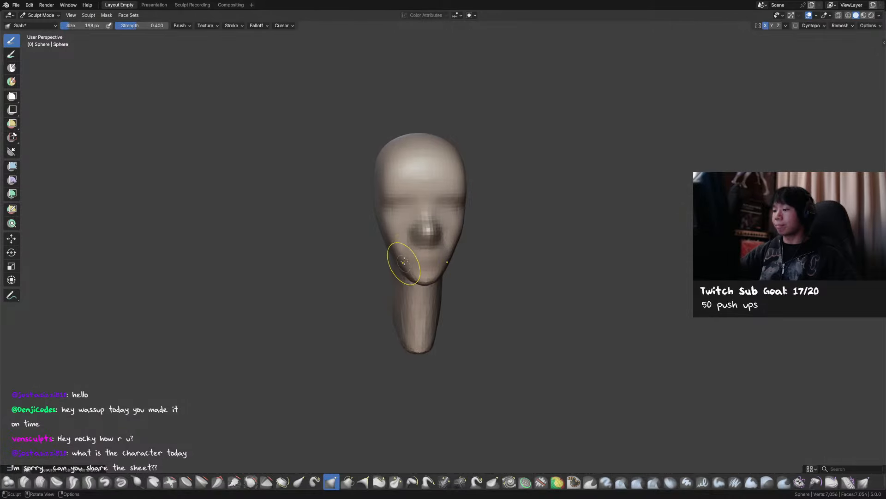
{"action": "key", "text": "KP_1"}
{"action": "key", "text": "bracketleft"}
{"action": "key", "text": "bracketleft"}
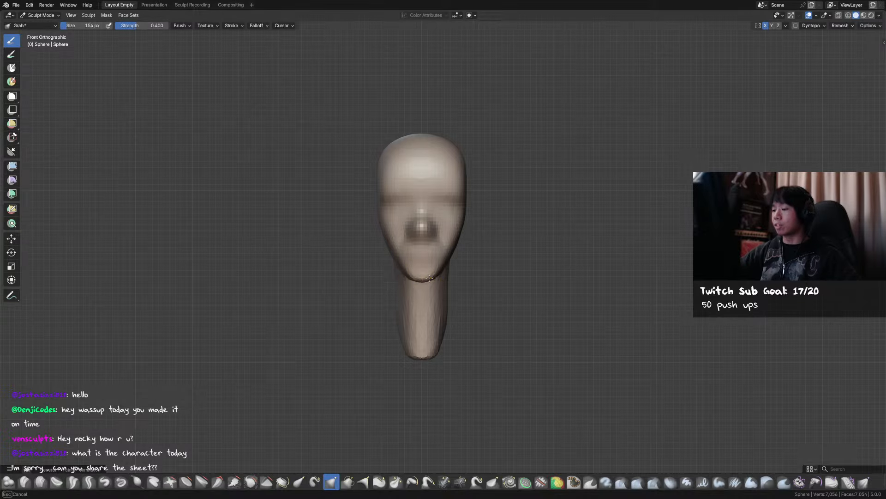
{"action": "key", "text": "f"}
{"action": "left_click", "coordinate": [436, 276]}
Refine the nose tip and underside with a smaller brush.
{"action": "mouse_move", "coordinate": [437, 276]}
{"action": "middle_mouse_down"}
{"action": "mouse_move", "coordinate": [459, 228]}
{"action": "mouse_move", "coordinate": [424, 227]}
{"action": "middle_mouse_up"}
{"action": "key", "text": "bracketleft"}
{"action": "key", "text": "bracketleft"}
{"action": "key", "text": "bracketleft"}
{"action": "left_click_drag", "start_coordinate": [424, 227], "coordinate": [423, 228]}
Deepen the eye sockets and refine the brow and forehead shape.
{"action": "middle_click_drag", "start_coordinate": [424, 227], "coordinate": [431, 198]}
{"action": "key", "text": "d"}
{"action": "key", "text": "g"}
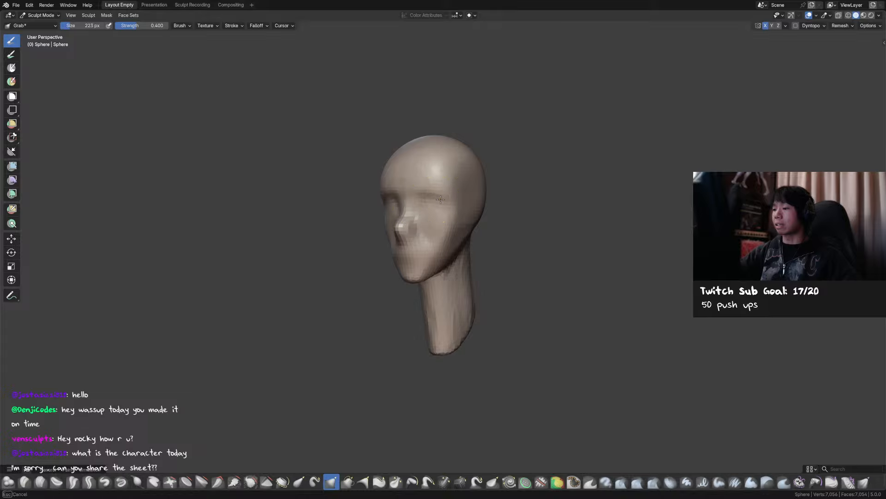
{"action": "mouse_move", "coordinate": [456, 182]}
{"action": "middle_mouse_down", "text": "alt"}
{"action": "mouse_move", "coordinate": [413, 170]}
{"action": "mouse_move", "coordinate": [471, 189]}
{"action": "mouse_move", "coordinate": [483, 225]}
{"action": "middle_mouse_up", "text": "alt"}
{"action": "key", "text": "f"}
{"action": "left_click", "coordinate": [415, 169]}
{"action": "key", "text": "shift+s"}
{"action": "key", "text": "g"}
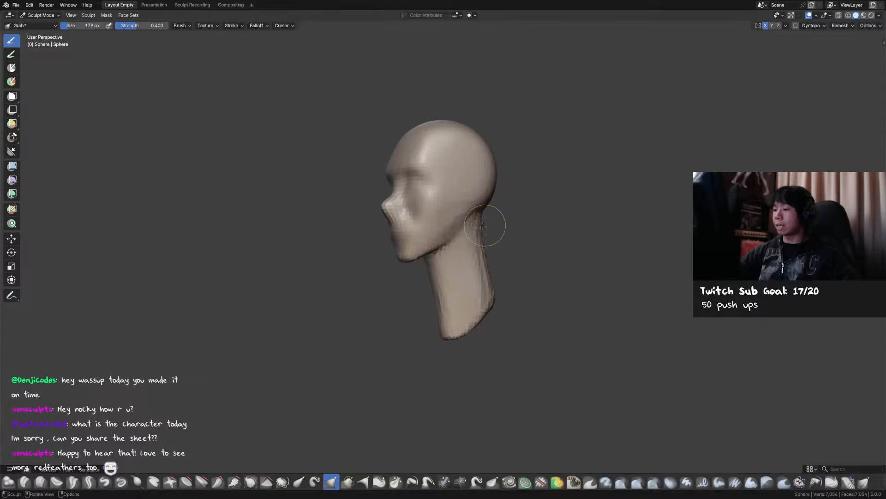
Carve the jawline from behind the jaw toward the chin with Draw Sharp, and smooth its upper part.
{"action": "key", "text": "shift+c"}
{"action": "key", "text": "f"}
{"action": "left_click", "coordinate": [479, 221]}
{"action": "left_click_drag", "start_coordinate": [473, 213], "coordinate": [436, 248]}
{"action": "key", "text": "f"}
{"action": "left_click", "coordinate": [461, 227]}
{"action": "left_click_drag", "start_coordinate": [464, 221], "coordinate": [452, 231], "text": "shift"}
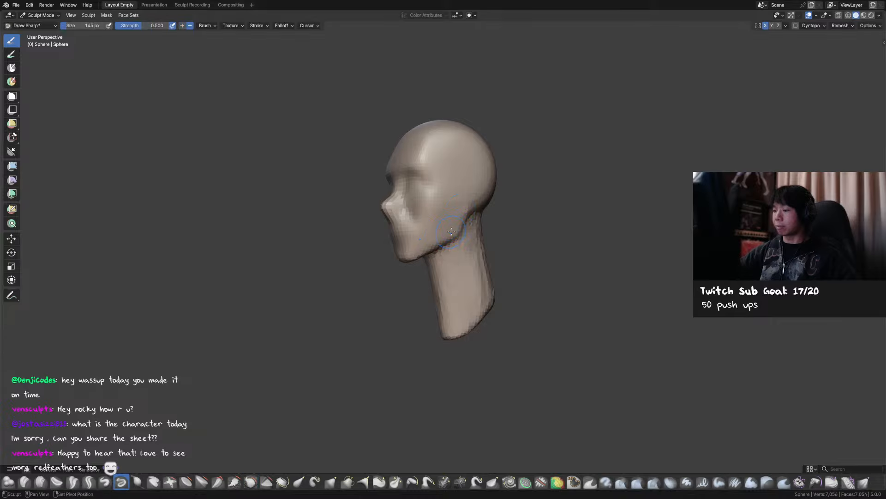
Mask a small ear area on the side of the head and invert the mask.
{"action": "middle_click_drag", "start_coordinate": [453, 232], "coordinate": [474, 225]}
{"action": "key", "text": "m"}
{"action": "key", "text": "f"}
{"action": "left_click", "coordinate": [472, 197]}
{"action": "mouse_move", "coordinate": [470, 202]}
{"action": "left_mouse_down"}
{"action": "mouse_move", "coordinate": [472, 193]}
{"action": "mouse_move", "coordinate": [476, 199]}
{"action": "left_mouse_up"}
{"action": "key", "text": "ctrl+i"}
Pull the unmasked ear areas outward from the head with the Grab brush.
{"action": "middle_click_drag", "start_coordinate": [479, 203], "coordinate": [498, 198]}
{"action": "key", "text": "g"}
{"action": "key", "text": "f"}
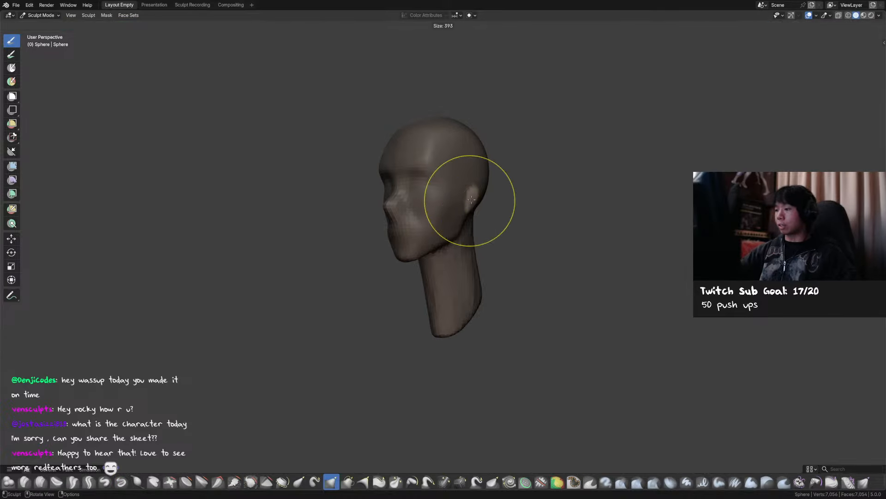
{"action": "left_click", "coordinate": [524, 202]}
{"action": "mouse_move", "coordinate": [479, 196]}
{"action": "left_mouse_down"}
{"action": "mouse_move", "coordinate": [514, 191]}
{"action": "mouse_move", "coordinate": [482, 195]}
{"action": "mouse_move", "coordinate": [484, 204]}
{"action": "left_mouse_up"}
Shape the ears' upper edges and lobes with progressively smaller Grab brush sizes.
{"action": "key", "text": "f"}
{"action": "left_click", "coordinate": [503, 210]}
{"action": "key", "text": "f"}
{"action": "left_click", "coordinate": [492, 198]}
{"action": "middle_click_drag", "start_coordinate": [506, 206], "coordinate": [494, 208]}
{"action": "key", "text": "f"}
{"action": "left_click", "coordinate": [489, 208]}
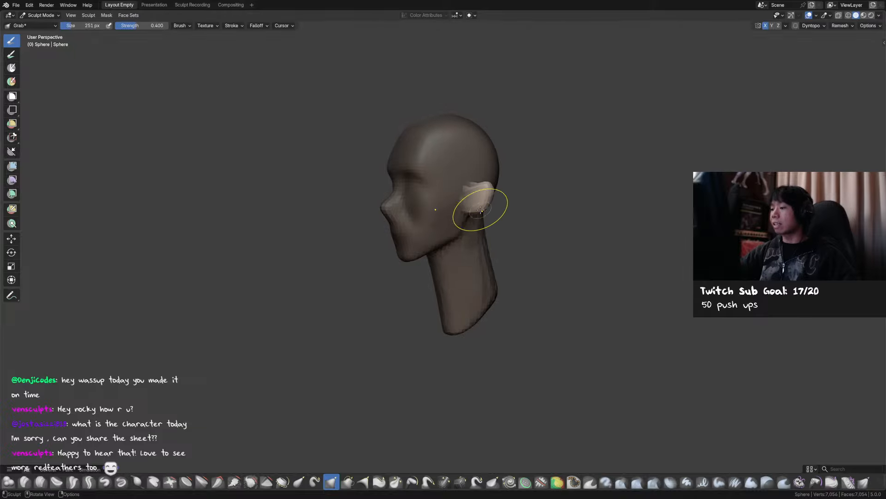
{"action": "left_click_drag", "start_coordinate": [482, 208], "coordinate": [485, 191]}
Clear the mask, adjust the lower ears from the front view, and save the file.
{"action": "key", "text": "KP_1"}
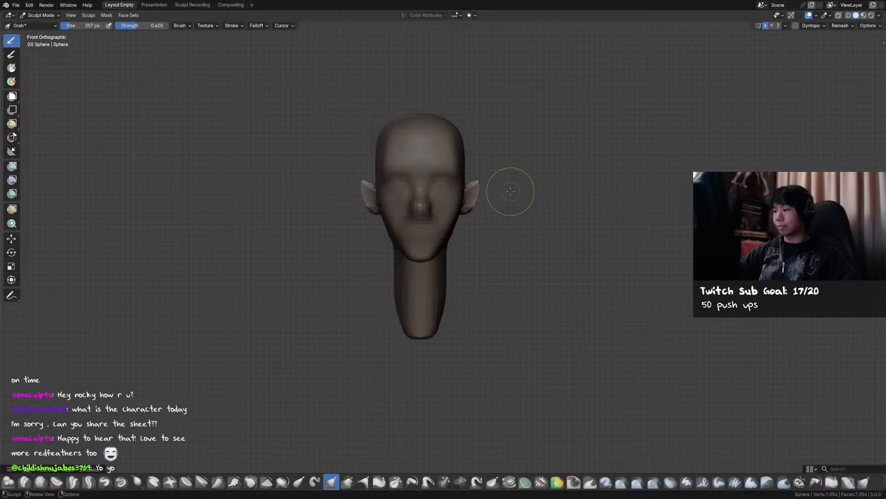
{"action": "key", "text": "f"}
{"action": "left_click", "coordinate": [490, 208]}
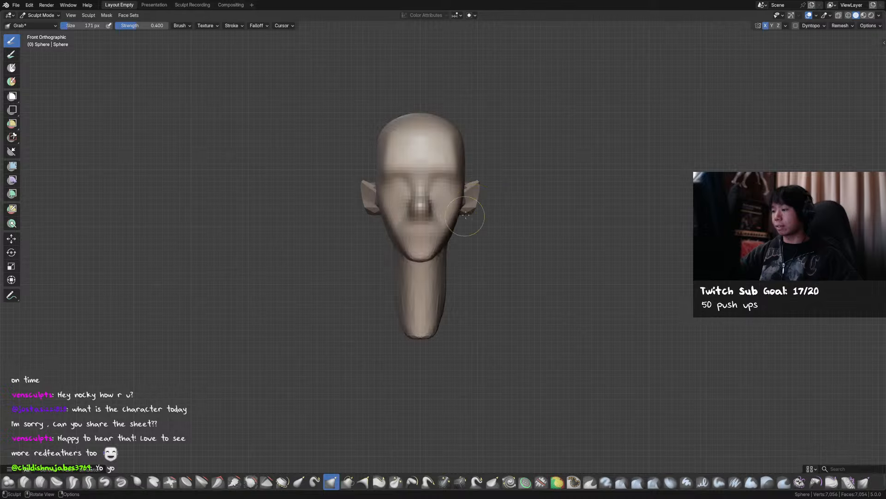
{"action": "key", "text": "ctrl+s"}
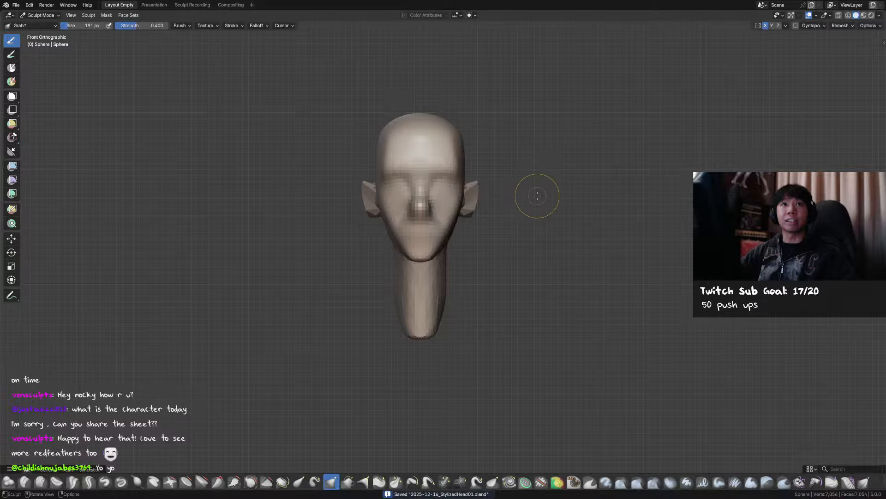
{"action": "middle_click_drag", "start_coordinate": [537, 196], "coordinate": [462, 200], "text": "alt"}
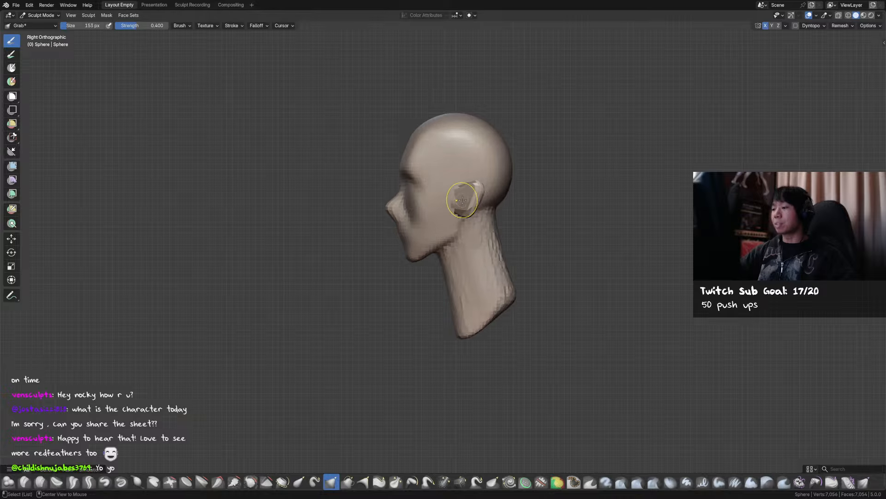
Reshape the ear's upper rim and lobe in side view using the Grab brush at several sizes.
{"action": "key", "text": "f"}
{"action": "left_click", "coordinate": [478, 191]}
{"action": "left_click_drag", "start_coordinate": [474, 184], "coordinate": [477, 198]}
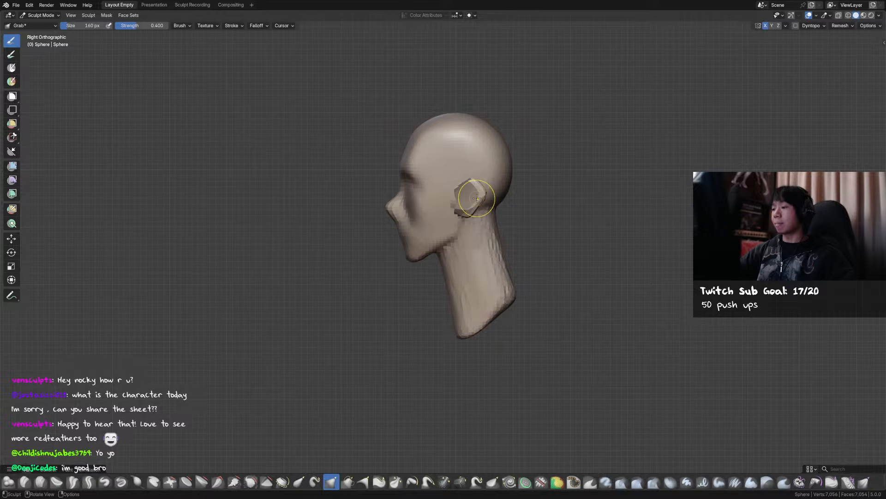
{"action": "key", "text": "f"}
{"action": "left_click", "coordinate": [457, 216]}
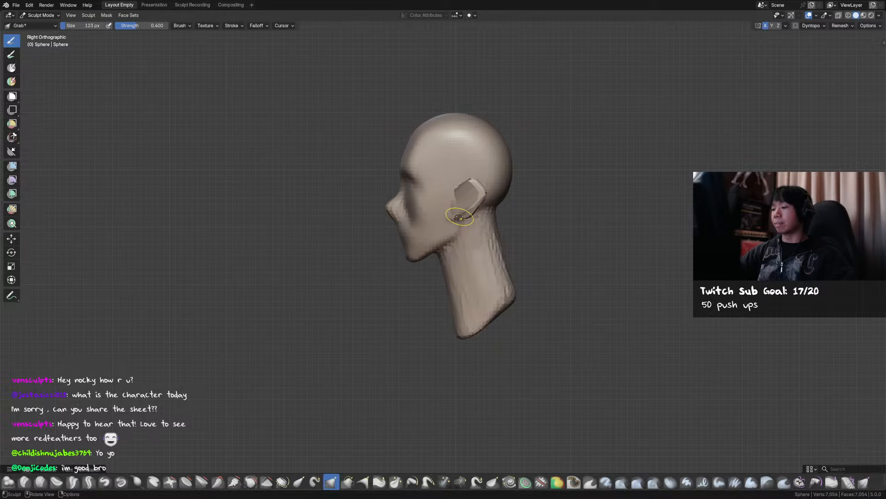
{"action": "mouse_move", "coordinate": [471, 211]}
{"action": "middle_mouse_down", "text": "alt"}
{"action": "mouse_move", "coordinate": [545, 200]}
{"action": "mouse_move", "coordinate": [491, 196]}
{"action": "middle_mouse_up", "text": "alt"}
Undo the last few strokes and build up the ear's upper rim with the Draw brush, enlarged to 77 px.
{"action": "key", "text": "ctrl+z"}
{"action": "key", "text": "ctrl+z"}
{"action": "key", "text": "ctrl+z"}
{"action": "key", "text": "x"}
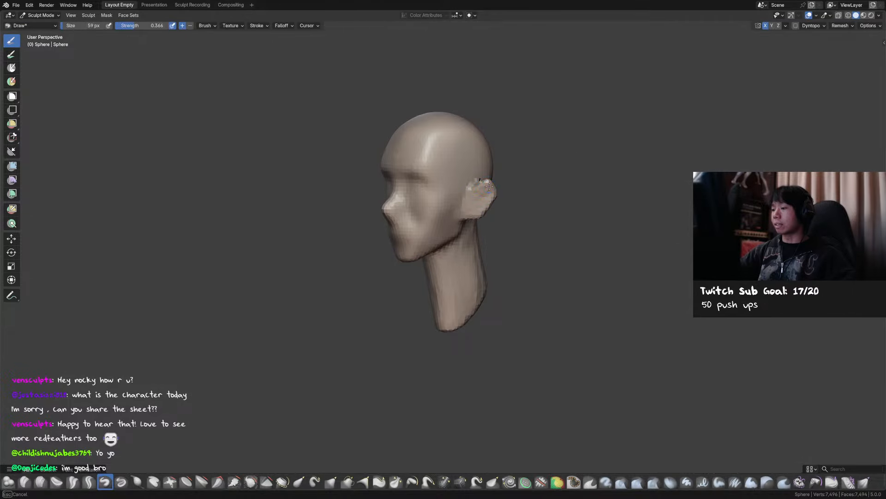
{"action": "key", "text": "bracketright"}
{"action": "key", "text": "bracketright"}
{"action": "key", "text": "bracketright"}
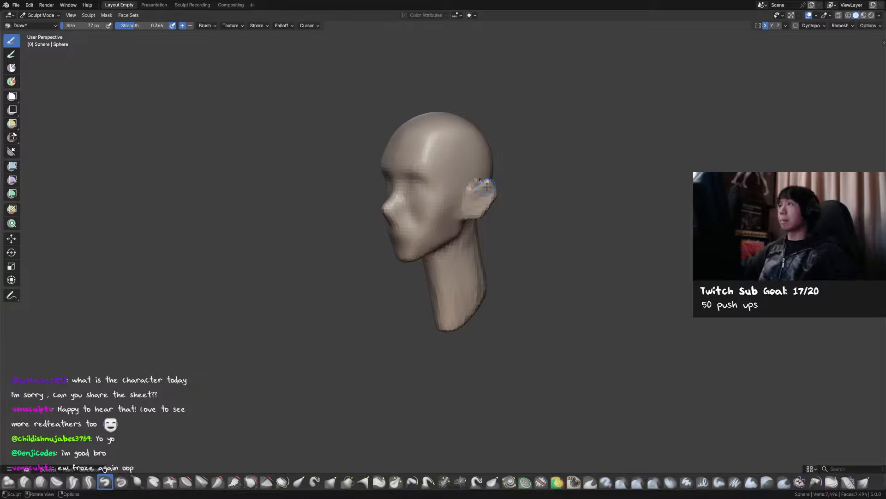
Carve the inner hollow of the ear with the Draw Sharp brush at about 92 px.
{"action": "key", "text": "shift+c"}
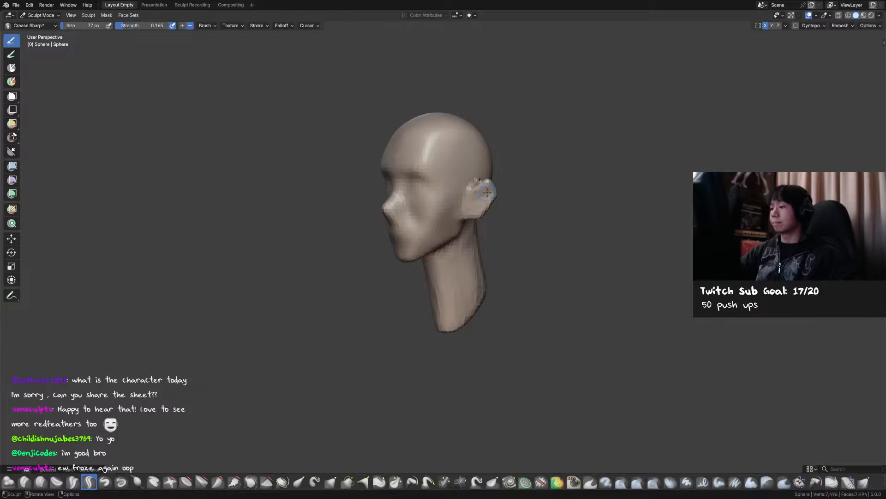
{"action": "key", "text": "d"}
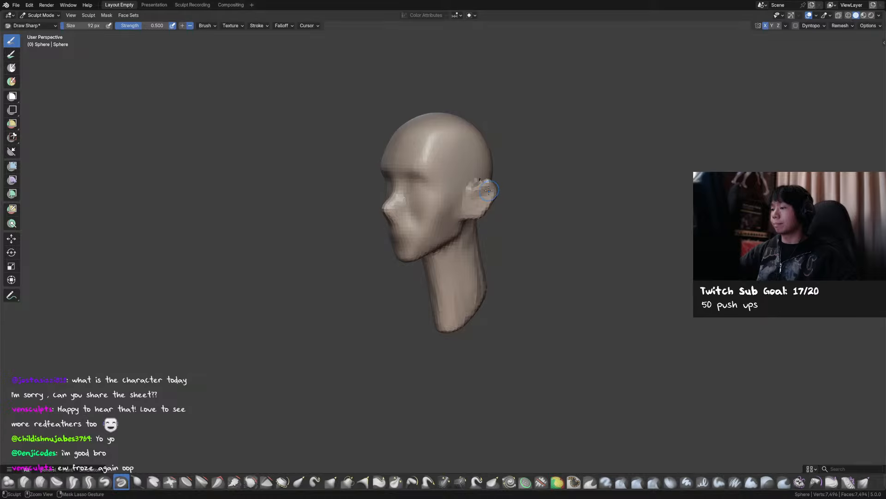
{"action": "left_click_drag", "start_coordinate": [489, 190], "coordinate": [476, 197], "text": "ctrl"}
{"action": "middle_click_drag", "start_coordinate": [479, 196], "coordinate": [526, 194]}
Widen the chin from the front and adjust its side profile with the Grab brush.
{"action": "key", "text": "g"}
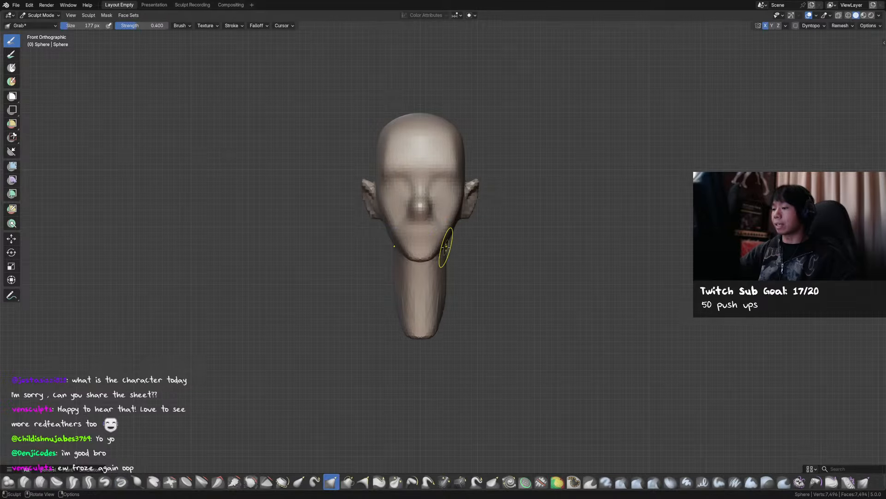
{"action": "left_click_drag", "start_coordinate": [428, 255], "coordinate": [438, 257]}
{"action": "middle_click_drag", "start_coordinate": [444, 257], "coordinate": [361, 263]}
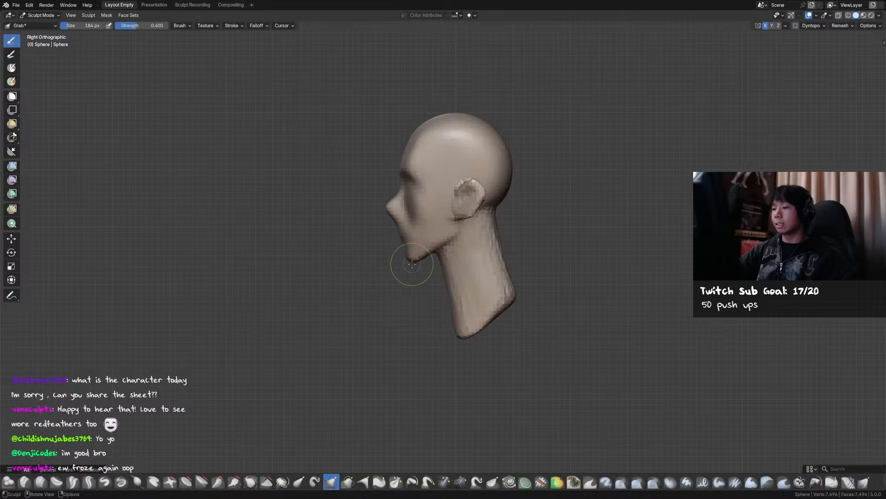
{"action": "left_click_drag", "start_coordinate": [417, 257], "coordinate": [411, 261]}
{"action": "left_click_drag", "start_coordinate": [411, 261], "coordinate": [384, 207]}
Push the nose tip back in side profile with the Grab brush at varying sizes.
{"action": "key", "text": "f"}
{"action": "left_click", "coordinate": [424, 253]}
{"action": "key", "text": "f"}
{"action": "left_click", "coordinate": [396, 220]}
{"action": "left_click_drag", "start_coordinate": [385, 209], "coordinate": [398, 212]}
{"action": "key", "text": "f"}
{"action": "left_click", "coordinate": [392, 213]}
Shape the side of the nose with the Grab brush at 133 px and save the file.
{"action": "mouse_move", "coordinate": [416, 220]}
{"action": "middle_mouse_down"}
{"action": "mouse_move", "coordinate": [509, 243]}
{"action": "mouse_move", "coordinate": [538, 235]}
{"action": "middle_mouse_up"}
{"action": "key", "text": "f"}
{"action": "left_click", "coordinate": [420, 209]}
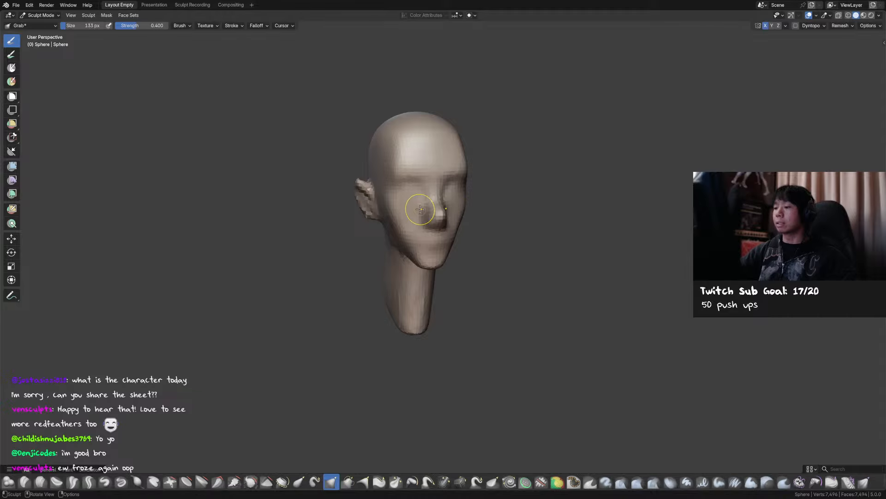
{"action": "middle_click_drag", "start_coordinate": [442, 196], "coordinate": [502, 169]}
{"action": "key", "text": "ctrl+s"}
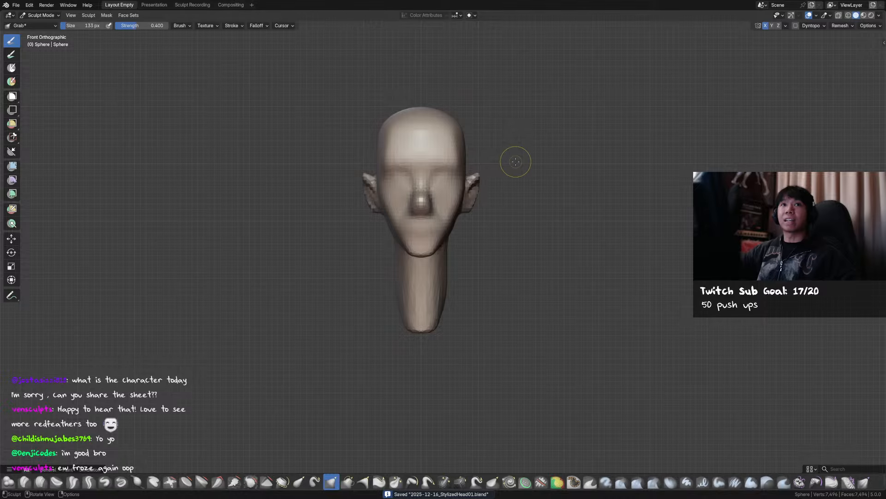
Refine the chin and jaw underside with the Crease Sharp brush at 154 px and save the file.
{"action": "mouse_move", "coordinate": [513, 194]}
{"action": "middle_mouse_down", "text": "shift"}
{"action": "mouse_move", "coordinate": [515, 186]}
{"action": "mouse_move", "coordinate": [443, 207]}
{"action": "middle_mouse_up", "text": "shift"}
{"action": "key", "text": "shift+c"}
{"action": "key", "text": "f"}
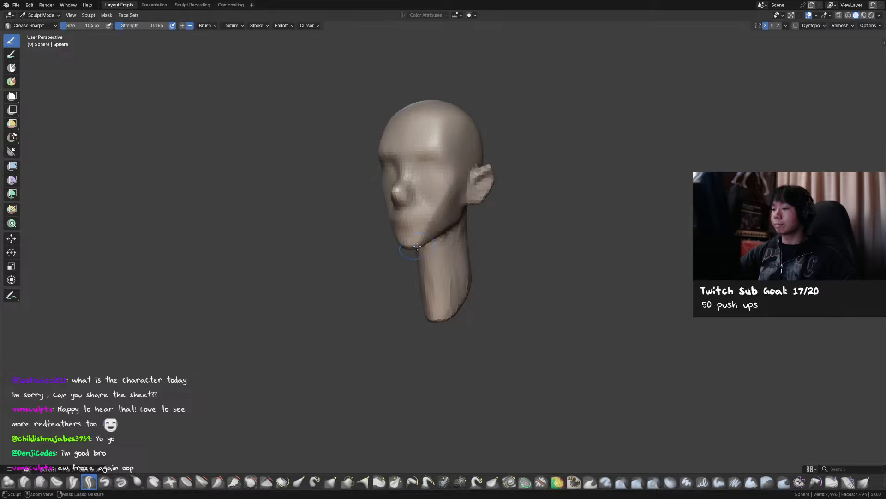
{"action": "middle_click_drag", "start_coordinate": [417, 246], "coordinate": [426, 256]}
{"action": "key", "text": "ctrl+s"}
{"action": "middle_click_drag", "start_coordinate": [446, 226], "coordinate": [443, 239]}
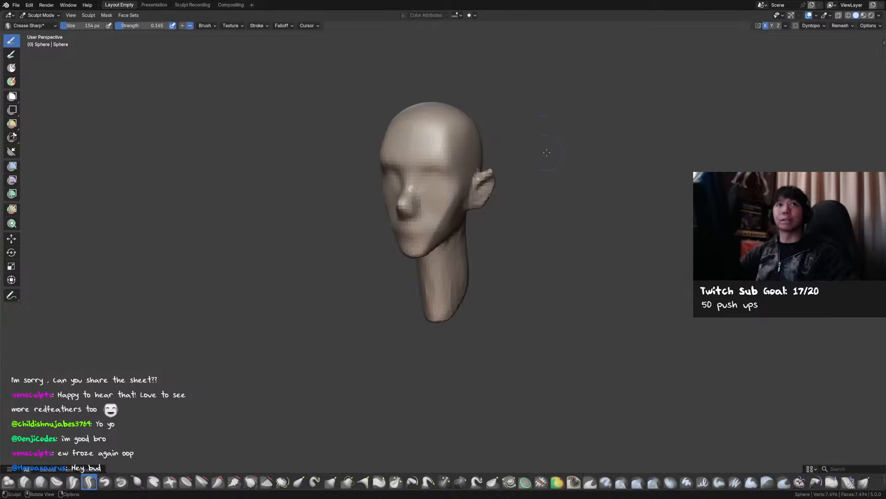
Smooth the temple and side of the forehead with a slightly larger brush.
{"action": "mouse_move", "coordinate": [522, 180]}
{"action": "middle_mouse_down"}
{"action": "mouse_move", "coordinate": [446, 161]}
{"action": "mouse_move", "coordinate": [472, 173]}
{"action": "mouse_move", "coordinate": [448, 171]}
{"action": "middle_mouse_up"}
{"action": "key", "text": "f"}
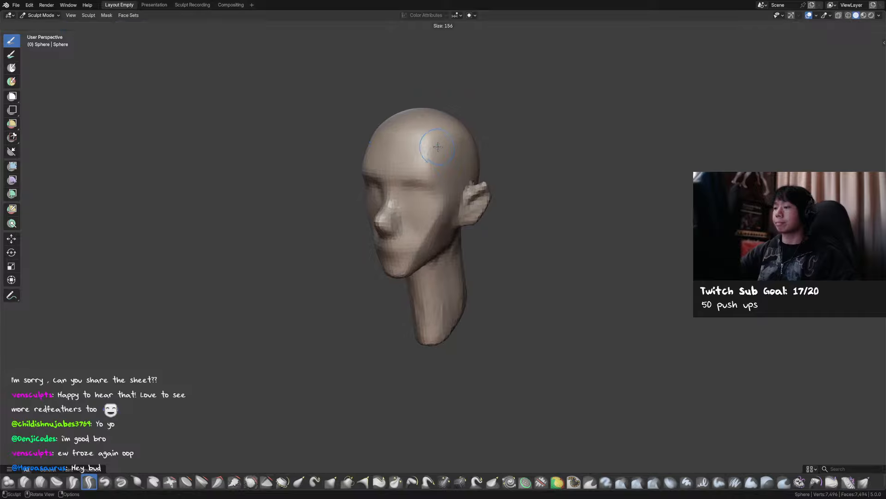
{"action": "left_click", "coordinate": [437, 148]}
{"action": "mouse_move", "coordinate": [430, 155]}
{"action": "left_mouse_down", "text": "shift"}
{"action": "mouse_move", "coordinate": [449, 147]}
{"action": "mouse_move", "coordinate": [444, 160]}
{"action": "left_mouse_up", "text": "shift"}
{"action": "mouse_move", "coordinate": [444, 162]}
{"action": "middle_mouse_down"}
{"action": "mouse_move", "coordinate": [488, 165]}
{"action": "mouse_move", "coordinate": [434, 194]}
{"action": "middle_mouse_up"}
Deepen the eye sockets beneath the brow and beside the nose bridge with the Draw Sharp brush.
{"action": "key", "text": "d"}
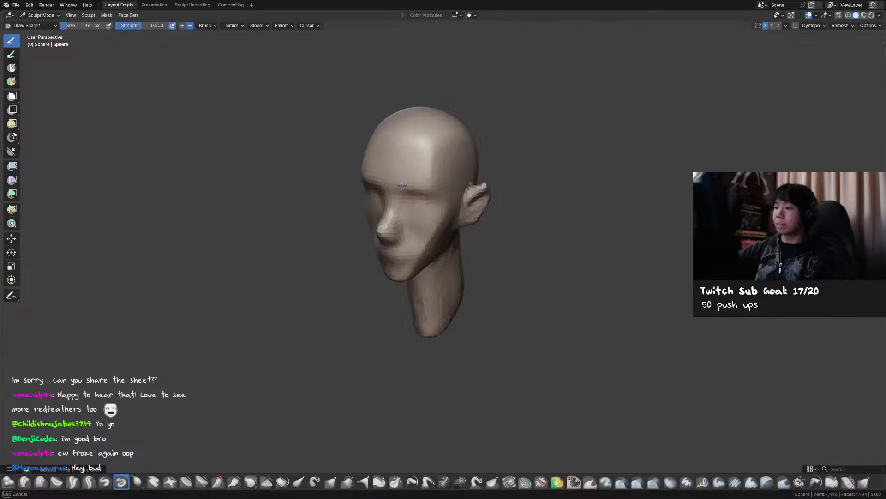
{"action": "key", "text": "g"}
{"action": "mouse_move", "coordinate": [429, 190]}
{"action": "middle_mouse_down"}
{"action": "mouse_move", "coordinate": [471, 179]}
{"action": "mouse_move", "coordinate": [425, 172]}
{"action": "middle_mouse_up"}
{"action": "key", "text": "d"}
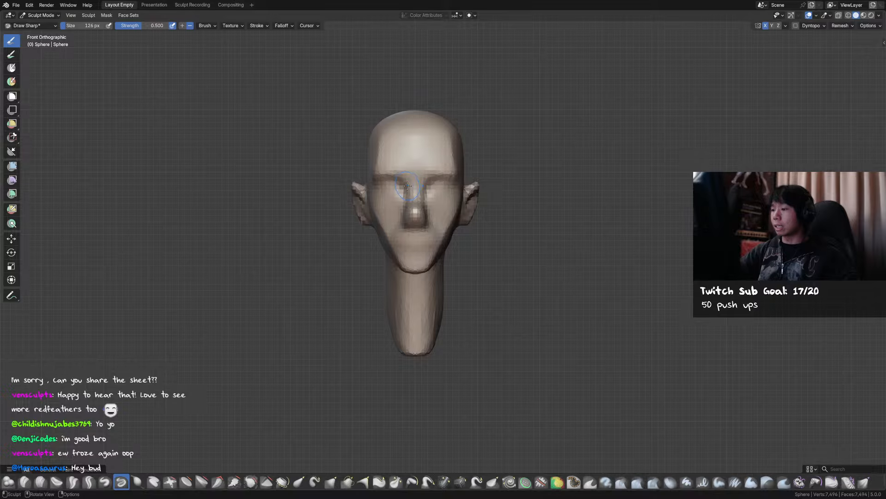
Reshape the nose underside, bridge and upper lip in side profile with the Grab brush at varying sizes.
{"action": "key", "text": "g"}
{"action": "mouse_move", "coordinate": [407, 186]}
{"action": "middle_mouse_down"}
{"action": "mouse_move", "coordinate": [512, 183]}
{"action": "mouse_move", "coordinate": [505, 195]}
{"action": "middle_mouse_up"}
{"action": "key", "text": "f"}
{"action": "left_click", "coordinate": [498, 208]}
{"action": "left_click_drag", "start_coordinate": [496, 209], "coordinate": [495, 201]}
{"action": "key", "text": "f"}
{"action": "left_click", "coordinate": [494, 195]}
{"action": "left_click_drag", "start_coordinate": [494, 195], "coordinate": [485, 228]}
{"action": "key", "text": "f"}
{"action": "left_click", "coordinate": [492, 199]}
{"action": "key", "text": "f"}
{"action": "left_click", "coordinate": [486, 231]}
Carve the crease between the mouth and chin with the Crease Sharp and Draw Sharp brushes.
{"action": "mouse_move", "coordinate": [491, 231]}
{"action": "middle_mouse_down", "text": "alt"}
{"action": "mouse_move", "coordinate": [412, 261]}
{"action": "mouse_move", "coordinate": [429, 275]}
{"action": "mouse_move", "coordinate": [462, 249]}
{"action": "mouse_move", "coordinate": [471, 258]}
{"action": "mouse_move", "coordinate": [453, 252]}
{"action": "middle_mouse_up", "text": "alt"}
{"action": "key", "text": "f"}
{"action": "left_click", "coordinate": [422, 263]}
{"action": "key", "text": "shift+c"}
{"action": "key", "text": "f"}
{"action": "left_click", "coordinate": [466, 252]}
{"action": "key", "text": "d"}
Adjust the mouth and chin from a three-quarter view with the Grab brush at 115 px.
{"action": "key", "text": "g"}
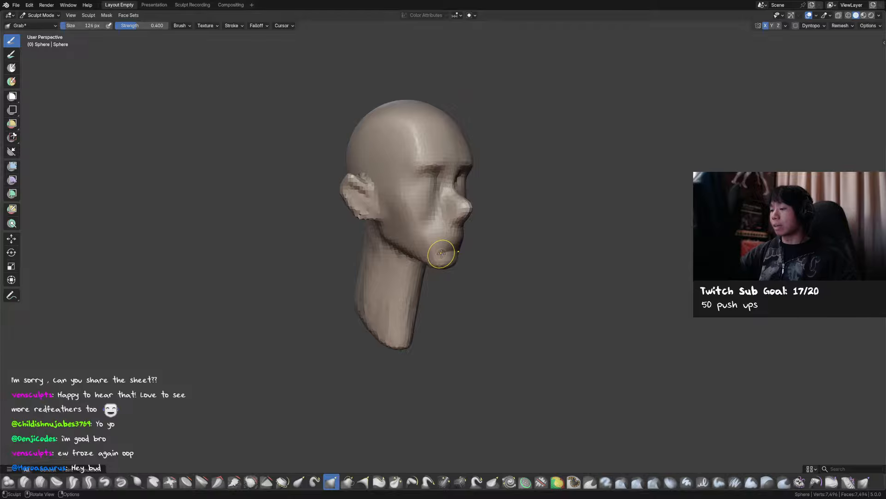
{"action": "key", "text": "f"}
{"action": "left_click", "coordinate": [461, 244]}
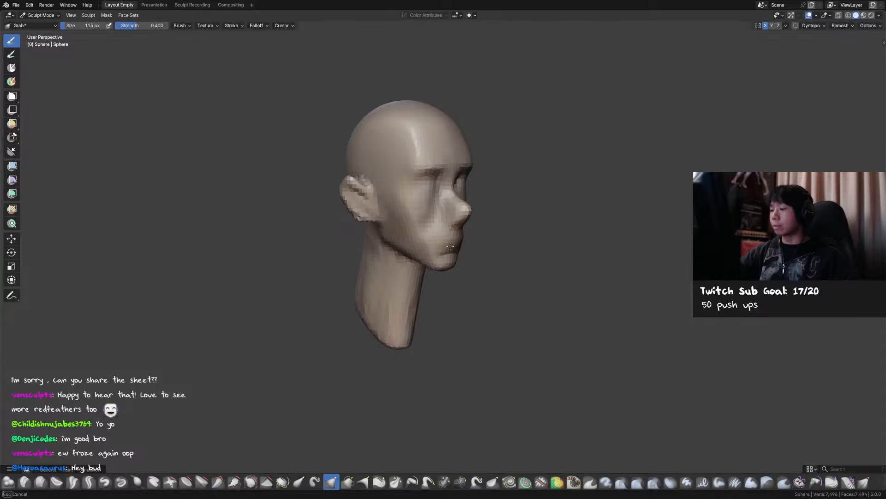
{"action": "middle_click_drag", "start_coordinate": [461, 243], "coordinate": [501, 231]}
Pull the lips forward and sharpen the nose tip in left side view with resized Grab strokes.
{"action": "key", "text": "f"}
{"action": "left_click", "coordinate": [496, 230]}
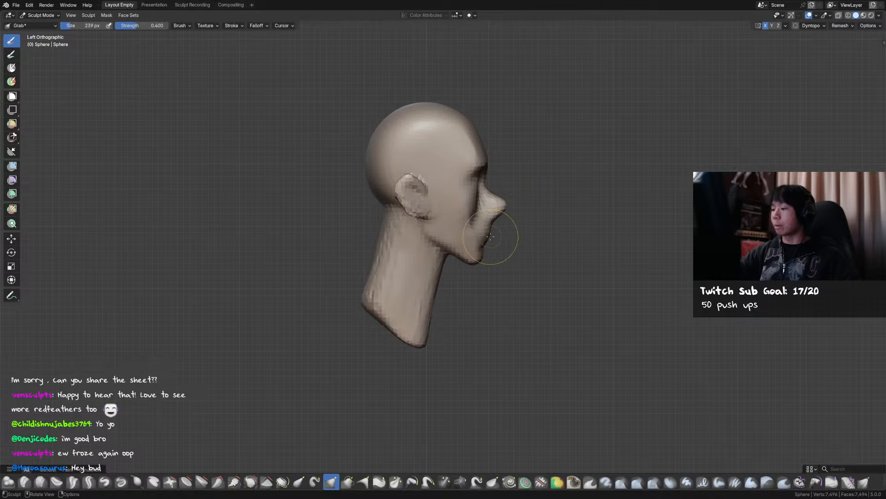
{"action": "key", "text": "f"}
{"action": "left_click", "coordinate": [507, 198]}
{"action": "key", "text": "f"}
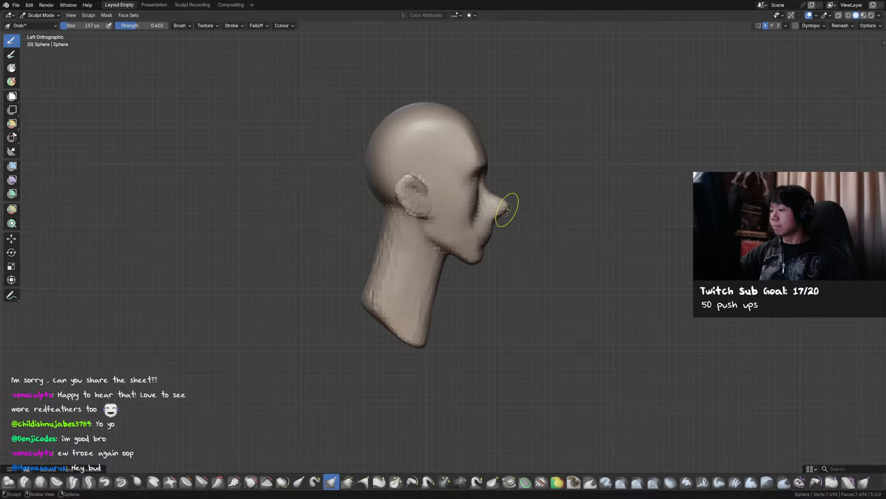
{"action": "left_click", "coordinate": [506, 198]}
{"action": "key", "text": "f"}
{"action": "left_click", "coordinate": [511, 218]}
Add volume to the front of the throat under the chin with the Clay Strips brush at 72 px.
{"action": "mouse_move", "coordinate": [509, 221]}
{"action": "middle_mouse_down"}
{"action": "mouse_move", "coordinate": [445, 220]}
{"action": "mouse_move", "coordinate": [458, 227]}
{"action": "mouse_move", "coordinate": [390, 212]}
{"action": "mouse_move", "coordinate": [436, 261]}
{"action": "mouse_move", "coordinate": [465, 253]}
{"action": "mouse_move", "coordinate": [428, 268]}
{"action": "middle_mouse_up"}
{"action": "key", "text": "f"}
{"action": "key", "text": "Escape"}
{"action": "key", "text": "c"}
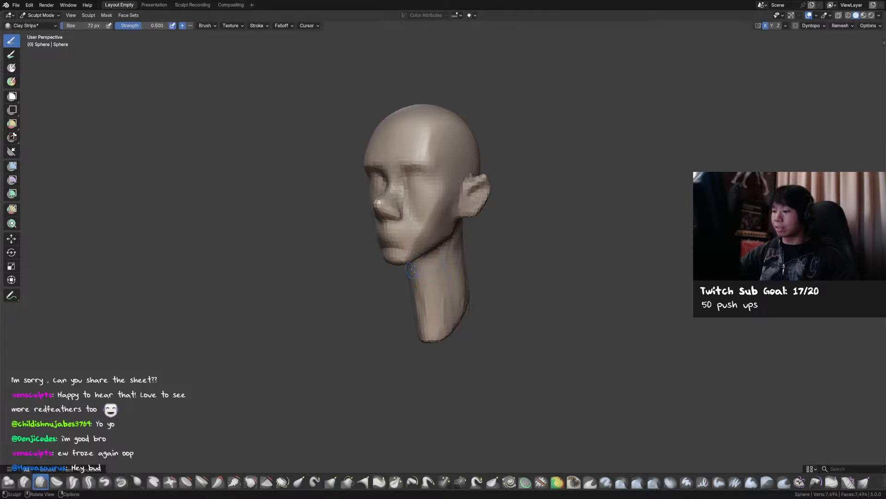
Pull the throat forward into an Adam's apple in side profile with the Grab brush at varying sizes.
{"action": "key", "text": "KP_1"}
{"action": "key", "text": "g"}
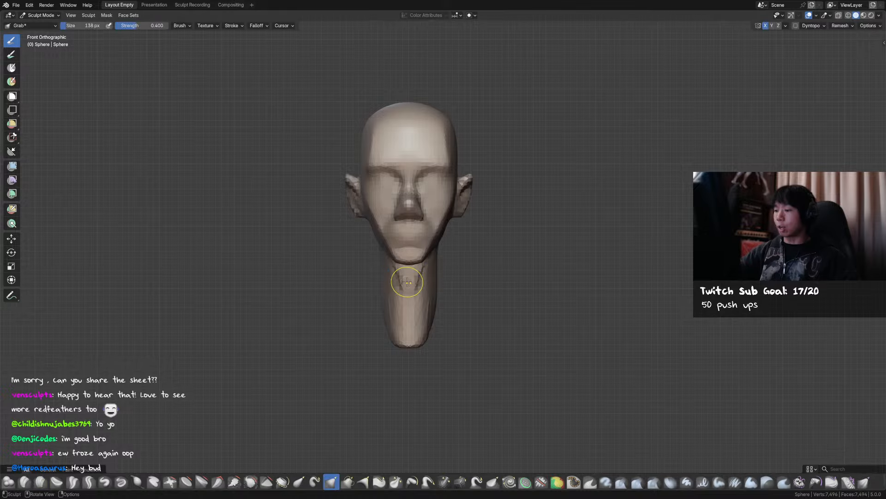
{"action": "middle_click_drag", "start_coordinate": [410, 290], "coordinate": [476, 277], "text": "alt"}
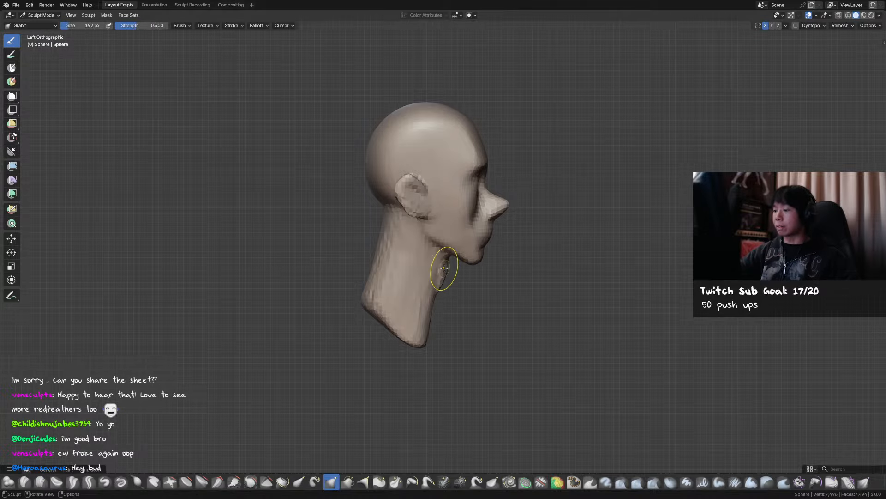
{"action": "key", "text": "f"}
{"action": "left_click", "coordinate": [451, 286]}
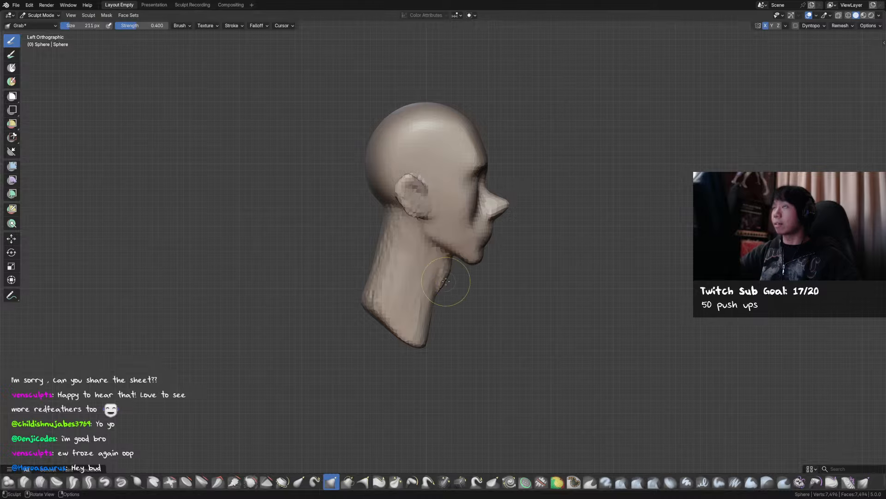
{"action": "key", "text": "f"}
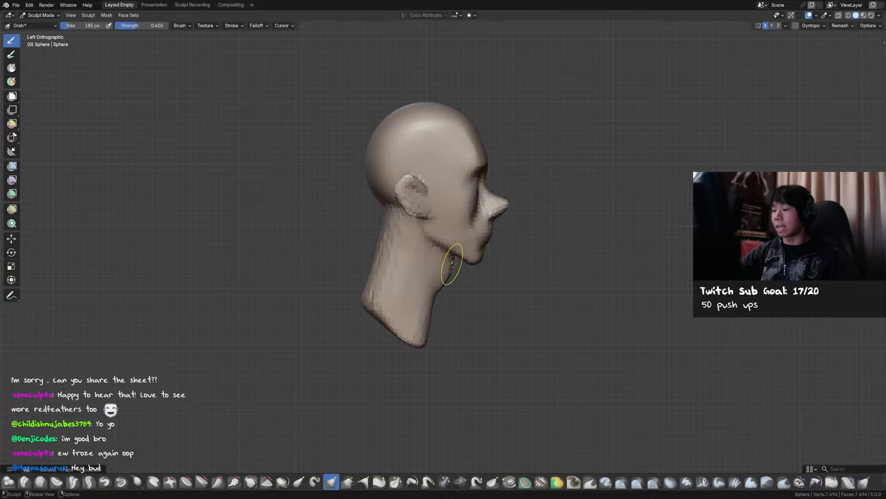
{"action": "key", "text": "f"}
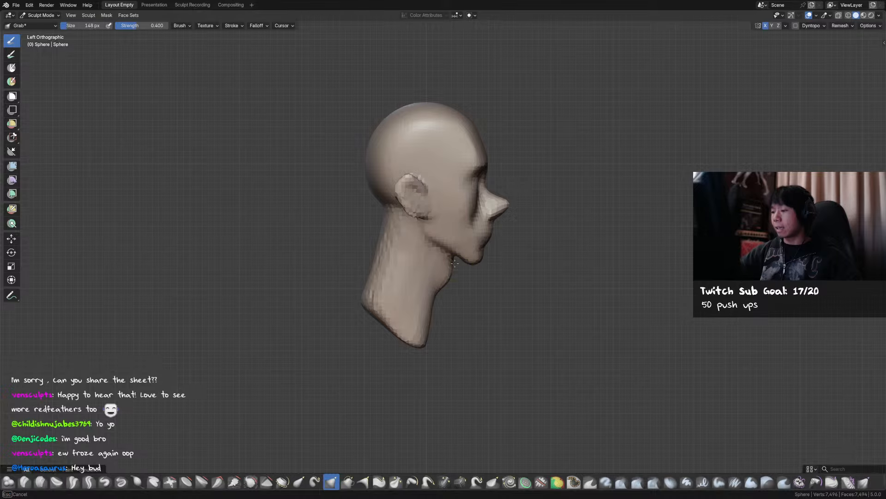
{"action": "left_click", "coordinate": [455, 263]}
Refine the neck sides and the back-of-neck contour with the Grab brush, enlarged to about 212 px.
{"action": "mouse_move", "coordinate": [455, 263]}
{"action": "middle_mouse_down"}
{"action": "mouse_move", "coordinate": [457, 244]}
{"action": "mouse_move", "coordinate": [450, 269]}
{"action": "mouse_move", "coordinate": [354, 283]}
{"action": "mouse_move", "coordinate": [441, 273]}
{"action": "mouse_move", "coordinate": [415, 248]}
{"action": "middle_mouse_up"}
{"action": "key", "text": "f"}
{"action": "left_click", "coordinate": [453, 314]}
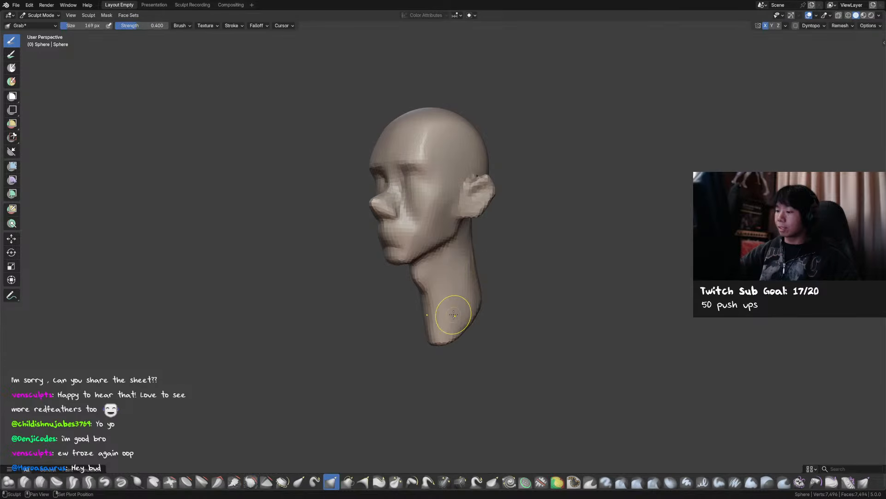
{"action": "middle_click_drag", "start_coordinate": [478, 277], "coordinate": [485, 257]}
{"action": "key", "text": "KP_3"}
{"action": "key", "text": "f"}
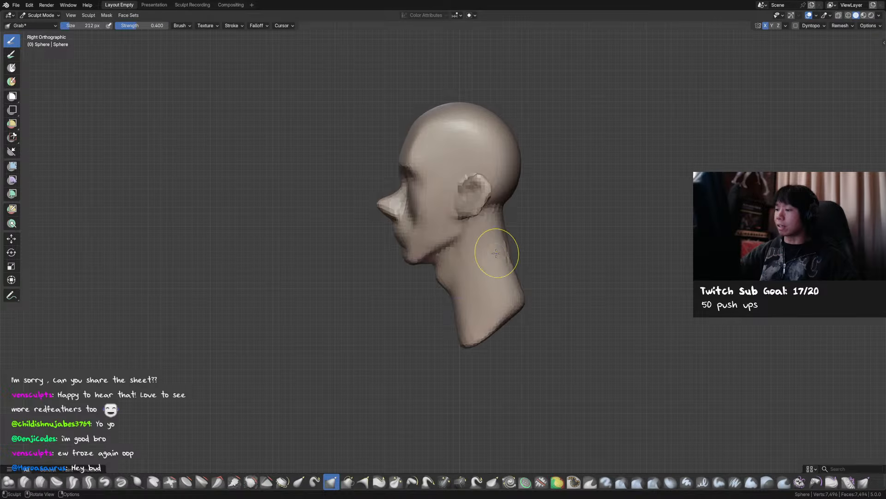
{"action": "left_click", "coordinate": [508, 235]}
Reshape the top and back of the cranium in side view with a large Grab brush and save the file.
{"action": "key", "text": "f"}
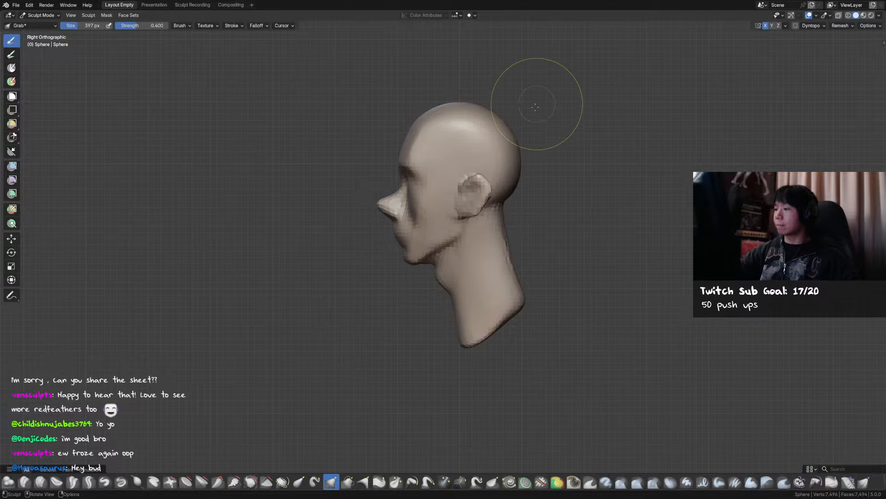
{"action": "left_click", "coordinate": [440, 103]}
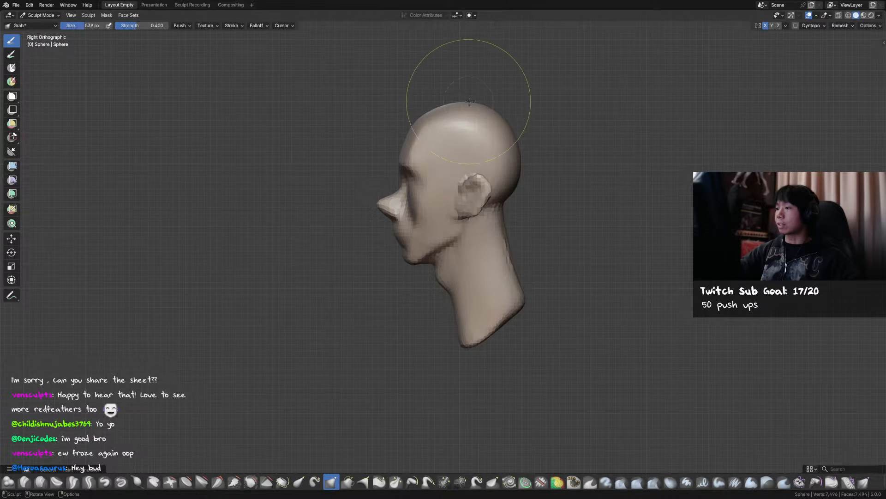
{"action": "left_click", "coordinate": [431, 110]}
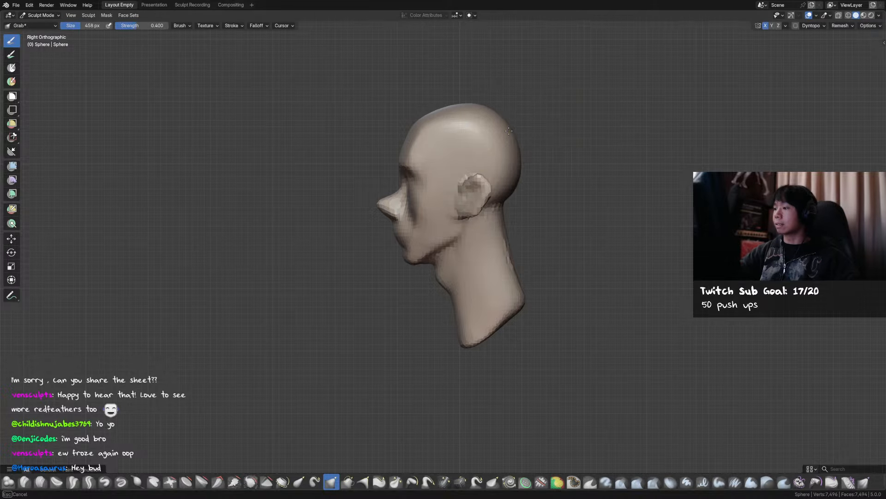
{"action": "mouse_move", "coordinate": [531, 134]}
{"action": "middle_mouse_down"}
{"action": "mouse_move", "coordinate": [558, 140]}
{"action": "mouse_move", "coordinate": [469, 198]}
{"action": "middle_mouse_up"}
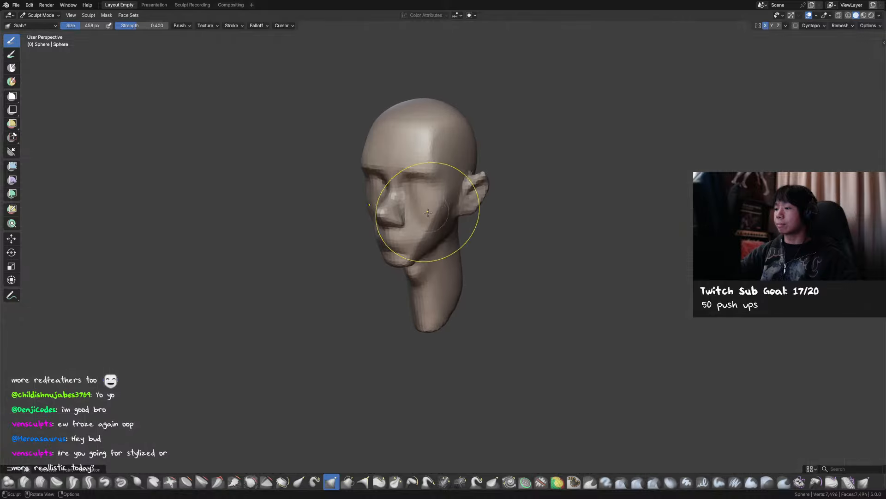
{"action": "key", "text": "ctrl+s"}
Remesh the head repeatedly with progressively smaller voxel sizes for finer surface resolution, and save the file.
{"action": "scroll", "coordinate": [504, 148], "scroll_direction": "up", "scroll_amount": 2}
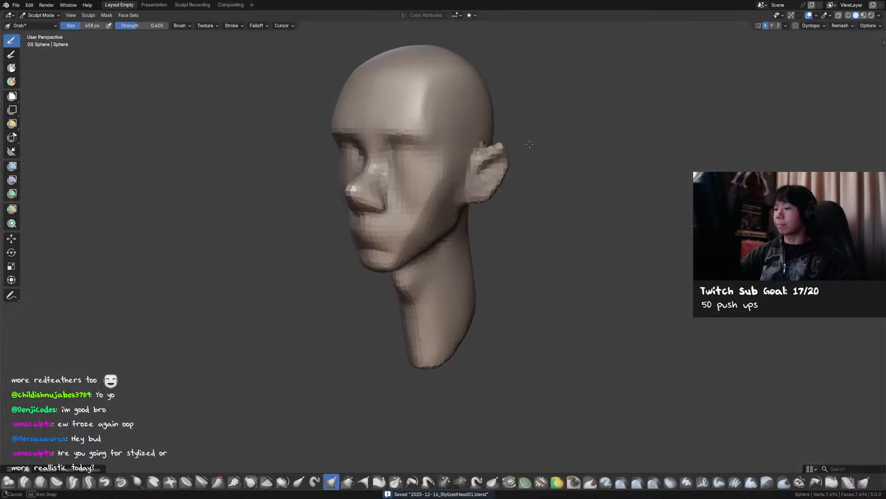
{"action": "mouse_move", "coordinate": [485, 158]}
{"action": "middle_mouse_down"}
{"action": "mouse_move", "coordinate": [471, 163]}
{"action": "mouse_move", "coordinate": [501, 153]}
{"action": "middle_mouse_up"}
{"action": "key", "text": "shift+r"}
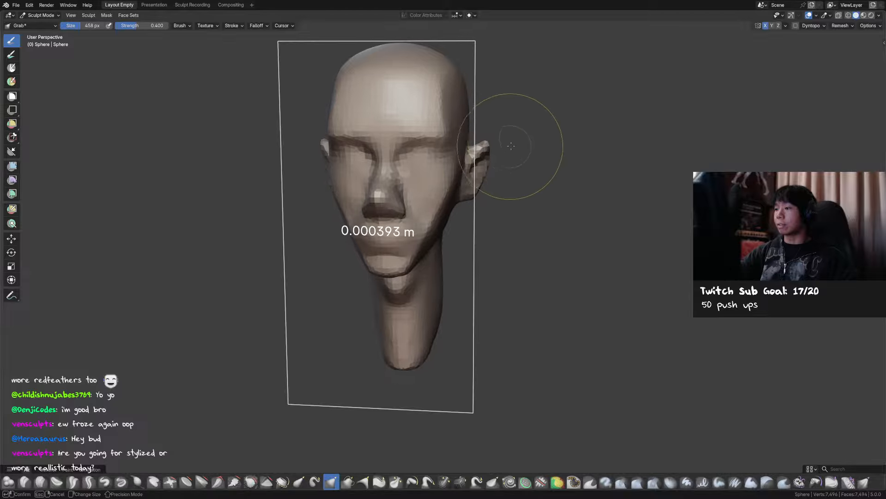
{"action": "left_click", "coordinate": [501, 150]}
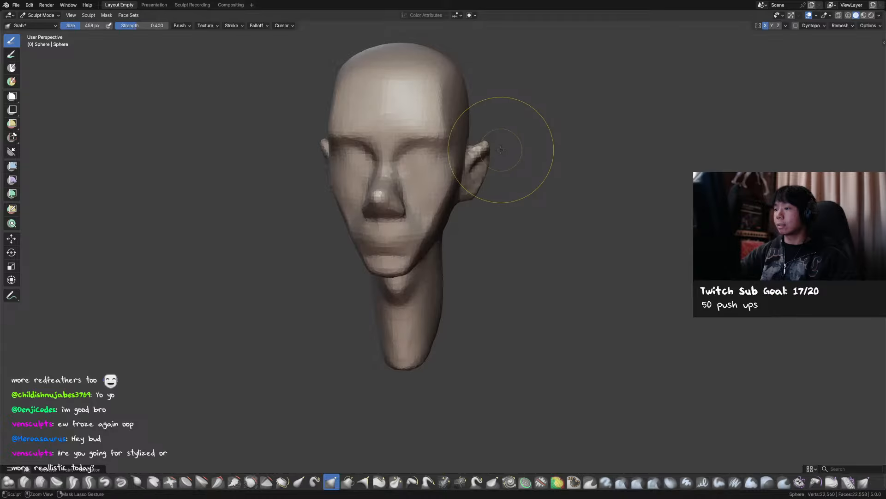
{"action": "right_click", "coordinate": [474, 152]}
{"action": "key", "text": "Escape"}
{"action": "key", "text": "shift+r"}
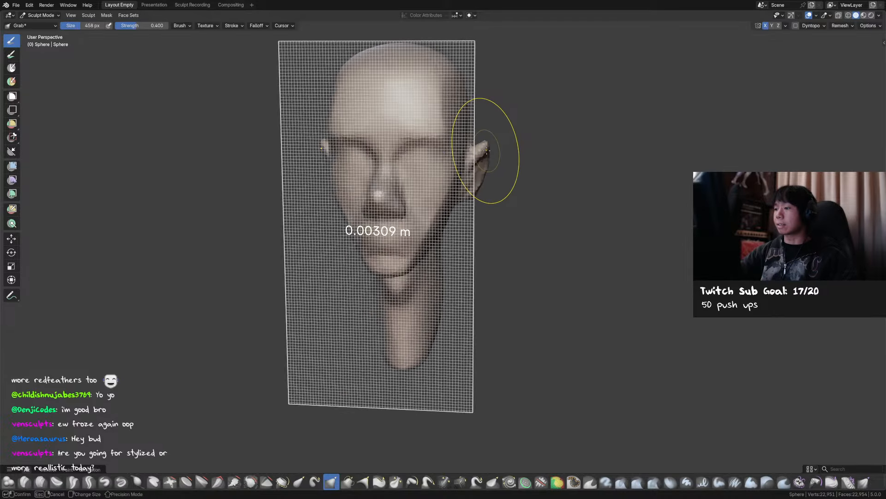
{"action": "left_click", "coordinate": [482, 152]}
{"action": "key", "text": "ctrl+r"}
{"action": "key", "text": "q"}
{"action": "left_click", "coordinate": [484, 152]}
{"action": "key", "text": "f"}
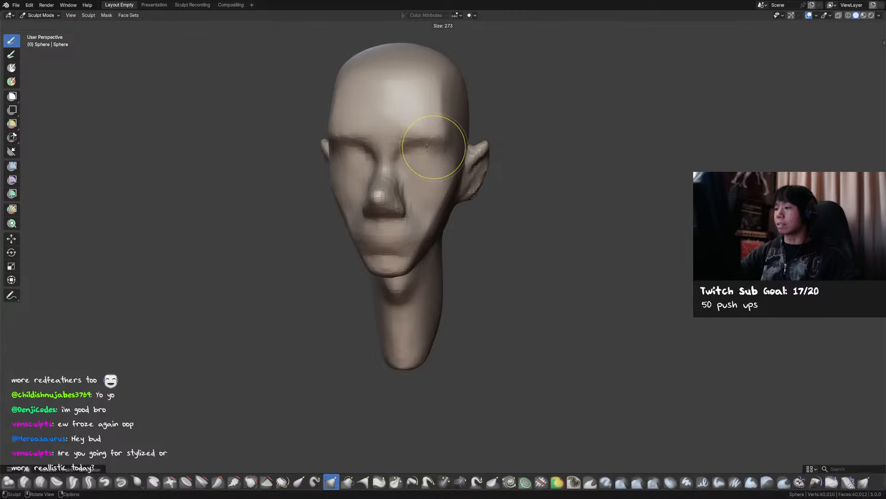
{"action": "left_click", "coordinate": [424, 152]}
{"action": "key", "text": "ctrl+s"}
Sharpen the crease under the brow ridge with the Draw Sharp brush at about 137 px and save the file.
{"action": "mouse_move", "coordinate": [431, 154]}
{"action": "middle_mouse_down"}
{"action": "mouse_move", "coordinate": [452, 151]}
{"action": "mouse_move", "coordinate": [469, 171]}
{"action": "mouse_move", "coordinate": [383, 151]}
{"action": "middle_mouse_up"}
{"action": "key", "text": "f"}
{"action": "left_click", "coordinate": [383, 151]}
{"action": "key", "text": "f"}
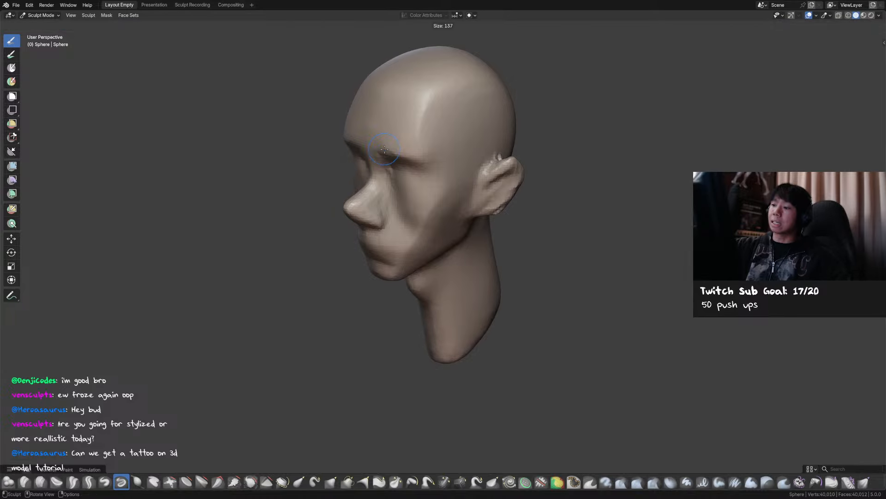
{"action": "left_click", "coordinate": [390, 152]}
{"action": "left_click_drag", "start_coordinate": [384, 151], "coordinate": [419, 159]}
{"action": "left_click_drag", "start_coordinate": [382, 148], "coordinate": [385, 149]}
{"action": "mouse_move", "coordinate": [385, 149]}
{"action": "middle_mouse_down"}
{"action": "mouse_move", "coordinate": [448, 138]}
{"action": "mouse_move", "coordinate": [462, 111]}
{"action": "middle_mouse_up"}
{"action": "key", "text": "f"}
{"action": "left_click", "coordinate": [456, 116]}
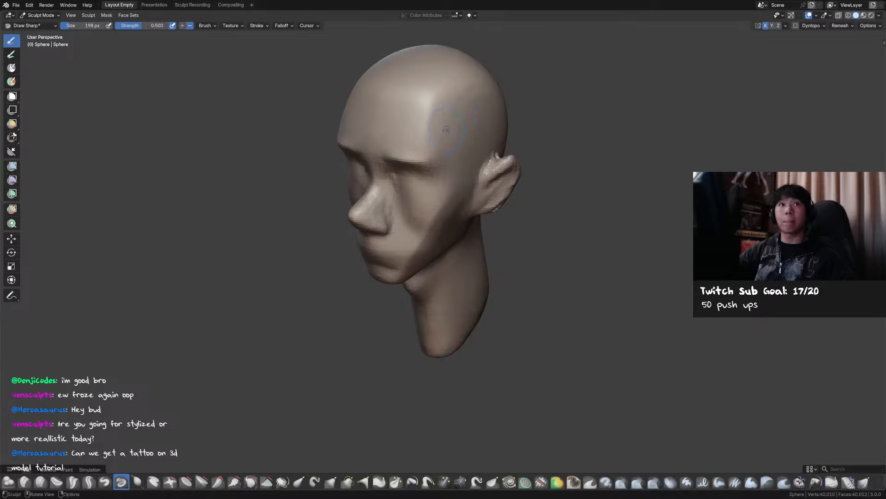
{"action": "key", "text": "ctrl+s"}
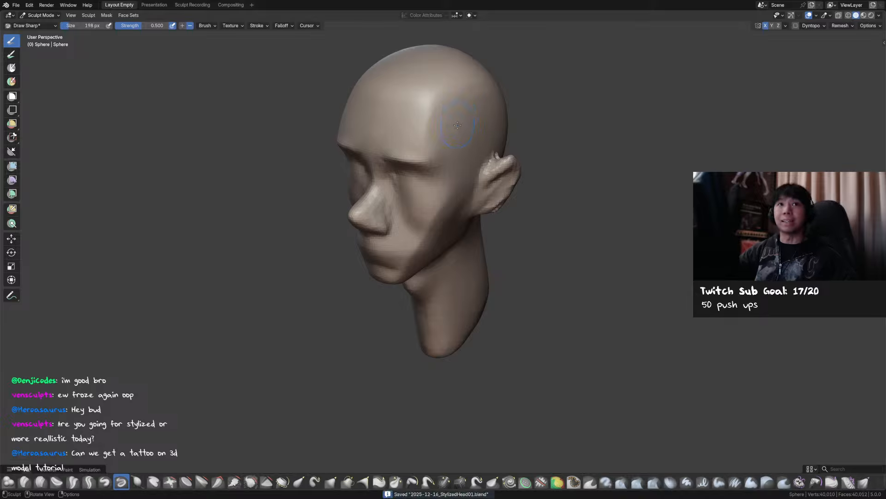
Carve a vertical temple line beside the forehead with Draw Sharp and soften the forehead with the Smooth brush.
{"action": "middle_click_drag", "start_coordinate": [455, 130], "coordinate": [456, 115]}
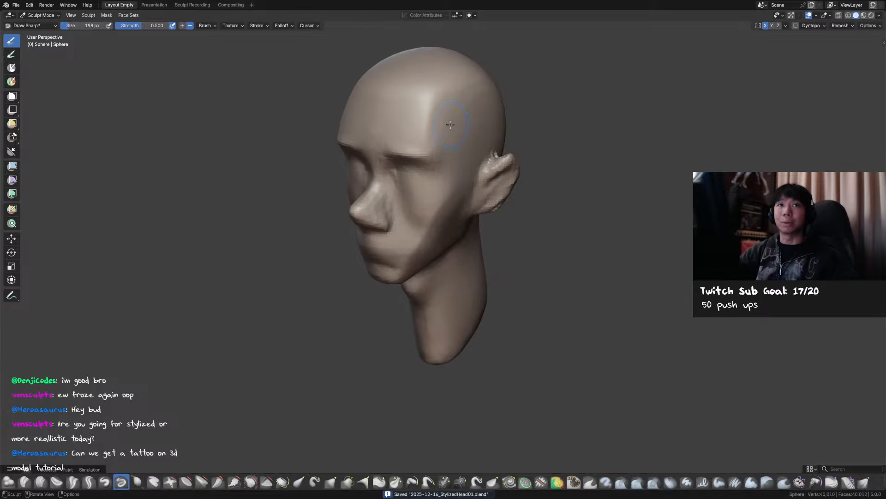
{"action": "key", "text": "f"}
{"action": "left_click", "coordinate": [452, 107]}
{"action": "left_click_drag", "start_coordinate": [449, 106], "coordinate": [449, 154]}
{"action": "key", "text": "f"}
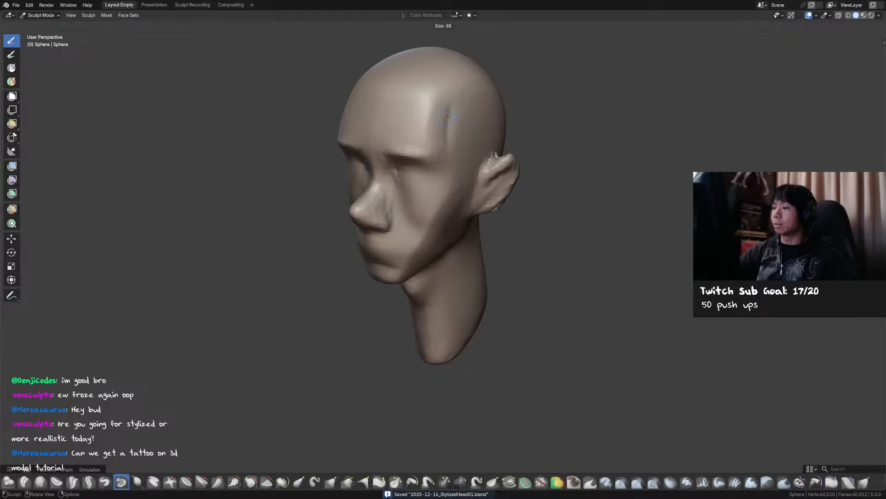
{"action": "left_click", "coordinate": [441, 97]}
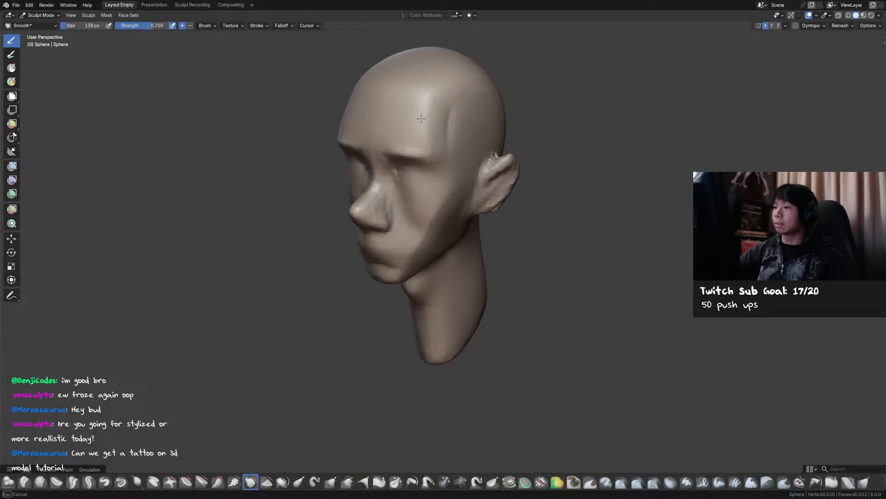
{"action": "left_click_drag", "start_coordinate": [406, 99], "coordinate": [375, 119], "text": "shift"}
{"action": "middle_click_drag", "start_coordinate": [375, 119], "coordinate": [396, 135]}
{"action": "key", "text": "f"}
{"action": "left_click", "coordinate": [352, 140]}
{"action": "mouse_move", "coordinate": [352, 140]}
{"action": "left_mouse_down"}
{"action": "mouse_move", "coordinate": [409, 163]}
{"action": "mouse_move", "coordinate": [363, 134]}
{"action": "left_mouse_up"}
{"action": "key", "text": "ctrl+z"}
{"action": "key", "text": "f"}
{"action": "left_click", "coordinate": [354, 139]}
{"action": "key", "text": "ctrl+z"}
Smooth the lower forehead above the brow ridge with the Smooth brush at about 117 px.
{"action": "key", "text": "f"}
{"action": "left_click", "coordinate": [398, 160]}
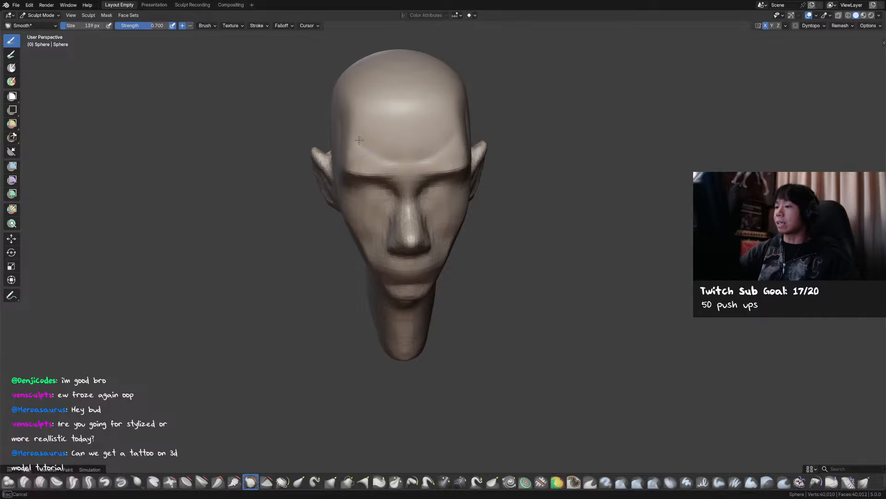
{"action": "middle_click_drag", "start_coordinate": [363, 134], "coordinate": [471, 153]}
{"action": "left_click_drag", "start_coordinate": [444, 160], "coordinate": [398, 166], "text": "shift"}
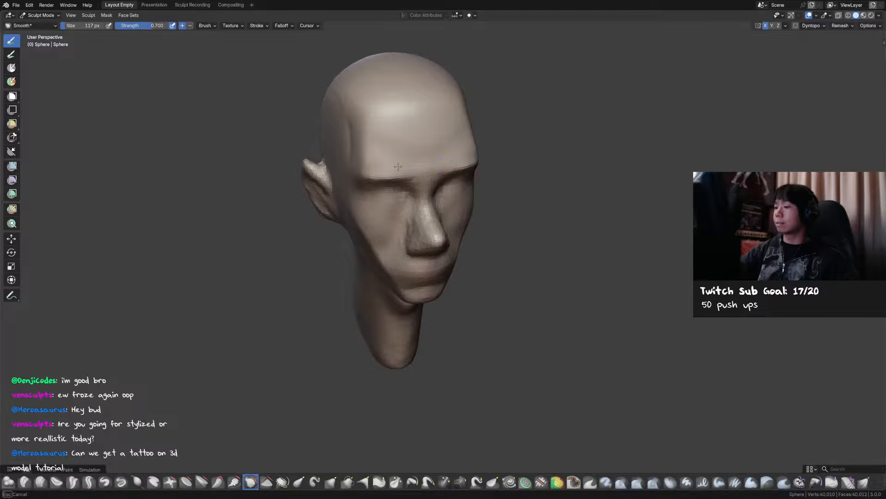
Refine the upper forehead contour in side view with large Grab and Smooth brushes.
{"action": "middle_click_drag", "start_coordinate": [372, 137], "coordinate": [416, 84], "text": "alt"}
{"action": "key", "text": "g"}
{"action": "key", "text": "f"}
{"action": "left_click", "coordinate": [439, 75]}
{"action": "left_click", "coordinate": [413, 75]}
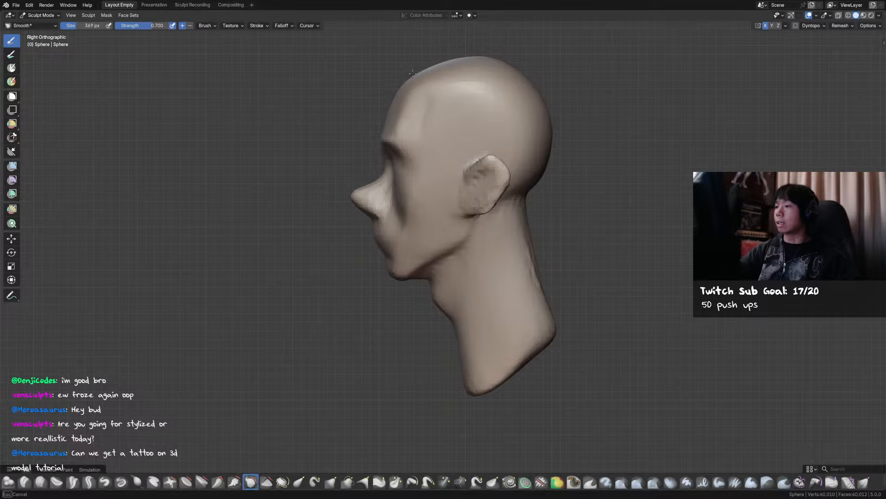
{"action": "middle_click_drag", "start_coordinate": [528, 79], "coordinate": [475, 82], "text": "shift"}
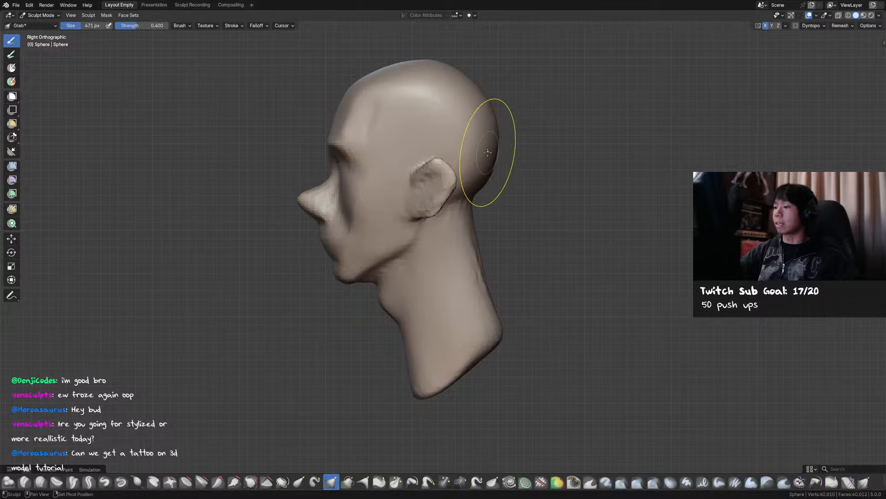
Adjust the jaw underside and the ear with the Grab brush at about 244 px and 217 px.
{"action": "mouse_move", "coordinate": [491, 159]}
{"action": "middle_mouse_down"}
{"action": "mouse_move", "coordinate": [422, 248]}
{"action": "mouse_move", "coordinate": [451, 218]}
{"action": "middle_mouse_up"}
{"action": "key", "text": "f"}
{"action": "left_click", "coordinate": [422, 248]}
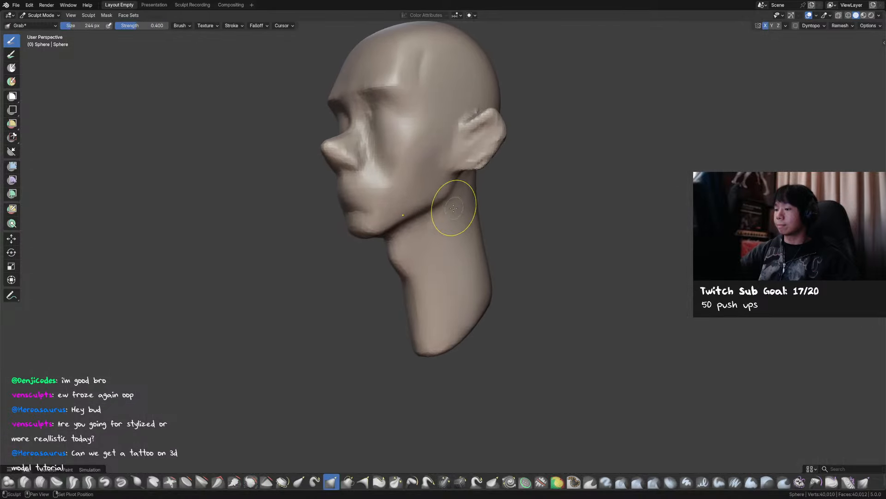
{"action": "middle_click_drag", "start_coordinate": [387, 238], "coordinate": [385, 241]}
{"action": "key", "text": "f"}
{"action": "left_click", "coordinate": [487, 147]}
{"action": "middle_click_drag", "start_coordinate": [474, 172], "coordinate": [452, 175], "text": "shift"}
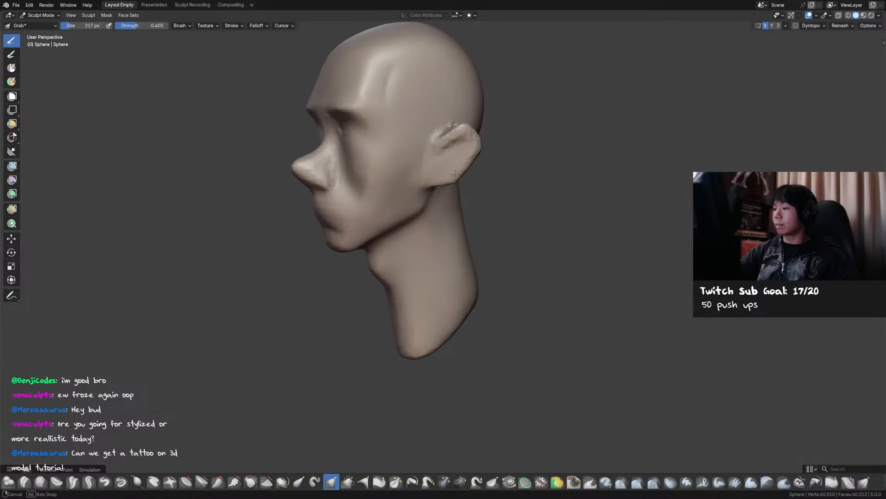
Carve the inner ear fold and the notch behind the tragus with the Draw Sharp brush at about 118 px.
{"action": "key", "text": "x"}
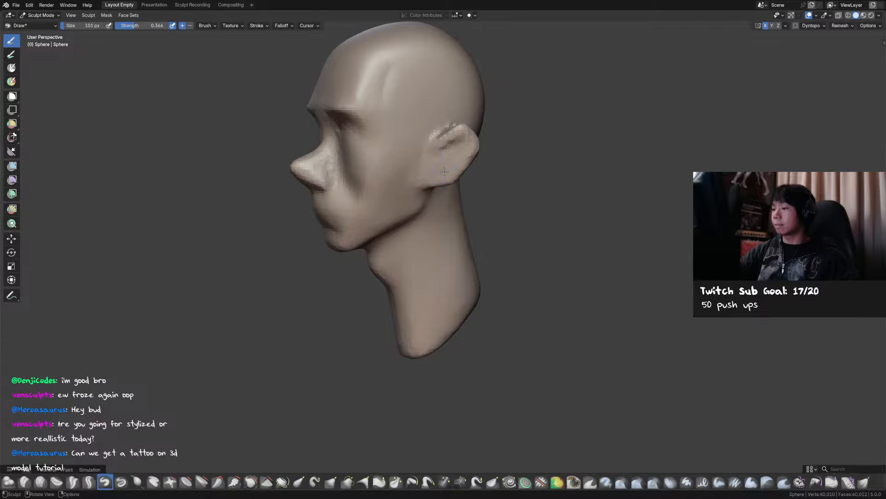
{"action": "key", "text": "shift+x"}
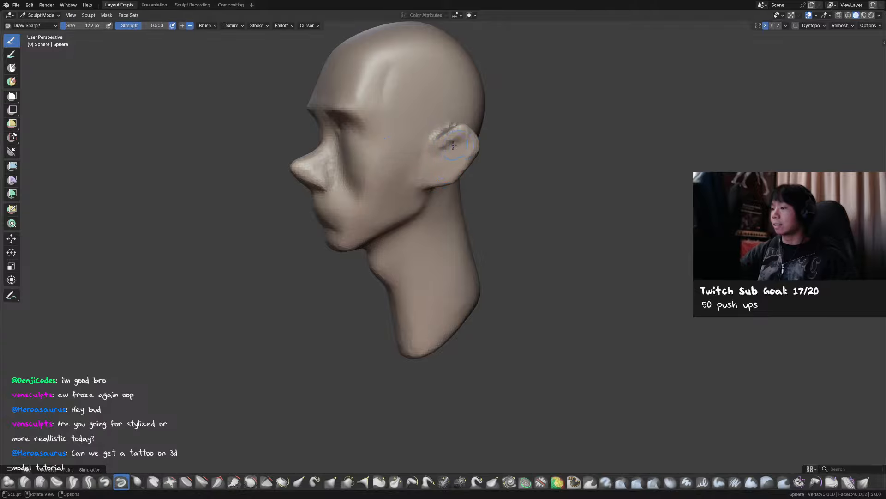
{"action": "mouse_move", "coordinate": [445, 152]}
{"action": "middle_mouse_down"}
{"action": "mouse_move", "coordinate": [453, 160]}
{"action": "mouse_move", "coordinate": [457, 147]}
{"action": "middle_mouse_up"}
{"action": "key", "text": "bracketleft"}
{"action": "key", "text": "bracketleft"}
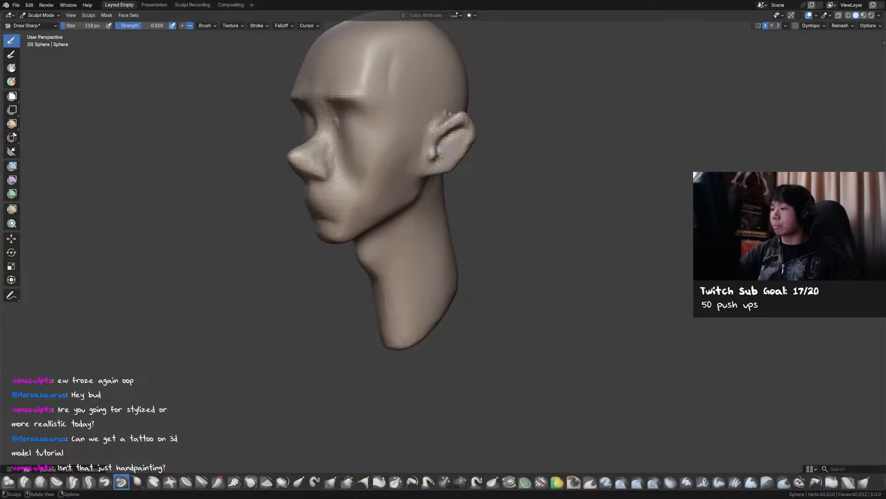
Deepen the hollow in the middle of the ear with a resized Draw Sharp brush.
{"action": "key", "text": "g"}
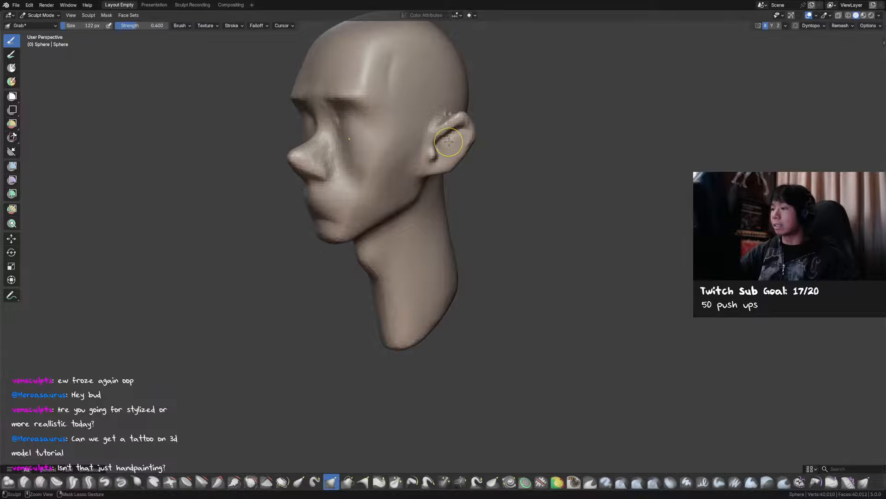
{"action": "middle_click_drag", "start_coordinate": [449, 141], "coordinate": [435, 143]}
{"action": "key", "text": "d"}
{"action": "key", "text": "f"}
{"action": "left_click", "coordinate": [436, 144]}
{"action": "left_click_drag", "start_coordinate": [437, 151], "coordinate": [436, 143]}
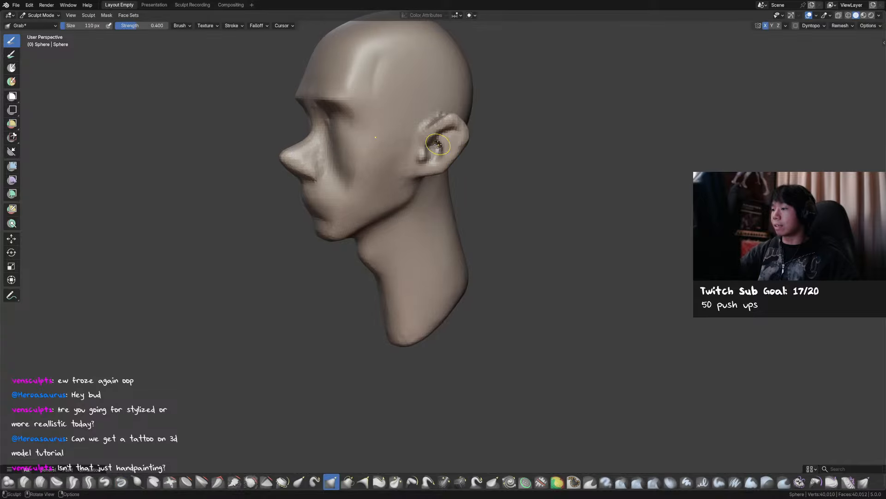
Reshape the inner ear ridges with the Grab brush at about 106 px and recut their creases with Draw Sharp.
{"action": "key", "text": "f"}
{"action": "left_click", "coordinate": [438, 143]}
{"action": "key", "text": "f"}
{"action": "left_click", "coordinate": [449, 133]}
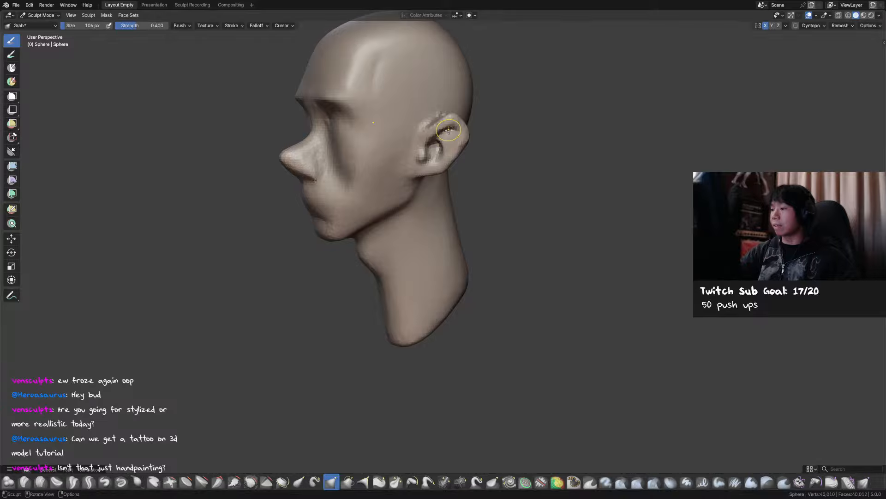
{"action": "left_click_drag", "start_coordinate": [429, 144], "coordinate": [430, 142]}
{"action": "key", "text": "d"}
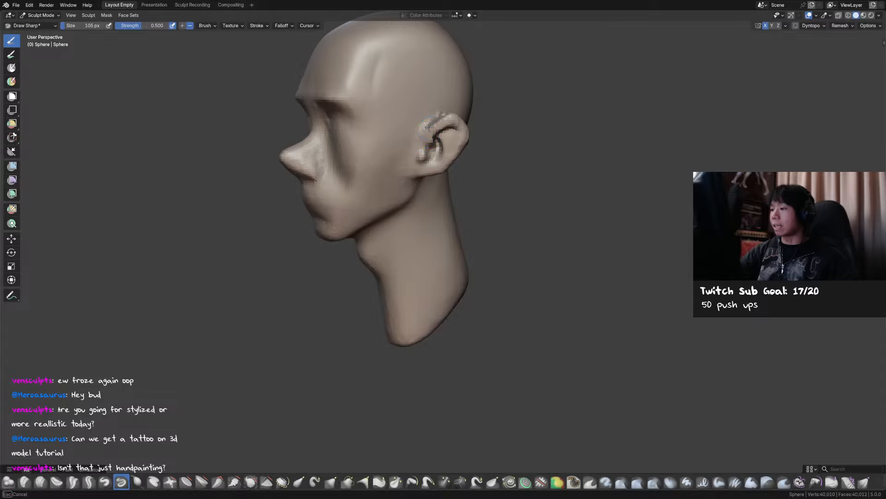
Adjust the ears' upper outline in front view with the Grab brush at about 125 px.
{"action": "middle_click_drag", "start_coordinate": [428, 146], "coordinate": [467, 141]}
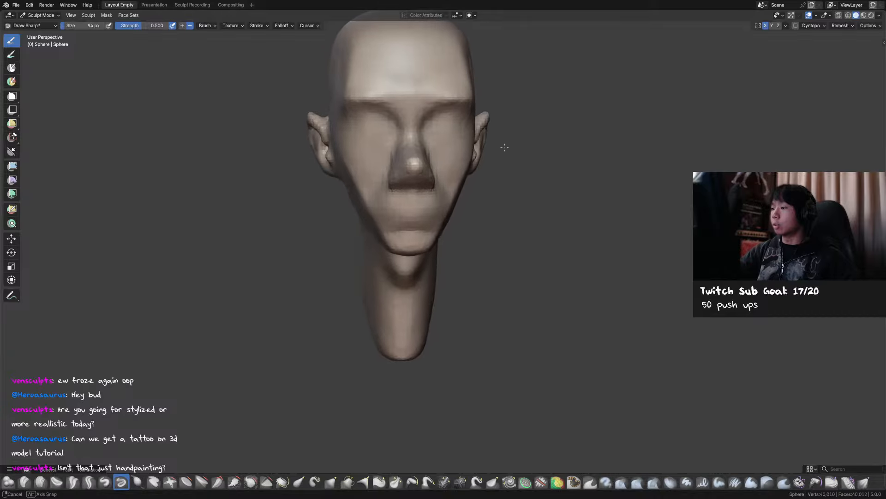
{"action": "key", "text": "g"}
{"action": "key", "text": "KP_1"}
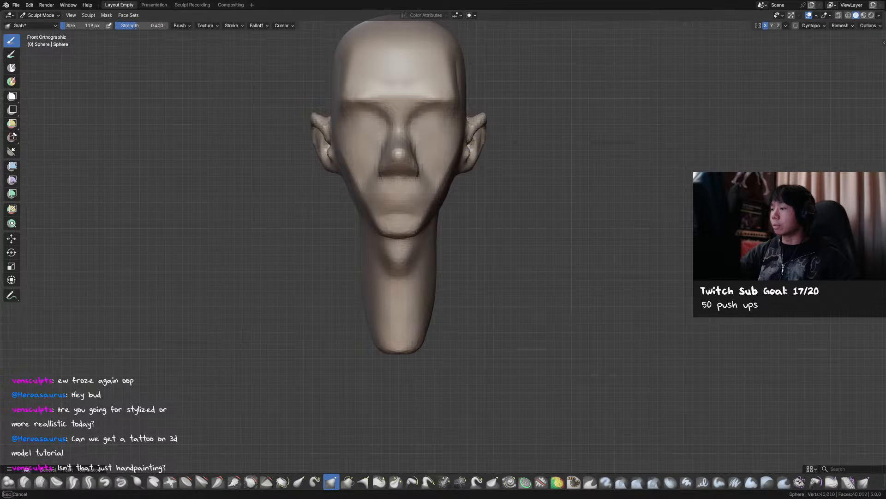
{"action": "key", "text": "f"}
{"action": "left_click", "coordinate": [472, 136]}
{"action": "key", "text": "f"}
{"action": "left_click", "coordinate": [474, 133]}
{"action": "left_click", "coordinate": [483, 115]}
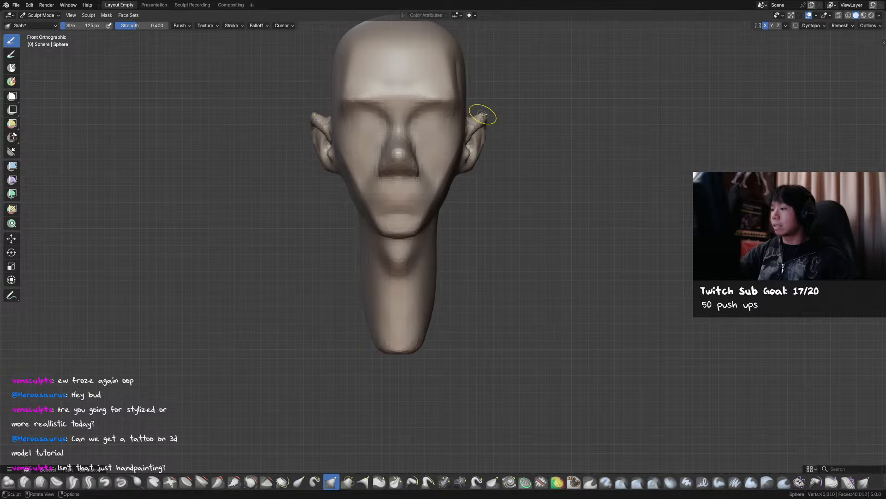
{"action": "key", "text": "f"}
{"action": "left_click_drag", "start_coordinate": [483, 120], "coordinate": [485, 118]}
Smooth the inner ear and define the creases around it with the Draw Sharp brush.
{"action": "mouse_move", "coordinate": [501, 122]}
{"action": "middle_mouse_down"}
{"action": "mouse_move", "coordinate": [472, 133]}
{"action": "mouse_move", "coordinate": [471, 168]}
{"action": "mouse_move", "coordinate": [450, 166]}
{"action": "mouse_move", "coordinate": [416, 136]}
{"action": "middle_mouse_up"}
{"action": "key", "text": "d"}
{"action": "key", "text": "s"}
{"action": "left_click_drag", "start_coordinate": [416, 137], "coordinate": [417, 141], "text": "shift"}
{"action": "middle_click_drag", "start_coordinate": [417, 141], "coordinate": [411, 189]}
{"action": "left_click_drag", "start_coordinate": [406, 185], "coordinate": [409, 212]}
Define the lower edge of the earlobe with the Draw Sharp brush at about 147 px, blending with smoothing.
{"action": "mouse_move", "coordinate": [406, 205]}
{"action": "middle_mouse_down"}
{"action": "mouse_move", "coordinate": [403, 160]}
{"action": "mouse_move", "coordinate": [451, 162]}
{"action": "mouse_move", "coordinate": [430, 188]}
{"action": "mouse_move", "coordinate": [418, 176]}
{"action": "mouse_move", "coordinate": [438, 175]}
{"action": "mouse_move", "coordinate": [421, 171]}
{"action": "middle_mouse_up"}
{"action": "key", "text": "g"}
{"action": "key", "text": "d"}
{"action": "left_click_drag", "start_coordinate": [405, 163], "coordinate": [420, 167], "text": "shift"}
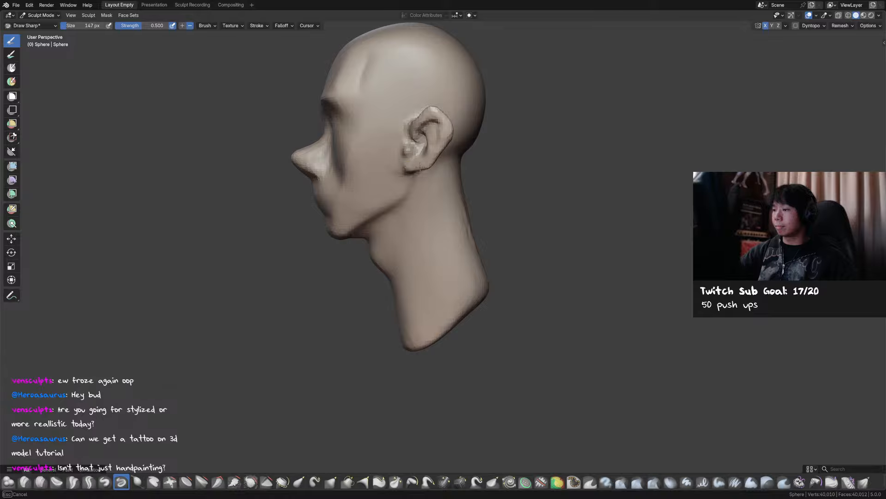
Reshape the earlobe and the upper ear rim with the Grab brush at varying sizes, smooth the ear and save the file.
{"action": "middle_click_drag", "start_coordinate": [437, 166], "coordinate": [439, 174]}
{"action": "key", "text": "g"}
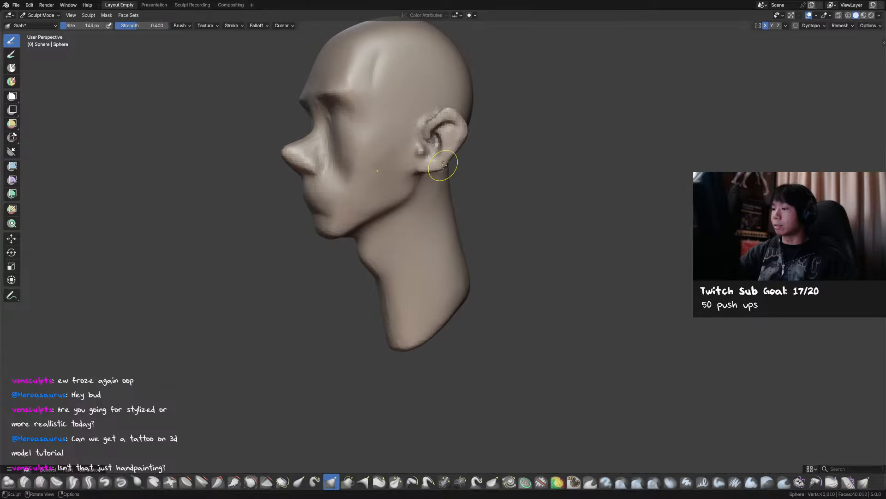
{"action": "mouse_move", "coordinate": [448, 150]}
{"action": "left_mouse_down", "text": "shift"}
{"action": "mouse_move", "coordinate": [446, 122]}
{"action": "mouse_move", "coordinate": [456, 124]}
{"action": "mouse_move", "coordinate": [437, 117]}
{"action": "mouse_move", "coordinate": [451, 106]}
{"action": "mouse_move", "coordinate": [452, 119]}
{"action": "left_mouse_up", "text": "shift"}
{"action": "key", "text": "f"}
{"action": "left_click", "coordinate": [451, 125]}
{"action": "key", "text": "f"}
{"action": "left_click", "coordinate": [447, 124]}
{"action": "key", "text": "f"}
{"action": "left_click", "coordinate": [456, 107]}
{"action": "key", "text": "f"}
{"action": "left_click", "coordinate": [448, 110]}
{"action": "middle_click_drag", "start_coordinate": [456, 113], "coordinate": [461, 137]}
{"action": "key", "text": "ctrl+s"}
Refine the top curve of the ear's outer rim with a small Grab brush of about 108 to 133 px.
{"action": "key", "text": "f"}
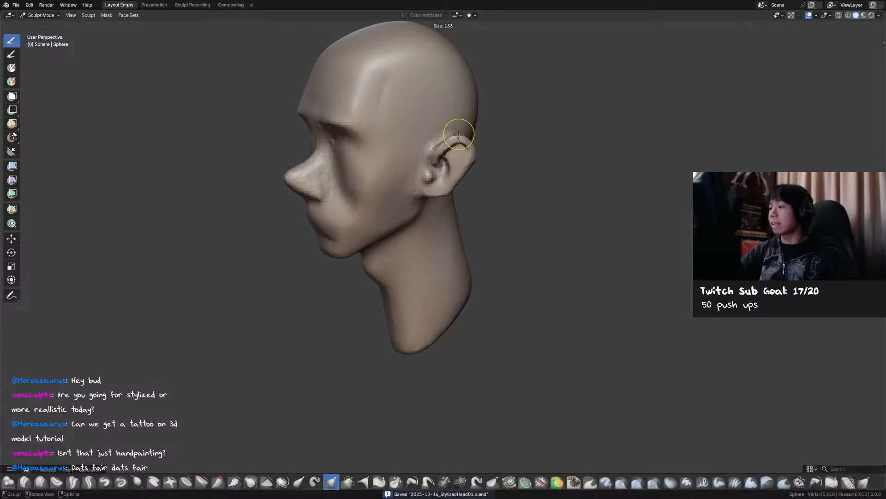
{"action": "left_click", "coordinate": [460, 135]}
{"action": "left_click_drag", "start_coordinate": [459, 134], "coordinate": [462, 137]}
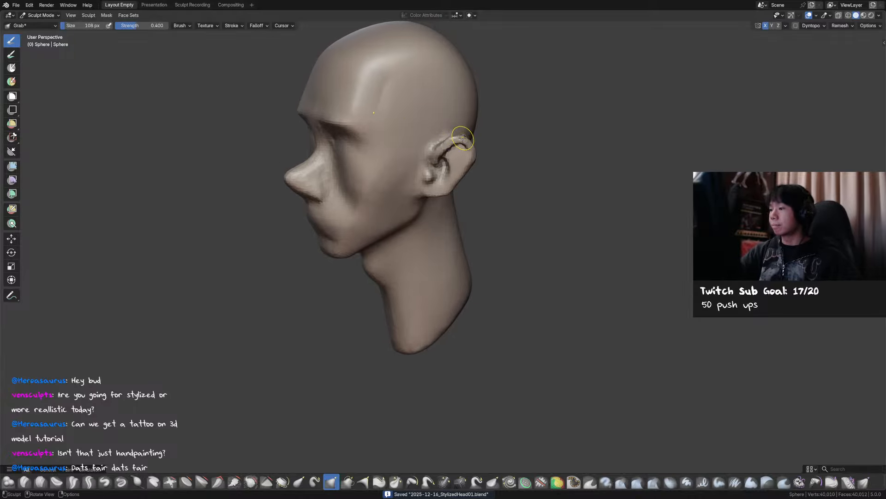
{"action": "key", "text": "f"}
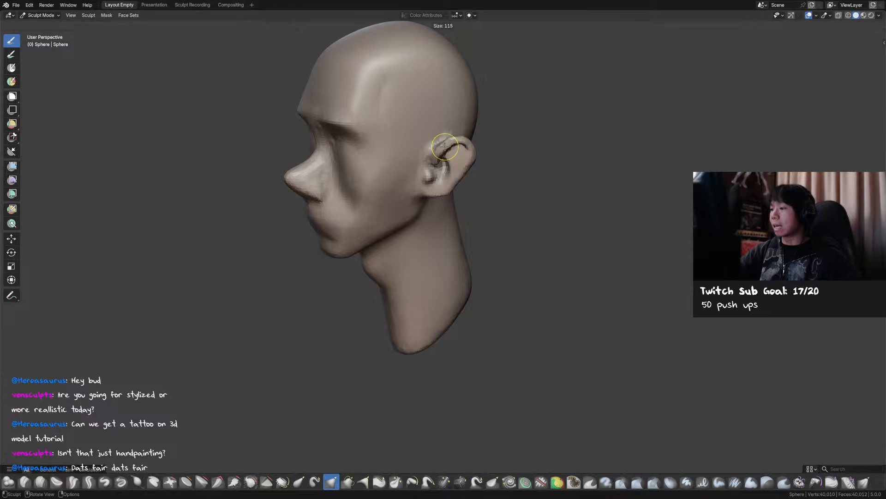
{"action": "left_click", "coordinate": [444, 147]}
Adjust how far the ears stand out from the head in top view with the Grab brush at 481 px.
{"action": "key", "text": "KP_1"}
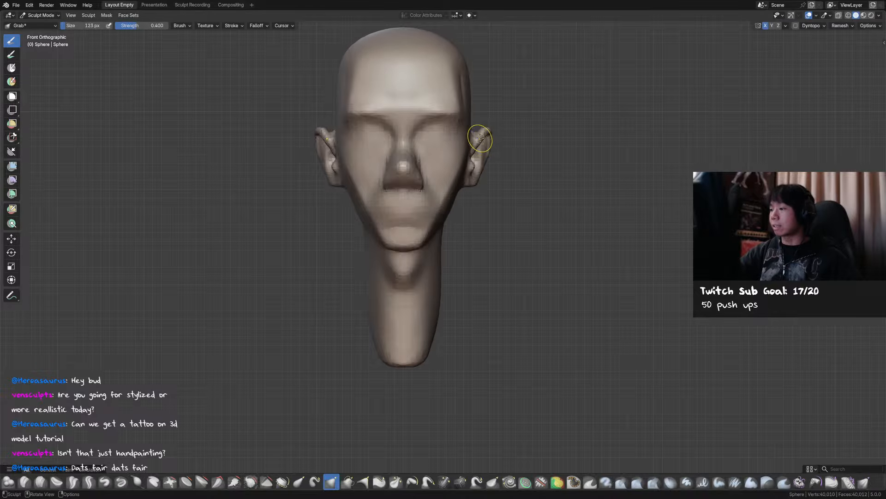
{"action": "middle_click_drag", "start_coordinate": [481, 148], "coordinate": [500, 231], "text": "alt"}
{"action": "key", "text": "f"}
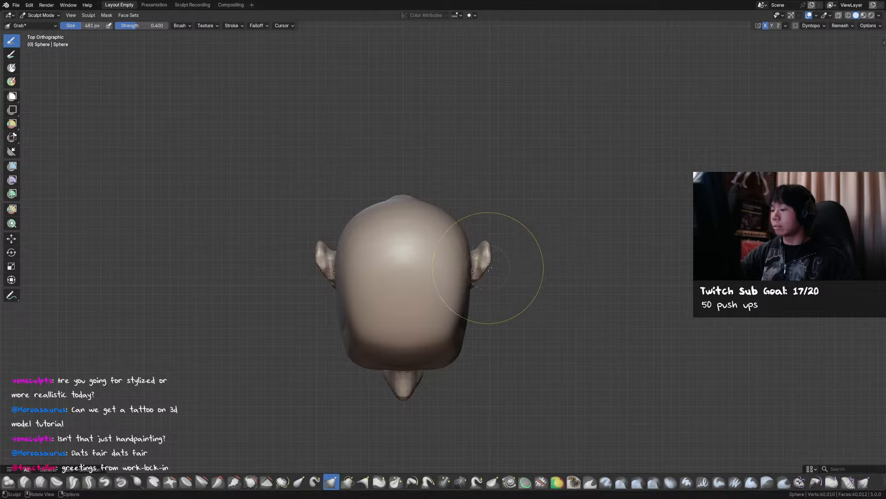
{"action": "left_click", "coordinate": [491, 279]}
{"action": "left_click_drag", "start_coordinate": [485, 268], "coordinate": [480, 258]}
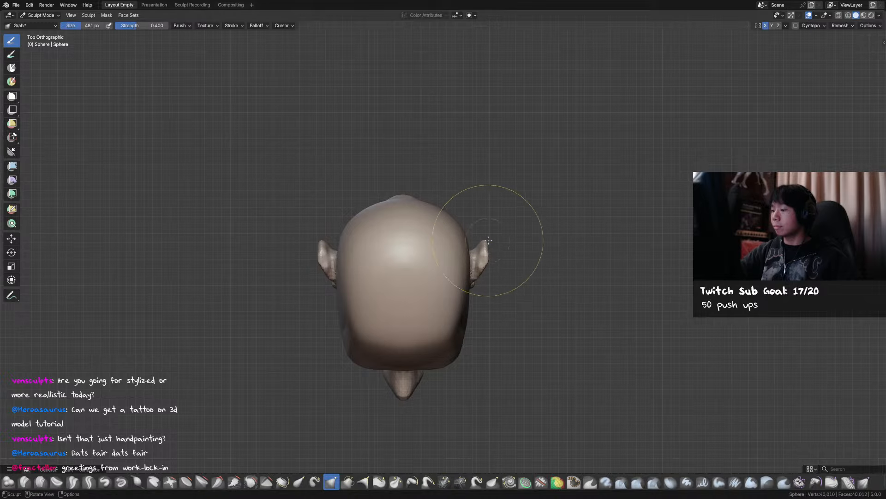
Adjust the outline of the lower ear in front view with the Grab brush at reduced size.
{"action": "mouse_move", "coordinate": [474, 238]}
{"action": "middle_mouse_down"}
{"action": "mouse_move", "coordinate": [469, 216]}
{"action": "mouse_move", "coordinate": [495, 188]}
{"action": "middle_mouse_up"}
{"action": "key", "text": "f"}
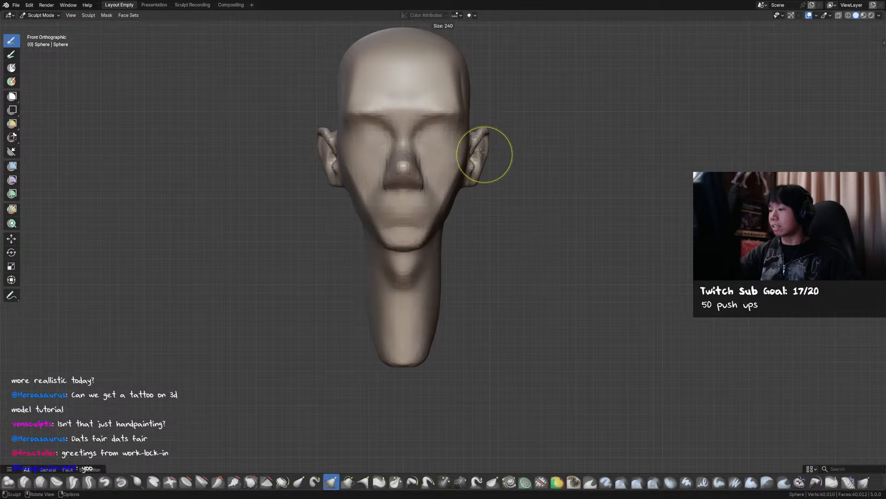
{"action": "left_click", "coordinate": [475, 164]}
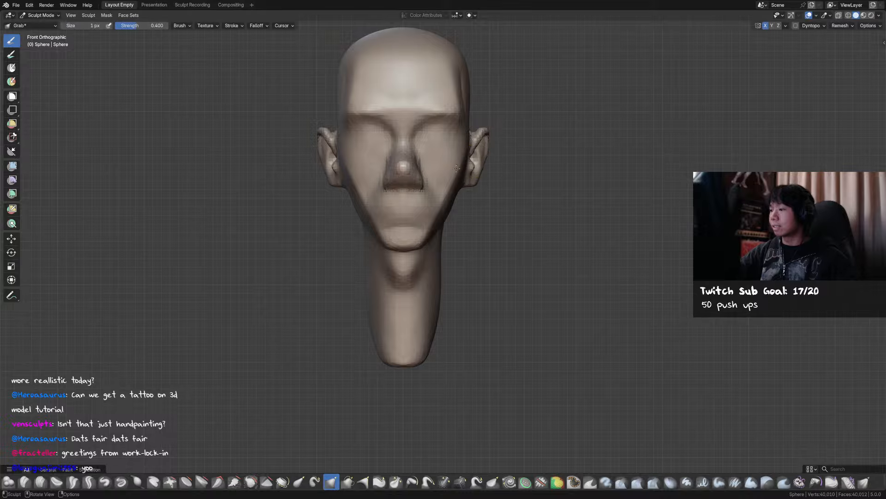
{"action": "left_click_drag", "start_coordinate": [473, 163], "coordinate": [474, 167]}
{"action": "key", "text": "f"}
{"action": "left_click", "coordinate": [480, 167]}
{"action": "left_click_drag", "start_coordinate": [473, 167], "coordinate": [472, 170]}
Refine the earlobe where it meets the jaw with the Draw and Draw Sharp brushes, smooth it and save the file.
{"action": "mouse_move", "coordinate": [507, 187]}
{"action": "middle_mouse_down"}
{"action": "mouse_move", "coordinate": [470, 201]}
{"action": "mouse_move", "coordinate": [419, 178]}
{"action": "mouse_move", "coordinate": [421, 190]}
{"action": "mouse_move", "coordinate": [433, 176]}
{"action": "middle_mouse_up"}
{"action": "key", "text": "k"}
{"action": "key", "text": "f"}
{"action": "left_click", "coordinate": [421, 179]}
{"action": "key", "text": "f"}
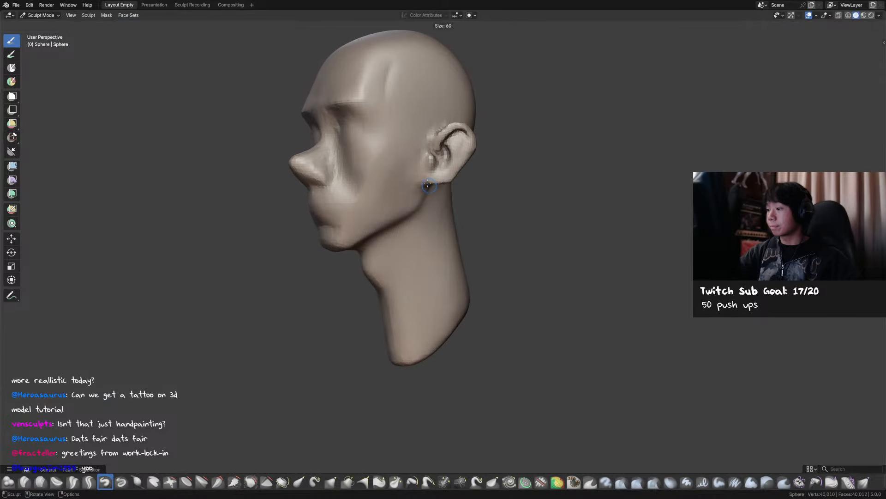
{"action": "left_click", "coordinate": [433, 176]}
{"action": "key", "text": "shift+v"}
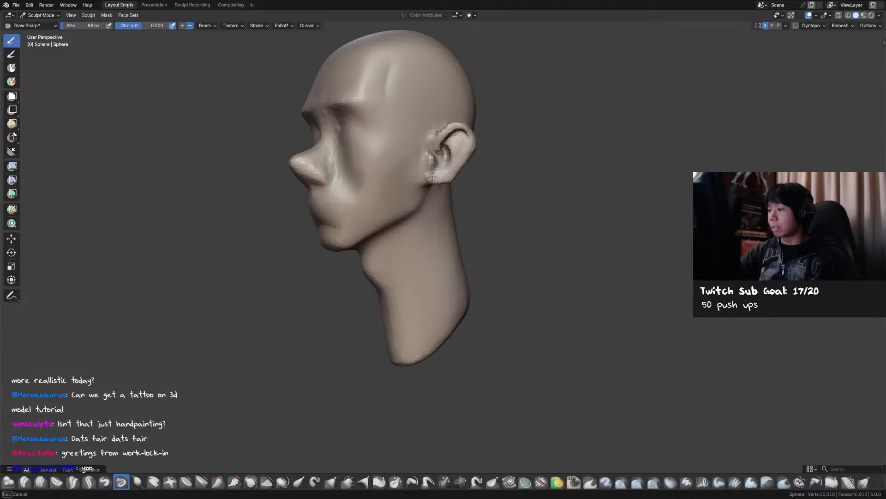
{"action": "key", "text": "x"}
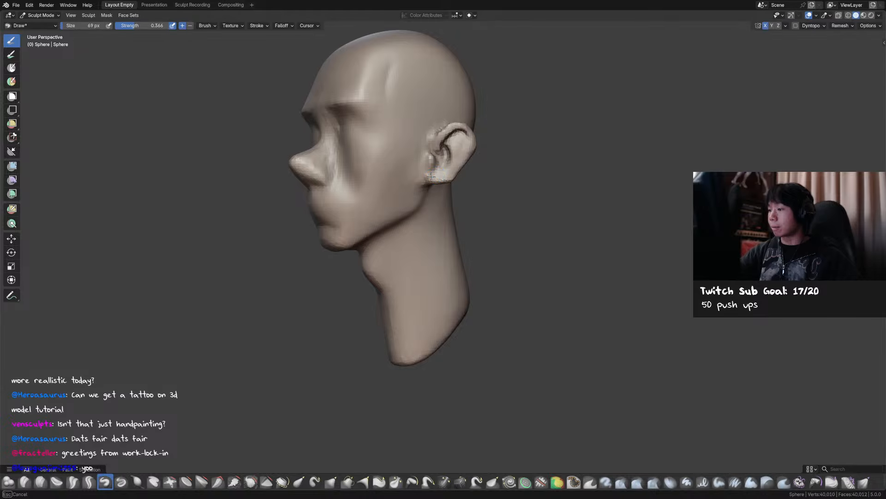
{"action": "scroll", "coordinate": [430, 182], "scroll_direction": "up", "scroll_amount": 3}
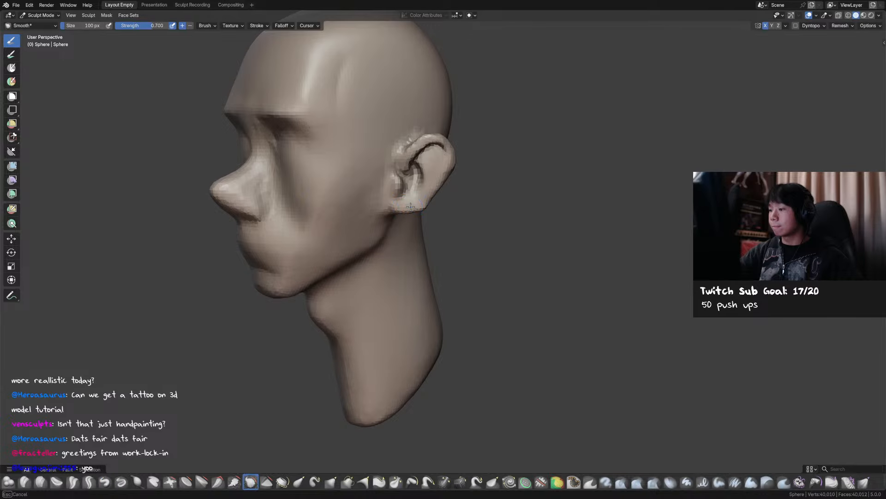
{"action": "middle_click_drag", "start_coordinate": [408, 205], "coordinate": [501, 162]}
{"action": "key", "text": "ctrl+s"}
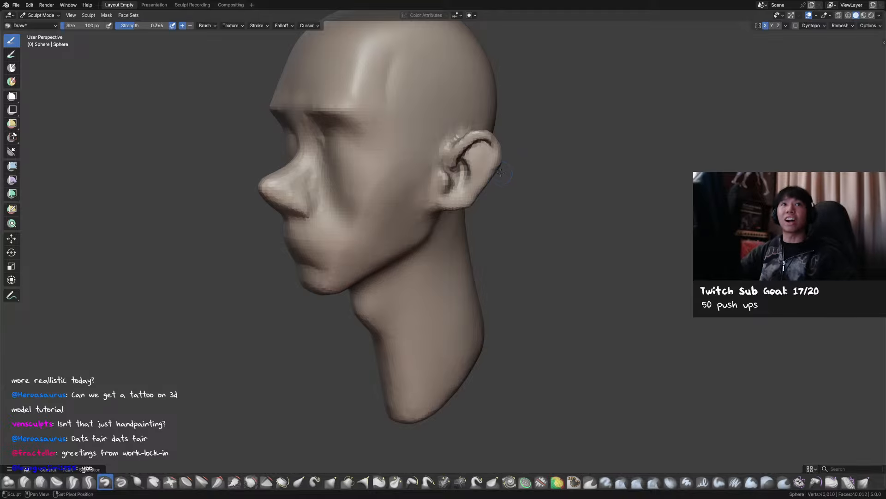
Reshape the upper outer ear rim with the Grab brush at about 107 to 115 px and save the file.
{"action": "middle_click_drag", "start_coordinate": [501, 172], "coordinate": [535, 161], "text": "shift"}
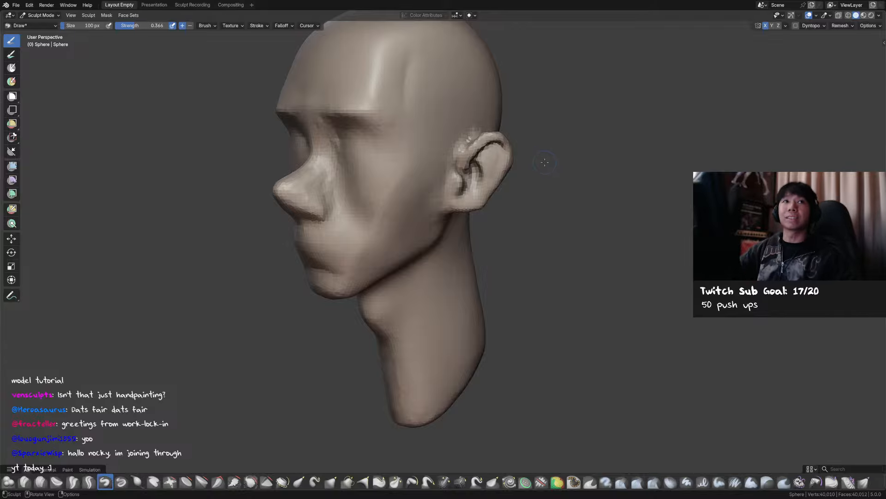
{"action": "mouse_move", "coordinate": [529, 171]}
{"action": "middle_mouse_down"}
{"action": "mouse_move", "coordinate": [529, 180]}
{"action": "mouse_move", "coordinate": [483, 152]}
{"action": "middle_mouse_up"}
{"action": "key", "text": "g"}
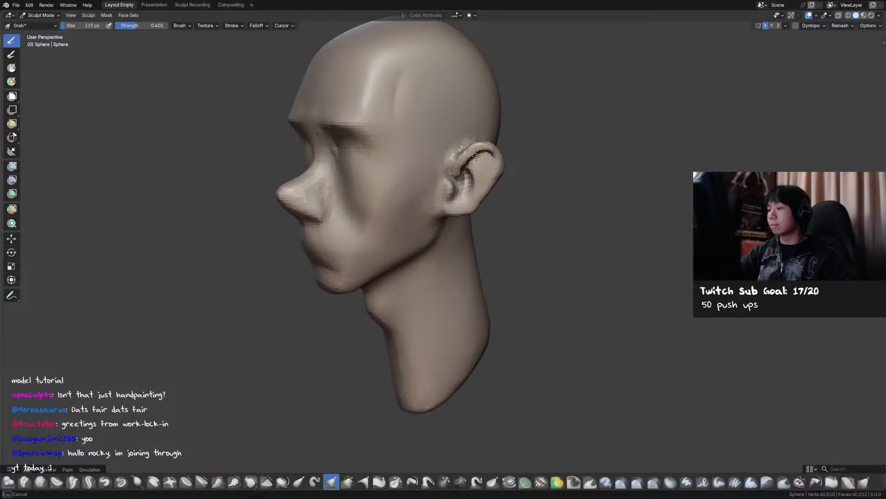
{"action": "left_click_drag", "start_coordinate": [476, 144], "coordinate": [498, 148]}
{"action": "key", "text": "ctrl+s"}
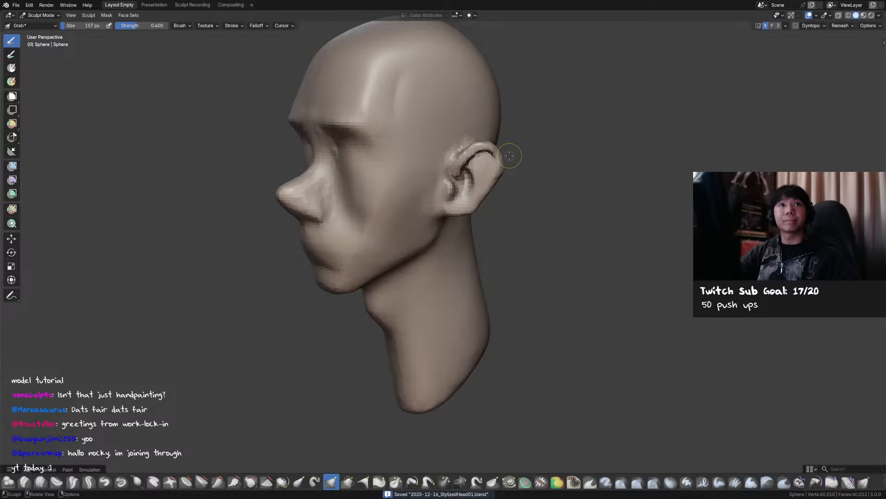
Carve the back of the ear with Draw Sharp at 132 px and reshape it with Grab at about 116 px.
{"action": "mouse_move", "coordinate": [510, 155]}
{"action": "middle_mouse_down"}
{"action": "mouse_move", "coordinate": [512, 164]}
{"action": "mouse_move", "coordinate": [489, 182]}
{"action": "mouse_move", "coordinate": [395, 197]}
{"action": "mouse_move", "coordinate": [393, 223]}
{"action": "middle_mouse_up"}
{"action": "key", "text": "v"}
{"action": "key", "text": "f"}
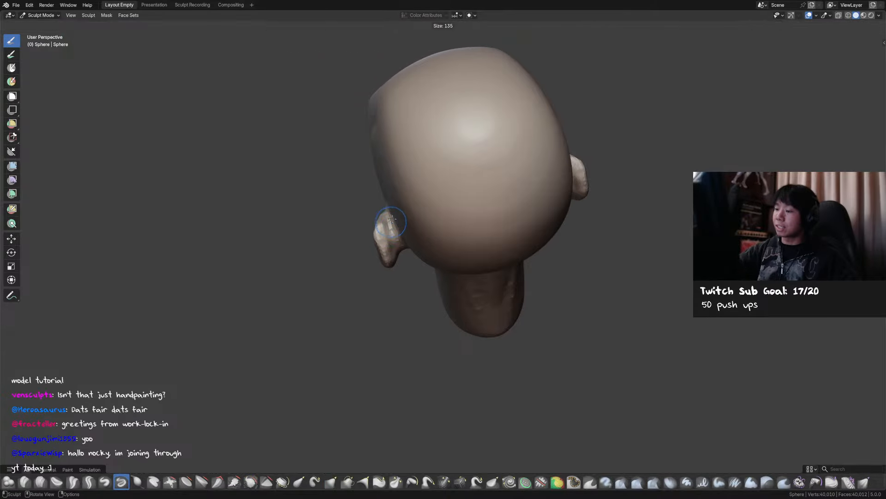
{"action": "left_click", "coordinate": [391, 219]}
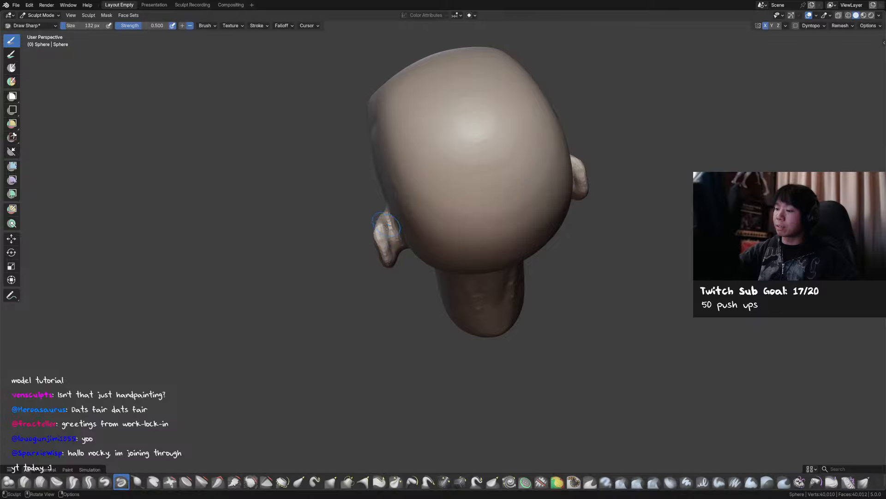
{"action": "middle_click_drag", "start_coordinate": [387, 225], "coordinate": [402, 200]}
{"action": "key", "text": "g"}
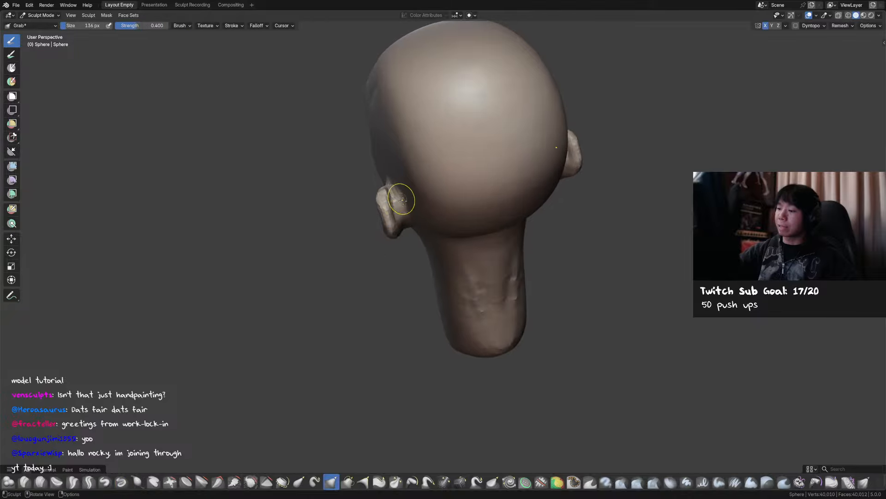
{"action": "mouse_move", "coordinate": [402, 200]}
{"action": "left_mouse_down"}
{"action": "mouse_move", "coordinate": [383, 206]}
{"action": "mouse_move", "coordinate": [380, 198]}
{"action": "left_mouse_up"}
{"action": "mouse_move", "coordinate": [379, 197]}
{"action": "middle_mouse_down"}
{"action": "mouse_move", "coordinate": [471, 172]}
{"action": "mouse_move", "coordinate": [509, 151]}
{"action": "middle_mouse_up"}
Sharpen the groove inside the ear's outer rim with the Draw Sharp brush at about 89 px and save the file.
{"action": "key", "text": "d"}
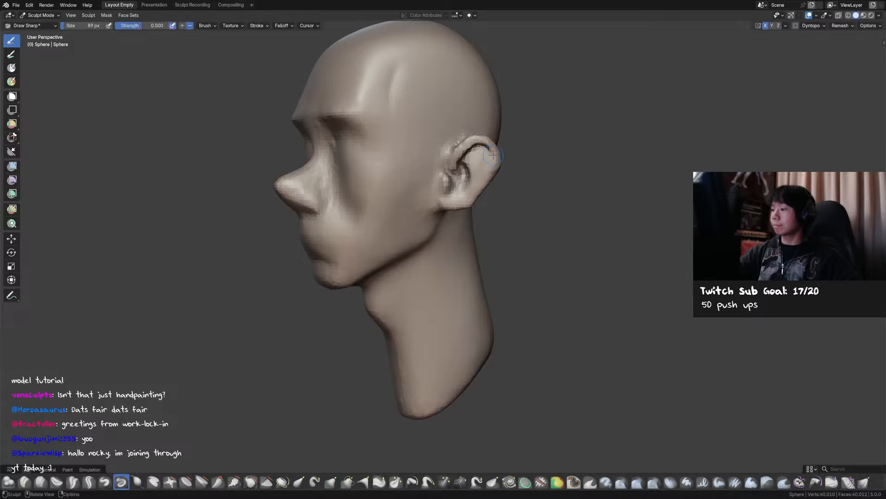
{"action": "key", "text": "f"}
{"action": "left_click", "coordinate": [490, 161]}
{"action": "middle_click_drag", "start_coordinate": [488, 157], "coordinate": [492, 157]}
{"action": "left_click_drag", "start_coordinate": [492, 157], "coordinate": [492, 158]}
{"action": "key", "text": "f"}
{"action": "left_click", "coordinate": [488, 161]}
{"action": "mouse_move", "coordinate": [488, 161]}
{"action": "middle_mouse_down"}
{"action": "mouse_move", "coordinate": [541, 172]}
{"action": "mouse_move", "coordinate": [430, 152]}
{"action": "middle_mouse_up"}
{"action": "key", "text": "ctrl+s"}
Carve a sharper crease beneath the brow ridge with the Draw Sharp brush at about 156 px, blending with smoothing.
{"action": "key", "text": "f"}
{"action": "left_click", "coordinate": [457, 151]}
{"action": "mouse_move", "coordinate": [429, 152]}
{"action": "left_mouse_down", "text": "shift"}
{"action": "mouse_move", "coordinate": [403, 153]}
{"action": "mouse_move", "coordinate": [474, 158]}
{"action": "left_mouse_up", "text": "shift"}
{"action": "mouse_move", "coordinate": [451, 166]}
{"action": "middle_mouse_down"}
{"action": "mouse_move", "coordinate": [463, 158]}
{"action": "mouse_move", "coordinate": [417, 157]}
{"action": "middle_mouse_up"}
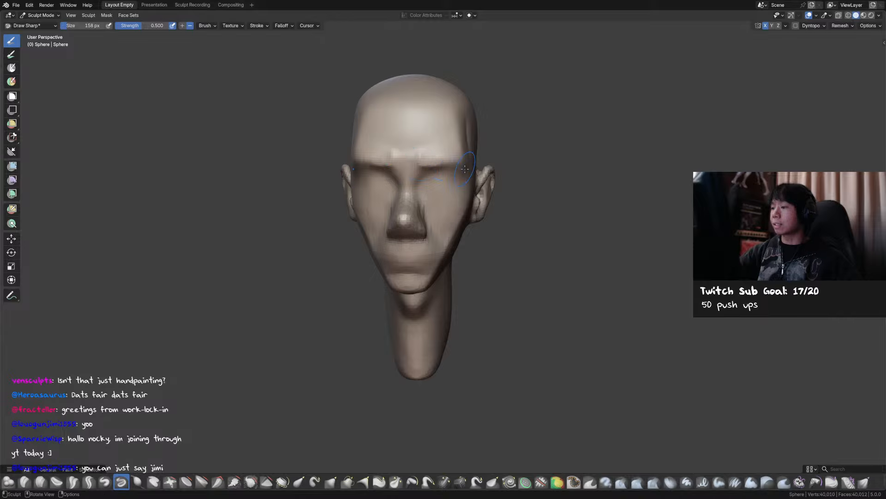
{"action": "middle_click_drag", "start_coordinate": [427, 152], "coordinate": [370, 154]}
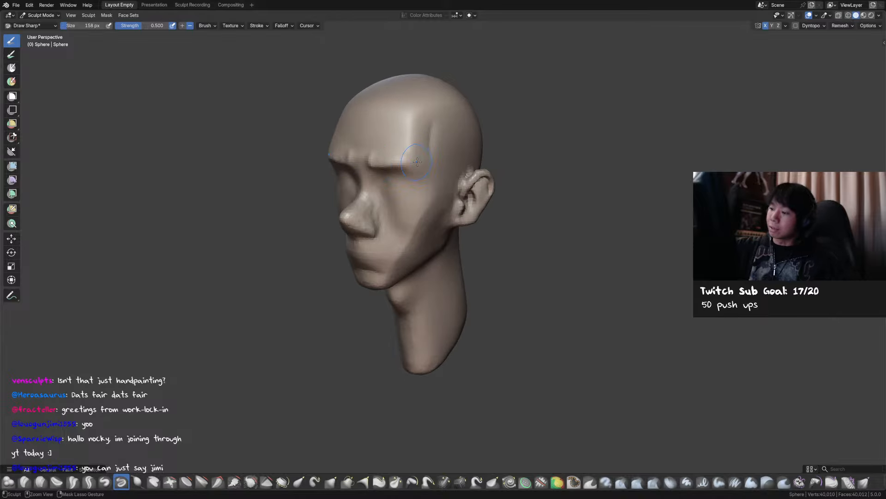
{"action": "mouse_move", "coordinate": [422, 164]}
{"action": "middle_mouse_down"}
{"action": "mouse_move", "coordinate": [416, 202]}
{"action": "mouse_move", "coordinate": [434, 173]}
{"action": "mouse_move", "coordinate": [408, 176]}
{"action": "mouse_move", "coordinate": [460, 173]}
{"action": "mouse_move", "coordinate": [427, 172]}
{"action": "middle_mouse_up"}
Build up the eyeball volume inside the eye sockets with the Draw brush at about 131 px.
{"action": "key", "text": "x"}
{"action": "key", "text": "f"}
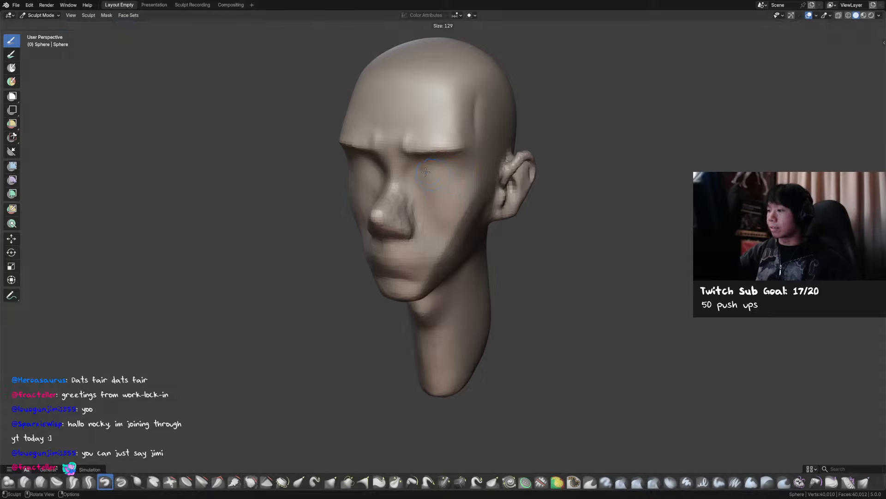
{"action": "left_click", "coordinate": [446, 170]}
{"action": "key", "text": "f"}
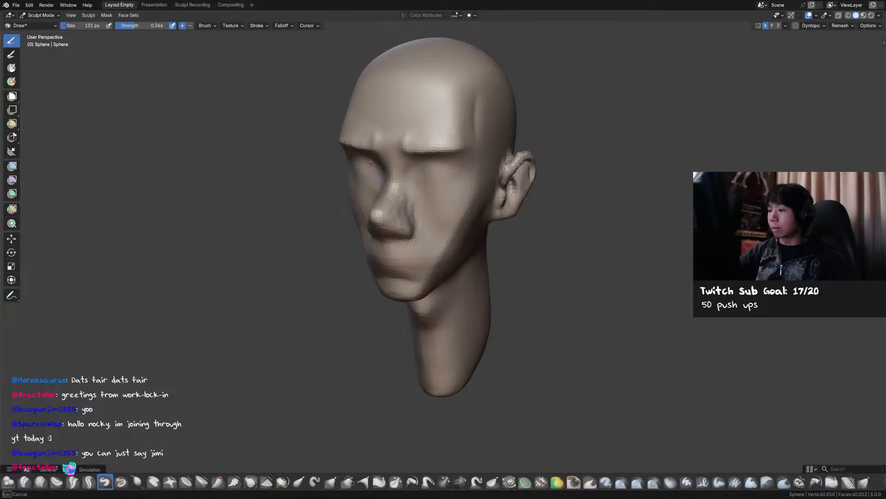
{"action": "left_click", "coordinate": [371, 164]}
{"action": "middle_click_drag", "start_coordinate": [371, 164], "coordinate": [471, 177]}
Deepen the inner eye corners and the folds under the brow with the Draw Sharp brush at about 112 to 122 px.
{"action": "key", "text": "shift+x"}
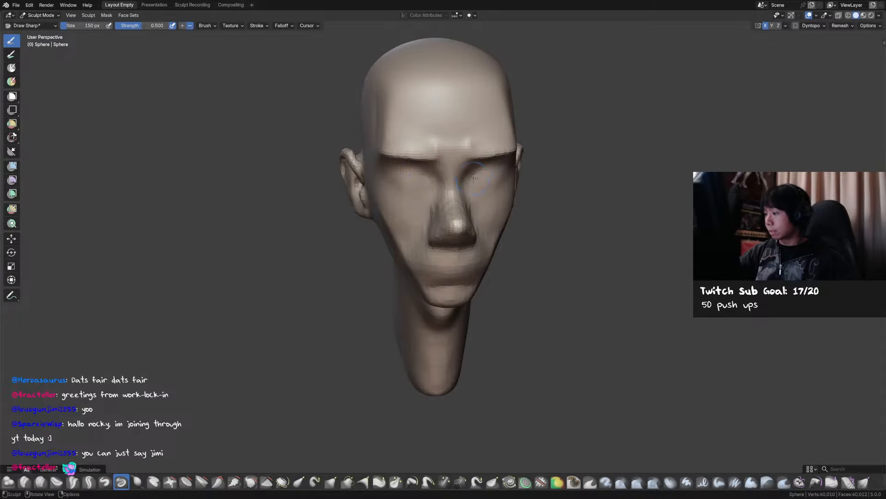
{"action": "key", "text": "f"}
{"action": "left_click", "coordinate": [468, 176]}
{"action": "middle_click_drag", "start_coordinate": [469, 176], "coordinate": [446, 149]}
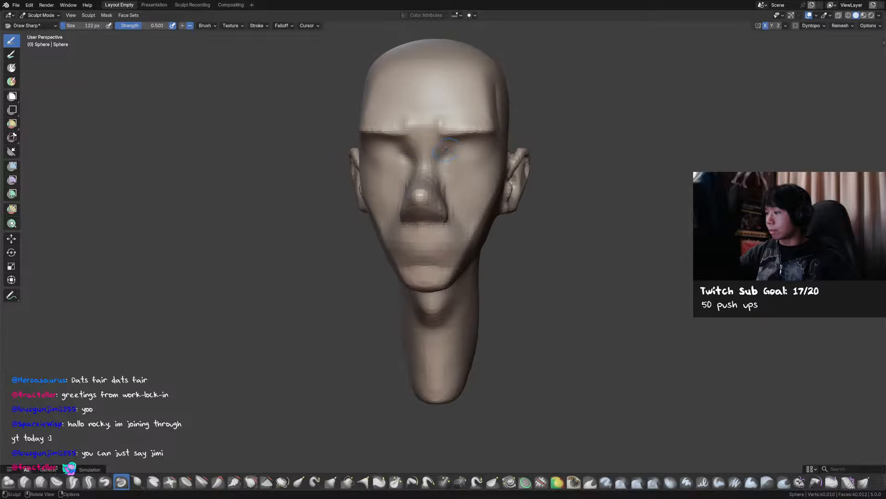
{"action": "key", "text": "c"}
{"action": "key", "text": "x"}
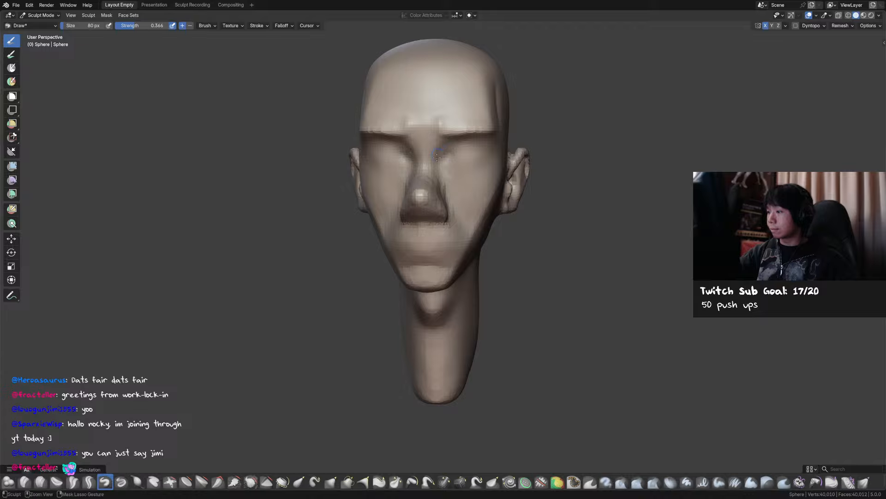
{"action": "key", "text": "shift+x"}
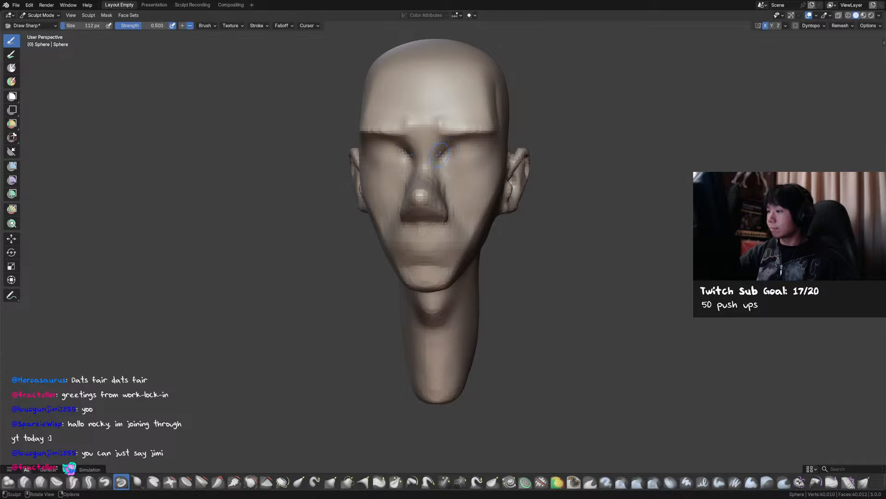
{"action": "middle_click_drag", "start_coordinate": [451, 145], "coordinate": [440, 151]}
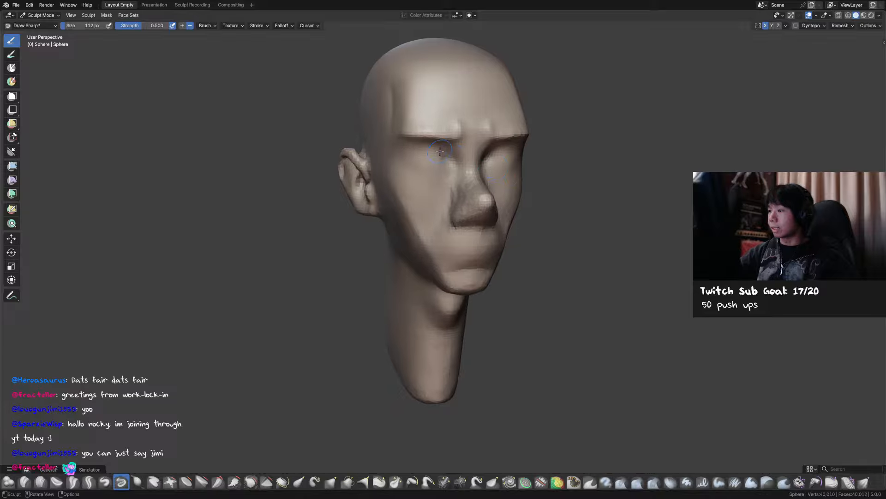
{"action": "mouse_move", "coordinate": [501, 164]}
{"action": "middle_mouse_down"}
{"action": "mouse_move", "coordinate": [463, 161]}
{"action": "mouse_move", "coordinate": [419, 138]}
{"action": "middle_mouse_up"}
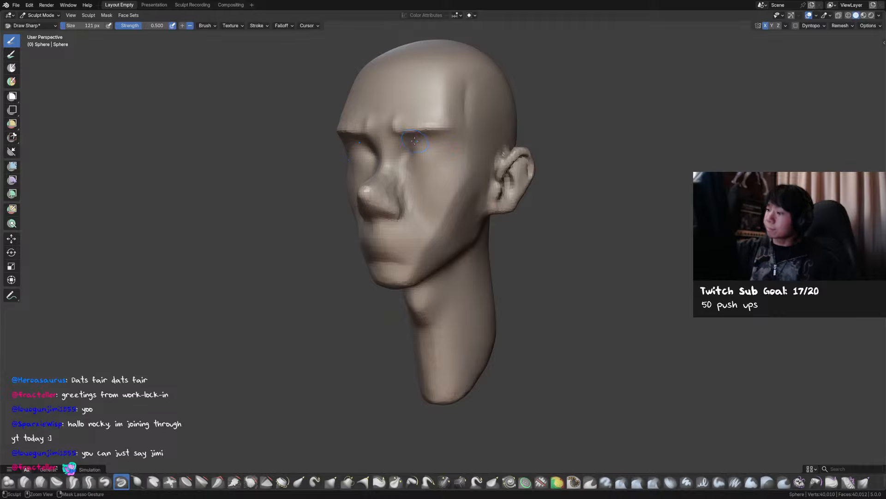
Add volume to the upper eyelids under the brow with the Draw brush at about 84 to 105 px and save the file.
{"action": "key", "text": "x"}
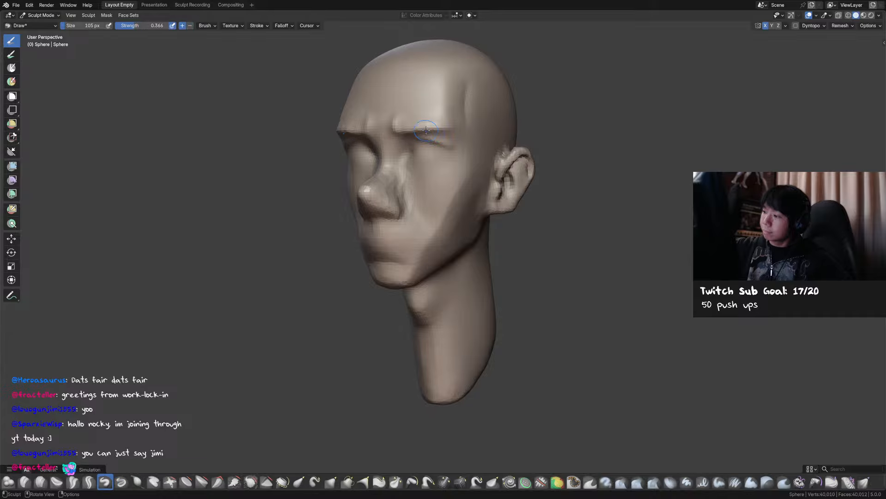
{"action": "key", "text": "f"}
{"action": "left_click", "coordinate": [424, 134]}
{"action": "left_click_drag", "start_coordinate": [424, 134], "coordinate": [423, 136]}
{"action": "mouse_move", "coordinate": [429, 139]}
{"action": "middle_mouse_down"}
{"action": "mouse_move", "coordinate": [417, 140]}
{"action": "mouse_move", "coordinate": [486, 147]}
{"action": "mouse_move", "coordinate": [499, 134]}
{"action": "mouse_move", "coordinate": [516, 145]}
{"action": "middle_mouse_up"}
{"action": "key", "text": "f"}
{"action": "left_click", "coordinate": [443, 151]}
{"action": "key", "text": "ctrl+s"}
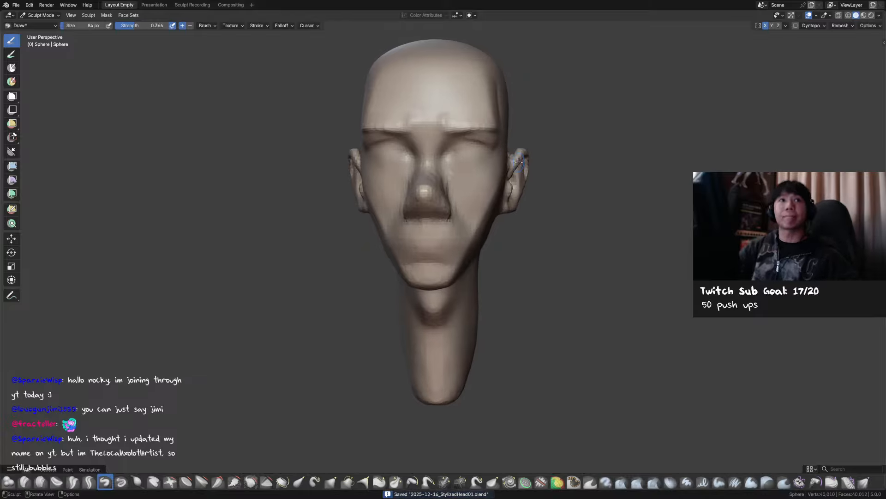
Refine the brow ridge and outer eye area with the Draw brush at about 106 to 114 px and save the file.
{"action": "middle_click_drag", "start_coordinate": [510, 171], "coordinate": [531, 150]}
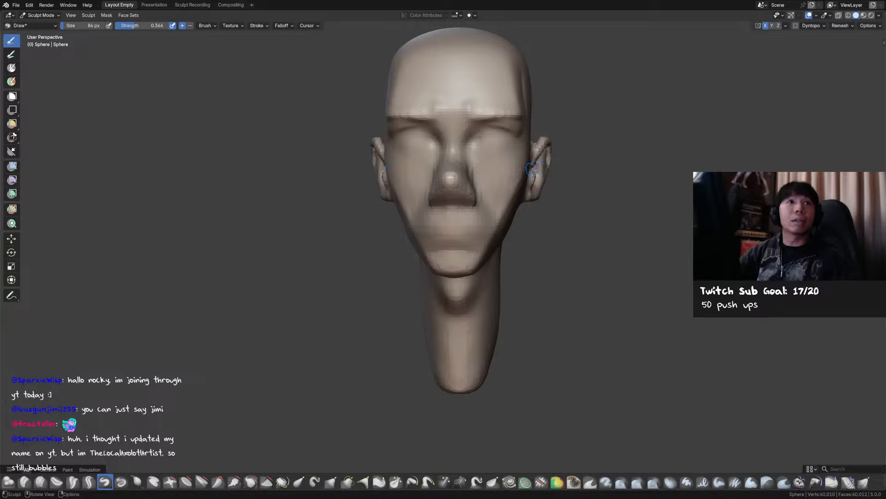
{"action": "middle_click_drag", "start_coordinate": [523, 175], "coordinate": [559, 159]}
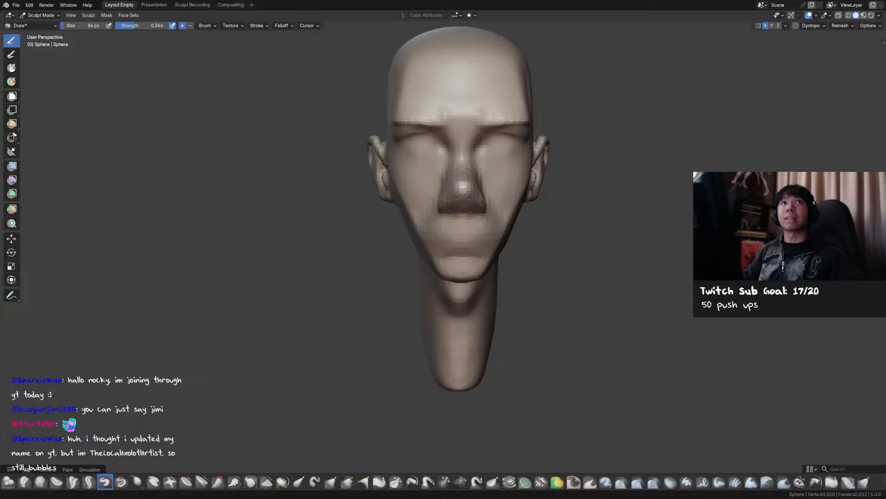
{"action": "mouse_move", "coordinate": [601, 138]}
{"action": "middle_mouse_down"}
{"action": "mouse_move", "coordinate": [459, 128]}
{"action": "mouse_move", "coordinate": [435, 135]}
{"action": "middle_mouse_up"}
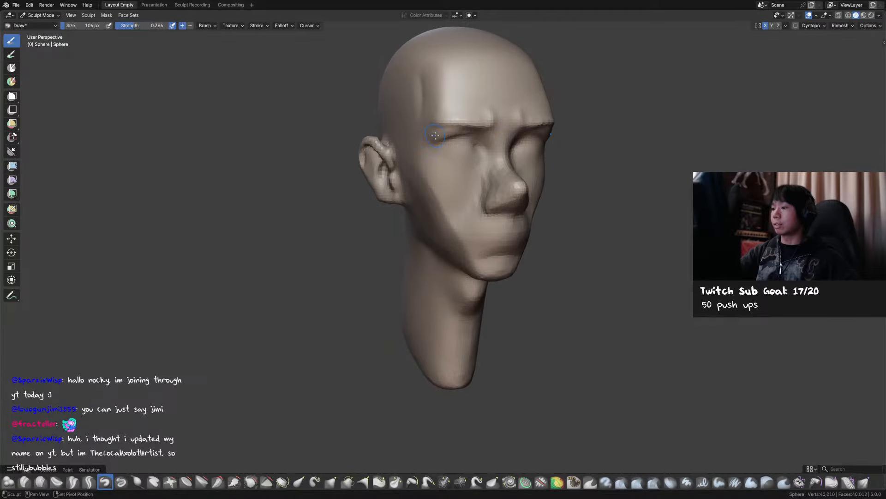
{"action": "left_click_drag", "start_coordinate": [479, 131], "coordinate": [463, 112]}
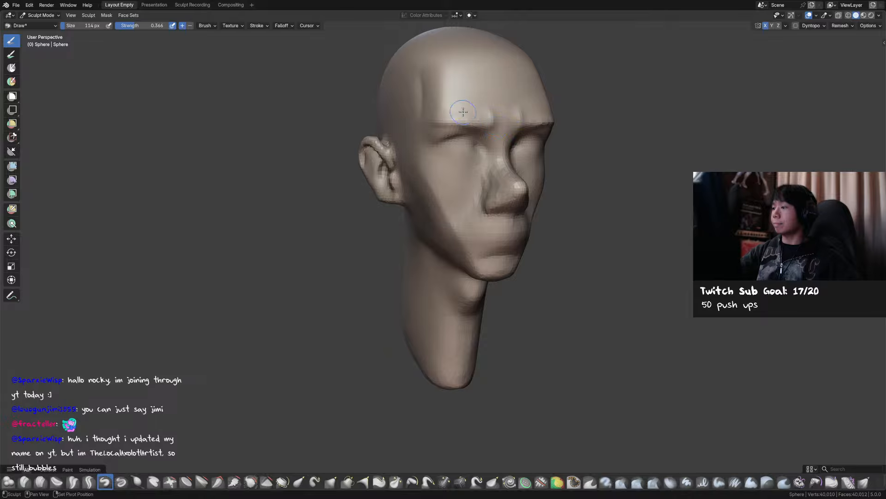
{"action": "mouse_move", "coordinate": [518, 130]}
{"action": "middle_mouse_down"}
{"action": "mouse_move", "coordinate": [514, 121]}
{"action": "mouse_move", "coordinate": [510, 145]}
{"action": "middle_mouse_up"}
{"action": "key", "text": "ctrl+s"}
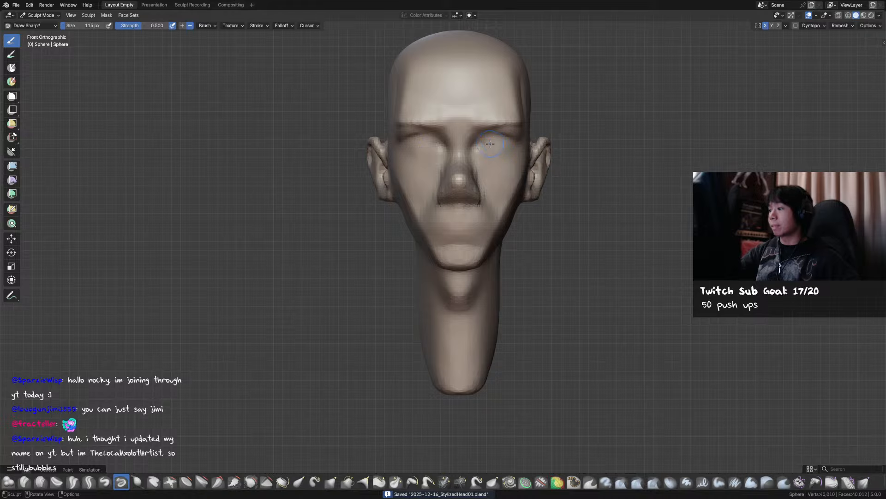
Carve the closed eyelid line toward the inner eye corner with the Draw Sharp brush at about 82 to 91 px.
{"action": "middle_click_drag", "start_coordinate": [490, 144], "coordinate": [441, 135]}
{"action": "key", "text": "bracketleft"}
{"action": "key", "text": "bracketleft"}
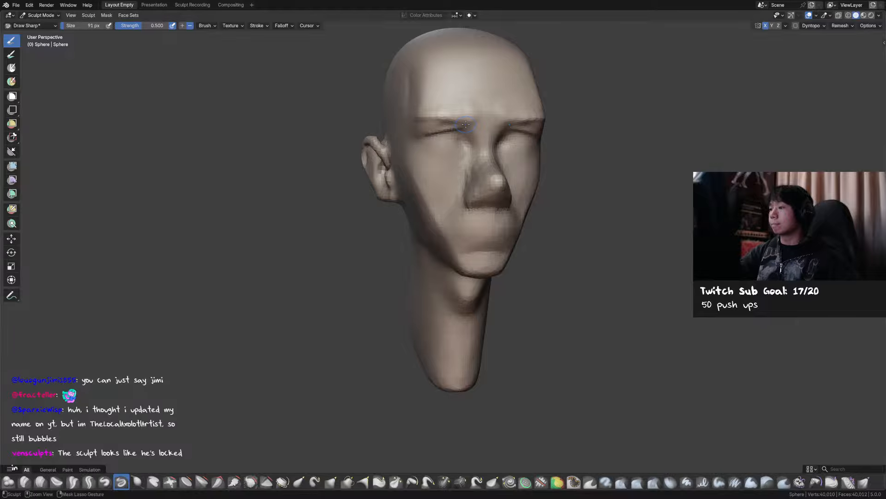
{"action": "key", "text": "KP_1"}
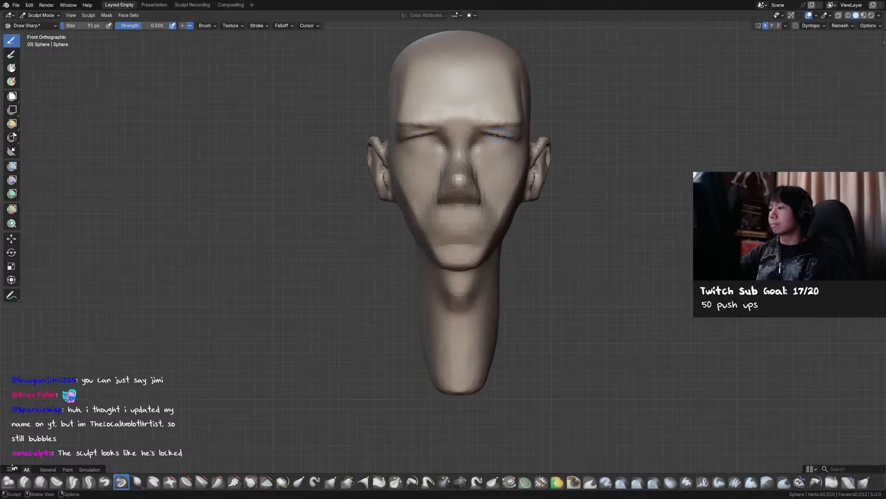
{"action": "mouse_move", "coordinate": [483, 143]}
{"action": "left_mouse_down", "text": "shift"}
{"action": "mouse_move", "coordinate": [475, 137]}
{"action": "mouse_move", "coordinate": [491, 137]}
{"action": "left_mouse_up", "text": "shift"}
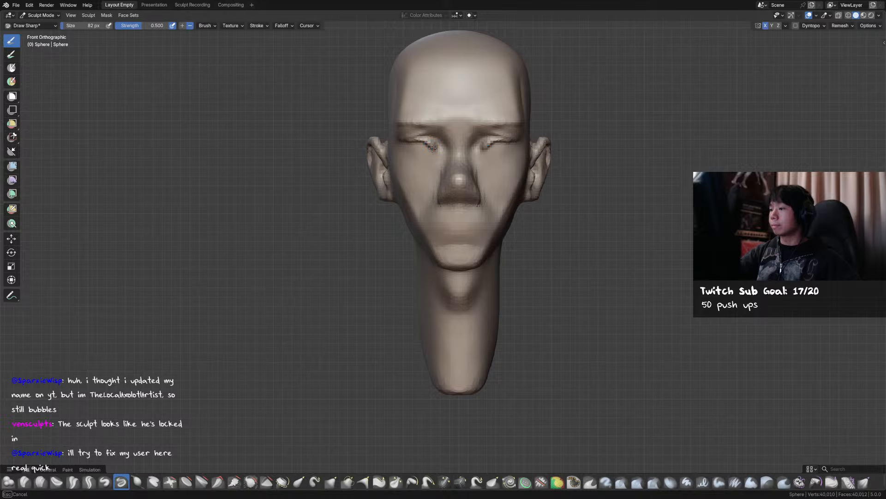
{"action": "scroll", "coordinate": [508, 156], "scroll_direction": "down", "scroll_amount": 1}
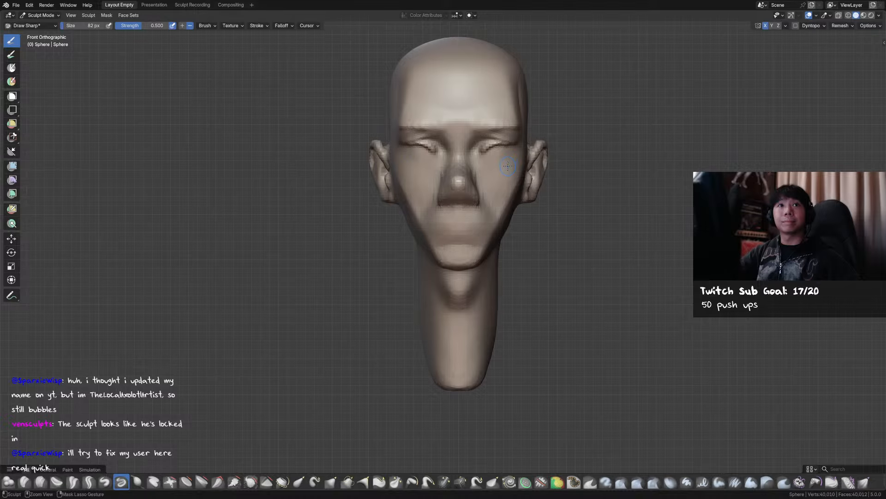
Adjust the outer eye area with the Grab brush and carve the eyelid line with Draw Sharp at about 92 to 118 px.
{"action": "mouse_move", "coordinate": [508, 166]}
{"action": "middle_mouse_down"}
{"action": "mouse_move", "coordinate": [518, 168]}
{"action": "mouse_move", "coordinate": [505, 150]}
{"action": "mouse_move", "coordinate": [530, 174]}
{"action": "mouse_move", "coordinate": [563, 183]}
{"action": "middle_mouse_up"}
{"action": "key", "text": "g"}
{"action": "left_click_drag", "start_coordinate": [552, 174], "coordinate": [550, 173]}
{"action": "middle_click_drag", "start_coordinate": [553, 175], "coordinate": [514, 150]}
{"action": "key", "text": "shift+c"}
{"action": "left_click_drag", "start_coordinate": [515, 149], "coordinate": [538, 140]}
{"action": "middle_click_drag", "start_coordinate": [538, 141], "coordinate": [481, 134]}
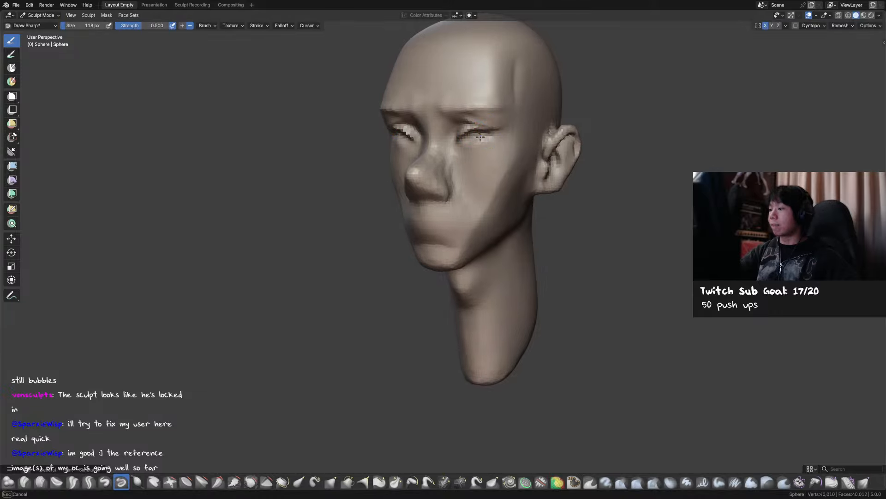
{"action": "middle_click_drag", "start_coordinate": [480, 136], "coordinate": [482, 136]}
{"action": "left_click_drag", "start_coordinate": [489, 131], "coordinate": [481, 130], "text": "ctrl"}
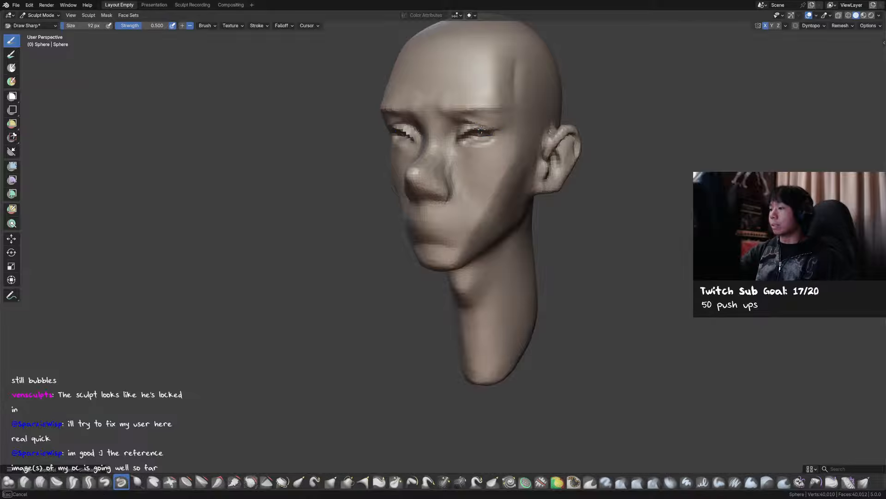
Reshape the eyelids and inner eye corners from the front with the Grab brush at about 128 px.
{"action": "key", "text": "KP_1"}
{"action": "key", "text": "g"}
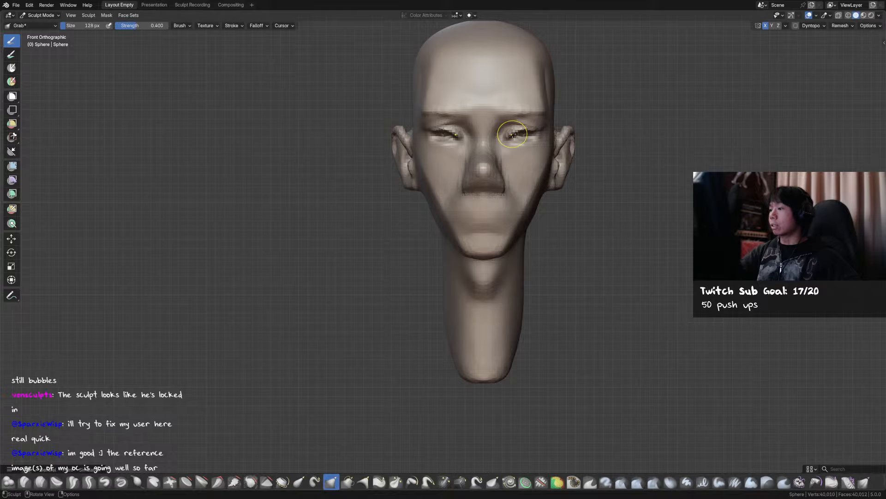
{"action": "key", "text": "f"}
{"action": "left_click_drag", "start_coordinate": [453, 137], "coordinate": [445, 138]}
{"action": "left_click", "coordinate": [454, 135]}
{"action": "key", "text": "f"}
{"action": "left_click", "coordinate": [454, 134]}
Deepen the eye openings between the lids with the Draw Sharp brush and save the file.
{"action": "key", "text": "d"}
{"action": "key", "text": "f"}
{"action": "left_click", "coordinate": [522, 138]}
{"action": "left_click_drag", "start_coordinate": [514, 139], "coordinate": [525, 137]}
{"action": "mouse_move", "coordinate": [525, 137]}
{"action": "middle_mouse_down"}
{"action": "mouse_move", "coordinate": [431, 140]}
{"action": "mouse_move", "coordinate": [396, 181]}
{"action": "mouse_move", "coordinate": [429, 102]}
{"action": "mouse_move", "coordinate": [511, 134]}
{"action": "middle_mouse_up"}
{"action": "key", "text": "KP_1"}
{"action": "key", "text": "f"}
{"action": "left_click", "coordinate": [496, 140]}
{"action": "key", "text": "ctrl+s"}
Adjust the eye outline toward the outer corners with the Grab brush at about 124 to 132 px.
{"action": "key", "text": "g"}
{"action": "key", "text": "f"}
{"action": "left_click", "coordinate": [429, 101]}
{"action": "key", "text": "KP_1"}
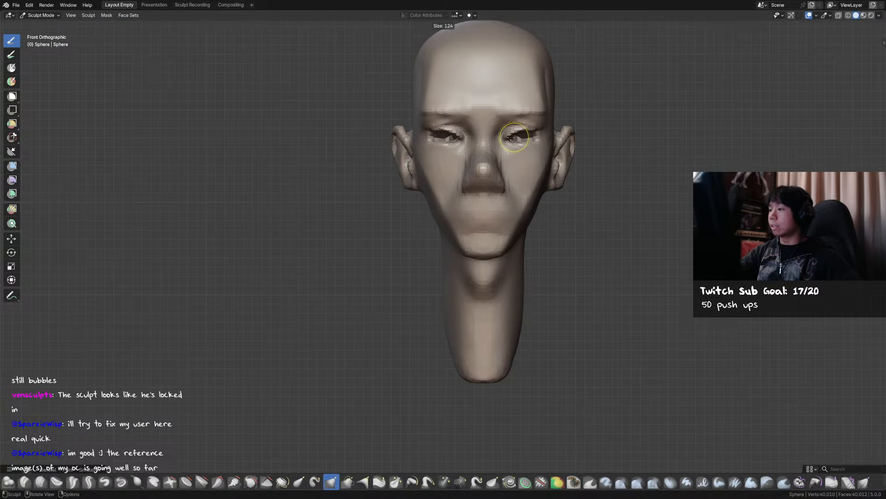
{"action": "key", "text": "f"}
{"action": "left_click", "coordinate": [512, 133]}
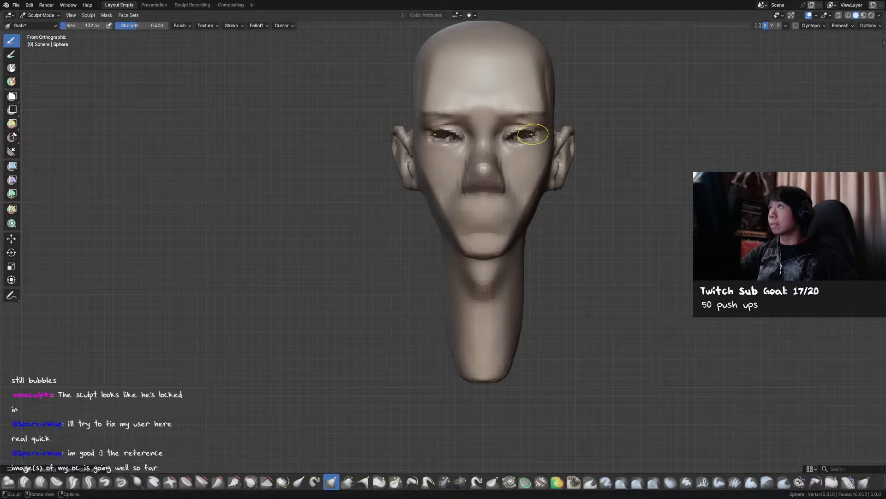
Carve the outer part of the eye opening and upper lid with the Draw Sharp brush at about 114 px.
{"action": "mouse_move", "coordinate": [536, 128]}
{"action": "middle_mouse_down"}
{"action": "mouse_move", "coordinate": [480, 125]}
{"action": "mouse_move", "coordinate": [488, 129]}
{"action": "middle_mouse_up"}
{"action": "key", "text": "d"}
{"action": "key", "text": "f"}
{"action": "left_click", "coordinate": [483, 132]}
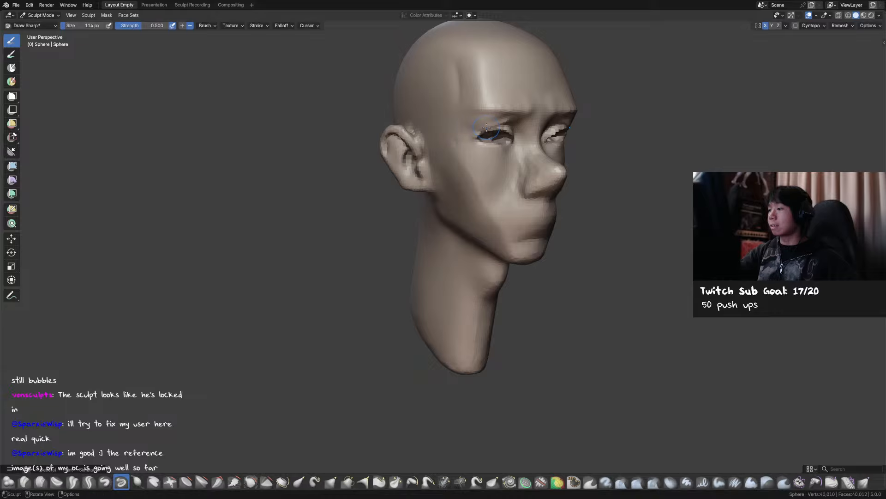
{"action": "key", "text": "f"}
{"action": "left_click", "coordinate": [483, 126]}
Build up the upper eyelid and the area under the brow with the Draw brush at about 81 to 109 px.
{"action": "middle_click_drag", "start_coordinate": [544, 124], "coordinate": [464, 122]}
{"action": "key", "text": "v"}
{"action": "key", "text": "f"}
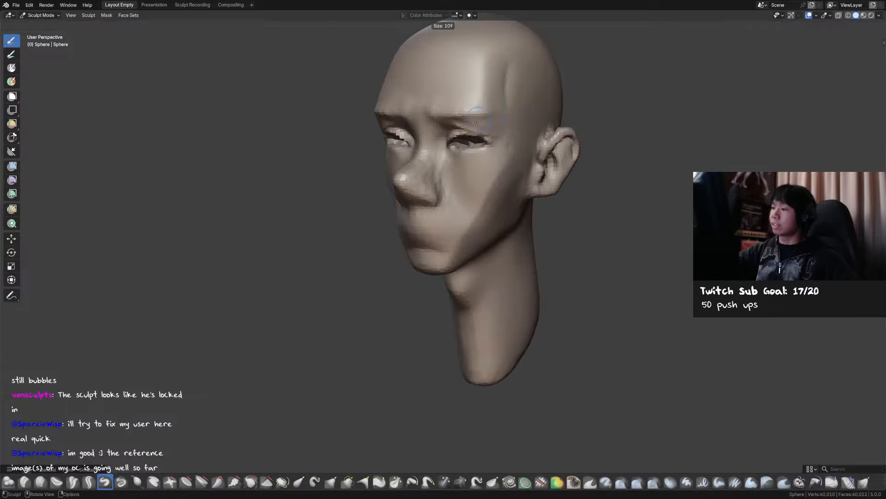
{"action": "left_click", "coordinate": [467, 121]}
{"action": "key", "text": "f"}
{"action": "left_click", "coordinate": [458, 114]}
{"action": "left_click_drag", "start_coordinate": [455, 118], "coordinate": [485, 121]}
{"action": "key", "text": "f"}
{"action": "left_click", "coordinate": [488, 127]}
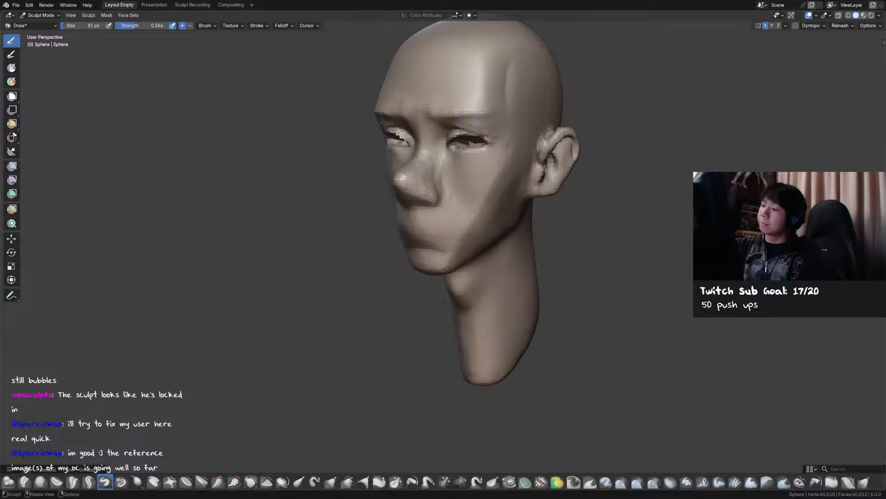
Carve the inner eye corner down toward the side of the nose with the Draw Sharp brush at about 110 px.
{"action": "mouse_move", "coordinate": [525, 137]}
{"action": "middle_mouse_down", "text": "alt"}
{"action": "mouse_move", "coordinate": [507, 148]}
{"action": "mouse_move", "coordinate": [496, 171]}
{"action": "mouse_move", "coordinate": [482, 150]}
{"action": "middle_mouse_up", "text": "alt"}
{"action": "key", "text": "d"}
{"action": "left_click_drag", "start_coordinate": [483, 150], "coordinate": [483, 152]}
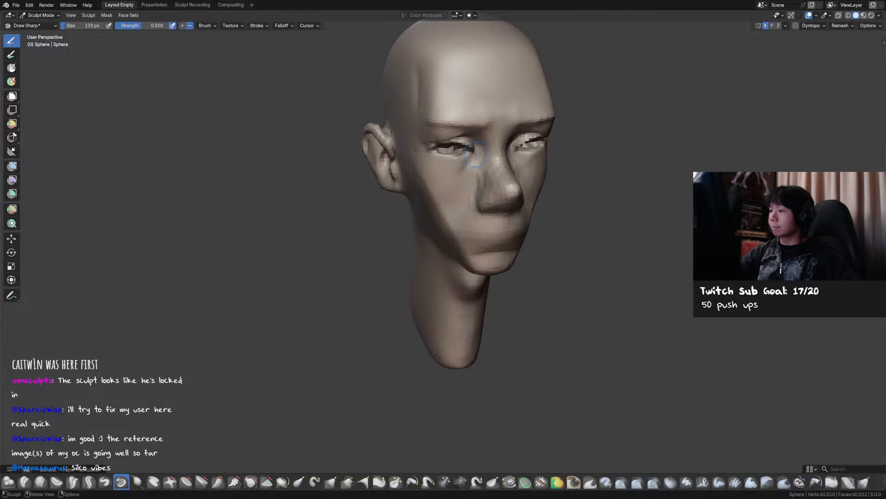
{"action": "key", "text": "f"}
{"action": "left_click", "coordinate": [483, 154]}
Crease the inner eye corner beside the nose with Crease Sharp at about 63 px and strength 0.494, and save the file.
{"action": "key", "text": "shift+c"}
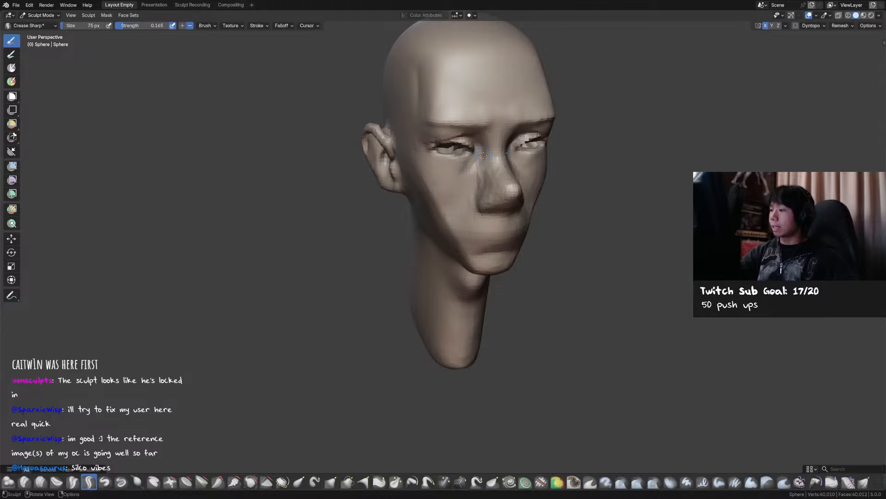
{"action": "key", "text": "f"}
{"action": "left_click", "coordinate": [481, 156]}
{"action": "key", "text": "shift+f"}
{"action": "left_click", "coordinate": [477, 158]}
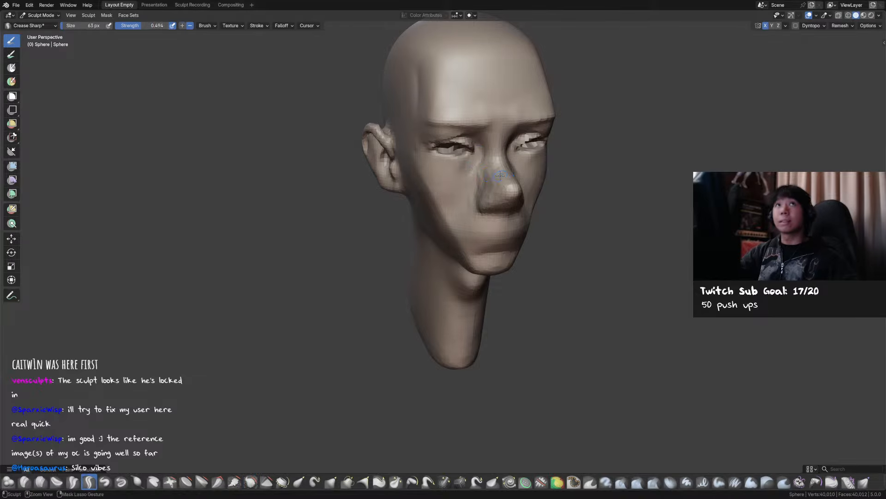
{"action": "key", "text": "ctrl+s"}
Carve the eye bags and lower eye socket edges with the Draw Sharp brush at about 63 to 140 px.
{"action": "middle_click_drag", "start_coordinate": [607, 224], "coordinate": [471, 174]}
{"action": "key", "text": "d"}
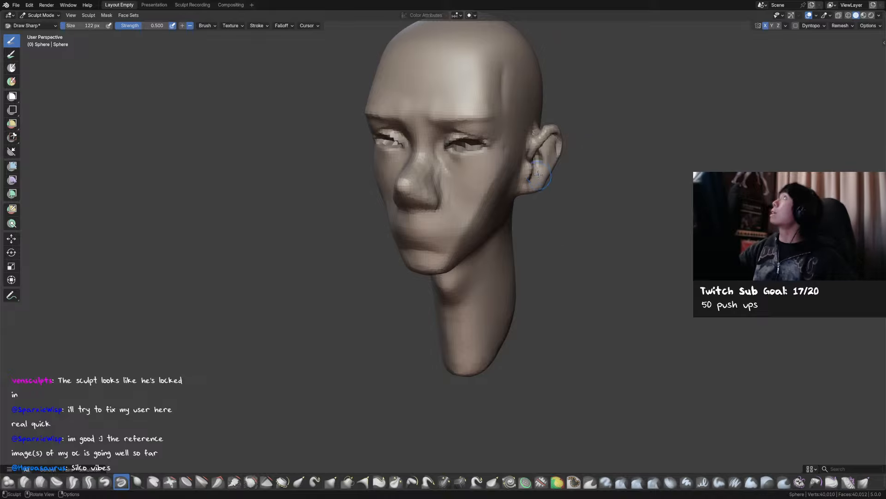
{"action": "middle_click_drag", "start_coordinate": [541, 178], "coordinate": [437, 160]}
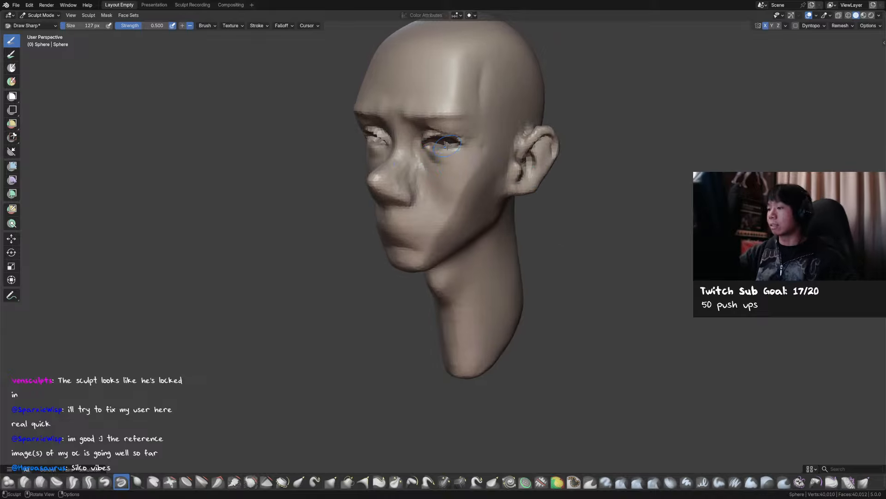
{"action": "middle_click_drag", "start_coordinate": [485, 147], "coordinate": [467, 174]}
{"action": "mouse_move", "coordinate": [472, 174]}
{"action": "left_mouse_down"}
{"action": "mouse_move", "coordinate": [464, 170]}
{"action": "mouse_move", "coordinate": [482, 162]}
{"action": "mouse_move", "coordinate": [465, 165]}
{"action": "left_mouse_up"}
{"action": "key", "text": "f"}
{"action": "left_click", "coordinate": [463, 172]}
{"action": "key", "text": "f"}
{"action": "left_click", "coordinate": [463, 172]}
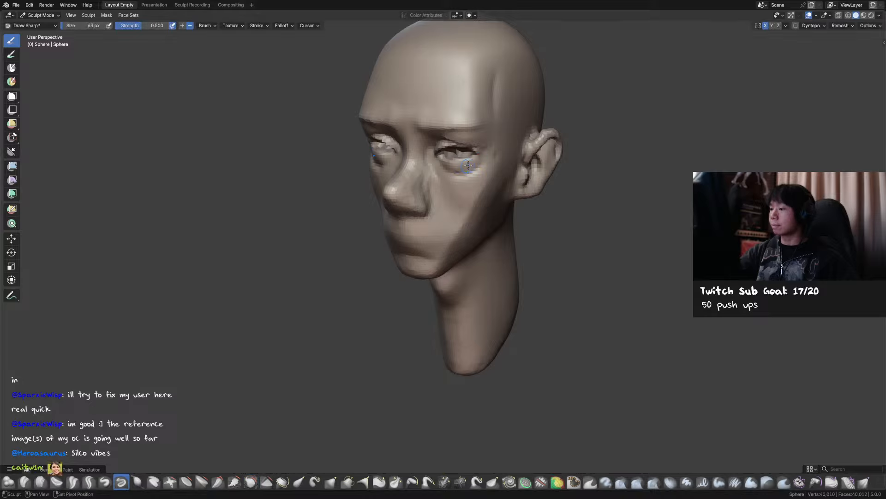
{"action": "mouse_move", "coordinate": [379, 163]}
{"action": "middle_mouse_down"}
{"action": "mouse_move", "coordinate": [430, 168]}
{"action": "mouse_move", "coordinate": [435, 160]}
{"action": "mouse_move", "coordinate": [429, 184]}
{"action": "mouse_move", "coordinate": [507, 186]}
{"action": "middle_mouse_up"}
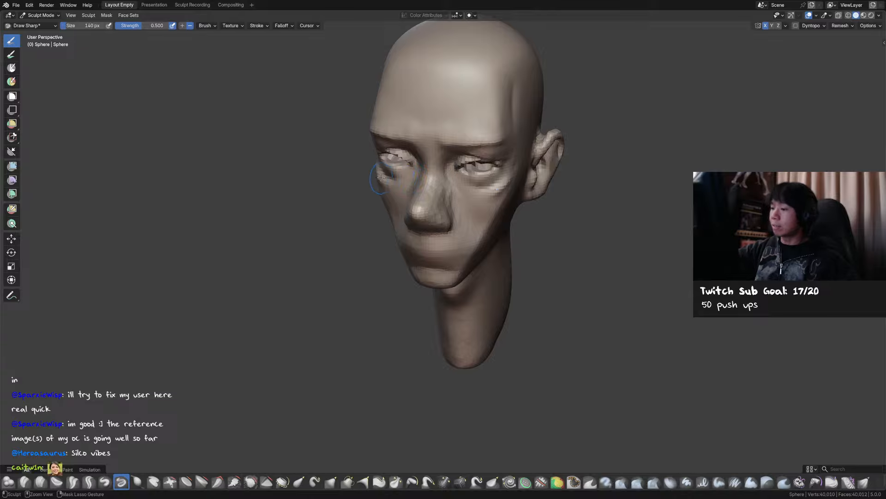
{"action": "mouse_move", "coordinate": [512, 213]}
{"action": "middle_mouse_down"}
{"action": "mouse_move", "coordinate": [524, 171]}
{"action": "mouse_move", "coordinate": [514, 175]}
{"action": "middle_mouse_up"}
Build up and smooth the cheek area below the eye bags with the Draw brush at about 67 to 191 px.
{"action": "key", "text": "x"}
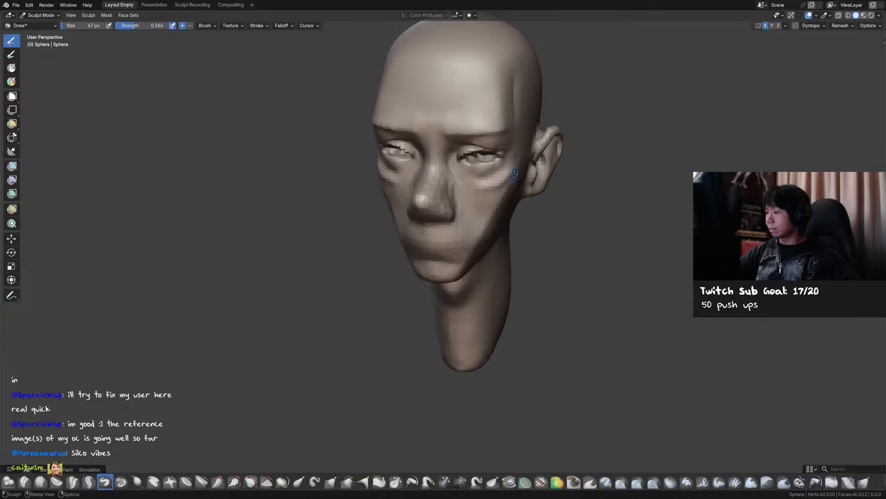
{"action": "mouse_move", "coordinate": [493, 196]}
{"action": "left_mouse_down", "text": "shift"}
{"action": "mouse_move", "coordinate": [516, 174]}
{"action": "mouse_move", "coordinate": [480, 189]}
{"action": "left_mouse_up", "text": "shift"}
{"action": "mouse_move", "coordinate": [481, 190]}
{"action": "middle_mouse_down"}
{"action": "mouse_move", "coordinate": [489, 194]}
{"action": "mouse_move", "coordinate": [475, 171]}
{"action": "middle_mouse_up"}
{"action": "key", "text": "f"}
{"action": "left_click", "coordinate": [480, 187]}
{"action": "key", "text": "bracketright"}
{"action": "key", "text": "bracketright"}
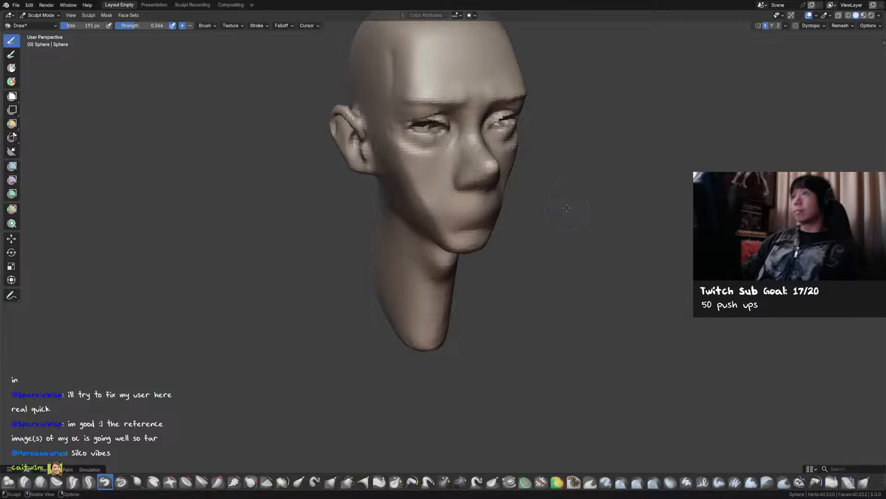
Save the file and reshape the nose bridge in side profile with the Grab brush at about 132 px.
{"action": "key", "text": "ctrl+KP_3"}
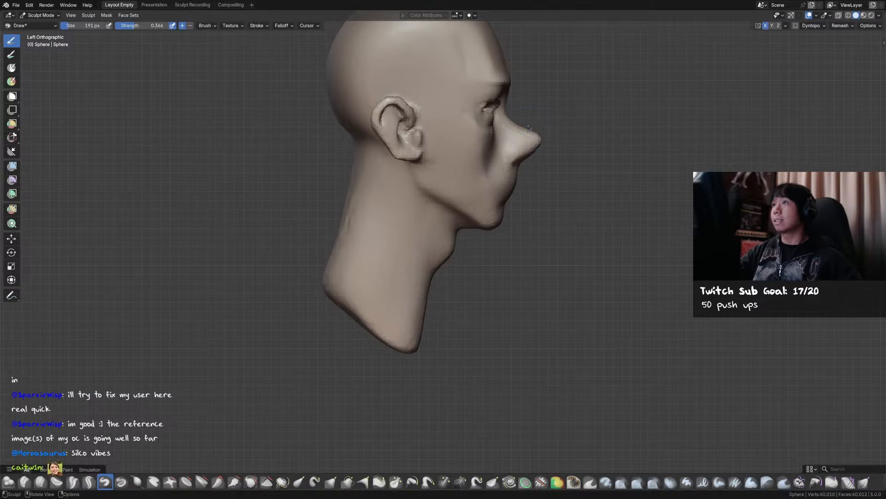
{"action": "key", "text": "g"}
{"action": "mouse_move", "coordinate": [560, 109]}
{"action": "middle_mouse_down", "text": "shift"}
{"action": "mouse_move", "coordinate": [511, 139]}
{"action": "mouse_move", "coordinate": [496, 123]}
{"action": "middle_mouse_up", "text": "shift"}
{"action": "key", "text": "ctrl+s"}
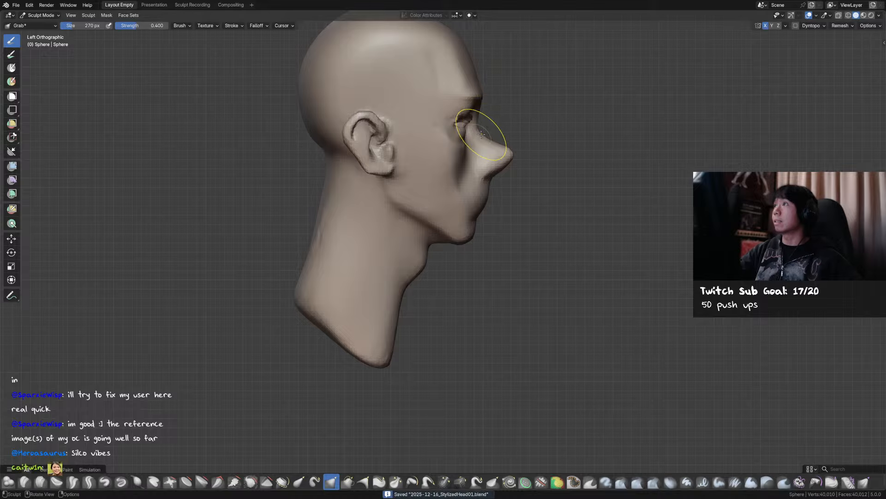
{"action": "key", "text": "f"}
{"action": "left_click", "coordinate": [477, 130]}
{"action": "left_click_drag", "start_coordinate": [478, 130], "coordinate": [485, 136]}
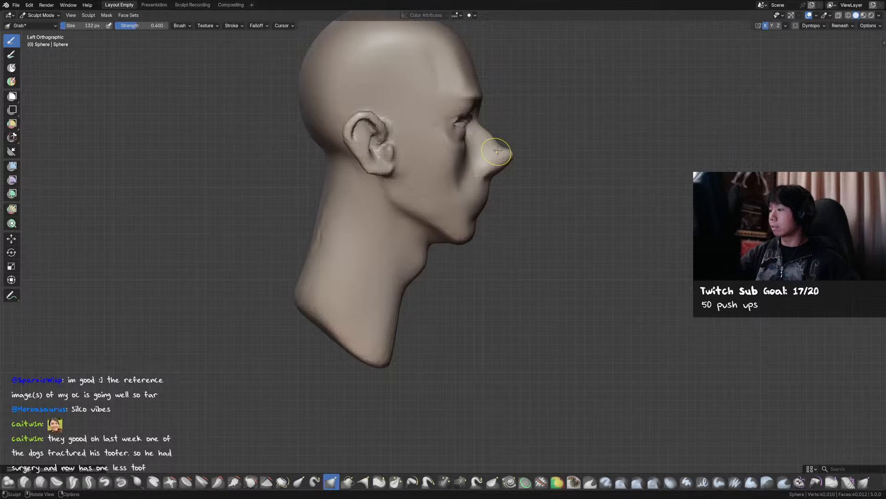
Carve frown creases between the eyebrows with the Draw Sharp brush at about 113 to 122 px and save the file.
{"action": "middle_click_drag", "start_coordinate": [518, 148], "coordinate": [447, 138]}
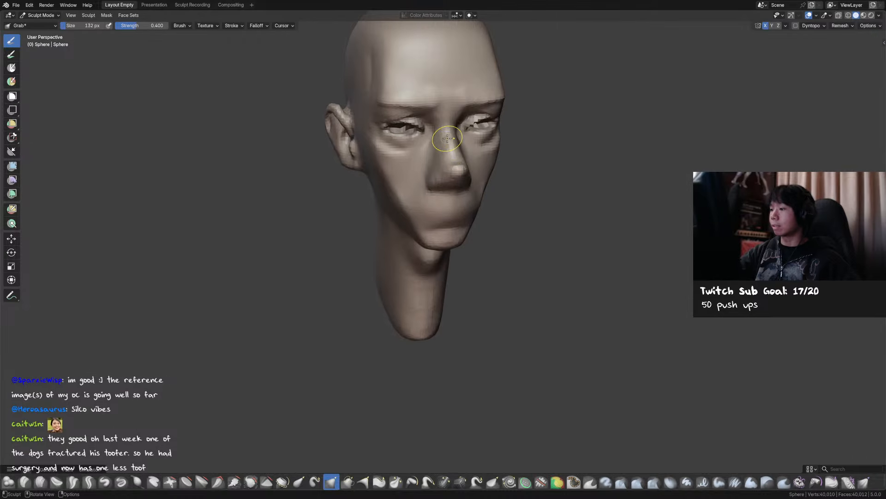
{"action": "key", "text": "x"}
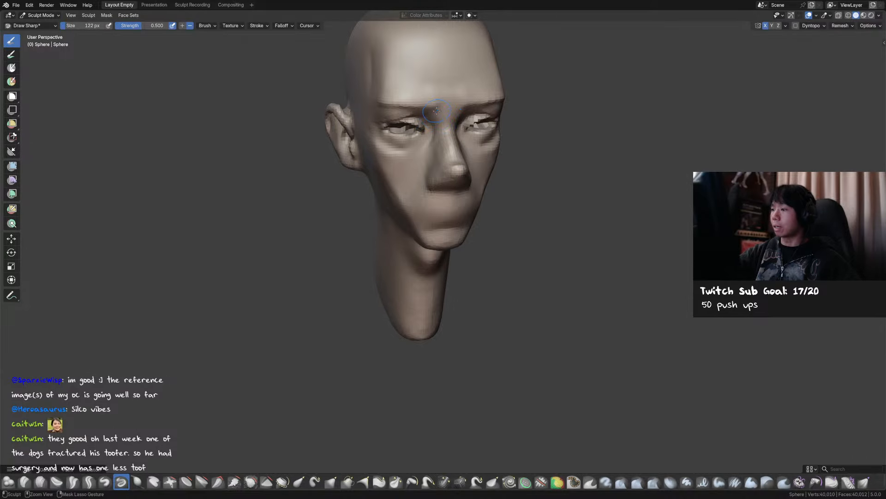
{"action": "key", "text": "f"}
{"action": "left_click", "coordinate": [455, 93]}
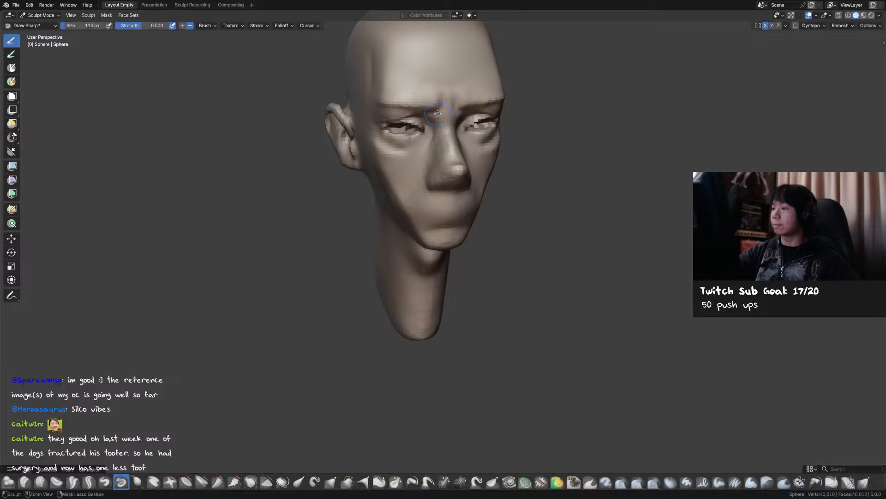
{"action": "key", "text": "ctrl+s"}
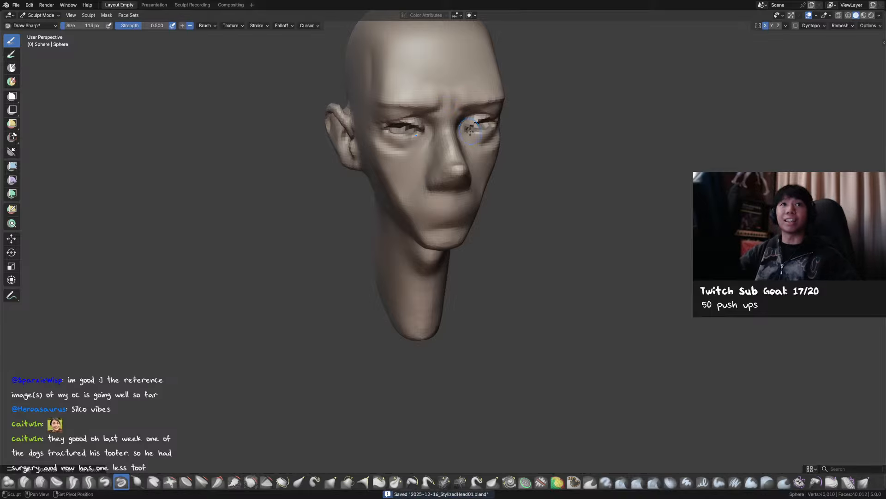
Refine the inner brows and upper nose bridge with Draw Sharp at about 100 to 121 px and Draw at about 85 px.
{"action": "middle_click_drag", "start_coordinate": [469, 126], "coordinate": [495, 134]}
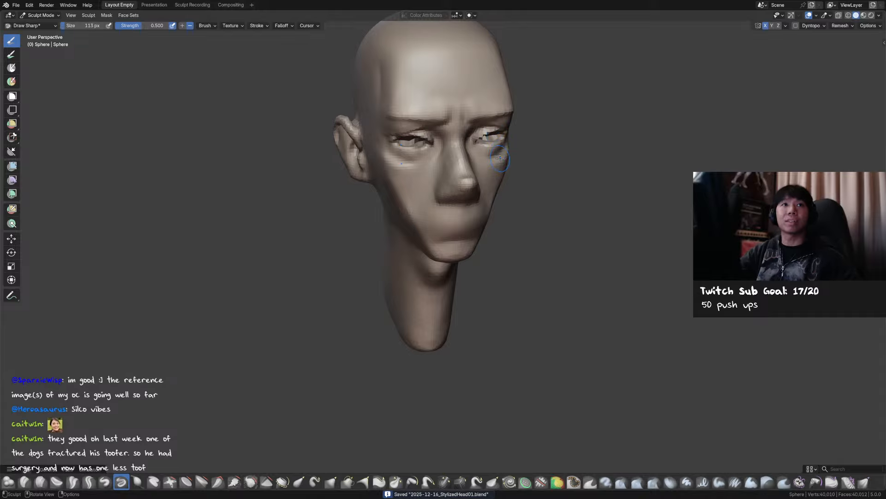
{"action": "middle_click_drag", "start_coordinate": [501, 159], "coordinate": [447, 125]}
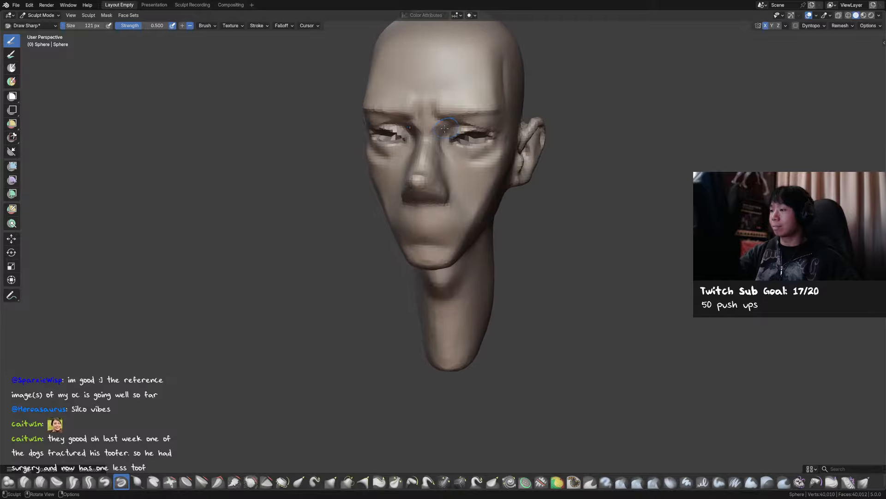
{"action": "key", "text": "x"}
{"action": "left_click", "coordinate": [447, 122]}
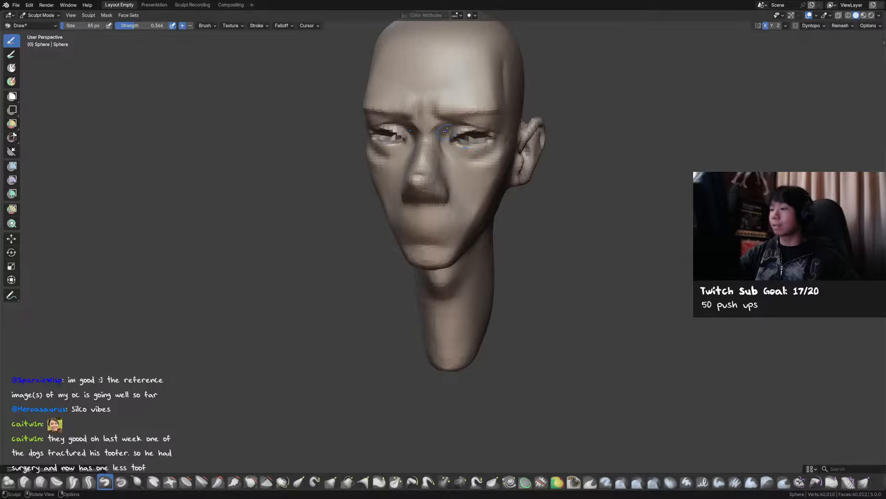
{"action": "middle_click_drag", "start_coordinate": [447, 131], "coordinate": [439, 128]}
{"action": "key", "text": "shift+x"}
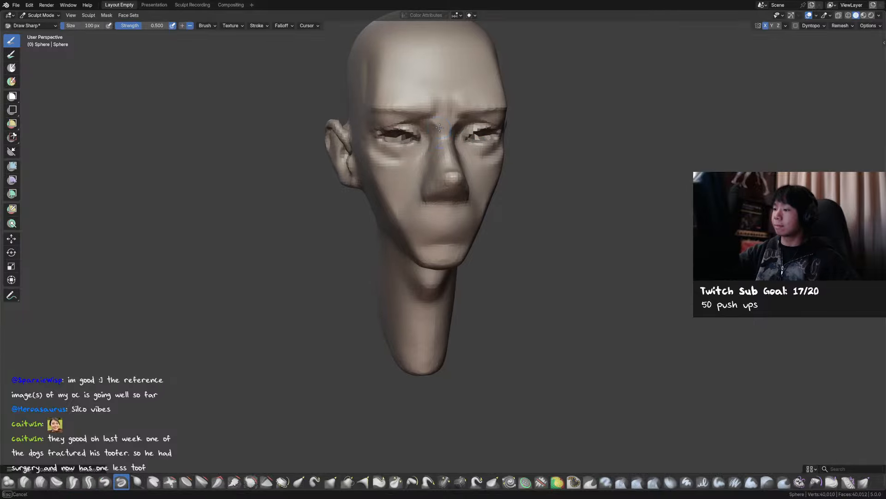
{"action": "left_click_drag", "start_coordinate": [440, 127], "coordinate": [450, 164]}
Define the nostril wings and the base of the nose with the Crease Sharp brush at about 120 px.
{"action": "mouse_move", "coordinate": [450, 164]}
{"action": "middle_mouse_down"}
{"action": "mouse_move", "coordinate": [450, 197]}
{"action": "mouse_move", "coordinate": [506, 154]}
{"action": "mouse_move", "coordinate": [482, 191]}
{"action": "middle_mouse_up"}
{"action": "key", "text": "shift+c"}
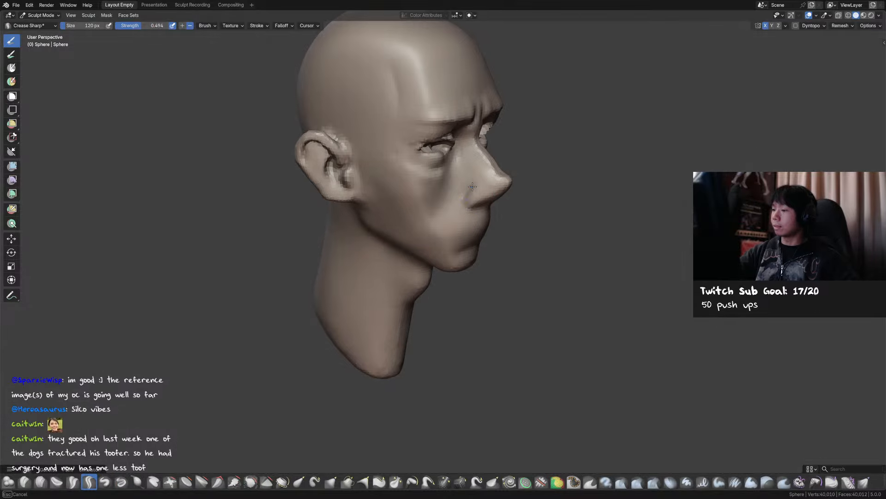
{"action": "left_click_drag", "start_coordinate": [477, 182], "coordinate": [477, 181]}
{"action": "middle_click_drag", "start_coordinate": [464, 200], "coordinate": [449, 192]}
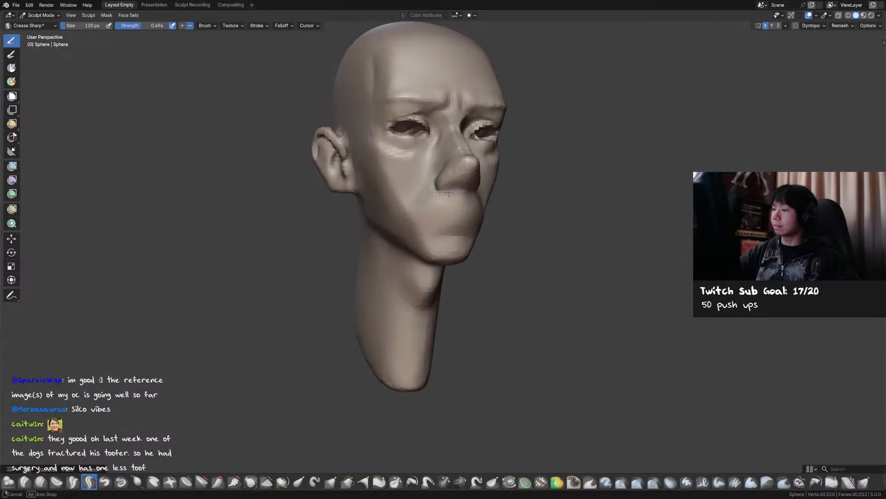
{"action": "left_click_drag", "start_coordinate": [439, 187], "coordinate": [454, 188]}
Carve the nostrils with Draw Sharp at about 104 px, add volume around them with Draw at about 85 px, and save the file.
{"action": "key", "text": "shift+d"}
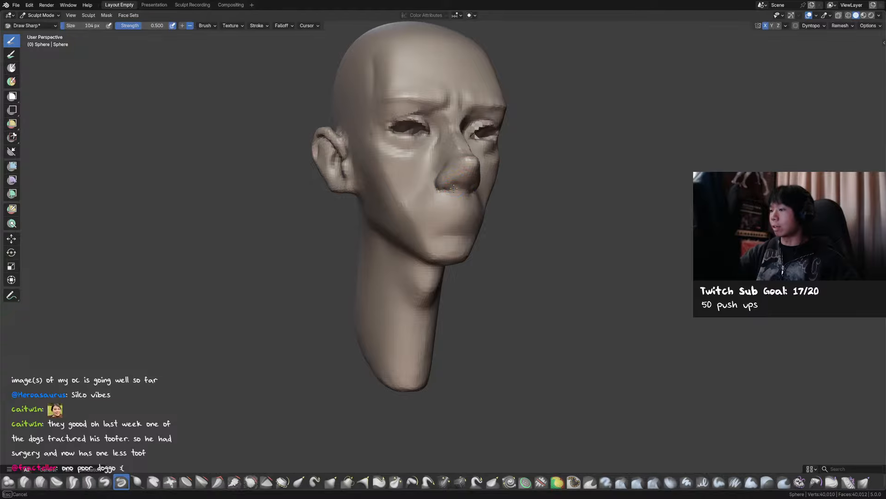
{"action": "mouse_move", "coordinate": [459, 184]}
{"action": "middle_mouse_down"}
{"action": "mouse_move", "coordinate": [550, 182]}
{"action": "mouse_move", "coordinate": [452, 156]}
{"action": "mouse_move", "coordinate": [455, 185]}
{"action": "middle_mouse_up"}
{"action": "key", "text": "x"}
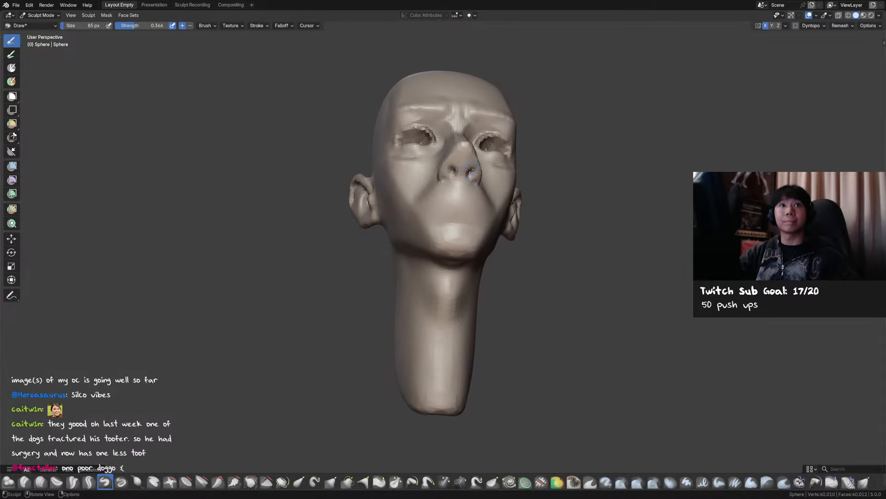
{"action": "key", "text": "ctrl+s"}
Refine the nostrils and nose profile with Grab at about 83 to 89 px and Draw Sharp at about 61 px, and save the file.
{"action": "key", "text": "g"}
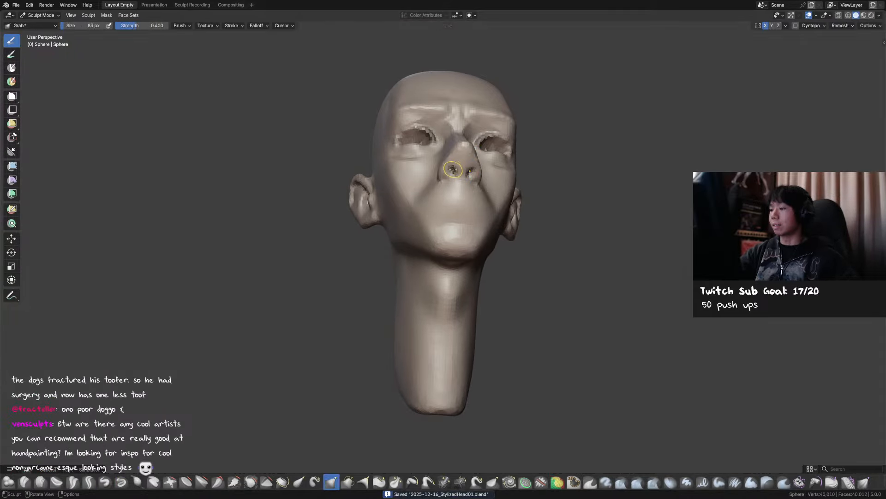
{"action": "key", "text": "shift+x"}
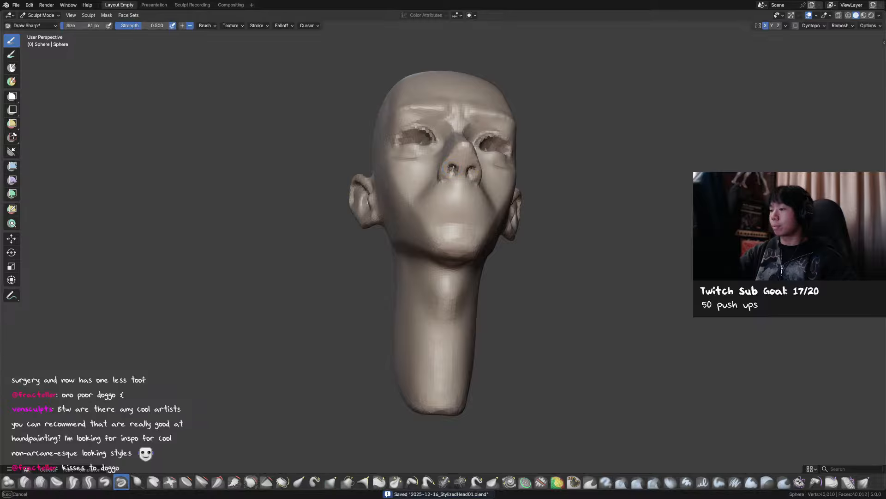
{"action": "middle_click_drag", "start_coordinate": [454, 168], "coordinate": [536, 187]}
{"action": "key", "text": "g"}
{"action": "key", "text": "ctrl+s"}
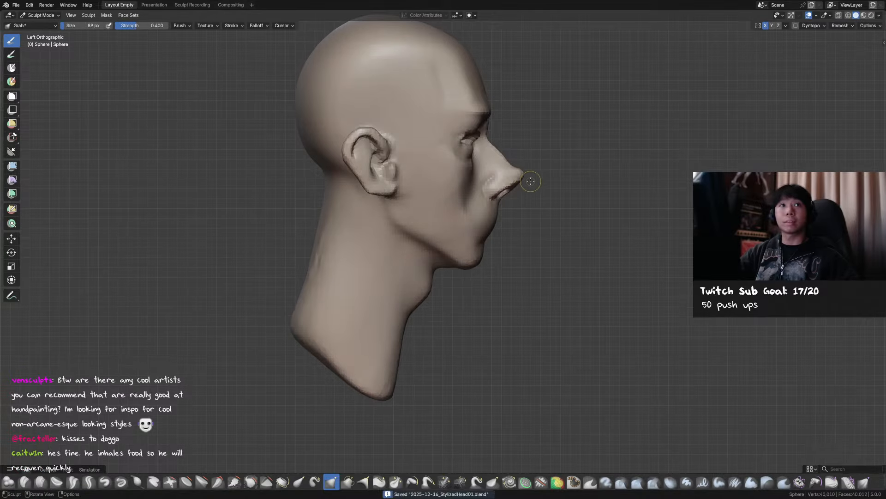
Reshape the nose tip in side profile with Grab at about 102 to 124 px, and save the file.
{"action": "mouse_move", "coordinate": [530, 199]}
{"action": "middle_mouse_down"}
{"action": "mouse_move", "coordinate": [469, 155]}
{"action": "mouse_move", "coordinate": [524, 184]}
{"action": "middle_mouse_up"}
{"action": "key", "text": "x"}
{"action": "key", "text": "g"}
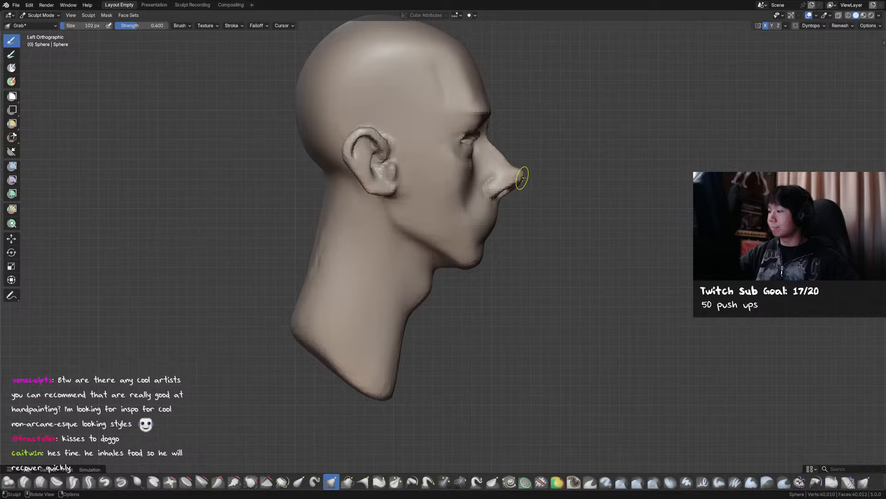
{"action": "left_click_drag", "start_coordinate": [524, 184], "coordinate": [525, 172]}
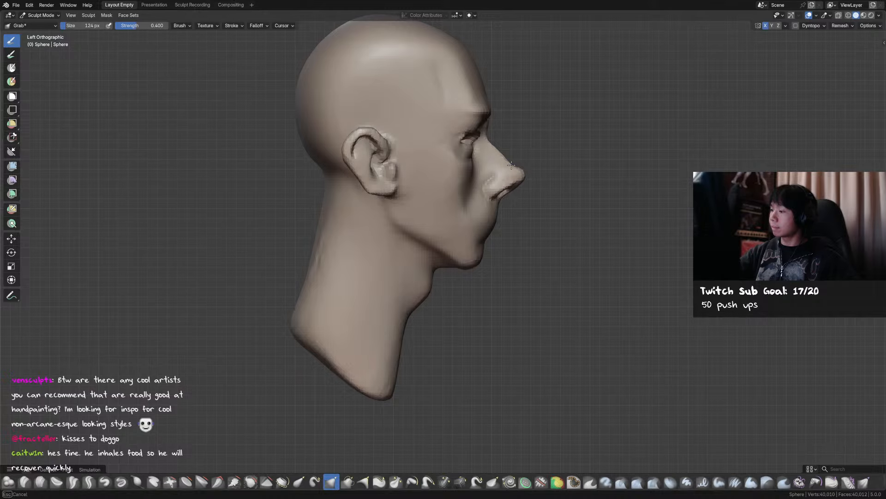
{"action": "scroll", "coordinate": [512, 164], "scroll_direction": "down", "scroll_amount": 3}
{"action": "key", "text": "ctrl+s"}
Smooth the cheek surface with the Smooth brush at about 169 px.
{"action": "middle_click_drag", "start_coordinate": [511, 199], "coordinate": [448, 210]}
{"action": "key", "text": "shift+s"}
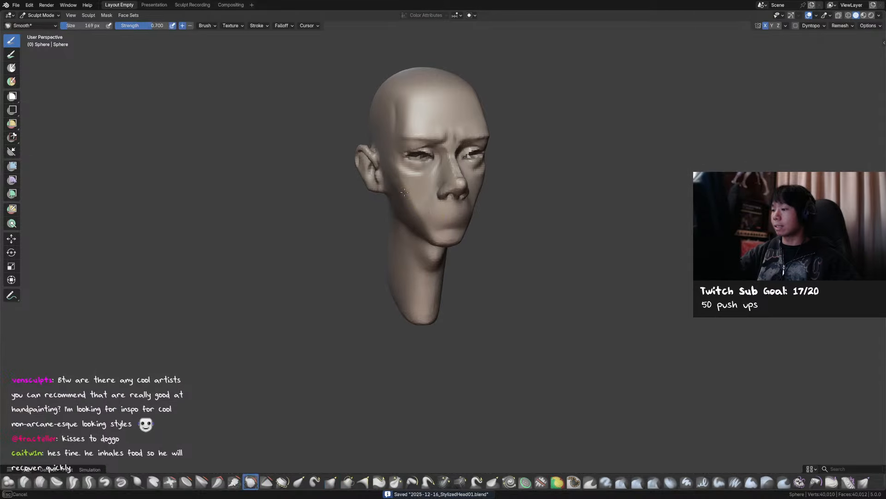
{"action": "key", "text": "g"}
Carve the mouth line and define the upper lip with Draw Sharp at about 85 to 92 px.
{"action": "mouse_move", "coordinate": [502, 218]}
{"action": "middle_mouse_down"}
{"action": "mouse_move", "coordinate": [485, 188]}
{"action": "mouse_move", "coordinate": [491, 174]}
{"action": "mouse_move", "coordinate": [522, 182]}
{"action": "mouse_move", "coordinate": [525, 192]}
{"action": "mouse_move", "coordinate": [513, 172]}
{"action": "mouse_move", "coordinate": [516, 182]}
{"action": "middle_mouse_up"}
{"action": "mouse_move", "coordinate": [516, 182]}
{"action": "middle_mouse_down", "text": "ctrl"}
{"action": "mouse_move", "coordinate": [529, 178]}
{"action": "mouse_move", "coordinate": [471, 222]}
{"action": "middle_mouse_up", "text": "ctrl"}
{"action": "key", "text": "shift+c"}
{"action": "key", "text": "f"}
{"action": "left_click", "coordinate": [490, 194]}
{"action": "key", "text": "d"}
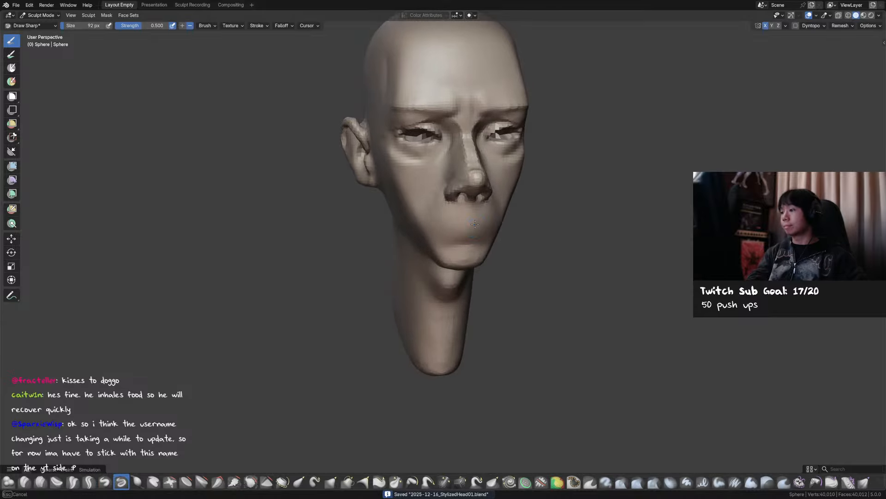
{"action": "middle_click_drag", "start_coordinate": [460, 228], "coordinate": [470, 229]}
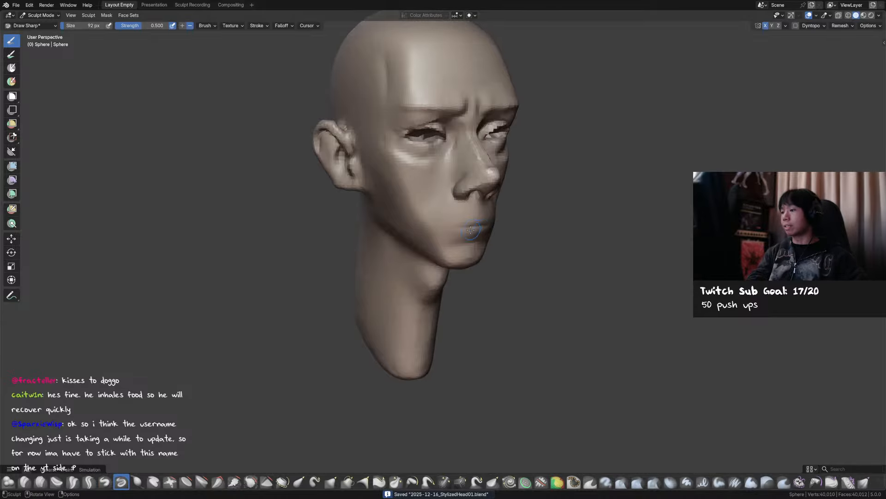
{"action": "left_click_drag", "start_coordinate": [449, 230], "coordinate": [450, 226]}
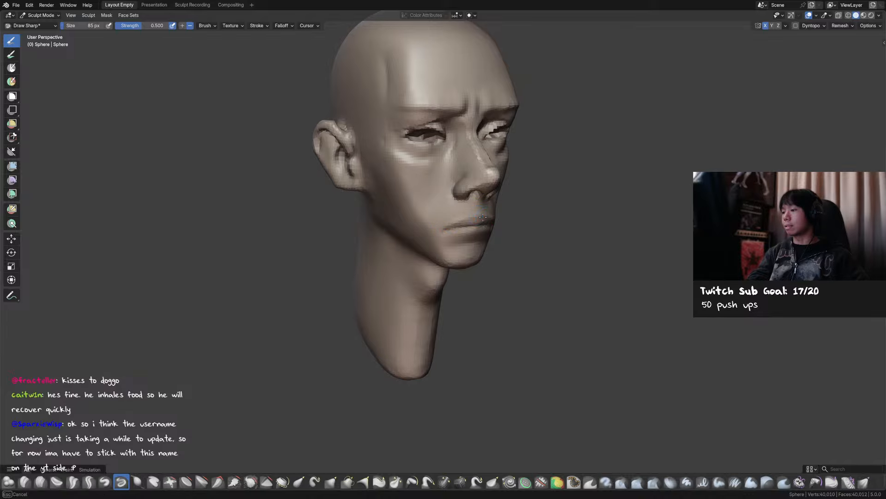
Carve the hollow beneath the lower lip and shape the chin with Draw Sharp at about 115 to 135 px, and save the file.
{"action": "middle_click_drag", "start_coordinate": [480, 223], "coordinate": [470, 237]}
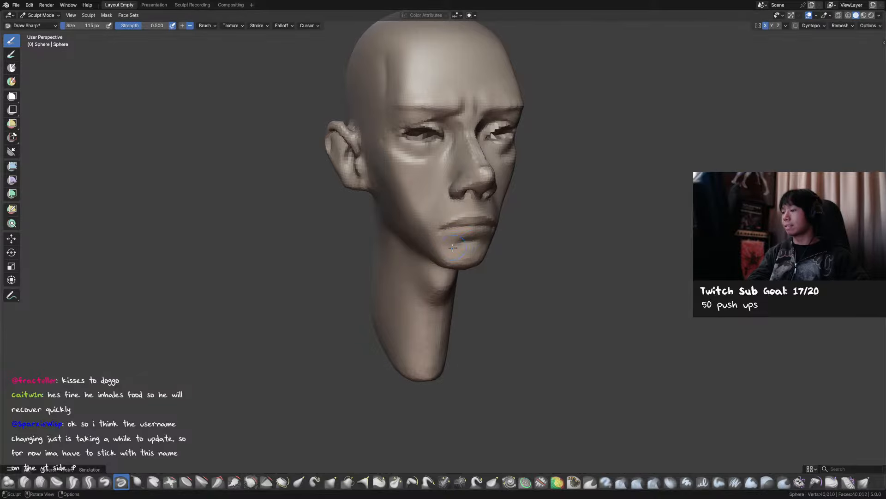
{"action": "middle_click_drag", "start_coordinate": [453, 248], "coordinate": [434, 244]}
{"action": "key", "text": "ctrl+s"}
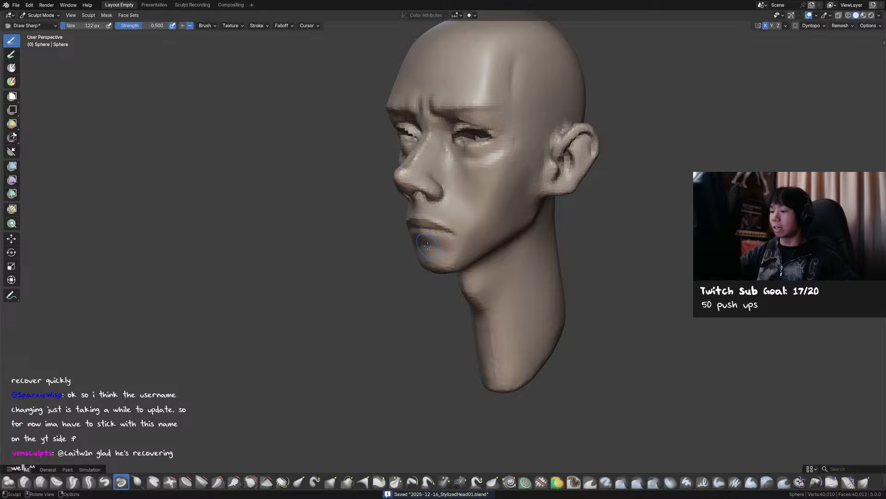
{"action": "left_click_drag", "start_coordinate": [434, 247], "coordinate": [424, 246]}
{"action": "middle_click_drag", "start_coordinate": [457, 262], "coordinate": [445, 261]}
{"action": "left_click_drag", "start_coordinate": [439, 261], "coordinate": [461, 252]}
{"action": "mouse_move", "coordinate": [457, 239]}
{"action": "middle_mouse_down"}
{"action": "mouse_move", "coordinate": [438, 238]}
{"action": "mouse_move", "coordinate": [541, 209]}
{"action": "mouse_move", "coordinate": [599, 246]}
{"action": "middle_mouse_up"}
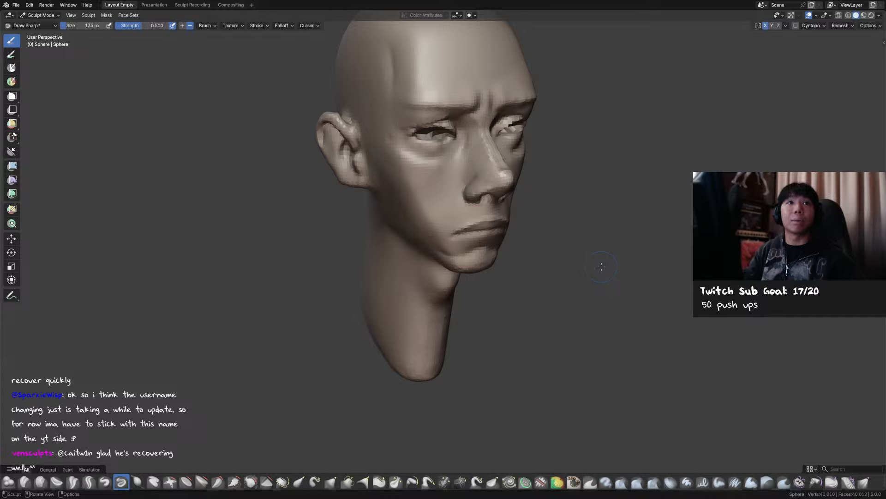
{"action": "middle_click_drag", "start_coordinate": [605, 262], "coordinate": [598, 271]}
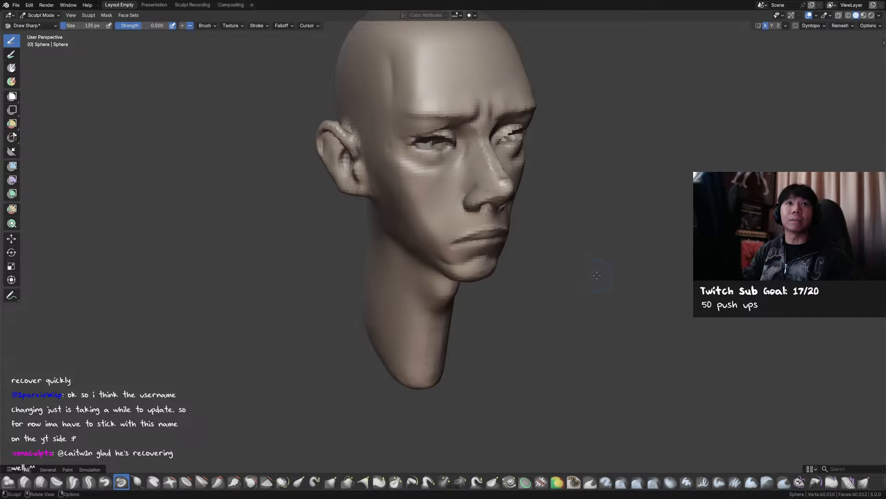
Sharpen the parting line between the lips with Crease Sharp at about 78 to 80 px.
{"action": "middle_click_drag", "start_coordinate": [595, 271], "coordinate": [513, 245]}
{"action": "key", "text": "shift+c"}
{"action": "scroll", "coordinate": [502, 239], "scroll_direction": "up", "scroll_amount": 2}
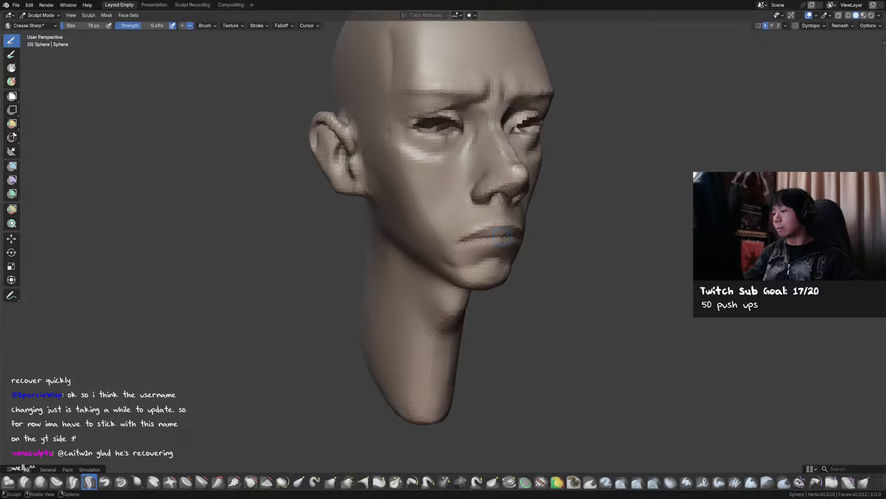
{"action": "left_click", "coordinate": [500, 237]}
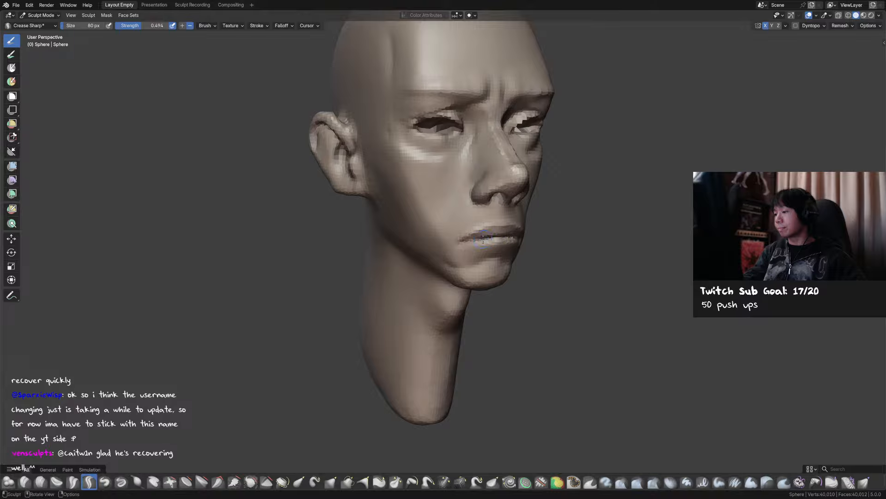
{"action": "mouse_move", "coordinate": [483, 238]}
{"action": "left_mouse_down"}
{"action": "mouse_move", "coordinate": [466, 242]}
{"action": "mouse_move", "coordinate": [491, 244]}
{"action": "mouse_move", "coordinate": [507, 219]}
{"action": "left_mouse_up"}
Adjust the lips with Grab and sculpt the area between nose and upper lip with Draw Sharp, both at about 84 px.
{"action": "key", "text": "x"}
{"action": "key", "text": "g"}
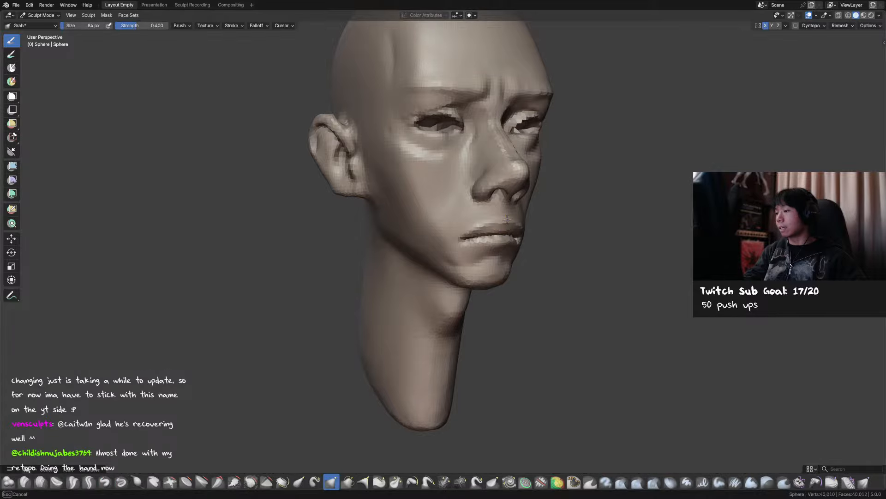
{"action": "middle_click_drag", "start_coordinate": [525, 201], "coordinate": [489, 205]}
{"action": "key", "text": "shift+x"}
{"action": "left_click_drag", "start_coordinate": [489, 205], "coordinate": [489, 205]}
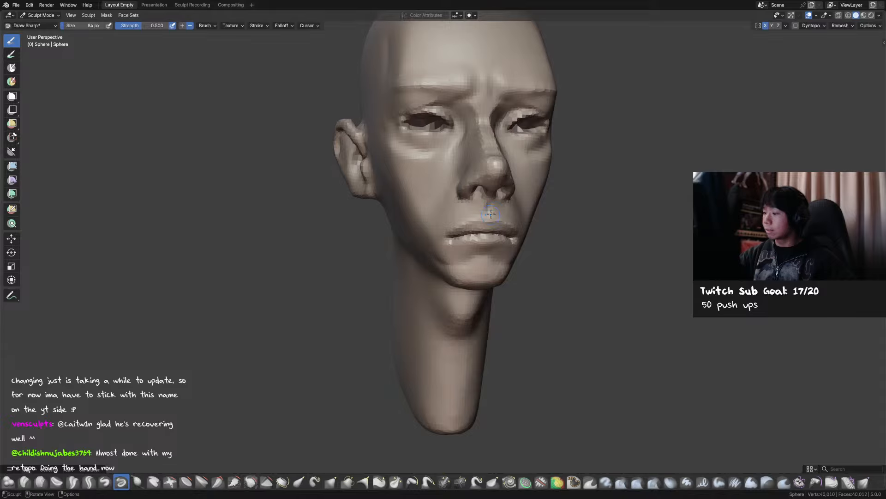
Reshape the profile of the upper and lower lips from the side with Grab at about 203 to 162 px.
{"action": "mouse_move", "coordinate": [490, 213]}
{"action": "middle_mouse_down"}
{"action": "mouse_move", "coordinate": [511, 206]}
{"action": "mouse_move", "coordinate": [560, 218]}
{"action": "middle_mouse_up"}
{"action": "key", "text": "g"}
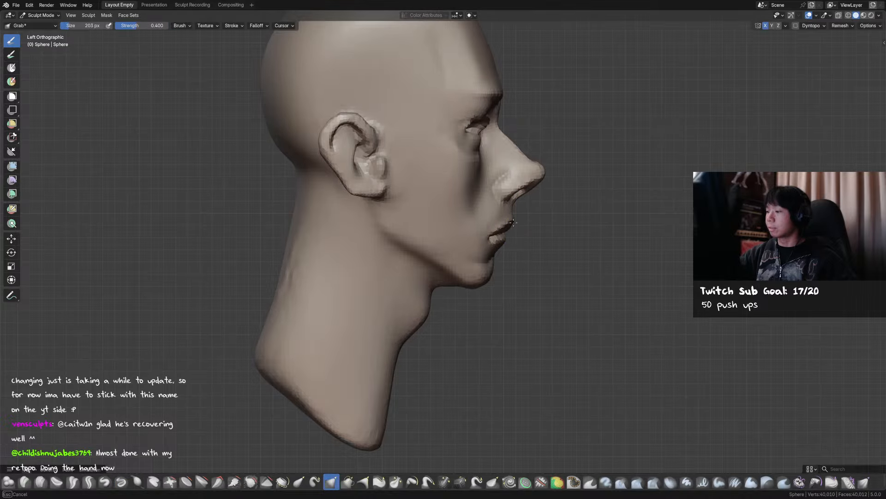
{"action": "middle_click_drag", "start_coordinate": [519, 225], "coordinate": [522, 237]}
{"action": "key", "text": "f"}
{"action": "left_click", "coordinate": [503, 247]}
{"action": "left_click_drag", "start_coordinate": [507, 249], "coordinate": [504, 250]}
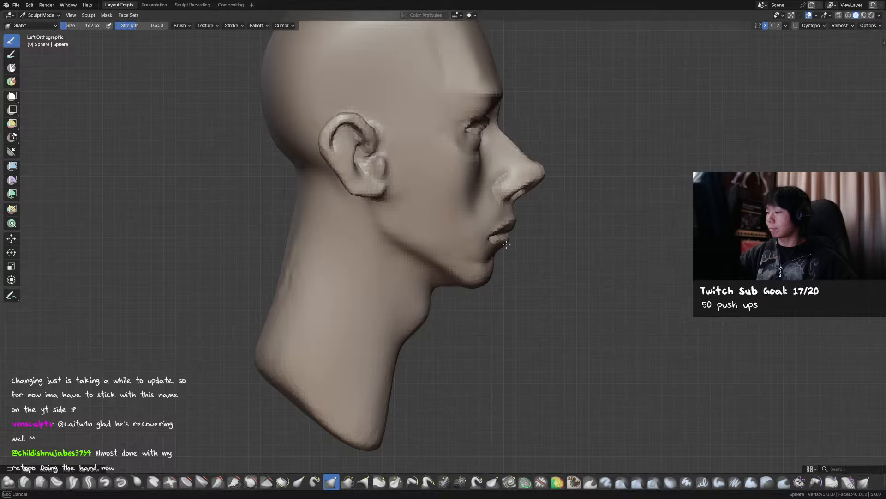
{"action": "mouse_move", "coordinate": [510, 250]}
{"action": "middle_mouse_down"}
{"action": "mouse_move", "coordinate": [460, 250]}
{"action": "mouse_move", "coordinate": [481, 253]}
{"action": "middle_mouse_up"}
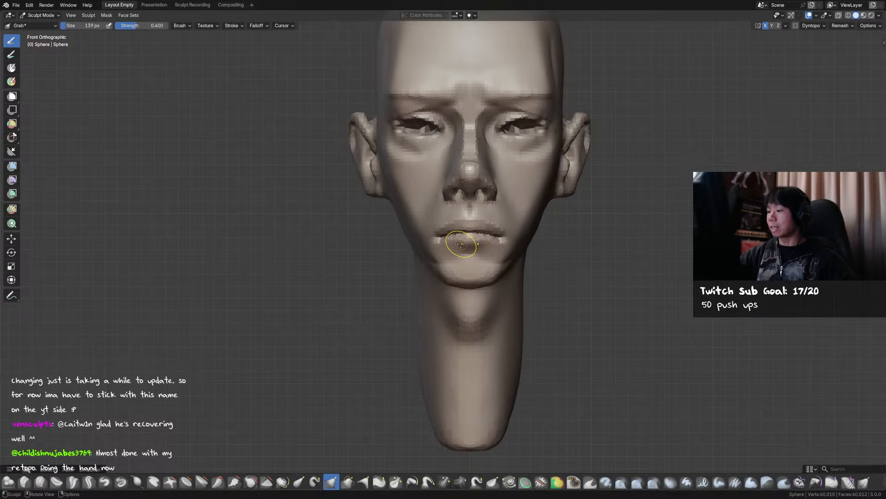
Adjust the lip shape from the front with the Grab brush at about 139 px, and save the file.
{"action": "key", "text": "f"}
{"action": "left_click", "coordinate": [461, 246]}
{"action": "left_click_drag", "start_coordinate": [486, 231], "coordinate": [489, 225]}
{"action": "mouse_move", "coordinate": [490, 223]}
{"action": "middle_mouse_down"}
{"action": "mouse_move", "coordinate": [539, 239]}
{"action": "mouse_move", "coordinate": [412, 238]}
{"action": "mouse_move", "coordinate": [443, 219]}
{"action": "middle_mouse_up"}
{"action": "key", "text": "d"}
{"action": "key", "text": "ctrl+s"}
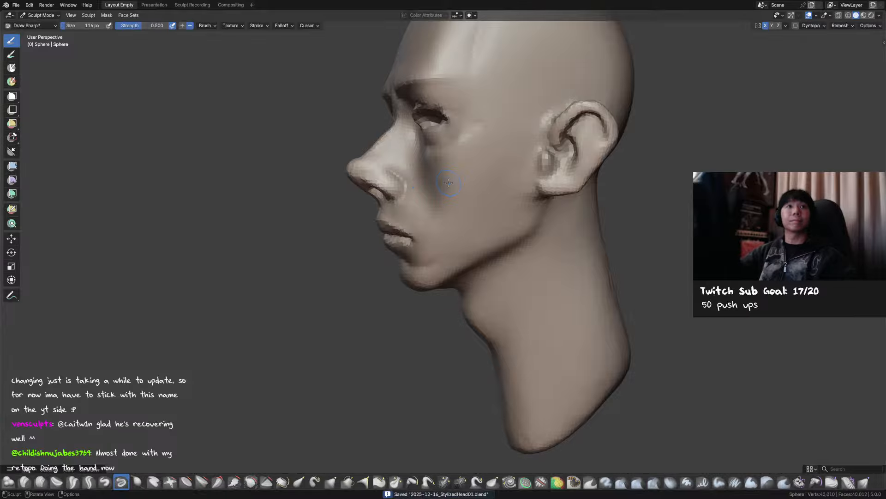
Reshape the jaw and jawline from the front, underside and side with Grab at about 235 to 286 px.
{"action": "middle_click_drag", "start_coordinate": [530, 197], "coordinate": [531, 179]}
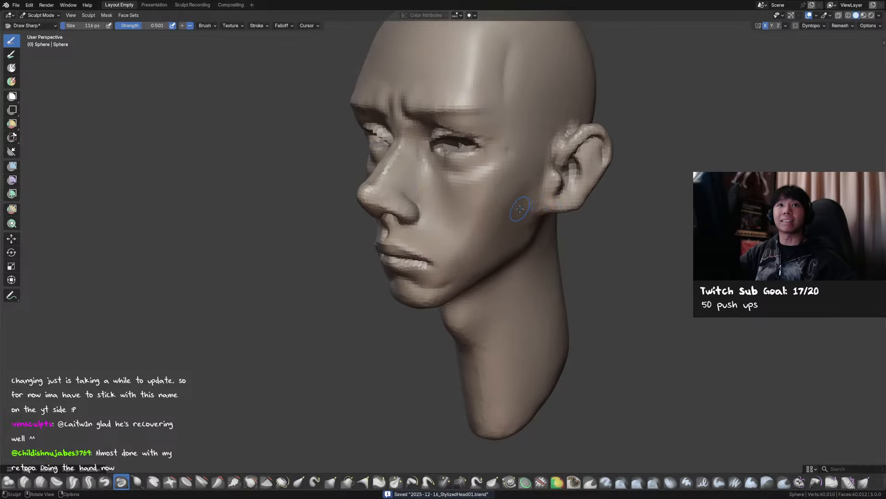
{"action": "mouse_move", "coordinate": [527, 214]}
{"action": "middle_mouse_down"}
{"action": "mouse_move", "coordinate": [577, 222]}
{"action": "mouse_move", "coordinate": [438, 270]}
{"action": "mouse_move", "coordinate": [457, 274]}
{"action": "mouse_move", "coordinate": [486, 234]}
{"action": "middle_mouse_up"}
{"action": "key", "text": "KP_1"}
{"action": "key", "text": "g"}
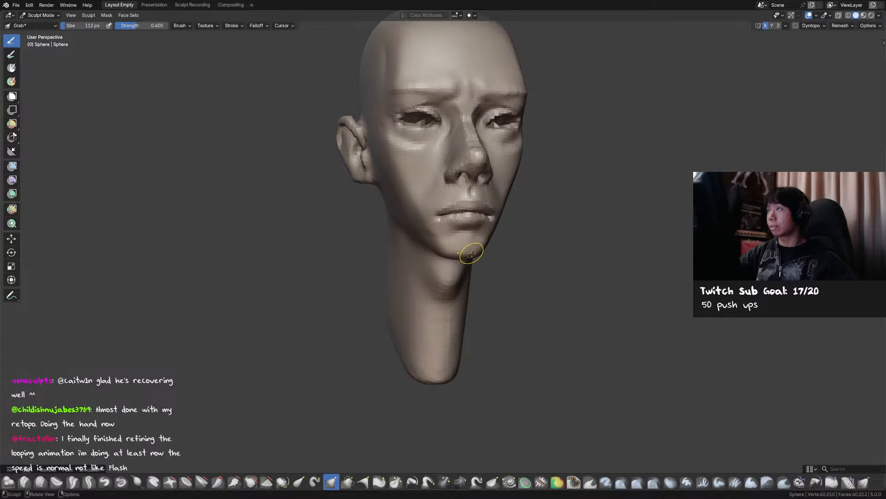
{"action": "key", "text": "KP_1"}
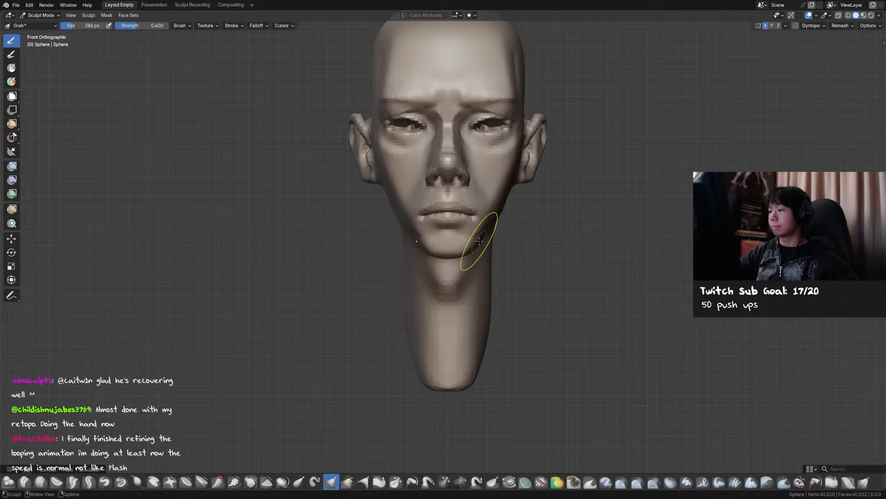
{"action": "key", "text": "ctrl+KP_7"}
{"action": "key", "text": "f"}
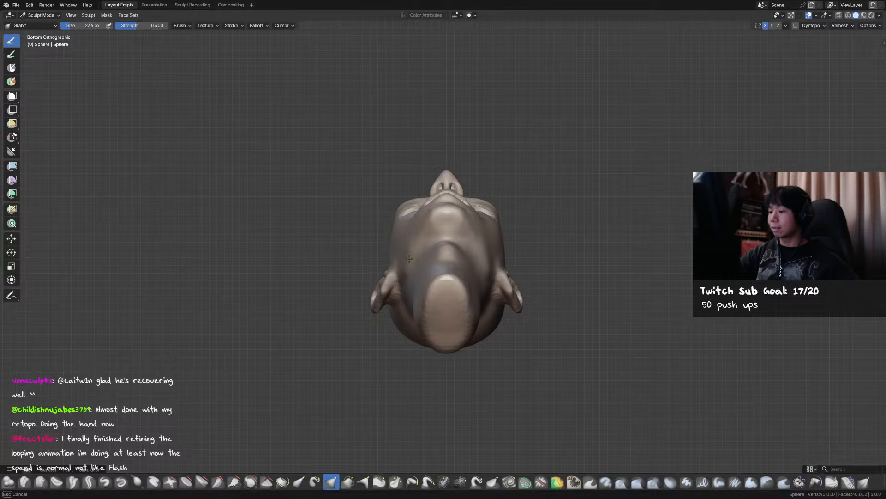
{"action": "mouse_move", "coordinate": [408, 261]}
{"action": "middle_mouse_down"}
{"action": "mouse_move", "coordinate": [477, 239]}
{"action": "mouse_move", "coordinate": [461, 234]}
{"action": "middle_mouse_up"}
{"action": "left_click_drag", "start_coordinate": [461, 234], "coordinate": [472, 225]}
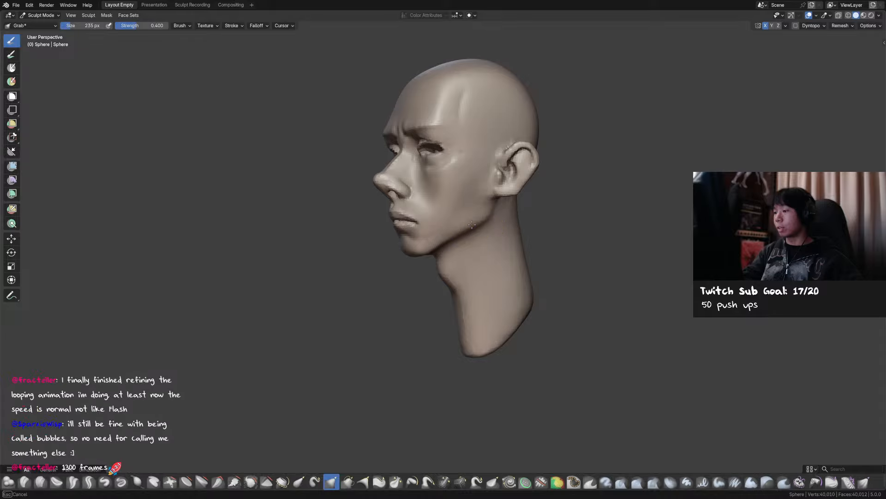
Smooth the jaw area, refine it with Grab at about 204 px, and save the file.
{"action": "mouse_move", "coordinate": [488, 218]}
{"action": "middle_mouse_down"}
{"action": "mouse_move", "coordinate": [470, 246]}
{"action": "mouse_move", "coordinate": [464, 231]}
{"action": "mouse_move", "coordinate": [486, 221]}
{"action": "middle_mouse_up"}
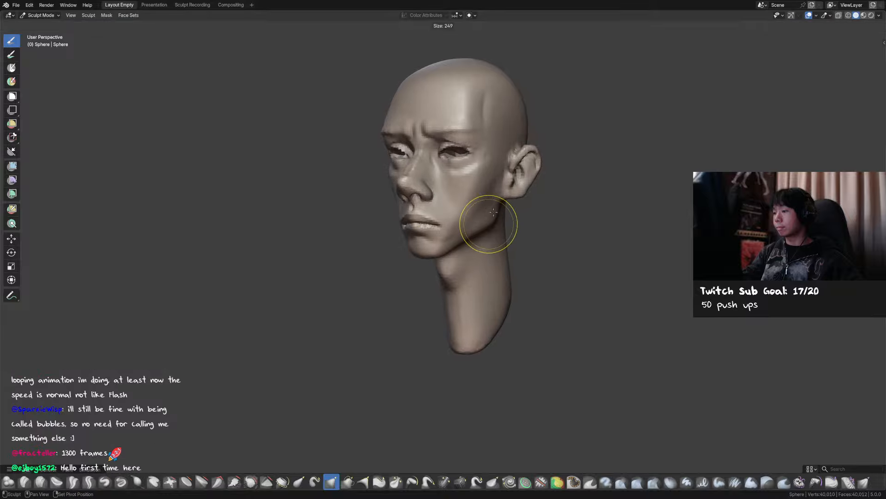
{"action": "key", "text": "shift+s"}
{"action": "key", "text": "g"}
{"action": "middle_click_drag", "start_coordinate": [476, 184], "coordinate": [476, 179]}
{"action": "key", "text": "ctrl+s"}
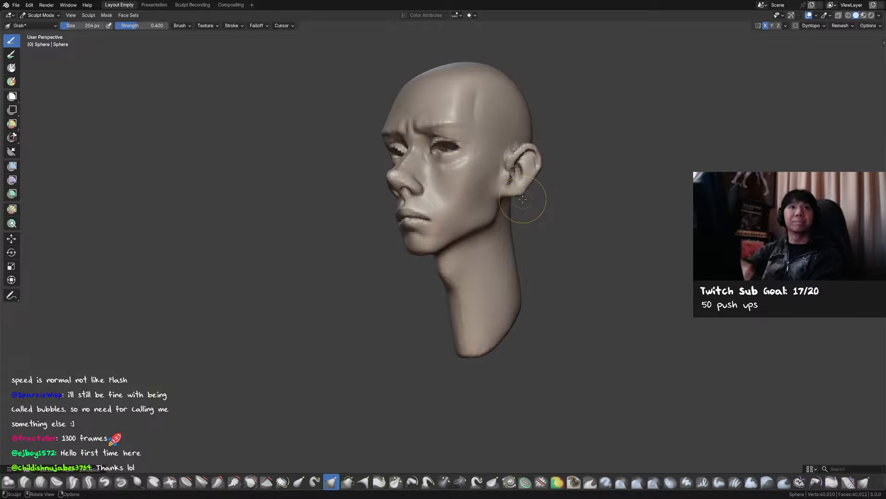
{"action": "mouse_move", "coordinate": [572, 178]}
{"action": "middle_mouse_down"}
{"action": "mouse_move", "coordinate": [580, 184]}
{"action": "mouse_move", "coordinate": [550, 168]}
{"action": "mouse_move", "coordinate": [555, 179]}
{"action": "middle_mouse_up"}
{"action": "key", "text": "ctrl+s"}
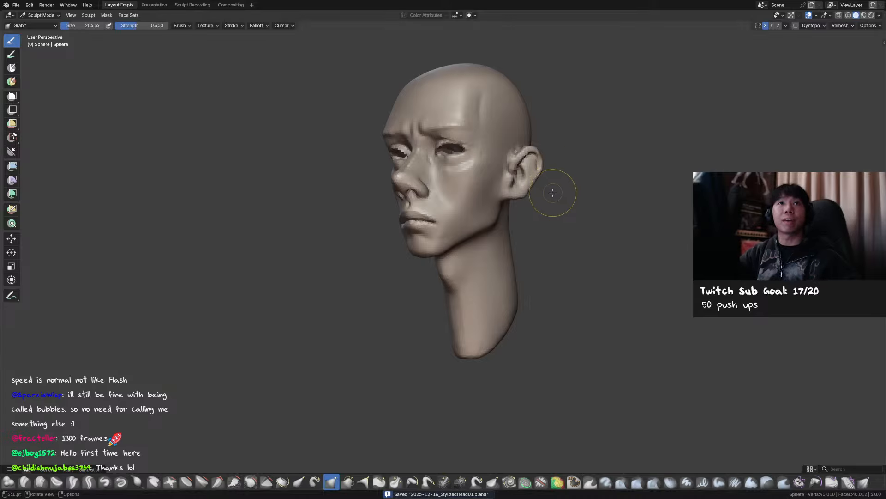
Save the file and push the lips into shape in side profile with Grab at about 161 px.
{"action": "middle_click_drag", "start_coordinate": [552, 192], "coordinate": [546, 192]}
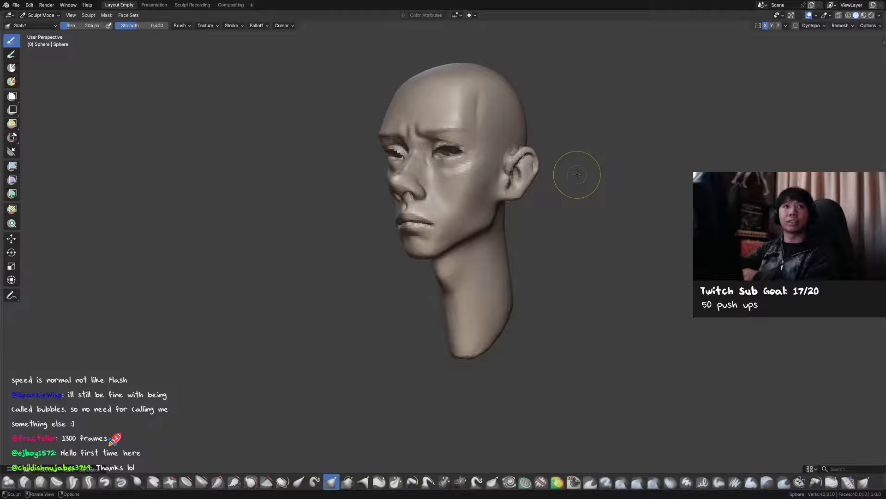
{"action": "mouse_move", "coordinate": [625, 159]}
{"action": "middle_mouse_down"}
{"action": "mouse_move", "coordinate": [510, 142]}
{"action": "mouse_move", "coordinate": [519, 165]}
{"action": "mouse_move", "coordinate": [547, 187]}
{"action": "mouse_move", "coordinate": [527, 178]}
{"action": "middle_mouse_up"}
{"action": "key", "text": "ctrl+s"}
{"action": "key", "text": "f"}
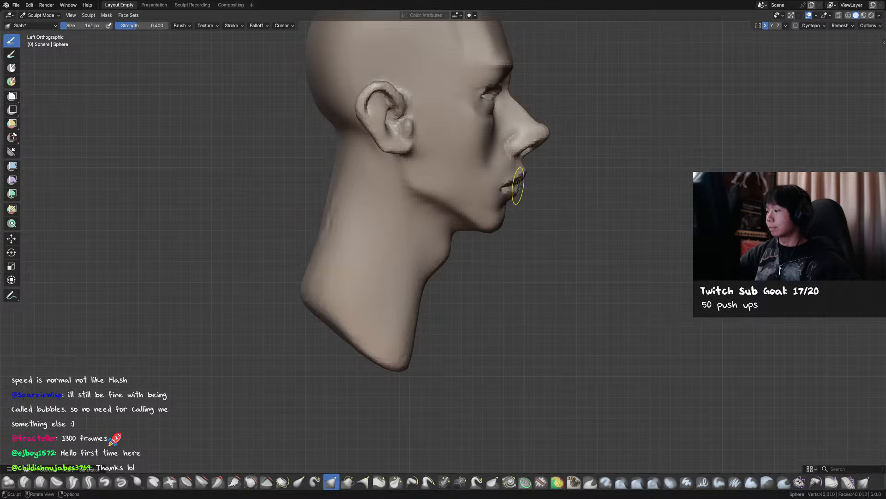
{"action": "left_click_drag", "start_coordinate": [517, 185], "coordinate": [521, 185]}
{"action": "mouse_move", "coordinate": [523, 184]}
{"action": "middle_mouse_down"}
{"action": "mouse_move", "coordinate": [430, 194]}
{"action": "mouse_move", "coordinate": [460, 184]}
{"action": "middle_mouse_up"}
Define the philtrum and the upper lip's edge with the Crease Sharp brush at about 94 px.
{"action": "key", "text": "f"}
{"action": "key", "text": "f"}
{"action": "left_click", "coordinate": [457, 182]}
{"action": "key", "text": "f"}
{"action": "left_click", "coordinate": [447, 172]}
{"action": "key", "text": "shift+c"}
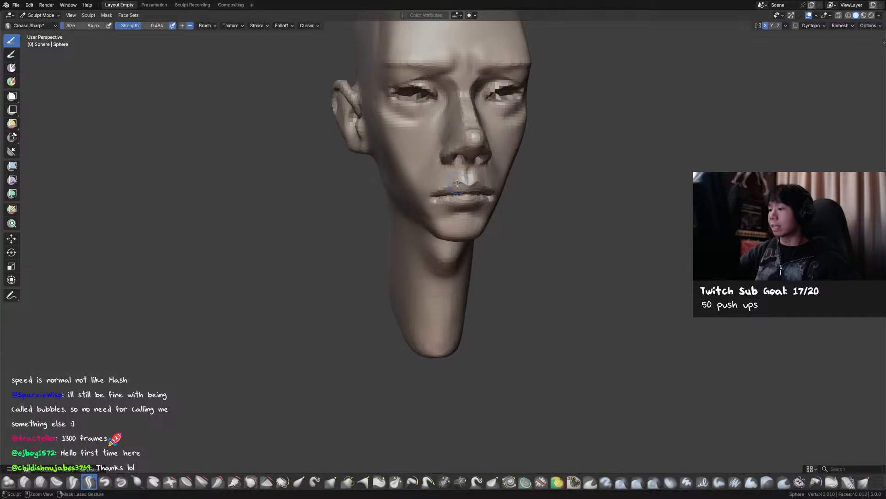
{"action": "key", "text": "f"}
Pull out the jaw corners on both sides with Grab and check the face from the front.
{"action": "middle_click_drag", "start_coordinate": [439, 191], "coordinate": [412, 198]}
{"action": "key", "text": "g"}
{"action": "left_click_drag", "start_coordinate": [400, 204], "coordinate": [388, 199]}
{"action": "mouse_move", "coordinate": [406, 203]}
{"action": "middle_mouse_down"}
{"action": "mouse_move", "coordinate": [520, 228]}
{"action": "mouse_move", "coordinate": [525, 209]}
{"action": "middle_mouse_up"}
{"action": "key", "text": "f"}
{"action": "left_click", "coordinate": [518, 210]}
{"action": "left_click_drag", "start_coordinate": [495, 207], "coordinate": [493, 204]}
{"action": "key", "text": "KP_1"}
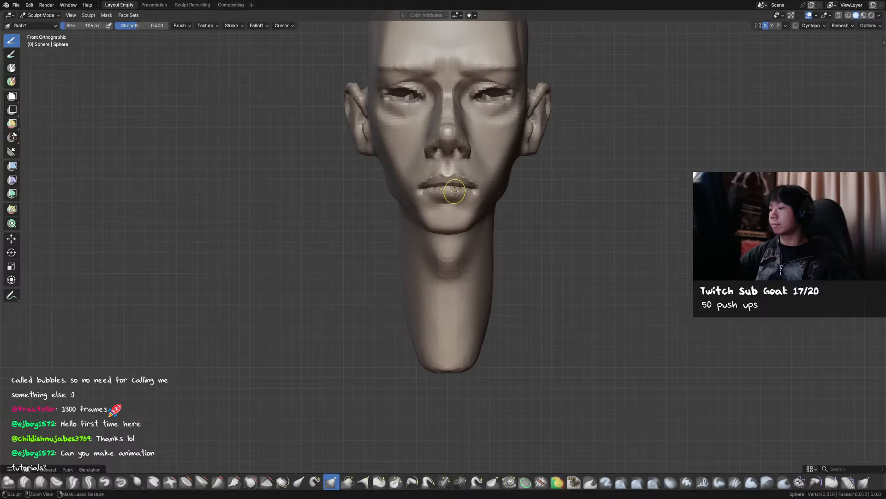
Reshape the cheeks and jaw outline in front view with Grab at about 368 to 448 px.
{"action": "scroll", "coordinate": [493, 198], "scroll_direction": "down", "scroll_amount": 2}
{"action": "key", "text": "f"}
{"action": "left_click", "coordinate": [496, 192]}
{"action": "key", "text": "f"}
{"action": "left_click", "coordinate": [536, 186]}
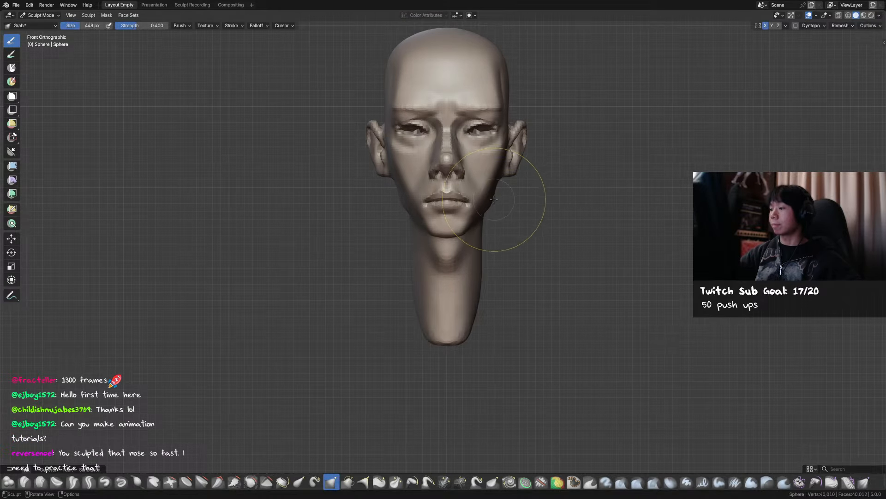
{"action": "key", "text": "f"}
{"action": "left_click", "coordinate": [489, 198]}
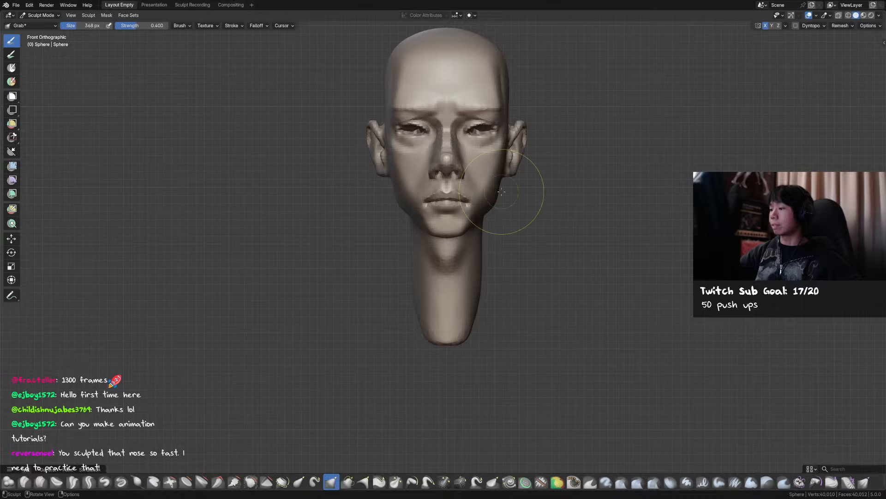
Adjust the sides of the cranium near the temples with Grab at about 252 px.
{"action": "mouse_move", "coordinate": [489, 198]}
{"action": "middle_mouse_down"}
{"action": "mouse_move", "coordinate": [511, 220]}
{"action": "mouse_move", "coordinate": [481, 134]}
{"action": "mouse_move", "coordinate": [513, 135]}
{"action": "middle_mouse_up"}
{"action": "scroll", "coordinate": [489, 198], "scroll_direction": "down", "scroll_amount": 3}
{"action": "key", "text": "s"}
{"action": "key", "text": "f"}
{"action": "left_click", "coordinate": [476, 128]}
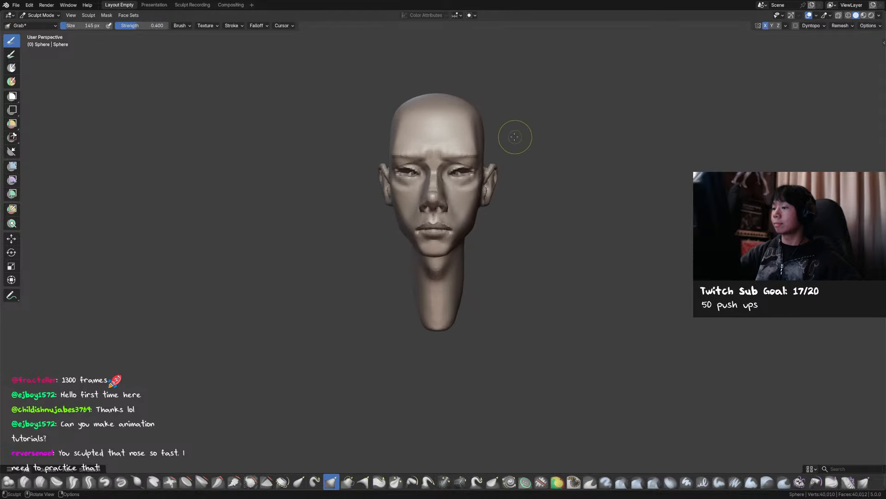
{"action": "scroll", "coordinate": [519, 154], "scroll_direction": "down", "scroll_amount": 1}
{"action": "key", "text": "g"}
{"action": "key", "text": "f"}
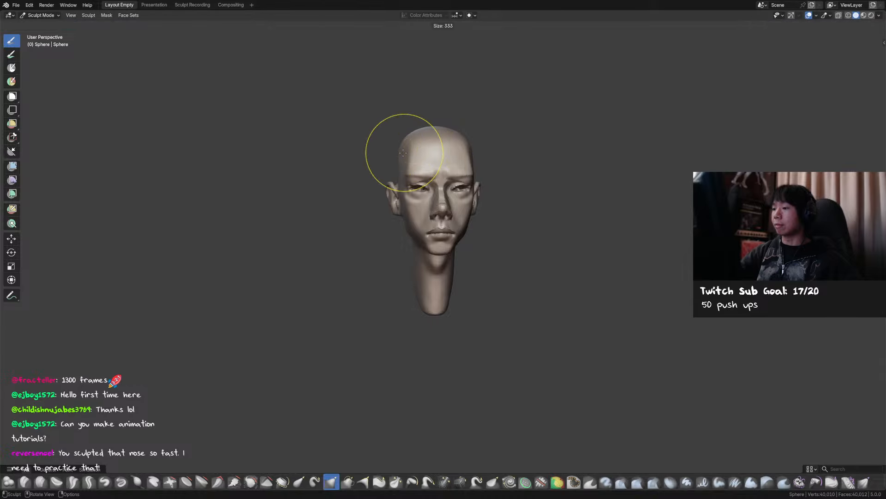
{"action": "left_click", "coordinate": [393, 160]}
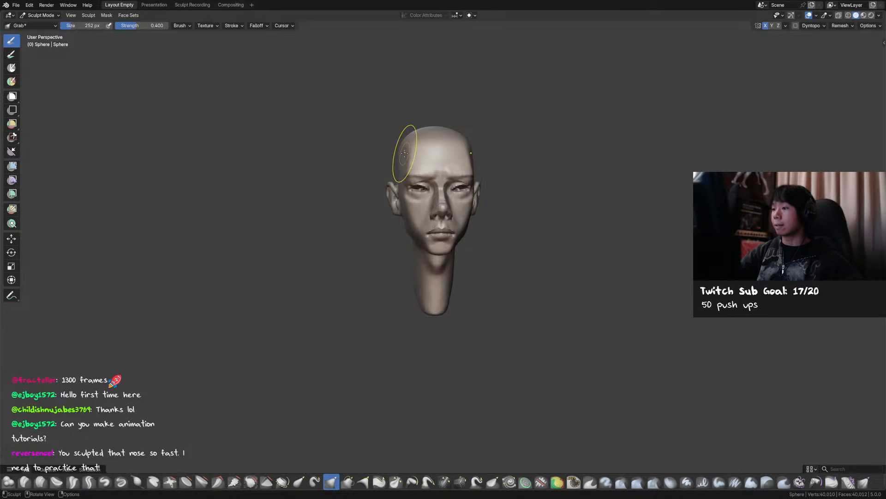
{"action": "left_click_drag", "start_coordinate": [407, 160], "coordinate": [407, 159]}
Adjust the base of the nose around the nostrils with Grab at about 109 px.
{"action": "mouse_move", "coordinate": [409, 149]}
{"action": "middle_mouse_down"}
{"action": "mouse_move", "coordinate": [496, 159]}
{"action": "mouse_move", "coordinate": [480, 237]}
{"action": "middle_mouse_up"}
{"action": "key", "text": "f"}
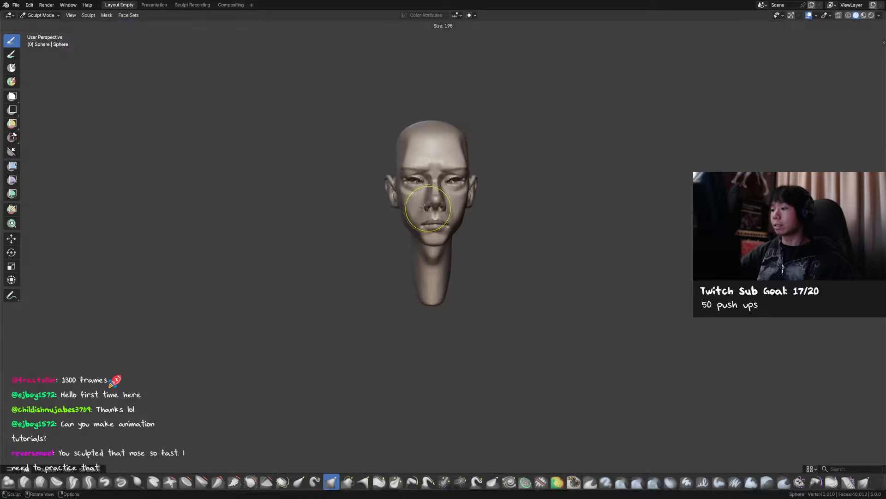
{"action": "left_click", "coordinate": [427, 208]}
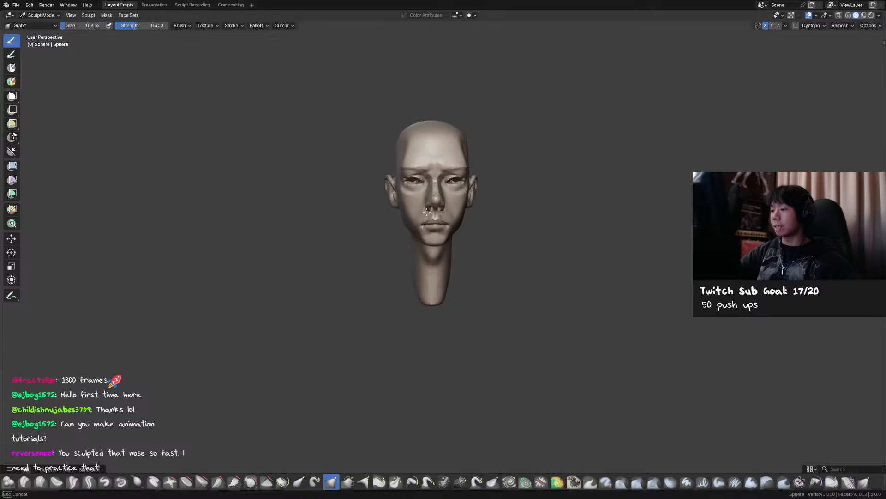
{"action": "left_click", "coordinate": [428, 211]}
{"action": "mouse_move", "coordinate": [427, 211]}
{"action": "middle_mouse_down"}
{"action": "mouse_move", "coordinate": [508, 213]}
{"action": "mouse_move", "coordinate": [437, 215]}
{"action": "mouse_move", "coordinate": [491, 215]}
{"action": "mouse_move", "coordinate": [492, 224]}
{"action": "mouse_move", "coordinate": [481, 217]}
{"action": "mouse_move", "coordinate": [502, 229]}
{"action": "mouse_move", "coordinate": [502, 217]}
{"action": "mouse_move", "coordinate": [508, 233]}
{"action": "mouse_move", "coordinate": [478, 219]}
{"action": "middle_mouse_up"}
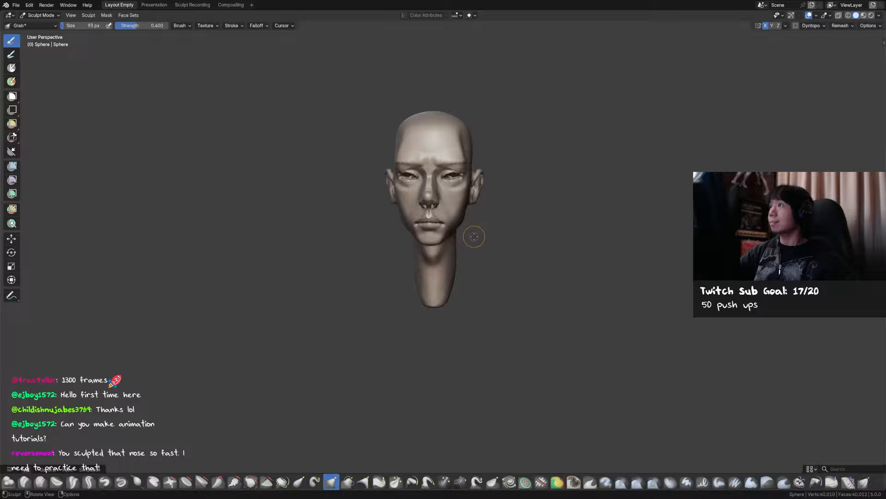
Refine the mouth area from the front and in profile with Grab at about 97 px, and save the file.
{"action": "middle_click_drag", "start_coordinate": [474, 235], "coordinate": [475, 217], "text": "ctrl"}
{"action": "mouse_move", "coordinate": [476, 227]}
{"action": "middle_mouse_down"}
{"action": "mouse_move", "coordinate": [441, 231]}
{"action": "mouse_move", "coordinate": [501, 229]}
{"action": "middle_mouse_up"}
{"action": "key", "text": "f"}
{"action": "left_click", "coordinate": [426, 231]}
{"action": "mouse_move", "coordinate": [432, 225]}
{"action": "middle_mouse_down"}
{"action": "mouse_move", "coordinate": [471, 231]}
{"action": "mouse_move", "coordinate": [434, 236]}
{"action": "mouse_move", "coordinate": [493, 217]}
{"action": "middle_mouse_up"}
{"action": "key", "text": "f"}
{"action": "key", "text": "f"}
{"action": "left_click", "coordinate": [481, 213]}
{"action": "left_click_drag", "start_coordinate": [481, 213], "coordinate": [484, 213]}
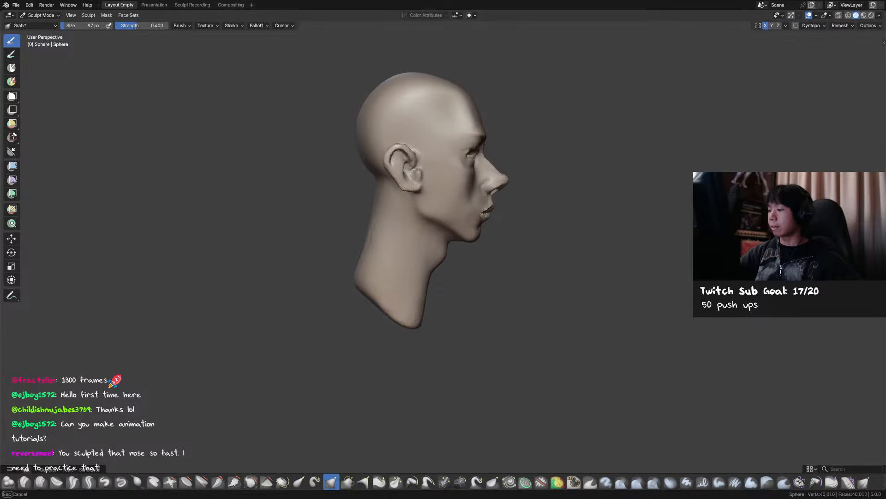
{"action": "middle_click_drag", "start_coordinate": [484, 213], "coordinate": [429, 213]}
{"action": "key", "text": "ctrl+s"}
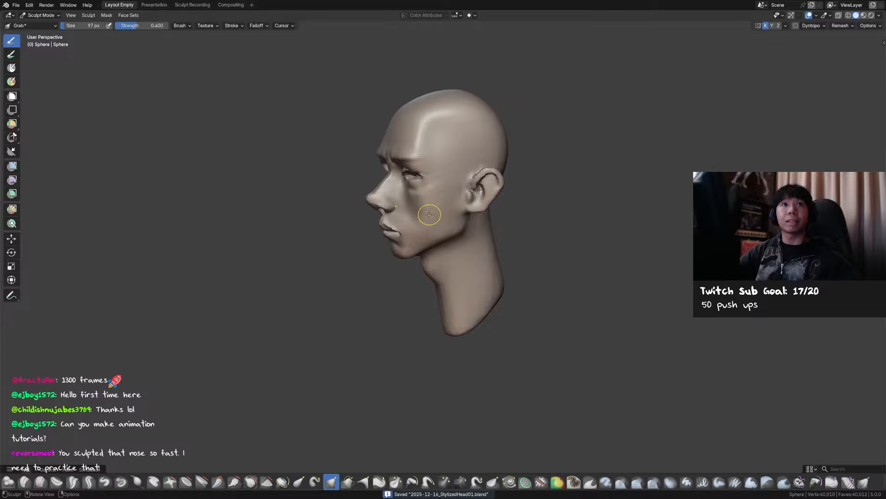
Refine the jawline below the ear with Grab at about 108 px and save the file.
{"action": "middle_click_drag", "start_coordinate": [488, 224], "coordinate": [444, 232]}
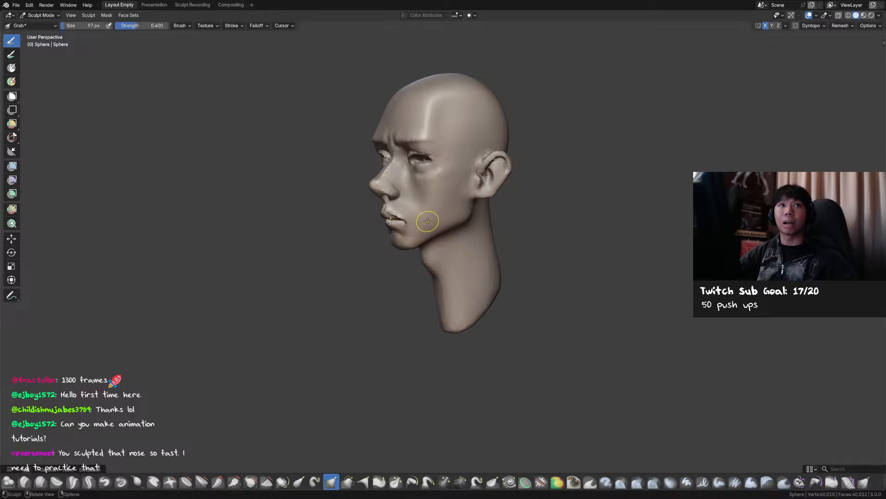
{"action": "middle_click_drag", "start_coordinate": [428, 221], "coordinate": [421, 232]}
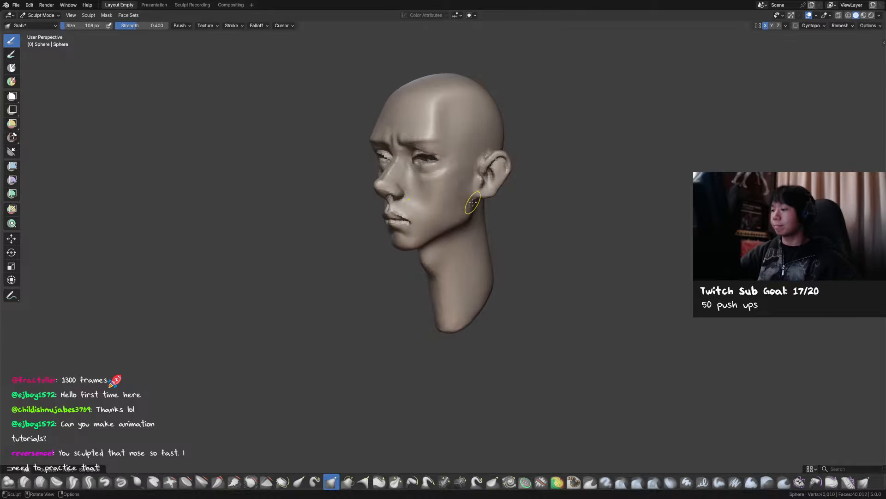
{"action": "mouse_move", "coordinate": [475, 197]}
{"action": "middle_mouse_down"}
{"action": "mouse_move", "coordinate": [497, 171]}
{"action": "mouse_move", "coordinate": [485, 167]}
{"action": "mouse_move", "coordinate": [560, 156]}
{"action": "middle_mouse_up"}
{"action": "key", "text": "ctrl+s"}
{"action": "middle_click_drag", "start_coordinate": [503, 160], "coordinate": [449, 159]}
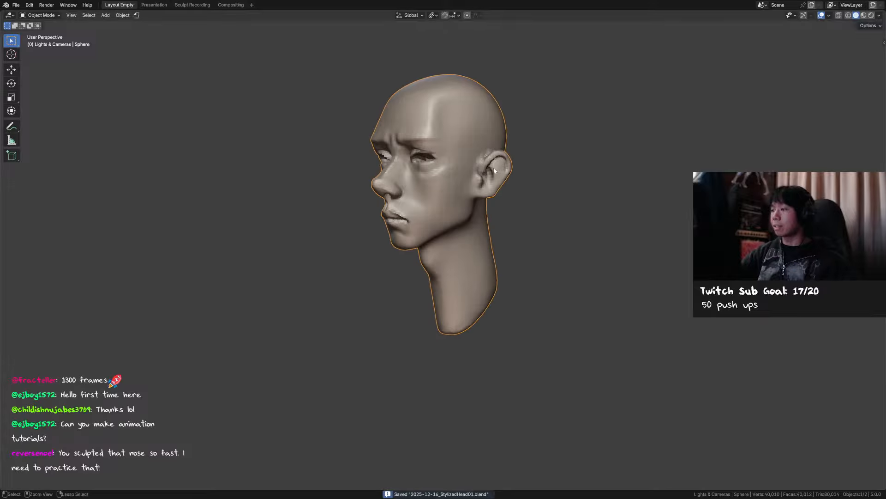
Switch to Object Mode and add a Tiny Eye 1.3 eyeball, using the Grey model from the Simple category.
{"action": "key", "text": "ctrl+Tab"}
{"action": "middle_click_drag", "start_coordinate": [519, 157], "coordinate": [552, 165], "text": "alt"}
{"action": "left_click", "coordinate": [553, 166]}
{"action": "key", "text": "shift+a"}
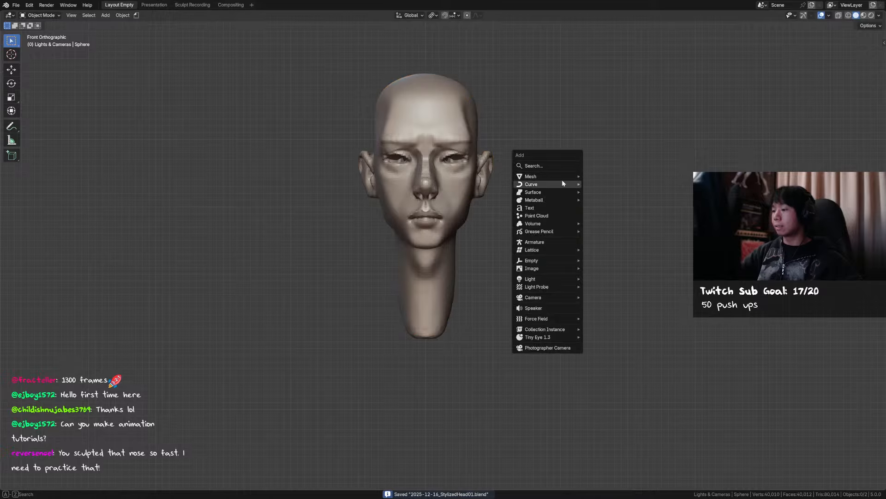
{"action": "mouse_move", "coordinate": [571, 338]}
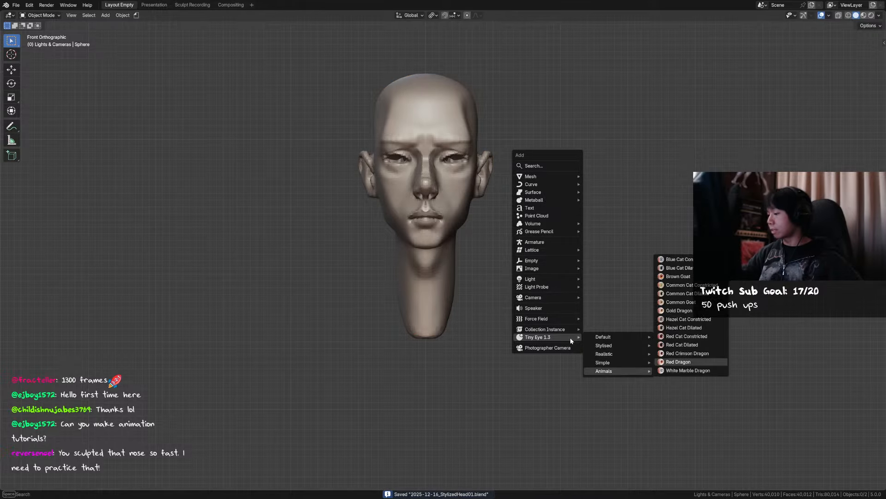
{"action": "mouse_move", "coordinate": [619, 363]}
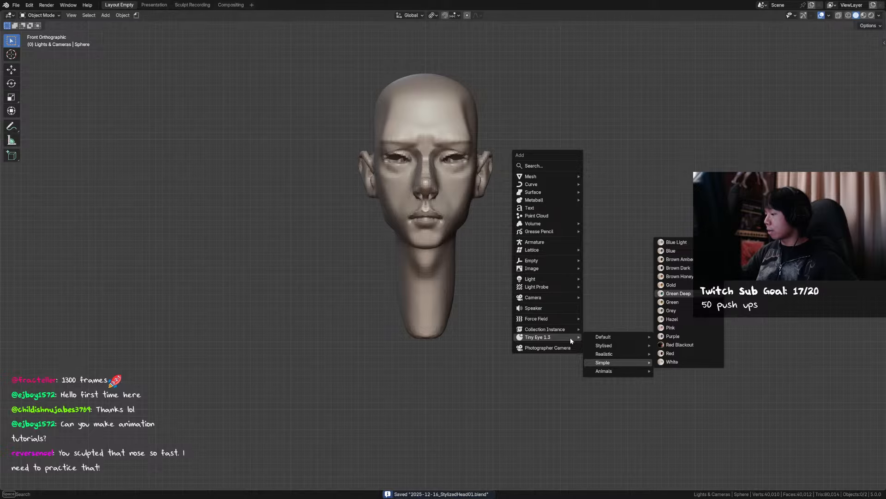
{"action": "left_click", "coordinate": [674, 311]}
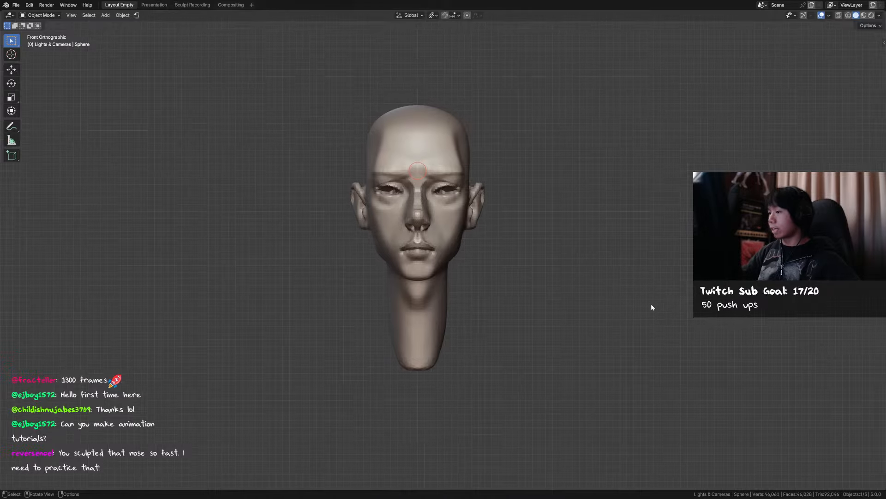
Move the eyeball into one eye socket, adjust its depth along the Y axis, and save the file.
{"action": "key", "text": "g"}
{"action": "left_click", "coordinate": [463, 196]}
{"action": "middle_click_drag", "start_coordinate": [463, 195], "coordinate": [460, 178]}
{"action": "key", "text": "g"}
{"action": "key", "text": "y"}
{"action": "left_click", "coordinate": [444, 192]}
{"action": "key", "text": "g"}
{"action": "key", "text": "y"}
{"action": "left_click", "coordinate": [461, 178]}
{"action": "key", "text": "ctrl+s"}
Scale the eyeball to suit the eye socket and reposition it along the Y axis.
{"action": "left_click", "coordinate": [462, 176]}
{"action": "key", "text": "s"}
{"action": "left_click", "coordinate": [538, 139]}
{"action": "left_click", "coordinate": [427, 189]}
{"action": "key", "text": "g"}
{"action": "key", "text": "y"}
{"action": "left_click", "coordinate": [443, 187]}
Fine-tune the eyeball's depth behind the eyelids along the global Y axis and save the file.
{"action": "key", "text": "g"}
{"action": "key", "text": "x"}
{"action": "key", "text": "z"}
{"action": "key", "text": "y"}
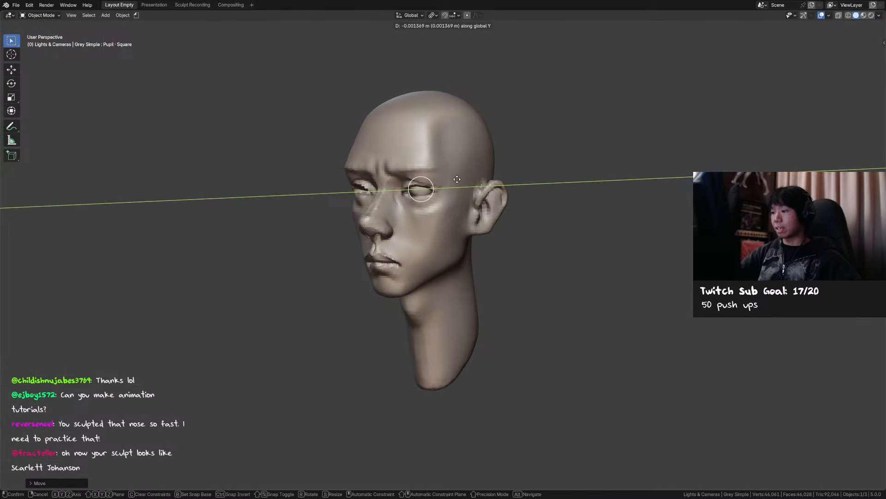
{"action": "left_click", "coordinate": [457, 179]}
{"action": "left_click", "coordinate": [529, 140]}
{"action": "key", "text": "ctrl+s"}
Check the eyeball's fit from below, save the file, and enlarge the eyeball by a factor of about 1.18 in front view.
{"action": "middle_click_drag", "start_coordinate": [554, 132], "coordinate": [500, 121]}
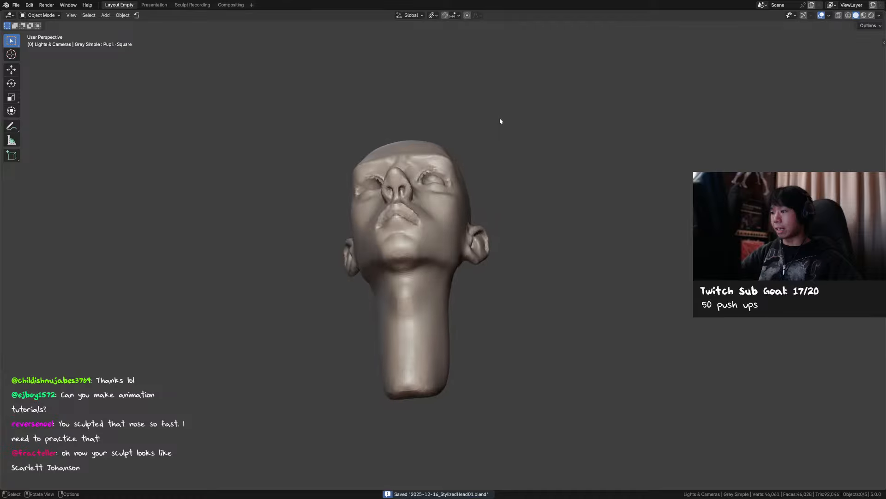
{"action": "left_click", "coordinate": [445, 171]}
{"action": "mouse_move", "coordinate": [445, 172]}
{"action": "middle_mouse_down"}
{"action": "mouse_move", "coordinate": [458, 165]}
{"action": "mouse_move", "coordinate": [436, 199]}
{"action": "mouse_move", "coordinate": [446, 185]}
{"action": "middle_mouse_up"}
{"action": "left_click_drag", "start_coordinate": [446, 185], "coordinate": [476, 187]}
{"action": "middle_click_drag", "start_coordinate": [476, 187], "coordinate": [494, 182], "text": "alt"}
{"action": "left_click", "coordinate": [439, 189]}
{"action": "key", "text": "ctrl+s"}
{"action": "key", "text": "s"}
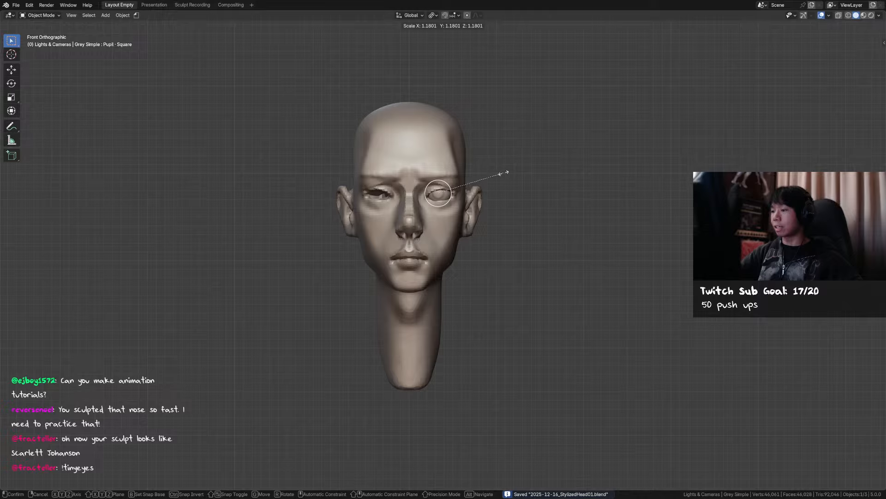
{"action": "left_click", "coordinate": [508, 171]}
Shift the enlarged eyeball along the Y axis to sit behind the lids, check its fit, and save the file.
{"action": "middle_click_drag", "start_coordinate": [508, 171], "coordinate": [553, 180]}
{"action": "key", "text": "g"}
{"action": "key", "text": "y"}
{"action": "left_click", "coordinate": [459, 181]}
{"action": "key", "text": "ctrl+s"}
{"action": "left_click", "coordinate": [552, 180]}
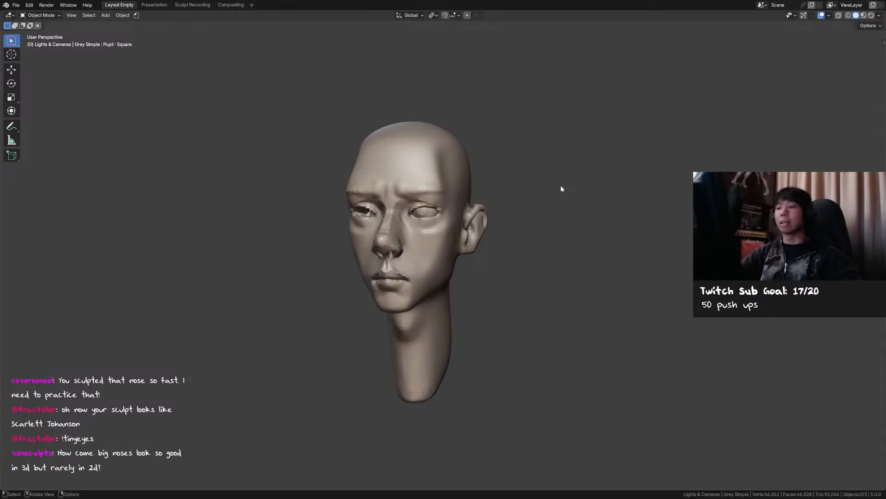
{"action": "middle_click_drag", "start_coordinate": [561, 190], "coordinate": [491, 225]}
{"action": "key", "text": "ctrl+s"}
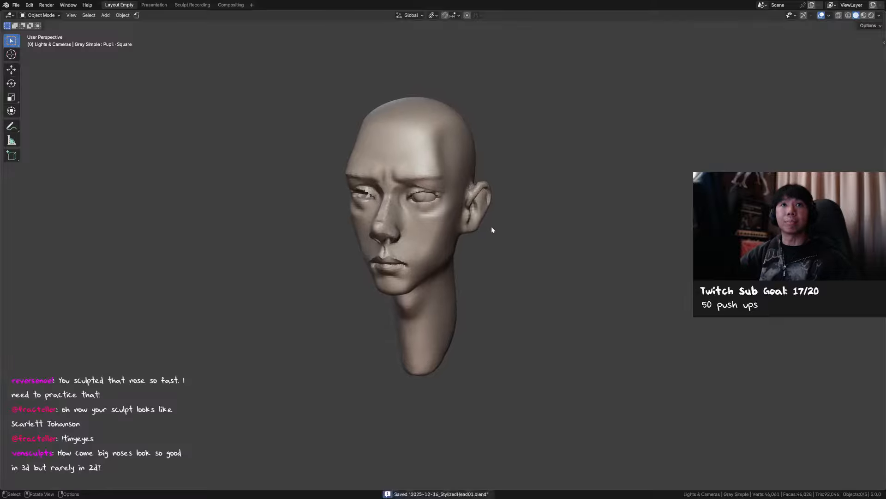
Readjust the eyeball's depth along the Y axis while viewing the socket from another angle.
{"action": "middle_click_drag", "start_coordinate": [481, 223], "coordinate": [483, 179]}
{"action": "left_click", "coordinate": [434, 173]}
{"action": "key", "text": "g"}
{"action": "key", "text": "y"}
{"action": "left_click", "coordinate": [448, 153]}
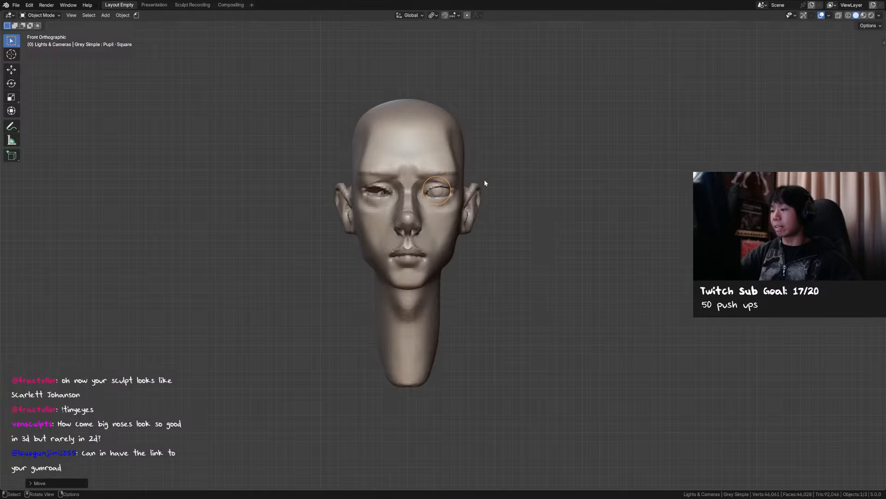
Rotate the eyeball 4° around the global Z axis.
{"action": "key", "text": "r"}
{"action": "key", "text": "z"}
{"action": "left_click", "coordinate": [493, 172]}
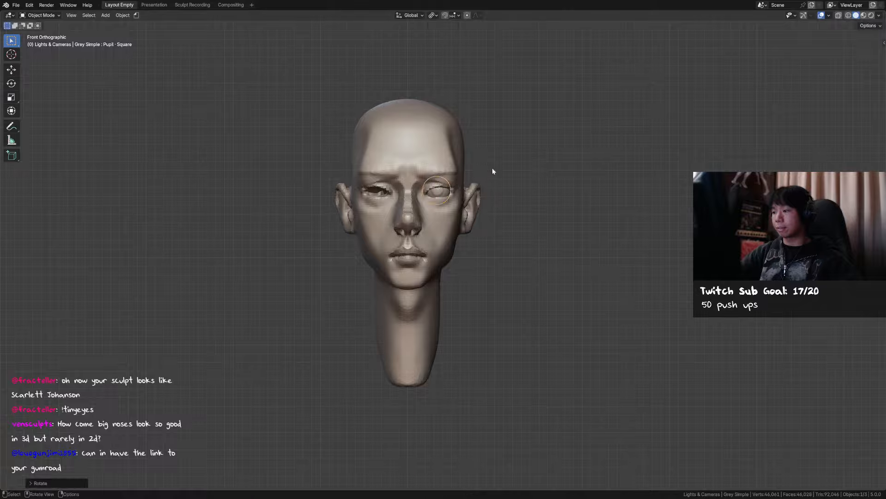
{"action": "left_click", "coordinate": [65, 480]}
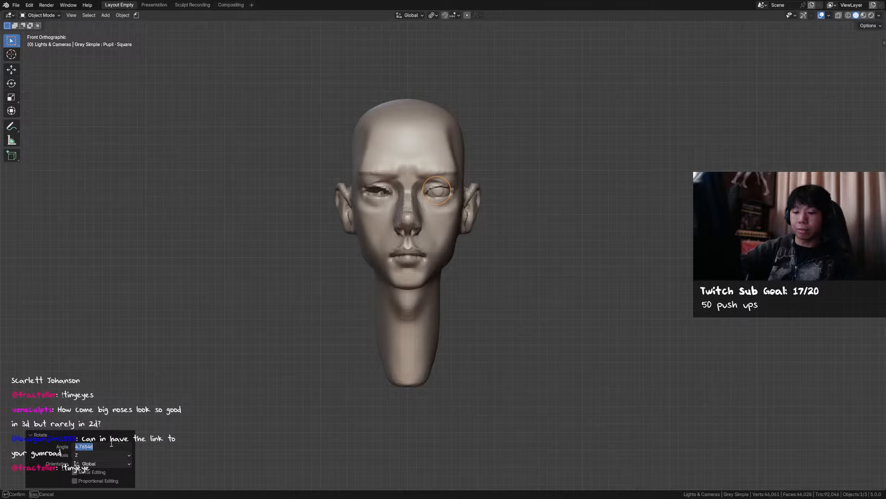
Add a Mirror modifier to the eyeball and set the head as its mirror object in the Sculpt Recording workspace.
{"action": "key", "text": "q"}
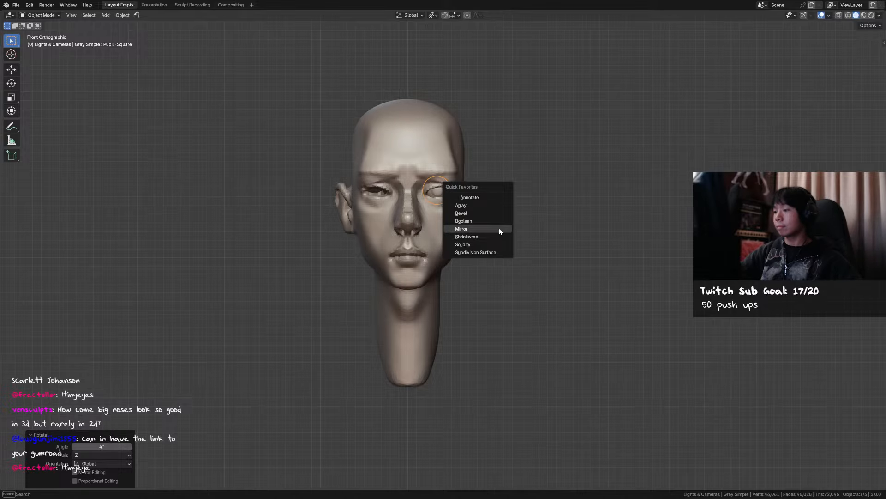
{"action": "left_click", "coordinate": [500, 234]}
{"action": "left_click", "coordinate": [188, 5]}
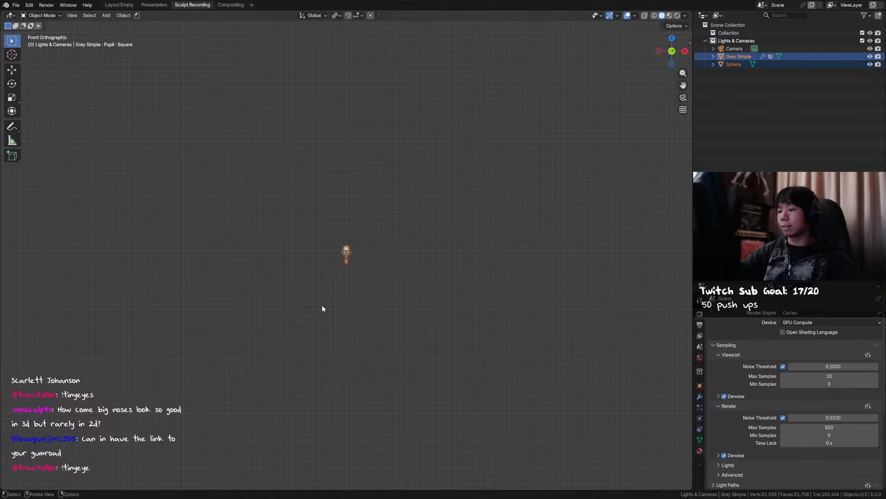
{"action": "key", "text": "KP_Decimal"}
{"action": "left_click", "coordinate": [510, 211]}
{"action": "left_click", "coordinate": [392, 192]}
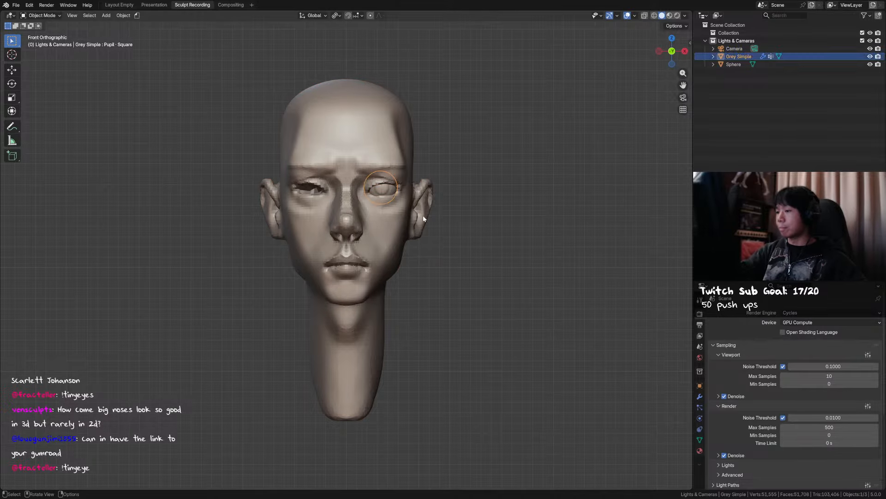
{"action": "left_click", "coordinate": [700, 397]}
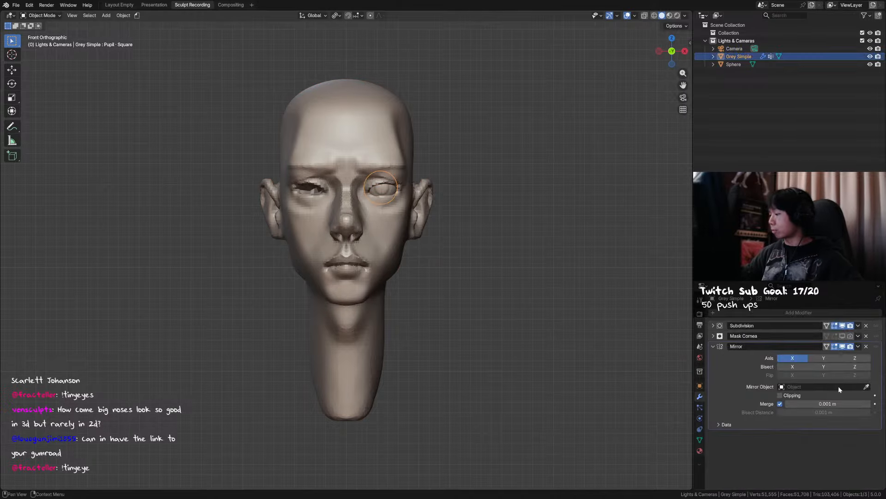
{"action": "left_click", "coordinate": [375, 239]}
Return to the Layout Empty workspace, put the head in Sculpt Mode, and fit the inner eye corners to the eyeballs with Grab.
{"action": "left_click", "coordinate": [119, 4]}
{"action": "mouse_move", "coordinate": [519, 127]}
{"action": "middle_mouse_down"}
{"action": "mouse_move", "coordinate": [492, 179]}
{"action": "mouse_move", "coordinate": [447, 169]}
{"action": "mouse_move", "coordinate": [453, 200]}
{"action": "mouse_move", "coordinate": [429, 296]}
{"action": "middle_mouse_up"}
{"action": "left_click", "coordinate": [449, 173]}
{"action": "key", "text": "ctrl+Tab"}
{"action": "scroll", "coordinate": [425, 212], "scroll_direction": "up", "scroll_amount": 1}
{"action": "middle_click_drag", "start_coordinate": [418, 203], "coordinate": [408, 215]}
{"action": "key", "text": "f"}
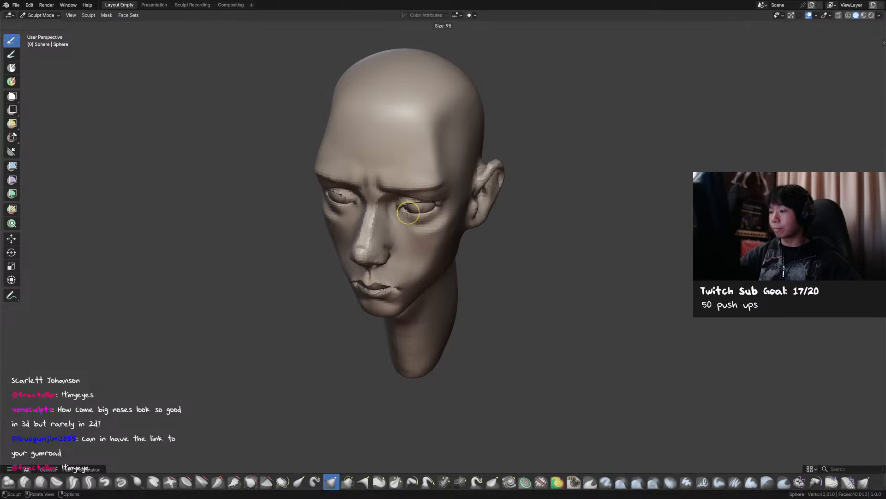
{"action": "left_click", "coordinate": [407, 214]}
{"action": "key", "text": "KP_1"}
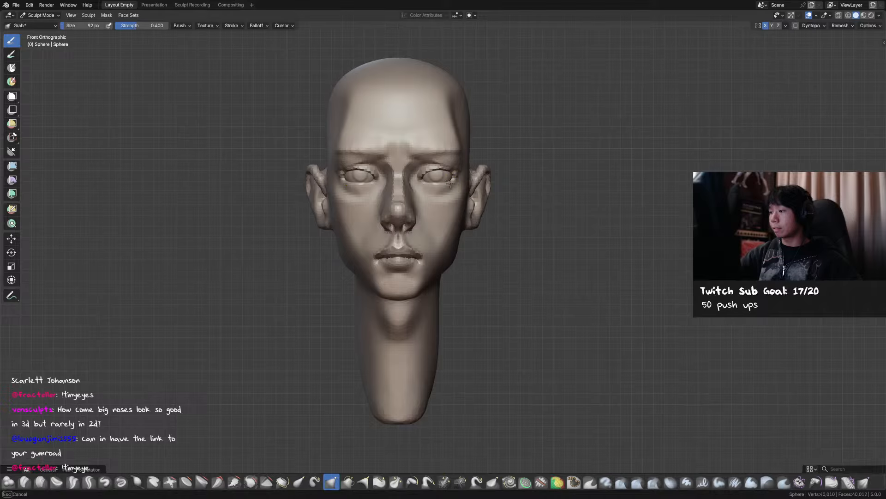
{"action": "key", "text": "f"}
{"action": "left_click", "coordinate": [422, 178]}
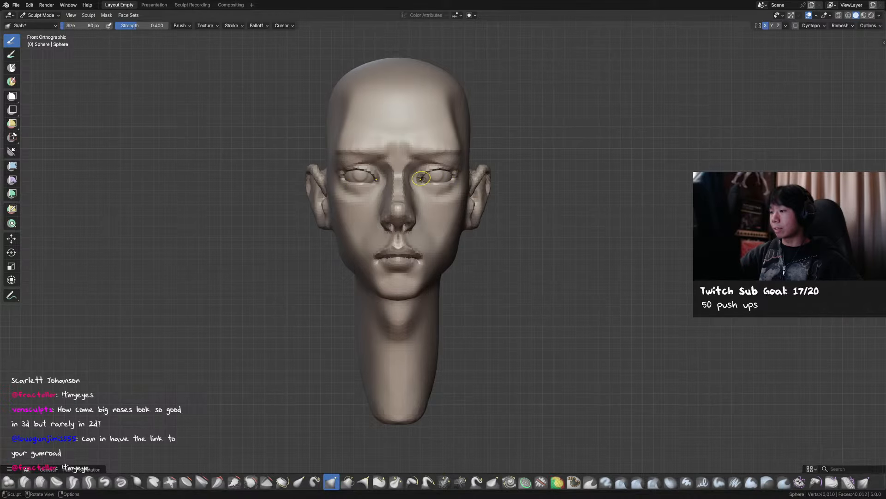
Shape the eyelids around the eyeballs with Grab, working from the front and at an angle.
{"action": "key", "text": "f"}
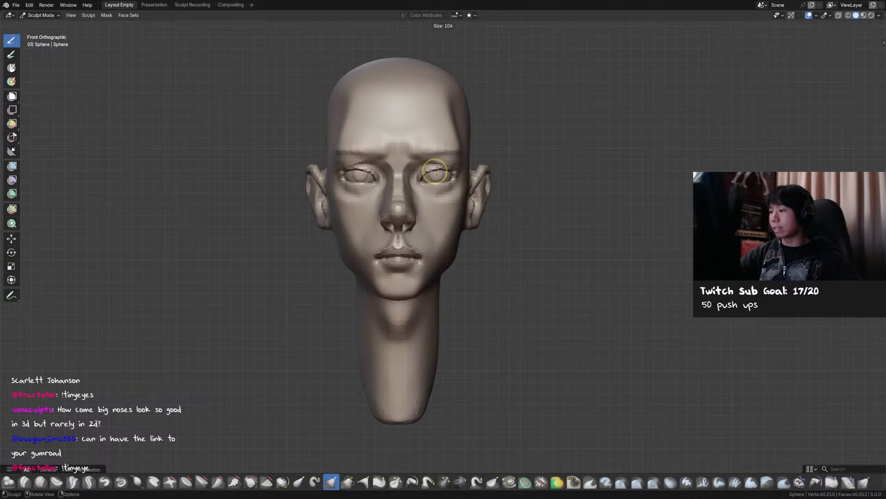
{"action": "left_click", "coordinate": [441, 171]}
{"action": "mouse_move", "coordinate": [440, 170]}
{"action": "middle_mouse_down"}
{"action": "mouse_move", "coordinate": [423, 184]}
{"action": "mouse_move", "coordinate": [444, 177]}
{"action": "mouse_move", "coordinate": [380, 172]}
{"action": "mouse_move", "coordinate": [420, 149]}
{"action": "mouse_move", "coordinate": [456, 176]}
{"action": "mouse_move", "coordinate": [402, 192]}
{"action": "mouse_move", "coordinate": [425, 186]}
{"action": "middle_mouse_up"}
{"action": "key", "text": "f"}
{"action": "left_click", "coordinate": [396, 168]}
{"action": "key", "text": "f"}
{"action": "left_click", "coordinate": [381, 172]}
Refine the eyelid contours in front view with Grab at about 110 px and save the file.
{"action": "key", "text": "f"}
{"action": "key", "text": "f"}
{"action": "left_click", "coordinate": [445, 174]}
{"action": "key", "text": "f"}
{"action": "left_click", "coordinate": [379, 198]}
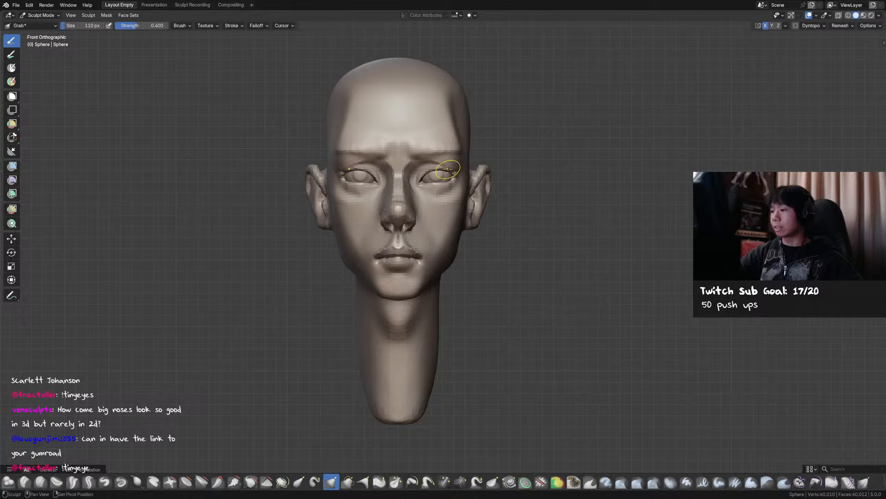
{"action": "key", "text": "ctrl+Tab"}
{"action": "key", "text": "ctrl+s"}
Resume sculpting the head and reshape the jaw corners from below and in profile with Grab at about 177 to 252 px.
{"action": "mouse_move", "coordinate": [403, 172]}
{"action": "middle_mouse_down"}
{"action": "mouse_move", "coordinate": [472, 183]}
{"action": "mouse_move", "coordinate": [453, 198]}
{"action": "mouse_move", "coordinate": [453, 265]}
{"action": "mouse_move", "coordinate": [416, 290]}
{"action": "mouse_move", "coordinate": [421, 194]}
{"action": "mouse_move", "coordinate": [444, 231]}
{"action": "middle_mouse_up"}
{"action": "key", "text": "ctrl+Tab"}
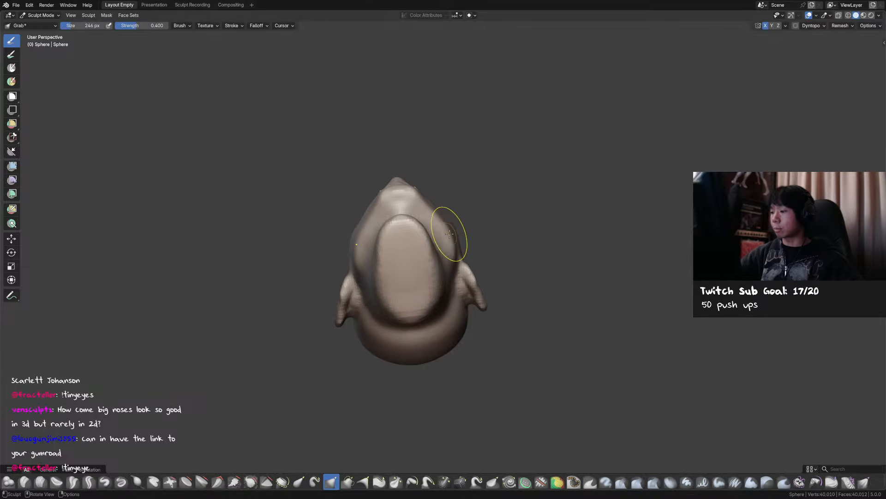
{"action": "mouse_move", "coordinate": [451, 271]}
{"action": "middle_mouse_down"}
{"action": "mouse_move", "coordinate": [451, 326]}
{"action": "mouse_move", "coordinate": [465, 297]}
{"action": "mouse_move", "coordinate": [420, 269]}
{"action": "mouse_move", "coordinate": [484, 264]}
{"action": "mouse_move", "coordinate": [456, 259]}
{"action": "middle_mouse_up"}
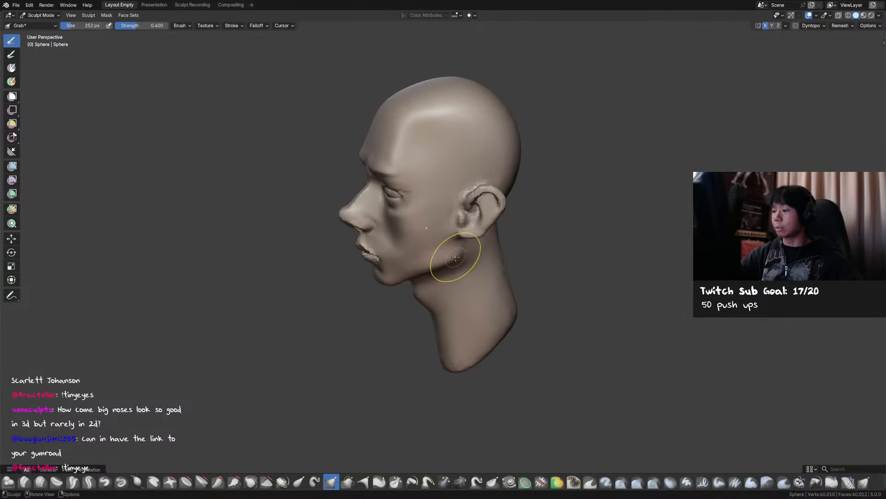
{"action": "key", "text": "KP_1"}
{"action": "mouse_move", "coordinate": [469, 205]}
{"action": "middle_mouse_down"}
{"action": "mouse_move", "coordinate": [456, 234]}
{"action": "mouse_move", "coordinate": [434, 217]}
{"action": "mouse_move", "coordinate": [460, 214]}
{"action": "mouse_move", "coordinate": [437, 215]}
{"action": "mouse_move", "coordinate": [455, 208]}
{"action": "middle_mouse_up"}
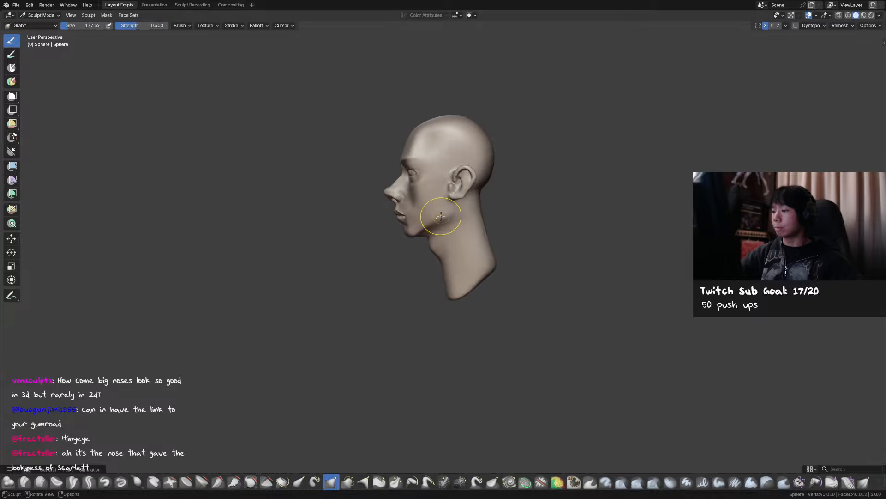
Mask the head above the jawline to leave the neck free, smooth the mask edge, and save the file.
{"action": "key", "text": "x"}
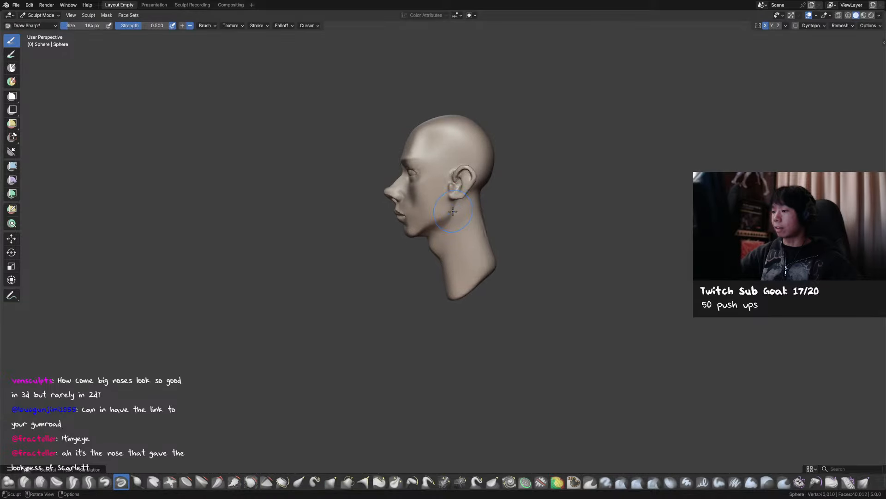
{"action": "middle_click_drag", "start_coordinate": [414, 257], "coordinate": [457, 205]}
{"action": "key", "text": "b"}
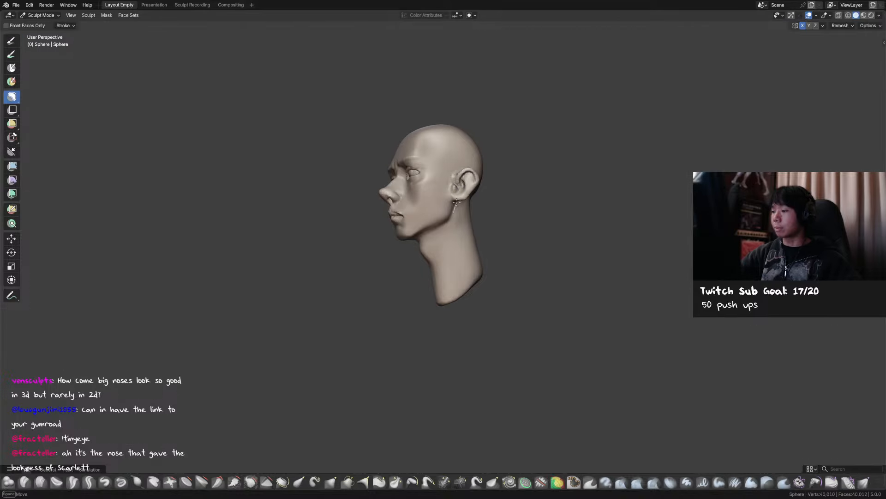
{"action": "mouse_move", "coordinate": [456, 202]}
{"action": "left_mouse_down"}
{"action": "mouse_move", "coordinate": [431, 101]}
{"action": "mouse_move", "coordinate": [513, 198]}
{"action": "left_mouse_up"}
{"action": "key", "text": "a"}
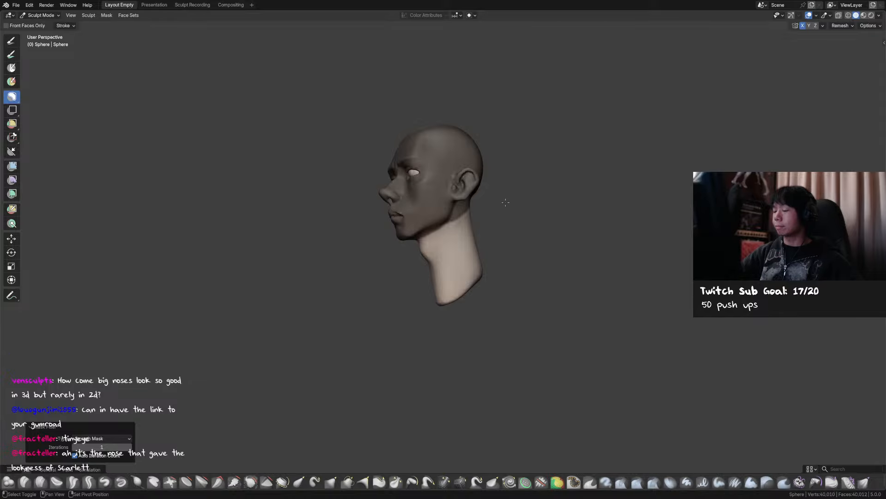
{"action": "mouse_move", "coordinate": [460, 212]}
{"action": "middle_mouse_down"}
{"action": "mouse_move", "coordinate": [474, 210]}
{"action": "mouse_move", "coordinate": [463, 210]}
{"action": "middle_mouse_up"}
{"action": "left_click_drag", "start_coordinate": [458, 202], "coordinate": [473, 190]}
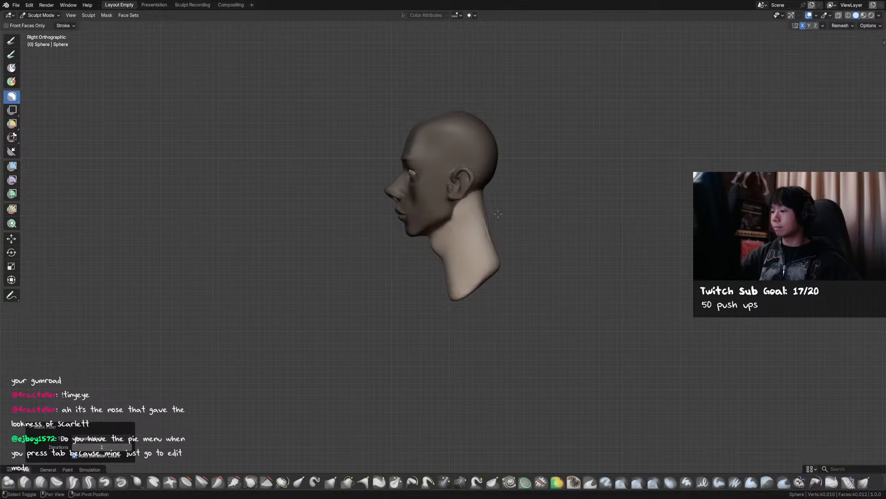
{"action": "middle_click_drag", "start_coordinate": [498, 214], "coordinate": [459, 245], "text": "alt"}
{"action": "key", "text": "g"}
{"action": "key", "text": "ctrl+s"}
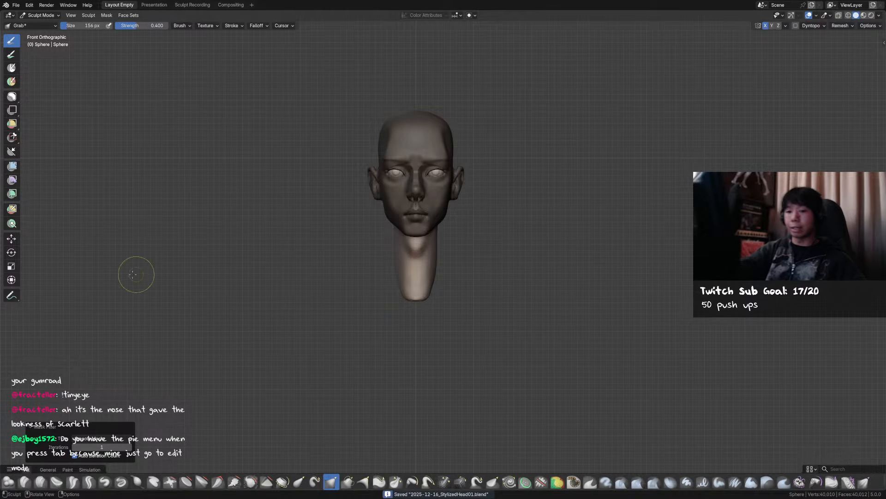
Enable the viewport gizmos and widen the unmasked neck along X by a factor of about 1.274.
{"action": "left_click", "coordinate": [11, 238]}
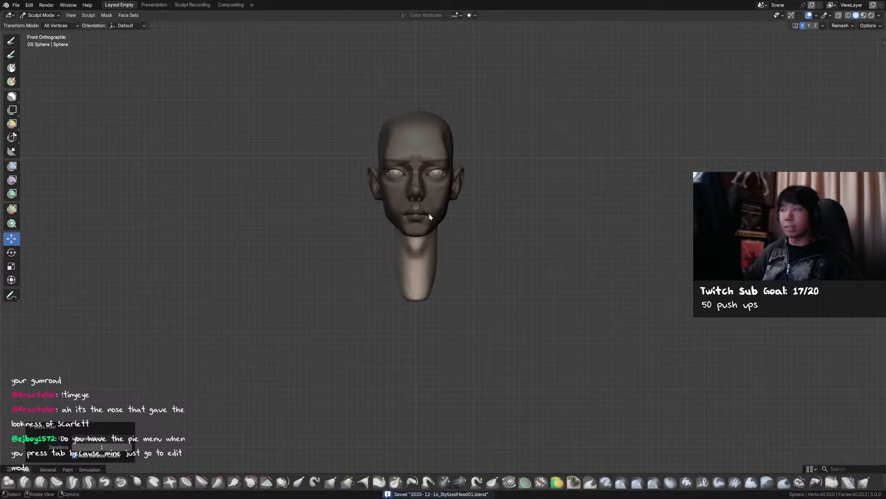
{"action": "left_click", "coordinate": [791, 15]}
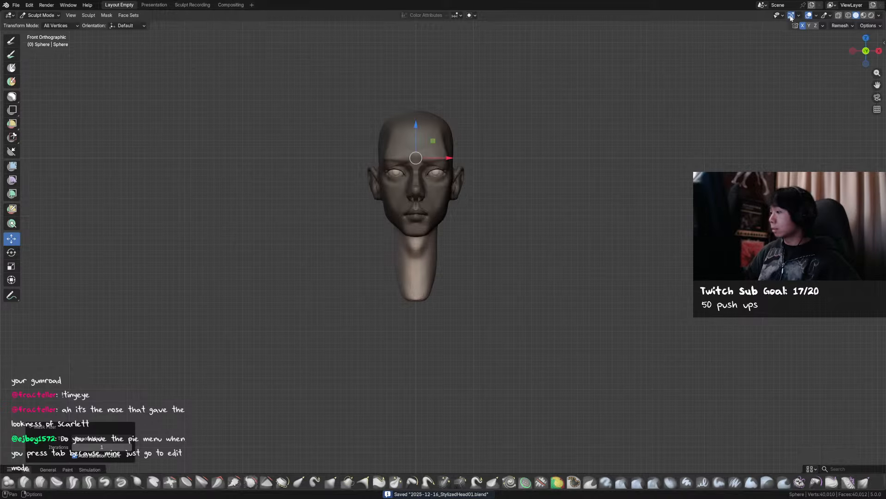
{"action": "left_click", "coordinate": [11, 279]}
{"action": "left_click_drag", "start_coordinate": [443, 160], "coordinate": [448, 158]}
{"action": "mouse_move", "coordinate": [447, 158]}
{"action": "middle_mouse_down"}
{"action": "mouse_move", "coordinate": [492, 177]}
{"action": "mouse_move", "coordinate": [431, 192]}
{"action": "mouse_move", "coordinate": [466, 215]}
{"action": "mouse_move", "coordinate": [443, 223]}
{"action": "middle_mouse_up"}
Smooth the unmasked neck where it meets the jaw and ear with the Smooth brush at strength 0.700.
{"action": "key", "text": "w"}
{"action": "key", "text": "g"}
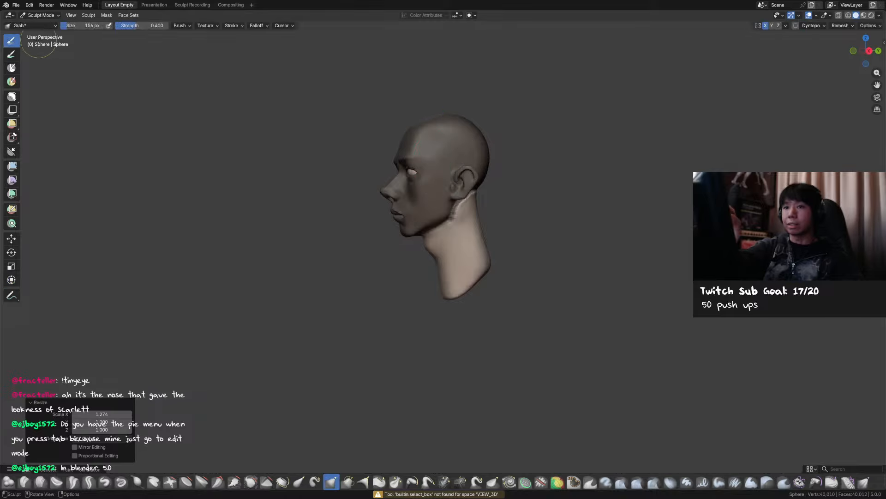
{"action": "key", "text": "s"}
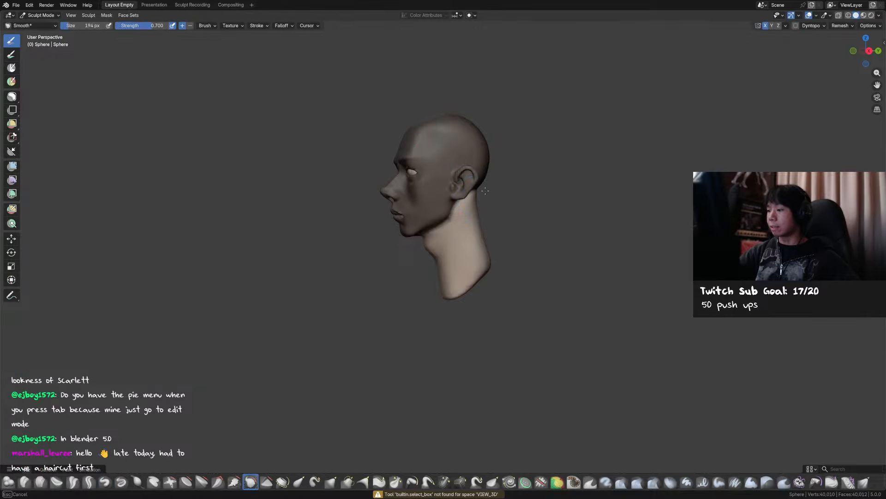
{"action": "key", "text": "x"}
{"action": "middle_click_drag", "start_coordinate": [486, 190], "coordinate": [473, 187]}
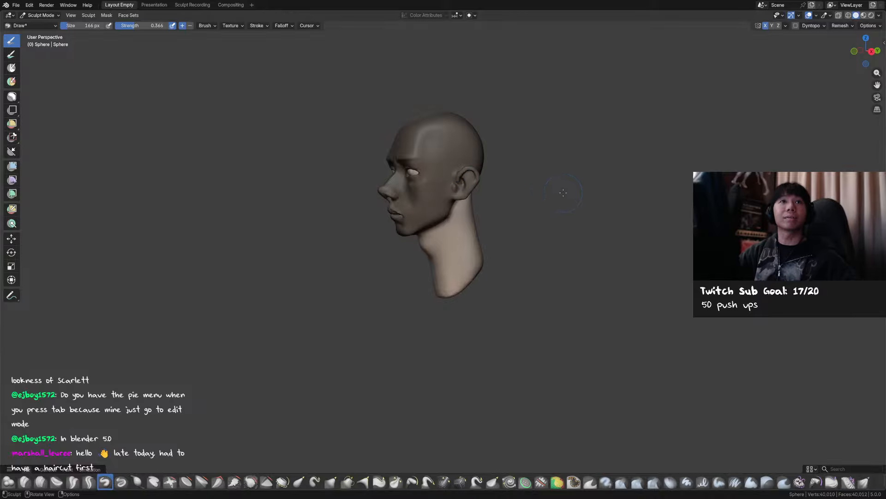
{"action": "mouse_move", "coordinate": [562, 199]}
{"action": "middle_mouse_down"}
{"action": "mouse_move", "coordinate": [566, 207]}
{"action": "mouse_move", "coordinate": [546, 191]}
{"action": "mouse_move", "coordinate": [550, 199]}
{"action": "middle_mouse_up"}
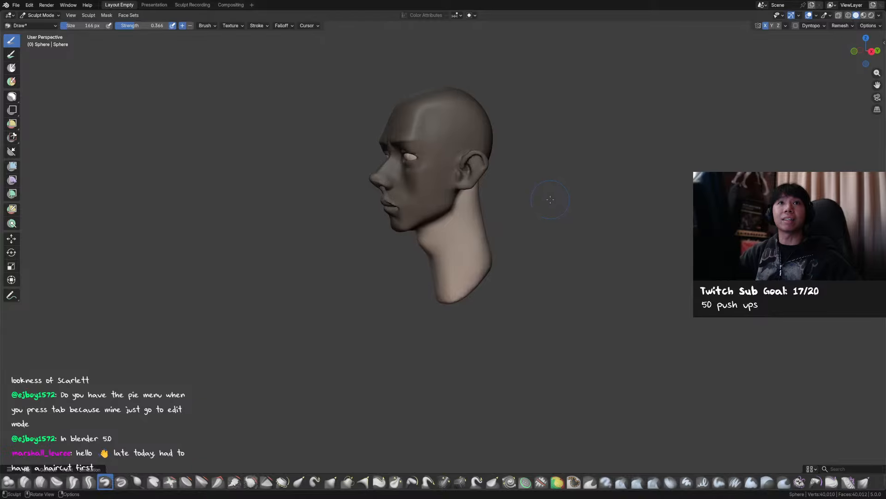
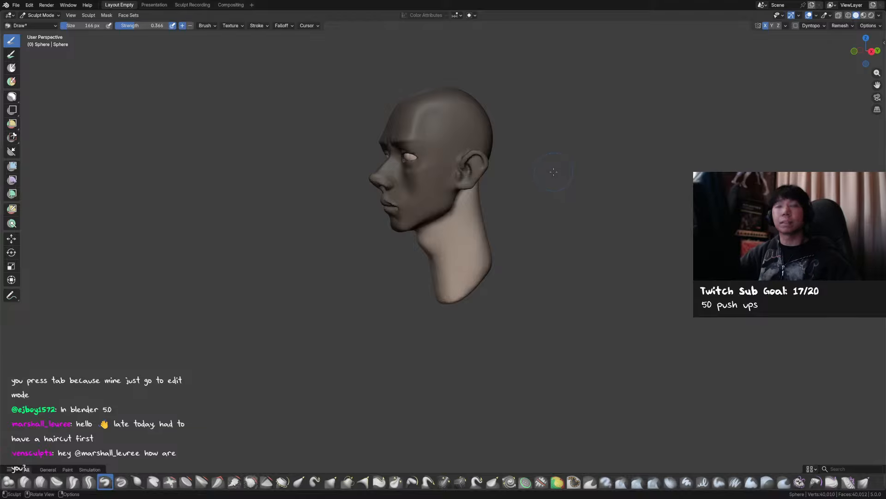
Toggle the head repeatedly between Edit Mode and Sculpt Mode, ending in Sculpt Mode.
{"action": "key", "text": "Tab"}
{"action": "key", "text": "Tab"}
{"action": "key", "text": "Tab"}
{"action": "key", "text": "Tab"}
{"action": "key", "text": "Tab"}
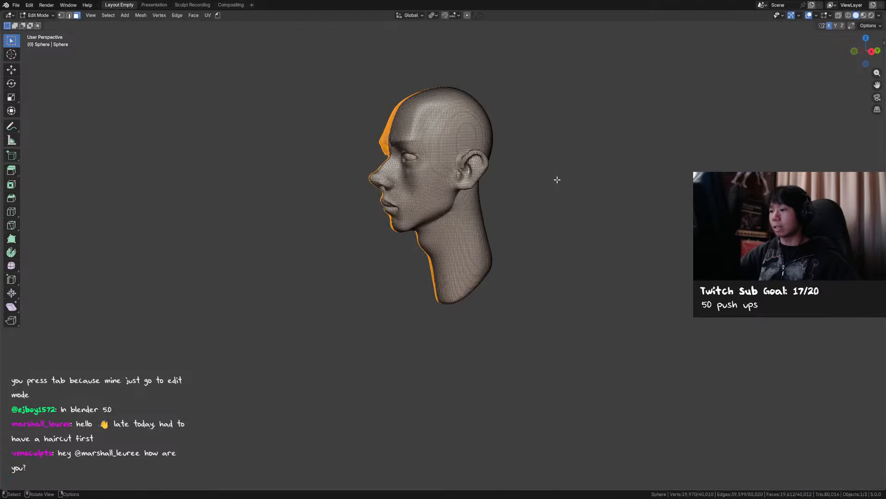
{"action": "key", "text": "Tab"}
{"action": "key", "text": "Tab"}
{"action": "key", "text": "Tab"}
{"action": "key", "text": "Tab"}
{"action": "key", "text": "Tab"}
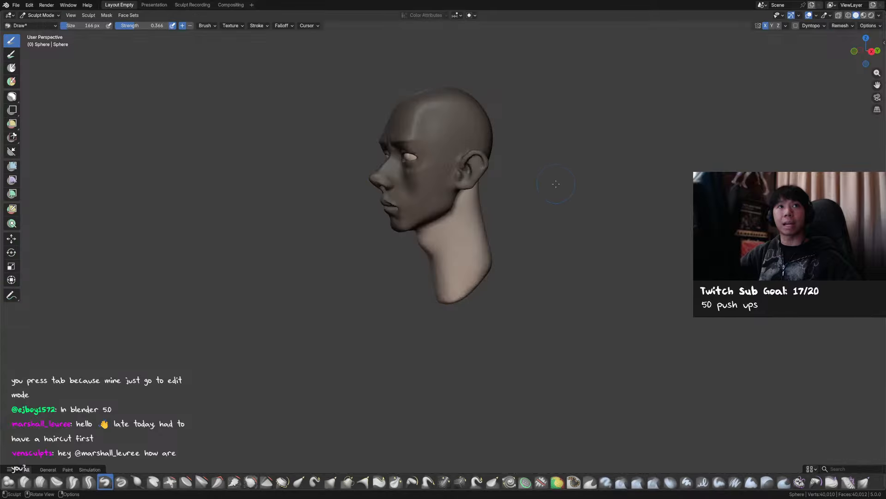
{"action": "key", "text": "Tab"}
{"action": "key", "text": "Tab"}
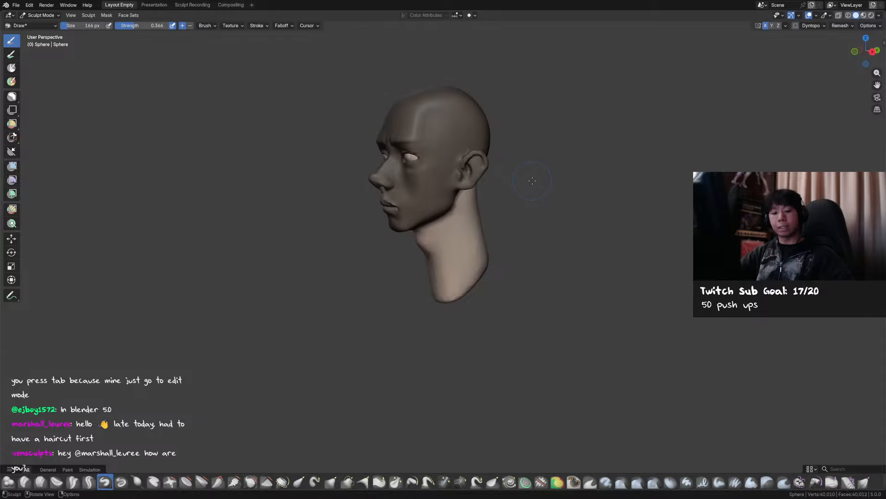
Bring up the view-direction pie menu to look at its options.
{"action": "middle_click_drag", "start_coordinate": [533, 181], "coordinate": [512, 182], "text": "shift"}
{"action": "key", "text": "grave"}
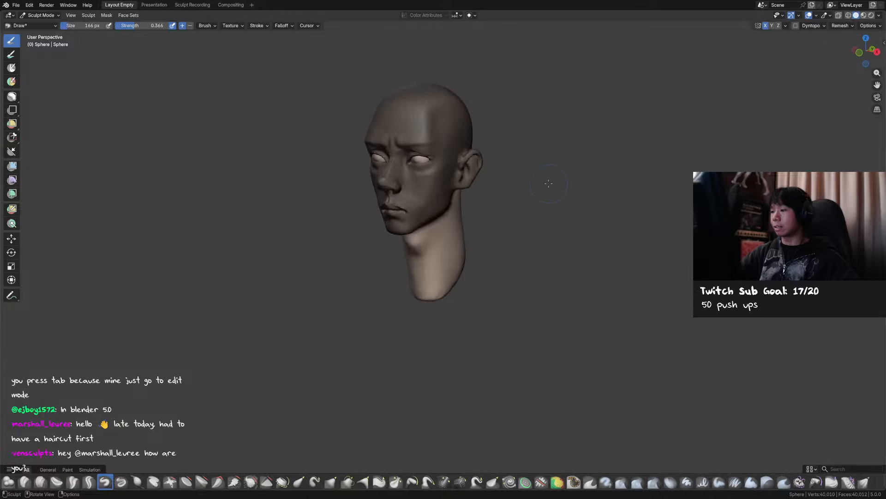
{"action": "key", "text": "grave"}
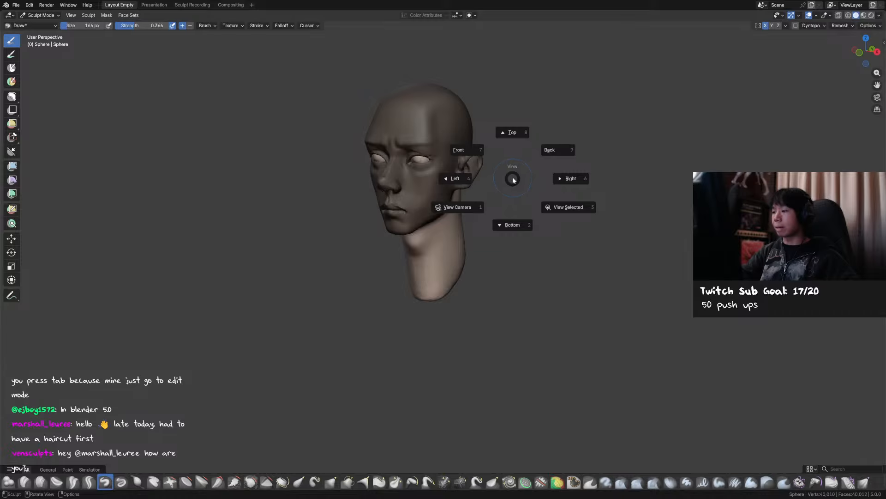
{"action": "mouse_move", "coordinate": [511, 193]}
{"action": "middle_mouse_down", "text": "shift"}
{"action": "mouse_move", "coordinate": [501, 198]}
{"action": "mouse_move", "coordinate": [512, 225]}
{"action": "mouse_move", "coordinate": [515, 190]}
{"action": "mouse_move", "coordinate": [471, 196]}
{"action": "middle_mouse_up", "text": "shift"}
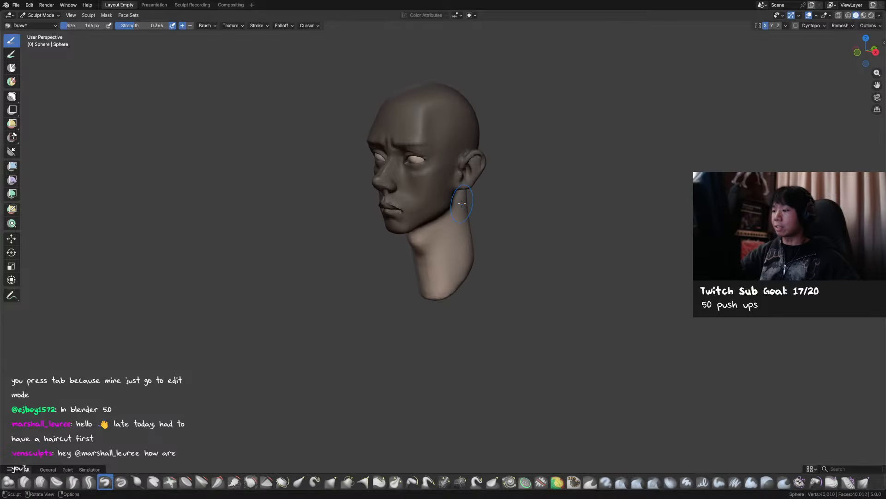
Switch the head back and forth between Object Mode and Sculpt Mode through the mode pie menu, ending in Sculpt Mode.
{"action": "mouse_move", "coordinate": [455, 198]}
{"action": "left_mouse_down", "text": "shift"}
{"action": "mouse_move", "coordinate": [474, 241]}
{"action": "mouse_move", "coordinate": [467, 272]}
{"action": "left_mouse_up", "text": "shift"}
{"action": "key", "text": "ctrl+Tab"}
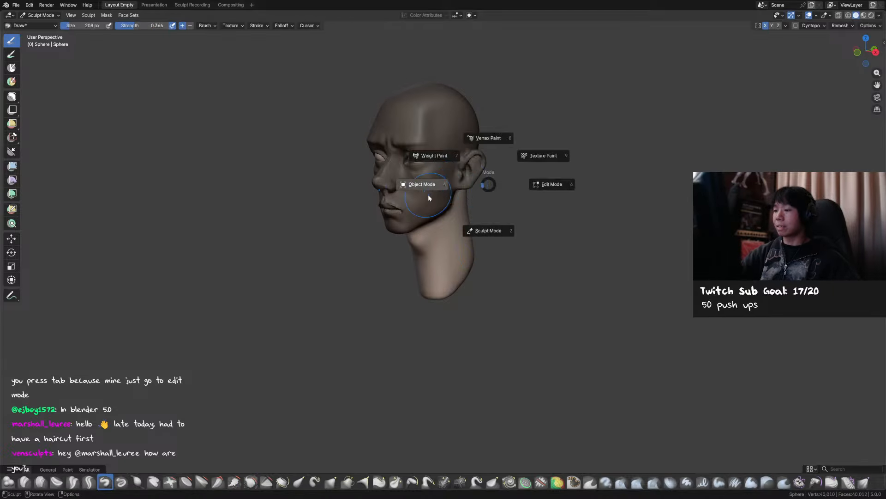
{"action": "left_click", "coordinate": [428, 195]}
{"action": "middle_click_drag", "start_coordinate": [456, 190], "coordinate": [436, 221], "text": "shift"}
{"action": "key", "text": "ctrl+Tab"}
{"action": "left_click", "coordinate": [458, 277]}
{"action": "key", "text": "ctrl+Tab"}
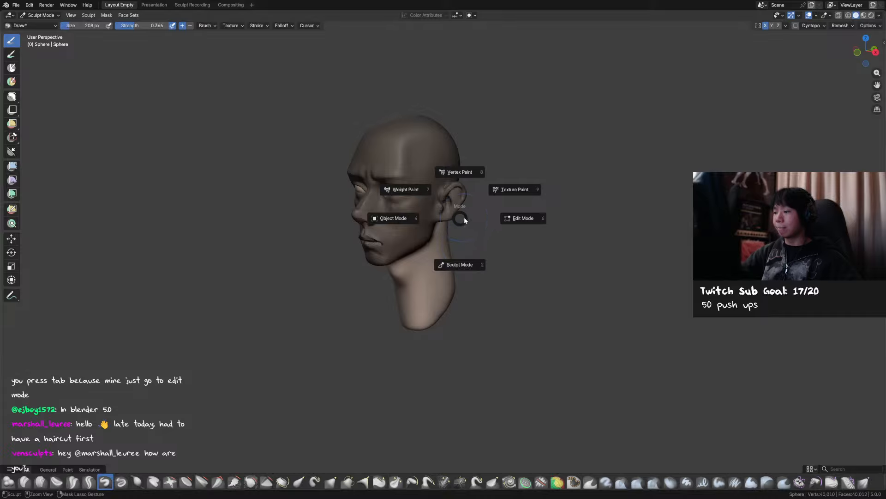
{"action": "left_click", "coordinate": [423, 218]}
{"action": "key", "text": "ctrl+Tab"}
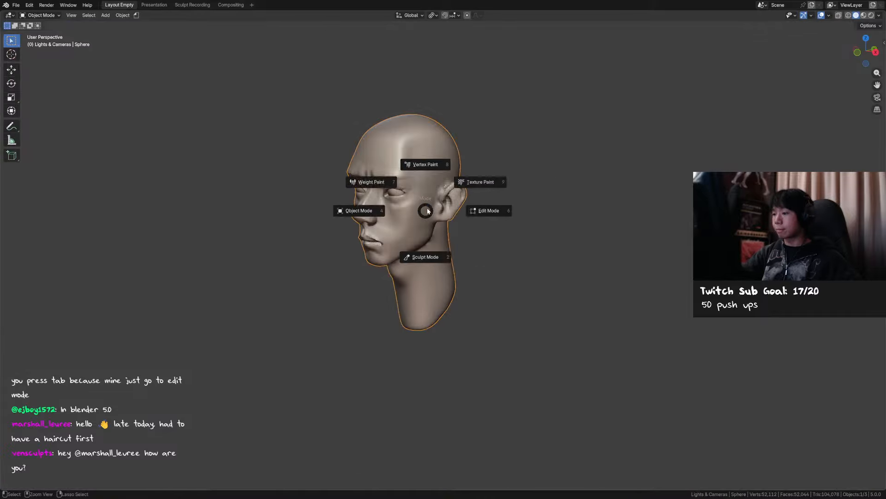
{"action": "left_click", "coordinate": [408, 186]}
{"action": "key", "text": "ctrl+Tab"}
{"action": "left_click", "coordinate": [443, 238]}
{"action": "key", "text": "ctrl+Tab"}
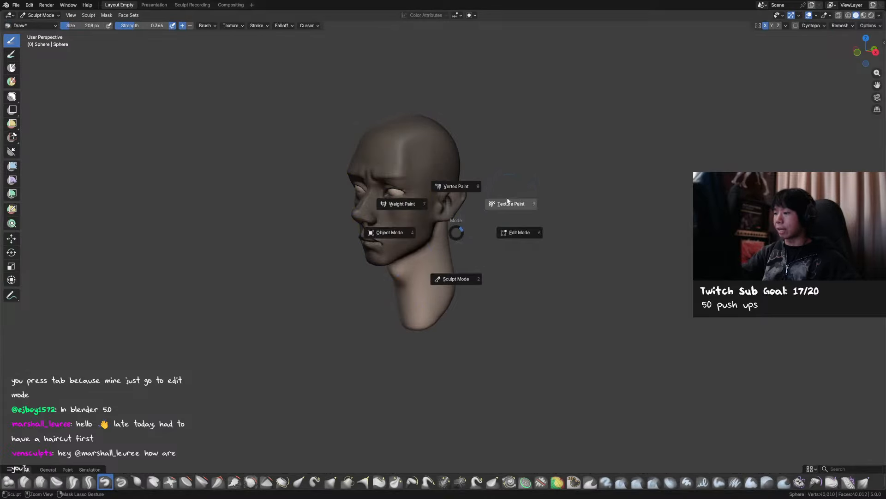
{"action": "left_click", "coordinate": [445, 233]}
{"action": "middle_click_drag", "start_coordinate": [445, 233], "coordinate": [500, 219]}
{"action": "key", "text": "ctrl+Tab"}
{"action": "left_click", "coordinate": [495, 236]}
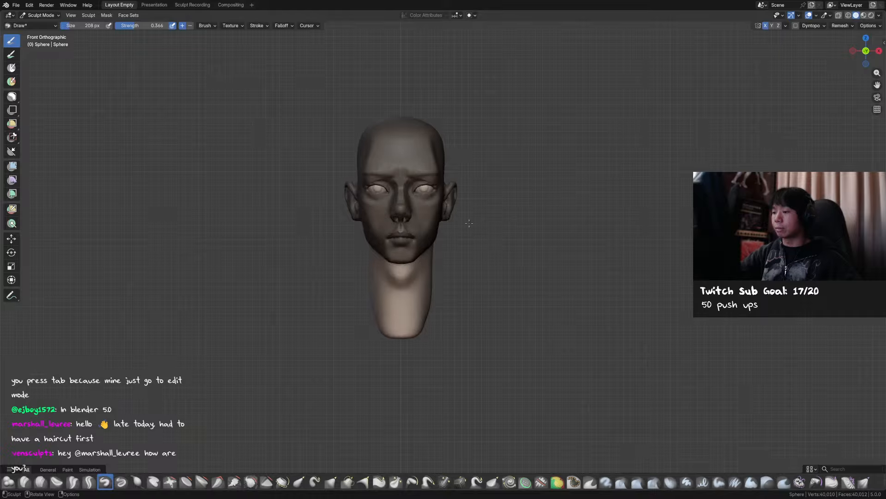
Activate the Grab brush and clear the mask from the head.
{"action": "key", "text": "g"}
{"action": "middle_click_drag", "start_coordinate": [458, 263], "coordinate": [439, 247]}
{"action": "key", "text": "alt+m"}
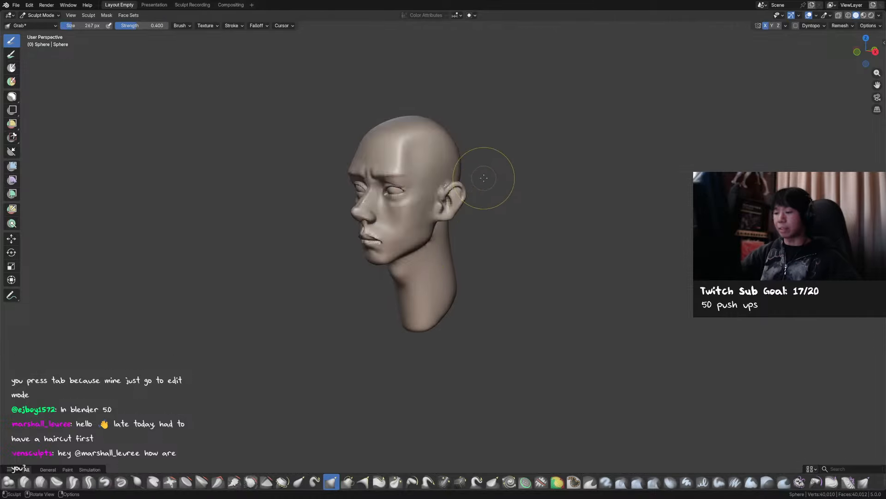
Smooth the rough seam along the jawline below the ear and return to Grab at about 140 px.
{"action": "scroll", "coordinate": [484, 178], "scroll_direction": "up", "scroll_amount": 2}
{"action": "middle_click_drag", "start_coordinate": [484, 178], "coordinate": [435, 208]}
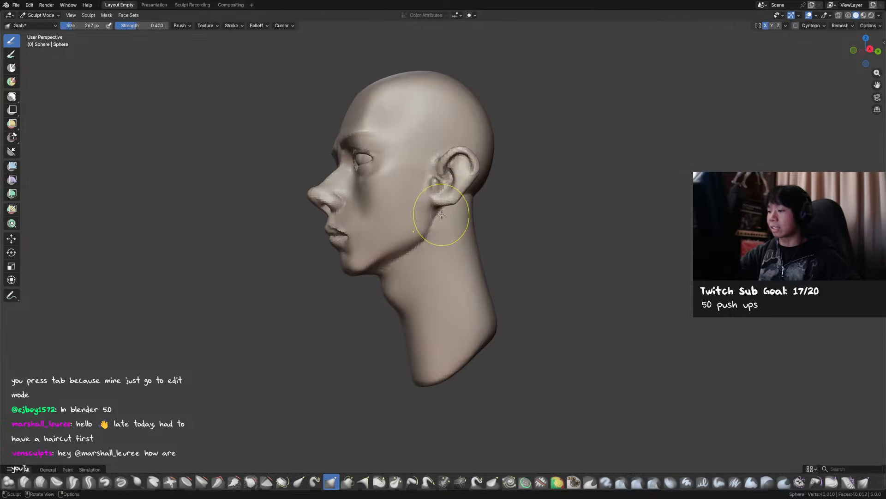
{"action": "key", "text": "f"}
{"action": "left_click", "coordinate": [433, 226]}
{"action": "left_click_drag", "start_coordinate": [436, 225], "coordinate": [440, 218], "text": "shift"}
{"action": "middle_click_drag", "start_coordinate": [419, 241], "coordinate": [437, 236]}
{"action": "left_click_drag", "start_coordinate": [419, 245], "coordinate": [433, 239], "text": "shift"}
{"action": "key", "text": "g"}
{"action": "mouse_move", "coordinate": [434, 230]}
{"action": "middle_mouse_down"}
{"action": "mouse_move", "coordinate": [500, 198]}
{"action": "mouse_move", "coordinate": [505, 184]}
{"action": "middle_mouse_up"}
Examine the face and neck proportions in front view and at slight angles, and save the file.
{"action": "key", "text": "KP_1"}
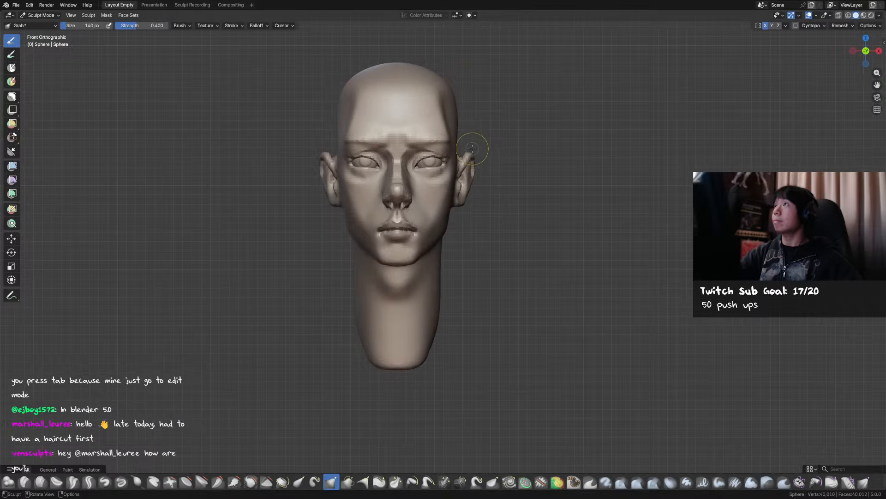
{"action": "scroll", "coordinate": [472, 148], "scroll_direction": "up", "scroll_amount": 2}
{"action": "scroll", "coordinate": [459, 251], "scroll_direction": "down", "scroll_amount": 3}
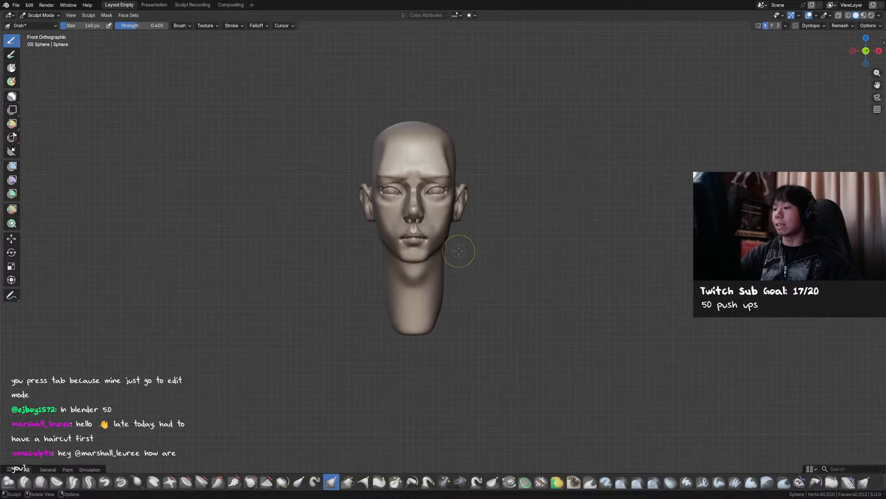
{"action": "middle_click_drag", "start_coordinate": [459, 251], "coordinate": [465, 198]}
{"action": "scroll", "coordinate": [472, 206], "scroll_direction": "up", "scroll_amount": 2}
{"action": "scroll", "coordinate": [462, 264], "scroll_direction": "down", "scroll_amount": 2}
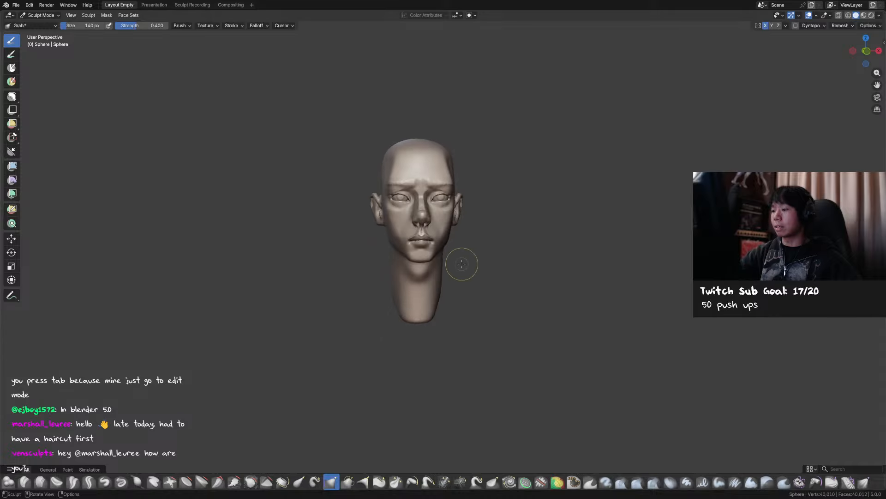
{"action": "mouse_move", "coordinate": [462, 263]}
{"action": "middle_mouse_down"}
{"action": "mouse_move", "coordinate": [485, 265]}
{"action": "mouse_move", "coordinate": [466, 265]}
{"action": "middle_mouse_up"}
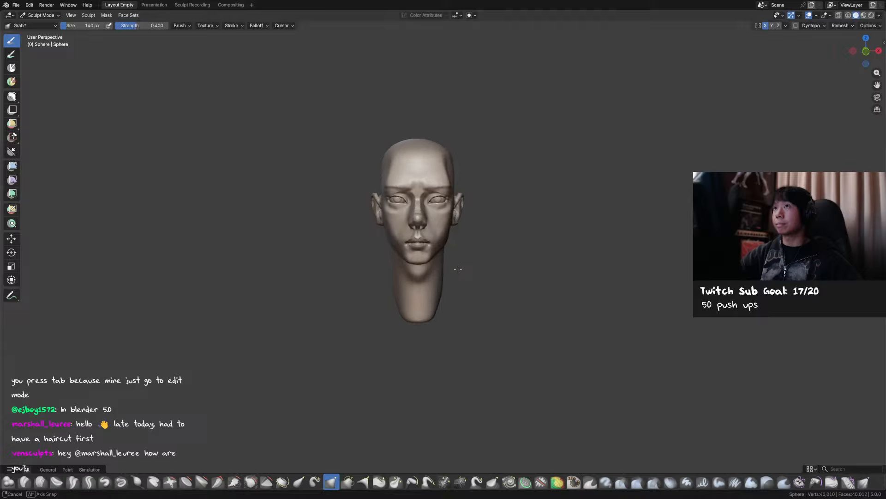
{"action": "middle_click_drag", "start_coordinate": [462, 270], "coordinate": [464, 244]}
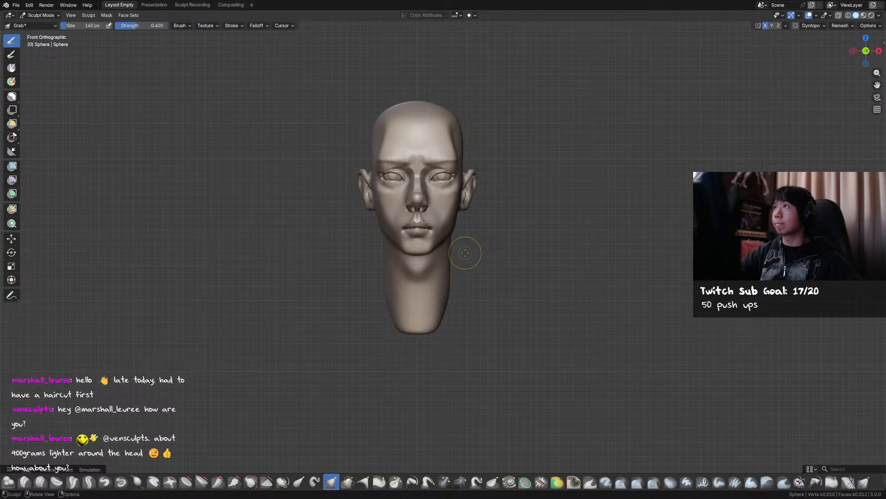
{"action": "middle_click_drag", "start_coordinate": [465, 252], "coordinate": [470, 224]}
{"action": "key", "text": "ctrl+s"}
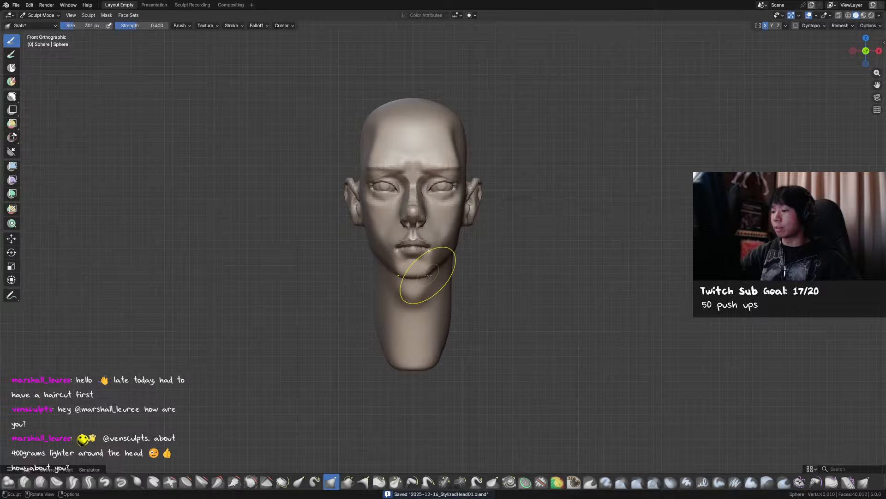
Pull the cheeks inward in front view with Grab, enlarging the brush from about 320 to 433 px.
{"action": "middle_click_drag", "start_coordinate": [425, 273], "coordinate": [471, 257]}
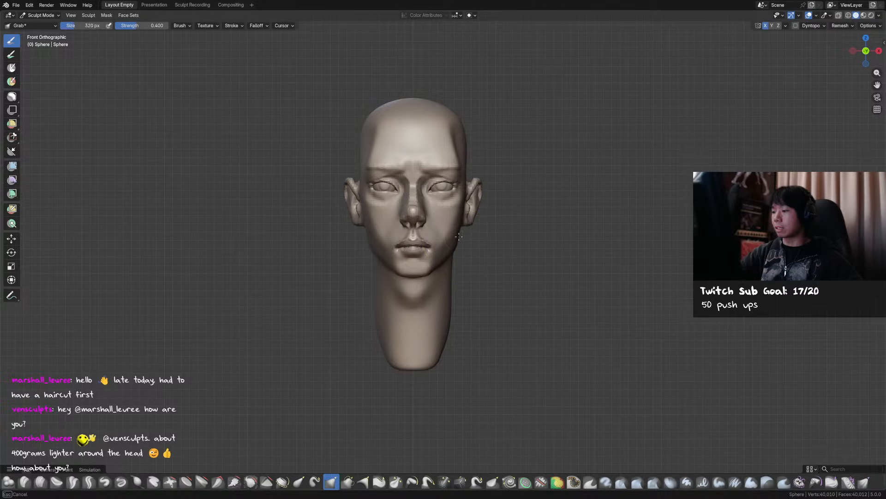
{"action": "left_click_drag", "start_coordinate": [459, 236], "coordinate": [438, 226]}
{"action": "key", "text": "f"}
{"action": "left_click", "coordinate": [483, 224]}
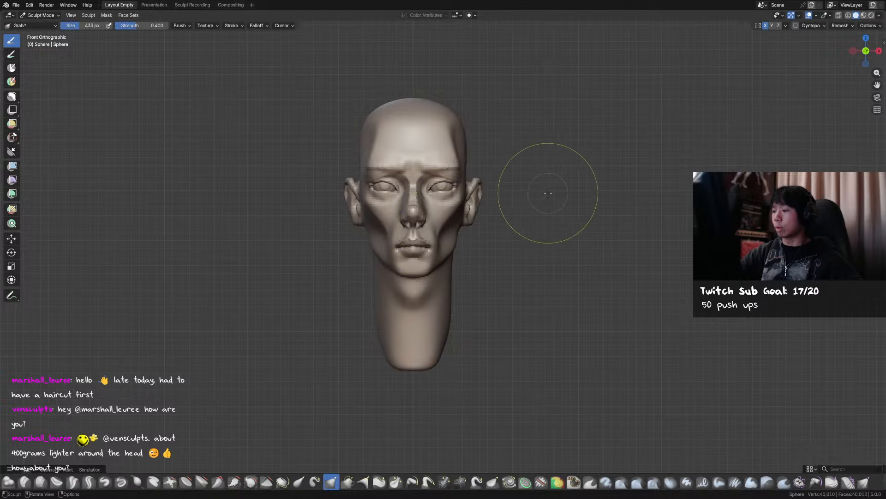
{"action": "mouse_move", "coordinate": [528, 192]}
{"action": "middle_mouse_down"}
{"action": "mouse_move", "coordinate": [485, 196]}
{"action": "mouse_move", "coordinate": [432, 240]}
{"action": "mouse_move", "coordinate": [428, 228]}
{"action": "mouse_move", "coordinate": [407, 227]}
{"action": "mouse_move", "coordinate": [451, 201]}
{"action": "middle_mouse_up"}
Try a Crease Sharp stroke in front of the ear at about 197 px and strength 0.494, and undo it.
{"action": "key", "text": "f"}
{"action": "left_click", "coordinate": [419, 242]}
{"action": "key", "text": "shift+c"}
{"action": "key", "text": "f"}
{"action": "left_click", "coordinate": [450, 195]}
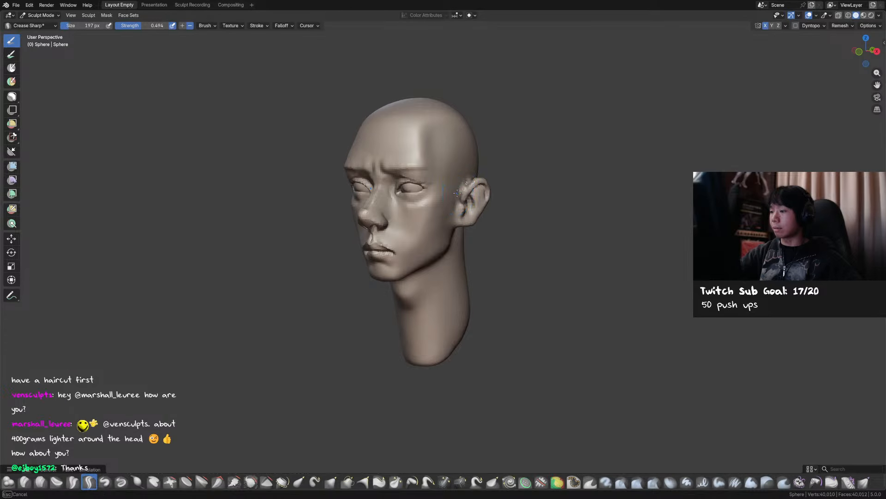
{"action": "key", "text": "ctrl+z"}
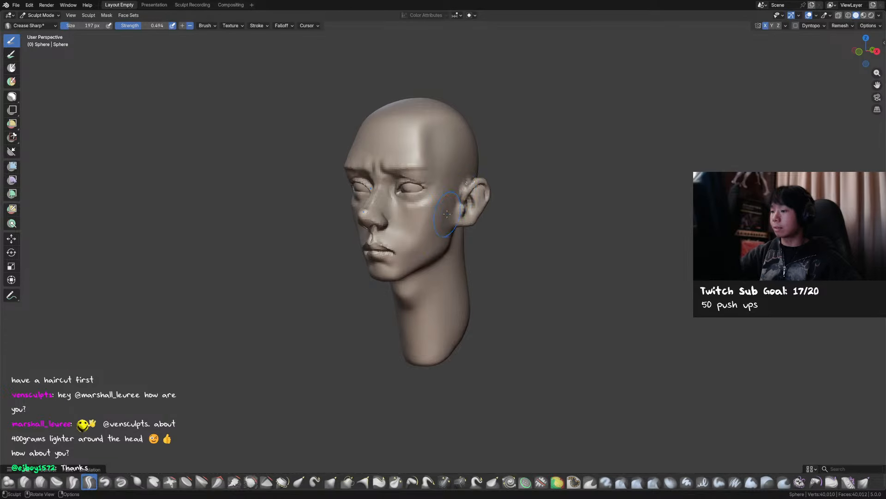
Carve the hollow of the cheek with Draw Sharp at strength 0.228, reducing the brush from 177 to 162 px.
{"action": "key", "text": "x"}
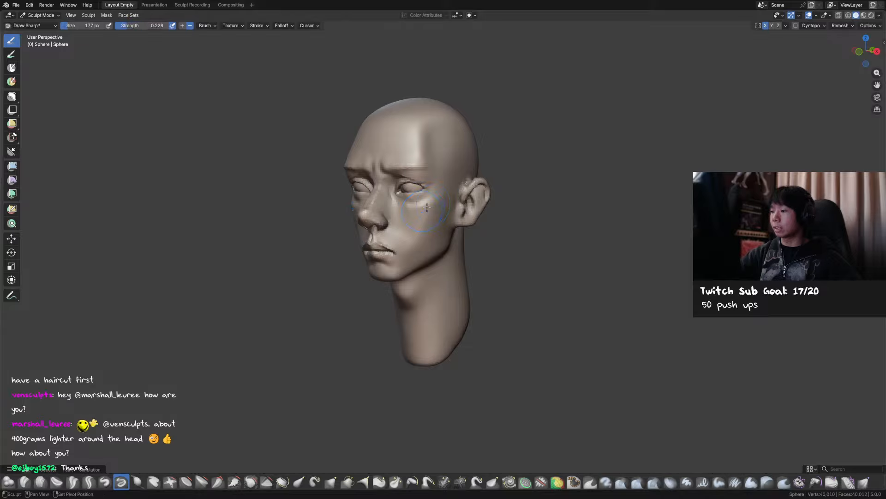
{"action": "left_click_drag", "start_coordinate": [432, 210], "coordinate": [429, 213]}
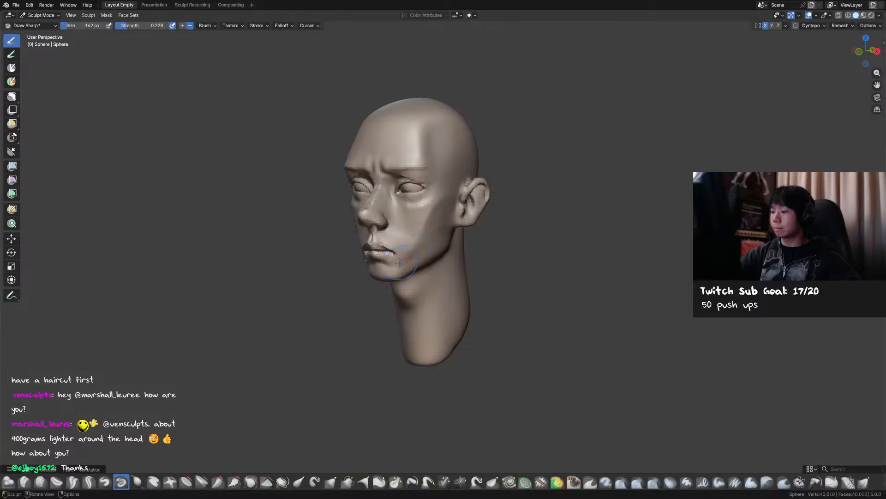
{"action": "key", "text": "bracketleft"}
{"action": "key", "text": "bracketleft"}
Build up the cheek below the eye with Draw at strength 0.366 and about 149 to 111 px, and smooth it.
{"action": "mouse_move", "coordinate": [424, 256]}
{"action": "middle_mouse_down"}
{"action": "mouse_move", "coordinate": [454, 253]}
{"action": "mouse_move", "coordinate": [392, 251]}
{"action": "mouse_move", "coordinate": [516, 222]}
{"action": "mouse_move", "coordinate": [397, 205]}
{"action": "middle_mouse_up"}
{"action": "key", "text": "x"}
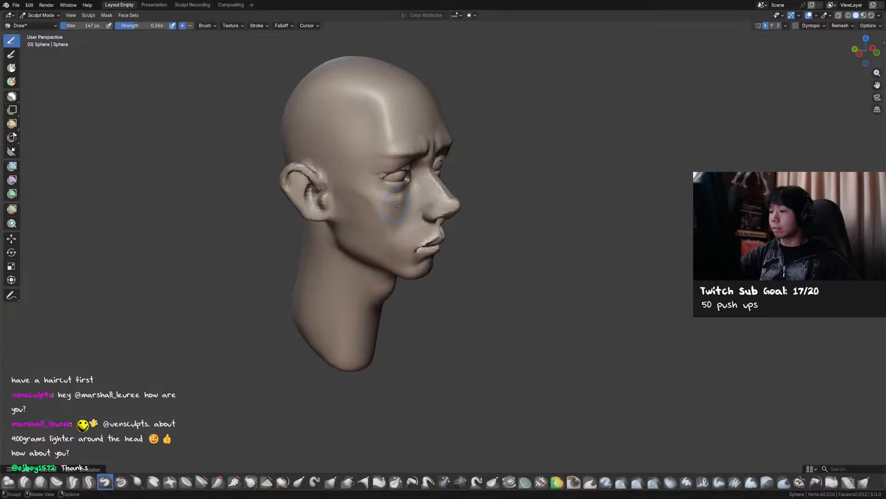
{"action": "left_click_drag", "start_coordinate": [379, 199], "coordinate": [385, 201]}
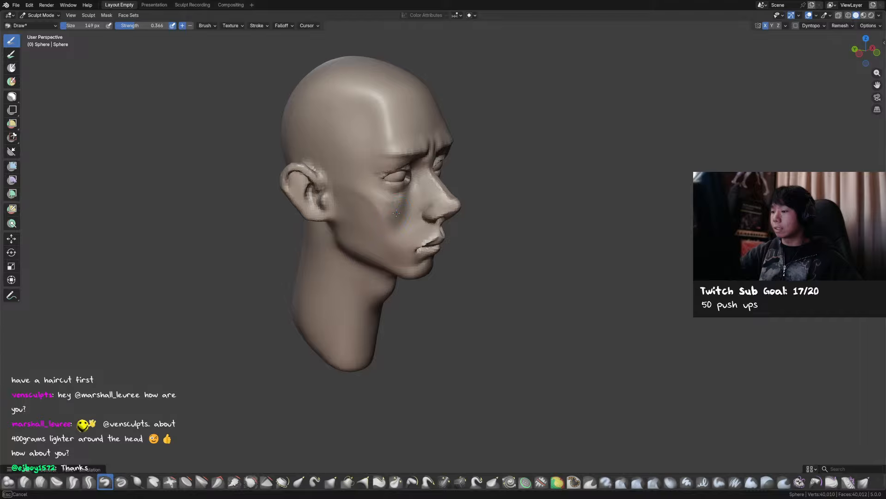
{"action": "middle_click_drag", "start_coordinate": [396, 213], "coordinate": [392, 196]}
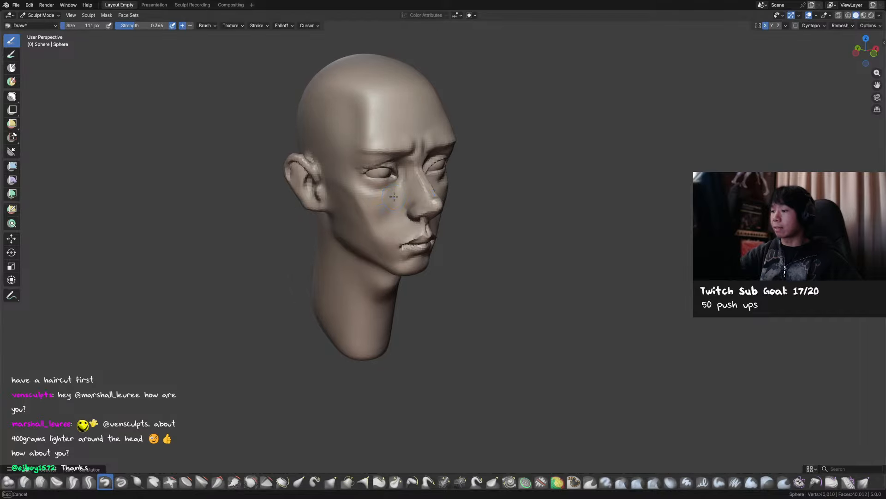
{"action": "key", "text": "shift"}
{"action": "left_click_drag", "start_coordinate": [376, 207], "coordinate": [369, 196], "text": "shift"}
{"action": "middle_click_drag", "start_coordinate": [375, 199], "coordinate": [386, 211]}
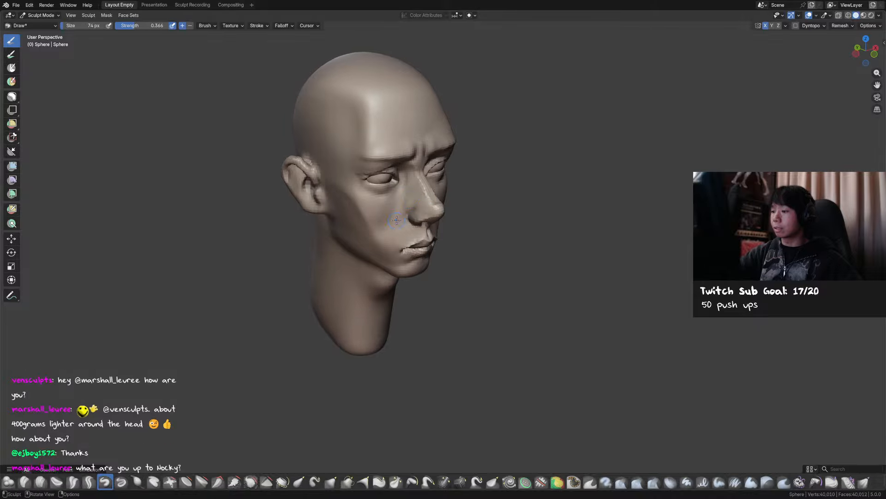
Fill the area between the cheek and nose with Clay Strips at 60 to 81 px, strength 0.500, and save the file.
{"action": "mouse_move", "coordinate": [395, 227]}
{"action": "middle_mouse_down"}
{"action": "mouse_move", "coordinate": [429, 176]}
{"action": "mouse_move", "coordinate": [423, 201]}
{"action": "mouse_move", "coordinate": [409, 202]}
{"action": "middle_mouse_up"}
{"action": "key", "text": "f"}
{"action": "key", "text": "Escape"}
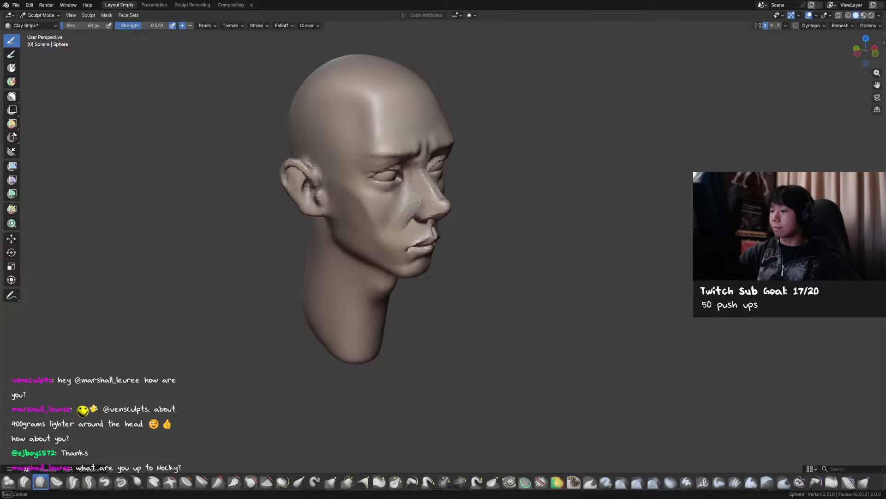
{"action": "mouse_move", "coordinate": [414, 204]}
{"action": "middle_mouse_down"}
{"action": "mouse_move", "coordinate": [432, 208]}
{"action": "mouse_move", "coordinate": [379, 222]}
{"action": "mouse_move", "coordinate": [420, 243]}
{"action": "middle_mouse_up"}
{"action": "key", "text": "f"}
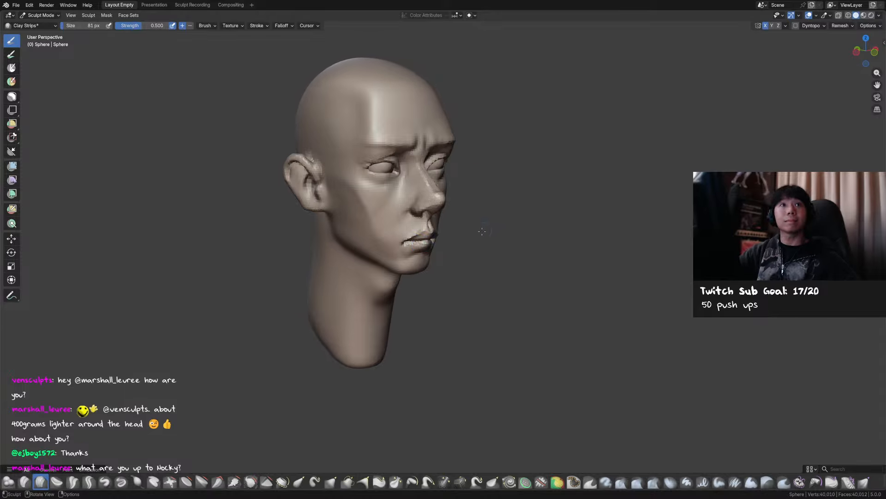
{"action": "key", "text": "ctrl+s"}
{"action": "mouse_move", "coordinate": [482, 231]}
{"action": "middle_mouse_down"}
{"action": "mouse_move", "coordinate": [478, 219]}
{"action": "mouse_move", "coordinate": [517, 231]}
{"action": "mouse_move", "coordinate": [570, 217]}
{"action": "middle_mouse_up"}
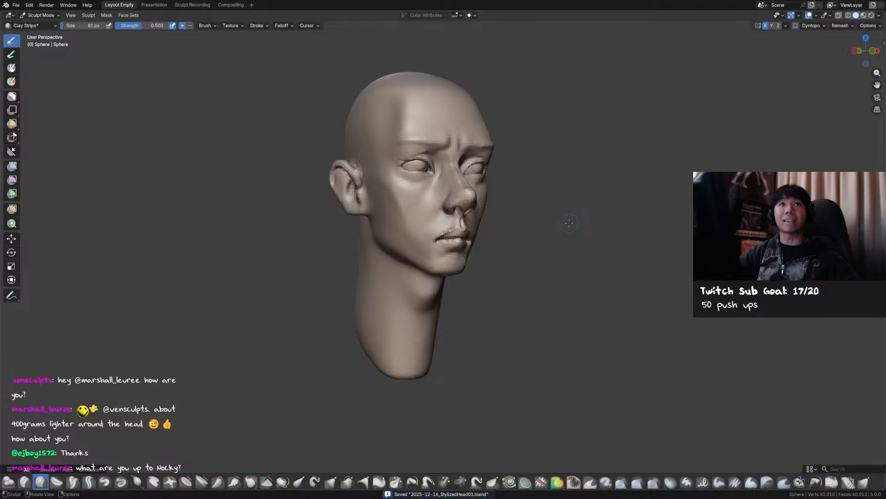
Add volume beside the mouth corner with Clay Strips at about 53 px, smooth it at 83 px, and save the file.
{"action": "mouse_move", "coordinate": [564, 226]}
{"action": "middle_mouse_down"}
{"action": "mouse_move", "coordinate": [490, 245]}
{"action": "mouse_move", "coordinate": [477, 229]}
{"action": "mouse_move", "coordinate": [435, 249]}
{"action": "middle_mouse_up"}
{"action": "key", "text": "f"}
{"action": "left_click", "coordinate": [438, 246]}
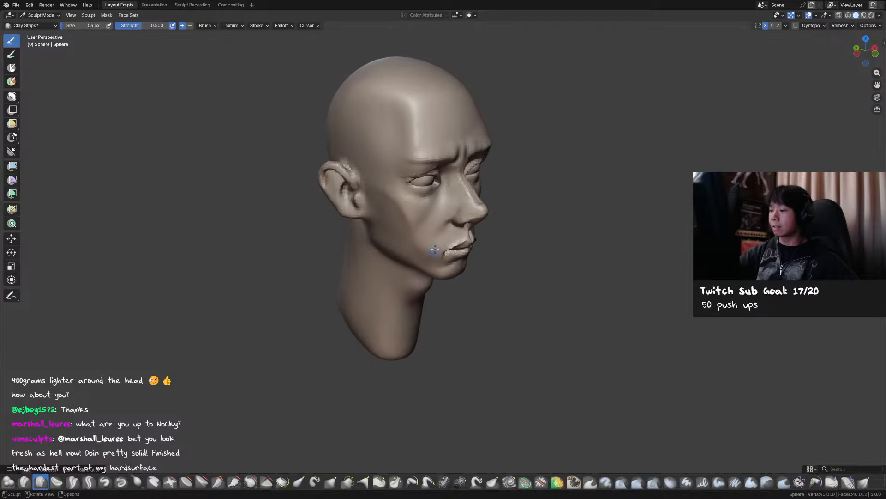
{"action": "key", "text": "f"}
{"action": "left_click", "coordinate": [455, 245]}
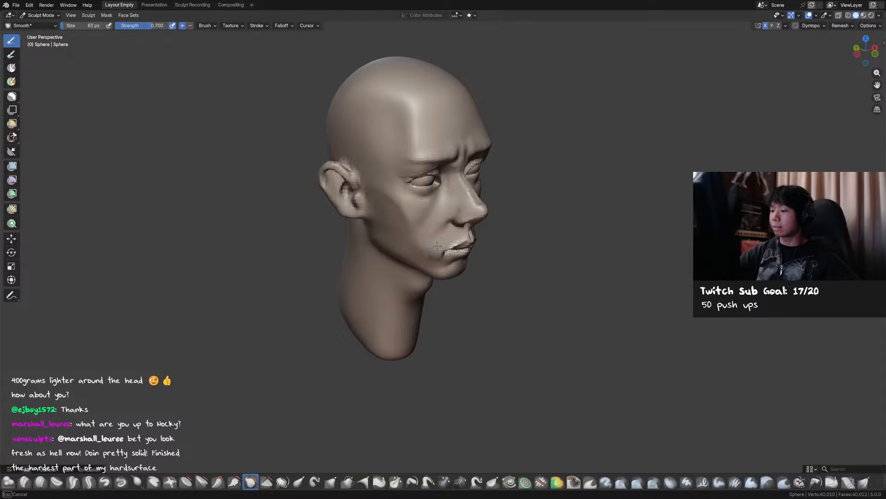
{"action": "middle_click_drag", "start_coordinate": [467, 246], "coordinate": [428, 250]}
{"action": "key", "text": "ctrl+s"}
Reshape the mouth corners in front view with Grab at 132 px and strength 0.400.
{"action": "key", "text": "p"}
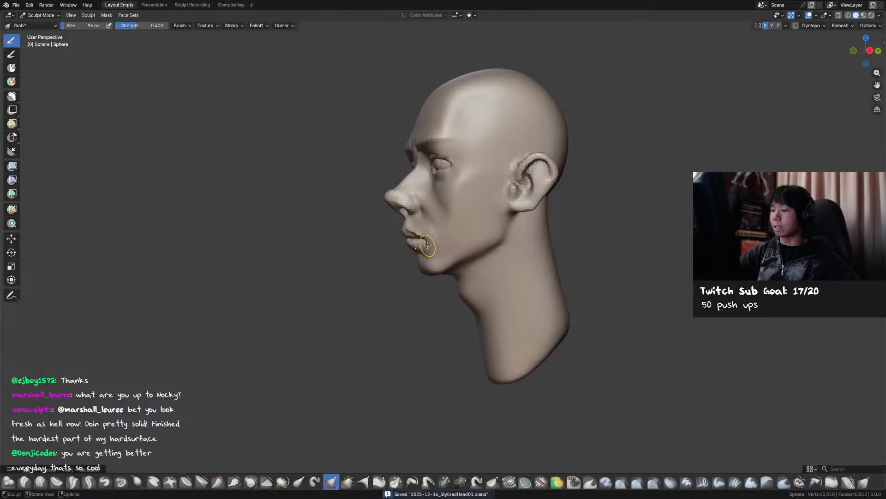
{"action": "key", "text": "KP_1"}
{"action": "key", "text": "f"}
{"action": "left_click", "coordinate": [430, 248]}
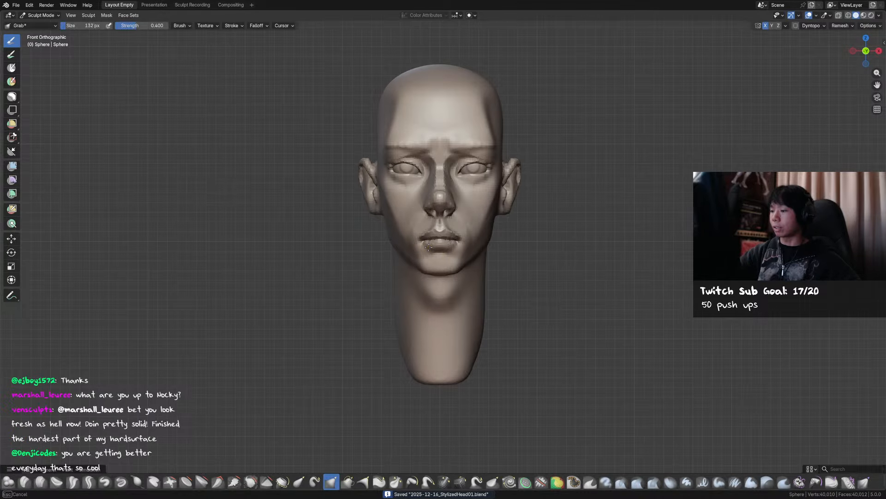
{"action": "scroll", "coordinate": [466, 243], "scroll_direction": "up", "scroll_amount": 1}
Adjust the curve of the lips from below with Grab at 155 px, and save the file.
{"action": "middle_click_drag", "start_coordinate": [464, 242], "coordinate": [435, 201]}
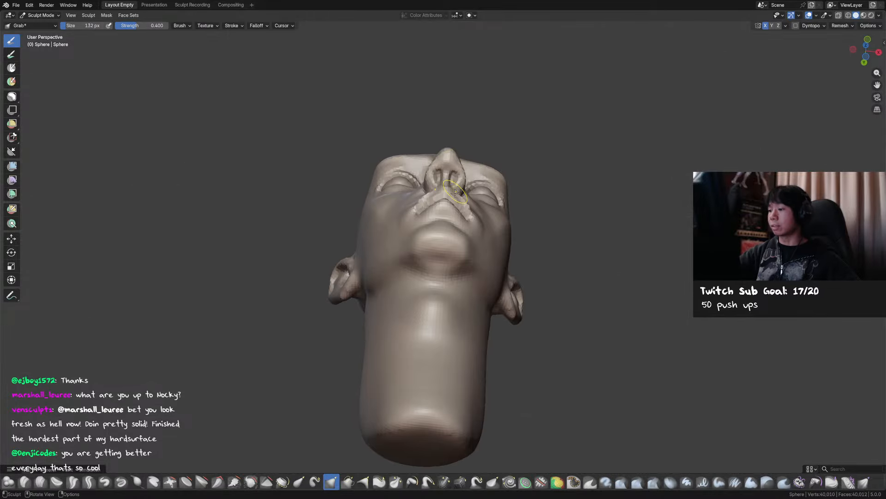
{"action": "key", "text": "f"}
{"action": "left_click", "coordinate": [426, 205]}
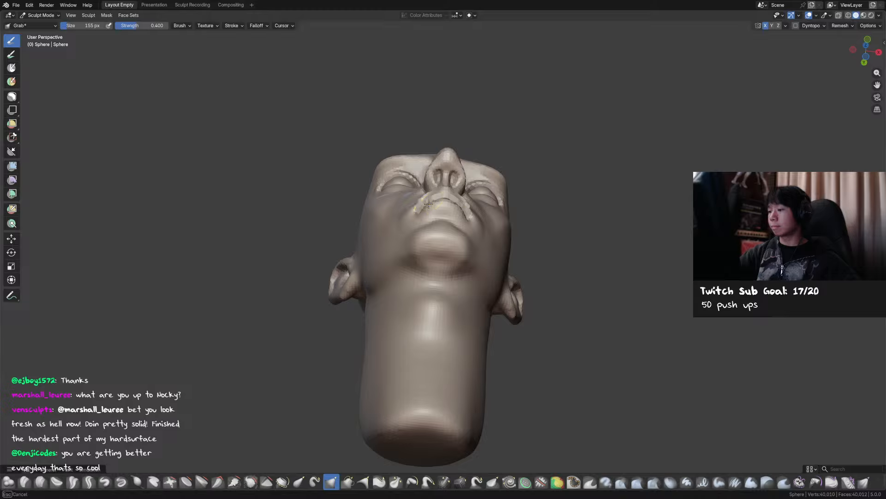
{"action": "mouse_move", "coordinate": [429, 204]}
{"action": "middle_mouse_down"}
{"action": "mouse_move", "coordinate": [439, 253]}
{"action": "mouse_move", "coordinate": [461, 217]}
{"action": "mouse_move", "coordinate": [485, 240]}
{"action": "mouse_move", "coordinate": [516, 198]}
{"action": "middle_mouse_up"}
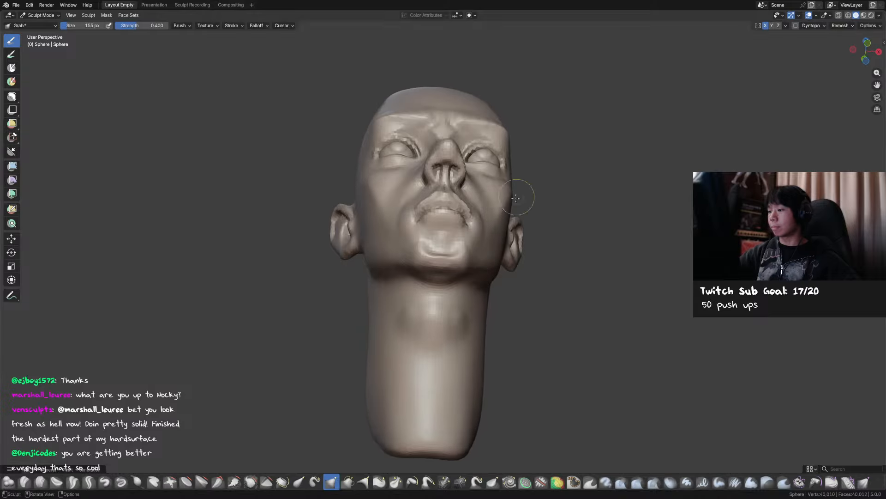
{"action": "key", "text": "ctrl+s"}
Refine the chin and lower face in side and front views with Grab at about 185 to 190 px.
{"action": "mouse_move", "coordinate": [590, 154]}
{"action": "middle_mouse_down"}
{"action": "mouse_move", "coordinate": [550, 115]}
{"action": "mouse_move", "coordinate": [555, 154]}
{"action": "mouse_move", "coordinate": [534, 172]}
{"action": "mouse_move", "coordinate": [511, 229]}
{"action": "mouse_move", "coordinate": [531, 232]}
{"action": "mouse_move", "coordinate": [518, 245]}
{"action": "mouse_move", "coordinate": [453, 264]}
{"action": "mouse_move", "coordinate": [516, 244]}
{"action": "middle_mouse_up"}
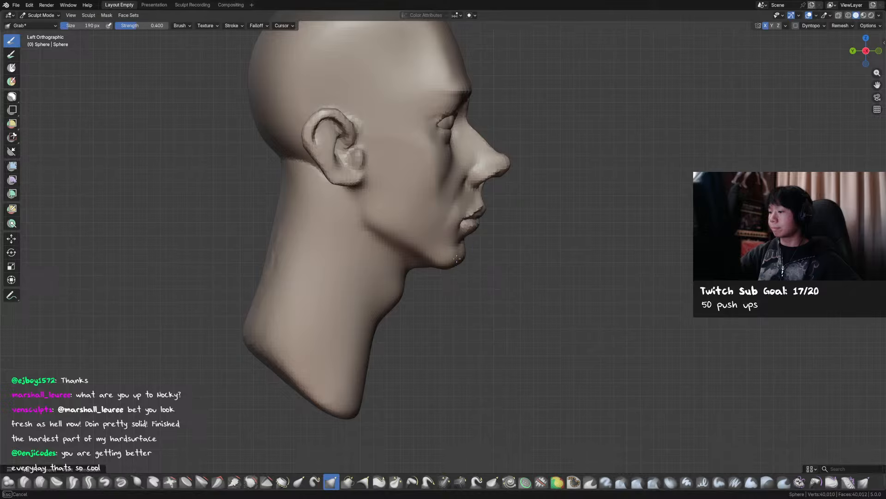
{"action": "mouse_move", "coordinate": [456, 259]}
{"action": "middle_mouse_down"}
{"action": "mouse_move", "coordinate": [376, 265]}
{"action": "mouse_move", "coordinate": [406, 236]}
{"action": "mouse_move", "coordinate": [467, 228]}
{"action": "middle_mouse_up"}
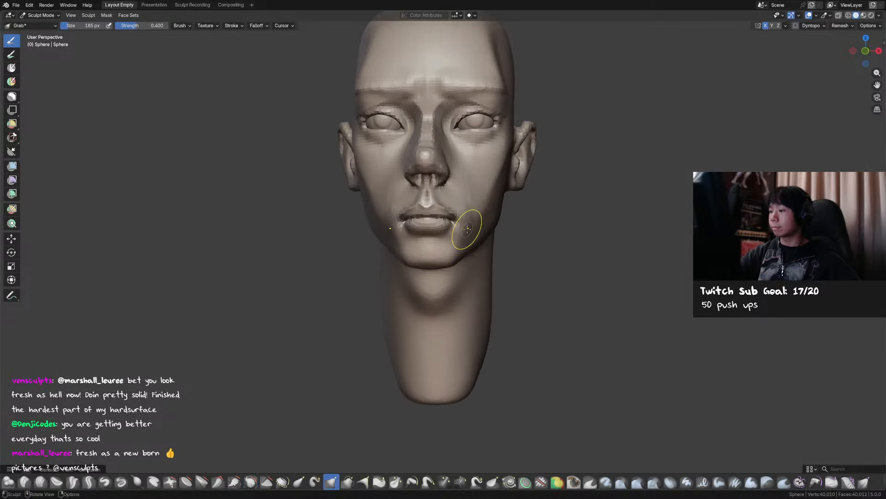
{"action": "mouse_move", "coordinate": [471, 186]}
{"action": "middle_mouse_down"}
{"action": "mouse_move", "coordinate": [483, 157]}
{"action": "mouse_move", "coordinate": [448, 150]}
{"action": "mouse_move", "coordinate": [504, 148]}
{"action": "middle_mouse_up"}
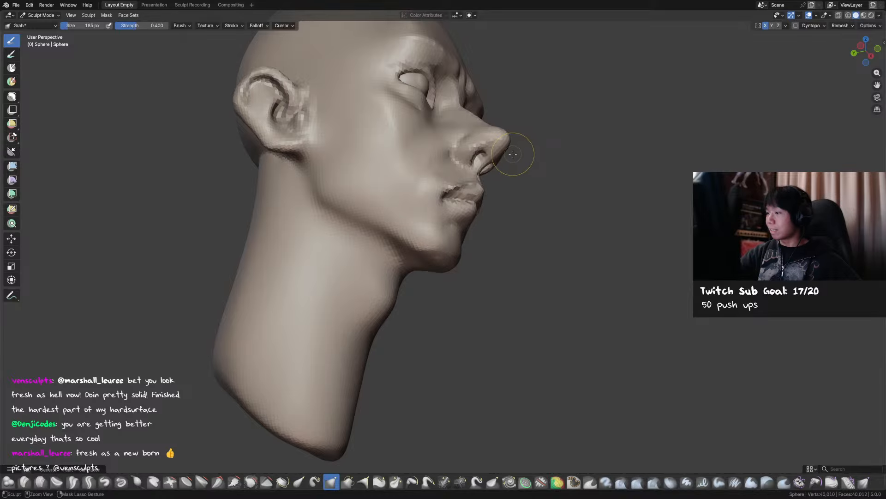
{"action": "mouse_move", "coordinate": [511, 154]}
{"action": "middle_mouse_down"}
{"action": "mouse_move", "coordinate": [446, 189]}
{"action": "mouse_move", "coordinate": [447, 168]}
{"action": "middle_mouse_up"}
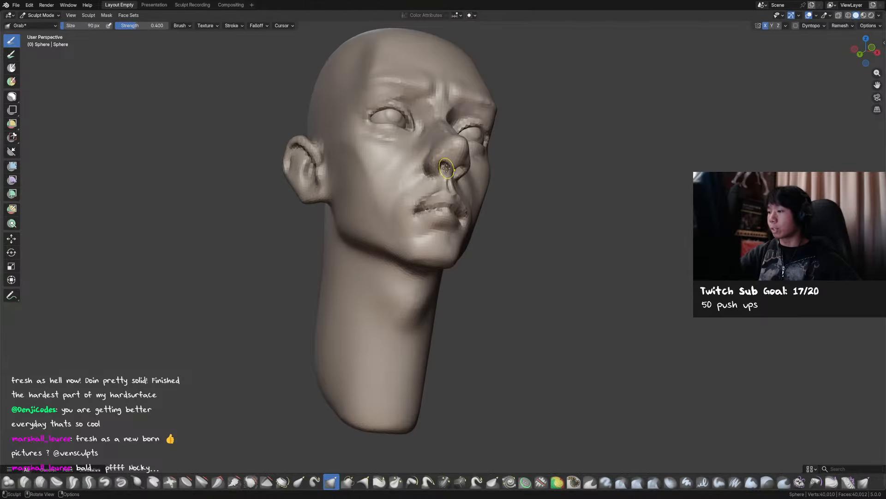
Shape the nostril rim with Draw at 70 px and strength 0.366, and smooth it at about 94 px.
{"action": "key", "text": "x"}
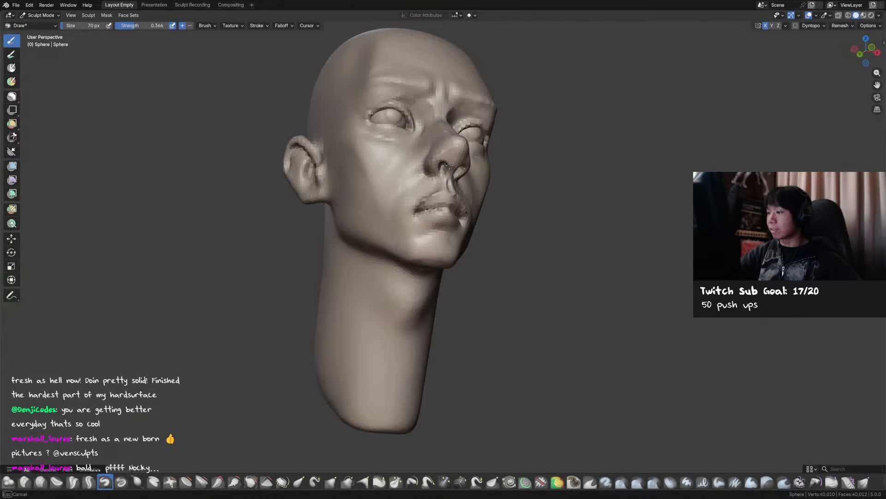
{"action": "key", "text": "g"}
{"action": "key", "text": "x"}
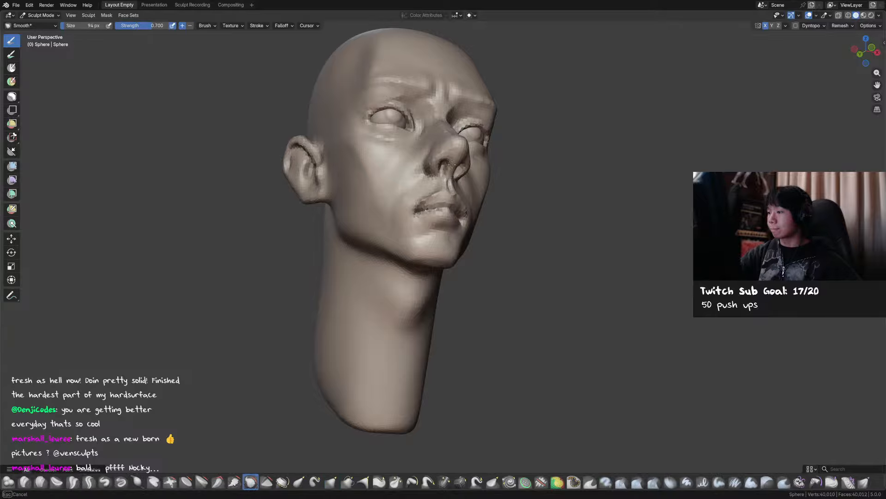
{"action": "key", "text": "g"}
{"action": "key", "text": "x"}
Deepen the nostril opening with Draw Sharp at about 100 px and strength 0.449, adjusting its edge with Grab at 85 px.
{"action": "key", "text": "shift+x"}
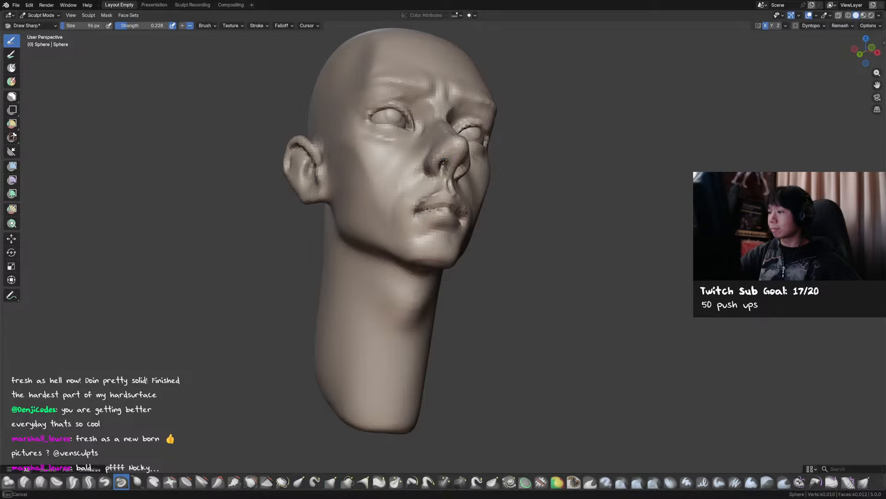
{"action": "key", "text": "f"}
{"action": "left_click", "coordinate": [453, 145]}
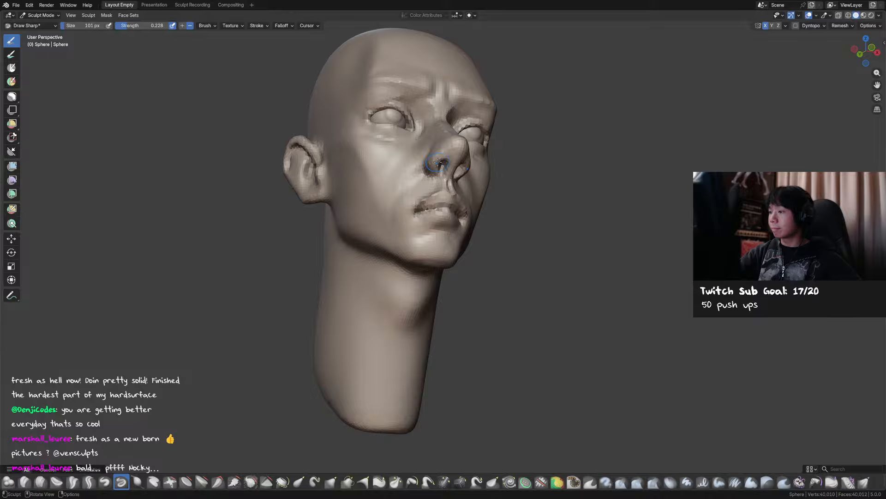
{"action": "key", "text": "shift+f"}
{"action": "left_click", "coordinate": [453, 147]}
{"action": "key", "text": "g"}
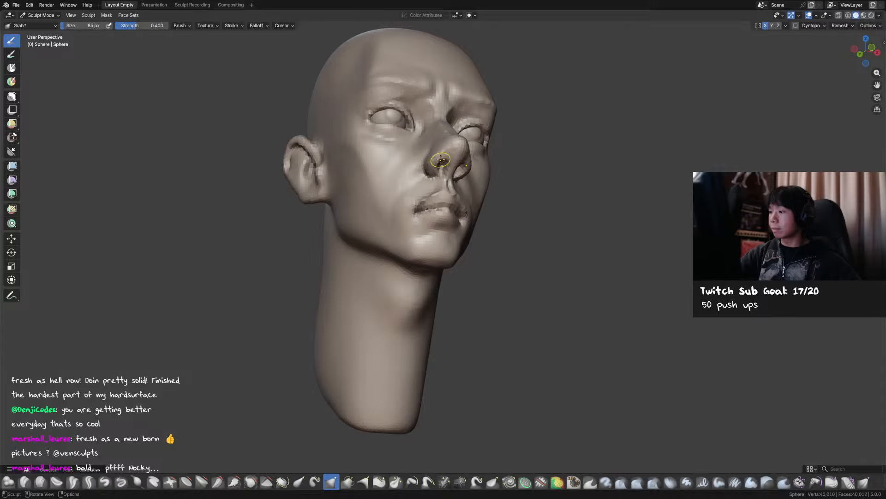
{"action": "key", "text": "f"}
{"action": "key", "text": "g"}
{"action": "key", "text": "shift+c"}
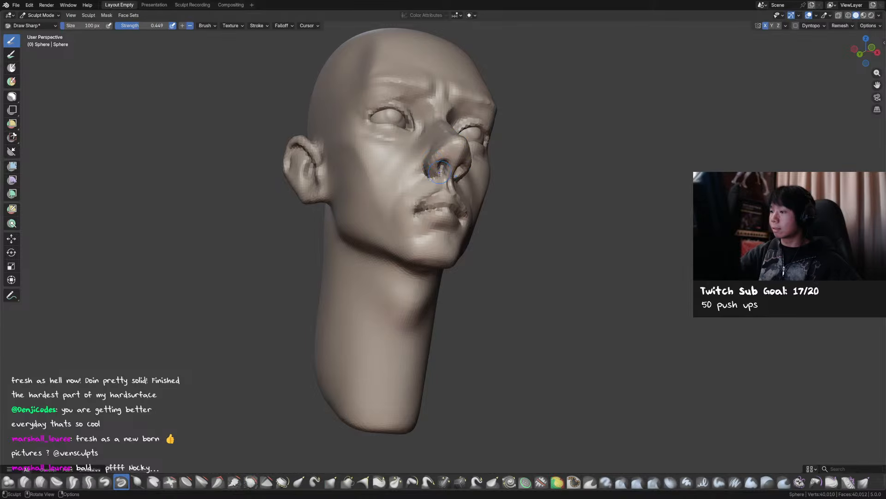
Reshape the nose tip and bridge in side profile with Grab, starting at about 111 px.
{"action": "key", "text": "ctrl+KP_3"}
{"action": "key", "text": "g"}
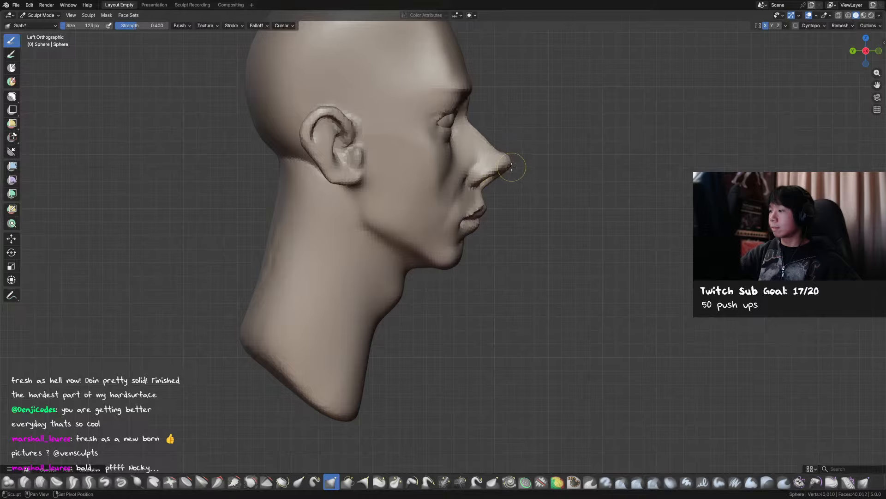
{"action": "middle_click_drag", "start_coordinate": [512, 166], "coordinate": [479, 163], "text": "shift"}
{"action": "middle_click_drag", "start_coordinate": [480, 164], "coordinate": [477, 182], "text": "ctrl"}
{"action": "key", "text": "f"}
{"action": "left_click", "coordinate": [462, 176]}
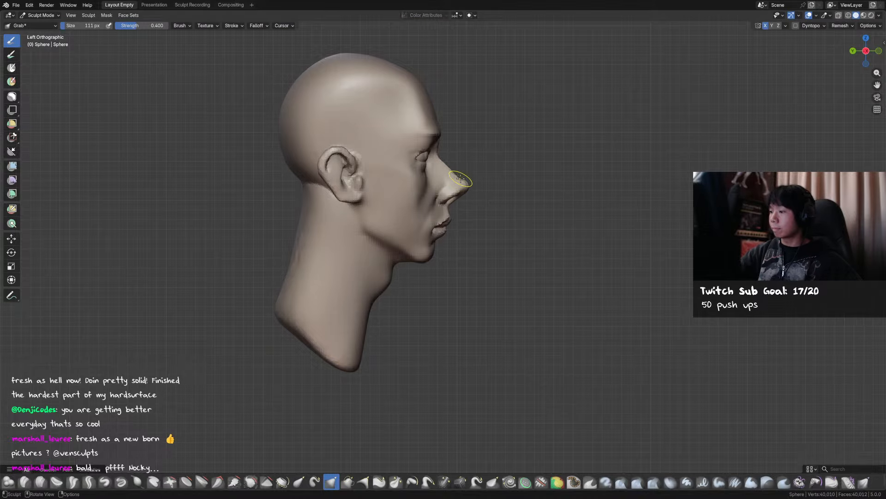
{"action": "mouse_move", "coordinate": [460, 177]}
{"action": "left_mouse_down"}
{"action": "mouse_move", "coordinate": [463, 168]}
{"action": "mouse_move", "coordinate": [462, 178]}
{"action": "mouse_move", "coordinate": [453, 169]}
{"action": "left_mouse_up"}
{"action": "key", "text": "f"}
{"action": "left_click", "coordinate": [459, 169]}
{"action": "mouse_move", "coordinate": [450, 166]}
{"action": "left_mouse_down"}
{"action": "mouse_move", "coordinate": [443, 157]}
{"action": "mouse_move", "coordinate": [456, 178]}
{"action": "mouse_move", "coordinate": [459, 169]}
{"action": "left_mouse_up"}
{"action": "key", "text": "f"}
{"action": "left_click", "coordinate": [460, 172]}
Smooth the nose bridge in a near-front view and return to Grab at about 93 px.
{"action": "middle_click_drag", "start_coordinate": [541, 188], "coordinate": [441, 184]}
{"action": "key", "text": "f"}
{"action": "left_click", "coordinate": [434, 172]}
{"action": "left_click_drag", "start_coordinate": [433, 171], "coordinate": [433, 161], "text": "shift"}
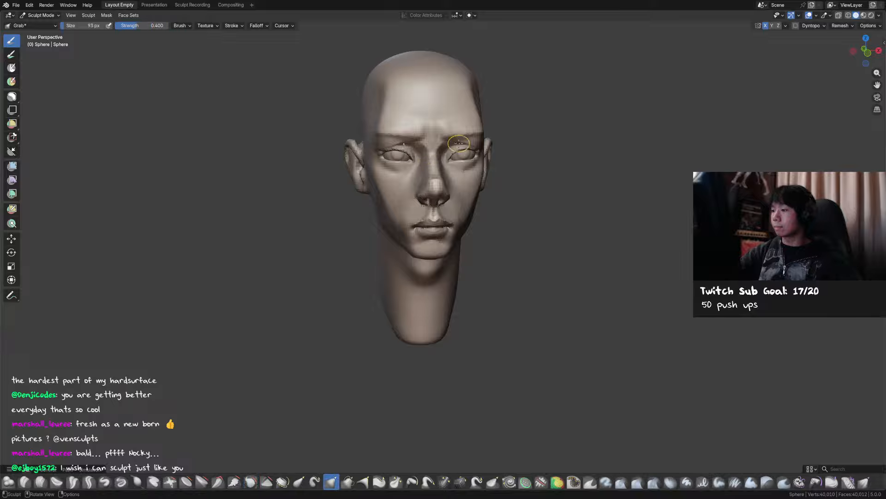
Review the face proportions from the front and save the file.
{"action": "mouse_move", "coordinate": [489, 152]}
{"action": "middle_mouse_down"}
{"action": "mouse_move", "coordinate": [503, 146]}
{"action": "mouse_move", "coordinate": [528, 157]}
{"action": "middle_mouse_up"}
{"action": "middle_click_drag", "start_coordinate": [553, 192], "coordinate": [558, 191]}
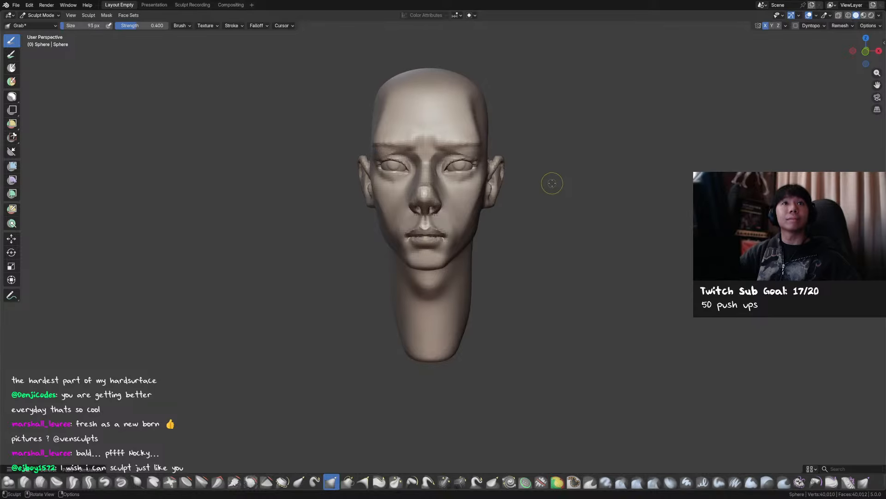
{"action": "middle_click_drag", "start_coordinate": [552, 183], "coordinate": [555, 176]}
{"action": "key", "text": "ctrl+s"}
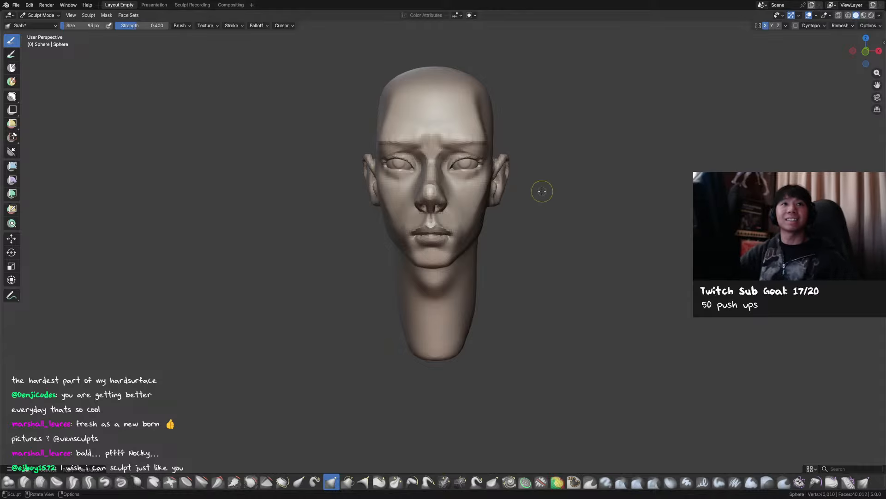
Refine the cheek in three-quarter view with Grab and Smooth at 119 px and strength 0.700, and save the file.
{"action": "mouse_move", "coordinate": [549, 184]}
{"action": "middle_mouse_down"}
{"action": "mouse_move", "coordinate": [511, 185]}
{"action": "mouse_move", "coordinate": [486, 217]}
{"action": "mouse_move", "coordinate": [428, 215]}
{"action": "mouse_move", "coordinate": [452, 204]}
{"action": "middle_mouse_up"}
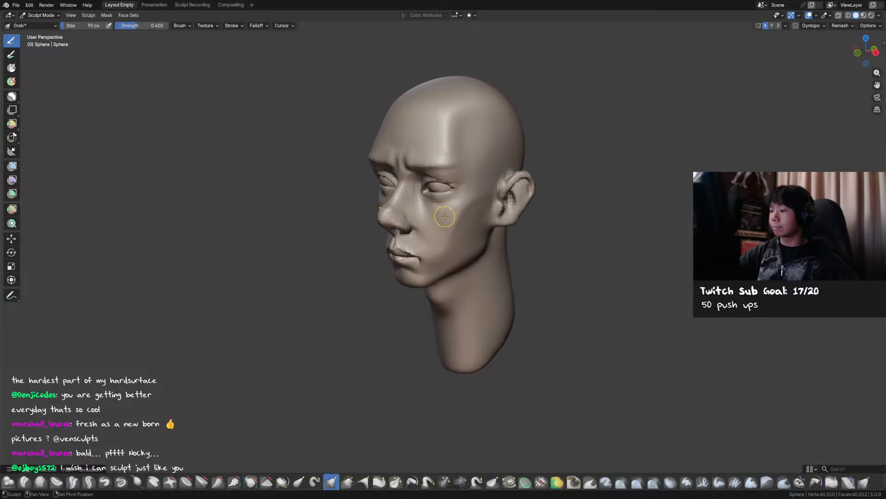
{"action": "key", "text": "bracketright"}
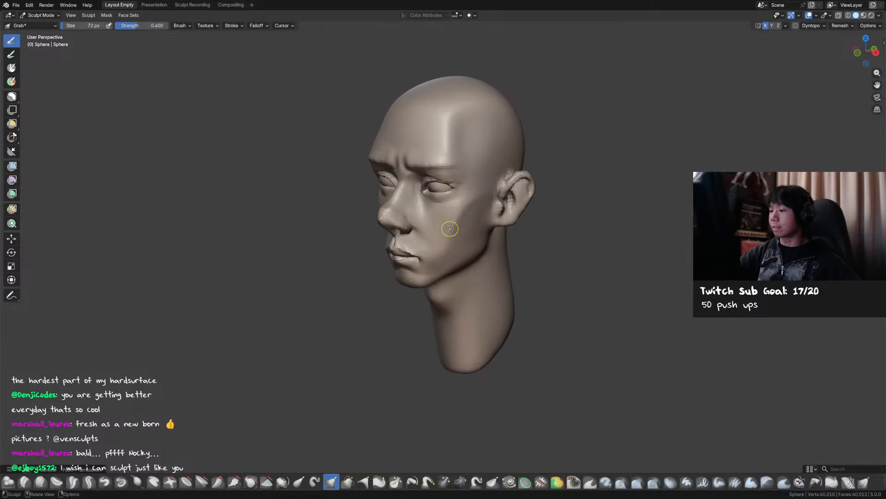
{"action": "mouse_move", "coordinate": [455, 205]}
{"action": "middle_mouse_down"}
{"action": "mouse_move", "coordinate": [478, 207]}
{"action": "mouse_move", "coordinate": [462, 228]}
{"action": "middle_mouse_up"}
{"action": "key", "text": "ctrl+s"}
{"action": "key", "text": "shift+s"}
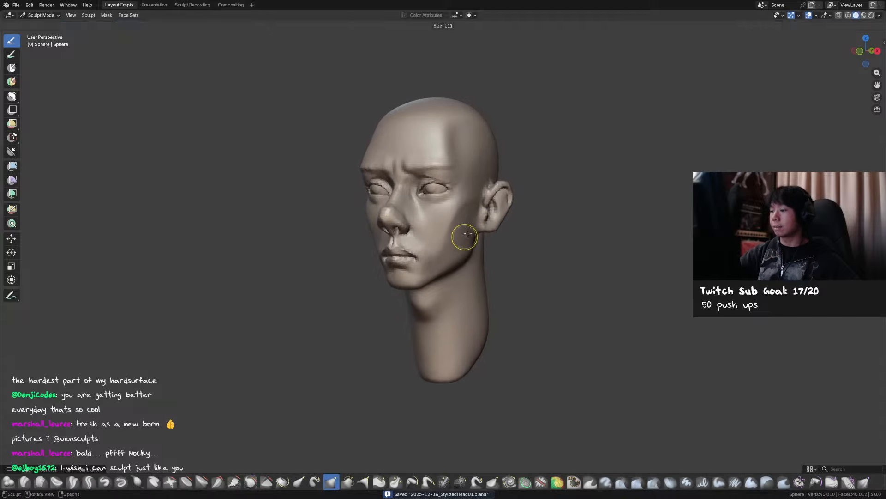
{"action": "key", "text": "g"}
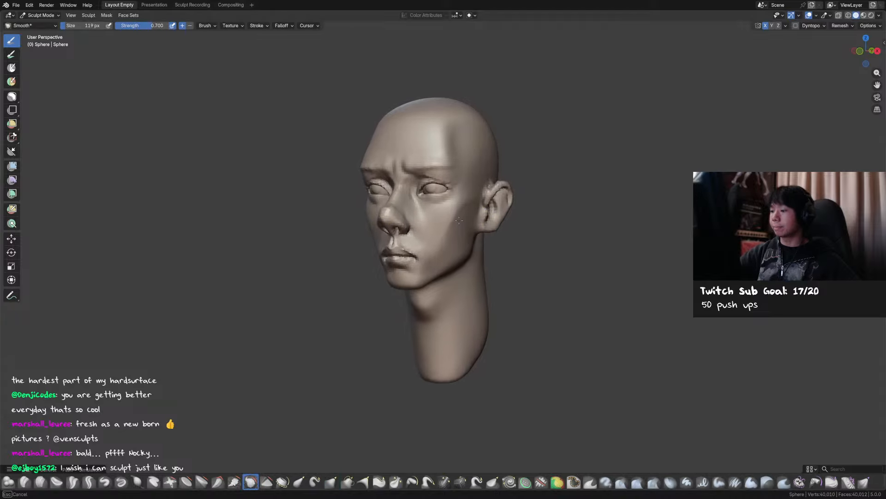
{"action": "middle_click_drag", "start_coordinate": [438, 139], "coordinate": [483, 137]}
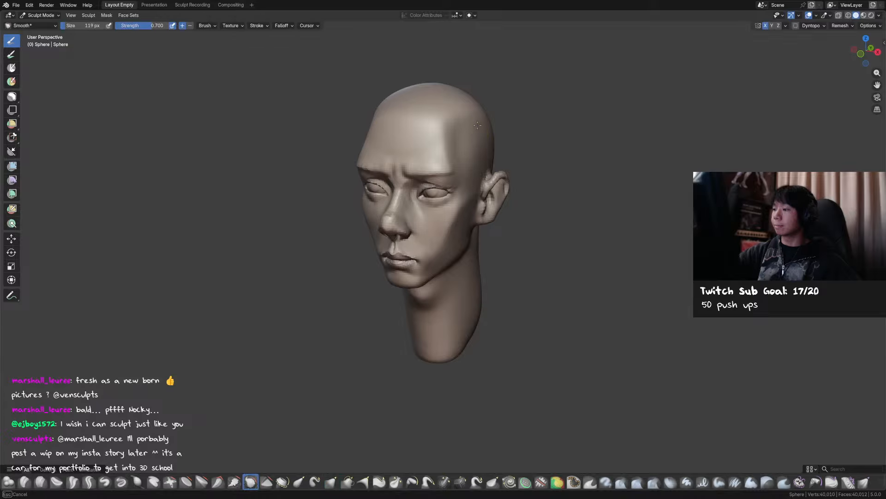
Reshape the cranium in top and side views with Grab at about 600 px, adjusting the back of the neck with a smaller brush.
{"action": "key", "text": "shift+s"}
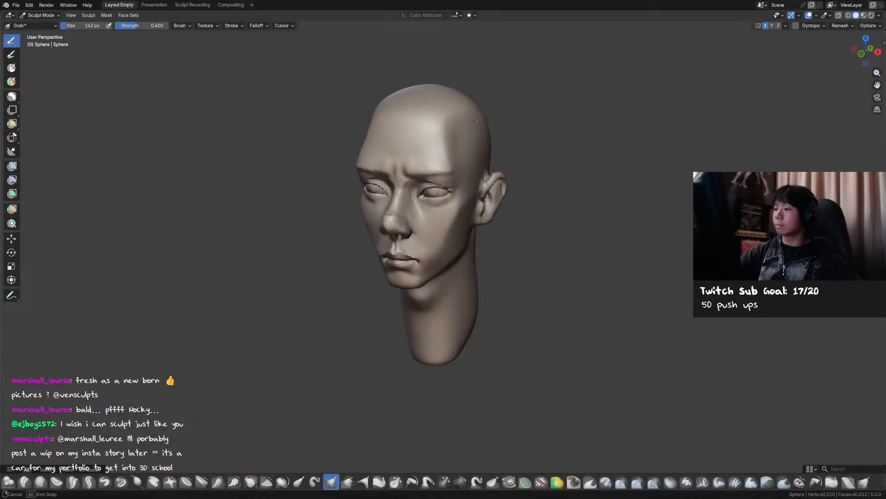
{"action": "key", "text": "KP_7"}
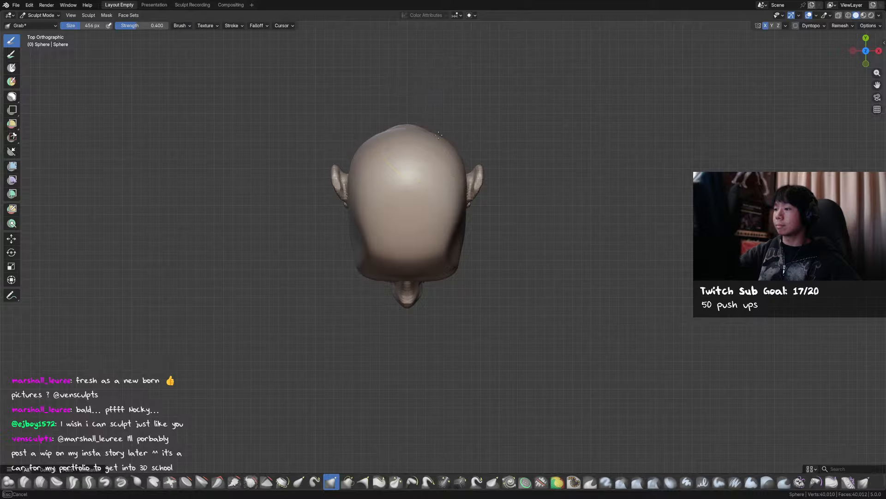
{"action": "middle_click_drag", "start_coordinate": [520, 140], "coordinate": [555, 107], "text": "alt"}
{"action": "key", "text": "f"}
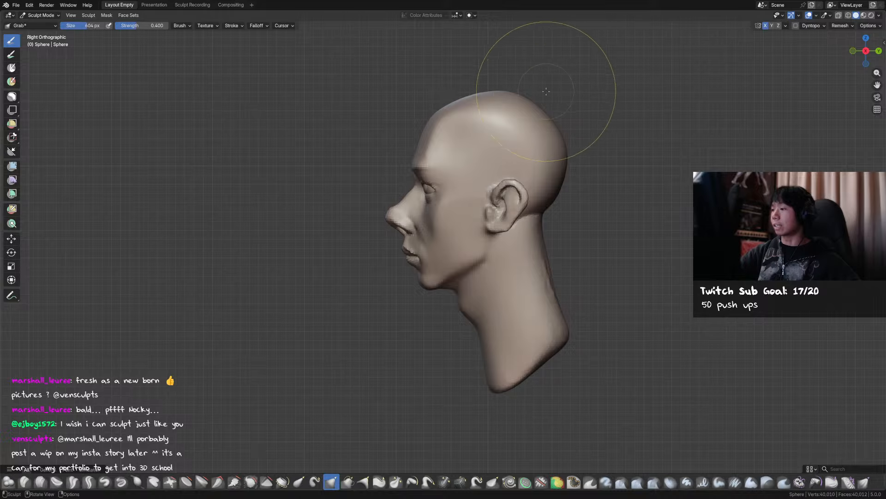
{"action": "left_click_drag", "start_coordinate": [515, 92], "coordinate": [516, 92]}
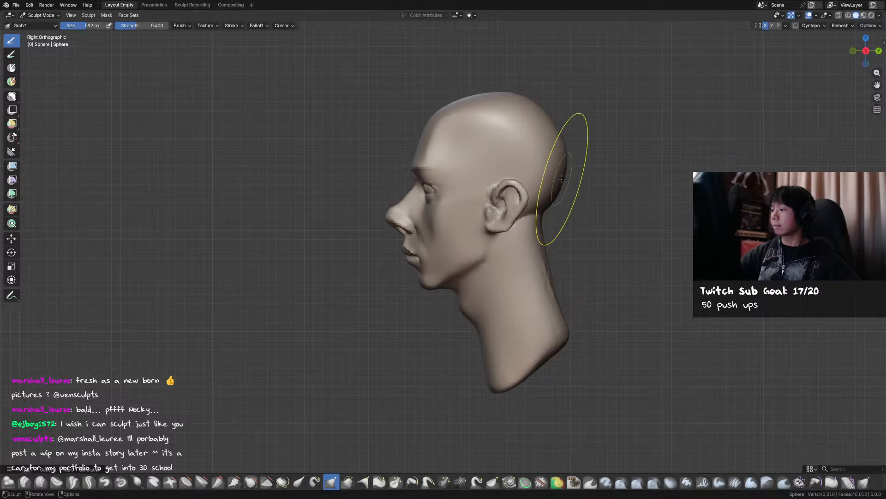
{"action": "key", "text": "f"}
{"action": "left_click", "coordinate": [590, 260]}
{"action": "mouse_move", "coordinate": [548, 280]}
{"action": "left_mouse_down", "text": "shift"}
{"action": "mouse_move", "coordinate": [541, 256]}
{"action": "mouse_move", "coordinate": [556, 302]}
{"action": "left_mouse_up", "text": "shift"}
{"action": "scroll", "coordinate": [563, 331], "scroll_direction": "down", "scroll_amount": 1}
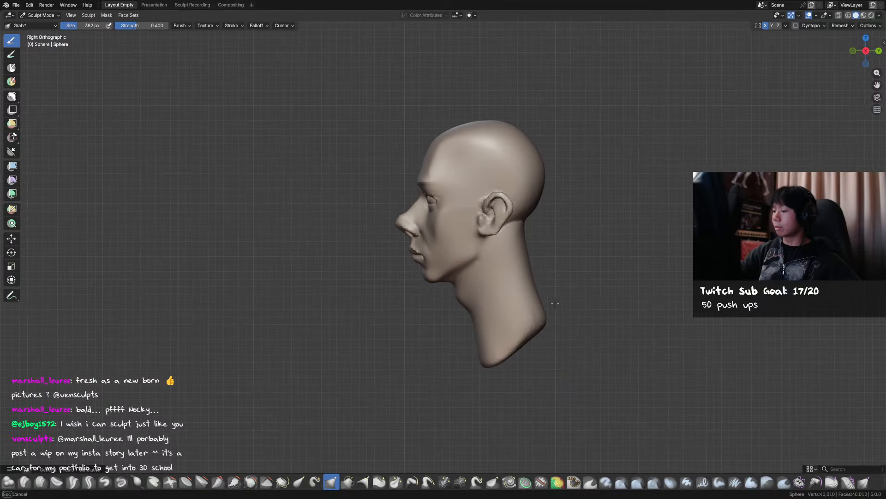
Review the whole head down to a low three-quarter angle and save the file.
{"action": "middle_click_drag", "start_coordinate": [510, 336], "coordinate": [576, 340]}
{"action": "key", "text": "ctrl+Tab"}
{"action": "left_click", "coordinate": [572, 242]}
{"action": "middle_click_drag", "start_coordinate": [573, 243], "coordinate": [643, 189]}
{"action": "key", "text": "ctrl+s"}
{"action": "scroll", "coordinate": [618, 214], "scroll_direction": "up", "scroll_amount": 1}
{"action": "left_click", "coordinate": [441, 206]}
{"action": "key", "text": "ctrl+Tab"}
{"action": "middle_click_drag", "start_coordinate": [442, 206], "coordinate": [456, 208]}
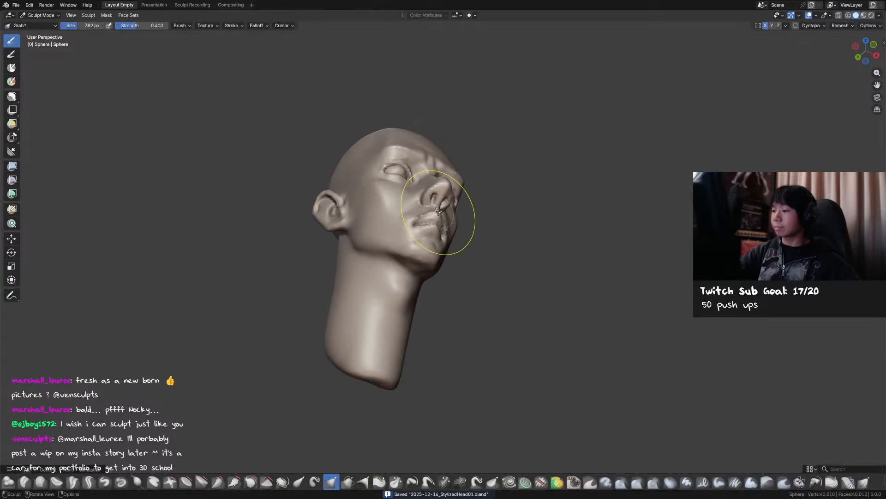
Adjust the nostrils and the underside of the nose from below with Grab, reducing the brush to about 110 px.
{"action": "left_click", "coordinate": [437, 192]}
{"action": "left_click_drag", "start_coordinate": [436, 196], "coordinate": [438, 201]}
{"action": "key", "text": "f"}
{"action": "left_click", "coordinate": [436, 194]}
{"action": "mouse_move", "coordinate": [448, 200]}
{"action": "middle_mouse_down"}
{"action": "mouse_move", "coordinate": [414, 209]}
{"action": "mouse_move", "coordinate": [443, 160]}
{"action": "mouse_move", "coordinate": [406, 174]}
{"action": "middle_mouse_up"}
{"action": "middle_click_drag", "start_coordinate": [393, 203], "coordinate": [385, 180]}
{"action": "key", "text": "f"}
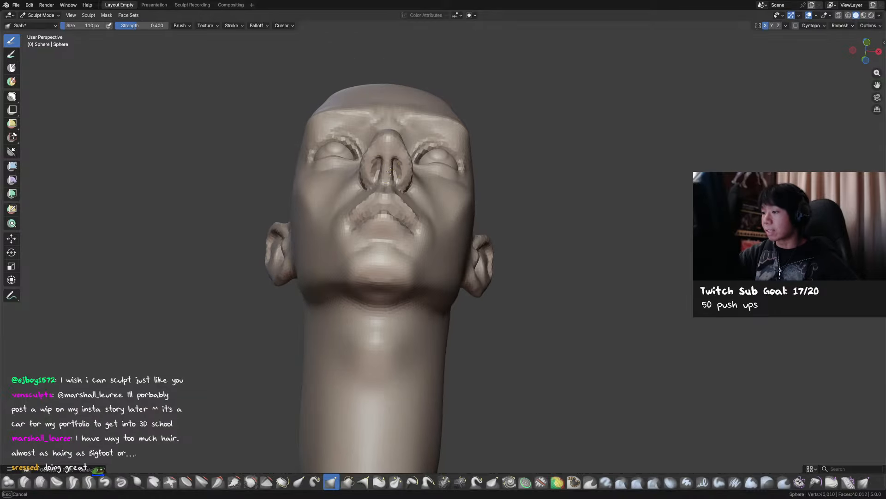
{"action": "left_click_drag", "start_coordinate": [393, 181], "coordinate": [393, 179]}
Reposition the nostril wing with Grab at about 115 px and build up its surface with Draw at strength 0.366.
{"action": "mouse_move", "coordinate": [402, 172]}
{"action": "middle_mouse_down"}
{"action": "mouse_move", "coordinate": [389, 194]}
{"action": "mouse_move", "coordinate": [404, 200]}
{"action": "middle_mouse_up"}
{"action": "left_click_drag", "start_coordinate": [393, 203], "coordinate": [387, 206]}
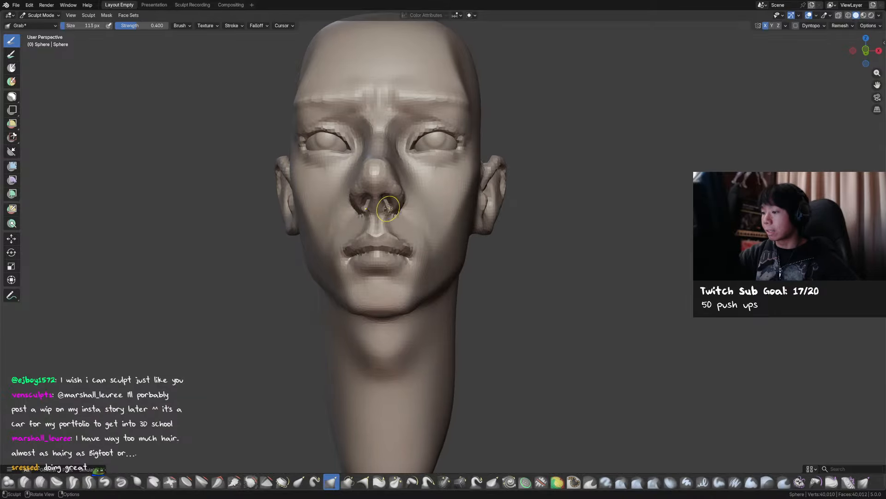
{"action": "middle_click_drag", "start_coordinate": [384, 205], "coordinate": [407, 187]}
{"action": "key", "text": "x"}
{"action": "left_click_drag", "start_coordinate": [406, 187], "coordinate": [415, 176]}
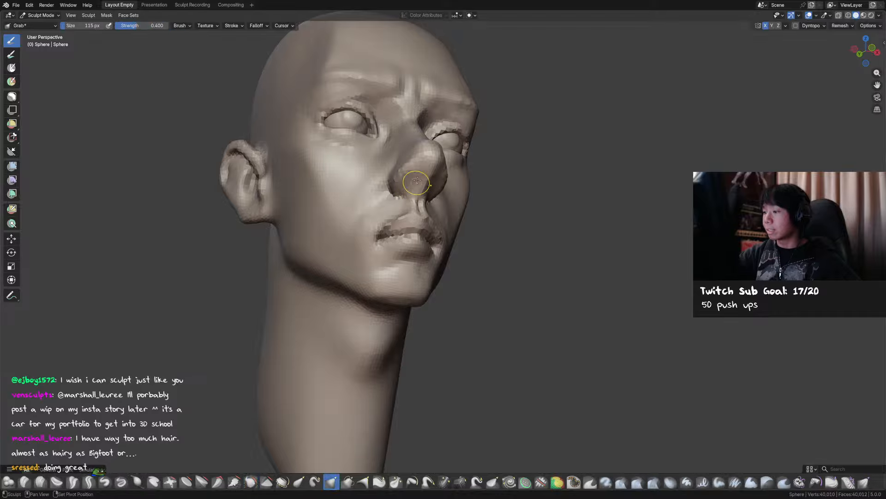
{"action": "mouse_move", "coordinate": [418, 173]}
{"action": "middle_mouse_down"}
{"action": "mouse_move", "coordinate": [436, 207]}
{"action": "mouse_move", "coordinate": [466, 198]}
{"action": "mouse_move", "coordinate": [459, 194]}
{"action": "middle_mouse_up"}
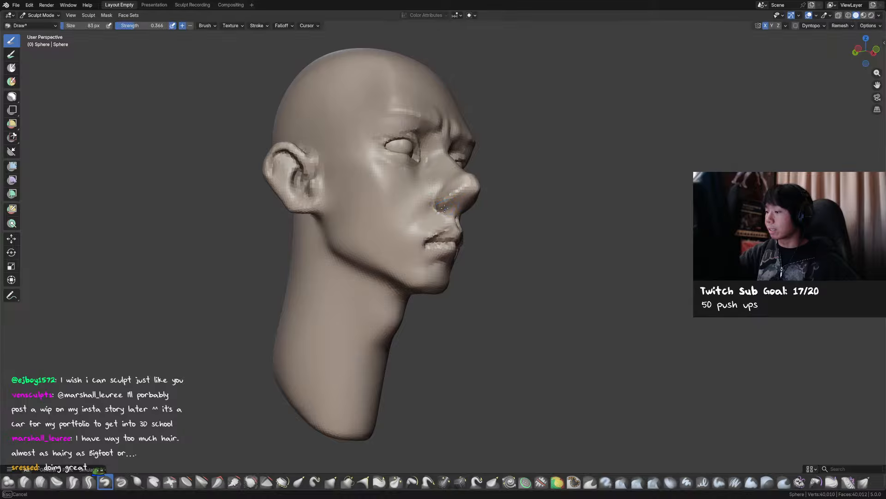
{"action": "key", "text": "bracketleft"}
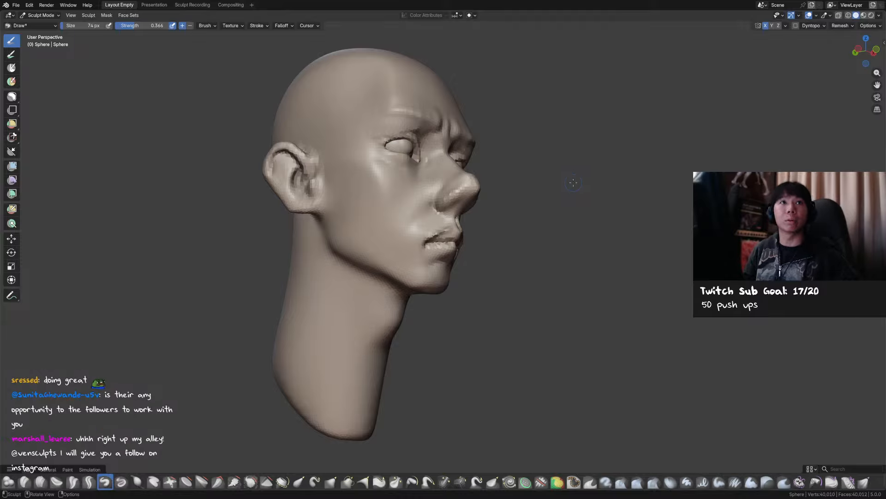
Reshape the nostril wing in side and front views with Grab, enlarging the brush from about 122 to 156 px.
{"action": "mouse_move", "coordinate": [574, 183]}
{"action": "middle_mouse_down"}
{"action": "mouse_move", "coordinate": [481, 203]}
{"action": "mouse_move", "coordinate": [462, 217]}
{"action": "mouse_move", "coordinate": [394, 200]}
{"action": "mouse_move", "coordinate": [471, 239]}
{"action": "mouse_move", "coordinate": [487, 223]}
{"action": "middle_mouse_up"}
{"action": "key", "text": "g"}
{"action": "key", "text": "f"}
{"action": "left_click", "coordinate": [487, 224]}
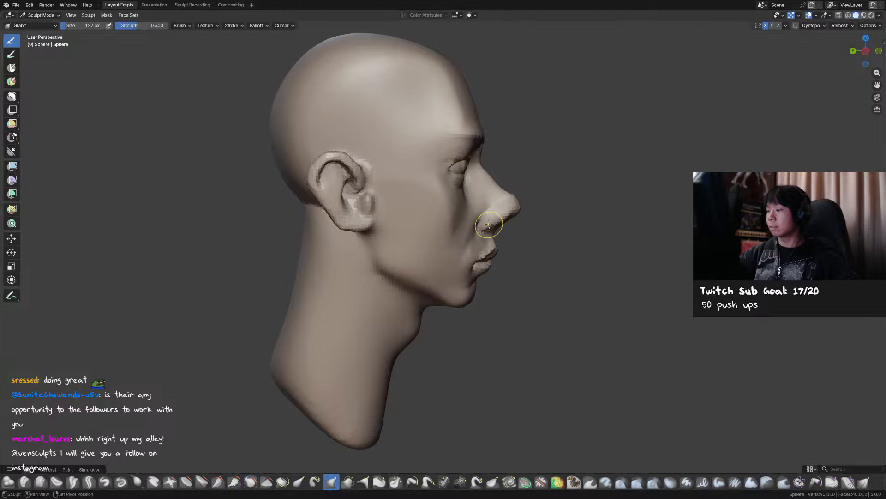
{"action": "key", "text": "KP_1"}
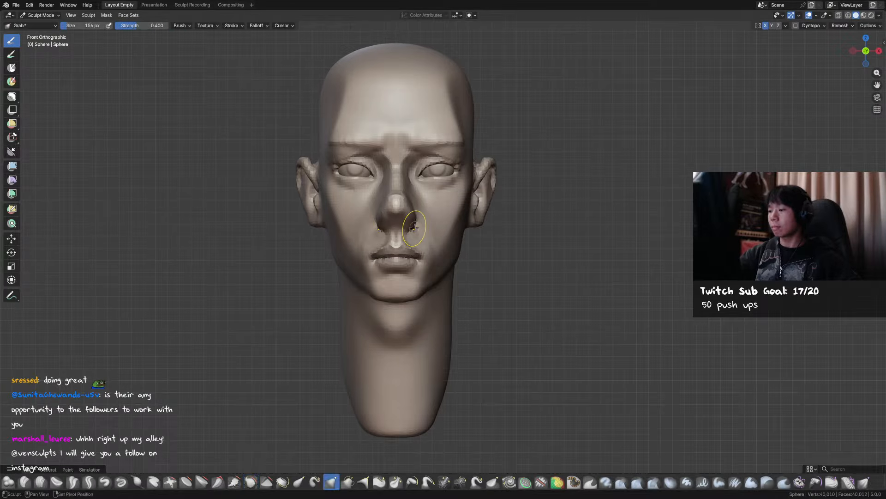
{"action": "mouse_move", "coordinate": [427, 219]}
{"action": "middle_mouse_down"}
{"action": "mouse_move", "coordinate": [432, 234]}
{"action": "mouse_move", "coordinate": [450, 233]}
{"action": "middle_mouse_up"}
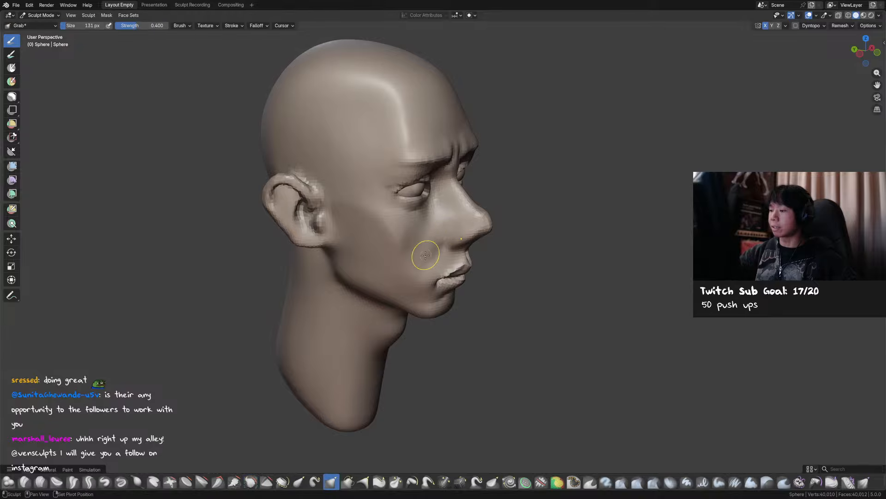
Add volume beside the nostril wing with Draw at about 133 px and blend it into the cheek with Smooth at strength 0.700.
{"action": "middle_click_drag", "start_coordinate": [510, 231], "coordinate": [416, 234]}
{"action": "key", "text": "x"}
{"action": "key", "text": "f"}
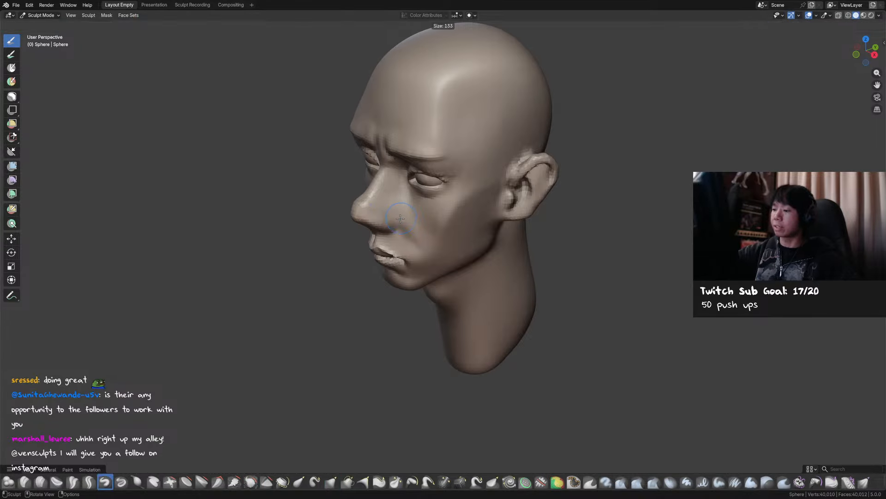
{"action": "left_click", "coordinate": [400, 218]}
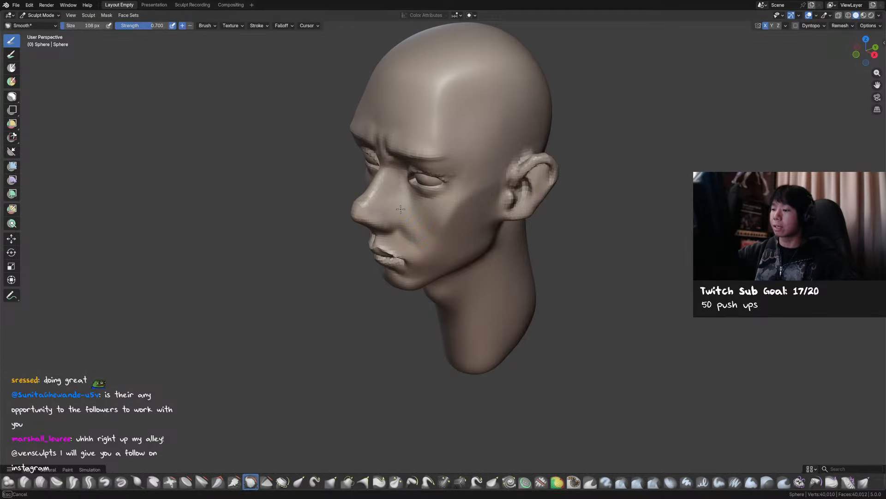
{"action": "mouse_move", "coordinate": [424, 241]}
{"action": "middle_mouse_down"}
{"action": "mouse_move", "coordinate": [467, 203]}
{"action": "mouse_move", "coordinate": [441, 208]}
{"action": "mouse_move", "coordinate": [387, 271]}
{"action": "mouse_move", "coordinate": [497, 213]}
{"action": "mouse_move", "coordinate": [471, 181]}
{"action": "mouse_move", "coordinate": [463, 199]}
{"action": "middle_mouse_up"}
Refine the nose tip and underside in side profile with Grab, enlarging the brush from about 143 to 211 px.
{"action": "key", "text": "g"}
{"action": "scroll", "coordinate": [445, 192], "scroll_direction": "up", "scroll_amount": 1}
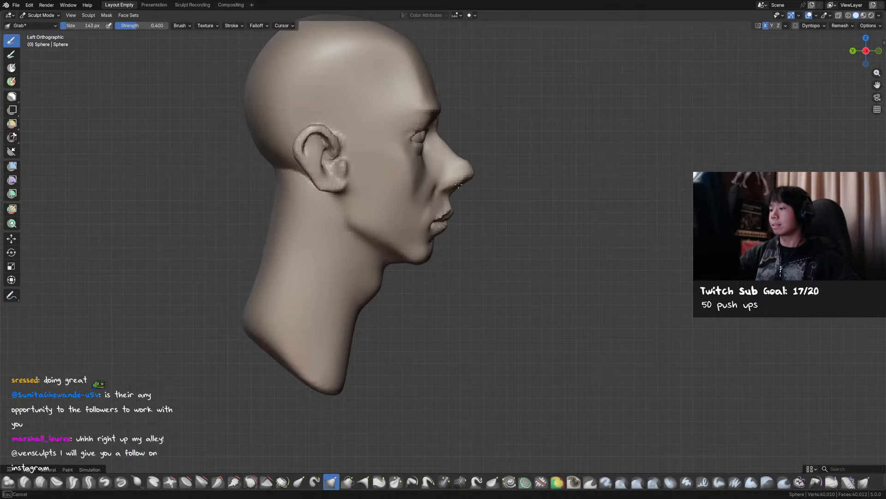
{"action": "middle_click_drag", "start_coordinate": [449, 188], "coordinate": [462, 183]}
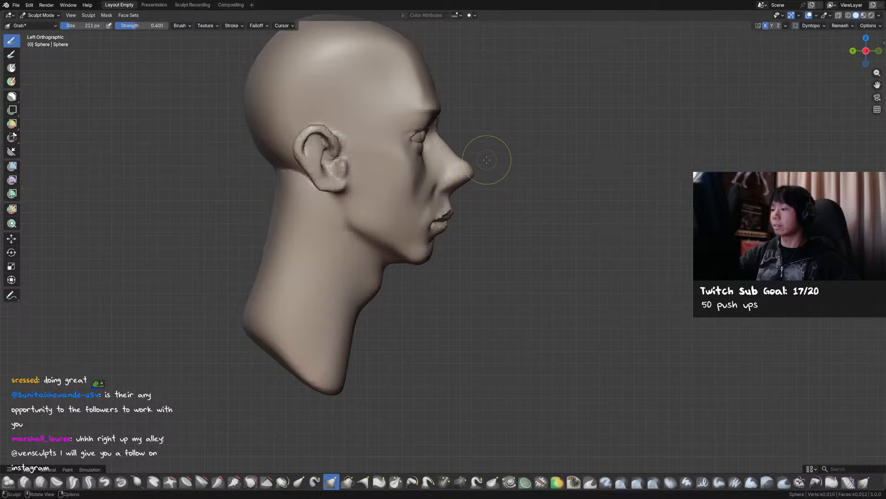
{"action": "middle_click_drag", "start_coordinate": [487, 160], "coordinate": [446, 169]}
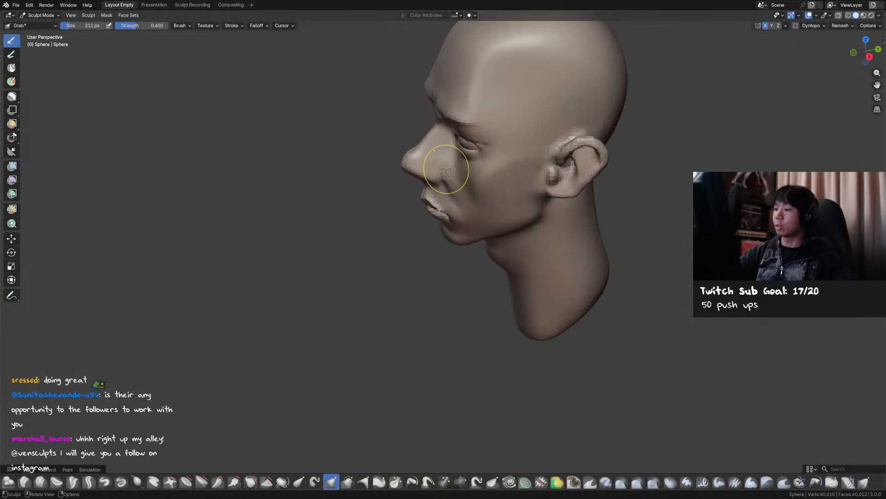
Define the crease around the nostril wing with Crease Sharp at about 118 px and strength 0.494, switch to Draw and save the file.
{"action": "key", "text": "shift+c"}
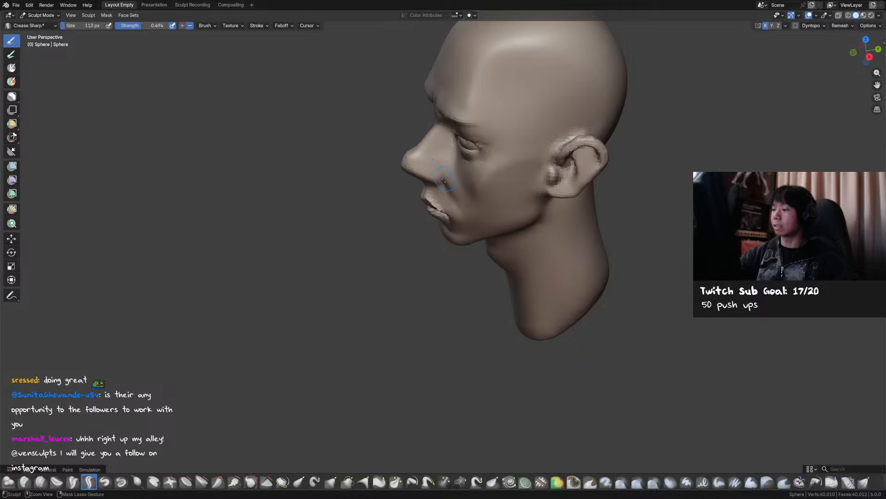
{"action": "middle_click_drag", "start_coordinate": [443, 184], "coordinate": [417, 194]}
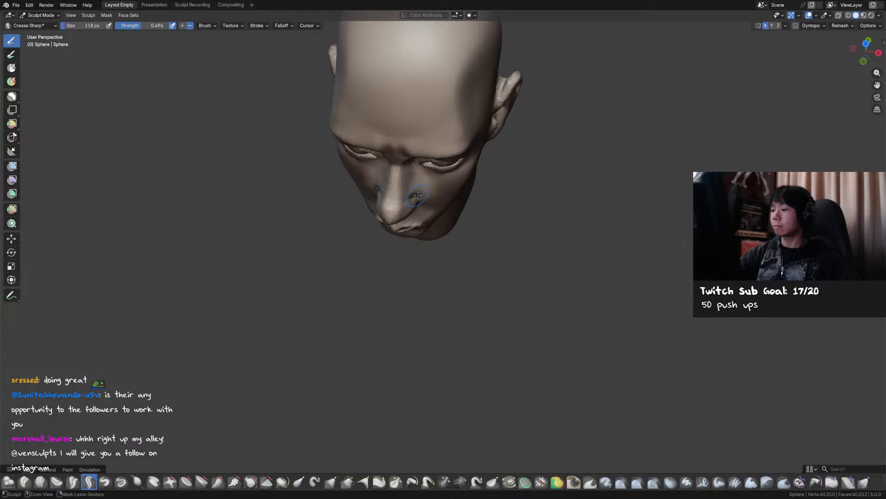
{"action": "key", "text": "v"}
{"action": "middle_click_drag", "start_coordinate": [419, 190], "coordinate": [482, 197]}
{"action": "key", "text": "ctrl+s"}
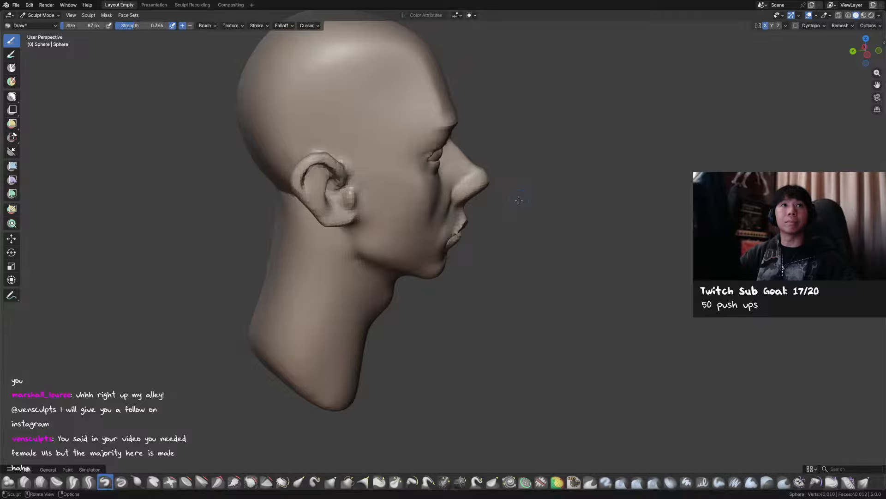
Build up the side of the nose with Draw at 121 px and sharpen the wing crease with Crease Sharp at 104 px.
{"action": "middle_click_drag", "start_coordinate": [523, 189], "coordinate": [448, 188]}
{"action": "key", "text": "shift+x"}
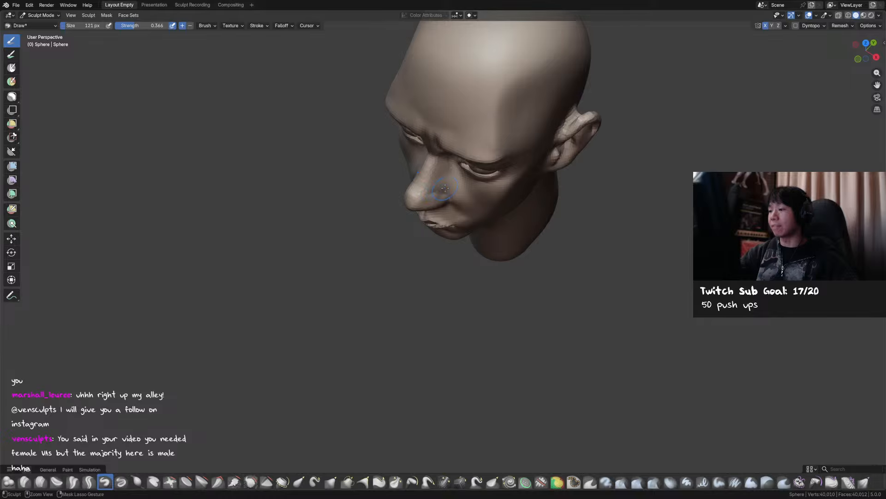
{"action": "left_click_drag", "start_coordinate": [448, 189], "coordinate": [440, 186]}
{"action": "middle_click_drag", "start_coordinate": [440, 186], "coordinate": [446, 165]}
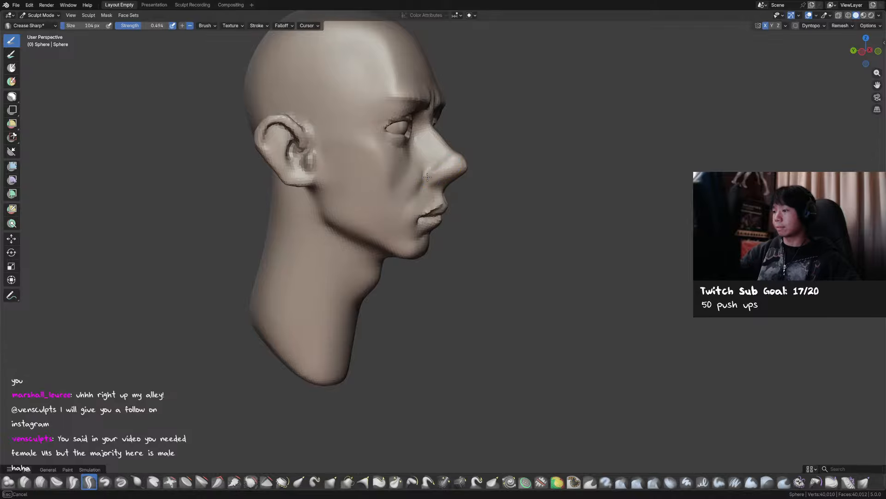
{"action": "mouse_move", "coordinate": [446, 165]}
{"action": "middle_mouse_down"}
{"action": "mouse_move", "coordinate": [408, 191]}
{"action": "mouse_move", "coordinate": [426, 171]}
{"action": "mouse_move", "coordinate": [467, 198]}
{"action": "middle_mouse_up"}
Adjust the nose with Grab and carve under the nostril with Draw Sharp at 103 px and strength 0.449.
{"action": "key", "text": "g"}
{"action": "middle_click_drag", "start_coordinate": [400, 165], "coordinate": [434, 174]}
{"action": "key", "text": "d"}
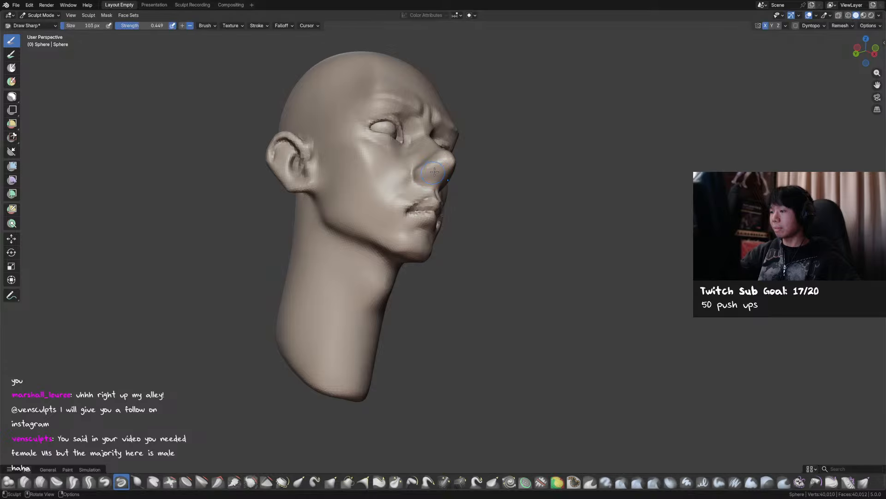
{"action": "left_click_drag", "start_coordinate": [435, 172], "coordinate": [431, 166]}
{"action": "middle_click_drag", "start_coordinate": [433, 180], "coordinate": [427, 179]}
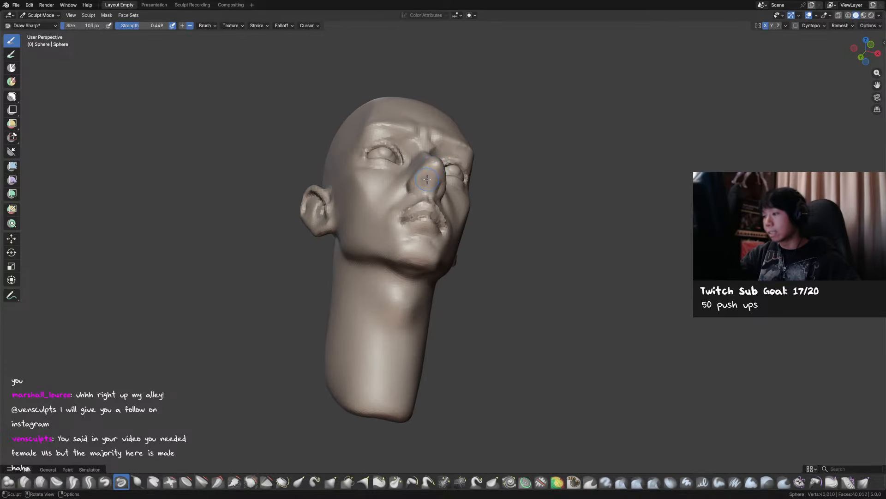
Deepen the nostril opening with a smaller Draw Sharp brush and shift its edge with Grab at 71 px.
{"action": "key", "text": "f"}
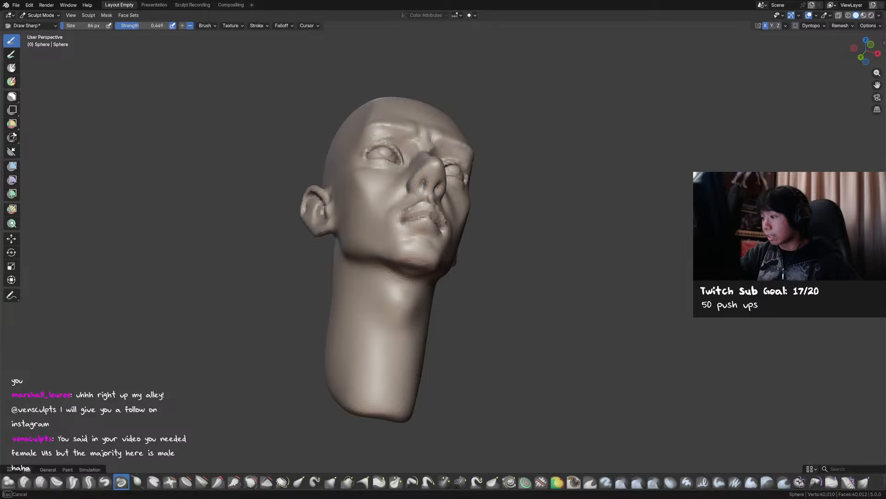
{"action": "key", "text": "f"}
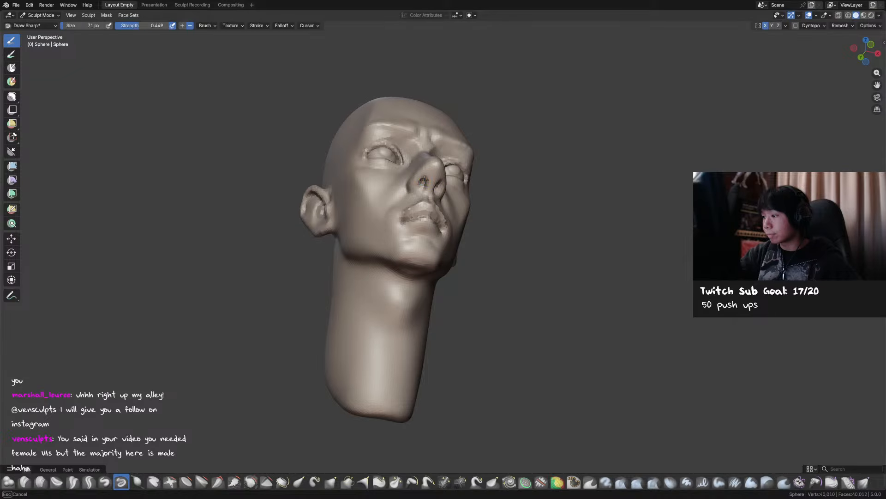
{"action": "key", "text": "g"}
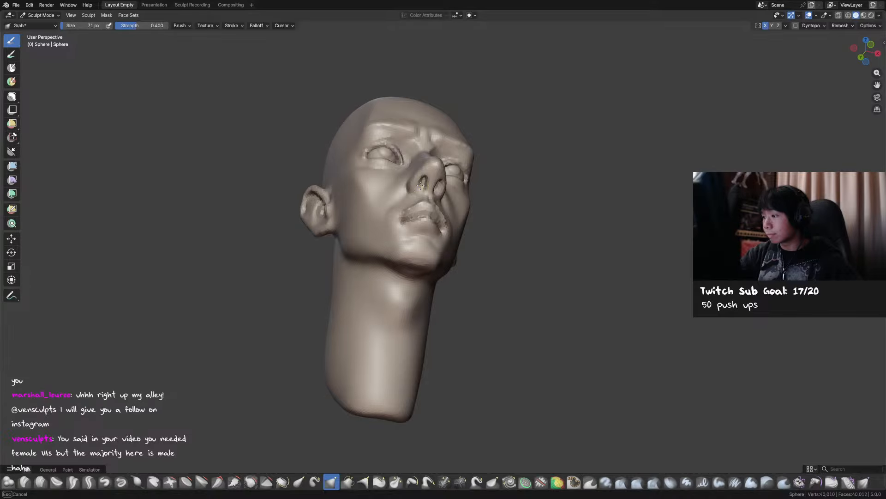
{"action": "left_click_drag", "start_coordinate": [420, 186], "coordinate": [421, 182]}
Build up the nose tip in profile with Draw at 61 px and strength 0.366, and adjust the face with Grab at 65 px.
{"action": "key", "text": "x"}
{"action": "mouse_move", "coordinate": [478, 159]}
{"action": "middle_mouse_down"}
{"action": "mouse_move", "coordinate": [453, 199]}
{"action": "mouse_move", "coordinate": [428, 157]}
{"action": "mouse_move", "coordinate": [431, 195]}
{"action": "mouse_move", "coordinate": [421, 164]}
{"action": "middle_mouse_up"}
{"action": "key", "text": "v"}
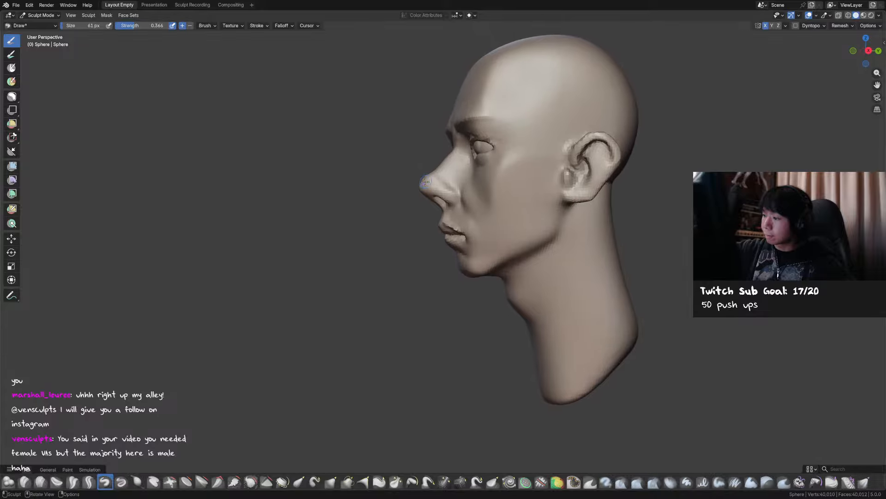
{"action": "scroll", "coordinate": [420, 161], "scroll_direction": "up", "scroll_amount": 3}
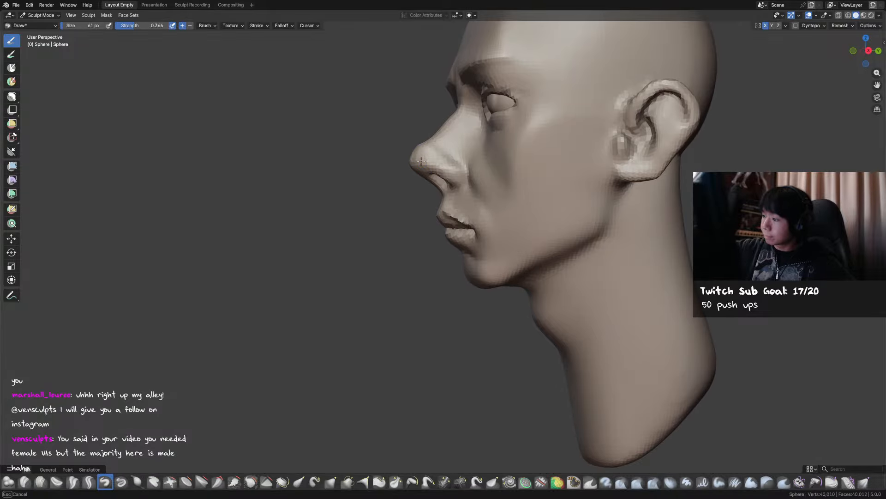
{"action": "mouse_move", "coordinate": [420, 160]}
{"action": "middle_mouse_down"}
{"action": "mouse_move", "coordinate": [453, 184]}
{"action": "mouse_move", "coordinate": [437, 214]}
{"action": "mouse_move", "coordinate": [402, 222]}
{"action": "mouse_move", "coordinate": [417, 223]}
{"action": "middle_mouse_up"}
{"action": "key", "text": "g"}
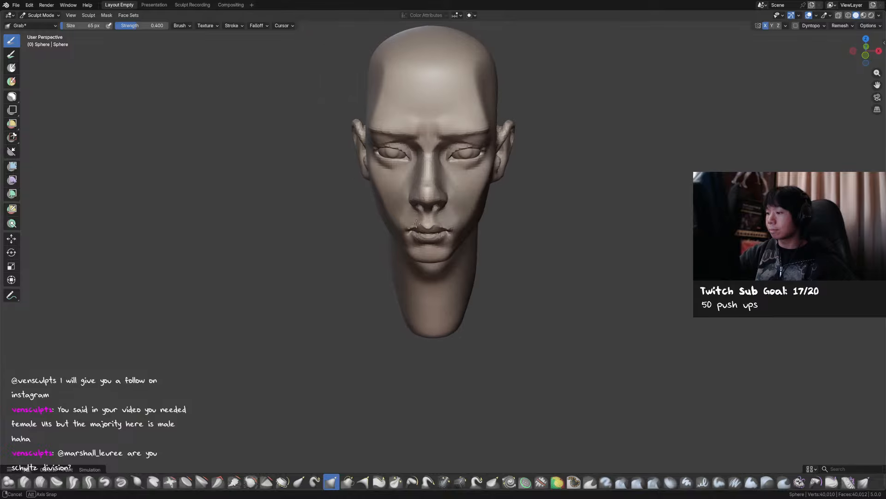
Shape and smooth the area around the upper lip with Draw, enlarging the brush from 73 to about 106 px, and save the file.
{"action": "key", "text": "x"}
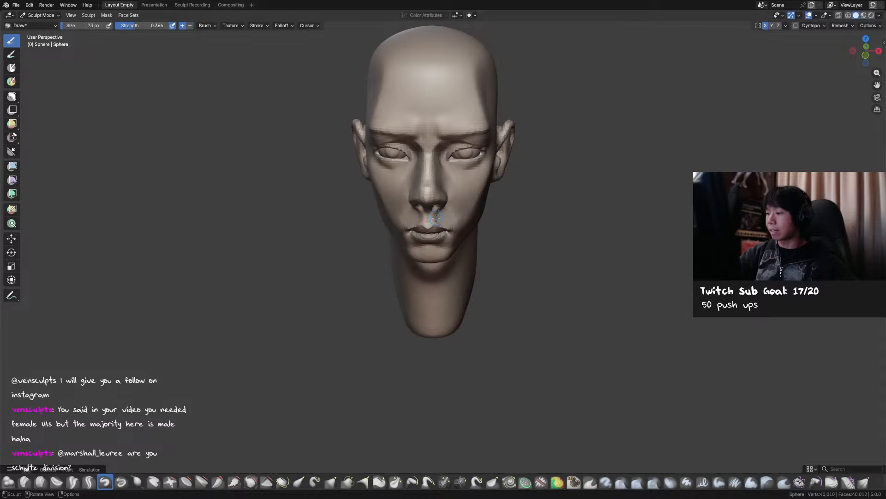
{"action": "middle_click_drag", "start_coordinate": [434, 217], "coordinate": [459, 231]}
{"action": "left_click_drag", "start_coordinate": [464, 226], "coordinate": [455, 225], "text": "shift"}
{"action": "middle_click_drag", "start_coordinate": [454, 218], "coordinate": [408, 219]}
{"action": "key", "text": "f"}
{"action": "left_click", "coordinate": [458, 224]}
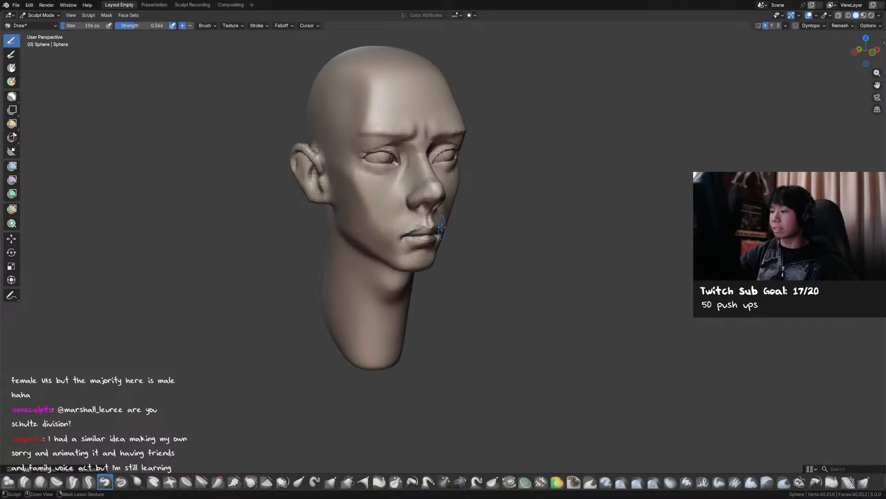
{"action": "key", "text": "KP_1"}
{"action": "key", "text": "ctrl+s"}
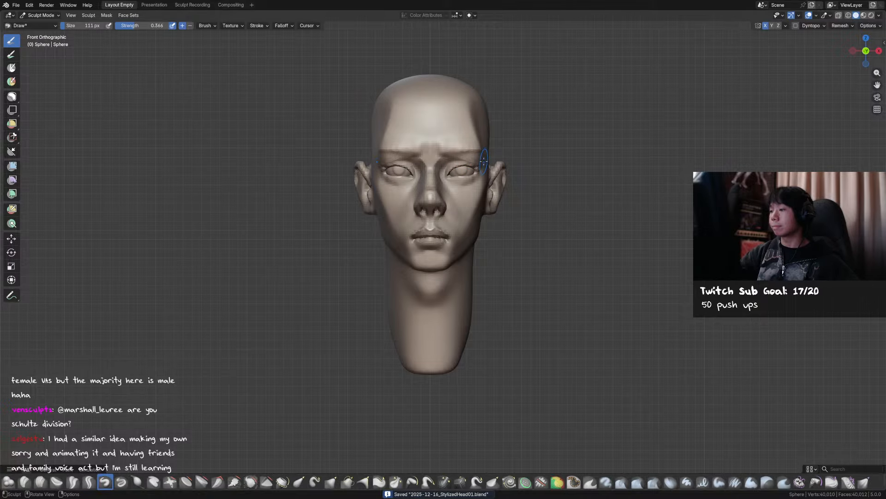
Adjust the eye shape in front view with Grab at about 94 px and strength 0.400, and save the file.
{"action": "scroll", "coordinate": [483, 161], "scroll_direction": "up", "scroll_amount": 1}
{"action": "key", "text": "g"}
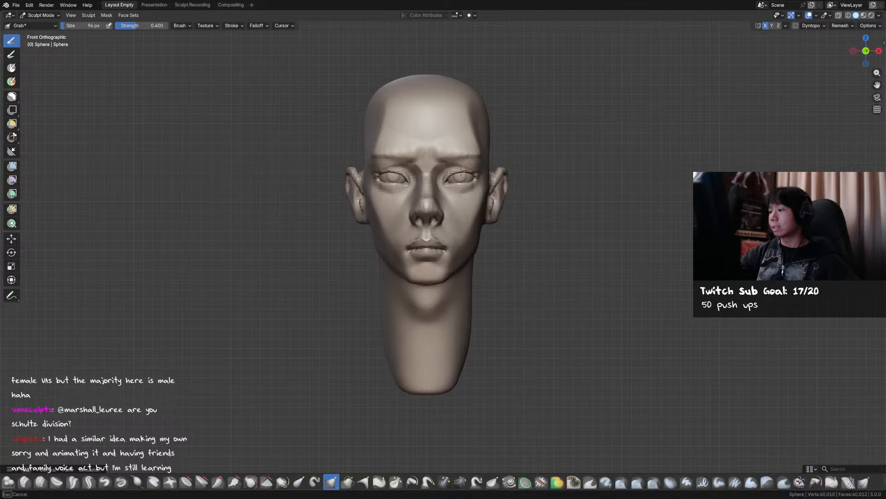
{"action": "mouse_move", "coordinate": [465, 173]}
{"action": "middle_mouse_down"}
{"action": "mouse_move", "coordinate": [464, 138]}
{"action": "mouse_move", "coordinate": [476, 207]}
{"action": "mouse_move", "coordinate": [467, 193]}
{"action": "mouse_move", "coordinate": [498, 197]}
{"action": "mouse_move", "coordinate": [512, 181]}
{"action": "mouse_move", "coordinate": [513, 217]}
{"action": "mouse_move", "coordinate": [518, 210]}
{"action": "middle_mouse_up"}
{"action": "key", "text": "ctrl+s"}
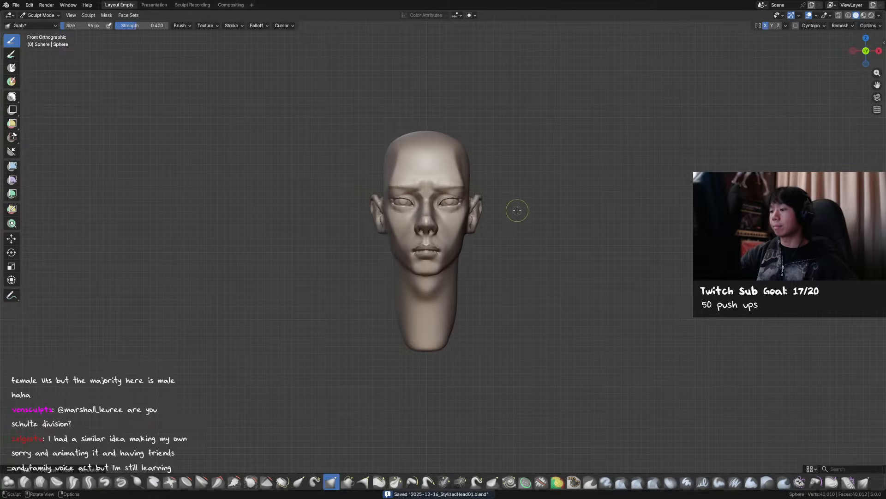
Carve the crease between eyebrow and upper eyelid with Draw Sharp at 78 px and strength 0.449.
{"action": "middle_click_drag", "start_coordinate": [482, 185], "coordinate": [479, 192]}
{"action": "key", "text": "f"}
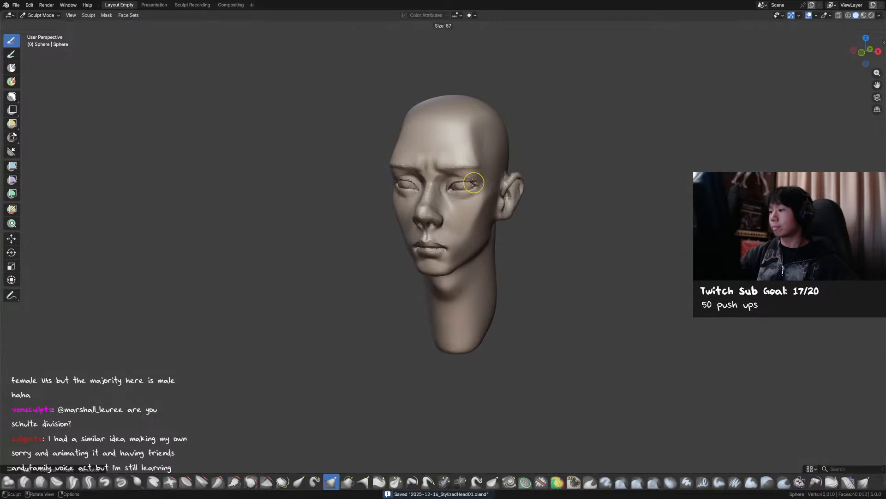
{"action": "left_click", "coordinate": [470, 176]}
{"action": "key", "text": "x"}
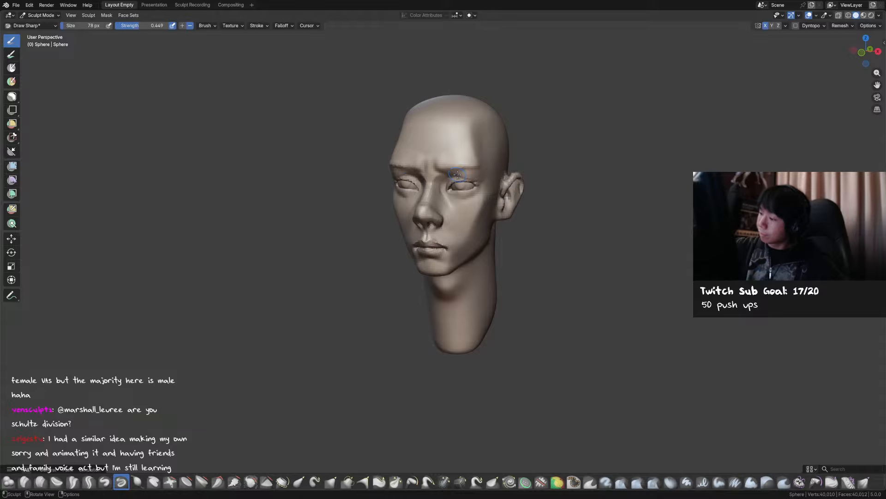
{"action": "mouse_move", "coordinate": [512, 186]}
{"action": "middle_mouse_down"}
{"action": "mouse_move", "coordinate": [484, 182]}
{"action": "mouse_move", "coordinate": [552, 150]}
{"action": "mouse_move", "coordinate": [585, 148]}
{"action": "middle_mouse_up"}
{"action": "key", "text": "g"}
Save the file from Object Mode and duplicate the scene as a full copy, saving again in front view.
{"action": "key", "text": "ctrl+Tab"}
{"action": "key", "text": "ctrl+s"}
{"action": "left_click", "coordinate": [647, 138]}
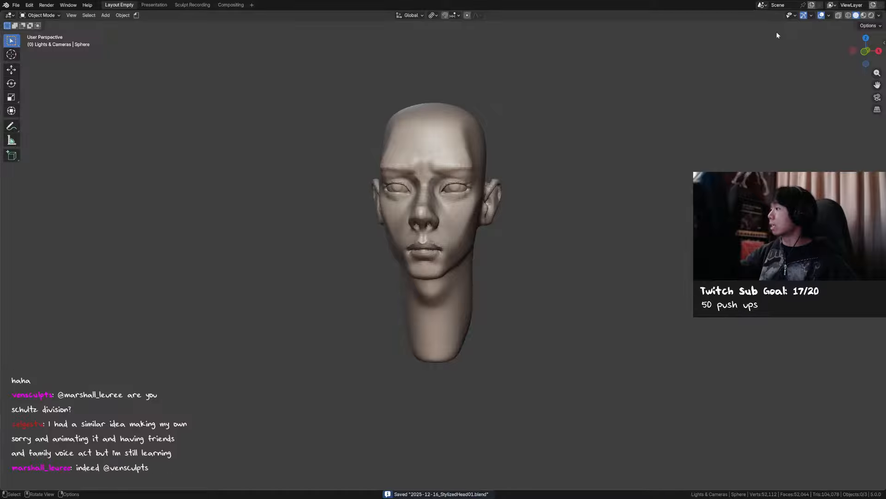
{"action": "left_click", "coordinate": [762, 9]}
{"action": "left_click", "coordinate": [811, 5]}
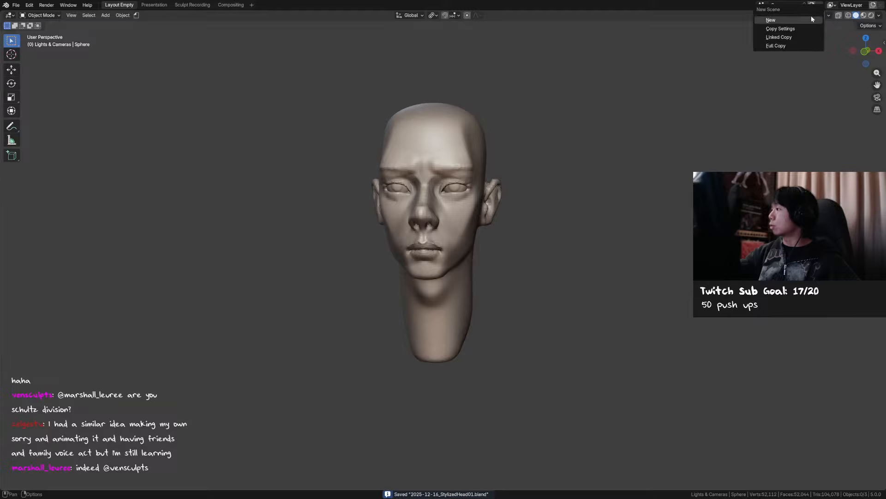
{"action": "left_click", "coordinate": [792, 45]}
{"action": "key", "text": "KP_1"}
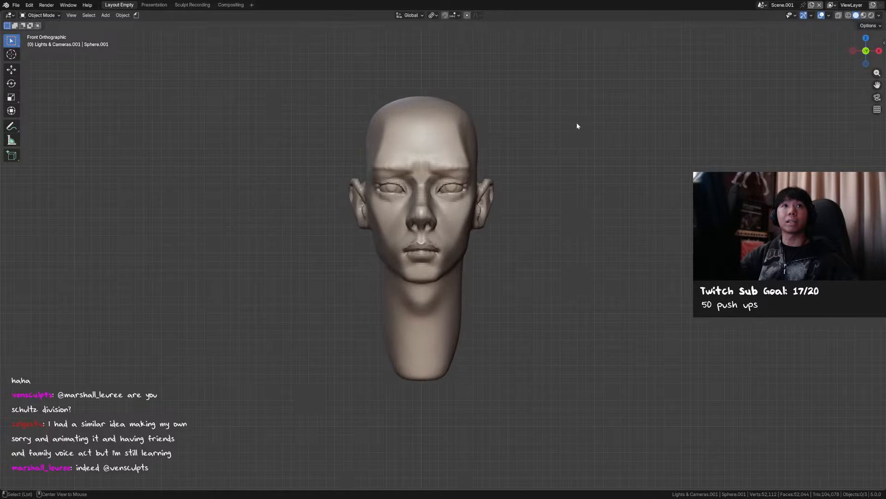
{"action": "key", "text": "ctrl+s"}
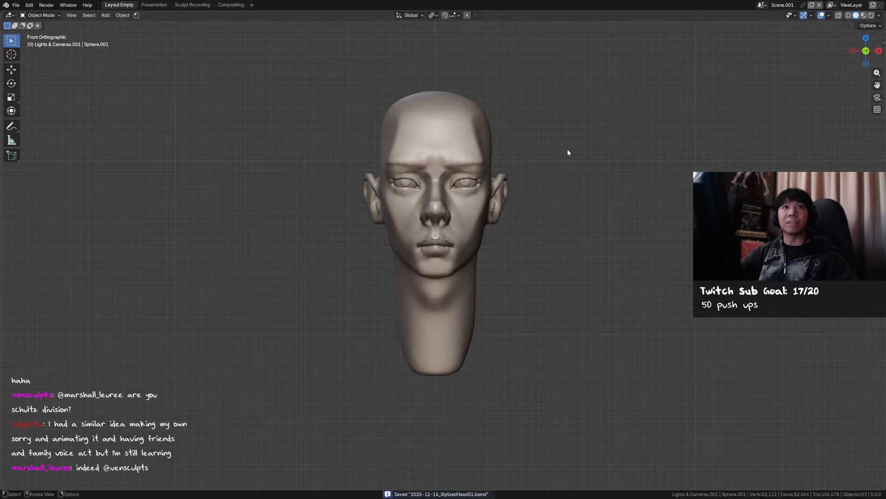
Select the eyes in the copied scene, centre the view on them and save the file.
{"action": "mouse_move", "coordinate": [568, 153]}
{"action": "middle_mouse_down"}
{"action": "mouse_move", "coordinate": [580, 147]}
{"action": "mouse_move", "coordinate": [564, 159]}
{"action": "middle_mouse_up"}
{"action": "key", "text": "ctrl+s"}
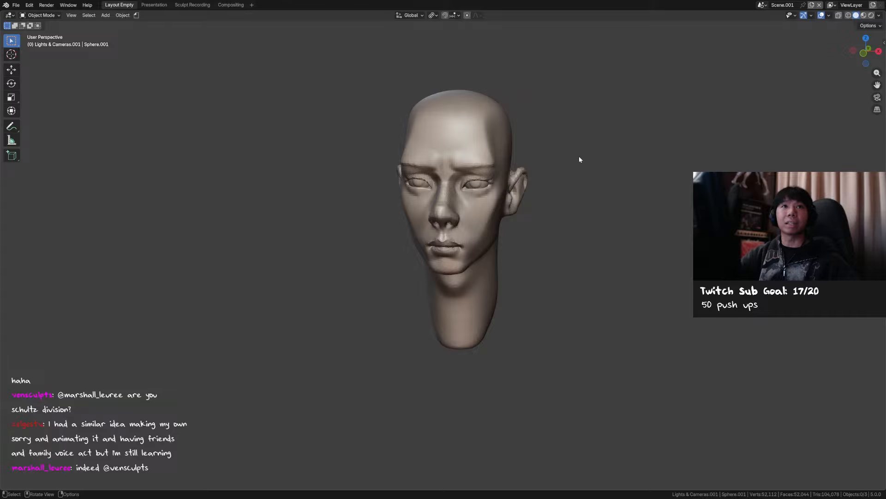
{"action": "middle_click_drag", "start_coordinate": [580, 158], "coordinate": [575, 68]}
{"action": "left_click", "coordinate": [466, 198]}
{"action": "key", "text": "grave"}
{"action": "left_click", "coordinate": [562, 162]}
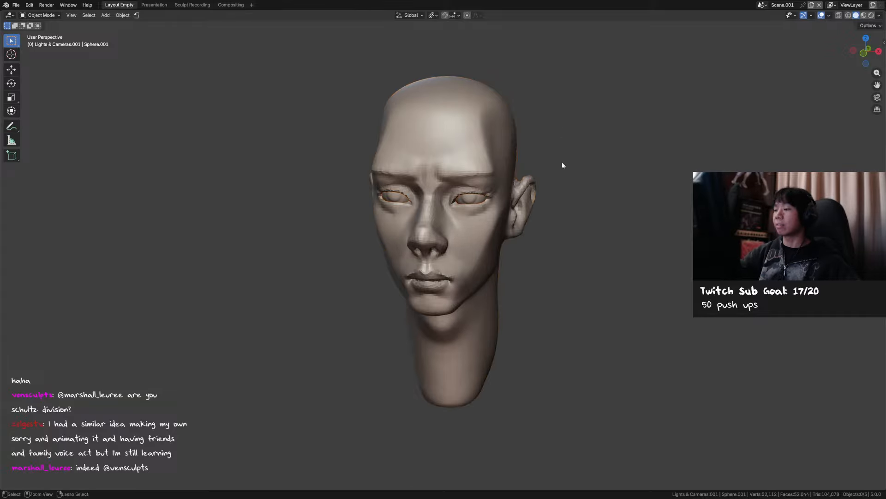
{"action": "key", "text": "ctrl+s"}
Select the copied head and reshape the side of the cranium in Sculpt Mode with Grab at about 290 px in front view.
{"action": "key", "text": "KP_1"}
{"action": "scroll", "coordinate": [531, 171], "scroll_direction": "down", "scroll_amount": 2}
{"action": "left_click", "coordinate": [468, 148]}
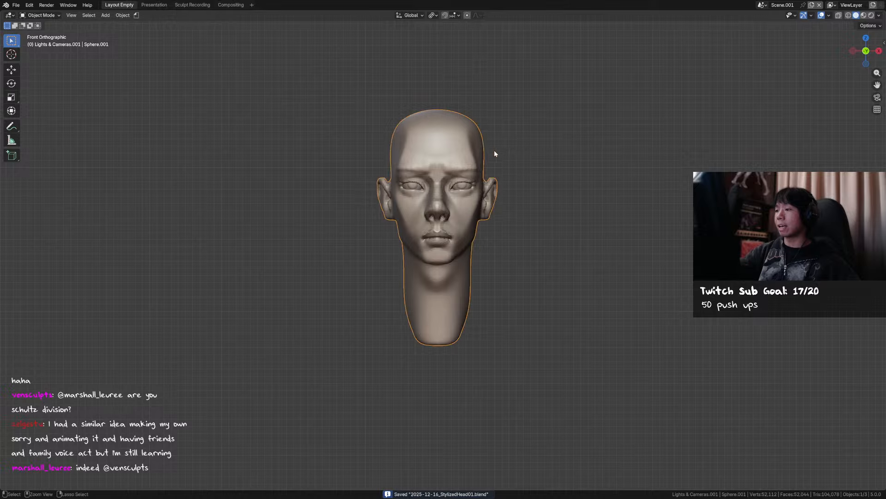
{"action": "key", "text": "ctrl+Tab"}
{"action": "left_click_drag", "start_coordinate": [503, 123], "coordinate": [479, 129]}
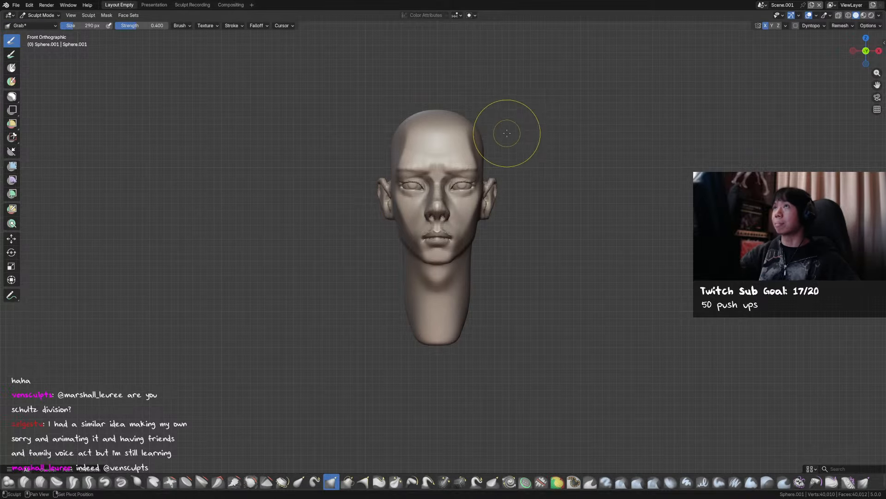
Refine the top of the cranium from the front and right side with Grab enlarged from 393 to 452 px.
{"action": "middle_click_drag", "start_coordinate": [513, 125], "coordinate": [500, 126], "text": "shift"}
{"action": "key", "text": "f"}
{"action": "left_click", "coordinate": [478, 122]}
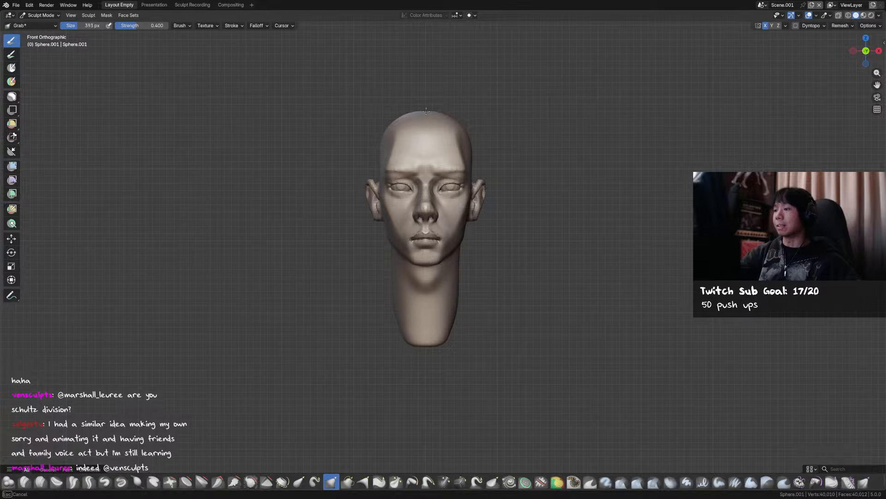
{"action": "left_click", "coordinate": [879, 51]}
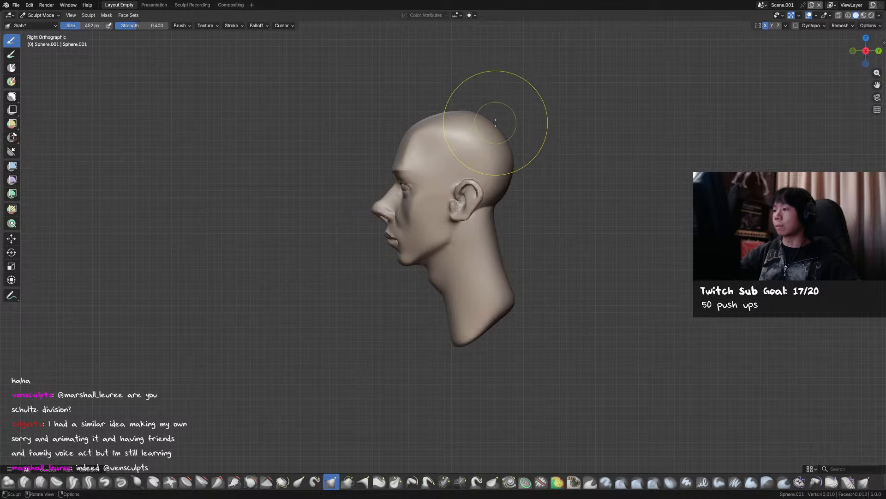
{"action": "left_click_drag", "start_coordinate": [481, 113], "coordinate": [477, 112]}
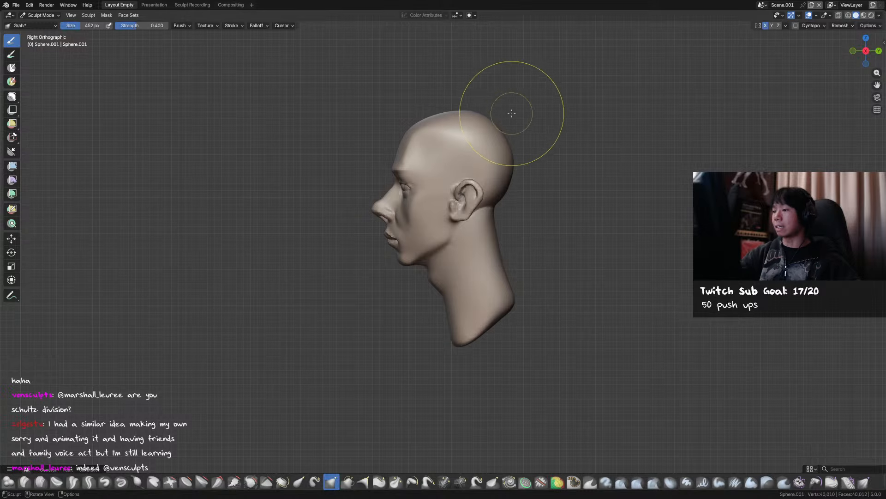
Adjust the cheek beside the nose in profile with Grab reduced to about 128 px.
{"action": "key", "text": "f"}
{"action": "left_click", "coordinate": [406, 226]}
{"action": "key", "text": "f"}
{"action": "left_click", "coordinate": [417, 216]}
{"action": "middle_click_drag", "start_coordinate": [419, 215], "coordinate": [405, 208]}
{"action": "key", "text": "f"}
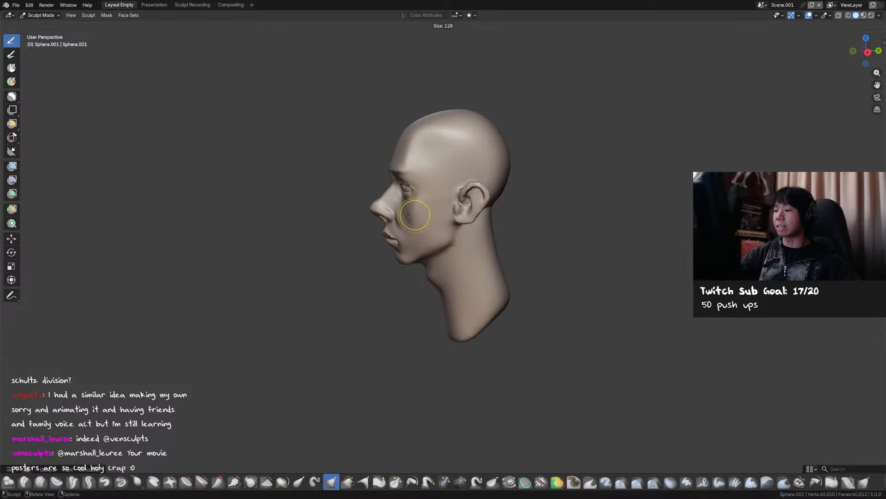
{"action": "left_click", "coordinate": [406, 208]}
Refine the cheek with a resized Grab brush and smooth it below the eye using Draw at about 110 px.
{"action": "mouse_move", "coordinate": [416, 237]}
{"action": "middle_mouse_down"}
{"action": "mouse_move", "coordinate": [419, 215]}
{"action": "mouse_move", "coordinate": [437, 221]}
{"action": "mouse_move", "coordinate": [396, 212]}
{"action": "mouse_move", "coordinate": [511, 213]}
{"action": "mouse_move", "coordinate": [406, 228]}
{"action": "middle_mouse_up"}
{"action": "key", "text": "f"}
{"action": "left_click", "coordinate": [398, 206]}
{"action": "key", "text": "f"}
{"action": "left_click", "coordinate": [427, 211]}
{"action": "key", "text": "x"}
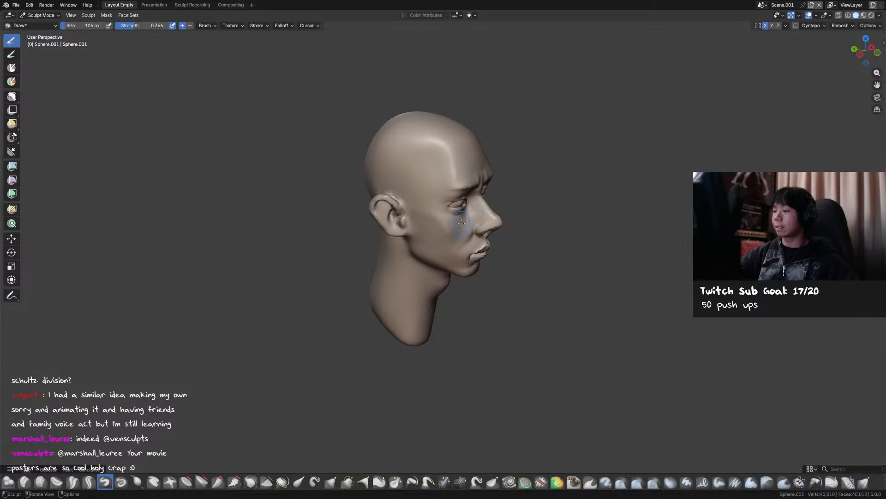
{"action": "left_click_drag", "start_coordinate": [461, 223], "coordinate": [457, 225], "text": "shift"}
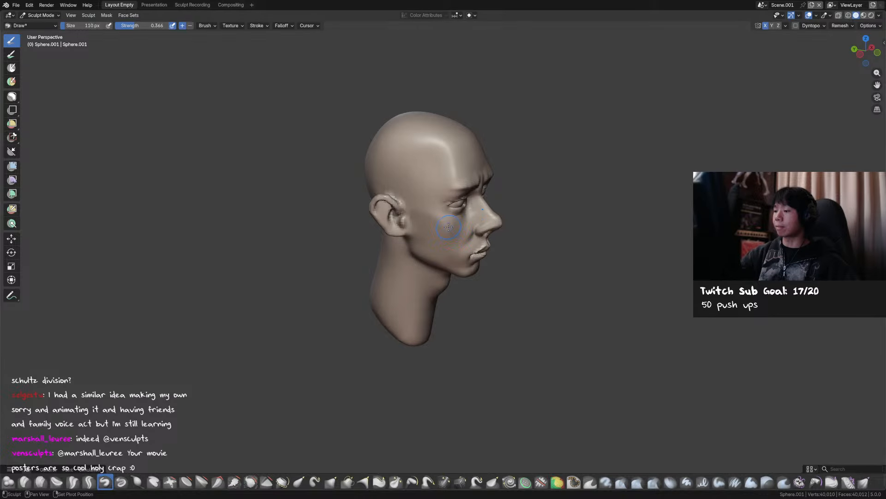
{"action": "mouse_move", "coordinate": [443, 233]}
{"action": "middle_mouse_down"}
{"action": "mouse_move", "coordinate": [463, 158]}
{"action": "mouse_move", "coordinate": [437, 150]}
{"action": "middle_mouse_up"}
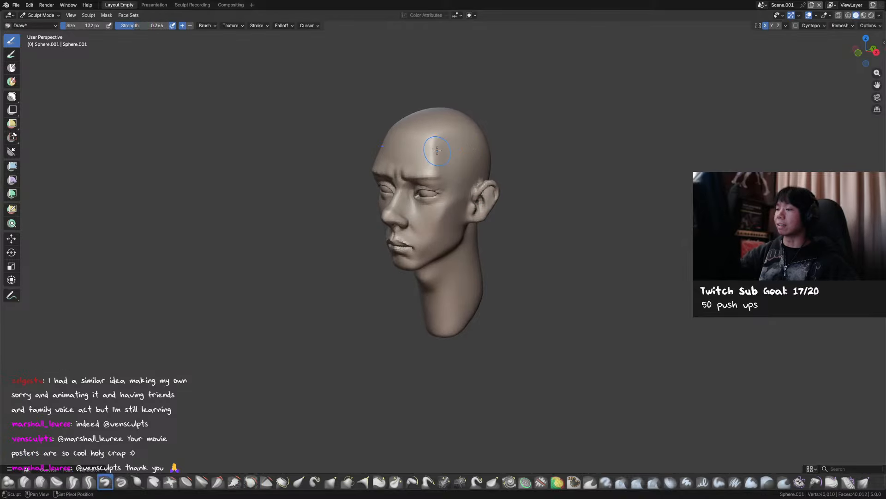
Adjust the upper side of the cranium in front view with Grab at 257 px, save the file and reduce the brush to 216 px.
{"action": "key", "text": "KP_1"}
{"action": "key", "text": "g"}
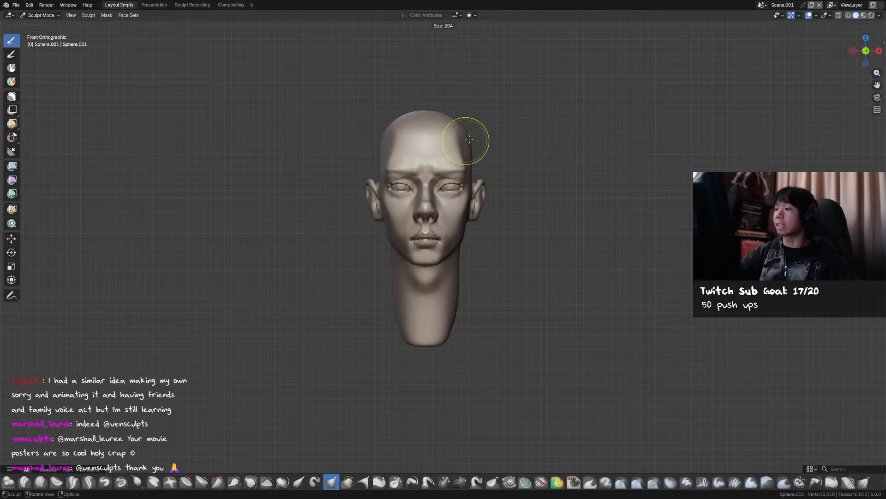
{"action": "left_click_drag", "start_coordinate": [462, 137], "coordinate": [462, 137]}
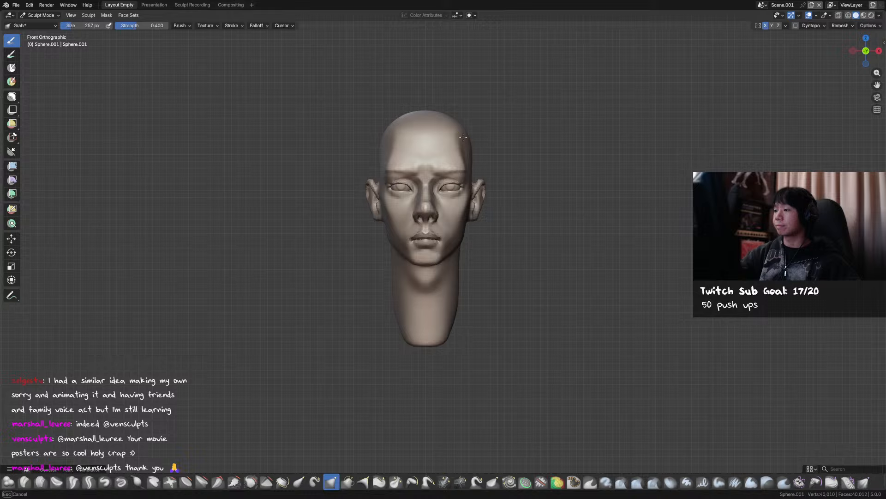
{"action": "mouse_move", "coordinate": [480, 143]}
{"action": "middle_mouse_down"}
{"action": "mouse_move", "coordinate": [469, 139]}
{"action": "mouse_move", "coordinate": [543, 141]}
{"action": "mouse_move", "coordinate": [490, 138]}
{"action": "middle_mouse_up"}
{"action": "key", "text": "ctrl+s"}
{"action": "key", "text": "f"}
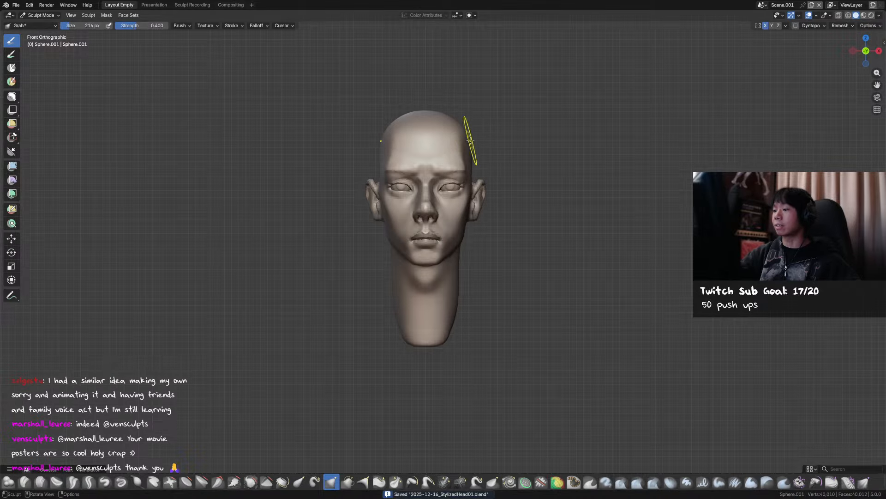
Reshape the lower eyelids from the front with Grab at about 101 to 131 px and strength 0.400.
{"action": "mouse_move", "coordinate": [516, 199]}
{"action": "middle_mouse_down", "text": "shift"}
{"action": "mouse_move", "coordinate": [516, 174]}
{"action": "mouse_move", "coordinate": [487, 194]}
{"action": "mouse_move", "coordinate": [508, 176]}
{"action": "mouse_move", "coordinate": [457, 157]}
{"action": "middle_mouse_up", "text": "shift"}
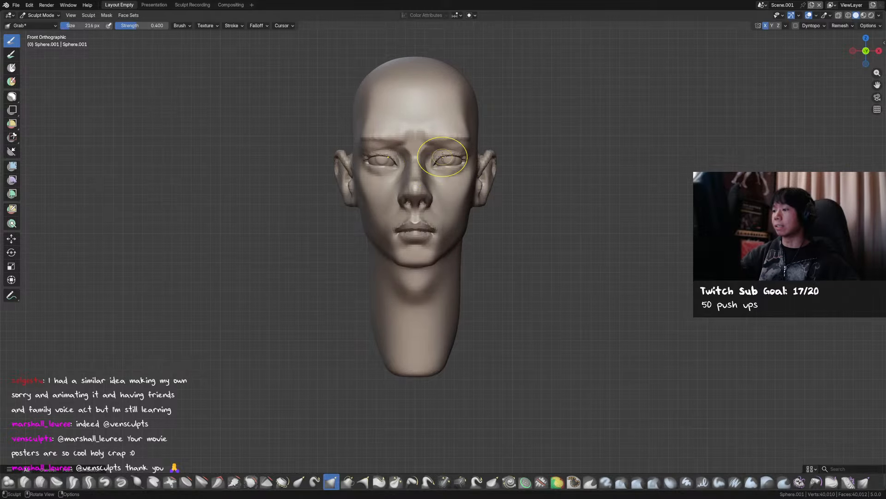
{"action": "scroll", "coordinate": [485, 166], "scroll_direction": "up", "scroll_amount": 2}
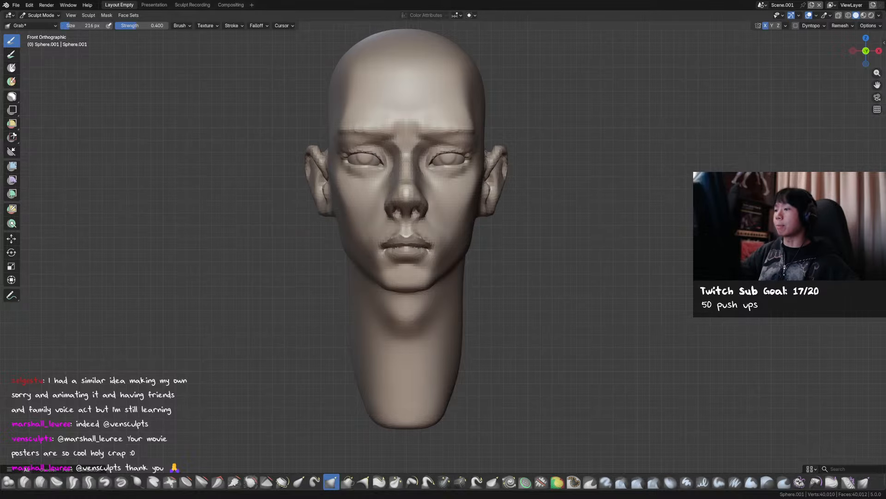
{"action": "mouse_move", "coordinate": [475, 158]}
{"action": "middle_mouse_down"}
{"action": "mouse_move", "coordinate": [453, 174]}
{"action": "mouse_move", "coordinate": [465, 203]}
{"action": "mouse_move", "coordinate": [454, 203]}
{"action": "mouse_move", "coordinate": [461, 167]}
{"action": "middle_mouse_up"}
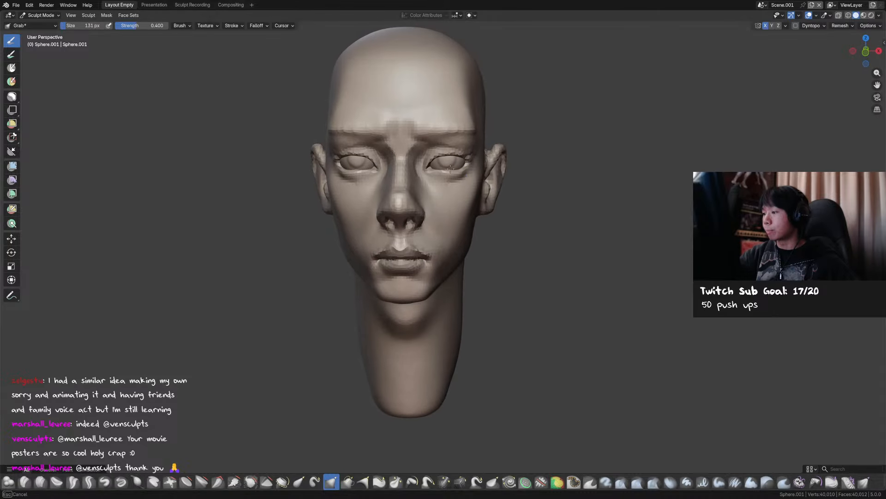
{"action": "left_click_drag", "start_coordinate": [451, 169], "coordinate": [448, 169]}
{"action": "middle_click_drag", "start_coordinate": [459, 163], "coordinate": [460, 166], "text": "alt"}
{"action": "left_click_drag", "start_coordinate": [460, 167], "coordinate": [448, 166]}
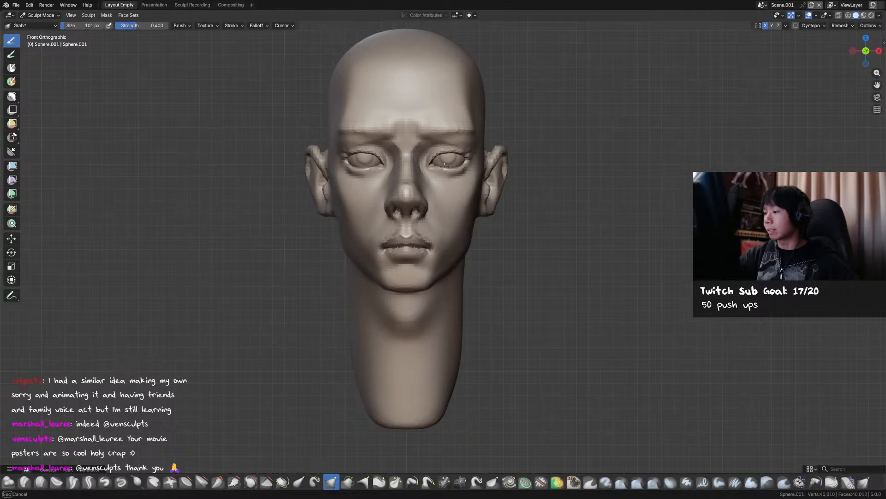
{"action": "middle_click_drag", "start_coordinate": [445, 166], "coordinate": [454, 165], "text": "alt"}
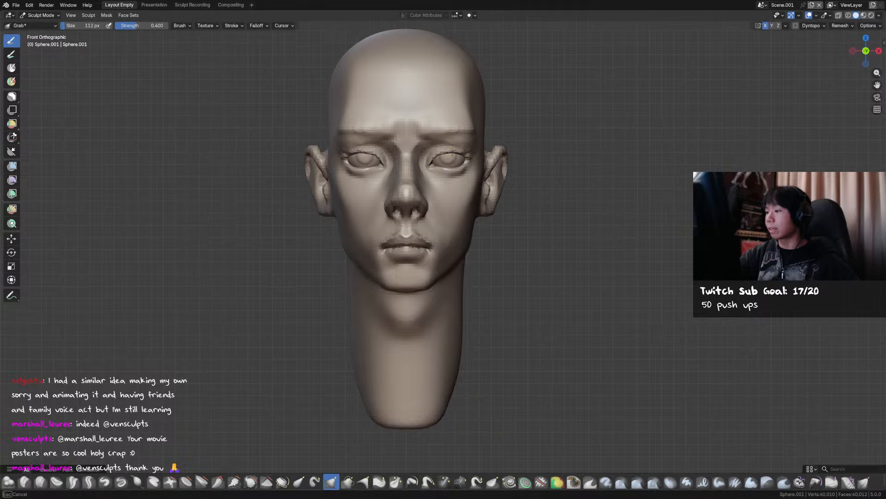
Save the file and build up the upper eyelid with the Draw brush at 47 px and strength 0.550.
{"action": "middle_click_drag", "start_coordinate": [480, 157], "coordinate": [432, 159]}
{"action": "mouse_move", "coordinate": [489, 150]}
{"action": "middle_mouse_down"}
{"action": "mouse_move", "coordinate": [506, 169]}
{"action": "mouse_move", "coordinate": [496, 179]}
{"action": "mouse_move", "coordinate": [397, 136]}
{"action": "mouse_move", "coordinate": [410, 143]}
{"action": "middle_mouse_up"}
{"action": "key", "text": "ctrl+s"}
{"action": "key", "text": "x"}
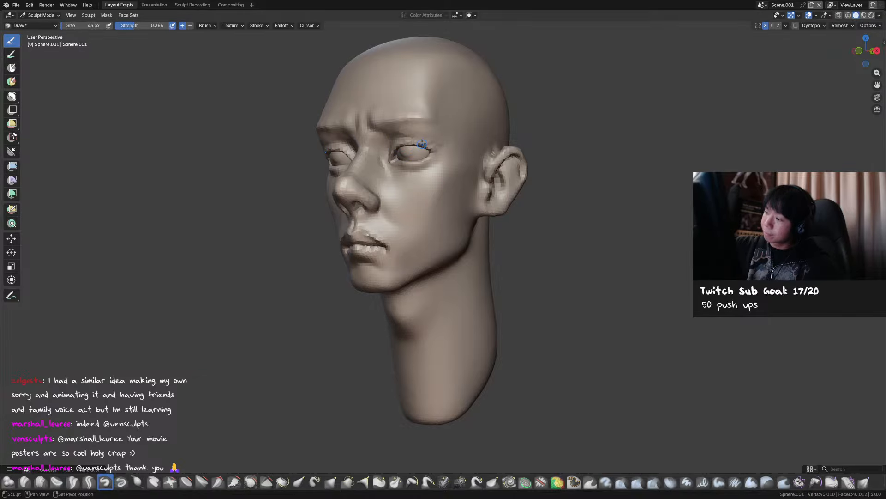
{"action": "key", "text": "shift+f"}
{"action": "left_click", "coordinate": [420, 139]}
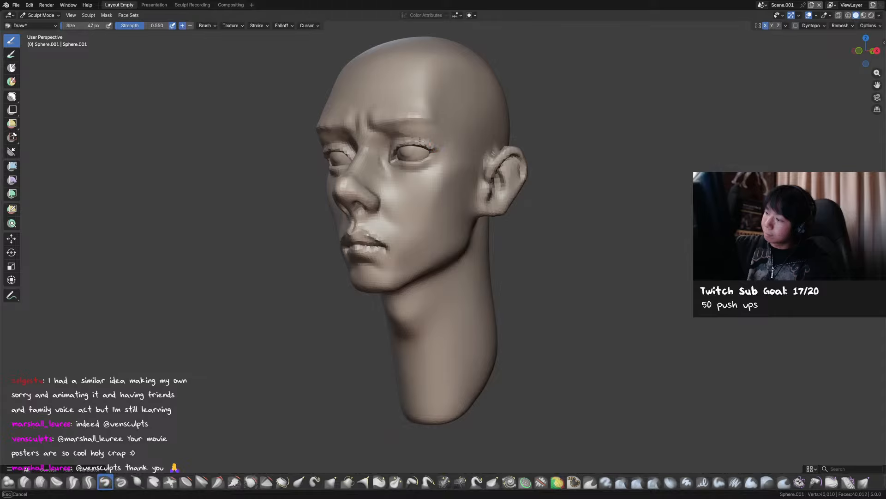
{"action": "middle_click_drag", "start_coordinate": [463, 145], "coordinate": [491, 150]}
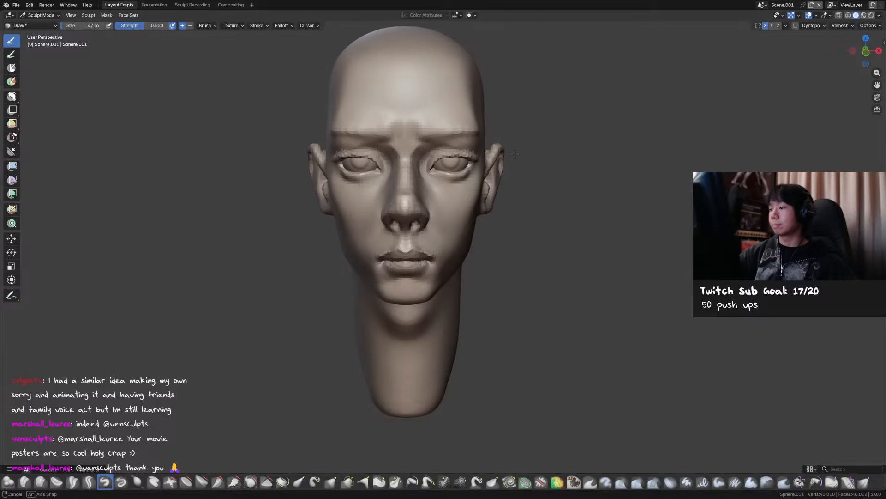
Reshape the inner eye corners in front view with Grab reduced to 90 px at strength 0.400.
{"action": "key", "text": "KP_1"}
{"action": "key", "text": "g"}
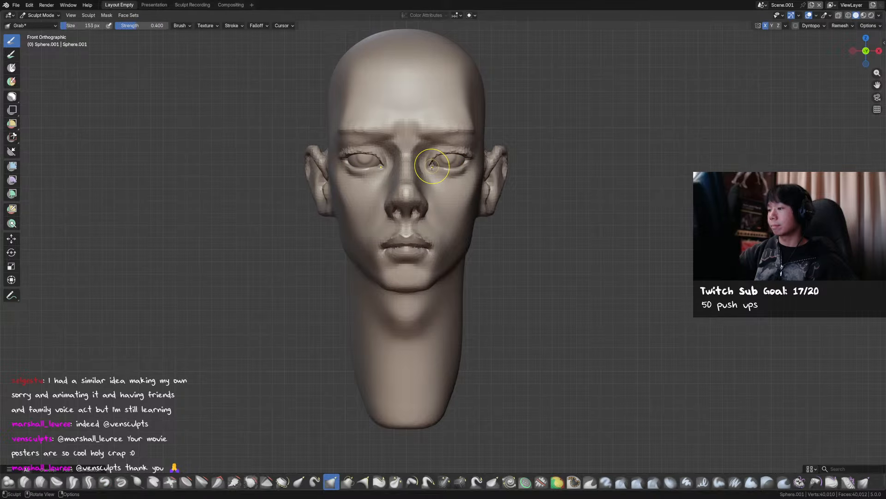
{"action": "key", "text": "f"}
{"action": "left_click", "coordinate": [428, 169]}
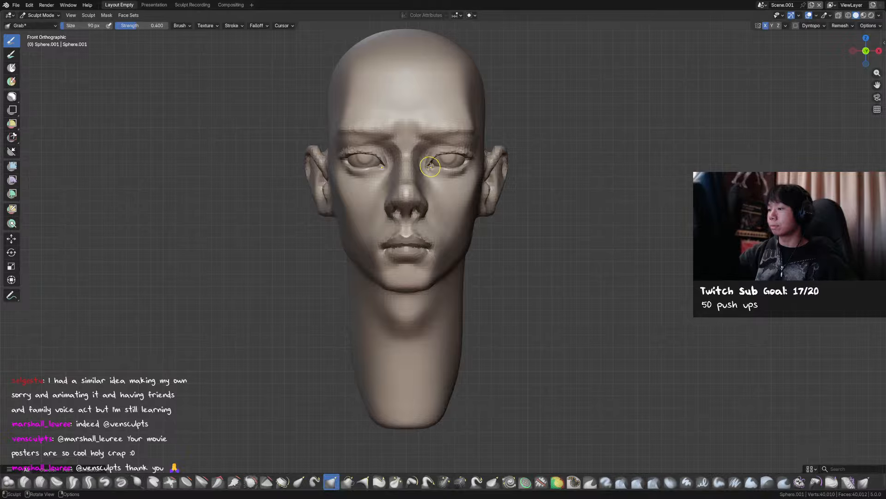
{"action": "middle_click_drag", "start_coordinate": [439, 160], "coordinate": [431, 153]}
Refine the inner eye sockets below the brows with Draw at about 102 px and save the file.
{"action": "key", "text": "d"}
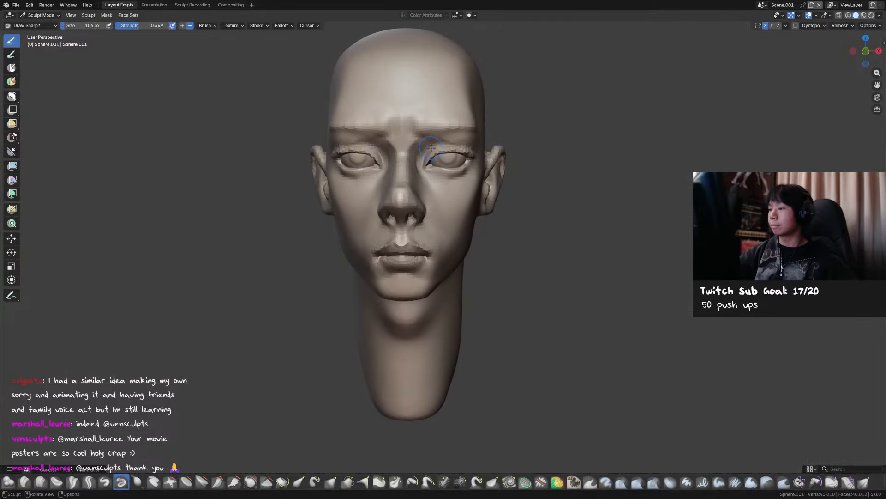
{"action": "key", "text": "x"}
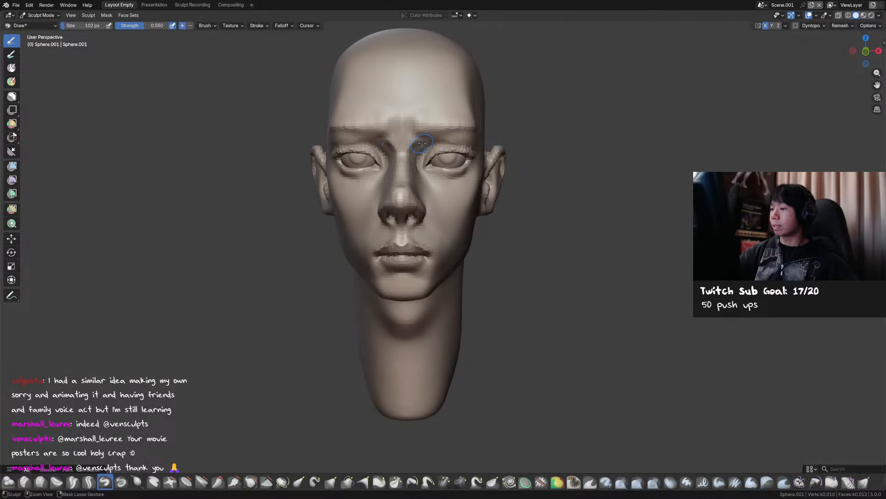
{"action": "key", "text": "g"}
{"action": "key", "text": "KP_1"}
{"action": "key", "text": "ctrl+s"}
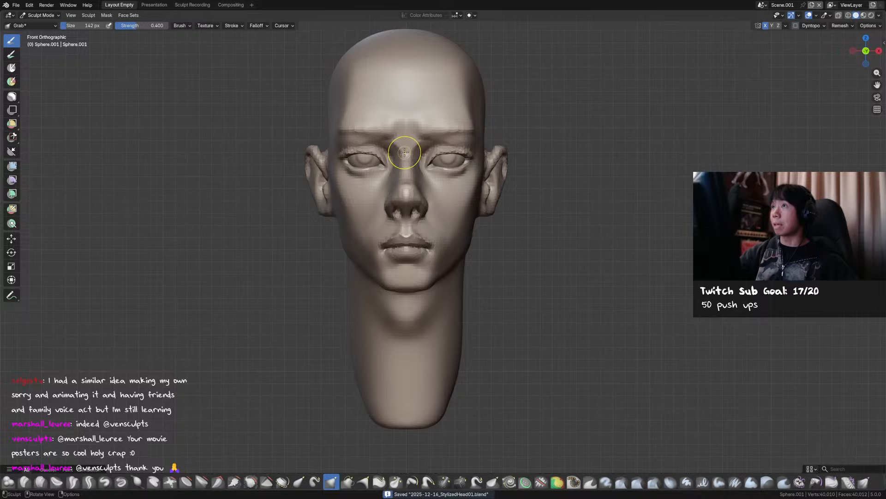
Adjust the nose bridge and inner brow area with a resized Grab brush, reduced to about 77 px.
{"action": "key", "text": "f"}
{"action": "left_click_drag", "start_coordinate": [398, 147], "coordinate": [418, 134]}
{"action": "left_click", "coordinate": [401, 148]}
{"action": "mouse_move", "coordinate": [420, 146]}
{"action": "middle_mouse_down"}
{"action": "mouse_move", "coordinate": [483, 157]}
{"action": "mouse_move", "coordinate": [503, 172]}
{"action": "middle_mouse_up"}
{"action": "key", "text": "f"}
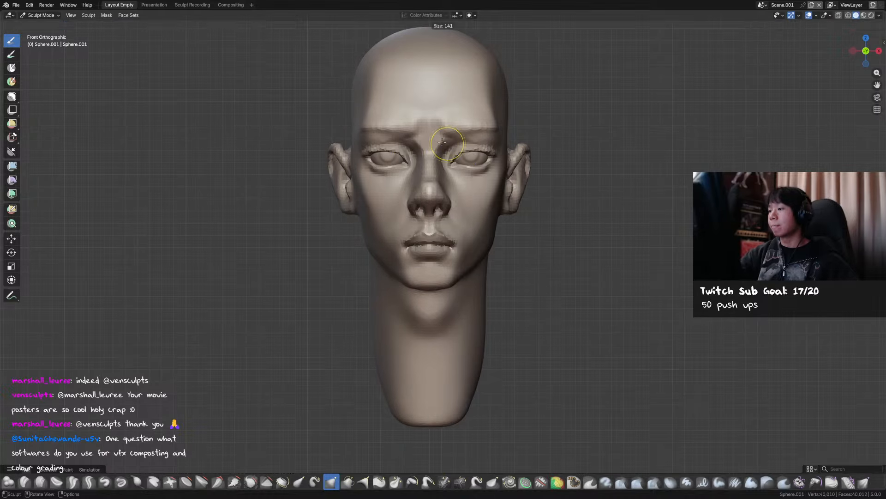
{"action": "left_click", "coordinate": [439, 144]}
{"action": "mouse_move", "coordinate": [449, 147]}
{"action": "middle_mouse_down"}
{"action": "mouse_move", "coordinate": [457, 152]}
{"action": "mouse_move", "coordinate": [443, 154]}
{"action": "middle_mouse_up"}
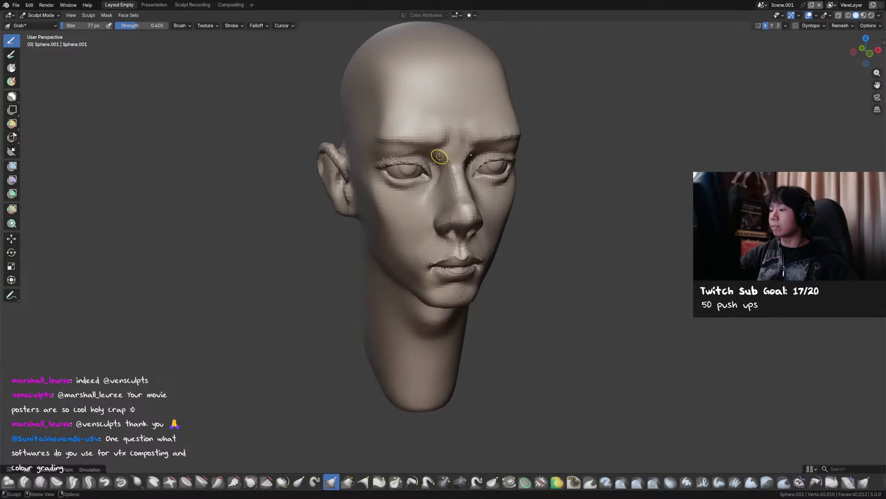
Refine the area between the brows and the nose bridge with Draw at about 75 to 90 px and save the file.
{"action": "key", "text": "x"}
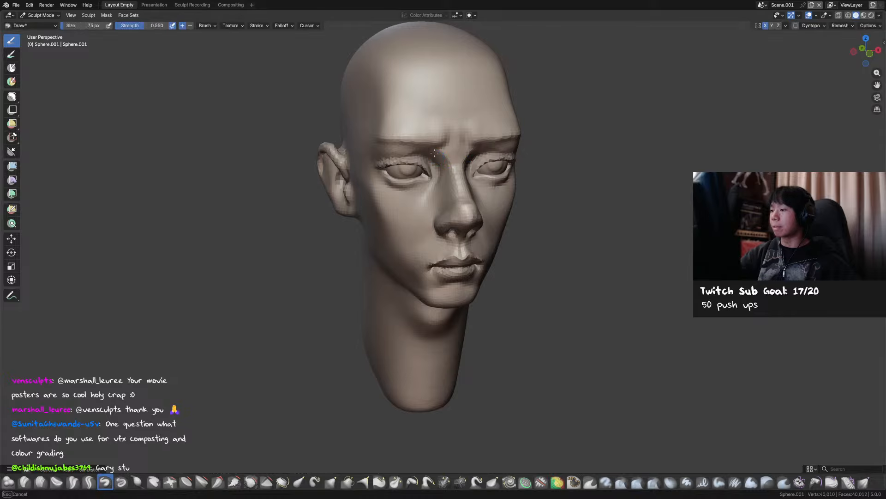
{"action": "middle_click_drag", "start_coordinate": [434, 152], "coordinate": [442, 149]}
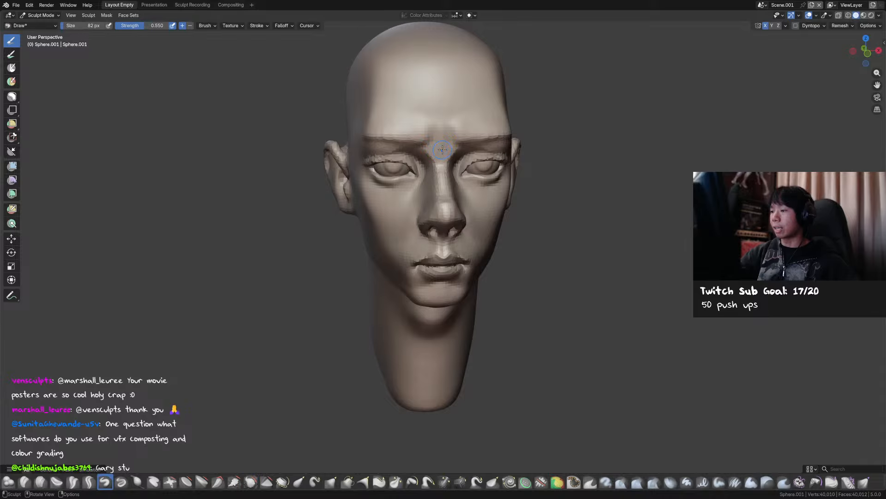
{"action": "key", "text": "ctrl+s"}
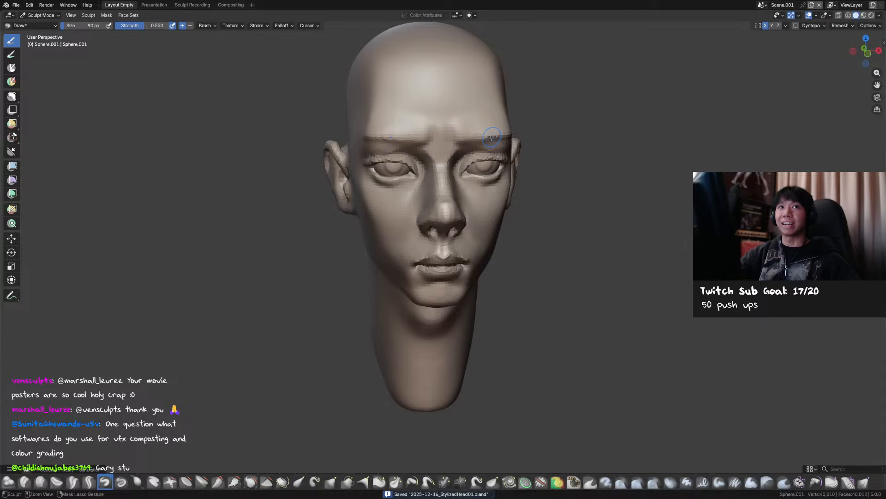
Sculpt the frown creases between the brows with Crease Sharp at about 98 to 113 px and strength 0.494.
{"action": "scroll", "coordinate": [492, 137], "scroll_direction": "down", "scroll_amount": 1}
{"action": "key", "text": "shift+c"}
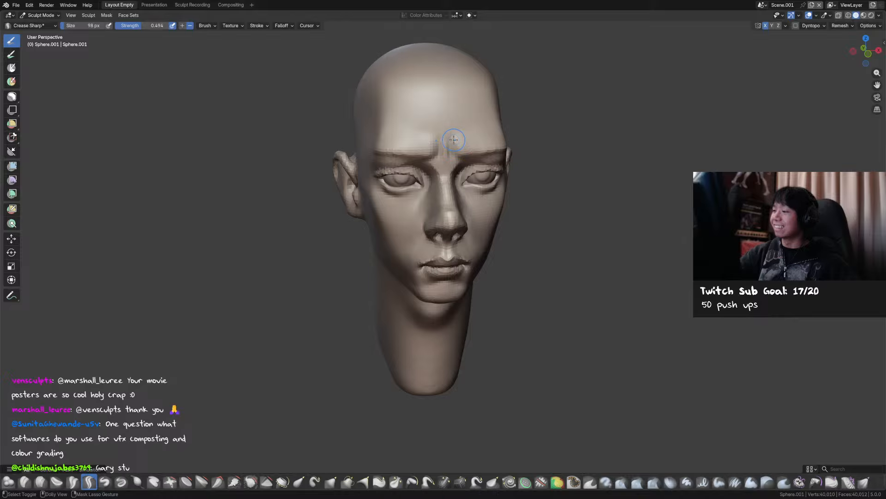
{"action": "key", "text": "g"}
{"action": "key", "text": "shift+c"}
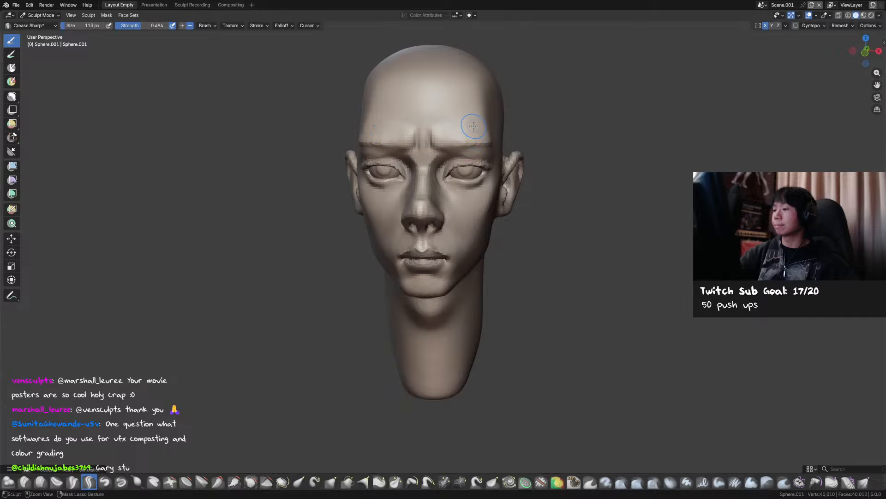
{"action": "mouse_move", "coordinate": [483, 129]}
{"action": "middle_mouse_down"}
{"action": "mouse_move", "coordinate": [545, 169]}
{"action": "mouse_move", "coordinate": [535, 164]}
{"action": "middle_mouse_up"}
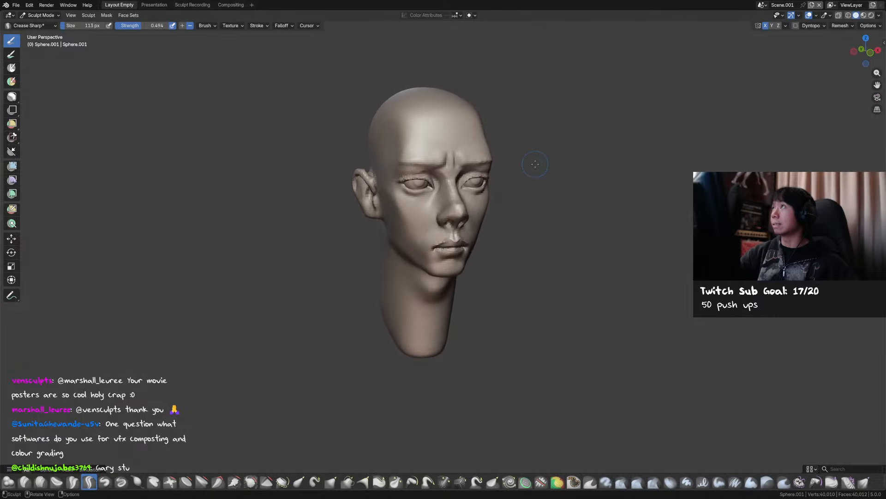
Pull the inner ends of the brows slightly upward in front view with Grab at 185 px.
{"action": "key", "text": "KP_1"}
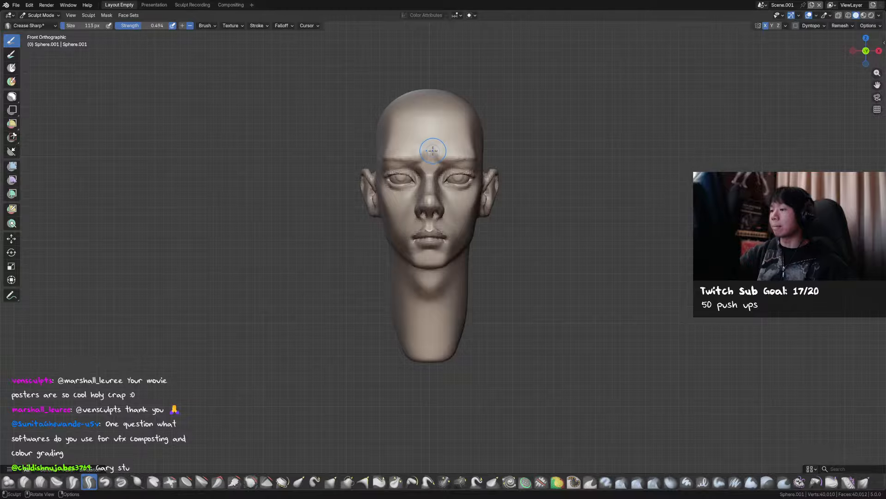
{"action": "scroll", "coordinate": [432, 150], "scroll_direction": "up", "scroll_amount": 2}
{"action": "key", "text": "g"}
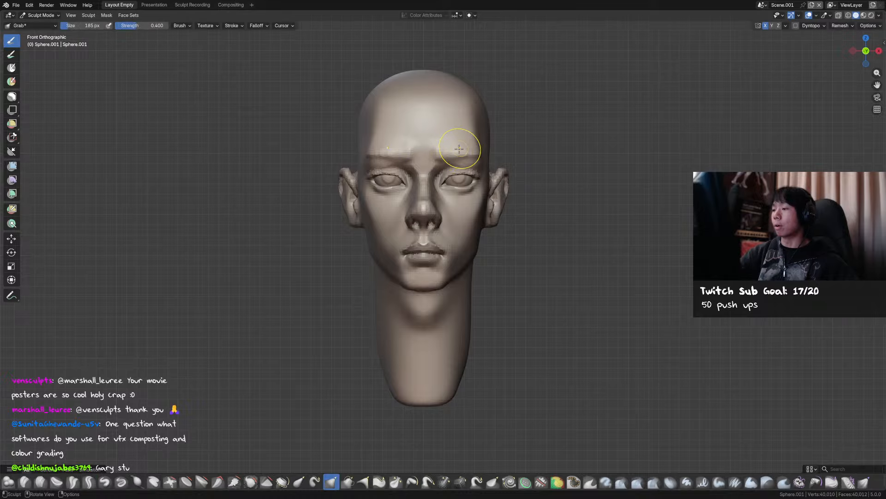
{"action": "left_click_drag", "start_coordinate": [441, 157], "coordinate": [440, 155]}
{"action": "left_click_drag", "start_coordinate": [439, 155], "coordinate": [439, 152]}
Adjust the outer ends of the brow ridge in front view with Grab reduced to 164 and 152 px.
{"action": "key", "text": "f"}
{"action": "left_click", "coordinate": [469, 148]}
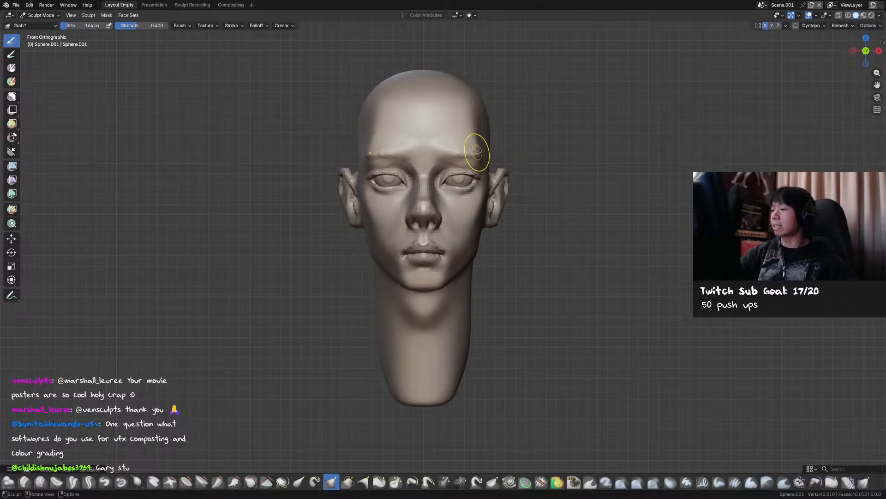
{"action": "scroll", "coordinate": [514, 141], "scroll_direction": "down", "scroll_amount": 2}
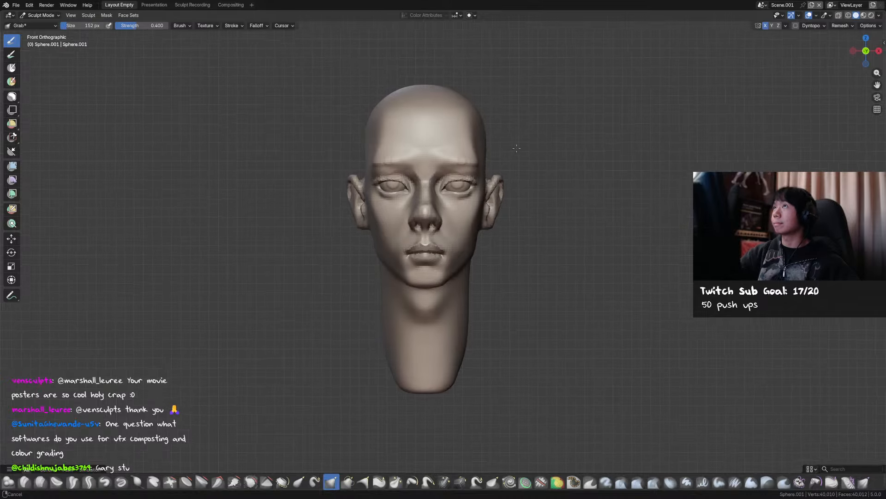
{"action": "middle_click_drag", "start_coordinate": [510, 148], "coordinate": [515, 155]}
{"action": "key", "text": "KP_1"}
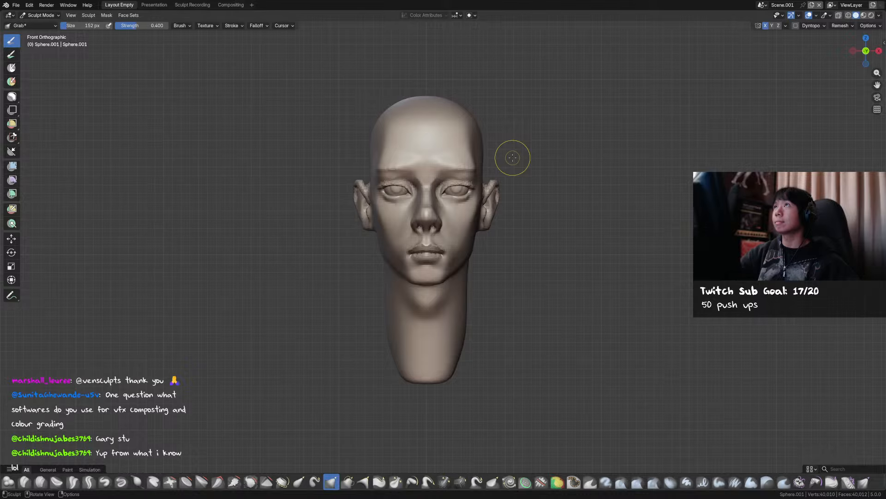
{"action": "scroll", "coordinate": [466, 150], "scroll_direction": "up", "scroll_amount": 1}
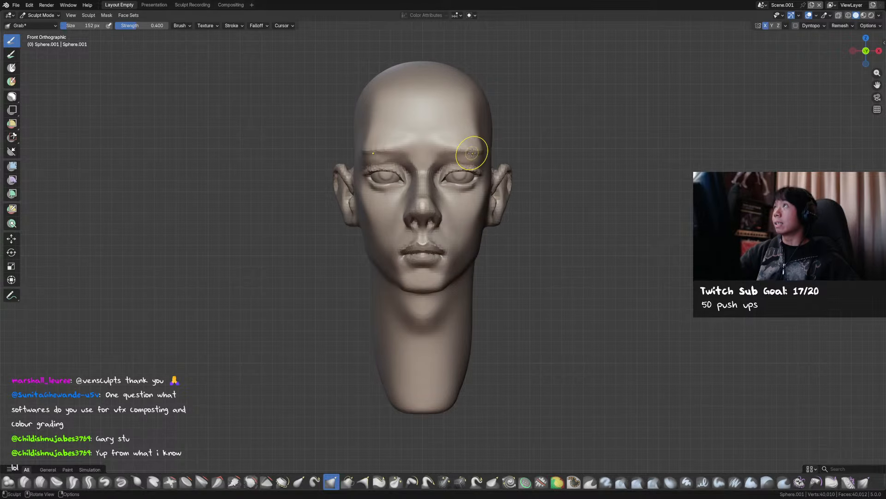
Soften the outer brow shape from the front by nudging it slightly downward with Grab at 205 px.
{"action": "scroll", "coordinate": [471, 153], "scroll_direction": "down", "scroll_amount": 1}
{"action": "mouse_move", "coordinate": [472, 153]}
{"action": "middle_mouse_down"}
{"action": "mouse_move", "coordinate": [466, 165]}
{"action": "mouse_move", "coordinate": [474, 159]}
{"action": "middle_mouse_up"}
{"action": "key", "text": "KP_1"}
{"action": "key", "text": "KP_1"}
{"action": "key", "text": "f"}
{"action": "left_click", "coordinate": [478, 158]}
{"action": "left_click_drag", "start_coordinate": [465, 154], "coordinate": [466, 156]}
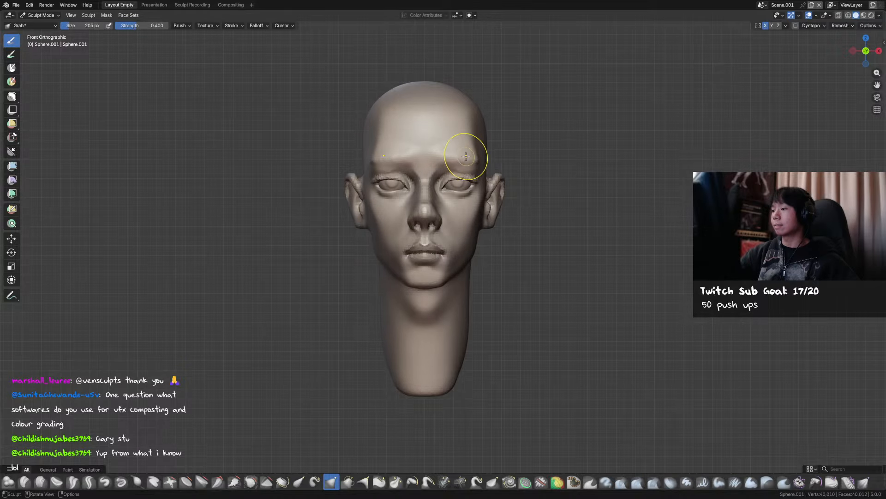
Reshape the outer brow ridge in front view with the Grab brush, sized between about 181 and 228 px.
{"action": "key", "text": "f"}
{"action": "left_click", "coordinate": [459, 156]}
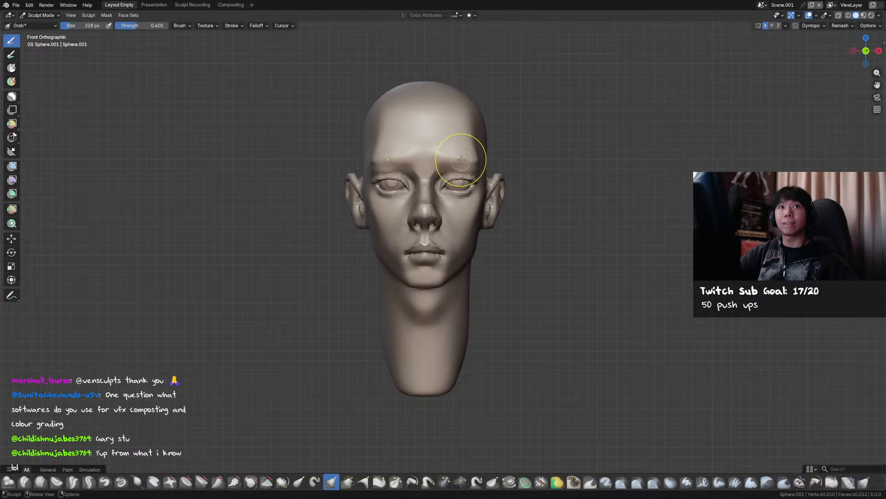
{"action": "left_click_drag", "start_coordinate": [459, 158], "coordinate": [458, 156]}
{"action": "key", "text": "f"}
{"action": "left_click", "coordinate": [390, 158]}
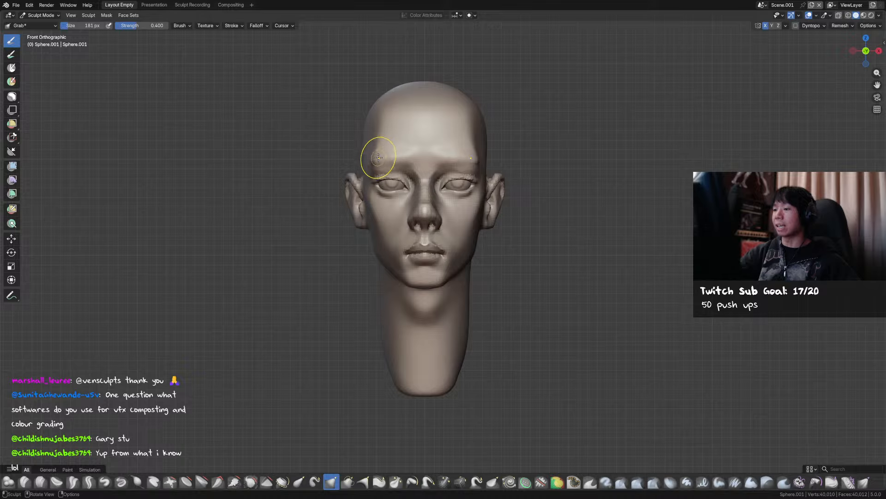
{"action": "left_click_drag", "start_coordinate": [378, 158], "coordinate": [375, 161]}
{"action": "key", "text": "f"}
{"action": "left_click", "coordinate": [384, 158]}
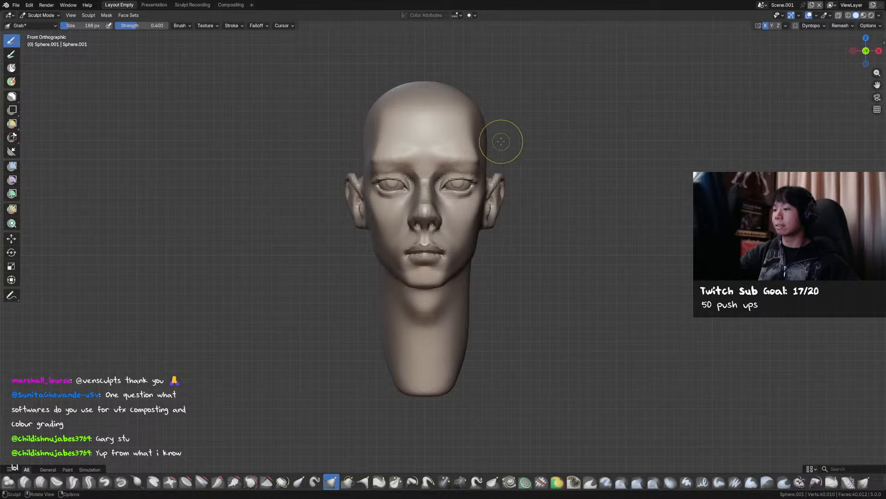
Refine the brow ridge's shape from above and from the front with the Grab brush, resizing it from 265 to 176 px.
{"action": "middle_click_drag", "start_coordinate": [479, 162], "coordinate": [380, 234]}
{"action": "key", "text": "f"}
{"action": "left_click", "coordinate": [440, 249]}
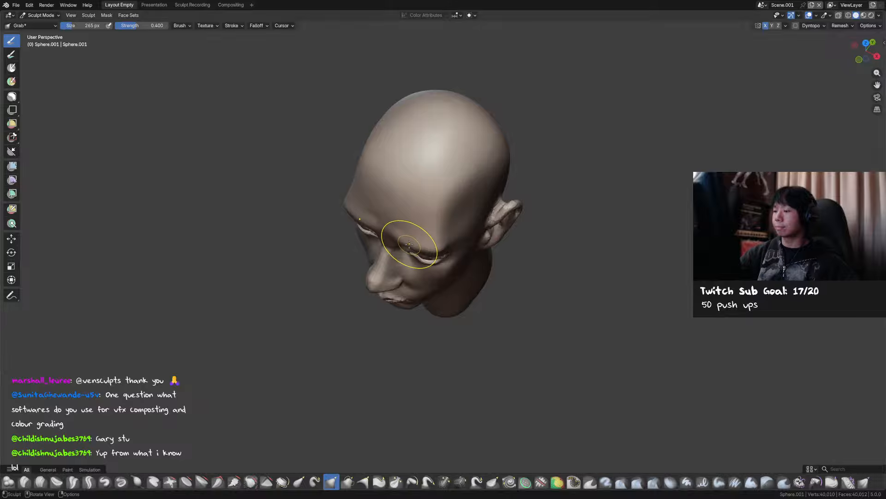
{"action": "key", "text": "KP_1"}
{"action": "left_click_drag", "start_coordinate": [442, 157], "coordinate": [385, 160]}
{"action": "key", "text": "f"}
{"action": "left_click", "coordinate": [409, 160]}
{"action": "left_click_drag", "start_coordinate": [378, 160], "coordinate": [401, 160]}
{"action": "key", "text": "f"}
{"action": "left_click", "coordinate": [396, 162]}
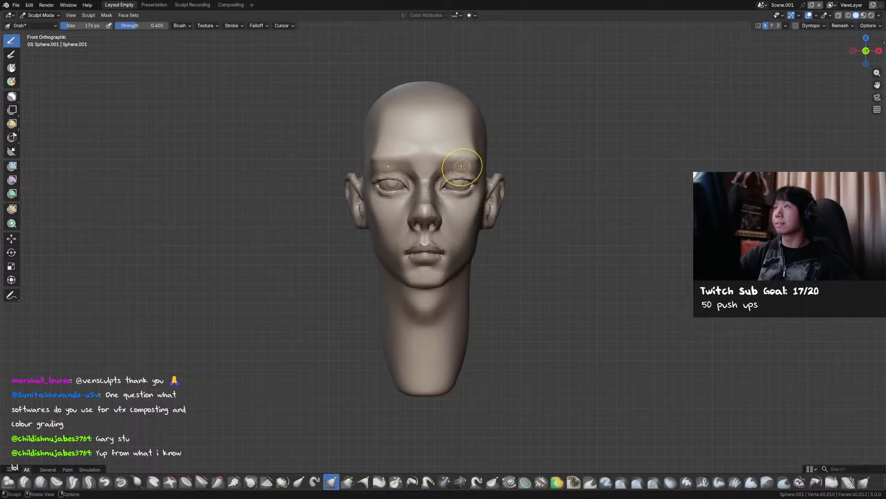
Smooth the forehead surface just above the brows and save the file.
{"action": "key", "text": "f"}
{"action": "left_click", "coordinate": [454, 144]}
{"action": "left_click_drag", "start_coordinate": [452, 138], "coordinate": [441, 151], "text": "shift"}
{"action": "middle_click_drag", "start_coordinate": [431, 143], "coordinate": [432, 150]}
{"action": "key", "text": "f"}
{"action": "left_click", "coordinate": [432, 152]}
{"action": "left_click_drag", "start_coordinate": [432, 155], "coordinate": [434, 149], "text": "shift"}
{"action": "key", "text": "ctrl+s"}
Adjust the outer end of the brow in a three-quarter view with the Grab brush at about 103 px.
{"action": "middle_click_drag", "start_coordinate": [461, 168], "coordinate": [480, 156]}
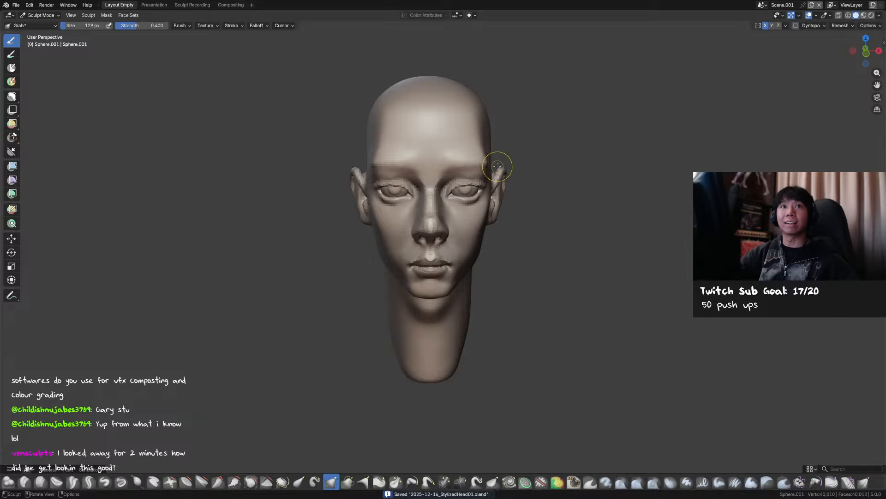
{"action": "mouse_move", "coordinate": [505, 186]}
{"action": "middle_mouse_down", "text": "shift"}
{"action": "mouse_move", "coordinate": [476, 141]}
{"action": "mouse_move", "coordinate": [450, 160]}
{"action": "middle_mouse_up", "text": "shift"}
{"action": "key", "text": "f"}
{"action": "left_click", "coordinate": [464, 159]}
Build up the area under the brows with the Draw brush at 64 to 76 px and sharpen the upper eyelids with Crease Sharp.
{"action": "key", "text": "x"}
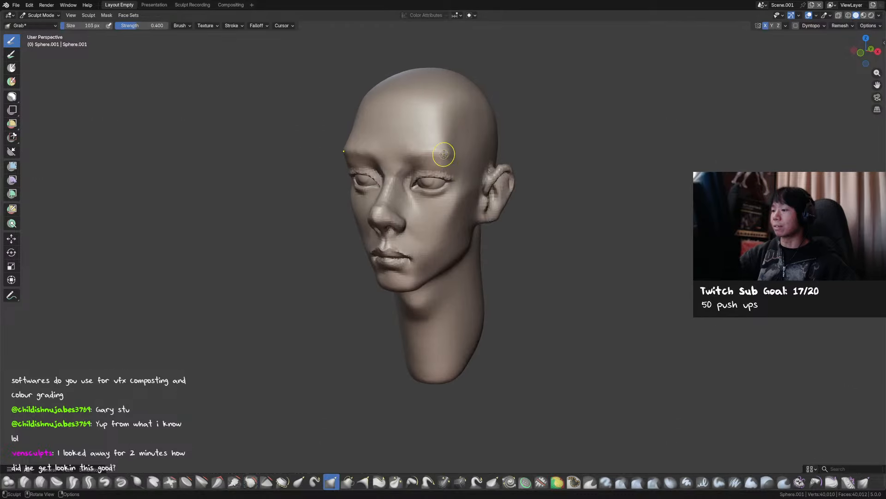
{"action": "key", "text": "f"}
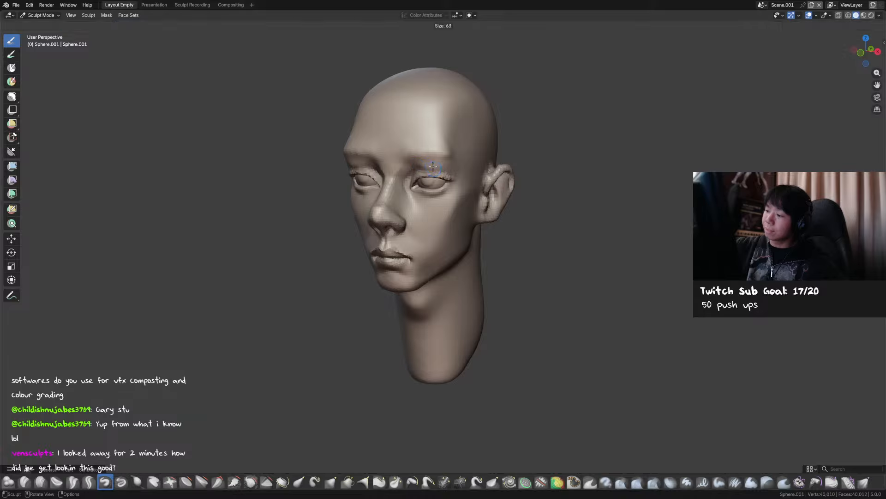
{"action": "left_click", "coordinate": [422, 163]}
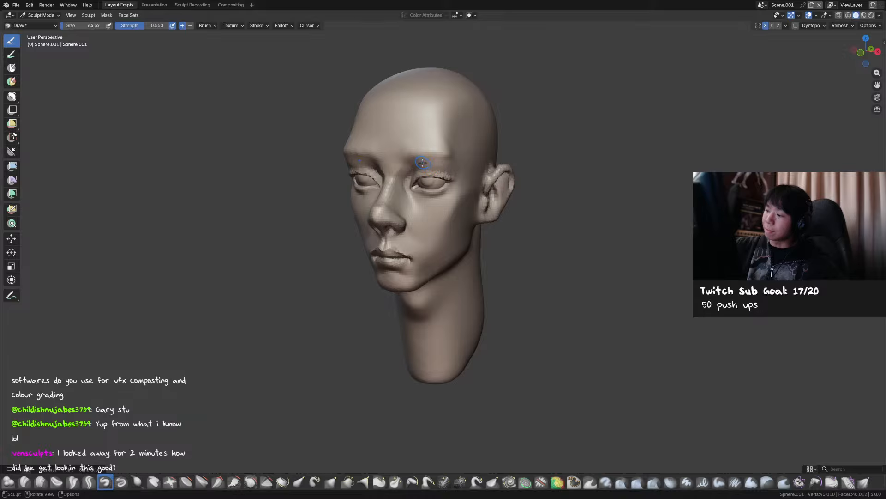
{"action": "key", "text": "f"}
{"action": "left_click", "coordinate": [452, 171]}
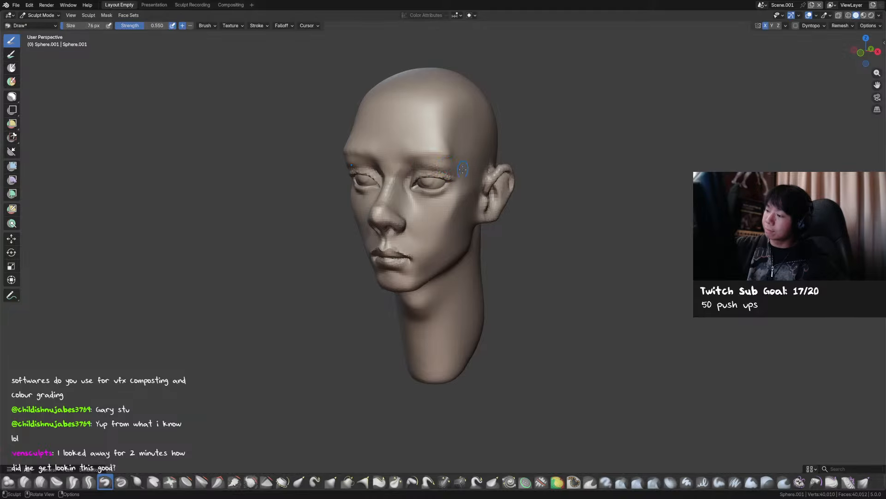
{"action": "mouse_move", "coordinate": [456, 170]}
{"action": "middle_mouse_down"}
{"action": "mouse_move", "coordinate": [458, 193]}
{"action": "mouse_move", "coordinate": [416, 189]}
{"action": "mouse_move", "coordinate": [446, 179]}
{"action": "middle_mouse_up"}
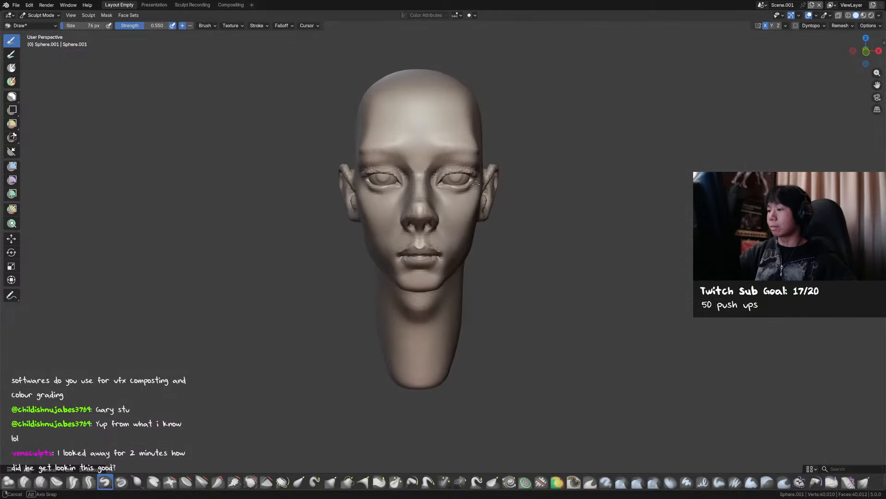
{"action": "key", "text": "shift+c"}
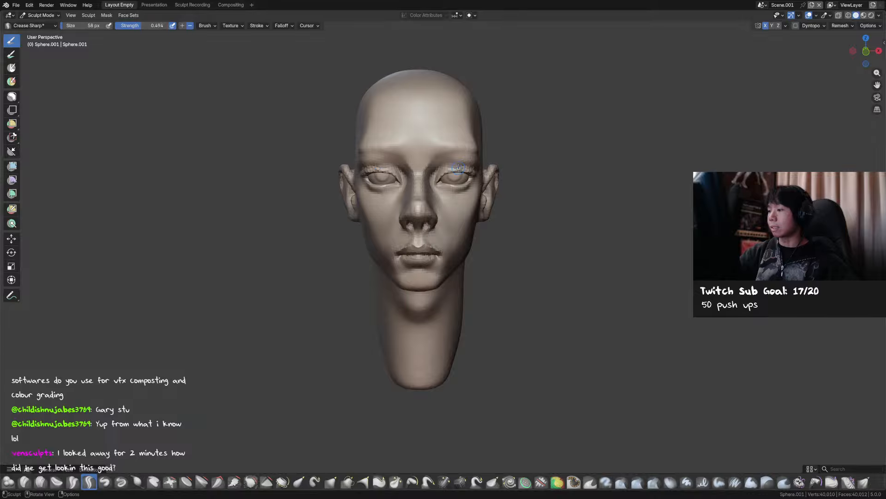
Carve the neck muscle line running from behind the jaw down to the throat with the Draw Sharp brush.
{"action": "mouse_move", "coordinate": [506, 181]}
{"action": "middle_mouse_down"}
{"action": "mouse_move", "coordinate": [463, 289]}
{"action": "mouse_move", "coordinate": [500, 301]}
{"action": "mouse_move", "coordinate": [456, 280]}
{"action": "mouse_move", "coordinate": [464, 247]}
{"action": "middle_mouse_up"}
{"action": "scroll", "coordinate": [500, 300], "scroll_direction": "down", "scroll_amount": 1}
{"action": "key", "text": "d"}
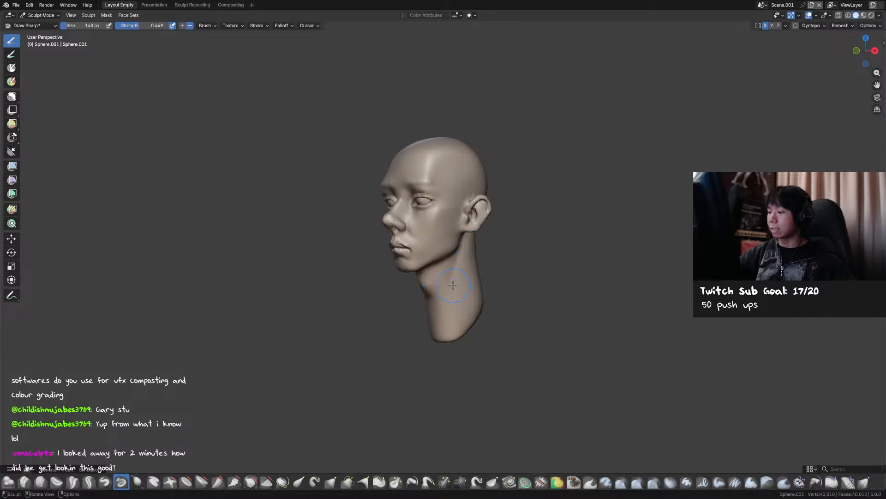
{"action": "middle_click_drag", "start_coordinate": [453, 285], "coordinate": [463, 241]}
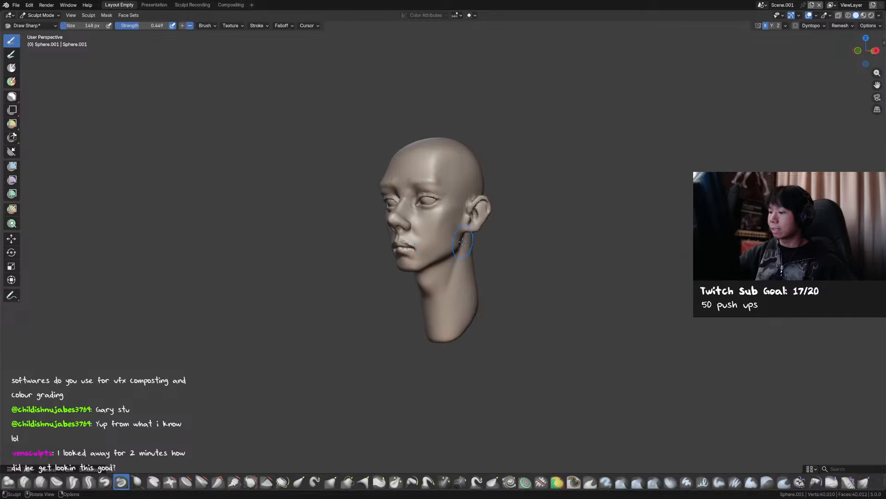
{"action": "mouse_move", "coordinate": [442, 305]}
{"action": "middle_mouse_down"}
{"action": "mouse_move", "coordinate": [425, 313]}
{"action": "mouse_move", "coordinate": [433, 315]}
{"action": "middle_mouse_up"}
Add form to the front of the lower neck with the Clay Strips brush at about 51 to 55 px and smooth it.
{"action": "key", "text": "c"}
{"action": "key", "text": "f"}
{"action": "left_click", "coordinate": [431, 311]}
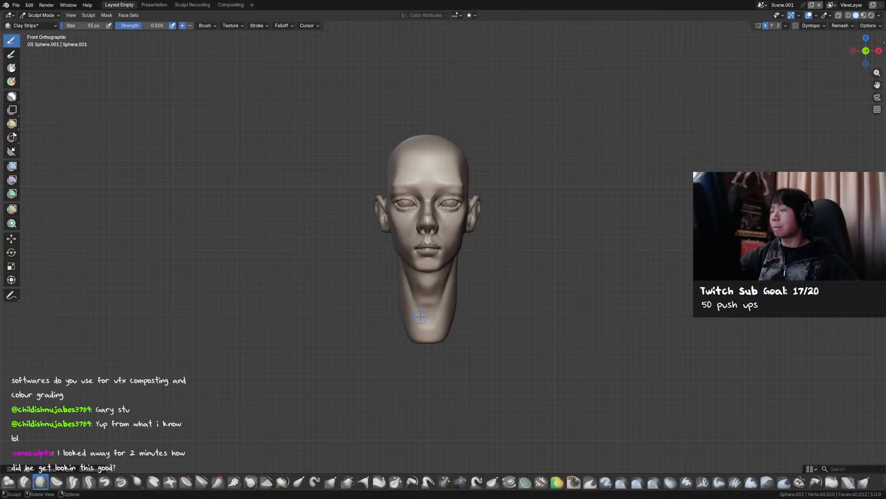
{"action": "middle_click_drag", "start_coordinate": [421, 316], "coordinate": [424, 306]}
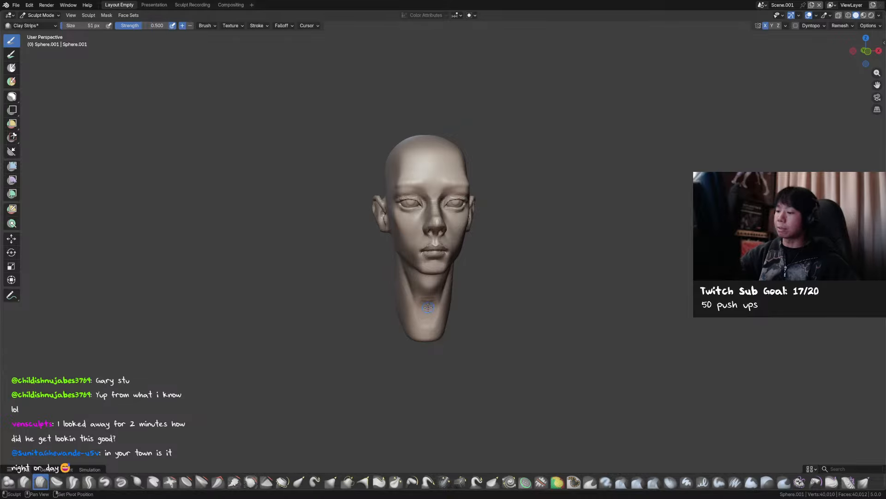
{"action": "key", "text": "shift"}
{"action": "middle_click_drag", "start_coordinate": [428, 307], "coordinate": [436, 310]}
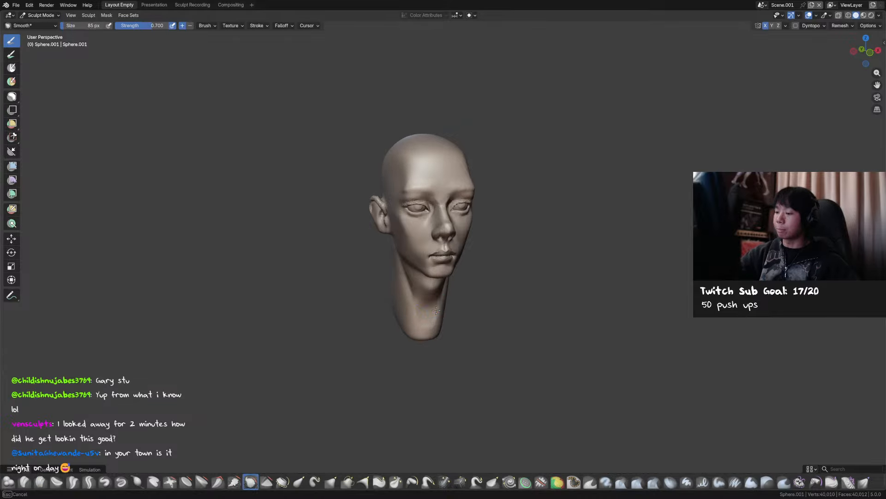
{"action": "left_click_drag", "start_coordinate": [436, 310], "coordinate": [429, 310], "text": "shift"}
Define the hollow of the throat with the Draw Sharp brush, then adjust it with Grab and smooth it.
{"action": "key", "text": "d"}
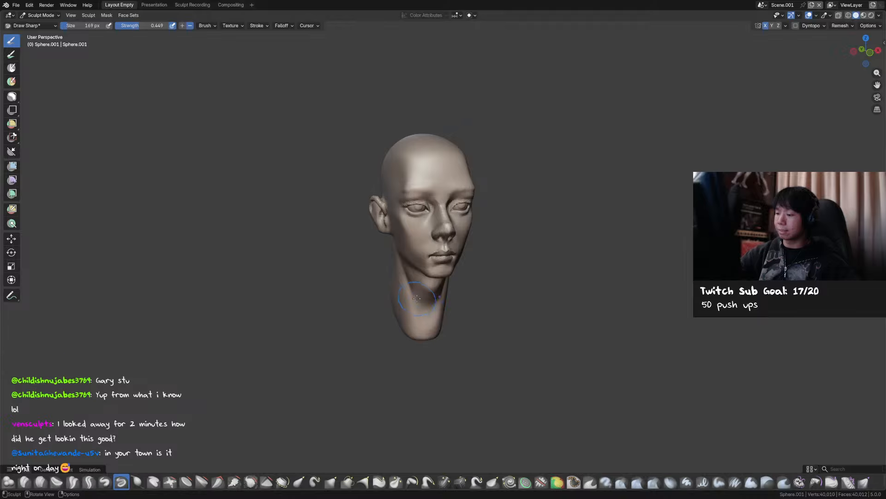
{"action": "mouse_move", "coordinate": [443, 306]}
{"action": "middle_mouse_down"}
{"action": "mouse_move", "coordinate": [443, 290]}
{"action": "mouse_move", "coordinate": [433, 308]}
{"action": "middle_mouse_up"}
{"action": "key", "text": "g"}
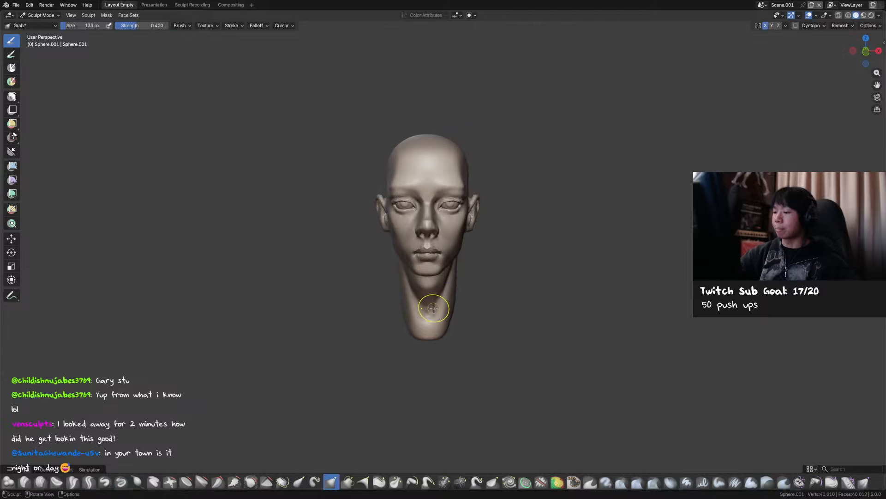
{"action": "left_click_drag", "start_coordinate": [437, 305], "coordinate": [436, 307]}
{"action": "left_click_drag", "start_coordinate": [432, 308], "coordinate": [421, 320], "text": "shift"}
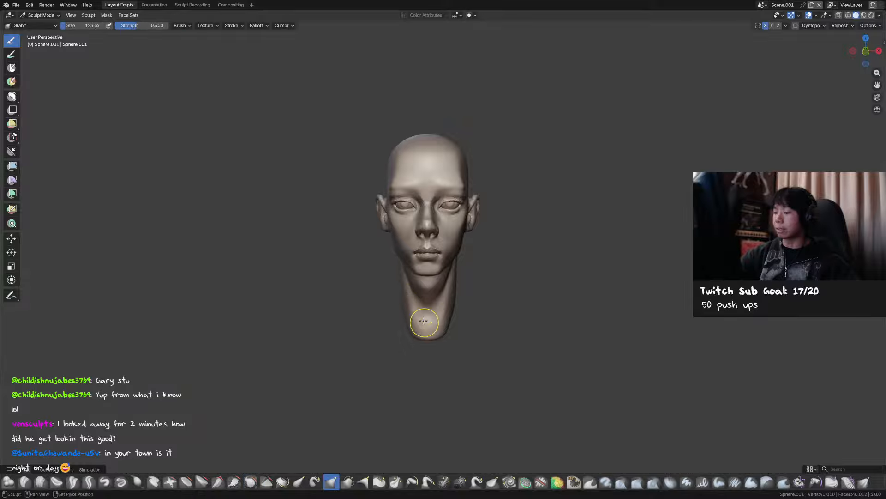
Reshape the lower neck from an angled view and the side with the Grab brush, enlarging it to about 283 px.
{"action": "mouse_move", "coordinate": [424, 321]}
{"action": "middle_mouse_down"}
{"action": "mouse_move", "coordinate": [454, 312]}
{"action": "mouse_move", "coordinate": [453, 322]}
{"action": "mouse_move", "coordinate": [427, 310]}
{"action": "mouse_move", "coordinate": [459, 298]}
{"action": "mouse_move", "coordinate": [447, 282]}
{"action": "mouse_move", "coordinate": [455, 306]}
{"action": "middle_mouse_up"}
{"action": "key", "text": "f"}
{"action": "left_click", "coordinate": [463, 307]}
{"action": "key", "text": "f"}
{"action": "left_click", "coordinate": [435, 319]}
{"action": "key", "text": "shift"}
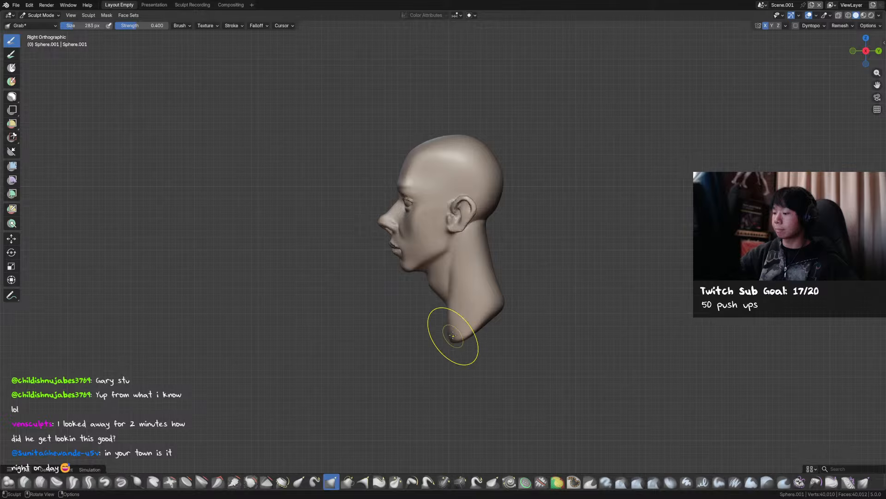
Adjust the neck base in side view with the Grab brush at about 533 px and the throat under the chin at 129 px.
{"action": "mouse_move", "coordinate": [466, 271]}
{"action": "middle_mouse_down"}
{"action": "mouse_move", "coordinate": [480, 277]}
{"action": "mouse_move", "coordinate": [472, 296]}
{"action": "middle_mouse_up"}
{"action": "middle_click_drag", "start_coordinate": [472, 300], "coordinate": [471, 346], "text": "ctrl"}
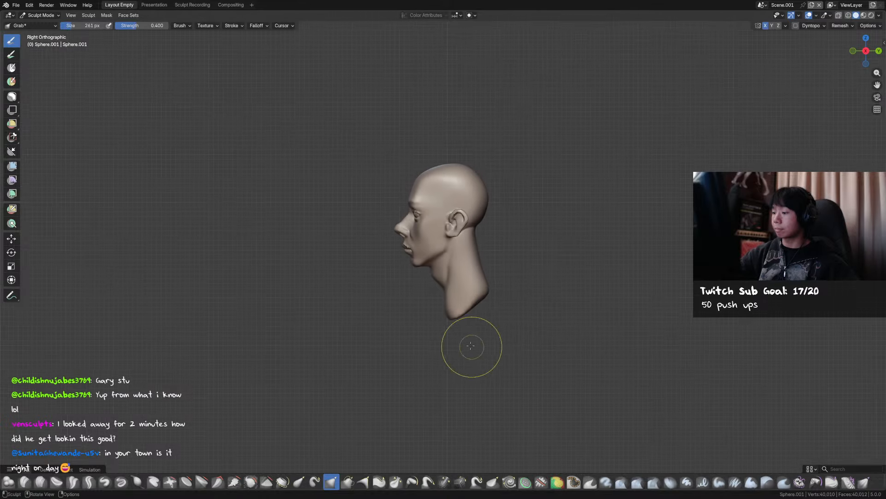
{"action": "key", "text": "f"}
{"action": "left_click", "coordinate": [471, 303]}
{"action": "key", "text": "f"}
{"action": "left_click", "coordinate": [450, 311]}
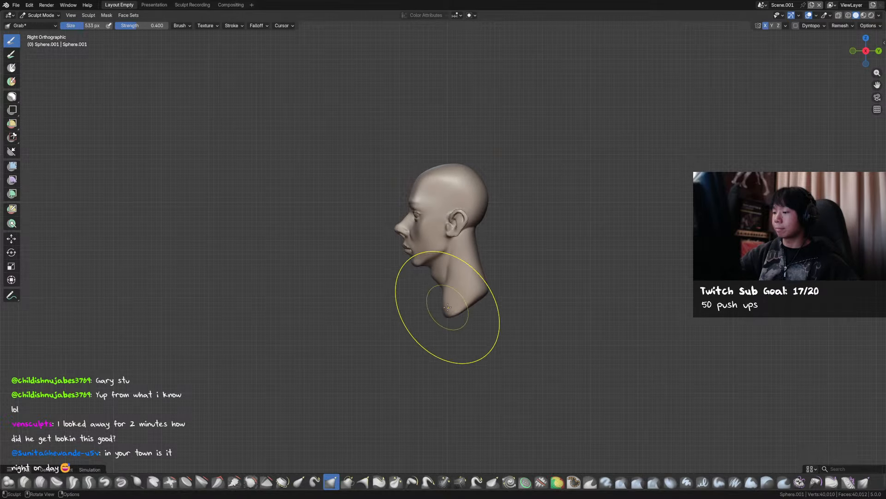
{"action": "key", "text": "f"}
{"action": "left_click", "coordinate": [430, 275]}
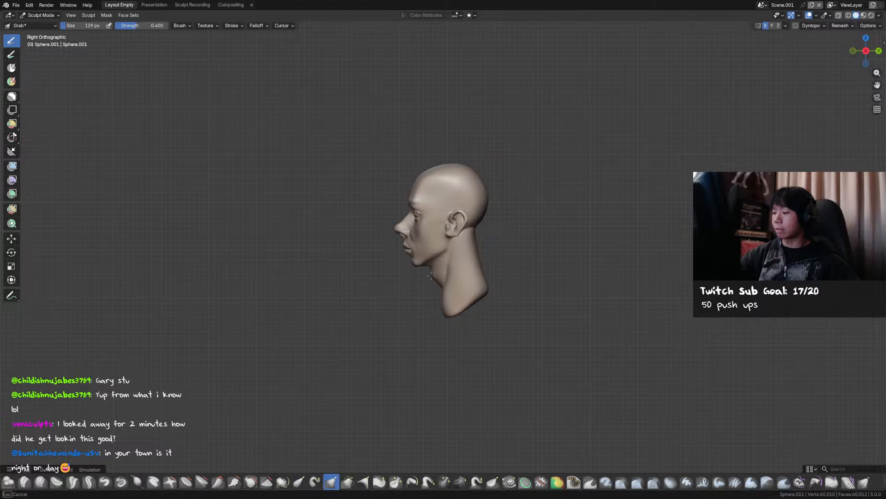
Adjust the neck's outline from the back view with the Grab brush at about 447 px and save the file.
{"action": "mouse_move", "coordinate": [462, 253]}
{"action": "middle_mouse_down", "text": "alt"}
{"action": "mouse_move", "coordinate": [494, 273]}
{"action": "mouse_move", "coordinate": [494, 284]}
{"action": "mouse_move", "coordinate": [484, 277]}
{"action": "middle_mouse_up", "text": "alt"}
{"action": "key", "text": "k"}
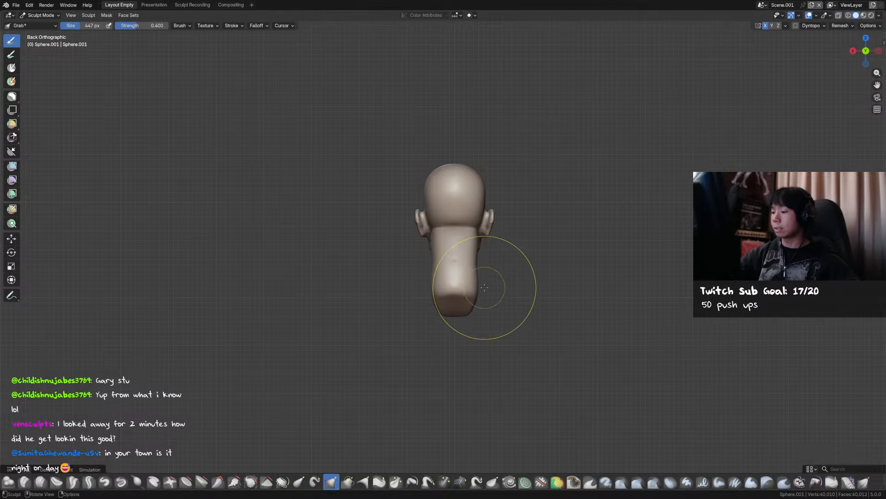
{"action": "key", "text": "f"}
{"action": "left_click", "coordinate": [475, 236]}
{"action": "key", "text": "ctrl+s"}
Carve the skull base line and a vertical groove down the nape with the Draw Sharp brush at 117 px.
{"action": "middle_click_drag", "start_coordinate": [471, 228], "coordinate": [457, 222]}
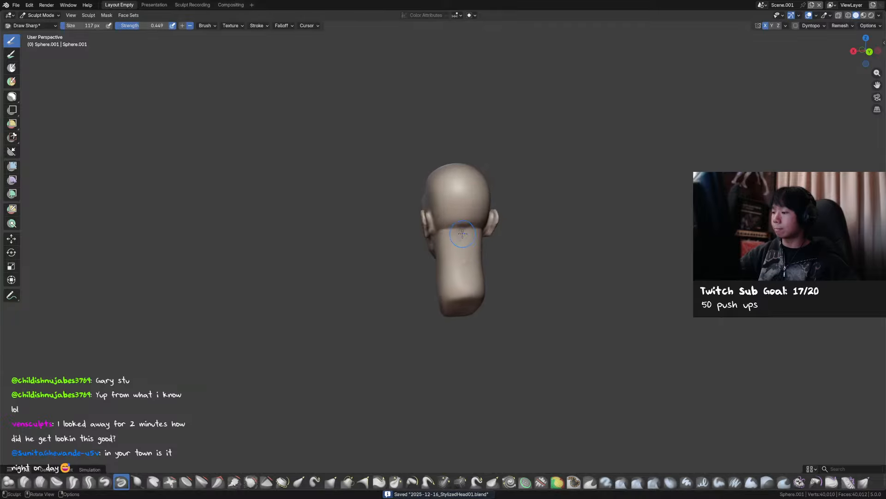
{"action": "middle_click_drag", "start_coordinate": [466, 257], "coordinate": [469, 257]}
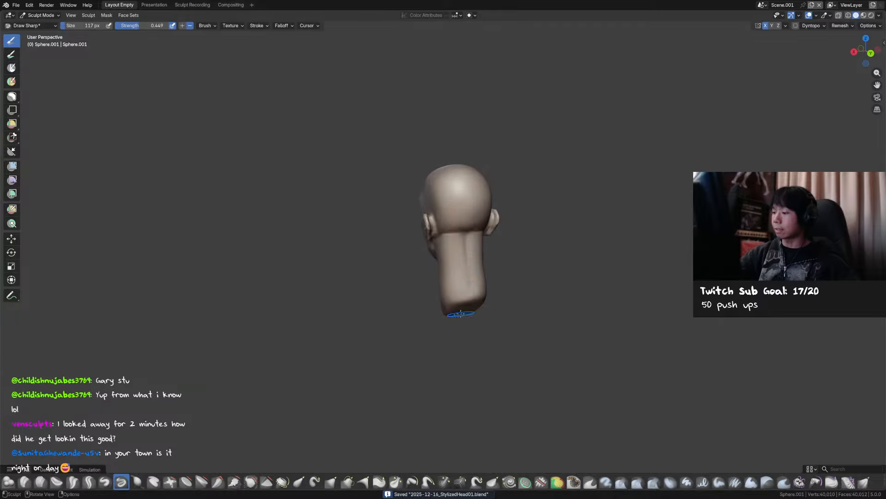
{"action": "middle_click_drag", "start_coordinate": [461, 314], "coordinate": [538, 268]}
Save the file and reshape the chin in side profile with the Grab brush at about 111 to 187 px.
{"action": "key", "text": "g"}
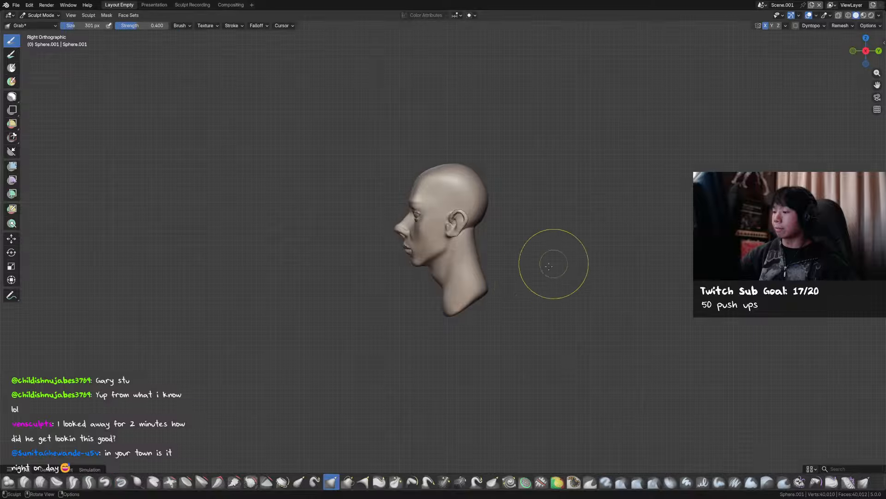
{"action": "mouse_move", "coordinate": [485, 277]}
{"action": "middle_mouse_down", "text": "ctrl"}
{"action": "mouse_move", "coordinate": [512, 236]}
{"action": "mouse_move", "coordinate": [459, 222]}
{"action": "mouse_move", "coordinate": [470, 229]}
{"action": "mouse_move", "coordinate": [410, 257]}
{"action": "middle_mouse_up", "text": "ctrl"}
{"action": "key", "text": "ctrl+s"}
{"action": "key", "text": "f"}
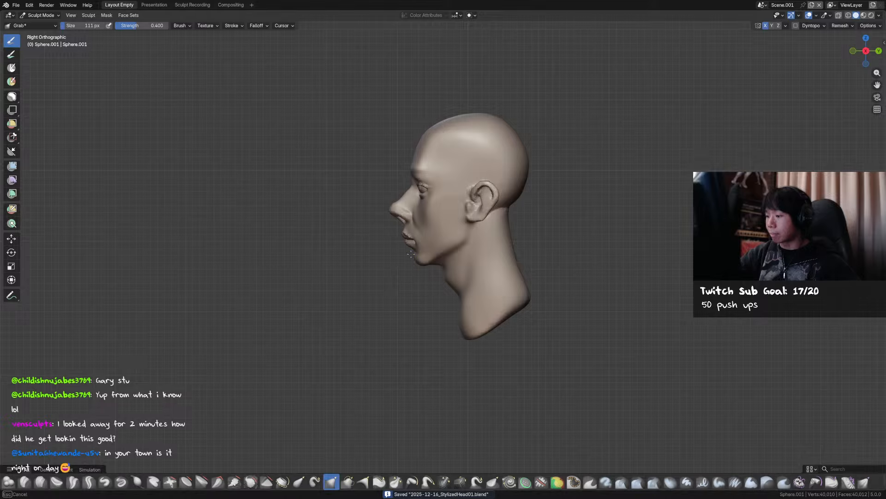
{"action": "key", "text": "f"}
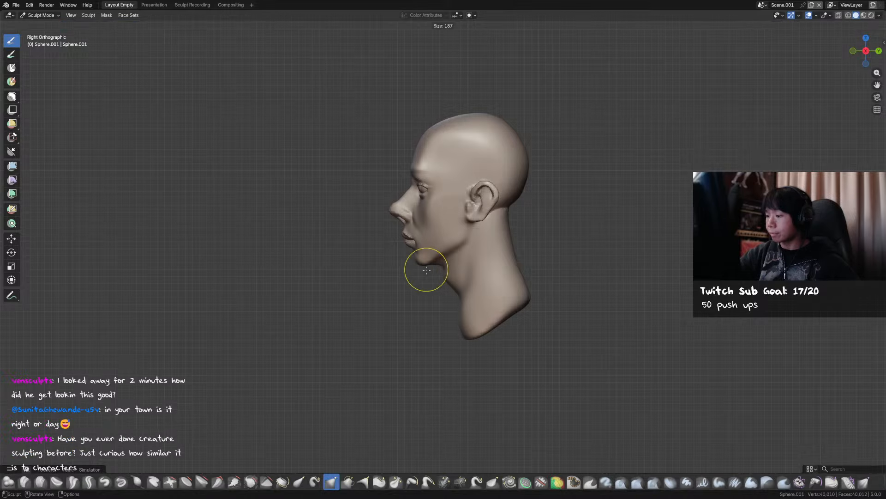
{"action": "left_click", "coordinate": [421, 263]}
{"action": "left_click_drag", "start_coordinate": [421, 262], "coordinate": [401, 254]}
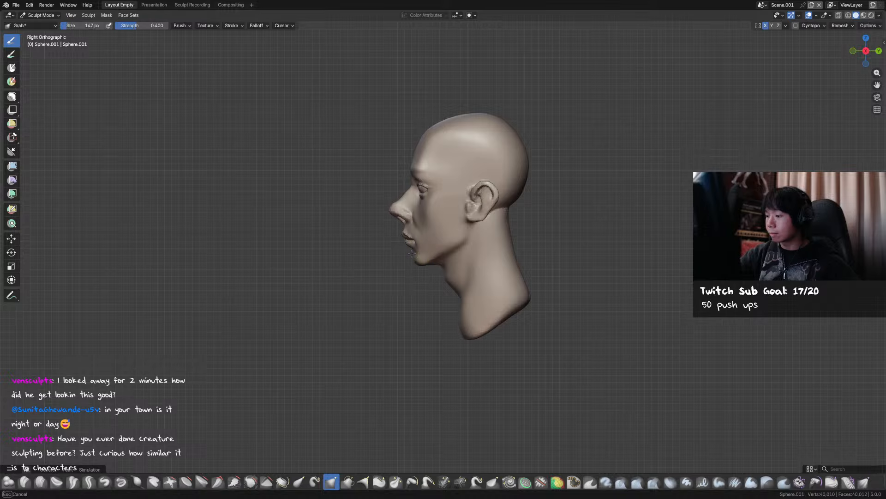
Reshape the upper lip and nose profile in side view with the Grab brush, sized between about 132 and 194 px.
{"action": "scroll", "coordinate": [385, 216], "scroll_direction": "up", "scroll_amount": 2}
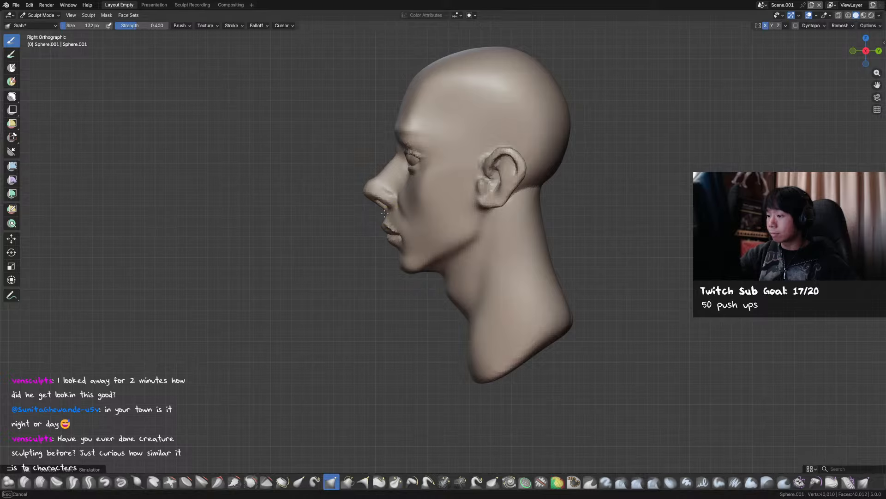
{"action": "key", "text": "f"}
{"action": "left_click", "coordinate": [374, 195]}
{"action": "left_click_drag", "start_coordinate": [374, 194], "coordinate": [352, 204]}
{"action": "key", "text": "f"}
{"action": "left_click", "coordinate": [366, 174]}
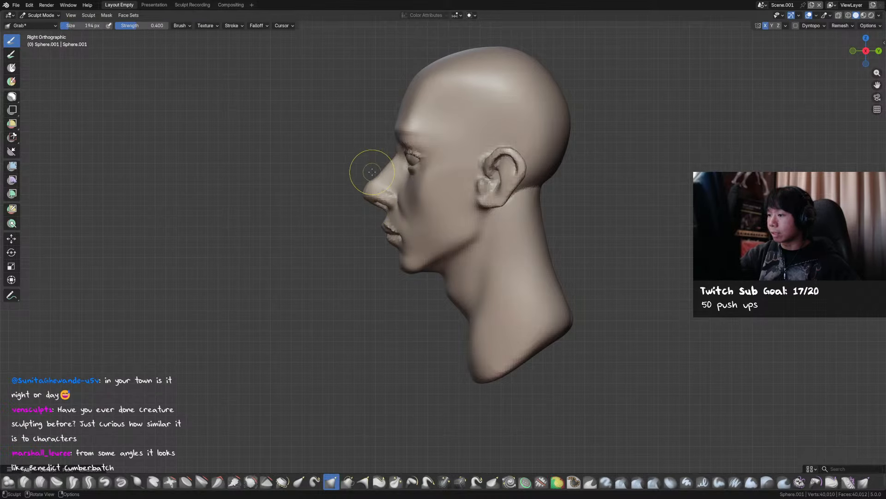
{"action": "mouse_move", "coordinate": [366, 174]}
{"action": "left_mouse_down"}
{"action": "mouse_move", "coordinate": [395, 157]}
{"action": "mouse_move", "coordinate": [394, 144]}
{"action": "mouse_move", "coordinate": [381, 172]}
{"action": "mouse_move", "coordinate": [391, 164]}
{"action": "left_mouse_up"}
Refine the nose bridge profile in side view with the Grab brush at varying sizes and save the file.
{"action": "key", "text": "f"}
{"action": "left_click", "coordinate": [379, 175]}
{"action": "key", "text": "f"}
{"action": "left_click", "coordinate": [388, 167]}
{"action": "key", "text": "f"}
{"action": "left_click", "coordinate": [384, 166]}
{"action": "key", "text": "f"}
{"action": "left_click", "coordinate": [388, 162]}
{"action": "key", "text": "ctrl+s"}
{"action": "mouse_move", "coordinate": [556, 122]}
{"action": "middle_mouse_down", "text": "shift"}
{"action": "mouse_move", "coordinate": [542, 136]}
{"action": "mouse_move", "coordinate": [560, 99]}
{"action": "mouse_move", "coordinate": [552, 145]}
{"action": "middle_mouse_up", "text": "shift"}
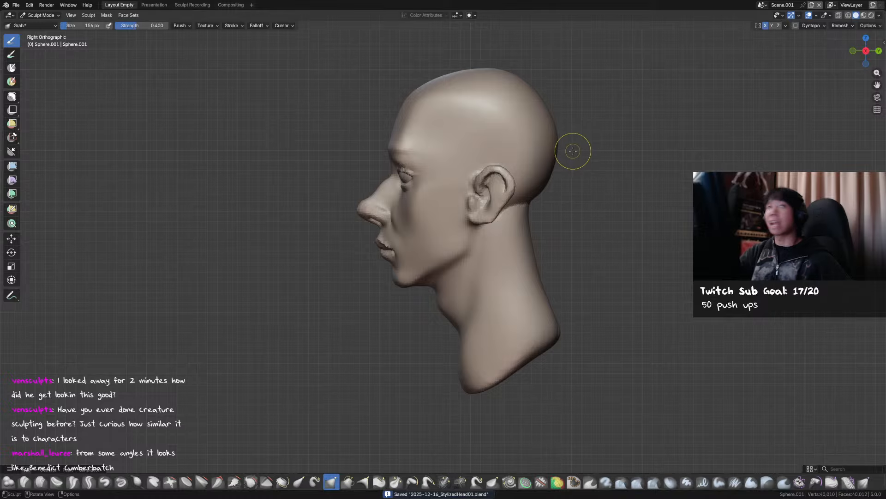
{"action": "middle_click_drag", "start_coordinate": [573, 155], "coordinate": [572, 151], "text": "shift"}
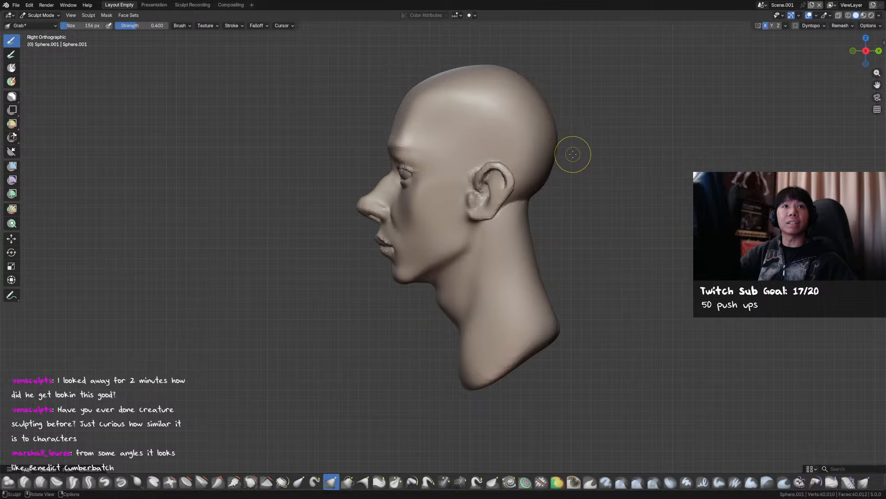
Adjust the brow area in front view with the Grab brush at about 165 px.
{"action": "scroll", "coordinate": [571, 156], "scroll_direction": "down", "scroll_amount": 1}
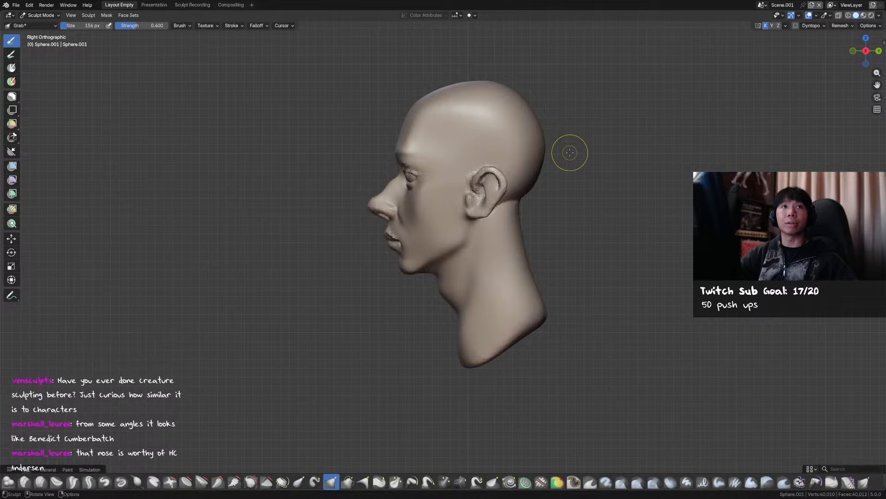
{"action": "mouse_move", "coordinate": [569, 155]}
{"action": "middle_mouse_down"}
{"action": "mouse_move", "coordinate": [554, 141]}
{"action": "mouse_move", "coordinate": [628, 157]}
{"action": "mouse_move", "coordinate": [648, 150]}
{"action": "middle_mouse_up"}
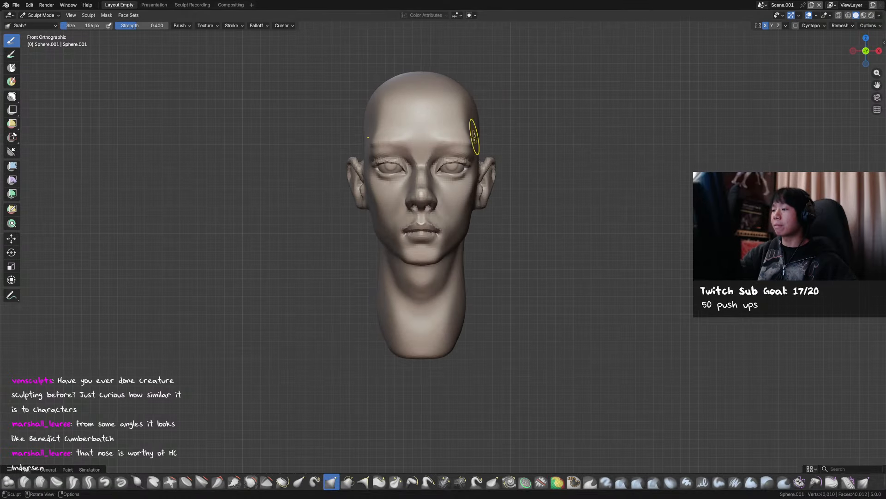
{"action": "key", "text": "f"}
{"action": "left_click", "coordinate": [425, 156]}
{"action": "left_click", "coordinate": [436, 165]}
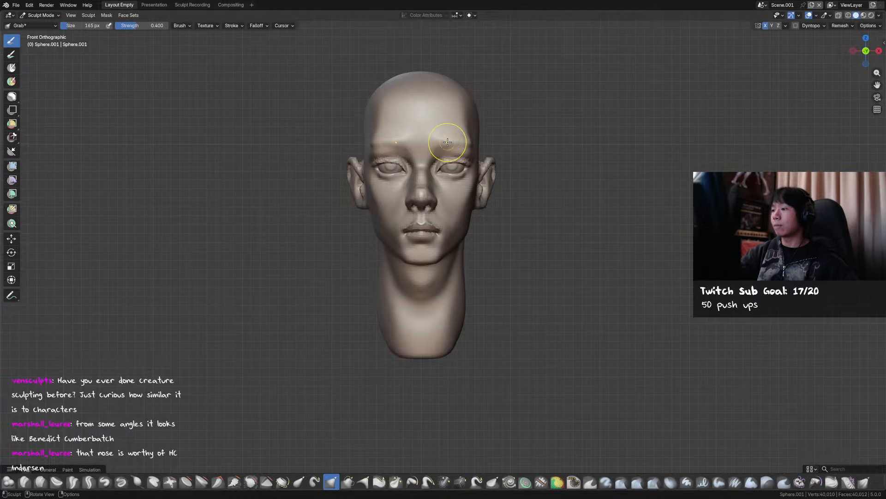
Sharpen the inner brow area with the Crease Sharp brush at 108 px and refine it with the Draw and Grab brushes.
{"action": "middle_click_drag", "start_coordinate": [437, 141], "coordinate": [438, 147]}
{"action": "key", "text": "shift+c"}
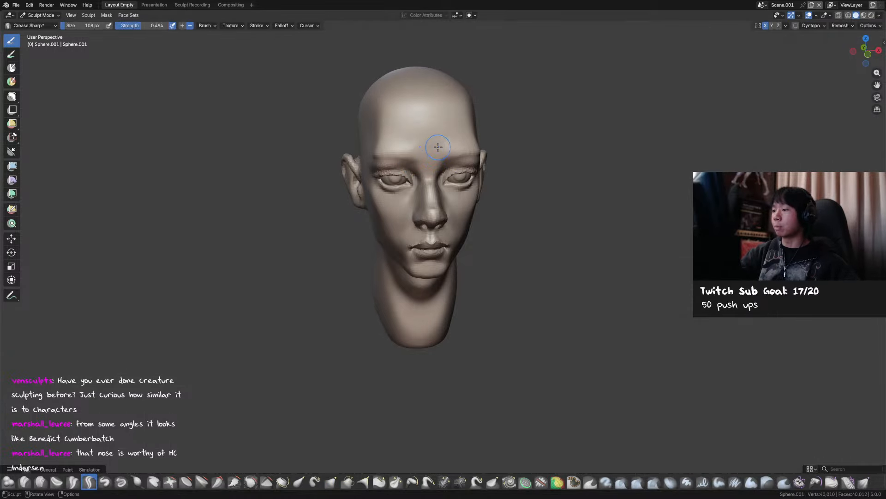
{"action": "left_click", "coordinate": [438, 158]}
{"action": "mouse_move", "coordinate": [463, 158]}
{"action": "middle_mouse_down"}
{"action": "mouse_move", "coordinate": [419, 144]}
{"action": "mouse_move", "coordinate": [439, 149]}
{"action": "mouse_move", "coordinate": [411, 146]}
{"action": "mouse_move", "coordinate": [455, 145]}
{"action": "mouse_move", "coordinate": [373, 181]}
{"action": "middle_mouse_up"}
{"action": "key", "text": "x"}
{"action": "key", "text": "g"}
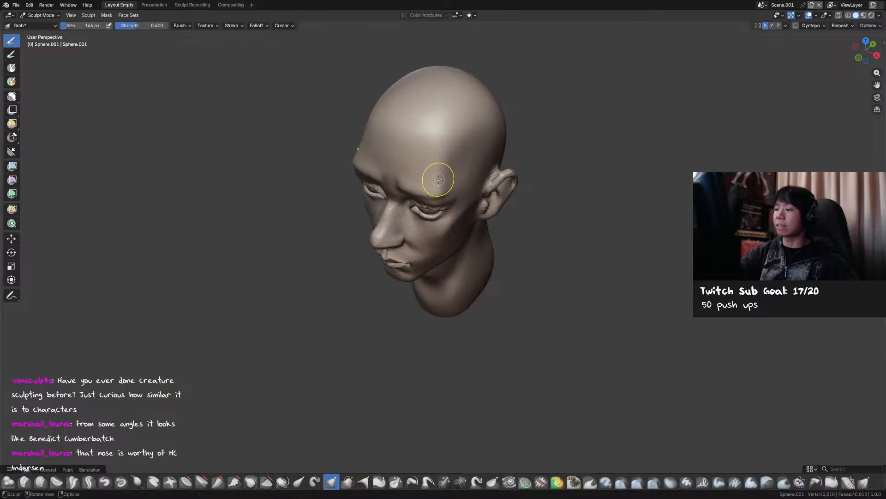
Define the temple edge beside the forehead with the Draw Sharp brush at 132 px and smooth the transition.
{"action": "mouse_move", "coordinate": [431, 184]}
{"action": "middle_mouse_down"}
{"action": "mouse_move", "coordinate": [485, 168]}
{"action": "mouse_move", "coordinate": [480, 184]}
{"action": "mouse_move", "coordinate": [456, 148]}
{"action": "mouse_move", "coordinate": [465, 148]}
{"action": "mouse_move", "coordinate": [468, 175]}
{"action": "middle_mouse_up"}
{"action": "key", "text": "d"}
{"action": "key", "text": "f"}
{"action": "left_click", "coordinate": [455, 148]}
{"action": "mouse_move", "coordinate": [456, 134]}
{"action": "left_mouse_down", "text": "shift"}
{"action": "mouse_move", "coordinate": [452, 153]}
{"action": "mouse_move", "coordinate": [471, 167]}
{"action": "left_mouse_up", "text": "shift"}
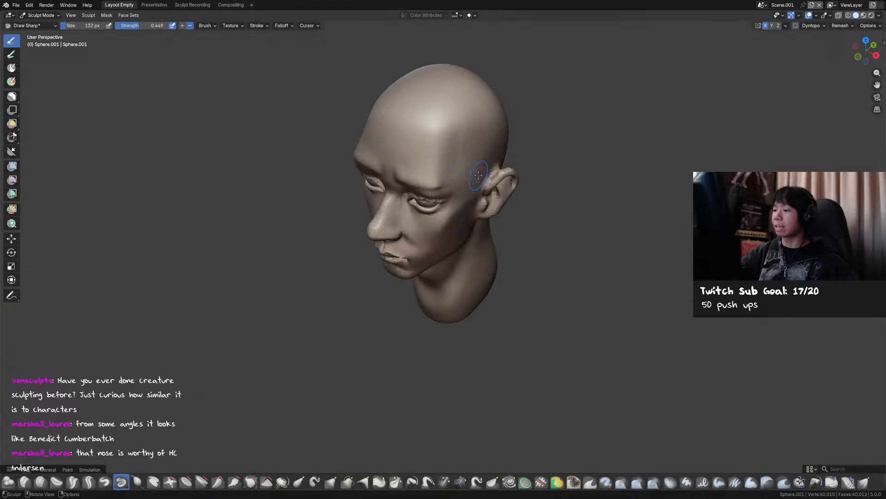
{"action": "mouse_move", "coordinate": [478, 175]}
{"action": "middle_mouse_down"}
{"action": "mouse_move", "coordinate": [498, 160]}
{"action": "mouse_move", "coordinate": [489, 162]}
{"action": "middle_mouse_up"}
{"action": "left_click_drag", "start_coordinate": [472, 117], "coordinate": [473, 123], "text": "shift"}
{"action": "key", "text": "shift"}
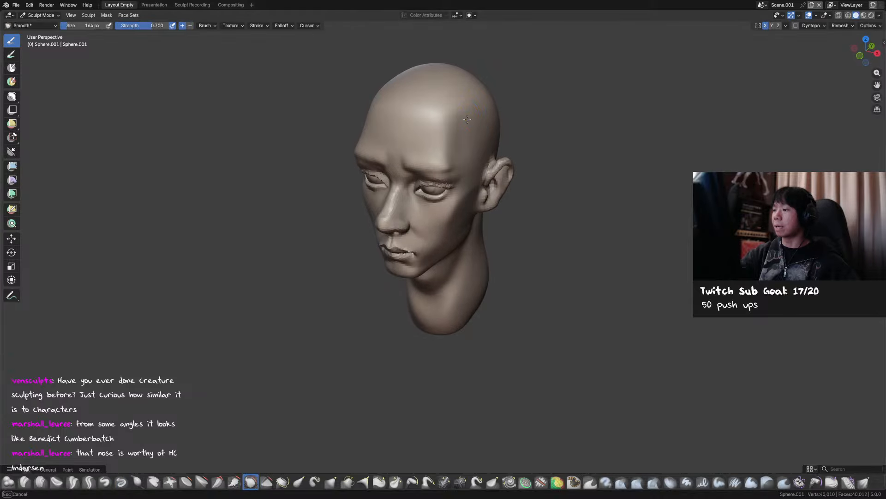
Save the file and reshape the cheek in three-quarter view with the Grab brush at about 185 to 200 px.
{"action": "mouse_move", "coordinate": [471, 109]}
{"action": "middle_mouse_down"}
{"action": "mouse_move", "coordinate": [525, 180]}
{"action": "mouse_move", "coordinate": [514, 173]}
{"action": "mouse_move", "coordinate": [457, 211]}
{"action": "middle_mouse_up"}
{"action": "key", "text": "ctrl+s"}
{"action": "key", "text": "g"}
{"action": "key", "text": "f"}
{"action": "left_click", "coordinate": [454, 203]}
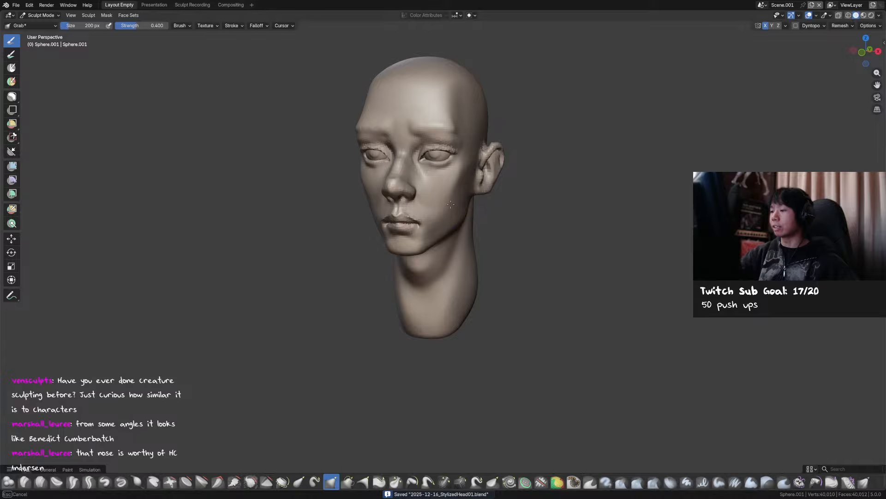
{"action": "mouse_move", "coordinate": [459, 178]}
{"action": "middle_mouse_down"}
{"action": "mouse_move", "coordinate": [482, 177]}
{"action": "mouse_move", "coordinate": [456, 175]}
{"action": "middle_mouse_up"}
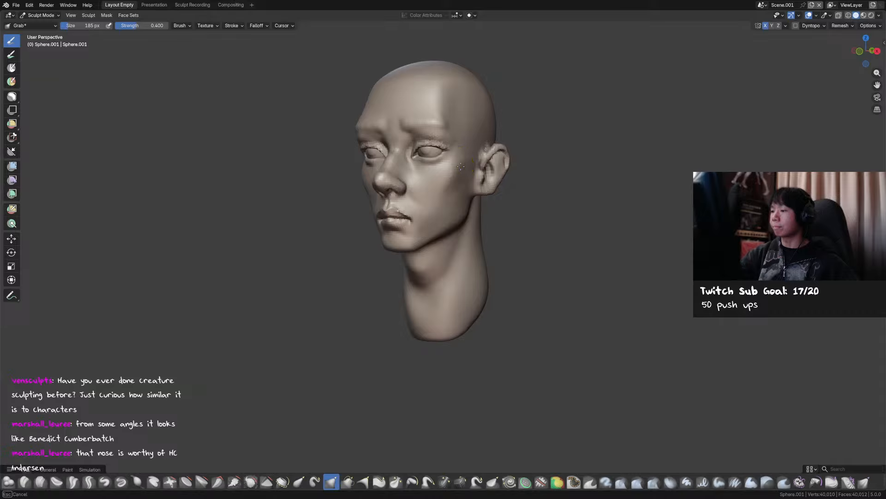
Refine the cheekbone between eye and ear with the Grab brush at about 102 to 146 px.
{"action": "key", "text": "f"}
{"action": "left_click", "coordinate": [460, 161]}
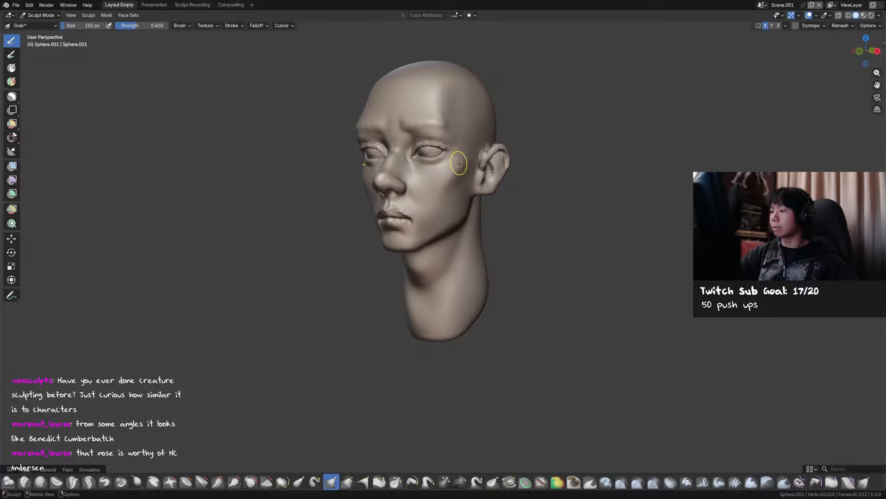
{"action": "middle_click_drag", "start_coordinate": [469, 172], "coordinate": [467, 176]}
{"action": "key", "text": "f"}
{"action": "left_click", "coordinate": [467, 171]}
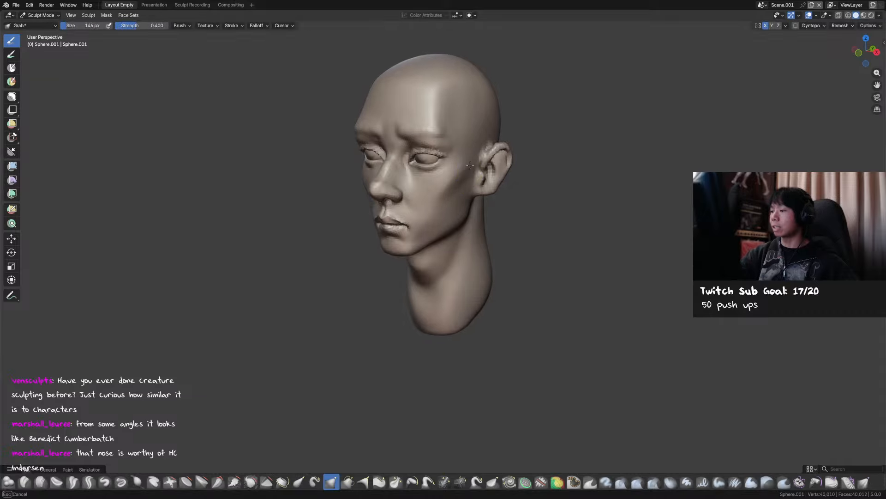
{"action": "left_click", "coordinate": [470, 160]}
{"action": "key", "text": "f"}
{"action": "left_click", "coordinate": [464, 183]}
Carve the hollow under the cheekbone with the Draw Sharp brush, smooth it and save the file.
{"action": "middle_click_drag", "start_coordinate": [473, 177], "coordinate": [467, 197]}
{"action": "key", "text": "d"}
{"action": "key", "text": "ctrl+s"}
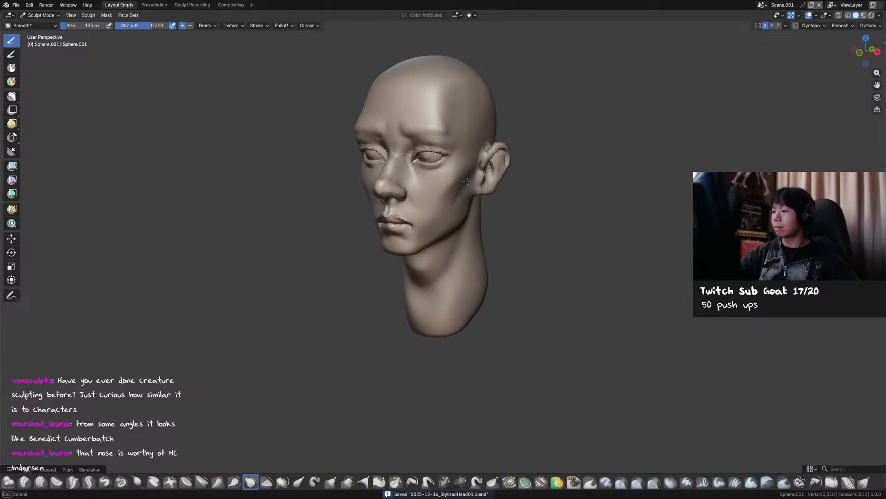
{"action": "mouse_move", "coordinate": [472, 175]}
{"action": "middle_mouse_down"}
{"action": "mouse_move", "coordinate": [423, 213]}
{"action": "mouse_move", "coordinate": [474, 208]}
{"action": "middle_mouse_up"}
Adjust the sides of the face in front view with the Grab brush at 259 px and save the file.
{"action": "key", "text": "g"}
{"action": "key", "text": "f"}
{"action": "left_click", "coordinate": [508, 200]}
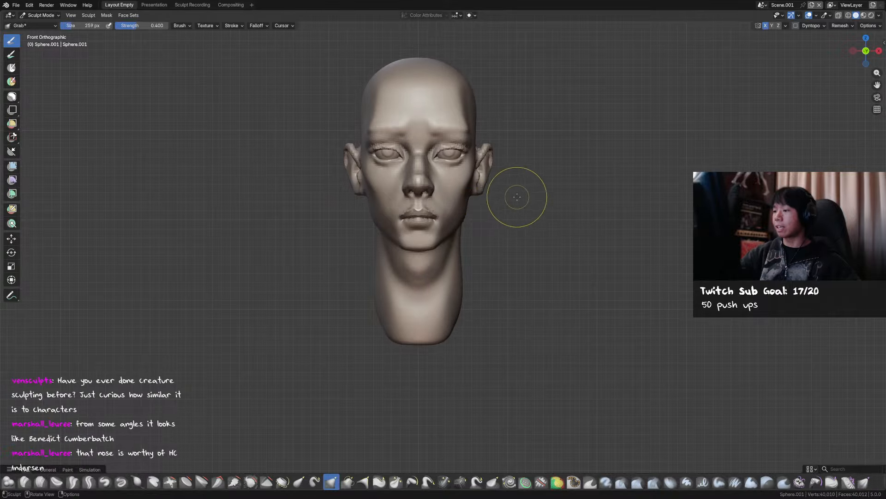
{"action": "key", "text": "ctrl+s"}
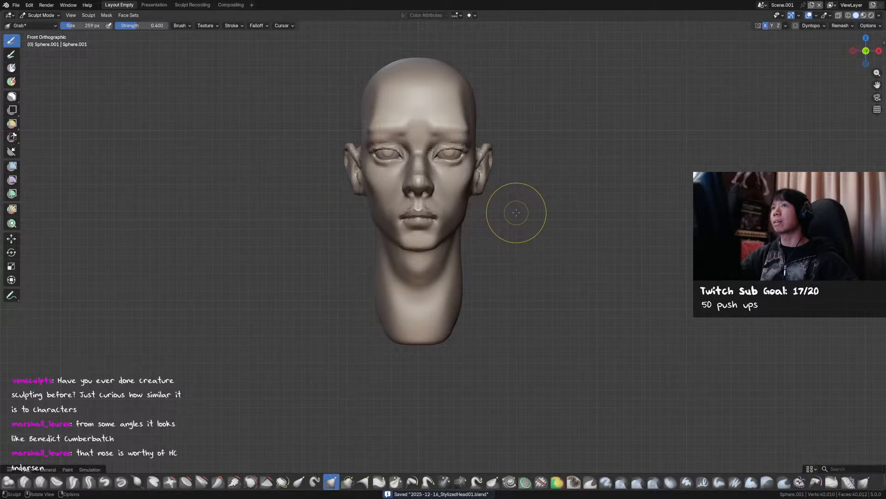
{"action": "middle_click_drag", "start_coordinate": [518, 214], "coordinate": [529, 185], "text": "shift"}
{"action": "key", "text": "ctrl+s"}
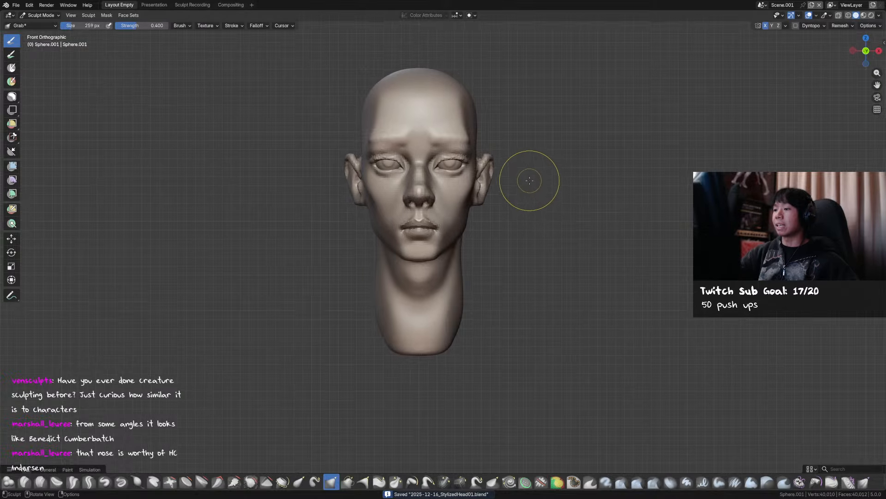
Adjust the inner brows with the Grab brush at 136 px and smooth the temple area.
{"action": "middle_click_drag", "start_coordinate": [501, 150], "coordinate": [501, 164], "text": "shift"}
{"action": "key", "text": "f"}
{"action": "left_click", "coordinate": [494, 149]}
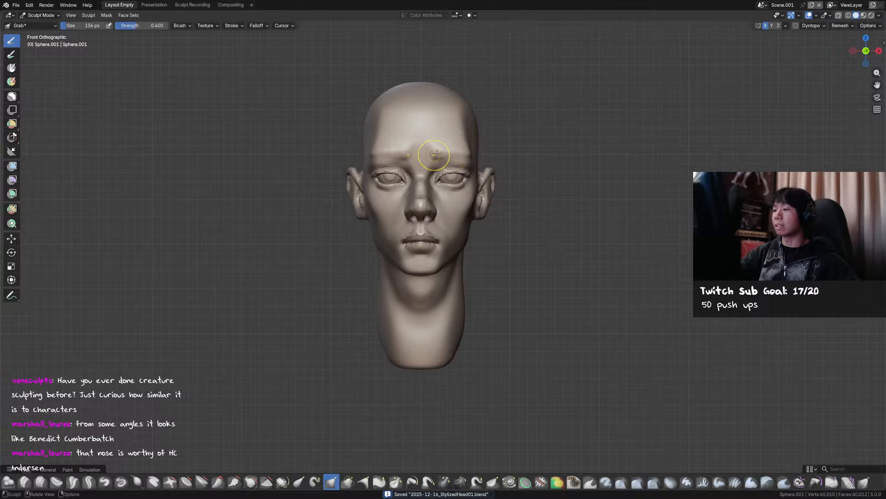
{"action": "mouse_move", "coordinate": [458, 148]}
{"action": "middle_mouse_down"}
{"action": "mouse_move", "coordinate": [451, 154]}
{"action": "mouse_move", "coordinate": [484, 139]}
{"action": "middle_mouse_up"}
{"action": "left_click_drag", "start_coordinate": [483, 137], "coordinate": [476, 97], "text": "shift"}
Reshape the skull profile in side view with the Grab brush, sized between about 434 and 674 px.
{"action": "key", "text": "f"}
{"action": "left_click", "coordinate": [530, 104]}
{"action": "middle_click_drag", "start_coordinate": [474, 93], "coordinate": [469, 89]}
{"action": "key", "text": "f"}
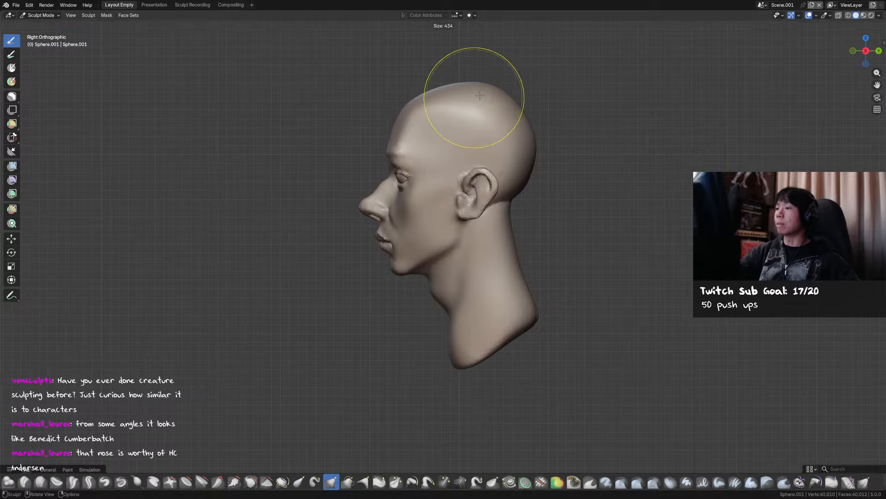
{"action": "left_click", "coordinate": [455, 81]}
{"action": "left_click_drag", "start_coordinate": [409, 102], "coordinate": [414, 104]}
{"action": "key", "text": "f"}
{"action": "left_click", "coordinate": [518, 90]}
{"action": "key", "text": "f"}
{"action": "left_click", "coordinate": [508, 90]}
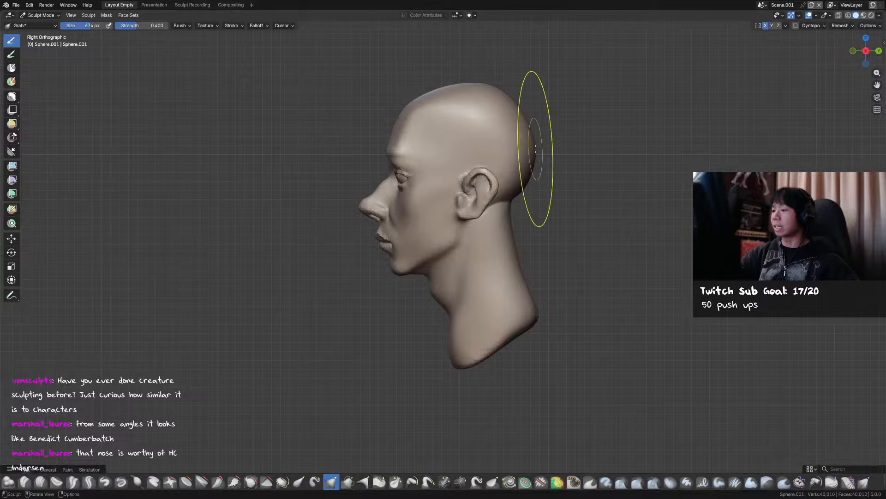
Refine the cranium from front and three-quarter views with the Grab brush at about 251 to 342 px, saving the file.
{"action": "middle_click_drag", "start_coordinate": [531, 152], "coordinate": [593, 156], "text": "alt"}
{"action": "key", "text": "ctrl+s"}
{"action": "key", "text": "f"}
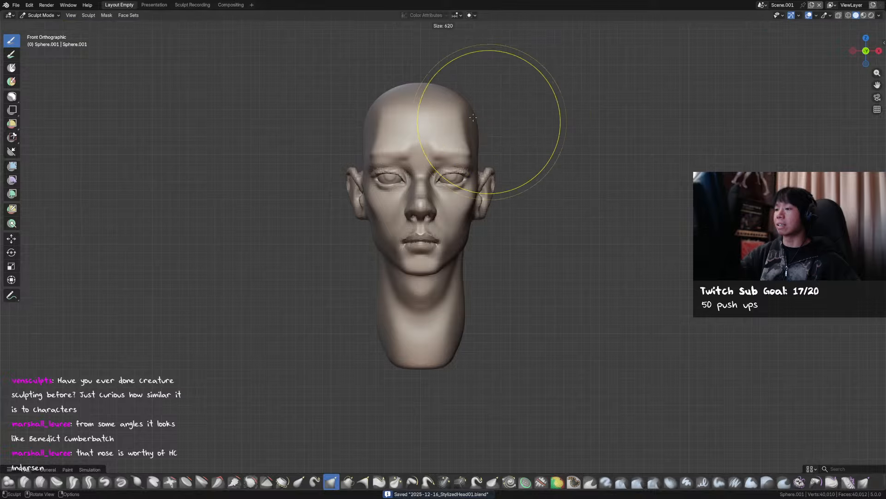
{"action": "middle_click_drag", "start_coordinate": [462, 139], "coordinate": [393, 133]}
{"action": "key", "text": "f"}
{"action": "left_click", "coordinate": [393, 128]}
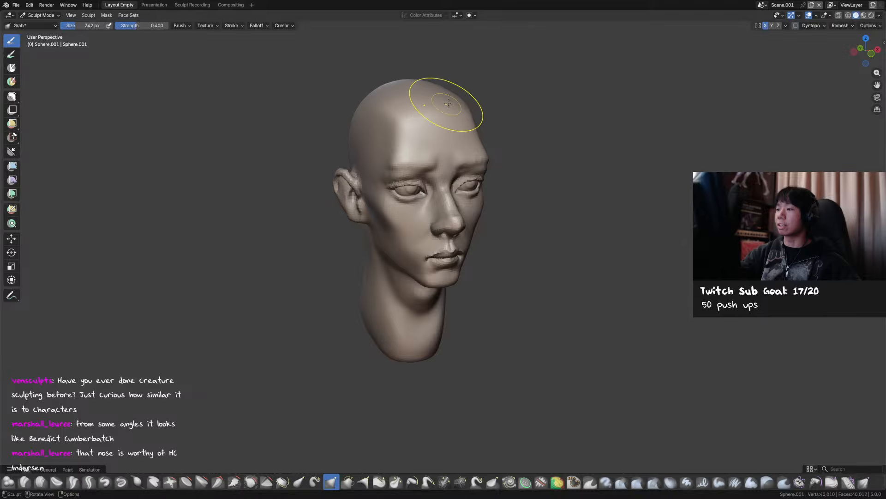
{"action": "mouse_move", "coordinate": [445, 103]}
{"action": "middle_mouse_down"}
{"action": "mouse_move", "coordinate": [469, 113]}
{"action": "mouse_move", "coordinate": [485, 139]}
{"action": "middle_mouse_up"}
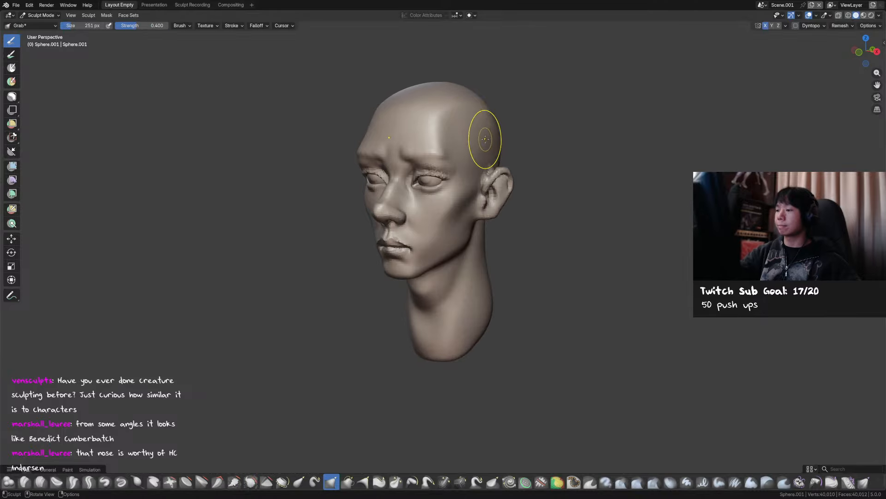
{"action": "key", "text": "ctrl+s"}
Sharpen the jaw corner below the earlobe with the Crease Sharp brush at 148 px and save the file.
{"action": "mouse_move", "coordinate": [557, 159]}
{"action": "middle_mouse_down", "text": "shift"}
{"action": "mouse_move", "coordinate": [527, 151]}
{"action": "mouse_move", "coordinate": [547, 144]}
{"action": "middle_mouse_up", "text": "shift"}
{"action": "middle_click_drag", "start_coordinate": [512, 178], "coordinate": [508, 159], "text": "ctrl"}
{"action": "key", "text": "v"}
{"action": "mouse_move", "coordinate": [508, 160]}
{"action": "middle_mouse_down"}
{"action": "mouse_move", "coordinate": [494, 171]}
{"action": "mouse_move", "coordinate": [453, 170]}
{"action": "mouse_move", "coordinate": [463, 179]}
{"action": "middle_mouse_up"}
{"action": "key", "text": "shift+c"}
{"action": "left_click_drag", "start_coordinate": [463, 173], "coordinate": [452, 163]}
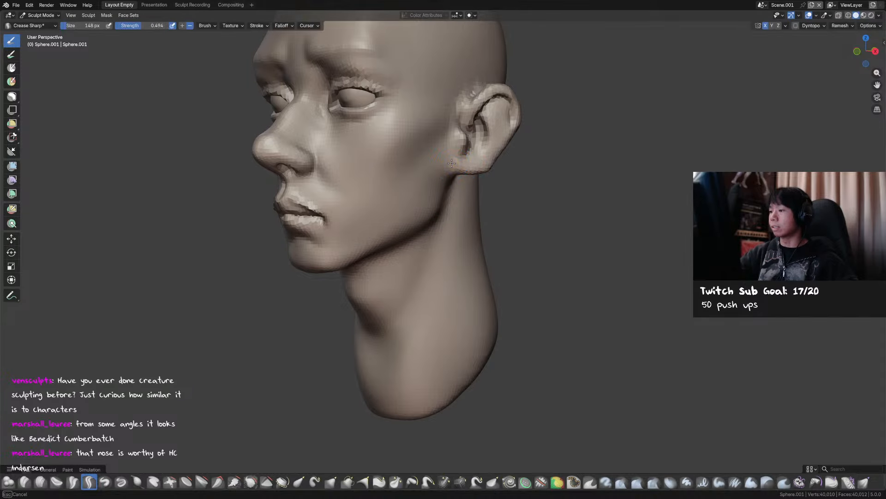
{"action": "middle_click_drag", "start_coordinate": [452, 165], "coordinate": [515, 169]}
{"action": "key", "text": "ctrl+s"}
Narrow the neck in front view with the Grab brush at about 231 px and save the file.
{"action": "key", "text": "g"}
{"action": "left_click_drag", "start_coordinate": [452, 294], "coordinate": [441, 295]}
{"action": "left_click_drag", "start_coordinate": [440, 287], "coordinate": [434, 288]}
{"action": "key", "text": "f"}
{"action": "left_click", "coordinate": [437, 265]}
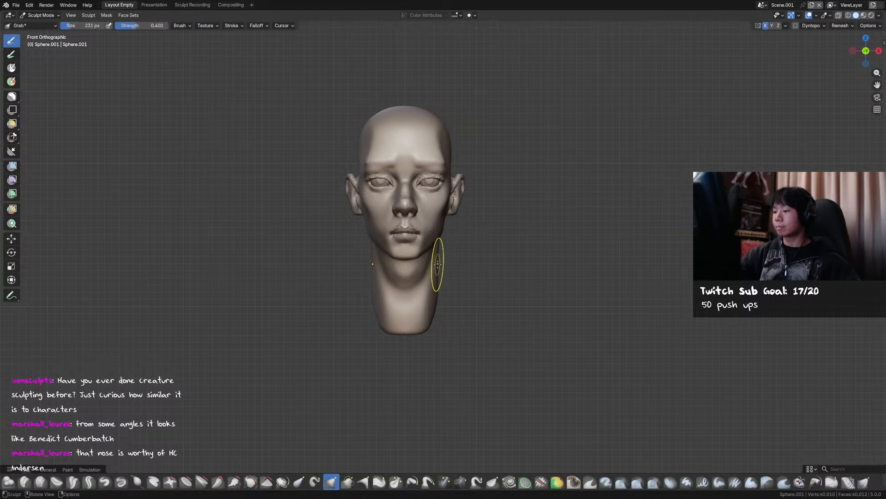
{"action": "middle_click_drag", "start_coordinate": [484, 291], "coordinate": [489, 283]}
{"action": "key", "text": "ctrl+s"}
Save the head in front view, switch to Object Mode and create a full copy of the scene.
{"action": "middle_click_drag", "start_coordinate": [538, 228], "coordinate": [544, 225]}
{"action": "mouse_move", "coordinate": [531, 192]}
{"action": "middle_mouse_down"}
{"action": "mouse_move", "coordinate": [495, 192]}
{"action": "mouse_move", "coordinate": [470, 139]}
{"action": "middle_mouse_up"}
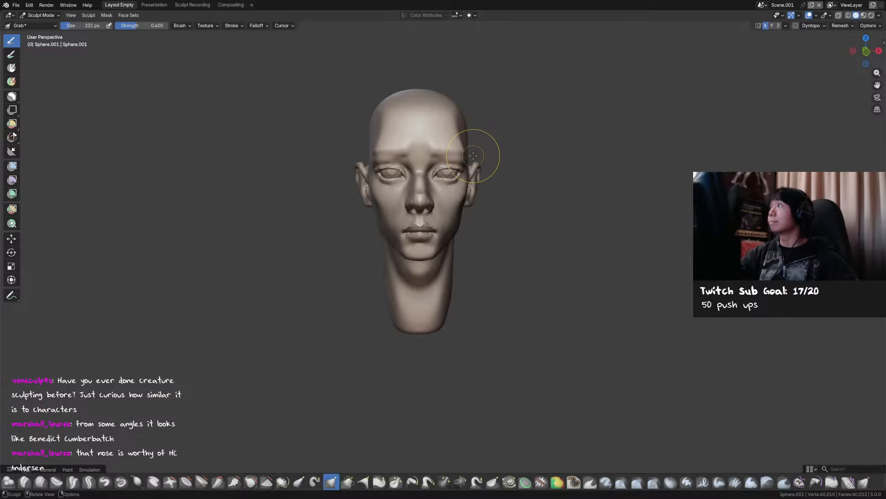
{"action": "key", "text": "KP_1"}
{"action": "key", "text": "ctrl+s"}
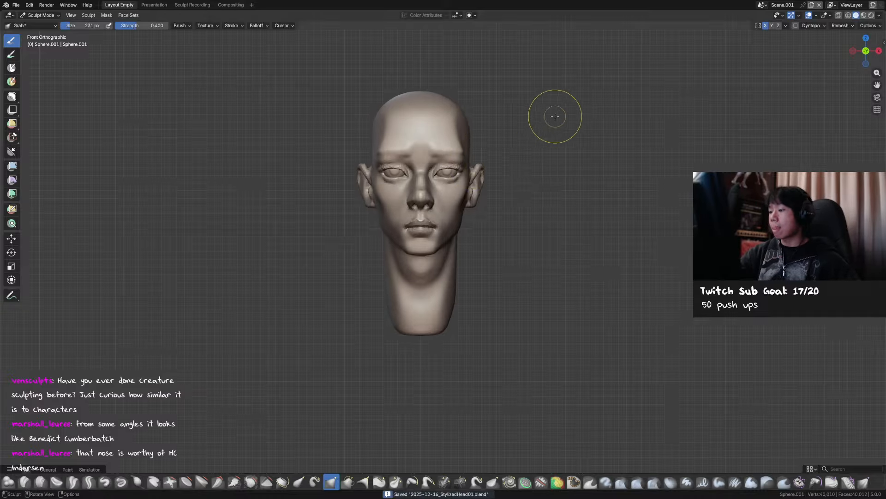
{"action": "key", "text": "ctrl+Tab"}
{"action": "left_click", "coordinate": [762, 5]}
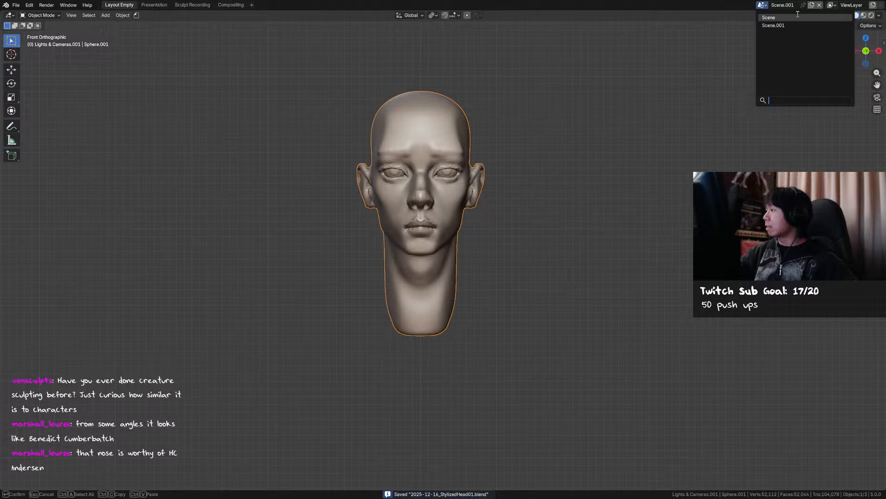
{"action": "left_click", "coordinate": [812, 5]}
{"action": "left_click", "coordinate": [781, 37]}
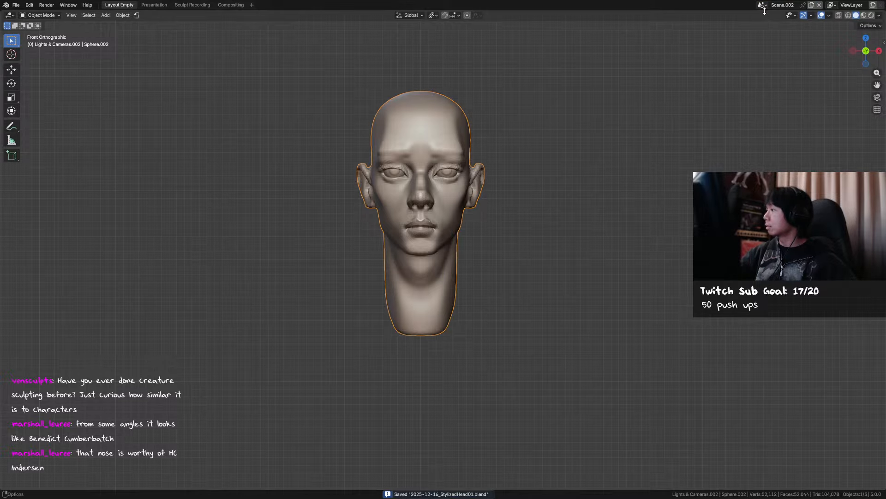
Compare the head versions in Scene, Scene.001 and Scene.002 with everything deselected, ending on Scene.002.
{"action": "left_click", "coordinate": [763, 5]}
{"action": "left_click", "coordinate": [785, 19]}
{"action": "middle_click_drag", "start_coordinate": [603, 98], "coordinate": [608, 99]}
{"action": "left_click", "coordinate": [763, 6]}
{"action": "left_click", "coordinate": [774, 28]}
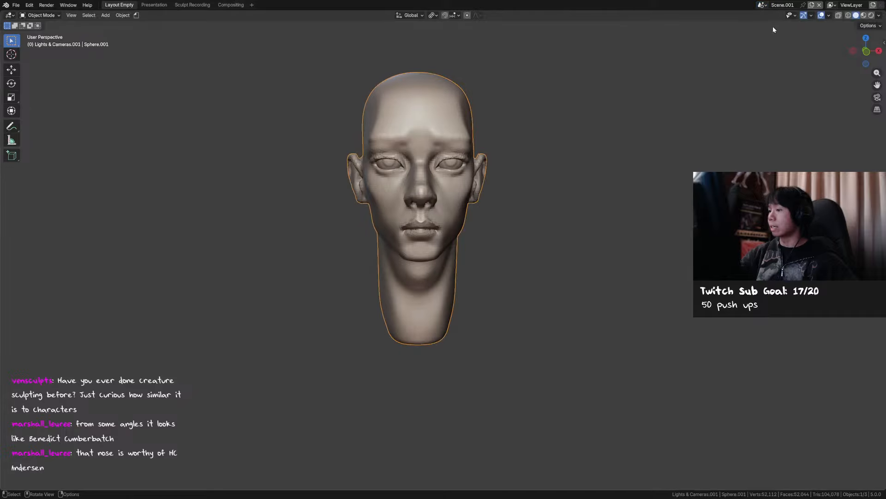
{"action": "key", "text": "alt+a"}
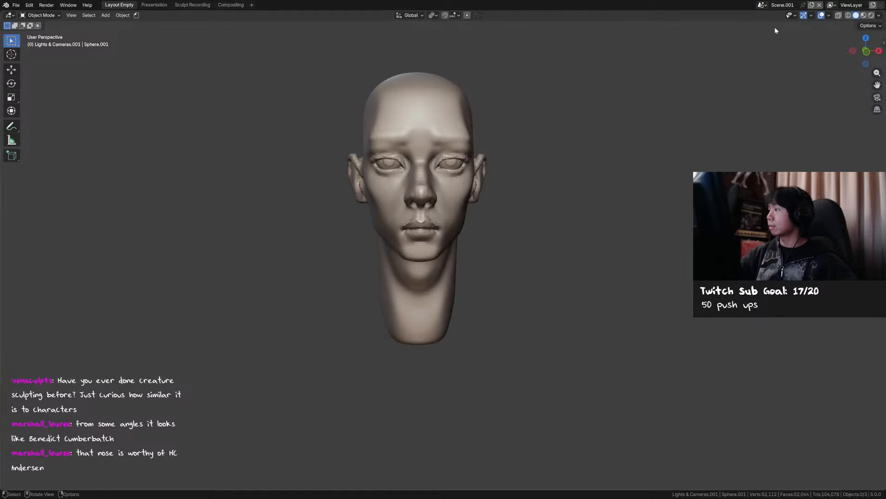
{"action": "left_click", "coordinate": [762, 6]}
{"action": "left_click", "coordinate": [765, 18]}
{"action": "left_click", "coordinate": [762, 5]}
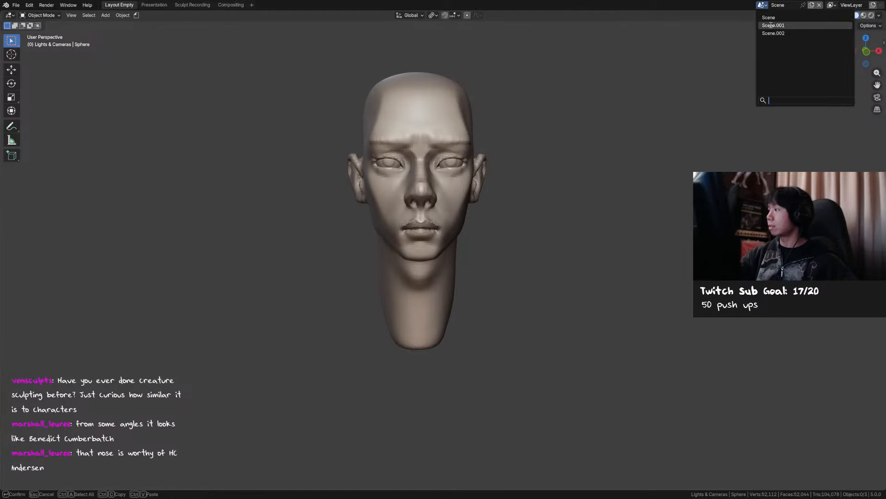
{"action": "left_click", "coordinate": [774, 26]}
{"action": "left_click", "coordinate": [762, 6]}
{"action": "left_click", "coordinate": [774, 33]}
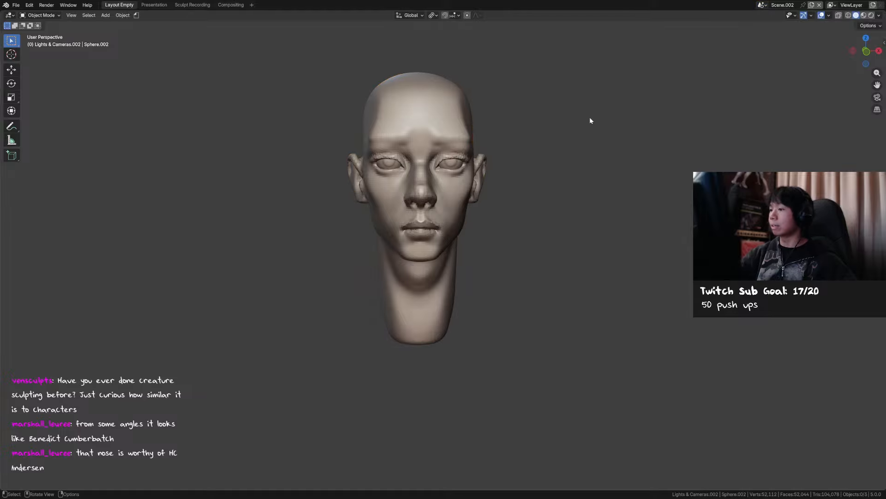
Return to Sculpt Mode and build up the temple and outer brow with the Draw brush at about 100 px.
{"action": "key", "text": "ctrl+Tab"}
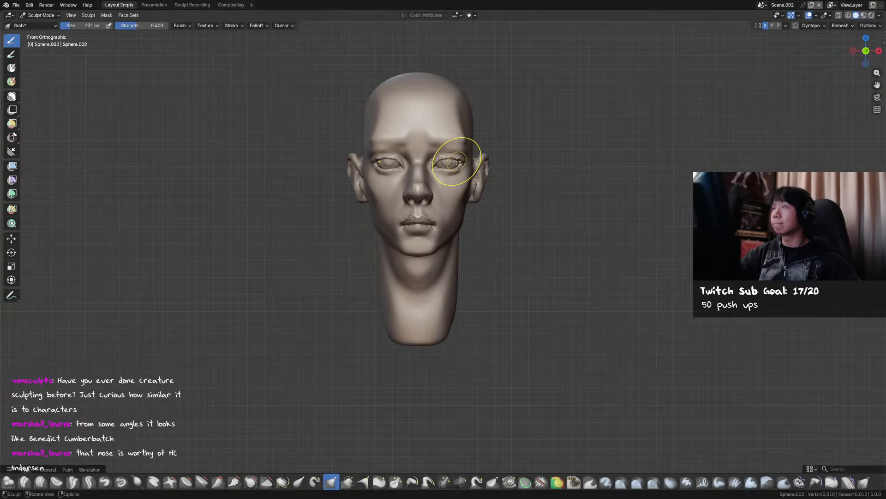
{"action": "middle_click_drag", "start_coordinate": [479, 142], "coordinate": [451, 148]}
{"action": "key", "text": "x"}
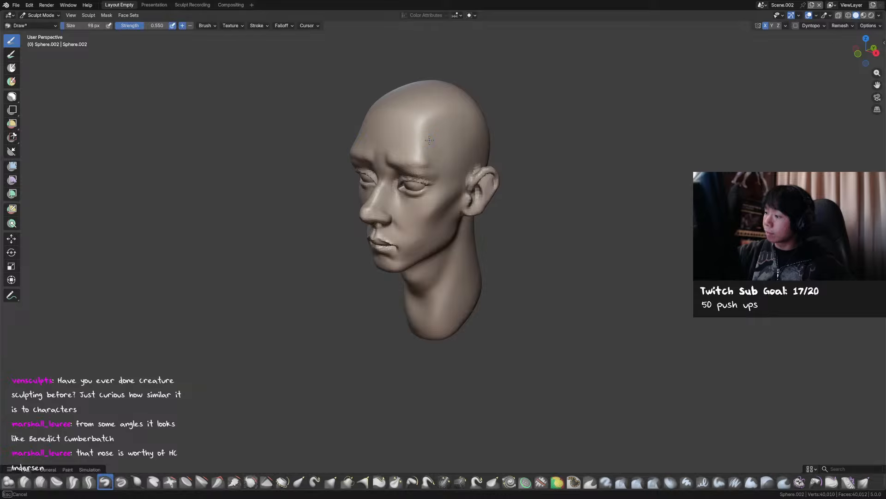
{"action": "left_click", "coordinate": [427, 145]}
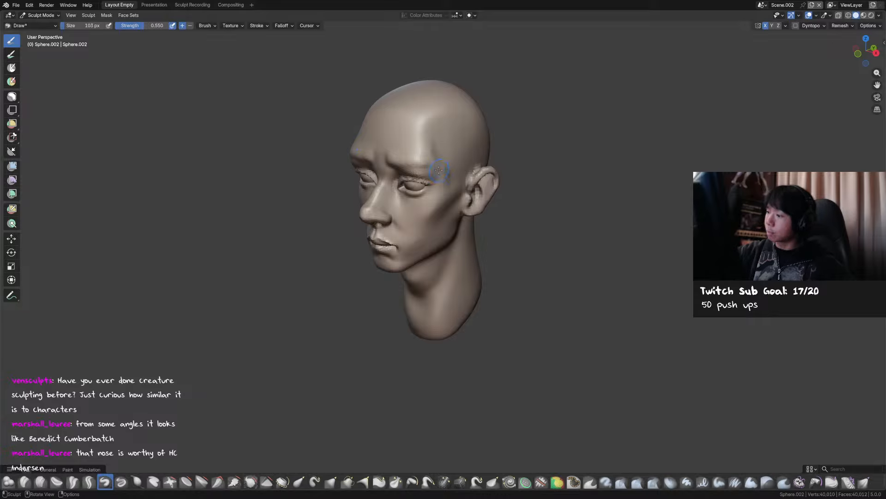
{"action": "mouse_move", "coordinate": [436, 171]}
{"action": "middle_mouse_down"}
{"action": "mouse_move", "coordinate": [546, 165]}
{"action": "mouse_move", "coordinate": [484, 148]}
{"action": "middle_mouse_up"}
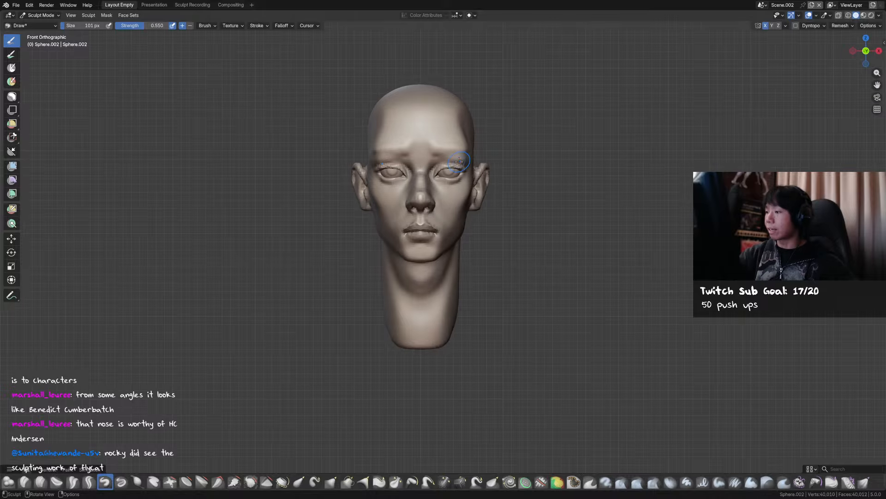
Adjust the inner eye area beside the nose bridge in front view with the Grab brush at about 112 px.
{"action": "key", "text": "g"}
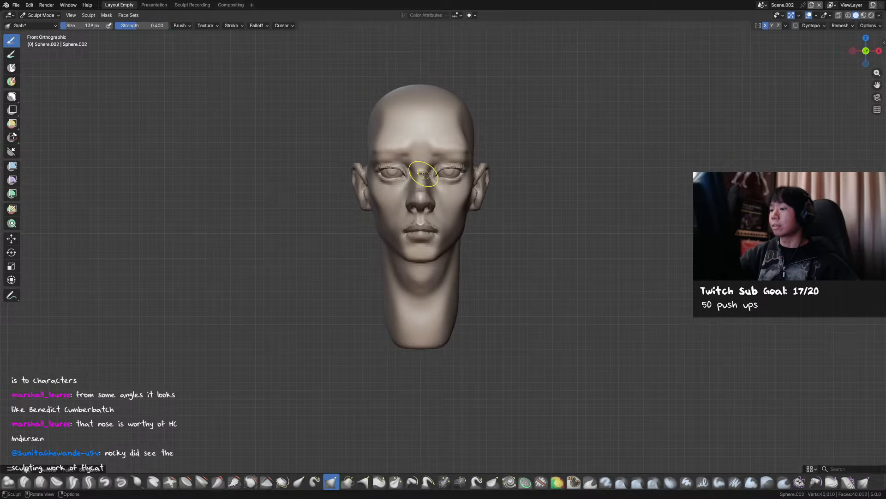
{"action": "mouse_move", "coordinate": [455, 183]}
{"action": "middle_mouse_down"}
{"action": "mouse_move", "coordinate": [453, 174]}
{"action": "mouse_move", "coordinate": [406, 175]}
{"action": "middle_mouse_up"}
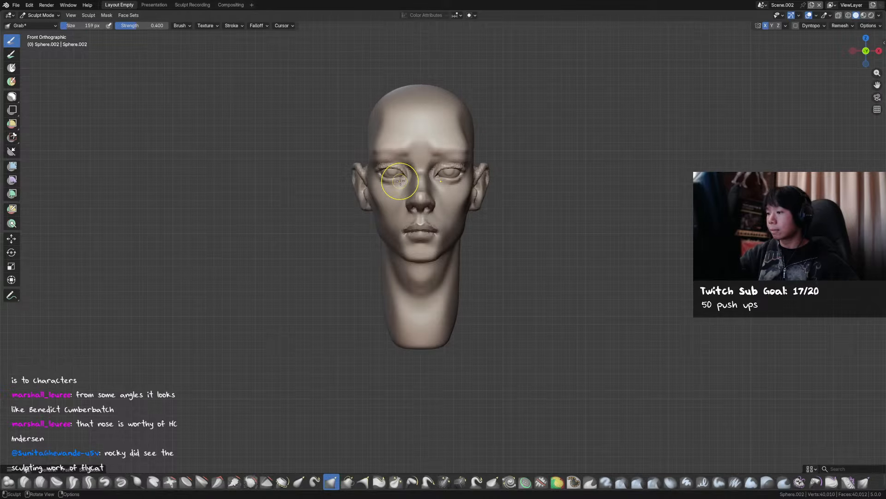
{"action": "key", "text": "f"}
{"action": "left_click", "coordinate": [403, 176]}
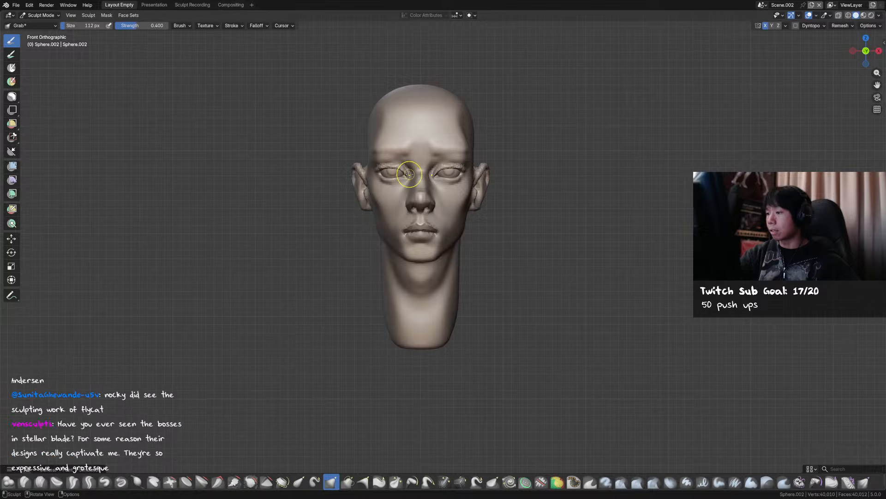
Shift the mirrored eyeballs slightly along the global X axis in Object Mode, then return to sculpting the head.
{"action": "key", "text": "ctrl+Tab"}
{"action": "left_click", "coordinate": [403, 176]}
{"action": "key", "text": "g"}
{"action": "key", "text": "x"}
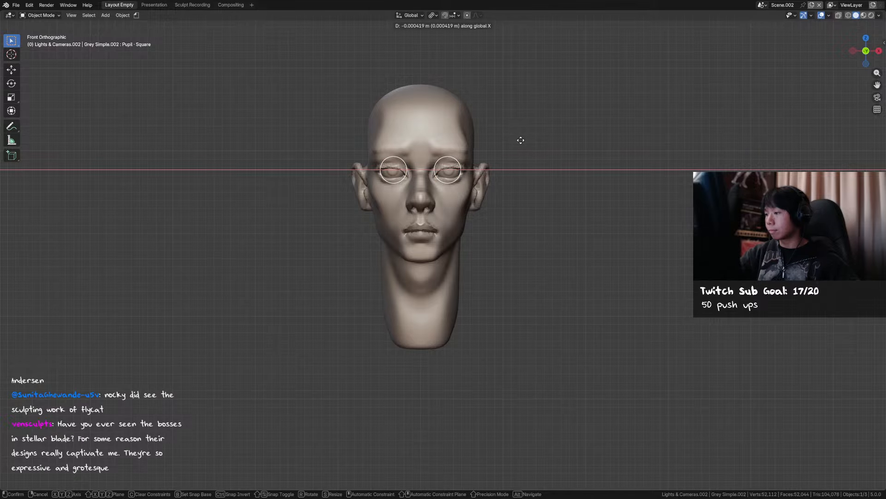
{"action": "left_click", "coordinate": [521, 140]}
{"action": "left_click", "coordinate": [460, 198]}
{"action": "key", "text": "ctrl+Tab"}
Refine the outer eye and upper cheek with the Grab brush at about 86 px and save the file.
{"action": "mouse_move", "coordinate": [460, 199]}
{"action": "middle_mouse_down"}
{"action": "mouse_move", "coordinate": [476, 162]}
{"action": "mouse_move", "coordinate": [415, 168]}
{"action": "mouse_move", "coordinate": [389, 153]}
{"action": "mouse_move", "coordinate": [436, 111]}
{"action": "mouse_move", "coordinate": [446, 174]}
{"action": "middle_mouse_up"}
{"action": "left_click", "coordinate": [481, 151]}
{"action": "left_click", "coordinate": [373, 169]}
{"action": "key", "text": "f"}
{"action": "left_click", "coordinate": [425, 133]}
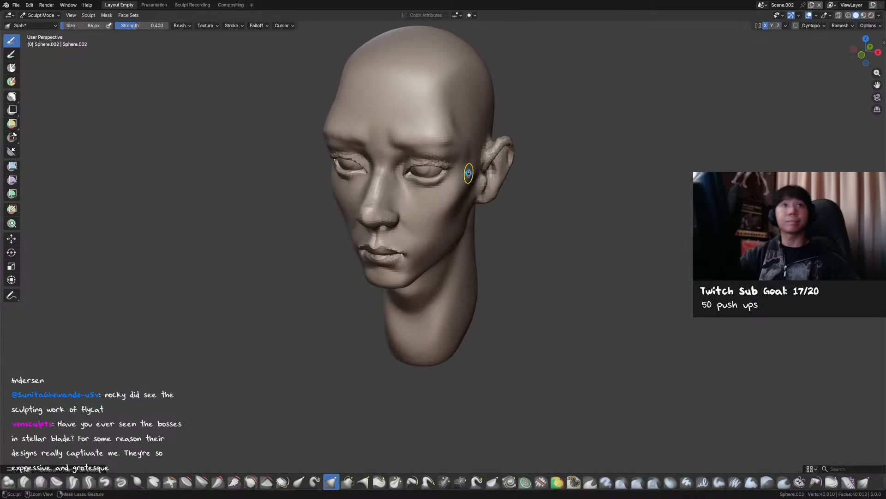
{"action": "key", "text": "ctrl+s"}
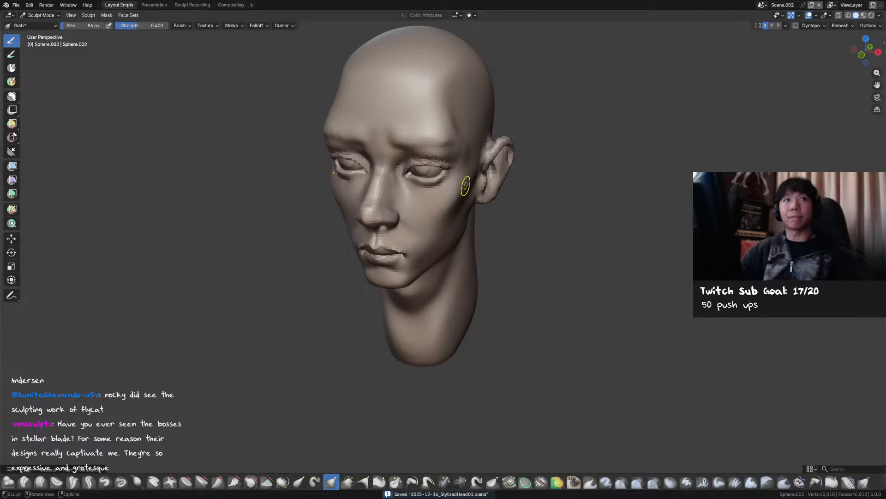
{"action": "mouse_move", "coordinate": [497, 135]}
{"action": "middle_mouse_down"}
{"action": "mouse_move", "coordinate": [520, 143]}
{"action": "mouse_move", "coordinate": [555, 117]}
{"action": "middle_mouse_up"}
{"action": "key", "text": "ctrl+s"}
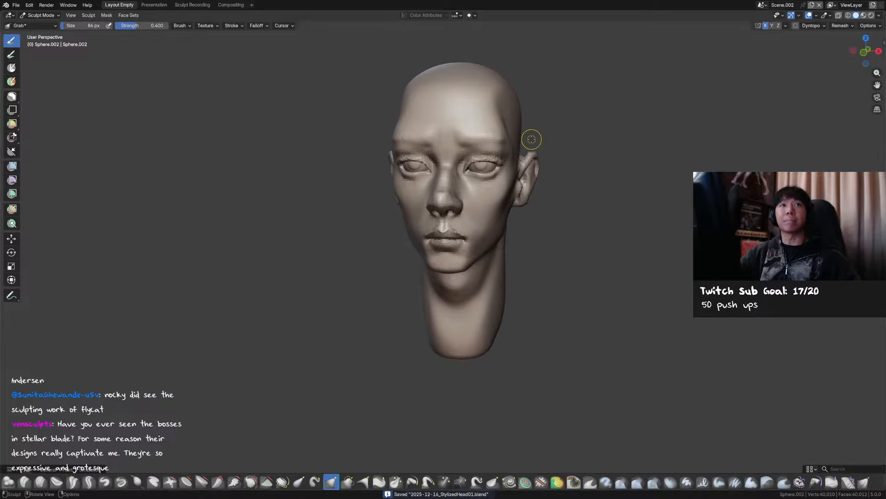
Adjust the eye and cheek forms from below and three-quarter angles with the Grab brush at about 126 to 152 px.
{"action": "mouse_move", "coordinate": [537, 154]}
{"action": "middle_mouse_down"}
{"action": "mouse_move", "coordinate": [578, 153]}
{"action": "mouse_move", "coordinate": [520, 147]}
{"action": "mouse_move", "coordinate": [535, 138]}
{"action": "mouse_move", "coordinate": [504, 109]}
{"action": "mouse_move", "coordinate": [455, 134]}
{"action": "middle_mouse_up"}
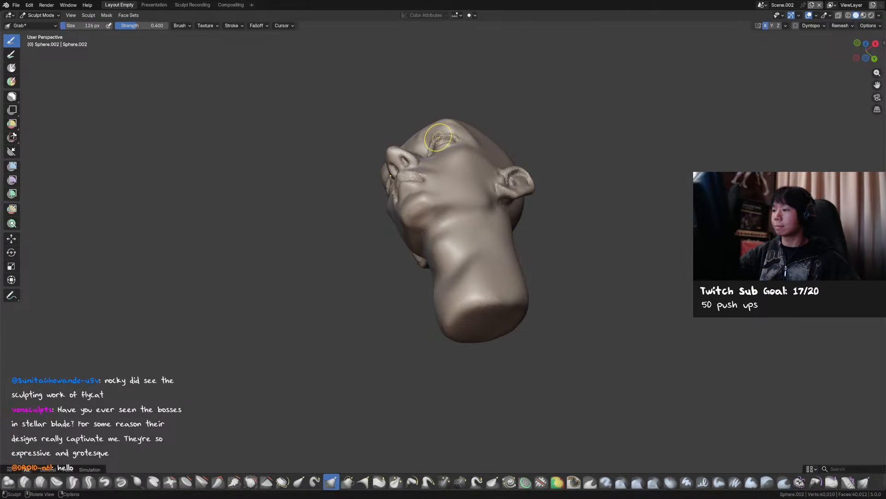
{"action": "mouse_move", "coordinate": [438, 137]}
{"action": "middle_mouse_down"}
{"action": "mouse_move", "coordinate": [430, 174]}
{"action": "mouse_move", "coordinate": [503, 166]}
{"action": "middle_mouse_up"}
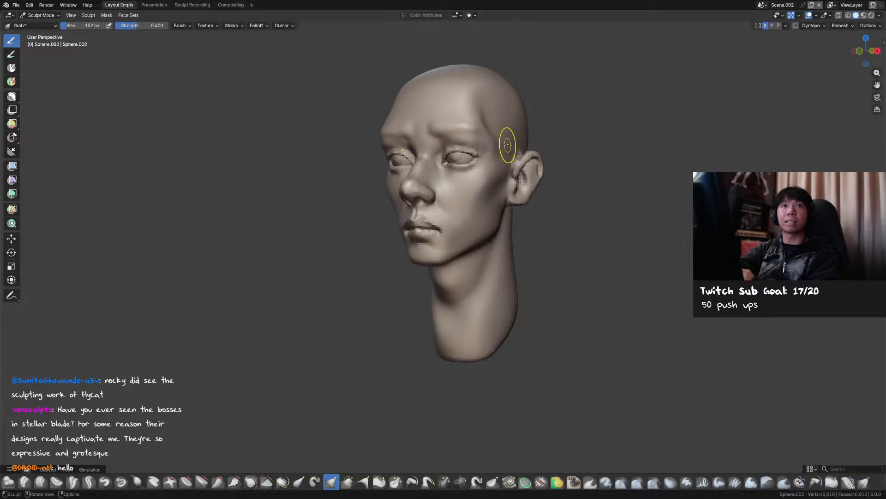
{"action": "mouse_move", "coordinate": [508, 145]}
{"action": "middle_mouse_down"}
{"action": "mouse_move", "coordinate": [536, 148]}
{"action": "mouse_move", "coordinate": [500, 148]}
{"action": "mouse_move", "coordinate": [431, 219]}
{"action": "mouse_move", "coordinate": [447, 169]}
{"action": "middle_mouse_up"}
{"action": "key", "text": "f"}
{"action": "left_click", "coordinate": [426, 230]}
Work the forehead above the brows with the Crease Sharp brush at about 197 px and save the file.
{"action": "key", "text": "shift+c"}
{"action": "key", "text": "f"}
{"action": "left_click", "coordinate": [398, 150]}
{"action": "key", "text": "ctrl+s"}
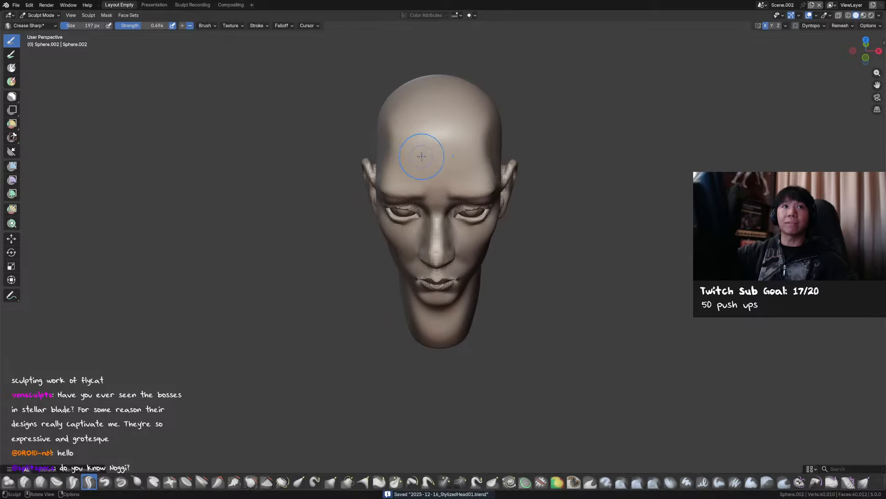
Reshape the forehead with the Draw Sharp brush at about 165 px, smooth it and nudge it with the Grab brush.
{"action": "mouse_move", "coordinate": [433, 165]}
{"action": "middle_mouse_down"}
{"action": "mouse_move", "coordinate": [381, 145]}
{"action": "mouse_move", "coordinate": [482, 145]}
{"action": "mouse_move", "coordinate": [387, 127]}
{"action": "middle_mouse_up"}
{"action": "key", "text": "d"}
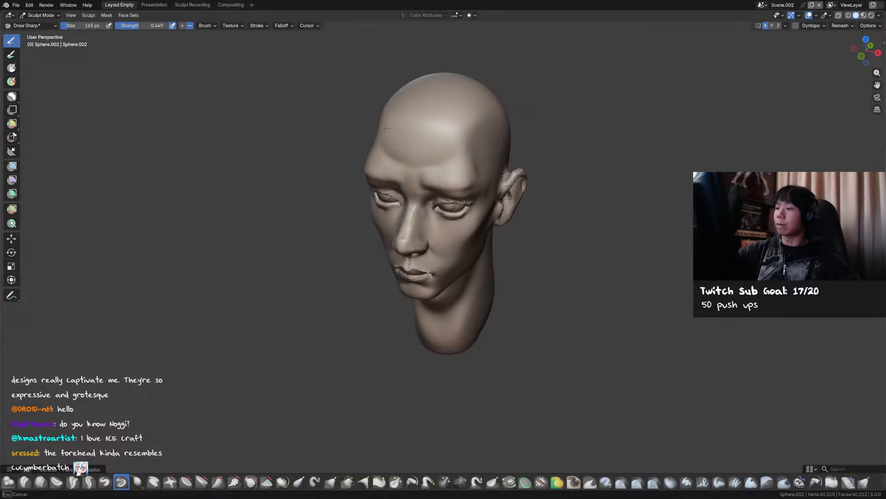
{"action": "middle_click_drag", "start_coordinate": [481, 151], "coordinate": [485, 90]}
{"action": "key", "text": "g"}
{"action": "key", "text": "g"}
{"action": "key", "text": "g"}
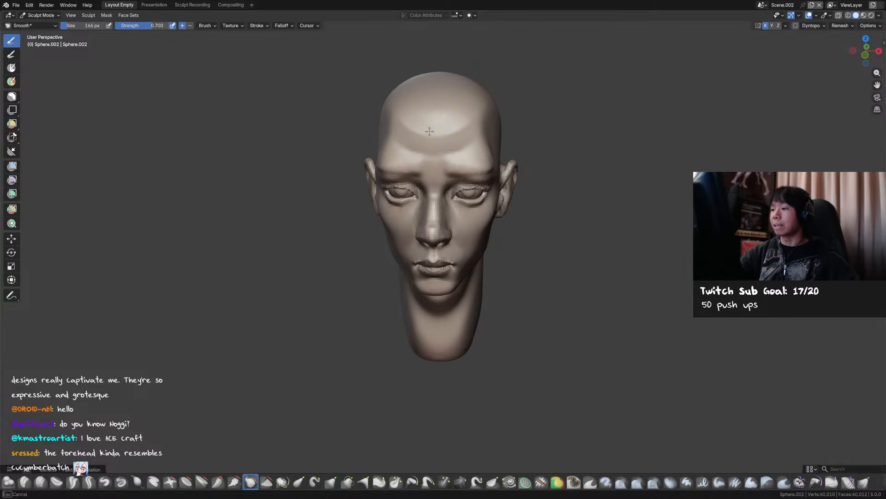
{"action": "middle_click_drag", "start_coordinate": [416, 116], "coordinate": [473, 130]}
{"action": "left_click_drag", "start_coordinate": [452, 125], "coordinate": [459, 118], "text": "shift"}
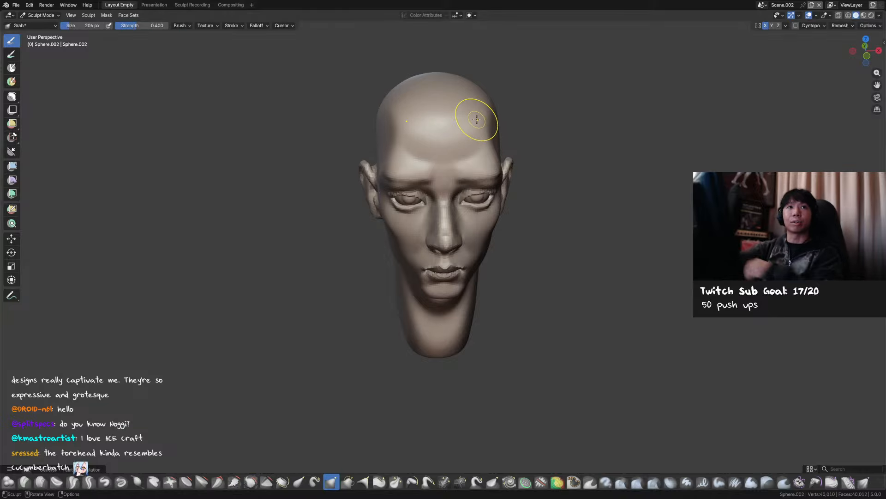
Adjust the sides of the forehead and skull in top view with the Grab brush, varying its size from about 257 to 826 px.
{"action": "mouse_move", "coordinate": [521, 139]}
{"action": "middle_mouse_down"}
{"action": "mouse_move", "coordinate": [526, 128]}
{"action": "mouse_move", "coordinate": [494, 113]}
{"action": "mouse_move", "coordinate": [501, 267]}
{"action": "middle_mouse_up"}
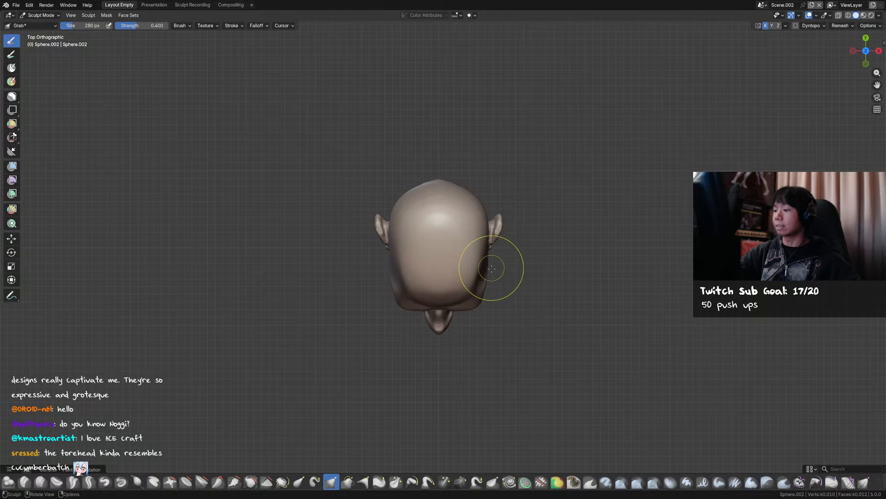
{"action": "key", "text": "f"}
{"action": "left_click", "coordinate": [393, 281]}
{"action": "key", "text": "f"}
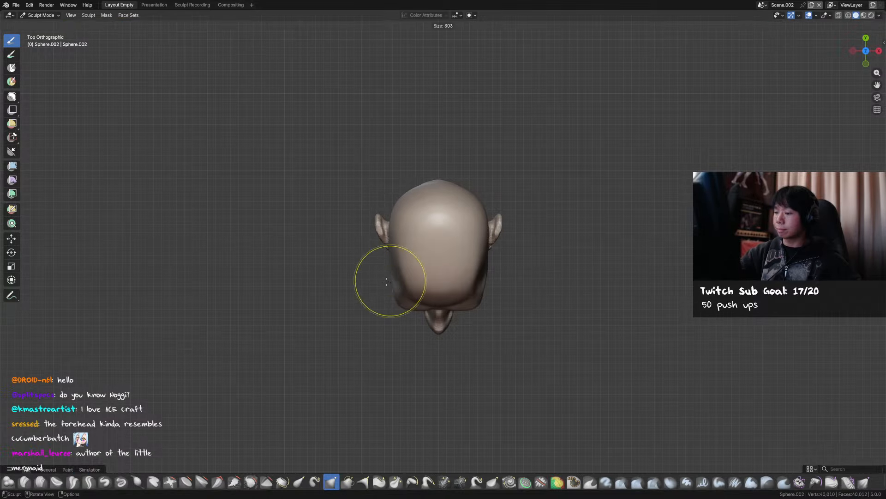
{"action": "left_click", "coordinate": [389, 280]}
{"action": "key", "text": "f"}
{"action": "left_click", "coordinate": [475, 160]}
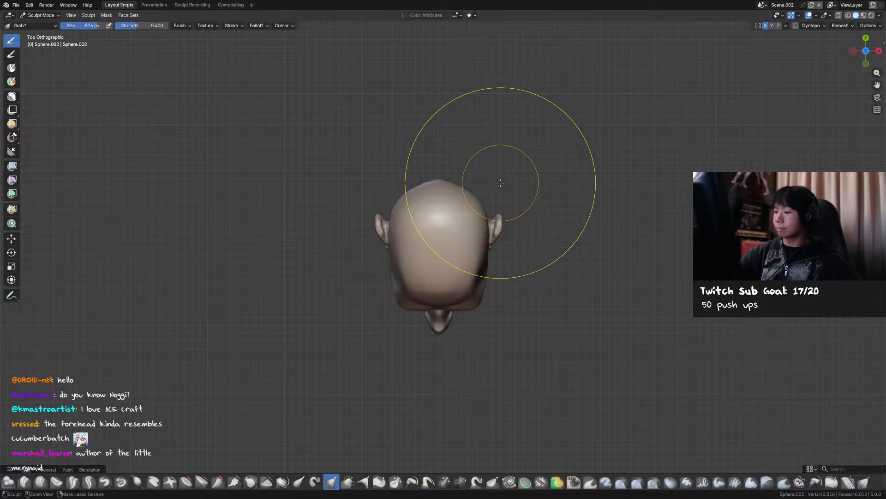
{"action": "key", "text": "f"}
{"action": "left_click", "coordinate": [435, 273]}
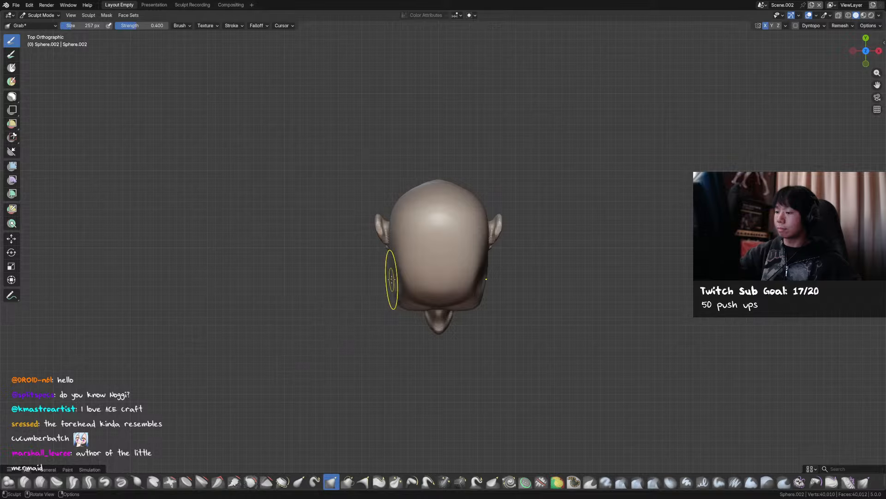
{"action": "key", "text": "f"}
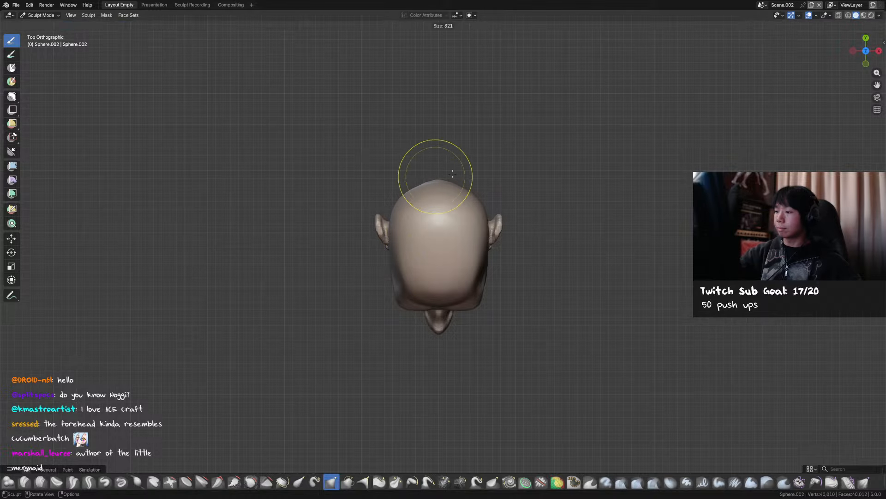
{"action": "left_click", "coordinate": [455, 152]}
Reshape the temple edge in three-quarter view with the Grab brush at about 155 px.
{"action": "middle_click_drag", "start_coordinate": [455, 153], "coordinate": [469, 139]}
{"action": "key", "text": "f"}
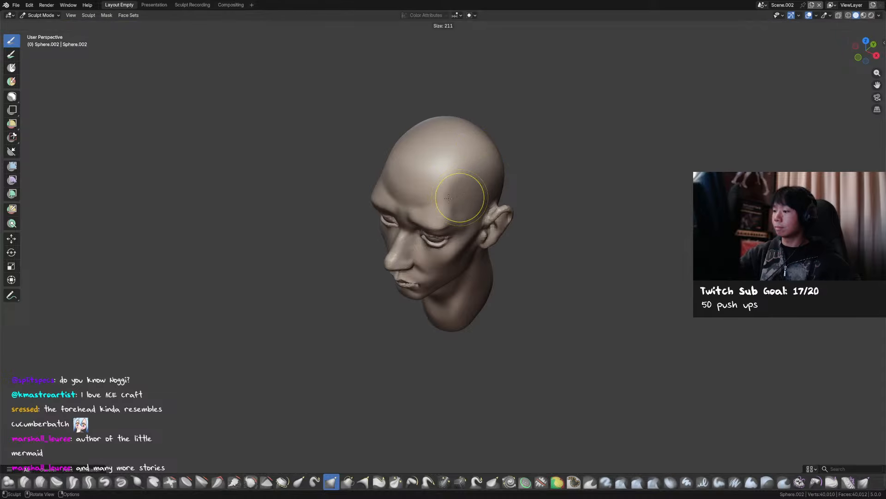
{"action": "left_click", "coordinate": [461, 192]}
{"action": "mouse_move", "coordinate": [465, 203]}
{"action": "middle_mouse_down"}
{"action": "mouse_move", "coordinate": [476, 169]}
{"action": "mouse_move", "coordinate": [465, 173]}
{"action": "middle_mouse_up"}
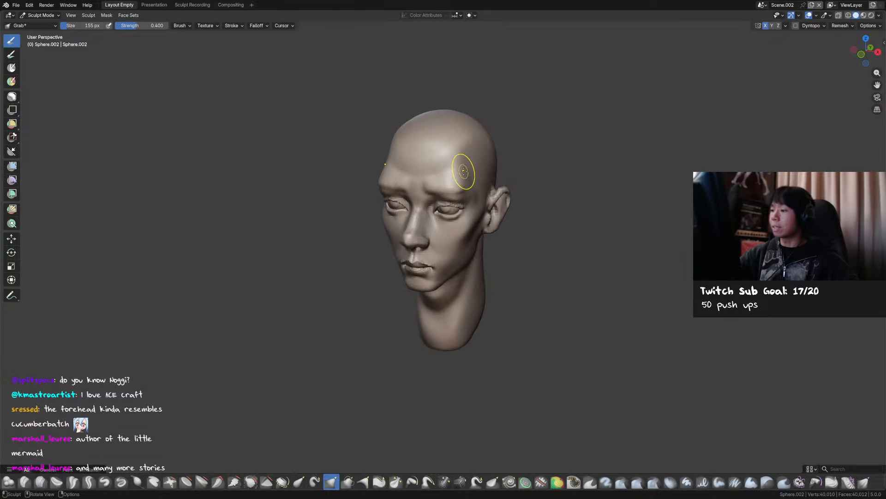
Define the temple ridge with the Crease Sharp brush at about 213 px, lowering its strength to about 0.217.
{"action": "key", "text": "shift+c"}
{"action": "key", "text": "f"}
{"action": "left_click", "coordinate": [468, 149]}
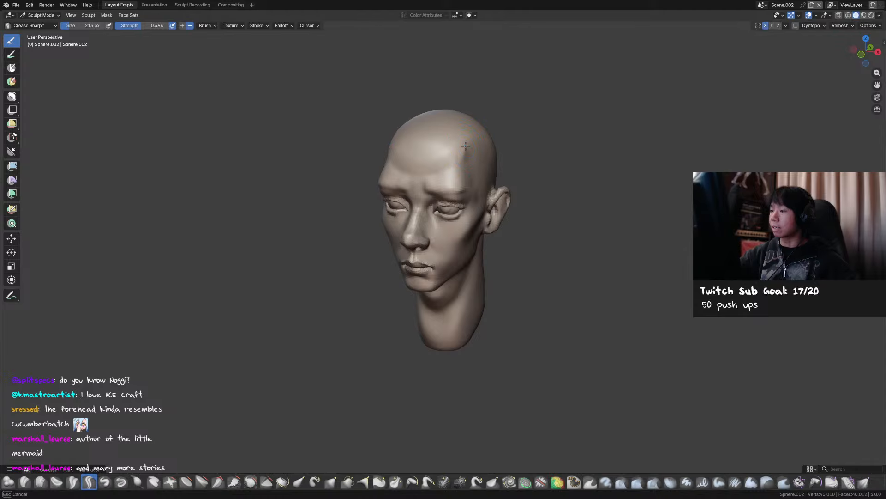
{"action": "key", "text": "shift+f"}
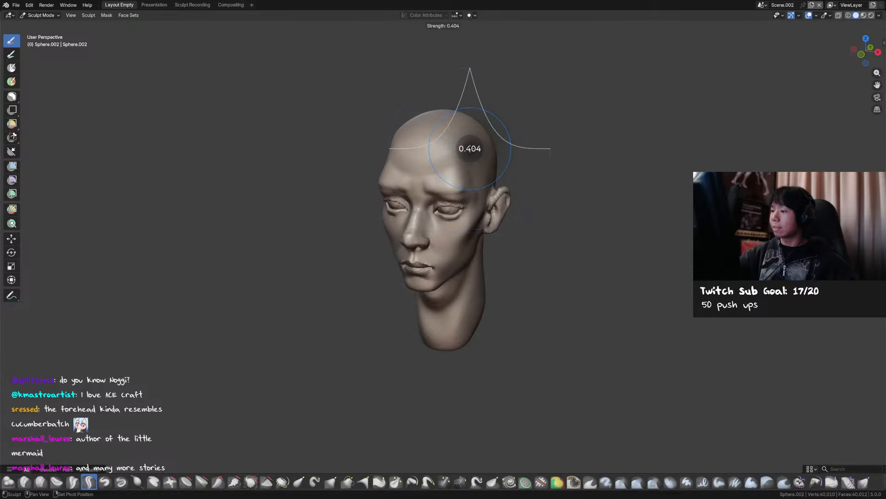
{"action": "left_click", "coordinate": [476, 148]}
{"action": "left_click_drag", "start_coordinate": [461, 186], "coordinate": [464, 147]}
Smooth the temple ridge and the forehead beside it.
{"action": "key", "text": "f"}
{"action": "left_click", "coordinate": [472, 174]}
{"action": "mouse_move", "coordinate": [467, 178]}
{"action": "left_mouse_down", "text": "shift"}
{"action": "mouse_move", "coordinate": [471, 168]}
{"action": "mouse_move", "coordinate": [468, 179]}
{"action": "left_mouse_up", "text": "shift"}
{"action": "left_click_drag", "start_coordinate": [467, 166], "coordinate": [474, 189], "text": "shift"}
{"action": "middle_click_drag", "start_coordinate": [472, 187], "coordinate": [478, 188]}
{"action": "left_click_drag", "start_coordinate": [441, 176], "coordinate": [401, 160], "text": "shift"}
{"action": "left_click_drag", "start_coordinate": [432, 155], "coordinate": [455, 155], "text": "shift"}
Adjust the forehead profile above the brow in right side view with the Grab brush at about 194 px.
{"action": "middle_click_drag", "start_coordinate": [464, 155], "coordinate": [437, 159]}
{"action": "key", "text": "g"}
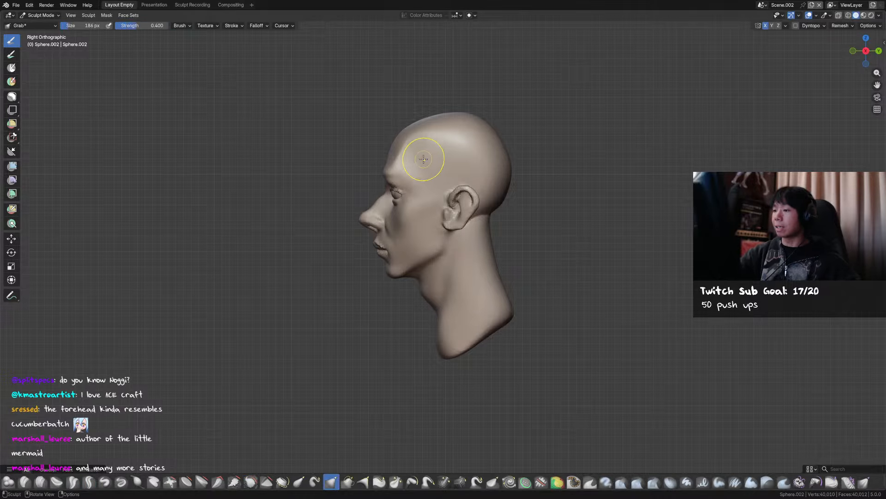
{"action": "key", "text": "f"}
{"action": "left_click", "coordinate": [394, 170]}
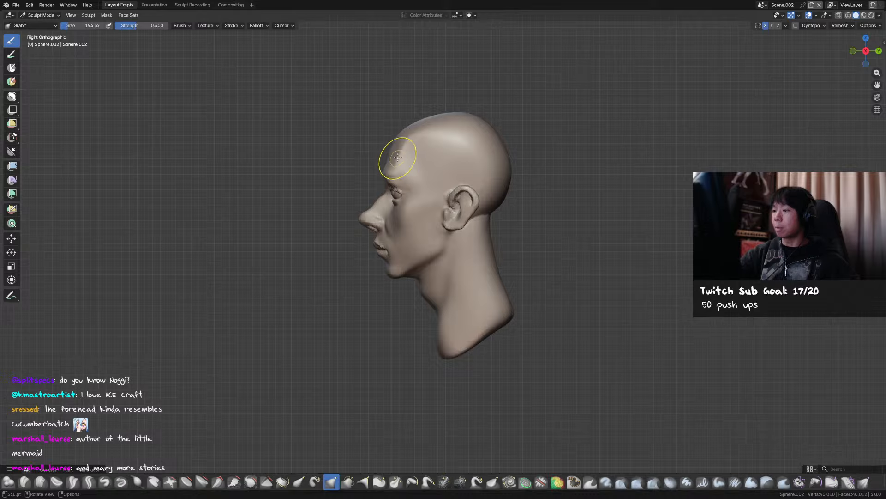
Refine the upper temple and skull with the Grab brush at about 216 px, smooth the temple line and save the file.
{"action": "middle_click_drag", "start_coordinate": [426, 122], "coordinate": [475, 143]}
{"action": "key", "text": "f"}
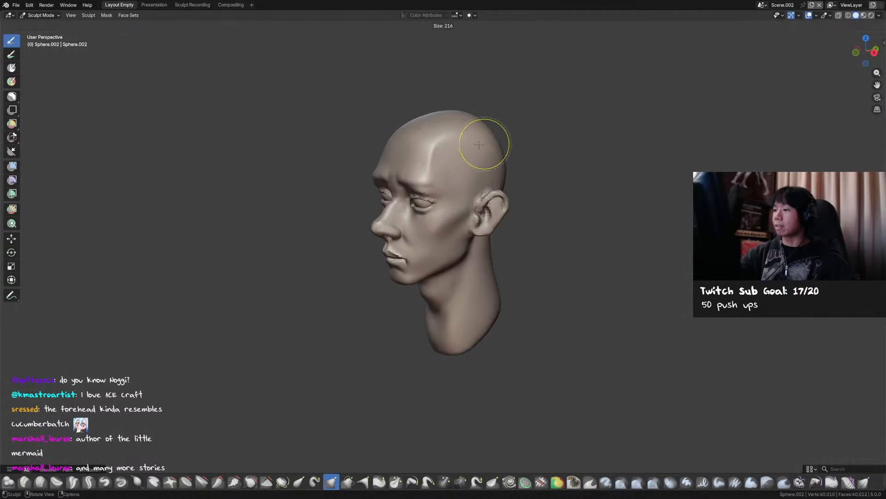
{"action": "left_click", "coordinate": [479, 145]}
{"action": "mouse_move", "coordinate": [417, 145]}
{"action": "left_mouse_down", "text": "shift"}
{"action": "mouse_move", "coordinate": [415, 153]}
{"action": "mouse_move", "coordinate": [417, 146]}
{"action": "left_mouse_up", "text": "shift"}
{"action": "mouse_move", "coordinate": [417, 146]}
{"action": "middle_mouse_down"}
{"action": "mouse_move", "coordinate": [478, 163]}
{"action": "mouse_move", "coordinate": [493, 156]}
{"action": "mouse_move", "coordinate": [457, 143]}
{"action": "mouse_move", "coordinate": [406, 148]}
{"action": "middle_mouse_up"}
{"action": "key", "text": "ctrl+s"}
Sharpen the upper edge of the brow with inverted Crease Sharp strokes at about 106 px and strength 0.217.
{"action": "key", "text": "KP_1"}
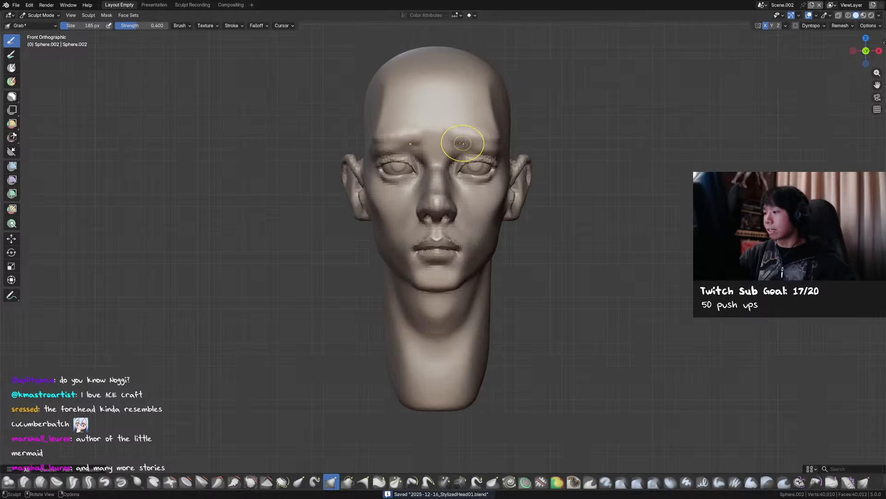
{"action": "key", "text": "shift+c"}
{"action": "mouse_move", "coordinate": [451, 137]}
{"action": "middle_mouse_down"}
{"action": "mouse_move", "coordinate": [389, 147]}
{"action": "mouse_move", "coordinate": [434, 161]}
{"action": "middle_mouse_up"}
{"action": "left_click_drag", "start_coordinate": [438, 164], "coordinate": [464, 167], "text": "ctrl"}
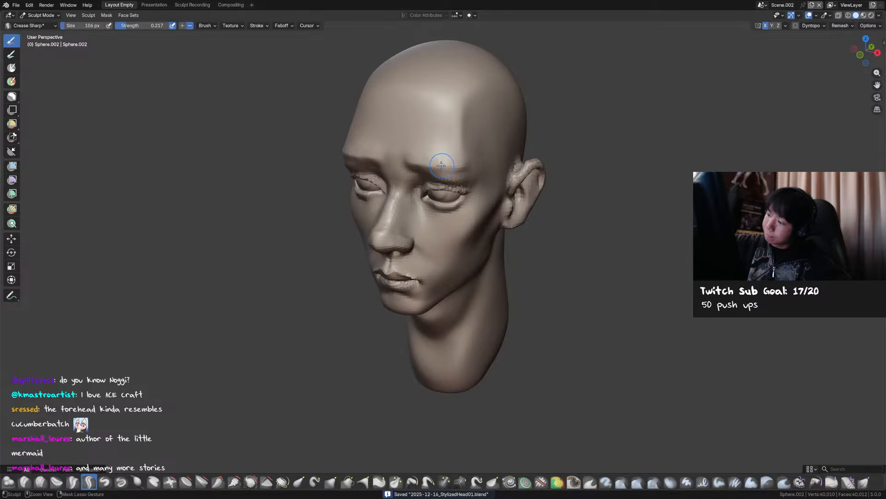
{"action": "left_click_drag", "start_coordinate": [408, 164], "coordinate": [471, 166], "text": "ctrl"}
Adjust the outer brow ends in front view with the Grab brush at about 181 px.
{"action": "key", "text": "v"}
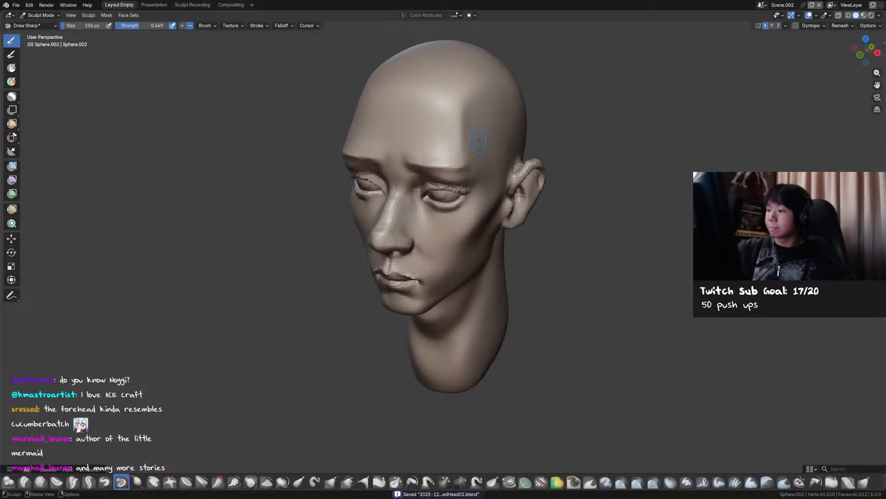
{"action": "key", "text": "KP_1"}
{"action": "key", "text": "g"}
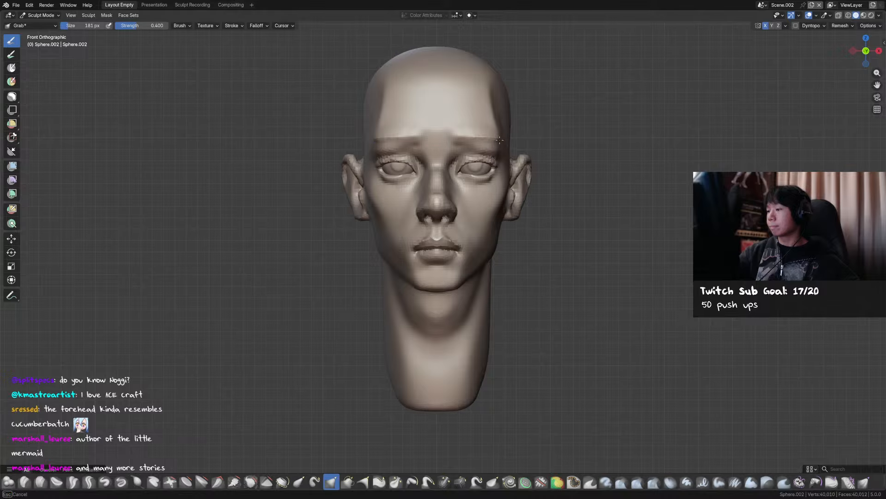
{"action": "scroll", "coordinate": [510, 148], "scroll_direction": "down", "scroll_amount": 2}
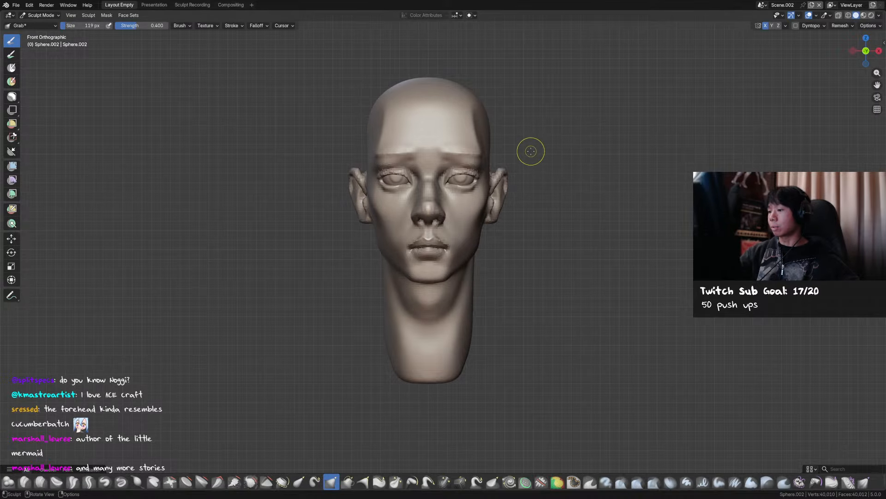
Refine the brows and upper eyelids with the Grab brush at about 116 px and save the file.
{"action": "mouse_move", "coordinate": [531, 150]}
{"action": "middle_mouse_down"}
{"action": "mouse_move", "coordinate": [564, 158]}
{"action": "mouse_move", "coordinate": [511, 147]}
{"action": "mouse_move", "coordinate": [523, 150]}
{"action": "middle_mouse_up"}
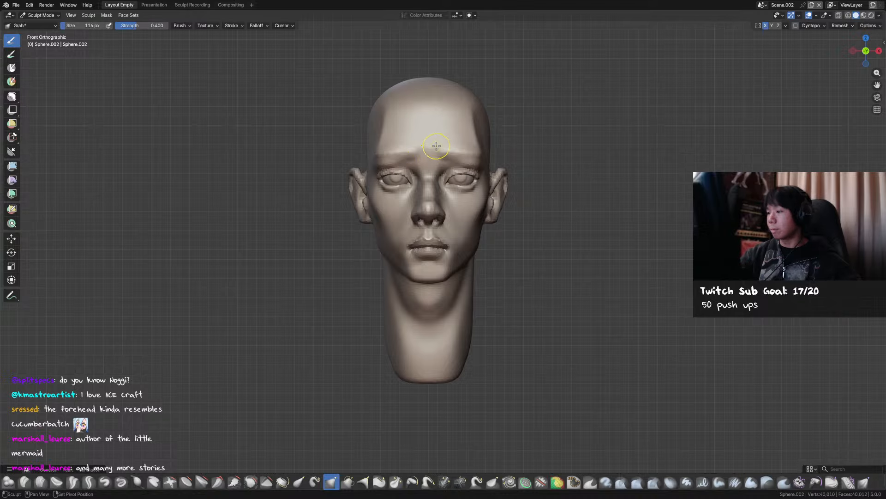
{"action": "middle_click_drag", "start_coordinate": [422, 154], "coordinate": [459, 172]}
{"action": "key", "text": "ctrl+s"}
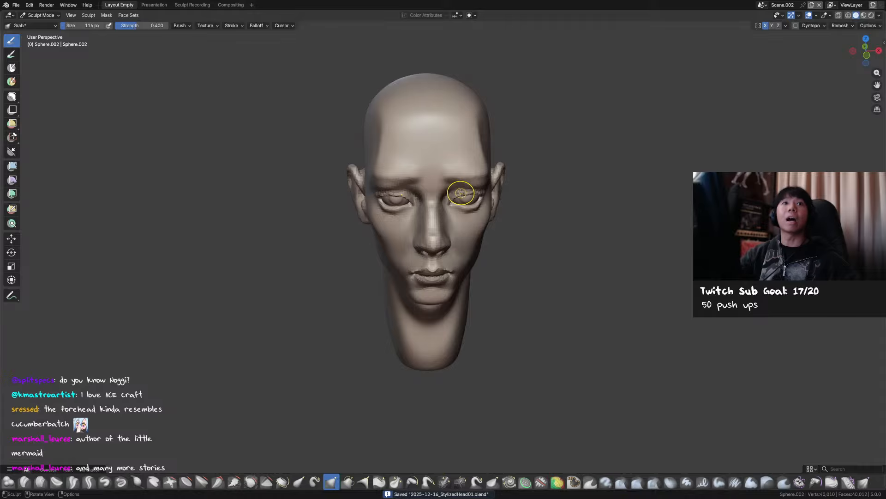
{"action": "middle_click_drag", "start_coordinate": [461, 193], "coordinate": [463, 181]}
{"action": "left_click_drag", "start_coordinate": [462, 181], "coordinate": [458, 180]}
{"action": "key", "text": "ctrl+s"}
{"action": "middle_click_drag", "start_coordinate": [450, 195], "coordinate": [460, 184], "text": "shift"}
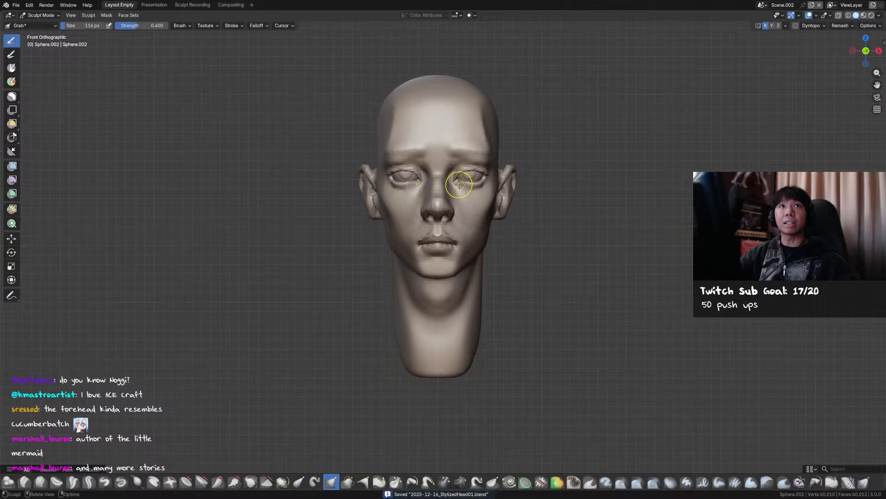
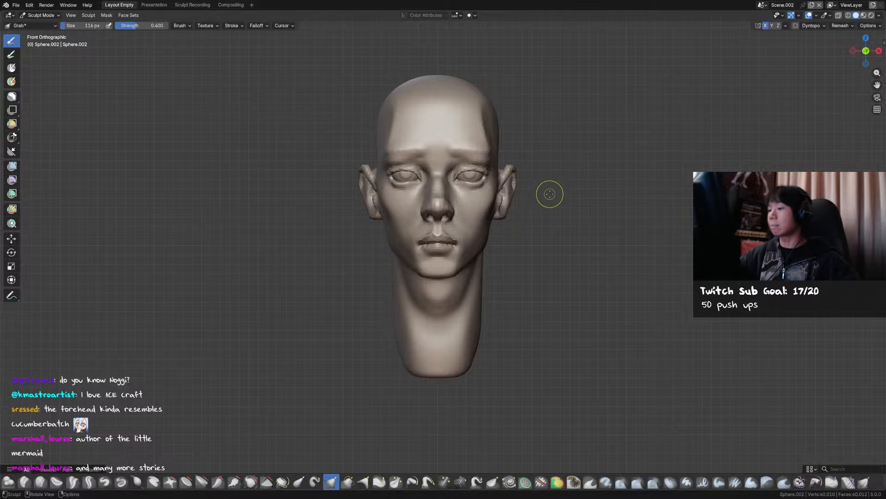
Define the cheekbone edge beside the outer eye with Crease Sharp strokes at about 115 px and strength 0.217, and smooth the cheek.
{"action": "mouse_move", "coordinate": [548, 194]}
{"action": "middle_mouse_down"}
{"action": "mouse_move", "coordinate": [471, 196]}
{"action": "mouse_move", "coordinate": [446, 187]}
{"action": "mouse_move", "coordinate": [451, 172]}
{"action": "middle_mouse_up"}
{"action": "key", "text": "shift+c"}
{"action": "key", "text": "f"}
{"action": "left_click", "coordinate": [451, 172]}
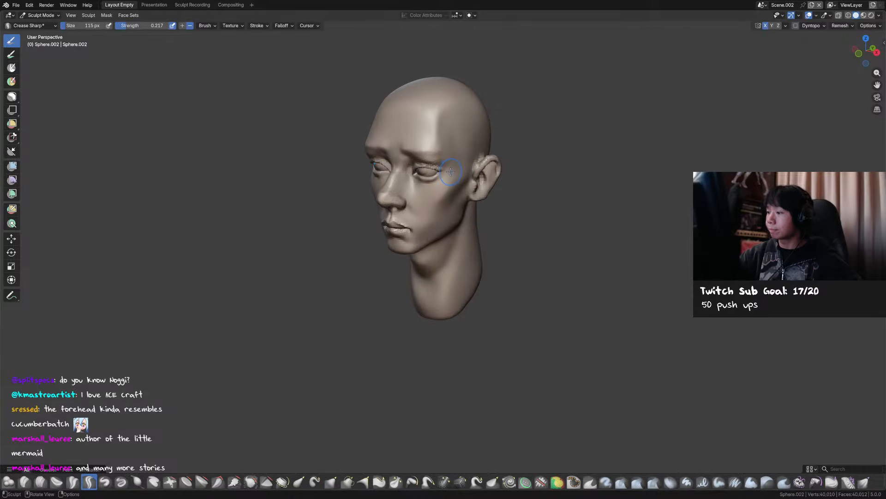
{"action": "left_click_drag", "start_coordinate": [452, 165], "coordinate": [448, 187]}
{"action": "mouse_move", "coordinate": [446, 203]}
{"action": "middle_mouse_down"}
{"action": "mouse_move", "coordinate": [467, 198]}
{"action": "mouse_move", "coordinate": [449, 190]}
{"action": "middle_mouse_up"}
{"action": "left_click_drag", "start_coordinate": [449, 188], "coordinate": [444, 182]}
{"action": "mouse_move", "coordinate": [444, 185]}
{"action": "middle_mouse_down"}
{"action": "mouse_move", "coordinate": [454, 213]}
{"action": "mouse_move", "coordinate": [428, 201]}
{"action": "middle_mouse_up"}
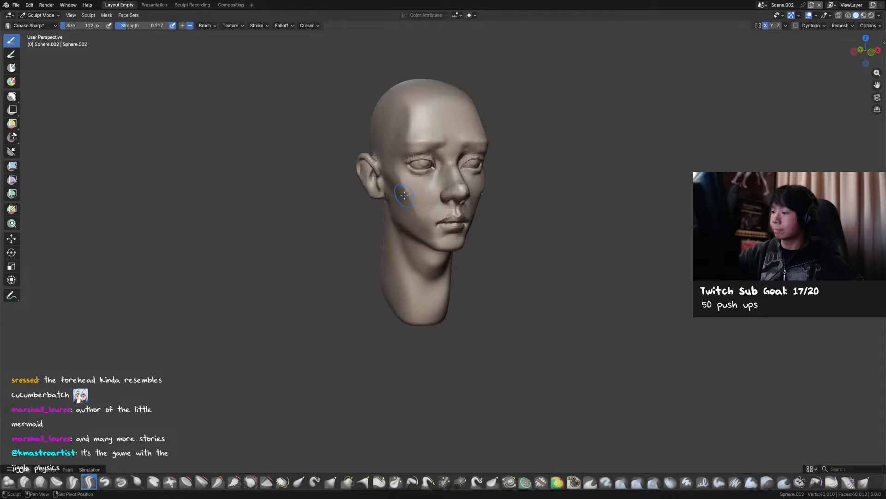
{"action": "left_click_drag", "start_coordinate": [401, 194], "coordinate": [391, 180], "text": "shift"}
{"action": "mouse_move", "coordinate": [392, 180]}
{"action": "middle_mouse_down"}
{"action": "mouse_move", "coordinate": [469, 189]}
{"action": "mouse_move", "coordinate": [413, 196]}
{"action": "mouse_move", "coordinate": [451, 188]}
{"action": "middle_mouse_up"}
Adjust the cheekbone plane in front of the ear with the Grab brush, smooth it and save the file.
{"action": "key", "text": "g"}
{"action": "key", "text": "f"}
{"action": "left_click", "coordinate": [438, 193]}
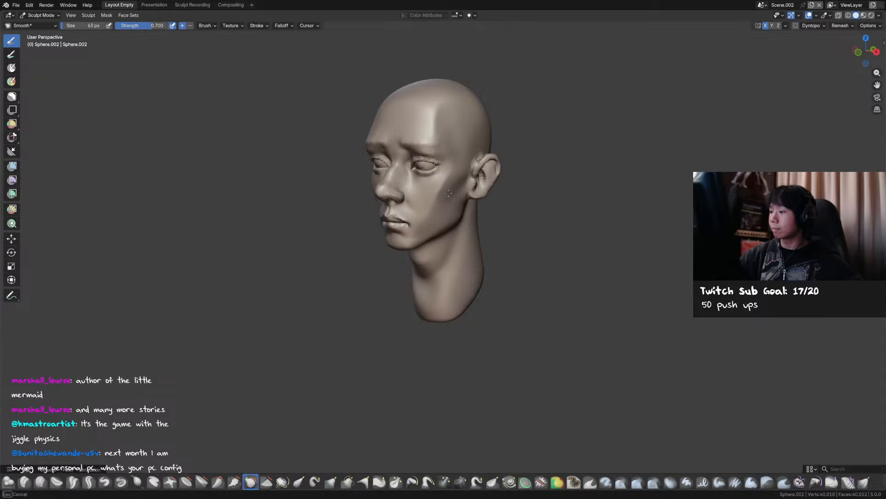
{"action": "mouse_move", "coordinate": [442, 196]}
{"action": "middle_mouse_down"}
{"action": "mouse_move", "coordinate": [508, 164]}
{"action": "mouse_move", "coordinate": [451, 168]}
{"action": "mouse_move", "coordinate": [444, 144]}
{"action": "mouse_move", "coordinate": [445, 156]}
{"action": "middle_mouse_up"}
{"action": "key", "text": "ctrl+s"}
Carve the inner ear with Draw Sharp at about 89 px and build up the earlobe with Draw at about 79 px.
{"action": "key", "text": "x"}
{"action": "key", "text": "bracketleft"}
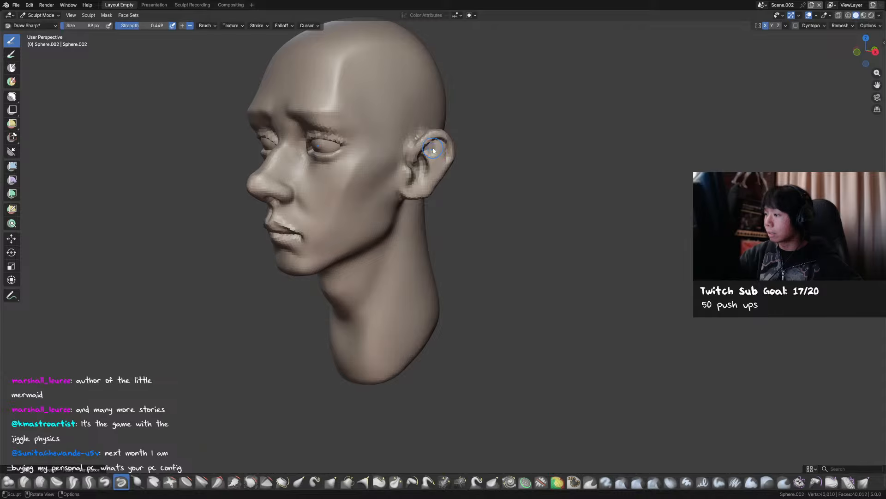
{"action": "key", "text": "g"}
{"action": "mouse_move", "coordinate": [461, 153]}
{"action": "middle_mouse_down"}
{"action": "mouse_move", "coordinate": [485, 160]}
{"action": "mouse_move", "coordinate": [418, 184]}
{"action": "mouse_move", "coordinate": [425, 186]}
{"action": "middle_mouse_up"}
{"action": "key", "text": "x"}
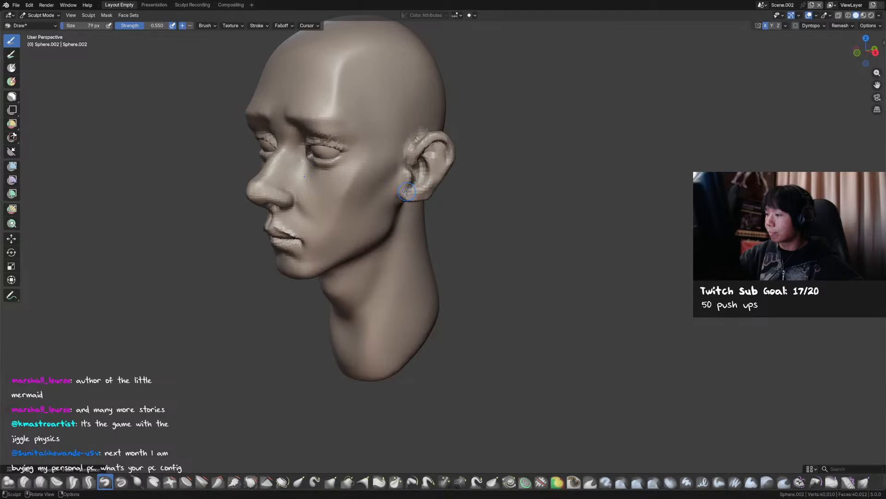
{"action": "mouse_move", "coordinate": [417, 191]}
{"action": "middle_mouse_down"}
{"action": "mouse_move", "coordinate": [428, 197]}
{"action": "mouse_move", "coordinate": [411, 183]}
{"action": "mouse_move", "coordinate": [426, 197]}
{"action": "mouse_move", "coordinate": [438, 181]}
{"action": "mouse_move", "coordinate": [433, 191]}
{"action": "mouse_move", "coordinate": [424, 148]}
{"action": "middle_mouse_up"}
Refine the inner ear folds with the Grab brush at about 112 px and save the file.
{"action": "key", "text": "shift+d"}
{"action": "key", "text": "shift+c"}
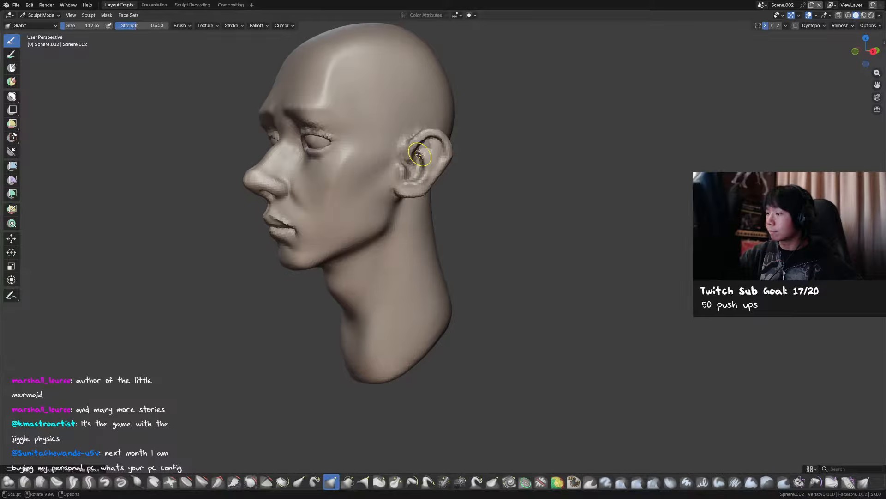
{"action": "key", "text": "f"}
{"action": "left_click", "coordinate": [432, 147]}
{"action": "key", "text": "ctrl+s"}
Reshape the outer contour of the ear in side view with the Grab brush, varying its size between about 146 and 231 px.
{"action": "mouse_move", "coordinate": [459, 174]}
{"action": "middle_mouse_down"}
{"action": "mouse_move", "coordinate": [428, 168]}
{"action": "mouse_move", "coordinate": [449, 163]}
{"action": "middle_mouse_up"}
{"action": "key", "text": "f"}
{"action": "left_click", "coordinate": [427, 165]}
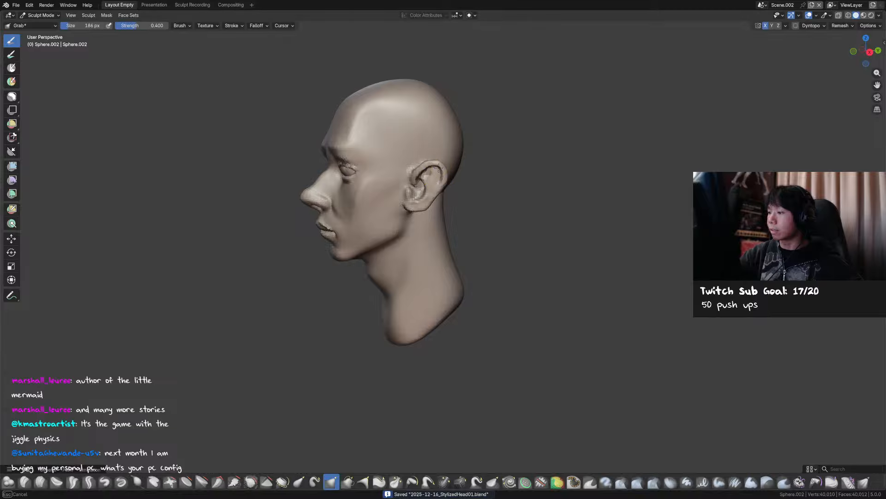
{"action": "left_click", "coordinate": [445, 184]}
{"action": "key", "text": "f"}
{"action": "left_click", "coordinate": [447, 180]}
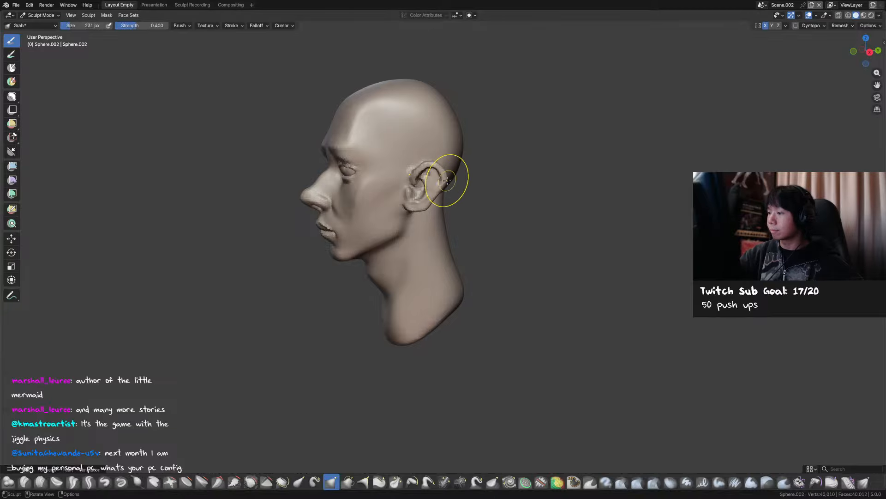
{"action": "key", "text": "f"}
{"action": "left_click", "coordinate": [450, 178]}
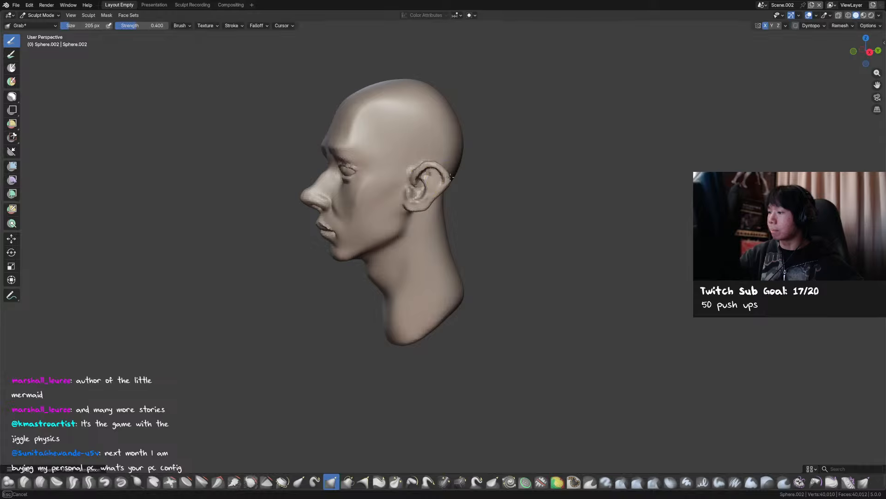
{"action": "left_click", "coordinate": [437, 162]}
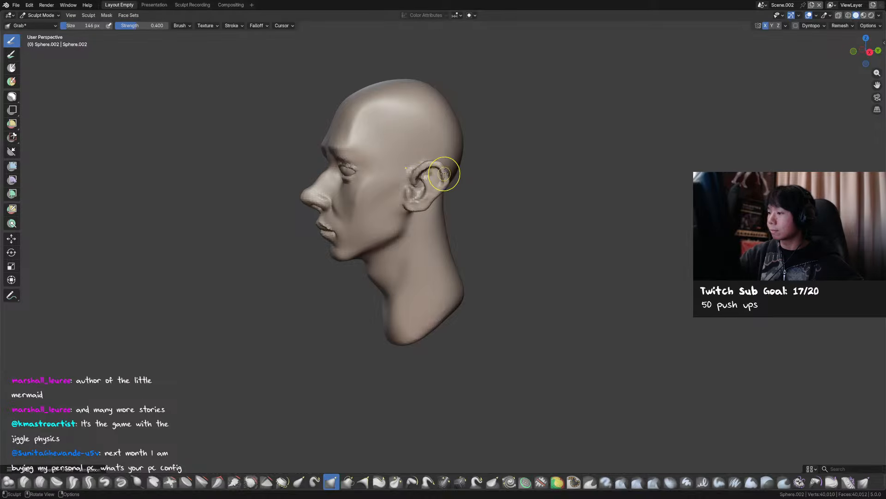
{"action": "key", "text": "f"}
{"action": "left_click", "coordinate": [449, 184]}
Refine the upper rim of the ear with the Grab brush and then the Draw brush, both at about 69 px.
{"action": "mouse_move", "coordinate": [448, 183]}
{"action": "middle_mouse_down"}
{"action": "mouse_move", "coordinate": [447, 166]}
{"action": "mouse_move", "coordinate": [460, 169]}
{"action": "middle_mouse_up"}
{"action": "key", "text": "f"}
{"action": "left_click", "coordinate": [432, 169]}
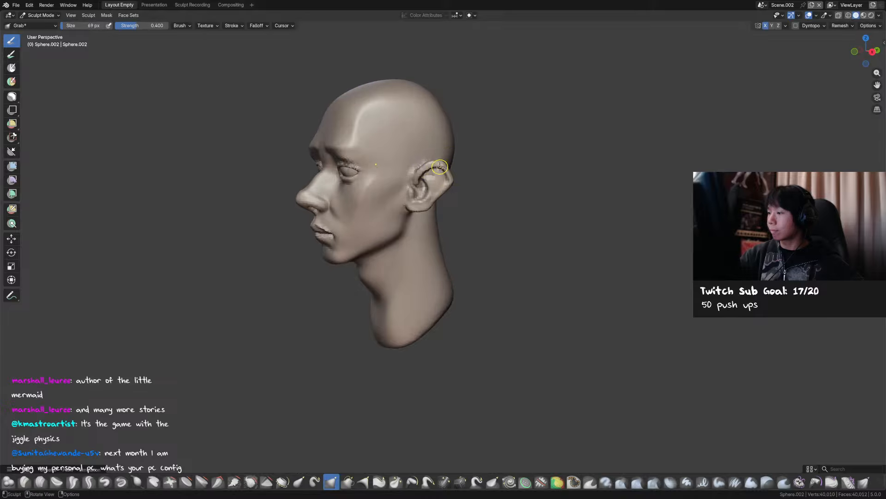
{"action": "key", "text": "x"}
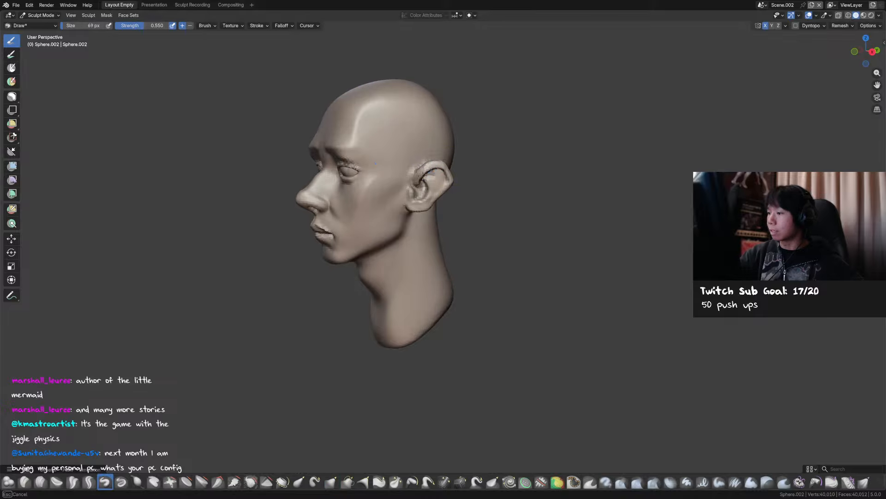
{"action": "middle_click_drag", "start_coordinate": [423, 174], "coordinate": [468, 172]}
Adjust the ears' outline in front view with the Grab brush at about 219 to 238 px and save the file.
{"action": "key", "text": "g"}
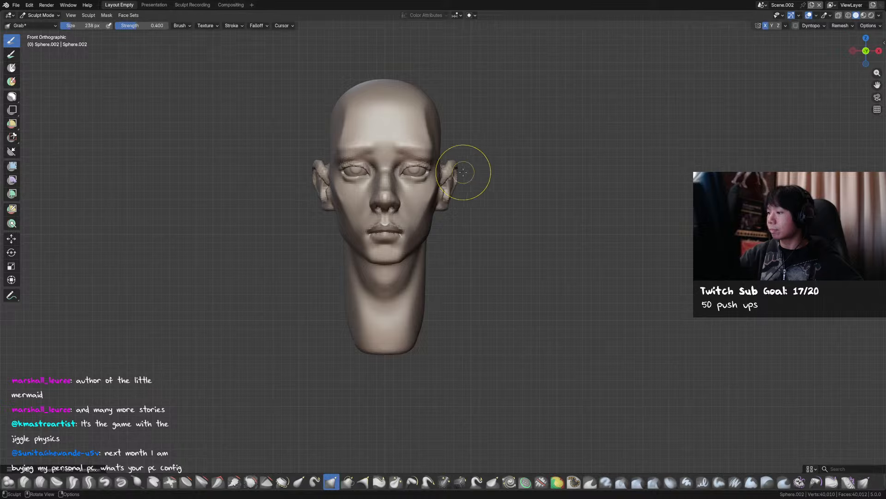
{"action": "mouse_move", "coordinate": [464, 171]}
{"action": "left_mouse_down"}
{"action": "mouse_move", "coordinate": [448, 177]}
{"action": "mouse_move", "coordinate": [450, 191]}
{"action": "mouse_move", "coordinate": [437, 212]}
{"action": "left_mouse_up"}
{"action": "key", "text": "f"}
{"action": "left_click", "coordinate": [463, 205]}
{"action": "key", "text": "f"}
{"action": "left_click", "coordinate": [431, 216]}
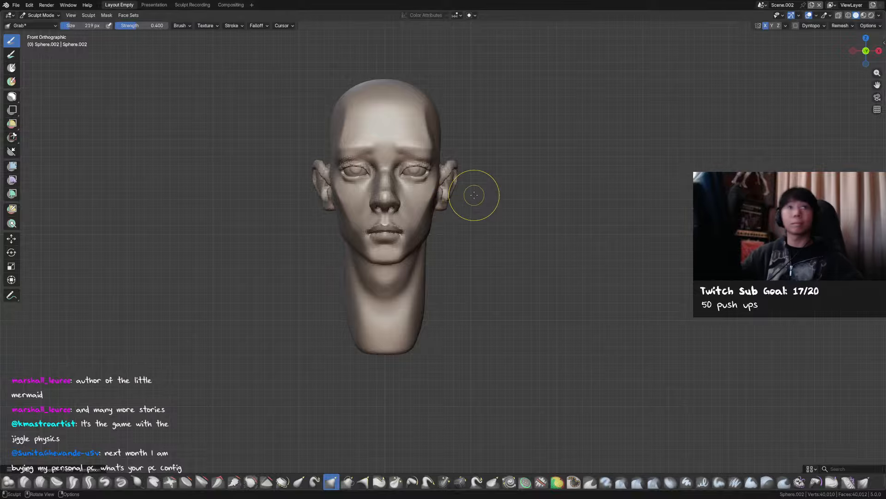
{"action": "key", "text": "ctrl+s"}
{"action": "middle_click_drag", "start_coordinate": [486, 181], "coordinate": [493, 179], "text": "shift"}
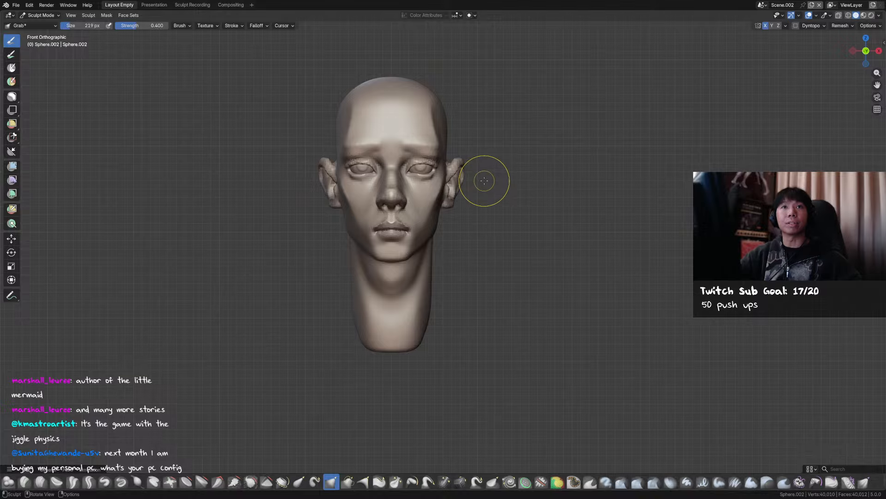
{"action": "middle_click_drag", "start_coordinate": [531, 152], "coordinate": [537, 150], "text": "shift"}
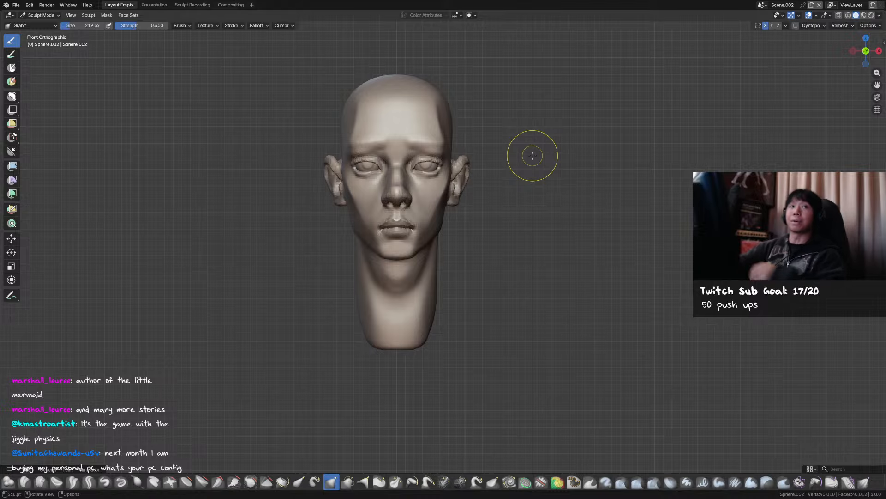
{"action": "middle_click_drag", "start_coordinate": [531, 188], "coordinate": [531, 176], "text": "shift"}
{"action": "key", "text": "ctrl+s"}
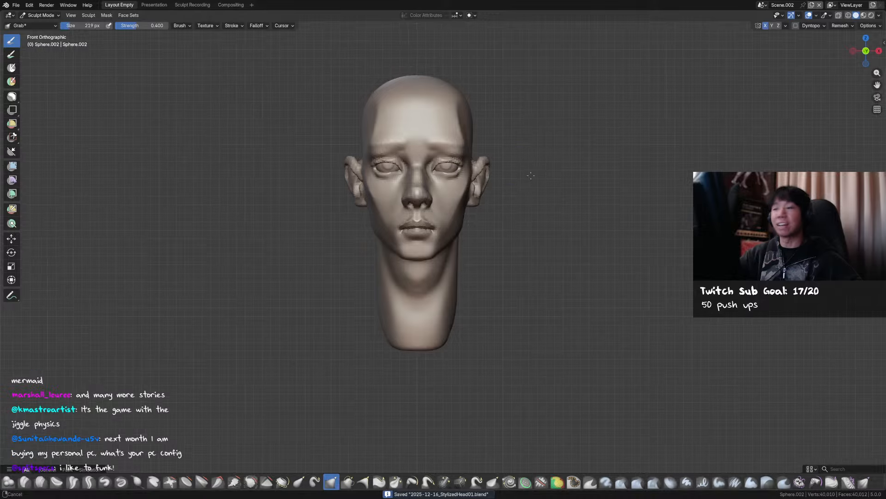
Reshape the upper eyelids with the Grab brush from below and in front view, reducing its size to about 115 px.
{"action": "scroll", "coordinate": [485, 148], "scroll_direction": "up", "scroll_amount": 2}
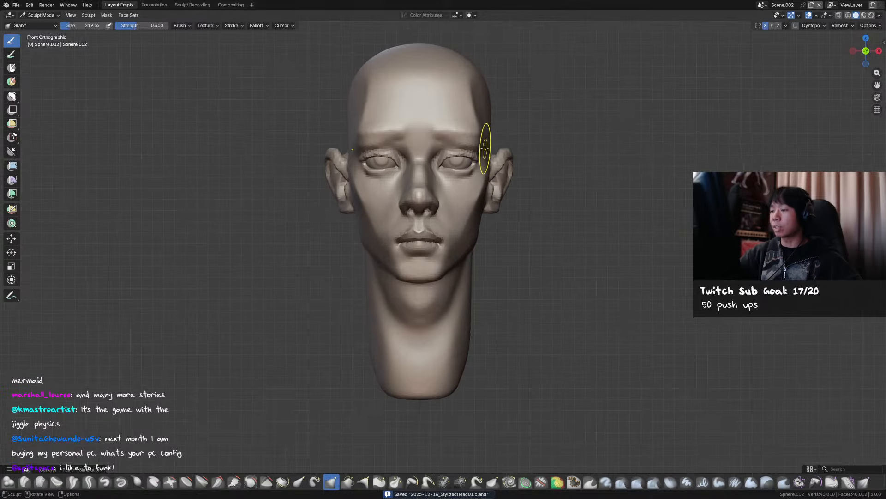
{"action": "middle_click_drag", "start_coordinate": [462, 169], "coordinate": [467, 95]}
{"action": "key", "text": "f"}
{"action": "left_click", "coordinate": [470, 95]}
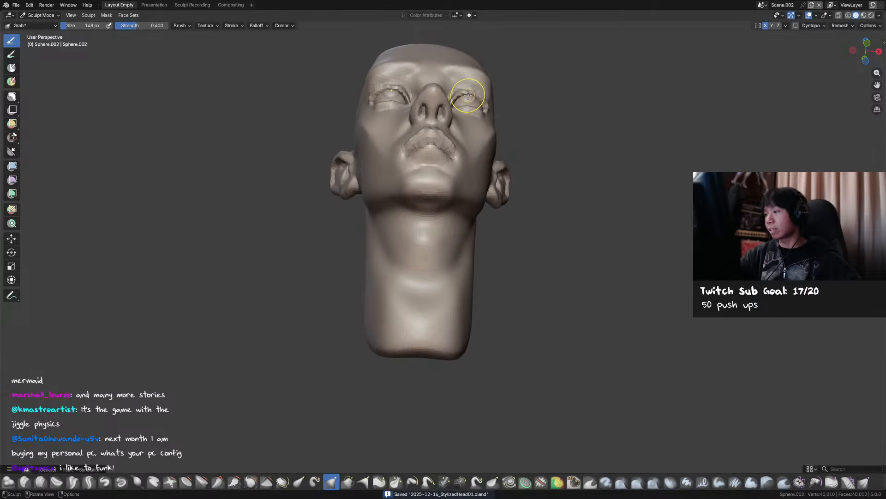
{"action": "key", "text": "KP_1"}
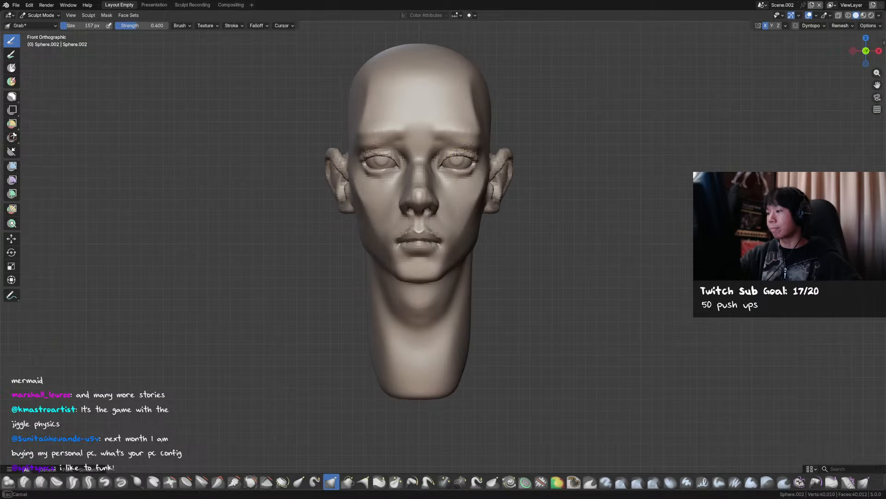
{"action": "left_click", "coordinate": [470, 156]}
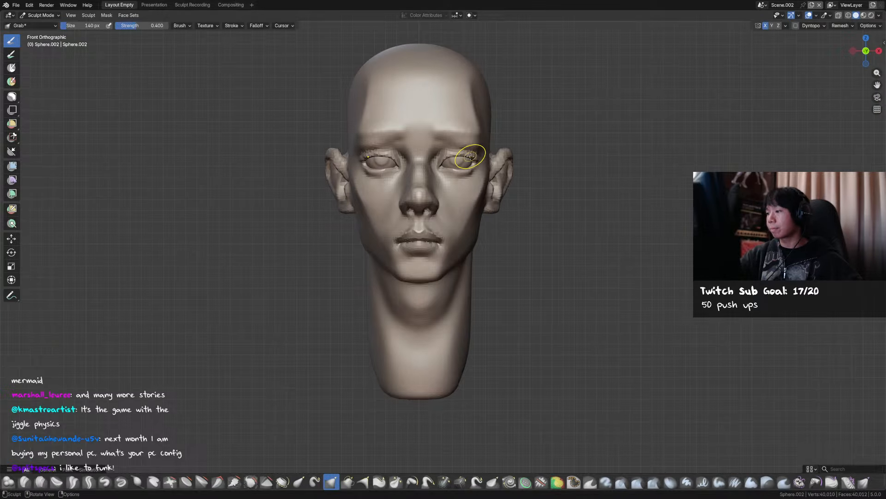
{"action": "left_click_drag", "start_coordinate": [449, 158], "coordinate": [450, 155]}
{"action": "key", "text": "f"}
{"action": "left_click", "coordinate": [446, 154]}
{"action": "key", "text": "f"}
{"action": "left_click", "coordinate": [461, 155]}
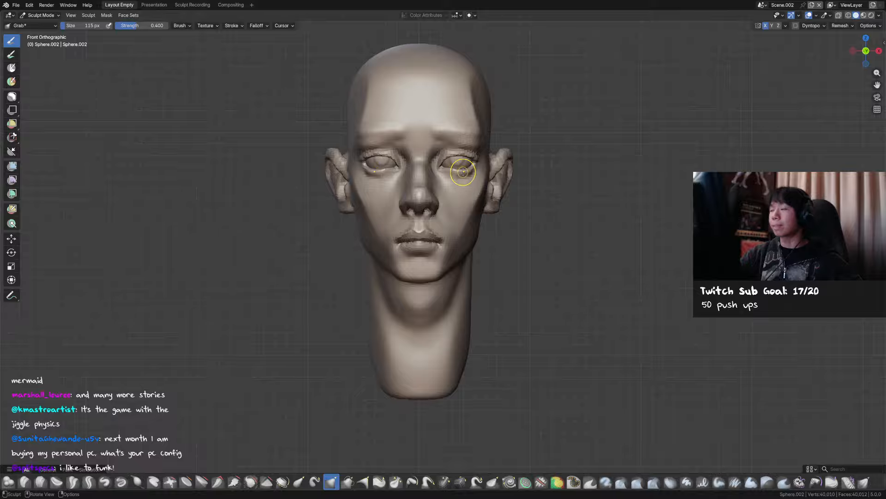
{"action": "mouse_move", "coordinate": [464, 173]}
{"action": "middle_mouse_down"}
{"action": "mouse_move", "coordinate": [460, 188]}
{"action": "mouse_move", "coordinate": [460, 158]}
{"action": "middle_mouse_up"}
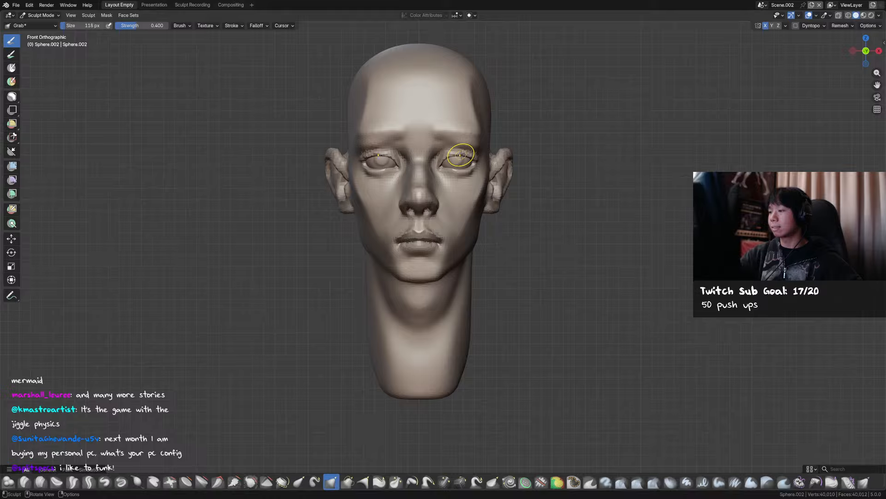
Save the file and sculpt the inner brow and upper nose bridge with the Draw brush at about 64 to 75 px and strength 0.550.
{"action": "key", "text": "x"}
{"action": "key", "text": "ctrl+s"}
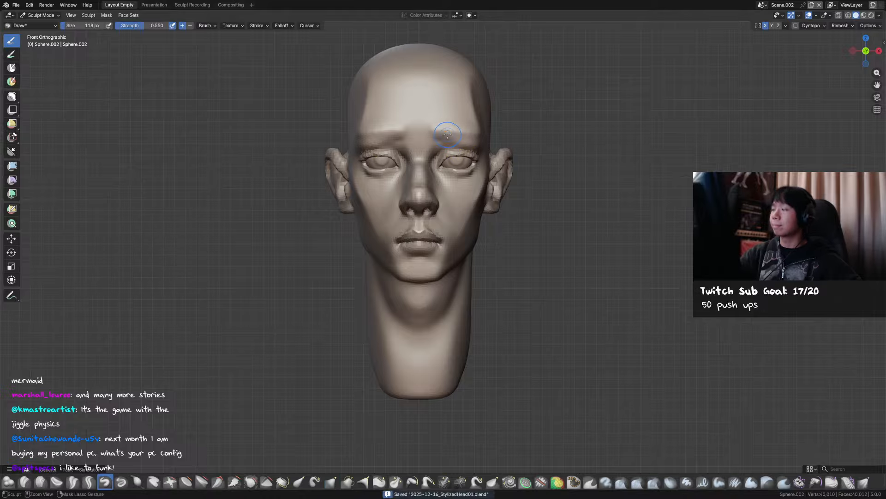
{"action": "key", "text": "f"}
{"action": "left_click", "coordinate": [445, 136]}
{"action": "middle_click_drag", "start_coordinate": [453, 152], "coordinate": [420, 164]}
{"action": "key", "text": "f"}
{"action": "left_click", "coordinate": [420, 161]}
{"action": "left_click_drag", "start_coordinate": [421, 163], "coordinate": [426, 153]}
{"action": "mouse_move", "coordinate": [419, 162]}
{"action": "left_mouse_down", "text": "ctrl"}
{"action": "mouse_move", "coordinate": [424, 155]}
{"action": "mouse_move", "coordinate": [415, 159]}
{"action": "left_mouse_up", "text": "ctrl"}
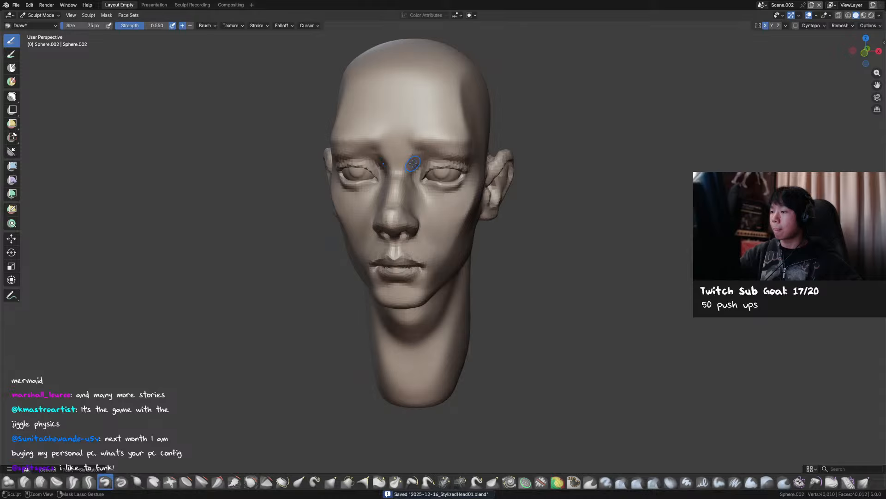
{"action": "key", "text": "f"}
{"action": "left_click", "coordinate": [418, 151]}
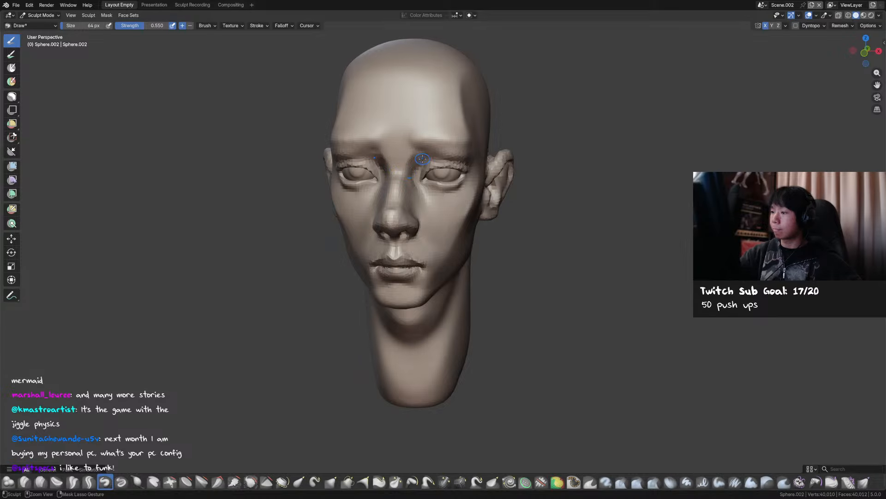
Deepen the hollow below the inner brow with Draw Sharp at about 104 px and refine it with Draw at about 71 px.
{"action": "key", "text": "shift+c"}
{"action": "key", "text": "d"}
{"action": "left_click_drag", "start_coordinate": [425, 161], "coordinate": [426, 160]}
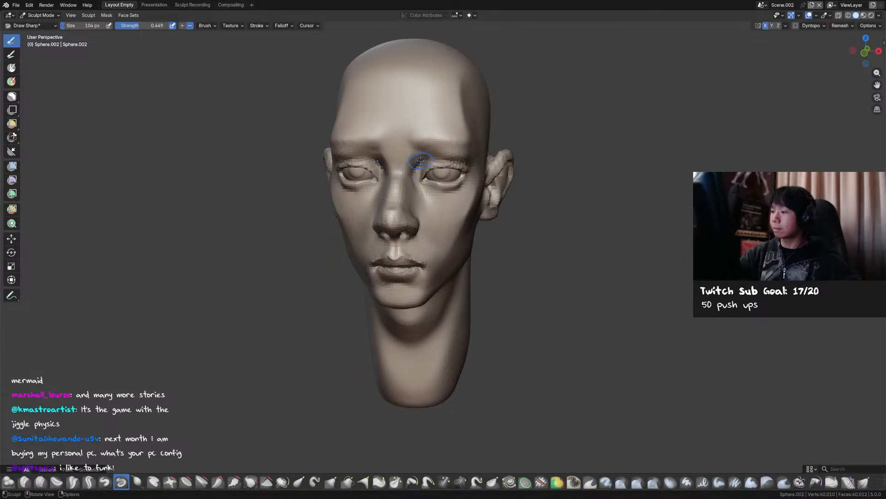
{"action": "key", "text": "x"}
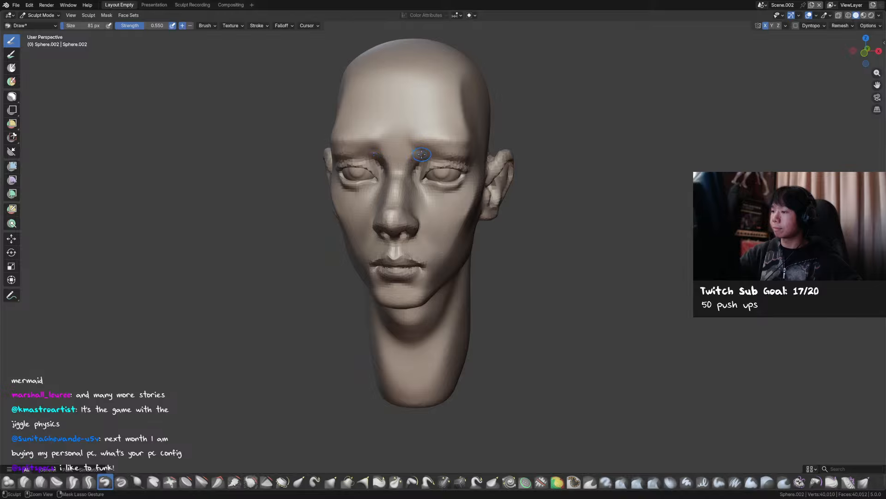
{"action": "key", "text": "f"}
{"action": "left_click", "coordinate": [420, 153]}
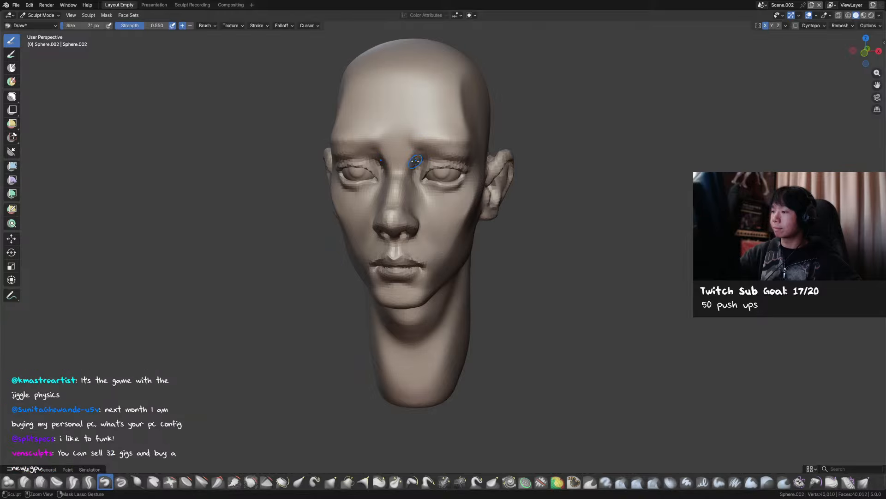
Adjust the inner brow and nose bridge in front view with the Grab brush at about 109 px and save the file.
{"action": "middle_click_drag", "start_coordinate": [415, 161], "coordinate": [444, 144]}
{"action": "key", "text": "KP_1"}
{"action": "key", "text": "g"}
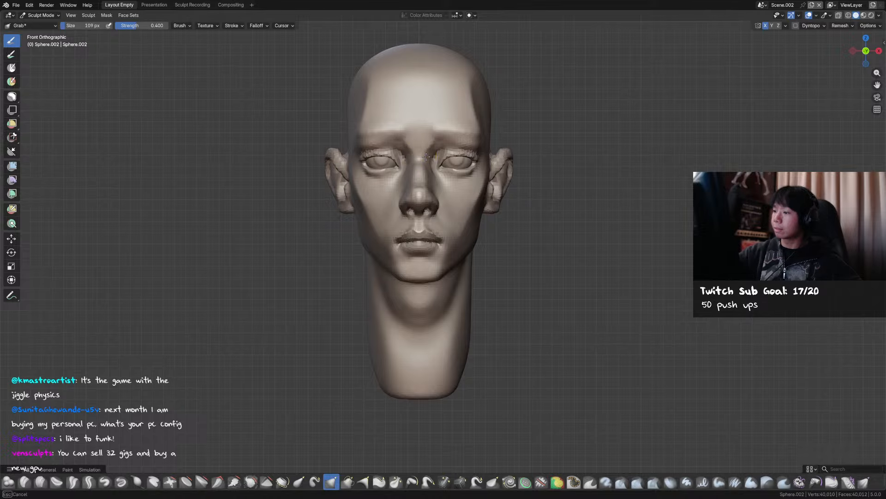
{"action": "middle_click_drag", "start_coordinate": [439, 164], "coordinate": [439, 179]}
{"action": "key", "text": "ctrl+s"}
Carve the inner eye corner and the groove running down beside the nose with Draw Sharp at about 76 to 93 px.
{"action": "key", "text": "shift+c"}
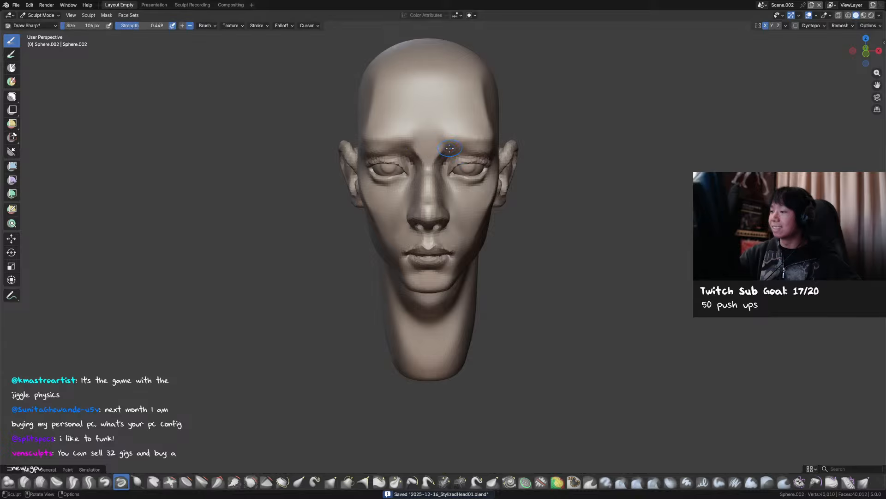
{"action": "mouse_move", "coordinate": [451, 155]}
{"action": "middle_mouse_down"}
{"action": "mouse_move", "coordinate": [446, 182]}
{"action": "mouse_move", "coordinate": [390, 133]}
{"action": "mouse_move", "coordinate": [378, 142]}
{"action": "middle_mouse_up"}
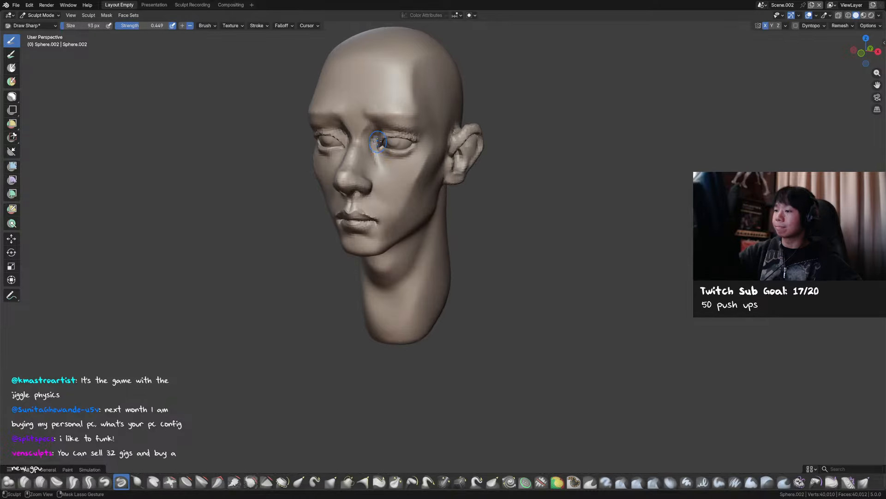
{"action": "key", "text": "f"}
{"action": "left_click", "coordinate": [382, 155]}
{"action": "key", "text": "f"}
{"action": "left_click", "coordinate": [383, 155]}
{"action": "left_click_drag", "start_coordinate": [378, 150], "coordinate": [381, 166]}
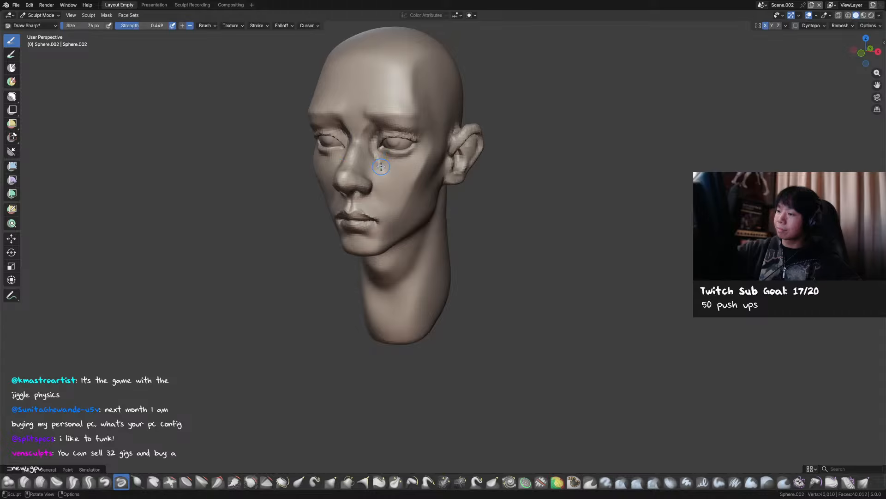
{"action": "key", "text": "f"}
{"action": "left_click", "coordinate": [375, 157]}
{"action": "middle_click_drag", "start_coordinate": [378, 157], "coordinate": [409, 170]}
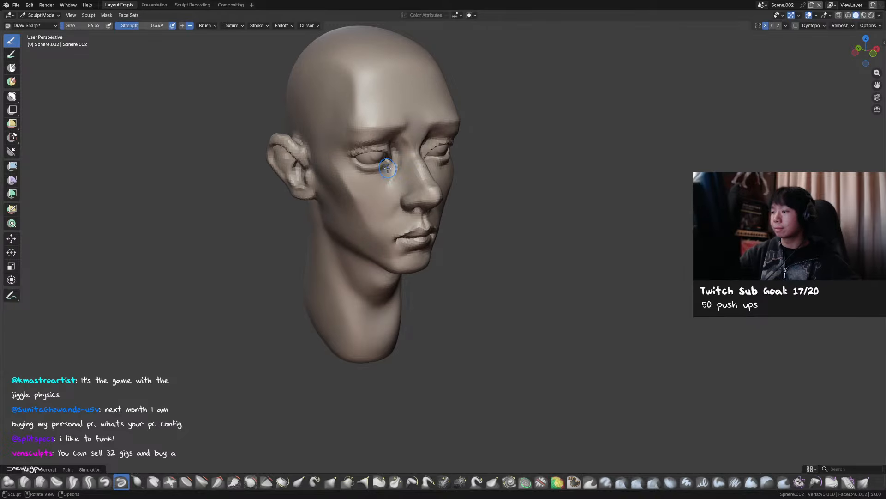
Define the area under the eye with Crease Sharp at about 72 px and soften it with Smooth at about 67 px.
{"action": "key", "text": "shift+c"}
{"action": "middle_click_drag", "start_coordinate": [421, 178], "coordinate": [430, 161]}
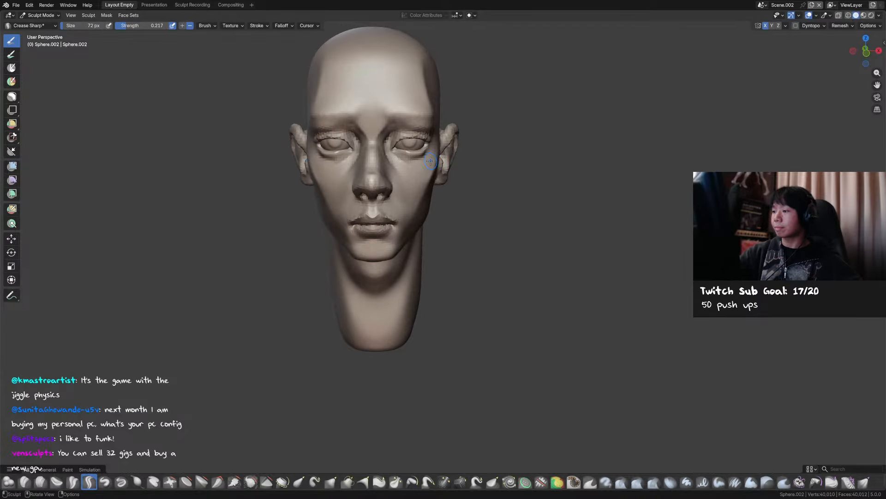
{"action": "key", "text": "x"}
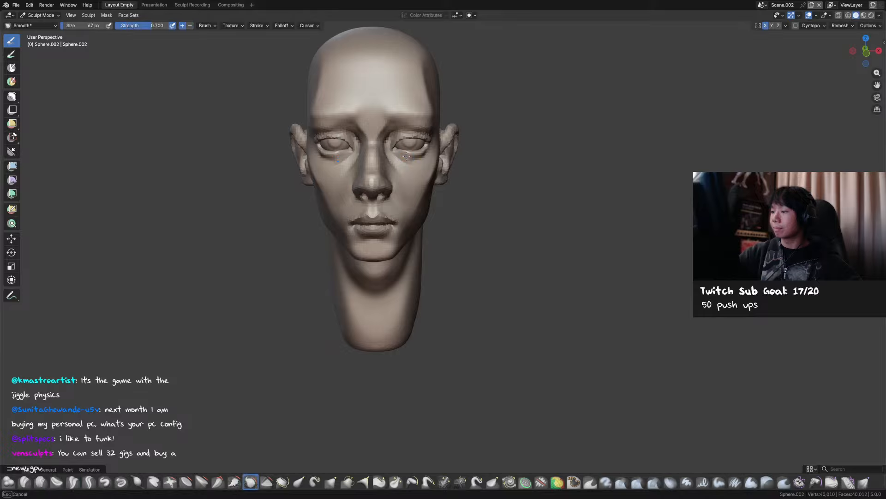
{"action": "middle_click_drag", "start_coordinate": [411, 161], "coordinate": [395, 158]}
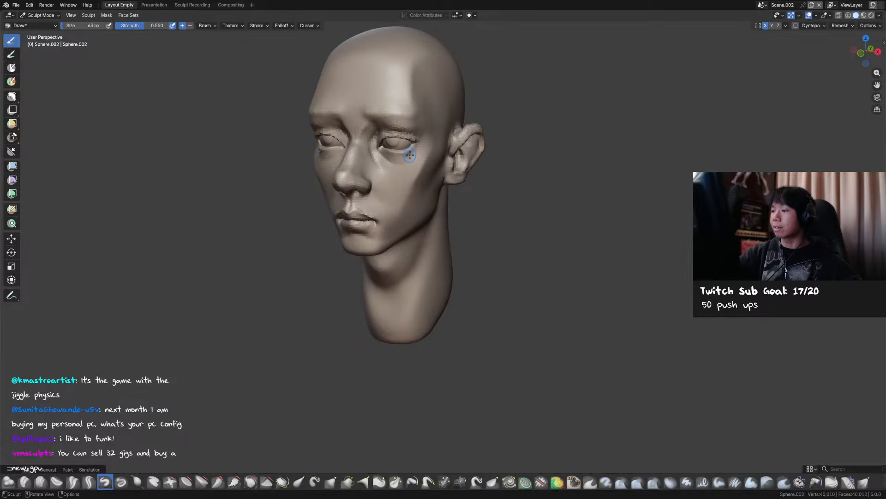
Refine the area below the outer eye corner with Crease Sharp at about 98 px and save the file.
{"action": "key", "text": "shift+c"}
{"action": "left_click", "coordinate": [415, 154]}
{"action": "key", "text": "ctrl+s"}
{"action": "left_click_drag", "start_coordinate": [412, 155], "coordinate": [418, 153]}
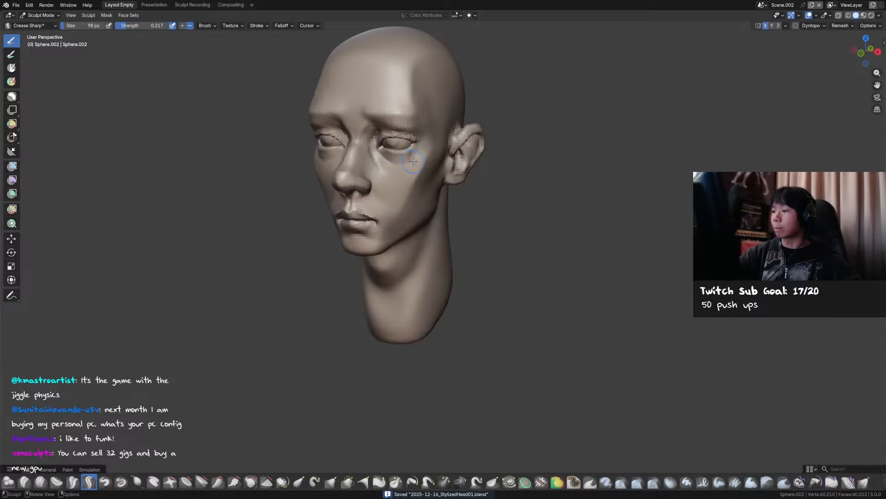
{"action": "middle_click_drag", "start_coordinate": [413, 161], "coordinate": [381, 160]}
{"action": "key", "text": "f"}
{"action": "key", "text": "ctrl+s"}
{"action": "key", "text": "x"}
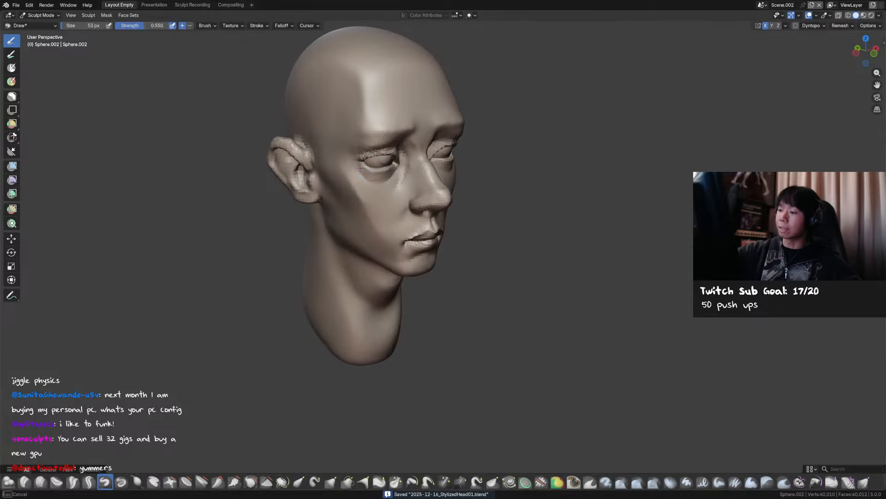
Adjust the inner eye and nose area with the Grab brush at about 98 px and save the file.
{"action": "mouse_move", "coordinate": [500, 177]}
{"action": "middle_mouse_down"}
{"action": "mouse_move", "coordinate": [465, 174]}
{"action": "mouse_move", "coordinate": [522, 192]}
{"action": "mouse_move", "coordinate": [467, 166]}
{"action": "mouse_move", "coordinate": [460, 173]}
{"action": "middle_mouse_up"}
{"action": "key", "text": "g"}
{"action": "key", "text": "f"}
{"action": "left_click", "coordinate": [433, 165]}
{"action": "left_click_drag", "start_coordinate": [433, 165], "coordinate": [439, 171]}
{"action": "middle_click_drag", "start_coordinate": [439, 203], "coordinate": [457, 183], "text": "shift"}
{"action": "middle_click_drag", "start_coordinate": [457, 183], "coordinate": [451, 202], "text": "ctrl"}
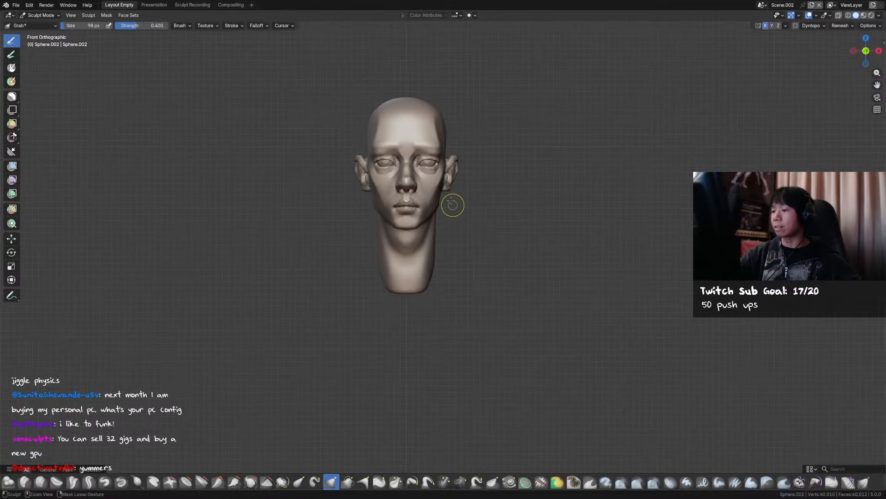
{"action": "key", "text": "ctrl+s"}
Deepen the mouth corner with Crease Sharp and Draw Sharp at about 89 px.
{"action": "scroll", "coordinate": [443, 208], "scroll_direction": "up", "scroll_amount": 2}
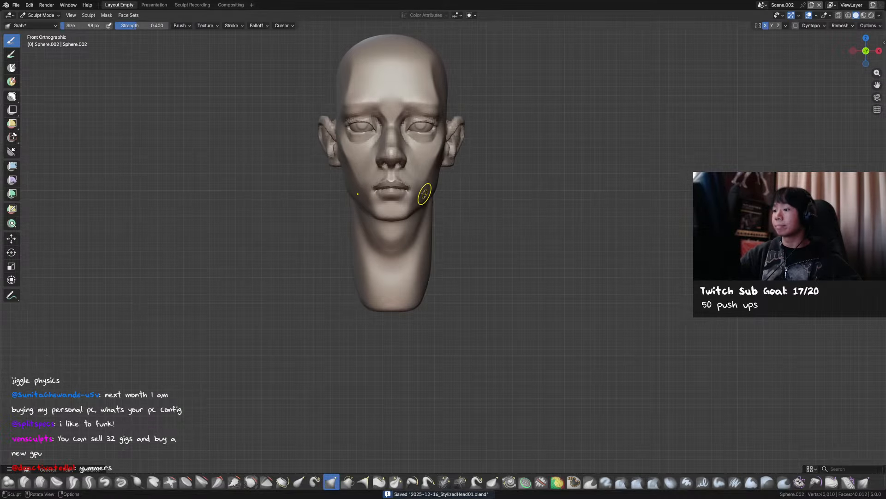
{"action": "middle_click_drag", "start_coordinate": [419, 204], "coordinate": [380, 178]}
{"action": "key", "text": "shift+c"}
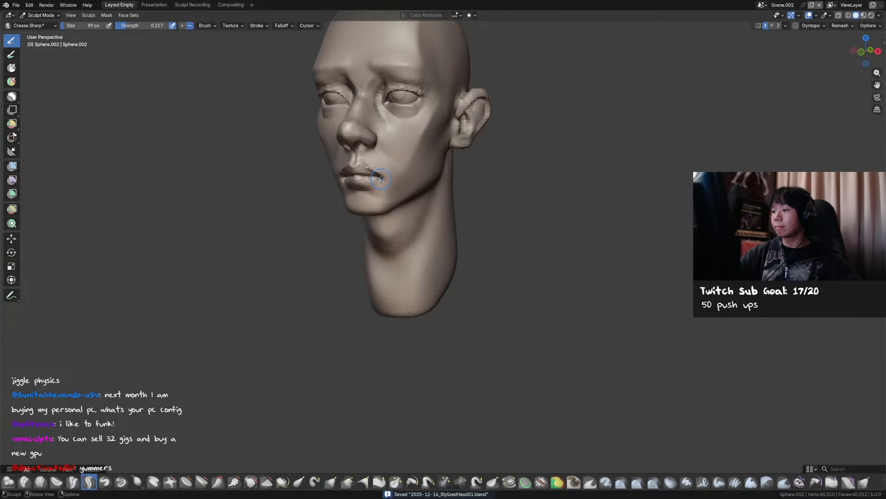
{"action": "key", "text": "shift+x"}
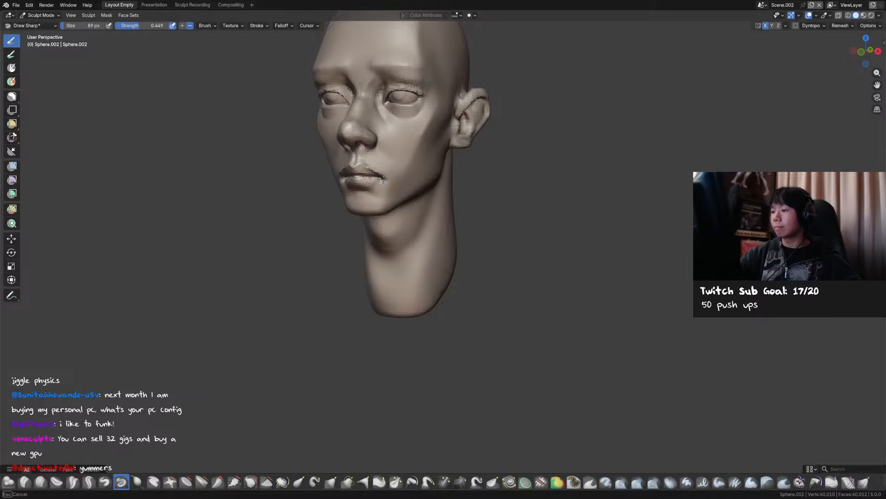
{"action": "middle_click_drag", "start_coordinate": [383, 179], "coordinate": [409, 175], "text": "alt"}
Refine the lips in front view with Grab at about 84 to 100 px and Draw Sharp at about 113 px, then save the file.
{"action": "key", "text": "g"}
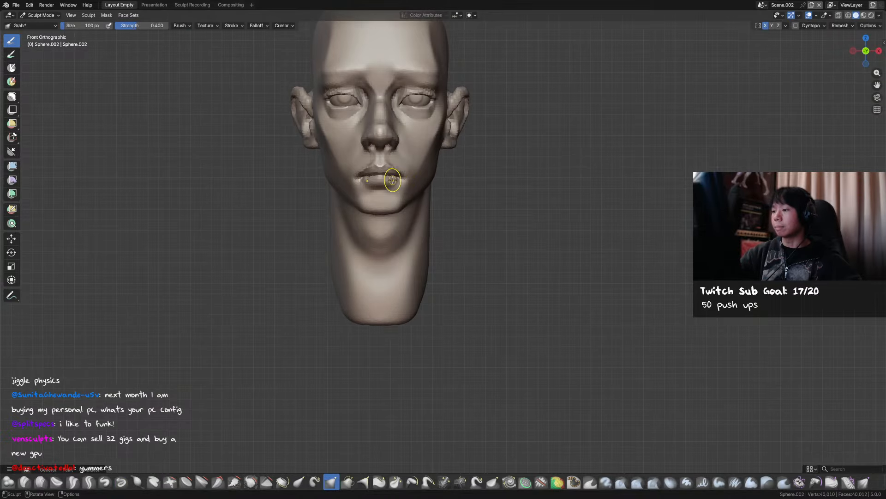
{"action": "key", "text": "shift+x"}
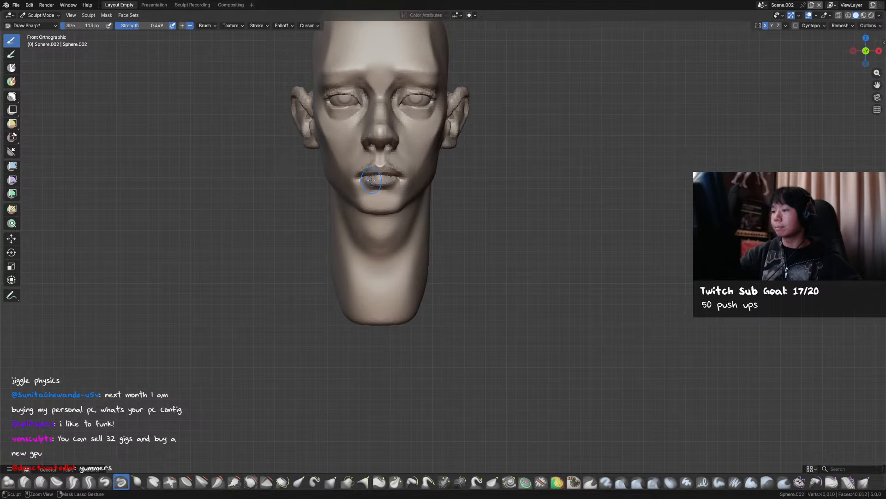
{"action": "middle_click_drag", "start_coordinate": [408, 185], "coordinate": [425, 189], "text": "shift"}
{"action": "key", "text": "g"}
{"action": "left_click_drag", "start_coordinate": [400, 179], "coordinate": [391, 178]}
{"action": "key", "text": "shift+c"}
{"action": "mouse_move", "coordinate": [393, 180]}
{"action": "middle_mouse_down"}
{"action": "mouse_move", "coordinate": [434, 168]}
{"action": "mouse_move", "coordinate": [404, 198]}
{"action": "middle_mouse_up"}
{"action": "key", "text": "g"}
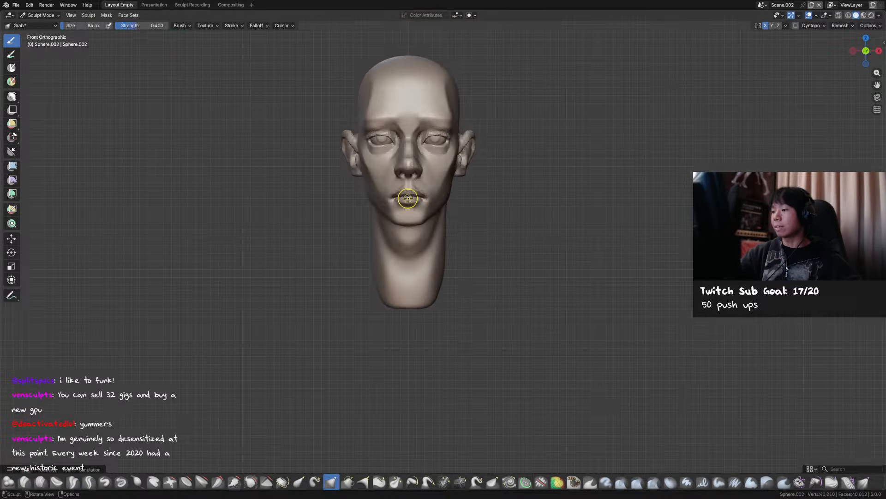
{"action": "key", "text": "ctrl+s"}
{"action": "scroll", "coordinate": [503, 162], "scroll_direction": "up", "scroll_amount": 1}
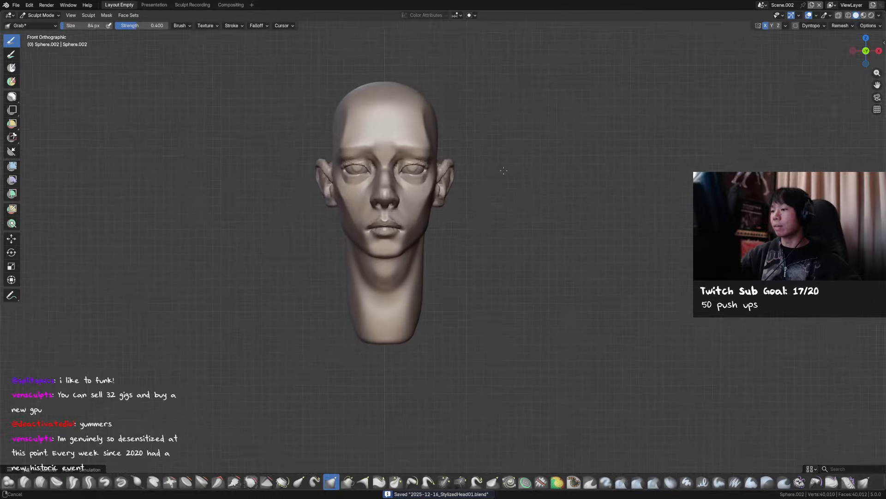
Switch to Object Mode with nothing selected and examine the head's proportions from the front and in three-quarter view.
{"action": "key", "text": "ctrl+Tab"}
{"action": "left_click_drag", "start_coordinate": [453, 107], "coordinate": [586, 40]}
{"action": "middle_click_drag", "start_coordinate": [586, 40], "coordinate": [614, 89], "text": "shift"}
{"action": "mouse_move", "coordinate": [614, 89]}
{"action": "middle_mouse_down", "text": "ctrl"}
{"action": "mouse_move", "coordinate": [605, 126]}
{"action": "mouse_move", "coordinate": [588, 110]}
{"action": "mouse_move", "coordinate": [576, 168]}
{"action": "mouse_move", "coordinate": [558, 142]}
{"action": "mouse_move", "coordinate": [566, 173]}
{"action": "middle_mouse_up", "text": "ctrl"}
{"action": "left_click", "coordinate": [602, 131]}
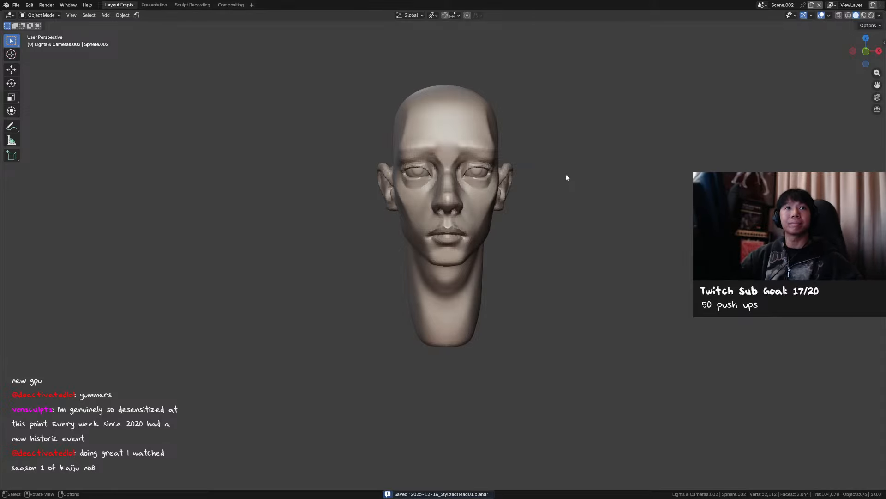
{"action": "middle_click_drag", "start_coordinate": [566, 173], "coordinate": [562, 174]}
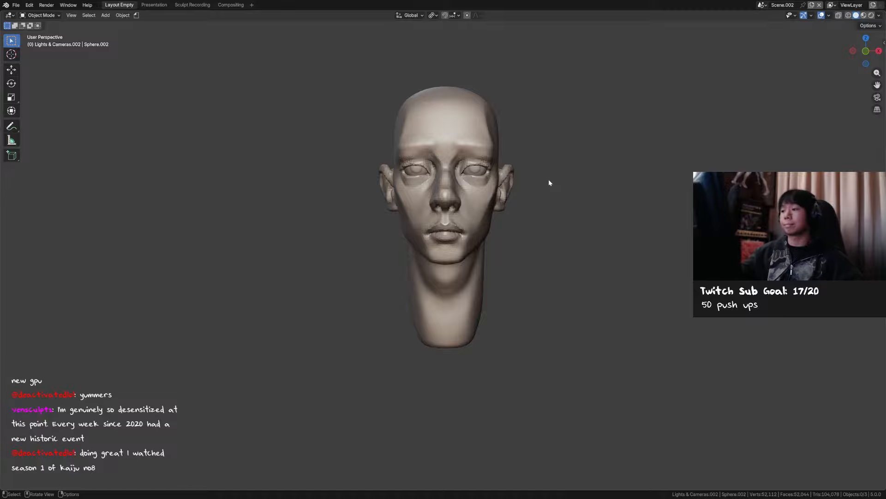
{"action": "mouse_move", "coordinate": [556, 131]}
{"action": "middle_mouse_down"}
{"action": "mouse_move", "coordinate": [544, 158]}
{"action": "mouse_move", "coordinate": [528, 151]}
{"action": "mouse_move", "coordinate": [518, 166]}
{"action": "mouse_move", "coordinate": [523, 154]}
{"action": "mouse_move", "coordinate": [529, 161]}
{"action": "mouse_move", "coordinate": [521, 152]}
{"action": "middle_mouse_up"}
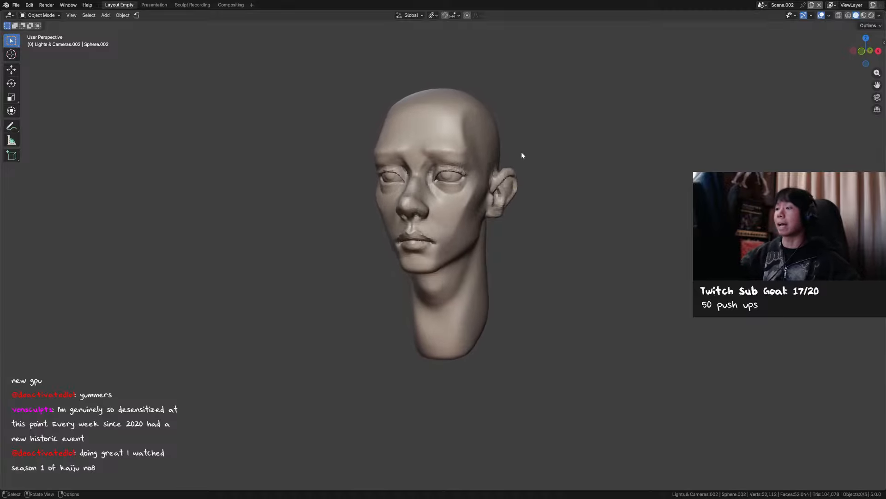
Select the head, return to Sculpt Mode and save the file.
{"action": "left_click", "coordinate": [465, 162]}
{"action": "mouse_move", "coordinate": [465, 162]}
{"action": "middle_mouse_down"}
{"action": "mouse_move", "coordinate": [463, 193]}
{"action": "mouse_move", "coordinate": [394, 123]}
{"action": "middle_mouse_up"}
{"action": "key", "text": "ctrl+Tab"}
{"action": "scroll", "coordinate": [464, 194], "scroll_direction": "up", "scroll_amount": 2}
{"action": "key", "text": "ctrl+s"}
Sharpen the inner end of the brow with Draw Sharp at strength 0.449, reducing the brush from about 98 to 70 px.
{"action": "key", "text": "shift+d"}
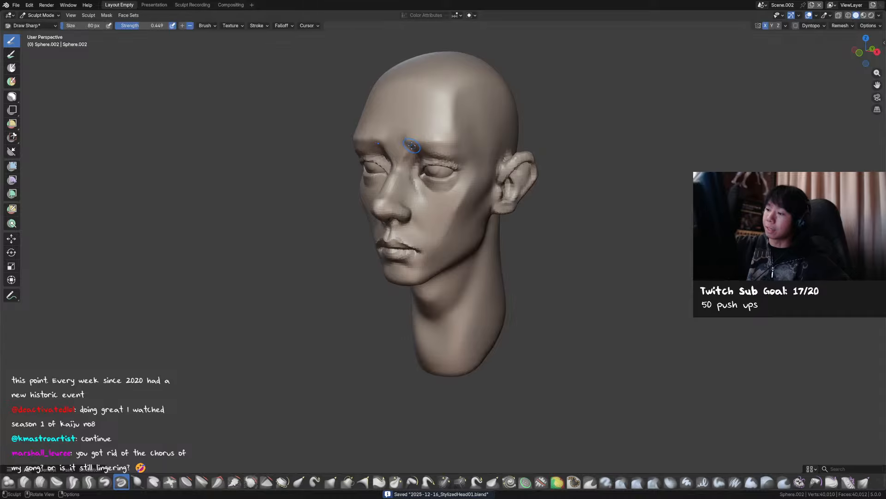
{"action": "key", "text": "f"}
{"action": "left_click", "coordinate": [411, 145]}
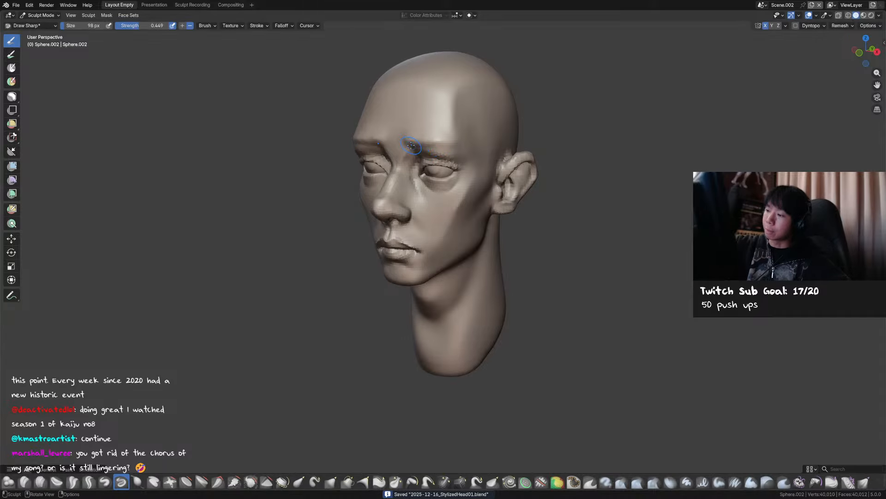
{"action": "middle_click_drag", "start_coordinate": [416, 145], "coordinate": [414, 143]}
{"action": "key", "text": "f"}
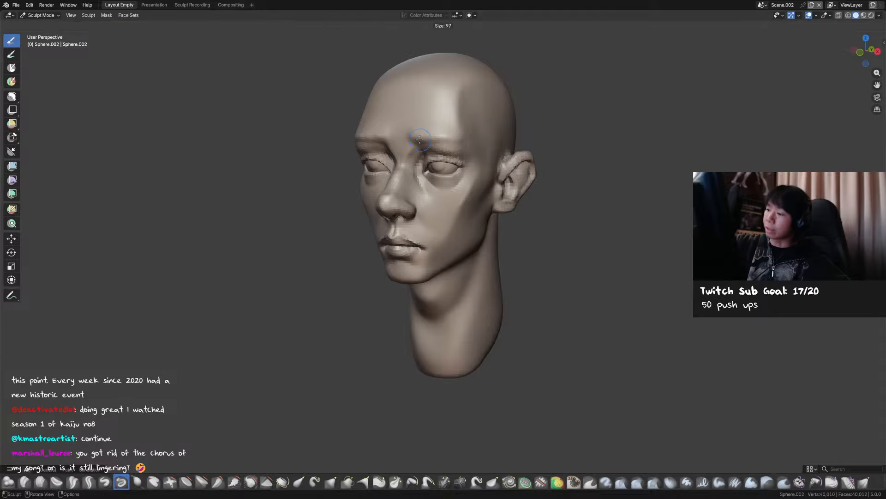
{"action": "left_click", "coordinate": [414, 142]}
{"action": "key", "text": "f"}
{"action": "left_click", "coordinate": [430, 140]}
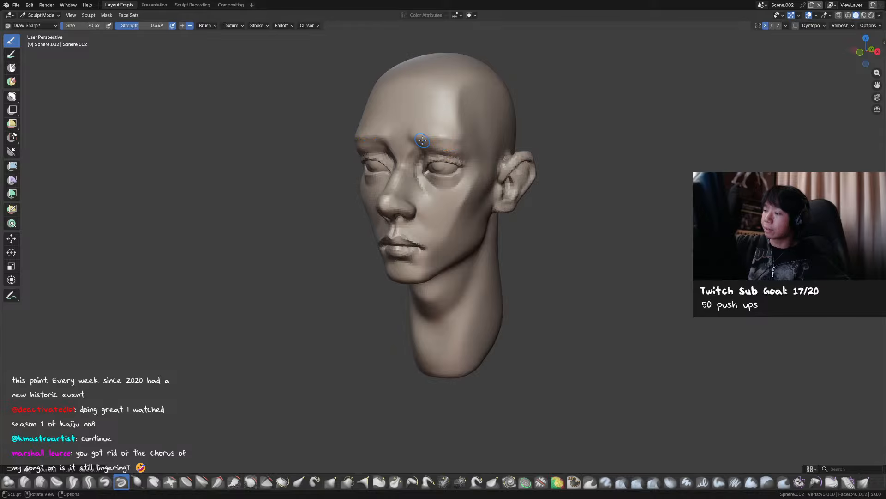
Save the file and refine the hollow between inner brow and eye with Draw Sharp at about 107 px and Draw at about 79 px.
{"action": "mouse_move", "coordinate": [442, 144]}
{"action": "middle_mouse_down"}
{"action": "mouse_move", "coordinate": [499, 152]}
{"action": "mouse_move", "coordinate": [483, 161]}
{"action": "mouse_move", "coordinate": [434, 160]}
{"action": "middle_mouse_up"}
{"action": "key", "text": "ctrl+s"}
{"action": "key", "text": "x"}
{"action": "key", "text": "shift+x"}
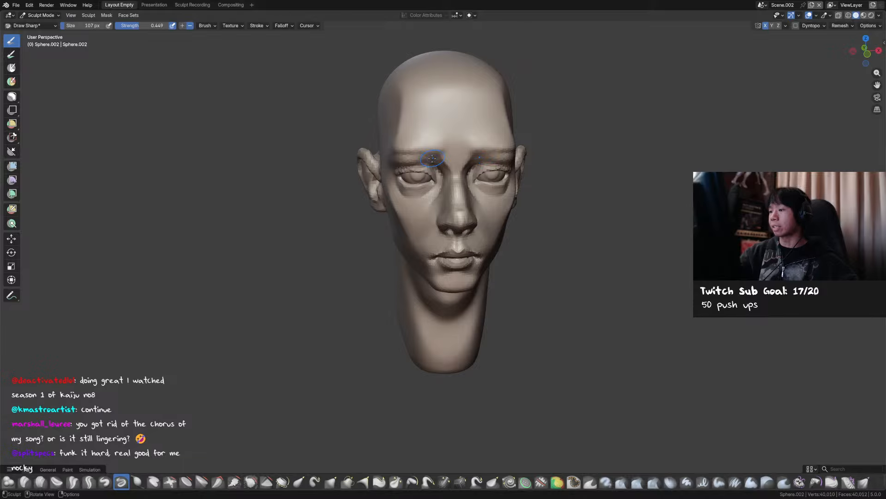
{"action": "middle_click_drag", "start_coordinate": [496, 163], "coordinate": [461, 148]}
{"action": "key", "text": "x"}
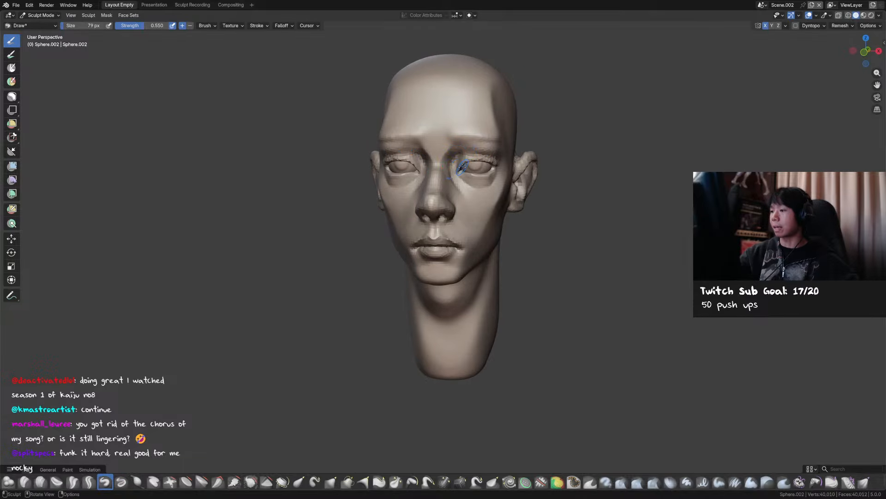
Reposition the inner brows with the Grab brush at about 95 px in front view and about 166 px at an angle.
{"action": "key", "text": "KP_1"}
{"action": "key", "text": "g"}
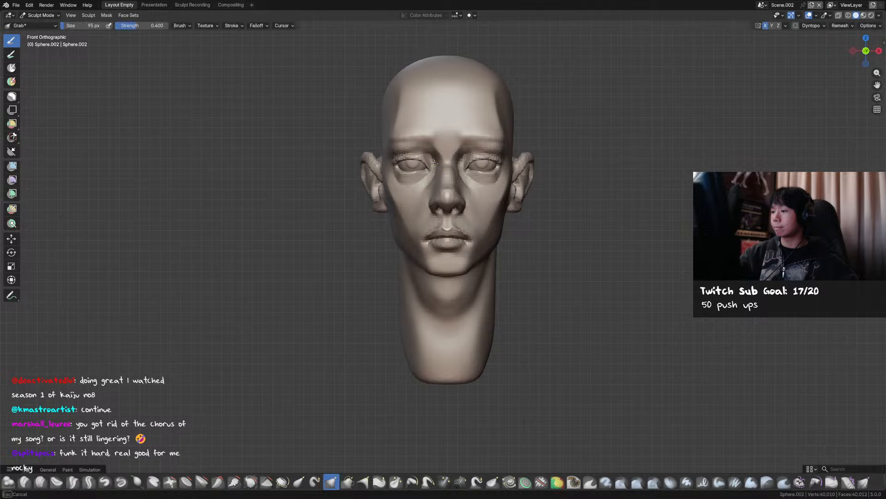
{"action": "left_click", "coordinate": [453, 142]}
{"action": "middle_click_drag", "start_coordinate": [453, 142], "coordinate": [454, 143]}
{"action": "key", "text": "f"}
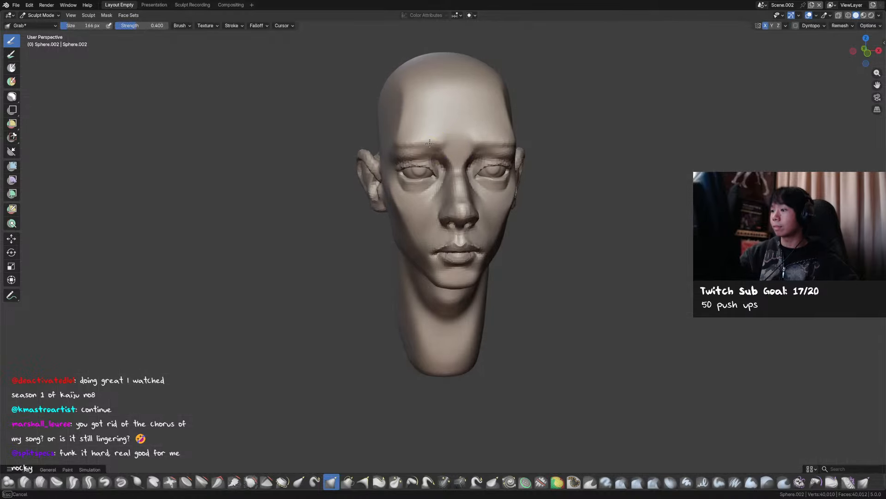
{"action": "left_click", "coordinate": [412, 144]}
Build up the brow ridge with the Draw brush at strength 0.550 and about 110 to 131 px, saving the file.
{"action": "mouse_move", "coordinate": [414, 144]}
{"action": "middle_mouse_down"}
{"action": "mouse_move", "coordinate": [467, 174]}
{"action": "mouse_move", "coordinate": [435, 165]}
{"action": "mouse_move", "coordinate": [483, 156]}
{"action": "middle_mouse_up"}
{"action": "key", "text": "x"}
{"action": "key", "text": "ctrl+s"}
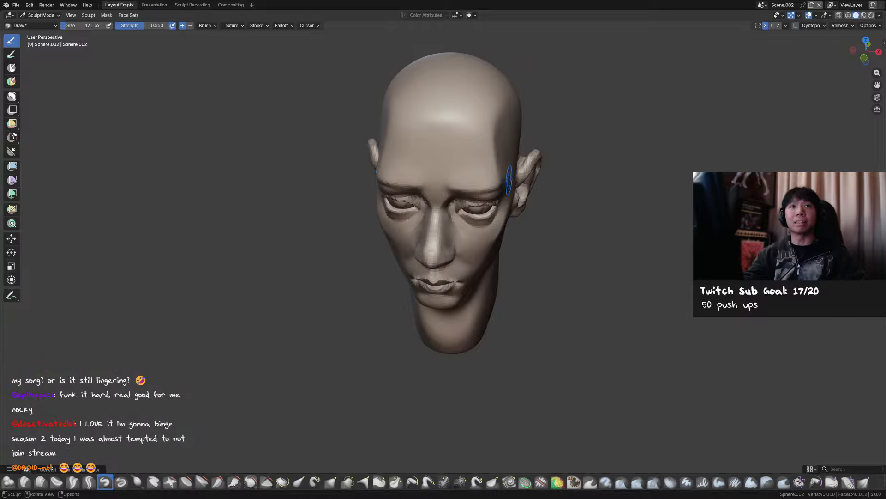
{"action": "middle_click_drag", "start_coordinate": [504, 148], "coordinate": [480, 147]}
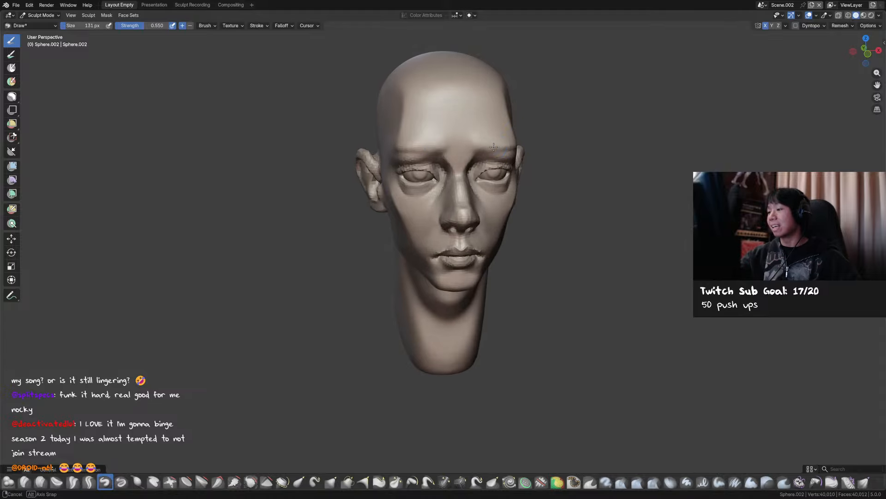
{"action": "key", "text": "f"}
{"action": "left_click", "coordinate": [476, 149]}
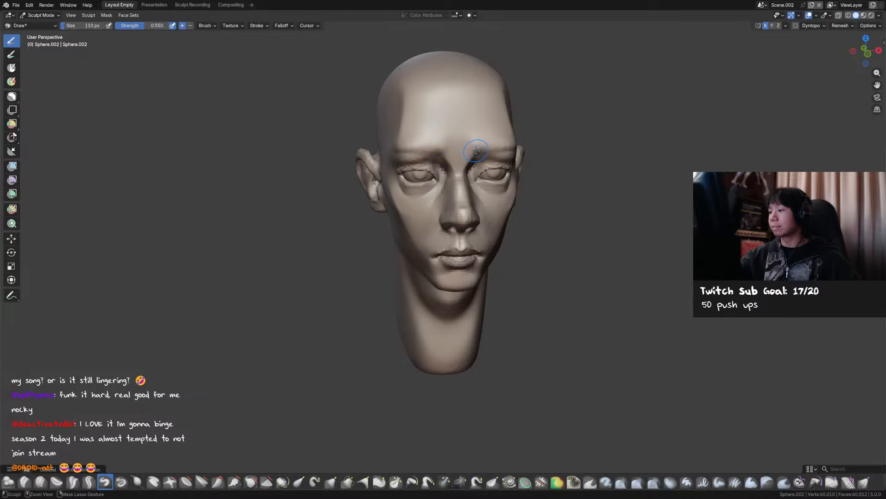
{"action": "key", "text": "f"}
{"action": "left_click", "coordinate": [485, 143]}
{"action": "middle_click_drag", "start_coordinate": [485, 143], "coordinate": [477, 147]}
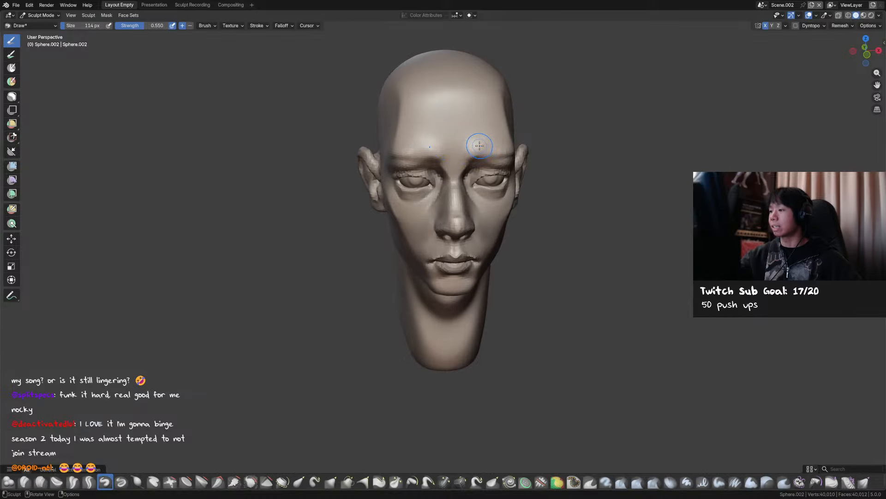
Add finer volume above the inner brows with the Draw brush, reducing its size to about 88 px.
{"action": "key", "text": "f"}
{"action": "mouse_move", "coordinate": [461, 149]}
{"action": "middle_mouse_down"}
{"action": "mouse_move", "coordinate": [425, 156]}
{"action": "mouse_move", "coordinate": [489, 152]}
{"action": "mouse_move", "coordinate": [476, 150]}
{"action": "middle_mouse_up"}
{"action": "left_click", "coordinate": [419, 157]}
{"action": "key", "text": "f"}
{"action": "left_click", "coordinate": [469, 149]}
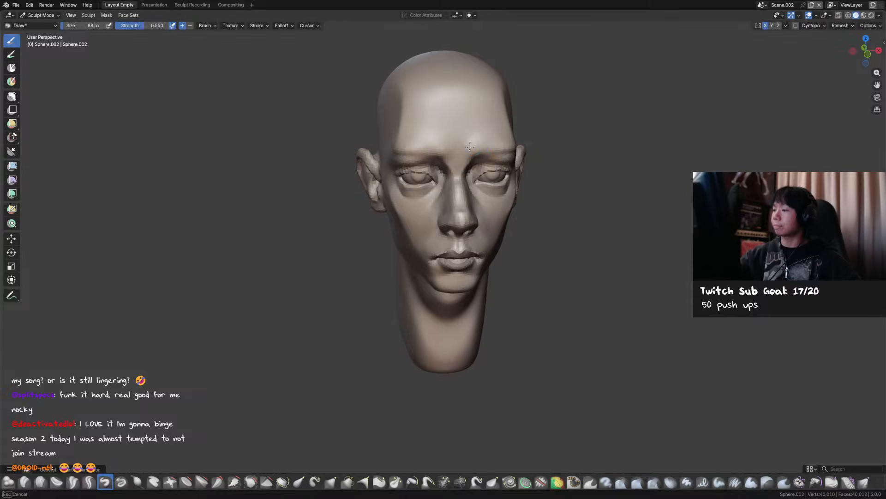
{"action": "key", "text": "f"}
{"action": "left_click", "coordinate": [491, 148]}
Build up the lower forehead above the brows with the Draw brush at strength 0.550 and about 119 to 132 px.
{"action": "middle_click_drag", "start_coordinate": [447, 134], "coordinate": [434, 147]}
{"action": "key", "text": "f"}
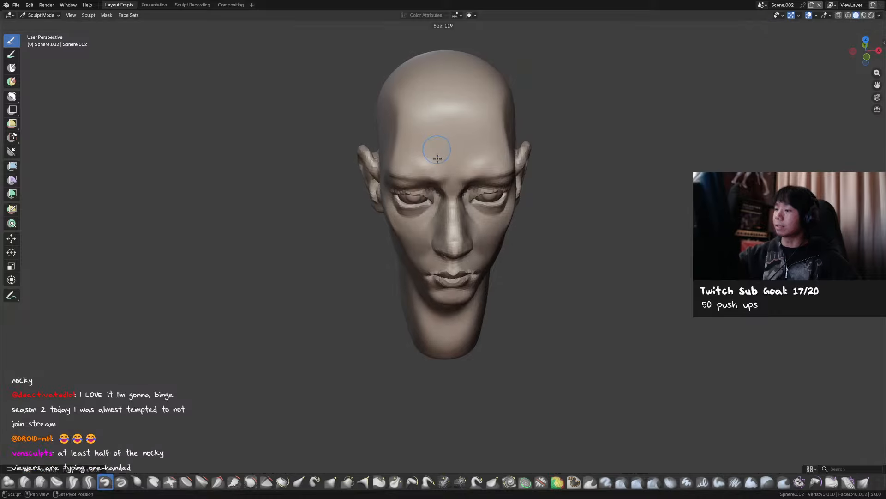
{"action": "left_click", "coordinate": [427, 158]}
{"action": "key", "text": "f"}
{"action": "left_click", "coordinate": [423, 165]}
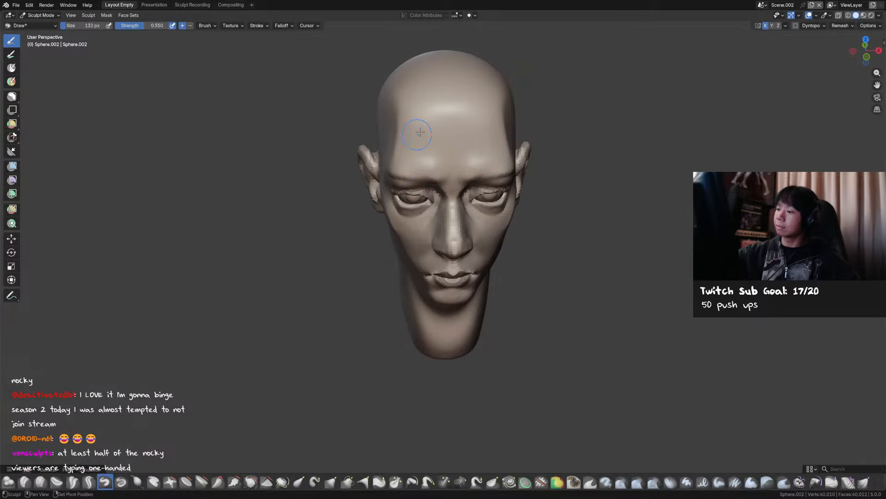
Adjust the brow profile with the Grab brush at about 159 px in side view and the outer brows at about 194 px in front view.
{"action": "mouse_move", "coordinate": [504, 166]}
{"action": "middle_mouse_down"}
{"action": "mouse_move", "coordinate": [513, 168]}
{"action": "mouse_move", "coordinate": [480, 181]}
{"action": "mouse_move", "coordinate": [509, 187]}
{"action": "mouse_move", "coordinate": [496, 193]}
{"action": "mouse_move", "coordinate": [529, 206]}
{"action": "mouse_move", "coordinate": [451, 149]}
{"action": "mouse_move", "coordinate": [401, 146]}
{"action": "middle_mouse_up"}
{"action": "key", "text": "g"}
{"action": "left_click_drag", "start_coordinate": [382, 143], "coordinate": [370, 143]}
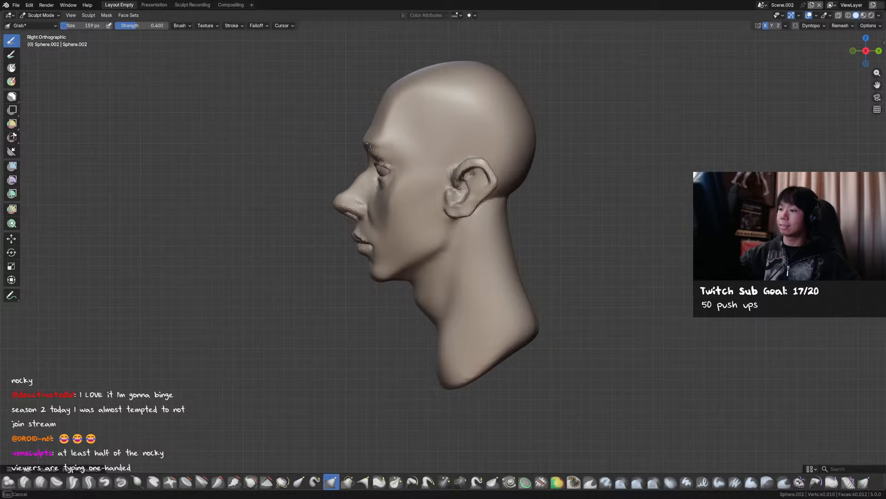
{"action": "middle_click_drag", "start_coordinate": [383, 142], "coordinate": [493, 133]}
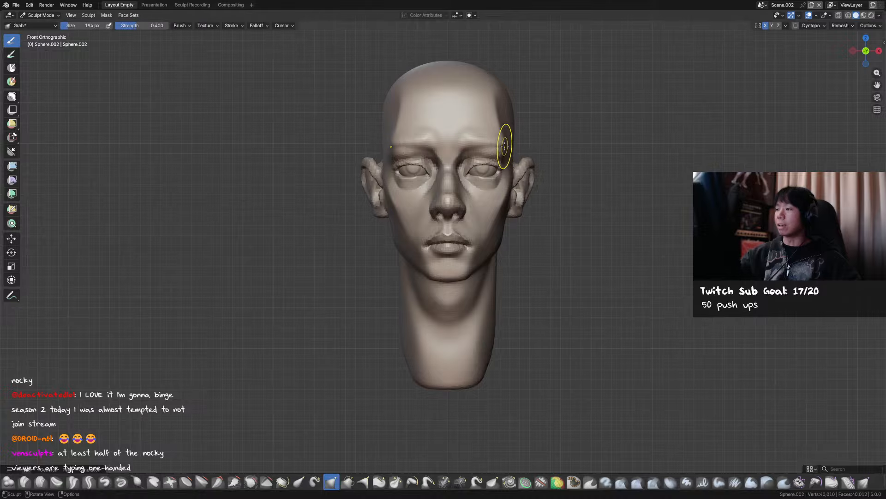
{"action": "middle_click_drag", "start_coordinate": [398, 147], "coordinate": [430, 156]}
Refine the outer brow and temple volume with the Draw brush at about 121 to 131 px.
{"action": "key", "text": "x"}
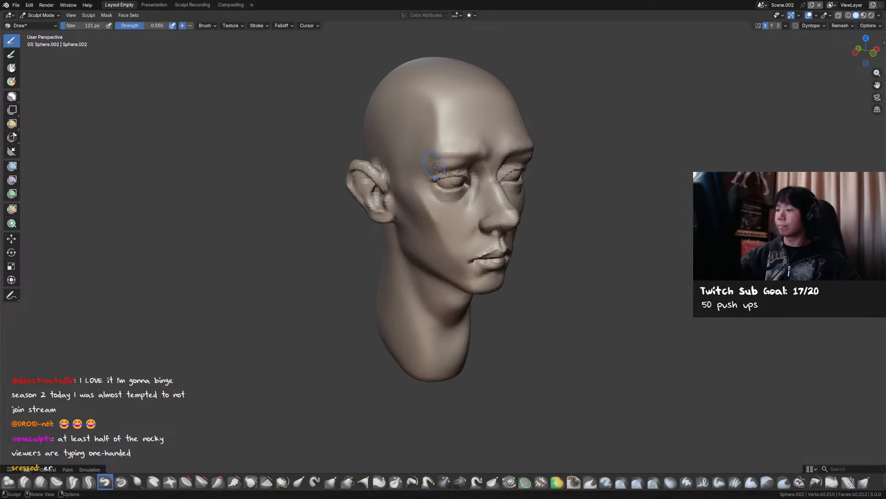
{"action": "key", "text": "f"}
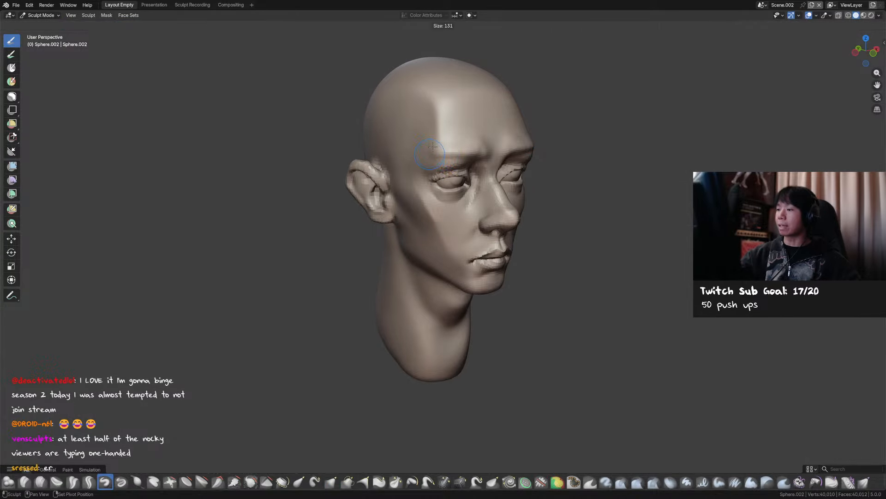
{"action": "left_click", "coordinate": [430, 153]}
Reshape the temples and forehead sides with a large Grab brush and smooth the upper forehead edge.
{"action": "key", "text": "KP_1"}
{"action": "key", "text": "g"}
{"action": "key", "text": "f"}
{"action": "left_click", "coordinate": [534, 109]}
{"action": "mouse_move", "coordinate": [533, 110]}
{"action": "middle_mouse_down"}
{"action": "mouse_move", "coordinate": [489, 133]}
{"action": "mouse_move", "coordinate": [500, 125]}
{"action": "mouse_move", "coordinate": [494, 118]}
{"action": "middle_mouse_up"}
{"action": "key", "text": "f"}
{"action": "left_click", "coordinate": [481, 141]}
{"action": "key", "text": "f"}
{"action": "left_click", "coordinate": [501, 120]}
{"action": "left_click_drag", "start_coordinate": [493, 118], "coordinate": [494, 107], "text": "shift"}
Adjust the upper forehead contour with Grab at about 235 px, smooth it at about 220 px, and save the file.
{"action": "key", "text": "KP_1"}
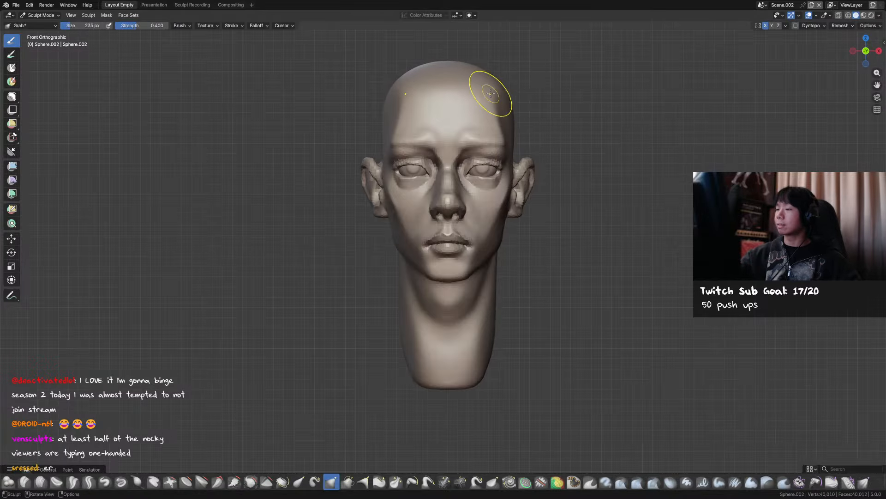
{"action": "key", "text": "g"}
{"action": "mouse_move", "coordinate": [402, 101]}
{"action": "middle_mouse_down"}
{"action": "mouse_move", "coordinate": [421, 103]}
{"action": "mouse_move", "coordinate": [429, 89]}
{"action": "middle_mouse_up"}
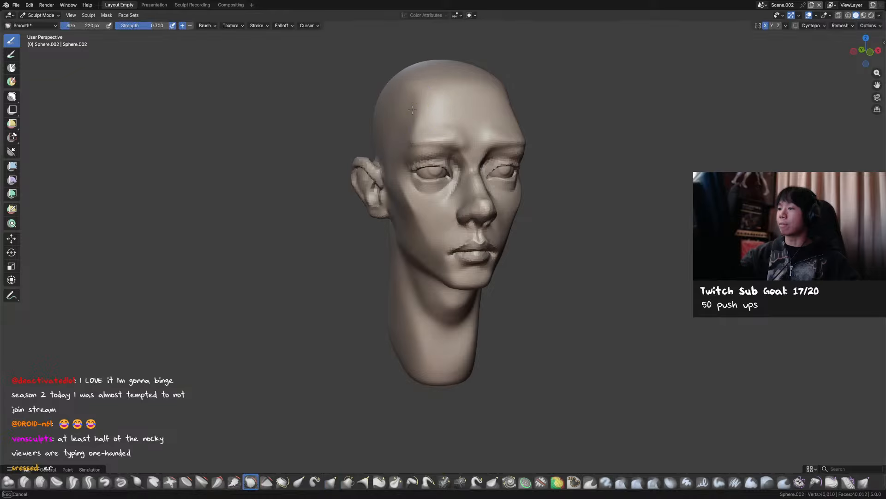
{"action": "mouse_move", "coordinate": [429, 89]}
{"action": "left_mouse_down", "text": "shift"}
{"action": "mouse_move", "coordinate": [451, 78]}
{"action": "mouse_move", "coordinate": [480, 85]}
{"action": "left_mouse_up", "text": "shift"}
{"action": "key", "text": "KP_1"}
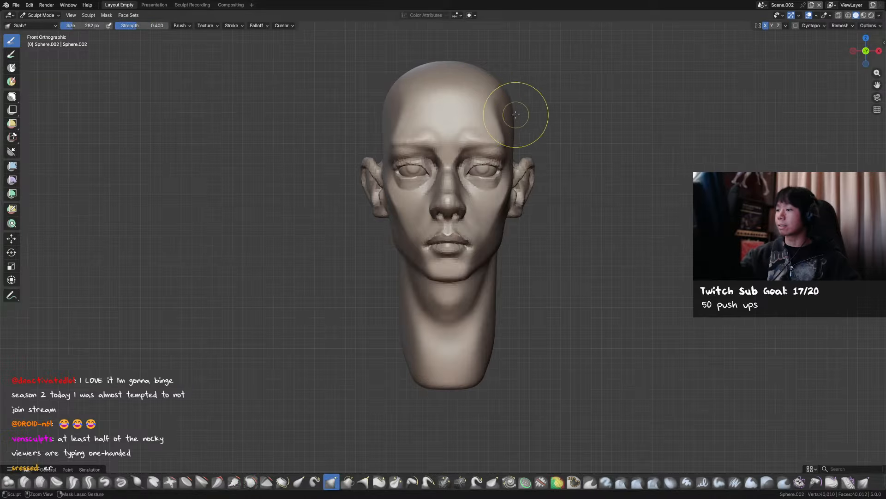
{"action": "key", "text": "ctrl+s"}
Smooth the forehead above the brows at about 83 px and add fine volume there with the Draw brush at about 79 px.
{"action": "mouse_move", "coordinate": [522, 127]}
{"action": "middle_mouse_down", "text": "shift"}
{"action": "mouse_move", "coordinate": [514, 113]}
{"action": "mouse_move", "coordinate": [485, 140]}
{"action": "middle_mouse_up", "text": "shift"}
{"action": "middle_click_drag", "start_coordinate": [473, 145], "coordinate": [466, 164]}
{"action": "key", "text": "f"}
{"action": "left_click", "coordinate": [448, 164]}
{"action": "key", "text": "v"}
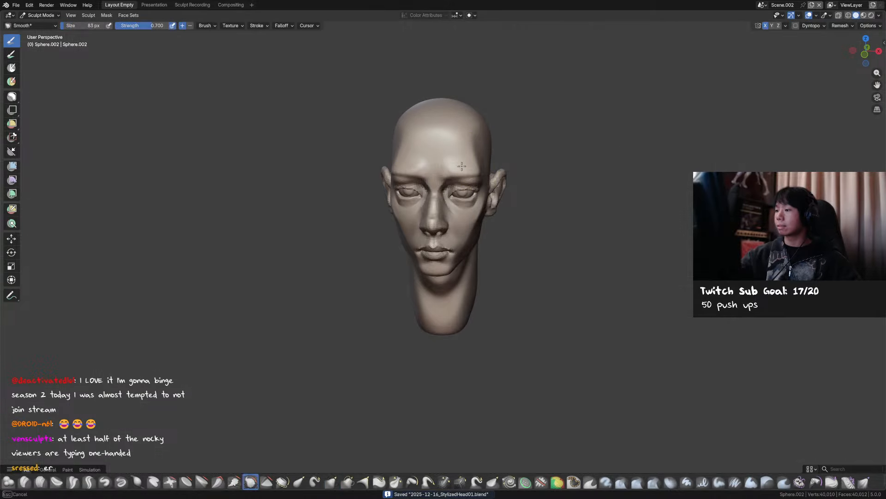
{"action": "key", "text": "g"}
{"action": "key", "text": "v"}
{"action": "key", "text": "f"}
{"action": "left_click", "coordinate": [415, 164]}
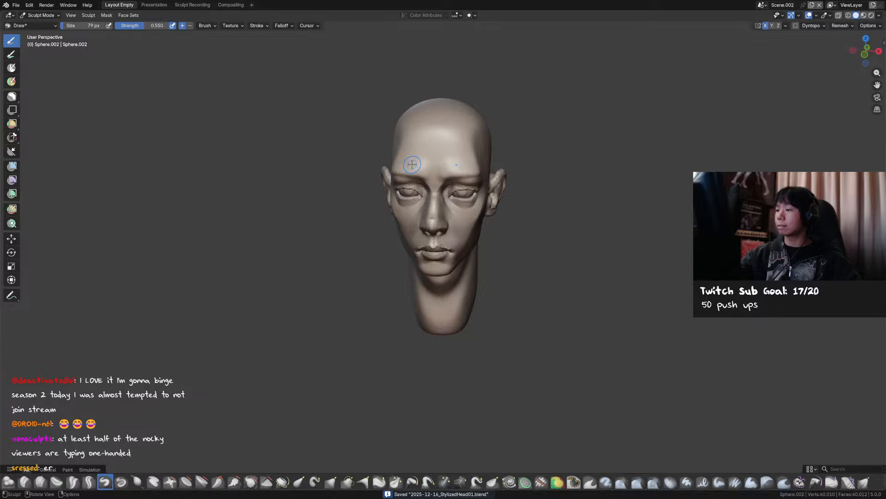
{"action": "key", "text": "f"}
{"action": "left_click", "coordinate": [415, 162]}
Define the forehead above the inner brows with Crease Sharp at about 77 to 95 px, smooth the strokes, and save the file.
{"action": "middle_click_drag", "start_coordinate": [428, 156], "coordinate": [447, 169]}
{"action": "key", "text": "shift+c"}
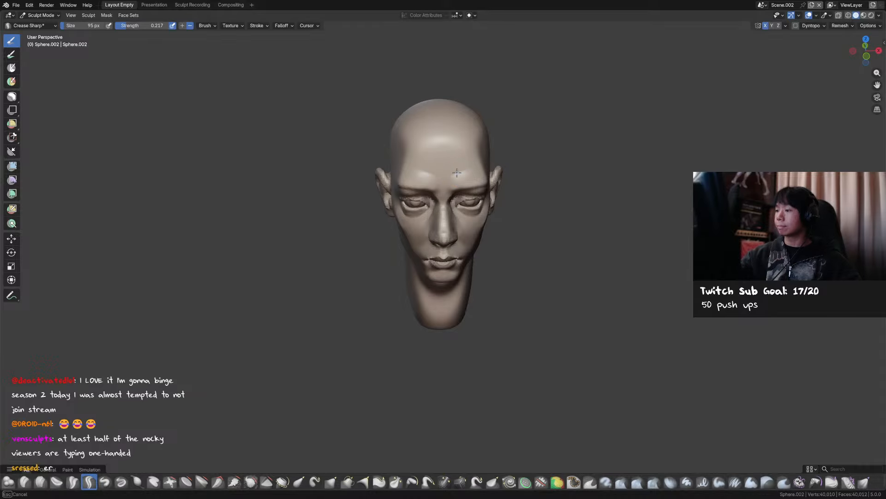
{"action": "mouse_move", "coordinate": [463, 171]}
{"action": "left_mouse_down", "text": "shift"}
{"action": "mouse_move", "coordinate": [450, 168]}
{"action": "mouse_move", "coordinate": [463, 169]}
{"action": "left_mouse_up", "text": "shift"}
{"action": "mouse_move", "coordinate": [492, 169]}
{"action": "middle_mouse_down"}
{"action": "mouse_move", "coordinate": [499, 153]}
{"action": "mouse_move", "coordinate": [464, 160]}
{"action": "middle_mouse_up"}
{"action": "left_click_drag", "start_coordinate": [430, 145], "coordinate": [418, 159], "text": "shift"}
{"action": "mouse_move", "coordinate": [435, 156]}
{"action": "middle_mouse_down"}
{"action": "mouse_move", "coordinate": [446, 153]}
{"action": "mouse_move", "coordinate": [432, 150]}
{"action": "middle_mouse_up"}
{"action": "key", "text": "ctrl+s"}
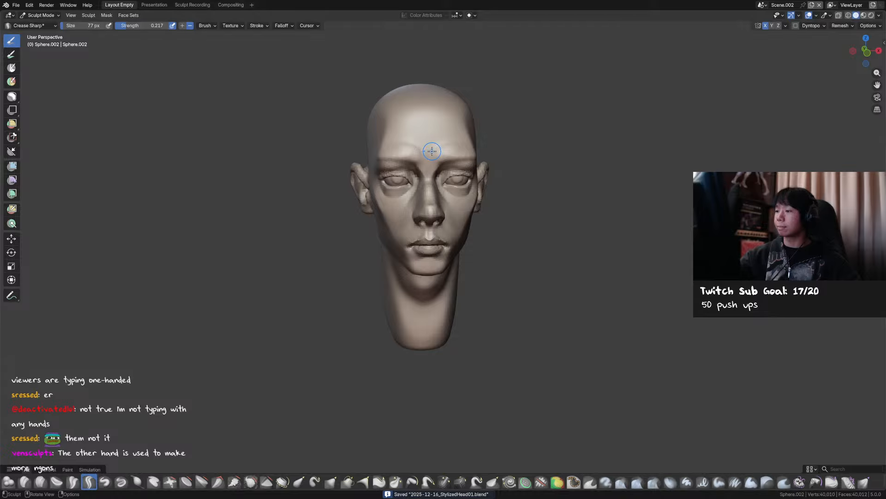
Refine the cheek beside the nose with Crease Sharp at strength 0.217 and about 82 px, and save the file.
{"action": "middle_click_drag", "start_coordinate": [422, 164], "coordinate": [448, 157]}
{"action": "mouse_move", "coordinate": [440, 199]}
{"action": "middle_mouse_down"}
{"action": "mouse_move", "coordinate": [471, 167]}
{"action": "mouse_move", "coordinate": [446, 175]}
{"action": "mouse_move", "coordinate": [461, 166]}
{"action": "middle_mouse_up"}
{"action": "key", "text": "bracketright"}
{"action": "key", "text": "bracketright"}
{"action": "key", "text": "bracketleft"}
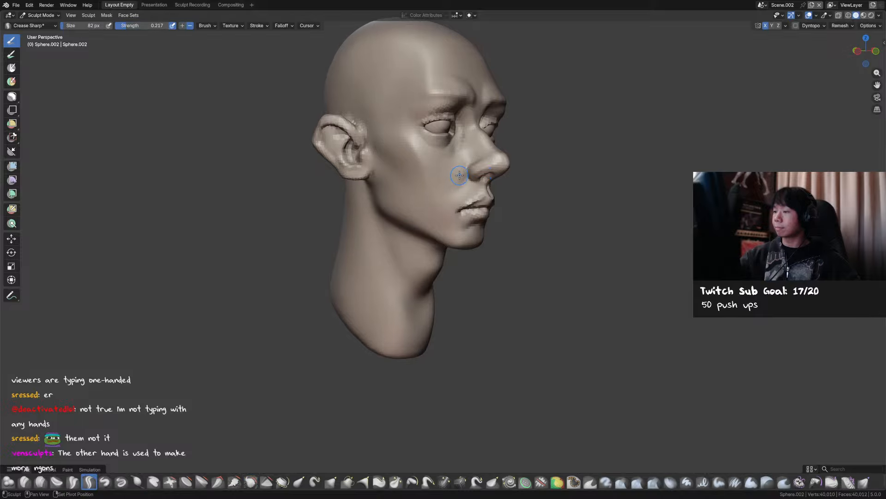
{"action": "key", "text": "ctrl+s"}
Reshape the front cheek below the eye in side view with the Grab brush at about 141 to 161 px, and smooth it.
{"action": "middle_click_drag", "start_coordinate": [505, 183], "coordinate": [470, 181]}
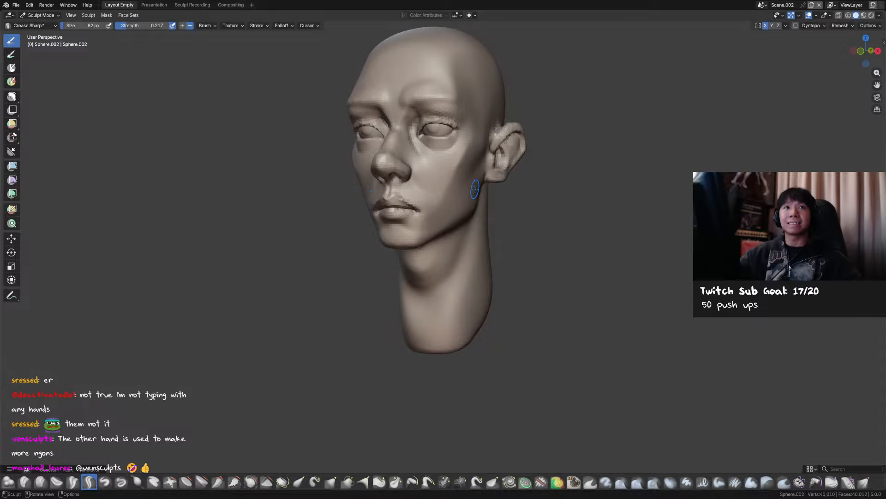
{"action": "middle_click_drag", "start_coordinate": [477, 183], "coordinate": [391, 171]}
{"action": "key", "text": "g"}
{"action": "key", "text": "f"}
{"action": "left_click", "coordinate": [398, 170]}
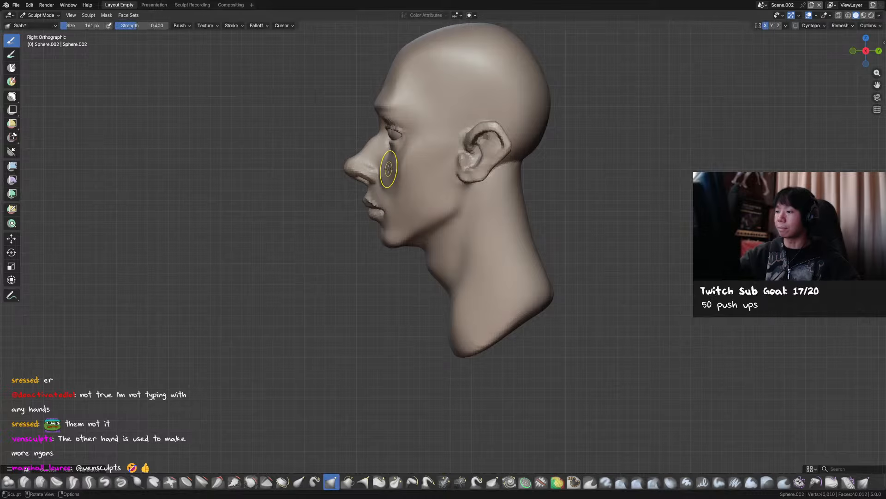
{"action": "key", "text": "f"}
{"action": "left_click", "coordinate": [387, 169]}
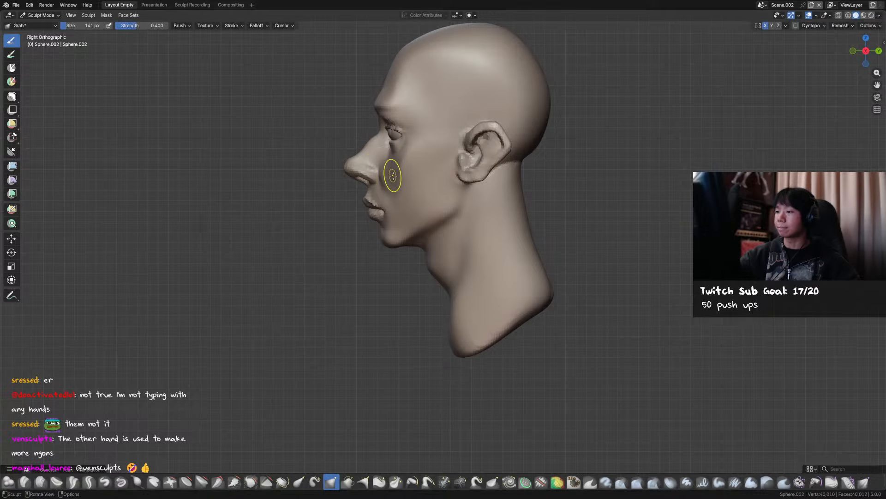
{"action": "middle_click_drag", "start_coordinate": [392, 176], "coordinate": [418, 184]}
{"action": "left_click_drag", "start_coordinate": [393, 170], "coordinate": [393, 175], "text": "shift"}
{"action": "middle_click_drag", "start_coordinate": [390, 172], "coordinate": [448, 161]}
Sharpen the under-eye and cheek planes with Crease Sharp at about 96 px, and save the file.
{"action": "key", "text": "shift+c"}
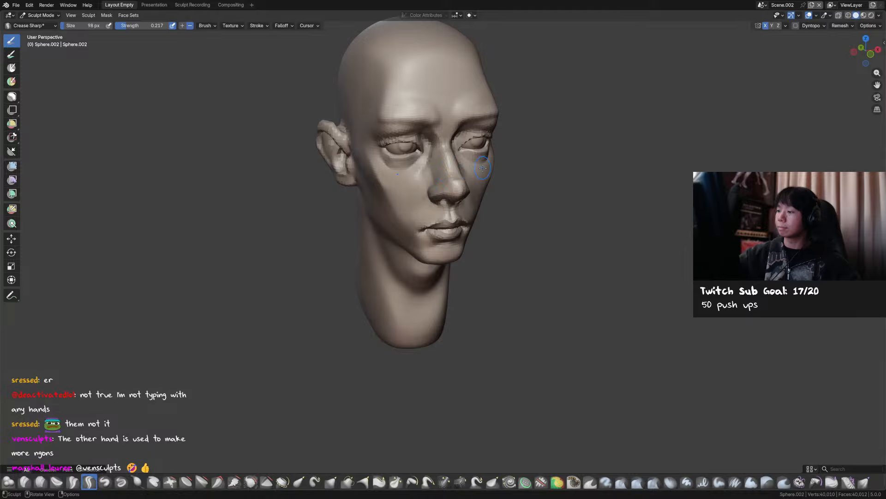
{"action": "middle_click_drag", "start_coordinate": [441, 181], "coordinate": [426, 145]}
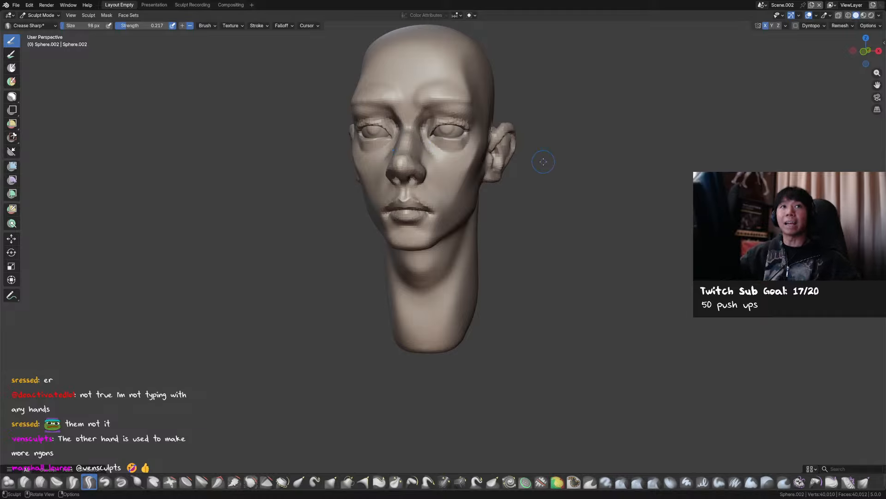
{"action": "middle_click_drag", "start_coordinate": [547, 164], "coordinate": [465, 158]}
{"action": "key", "text": "ctrl+s"}
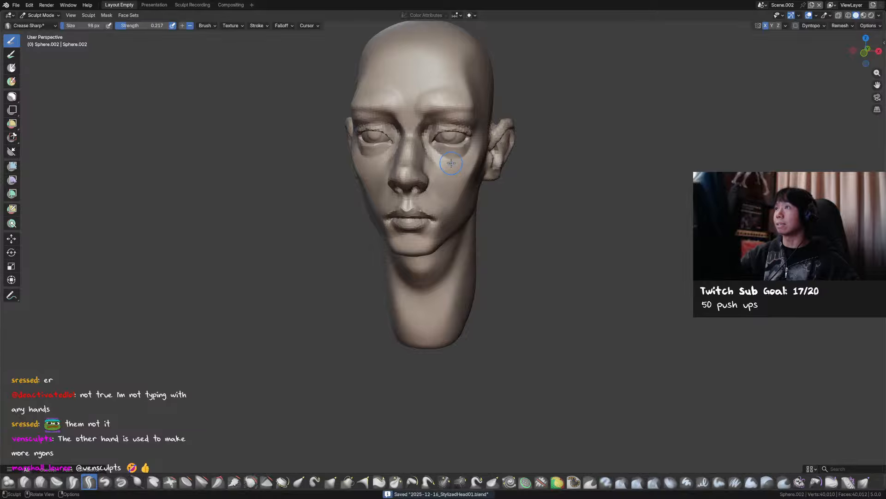
Refine the cheekbone below the outer eye corner with the Grab brush at about 88 px, smooth it, and save the file.
{"action": "key", "text": "g"}
{"action": "mouse_move", "coordinate": [448, 155]}
{"action": "middle_mouse_down"}
{"action": "mouse_move", "coordinate": [440, 165]}
{"action": "mouse_move", "coordinate": [419, 163]}
{"action": "mouse_move", "coordinate": [459, 173]}
{"action": "middle_mouse_up"}
{"action": "key", "text": "shift+c"}
{"action": "key", "text": "g"}
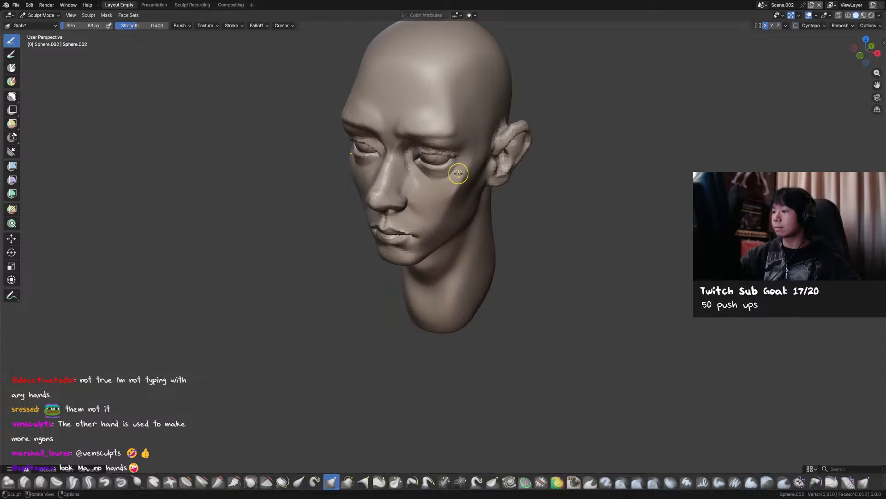
{"action": "left_click_drag", "start_coordinate": [457, 170], "coordinate": [455, 168]}
{"action": "left_click_drag", "start_coordinate": [454, 171], "coordinate": [458, 169], "text": "shift"}
{"action": "key", "text": "ctrl+s"}
Adjust the width of the cheekbones in front view with the Grab brush at about 220 to 252 px.
{"action": "key", "text": "KP_1"}
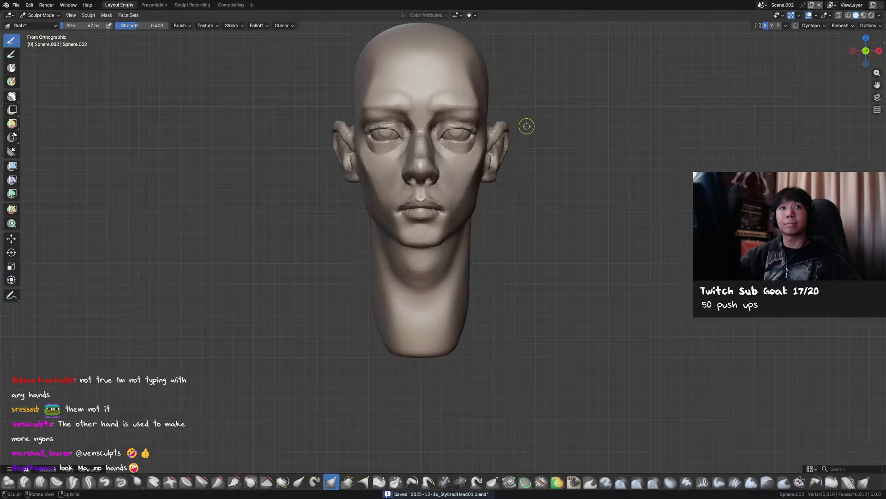
{"action": "key", "text": "f"}
{"action": "left_click", "coordinate": [547, 139]}
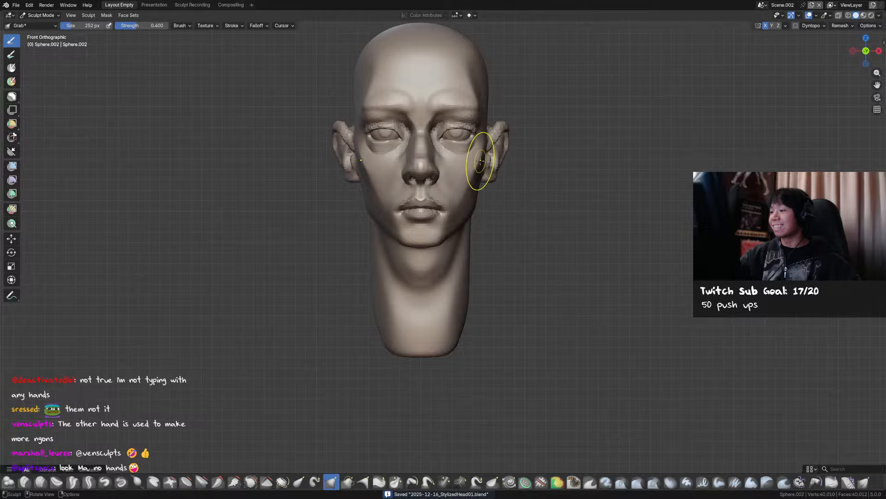
{"action": "key", "text": "f"}
{"action": "left_click", "coordinate": [371, 162]}
{"action": "key", "text": "f"}
{"action": "left_click", "coordinate": [388, 167]}
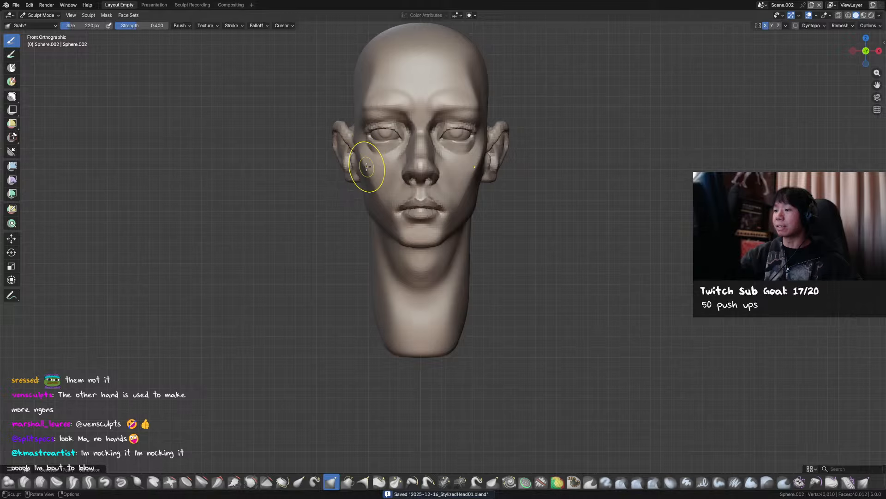
{"action": "left_click_drag", "start_coordinate": [369, 166], "coordinate": [366, 167]}
Nudge the inner eye and under-eye areas into shape with the Grab brush at about 65 to 82 px.
{"action": "middle_click_drag", "start_coordinate": [535, 167], "coordinate": [473, 146]}
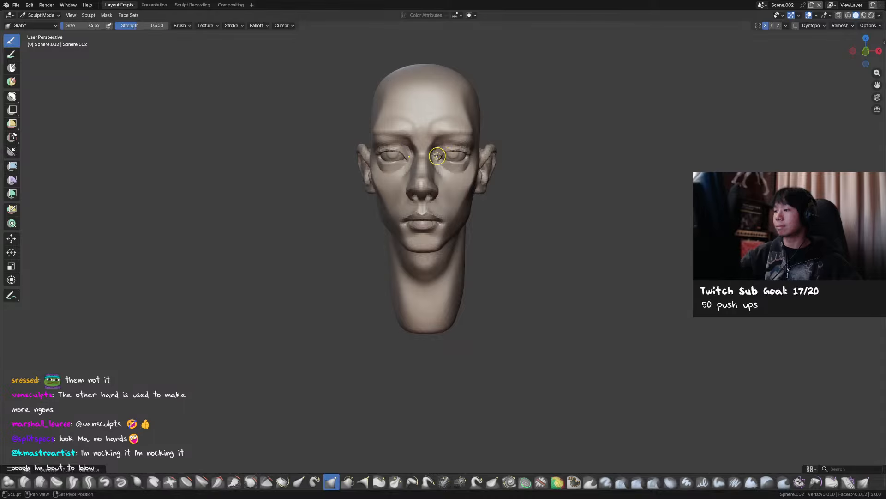
{"action": "key", "text": "f"}
{"action": "left_click", "coordinate": [446, 167]}
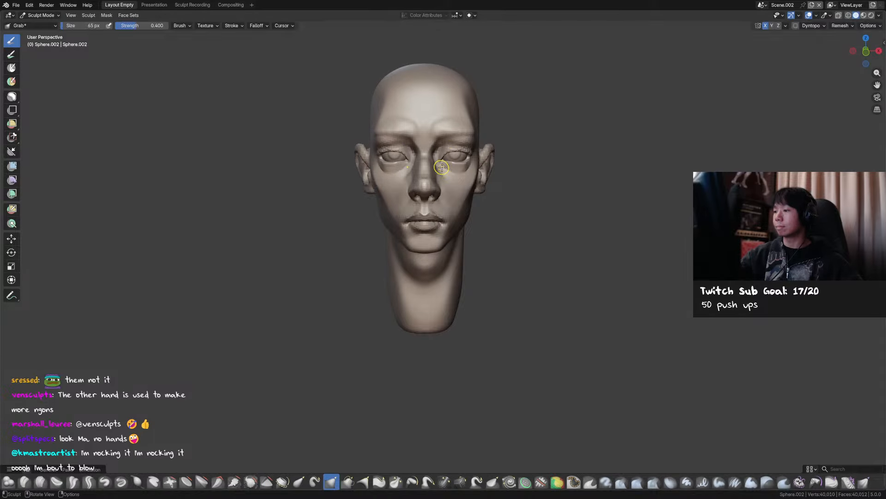
{"action": "key", "text": "f"}
{"action": "left_click", "coordinate": [444, 168]}
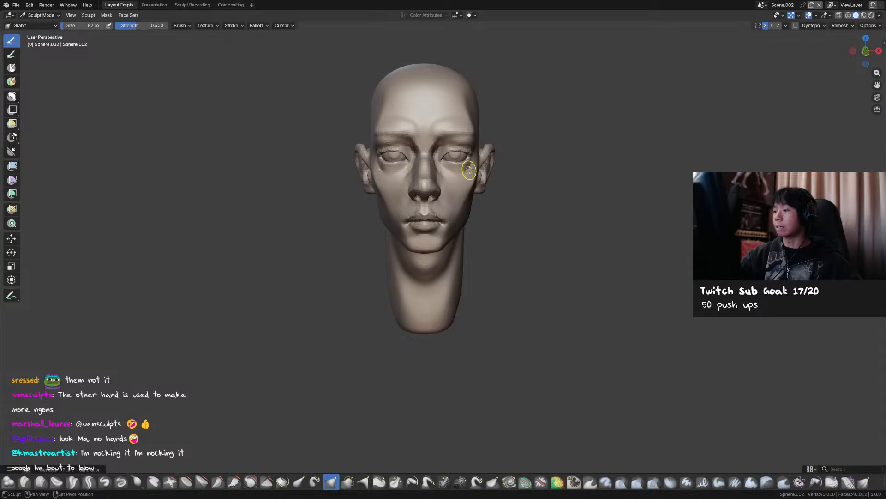
{"action": "mouse_move", "coordinate": [469, 170]}
{"action": "middle_mouse_down"}
{"action": "mouse_move", "coordinate": [426, 178]}
{"action": "mouse_move", "coordinate": [432, 168]}
{"action": "middle_mouse_up"}
Adjust the overall head proportions from several angles with the Grab brush at up to about 277 px.
{"action": "key", "text": "f"}
{"action": "key", "text": "f"}
{"action": "left_click", "coordinate": [446, 124]}
{"action": "mouse_move", "coordinate": [446, 125]}
{"action": "middle_mouse_down", "text": "alt"}
{"action": "mouse_move", "coordinate": [485, 172]}
{"action": "mouse_move", "coordinate": [466, 187]}
{"action": "mouse_move", "coordinate": [515, 107]}
{"action": "mouse_move", "coordinate": [568, 130]}
{"action": "mouse_move", "coordinate": [582, 148]}
{"action": "mouse_move", "coordinate": [534, 192]}
{"action": "mouse_move", "coordinate": [546, 185]}
{"action": "middle_mouse_up", "text": "alt"}
{"action": "key", "text": "f"}
{"action": "left_click", "coordinate": [494, 130]}
{"action": "key", "text": "f"}
{"action": "left_click", "coordinate": [463, 193]}
{"action": "left_click", "coordinate": [468, 189]}
{"action": "key", "text": "KP_5"}
{"action": "key", "text": "KP_3"}
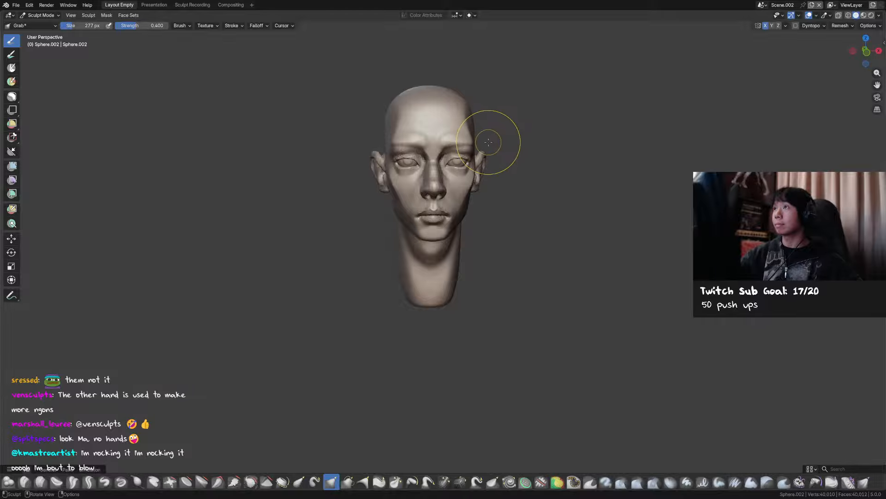
Reshape the inner eye corners in front view with the Grab brush at about 95 to 108 px.
{"action": "scroll", "coordinate": [494, 142], "scroll_direction": "up", "scroll_amount": 3}
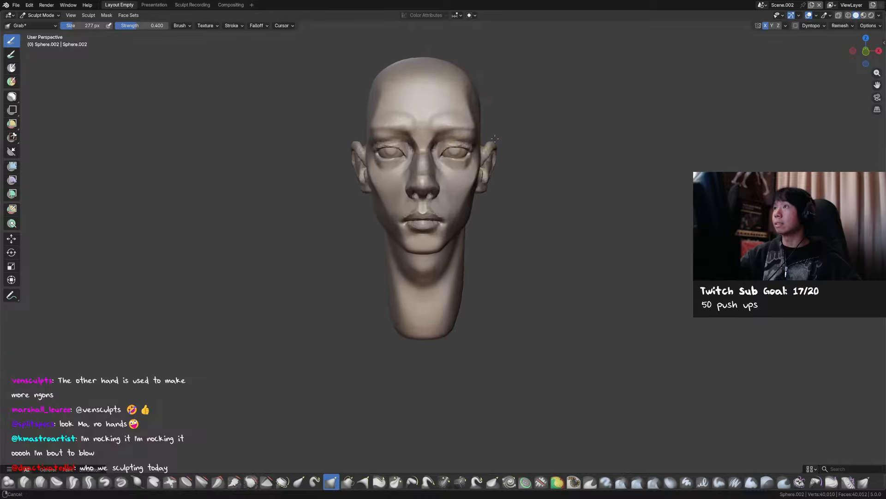
{"action": "mouse_move", "coordinate": [479, 137]}
{"action": "middle_mouse_down", "text": "shift"}
{"action": "mouse_move", "coordinate": [479, 156]}
{"action": "mouse_move", "coordinate": [460, 169]}
{"action": "mouse_move", "coordinate": [443, 159]}
{"action": "mouse_move", "coordinate": [459, 151]}
{"action": "mouse_move", "coordinate": [449, 179]}
{"action": "mouse_move", "coordinate": [455, 162]}
{"action": "middle_mouse_up", "text": "shift"}
{"action": "scroll", "coordinate": [460, 169], "scroll_direction": "up", "scroll_amount": 2}
{"action": "key", "text": "KP_1"}
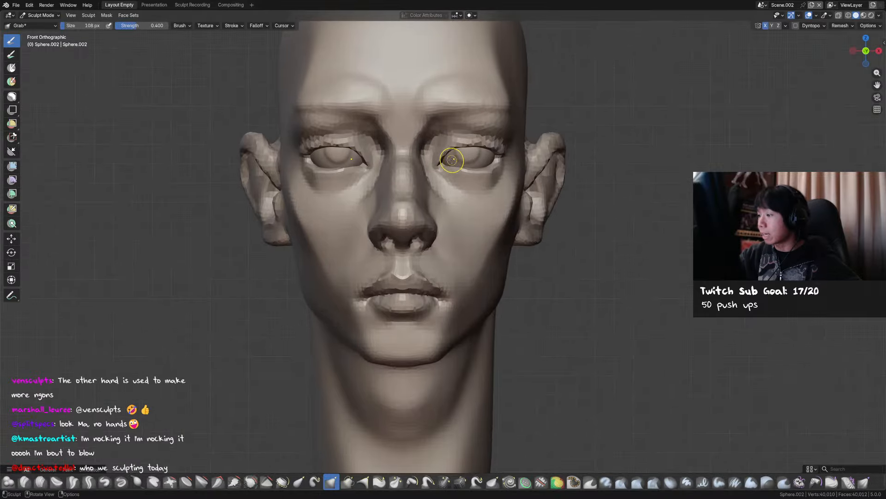
{"action": "key", "text": "f"}
{"action": "left_click", "coordinate": [440, 159]}
{"action": "key", "text": "x"}
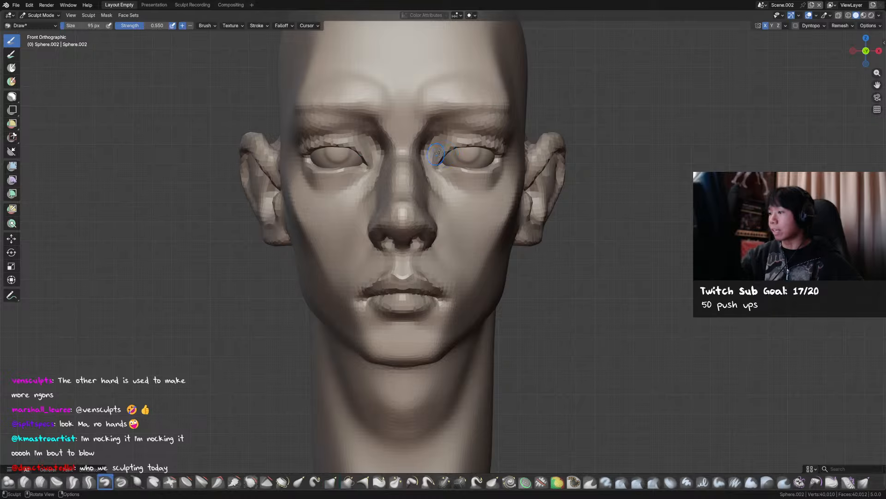
{"action": "key", "text": "g"}
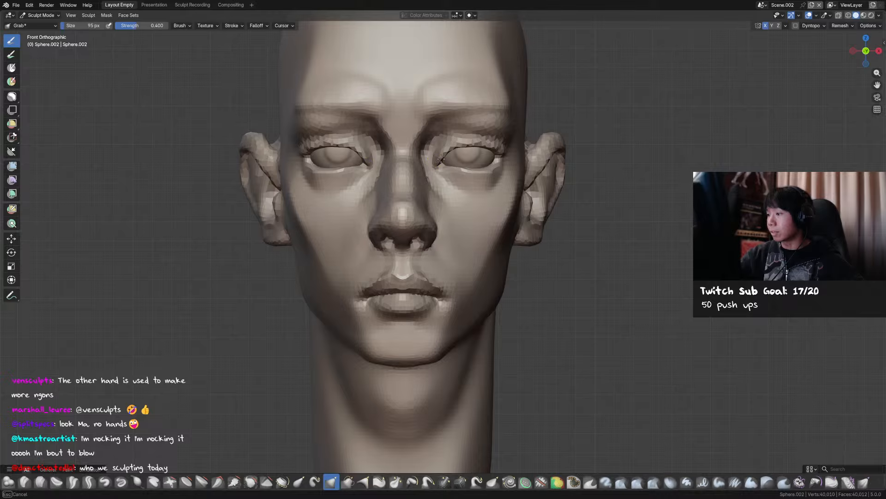
Build up the inner eye corners and inner lower eyelids with the Draw brush, with Grab adjustments at about 82 px.
{"action": "key", "text": "x"}
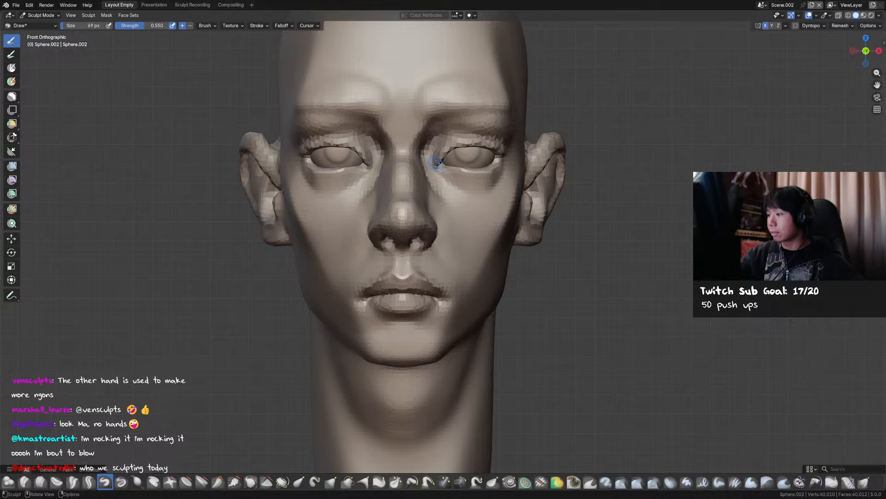
{"action": "key", "text": "g"}
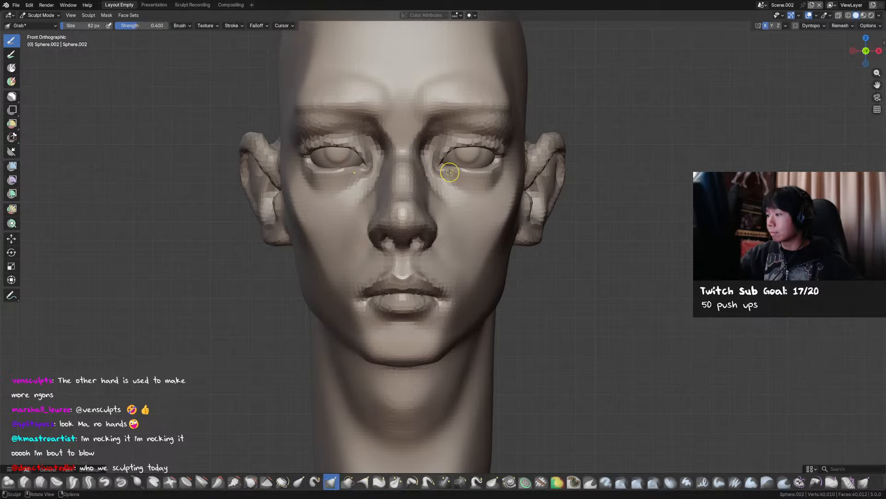
{"action": "key", "text": "x"}
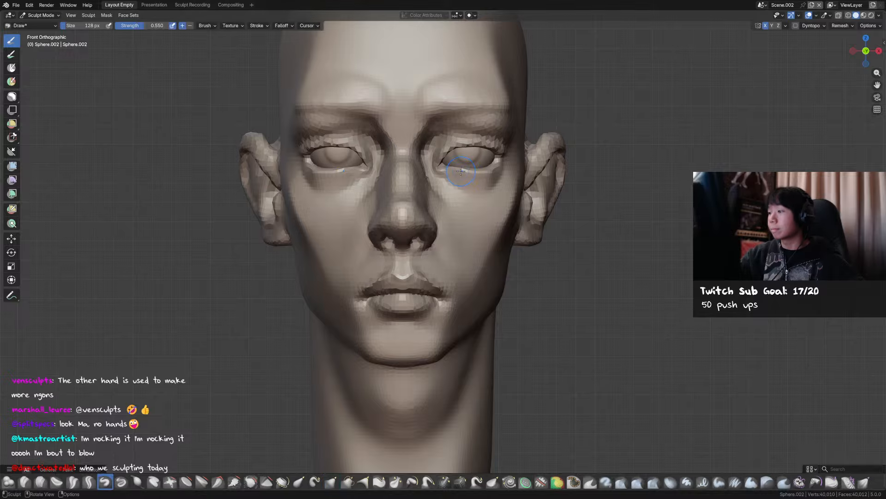
{"action": "left_click_drag", "start_coordinate": [455, 168], "coordinate": [451, 168]}
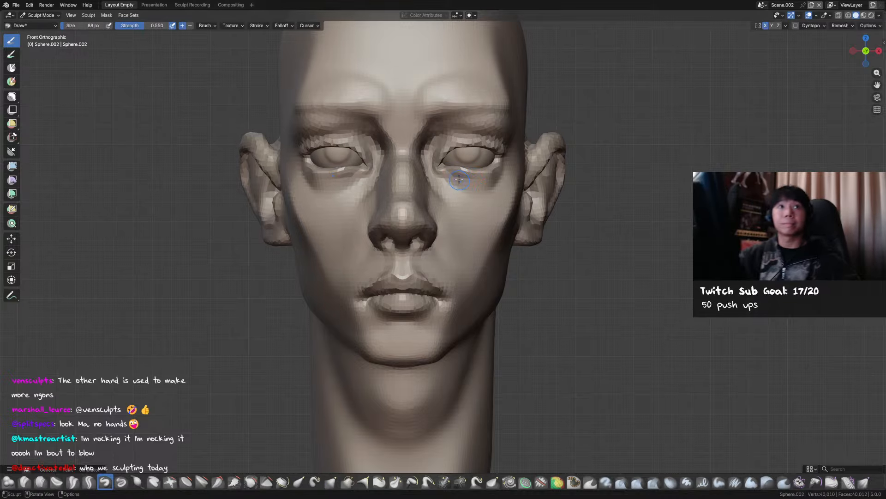
Adjust the rims of the lower eyelids with the Grab brush at about 98 to 110 px.
{"action": "key", "text": "g"}
{"action": "middle_click_drag", "start_coordinate": [459, 179], "coordinate": [491, 172], "text": "shift"}
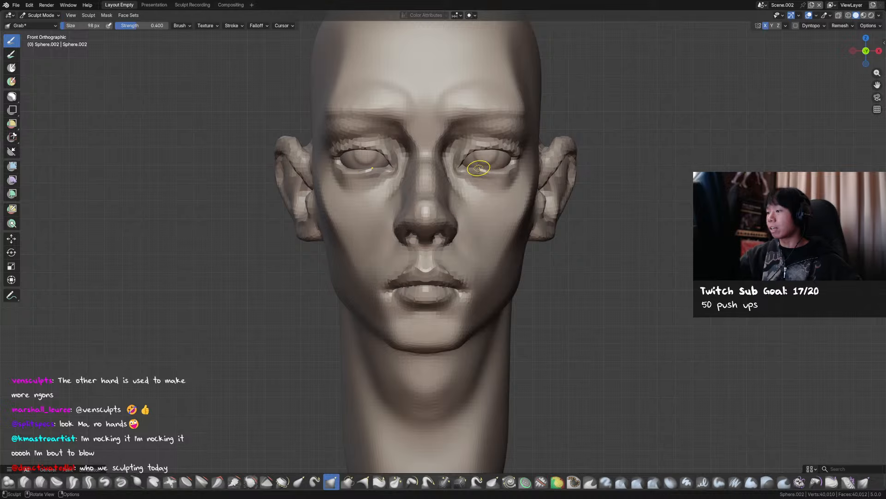
{"action": "key", "text": "bracketright"}
{"action": "key", "text": "f"}
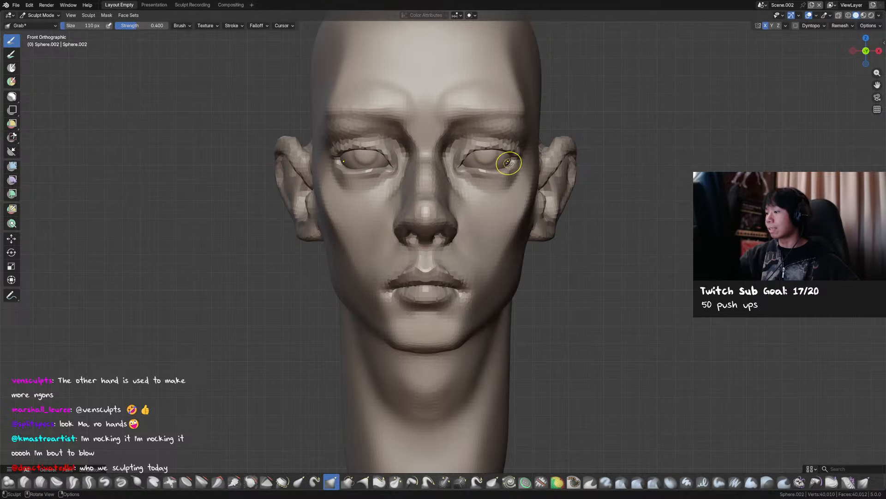
Refine the outer lower eyelids and outer under-eye areas with the Grab brush at about 139 to 145 px.
{"action": "key", "text": "shift+x"}
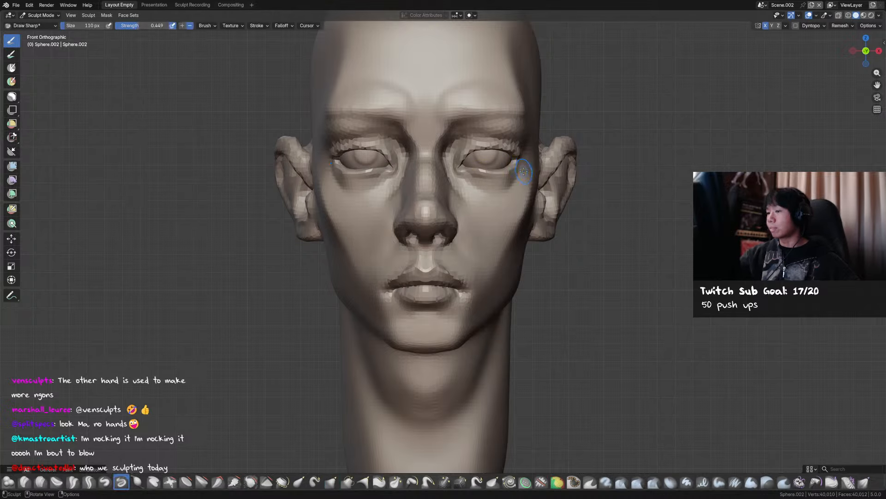
{"action": "key", "text": "g"}
{"action": "key", "text": "f"}
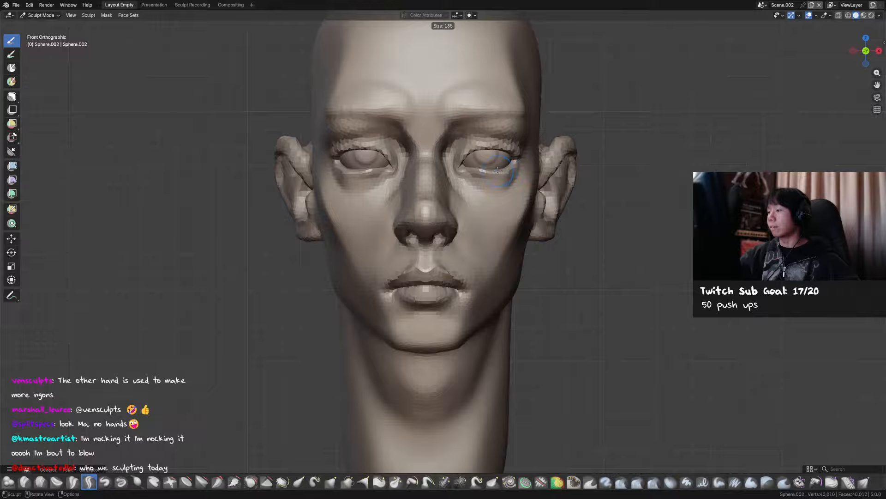
{"action": "left_click", "coordinate": [507, 174]}
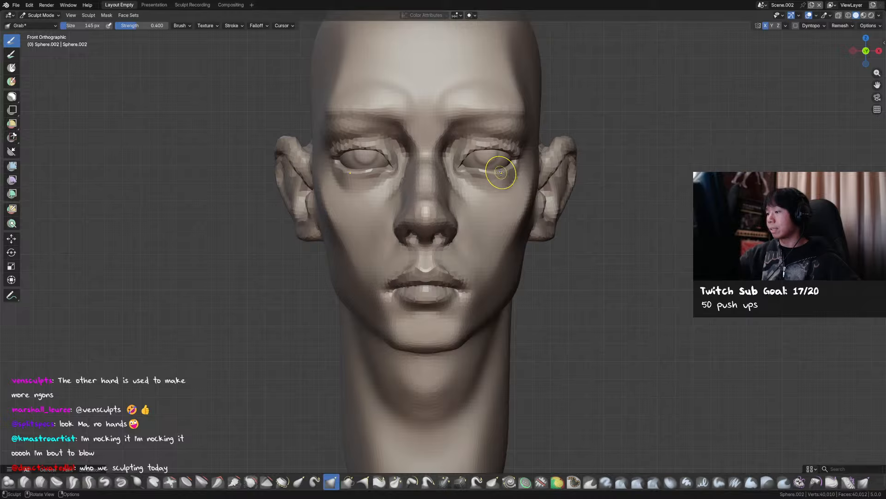
{"action": "key", "text": "f"}
{"action": "left_click", "coordinate": [487, 168]}
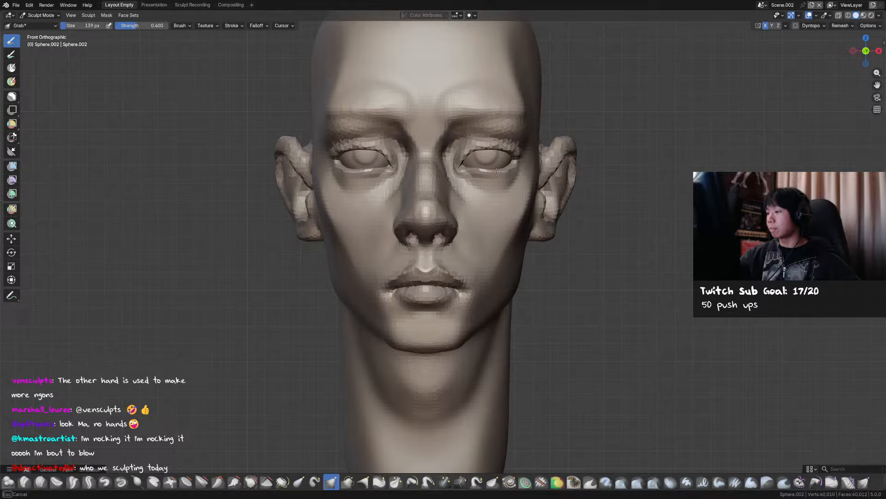
Mask the upper eyelids symmetrically from a three-quarter view and apply a mask filter to the mask.
{"action": "mouse_move", "coordinate": [365, 170]}
{"action": "middle_mouse_down"}
{"action": "mouse_move", "coordinate": [378, 203]}
{"action": "mouse_move", "coordinate": [378, 139]}
{"action": "middle_mouse_up"}
{"action": "key", "text": "b"}
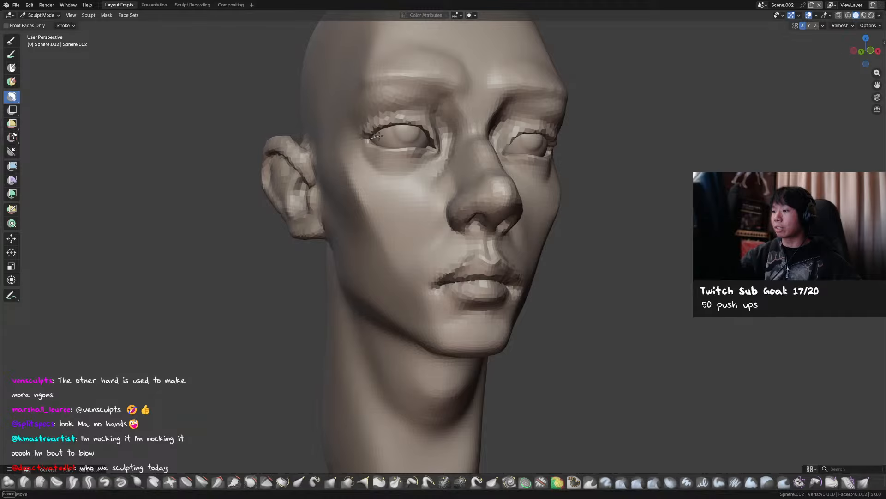
{"action": "mouse_move", "coordinate": [377, 136]}
{"action": "left_mouse_down"}
{"action": "mouse_move", "coordinate": [446, 136]}
{"action": "mouse_move", "coordinate": [379, 135]}
{"action": "left_mouse_up"}
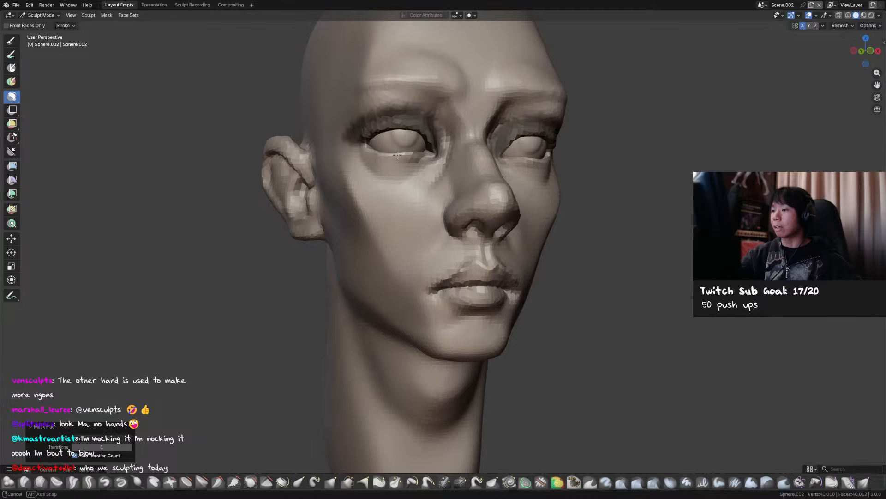
{"action": "middle_click_drag", "start_coordinate": [379, 136], "coordinate": [407, 169]}
Reshape the lower eyelids below the masked area with the Grab brush at about 281 down to 157 px, and save the file.
{"action": "key", "text": "g"}
{"action": "mouse_move", "coordinate": [371, 208]}
{"action": "middle_mouse_down"}
{"action": "mouse_move", "coordinate": [406, 213]}
{"action": "mouse_move", "coordinate": [411, 240]}
{"action": "middle_mouse_up"}
{"action": "key", "text": "f"}
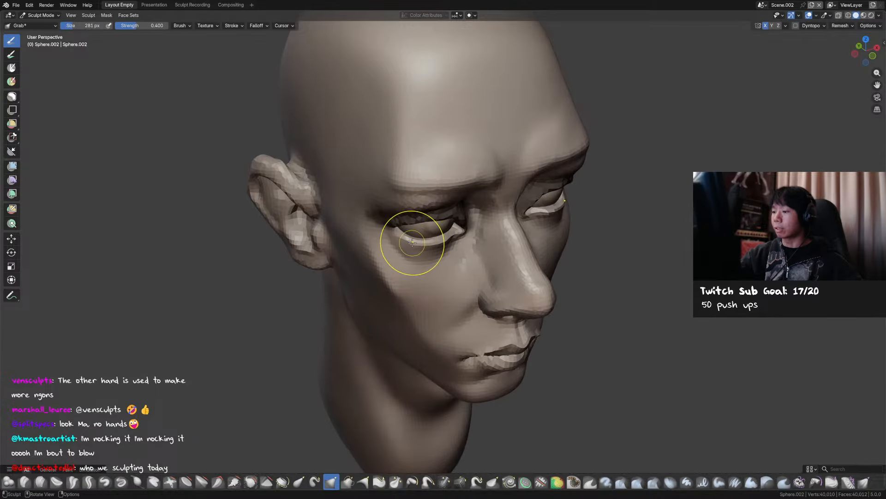
{"action": "left_click", "coordinate": [413, 241]}
{"action": "key", "text": "KP_1"}
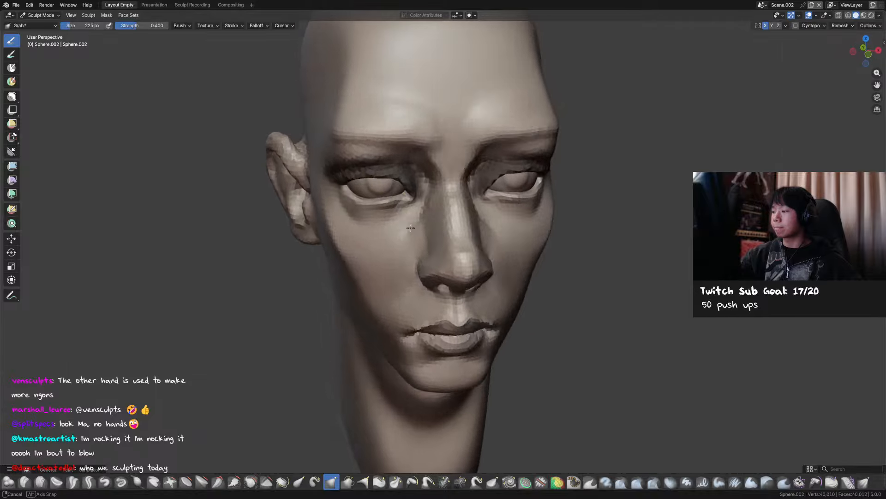
{"action": "middle_click_drag", "start_coordinate": [500, 170], "coordinate": [439, 182]}
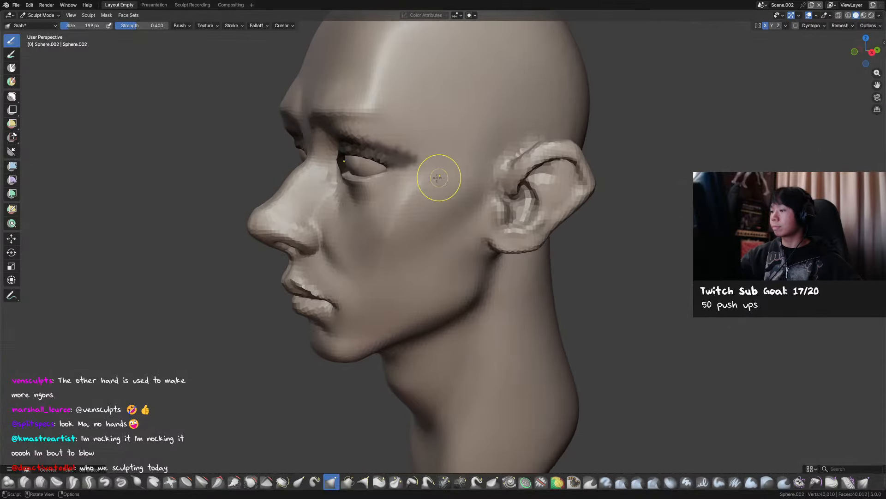
{"action": "middle_click_drag", "start_coordinate": [362, 182], "coordinate": [486, 167]}
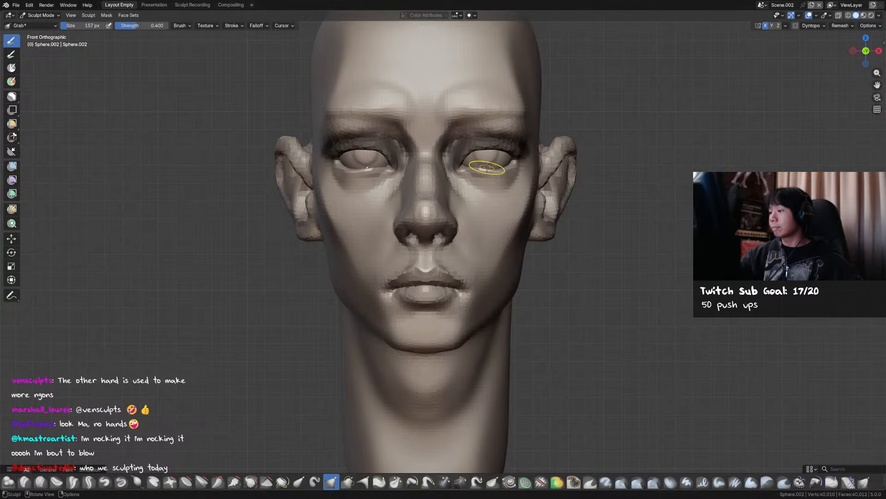
{"action": "key", "text": "ctrl+s"}
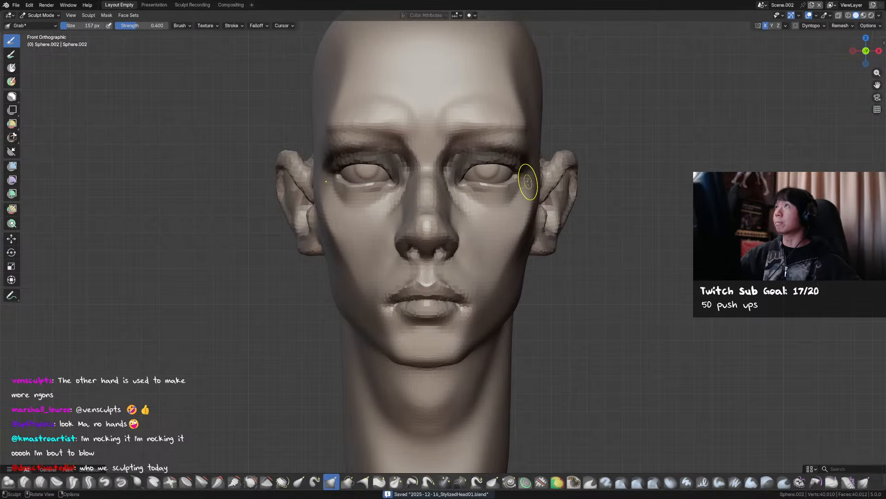
Shape the outer end of the lower eyelid with the Grab brush at about 142 to 156 px, and clear the mask.
{"action": "key", "text": "f"}
{"action": "left_click", "coordinate": [508, 181]}
{"action": "middle_click_drag", "start_coordinate": [515, 179], "coordinate": [429, 178]}
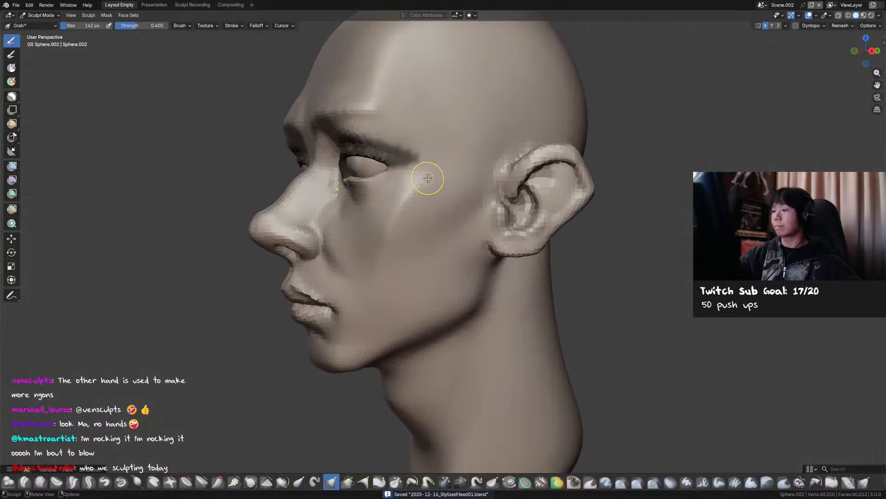
{"action": "key", "text": "f"}
{"action": "left_click", "coordinate": [415, 179]}
{"action": "left_click_drag", "start_coordinate": [390, 172], "coordinate": [392, 170]}
{"action": "key", "text": "alt+m"}
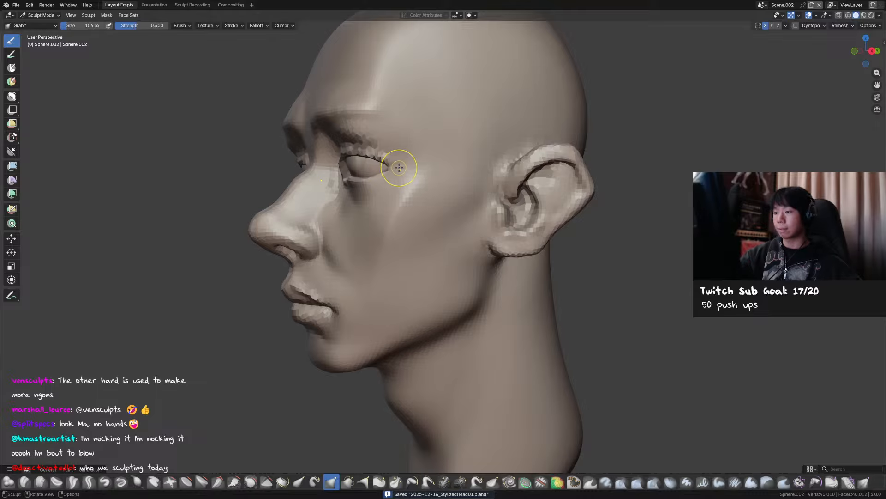
Extend the upper eyelid over the outer eye corner with the Draw brush at 75 px, and switch to Crease Sharp.
{"action": "key", "text": "f"}
{"action": "left_click", "coordinate": [392, 167]}
{"action": "key", "text": "x"}
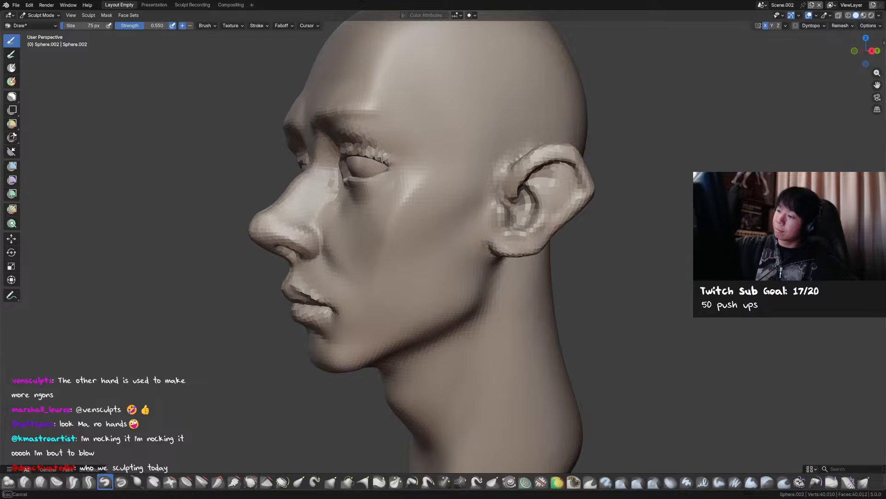
{"action": "key", "text": "shift+c"}
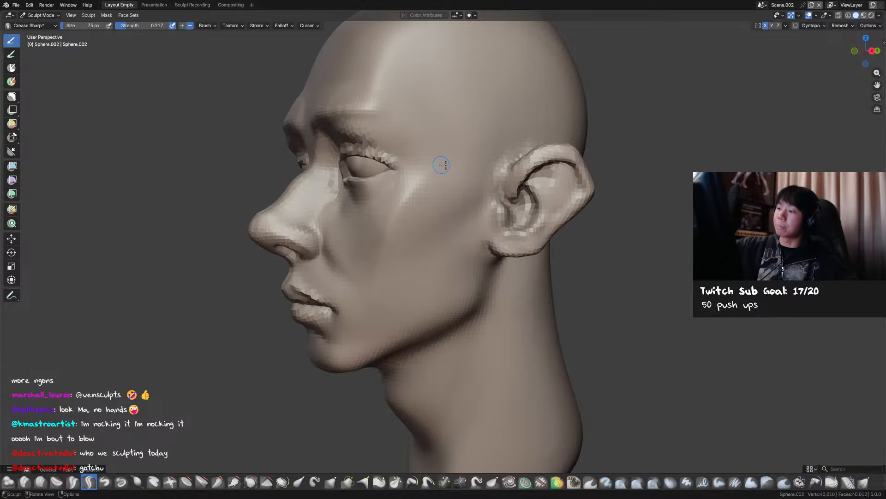
Adjust the outer eye corners from below and in front view with the Grab brush at about 75 to 188 px, and save the file.
{"action": "key", "text": "KP_1"}
{"action": "middle_click_drag", "start_coordinate": [387, 163], "coordinate": [376, 110]}
{"action": "key", "text": "g"}
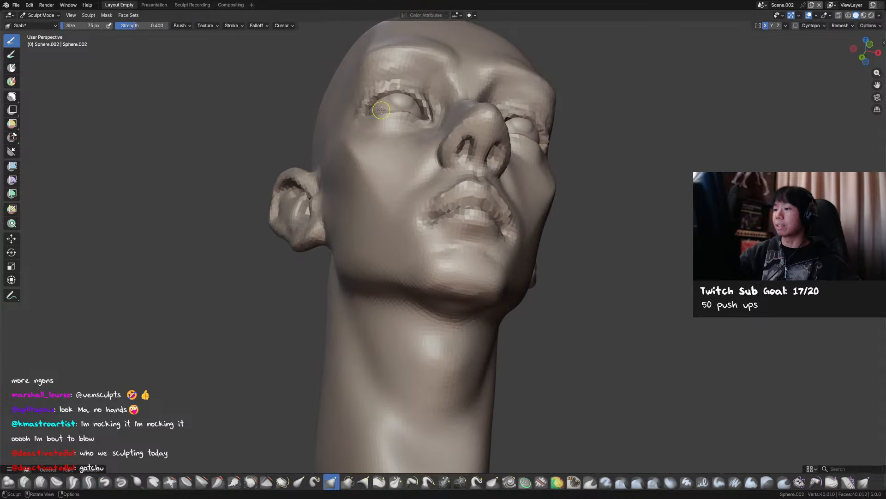
{"action": "left_click_drag", "start_coordinate": [375, 109], "coordinate": [364, 107]}
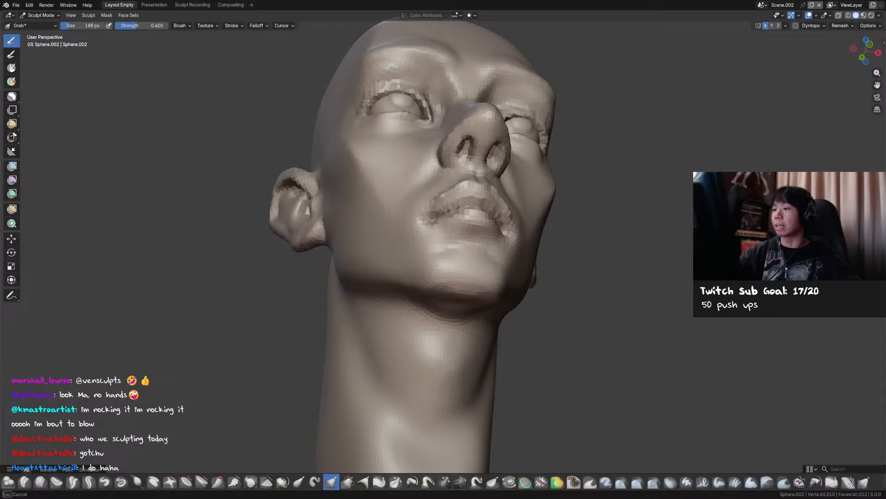
{"action": "mouse_move", "coordinate": [452, 141]}
{"action": "middle_mouse_down"}
{"action": "mouse_move", "coordinate": [488, 193]}
{"action": "mouse_move", "coordinate": [505, 168]}
{"action": "middle_mouse_up"}
{"action": "key", "text": "f"}
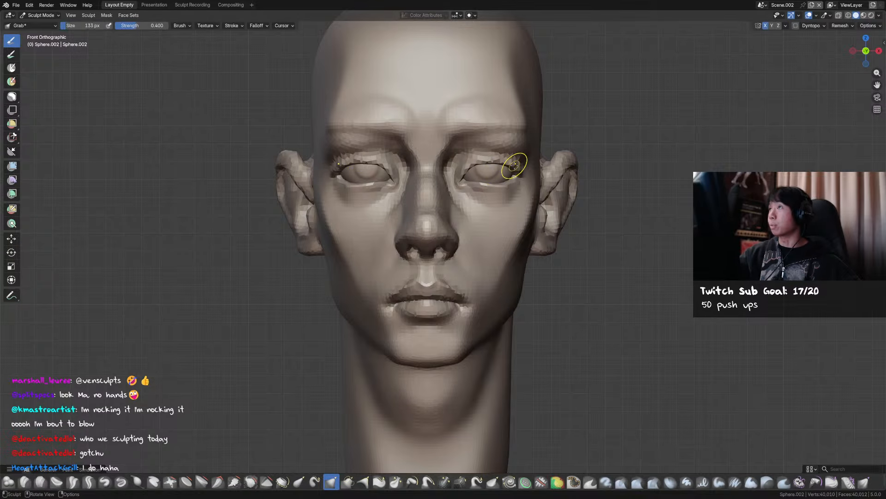
{"action": "left_click", "coordinate": [516, 169]}
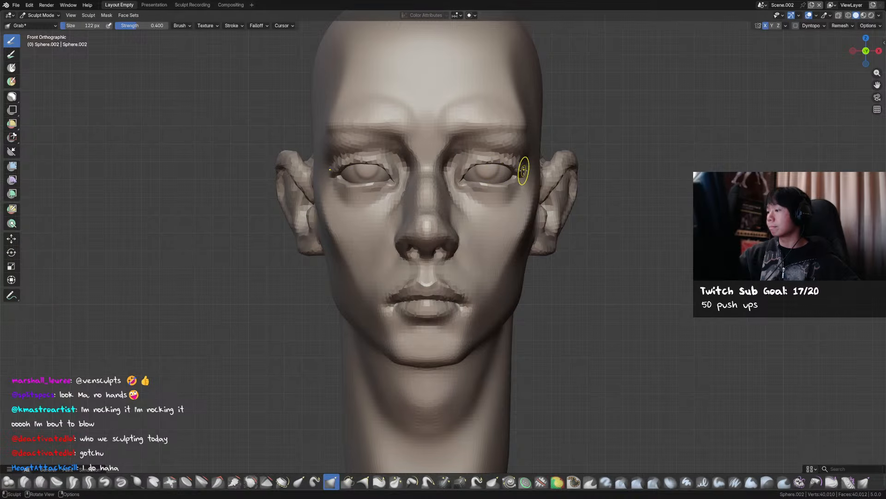
{"action": "key", "text": "ctrl+s"}
Review the overall face in front view and save the file again.
{"action": "middle_click_drag", "start_coordinate": [518, 188], "coordinate": [527, 194]}
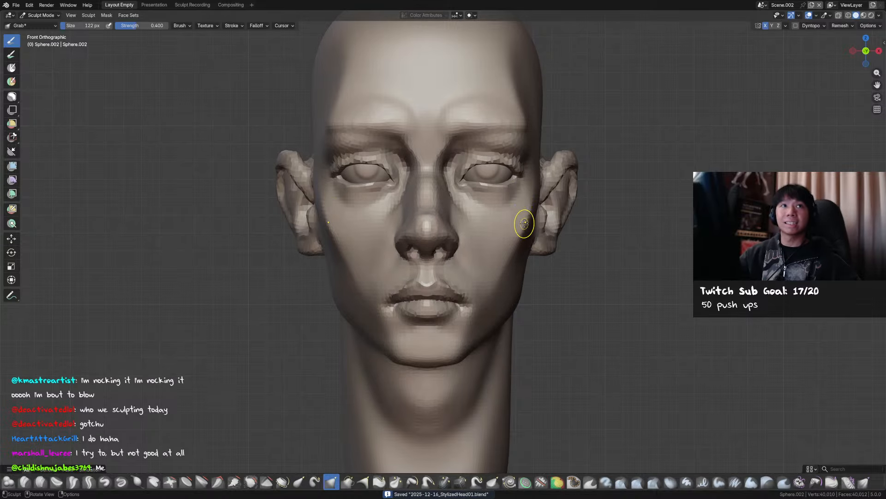
{"action": "middle_click_drag", "start_coordinate": [521, 218], "coordinate": [545, 189], "text": "shift"}
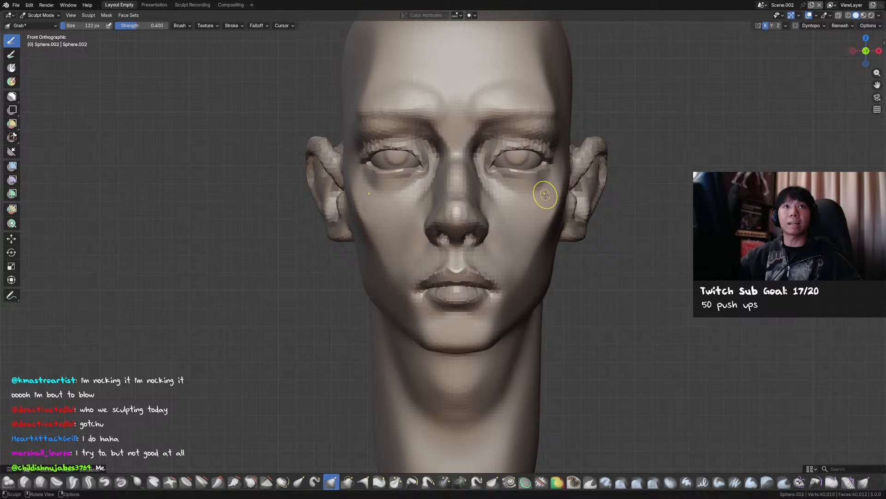
{"action": "middle_click_drag", "start_coordinate": [545, 195], "coordinate": [546, 198], "text": "shift"}
{"action": "key", "text": "ctrl+s"}
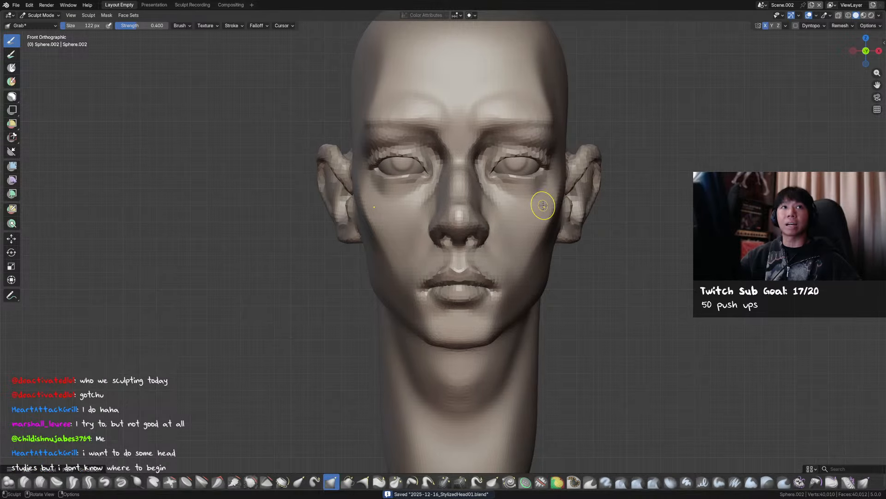
{"action": "middle_click_drag", "start_coordinate": [546, 207], "coordinate": [544, 184], "text": "shift"}
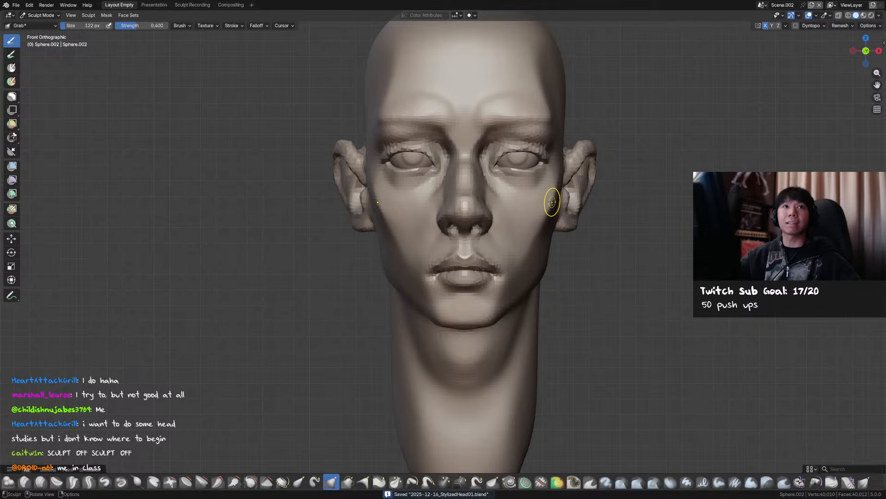
Refine the outer eye corner and lower eyelid with the Draw Sharp brush, reducing its size from 129 px to 90 px.
{"action": "mouse_move", "coordinate": [550, 202]}
{"action": "middle_mouse_down"}
{"action": "mouse_move", "coordinate": [501, 197]}
{"action": "mouse_move", "coordinate": [508, 229]}
{"action": "middle_mouse_up"}
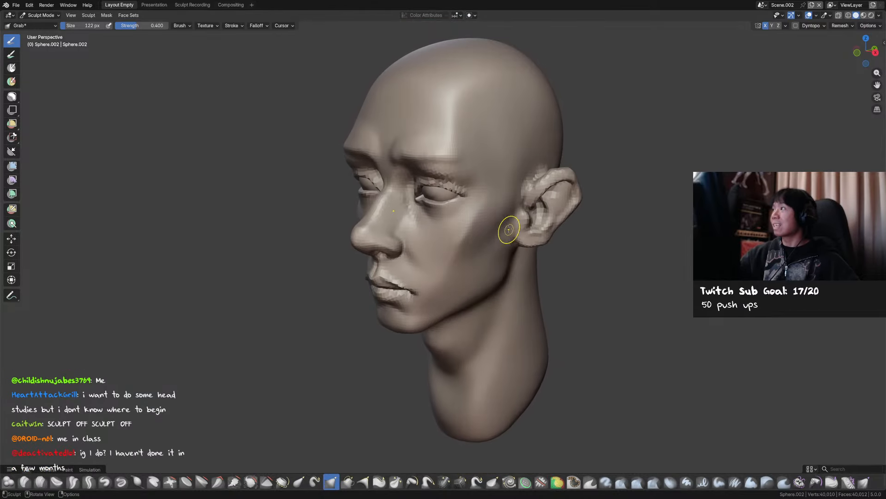
{"action": "key", "text": "shift+c"}
{"action": "key", "text": "f"}
{"action": "left_click", "coordinate": [462, 209]}
{"action": "mouse_move", "coordinate": [462, 210]}
{"action": "middle_mouse_down"}
{"action": "mouse_move", "coordinate": [523, 194]}
{"action": "mouse_move", "coordinate": [446, 213]}
{"action": "middle_mouse_up"}
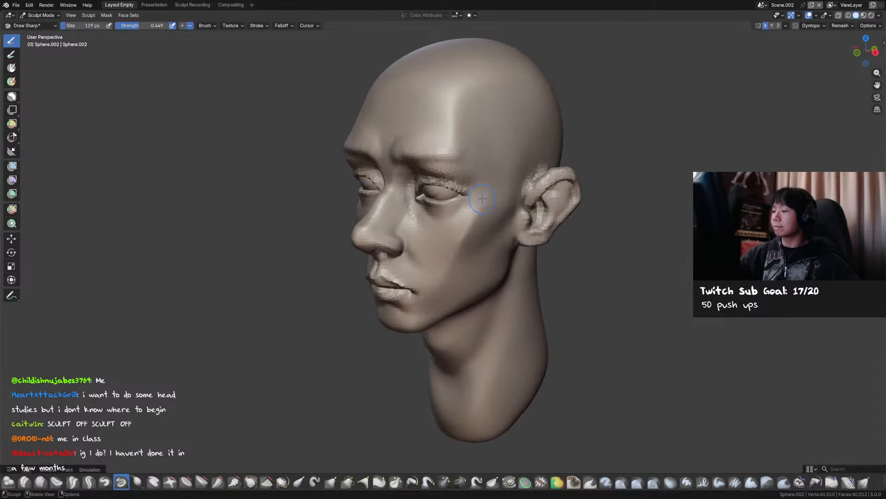
{"action": "key", "text": "f"}
{"action": "left_click", "coordinate": [443, 212]}
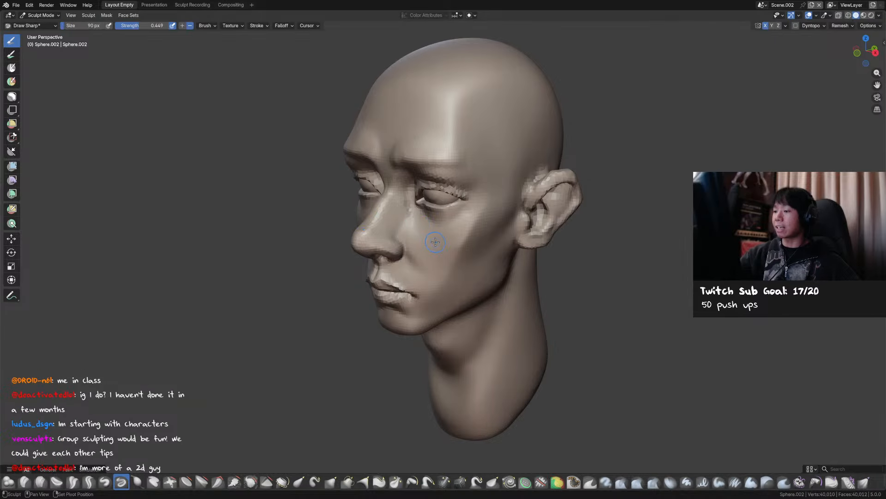
Refine the eyelid area by alternating between the Crease Sharp and Grab brushes, and save the file.
{"action": "mouse_move", "coordinate": [436, 242]}
{"action": "middle_mouse_down"}
{"action": "mouse_move", "coordinate": [520, 240]}
{"action": "mouse_move", "coordinate": [481, 200]}
{"action": "mouse_move", "coordinate": [477, 184]}
{"action": "mouse_move", "coordinate": [490, 162]}
{"action": "mouse_move", "coordinate": [467, 193]}
{"action": "mouse_move", "coordinate": [468, 175]}
{"action": "mouse_move", "coordinate": [418, 187]}
{"action": "mouse_move", "coordinate": [394, 174]}
{"action": "mouse_move", "coordinate": [474, 195]}
{"action": "mouse_move", "coordinate": [479, 188]}
{"action": "mouse_move", "coordinate": [429, 179]}
{"action": "mouse_move", "coordinate": [468, 171]}
{"action": "middle_mouse_up"}
{"action": "key", "text": "shift+c"}
{"action": "key", "text": "g"}
{"action": "key", "text": "shift+c"}
{"action": "key", "text": "g"}
{"action": "key", "text": "shift+c"}
{"action": "key", "text": "ctrl+s"}
Adjust the inner eye sockets beside the nose bridge with the Grab brush at about 119 and 82 px, working in front view.
{"action": "key", "text": "g"}
{"action": "key", "text": "f"}
{"action": "left_click", "coordinate": [470, 170]}
{"action": "key", "text": "KP_1"}
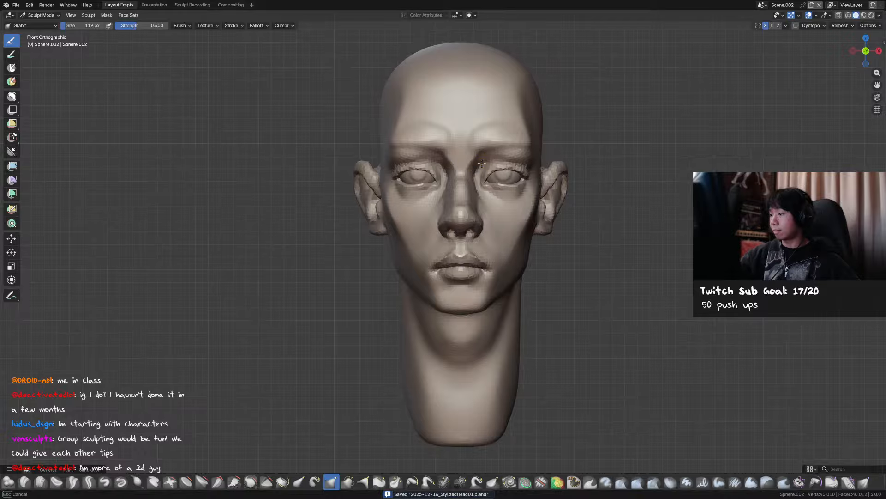
{"action": "left_click", "coordinate": [476, 169]}
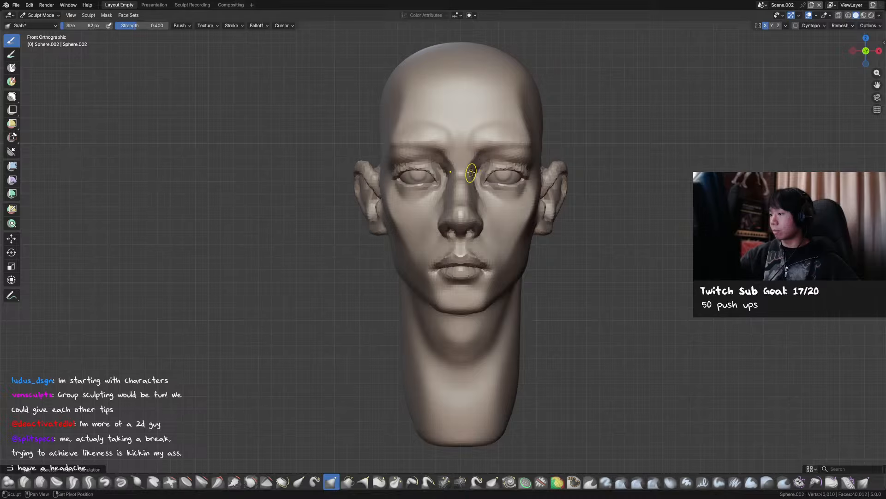
Build up the inner brow and eye socket with the Draw brush at about 82 to 89 px, and save the file.
{"action": "middle_click_drag", "start_coordinate": [481, 168], "coordinate": [453, 142]}
{"action": "key", "text": "x"}
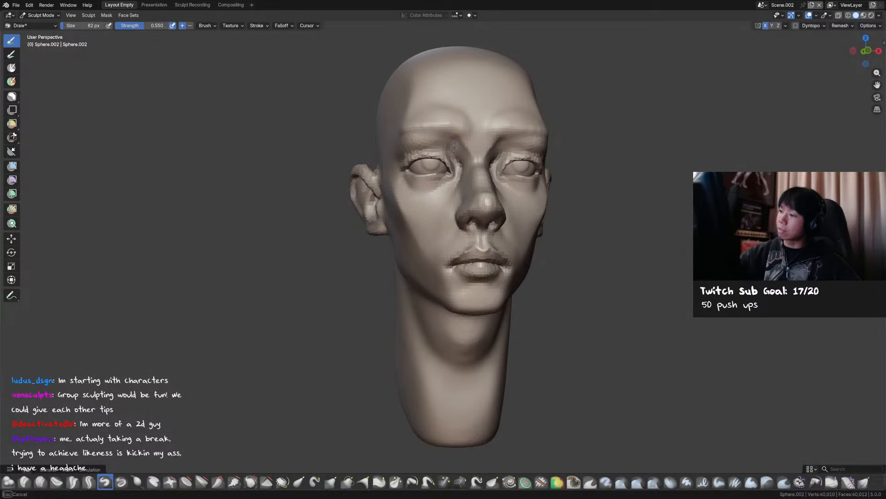
{"action": "mouse_move", "coordinate": [488, 170]}
{"action": "middle_mouse_down"}
{"action": "mouse_move", "coordinate": [476, 159]}
{"action": "mouse_move", "coordinate": [492, 157]}
{"action": "middle_mouse_up"}
{"action": "key", "text": "ctrl+s"}
{"action": "key", "text": "KP_1"}
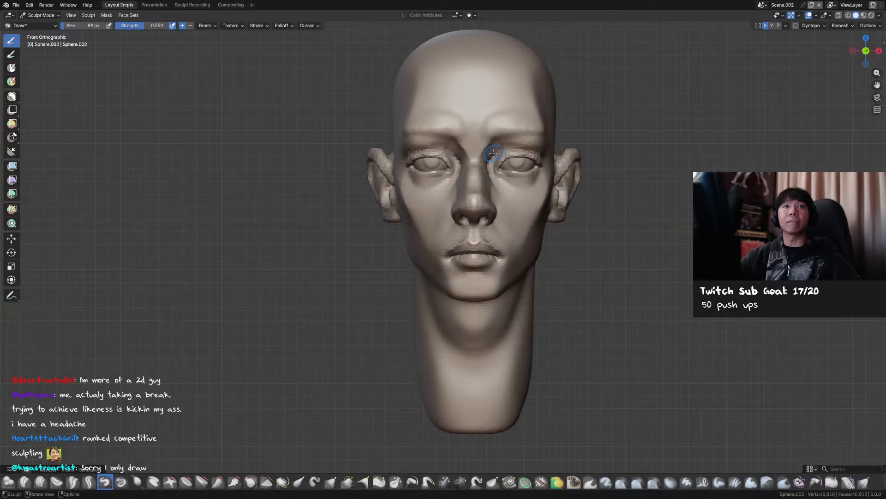
Check the inner eye corners and upper eyelids with the 89 px Draw brush active, and save the file.
{"action": "middle_click_drag", "start_coordinate": [483, 177], "coordinate": [506, 177]}
{"action": "key", "text": "ctrl+s"}
{"action": "key", "text": "KP_1"}
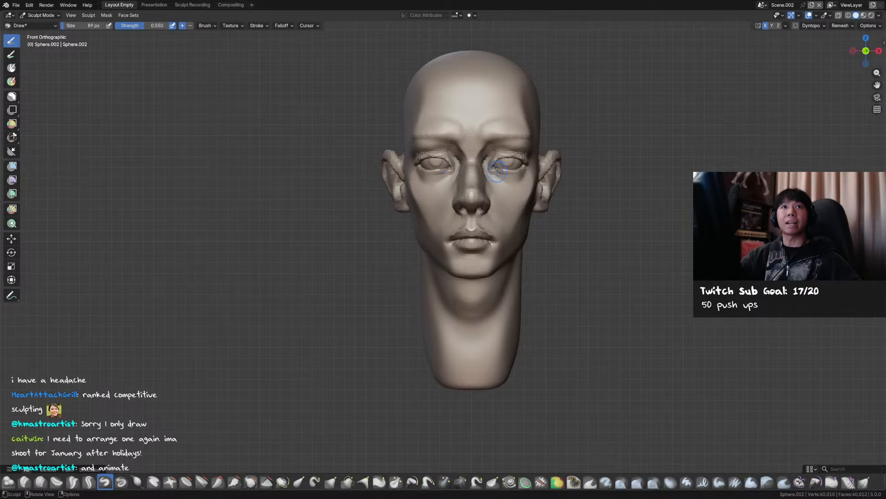
{"action": "middle_click_drag", "start_coordinate": [497, 171], "coordinate": [494, 180]}
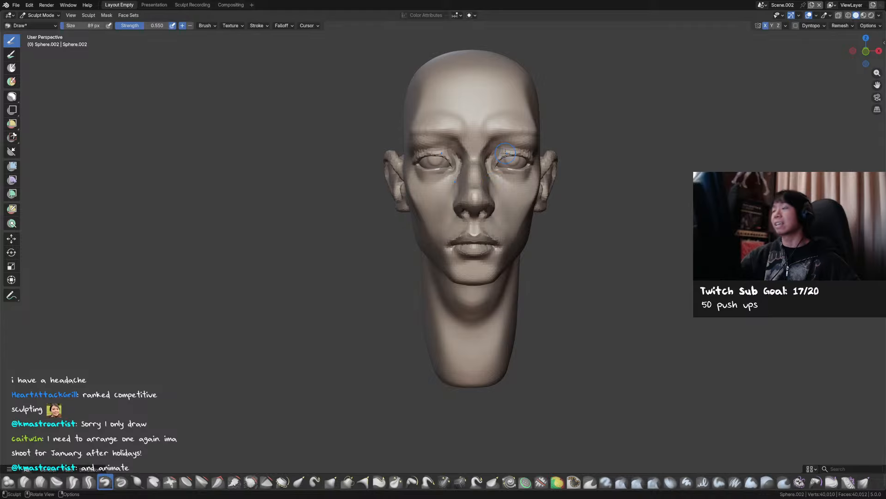
{"action": "middle_click_drag", "start_coordinate": [505, 152], "coordinate": [519, 217]}
Adjust the outer cheekbones in front view with the Grab brush at sizes between about 168 and 254 px.
{"action": "key", "text": "g"}
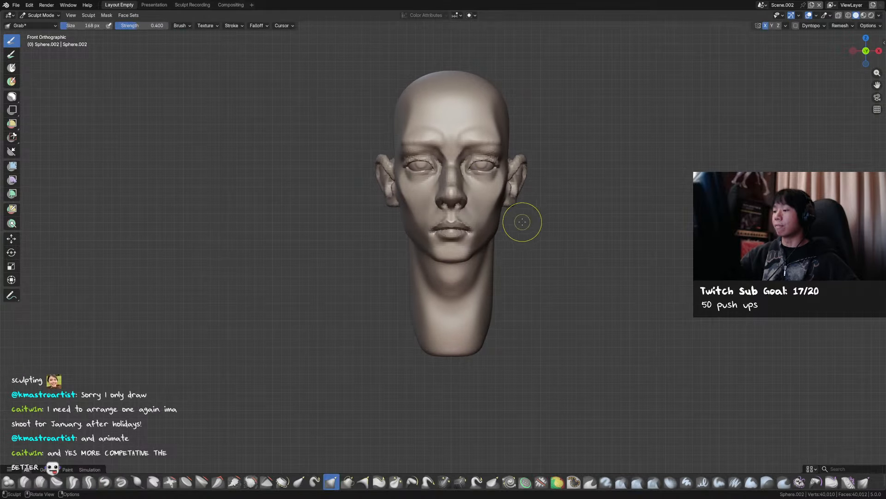
{"action": "key", "text": "f"}
{"action": "left_click", "coordinate": [517, 202]}
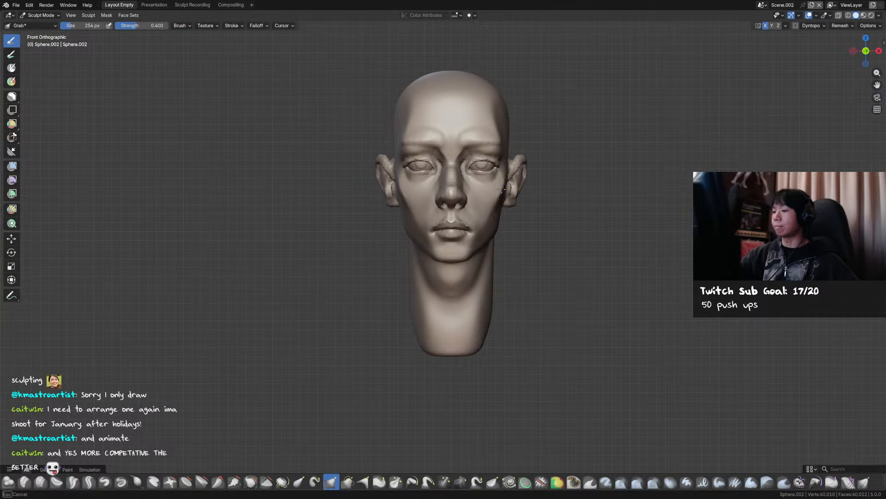
{"action": "key", "text": "f"}
{"action": "left_click", "coordinate": [503, 183]}
{"action": "key", "text": "f"}
{"action": "left_click", "coordinate": [506, 183]}
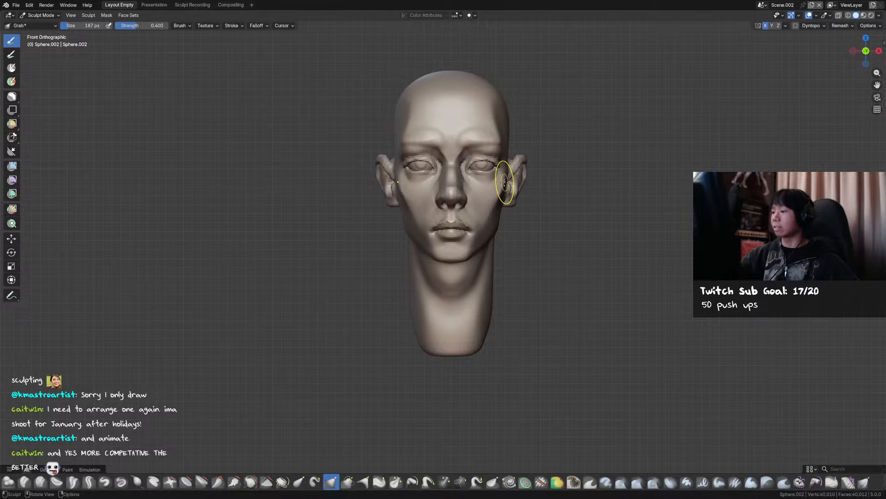
Shape the cheeks and jaw sides in front view with the Grab brush at about 145 to 190 px.
{"action": "key", "text": "f"}
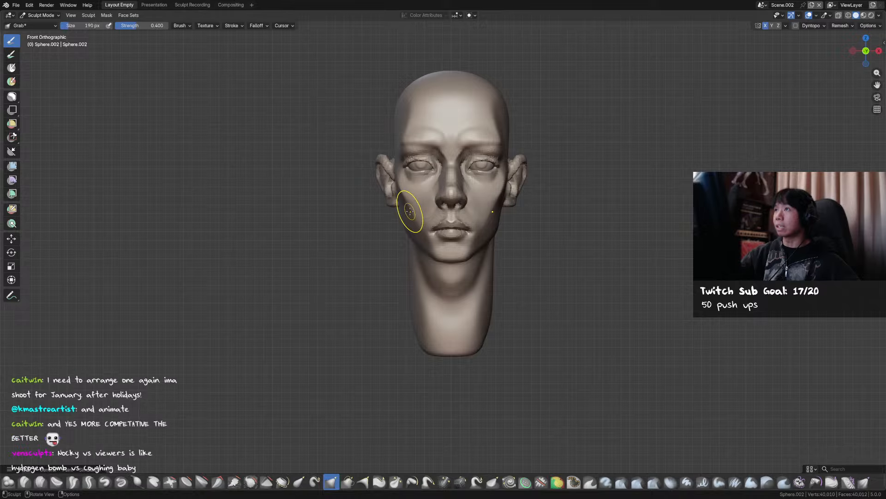
{"action": "left_click", "coordinate": [426, 196]}
{"action": "key", "text": "f"}
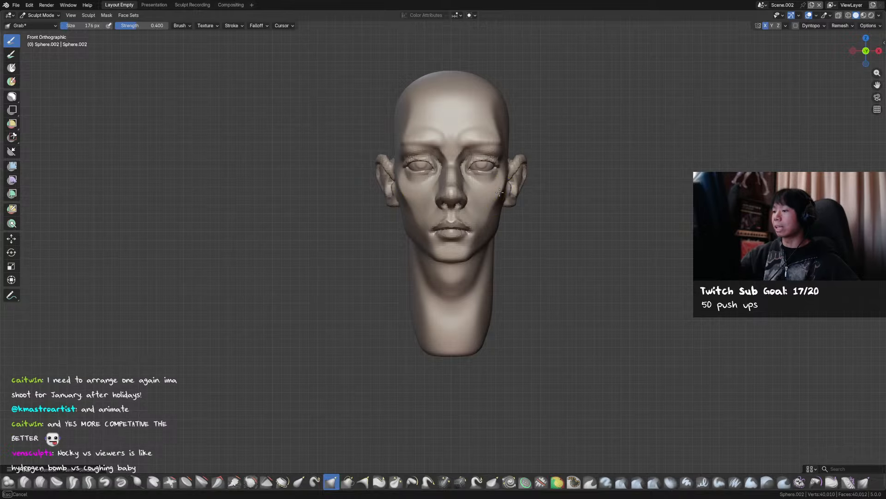
{"action": "left_click", "coordinate": [487, 223]}
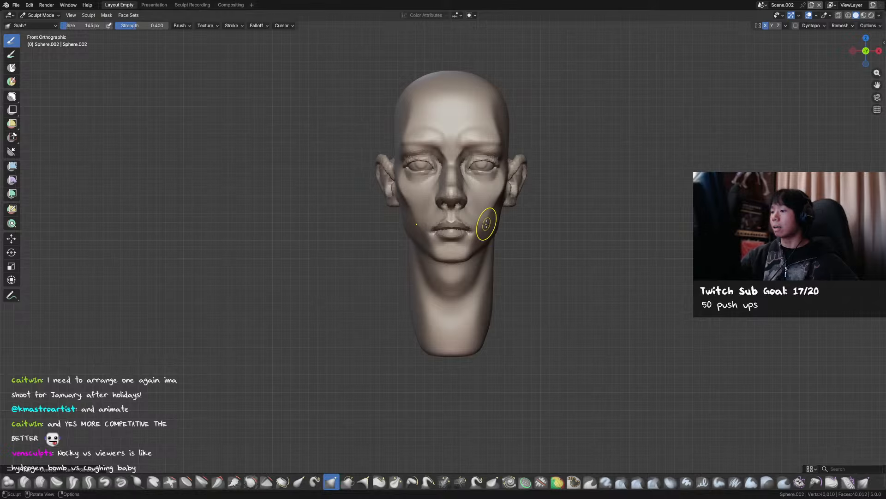
{"action": "key", "text": "f"}
{"action": "left_click", "coordinate": [425, 214]}
Smooth the hollow below the cheekbone at 180 px, and adjust the far cheek contour with the Grab brush at 135 px.
{"action": "middle_click_drag", "start_coordinate": [425, 214], "coordinate": [448, 231]}
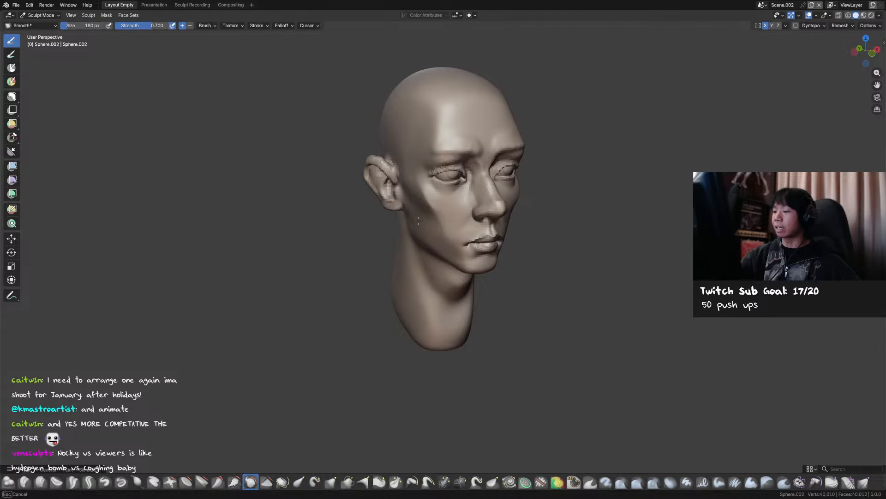
{"action": "middle_click_drag", "start_coordinate": [531, 230], "coordinate": [475, 227]}
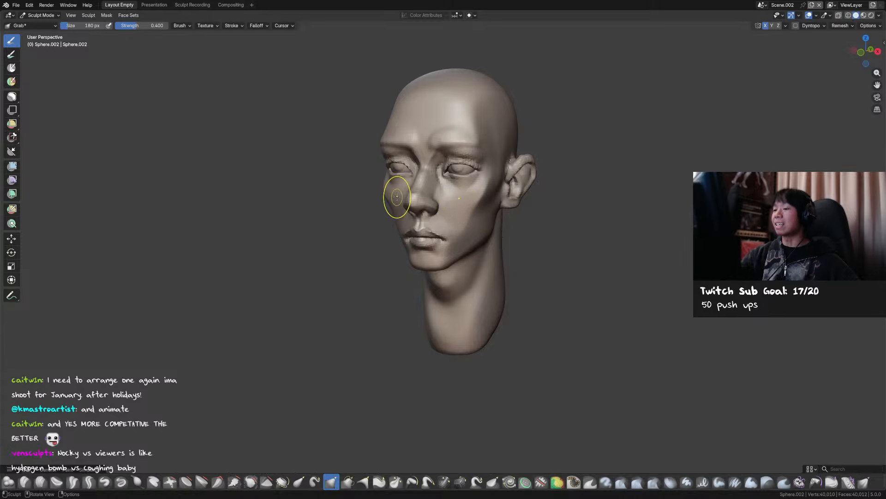
{"action": "key", "text": "f"}
{"action": "left_click", "coordinate": [379, 194]}
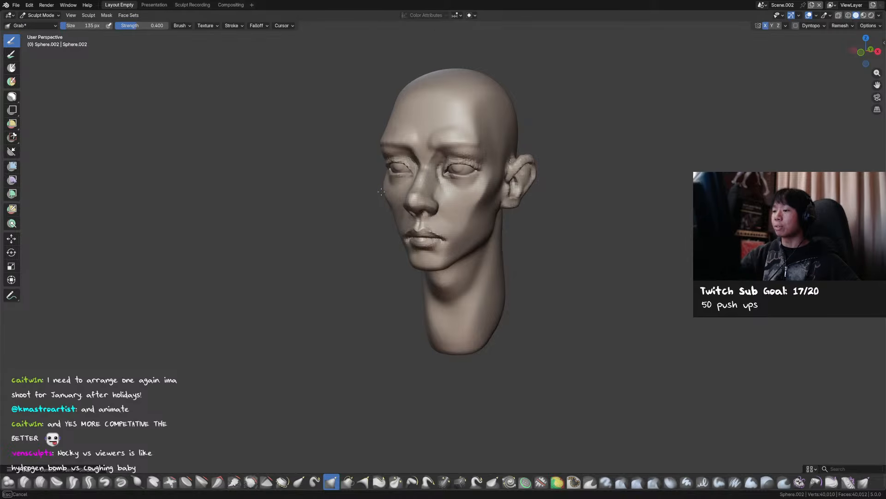
{"action": "middle_click_drag", "start_coordinate": [518, 206], "coordinate": [544, 201]}
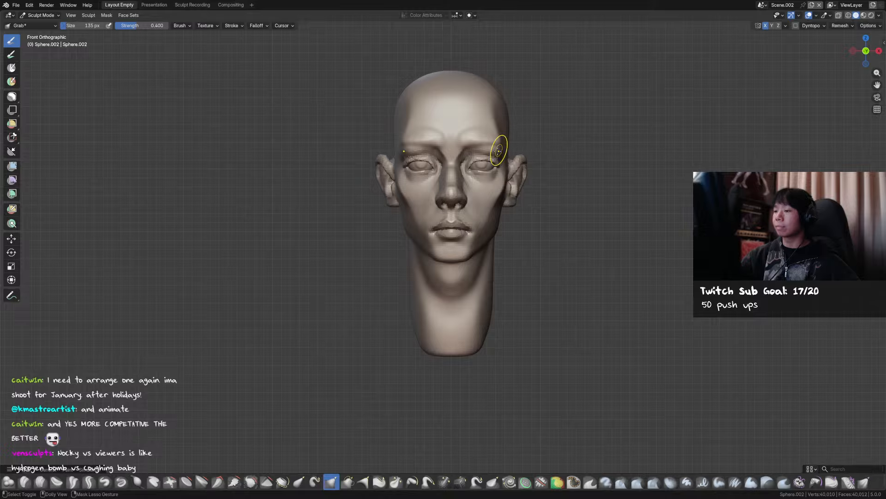
Refine the far cheek silhouette in three-quarter view with the Grab brush at about 117 px.
{"action": "middle_click_drag", "start_coordinate": [500, 151], "coordinate": [472, 151]}
{"action": "key", "text": "f"}
{"action": "left_click", "coordinate": [379, 188]}
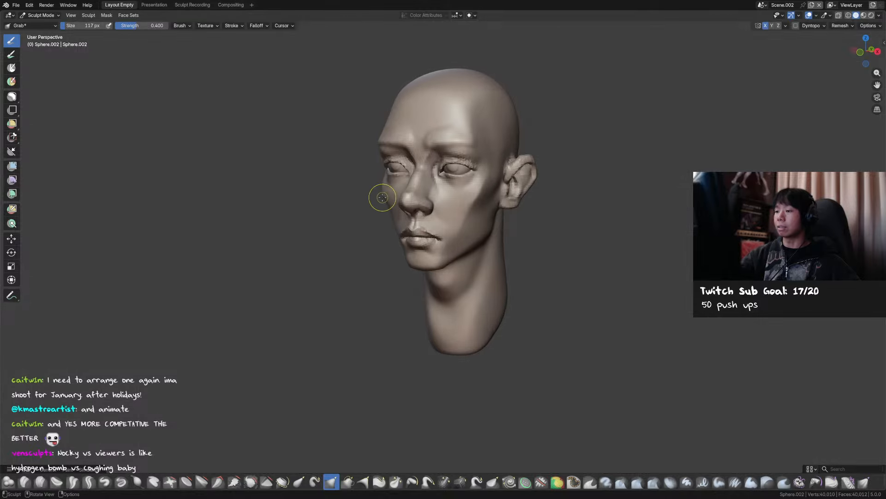
{"action": "key", "text": "f"}
{"action": "left_click", "coordinate": [384, 201]}
Adjust the cheekbone in front of the ear with the Grab brush at about 103 px, and save the file.
{"action": "mouse_move", "coordinate": [506, 197]}
{"action": "middle_mouse_down"}
{"action": "mouse_move", "coordinate": [525, 196]}
{"action": "mouse_move", "coordinate": [465, 192]}
{"action": "mouse_move", "coordinate": [481, 192]}
{"action": "middle_mouse_up"}
{"action": "key", "text": "f"}
{"action": "left_click", "coordinate": [519, 194]}
{"action": "key", "text": "f"}
{"action": "left_click", "coordinate": [502, 194]}
{"action": "key", "text": "f"}
{"action": "left_click", "coordinate": [504, 186]}
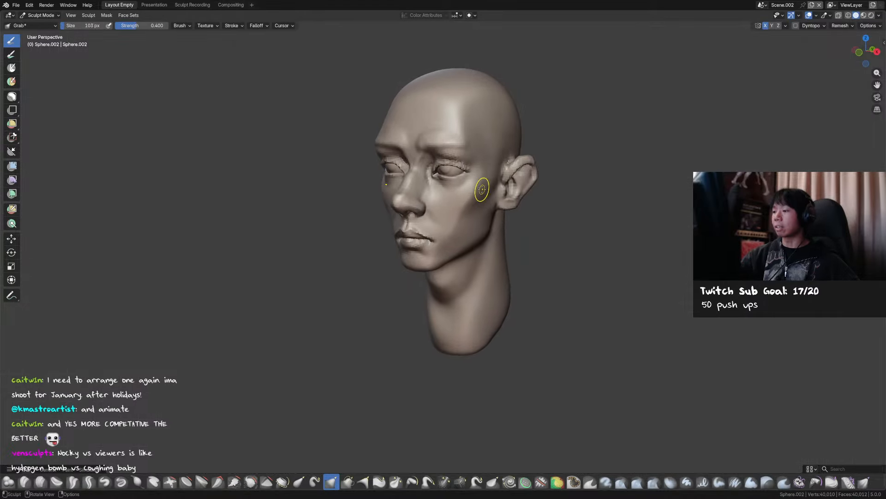
{"action": "key", "text": "ctrl+s"}
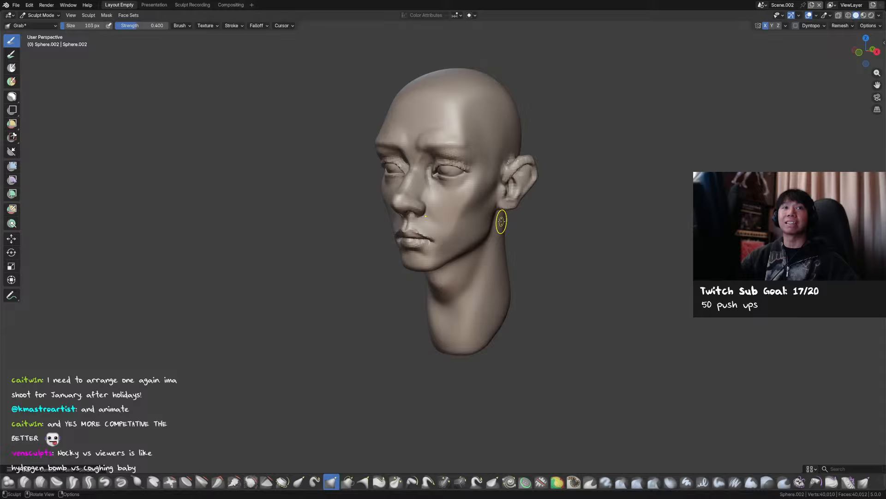
Refine the cheek and jaw area with the Grab brush at 103 px and Crease Sharp at about 119 px, and save the file.
{"action": "left_click_drag", "start_coordinate": [507, 194], "coordinate": [508, 210]}
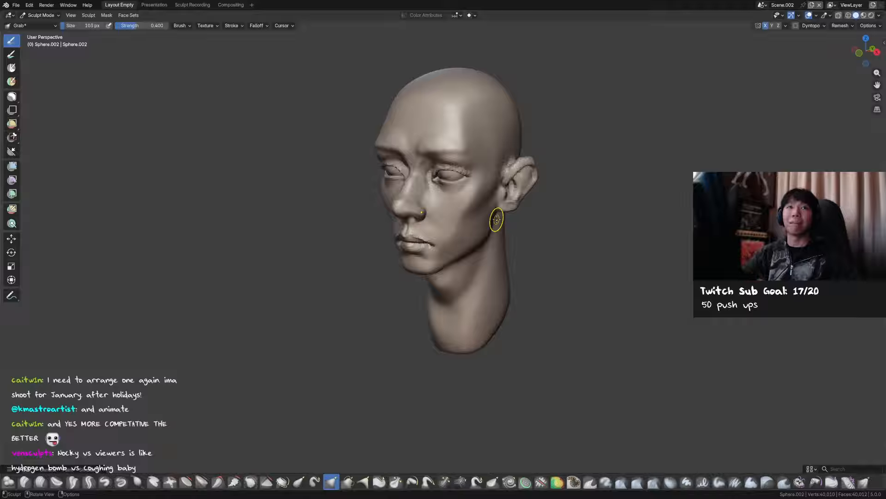
{"action": "mouse_move", "coordinate": [521, 190]}
{"action": "middle_mouse_down"}
{"action": "mouse_move", "coordinate": [477, 200]}
{"action": "mouse_move", "coordinate": [481, 192]}
{"action": "mouse_move", "coordinate": [494, 198]}
{"action": "middle_mouse_up"}
{"action": "key", "text": "shift+c"}
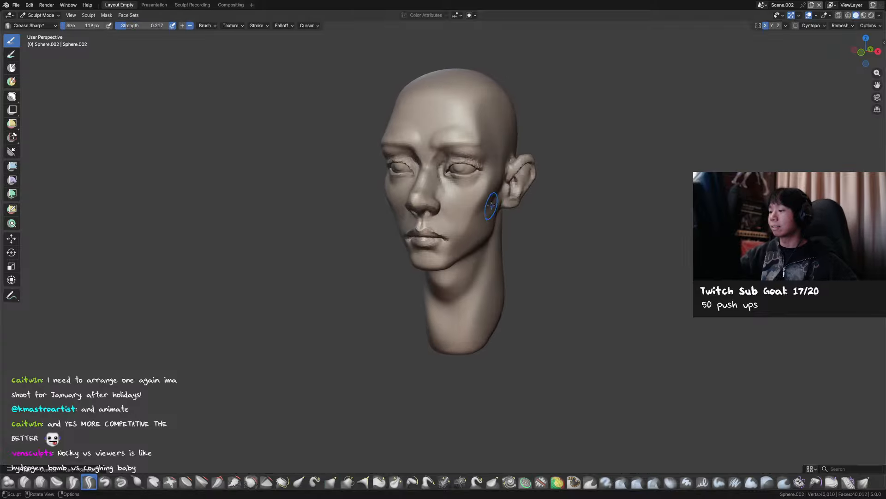
{"action": "mouse_move", "coordinate": [508, 142]}
{"action": "middle_mouse_down"}
{"action": "mouse_move", "coordinate": [518, 121]}
{"action": "mouse_move", "coordinate": [536, 134]}
{"action": "mouse_move", "coordinate": [508, 134]}
{"action": "mouse_move", "coordinate": [504, 113]}
{"action": "middle_mouse_up"}
{"action": "key", "text": "bracketright"}
{"action": "key", "text": "bracketright"}
{"action": "key", "text": "bracketright"}
{"action": "key", "text": "bracketright"}
{"action": "key", "text": "bracketright"}
{"action": "key", "text": "bracketright"}
{"action": "key", "text": "ctrl+s"}
Adjust the crown and back of the skull in side view with the Grab brush at about 257 to 272 px.
{"action": "key", "text": "g"}
{"action": "key", "text": "bracketright"}
{"action": "key", "text": "bracketright"}
{"action": "key", "text": "bracketright"}
{"action": "key", "text": "bracketright"}
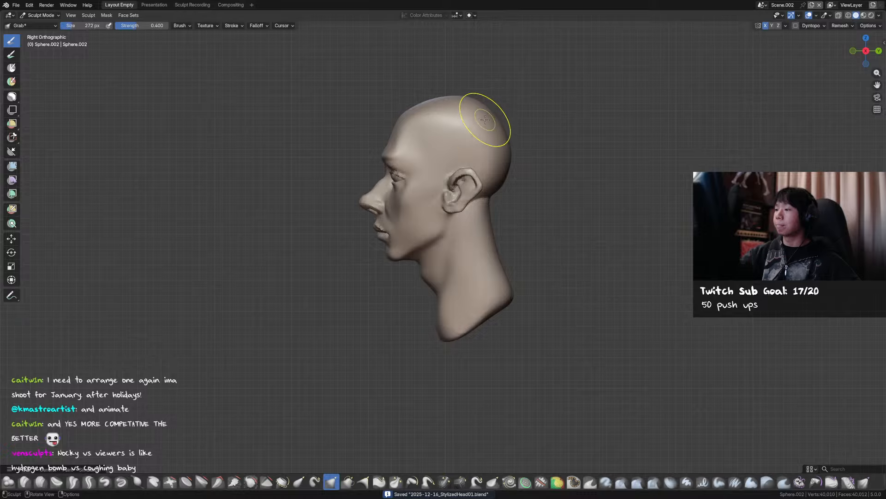
{"action": "mouse_move", "coordinate": [508, 152]}
{"action": "middle_mouse_down"}
{"action": "mouse_move", "coordinate": [599, 175]}
{"action": "mouse_move", "coordinate": [560, 143]}
{"action": "mouse_move", "coordinate": [485, 138]}
{"action": "mouse_move", "coordinate": [532, 140]}
{"action": "mouse_move", "coordinate": [530, 123]}
{"action": "middle_mouse_up"}
{"action": "key", "text": "bracketleft"}
{"action": "key", "text": "bracketleft"}
{"action": "key", "text": "bracketleft"}
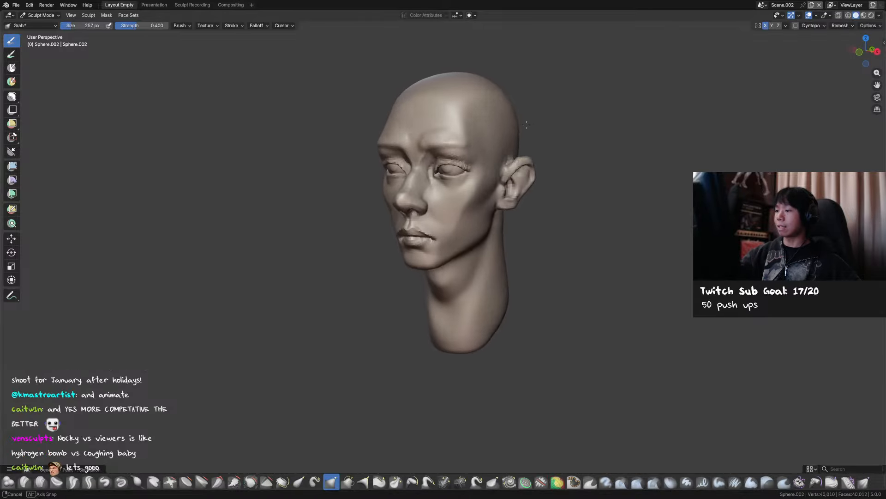
Deepen the upper eyelid crease with the Crease Sharp brush at about 59 to 61 px, saving the file before and after.
{"action": "scroll", "coordinate": [530, 123], "scroll_direction": "up", "scroll_amount": 3}
{"action": "key", "text": "ctrl+s"}
{"action": "key", "text": "shift+c"}
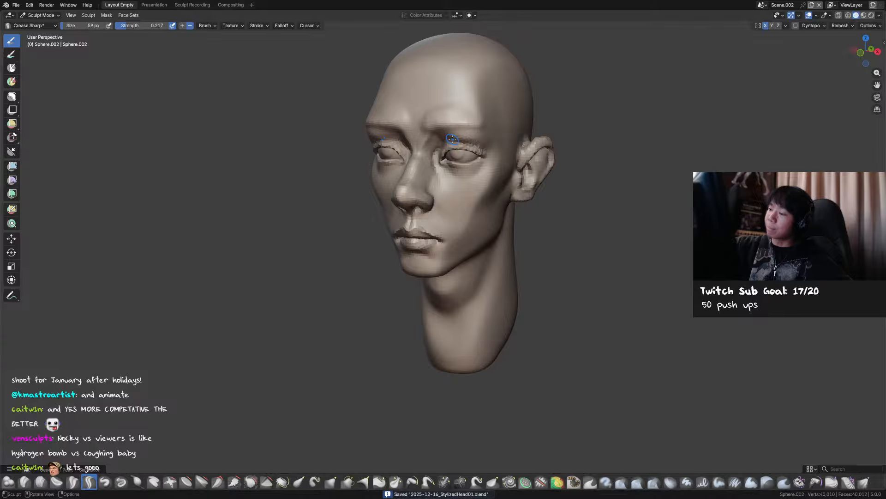
{"action": "key", "text": "bracketright"}
{"action": "key", "text": "bracketright"}
{"action": "key", "text": "bracketright"}
{"action": "key", "text": "bracketright"}
{"action": "key", "text": "bracketright"}
{"action": "key", "text": "bracketright"}
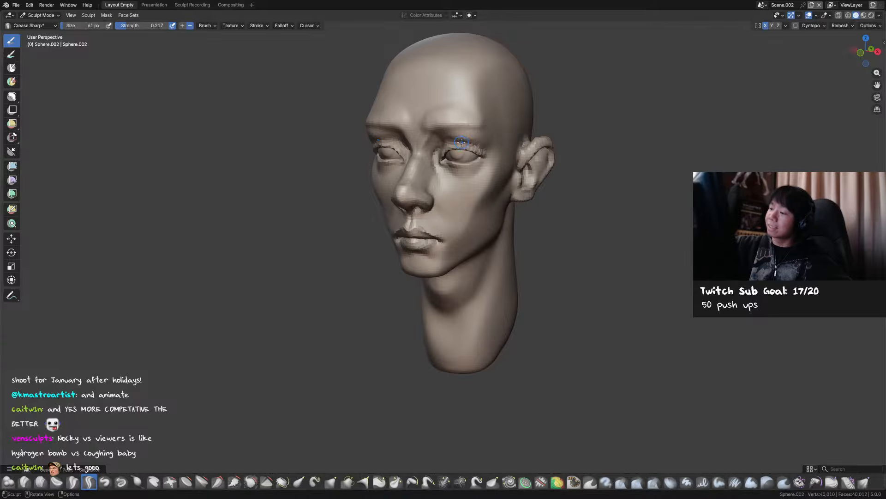
{"action": "mouse_move", "coordinate": [496, 150]}
{"action": "middle_mouse_down"}
{"action": "mouse_move", "coordinate": [550, 182]}
{"action": "mouse_move", "coordinate": [535, 162]}
{"action": "middle_mouse_up"}
{"action": "scroll", "coordinate": [549, 182], "scroll_direction": "down", "scroll_amount": 2}
{"action": "key", "text": "ctrl+s"}
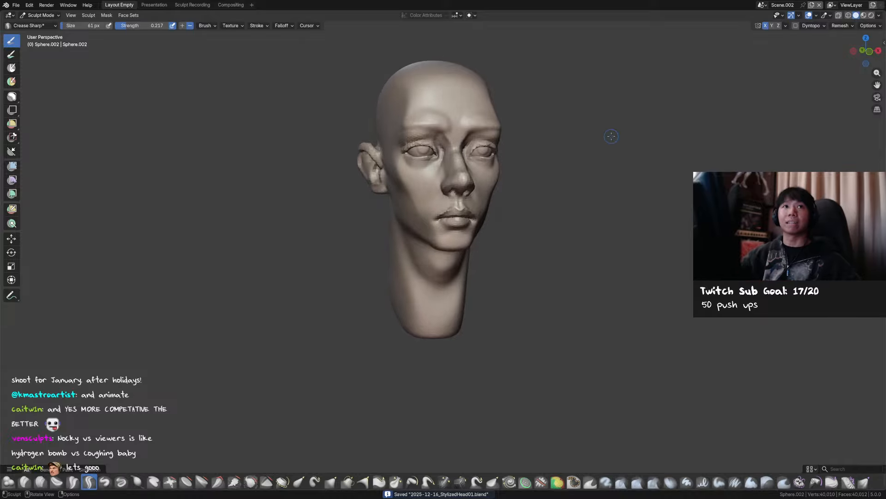
Deselect the head in Object Mode, inspect its form without the selection outline, and return it to Sculpt Mode.
{"action": "key", "text": "ctrl+Tab"}
{"action": "left_click", "coordinate": [612, 121]}
{"action": "mouse_move", "coordinate": [612, 121]}
{"action": "middle_mouse_down"}
{"action": "mouse_move", "coordinate": [600, 124]}
{"action": "mouse_move", "coordinate": [601, 145]}
{"action": "mouse_move", "coordinate": [599, 138]}
{"action": "mouse_move", "coordinate": [475, 198]}
{"action": "mouse_move", "coordinate": [511, 193]}
{"action": "middle_mouse_up"}
{"action": "left_click", "coordinate": [451, 217]}
{"action": "key", "text": "ctrl+Tab"}
{"action": "left_click", "coordinate": [475, 217]}
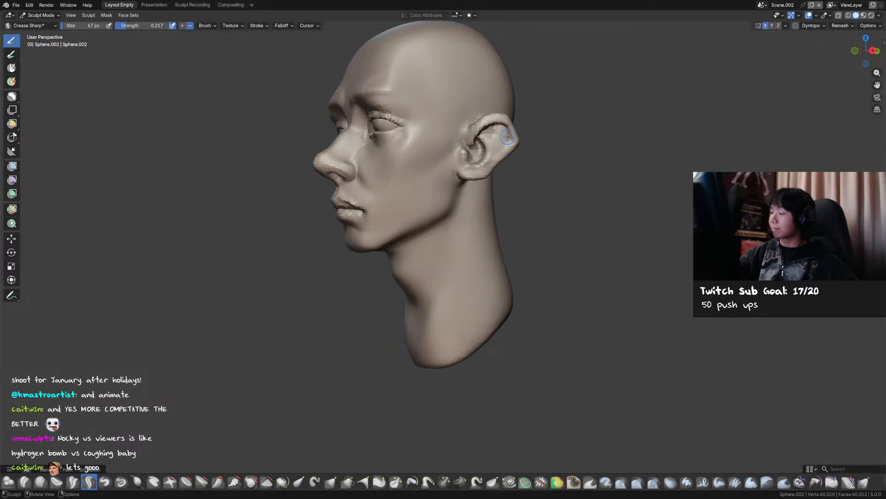
Define the inner edge of the ear's outer rim with the Draw Sharp brush at 66 px, and save the file.
{"action": "key", "text": "d"}
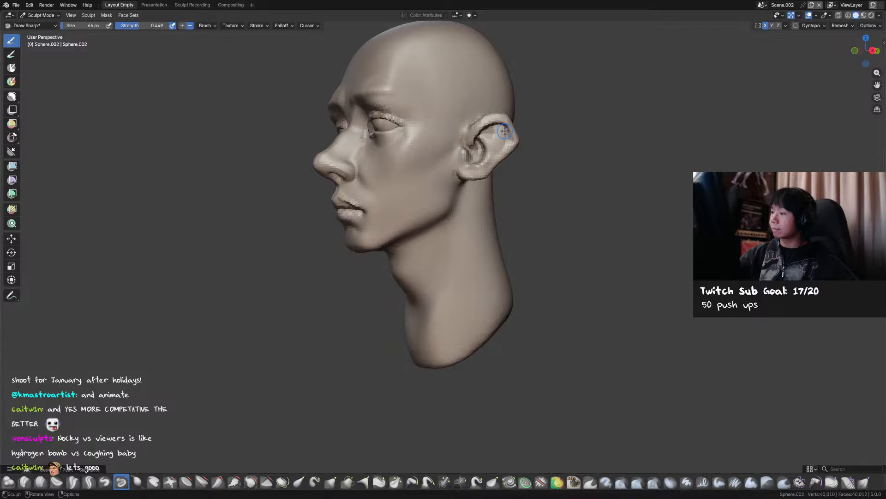
{"action": "mouse_move", "coordinate": [501, 150]}
{"action": "middle_mouse_down"}
{"action": "mouse_move", "coordinate": [508, 138]}
{"action": "mouse_move", "coordinate": [522, 141]}
{"action": "mouse_move", "coordinate": [564, 166]}
{"action": "middle_mouse_up"}
{"action": "key", "text": "ctrl+s"}
{"action": "scroll", "coordinate": [573, 178], "scroll_direction": "down", "scroll_amount": 2}
Deselect everything in Object Mode and examine the head's profile in left side view.
{"action": "key", "text": "ctrl+Tab"}
{"action": "left_click", "coordinate": [569, 177]}
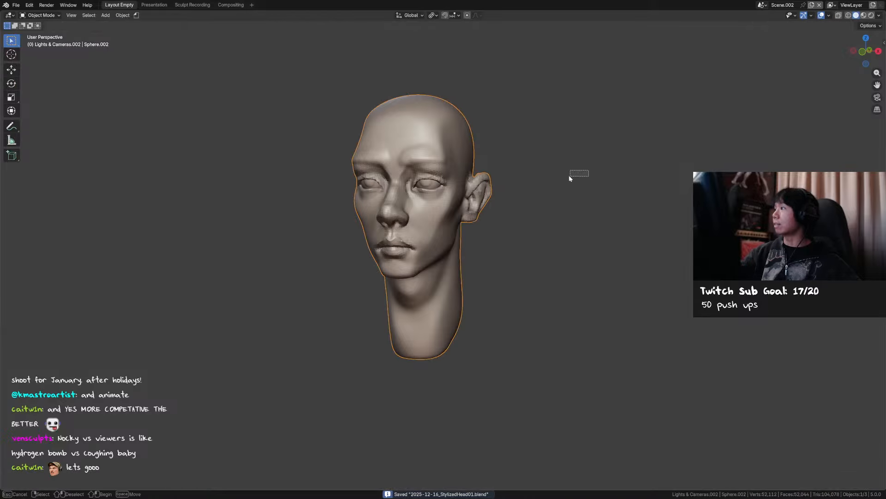
{"action": "left_click", "coordinate": [624, 184]}
{"action": "mouse_move", "coordinate": [624, 185]}
{"action": "middle_mouse_down"}
{"action": "mouse_move", "coordinate": [585, 182]}
{"action": "mouse_move", "coordinate": [619, 178]}
{"action": "mouse_move", "coordinate": [659, 203]}
{"action": "mouse_move", "coordinate": [672, 194]}
{"action": "mouse_move", "coordinate": [658, 196]}
{"action": "middle_mouse_up"}
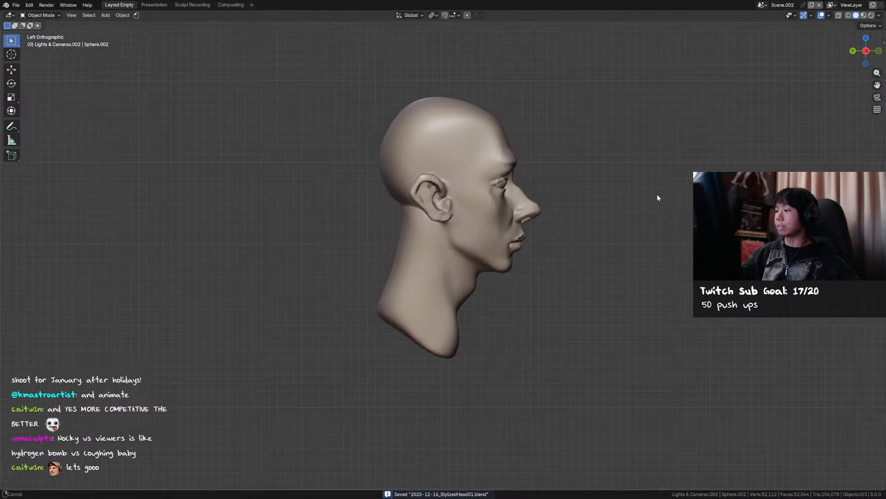
Select the head in Sculpt Mode and display it as a silhouette using Flat lighting and a Custom black object color.
{"action": "left_click", "coordinate": [504, 189]}
{"action": "key", "text": "ctrl+Tab"}
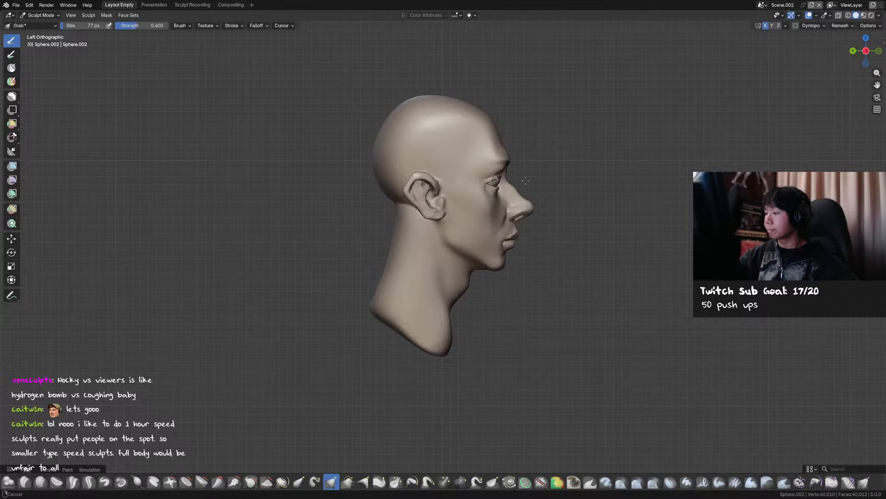
{"action": "scroll", "coordinate": [499, 183], "scroll_direction": "up", "scroll_amount": 2}
{"action": "left_click", "coordinate": [879, 15]}
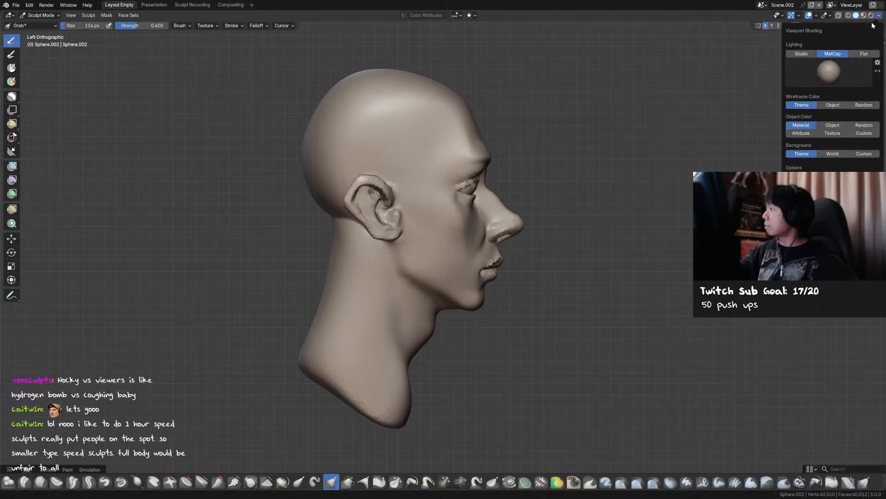
{"action": "left_click", "coordinate": [868, 56]}
{"action": "left_click", "coordinate": [833, 76]}
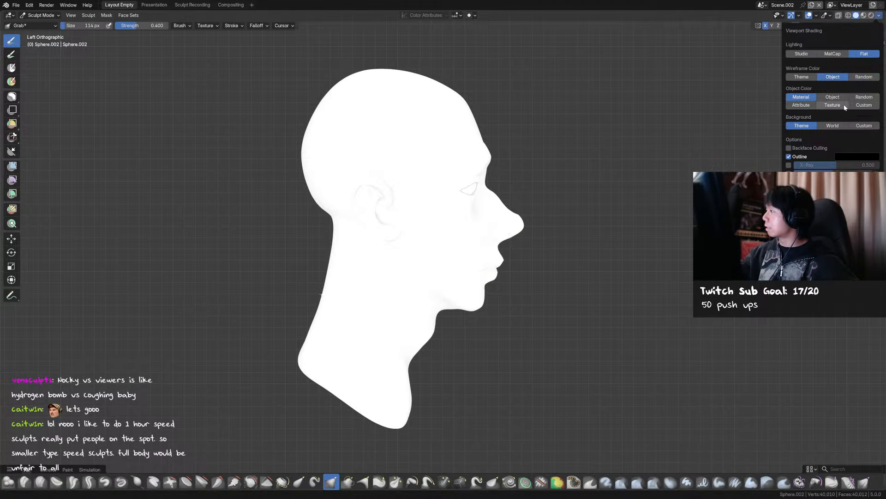
{"action": "left_click", "coordinate": [864, 104]}
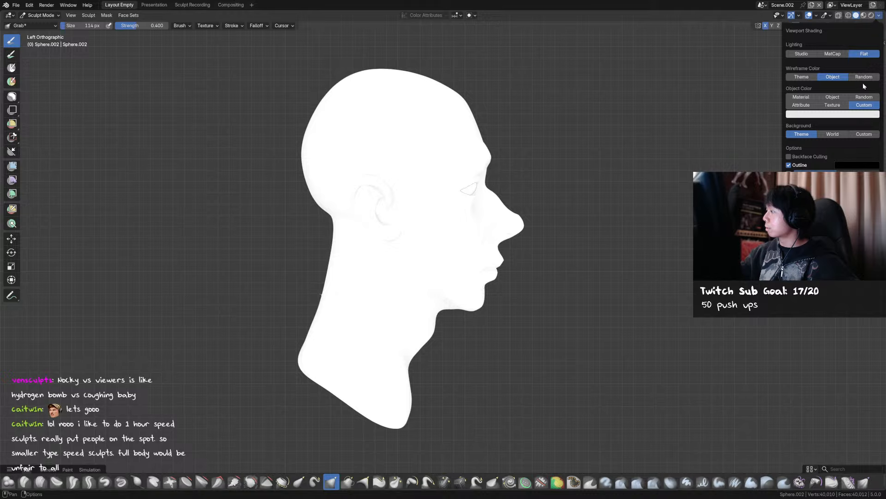
{"action": "left_click", "coordinate": [870, 114]}
{"action": "left_click_drag", "start_coordinate": [874, 126], "coordinate": [874, 196]}
Adjust the underside of the chin in the profile silhouette with the Grab brush at 241 px.
{"action": "middle_click_drag", "start_coordinate": [513, 290], "coordinate": [510, 235], "text": "shift"}
{"action": "middle_click_drag", "start_coordinate": [510, 236], "coordinate": [504, 324], "text": "ctrl"}
{"action": "key", "text": "f"}
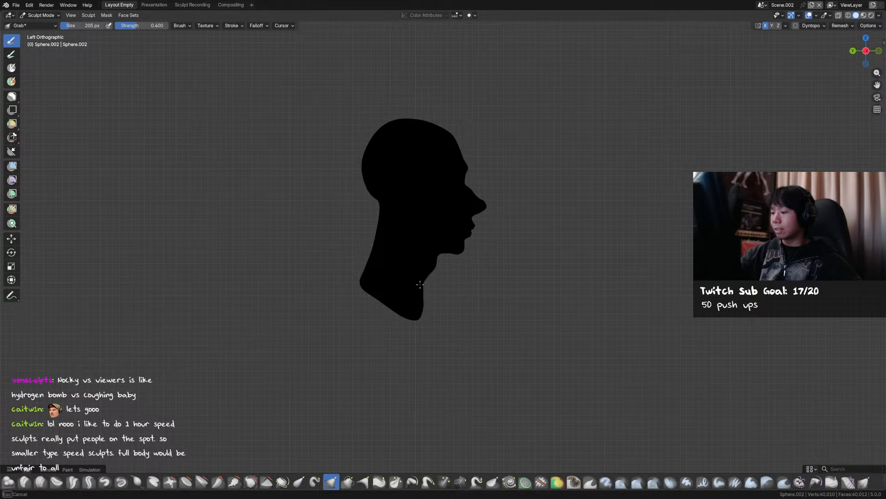
{"action": "left_click", "coordinate": [424, 300]}
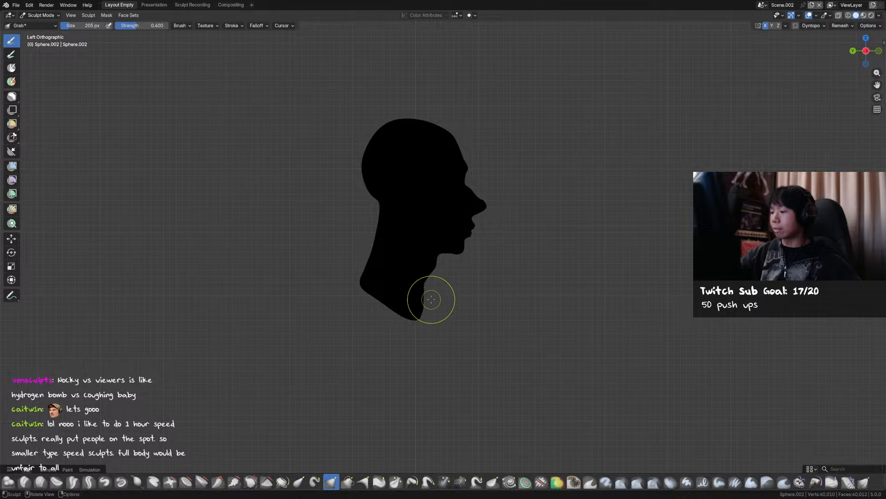
{"action": "key", "text": "f"}
{"action": "left_click", "coordinate": [473, 263]}
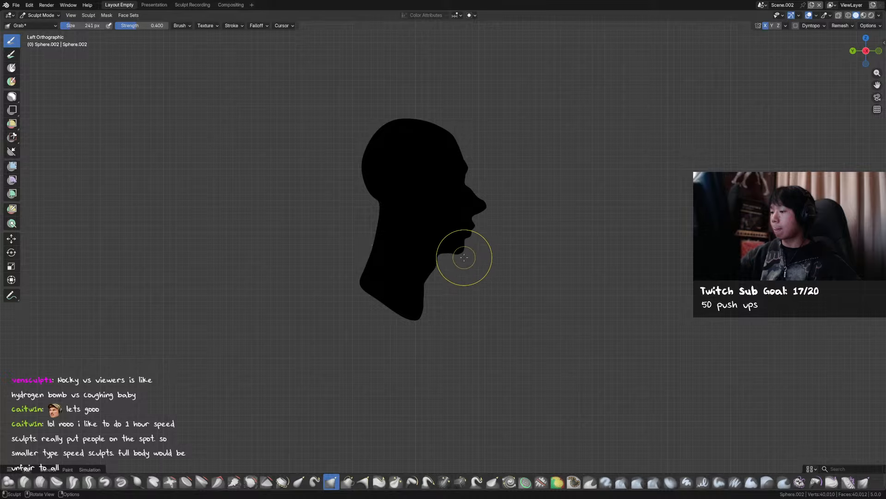
{"action": "mouse_move", "coordinate": [459, 254]}
{"action": "left_mouse_down"}
{"action": "mouse_move", "coordinate": [459, 263]}
{"action": "mouse_move", "coordinate": [452, 252]}
{"action": "left_mouse_up"}
Push in the upper front curve of the skull silhouette slightly with the Grab brush at 314 px.
{"action": "key", "text": "bracketleft"}
{"action": "key", "text": "bracketleft"}
{"action": "key", "text": "bracketleft"}
{"action": "key", "text": "bracketleft"}
{"action": "key", "text": "bracketright"}
{"action": "key", "text": "f"}
{"action": "left_click", "coordinate": [489, 123]}
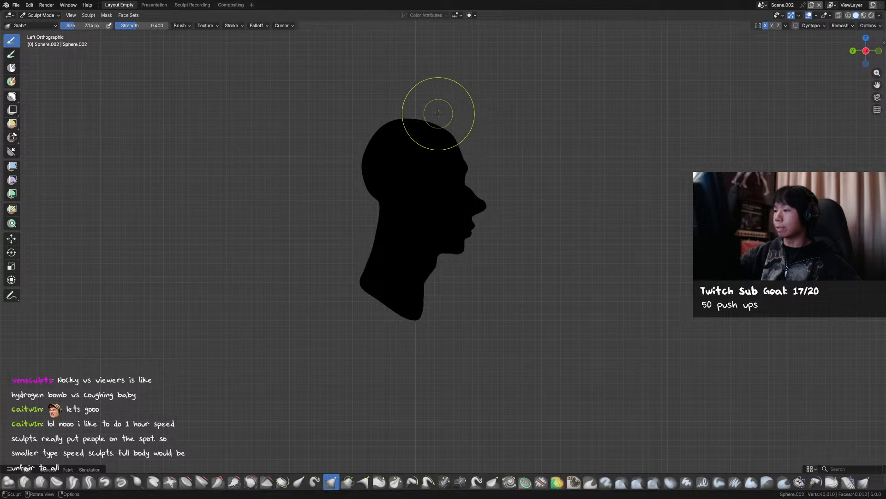
{"action": "mouse_move", "coordinate": [434, 118]}
{"action": "left_mouse_down"}
{"action": "mouse_move", "coordinate": [417, 118]}
{"action": "mouse_move", "coordinate": [430, 122]}
{"action": "left_mouse_up"}
Refine the back of the skull silhouette with the Grab brush at about 239 to 291 px, and save the file.
{"action": "key", "text": "f"}
{"action": "left_click", "coordinate": [464, 95]}
{"action": "key", "text": "f"}
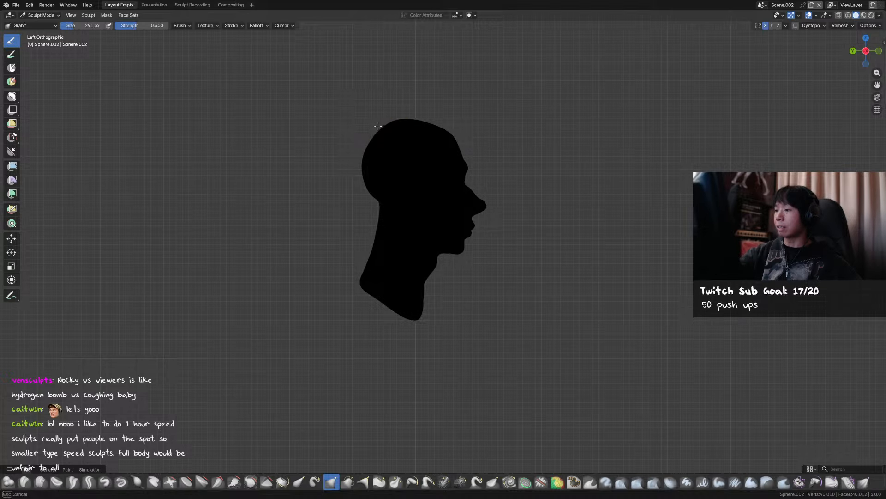
{"action": "left_click", "coordinate": [380, 132]}
{"action": "left_click_drag", "start_coordinate": [365, 190], "coordinate": [365, 190]}
{"action": "key", "text": "f"}
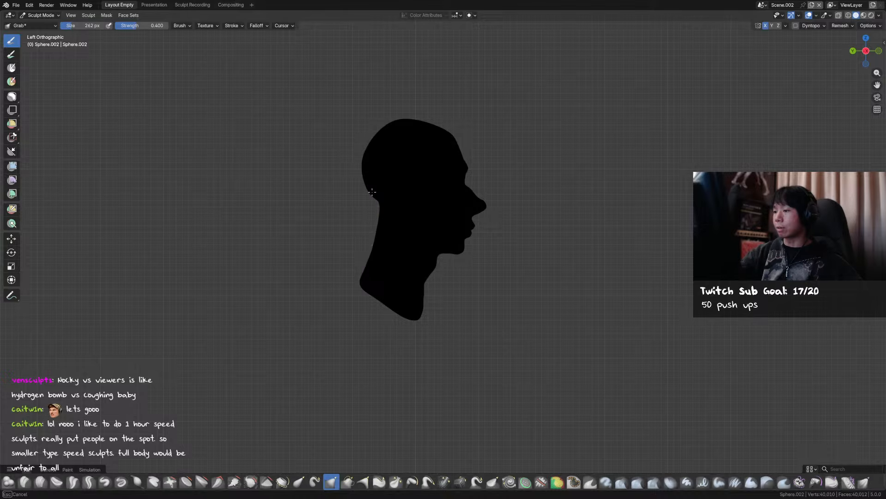
{"action": "left_click", "coordinate": [388, 174]}
{"action": "middle_click_drag", "start_coordinate": [387, 174], "coordinate": [395, 202], "text": "shift"}
{"action": "key", "text": "ctrl+s"}
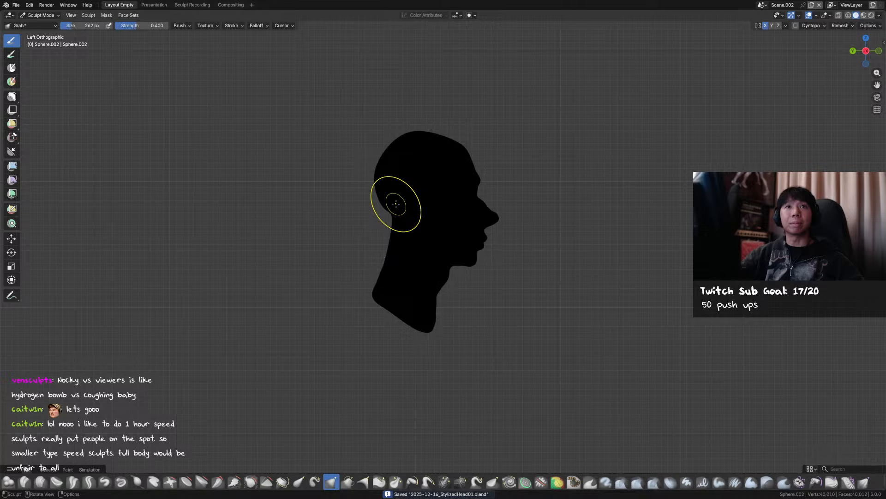
{"action": "middle_click_drag", "start_coordinate": [396, 205], "coordinate": [398, 200], "text": "shift"}
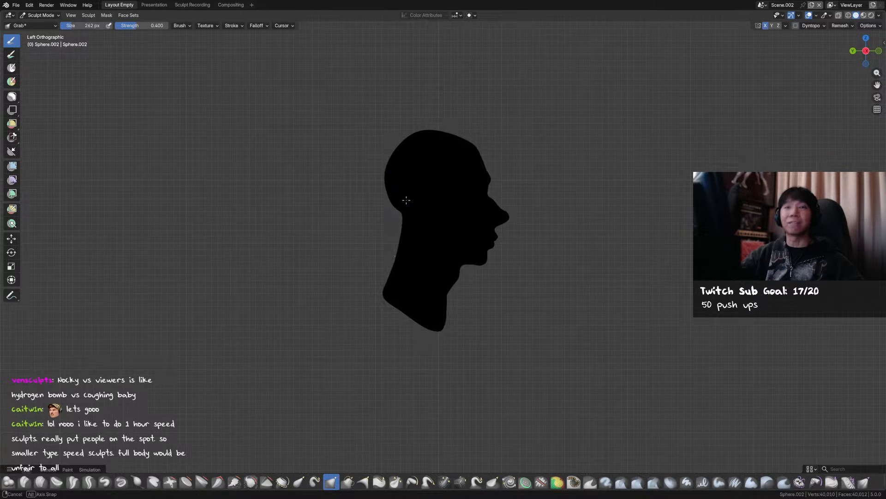
{"action": "key", "text": "f"}
{"action": "left_click", "coordinate": [392, 193]}
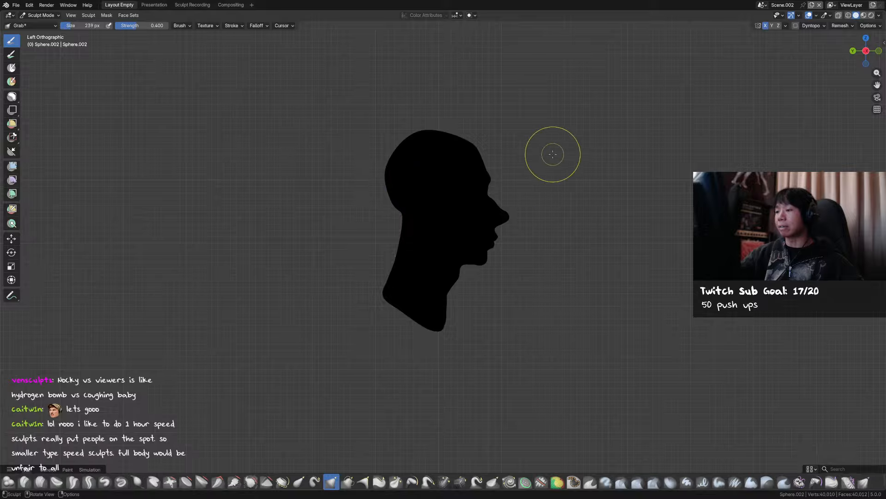
Show the head from the front and restore Material object color with MatCap lighting.
{"action": "key", "text": "KP_1"}
{"action": "left_click", "coordinate": [878, 16]}
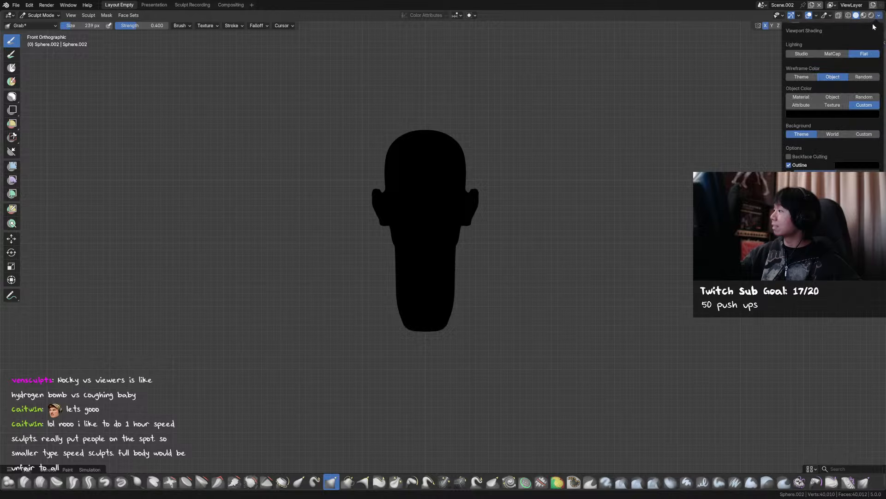
{"action": "left_click", "coordinate": [801, 97]}
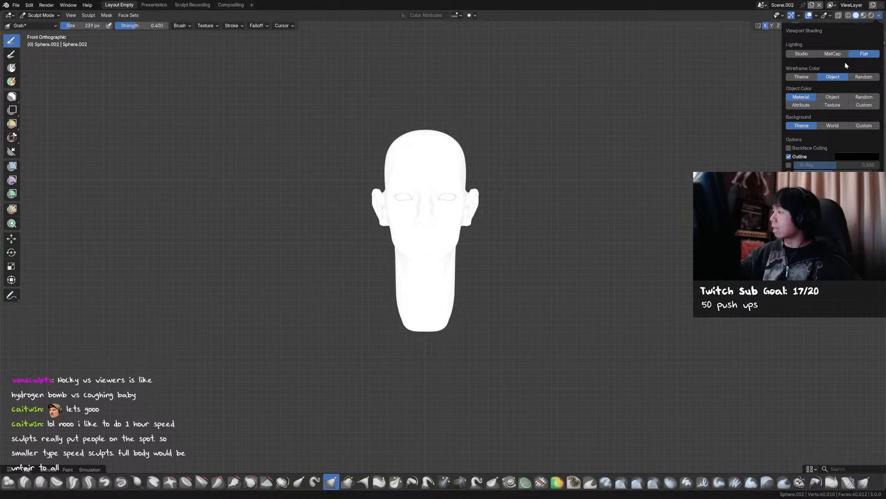
{"action": "left_click", "coordinate": [833, 53]}
Examine the head from above and other angles, switch to Object Mode, and save the file in front view.
{"action": "mouse_move", "coordinate": [598, 148]}
{"action": "middle_mouse_down"}
{"action": "mouse_move", "coordinate": [521, 173]}
{"action": "mouse_move", "coordinate": [514, 190]}
{"action": "middle_mouse_up"}
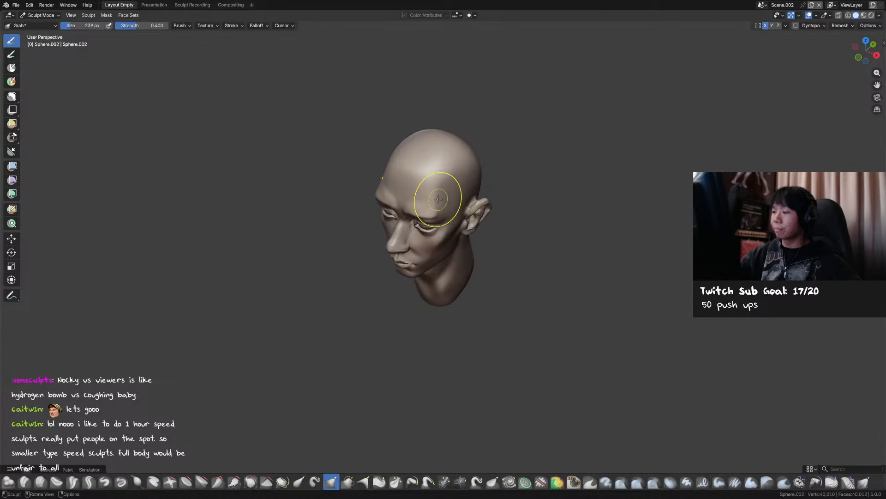
{"action": "key", "text": "f"}
{"action": "left_click", "coordinate": [420, 198]}
{"action": "mouse_move", "coordinate": [433, 203]}
{"action": "middle_mouse_down"}
{"action": "mouse_move", "coordinate": [442, 218]}
{"action": "mouse_move", "coordinate": [485, 227]}
{"action": "middle_mouse_up"}
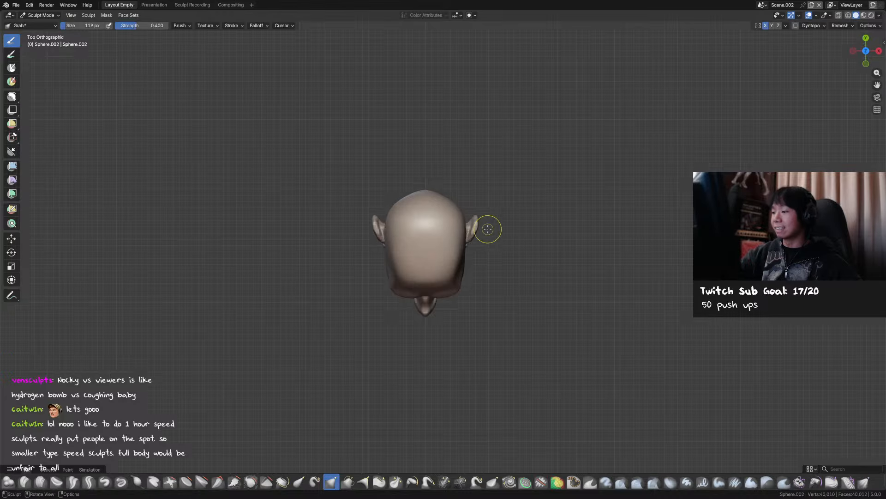
{"action": "key", "text": "f"}
{"action": "left_click", "coordinate": [470, 203]}
{"action": "middle_click_drag", "start_coordinate": [415, 197], "coordinate": [483, 122]}
{"action": "key", "text": "ctrl+Tab"}
{"action": "left_click_drag", "start_coordinate": [587, 117], "coordinate": [550, 137]}
{"action": "key", "text": "KP_1"}
{"action": "key", "text": "ctrl+s"}
{"action": "mouse_move", "coordinate": [621, 185]}
{"action": "middle_mouse_down", "text": "shift"}
{"action": "mouse_move", "coordinate": [659, 217]}
{"action": "mouse_move", "coordinate": [669, 209]}
{"action": "middle_mouse_up", "text": "shift"}
{"action": "key", "text": "KP_1"}
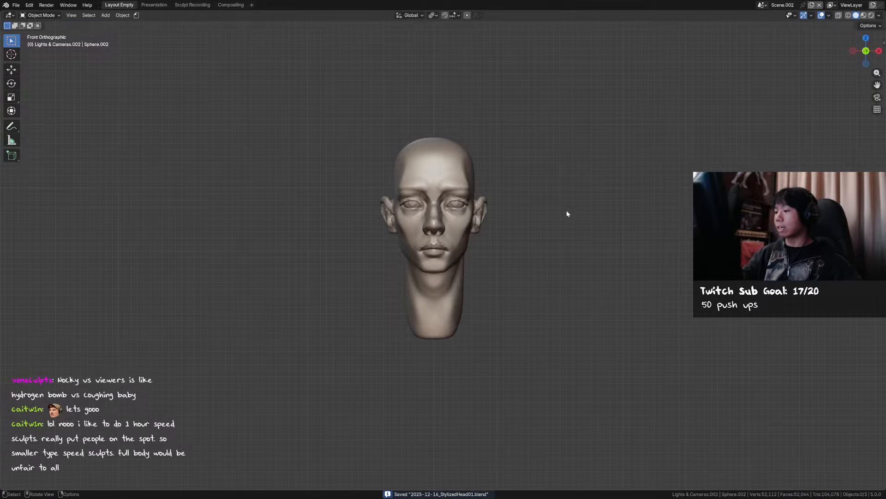
Add a UV sphere, scale it to about 0.77, and move it over the back and top of the skull.
{"action": "key", "text": "shift+a"}
{"action": "mouse_move", "coordinate": [540, 53]}
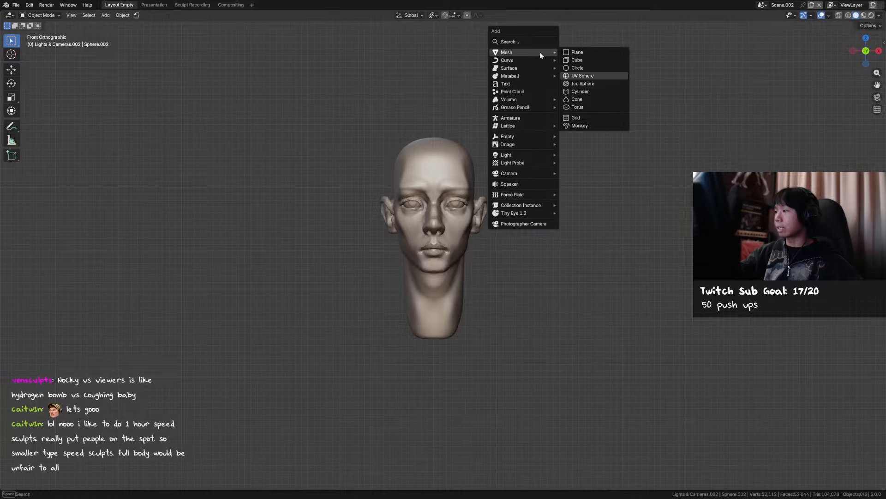
{"action": "left_click", "coordinate": [582, 75]}
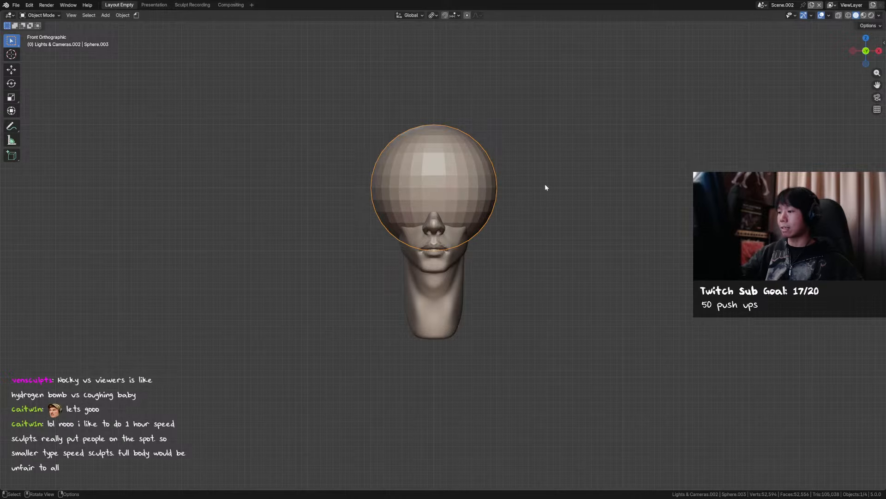
{"action": "key", "text": "s"}
{"action": "left_click", "coordinate": [524, 174]}
{"action": "middle_click_drag", "start_coordinate": [525, 174], "coordinate": [483, 176]}
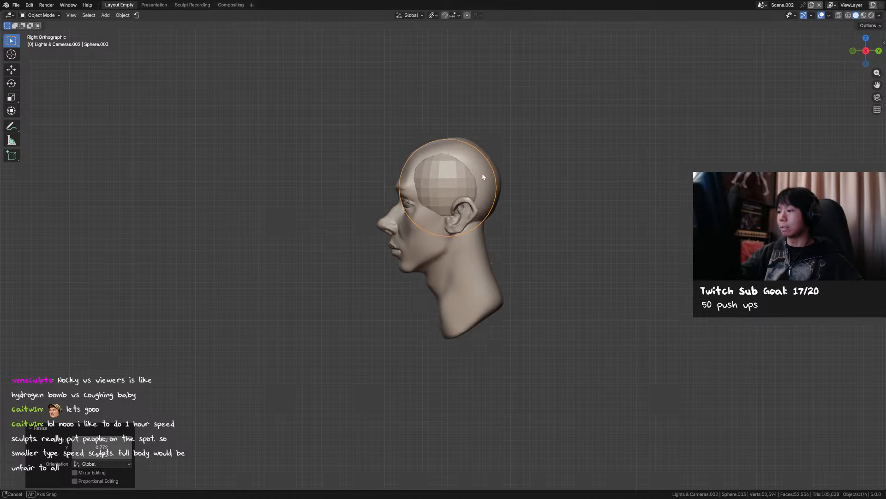
{"action": "key", "text": "g"}
{"action": "left_click", "coordinate": [501, 160]}
Select the new sphere, enter Sculpt Mode with X-axis symmetry enabled, and save the file.
{"action": "left_click", "coordinate": [505, 243]}
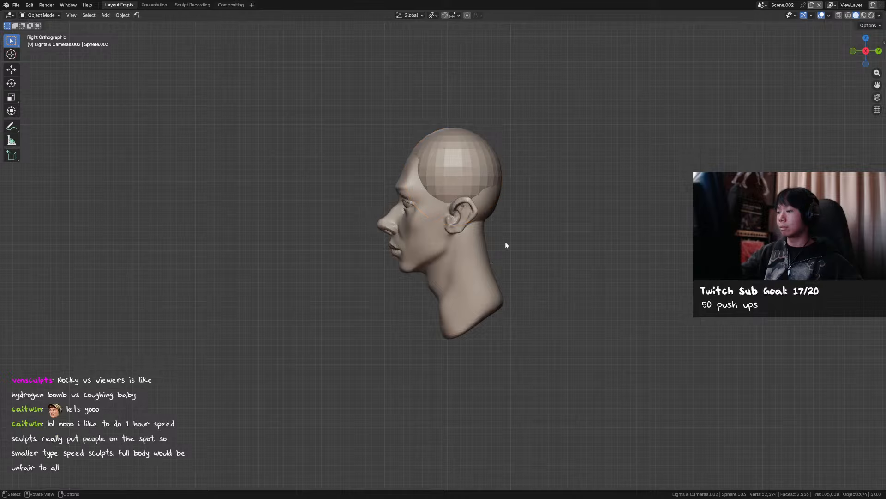
{"action": "left_click", "coordinate": [487, 221]}
{"action": "left_click", "coordinate": [490, 185]}
{"action": "key", "text": "ctrl+Tab"}
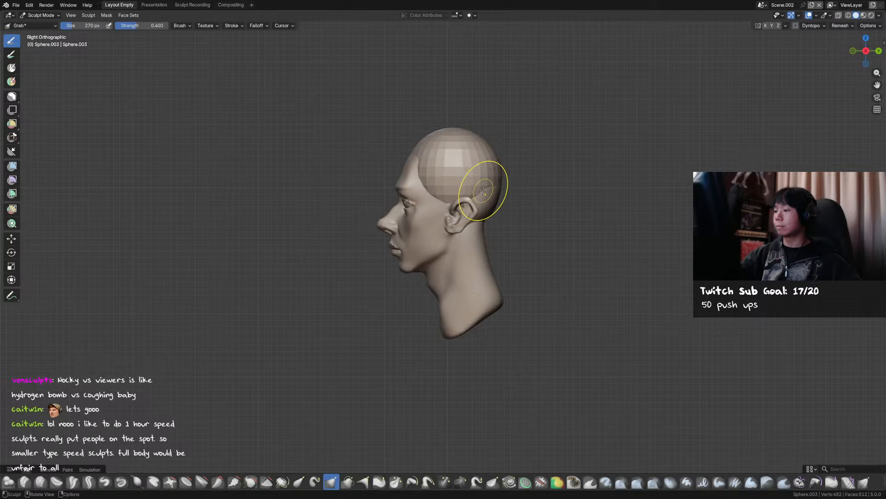
{"action": "key", "text": "ctrl+s"}
{"action": "left_click", "coordinate": [766, 26]}
Pull the sphere's rear down and outward around the back of the skull with a large Grab brush, up to 541 px.
{"action": "key", "text": "f"}
{"action": "left_click", "coordinate": [552, 166]}
{"action": "left_click_drag", "start_coordinate": [490, 190], "coordinate": [498, 216]}
{"action": "key", "text": "f"}
{"action": "left_click", "coordinate": [533, 217]}
{"action": "left_click_drag", "start_coordinate": [492, 147], "coordinate": [497, 153]}
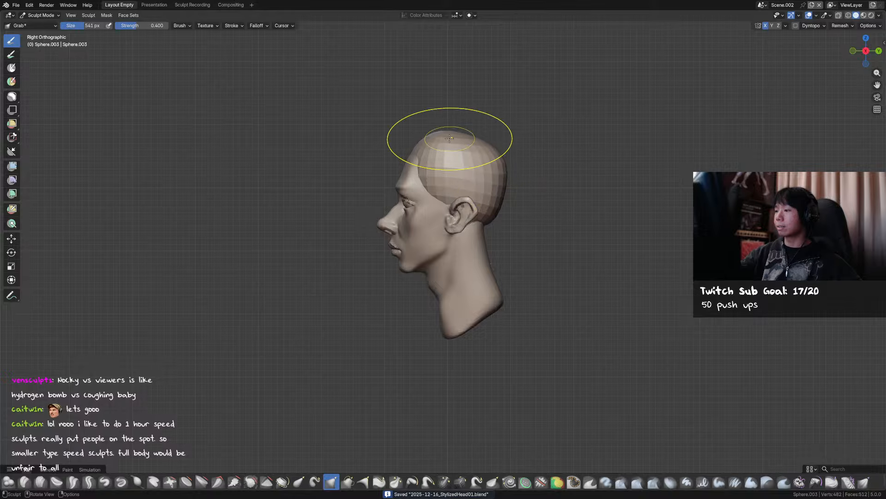
Adjust the sphere's upper front edge above the forehead with the Grab brush at 319 px.
{"action": "key", "text": "f"}
{"action": "left_click", "coordinate": [468, 137]}
{"action": "left_click_drag", "start_coordinate": [421, 146], "coordinate": [423, 144]}
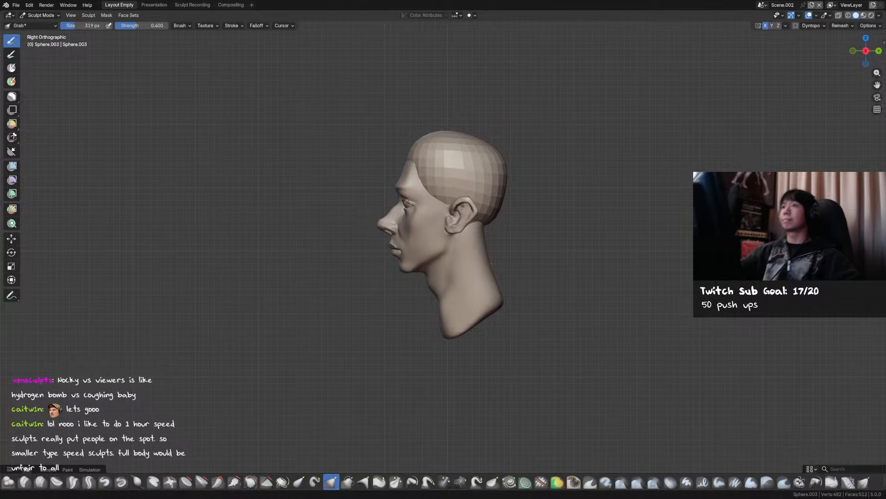
Check the hair mass from the front and shape its front above the forehead with the Grab brush at 359 px.
{"action": "key", "text": "KP_1"}
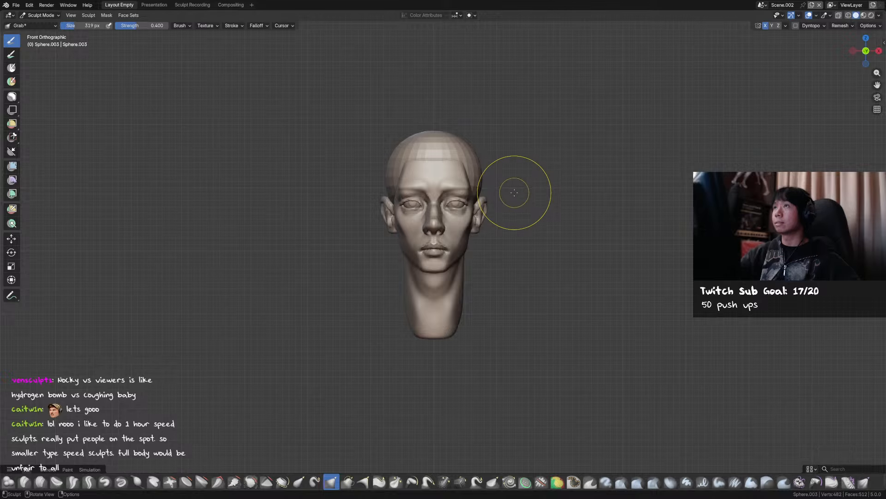
{"action": "middle_click_drag", "start_coordinate": [514, 193], "coordinate": [535, 189], "text": "shift"}
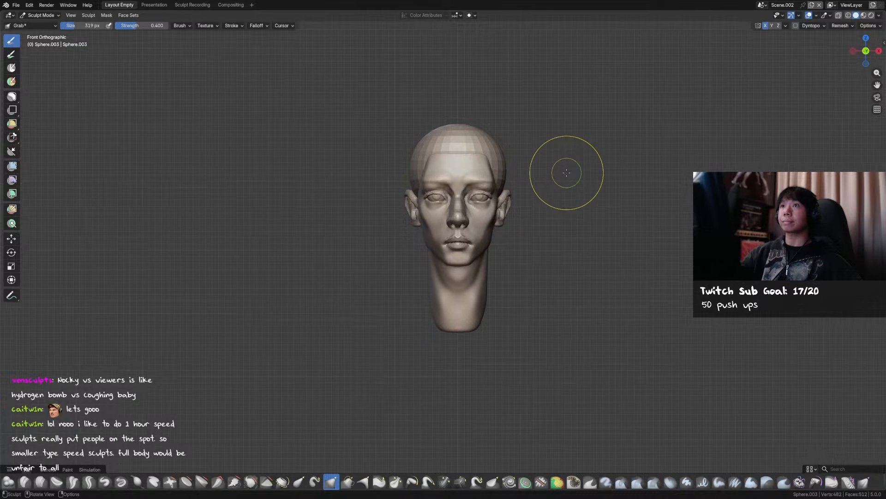
{"action": "middle_click_drag", "start_coordinate": [566, 172], "coordinate": [557, 181]}
{"action": "mouse_move", "coordinate": [508, 159]}
{"action": "middle_mouse_down"}
{"action": "mouse_move", "coordinate": [537, 144]}
{"action": "mouse_move", "coordinate": [491, 136]}
{"action": "mouse_move", "coordinate": [511, 148]}
{"action": "mouse_move", "coordinate": [481, 136]}
{"action": "mouse_move", "coordinate": [471, 143]}
{"action": "mouse_move", "coordinate": [508, 141]}
{"action": "mouse_move", "coordinate": [510, 127]}
{"action": "mouse_move", "coordinate": [475, 157]}
{"action": "mouse_move", "coordinate": [523, 143]}
{"action": "mouse_move", "coordinate": [490, 141]}
{"action": "middle_mouse_up"}
{"action": "key", "text": "f"}
{"action": "left_click", "coordinate": [485, 143]}
{"action": "left_click_drag", "start_coordinate": [478, 145], "coordinate": [474, 145]}
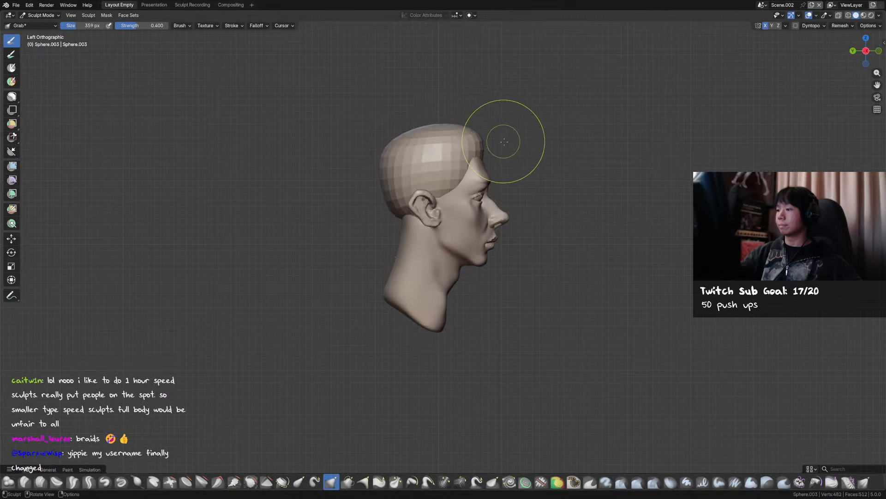
Voxel remesh the hair sphere at a denser resolution and smooth its surface, saving the file.
{"action": "middle_click_drag", "start_coordinate": [503, 142], "coordinate": [475, 143]}
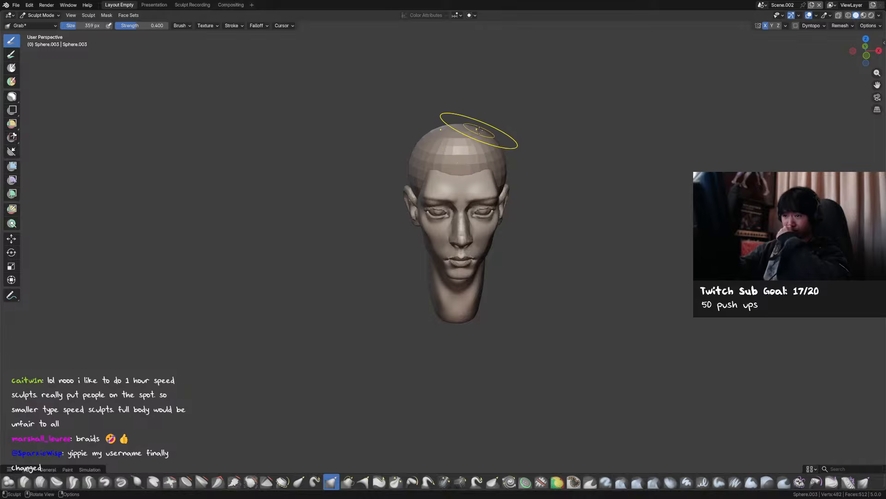
{"action": "key", "text": "k"}
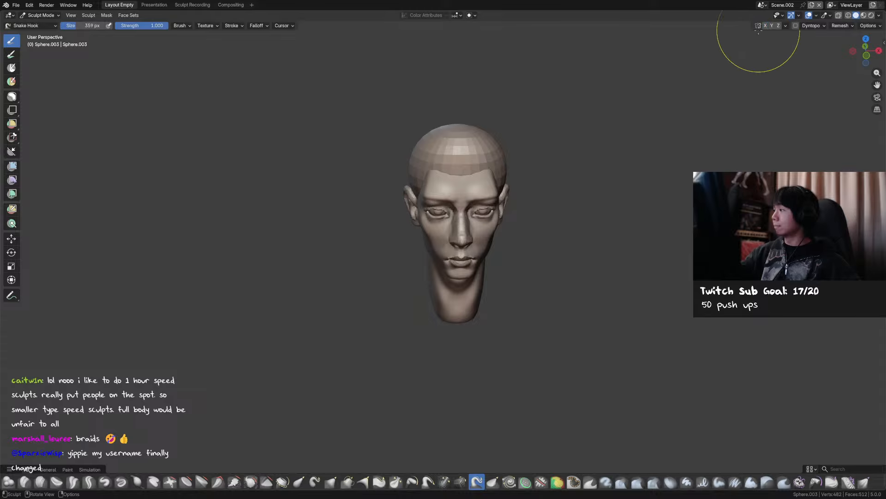
{"action": "middle_click_drag", "start_coordinate": [535, 148], "coordinate": [461, 180]}
{"action": "key", "text": "r"}
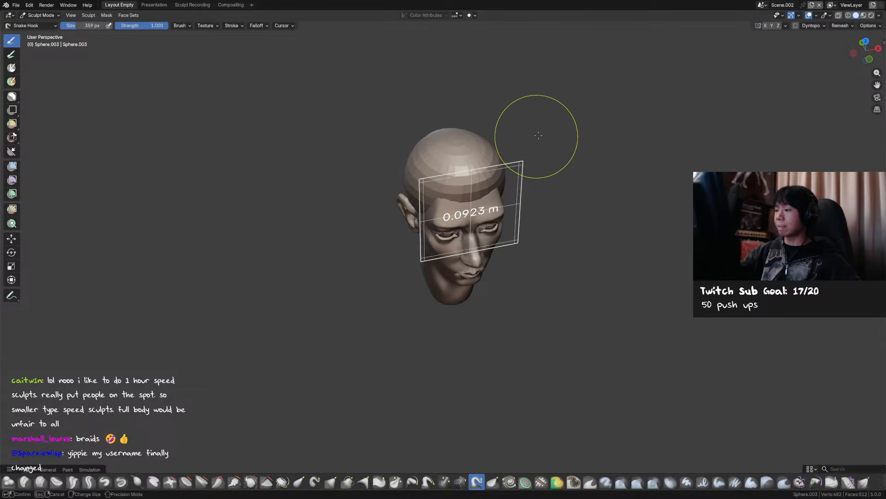
{"action": "left_click", "coordinate": [544, 165]}
{"action": "key", "text": "ctrl+r"}
{"action": "middle_click_drag", "start_coordinate": [544, 164], "coordinate": [501, 157]}
{"action": "mouse_move", "coordinate": [494, 157]}
{"action": "left_mouse_down", "text": "shift"}
{"action": "mouse_move", "coordinate": [457, 162]}
{"action": "mouse_move", "coordinate": [467, 171]}
{"action": "left_mouse_up", "text": "shift"}
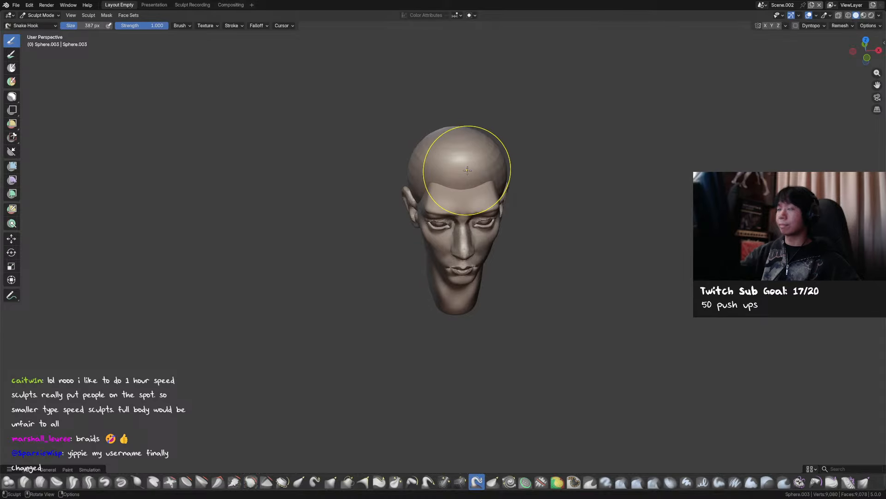
{"action": "key", "text": "ctrl+s"}
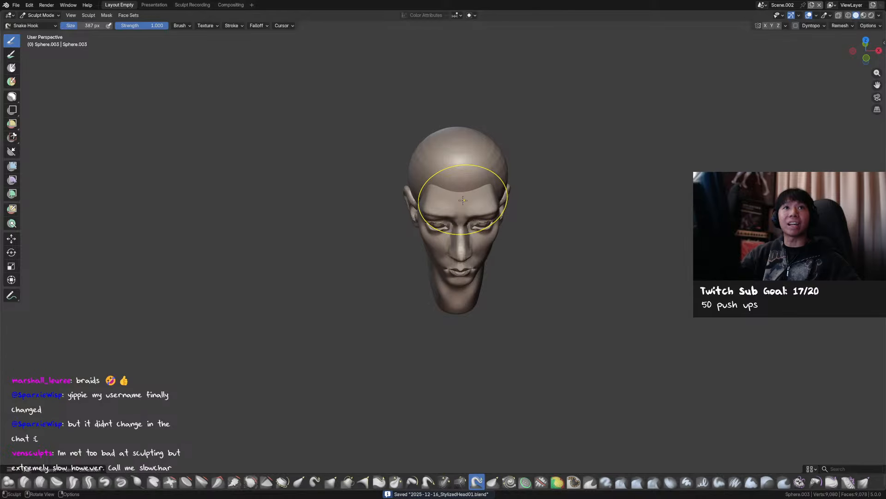
Pull the hair's front edge down over the middle of the forehead with the Snake Hook brush at 308 and 244 px, saving the file.
{"action": "middle_click_drag", "start_coordinate": [465, 195], "coordinate": [456, 201]}
{"action": "key", "text": "f"}
{"action": "left_click", "coordinate": [420, 199]}
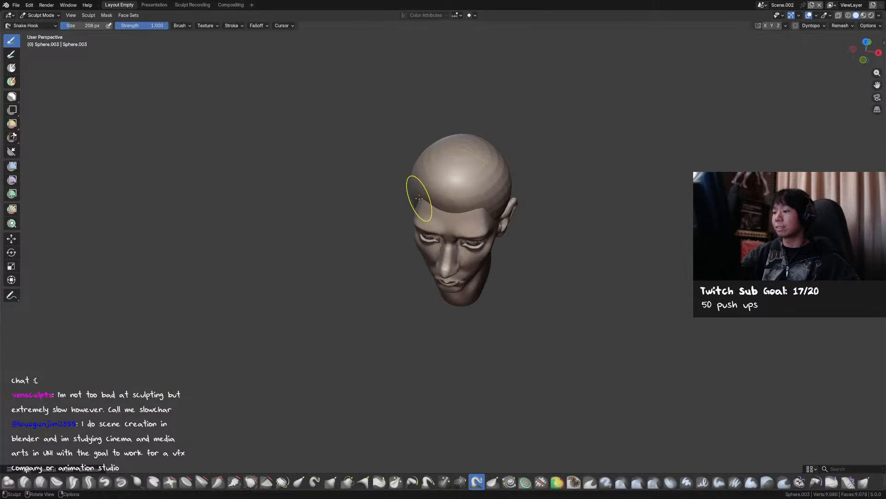
{"action": "key", "text": "f"}
{"action": "left_click", "coordinate": [456, 195]}
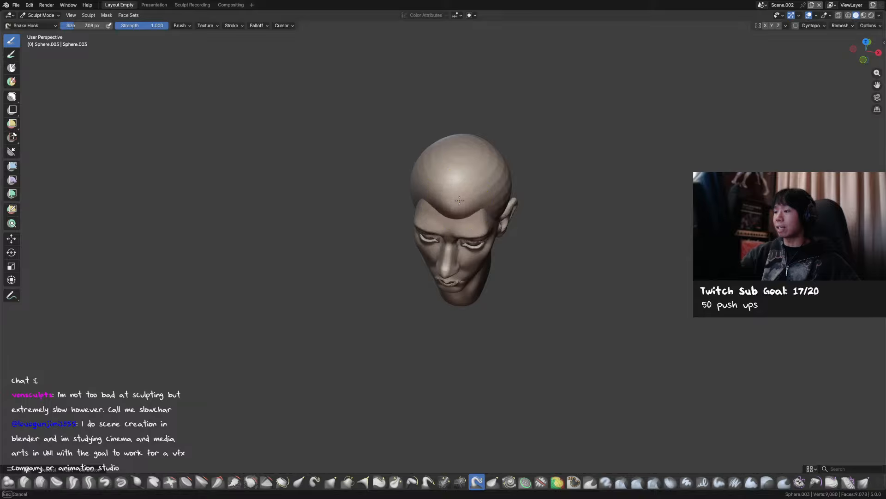
{"action": "mouse_move", "coordinate": [459, 199]}
{"action": "middle_mouse_down"}
{"action": "mouse_move", "coordinate": [482, 167]}
{"action": "mouse_move", "coordinate": [462, 166]}
{"action": "middle_mouse_up"}
{"action": "key", "text": "f"}
{"action": "left_click", "coordinate": [454, 172]}
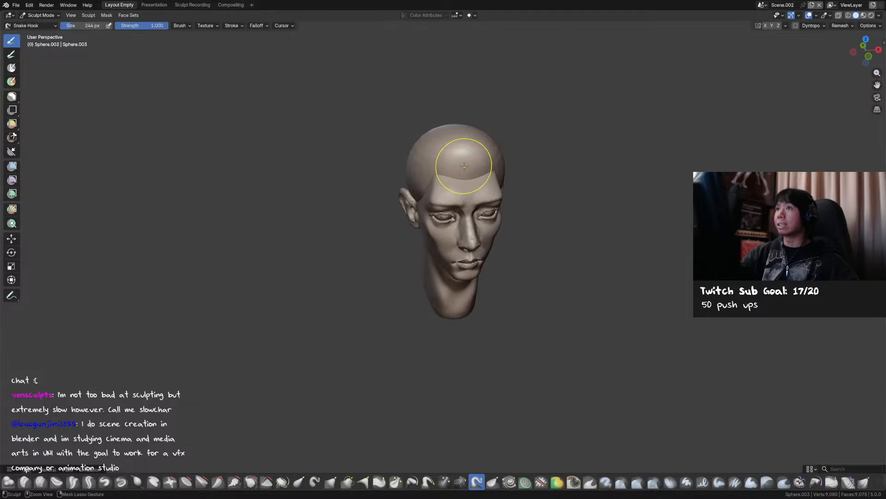
{"action": "key", "text": "ctrl+s"}
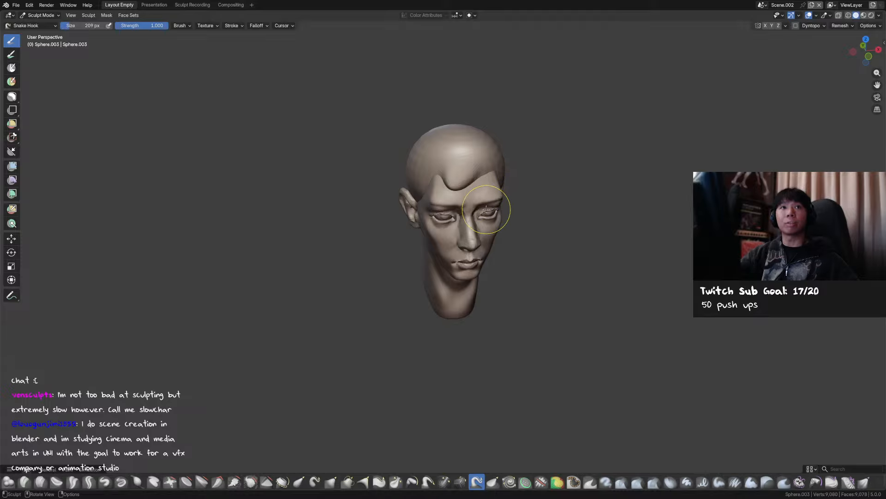
Pull further fringe locks down from the hairline above both eyes with the Snake Hook brush at about 202 px.
{"action": "mouse_move", "coordinate": [487, 210]}
{"action": "middle_mouse_down"}
{"action": "mouse_move", "coordinate": [422, 152]}
{"action": "mouse_move", "coordinate": [439, 171]}
{"action": "mouse_move", "coordinate": [490, 178]}
{"action": "mouse_move", "coordinate": [449, 176]}
{"action": "middle_mouse_up"}
{"action": "key", "text": "f"}
{"action": "left_click", "coordinate": [468, 205]}
{"action": "key", "text": "f"}
{"action": "left_click", "coordinate": [473, 206]}
{"action": "key", "text": "f"}
{"action": "left_click", "coordinate": [473, 186]}
{"action": "key", "text": "f"}
{"action": "key", "text": "Escape"}
{"action": "key", "text": "f"}
{"action": "left_click", "coordinate": [484, 180]}
{"action": "key", "text": "f"}
{"action": "left_click", "coordinate": [486, 178]}
{"action": "key", "text": "f"}
{"action": "left_click", "coordinate": [487, 174]}
{"action": "key", "text": "f"}
{"action": "left_click", "coordinate": [449, 176]}
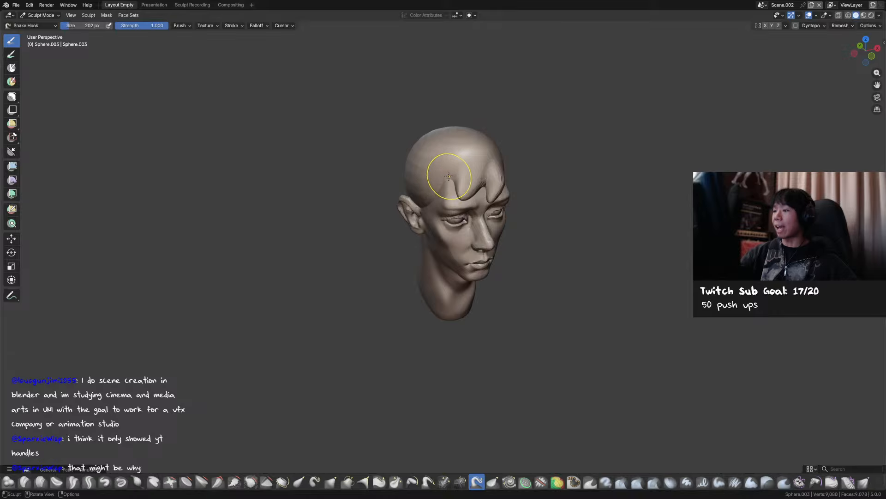
Draw out narrower locks over the temple with the Snake Hook brush at 144 px and save the file.
{"action": "left_click", "coordinate": [442, 185]}
{"action": "mouse_move", "coordinate": [434, 189]}
{"action": "middle_mouse_down"}
{"action": "mouse_move", "coordinate": [496, 146]}
{"action": "mouse_move", "coordinate": [555, 144]}
{"action": "mouse_move", "coordinate": [521, 158]}
{"action": "middle_mouse_up"}
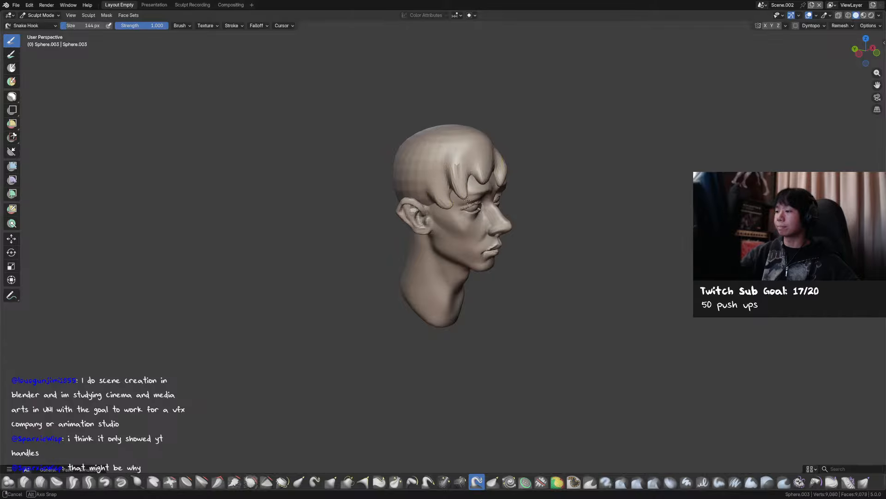
{"action": "middle_click_drag", "start_coordinate": [468, 200], "coordinate": [475, 172]}
{"action": "key", "text": "ctrl+s"}
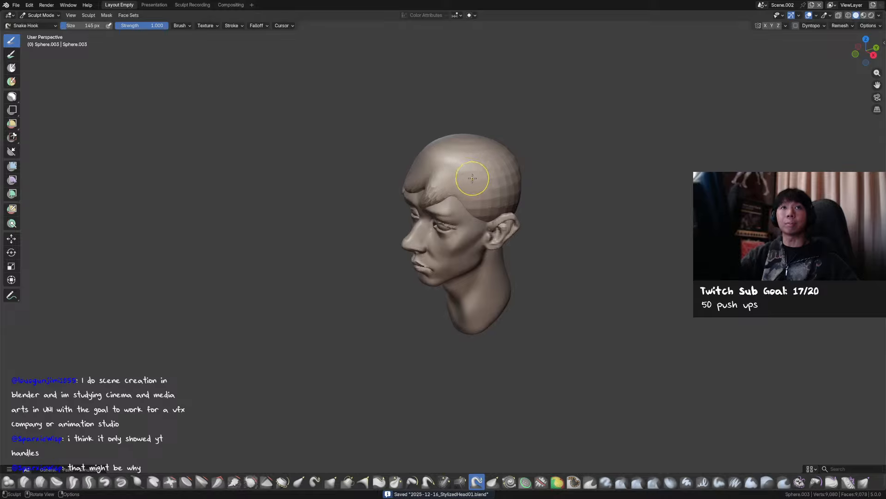
Pull a forward-pointing lock out of the hair's upper front with the Snake Hook brush at about 138 px.
{"action": "middle_click_drag", "start_coordinate": [470, 176], "coordinate": [459, 167], "text": "shift"}
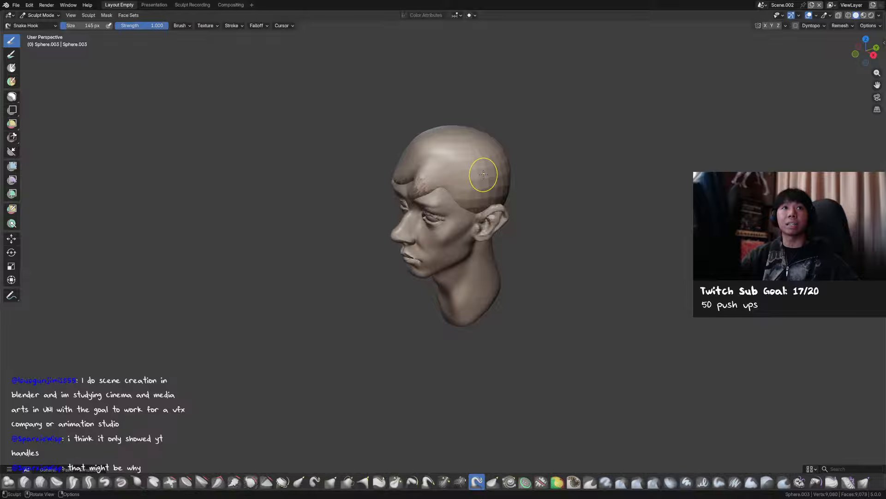
{"action": "middle_click_drag", "start_coordinate": [483, 175], "coordinate": [432, 135]}
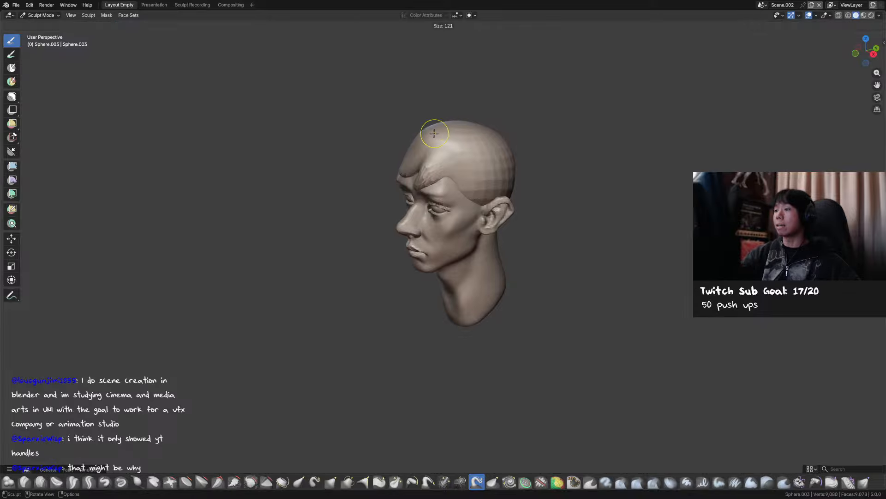
{"action": "key", "text": "f"}
{"action": "left_click", "coordinate": [437, 132]}
{"action": "left_click_drag", "start_coordinate": [436, 132], "coordinate": [418, 132]}
{"action": "key", "text": "f"}
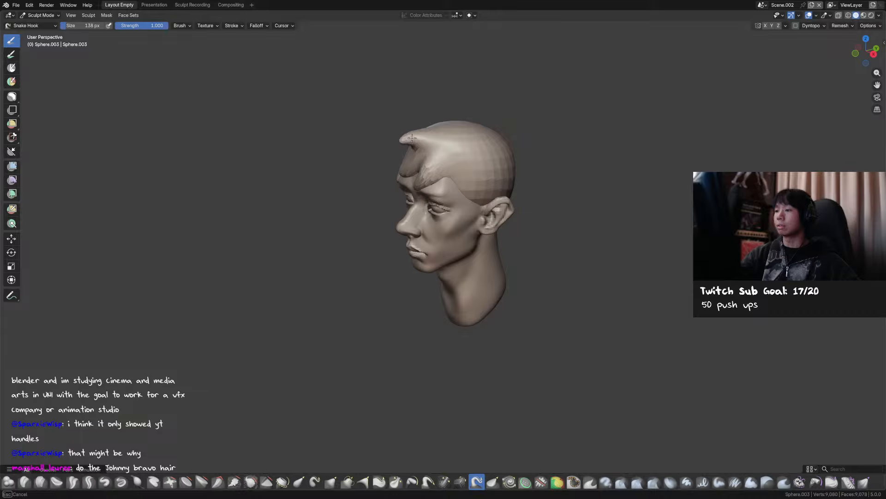
{"action": "left_click", "coordinate": [412, 138]}
{"action": "mouse_move", "coordinate": [412, 137]}
{"action": "middle_mouse_down"}
{"action": "mouse_move", "coordinate": [437, 146]}
{"action": "mouse_move", "coordinate": [456, 138]}
{"action": "mouse_move", "coordinate": [447, 143]}
{"action": "middle_mouse_up"}
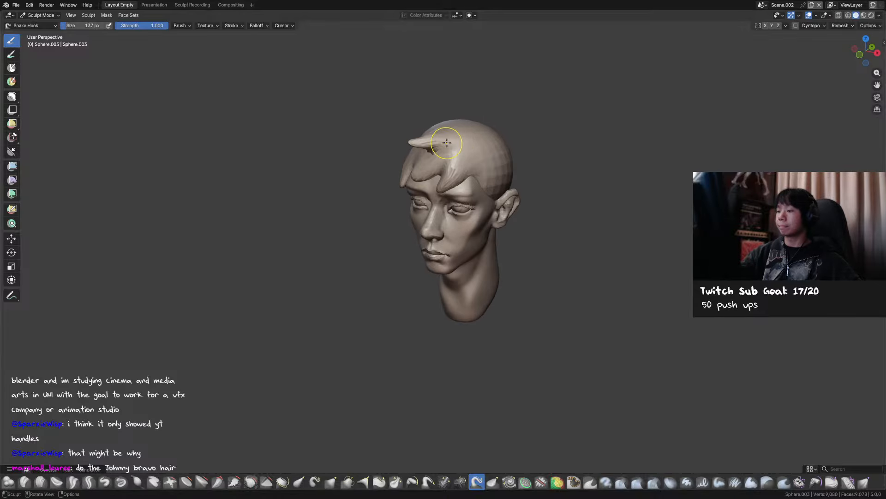
Pull a chunky side lock outward and down over the temple with the Snake Hook brush at about 159 px.
{"action": "mouse_move", "coordinate": [514, 151]}
{"action": "middle_mouse_down"}
{"action": "mouse_move", "coordinate": [519, 171]}
{"action": "mouse_move", "coordinate": [530, 159]}
{"action": "mouse_move", "coordinate": [502, 159]}
{"action": "mouse_move", "coordinate": [489, 141]}
{"action": "middle_mouse_up"}
{"action": "key", "text": "f"}
{"action": "left_click", "coordinate": [504, 159]}
{"action": "left_click_drag", "start_coordinate": [490, 141], "coordinate": [515, 157]}
{"action": "middle_click_drag", "start_coordinate": [515, 157], "coordinate": [510, 160]}
{"action": "mouse_move", "coordinate": [510, 160]}
{"action": "left_mouse_down"}
{"action": "mouse_move", "coordinate": [517, 153]}
{"action": "mouse_move", "coordinate": [512, 166]}
{"action": "left_mouse_up"}
{"action": "middle_click_drag", "start_coordinate": [512, 166], "coordinate": [510, 171]}
{"action": "left_click_drag", "start_coordinate": [510, 171], "coordinate": [521, 152]}
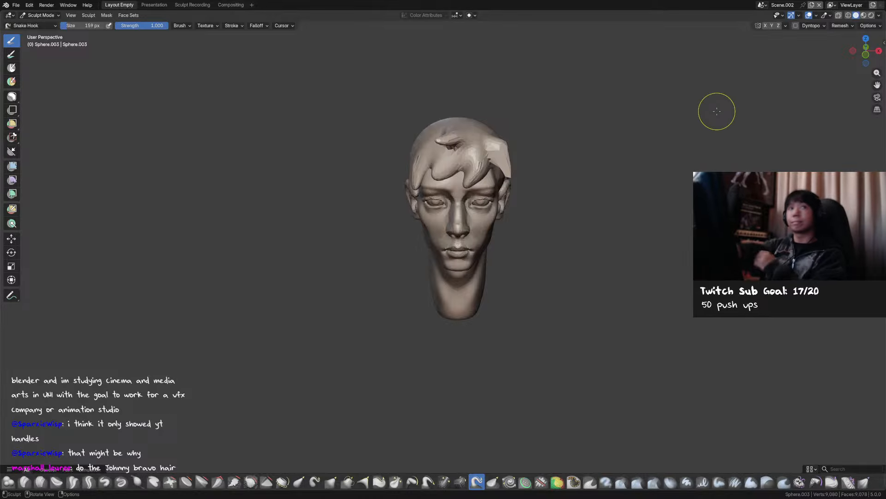
{"action": "middle_click_drag", "start_coordinate": [564, 174], "coordinate": [513, 146]}
Delete the sculpted hair object in Object Mode and add a new UV sphere.
{"action": "key", "text": "ctrl+Tab"}
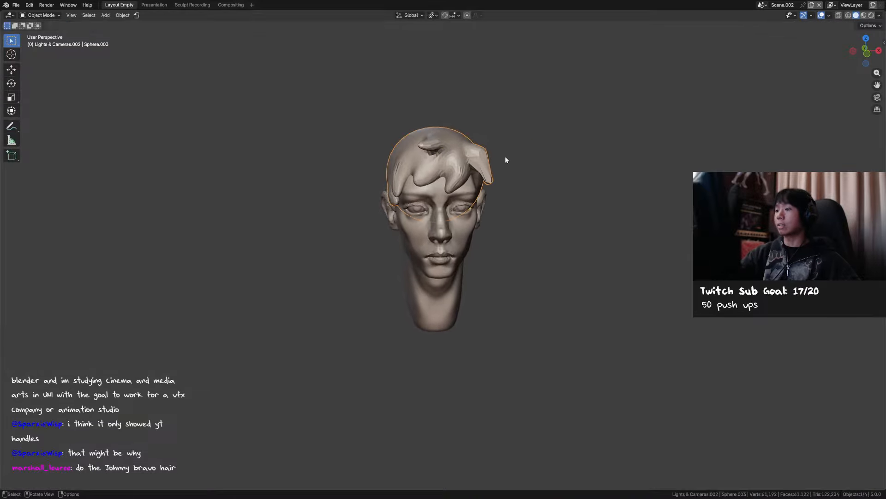
{"action": "key", "text": "Delete"}
{"action": "key", "text": "shift+a"}
{"action": "mouse_move", "coordinate": [531, 172]}
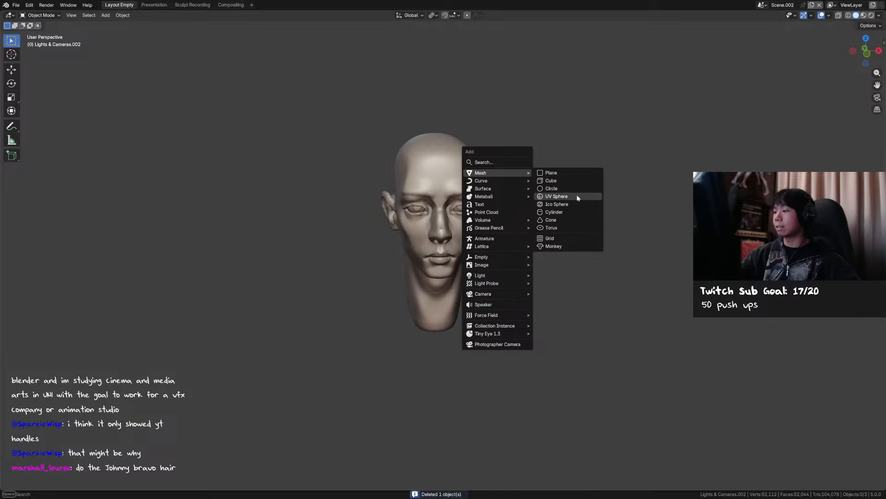
{"action": "left_click", "coordinate": [556, 196]}
From the side view, move the sphere along Y, scale it to 0.836 and raise it along Z over the skull.
{"action": "key", "text": "KP_3"}
{"action": "key", "text": "g"}
{"action": "key", "text": "y"}
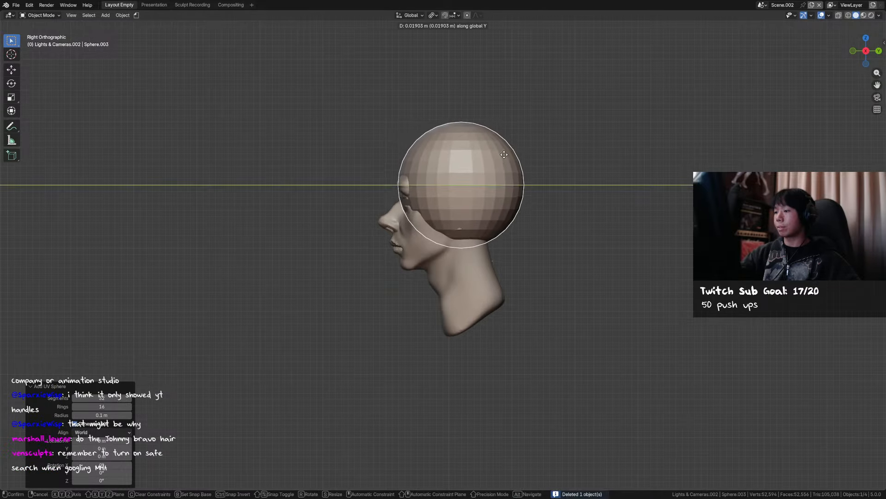
{"action": "left_click", "coordinate": [503, 155]}
{"action": "key", "text": "s"}
{"action": "left_click", "coordinate": [649, 85]}
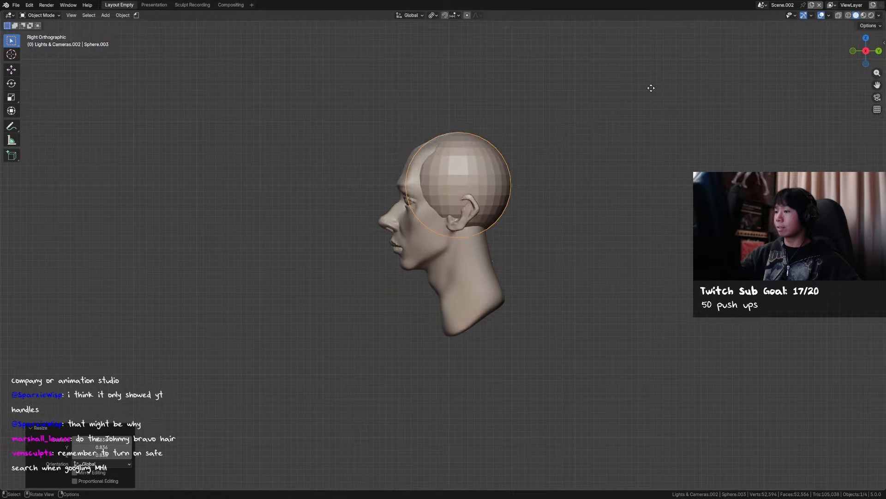
{"action": "key", "text": "g"}
{"action": "key", "text": "z"}
{"action": "left_click", "coordinate": [604, 117]}
Switch the sphere to Sculpt Mode and fit its back to the skull with a 551 px Snake Hook brush, then select the Grab brush.
{"action": "key", "text": "ctrl+Tab"}
{"action": "left_click", "coordinate": [566, 186]}
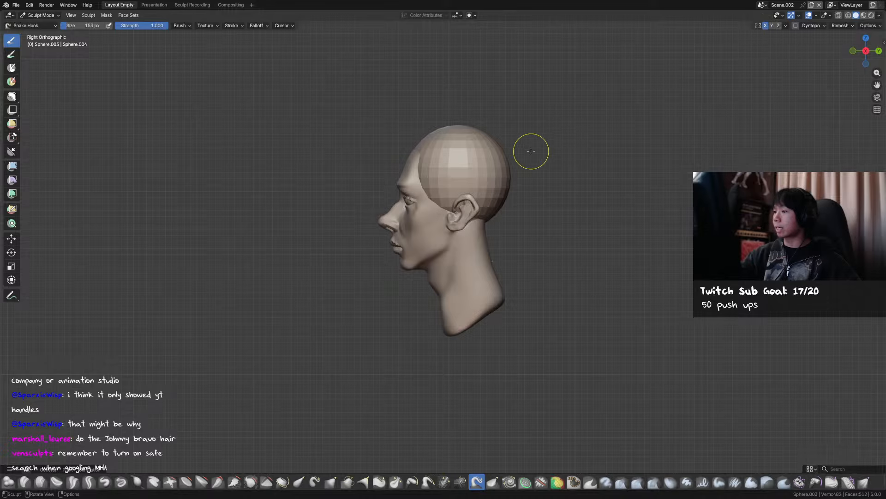
{"action": "key", "text": "f"}
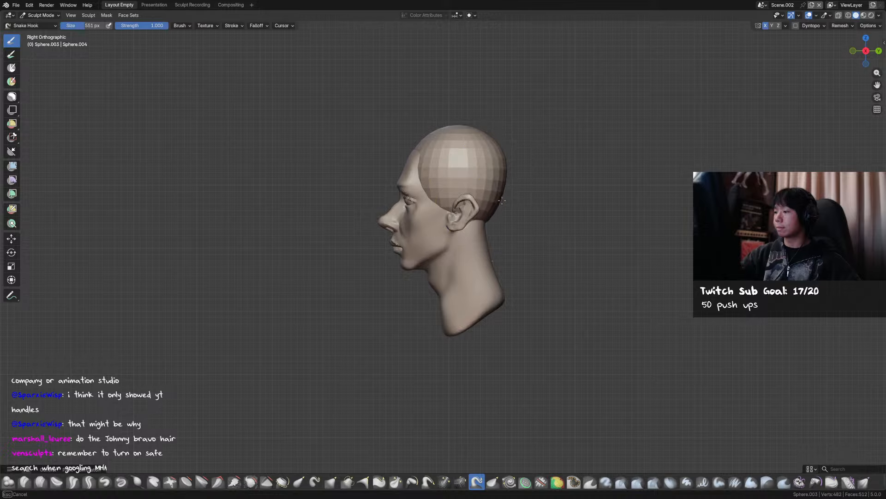
{"action": "left_click", "coordinate": [475, 119]}
{"action": "key", "text": "g"}
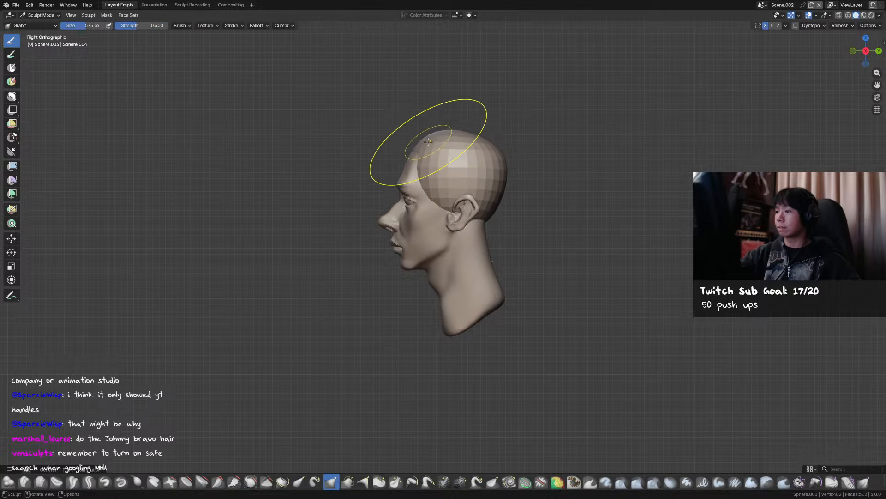
Pull the sphere's edge down into sideburns in front of the ears with Grab at 179 px, and shape its side at 391 px.
{"action": "middle_click_drag", "start_coordinate": [430, 144], "coordinate": [484, 231]}
{"action": "key", "text": "f"}
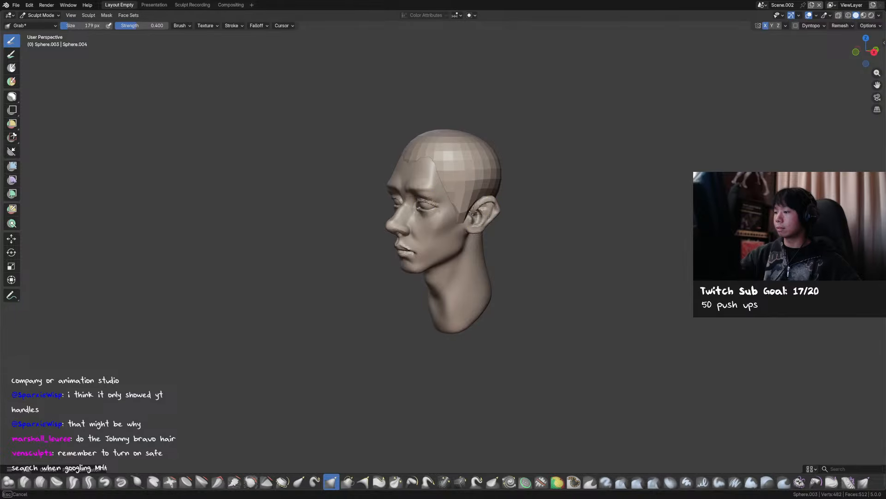
{"action": "left_click", "coordinate": [490, 210]}
{"action": "mouse_move", "coordinate": [489, 211]}
{"action": "middle_mouse_down"}
{"action": "mouse_move", "coordinate": [498, 203]}
{"action": "mouse_move", "coordinate": [481, 198]}
{"action": "mouse_move", "coordinate": [521, 180]}
{"action": "mouse_move", "coordinate": [511, 162]}
{"action": "middle_mouse_up"}
{"action": "key", "text": "bracketright"}
{"action": "key", "text": "bracketright"}
{"action": "key", "text": "bracketright"}
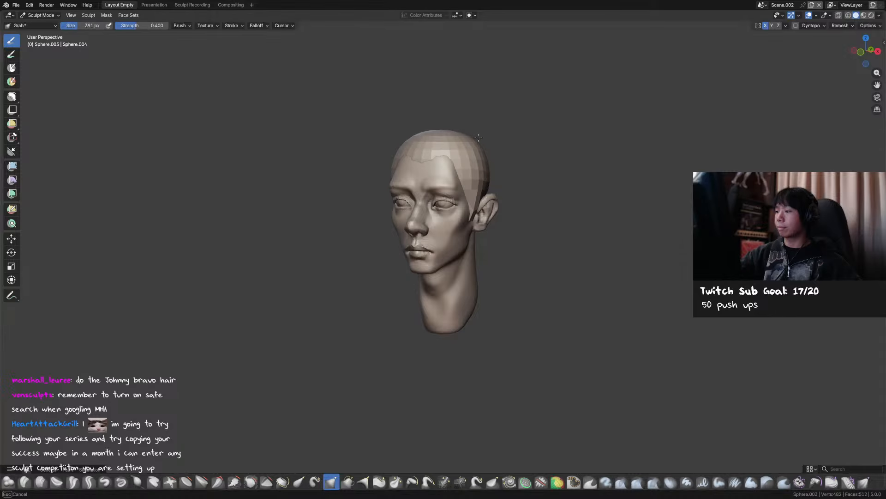
Shape the front hairline and the top profile of the hair from the side with the Grab brush at 300 px.
{"action": "key", "text": "KP_1"}
{"action": "middle_click_drag", "start_coordinate": [418, 166], "coordinate": [482, 144]}
{"action": "key", "text": "f"}
{"action": "left_click", "coordinate": [483, 143]}
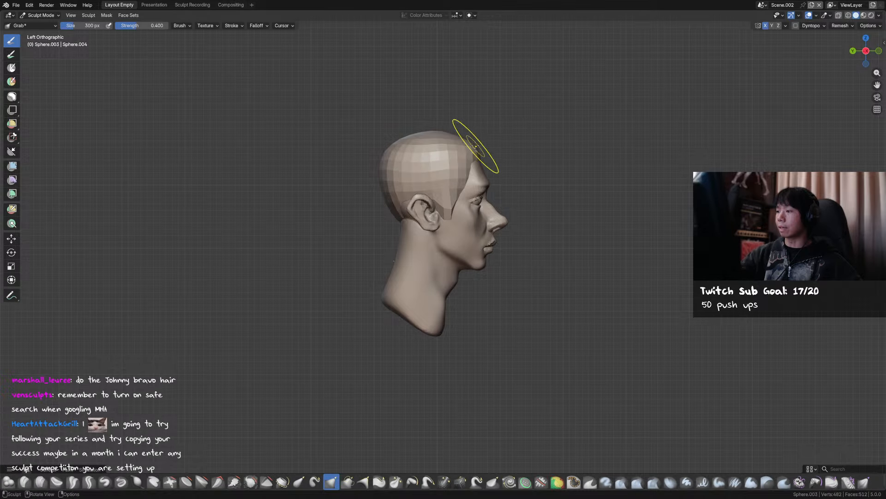
{"action": "left_click_drag", "start_coordinate": [393, 152], "coordinate": [422, 138]}
{"action": "middle_click_drag", "start_coordinate": [491, 111], "coordinate": [406, 112]}
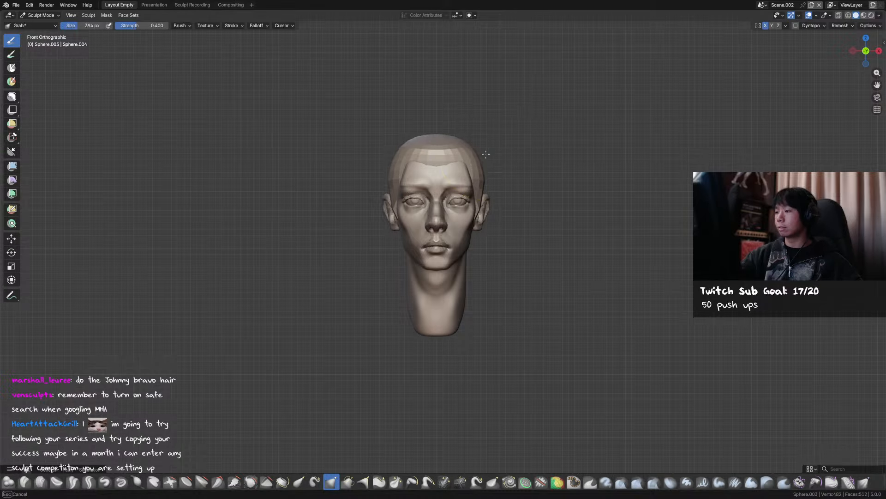
Adjust the sides of the hair above the ears from the front view with the Grab brush.
{"action": "middle_click_drag", "start_coordinate": [485, 168], "coordinate": [483, 160]}
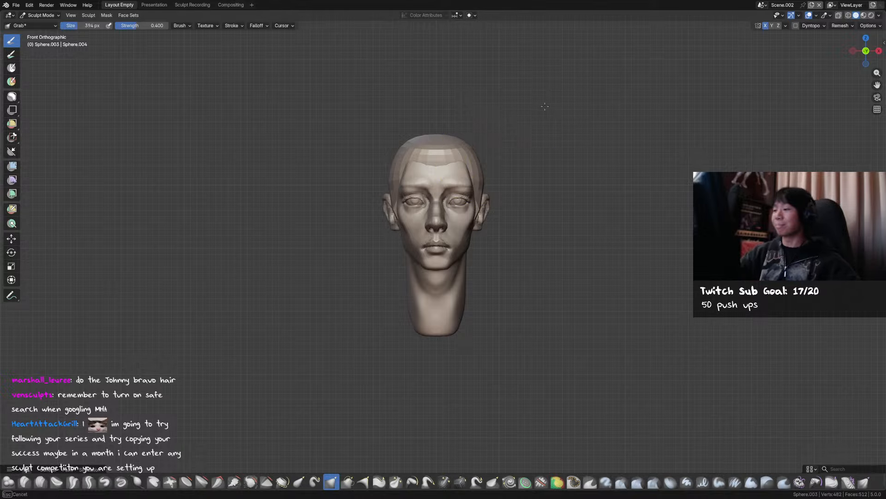
{"action": "middle_click_drag", "start_coordinate": [501, 169], "coordinate": [500, 159], "text": "shift"}
{"action": "key", "text": "f"}
{"action": "left_click", "coordinate": [482, 172]}
{"action": "left_click_drag", "start_coordinate": [475, 202], "coordinate": [483, 175]}
{"action": "key", "text": "f"}
{"action": "left_click", "coordinate": [480, 198]}
{"action": "key", "text": "f"}
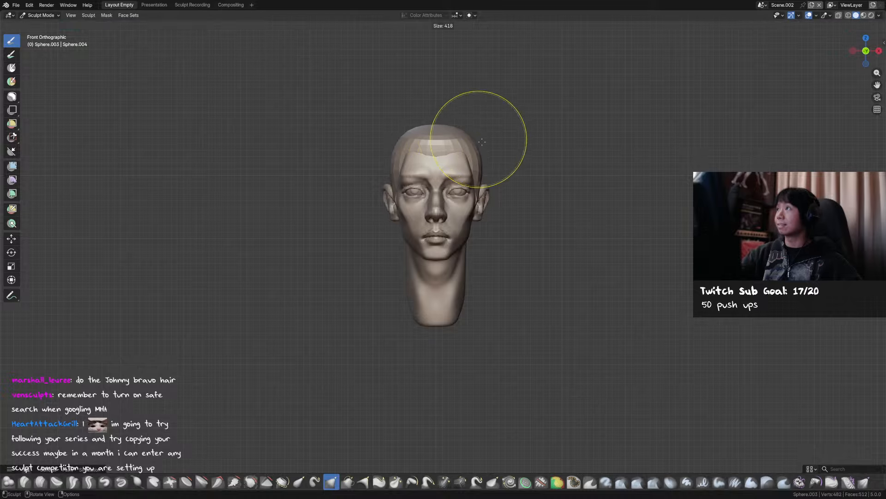
Reshape the crown and upper corners of the hair with a large Grab brush and smooth its side.
{"action": "left_click_drag", "start_coordinate": [473, 136], "coordinate": [438, 128]}
{"action": "key", "text": "f"}
{"action": "left_click", "coordinate": [509, 122]}
{"action": "mouse_move", "coordinate": [451, 122]}
{"action": "middle_mouse_down", "text": "alt"}
{"action": "mouse_move", "coordinate": [550, 128]}
{"action": "mouse_move", "coordinate": [473, 130]}
{"action": "middle_mouse_up", "text": "alt"}
{"action": "key", "text": "f"}
{"action": "left_click", "coordinate": [463, 130]}
{"action": "left_click_drag", "start_coordinate": [400, 128], "coordinate": [400, 139]}
{"action": "left_click_drag", "start_coordinate": [394, 160], "coordinate": [391, 165], "text": "shift"}
Adjust the hair's lower edge at the nape with the Grab brush at 356 px and save the file.
{"action": "middle_click_drag", "start_coordinate": [413, 204], "coordinate": [448, 218]}
{"action": "key", "text": "f"}
{"action": "left_click", "coordinate": [447, 220]}
{"action": "key", "text": "ctrl+s"}
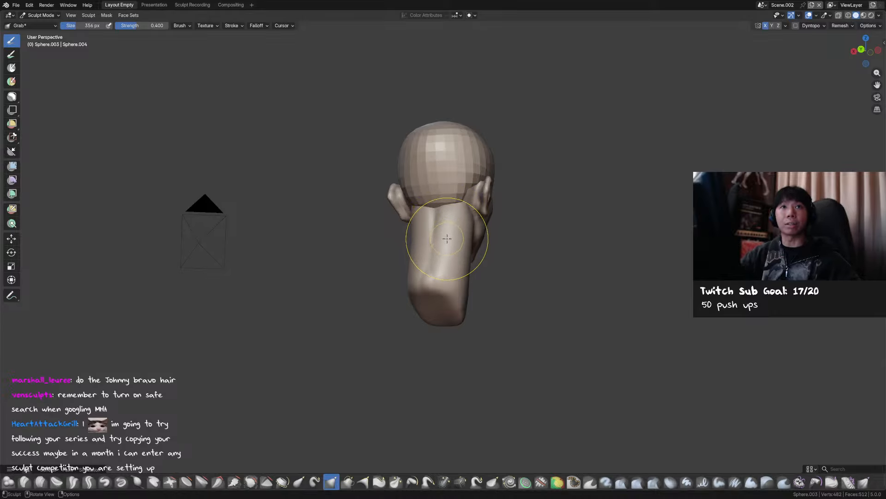
Refine the hair around the ear and temple with the Grab brush at 224 px, check it from the front and save the file.
{"action": "mouse_move", "coordinate": [463, 219]}
{"action": "middle_mouse_down"}
{"action": "mouse_move", "coordinate": [470, 206]}
{"action": "mouse_move", "coordinate": [449, 213]}
{"action": "mouse_move", "coordinate": [434, 193]}
{"action": "mouse_move", "coordinate": [503, 174]}
{"action": "mouse_move", "coordinate": [473, 186]}
{"action": "middle_mouse_up"}
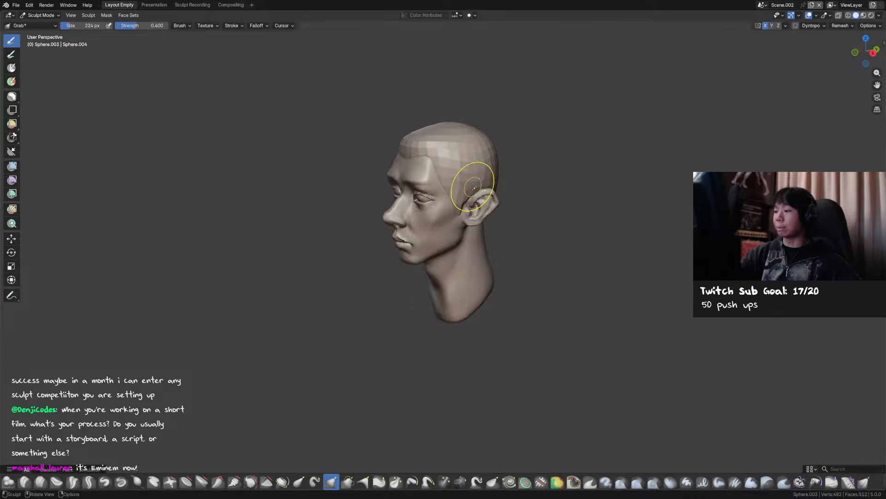
{"action": "mouse_move", "coordinate": [479, 192]}
{"action": "left_mouse_down"}
{"action": "mouse_move", "coordinate": [491, 170]}
{"action": "mouse_move", "coordinate": [480, 180]}
{"action": "left_mouse_up"}
{"action": "mouse_move", "coordinate": [508, 178]}
{"action": "middle_mouse_down"}
{"action": "mouse_move", "coordinate": [544, 170]}
{"action": "mouse_move", "coordinate": [502, 150]}
{"action": "mouse_move", "coordinate": [487, 164]}
{"action": "mouse_move", "coordinate": [500, 157]}
{"action": "middle_mouse_up"}
{"action": "key", "text": "ctrl+s"}
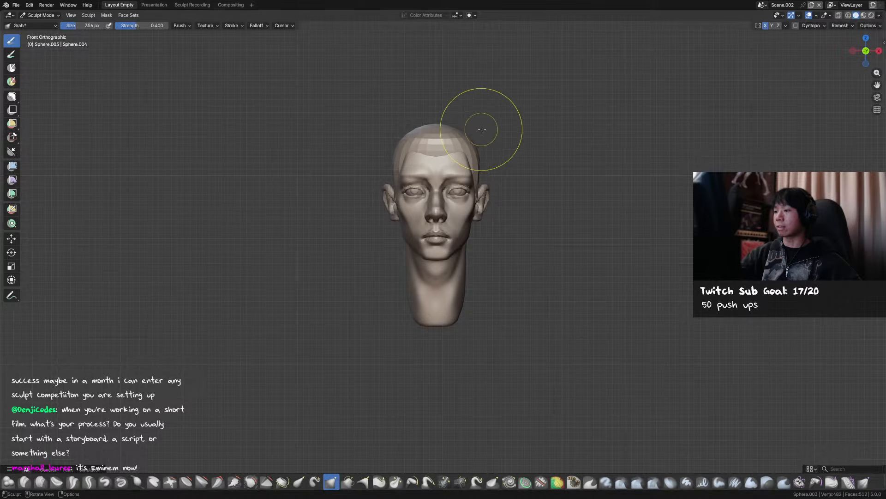
{"action": "middle_click_drag", "start_coordinate": [489, 118], "coordinate": [559, 147]}
{"action": "key", "text": "ctrl+s"}
{"action": "middle_click_drag", "start_coordinate": [459, 123], "coordinate": [414, 131]}
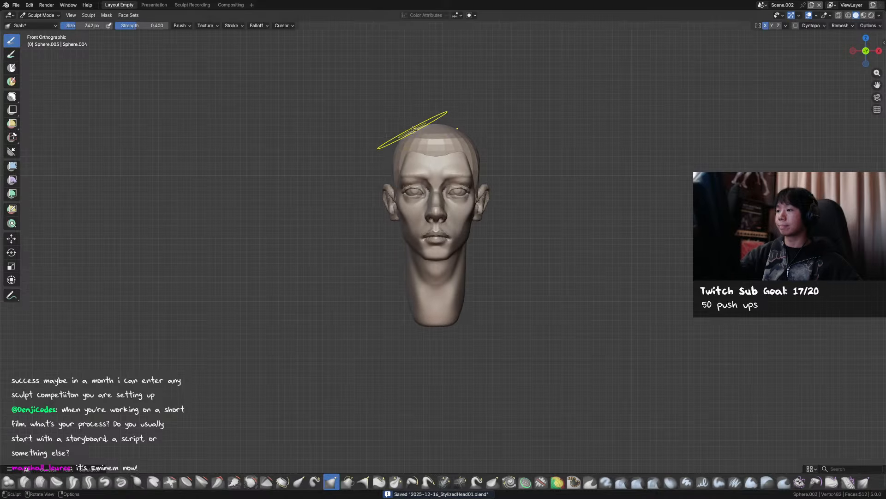
Switch the hair cap from Sculpt Mode back to Object Mode.
{"action": "key", "text": "ctrl+Tab"}
{"action": "left_click", "coordinate": [464, 121]}
{"action": "middle_click_drag", "start_coordinate": [556, 132], "coordinate": [522, 160]}
{"action": "key", "text": "shift+a"}
{"action": "mouse_move", "coordinate": [558, 136]}
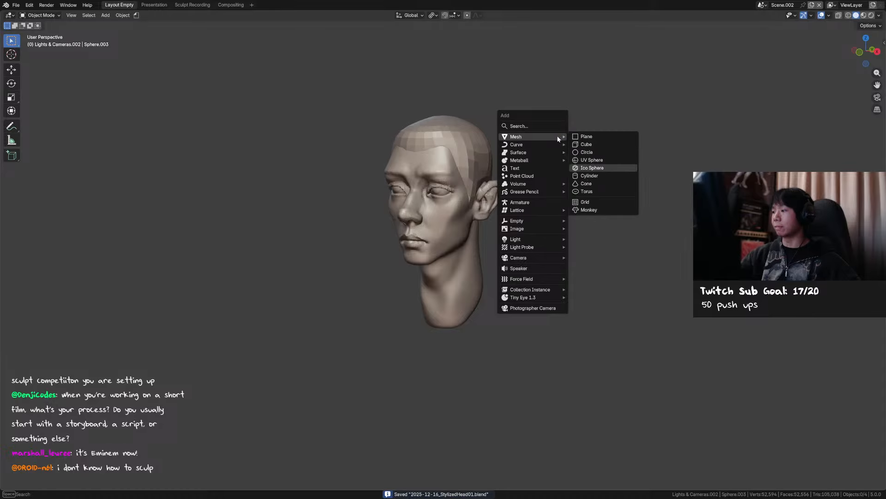
{"action": "left_click", "coordinate": [600, 168]}
{"action": "middle_click_drag", "start_coordinate": [613, 142], "coordinate": [539, 163]}
{"action": "key", "text": "g"}
{"action": "left_click", "coordinate": [528, 105]}
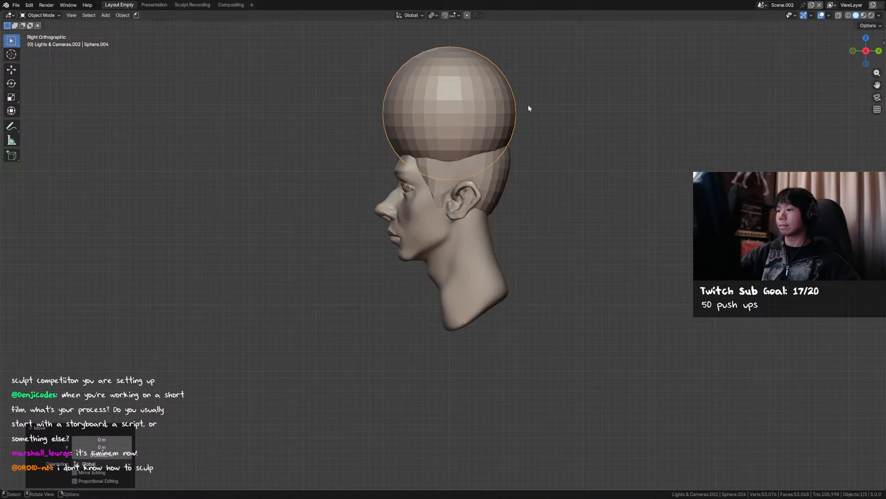
{"action": "key", "text": "s"}
{"action": "left_click", "coordinate": [485, 107]}
{"action": "key", "text": "g"}
{"action": "left_click", "coordinate": [430, 122]}
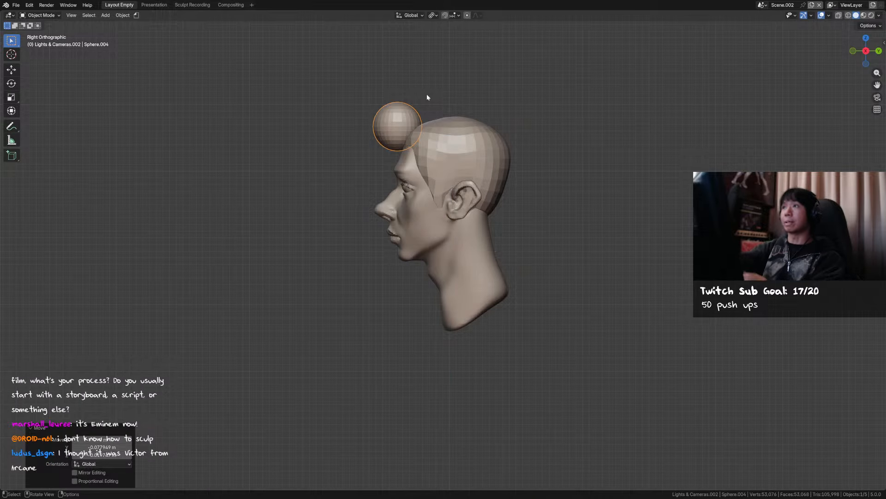
{"action": "key", "text": "s"}
{"action": "key", "text": "z"}
{"action": "left_click", "coordinate": [514, 104]}
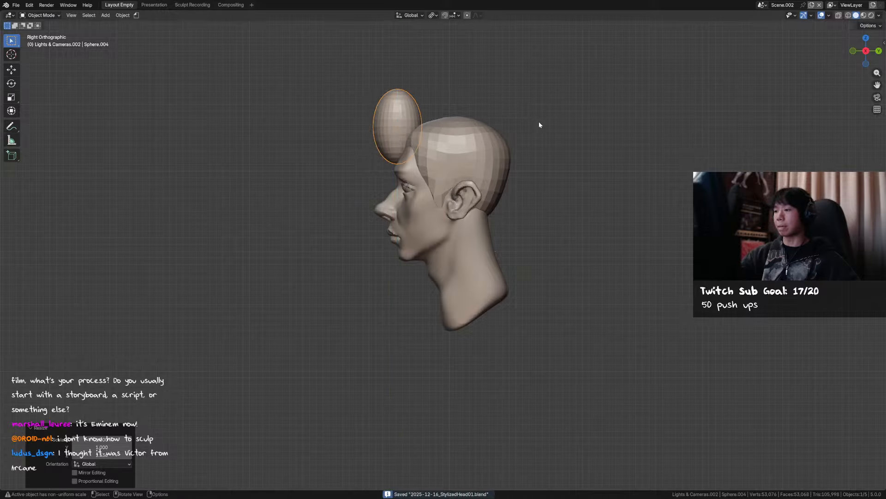
{"action": "key", "text": "Delete"}
Replace the old elongated sphere with a new UV sphere of 16 segments and 8 rings.
{"action": "key", "text": "shift+a"}
{"action": "mouse_move", "coordinate": [541, 122]}
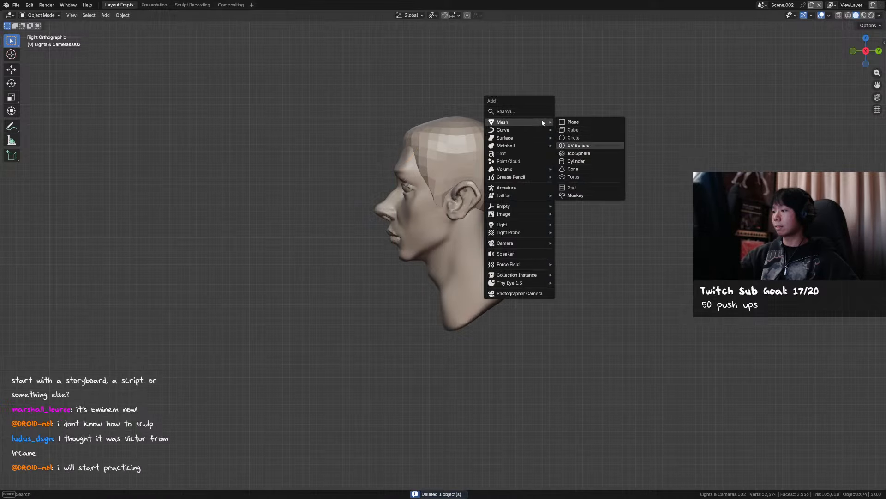
{"action": "left_click", "coordinate": [578, 145]}
{"action": "left_click", "coordinate": [117, 398]}
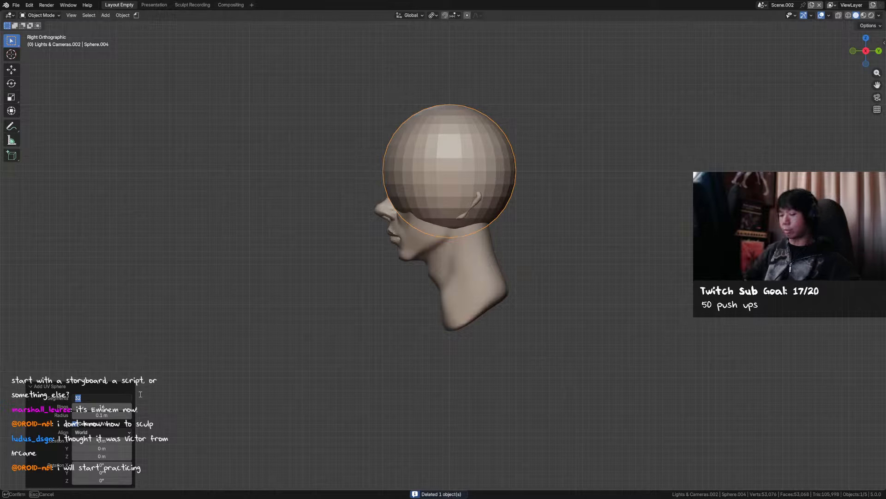
{"action": "type", "text": "16"}
{"action": "key", "text": "Tab"}
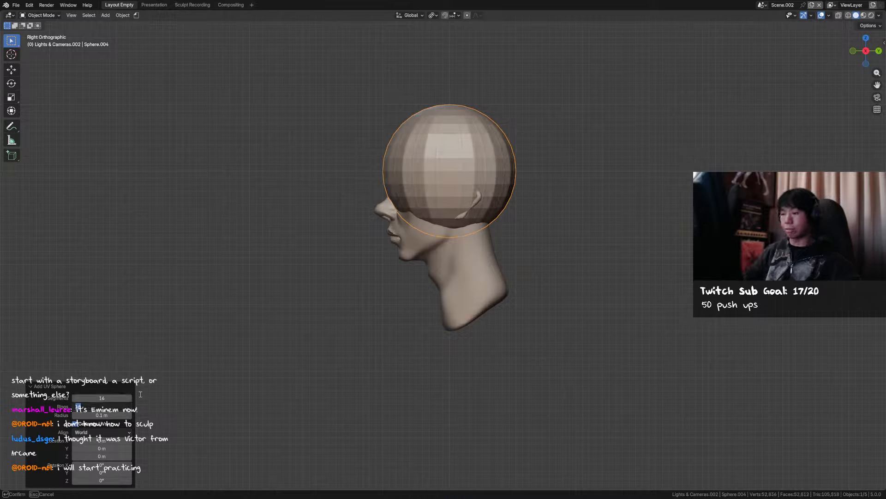
{"action": "type", "text": "8"}
{"action": "key", "text": "Return"}
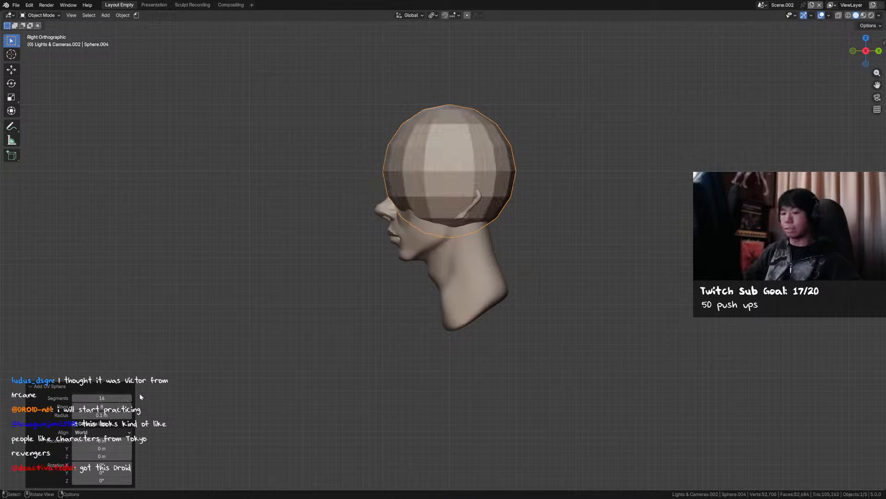
{"action": "key", "text": "a"}
{"action": "key", "text": "s"}
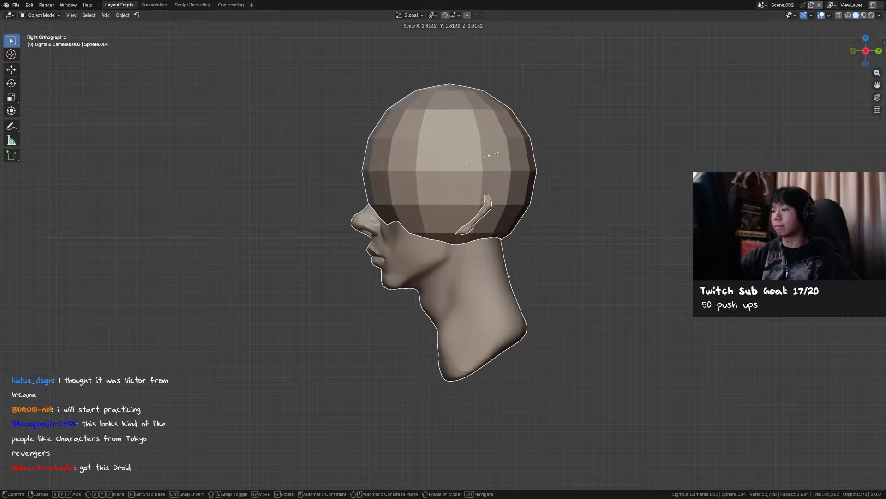
{"action": "right_click", "coordinate": [491, 149]}
Stretch the new sphere along the Z axis, move it in front of the face and save the file.
{"action": "key", "text": "s"}
{"action": "key", "text": "z"}
{"action": "left_click", "coordinate": [524, 121]}
{"action": "key", "text": "g"}
{"action": "left_click", "coordinate": [453, 114]}
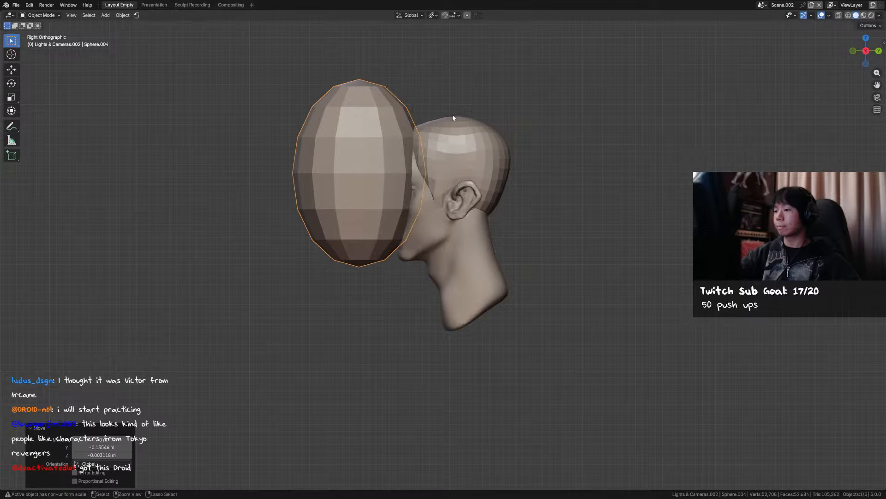
{"action": "key", "text": "ctrl+s"}
Shrink the stretched sphere to a small ellipsoid and place it above the front of the forehead.
{"action": "key", "text": "s"}
{"action": "left_click", "coordinate": [385, 161]}
{"action": "key", "text": "g"}
{"action": "left_click", "coordinate": [422, 111]}
{"action": "key", "text": "s"}
{"action": "left_click", "coordinate": [420, 111]}
{"action": "key", "text": "g"}
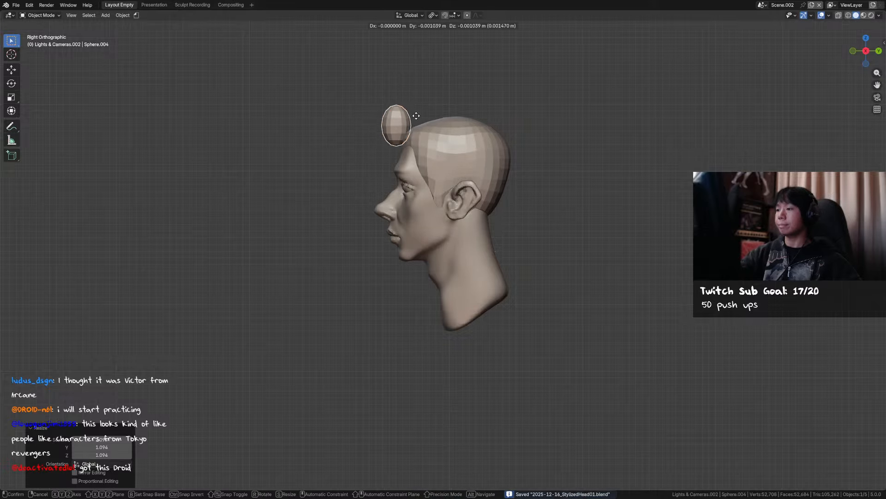
{"action": "left_click", "coordinate": [409, 121]}
Enlarge the small ellipsoid slightly, tilt it backward and move it against the front hairline.
{"action": "key", "text": "s"}
{"action": "left_click", "coordinate": [414, 116]}
{"action": "key", "text": "r"}
{"action": "left_click", "coordinate": [430, 111]}
{"action": "key", "text": "g"}
{"action": "left_click", "coordinate": [471, 113]}
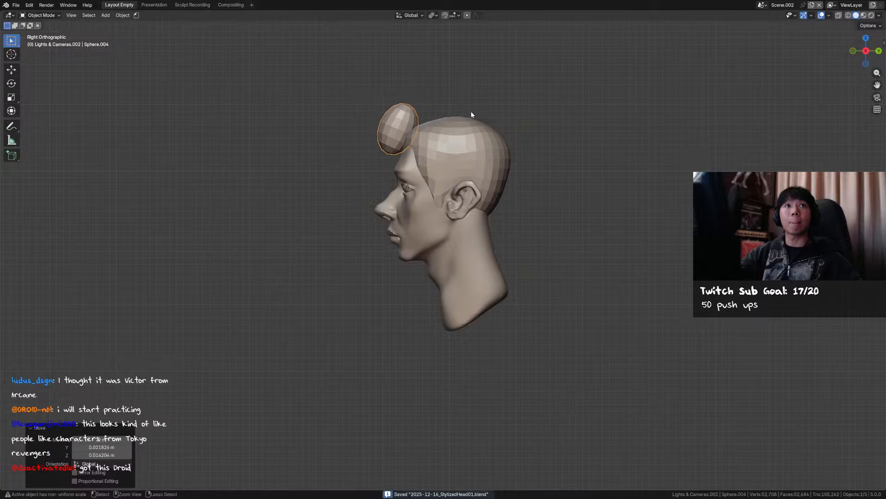
Apply the ellipsoid's scale and switch it to Sculpt Mode, viewing the head from the front.
{"action": "mouse_move", "coordinate": [491, 133]}
{"action": "middle_mouse_down", "text": "shift"}
{"action": "mouse_move", "coordinate": [495, 155]}
{"action": "mouse_move", "coordinate": [580, 154]}
{"action": "mouse_move", "coordinate": [570, 166]}
{"action": "middle_mouse_up", "text": "shift"}
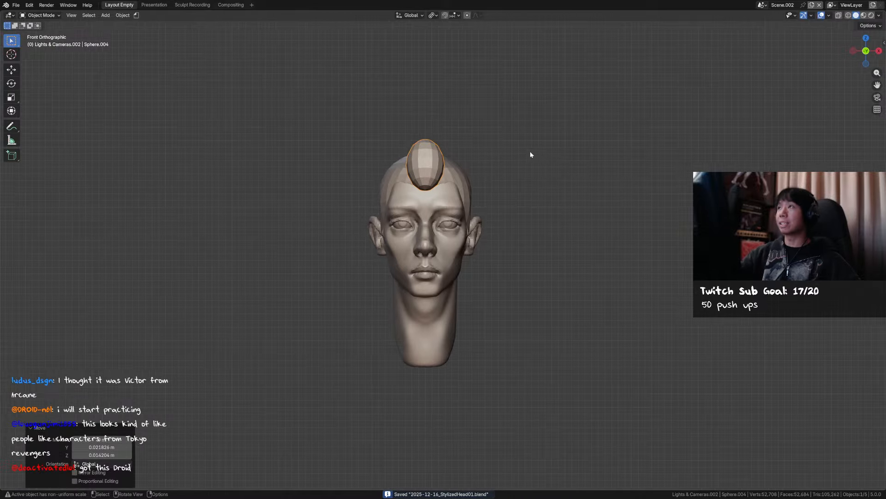
{"action": "key", "text": "ctrl+Tab"}
{"action": "left_click", "coordinate": [493, 206]}
{"action": "key", "text": "ctrl+Tab"}
{"action": "left_click", "coordinate": [452, 175]}
{"action": "key", "text": "ctrl+a"}
{"action": "left_click", "coordinate": [452, 175]}
{"action": "key", "text": "ctrl+Tab"}
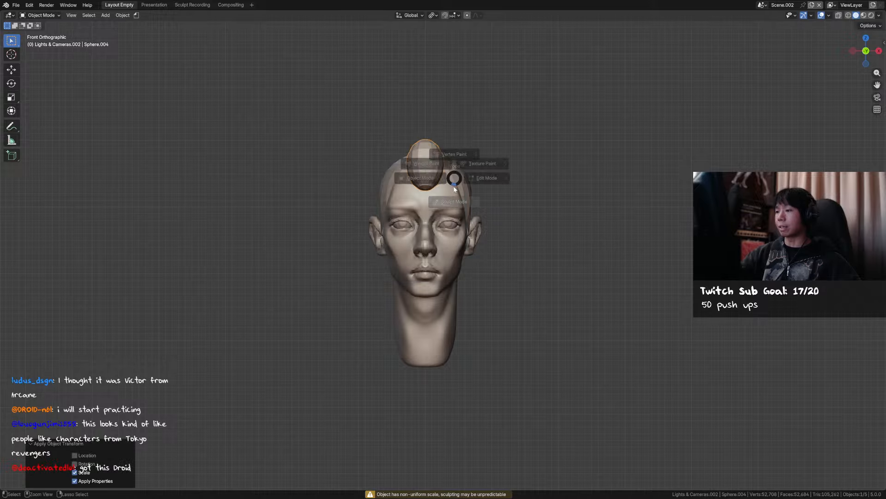
{"action": "left_click", "coordinate": [451, 199]}
Try reshaping the ellipsoid's lower end with a different sculpt brush and undo the stroke.
{"action": "key", "text": "k"}
{"action": "mouse_move", "coordinate": [427, 187]}
{"action": "left_mouse_down"}
{"action": "mouse_move", "coordinate": [445, 178]}
{"action": "mouse_move", "coordinate": [413, 193]}
{"action": "mouse_move", "coordinate": [424, 187]}
{"action": "left_mouse_up"}
{"action": "key", "text": "ctrl+z"}
{"action": "key", "text": "ctrl+z"}
{"action": "key", "text": "ctrl+shift+z"}
Form the ellipsoid into a lock with the Grab brush at 263 to 322 px, bending its rear end onto the crown.
{"action": "key", "text": "g"}
{"action": "key", "text": "f"}
{"action": "left_click", "coordinate": [409, 191]}
{"action": "middle_click_drag", "start_coordinate": [497, 153], "coordinate": [481, 152]}
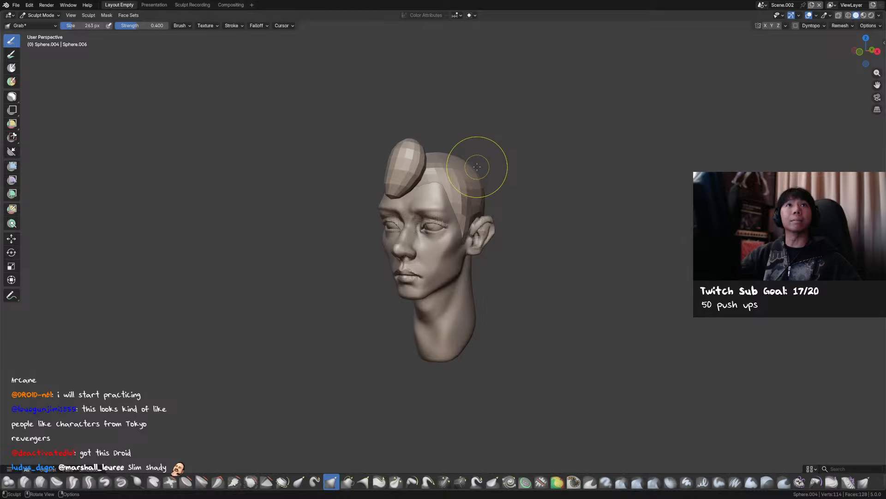
{"action": "middle_click_drag", "start_coordinate": [478, 168], "coordinate": [476, 140]}
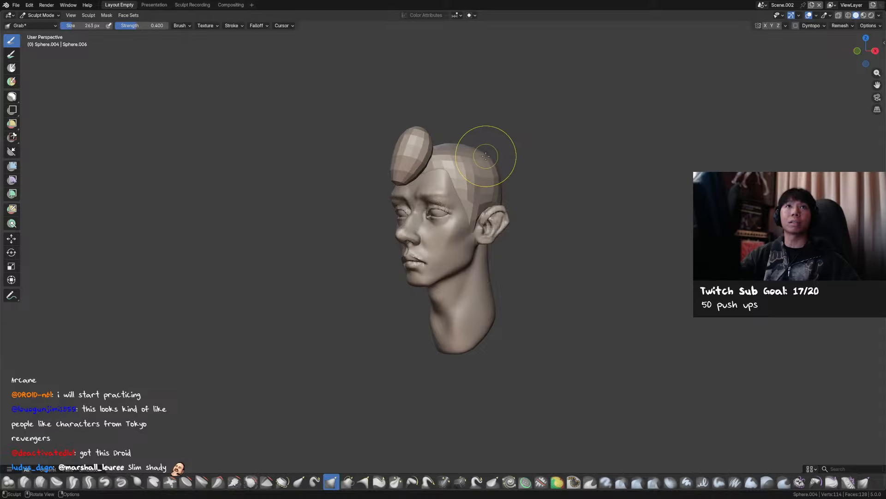
{"action": "middle_click_drag", "start_coordinate": [490, 172], "coordinate": [421, 186], "text": "alt"}
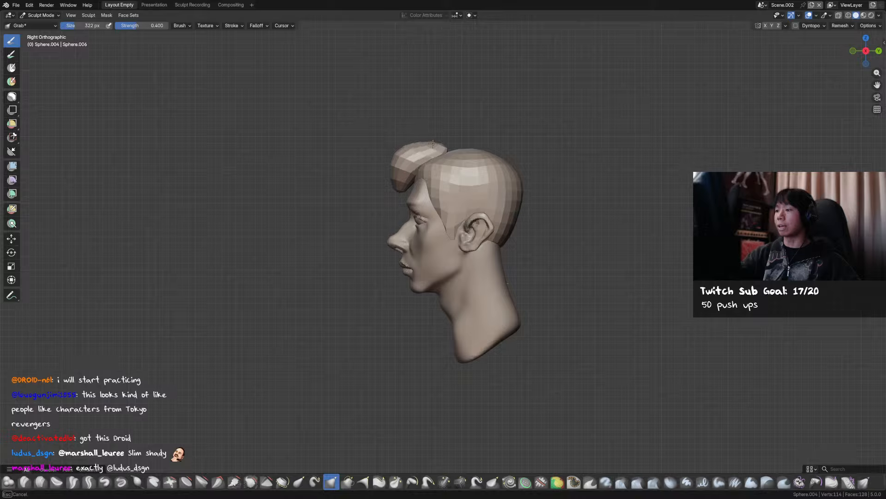
{"action": "middle_click_drag", "start_coordinate": [433, 144], "coordinate": [436, 142], "text": "alt"}
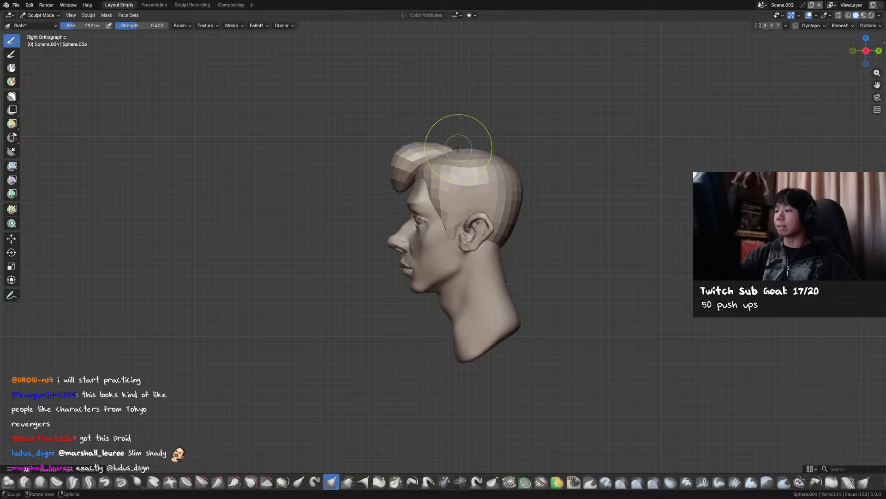
Pull the lock's lower end down the forehead from the front with the Grab brush at 263 px.
{"action": "mouse_move", "coordinate": [414, 181]}
{"action": "middle_mouse_down", "text": "alt"}
{"action": "mouse_move", "coordinate": [422, 147]}
{"action": "mouse_move", "coordinate": [505, 165]}
{"action": "middle_mouse_up", "text": "alt"}
{"action": "key", "text": "f"}
{"action": "left_click", "coordinate": [423, 187]}
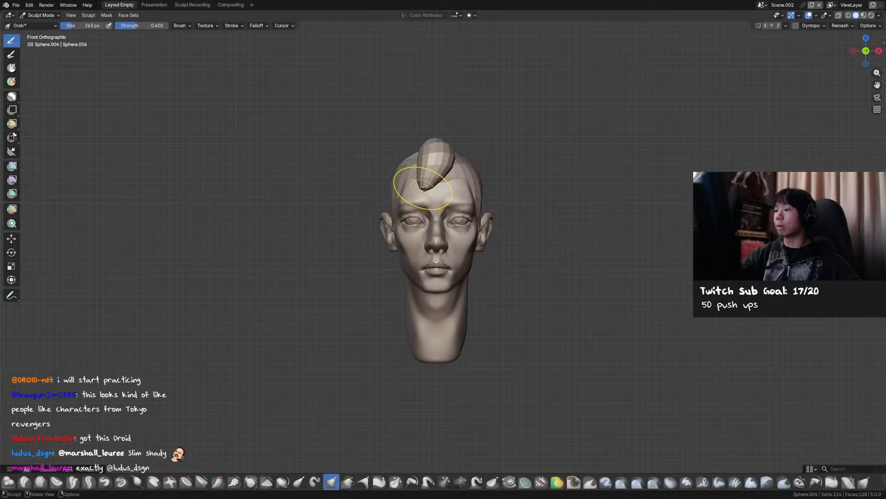
{"action": "mouse_move", "coordinate": [426, 187]}
{"action": "middle_mouse_down", "text": "alt"}
{"action": "mouse_move", "coordinate": [455, 188]}
{"action": "mouse_move", "coordinate": [461, 197]}
{"action": "mouse_move", "coordinate": [436, 211]}
{"action": "middle_mouse_up", "text": "alt"}
{"action": "key", "text": "f"}
{"action": "left_click", "coordinate": [441, 233]}
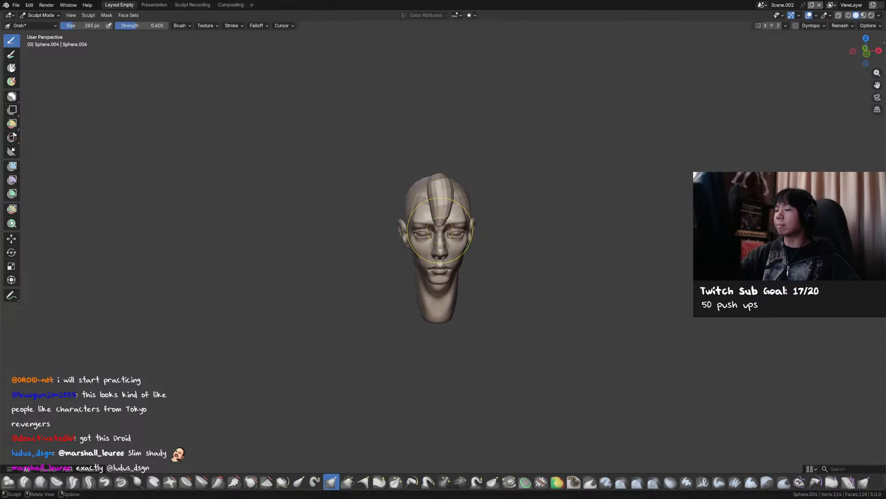
Narrow the lock's tip and sweep it sideways over the brow with smaller Grab brushes, including 107 and 169 px.
{"action": "key", "text": "f"}
{"action": "left_click", "coordinate": [440, 236]}
{"action": "key", "text": "f"}
{"action": "left_click", "coordinate": [441, 223]}
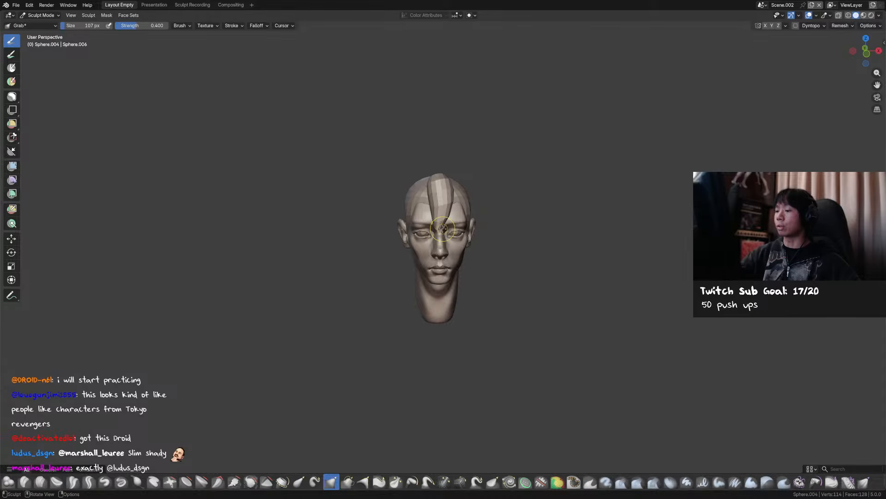
{"action": "key", "text": "f"}
{"action": "middle_click_drag", "start_coordinate": [443, 228], "coordinate": [437, 219]}
{"action": "left_click", "coordinate": [431, 216]}
{"action": "key", "text": "f"}
{"action": "left_click", "coordinate": [437, 219]}
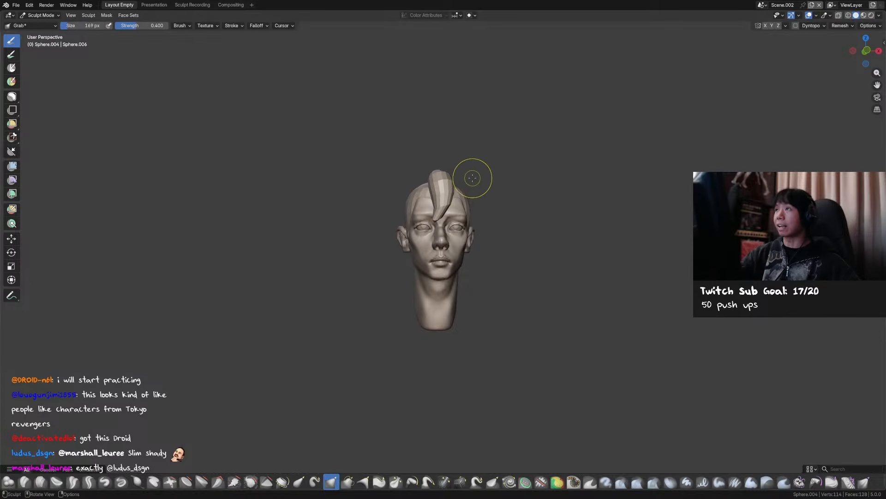
Refine the lock's curve in right profile and from the front with the Grab brush between 196 and 254 px, then save the file.
{"action": "middle_click_drag", "start_coordinate": [472, 178], "coordinate": [416, 149], "text": "alt"}
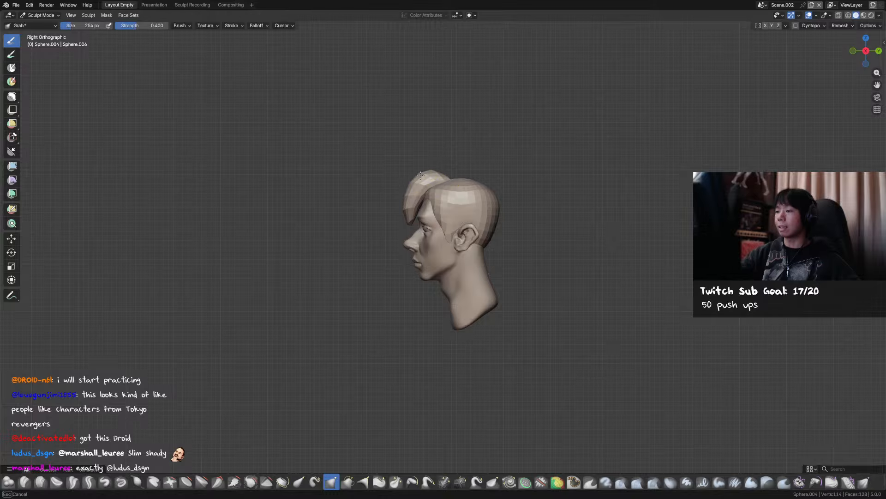
{"action": "left_click", "coordinate": [408, 198]}
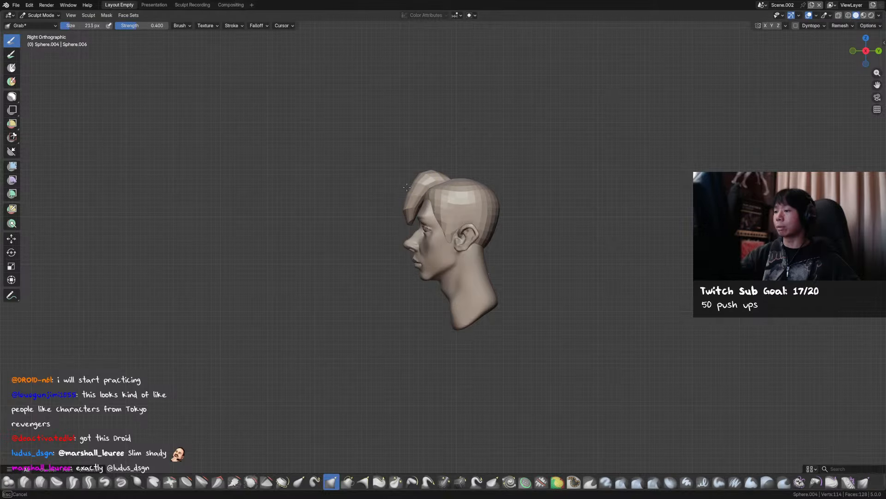
{"action": "middle_click_drag", "start_coordinate": [407, 198], "coordinate": [475, 192], "text": "alt"}
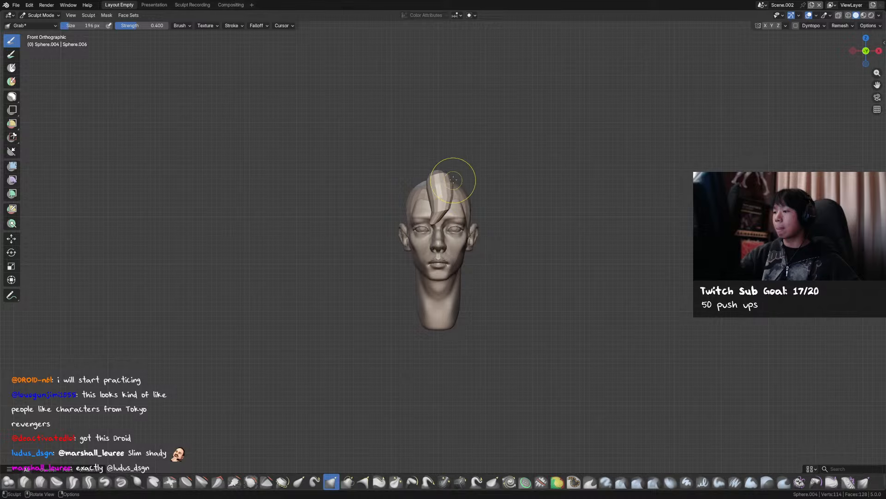
{"action": "mouse_move", "coordinate": [453, 180]}
{"action": "middle_mouse_down"}
{"action": "mouse_move", "coordinate": [448, 199]}
{"action": "mouse_move", "coordinate": [464, 194]}
{"action": "middle_mouse_up"}
{"action": "key", "text": "ctrl+s"}
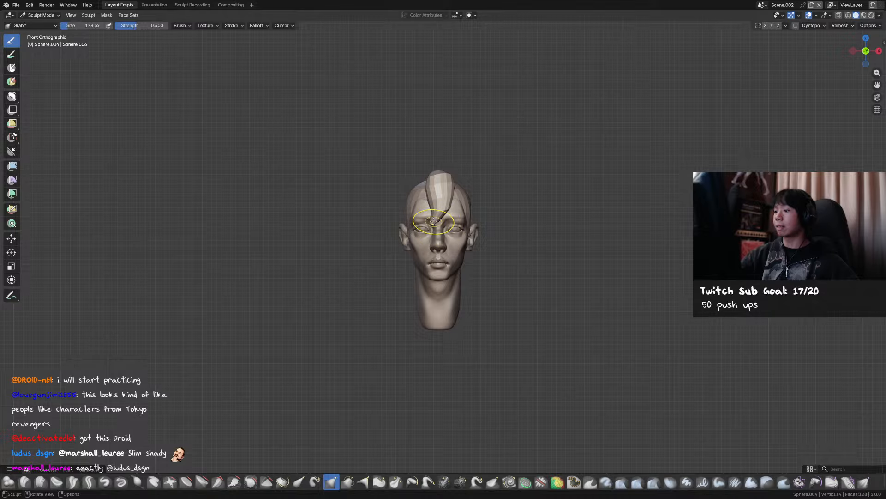
Save the file and adjust the lock's lower tip in left profile with the Grab brush at 166 and 169 px.
{"action": "middle_click_drag", "start_coordinate": [433, 211], "coordinate": [532, 207], "text": "alt"}
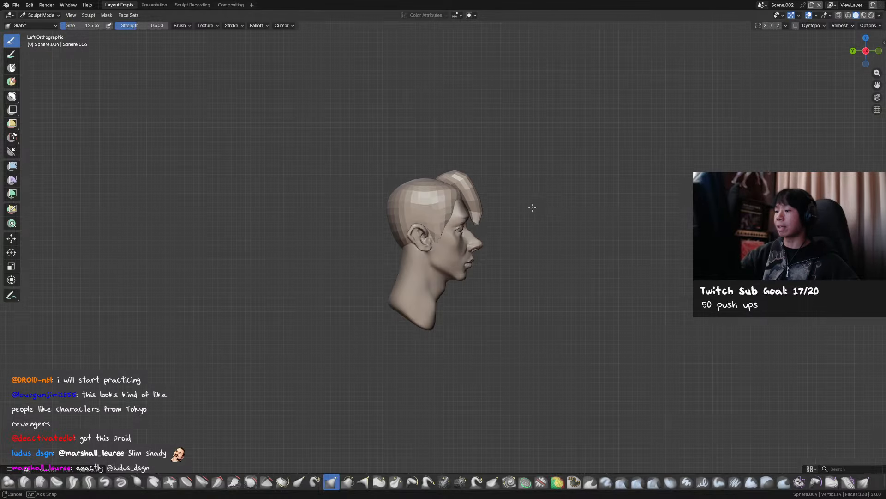
{"action": "key", "text": "ctrl+s"}
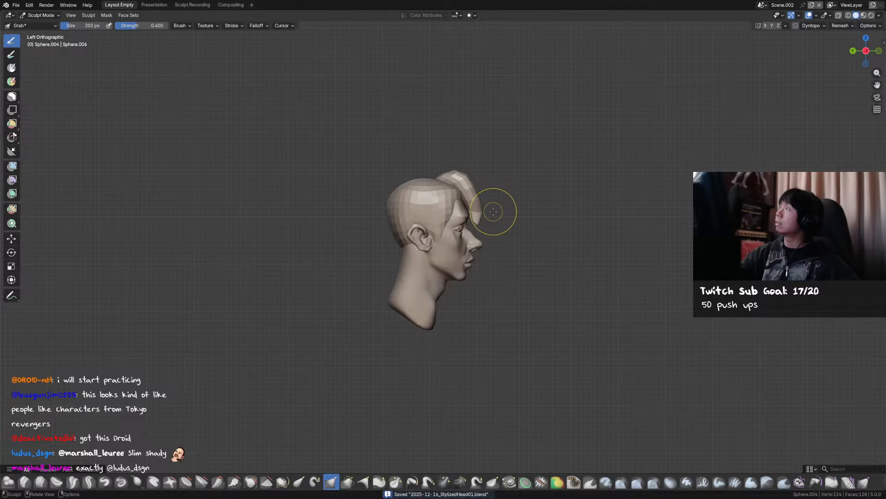
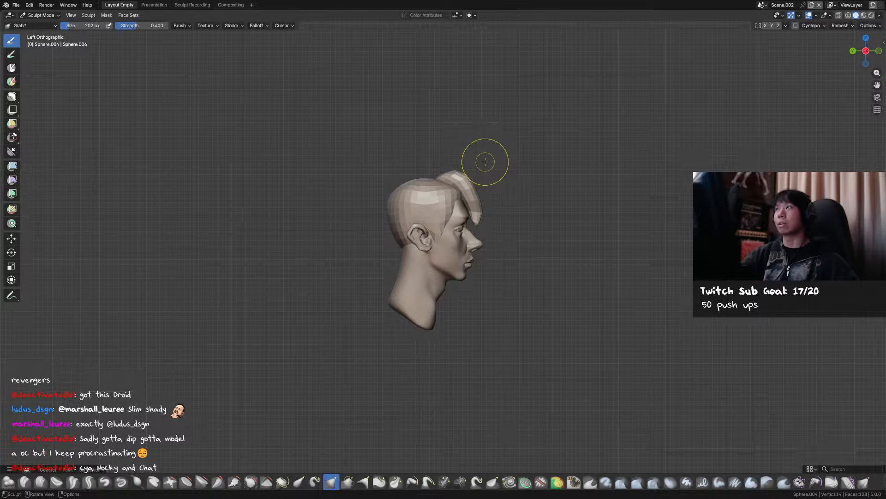
{"action": "middle_click_drag", "start_coordinate": [500, 183], "coordinate": [504, 158], "text": "shift"}
{"action": "key", "text": "f"}
{"action": "left_click", "coordinate": [480, 186]}
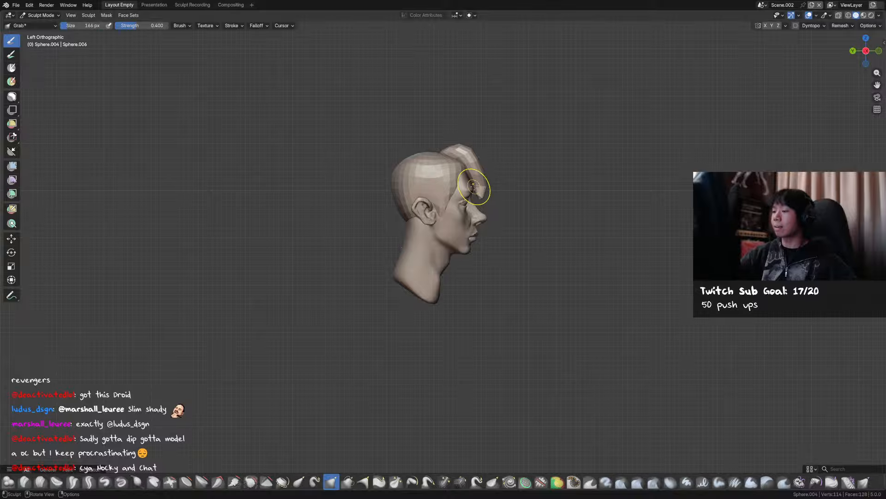
{"action": "key", "text": "f"}
{"action": "left_click", "coordinate": [483, 189]}
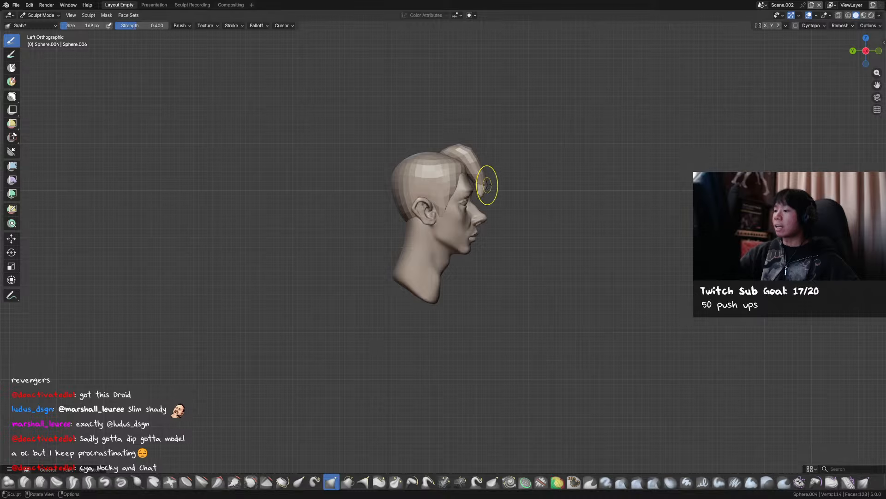
Shape the lock's pointed tip from the front with the Grab brush between 128 and 152 px and save the file.
{"action": "key", "text": "KP_1"}
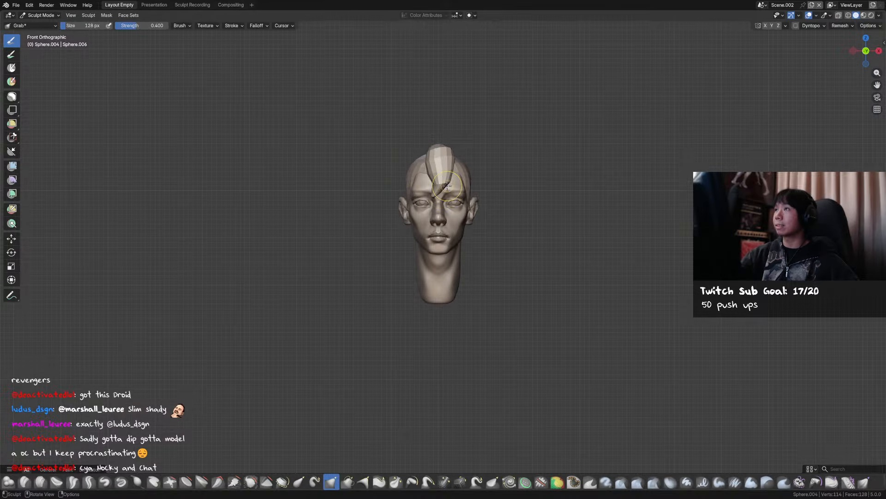
{"action": "key", "text": "f"}
{"action": "key", "text": "f"}
{"action": "left_click", "coordinate": [442, 187]}
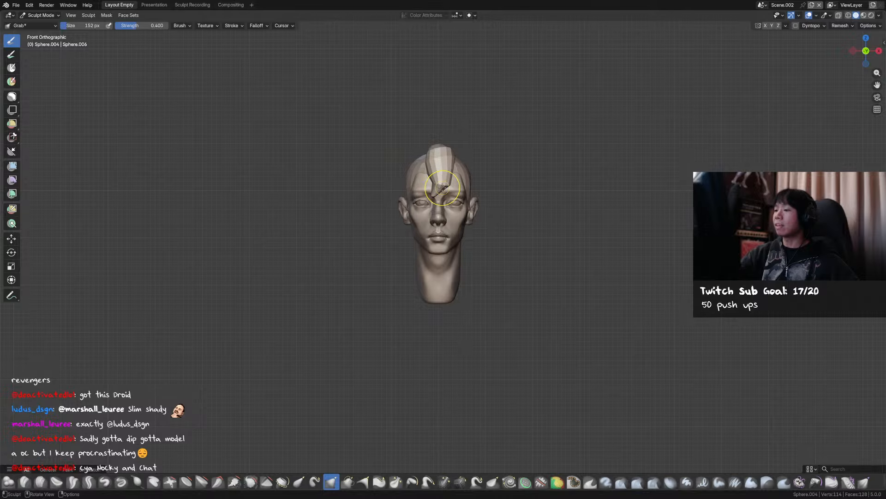
{"action": "key", "text": "ctrl+Tab"}
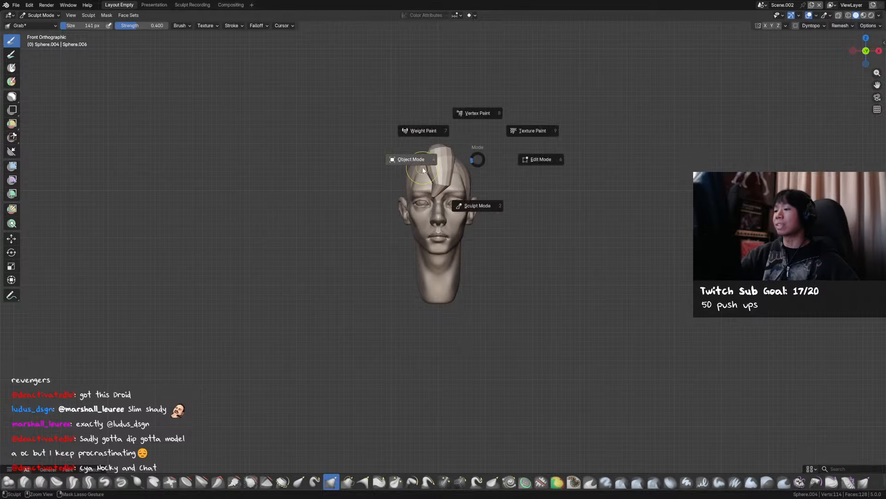
{"action": "key", "text": "ctrl+s"}
Reshape the lock's upper end with the Grab brush at 274 and 212 px, return to Object Mode and save the file.
{"action": "key", "text": "ctrl+Tab"}
{"action": "key", "text": "f"}
{"action": "left_click", "coordinate": [454, 142]}
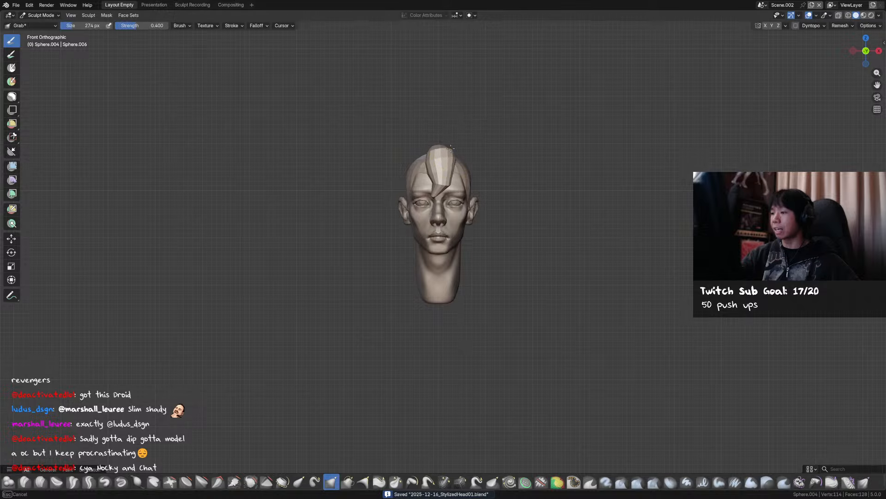
{"action": "key", "text": "f"}
{"action": "left_click", "coordinate": [431, 159]}
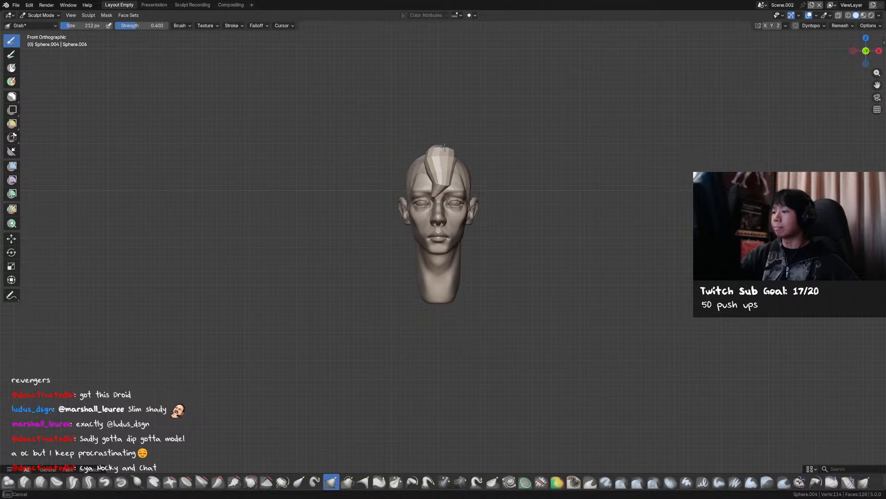
{"action": "key", "text": "ctrl+Tab"}
{"action": "key", "text": "ctrl+s"}
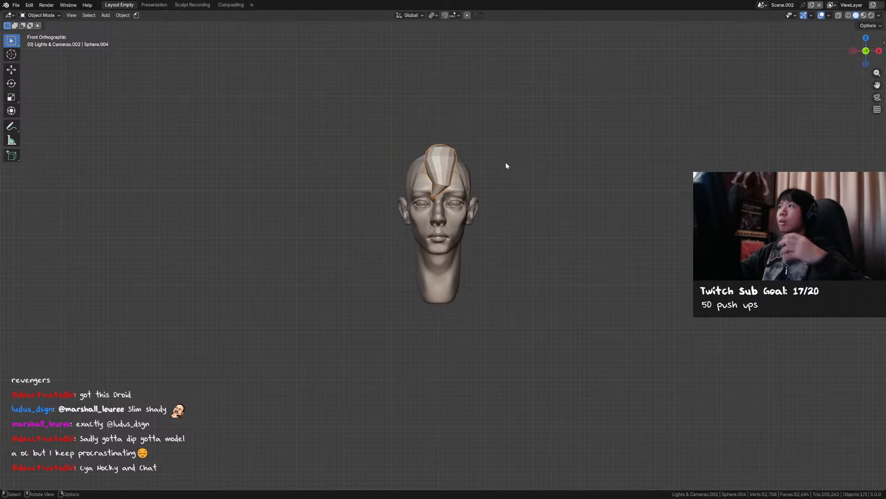
Adjust the central lock's lower part and side edge with the Grab brush at 279 and 245 px, then save in Object Mode.
{"action": "middle_click_drag", "start_coordinate": [508, 152], "coordinate": [503, 157]}
{"action": "key", "text": "ctrl+Tab"}
{"action": "key", "text": "f"}
{"action": "left_click", "coordinate": [450, 194]}
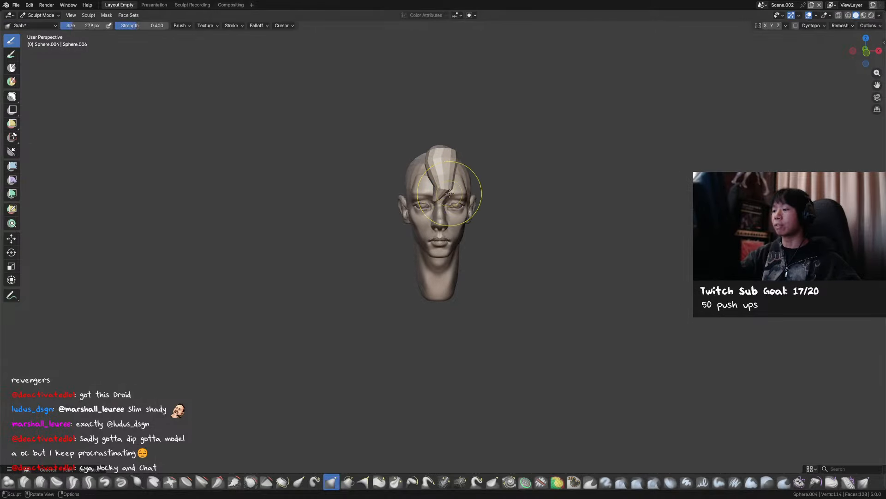
{"action": "left_click_drag", "start_coordinate": [454, 191], "coordinate": [448, 189]}
{"action": "middle_click_drag", "start_coordinate": [456, 196], "coordinate": [444, 181], "text": "alt"}
{"action": "left_click_drag", "start_coordinate": [439, 170], "coordinate": [429, 171]}
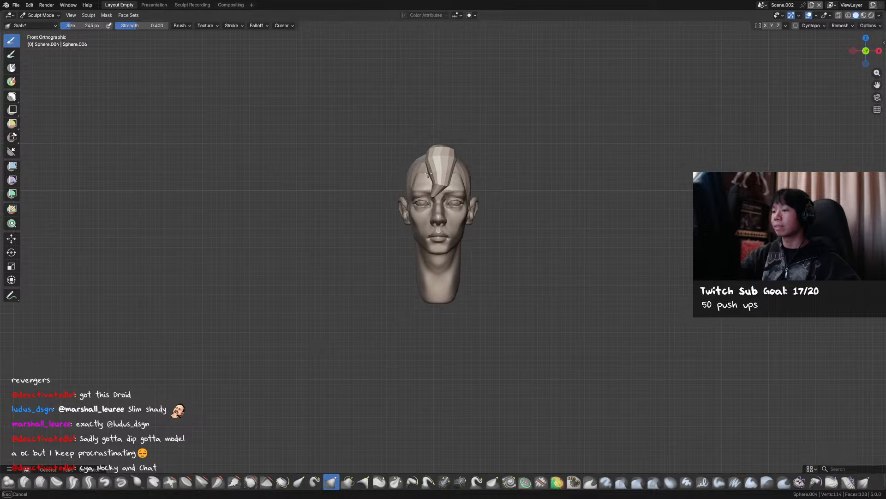
{"action": "key", "text": "ctrl+Tab"}
{"action": "key", "text": "ctrl+s"}
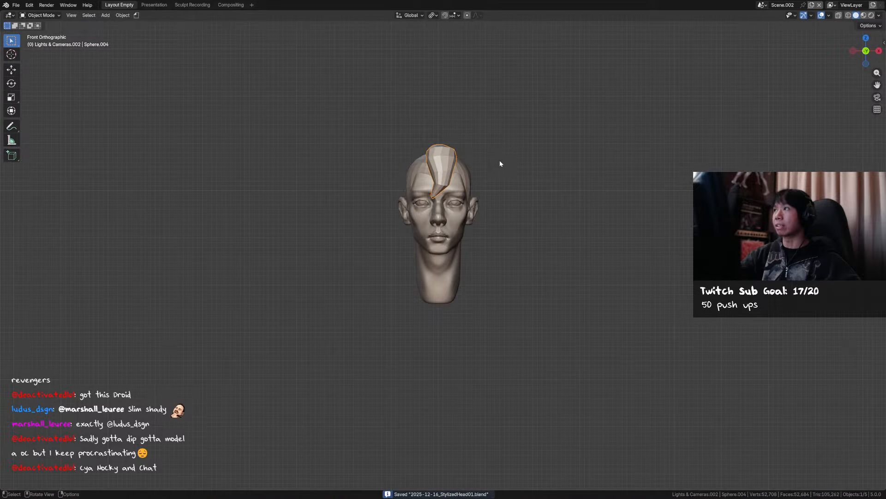
Duplicate the central lock and move the copy along X to sit beside it over the character's right eye.
{"action": "key", "text": "shift+d"}
{"action": "key", "text": "x"}
{"action": "left_click", "coordinate": [479, 162]}
Reshape the copied lock's tip and lower half in Sculpt Mode with the Grab brush at 175 and 206 px.
{"action": "key", "text": "ctrl+Tab"}
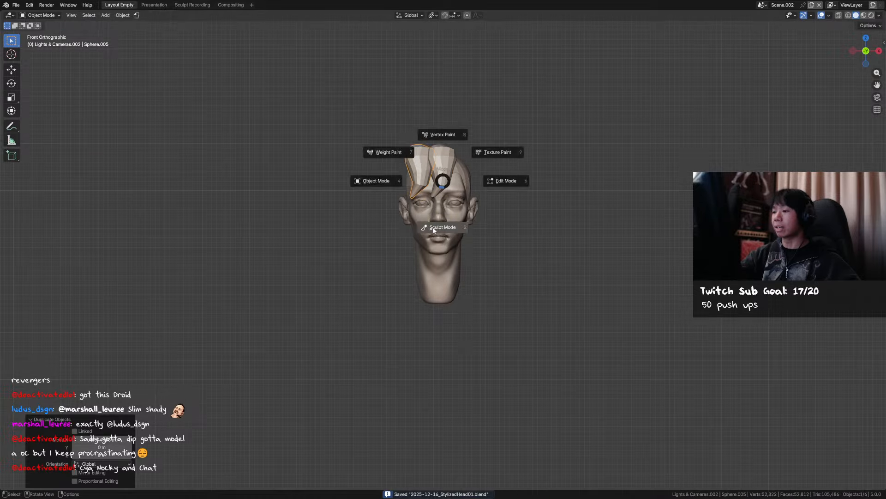
{"action": "left_click", "coordinate": [443, 222]}
{"action": "left_click_drag", "start_coordinate": [423, 193], "coordinate": [420, 187]}
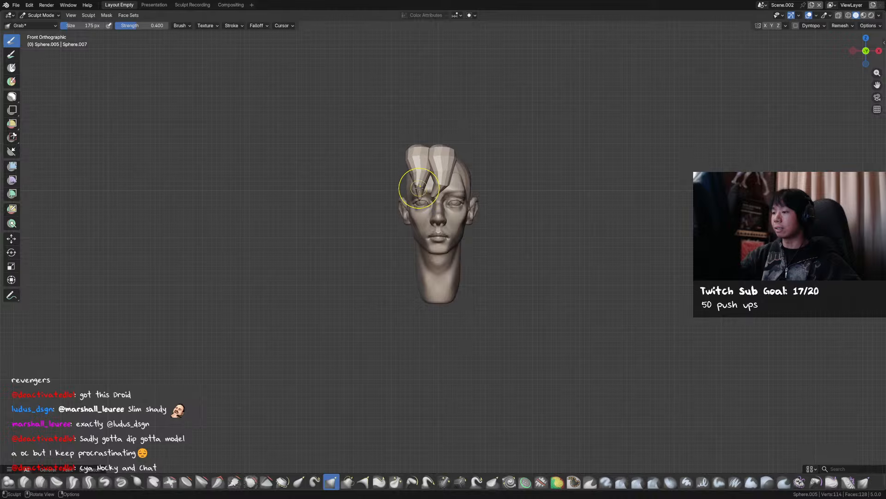
{"action": "middle_click_drag", "start_coordinate": [419, 188], "coordinate": [452, 191]}
{"action": "key", "text": "f"}
{"action": "left_click", "coordinate": [425, 185]}
{"action": "left_click_drag", "start_coordinate": [434, 184], "coordinate": [426, 170]}
{"action": "key", "text": "f"}
{"action": "left_click", "coordinate": [433, 172]}
{"action": "middle_click_drag", "start_coordinate": [434, 172], "coordinate": [421, 174], "text": "alt"}
{"action": "left_click_drag", "start_coordinate": [422, 188], "coordinate": [418, 200]}
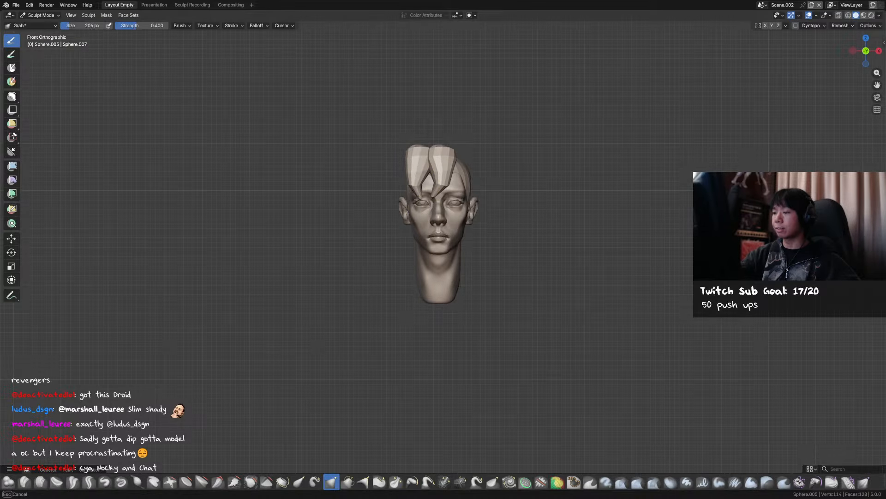
Pull the copied lock's upper end back toward the scalp with the Grab brush at 259 px.
{"action": "middle_click_drag", "start_coordinate": [433, 186], "coordinate": [464, 181]}
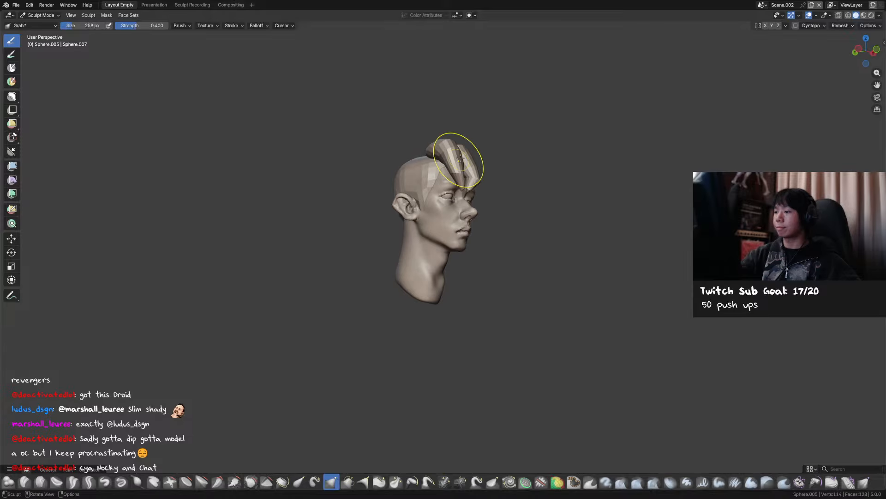
{"action": "key", "text": "f"}
{"action": "left_click", "coordinate": [469, 161]}
{"action": "left_click_drag", "start_coordinate": [442, 142], "coordinate": [435, 152]}
{"action": "mouse_move", "coordinate": [499, 150]}
{"action": "middle_mouse_down"}
{"action": "mouse_move", "coordinate": [469, 154]}
{"action": "mouse_move", "coordinate": [515, 140]}
{"action": "mouse_move", "coordinate": [481, 171]}
{"action": "middle_mouse_up"}
Try to rotate the copied lock about the Z axis in Object Mode.
{"action": "key", "text": "ctrl+Tab"}
{"action": "key", "text": "r"}
{"action": "key", "text": "z"}
{"action": "left_click", "coordinate": [505, 108]}
Select the faces at the copied lock's upper end in Edit Mode and set the object's origin there using the 3D cursor.
{"action": "key", "text": "Tab"}
{"action": "key", "text": "alt+z"}
{"action": "left_click_drag", "start_coordinate": [430, 185], "coordinate": [409, 170]}
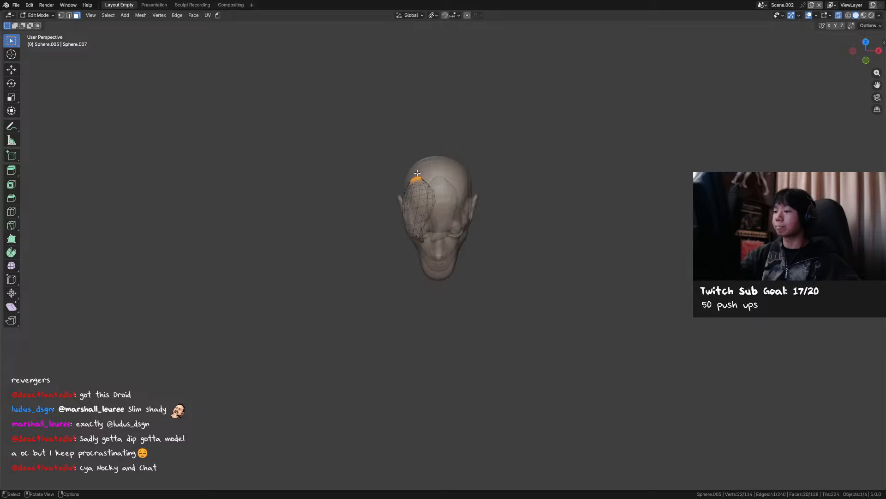
{"action": "key", "text": "alt+z"}
{"action": "key", "text": "q"}
{"action": "left_click", "coordinate": [453, 194]}
{"action": "left_click", "coordinate": [453, 212]}
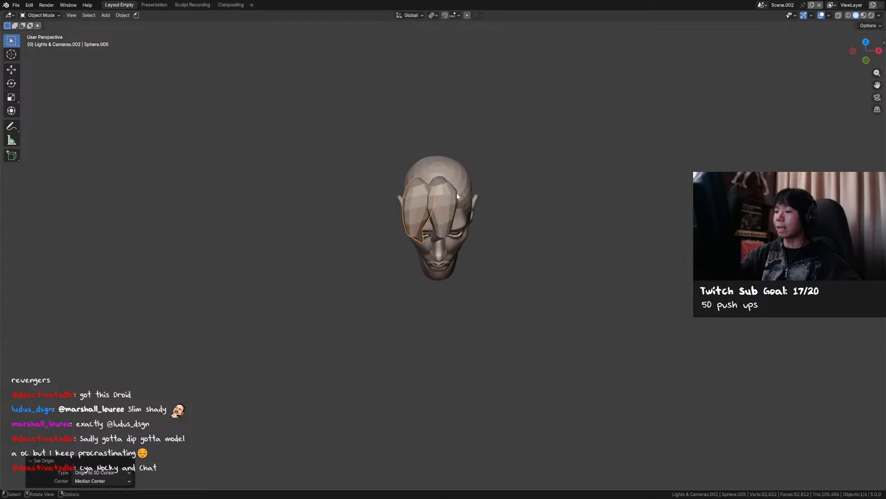
Rotate the copied lock about Z to follow the right temple, move it against the central lock, deselect it and save the file.
{"action": "middle_click_drag", "start_coordinate": [458, 192], "coordinate": [487, 140]}
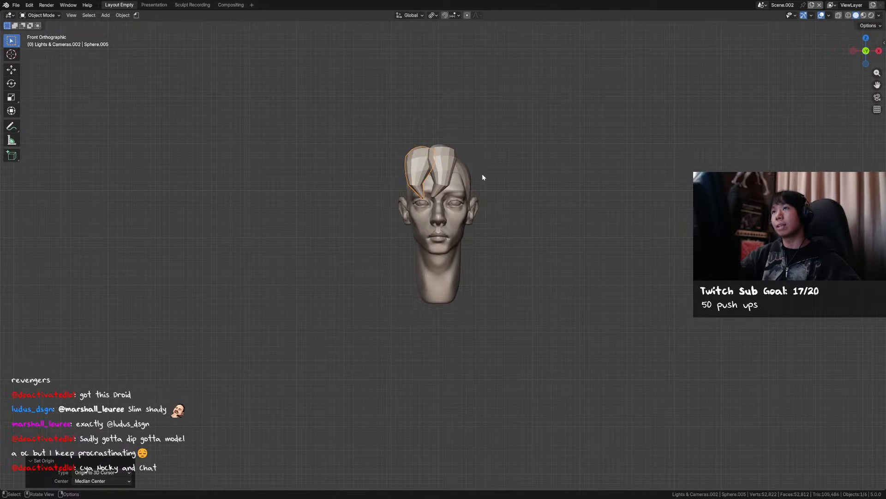
{"action": "key", "text": "r"}
{"action": "key", "text": "z"}
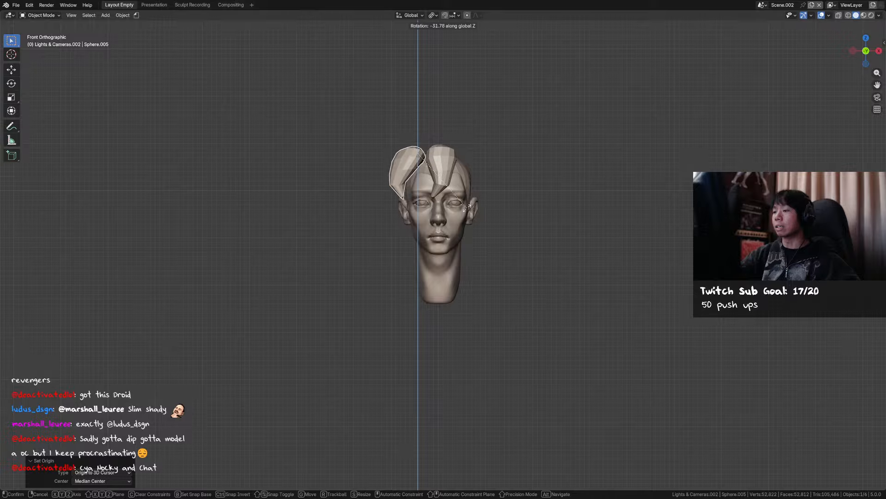
{"action": "left_click", "coordinate": [476, 191]}
{"action": "key", "text": "g"}
{"action": "left_click", "coordinate": [482, 188]}
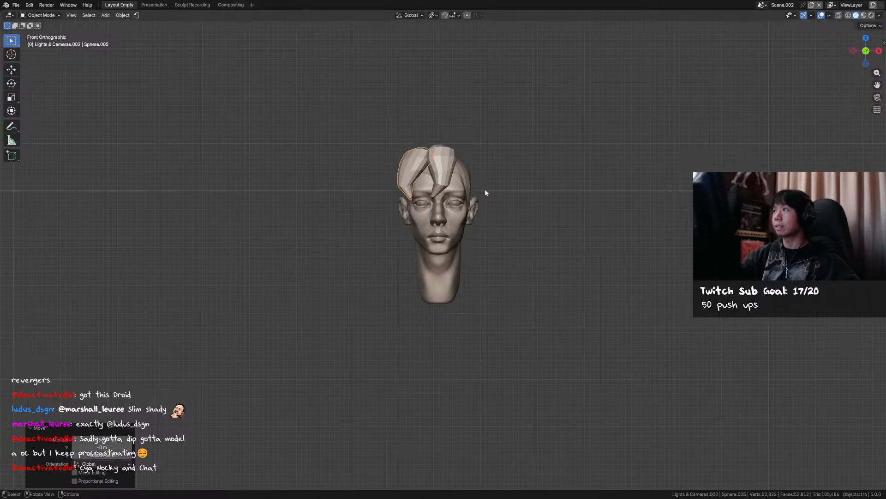
{"action": "middle_click_drag", "start_coordinate": [485, 190], "coordinate": [514, 198]}
{"action": "key", "text": "ctrl+s"}
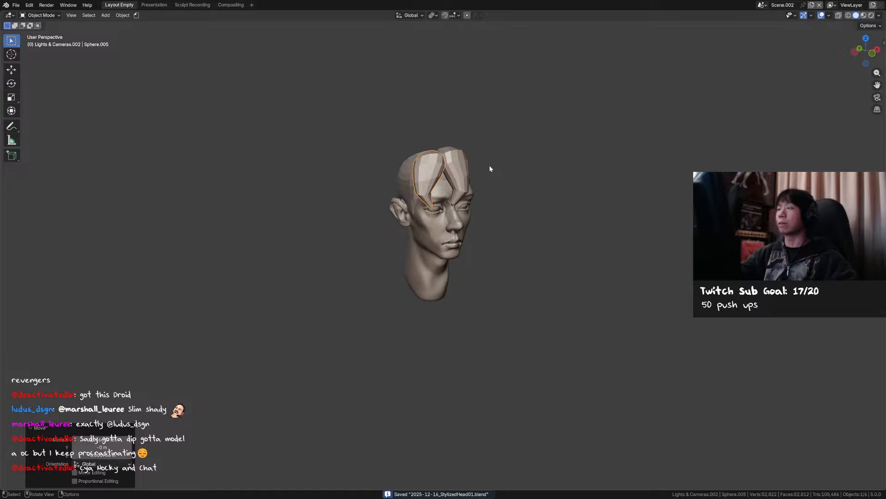
{"action": "middle_click_drag", "start_coordinate": [507, 190], "coordinate": [519, 174]}
{"action": "left_click", "coordinate": [521, 174]}
{"action": "key", "text": "ctrl+s"}
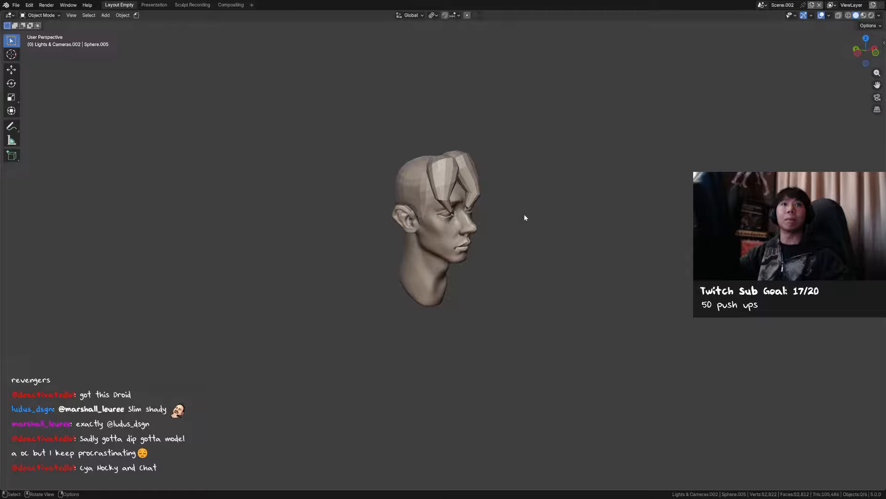
Pull the right temple lock's lower part forward in profile with the Grab brush in Sculpt Mode.
{"action": "middle_click_drag", "start_coordinate": [527, 200], "coordinate": [531, 204], "text": "shift"}
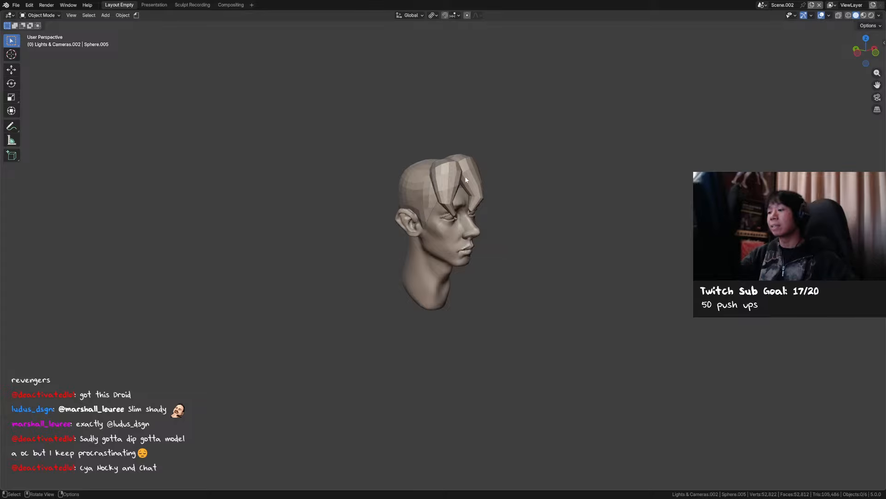
{"action": "middle_click_drag", "start_coordinate": [465, 180], "coordinate": [502, 175]}
{"action": "left_click", "coordinate": [485, 196]}
{"action": "key", "text": "ctrl+Tab"}
{"action": "key", "text": "f"}
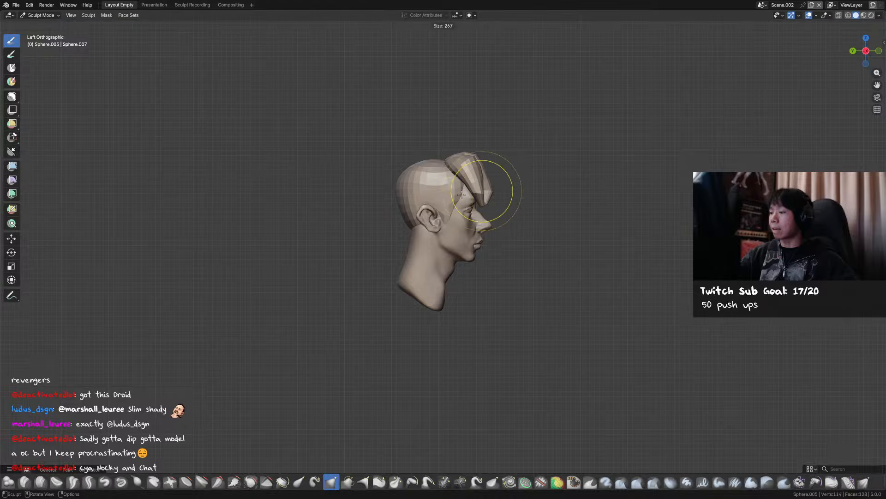
{"action": "left_click", "coordinate": [456, 195]}
{"action": "left_click_drag", "start_coordinate": [472, 194], "coordinate": [482, 197]}
{"action": "key", "text": "f"}
{"action": "left_click", "coordinate": [480, 199]}
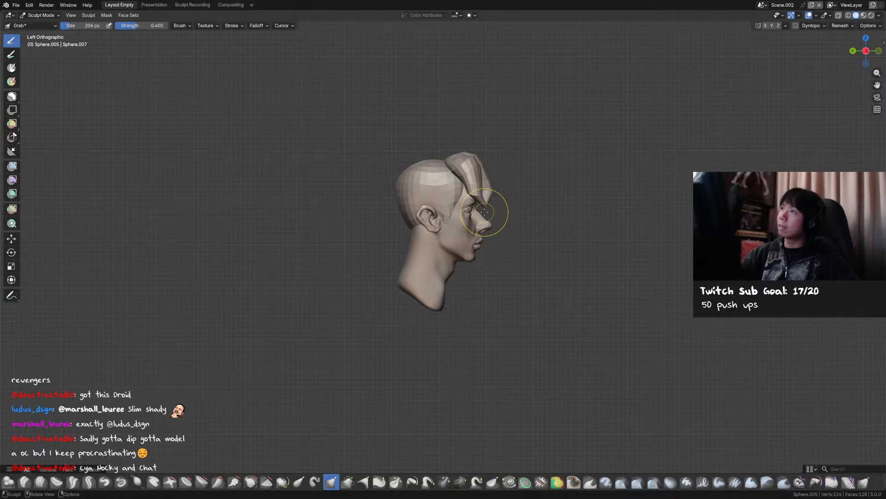
Draw the right temple lock's upper end back onto the scalp with the Grab brush at 206 px, then save in Object Mode.
{"action": "left_click_drag", "start_coordinate": [467, 158], "coordinate": [450, 164]}
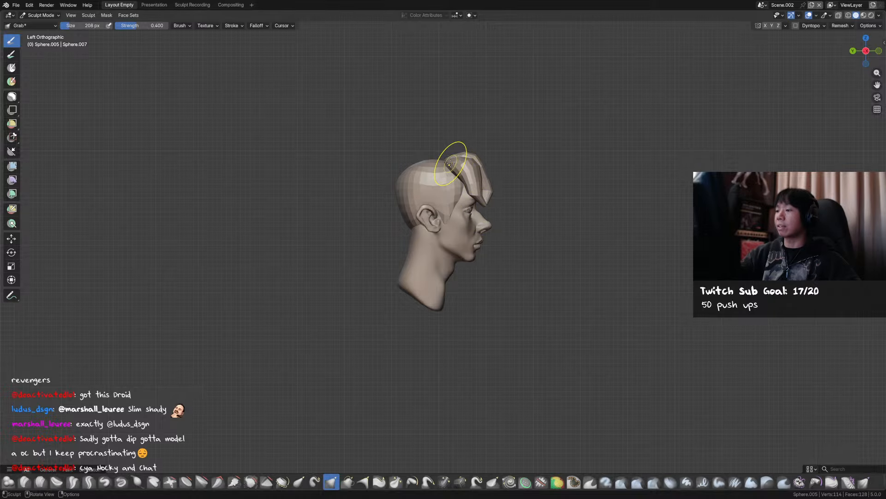
{"action": "mouse_move", "coordinate": [449, 160]}
{"action": "middle_mouse_down"}
{"action": "mouse_move", "coordinate": [480, 157]}
{"action": "mouse_move", "coordinate": [459, 155]}
{"action": "middle_mouse_up"}
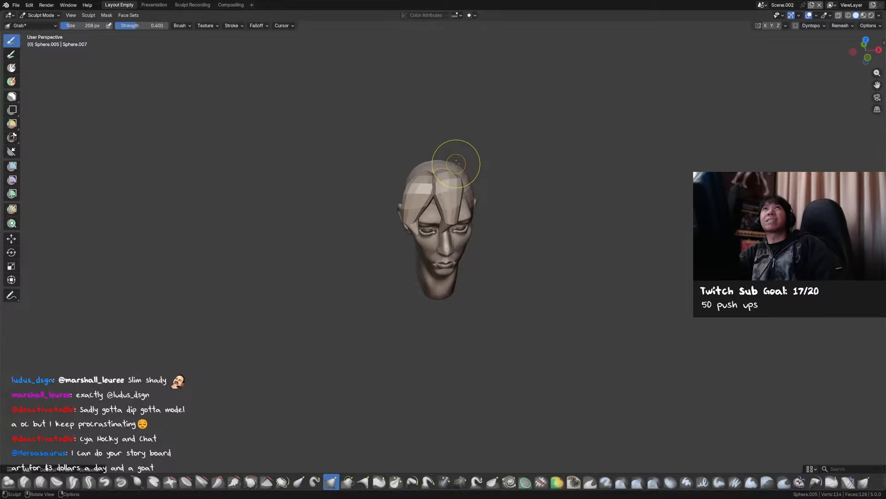
{"action": "mouse_move", "coordinate": [476, 154]}
{"action": "middle_mouse_down"}
{"action": "mouse_move", "coordinate": [427, 189]}
{"action": "mouse_move", "coordinate": [507, 183]}
{"action": "middle_mouse_up"}
{"action": "key", "text": "KP_1"}
{"action": "key", "text": "ctrl+Tab"}
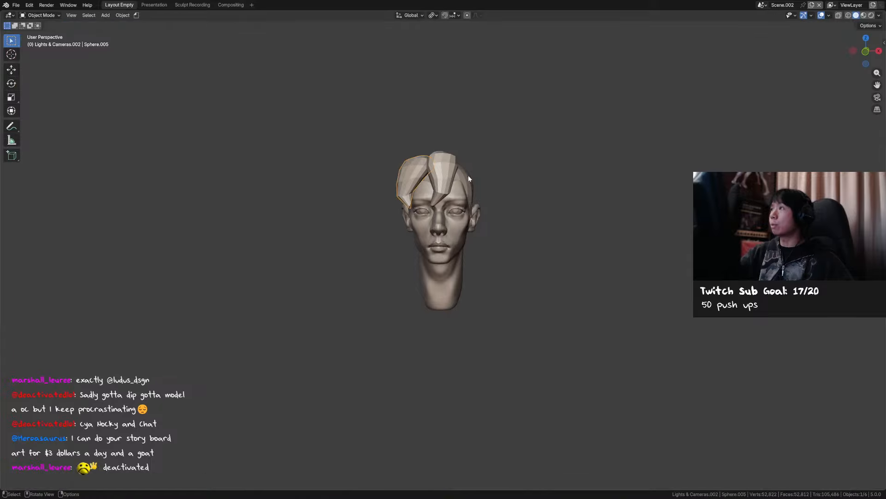
{"action": "key", "text": "ctrl+s"}
Switch sculpting from the central lock to the right temple lock, adjust its inner edge with the Grab brush at 231 px, and save in Object Mode.
{"action": "left_click", "coordinate": [466, 162]}
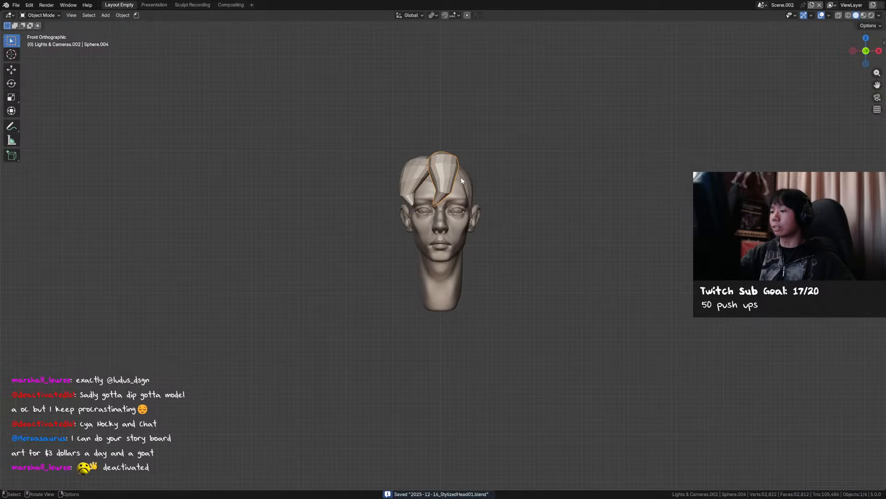
{"action": "mouse_move", "coordinate": [469, 175]}
{"action": "middle_mouse_down", "text": "alt"}
{"action": "mouse_move", "coordinate": [526, 181]}
{"action": "mouse_move", "coordinate": [556, 172]}
{"action": "mouse_move", "coordinate": [409, 181]}
{"action": "middle_mouse_up", "text": "alt"}
{"action": "left_click", "coordinate": [469, 186]}
{"action": "key", "text": "ctrl+Tab"}
{"action": "mouse_move", "coordinate": [472, 190]}
{"action": "middle_mouse_down"}
{"action": "mouse_move", "coordinate": [434, 209]}
{"action": "mouse_move", "coordinate": [450, 182]}
{"action": "mouse_move", "coordinate": [422, 177]}
{"action": "mouse_move", "coordinate": [422, 167]}
{"action": "mouse_move", "coordinate": [514, 184]}
{"action": "mouse_move", "coordinate": [501, 159]}
{"action": "mouse_move", "coordinate": [430, 171]}
{"action": "mouse_move", "coordinate": [453, 175]}
{"action": "middle_mouse_up"}
{"action": "key", "text": "alt+q"}
{"action": "left_click_drag", "start_coordinate": [441, 184], "coordinate": [437, 173]}
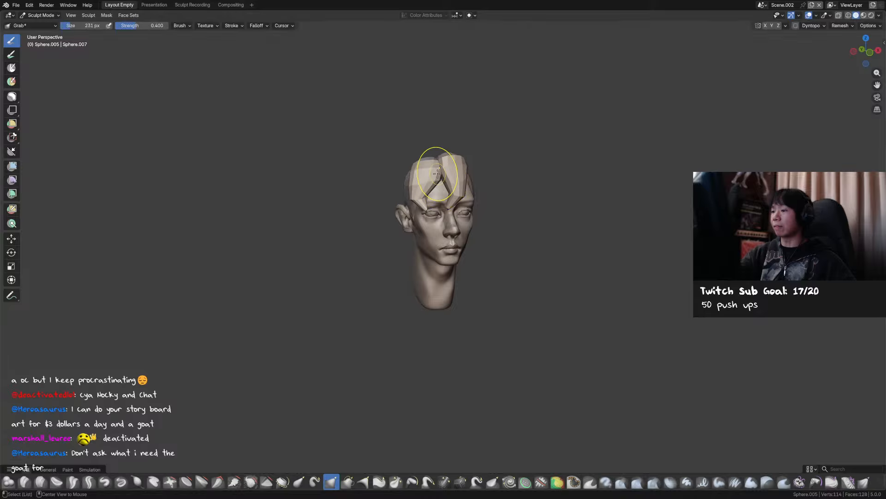
{"action": "middle_click_drag", "start_coordinate": [439, 170], "coordinate": [520, 178]}
{"action": "key", "text": "ctrl+Tab"}
{"action": "key", "text": "ctrl+s"}
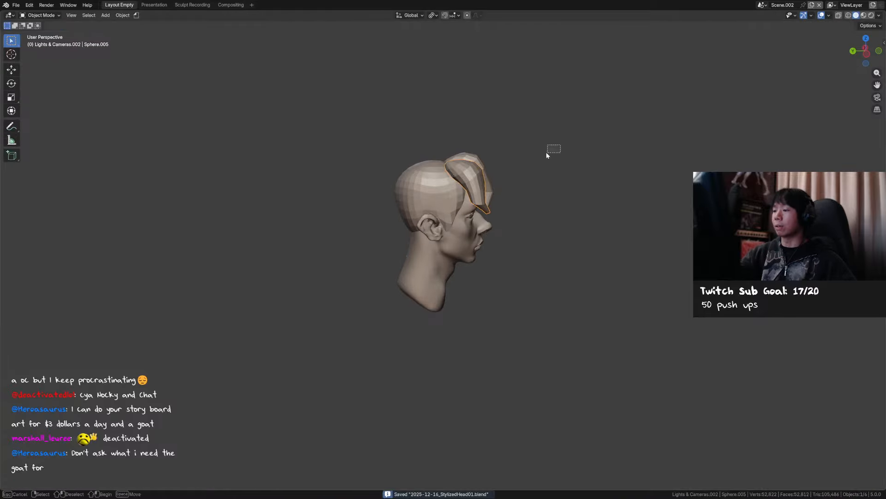
Try duplicating the central lock along X, and delete the copy.
{"action": "mouse_move", "coordinate": [554, 149]}
{"action": "middle_mouse_down"}
{"action": "mouse_move", "coordinate": [456, 148]}
{"action": "mouse_move", "coordinate": [430, 159]}
{"action": "middle_mouse_up"}
{"action": "left_click", "coordinate": [431, 162]}
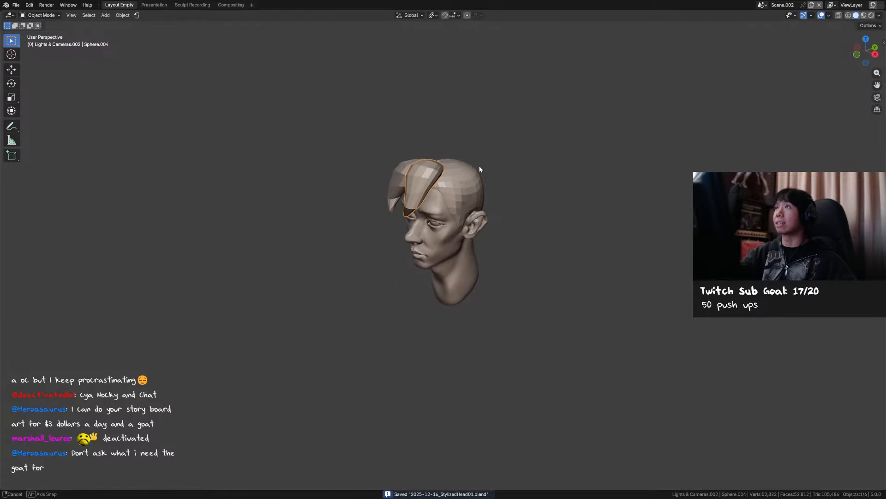
{"action": "key", "text": "shift+d"}
{"action": "key", "text": "x"}
{"action": "left_click", "coordinate": [495, 165]}
{"action": "key", "text": "x"}
{"action": "left_click", "coordinate": [488, 170]}
{"action": "middle_click_drag", "start_coordinate": [485, 170], "coordinate": [508, 172]}
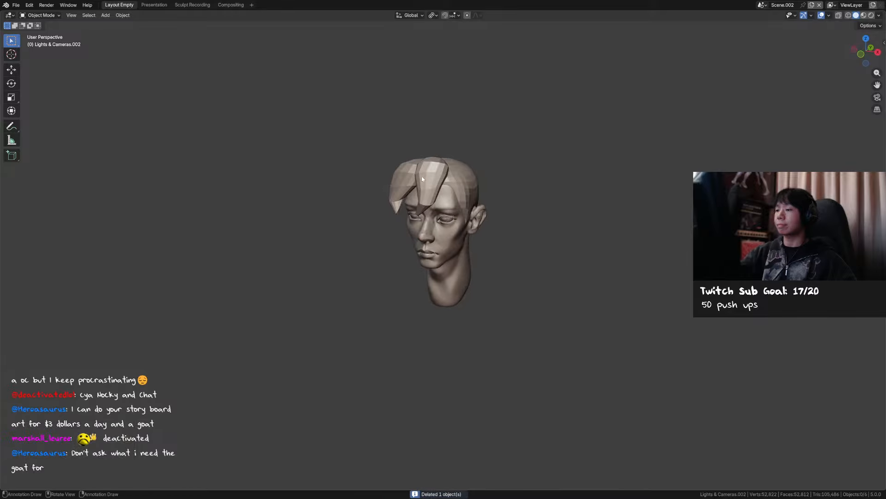
Duplicate the right temple lock, move the copy along X to the opposite side of the head and rotate it about 58° around Z.
{"action": "left_click", "coordinate": [412, 172]}
{"action": "key", "text": "shift+d"}
{"action": "key", "text": "x"}
{"action": "left_click", "coordinate": [475, 174]}
{"action": "key", "text": "KP_1"}
{"action": "key", "text": "r"}
{"action": "key", "text": "z"}
{"action": "left_click", "coordinate": [526, 167]}
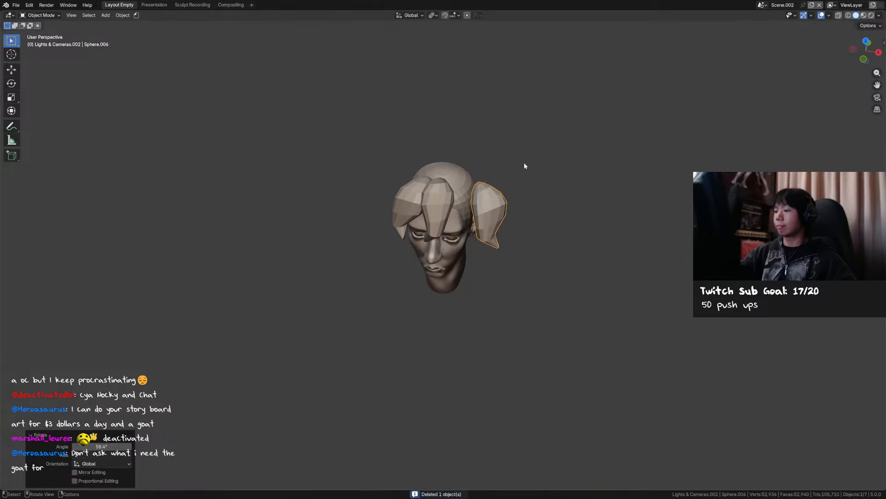
Fit the new lock against the left temple by moving it and rotating it about Z, then save the file.
{"action": "key", "text": "g"}
{"action": "left_click", "coordinate": [512, 141]}
{"action": "middle_click_drag", "start_coordinate": [529, 166], "coordinate": [473, 172]}
{"action": "key", "text": "r"}
{"action": "key", "text": "z"}
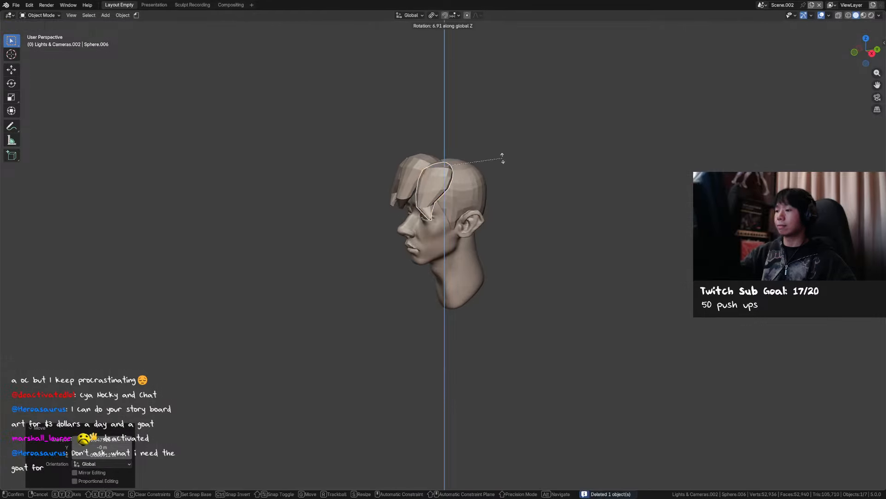
{"action": "left_click", "coordinate": [496, 136]}
{"action": "middle_click_drag", "start_coordinate": [494, 135], "coordinate": [543, 174]}
{"action": "key", "text": "g"}
{"action": "left_click", "coordinate": [538, 171]}
{"action": "key", "text": "ctrl+s"}
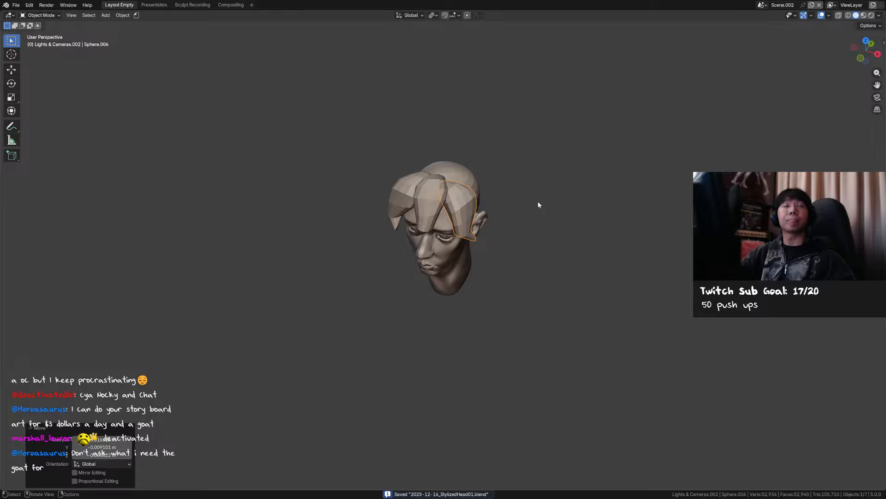
{"action": "middle_click_drag", "start_coordinate": [537, 201], "coordinate": [541, 206], "text": "shift"}
{"action": "key", "text": "ctrl+s"}
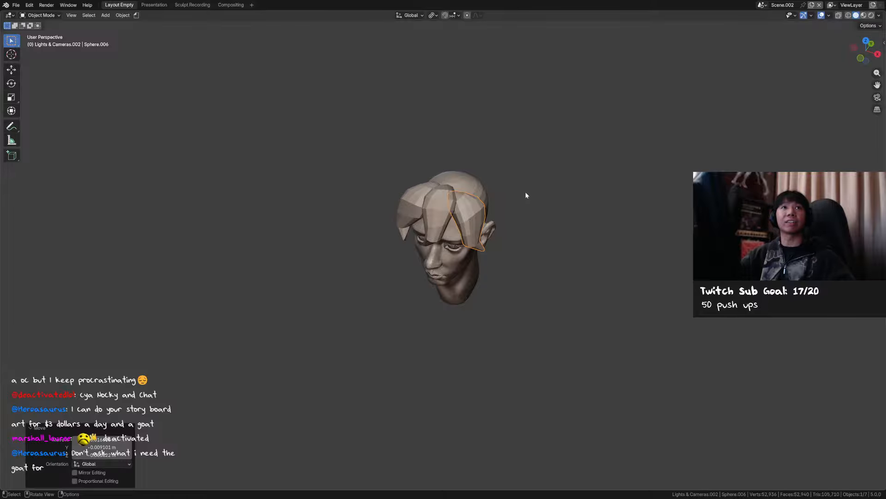
Reshape the left temple lock's lower end and tip with the Grab brush in Sculpt Mode.
{"action": "middle_click_drag", "start_coordinate": [526, 201], "coordinate": [475, 199]}
{"action": "key", "text": "ctrl+Tab"}
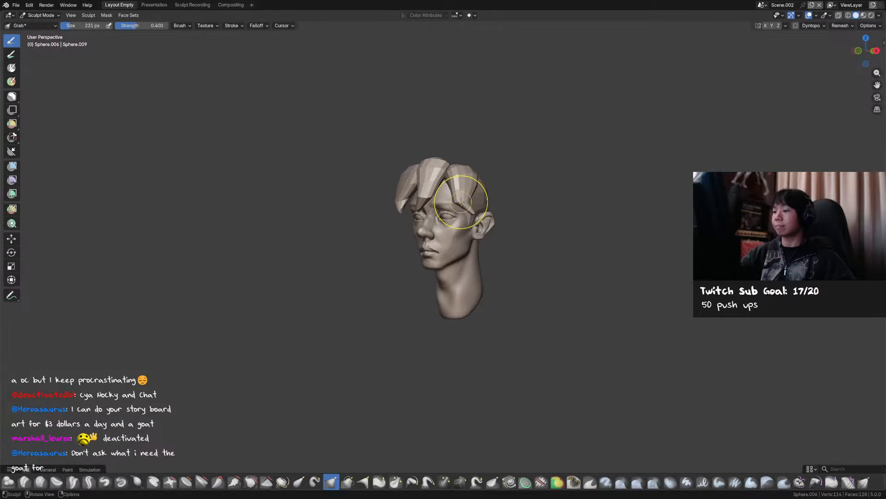
{"action": "key", "text": "f"}
{"action": "left_click", "coordinate": [492, 195]}
{"action": "left_click_drag", "start_coordinate": [477, 206], "coordinate": [467, 202]}
{"action": "mouse_move", "coordinate": [468, 201]}
{"action": "middle_mouse_down", "text": "alt"}
{"action": "mouse_move", "coordinate": [495, 198]}
{"action": "mouse_move", "coordinate": [453, 210]}
{"action": "middle_mouse_up", "text": "alt"}
{"action": "key", "text": "f"}
{"action": "left_click", "coordinate": [483, 201]}
{"action": "left_click_drag", "start_coordinate": [451, 211], "coordinate": [454, 217]}
Fit the left temple lock's body closer to the head with the Grab brush between 263 and 385 px.
{"action": "mouse_move", "coordinate": [487, 201]}
{"action": "middle_mouse_down", "text": "alt"}
{"action": "mouse_move", "coordinate": [510, 198]}
{"action": "mouse_move", "coordinate": [469, 197]}
{"action": "middle_mouse_up", "text": "alt"}
{"action": "key", "text": "f"}
{"action": "left_click", "coordinate": [492, 194]}
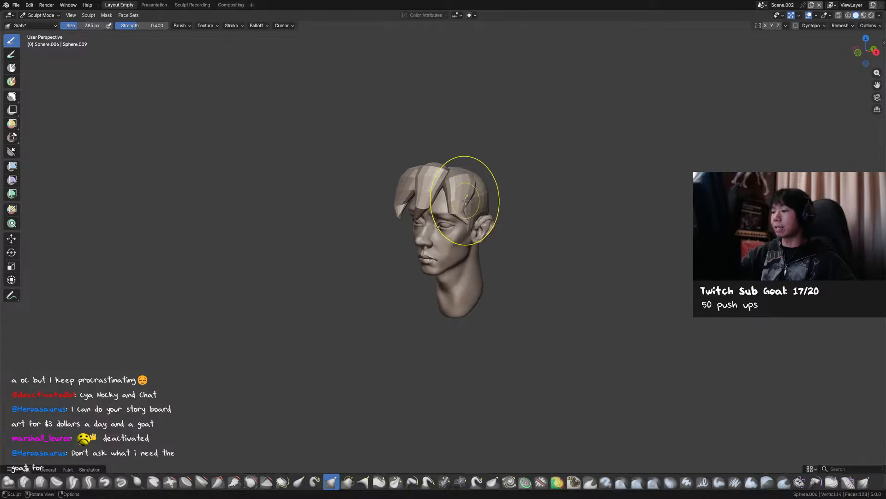
{"action": "key", "text": "f"}
{"action": "left_click", "coordinate": [467, 222]}
{"action": "key", "text": "f"}
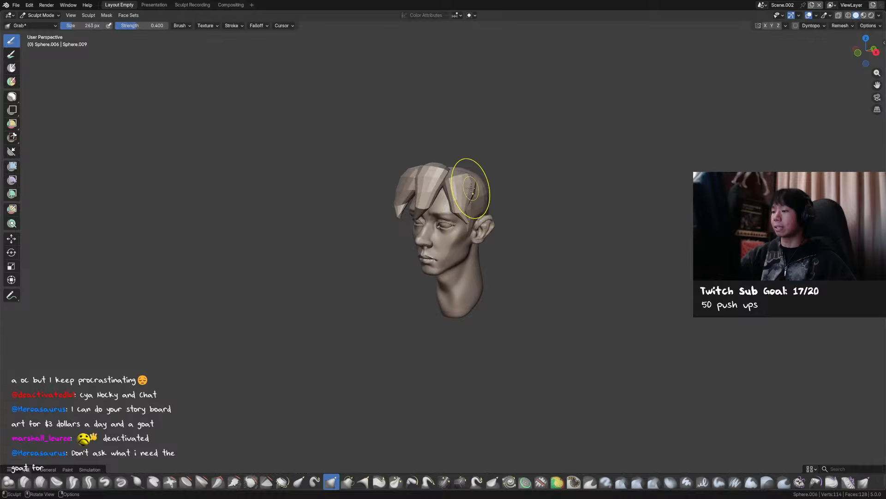
{"action": "left_click", "coordinate": [476, 182]}
{"action": "key", "text": "KP_1"}
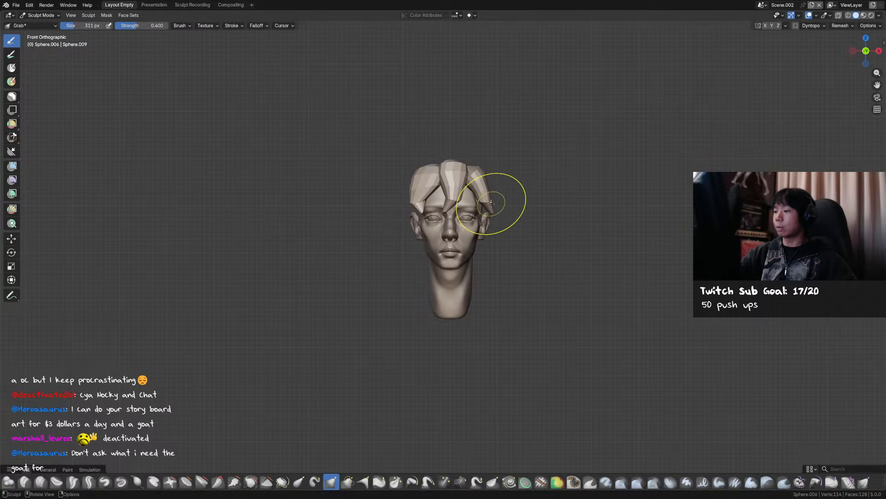
Leave Sculpt Mode on the side hair strand and save the file.
{"action": "key", "text": "ctrl+Tab"}
{"action": "key", "text": "ctrl+s"}
{"action": "middle_click_drag", "start_coordinate": [492, 181], "coordinate": [480, 184]}
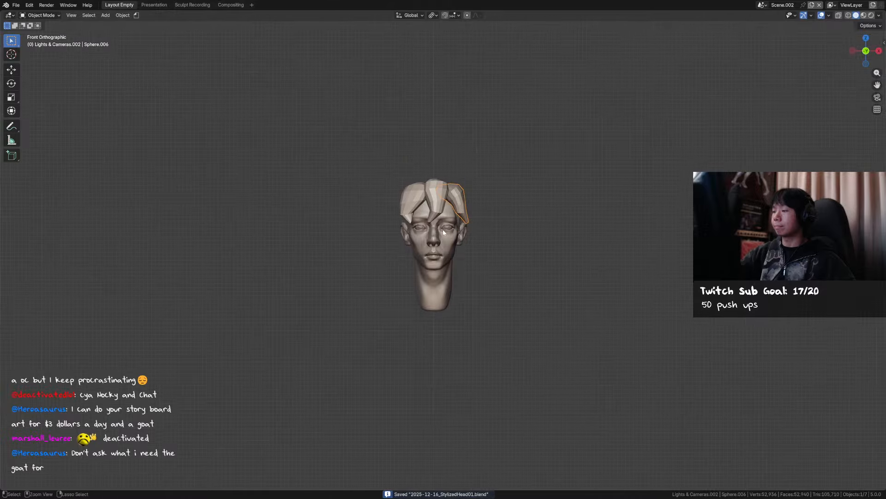
{"action": "key", "text": "KP_1"}
{"action": "scroll", "coordinate": [469, 187], "scroll_direction": "up", "scroll_amount": 2}
{"action": "key", "text": "ctrl+Tab"}
{"action": "left_click", "coordinate": [456, 234]}
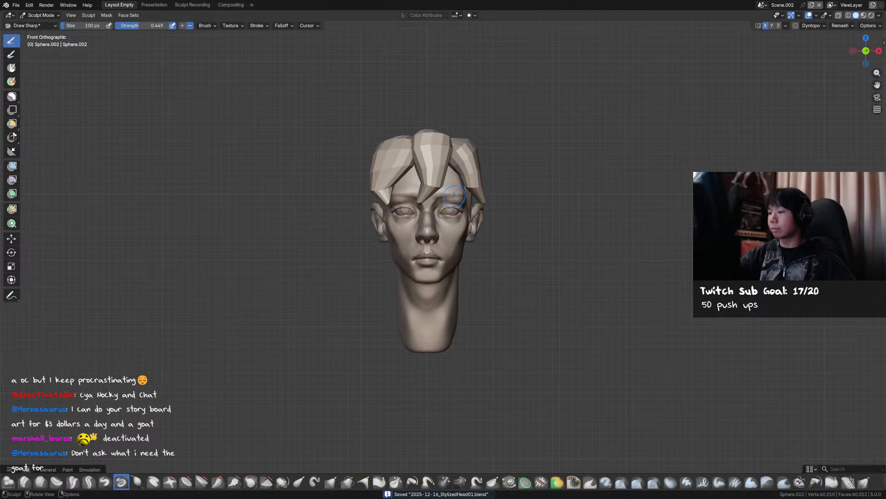
{"action": "mouse_move", "coordinate": [454, 196]}
{"action": "middle_mouse_down"}
{"action": "mouse_move", "coordinate": [434, 198]}
{"action": "mouse_move", "coordinate": [462, 197]}
{"action": "middle_mouse_up"}
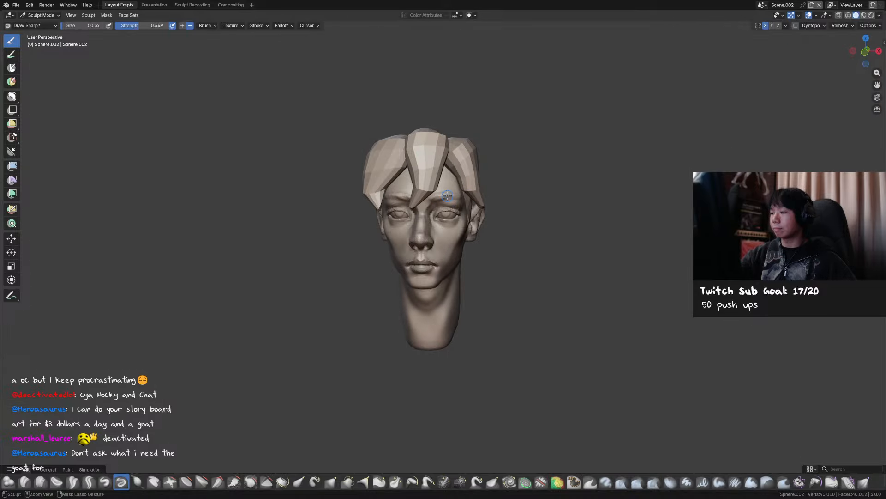
{"action": "mouse_move", "coordinate": [460, 197]}
{"action": "middle_mouse_down"}
{"action": "mouse_move", "coordinate": [433, 202]}
{"action": "mouse_move", "coordinate": [470, 184]}
{"action": "mouse_move", "coordinate": [478, 214]}
{"action": "mouse_move", "coordinate": [473, 204]}
{"action": "middle_mouse_up"}
{"action": "key", "text": "ctrl+Tab"}
Save the file, select the scalp cap and adjust its edge in front of the ear with the Grab brush.
{"action": "left_click", "coordinate": [471, 177]}
{"action": "key", "text": "ctrl+s"}
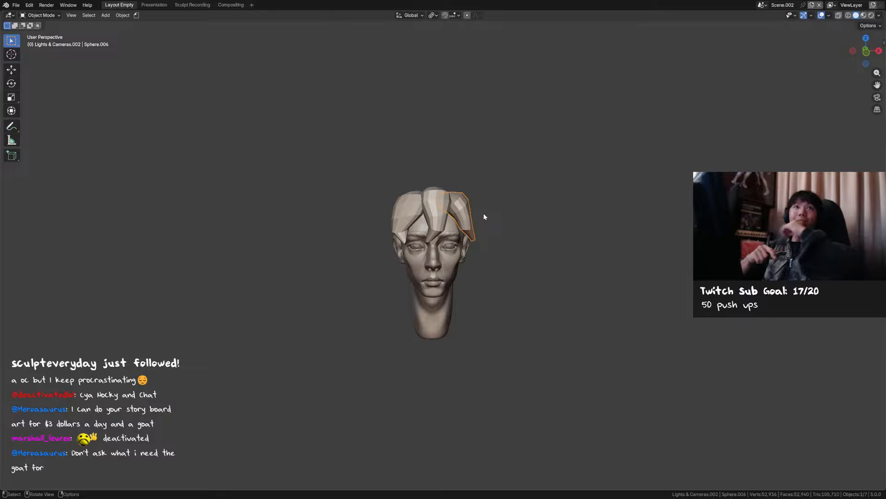
{"action": "left_click", "coordinate": [542, 186]}
{"action": "middle_click_drag", "start_coordinate": [541, 186], "coordinate": [461, 226]}
{"action": "key", "text": "ctrl+s"}
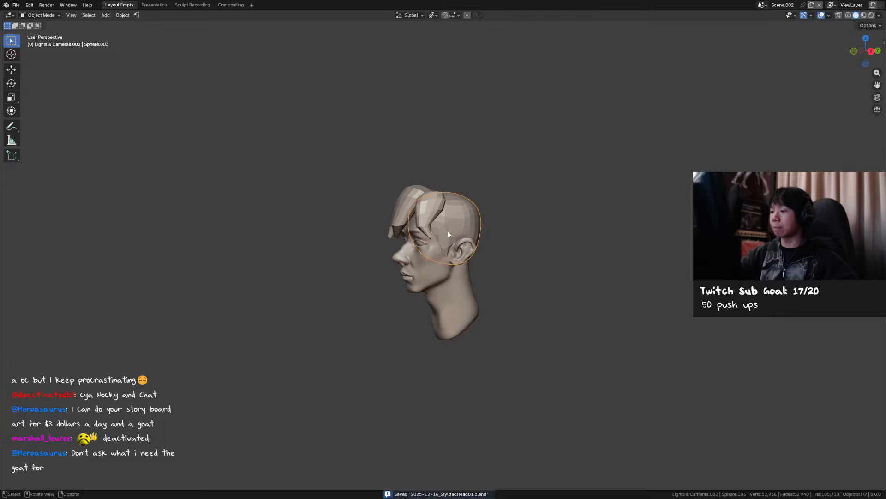
{"action": "key", "text": "ctrl+Tab"}
{"action": "key", "text": "KP_3"}
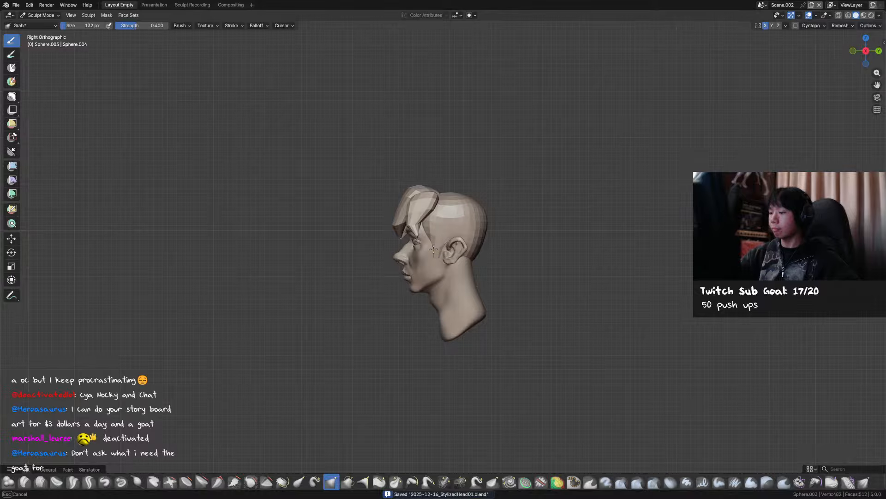
{"action": "mouse_move", "coordinate": [442, 250]}
{"action": "middle_mouse_down"}
{"action": "mouse_move", "coordinate": [433, 259]}
{"action": "mouse_move", "coordinate": [485, 240]}
{"action": "middle_mouse_up"}
{"action": "key", "text": "ctrl+Tab"}
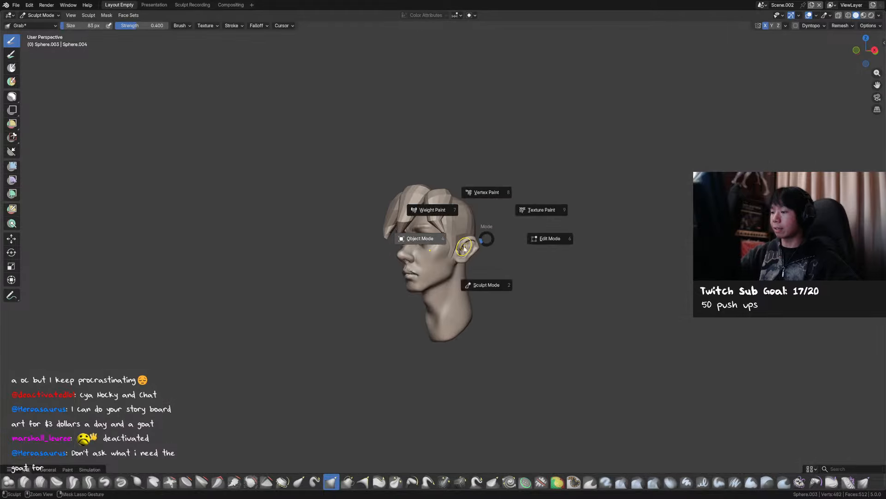
Duplicate the front side hair strand and rotate the copy about 36.6° around Z so it sits farther back.
{"action": "middle_click_drag", "start_coordinate": [494, 208], "coordinate": [467, 225]}
{"action": "left_click", "coordinate": [454, 214]}
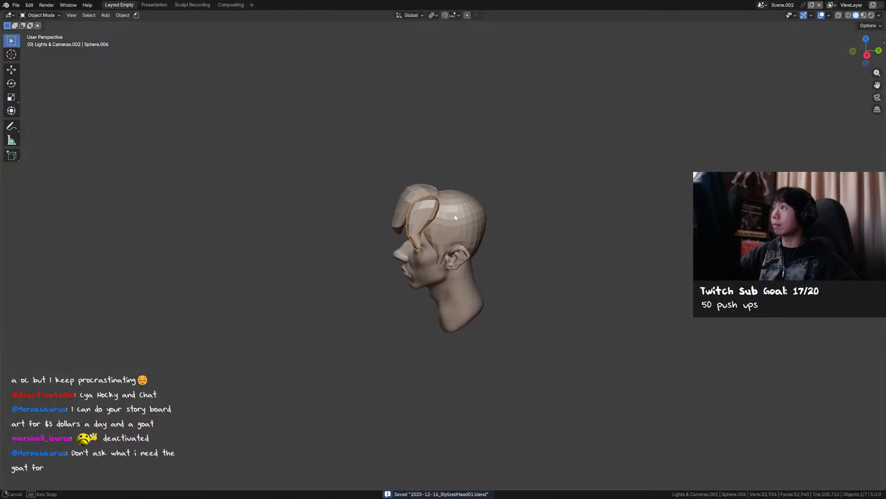
{"action": "key", "text": "shift+d"}
{"action": "key", "text": "r"}
{"action": "key", "text": "x"}
{"action": "right_click", "coordinate": [479, 214]}
{"action": "middle_click_drag", "start_coordinate": [479, 214], "coordinate": [479, 245]}
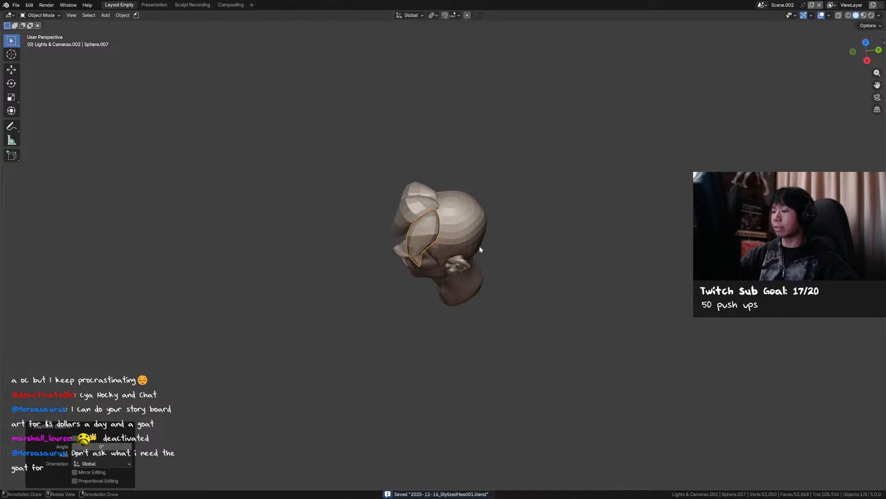
{"action": "key", "text": "g"}
{"action": "key", "text": "r"}
{"action": "key", "text": "z"}
{"action": "left_click", "coordinate": [531, 221]}
{"action": "middle_click_drag", "start_coordinate": [531, 221], "coordinate": [589, 178]}
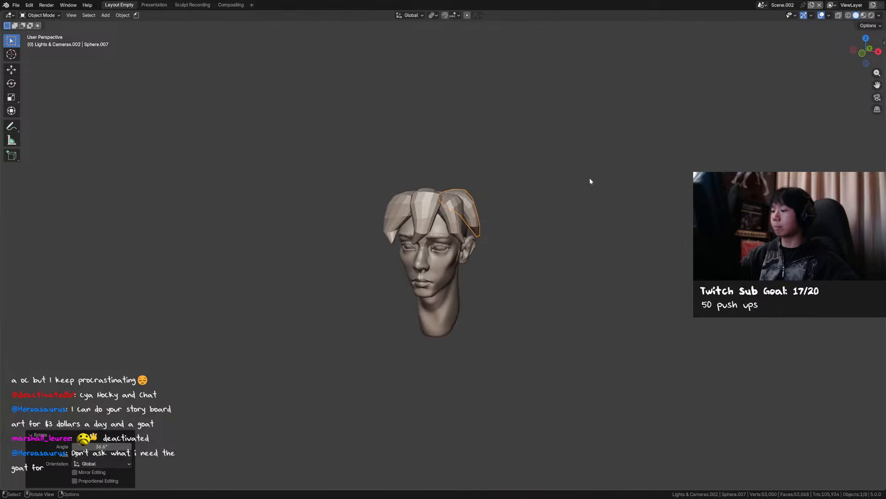
Add an X-axis Mirror modifier to the copied strand with the head, Sphere.002, as mirror object, and save the file.
{"action": "key", "text": "q"}
{"action": "left_click", "coordinate": [575, 188]}
{"action": "left_click", "coordinate": [192, 4]}
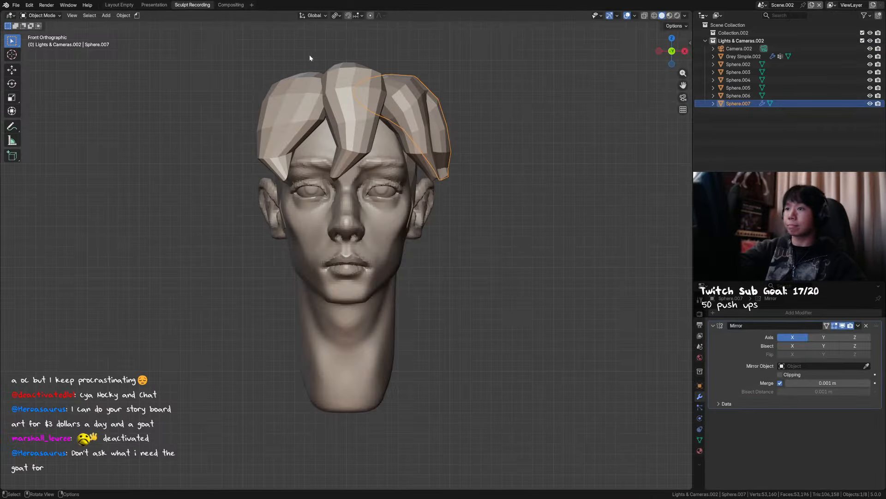
{"action": "left_click", "coordinate": [425, 212]}
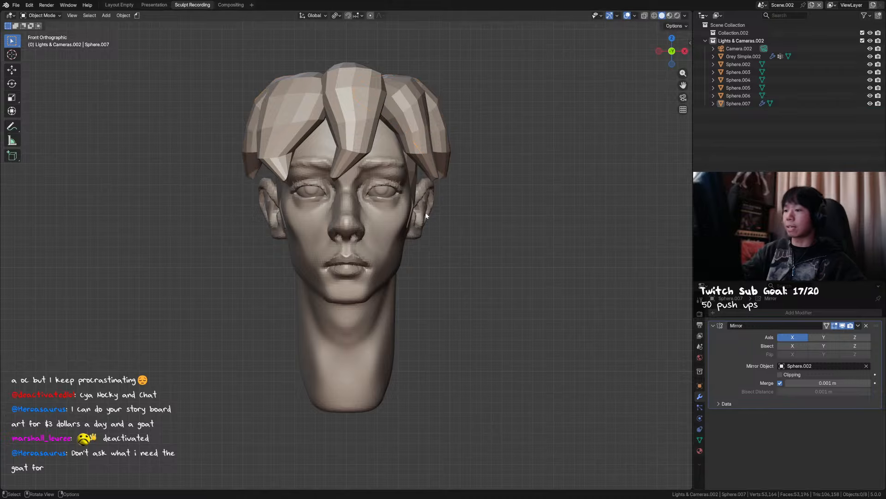
{"action": "left_click", "coordinate": [120, 5]}
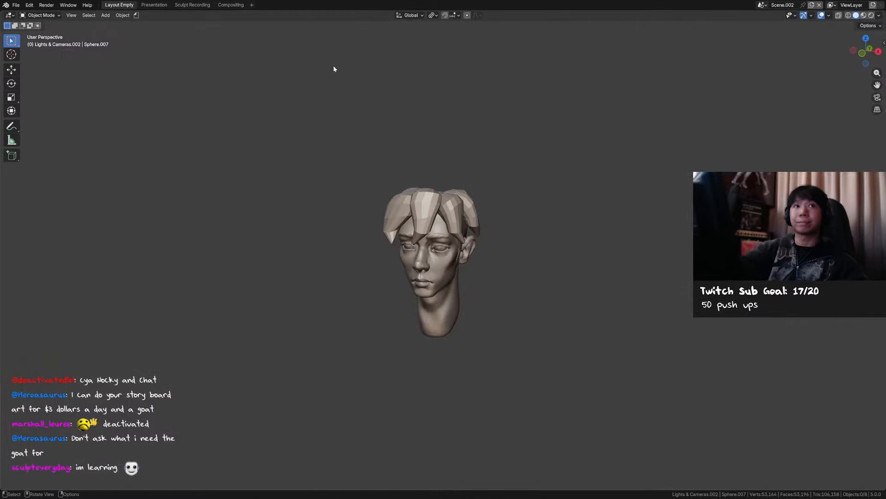
{"action": "key", "text": "ctrl+s"}
Enter Sculpt Mode on the mirrored strand and flare its tip outward above the ear with the Grab brush.
{"action": "middle_click_drag", "start_coordinate": [498, 192], "coordinate": [515, 183], "text": "shift"}
{"action": "mouse_move", "coordinate": [512, 191]}
{"action": "middle_mouse_down"}
{"action": "mouse_move", "coordinate": [494, 215]}
{"action": "mouse_move", "coordinate": [462, 214]}
{"action": "mouse_move", "coordinate": [491, 236]}
{"action": "mouse_move", "coordinate": [507, 201]}
{"action": "mouse_move", "coordinate": [467, 232]}
{"action": "mouse_move", "coordinate": [497, 214]}
{"action": "mouse_move", "coordinate": [428, 228]}
{"action": "mouse_move", "coordinate": [508, 206]}
{"action": "mouse_move", "coordinate": [487, 217]}
{"action": "middle_mouse_up"}
{"action": "left_click", "coordinate": [459, 208]}
{"action": "key", "text": "ctrl+Tab"}
{"action": "key", "text": "f"}
{"action": "left_click", "coordinate": [485, 224]}
{"action": "key", "text": "f"}
{"action": "left_click", "coordinate": [473, 225]}
{"action": "key", "text": "f"}
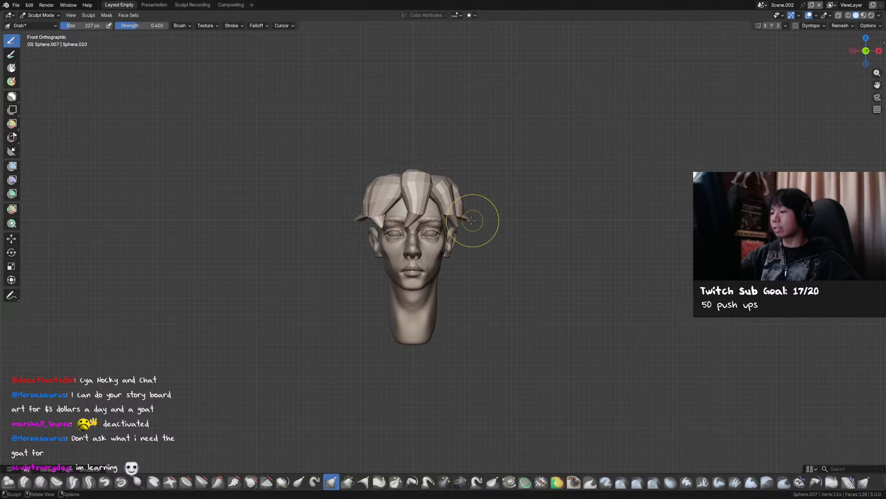
{"action": "left_click", "coordinate": [476, 217]}
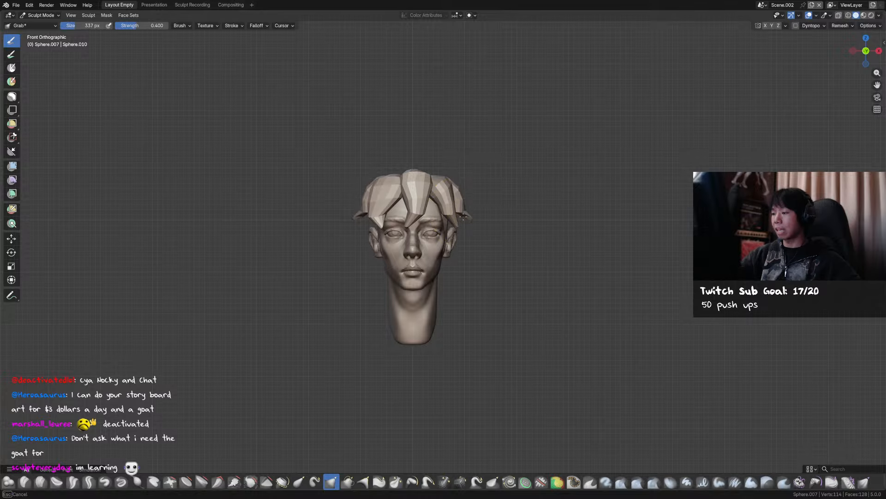
Reshape the mirrored strand's top and outer curve from the front with the Grab brush enlarged to about 385–450 px.
{"action": "key", "text": "f"}
{"action": "left_click", "coordinate": [457, 171]}
{"action": "key", "text": "f"}
{"action": "left_click", "coordinate": [440, 181]}
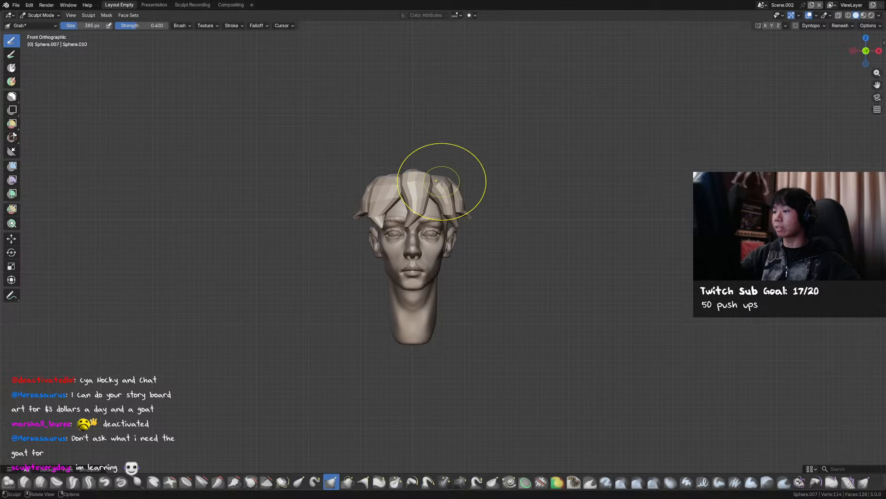
{"action": "key", "text": "f"}
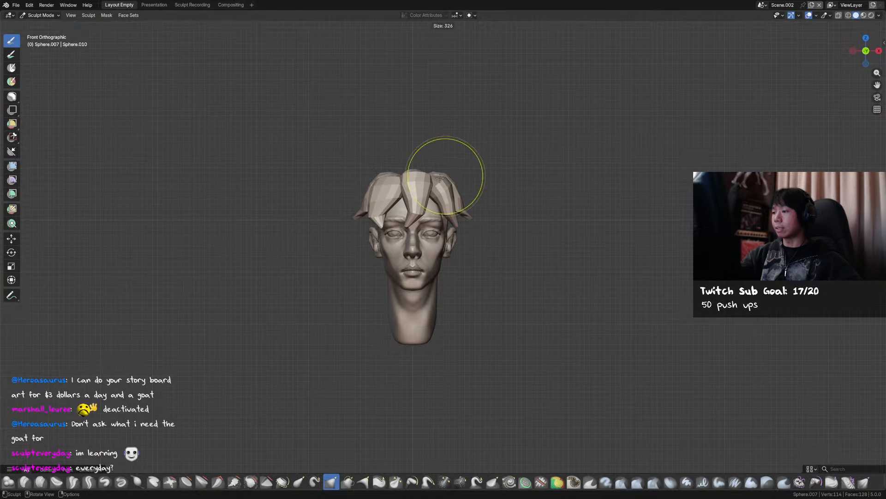
{"action": "left_click", "coordinate": [469, 185]}
{"action": "key", "text": "f"}
{"action": "left_click", "coordinate": [468, 219]}
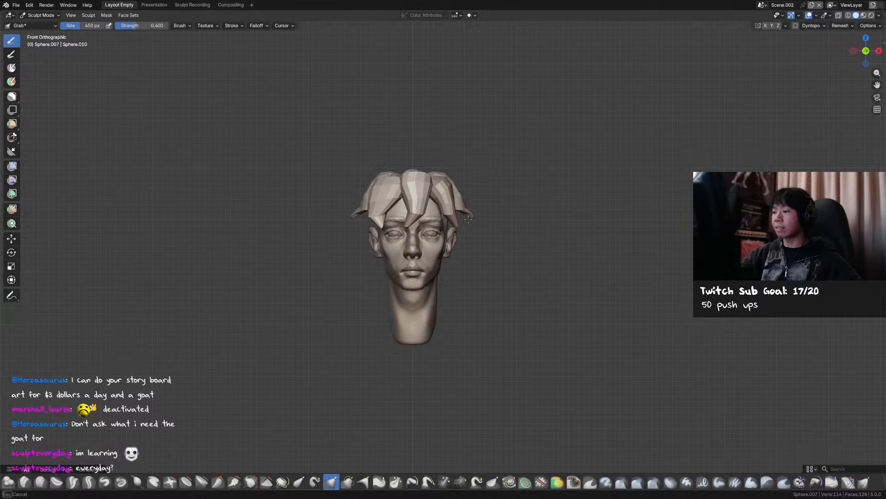
{"action": "key", "text": "f"}
{"action": "left_click", "coordinate": [457, 215]}
Narrow the mirrored strand and shape its tip above the ear from the right side view with the Grab brush.
{"action": "mouse_move", "coordinate": [457, 215]}
{"action": "middle_mouse_down"}
{"action": "mouse_move", "coordinate": [449, 229]}
{"action": "mouse_move", "coordinate": [426, 233]}
{"action": "middle_mouse_up"}
{"action": "key", "text": "f"}
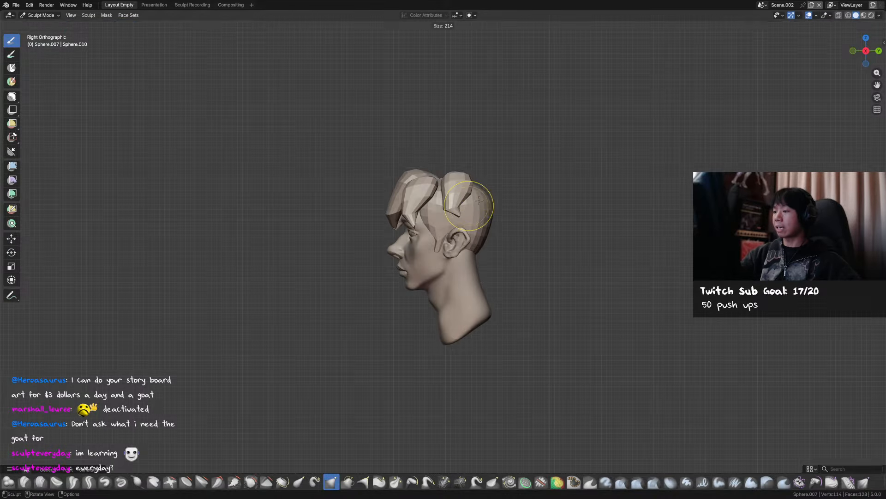
{"action": "left_click", "coordinate": [467, 189]}
{"action": "scroll", "coordinate": [466, 189], "scroll_direction": "down", "scroll_amount": 2}
{"action": "key", "text": "f"}
{"action": "left_click", "coordinate": [475, 184]}
{"action": "middle_click_drag", "start_coordinate": [484, 195], "coordinate": [480, 209]}
Refine the mirrored strand's curve and lower end from another angle with short Grab brush strokes.
{"action": "mouse_move", "coordinate": [459, 192]}
{"action": "middle_mouse_down"}
{"action": "mouse_move", "coordinate": [423, 210]}
{"action": "mouse_move", "coordinate": [465, 210]}
{"action": "mouse_move", "coordinate": [438, 202]}
{"action": "mouse_move", "coordinate": [444, 198]}
{"action": "mouse_move", "coordinate": [562, 208]}
{"action": "middle_mouse_up"}
{"action": "key", "text": "f"}
{"action": "left_click", "coordinate": [466, 215]}
{"action": "key", "text": "f"}
{"action": "left_click", "coordinate": [453, 206]}
{"action": "key", "text": "f"}
{"action": "left_click", "coordinate": [450, 213]}
Adjust the mirrored strand's root near the crown from the side with the Grab brush and save the file.
{"action": "middle_click_drag", "start_coordinate": [488, 190], "coordinate": [475, 193], "text": "alt"}
{"action": "key", "text": "f"}
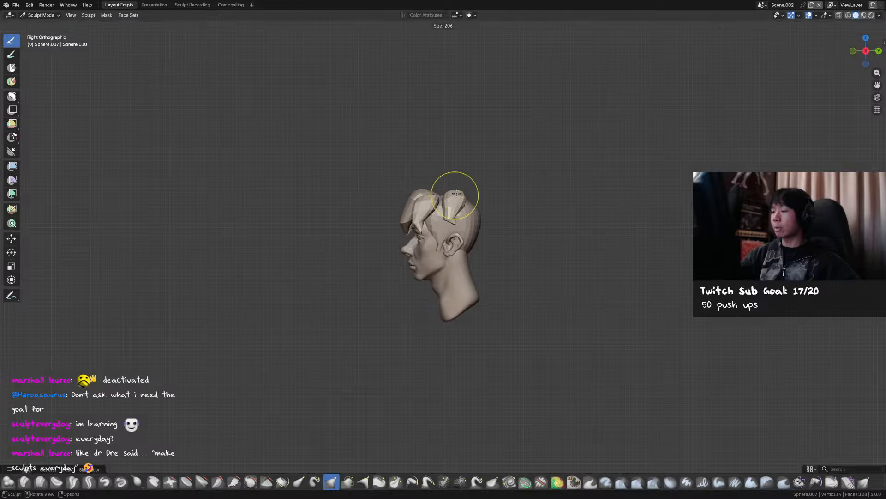
{"action": "left_click", "coordinate": [469, 188]}
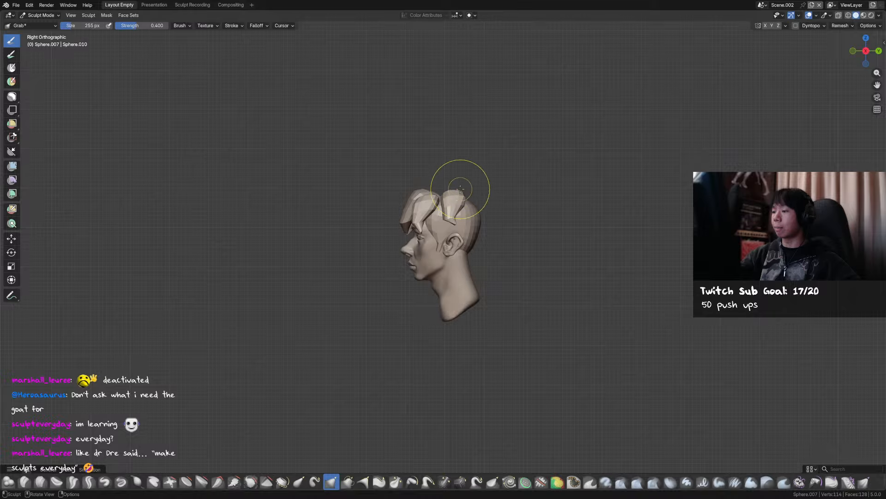
{"action": "key", "text": "ctrl+s"}
{"action": "middle_click_drag", "start_coordinate": [531, 186], "coordinate": [531, 194]}
In Object Mode, move the mirrored strand about 0.0084 m back along Y and slightly inward along X.
{"action": "key", "text": "ctrl+Tab"}
{"action": "middle_click_drag", "start_coordinate": [480, 206], "coordinate": [474, 237]}
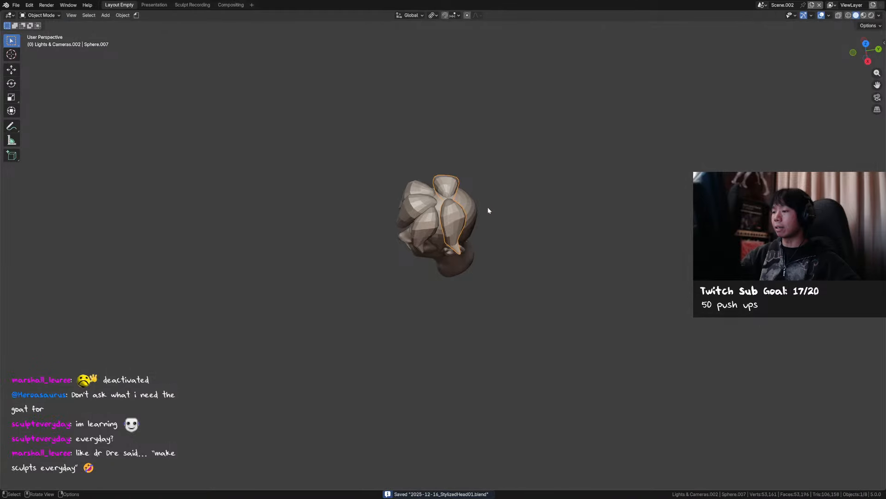
{"action": "key", "text": "g"}
{"action": "key", "text": "x"}
{"action": "key", "text": "x"}
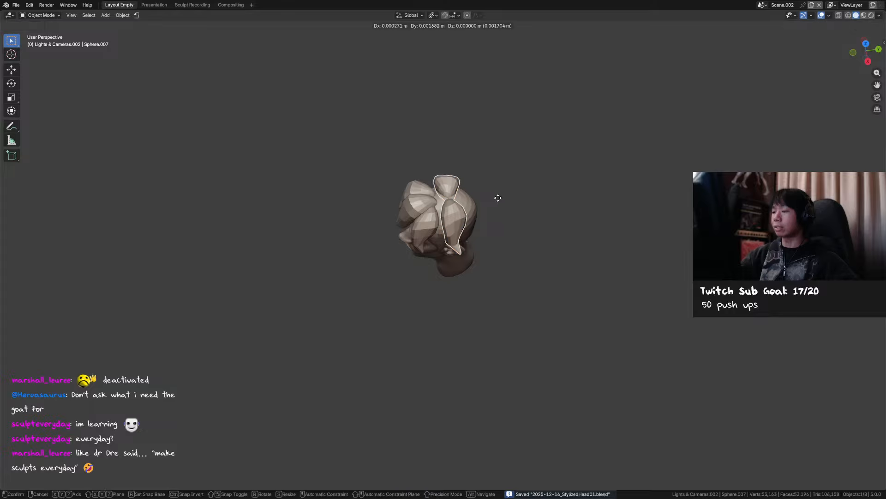
{"action": "key", "text": "y"}
{"action": "left_click", "coordinate": [500, 198]}
{"action": "key", "text": "g"}
{"action": "key", "text": "y"}
{"action": "key", "text": "x"}
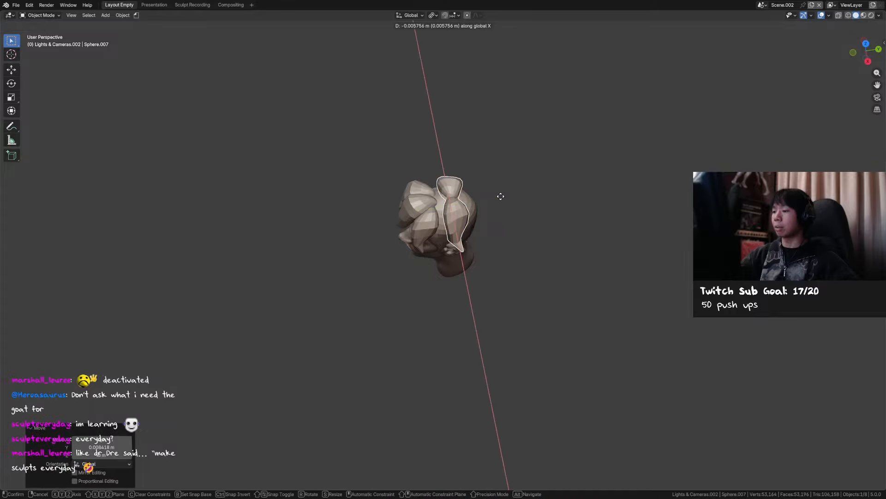
{"action": "left_click", "coordinate": [490, 199]}
Duplicate the mirrored strand and place the copy about 0.032 m toward the face along Y.
{"action": "key", "text": "shift+d"}
{"action": "key", "text": "y"}
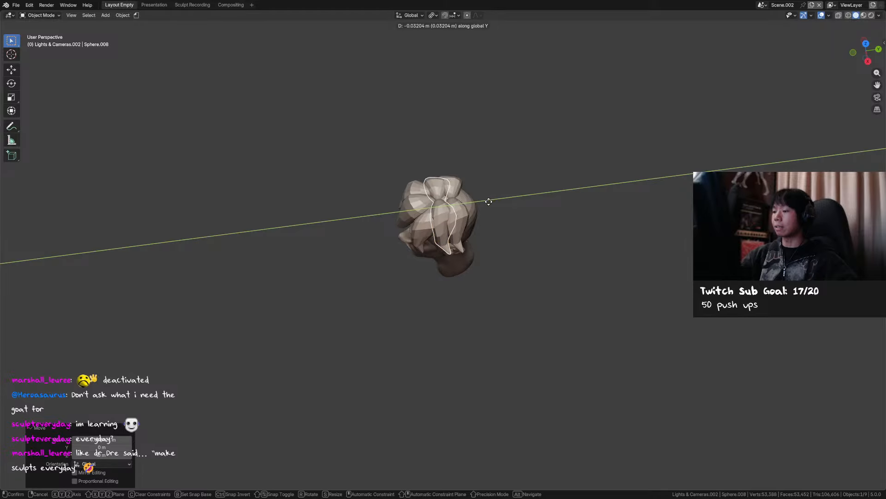
{"action": "left_click", "coordinate": [489, 202]}
{"action": "mouse_move", "coordinate": [488, 202]}
{"action": "middle_mouse_down"}
{"action": "mouse_move", "coordinate": [497, 156]}
{"action": "mouse_move", "coordinate": [488, 208]}
{"action": "middle_mouse_up"}
Enter Sculpt Mode on the new strand, save the file and reshape its tip at the temple with the Grab brush.
{"action": "key", "text": "ctrl+Tab"}
{"action": "mouse_move", "coordinate": [461, 250]}
{"action": "middle_mouse_down"}
{"action": "mouse_move", "coordinate": [538, 244]}
{"action": "mouse_move", "coordinate": [475, 224]}
{"action": "mouse_move", "coordinate": [446, 226]}
{"action": "middle_mouse_up"}
{"action": "key", "text": "ctrl+s"}
{"action": "key", "text": "f"}
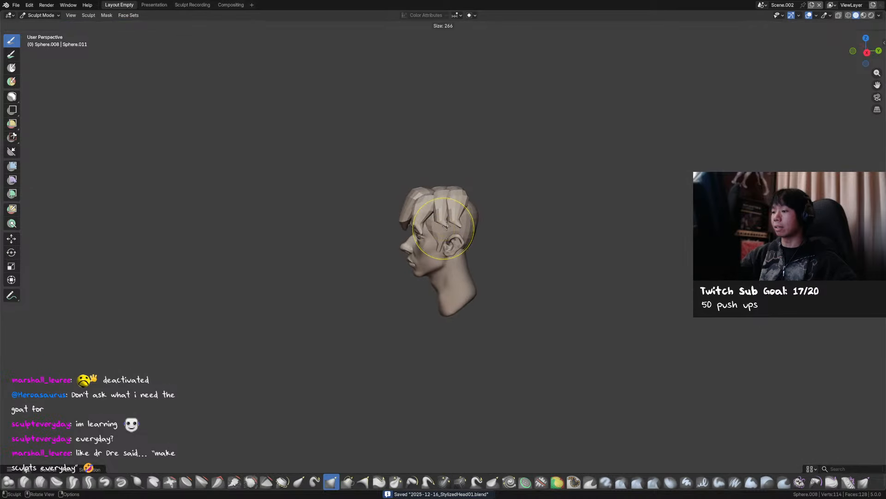
{"action": "left_click", "coordinate": [448, 226]}
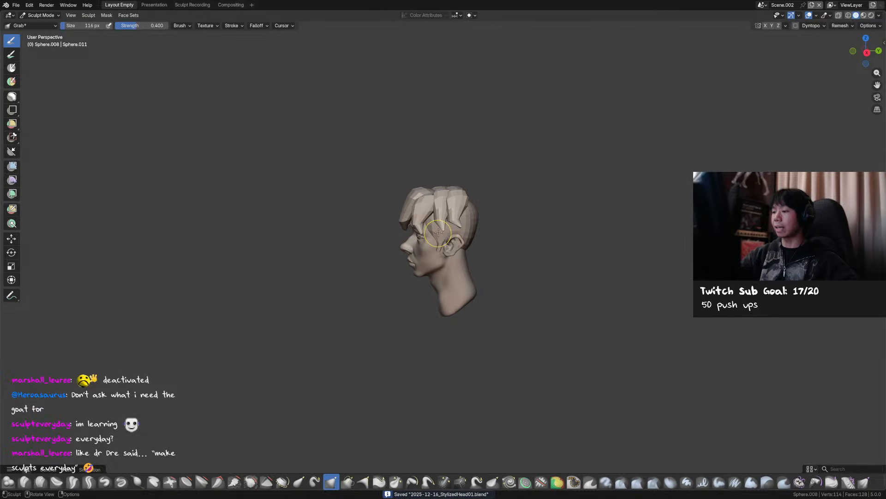
{"action": "middle_click_drag", "start_coordinate": [440, 229], "coordinate": [447, 224]}
{"action": "key", "text": "f"}
{"action": "left_click", "coordinate": [450, 219]}
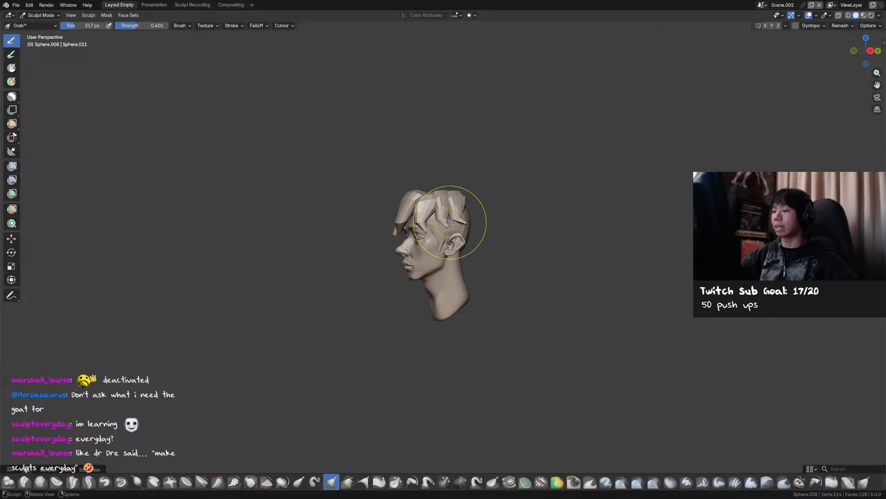
Adjust the new strand's flared tip and upper curve from the front view with the Grab brush.
{"action": "key", "text": "KP_1"}
{"action": "key", "text": "f"}
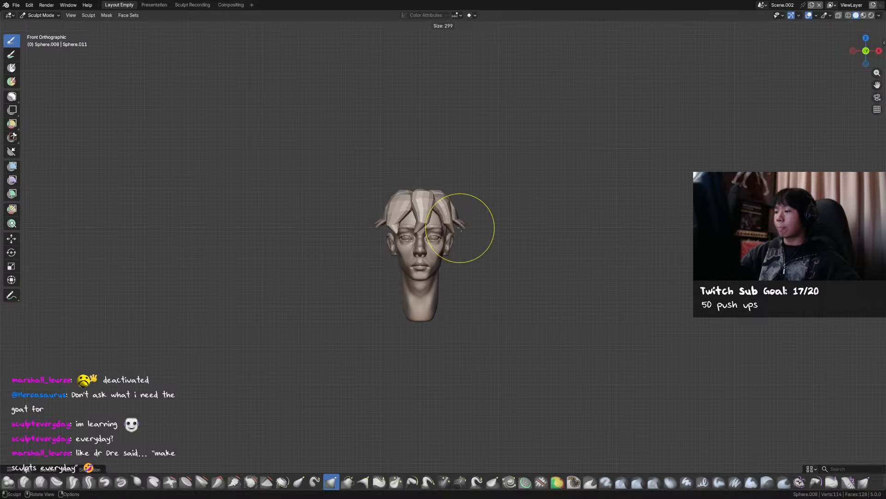
{"action": "left_click", "coordinate": [461, 226]}
{"action": "key", "text": "f"}
{"action": "left_click", "coordinate": [454, 204]}
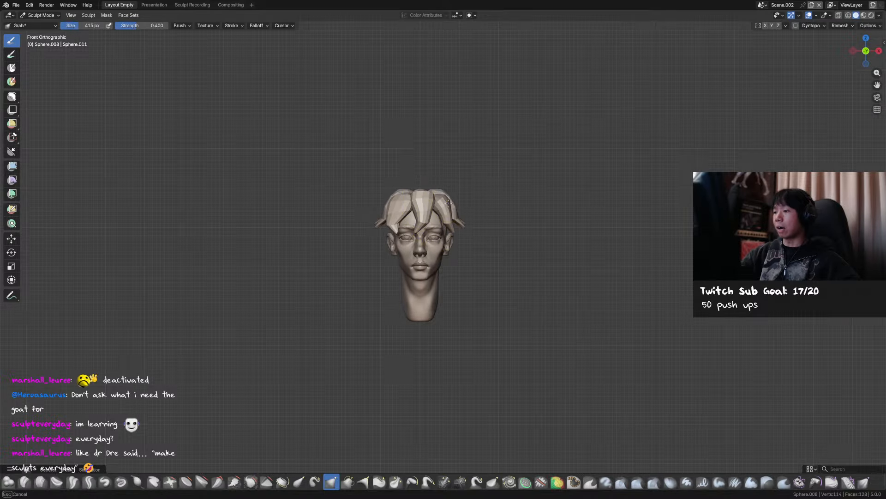
{"action": "key", "text": "f"}
{"action": "left_click", "coordinate": [465, 231]}
Refine the new strand's lower end from three-quarter and side angles with the Grab brush.
{"action": "middle_click_drag", "start_coordinate": [460, 223], "coordinate": [441, 253]}
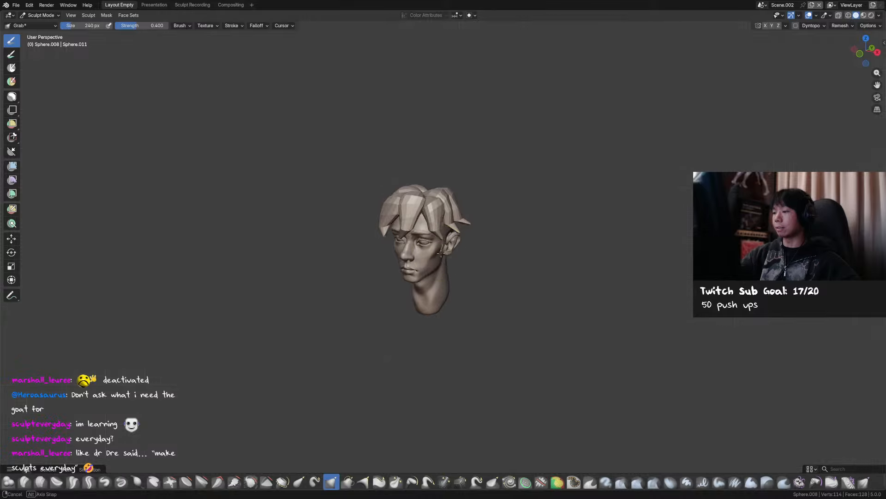
{"action": "key", "text": "f"}
{"action": "left_click", "coordinate": [406, 248]}
{"action": "mouse_move", "coordinate": [453, 223]}
{"action": "middle_mouse_down"}
{"action": "mouse_move", "coordinate": [444, 247]}
{"action": "mouse_move", "coordinate": [428, 236]}
{"action": "middle_mouse_up"}
{"action": "key", "text": "f"}
{"action": "left_click", "coordinate": [442, 226]}
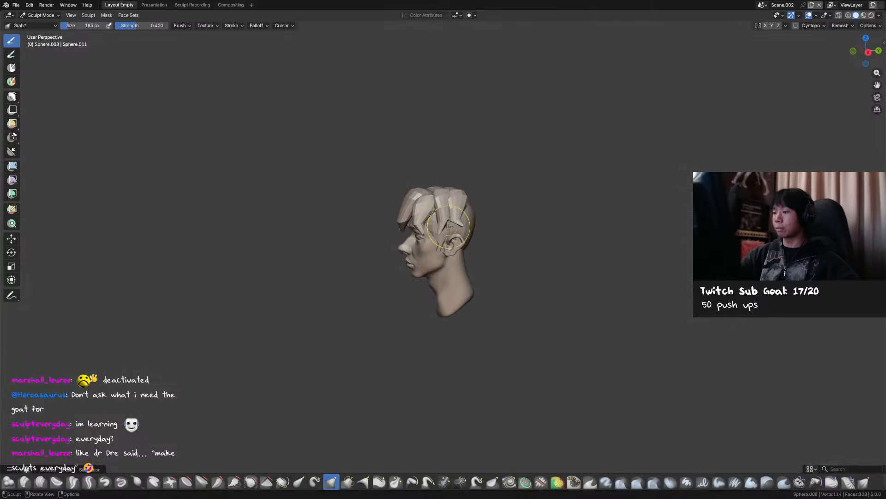
Pull the new strand's middle toward the front strand from the side and adjust its underside from behind with Grab.
{"action": "key", "text": "f"}
{"action": "left_click", "coordinate": [446, 218]}
{"action": "left_click_drag", "start_coordinate": [446, 218], "coordinate": [440, 218]}
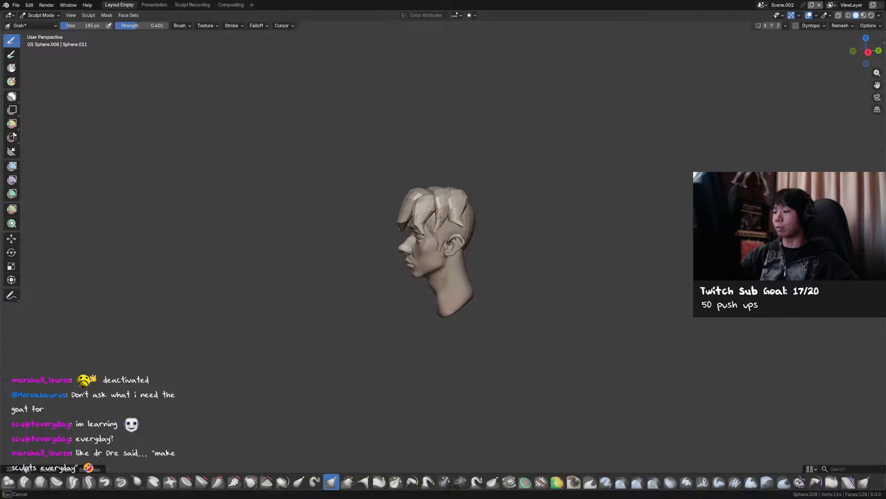
{"action": "middle_click_drag", "start_coordinate": [439, 222], "coordinate": [425, 228]}
{"action": "key", "text": "f"}
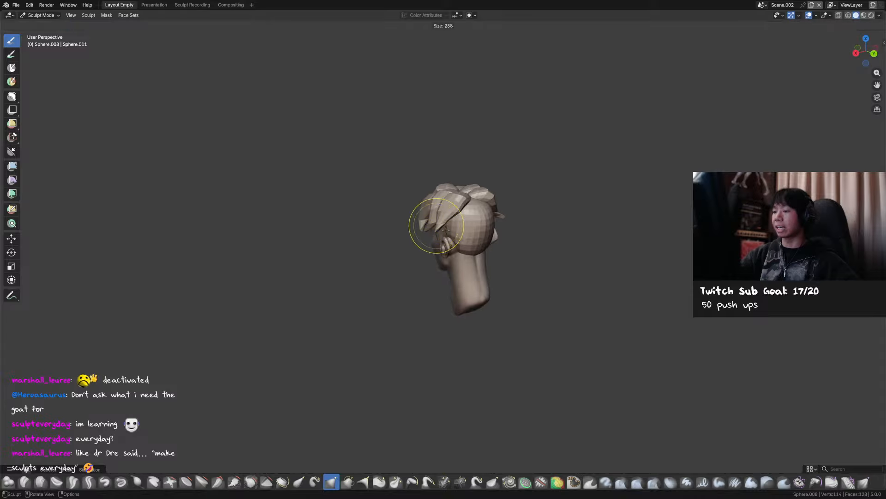
{"action": "left_click_drag", "start_coordinate": [436, 221], "coordinate": [438, 221]}
{"action": "mouse_move", "coordinate": [437, 221]}
{"action": "middle_mouse_down"}
{"action": "mouse_move", "coordinate": [464, 217]}
{"action": "mouse_move", "coordinate": [476, 183]}
{"action": "middle_mouse_up"}
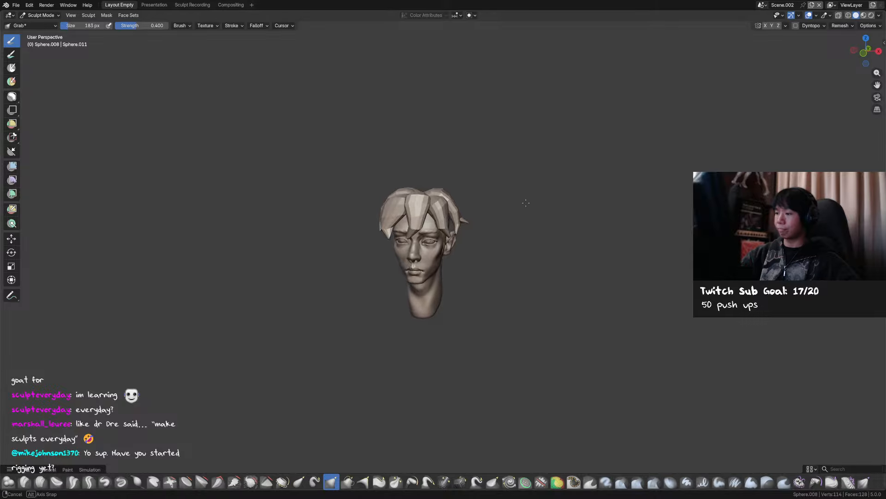
Save the file and adjust the outer side strand from the front view with the Grab brush, saving the result.
{"action": "key", "text": "ctrl+s"}
{"action": "key", "text": "f"}
{"action": "left_click", "coordinate": [471, 221]}
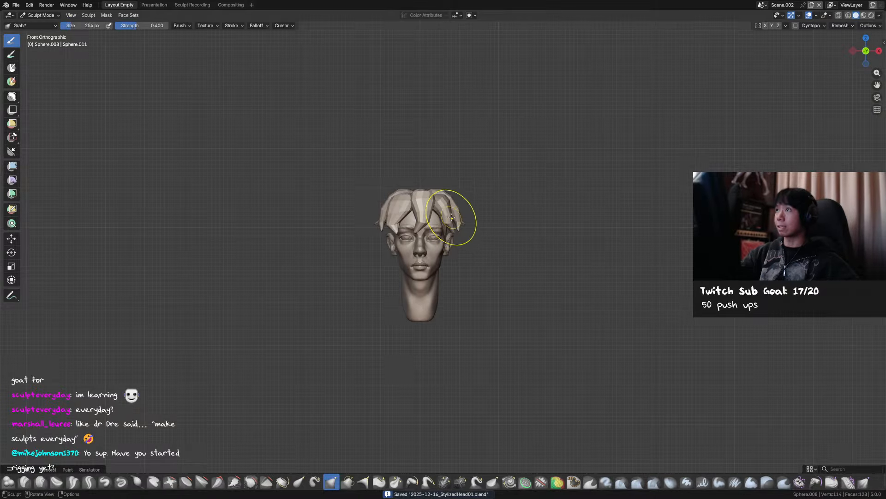
{"action": "mouse_move", "coordinate": [452, 217]}
{"action": "middle_mouse_down"}
{"action": "mouse_move", "coordinate": [459, 223]}
{"action": "mouse_move", "coordinate": [479, 197]}
{"action": "mouse_move", "coordinate": [519, 186]}
{"action": "mouse_move", "coordinate": [516, 197]}
{"action": "middle_mouse_up"}
{"action": "key", "text": "ctrl+s"}
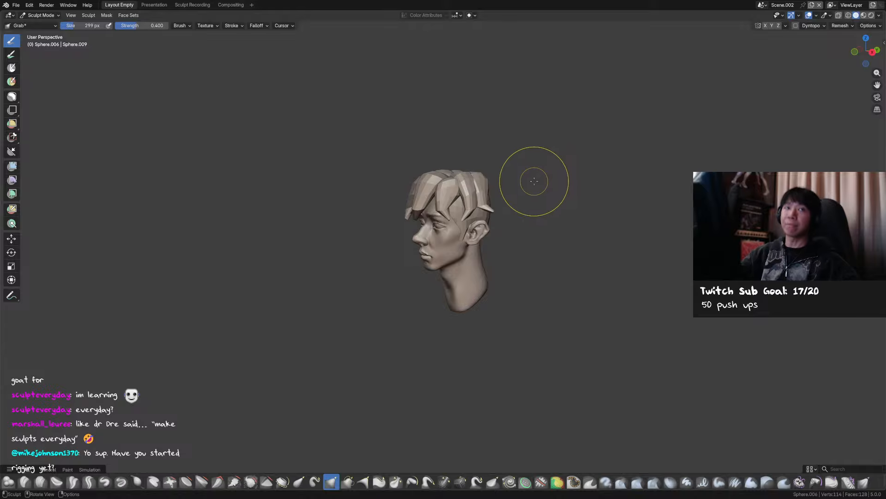
Return to Object Mode, save the file and deselect the strand while checking the hair from the side.
{"action": "middle_click_drag", "start_coordinate": [532, 173], "coordinate": [492, 180]}
{"action": "key", "text": "ctrl+Tab"}
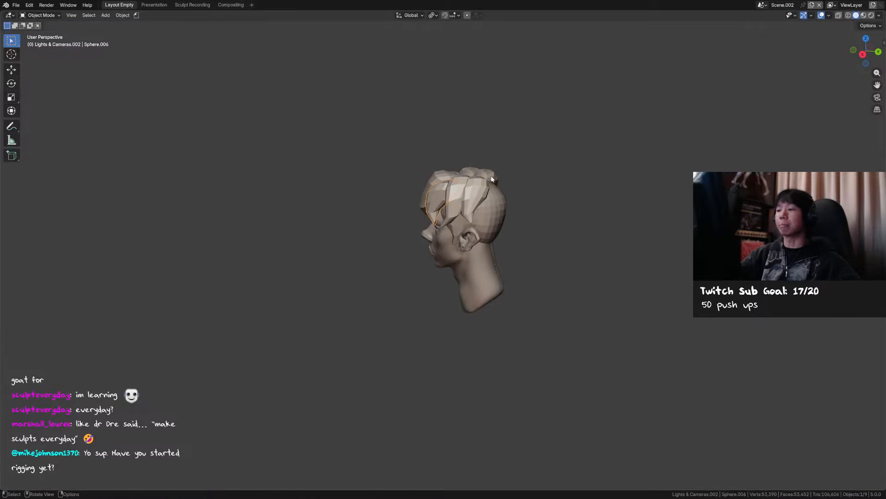
{"action": "key", "text": "ctrl+s"}
{"action": "left_click", "coordinate": [536, 162]}
{"action": "middle_click_drag", "start_coordinate": [536, 162], "coordinate": [513, 150]}
{"action": "mouse_move", "coordinate": [531, 182]}
{"action": "middle_mouse_down"}
{"action": "mouse_move", "coordinate": [540, 182]}
{"action": "mouse_move", "coordinate": [529, 169]}
{"action": "middle_mouse_up"}
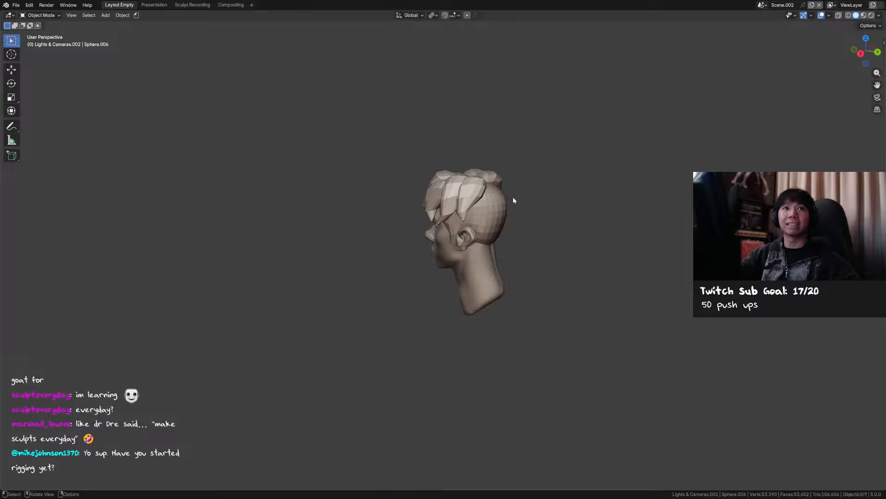
Duplicate the rearmost mirrored side strand and move the copy along the global Y axis toward the back of the head.
{"action": "middle_click_drag", "start_coordinate": [514, 198], "coordinate": [486, 250]}
{"action": "scroll", "coordinate": [533, 181], "scroll_direction": "up", "scroll_amount": 2}
{"action": "left_click", "coordinate": [458, 200]}
{"action": "key", "text": "ctrl+s"}
{"action": "key", "text": "shift+d"}
{"action": "key", "text": "y"}
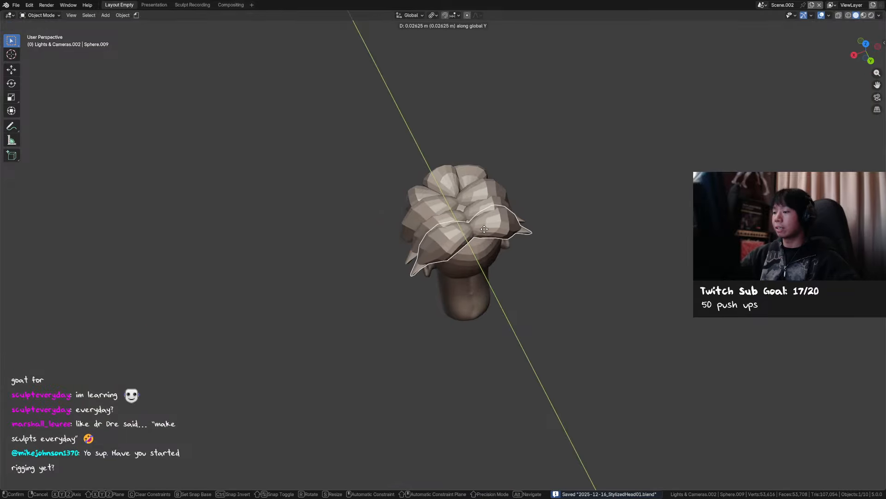
{"action": "left_click", "coordinate": [497, 210]}
Rotate the duplicated rear strand about 50° around Z, nudge its position and rotate it about 0.8° in the side view.
{"action": "key", "text": "r"}
{"action": "key", "text": "z"}
{"action": "left_click", "coordinate": [575, 140]}
{"action": "key", "text": "KP_3"}
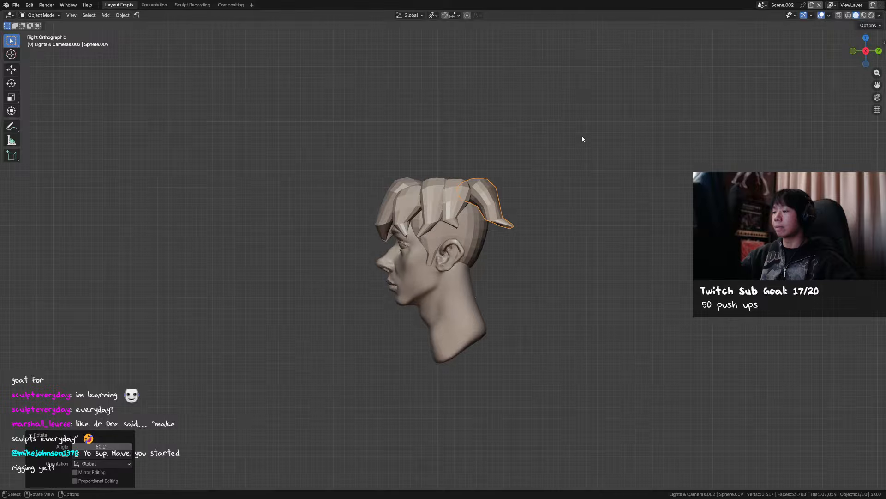
{"action": "key", "text": "g"}
{"action": "left_click", "coordinate": [581, 134]}
{"action": "key", "text": "r"}
{"action": "left_click", "coordinate": [581, 135]}
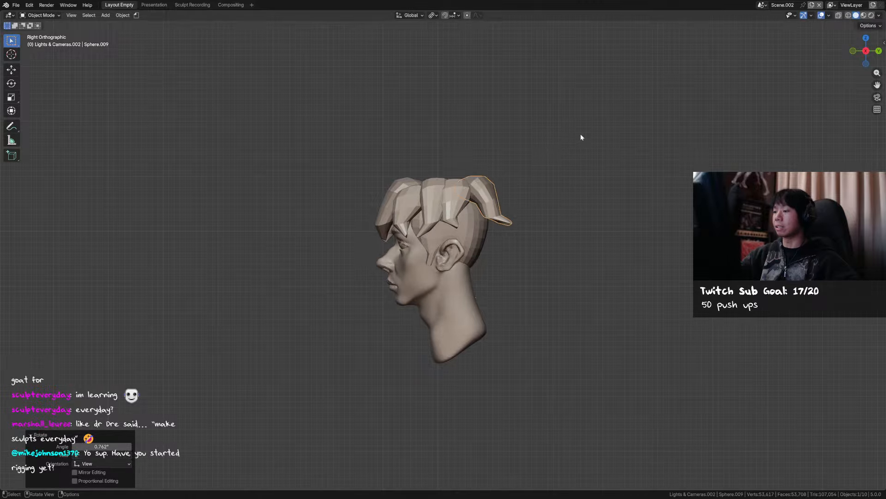
{"action": "middle_click_drag", "start_coordinate": [581, 133], "coordinate": [539, 222]}
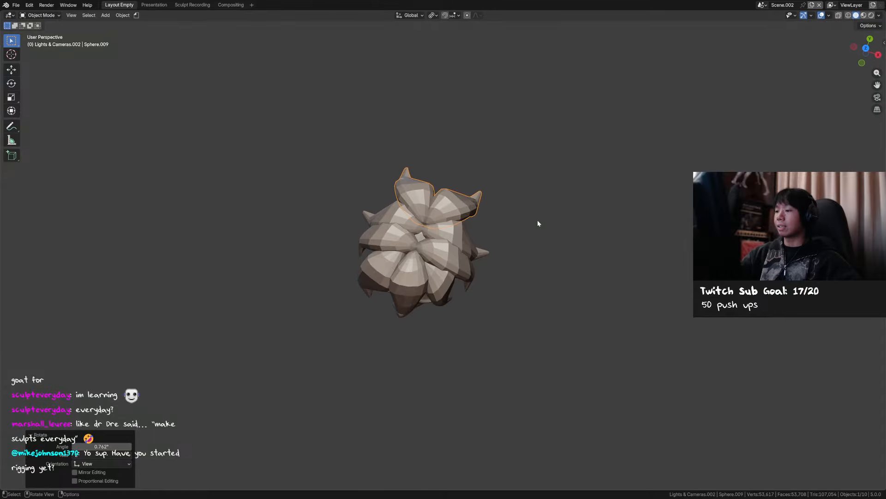
Enter Sculpt Mode on the side strand ahead of the rear copy, enlarge the Grab brush and adjust its outer curve, saving the file.
{"action": "left_click", "coordinate": [456, 230]}
{"action": "key", "text": "ctrl+Tab"}
{"action": "mouse_move", "coordinate": [441, 232]}
{"action": "middle_mouse_down"}
{"action": "mouse_move", "coordinate": [440, 248]}
{"action": "mouse_move", "coordinate": [469, 180]}
{"action": "mouse_move", "coordinate": [468, 199]}
{"action": "middle_mouse_up"}
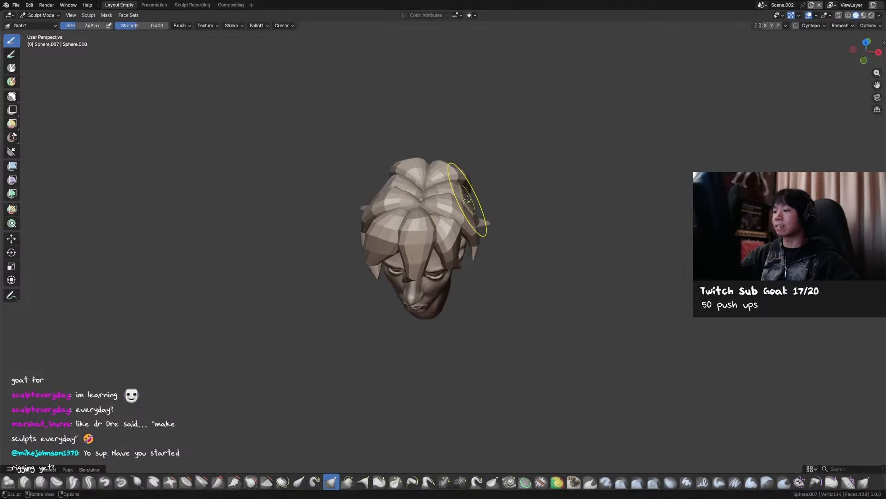
{"action": "key", "text": "f"}
{"action": "left_click", "coordinate": [485, 186]}
{"action": "key", "text": "ctrl+s"}
{"action": "left_click_drag", "start_coordinate": [461, 191], "coordinate": [461, 189]}
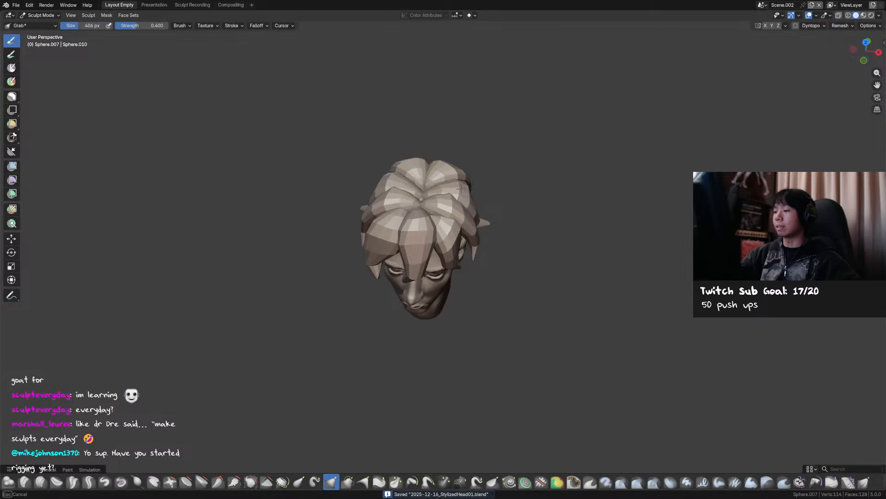
Reshape the tops of the side strands from the side view with the Grab brush.
{"action": "mouse_move", "coordinate": [484, 188]}
{"action": "middle_mouse_down"}
{"action": "mouse_move", "coordinate": [463, 167]}
{"action": "mouse_move", "coordinate": [455, 173]}
{"action": "middle_mouse_up"}
{"action": "key", "text": "f"}
{"action": "left_click", "coordinate": [448, 172]}
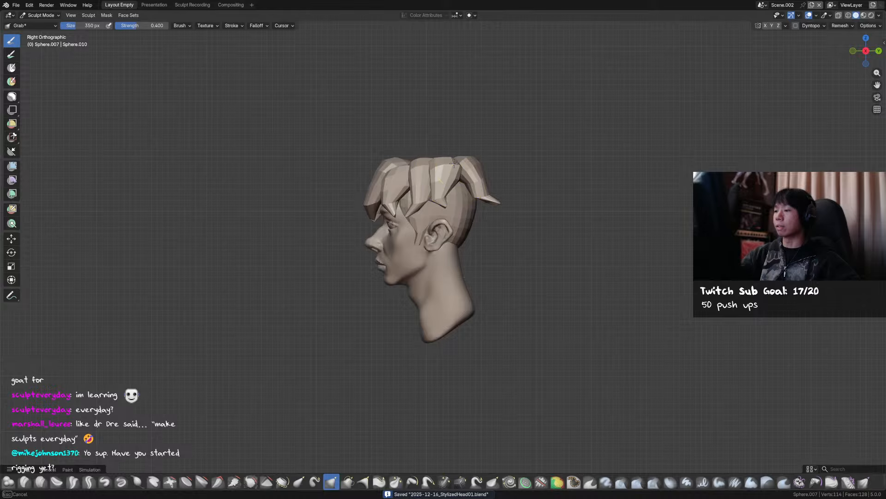
{"action": "key", "text": "f"}
{"action": "left_click", "coordinate": [425, 157]}
{"action": "left_click_drag", "start_coordinate": [455, 164], "coordinate": [419, 167]}
{"action": "key", "text": "f"}
{"action": "left_click", "coordinate": [452, 165]}
{"action": "key", "text": "f"}
{"action": "left_click", "coordinate": [442, 160]}
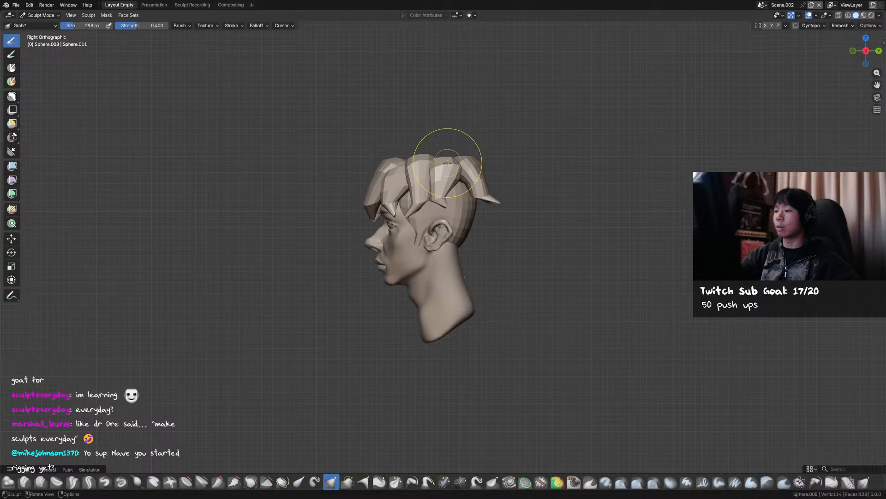
Switch sculpting to the outer side strand and refine its upper curve and tip from the front with Grab.
{"action": "middle_click_drag", "start_coordinate": [447, 163], "coordinate": [529, 165]}
{"action": "middle_click_drag", "start_coordinate": [526, 199], "coordinate": [511, 149], "text": "ctrl"}
{"action": "key", "text": "f"}
{"action": "left_click", "coordinate": [517, 172]}
{"action": "key", "text": "alt+q"}
{"action": "key", "text": "f"}
{"action": "left_click", "coordinate": [463, 173]}
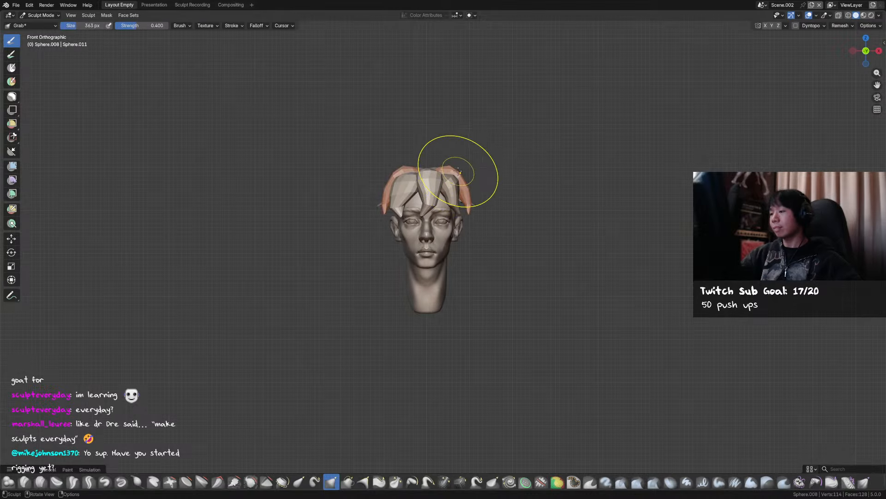
{"action": "key", "text": "f"}
{"action": "left_click", "coordinate": [473, 206]}
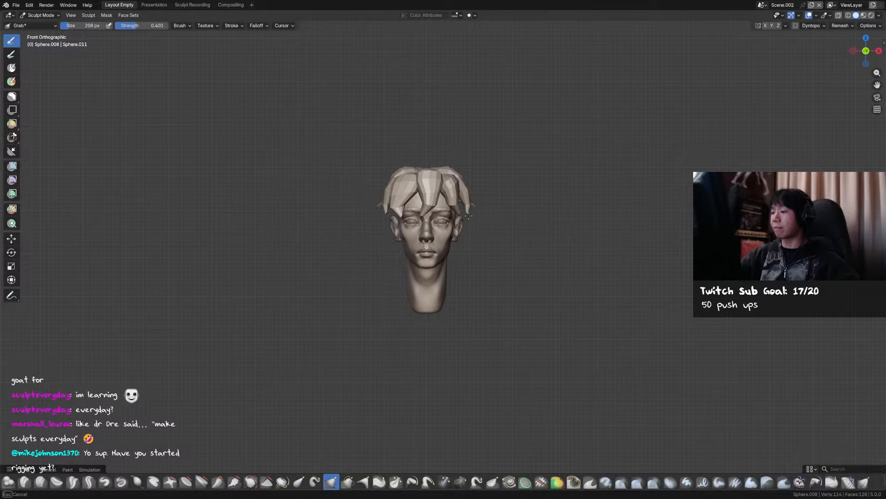
{"action": "mouse_move", "coordinate": [466, 208]}
{"action": "middle_mouse_down"}
{"action": "mouse_move", "coordinate": [441, 208]}
{"action": "mouse_move", "coordinate": [460, 208]}
{"action": "middle_mouse_up"}
{"action": "key", "text": "f"}
{"action": "left_click", "coordinate": [463, 203]}
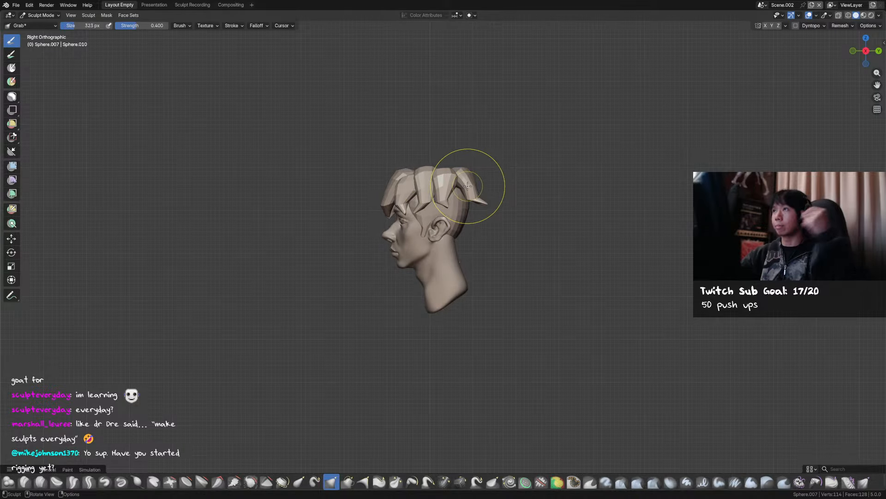
Switch sculpting to the rear strand and adjust its shape from three-quarter angles with the Grab brush.
{"action": "mouse_move", "coordinate": [503, 183]}
{"action": "middle_mouse_down"}
{"action": "mouse_move", "coordinate": [465, 184]}
{"action": "mouse_move", "coordinate": [484, 202]}
{"action": "mouse_move", "coordinate": [518, 201]}
{"action": "middle_mouse_up"}
{"action": "key", "text": "ctrl+Tab"}
{"action": "key", "text": "ctrl+Tab"}
{"action": "key", "text": "f"}
{"action": "left_click", "coordinate": [487, 186]}
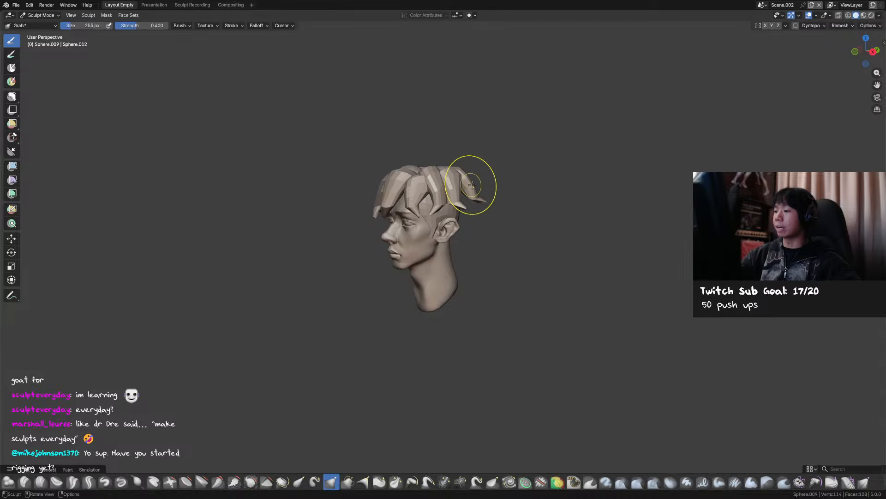
{"action": "mouse_move", "coordinate": [493, 176]}
{"action": "middle_mouse_down"}
{"action": "mouse_move", "coordinate": [510, 191]}
{"action": "mouse_move", "coordinate": [502, 178]}
{"action": "mouse_move", "coordinate": [559, 165]}
{"action": "middle_mouse_up"}
{"action": "mouse_move", "coordinate": [482, 158]}
{"action": "middle_mouse_down"}
{"action": "mouse_move", "coordinate": [467, 174]}
{"action": "mouse_move", "coordinate": [497, 183]}
{"action": "middle_mouse_up"}
Return to Object Mode, select a front strand, save the file and duplicate the strand.
{"action": "key", "text": "ctrl+Tab"}
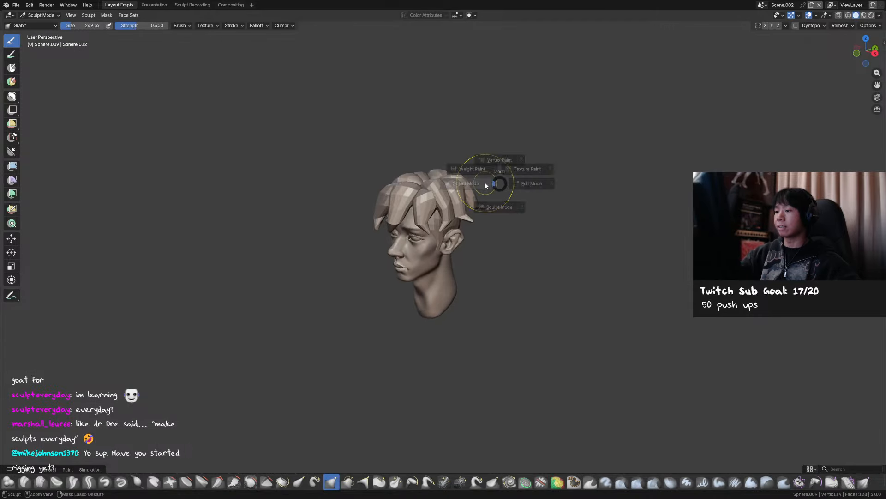
{"action": "left_click", "coordinate": [444, 184]}
{"action": "key", "text": "ctrl+s"}
{"action": "mouse_move", "coordinate": [429, 199]}
{"action": "middle_mouse_down"}
{"action": "mouse_move", "coordinate": [445, 205]}
{"action": "mouse_move", "coordinate": [452, 185]}
{"action": "mouse_move", "coordinate": [546, 202]}
{"action": "mouse_move", "coordinate": [527, 245]}
{"action": "middle_mouse_up"}
{"action": "key", "text": "shift+d"}
{"action": "left_click", "coordinate": [461, 184]}
Rotate the duplicated strand and move it over the front hair as an upper layer.
{"action": "key", "text": "r"}
{"action": "left_click", "coordinate": [521, 276]}
{"action": "middle_click_drag", "start_coordinate": [520, 276], "coordinate": [532, 128]}
{"action": "key", "text": "r"}
{"action": "left_click", "coordinate": [596, 121]}
{"action": "key", "text": "g"}
{"action": "left_click", "coordinate": [577, 129]}
Enter Sculpt Mode on the upper front strand and reshape its top and lower end from the front with Grab.
{"action": "key", "text": "ctrl+Tab"}
{"action": "mouse_move", "coordinate": [459, 194]}
{"action": "middle_mouse_down"}
{"action": "mouse_move", "coordinate": [475, 203]}
{"action": "mouse_move", "coordinate": [505, 198]}
{"action": "middle_mouse_up"}
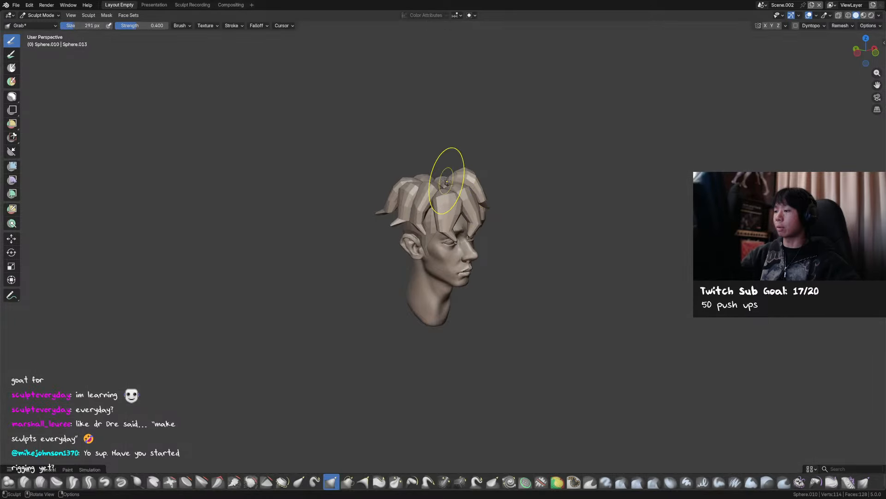
{"action": "middle_click_drag", "start_coordinate": [465, 169], "coordinate": [431, 180]}
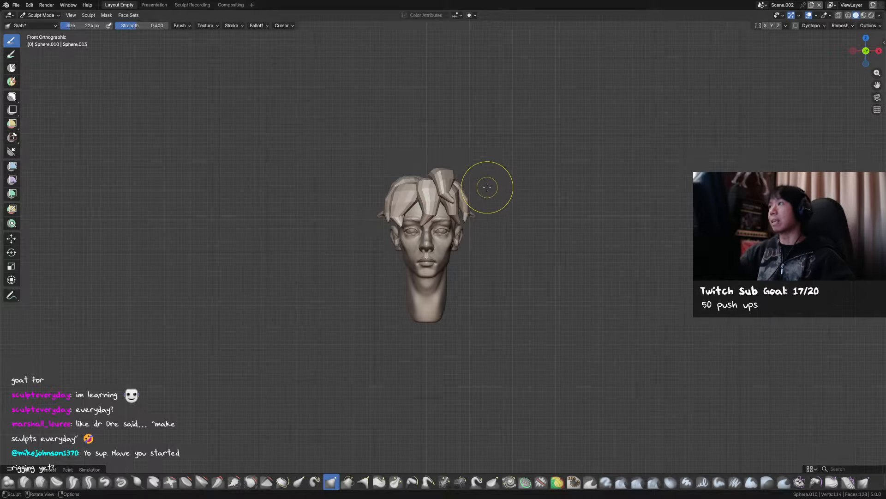
{"action": "middle_click_drag", "start_coordinate": [464, 172], "coordinate": [445, 186]}
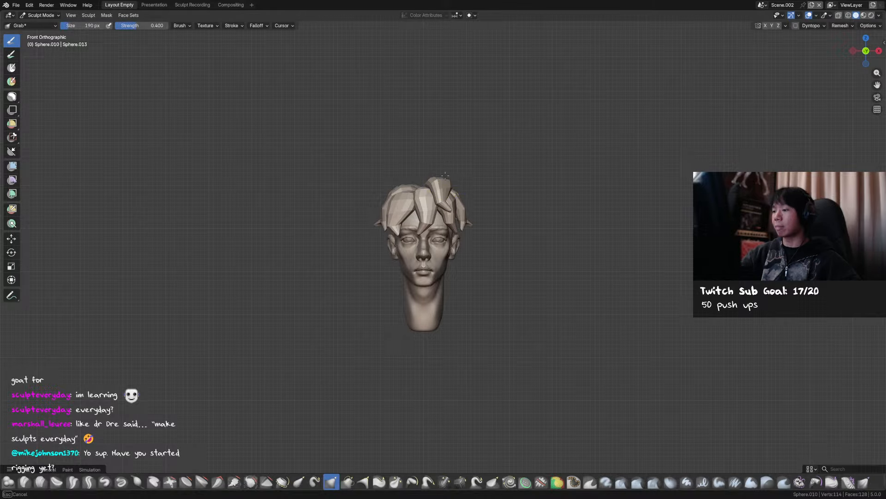
{"action": "left_click", "coordinate": [445, 178]}
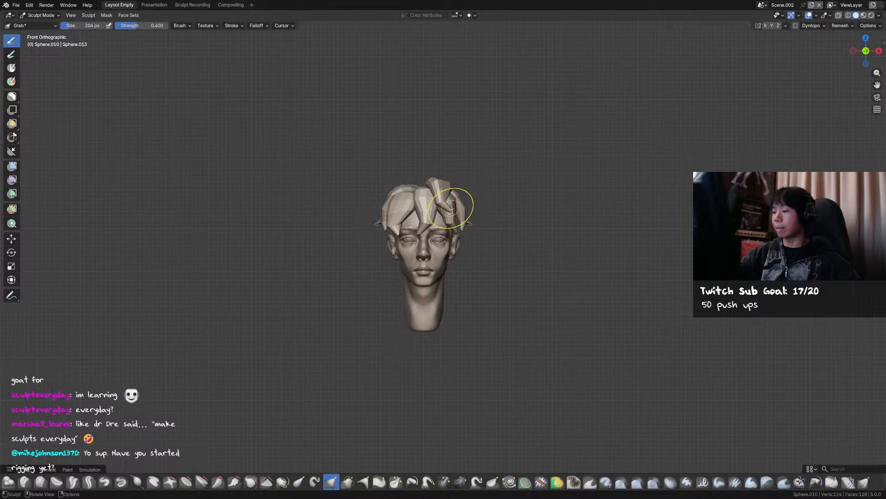
{"action": "key", "text": "f"}
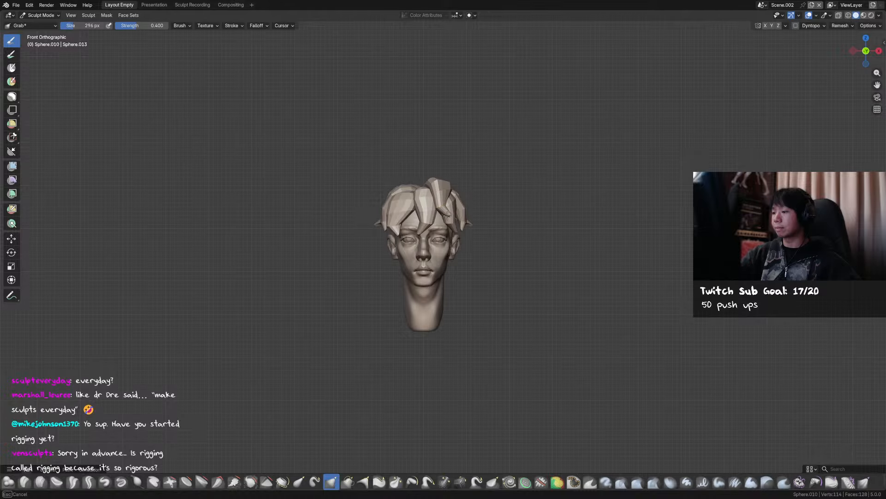
{"action": "left_click", "coordinate": [448, 213]}
Refine the upper front strand's curve from the side and front views with varying Grab brush sizes.
{"action": "middle_click_drag", "start_coordinate": [447, 213], "coordinate": [390, 210]}
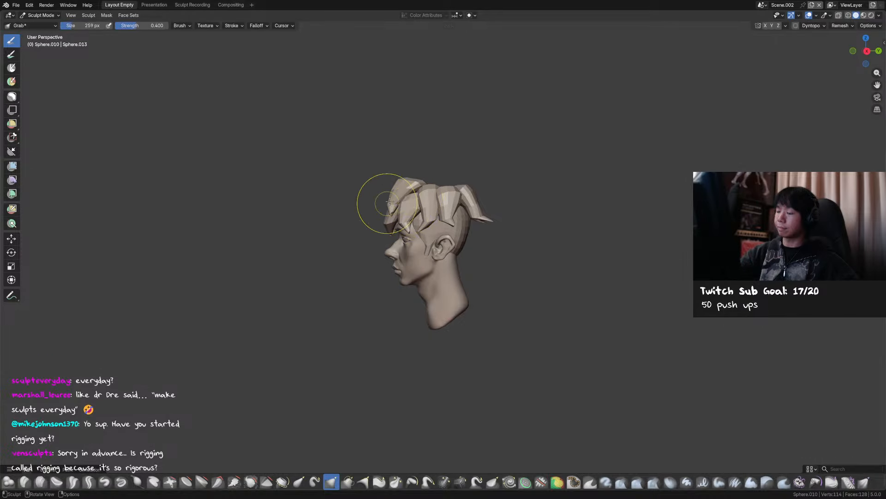
{"action": "key", "text": "f"}
{"action": "left_click", "coordinate": [402, 202]}
{"action": "key", "text": "KP_1"}
{"action": "key", "text": "f"}
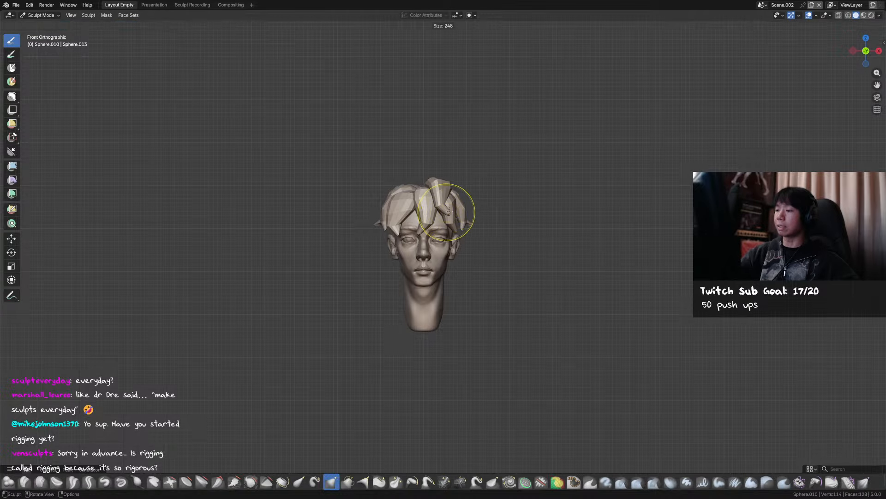
{"action": "left_click", "coordinate": [466, 195]}
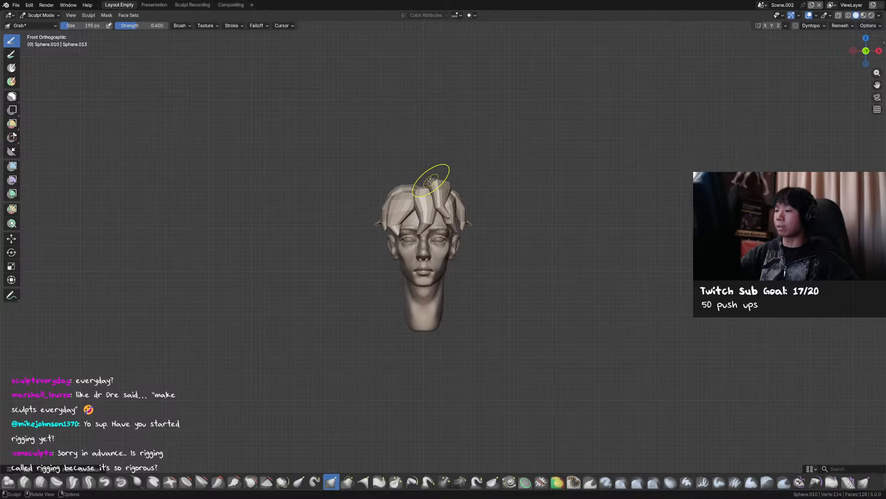
In Object Mode, save the file, duplicate the central front strand, then move the copy and rotate it around Z.
{"action": "mouse_move", "coordinate": [449, 181]}
{"action": "middle_mouse_down"}
{"action": "mouse_move", "coordinate": [457, 162]}
{"action": "mouse_move", "coordinate": [447, 188]}
{"action": "mouse_move", "coordinate": [413, 190]}
{"action": "mouse_move", "coordinate": [489, 162]}
{"action": "mouse_move", "coordinate": [467, 222]}
{"action": "middle_mouse_up"}
{"action": "key", "text": "KP_1"}
{"action": "key", "text": "ctrl+Tab"}
{"action": "key", "text": "ctrl+s"}
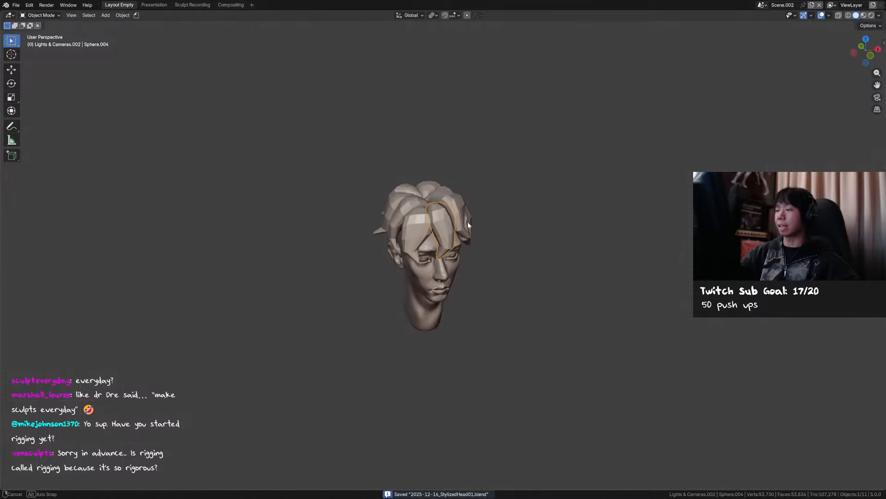
{"action": "left_click", "coordinate": [467, 222]}
{"action": "key", "text": "g"}
{"action": "left_click", "coordinate": [485, 203]}
{"action": "key", "text": "r"}
{"action": "key", "text": "z"}
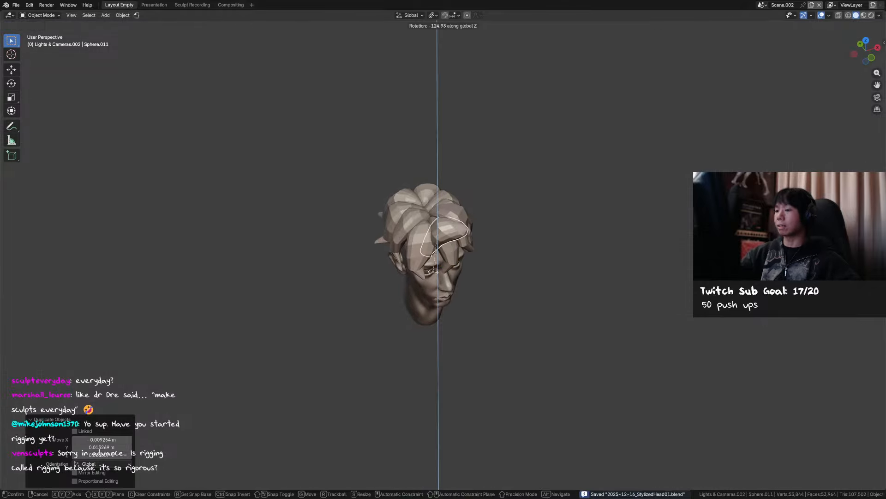
{"action": "left_click", "coordinate": [471, 202]}
Select the new strand's root faces in Edit Mode with X-ray on and set the object's origin at that root.
{"action": "key", "text": "Tab"}
{"action": "middle_click_drag", "start_coordinate": [471, 202], "coordinate": [472, 225]}
{"action": "key", "text": "alt+z"}
{"action": "left_click_drag", "start_coordinate": [408, 216], "coordinate": [455, 241]}
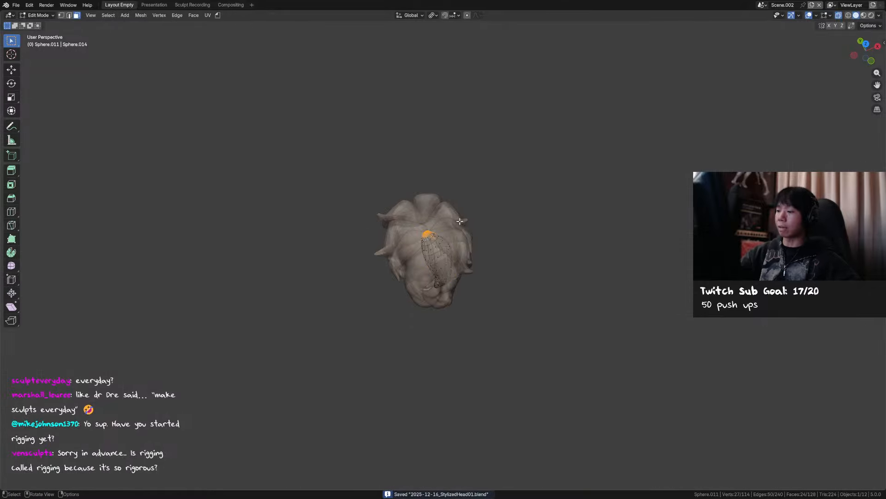
{"action": "key", "text": "q"}
{"action": "left_click", "coordinate": [483, 234]}
Rotate the new strand -20° around X and adjust its rotation around Z at the top of the front hair.
{"action": "key", "text": "KP_1"}
{"action": "type", "text": "rx"}
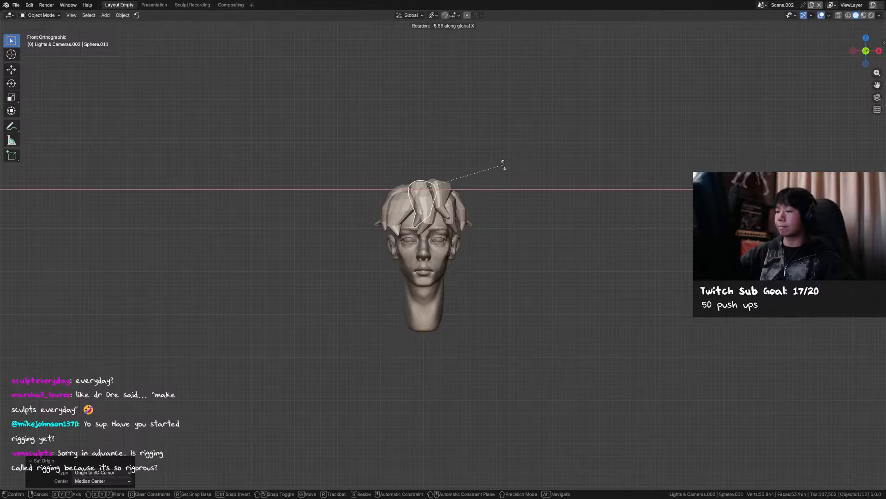
{"action": "type", "text": "-20"}
{"action": "key", "text": "Return"}
{"action": "key", "text": "r"}
{"action": "key", "text": "z"}
{"action": "left_click", "coordinate": [471, 175]}
{"action": "mouse_move", "coordinate": [472, 176]}
{"action": "middle_mouse_down"}
{"action": "mouse_move", "coordinate": [551, 194]}
{"action": "mouse_move", "coordinate": [566, 184]}
{"action": "mouse_move", "coordinate": [475, 184]}
{"action": "middle_mouse_up"}
{"action": "key", "text": "KP_1"}
Enter Sculpt Mode on the new front strand and pull its body sideways over the forehead with a large Grab brush.
{"action": "key", "text": "ctrl+Tab"}
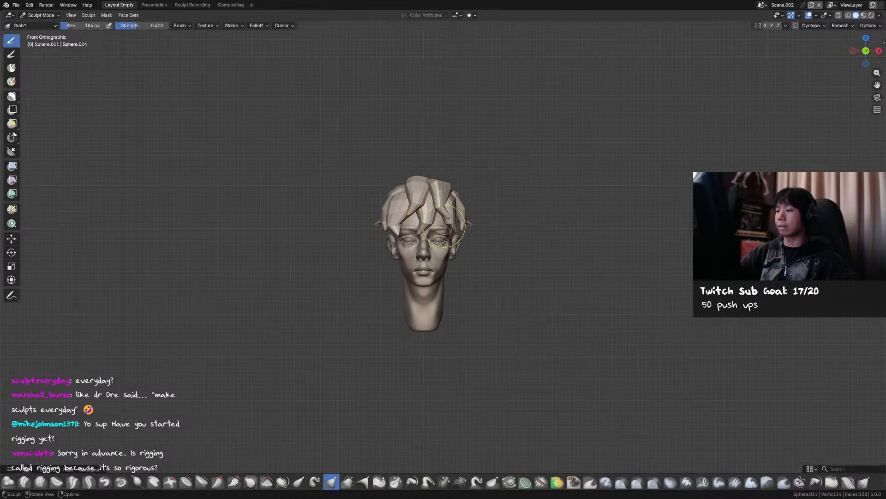
{"action": "key", "text": "f"}
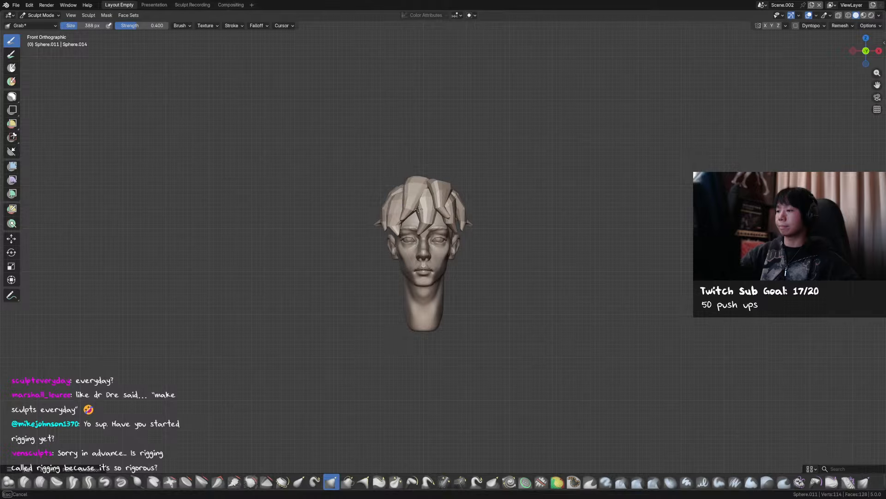
{"action": "left_click", "coordinate": [422, 210]}
{"action": "middle_click_drag", "start_coordinate": [422, 210], "coordinate": [392, 198]}
{"action": "key", "text": "KP_1"}
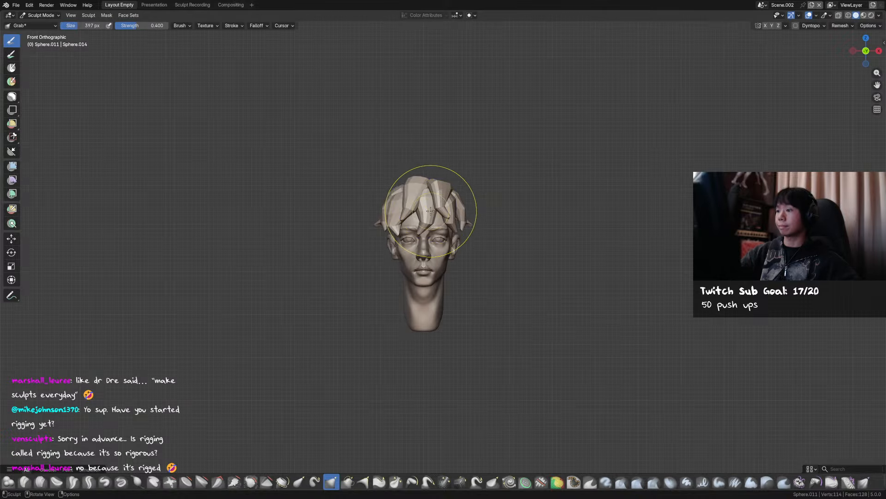
{"action": "left_click_drag", "start_coordinate": [431, 210], "coordinate": [414, 216]}
Refine the new front strand's middle and top edge with a smaller Grab brush and save the file.
{"action": "mouse_move", "coordinate": [411, 208]}
{"action": "middle_mouse_down"}
{"action": "mouse_move", "coordinate": [426, 211]}
{"action": "mouse_move", "coordinate": [418, 210]}
{"action": "middle_mouse_up"}
{"action": "key", "text": "f"}
{"action": "left_click", "coordinate": [417, 206]}
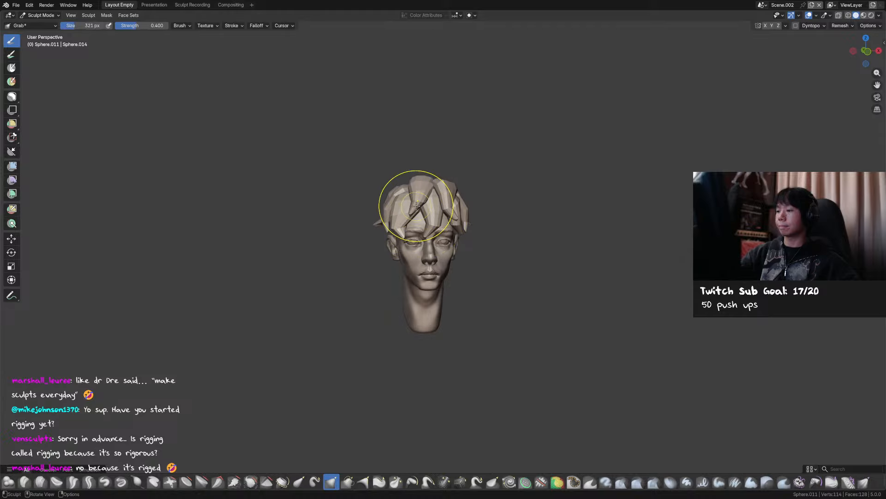
{"action": "left_click_drag", "start_coordinate": [418, 215], "coordinate": [423, 197]}
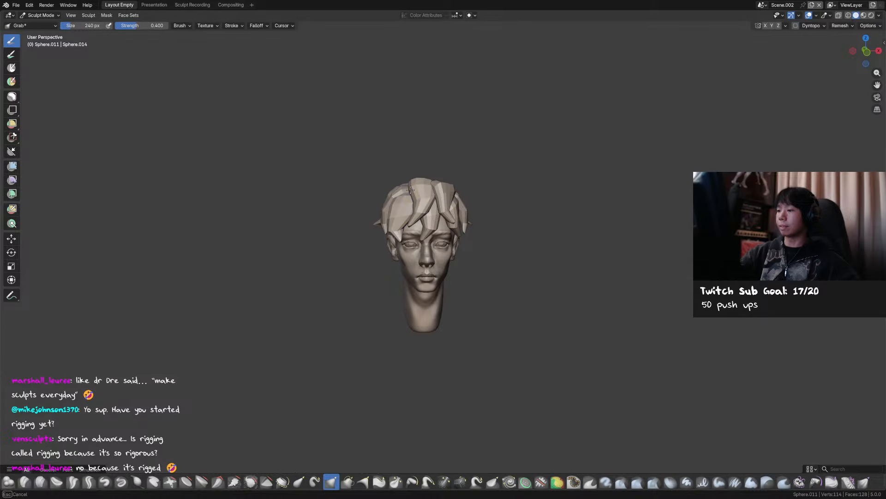
{"action": "key", "text": "ctrl+s"}
{"action": "middle_click_drag", "start_coordinate": [482, 161], "coordinate": [494, 168], "text": "shift"}
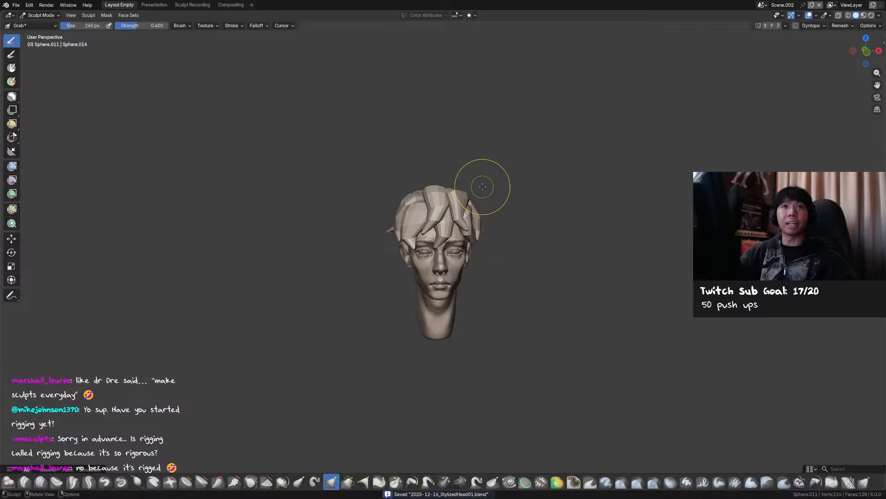
Adjust the new front strand's top edge with the Grab brush in front view and save the file.
{"action": "mouse_move", "coordinate": [480, 188]}
{"action": "middle_mouse_down"}
{"action": "mouse_move", "coordinate": [442, 221]}
{"action": "mouse_move", "coordinate": [530, 252]}
{"action": "mouse_move", "coordinate": [505, 198]}
{"action": "mouse_move", "coordinate": [488, 214]}
{"action": "mouse_move", "coordinate": [497, 184]}
{"action": "mouse_move", "coordinate": [477, 184]}
{"action": "mouse_move", "coordinate": [470, 203]}
{"action": "middle_mouse_up"}
{"action": "key", "text": "ctrl+s"}
{"action": "key", "text": "KP_1"}
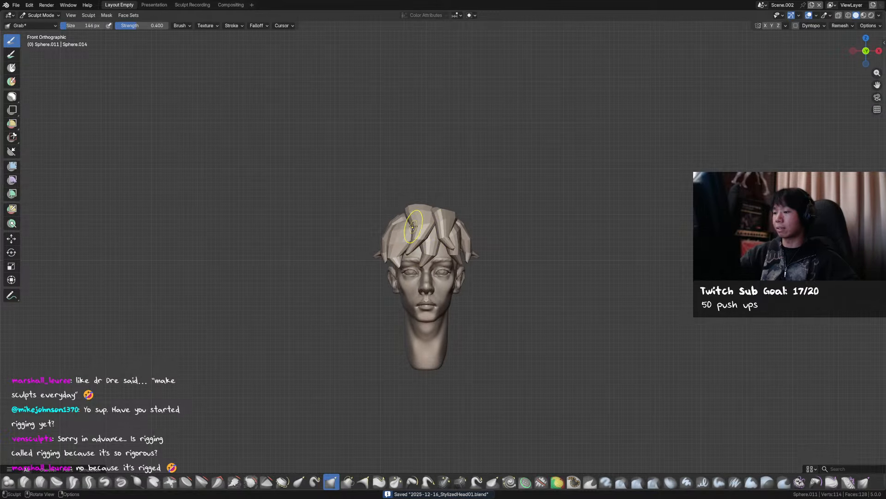
{"action": "key", "text": "bracketright"}
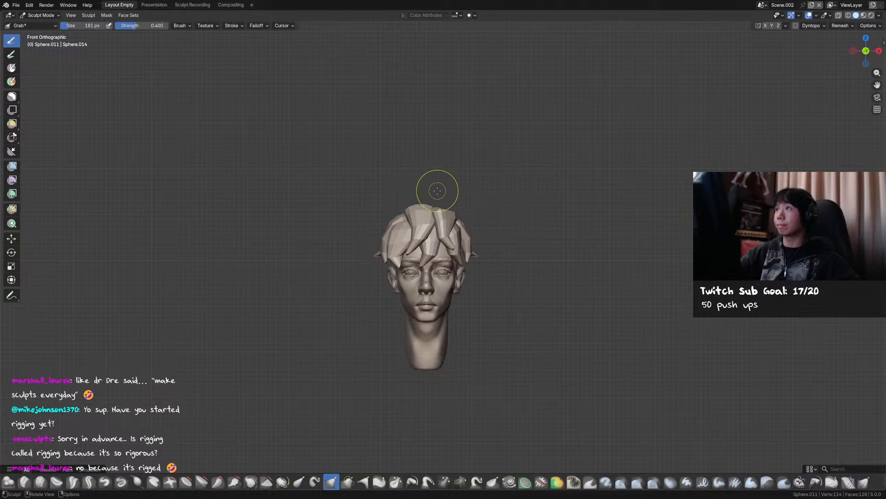
{"action": "key", "text": "f"}
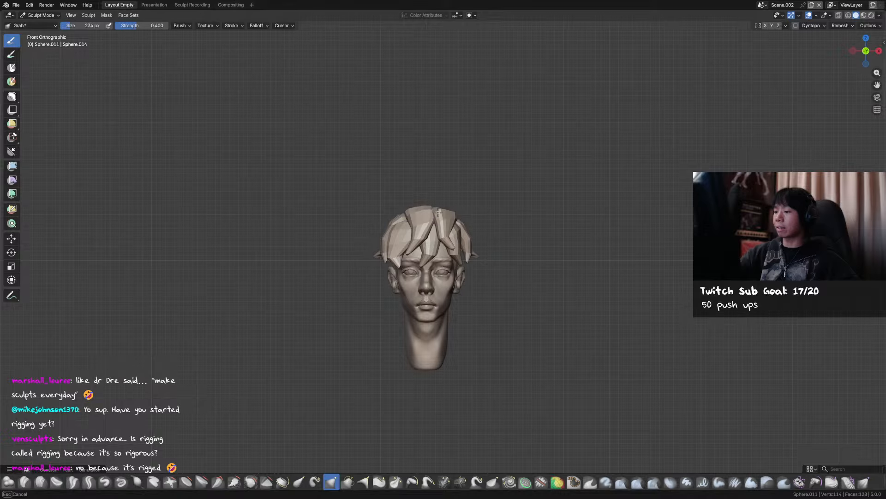
{"action": "middle_click_drag", "start_coordinate": [518, 203], "coordinate": [512, 188], "text": "shift"}
{"action": "key", "text": "ctrl+s"}
{"action": "key", "text": "f"}
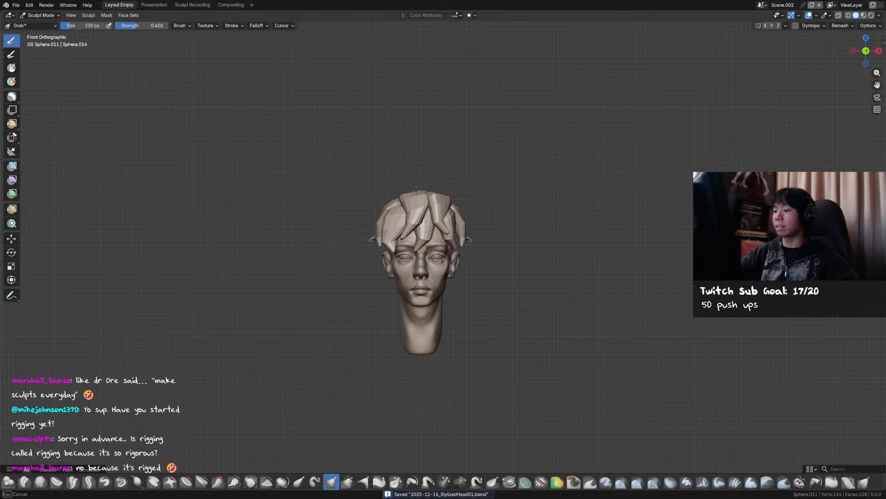
{"action": "left_click_drag", "start_coordinate": [416, 190], "coordinate": [418, 188]}
In Object Mode, shift a duplicated side strand along the global Y axis and rotate it around Z above the ear.
{"action": "mouse_move", "coordinate": [479, 187]}
{"action": "middle_mouse_down"}
{"action": "mouse_move", "coordinate": [511, 199]}
{"action": "mouse_move", "coordinate": [462, 197]}
{"action": "mouse_move", "coordinate": [495, 203]}
{"action": "mouse_move", "coordinate": [479, 210]}
{"action": "middle_mouse_up"}
{"action": "key", "text": "ctrl+Tab"}
{"action": "left_click", "coordinate": [461, 212]}
{"action": "key", "text": "y"}
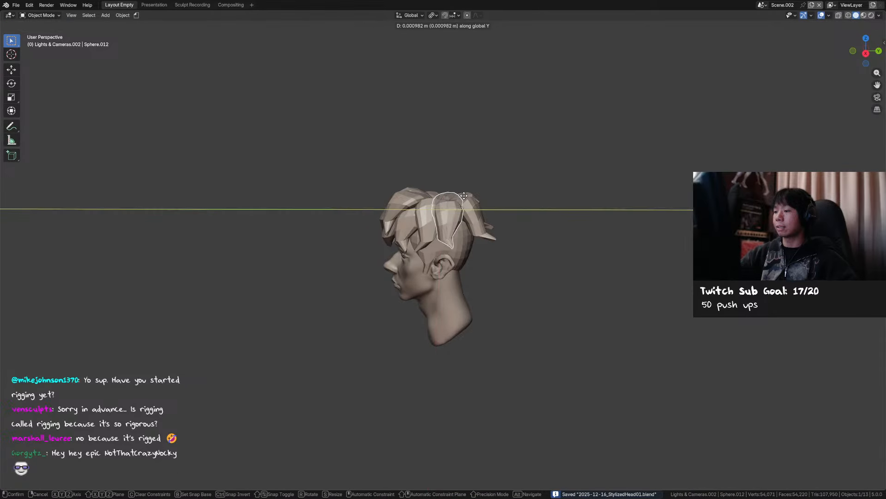
{"action": "left_click", "coordinate": [464, 183]}
{"action": "key", "text": "r"}
{"action": "key", "text": "z"}
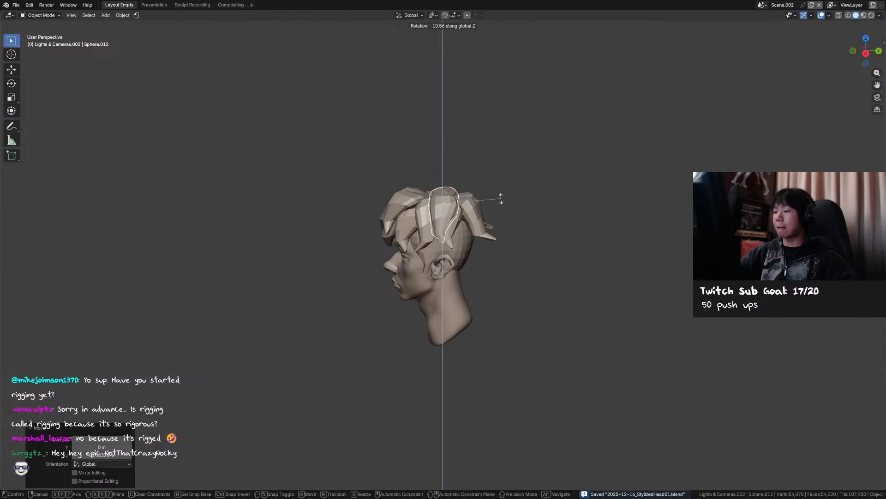
{"action": "left_click", "coordinate": [500, 202]}
Enter Sculpt Mode on the new side strand and pull its body and root into a wider silhouette with a large Grab brush.
{"action": "middle_click_drag", "start_coordinate": [500, 202], "coordinate": [577, 198]}
{"action": "key", "text": "ctrl+Tab"}
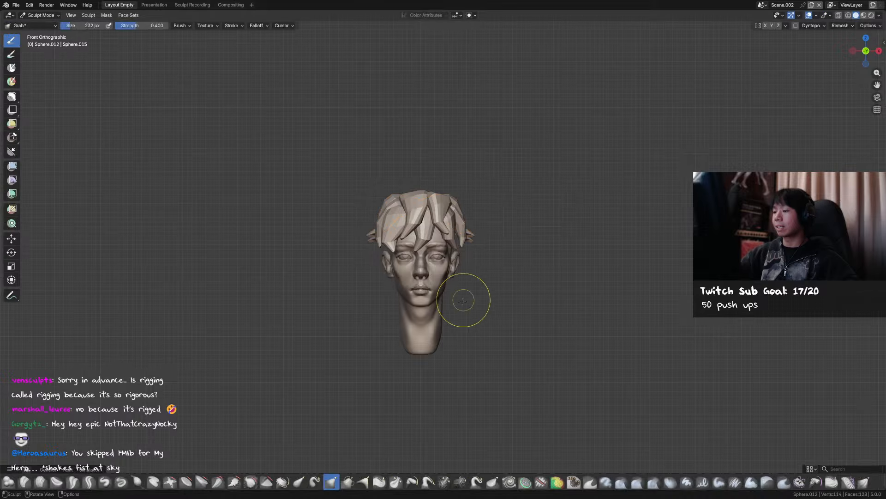
{"action": "key", "text": "f"}
{"action": "left_click", "coordinate": [511, 231]}
{"action": "key", "text": "f"}
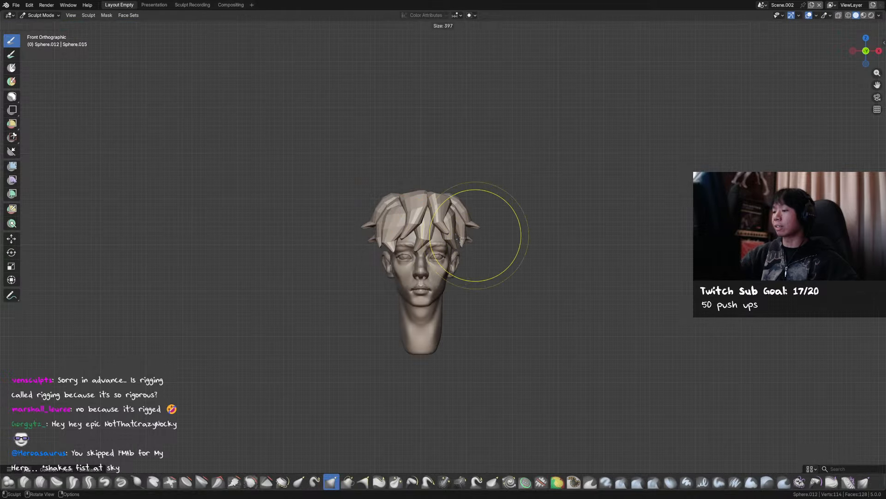
{"action": "left_click", "coordinate": [470, 233]}
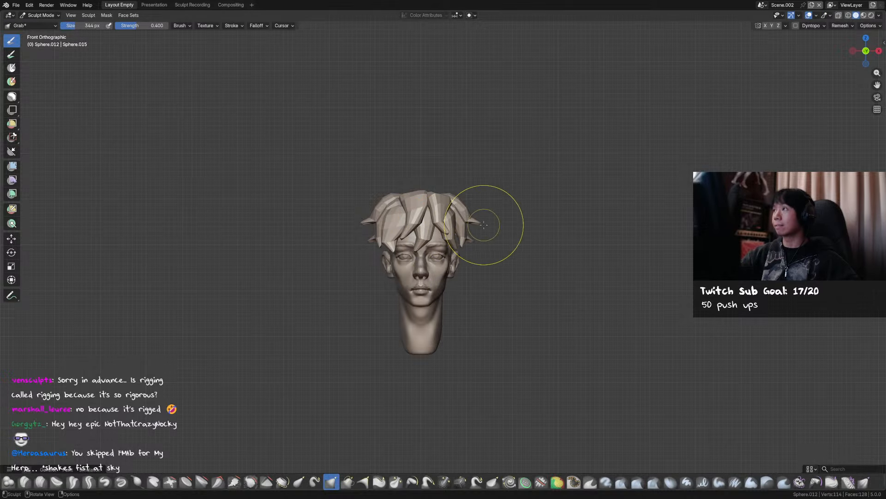
{"action": "left_click_drag", "start_coordinate": [481, 228], "coordinate": [462, 202]}
{"action": "key", "text": "f"}
{"action": "left_click", "coordinate": [471, 201]}
{"action": "left_click_drag", "start_coordinate": [455, 198], "coordinate": [457, 195]}
{"action": "left_click_drag", "start_coordinate": [390, 194], "coordinate": [395, 198]}
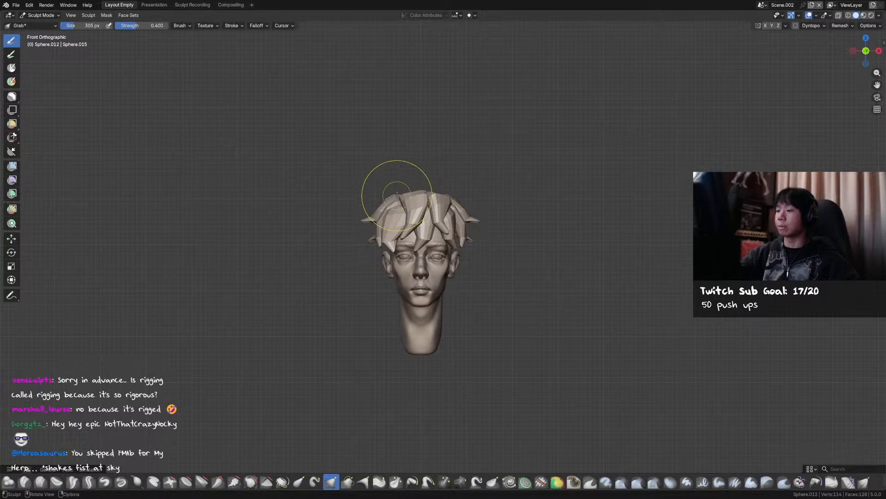
Refine the new side strand's outward-flaring tip with a smaller Grab brush and save the file.
{"action": "key", "text": "f"}
{"action": "left_click", "coordinate": [454, 223]}
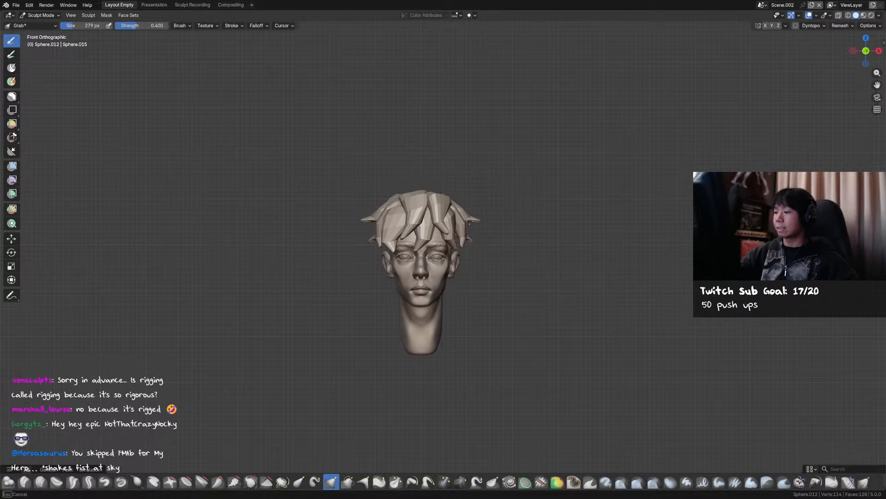
{"action": "key", "text": "f"}
{"action": "left_click", "coordinate": [481, 221]}
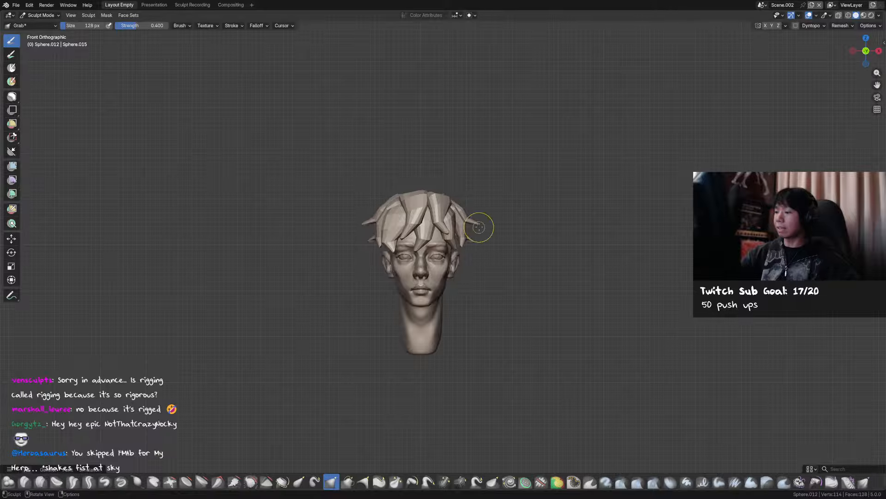
{"action": "middle_click_drag", "start_coordinate": [478, 227], "coordinate": [482, 205]}
{"action": "key", "text": "ctrl+s"}
Switch sculpting to the layered front strand and pull its tip over the forehead with the Grab brush in profile.
{"action": "middle_click_drag", "start_coordinate": [385, 220], "coordinate": [370, 207]}
{"action": "key", "text": "alt+q"}
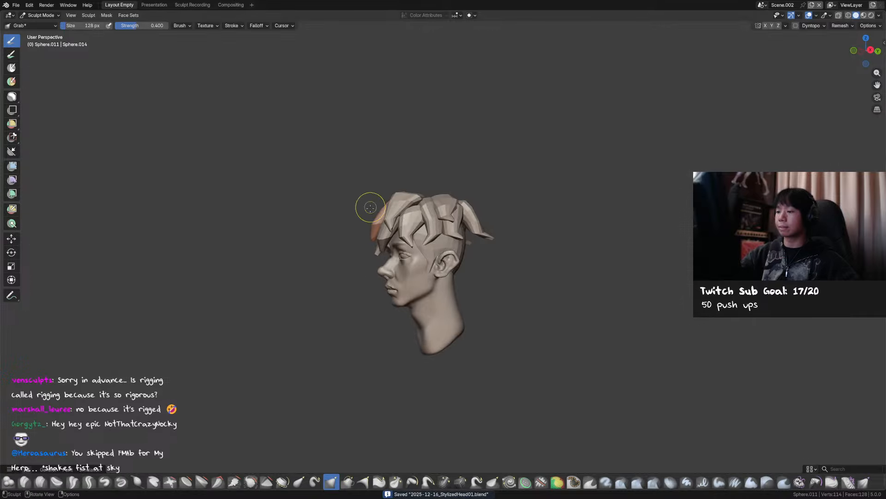
{"action": "key", "text": "f"}
{"action": "left_click", "coordinate": [377, 224]}
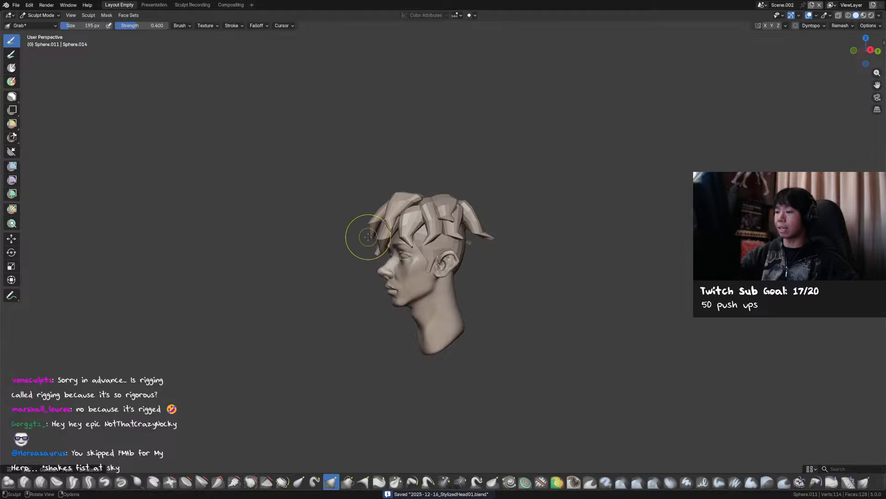
Switch sculpting to the base hair cap and adjust its side shape with a large Grab brush in front view.
{"action": "mouse_move", "coordinate": [412, 231]}
{"action": "middle_mouse_down"}
{"action": "mouse_move", "coordinate": [519, 237]}
{"action": "mouse_move", "coordinate": [460, 245]}
{"action": "mouse_move", "coordinate": [467, 235]}
{"action": "middle_mouse_up"}
{"action": "key", "text": "alt+q"}
{"action": "key", "text": "f"}
{"action": "left_click", "coordinate": [453, 222]}
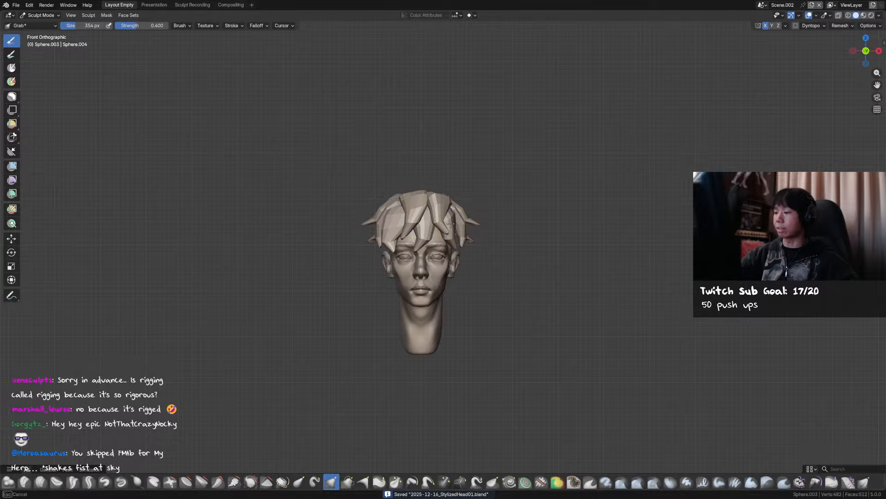
{"action": "key", "text": "f"}
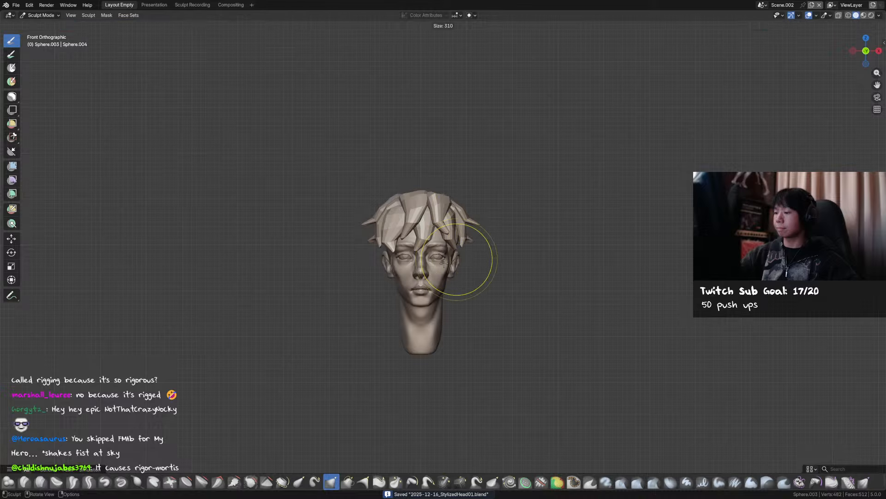
{"action": "left_click", "coordinate": [452, 272]}
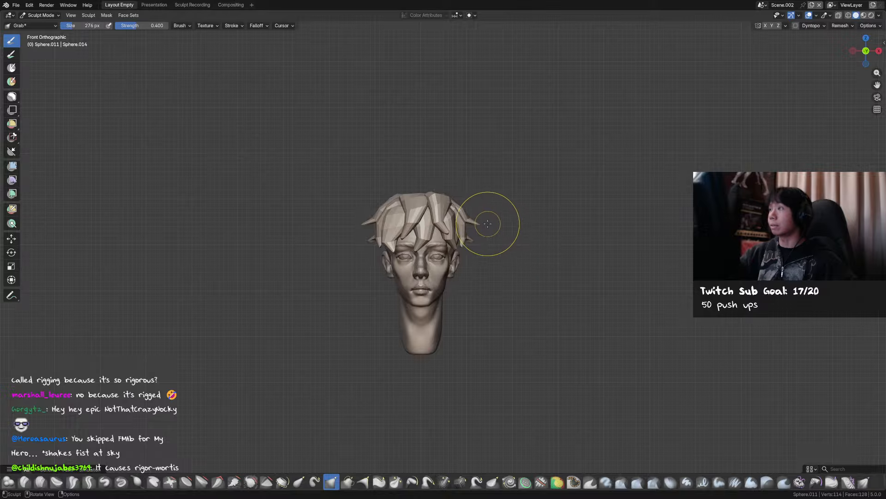
Switch sculpting back to the flared side strand and nudge its tip with a large Grab brush.
{"action": "key", "text": "alt+q"}
{"action": "key", "text": "f"}
{"action": "left_click", "coordinate": [482, 223]}
{"action": "left_click_drag", "start_coordinate": [481, 223], "coordinate": [478, 224]}
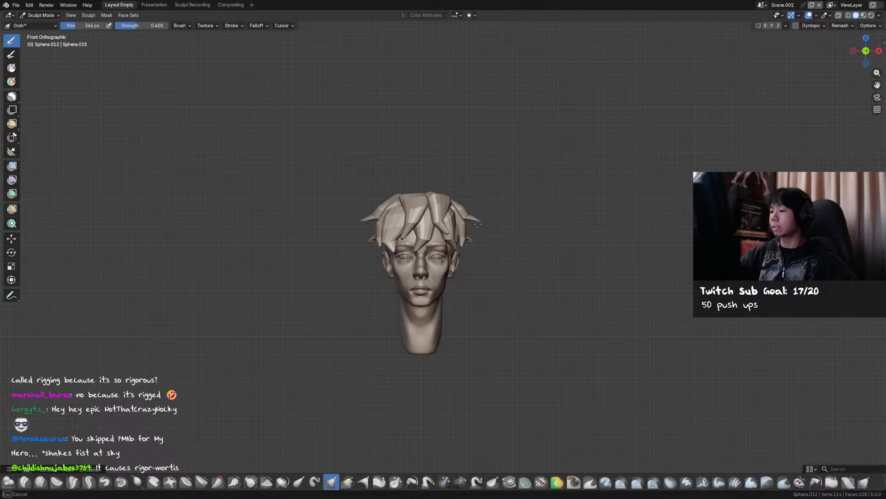
Switch sculpting to the forehead strand beside the central one and lift its edge with a smaller Grab brush.
{"action": "mouse_move", "coordinate": [524, 208]}
{"action": "middle_mouse_down"}
{"action": "mouse_move", "coordinate": [459, 215]}
{"action": "mouse_move", "coordinate": [485, 207]}
{"action": "mouse_move", "coordinate": [576, 217]}
{"action": "mouse_move", "coordinate": [572, 206]}
{"action": "middle_mouse_up"}
{"action": "key", "text": "alt+q"}
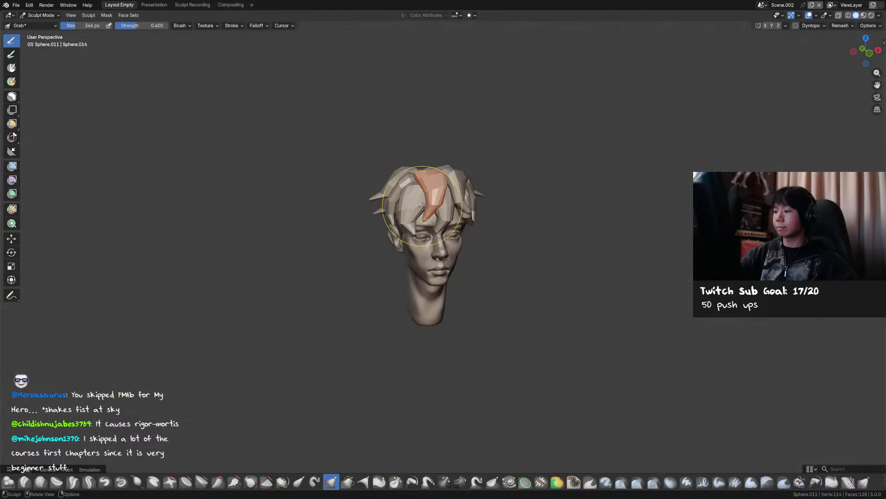
{"action": "key", "text": "alt+q"}
{"action": "key", "text": "f"}
{"action": "left_click", "coordinate": [396, 218]}
{"action": "left_click_drag", "start_coordinate": [424, 209], "coordinate": [423, 201]}
{"action": "middle_click_drag", "start_coordinate": [423, 202], "coordinate": [483, 187]}
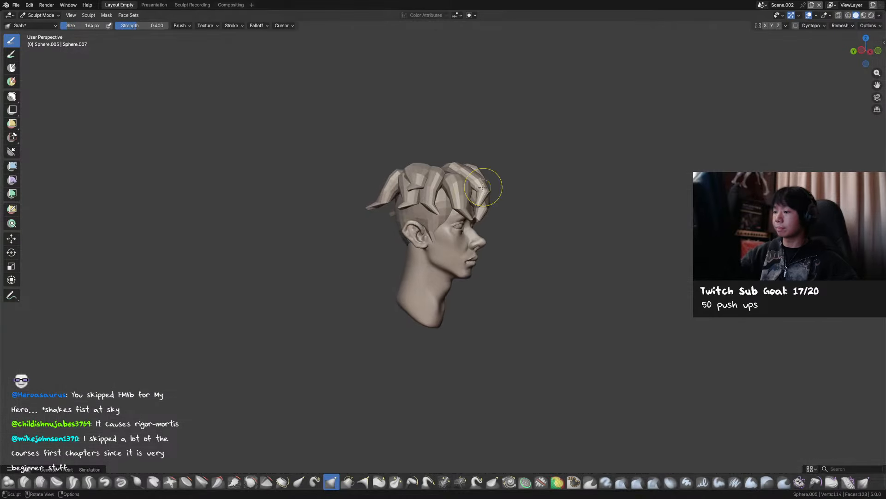
Select the base hair cap, enter Sculpt Mode and nudge its outline near the temple with the Grab brush.
{"action": "mouse_move", "coordinate": [446, 211]}
{"action": "middle_mouse_down"}
{"action": "mouse_move", "coordinate": [462, 193]}
{"action": "mouse_move", "coordinate": [502, 208]}
{"action": "middle_mouse_up"}
{"action": "key", "text": "ctrl+Tab"}
{"action": "left_click", "coordinate": [473, 211]}
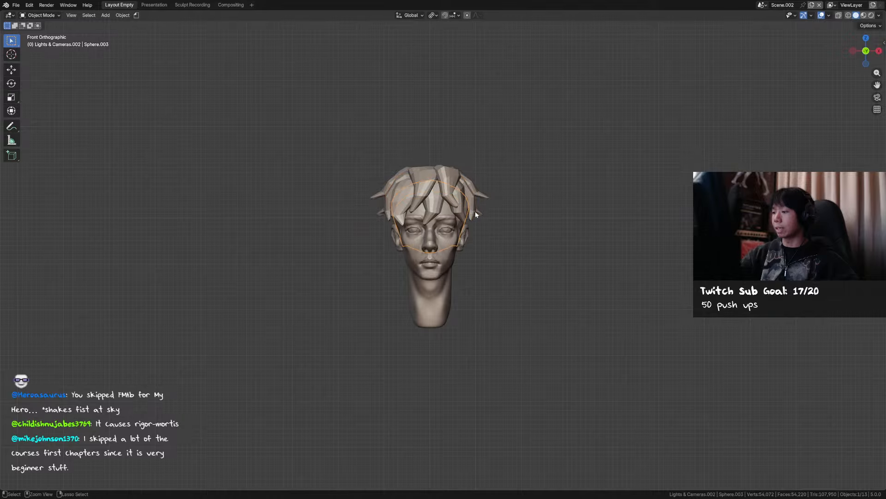
{"action": "key", "text": "ctrl+Tab"}
{"action": "key", "text": "f"}
{"action": "left_click", "coordinate": [507, 208]}
{"action": "left_click_drag", "start_coordinate": [476, 208], "coordinate": [476, 208]}
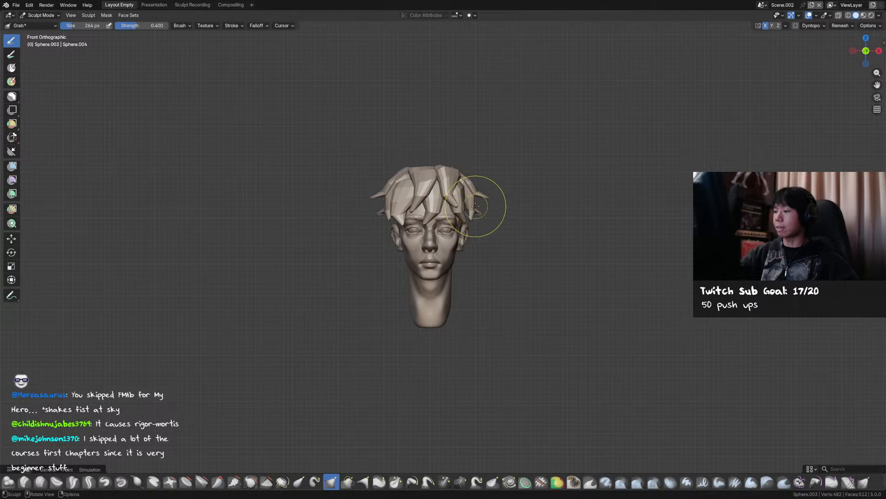
Duplicate the side strand in Object Mode and rotate the copy -29.6° in front view to hang beside the temple.
{"action": "key", "text": "ctrl+Tab"}
{"action": "left_click", "coordinate": [476, 207]}
{"action": "key", "text": "shift+d"}
{"action": "key", "text": "r"}
{"action": "left_click", "coordinate": [475, 247]}
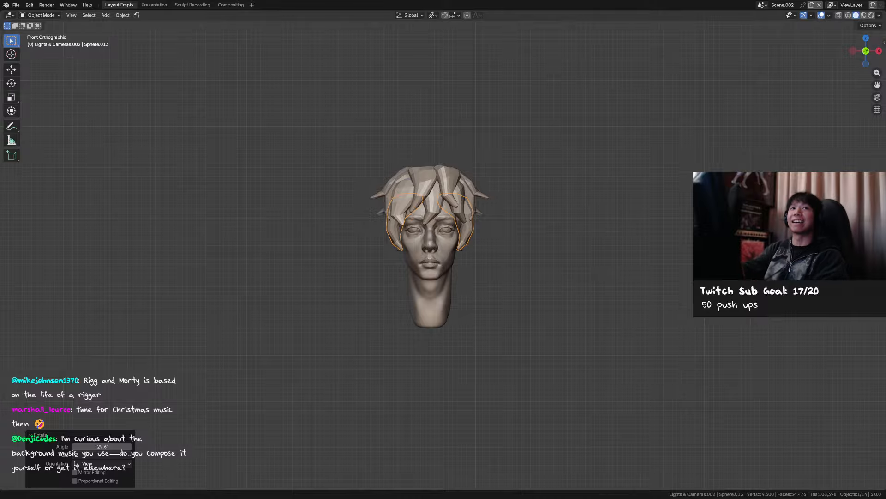
{"action": "left_click", "coordinate": [524, 180]}
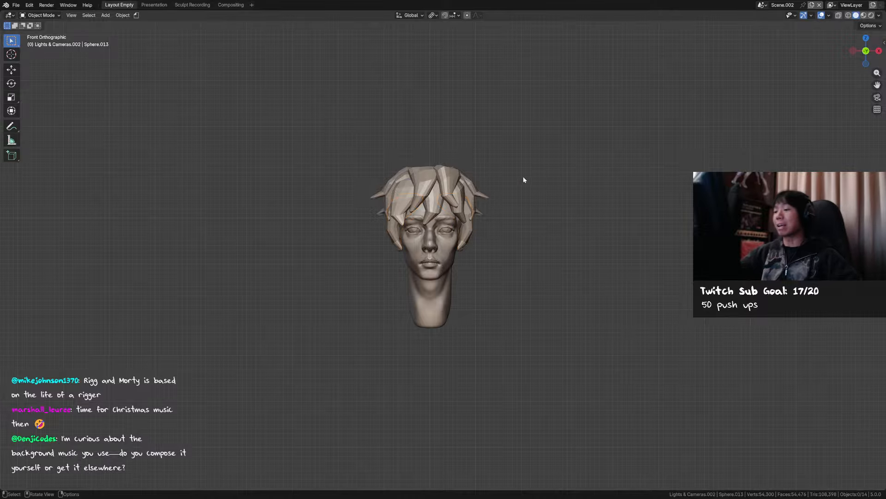
Enter Sculpt Mode on the new temple strand and pull its lower end upward beside the ear with the Grab brush.
{"action": "middle_click_drag", "start_coordinate": [463, 242], "coordinate": [466, 228], "text": "shift"}
{"action": "left_click", "coordinate": [467, 227]}
{"action": "key", "text": "ctrl+Tab"}
{"action": "key", "text": "f"}
{"action": "left_click", "coordinate": [492, 224]}
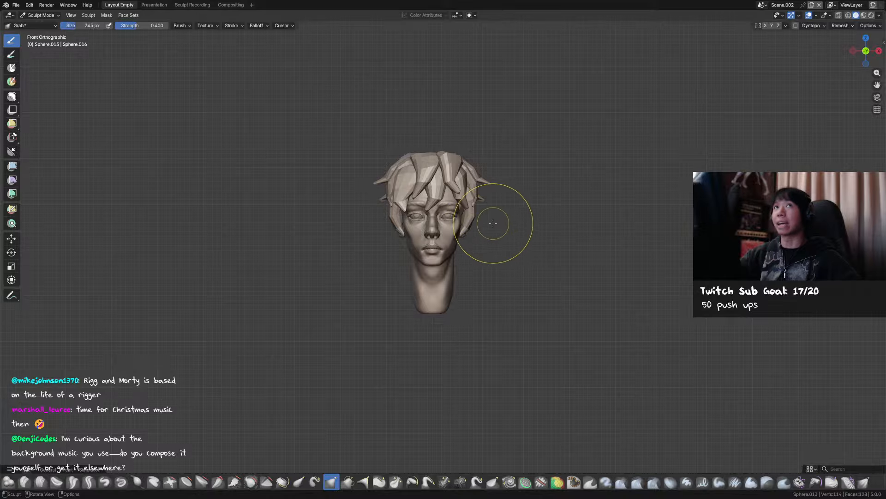
{"action": "key", "text": "f"}
{"action": "left_click", "coordinate": [487, 233]}
{"action": "left_click_drag", "start_coordinate": [471, 235], "coordinate": [474, 217]}
{"action": "key", "text": "f"}
{"action": "left_click", "coordinate": [461, 217]}
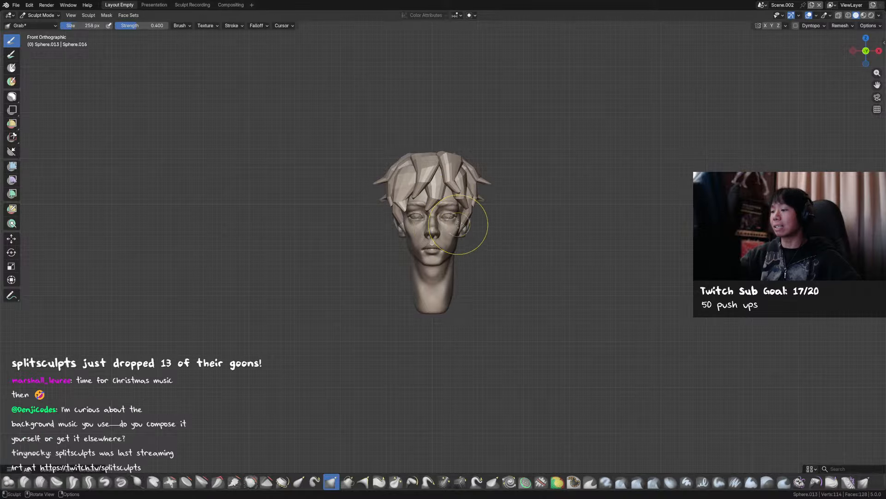
Shape the temple strand in front of the ear with a smaller Grab brush from the side and save the file.
{"action": "key", "text": "KP_3"}
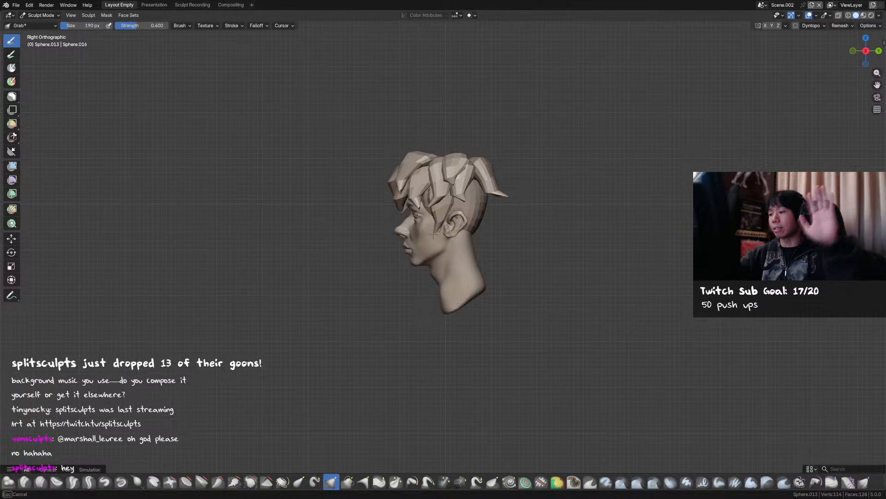
{"action": "mouse_move", "coordinate": [445, 223]}
{"action": "middle_mouse_down"}
{"action": "mouse_move", "coordinate": [491, 226]}
{"action": "mouse_move", "coordinate": [452, 224]}
{"action": "middle_mouse_up"}
{"action": "key", "text": "f"}
{"action": "left_click", "coordinate": [452, 224]}
{"action": "key", "text": "ctrl+s"}
{"action": "left_click", "coordinate": [449, 199]}
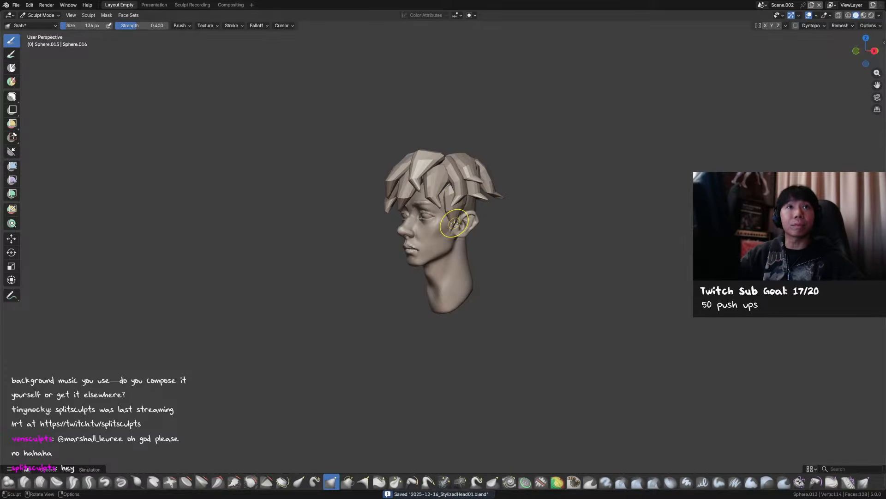
Tuck the temple strand closer to the ear with the Grab brush from the front and save the file.
{"action": "mouse_move", "coordinate": [454, 224]}
{"action": "middle_mouse_down"}
{"action": "mouse_move", "coordinate": [428, 222]}
{"action": "mouse_move", "coordinate": [500, 208]}
{"action": "mouse_move", "coordinate": [440, 215]}
{"action": "mouse_move", "coordinate": [569, 221]}
{"action": "mouse_move", "coordinate": [565, 236]}
{"action": "middle_mouse_up"}
{"action": "key", "text": "f"}
{"action": "left_click", "coordinate": [466, 212]}
{"action": "key", "text": "f"}
{"action": "left_click", "coordinate": [484, 212]}
{"action": "middle_click_drag", "start_coordinate": [564, 236], "coordinate": [462, 177], "text": "ctrl"}
{"action": "key", "text": "ctrl+s"}
Switch sculpting to the top strand near the hairline and reshape its crown outline with a large Grab brush.
{"action": "key", "text": "alt+q"}
{"action": "key", "text": "f"}
{"action": "left_click", "coordinate": [440, 156]}
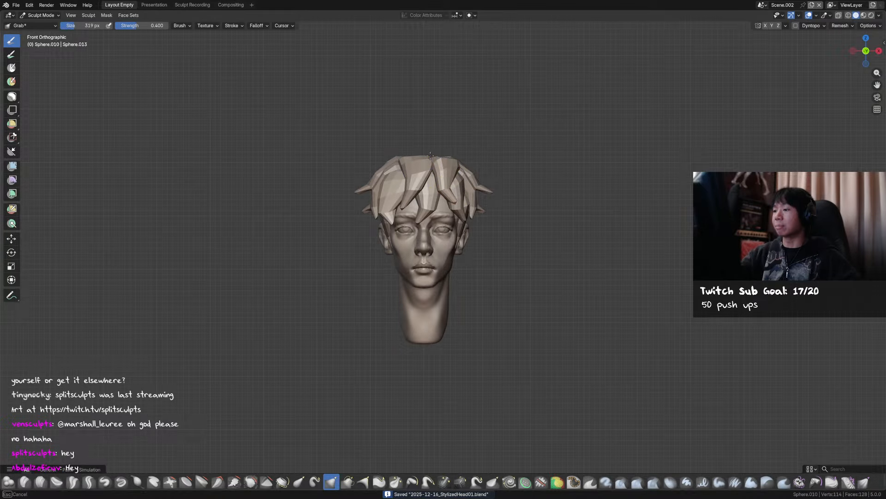
{"action": "key", "text": "f"}
{"action": "left_click", "coordinate": [406, 167]}
{"action": "mouse_move", "coordinate": [436, 161]}
{"action": "middle_mouse_down"}
{"action": "mouse_move", "coordinate": [391, 164]}
{"action": "mouse_move", "coordinate": [412, 164]}
{"action": "middle_mouse_up"}
{"action": "key", "text": "f"}
{"action": "left_click", "coordinate": [403, 164]}
{"action": "left_click_drag", "start_coordinate": [397, 164], "coordinate": [401, 162]}
Switch sculpting to the side forehead strand and adjust its inner edge with the Grab brush in three-quarter view.
{"action": "mouse_move", "coordinate": [429, 154]}
{"action": "middle_mouse_down"}
{"action": "mouse_move", "coordinate": [451, 176]}
{"action": "mouse_move", "coordinate": [424, 186]}
{"action": "middle_mouse_up"}
{"action": "key", "text": "alt+q"}
{"action": "key", "text": "f"}
{"action": "left_click", "coordinate": [434, 185]}
{"action": "left_click_drag", "start_coordinate": [434, 186], "coordinate": [431, 187]}
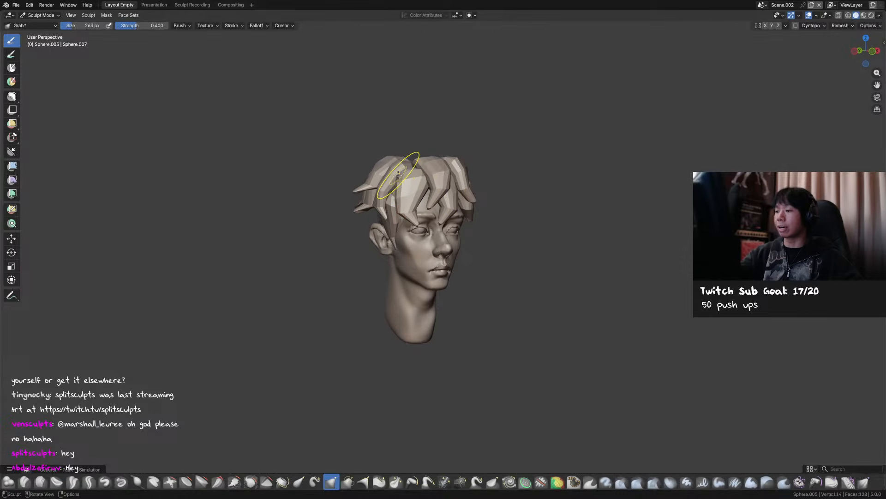
Hide the diagonal front strand in Object Mode and place a duplicated strand over the middle of the forehead.
{"action": "middle_click_drag", "start_coordinate": [398, 175], "coordinate": [476, 174]}
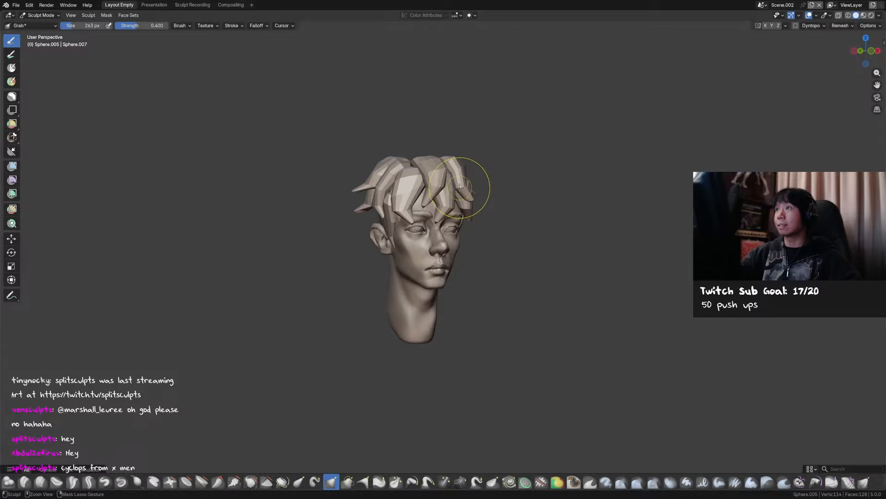
{"action": "key", "text": "ctrl+Tab"}
{"action": "key", "text": "h"}
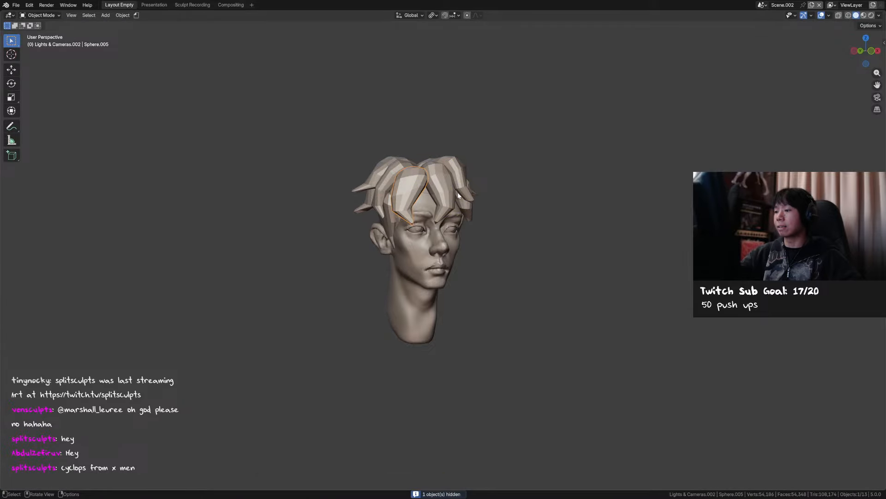
{"action": "left_click", "coordinate": [489, 199]}
{"action": "mouse_move", "coordinate": [489, 198]}
{"action": "middle_mouse_down"}
{"action": "mouse_move", "coordinate": [400, 226]}
{"action": "mouse_move", "coordinate": [427, 201]}
{"action": "mouse_move", "coordinate": [412, 209]}
{"action": "middle_mouse_up"}
Enter Sculpt Mode on the duplicated middle forehead strand, shape it with the Grab brush and save the file.
{"action": "key", "text": "ctrl+Tab"}
{"action": "key", "text": "f"}
{"action": "left_click", "coordinate": [407, 225]}
{"action": "key", "text": "ctrl+s"}
{"action": "key", "text": "f"}
{"action": "left_click", "coordinate": [427, 202]}
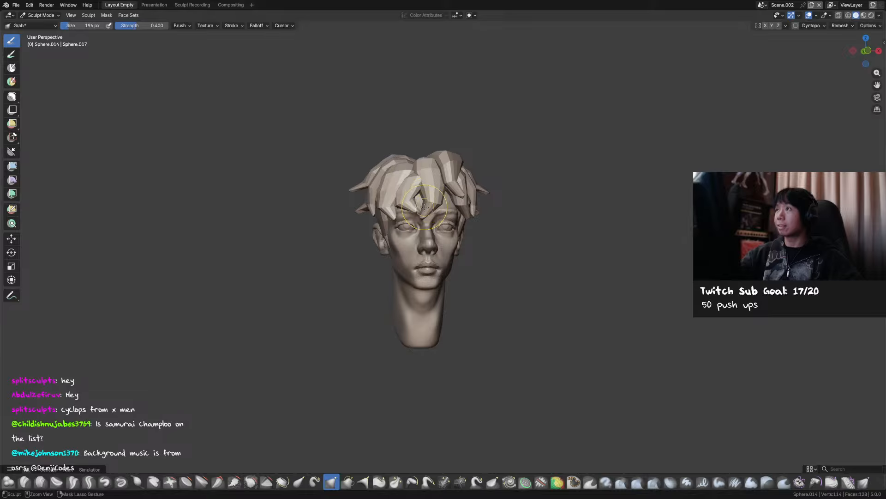
Sweep the middle forehead strand's tip sideways over the forehead with a resized Grab brush and save the file.
{"action": "left_click", "coordinate": [424, 212]}
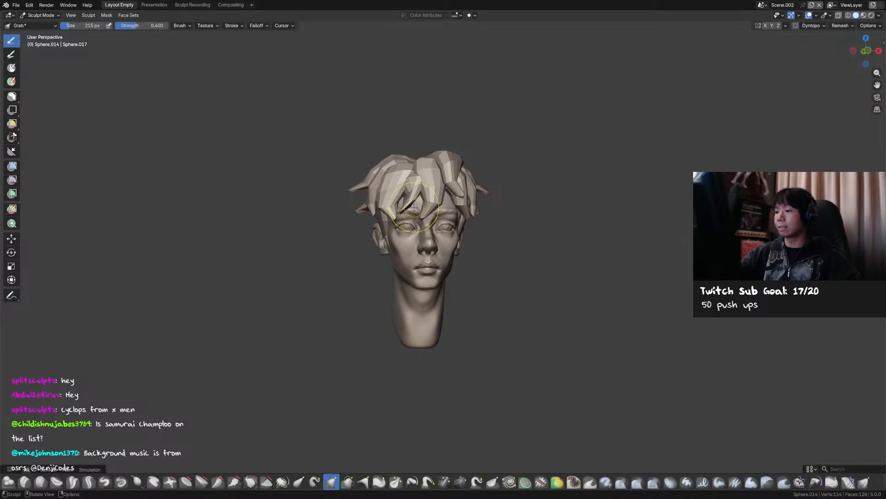
{"action": "key", "text": "f"}
{"action": "left_click", "coordinate": [406, 202]}
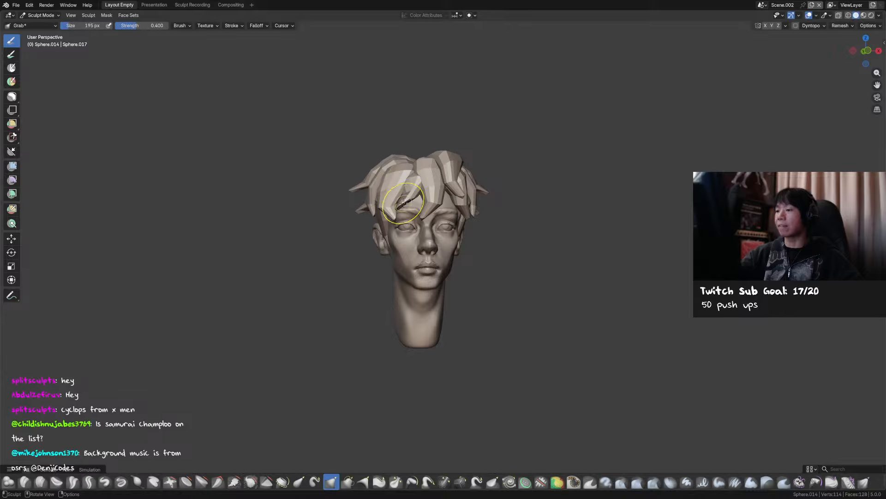
{"action": "mouse_move", "coordinate": [416, 196]}
{"action": "middle_mouse_down"}
{"action": "mouse_move", "coordinate": [441, 200]}
{"action": "mouse_move", "coordinate": [400, 194]}
{"action": "mouse_move", "coordinate": [406, 173]}
{"action": "middle_mouse_up"}
{"action": "key", "text": "ctrl+s"}
{"action": "middle_click_drag", "start_coordinate": [427, 210], "coordinate": [431, 213], "text": "shift"}
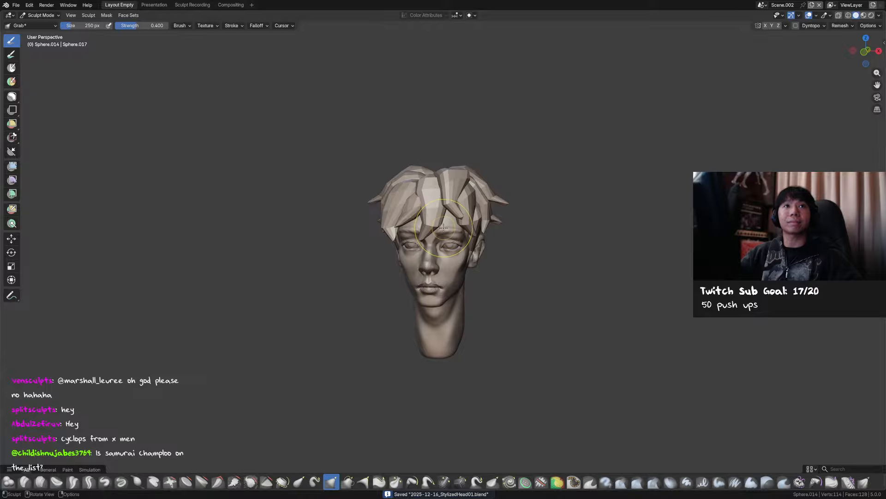
Refine the middle forehead strand's depth from the side and three-quarter views, alternating smaller and larger Grab brush sizes.
{"action": "middle_click_drag", "start_coordinate": [446, 237], "coordinate": [446, 230]}
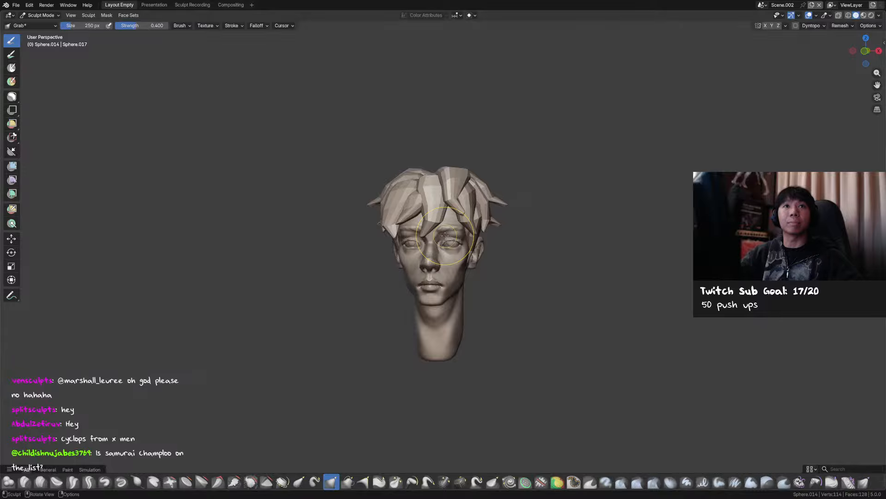
{"action": "middle_click_drag", "start_coordinate": [446, 236], "coordinate": [386, 218]}
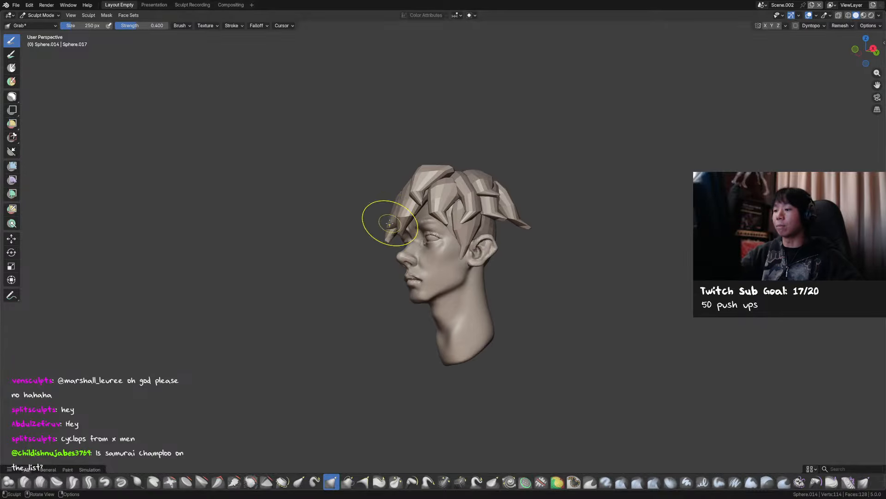
{"action": "key", "text": "f"}
{"action": "left_click", "coordinate": [386, 220]}
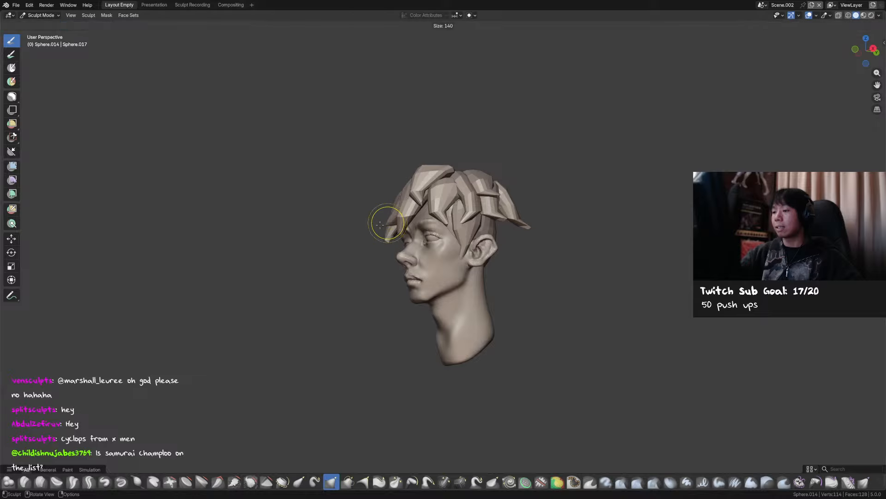
{"action": "mouse_move", "coordinate": [383, 214]}
{"action": "middle_mouse_down"}
{"action": "mouse_move", "coordinate": [519, 204]}
{"action": "mouse_move", "coordinate": [508, 206]}
{"action": "middle_mouse_up"}
{"action": "key", "text": "f"}
{"action": "left_click", "coordinate": [482, 209]}
{"action": "key", "text": "f"}
{"action": "left_click", "coordinate": [482, 207]}
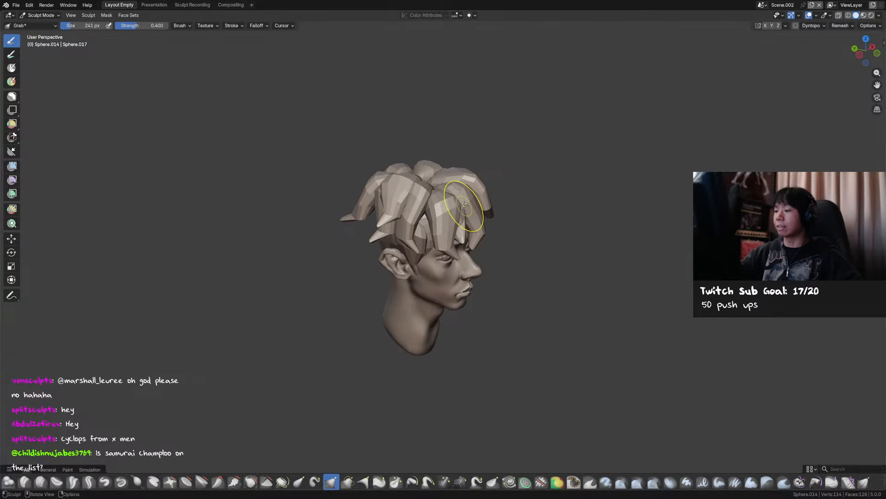
Switch sculpting to the upper side strand and adjust its crown outline in front view with varying Grab brush sizes.
{"action": "key", "text": "KP_1"}
{"action": "key", "text": "ctrl+Tab"}
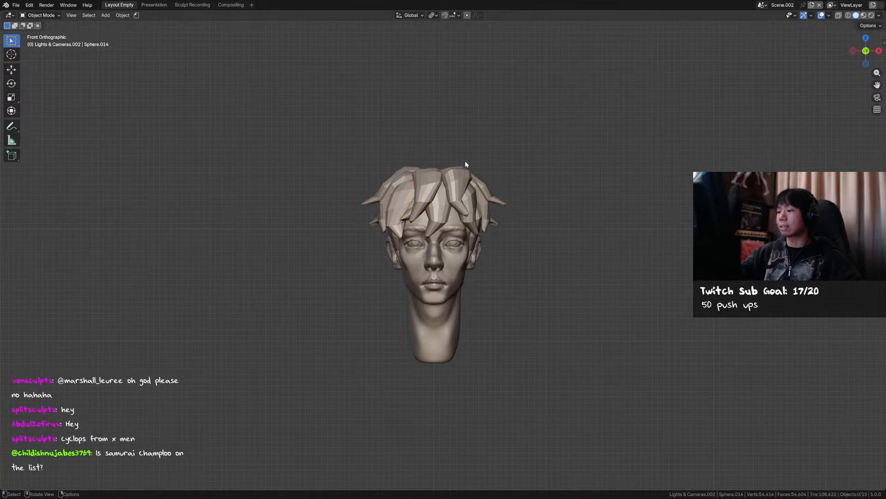
{"action": "left_click", "coordinate": [429, 175]}
{"action": "key", "text": "f"}
{"action": "left_click", "coordinate": [452, 185]}
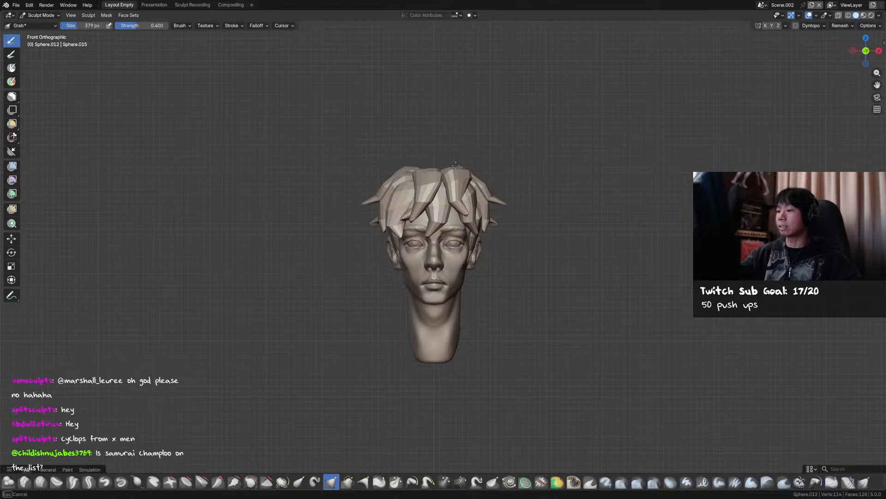
{"action": "key", "text": "bracketleft"}
{"action": "key", "text": "bracketleft"}
{"action": "key", "text": "bracketleft"}
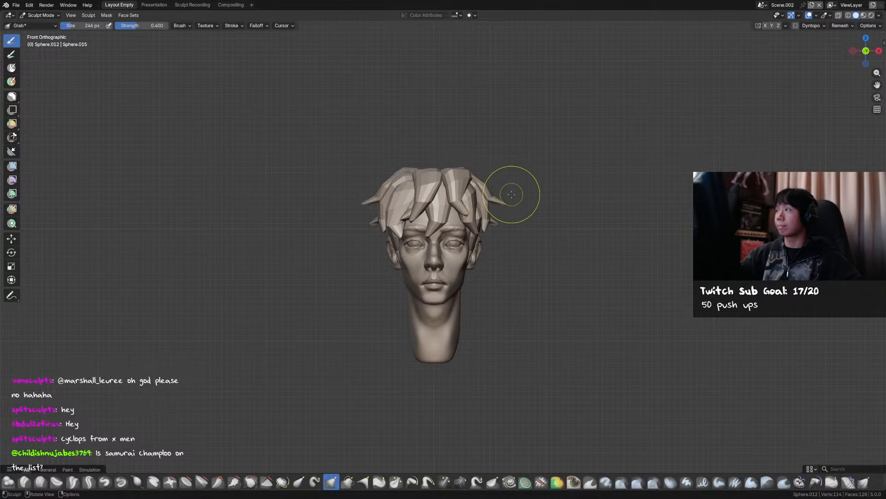
{"action": "key", "text": "bracketright"}
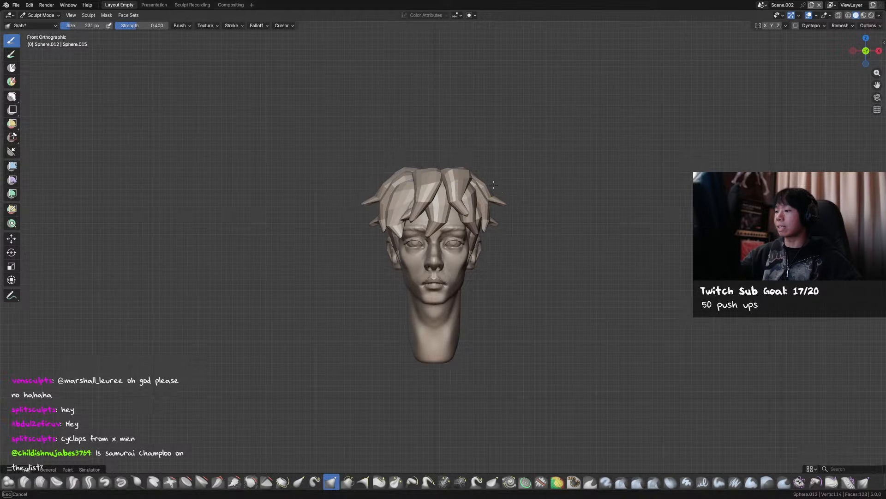
{"action": "key", "text": "bracketright"}
{"action": "key", "text": "bracketright"}
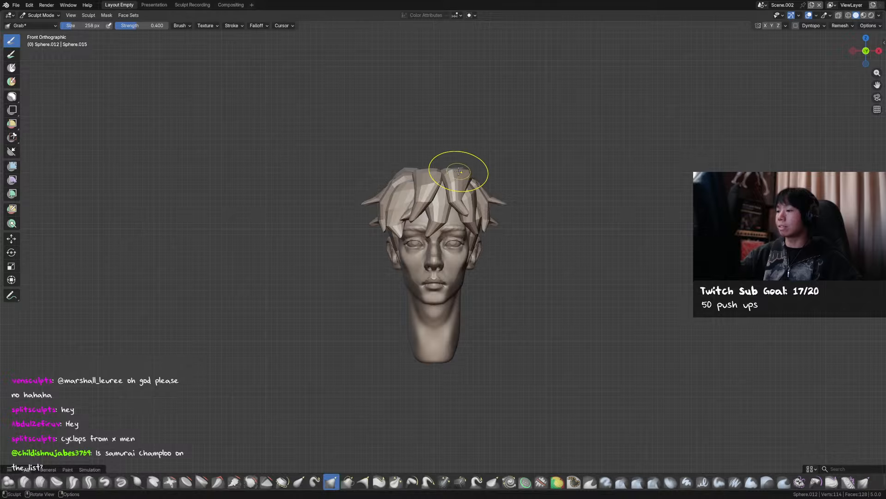
{"action": "mouse_move", "coordinate": [461, 168]}
{"action": "middle_mouse_down"}
{"action": "mouse_move", "coordinate": [463, 154]}
{"action": "mouse_move", "coordinate": [528, 182]}
{"action": "mouse_move", "coordinate": [514, 184]}
{"action": "mouse_move", "coordinate": [519, 194]}
{"action": "mouse_move", "coordinate": [486, 188]}
{"action": "middle_mouse_up"}
{"action": "key", "text": "bracketright"}
{"action": "key", "text": "bracketright"}
Switch sculpting to the back strand, pull its tip outward and down with the Grab brush, and save the file.
{"action": "key", "text": "alt+q"}
{"action": "key", "text": "bracketright"}
{"action": "key", "text": "bracketright"}
{"action": "key", "text": "f"}
{"action": "left_click", "coordinate": [481, 190]}
{"action": "mouse_move", "coordinate": [487, 177]}
{"action": "left_mouse_down"}
{"action": "mouse_move", "coordinate": [491, 205]}
{"action": "mouse_move", "coordinate": [508, 205]}
{"action": "left_mouse_up"}
{"action": "key", "text": "f"}
{"action": "left_click", "coordinate": [486, 206]}
{"action": "mouse_move", "coordinate": [509, 205]}
{"action": "middle_mouse_down"}
{"action": "mouse_move", "coordinate": [532, 210]}
{"action": "mouse_move", "coordinate": [488, 184]}
{"action": "middle_mouse_up"}
{"action": "key", "text": "ctrl+Tab"}
{"action": "left_click", "coordinate": [522, 186]}
{"action": "key", "text": "ctrl+s"}
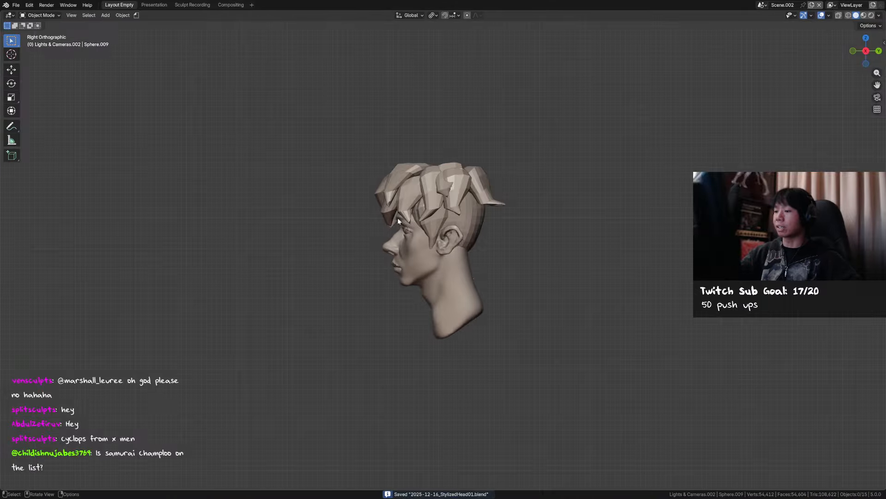
Sculpt the front strand over the brow from the side, then adjust the neighbouring side forehead strand with a smaller Grab brush.
{"action": "left_click", "coordinate": [399, 217]}
{"action": "key", "text": "ctrl+Tab"}
{"action": "key", "text": "f"}
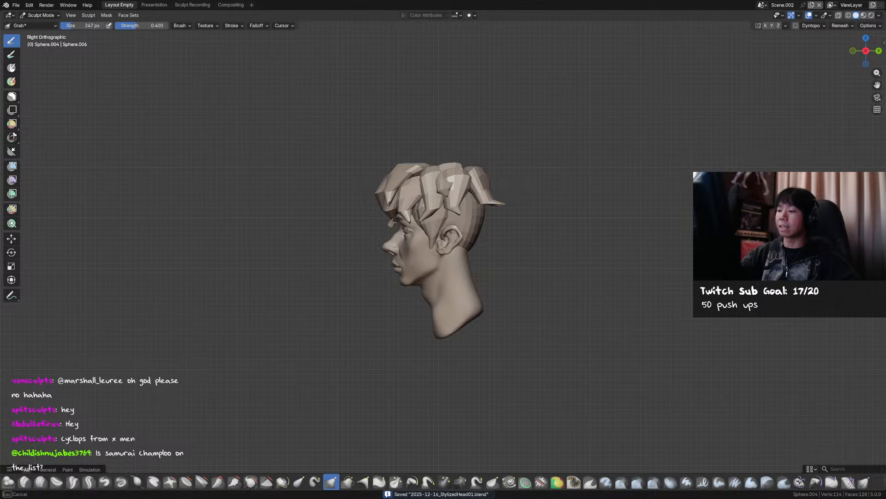
{"action": "mouse_move", "coordinate": [401, 209]}
{"action": "middle_mouse_down", "text": "alt"}
{"action": "mouse_move", "coordinate": [444, 219]}
{"action": "mouse_move", "coordinate": [418, 229]}
{"action": "mouse_move", "coordinate": [443, 235]}
{"action": "mouse_move", "coordinate": [418, 225]}
{"action": "middle_mouse_up", "text": "alt"}
{"action": "key", "text": "alt+q"}
{"action": "key", "text": "f"}
{"action": "left_click", "coordinate": [414, 224]}
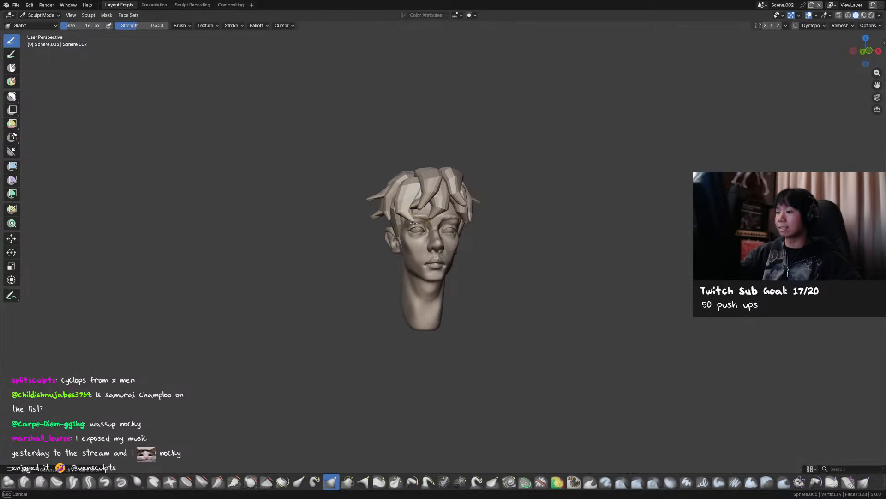
{"action": "middle_click_drag", "start_coordinate": [396, 203], "coordinate": [444, 185], "text": "alt"}
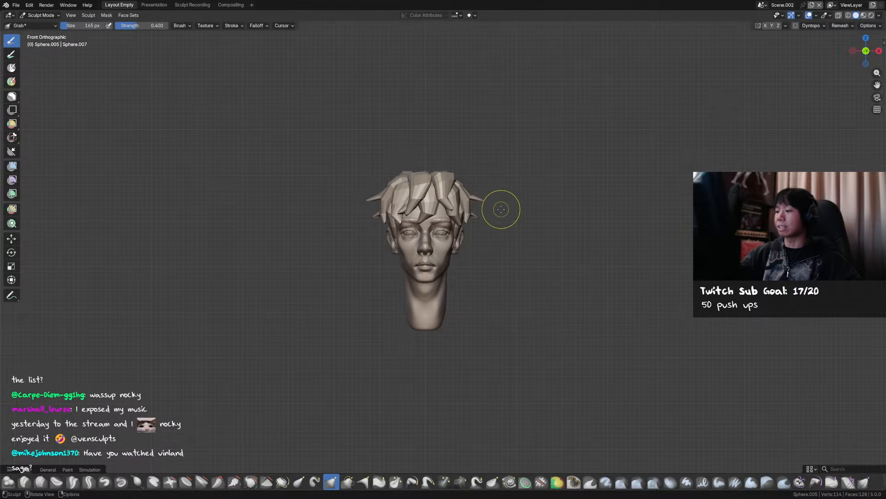
Switch sculpting to the temple strand, adjust its lower tip in side view with the Grab brush and save the file.
{"action": "mouse_move", "coordinate": [500, 208]}
{"action": "middle_mouse_down"}
{"action": "mouse_move", "coordinate": [489, 189]}
{"action": "mouse_move", "coordinate": [464, 196]}
{"action": "mouse_move", "coordinate": [477, 234]}
{"action": "mouse_move", "coordinate": [430, 221]}
{"action": "middle_mouse_up"}
{"action": "key", "text": "alt+q"}
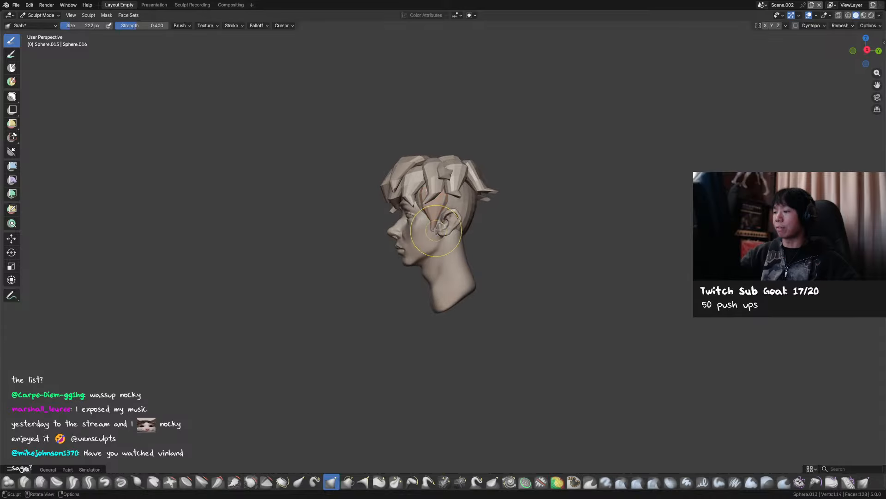
{"action": "key", "text": "f"}
{"action": "left_click", "coordinate": [434, 224]}
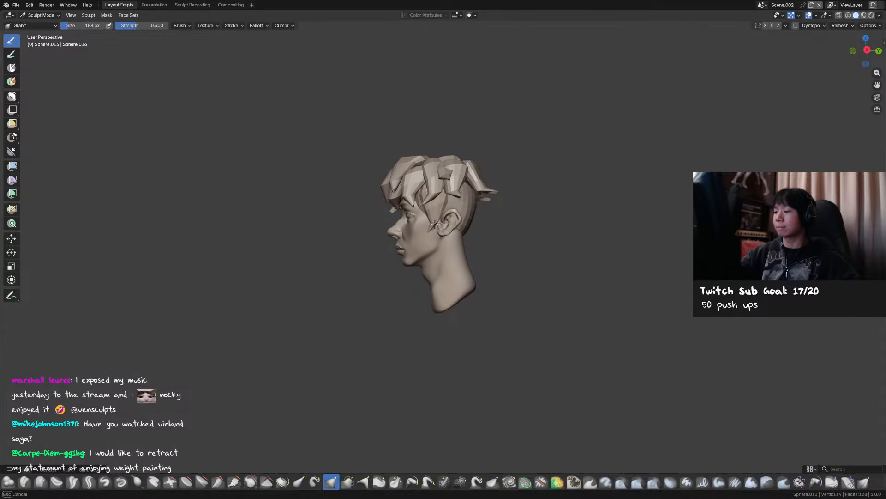
{"action": "key", "text": "ctrl+s"}
{"action": "middle_click_drag", "start_coordinate": [438, 223], "coordinate": [492, 206]}
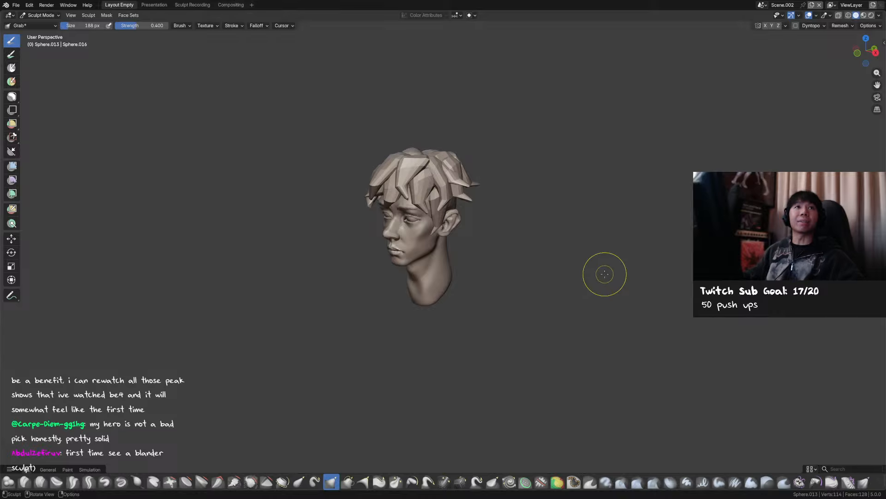
Pull the temple strand's tip up toward the ear with a resized Grab brush in three-quarter view.
{"action": "mouse_move", "coordinate": [525, 175]}
{"action": "middle_mouse_down"}
{"action": "mouse_move", "coordinate": [512, 145]}
{"action": "mouse_move", "coordinate": [539, 162]}
{"action": "mouse_move", "coordinate": [491, 199]}
{"action": "mouse_move", "coordinate": [464, 202]}
{"action": "middle_mouse_up"}
{"action": "key", "text": "f"}
{"action": "left_click", "coordinate": [439, 229]}
{"action": "key", "text": "alt+q"}
{"action": "key", "text": "alt+q"}
{"action": "key", "text": "f"}
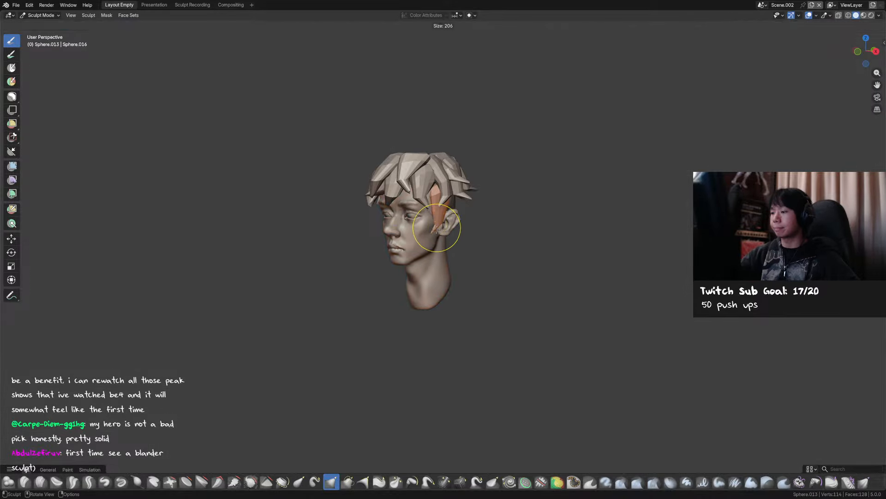
{"action": "left_click", "coordinate": [439, 227]}
{"action": "left_click_drag", "start_coordinate": [438, 226], "coordinate": [444, 217]}
{"action": "middle_click_drag", "start_coordinate": [454, 216], "coordinate": [436, 223]}
Switch sculpting to the scalp cap, activate the Grab brush for its temple area, and save the file.
{"action": "key", "text": "alt+q"}
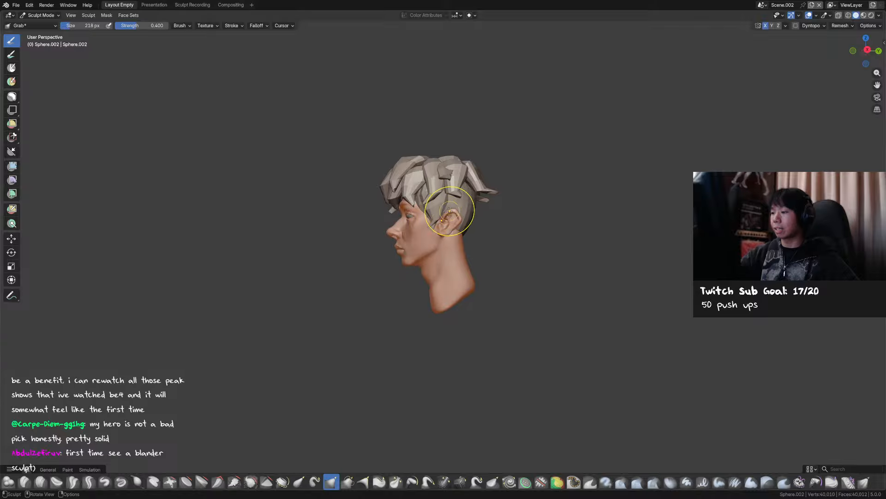
{"action": "key", "text": "alt+q"}
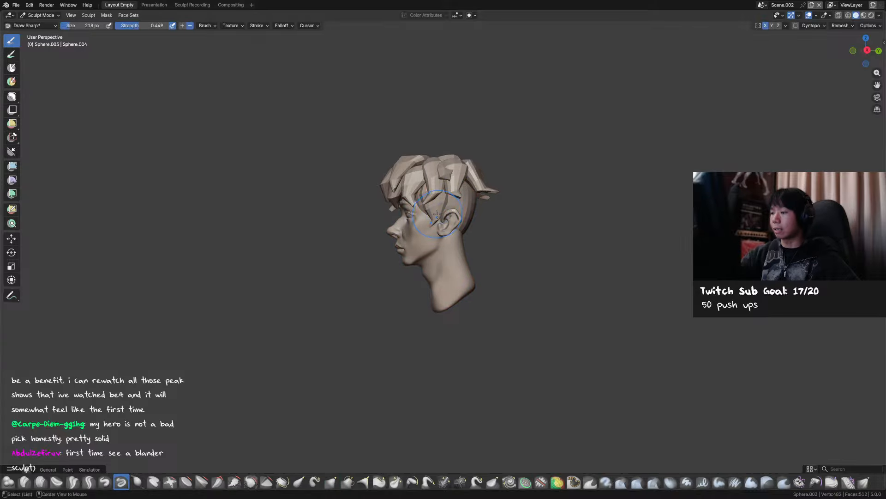
{"action": "key", "text": "g"}
{"action": "middle_click_drag", "start_coordinate": [432, 209], "coordinate": [536, 214]}
{"action": "key", "text": "ctrl+Tab"}
{"action": "left_click", "coordinate": [489, 176]}
{"action": "key", "text": "ctrl+s"}
Select the top strand beside the parting and nudge its crown end inward with the Grab brush.
{"action": "key", "text": "KP_1"}
{"action": "left_click", "coordinate": [441, 160]}
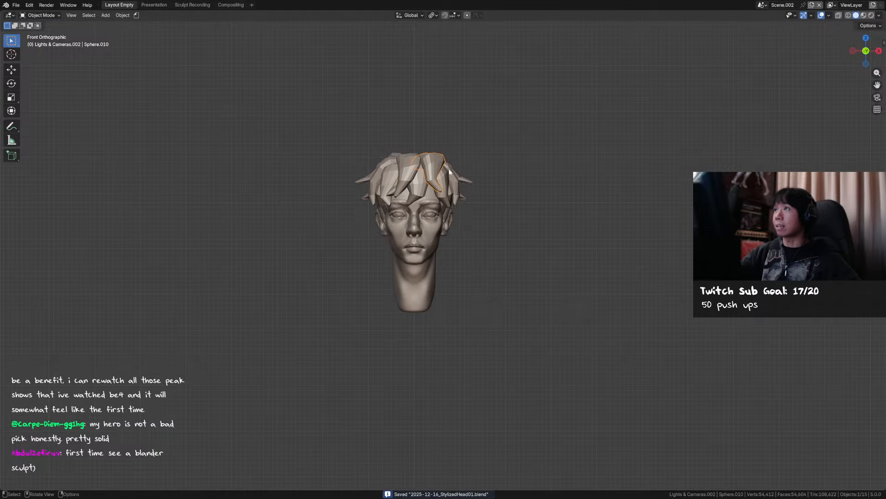
{"action": "key", "text": "ctrl+Tab"}
{"action": "middle_click_drag", "start_coordinate": [451, 172], "coordinate": [453, 182]}
{"action": "left_click_drag", "start_coordinate": [427, 157], "coordinate": [424, 157]}
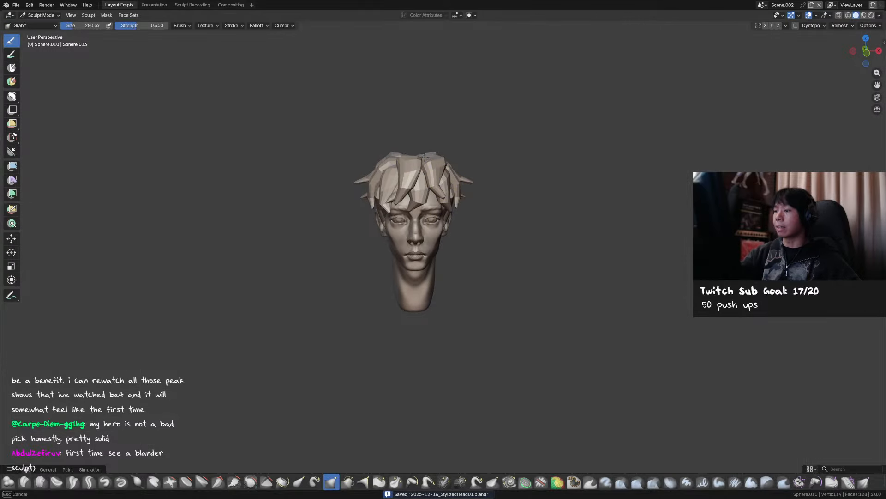
{"action": "middle_click_drag", "start_coordinate": [425, 158], "coordinate": [411, 167]}
Adjust the crown end of the opposite top strand, then tuck in the flared side strand with the Grab brush.
{"action": "key", "text": "alt+q"}
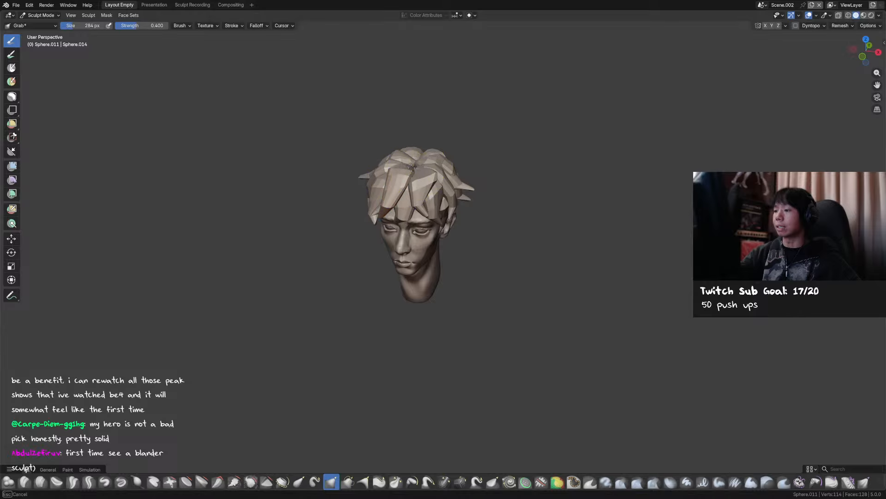
{"action": "key", "text": "KP_1"}
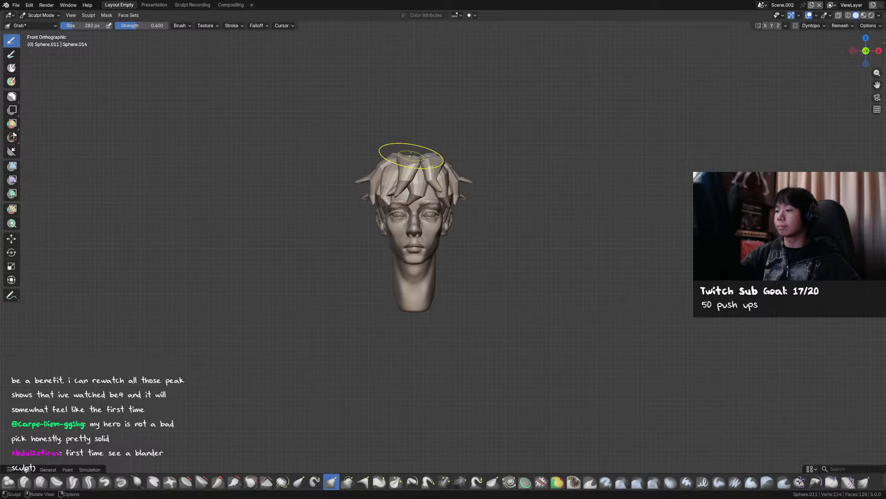
{"action": "key", "text": "alt+q"}
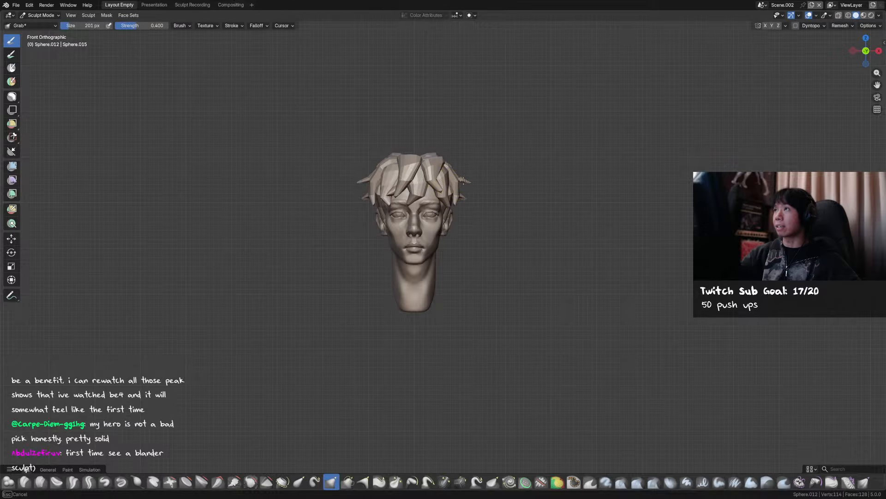
{"action": "mouse_move", "coordinate": [478, 224]}
{"action": "middle_mouse_down"}
{"action": "mouse_move", "coordinate": [502, 229]}
{"action": "mouse_move", "coordinate": [481, 198]}
{"action": "mouse_move", "coordinate": [441, 197]}
{"action": "mouse_move", "coordinate": [497, 178]}
{"action": "mouse_move", "coordinate": [500, 198]}
{"action": "mouse_move", "coordinate": [511, 188]}
{"action": "mouse_move", "coordinate": [470, 183]}
{"action": "mouse_move", "coordinate": [470, 210]}
{"action": "middle_mouse_up"}
Delete the back strand and the outer side strands in Object Mode, leaving the front, top and temple pieces.
{"action": "key", "text": "ctrl+Tab"}
{"action": "left_click", "coordinate": [431, 180]}
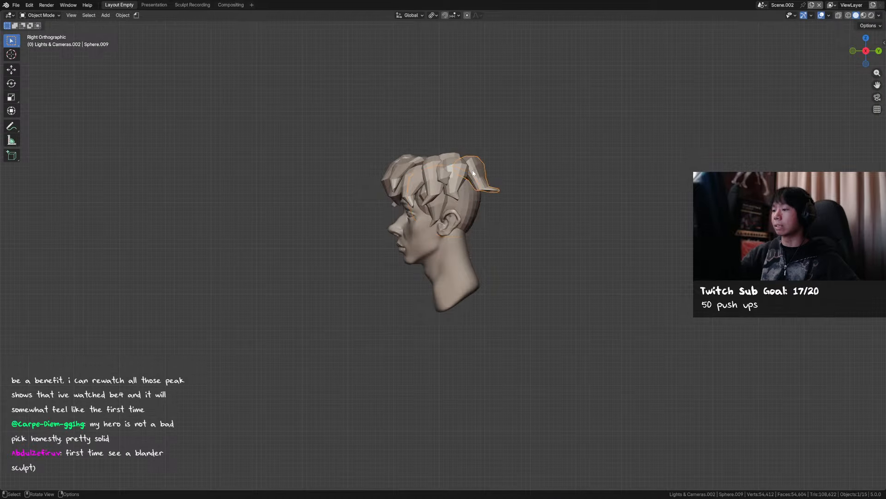
{"action": "middle_click_drag", "start_coordinate": [470, 170], "coordinate": [445, 141]}
{"action": "key", "text": "x"}
{"action": "left_click", "coordinate": [449, 179]}
{"action": "left_click", "coordinate": [450, 179]}
{"action": "key", "text": "x"}
{"action": "left_click", "coordinate": [450, 179]}
{"action": "left_click", "coordinate": [432, 175]}
{"action": "key", "text": "x"}
{"action": "left_click", "coordinate": [433, 176]}
{"action": "left_click", "coordinate": [417, 169]}
{"action": "left_click", "coordinate": [419, 178]}
{"action": "key", "text": "h"}
{"action": "key", "text": "ctrl+z"}
{"action": "key", "text": "x"}
{"action": "left_click", "coordinate": [418, 176]}
Rotate the remaining top strand around the global Z axis so it runs toward the back of the head.
{"action": "left_click", "coordinate": [421, 170]}
{"action": "key", "text": "r"}
{"action": "key", "text": "z"}
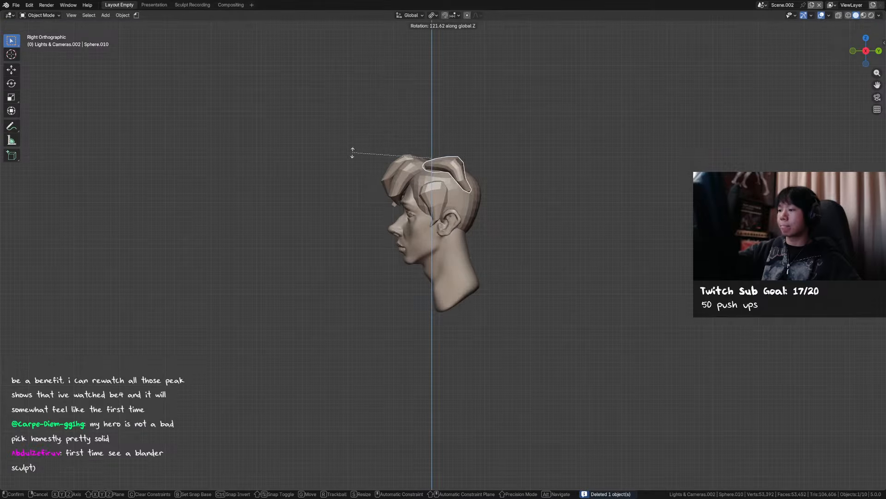
{"action": "left_click", "coordinate": [354, 151]}
{"action": "key", "text": "r"}
{"action": "key", "text": "z"}
{"action": "left_click", "coordinate": [511, 101]}
Rotate the front strand 156° around global Z and 55.1° in side view, then move it up above the hairline.
{"action": "left_click", "coordinate": [419, 172]}
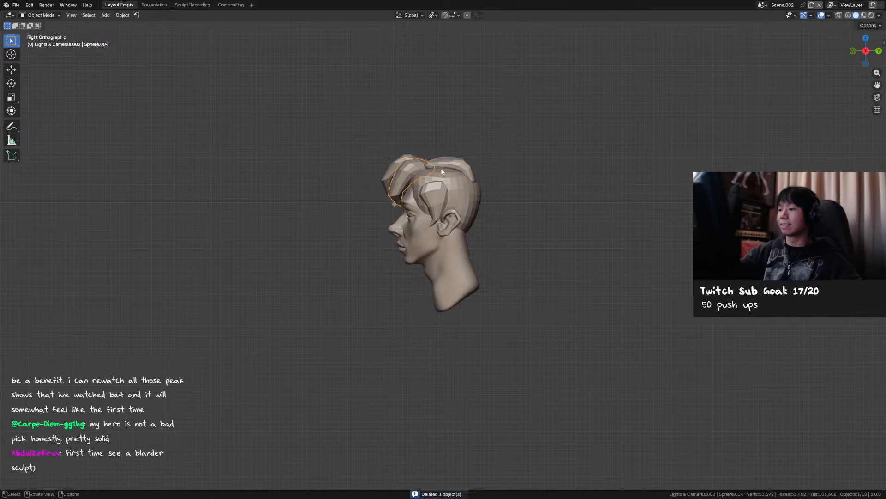
{"action": "middle_click_drag", "start_coordinate": [441, 169], "coordinate": [490, 190]}
{"action": "key", "text": "r"}
{"action": "key", "text": "z"}
{"action": "left_click", "coordinate": [326, 131]}
{"action": "middle_click_drag", "start_coordinate": [469, 123], "coordinate": [489, 151]}
{"action": "key", "text": "r"}
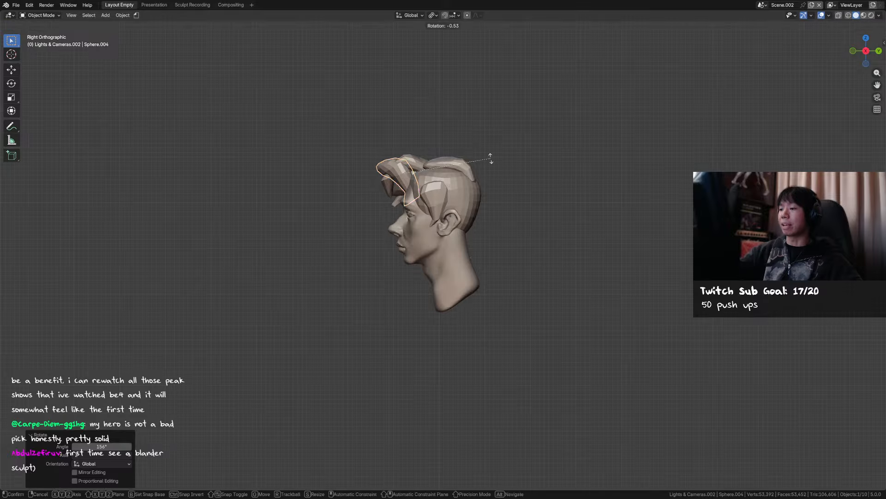
{"action": "left_click", "coordinate": [412, 90]}
{"action": "key", "text": "g"}
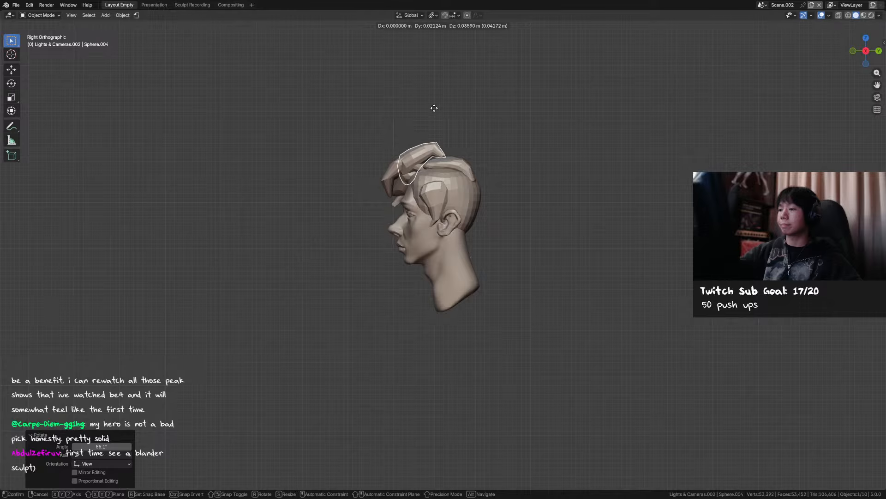
{"action": "left_click", "coordinate": [434, 107]}
Rotate the other layered front strand -163° around global Z so it points toward the back of the head.
{"action": "left_click", "coordinate": [402, 180]}
{"action": "middle_click_drag", "start_coordinate": [402, 180], "coordinate": [524, 180]}
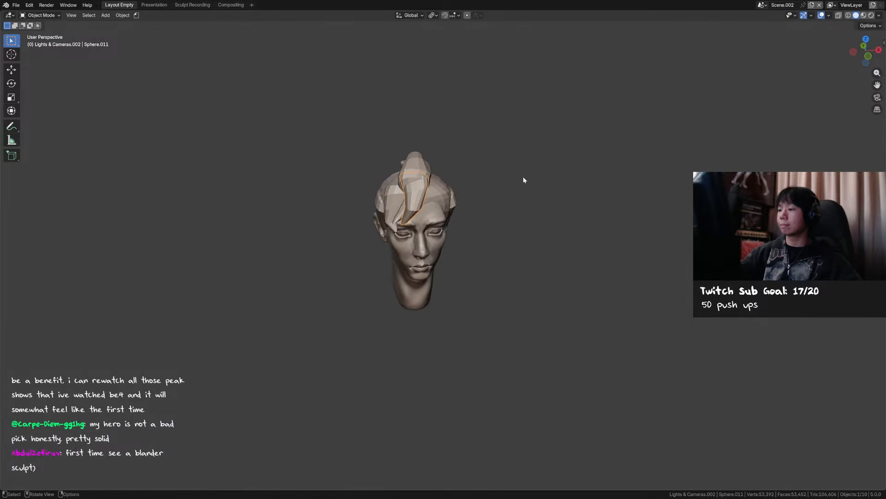
{"action": "key", "text": "r"}
{"action": "key", "text": "z"}
{"action": "left_click", "coordinate": [356, 185]}
{"action": "middle_click_drag", "start_coordinate": [356, 185], "coordinate": [490, 157]}
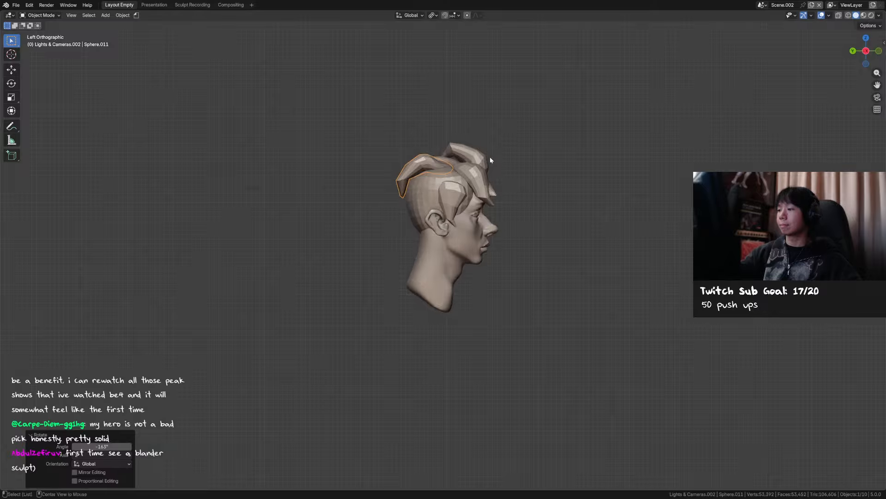
Rotate the rear-pointing strand in side view and reposition it on top of the head.
{"action": "key", "text": "r"}
{"action": "left_click", "coordinate": [546, 179]}
{"action": "middle_click_drag", "start_coordinate": [546, 178], "coordinate": [492, 215], "text": "alt"}
{"action": "key", "text": "g"}
{"action": "left_click", "coordinate": [501, 188]}
Rotate one of the front strands around the global Z axis.
{"action": "left_click", "coordinate": [429, 172]}
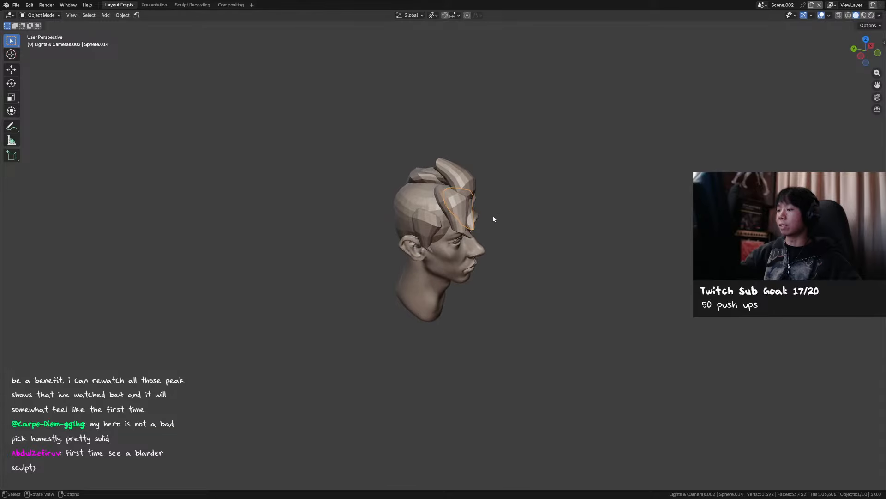
{"action": "key", "text": "r"}
{"action": "key", "text": "z"}
{"action": "left_click", "coordinate": [336, 200]}
{"action": "middle_click_drag", "start_coordinate": [336, 200], "coordinate": [539, 138]}
Delete the low front strand and the temple piece, keeping the strands on top of the head.
{"action": "left_click", "coordinate": [492, 180]}
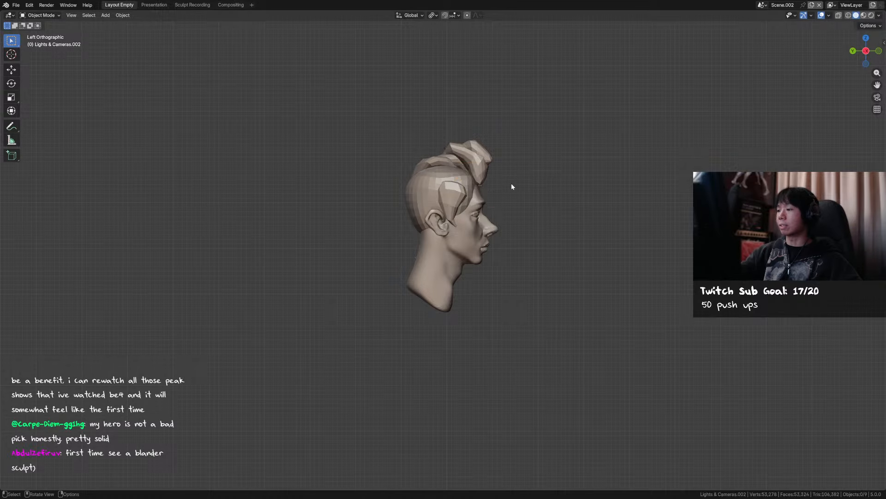
{"action": "key", "text": "x"}
{"action": "left_click", "coordinate": [442, 205]}
{"action": "middle_click_drag", "start_coordinate": [550, 157], "coordinate": [439, 136]}
Hide the front strands one by one, leaving only the long top strand and the scalp cap.
{"action": "left_click", "coordinate": [405, 152]}
{"action": "key", "text": "h"}
{"action": "left_click", "coordinate": [407, 174]}
{"action": "key", "text": "h"}
{"action": "left_click", "coordinate": [419, 176]}
{"action": "key", "text": "h"}
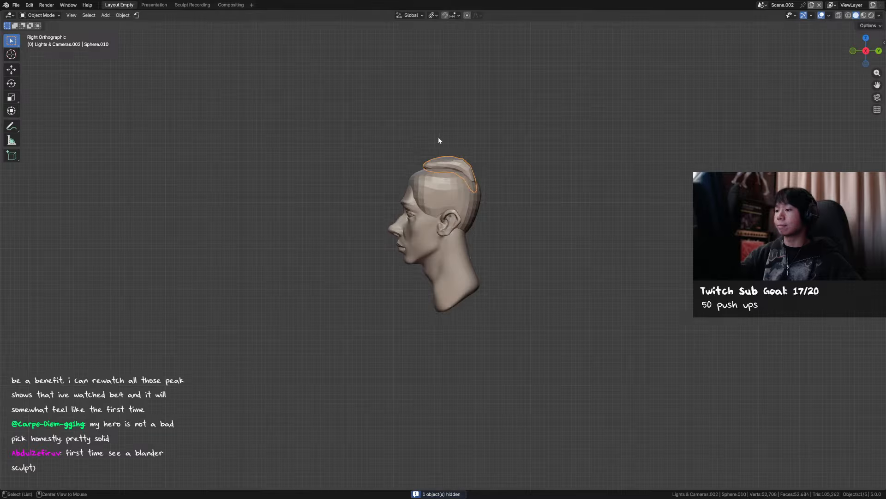
Rotate the visible top strand 62.2° in side view and move it forward over the hairline.
{"action": "left_click", "coordinate": [423, 152]}
{"action": "key", "text": "r"}
{"action": "left_click", "coordinate": [489, 137]}
{"action": "key", "text": "g"}
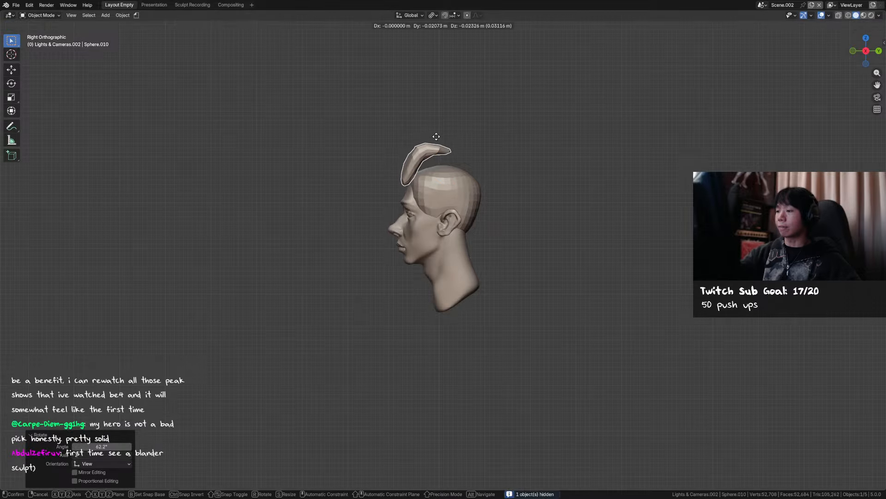
{"action": "left_click", "coordinate": [443, 136]}
{"action": "middle_click_drag", "start_coordinate": [443, 137], "coordinate": [560, 148]}
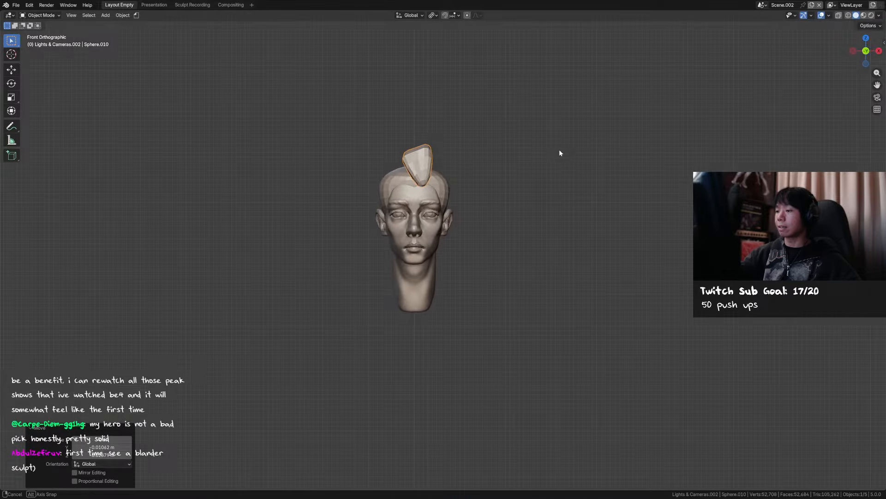
Rotate the strand -13.5° in front view and centre it above the forehead.
{"action": "key", "text": "r"}
{"action": "left_click", "coordinate": [561, 155]}
{"action": "key", "text": "r"}
{"action": "left_click", "coordinate": [565, 191]}
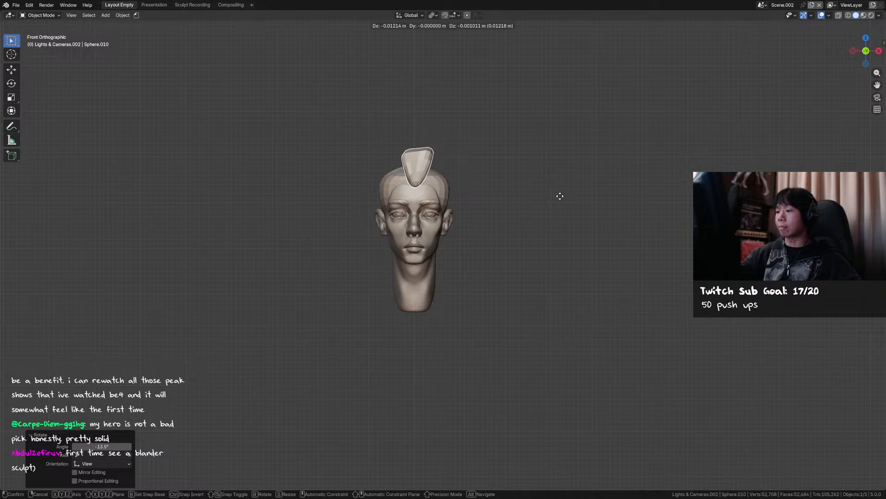
Narrow the upper sides of the scalp cap in front view with the Grab brush in Sculpt Mode.
{"action": "left_click", "coordinate": [458, 189]}
{"action": "key", "text": "ctrl+Tab"}
{"action": "key", "text": "f"}
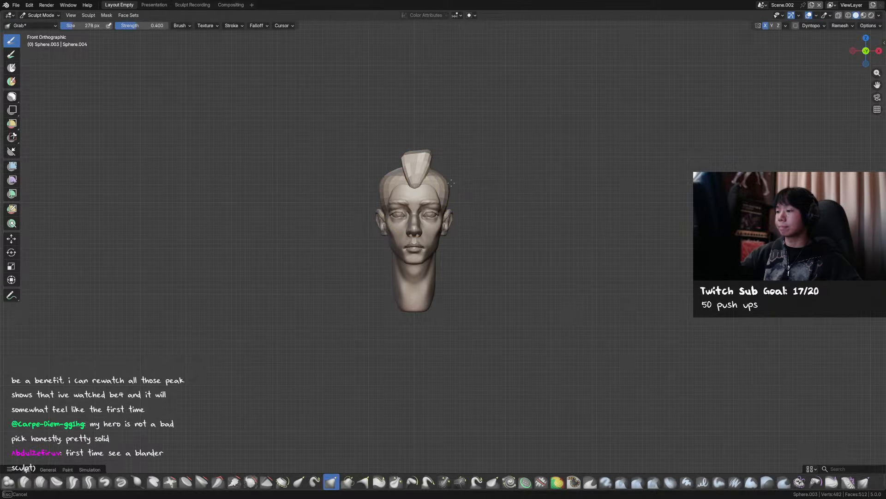
{"action": "left_click", "coordinate": [447, 184]}
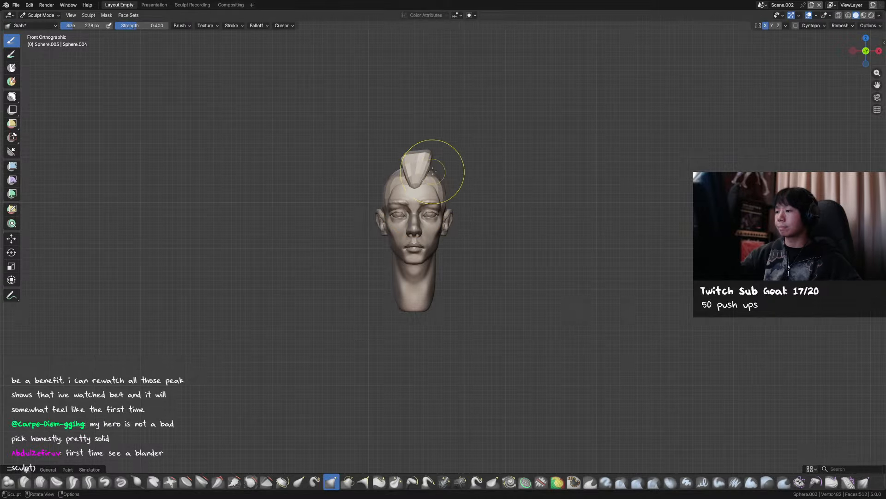
Save the file, then pull the strand's rear tip upward and slim its front with the Grab brush.
{"action": "key", "text": "alt+q"}
{"action": "key", "text": "ctrl+s"}
{"action": "middle_click_drag", "start_coordinate": [420, 162], "coordinate": [544, 159]}
{"action": "key", "text": "bracketleft"}
{"action": "key", "text": "bracketleft"}
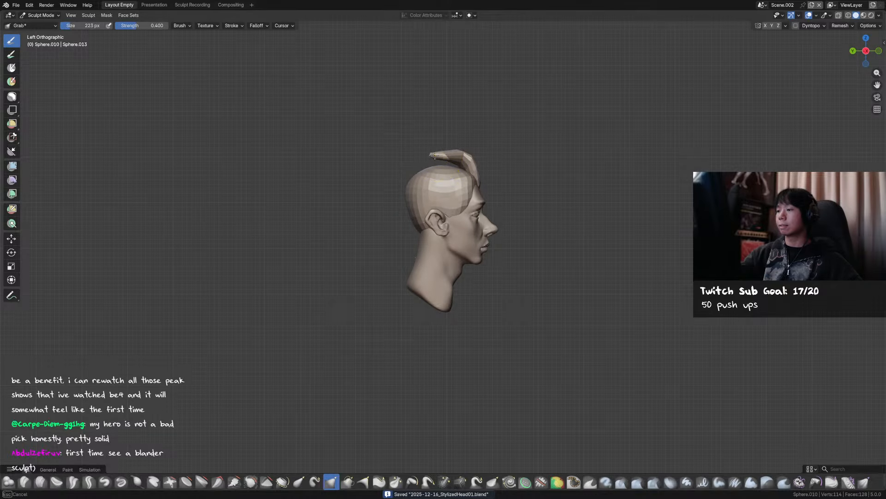
{"action": "key", "text": "bracketright"}
{"action": "key", "text": "KP_1"}
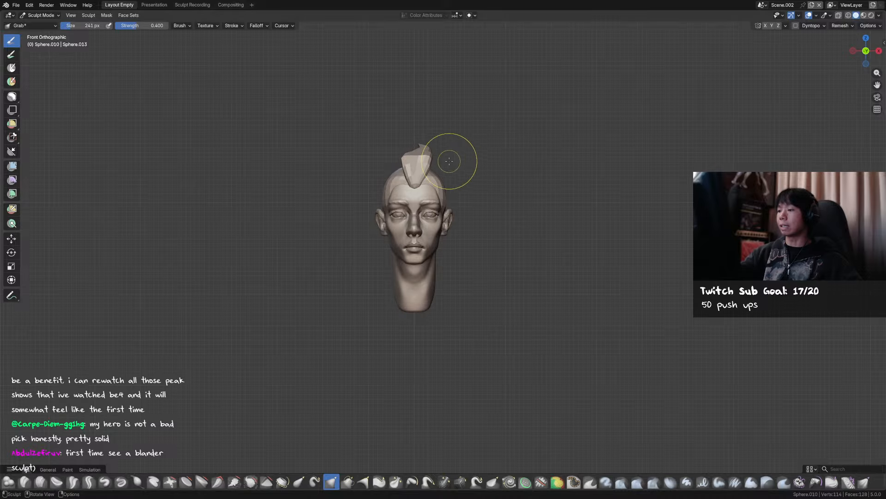
{"action": "left_click_drag", "start_coordinate": [425, 150], "coordinate": [421, 146]}
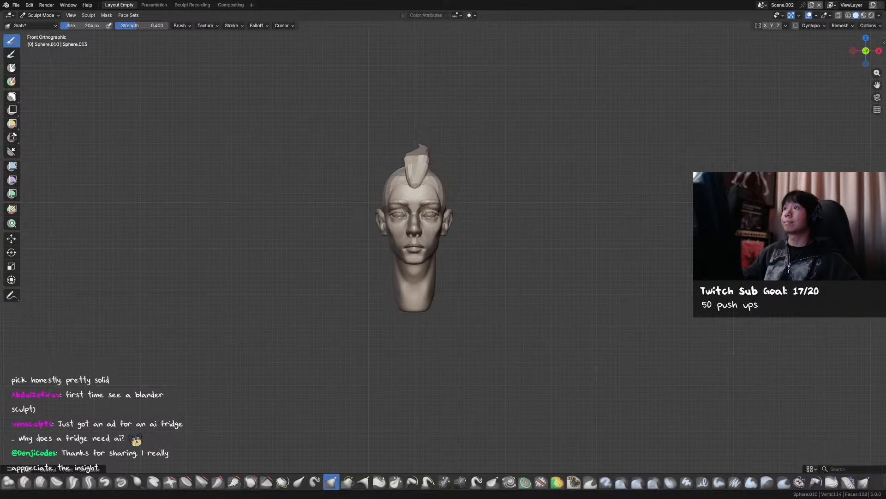
{"action": "mouse_move", "coordinate": [455, 162]}
{"action": "middle_mouse_down"}
{"action": "mouse_move", "coordinate": [433, 168]}
{"action": "mouse_move", "coordinate": [434, 156]}
{"action": "mouse_move", "coordinate": [556, 135]}
{"action": "mouse_move", "coordinate": [528, 139]}
{"action": "middle_mouse_up"}
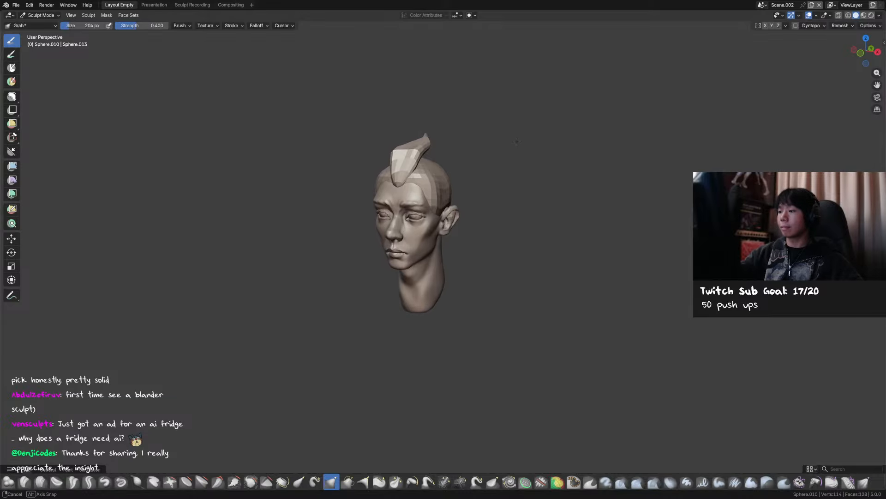
Hide the strand, raise the back of the scalp cap's crown with the Grab brush in side view, and save the file.
{"action": "key", "text": "ctrl+Tab"}
{"action": "key", "text": "h"}
{"action": "left_click", "coordinate": [429, 164]}
{"action": "key", "text": "KP_3"}
{"action": "key", "text": "ctrl+Tab"}
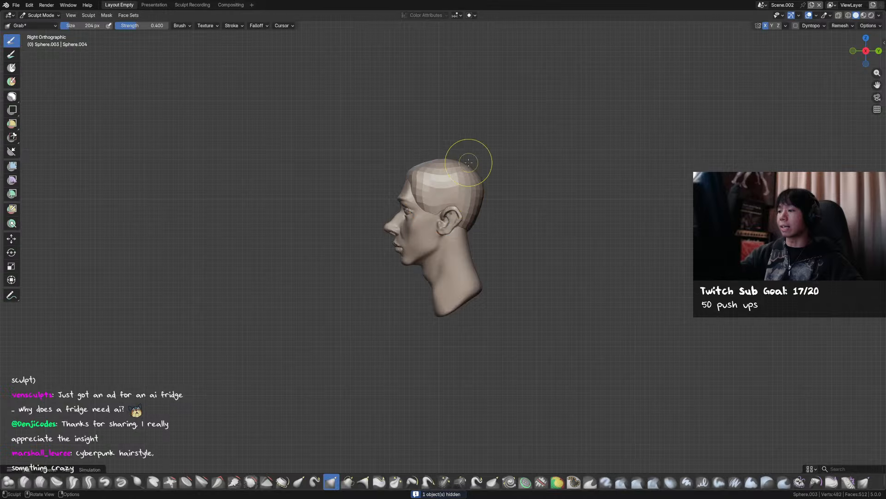
{"action": "mouse_move", "coordinate": [460, 162]}
{"action": "left_mouse_down"}
{"action": "mouse_move", "coordinate": [474, 148]}
{"action": "mouse_move", "coordinate": [433, 152]}
{"action": "left_mouse_up"}
{"action": "key", "text": "f"}
{"action": "left_click", "coordinate": [461, 150]}
{"action": "mouse_move", "coordinate": [433, 152]}
{"action": "middle_mouse_down"}
{"action": "mouse_move", "coordinate": [505, 182]}
{"action": "mouse_move", "coordinate": [500, 192]}
{"action": "mouse_move", "coordinate": [490, 184]}
{"action": "mouse_move", "coordinate": [496, 201]}
{"action": "middle_mouse_up"}
{"action": "key", "text": "ctrl+s"}
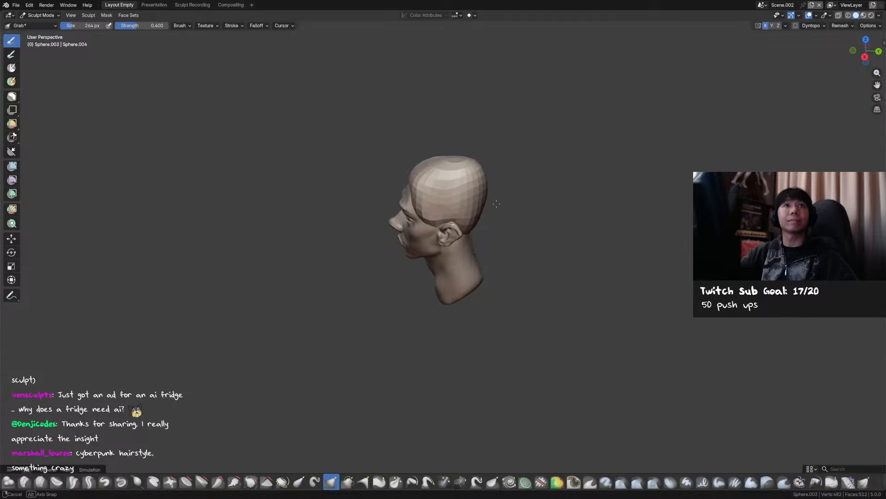
Try to pull the scalp cap's crown upward with the Snake Hook brush, and undo the stroke.
{"action": "middle_click_drag", "start_coordinate": [496, 203], "coordinate": [496, 203]}
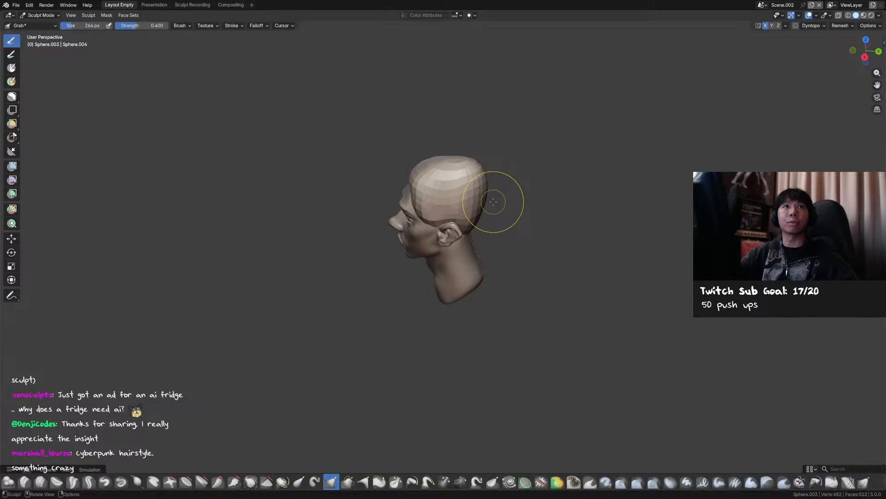
{"action": "middle_click_drag", "start_coordinate": [487, 178], "coordinate": [494, 151], "text": "alt"}
{"action": "key", "text": "k"}
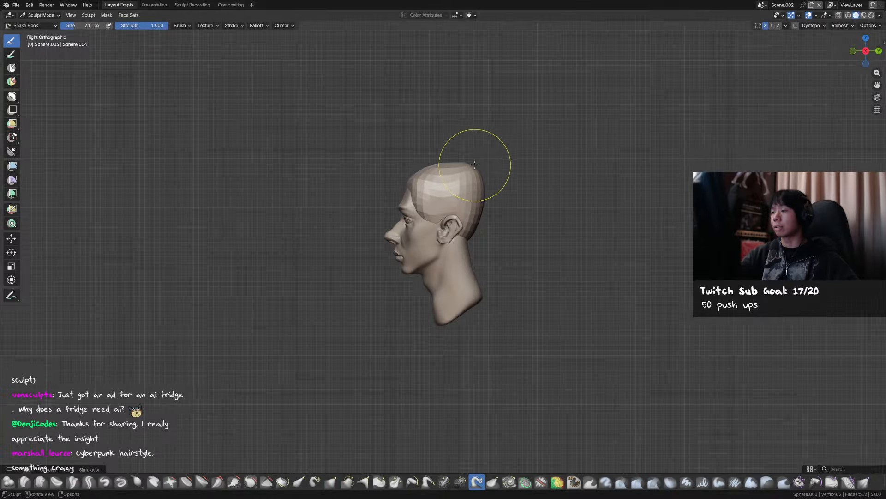
{"action": "middle_click_drag", "start_coordinate": [500, 162], "coordinate": [570, 158]}
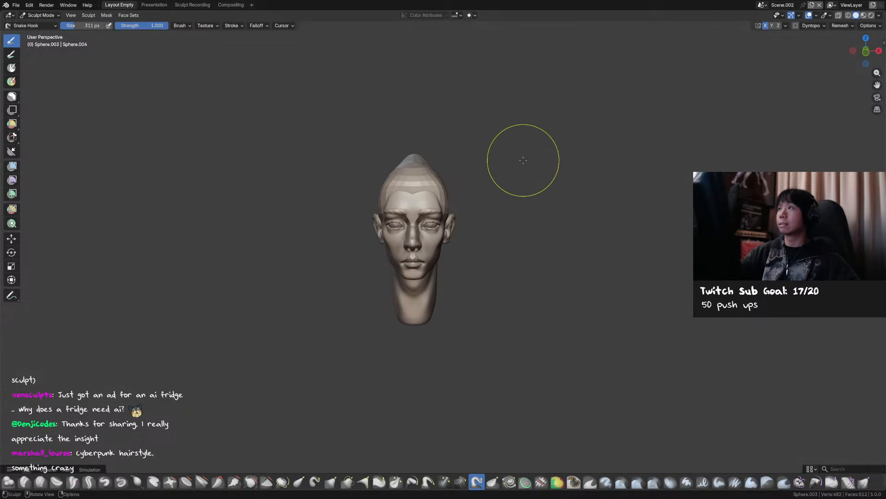
{"action": "key", "text": "ctrl+z"}
Widen the scalp cap's upper sides into a squarer, flatter top with the Grab brush.
{"action": "key", "text": "g"}
{"action": "middle_click_drag", "start_coordinate": [439, 179], "coordinate": [398, 179]}
{"action": "key", "text": "f"}
{"action": "left_click", "coordinate": [456, 150]}
{"action": "mouse_move", "coordinate": [456, 151]}
{"action": "middle_mouse_down"}
{"action": "mouse_move", "coordinate": [442, 139]}
{"action": "mouse_move", "coordinate": [459, 152]}
{"action": "middle_mouse_up"}
{"action": "mouse_move", "coordinate": [505, 209]}
{"action": "middle_mouse_down"}
{"action": "mouse_move", "coordinate": [468, 209]}
{"action": "mouse_move", "coordinate": [471, 196]}
{"action": "mouse_move", "coordinate": [460, 199]}
{"action": "middle_mouse_up"}
{"action": "key", "text": "f"}
{"action": "left_click", "coordinate": [492, 187]}
{"action": "left_click_drag", "start_coordinate": [451, 205], "coordinate": [450, 206]}
{"action": "middle_click_drag", "start_coordinate": [449, 206], "coordinate": [479, 198], "text": "alt"}
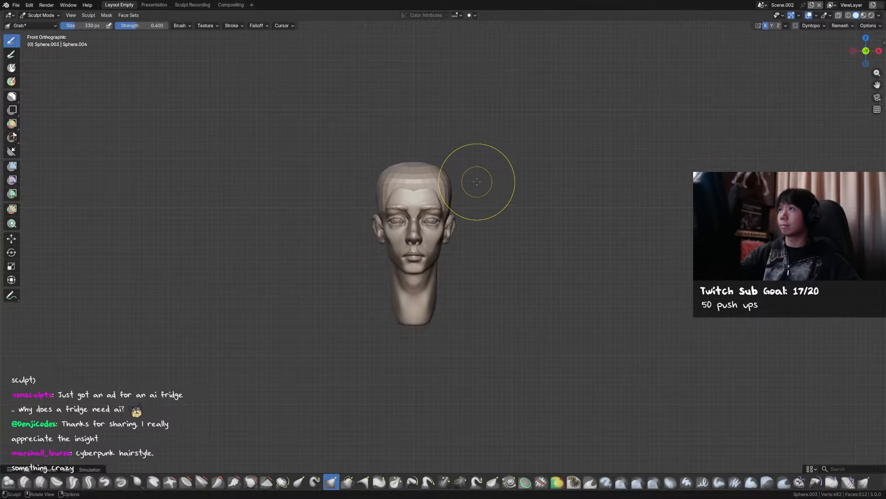
Pull the rear of the scalp cap up and backward into a high peak with the Grab brush in side view.
{"action": "middle_click_drag", "start_coordinate": [450, 181], "coordinate": [435, 149]}
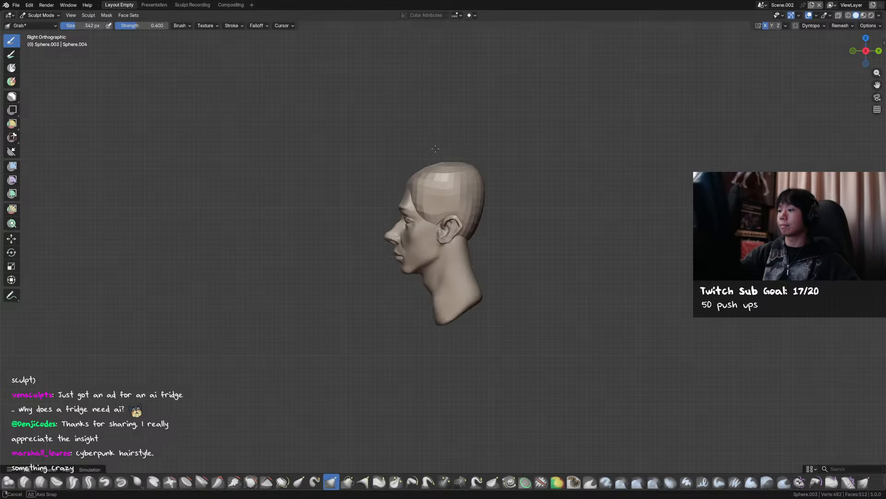
{"action": "mouse_move", "coordinate": [455, 162]}
{"action": "left_mouse_down"}
{"action": "mouse_move", "coordinate": [467, 158]}
{"action": "mouse_move", "coordinate": [431, 167]}
{"action": "left_mouse_up"}
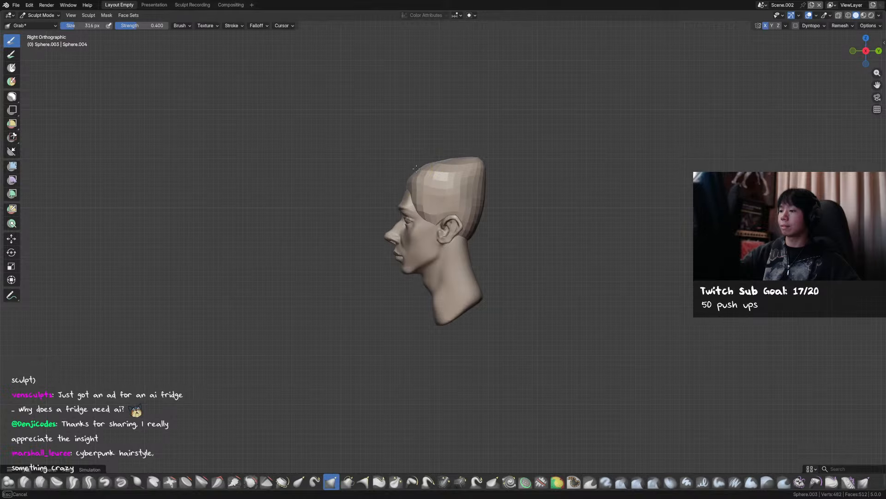
{"action": "middle_click_drag", "start_coordinate": [421, 172], "coordinate": [406, 132]}
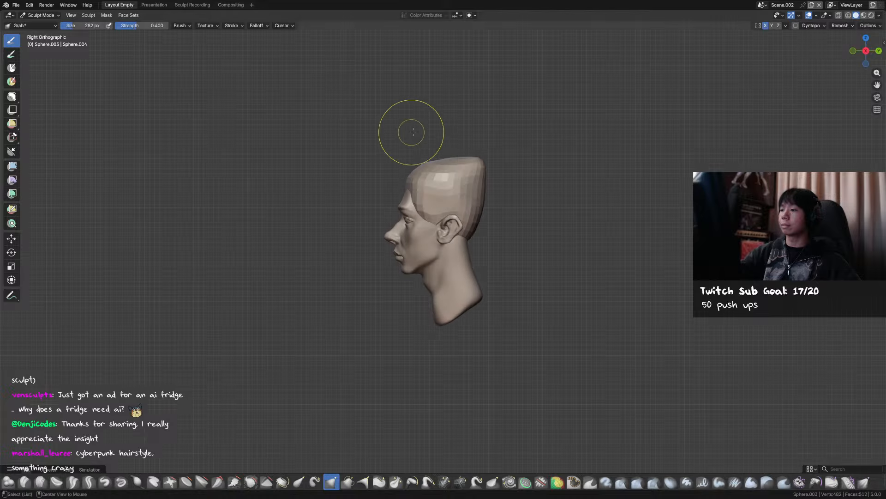
{"action": "left_click_drag", "start_coordinate": [484, 159], "coordinate": [493, 167]}
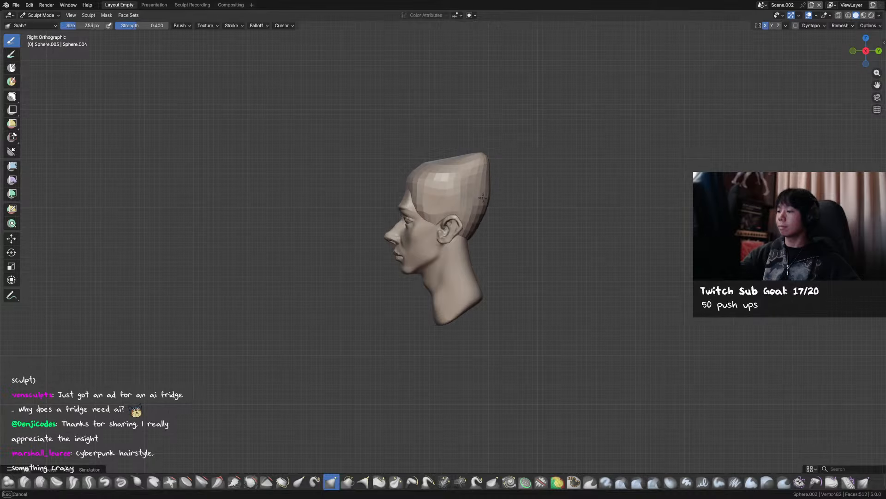
{"action": "mouse_move", "coordinate": [491, 188]}
{"action": "middle_mouse_down"}
{"action": "mouse_move", "coordinate": [584, 190]}
{"action": "mouse_move", "coordinate": [446, 194]}
{"action": "mouse_move", "coordinate": [542, 194]}
{"action": "mouse_move", "coordinate": [484, 192]}
{"action": "middle_mouse_up"}
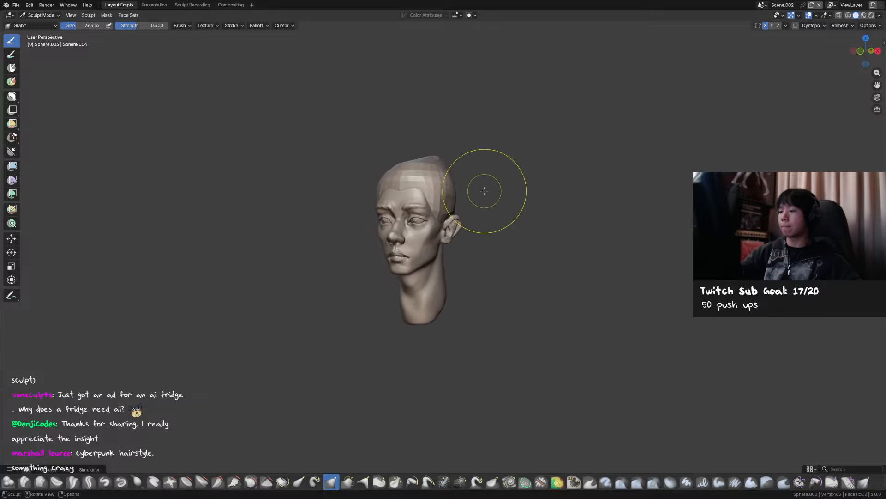
Return to Object Mode with the strands shown again and hide the scalp cap.
{"action": "key", "text": "ctrl+Tab"}
{"action": "left_click", "coordinate": [448, 183]}
{"action": "key", "text": "h"}
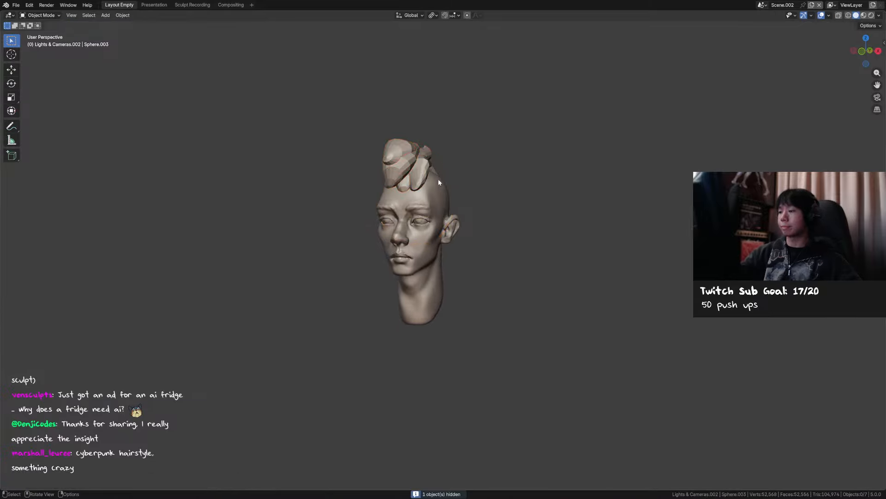
Delete the three surplus strands, keeping only the reshaped centre strand.
{"action": "left_click", "coordinate": [392, 150]}
{"action": "key", "text": "x"}
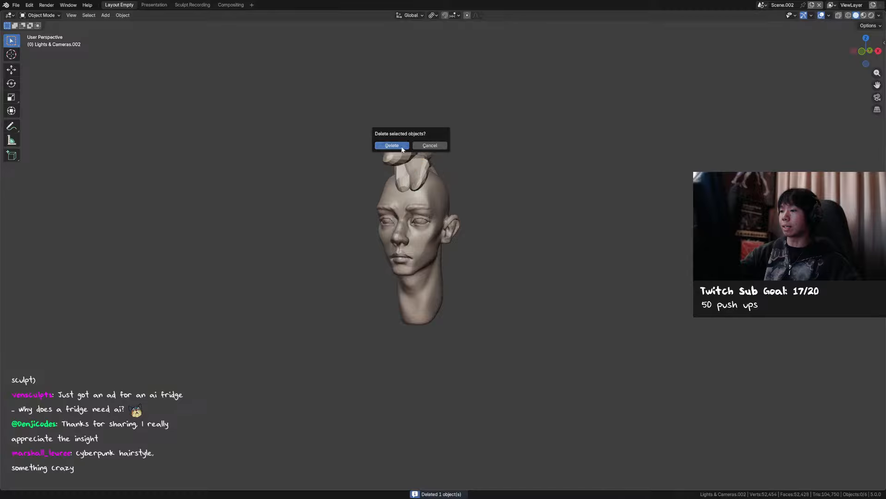
{"action": "key", "text": "x"}
{"action": "left_click", "coordinate": [403, 148]}
{"action": "left_click", "coordinate": [420, 164]}
{"action": "key", "text": "x"}
{"action": "left_click", "coordinate": [421, 165]}
Reshape the remaining strand with the Grab brush in Sculpt Mode, working from the side view.
{"action": "mouse_move", "coordinate": [430, 167]}
{"action": "middle_mouse_down"}
{"action": "mouse_move", "coordinate": [464, 174]}
{"action": "mouse_move", "coordinate": [442, 175]}
{"action": "mouse_move", "coordinate": [485, 161]}
{"action": "mouse_move", "coordinate": [457, 174]}
{"action": "mouse_move", "coordinate": [477, 194]}
{"action": "middle_mouse_up"}
{"action": "left_click", "coordinate": [442, 175]}
{"action": "left_click", "coordinate": [422, 167]}
{"action": "scroll", "coordinate": [490, 161], "scroll_direction": "up", "scroll_amount": 1}
{"action": "key", "text": "KP_3"}
{"action": "key", "text": "ctrl+Tab"}
{"action": "left_click", "coordinate": [475, 200]}
{"action": "key", "text": "f"}
{"action": "left_click", "coordinate": [448, 159]}
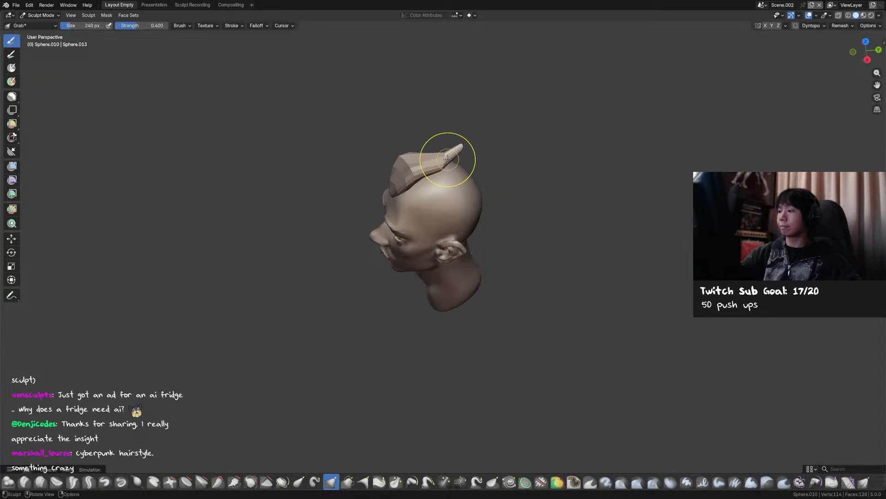
{"action": "middle_click_drag", "start_coordinate": [440, 171], "coordinate": [507, 134]}
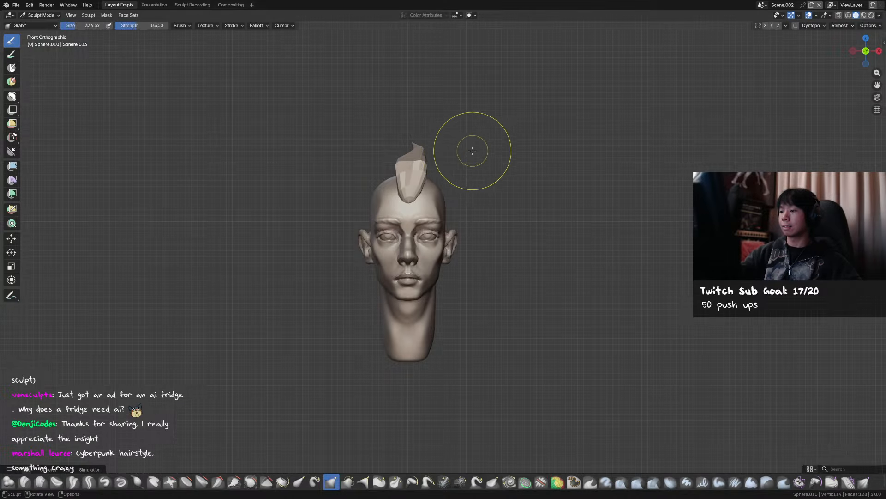
Rotate the strand around the global Z axis and push its upper tip sideways with the Grab brush in front view.
{"action": "key", "text": "ctrl+Tab"}
{"action": "key", "text": "r"}
{"action": "key", "text": "z"}
{"action": "left_click", "coordinate": [485, 113]}
{"action": "key", "text": "ctrl+Tab"}
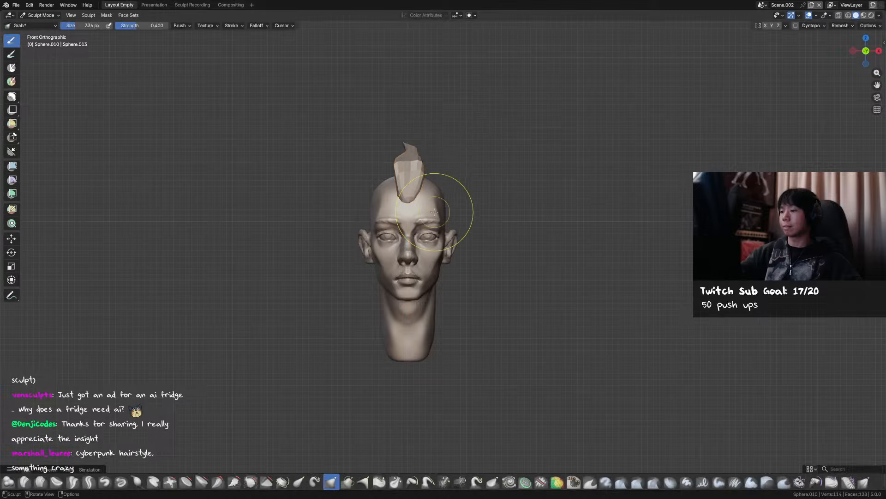
{"action": "key", "text": "f"}
{"action": "left_click", "coordinate": [405, 145]}
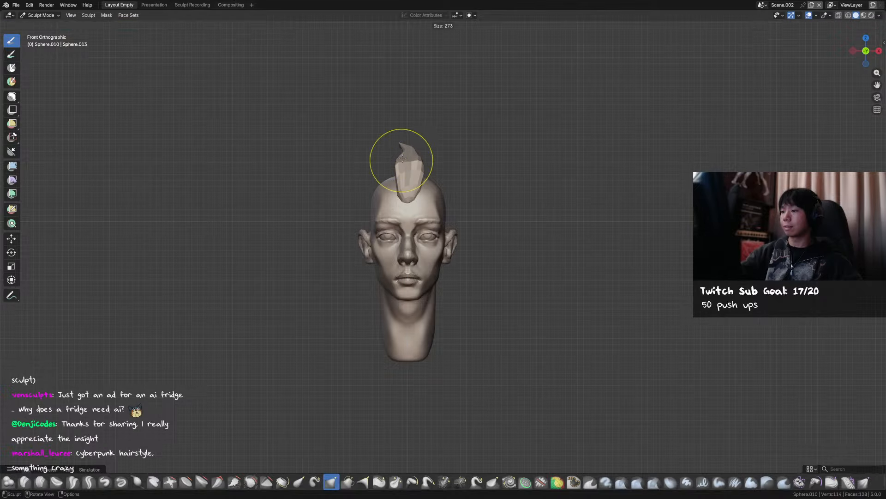
Duplicate the strand in Object Mode and place the copy beside the original, toward the face's left side.
{"action": "key", "text": "ctrl+Tab"}
{"action": "mouse_move", "coordinate": [524, 165]}
{"action": "middle_mouse_down", "text": "alt"}
{"action": "mouse_move", "coordinate": [445, 167]}
{"action": "mouse_move", "coordinate": [473, 192]}
{"action": "mouse_move", "coordinate": [538, 209]}
{"action": "mouse_move", "coordinate": [618, 192]}
{"action": "mouse_move", "coordinate": [550, 180]}
{"action": "mouse_move", "coordinate": [580, 182]}
{"action": "mouse_move", "coordinate": [504, 189]}
{"action": "middle_mouse_up", "text": "alt"}
{"action": "key", "text": "shift+d"}
{"action": "left_click", "coordinate": [582, 182]}
{"action": "key", "text": "g"}
{"action": "left_click", "coordinate": [529, 191]}
Rotate the copied strand and move it against the original so that the two overlap toward their rear tips.
{"action": "key", "text": "KP_1"}
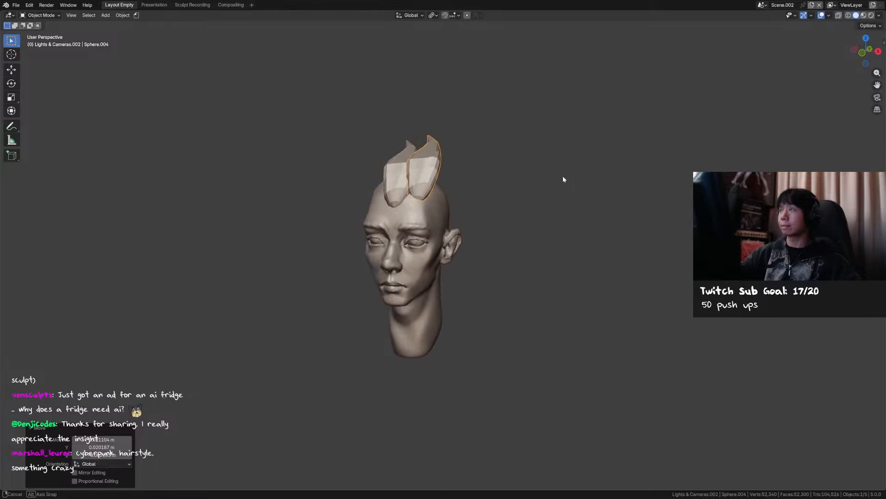
{"action": "key", "text": "r"}
{"action": "left_click", "coordinate": [546, 129]}
{"action": "mouse_move", "coordinate": [546, 129]}
{"action": "middle_mouse_down"}
{"action": "mouse_move", "coordinate": [477, 156]}
{"action": "mouse_move", "coordinate": [479, 141]}
{"action": "mouse_move", "coordinate": [533, 135]}
{"action": "middle_mouse_up"}
{"action": "key", "text": "g"}
{"action": "left_click", "coordinate": [480, 140]}
{"action": "key", "text": "KP_1"}
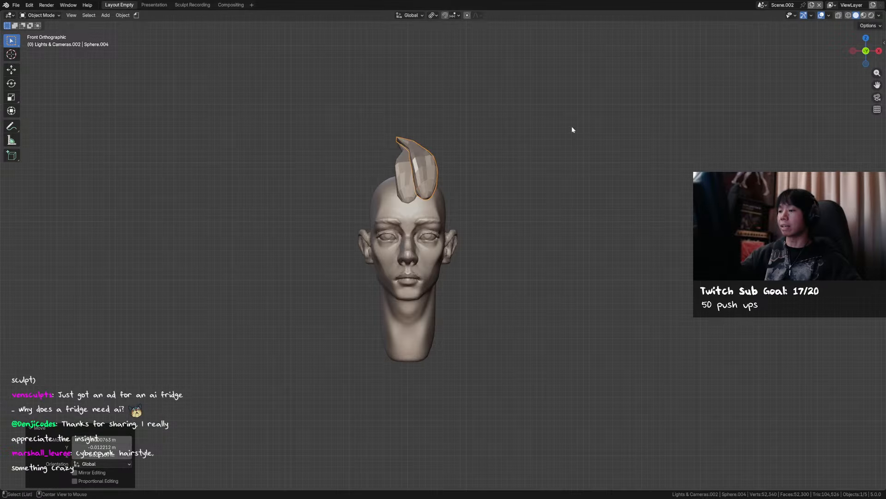
{"action": "key", "text": "KP_3"}
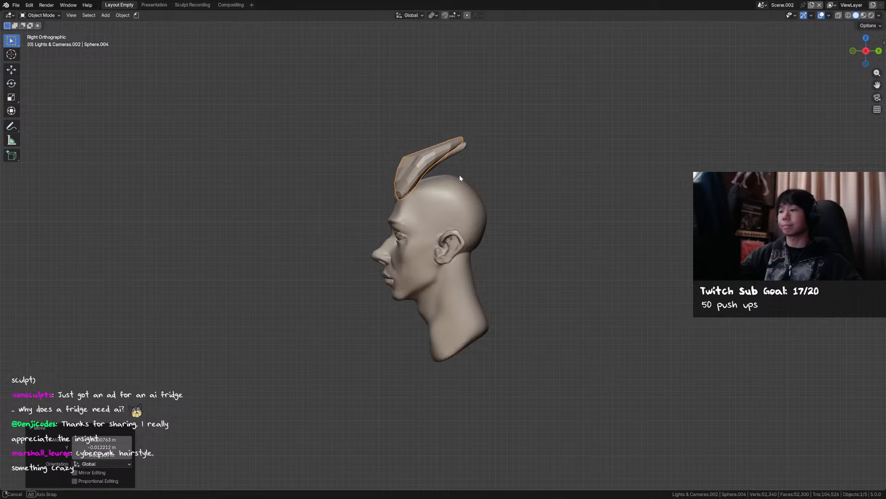
Lower the rear tip of the copied strand with the Grab brush in side view.
{"action": "key", "text": "ctrl+Tab"}
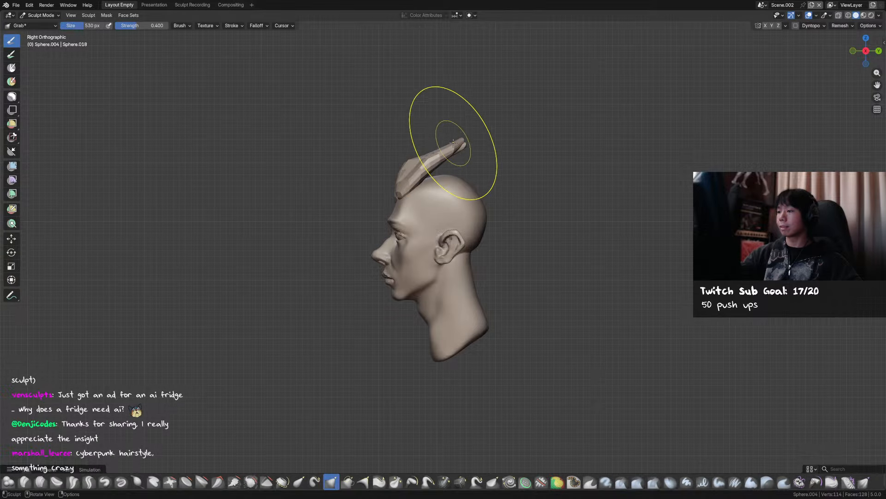
{"action": "left_click_drag", "start_coordinate": [454, 143], "coordinate": [460, 148]}
{"action": "key", "text": "f"}
{"action": "left_click", "coordinate": [443, 148]}
Switch sculpting to the original strand and reshape its front bend with the Grab brush.
{"action": "key", "text": "alt+q"}
{"action": "left_click_drag", "start_coordinate": [410, 170], "coordinate": [406, 169]}
{"action": "key", "text": "f"}
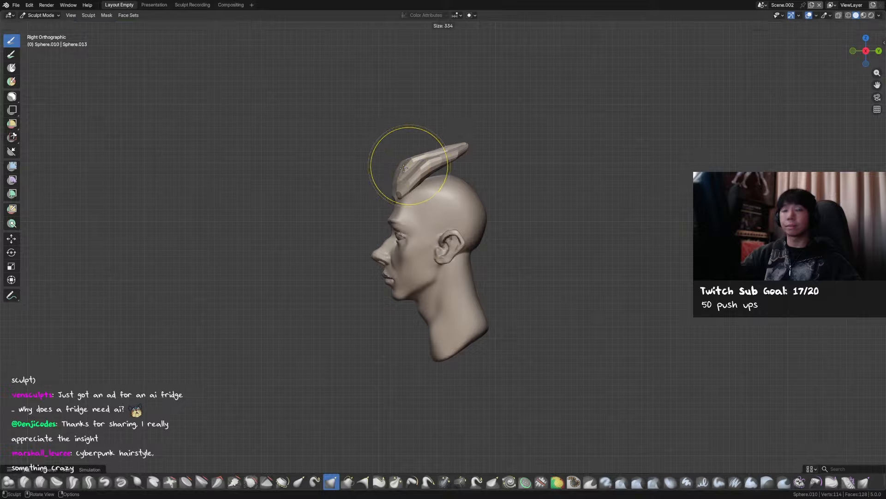
{"action": "left_click", "coordinate": [404, 168]}
{"action": "left_click_drag", "start_coordinate": [408, 169], "coordinate": [409, 169]}
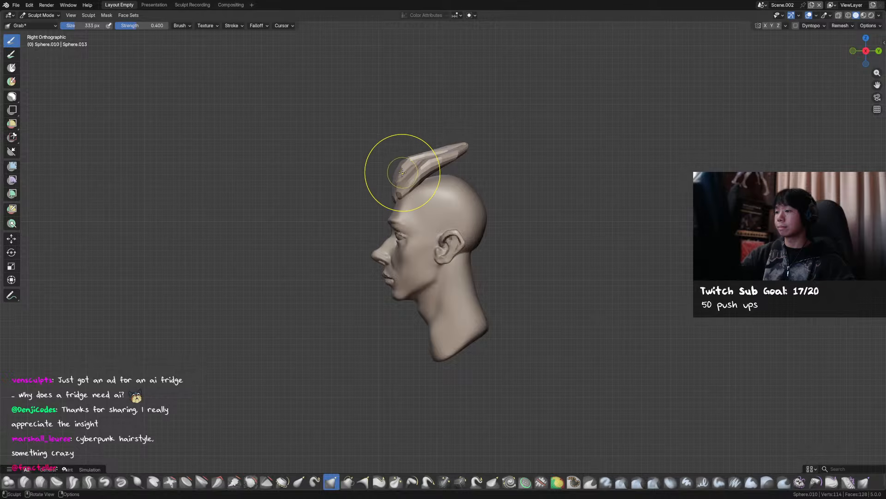
Taper the front tip of the original strand to a point with a smaller Grab brush and save the file.
{"action": "middle_click_drag", "start_coordinate": [402, 173], "coordinate": [411, 175]}
{"action": "key", "text": "f"}
{"action": "left_click", "coordinate": [406, 174]}
{"action": "left_click_drag", "start_coordinate": [406, 174], "coordinate": [407, 174]}
{"action": "mouse_move", "coordinate": [407, 174]}
{"action": "middle_mouse_down", "text": "alt"}
{"action": "mouse_move", "coordinate": [402, 161]}
{"action": "mouse_move", "coordinate": [524, 174]}
{"action": "mouse_move", "coordinate": [546, 162]}
{"action": "mouse_move", "coordinate": [468, 169]}
{"action": "mouse_move", "coordinate": [412, 188]}
{"action": "middle_mouse_up", "text": "alt"}
{"action": "key", "text": "f"}
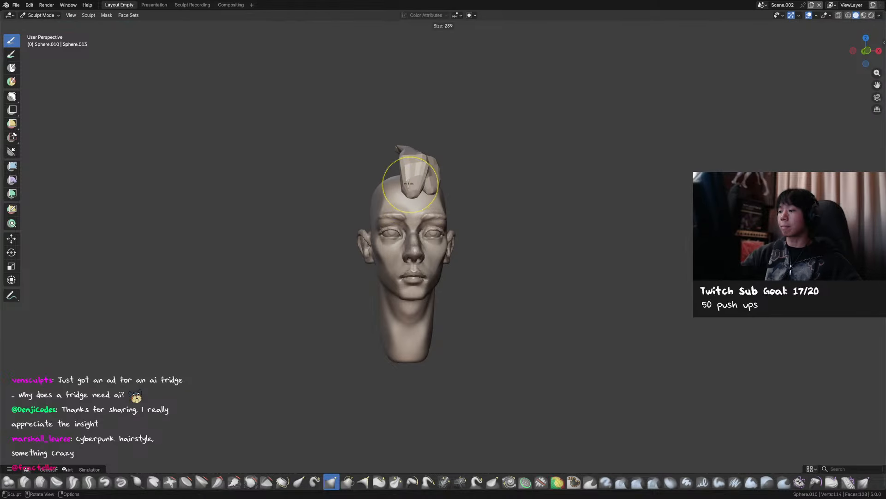
{"action": "left_click", "coordinate": [409, 187]}
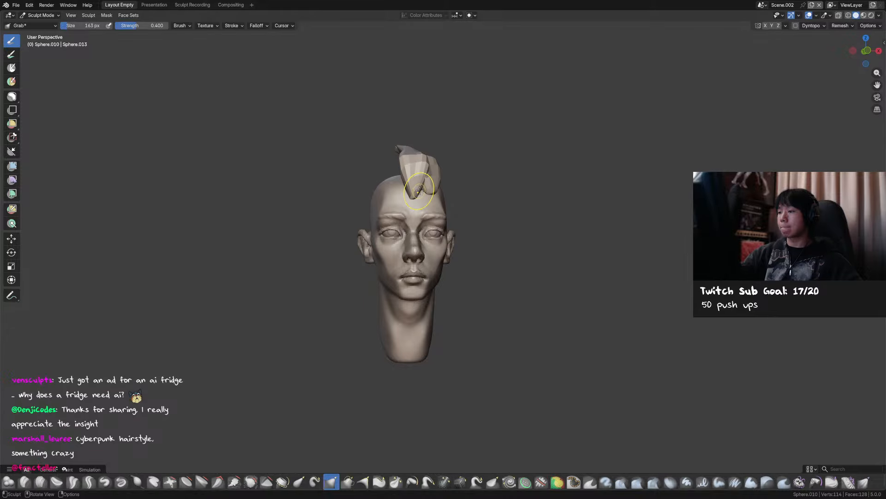
{"action": "key", "text": "ctrl+s"}
{"action": "mouse_move", "coordinate": [419, 189]}
{"action": "middle_mouse_down"}
{"action": "mouse_move", "coordinate": [459, 182]}
{"action": "mouse_move", "coordinate": [461, 195]}
{"action": "mouse_move", "coordinate": [491, 206]}
{"action": "mouse_move", "coordinate": [402, 202]}
{"action": "mouse_move", "coordinate": [437, 207]}
{"action": "mouse_move", "coordinate": [439, 189]}
{"action": "mouse_move", "coordinate": [445, 198]}
{"action": "mouse_move", "coordinate": [420, 222]}
{"action": "mouse_move", "coordinate": [481, 182]}
{"action": "mouse_move", "coordinate": [442, 173]}
{"action": "mouse_move", "coordinate": [462, 179]}
{"action": "mouse_move", "coordinate": [450, 187]}
{"action": "mouse_move", "coordinate": [458, 171]}
{"action": "mouse_move", "coordinate": [428, 178]}
{"action": "mouse_move", "coordinate": [428, 192]}
{"action": "mouse_move", "coordinate": [444, 185]}
{"action": "mouse_move", "coordinate": [429, 175]}
{"action": "mouse_move", "coordinate": [508, 186]}
{"action": "middle_mouse_up"}
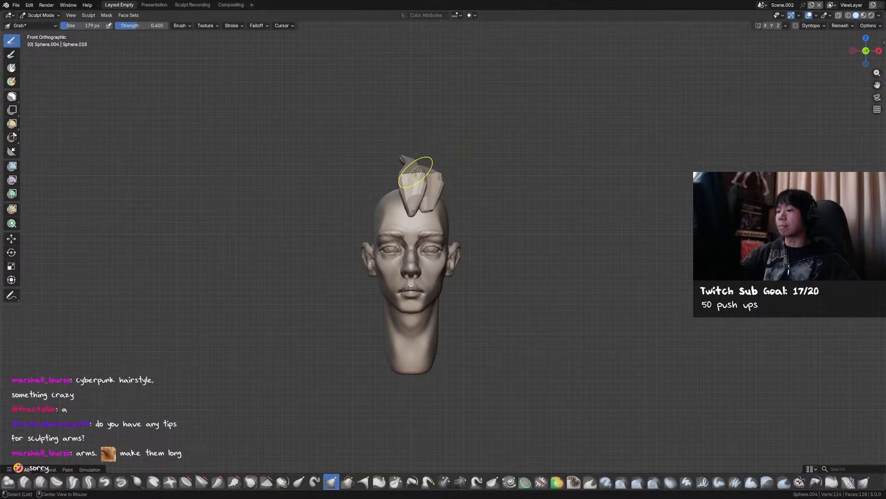
{"action": "middle_click_drag", "start_coordinate": [417, 177], "coordinate": [417, 135]}
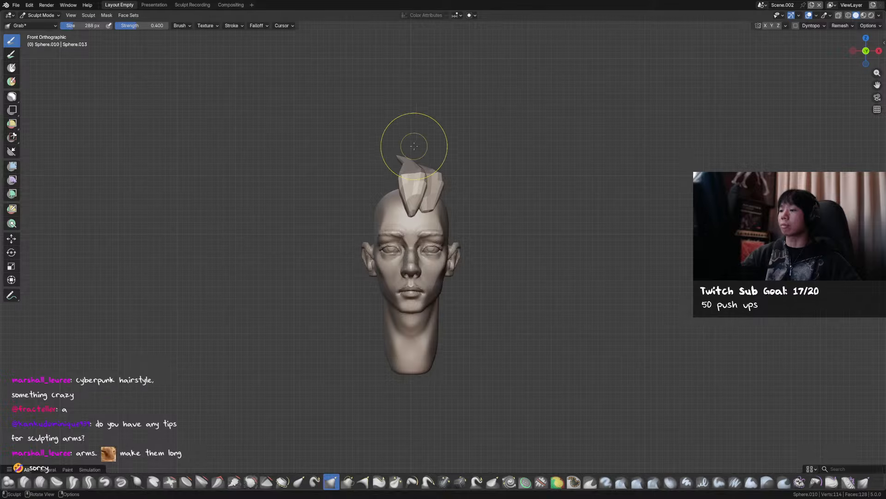
{"action": "mouse_move", "coordinate": [488, 173]}
{"action": "middle_mouse_down"}
{"action": "mouse_move", "coordinate": [489, 186]}
{"action": "mouse_move", "coordinate": [468, 197]}
{"action": "middle_mouse_up"}
{"action": "key", "text": "ctrl+s"}
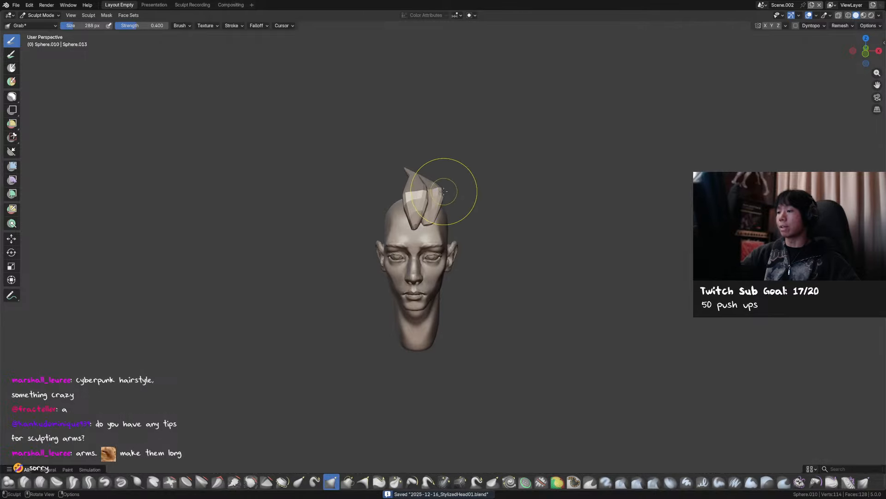
Switch sculpting to the strand on the face's left side, adjust its bend and rear tip with the Grab brush, and save.
{"action": "key", "text": "alt+q"}
{"action": "key", "text": "f"}
{"action": "left_click", "coordinate": [430, 196]}
{"action": "left_click_drag", "start_coordinate": [430, 195], "coordinate": [443, 189]}
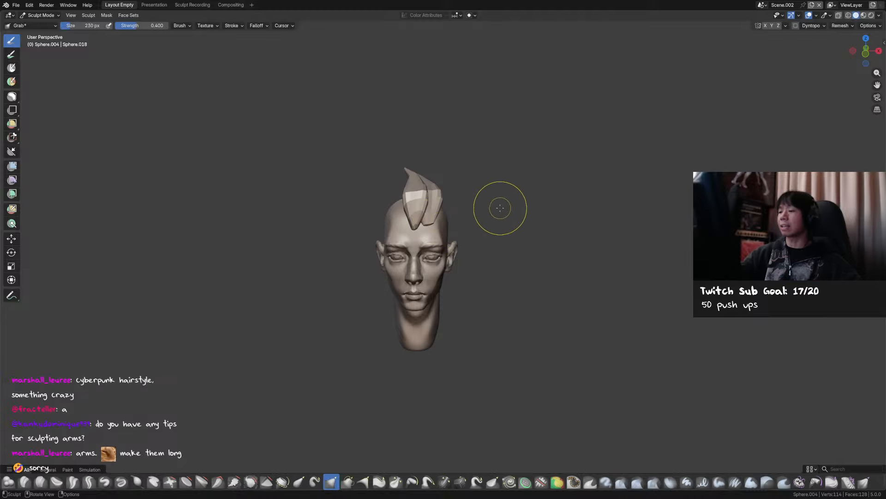
{"action": "key", "text": "KP_3"}
{"action": "left_click_drag", "start_coordinate": [439, 188], "coordinate": [466, 178]}
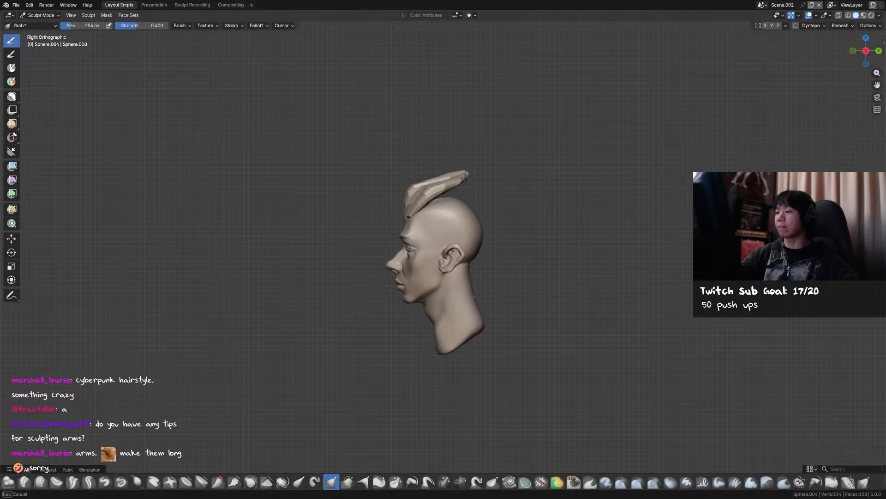
{"action": "key", "text": "ctrl+s"}
Select the middle strand for sculpting and pull its rear tip toward the face's right side with the Grab brush.
{"action": "mouse_move", "coordinate": [484, 180]}
{"action": "middle_mouse_down", "text": "shift"}
{"action": "mouse_move", "coordinate": [491, 193]}
{"action": "mouse_move", "coordinate": [480, 182]}
{"action": "mouse_move", "coordinate": [499, 184]}
{"action": "mouse_move", "coordinate": [501, 176]}
{"action": "mouse_move", "coordinate": [430, 180]}
{"action": "mouse_move", "coordinate": [424, 207]}
{"action": "middle_mouse_up", "text": "shift"}
{"action": "key", "text": "KP_1"}
{"action": "key", "text": "ctrl+Tab"}
{"action": "left_click", "coordinate": [418, 203]}
{"action": "key", "text": "ctrl+Tab"}
{"action": "middle_click_drag", "start_coordinate": [422, 177], "coordinate": [421, 191], "text": "ctrl"}
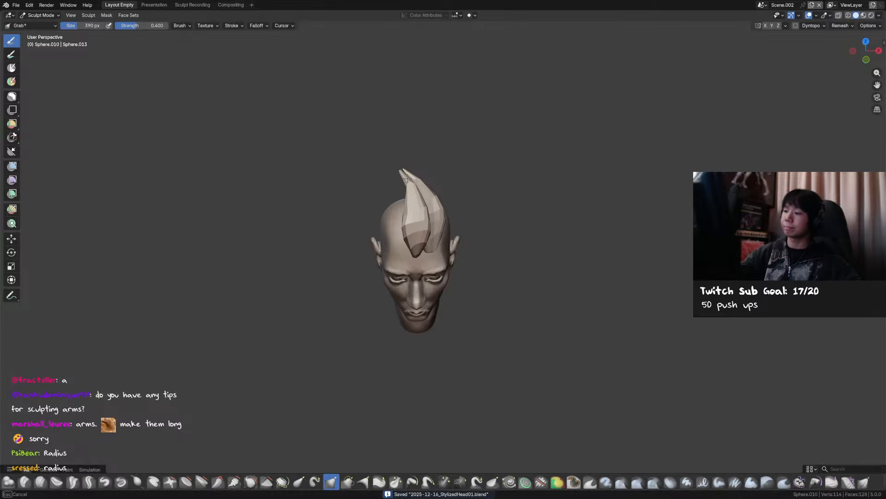
{"action": "key", "text": "f"}
{"action": "left_click", "coordinate": [407, 190]}
{"action": "key", "text": "f"}
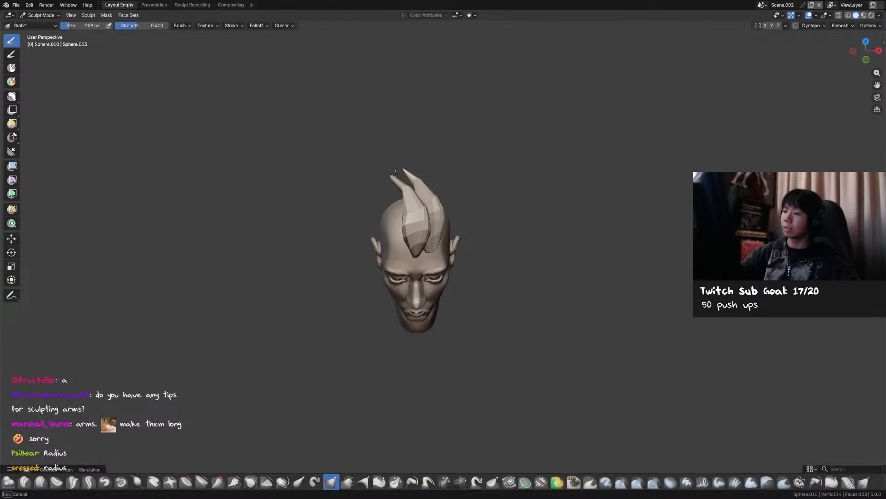
Save, duplicate the middle strand in Object Mode, and place the copy beside it on the face's right side.
{"action": "key", "text": "ctrl+Tab"}
{"action": "middle_click_drag", "start_coordinate": [445, 190], "coordinate": [545, 191]}
{"action": "key", "text": "ctrl+s"}
{"action": "key", "text": "shift+d"}
{"action": "left_click", "coordinate": [483, 171]}
{"action": "key", "text": "g"}
{"action": "key", "text": "x"}
{"action": "left_click", "coordinate": [446, 180]}
{"action": "key", "text": "g"}
{"action": "left_click", "coordinate": [540, 189]}
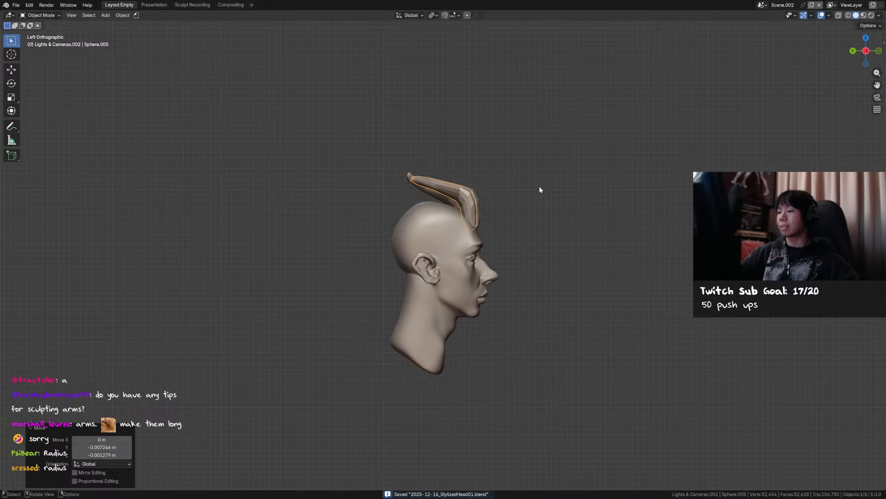
Sculpt the new right-side strand with the Grab brush, separating its rear length from the middle strand in side view.
{"action": "key", "text": "ctrl+Tab"}
{"action": "key", "text": "f"}
{"action": "left_click", "coordinate": [503, 180]}
{"action": "left_click_drag", "start_coordinate": [457, 193], "coordinate": [443, 180]}
{"action": "key", "text": "f"}
{"action": "left_click", "coordinate": [444, 192]}
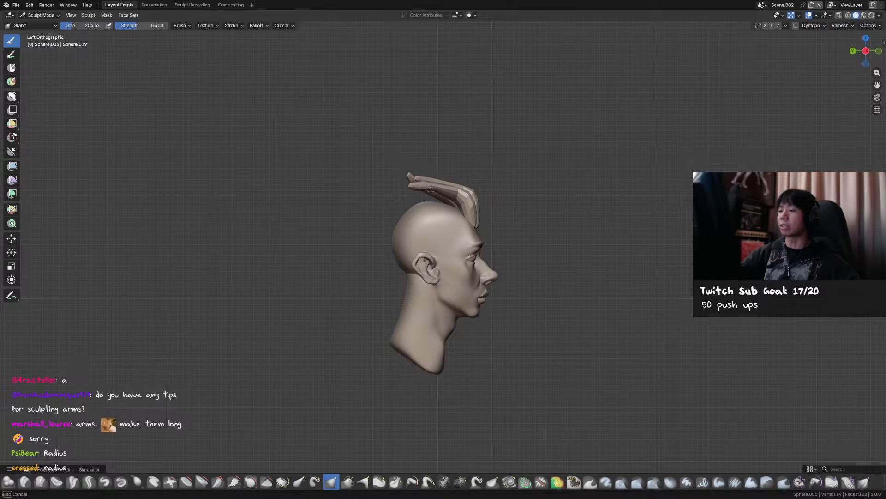
{"action": "middle_click_drag", "start_coordinate": [424, 183], "coordinate": [459, 176]}
{"action": "left_click_drag", "start_coordinate": [437, 181], "coordinate": [413, 198]}
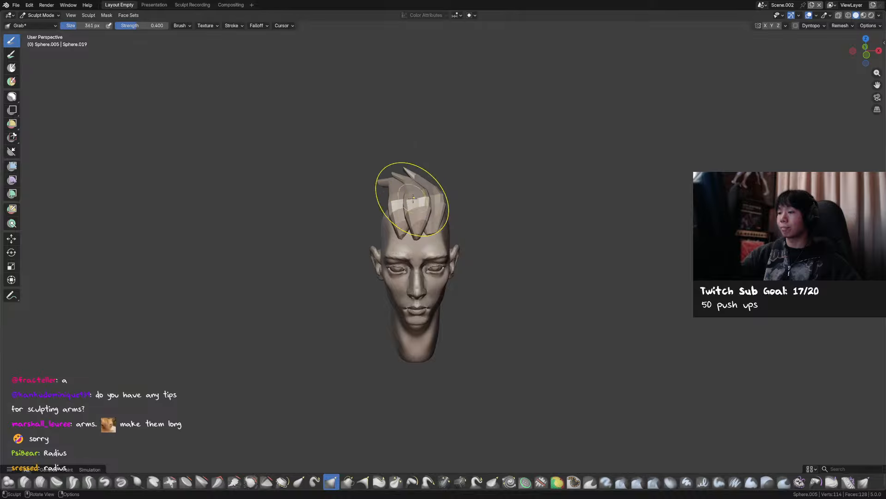
Bend the right-side strand's rear tip inward from above and pull its front tip toward the middle strand with the Grab brush.
{"action": "middle_click_drag", "start_coordinate": [388, 190], "coordinate": [358, 214]}
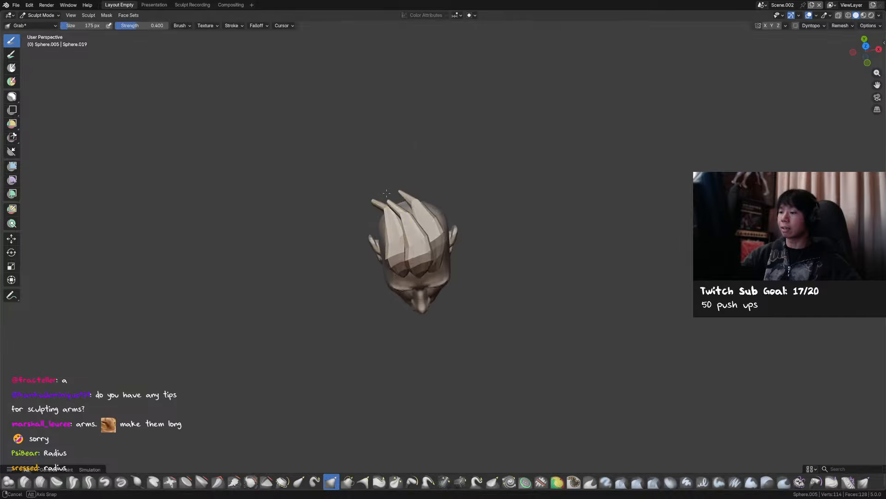
{"action": "key", "text": "f"}
{"action": "left_click", "coordinate": [374, 214]}
{"action": "left_click_drag", "start_coordinate": [376, 217], "coordinate": [395, 229]}
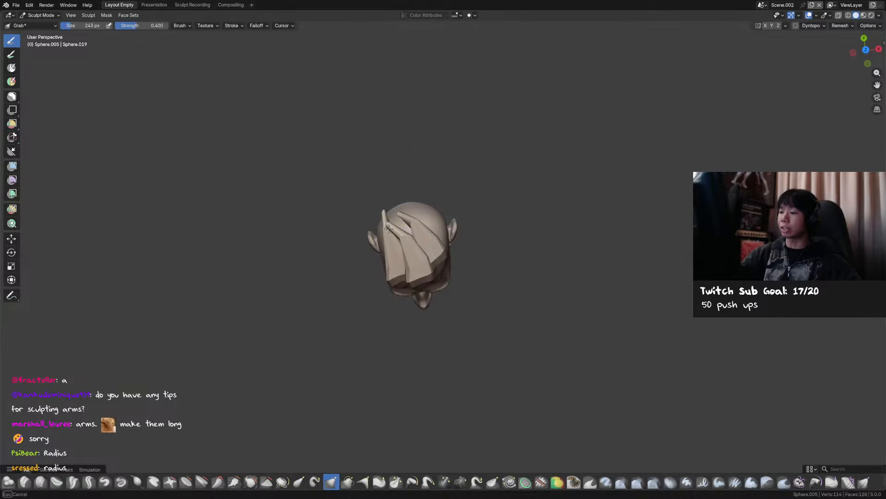
{"action": "middle_click_drag", "start_coordinate": [389, 211], "coordinate": [391, 172]}
{"action": "middle_click_drag", "start_coordinate": [399, 202], "coordinate": [411, 167]}
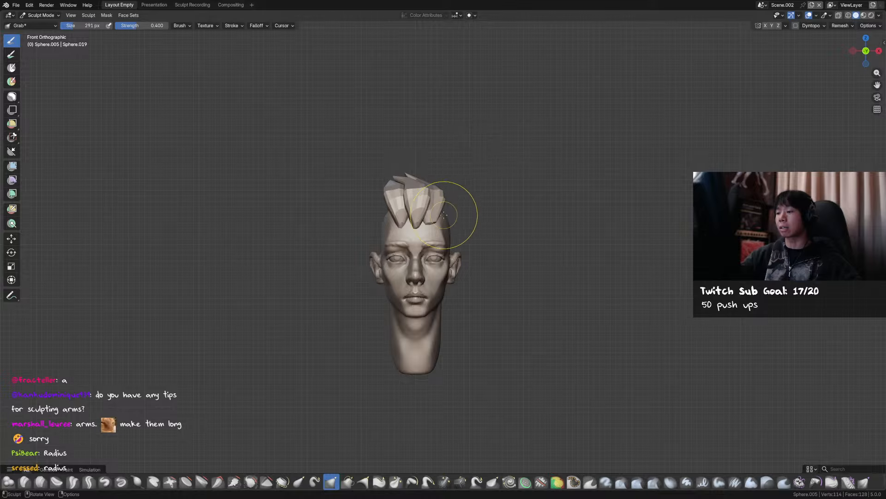
{"action": "left_click", "coordinate": [401, 223]}
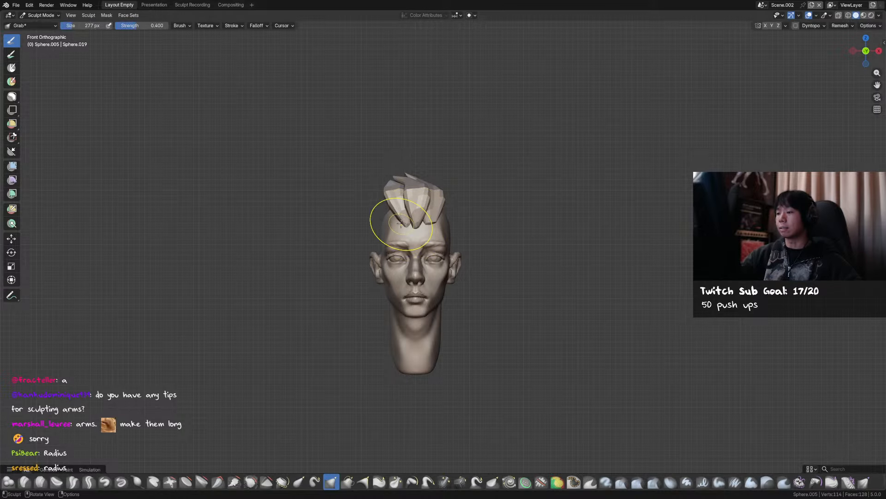
{"action": "left_click", "coordinate": [406, 187]}
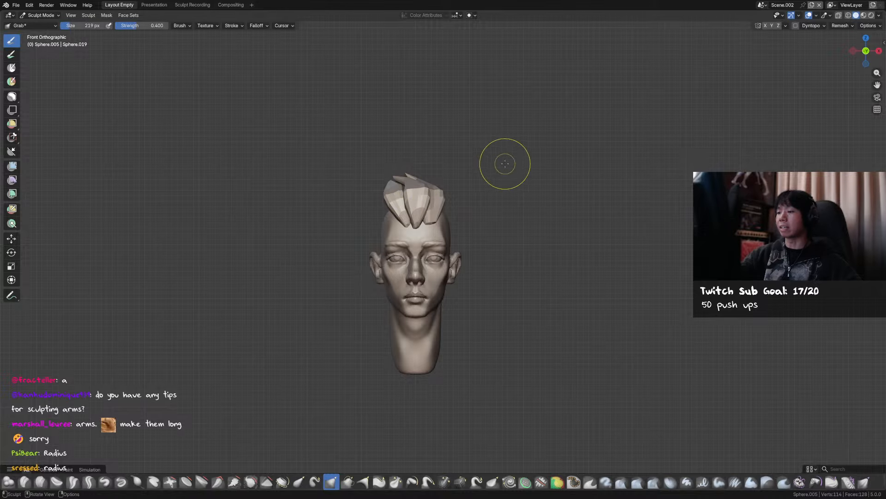
Switch sculpting to the strand on the face's left side, curve its rear tip with the Grab brush, and save.
{"action": "mouse_move", "coordinate": [451, 208]}
{"action": "middle_mouse_down"}
{"action": "mouse_move", "coordinate": [442, 226]}
{"action": "mouse_move", "coordinate": [406, 198]}
{"action": "middle_mouse_up"}
{"action": "key", "text": "alt+q"}
{"action": "key", "text": "bracketright"}
{"action": "key", "text": "bracketright"}
{"action": "key", "text": "bracketright"}
{"action": "key", "text": "bracketright"}
{"action": "key", "text": "bracketright"}
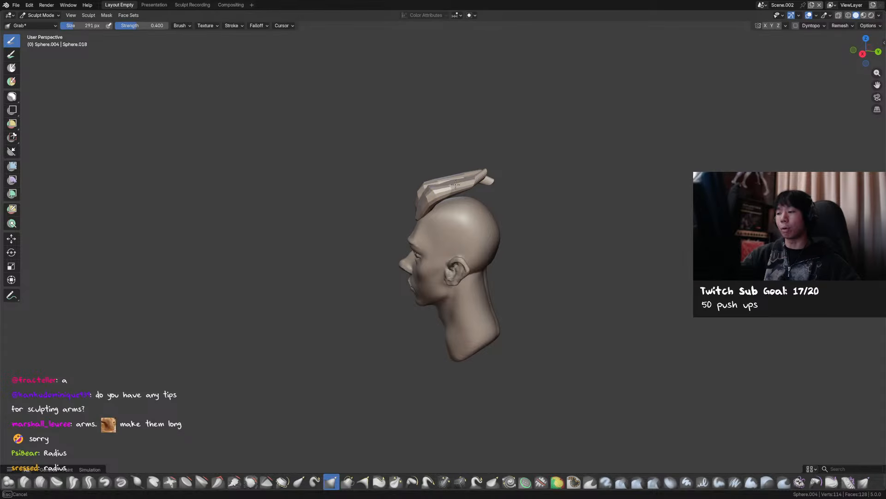
{"action": "middle_click_drag", "start_coordinate": [436, 189], "coordinate": [463, 188]}
{"action": "key", "text": "f"}
{"action": "left_click", "coordinate": [463, 187]}
{"action": "key", "text": "f"}
{"action": "left_click", "coordinate": [458, 181]}
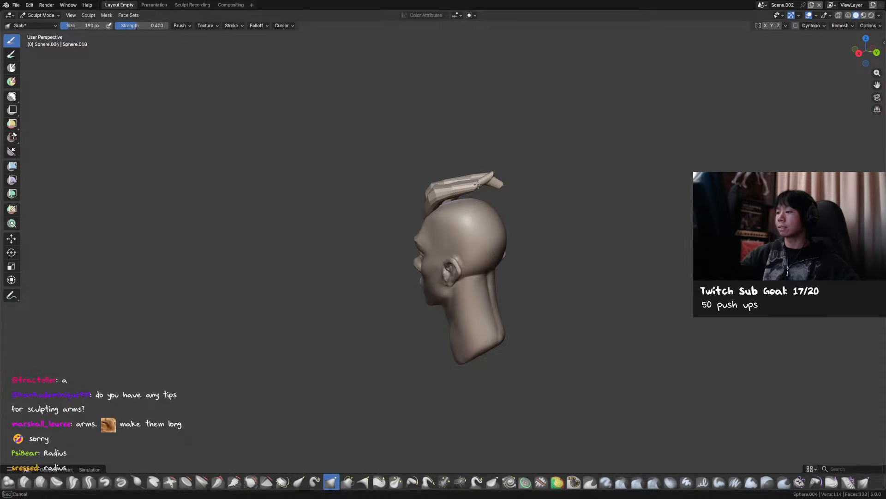
{"action": "left_click_drag", "start_coordinate": [491, 178], "coordinate": [499, 182]}
{"action": "key", "text": "ctrl+s"}
Duplicate the left-side strand in Object Mode, place the copy farther back on the head, and save.
{"action": "middle_click_drag", "start_coordinate": [517, 177], "coordinate": [566, 169]}
{"action": "key", "text": "ctrl+Tab"}
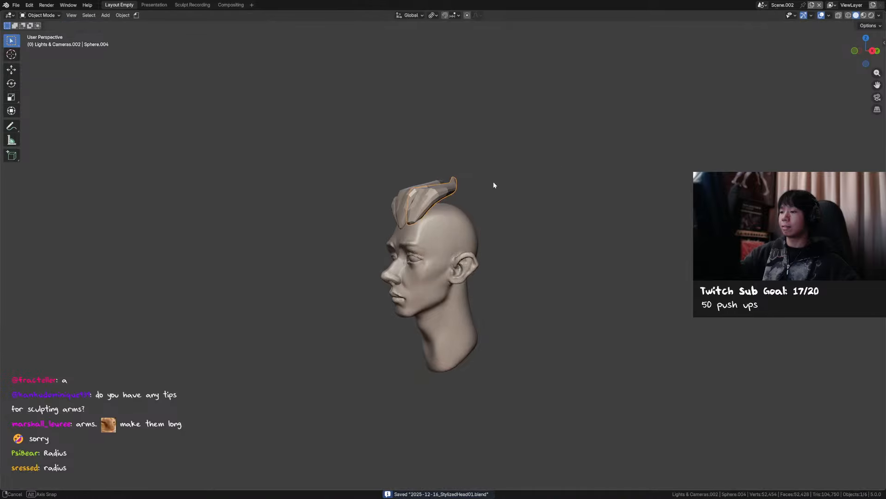
{"action": "key", "text": "KP_3"}
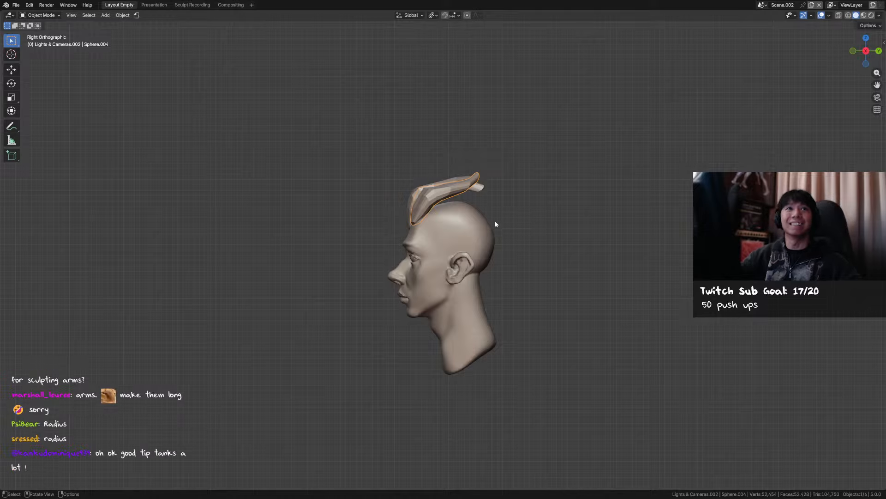
{"action": "middle_click_drag", "start_coordinate": [495, 225], "coordinate": [483, 206]}
{"action": "key", "text": "shift+d"}
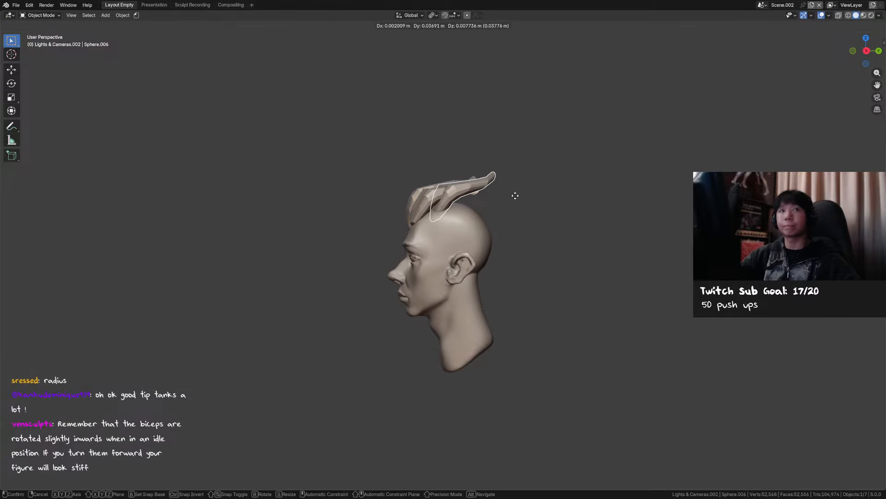
{"action": "left_click", "coordinate": [516, 194]}
{"action": "key", "text": "ctrl+s"}
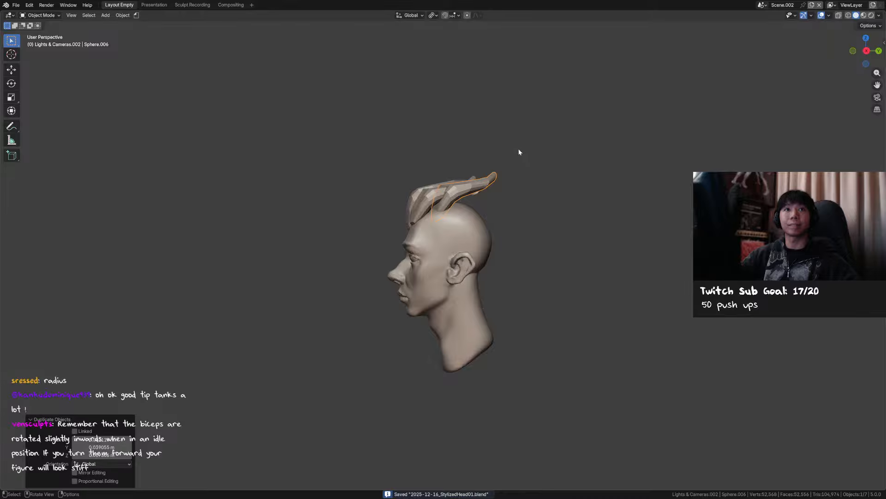
{"action": "middle_click_drag", "start_coordinate": [523, 175], "coordinate": [509, 190]}
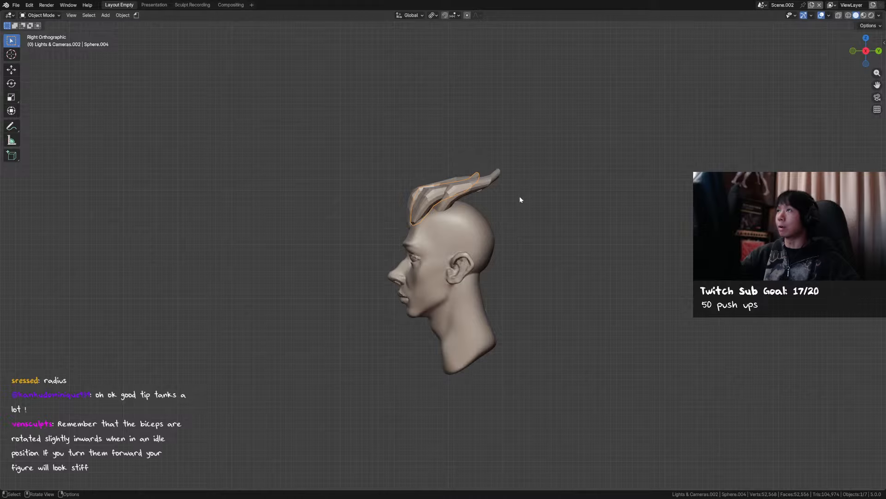
Set the origin of the front strand on the face's left side to its selected hairline tip faces and save.
{"action": "key", "text": "Tab"}
{"action": "left_click", "coordinate": [420, 219]}
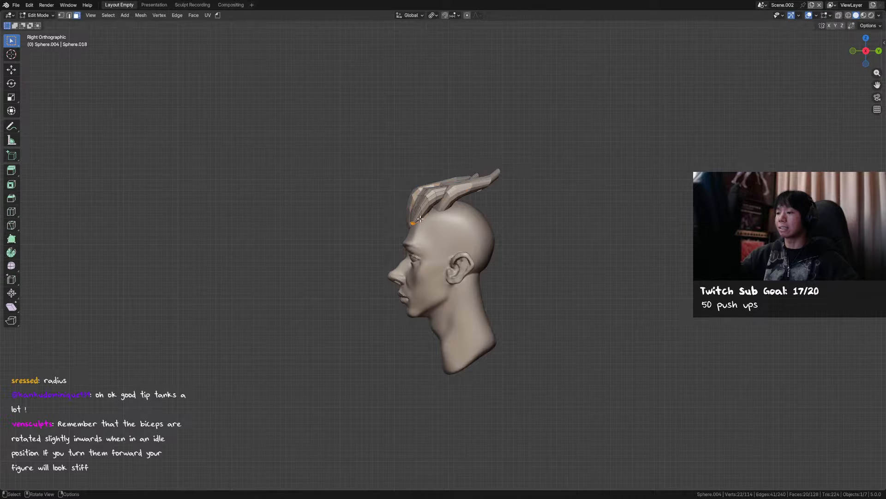
{"action": "key", "text": "alt+z"}
{"action": "key", "text": "q"}
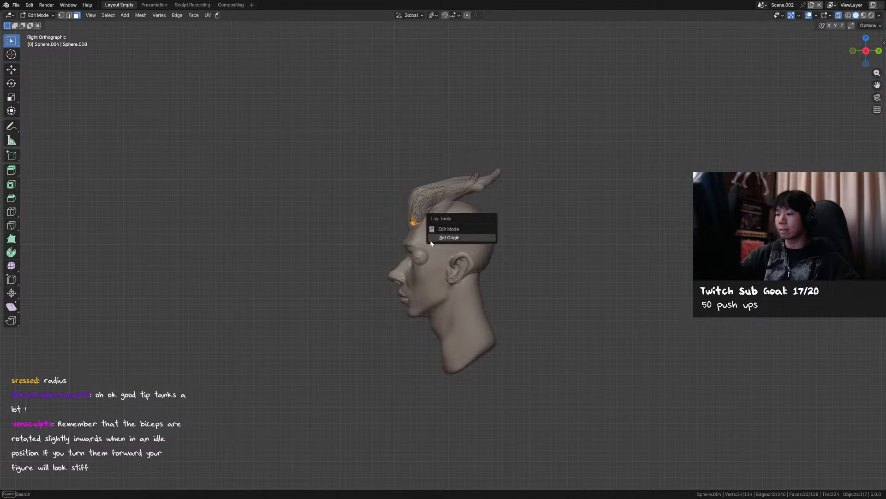
{"action": "left_click", "coordinate": [439, 237]}
{"action": "key", "text": "Tab"}
{"action": "key", "text": "ctrl+shift+alt+c"}
{"action": "left_click", "coordinate": [436, 238]}
{"action": "key", "text": "alt+z"}
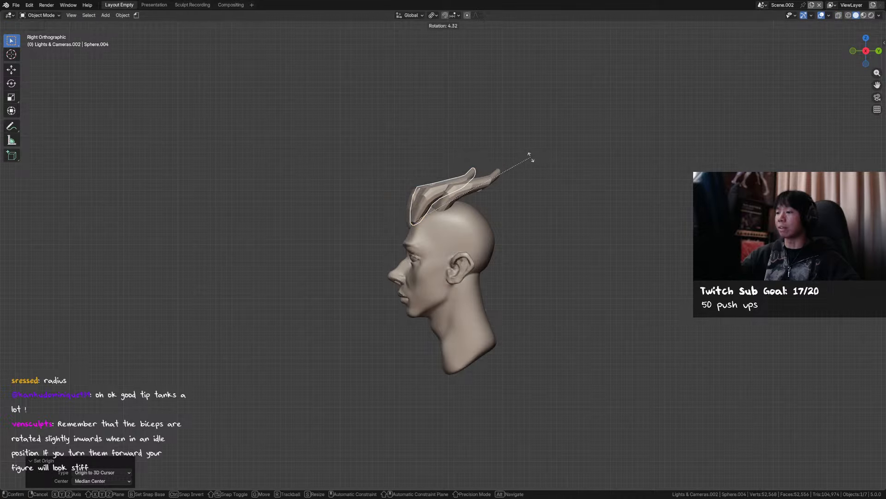
{"action": "key", "text": "ctrl+s"}
Rotate the rear copied strand -50° around the global Z axis and -34.1° in front view.
{"action": "middle_click_drag", "start_coordinate": [531, 163], "coordinate": [505, 182]}
{"action": "key", "text": "r"}
{"action": "key", "text": "z"}
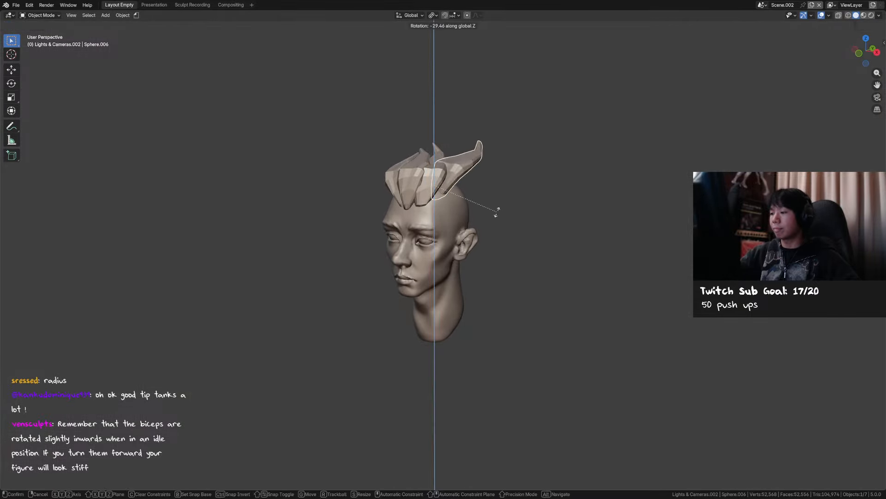
{"action": "key", "text": "Return"}
{"action": "key", "text": "KP_1"}
{"action": "key", "text": "r"}
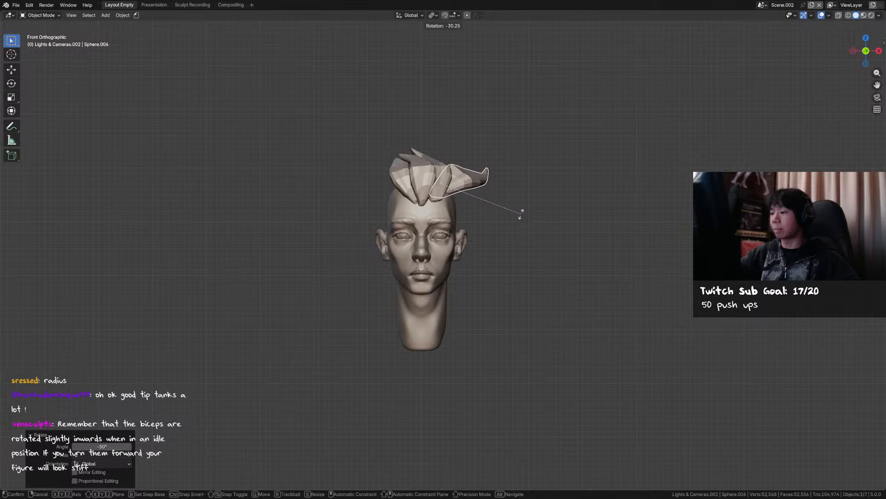
{"action": "key", "text": "Return"}
Rotate the rear strand downward in side view, move it against the side of the scalp, and save.
{"action": "middle_click_drag", "start_coordinate": [521, 222], "coordinate": [483, 193], "text": "alt"}
{"action": "key", "text": "r"}
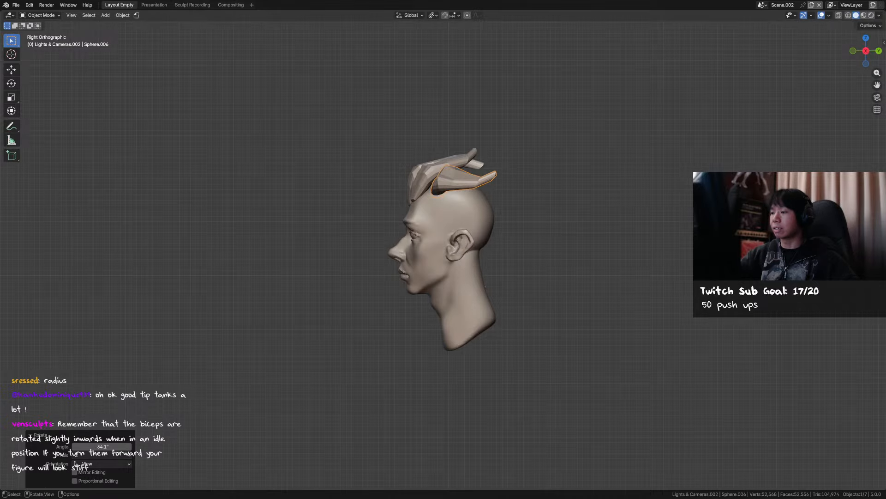
{"action": "key", "text": "Return"}
{"action": "key", "text": "g"}
{"action": "key", "text": "Return"}
{"action": "key", "text": "KP_1"}
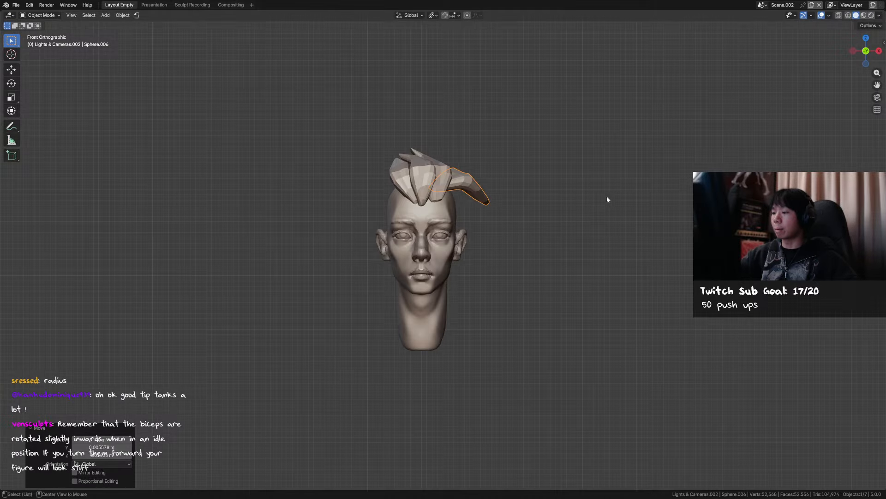
{"action": "mouse_move", "coordinate": [559, 197]}
{"action": "middle_mouse_down"}
{"action": "mouse_move", "coordinate": [501, 220]}
{"action": "mouse_move", "coordinate": [530, 247]}
{"action": "mouse_move", "coordinate": [458, 219]}
{"action": "mouse_move", "coordinate": [536, 198]}
{"action": "mouse_move", "coordinate": [556, 182]}
{"action": "mouse_move", "coordinate": [550, 192]}
{"action": "middle_mouse_up"}
{"action": "key", "text": "ctrl+s"}
Bend the rear tip of the new side strand backward and upward with the Grab brush.
{"action": "key", "text": "ctrl+Tab"}
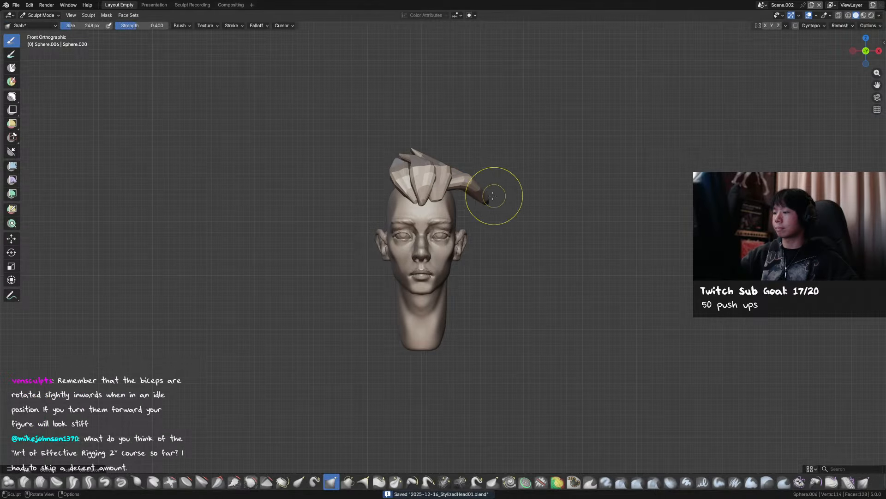
{"action": "middle_click_drag", "start_coordinate": [477, 200], "coordinate": [489, 198]}
{"action": "left_click_drag", "start_coordinate": [489, 199], "coordinate": [511, 201]}
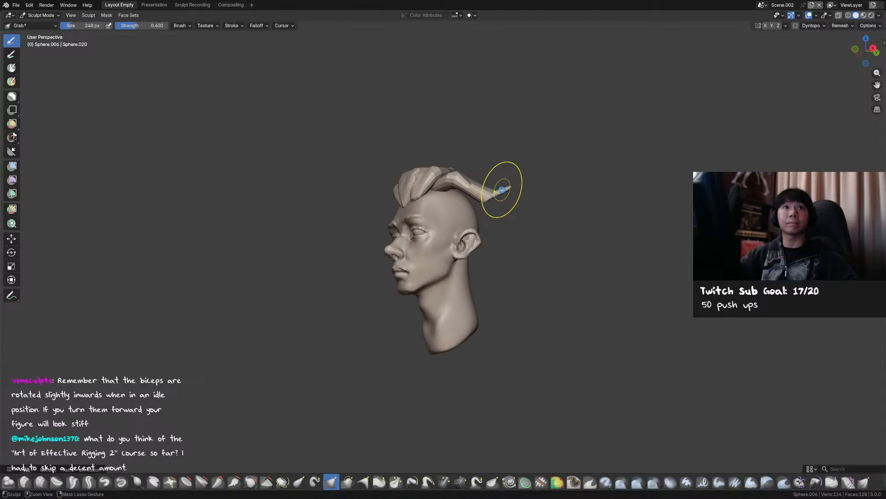
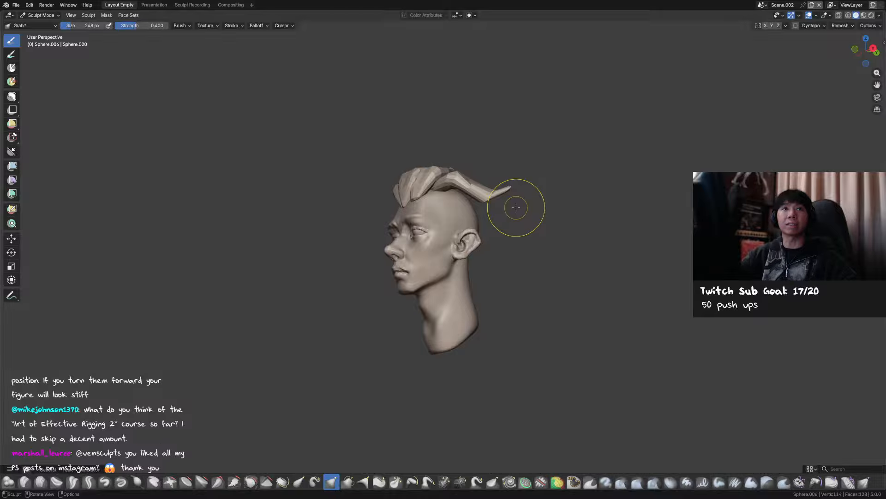
{"action": "middle_click_drag", "start_coordinate": [518, 199], "coordinate": [584, 210]}
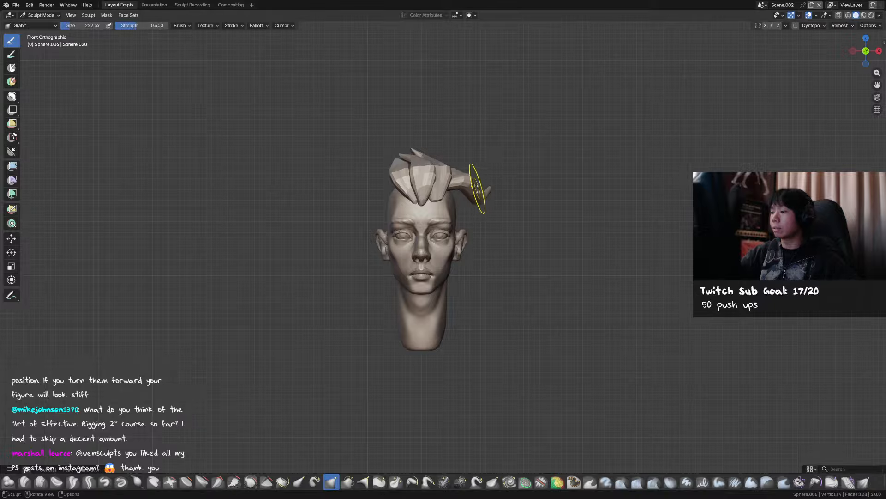
Refine the bend of the side strand on the face's left side with the Grab brush from side view.
{"action": "middle_click_drag", "start_coordinate": [471, 179], "coordinate": [471, 148]}
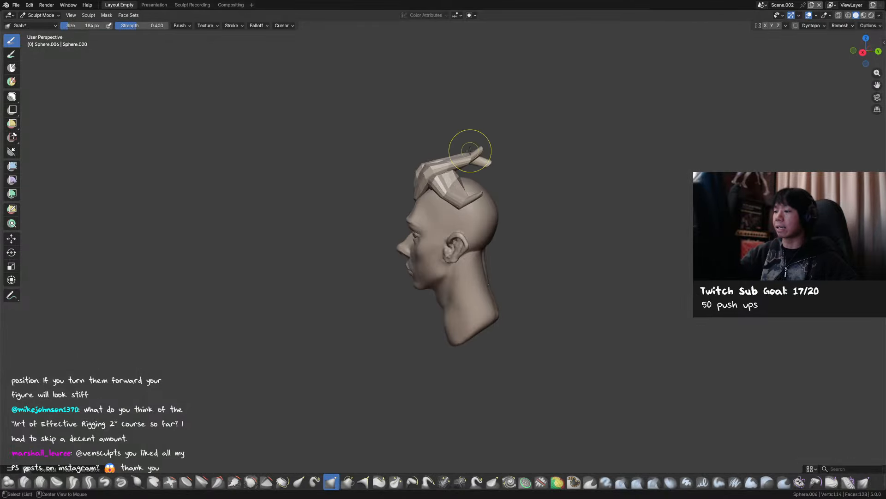
{"action": "key", "text": "f"}
{"action": "left_click", "coordinate": [454, 186]}
{"action": "left_click_drag", "start_coordinate": [455, 187], "coordinate": [459, 188]}
{"action": "mouse_move", "coordinate": [459, 189]}
{"action": "middle_mouse_down"}
{"action": "mouse_move", "coordinate": [546, 185]}
{"action": "mouse_move", "coordinate": [529, 167]}
{"action": "middle_mouse_up"}
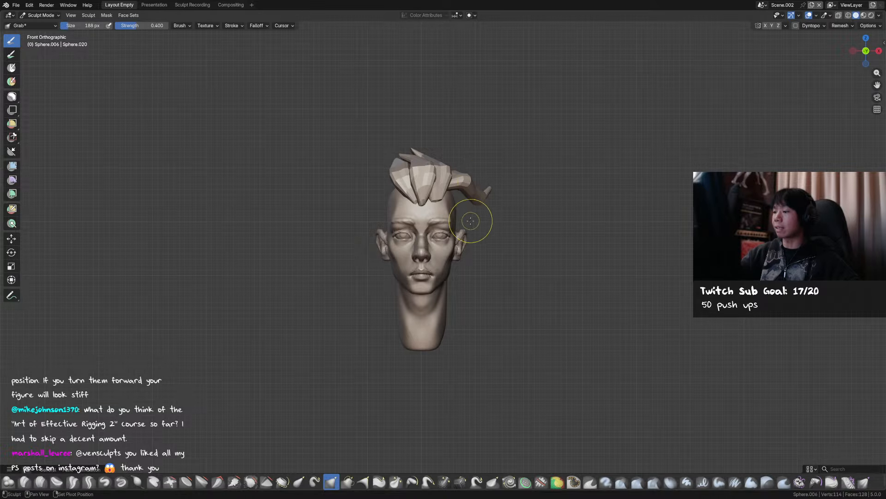
Switch sculpting to the head mesh, save the file, and set the Grab brush size to 138 px.
{"action": "mouse_move", "coordinate": [471, 221]}
{"action": "middle_mouse_down", "text": "shift"}
{"action": "mouse_move", "coordinate": [467, 188]}
{"action": "mouse_move", "coordinate": [437, 199]}
{"action": "mouse_move", "coordinate": [468, 184]}
{"action": "mouse_move", "coordinate": [392, 202]}
{"action": "middle_mouse_up", "text": "shift"}
{"action": "key", "text": "alt+q"}
{"action": "key", "text": "ctrl+s"}
{"action": "key", "text": "f"}
{"action": "left_click", "coordinate": [438, 199]}
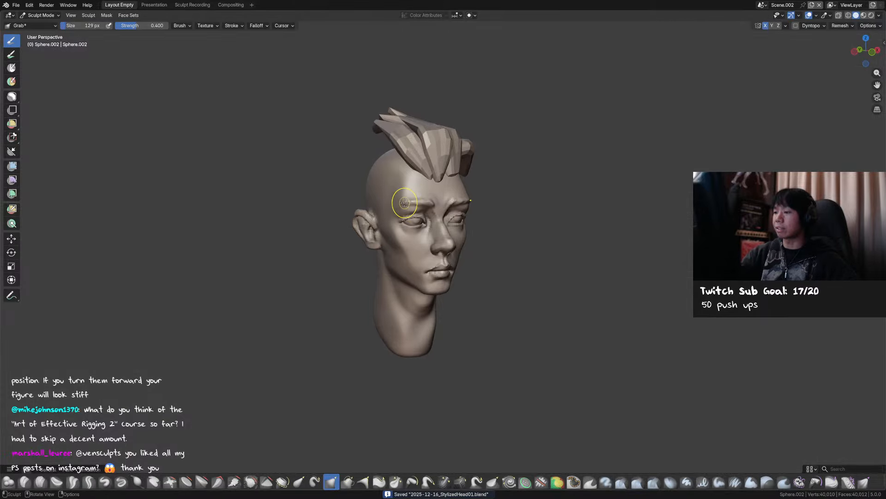
{"action": "mouse_move", "coordinate": [478, 206]}
{"action": "middle_mouse_down"}
{"action": "mouse_move", "coordinate": [442, 235]}
{"action": "mouse_move", "coordinate": [425, 221]}
{"action": "mouse_move", "coordinate": [397, 227]}
{"action": "mouse_move", "coordinate": [411, 189]}
{"action": "mouse_move", "coordinate": [405, 198]}
{"action": "mouse_move", "coordinate": [503, 190]}
{"action": "middle_mouse_up"}
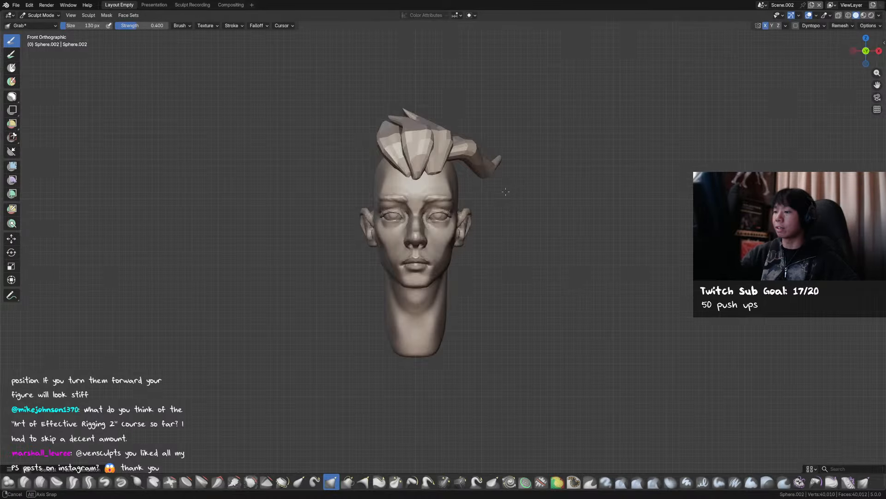
{"action": "key", "text": "f"}
{"action": "left_click", "coordinate": [481, 198]}
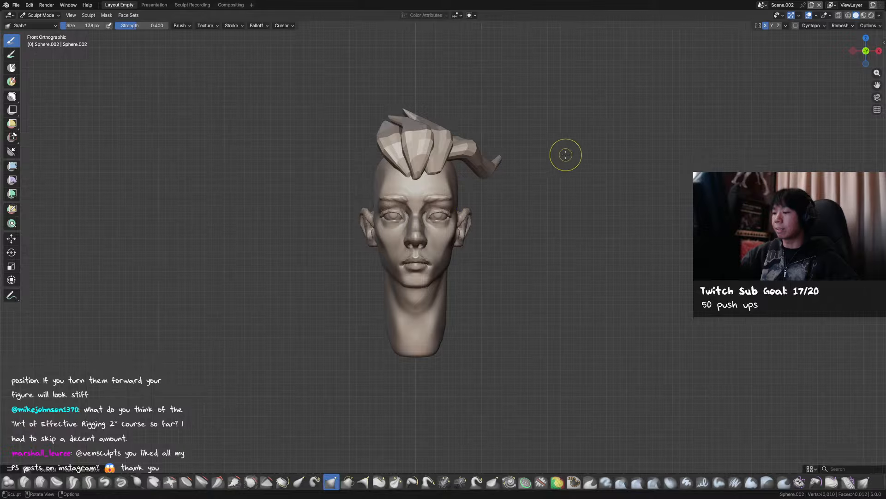
Return to Object Mode, deselect everything, and save the file.
{"action": "key", "text": "ctrl+Tab"}
{"action": "key", "text": "ctrl+s"}
{"action": "left_click_drag", "start_coordinate": [555, 156], "coordinate": [540, 169]}
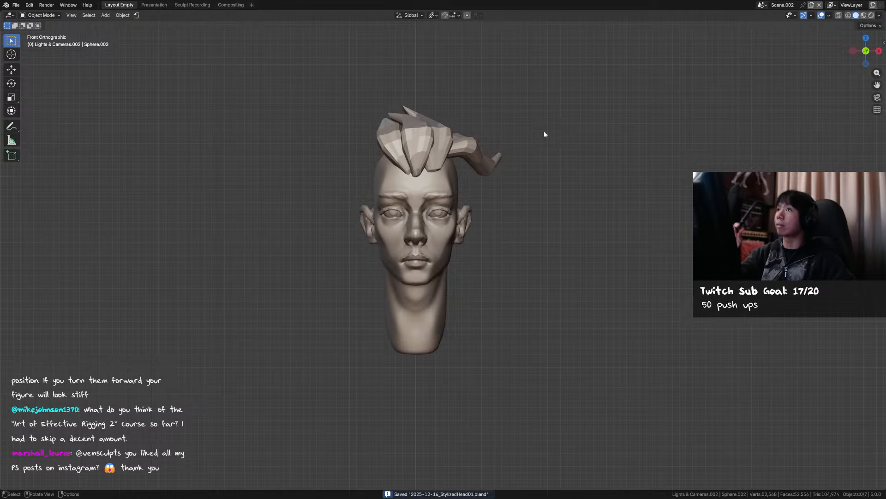
{"action": "scroll", "coordinate": [522, 148], "scroll_direction": "down", "scroll_amount": 2}
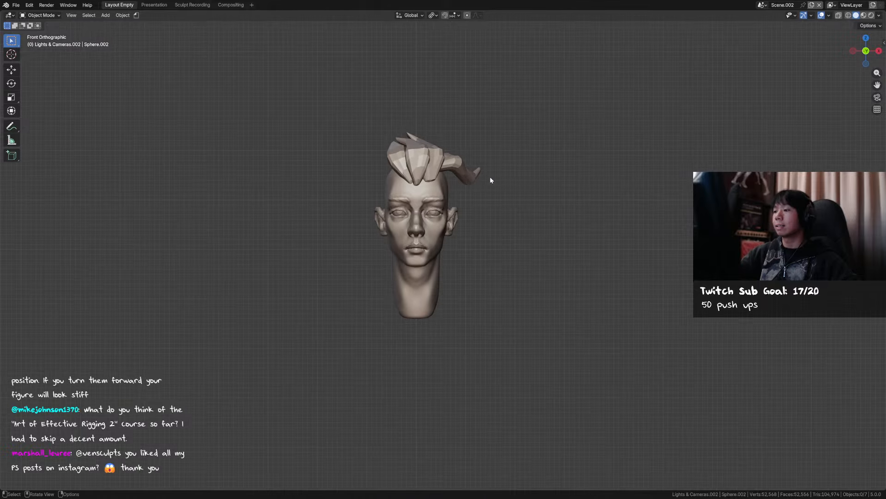
{"action": "key", "text": "ctrl+s"}
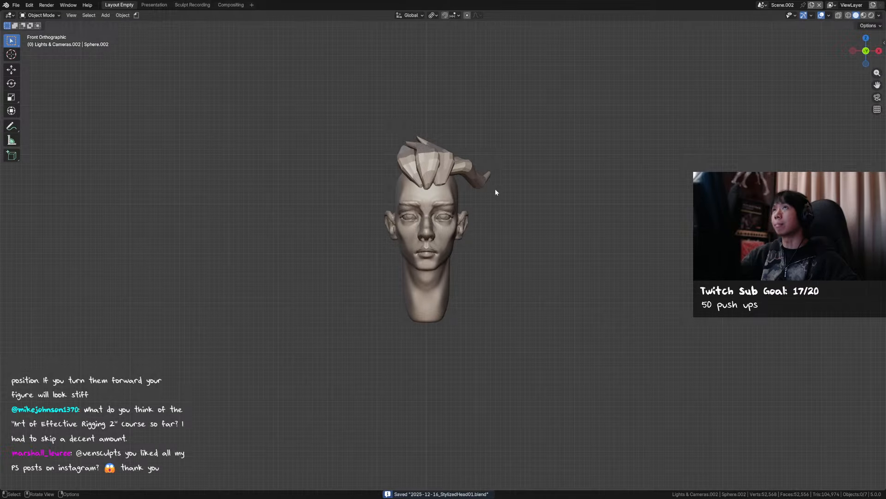
{"action": "scroll", "coordinate": [498, 187], "scroll_direction": "up", "scroll_amount": 1}
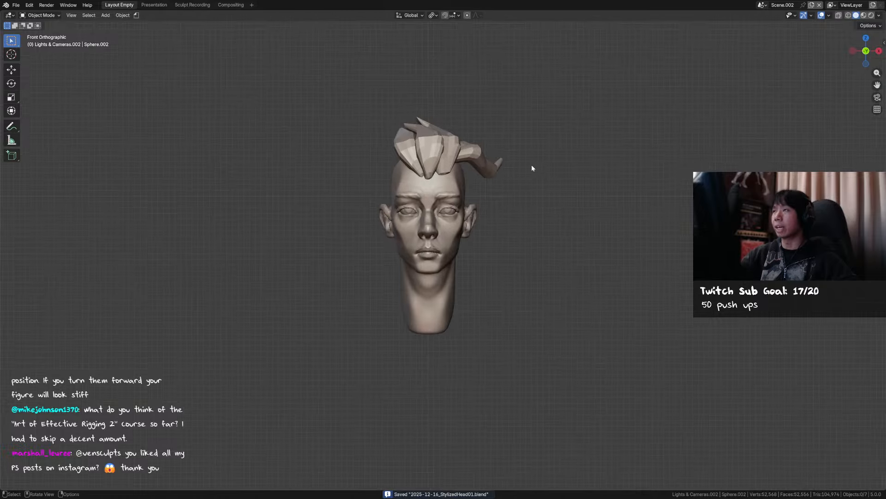
Adjust the side strand on the face's left side again with the Grab brush, return to Object Mode and save.
{"action": "middle_click_drag", "start_coordinate": [517, 162], "coordinate": [482, 173]}
{"action": "left_click", "coordinate": [482, 174]}
{"action": "key", "text": "ctrl+Tab"}
{"action": "left_click", "coordinate": [475, 221]}
{"action": "middle_click_drag", "start_coordinate": [471, 203], "coordinate": [467, 226]}
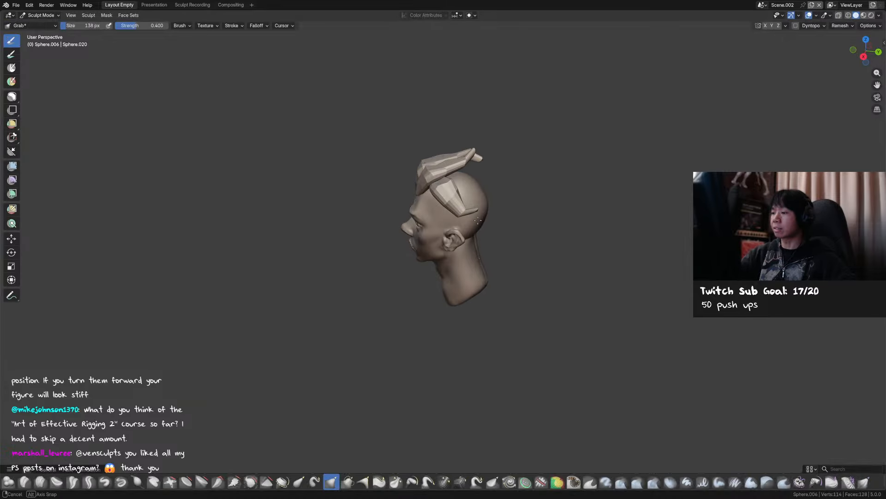
{"action": "key", "text": "f"}
{"action": "left_click", "coordinate": [437, 187]}
{"action": "middle_click_drag", "start_coordinate": [471, 188], "coordinate": [566, 165]}
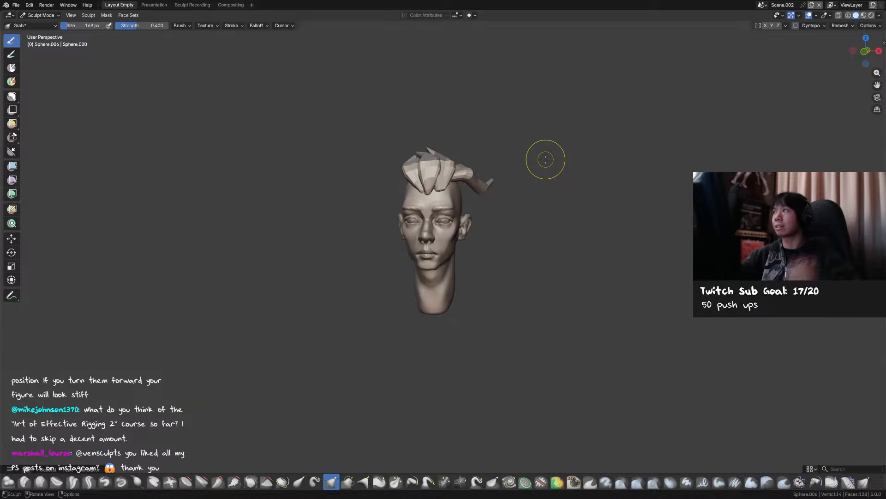
{"action": "key", "text": "KP_1"}
{"action": "key", "text": "ctrl+Tab"}
{"action": "key", "text": "ctrl+s"}
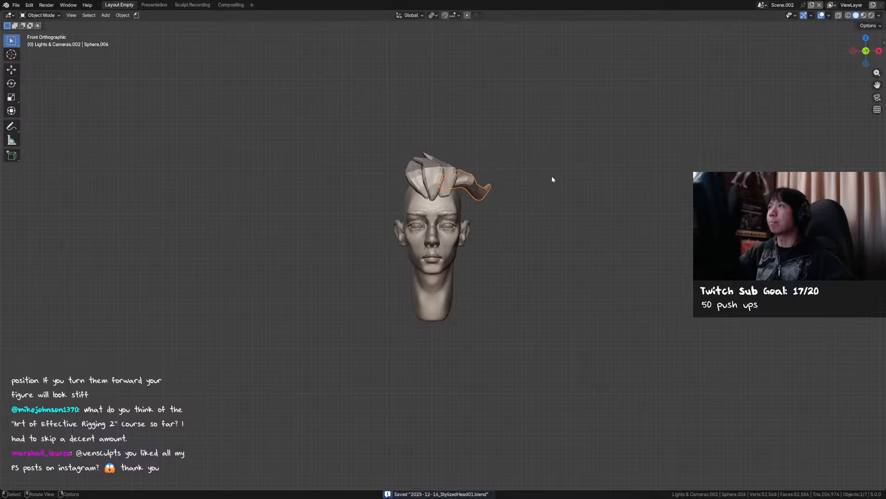
Delete the side strand on the face's left side in Object Mode.
{"action": "mouse_move", "coordinate": [544, 167]}
{"action": "middle_mouse_down"}
{"action": "mouse_move", "coordinate": [467, 204]}
{"action": "mouse_move", "coordinate": [505, 174]}
{"action": "mouse_move", "coordinate": [510, 199]}
{"action": "mouse_move", "coordinate": [544, 207]}
{"action": "middle_mouse_up"}
{"action": "key", "text": "ctrl+Tab"}
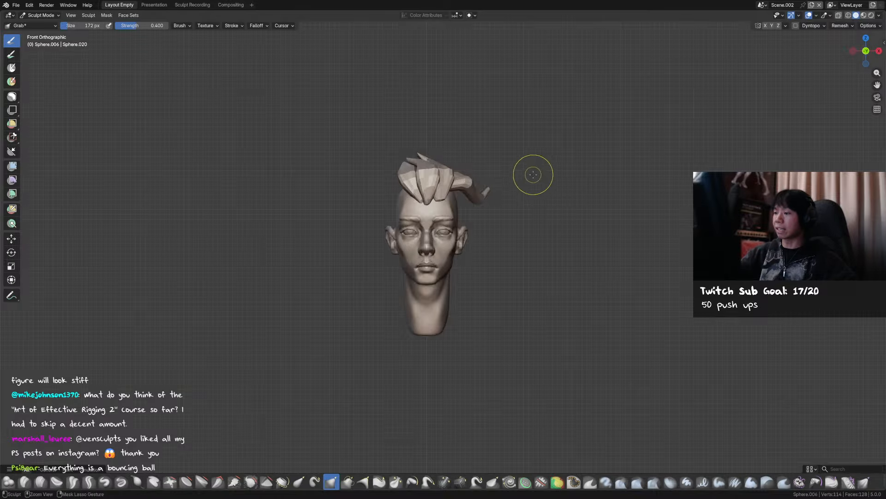
{"action": "key", "text": "ctrl+Tab"}
{"action": "key", "text": "ctrl+Tab"}
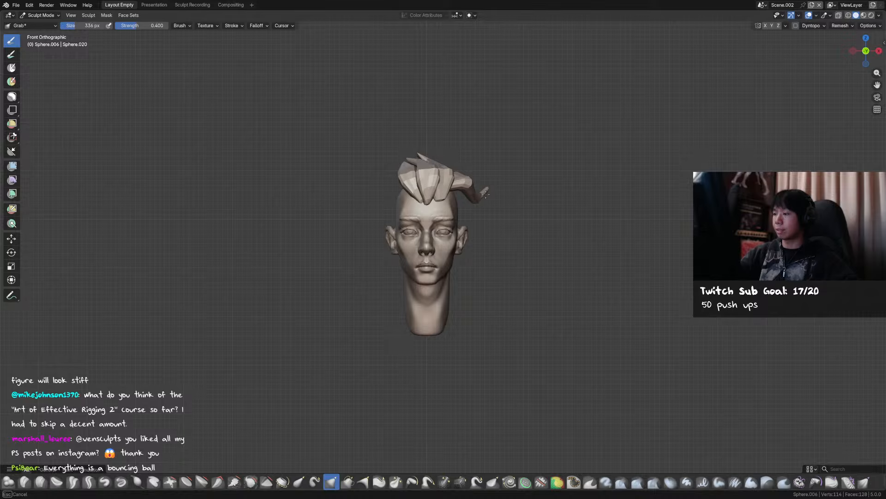
{"action": "key", "text": "ctrl+Tab"}
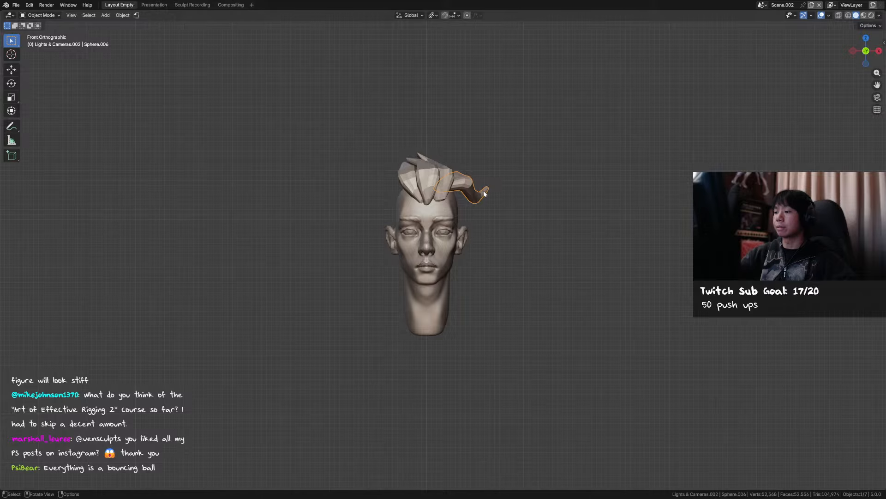
{"action": "key", "text": "Delete"}
Duplicate the front strand in side view, rotate the copy about -28.9°, and place it behind the front strands on the scalp.
{"action": "middle_click_drag", "start_coordinate": [484, 192], "coordinate": [502, 163]}
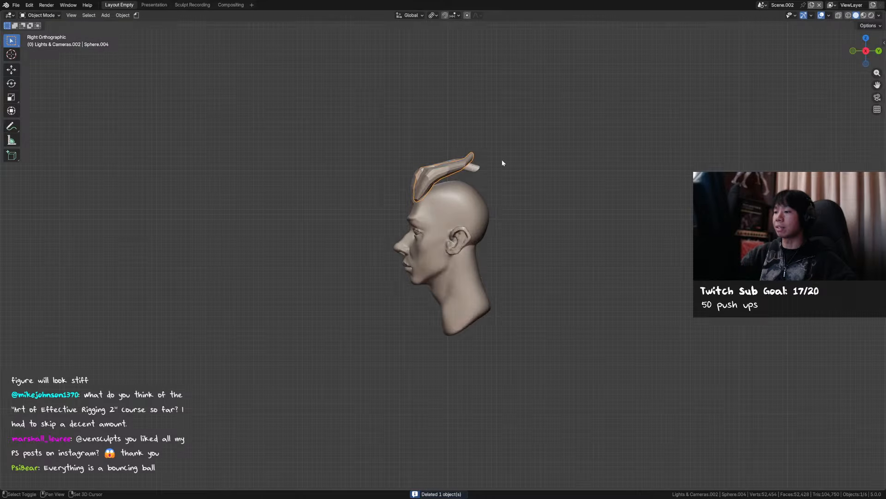
{"action": "key", "text": "shift+d"}
{"action": "key", "text": "r"}
{"action": "left_click", "coordinate": [535, 153]}
{"action": "key", "text": "g"}
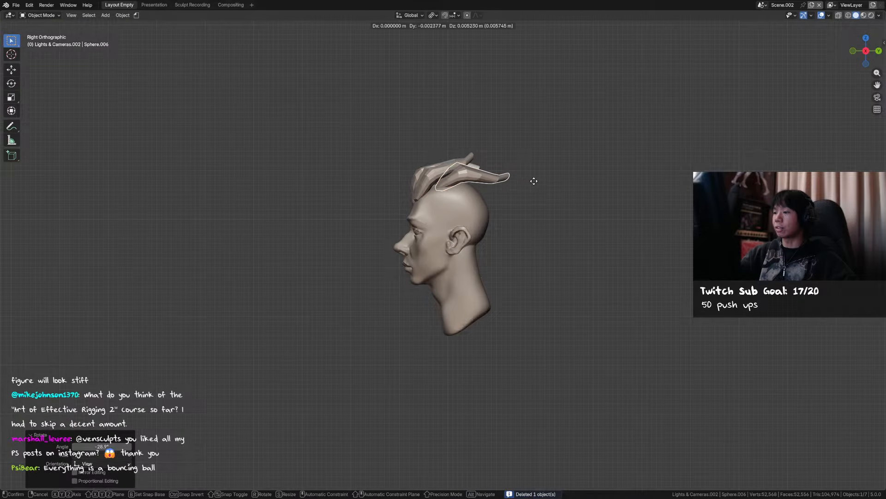
{"action": "left_click", "coordinate": [528, 180]}
Reshape the copied rear strand from above with the Grab brush, shifting its rear end in line with the top hair.
{"action": "key", "text": "ctrl+Tab"}
{"action": "left_click", "coordinate": [511, 221]}
{"action": "mouse_move", "coordinate": [511, 221]}
{"action": "middle_mouse_down"}
{"action": "mouse_move", "coordinate": [475, 214]}
{"action": "mouse_move", "coordinate": [468, 184]}
{"action": "mouse_move", "coordinate": [547, 233]}
{"action": "middle_mouse_up"}
{"action": "key", "text": "f"}
{"action": "left_click", "coordinate": [466, 210]}
{"action": "key", "text": "f"}
{"action": "left_click", "coordinate": [439, 187]}
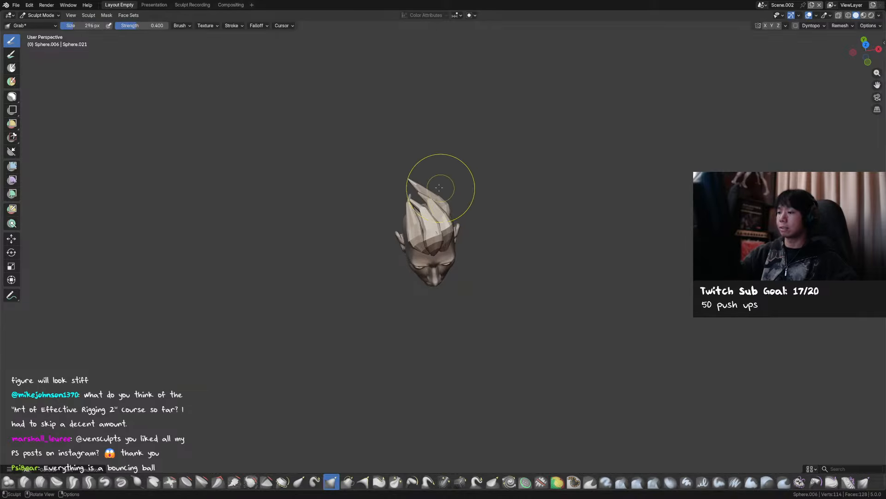
{"action": "left_click_drag", "start_coordinate": [420, 182], "coordinate": [410, 190]}
{"action": "key", "text": "f"}
{"action": "left_click", "coordinate": [417, 194]}
Bend the rear strand's tip upward with a smaller Grab brush in side view, return to Object Mode and save.
{"action": "mouse_move", "coordinate": [419, 194]}
{"action": "middle_mouse_down"}
{"action": "mouse_move", "coordinate": [470, 138]}
{"action": "mouse_move", "coordinate": [469, 175]}
{"action": "middle_mouse_up"}
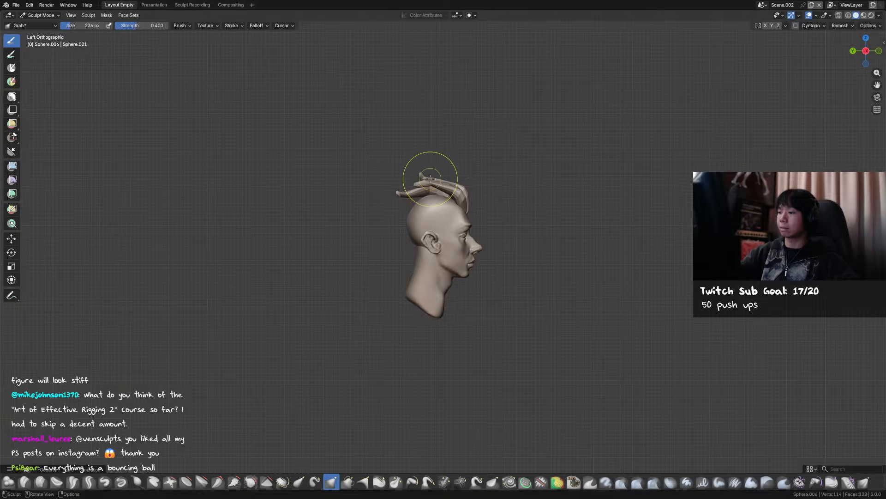
{"action": "key", "text": "f"}
{"action": "left_click", "coordinate": [407, 194]}
{"action": "key", "text": "f"}
{"action": "left_click", "coordinate": [381, 197]}
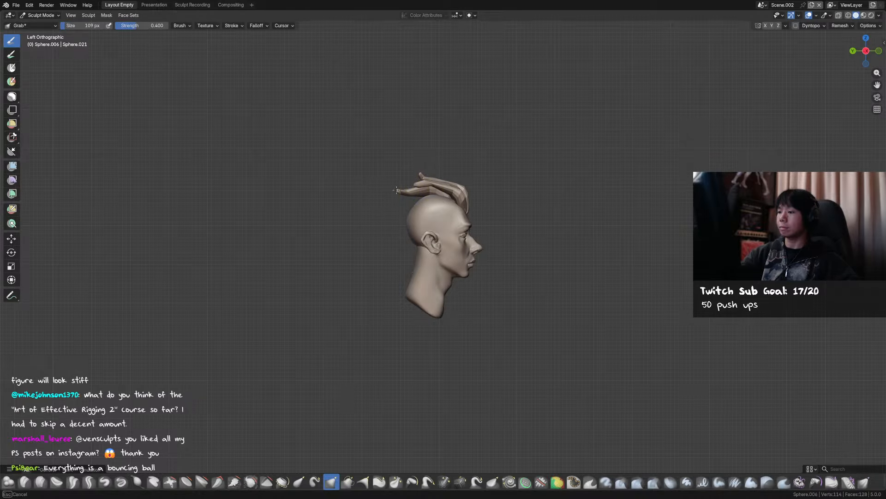
{"action": "mouse_move", "coordinate": [480, 159]}
{"action": "middle_mouse_down"}
{"action": "mouse_move", "coordinate": [453, 158]}
{"action": "mouse_move", "coordinate": [499, 206]}
{"action": "mouse_move", "coordinate": [475, 185]}
{"action": "mouse_move", "coordinate": [466, 194]}
{"action": "mouse_move", "coordinate": [447, 177]}
{"action": "middle_mouse_up"}
{"action": "key", "text": "alt+q"}
{"action": "key", "text": "f"}
{"action": "left_click", "coordinate": [468, 181]}
{"action": "left_click_drag", "start_coordinate": [468, 180], "coordinate": [487, 170]}
{"action": "key", "text": "ctrl+Tab"}
{"action": "key", "text": "ctrl+s"}
Duplicate the rear strand onto the left side of the head, rotate the copy about -33° around global Z, and save.
{"action": "middle_click_drag", "start_coordinate": [408, 190], "coordinate": [441, 210]}
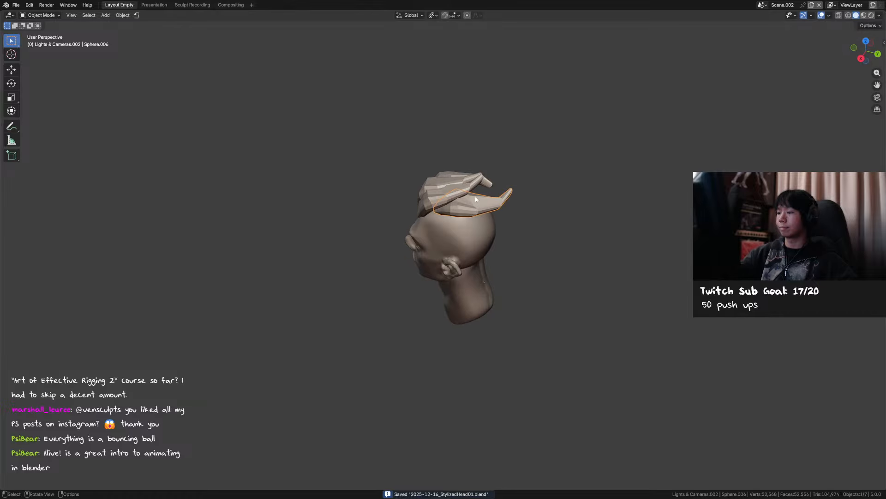
{"action": "key", "text": "shift+d"}
{"action": "left_click", "coordinate": [481, 206]}
{"action": "key", "text": "r"}
{"action": "key", "text": "z"}
{"action": "left_click", "coordinate": [475, 247]}
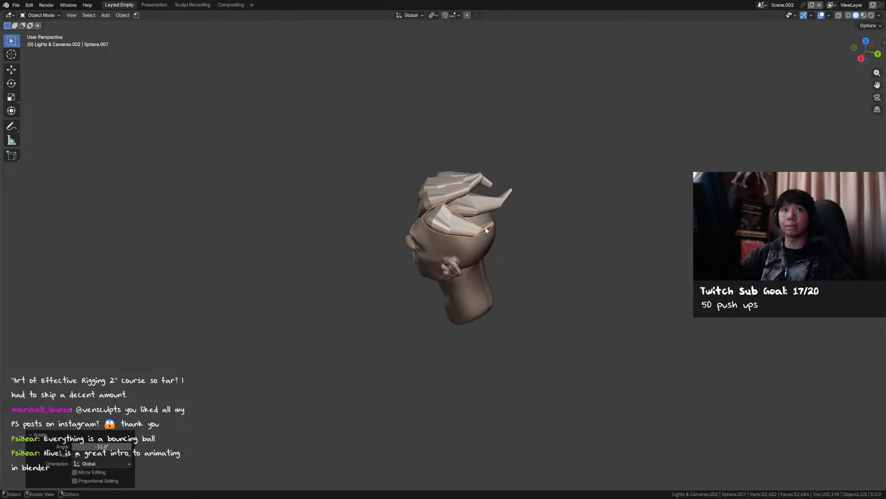
{"action": "middle_click_drag", "start_coordinate": [475, 247], "coordinate": [530, 188]}
{"action": "key", "text": "ctrl+s"}
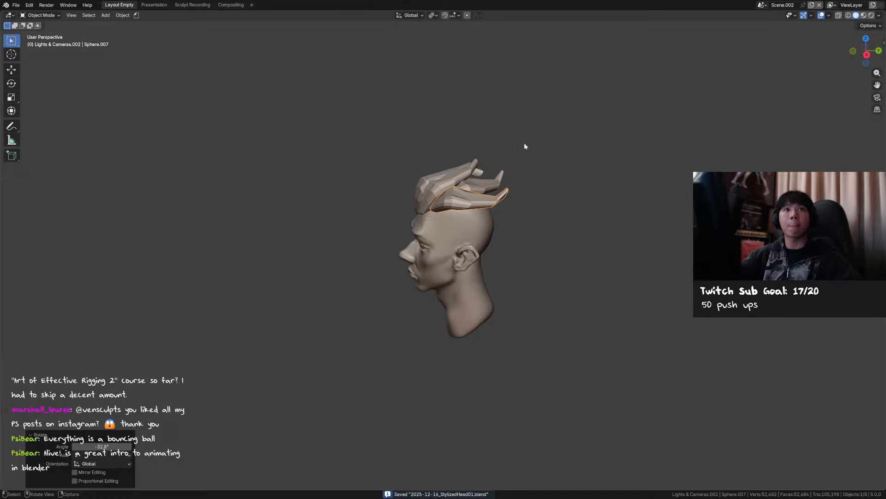
Rotate the new side strand -19° downward from the side view.
{"action": "middle_click_drag", "start_coordinate": [523, 195], "coordinate": [523, 199]}
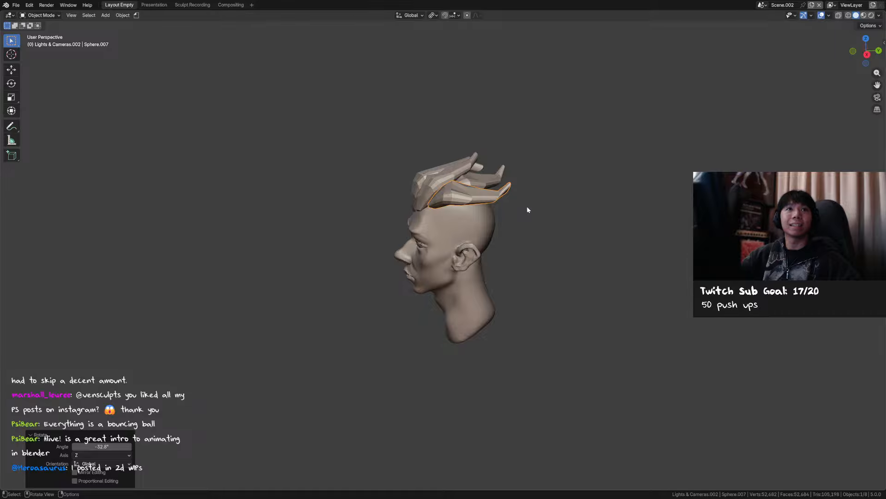
{"action": "key", "text": "r"}
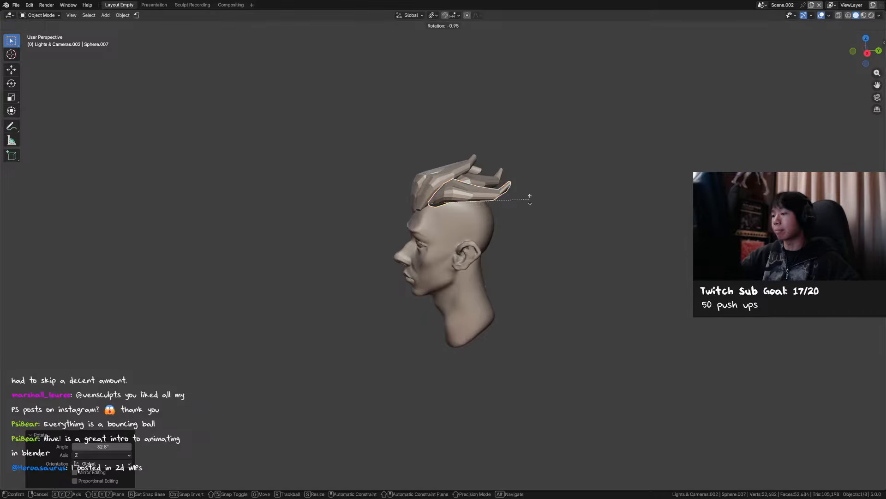
{"action": "left_click", "coordinate": [528, 233]}
Move the side strand about 0.0048 m outward along X in front view and rotate it downward against the head.
{"action": "key", "text": "KP_1"}
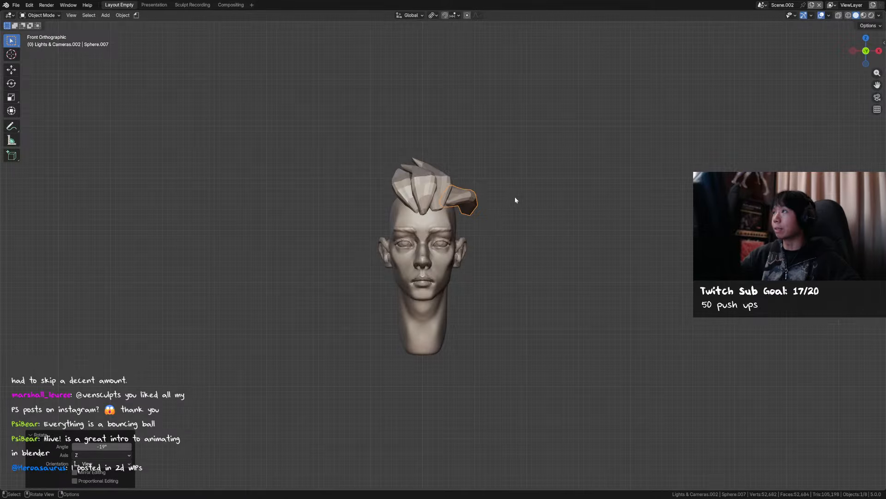
{"action": "key", "text": "ctrl+Tab"}
{"action": "mouse_move", "coordinate": [508, 243]}
{"action": "middle_mouse_down"}
{"action": "mouse_move", "coordinate": [438, 212]}
{"action": "mouse_move", "coordinate": [475, 188]}
{"action": "middle_mouse_up"}
{"action": "key", "text": "ctrl+Tab"}
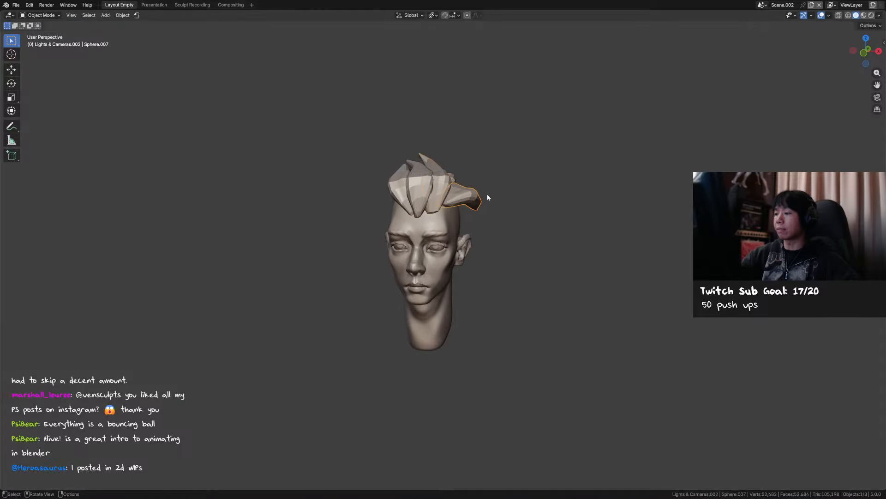
{"action": "key", "text": "KP_1"}
{"action": "key", "text": "g"}
{"action": "left_click", "coordinate": [501, 188]}
{"action": "key", "text": "r"}
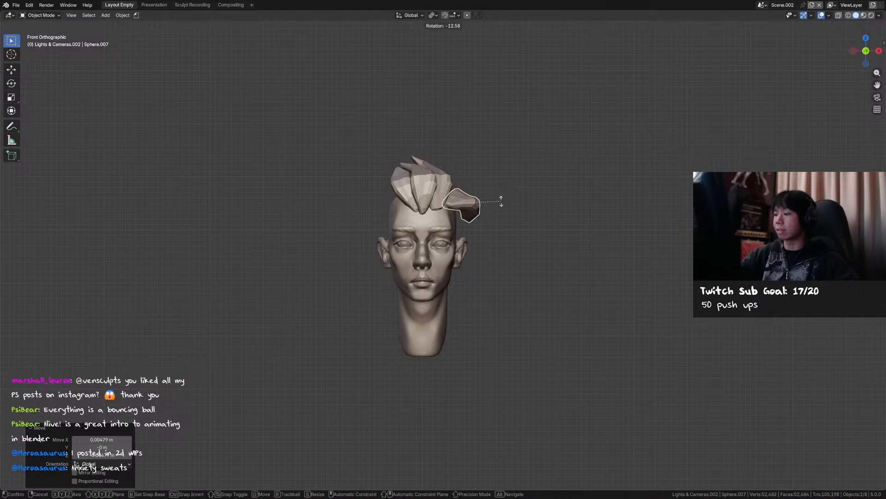
{"action": "left_click", "coordinate": [504, 198]}
Reshape the side strand with the Grab brush from above so it follows the side of the skull, and save.
{"action": "key", "text": "ctrl+Tab"}
{"action": "middle_click_drag", "start_coordinate": [506, 217], "coordinate": [469, 257]}
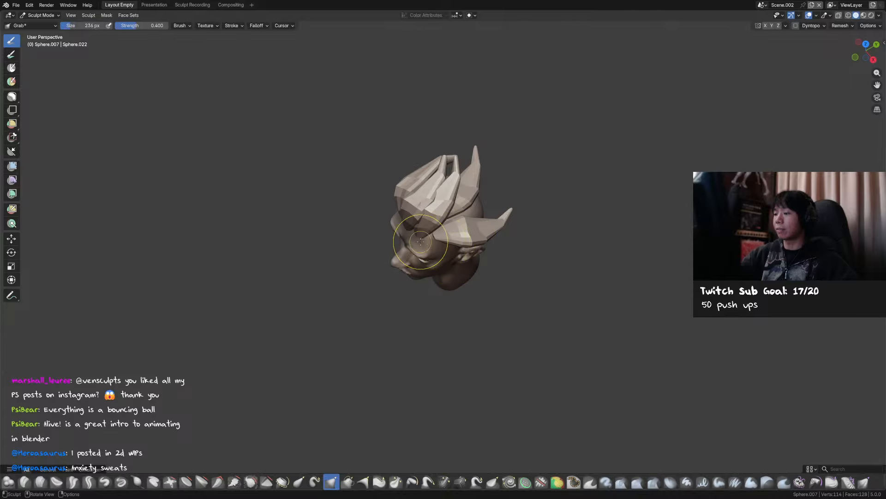
{"action": "mouse_move", "coordinate": [421, 241]}
{"action": "middle_mouse_down"}
{"action": "mouse_move", "coordinate": [495, 213]}
{"action": "mouse_move", "coordinate": [511, 247]}
{"action": "mouse_move", "coordinate": [432, 247]}
{"action": "middle_mouse_up"}
{"action": "key", "text": "f"}
{"action": "left_click", "coordinate": [457, 226]}
{"action": "key", "text": "f"}
{"action": "left_click", "coordinate": [514, 251]}
{"action": "key", "text": "f"}
{"action": "left_click", "coordinate": [485, 251]}
{"action": "key", "text": "ctrl+s"}
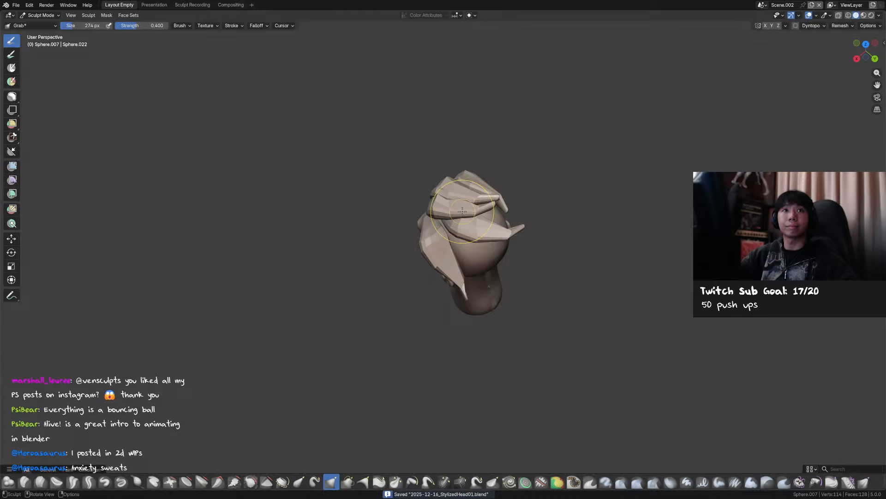
Pull the side strand closer around the back of the head with the Grab brush and save.
{"action": "mouse_move", "coordinate": [462, 211]}
{"action": "middle_mouse_down"}
{"action": "mouse_move", "coordinate": [448, 260]}
{"action": "mouse_move", "coordinate": [562, 228]}
{"action": "middle_mouse_up"}
{"action": "mouse_move", "coordinate": [488, 208]}
{"action": "left_mouse_down"}
{"action": "mouse_move", "coordinate": [494, 203]}
{"action": "mouse_move", "coordinate": [476, 201]}
{"action": "mouse_move", "coordinate": [476, 222]}
{"action": "mouse_move", "coordinate": [508, 215]}
{"action": "left_mouse_up"}
{"action": "key", "text": "f"}
{"action": "left_click", "coordinate": [478, 215]}
{"action": "mouse_move", "coordinate": [508, 215]}
{"action": "middle_mouse_down"}
{"action": "mouse_move", "coordinate": [526, 210]}
{"action": "mouse_move", "coordinate": [509, 215]}
{"action": "mouse_move", "coordinate": [507, 205]}
{"action": "mouse_move", "coordinate": [538, 212]}
{"action": "mouse_move", "coordinate": [568, 198]}
{"action": "middle_mouse_up"}
{"action": "key", "text": "ctrl+s"}
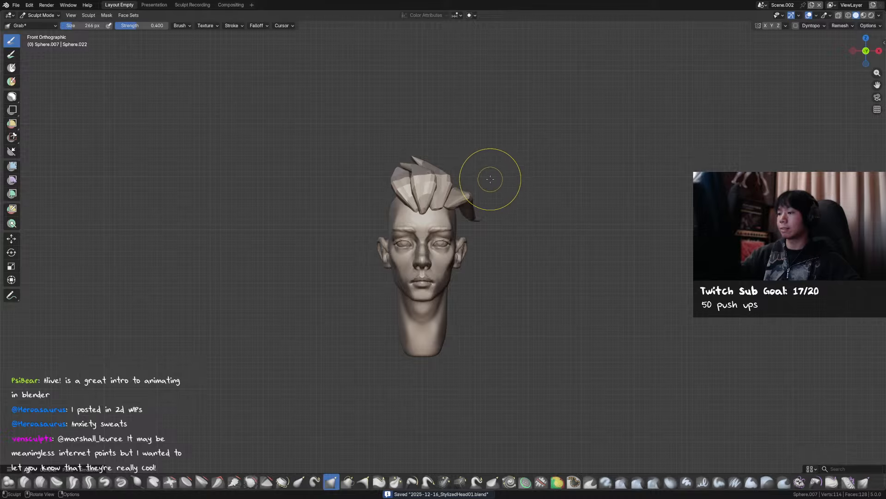
Copy the modifiers from the eyes object onto the new side strand so it is mirrored across the head.
{"action": "key", "text": "ctrl+Tab"}
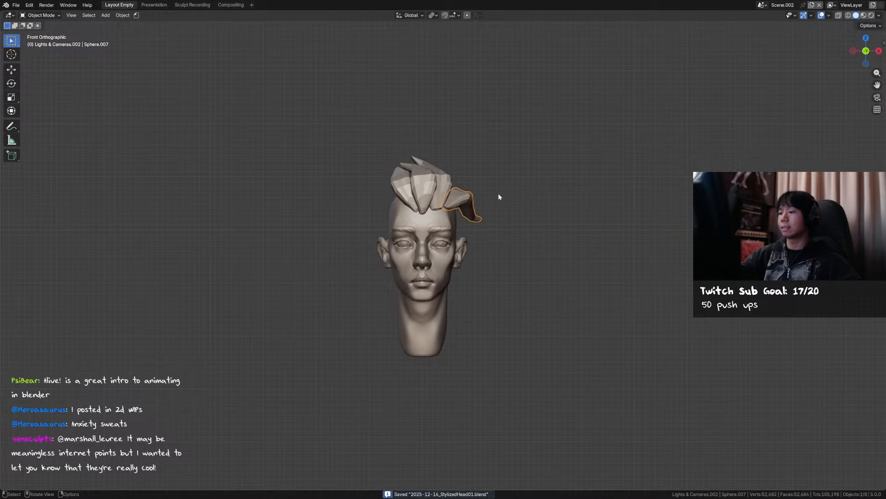
{"action": "key", "text": "q"}
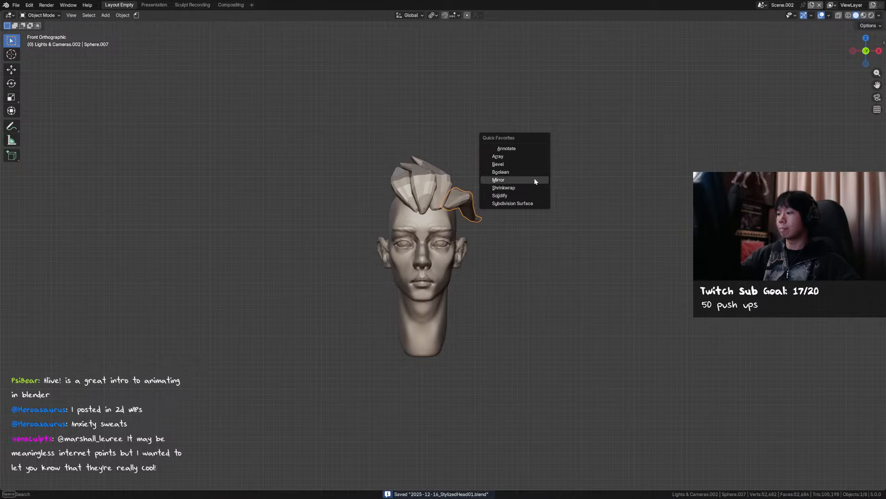
{"action": "left_click", "coordinate": [447, 250], "text": "shift"}
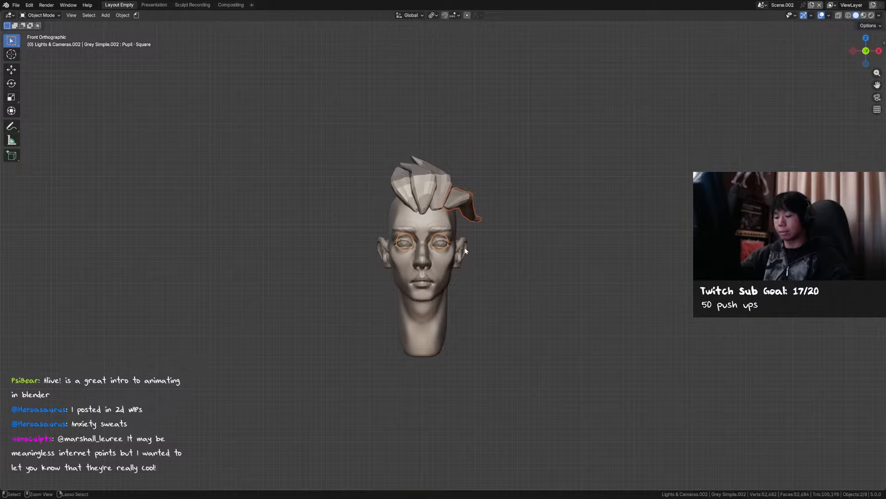
{"action": "key", "text": "ctrl+l"}
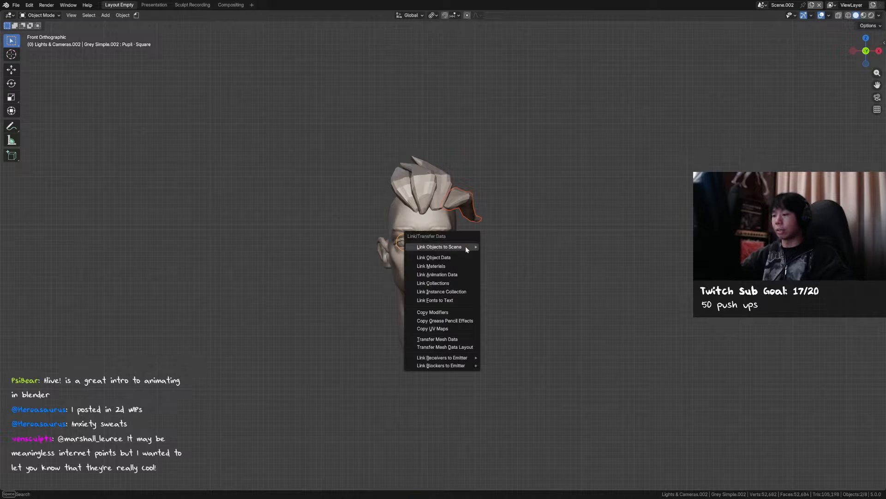
{"action": "left_click", "coordinate": [460, 312]}
{"action": "left_click", "coordinate": [478, 201]}
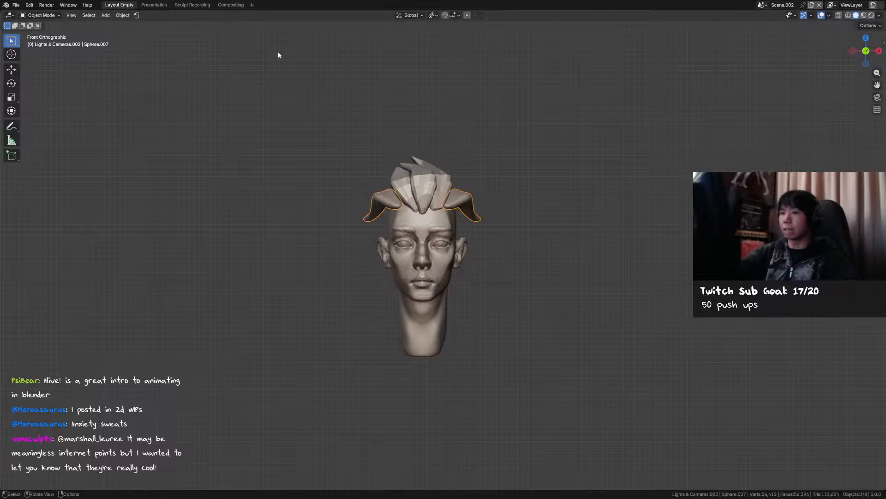
Remove the Subdivision and Mask Cornea modifiers from the side strand, keeping only the Mirror modifier.
{"action": "left_click", "coordinate": [203, 7]}
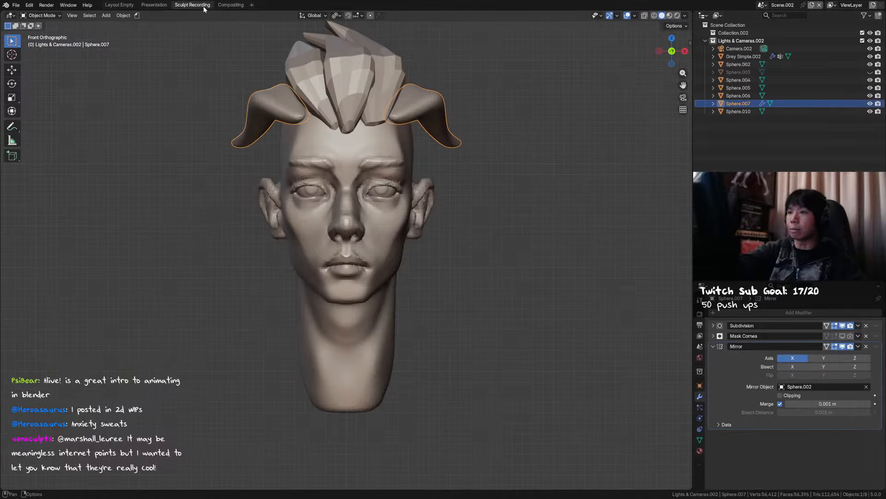
{"action": "left_click", "coordinate": [867, 325]}
{"action": "left_click", "coordinate": [867, 326]}
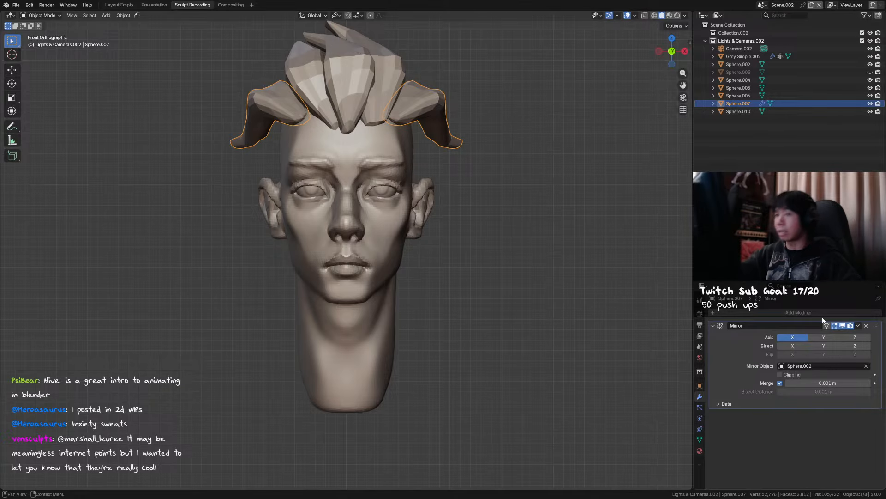
{"action": "left_click", "coordinate": [135, 6]}
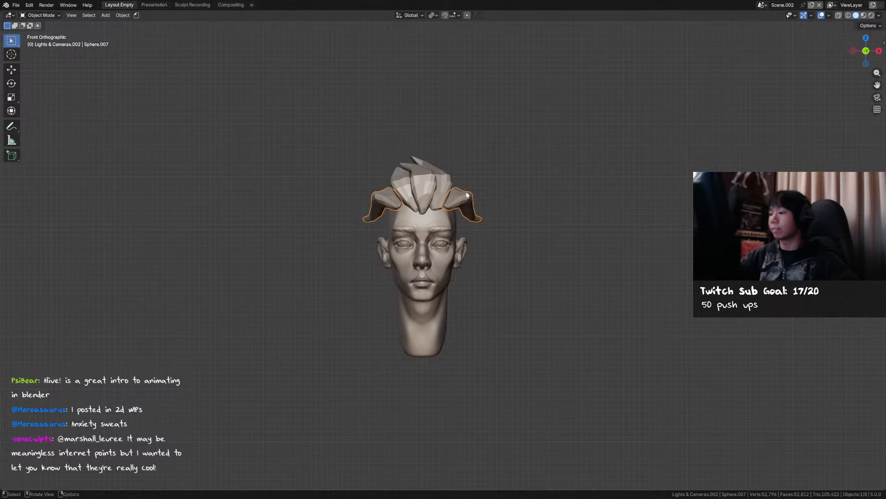
Reshape the mirrored side strands in front view with a larger Grab brush of about 419 px.
{"action": "key", "text": "ctrl+Tab"}
{"action": "middle_click_drag", "start_coordinate": [469, 200], "coordinate": [397, 209]}
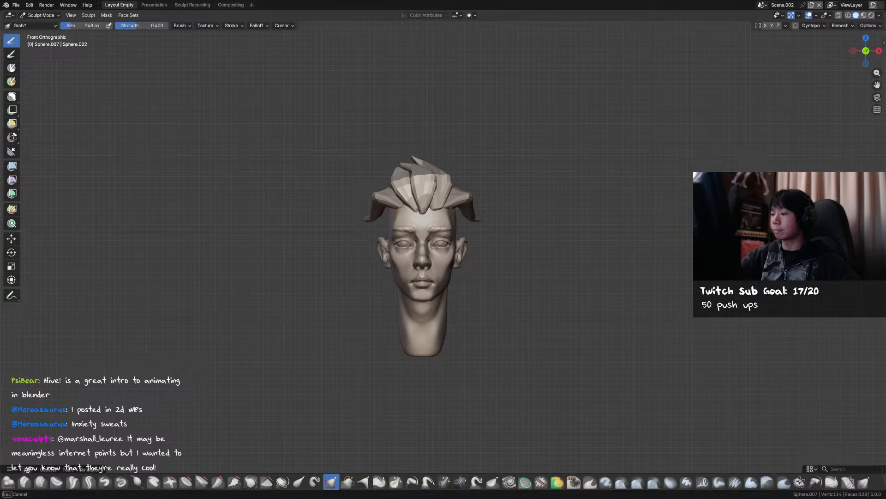
{"action": "key", "text": "f"}
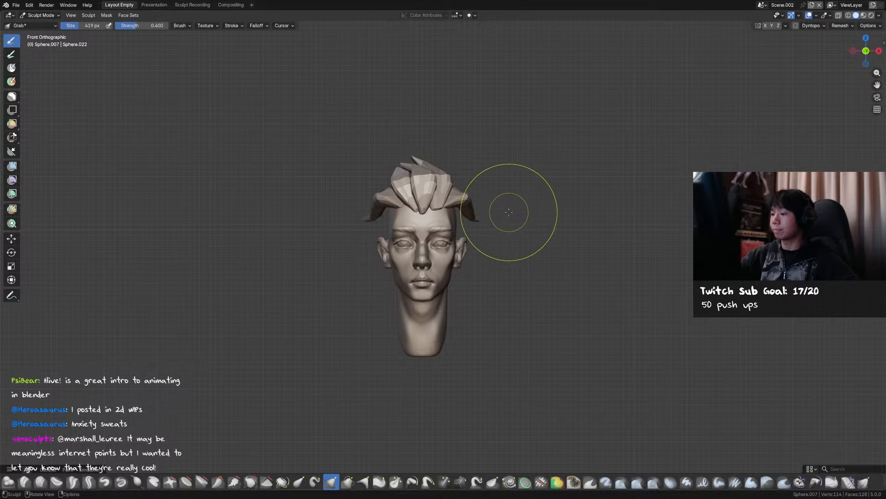
{"action": "left_click", "coordinate": [479, 222]}
{"action": "middle_click_drag", "start_coordinate": [478, 222], "coordinate": [511, 222]}
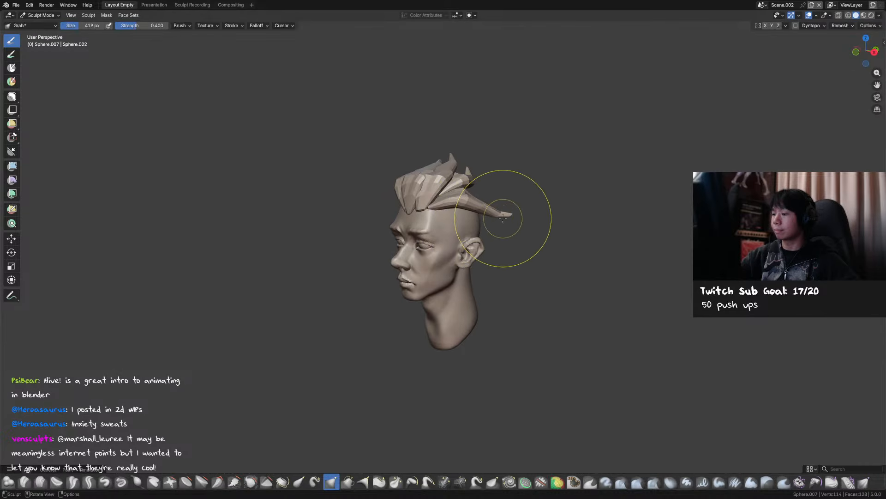
Duplicate the mirrored side strand and place the copy about 0.019 m farther back along Y.
{"action": "key", "text": "ctrl+Tab"}
{"action": "middle_click_drag", "start_coordinate": [481, 177], "coordinate": [602, 181]}
{"action": "left_click", "coordinate": [439, 184]}
{"action": "left_click", "coordinate": [510, 184]}
{"action": "key", "text": "shift+d"}
{"action": "key", "text": "KP_1"}
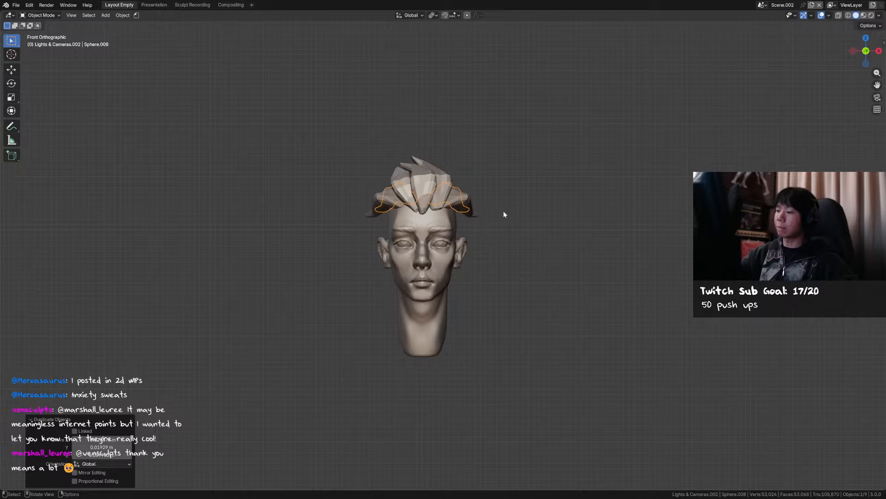
{"action": "middle_click_drag", "start_coordinate": [503, 214], "coordinate": [486, 202]}
{"action": "mouse_move", "coordinate": [530, 185]}
{"action": "middle_mouse_down"}
{"action": "mouse_move", "coordinate": [582, 186]}
{"action": "mouse_move", "coordinate": [503, 217]}
{"action": "mouse_move", "coordinate": [456, 221]}
{"action": "mouse_move", "coordinate": [495, 214]}
{"action": "mouse_move", "coordinate": [492, 229]}
{"action": "middle_mouse_up"}
Adjust the duplicated side strand with a resized Grab brush and save the file.
{"action": "key", "text": "ctrl+Tab"}
{"action": "key", "text": "bracketleft"}
{"action": "key", "text": "bracketleft"}
{"action": "key", "text": "bracketleft"}
{"action": "key", "text": "bracketleft"}
{"action": "left_click_drag", "start_coordinate": [497, 230], "coordinate": [491, 235]}
{"action": "key", "text": "ctrl+Tab"}
{"action": "left_click", "coordinate": [465, 212]}
{"action": "key", "text": "ctrl+s"}
Move and rotate the duplicated side strand so it sits above the first one at the back of the head.
{"action": "middle_click_drag", "start_coordinate": [465, 211], "coordinate": [550, 175]}
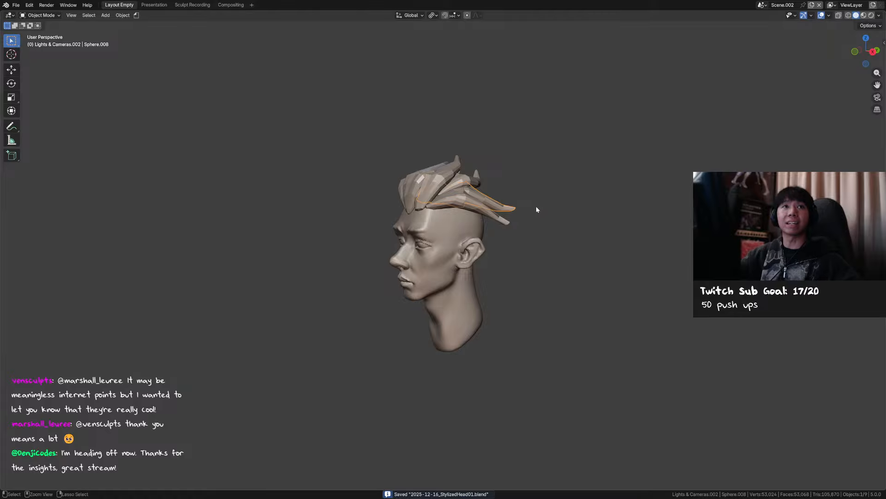
{"action": "middle_click_drag", "start_coordinate": [535, 206], "coordinate": [456, 200]}
{"action": "key", "text": "g"}
{"action": "left_click", "coordinate": [543, 192]}
{"action": "key", "text": "r"}
{"action": "left_click", "coordinate": [531, 195]}
{"action": "key", "text": "g"}
{"action": "left_click", "coordinate": [526, 188]}
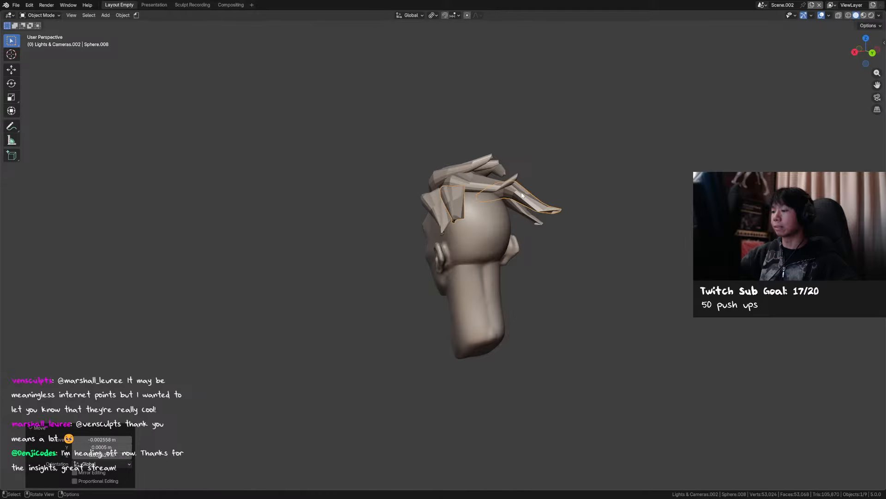
Bend the duplicated strand's tip downward around the back of the head with the Grab brush.
{"action": "mouse_move", "coordinate": [526, 189]}
{"action": "middle_mouse_down"}
{"action": "mouse_move", "coordinate": [588, 190]}
{"action": "mouse_move", "coordinate": [647, 215]}
{"action": "mouse_move", "coordinate": [519, 210]}
{"action": "middle_mouse_up"}
{"action": "key", "text": "ctrl+Tab"}
{"action": "left_click_drag", "start_coordinate": [516, 211], "coordinate": [511, 221]}
{"action": "key", "text": "f"}
{"action": "left_click", "coordinate": [498, 219]}
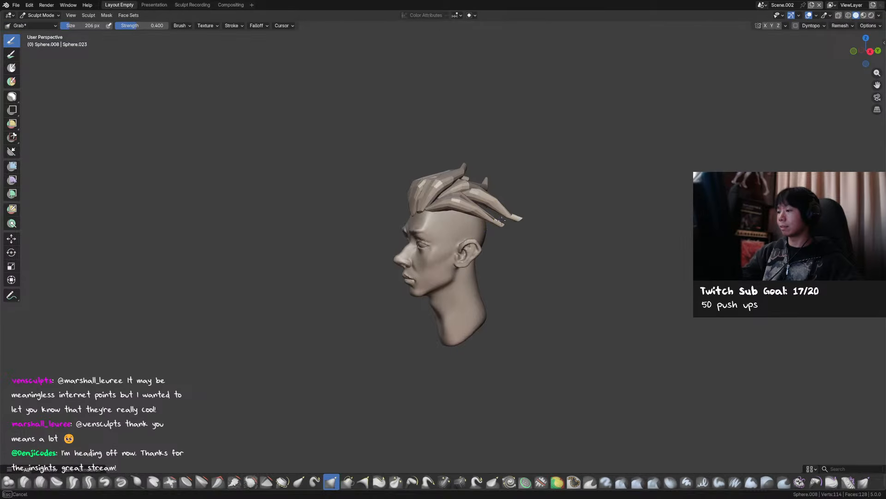
{"action": "mouse_move", "coordinate": [510, 227]}
{"action": "middle_mouse_down"}
{"action": "mouse_move", "coordinate": [490, 196]}
{"action": "mouse_move", "coordinate": [503, 190]}
{"action": "mouse_move", "coordinate": [405, 226]}
{"action": "middle_mouse_up"}
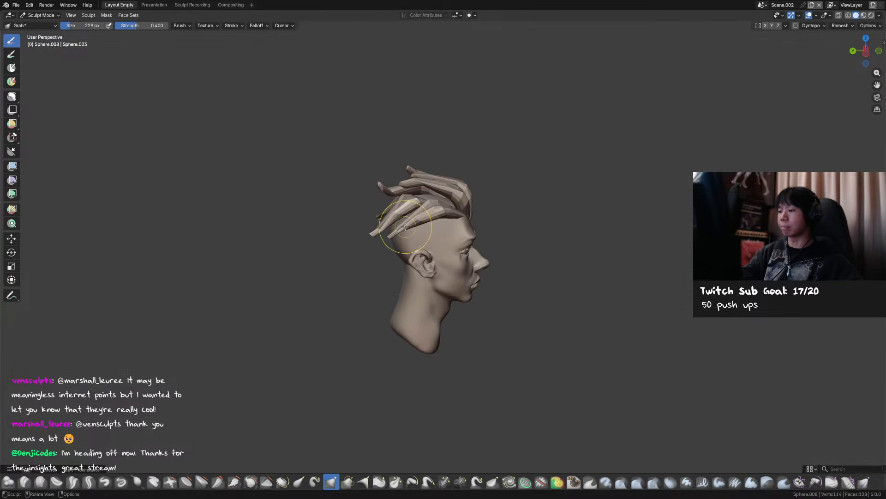
{"action": "left_click_drag", "start_coordinate": [373, 232], "coordinate": [379, 228]}
{"action": "mouse_move", "coordinate": [379, 227]}
{"action": "middle_mouse_down"}
{"action": "mouse_move", "coordinate": [480, 216]}
{"action": "mouse_move", "coordinate": [443, 208]}
{"action": "mouse_move", "coordinate": [584, 180]}
{"action": "middle_mouse_up"}
Shorten and smooth the tips of the mirrored side strands in side view, and save.
{"action": "key", "text": "ctrl+Tab"}
{"action": "left_click", "coordinate": [433, 193]}
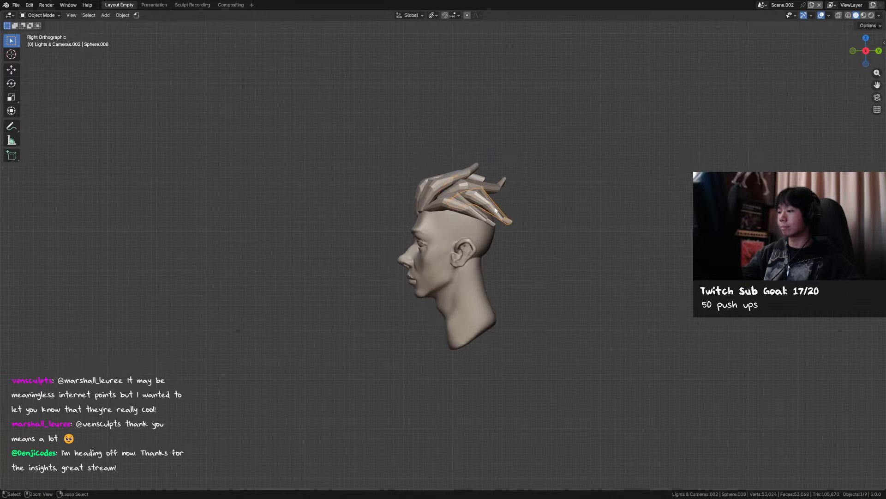
{"action": "key", "text": "ctrl+Tab"}
{"action": "left_click_drag", "start_coordinate": [499, 212], "coordinate": [490, 223], "text": "shift"}
{"action": "key", "text": "alt+q"}
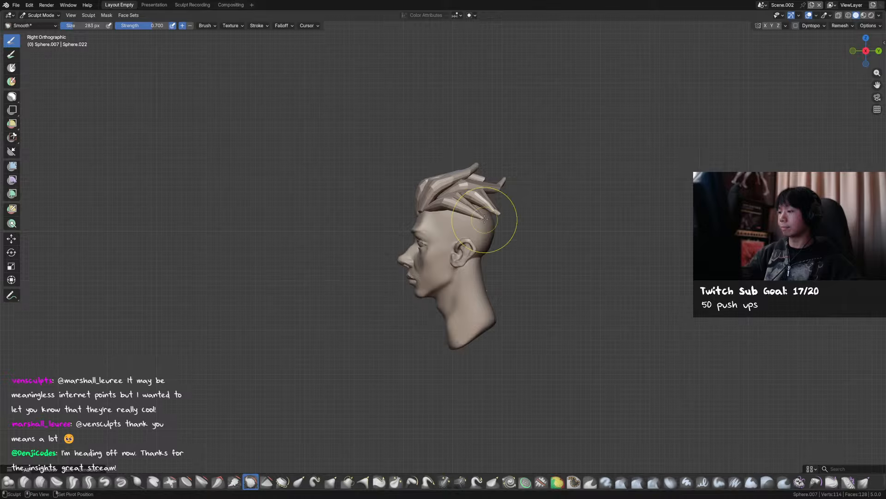
{"action": "middle_click_drag", "start_coordinate": [489, 222], "coordinate": [585, 214], "text": "alt"}
{"action": "key", "text": "ctrl+Tab"}
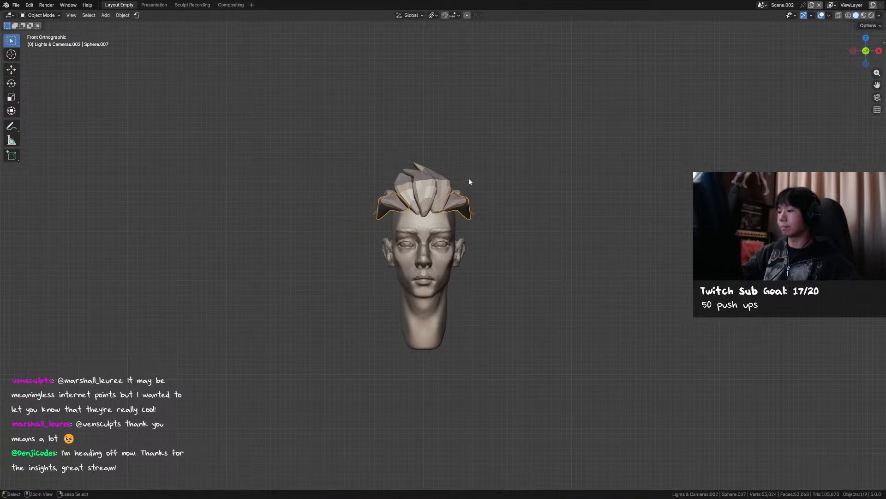
{"action": "key", "text": "ctrl+s"}
Duplicate a mirrored side strand about 0.041 m back along Y and rotate the copy -25.4° downward in side view.
{"action": "mouse_move", "coordinate": [470, 178]}
{"action": "middle_mouse_down", "text": "ctrl"}
{"action": "mouse_move", "coordinate": [500, 198]}
{"action": "mouse_move", "coordinate": [464, 203]}
{"action": "mouse_move", "coordinate": [491, 196]}
{"action": "mouse_move", "coordinate": [462, 194]}
{"action": "middle_mouse_up", "text": "ctrl"}
{"action": "key", "text": "ctrl+Tab"}
{"action": "key", "text": "ctrl+Tab"}
{"action": "left_click", "coordinate": [498, 194], "text": "shift"}
{"action": "key", "text": "ctrl+s"}
{"action": "middle_click_drag", "start_coordinate": [523, 189], "coordinate": [490, 205]}
{"action": "key", "text": "shift+d"}
{"action": "left_click", "coordinate": [516, 207]}
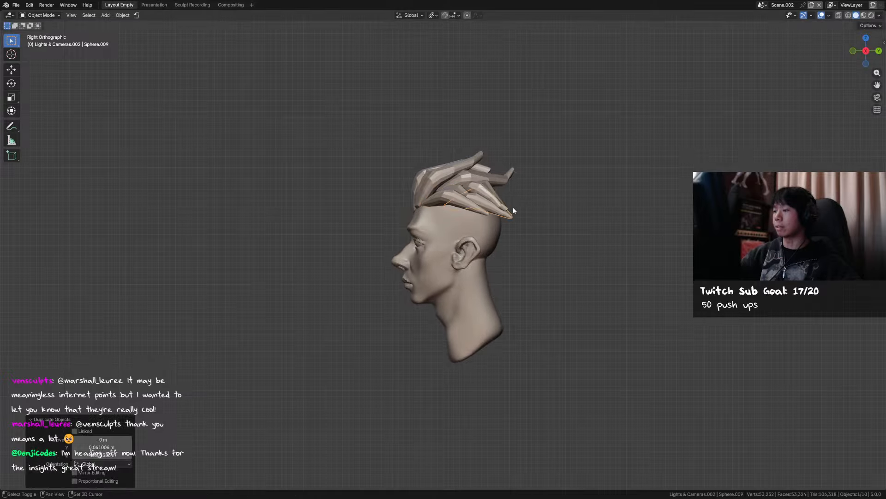
{"action": "key", "text": "r"}
{"action": "left_click", "coordinate": [520, 248]}
{"action": "middle_click_drag", "start_coordinate": [520, 248], "coordinate": [604, 252]}
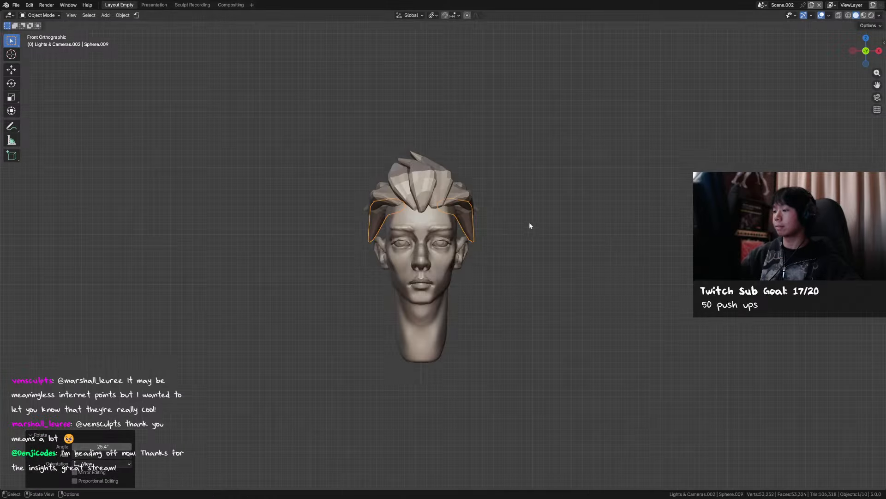
{"action": "mouse_move", "coordinate": [536, 235]}
{"action": "middle_mouse_down"}
{"action": "mouse_move", "coordinate": [505, 247]}
{"action": "mouse_move", "coordinate": [467, 238]}
{"action": "mouse_move", "coordinate": [474, 260]}
{"action": "mouse_move", "coordinate": [406, 257]}
{"action": "middle_mouse_up"}
Pull the new lower strand in against the back and side of the skull with the Grab brush.
{"action": "key", "text": "ctrl+Tab"}
{"action": "key", "text": "f"}
{"action": "left_click", "coordinate": [462, 266]}
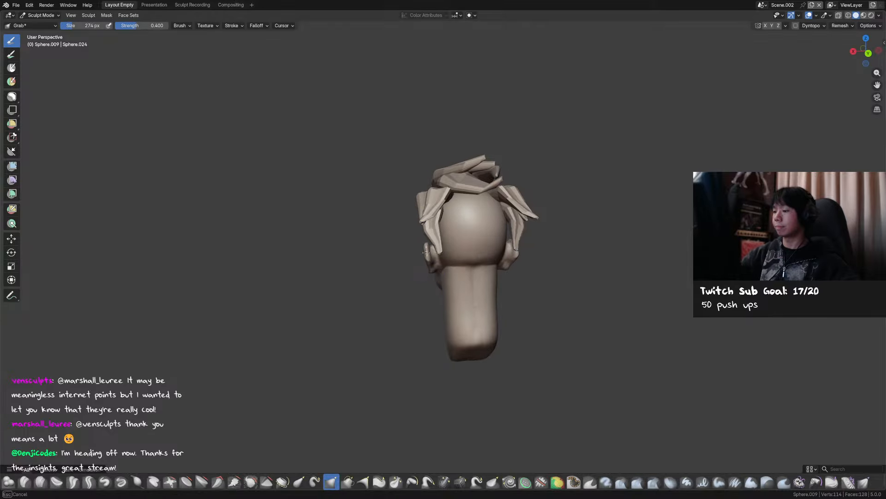
{"action": "left_click_drag", "start_coordinate": [426, 253], "coordinate": [420, 249]}
{"action": "mouse_move", "coordinate": [421, 250]}
{"action": "left_mouse_down"}
{"action": "mouse_move", "coordinate": [437, 246]}
{"action": "mouse_move", "coordinate": [434, 229]}
{"action": "left_mouse_up"}
{"action": "key", "text": "f"}
{"action": "left_click", "coordinate": [446, 251]}
{"action": "mouse_move", "coordinate": [490, 229]}
{"action": "middle_mouse_down"}
{"action": "mouse_move", "coordinate": [571, 225]}
{"action": "mouse_move", "coordinate": [476, 220]}
{"action": "mouse_move", "coordinate": [512, 200]}
{"action": "mouse_move", "coordinate": [494, 163]}
{"action": "mouse_move", "coordinate": [501, 184]}
{"action": "mouse_move", "coordinate": [465, 152]}
{"action": "mouse_move", "coordinate": [513, 165]}
{"action": "mouse_move", "coordinate": [494, 180]}
{"action": "mouse_move", "coordinate": [574, 178]}
{"action": "middle_mouse_up"}
{"action": "key", "text": "f"}
{"action": "left_click", "coordinate": [512, 225]}
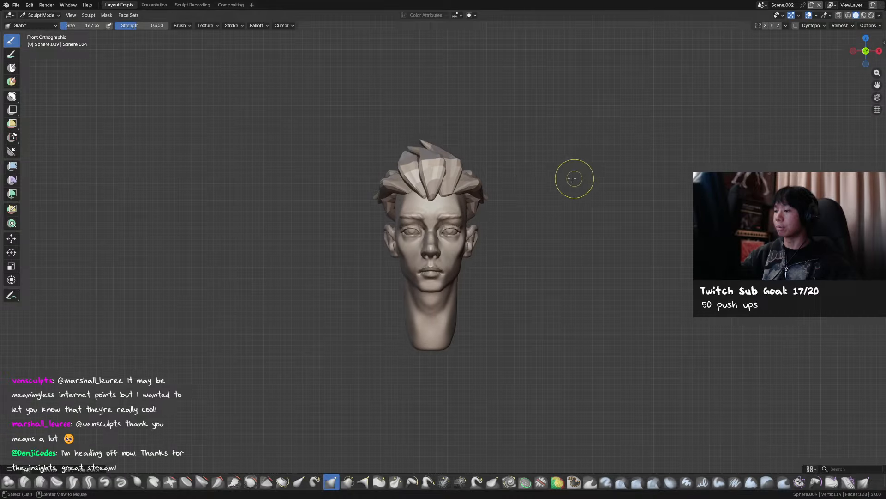
Switch sculpting to the first mirrored side strand, adjust its outer edge with the Grab brush, and save.
{"action": "key", "text": "alt+q"}
{"action": "key", "text": "f"}
{"action": "left_click", "coordinate": [486, 185]}
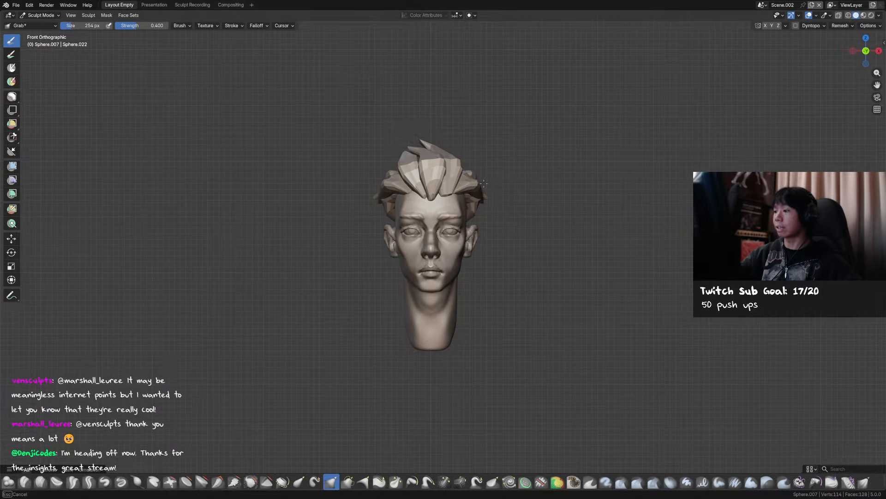
{"action": "mouse_move", "coordinate": [483, 183]}
{"action": "middle_mouse_down"}
{"action": "mouse_move", "coordinate": [475, 183]}
{"action": "mouse_move", "coordinate": [491, 188]}
{"action": "mouse_move", "coordinate": [490, 179]}
{"action": "mouse_move", "coordinate": [488, 192]}
{"action": "middle_mouse_up"}
{"action": "key", "text": "ctrl+Tab"}
{"action": "left_click", "coordinate": [431, 173]}
{"action": "key", "text": "ctrl+s"}
Duplicate a top hair strand from the side view to fill the opposite side of the head.
{"action": "mouse_move", "coordinate": [401, 184]}
{"action": "middle_mouse_down"}
{"action": "mouse_move", "coordinate": [433, 189]}
{"action": "mouse_move", "coordinate": [438, 161]}
{"action": "mouse_move", "coordinate": [498, 193]}
{"action": "mouse_move", "coordinate": [498, 181]}
{"action": "middle_mouse_up"}
{"action": "left_click", "coordinate": [430, 193]}
{"action": "key", "text": "shift+d"}
{"action": "left_click", "coordinate": [434, 183]}
{"action": "key", "text": "ctrl+Tab"}
{"action": "left_click", "coordinate": [464, 183]}
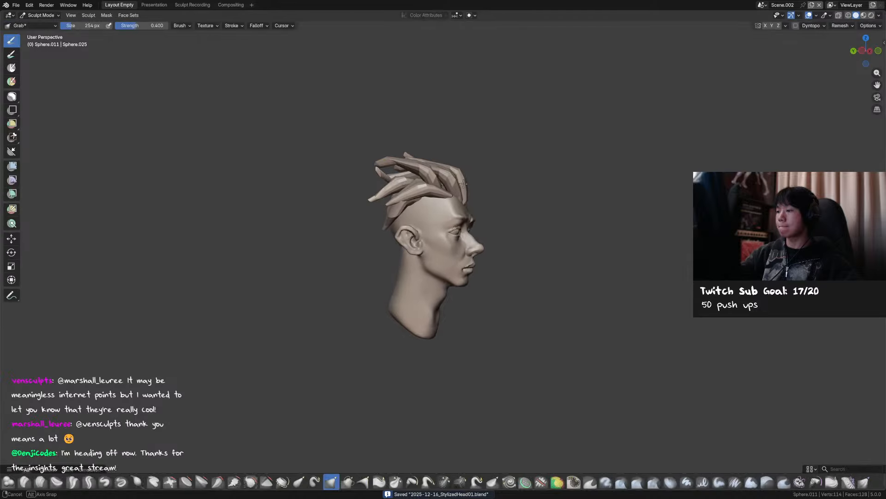
Rotate the duplicated top strand 29.2°, move it above the side strands, and fine-tune its rotation.
{"action": "key", "text": "ctrl+Tab"}
{"action": "key", "text": "r"}
{"action": "left_click", "coordinate": [469, 139]}
{"action": "key", "text": "g"}
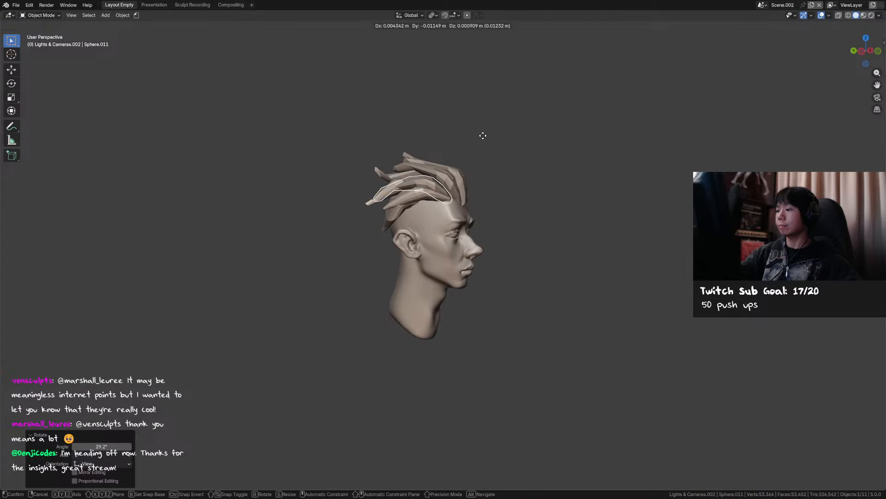
{"action": "left_click", "coordinate": [490, 138]}
{"action": "key", "text": "r"}
{"action": "left_click", "coordinate": [497, 150]}
Shape the duplicated top strand's body and back tip with the Grab brush to follow the swept-back flow, and save.
{"action": "key", "text": "ctrl+Tab"}
{"action": "left_click", "coordinate": [492, 182]}
{"action": "left_click_drag", "start_coordinate": [422, 178], "coordinate": [418, 179]}
{"action": "key", "text": "f"}
{"action": "left_click", "coordinate": [386, 176]}
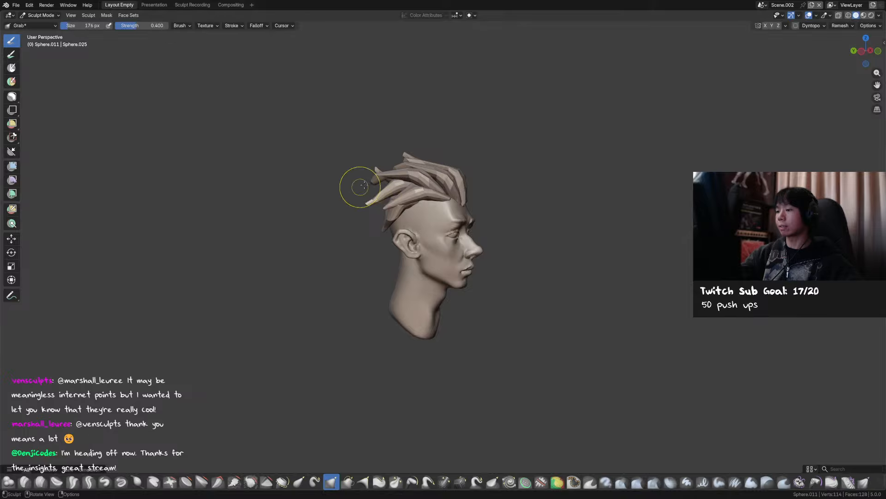
{"action": "left_click_drag", "start_coordinate": [364, 185], "coordinate": [376, 170]}
{"action": "mouse_move", "coordinate": [406, 181]}
{"action": "middle_mouse_down"}
{"action": "mouse_move", "coordinate": [484, 221]}
{"action": "mouse_move", "coordinate": [515, 187]}
{"action": "mouse_move", "coordinate": [521, 286]}
{"action": "mouse_move", "coordinate": [613, 214]}
{"action": "middle_mouse_up"}
{"action": "key", "text": "f"}
{"action": "left_click", "coordinate": [492, 219]}
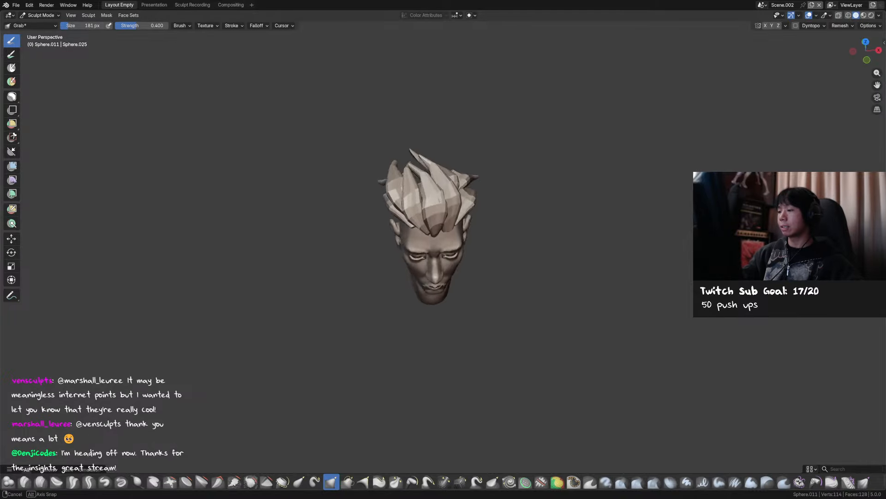
{"action": "key", "text": "ctrl+s"}
{"action": "key", "text": "KP_1"}
Refine the duplicated top strand's silhouette from the front with small Grab brush strokes.
{"action": "middle_click_drag", "start_coordinate": [564, 171], "coordinate": [398, 174]}
{"action": "left_click_drag", "start_coordinate": [402, 172], "coordinate": [399, 171]}
{"action": "mouse_move", "coordinate": [401, 175]}
{"action": "middle_mouse_down"}
{"action": "mouse_move", "coordinate": [411, 166]}
{"action": "mouse_move", "coordinate": [392, 173]}
{"action": "middle_mouse_up"}
{"action": "key", "text": "f"}
{"action": "left_click", "coordinate": [389, 170]}
{"action": "left_click_drag", "start_coordinate": [388, 169], "coordinate": [385, 166]}
{"action": "left_click", "coordinate": [386, 167]}
{"action": "middle_click_drag", "start_coordinate": [386, 167], "coordinate": [430, 196]}
{"action": "mouse_move", "coordinate": [407, 157]}
{"action": "middle_mouse_down"}
{"action": "mouse_move", "coordinate": [413, 177]}
{"action": "mouse_move", "coordinate": [464, 188]}
{"action": "mouse_move", "coordinate": [431, 113]}
{"action": "mouse_move", "coordinate": [508, 158]}
{"action": "mouse_move", "coordinate": [480, 179]}
{"action": "mouse_move", "coordinate": [492, 201]}
{"action": "middle_mouse_up"}
{"action": "key", "text": "f"}
{"action": "left_click", "coordinate": [418, 172]}
Switch sculpting to the mirrored side strand, adjust its outer tip in front view with a smaller Grab brush, and save.
{"action": "key", "text": "alt+q"}
{"action": "key", "text": "f"}
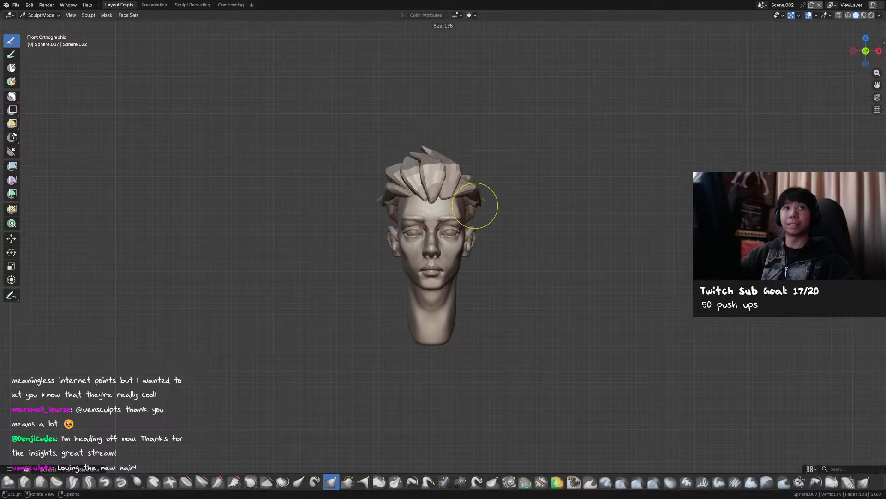
{"action": "left_click", "coordinate": [470, 200]}
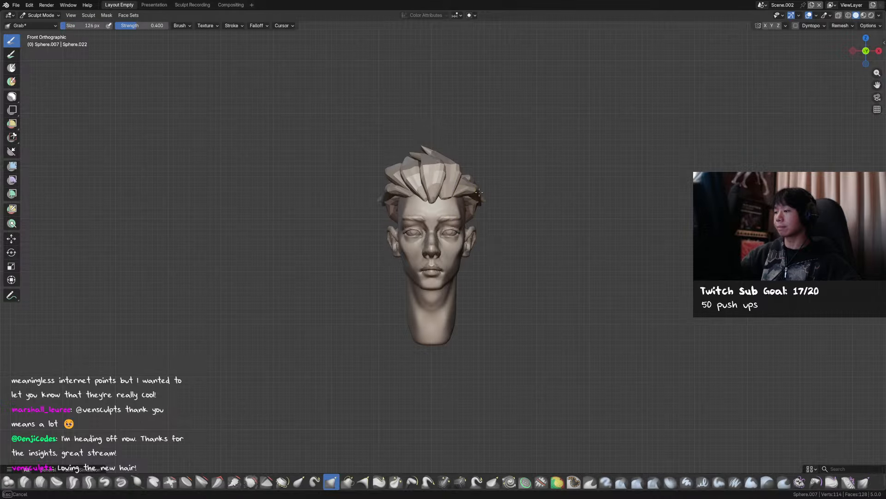
{"action": "key", "text": "f"}
{"action": "left_click", "coordinate": [489, 204]}
{"action": "mouse_move", "coordinate": [489, 204]}
{"action": "middle_mouse_down"}
{"action": "mouse_move", "coordinate": [539, 232]}
{"action": "mouse_move", "coordinate": [508, 190]}
{"action": "mouse_move", "coordinate": [421, 160]}
{"action": "middle_mouse_up"}
{"action": "key", "text": "ctrl+s"}
Duplicate the front top strand and move the copy forward to the hairline.
{"action": "key", "text": "alt+q"}
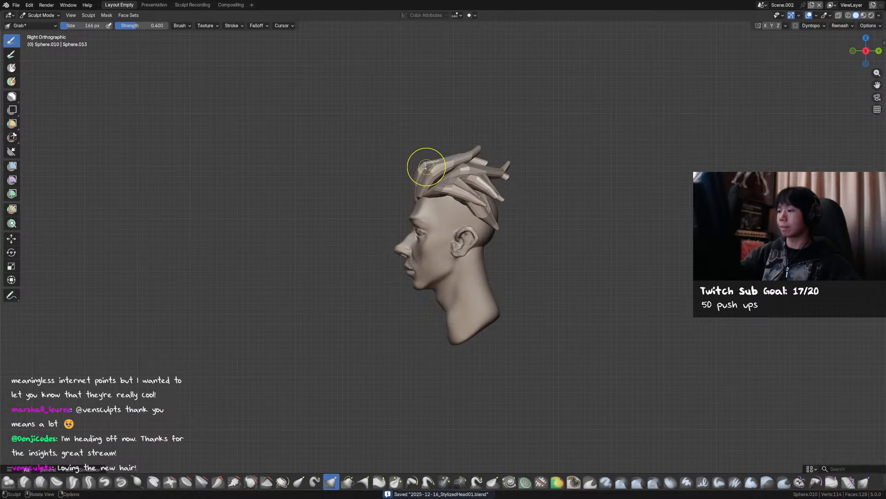
{"action": "key", "text": "ctrl+Tab"}
{"action": "key", "text": "shift+d"}
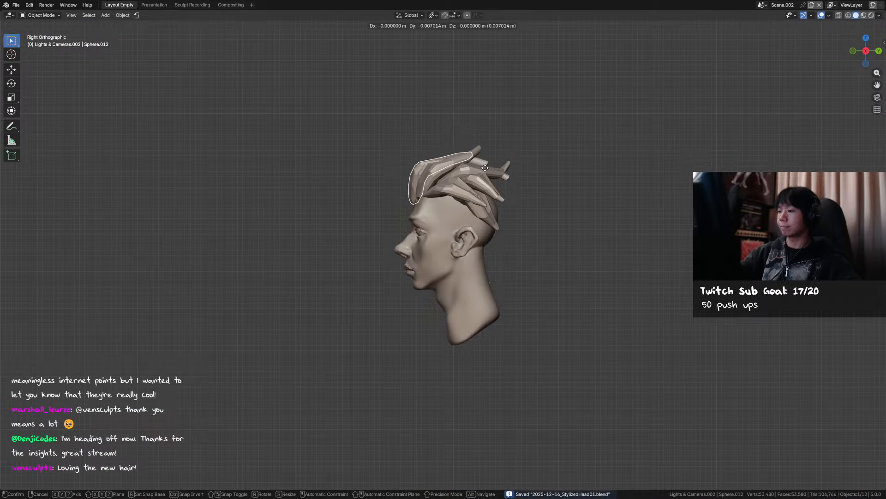
{"action": "left_click", "coordinate": [484, 168]}
{"action": "middle_click_drag", "start_coordinate": [485, 169], "coordinate": [567, 178]}
{"action": "key", "text": "g"}
{"action": "left_click", "coordinate": [573, 165]}
Rotate the duplicated front strand 134° around the Z axis so it points forward over the forehead.
{"action": "key", "text": "r"}
{"action": "key", "text": "z"}
{"action": "left_click", "coordinate": [348, 133]}
{"action": "middle_click_drag", "start_coordinate": [348, 133], "coordinate": [469, 91], "text": "alt"}
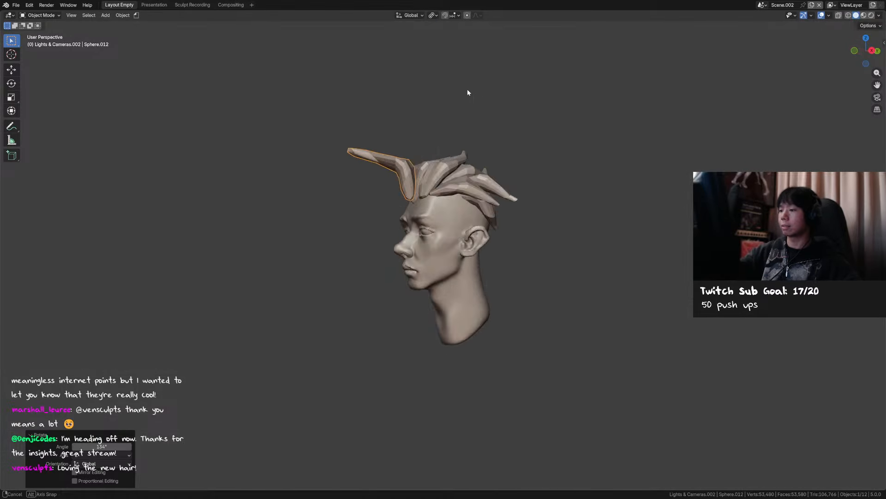
Rotate the forward strand down toward the forehead in side view, scale it down, and apply all transforms.
{"action": "key", "text": "r"}
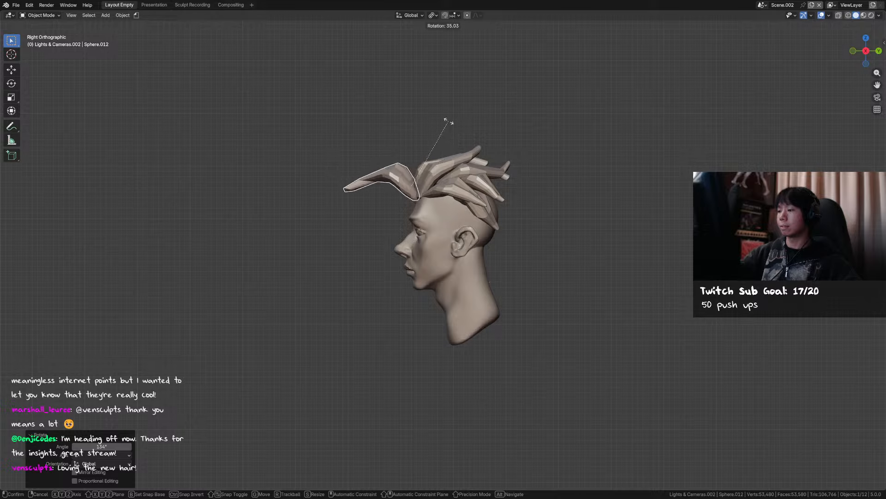
{"action": "left_click", "coordinate": [441, 120]}
{"action": "key", "text": "s"}
{"action": "left_click", "coordinate": [452, 147]}
{"action": "key", "text": "ctrl+a"}
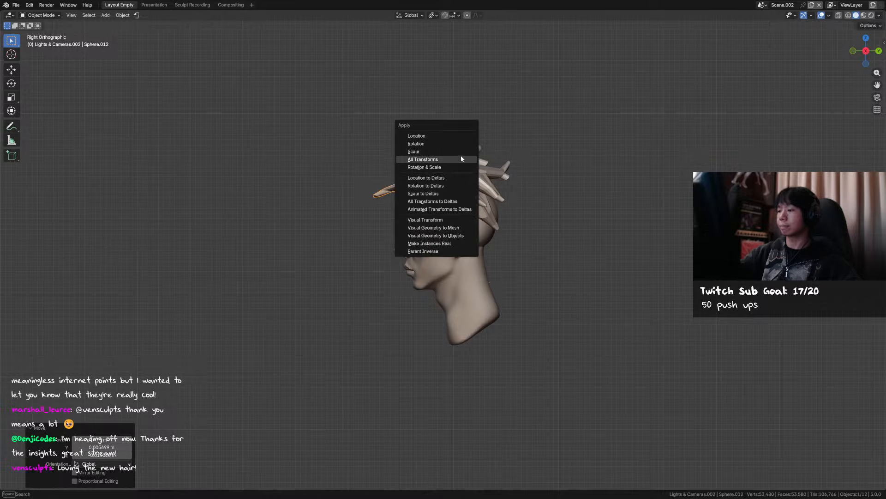
{"action": "left_click", "coordinate": [461, 155]}
Sculpt the forward strand with the Grab brush in side view so its tip bends down over the forehead.
{"action": "key", "text": "ctrl+Tab"}
{"action": "key", "text": "f"}
{"action": "left_click", "coordinate": [409, 185]}
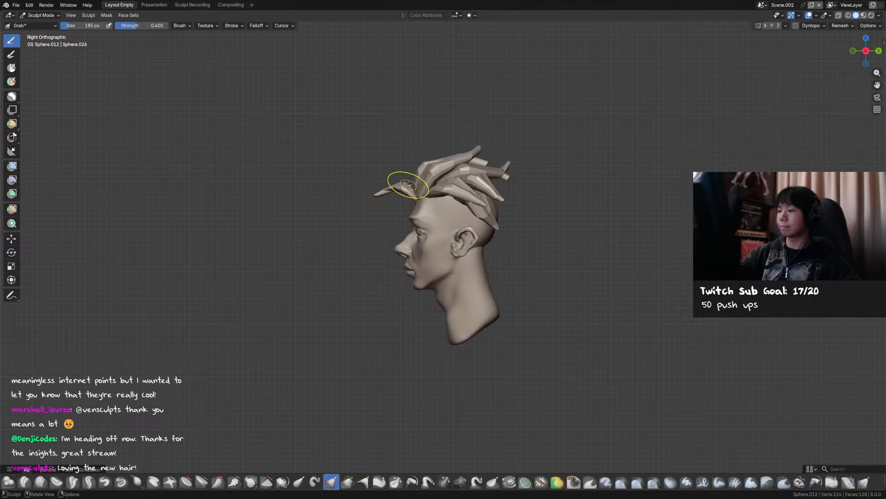
{"action": "left_click", "coordinate": [404, 186]}
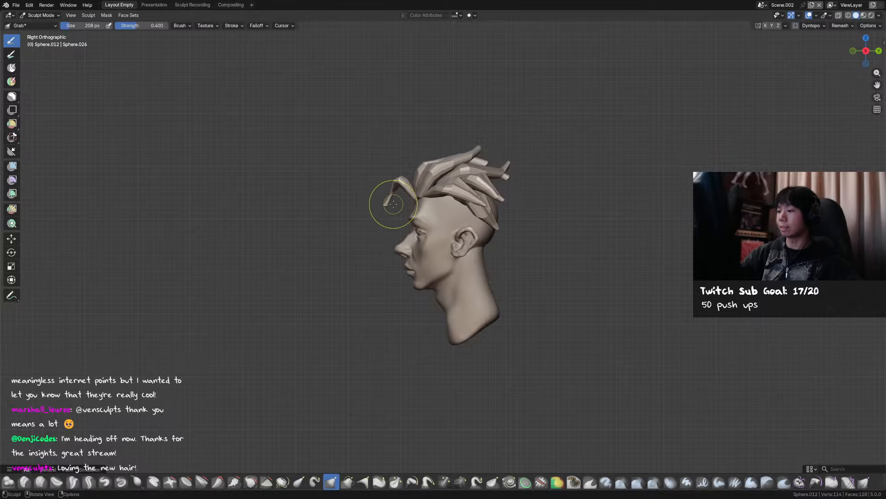
{"action": "middle_click_drag", "start_coordinate": [378, 196], "coordinate": [493, 190]}
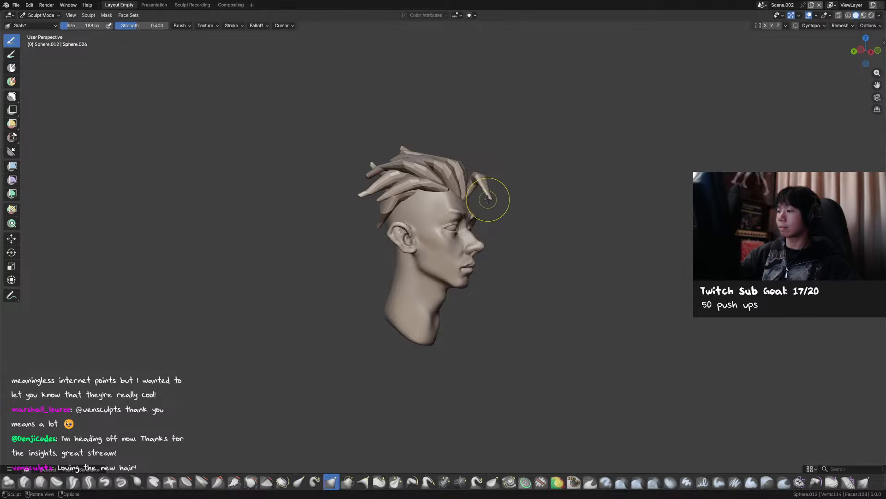
Reposition the forehead strand in front view, tilt it slightly, and turn it around the Z axis so it hangs near the face's centre.
{"action": "key", "text": "KP_1"}
{"action": "key", "text": "ctrl+Tab"}
{"action": "key", "text": "g"}
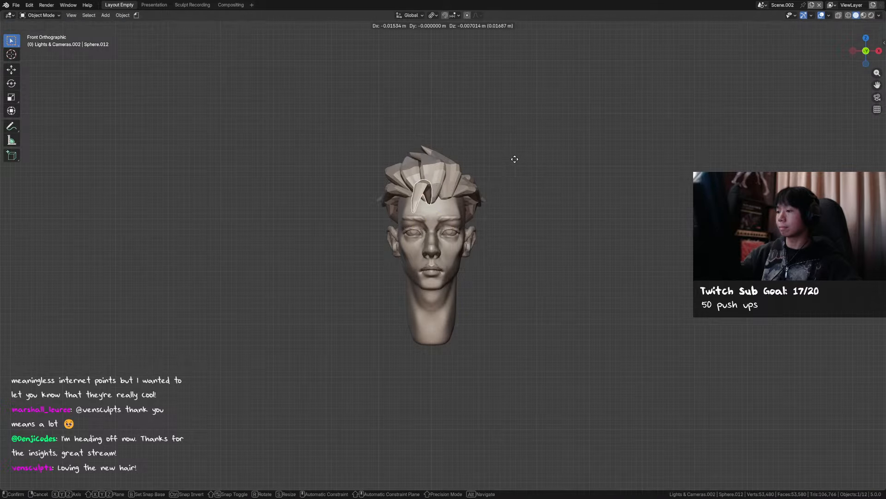
{"action": "left_click", "coordinate": [513, 158]}
{"action": "key", "text": "r"}
{"action": "left_click", "coordinate": [517, 145]}
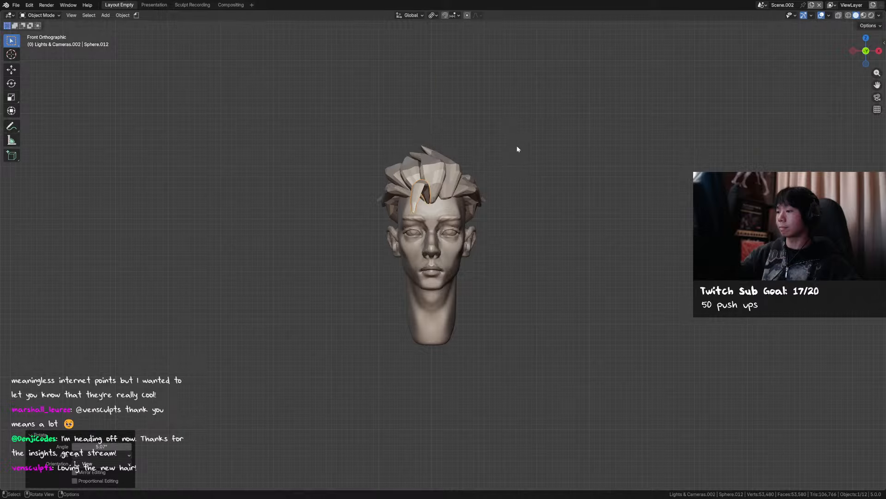
{"action": "key", "text": "r"}
{"action": "key", "text": "z"}
{"action": "left_click", "coordinate": [511, 133]}
Refine the forehead strand's bend in left side view with a smaller Grab brush.
{"action": "key", "text": "ctrl+Tab"}
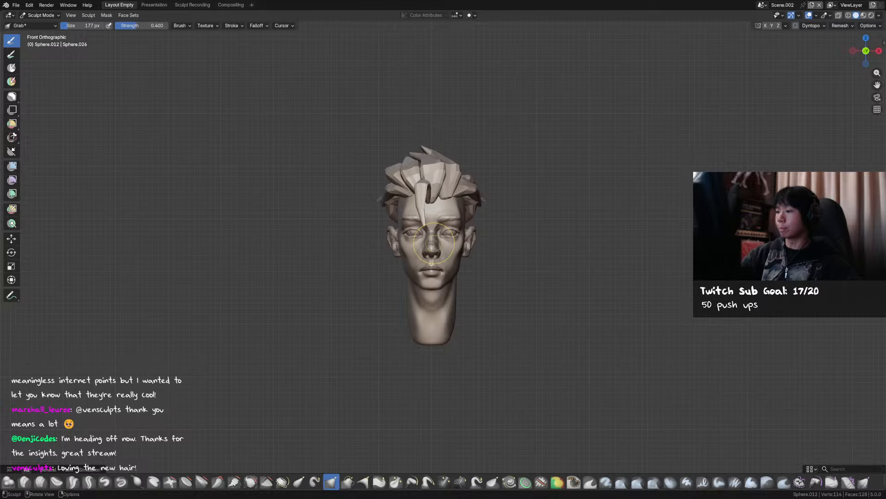
{"action": "middle_click_drag", "start_coordinate": [424, 203], "coordinate": [505, 184], "text": "alt"}
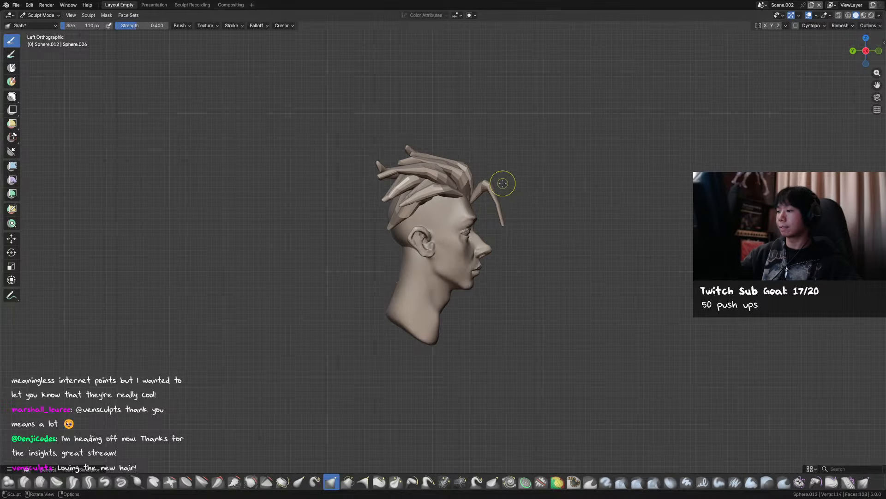
{"action": "key", "text": "f"}
{"action": "left_click", "coordinate": [484, 180]}
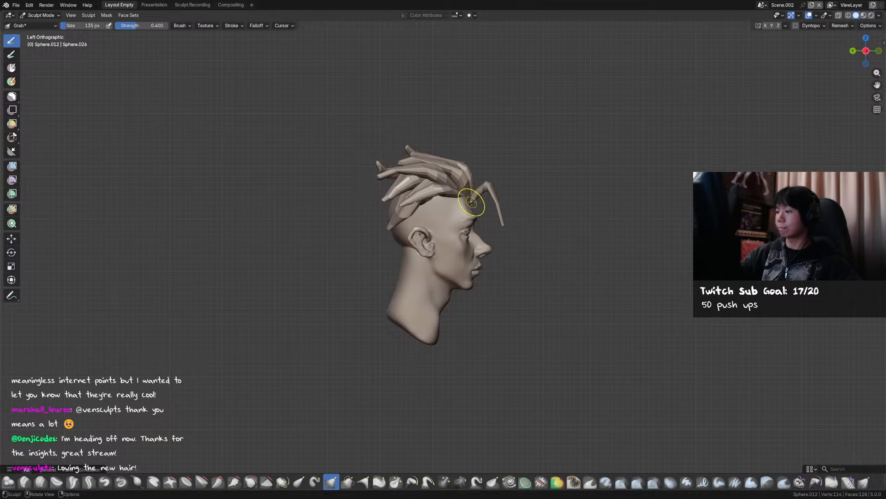
Switch sculpting to a top strand behind the forehead strand and adjust its front end with a larger Grab brush.
{"action": "key", "text": "alt+q"}
{"action": "key", "text": "f"}
{"action": "left_click", "coordinate": [491, 166]}
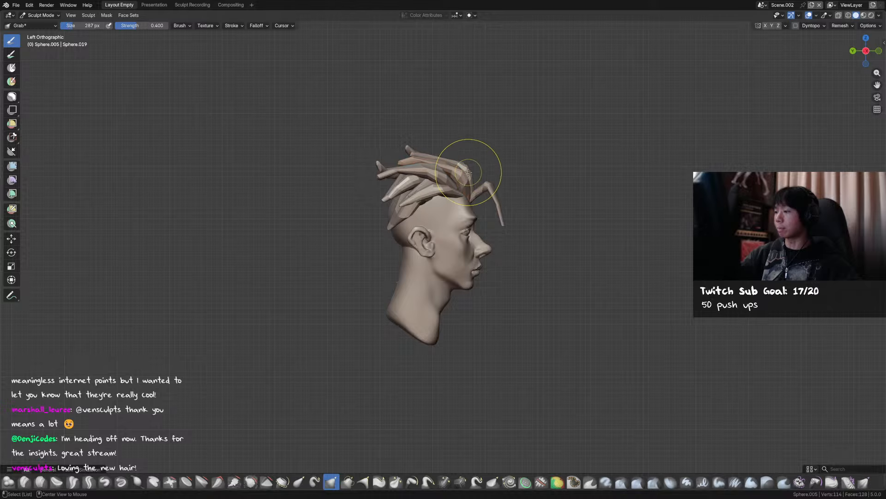
Switch sculpting to the neighbouring top strand and pull its front end forward over the hairline, reducing the Grab brush for refinement.
{"action": "key", "text": "alt+q"}
{"action": "mouse_move", "coordinate": [461, 185]}
{"action": "middle_mouse_down"}
{"action": "mouse_move", "coordinate": [457, 196]}
{"action": "mouse_move", "coordinate": [483, 150]}
{"action": "middle_mouse_up"}
{"action": "key", "text": "f"}
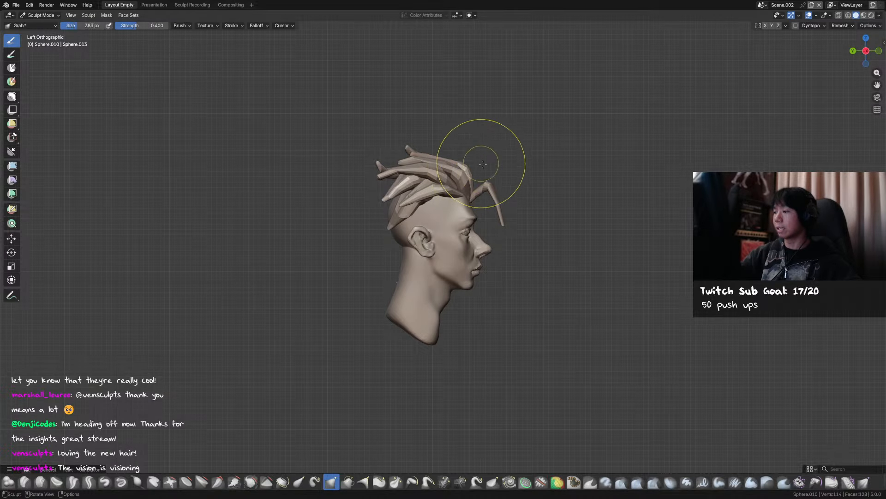
{"action": "left_click", "coordinate": [467, 165]}
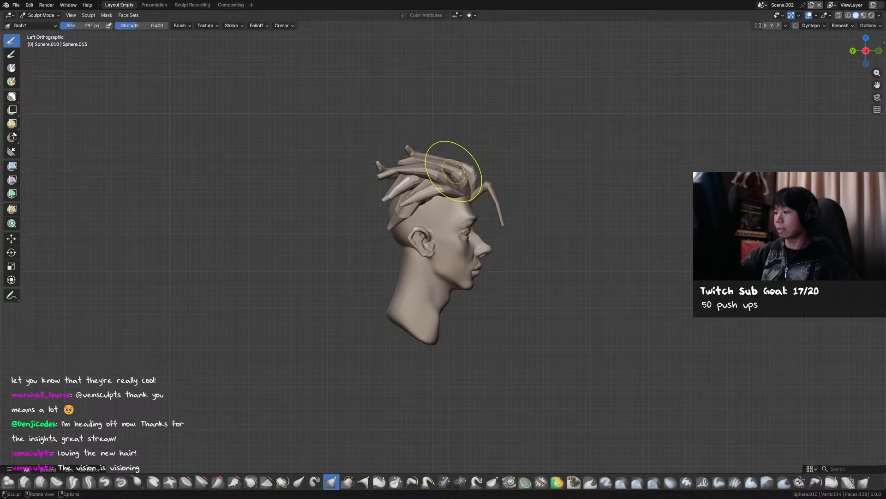
{"action": "key", "text": "f"}
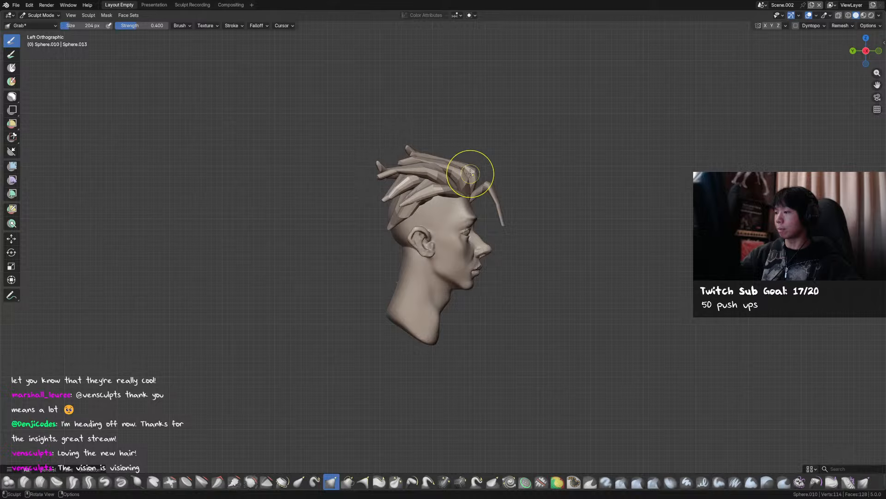
{"action": "left_click", "coordinate": [475, 169]}
Shape the fronts of two more top strands with the Grab brush to match the fuller hairline volume.
{"action": "key", "text": "alt+q"}
{"action": "key", "text": "f"}
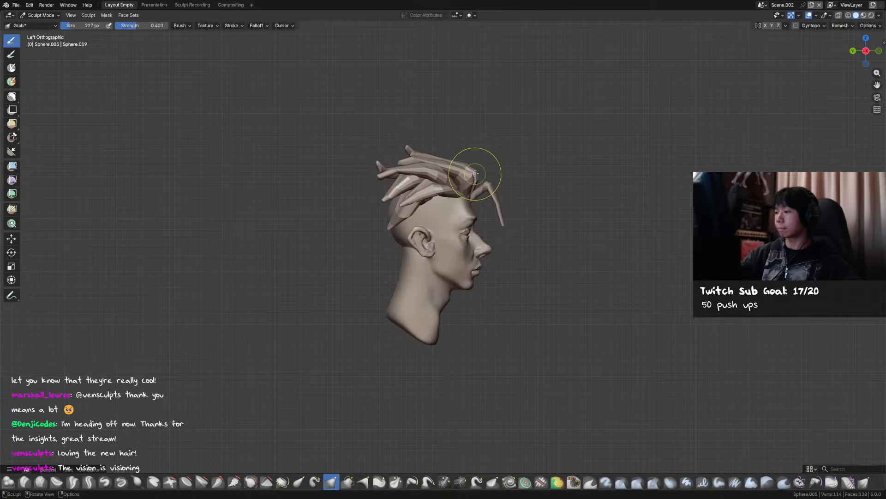
{"action": "mouse_move", "coordinate": [475, 173]}
{"action": "middle_mouse_down"}
{"action": "mouse_move", "coordinate": [536, 148]}
{"action": "mouse_move", "coordinate": [432, 168]}
{"action": "mouse_move", "coordinate": [433, 215]}
{"action": "mouse_move", "coordinate": [434, 170]}
{"action": "mouse_move", "coordinate": [464, 153]}
{"action": "middle_mouse_up"}
{"action": "key", "text": "alt+q"}
{"action": "key", "text": "f"}
{"action": "left_click", "coordinate": [435, 172]}
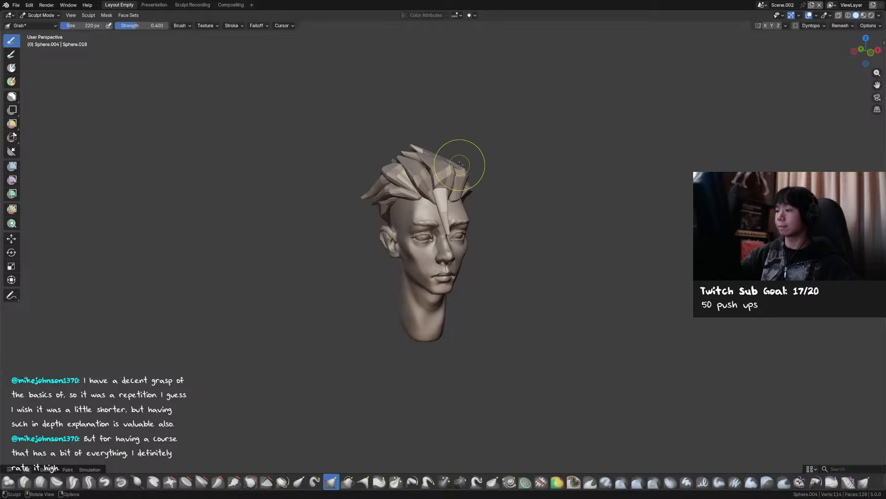
Adjust the top strand above the forehead in front view with a smaller Grab brush and save the file.
{"action": "key", "text": "alt+q"}
{"action": "key", "text": "ctrl+s"}
{"action": "key", "text": "KP_1"}
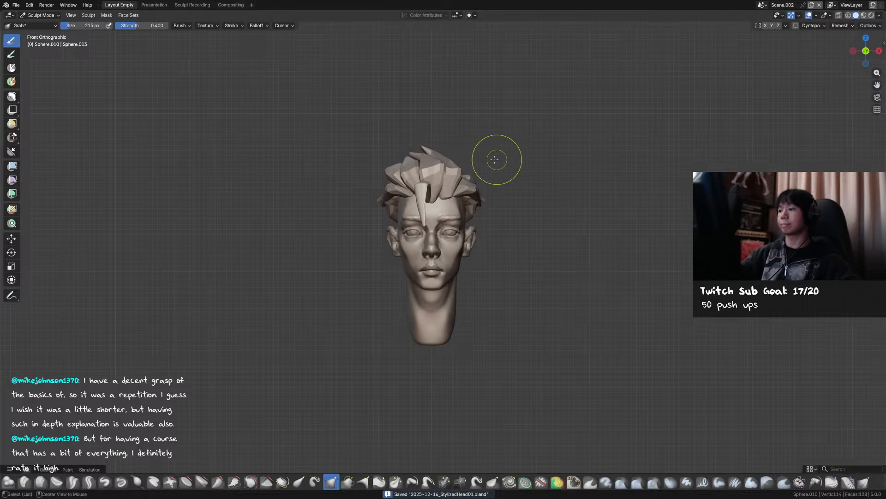
{"action": "key", "text": "f"}
{"action": "left_click", "coordinate": [460, 168]}
{"action": "left_click_drag", "start_coordinate": [460, 168], "coordinate": [462, 166]}
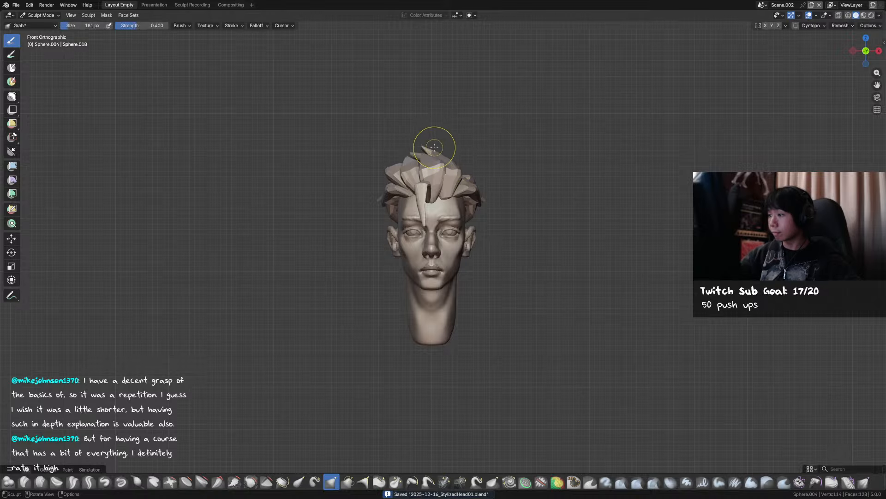
{"action": "mouse_move", "coordinate": [461, 167]}
{"action": "middle_mouse_down"}
{"action": "mouse_move", "coordinate": [467, 160]}
{"action": "mouse_move", "coordinate": [452, 164]}
{"action": "mouse_move", "coordinate": [455, 143]}
{"action": "middle_mouse_up"}
{"action": "key", "text": "ctrl+s"}
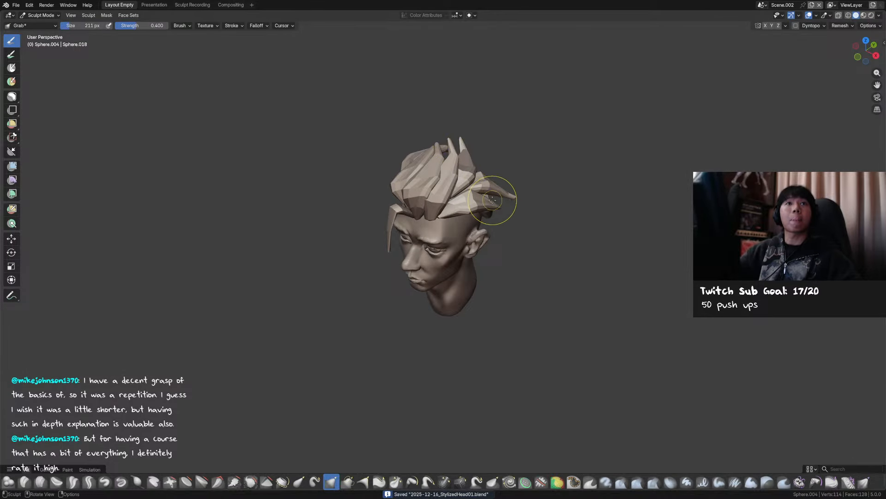
Examine the overall hair blockout from the front and three-quarter views, saving the file.
{"action": "middle_click_drag", "start_coordinate": [490, 211], "coordinate": [521, 161]}
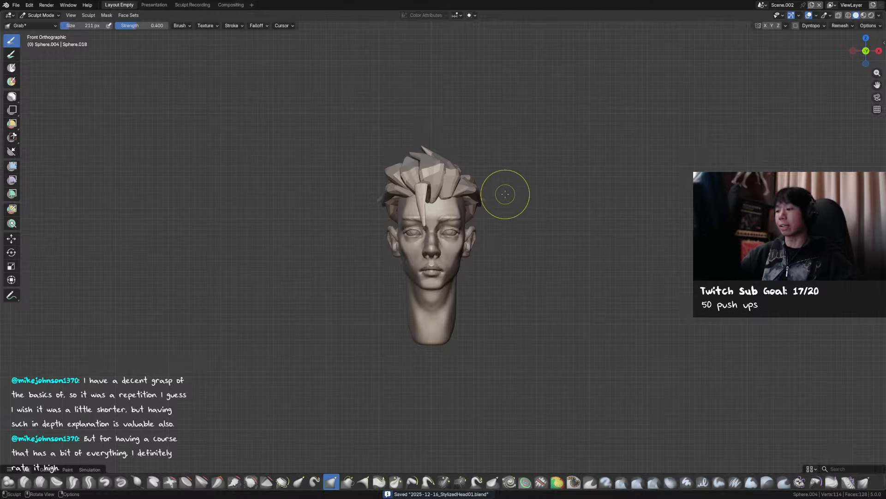
{"action": "middle_click_drag", "start_coordinate": [457, 203], "coordinate": [433, 204]}
{"action": "key", "text": "i"}
{"action": "key", "text": "ctrl+s"}
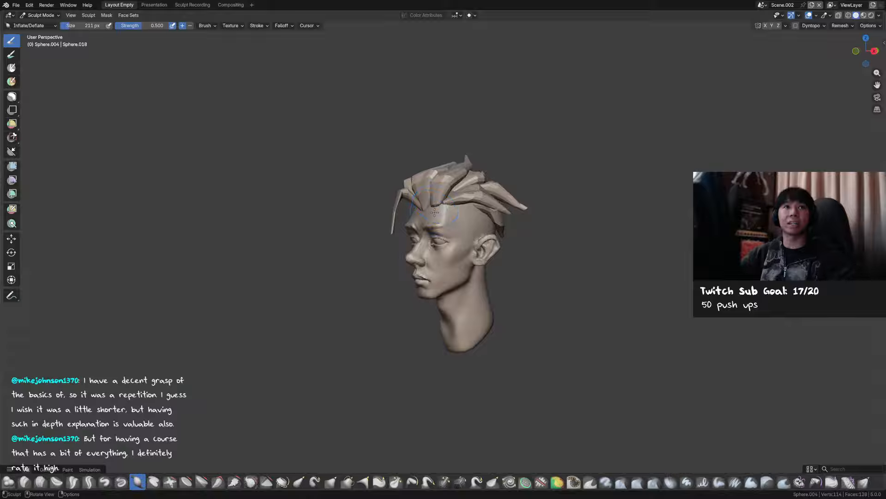
{"action": "middle_click_drag", "start_coordinate": [439, 215], "coordinate": [447, 211]}
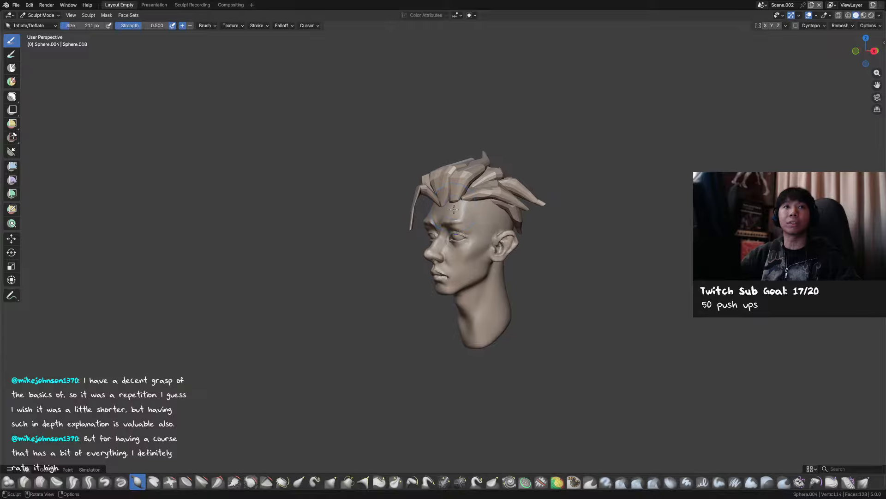
{"action": "key", "text": "ctrl+s"}
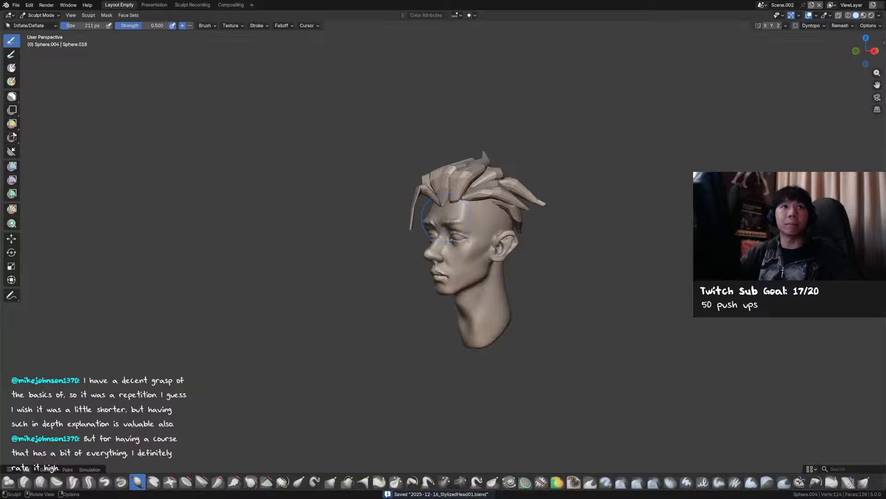
{"action": "middle_click_drag", "start_coordinate": [449, 219], "coordinate": [435, 201]}
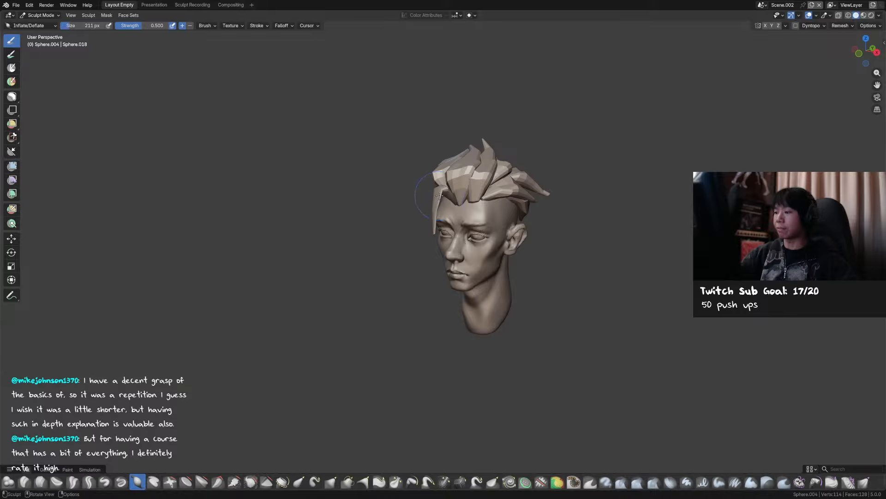
Switch sculpting to the forehead strand and refine its arch and hanging end in left side view with the Grab brush.
{"action": "middle_click_drag", "start_coordinate": [439, 190], "coordinate": [417, 196]}
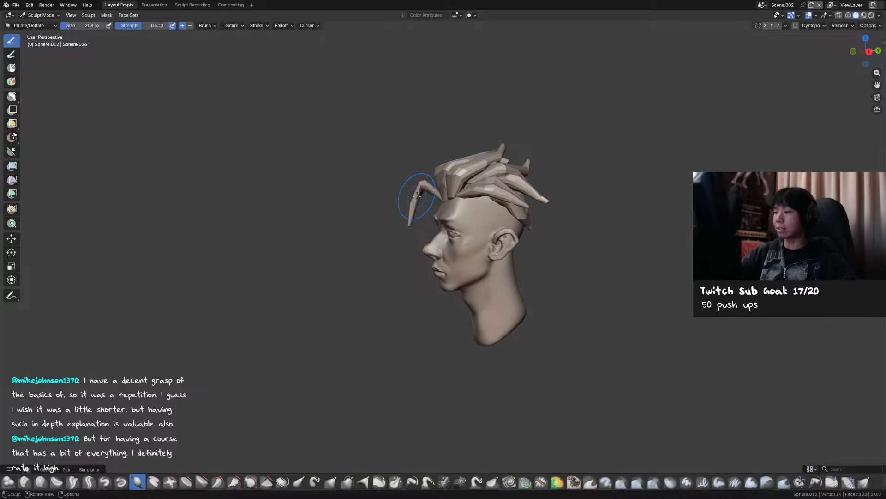
{"action": "key", "text": "g"}
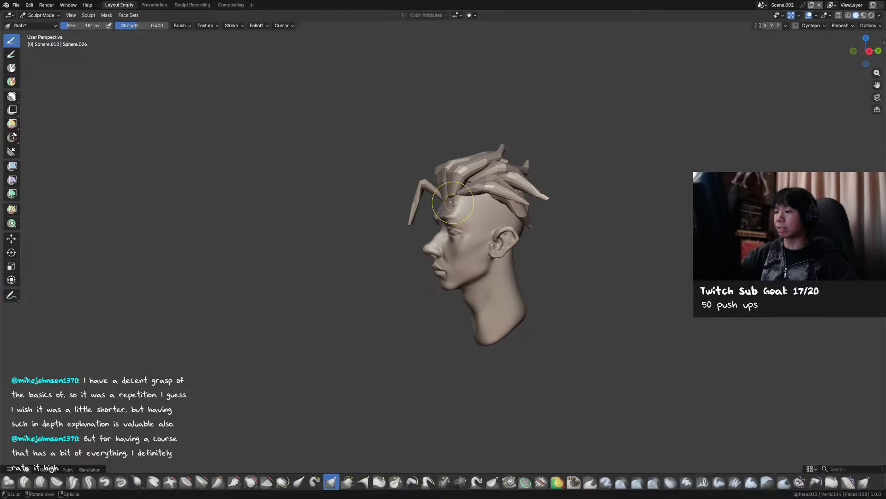
{"action": "key", "text": "KP_1"}
{"action": "key", "text": "KP_3"}
{"action": "key", "text": "KP_1"}
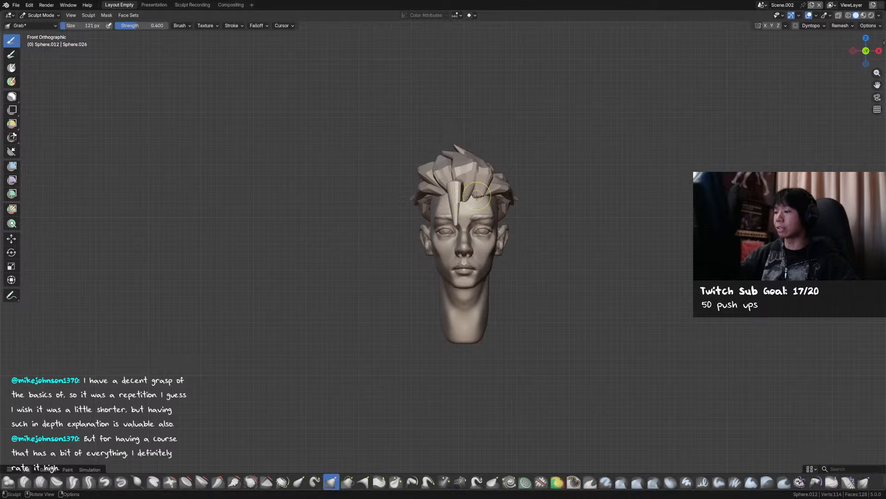
{"action": "middle_click_drag", "start_coordinate": [477, 195], "coordinate": [572, 194], "text": "alt"}
{"action": "key", "text": "f"}
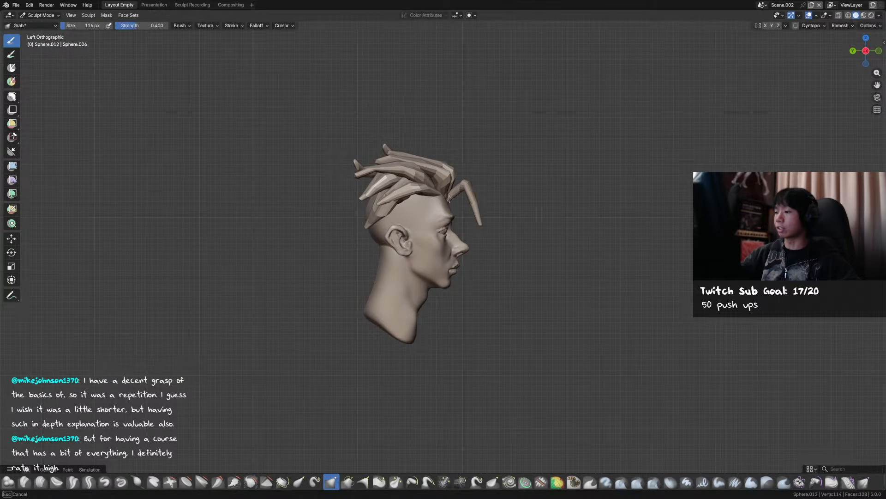
{"action": "left_click", "coordinate": [462, 183]}
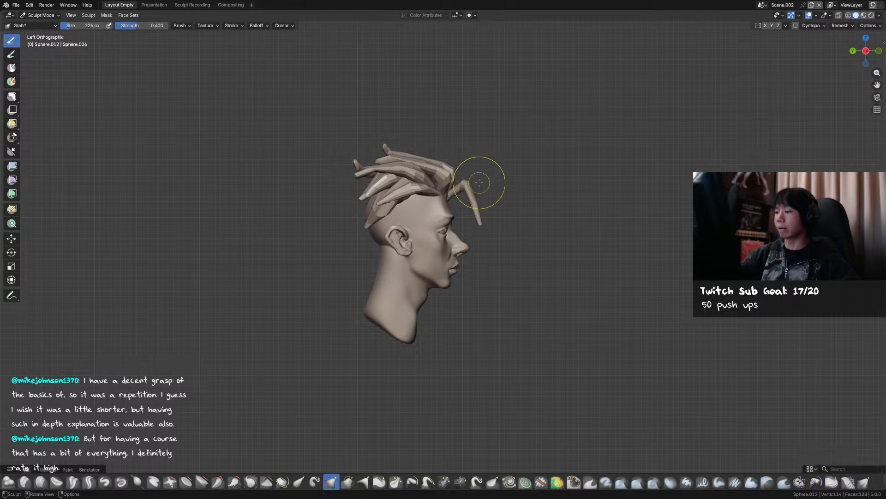
{"action": "left_click_drag", "start_coordinate": [477, 204], "coordinate": [474, 205]}
{"action": "left_click_drag", "start_coordinate": [475, 205], "coordinate": [479, 206]}
Adjust the forehead strand's outline in front view with a Grab brush of about 127 px.
{"action": "middle_click_drag", "start_coordinate": [568, 208], "coordinate": [460, 202]}
{"action": "key", "text": "f"}
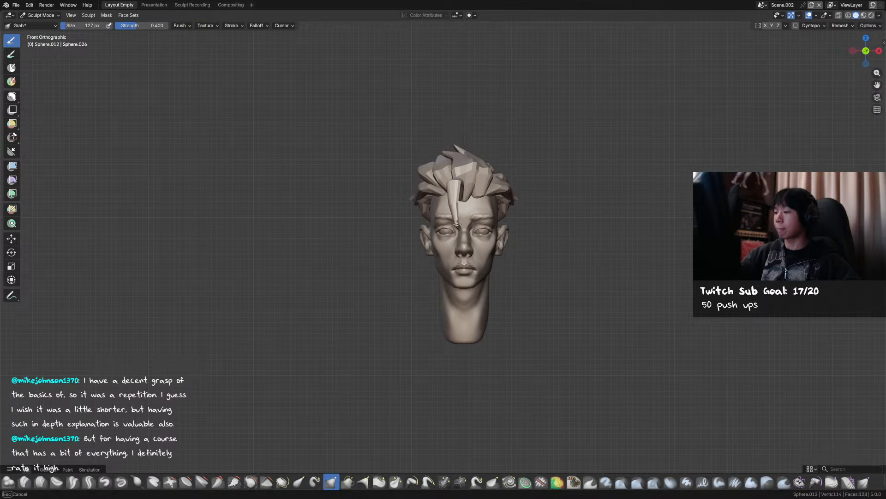
{"action": "left_click", "coordinate": [454, 181]}
{"action": "mouse_move", "coordinate": [454, 181]}
{"action": "middle_mouse_down"}
{"action": "mouse_move", "coordinate": [416, 185]}
{"action": "mouse_move", "coordinate": [490, 191]}
{"action": "mouse_move", "coordinate": [498, 178]}
{"action": "mouse_move", "coordinate": [527, 179]}
{"action": "middle_mouse_up"}
Save the file, switch sculpting to the top strand beside the forehead strand, and resize the Grab brush to adjust it.
{"action": "key", "text": "ctrl+Tab"}
{"action": "key", "text": "ctrl+s"}
{"action": "left_click", "coordinate": [462, 196]}
{"action": "key", "text": "ctrl+Tab"}
{"action": "key", "text": "f"}
{"action": "left_click", "coordinate": [480, 201]}
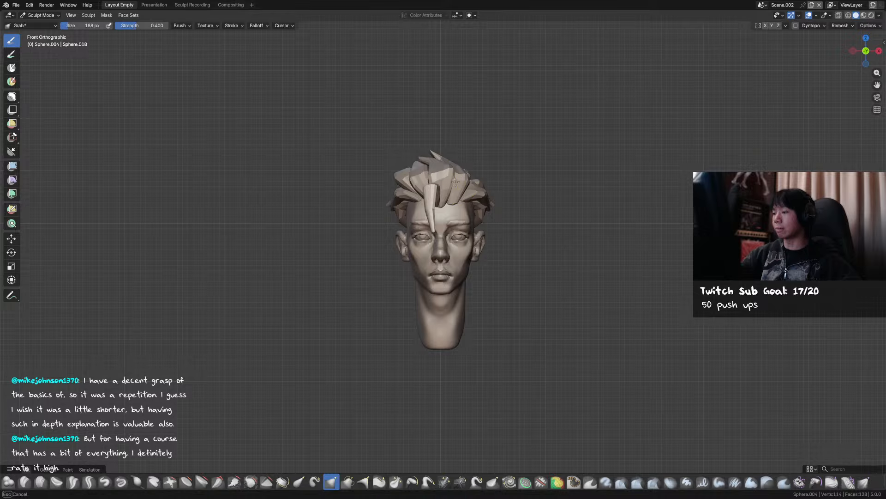
Return to Object Mode and check the viewport's focal length and 3D cursor settings.
{"action": "middle_click_drag", "start_coordinate": [455, 184], "coordinate": [420, 176]}
{"action": "key", "text": "ctrl+Tab"}
{"action": "key", "text": "n"}
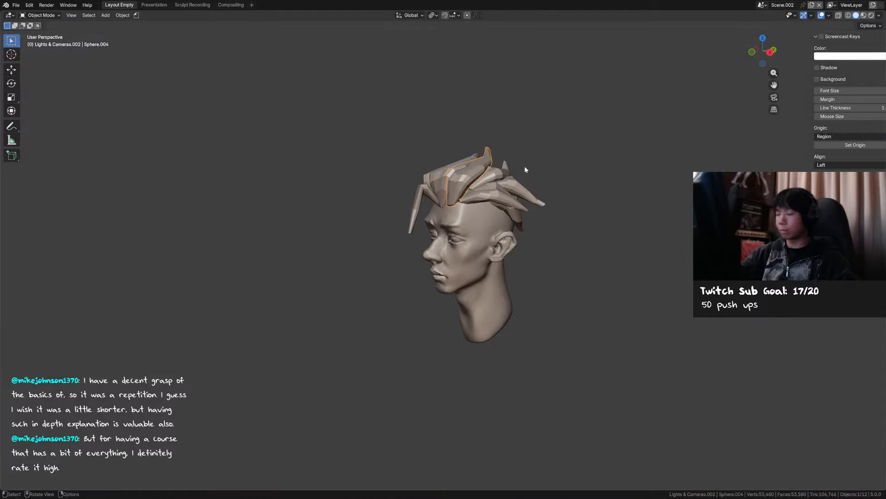
{"action": "left_click", "coordinate": [882, 60]}
{"action": "left_click", "coordinate": [882, 76]}
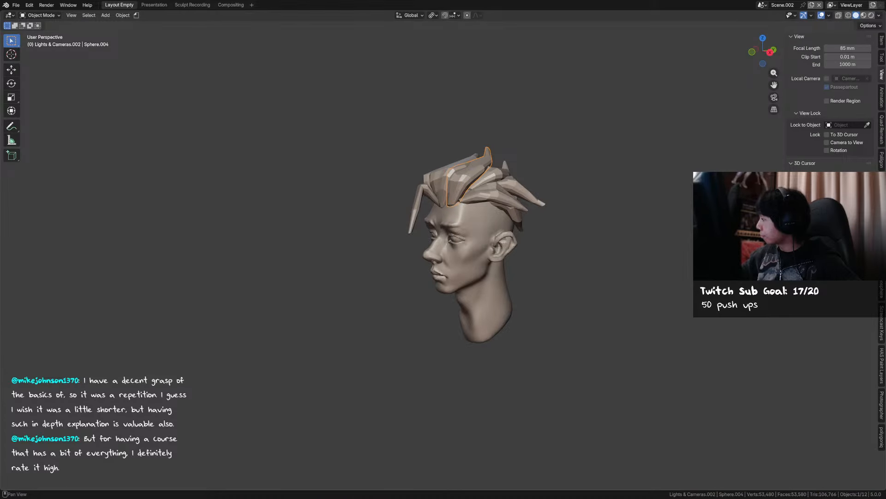
{"action": "left_click", "coordinate": [830, 244]}
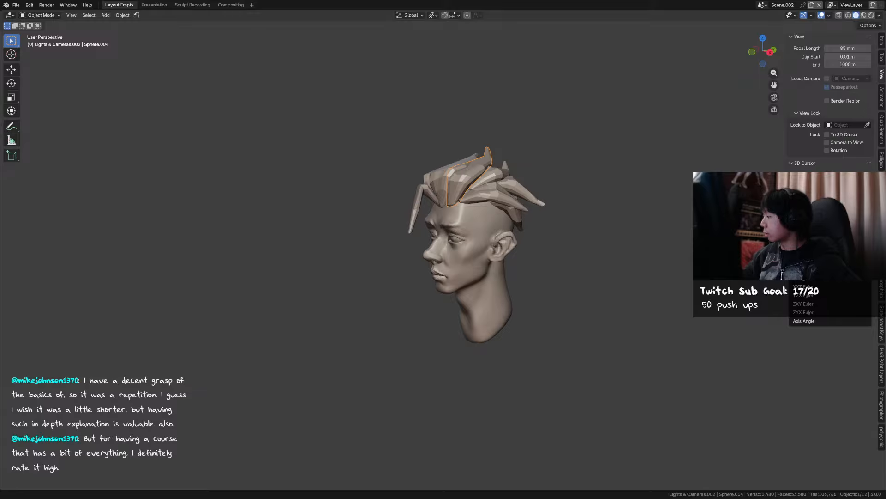
{"action": "left_click", "coordinate": [614, 215]}
{"action": "key", "text": "n"}
{"action": "middle_click_drag", "start_coordinate": [549, 183], "coordinate": [516, 157]}
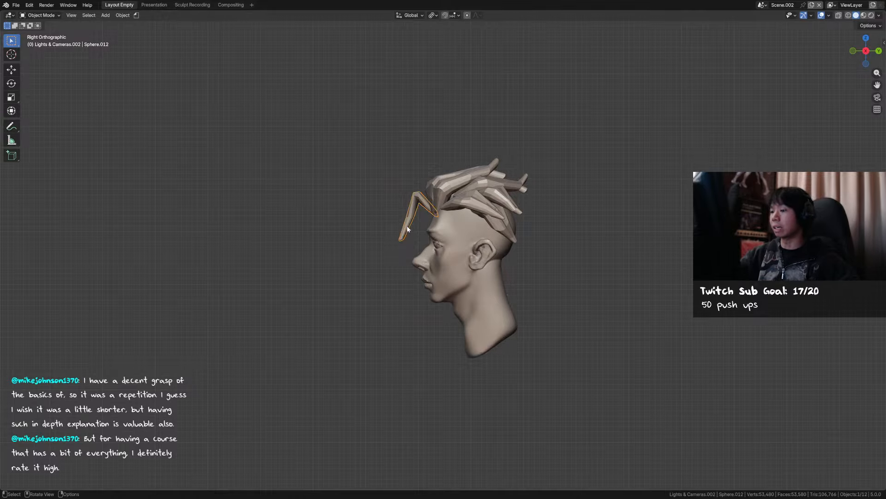
Pull the forehead strand's hanging end back toward the brow in side view with a Grab brush of about 133 px.
{"action": "key", "text": "ctrl+Tab"}
{"action": "key", "text": "f"}
{"action": "left_click", "coordinate": [400, 241]}
{"action": "left_click_drag", "start_coordinate": [400, 240], "coordinate": [405, 240]}
{"action": "mouse_move", "coordinate": [405, 240]}
{"action": "left_mouse_down"}
{"action": "mouse_move", "coordinate": [406, 224]}
{"action": "mouse_move", "coordinate": [409, 239]}
{"action": "left_mouse_up"}
{"action": "key", "text": "bracketleft"}
{"action": "key", "text": "bracketleft"}
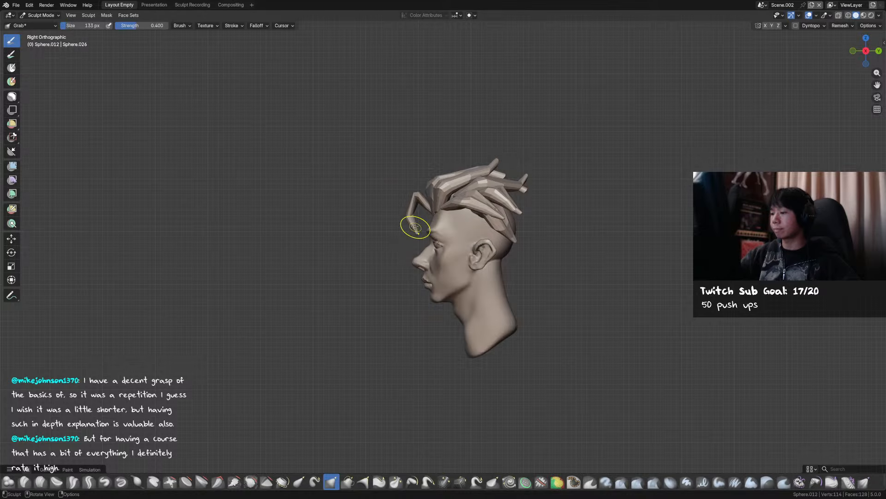
View the hair from the front and inspect the 3D cursor's rotation mode options.
{"action": "middle_click_drag", "start_coordinate": [417, 216], "coordinate": [449, 214], "text": "alt"}
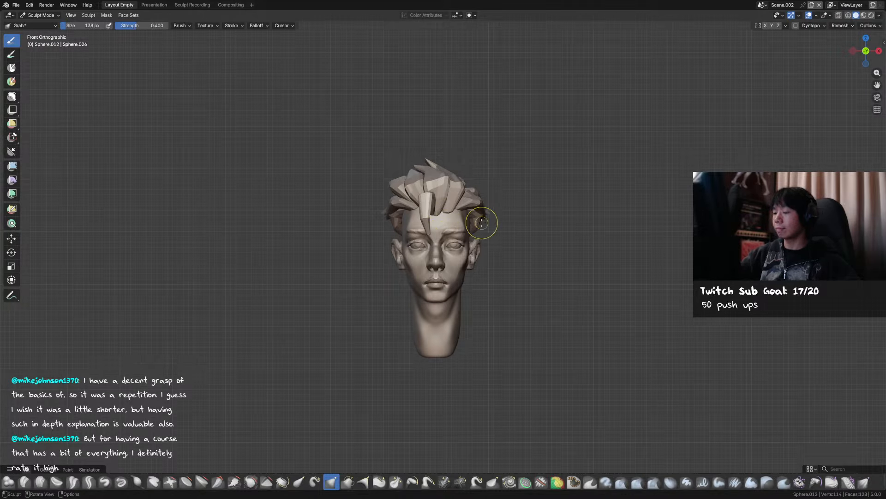
{"action": "key", "text": "n"}
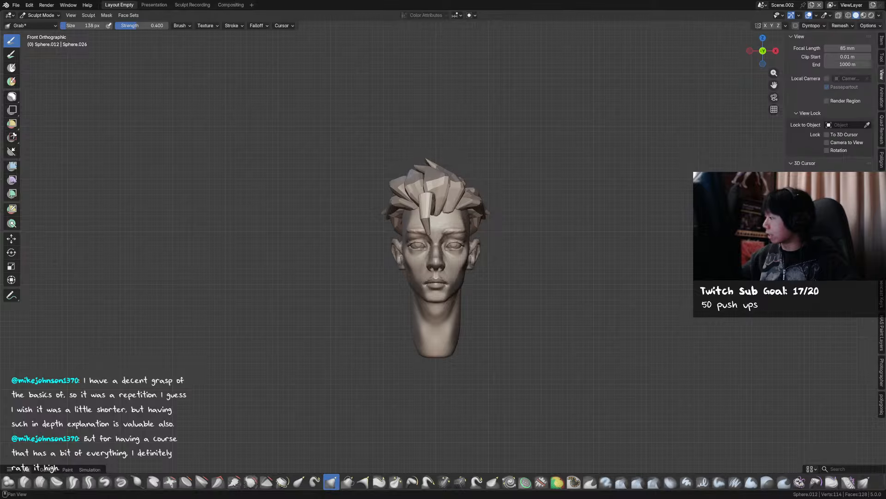
{"action": "left_click", "coordinate": [830, 244]}
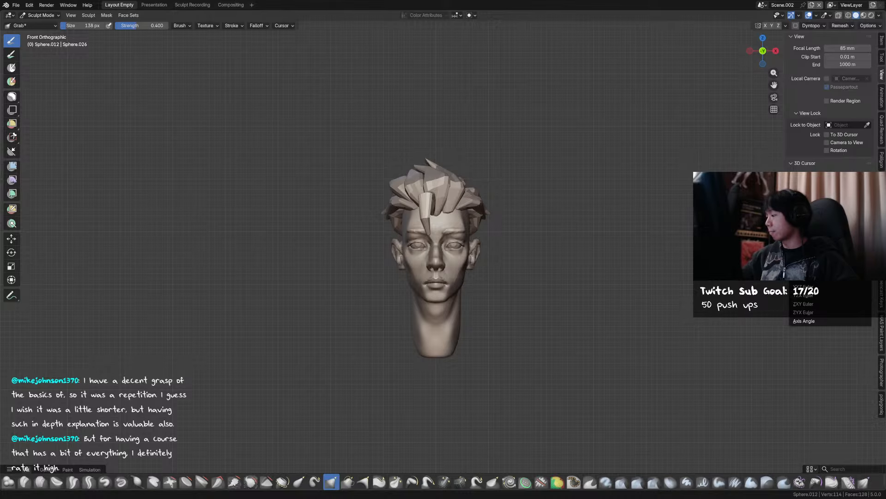
{"action": "key", "text": "n"}
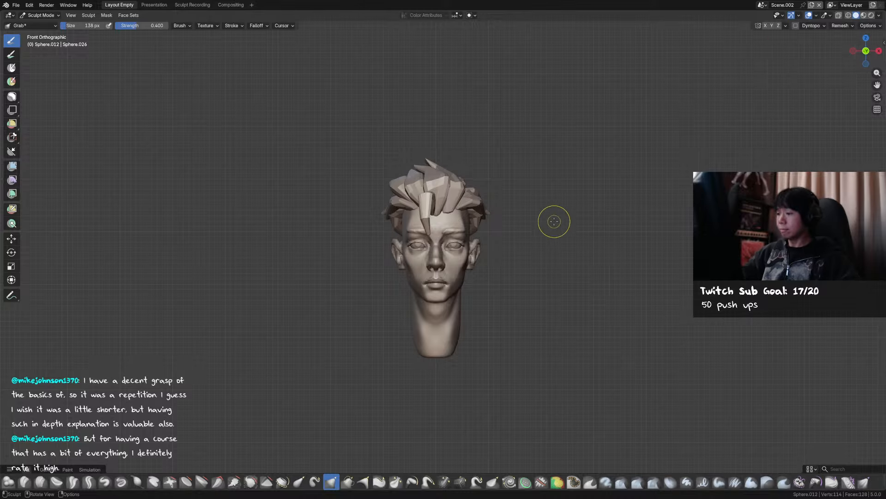
Undo the most recent changes and save the file.
{"action": "key", "text": "ctrl+z"}
{"action": "key", "text": "ctrl+z"}
{"action": "key", "text": "ctrl+z"}
{"action": "key", "text": "ctrl+z"}
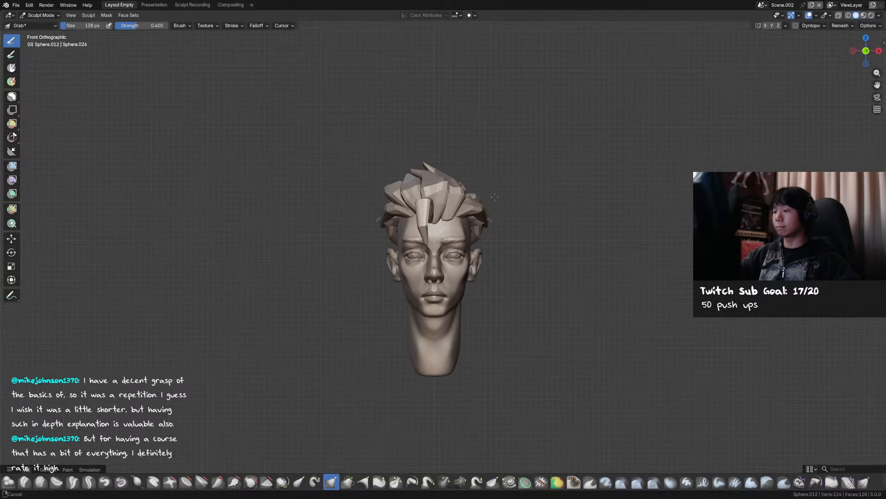
{"action": "key", "text": "ctrl+z"}
{"action": "key", "text": "ctrl+z"}
{"action": "key", "text": "ctrl+s"}
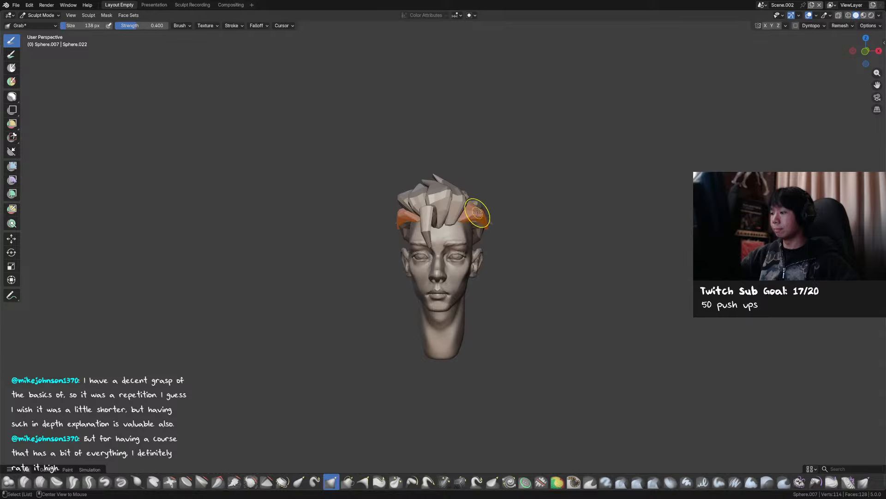
Switch sculpting to a strand on the side of the hair, nudge it slightly upward with a resized Grab brush, and save the file.
{"action": "mouse_move", "coordinate": [485, 186]}
{"action": "middle_mouse_down"}
{"action": "mouse_move", "coordinate": [513, 160]}
{"action": "mouse_move", "coordinate": [543, 179]}
{"action": "mouse_move", "coordinate": [606, 171]}
{"action": "mouse_move", "coordinate": [519, 199]}
{"action": "mouse_move", "coordinate": [517, 179]}
{"action": "mouse_move", "coordinate": [490, 186]}
{"action": "mouse_move", "coordinate": [489, 196]}
{"action": "middle_mouse_up"}
{"action": "key", "text": "ctrl+Tab"}
{"action": "left_click", "coordinate": [489, 186]}
{"action": "key", "text": "ctrl+Tab"}
{"action": "key", "text": "alt+q"}
{"action": "key", "text": "f"}
{"action": "left_click", "coordinate": [530, 198]}
{"action": "left_click_drag", "start_coordinate": [521, 196], "coordinate": [522, 192]}
{"action": "key", "text": "ctrl+s"}
Raise the rear tip of the long upper side strand with a Grab brush of about 258 px and save the file.
{"action": "mouse_move", "coordinate": [520, 189]}
{"action": "middle_mouse_down"}
{"action": "mouse_move", "coordinate": [527, 171]}
{"action": "mouse_move", "coordinate": [517, 195]}
{"action": "middle_mouse_up"}
{"action": "key", "text": "f"}
{"action": "left_click", "coordinate": [494, 194]}
{"action": "left_click_drag", "start_coordinate": [492, 193], "coordinate": [493, 190]}
{"action": "mouse_move", "coordinate": [509, 202]}
{"action": "middle_mouse_down"}
{"action": "mouse_move", "coordinate": [528, 209]}
{"action": "mouse_move", "coordinate": [525, 179]}
{"action": "middle_mouse_up"}
{"action": "key", "text": "i"}
{"action": "key", "text": "g"}
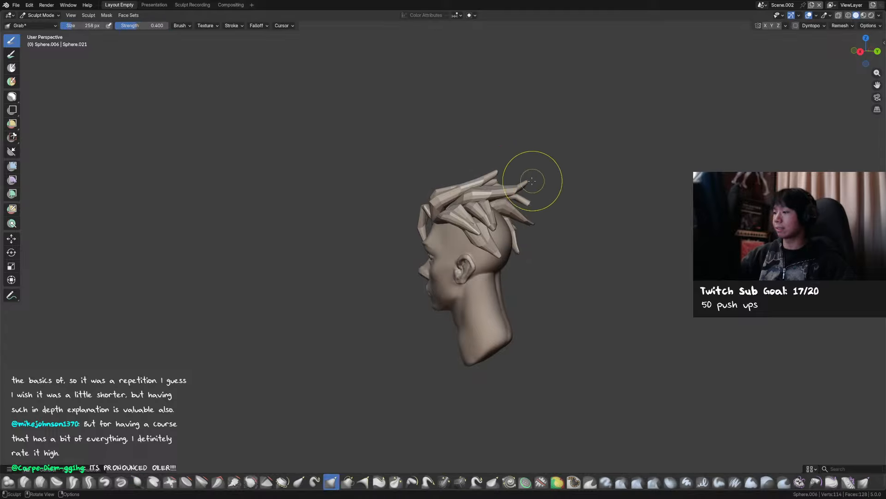
{"action": "mouse_move", "coordinate": [528, 181]}
{"action": "left_mouse_down"}
{"action": "mouse_move", "coordinate": [511, 188]}
{"action": "mouse_move", "coordinate": [531, 170]}
{"action": "left_mouse_up"}
{"action": "key", "text": "f"}
{"action": "left_click", "coordinate": [538, 186]}
{"action": "key", "text": "ctrl+s"}
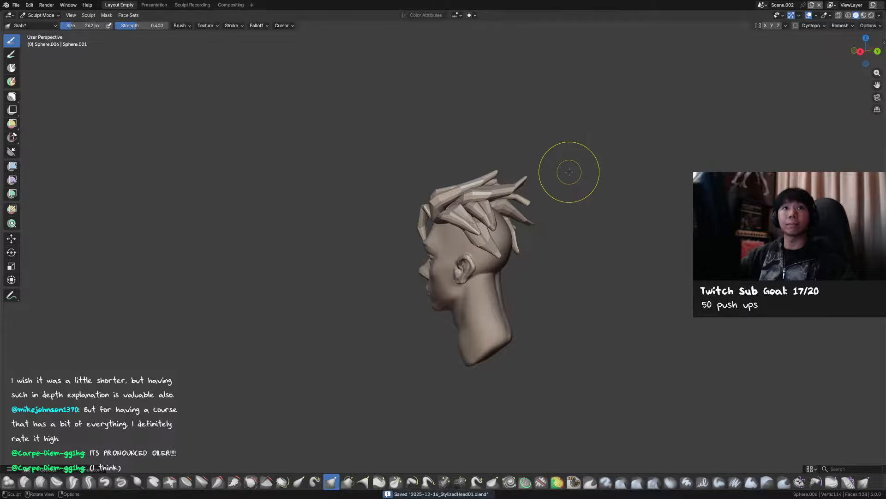
Switch sculpting to the top strand, lift its rear tip with a Grab brush of about 200 px, and save the file.
{"action": "middle_click_drag", "start_coordinate": [568, 170], "coordinate": [575, 148]}
{"action": "middle_click_drag", "start_coordinate": [506, 169], "coordinate": [469, 193]}
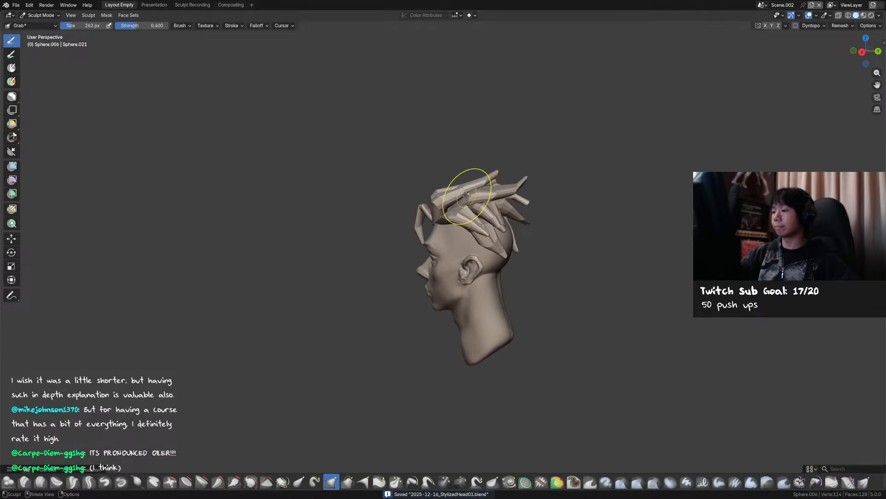
{"action": "scroll", "coordinate": [469, 193], "scroll_direction": "down", "scroll_amount": 1}
{"action": "key", "text": "f"}
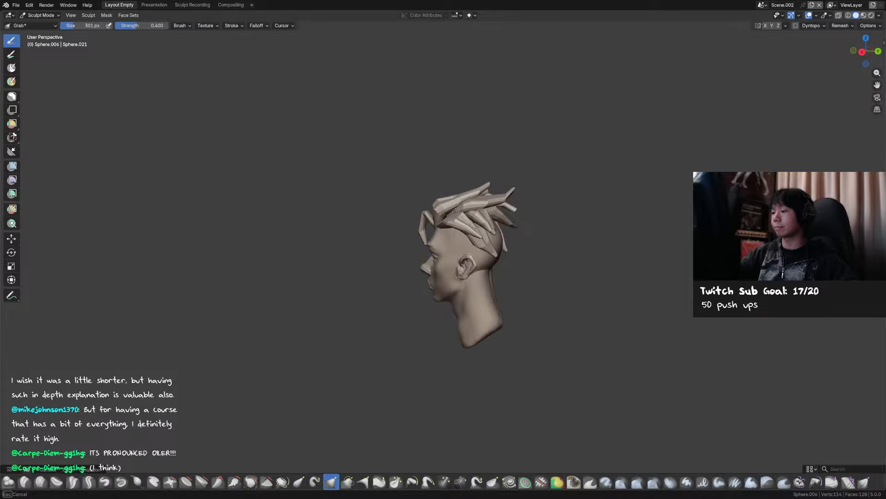
{"action": "left_click", "coordinate": [456, 212]}
{"action": "key", "text": "alt+q"}
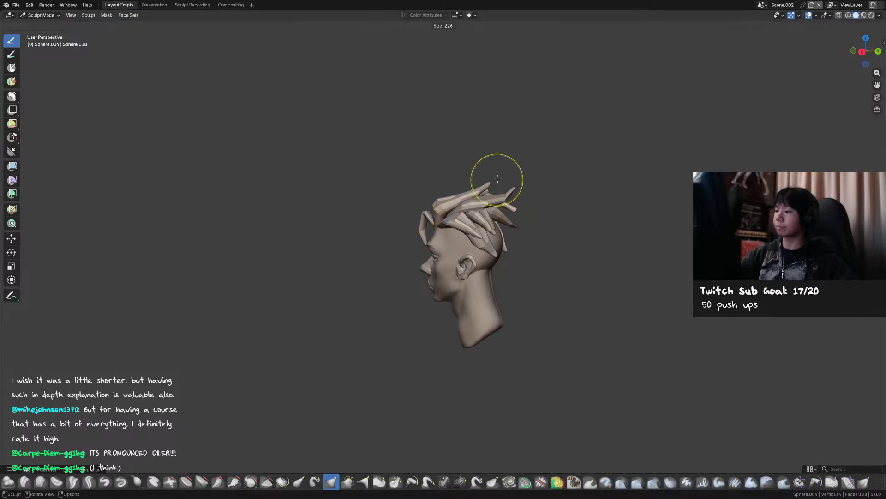
{"action": "left_click", "coordinate": [495, 180]}
{"action": "left_click_drag", "start_coordinate": [494, 186], "coordinate": [493, 173]}
{"action": "middle_click_drag", "start_coordinate": [496, 172], "coordinate": [605, 162]}
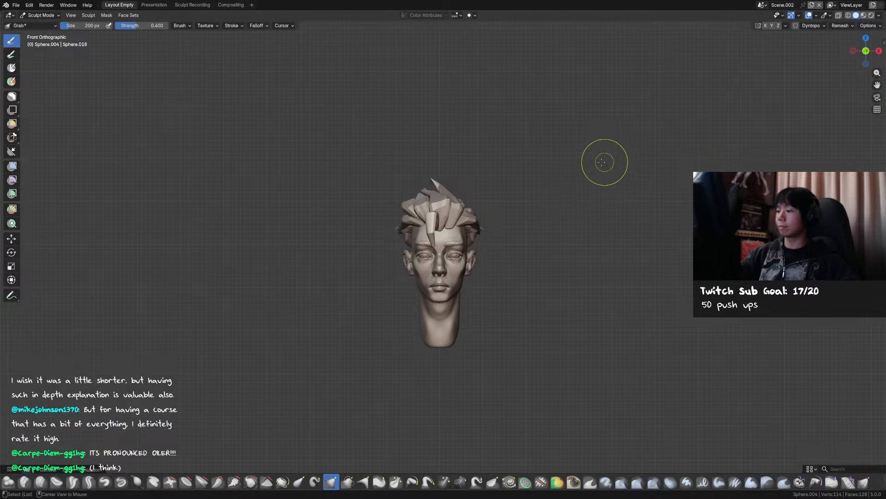
{"action": "key", "text": "f"}
{"action": "left_click", "coordinate": [480, 188]}
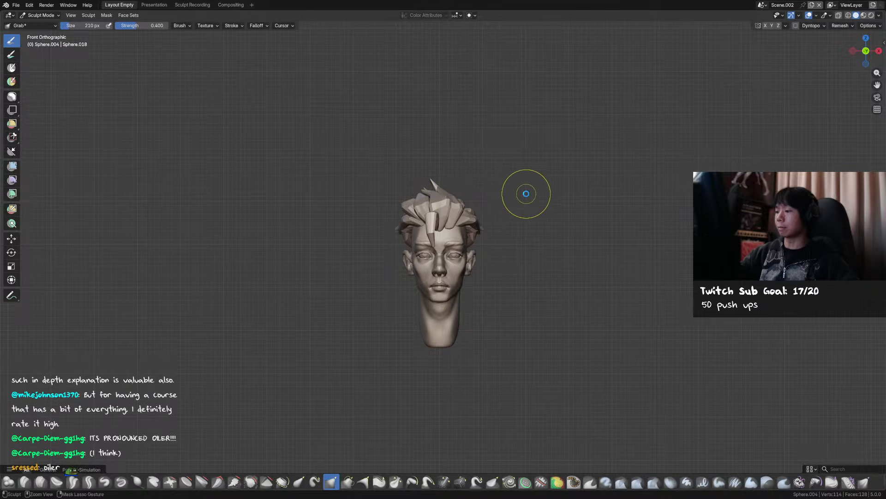
{"action": "key", "text": "ctrl+s"}
Duplicate the side strand above the ear in Object Mode, place the copy, and return to Sculpt Mode.
{"action": "mouse_move", "coordinate": [526, 194]}
{"action": "middle_mouse_down"}
{"action": "mouse_move", "coordinate": [530, 185]}
{"action": "mouse_move", "coordinate": [538, 203]}
{"action": "mouse_move", "coordinate": [521, 221]}
{"action": "mouse_move", "coordinate": [484, 204]}
{"action": "mouse_move", "coordinate": [513, 201]}
{"action": "mouse_move", "coordinate": [539, 181]}
{"action": "mouse_move", "coordinate": [584, 179]}
{"action": "mouse_move", "coordinate": [521, 182]}
{"action": "mouse_move", "coordinate": [506, 196]}
{"action": "middle_mouse_up"}
{"action": "key", "text": "ctrl+Tab"}
{"action": "left_click", "coordinate": [492, 200]}
{"action": "key", "text": "shift+d"}
{"action": "left_click", "coordinate": [528, 204]}
{"action": "key", "text": "ctrl+Tab"}
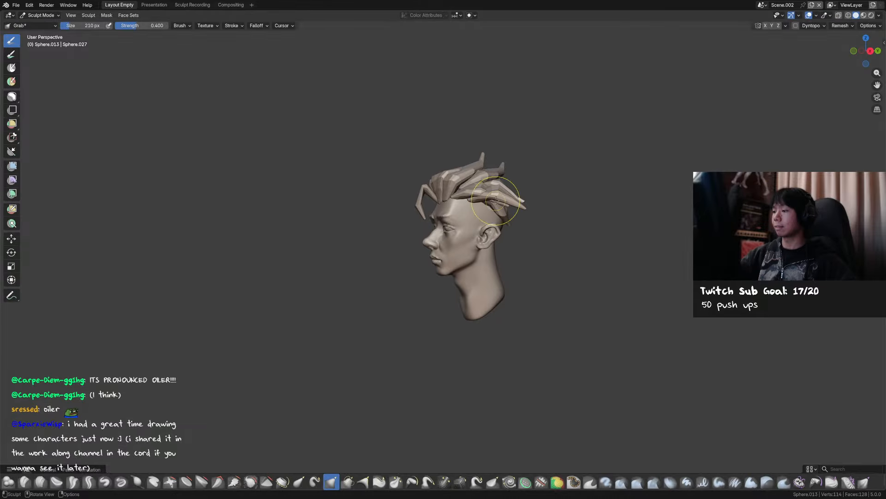
Move the duplicated strand down over the ear and reshape it from several angles with the Grab brush.
{"action": "left_click_drag", "start_coordinate": [501, 191], "coordinate": [490, 204]}
{"action": "middle_click_drag", "start_coordinate": [496, 207], "coordinate": [497, 204]}
{"action": "left_click_drag", "start_coordinate": [497, 205], "coordinate": [496, 203]}
{"action": "mouse_move", "coordinate": [554, 194]}
{"action": "middle_mouse_down"}
{"action": "mouse_move", "coordinate": [578, 208]}
{"action": "mouse_move", "coordinate": [518, 214]}
{"action": "mouse_move", "coordinate": [529, 219]}
{"action": "mouse_move", "coordinate": [499, 242]}
{"action": "middle_mouse_up"}
{"action": "key", "text": "f"}
{"action": "left_click", "coordinate": [500, 243]}
{"action": "left_click_drag", "start_coordinate": [476, 253], "coordinate": [467, 253]}
{"action": "key", "text": "f"}
{"action": "left_click", "coordinate": [466, 221]}
Adjust the flare of the new strand above the ear using Grab brush sizes of about 217 to 258 px, and save the file.
{"action": "middle_click_drag", "start_coordinate": [466, 220], "coordinate": [530, 206]}
{"action": "key", "text": "KP_1"}
{"action": "key", "text": "f"}
{"action": "left_click", "coordinate": [503, 214]}
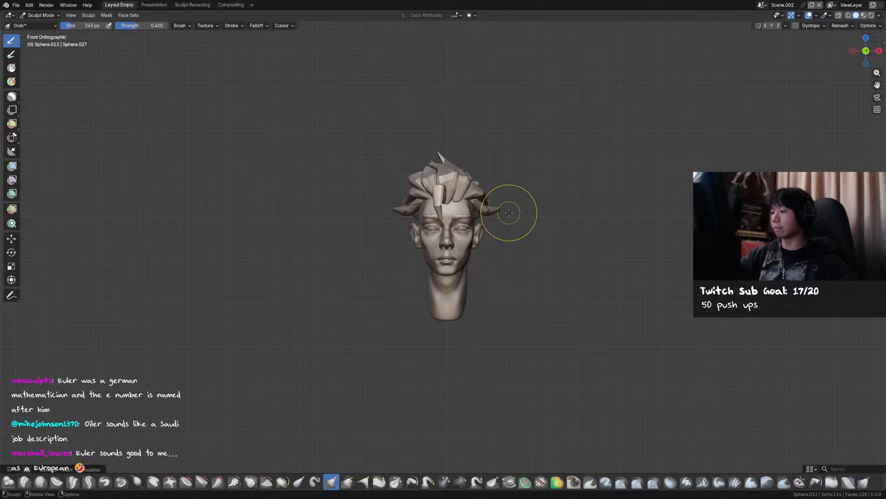
{"action": "mouse_move", "coordinate": [511, 217]}
{"action": "middle_mouse_down"}
{"action": "mouse_move", "coordinate": [480, 208]}
{"action": "mouse_move", "coordinate": [498, 199]}
{"action": "mouse_move", "coordinate": [489, 191]}
{"action": "middle_mouse_up"}
{"action": "key", "text": "KP_1"}
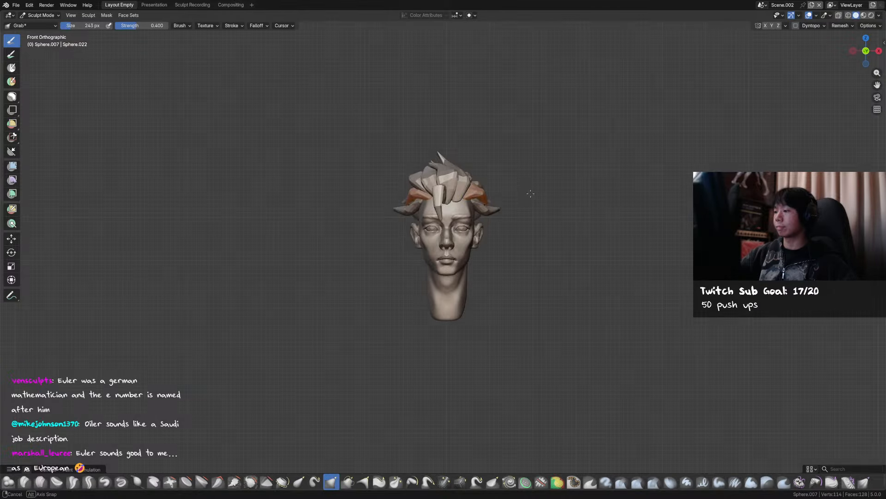
{"action": "key", "text": "f"}
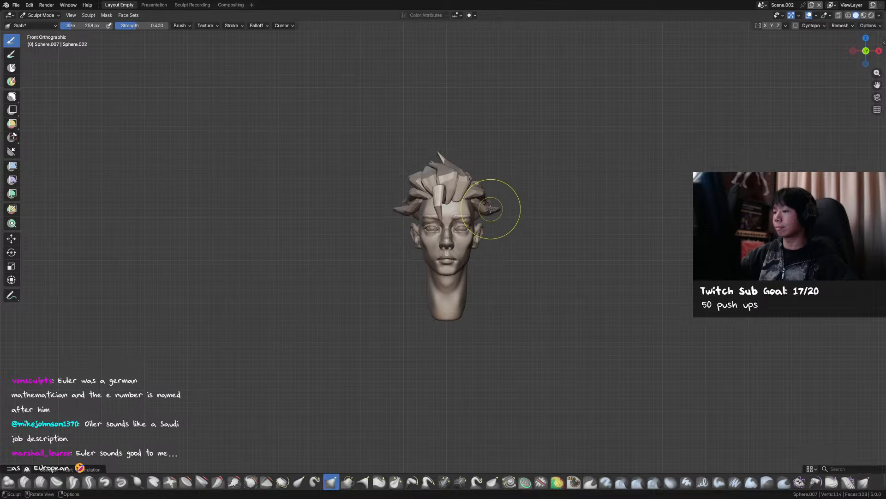
{"action": "mouse_move", "coordinate": [490, 209]}
{"action": "middle_mouse_down"}
{"action": "mouse_move", "coordinate": [510, 195]}
{"action": "mouse_move", "coordinate": [496, 178]}
{"action": "middle_mouse_up"}
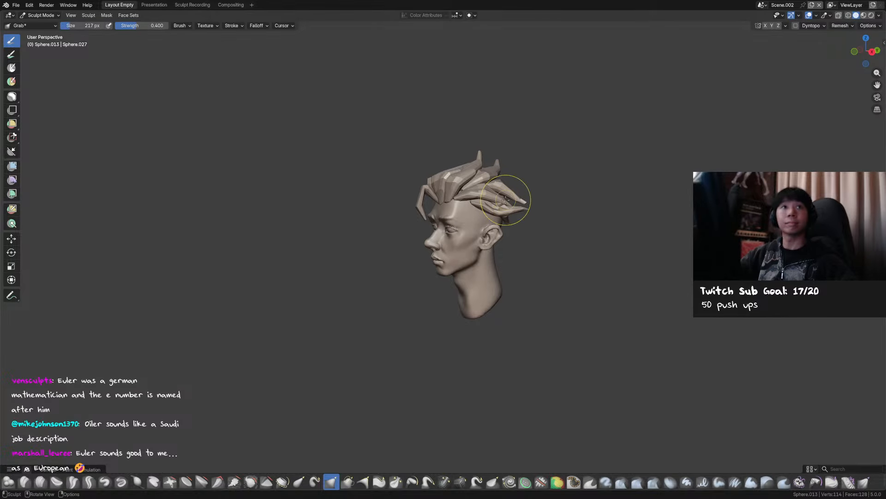
{"action": "key", "text": "ctrl+s"}
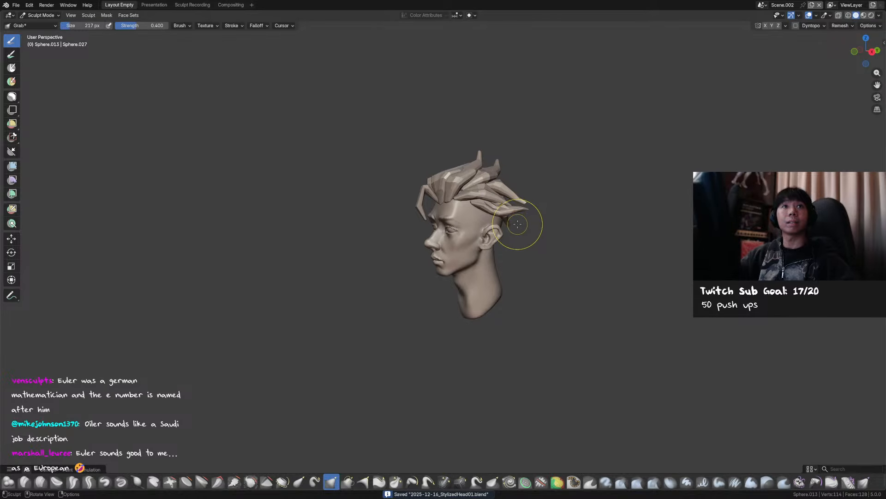
{"action": "middle_click_drag", "start_coordinate": [520, 225], "coordinate": [524, 219]}
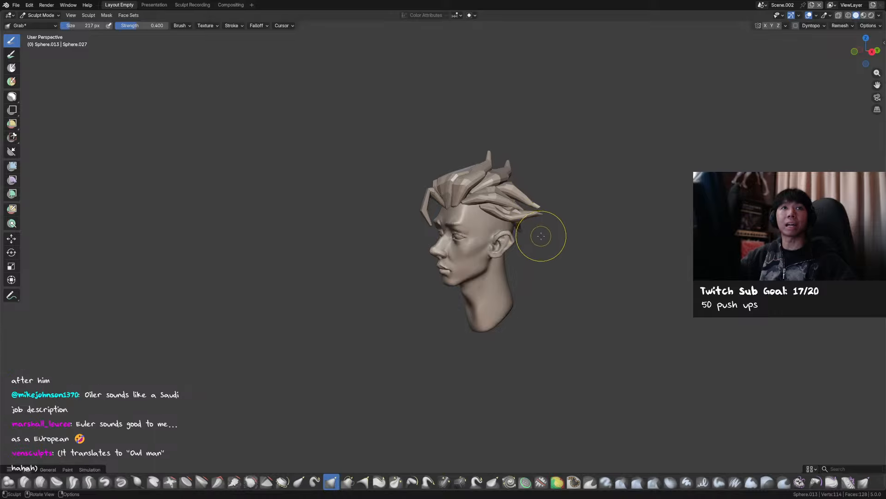
{"action": "middle_click_drag", "start_coordinate": [541, 238], "coordinate": [537, 235]}
{"action": "key", "text": "ctrl+s"}
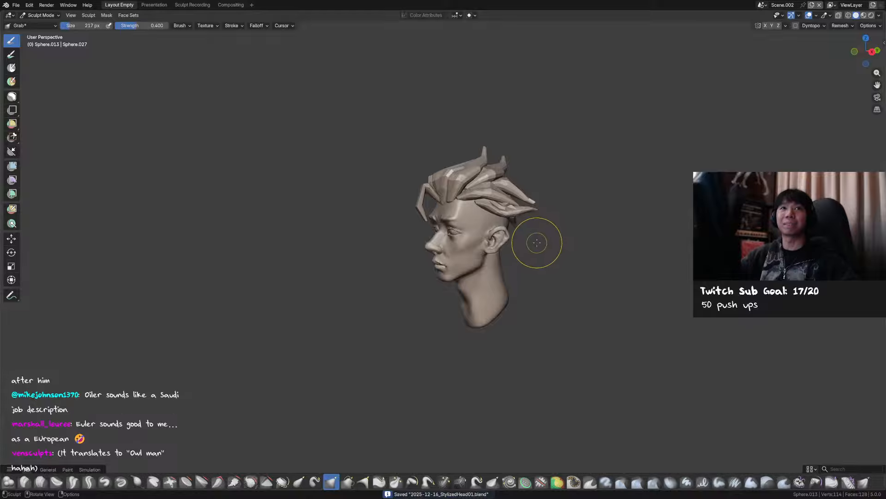
Refine the new side strand's outer tip in front view with the Grab brush reduced to about 127 px.
{"action": "middle_click_drag", "start_coordinate": [518, 198], "coordinate": [485, 203]}
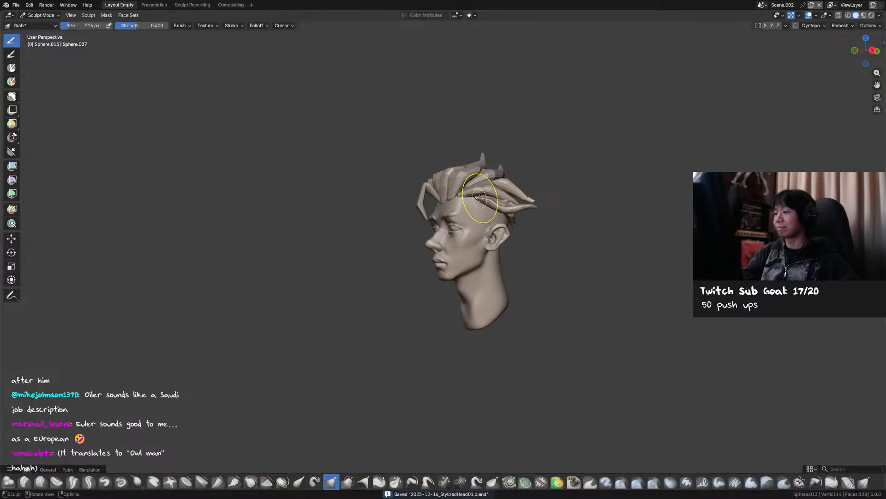
{"action": "key", "text": "f"}
{"action": "key", "text": "KP_1"}
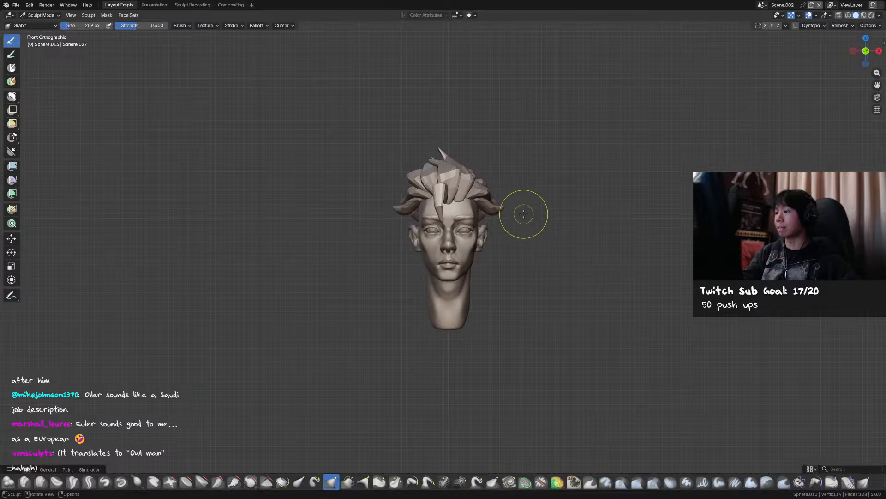
{"action": "key", "text": "f"}
{"action": "left_click", "coordinate": [473, 200]}
{"action": "middle_click_drag", "start_coordinate": [477, 201], "coordinate": [487, 209]}
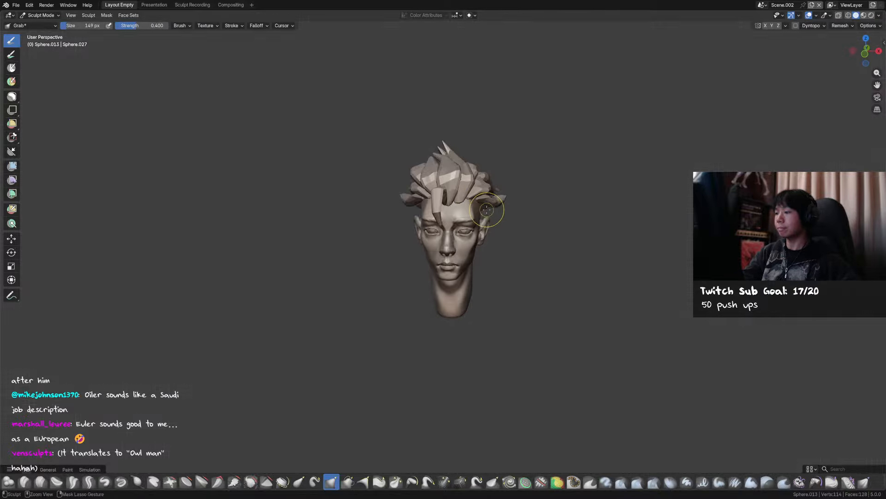
{"action": "key", "text": "KP_1"}
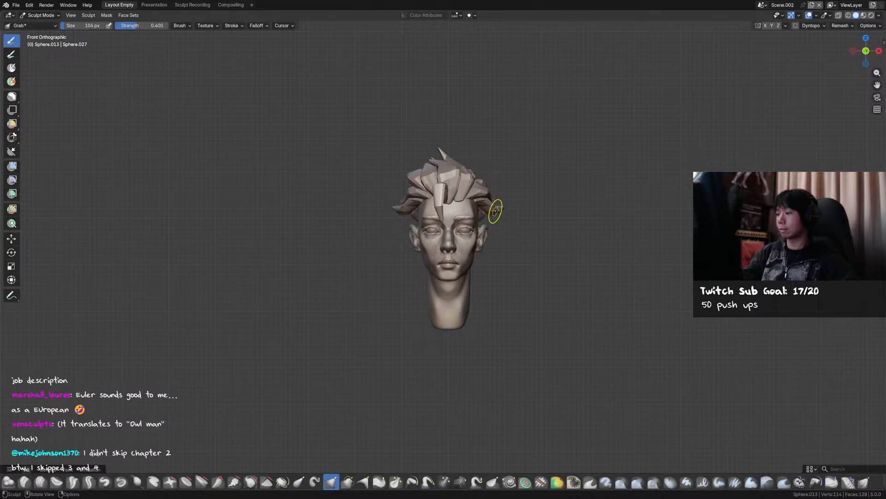
{"action": "key", "text": "f"}
{"action": "left_click", "coordinate": [506, 208]}
{"action": "scroll", "coordinate": [525, 193], "scroll_direction": "up", "scroll_amount": 1}
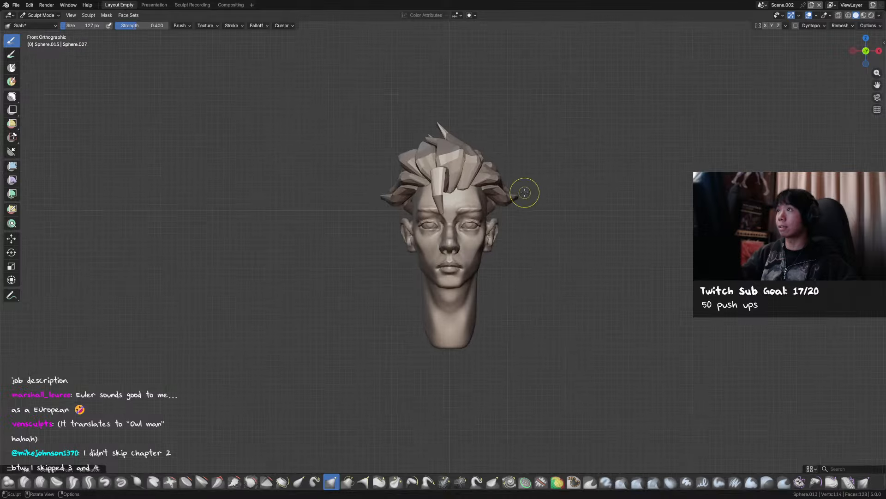
Switch sculpting to the head and smooth the area between the eyebrow and the upper eyelid.
{"action": "key", "text": "alt+q"}
{"action": "mouse_move", "coordinate": [478, 208]}
{"action": "middle_mouse_down"}
{"action": "mouse_move", "coordinate": [508, 213]}
{"action": "mouse_move", "coordinate": [506, 227]}
{"action": "mouse_move", "coordinate": [472, 210]}
{"action": "middle_mouse_up"}
{"action": "scroll", "coordinate": [504, 219], "scroll_direction": "up", "scroll_amount": 2}
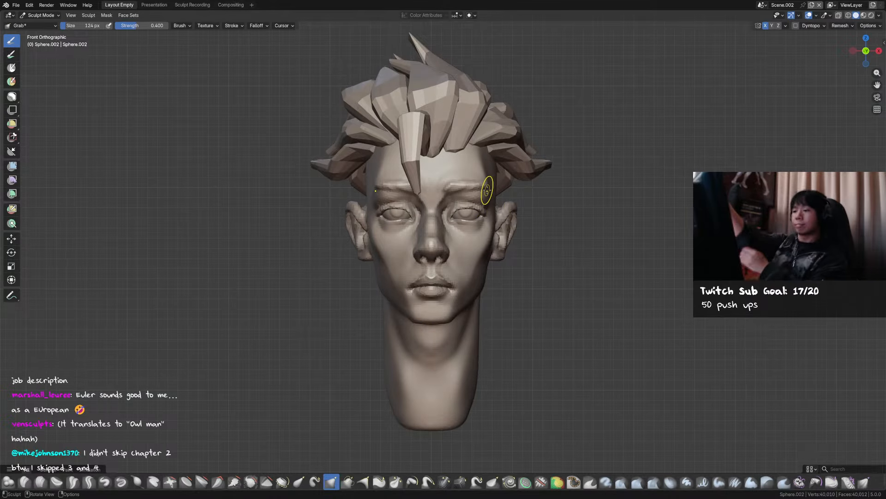
{"action": "mouse_move", "coordinate": [524, 226]}
{"action": "middle_mouse_down"}
{"action": "mouse_move", "coordinate": [485, 224]}
{"action": "mouse_move", "coordinate": [483, 217]}
{"action": "mouse_move", "coordinate": [498, 224]}
{"action": "middle_mouse_up"}
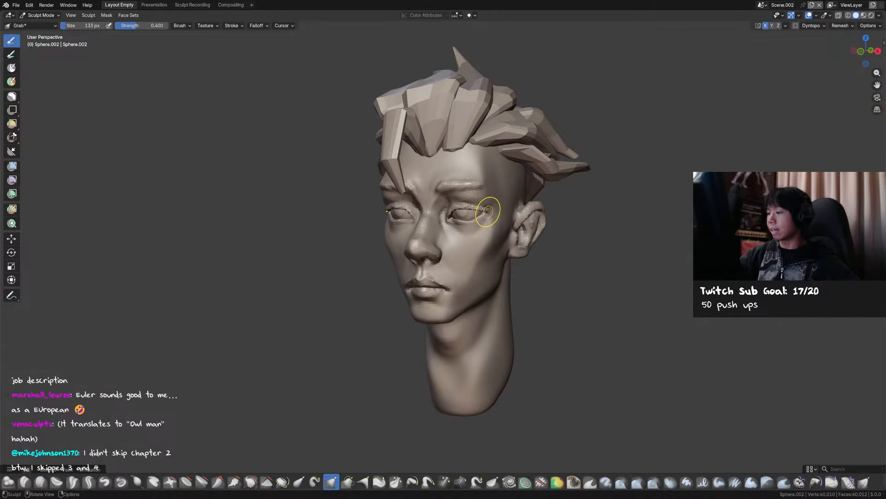
{"action": "mouse_move", "coordinate": [488, 211]}
{"action": "middle_mouse_down"}
{"action": "mouse_move", "coordinate": [393, 210]}
{"action": "mouse_move", "coordinate": [477, 200]}
{"action": "mouse_move", "coordinate": [467, 201]}
{"action": "mouse_move", "coordinate": [461, 185]}
{"action": "middle_mouse_up"}
{"action": "key", "text": "shift"}
{"action": "left_click_drag", "start_coordinate": [452, 201], "coordinate": [478, 203], "text": "shift"}
Refine and smooth the crease beneath the eyebrow with the Draw Sharp brush at about 76 px.
{"action": "key", "text": "d"}
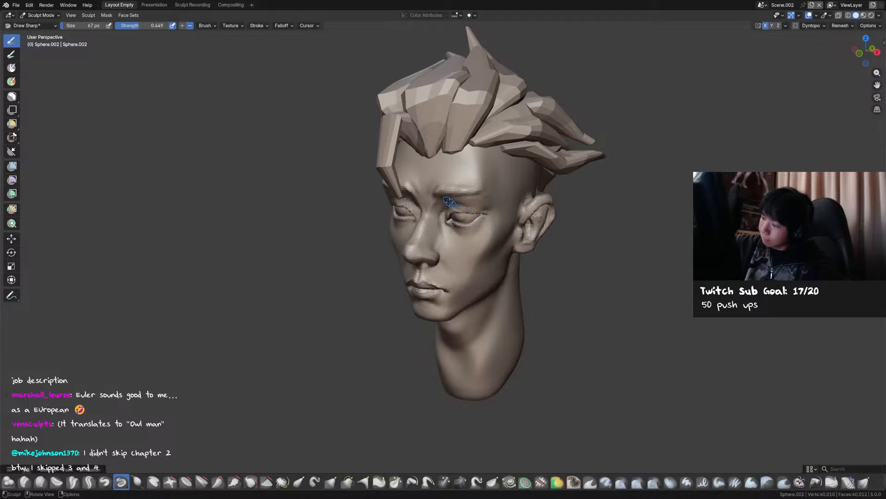
{"action": "middle_click_drag", "start_coordinate": [497, 204], "coordinate": [481, 197]}
{"action": "key", "text": "f"}
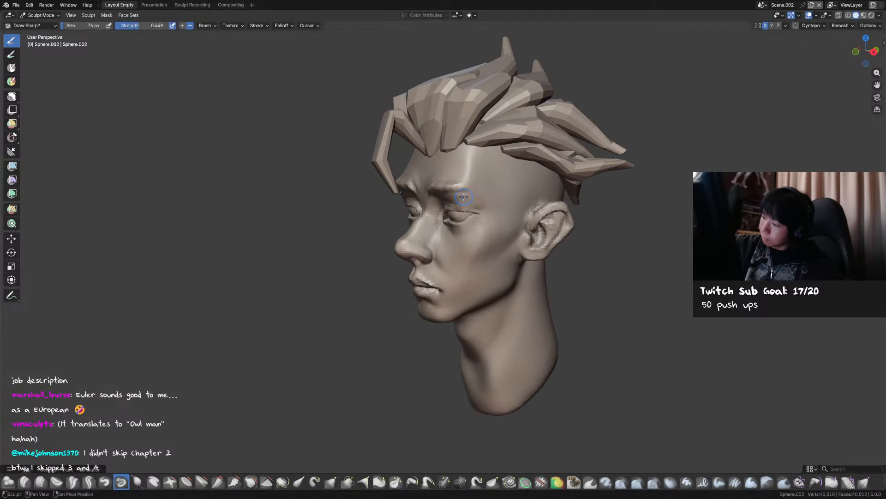
{"action": "left_click", "coordinate": [462, 198]}
{"action": "left_click_drag", "start_coordinate": [462, 199], "coordinate": [476, 204], "text": "shift"}
{"action": "mouse_move", "coordinate": [466, 205]}
{"action": "middle_mouse_down"}
{"action": "mouse_move", "coordinate": [475, 207]}
{"action": "mouse_move", "coordinate": [462, 196]}
{"action": "mouse_move", "coordinate": [467, 200]}
{"action": "middle_mouse_up"}
{"action": "key", "text": "f"}
{"action": "left_click", "coordinate": [464, 205]}
{"action": "key", "text": "shift+c"}
{"action": "key", "text": "shift+c"}
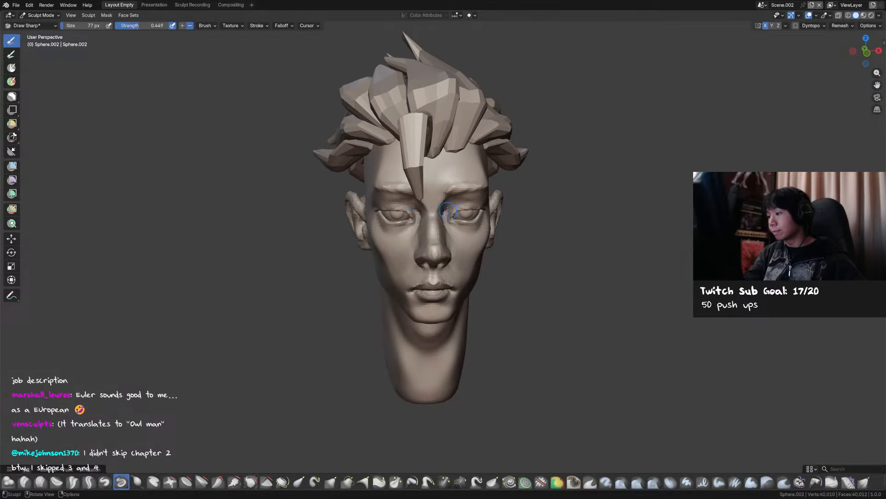
Touch up the inner eye corner with the Draw brush at 77 px and adjust the side of the face with Grab at about 101 px.
{"action": "key", "text": "x"}
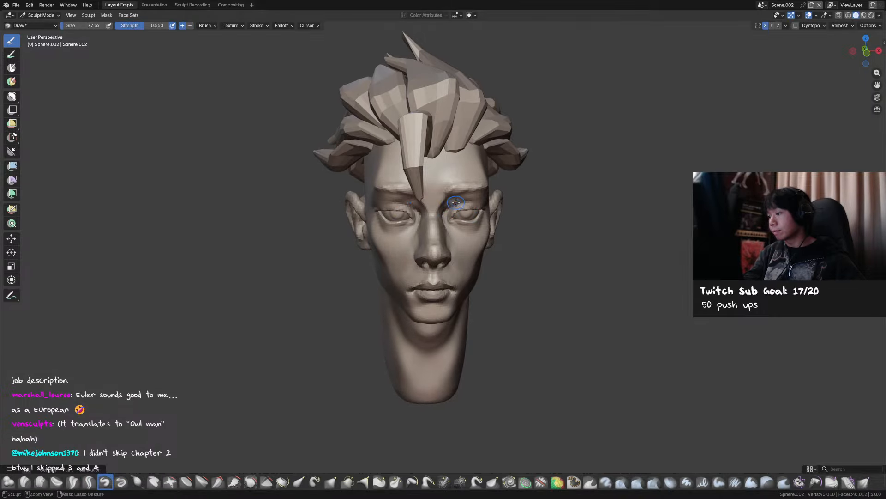
{"action": "mouse_move", "coordinate": [452, 214]}
{"action": "middle_mouse_down"}
{"action": "mouse_move", "coordinate": [471, 204]}
{"action": "mouse_move", "coordinate": [467, 213]}
{"action": "mouse_move", "coordinate": [491, 242]}
{"action": "mouse_move", "coordinate": [439, 277]}
{"action": "mouse_move", "coordinate": [479, 269]}
{"action": "mouse_move", "coordinate": [481, 258]}
{"action": "middle_mouse_up"}
{"action": "key", "text": "g"}
{"action": "scroll", "coordinate": [491, 242], "scroll_direction": "down", "scroll_amount": 2}
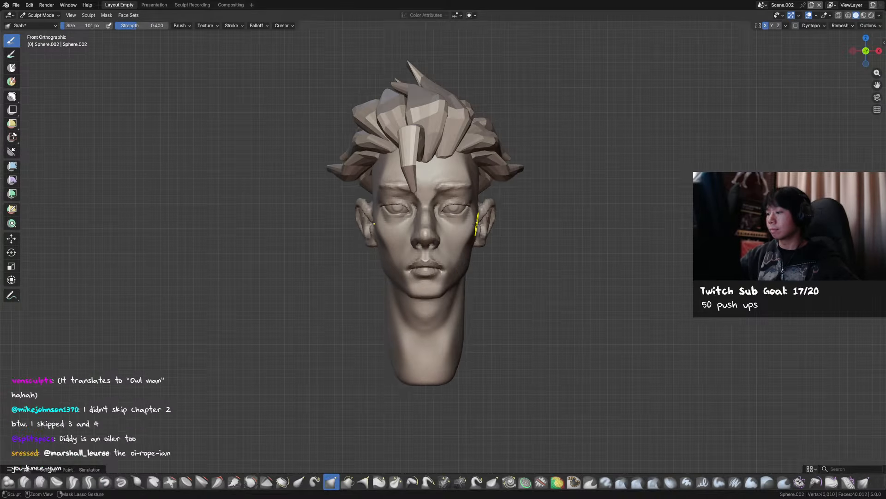
{"action": "scroll", "coordinate": [464, 210], "scroll_direction": "up", "scroll_amount": 1}
{"action": "mouse_move", "coordinate": [481, 222]}
{"action": "middle_mouse_down"}
{"action": "mouse_move", "coordinate": [462, 213]}
{"action": "mouse_move", "coordinate": [485, 193]}
{"action": "mouse_move", "coordinate": [468, 197]}
{"action": "mouse_move", "coordinate": [446, 170]}
{"action": "mouse_move", "coordinate": [458, 184]}
{"action": "mouse_move", "coordinate": [450, 185]}
{"action": "middle_mouse_up"}
Refine the upper eyelid with the Draw brush at about 63 px, and adjust its shape in front view with Grab.
{"action": "key", "text": "x"}
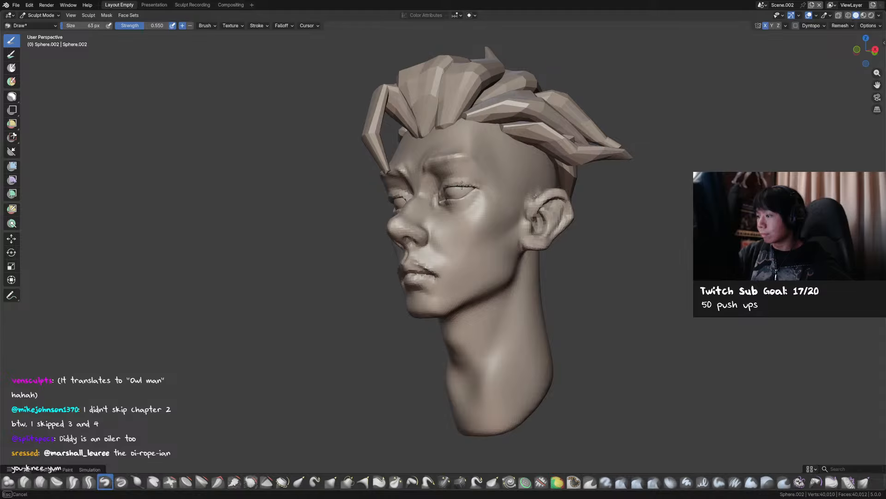
{"action": "key", "text": "KP_1"}
{"action": "key", "text": "g"}
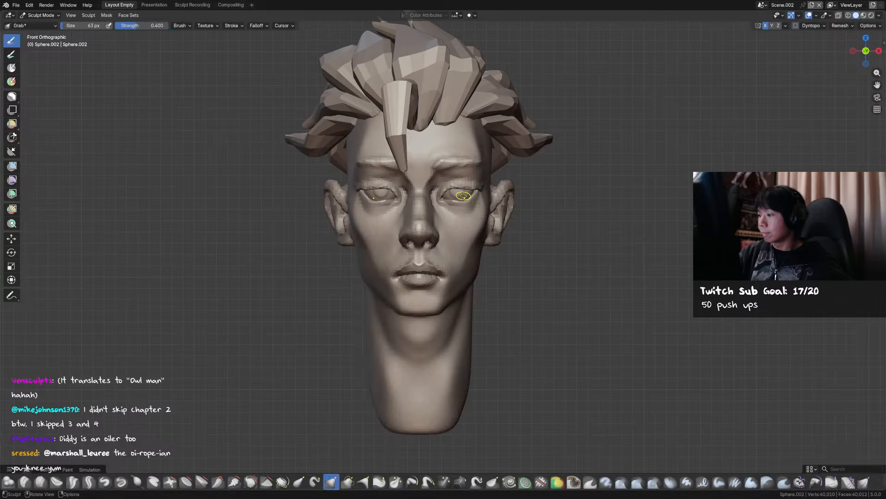
{"action": "middle_click_drag", "start_coordinate": [489, 190], "coordinate": [457, 126]}
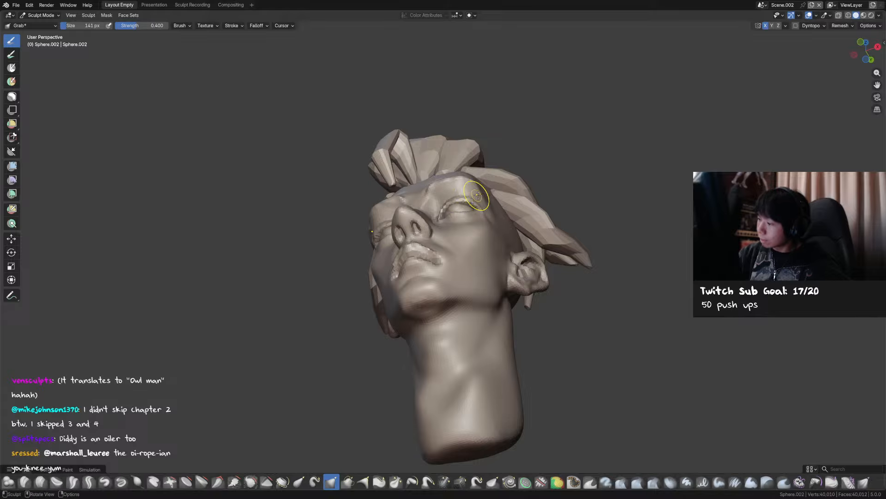
Reshape and smooth the outer eye corner and lid using Grab brush sizes of about 99 to 154 px.
{"action": "mouse_move", "coordinate": [477, 195]}
{"action": "middle_mouse_down"}
{"action": "mouse_move", "coordinate": [517, 232]}
{"action": "mouse_move", "coordinate": [508, 204]}
{"action": "mouse_move", "coordinate": [472, 202]}
{"action": "middle_mouse_up"}
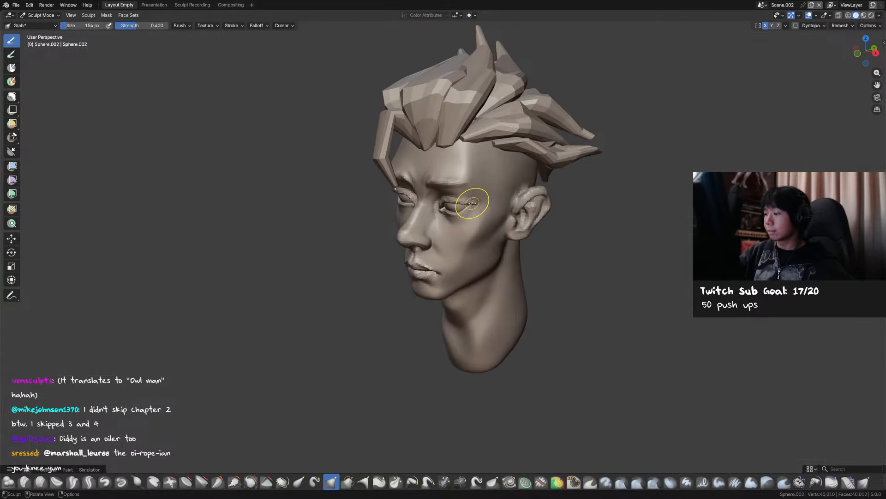
{"action": "left_click", "coordinate": [476, 203]}
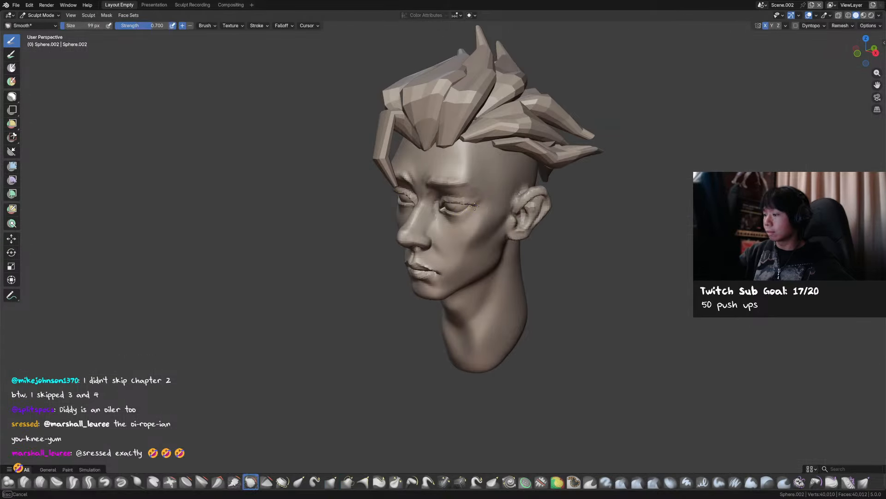
{"action": "middle_click_drag", "start_coordinate": [479, 202], "coordinate": [460, 187]}
{"action": "middle_click_drag", "start_coordinate": [511, 202], "coordinate": [432, 169]}
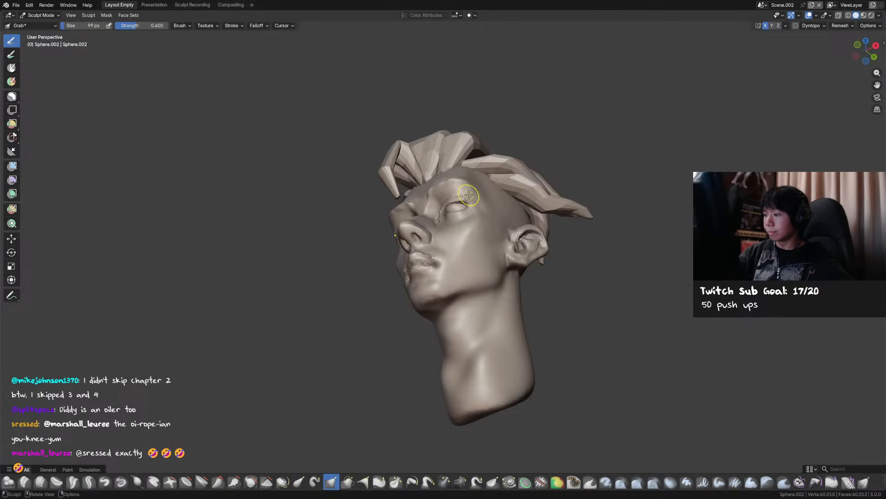
{"action": "middle_click_drag", "start_coordinate": [469, 195], "coordinate": [487, 217]}
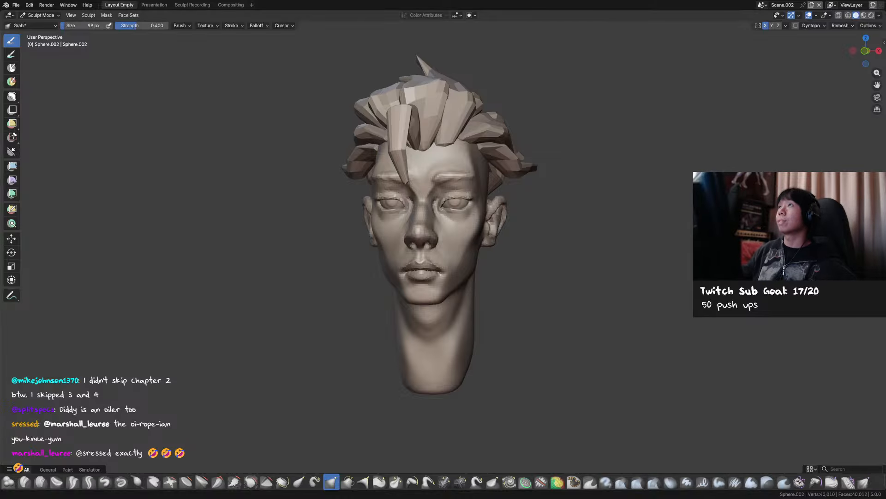
{"action": "middle_click_drag", "start_coordinate": [529, 173], "coordinate": [510, 183]}
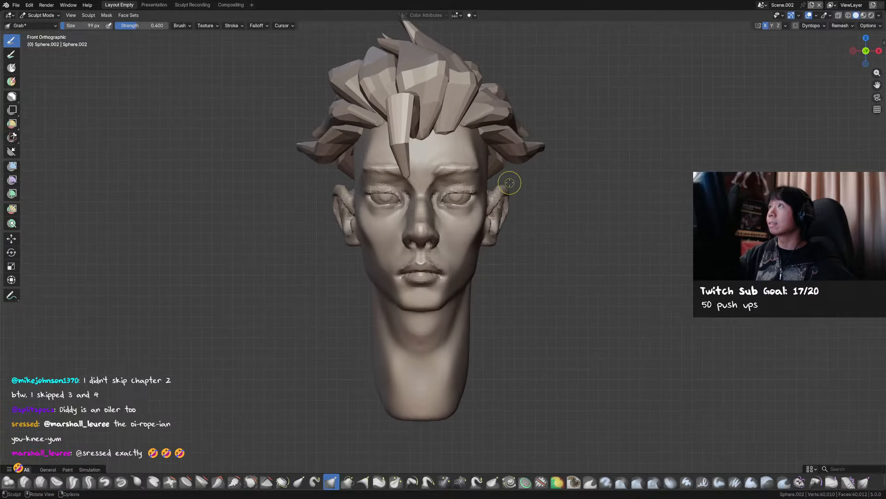
Save the file and raise the eyeballs slightly along the Z axis in Material Preview shading.
{"action": "key", "text": "ctrl+Tab"}
{"action": "left_click", "coordinate": [464, 198]}
{"action": "key", "text": "ctrl+s"}
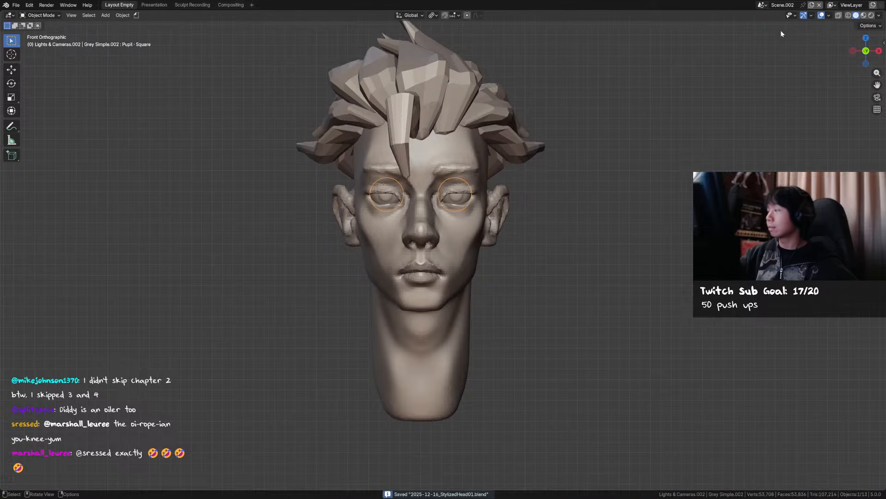
{"action": "left_click", "coordinate": [864, 16]}
{"action": "key", "text": "g"}
{"action": "key", "text": "z"}
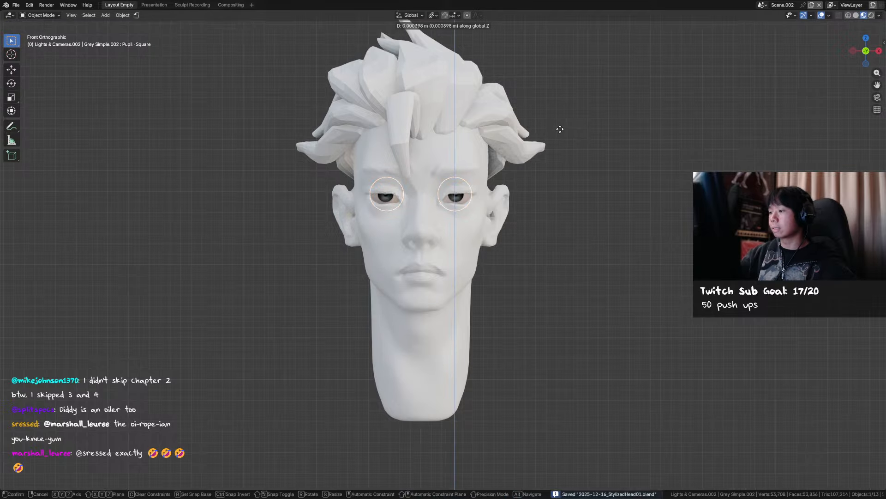
{"action": "left_click", "coordinate": [561, 125]}
Touch up the area around the head's lower eyelid in Sculpt Mode with the brush at about 120 px, and save the file.
{"action": "left_click", "coordinate": [463, 184]}
{"action": "key", "text": "ctrl+Tab"}
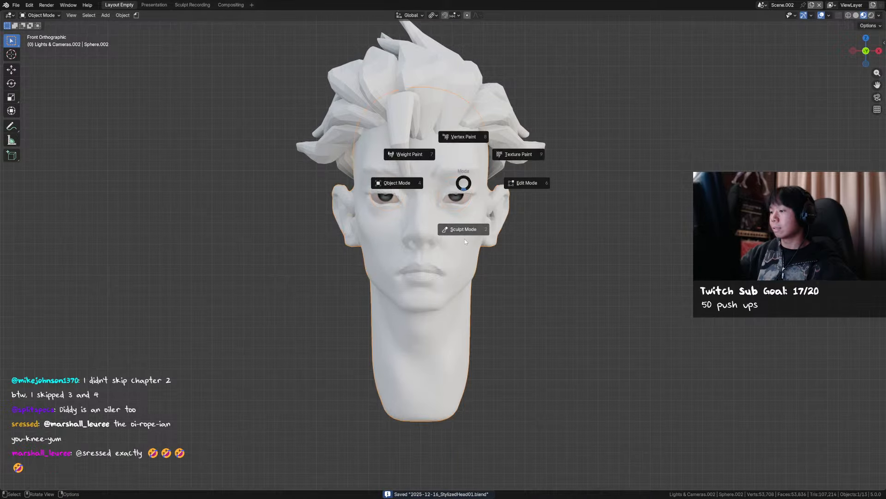
{"action": "left_click", "coordinate": [464, 236]}
{"action": "key", "text": "f"}
{"action": "mouse_move", "coordinate": [464, 237]}
{"action": "middle_mouse_down"}
{"action": "mouse_move", "coordinate": [460, 197]}
{"action": "mouse_move", "coordinate": [465, 212]}
{"action": "middle_mouse_up"}
{"action": "left_click", "coordinate": [463, 200]}
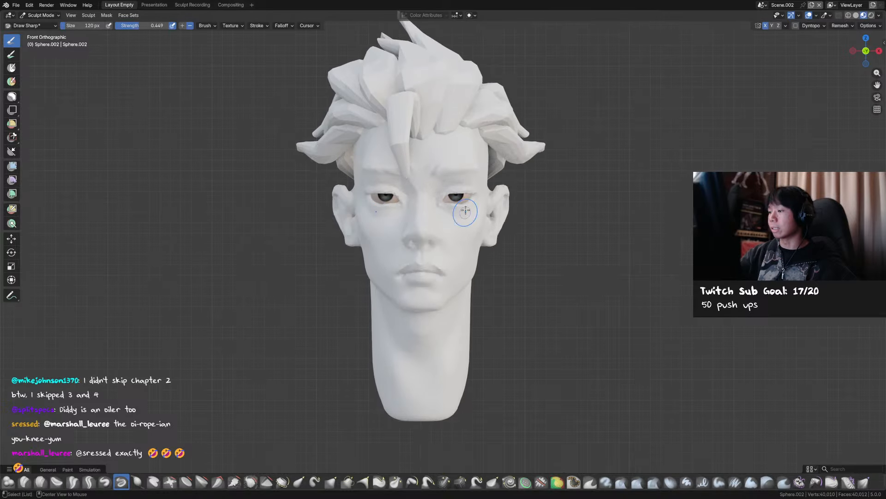
{"action": "key", "text": "ctrl+Tab"}
{"action": "key", "text": "ctrl+s"}
Switch to the Sculpt Recording workspace and turn its Properties editor into a Shader Editor.
{"action": "left_click", "coordinate": [181, 5]}
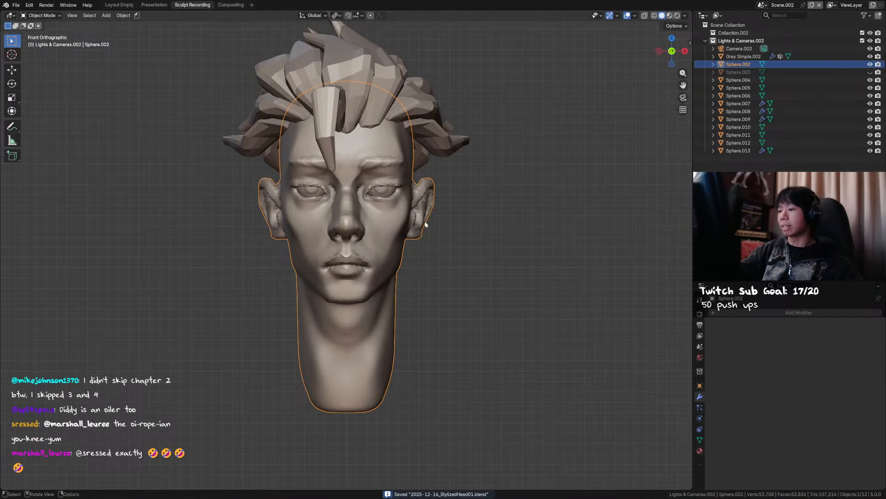
{"action": "left_click", "coordinate": [700, 285]}
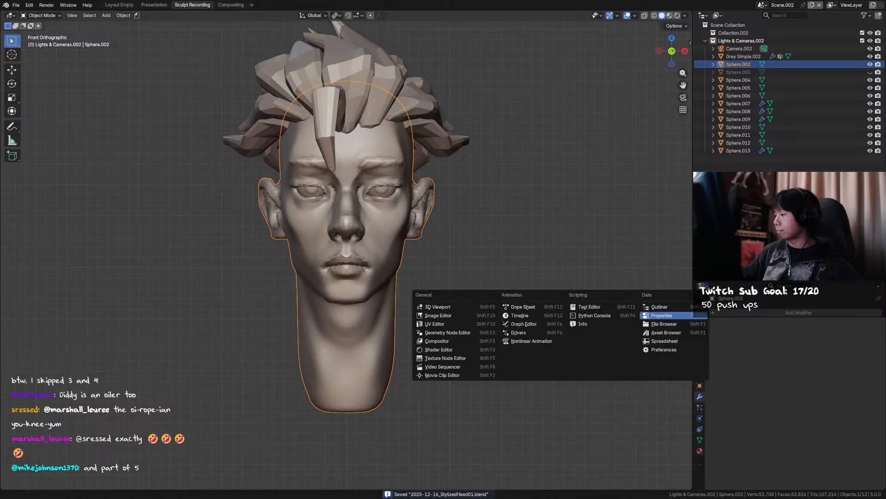
{"action": "left_click", "coordinate": [439, 361]}
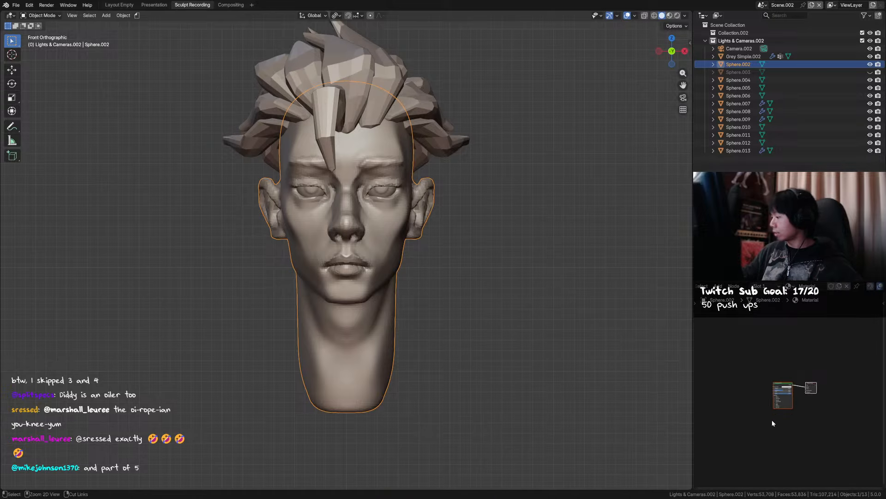
Darken the head material's base color to a grey value of about 0.404 in Material Preview shading, and save the file.
{"action": "scroll", "coordinate": [823, 326], "scroll_direction": "up", "scroll_amount": 8}
{"action": "left_click", "coordinate": [772, 367]}
{"action": "left_click_drag", "start_coordinate": [785, 327], "coordinate": [744, 327]}
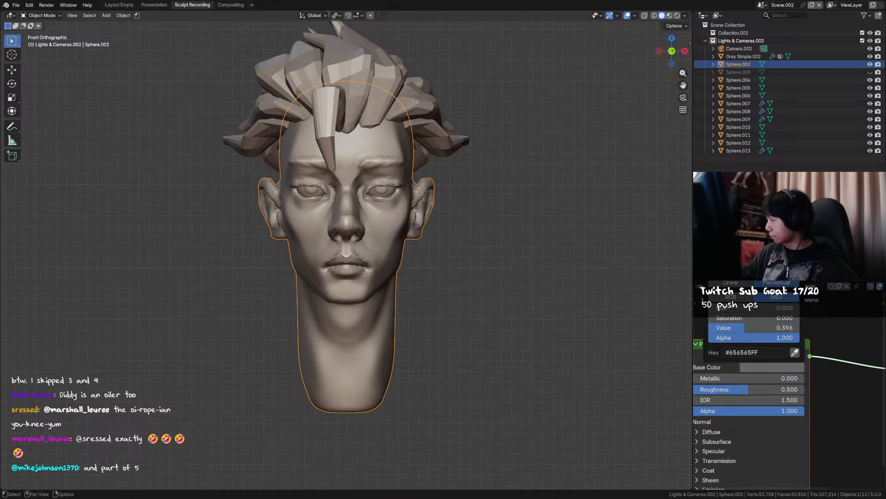
{"action": "left_click", "coordinate": [670, 15]}
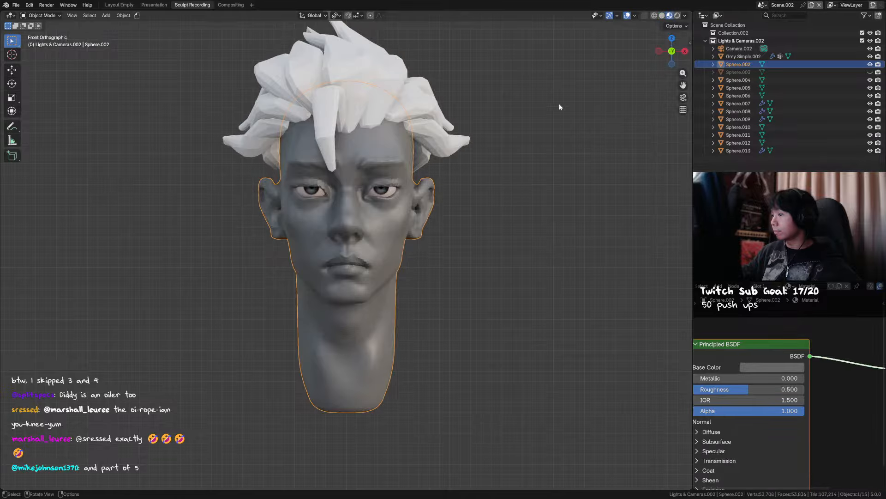
{"action": "left_click", "coordinate": [558, 105]}
{"action": "middle_click_drag", "start_coordinate": [556, 109], "coordinate": [577, 118]}
{"action": "key", "text": "ctrl+s"}
{"action": "left_click", "coordinate": [753, 368]}
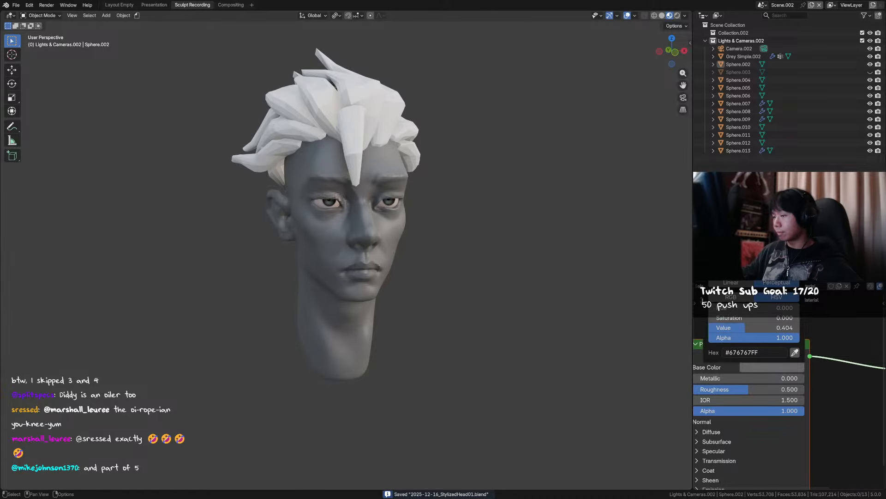
Put the head in Sculpt Mode and work the area between eyebrow and upper eyelid with Draw Sharp at about 91 px.
{"action": "mouse_move", "coordinate": [427, 206]}
{"action": "middle_mouse_down"}
{"action": "mouse_move", "coordinate": [397, 203]}
{"action": "mouse_move", "coordinate": [402, 234]}
{"action": "mouse_move", "coordinate": [373, 156]}
{"action": "middle_mouse_up"}
{"action": "left_click", "coordinate": [398, 219]}
{"action": "key", "text": "ctrl+Tab"}
{"action": "left_click", "coordinate": [400, 257]}
{"action": "scroll", "coordinate": [388, 218], "scroll_direction": "up", "scroll_amount": 3}
{"action": "key", "text": "shift+c"}
{"action": "key", "text": "d"}
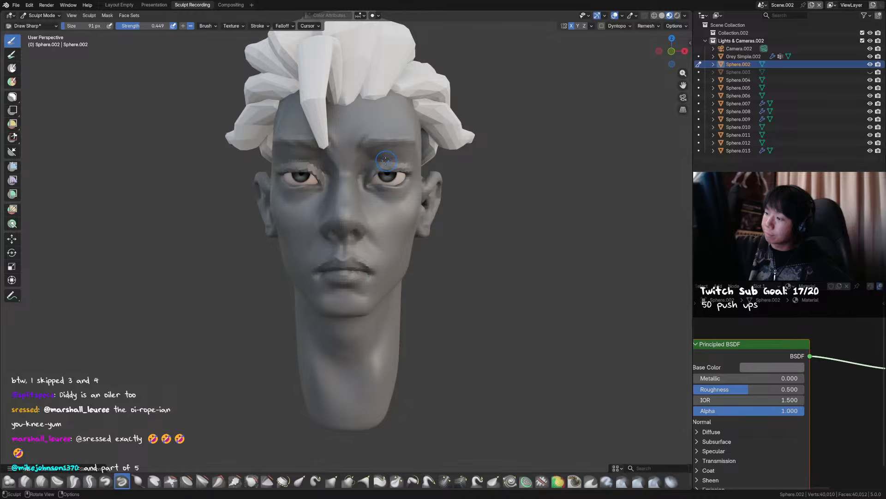
Smooth the area beneath the eyebrow and sharpen the crease above the upper eyelid with Draw Sharp at about 68 px.
{"action": "middle_click_drag", "start_coordinate": [385, 161], "coordinate": [349, 155]}
{"action": "key", "text": "s"}
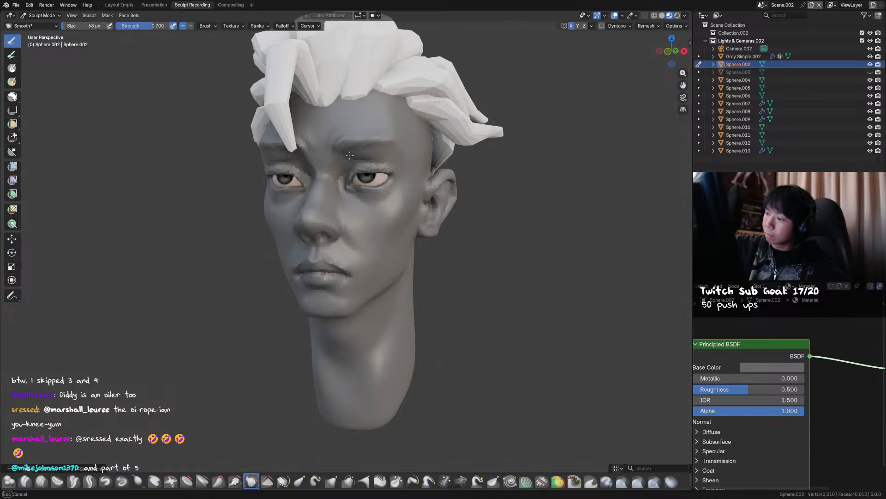
{"action": "key", "text": "d"}
{"action": "left_click_drag", "start_coordinate": [356, 162], "coordinate": [388, 164]}
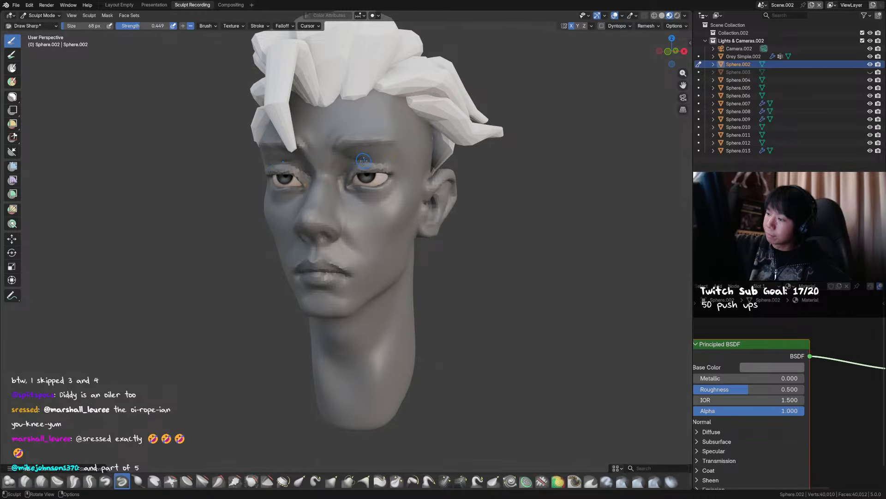
{"action": "middle_click_drag", "start_coordinate": [399, 168], "coordinate": [370, 152]}
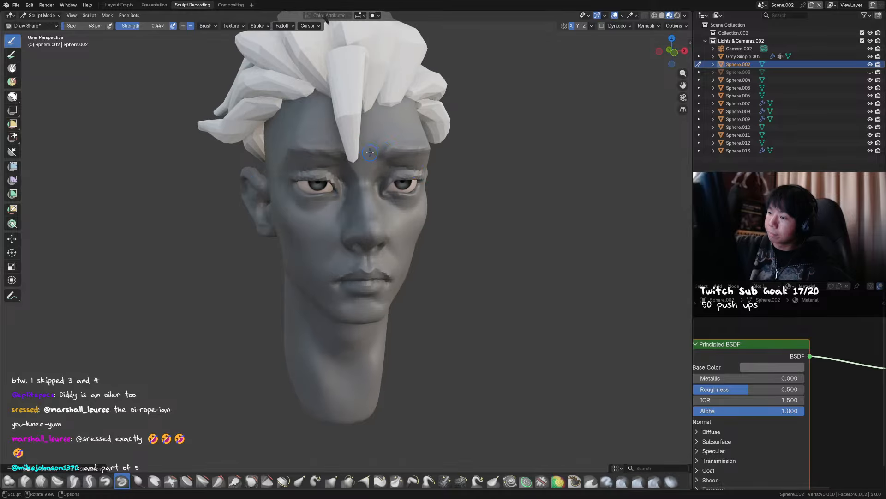
Define the inner end of the eyebrow with short Draw Sharp strokes.
{"action": "mouse_move", "coordinate": [415, 132]}
{"action": "middle_mouse_down"}
{"action": "mouse_move", "coordinate": [375, 137]}
{"action": "mouse_move", "coordinate": [375, 88]}
{"action": "mouse_move", "coordinate": [376, 138]}
{"action": "mouse_move", "coordinate": [363, 154]}
{"action": "middle_mouse_up"}
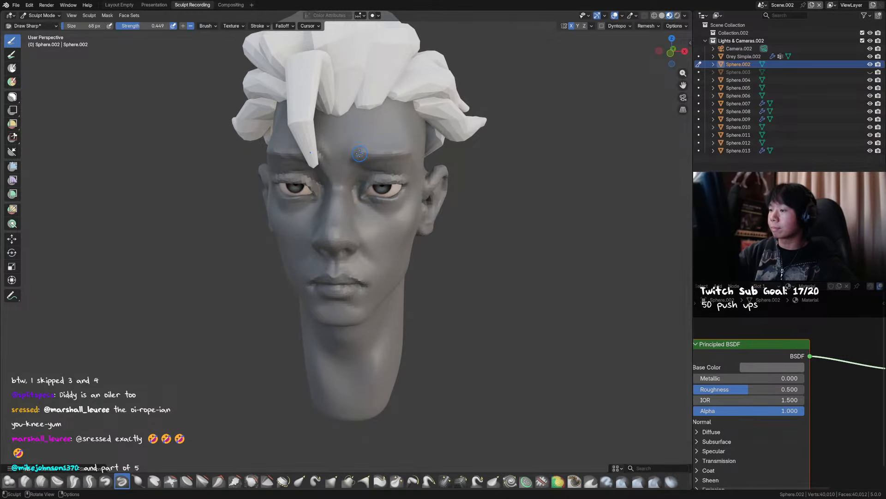
{"action": "key", "text": "shift+c"}
{"action": "key", "text": "x"}
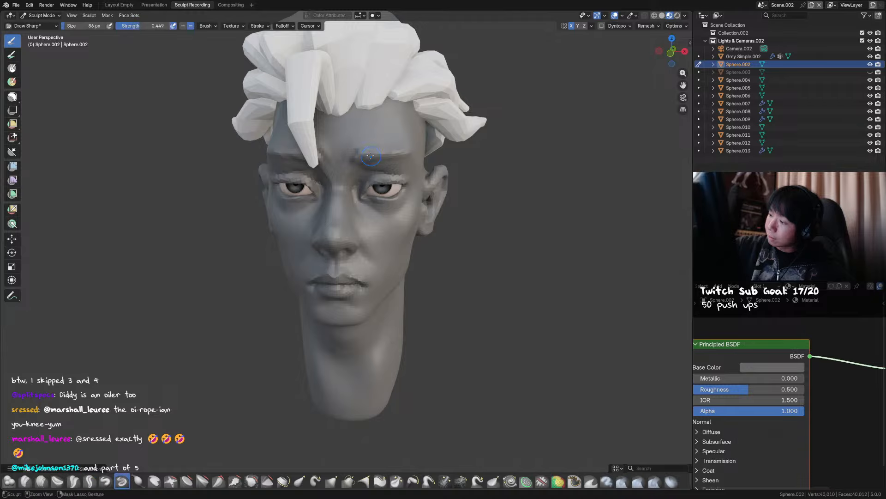
{"action": "left_click_drag", "start_coordinate": [378, 149], "coordinate": [366, 148]}
{"action": "mouse_move", "coordinate": [402, 157]}
{"action": "middle_mouse_down", "text": "ctrl"}
{"action": "mouse_move", "coordinate": [417, 185]}
{"action": "mouse_move", "coordinate": [451, 151]}
{"action": "mouse_move", "coordinate": [423, 184]}
{"action": "mouse_move", "coordinate": [432, 178]}
{"action": "middle_mouse_up", "text": "ctrl"}
Adjust the upper eyelid in front view with Grab and refine its crease with Draw Sharp at about 84 px.
{"action": "key", "text": "KP_1"}
{"action": "key", "text": "g"}
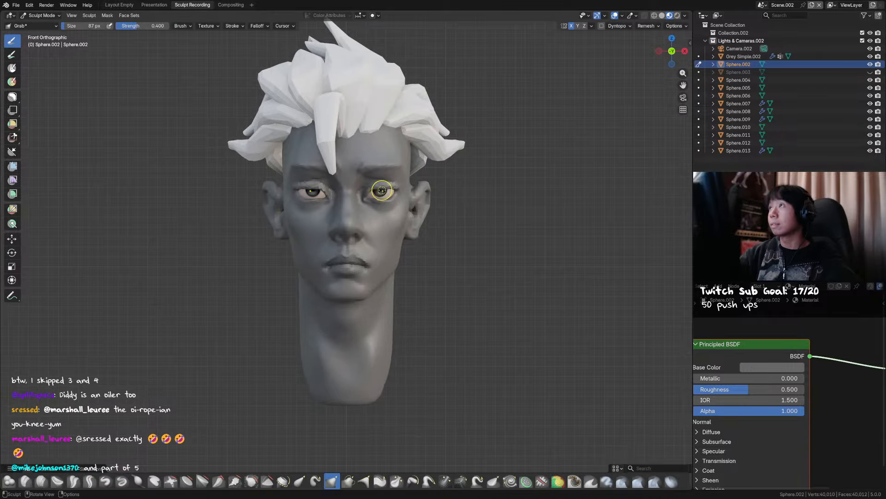
{"action": "middle_click_drag", "start_coordinate": [382, 190], "coordinate": [382, 181]}
{"action": "key", "text": "x"}
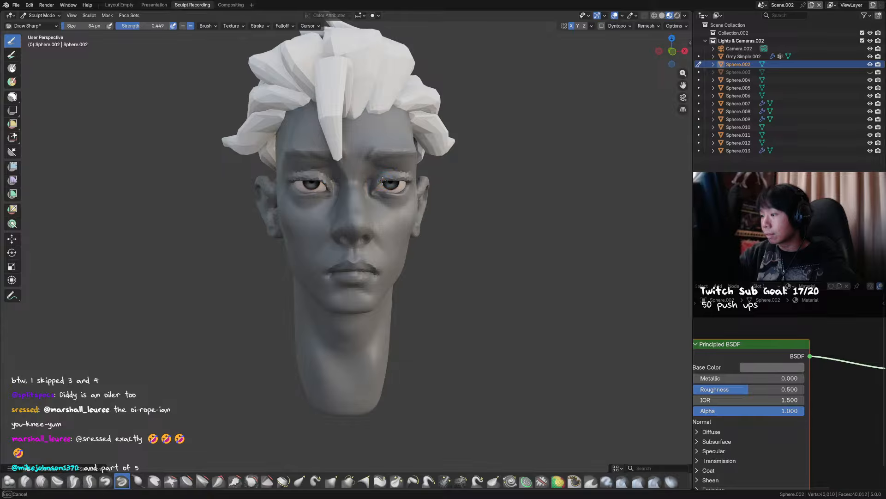
{"action": "left_click_drag", "start_coordinate": [381, 180], "coordinate": [377, 183]}
{"action": "mouse_move", "coordinate": [378, 182]}
{"action": "middle_mouse_down"}
{"action": "mouse_move", "coordinate": [418, 179]}
{"action": "mouse_move", "coordinate": [377, 181]}
{"action": "middle_mouse_up"}
Return the head to Object Mode and save the file.
{"action": "mouse_move", "coordinate": [384, 185]}
{"action": "middle_mouse_down", "text": "ctrl"}
{"action": "mouse_move", "coordinate": [401, 232]}
{"action": "mouse_move", "coordinate": [422, 230]}
{"action": "middle_mouse_up", "text": "ctrl"}
{"action": "key", "text": "ctrl+Tab"}
{"action": "left_click", "coordinate": [358, 248]}
{"action": "key", "text": "ctrl+s"}
{"action": "key", "text": "KP_1"}
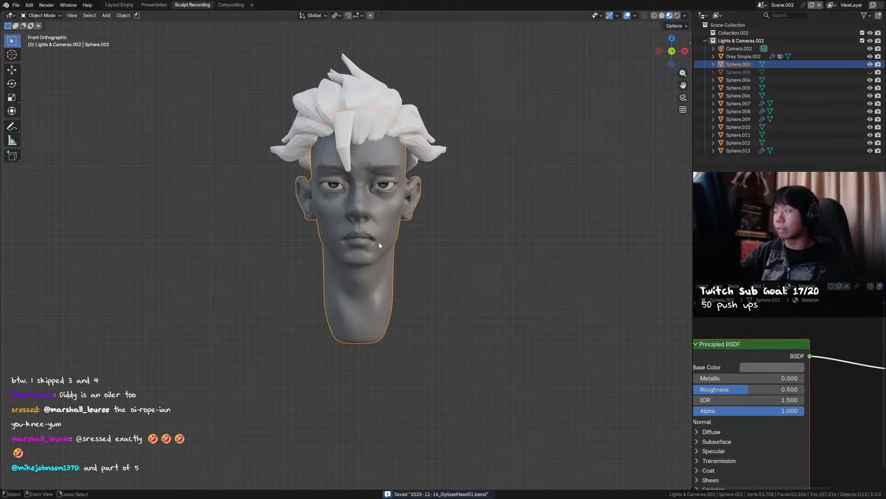
Adjust the jaw and chin contour in Sculpt Mode using Grab brush sizes of about 203 to 223 px.
{"action": "key", "text": "ctrl+Tab"}
{"action": "scroll", "coordinate": [379, 242], "scroll_direction": "up", "scroll_amount": 2}
{"action": "key", "text": "g"}
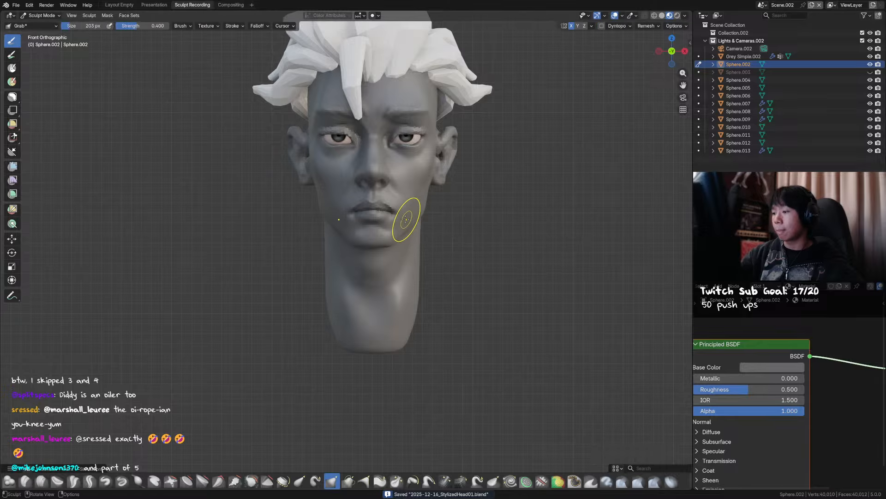
{"action": "mouse_move", "coordinate": [405, 219]}
{"action": "middle_mouse_down"}
{"action": "mouse_move", "coordinate": [439, 214]}
{"action": "mouse_move", "coordinate": [411, 238]}
{"action": "middle_mouse_up"}
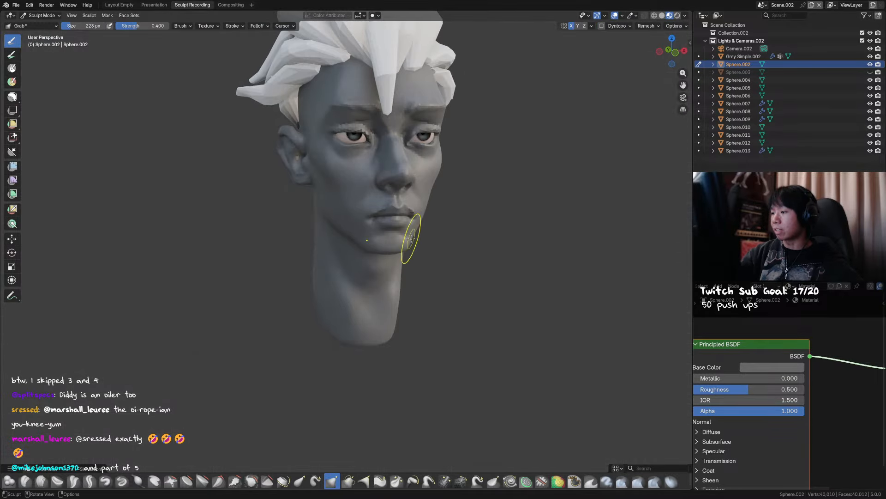
Adjust the center of the lips in front view with the Grab brush at 78 px, and save the file.
{"action": "key", "text": "KP_1"}
{"action": "scroll", "coordinate": [375, 202], "scroll_direction": "up", "scroll_amount": 2}
{"action": "key", "text": "f"}
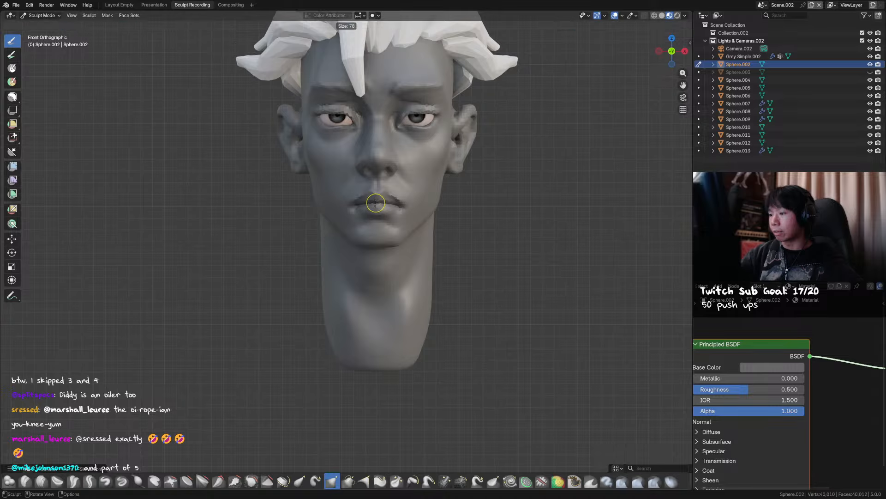
{"action": "left_click", "coordinate": [376, 202]}
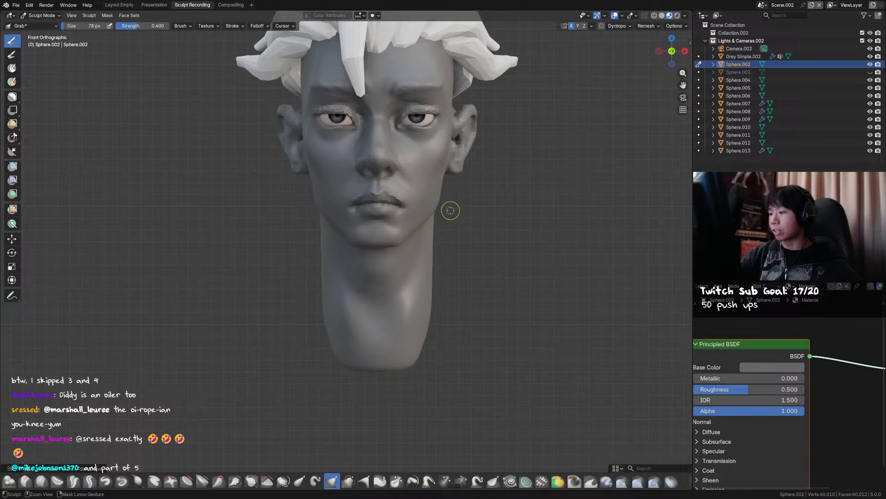
{"action": "scroll", "coordinate": [451, 211], "scroll_direction": "down", "scroll_amount": 3}
{"action": "mouse_move", "coordinate": [451, 210]}
{"action": "middle_mouse_down"}
{"action": "mouse_move", "coordinate": [395, 222]}
{"action": "mouse_move", "coordinate": [479, 172]}
{"action": "mouse_move", "coordinate": [475, 134]}
{"action": "middle_mouse_up"}
{"action": "key", "text": "ctrl+s"}
Return to Object Mode and link the head's grey material to all the hair pieces.
{"action": "key", "text": "ctrl+Tab"}
{"action": "left_click_drag", "start_coordinate": [493, 71], "coordinate": [279, 157]}
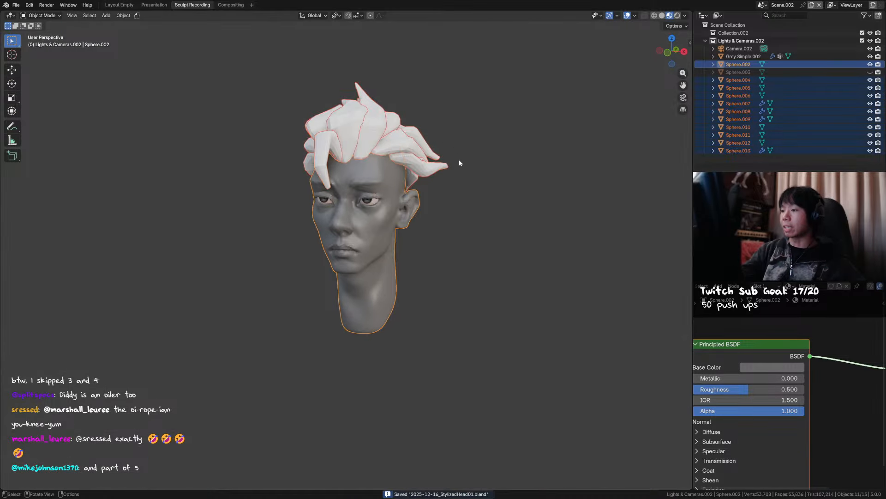
{"action": "left_click", "coordinate": [381, 177], "text": "shift"}
{"action": "left_click", "coordinate": [408, 253], "text": "shift"}
{"action": "key", "text": "ctrl+l"}
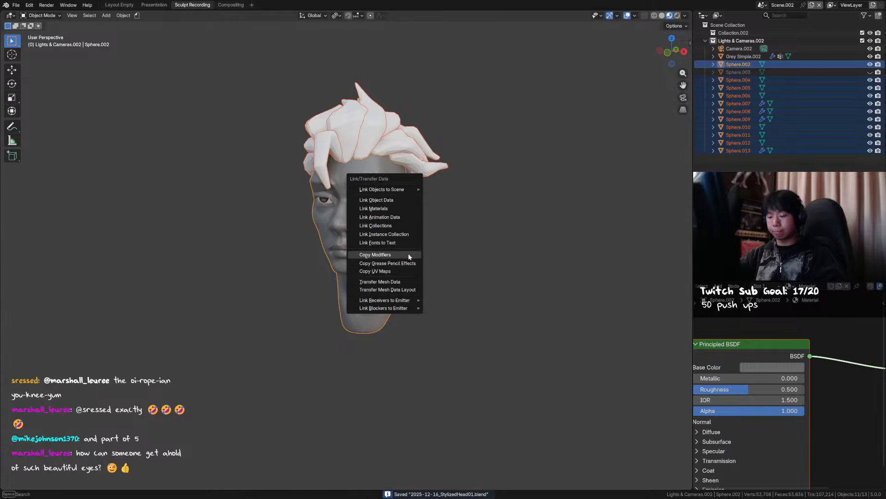
{"action": "left_click", "coordinate": [373, 208]}
{"action": "key", "text": "alt+a"}
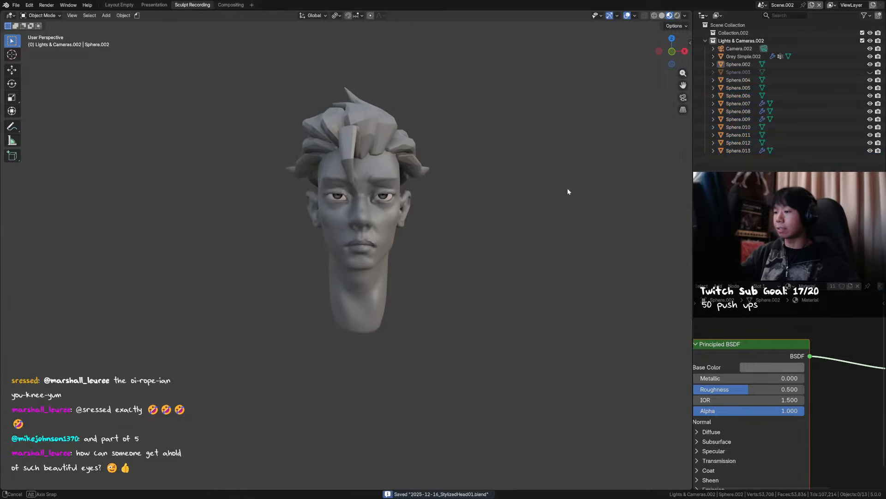
Replace the outliner with the Compositor and the shader editor with Properties, and set the render engine to EEVEE.
{"action": "left_click", "coordinate": [703, 16]}
{"action": "key", "text": "c"}
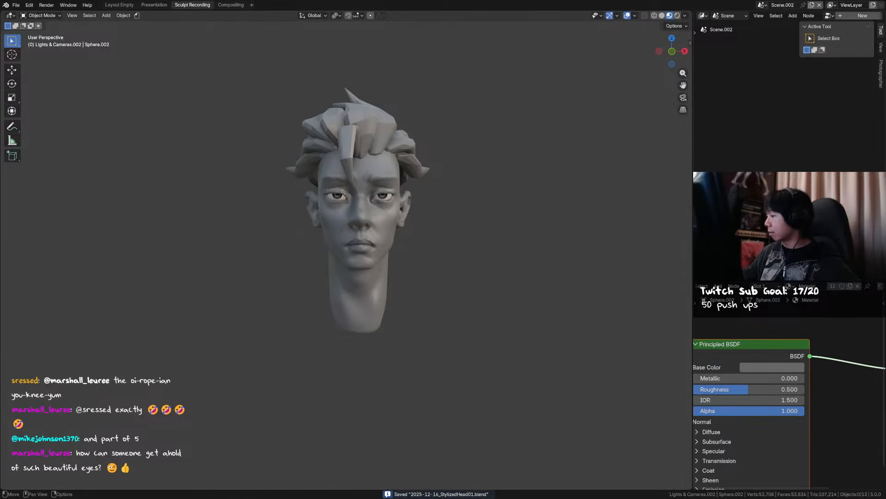
{"action": "left_click", "coordinate": [698, 285]}
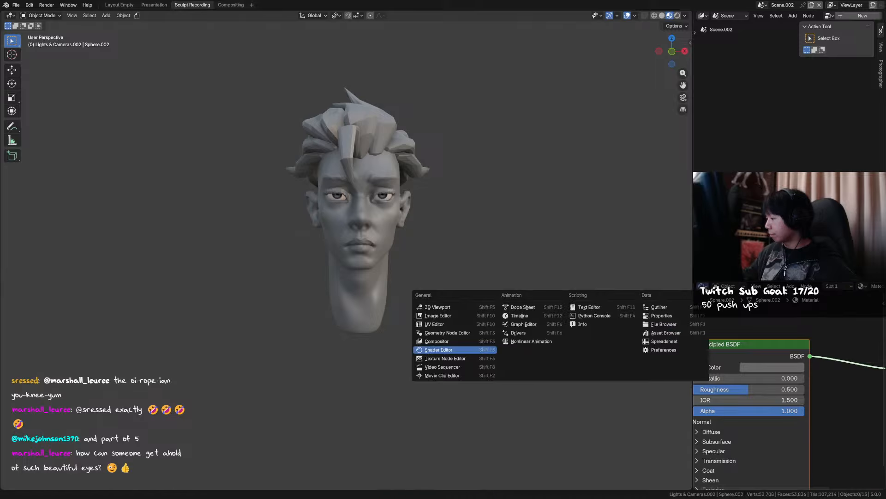
{"action": "left_click", "coordinate": [655, 319]}
{"action": "left_click", "coordinate": [807, 313]}
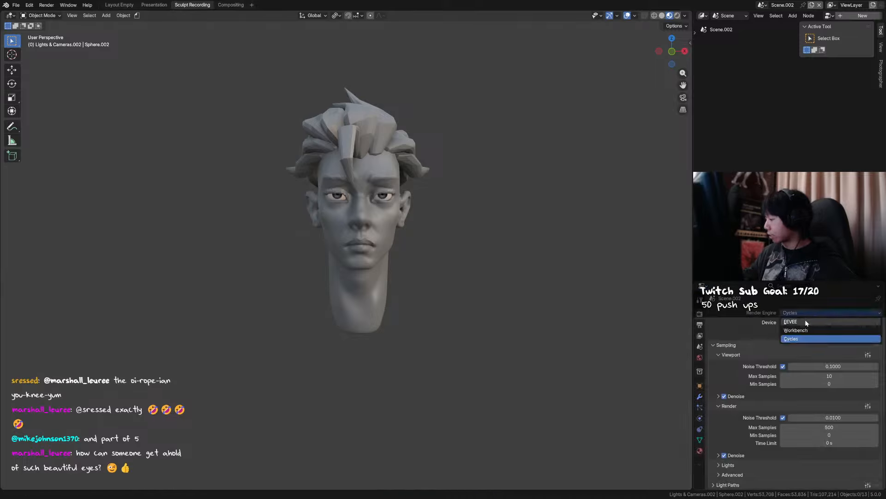
{"action": "left_click", "coordinate": [803, 317]}
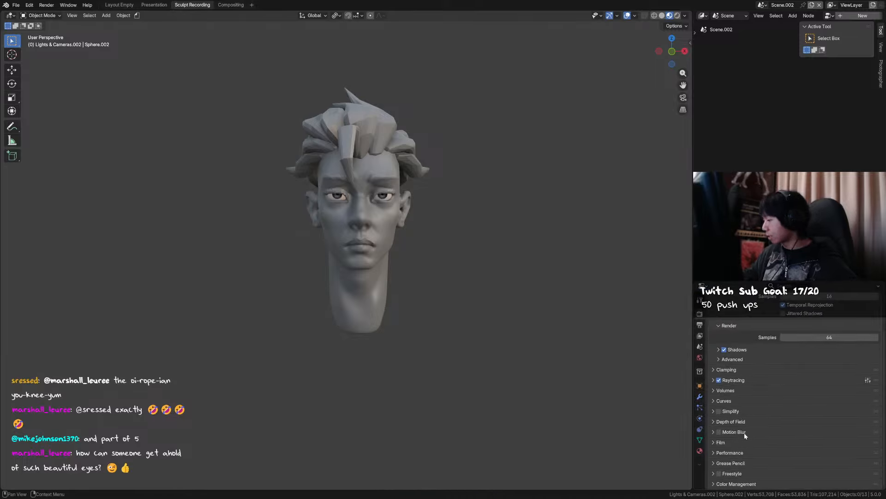
Enable the Ambient Occlusion light pass for the view layer.
{"action": "left_click", "coordinate": [697, 327]}
{"action": "left_click", "coordinate": [700, 337]}
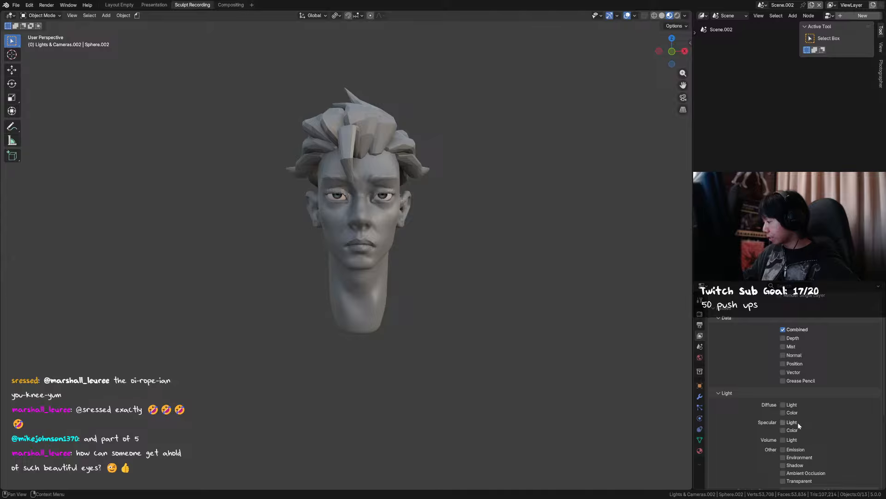
{"action": "scroll", "coordinate": [803, 388], "scroll_direction": "down", "scroll_amount": 5}
{"action": "left_click", "coordinate": [807, 385]}
{"action": "scroll", "coordinate": [797, 367], "scroll_direction": "down", "scroll_amount": 2}
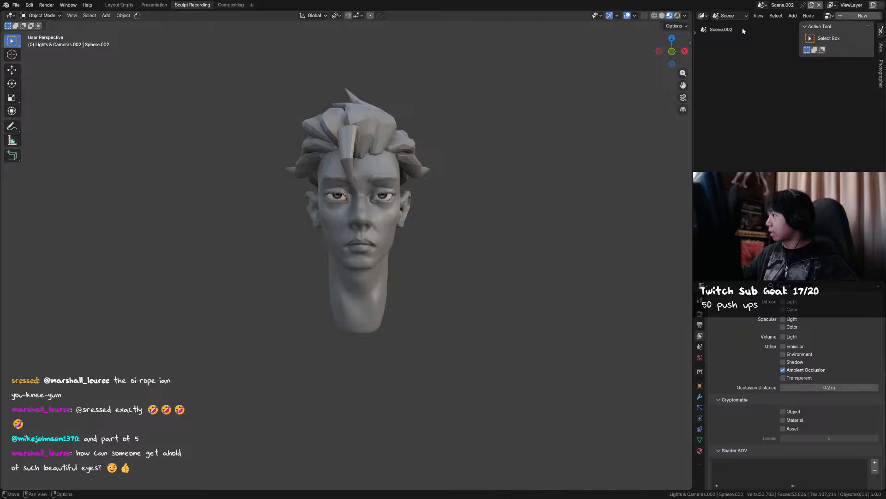
Hide the Compositor's sidebar, return to the render settings, and create a new compositing node tree for the scene.
{"action": "key", "text": "n"}
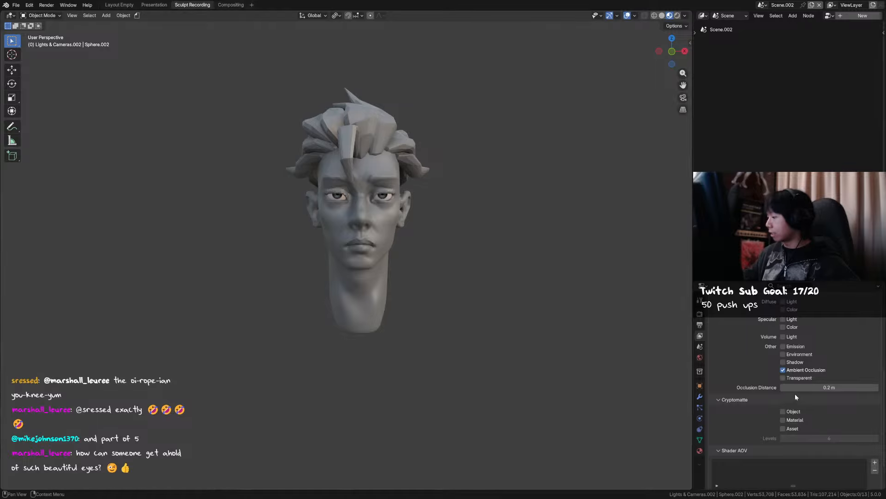
{"action": "scroll", "coordinate": [795, 393], "scroll_direction": "up", "scroll_amount": 4}
{"action": "left_click_drag", "start_coordinate": [692, 314], "coordinate": [691, 314]}
{"action": "left_click", "coordinate": [698, 314]}
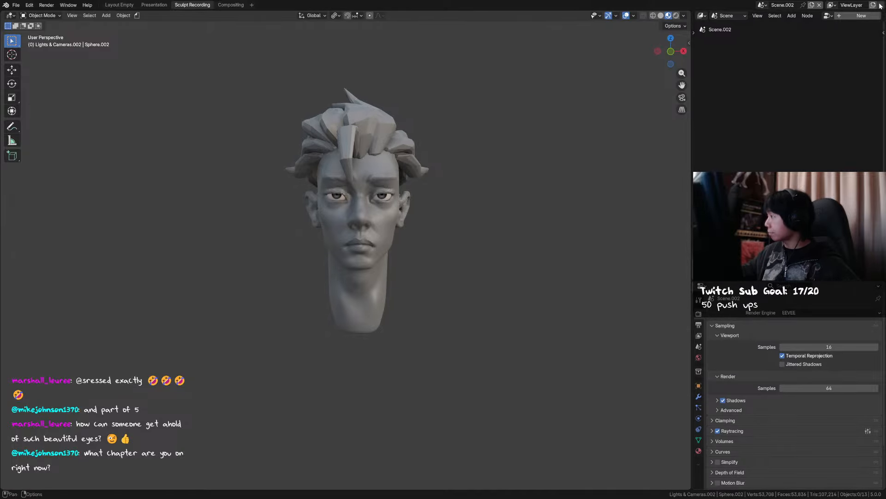
{"action": "left_click", "coordinate": [862, 16]}
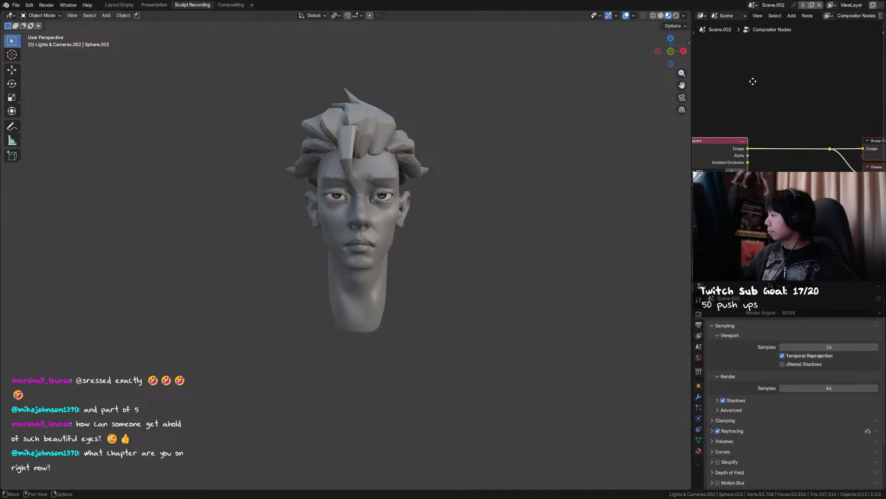
Add a Mix Color node on the image link between Render Layers and Group Output.
{"action": "middle_click_drag", "start_coordinate": [753, 81], "coordinate": [768, 33]}
{"action": "key", "text": "shift+a"}
{"action": "type", "text": "mix"}
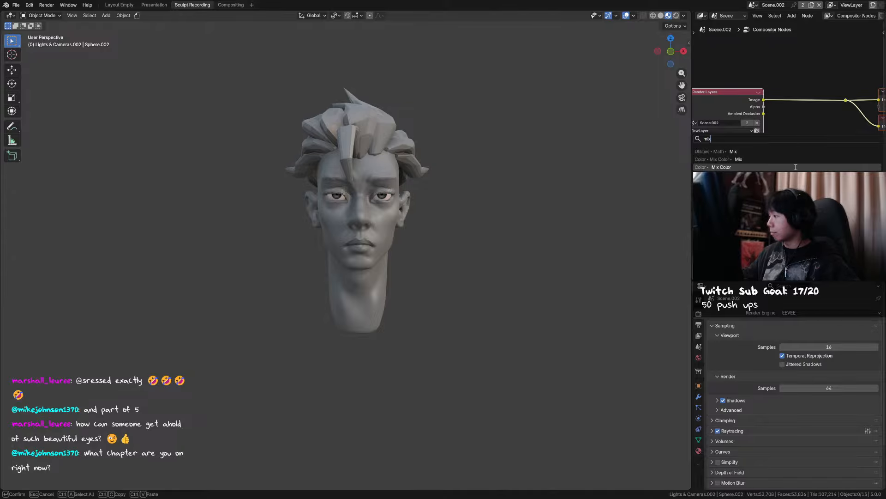
{"action": "left_click", "coordinate": [796, 161]}
{"action": "left_click", "coordinate": [806, 123]}
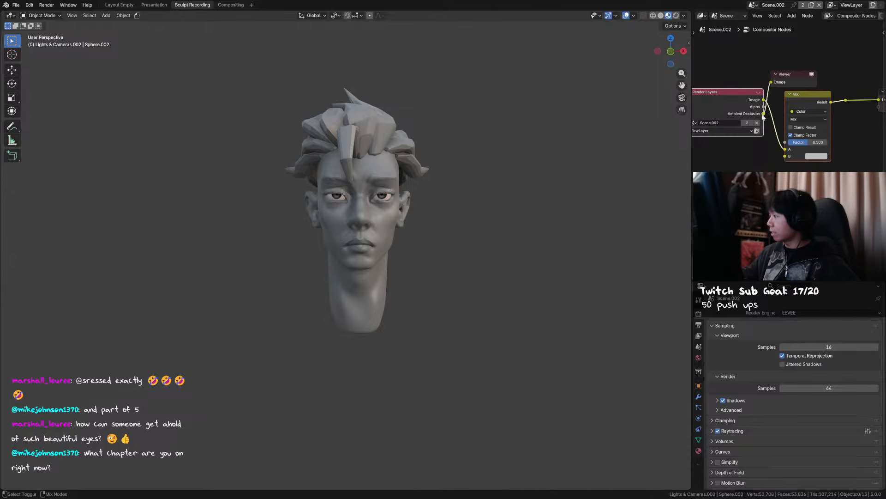
Enable the compositor in the viewport shading options and save the file.
{"action": "left_click", "coordinate": [684, 15]}
{"action": "left_click", "coordinate": [683, 196]}
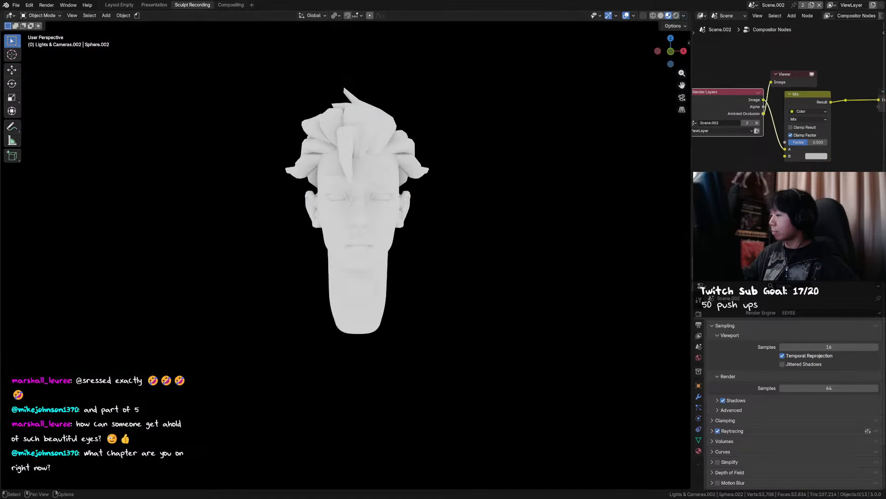
{"action": "key", "text": "ctrl+s"}
{"action": "mouse_move", "coordinate": [508, 211]}
{"action": "middle_mouse_down"}
{"action": "mouse_move", "coordinate": [528, 209]}
{"action": "mouse_move", "coordinate": [506, 208]}
{"action": "middle_mouse_up"}
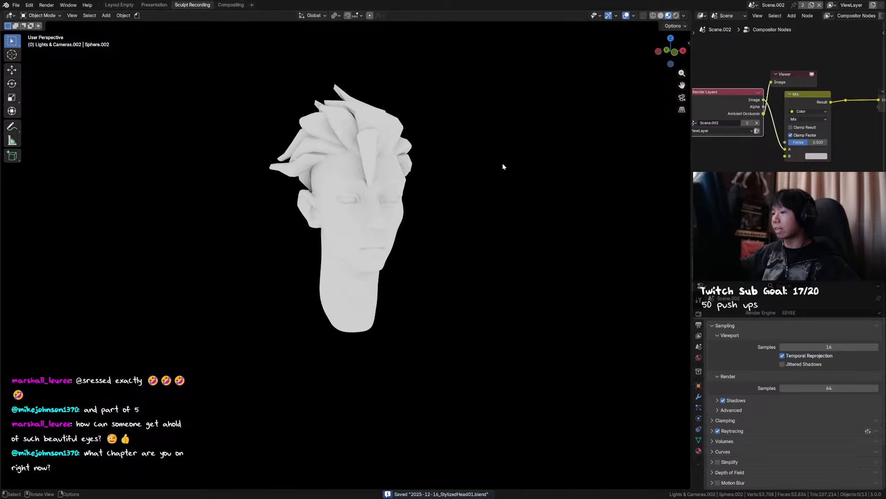
Multiply the rendered image by the Ambient Occlusion pass in the Mix node at factor 1.000 and route the result to the Viewer.
{"action": "middle_click_drag", "start_coordinate": [751, 131], "coordinate": [741, 136]}
{"action": "left_click_drag", "start_coordinate": [753, 119], "coordinate": [756, 128]}
{"action": "left_click_drag", "start_coordinate": [774, 164], "coordinate": [815, 147]}
{"action": "left_click", "coordinate": [798, 108], "text": "ctrl+shift"}
{"action": "left_click", "coordinate": [797, 124]}
{"action": "left_click", "coordinate": [763, 160]}
{"action": "middle_click_drag", "start_coordinate": [815, 147], "coordinate": [781, 138]}
{"action": "left_click_drag", "start_coordinate": [815, 66], "coordinate": [855, 125]}
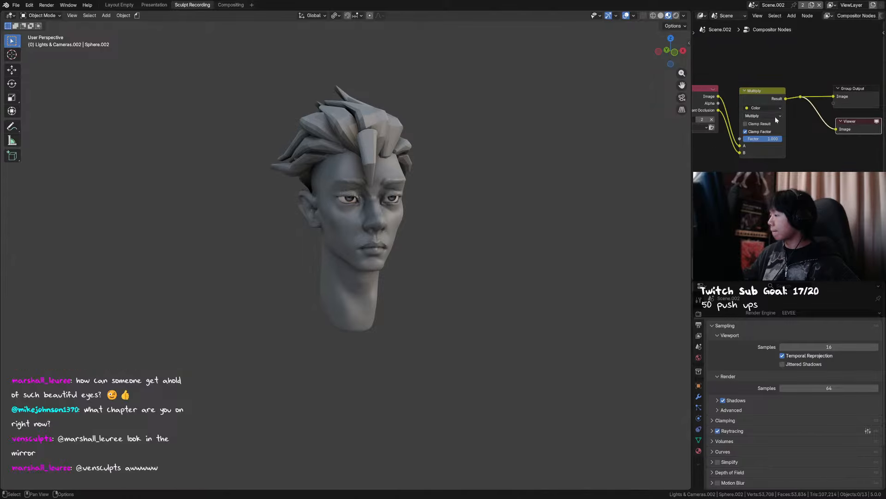
{"action": "middle_click_drag", "start_coordinate": [856, 124], "coordinate": [873, 133]}
Reduce the Multiply node's factor to 0.75 and save the file.
{"action": "middle_click_drag", "start_coordinate": [550, 223], "coordinate": [494, 193]}
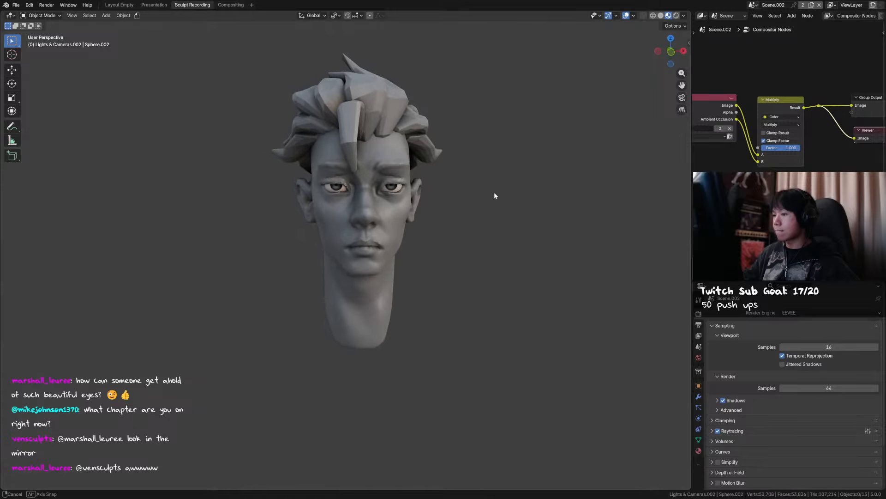
{"action": "left_click_drag", "start_coordinate": [785, 147], "coordinate": [769, 148]}
{"action": "left_click", "coordinate": [785, 147]}
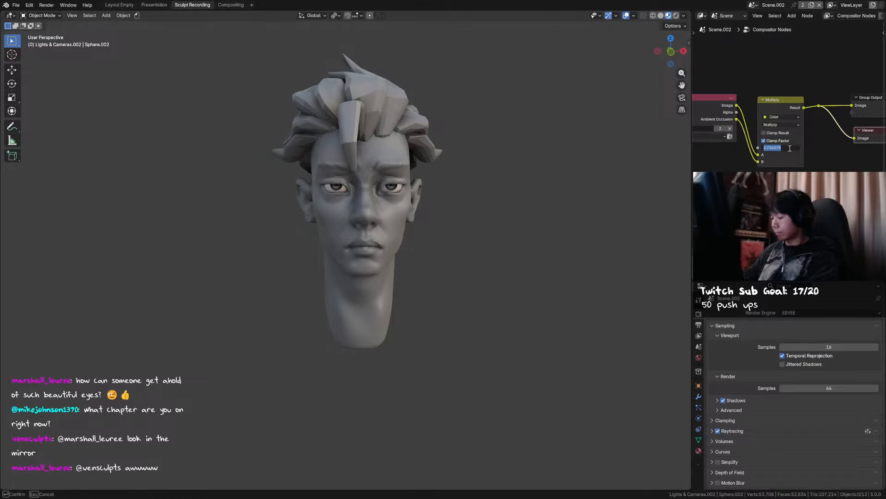
{"action": "type", "text": ".75"}
{"action": "key", "text": "Return"}
{"action": "middle_click_drag", "start_coordinate": [564, 187], "coordinate": [589, 182]}
{"action": "key", "text": "ctrl+s"}
{"action": "middle_click_drag", "start_coordinate": [739, 148], "coordinate": [753, 152]}
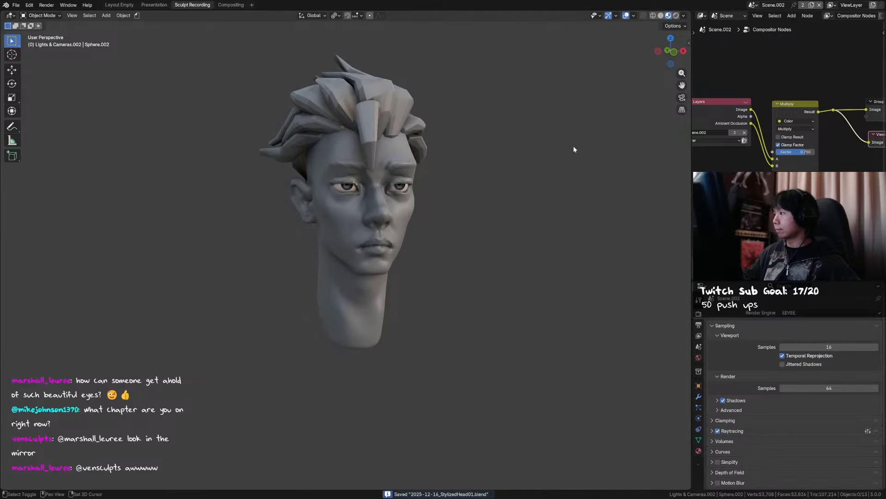
Compare the head in solid and material preview shading, and review it from a three-quarter view.
{"action": "middle_click_drag", "start_coordinate": [573, 145], "coordinate": [585, 149]}
{"action": "left_click", "coordinate": [661, 16]}
{"action": "left_click", "coordinate": [669, 15]}
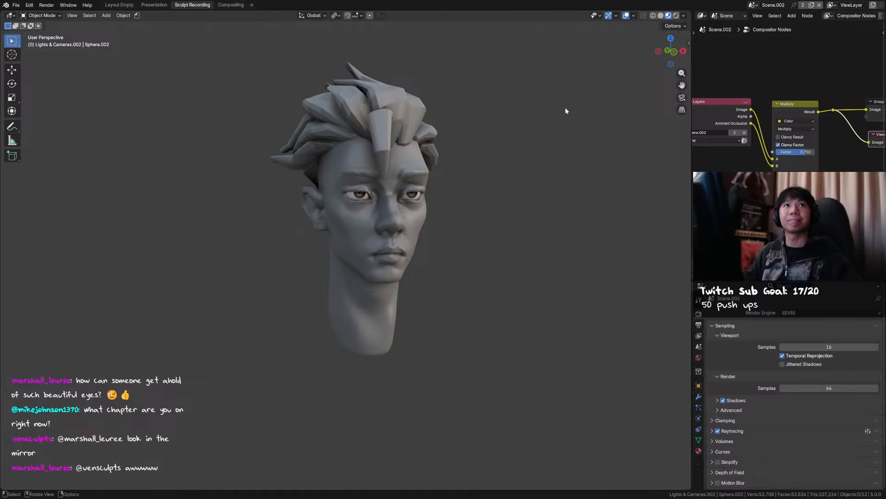
{"action": "middle_click_drag", "start_coordinate": [434, 161], "coordinate": [425, 161]}
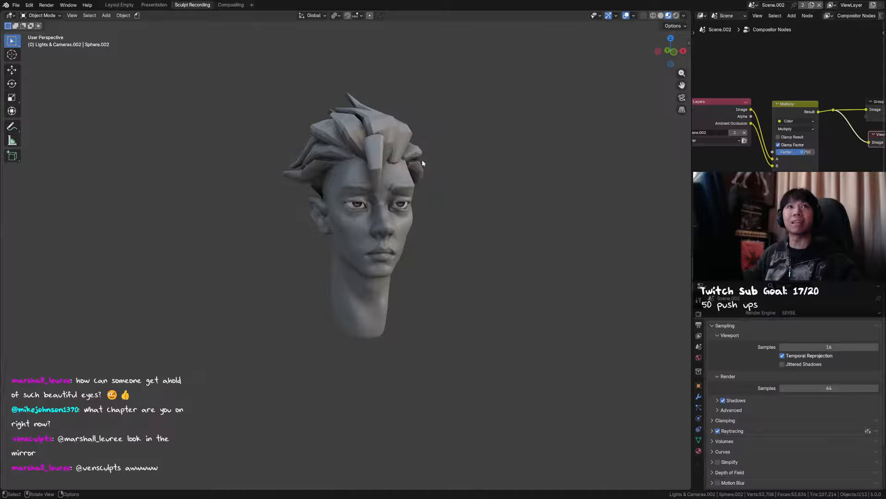
Inspect the stylized head from the front and save the file.
{"action": "mouse_move", "coordinate": [422, 160]}
{"action": "middle_mouse_down"}
{"action": "mouse_move", "coordinate": [400, 152]}
{"action": "mouse_move", "coordinate": [408, 164]}
{"action": "middle_mouse_up"}
{"action": "scroll", "coordinate": [410, 164], "scroll_direction": "up", "scroll_amount": 1}
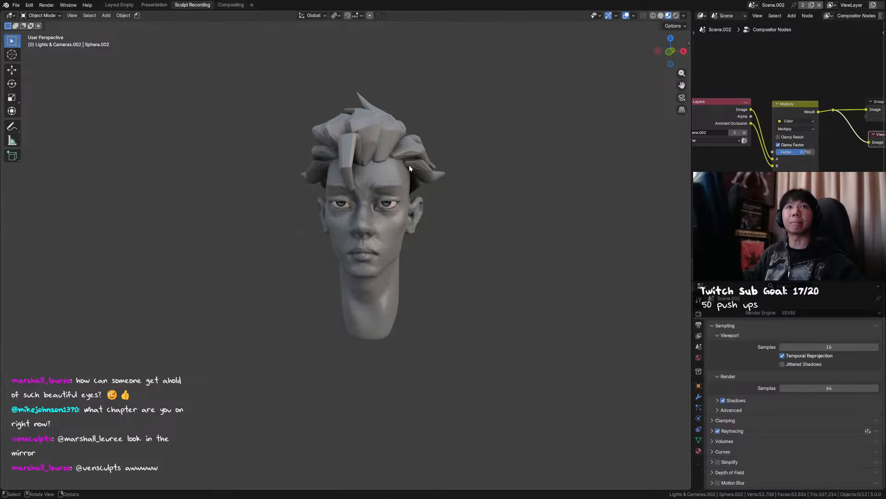
{"action": "scroll", "coordinate": [410, 171], "scroll_direction": "down", "scroll_amount": 1}
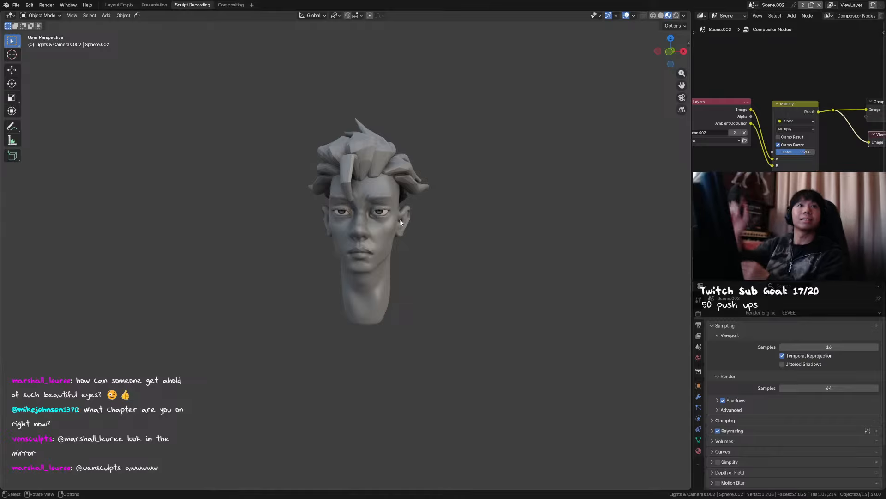
{"action": "mouse_move", "coordinate": [463, 132]}
{"action": "middle_mouse_down", "text": "alt"}
{"action": "mouse_move", "coordinate": [504, 152]}
{"action": "mouse_move", "coordinate": [480, 173]}
{"action": "mouse_move", "coordinate": [461, 139]}
{"action": "mouse_move", "coordinate": [475, 139]}
{"action": "mouse_move", "coordinate": [475, 148]}
{"action": "mouse_move", "coordinate": [461, 132]}
{"action": "middle_mouse_up", "text": "alt"}
{"action": "key", "text": "ctrl+s"}
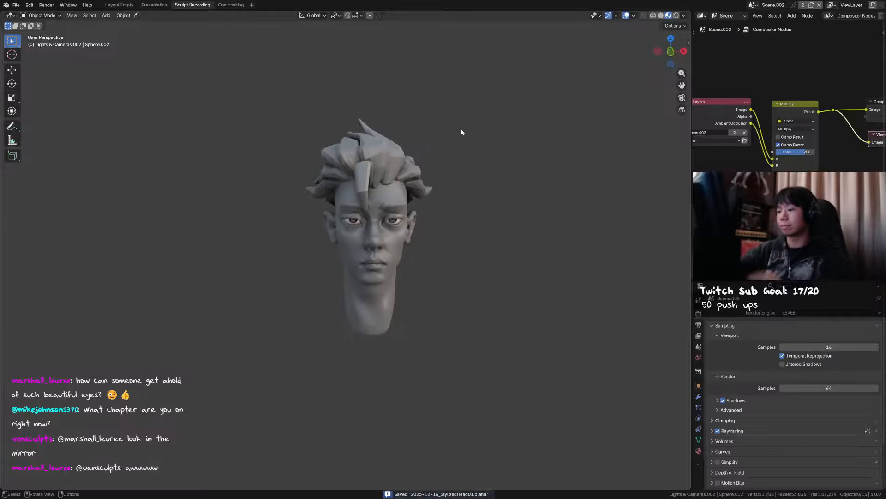
Enter Sculpt Mode on the head, adjust the brow area from the front with a Grab brush of about 131 px, and save.
{"action": "mouse_move", "coordinate": [494, 167]}
{"action": "middle_mouse_down"}
{"action": "mouse_move", "coordinate": [473, 180]}
{"action": "mouse_move", "coordinate": [478, 165]}
{"action": "mouse_move", "coordinate": [468, 173]}
{"action": "mouse_move", "coordinate": [433, 167]}
{"action": "middle_mouse_up"}
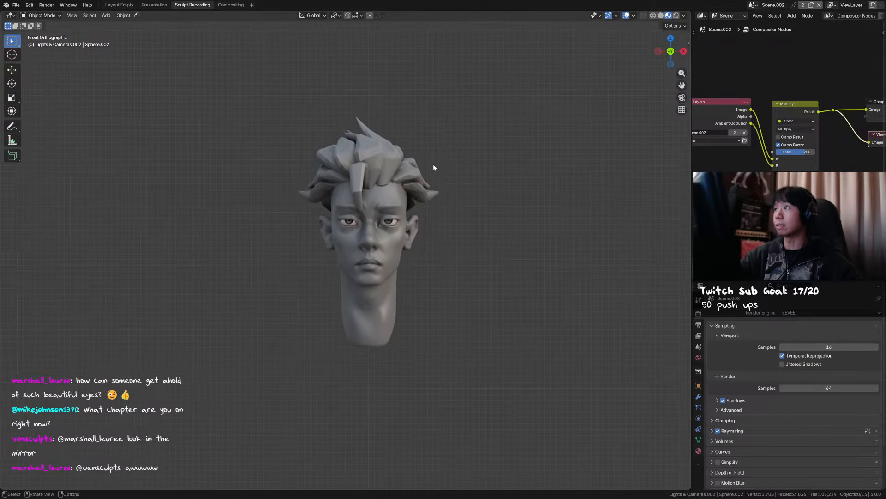
{"action": "left_click", "coordinate": [404, 200]}
{"action": "key", "text": "ctrl+Tab"}
{"action": "middle_click_drag", "start_coordinate": [404, 201], "coordinate": [414, 198], "text": "ctrl"}
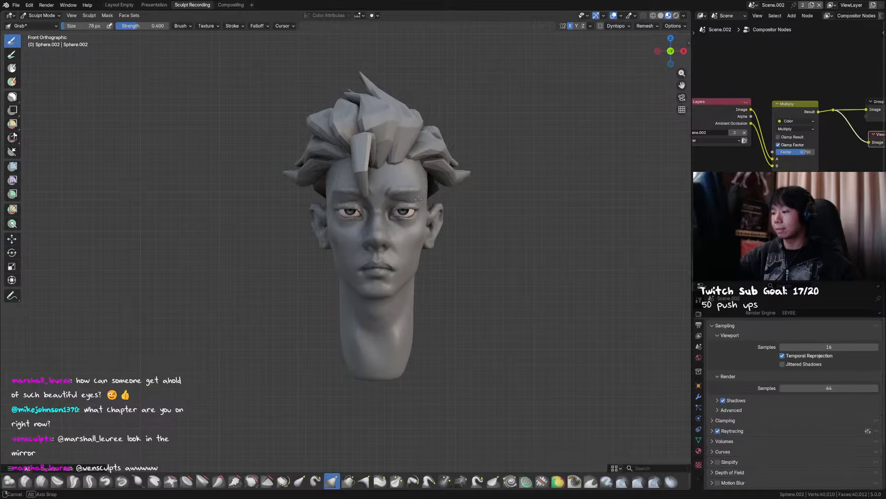
{"action": "key", "text": "f"}
{"action": "left_click", "coordinate": [410, 197]}
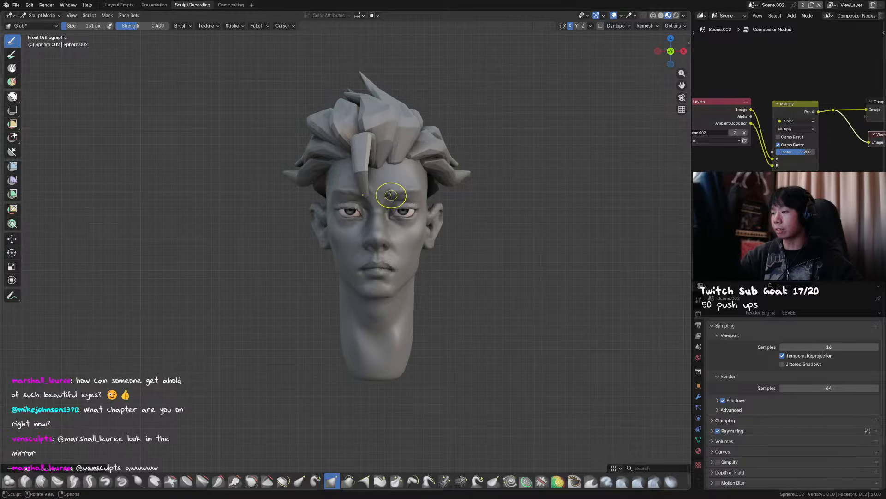
{"action": "left_click", "coordinate": [395, 192]}
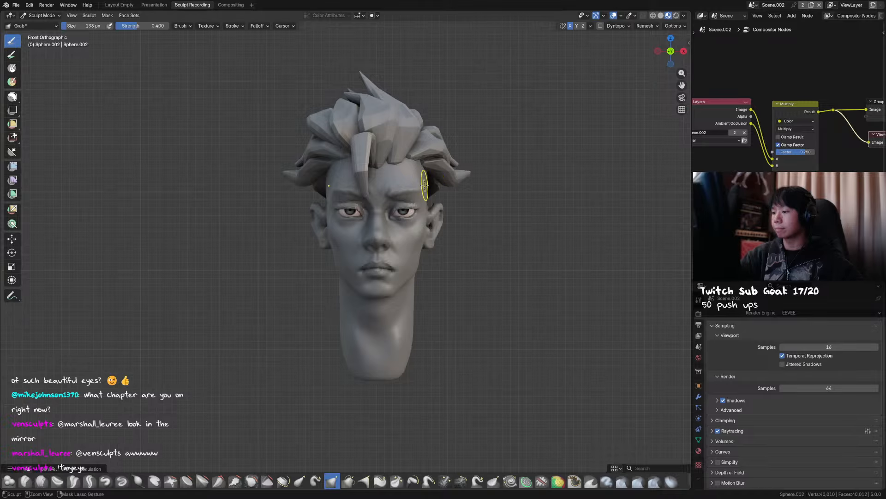
{"action": "key", "text": "f"}
{"action": "left_click", "coordinate": [420, 190]}
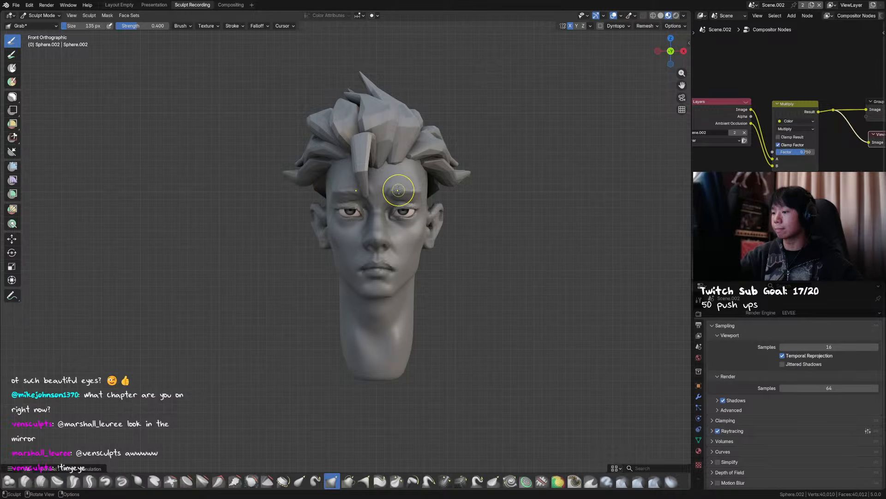
{"action": "mouse_move", "coordinate": [398, 190]}
{"action": "middle_mouse_down"}
{"action": "mouse_move", "coordinate": [383, 207]}
{"action": "mouse_move", "coordinate": [397, 189]}
{"action": "mouse_move", "coordinate": [525, 146]}
{"action": "mouse_move", "coordinate": [501, 143]}
{"action": "mouse_move", "coordinate": [482, 180]}
{"action": "mouse_move", "coordinate": [538, 182]}
{"action": "middle_mouse_up"}
{"action": "mouse_move", "coordinate": [483, 216]}
{"action": "middle_mouse_down", "text": "shift"}
{"action": "mouse_move", "coordinate": [455, 184]}
{"action": "mouse_move", "coordinate": [432, 206]}
{"action": "mouse_move", "coordinate": [455, 187]}
{"action": "middle_mouse_up", "text": "shift"}
{"action": "key", "text": "ctrl+s"}
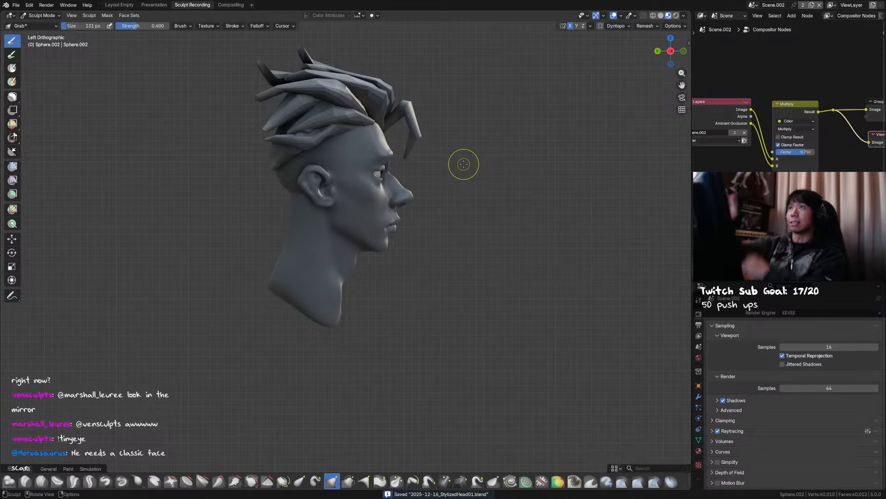
Nudge the chin in side profile using the Grab brush enlarged to about 187 px.
{"action": "mouse_move", "coordinate": [428, 205]}
{"action": "middle_mouse_down", "text": "ctrl"}
{"action": "mouse_move", "coordinate": [411, 233]}
{"action": "mouse_move", "coordinate": [417, 224]}
{"action": "mouse_move", "coordinate": [407, 228]}
{"action": "middle_mouse_up", "text": "ctrl"}
{"action": "key", "text": "f"}
{"action": "left_click", "coordinate": [400, 234]}
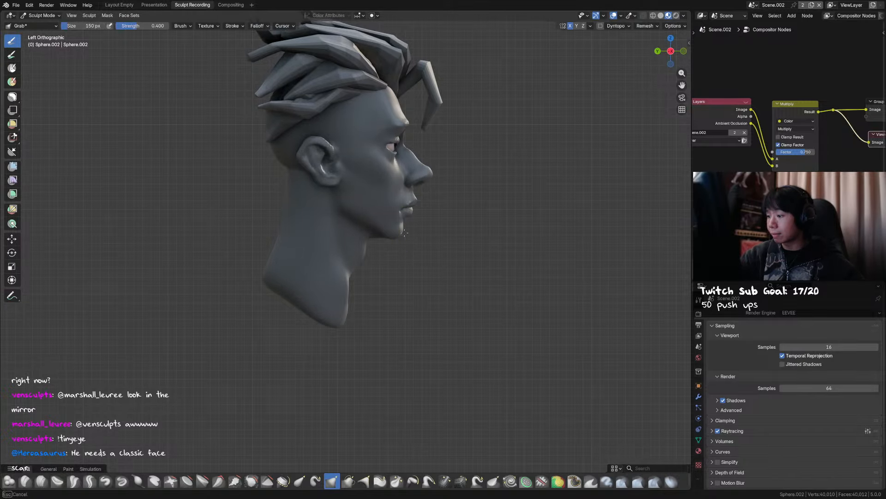
{"action": "left_click", "coordinate": [408, 235]}
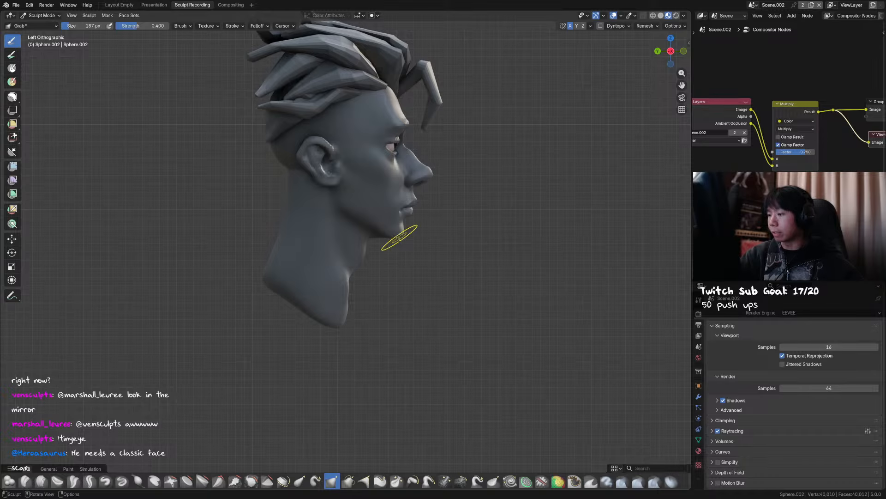
Return to Object Mode, save the file, and create a full copy of the scene.
{"action": "key", "text": "ctrl+Tab"}
{"action": "key", "text": "ctrl+s"}
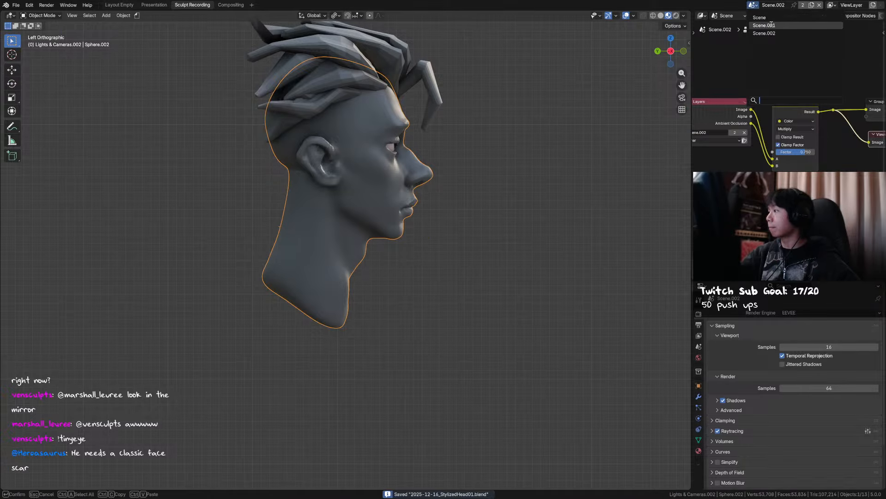
{"action": "left_click", "coordinate": [812, 5]}
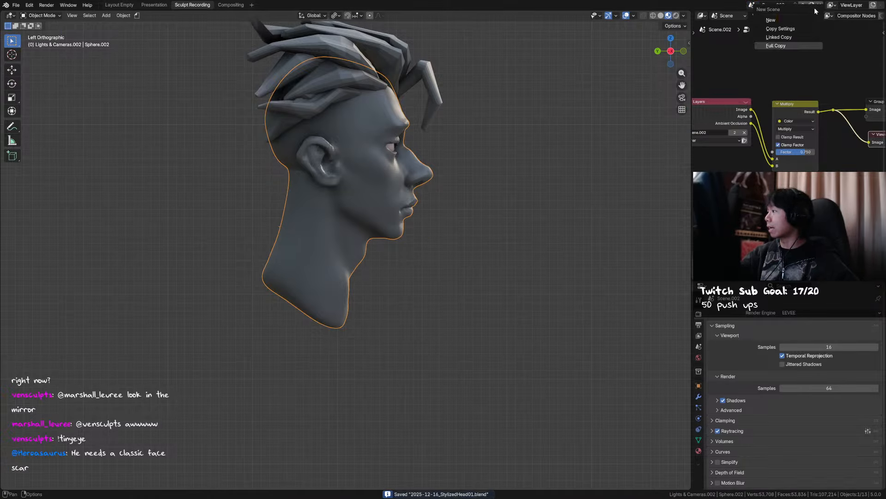
{"action": "left_click", "coordinate": [792, 45]}
Sculpt the copied head's chin and the area beneath the nose in side profile with the Grab brush, and save.
{"action": "scroll", "coordinate": [478, 190], "scroll_direction": "up", "scroll_amount": 1}
{"action": "key", "text": "ctrl+Tab"}
{"action": "left_click", "coordinate": [398, 278]}
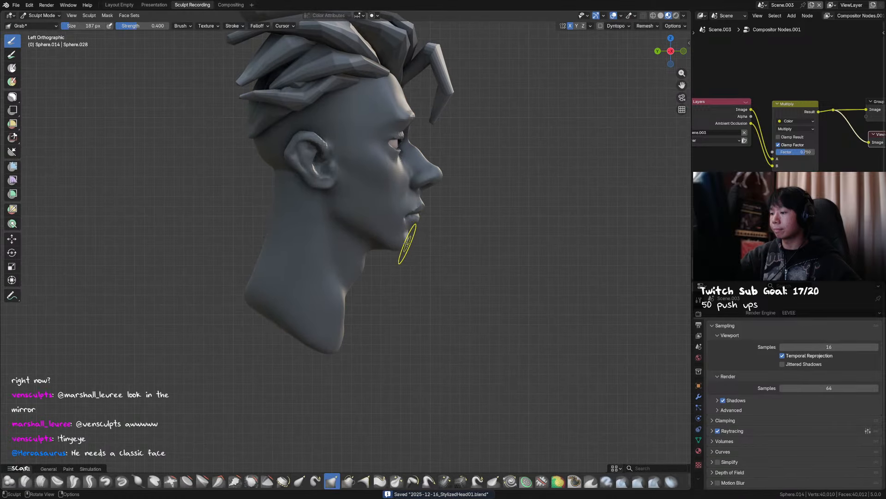
{"action": "left_click_drag", "start_coordinate": [407, 244], "coordinate": [400, 251]}
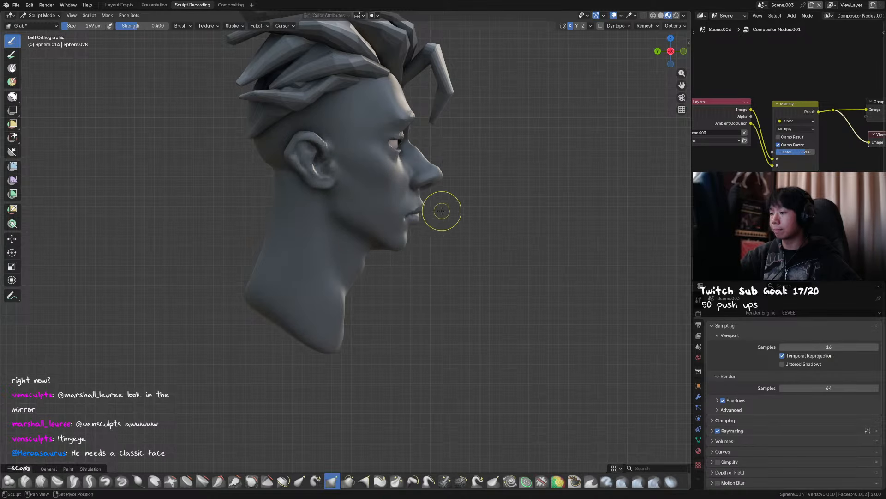
{"action": "middle_click_drag", "start_coordinate": [443, 211], "coordinate": [449, 231], "text": "shift"}
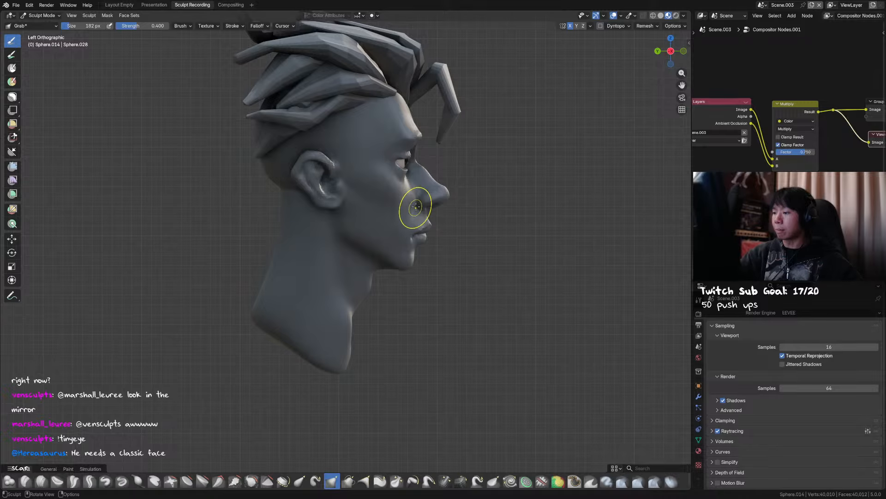
{"action": "mouse_move", "coordinate": [417, 210]}
{"action": "left_mouse_down"}
{"action": "mouse_move", "coordinate": [406, 217]}
{"action": "mouse_move", "coordinate": [430, 202]}
{"action": "left_mouse_up"}
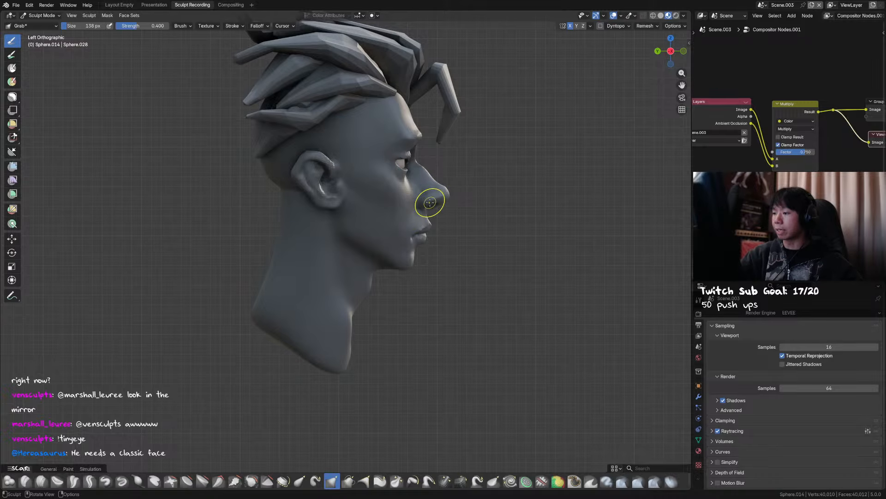
{"action": "key", "text": "ctrl+s"}
Set the viewport to solid shading with flat lighting and a custom black object color for a silhouette view.
{"action": "left_click", "coordinate": [660, 15]}
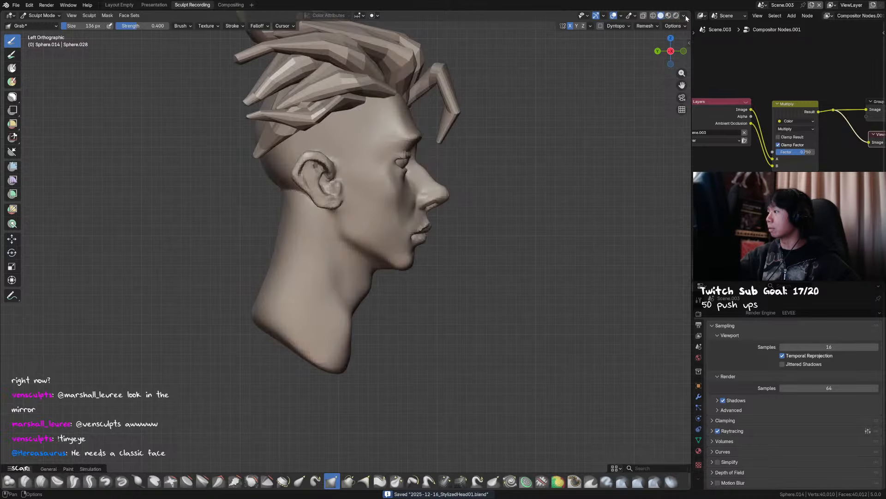
{"action": "left_click", "coordinate": [684, 15]}
{"action": "left_click", "coordinate": [714, 54]}
{"action": "left_click", "coordinate": [683, 97]}
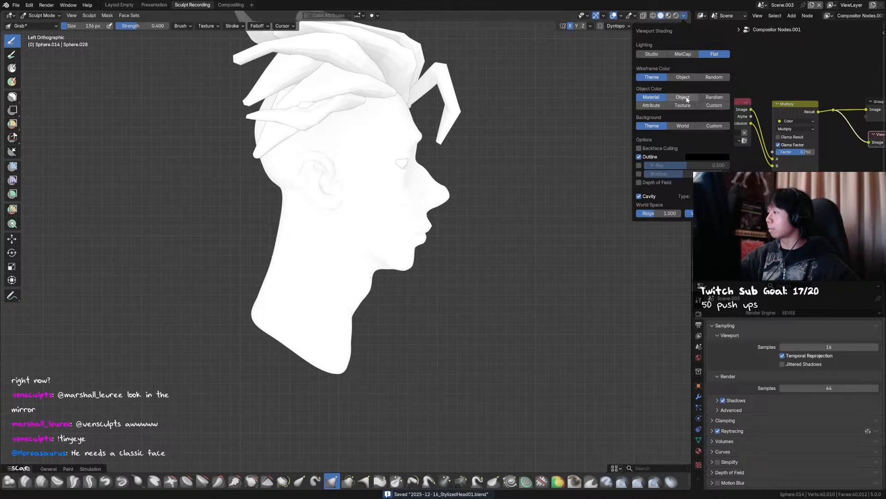
{"action": "left_click", "coordinate": [666, 97]}
{"action": "left_click", "coordinate": [714, 105]}
{"action": "left_click", "coordinate": [716, 114]}
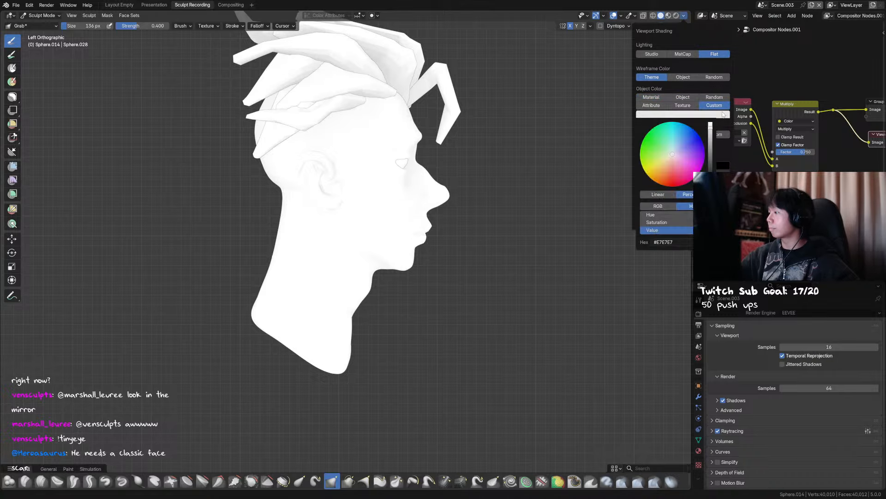
{"action": "left_click_drag", "start_coordinate": [713, 131], "coordinate": [712, 189]}
Refine the mouth and chin contour of the profile silhouette with the Grab brush at varying sizes.
{"action": "middle_click_drag", "start_coordinate": [478, 187], "coordinate": [491, 198], "text": "shift"}
{"action": "scroll", "coordinate": [490, 199], "scroll_direction": "down", "scroll_amount": 2}
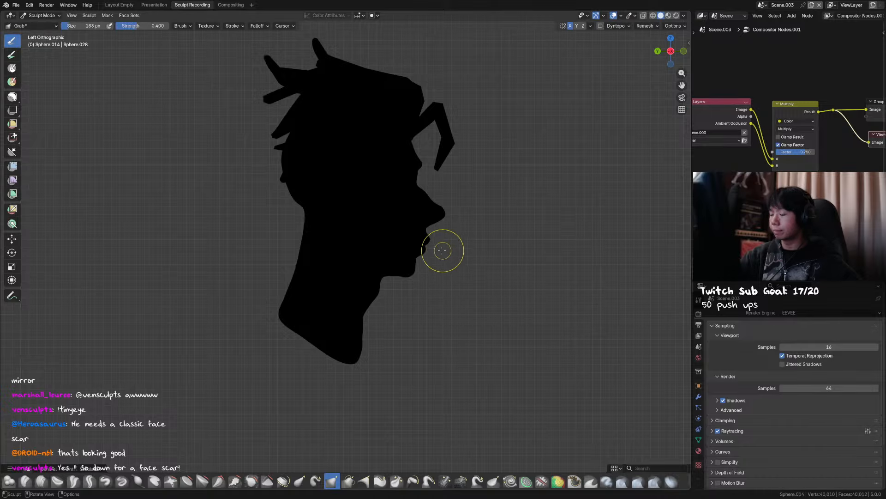
{"action": "key", "text": "f"}
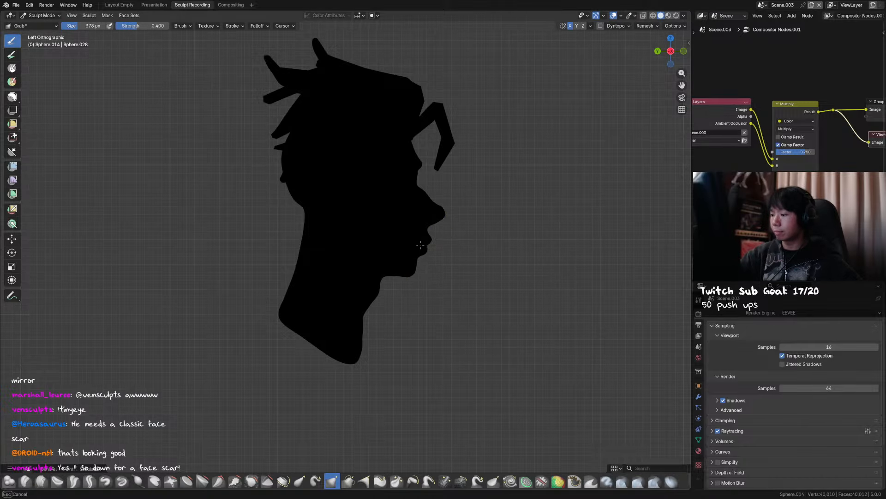
{"action": "left_click", "coordinate": [424, 228]}
{"action": "key", "text": "f"}
{"action": "left_click", "coordinate": [530, 228]}
{"action": "middle_click_drag", "start_coordinate": [445, 245], "coordinate": [428, 250]}
{"action": "key", "text": "f"}
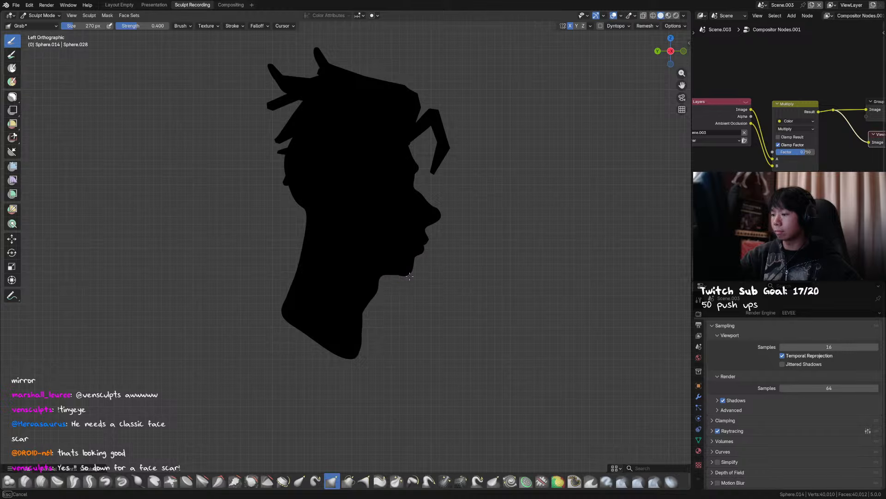
{"action": "left_click", "coordinate": [410, 279]}
{"action": "left_click_drag", "start_coordinate": [410, 274], "coordinate": [385, 274]}
{"action": "key", "text": "f"}
{"action": "left_click", "coordinate": [415, 282]}
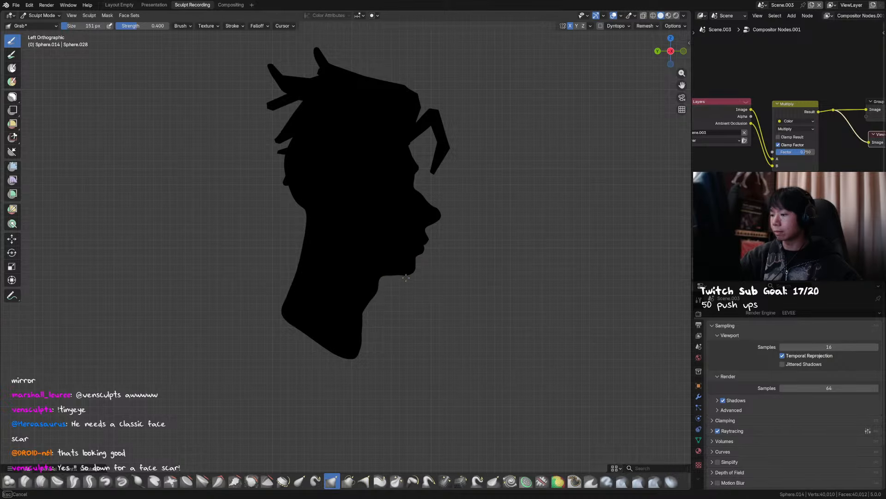
Reshape the back of the neck in the profile silhouette with a Grab brush of about 264 to 294 px.
{"action": "scroll", "coordinate": [360, 231], "scroll_direction": "down", "scroll_amount": 1}
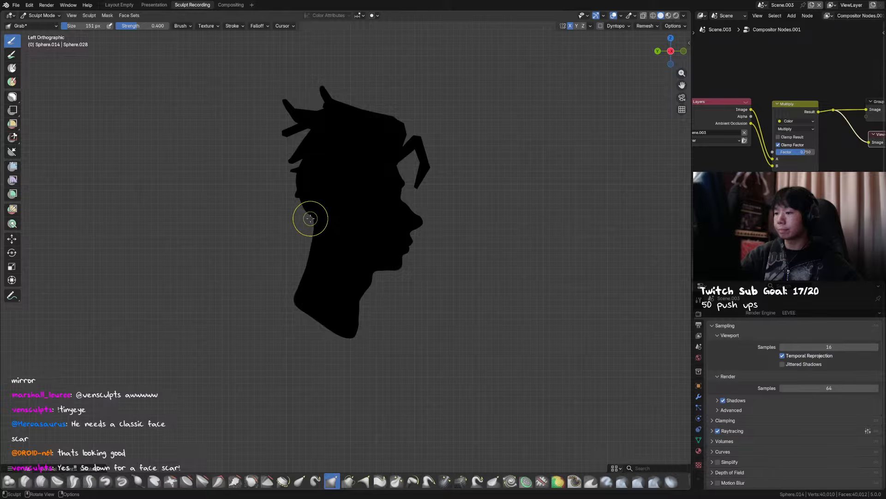
{"action": "key", "text": "f"}
{"action": "left_click", "coordinate": [326, 214]}
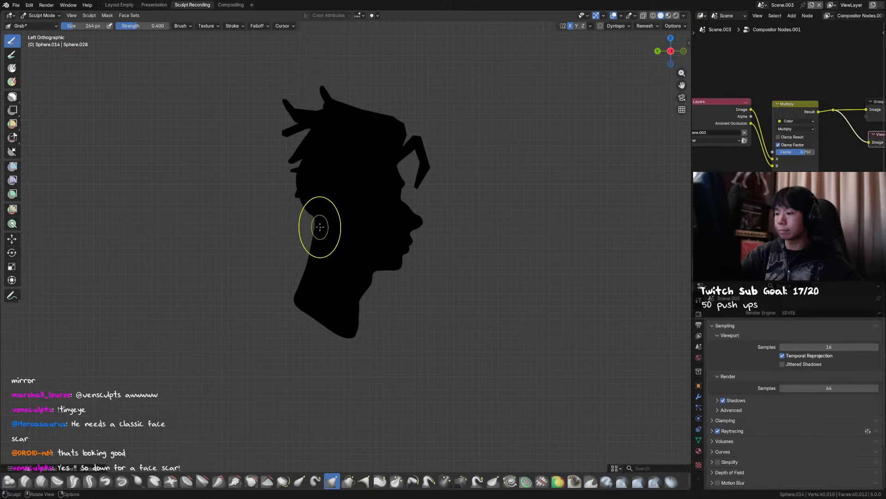
{"action": "key", "text": "f"}
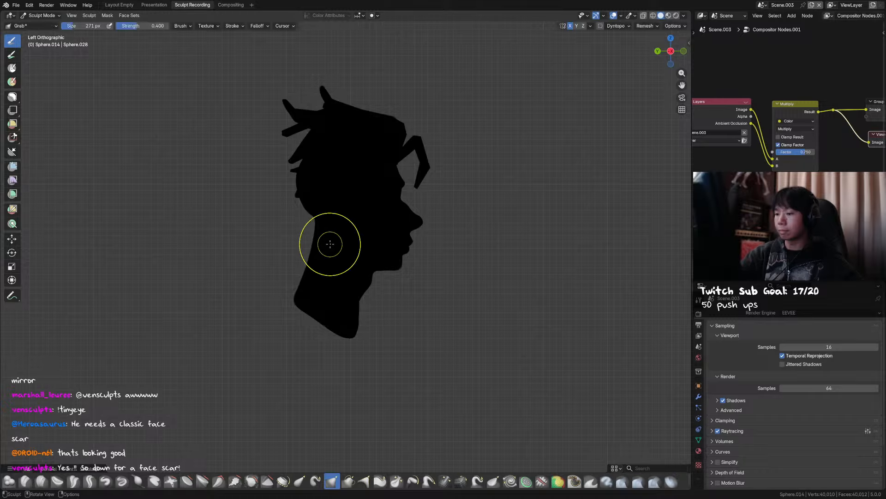
{"action": "left_click", "coordinate": [296, 296]}
{"action": "mouse_move", "coordinate": [572, 174]}
{"action": "middle_mouse_down"}
{"action": "mouse_move", "coordinate": [516, 156]}
{"action": "mouse_move", "coordinate": [571, 159]}
{"action": "middle_mouse_up"}
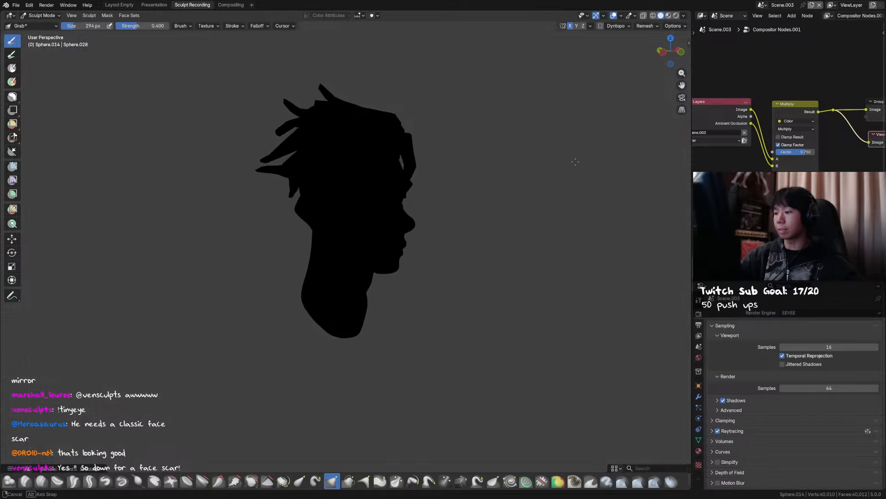
Switch the viewport back to Material Preview shading and save the file in Object Mode.
{"action": "left_click", "coordinate": [684, 16]}
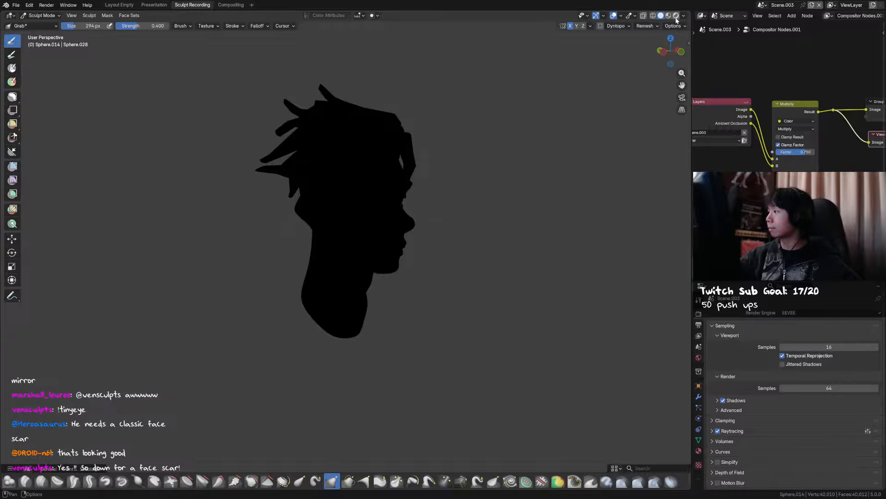
{"action": "left_click", "coordinate": [669, 16]}
{"action": "scroll", "coordinate": [544, 138], "scroll_direction": "up", "scroll_amount": 3}
{"action": "mouse_move", "coordinate": [544, 139]}
{"action": "middle_mouse_down"}
{"action": "mouse_move", "coordinate": [495, 156]}
{"action": "mouse_move", "coordinate": [467, 202]}
{"action": "mouse_move", "coordinate": [473, 178]}
{"action": "mouse_move", "coordinate": [553, 170]}
{"action": "mouse_move", "coordinate": [510, 167]}
{"action": "mouse_move", "coordinate": [441, 185]}
{"action": "middle_mouse_up"}
{"action": "key", "text": "ctrl+Tab"}
{"action": "key", "text": "ctrl+s"}
{"action": "scroll", "coordinate": [441, 182], "scroll_direction": "up", "scroll_amount": 1}
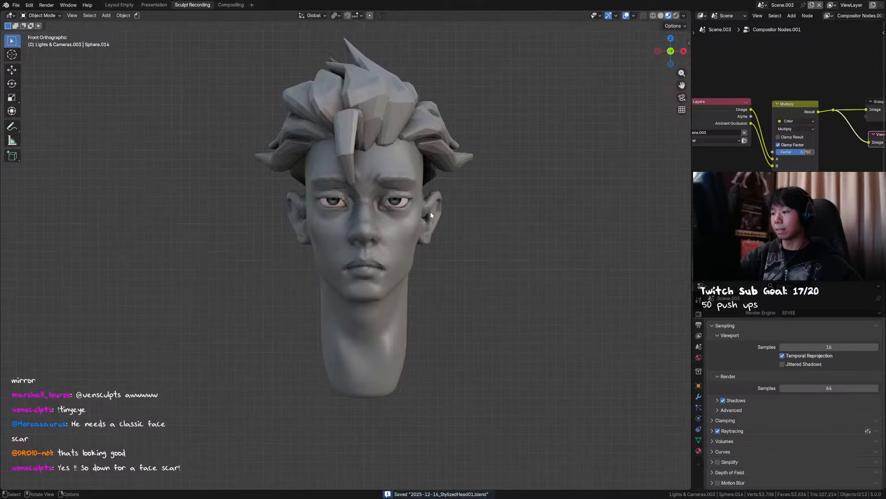
{"action": "mouse_move", "coordinate": [412, 231]}
{"action": "middle_mouse_down"}
{"action": "mouse_move", "coordinate": [414, 249]}
{"action": "mouse_move", "coordinate": [347, 257]}
{"action": "mouse_move", "coordinate": [386, 242]}
{"action": "mouse_move", "coordinate": [509, 243]}
{"action": "mouse_move", "coordinate": [497, 229]}
{"action": "mouse_move", "coordinate": [412, 232]}
{"action": "mouse_move", "coordinate": [423, 194]}
{"action": "mouse_move", "coordinate": [461, 184]}
{"action": "mouse_move", "coordinate": [455, 111]}
{"action": "mouse_move", "coordinate": [457, 176]}
{"action": "mouse_move", "coordinate": [492, 190]}
{"action": "mouse_move", "coordinate": [405, 182]}
{"action": "mouse_move", "coordinate": [506, 166]}
{"action": "mouse_move", "coordinate": [553, 174]}
{"action": "mouse_move", "coordinate": [535, 156]}
{"action": "middle_mouse_up"}
{"action": "key", "text": "ctrl+s"}
Duplicate the mirrored side hair lock above the temples and rotate the copy into place in front view.
{"action": "left_click", "coordinate": [420, 202]}
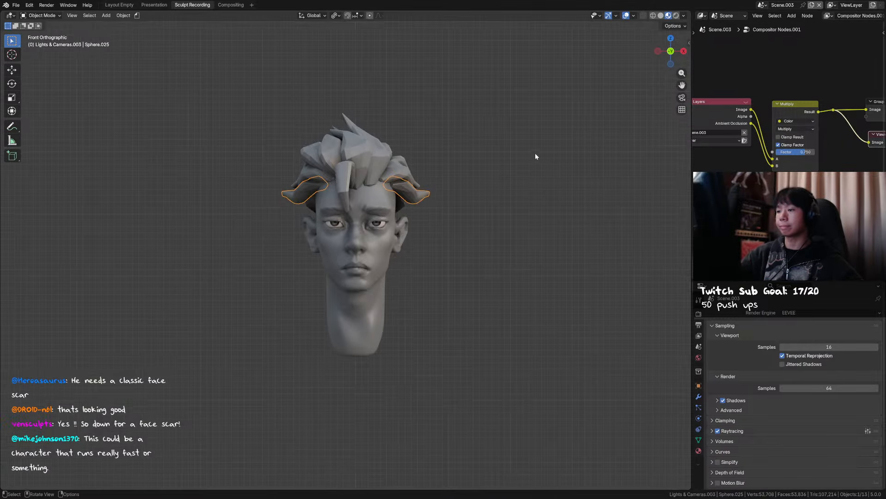
{"action": "left_click", "coordinate": [469, 212]}
{"action": "middle_click_drag", "start_coordinate": [469, 212], "coordinate": [504, 194]}
{"action": "left_click", "coordinate": [415, 178]}
{"action": "key", "text": "KP_3"}
{"action": "key", "text": "shift+d"}
{"action": "left_click", "coordinate": [421, 196]}
{"action": "key", "text": "r"}
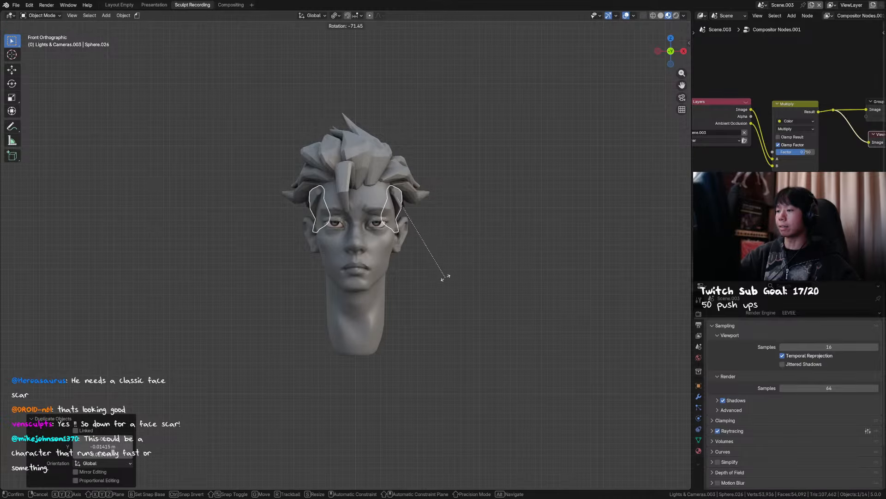
{"action": "left_click", "coordinate": [440, 279]}
{"action": "middle_click_drag", "start_coordinate": [439, 279], "coordinate": [495, 214]}
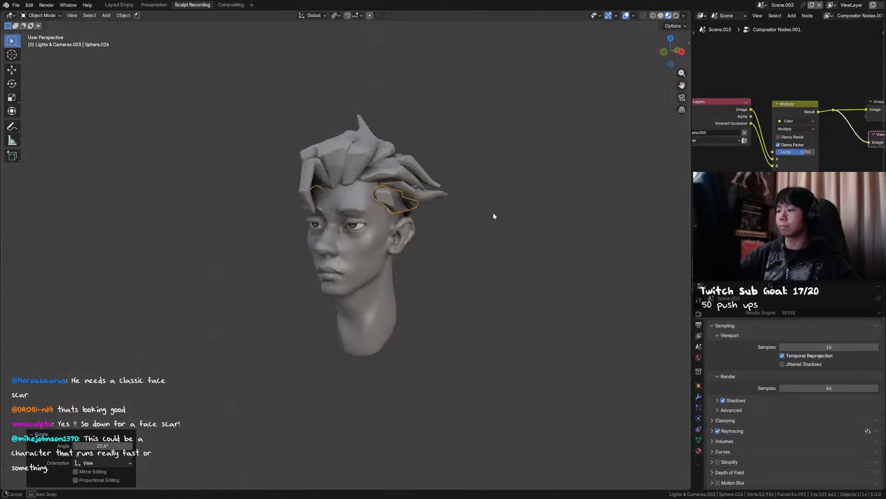
Rotate the duplicated hair lock about -16.8° around the Z axis and save the file.
{"action": "key", "text": "r"}
{"action": "key", "text": "z"}
{"action": "left_click", "coordinate": [506, 190]}
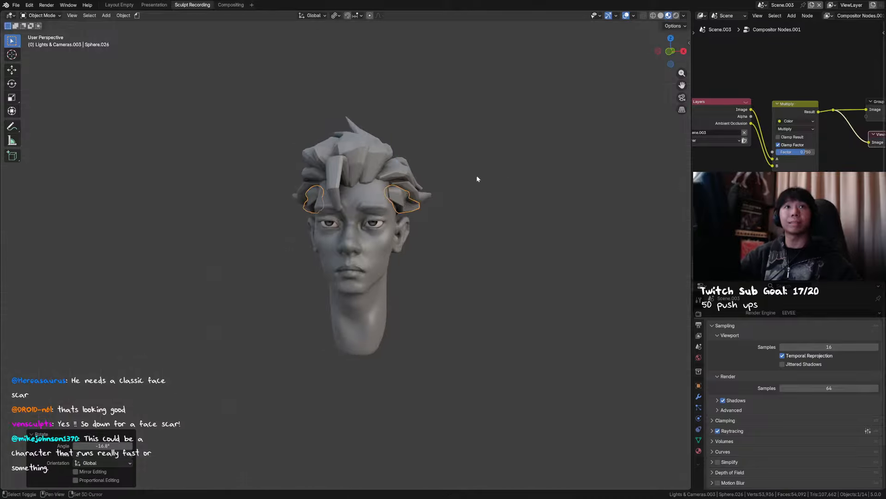
{"action": "key", "text": "ctrl+s"}
{"action": "mouse_move", "coordinate": [479, 180]}
{"action": "middle_mouse_down"}
{"action": "mouse_move", "coordinate": [434, 206]}
{"action": "mouse_move", "coordinate": [440, 198]}
{"action": "mouse_move", "coordinate": [420, 188]}
{"action": "mouse_move", "coordinate": [438, 220]}
{"action": "mouse_move", "coordinate": [459, 194]}
{"action": "mouse_move", "coordinate": [423, 210]}
{"action": "mouse_move", "coordinate": [376, 188]}
{"action": "mouse_move", "coordinate": [410, 197]}
{"action": "mouse_move", "coordinate": [346, 204]}
{"action": "mouse_move", "coordinate": [313, 239]}
{"action": "mouse_move", "coordinate": [455, 197]}
{"action": "mouse_move", "coordinate": [434, 194]}
{"action": "middle_mouse_up"}
Shape the duplicated temple hair lock in Sculpt Mode with a Grab brush of about 189 to 291 px, finishing in front view.
{"action": "key", "text": "ctrl+Tab"}
{"action": "key", "text": "f"}
{"action": "left_click", "coordinate": [434, 219]}
{"action": "key", "text": "f"}
{"action": "left_click", "coordinate": [346, 214]}
{"action": "key", "text": "f"}
{"action": "left_click", "coordinate": [457, 208]}
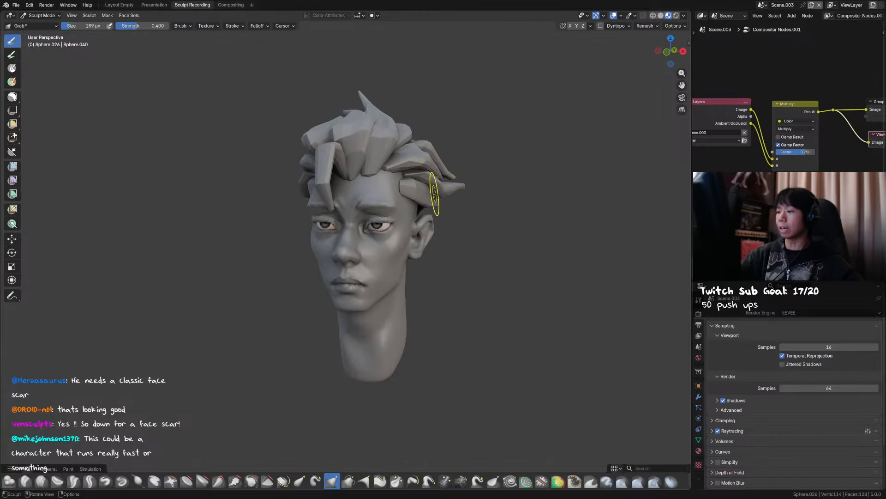
{"action": "key", "text": "KP_1"}
{"action": "key", "text": "f"}
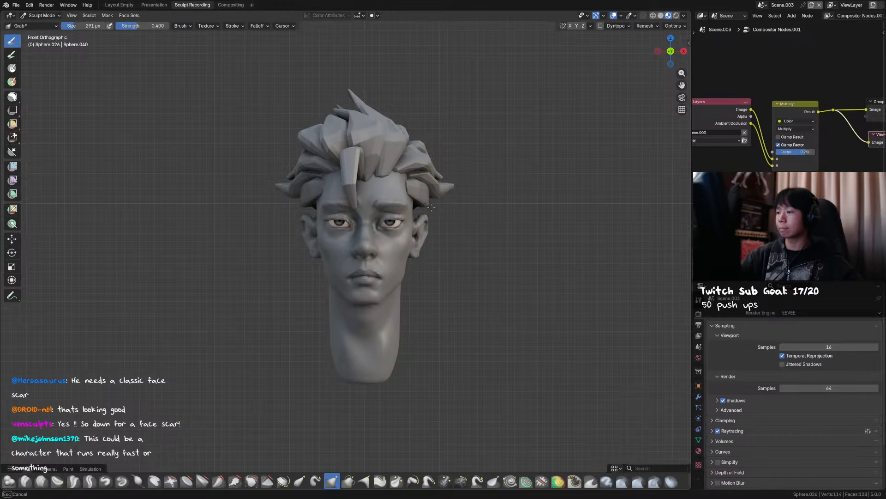
{"action": "left_click_drag", "start_coordinate": [431, 207], "coordinate": [425, 206]}
Reshape the front end of the temple lock from the side with a Grab brush of about 210 to 241 px.
{"action": "key", "text": "f"}
{"action": "left_click", "coordinate": [429, 197]}
{"action": "key", "text": "f"}
{"action": "middle_click_drag", "start_coordinate": [407, 185], "coordinate": [364, 198]}
{"action": "left_click", "coordinate": [380, 200]}
{"action": "key", "text": "f"}
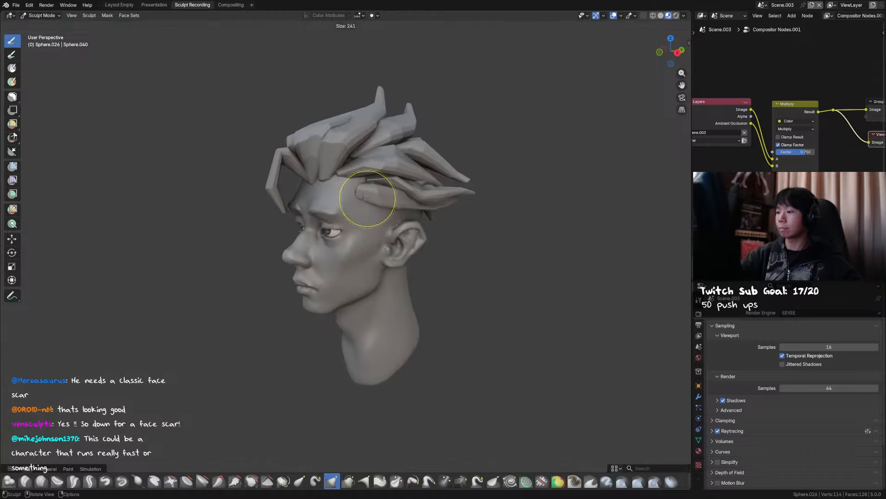
{"action": "left_click", "coordinate": [363, 196]}
{"action": "key", "text": "f"}
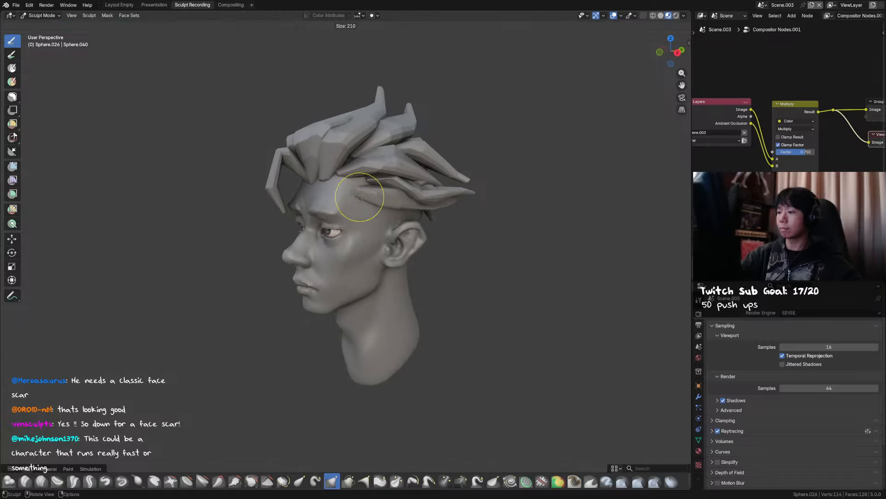
{"action": "left_click", "coordinate": [385, 193]}
{"action": "left_click_drag", "start_coordinate": [384, 191], "coordinate": [373, 187]}
Adjust the rear tip of the temple lock from a raised side view with a Grab brush of about 285 px.
{"action": "key", "text": "f"}
{"action": "left_click", "coordinate": [429, 193]}
{"action": "mouse_move", "coordinate": [434, 193]}
{"action": "middle_mouse_down"}
{"action": "mouse_move", "coordinate": [480, 196]}
{"action": "mouse_move", "coordinate": [425, 211]}
{"action": "mouse_move", "coordinate": [427, 245]}
{"action": "middle_mouse_up"}
{"action": "key", "text": "f"}
{"action": "left_click", "coordinate": [455, 248]}
{"action": "left_click_drag", "start_coordinate": [418, 250], "coordinate": [412, 249]}
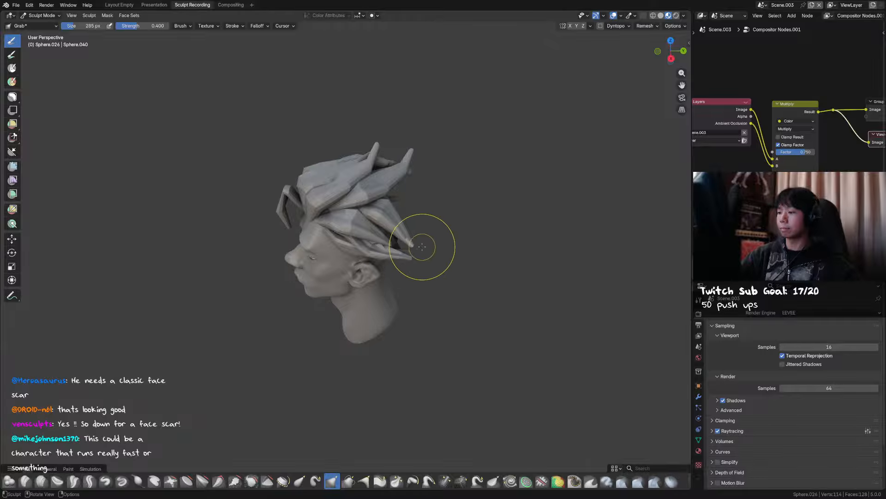
{"action": "mouse_move", "coordinate": [422, 246]}
{"action": "middle_mouse_down"}
{"action": "mouse_move", "coordinate": [388, 258]}
{"action": "mouse_move", "coordinate": [407, 231]}
{"action": "mouse_move", "coordinate": [397, 219]}
{"action": "mouse_move", "coordinate": [451, 212]}
{"action": "mouse_move", "coordinate": [362, 211]}
{"action": "mouse_move", "coordinate": [463, 225]}
{"action": "middle_mouse_up"}
{"action": "key", "text": "f"}
{"action": "left_click", "coordinate": [406, 266]}
Reshape the temple lock's outline in front view with a Grab brush of about 286 px.
{"action": "key", "text": "f"}
{"action": "left_click", "coordinate": [425, 206]}
{"action": "key", "text": "f"}
{"action": "left_click", "coordinate": [380, 219]}
{"action": "key", "text": "f"}
{"action": "left_click", "coordinate": [396, 215]}
{"action": "left_click", "coordinate": [376, 217]}
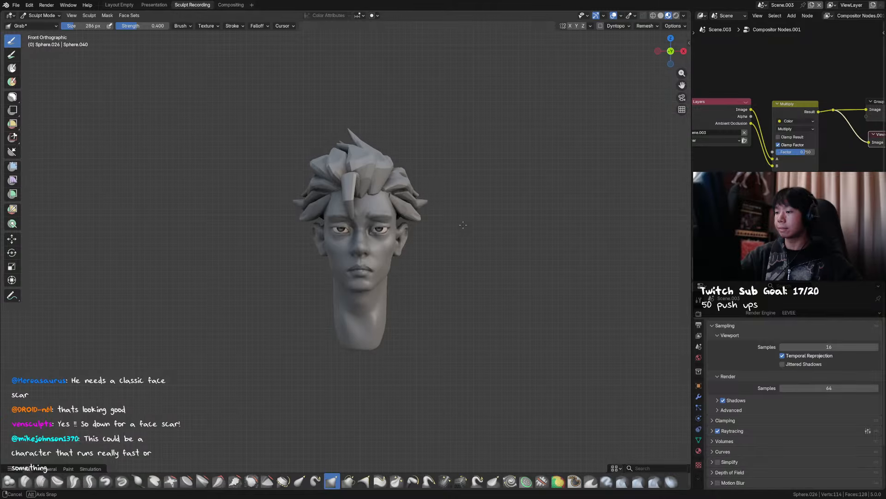
Refine the temple lock with a Grab brush of about 189 px, check it from several angles and save the file.
{"action": "key", "text": "f"}
{"action": "left_click", "coordinate": [415, 218]}
{"action": "mouse_move", "coordinate": [415, 218]}
{"action": "middle_mouse_down"}
{"action": "mouse_move", "coordinate": [399, 267]}
{"action": "mouse_move", "coordinate": [481, 251]}
{"action": "mouse_move", "coordinate": [518, 222]}
{"action": "middle_mouse_up"}
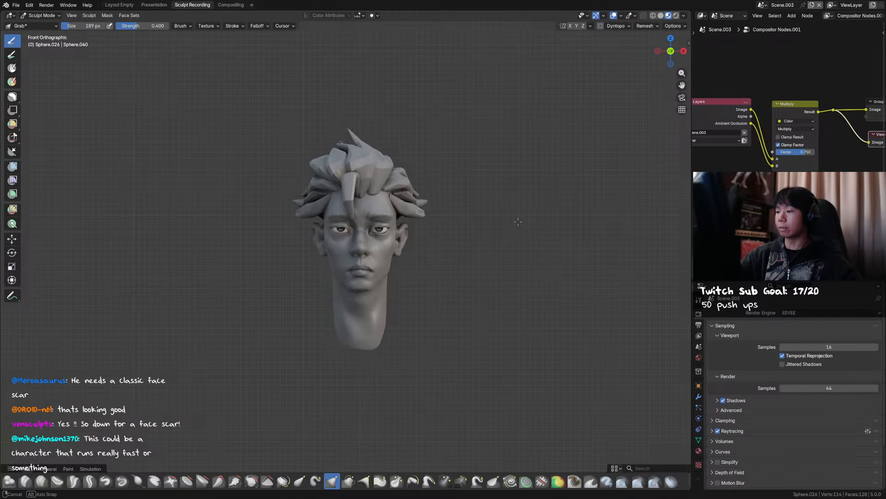
{"action": "mouse_move", "coordinate": [419, 209]}
{"action": "middle_mouse_down"}
{"action": "mouse_move", "coordinate": [420, 197]}
{"action": "mouse_move", "coordinate": [427, 228]}
{"action": "mouse_move", "coordinate": [442, 231]}
{"action": "middle_mouse_up"}
{"action": "scroll", "coordinate": [443, 229], "scroll_direction": "up", "scroll_amount": 1}
{"action": "key", "text": "ctrl+s"}
{"action": "middle_click_drag", "start_coordinate": [472, 205], "coordinate": [448, 182]}
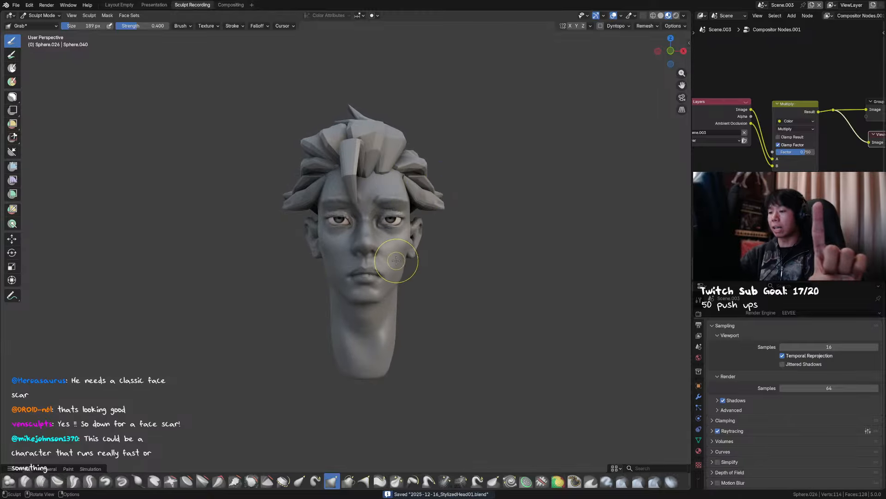
{"action": "middle_click_drag", "start_coordinate": [415, 233], "coordinate": [423, 238]}
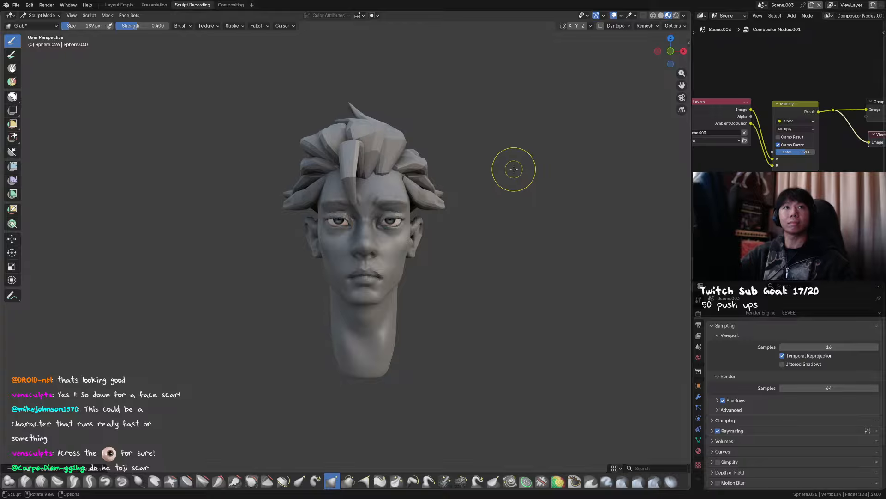
{"action": "mouse_move", "coordinate": [499, 188]}
{"action": "middle_mouse_down"}
{"action": "mouse_move", "coordinate": [487, 182]}
{"action": "mouse_move", "coordinate": [502, 186]}
{"action": "mouse_move", "coordinate": [459, 207]}
{"action": "middle_mouse_up"}
{"action": "key", "text": "ctrl+s"}
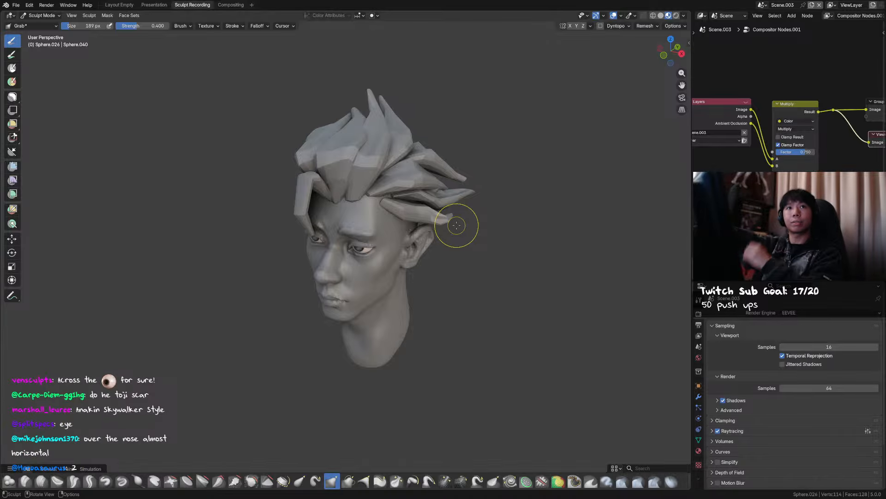
Adjust the side lock's outward tip in front view with a Grab brush of about 313 px and save the file.
{"action": "middle_click_drag", "start_coordinate": [498, 178], "coordinate": [472, 223]}
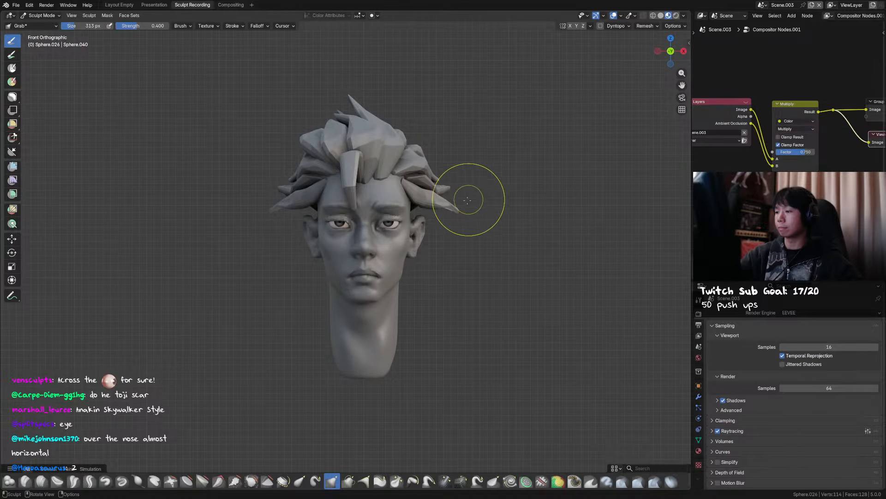
{"action": "key", "text": "f"}
{"action": "left_click", "coordinate": [446, 202]}
{"action": "left_click_drag", "start_coordinate": [444, 203], "coordinate": [427, 203]}
{"action": "middle_click_drag", "start_coordinate": [445, 159], "coordinate": [475, 168]}
{"action": "key", "text": "ctrl+s"}
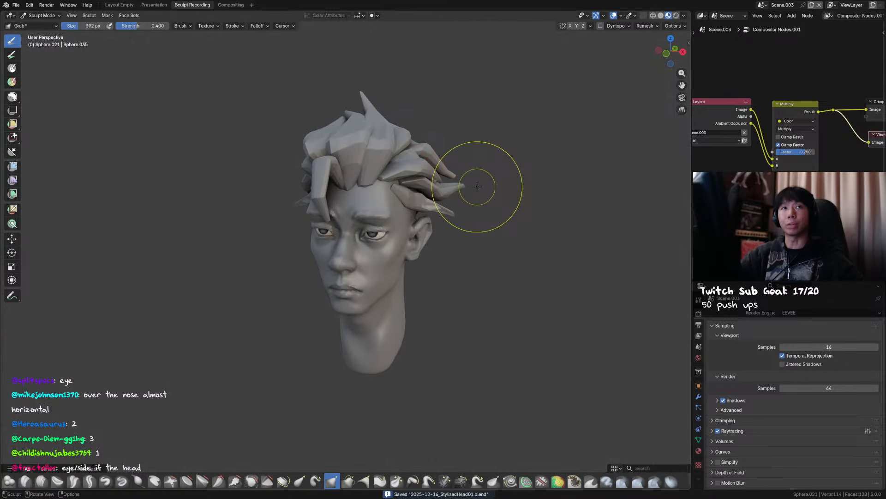
Pull the tip of the upper side hair lock upward with a Grab brush of about 197 px.
{"action": "key", "text": "f"}
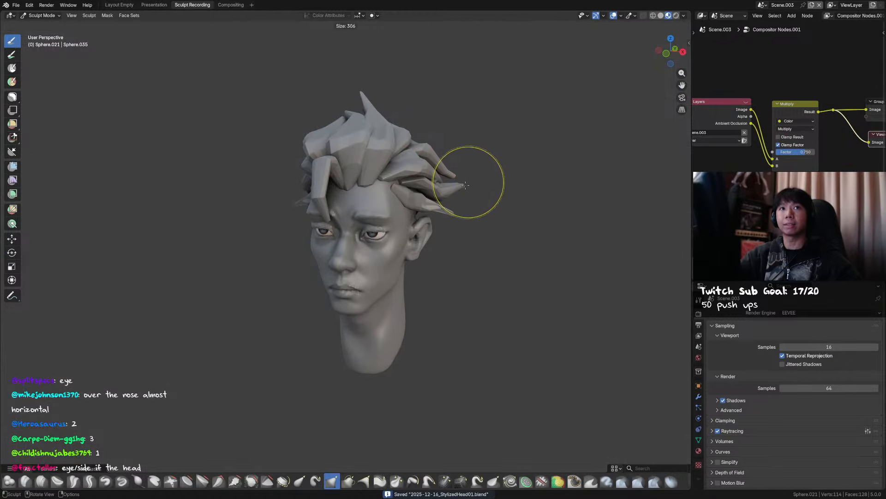
{"action": "left_click", "coordinate": [479, 180]}
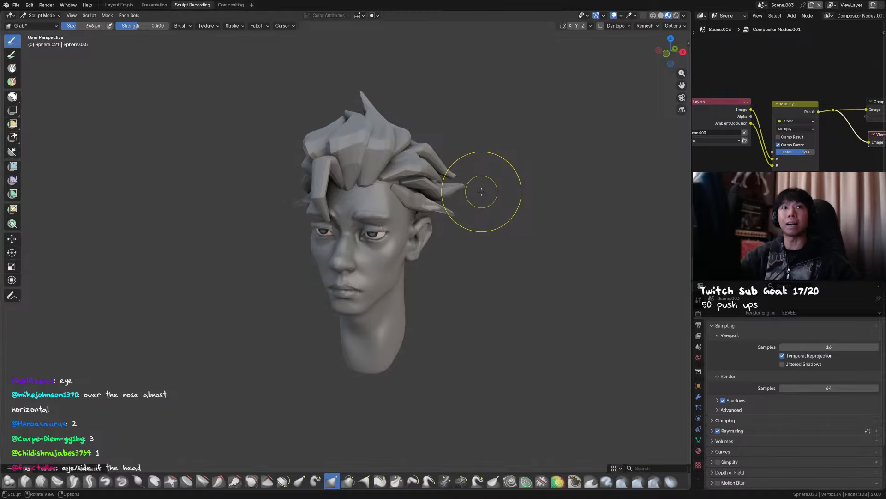
{"action": "key", "text": "f"}
{"action": "left_click", "coordinate": [459, 190]}
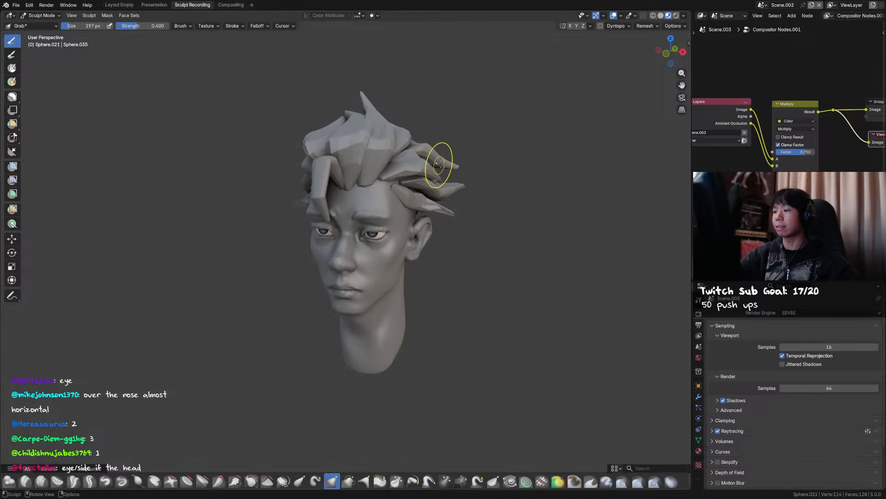
{"action": "mouse_move", "coordinate": [451, 169]}
{"action": "middle_mouse_down"}
{"action": "mouse_move", "coordinate": [502, 137]}
{"action": "mouse_move", "coordinate": [475, 154]}
{"action": "mouse_move", "coordinate": [459, 212]}
{"action": "mouse_move", "coordinate": [438, 226]}
{"action": "mouse_move", "coordinate": [376, 240]}
{"action": "mouse_move", "coordinate": [372, 218]}
{"action": "middle_mouse_up"}
Switch sculpting to the temple lock above the ear and reshape it from the side with a Grab brush of about 288 px.
{"action": "key", "text": "alt+q"}
{"action": "key", "text": "f"}
{"action": "left_click", "coordinate": [371, 235]}
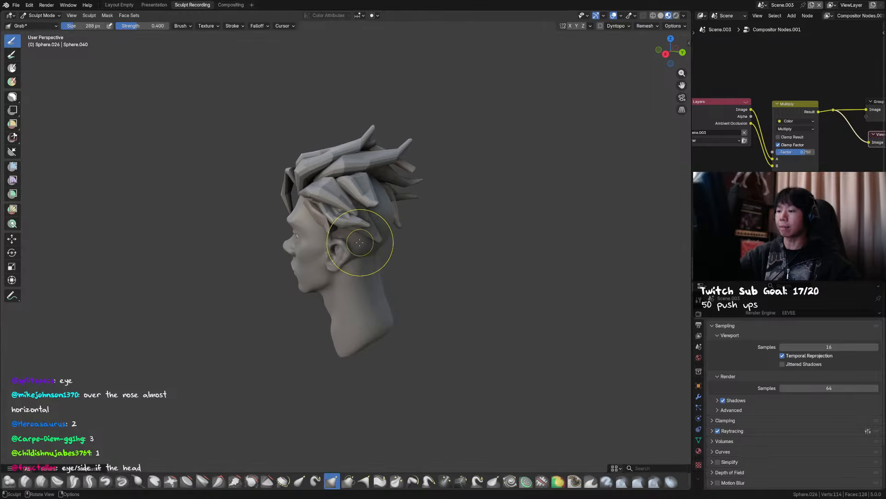
{"action": "key", "text": "f"}
{"action": "left_click", "coordinate": [329, 234]}
{"action": "middle_click_drag", "start_coordinate": [349, 223], "coordinate": [444, 206]}
Duplicate the temple lock in Object Mode, place the copy lower on the temple in front view and save the file.
{"action": "key", "text": "ctrl+Tab"}
{"action": "left_click", "coordinate": [412, 209]}
{"action": "key", "text": "ctrl+s"}
{"action": "key", "text": "g"}
{"action": "key", "text": "x"}
{"action": "key", "text": "y"}
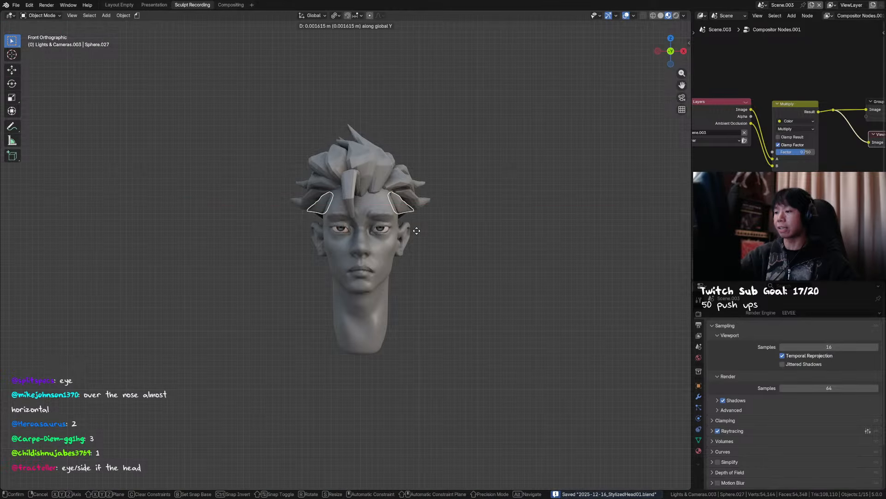
{"action": "key", "text": "x"}
{"action": "right_click", "coordinate": [420, 233]}
Rotate the new lower temple lock around the Z axis in two passes so that it follows the head.
{"action": "mouse_move", "coordinate": [434, 209]}
{"action": "middle_mouse_down"}
{"action": "mouse_move", "coordinate": [386, 208]}
{"action": "mouse_move", "coordinate": [451, 245]}
{"action": "mouse_move", "coordinate": [477, 222]}
{"action": "mouse_move", "coordinate": [449, 237]}
{"action": "mouse_move", "coordinate": [415, 227]}
{"action": "middle_mouse_up"}
{"action": "key", "text": "r"}
{"action": "key", "text": "z"}
{"action": "left_click", "coordinate": [454, 235]}
{"action": "key", "text": "r"}
{"action": "key", "text": "z"}
{"action": "left_click", "coordinate": [476, 241]}
Sculpt the new lower temple lock against the side of the head with a Grab brush of about 246 to 274 px.
{"action": "key", "text": "ctrl+Tab"}
{"action": "mouse_move", "coordinate": [416, 227]}
{"action": "middle_mouse_down"}
{"action": "mouse_move", "coordinate": [380, 213]}
{"action": "mouse_move", "coordinate": [440, 222]}
{"action": "middle_mouse_up"}
{"action": "key", "text": "KP_1"}
{"action": "key", "text": "f"}
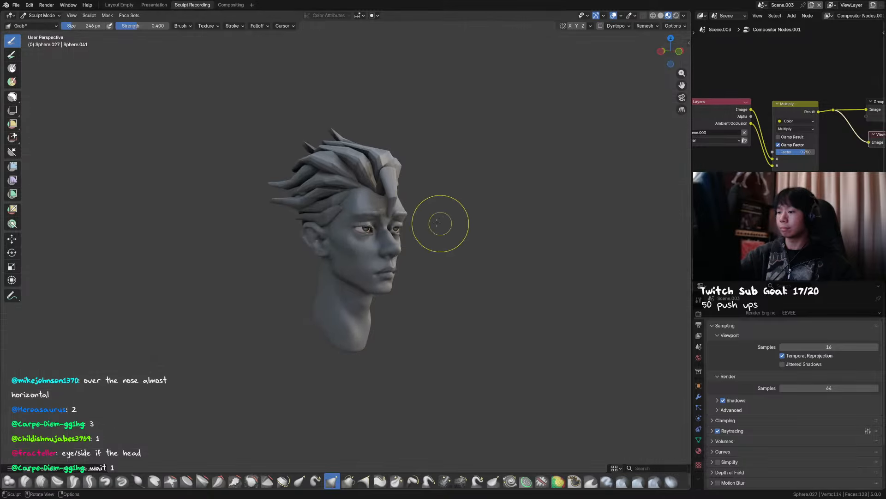
{"action": "left_click_drag", "start_coordinate": [341, 214], "coordinate": [349, 208]}
{"action": "middle_click_drag", "start_coordinate": [349, 208], "coordinate": [272, 212]}
{"action": "key", "text": "f"}
{"action": "left_click", "coordinate": [355, 217]}
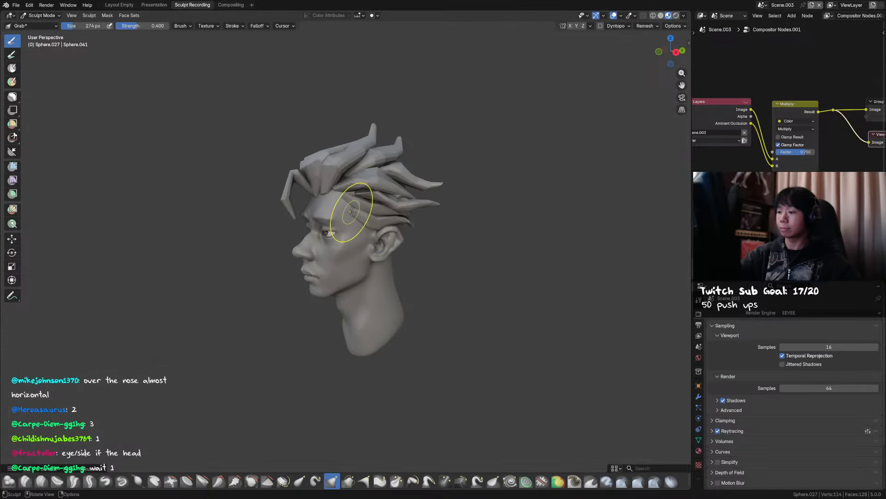
Refine the lower temple lock in front view with a Grab brush of about 114 to 189 px and save the file.
{"action": "mouse_move", "coordinate": [395, 205]}
{"action": "middle_mouse_down"}
{"action": "mouse_move", "coordinate": [406, 218]}
{"action": "mouse_move", "coordinate": [425, 217]}
{"action": "middle_mouse_up"}
{"action": "key", "text": "bracketleft"}
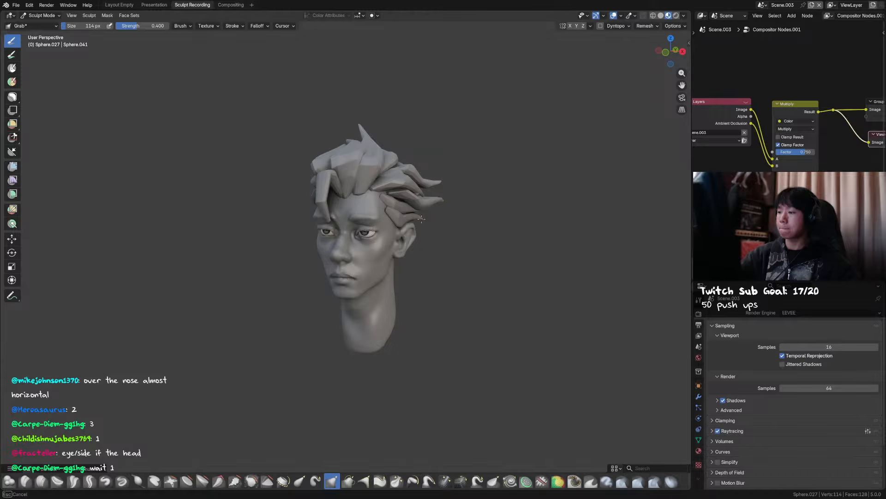
{"action": "key", "text": "KP_1"}
{"action": "key", "text": "f"}
{"action": "left_click", "coordinate": [422, 223]}
{"action": "left_click_drag", "start_coordinate": [407, 229], "coordinate": [403, 227]}
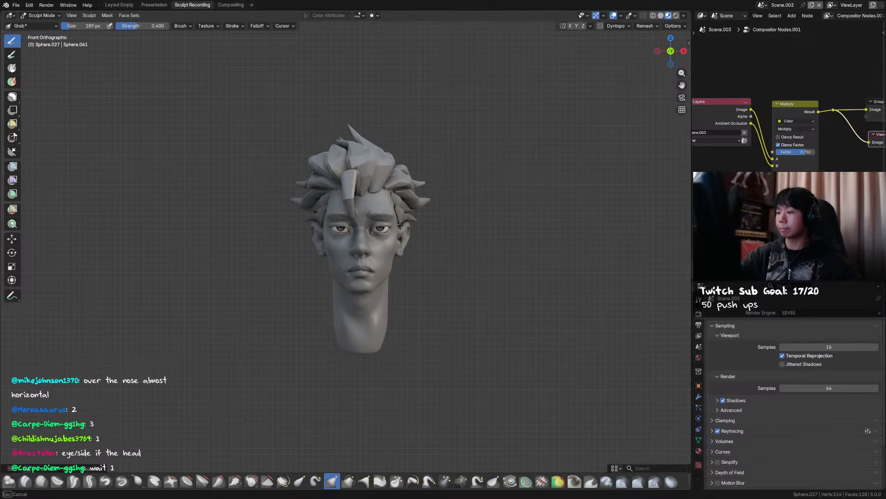
{"action": "mouse_move", "coordinate": [398, 210]}
{"action": "middle_mouse_down"}
{"action": "mouse_move", "coordinate": [508, 217]}
{"action": "mouse_move", "coordinate": [445, 205]}
{"action": "mouse_move", "coordinate": [372, 218]}
{"action": "mouse_move", "coordinate": [411, 228]}
{"action": "middle_mouse_up"}
{"action": "key", "text": "ctrl+s"}
Duplicate the lower temple lock in Object Mode, place the copy just above the ear and rotate it about -6.98° around the Z axis.
{"action": "key", "text": "ctrl+Tab"}
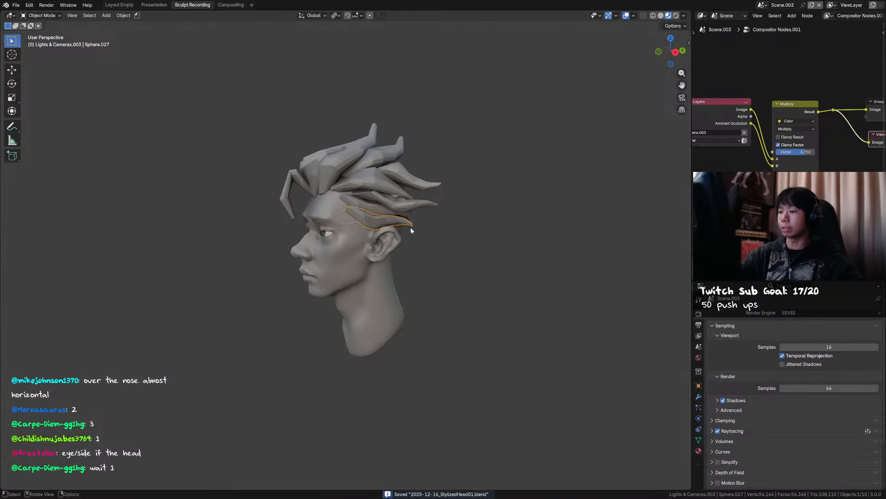
{"action": "key", "text": "shift+d"}
{"action": "left_click", "coordinate": [423, 242]}
{"action": "key", "text": "r"}
{"action": "key", "text": "z"}
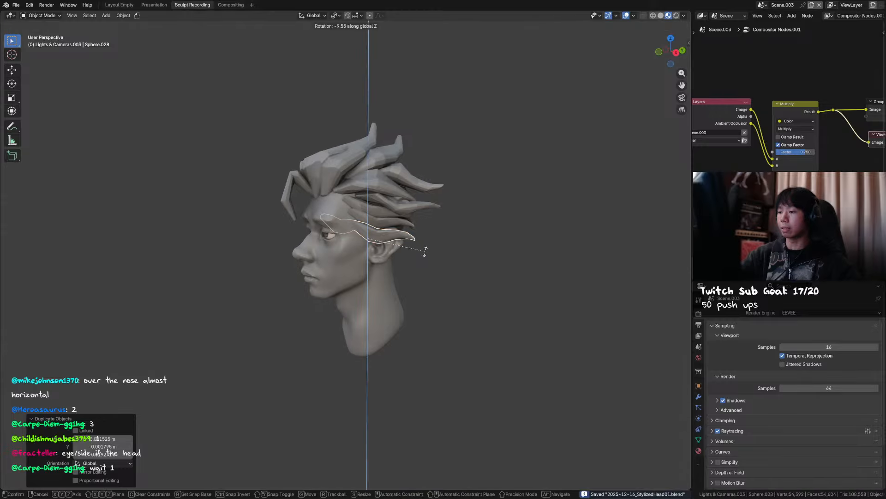
{"action": "left_click", "coordinate": [427, 240]}
{"action": "mouse_move", "coordinate": [444, 223]}
{"action": "middle_mouse_down"}
{"action": "mouse_move", "coordinate": [458, 207]}
{"action": "mouse_move", "coordinate": [451, 217]}
{"action": "middle_mouse_up"}
{"action": "key", "text": "s"}
{"action": "key", "text": "x"}
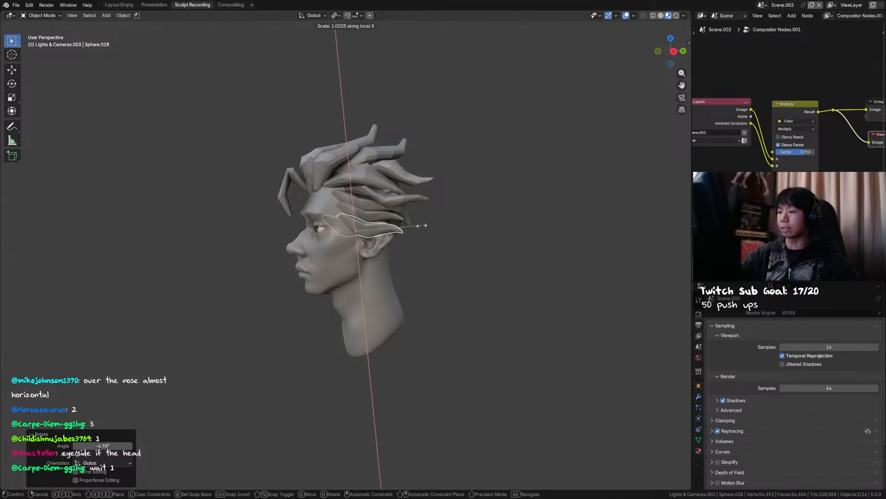
{"action": "key", "text": "y"}
{"action": "key", "text": "y"}
{"action": "right_click", "coordinate": [391, 229]}
{"action": "key", "text": "s"}
{"action": "key", "text": "x"}
{"action": "key", "text": "x"}
{"action": "mouse_move", "coordinate": [395, 230]}
{"action": "middle_mouse_down"}
{"action": "mouse_move", "coordinate": [400, 262]}
{"action": "mouse_move", "coordinate": [410, 223]}
{"action": "mouse_move", "coordinate": [400, 230]}
{"action": "mouse_move", "coordinate": [429, 231]}
{"action": "mouse_move", "coordinate": [373, 228]}
{"action": "mouse_move", "coordinate": [386, 208]}
{"action": "mouse_move", "coordinate": [368, 209]}
{"action": "mouse_move", "coordinate": [429, 221]}
{"action": "mouse_move", "coordinate": [372, 217]}
{"action": "mouse_move", "coordinate": [392, 231]}
{"action": "mouse_move", "coordinate": [385, 221]}
{"action": "mouse_move", "coordinate": [378, 236]}
{"action": "mouse_move", "coordinate": [396, 235]}
{"action": "middle_mouse_up"}
{"action": "key", "text": "z"}
{"action": "key", "text": "z"}
{"action": "right_click", "coordinate": [384, 268]}
Shape the lock above the ear in Sculpt Mode with a Grab brush of about 131 to 170 px.
{"action": "key", "text": "ctrl+Tab"}
{"action": "key", "text": "f"}
{"action": "left_click", "coordinate": [434, 232]}
{"action": "key", "text": "shift+s"}
{"action": "key", "text": "g"}
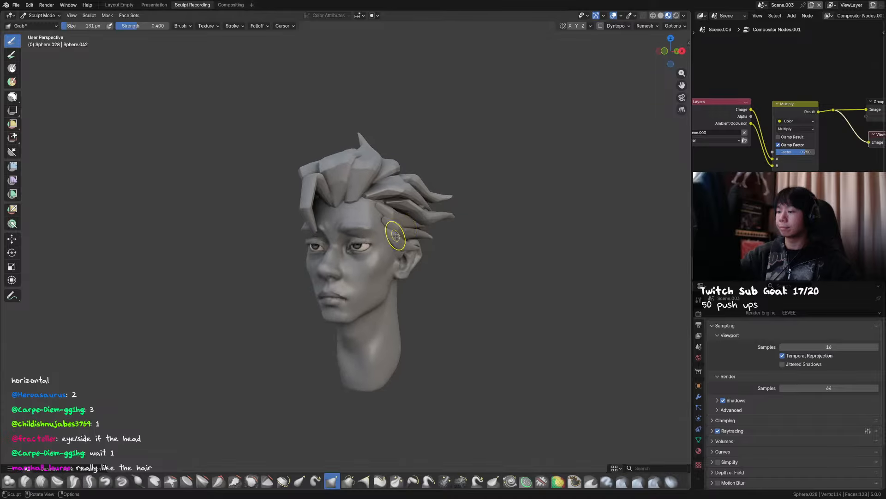
{"action": "key", "text": "KP_1"}
{"action": "key", "text": "f"}
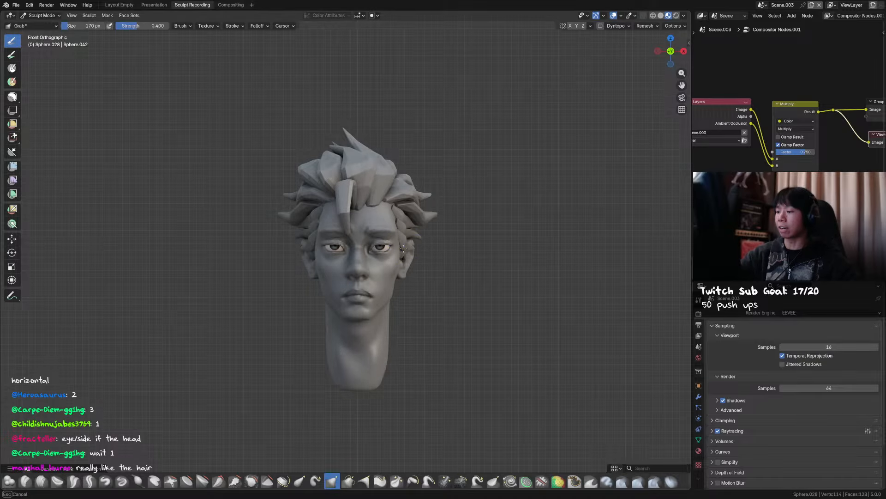
Refine the lock above the ear with a Grab brush of about 204 px and save the file.
{"action": "mouse_move", "coordinate": [429, 244]}
{"action": "middle_mouse_down"}
{"action": "mouse_move", "coordinate": [425, 257]}
{"action": "mouse_move", "coordinate": [380, 281]}
{"action": "mouse_move", "coordinate": [398, 311]}
{"action": "mouse_move", "coordinate": [391, 283]}
{"action": "mouse_move", "coordinate": [451, 210]}
{"action": "mouse_move", "coordinate": [479, 213]}
{"action": "mouse_move", "coordinate": [467, 203]}
{"action": "mouse_move", "coordinate": [403, 271]}
{"action": "mouse_move", "coordinate": [396, 256]}
{"action": "mouse_move", "coordinate": [425, 259]}
{"action": "mouse_move", "coordinate": [411, 257]}
{"action": "mouse_move", "coordinate": [491, 227]}
{"action": "middle_mouse_up"}
{"action": "key", "text": "f"}
{"action": "left_click", "coordinate": [380, 282]}
{"action": "key", "text": "ctrl+s"}
{"action": "key", "text": "ctrl+s"}
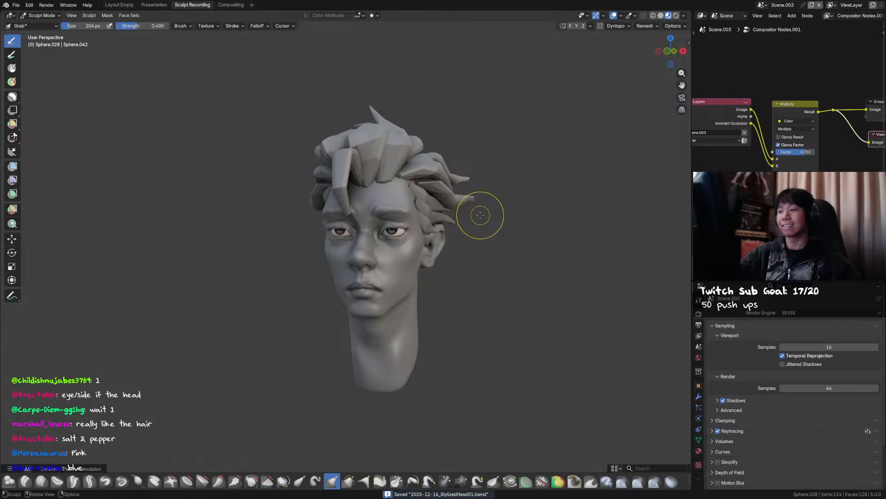
Adjust the lock in front of the ear from front and side with a Grab brush of about 190 to 213 px and save.
{"action": "key", "text": "KP_1"}
{"action": "key", "text": "f"}
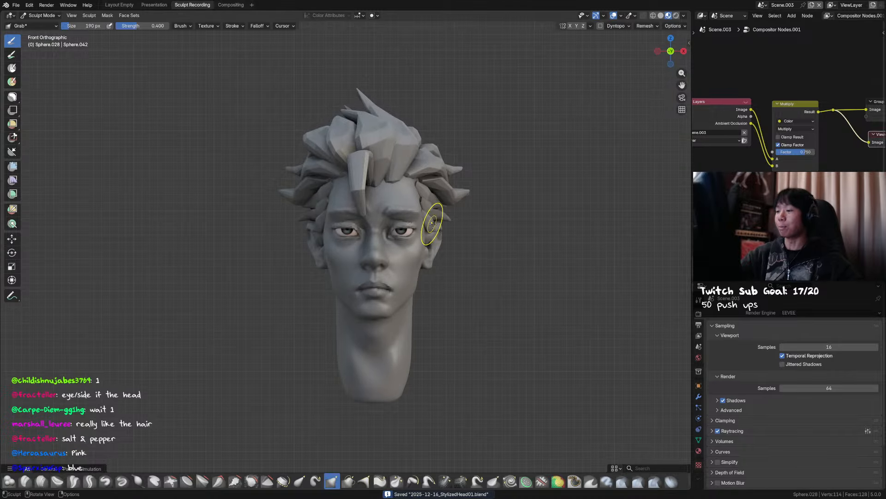
{"action": "middle_click_drag", "start_coordinate": [429, 223], "coordinate": [429, 246]}
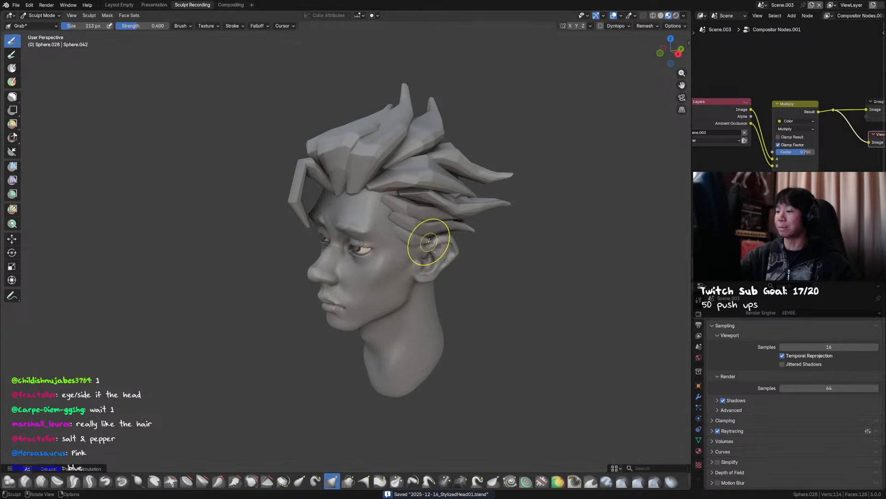
{"action": "key", "text": "ctrl+s"}
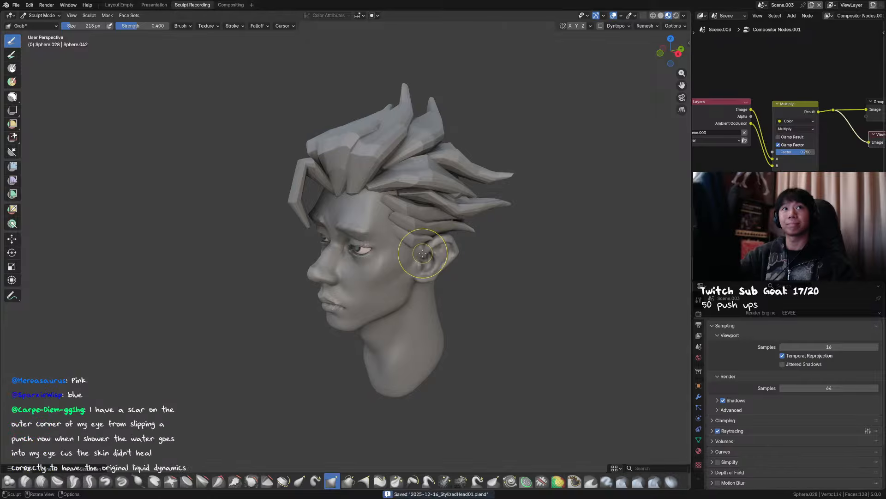
Examine the side hair locks from side, three-quarter and front views, saving the file in between.
{"action": "middle_click_drag", "start_coordinate": [422, 255], "coordinate": [431, 241]}
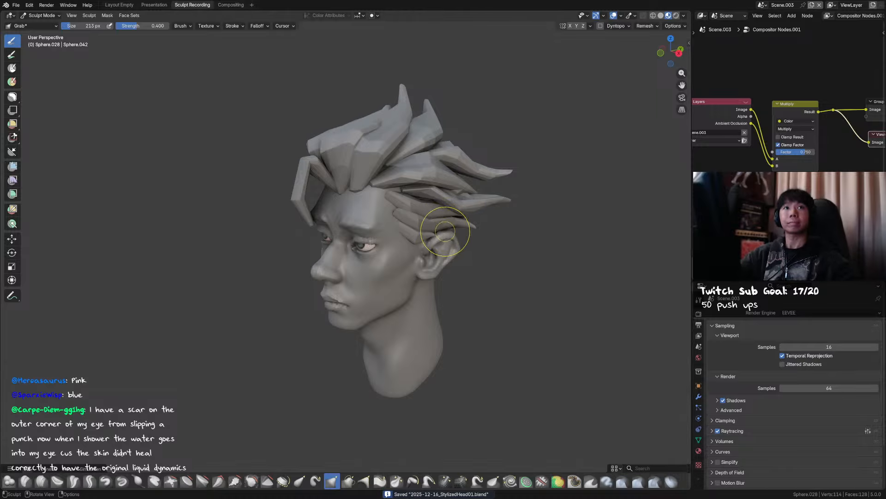
{"action": "middle_click_drag", "start_coordinate": [578, 148], "coordinate": [555, 135]}
{"action": "key", "text": "ctrl+s"}
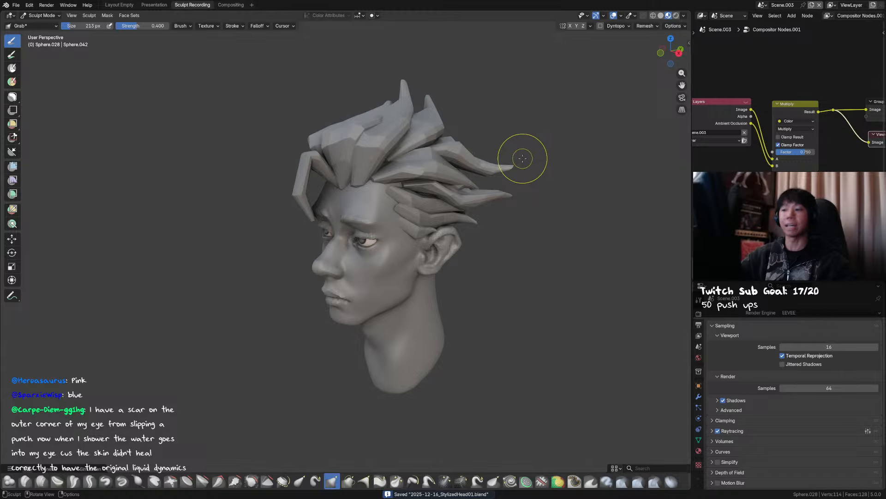
{"action": "middle_click_drag", "start_coordinate": [525, 148], "coordinate": [419, 235]}
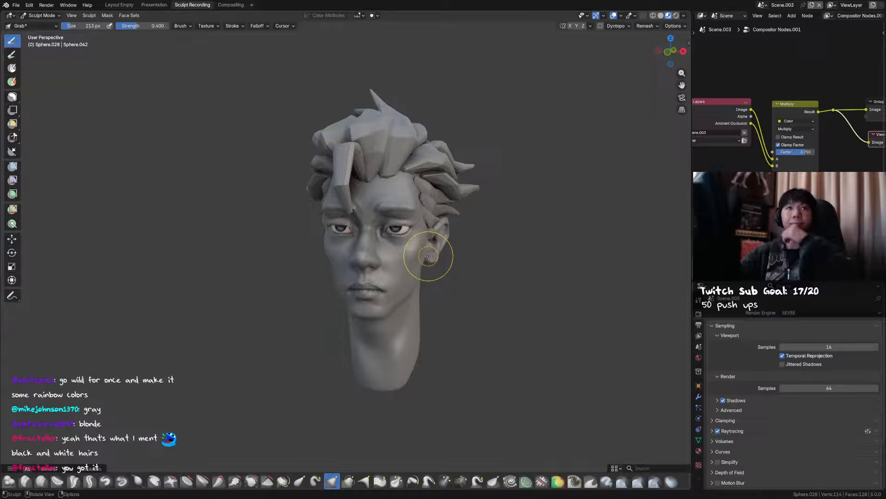
{"action": "key", "text": "KP_1"}
{"action": "key", "text": "ctrl+s"}
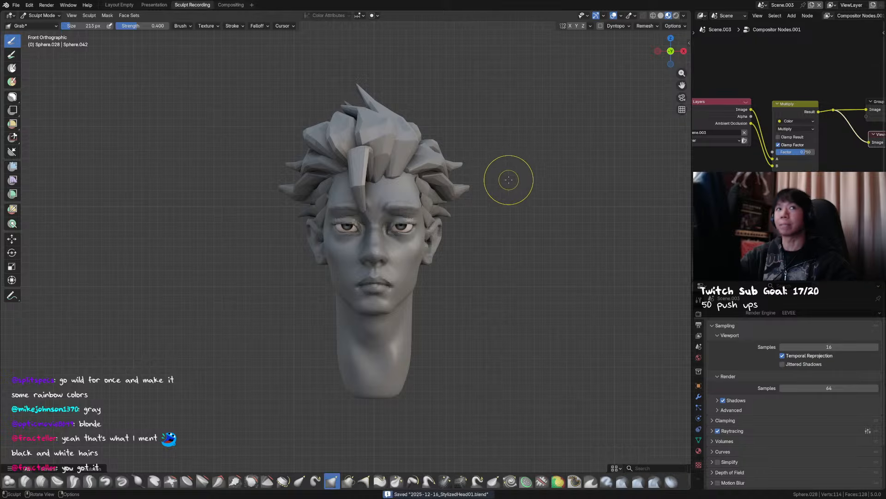
{"action": "middle_click_drag", "start_coordinate": [505, 182], "coordinate": [478, 217]}
{"action": "key", "text": "KP_1"}
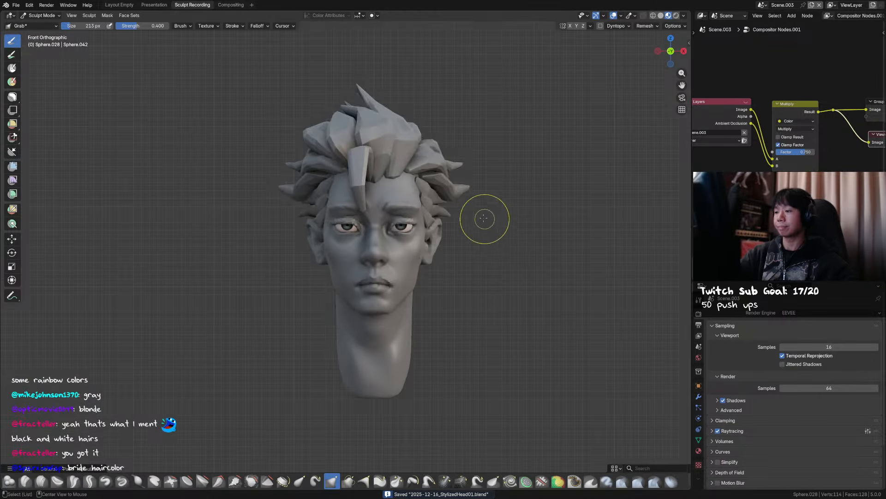
Adjust the two locks at the temple and ear in turn with a Grab brush of about 149 to 230 px and save the file.
{"action": "key", "text": "alt+q"}
{"action": "key", "text": "f"}
{"action": "left_click", "coordinate": [458, 187]}
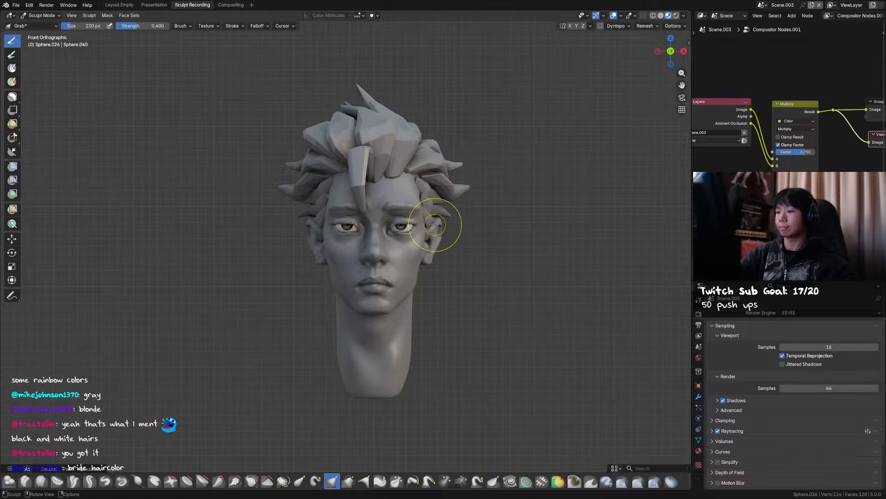
{"action": "mouse_move", "coordinate": [434, 224]}
{"action": "middle_mouse_down"}
{"action": "mouse_move", "coordinate": [406, 223]}
{"action": "mouse_move", "coordinate": [494, 223]}
{"action": "middle_mouse_up"}
{"action": "key", "text": "alt+q"}
{"action": "key", "text": "f"}
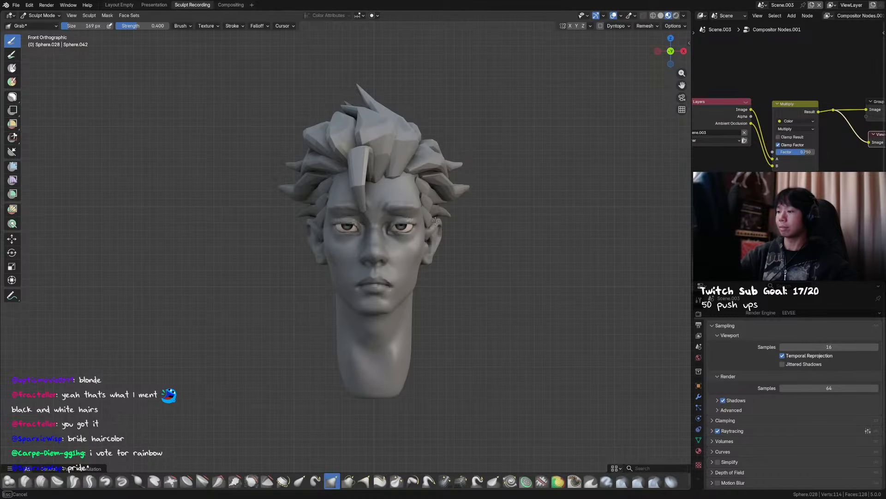
{"action": "mouse_move", "coordinate": [434, 222]}
{"action": "middle_mouse_down"}
{"action": "mouse_move", "coordinate": [462, 203]}
{"action": "mouse_move", "coordinate": [446, 247]}
{"action": "mouse_move", "coordinate": [404, 266]}
{"action": "mouse_move", "coordinate": [406, 298]}
{"action": "mouse_move", "coordinate": [405, 235]}
{"action": "mouse_move", "coordinate": [491, 210]}
{"action": "mouse_move", "coordinate": [481, 198]}
{"action": "middle_mouse_up"}
{"action": "key", "text": "ctrl+s"}
{"action": "key", "text": "KP_1"}
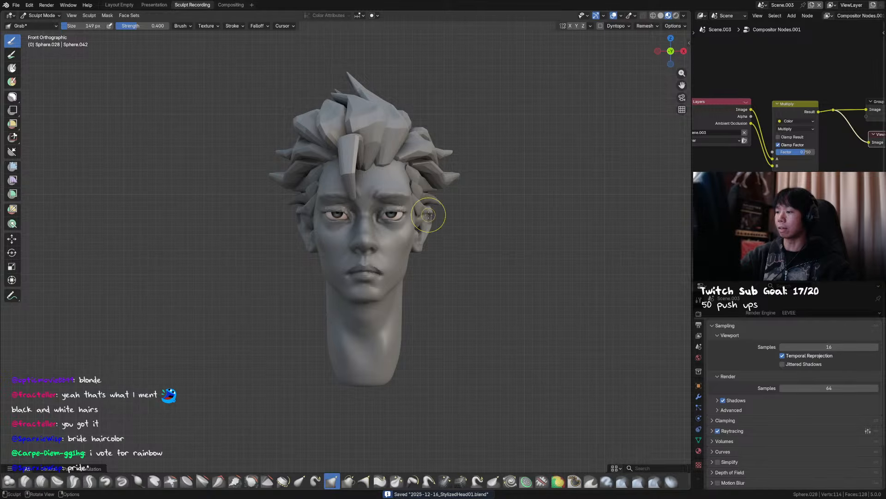
Refine the side locks with a Grab brush of about 141 to 148 px from front and three-quarter views and save.
{"action": "left_click_drag", "start_coordinate": [427, 214], "coordinate": [427, 217]}
{"action": "key", "text": "f"}
{"action": "left_click", "coordinate": [446, 216]}
{"action": "mouse_move", "coordinate": [454, 220]}
{"action": "middle_mouse_down"}
{"action": "mouse_move", "coordinate": [395, 228]}
{"action": "mouse_move", "coordinate": [414, 224]}
{"action": "middle_mouse_up"}
{"action": "key", "text": "alt+q"}
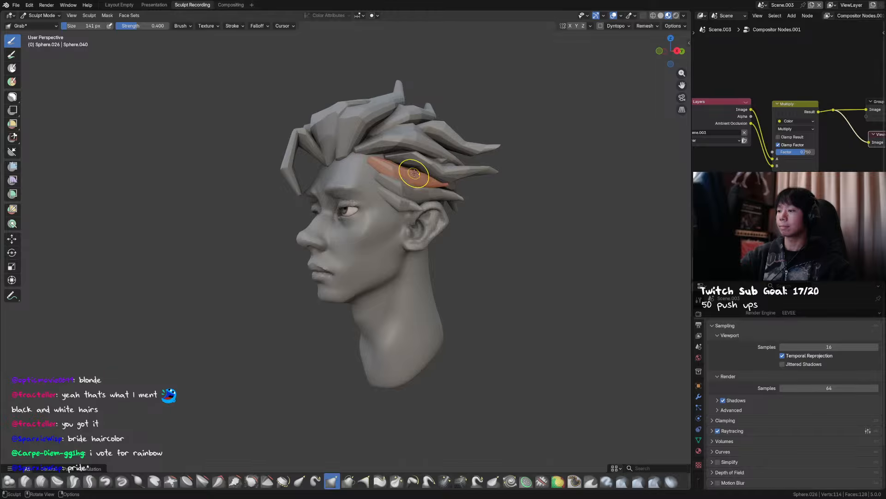
{"action": "key", "text": "f"}
{"action": "left_click", "coordinate": [410, 165]}
{"action": "key", "text": "ctrl+s"}
{"action": "mouse_move", "coordinate": [418, 163]}
{"action": "middle_mouse_down"}
{"action": "mouse_move", "coordinate": [498, 168]}
{"action": "mouse_move", "coordinate": [464, 188]}
{"action": "mouse_move", "coordinate": [469, 192]}
{"action": "middle_mouse_up"}
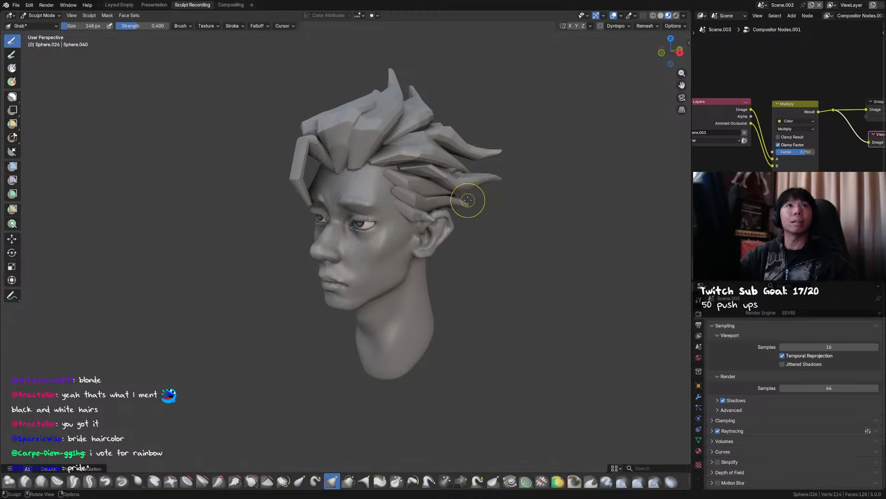
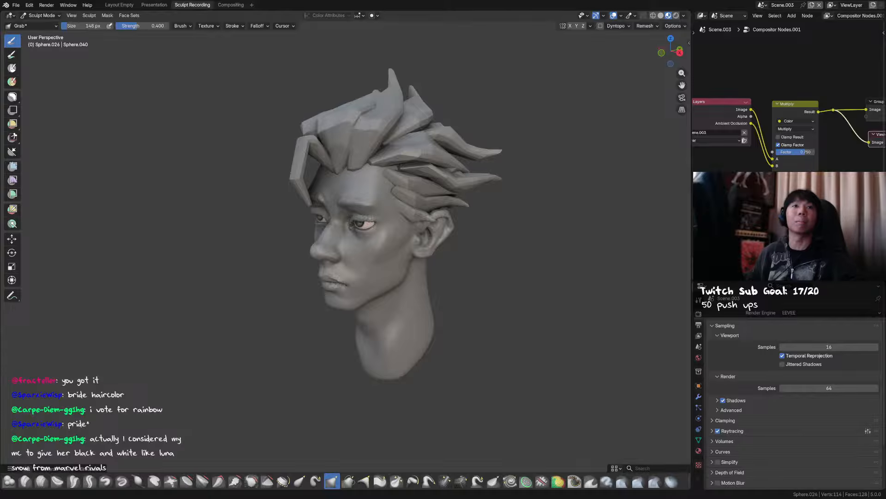
{"action": "middle_click_drag", "start_coordinate": [493, 174], "coordinate": [528, 173], "text": "alt"}
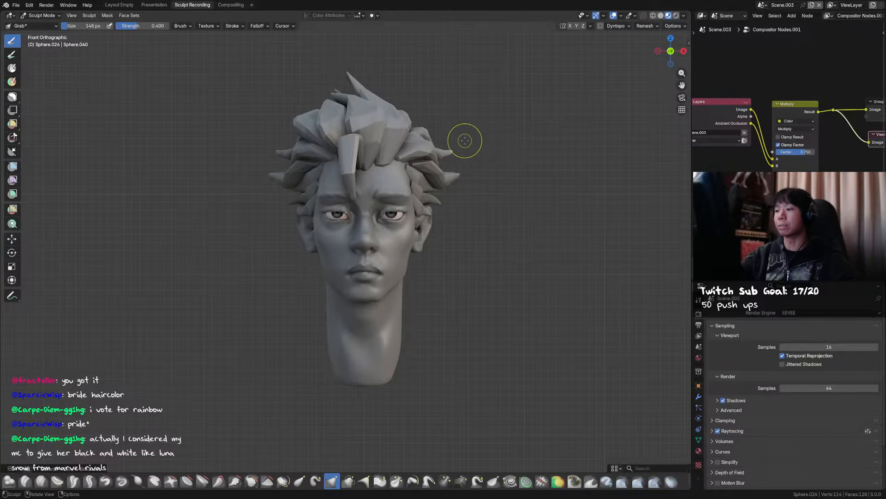
{"action": "mouse_move", "coordinate": [466, 167]}
{"action": "middle_mouse_down", "text": "ctrl"}
{"action": "mouse_move", "coordinate": [480, 182]}
{"action": "mouse_move", "coordinate": [381, 221]}
{"action": "mouse_move", "coordinate": [449, 183]}
{"action": "mouse_move", "coordinate": [481, 198]}
{"action": "mouse_move", "coordinate": [491, 163]}
{"action": "mouse_move", "coordinate": [564, 165]}
{"action": "mouse_move", "coordinate": [505, 144]}
{"action": "mouse_move", "coordinate": [524, 164]}
{"action": "mouse_move", "coordinate": [514, 175]}
{"action": "mouse_move", "coordinate": [493, 153]}
{"action": "mouse_move", "coordinate": [498, 144]}
{"action": "mouse_move", "coordinate": [475, 148]}
{"action": "mouse_move", "coordinate": [487, 137]}
{"action": "middle_mouse_up", "text": "ctrl"}
{"action": "key", "text": "ctrl+s"}
Leave Sculpt Mode and select all the hair locks in Object Mode from the side view.
{"action": "key", "text": "alt+q"}
{"action": "key", "text": "f"}
{"action": "left_click", "coordinate": [384, 235]}
{"action": "key", "text": "ctrl+Tab"}
{"action": "left_click", "coordinate": [397, 148]}
{"action": "key", "text": "KP_3"}
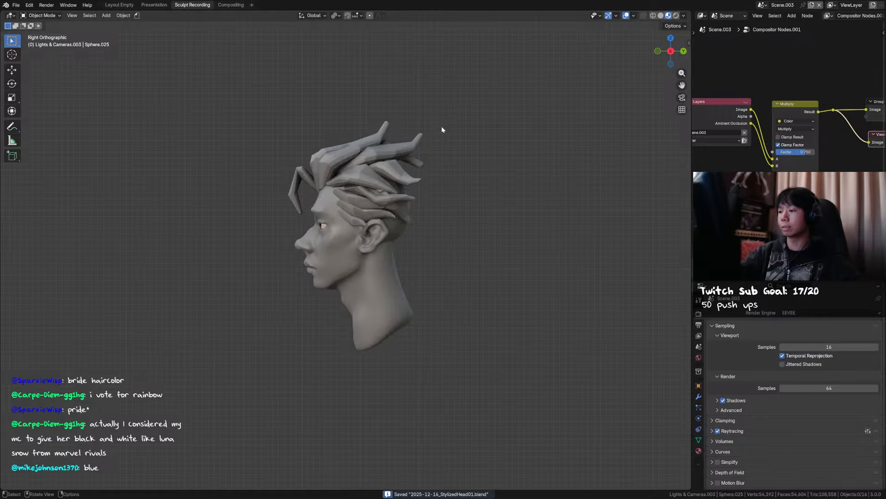
{"action": "left_click_drag", "start_coordinate": [461, 103], "coordinate": [291, 210]}
{"action": "middle_click_drag", "start_coordinate": [339, 238], "coordinate": [397, 168]}
{"action": "middle_click_drag", "start_coordinate": [444, 203], "coordinate": [438, 205]}
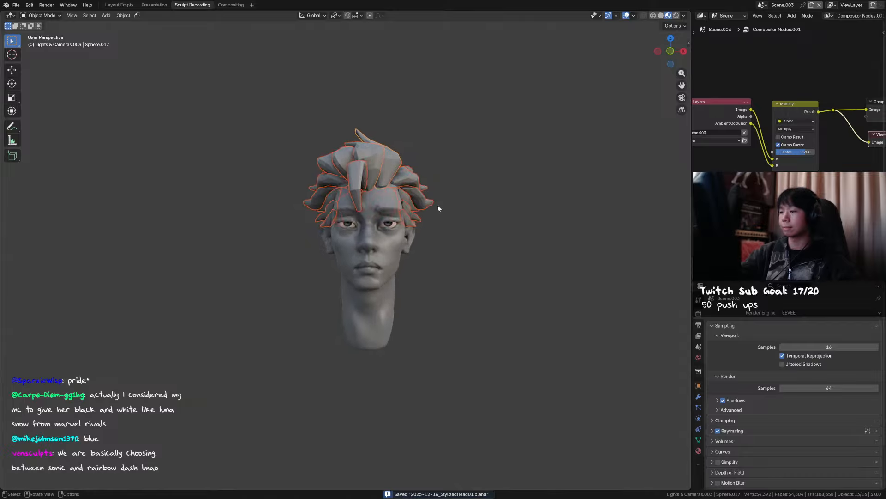
Change the Properties editor to the Shader Editor and bring the material's Principled BSDF node into view.
{"action": "left_click", "coordinate": [700, 286]}
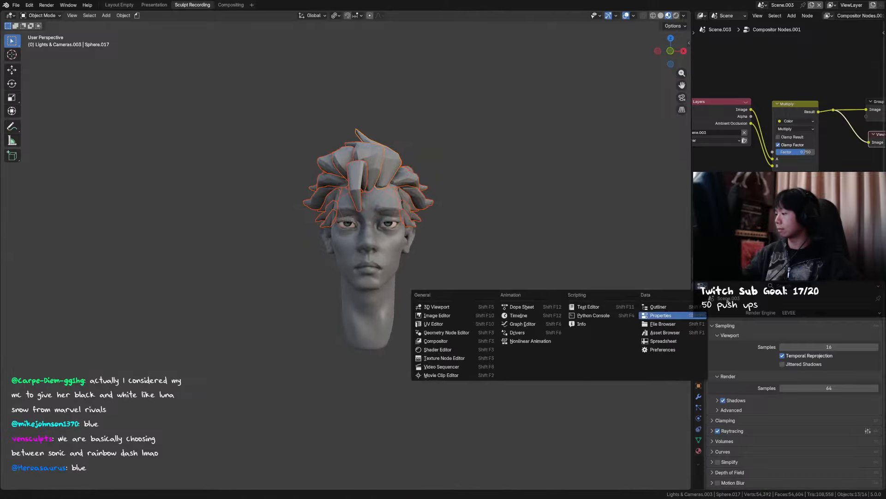
{"action": "left_click", "coordinate": [438, 356]}
{"action": "scroll", "coordinate": [785, 285], "scroll_direction": "down", "scroll_amount": 4}
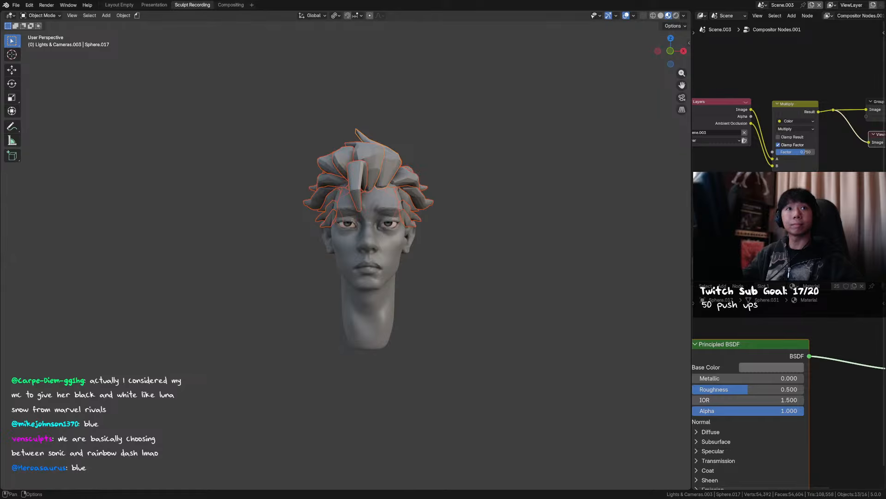
{"action": "middle_click_drag", "start_coordinate": [818, 342], "coordinate": [833, 338]}
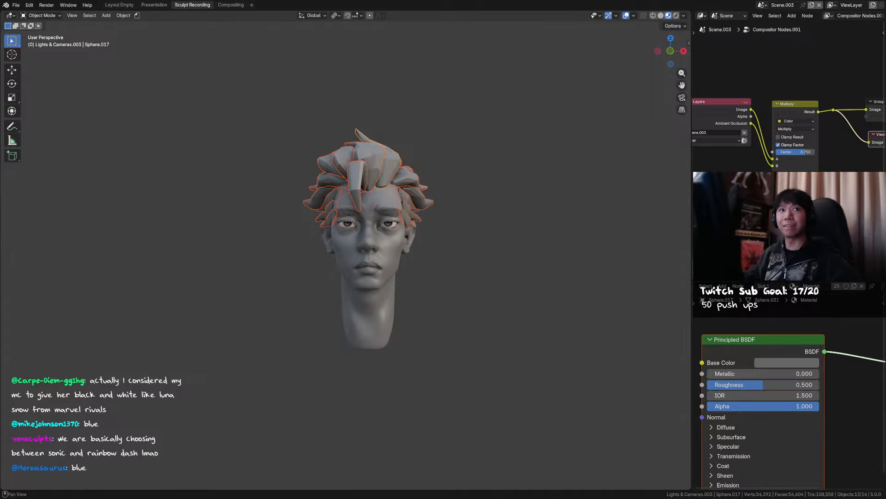
Replace the active lock's shared material with a new one and link it to all selected hair locks.
{"action": "left_click", "coordinate": [859, 286]}
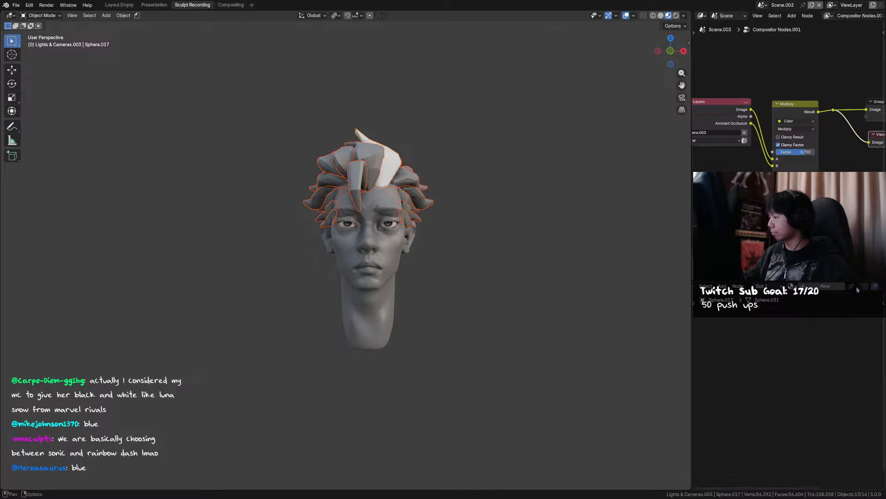
{"action": "left_click", "coordinate": [836, 289]}
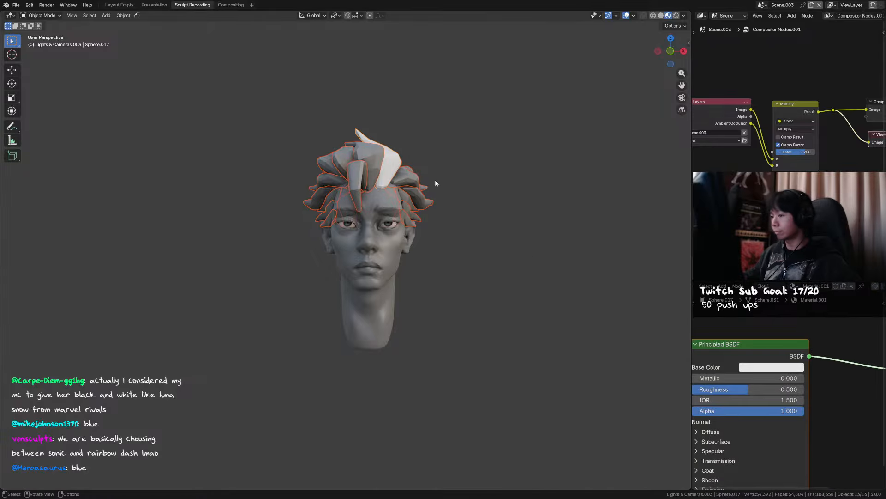
{"action": "key", "text": "ctrl+l"}
{"action": "left_click", "coordinate": [460, 190]}
Replace the hair material's Principled BSDF node with a Diffuse BSDF connected to the Material Output surface.
{"action": "middle_click_drag", "start_coordinate": [765, 365], "coordinate": [791, 355]}
{"action": "scroll", "coordinate": [773, 362], "scroll_direction": "down", "scroll_amount": 2}
{"action": "left_click", "coordinate": [777, 342]}
{"action": "key", "text": "x"}
{"action": "key", "text": "shift+a"}
{"action": "type", "text": "d"}
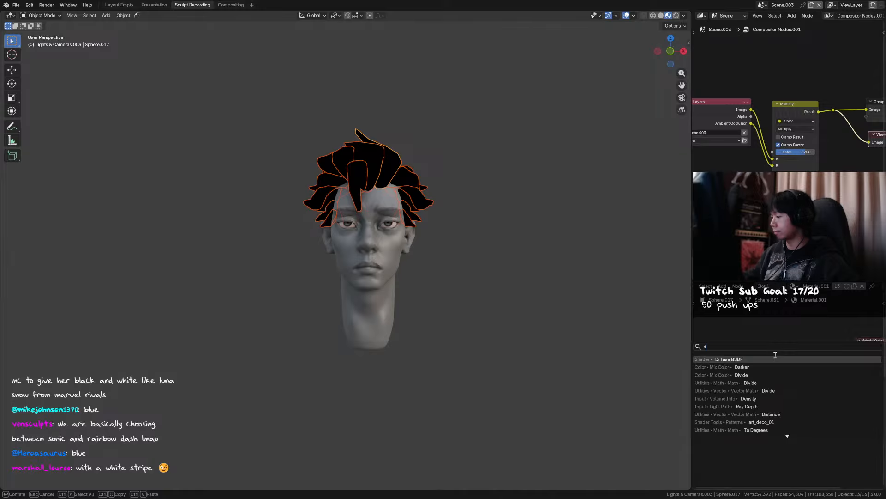
{"action": "key", "text": "Return"}
{"action": "left_click", "coordinate": [802, 355]}
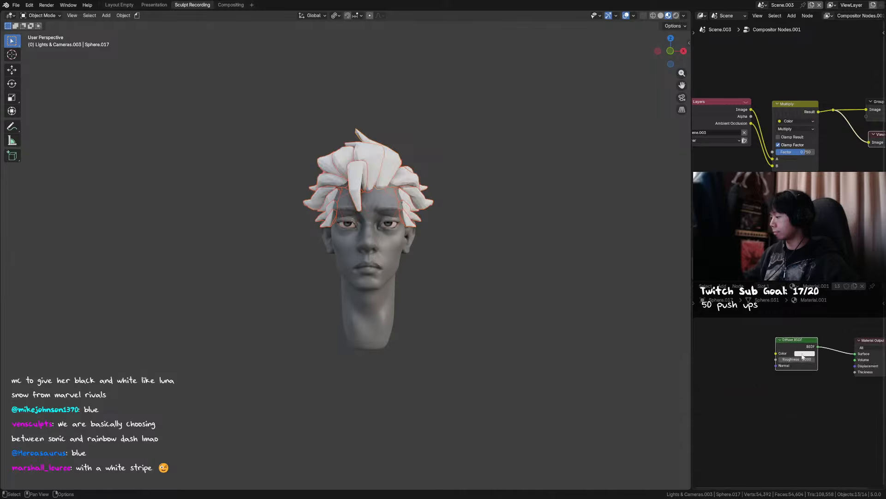
Set the hair's diffuse colour to a muted blue with a hue of about 0.575 and save the file.
{"action": "left_click", "coordinate": [803, 354]}
{"action": "mouse_move", "coordinate": [808, 326]}
{"action": "left_mouse_down"}
{"action": "mouse_move", "coordinate": [838, 320]}
{"action": "mouse_move", "coordinate": [804, 331]}
{"action": "mouse_move", "coordinate": [821, 320]}
{"action": "left_mouse_up"}
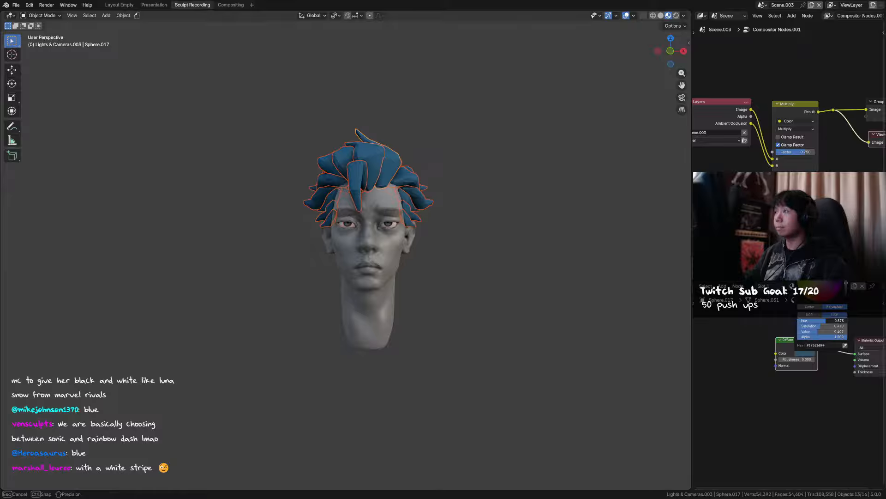
{"action": "left_click", "coordinate": [459, 273]}
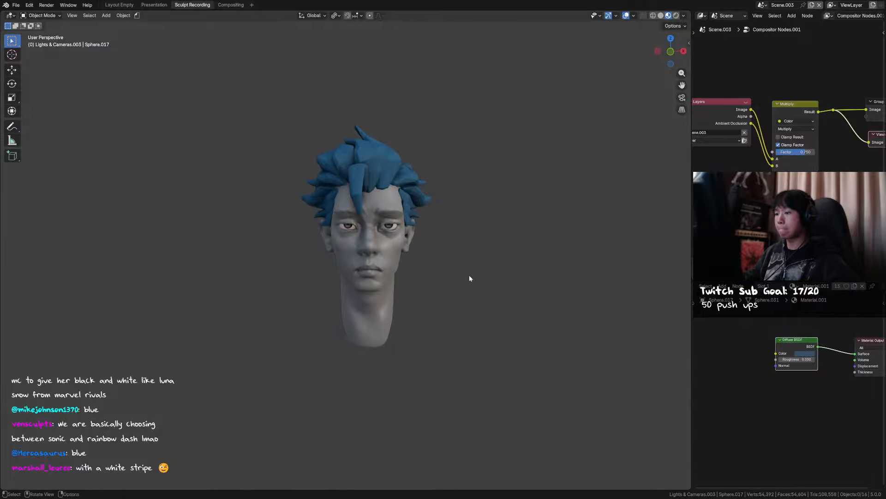
{"action": "key", "text": "ctrl+s"}
{"action": "left_click", "coordinate": [805, 353]}
{"action": "left_click_drag", "start_coordinate": [824, 331], "coordinate": [819, 326]}
{"action": "middle_click_drag", "start_coordinate": [592, 288], "coordinate": [594, 262]}
{"action": "key", "text": "ctrl+s"}
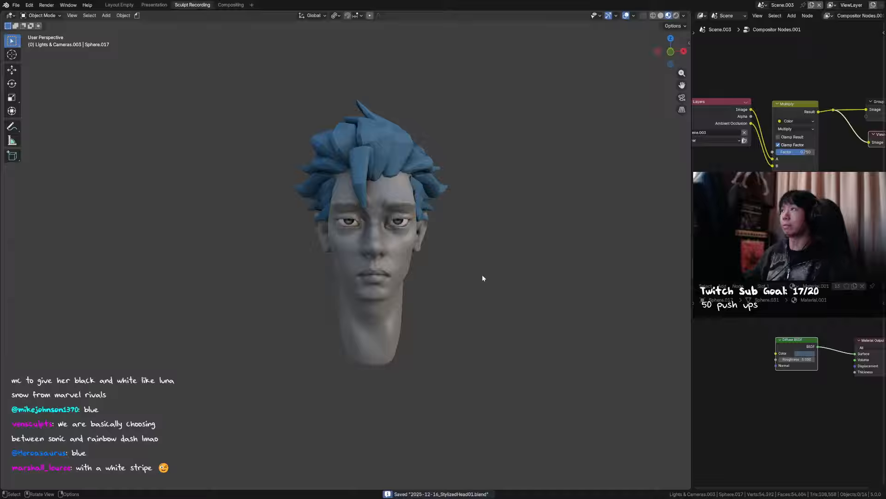
Enter Sculpt Mode on the head and adjust the brow area with a Grab brush reduced to about 94 px.
{"action": "left_click", "coordinate": [414, 229]}
{"action": "key", "text": "ctrl+Tab"}
{"action": "scroll", "coordinate": [430, 222], "scroll_direction": "up", "scroll_amount": 2}
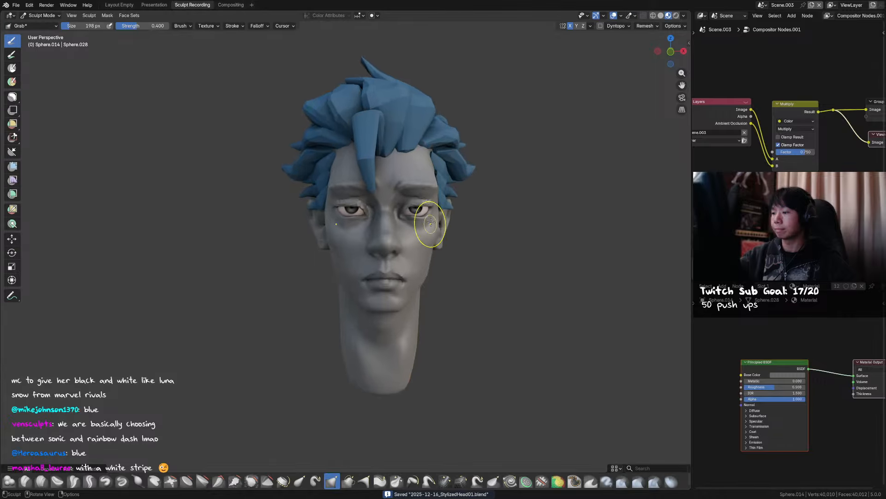
{"action": "middle_click_drag", "start_coordinate": [388, 190], "coordinate": [375, 184]}
{"action": "key", "text": "shift+s"}
{"action": "left_click_drag", "start_coordinate": [372, 196], "coordinate": [362, 206]}
{"action": "key", "text": "f"}
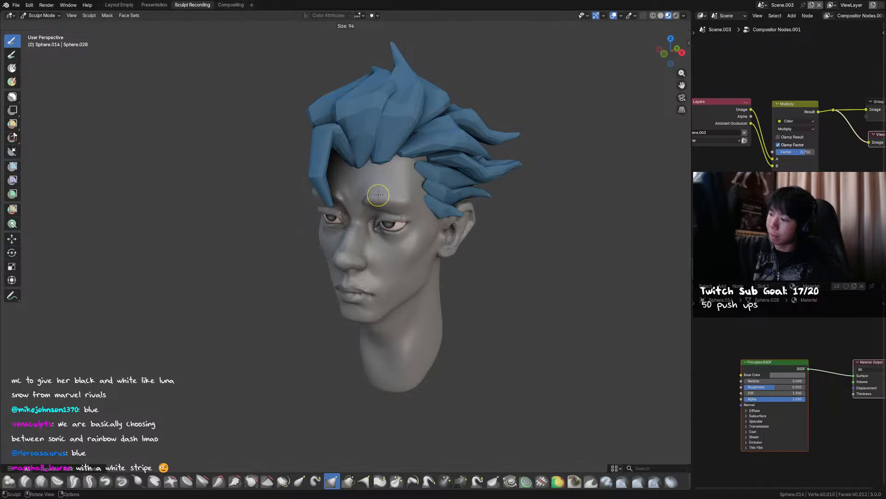
{"action": "left_click", "coordinate": [379, 195]}
Refine the forehead and brows from three-quarter and front views with a Grab brush of about 152 to 186 px.
{"action": "mouse_move", "coordinate": [406, 192]}
{"action": "middle_mouse_down"}
{"action": "mouse_move", "coordinate": [416, 142]}
{"action": "mouse_move", "coordinate": [404, 189]}
{"action": "mouse_move", "coordinate": [434, 175]}
{"action": "mouse_move", "coordinate": [432, 184]}
{"action": "mouse_move", "coordinate": [422, 218]}
{"action": "mouse_move", "coordinate": [395, 247]}
{"action": "mouse_move", "coordinate": [427, 198]}
{"action": "mouse_move", "coordinate": [415, 181]}
{"action": "middle_mouse_up"}
{"action": "key", "text": "f"}
{"action": "left_click", "coordinate": [425, 181]}
{"action": "left_click", "coordinate": [427, 182]}
{"action": "key", "text": "f"}
{"action": "left_click", "coordinate": [368, 263]}
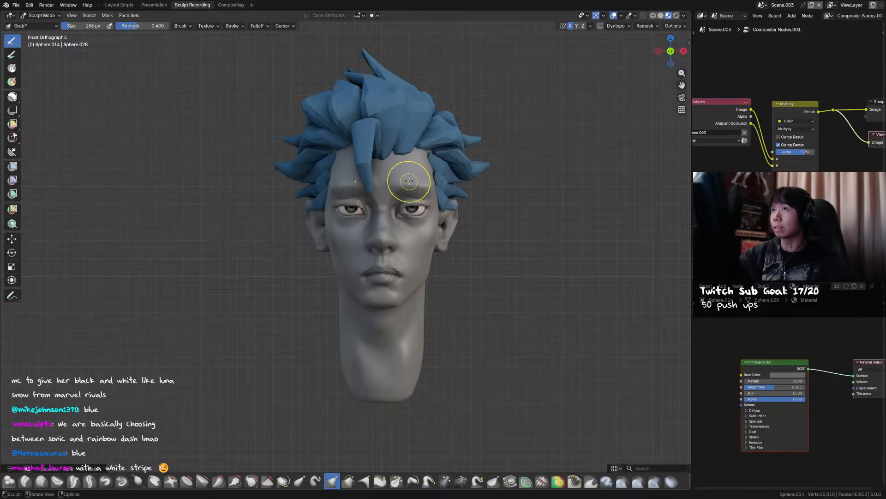
{"action": "key", "text": "f"}
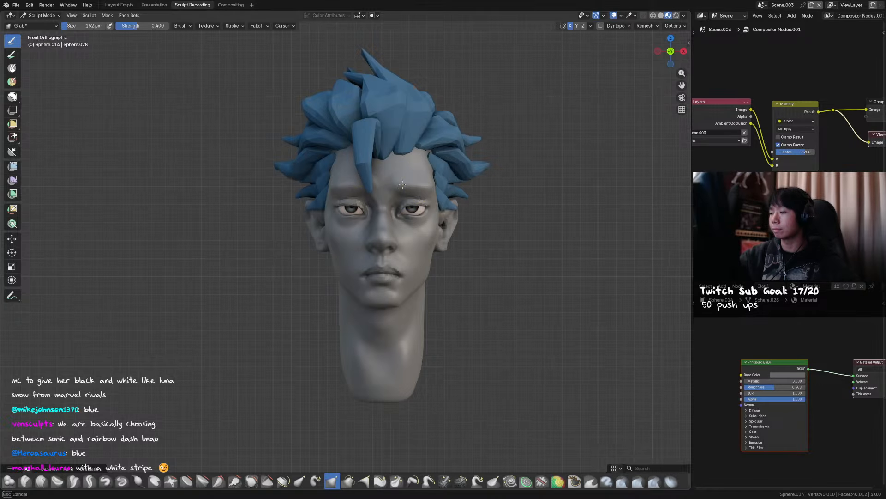
{"action": "left_click", "coordinate": [413, 184]}
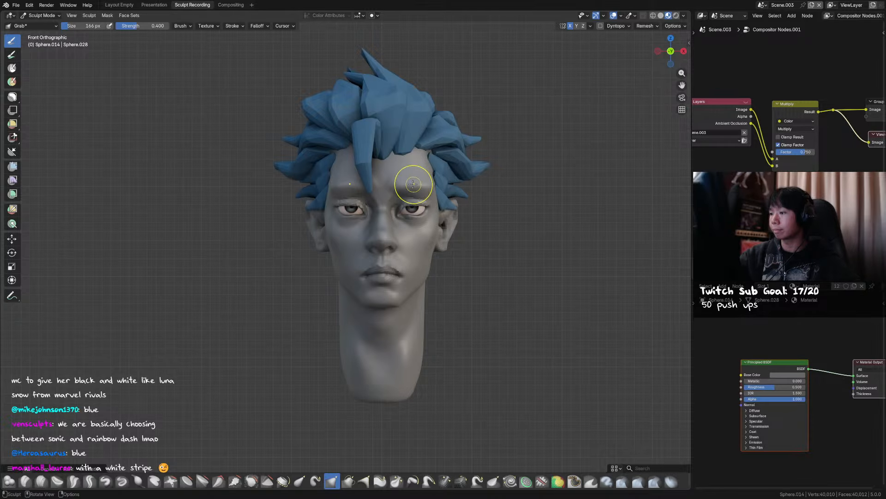
Nudge the lower face around the mouth and jaw with a resized Grab brush from another angle.
{"action": "middle_click_drag", "start_coordinate": [413, 185], "coordinate": [359, 216]}
{"action": "key", "text": "f"}
{"action": "left_click", "coordinate": [377, 281]}
{"action": "left_click_drag", "start_coordinate": [349, 279], "coordinate": [348, 276]}
{"action": "mouse_move", "coordinate": [376, 252]}
{"action": "middle_mouse_down"}
{"action": "mouse_move", "coordinate": [386, 231]}
{"action": "mouse_move", "coordinate": [471, 178]}
{"action": "mouse_move", "coordinate": [439, 185]}
{"action": "mouse_move", "coordinate": [420, 215]}
{"action": "mouse_move", "coordinate": [390, 217]}
{"action": "mouse_move", "coordinate": [395, 227]}
{"action": "middle_mouse_up"}
{"action": "scroll", "coordinate": [429, 204], "scroll_direction": "down", "scroll_amount": 1}
Fine-tune the face with resized Grab brush touches, return to Object Mode and save the file.
{"action": "key", "text": "f"}
{"action": "left_click", "coordinate": [409, 211]}
{"action": "key", "text": "f"}
{"action": "left_click", "coordinate": [386, 213]}
{"action": "key", "text": "f"}
{"action": "left_click", "coordinate": [390, 234]}
{"action": "key", "text": "ctrl+Tab"}
{"action": "key", "text": "ctrl+s"}
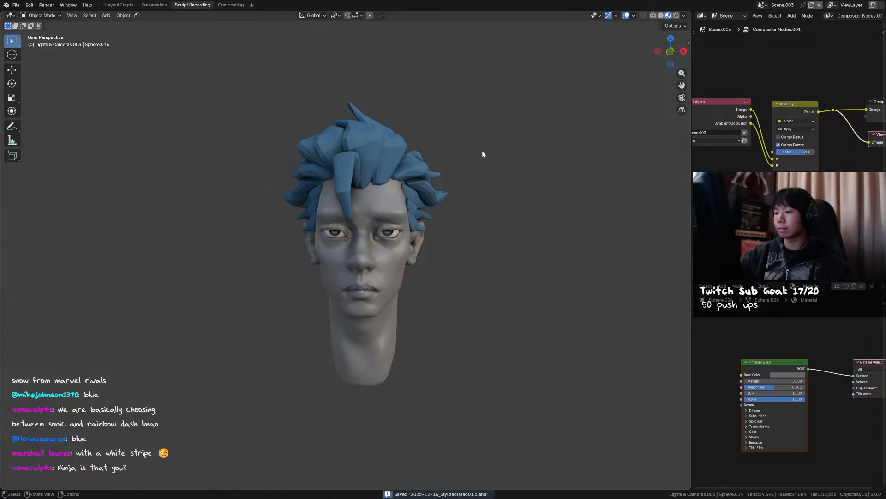
Switch the viewport to Solid shading with MatCap lighting and Object as the object colour.
{"action": "mouse_move", "coordinate": [482, 151]}
{"action": "middle_mouse_down"}
{"action": "mouse_move", "coordinate": [442, 161]}
{"action": "mouse_move", "coordinate": [444, 171]}
{"action": "mouse_move", "coordinate": [467, 166]}
{"action": "mouse_move", "coordinate": [433, 180]}
{"action": "mouse_move", "coordinate": [397, 159]}
{"action": "middle_mouse_up"}
{"action": "left_click", "coordinate": [398, 163]}
{"action": "left_click", "coordinate": [664, 15]}
{"action": "left_click", "coordinate": [530, 94]}
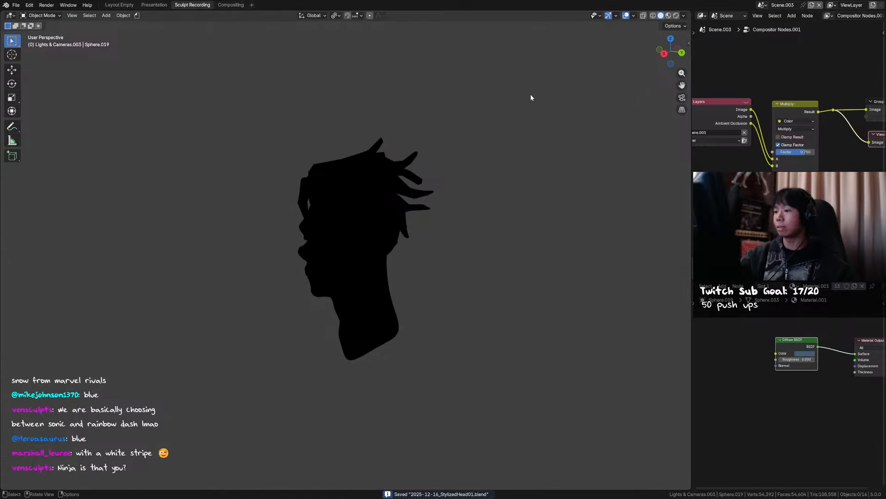
{"action": "left_click", "coordinate": [684, 16]}
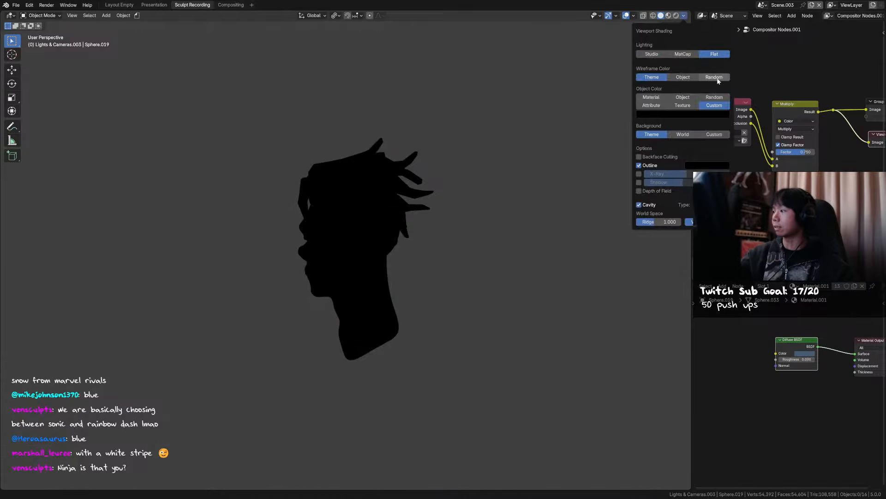
{"action": "left_click", "coordinate": [684, 54]}
{"action": "left_click", "coordinate": [678, 71]}
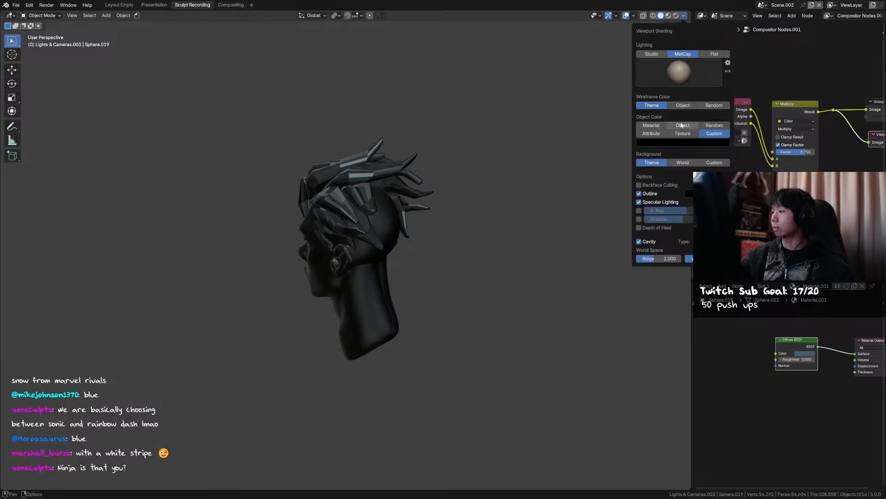
{"action": "left_click", "coordinate": [690, 126]}
Duplicate an upper back hair lock, rotate the copy about 16° and move it into place at the back of the head.
{"action": "mouse_move", "coordinate": [513, 146]}
{"action": "middle_mouse_down"}
{"action": "mouse_move", "coordinate": [415, 159]}
{"action": "mouse_move", "coordinate": [425, 178]}
{"action": "mouse_move", "coordinate": [412, 202]}
{"action": "mouse_move", "coordinate": [406, 185]}
{"action": "mouse_move", "coordinate": [418, 157]}
{"action": "mouse_move", "coordinate": [488, 191]}
{"action": "mouse_move", "coordinate": [581, 170]}
{"action": "mouse_move", "coordinate": [492, 156]}
{"action": "mouse_move", "coordinate": [546, 166]}
{"action": "mouse_move", "coordinate": [524, 135]}
{"action": "middle_mouse_up"}
{"action": "left_click", "coordinate": [415, 159]}
{"action": "key", "text": "shift+d"}
{"action": "left_click", "coordinate": [420, 155]}
{"action": "key", "text": "g"}
{"action": "left_click", "coordinate": [475, 103]}
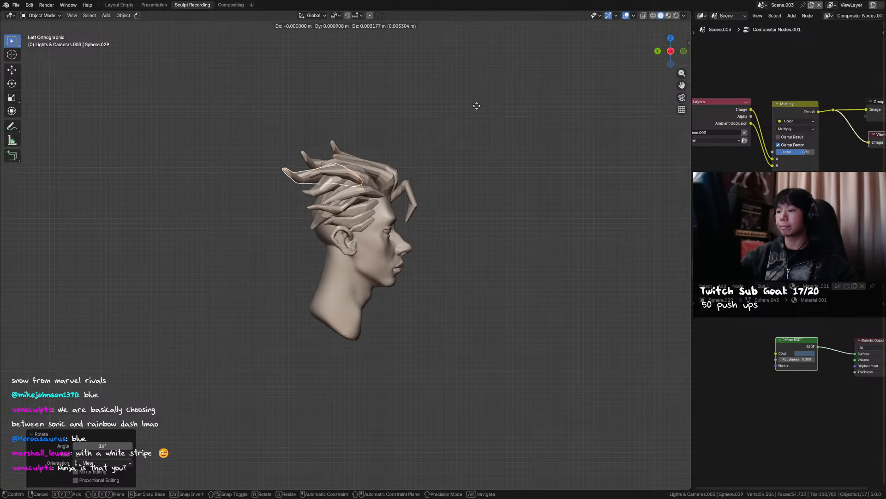
Rotate the duplicated lock about -11.4° as seen from behind, and then rotate it further to follow the skull.
{"action": "middle_click_drag", "start_coordinate": [475, 103], "coordinate": [583, 112]}
{"action": "key", "text": "r"}
{"action": "left_click", "coordinate": [495, 157]}
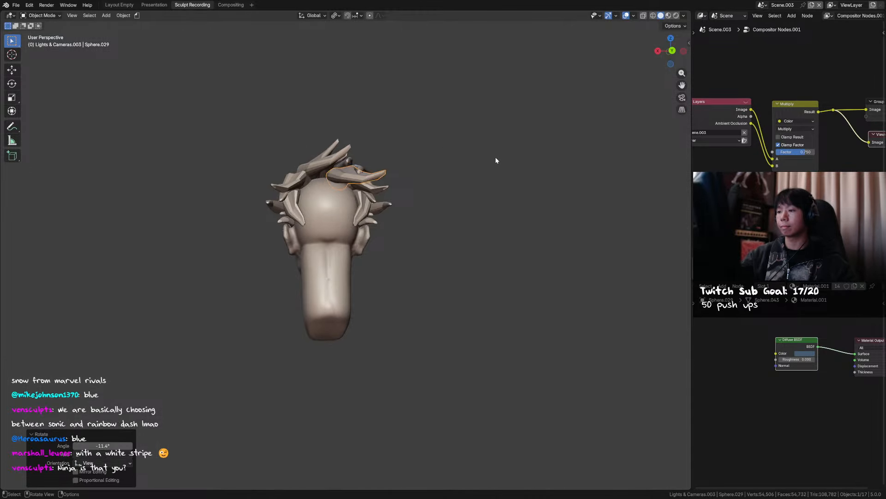
{"action": "key", "text": "r"}
{"action": "left_click", "coordinate": [485, 174]}
Duplicate the back lock again, rotate the copy about -19.3° and move it lower on the back of the head.
{"action": "middle_click_drag", "start_coordinate": [473, 170], "coordinate": [528, 182]}
{"action": "key", "text": "shift+d"}
{"action": "left_click", "coordinate": [540, 181]}
{"action": "key", "text": "r"}
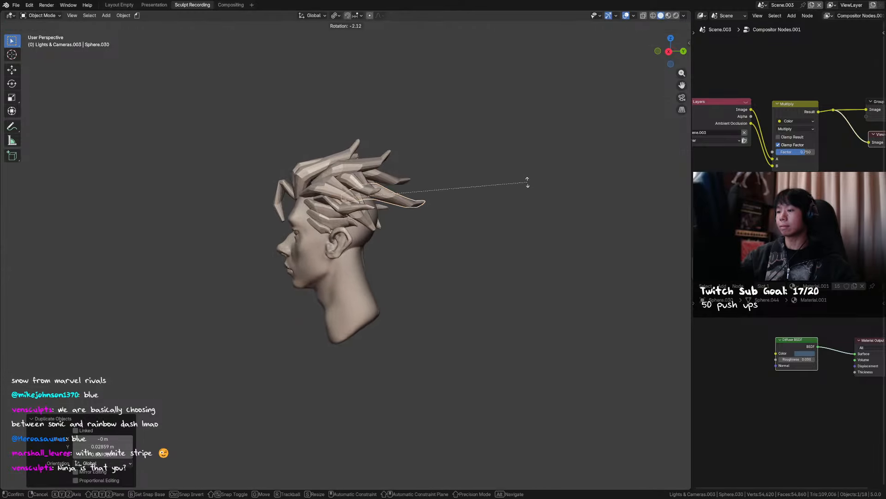
{"action": "left_click", "coordinate": [502, 216]}
{"action": "key", "text": "g"}
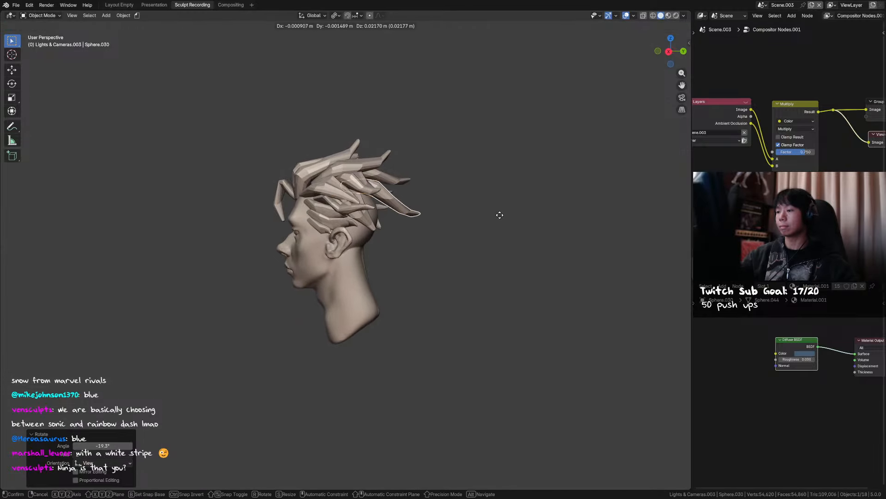
{"action": "left_click", "coordinate": [498, 214]}
Scale the lower back lock along its local X axis, rotate it, and move it about 0.015 m along X.
{"action": "mouse_move", "coordinate": [498, 214]}
{"action": "middle_mouse_down"}
{"action": "mouse_move", "coordinate": [422, 223]}
{"action": "mouse_move", "coordinate": [434, 205]}
{"action": "mouse_move", "coordinate": [516, 214]}
{"action": "mouse_move", "coordinate": [504, 224]}
{"action": "middle_mouse_up"}
{"action": "key", "text": "s"}
{"action": "key", "text": "x"}
{"action": "key", "text": "x"}
{"action": "left_click", "coordinate": [431, 210]}
{"action": "key", "text": "r"}
{"action": "left_click", "coordinate": [435, 219]}
{"action": "key", "text": "g"}
{"action": "left_click", "coordinate": [430, 211]}
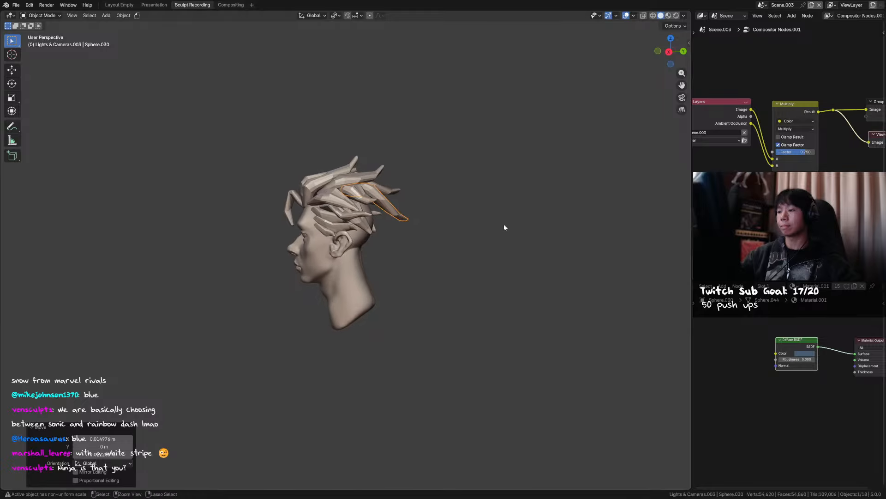
Shape the lower back lock's tip in Sculpt Mode with a Grab brush of about 328 to 330 px and save the file.
{"action": "key", "text": "ctrl+Tab"}
{"action": "key", "text": "f"}
{"action": "left_click", "coordinate": [446, 224]}
{"action": "left_click", "coordinate": [404, 216]}
{"action": "key", "text": "ctrl+Tab"}
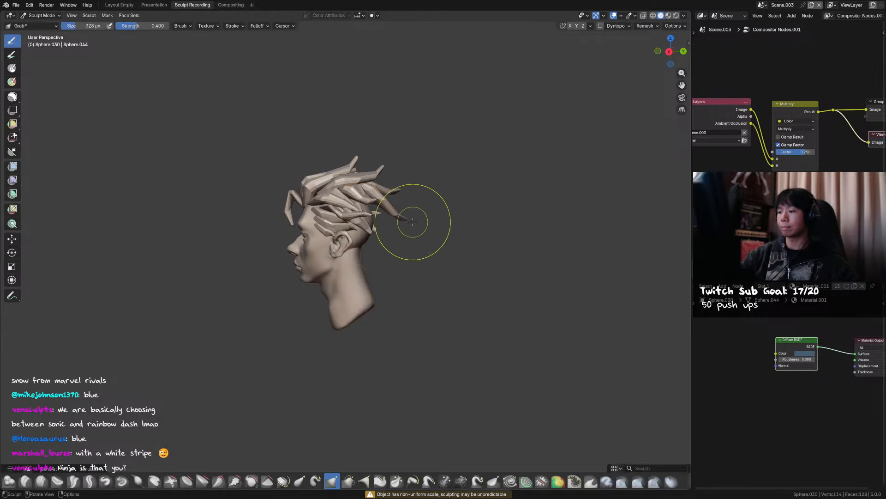
{"action": "mouse_move", "coordinate": [422, 212]}
{"action": "left_mouse_down"}
{"action": "mouse_move", "coordinate": [398, 214]}
{"action": "mouse_move", "coordinate": [406, 211]}
{"action": "left_mouse_up"}
{"action": "key", "text": "f"}
{"action": "left_click", "coordinate": [402, 216]}
{"action": "key", "text": "f"}
{"action": "left_click", "coordinate": [444, 204]}
{"action": "key", "text": "ctrl+s"}
{"action": "middle_click_drag", "start_coordinate": [442, 204], "coordinate": [450, 202], "text": "shift"}
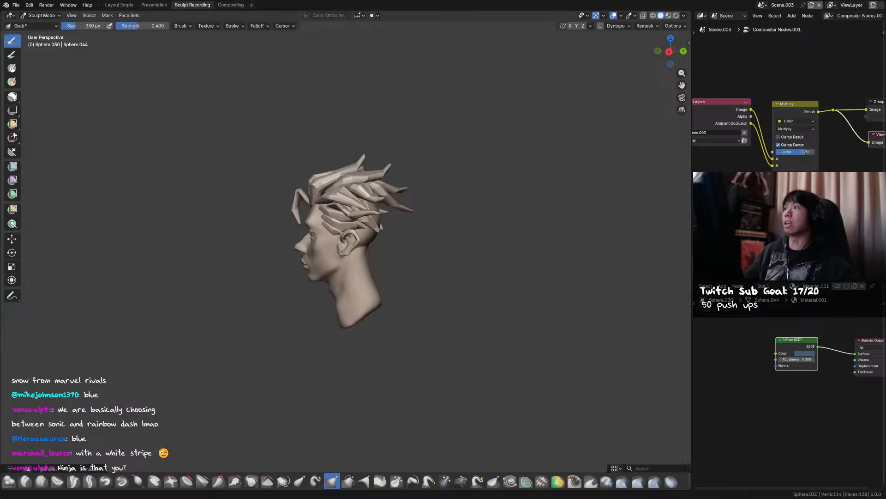
Switch sculpting to the head mesh and deepen the eyelid creases with a Crease Sharp brush of about 85 px.
{"action": "mouse_move", "coordinate": [434, 172]}
{"action": "middle_mouse_down"}
{"action": "mouse_move", "coordinate": [463, 182]}
{"action": "mouse_move", "coordinate": [520, 161]}
{"action": "middle_mouse_up"}
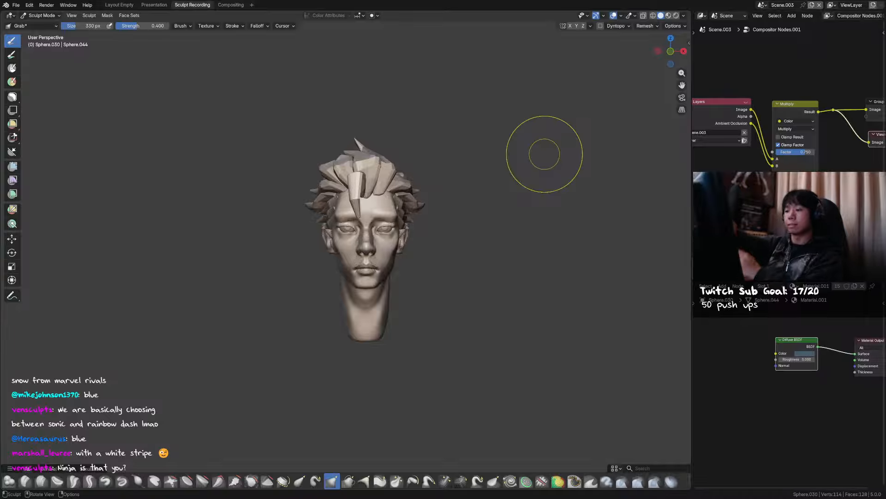
{"action": "key", "text": "KP_1"}
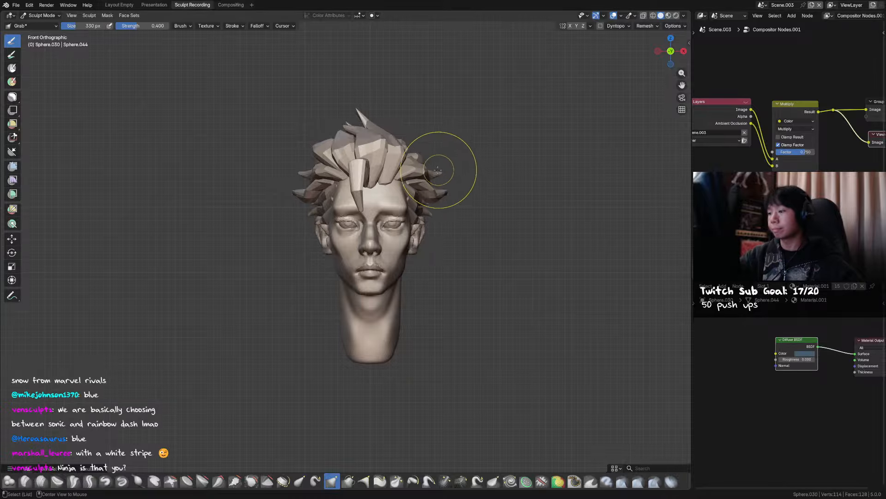
{"action": "scroll", "coordinate": [450, 176], "scroll_direction": "up", "scroll_amount": 2}
{"action": "mouse_move", "coordinate": [450, 176]}
{"action": "middle_mouse_down"}
{"action": "mouse_move", "coordinate": [429, 196]}
{"action": "mouse_move", "coordinate": [325, 204]}
{"action": "middle_mouse_up"}
{"action": "key", "text": "shift+c"}
{"action": "key", "text": "f"}
{"action": "left_click", "coordinate": [374, 198]}
{"action": "key", "text": "alt+q"}
{"action": "mouse_move", "coordinate": [386, 204]}
{"action": "middle_mouse_down"}
{"action": "mouse_move", "coordinate": [356, 206]}
{"action": "mouse_move", "coordinate": [358, 187]}
{"action": "mouse_move", "coordinate": [329, 193]}
{"action": "middle_mouse_up"}
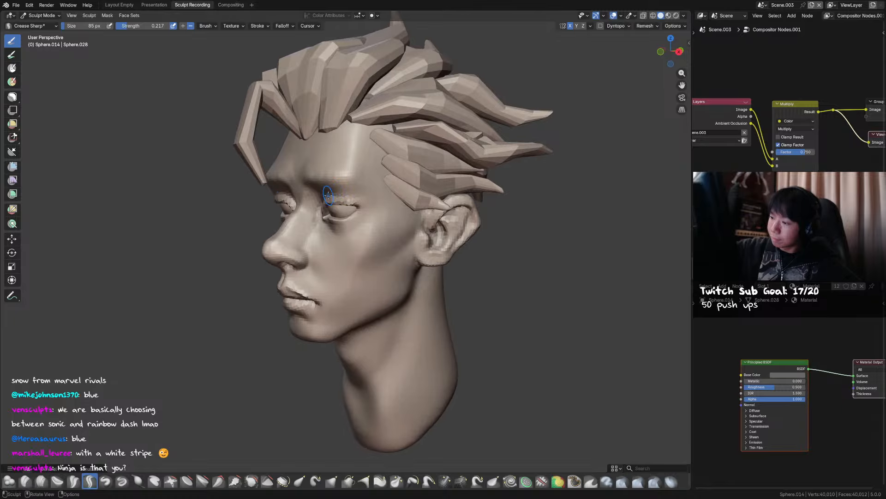
Define the lids and brow area with the Draw Sharp brush, starting at about 117 px.
{"action": "key", "text": "v"}
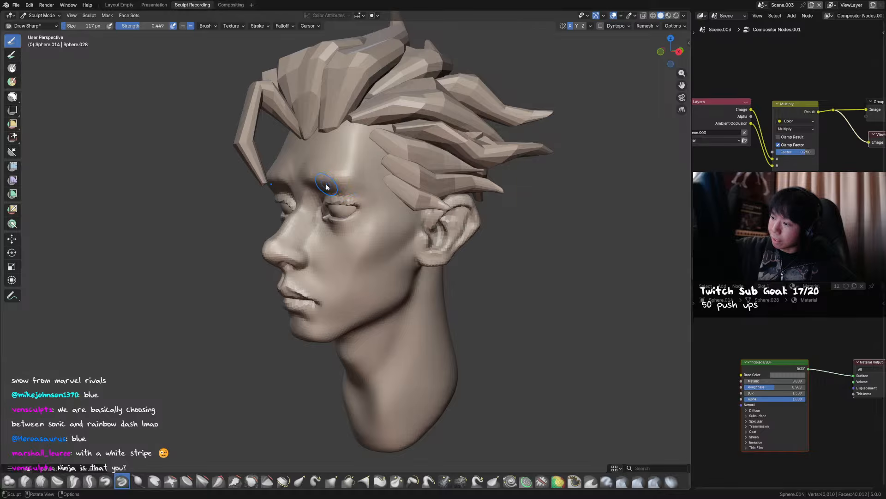
{"action": "mouse_move", "coordinate": [342, 190]}
{"action": "middle_mouse_down"}
{"action": "mouse_move", "coordinate": [389, 203]}
{"action": "mouse_move", "coordinate": [381, 138]}
{"action": "mouse_move", "coordinate": [392, 185]}
{"action": "mouse_move", "coordinate": [417, 201]}
{"action": "middle_mouse_up"}
{"action": "key", "text": "f"}
{"action": "left_click", "coordinate": [376, 138]}
Reshape the outer eye corners from the front with a Grab brush of about 113 px.
{"action": "key", "text": "g"}
{"action": "key", "text": "f"}
{"action": "left_click", "coordinate": [428, 203]}
{"action": "key", "text": "f"}
{"action": "left_click", "coordinate": [428, 201]}
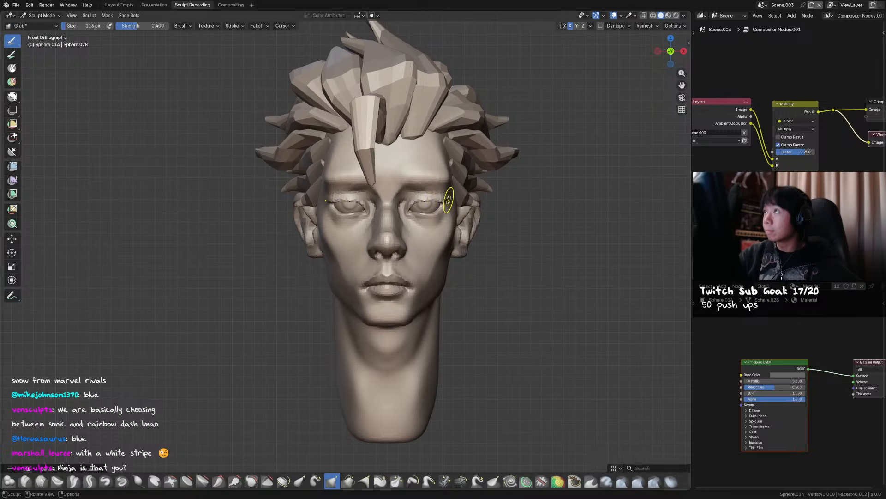
Smooth the area around the eyes with a Smooth brush of about 92 px, return to Object Mode and save the file.
{"action": "mouse_move", "coordinate": [448, 200]}
{"action": "middle_mouse_down"}
{"action": "mouse_move", "coordinate": [430, 204]}
{"action": "mouse_move", "coordinate": [442, 203]}
{"action": "middle_mouse_up"}
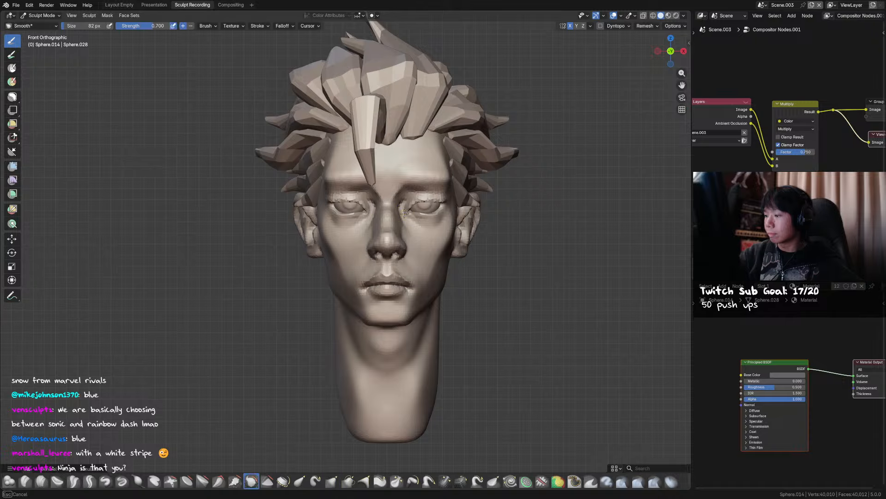
{"action": "mouse_move", "coordinate": [400, 215]}
{"action": "middle_mouse_down"}
{"action": "mouse_move", "coordinate": [373, 214]}
{"action": "mouse_move", "coordinate": [346, 179]}
{"action": "mouse_move", "coordinate": [386, 174]}
{"action": "mouse_move", "coordinate": [449, 251]}
{"action": "middle_mouse_up"}
{"action": "key", "text": "f"}
{"action": "left_click", "coordinate": [404, 171]}
{"action": "key", "text": "ctrl+Tab"}
{"action": "left_click", "coordinate": [373, 277]}
{"action": "key", "text": "ctrl+s"}
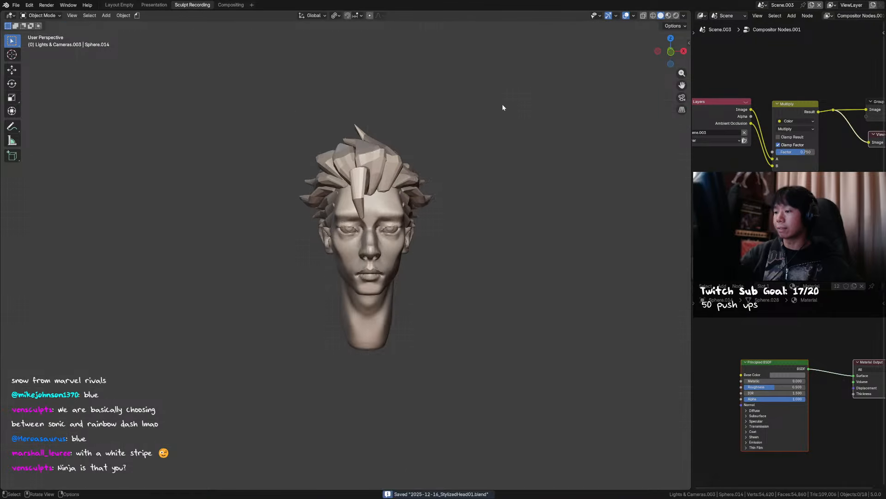
Resume sculpting the head and adjust the outer eye corners from the front with a Grab brush of about 91 px.
{"action": "mouse_move", "coordinate": [514, 117]}
{"action": "middle_mouse_down", "text": "alt"}
{"action": "mouse_move", "coordinate": [487, 145]}
{"action": "mouse_move", "coordinate": [480, 116]}
{"action": "middle_mouse_up", "text": "alt"}
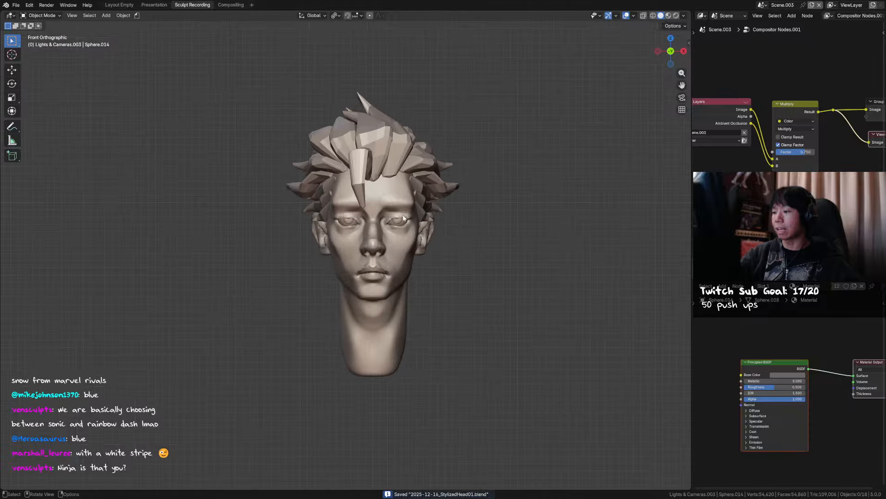
{"action": "left_click", "coordinate": [409, 187]}
{"action": "key", "text": "ctrl+Tab"}
{"action": "left_click", "coordinate": [402, 223]}
{"action": "key", "text": "f"}
{"action": "left_click", "coordinate": [408, 217]}
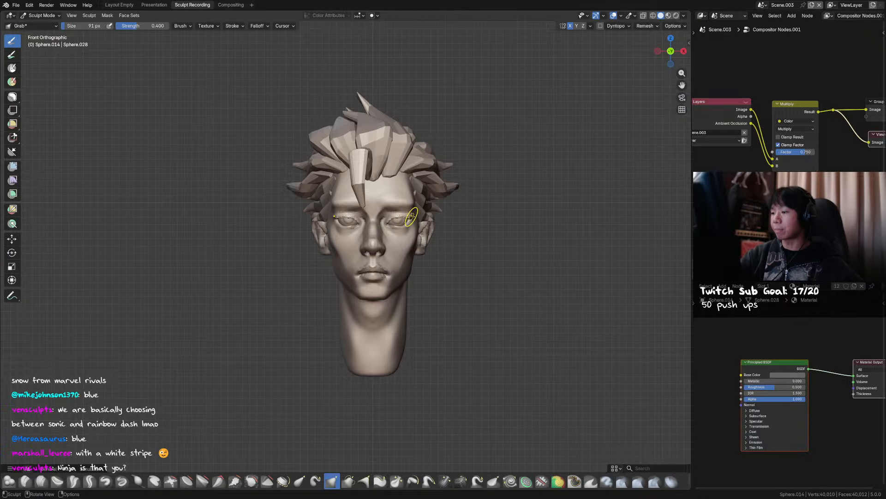
Sharpen the upper eyelids with a Draw Sharp brush of about 66 px.
{"action": "mouse_move", "coordinate": [411, 218]}
{"action": "middle_mouse_down"}
{"action": "mouse_move", "coordinate": [416, 234]}
{"action": "mouse_move", "coordinate": [470, 223]}
{"action": "mouse_move", "coordinate": [406, 194]}
{"action": "mouse_move", "coordinate": [430, 240]}
{"action": "mouse_move", "coordinate": [525, 245]}
{"action": "mouse_move", "coordinate": [446, 253]}
{"action": "mouse_move", "coordinate": [399, 164]}
{"action": "mouse_move", "coordinate": [376, 198]}
{"action": "mouse_move", "coordinate": [442, 205]}
{"action": "mouse_move", "coordinate": [372, 186]}
{"action": "middle_mouse_up"}
{"action": "key", "text": "x"}
{"action": "key", "text": "f"}
{"action": "left_click", "coordinate": [370, 185]}
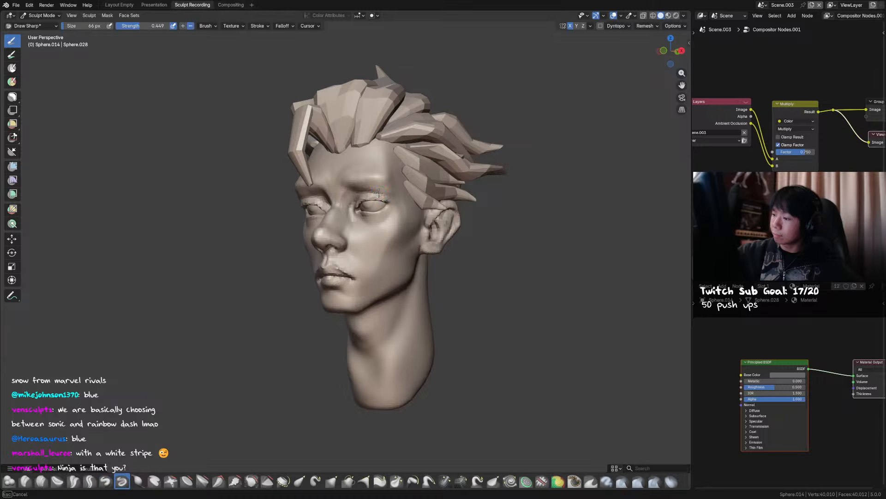
Reshape the eye sockets and lids from several angles with a Grab brush, starting at about 138 px and getting smaller.
{"action": "mouse_move", "coordinate": [395, 199]}
{"action": "middle_mouse_down"}
{"action": "mouse_move", "coordinate": [388, 152]}
{"action": "mouse_move", "coordinate": [335, 187]}
{"action": "mouse_move", "coordinate": [375, 190]}
{"action": "mouse_move", "coordinate": [360, 220]}
{"action": "middle_mouse_up"}
{"action": "key", "text": "g"}
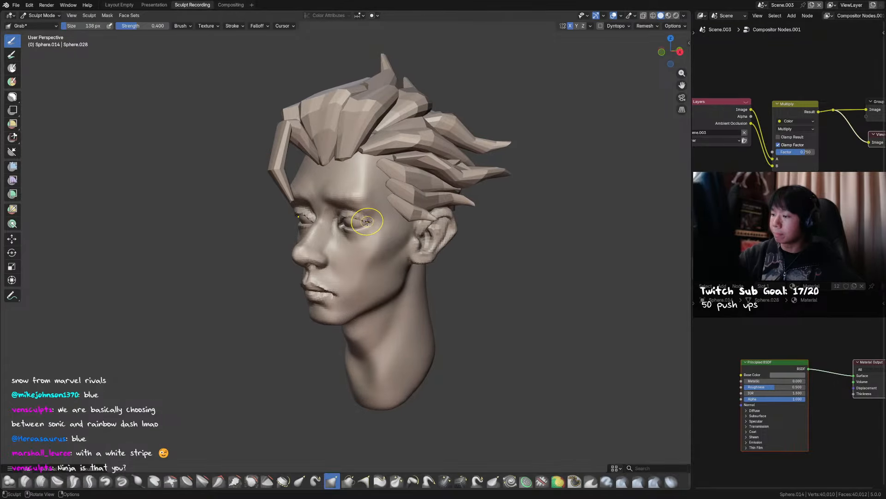
{"action": "key", "text": "bracketleft"}
{"action": "middle_click_drag", "start_coordinate": [370, 222], "coordinate": [467, 206], "text": "alt"}
{"action": "middle_click_drag", "start_coordinate": [501, 176], "coordinate": [498, 131]}
{"action": "key", "text": "bracketleft"}
{"action": "key", "text": "bracketleft"}
{"action": "key", "text": "bracketleft"}
{"action": "key", "text": "bracketleft"}
Refine the eyelid shape and outer brow with a Grab brush of about 73 px.
{"action": "mouse_move", "coordinate": [365, 180]}
{"action": "middle_mouse_down"}
{"action": "mouse_move", "coordinate": [407, 209]}
{"action": "mouse_move", "coordinate": [355, 232]}
{"action": "middle_mouse_up"}
{"action": "key", "text": "f"}
{"action": "left_click", "coordinate": [375, 222]}
{"action": "middle_click_drag", "start_coordinate": [415, 242], "coordinate": [462, 203], "text": "ctrl"}
{"action": "middle_click_drag", "start_coordinate": [462, 203], "coordinate": [427, 194]}
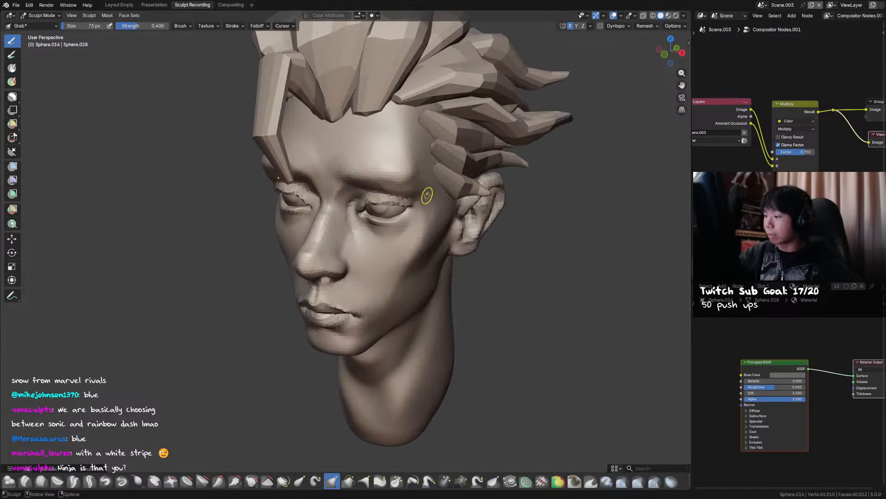
Refine the lids with Crease Sharp and a Grab brush of about 94 px, return to Object Mode and save the file.
{"action": "key", "text": "shift+c"}
{"action": "key", "text": "g"}
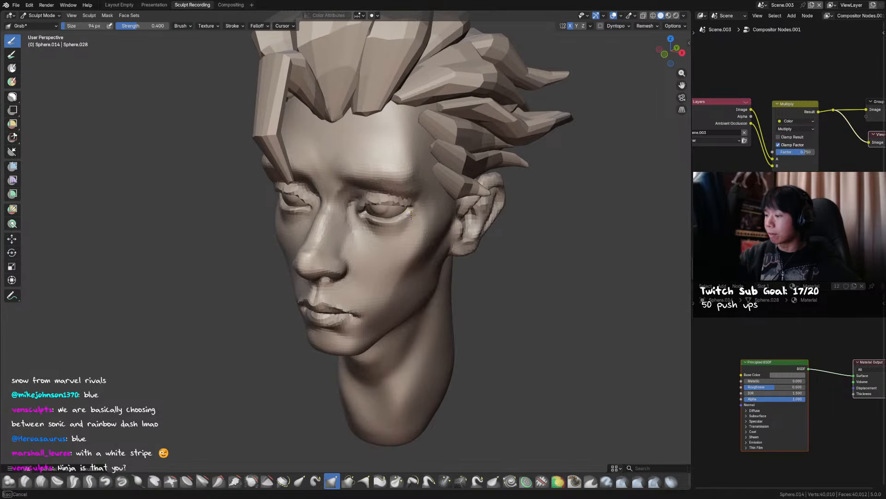
{"action": "key", "text": "shift+c"}
{"action": "middle_click_drag", "start_coordinate": [402, 232], "coordinate": [409, 254], "text": "ctrl"}
{"action": "mouse_move", "coordinate": [422, 226]}
{"action": "middle_mouse_down"}
{"action": "mouse_move", "coordinate": [456, 203]}
{"action": "mouse_move", "coordinate": [485, 148]}
{"action": "middle_mouse_up"}
{"action": "key", "text": "ctrl+Tab"}
{"action": "key", "text": "ctrl+s"}
Switch the viewport to Material Preview shading and frame the head from the front.
{"action": "middle_click_drag", "start_coordinate": [509, 118], "coordinate": [523, 152], "text": "ctrl"}
{"action": "left_click_drag", "start_coordinate": [525, 152], "coordinate": [504, 180]}
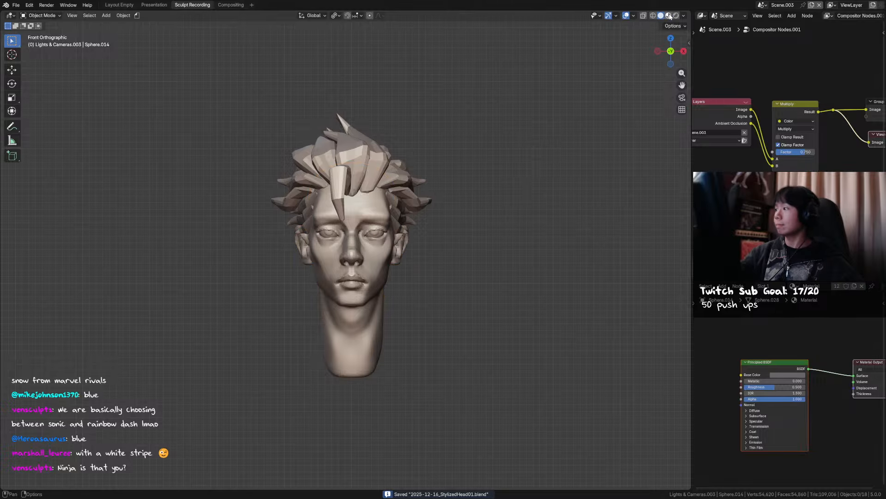
{"action": "left_click", "coordinate": [669, 16]}
{"action": "middle_click_drag", "start_coordinate": [518, 122], "coordinate": [533, 114], "text": "shift"}
{"action": "middle_click_drag", "start_coordinate": [503, 144], "coordinate": [480, 158]}
{"action": "middle_click_drag", "start_coordinate": [446, 198], "coordinate": [397, 203], "text": "ctrl"}
Try to rotate the eyeballs around the global Z axis.
{"action": "left_click", "coordinate": [390, 210]}
{"action": "left_click", "coordinate": [392, 214]}
{"action": "key", "text": "r"}
{"action": "key", "text": "z"}
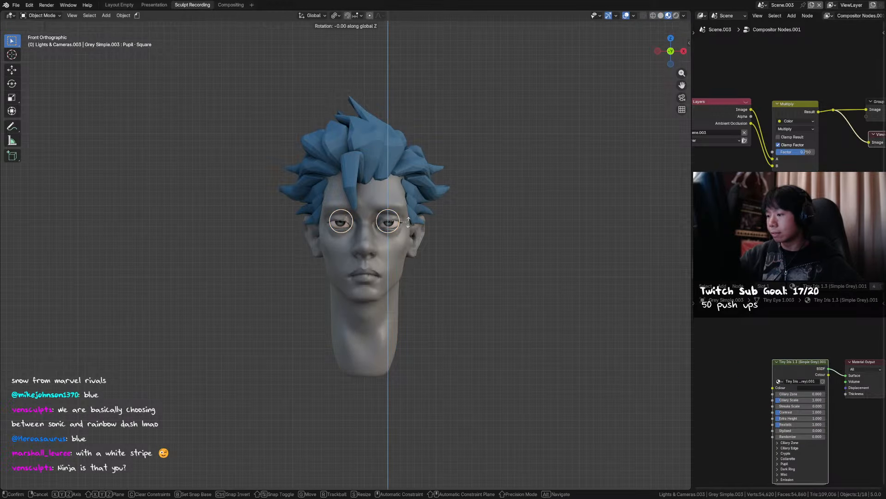
{"action": "left_click", "coordinate": [407, 221]}
Adjust the head's eyelids in Sculpt Mode with a Grab brush of about 86 to 89 px, return to Object Mode and save the file.
{"action": "left_click", "coordinate": [395, 236]}
{"action": "key", "text": "ctrl+Tab"}
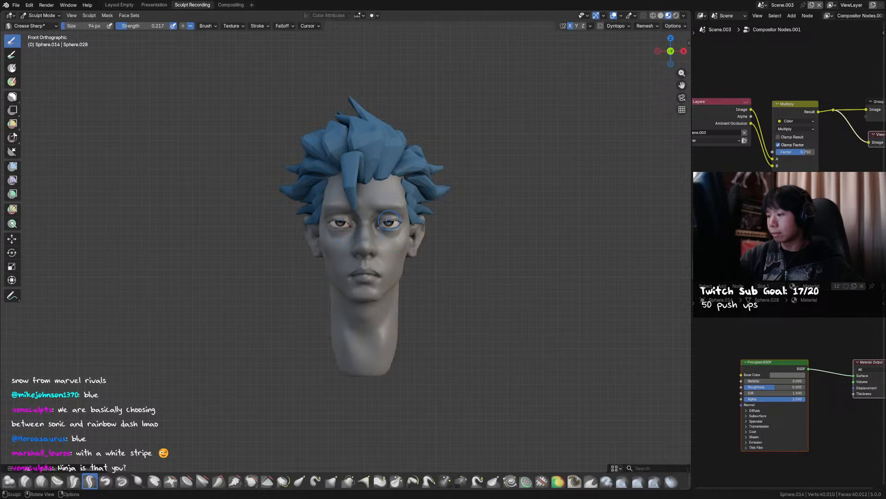
{"action": "key", "text": "g"}
{"action": "key", "text": "f"}
{"action": "left_click", "coordinate": [386, 220]}
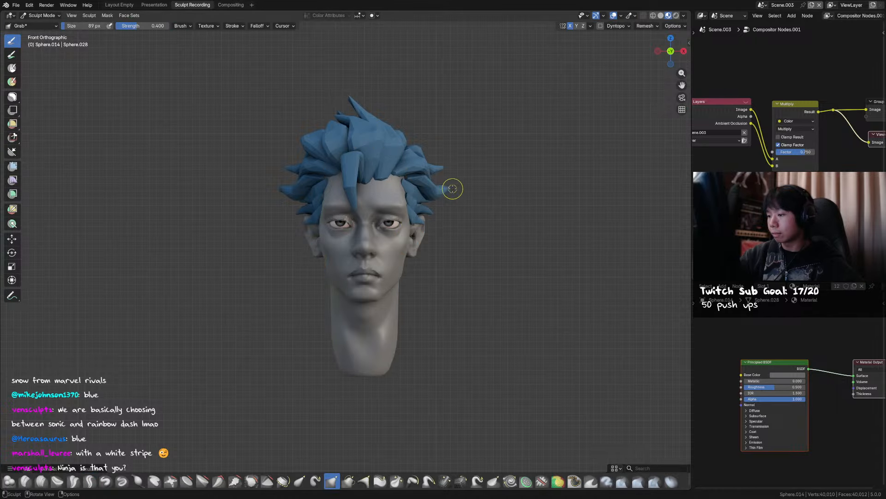
{"action": "left_click_drag", "start_coordinate": [385, 221], "coordinate": [388, 215]}
{"action": "key", "text": "ctrl+Tab"}
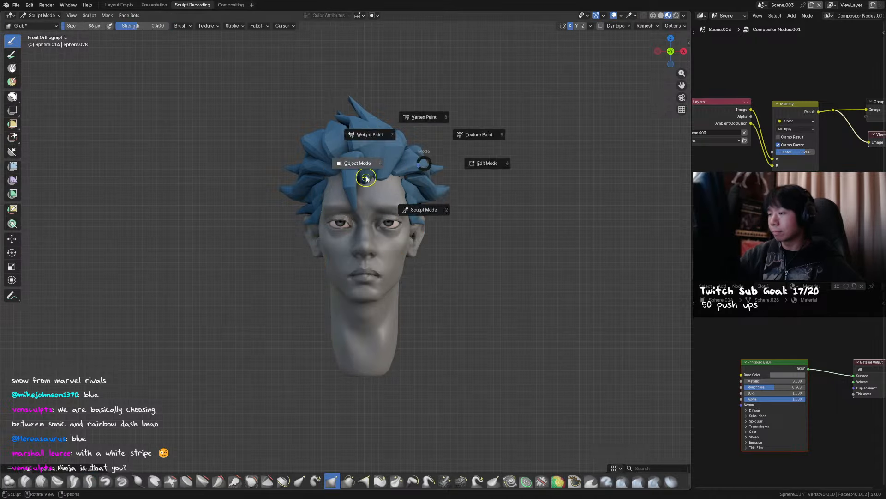
{"action": "left_click", "coordinate": [364, 178]}
{"action": "left_click", "coordinate": [486, 127]}
{"action": "mouse_move", "coordinate": [485, 128]}
{"action": "middle_mouse_down"}
{"action": "mouse_move", "coordinate": [499, 143]}
{"action": "mouse_move", "coordinate": [509, 134]}
{"action": "mouse_move", "coordinate": [417, 190]}
{"action": "middle_mouse_up"}
{"action": "key", "text": "ctrl+s"}
Clear the eyeballs' rotation and rotate them about 1.63° around the global Z axis.
{"action": "left_click", "coordinate": [410, 198]}
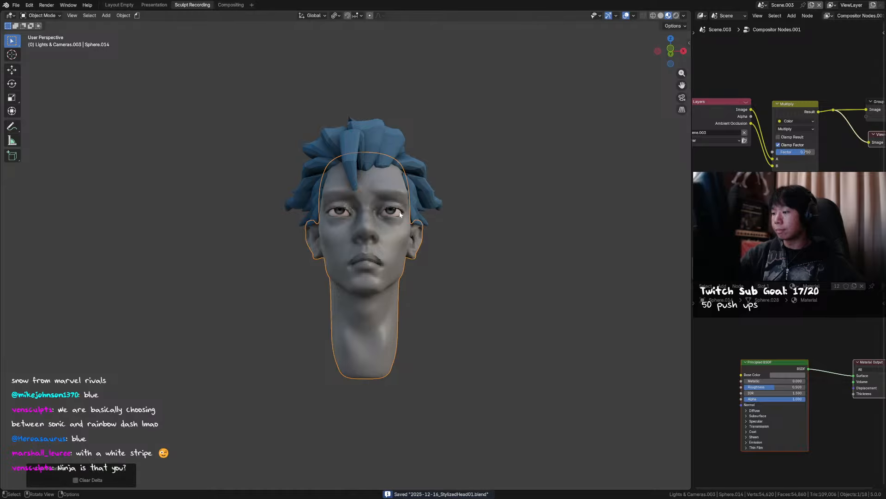
{"action": "left_click", "coordinate": [410, 195]}
{"action": "key", "text": "alt+r"}
{"action": "key", "text": "KP_1"}
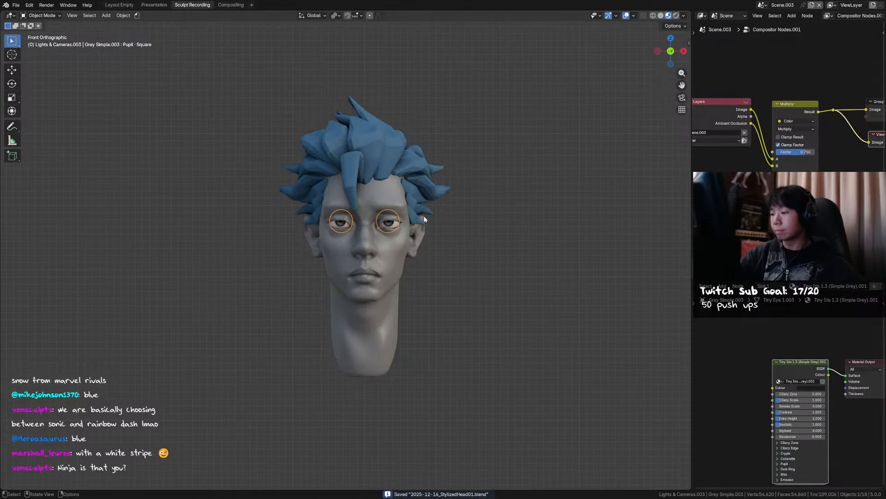
{"action": "key", "text": "r"}
{"action": "key", "text": "z"}
{"action": "left_click", "coordinate": [426, 213]}
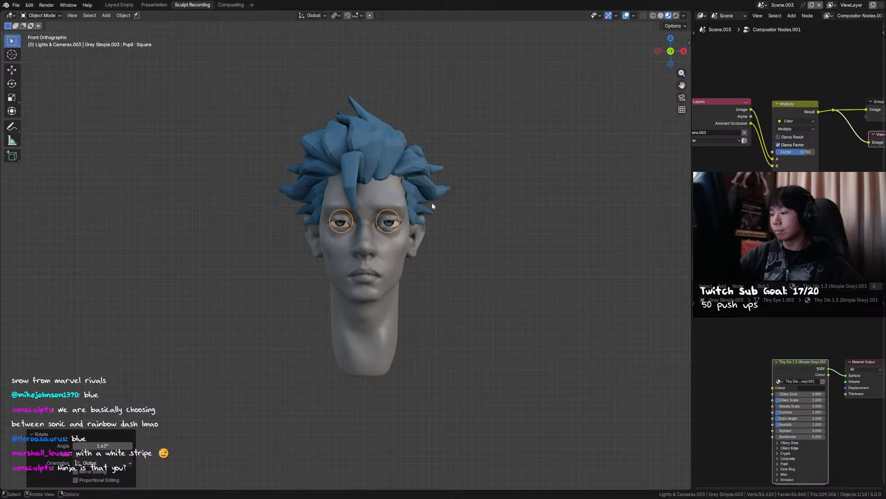
{"action": "left_click", "coordinate": [433, 200]}
Adjust the upper face in Sculpt Mode with a Grab brush of about 128 px, return to Object Mode and save the file.
{"action": "mouse_move", "coordinate": [446, 191]}
{"action": "middle_mouse_down"}
{"action": "mouse_move", "coordinate": [415, 227]}
{"action": "mouse_move", "coordinate": [390, 221]}
{"action": "mouse_move", "coordinate": [416, 199]}
{"action": "middle_mouse_up"}
{"action": "left_click", "coordinate": [422, 227]}
{"action": "key", "text": "ctrl+Tab"}
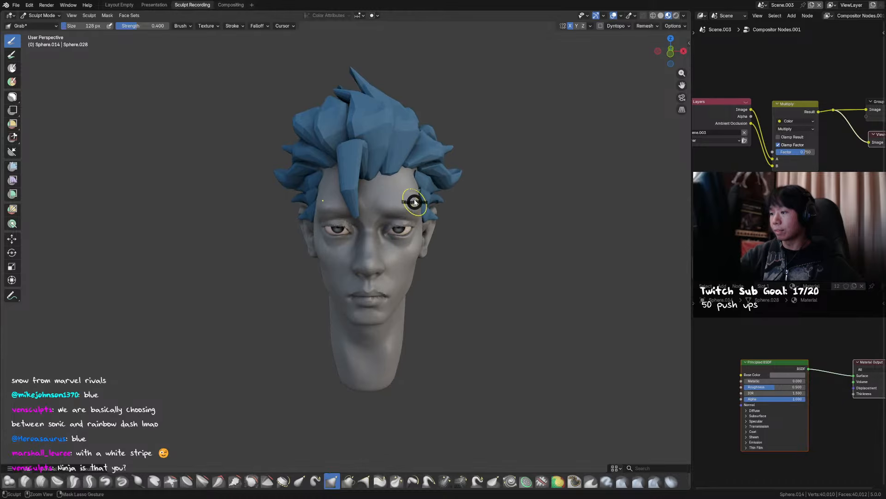
{"action": "key", "text": "ctrl+Tab"}
{"action": "scroll", "coordinate": [416, 198], "scroll_direction": "down", "scroll_amount": 3}
{"action": "key", "text": "ctrl+s"}
Duplicate the front top lock, move the copy about 0.023 m toward negative X and rotate it about -20.1°.
{"action": "mouse_move", "coordinate": [471, 152]}
{"action": "middle_mouse_down"}
{"action": "mouse_move", "coordinate": [458, 175]}
{"action": "mouse_move", "coordinate": [438, 180]}
{"action": "middle_mouse_up"}
{"action": "left_click", "coordinate": [357, 191]}
{"action": "key", "text": "g"}
{"action": "key", "text": "r"}
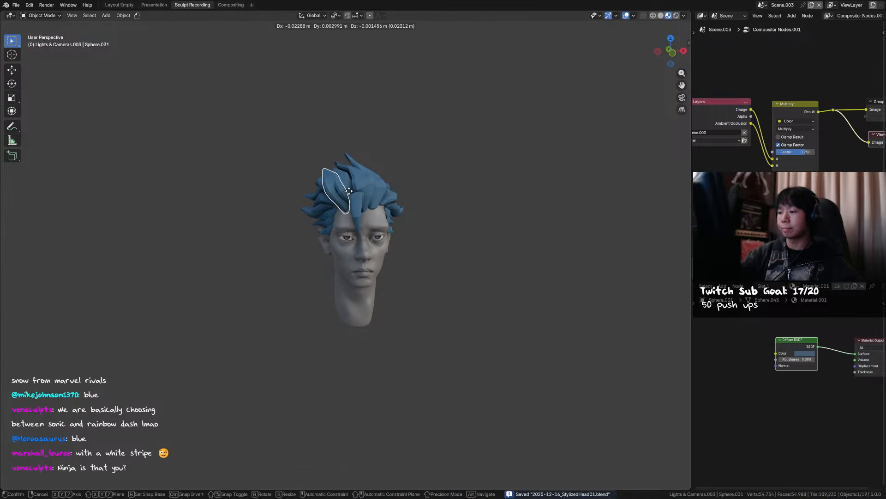
{"action": "left_click", "coordinate": [364, 199]}
Move the copied front lock about 0.002 m along Y in the side view and nudge it in the front view.
{"action": "middle_click_drag", "start_coordinate": [369, 204], "coordinate": [477, 184]}
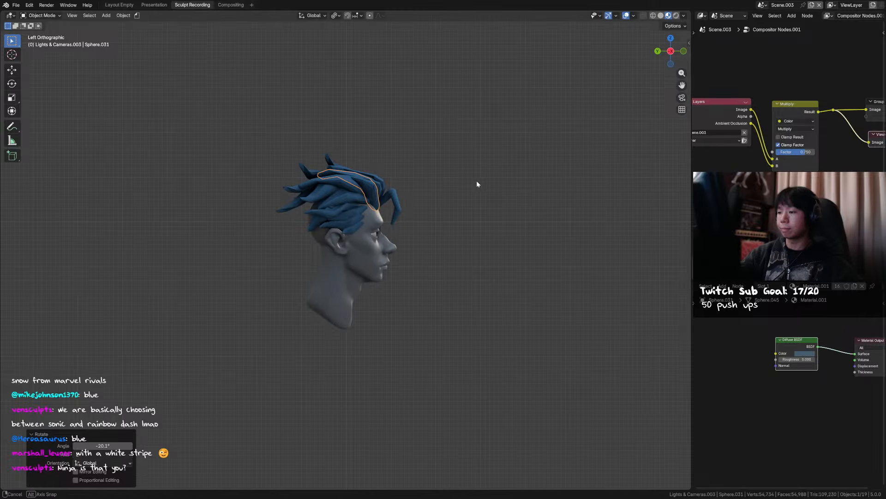
{"action": "key", "text": "g"}
{"action": "left_click", "coordinate": [446, 190]}
{"action": "key", "text": "KP_1"}
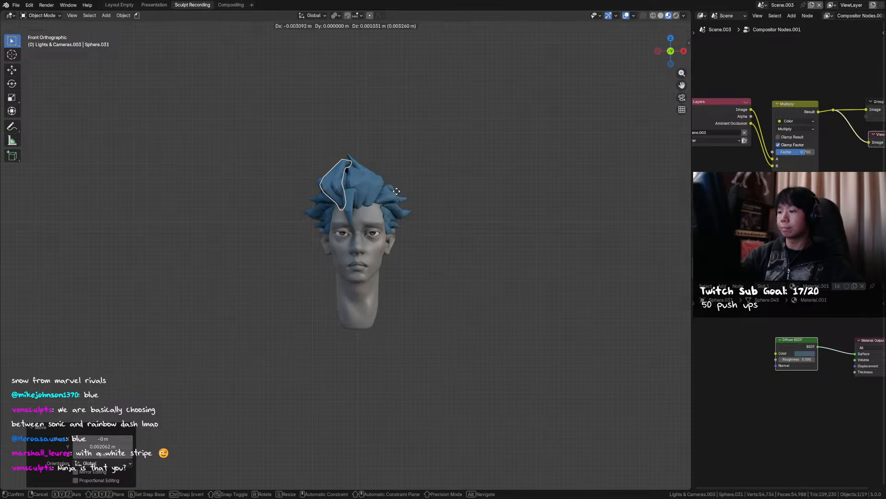
Bend the copied front lock over the hairline in Sculpt Mode with a Grab brush of about 197 to 221 px.
{"action": "key", "text": "ctrl+Tab"}
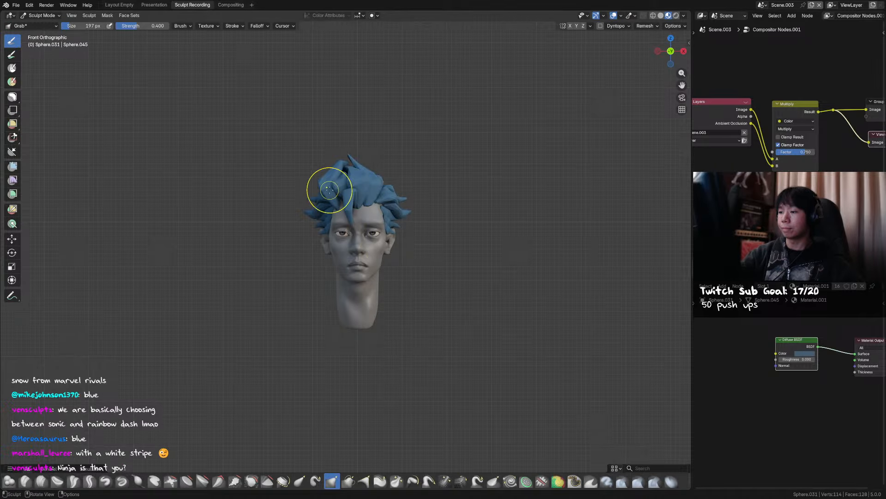
{"action": "middle_click_drag", "start_coordinate": [324, 189], "coordinate": [385, 237]}
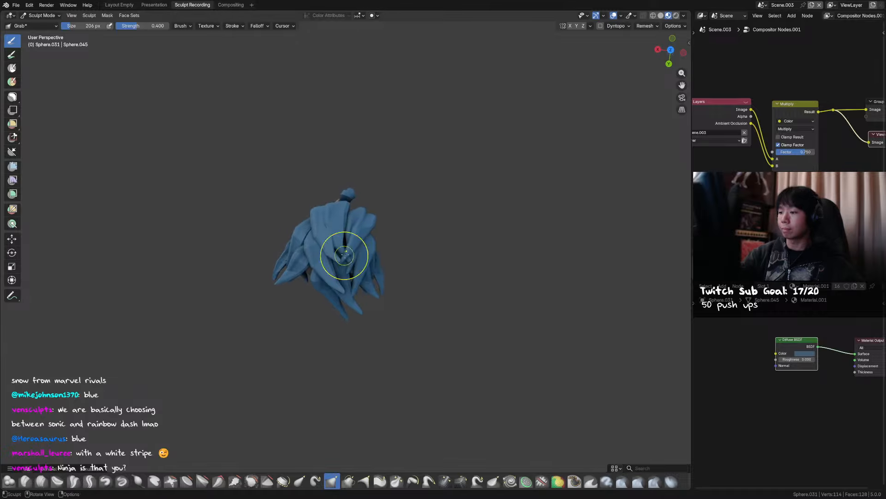
{"action": "middle_click_drag", "start_coordinate": [346, 307], "coordinate": [228, 119]}
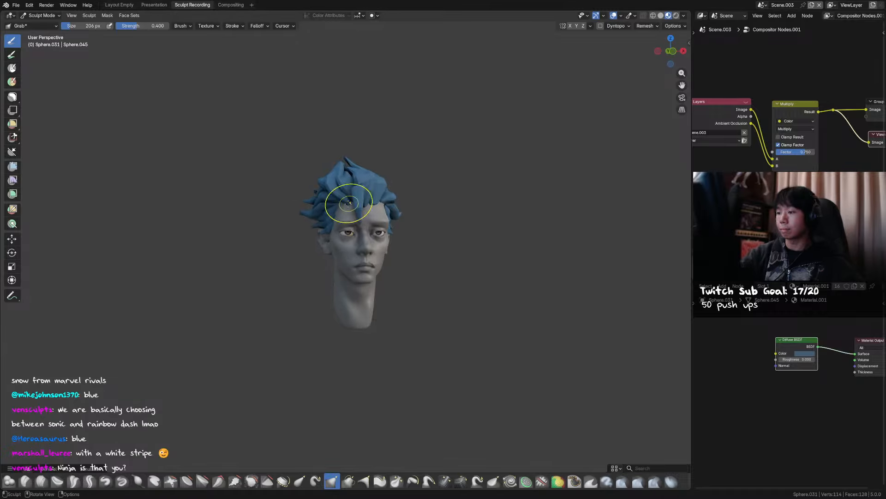
{"action": "mouse_move", "coordinate": [348, 203]}
{"action": "middle_mouse_down"}
{"action": "mouse_move", "coordinate": [387, 172]}
{"action": "mouse_move", "coordinate": [351, 193]}
{"action": "mouse_move", "coordinate": [326, 187]}
{"action": "mouse_move", "coordinate": [331, 175]}
{"action": "mouse_move", "coordinate": [336, 192]}
{"action": "mouse_move", "coordinate": [307, 234]}
{"action": "mouse_move", "coordinate": [379, 177]}
{"action": "mouse_move", "coordinate": [361, 200]}
{"action": "mouse_move", "coordinate": [337, 198]}
{"action": "mouse_move", "coordinate": [325, 217]}
{"action": "mouse_move", "coordinate": [321, 187]}
{"action": "mouse_move", "coordinate": [388, 162]}
{"action": "mouse_move", "coordinate": [377, 140]}
{"action": "mouse_move", "coordinate": [352, 158]}
{"action": "middle_mouse_up"}
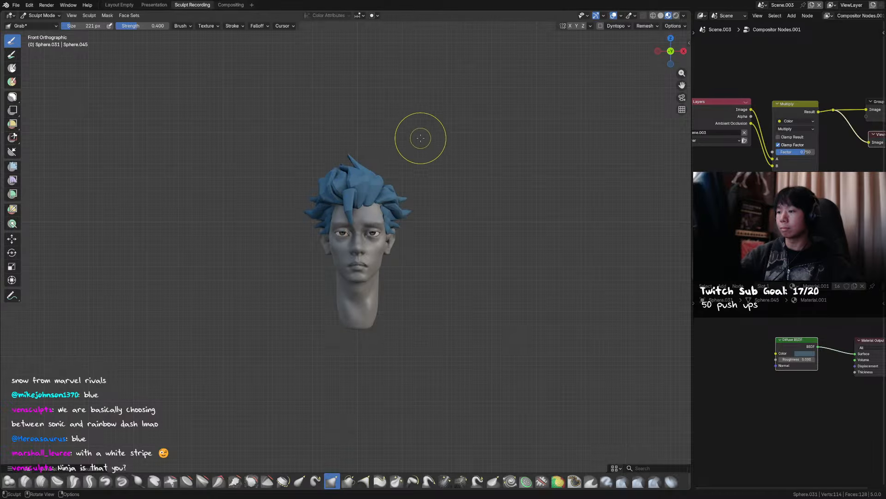
{"action": "key", "text": "f"}
{"action": "left_click", "coordinate": [417, 143]}
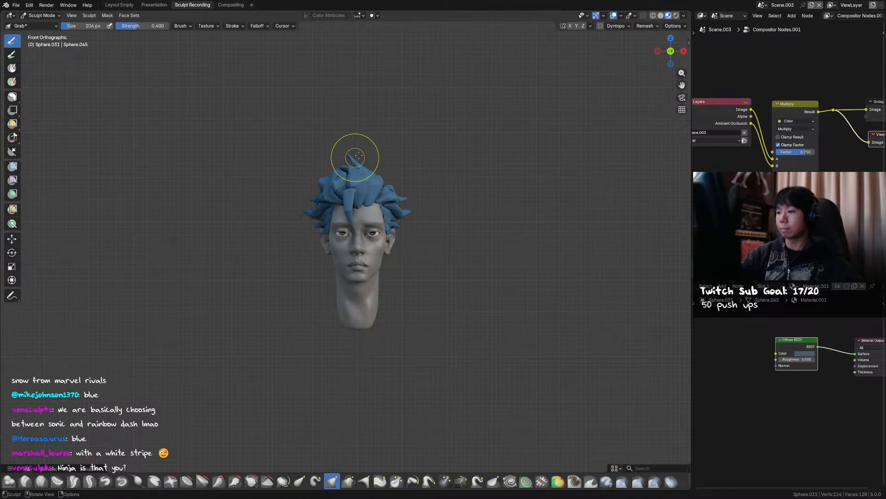
{"action": "mouse_move", "coordinate": [358, 156]}
{"action": "middle_mouse_down"}
{"action": "mouse_move", "coordinate": [379, 205]}
{"action": "mouse_move", "coordinate": [349, 194]}
{"action": "mouse_move", "coordinate": [329, 194]}
{"action": "mouse_move", "coordinate": [346, 197]}
{"action": "mouse_move", "coordinate": [331, 202]}
{"action": "mouse_move", "coordinate": [329, 193]}
{"action": "middle_mouse_up"}
Return to Object Mode and delete the copied front lock.
{"action": "key", "text": "ctrl+Tab"}
{"action": "left_click", "coordinate": [352, 182]}
{"action": "key", "text": "x"}
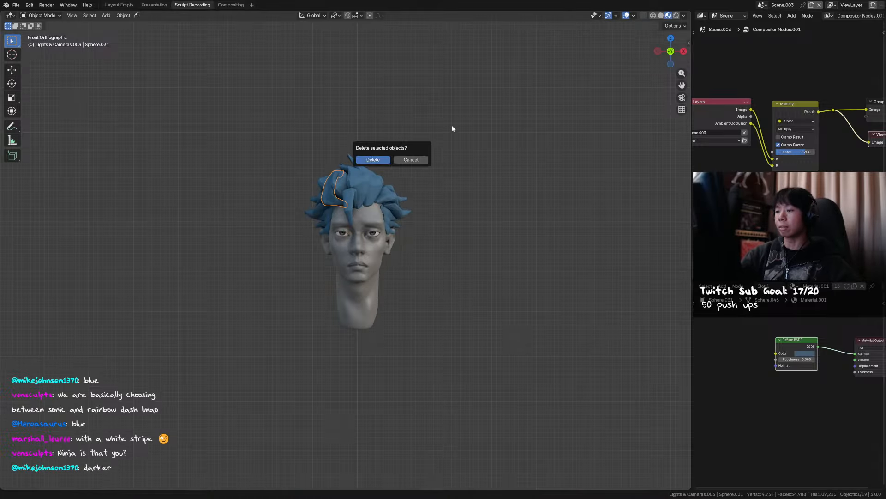
{"action": "left_click", "coordinate": [386, 159]}
Duplicate the side lock near the hairline and rotate the copy about -32.6° in the side view.
{"action": "middle_click_drag", "start_coordinate": [389, 154], "coordinate": [421, 148]}
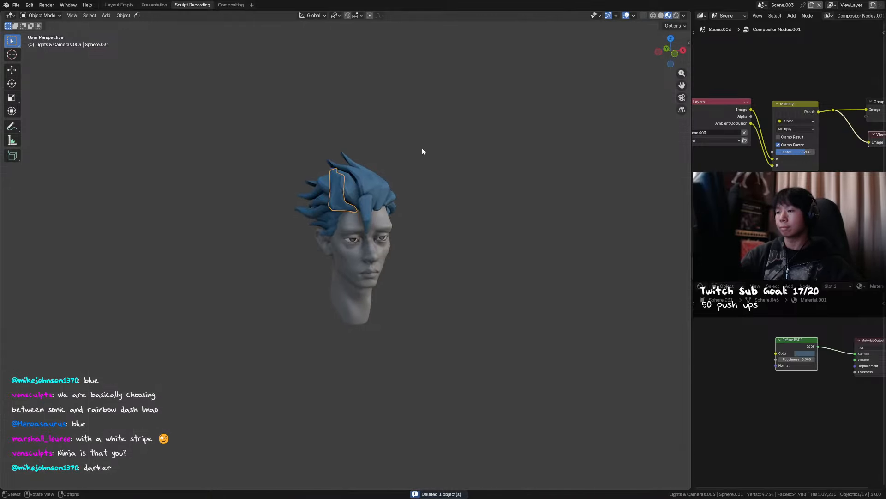
{"action": "left_click", "coordinate": [341, 187]}
{"action": "middle_click_drag", "start_coordinate": [342, 187], "coordinate": [431, 184]}
{"action": "key", "text": "shift+d"}
{"action": "left_click", "coordinate": [429, 193]}
{"action": "key", "text": "r"}
{"action": "left_click", "coordinate": [433, 202]}
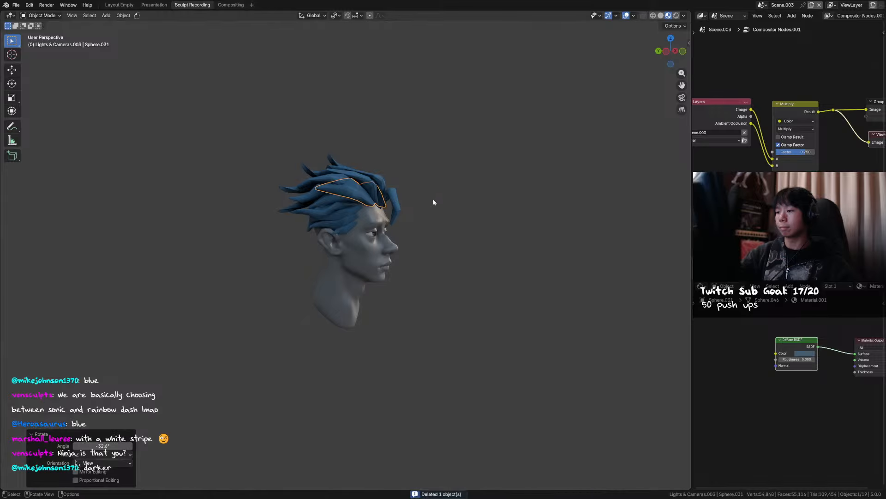
Change the material node editor area to the Properties editor and show the copied lock's modifiers.
{"action": "left_click", "coordinate": [702, 286]}
{"action": "left_click", "coordinate": [696, 322]}
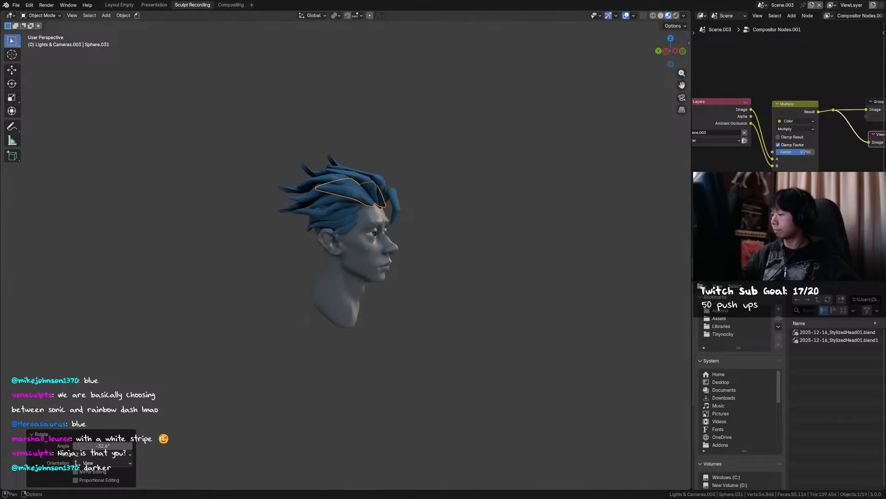
{"action": "left_click", "coordinate": [701, 285]}
{"action": "left_click", "coordinate": [664, 310]}
{"action": "left_click", "coordinate": [698, 396]}
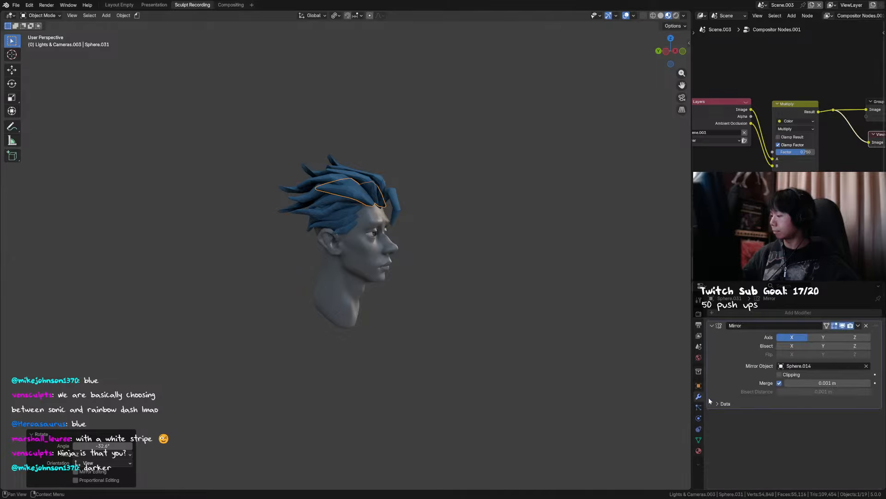
Remove the Mirror modifier from the copied hairline lock and move the lock across to the parting in the front view.
{"action": "left_click", "coordinate": [866, 325]}
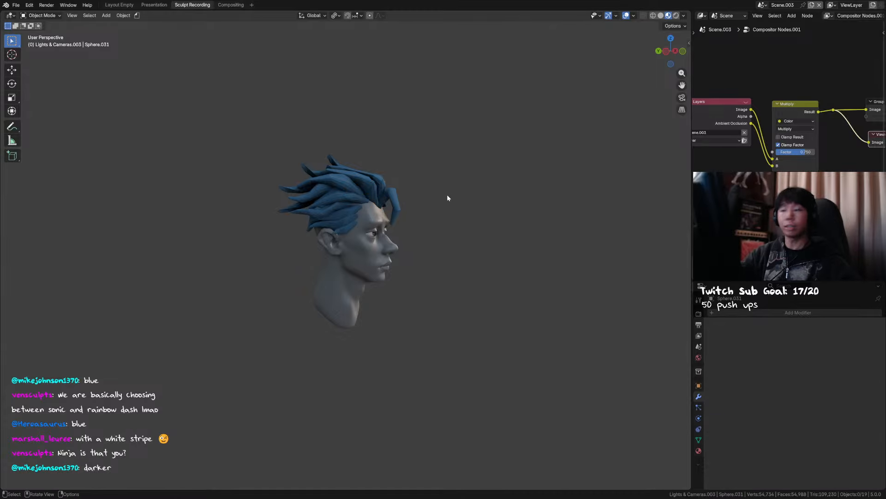
{"action": "middle_click_drag", "start_coordinate": [447, 197], "coordinate": [383, 177]}
{"action": "left_click", "coordinate": [406, 200]}
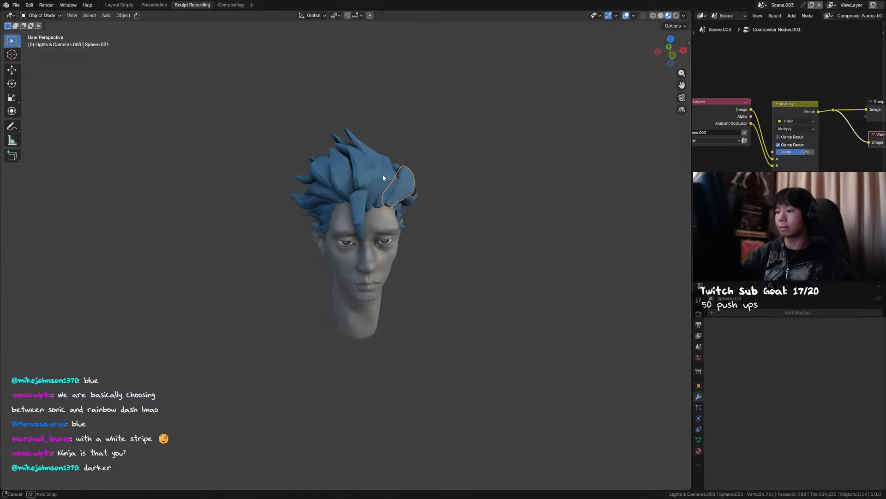
{"action": "key", "text": "KP_1"}
{"action": "key", "text": "g"}
{"action": "left_click", "coordinate": [383, 157]}
Rotate the copied lock in the front view and around the global Z axis to follow the hairline beside the front lock.
{"action": "key", "text": "r"}
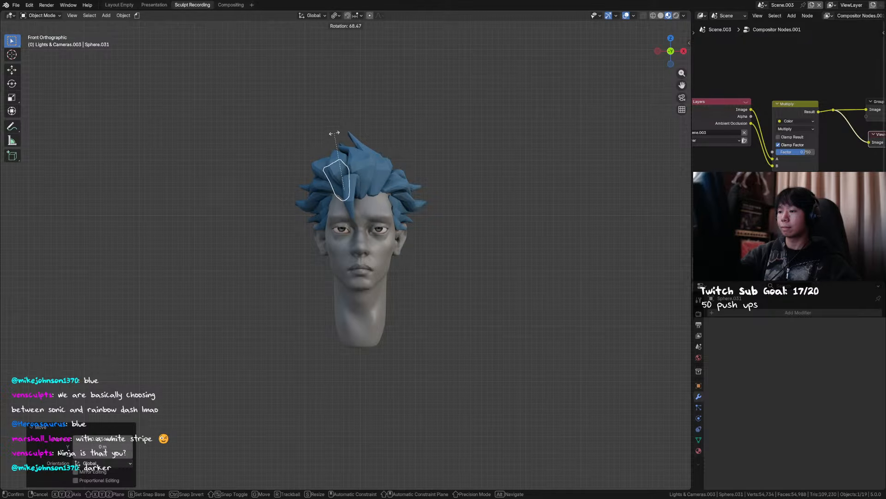
{"action": "key", "text": "z"}
{"action": "left_click", "coordinate": [382, 113]}
{"action": "middle_click_drag", "start_coordinate": [382, 113], "coordinate": [486, 141]}
{"action": "key", "text": "r"}
{"action": "key", "text": "z"}
{"action": "left_click", "coordinate": [460, 113]}
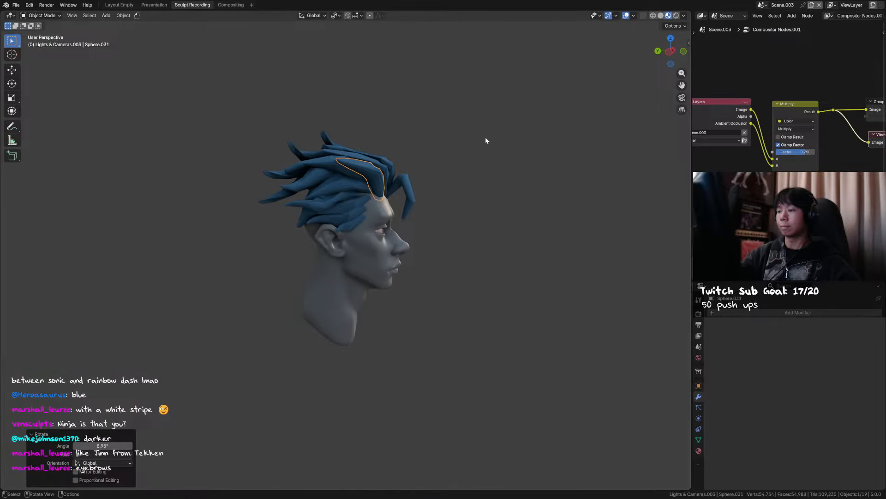
Save the file and rotate the copied hairline lock in the side view.
{"action": "key", "text": "ctrl+s"}
{"action": "key", "text": "ctrl+Tab"}
{"action": "left_click", "coordinate": [451, 216]}
{"action": "key", "text": "f"}
{"action": "left_click", "coordinate": [487, 159]}
{"action": "key", "text": "ctrl+Tab"}
{"action": "left_click", "coordinate": [403, 141]}
{"action": "key", "text": "r"}
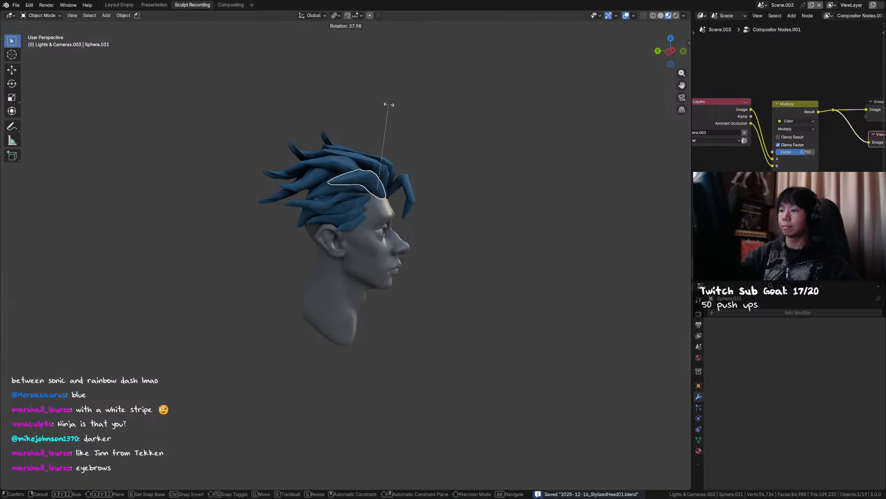
{"action": "left_click", "coordinate": [401, 113]}
Show the Shader Editor for the top lock and darken the hair's Diffuse BSDF colour to a deep blue with Value 0.399.
{"action": "left_click", "coordinate": [400, 173]}
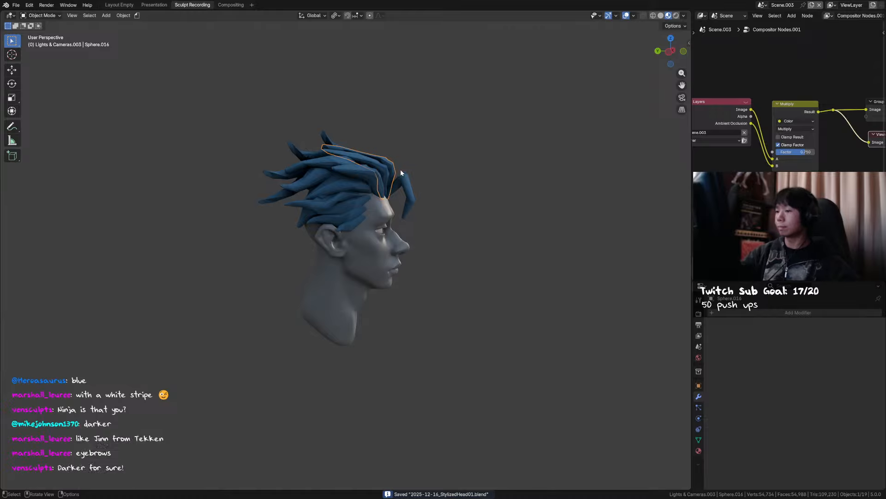
{"action": "left_click", "coordinate": [702, 286]}
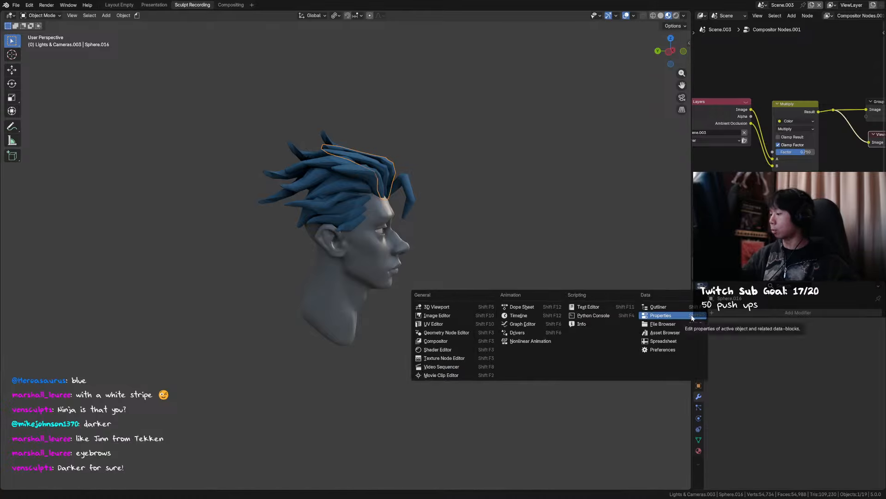
{"action": "key", "text": "s"}
{"action": "left_click", "coordinate": [806, 353]}
{"action": "left_click_drag", "start_coordinate": [846, 284], "coordinate": [847, 286]}
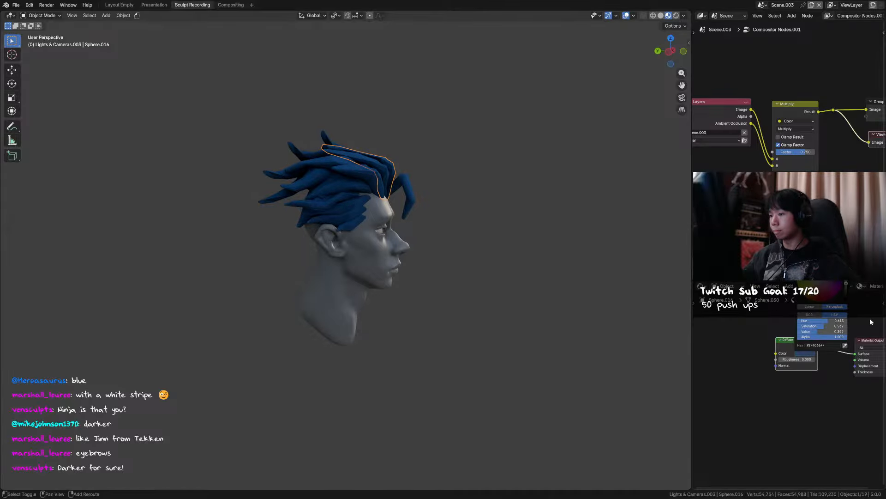
{"action": "left_click", "coordinate": [612, 273]}
Enter Sculpt Mode on the copied hairline lock and shape it from the side with a Grab brush of about 333 px.
{"action": "mouse_move", "coordinate": [613, 273]}
{"action": "middle_mouse_down"}
{"action": "mouse_move", "coordinate": [507, 260]}
{"action": "mouse_move", "coordinate": [497, 213]}
{"action": "mouse_move", "coordinate": [417, 153]}
{"action": "mouse_move", "coordinate": [386, 178]}
{"action": "middle_mouse_up"}
{"action": "left_click", "coordinate": [364, 183]}
{"action": "key", "text": "ctrl+Tab"}
{"action": "left_click", "coordinate": [349, 231]}
{"action": "key", "text": "f"}
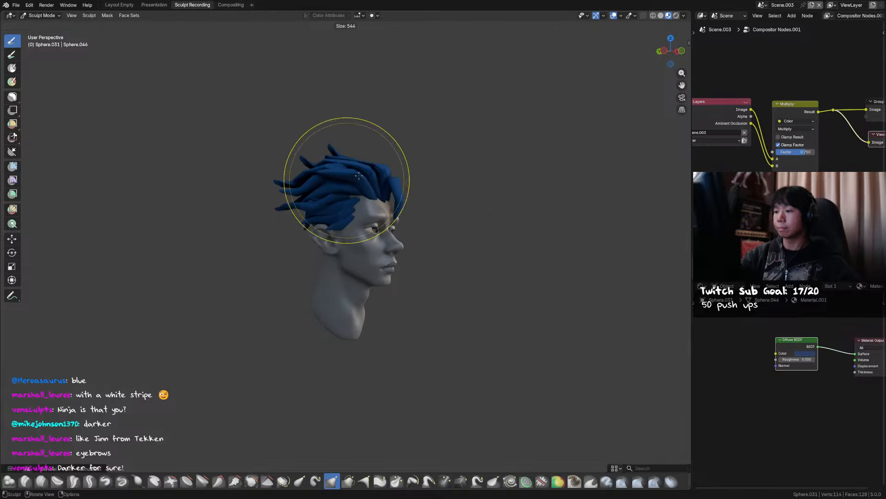
{"action": "left_click", "coordinate": [316, 174]}
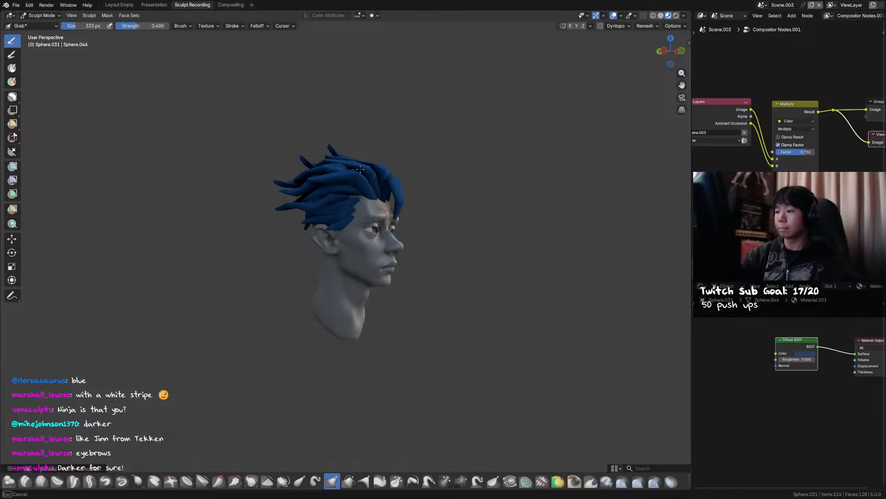
Pull the copied hairline lock against its neighbours from above with Grab brushes of about 277 and 182 px.
{"action": "key", "text": "KP_1"}
{"action": "middle_click_drag", "start_coordinate": [352, 175], "coordinate": [365, 222]}
{"action": "key", "text": "f"}
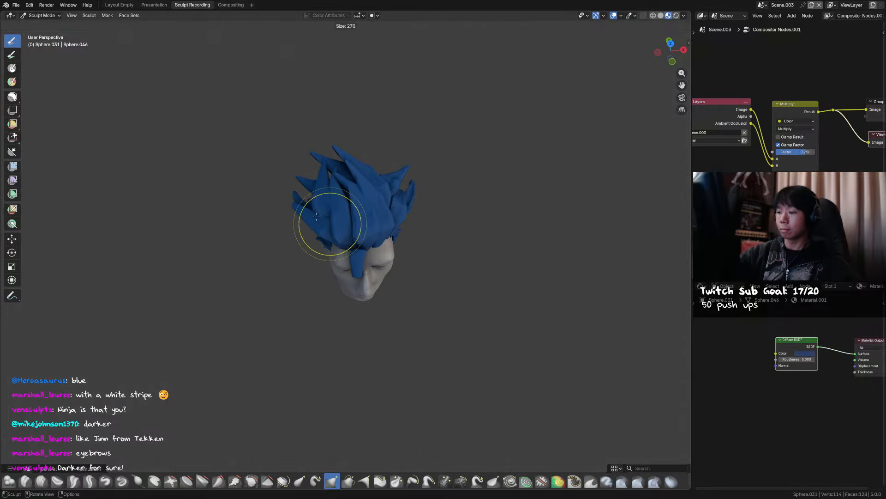
{"action": "left_click", "coordinate": [360, 223]}
{"action": "mouse_move", "coordinate": [308, 212]}
{"action": "left_mouse_down"}
{"action": "mouse_move", "coordinate": [301, 204]}
{"action": "mouse_move", "coordinate": [308, 211]}
{"action": "left_mouse_up"}
{"action": "key", "text": "f"}
{"action": "left_click", "coordinate": [327, 200]}
{"action": "mouse_move", "coordinate": [308, 210]}
{"action": "middle_mouse_down"}
{"action": "mouse_move", "coordinate": [320, 172]}
{"action": "mouse_move", "coordinate": [302, 181]}
{"action": "middle_mouse_up"}
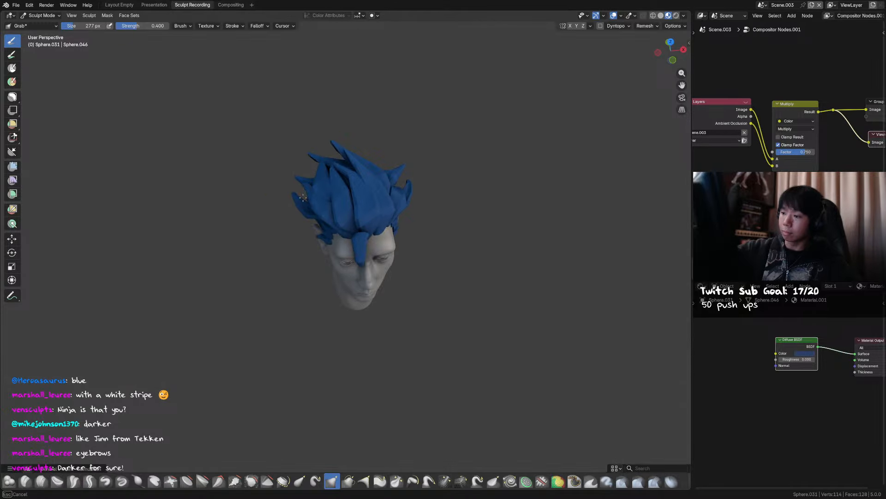
{"action": "key", "text": "f"}
{"action": "left_click", "coordinate": [326, 177]}
{"action": "middle_click_drag", "start_coordinate": [302, 218], "coordinate": [317, 223]}
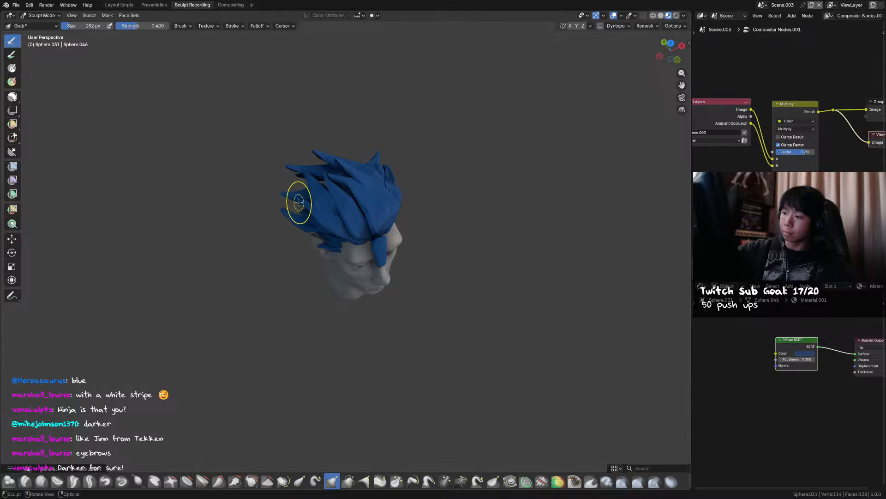
{"action": "mouse_move", "coordinate": [306, 189]}
{"action": "middle_mouse_down"}
{"action": "mouse_move", "coordinate": [408, 138]}
{"action": "mouse_move", "coordinate": [350, 173]}
{"action": "mouse_move", "coordinate": [352, 182]}
{"action": "mouse_move", "coordinate": [319, 179]}
{"action": "mouse_move", "coordinate": [331, 196]}
{"action": "mouse_move", "coordinate": [319, 178]}
{"action": "middle_mouse_up"}
Save the file and refine the copied lock's root and silhouette with Grab brush sizes between about 117 and 371 px.
{"action": "key", "text": "ctrl+s"}
{"action": "key", "text": "f"}
{"action": "left_click", "coordinate": [319, 179]}
{"action": "key", "text": "f"}
{"action": "left_click", "coordinate": [311, 188]}
{"action": "key", "text": "f"}
{"action": "left_click", "coordinate": [309, 171]}
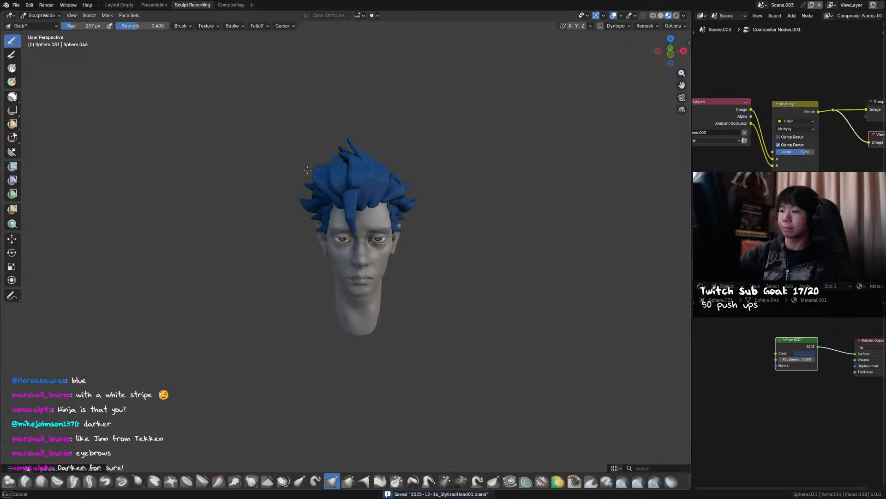
{"action": "middle_click_drag", "start_coordinate": [348, 204], "coordinate": [359, 196]}
{"action": "key", "text": "f"}
{"action": "left_click", "coordinate": [350, 196]}
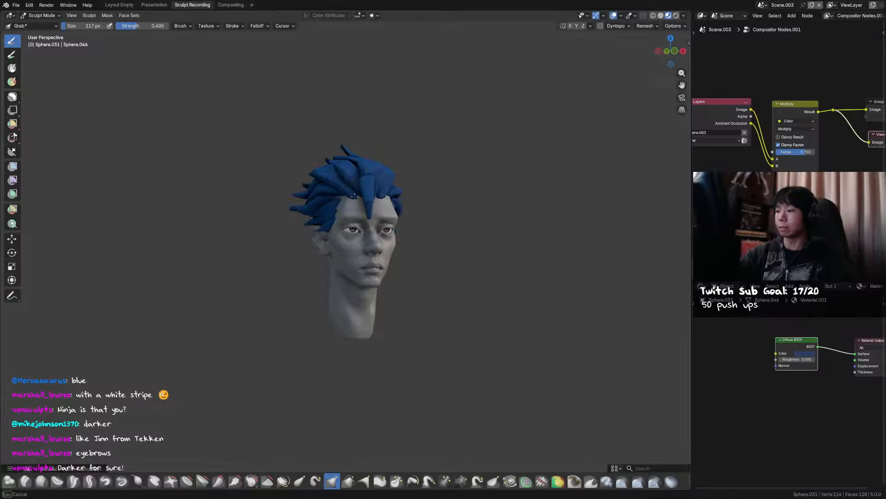
{"action": "mouse_move", "coordinate": [415, 178]}
{"action": "middle_mouse_down", "text": "alt"}
{"action": "mouse_move", "coordinate": [442, 145]}
{"action": "mouse_move", "coordinate": [328, 183]}
{"action": "mouse_move", "coordinate": [366, 168]}
{"action": "mouse_move", "coordinate": [346, 158]}
{"action": "mouse_move", "coordinate": [379, 113]}
{"action": "mouse_move", "coordinate": [435, 133]}
{"action": "mouse_move", "coordinate": [348, 184]}
{"action": "middle_mouse_up", "text": "alt"}
{"action": "key", "text": "f"}
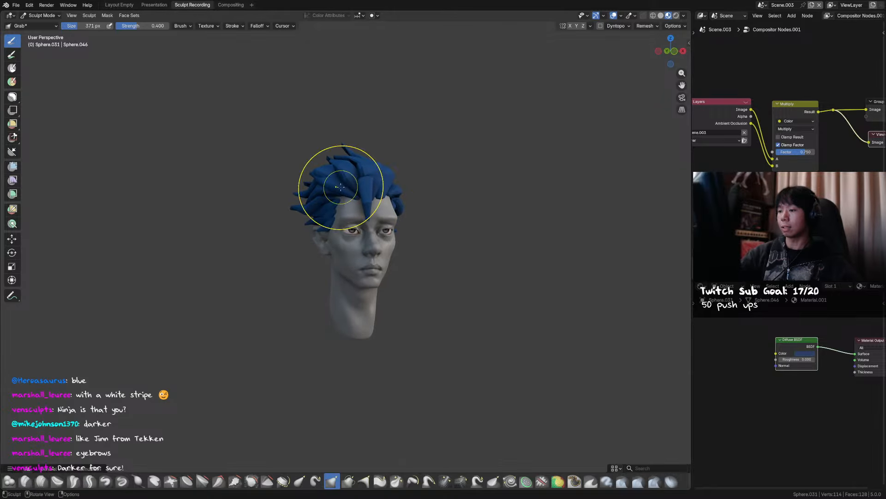
Return to Object Mode and save the file.
{"action": "key", "text": "ctrl+Tab"}
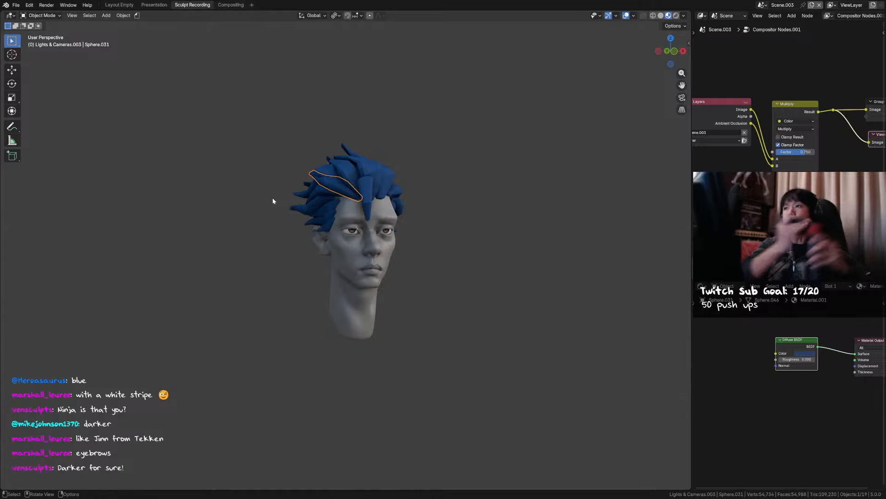
{"action": "left_click", "coordinate": [520, 170]}
{"action": "middle_click_drag", "start_coordinate": [519, 180], "coordinate": [370, 185]}
{"action": "key", "text": "ctrl+s"}
Duplicate the mirrored side lock in the right view and place the copy behind the head.
{"action": "left_click", "coordinate": [369, 185]}
{"action": "key", "text": "KP_3"}
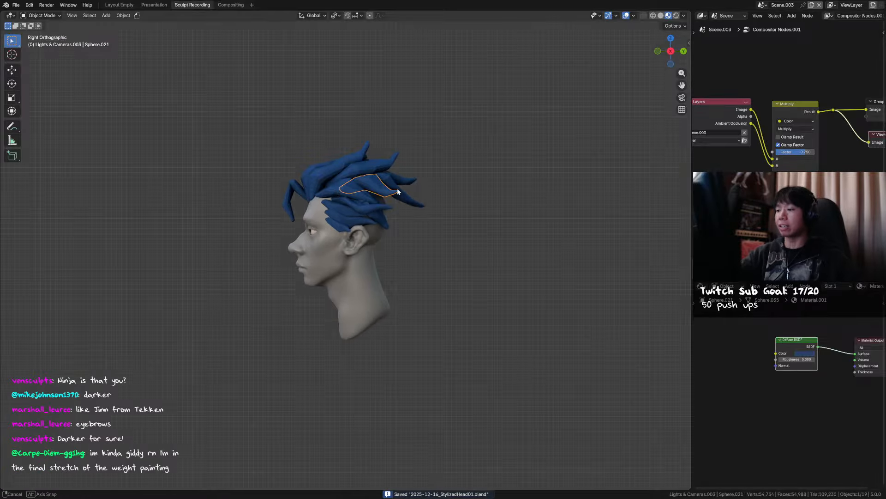
{"action": "key", "text": "shift+d"}
{"action": "left_click", "coordinate": [467, 191]}
{"action": "key", "text": "KP_7"}
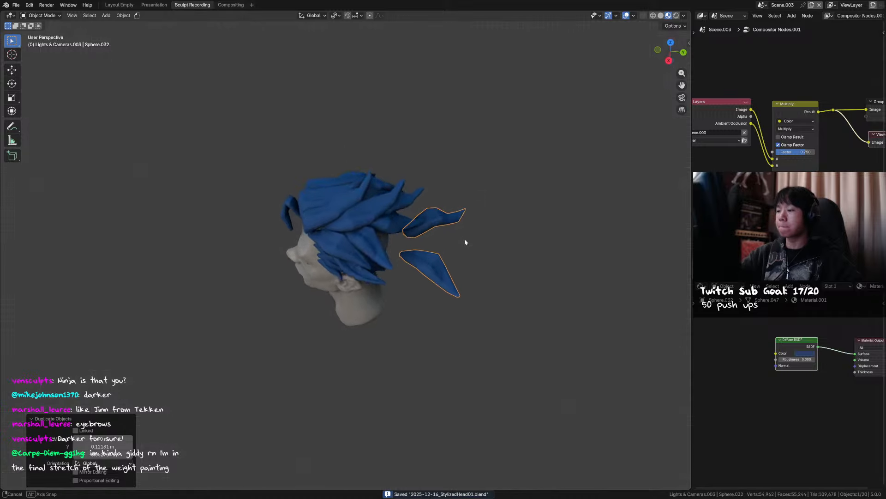
Rotate the duplicated lock 25.3° from above, turn it downward in the side view, and move it against the nape.
{"action": "key", "text": "r"}
{"action": "left_click", "coordinate": [486, 199]}
{"action": "key", "text": "KP_3"}
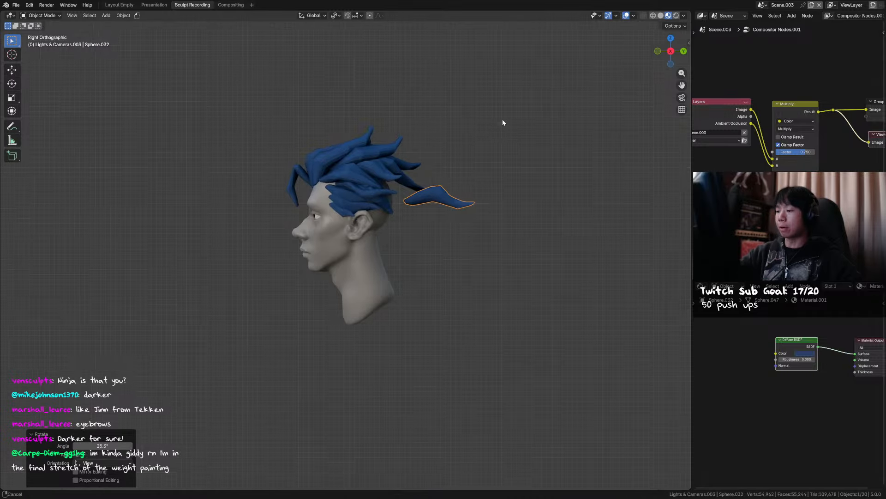
{"action": "key", "text": "r"}
{"action": "left_click", "coordinate": [473, 182]}
{"action": "key", "text": "g"}
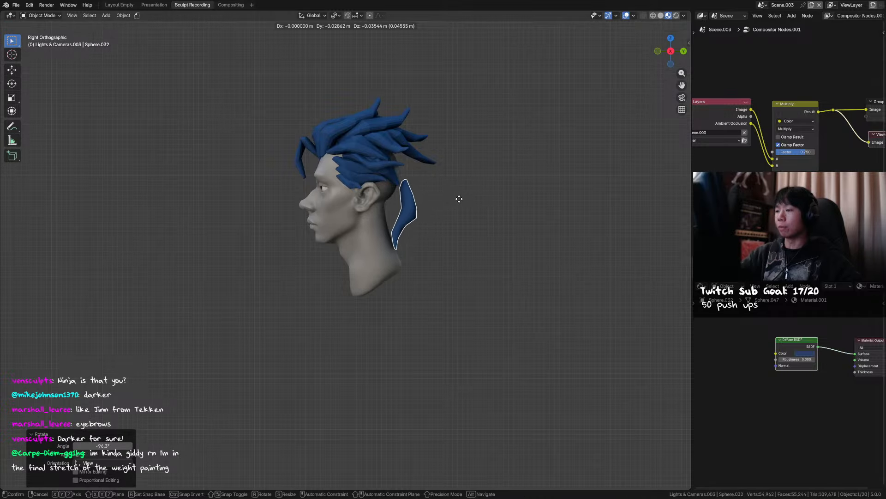
{"action": "left_click", "coordinate": [453, 194]}
Enter Sculpt Mode on the nape lock and fit it to the neck with a Grab brush of about 328 to 350 px.
{"action": "mouse_move", "coordinate": [453, 195]}
{"action": "middle_mouse_down"}
{"action": "mouse_move", "coordinate": [552, 194]}
{"action": "mouse_move", "coordinate": [440, 212]}
{"action": "mouse_move", "coordinate": [425, 234]}
{"action": "mouse_move", "coordinate": [441, 234]}
{"action": "mouse_move", "coordinate": [415, 249]}
{"action": "mouse_move", "coordinate": [418, 234]}
{"action": "mouse_move", "coordinate": [342, 236]}
{"action": "mouse_move", "coordinate": [483, 240]}
{"action": "middle_mouse_up"}
{"action": "left_click", "coordinate": [452, 203]}
{"action": "left_click", "coordinate": [398, 231]}
{"action": "left_click", "coordinate": [416, 221]}
{"action": "left_click", "coordinate": [414, 248]}
{"action": "key", "text": "ctrl+Tab"}
{"action": "key", "text": "f"}
{"action": "left_click", "coordinate": [399, 241]}
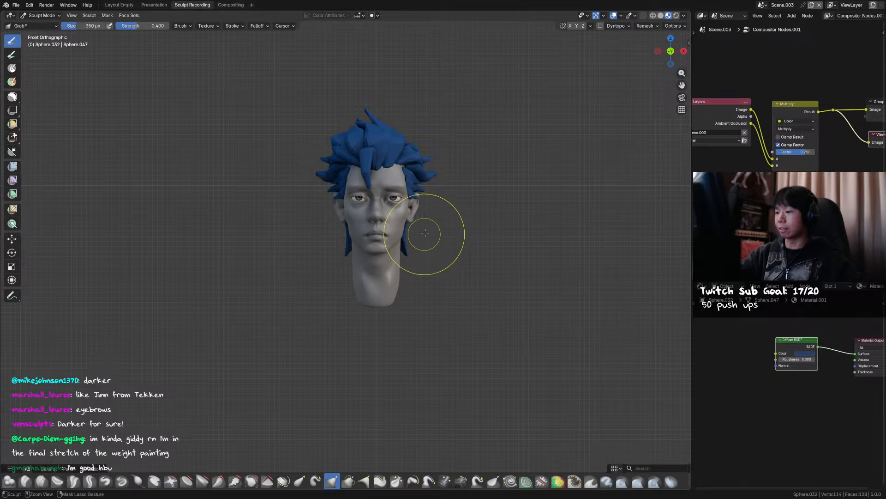
{"action": "key", "text": "f"}
{"action": "left_click", "coordinate": [406, 253]}
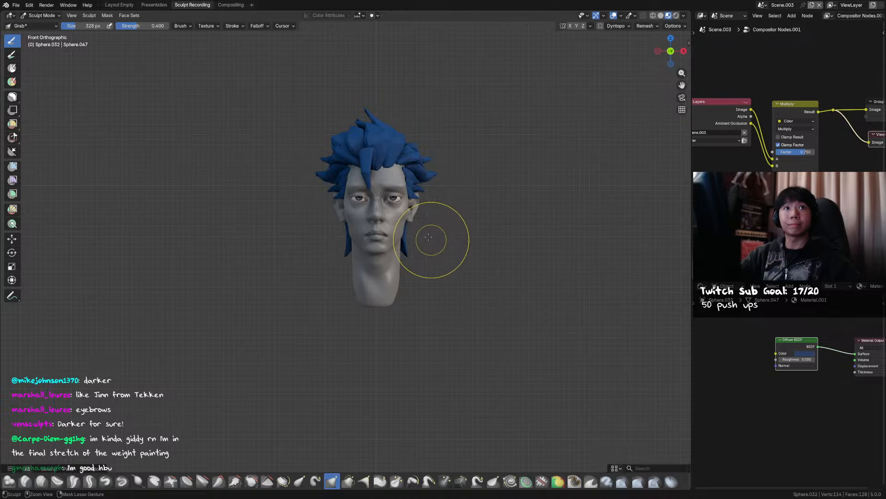
Save the file, refine the nape lock with a Grab brush of about 293 px, and return to Object Mode.
{"action": "key", "text": "ctrl+s"}
{"action": "mouse_move", "coordinate": [428, 238]}
{"action": "middle_mouse_down"}
{"action": "mouse_move", "coordinate": [443, 235]}
{"action": "mouse_move", "coordinate": [439, 243]}
{"action": "mouse_move", "coordinate": [429, 217]}
{"action": "mouse_move", "coordinate": [507, 213]}
{"action": "middle_mouse_up"}
{"action": "key", "text": "i"}
{"action": "key", "text": "g"}
{"action": "key", "text": "f"}
{"action": "left_click", "coordinate": [429, 217]}
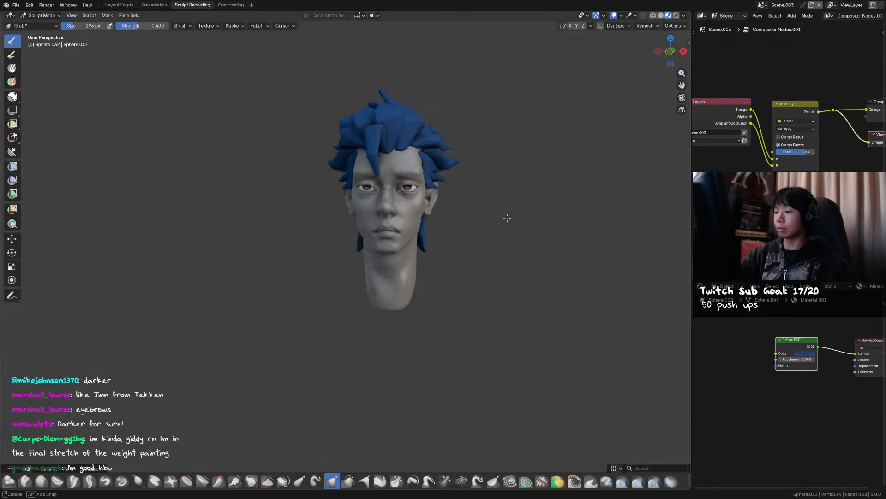
{"action": "middle_click_drag", "start_coordinate": [442, 220], "coordinate": [451, 221]}
{"action": "key", "text": "f"}
{"action": "left_click", "coordinate": [444, 208]}
{"action": "key", "text": "ctrl+Tab"}
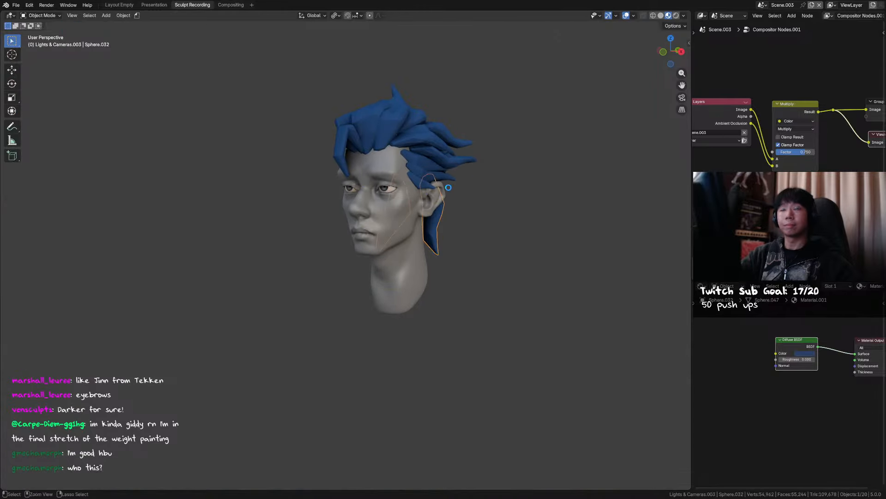
Duplicate a lock above the ear, place the copy behind the ear, and rotate it around the Z and local X axes.
{"action": "middle_click_drag", "start_coordinate": [436, 172], "coordinate": [396, 171]}
{"action": "key", "text": "shift+d"}
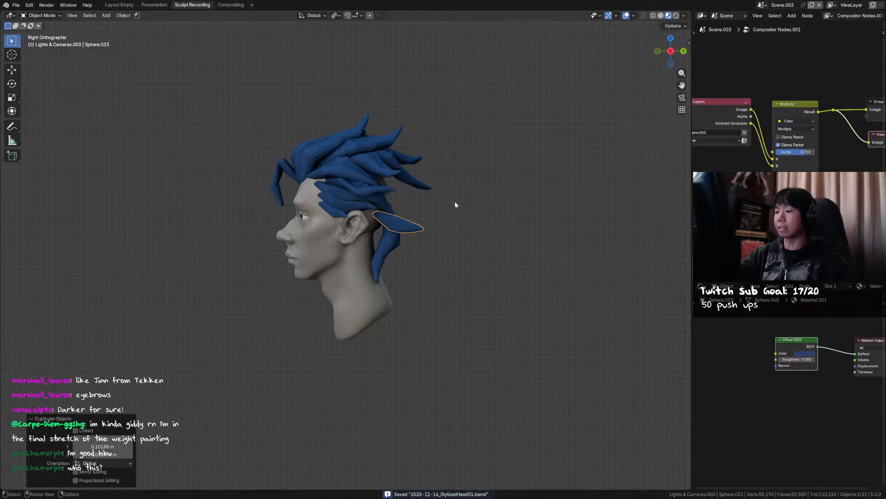
{"action": "key", "text": "r"}
{"action": "key", "text": "z"}
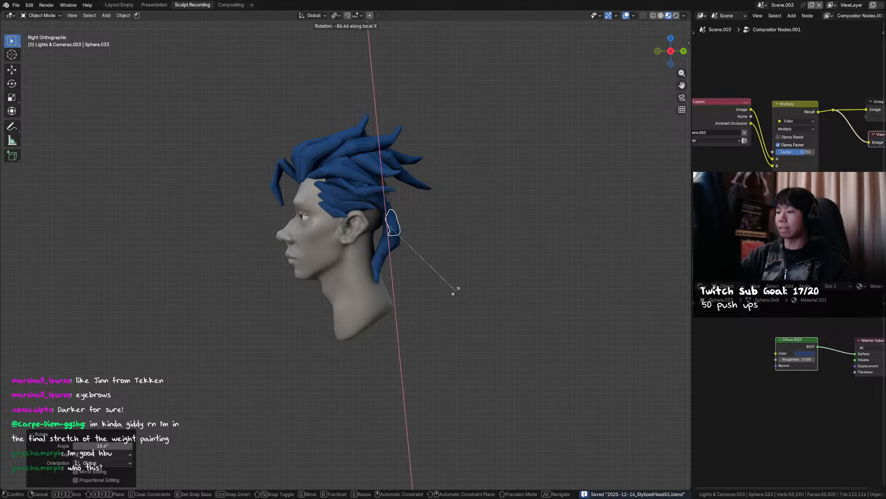
{"action": "left_click", "coordinate": [457, 277]}
Rotate the copied ear lock in the front and side views so it hangs down behind the ear.
{"action": "middle_click_drag", "start_coordinate": [473, 176], "coordinate": [558, 184], "text": "alt"}
{"action": "key", "text": "r"}
{"action": "left_click", "coordinate": [445, 133]}
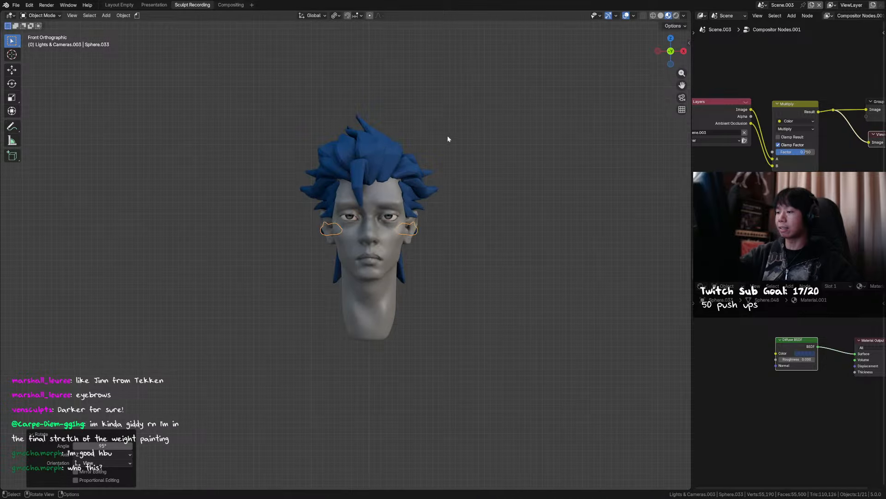
{"action": "middle_click_drag", "start_coordinate": [447, 135], "coordinate": [384, 131], "text": "alt"}
{"action": "key", "text": "r"}
{"action": "right_click", "coordinate": [439, 266]}
{"action": "key", "text": "r"}
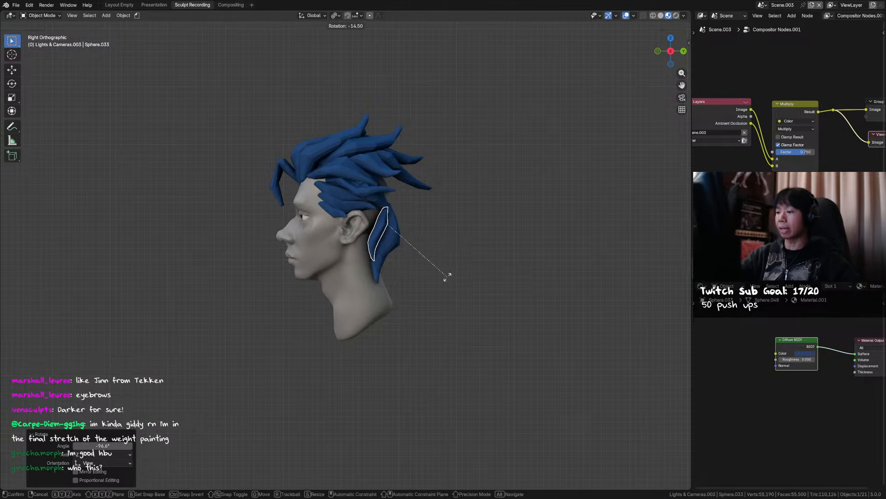
{"action": "left_click", "coordinate": [447, 273]}
Scale the copied ear lock and move it beside the neck in the front view.
{"action": "middle_click_drag", "start_coordinate": [447, 229], "coordinate": [545, 218]}
{"action": "key", "text": "s"}
{"action": "left_click", "coordinate": [504, 219]}
{"action": "key", "text": "g"}
{"action": "left_click", "coordinate": [504, 234]}
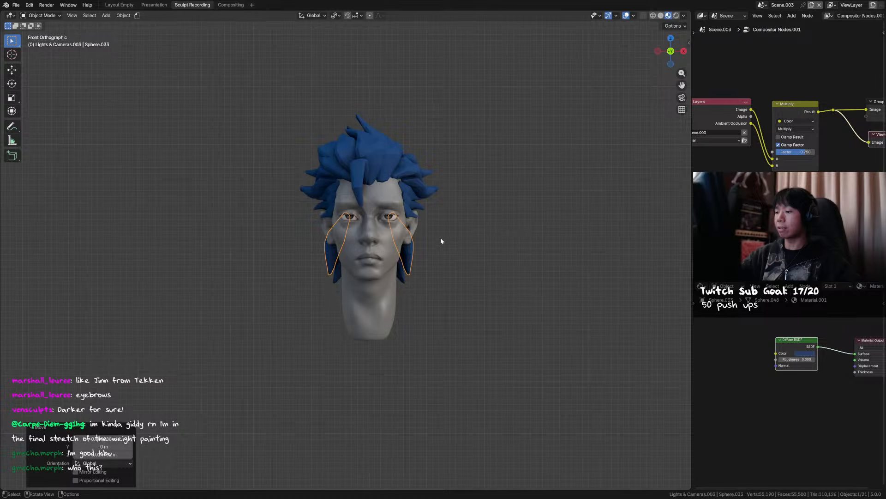
Enter Sculpt Mode on the copied ear lock and shape its lower end with a Grab brush reduced to about 271 px.
{"action": "key", "text": "ctrl+Tab"}
{"action": "left_click", "coordinate": [434, 300]}
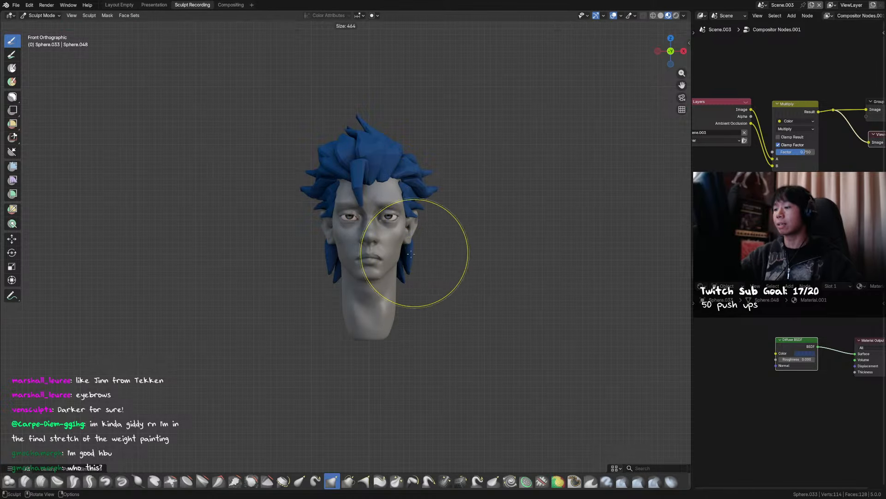
{"action": "mouse_move", "coordinate": [405, 273]}
{"action": "middle_mouse_down"}
{"action": "mouse_move", "coordinate": [369, 286]}
{"action": "mouse_move", "coordinate": [366, 267]}
{"action": "middle_mouse_up"}
{"action": "key", "text": "bracketleft"}
{"action": "key", "text": "bracketleft"}
{"action": "key", "text": "bracketleft"}
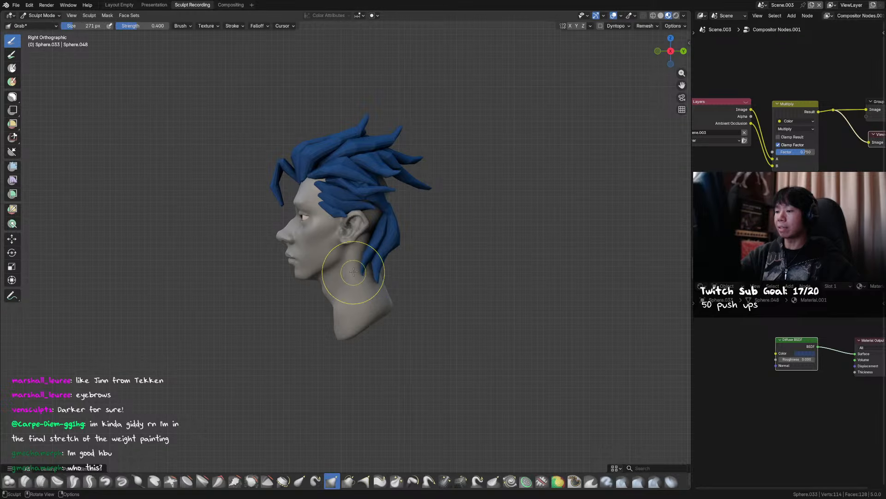
In Object Mode, rotate the copied ear lock around global Z and about -42.6° in the side view, and move it behind the ear.
{"action": "key", "text": "ctrl+Tab"}
{"action": "left_click", "coordinate": [377, 253]}
{"action": "key", "text": "r"}
{"action": "key", "text": "z"}
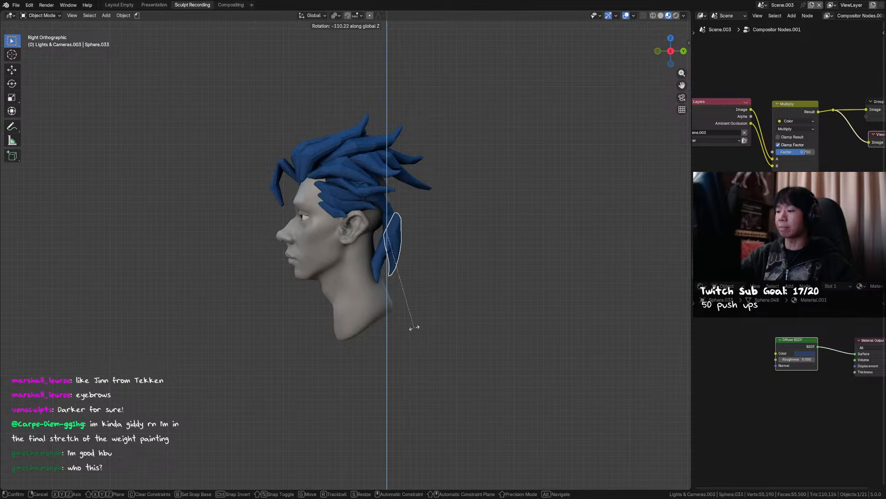
{"action": "left_click", "coordinate": [317, 318]}
{"action": "key", "text": "r"}
{"action": "left_click", "coordinate": [457, 252]}
{"action": "key", "text": "g"}
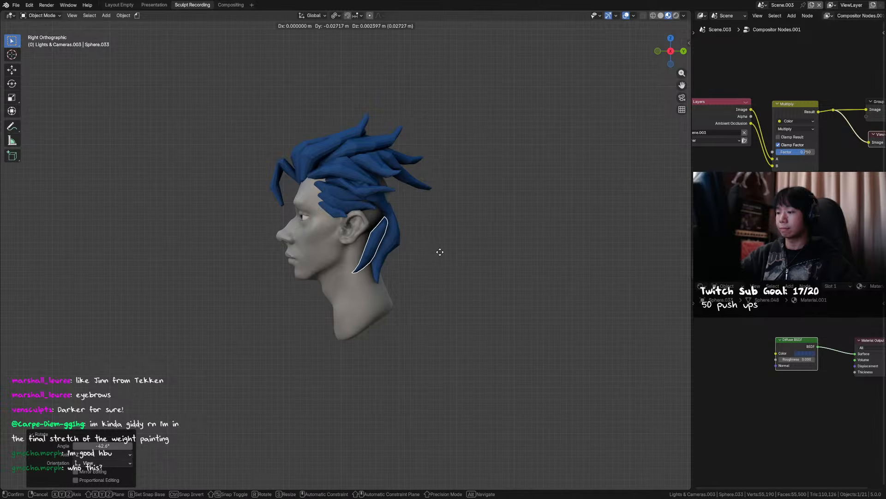
{"action": "left_click", "coordinate": [427, 243]}
Enter Sculpt Mode on the copied ear lock and shape it against the neck with a Grab brush of about 393 to 361 px.
{"action": "key", "text": "ctrl+Tab"}
{"action": "left_click", "coordinate": [423, 269]}
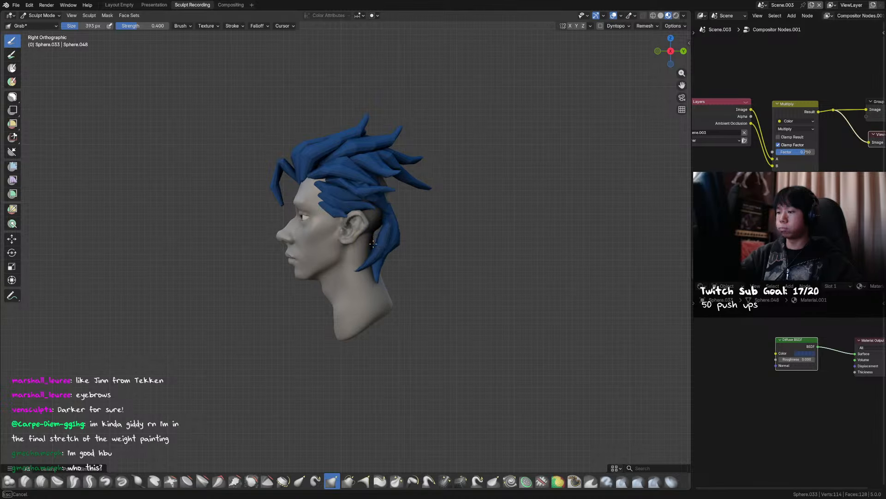
{"action": "middle_click_drag", "start_coordinate": [391, 223], "coordinate": [456, 219]}
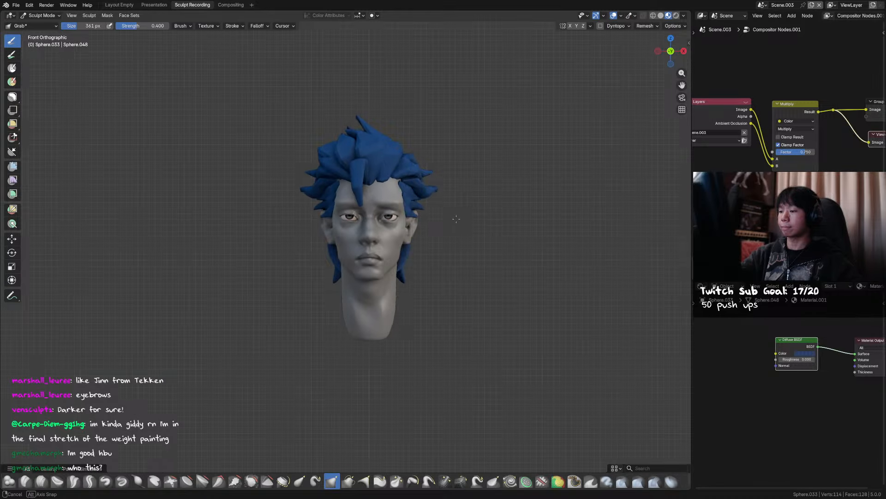
{"action": "mouse_move", "coordinate": [405, 267]}
{"action": "middle_mouse_down", "text": "alt"}
{"action": "mouse_move", "coordinate": [379, 266]}
{"action": "mouse_move", "coordinate": [406, 267]}
{"action": "mouse_move", "coordinate": [401, 252]}
{"action": "middle_mouse_up", "text": "alt"}
In Object Mode, select the rear nape lock and rotate it around global Z and about -15.3° in the side view.
{"action": "key", "text": "ctrl+Tab"}
{"action": "left_click", "coordinate": [401, 249]}
{"action": "key", "text": "shift+d"}
{"action": "key", "text": "r"}
{"action": "key", "text": "z"}
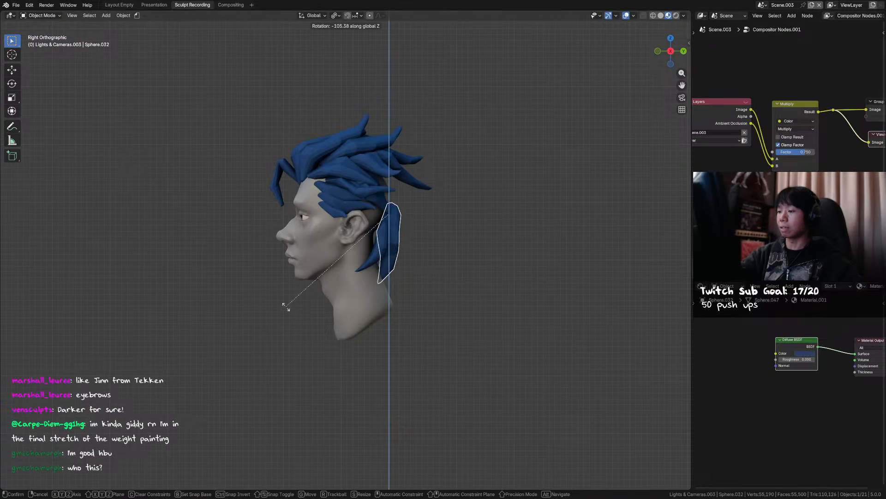
{"action": "left_click", "coordinate": [283, 312]}
{"action": "key", "text": "r"}
{"action": "key", "text": "z"}
{"action": "right_click", "coordinate": [468, 251]}
Enter Sculpt Mode on the nape lock and reshape its curve with a Grab brush of about 510 to 464 px.
{"action": "key", "text": "ctrl+Tab"}
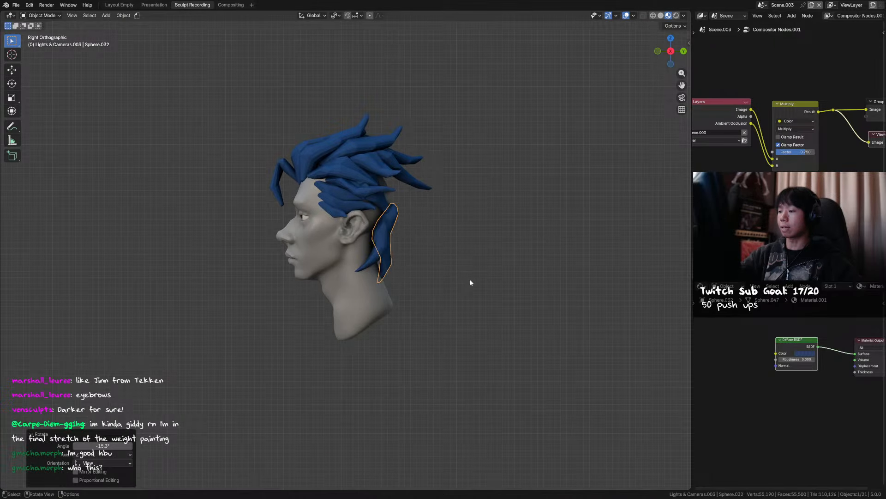
{"action": "key", "text": "f"}
{"action": "left_click", "coordinate": [406, 231]}
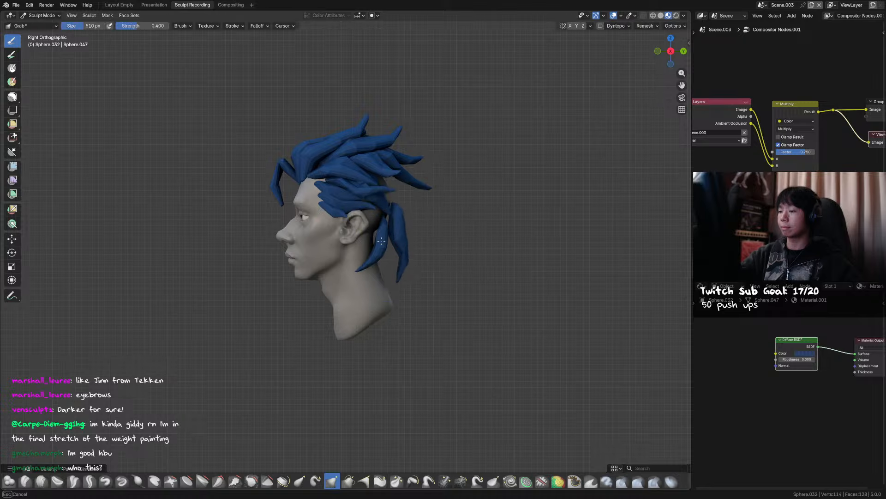
{"action": "key", "text": "f"}
{"action": "left_click", "coordinate": [399, 253]}
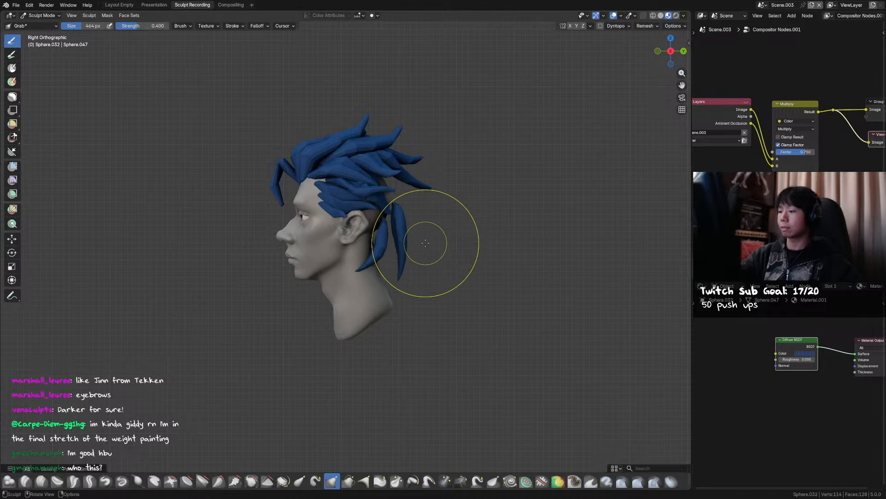
{"action": "middle_click_drag", "start_coordinate": [431, 214], "coordinate": [436, 177]}
Rotate the nape lock about -24° in the side view and sculpt its lower end with the Grab brush.
{"action": "key", "text": "ctrl+Tab"}
{"action": "key", "text": "KP_3"}
{"action": "key", "text": "r"}
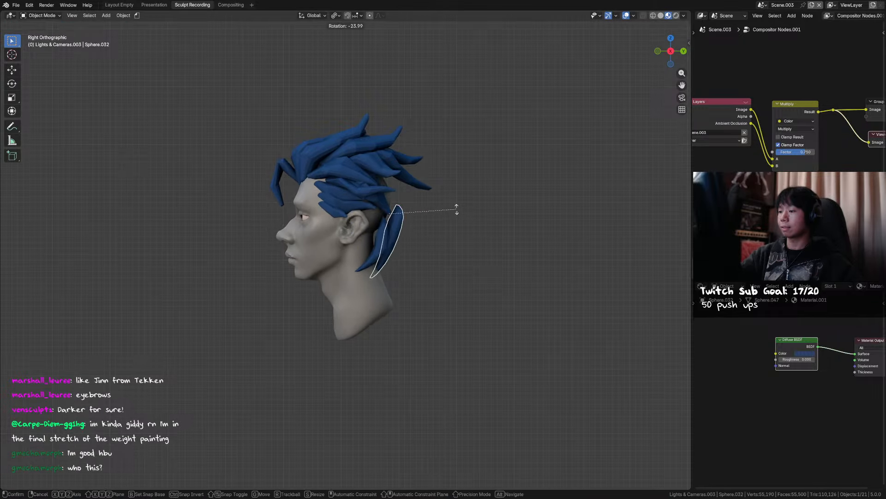
{"action": "left_click", "coordinate": [457, 204]}
{"action": "key", "text": "ctrl+Tab"}
{"action": "left_click", "coordinate": [431, 277]}
{"action": "mouse_move", "coordinate": [389, 252]}
{"action": "middle_mouse_down"}
{"action": "mouse_move", "coordinate": [401, 245]}
{"action": "mouse_move", "coordinate": [370, 240]}
{"action": "mouse_move", "coordinate": [421, 226]}
{"action": "middle_mouse_up"}
Rotate the nape lock around global Z and -19° in the back view, move it outward, and fine-tune its tilt in the front view.
{"action": "key", "text": "ctrl+Tab"}
{"action": "key", "text": "ctrl+KP_1"}
{"action": "key", "text": "g"}
{"action": "key", "text": "z"}
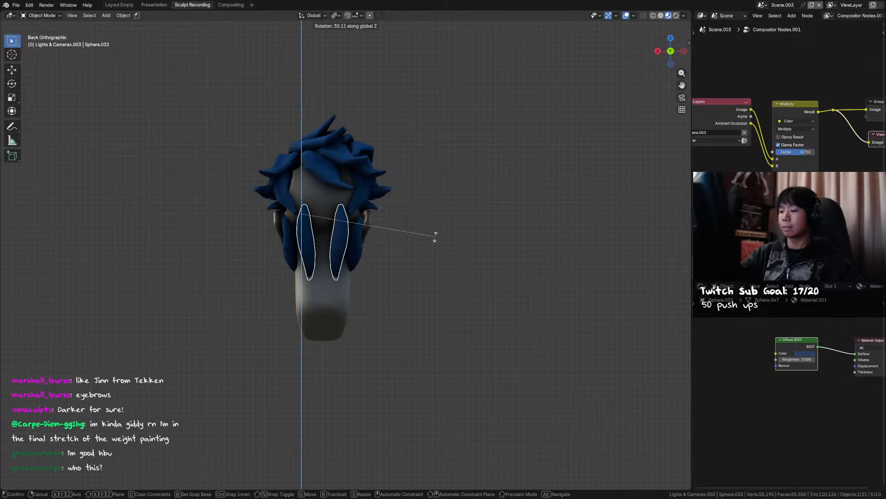
{"action": "left_click", "coordinate": [430, 241]}
{"action": "key", "text": "r"}
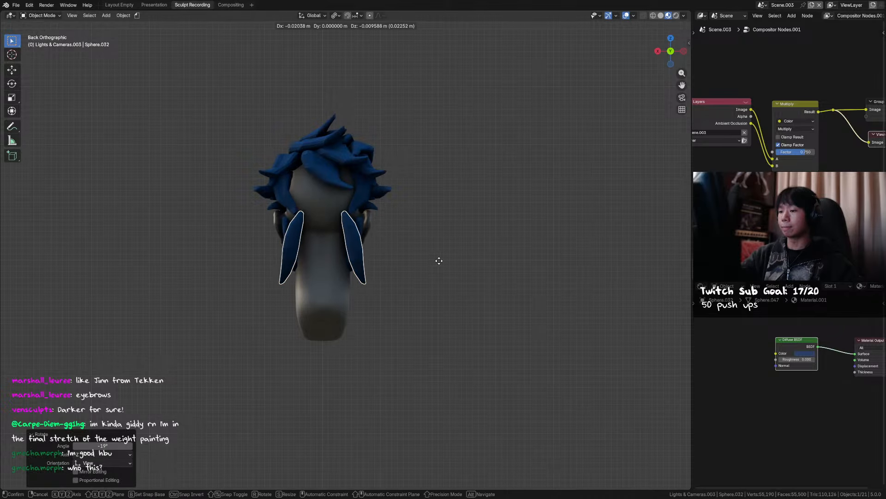
{"action": "left_click", "coordinate": [435, 254]}
{"action": "middle_click_drag", "start_coordinate": [435, 254], "coordinate": [599, 264]}
{"action": "key", "text": "KP_1"}
{"action": "key", "text": "r"}
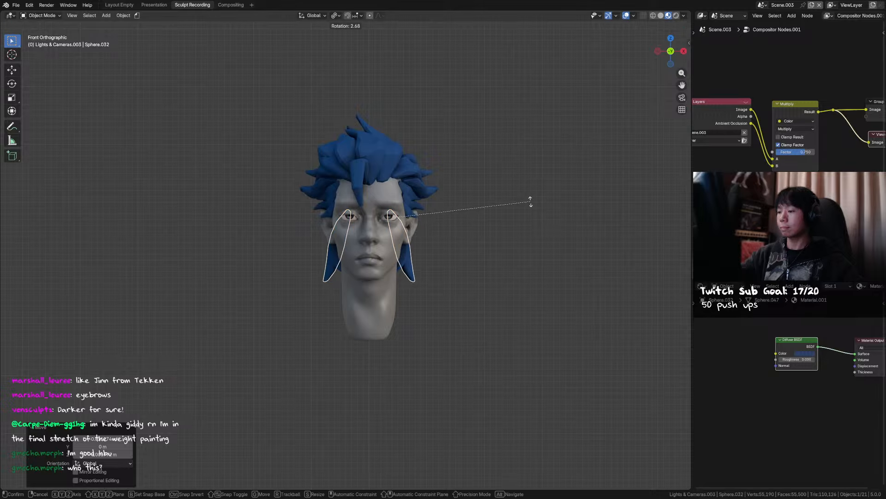
{"action": "left_click", "coordinate": [531, 199]}
Move the nape lock against the back of the neck in the side view and rotate it about -12.8° around global Z.
{"action": "middle_click_drag", "start_coordinate": [531, 199], "coordinate": [513, 224]}
{"action": "key", "text": "KP_3"}
{"action": "key", "text": "g"}
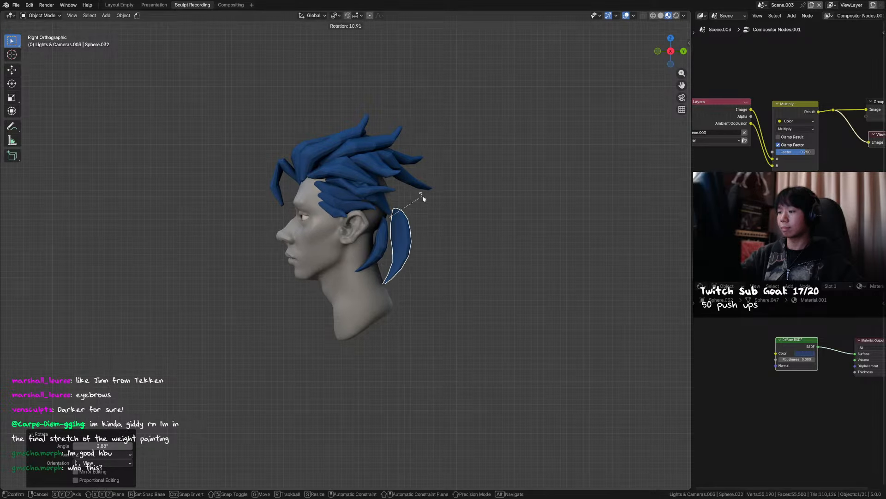
{"action": "left_click", "coordinate": [423, 222]}
{"action": "key", "text": "r"}
{"action": "key", "text": "z"}
{"action": "left_click", "coordinate": [386, 236]}
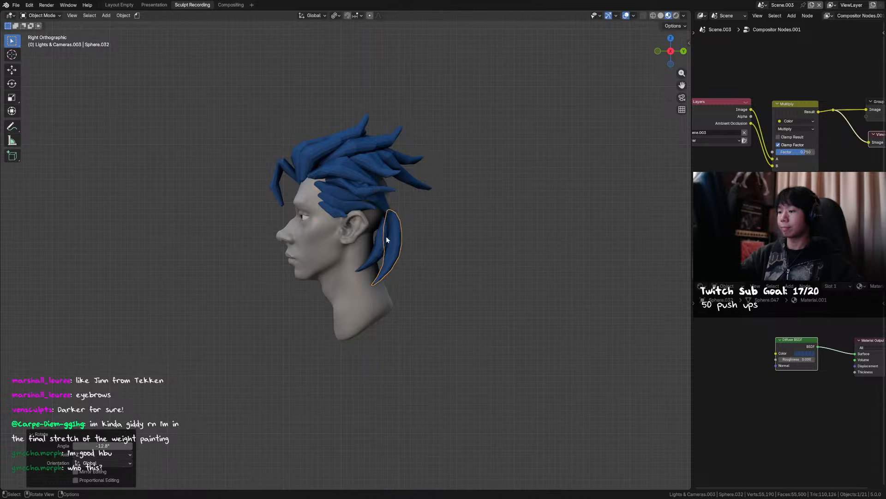
{"action": "key", "text": "shift+d"}
{"action": "left_click", "coordinate": [390, 233]}
{"action": "middle_click_drag", "start_coordinate": [390, 233], "coordinate": [477, 240]}
{"action": "left_click", "coordinate": [422, 234]}
{"action": "left_click", "coordinate": [431, 233]}
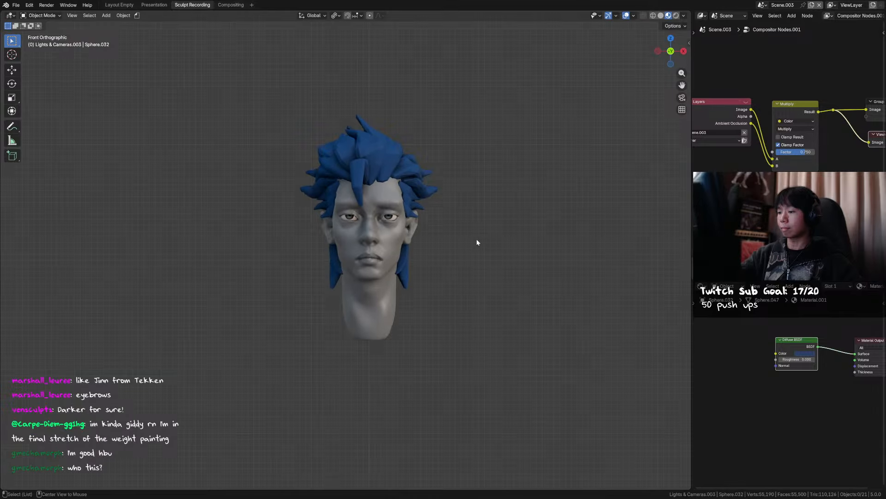
Sculpt the nape lock in the front view with a Grab brush of about 368 px, return to Object Mode, and save the file.
{"action": "key", "text": "ctrl+Tab"}
{"action": "mouse_move", "coordinate": [446, 294]}
{"action": "middle_mouse_down", "text": "alt"}
{"action": "mouse_move", "coordinate": [401, 289]}
{"action": "mouse_move", "coordinate": [429, 263]}
{"action": "mouse_move", "coordinate": [485, 247]}
{"action": "middle_mouse_up", "text": "alt"}
{"action": "key", "text": "f"}
{"action": "left_click", "coordinate": [384, 290]}
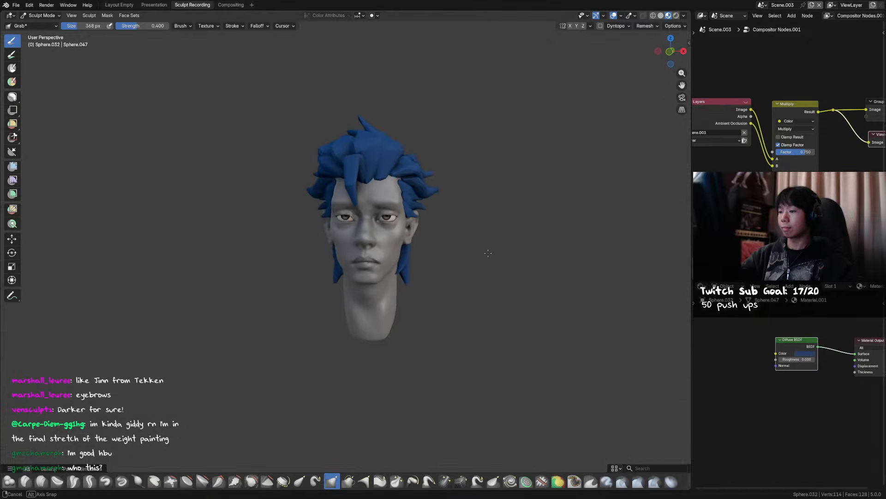
{"action": "key", "text": "f"}
{"action": "mouse_move", "coordinate": [422, 282]}
{"action": "middle_mouse_down", "text": "alt"}
{"action": "mouse_move", "coordinate": [439, 257]}
{"action": "mouse_move", "coordinate": [418, 282]}
{"action": "mouse_move", "coordinate": [438, 272]}
{"action": "mouse_move", "coordinate": [445, 283]}
{"action": "mouse_move", "coordinate": [436, 245]}
{"action": "mouse_move", "coordinate": [448, 231]}
{"action": "mouse_move", "coordinate": [489, 259]}
{"action": "mouse_move", "coordinate": [485, 271]}
{"action": "middle_mouse_up", "text": "alt"}
{"action": "key", "text": "ctrl+Tab"}
{"action": "left_click", "coordinate": [435, 245]}
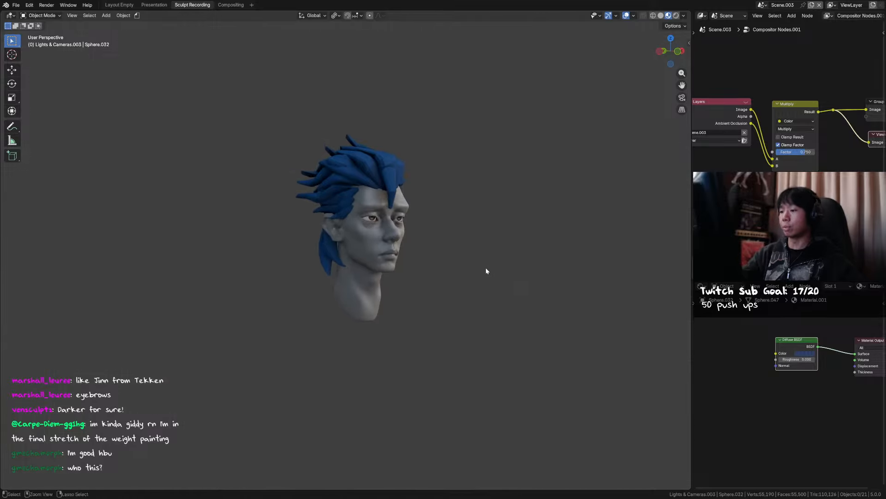
{"action": "key", "text": "ctrl+s"}
Select the head mesh and change its Principled BSDF base color to a brownish skin tone.
{"action": "left_click", "coordinate": [365, 217]}
{"action": "middle_click_drag", "start_coordinate": [665, 367], "coordinate": [649, 288], "text": "alt"}
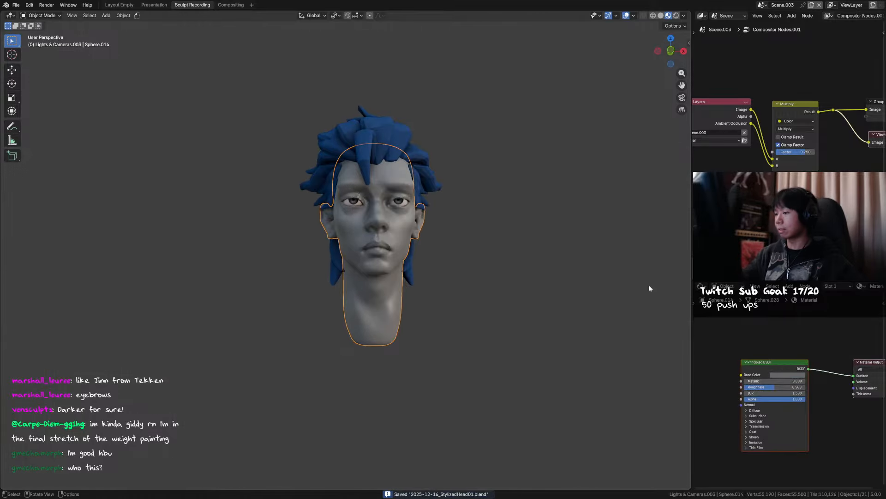
{"action": "left_click", "coordinate": [787, 375]}
{"action": "mouse_move", "coordinate": [785, 347]}
{"action": "left_mouse_down"}
{"action": "mouse_move", "coordinate": [793, 347]}
{"action": "mouse_move", "coordinate": [783, 342]}
{"action": "left_mouse_up"}
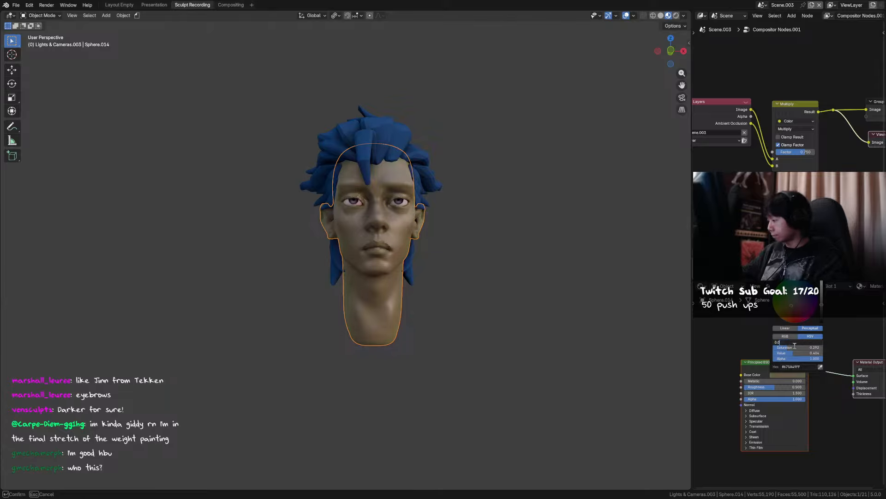
{"action": "left_click_drag", "start_coordinate": [799, 352], "coordinate": [800, 352]}
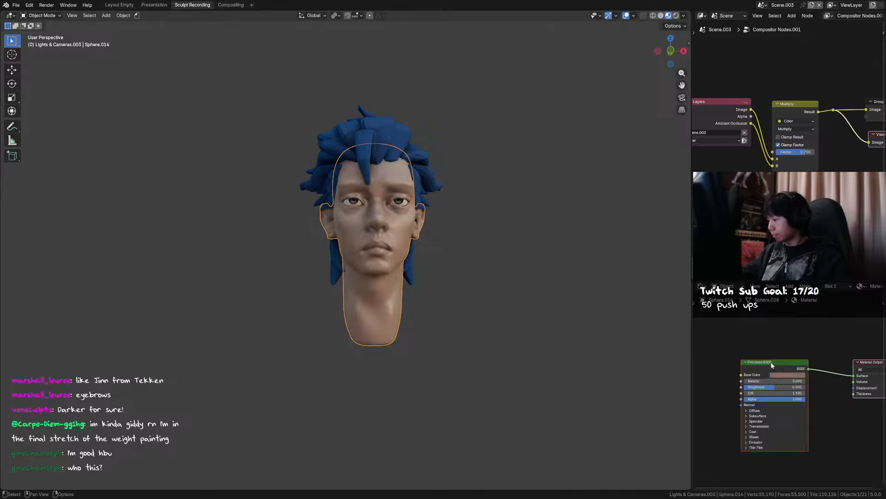
{"action": "left_click", "coordinate": [772, 363]}
{"action": "key", "text": "x"}
{"action": "key", "text": "shift+a"}
{"action": "left_click", "coordinate": [795, 350]}
{"action": "right_click", "coordinate": [775, 331]}
{"action": "key", "text": "ctrl+z"}
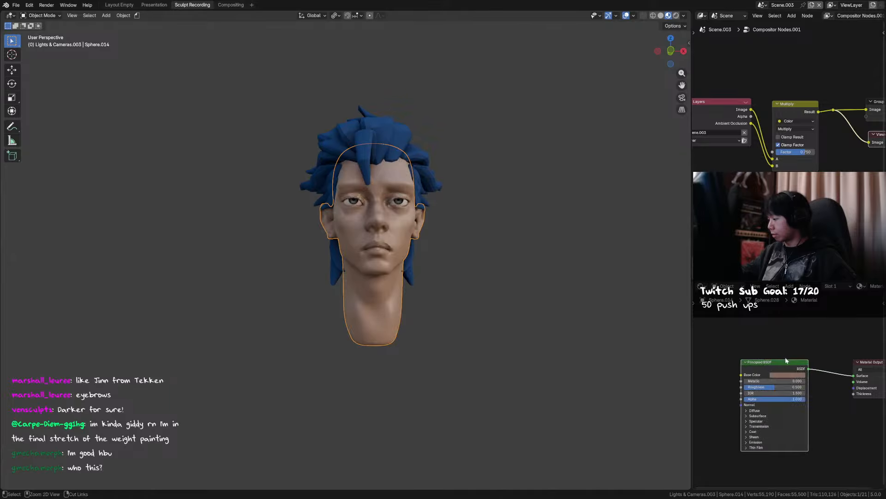
Replace the head material's Principled BSDF with a Diffuse BSDF node and connect it to the Material Output.
{"action": "key", "text": "x"}
{"action": "key", "text": "shift+a"}
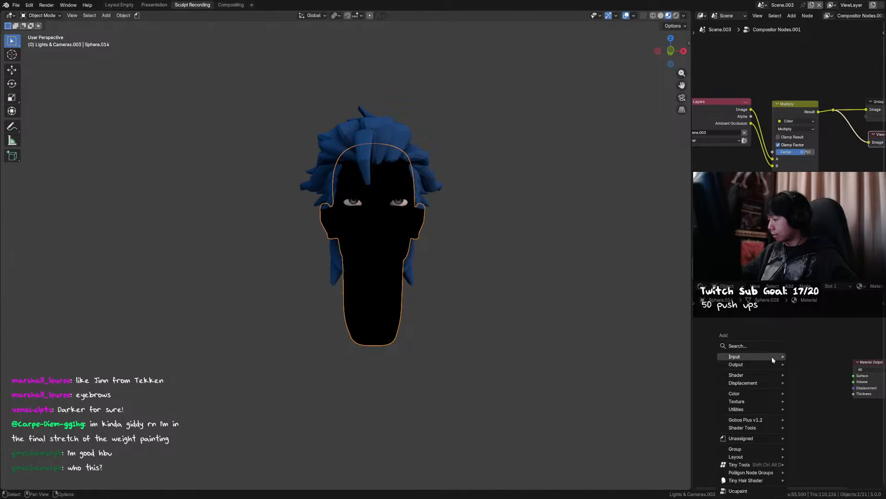
{"action": "type", "text": "di"}
{"action": "key", "text": "Return"}
{"action": "left_click", "coordinate": [776, 371]}
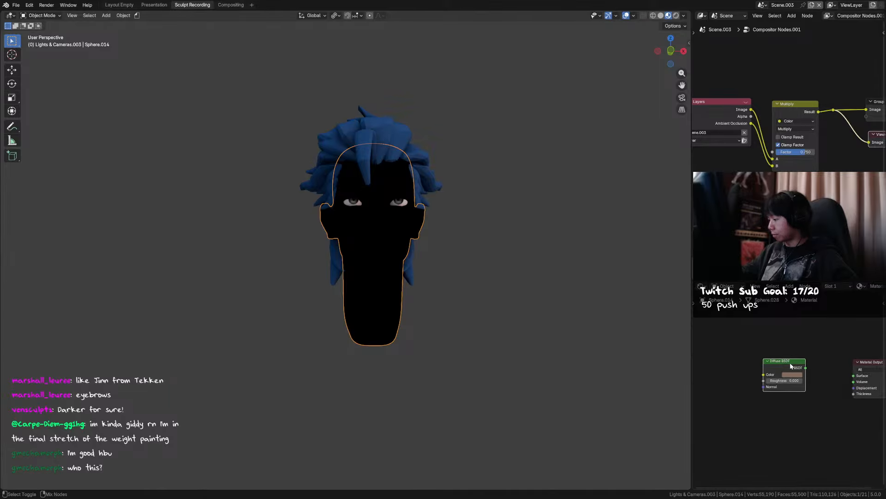
{"action": "left_click", "coordinate": [790, 362], "text": "ctrl+shift"}
{"action": "left_click_drag", "start_coordinate": [785, 362], "coordinate": [808, 355]}
Lighten the head's Diffuse BSDF color to a pale skin tone, deselect the head, and save the file.
{"action": "left_click", "coordinate": [798, 375]}
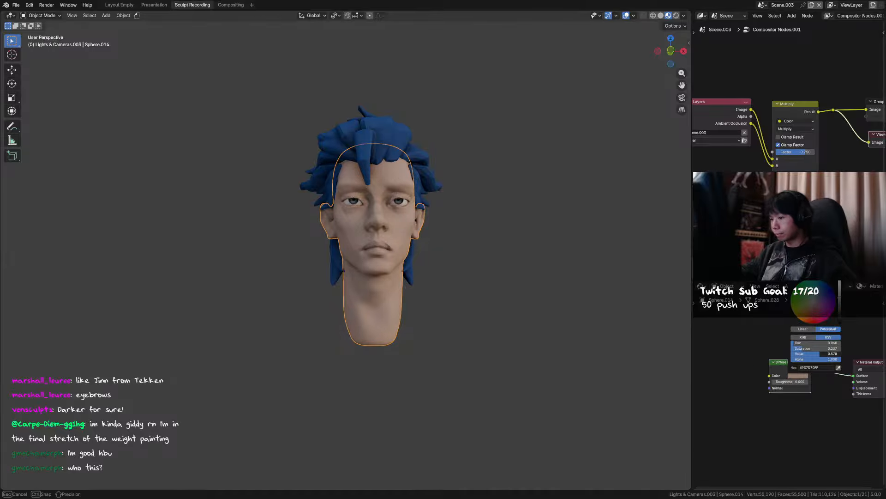
{"action": "left_click_drag", "start_coordinate": [820, 354], "coordinate": [817, 354]}
{"action": "left_click", "coordinate": [525, 344]}
{"action": "middle_click_drag", "start_coordinate": [525, 344], "coordinate": [437, 301]}
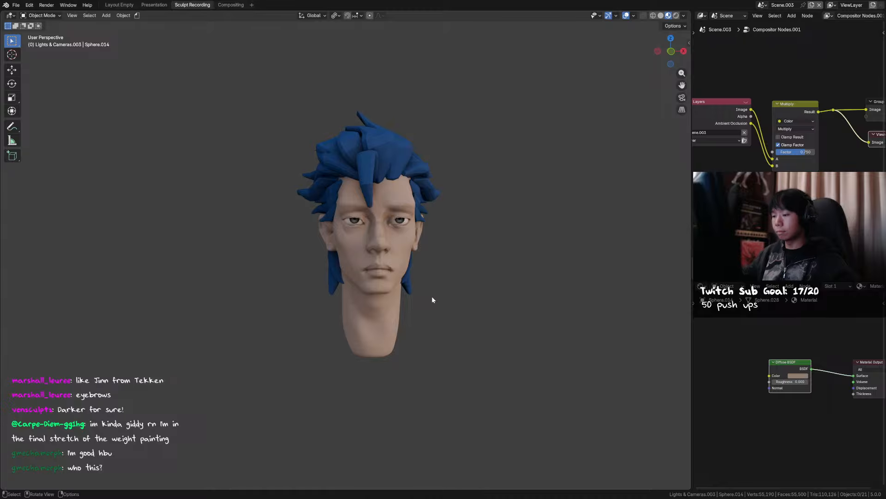
{"action": "mouse_move", "coordinate": [485, 188]}
{"action": "middle_mouse_down"}
{"action": "mouse_move", "coordinate": [465, 196]}
{"action": "mouse_move", "coordinate": [465, 217]}
{"action": "mouse_move", "coordinate": [431, 224]}
{"action": "mouse_move", "coordinate": [489, 206]}
{"action": "mouse_move", "coordinate": [467, 227]}
{"action": "mouse_move", "coordinate": [476, 243]}
{"action": "mouse_move", "coordinate": [457, 232]}
{"action": "mouse_move", "coordinate": [423, 250]}
{"action": "middle_mouse_up"}
{"action": "key", "text": "ctrl+s"}
Sculpt the nape lock's lower tip in toward the neck in the front view, reducing the Grab brush to about 246 px.
{"action": "left_click", "coordinate": [420, 279]}
{"action": "key", "text": "ctrl+Tab"}
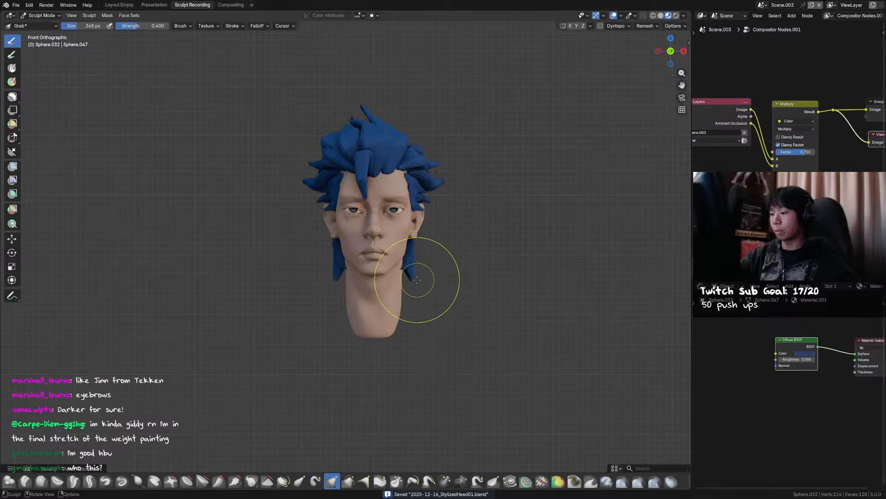
{"action": "left_click_drag", "start_coordinate": [413, 277], "coordinate": [402, 272]}
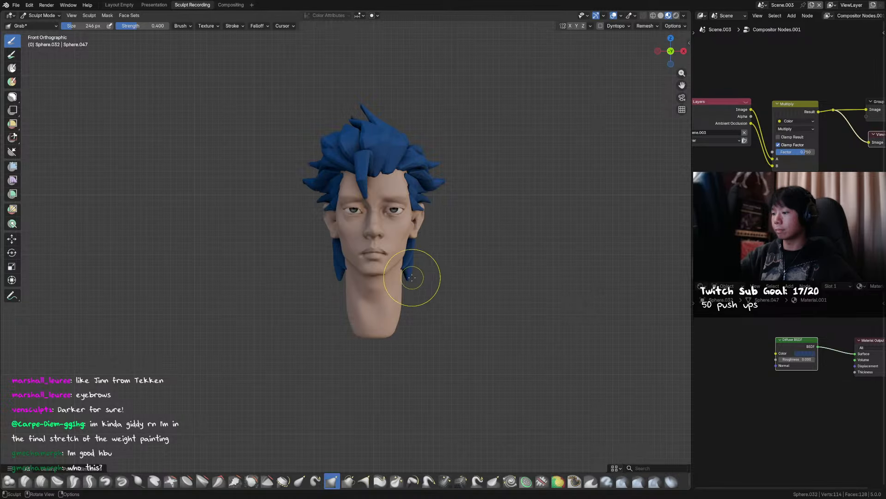
In Object Mode, duplicate the nape lock, rotate the copy, and move it just outside the ear lock.
{"action": "key", "text": "ctrl+Tab"}
{"action": "mouse_move", "coordinate": [430, 251]}
{"action": "middle_mouse_down"}
{"action": "mouse_move", "coordinate": [409, 251]}
{"action": "mouse_move", "coordinate": [437, 241]}
{"action": "mouse_move", "coordinate": [431, 203]}
{"action": "mouse_move", "coordinate": [373, 177]}
{"action": "mouse_move", "coordinate": [536, 177]}
{"action": "mouse_move", "coordinate": [523, 183]}
{"action": "middle_mouse_up"}
{"action": "key", "text": "shift+d"}
{"action": "left_click", "coordinate": [454, 235]}
{"action": "key", "text": "r"}
{"action": "left_click", "coordinate": [459, 215]}
{"action": "key", "text": "g"}
{"action": "left_click", "coordinate": [384, 176]}
Enter Sculpt Mode on the new lock behind the ear and shape its tip with a Grab brush of about 171 px.
{"action": "key", "text": "Tab"}
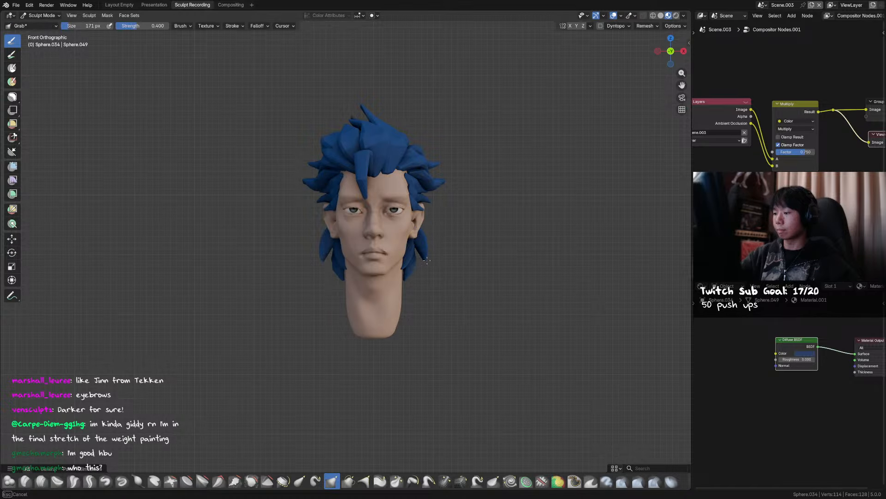
{"action": "middle_click_drag", "start_coordinate": [427, 260], "coordinate": [434, 260]}
{"action": "key", "text": "f"}
{"action": "left_click", "coordinate": [435, 246]}
In Object Mode, rotate the new lock about -10.1° from the front and about 11° in the side view to follow the nape.
{"action": "key", "text": "ctrl+Tab"}
{"action": "key", "text": "r"}
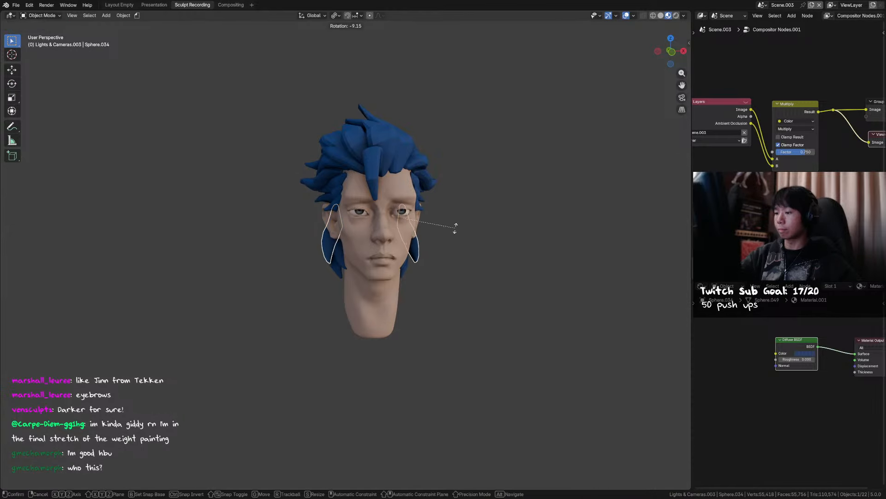
{"action": "left_click", "coordinate": [455, 228]}
{"action": "key", "text": "KP_3"}
{"action": "key", "text": "r"}
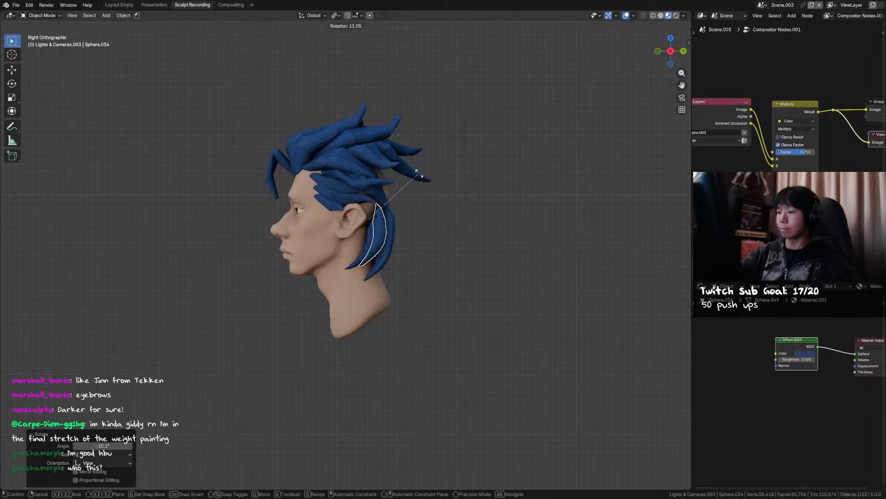
{"action": "left_click", "coordinate": [418, 165]}
Try a rotated duplicate of the new lock at the back of the head, and delete it.
{"action": "key", "text": "shift+d"}
{"action": "left_click", "coordinate": [421, 170]}
{"action": "key", "text": "r"}
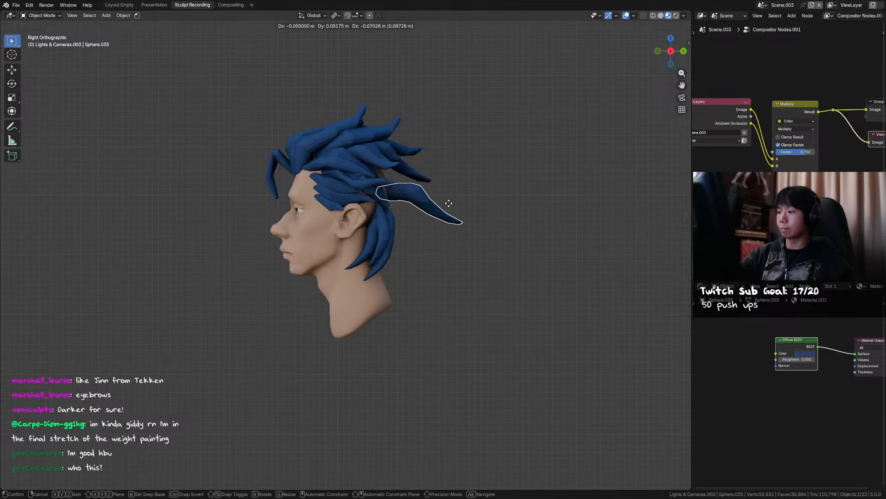
{"action": "left_click", "coordinate": [454, 173]}
{"action": "key", "text": "g"}
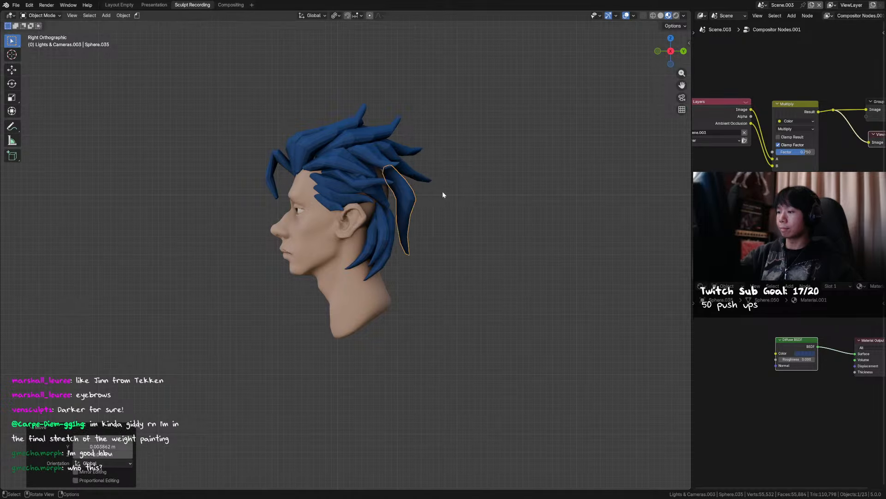
{"action": "left_click", "coordinate": [444, 169]}
{"action": "middle_click_drag", "start_coordinate": [443, 170], "coordinate": [469, 180]}
{"action": "key", "text": "r"}
{"action": "left_click", "coordinate": [395, 174]}
{"action": "key", "text": "Delete"}
Try a duplicate of another side lock extending backward from the head, and delete that copy.
{"action": "left_click", "coordinate": [367, 209]}
{"action": "middle_click_drag", "start_coordinate": [367, 209], "coordinate": [380, 189]}
{"action": "key", "text": "shift+d"}
{"action": "left_click", "coordinate": [456, 170]}
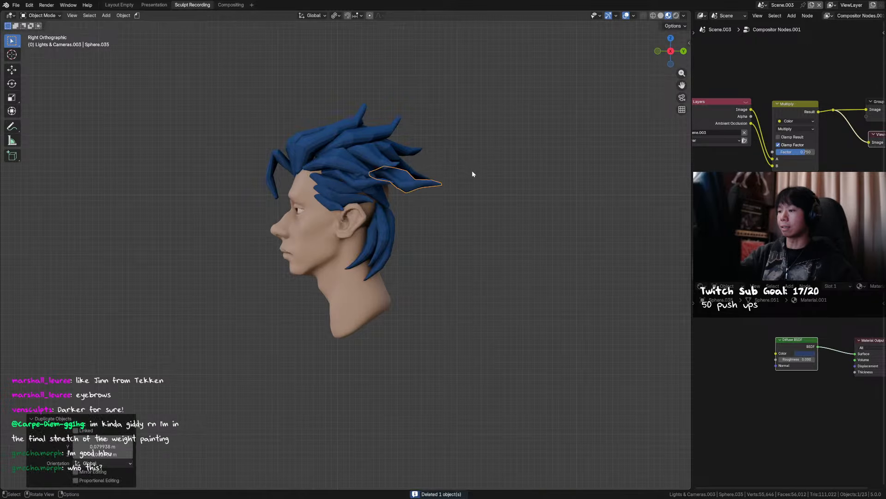
{"action": "key", "text": "Tab"}
{"action": "key", "text": "Tab"}
{"action": "key", "text": "x"}
{"action": "left_click", "coordinate": [483, 178]}
Duplicate the temple lock above the ear, place the copy behind the head, and delete it.
{"action": "left_click", "coordinate": [346, 181]}
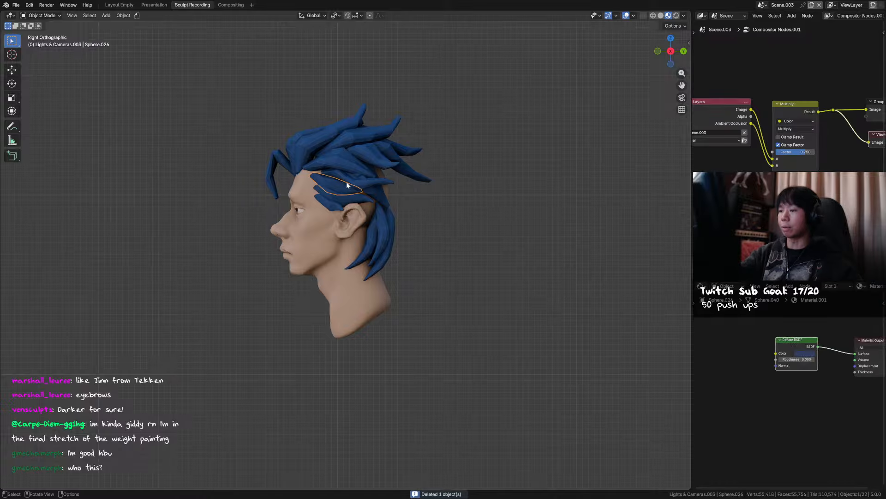
{"action": "key", "text": "shift+d"}
{"action": "left_click", "coordinate": [497, 188]}
{"action": "key", "text": "Delete"}
Duplicate a side lock above the ear, place the copy behind the head and rotate it around its local Y axis.
{"action": "middle_click_drag", "start_coordinate": [472, 198], "coordinate": [372, 186]}
{"action": "left_click", "coordinate": [403, 187]}
{"action": "key", "text": "shift+d"}
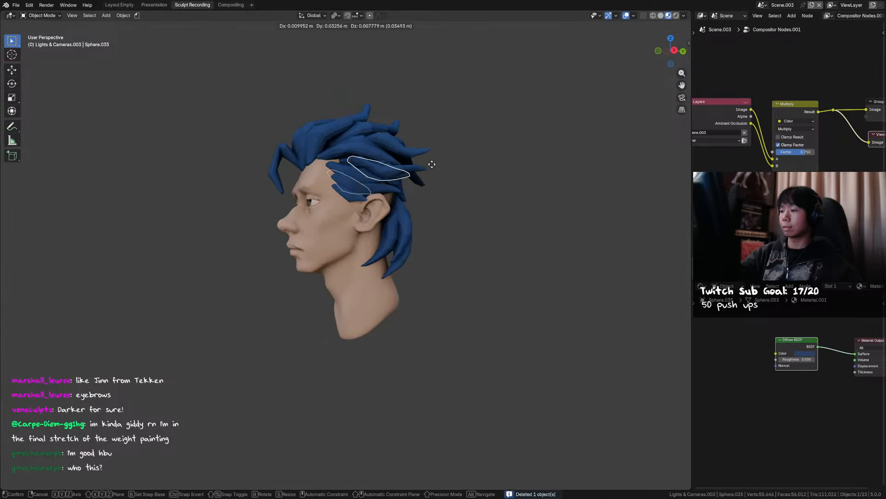
{"action": "left_click", "coordinate": [461, 168]}
{"action": "middle_click_drag", "start_coordinate": [461, 168], "coordinate": [472, 165]}
{"action": "key", "text": "r"}
{"action": "key", "text": "y"}
{"action": "key", "text": "y"}
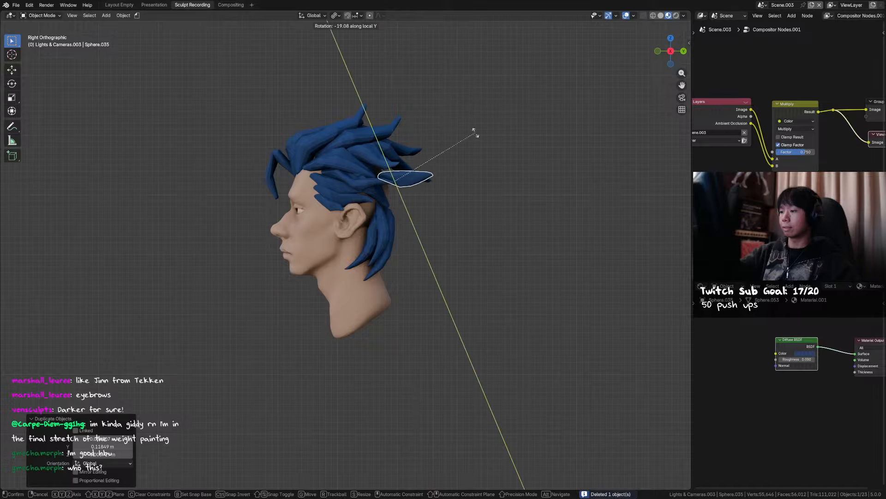
{"action": "key", "text": "y"}
{"action": "key", "text": "y"}
{"action": "left_click", "coordinate": [466, 155]}
Angle the copied lock from the back, rotate it about -50.9° in the side view, enlarge it roughly 1.5 times, and save.
{"action": "middle_click_drag", "start_coordinate": [466, 155], "coordinate": [383, 149], "text": "alt"}
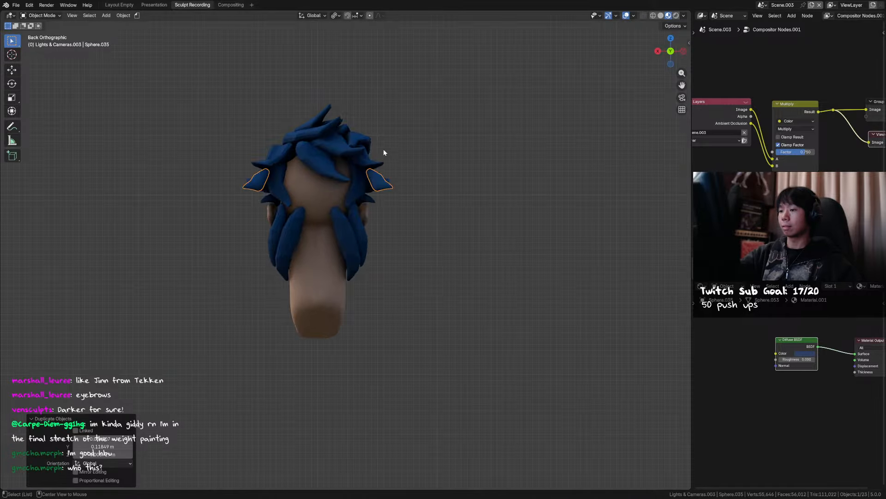
{"action": "key", "text": "r"}
{"action": "left_click", "coordinate": [329, 283]}
{"action": "middle_click_drag", "start_coordinate": [329, 283], "coordinate": [473, 205]}
{"action": "key", "text": "ctrl+s"}
{"action": "key", "text": "r"}
{"action": "left_click", "coordinate": [472, 249]}
{"action": "key", "text": "s"}
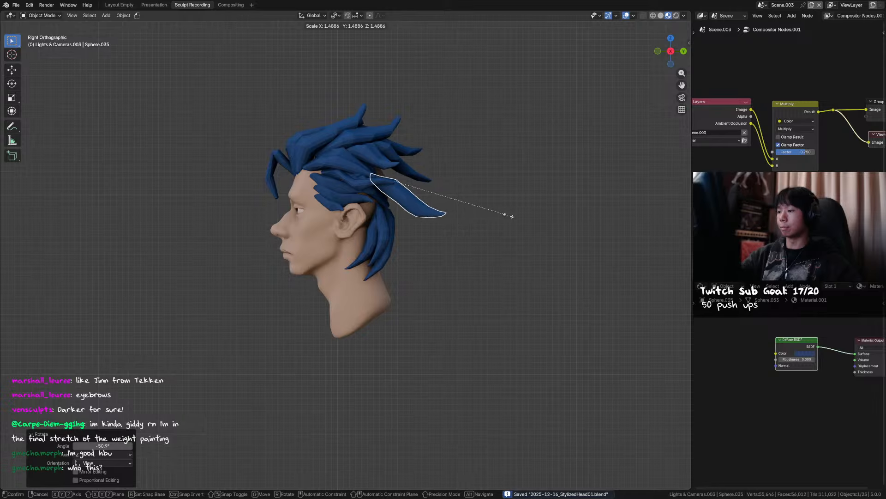
{"action": "left_click", "coordinate": [508, 215]}
{"action": "key", "text": "r"}
{"action": "left_click", "coordinate": [491, 238]}
{"action": "key", "text": "g"}
{"action": "left_click", "coordinate": [488, 233]}
Temporarily hide the nape locks to compare the front silhouette without them, and reveal them again.
{"action": "middle_click_drag", "start_coordinate": [490, 230], "coordinate": [423, 200]}
{"action": "left_click", "coordinate": [489, 183]}
{"action": "key", "text": "Delete"}
{"action": "key", "text": "KP_1"}
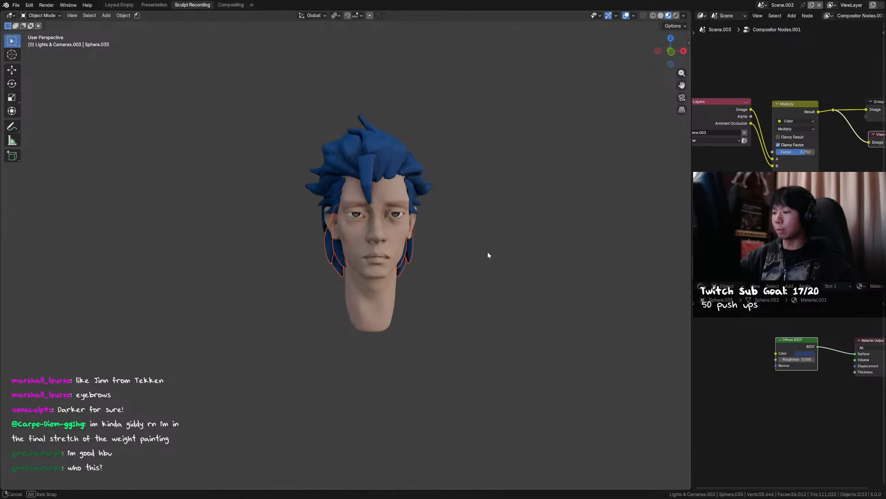
{"action": "key", "text": "ctrl+z"}
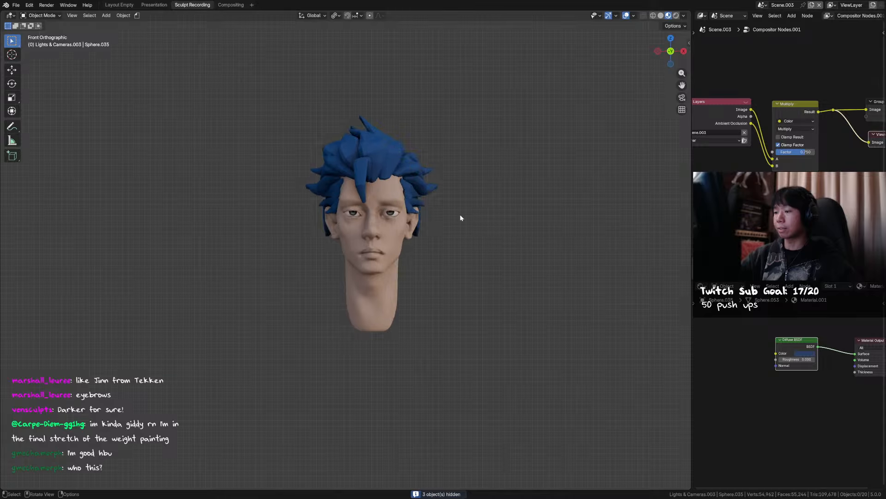
{"action": "key", "text": "h"}
{"action": "middle_click_drag", "start_coordinate": [423, 231], "coordinate": [475, 207]}
{"action": "key", "text": "alt+h"}
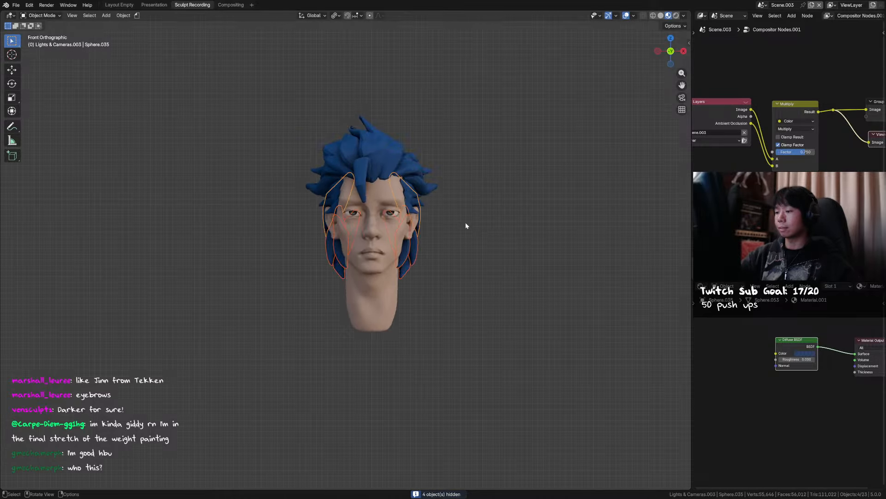
Keep three of the lower locks selected and move them inward and upward behind the jaw.
{"action": "left_click", "coordinate": [420, 251], "text": "shift"}
{"action": "key", "text": "g"}
{"action": "left_click", "coordinate": [423, 250]}
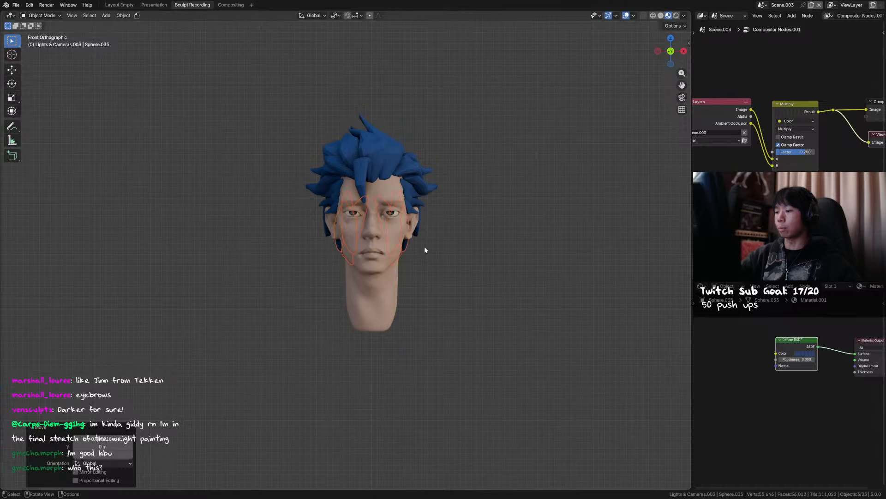
{"action": "middle_click_drag", "start_coordinate": [424, 245], "coordinate": [422, 210]}
{"action": "key", "text": "g"}
{"action": "left_click", "coordinate": [355, 204]}
{"action": "key", "text": "KP_1"}
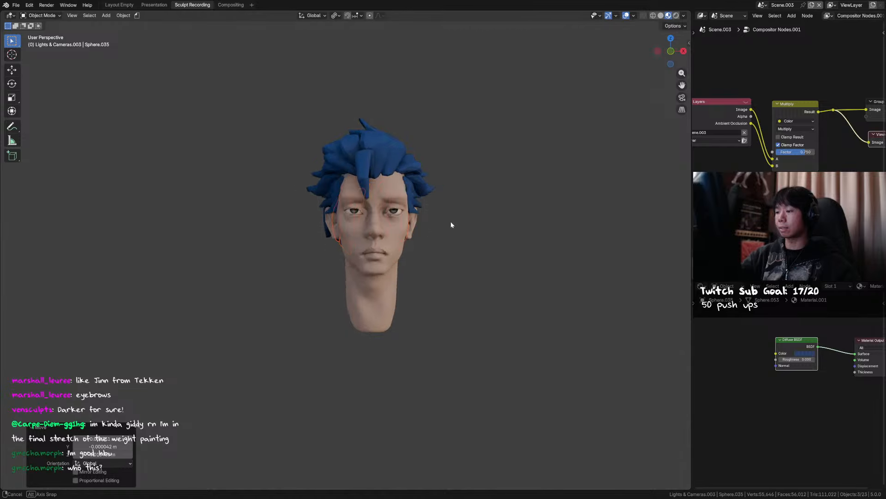
Slide the three lower locks along the global X axis and rotate them in the front view to sit closer to the neck.
{"action": "key", "text": "g"}
{"action": "key", "text": "x"}
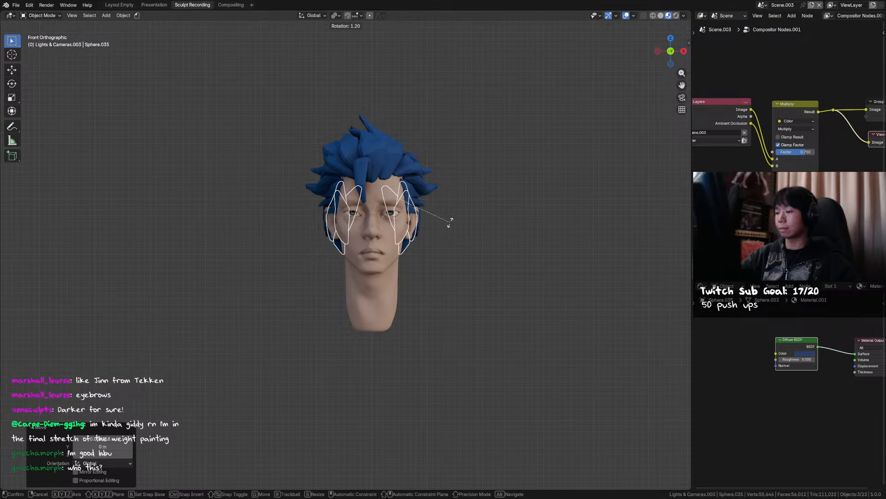
{"action": "left_click", "coordinate": [448, 238]}
{"action": "key", "text": "r"}
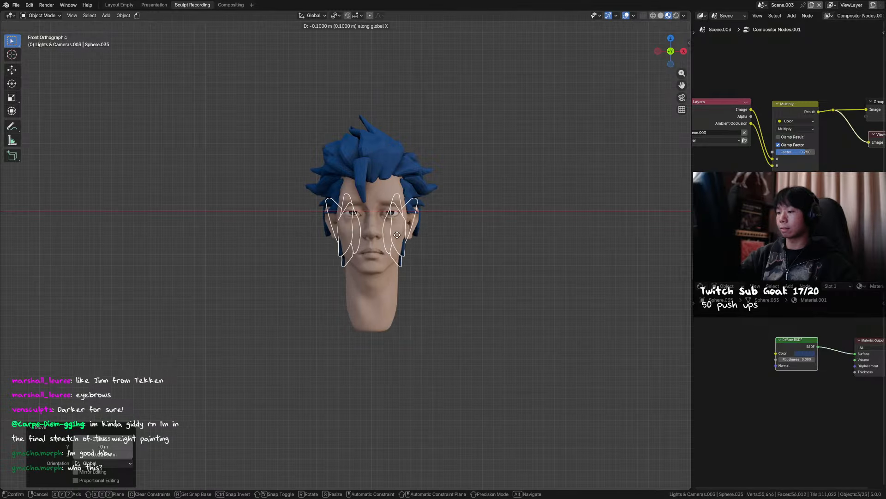
{"action": "left_click", "coordinate": [411, 263]}
{"action": "key", "text": "g"}
{"action": "left_click", "coordinate": [412, 262]}
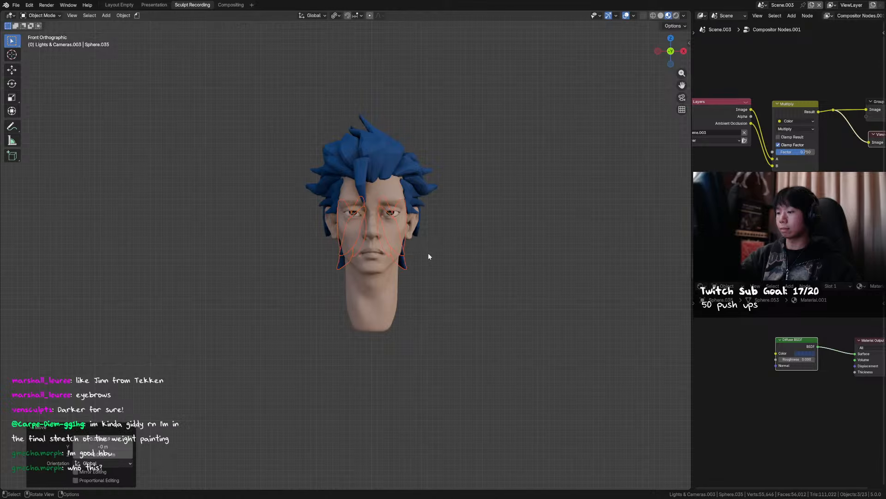
Readjust the position of the lower locks behind the neck and deselect everything.
{"action": "left_click", "coordinate": [429, 253]}
{"action": "middle_click_drag", "start_coordinate": [446, 232], "coordinate": [578, 247]}
{"action": "key", "text": "g"}
{"action": "left_click", "coordinate": [411, 223]}
{"action": "key", "text": "g"}
{"action": "left_click", "coordinate": [501, 204]}
{"action": "left_click", "coordinate": [500, 204]}
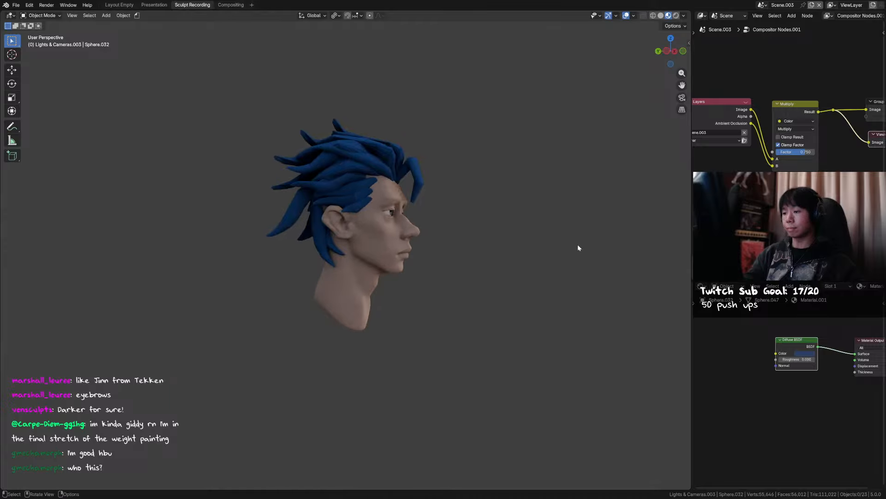
In Sculpt Mode, reshape the tip of the nape lock below the ear using Grab with a 214 px brush.
{"action": "left_click", "coordinate": [331, 272]}
{"action": "mouse_move", "coordinate": [324, 259]}
{"action": "middle_mouse_down"}
{"action": "mouse_move", "coordinate": [290, 262]}
{"action": "mouse_move", "coordinate": [386, 261]}
{"action": "middle_mouse_up"}
{"action": "key", "text": "ctrl+Tab"}
{"action": "key", "text": "f"}
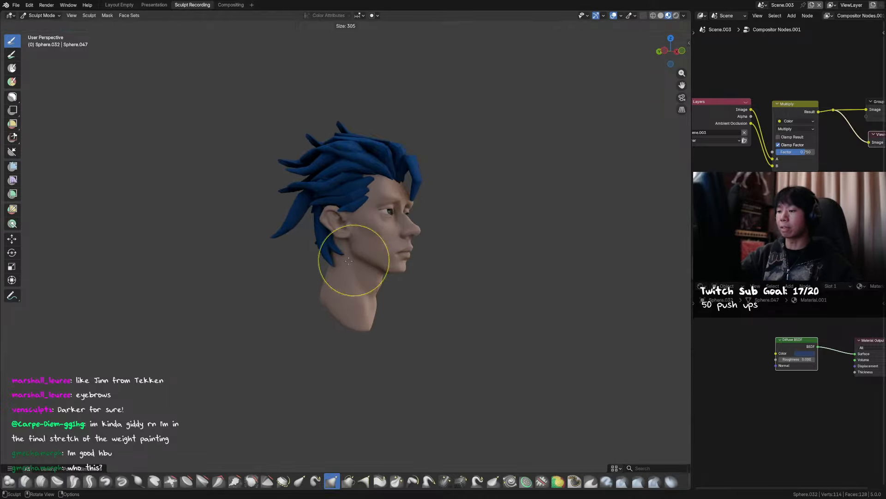
{"action": "left_click", "coordinate": [376, 261]}
{"action": "left_click_drag", "start_coordinate": [336, 265], "coordinate": [333, 266]}
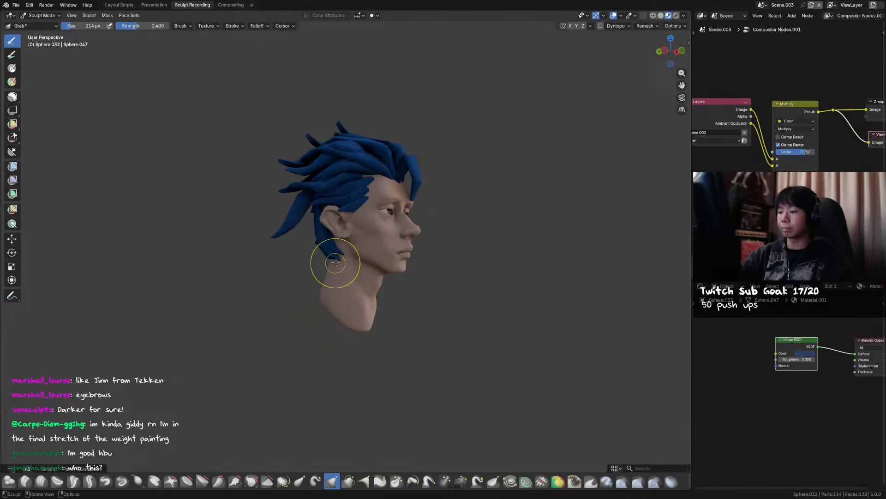
Switch sculpting to the neighbouring nape lock and reshape its tip using Grab with a 270 px brush.
{"action": "key", "text": "alt+q"}
{"action": "key", "text": "f"}
{"action": "left_click", "coordinate": [348, 251]}
{"action": "left_click_drag", "start_coordinate": [343, 252], "coordinate": [339, 253]}
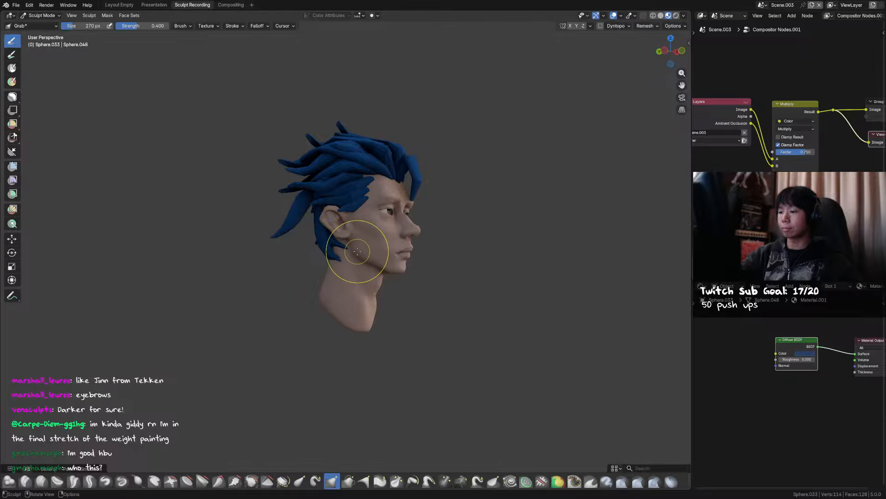
{"action": "mouse_move", "coordinate": [357, 251]}
{"action": "middle_mouse_down"}
{"action": "mouse_move", "coordinate": [350, 231]}
{"action": "mouse_move", "coordinate": [425, 197]}
{"action": "mouse_move", "coordinate": [478, 194]}
{"action": "mouse_move", "coordinate": [467, 180]}
{"action": "mouse_move", "coordinate": [521, 180]}
{"action": "mouse_move", "coordinate": [431, 196]}
{"action": "mouse_move", "coordinate": [333, 247]}
{"action": "middle_mouse_up"}
In Object Mode, delete the long rear copy and the lower nape locks except one.
{"action": "key", "text": "ctrl+Tab"}
{"action": "left_click", "coordinate": [333, 247], "text": "shift"}
{"action": "key", "text": "x"}
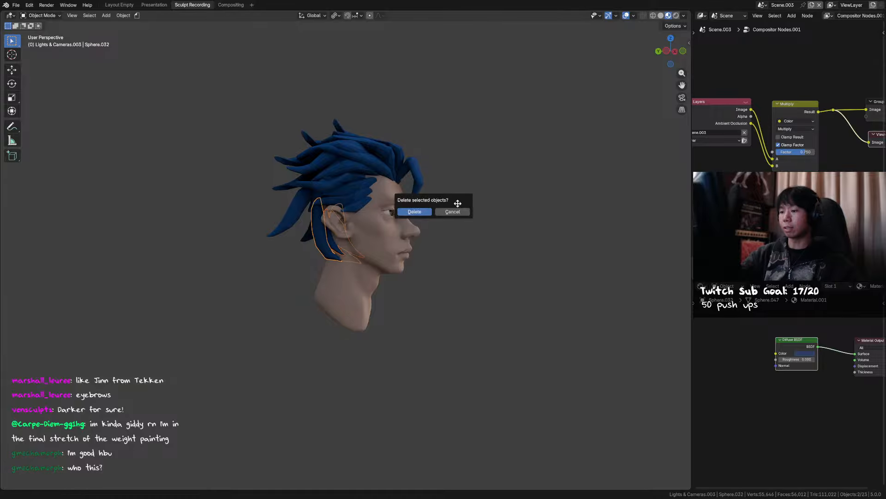
{"action": "left_click", "coordinate": [425, 209]}
Reveal the hidden white scalp cap and link the blue hair material from a neighbouring lock to it.
{"action": "middle_click_drag", "start_coordinate": [425, 209], "coordinate": [507, 194]}
{"action": "key", "text": "alt+h"}
{"action": "left_click", "coordinate": [508, 193]}
{"action": "middle_click_drag", "start_coordinate": [536, 162], "coordinate": [452, 189]}
{"action": "mouse_move", "coordinate": [393, 209]}
{"action": "middle_mouse_down"}
{"action": "mouse_move", "coordinate": [459, 186]}
{"action": "mouse_move", "coordinate": [418, 159]}
{"action": "middle_mouse_up"}
{"action": "key", "text": "ctrl+Tab"}
{"action": "key", "text": "ctrl+Tab"}
{"action": "left_click", "coordinate": [357, 176]}
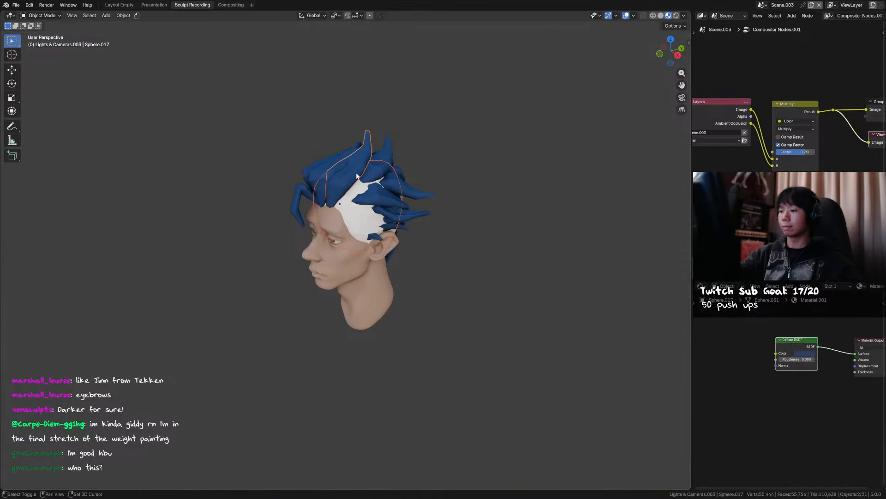
{"action": "key", "text": "ctrl+l"}
{"action": "left_click", "coordinate": [408, 179]}
{"action": "left_click", "coordinate": [366, 221]}
In Sculpt Mode, shape the scalp cap's edge in front of the ear using Grab with a 173 px brush.
{"action": "key", "text": "ctrl+Tab"}
{"action": "mouse_move", "coordinate": [367, 221]}
{"action": "middle_mouse_down", "text": "alt"}
{"action": "mouse_move", "coordinate": [431, 185]}
{"action": "mouse_move", "coordinate": [429, 199]}
{"action": "middle_mouse_up", "text": "alt"}
{"action": "key", "text": "f"}
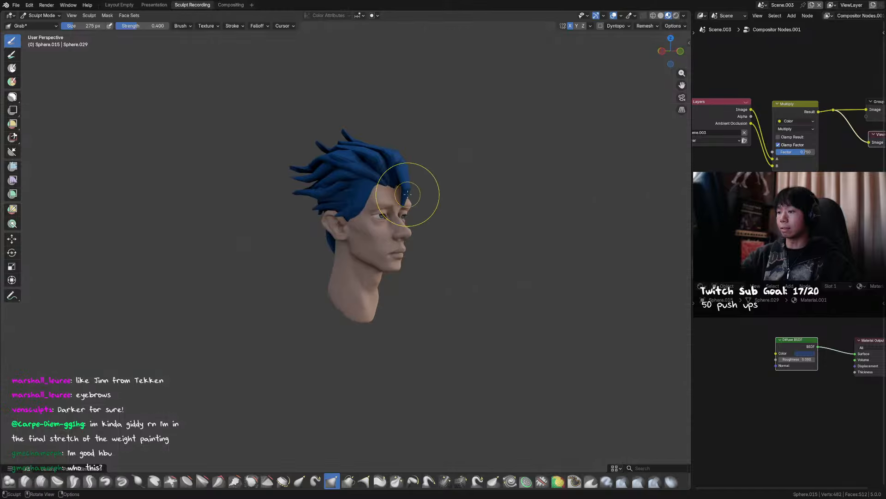
{"action": "left_click", "coordinate": [349, 219]}
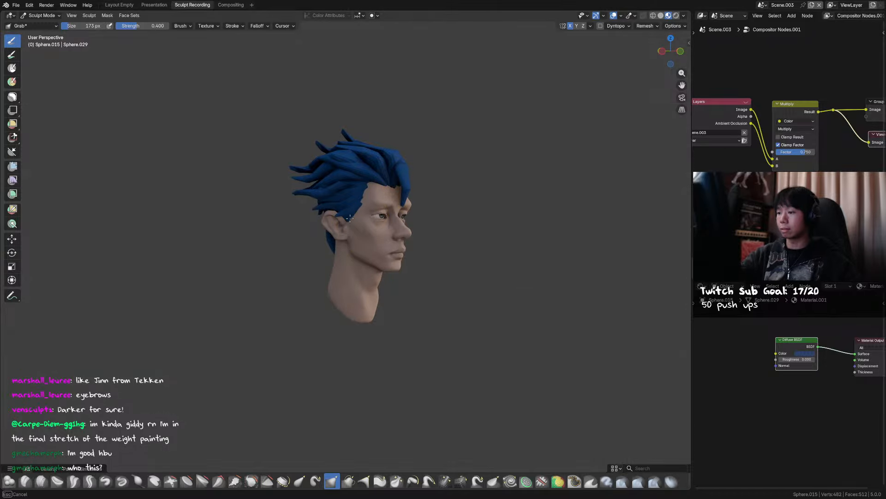
{"action": "left_click", "coordinate": [340, 221]}
{"action": "middle_click_drag", "start_coordinate": [477, 161], "coordinate": [402, 185]}
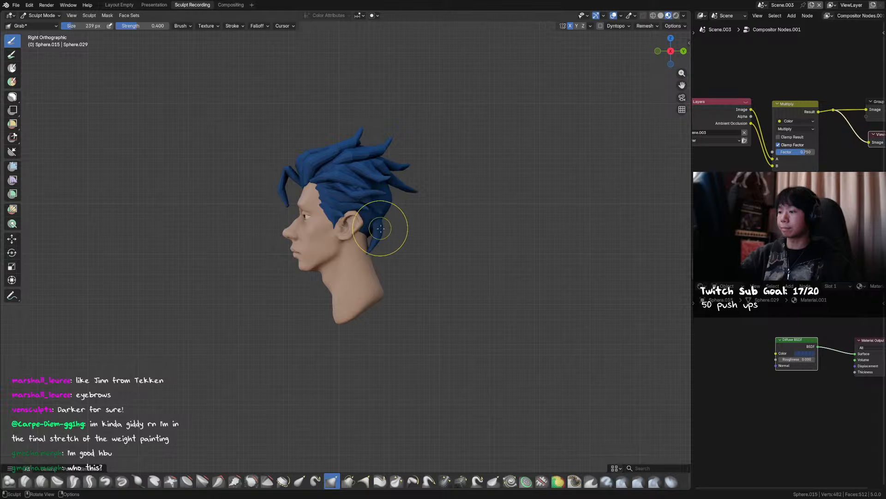
Delete the last remaining lock at the nape in Object Mode.
{"action": "key", "text": "ctrl+Tab"}
{"action": "key", "text": "x"}
{"action": "left_click", "coordinate": [387, 222]}
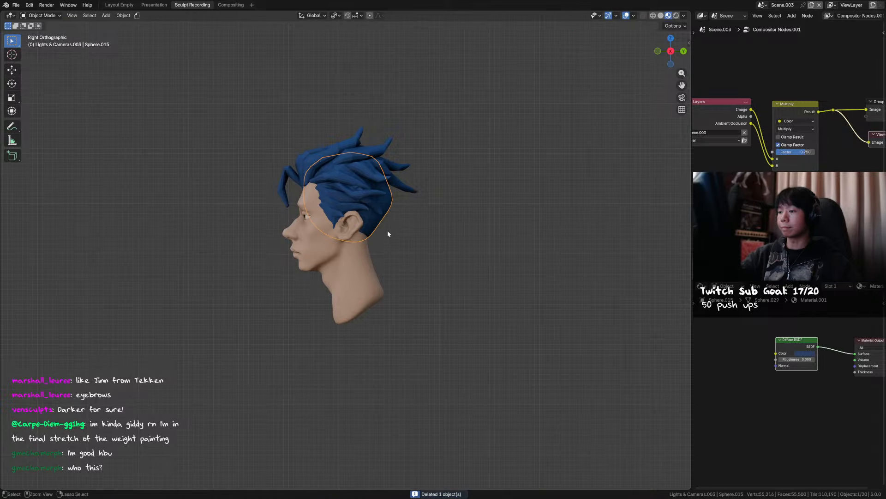
Shape the scalp cap's lower rear edge around the nape with the Grab brush, return to Object Mode and save the file.
{"action": "key", "text": "ctrl+Tab"}
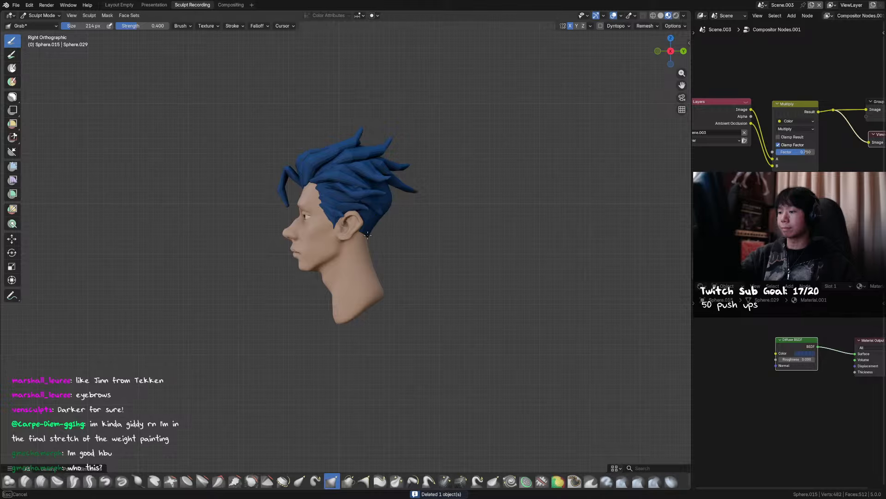
{"action": "key", "text": "f"}
{"action": "left_click", "coordinate": [380, 218]}
{"action": "mouse_move", "coordinate": [392, 193]}
{"action": "middle_mouse_down"}
{"action": "mouse_move", "coordinate": [352, 198]}
{"action": "mouse_move", "coordinate": [407, 185]}
{"action": "mouse_move", "coordinate": [351, 194]}
{"action": "mouse_move", "coordinate": [414, 180]}
{"action": "mouse_move", "coordinate": [377, 225]}
{"action": "middle_mouse_up"}
{"action": "key", "text": "shift+c"}
{"action": "key", "text": "g"}
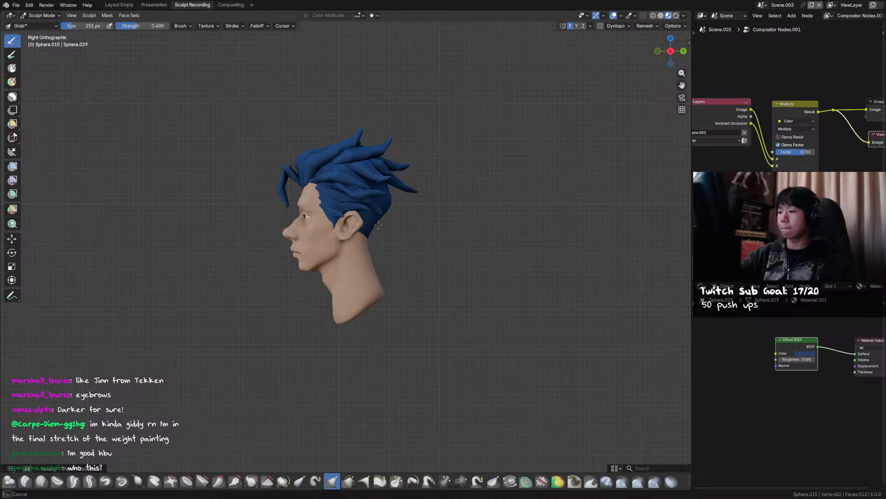
{"action": "key", "text": "ctrl+Tab"}
{"action": "key", "text": "ctrl+s"}
Add a plane in the front view and merge all its vertices at center into a single point.
{"action": "mouse_move", "coordinate": [469, 131]}
{"action": "middle_mouse_down"}
{"action": "mouse_move", "coordinate": [568, 133]}
{"action": "mouse_move", "coordinate": [467, 149]}
{"action": "mouse_move", "coordinate": [487, 170]}
{"action": "mouse_move", "coordinate": [457, 184]}
{"action": "mouse_move", "coordinate": [460, 197]}
{"action": "mouse_move", "coordinate": [416, 198]}
{"action": "mouse_move", "coordinate": [431, 188]}
{"action": "mouse_move", "coordinate": [442, 217]}
{"action": "mouse_move", "coordinate": [406, 204]}
{"action": "middle_mouse_up"}
{"action": "left_click", "coordinate": [411, 210]}
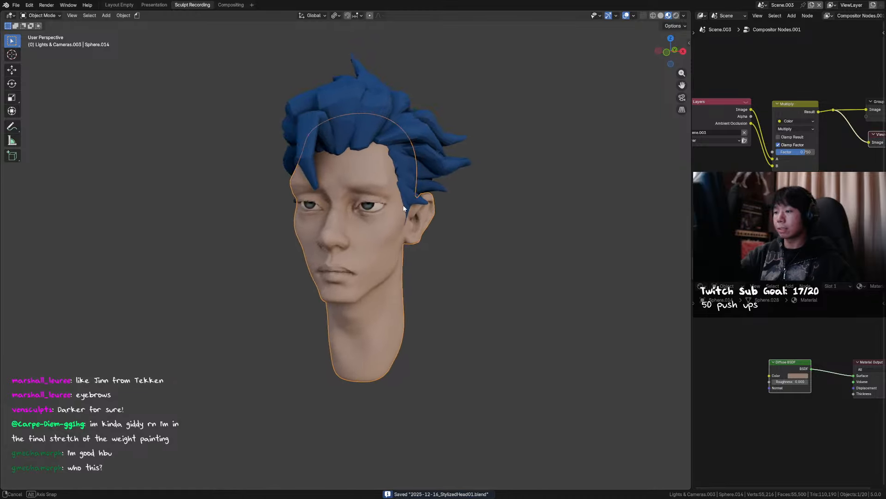
{"action": "left_click", "coordinate": [494, 154]}
{"action": "key", "text": "KP_1"}
{"action": "key", "text": "shift+a"}
{"action": "left_click", "coordinate": [513, 183]}
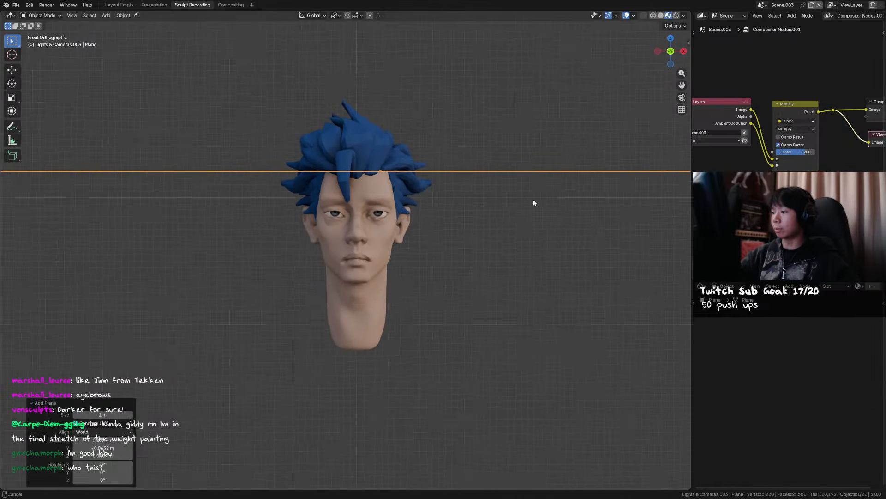
{"action": "scroll", "coordinate": [475, 207], "scroll_direction": "down", "scroll_amount": 3}
{"action": "key", "text": "Tab"}
{"action": "middle_click_drag", "start_coordinate": [475, 207], "coordinate": [470, 227]}
{"action": "key", "text": "1"}
{"action": "key", "text": "m"}
{"action": "left_click", "coordinate": [469, 230]}
{"action": "key", "text": "KP_1"}
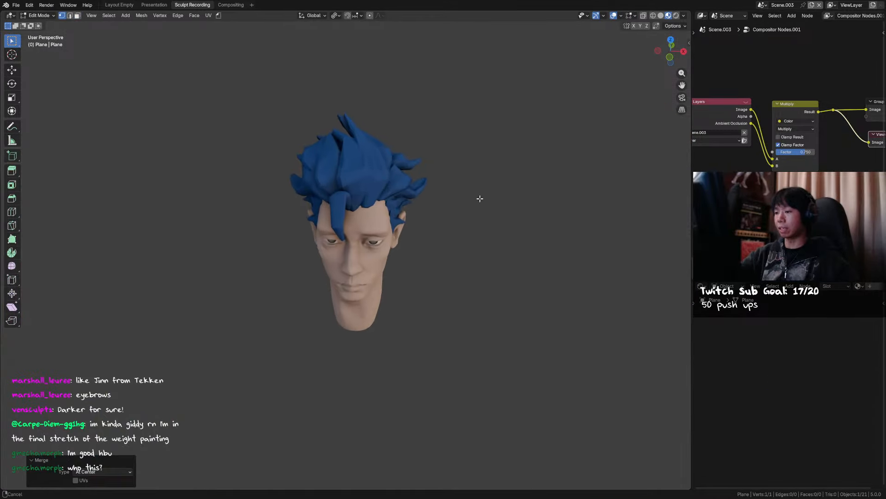
Save the file and set the snap target to Face.
{"action": "scroll", "coordinate": [462, 187], "scroll_direction": "up", "scroll_amount": 3}
{"action": "key", "text": "ctrl+s"}
{"action": "left_click", "coordinate": [356, 15]}
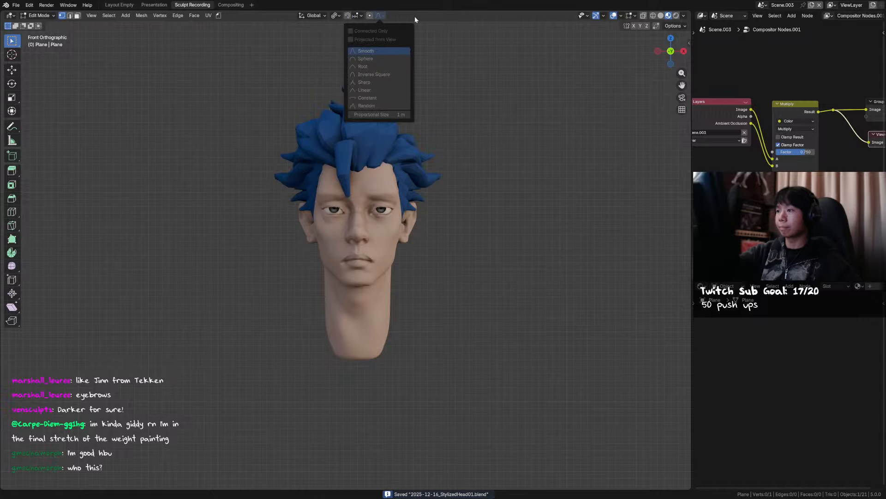
{"action": "left_click", "coordinate": [362, 16]}
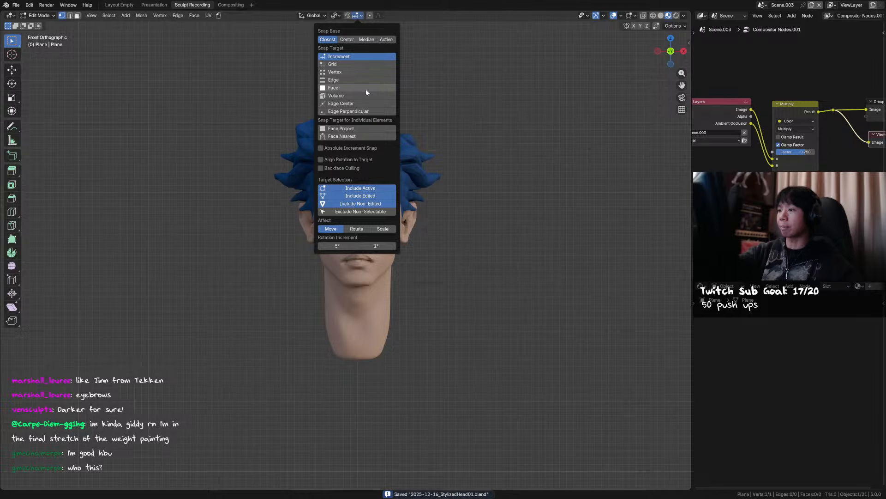
{"action": "left_click", "coordinate": [367, 88]}
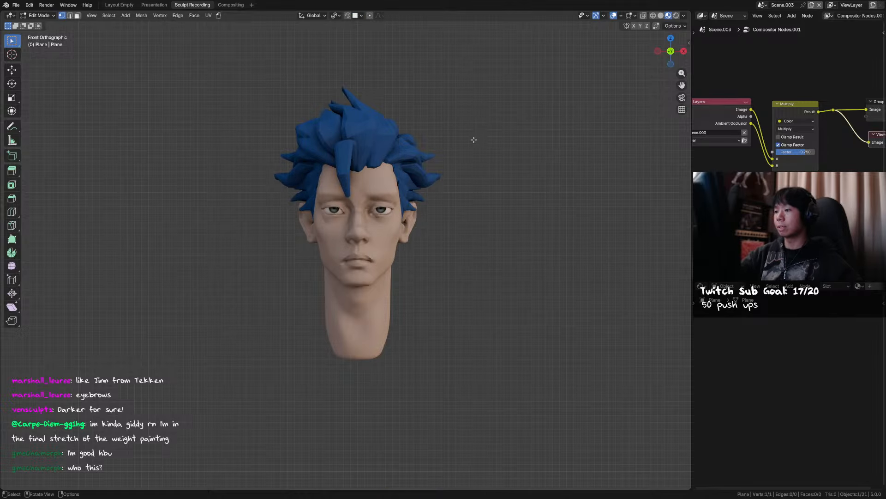
Extrude the point over the skin above one eye into a narrow strip of three faces, and reposition one of its edges.
{"action": "scroll", "coordinate": [474, 139], "scroll_direction": "up", "scroll_amount": 4}
{"action": "middle_click_drag", "start_coordinate": [474, 140], "coordinate": [392, 171]}
{"action": "key", "text": "e"}
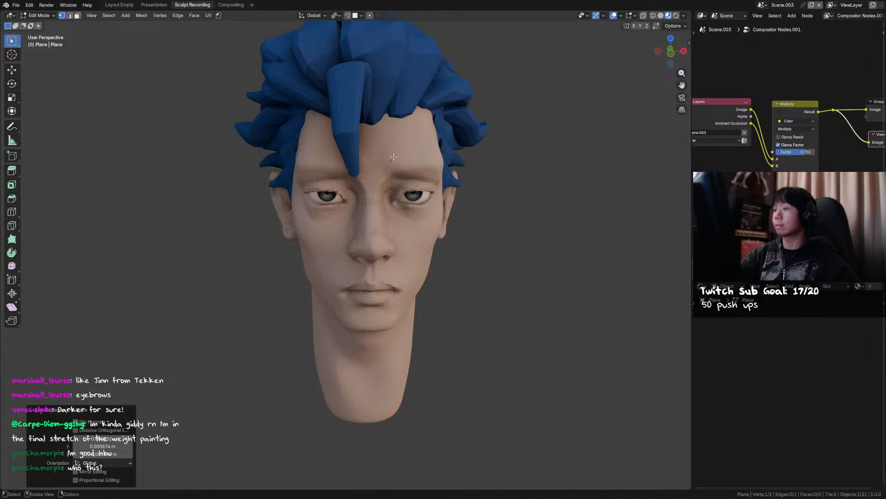
{"action": "left_click", "coordinate": [390, 169]}
{"action": "key", "text": "2"}
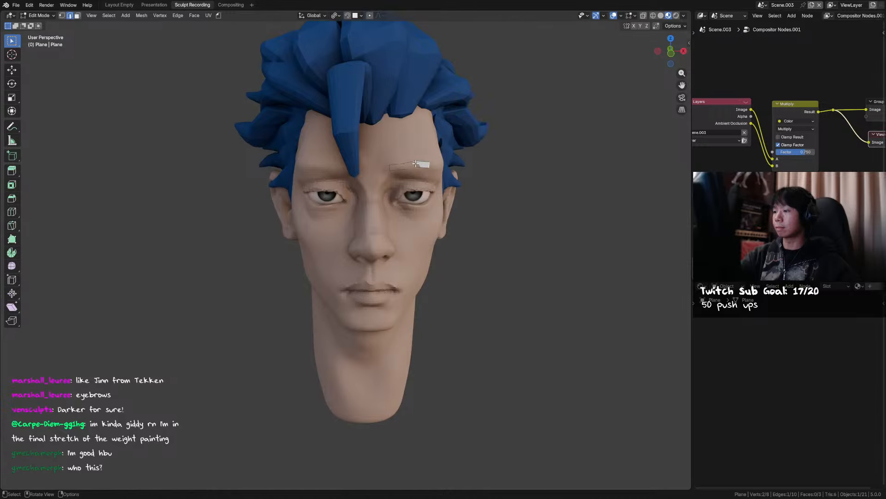
{"action": "key", "text": "g"}
{"action": "left_click", "coordinate": [418, 165]}
Move individual vertices of the eyebrow strip over the skin to even out its upper and lower edges.
{"action": "key", "text": "1"}
{"action": "left_click", "coordinate": [390, 169]}
{"action": "middle_click_drag", "start_coordinate": [391, 168], "coordinate": [350, 168]}
{"action": "key", "text": "g"}
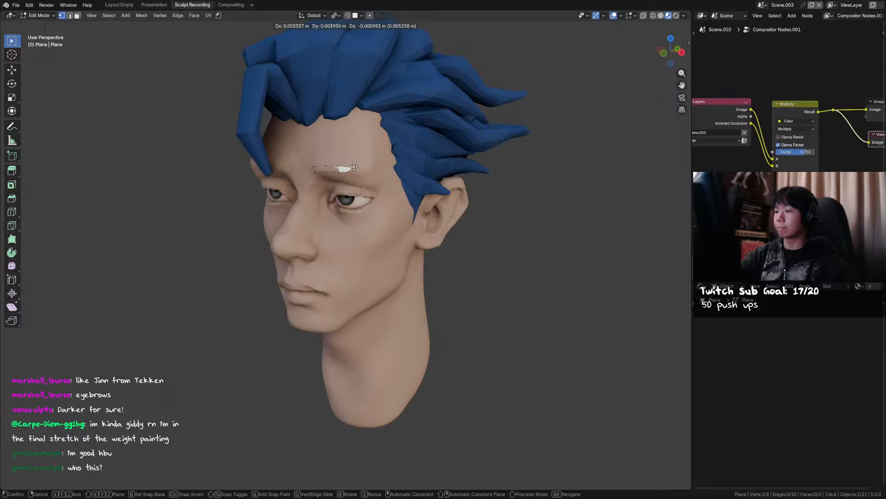
{"action": "left_click", "coordinate": [362, 168]}
{"action": "left_click", "coordinate": [351, 174]}
{"action": "key", "text": "g"}
{"action": "left_click", "coordinate": [358, 173]}
{"action": "left_click", "coordinate": [358, 165]}
Extrude new vertices from the strip's outer end toward the temple and fill them with two more faces.
{"action": "key", "text": "e"}
{"action": "left_click", "coordinate": [370, 165]}
{"action": "key", "text": "e"}
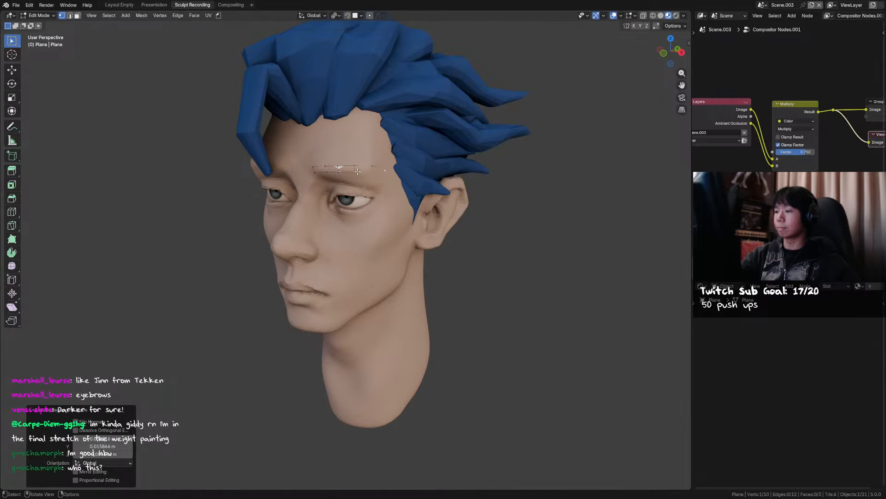
{"action": "left_click", "coordinate": [384, 170]}
{"action": "key", "text": "e"}
{"action": "left_click", "coordinate": [388, 176]}
{"action": "key", "text": "f"}
{"action": "key", "text": "f"}
{"action": "mouse_move", "coordinate": [409, 168]}
{"action": "middle_mouse_down"}
{"action": "mouse_move", "coordinate": [489, 182]}
{"action": "mouse_move", "coordinate": [502, 163]}
{"action": "mouse_move", "coordinate": [402, 165]}
{"action": "middle_mouse_up"}
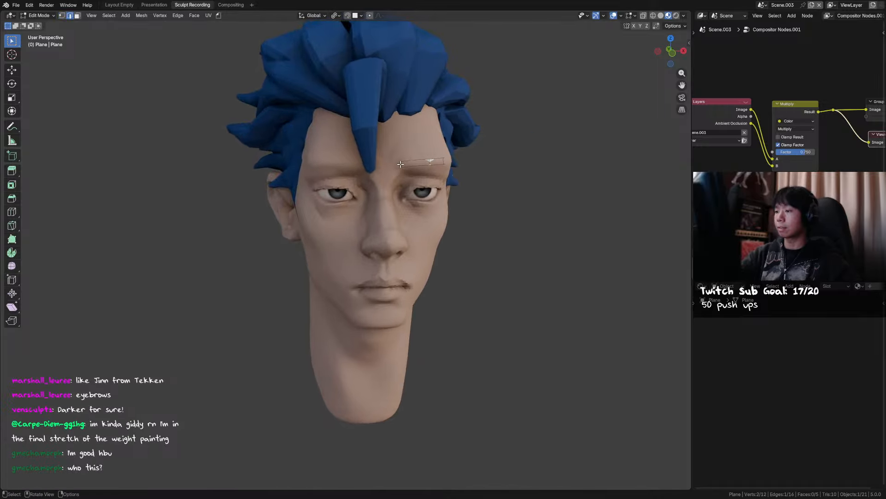
Extend the eyebrow strip toward the nose with one more face and position the new vertices at its inner end.
{"action": "key", "text": "g"}
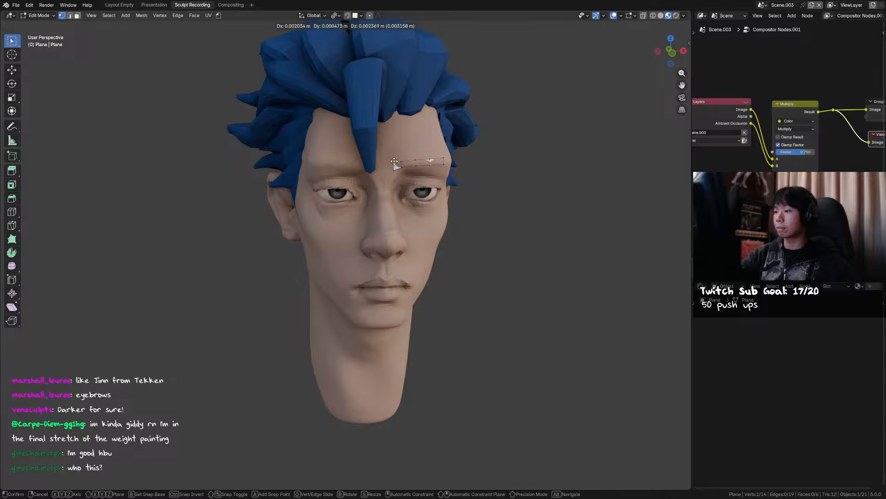
{"action": "left_click", "coordinate": [392, 165]}
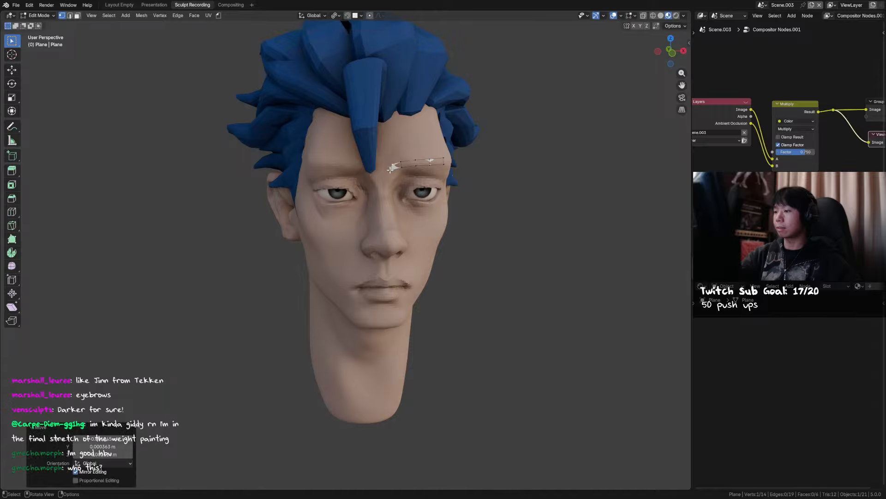
{"action": "key", "text": "g"}
{"action": "left_click", "coordinate": [396, 163]}
{"action": "left_click", "coordinate": [397, 162]}
{"action": "key", "text": "g"}
{"action": "left_click", "coordinate": [396, 160]}
Move the vertices around the strip's inner section over the skin to even out its upper and lower edges.
{"action": "left_click", "coordinate": [401, 161]}
{"action": "key", "text": "g"}
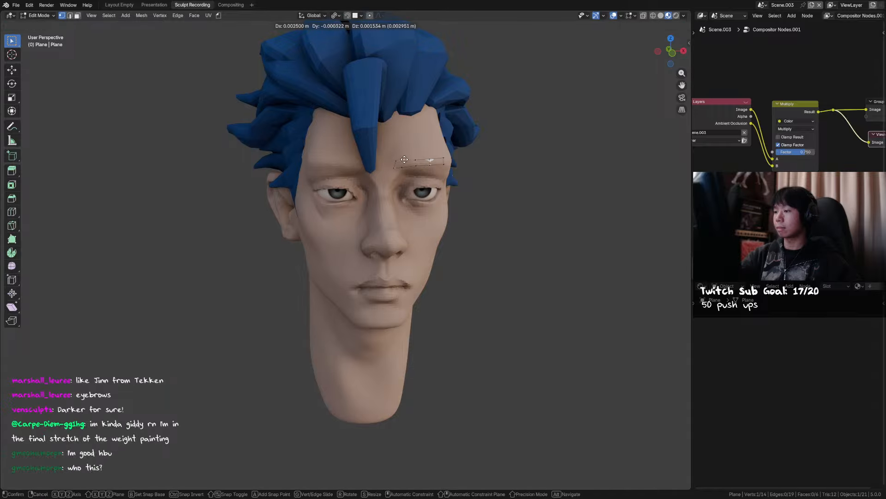
{"action": "left_click", "coordinate": [407, 161]}
{"action": "key", "text": "g"}
{"action": "left_click", "coordinate": [407, 160]}
{"action": "left_click", "coordinate": [403, 167]}
{"action": "key", "text": "g"}
{"action": "left_click", "coordinate": [406, 166]}
{"action": "left_click", "coordinate": [396, 162]}
{"action": "key", "text": "g"}
{"action": "left_click", "coordinate": [396, 164]}
Switch back to Object Mode and add a Solidify modifier to the eyebrow strip.
{"action": "middle_click_drag", "start_coordinate": [461, 148], "coordinate": [465, 168], "text": "ctrl"}
{"action": "middle_click_drag", "start_coordinate": [465, 167], "coordinate": [449, 169]}
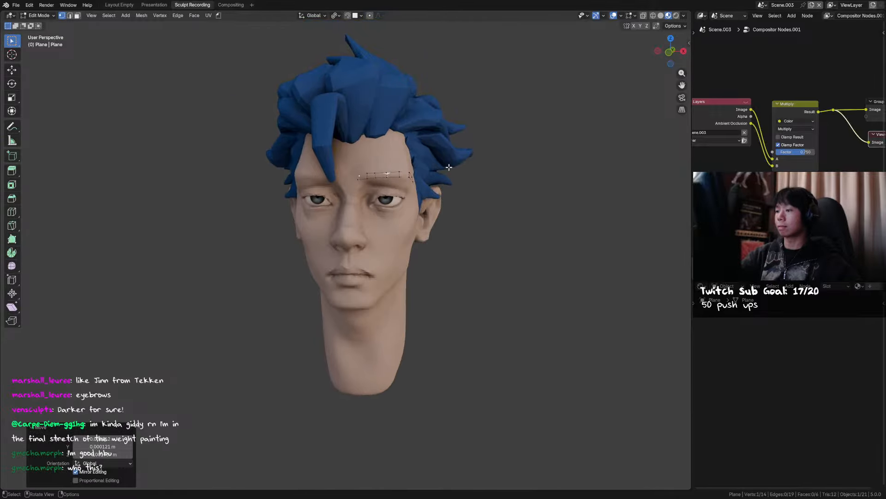
{"action": "key", "text": "q"}
{"action": "key", "text": "Escape"}
{"action": "key", "text": "ctrl+Tab"}
{"action": "left_click", "coordinate": [433, 173]}
{"action": "right_click", "coordinate": [442, 173]}
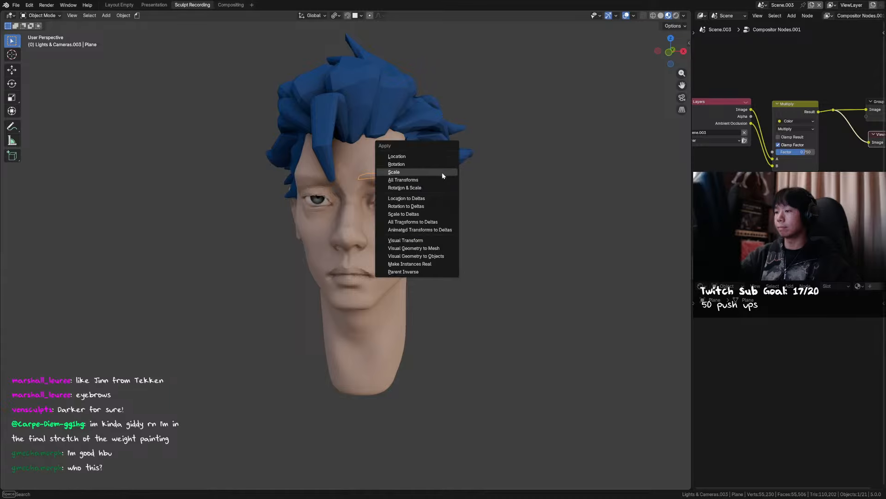
{"action": "key", "text": "Escape"}
{"action": "key", "text": "q"}
{"action": "key", "text": "Escape"}
{"action": "right_click", "coordinate": [436, 179]}
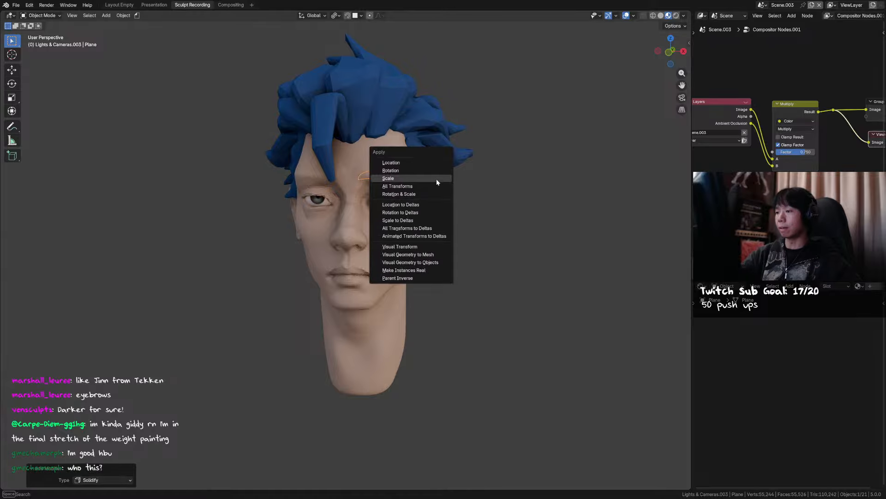
{"action": "key", "text": "Escape"}
{"action": "key", "text": "Tab"}
{"action": "key", "text": "Tab"}
Set the eyebrow's Solidify offset to 1 and its thickness to 0.0015 m.
{"action": "left_click", "coordinate": [701, 285]}
{"action": "left_click", "coordinate": [700, 316]}
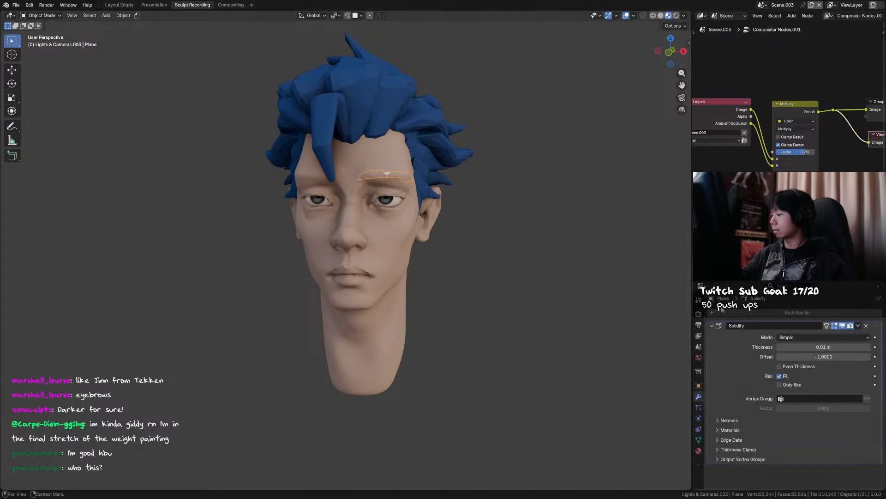
{"action": "type", "text": "1"}
{"action": "key", "text": "Return"}
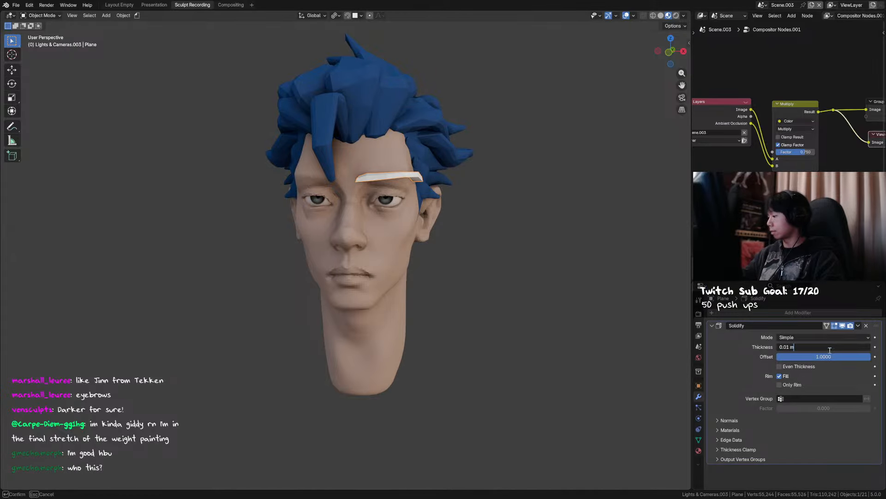
{"action": "key", "text": "Return"}
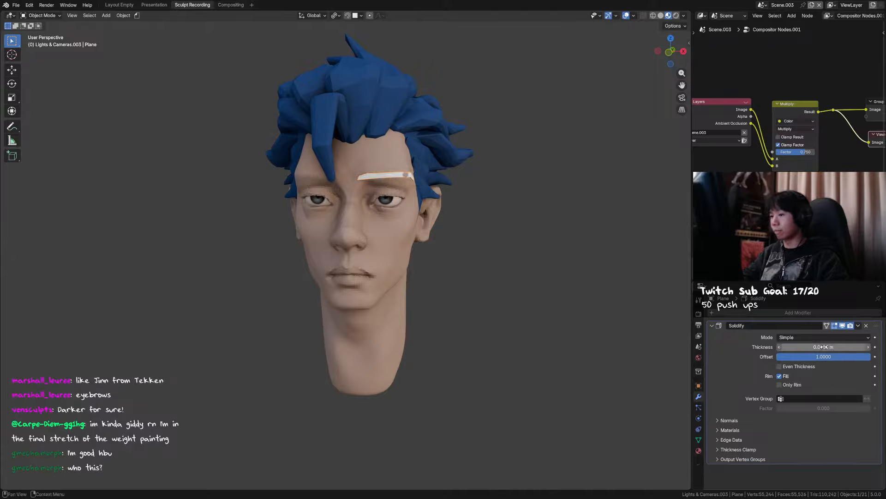
Link the hair's blue material to the eyebrow strip.
{"action": "key", "text": "shift+l"}
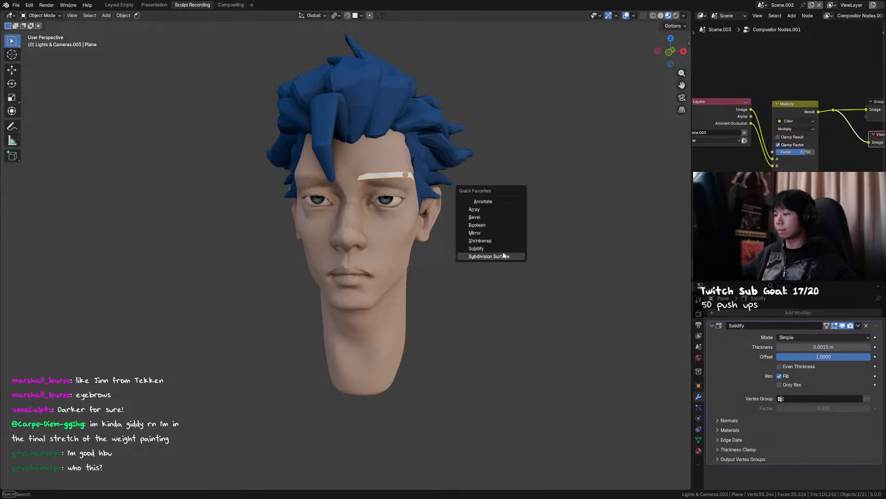
{"action": "left_click", "coordinate": [378, 124], "text": "shift"}
{"action": "key", "text": "ctrl+l"}
{"action": "left_click", "coordinate": [409, 175]}
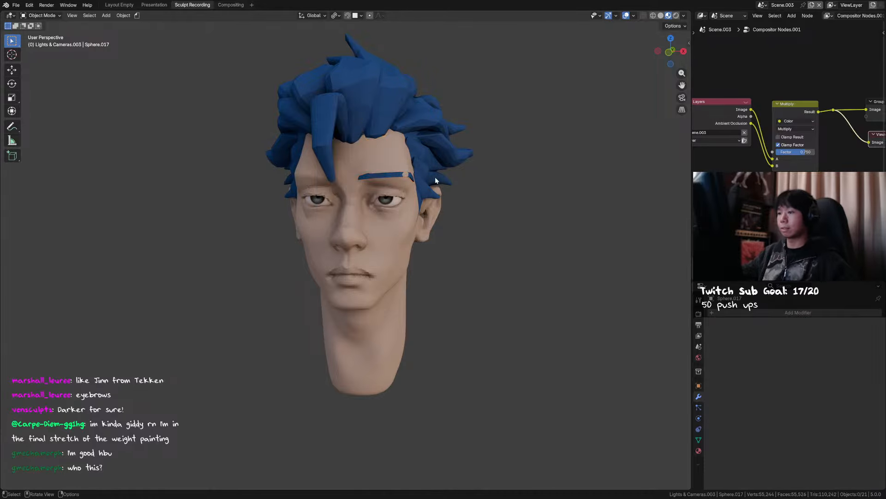
Add a Mirror modifier on the X axis to the eyebrow, using the head, Sphere.014, as mirror object.
{"action": "key", "text": "q"}
{"action": "left_click", "coordinate": [400, 172]}
{"action": "left_click", "coordinate": [362, 155]}
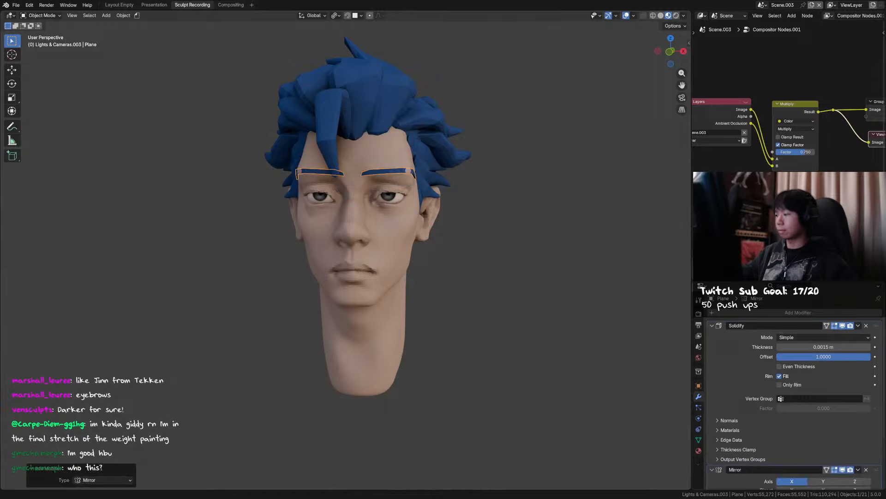
{"action": "left_click", "coordinate": [712, 325]}
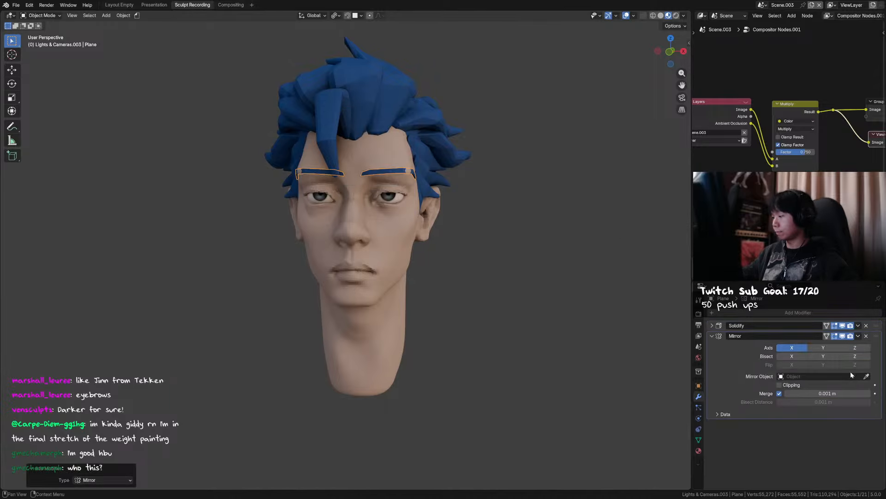
{"action": "left_click", "coordinate": [866, 377]}
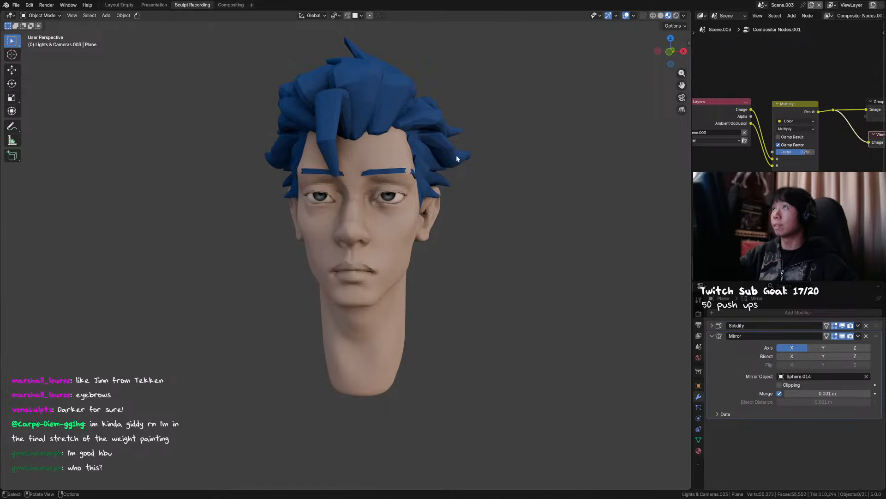
{"action": "key", "text": "KP_1"}
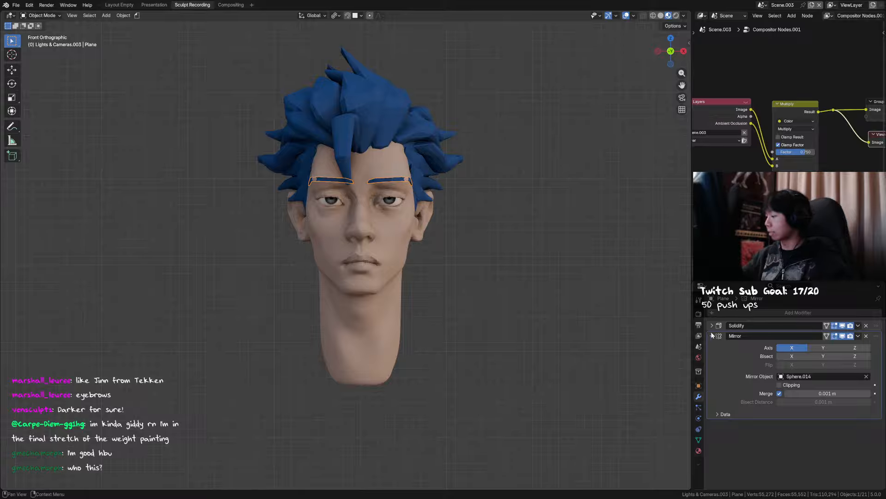
{"action": "left_click", "coordinate": [712, 336]}
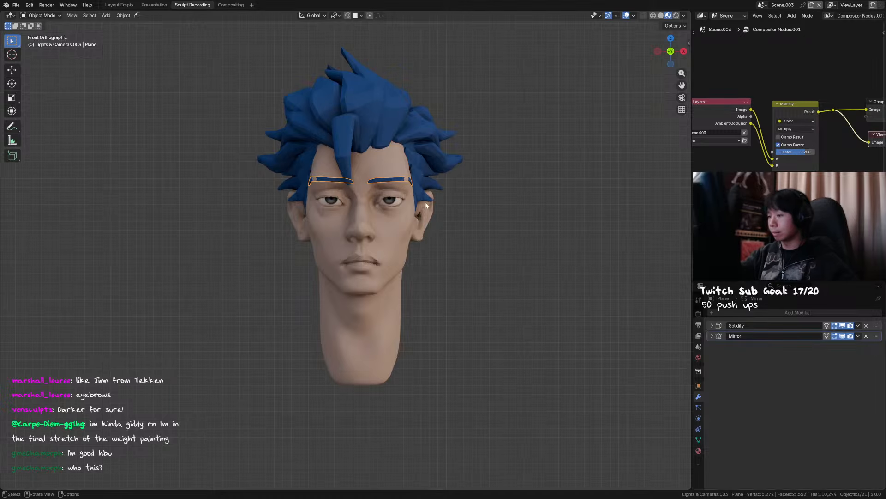
Add a level 1 Subdivision modifier to the eyebrow, place it first in the stack and set its render level to 1.
{"action": "left_click", "coordinate": [406, 183]}
{"action": "middle_click_drag", "start_coordinate": [406, 185], "coordinate": [413, 194]}
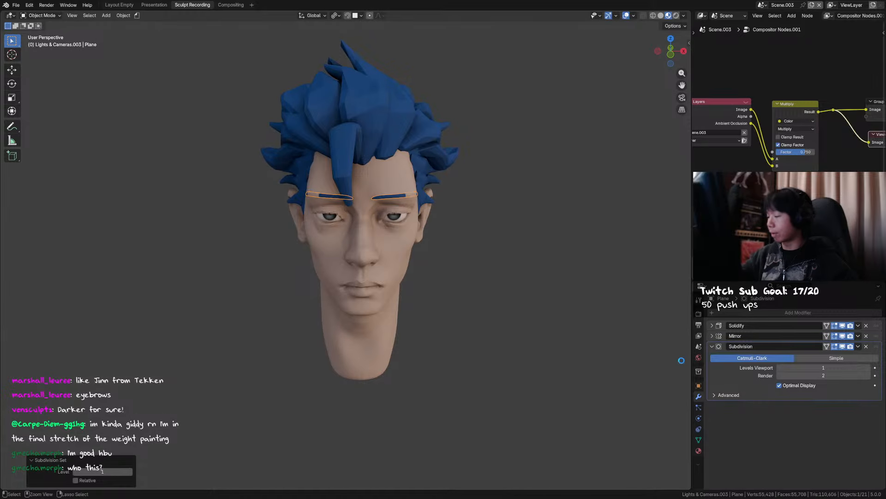
{"action": "left_click_drag", "start_coordinate": [877, 347], "coordinate": [875, 316]}
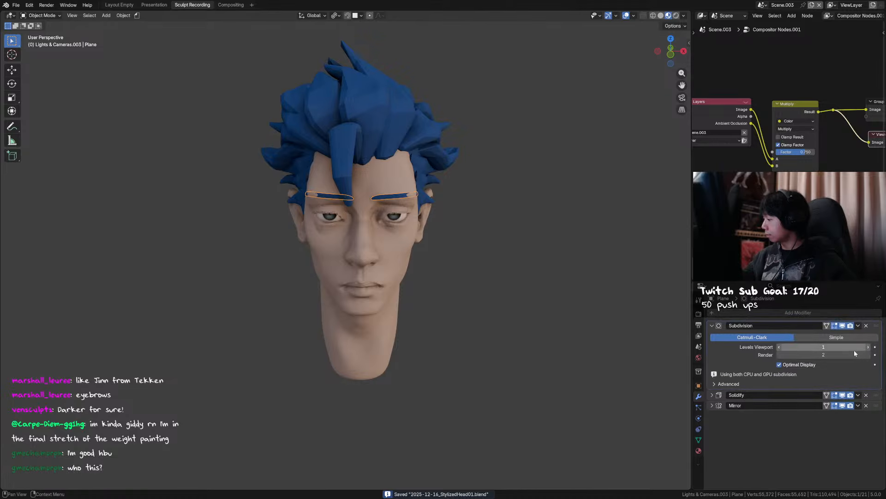
{"action": "left_click", "coordinate": [853, 355]}
{"action": "type", "text": "1"}
{"action": "key", "text": "Return"}
Add a Shrinkwrap modifier targeting the head, Sphere.014, place it directly after Subdivision, and save the file.
{"action": "left_click", "coordinate": [776, 313]}
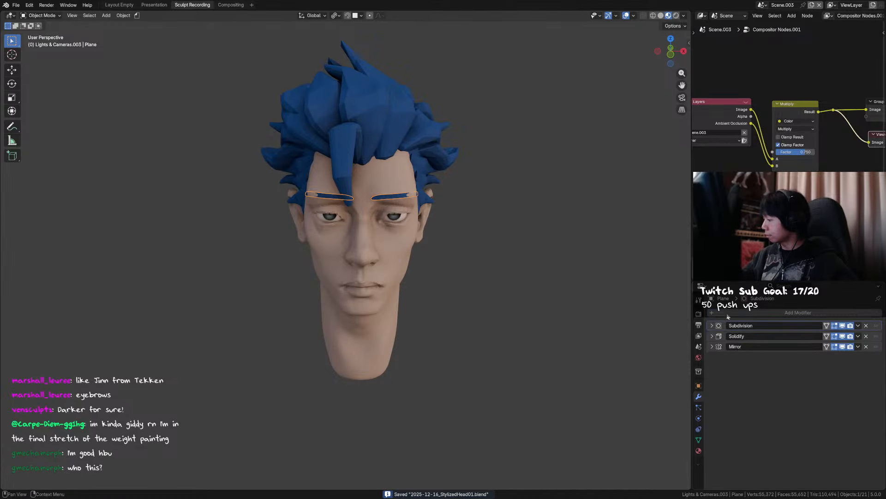
{"action": "left_click", "coordinate": [816, 342]}
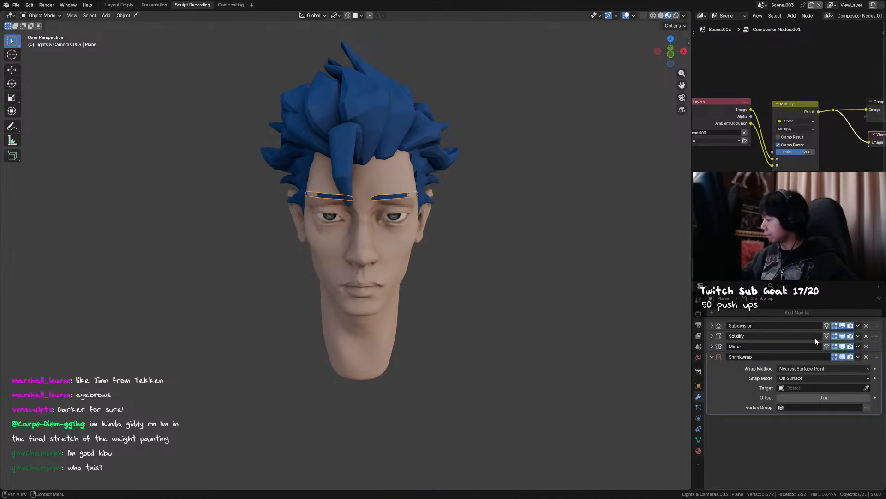
{"action": "left_click", "coordinate": [874, 369]}
{"action": "left_click", "coordinate": [875, 368]}
{"action": "left_click_drag", "start_coordinate": [876, 357], "coordinate": [876, 339]}
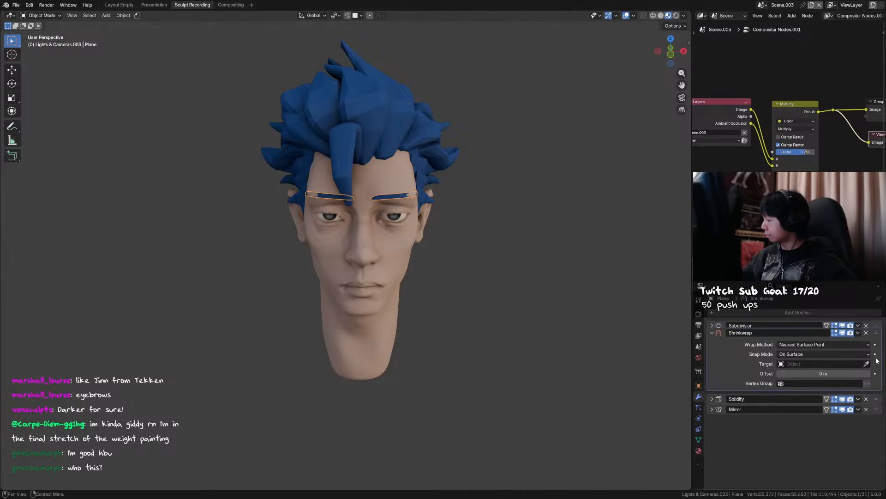
{"action": "key", "text": "ctrl+s"}
{"action": "left_click", "coordinate": [424, 244]}
Select the eyebrow strip's whole boundary edge loop and give it a crease of 1.
{"action": "mouse_move", "coordinate": [425, 244]}
{"action": "middle_mouse_down"}
{"action": "mouse_move", "coordinate": [460, 208]}
{"action": "mouse_move", "coordinate": [416, 178]}
{"action": "mouse_move", "coordinate": [431, 198]}
{"action": "mouse_move", "coordinate": [442, 180]}
{"action": "mouse_move", "coordinate": [417, 182]}
{"action": "mouse_move", "coordinate": [415, 168]}
{"action": "mouse_move", "coordinate": [396, 174]}
{"action": "mouse_move", "coordinate": [410, 162]}
{"action": "mouse_move", "coordinate": [397, 167]}
{"action": "middle_mouse_up"}
{"action": "left_click", "coordinate": [419, 164]}
{"action": "key", "text": "Tab"}
{"action": "left_click", "coordinate": [413, 166]}
{"action": "left_click", "coordinate": [390, 174], "text": "alt+shift"}
{"action": "key", "text": "shift+e"}
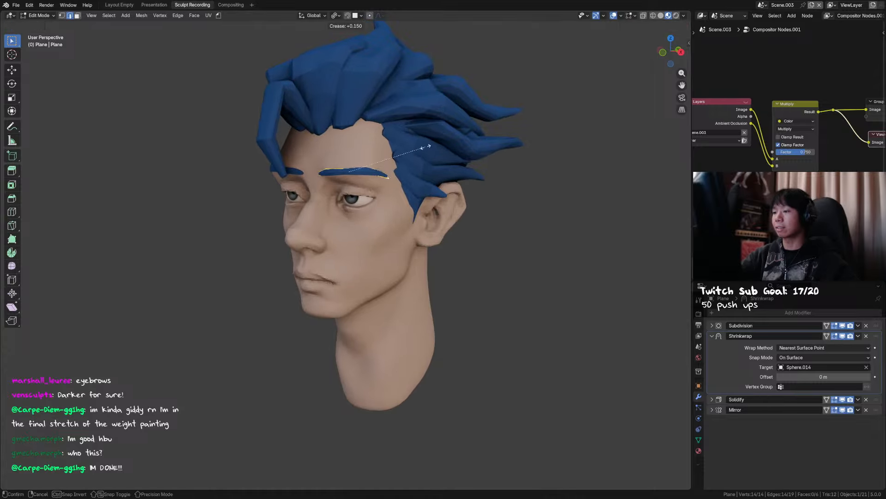
{"action": "left_click", "coordinate": [550, 83]}
{"action": "middle_click_drag", "start_coordinate": [487, 121], "coordinate": [506, 117]}
{"action": "middle_click_drag", "start_coordinate": [433, 167], "coordinate": [458, 160], "text": "alt"}
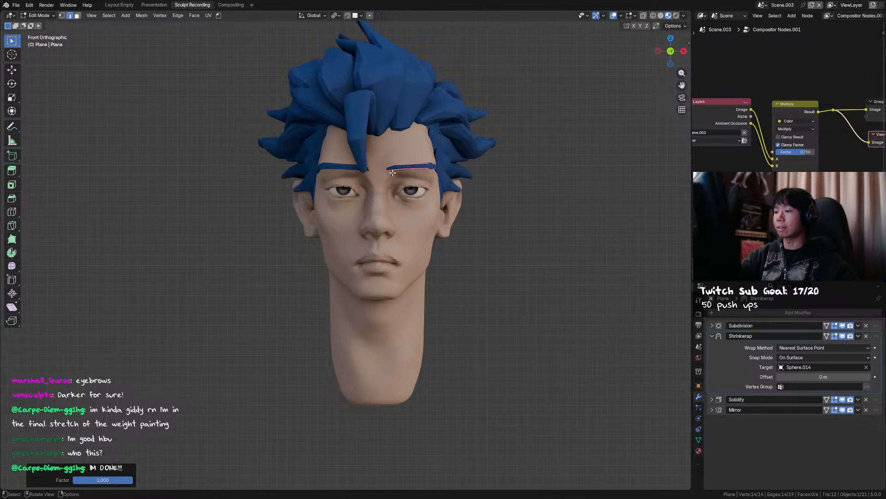
{"action": "middle_click_drag", "start_coordinate": [393, 172], "coordinate": [400, 180]}
{"action": "key", "text": "Tab"}
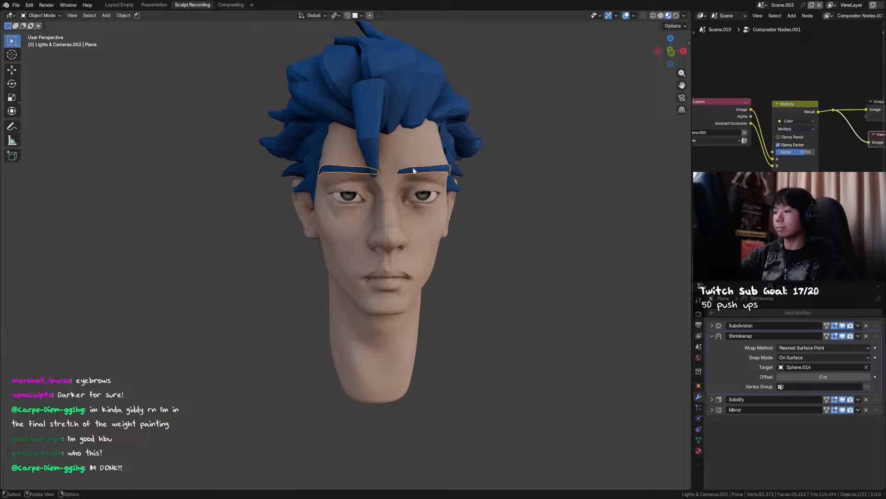
{"action": "key", "text": "ctrl+Tab"}
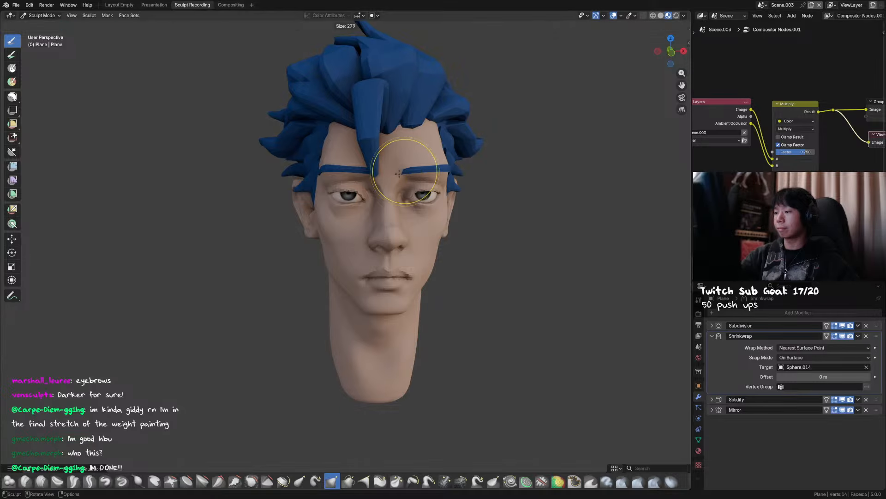
{"action": "mouse_move", "coordinate": [416, 168]}
{"action": "middle_mouse_down"}
{"action": "mouse_move", "coordinate": [387, 163]}
{"action": "mouse_move", "coordinate": [398, 172]}
{"action": "mouse_move", "coordinate": [415, 168]}
{"action": "middle_mouse_up"}
Undo a first edge dissolve on the eyebrow strip and dissolve the cross edge in its inner half instead.
{"action": "key", "text": "Tab"}
{"action": "key", "text": "2"}
{"action": "key", "text": "ctrl+x"}
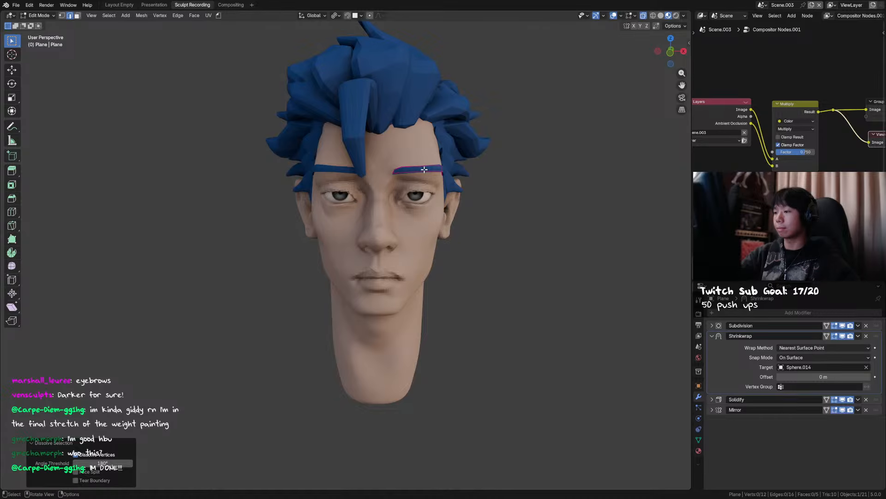
{"action": "key", "text": "ctrl+z"}
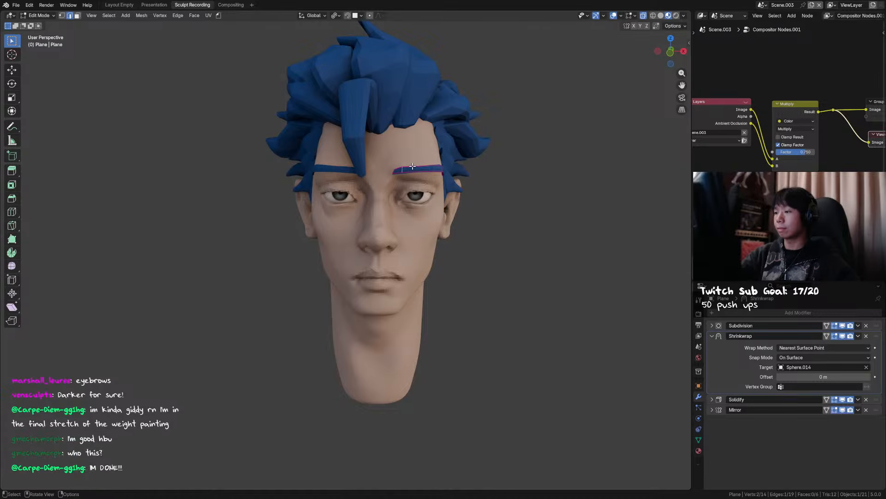
{"action": "key", "text": "ctrl+x"}
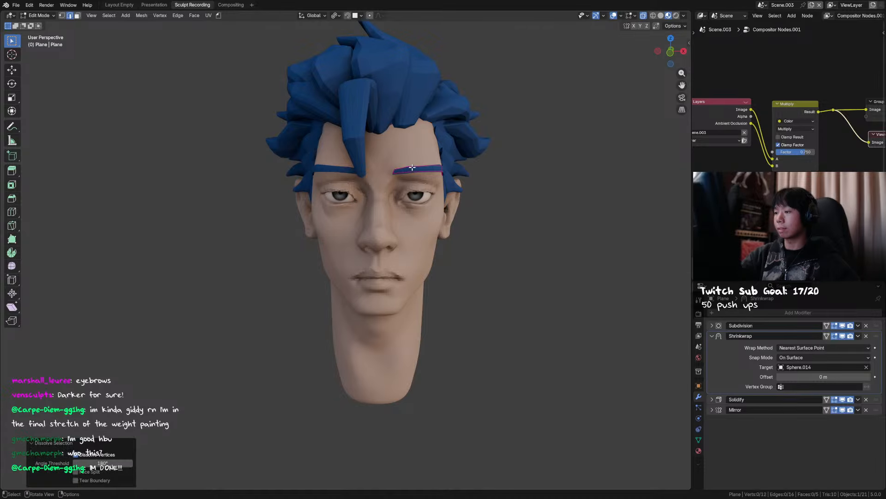
Move the upper-edge vertex in the eyebrow's inner half slightly toward the nose.
{"action": "key", "text": "1"}
{"action": "left_click", "coordinate": [407, 166]}
{"action": "key", "text": "g"}
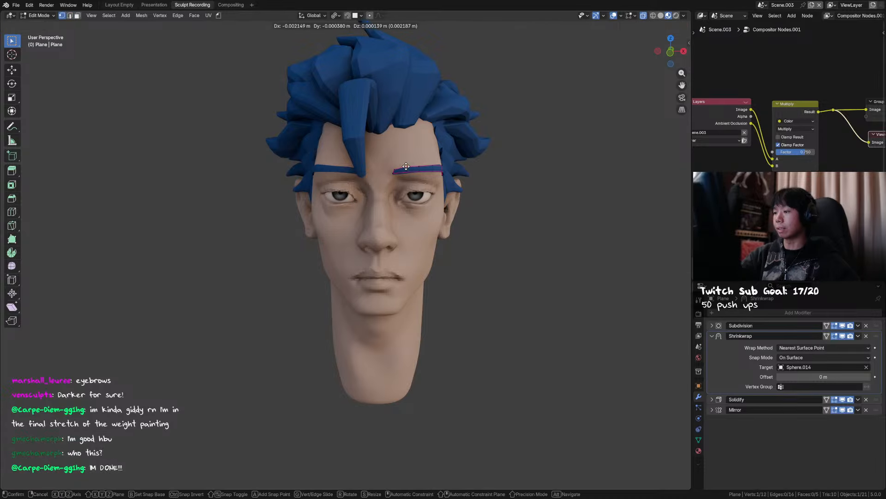
{"action": "left_click", "coordinate": [406, 166]}
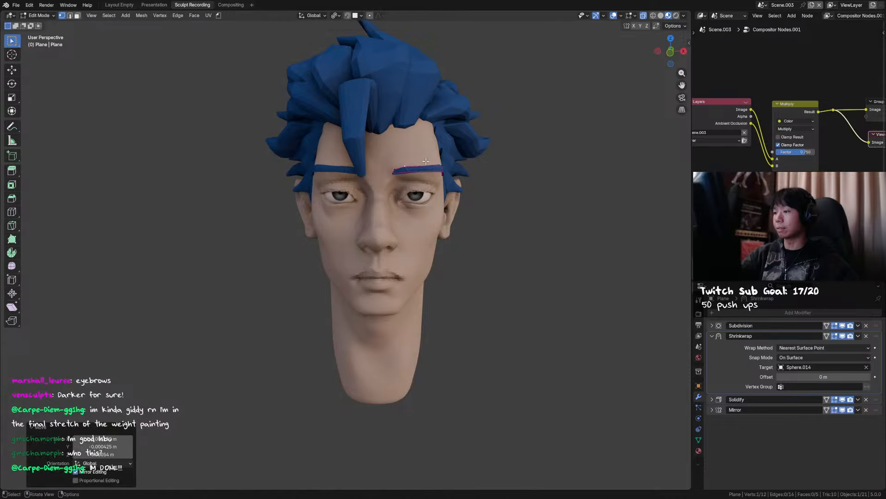
{"action": "middle_click_drag", "start_coordinate": [406, 167], "coordinate": [423, 171], "text": "alt"}
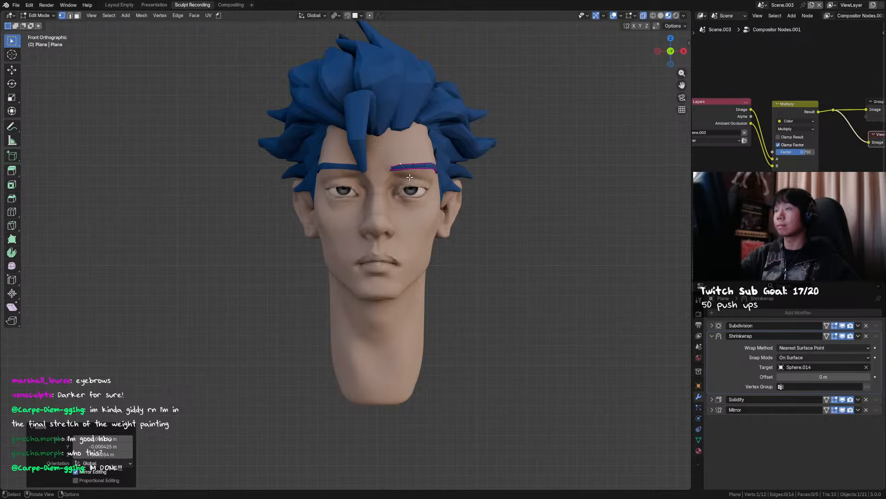
Reposition the corner vertices at the eyebrow's inner end in front view to square off its tip.
{"action": "key", "text": "g"}
{"action": "left_click", "coordinate": [391, 167]}
{"action": "key", "text": "g"}
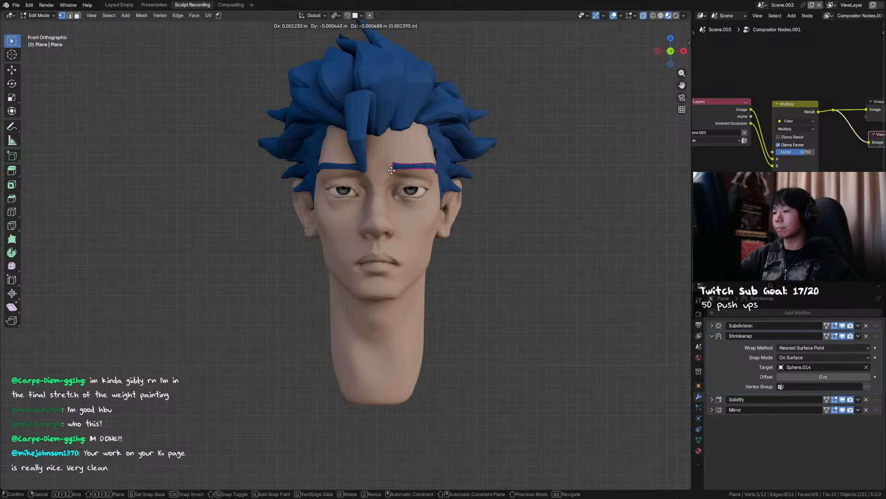
{"action": "left_click", "coordinate": [391, 169]}
{"action": "key", "text": "g"}
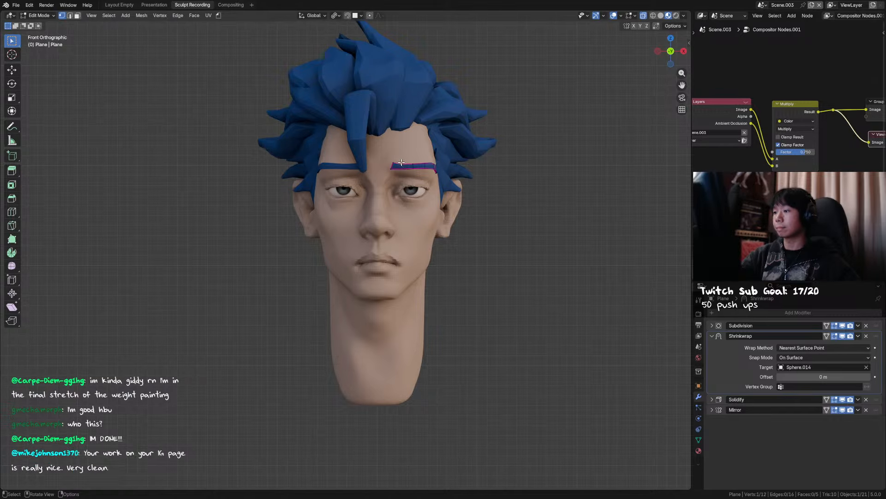
Adjust the vertices at the middle of the eyebrow to even out its thickness, and save the file.
{"action": "left_click", "coordinate": [413, 163]}
{"action": "key", "text": "g"}
{"action": "left_click", "coordinate": [414, 165]}
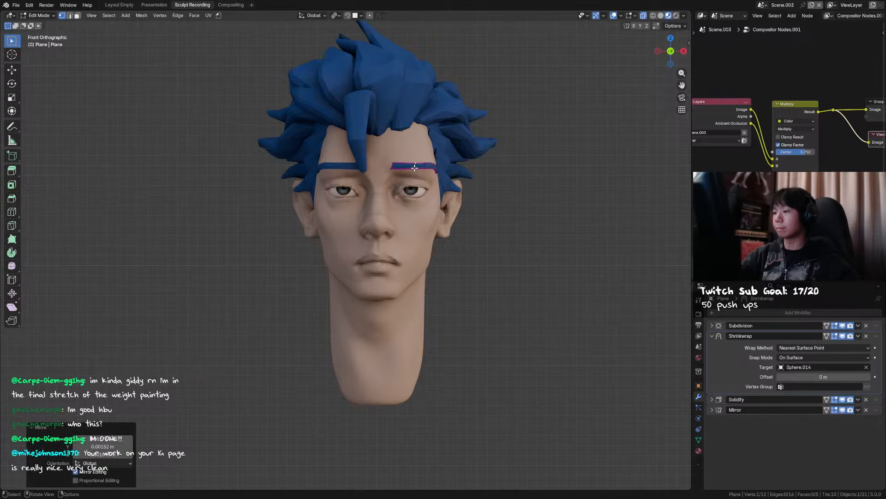
{"action": "key", "text": "g"}
{"action": "left_click", "coordinate": [414, 168]}
{"action": "key", "text": "ctrl+s"}
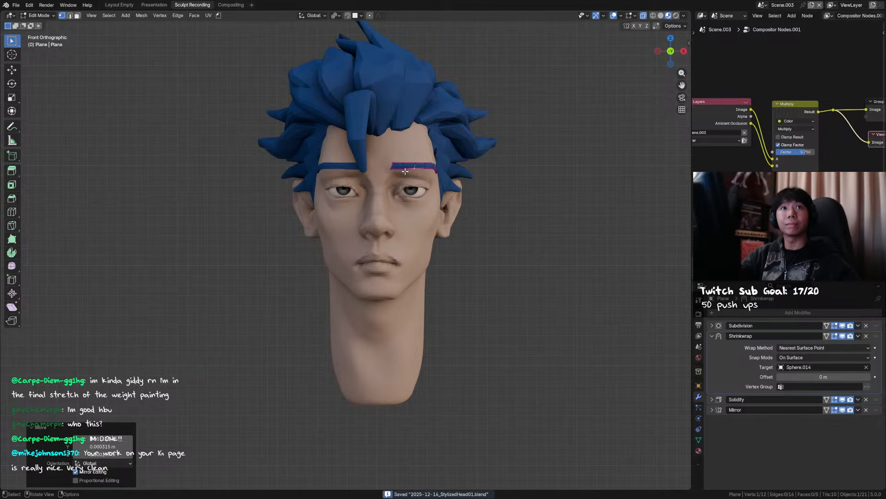
Nudge the vertices in the middle of the eyebrow from a slight side angle to refine its edges.
{"action": "mouse_move", "coordinate": [407, 174]}
{"action": "middle_mouse_down"}
{"action": "mouse_move", "coordinate": [413, 184]}
{"action": "mouse_move", "coordinate": [422, 155]}
{"action": "middle_mouse_up"}
{"action": "key", "text": "g"}
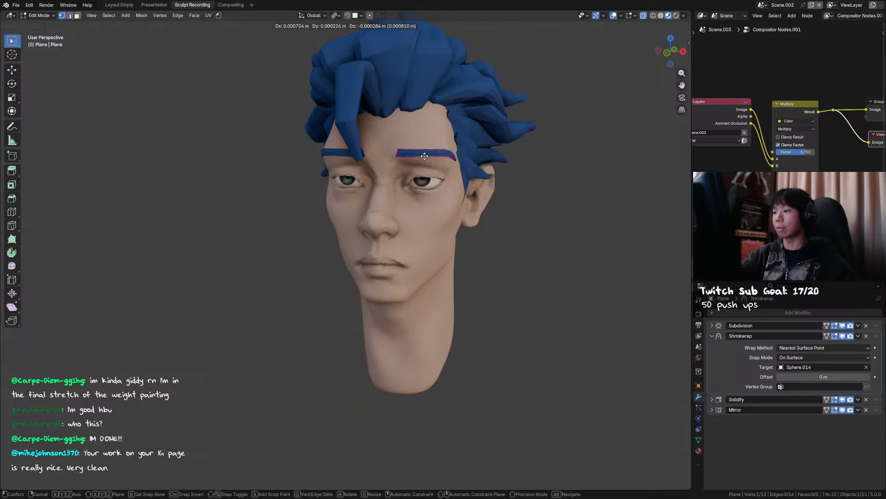
{"action": "left_click", "coordinate": [423, 157]}
{"action": "left_click", "coordinate": [415, 156]}
{"action": "key", "text": "g"}
{"action": "left_click", "coordinate": [409, 156]}
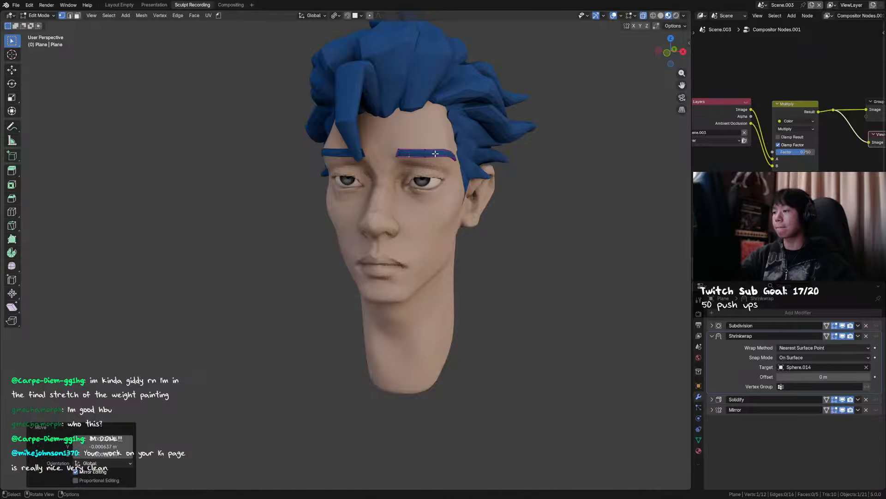
Adjust the eyebrow's lower-middle vertex from a three-quarter view and save the file.
{"action": "middle_click_drag", "start_coordinate": [411, 156], "coordinate": [394, 163]}
{"action": "key", "text": "g"}
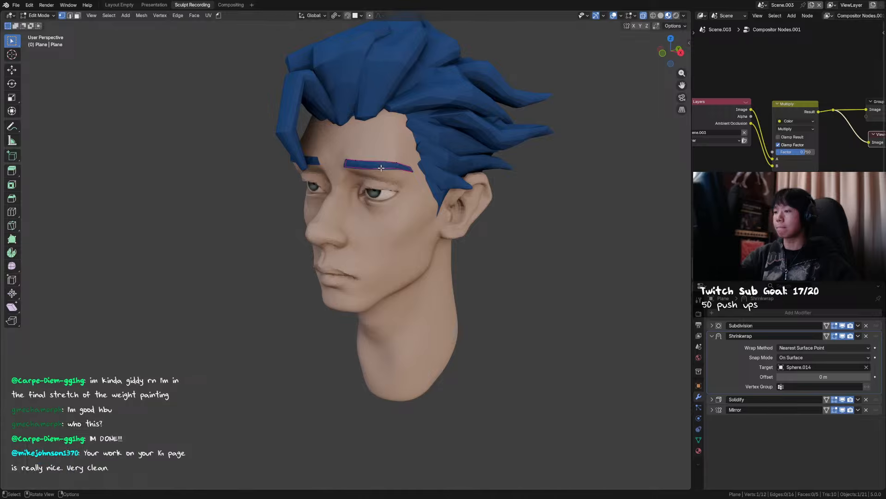
{"action": "left_click", "coordinate": [383, 169]}
{"action": "key", "text": "ctrl+s"}
{"action": "middle_click_drag", "start_coordinate": [384, 169], "coordinate": [434, 164]}
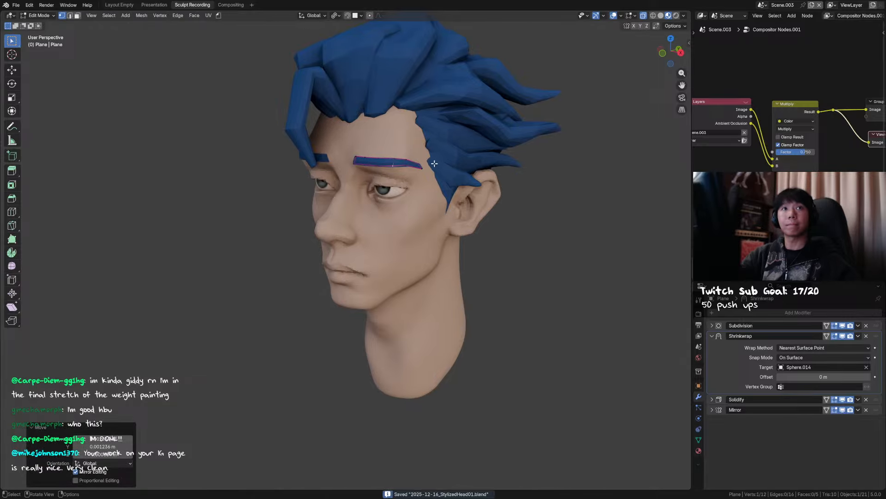
Reposition the lower-edge and upper-edge vertices in the eyebrow's outer half to shape its taper.
{"action": "left_click", "coordinate": [406, 165]}
{"action": "key", "text": "g"}
{"action": "left_click", "coordinate": [407, 167]}
{"action": "left_click", "coordinate": [406, 159]}
{"action": "key", "text": "g"}
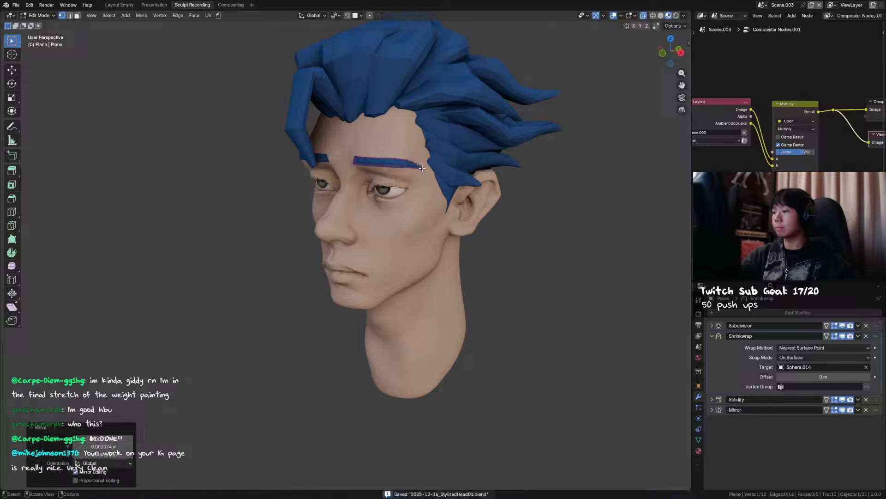
Shift the vertices near the eyebrow's outer tip and along its lower edge, save, and return to Object Mode.
{"action": "left_click", "coordinate": [416, 166]}
{"action": "key", "text": "g"}
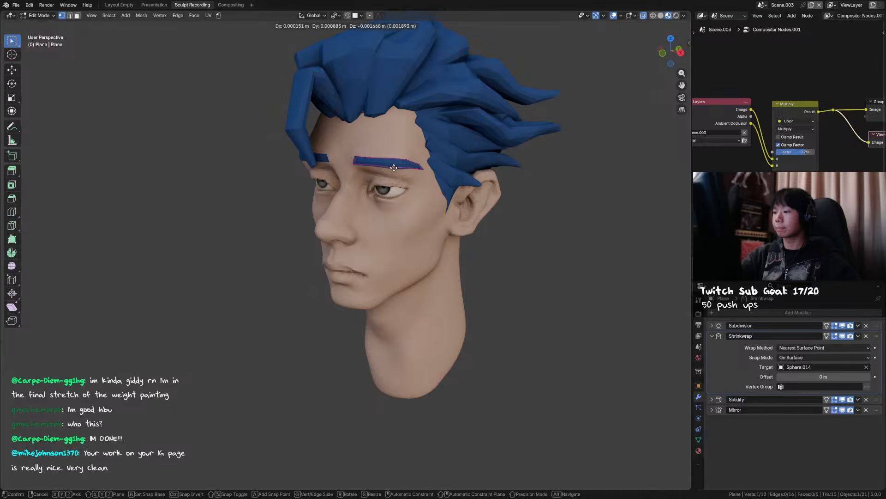
{"action": "left_click", "coordinate": [394, 165]}
{"action": "middle_click_drag", "start_coordinate": [394, 166], "coordinate": [454, 165]}
{"action": "key", "text": "ctrl+s"}
{"action": "key", "text": "ctrl+Tab"}
{"action": "left_click", "coordinate": [387, 180]}
{"action": "left_click", "coordinate": [548, 115]}
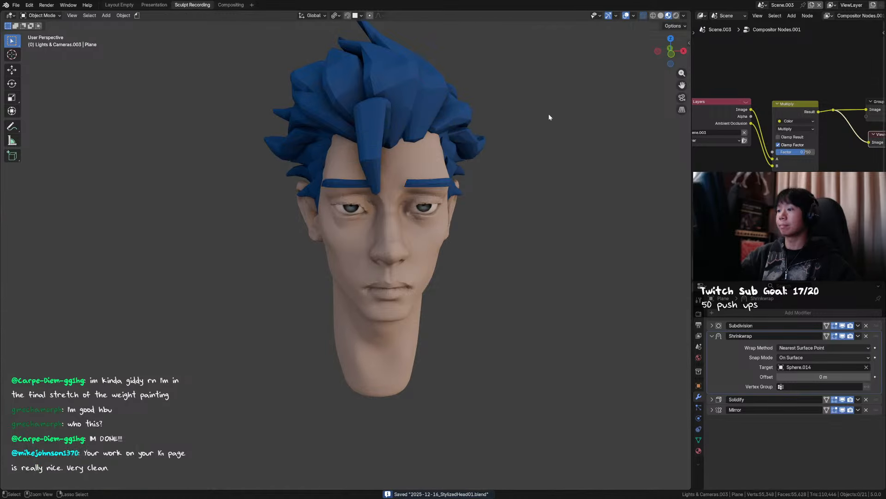
Switch the eyebrow to Sculpt Mode and adjust its shape with the Grab brush at varying sizes up to about 246 px.
{"action": "middle_click_drag", "start_coordinate": [548, 114], "coordinate": [533, 111]}
{"action": "middle_click_drag", "start_coordinate": [422, 173], "coordinate": [424, 185]}
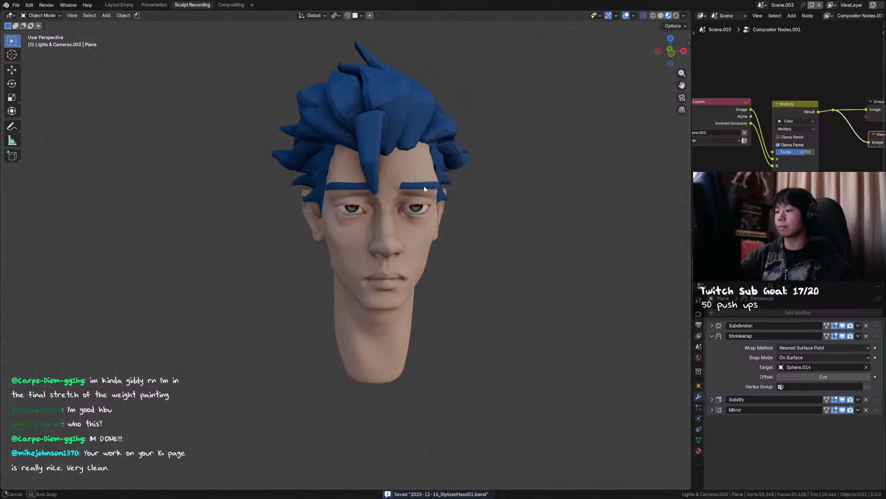
{"action": "left_click", "coordinate": [422, 188]}
{"action": "key", "text": "ctrl+Tab"}
{"action": "key", "text": "f"}
{"action": "left_click", "coordinate": [400, 190]}
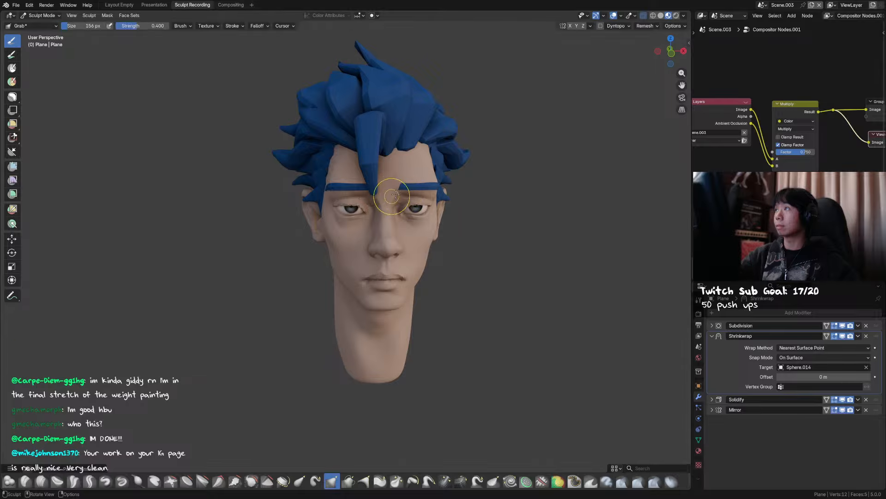
{"action": "mouse_move", "coordinate": [429, 186]}
{"action": "middle_mouse_down"}
{"action": "mouse_move", "coordinate": [400, 189]}
{"action": "mouse_move", "coordinate": [423, 174]}
{"action": "middle_mouse_up"}
{"action": "key", "text": "f"}
{"action": "left_click", "coordinate": [401, 178]}
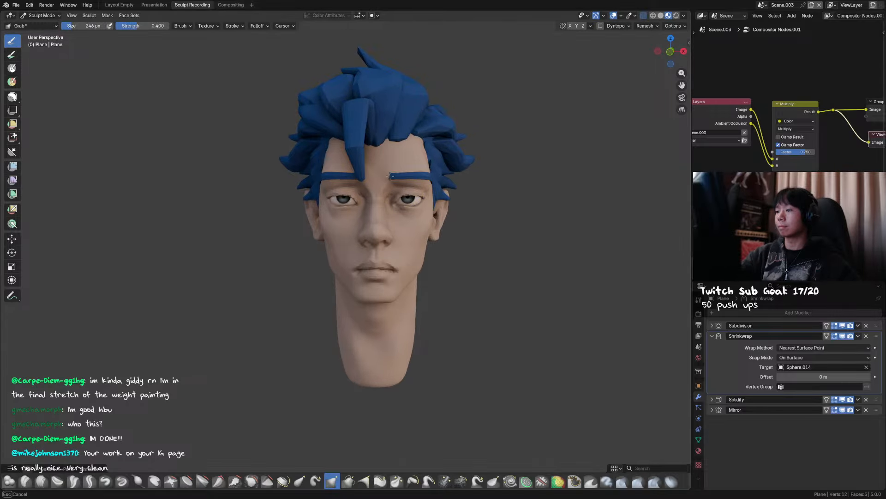
{"action": "key", "text": "f"}
{"action": "left_click", "coordinate": [422, 168]}
Move the upper vertex near the eyebrow's outer end slightly down and back in Edit Mode, then save the file.
{"action": "mouse_move", "coordinate": [420, 173]}
{"action": "middle_mouse_down"}
{"action": "mouse_move", "coordinate": [406, 163]}
{"action": "mouse_move", "coordinate": [362, 185]}
{"action": "middle_mouse_up"}
{"action": "key", "text": "Tab"}
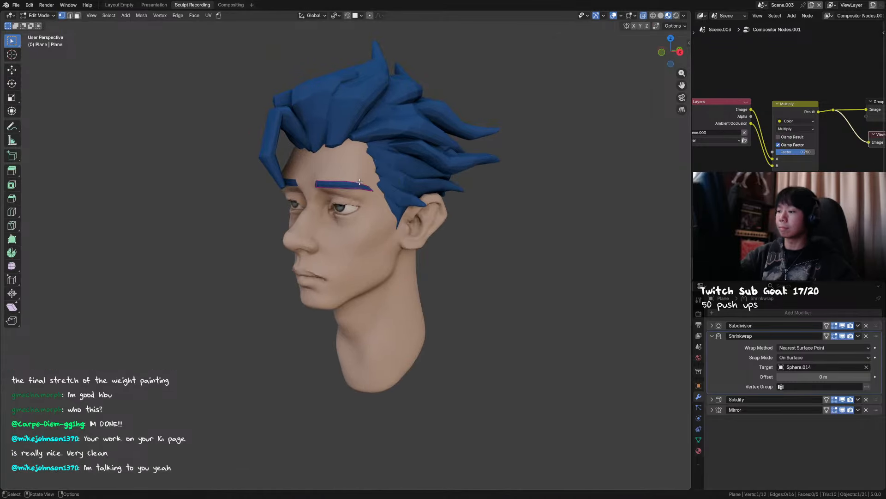
{"action": "key", "text": "g"}
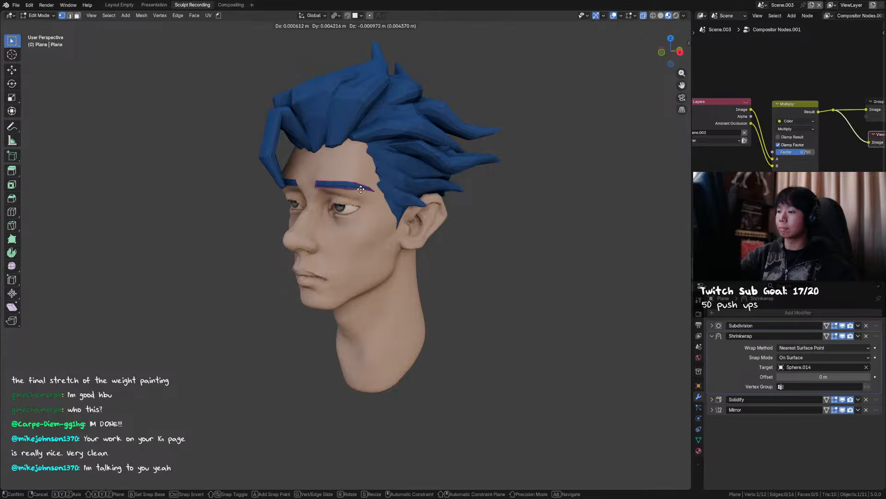
{"action": "left_click", "coordinate": [361, 189]}
{"action": "middle_click_drag", "start_coordinate": [361, 190], "coordinate": [458, 149]}
{"action": "key", "text": "Tab"}
{"action": "key", "text": "ctrl+s"}
{"action": "left_click", "coordinate": [528, 125]}
{"action": "key", "text": "KP_1"}
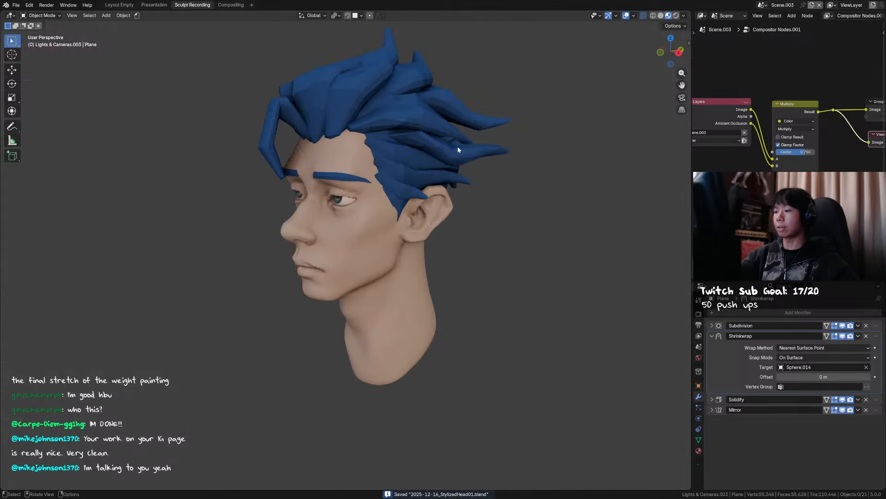
Hide the eyebrow object to work on the bare face.
{"action": "mouse_move", "coordinate": [363, 185]}
{"action": "middle_mouse_down"}
{"action": "mouse_move", "coordinate": [420, 184]}
{"action": "mouse_move", "coordinate": [424, 201]}
{"action": "mouse_move", "coordinate": [443, 186]}
{"action": "mouse_move", "coordinate": [406, 214]}
{"action": "mouse_move", "coordinate": [422, 192]}
{"action": "mouse_move", "coordinate": [359, 143]}
{"action": "mouse_move", "coordinate": [422, 194]}
{"action": "middle_mouse_up"}
{"action": "key", "text": "KP_1"}
{"action": "left_click", "coordinate": [431, 167]}
{"action": "key", "text": "h"}
{"action": "left_click", "coordinate": [434, 180]}
{"action": "key", "text": "ctrl+Tab"}
{"action": "key", "text": "KP_1"}
{"action": "key", "text": "KP_1"}
{"action": "scroll", "coordinate": [443, 186], "scroll_direction": "up", "scroll_amount": 2}
{"action": "key", "text": "ctrl+Tab"}
Move the mirrored eyeballs slightly apart along the global X axis, by about 0.0008 m.
{"action": "left_click", "coordinate": [421, 192]}
{"action": "key", "text": "g"}
{"action": "key", "text": "x"}
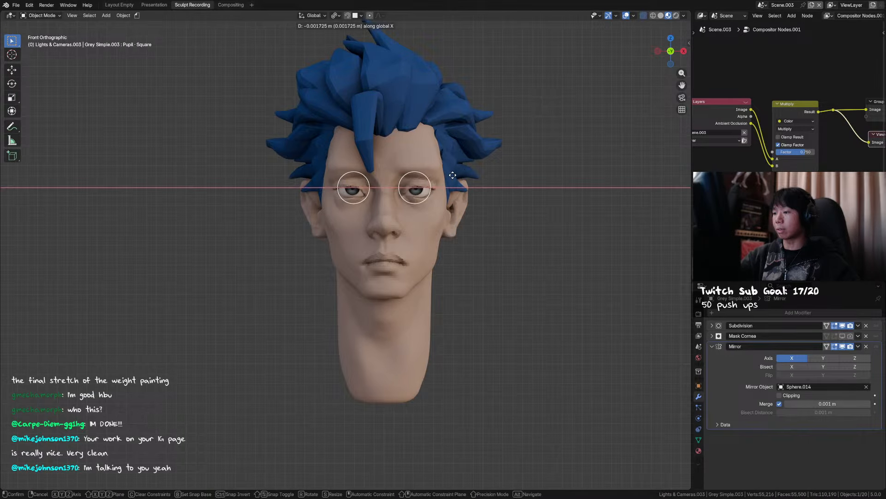
{"action": "key", "text": "x"}
{"action": "key", "text": "x"}
{"action": "key", "text": "x"}
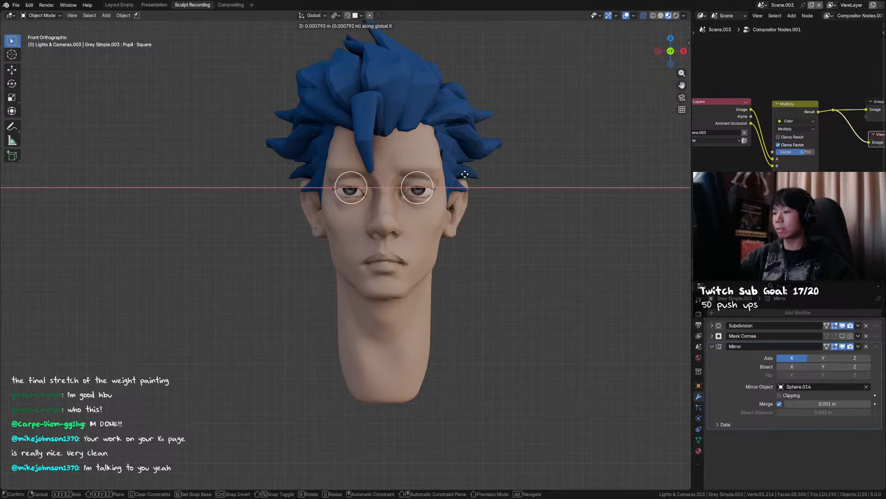
{"action": "left_click", "coordinate": [465, 174]}
Return the head to Sculpt Mode, refine the eye area with the Grab, Draw and Crease Sharp brushes, and save.
{"action": "mouse_move", "coordinate": [465, 174]}
{"action": "middle_mouse_down"}
{"action": "mouse_move", "coordinate": [452, 209]}
{"action": "mouse_move", "coordinate": [463, 218]}
{"action": "mouse_move", "coordinate": [492, 174]}
{"action": "mouse_move", "coordinate": [501, 148]}
{"action": "mouse_move", "coordinate": [493, 139]}
{"action": "mouse_move", "coordinate": [483, 174]}
{"action": "mouse_move", "coordinate": [511, 194]}
{"action": "mouse_move", "coordinate": [568, 171]}
{"action": "mouse_move", "coordinate": [467, 173]}
{"action": "middle_mouse_up"}
{"action": "left_click", "coordinate": [463, 215]}
{"action": "left_click", "coordinate": [423, 205]}
{"action": "key", "text": "ctrl+Tab"}
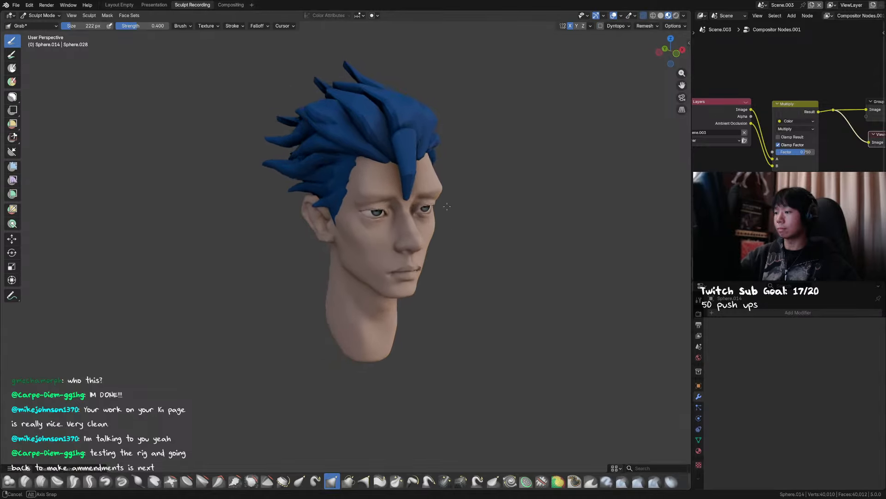
{"action": "scroll", "coordinate": [447, 206], "scroll_direction": "up", "scroll_amount": 2}
{"action": "mouse_move", "coordinate": [447, 206]}
{"action": "middle_mouse_down"}
{"action": "mouse_move", "coordinate": [471, 158]}
{"action": "mouse_move", "coordinate": [362, 200]}
{"action": "mouse_move", "coordinate": [375, 196]}
{"action": "middle_mouse_up"}
{"action": "scroll", "coordinate": [367, 194], "scroll_direction": "up", "scroll_amount": 1}
{"action": "key", "text": "x"}
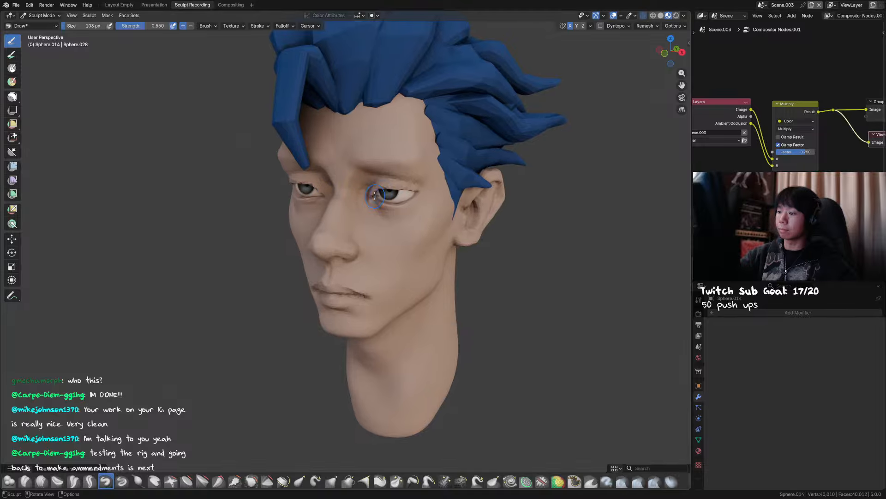
{"action": "scroll", "coordinate": [369, 221], "scroll_direction": "down", "scroll_amount": 1}
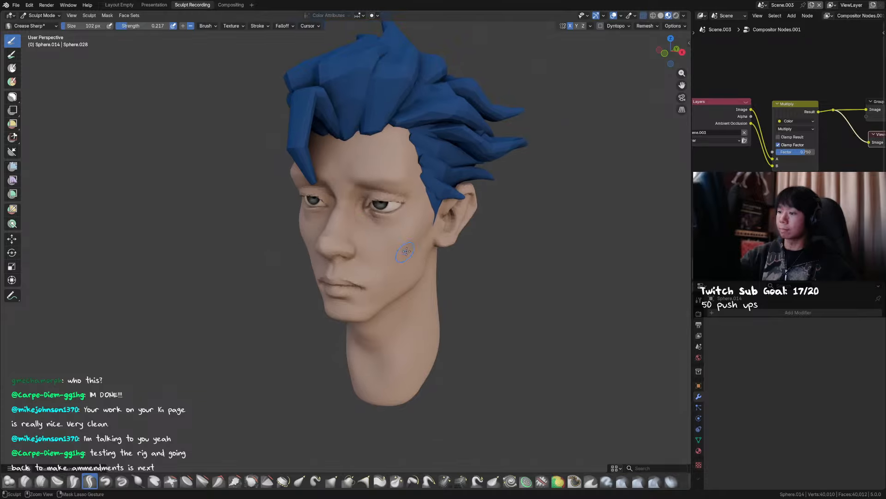
{"action": "key", "text": "ctrl+s"}
{"action": "key", "text": "KP_1"}
{"action": "key", "text": "ctrl+Tab"}
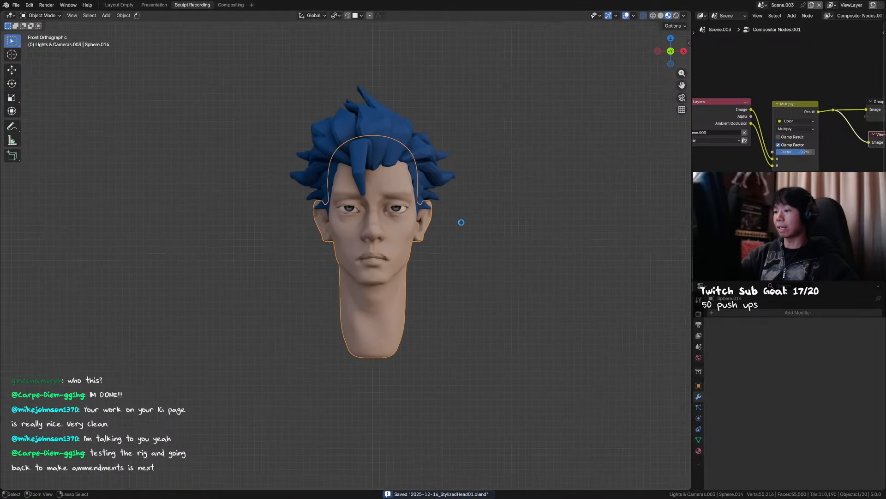
{"action": "key", "text": "shift+a"}
{"action": "mouse_move", "coordinate": [494, 186]}
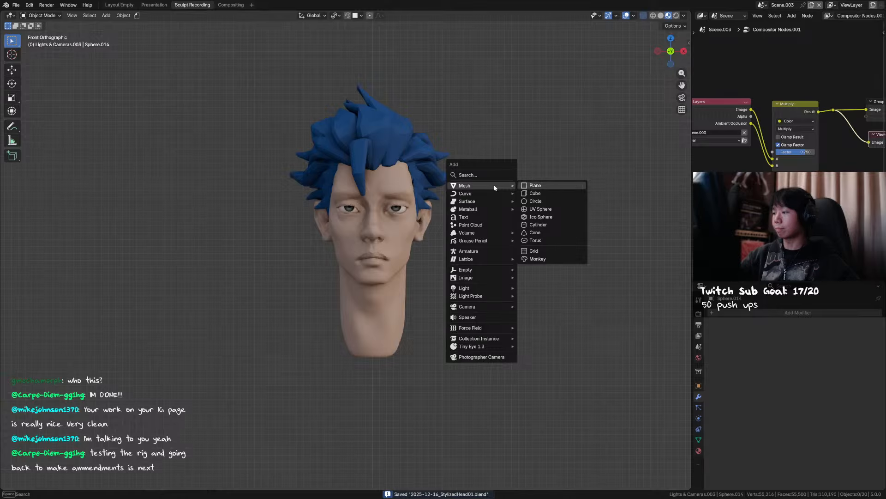
{"action": "key", "text": "Escape"}
Set the head's voxel size to about 0.0026 m in Sculpt Mode and remesh it.
{"action": "mouse_move", "coordinate": [538, 174]}
{"action": "middle_mouse_down"}
{"action": "mouse_move", "coordinate": [473, 188]}
{"action": "mouse_move", "coordinate": [389, 248]}
{"action": "mouse_move", "coordinate": [469, 214]}
{"action": "mouse_move", "coordinate": [501, 213]}
{"action": "middle_mouse_up"}
{"action": "key", "text": "ctrl+Tab"}
{"action": "key", "text": "r"}
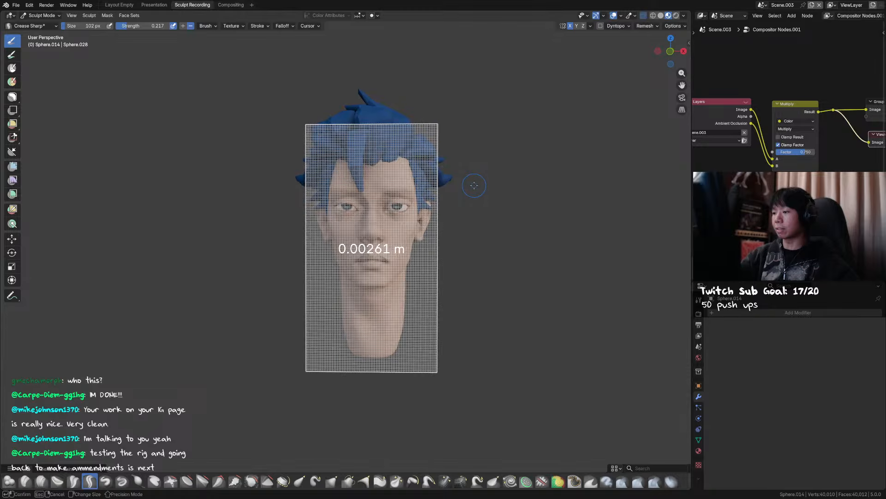
{"action": "left_click", "coordinate": [476, 186]}
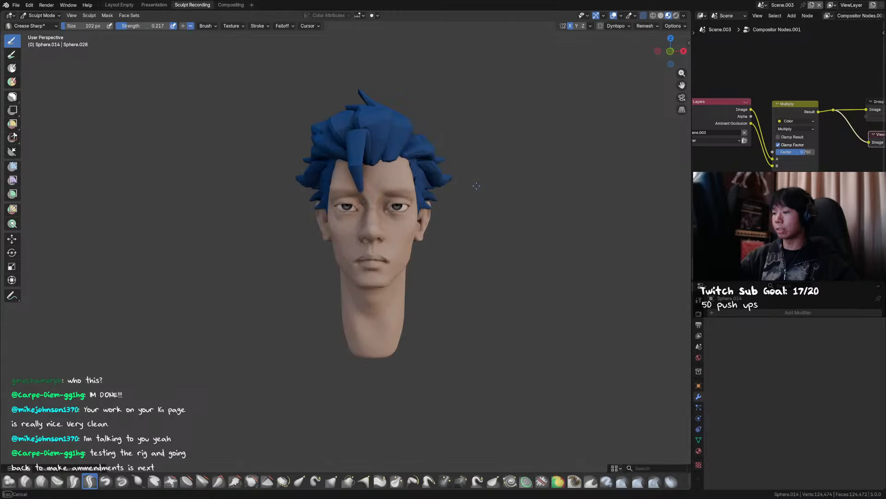
{"action": "key", "text": "ctrl+r"}
{"action": "left_click", "coordinate": [476, 185]}
Refine the eyelids and inner eye corners with the Crease Sharp and Smooth brushes.
{"action": "key", "text": "f"}
{"action": "left_click", "coordinate": [423, 182]}
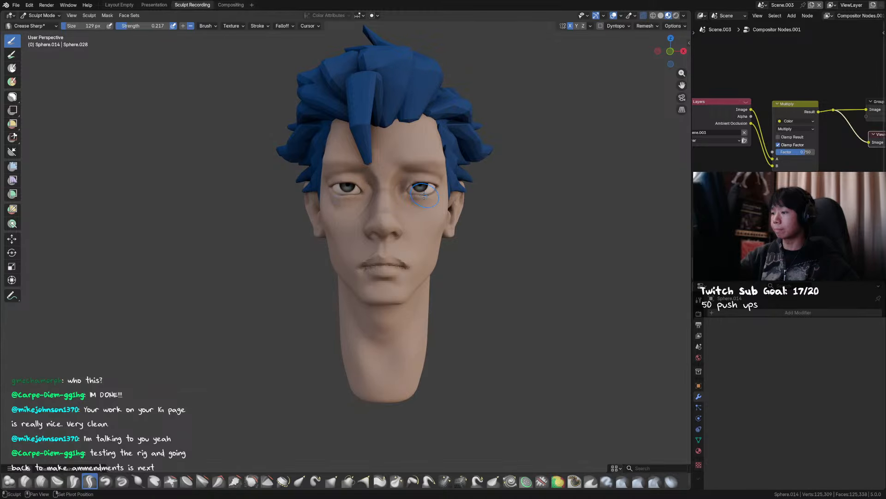
{"action": "middle_click_drag", "start_coordinate": [424, 195], "coordinate": [400, 177]}
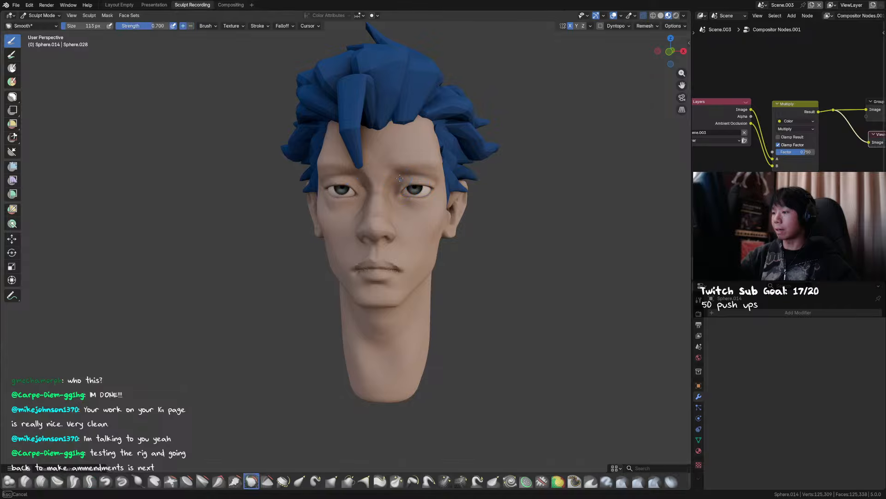
{"action": "key", "text": "f"}
{"action": "left_click", "coordinate": [378, 203]}
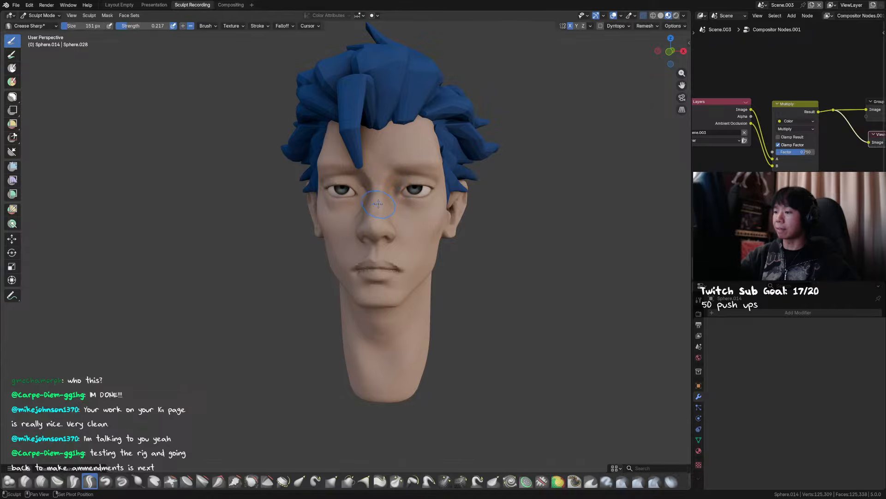
Refine the lips from the side with the Crease Sharp brush at about 141 px and save the file.
{"action": "middle_click_drag", "start_coordinate": [392, 223], "coordinate": [470, 203]}
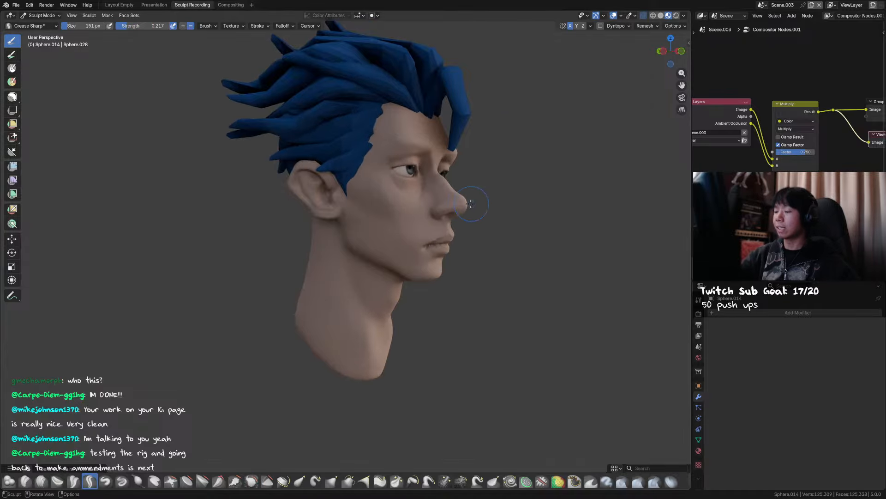
{"action": "key", "text": "f"}
{"action": "left_click", "coordinate": [450, 236]}
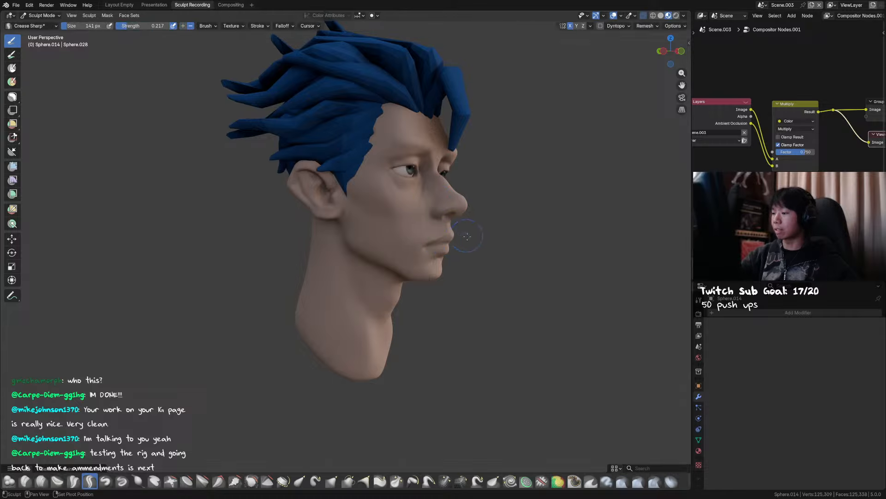
{"action": "middle_click_drag", "start_coordinate": [467, 236], "coordinate": [403, 244]}
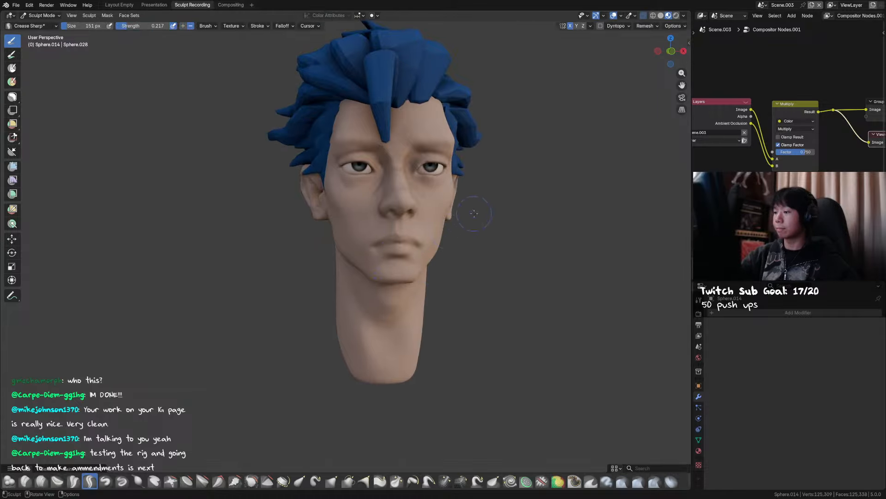
{"action": "mouse_move", "coordinate": [475, 207]}
{"action": "middle_mouse_down"}
{"action": "mouse_move", "coordinate": [453, 213]}
{"action": "mouse_move", "coordinate": [452, 223]}
{"action": "middle_mouse_up"}
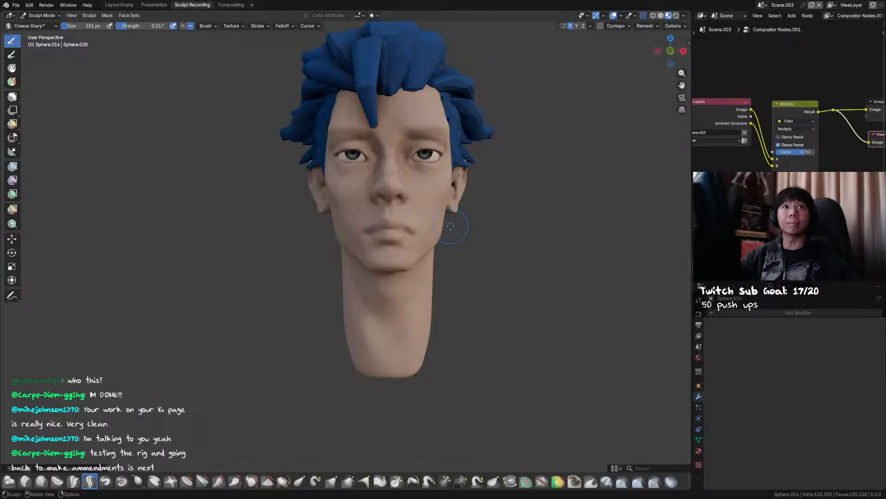
{"action": "key", "text": "ctrl+s"}
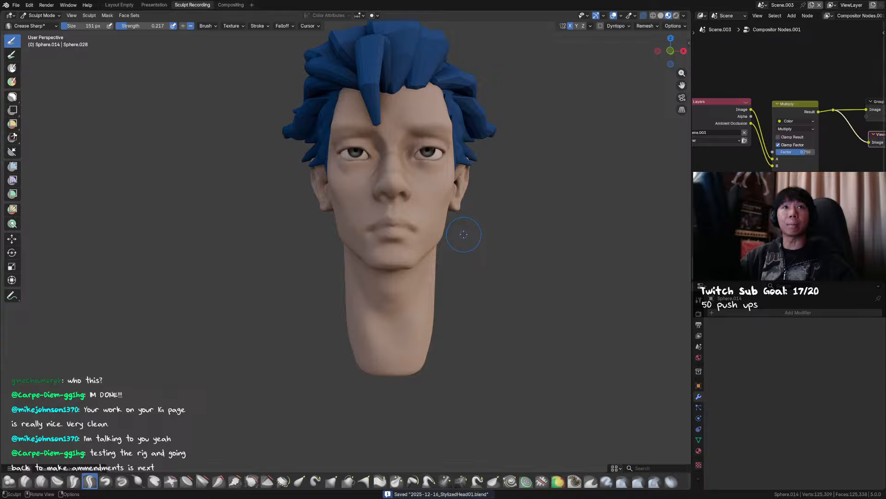
Refine the upper eyelids with the Crease Sharp brush, reduced to about 78 px and then enlarged to about 144 px.
{"action": "mouse_move", "coordinate": [461, 227]}
{"action": "middle_mouse_down"}
{"action": "mouse_move", "coordinate": [457, 234]}
{"action": "mouse_move", "coordinate": [430, 184]}
{"action": "middle_mouse_up"}
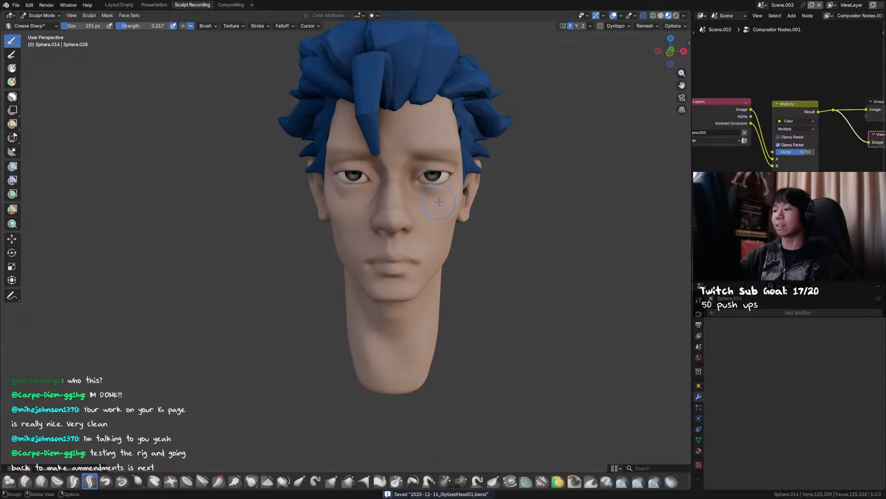
{"action": "scroll", "coordinate": [421, 174], "scroll_direction": "up", "scroll_amount": 2}
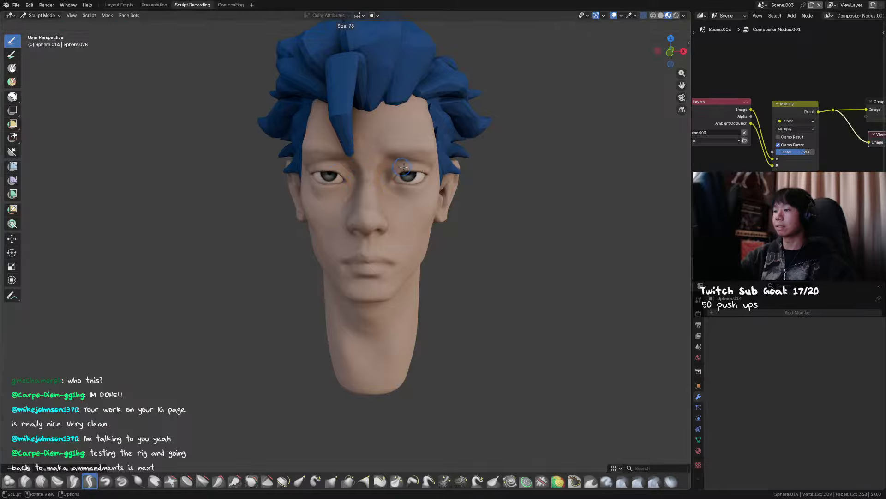
{"action": "mouse_move", "coordinate": [392, 172]}
{"action": "middle_mouse_down"}
{"action": "mouse_move", "coordinate": [363, 164]}
{"action": "mouse_move", "coordinate": [445, 141]}
{"action": "middle_mouse_up"}
{"action": "key", "text": "bracketright"}
{"action": "key", "text": "bracketright"}
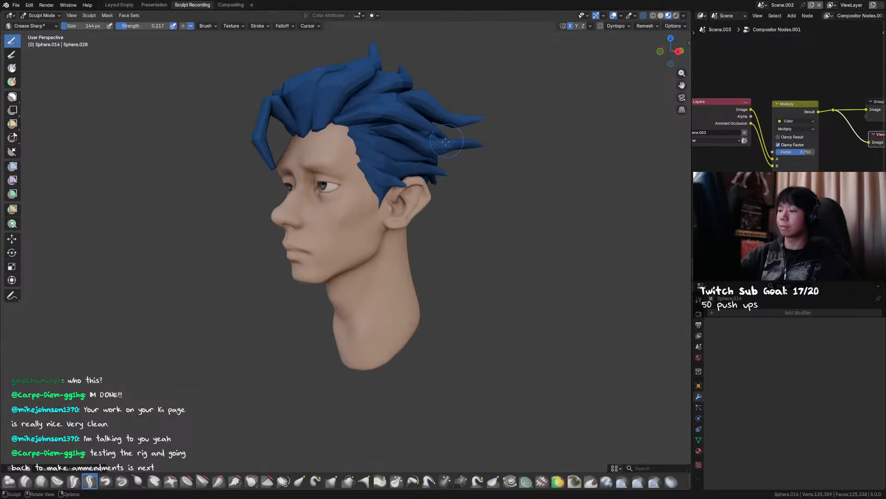
{"action": "mouse_move", "coordinate": [406, 198]}
{"action": "middle_mouse_down"}
{"action": "mouse_move", "coordinate": [416, 209]}
{"action": "mouse_move", "coordinate": [402, 217]}
{"action": "mouse_move", "coordinate": [479, 198]}
{"action": "mouse_move", "coordinate": [488, 181]}
{"action": "middle_mouse_up"}
{"action": "key", "text": "bracketleft"}
{"action": "key", "text": "bracketleft"}
{"action": "key", "text": "bracketleft"}
{"action": "key", "text": "bracketleft"}
{"action": "key", "text": "bracketright"}
{"action": "key", "text": "bracketright"}
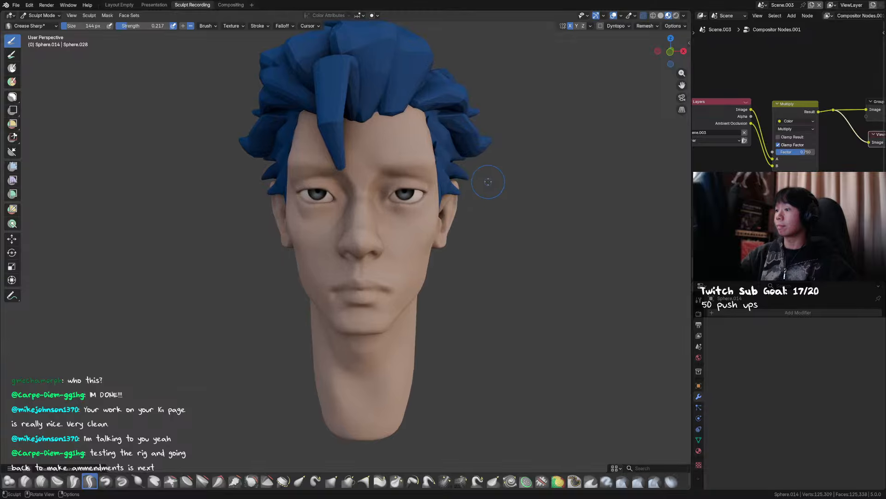
Remesh the head again at a slightly finer voxel size.
{"action": "key", "text": "r"}
{"action": "left_click", "coordinate": [495, 174]}
{"action": "key", "text": "ctrl+r"}
{"action": "scroll", "coordinate": [503, 162], "scroll_direction": "up", "scroll_amount": 1}
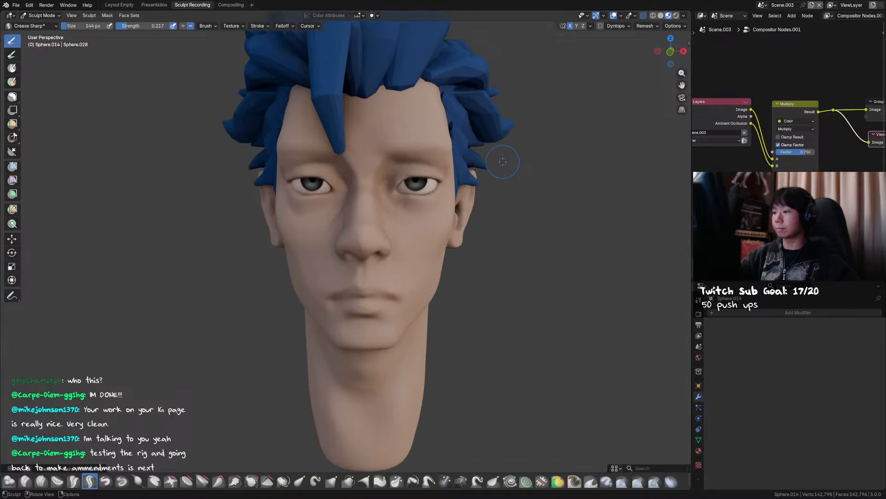
Remesh the head at a finer voxel size and reduce the Crease Sharp brush to about 100 px.
{"action": "key", "text": "r"}
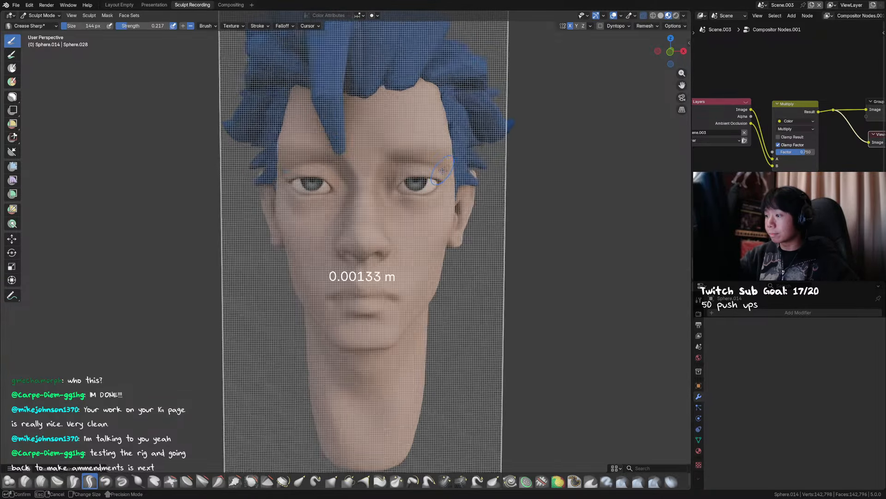
{"action": "left_click", "coordinate": [394, 184]}
{"action": "key", "text": "ctrl+r"}
{"action": "key", "text": "bracketleft"}
{"action": "key", "text": "bracketleft"}
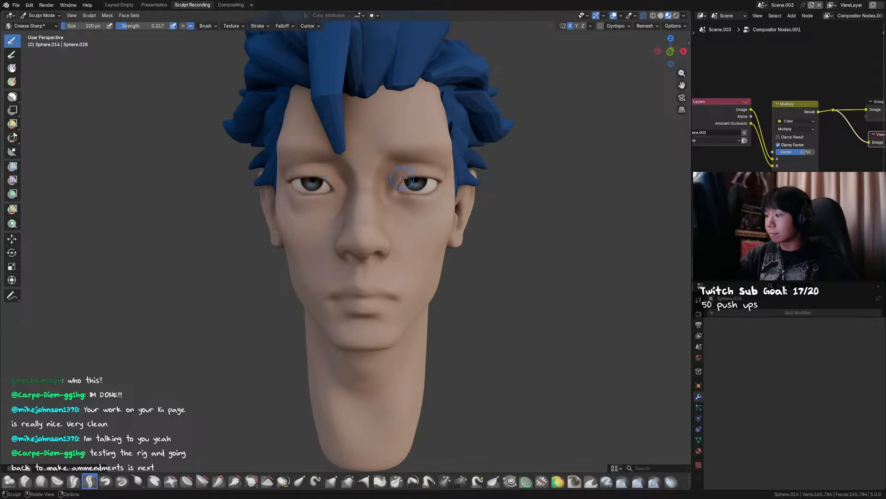
Switch to solid shading, remesh the head at a still finer voxel size and save the file.
{"action": "mouse_move", "coordinate": [446, 179]}
{"action": "middle_mouse_down"}
{"action": "mouse_move", "coordinate": [424, 163]}
{"action": "mouse_move", "coordinate": [398, 176]}
{"action": "mouse_move", "coordinate": [365, 147]}
{"action": "mouse_move", "coordinate": [358, 153]}
{"action": "mouse_move", "coordinate": [441, 174]}
{"action": "mouse_move", "coordinate": [413, 186]}
{"action": "middle_mouse_up"}
{"action": "left_click", "coordinate": [661, 17]}
{"action": "key", "text": "shift+r"}
{"action": "left_click", "coordinate": [450, 175]}
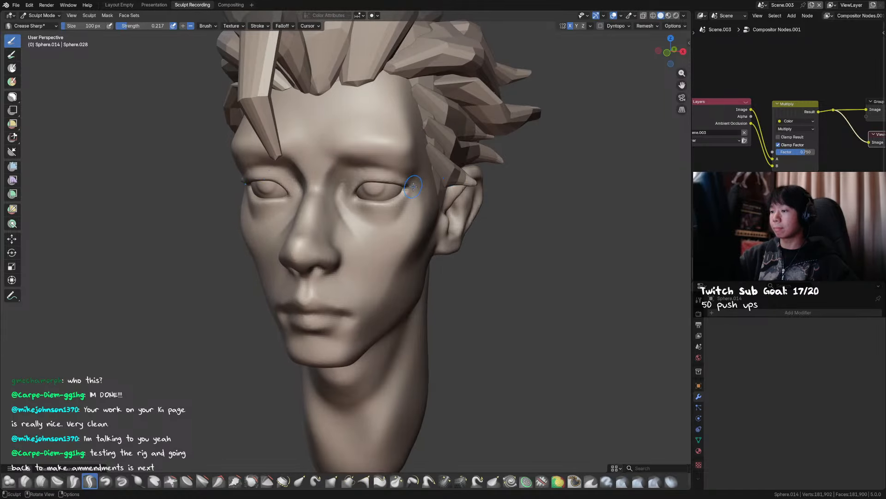
{"action": "key", "text": "shift+r"}
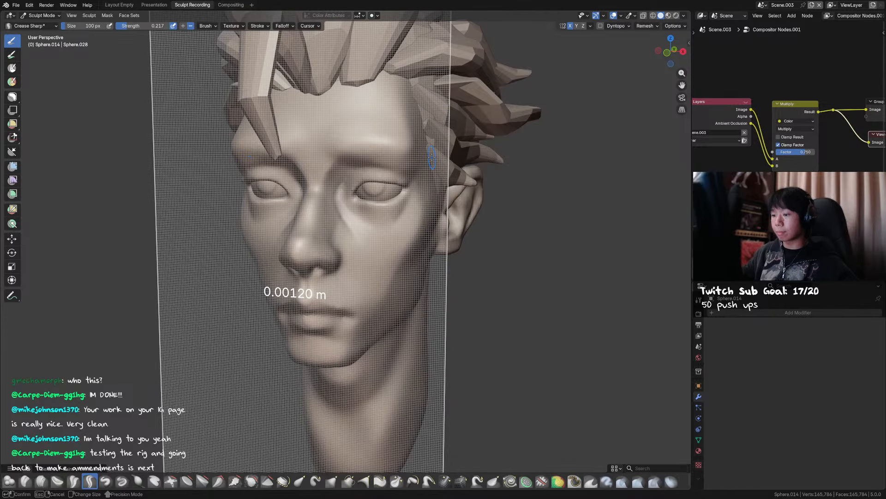
{"action": "key", "text": "Escape"}
{"action": "key", "text": "ctrl+s"}
Refine the area between the brow and upper eyelid with the Draw brush at about 92 px.
{"action": "middle_click_drag", "start_coordinate": [376, 138], "coordinate": [355, 145]}
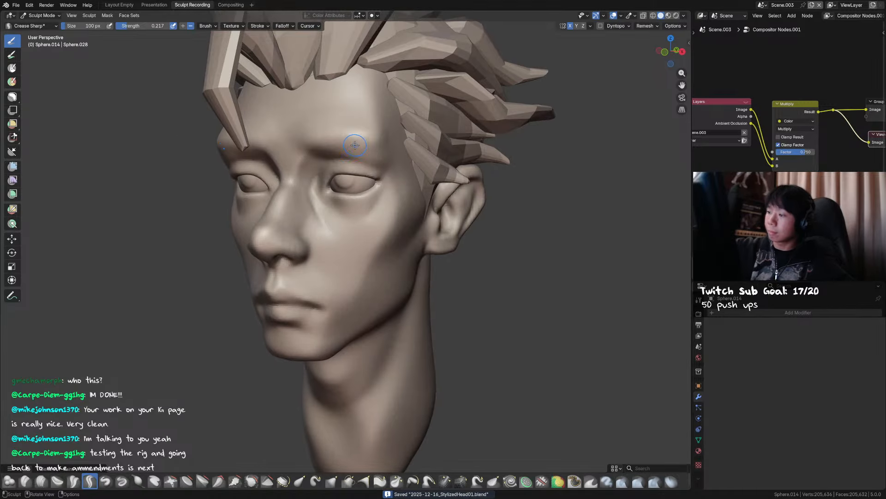
{"action": "left_click_drag", "start_coordinate": [335, 151], "coordinate": [343, 146]}
{"action": "key", "text": "f"}
{"action": "left_click", "coordinate": [343, 146]}
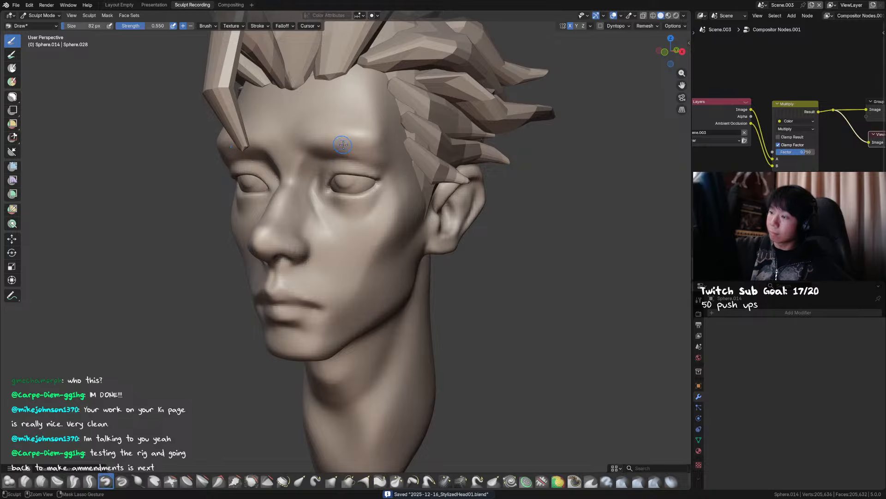
{"action": "mouse_move", "coordinate": [363, 133]}
{"action": "middle_mouse_down"}
{"action": "mouse_move", "coordinate": [383, 129]}
{"action": "mouse_move", "coordinate": [451, 158]}
{"action": "mouse_move", "coordinate": [421, 168]}
{"action": "mouse_move", "coordinate": [431, 159]}
{"action": "middle_mouse_up"}
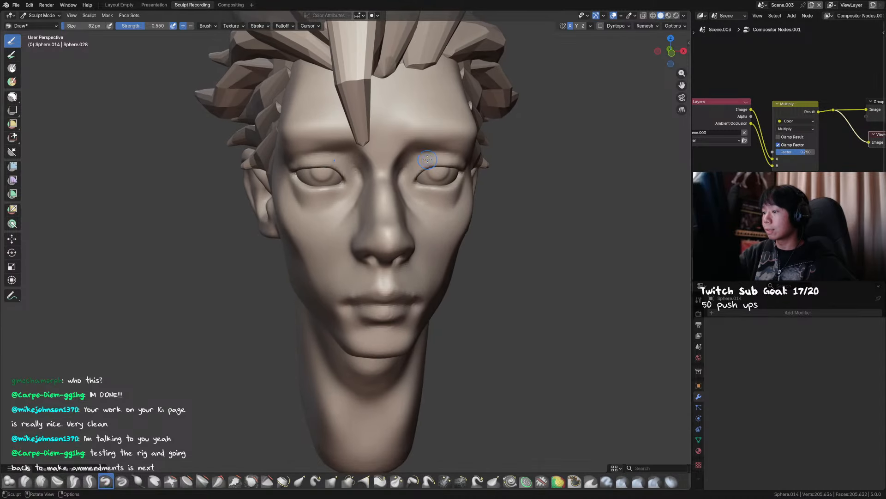
Refine the eyelid edges from the inner to the outer corner with the Draw brush at about 53 px.
{"action": "key", "text": "2"}
{"action": "key", "text": "f"}
{"action": "left_click", "coordinate": [428, 157]}
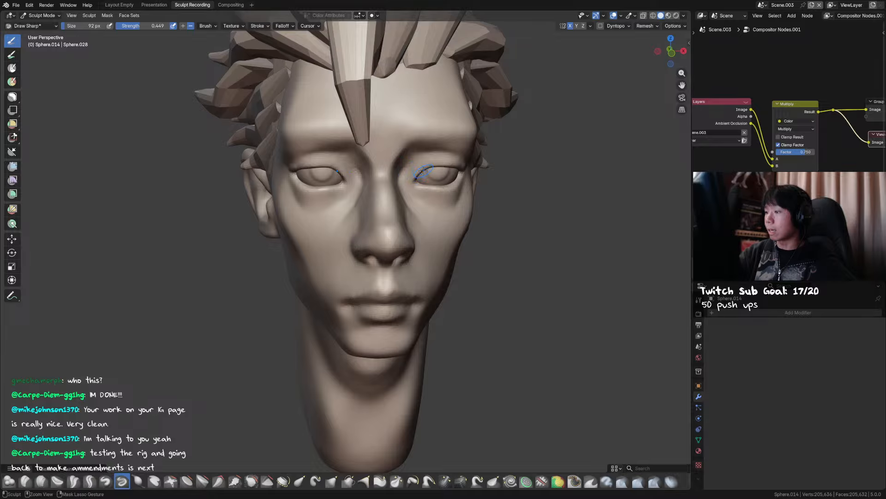
{"action": "key", "text": "f"}
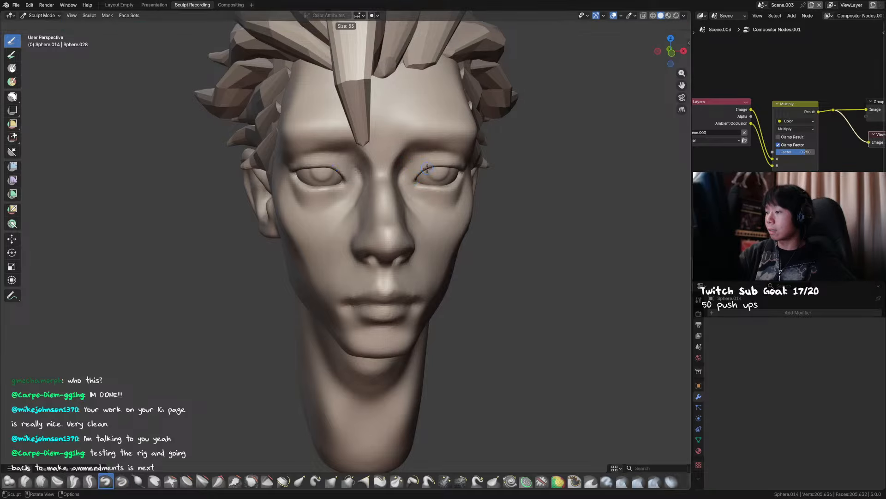
{"action": "left_click", "coordinate": [415, 177]}
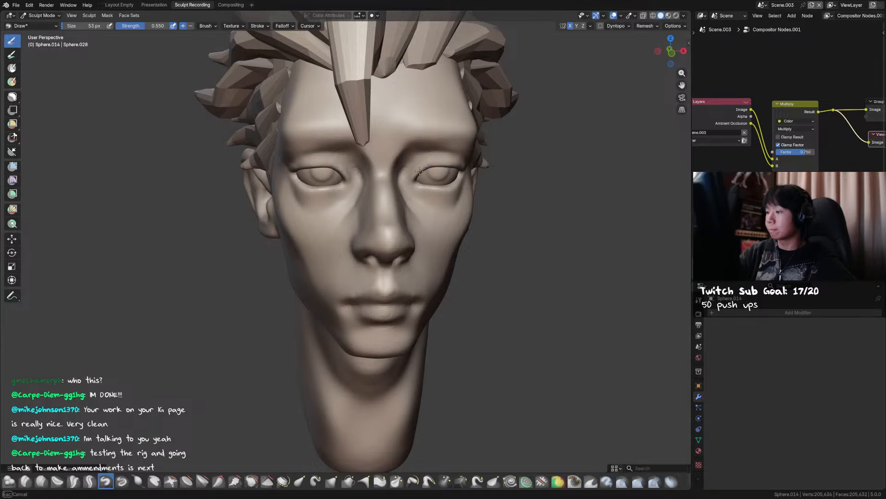
{"action": "left_click_drag", "start_coordinate": [440, 164], "coordinate": [455, 171]}
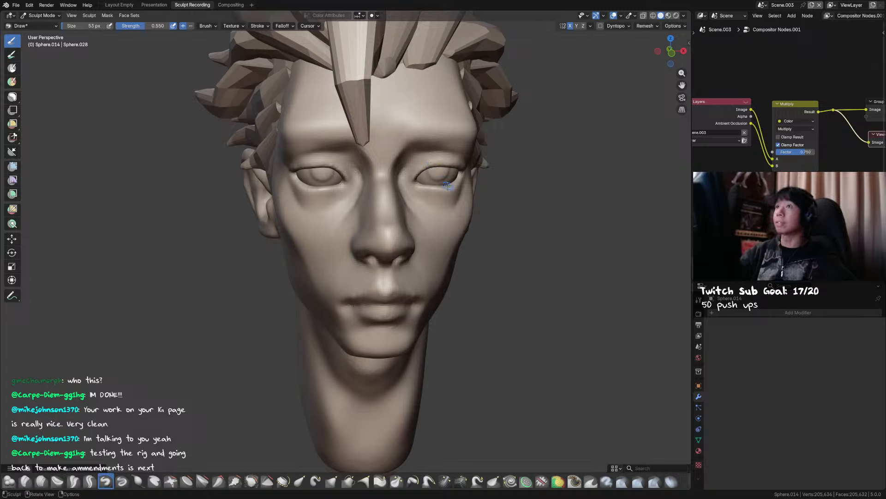
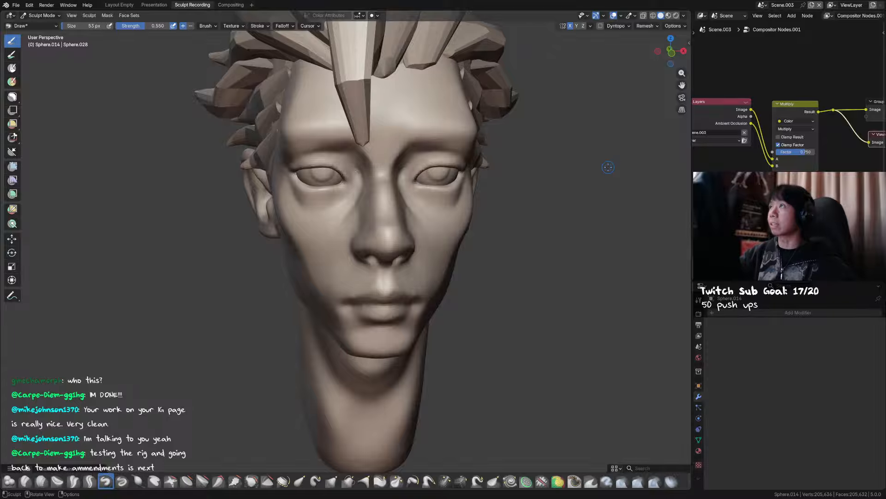
{"action": "middle_click_drag", "start_coordinate": [463, 158], "coordinate": [430, 163]}
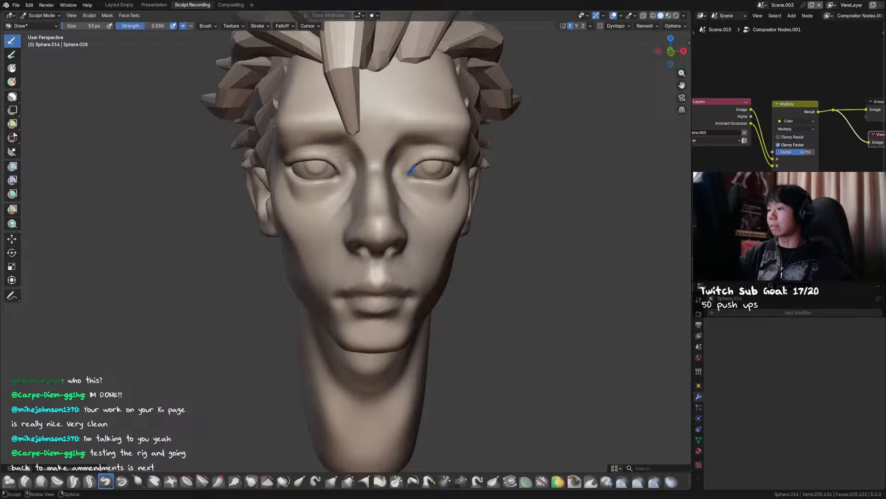
Build up the upper eyelid fold from a three-quarter view with the Draw brush at about 51 px, reduced to 45 px.
{"action": "middle_click_drag", "start_coordinate": [424, 163], "coordinate": [364, 146]}
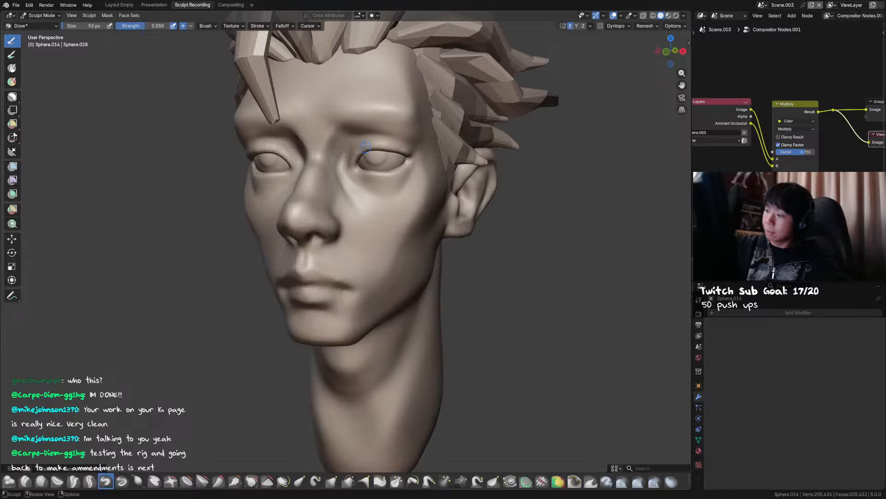
{"action": "key", "text": "f"}
{"action": "left_click", "coordinate": [365, 146]}
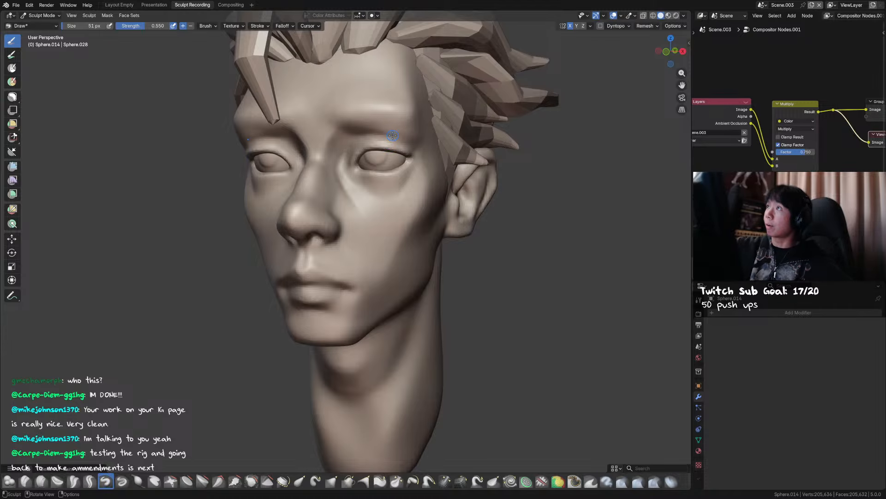
{"action": "key", "text": "bracketleft"}
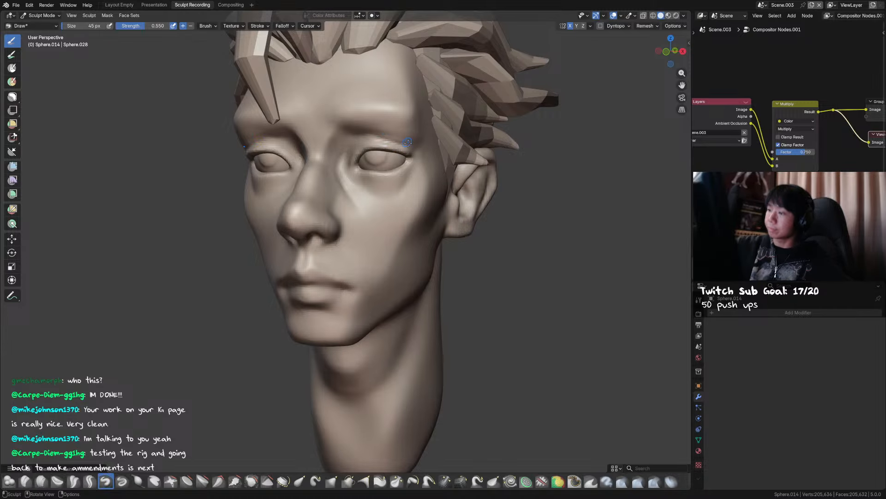
Carve the upper eyelid fold from the opposite three-quarter view with the inverted Draw brush at about 70 px.
{"action": "middle_click_drag", "start_coordinate": [439, 162], "coordinate": [484, 172]}
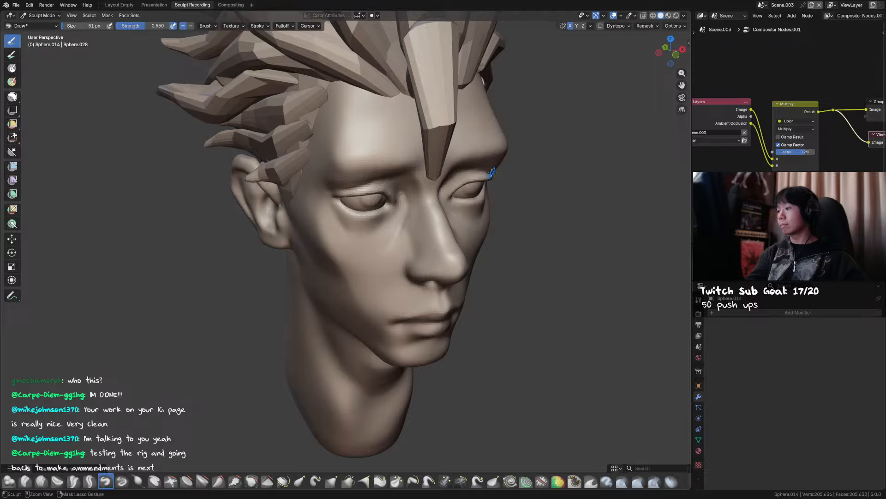
{"action": "key", "text": "f"}
{"action": "left_click", "coordinate": [492, 171]}
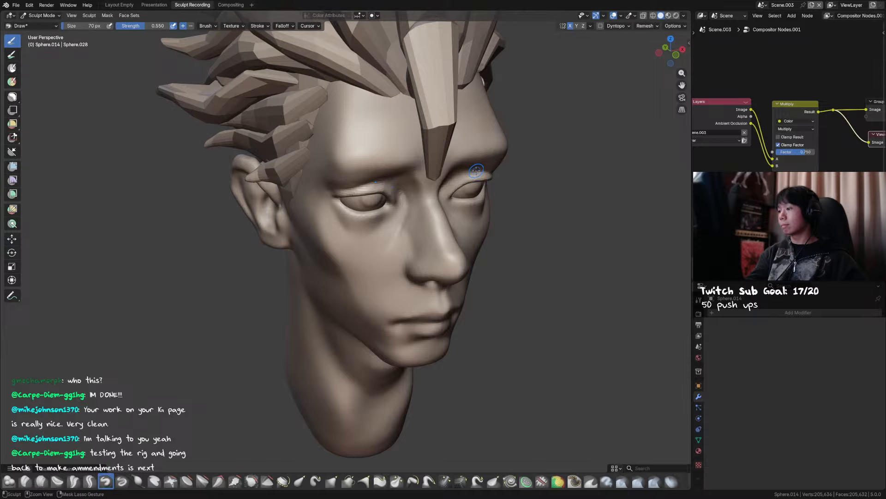
{"action": "left_click_drag", "start_coordinate": [474, 174], "coordinate": [475, 174], "text": "ctrl"}
Sharpen the inner part of the upper eyelid creases with the Draw Sharp brush at about 84 px, reduced to 78 px.
{"action": "mouse_move", "coordinate": [466, 175]}
{"action": "middle_mouse_down"}
{"action": "mouse_move", "coordinate": [455, 165]}
{"action": "mouse_move", "coordinate": [433, 174]}
{"action": "middle_mouse_up"}
{"action": "key", "text": "f"}
{"action": "left_click", "coordinate": [433, 172]}
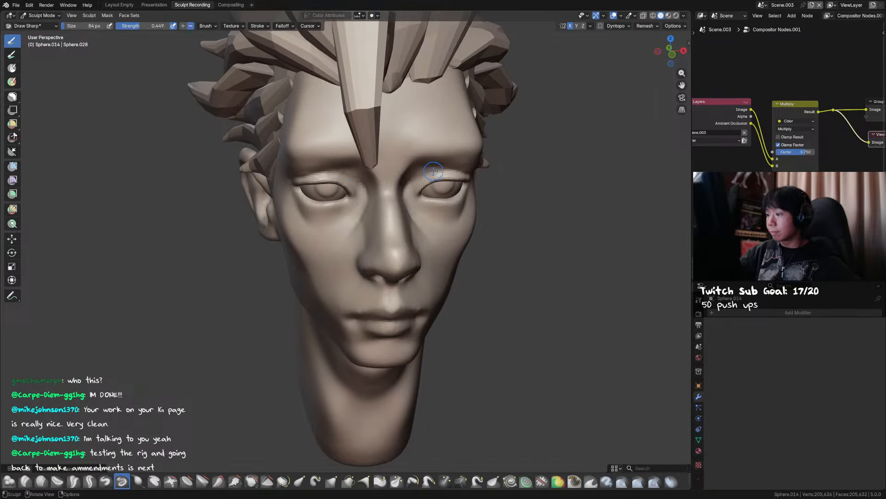
{"action": "middle_click_drag", "start_coordinate": [414, 189], "coordinate": [436, 165]}
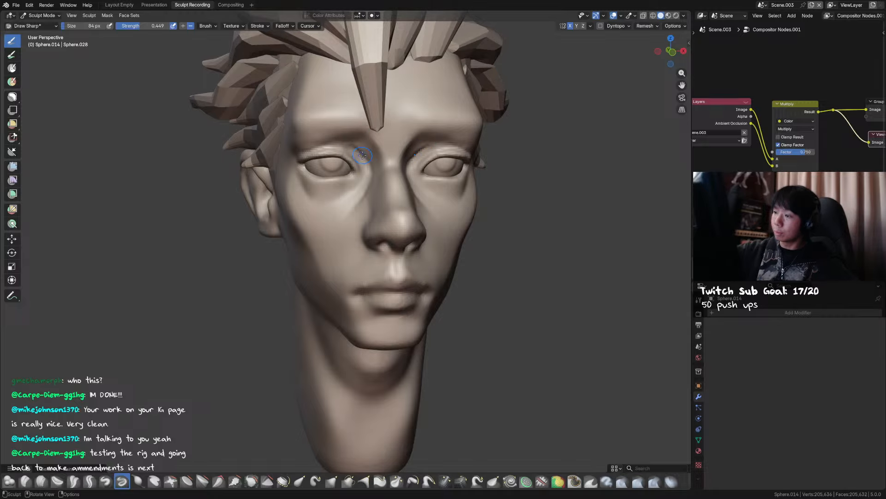
{"action": "middle_click_drag", "start_coordinate": [446, 156], "coordinate": [366, 148]}
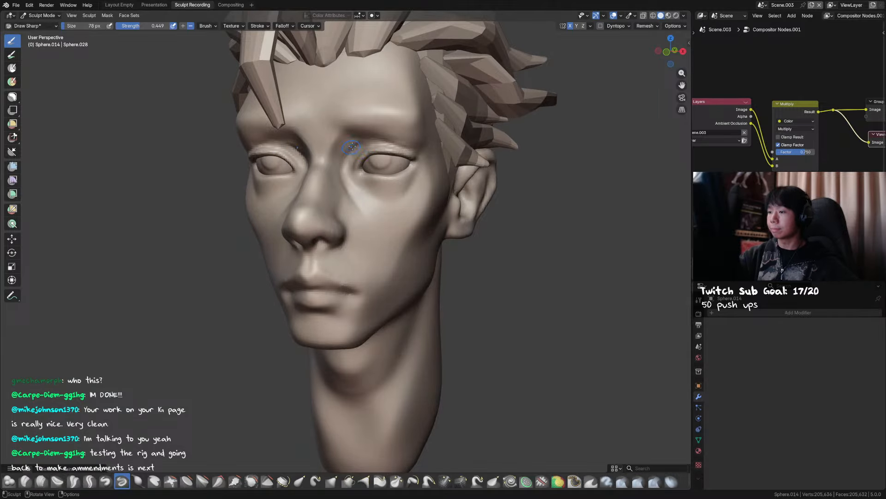
Rework the inner upper eyelid folds with Clay Strips at about 33 px and Crease Sharp at 38 px, smoothing at 62 px.
{"action": "key", "text": "c"}
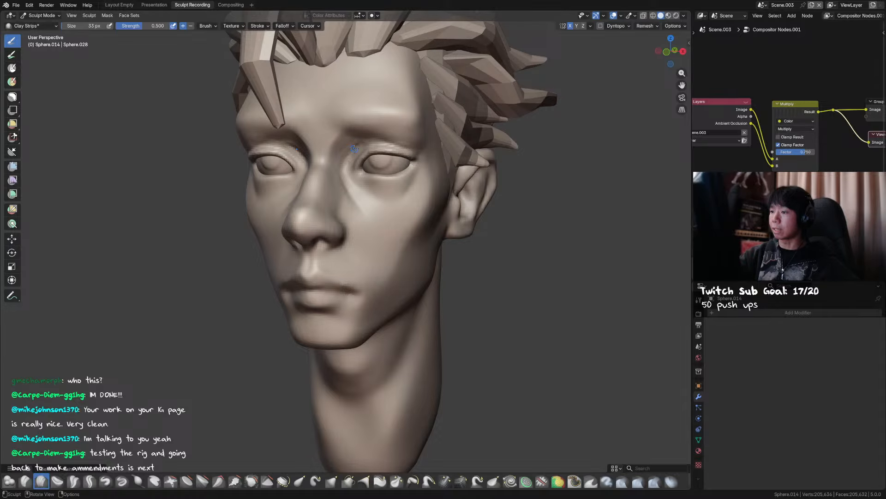
{"action": "key", "text": "shift+c"}
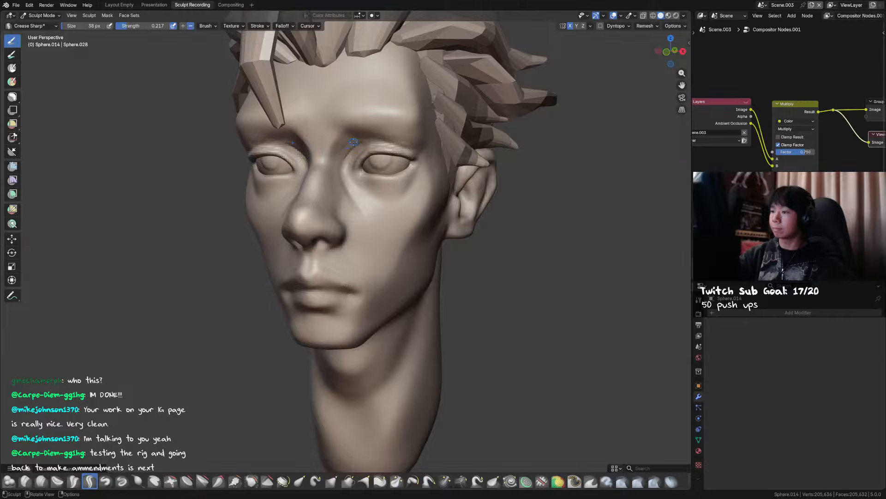
{"action": "key", "text": "x"}
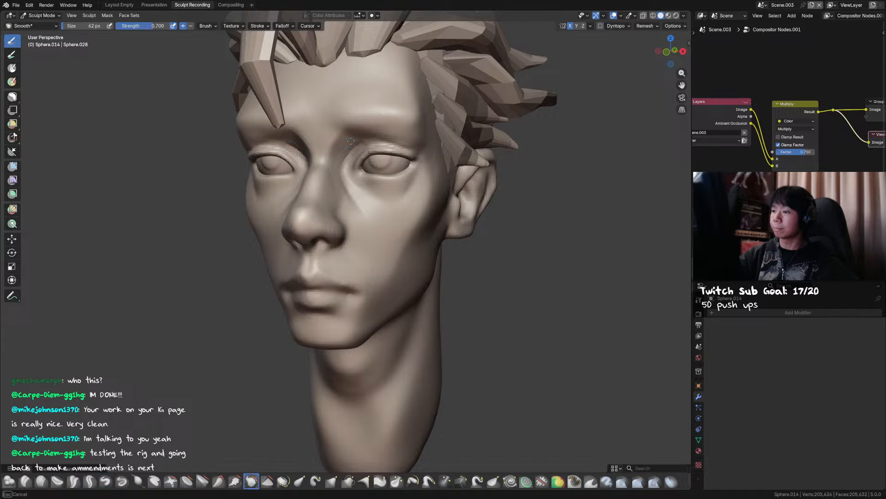
Adjust the inner eye corners from the front with the Grab brush at about 133 px and save the file.
{"action": "key", "text": "KP_1"}
{"action": "key", "text": "g"}
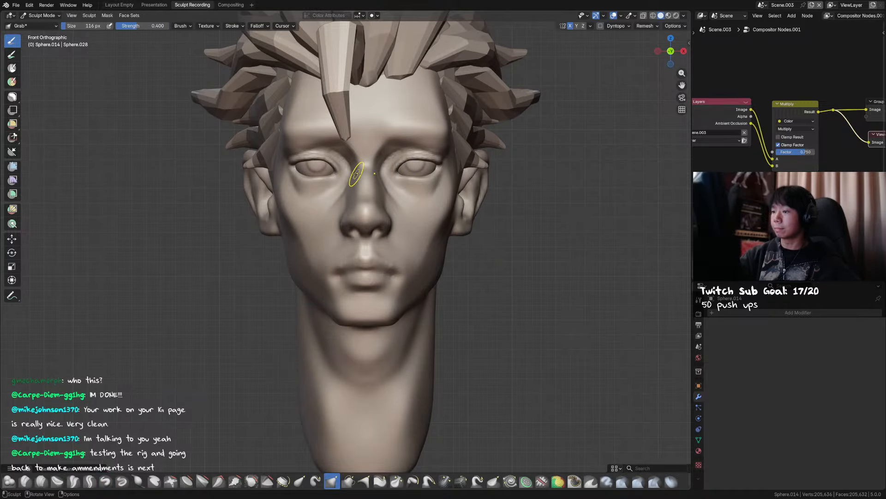
{"action": "key", "text": "bracketright"}
{"action": "key", "text": "bracketright"}
{"action": "key", "text": "bracketright"}
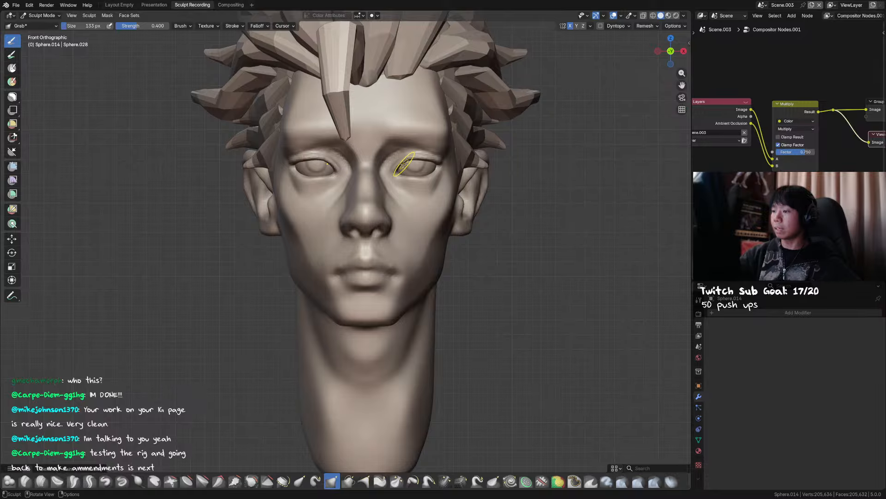
{"action": "mouse_move", "coordinate": [390, 165]}
{"action": "middle_mouse_down"}
{"action": "mouse_move", "coordinate": [349, 171]}
{"action": "mouse_move", "coordinate": [383, 164]}
{"action": "mouse_move", "coordinate": [419, 173]}
{"action": "middle_mouse_up"}
{"action": "scroll", "coordinate": [382, 164], "scroll_direction": "down", "scroll_amount": 1}
{"action": "key", "text": "ctrl+s"}
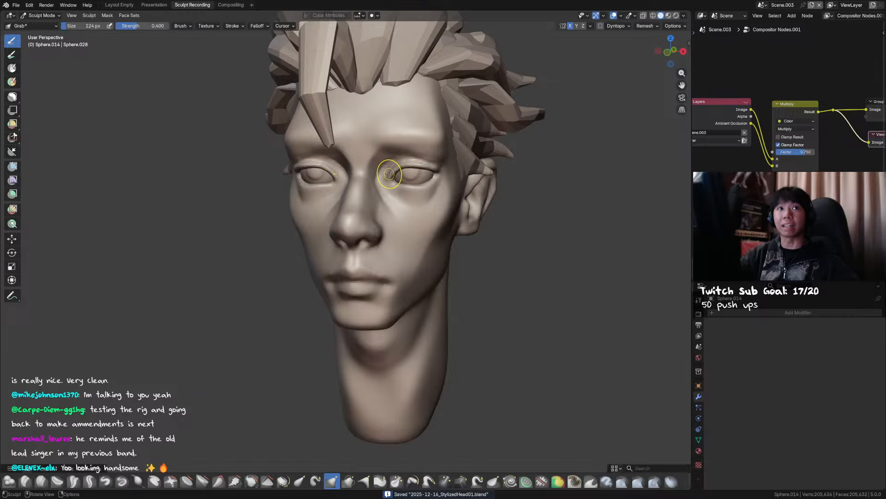
Refine the inner eye sockets and upper lid folds with Crease Sharp, Draw Sharp, Smooth and Draw brushes, and save the file.
{"action": "key", "text": "shift+c"}
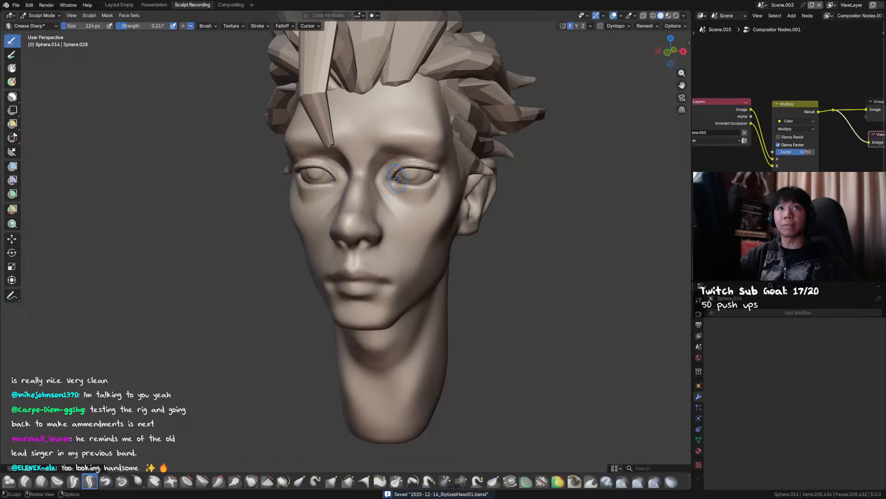
{"action": "key", "text": "f"}
{"action": "left_click", "coordinate": [394, 167]}
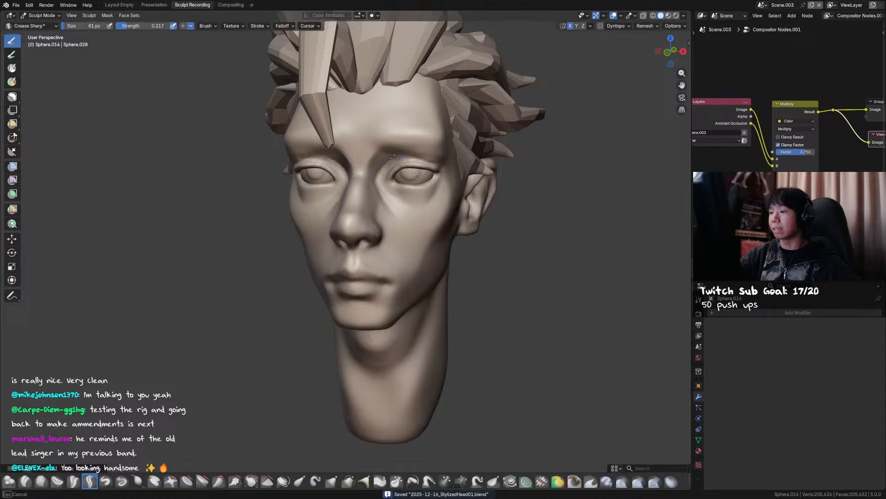
{"action": "key", "text": "shift+d"}
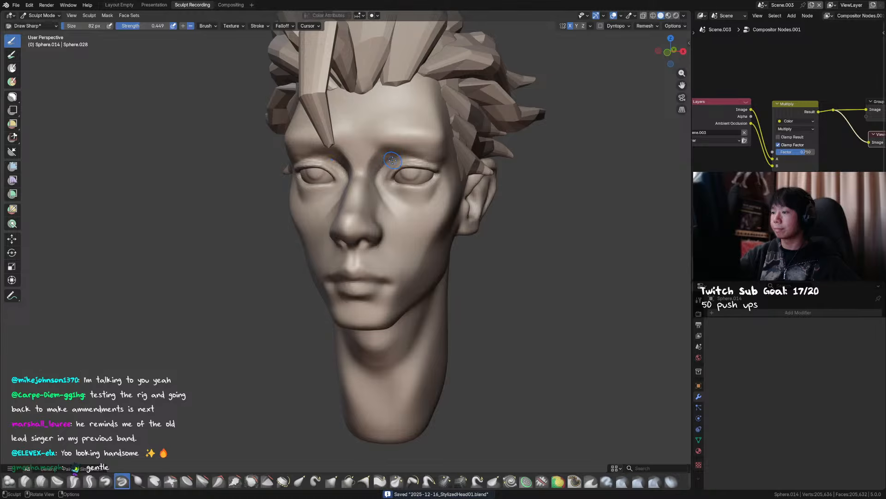
{"action": "key", "text": "shift+c"}
{"action": "key", "text": "x"}
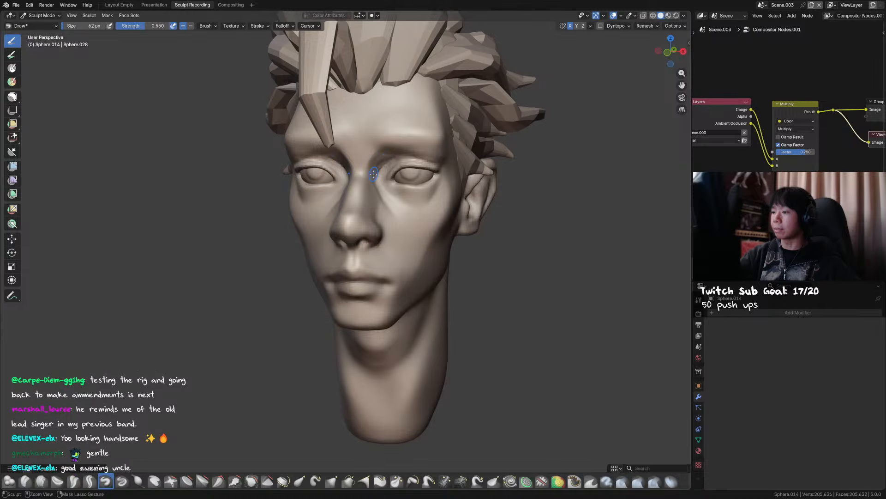
{"action": "key", "text": "ctrl+s"}
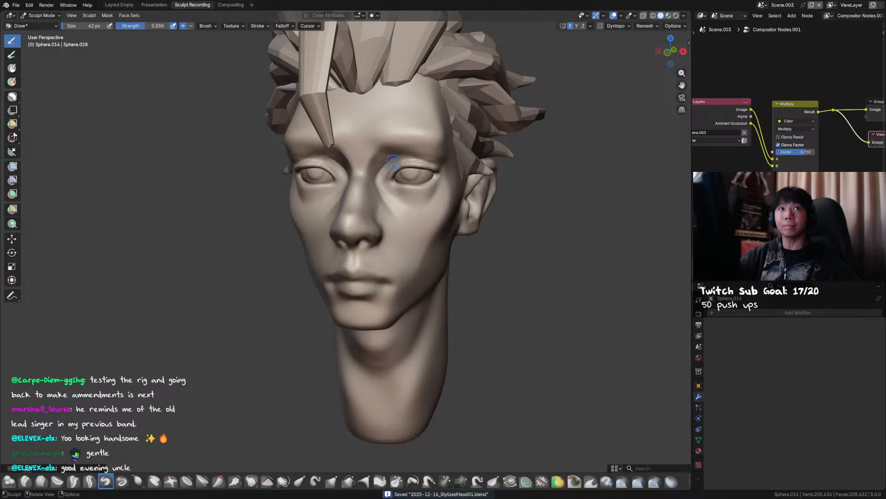
Soften the transition from nose bridge to inner brow with Smooth and the Draw brush at strength 0.359, enlarged to about 77 px.
{"action": "key", "text": "shift+f"}
{"action": "left_click", "coordinate": [390, 156]}
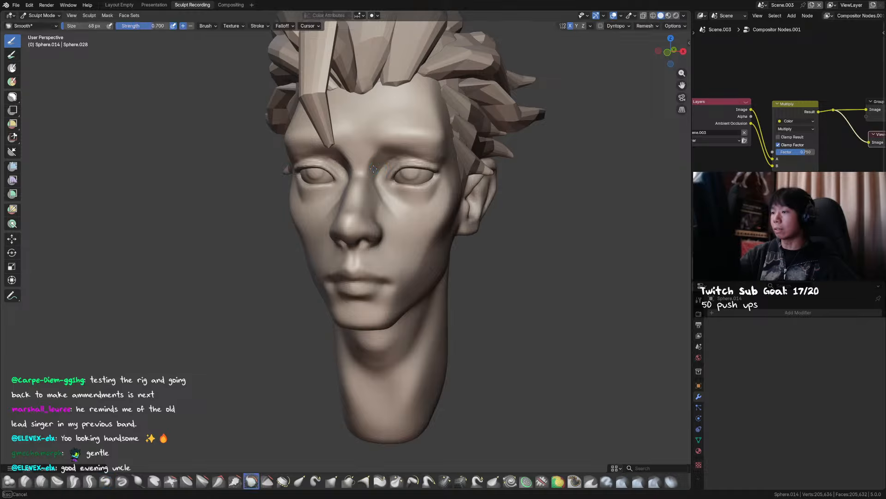
{"action": "key", "text": "bracketright"}
{"action": "key", "text": "bracketright"}
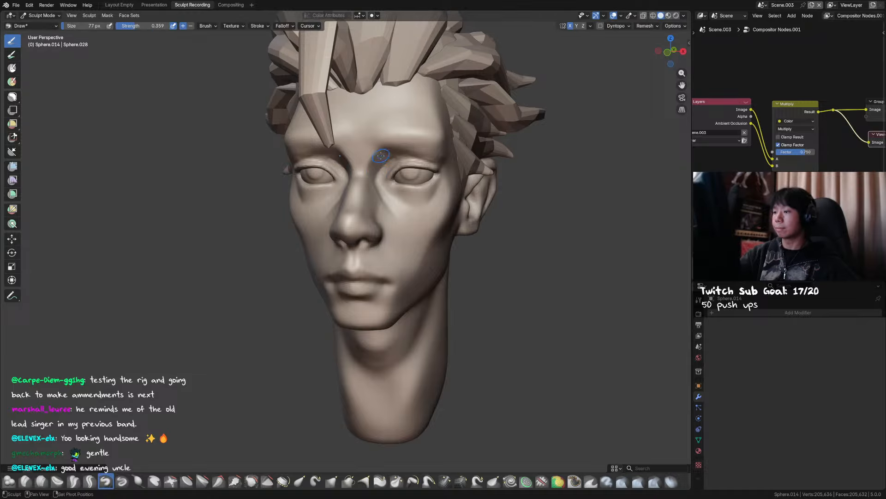
Adjust the inner brow and eye area from the front with the Grab brush and smooth it at about 78 px.
{"action": "middle_click_drag", "start_coordinate": [387, 158], "coordinate": [453, 171]}
{"action": "key", "text": "KP_1"}
{"action": "key", "text": "g"}
{"action": "key", "text": "f"}
{"action": "left_click", "coordinate": [425, 164]}
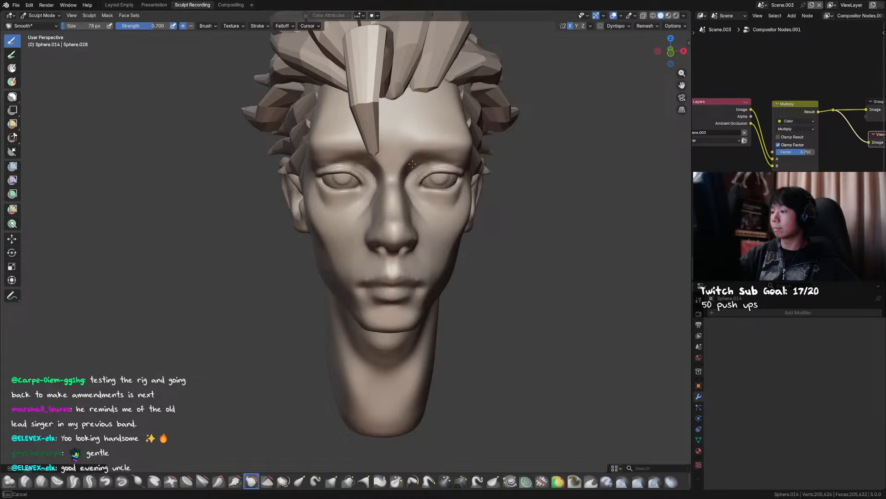
Refine the upper eyelid crease below the brow with the Crease Sharp brush at 58 to 45 px and the Draw Sharp brush.
{"action": "mouse_move", "coordinate": [425, 158]}
{"action": "middle_mouse_down"}
{"action": "mouse_move", "coordinate": [438, 138]}
{"action": "mouse_move", "coordinate": [400, 165]}
{"action": "middle_mouse_up"}
{"action": "key", "text": "shift+c"}
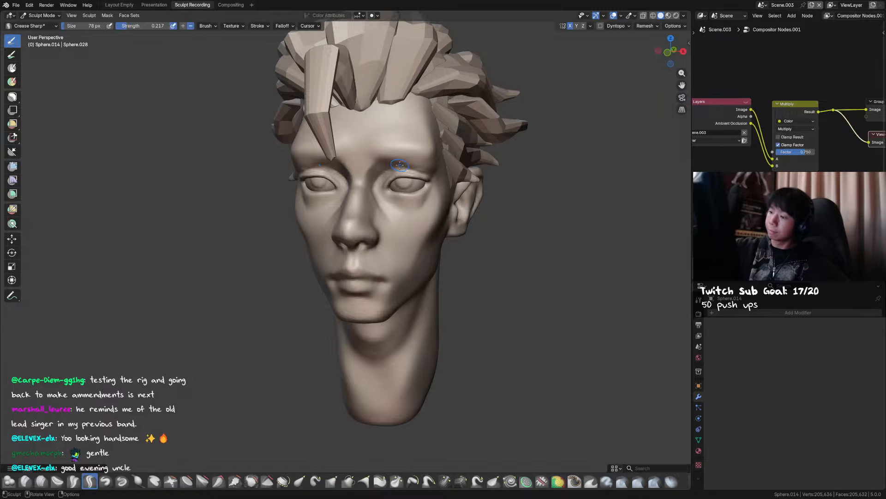
{"action": "key", "text": "f"}
{"action": "left_click", "coordinate": [398, 169]}
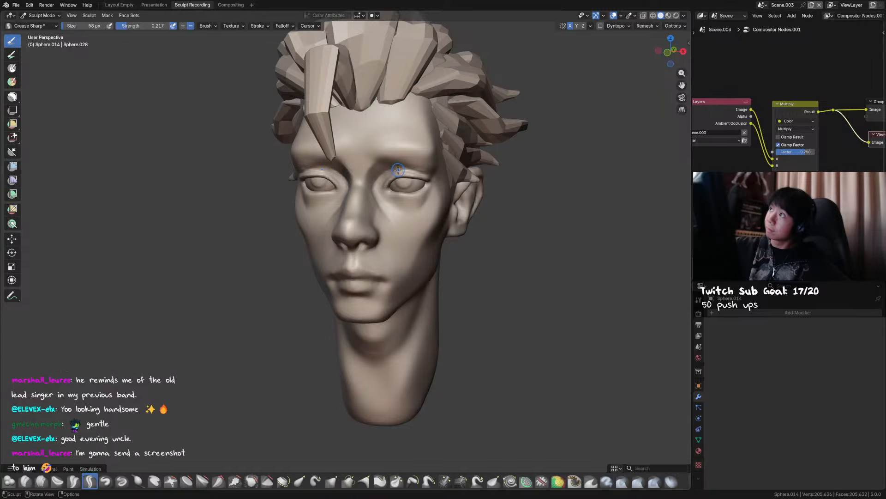
{"action": "key", "text": "d"}
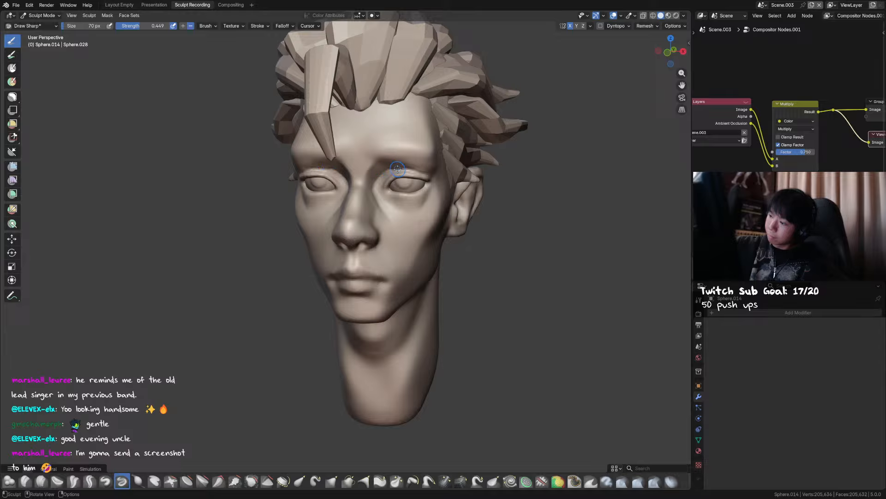
{"action": "key", "text": "shift+c"}
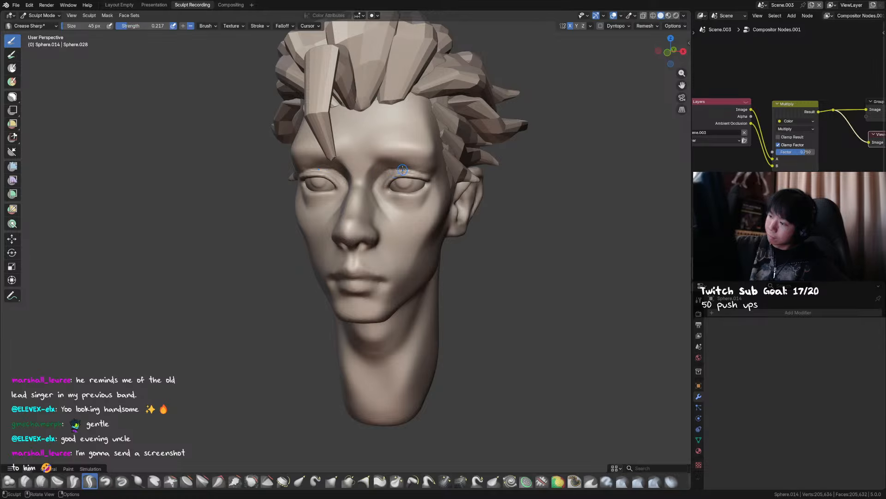
Add volume between the upper eyelids and outer brows with the Draw brush at strength 0.359, sized about 57 to 65 px.
{"action": "key", "text": "x"}
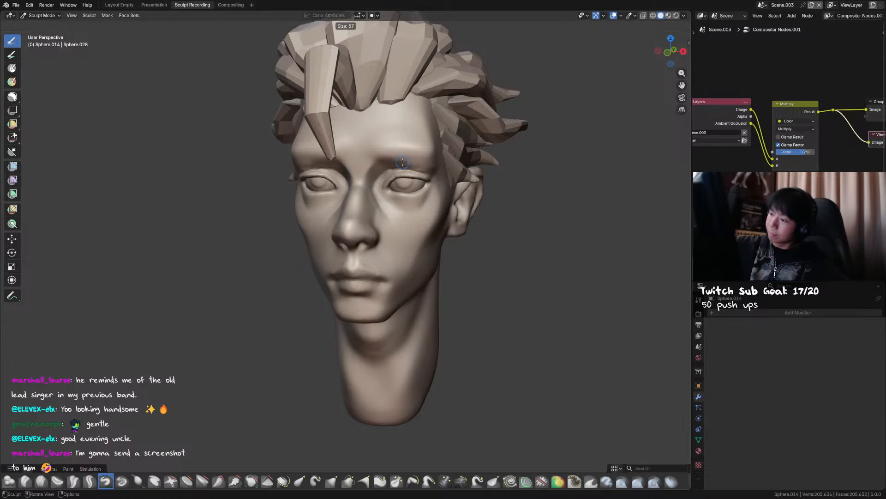
{"action": "key", "text": "f"}
{"action": "left_click", "coordinate": [421, 172]}
{"action": "key", "text": "f"}
{"action": "left_click", "coordinate": [425, 169]}
{"action": "key", "text": "f"}
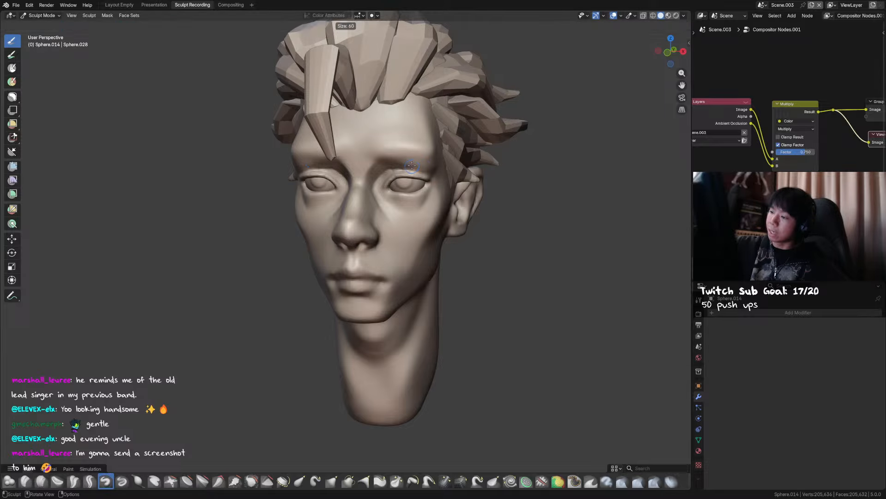
{"action": "left_click", "coordinate": [436, 171]}
Adjust the temple and outer brow contour from the front with the Grab brush at about 278 px and save the file.
{"action": "middle_click_drag", "start_coordinate": [466, 160], "coordinate": [443, 157]}
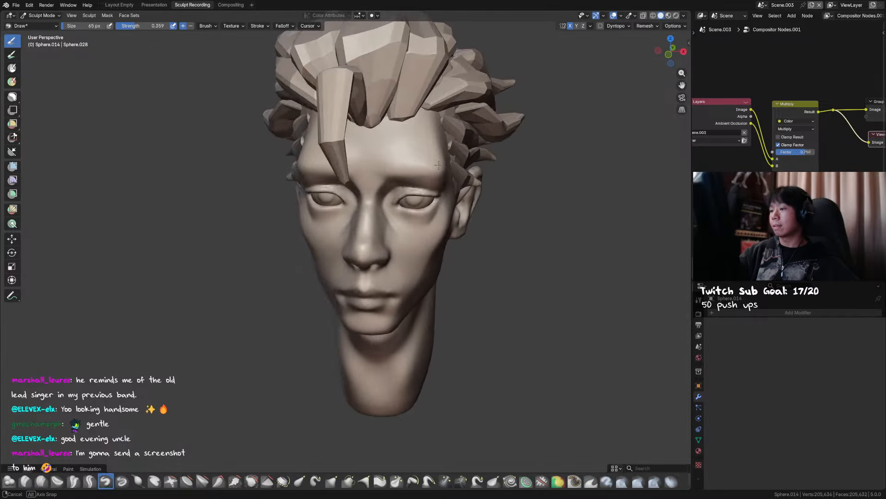
{"action": "key", "text": "KP_1"}
{"action": "key", "text": "g"}
{"action": "key", "text": "f"}
{"action": "left_click", "coordinate": [407, 144]}
{"action": "left_click_drag", "start_coordinate": [446, 144], "coordinate": [440, 151]}
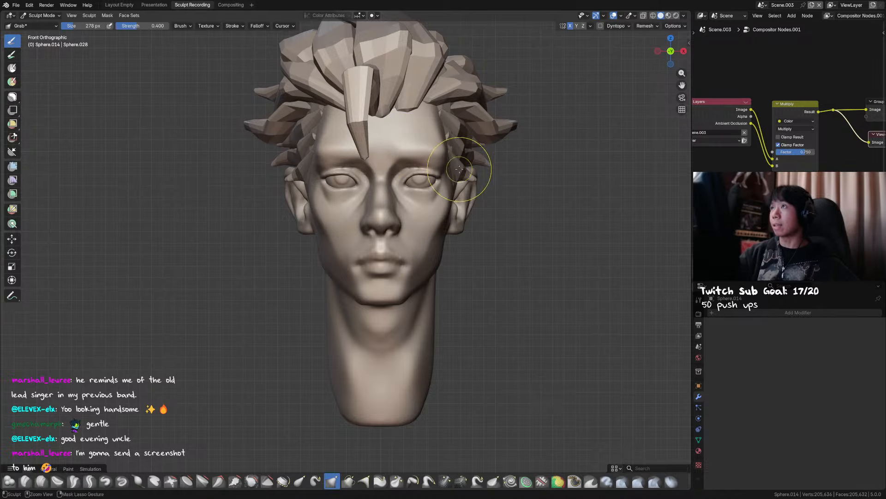
{"action": "mouse_move", "coordinate": [460, 169]}
{"action": "middle_mouse_down"}
{"action": "mouse_move", "coordinate": [438, 172]}
{"action": "mouse_move", "coordinate": [442, 180]}
{"action": "mouse_move", "coordinate": [406, 182]}
{"action": "mouse_move", "coordinate": [435, 182]}
{"action": "mouse_move", "coordinate": [426, 186]}
{"action": "middle_mouse_up"}
{"action": "key", "text": "ctrl+s"}
Reshape the area between the inner eye and nose bridge with Draw Sharp at 76 px and Clay Strips at about 68 px.
{"action": "key", "text": "k"}
{"action": "key", "text": "f"}
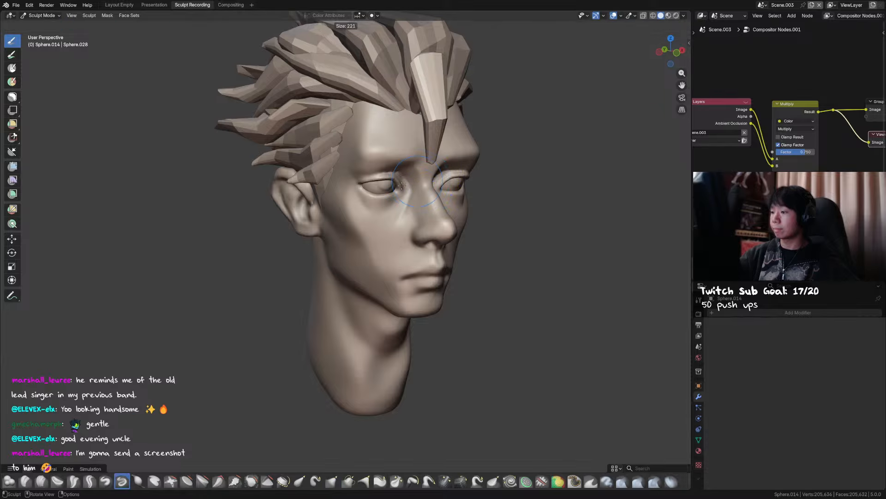
{"action": "left_click", "coordinate": [410, 196]}
{"action": "key", "text": "s"}
{"action": "key", "text": "shift+v"}
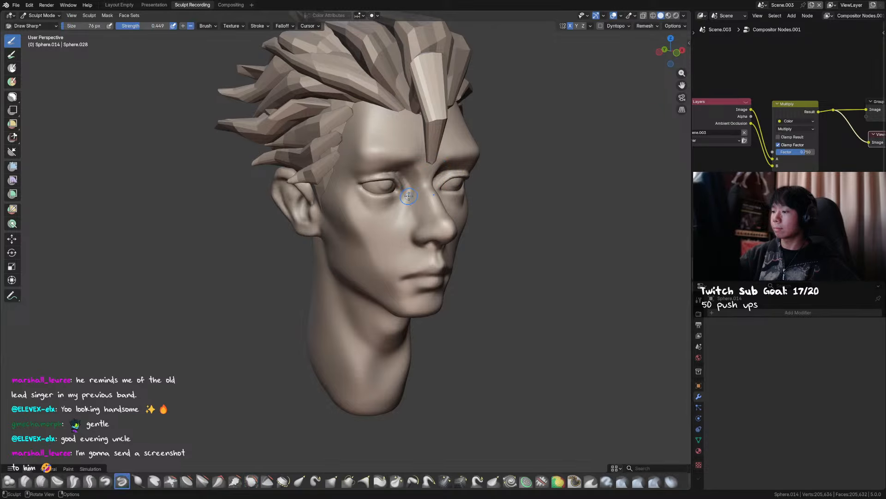
{"action": "key", "text": "c"}
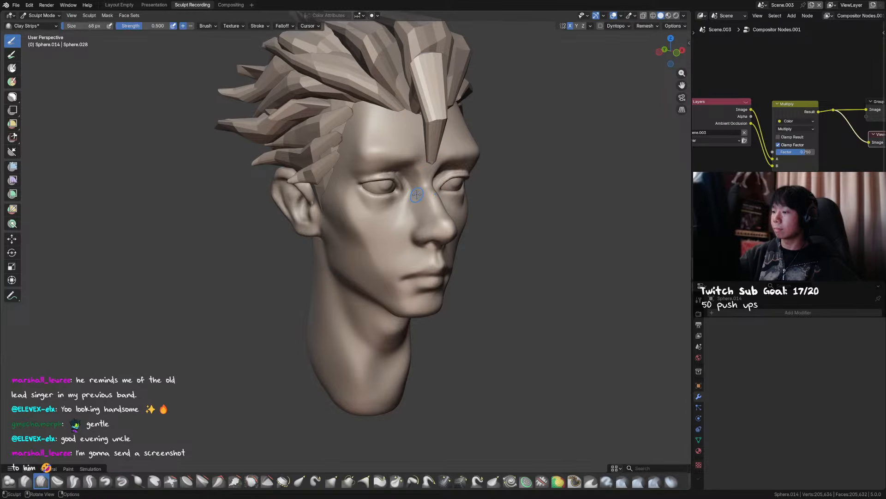
{"action": "left_click_drag", "start_coordinate": [416, 195], "coordinate": [416, 203]}
{"action": "middle_click_drag", "start_coordinate": [415, 203], "coordinate": [378, 207]}
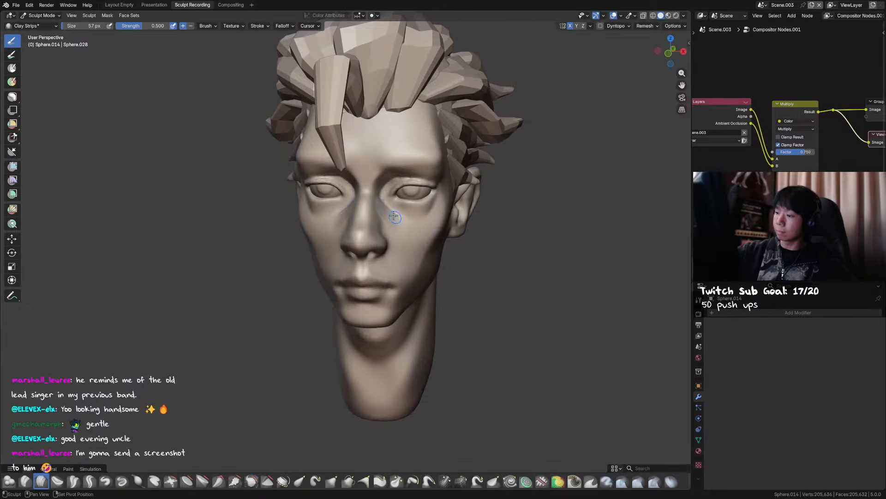
Define the sides of the nose and inner cheeks with Draw Sharp, enlarged from 59 to 98 px, and save the file.
{"action": "key", "text": "shift+d"}
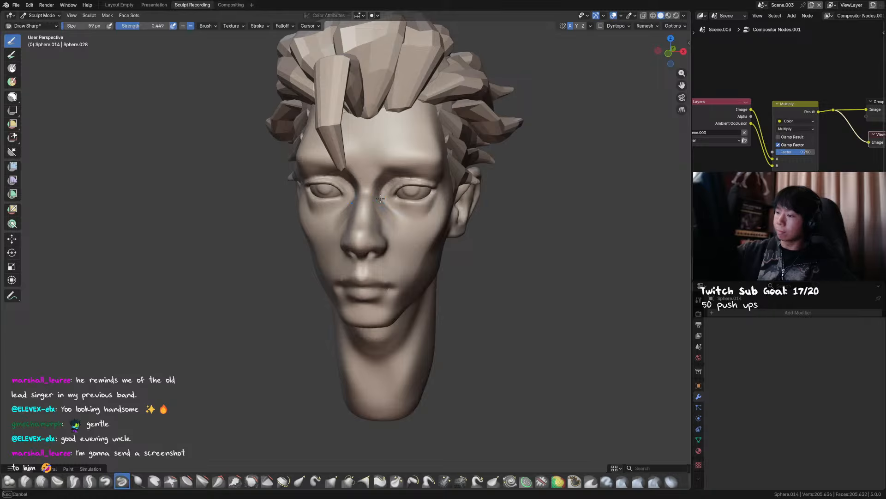
{"action": "key", "text": "]"}
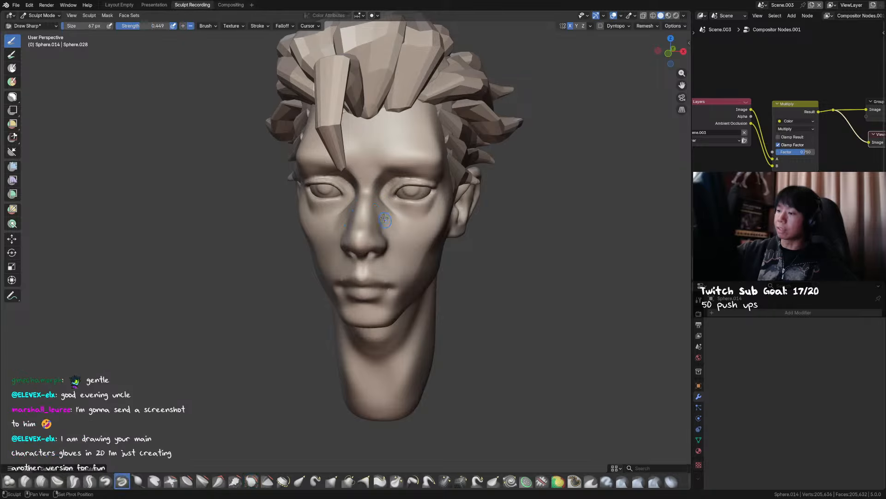
{"action": "middle_click_drag", "start_coordinate": [415, 221], "coordinate": [438, 221]}
{"action": "key", "text": "]"}
{"action": "key", "text": "]"}
{"action": "key", "text": "]"}
{"action": "key", "text": "]"}
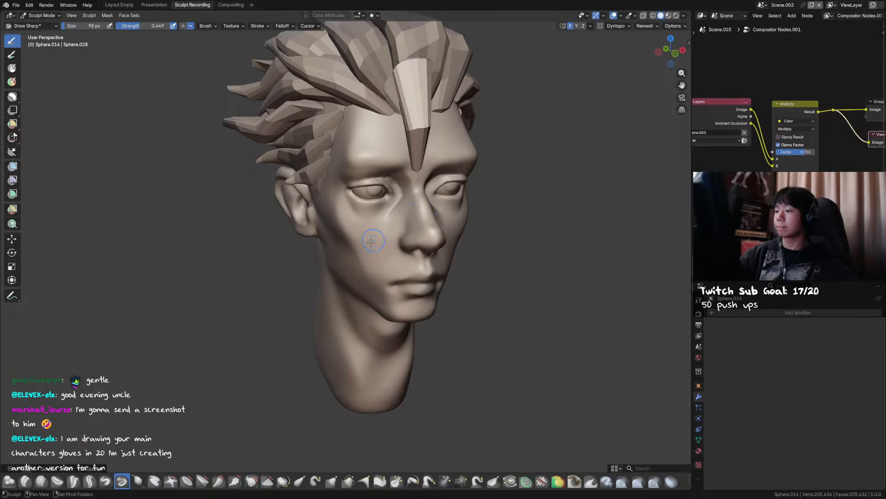
{"action": "middle_click_drag", "start_coordinate": [372, 241], "coordinate": [455, 206]}
{"action": "key", "text": "ctrl+s"}
{"action": "key", "text": "KP_1"}
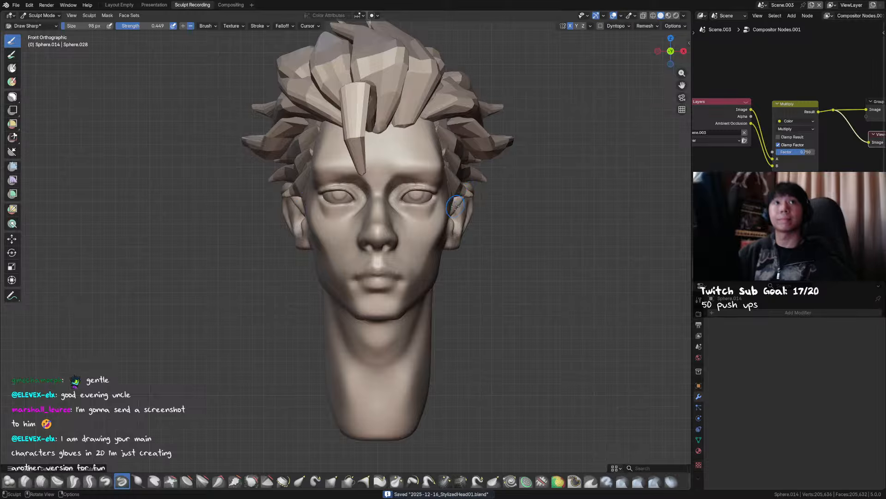
{"action": "scroll", "coordinate": [497, 180], "scroll_direction": "up", "scroll_amount": 1}
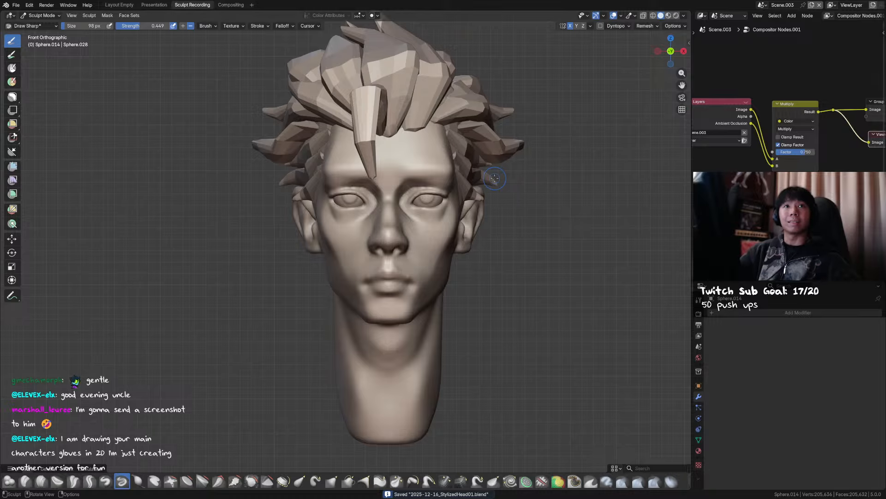
{"action": "middle_click_drag", "start_coordinate": [494, 186], "coordinate": [452, 172]}
{"action": "key", "text": "ctrl+s"}
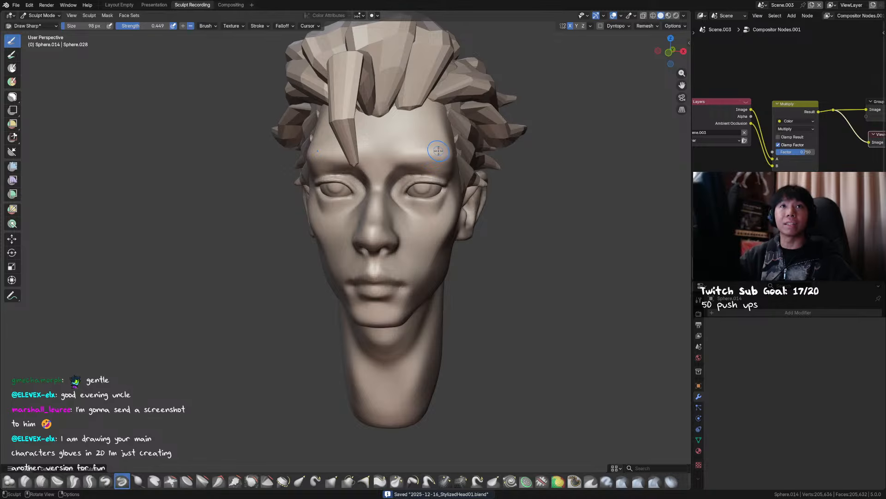
Nudge the character's left upper eyelid upward from the front with the Grab brush at about 141 px.
{"action": "mouse_move", "coordinate": [452, 158]}
{"action": "middle_mouse_down", "text": "ctrl"}
{"action": "mouse_move", "coordinate": [446, 166]}
{"action": "mouse_move", "coordinate": [436, 148]}
{"action": "mouse_move", "coordinate": [417, 175]}
{"action": "mouse_move", "coordinate": [421, 187]}
{"action": "middle_mouse_up", "text": "ctrl"}
{"action": "key", "text": "g"}
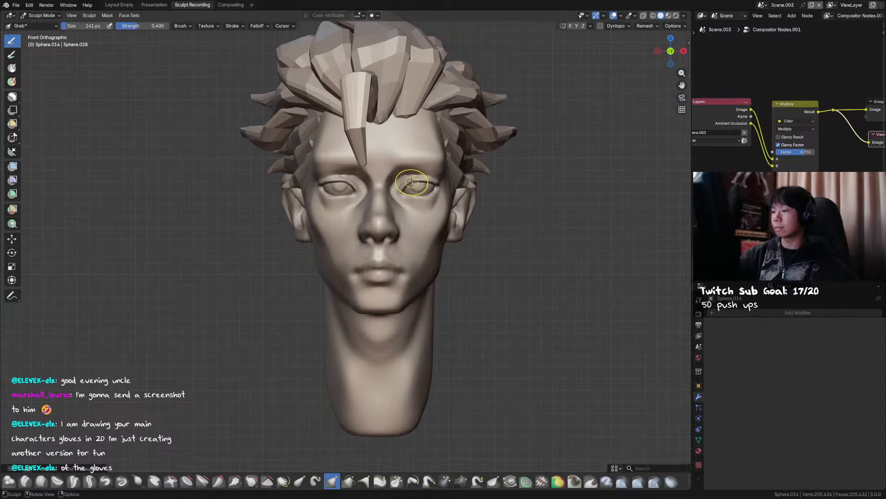
{"action": "left_click_drag", "start_coordinate": [411, 185], "coordinate": [412, 179]}
Turn off X-axis sculpt symmetry and reduce the Draw Sharp brush to 51 px.
{"action": "left_click", "coordinate": [571, 26]}
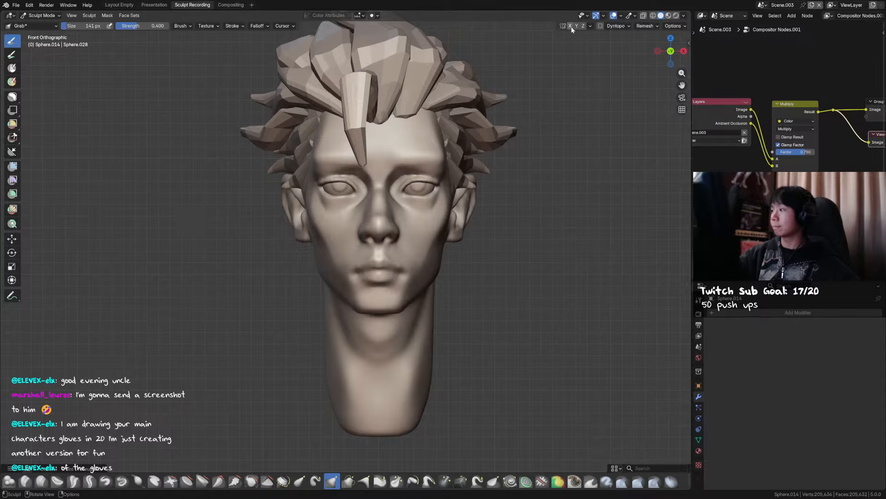
{"action": "left_click", "coordinate": [570, 25]}
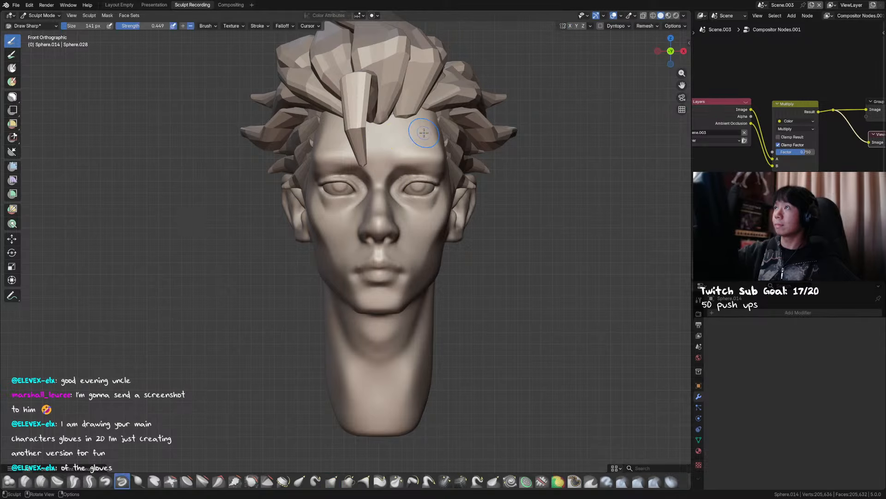
{"action": "key", "text": "x"}
{"action": "key", "text": "bracketleft"}
{"action": "key", "text": "bracketleft"}
{"action": "key", "text": "bracketleft"}
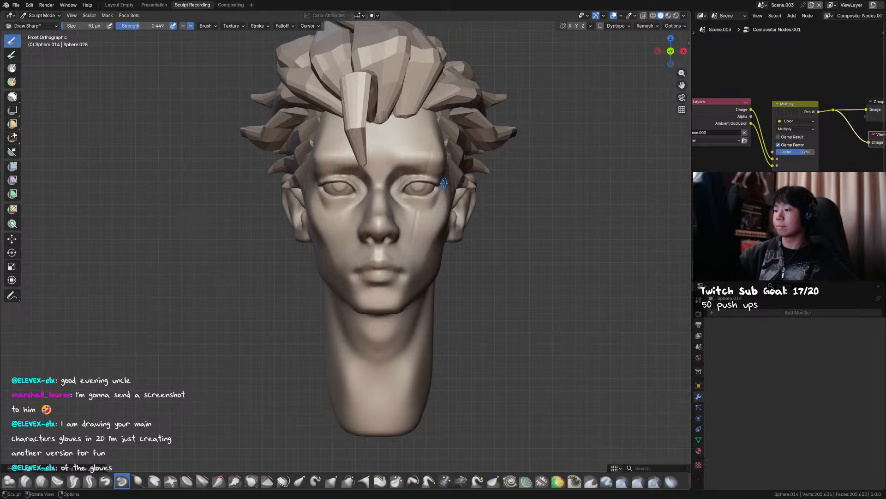
Try out Draw Sharp scar strokes on the forehead and across the left eye, then undo them.
{"action": "scroll", "coordinate": [444, 183], "scroll_direction": "down", "scroll_amount": 2}
{"action": "middle_click_drag", "start_coordinate": [444, 183], "coordinate": [413, 165]}
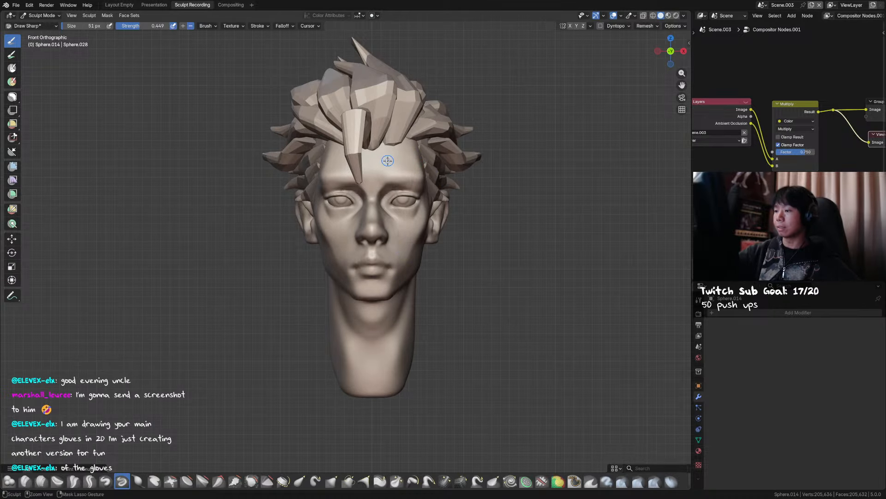
{"action": "middle_click_drag", "start_coordinate": [462, 316], "coordinate": [406, 171]}
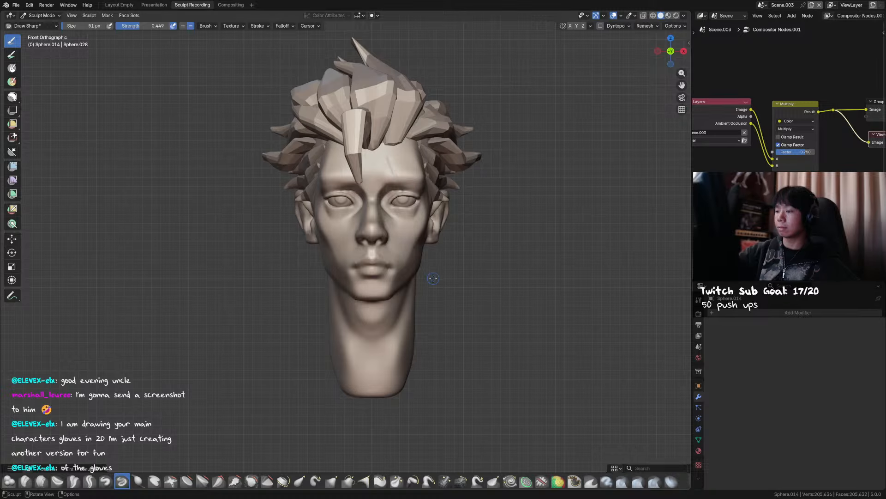
{"action": "middle_click_drag", "start_coordinate": [433, 282], "coordinate": [406, 189]}
{"action": "mouse_move", "coordinate": [449, 304]}
{"action": "middle_mouse_down"}
{"action": "mouse_move", "coordinate": [475, 317]}
{"action": "mouse_move", "coordinate": [459, 316]}
{"action": "middle_mouse_up"}
{"action": "middle_click_drag", "start_coordinate": [465, 284], "coordinate": [446, 277], "text": "shift"}
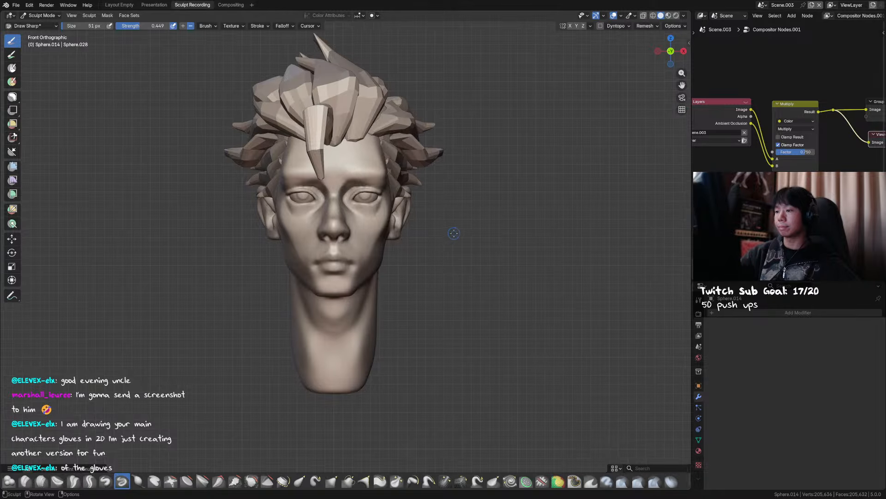
Save the file, select the whole head with its hair in Object Mode, and duplicate it along the X axis beside the original.
{"action": "key", "text": "ctrl+Tab"}
{"action": "key", "text": "ctrl+s"}
{"action": "middle_click_drag", "start_coordinate": [392, 208], "coordinate": [397, 187], "text": "ctrl"}
{"action": "left_click_drag", "start_coordinate": [472, 60], "coordinate": [304, 219]}
{"action": "middle_click_drag", "start_coordinate": [342, 214], "coordinate": [277, 186], "text": "shift"}
{"action": "key", "text": "shift+d"}
{"action": "key", "text": "x"}
{"action": "left_click", "coordinate": [475, 177]}
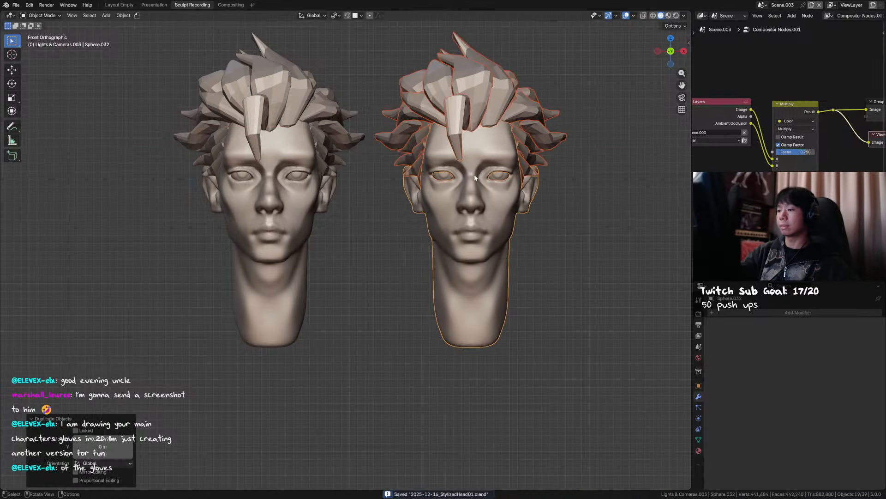
Duplicate the copied head once more along the X axis to form a row of three heads.
{"action": "middle_click_drag", "start_coordinate": [475, 178], "coordinate": [412, 200], "text": "shift"}
{"action": "key", "text": "shift+d"}
{"action": "key", "text": "x"}
{"action": "left_click", "coordinate": [612, 171]}
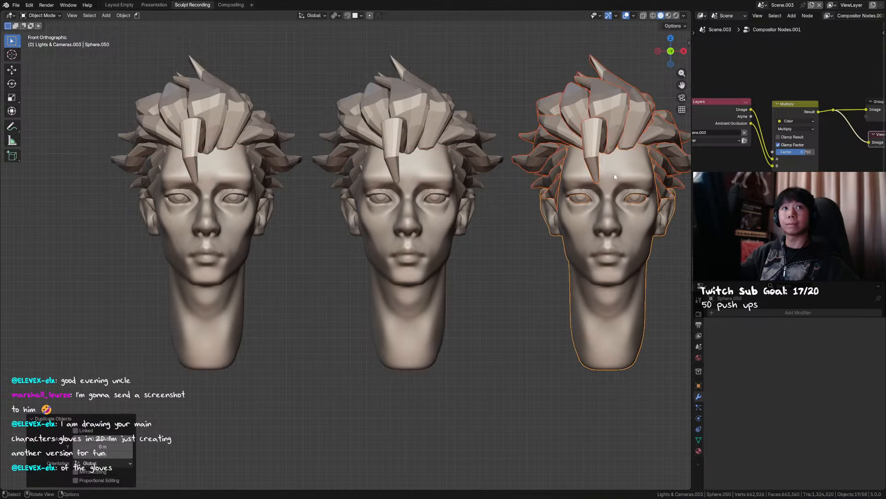
Sculpt a vertical scar through the left eye of the original head with Draw Sharp at 51 px, redoing the first stroke.
{"action": "middle_click_drag", "start_coordinate": [504, 199], "coordinate": [534, 190], "text": "shift"}
{"action": "left_click", "coordinate": [266, 250]}
{"action": "middle_click_drag", "start_coordinate": [282, 243], "coordinate": [332, 255], "text": "shift"}
{"action": "key", "text": "ctrl+Tab"}
{"action": "mouse_move", "coordinate": [339, 231]}
{"action": "middle_mouse_down", "text": "ctrl"}
{"action": "mouse_move", "coordinate": [354, 206]}
{"action": "mouse_move", "coordinate": [353, 215]}
{"action": "mouse_move", "coordinate": [324, 174]}
{"action": "middle_mouse_up", "text": "ctrl"}
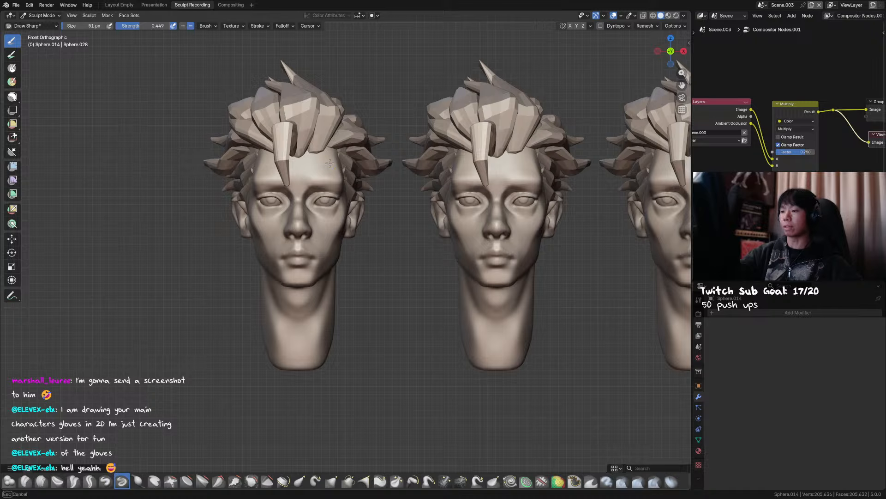
{"action": "left_click_drag", "start_coordinate": [329, 171], "coordinate": [333, 272]}
{"action": "key", "text": "ctrl+z"}
{"action": "middle_click_drag", "start_coordinate": [326, 165], "coordinate": [253, 153], "text": "shift"}
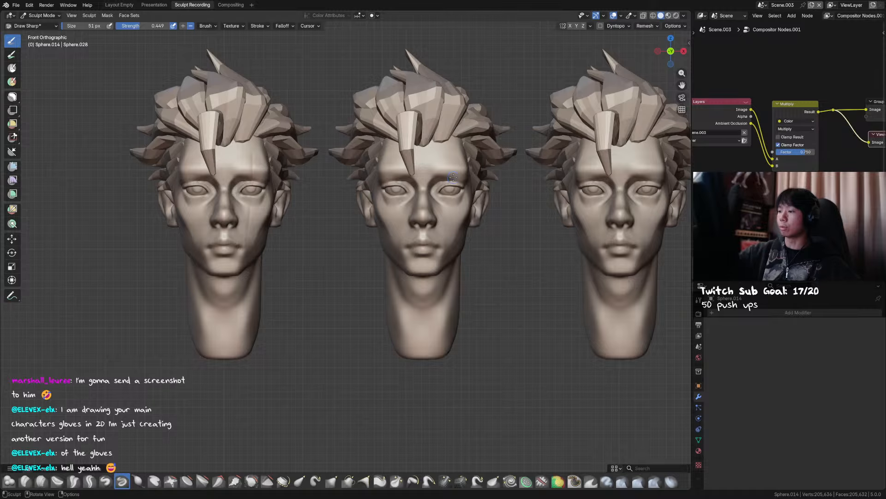
Switch sculpting to the middle head and carve a short slanted scar on its forehead with Draw Sharp.
{"action": "key", "text": "alt+q"}
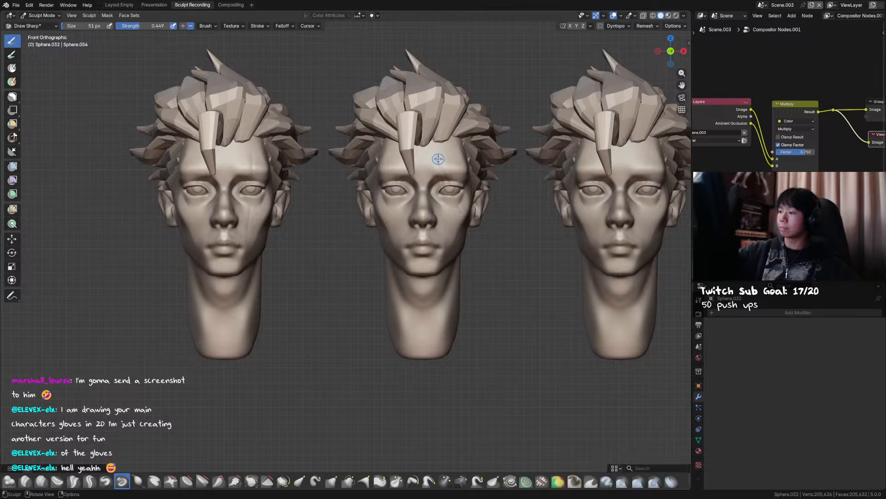
{"action": "mouse_move", "coordinate": [438, 159]}
{"action": "left_mouse_down"}
{"action": "mouse_move", "coordinate": [457, 157]}
{"action": "mouse_move", "coordinate": [466, 210]}
{"action": "left_mouse_up"}
{"action": "middle_click_drag", "start_coordinate": [501, 219], "coordinate": [444, 221], "text": "shift"}
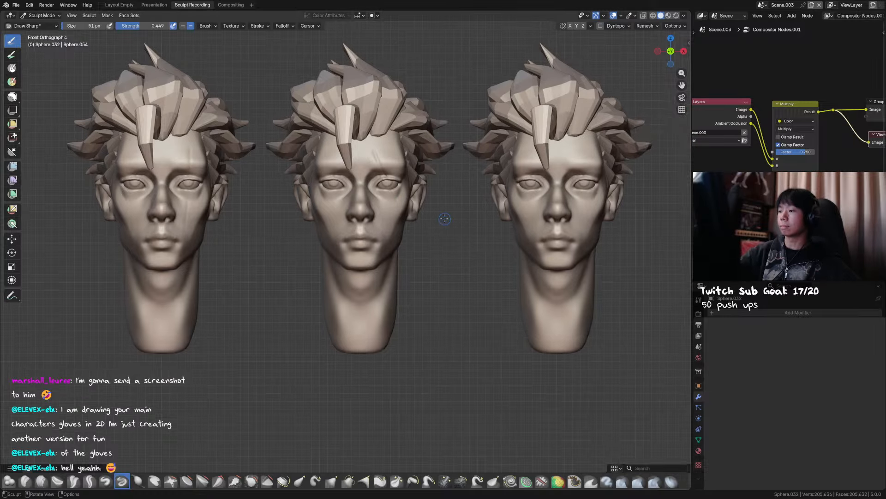
{"action": "middle_click_drag", "start_coordinate": [562, 176], "coordinate": [517, 177], "text": "shift"}
{"action": "middle_click_drag", "start_coordinate": [554, 150], "coordinate": [559, 145], "text": "shift"}
{"action": "middle_click_drag", "start_coordinate": [269, 180], "coordinate": [333, 189], "text": "shift"}
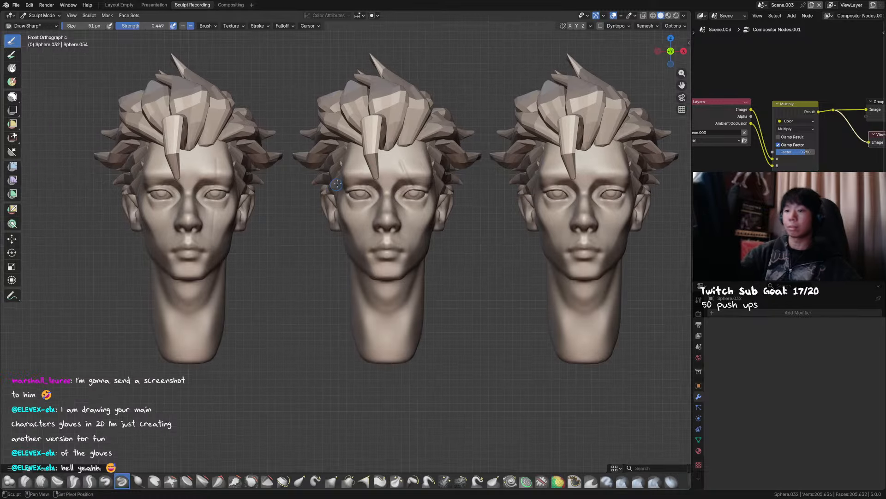
Switch sculpting to the third head and carve a diagonal scar from the forehead across the left brow and eye.
{"action": "key", "text": "alt+q"}
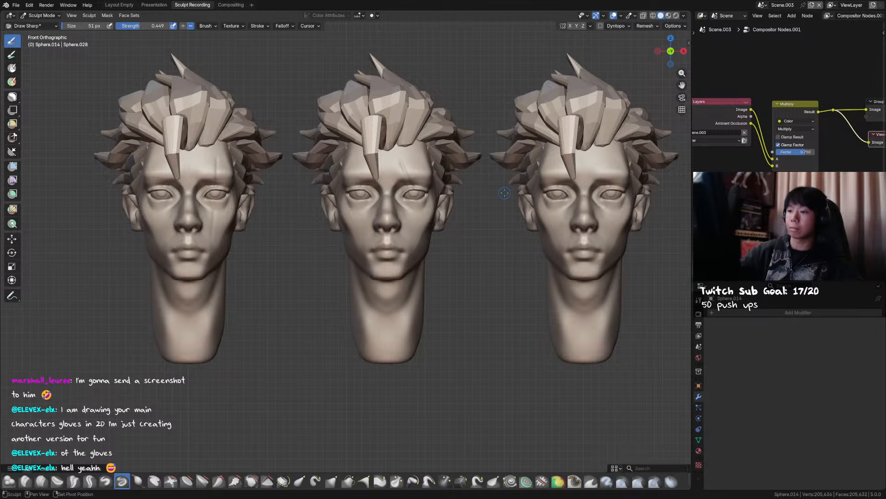
{"action": "middle_click_drag", "start_coordinate": [612, 170], "coordinate": [510, 147], "text": "shift"}
{"action": "key", "text": "alt+q"}
{"action": "middle_click_drag", "start_coordinate": [537, 180], "coordinate": [519, 185], "text": "shift"}
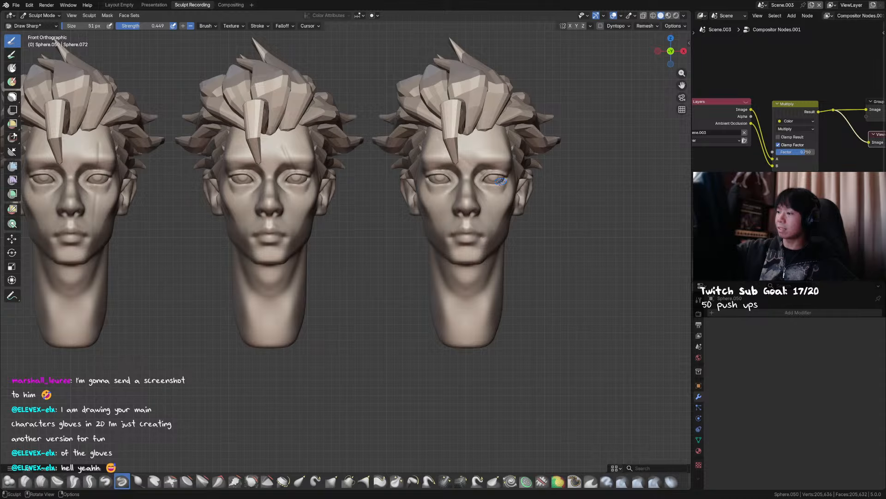
{"action": "left_click_drag", "start_coordinate": [434, 135], "coordinate": [519, 195]}
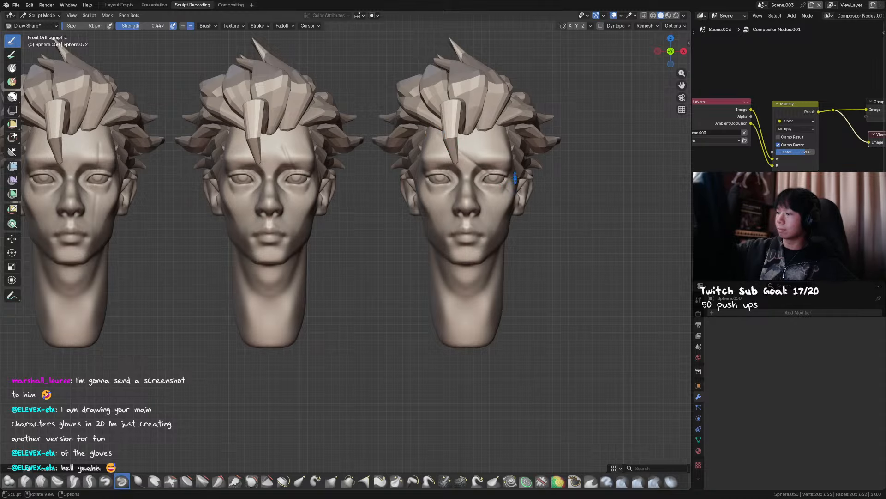
Compare the scar designs on the three heads side by side in front view.
{"action": "middle_click_drag", "start_coordinate": [518, 179], "coordinate": [482, 178]}
{"action": "key", "text": "KP_1"}
{"action": "key", "text": "ctrl+Tab"}
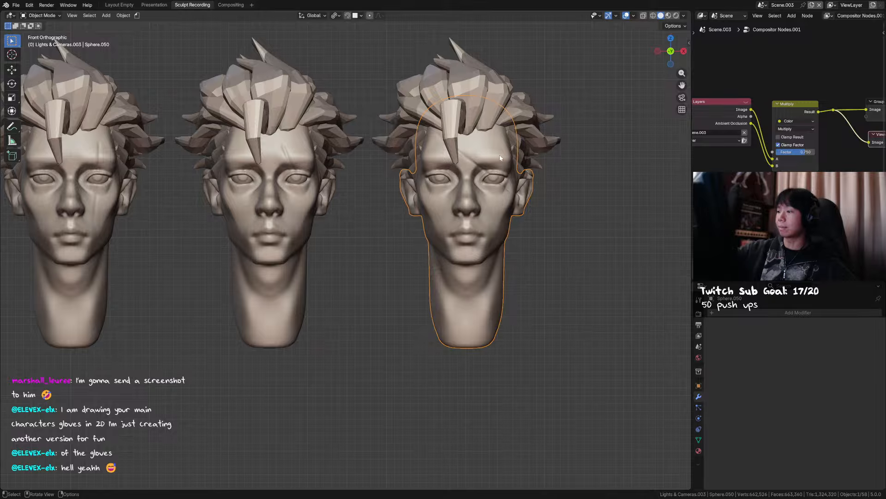
{"action": "key", "text": "ctrl+Tab"}
{"action": "scroll", "coordinate": [536, 260], "scroll_direction": "down", "scroll_amount": 2}
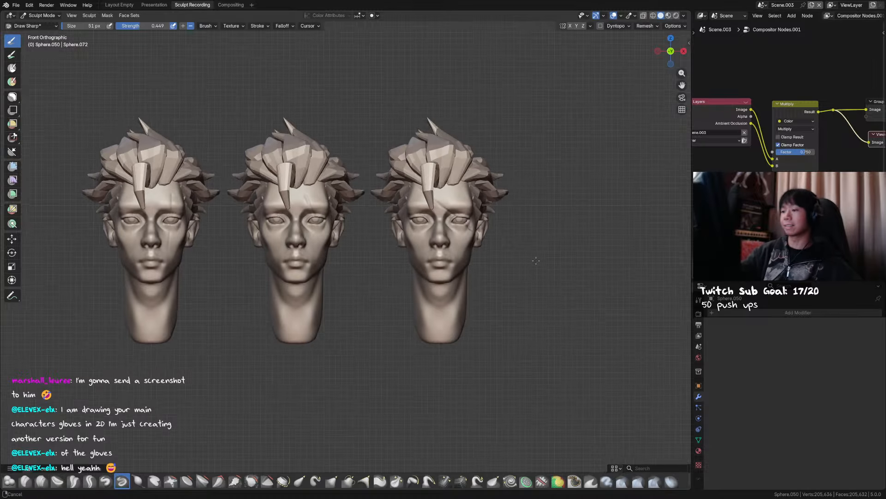
{"action": "middle_click_drag", "start_coordinate": [536, 260], "coordinate": [605, 229], "text": "shift"}
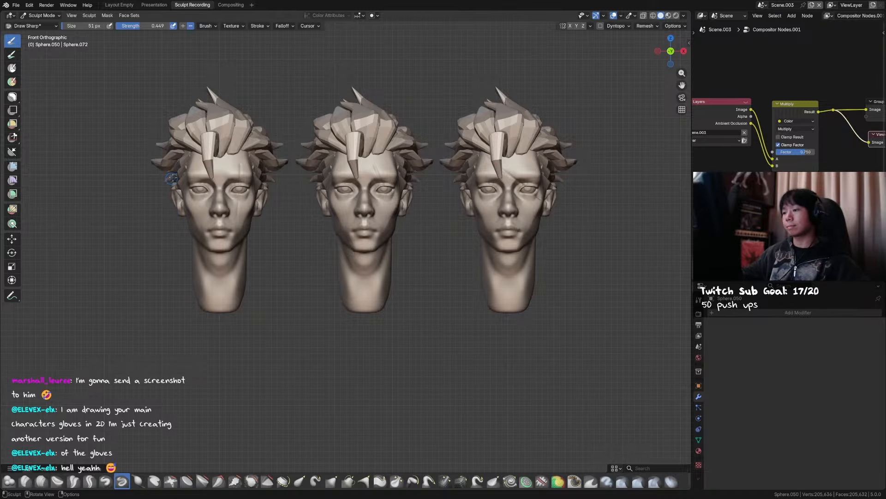
{"action": "scroll", "coordinate": [218, 163], "scroll_direction": "up", "scroll_amount": 2}
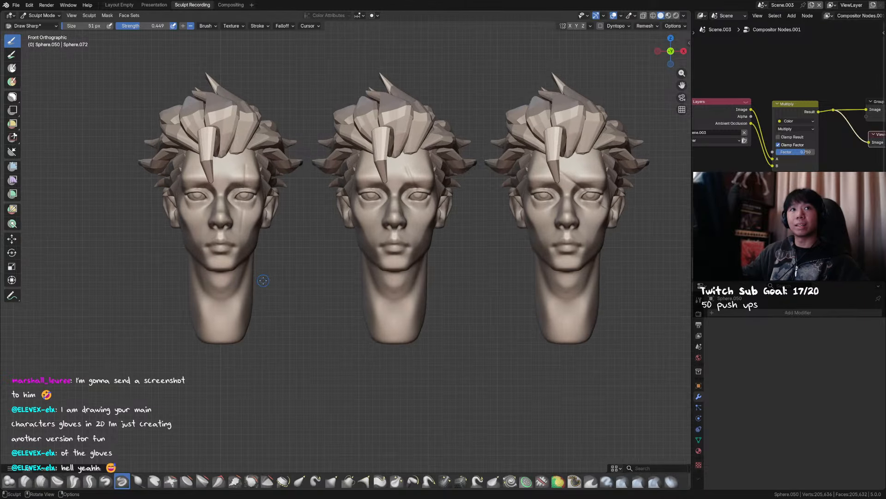
{"action": "middle_click_drag", "start_coordinate": [210, 187], "coordinate": [205, 206], "text": "shift"}
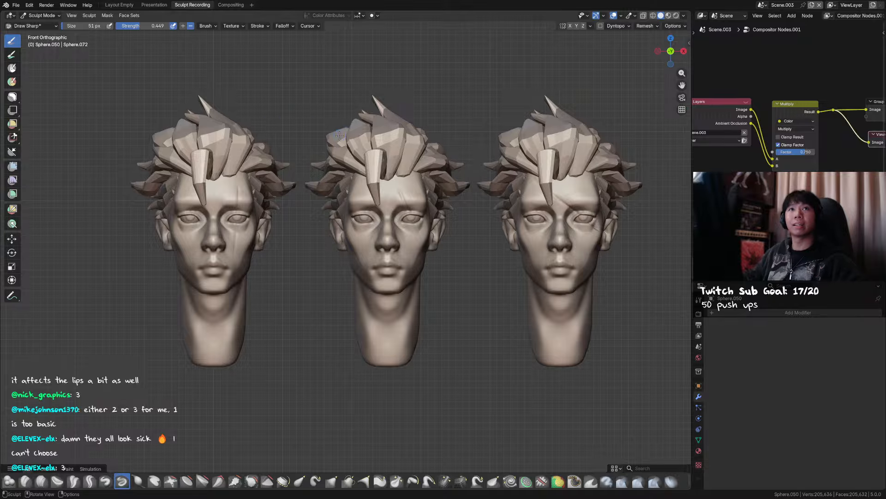
{"action": "scroll", "coordinate": [407, 167], "scroll_direction": "down", "scroll_amount": 1, "text": "shift"}
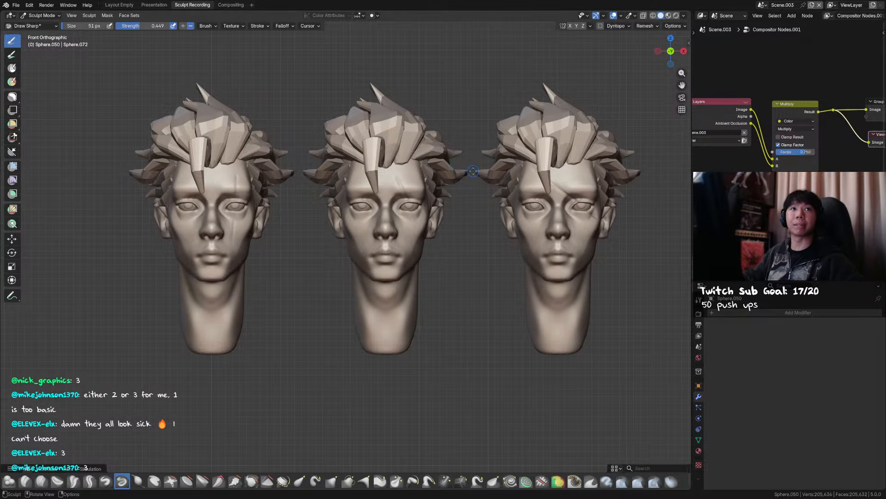
{"action": "scroll", "coordinate": [458, 164], "scroll_direction": "down", "scroll_amount": 2}
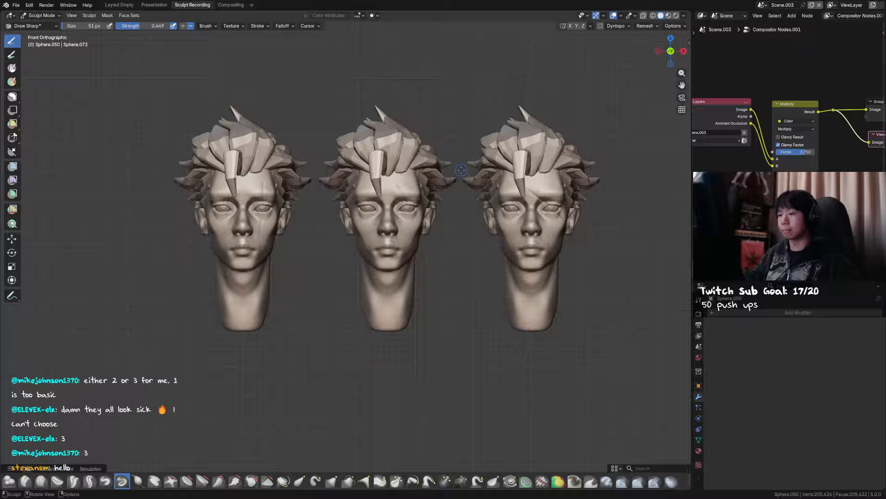
Undo the third head's diagonal scar, restore it, and check the three heads from an angled view and from the front.
{"action": "key", "text": "ctrl+z"}
{"action": "key", "text": "ctrl+z"}
{"action": "key", "text": "ctrl+z"}
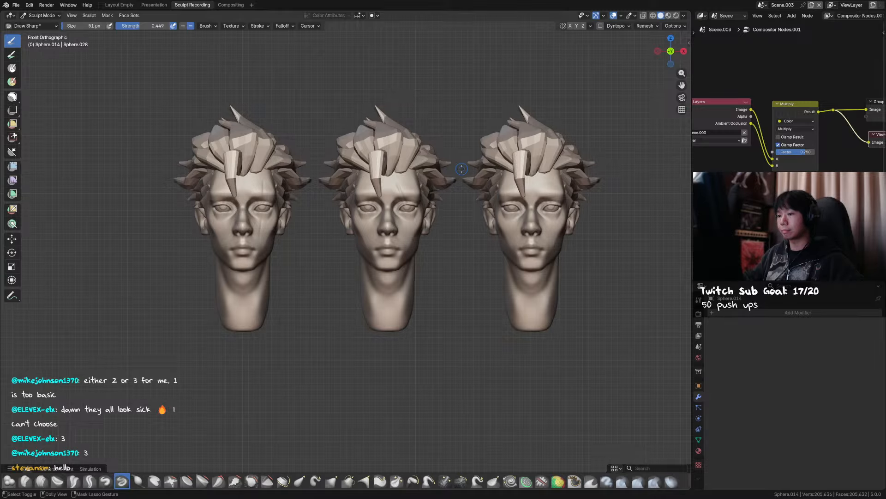
{"action": "key", "text": "ctrl+shift+z"}
{"action": "middle_click_drag", "start_coordinate": [461, 169], "coordinate": [459, 164]}
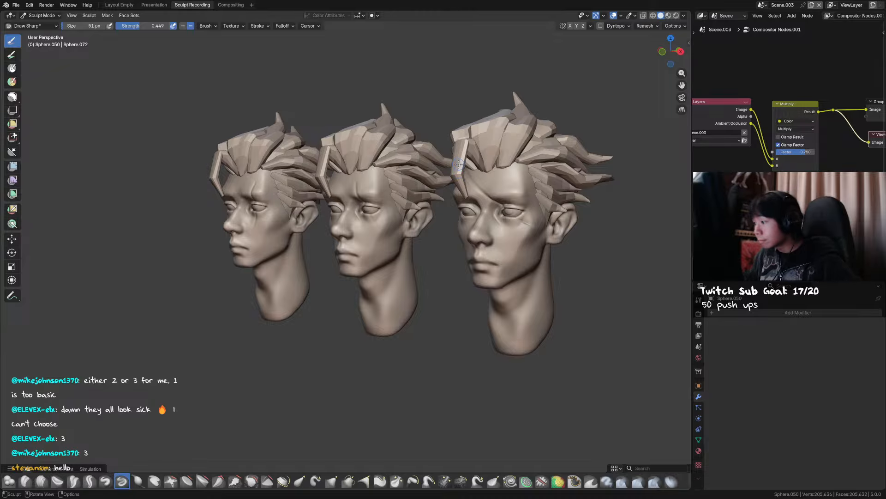
{"action": "key", "text": "KP_1"}
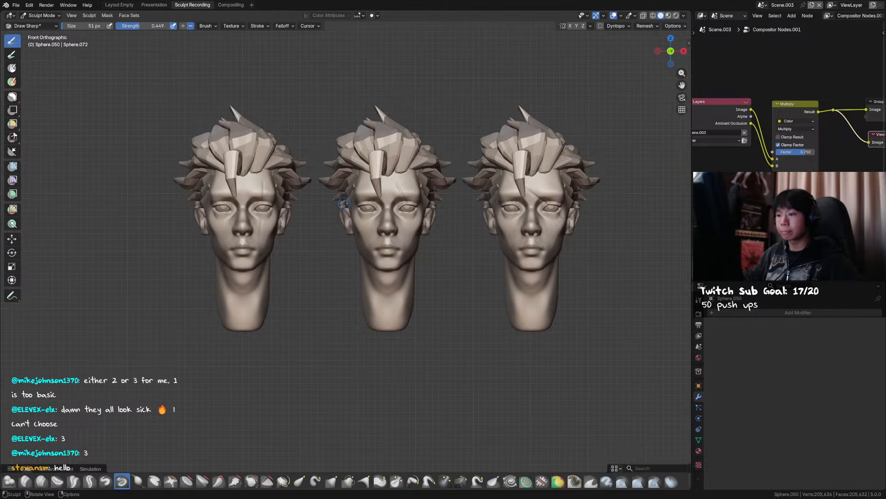
{"action": "middle_click_drag", "start_coordinate": [351, 210], "coordinate": [454, 209]}
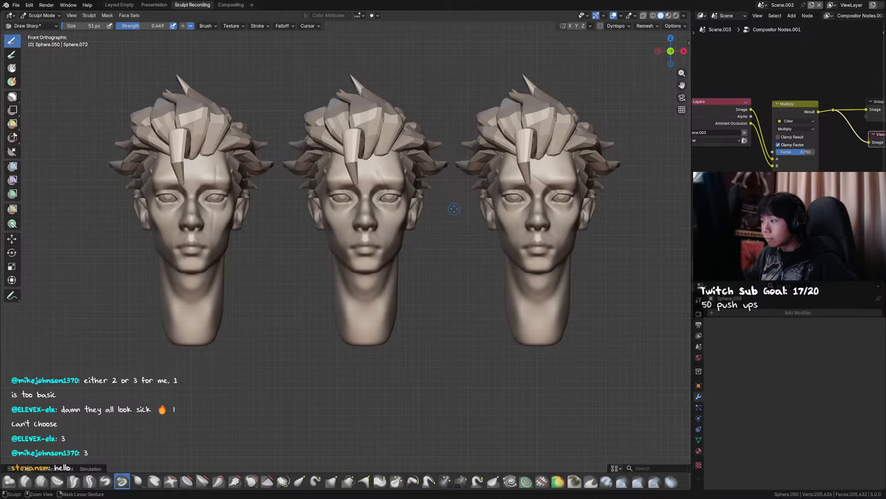
Undo back to the single unscarred head, and redo the two head copies and the scars on the first two heads.
{"action": "key", "text": "ctrl+z"}
{"action": "key", "text": "ctrl+z"}
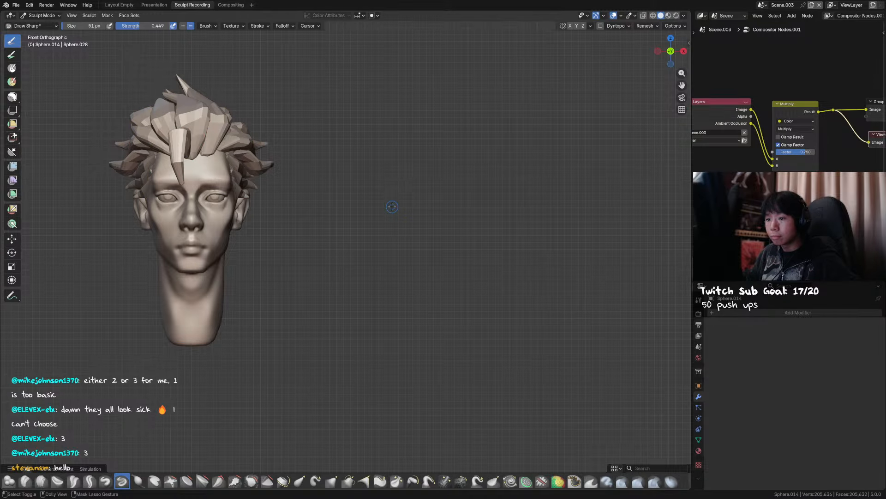
{"action": "key", "text": "ctrl+shift+z"}
{"action": "key", "text": "ctrl+shift+z"}
{"action": "key", "text": "ctrl+shift+z"}
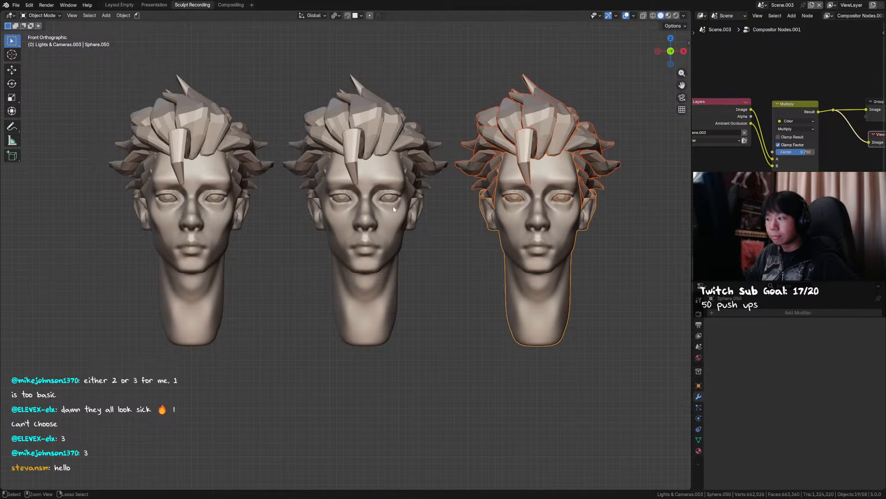
{"action": "key", "text": "ctrl+shift+z"}
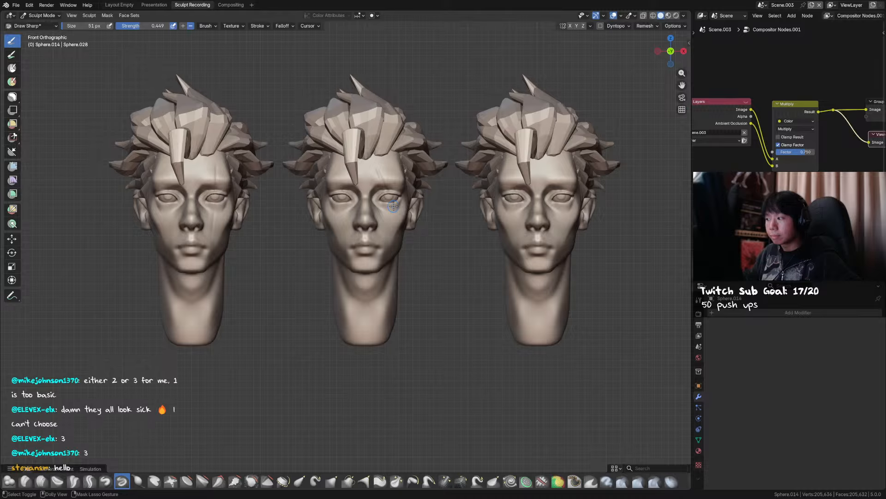
Redo the facial scar strokes on the third head and copy that whole head with its hair and eyes.
{"action": "key", "text": "ctrl+shift+z"}
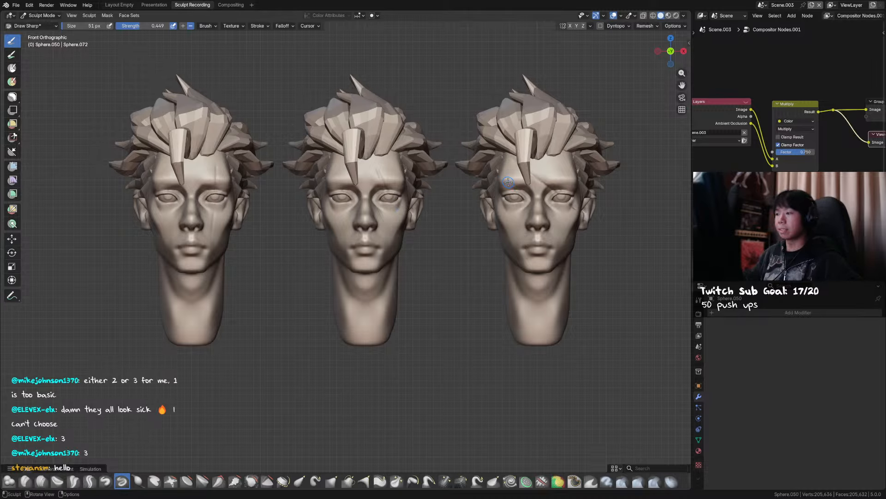
{"action": "key", "text": "ctrl+shift+z"}
{"action": "mouse_move", "coordinate": [624, 84]}
{"action": "left_mouse_down"}
{"action": "mouse_move", "coordinate": [533, 241]}
{"action": "mouse_move", "coordinate": [528, 283]}
{"action": "left_mouse_up"}
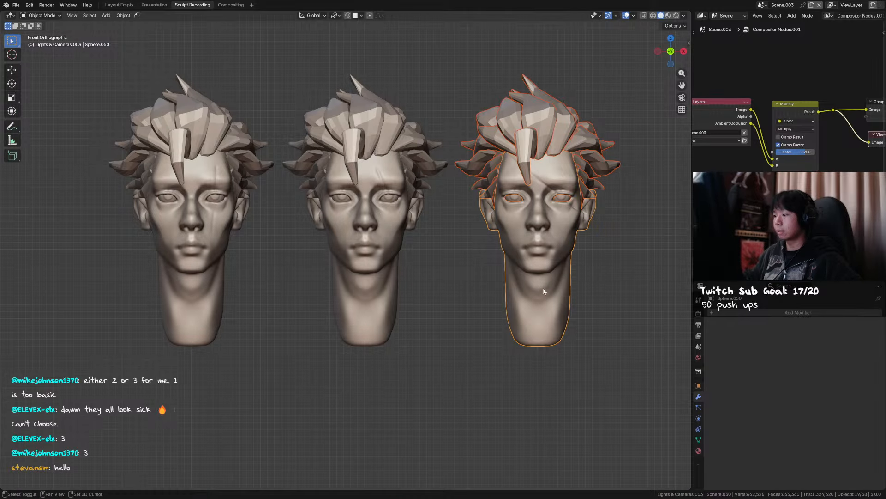
{"action": "key", "text": "ctrl+c"}
Undo the scar strokes and the head duplications back to the single original head in the centre.
{"action": "key", "text": "ctrl+z"}
{"action": "key", "text": "ctrl+z"}
{"action": "key", "text": "ctrl+z"}
{"action": "key", "text": "ctrl+z"}
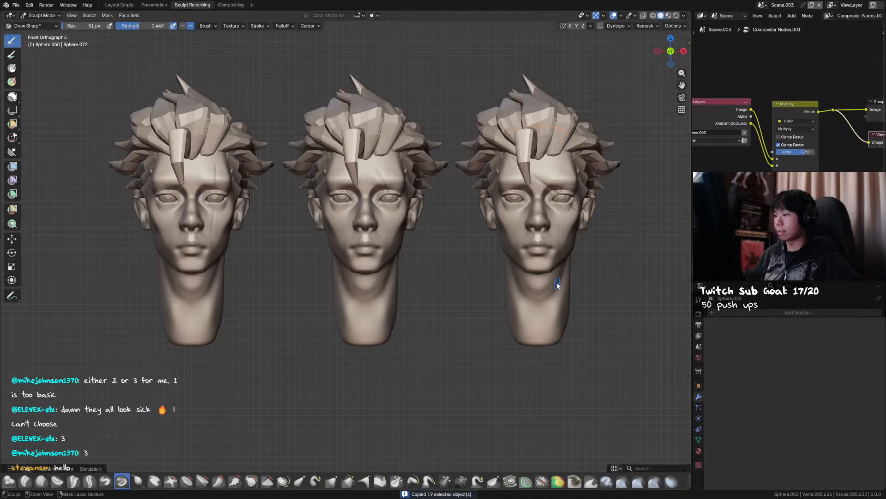
{"action": "key", "text": "ctrl+z"}
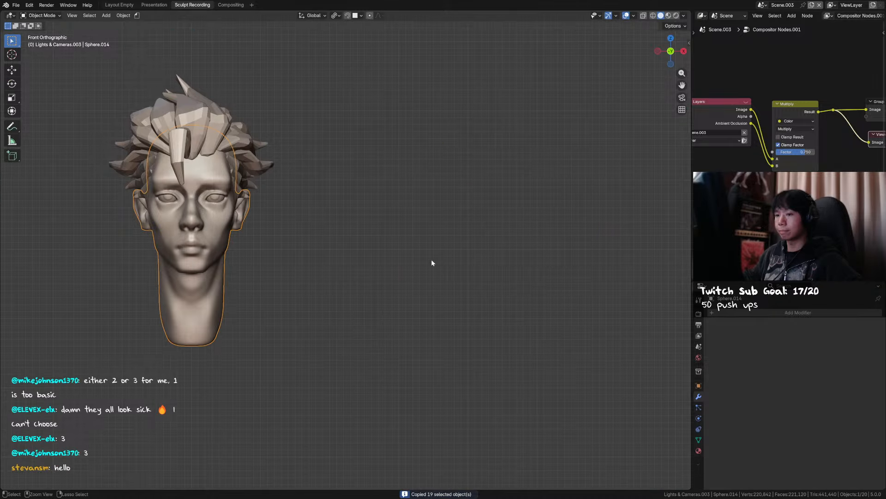
{"action": "key", "text": "ctrl+z"}
{"action": "key", "text": "ctrl+z"}
{"action": "key", "text": "ctrl+z"}
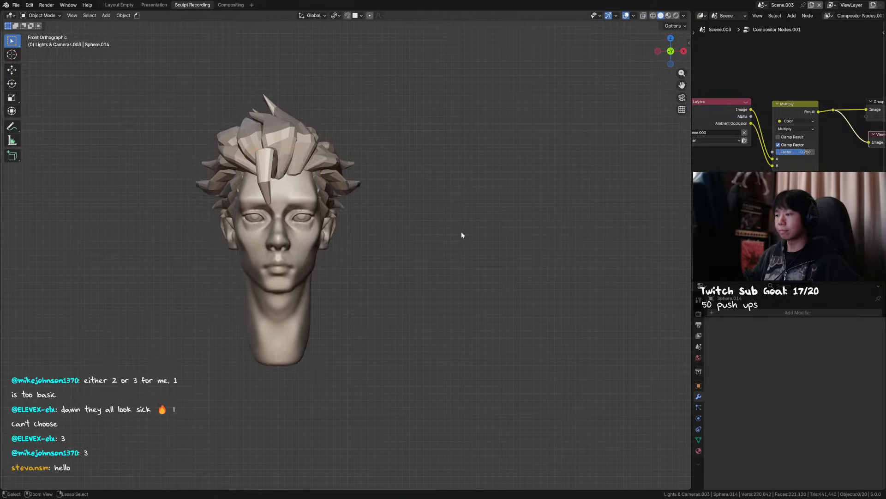
Paste the copied scarred head, move it -0.17387 m along X beside the original, and save the file.
{"action": "key", "text": "ctrl+v"}
{"action": "key", "text": "g"}
{"action": "key", "text": "x"}
{"action": "left_click", "coordinate": [411, 234]}
{"action": "scroll", "coordinate": [381, 221], "scroll_direction": "up", "scroll_amount": 3, "text": "ctrl"}
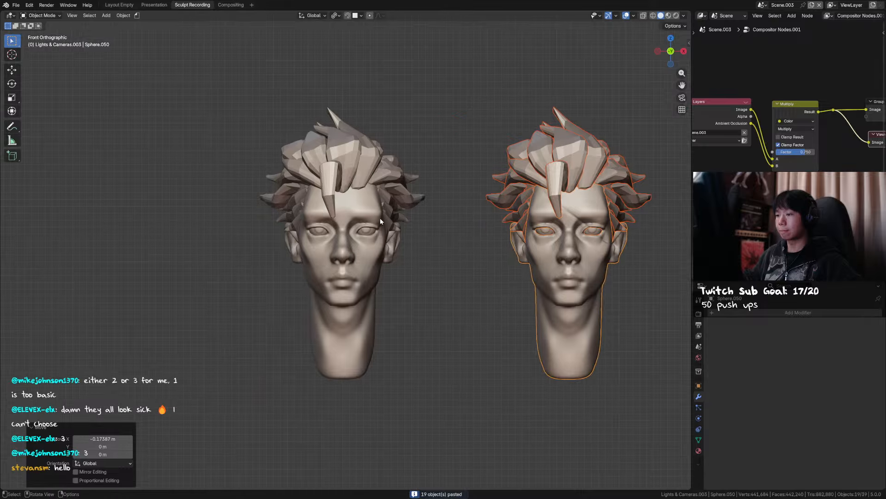
{"action": "left_click", "coordinate": [381, 218]}
{"action": "scroll", "coordinate": [388, 227], "scroll_direction": "down", "scroll_amount": 1, "text": "shift"}
{"action": "key", "text": "ctrl+s"}
{"action": "scroll", "coordinate": [411, 239], "scroll_direction": "down", "scroll_amount": 1, "text": "shift"}
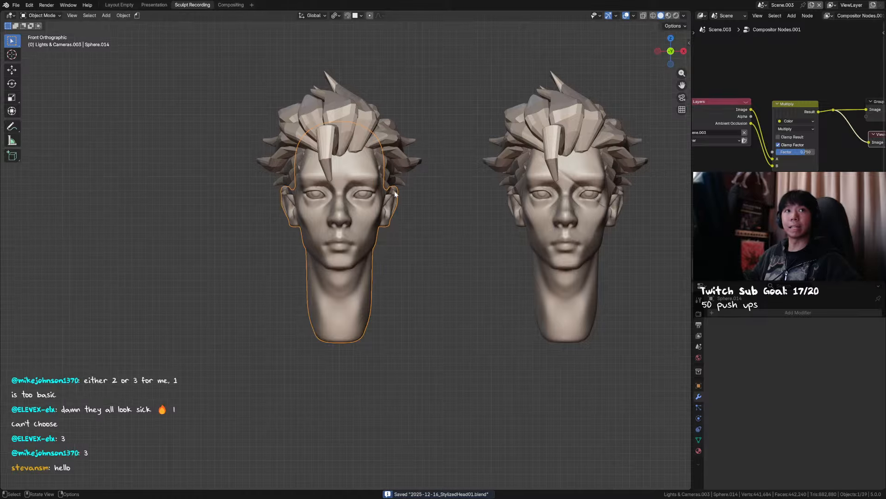
Hide the pasted scarred head with its hair and enter Sculpt Mode on the original head.
{"action": "middle_click_drag", "start_coordinate": [395, 194], "coordinate": [399, 208]}
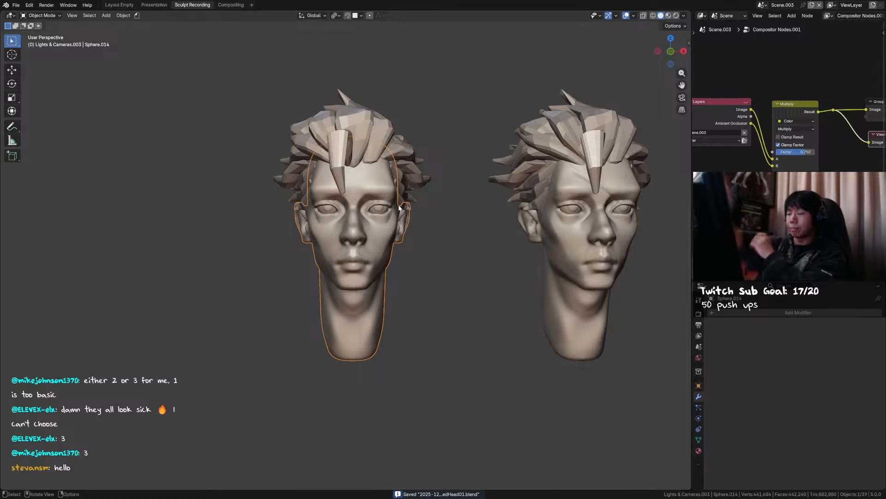
{"action": "left_click_drag", "start_coordinate": [642, 90], "coordinate": [495, 350]}
{"action": "key", "text": "h"}
{"action": "key", "text": "KP_1"}
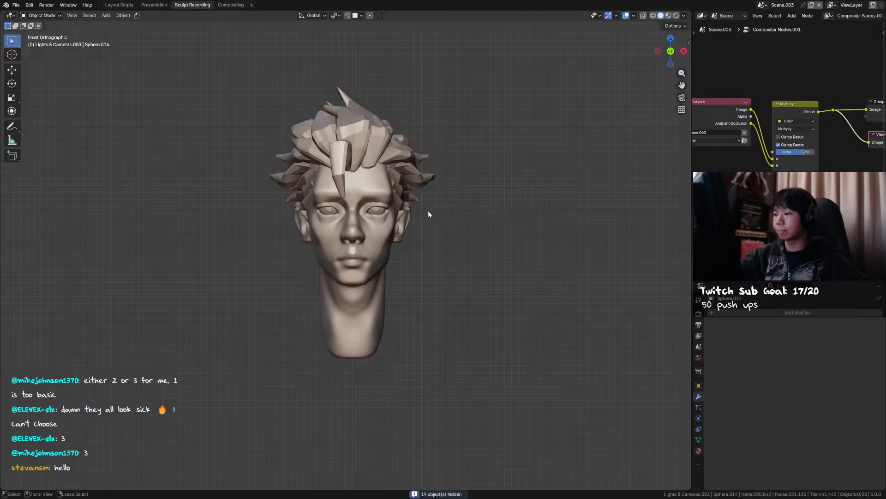
{"action": "key", "text": "Home"}
{"action": "left_click", "coordinate": [408, 220]}
{"action": "key", "text": "ctrl+Tab"}
{"action": "scroll", "coordinate": [417, 205], "scroll_direction": "up", "scroll_amount": 4}
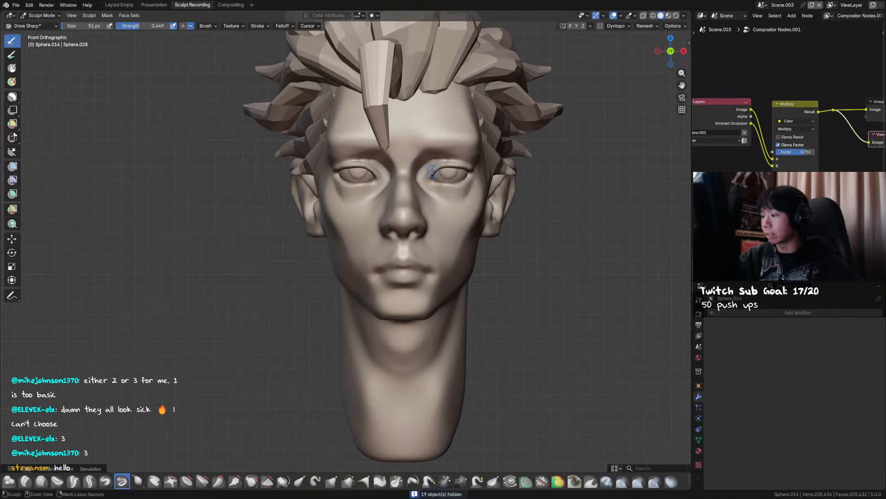
Enable X symmetry and carve the inner eye corners with the Draw Sharp brush at 52 px.
{"action": "key", "text": "f"}
{"action": "left_click", "coordinate": [437, 176]}
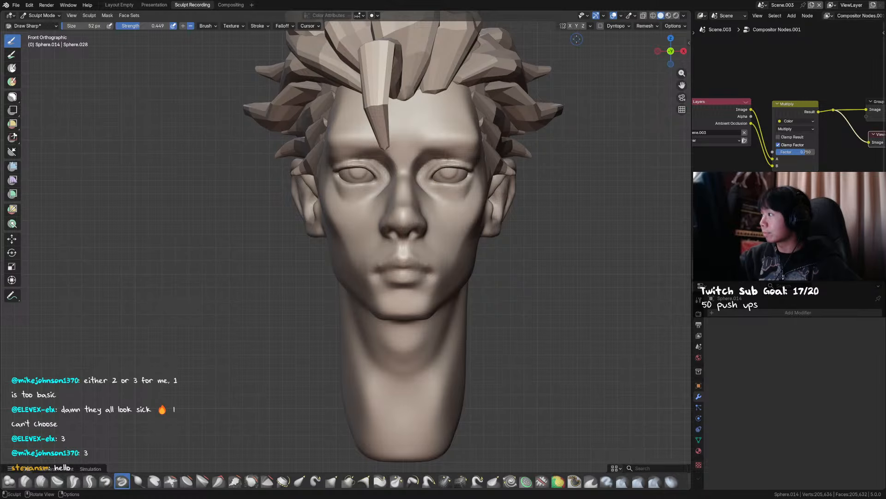
{"action": "left_click_drag", "start_coordinate": [425, 180], "coordinate": [427, 179], "text": "ctrl"}
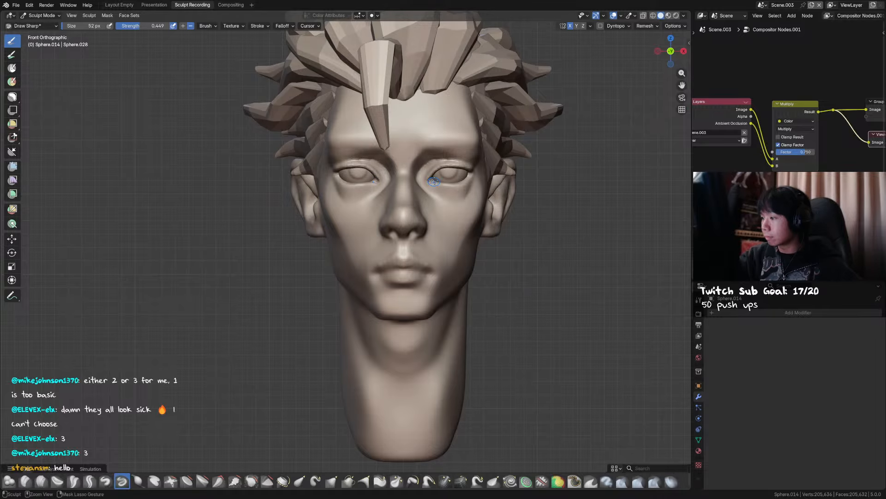
Reshape the inner eye corners with the Grab brush from the front and three-quarter side, reducing its size to 153 px.
{"action": "scroll", "coordinate": [420, 185], "scroll_direction": "down", "scroll_amount": 3}
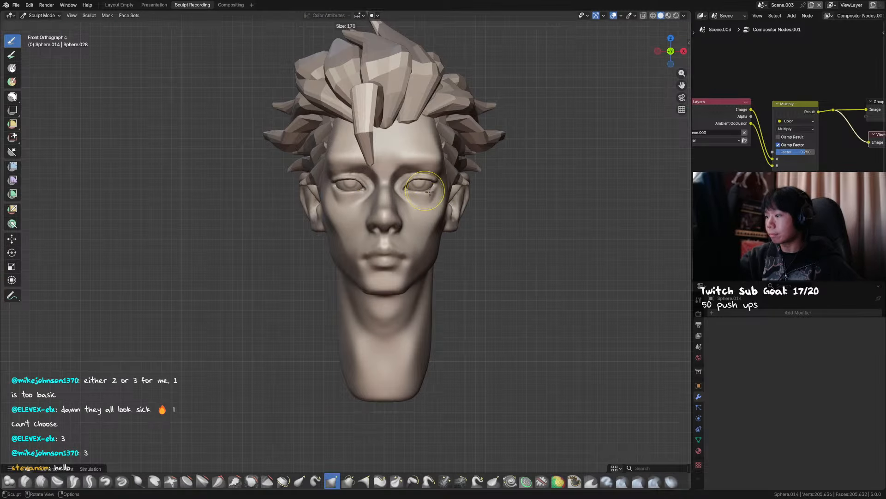
{"action": "key", "text": "g"}
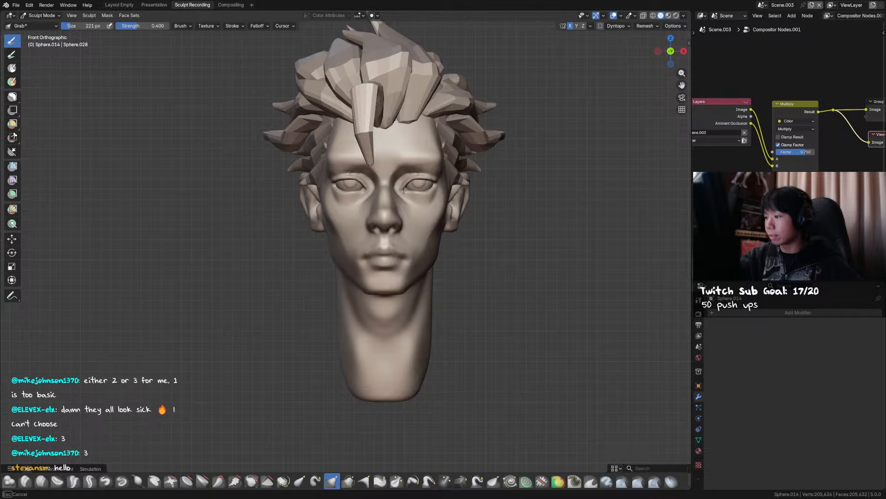
{"action": "key", "text": "f"}
{"action": "left_click", "coordinate": [381, 197]}
{"action": "scroll", "coordinate": [452, 194], "scroll_direction": "down", "scroll_amount": 2}
{"action": "middle_click_drag", "start_coordinate": [452, 194], "coordinate": [396, 208]}
{"action": "scroll", "coordinate": [361, 183], "scroll_direction": "up", "scroll_amount": 3}
{"action": "middle_click_drag", "start_coordinate": [362, 183], "coordinate": [323, 145]}
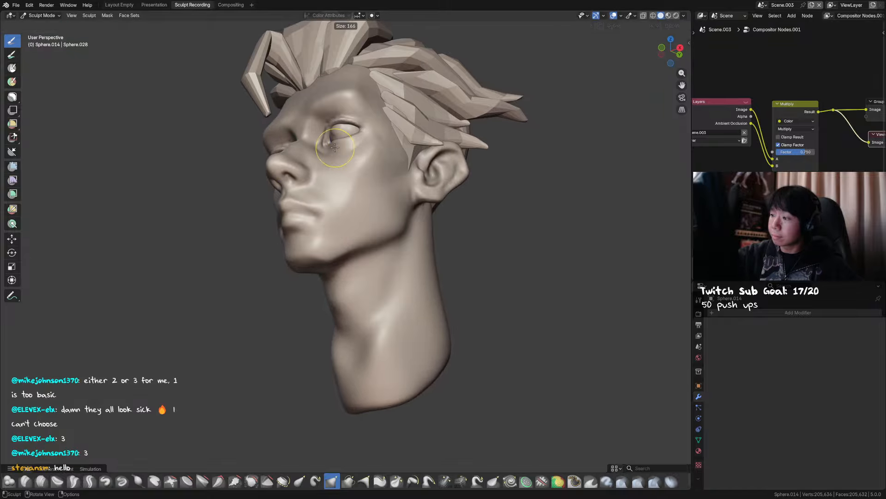
{"action": "left_click_drag", "start_coordinate": [323, 146], "coordinate": [324, 141]}
{"action": "key", "text": "f"}
{"action": "left_click", "coordinate": [325, 140]}
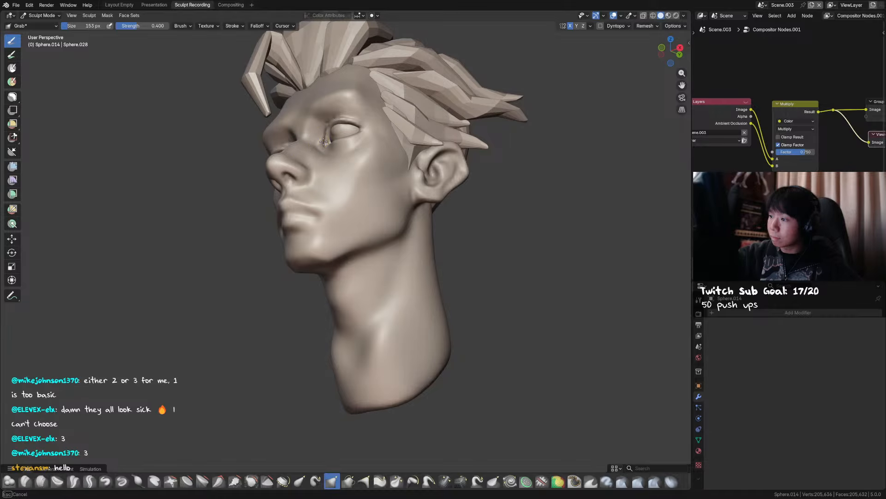
Pull the inner eye corners slightly toward the nose in front view with the Grab brush at 131 px.
{"action": "mouse_move", "coordinate": [324, 141]}
{"action": "middle_mouse_down"}
{"action": "mouse_move", "coordinate": [419, 187]}
{"action": "mouse_move", "coordinate": [414, 193]}
{"action": "middle_mouse_up"}
{"action": "key", "text": "f"}
{"action": "left_click", "coordinate": [412, 193]}
{"action": "left_click_drag", "start_coordinate": [412, 192], "coordinate": [410, 191]}
{"action": "left_click_drag", "start_coordinate": [411, 192], "coordinate": [410, 191]}
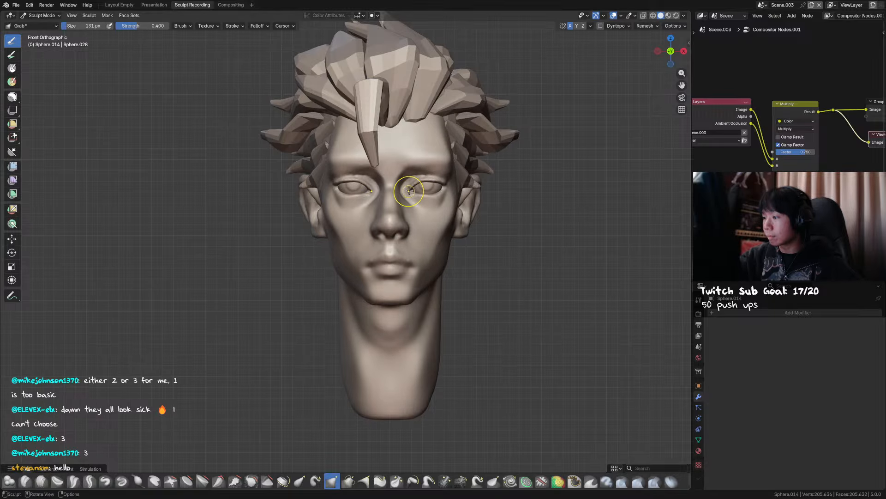
Fine-tune the area beneath the inner eye corners with the Grab brush at 98 px and save the file.
{"action": "mouse_move", "coordinate": [410, 191]}
{"action": "middle_mouse_down"}
{"action": "mouse_move", "coordinate": [374, 142]}
{"action": "mouse_move", "coordinate": [341, 136]}
{"action": "mouse_move", "coordinate": [416, 180]}
{"action": "middle_mouse_up"}
{"action": "key", "text": "f"}
{"action": "left_click", "coordinate": [339, 136]}
{"action": "key", "text": "f"}
{"action": "left_click", "coordinate": [330, 138]}
{"action": "left_click_drag", "start_coordinate": [403, 199], "coordinate": [402, 198]}
{"action": "mouse_move", "coordinate": [448, 186]}
{"action": "middle_mouse_down"}
{"action": "mouse_move", "coordinate": [467, 209]}
{"action": "mouse_move", "coordinate": [517, 159]}
{"action": "middle_mouse_up"}
{"action": "key", "text": "ctrl+s"}
Examine the face in Material Preview shading from the front and a three-quarter angle, ending in Solid shading.
{"action": "key", "text": "z"}
{"action": "middle_click_drag", "start_coordinate": [590, 109], "coordinate": [579, 114], "text": "alt"}
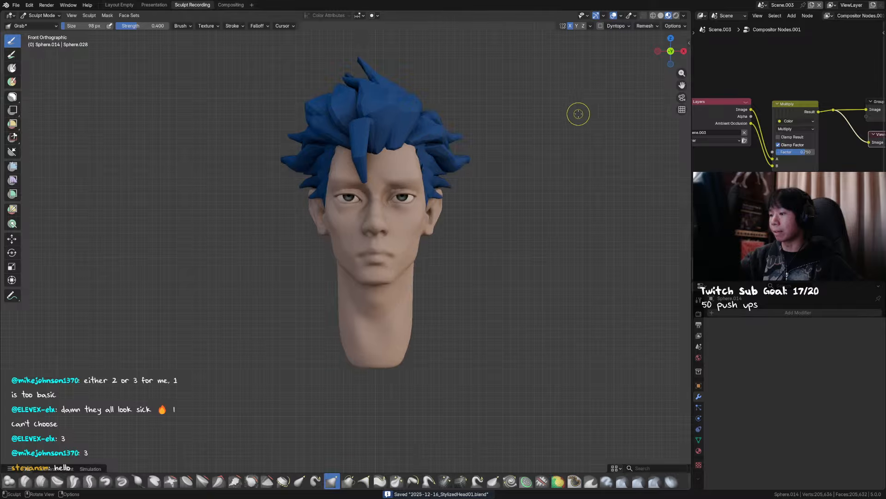
{"action": "middle_click_drag", "start_coordinate": [516, 160], "coordinate": [554, 106], "text": "ctrl"}
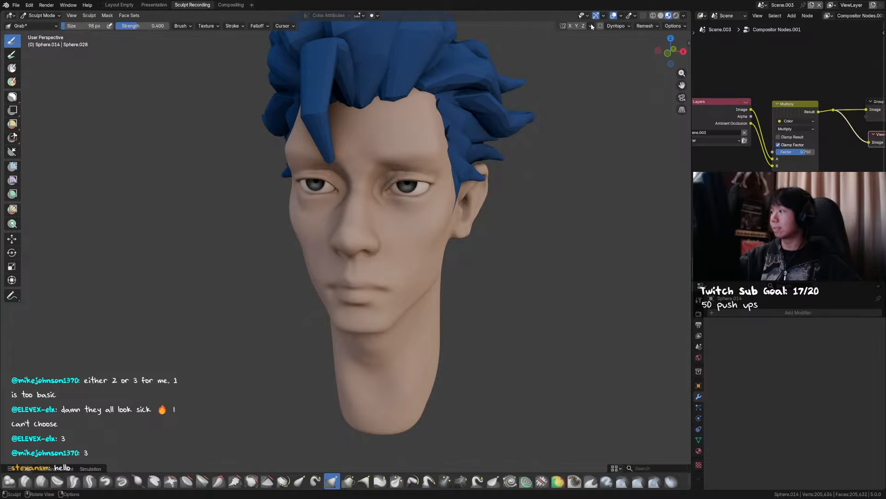
{"action": "key", "text": "z"}
Define the upper eyelid crease with the Crease Sharp brush and with Draw Sharp at 43 px.
{"action": "mouse_move", "coordinate": [533, 87]}
{"action": "middle_mouse_down"}
{"action": "mouse_move", "coordinate": [459, 193]}
{"action": "mouse_move", "coordinate": [421, 175]}
{"action": "mouse_move", "coordinate": [446, 158]}
{"action": "mouse_move", "coordinate": [382, 172]}
{"action": "middle_mouse_up"}
{"action": "key", "text": "shift+c"}
{"action": "key", "text": "f"}
{"action": "left_click", "coordinate": [404, 158]}
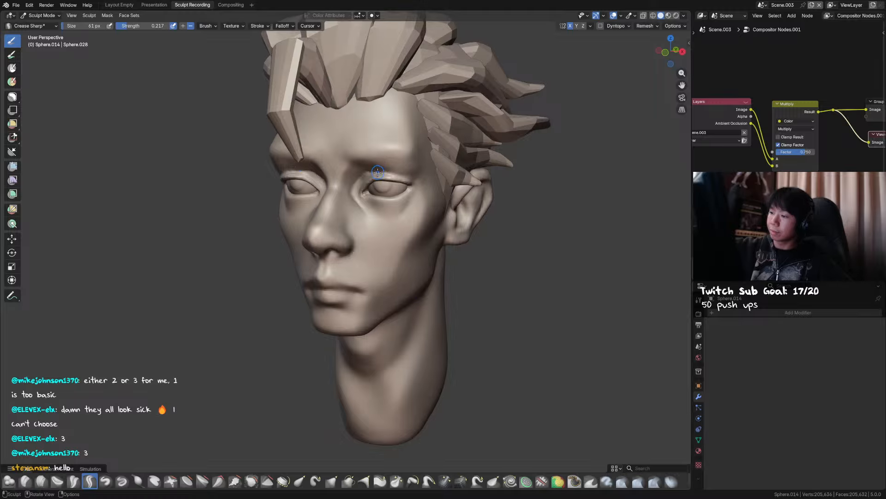
{"action": "key", "text": "f"}
{"action": "left_click", "coordinate": [379, 173]}
{"action": "left_click_drag", "start_coordinate": [372, 172], "coordinate": [374, 171]}
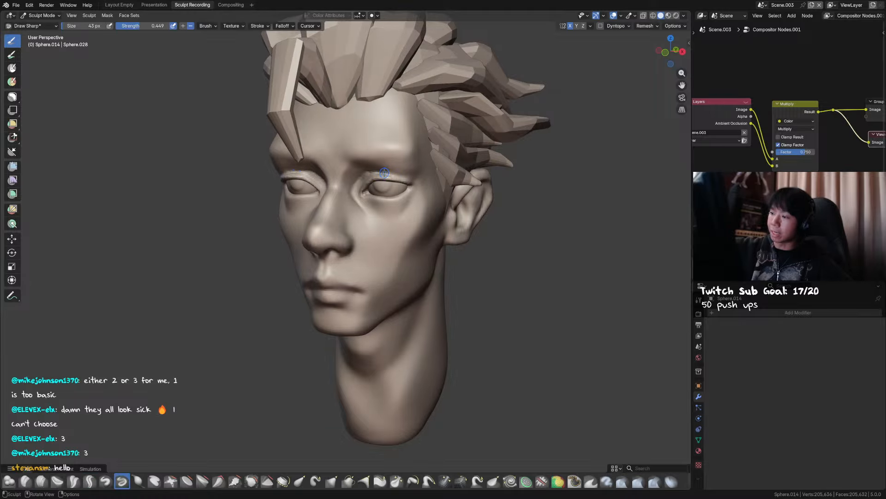
Enlarge the Draw Sharp brush to 104 px, return to Object Mode and save the file.
{"action": "key", "text": "bracketright"}
{"action": "key", "text": "bracketright"}
{"action": "key", "text": "bracketright"}
{"action": "key", "text": "bracketright"}
{"action": "mouse_move", "coordinate": [435, 181]}
{"action": "middle_mouse_down"}
{"action": "mouse_move", "coordinate": [472, 178]}
{"action": "mouse_move", "coordinate": [429, 172]}
{"action": "mouse_move", "coordinate": [410, 153]}
{"action": "middle_mouse_up"}
{"action": "key", "text": "f"}
{"action": "left_click", "coordinate": [421, 165]}
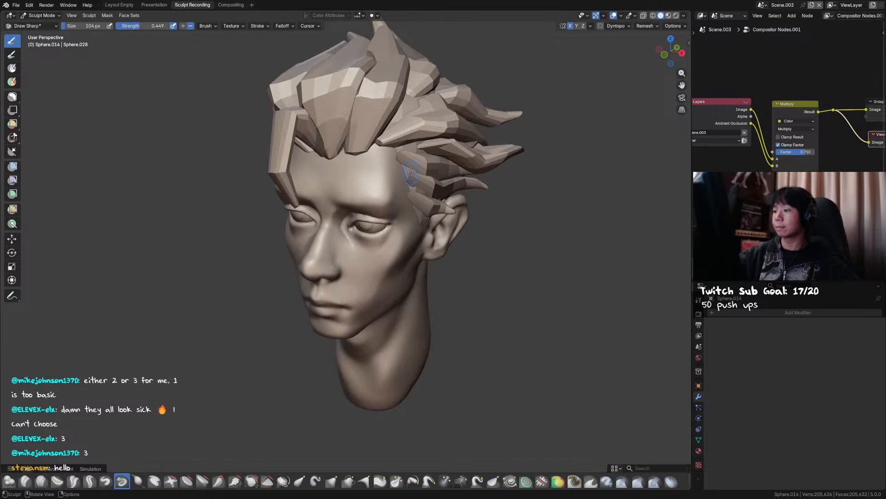
{"action": "key", "text": "ctrl+Tab"}
{"action": "key", "text": "ctrl+s"}
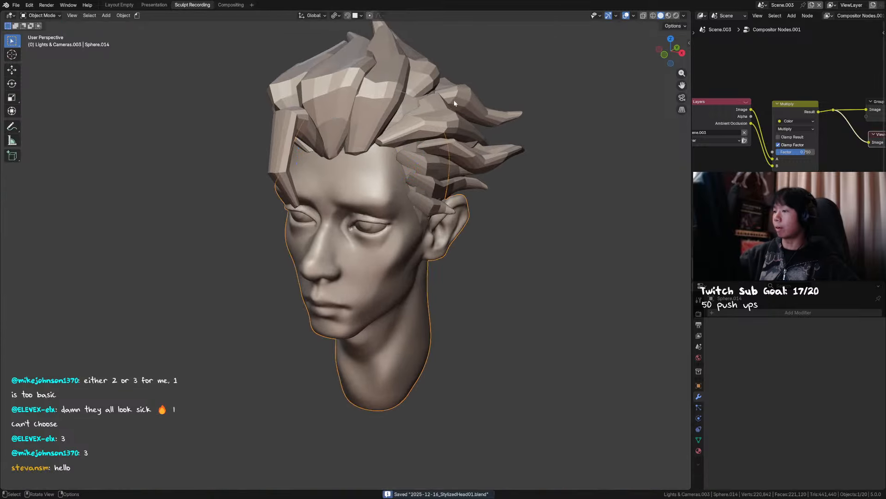
Hide all the hair pieces and resume sculpting on the bare head.
{"action": "left_click", "coordinate": [417, 135]}
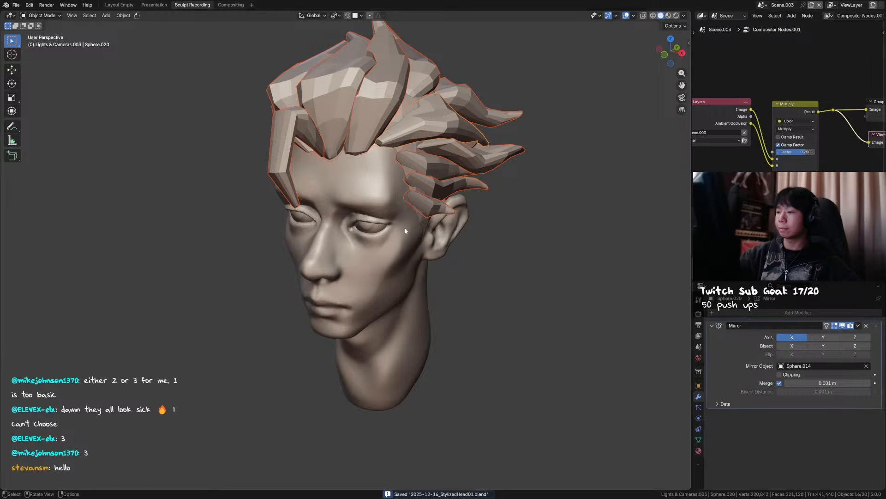
{"action": "key", "text": "h"}
{"action": "left_click", "coordinate": [441, 160]}
{"action": "key", "text": "h"}
{"action": "key", "text": "ctrl+Tab"}
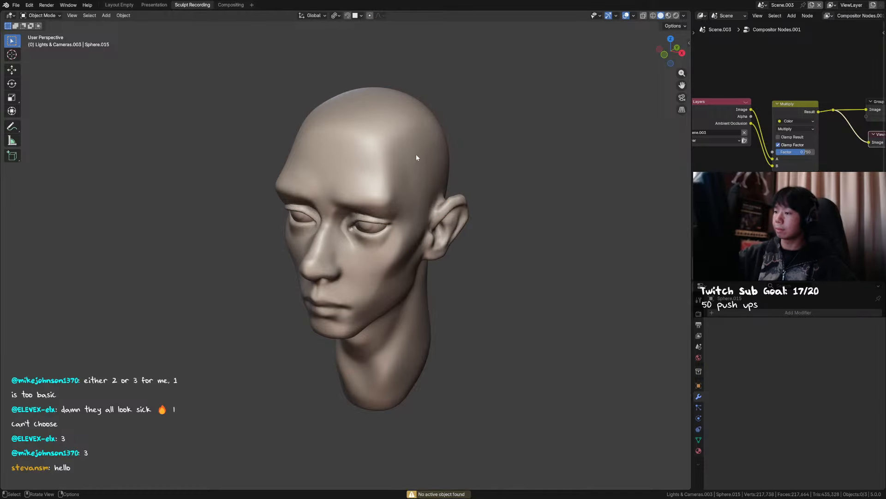
{"action": "left_click", "coordinate": [416, 157]}
{"action": "key", "text": "ctrl+Tab"}
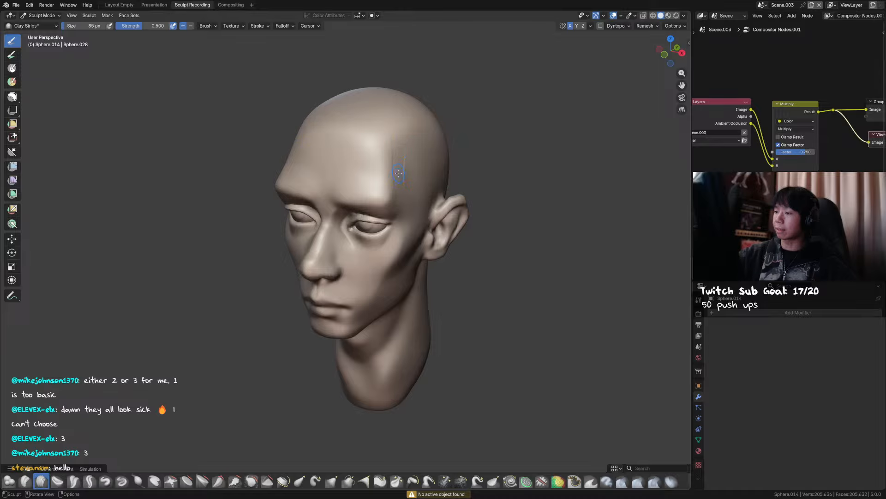
Build up the temple from the forehead edge down to the brow end with Clay Strips, setting the brush to 79 px.
{"action": "left_click_drag", "start_coordinate": [394, 146], "coordinate": [397, 177]}
{"action": "left_click_drag", "start_coordinate": [394, 147], "coordinate": [399, 179]}
{"action": "left_click_drag", "start_coordinate": [396, 145], "coordinate": [400, 193]}
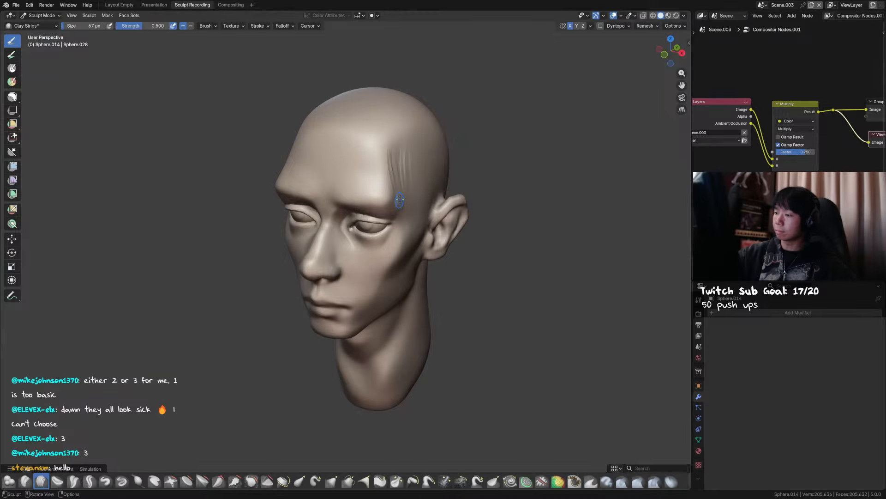
{"action": "key", "text": "f"}
{"action": "left_click", "coordinate": [400, 198]}
{"action": "key", "text": "f"}
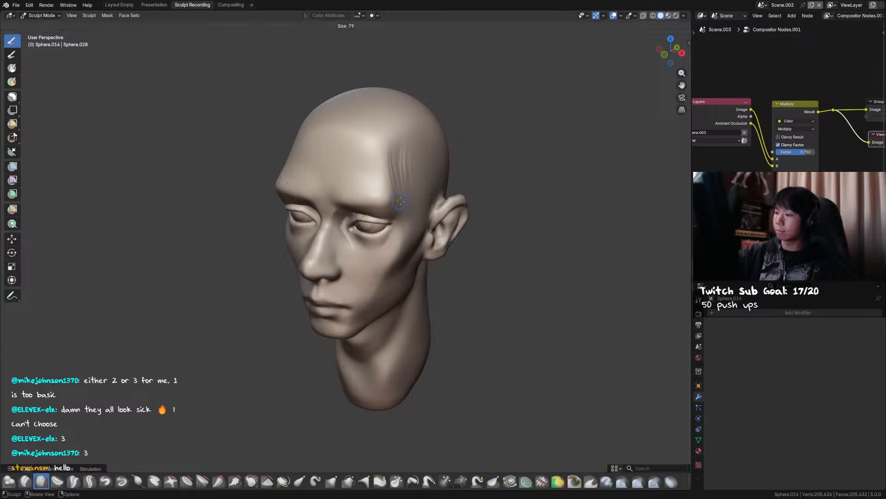
{"action": "left_click", "coordinate": [400, 200]}
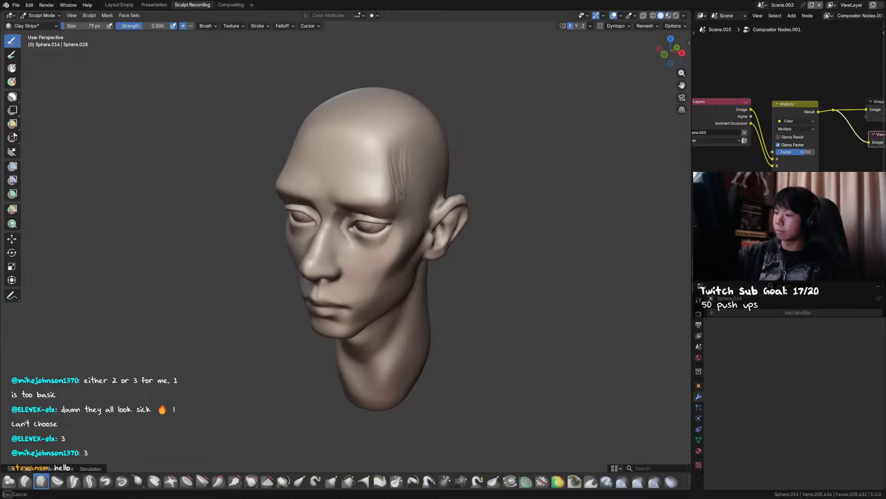
Smooth the clay strokes on the temple and refine the brow's outer end with Draw Sharp, reduced to 116 px.
{"action": "left_click_drag", "start_coordinate": [401, 200], "coordinate": [396, 188], "text": "shift"}
{"action": "key", "text": "f"}
{"action": "left_click", "coordinate": [404, 200]}
{"action": "key", "text": "f"}
{"action": "left_click", "coordinate": [408, 190]}
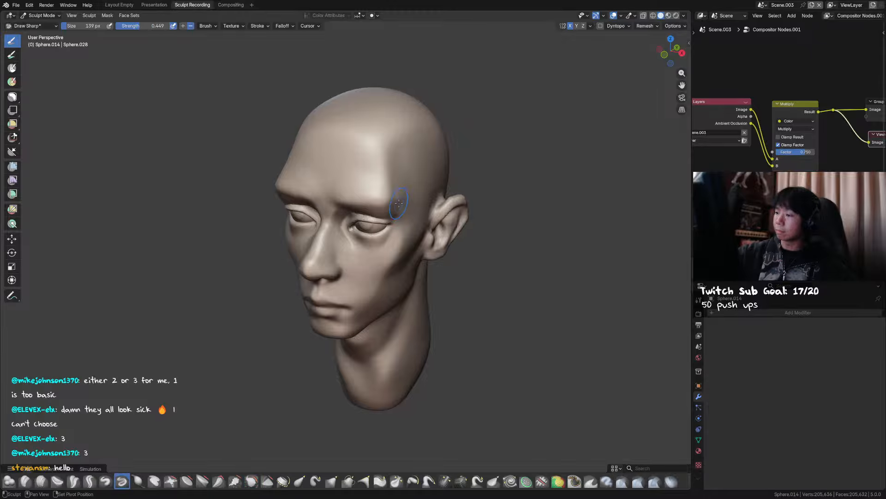
{"action": "left_click_drag", "start_coordinate": [403, 190], "coordinate": [396, 196], "text": "shift"}
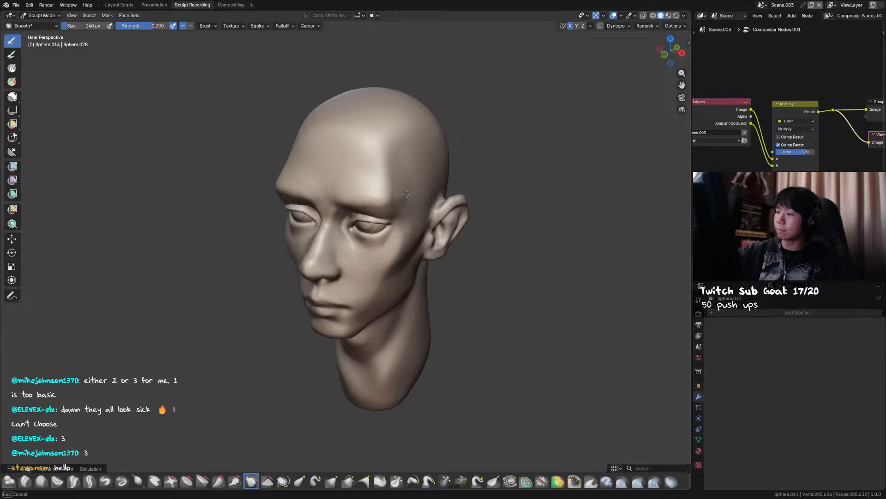
{"action": "key", "text": "f"}
{"action": "left_click", "coordinate": [392, 199]}
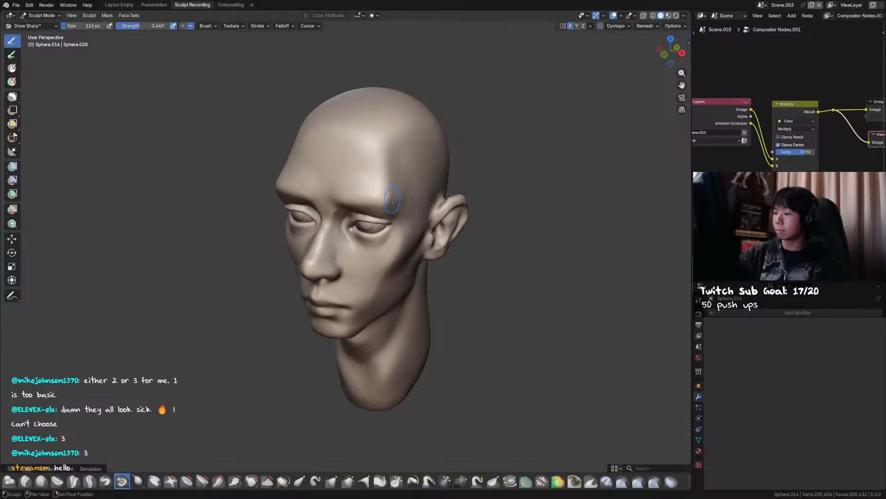
Save the file and refine the outer upper eyelid fold with Draw and Crease Sharp at 82 px.
{"action": "mouse_move", "coordinate": [425, 198]}
{"action": "middle_mouse_down"}
{"action": "mouse_move", "coordinate": [360, 186]}
{"action": "mouse_move", "coordinate": [365, 163]}
{"action": "mouse_move", "coordinate": [430, 150]}
{"action": "mouse_move", "coordinate": [459, 164]}
{"action": "mouse_move", "coordinate": [437, 192]}
{"action": "mouse_move", "coordinate": [434, 125]}
{"action": "middle_mouse_up"}
{"action": "key", "text": "ctrl+s"}
{"action": "key", "text": "x"}
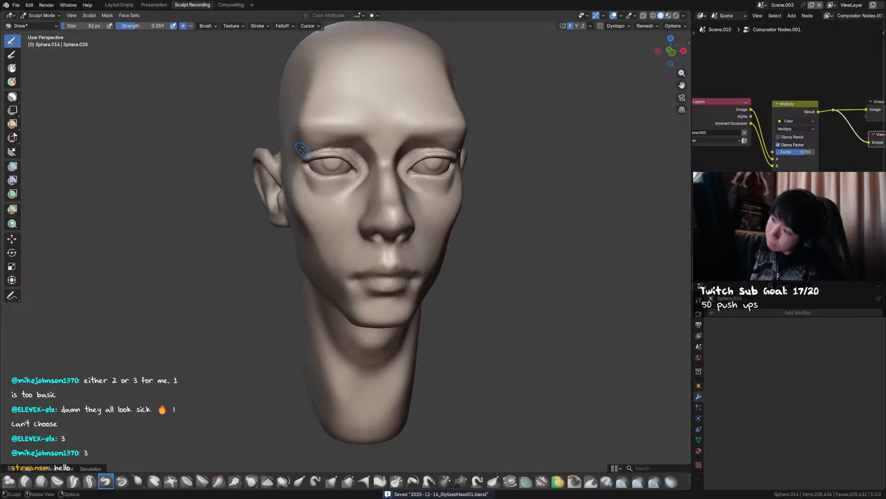
{"action": "key", "text": "shift+c"}
{"action": "mouse_move", "coordinate": [371, 123]}
{"action": "middle_mouse_down"}
{"action": "mouse_move", "coordinate": [402, 170]}
{"action": "mouse_move", "coordinate": [371, 186]}
{"action": "middle_mouse_up"}
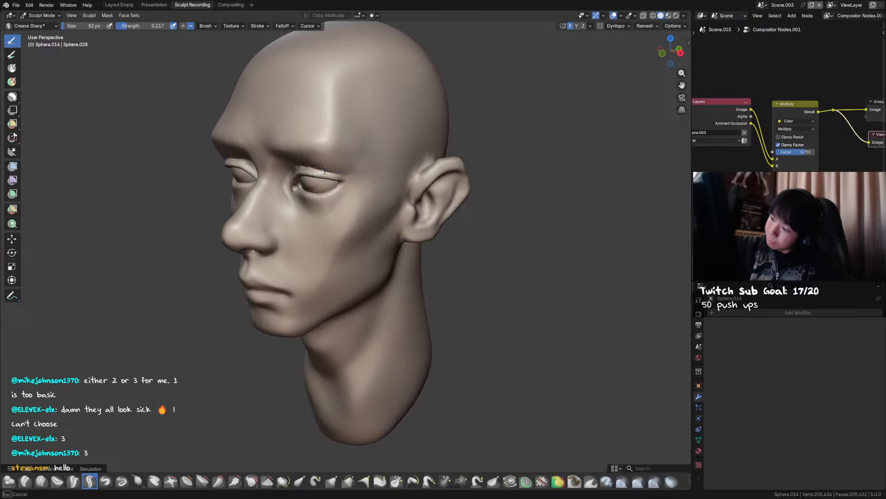
{"action": "key", "text": "shift+x"}
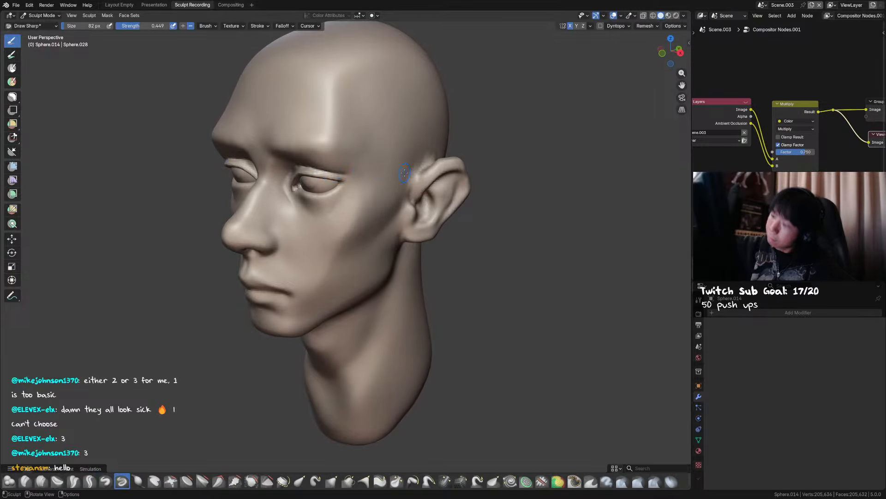
Sharpen the crease above the upper eyelid with Draw Sharp reduced to 59 px, and save the file in front view.
{"action": "mouse_move", "coordinate": [404, 173]}
{"action": "middle_mouse_down", "text": "alt"}
{"action": "mouse_move", "coordinate": [485, 167]}
{"action": "mouse_move", "coordinate": [489, 145]}
{"action": "mouse_move", "coordinate": [470, 146]}
{"action": "middle_mouse_up", "text": "alt"}
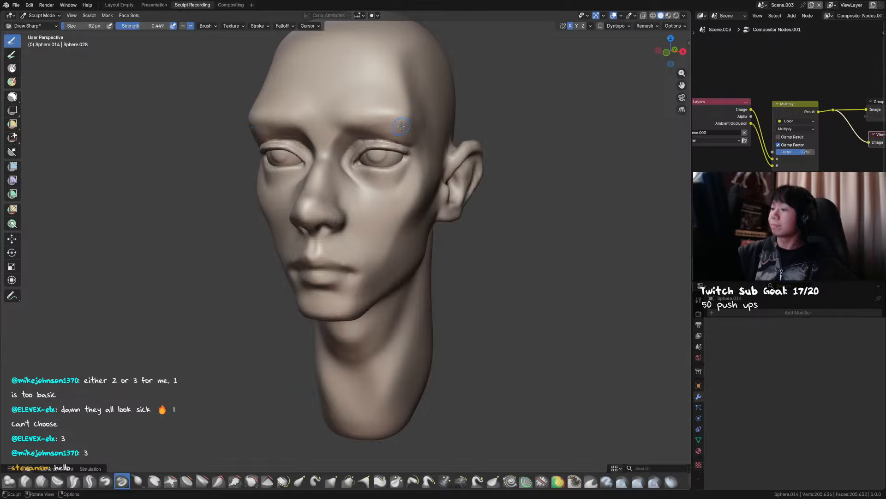
{"action": "key", "text": "shift+c"}
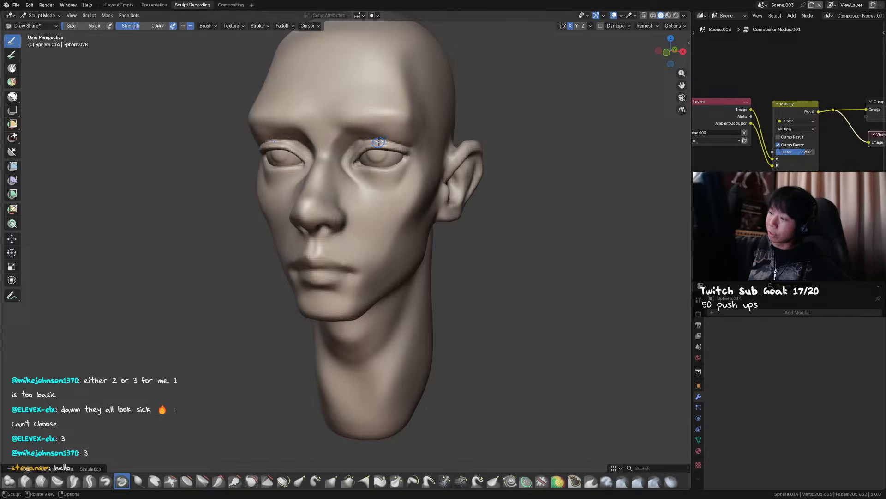
{"action": "key", "text": "f"}
{"action": "left_click", "coordinate": [379, 138]}
{"action": "key", "text": "d"}
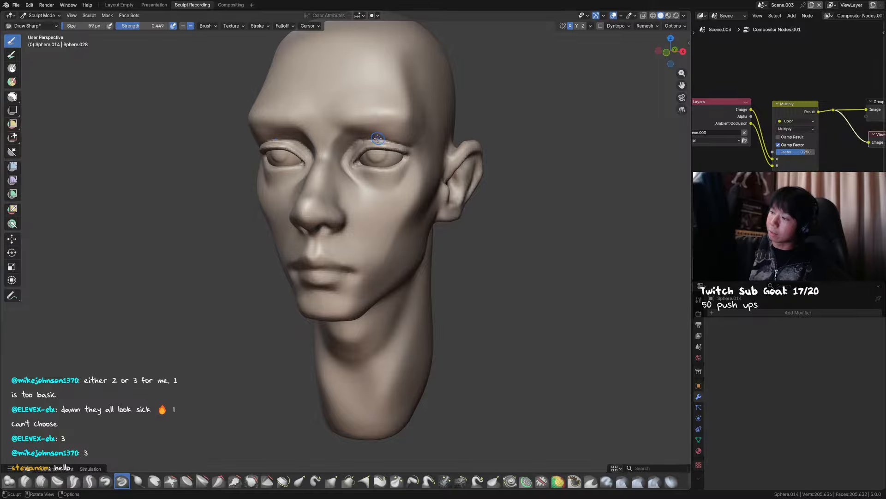
{"action": "key", "text": "KP_1"}
{"action": "key", "text": "ctrl+s"}
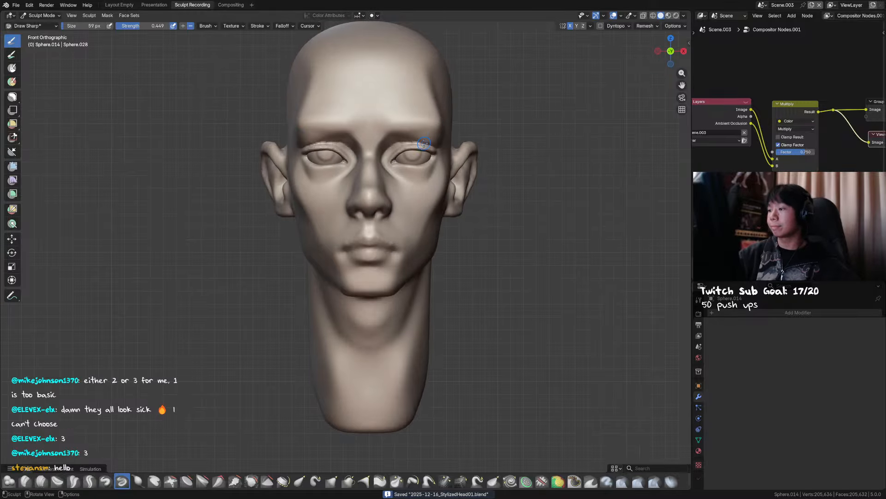
Build up the upper eyelid folds toward the inner corners with Clay Strips at 21 px, and save the file.
{"action": "key", "text": "c"}
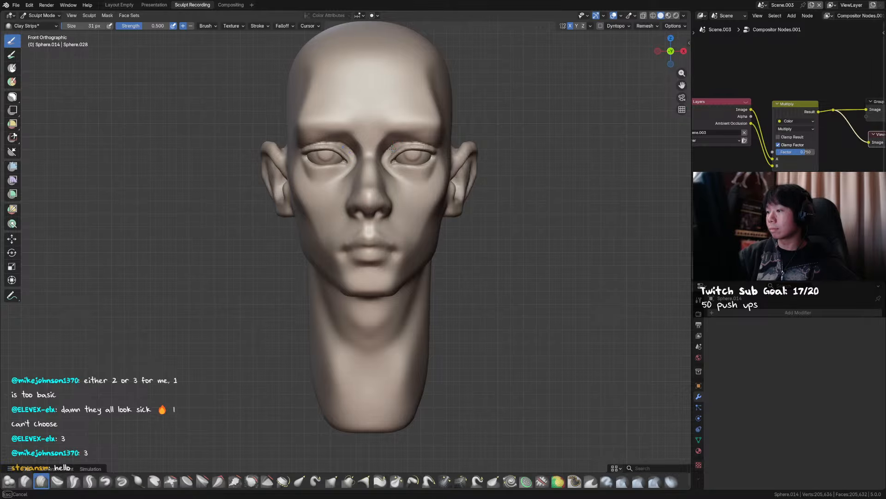
{"action": "middle_click_drag", "start_coordinate": [397, 145], "coordinate": [446, 146]}
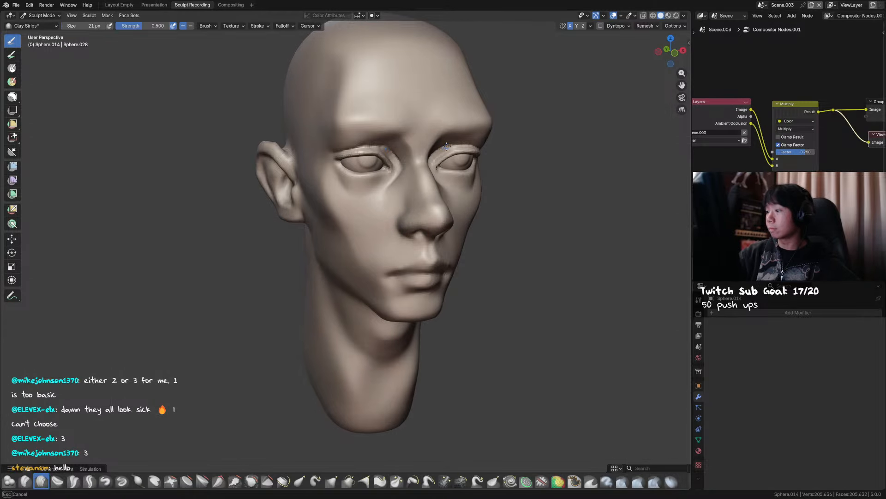
{"action": "key", "text": "ctrl+Tab"}
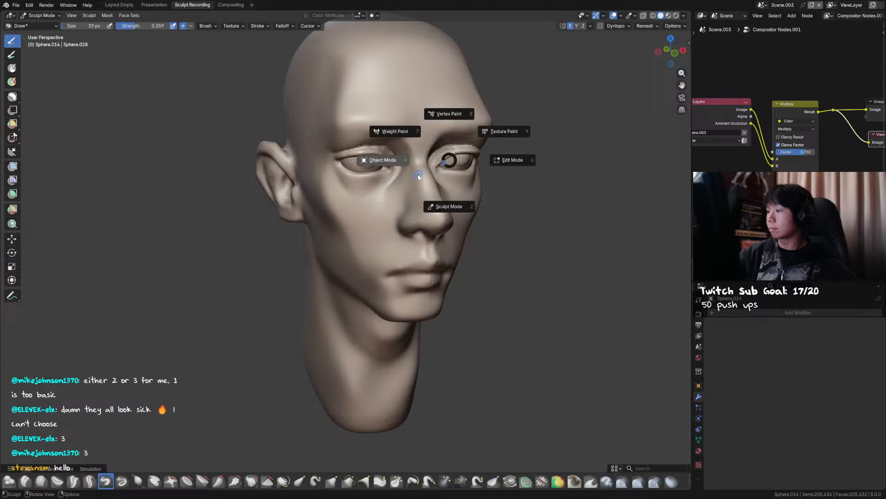
{"action": "left_click", "coordinate": [547, 140]}
{"action": "key", "text": "ctrl+s"}
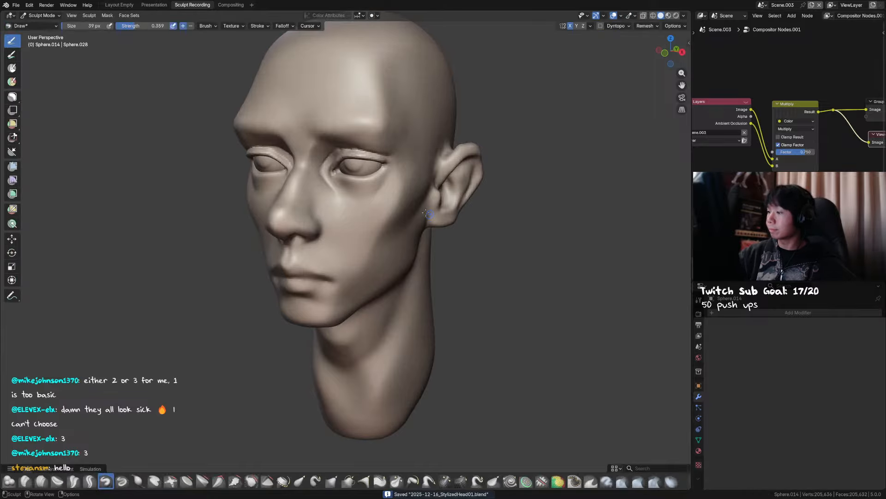
Carve the cheek in front of the ear with Draw, smooth it and the temple at 84 px, and save the file.
{"action": "key", "text": "f"}
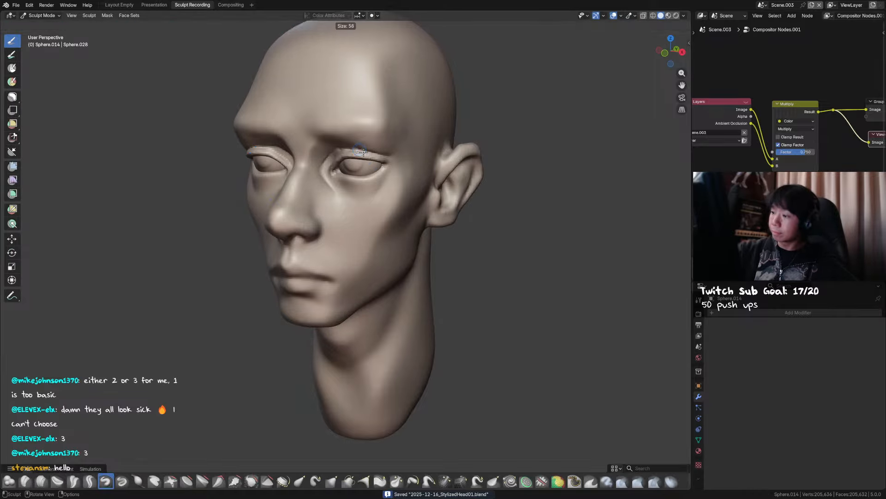
{"action": "left_click", "coordinate": [364, 158]}
{"action": "middle_click_drag", "start_coordinate": [405, 169], "coordinate": [452, 202], "text": "ctrl"}
{"action": "mouse_move", "coordinate": [452, 202]}
{"action": "middle_mouse_down"}
{"action": "mouse_move", "coordinate": [476, 203]}
{"action": "mouse_move", "coordinate": [409, 199]}
{"action": "middle_mouse_up"}
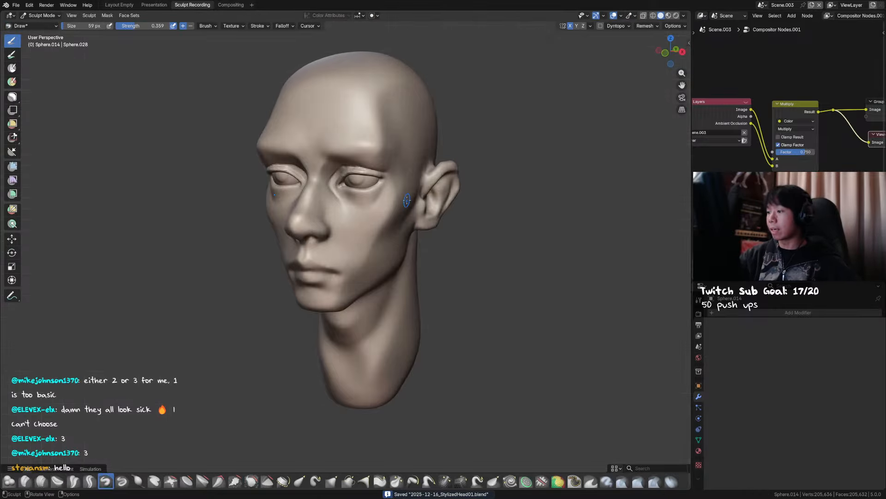
{"action": "left_click_drag", "start_coordinate": [409, 200], "coordinate": [401, 203], "text": "ctrl"}
{"action": "mouse_move", "coordinate": [402, 201]}
{"action": "left_mouse_down", "text": "shift"}
{"action": "mouse_move", "coordinate": [401, 180]}
{"action": "mouse_move", "coordinate": [403, 193]}
{"action": "left_mouse_up", "text": "shift"}
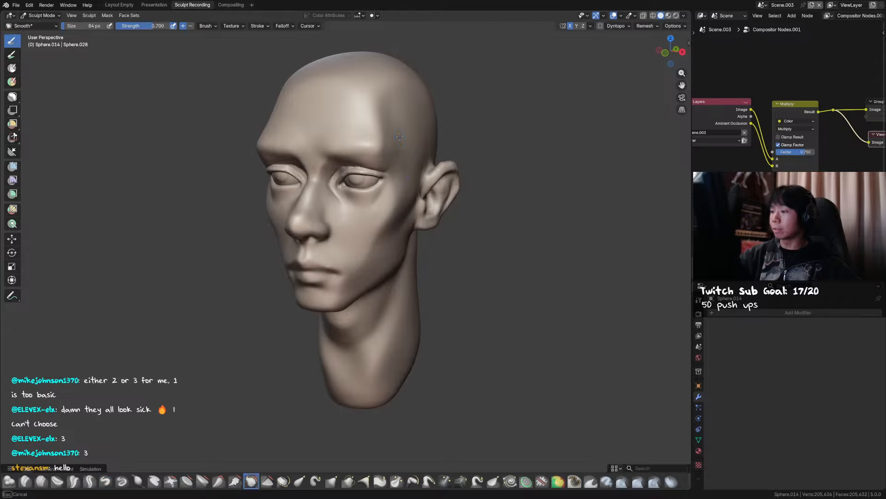
{"action": "left_click_drag", "start_coordinate": [399, 137], "coordinate": [400, 138], "text": "shift"}
{"action": "mouse_move", "coordinate": [401, 137]}
{"action": "middle_mouse_down"}
{"action": "mouse_move", "coordinate": [444, 153]}
{"action": "mouse_move", "coordinate": [462, 139]}
{"action": "mouse_move", "coordinate": [516, 148]}
{"action": "mouse_move", "coordinate": [463, 135]}
{"action": "mouse_move", "coordinate": [439, 147]}
{"action": "middle_mouse_up"}
{"action": "key", "text": "ctrl+s"}
Crease the base of the nostril wing with Crease Sharp at 105 px and save the file.
{"action": "scroll", "coordinate": [434, 148], "scroll_direction": "up", "scroll_amount": 2}
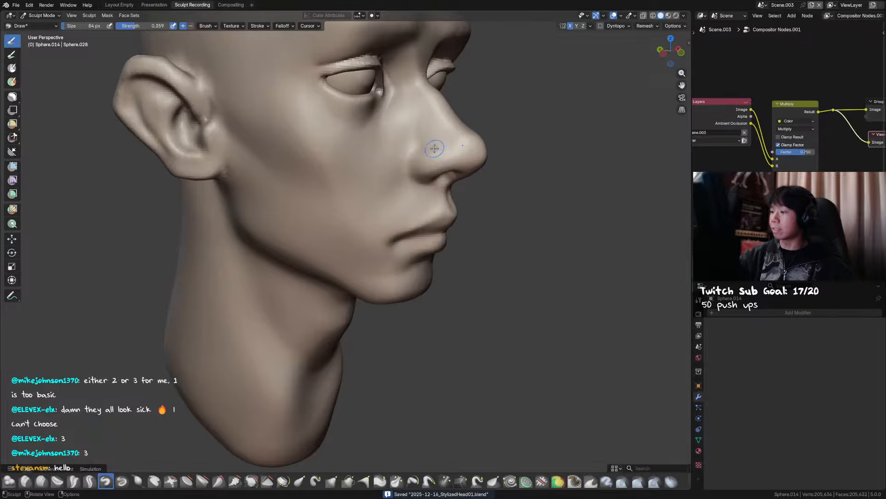
{"action": "key", "text": "shift+c"}
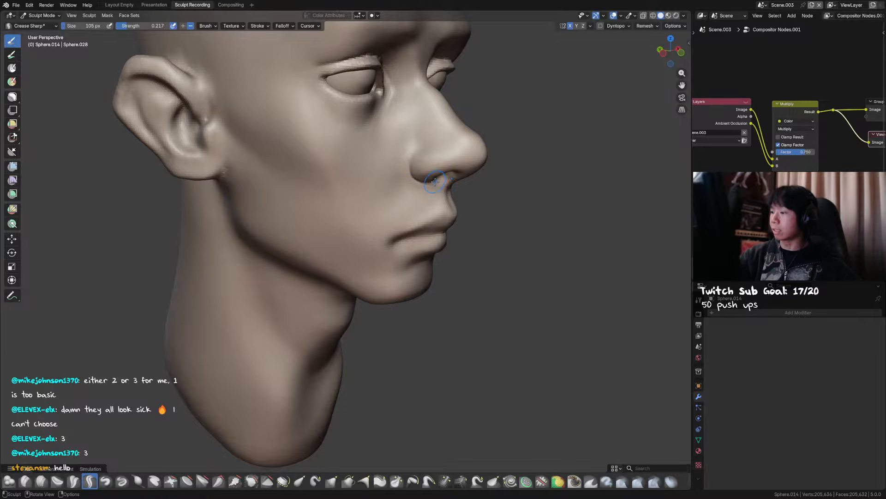
{"action": "middle_click_drag", "start_coordinate": [435, 182], "coordinate": [318, 167]}
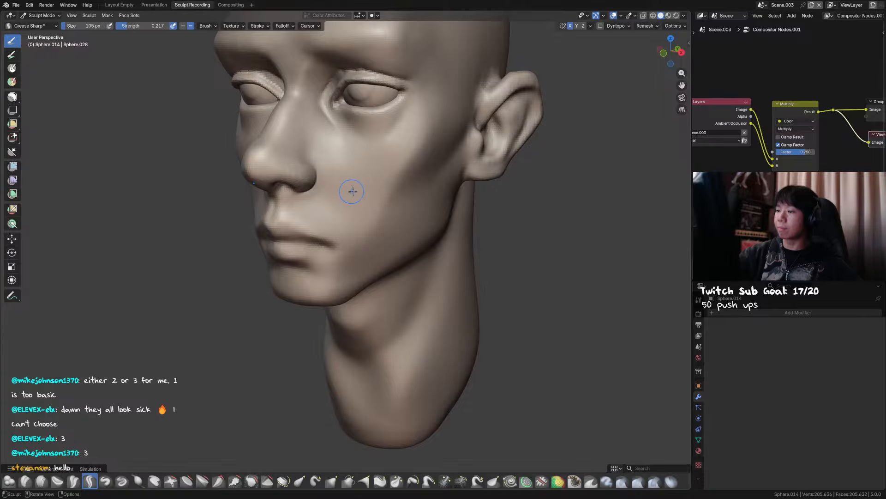
{"action": "mouse_move", "coordinate": [352, 192]}
{"action": "middle_mouse_down"}
{"action": "mouse_move", "coordinate": [386, 141]}
{"action": "mouse_move", "coordinate": [391, 220]}
{"action": "mouse_move", "coordinate": [451, 190]}
{"action": "mouse_move", "coordinate": [489, 221]}
{"action": "mouse_move", "coordinate": [470, 177]}
{"action": "mouse_move", "coordinate": [406, 192]}
{"action": "mouse_move", "coordinate": [332, 237]}
{"action": "middle_mouse_up"}
{"action": "key", "text": "g"}
{"action": "key", "text": "ctrl+s"}
Build up the side of the nose above the nostril wing with Clay Strips at 56 to 70 px and smooth the strokes.
{"action": "scroll", "coordinate": [489, 222], "scroll_direction": "up", "scroll_amount": 2}
{"action": "key", "text": "c"}
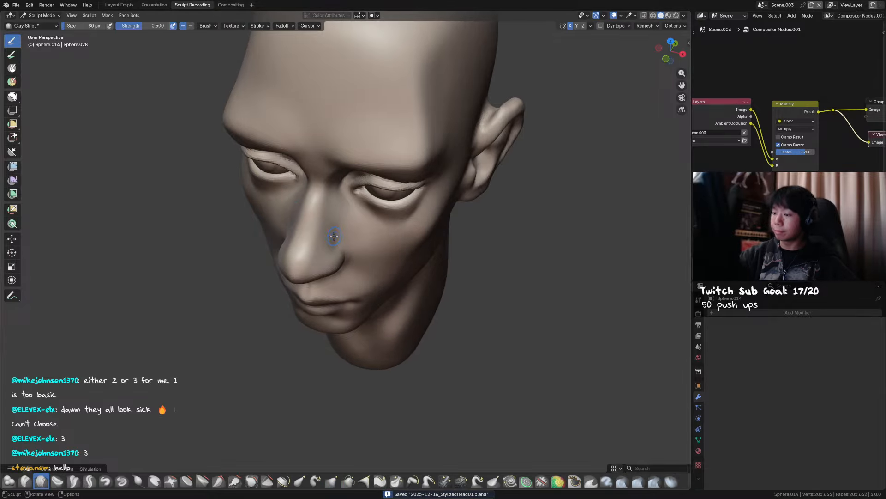
{"action": "key", "text": "bracketleft"}
{"action": "key", "text": "bracketleft"}
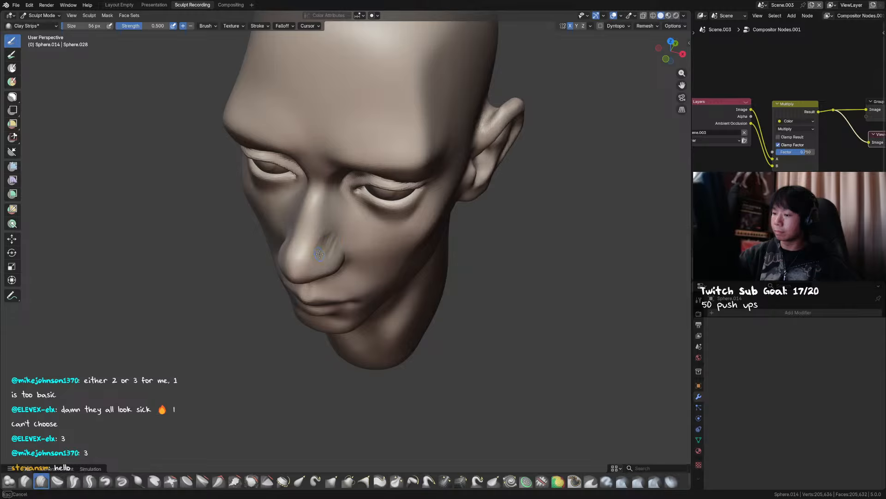
{"action": "key", "text": "bracketright"}
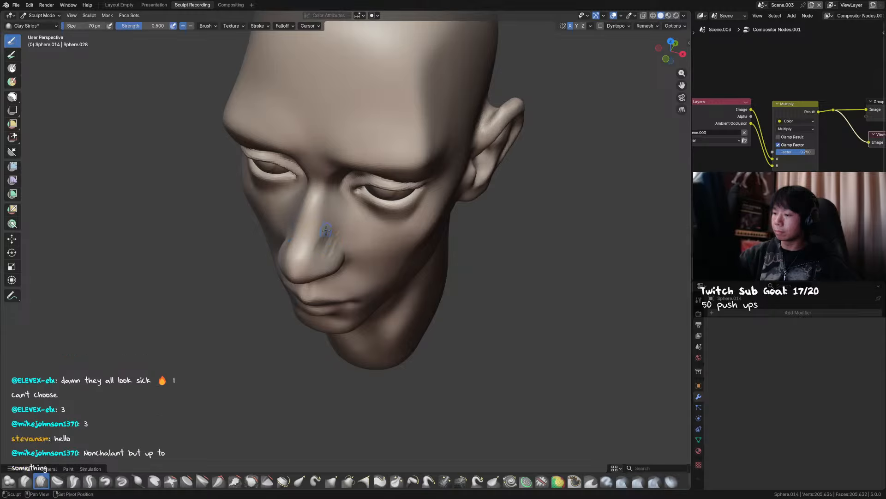
{"action": "left_click_drag", "start_coordinate": [326, 238], "coordinate": [319, 244]}
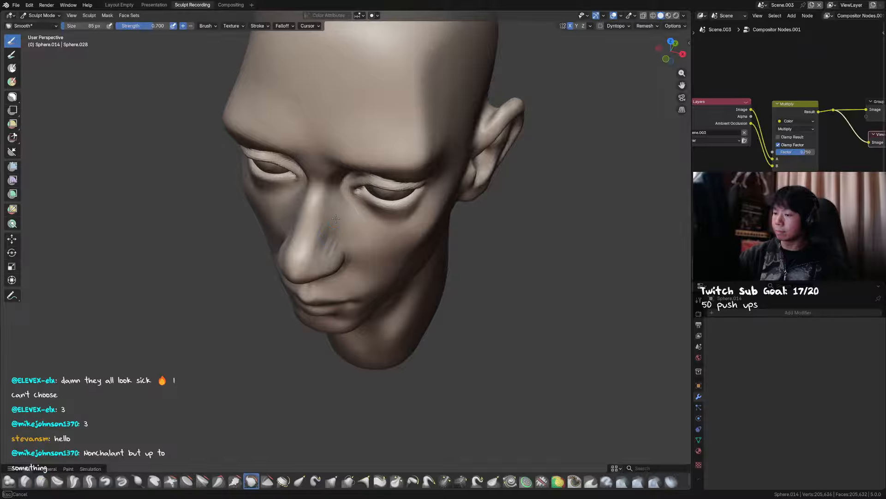
{"action": "key", "text": "bracketright"}
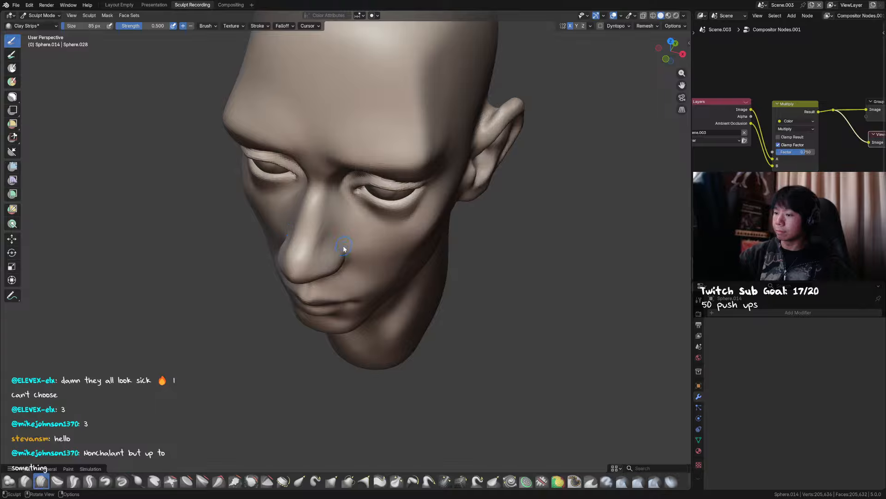
Define the upper edge of the nostril wing on both sides with Draw Sharp, setting the brush to 124 px.
{"action": "key", "text": "shift+d"}
{"action": "left_click_drag", "start_coordinate": [339, 244], "coordinate": [334, 240]}
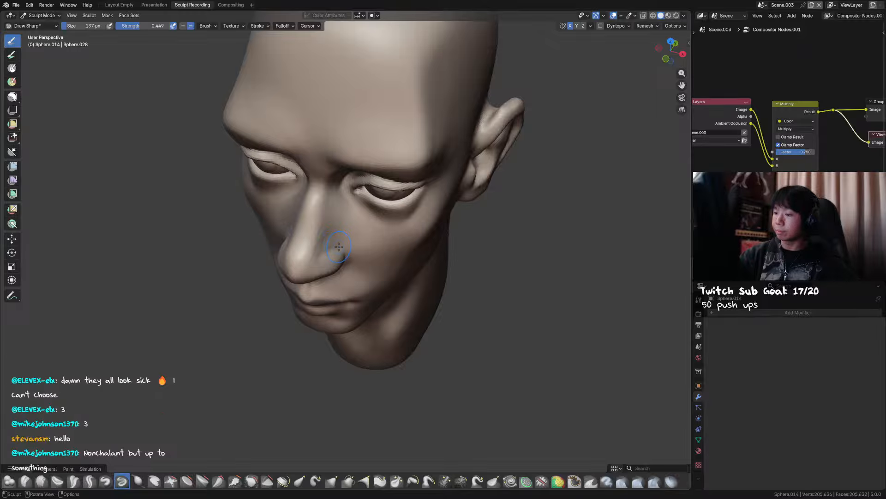
{"action": "key", "text": "f"}
{"action": "left_click", "coordinate": [330, 239]}
{"action": "middle_click_drag", "start_coordinate": [360, 240], "coordinate": [368, 257]}
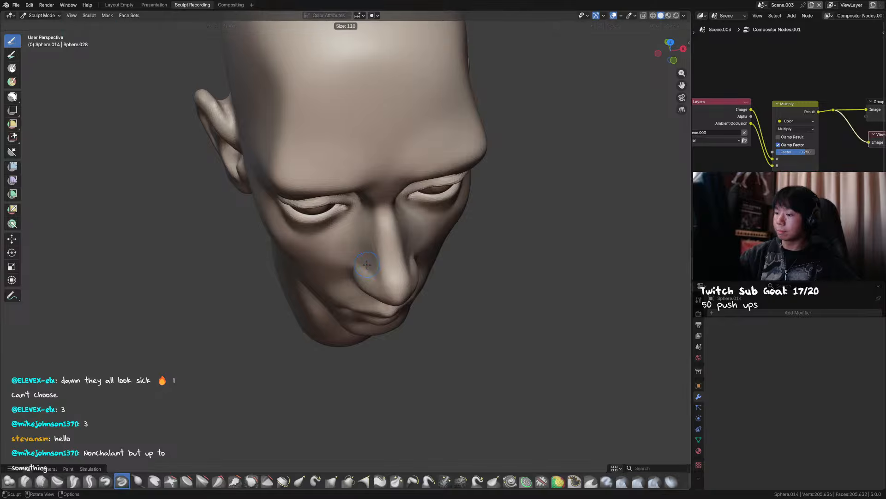
{"action": "key", "text": "f"}
{"action": "left_click", "coordinate": [369, 266]}
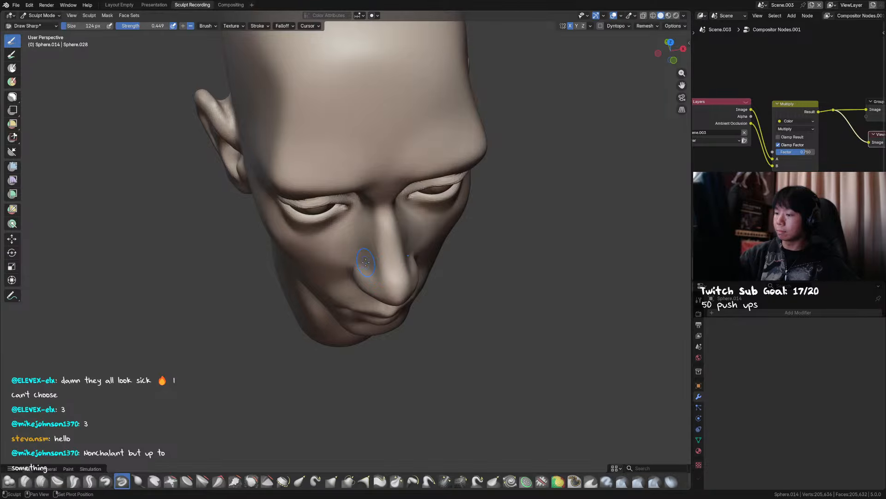
Pull the nostril wing slightly back toward the cheek with Grab in the side view, and save the file.
{"action": "mouse_move", "coordinate": [381, 274]}
{"action": "middle_mouse_down"}
{"action": "mouse_move", "coordinate": [392, 219]}
{"action": "mouse_move", "coordinate": [499, 215]}
{"action": "mouse_move", "coordinate": [490, 212]}
{"action": "middle_mouse_up"}
{"action": "key", "text": "g"}
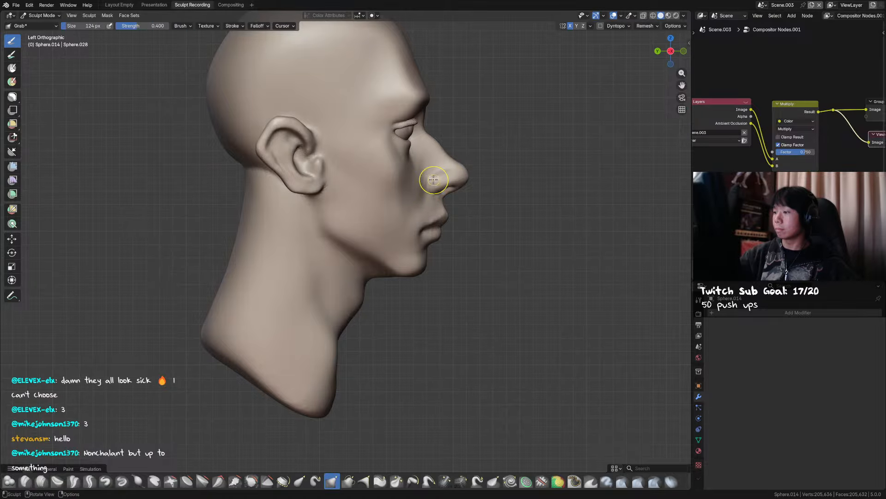
{"action": "left_click_drag", "start_coordinate": [434, 178], "coordinate": [428, 179]}
{"action": "mouse_move", "coordinate": [429, 178]}
{"action": "middle_mouse_down"}
{"action": "mouse_move", "coordinate": [409, 148]}
{"action": "mouse_move", "coordinate": [400, 189]}
{"action": "mouse_move", "coordinate": [349, 172]}
{"action": "mouse_move", "coordinate": [443, 173]}
{"action": "mouse_move", "coordinate": [427, 185]}
{"action": "mouse_move", "coordinate": [344, 185]}
{"action": "mouse_move", "coordinate": [488, 212]}
{"action": "middle_mouse_up"}
{"action": "key", "text": "ctrl+s"}
Refine the cheek transition behind the nostril wing with Draw Sharp at 75 px and Clay Strips at 46 px, and save the file.
{"action": "key", "text": "x"}
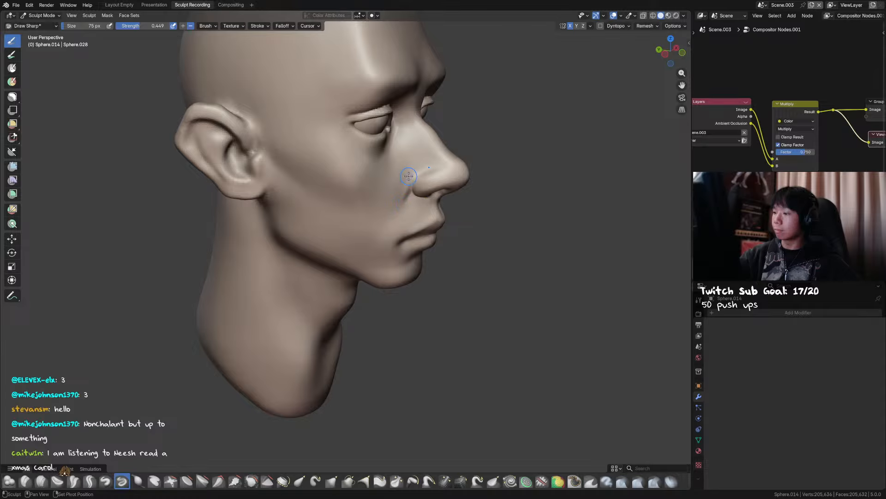
{"action": "mouse_move", "coordinate": [409, 176]}
{"action": "middle_mouse_down"}
{"action": "mouse_move", "coordinate": [311, 215]}
{"action": "mouse_move", "coordinate": [395, 184]}
{"action": "middle_mouse_up"}
{"action": "key", "text": "c"}
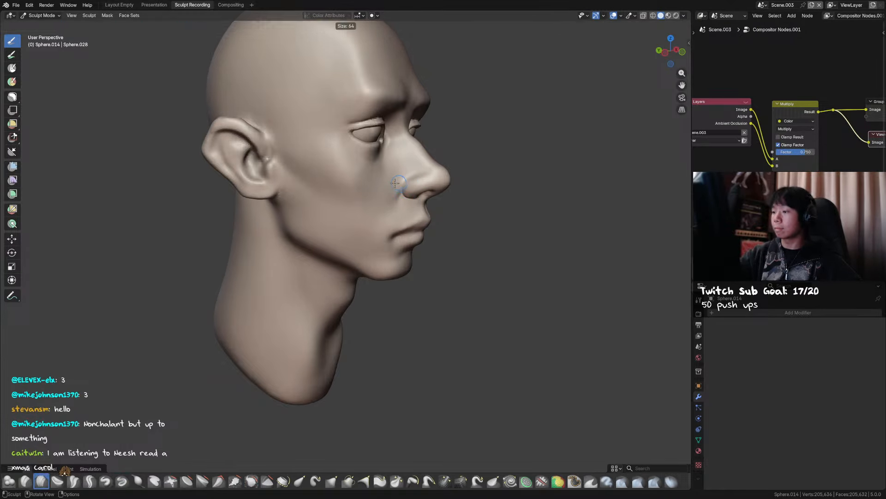
{"action": "left_click", "coordinate": [401, 177]}
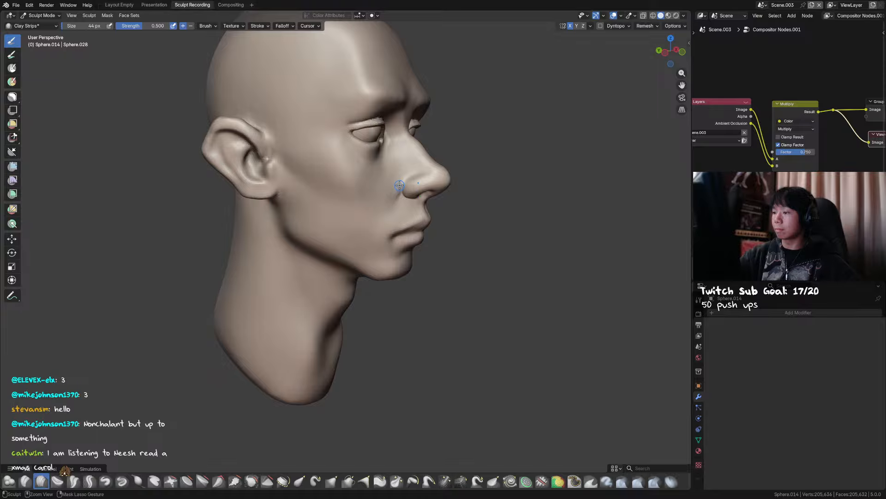
{"action": "key", "text": "bracketright"}
{"action": "key", "text": "bracketright"}
{"action": "key", "text": "bracketright"}
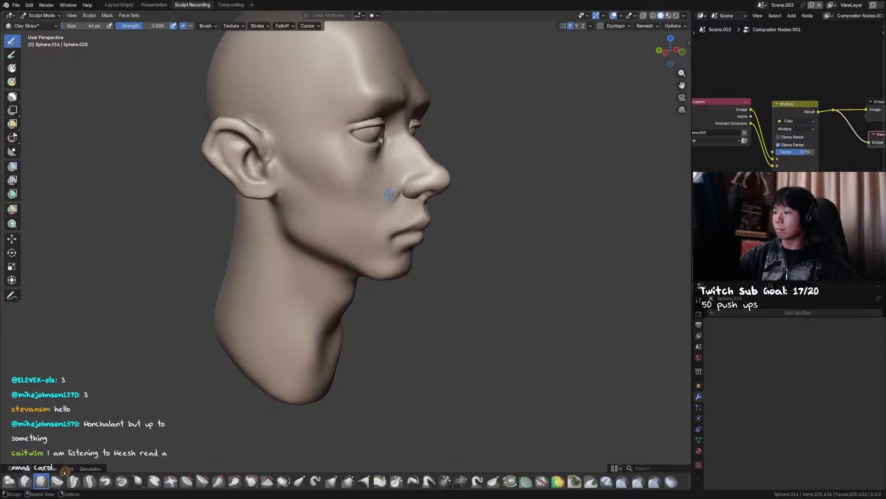
{"action": "key", "text": "ctrl+s"}
{"action": "middle_click_drag", "start_coordinate": [402, 221], "coordinate": [410, 230], "text": "shift"}
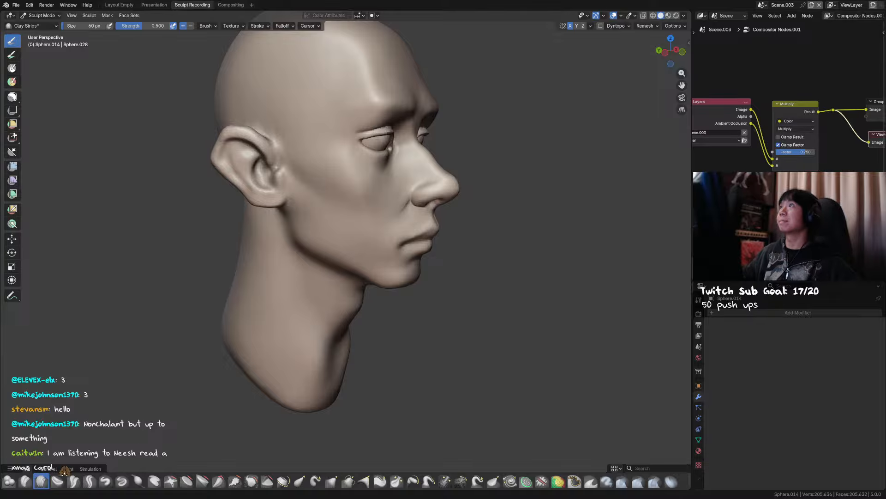
Smooth the side of the face and the temple with the brush enlarged to 137 px.
{"action": "mouse_move", "coordinate": [531, 207]}
{"action": "middle_mouse_down"}
{"action": "mouse_move", "coordinate": [356, 194]}
{"action": "mouse_move", "coordinate": [463, 240]}
{"action": "mouse_move", "coordinate": [351, 219]}
{"action": "middle_mouse_up"}
{"action": "key", "text": "shift"}
{"action": "key", "text": "f"}
{"action": "left_click", "coordinate": [408, 218]}
{"action": "left_click_drag", "start_coordinate": [312, 211], "coordinate": [341, 258], "text": "shift"}
{"action": "mouse_move", "coordinate": [522, 235]}
{"action": "middle_mouse_down"}
{"action": "mouse_move", "coordinate": [405, 214]}
{"action": "mouse_move", "coordinate": [405, 194]}
{"action": "middle_mouse_up"}
{"action": "mouse_move", "coordinate": [413, 174]}
{"action": "left_mouse_down", "text": "shift"}
{"action": "mouse_move", "coordinate": [398, 188]}
{"action": "mouse_move", "coordinate": [409, 168]}
{"action": "mouse_move", "coordinate": [397, 134]}
{"action": "left_mouse_up", "text": "shift"}
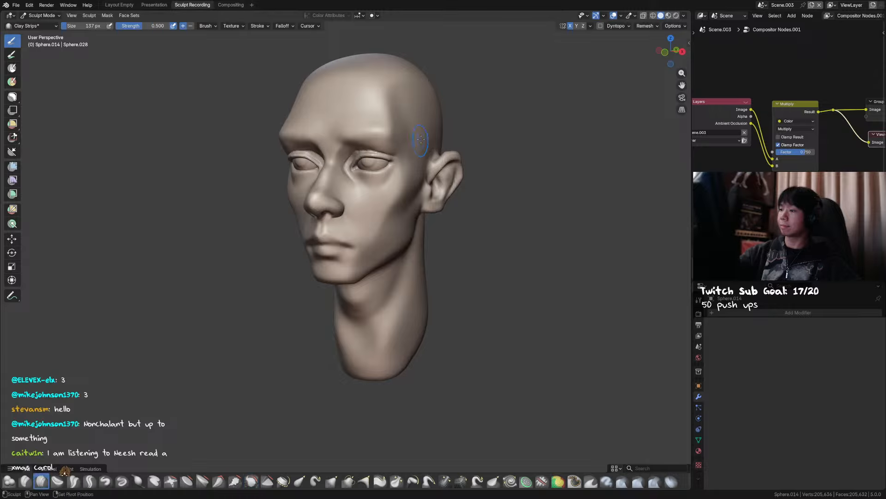
{"action": "mouse_move", "coordinate": [418, 103]}
{"action": "left_mouse_down", "text": "shift"}
{"action": "mouse_move", "coordinate": [431, 106]}
{"action": "mouse_move", "coordinate": [430, 119]}
{"action": "left_mouse_up", "text": "shift"}
{"action": "middle_click_drag", "start_coordinate": [431, 120], "coordinate": [433, 121]}
Reshape and smooth the side of the head above the temple with adjusted brush sizes, and save the file.
{"action": "key", "text": "shift+t"}
{"action": "key", "text": "f"}
{"action": "left_click", "coordinate": [433, 122]}
{"action": "mouse_move", "coordinate": [430, 120]}
{"action": "left_mouse_down"}
{"action": "mouse_move", "coordinate": [428, 107]}
{"action": "mouse_move", "coordinate": [429, 127]}
{"action": "mouse_move", "coordinate": [418, 110]}
{"action": "left_mouse_up"}
{"action": "key", "text": "f"}
{"action": "left_click", "coordinate": [419, 116]}
{"action": "middle_click_drag", "start_coordinate": [419, 109], "coordinate": [438, 155]}
{"action": "key", "text": "ctrl+s"}
{"action": "key", "text": "f"}
{"action": "left_click", "coordinate": [444, 150]}
{"action": "left_click_drag", "start_coordinate": [432, 143], "coordinate": [432, 134], "text": "shift"}
Refine the area beneath and beside the nostrils with Draw Sharp, reduced from 154 to 84 px, and smooth it.
{"action": "mouse_move", "coordinate": [434, 131]}
{"action": "middle_mouse_down", "text": "alt"}
{"action": "mouse_move", "coordinate": [481, 79]}
{"action": "mouse_move", "coordinate": [462, 110]}
{"action": "mouse_move", "coordinate": [518, 145]}
{"action": "mouse_move", "coordinate": [502, 133]}
{"action": "mouse_move", "coordinate": [422, 137]}
{"action": "mouse_move", "coordinate": [451, 150]}
{"action": "middle_mouse_up", "text": "alt"}
{"action": "key", "text": "shift+c"}
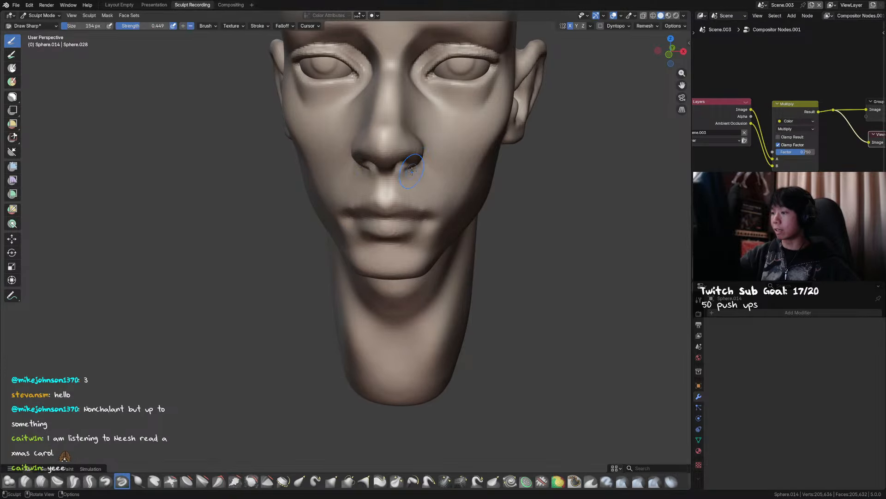
{"action": "middle_click_drag", "start_coordinate": [412, 171], "coordinate": [393, 168]}
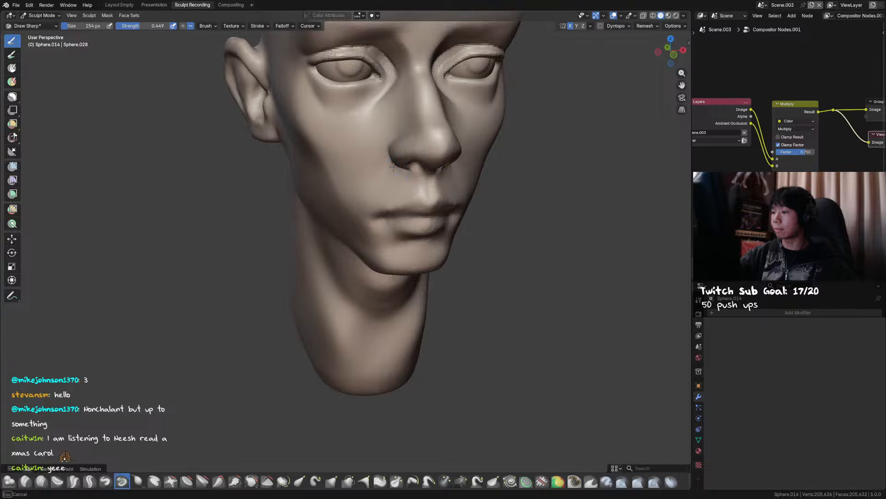
{"action": "key", "text": "shift+s"}
{"action": "mouse_move", "coordinate": [396, 188]}
{"action": "middle_mouse_down"}
{"action": "mouse_move", "coordinate": [421, 174]}
{"action": "mouse_move", "coordinate": [417, 180]}
{"action": "middle_mouse_up"}
{"action": "left_click_drag", "start_coordinate": [431, 181], "coordinate": [432, 184], "text": "shift"}
{"action": "key", "text": "f"}
{"action": "left_click", "coordinate": [440, 185]}
{"action": "left_click_drag", "start_coordinate": [440, 186], "coordinate": [438, 187], "text": "shift"}
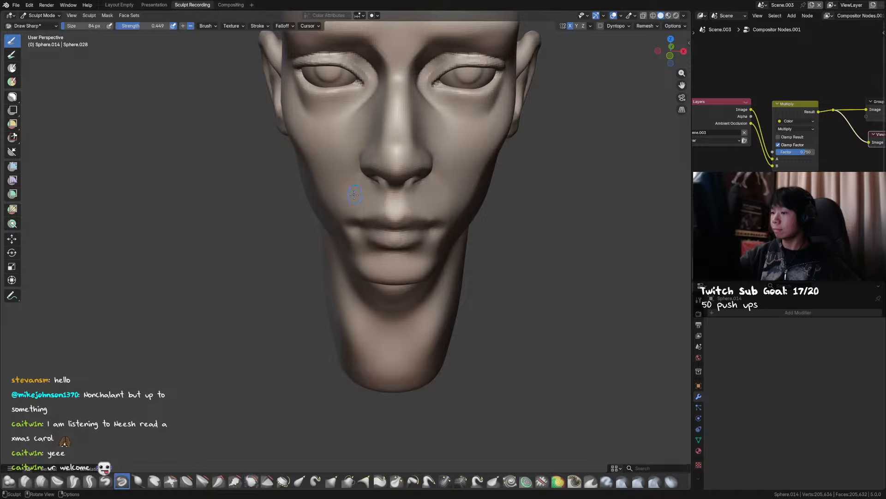
Save the file and refine the area between the nose and the upper lip with Draw Sharp.
{"action": "key", "text": "ctrl+s"}
{"action": "middle_click_drag", "start_coordinate": [469, 166], "coordinate": [465, 155]}
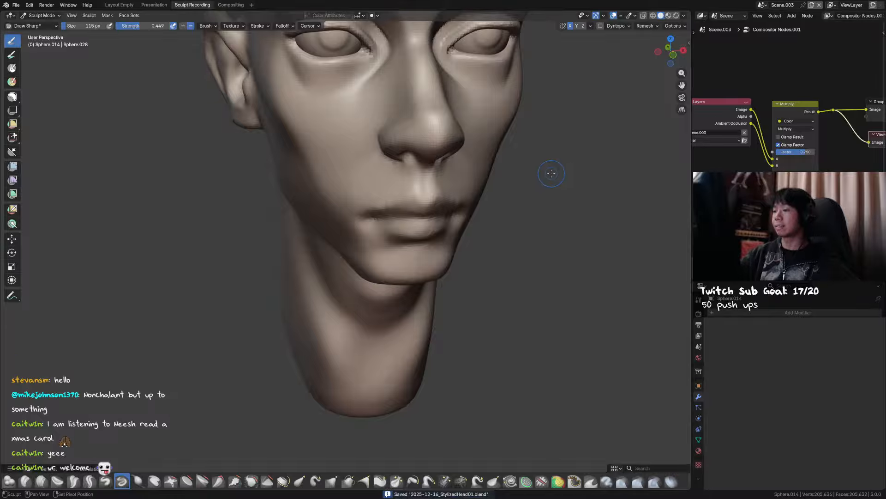
{"action": "middle_click_drag", "start_coordinate": [551, 173], "coordinate": [404, 198]}
{"action": "left_click_drag", "start_coordinate": [407, 180], "coordinate": [404, 192]}
{"action": "key", "text": "f"}
{"action": "left_click", "coordinate": [403, 197]}
{"action": "left_click_drag", "start_coordinate": [406, 182], "coordinate": [405, 197]}
Define the nostril opening and its lower rim with Draw Sharp at 104 and 89 px, and save the file.
{"action": "mouse_move", "coordinate": [405, 197]}
{"action": "middle_mouse_down"}
{"action": "mouse_move", "coordinate": [420, 126]}
{"action": "mouse_move", "coordinate": [412, 94]}
{"action": "middle_mouse_up"}
{"action": "key", "text": "f"}
{"action": "left_click", "coordinate": [414, 144]}
{"action": "key", "text": "f"}
{"action": "left_click", "coordinate": [411, 108]}
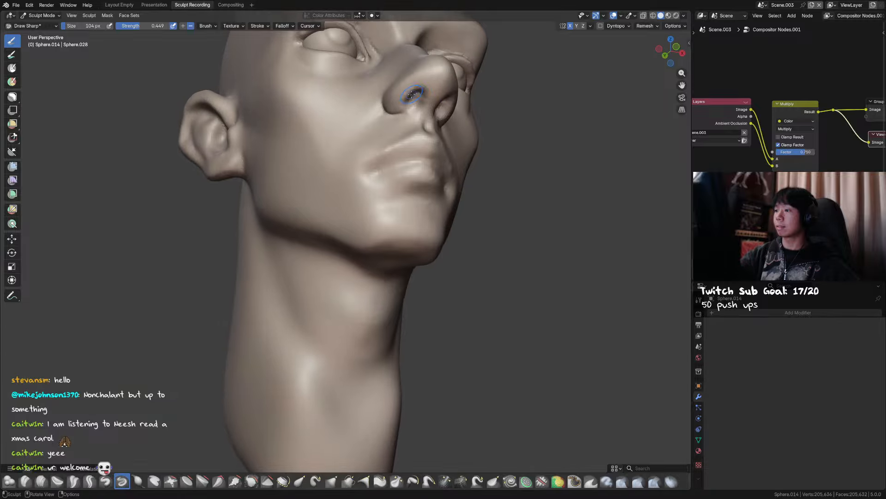
{"action": "left_click_drag", "start_coordinate": [419, 94], "coordinate": [420, 97]}
{"action": "left_click", "coordinate": [407, 99]}
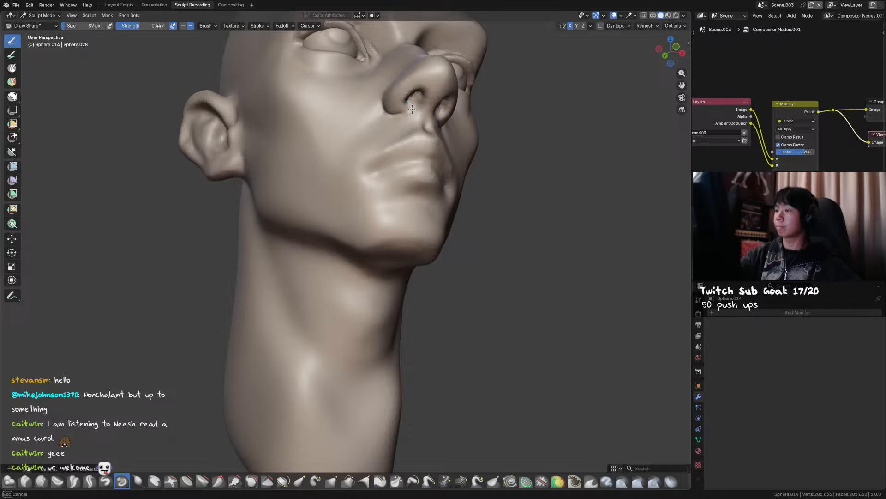
{"action": "middle_click_drag", "start_coordinate": [406, 113], "coordinate": [449, 139]}
{"action": "middle_click_drag", "start_coordinate": [425, 172], "coordinate": [396, 138]}
{"action": "key", "text": "ctrl+s"}
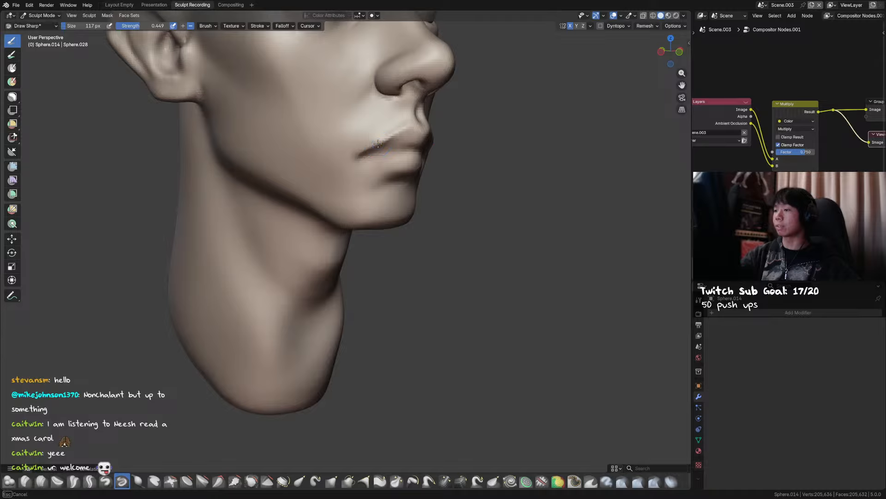
Sharpen the upper lip's border with Draw Sharp at 99 px and smooth it at 49 px.
{"action": "middle_click_drag", "start_coordinate": [378, 143], "coordinate": [387, 132]}
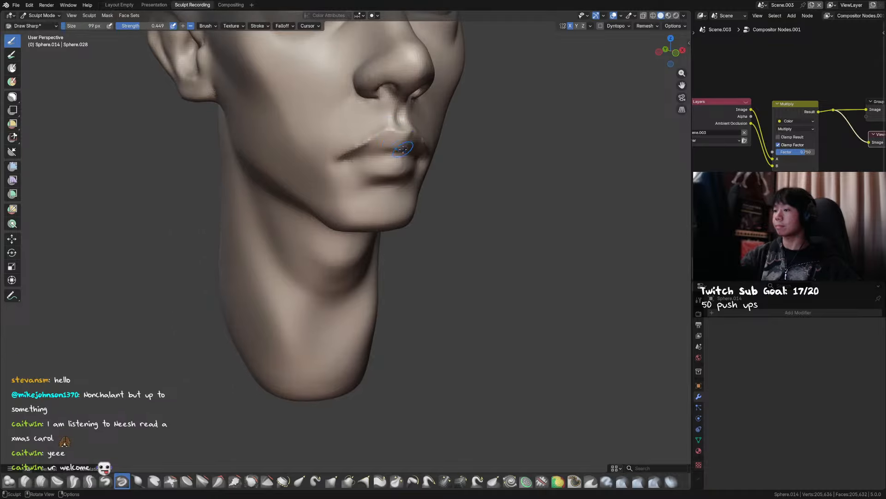
{"action": "mouse_move", "coordinate": [403, 149]}
{"action": "middle_mouse_down"}
{"action": "mouse_move", "coordinate": [465, 163]}
{"action": "mouse_move", "coordinate": [409, 150]}
{"action": "middle_mouse_up"}
{"action": "left_click_drag", "start_coordinate": [368, 145], "coordinate": [383, 137], "text": "shift"}
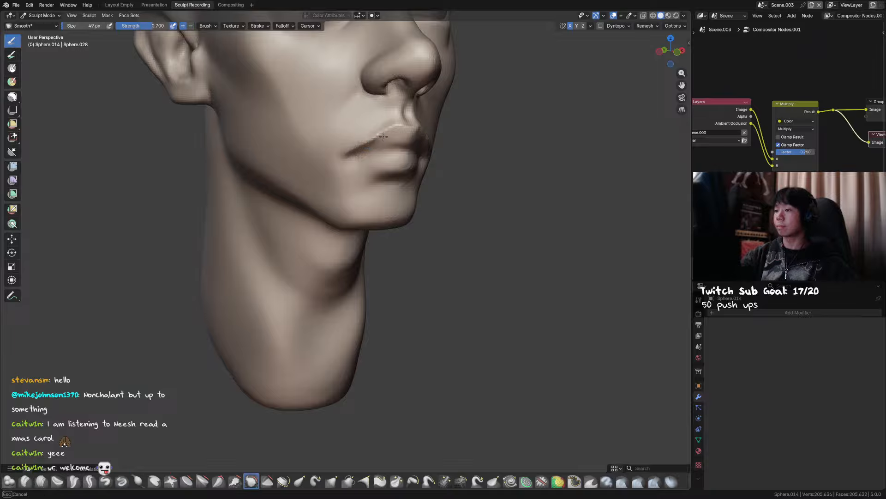
{"action": "middle_click_drag", "start_coordinate": [406, 148], "coordinate": [428, 150]}
{"action": "key", "text": "f"}
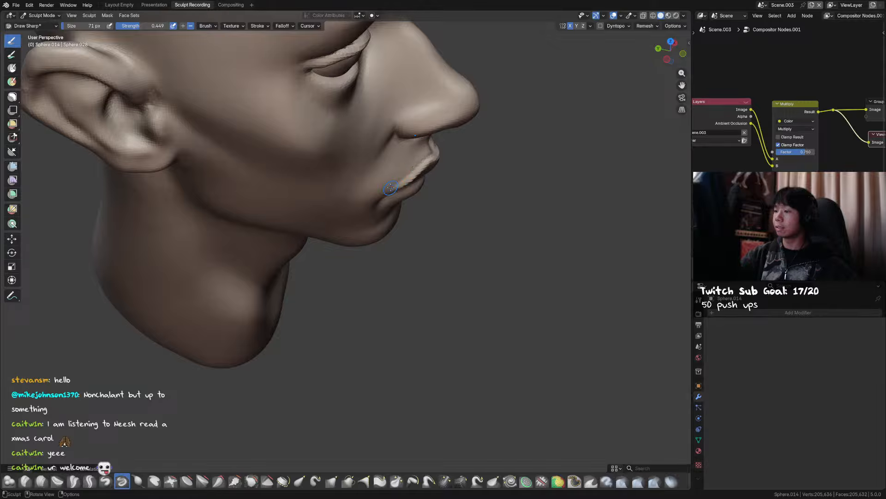
Refine the mouth corner with Draw Sharp at 71 px, smooth the skin above the upper lip at 99 px, and save the file.
{"action": "mouse_move", "coordinate": [396, 177]}
{"action": "middle_mouse_down"}
{"action": "mouse_move", "coordinate": [397, 160]}
{"action": "mouse_move", "coordinate": [344, 150]}
{"action": "mouse_move", "coordinate": [422, 148]}
{"action": "mouse_move", "coordinate": [406, 157]}
{"action": "mouse_move", "coordinate": [459, 135]}
{"action": "mouse_move", "coordinate": [402, 144]}
{"action": "mouse_move", "coordinate": [401, 128]}
{"action": "mouse_move", "coordinate": [376, 133]}
{"action": "middle_mouse_up"}
{"action": "key", "text": "f"}
{"action": "left_click", "coordinate": [358, 134]}
{"action": "left_click_drag", "start_coordinate": [354, 131], "coordinate": [338, 131], "text": "shift"}
{"action": "mouse_move", "coordinate": [338, 131]}
{"action": "middle_mouse_down"}
{"action": "mouse_move", "coordinate": [341, 122]}
{"action": "mouse_move", "coordinate": [402, 174]}
{"action": "mouse_move", "coordinate": [475, 181]}
{"action": "mouse_move", "coordinate": [600, 162]}
{"action": "mouse_move", "coordinate": [563, 156]}
{"action": "middle_mouse_up"}
{"action": "key", "text": "f"}
{"action": "left_click", "coordinate": [327, 144]}
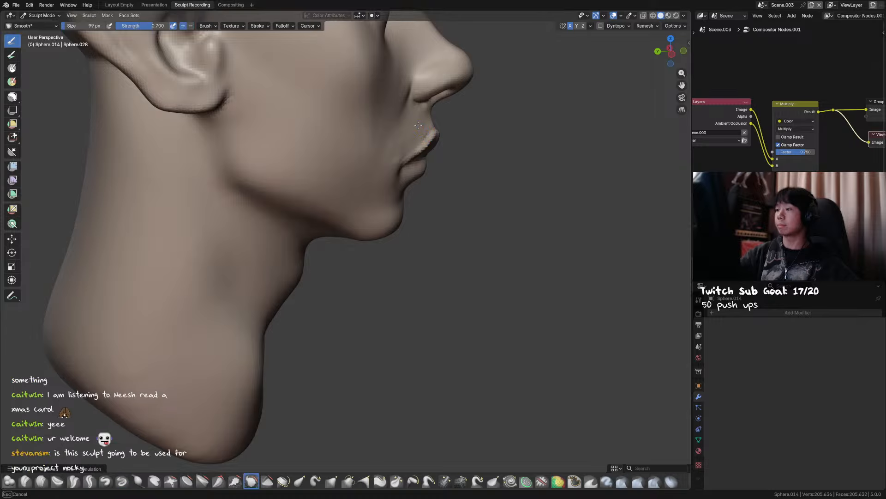
{"action": "middle_click_drag", "start_coordinate": [418, 155], "coordinate": [368, 152]}
{"action": "key", "text": "ctrl+s"}
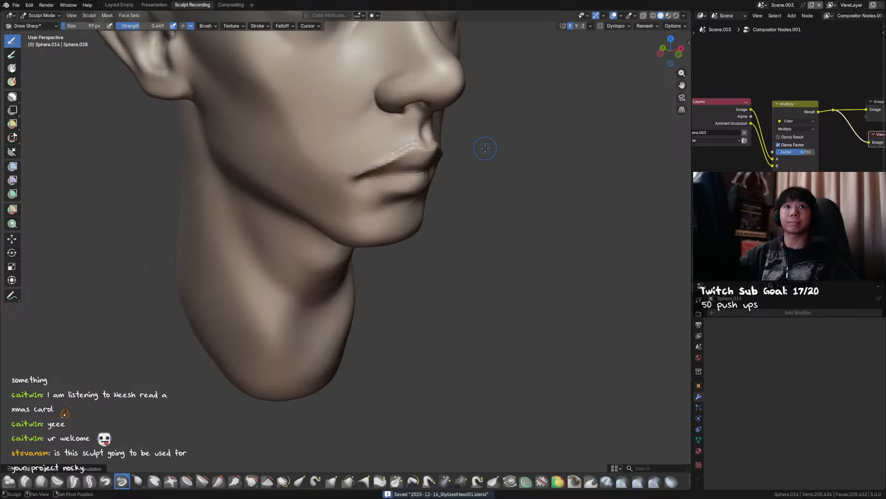
Clean up the upper lip's edge toward the mouth corner by smoothing it at 74 px.
{"action": "mouse_move", "coordinate": [481, 146]}
{"action": "middle_mouse_down"}
{"action": "mouse_move", "coordinate": [511, 182]}
{"action": "mouse_move", "coordinate": [406, 171]}
{"action": "mouse_move", "coordinate": [411, 178]}
{"action": "middle_mouse_up"}
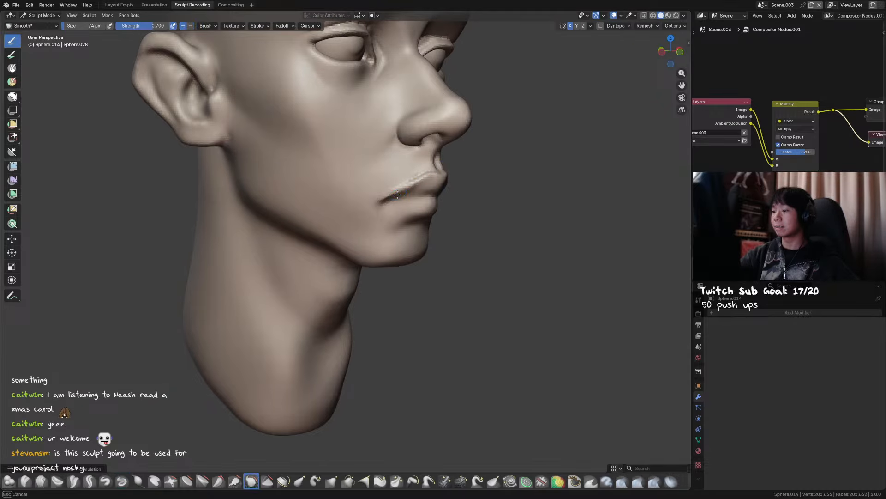
{"action": "key", "text": "f"}
{"action": "left_click", "coordinate": [415, 178]}
{"action": "key", "text": "shift"}
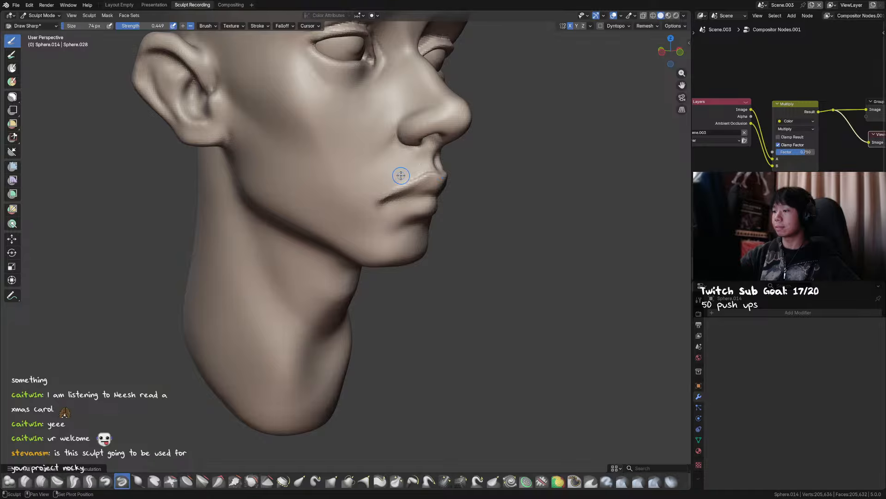
{"action": "key", "text": "KP_1"}
{"action": "key", "text": "shift"}
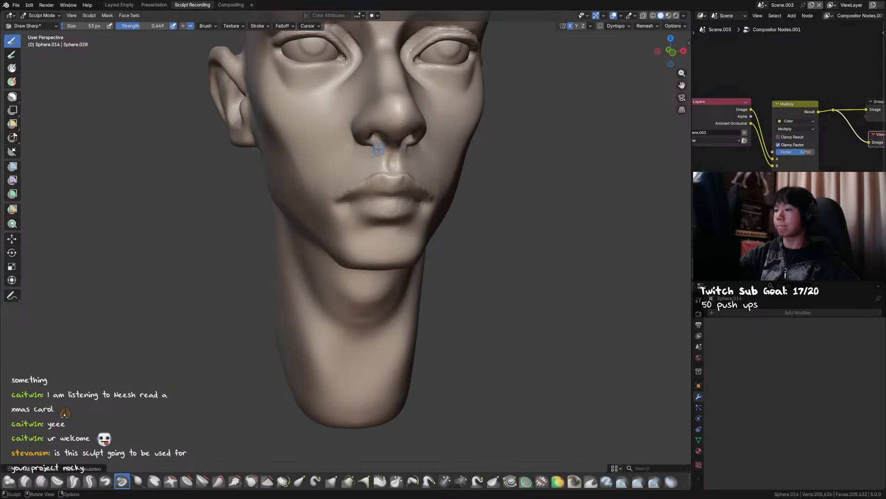
Adjust the base of the nostrils with Draw Sharp at 91 px and Grab at 97 and 61 px.
{"action": "key", "text": "g"}
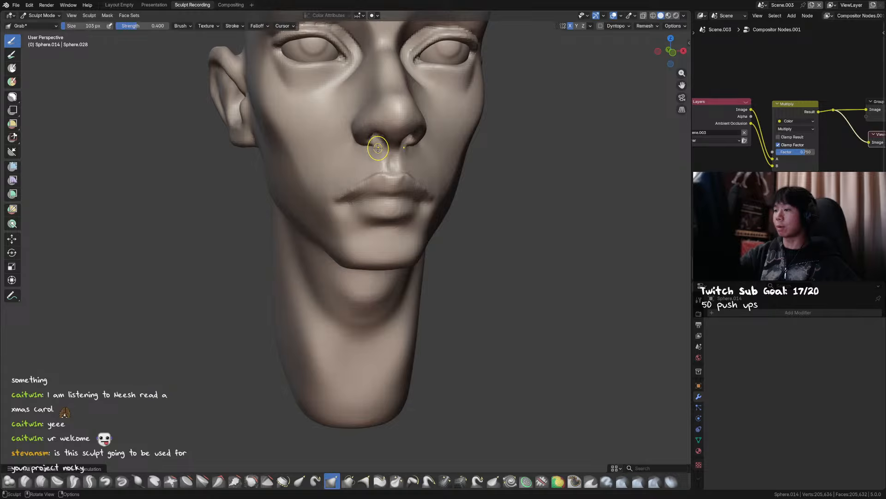
{"action": "key", "text": "x"}
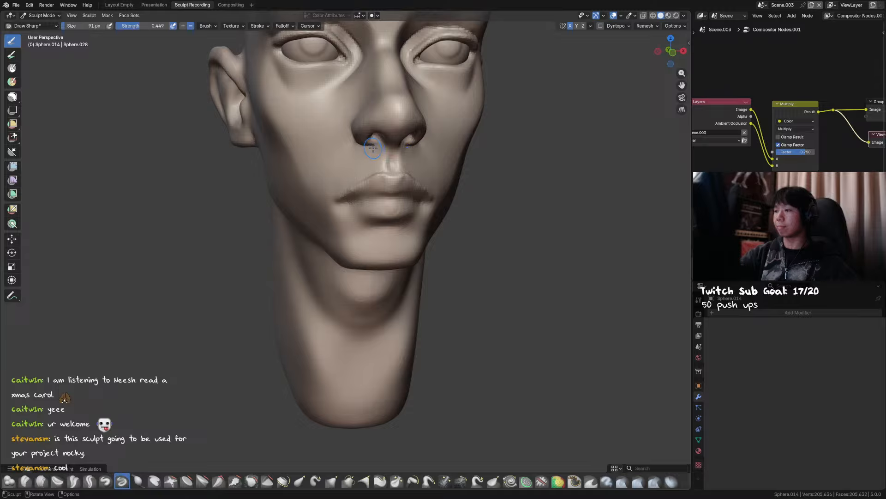
{"action": "mouse_move", "coordinate": [373, 148]}
{"action": "middle_mouse_down"}
{"action": "mouse_move", "coordinate": [422, 148]}
{"action": "mouse_move", "coordinate": [416, 101]}
{"action": "middle_mouse_up"}
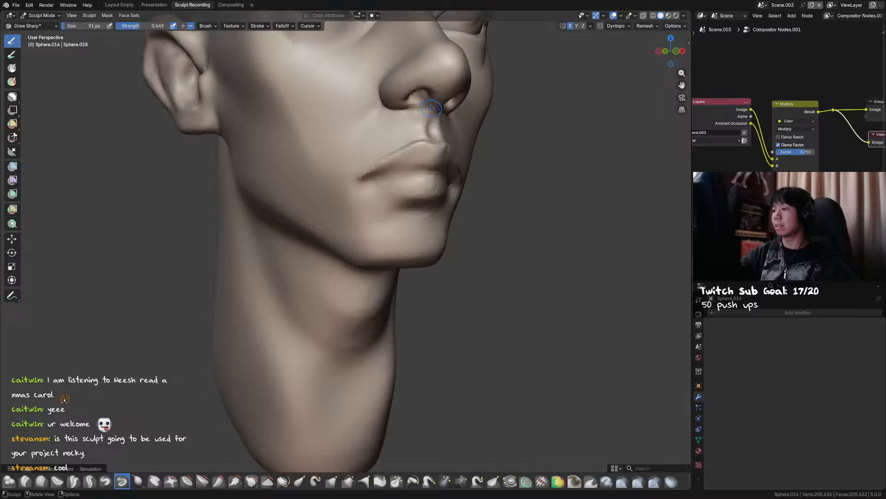
{"action": "middle_click_drag", "start_coordinate": [436, 133], "coordinate": [369, 141]}
{"action": "key", "text": "g"}
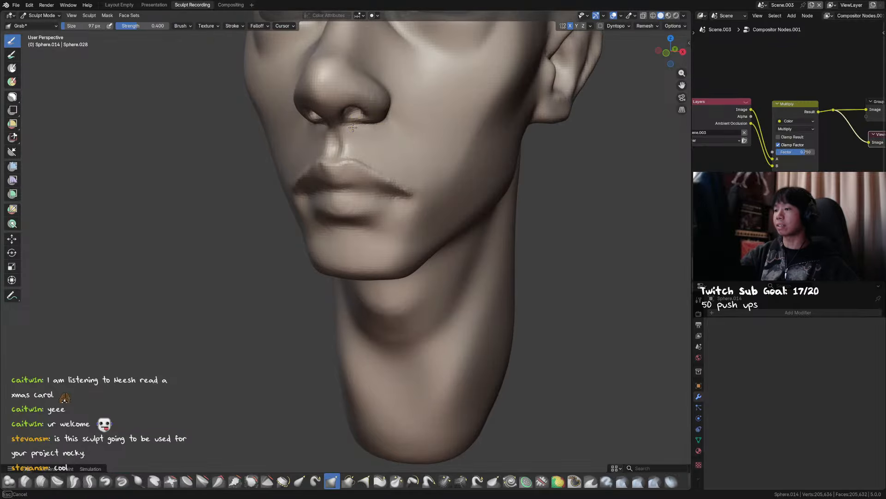
{"action": "left_click", "coordinate": [355, 128]}
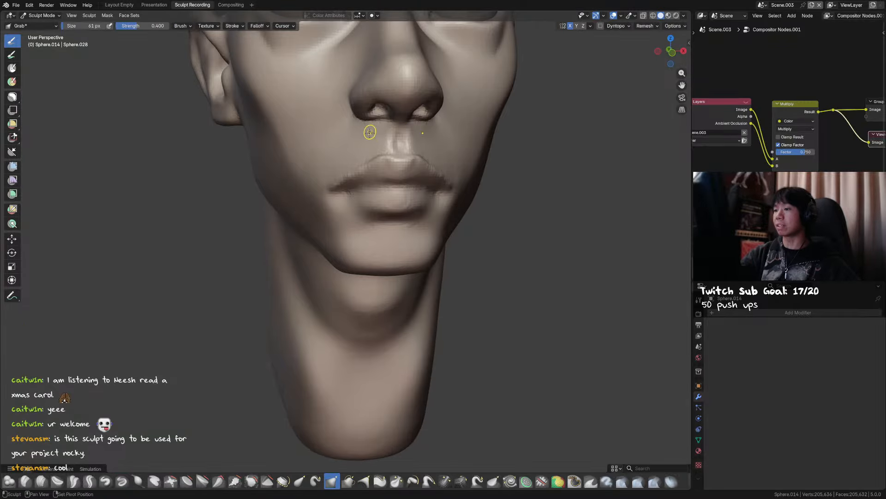
{"action": "key", "text": "bracketleft"}
{"action": "key", "text": "bracketleft"}
Save the file and deepen the line between the lips with Crease Sharp.
{"action": "mouse_move", "coordinate": [390, 134]}
{"action": "middle_mouse_down"}
{"action": "mouse_move", "coordinate": [506, 121]}
{"action": "mouse_move", "coordinate": [451, 163]}
{"action": "mouse_move", "coordinate": [425, 203]}
{"action": "mouse_move", "coordinate": [421, 189]}
{"action": "middle_mouse_up"}
{"action": "key", "text": "shift+c"}
{"action": "key", "text": "bracketright"}
{"action": "key", "text": "bracketright"}
{"action": "key", "text": "ctrl+s"}
{"action": "key", "text": "bracketleft"}
{"action": "key", "text": "bracketleft"}
{"action": "key", "text": "bracketleft"}
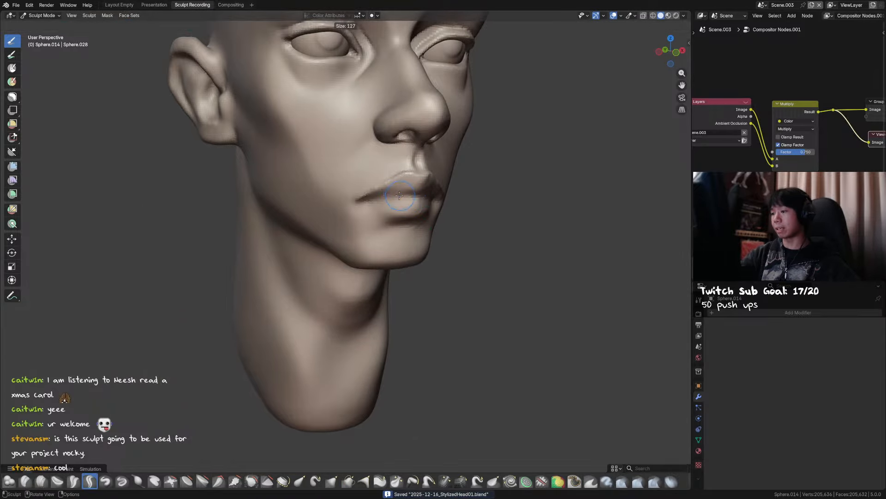
{"action": "left_click_drag", "start_coordinate": [404, 197], "coordinate": [399, 193]}
{"action": "middle_click_drag", "start_coordinate": [402, 193], "coordinate": [401, 187]}
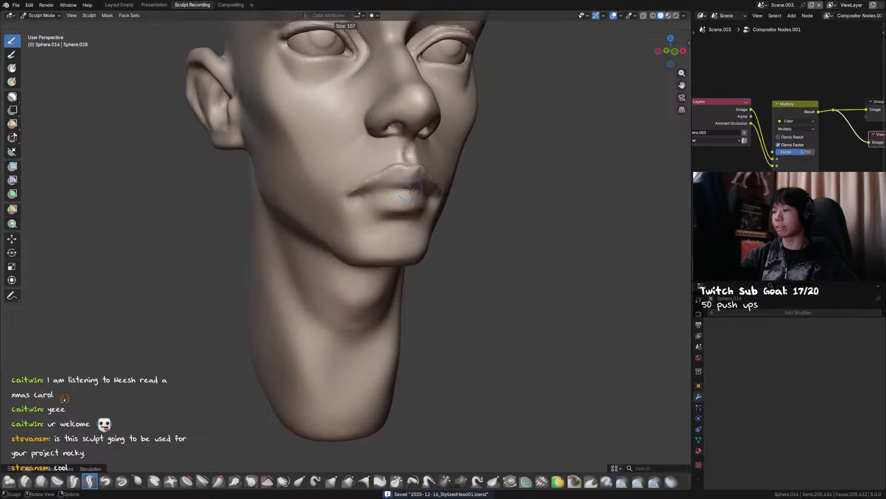
Extend the lip crease toward the mouth corner with Crease Sharp reduced to 78 px.
{"action": "left_click_drag", "start_coordinate": [405, 191], "coordinate": [398, 189]}
{"action": "middle_click_drag", "start_coordinate": [398, 188], "coordinate": [408, 193]}
{"action": "key", "text": "bracketleft"}
{"action": "key", "text": "bracketleft"}
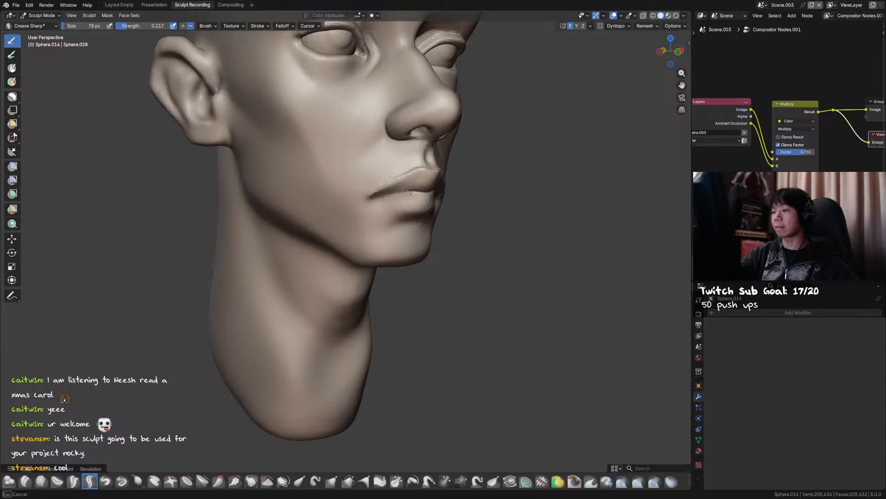
{"action": "left_click_drag", "start_coordinate": [389, 194], "coordinate": [386, 196]}
Shape the mouth corners with Draw Sharp at 78 px and the Grab brush.
{"action": "key", "text": "x"}
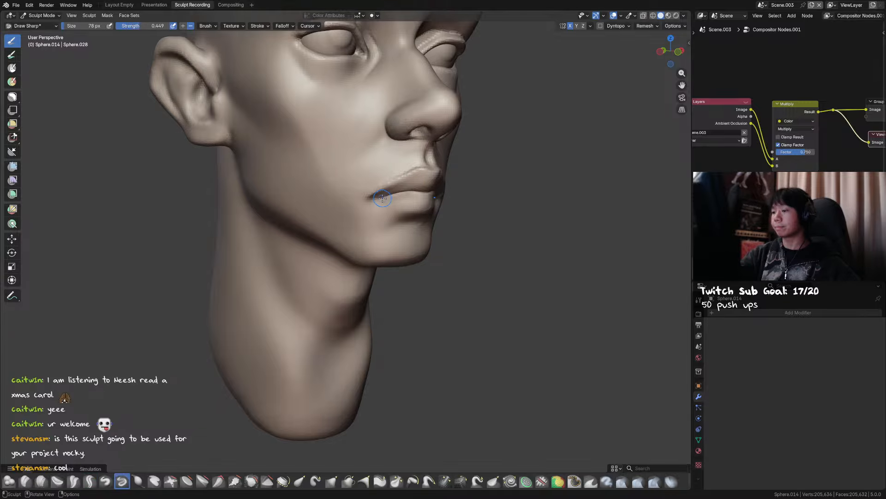
{"action": "mouse_move", "coordinate": [379, 197]}
{"action": "middle_mouse_down"}
{"action": "mouse_move", "coordinate": [371, 212]}
{"action": "mouse_move", "coordinate": [376, 193]}
{"action": "middle_mouse_up"}
{"action": "key", "text": "bracketleft"}
{"action": "key", "text": "g"}
{"action": "scroll", "coordinate": [389, 168], "scroll_direction": "up", "scroll_amount": 4}
{"action": "key", "text": "g"}
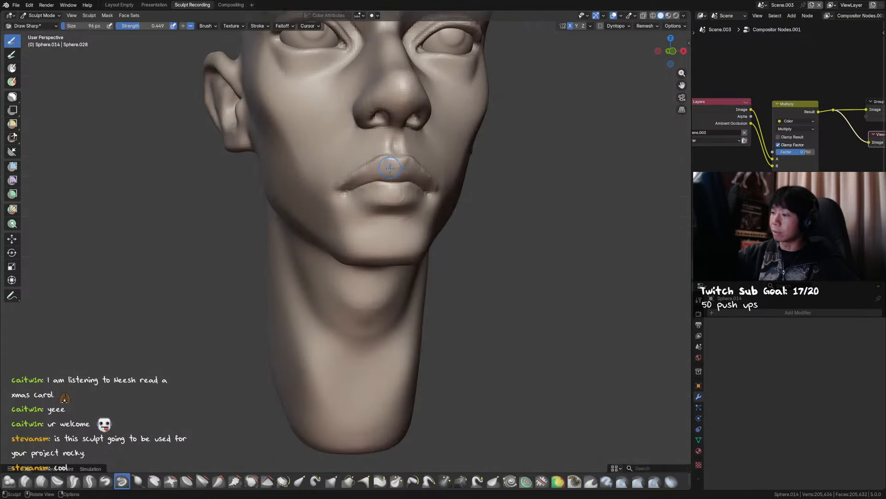
Refine the upper lip's contour with Draw Sharp, and adjust its shape in front view with Grab.
{"action": "left_click_drag", "start_coordinate": [390, 168], "coordinate": [399, 179]}
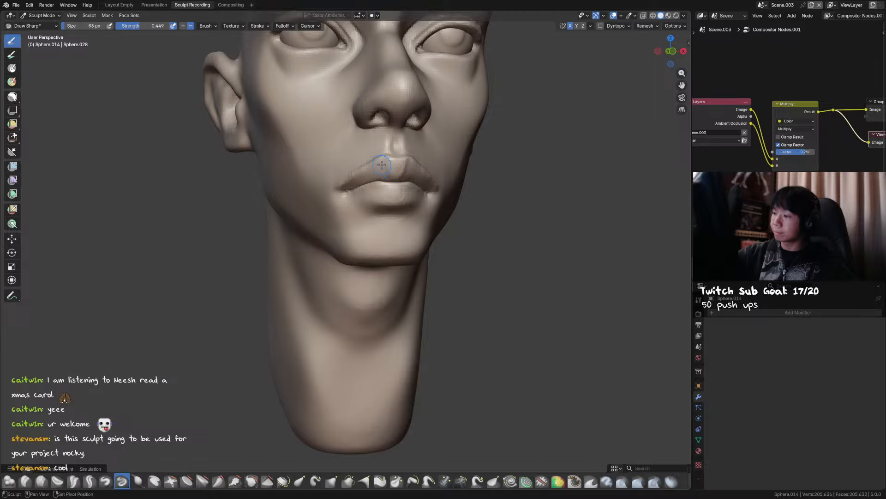
{"action": "key", "text": "KP_1"}
{"action": "key", "text": "f"}
{"action": "left_click", "coordinate": [390, 176]}
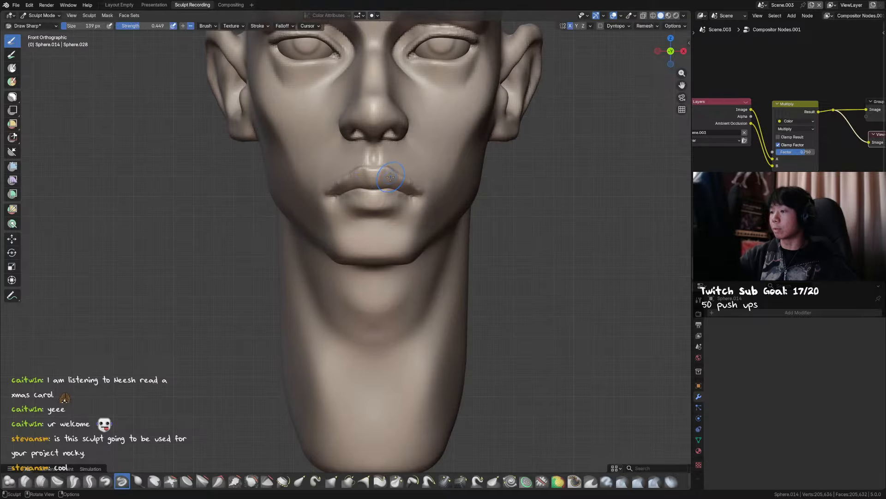
{"action": "key", "text": "g"}
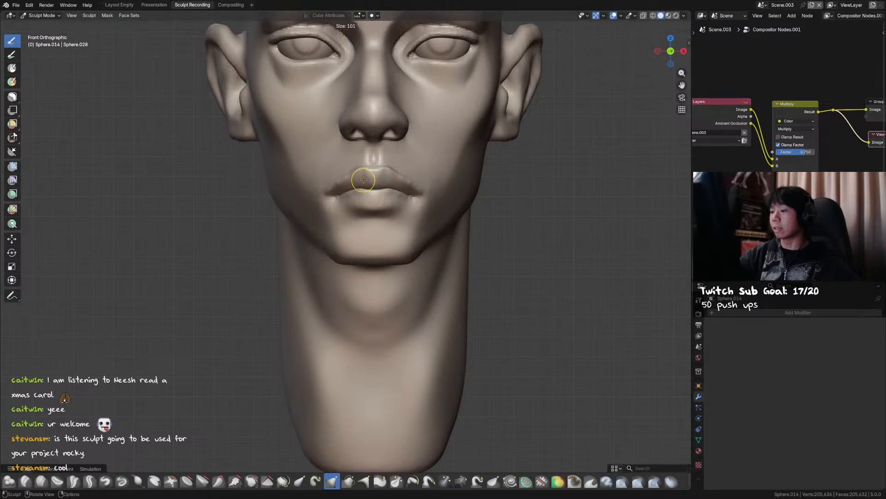
{"action": "key", "text": "g"}
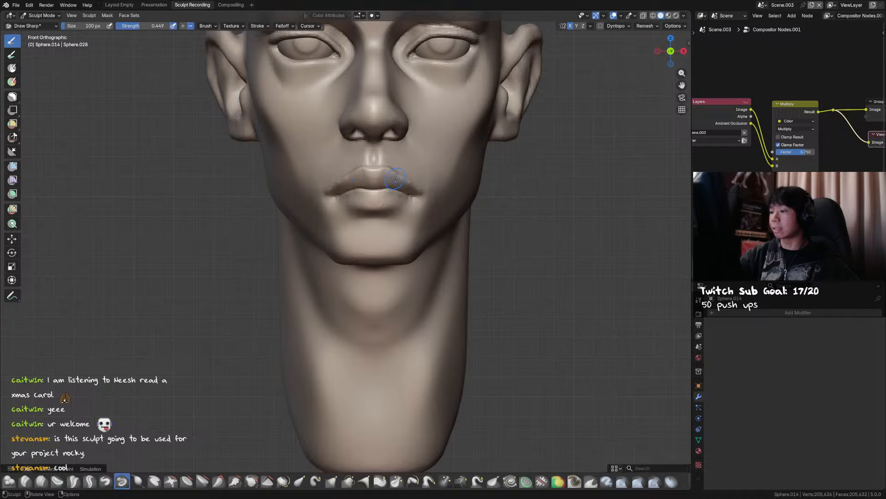
Build up the lip volume along the mouth line with the Draw brush at 103 px, and save the file.
{"action": "mouse_move", "coordinate": [391, 184]}
{"action": "middle_mouse_down"}
{"action": "mouse_move", "coordinate": [403, 185]}
{"action": "mouse_move", "coordinate": [398, 209]}
{"action": "middle_mouse_up"}
{"action": "key", "text": "x"}
{"action": "key", "text": "bracketright"}
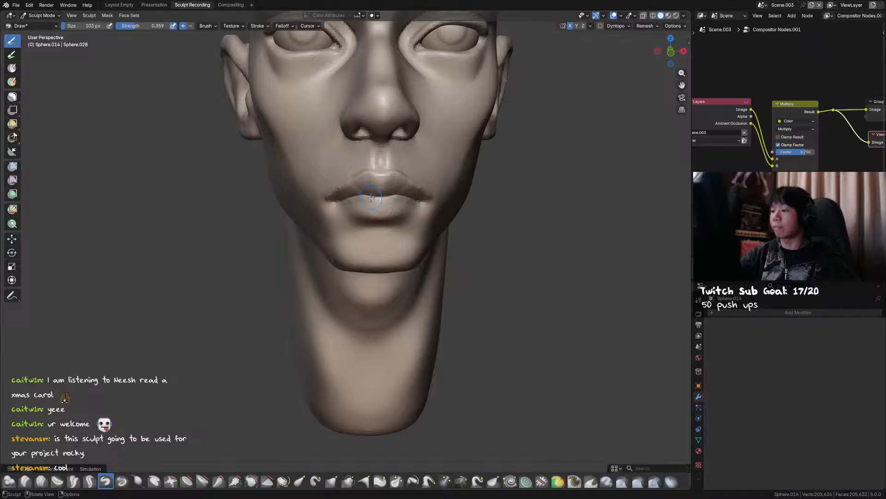
{"action": "middle_click_drag", "start_coordinate": [376, 204], "coordinate": [396, 217]}
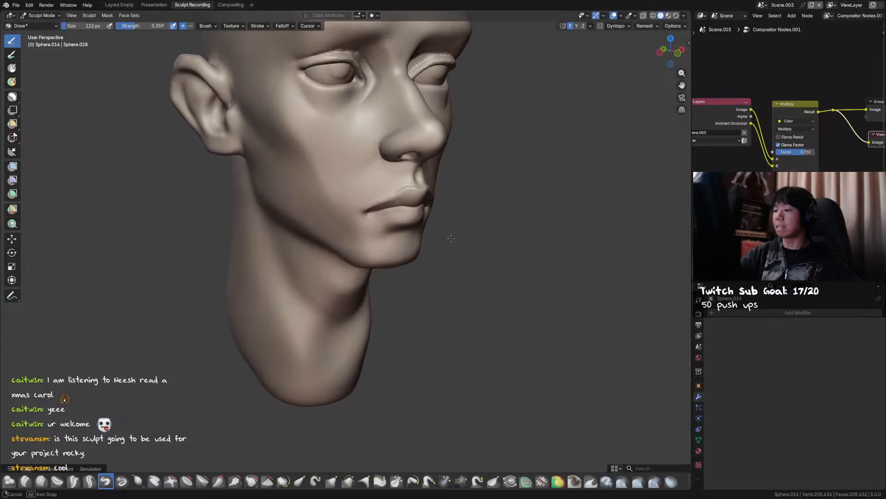
{"action": "key", "text": "ctrl+s"}
Shape the lower lip and its outer edge with the Draw brush at 72, 117 and 102 px.
{"action": "key", "text": "f"}
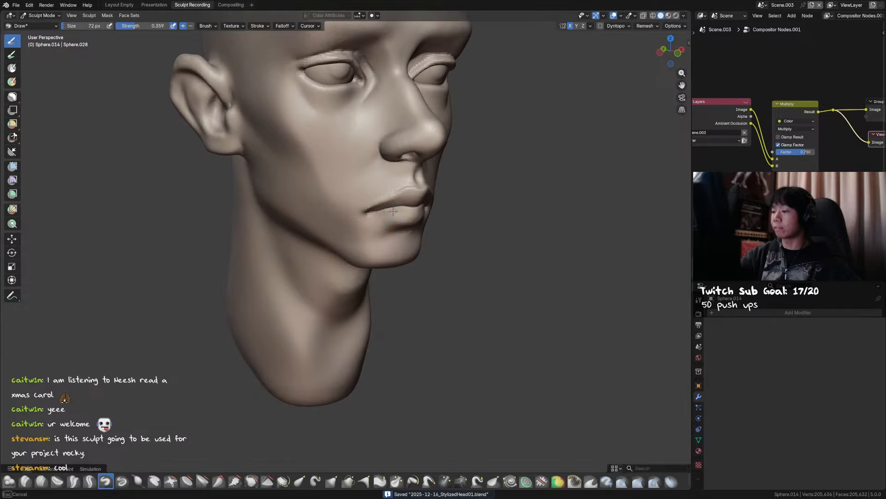
{"action": "key", "text": "s"}
{"action": "middle_click_drag", "start_coordinate": [406, 213], "coordinate": [367, 227]}
{"action": "key", "text": "x"}
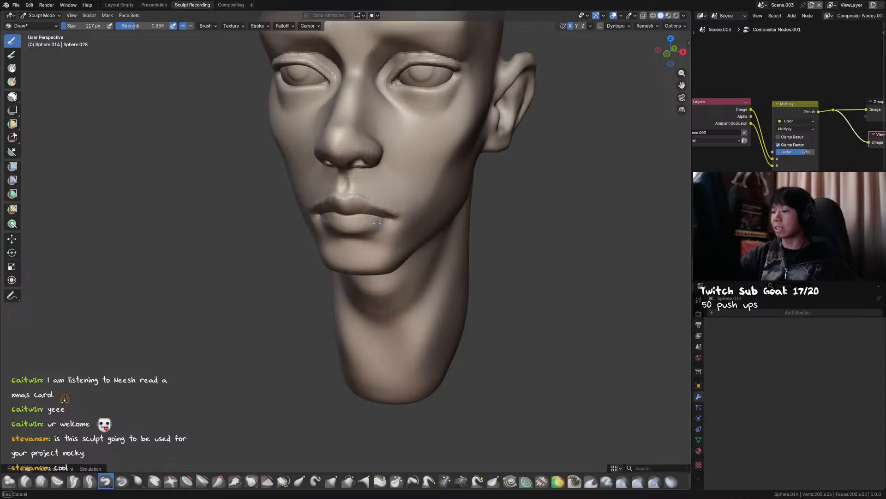
{"action": "left_click", "coordinate": [372, 226]}
{"action": "middle_click_drag", "start_coordinate": [372, 226], "coordinate": [371, 227]}
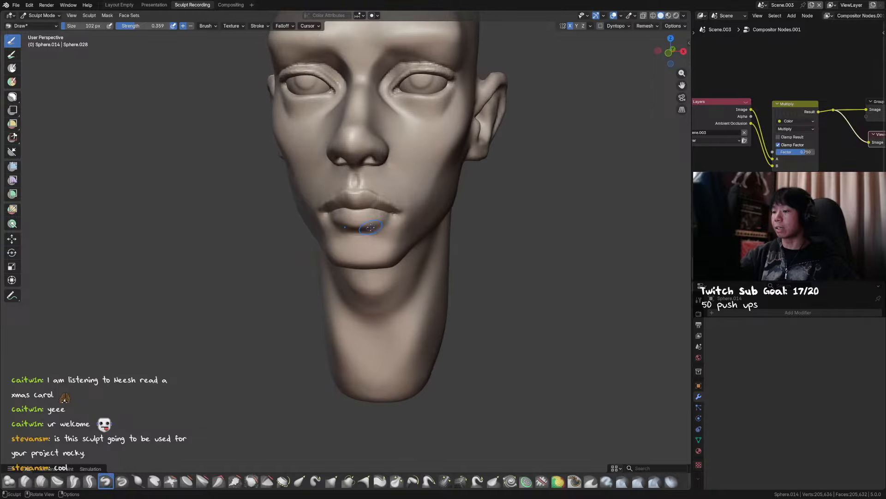
Save the file and define the hollow beneath the lower lip with Crease Sharp, reduced from 150 to 117 px.
{"action": "key", "text": "shift+c"}
{"action": "key", "text": "ctrl+s"}
{"action": "key", "text": "f"}
{"action": "left_click", "coordinate": [364, 236]}
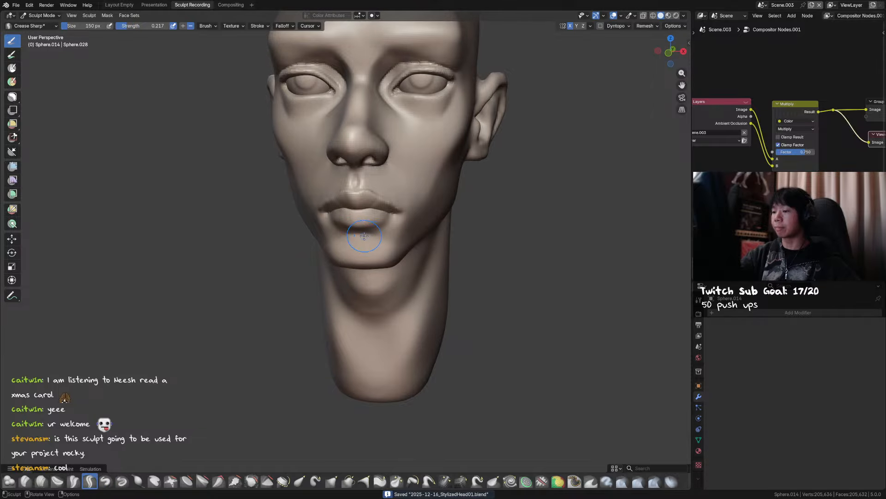
{"action": "key", "text": "f"}
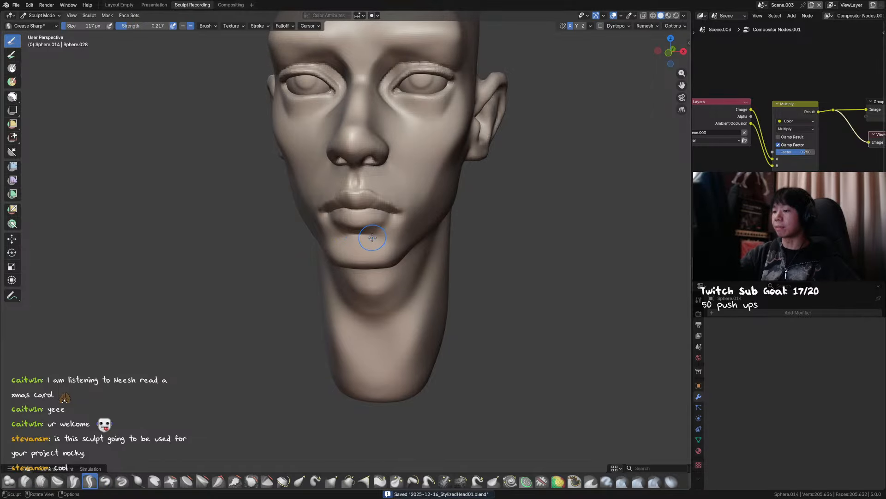
{"action": "key", "text": "f"}
{"action": "left_click", "coordinate": [382, 237]}
Sharpen the lower lip's border near the mouth corner with Draw Sharp.
{"action": "mouse_move", "coordinate": [382, 237]}
{"action": "middle_mouse_down"}
{"action": "mouse_move", "coordinate": [373, 233]}
{"action": "mouse_move", "coordinate": [375, 215]}
{"action": "middle_mouse_up"}
{"action": "left_click", "coordinate": [122, 481]}
{"action": "left_click_drag", "start_coordinate": [375, 215], "coordinate": [374, 216]}
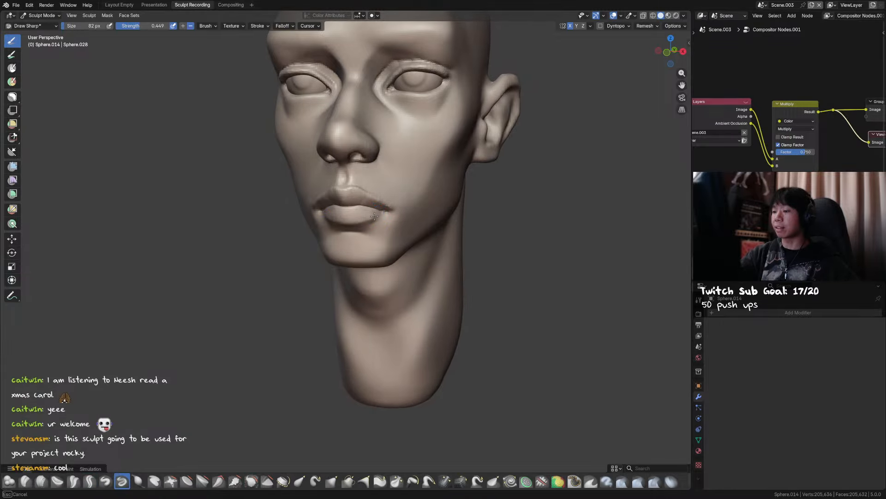
Reshape the mouth corner and upper lip from below with the Grab brush reduced to 120 px.
{"action": "mouse_move", "coordinate": [374, 215]}
{"action": "middle_mouse_down"}
{"action": "mouse_move", "coordinate": [408, 251]}
{"action": "mouse_move", "coordinate": [343, 193]}
{"action": "middle_mouse_up"}
{"action": "key", "text": "g"}
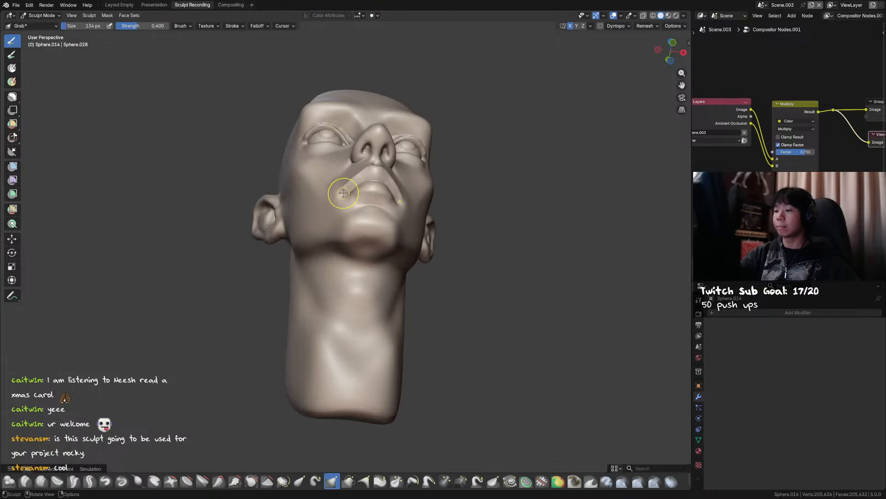
{"action": "key", "text": "f"}
{"action": "left_click", "coordinate": [350, 181]}
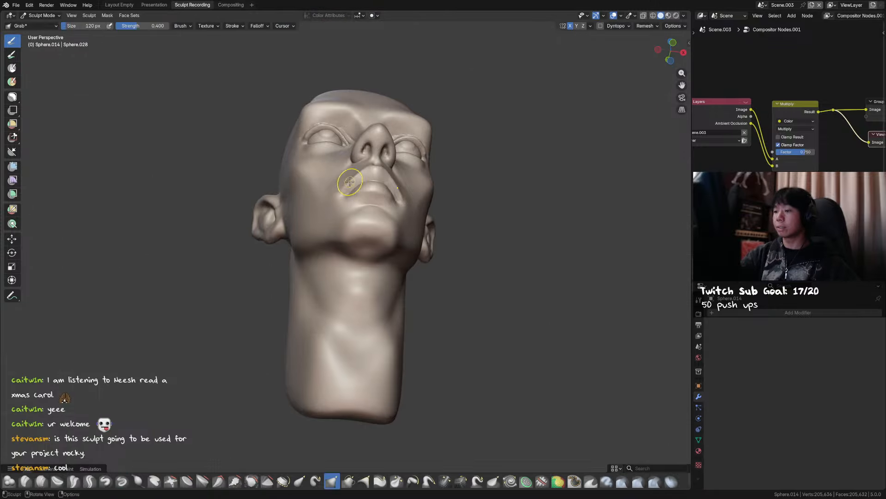
{"action": "mouse_move", "coordinate": [350, 181]}
{"action": "middle_mouse_down"}
{"action": "mouse_move", "coordinate": [333, 181]}
{"action": "mouse_move", "coordinate": [385, 203]}
{"action": "mouse_move", "coordinate": [417, 232]}
{"action": "mouse_move", "coordinate": [475, 237]}
{"action": "middle_mouse_up"}
{"action": "key", "text": "f"}
{"action": "left_click", "coordinate": [352, 175]}
{"action": "left_click", "coordinate": [354, 173]}
Refine the upper lip edge with the Draw brush at 59 px and the mouth corner with Crease Sharp at 91 px.
{"action": "middle_click_drag", "start_coordinate": [439, 203], "coordinate": [380, 198]}
{"action": "key", "text": "x"}
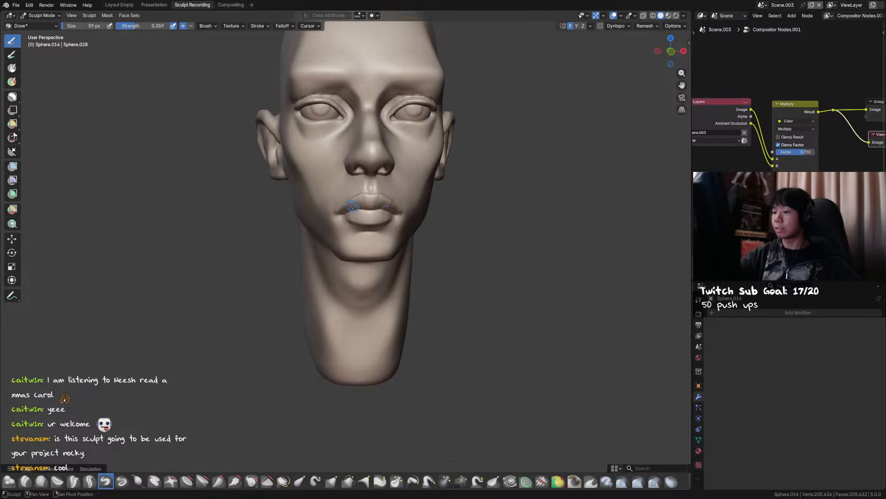
{"action": "mouse_move", "coordinate": [352, 205]}
{"action": "middle_mouse_down"}
{"action": "mouse_move", "coordinate": [309, 211]}
{"action": "mouse_move", "coordinate": [378, 224]}
{"action": "mouse_move", "coordinate": [403, 214]}
{"action": "mouse_move", "coordinate": [385, 225]}
{"action": "middle_mouse_up"}
{"action": "key", "text": "shift+c"}
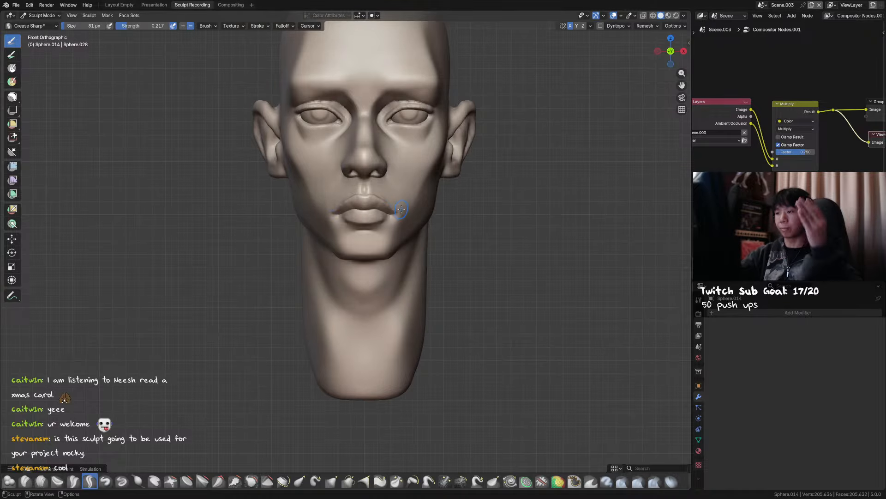
Save the file and pull the mouth corner into shape from the side with the Grab brush.
{"action": "key", "text": "g"}
{"action": "mouse_move", "coordinate": [418, 206]}
{"action": "middle_mouse_down"}
{"action": "mouse_move", "coordinate": [376, 214]}
{"action": "mouse_move", "coordinate": [343, 244]}
{"action": "mouse_move", "coordinate": [436, 237]}
{"action": "mouse_move", "coordinate": [377, 242]}
{"action": "middle_mouse_up"}
{"action": "key", "text": "ctrl+s"}
{"action": "key", "text": "f"}
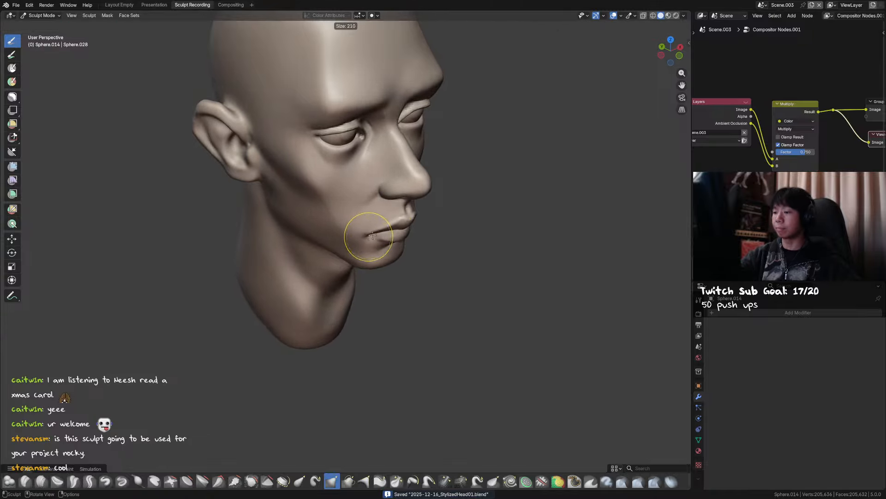
{"action": "left_click", "coordinate": [393, 237]}
{"action": "left_click_drag", "start_coordinate": [366, 237], "coordinate": [370, 235]}
Adjust the cheek side of the mouth with the Grab brush at 164 px, and save the file.
{"action": "mouse_move", "coordinate": [369, 235]}
{"action": "middle_mouse_down"}
{"action": "mouse_move", "coordinate": [345, 210]}
{"action": "mouse_move", "coordinate": [415, 214]}
{"action": "mouse_move", "coordinate": [396, 221]}
{"action": "mouse_move", "coordinate": [452, 206]}
{"action": "middle_mouse_up"}
{"action": "key", "text": "f"}
{"action": "left_click", "coordinate": [350, 216]}
{"action": "key", "text": "ctrl+s"}
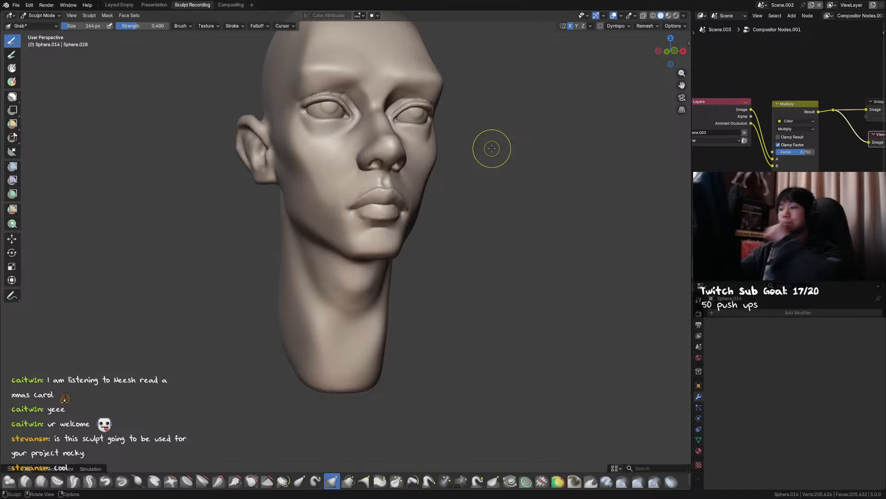
Reposition and smooth the mouth corner with the Grab brush at 129 px, and save the file.
{"action": "middle_click_drag", "start_coordinate": [528, 160], "coordinate": [462, 177]}
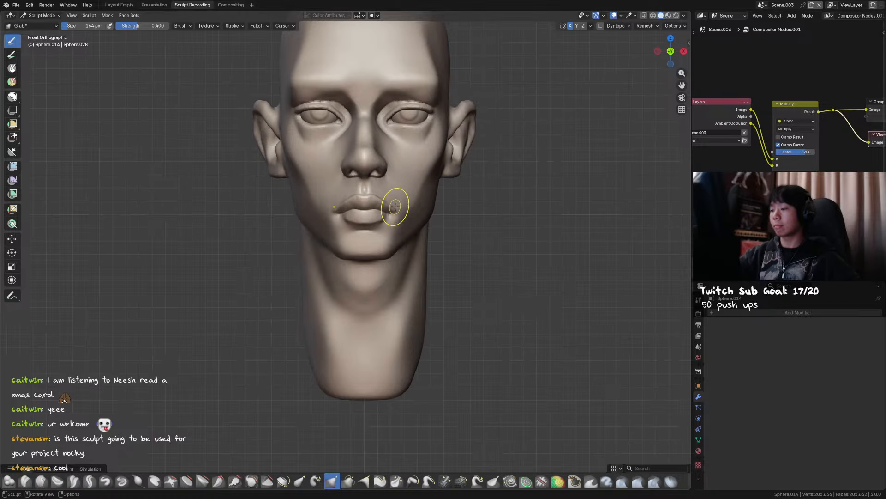
{"action": "key", "text": "f"}
{"action": "left_click", "coordinate": [391, 200]}
{"action": "left_click_drag", "start_coordinate": [392, 201], "coordinate": [398, 204], "text": "shift"}
{"action": "mouse_move", "coordinate": [398, 208]}
{"action": "middle_mouse_down"}
{"action": "mouse_move", "coordinate": [383, 221]}
{"action": "mouse_move", "coordinate": [444, 227]}
{"action": "middle_mouse_up"}
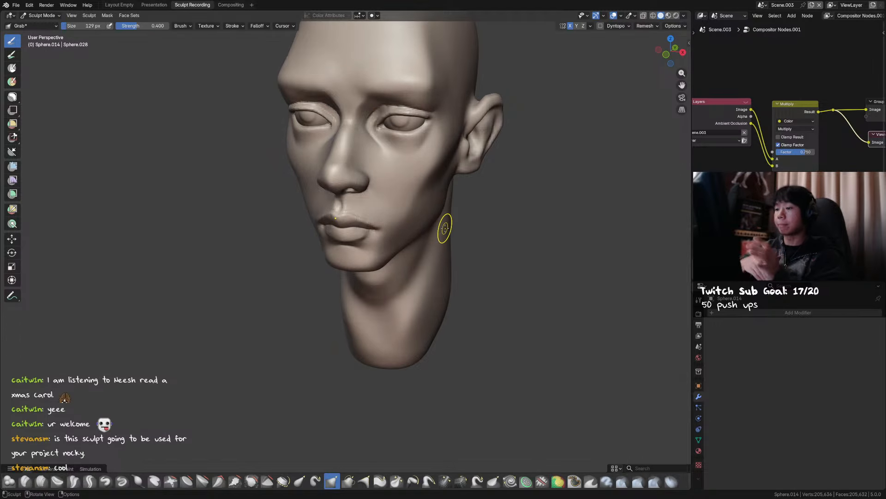
{"action": "middle_click_drag", "start_coordinate": [538, 136], "coordinate": [576, 134]}
{"action": "key", "text": "ctrl+s"}
Build up the area above the mouth corner with the Clay Strips brush at 27 and 24 px.
{"action": "scroll", "coordinate": [576, 135], "scroll_direction": "up", "scroll_amount": 5}
{"action": "middle_click_drag", "start_coordinate": [464, 165], "coordinate": [430, 174]}
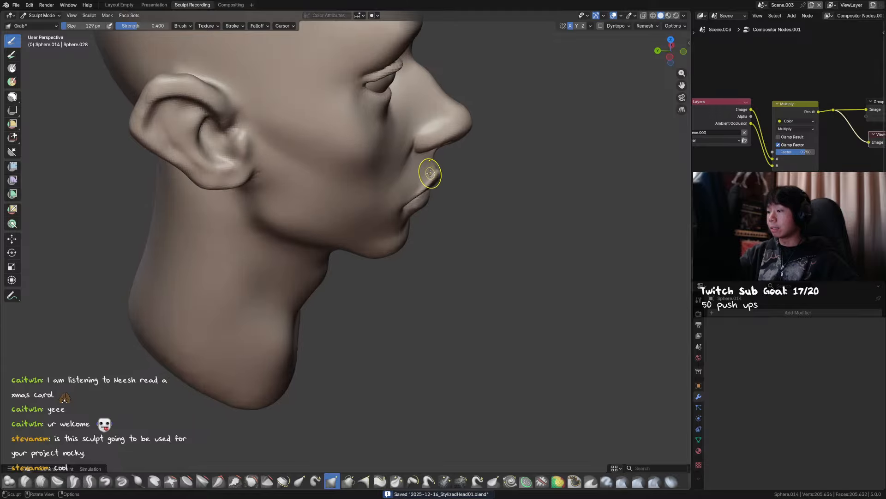
{"action": "key", "text": "c"}
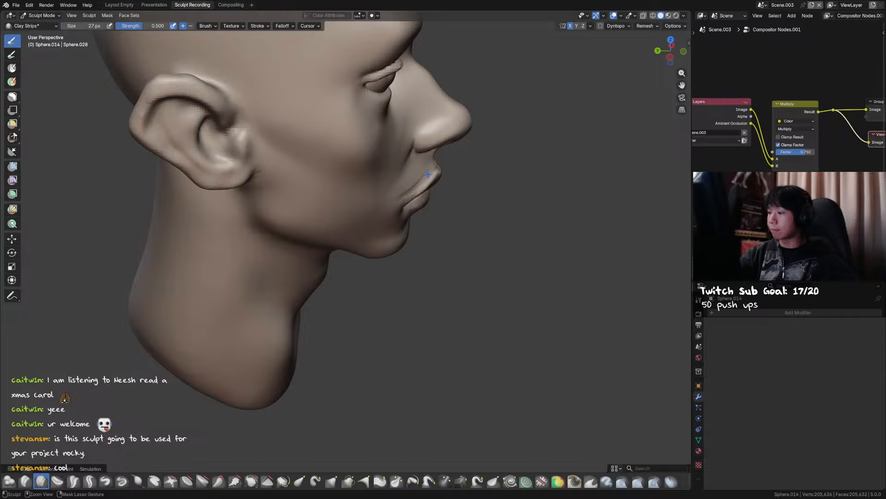
{"action": "middle_click_drag", "start_coordinate": [428, 181], "coordinate": [396, 143]}
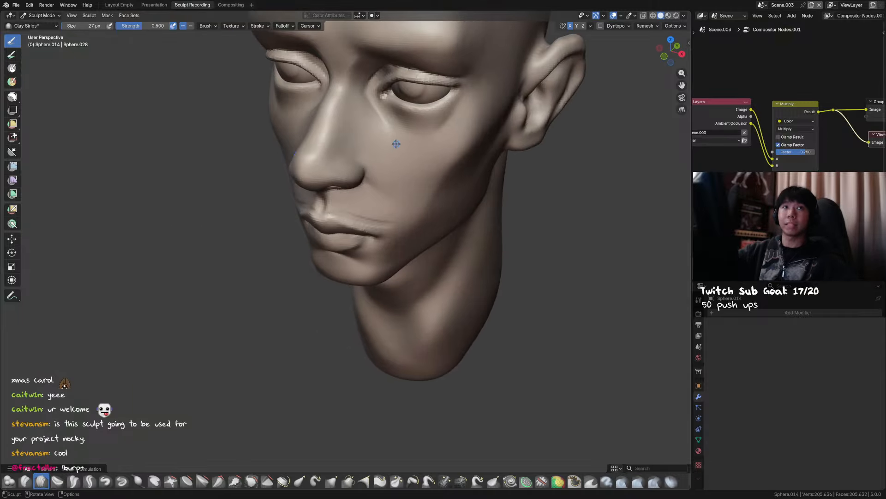
{"action": "middle_click_drag", "start_coordinate": [352, 199], "coordinate": [344, 200]}
{"action": "key", "text": "f"}
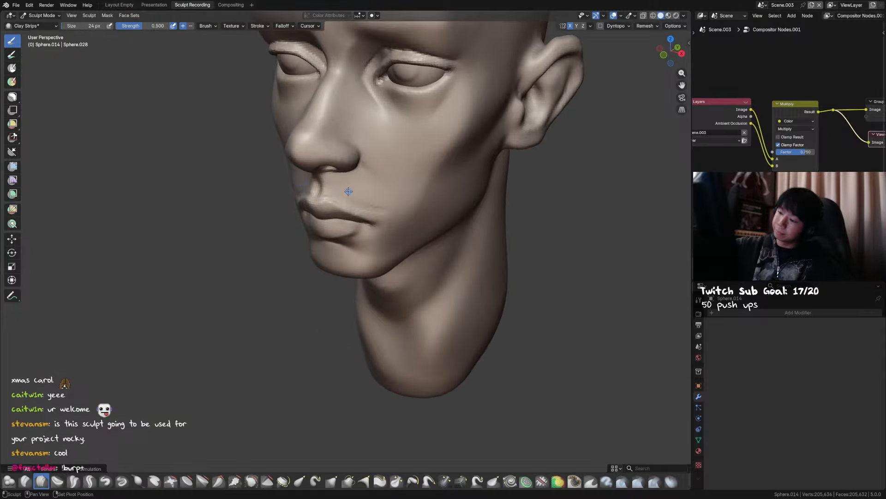
{"action": "left_click", "coordinate": [375, 194]}
{"action": "key", "text": "f"}
{"action": "left_click", "coordinate": [367, 195]}
{"action": "mouse_move", "coordinate": [375, 199]}
{"action": "left_mouse_down"}
{"action": "mouse_move", "coordinate": [386, 212]}
{"action": "mouse_move", "coordinate": [355, 198]}
{"action": "left_mouse_up"}
Smooth the added clay beside the mouth with the Smooth brush at 55 px.
{"action": "middle_click_drag", "start_coordinate": [342, 192], "coordinate": [404, 172]}
{"action": "key", "text": "f"}
{"action": "left_click_drag", "start_coordinate": [402, 173], "coordinate": [370, 188], "text": "shift"}
{"action": "left_click", "coordinate": [396, 183]}
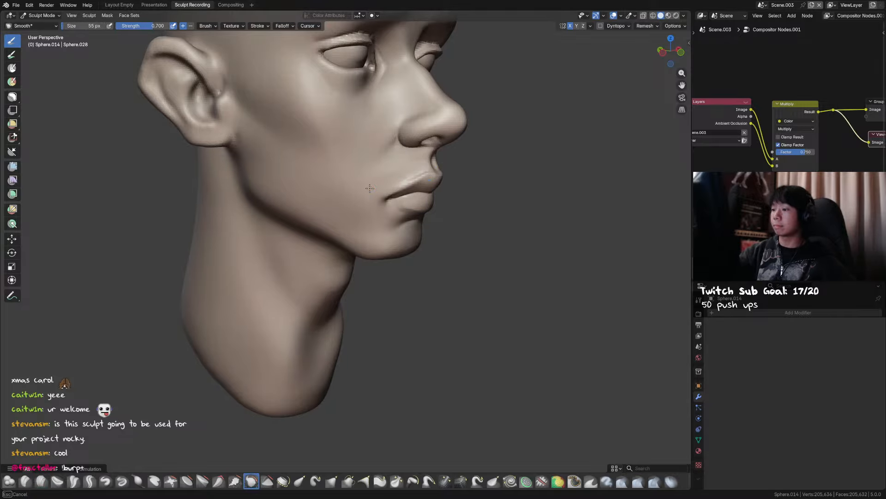
Shape the area below the mouth corner with the Draw brush at 101 and 119 px.
{"action": "mouse_move", "coordinate": [397, 165]}
{"action": "middle_mouse_down"}
{"action": "mouse_move", "coordinate": [378, 191]}
{"action": "mouse_move", "coordinate": [395, 211]}
{"action": "middle_mouse_up"}
{"action": "key", "text": "f"}
{"action": "left_click", "coordinate": [406, 213]}
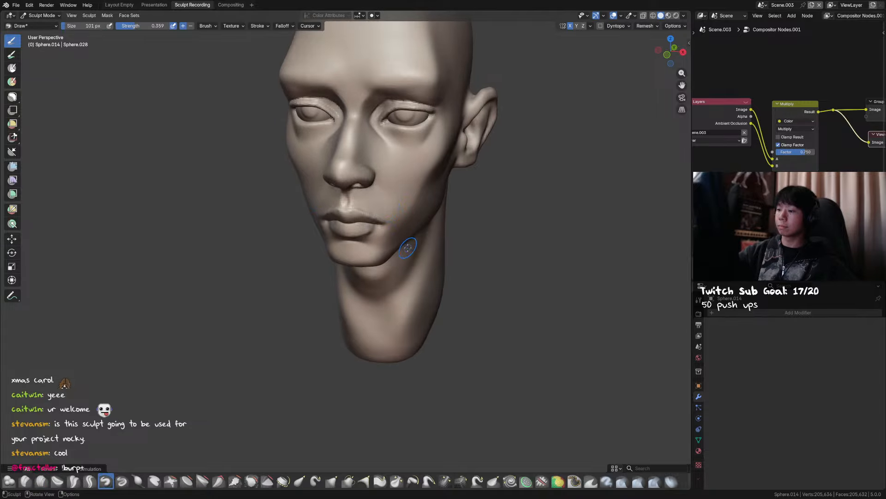
{"action": "mouse_move", "coordinate": [408, 248]}
{"action": "middle_mouse_down"}
{"action": "mouse_move", "coordinate": [384, 220]}
{"action": "mouse_move", "coordinate": [432, 238]}
{"action": "middle_mouse_up"}
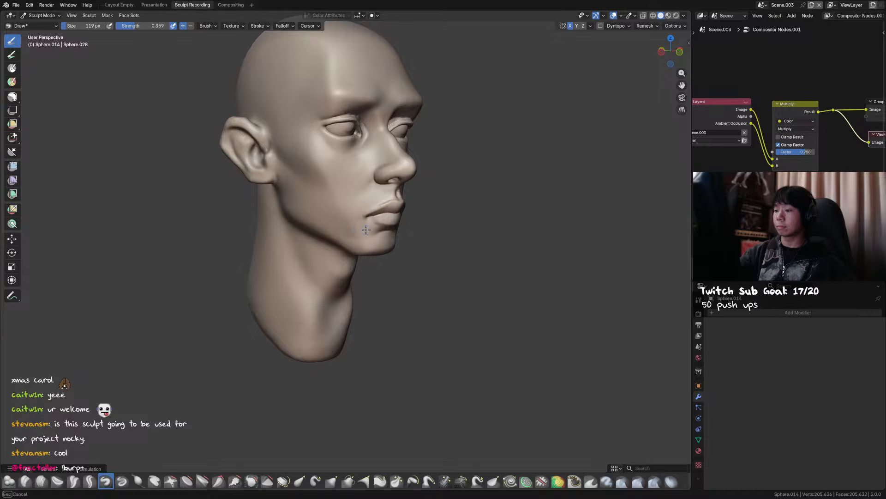
Define the fold beside the lower lip and chin with the Crease Sharp brush at 77 px.
{"action": "key", "text": "shift+c"}
{"action": "mouse_move", "coordinate": [346, 234]}
{"action": "middle_mouse_down"}
{"action": "mouse_move", "coordinate": [390, 247]}
{"action": "mouse_move", "coordinate": [355, 239]}
{"action": "mouse_move", "coordinate": [404, 170]}
{"action": "mouse_move", "coordinate": [395, 174]}
{"action": "mouse_move", "coordinate": [457, 150]}
{"action": "middle_mouse_up"}
{"action": "key", "text": "shift+s"}
{"action": "key", "text": "shift+c"}
Switch to Object Mode from the front view, save the file and reveal all hidden hair and head objects.
{"action": "key", "text": "KP_1"}
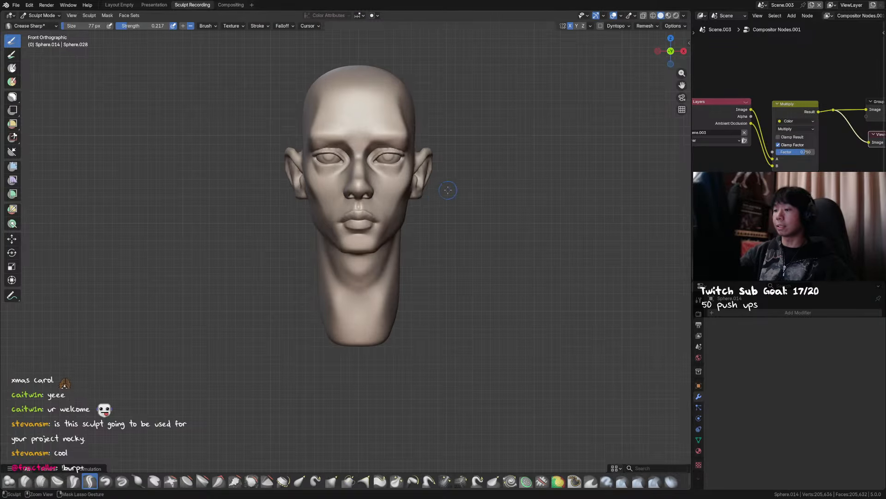
{"action": "key", "text": "ctrl+Tab"}
{"action": "key", "text": "ctrl+s"}
{"action": "key", "text": "alt+h"}
{"action": "scroll", "coordinate": [523, 198], "scroll_direction": "down", "scroll_amount": 2}
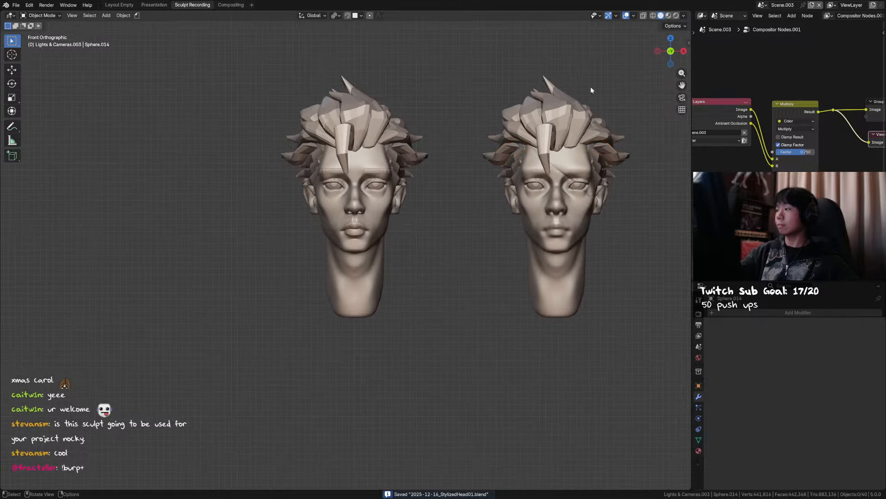
Compare the two haired heads from several angles in an alternate viewport shading, and restore solid shading.
{"action": "left_click", "coordinate": [668, 16]}
{"action": "middle_click_drag", "start_coordinate": [501, 146], "coordinate": [423, 212]}
{"action": "key", "text": "KP_1"}
{"action": "left_click", "coordinate": [390, 268]}
{"action": "key", "text": "ctrl+Tab"}
{"action": "left_click", "coordinate": [385, 323]}
{"action": "left_click", "coordinate": [661, 16]}
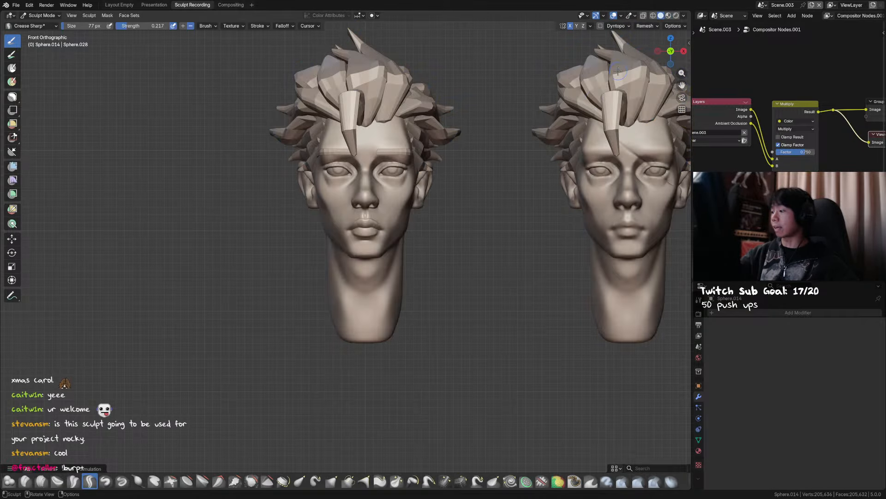
{"action": "scroll", "coordinate": [476, 198], "scroll_direction": "down", "scroll_amount": 2}
{"action": "middle_click_drag", "start_coordinate": [471, 198], "coordinate": [540, 107]}
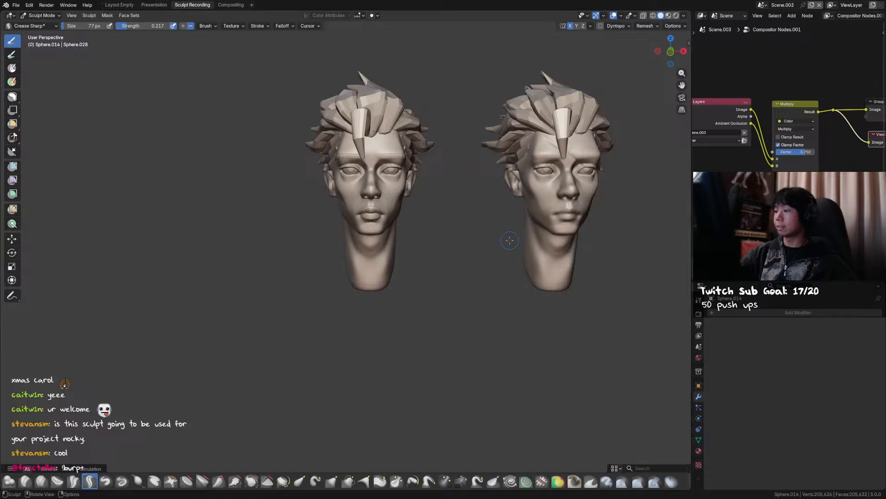
Hide the scarred head variant with its hair in Object Mode, and resume sculpting the main head.
{"action": "key", "text": "ctrl+Tab"}
{"action": "left_click", "coordinate": [476, 241]}
{"action": "key", "text": "shift+h"}
{"action": "middle_click_drag", "start_coordinate": [445, 429], "coordinate": [469, 178]}
{"action": "key", "text": "ctrl+Tab"}
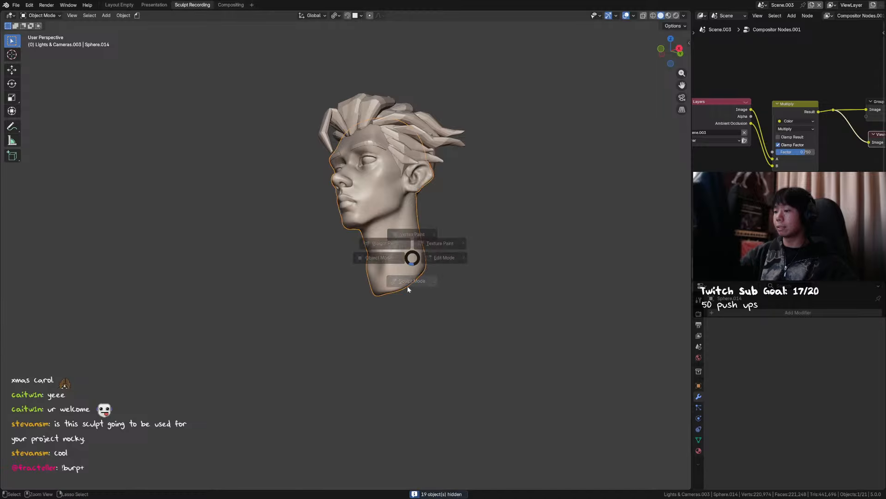
{"action": "left_click", "coordinate": [408, 287]}
Smooth the lower side of the neck below the jaw.
{"action": "scroll", "coordinate": [408, 282], "scroll_direction": "up", "scroll_amount": 1}
{"action": "middle_click_drag", "start_coordinate": [393, 277], "coordinate": [419, 268]}
{"action": "key", "text": "f"}
{"action": "left_click", "coordinate": [408, 260]}
{"action": "left_click_drag", "start_coordinate": [407, 258], "coordinate": [410, 268], "text": "shift"}
{"action": "mouse_move", "coordinate": [415, 259]}
{"action": "middle_mouse_down"}
{"action": "mouse_move", "coordinate": [422, 254]}
{"action": "mouse_move", "coordinate": [406, 245]}
{"action": "mouse_move", "coordinate": [474, 213]}
{"action": "mouse_move", "coordinate": [416, 218]}
{"action": "middle_mouse_up"}
Carve the neck muscle line from behind the ear downward with the Draw Sharp brush at 198 and 116 px.
{"action": "key", "text": "x"}
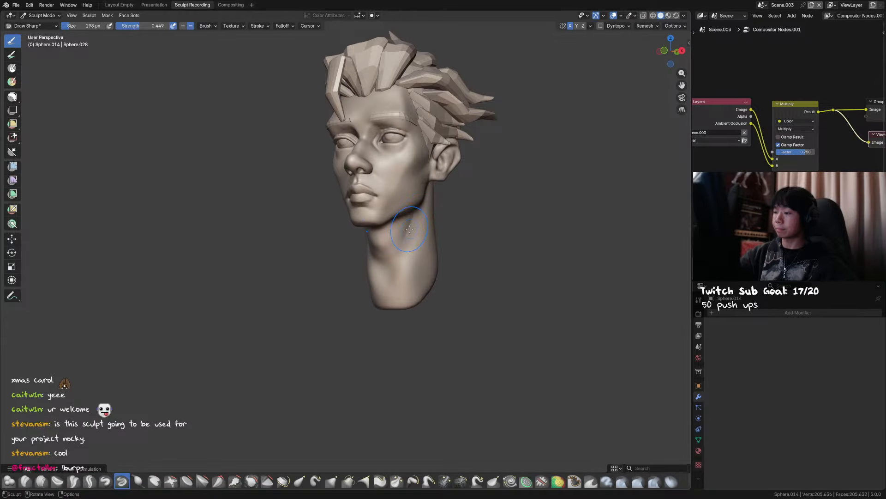
{"action": "mouse_move", "coordinate": [388, 283]}
{"action": "middle_mouse_down"}
{"action": "mouse_move", "coordinate": [346, 223]}
{"action": "mouse_move", "coordinate": [377, 272]}
{"action": "mouse_move", "coordinate": [408, 291]}
{"action": "mouse_move", "coordinate": [446, 245]}
{"action": "mouse_move", "coordinate": [419, 209]}
{"action": "mouse_move", "coordinate": [413, 248]}
{"action": "middle_mouse_up"}
{"action": "key", "text": "x"}
{"action": "left_click_drag", "start_coordinate": [433, 174], "coordinate": [416, 271]}
{"action": "key", "text": "shift+x"}
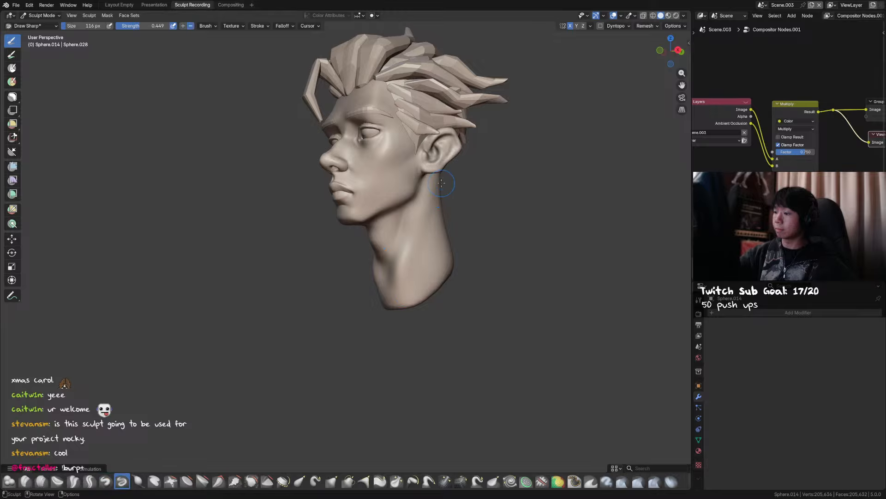
Define the rear edge of the neck muscle below the ear with the Draw Sharp brush at 163 px.
{"action": "middle_click_drag", "start_coordinate": [443, 180], "coordinate": [407, 155]}
{"action": "left_click_drag", "start_coordinate": [407, 155], "coordinate": [406, 154]}
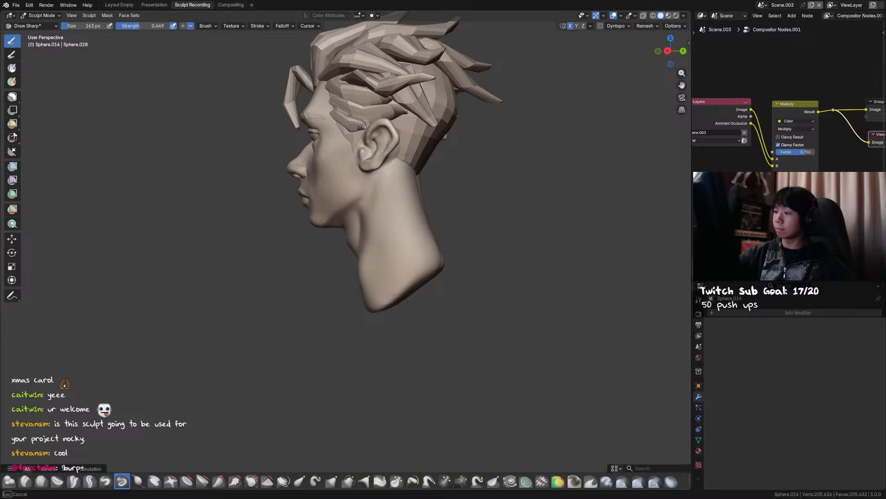
{"action": "left_click_drag", "start_coordinate": [405, 215], "coordinate": [406, 146]}
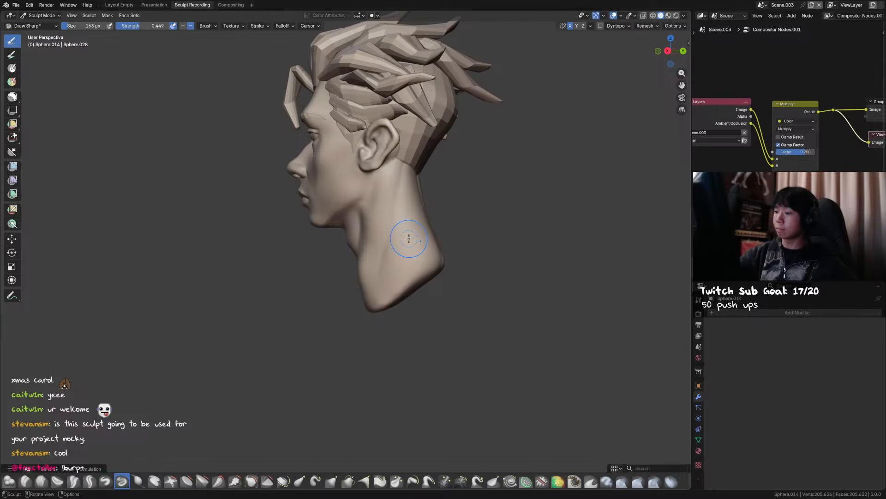
Adjust the base of the neck from the front with the Grab brush at 163 px.
{"action": "mouse_move", "coordinate": [409, 238]}
{"action": "middle_mouse_down"}
{"action": "mouse_move", "coordinate": [429, 231]}
{"action": "mouse_move", "coordinate": [332, 212]}
{"action": "mouse_move", "coordinate": [342, 208]}
{"action": "mouse_move", "coordinate": [427, 280]}
{"action": "middle_mouse_up"}
{"action": "key", "text": "g"}
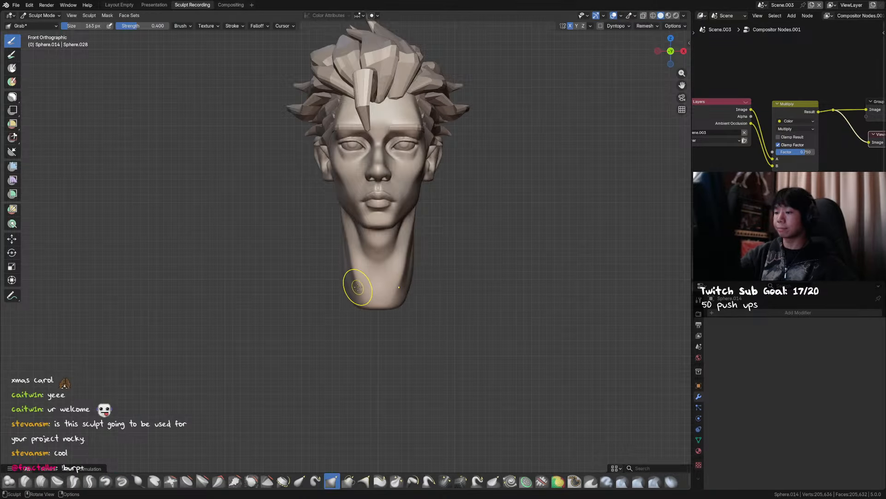
{"action": "left_click_drag", "start_coordinate": [358, 287], "coordinate": [361, 291]}
{"action": "middle_click_drag", "start_coordinate": [379, 300], "coordinate": [366, 292]}
Carve the collar line at the neck base with Draw Sharp at 139 px and reshape its sides with Grab at 231 px.
{"action": "key", "text": "d"}
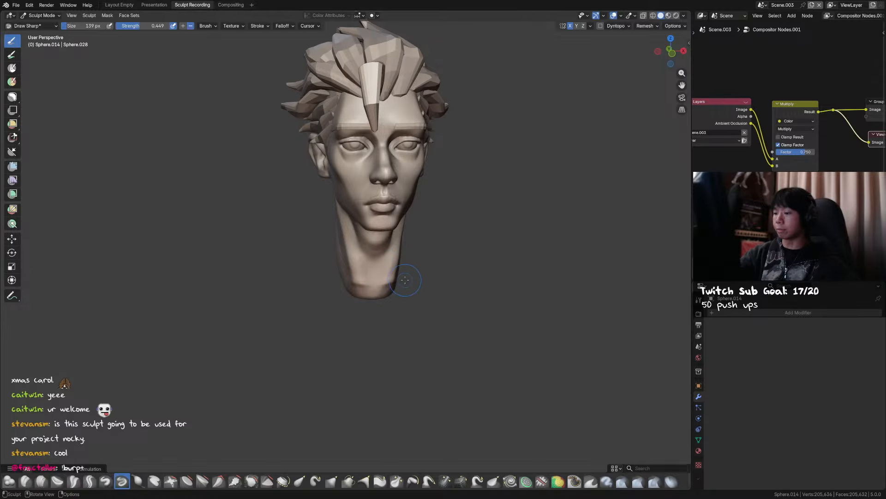
{"action": "middle_click_drag", "start_coordinate": [405, 279], "coordinate": [406, 283], "text": "alt"}
{"action": "key", "text": "g"}
{"action": "key", "text": "f"}
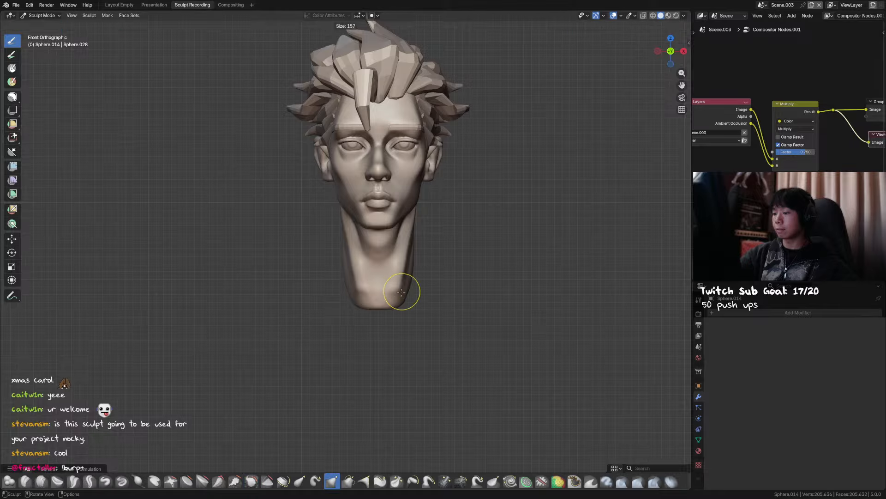
{"action": "left_click", "coordinate": [401, 292]}
{"action": "left_click_drag", "start_coordinate": [401, 292], "coordinate": [401, 290]}
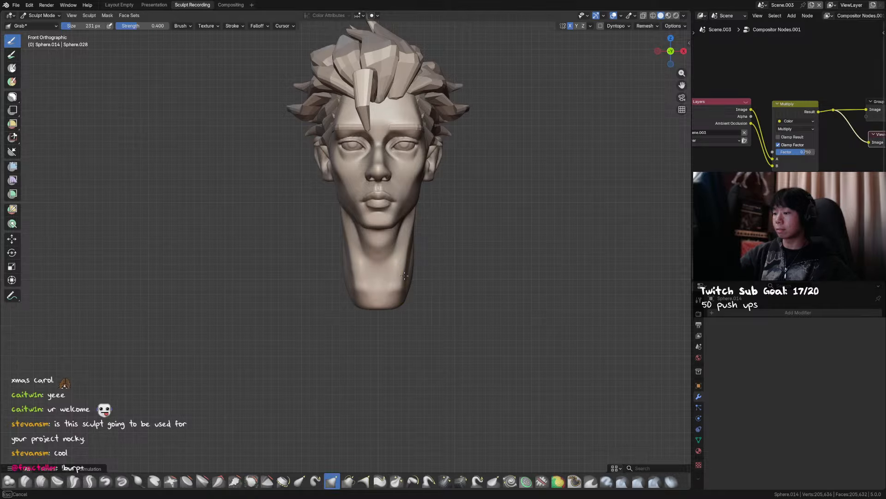
Smooth the side neck muscle from the neck base up to the ear.
{"action": "middle_click_drag", "start_coordinate": [425, 283], "coordinate": [416, 241]}
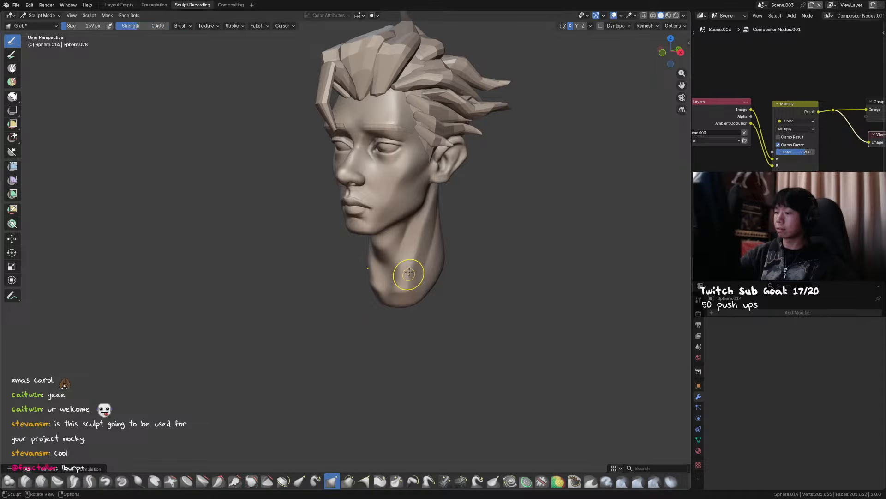
{"action": "left_click_drag", "start_coordinate": [409, 271], "coordinate": [438, 192], "text": "shift"}
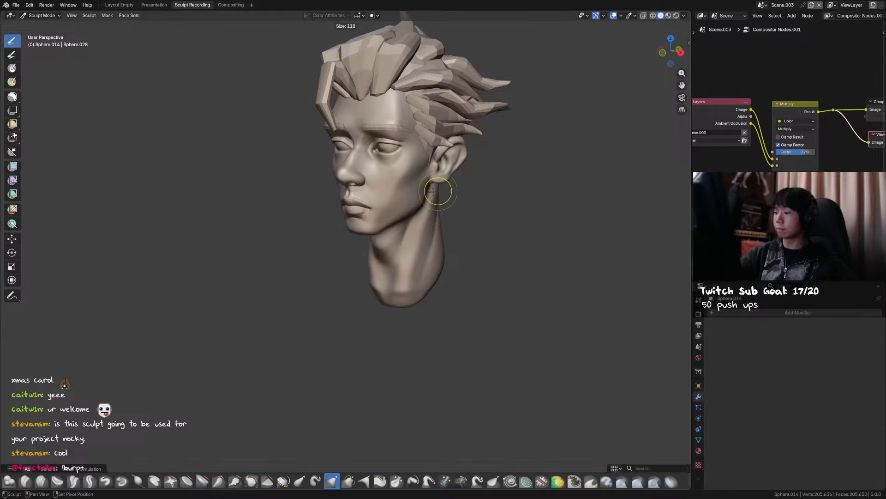
{"action": "mouse_move", "coordinate": [420, 255]}
{"action": "middle_mouse_down"}
{"action": "mouse_move", "coordinate": [409, 234]}
{"action": "mouse_move", "coordinate": [416, 206]}
{"action": "mouse_move", "coordinate": [402, 231]}
{"action": "mouse_move", "coordinate": [366, 233]}
{"action": "mouse_move", "coordinate": [368, 243]}
{"action": "mouse_move", "coordinate": [364, 231]}
{"action": "mouse_move", "coordinate": [463, 256]}
{"action": "middle_mouse_up"}
Refine the neck with Draw Sharp, adjust the throat profile with Grab at 189 px, and save the file.
{"action": "key", "text": "d"}
{"action": "key", "text": "f"}
{"action": "key", "text": "g"}
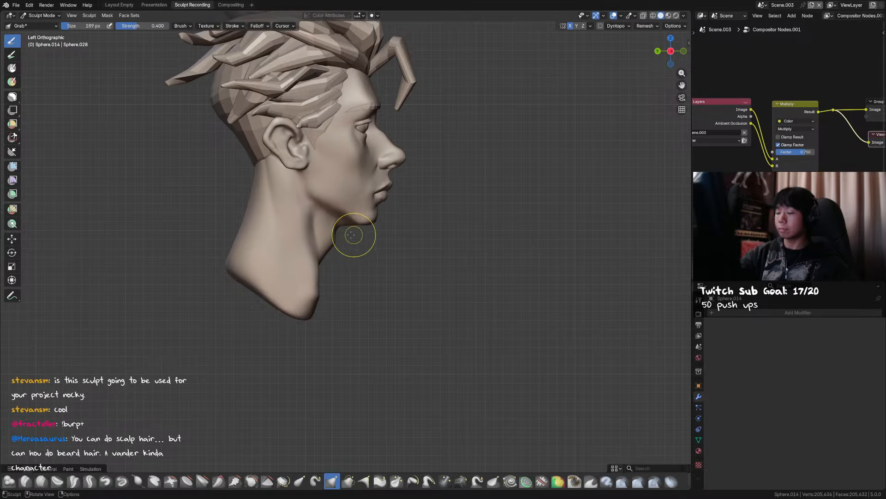
{"action": "middle_click_drag", "start_coordinate": [352, 235], "coordinate": [371, 238]}
{"action": "key", "text": "ctrl+s"}
Build up the area under the jaw with the Clay Strips brush at 65 px.
{"action": "key", "text": "c"}
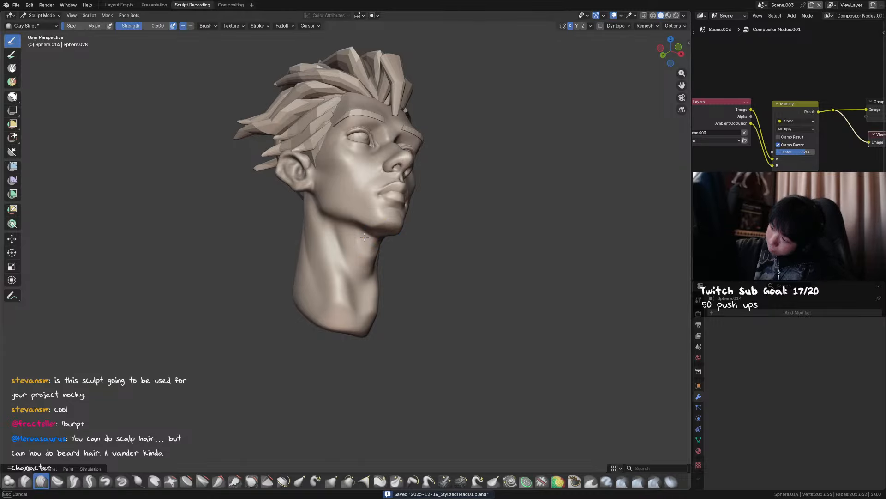
{"action": "middle_click_drag", "start_coordinate": [382, 249], "coordinate": [400, 256], "text": "alt"}
{"action": "key", "text": "shift+t"}
Smooth the throat beneath the chin and adjust its profile with the Grab brush at 178 and 169 px.
{"action": "key", "text": "f"}
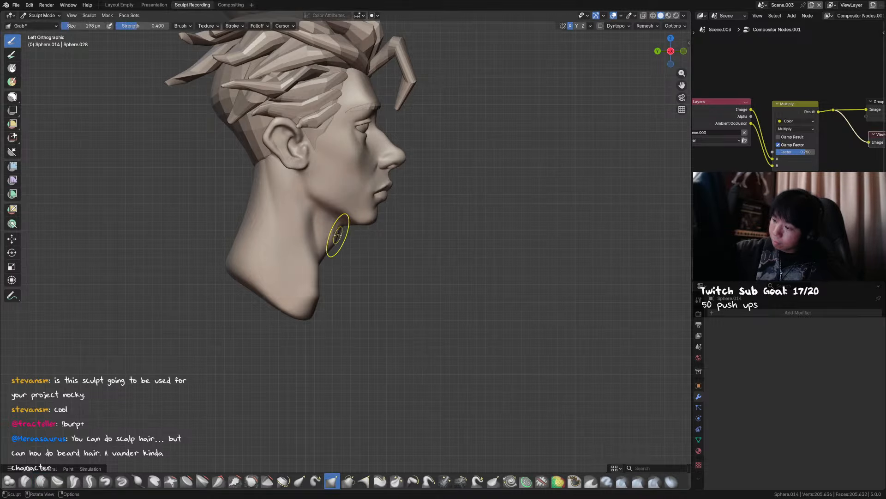
{"action": "left_click", "coordinate": [333, 229]}
{"action": "left_click_drag", "start_coordinate": [333, 229], "coordinate": [332, 225], "text": "shift"}
{"action": "key", "text": "g"}
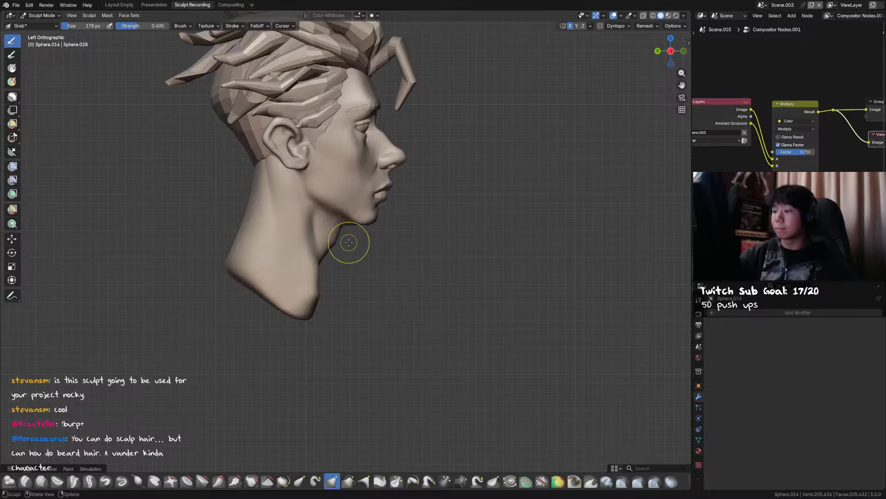
{"action": "middle_click_drag", "start_coordinate": [344, 224], "coordinate": [352, 226]}
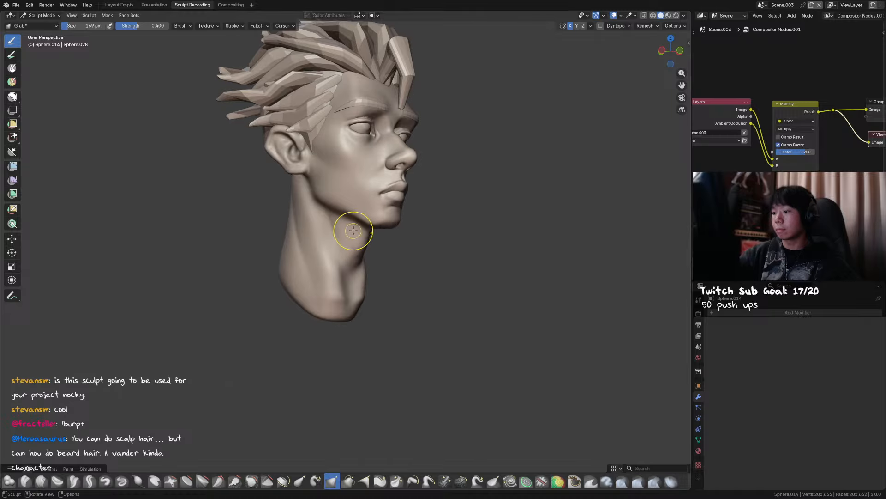
Smooth the throat beneath the chin, return to Object Mode and save the file.
{"action": "left_click_drag", "start_coordinate": [352, 229], "coordinate": [412, 257], "text": "shift"}
{"action": "middle_click_drag", "start_coordinate": [412, 257], "coordinate": [429, 276]}
{"action": "key", "text": "Tab"}
{"action": "key", "text": "KP_1"}
{"action": "key", "text": "ctrl+s"}
{"action": "left_click", "coordinate": [556, 140]}
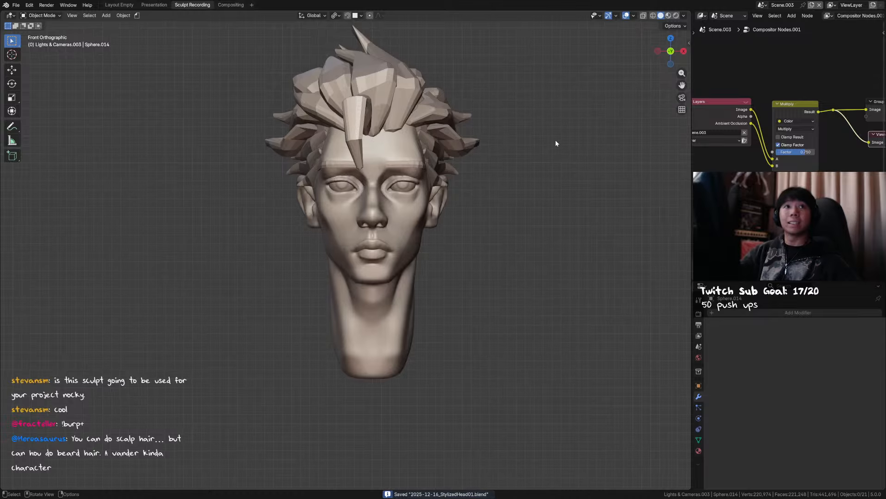
{"action": "middle_click_drag", "start_coordinate": [524, 127], "coordinate": [521, 148], "text": "shift"}
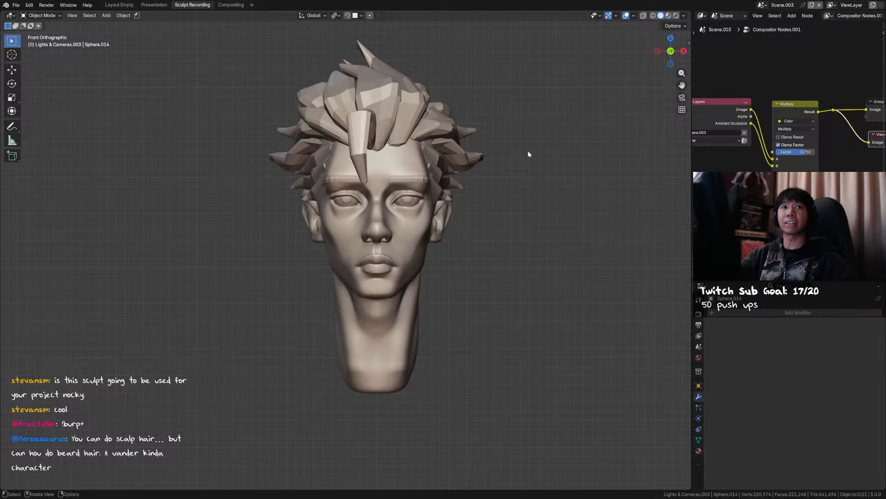
Open the eyebrows in Sculpt Mode and reshape their ends with the Grab brush at 249, 145 and 137 px.
{"action": "middle_click_drag", "start_coordinate": [529, 153], "coordinate": [415, 189]}
{"action": "key", "text": "ctrl+s"}
{"action": "left_click", "coordinate": [410, 193]}
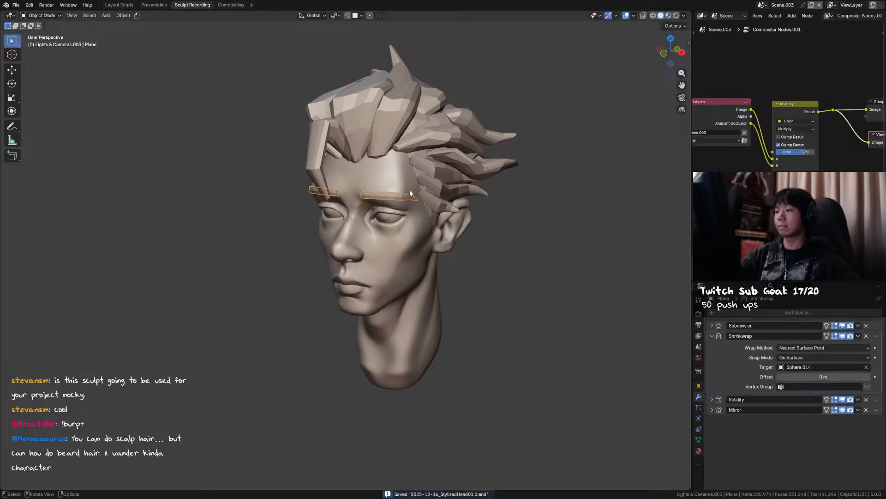
{"action": "key", "text": "KP_1"}
{"action": "key", "text": "ctrl+Tab"}
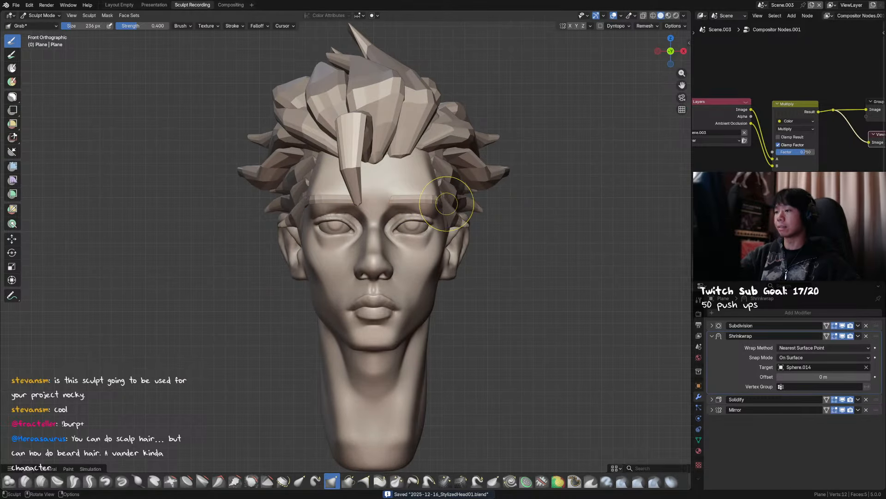
{"action": "key", "text": "f"}
{"action": "left_click", "coordinate": [474, 234]}
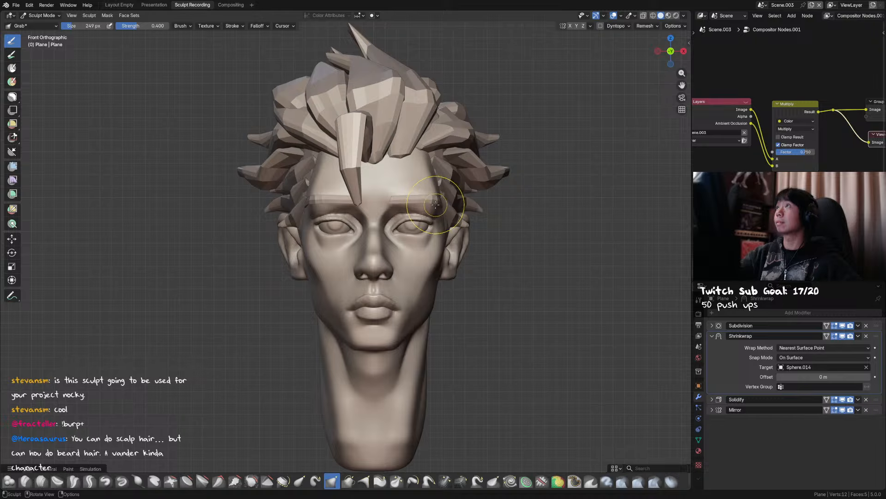
{"action": "key", "text": "f"}
{"action": "left_click", "coordinate": [418, 195]}
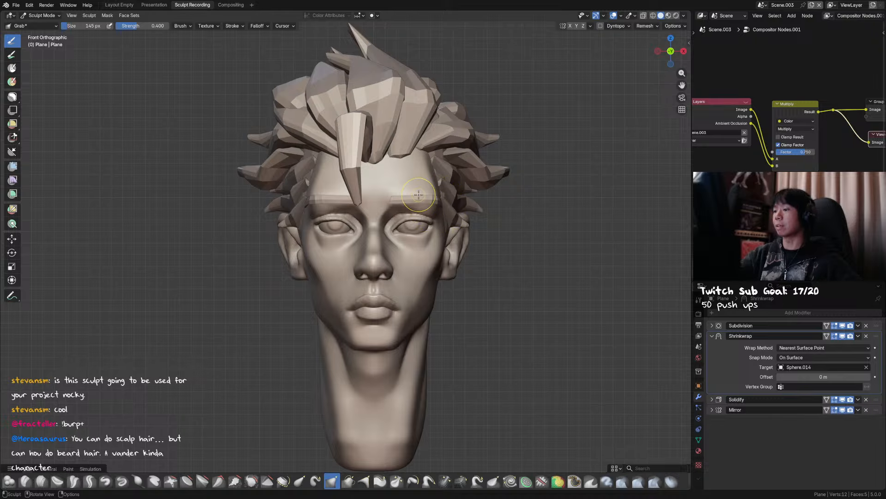
{"action": "key", "text": "f"}
{"action": "left_click", "coordinate": [392, 196]}
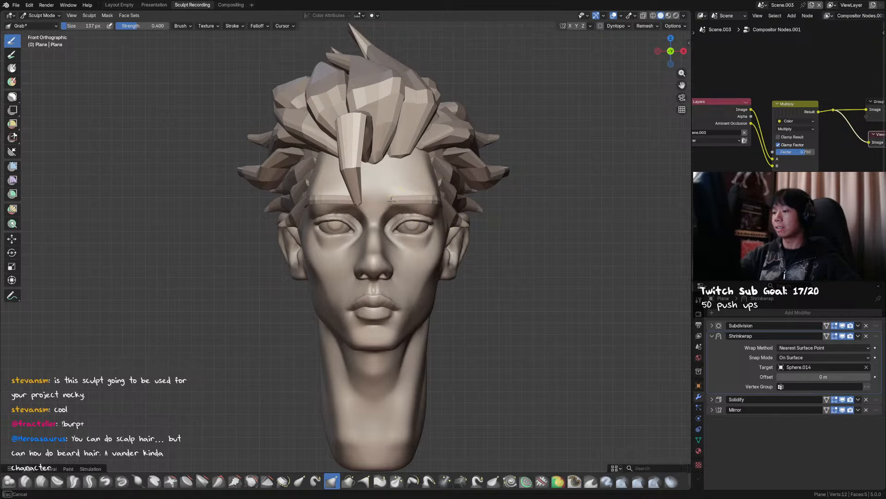
{"action": "middle_click_drag", "start_coordinate": [391, 200], "coordinate": [454, 248]}
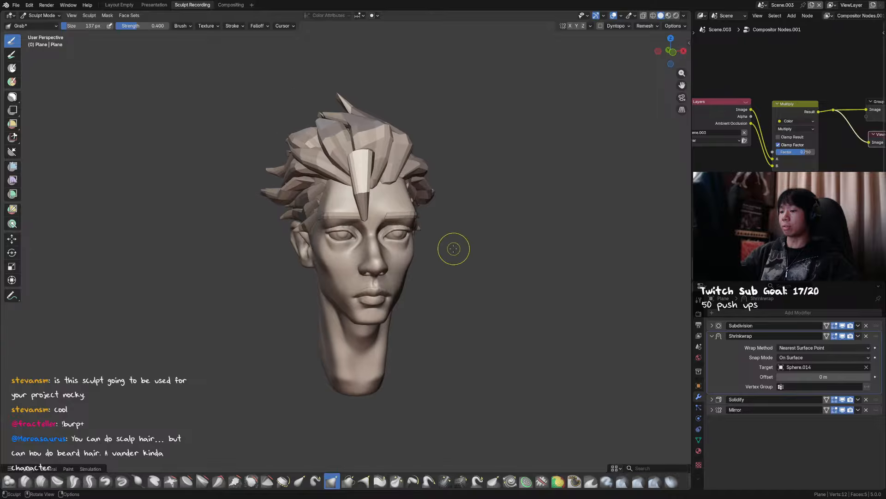
Show the model in Material Preview shading, switch sculpting to the head mesh and smooth the lower neck.
{"action": "left_click", "coordinate": [668, 16]}
{"action": "mouse_move", "coordinate": [580, 145]}
{"action": "middle_mouse_down", "text": "alt"}
{"action": "mouse_move", "coordinate": [572, 170]}
{"action": "mouse_move", "coordinate": [559, 163]}
{"action": "mouse_move", "coordinate": [571, 142]}
{"action": "middle_mouse_up", "text": "alt"}
{"action": "key", "text": "alt+q"}
{"action": "left_click_drag", "start_coordinate": [386, 358], "coordinate": [403, 352], "text": "shift"}
{"action": "mouse_move", "coordinate": [404, 351]}
{"action": "left_mouse_down", "text": "shift"}
{"action": "mouse_move", "coordinate": [388, 352]}
{"action": "mouse_move", "coordinate": [426, 281]}
{"action": "mouse_move", "coordinate": [419, 307]}
{"action": "mouse_move", "coordinate": [405, 315]}
{"action": "left_mouse_up", "text": "shift"}
Adjust the neck silhouette with the Grab brush at 413 and 235 px and smooth the front of the neck.
{"action": "key", "text": "f"}
{"action": "left_click", "coordinate": [397, 350]}
{"action": "key", "text": "g"}
{"action": "key", "text": "f"}
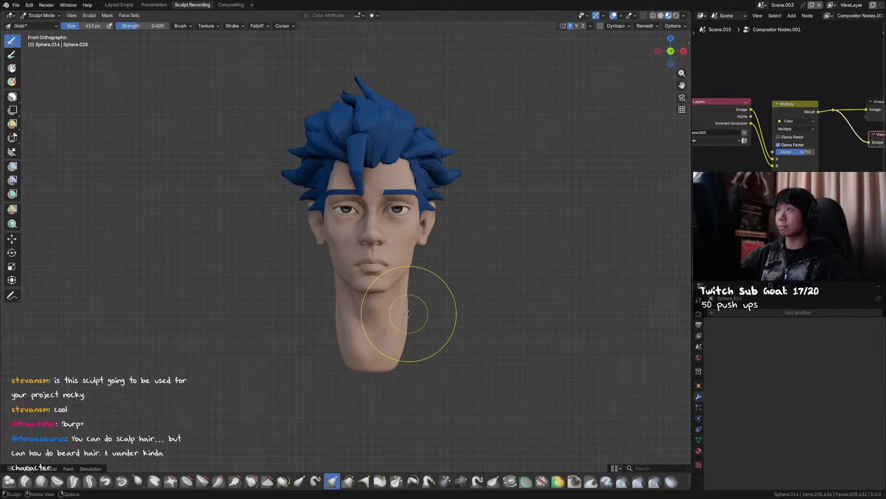
{"action": "left_click", "coordinate": [408, 302]}
{"action": "mouse_move", "coordinate": [408, 302]}
{"action": "middle_mouse_down"}
{"action": "mouse_move", "coordinate": [415, 306]}
{"action": "mouse_move", "coordinate": [406, 297]}
{"action": "middle_mouse_up"}
{"action": "key", "text": "f"}
{"action": "left_click", "coordinate": [384, 317]}
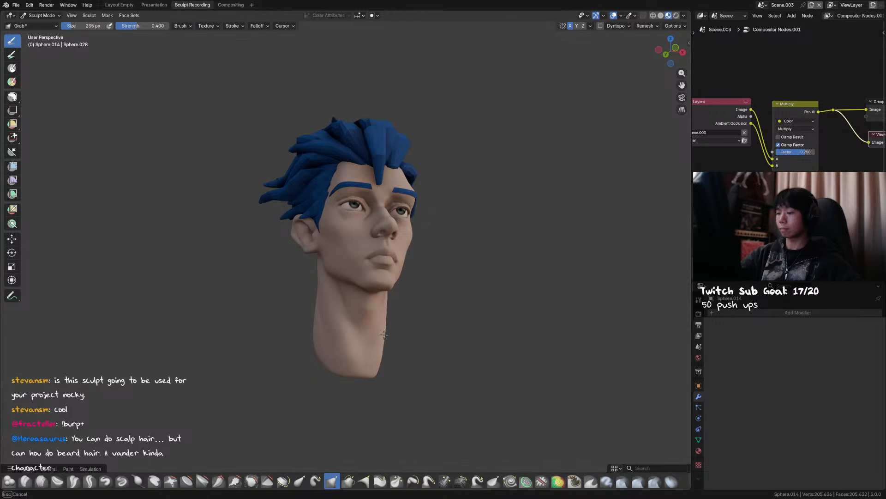
{"action": "left_click_drag", "start_coordinate": [381, 347], "coordinate": [388, 317], "text": "shift"}
Return to Solid shading and carve the back of the neck with Draw Sharp at 238 and 249 px.
{"action": "mouse_move", "coordinate": [388, 317]}
{"action": "middle_mouse_down"}
{"action": "mouse_move", "coordinate": [518, 278]}
{"action": "mouse_move", "coordinate": [499, 277]}
{"action": "middle_mouse_up"}
{"action": "left_click", "coordinate": [661, 15]}
{"action": "key", "text": "x"}
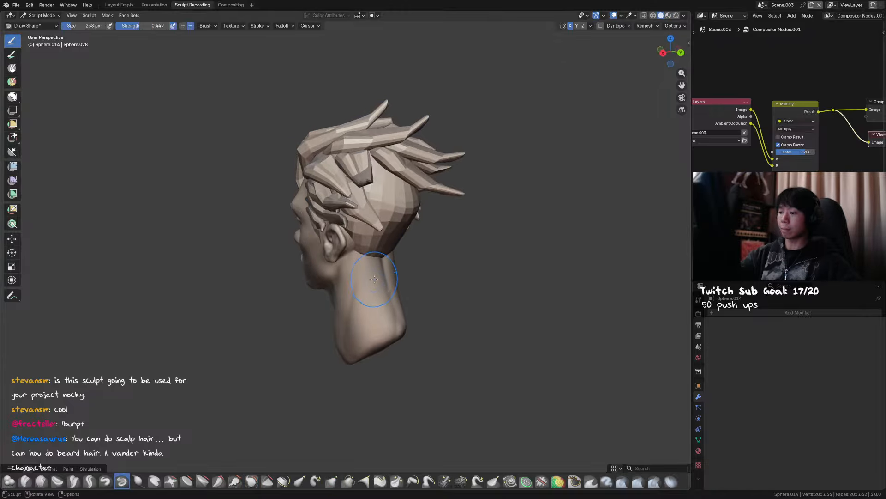
{"action": "middle_click_drag", "start_coordinate": [378, 352], "coordinate": [346, 266]}
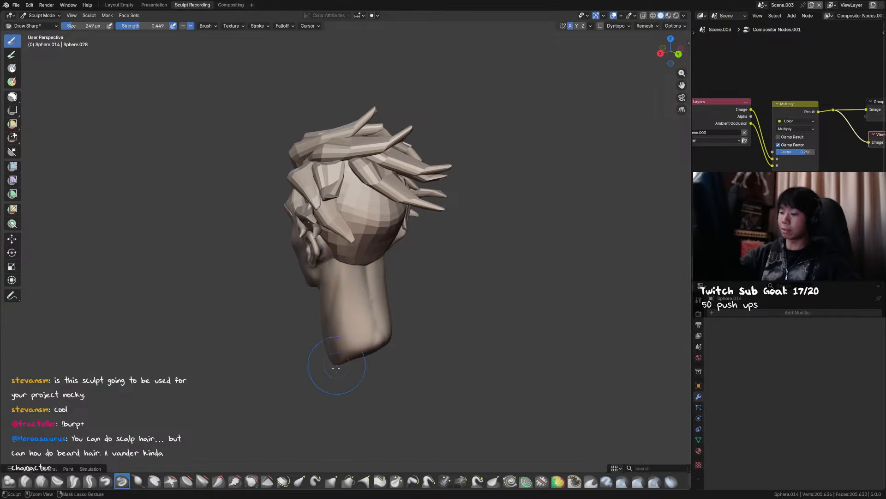
{"action": "mouse_move", "coordinate": [336, 368]}
{"action": "middle_mouse_down"}
{"action": "mouse_move", "coordinate": [428, 314]}
{"action": "mouse_move", "coordinate": [414, 326]}
{"action": "mouse_move", "coordinate": [458, 323]}
{"action": "mouse_move", "coordinate": [451, 314]}
{"action": "mouse_move", "coordinate": [417, 325]}
{"action": "middle_mouse_up"}
Adjust the back of the neck base with the Grab brush at about 209 px and smooth the nape.
{"action": "key", "text": "g"}
{"action": "key", "text": "d"}
{"action": "mouse_move", "coordinate": [434, 336]}
{"action": "middle_mouse_down"}
{"action": "mouse_move", "coordinate": [465, 339]}
{"action": "mouse_move", "coordinate": [417, 318]}
{"action": "middle_mouse_up"}
{"action": "key", "text": "g"}
{"action": "key", "text": "bracketleft"}
{"action": "left_click_drag", "start_coordinate": [409, 322], "coordinate": [420, 338]}
{"action": "mouse_move", "coordinate": [420, 338]}
{"action": "middle_mouse_down"}
{"action": "mouse_move", "coordinate": [478, 339]}
{"action": "mouse_move", "coordinate": [455, 336]}
{"action": "mouse_move", "coordinate": [433, 313]}
{"action": "mouse_move", "coordinate": [397, 325]}
{"action": "mouse_move", "coordinate": [375, 356]}
{"action": "mouse_move", "coordinate": [353, 367]}
{"action": "middle_mouse_up"}
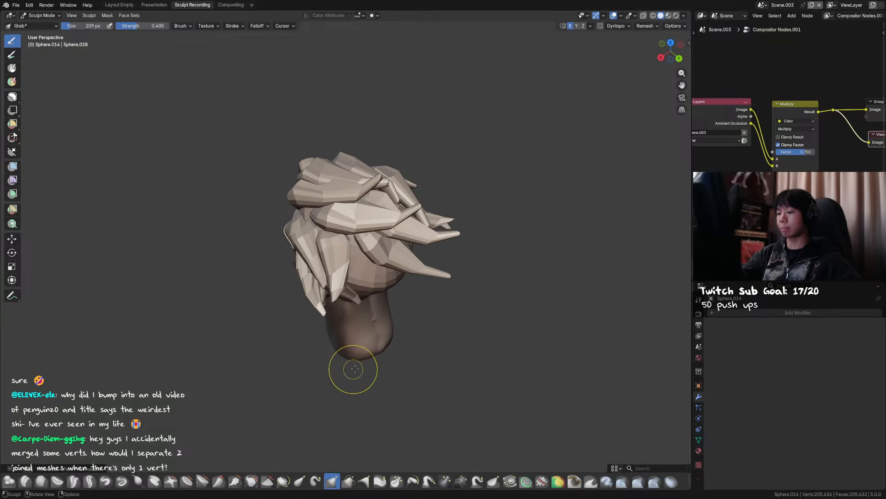
{"action": "key", "text": "bracketleft"}
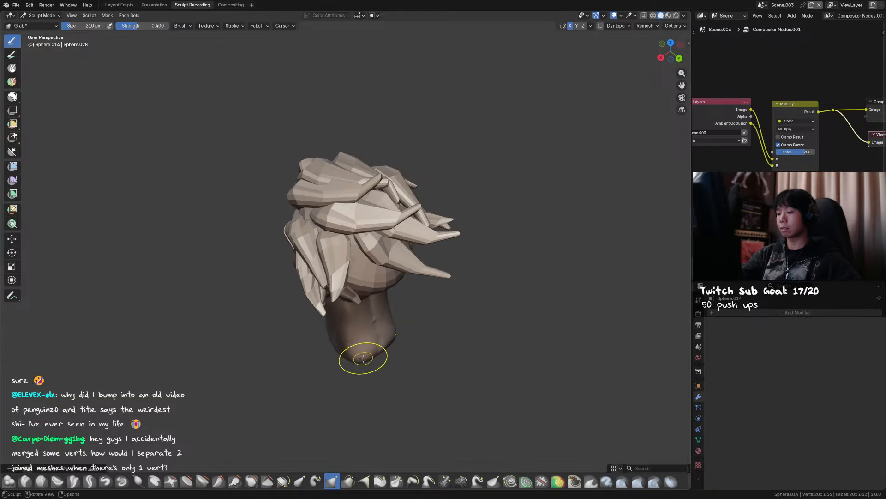
{"action": "left_click_drag", "start_coordinate": [369, 353], "coordinate": [378, 328], "text": "shift"}
{"action": "left_click_drag", "start_coordinate": [377, 335], "coordinate": [379, 309], "text": "shift"}
Define the centre groove down the nape with Draw Sharp at 151 and 129 px, and save the file.
{"action": "key", "text": "shift+c"}
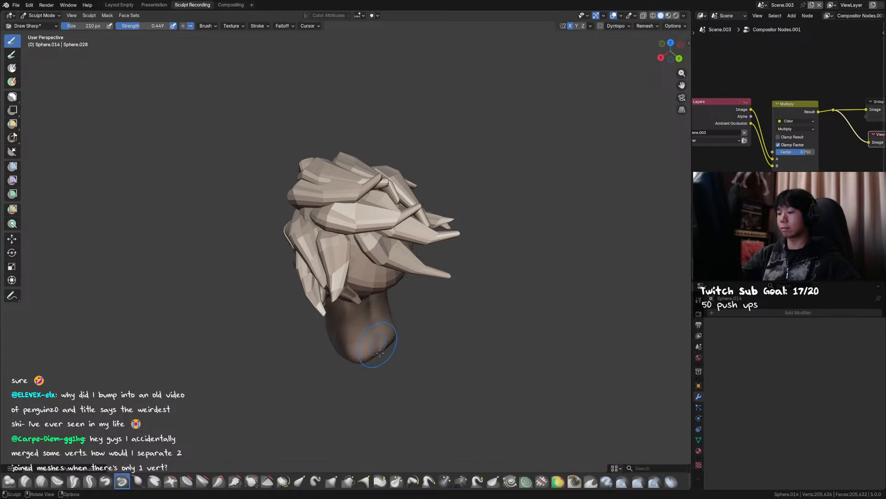
{"action": "middle_click_drag", "start_coordinate": [372, 360], "coordinate": [358, 261]}
{"action": "left_click_drag", "start_coordinate": [354, 265], "coordinate": [345, 282], "text": "shift"}
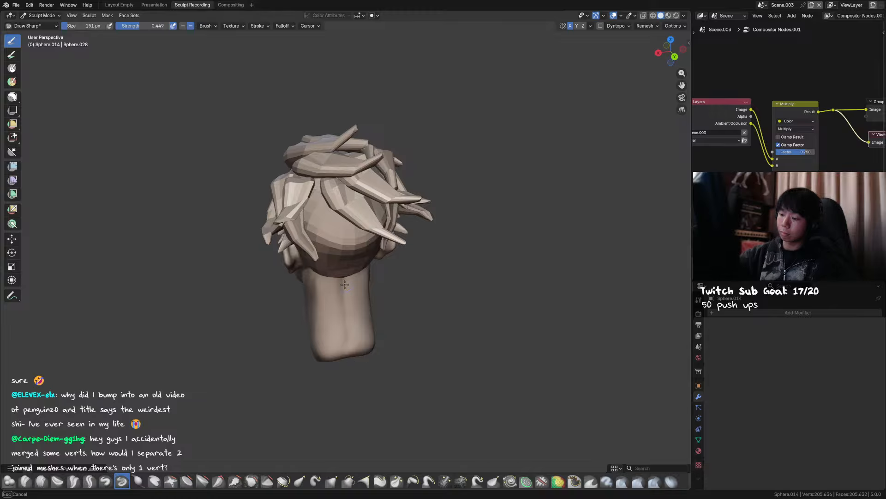
{"action": "mouse_move", "coordinate": [342, 332]}
{"action": "middle_mouse_down"}
{"action": "mouse_move", "coordinate": [356, 351]}
{"action": "mouse_move", "coordinate": [392, 282]}
{"action": "mouse_move", "coordinate": [379, 299]}
{"action": "middle_mouse_up"}
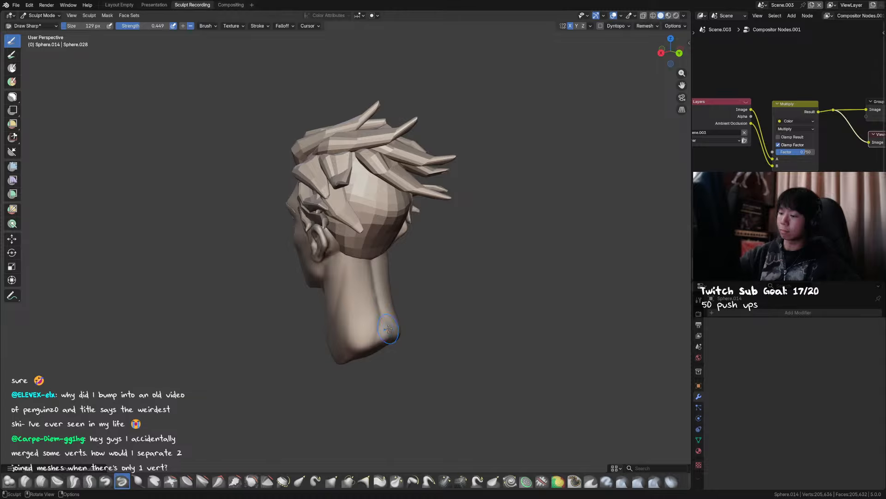
{"action": "mouse_move", "coordinate": [388, 328]}
{"action": "middle_mouse_down"}
{"action": "mouse_move", "coordinate": [444, 305]}
{"action": "mouse_move", "coordinate": [426, 319]}
{"action": "mouse_move", "coordinate": [511, 233]}
{"action": "mouse_move", "coordinate": [556, 203]}
{"action": "middle_mouse_up"}
{"action": "key", "text": "ctrl+s"}
{"action": "key", "text": "ctrl+Tab"}
Crease the outer end edge of the eyebrow mesh with a factor of 1.000 in Edit Mode, using X-ray display.
{"action": "mouse_move", "coordinate": [443, 209]}
{"action": "middle_mouse_down", "text": "shift"}
{"action": "mouse_move", "coordinate": [458, 215]}
{"action": "mouse_move", "coordinate": [483, 194]}
{"action": "mouse_move", "coordinate": [504, 145]}
{"action": "mouse_move", "coordinate": [555, 121]}
{"action": "middle_mouse_up", "text": "shift"}
{"action": "left_click", "coordinate": [470, 208]}
{"action": "middle_click_drag", "start_coordinate": [618, 78], "coordinate": [574, 95]}
{"action": "scroll", "coordinate": [391, 180], "scroll_direction": "up", "scroll_amount": 2}
{"action": "left_click", "coordinate": [391, 180]}
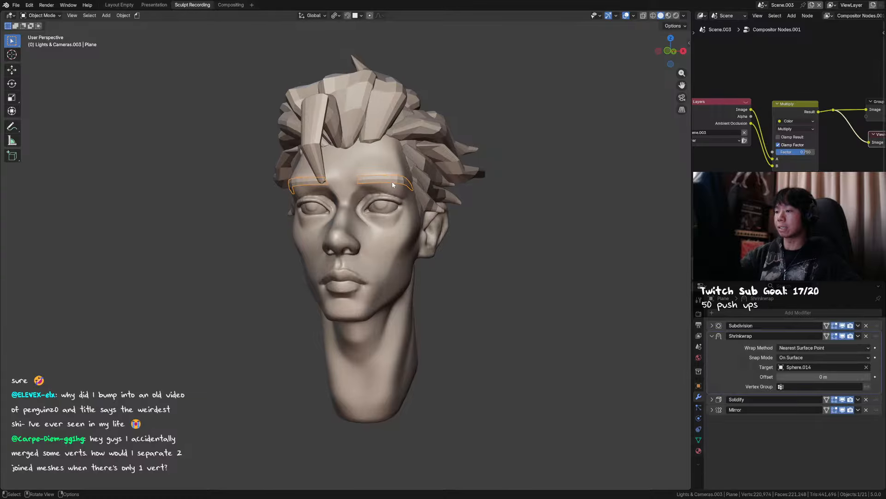
{"action": "key", "text": "Tab"}
{"action": "mouse_move", "coordinate": [391, 180]}
{"action": "middle_mouse_down"}
{"action": "mouse_move", "coordinate": [421, 185]}
{"action": "mouse_move", "coordinate": [391, 187]}
{"action": "middle_mouse_up"}
{"action": "key", "text": "2"}
{"action": "key", "text": "alt+z"}
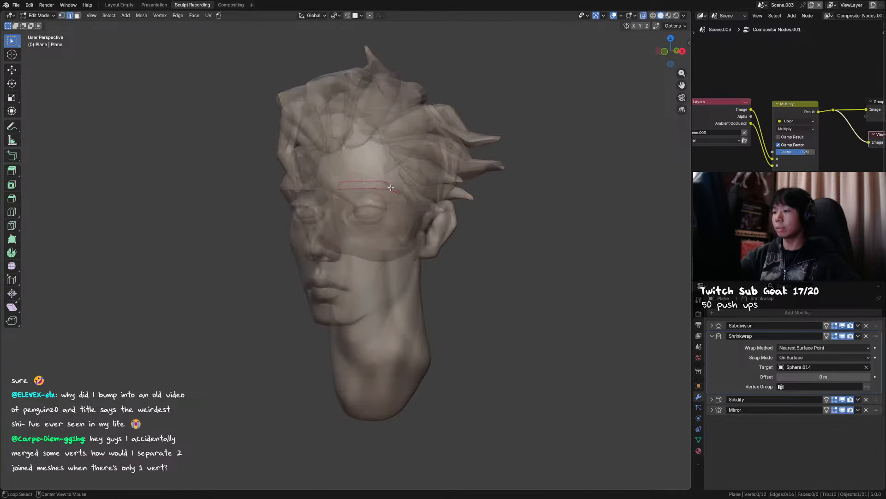
{"action": "key", "text": "shift+e"}
{"action": "left_click", "coordinate": [485, 113]}
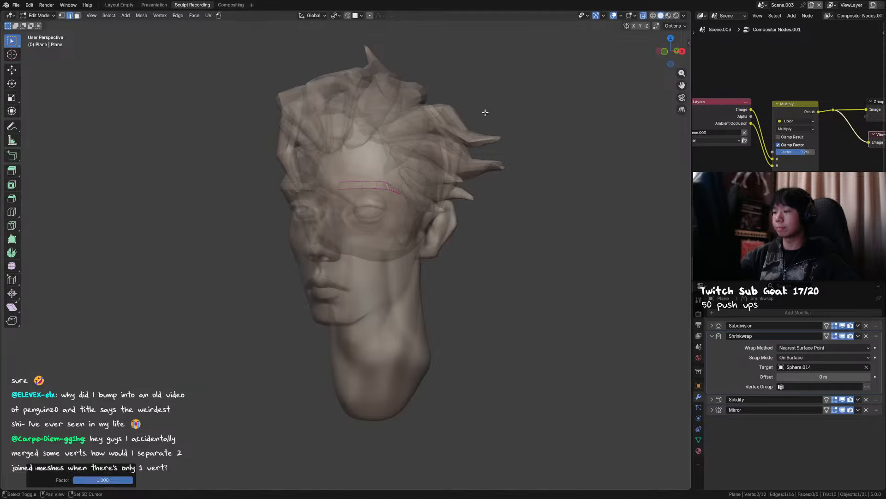
{"action": "mouse_move", "coordinate": [401, 186]}
{"action": "middle_mouse_down"}
{"action": "mouse_move", "coordinate": [381, 184]}
{"action": "mouse_move", "coordinate": [395, 180]}
{"action": "middle_mouse_up"}
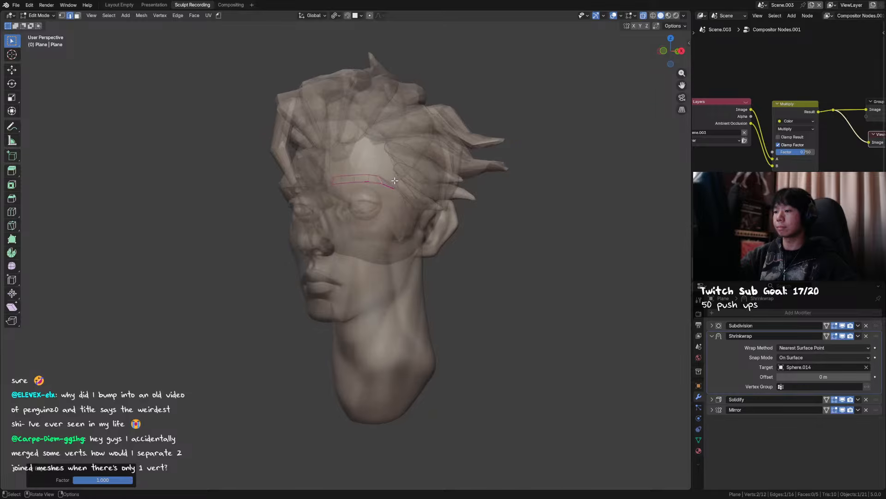
{"action": "key", "text": "Tab"}
{"action": "key", "text": "Tab"}
Return the eyebrows to Sculpt Mode and pull their outer arch into shape with the Grab brush, up to 107 px.
{"action": "key", "text": "ctrl+Tab"}
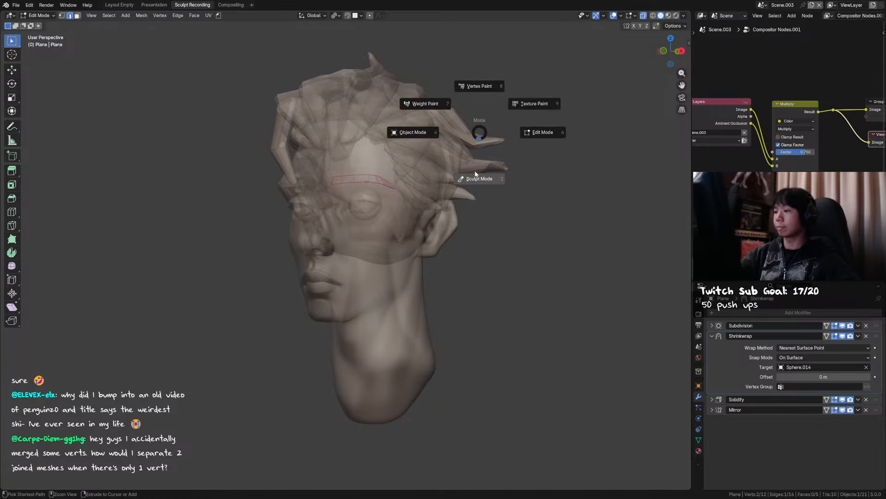
{"action": "left_click", "coordinate": [472, 183]}
{"action": "key", "text": "f"}
{"action": "left_click", "coordinate": [366, 185]}
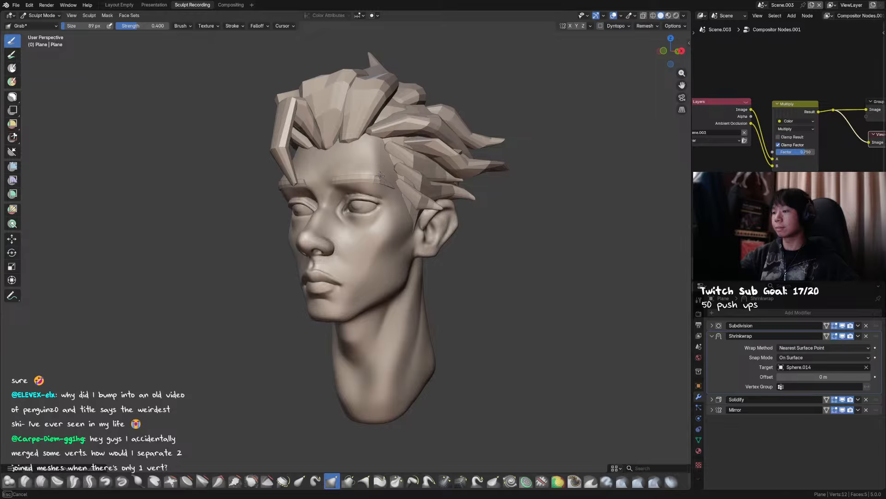
{"action": "mouse_move", "coordinate": [384, 181]}
{"action": "middle_mouse_down"}
{"action": "mouse_move", "coordinate": [396, 167]}
{"action": "mouse_move", "coordinate": [376, 166]}
{"action": "middle_mouse_up"}
{"action": "scroll", "coordinate": [376, 165], "scroll_direction": "up", "scroll_amount": 2}
{"action": "key", "text": "f"}
{"action": "left_click", "coordinate": [374, 164]}
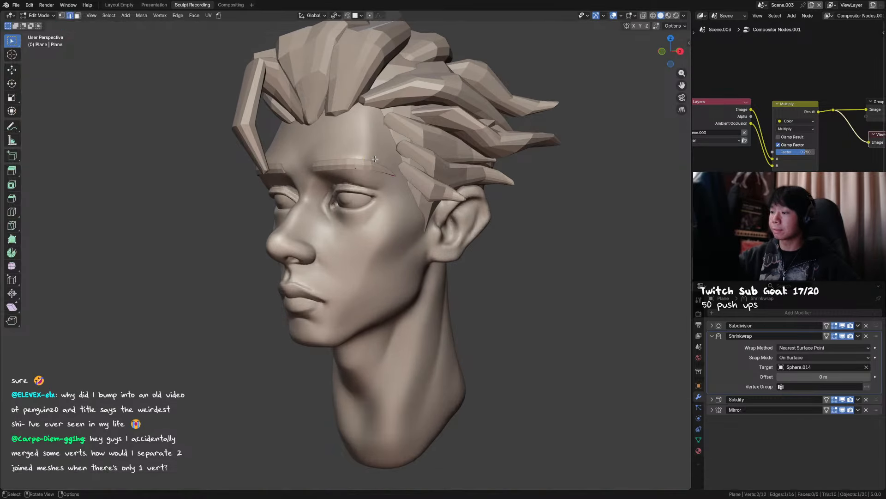
{"action": "key", "text": "f"}
{"action": "left_click_drag", "start_coordinate": [371, 162], "coordinate": [362, 169]}
{"action": "left_click", "coordinate": [371, 166]}
{"action": "left_click_drag", "start_coordinate": [364, 169], "coordinate": [365, 164]}
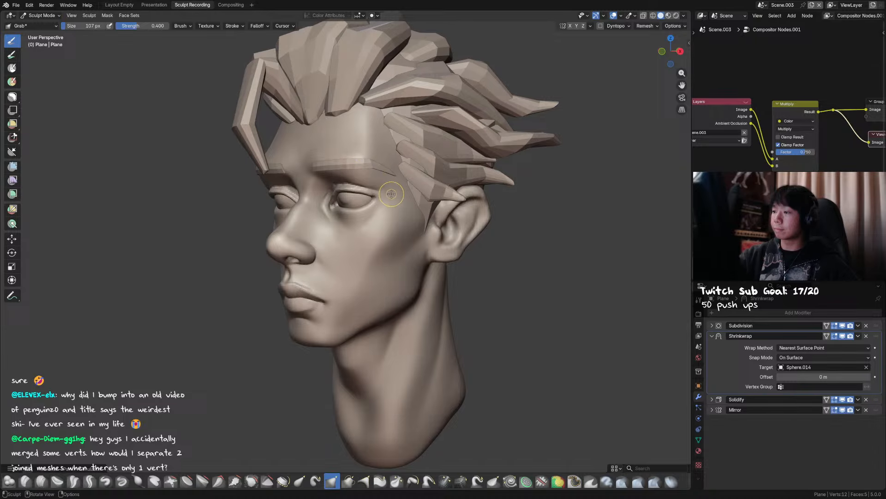
Refine the eyebrow's arch and tail from the side with the Grab brush at 84 px.
{"action": "middle_click_drag", "start_coordinate": [391, 194], "coordinate": [368, 187]}
{"action": "key", "text": "f"}
{"action": "left_click", "coordinate": [366, 188]}
{"action": "left_click_drag", "start_coordinate": [355, 163], "coordinate": [354, 161]}
{"action": "middle_click_drag", "start_coordinate": [354, 161], "coordinate": [337, 185]}
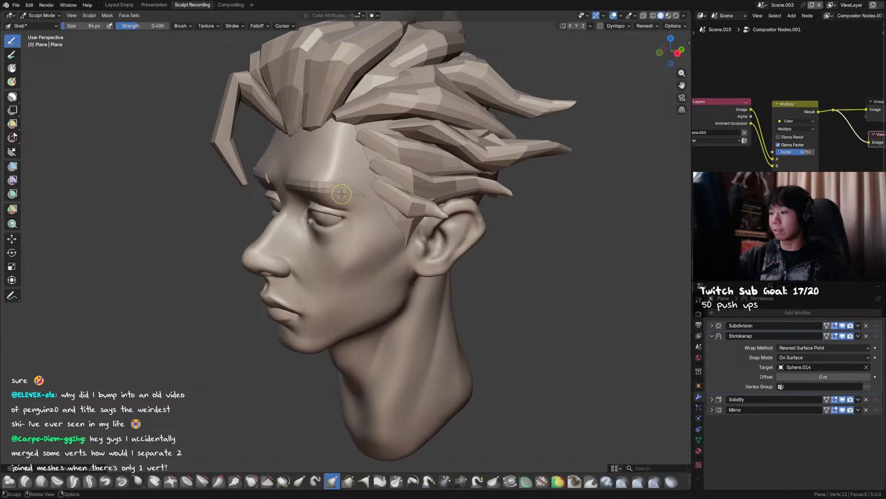
{"action": "left_click_drag", "start_coordinate": [335, 193], "coordinate": [327, 192]}
Reposition the upper vertex at the eyebrow's outer bend in Edit Mode with X-ray display on.
{"action": "key", "text": "Tab"}
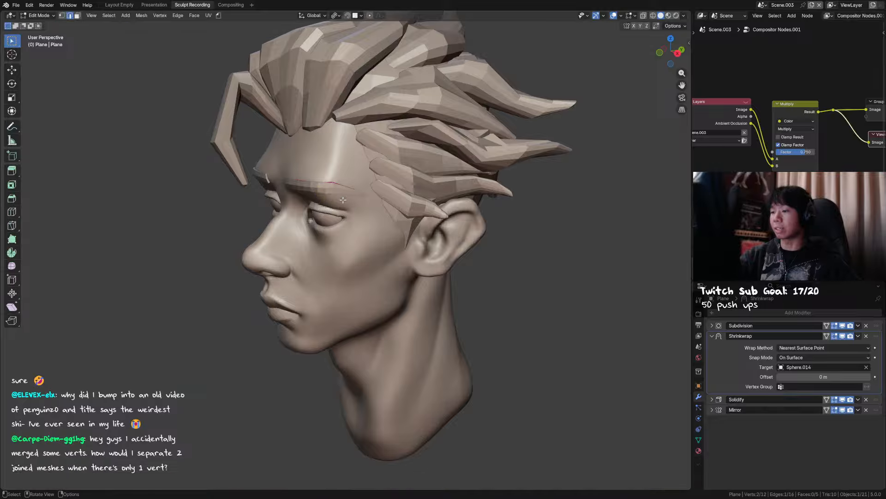
{"action": "key", "text": "alt+z"}
{"action": "key", "text": "g"}
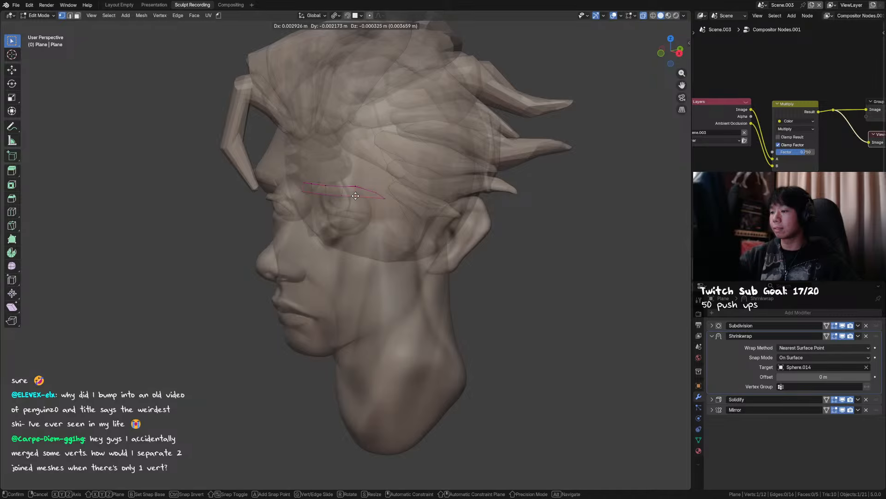
{"action": "left_click", "coordinate": [355, 194]}
{"action": "key", "text": "g"}
{"action": "left_click", "coordinate": [345, 190]}
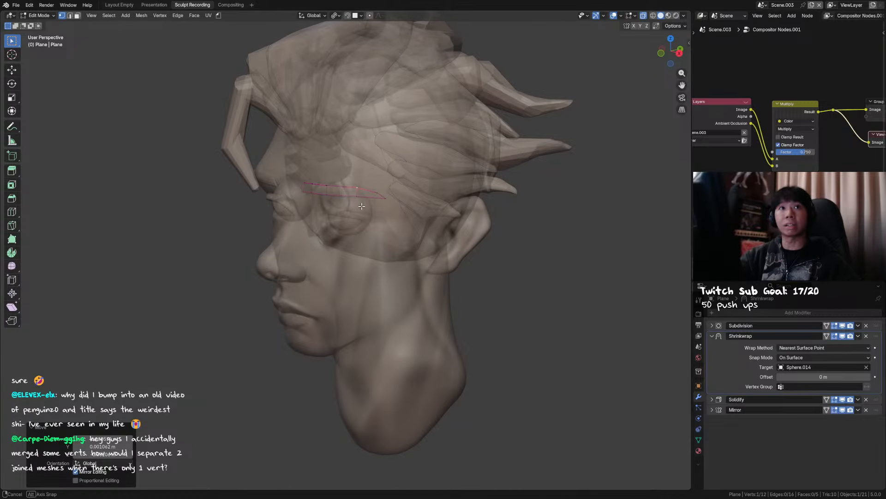
{"action": "middle_click_drag", "start_coordinate": [353, 200], "coordinate": [361, 206]}
Save the eyebrow edits and return to Object Mode.
{"action": "key", "text": "ctrl+s"}
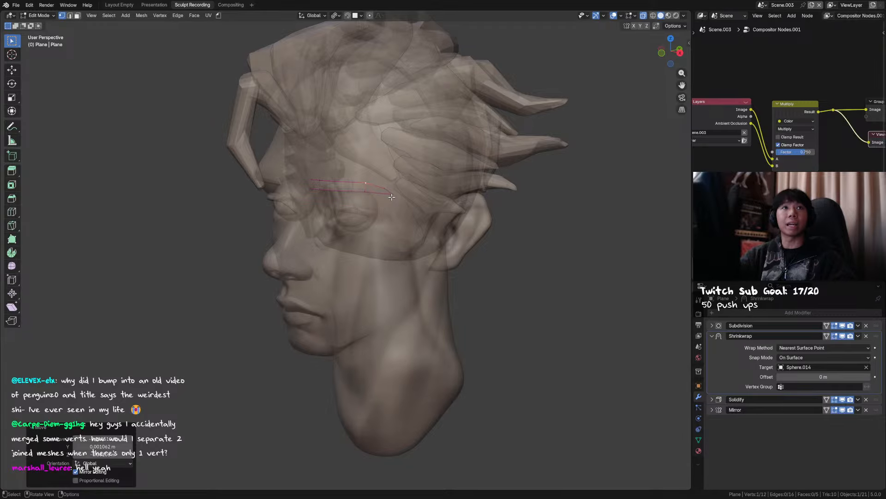
{"action": "middle_click_drag", "start_coordinate": [393, 200], "coordinate": [393, 200]}
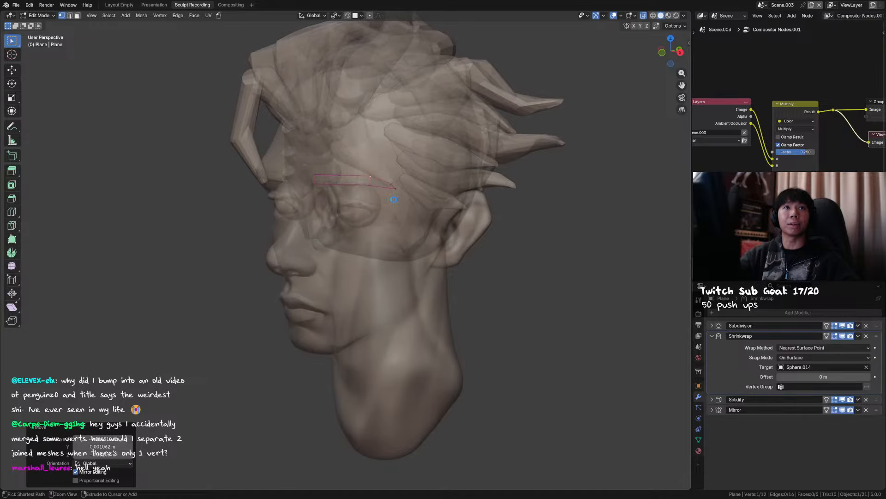
{"action": "key", "text": "ctrl+s"}
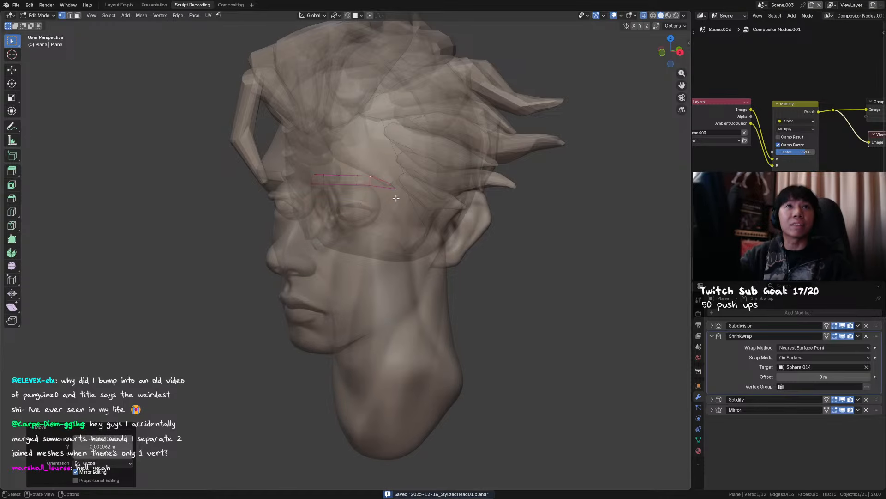
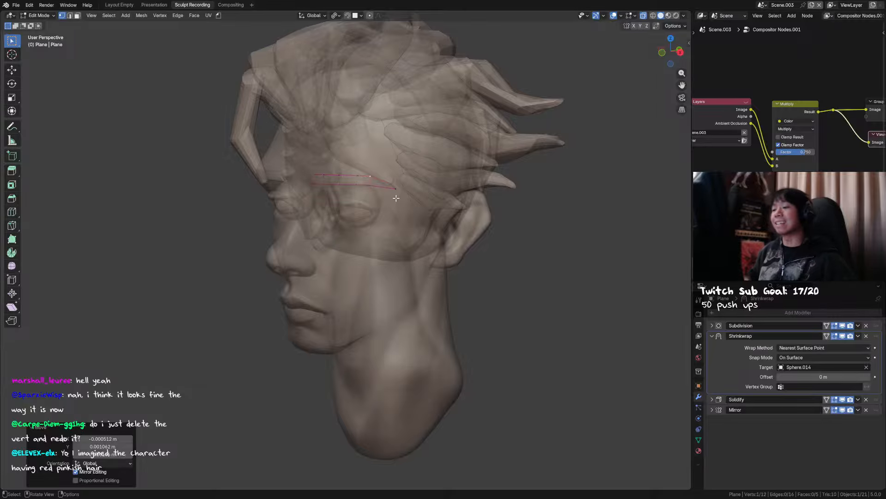
{"action": "middle_click_drag", "start_coordinate": [355, 301], "coordinate": [382, 301]}
{"action": "key", "text": "Tab"}
{"action": "key", "text": "ctrl+s"}
Add a mesh plane to the scene.
{"action": "middle_click_drag", "start_coordinate": [432, 318], "coordinate": [365, 287], "text": "shift"}
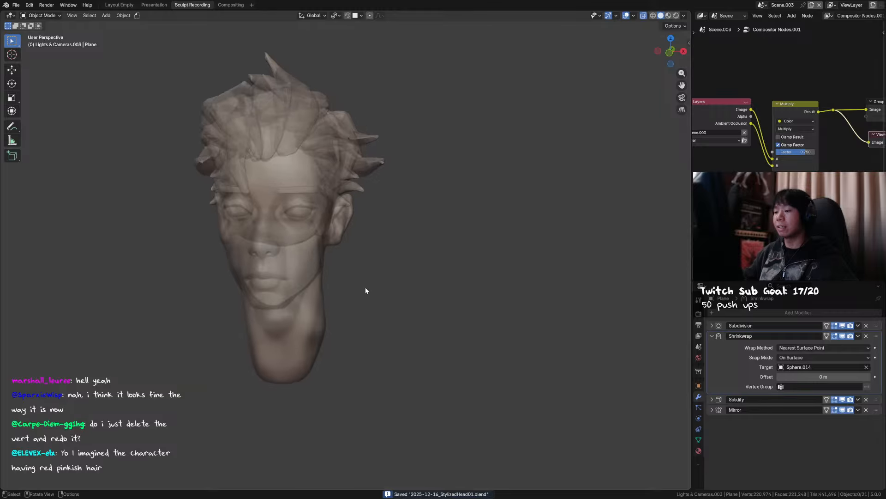
{"action": "key", "text": "shift+a"}
{"action": "mouse_move", "coordinate": [437, 267]}
{"action": "left_click", "coordinate": [513, 273]}
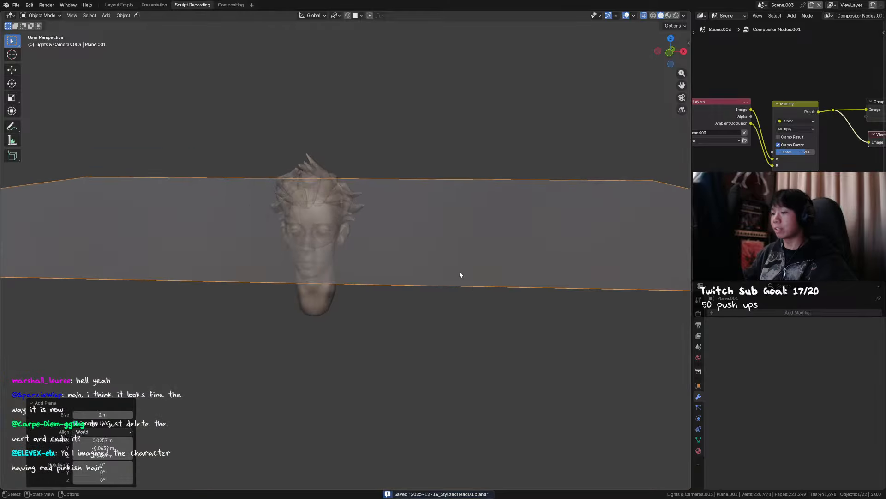
Enter Edit Mode on the new plane and add one centred loop cut down its middle.
{"action": "middle_click_drag", "start_coordinate": [459, 271], "coordinate": [353, 194]}
{"action": "scroll", "coordinate": [412, 281], "scroll_direction": "down", "scroll_amount": 2}
{"action": "key", "text": "Tab"}
{"action": "key", "text": "ctrl+r"}
{"action": "left_click", "coordinate": [353, 183]}
{"action": "right_click", "coordinate": [353, 182]}
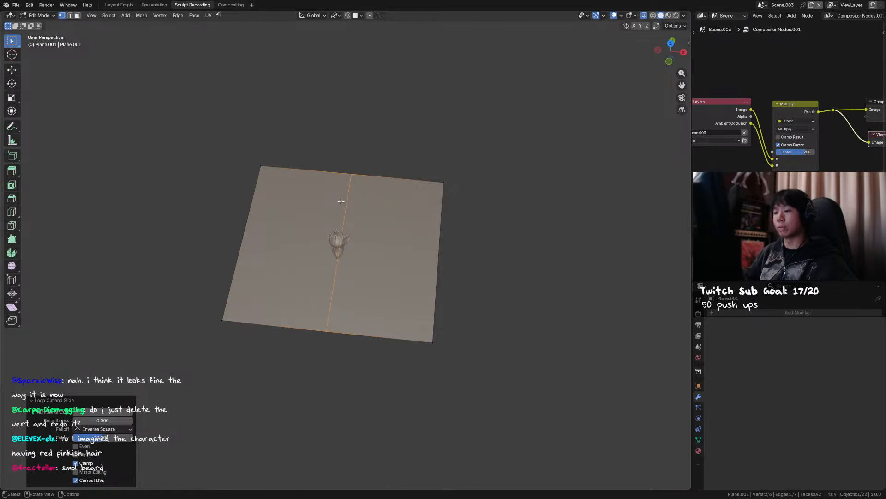
Merge the loop cut's two vertices at their centre, so the plane forms two triangles meeting at a point.
{"action": "key", "text": "KP_7"}
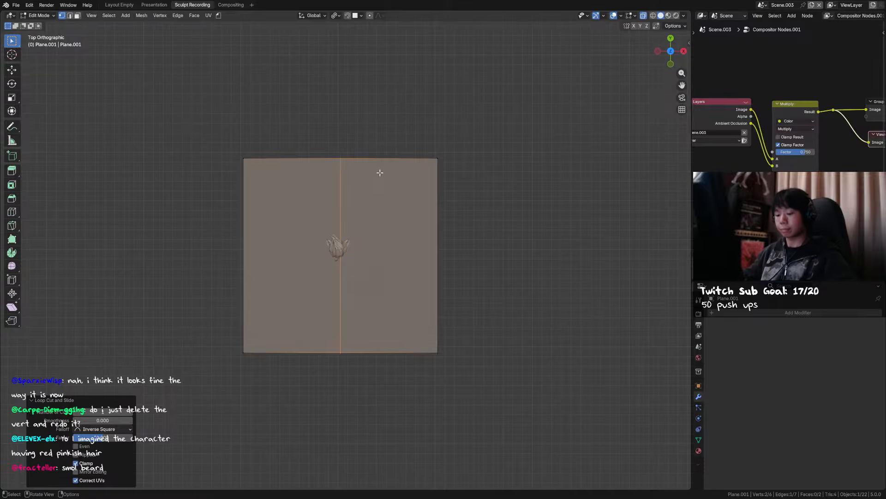
{"action": "key", "text": "m"}
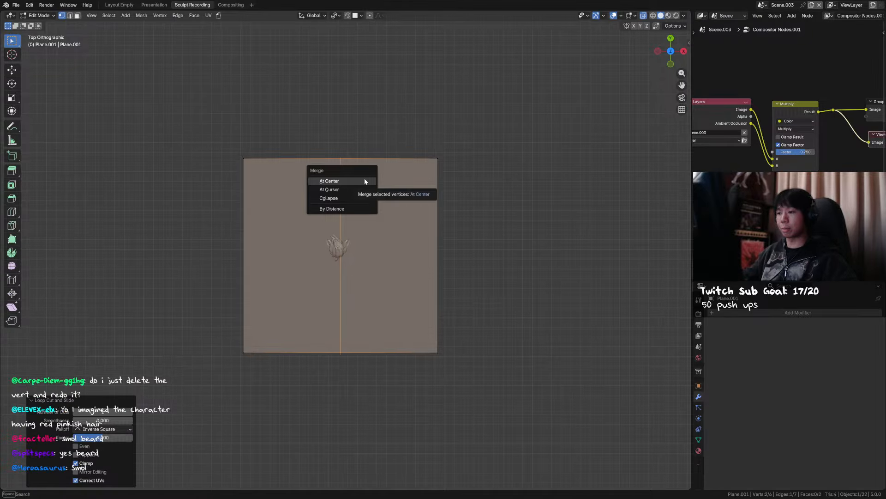
{"action": "left_click", "coordinate": [364, 180]}
{"action": "middle_click_drag", "start_coordinate": [364, 180], "coordinate": [334, 236]}
{"action": "key", "text": "3"}
{"action": "scroll", "coordinate": [417, 256], "scroll_direction": "down", "scroll_amount": 2}
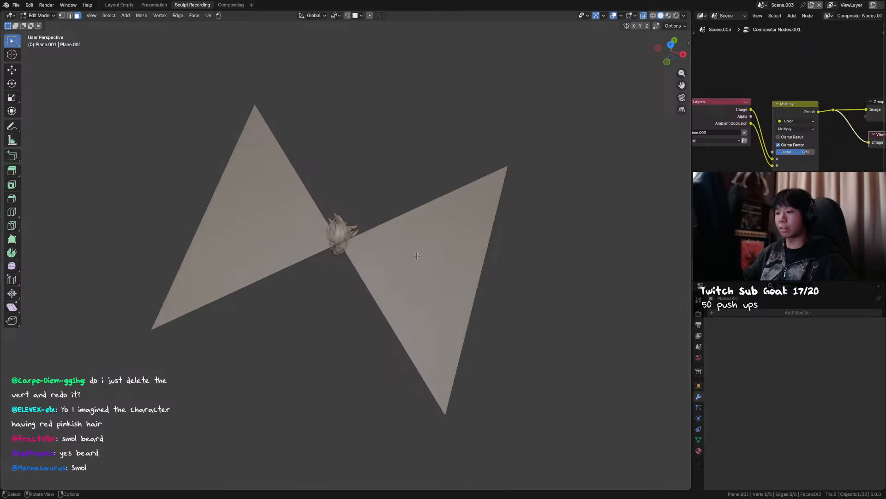
{"action": "left_click", "coordinate": [433, 269]}
{"action": "middle_click_drag", "start_coordinate": [426, 271], "coordinate": [433, 261]}
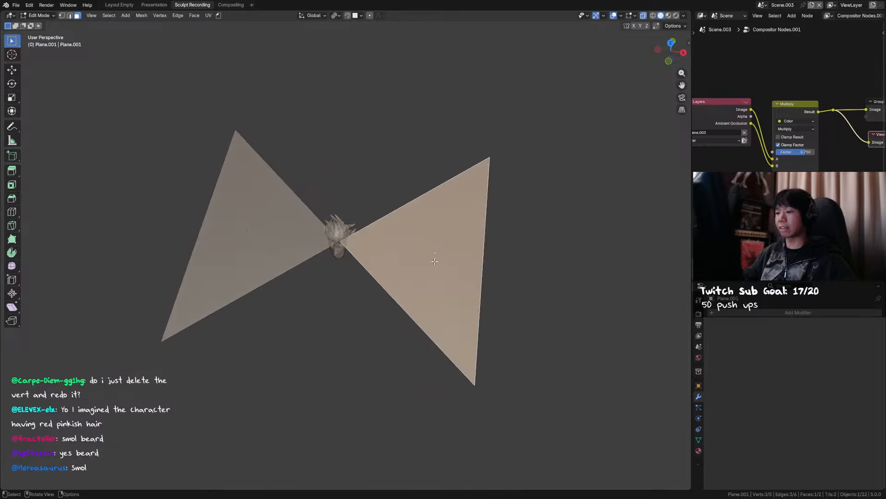
{"action": "key", "text": "p"}
{"action": "key", "text": "Escape"}
{"action": "key", "text": "alt+a"}
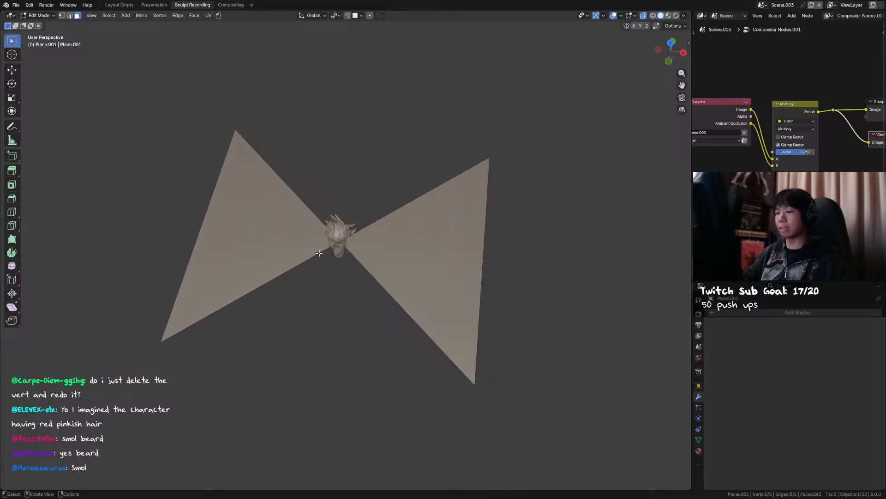
Bevel the shared centre vertex with a vertex bevel and delete the small face it creates.
{"action": "left_click", "coordinate": [359, 231]}
{"action": "middle_click_drag", "start_coordinate": [366, 248], "coordinate": [364, 259]}
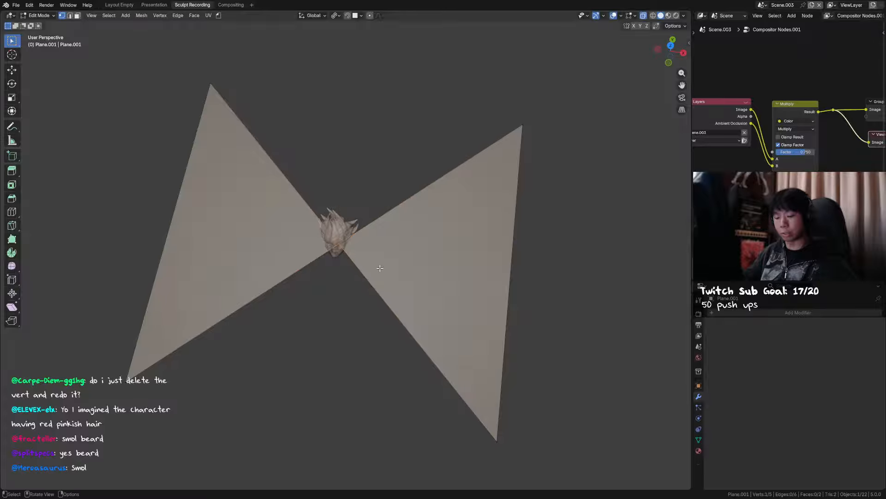
{"action": "key", "text": "ctrl+shift+b"}
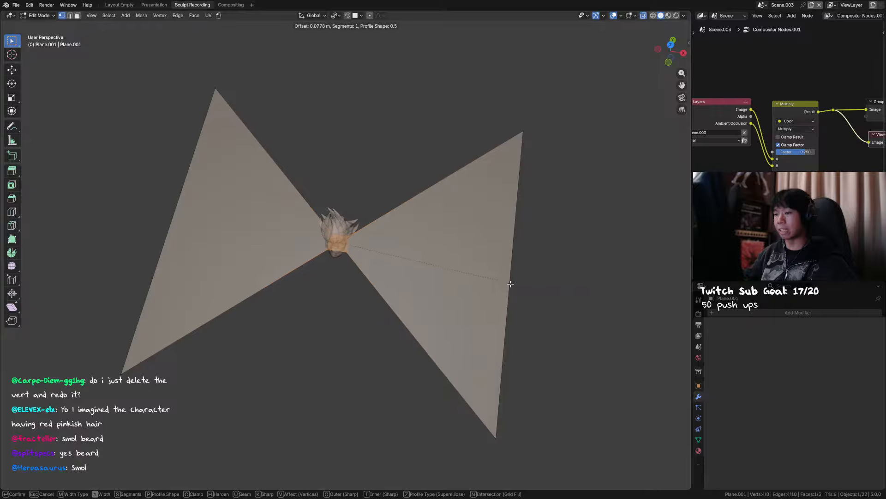
{"action": "left_click", "coordinate": [513, 278]}
{"action": "key", "text": "3"}
{"action": "key", "text": "x"}
{"action": "left_click", "coordinate": [344, 236]}
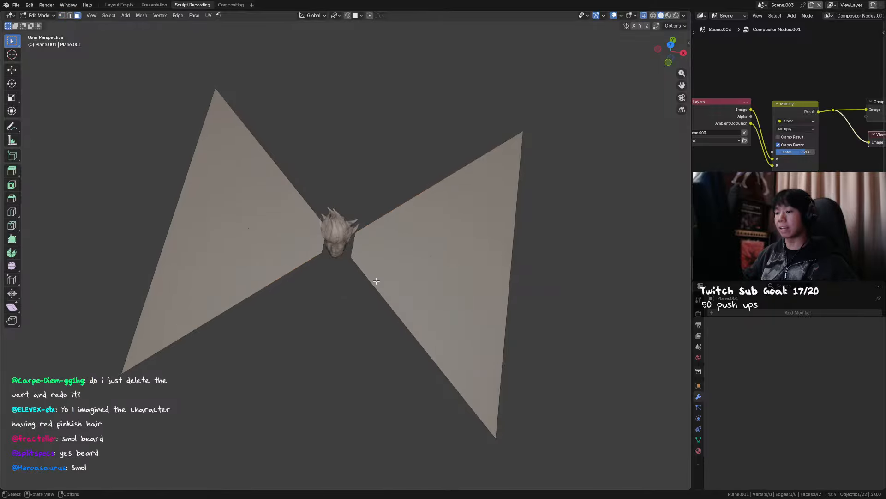
Merge the four inner vertices of the separated triangles back together at their centre.
{"action": "middle_click_drag", "start_coordinate": [378, 283], "coordinate": [385, 248]}
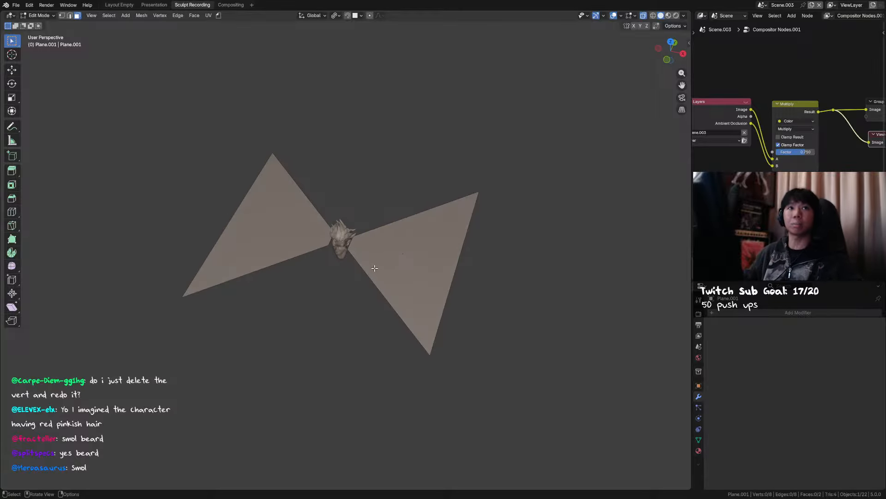
{"action": "scroll", "coordinate": [388, 274], "scroll_direction": "up", "scroll_amount": 3}
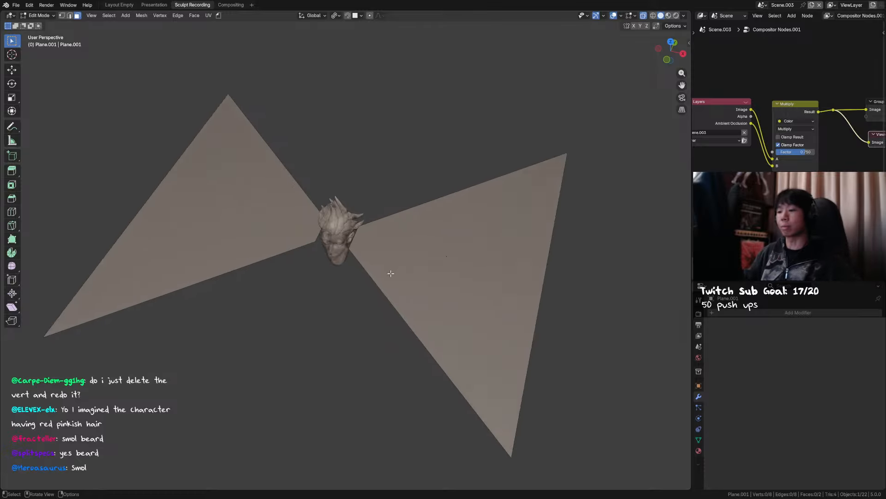
{"action": "middle_click_drag", "start_coordinate": [387, 271], "coordinate": [393, 291]}
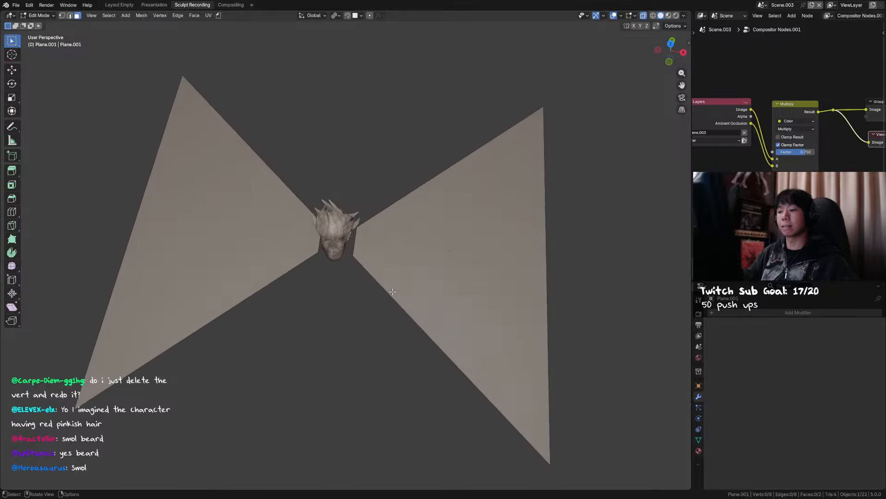
{"action": "left_click_drag", "start_coordinate": [318, 223], "coordinate": [357, 256]}
{"action": "key", "text": "m"}
{"action": "left_click", "coordinate": [400, 291]}
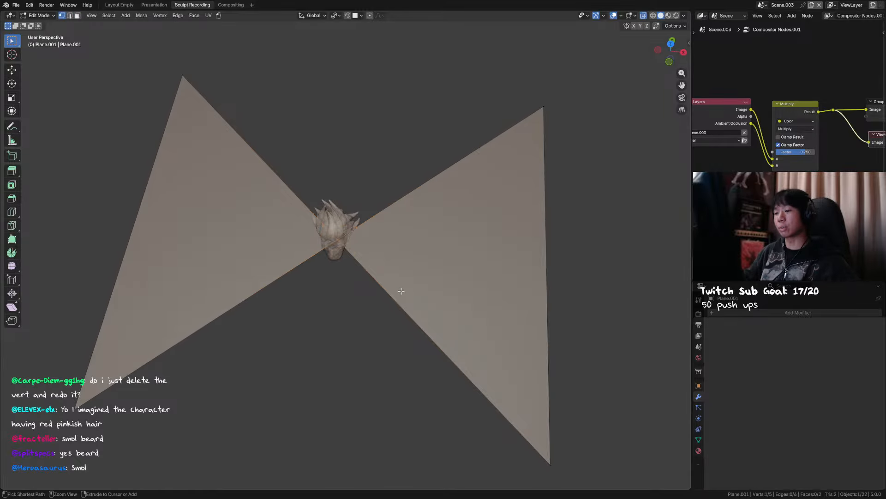
Bevel the shared centre vertex to a width of 0.23 m and delete the resulting middle face.
{"action": "key", "text": "ctrl+shift+b"}
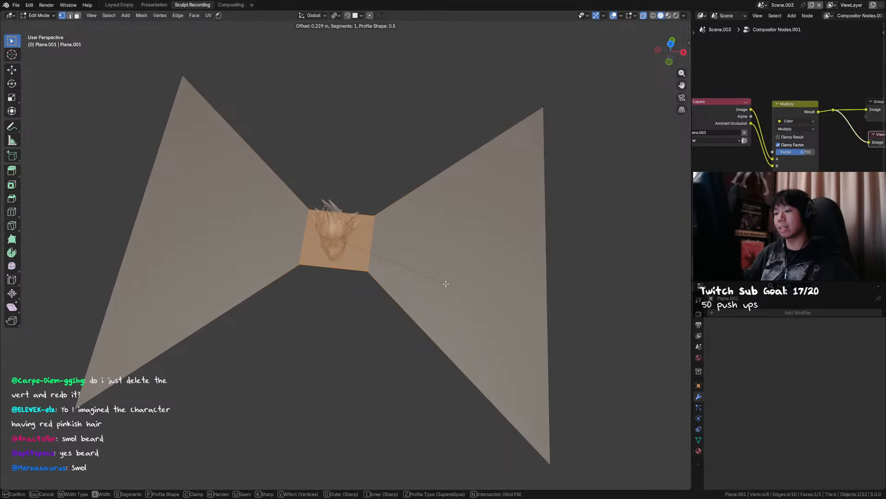
{"action": "left_click", "coordinate": [427, 281]}
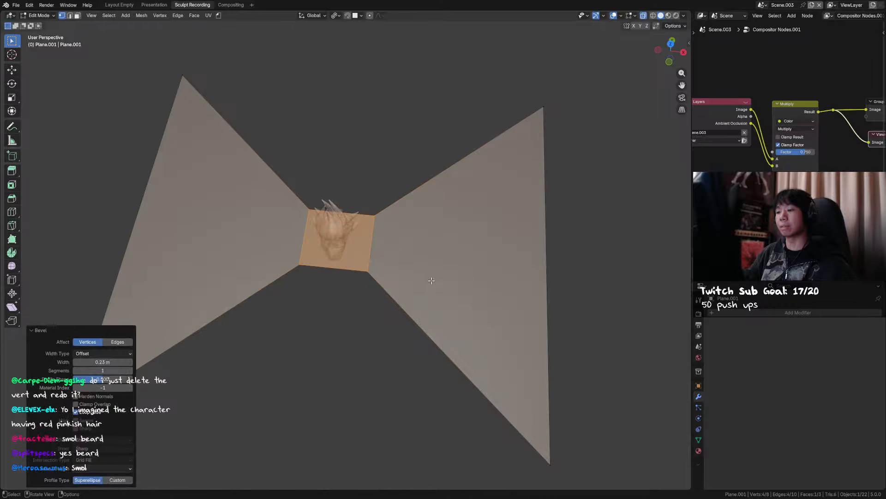
{"action": "left_click", "coordinate": [345, 264]}
{"action": "middle_click_drag", "start_coordinate": [359, 266], "coordinate": [358, 285]}
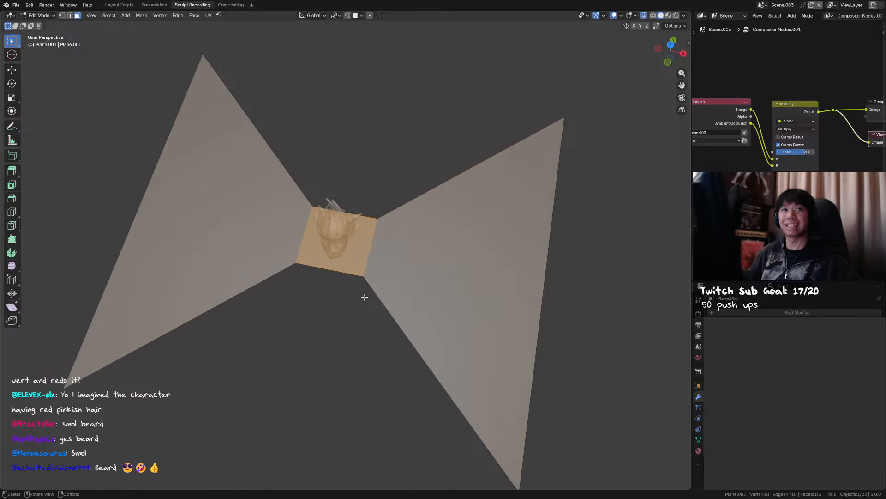
{"action": "key", "text": "x"}
{"action": "left_click", "coordinate": [340, 249]}
{"action": "middle_click_drag", "start_coordinate": [341, 248], "coordinate": [407, 242]}
Delete the demonstration plane in Object Mode, return to the front view of the head and save the file.
{"action": "key", "text": "Tab"}
{"action": "key", "text": "x"}
{"action": "left_click", "coordinate": [461, 236]}
{"action": "left_click_drag", "start_coordinate": [402, 195], "coordinate": [315, 259]}
{"action": "key", "text": "KP_1"}
{"action": "scroll", "coordinate": [362, 260], "scroll_direction": "up", "scroll_amount": 7}
{"action": "key", "text": "ctrl+s"}
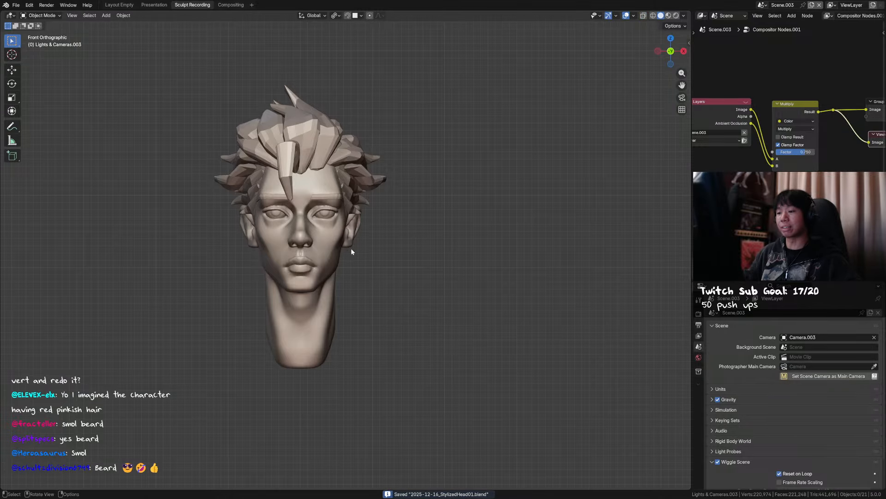
Enter Sculpt Mode on the head mesh and define the upper lip with an inverted Draw Sharp stroke.
{"action": "scroll", "coordinate": [406, 147], "scroll_direction": "up", "scroll_amount": 2}
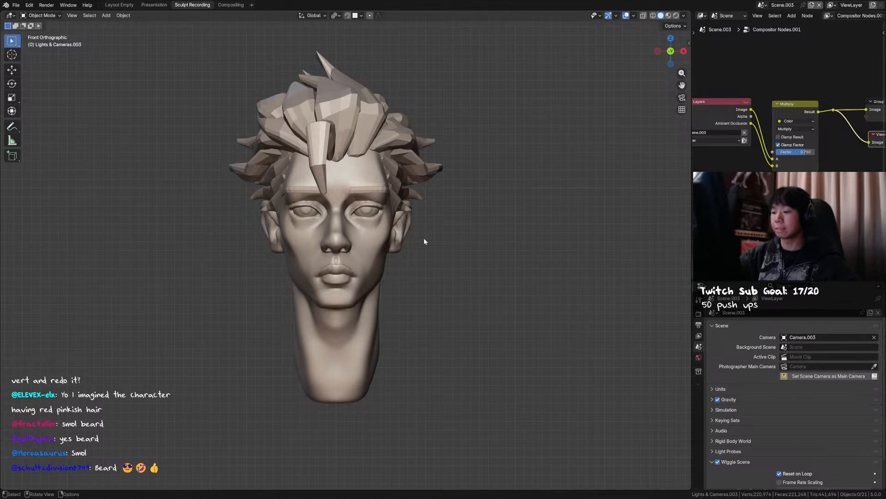
{"action": "scroll", "coordinate": [424, 241], "scroll_direction": "up", "scroll_amount": 4}
{"action": "left_click", "coordinate": [417, 194]}
{"action": "key", "text": "ctrl+Tab"}
{"action": "middle_click_drag", "start_coordinate": [418, 194], "coordinate": [413, 242]}
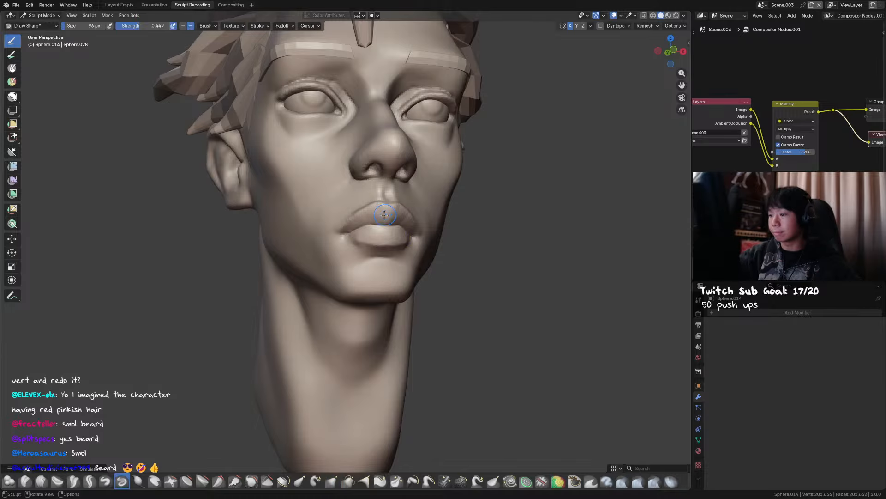
{"action": "key", "text": "bracketleft"}
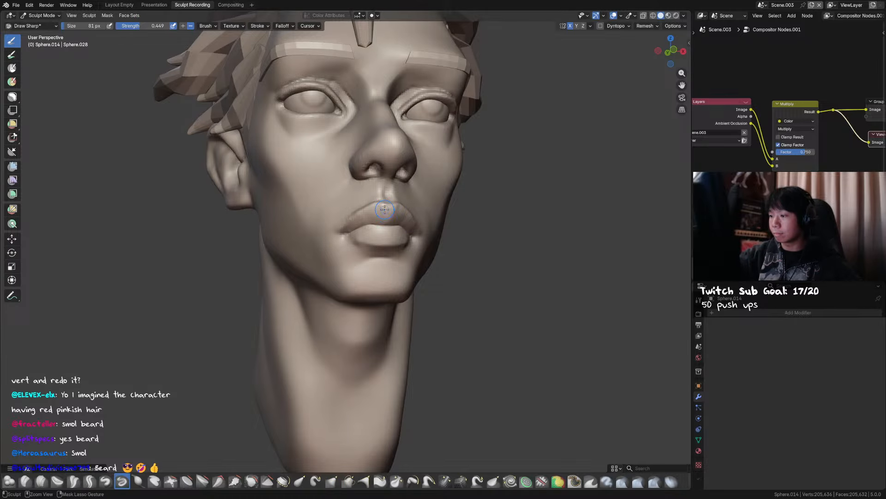
{"action": "mouse_move", "coordinate": [384, 209]}
{"action": "left_mouse_down", "text": "ctrl"}
{"action": "mouse_move", "coordinate": [389, 220]}
{"action": "mouse_move", "coordinate": [364, 220]}
{"action": "left_mouse_up", "text": "ctrl"}
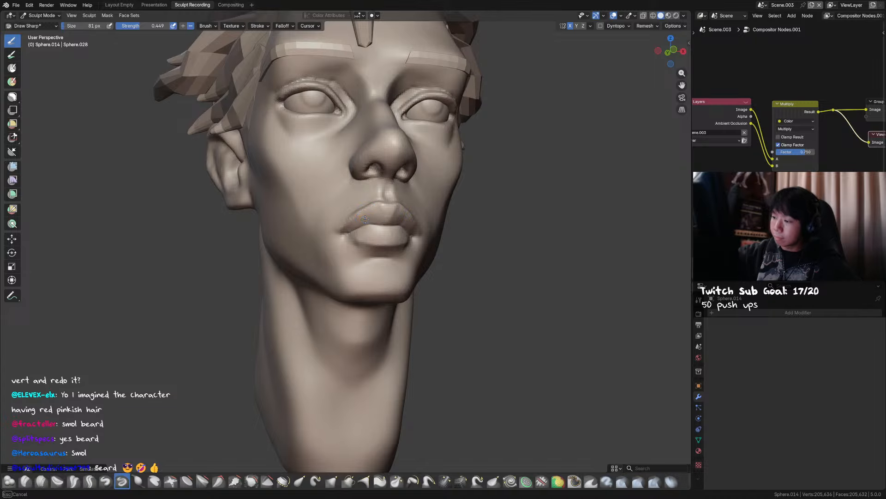
{"action": "key", "text": "bracketleft"}
Refine the upper lip with the Draw Sharp brush, reducing its size from 76 to 66 px, and save the file.
{"action": "middle_click_drag", "start_coordinate": [393, 226], "coordinate": [368, 230]}
{"action": "key", "text": "f"}
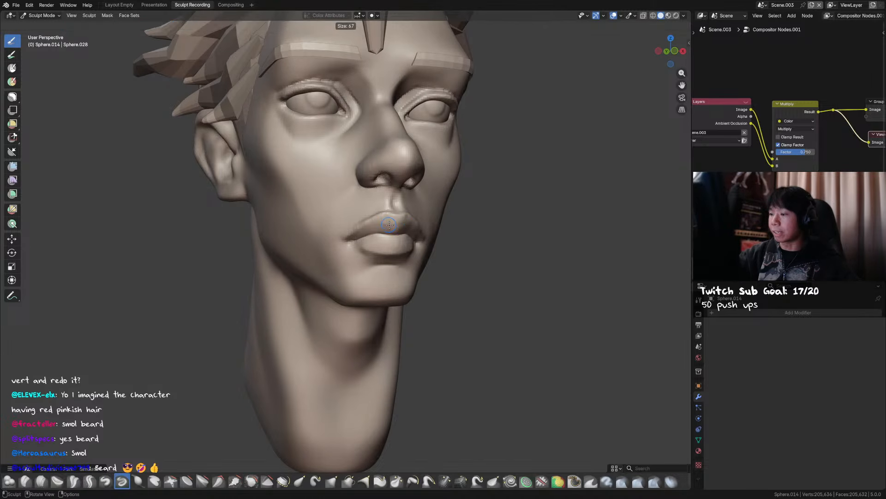
{"action": "left_click", "coordinate": [385, 225]}
{"action": "key", "text": "f"}
{"action": "left_click", "coordinate": [392, 237]}
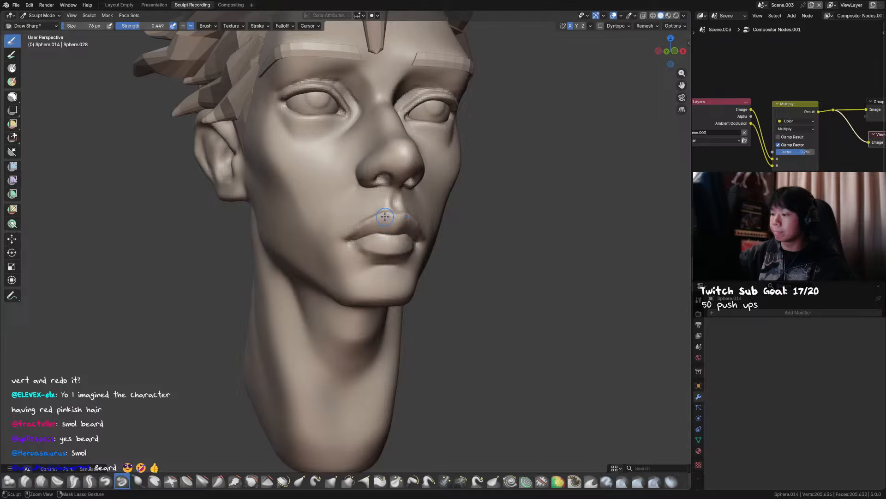
{"action": "key", "text": "f"}
{"action": "left_click", "coordinate": [388, 222]}
{"action": "middle_click_drag", "start_coordinate": [395, 237], "coordinate": [408, 277]}
{"action": "key", "text": "ctrl+s"}
{"action": "middle_click_drag", "start_coordinate": [467, 182], "coordinate": [478, 190], "text": "shift"}
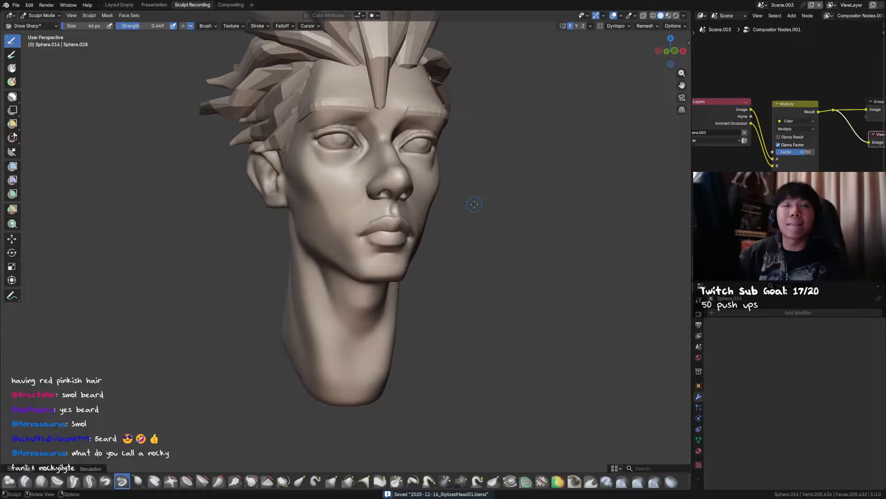
{"action": "mouse_move", "coordinate": [476, 205]}
{"action": "middle_mouse_down", "text": "shift"}
{"action": "mouse_move", "coordinate": [477, 217]}
{"action": "mouse_move", "coordinate": [492, 192]}
{"action": "mouse_move", "coordinate": [460, 202]}
{"action": "mouse_move", "coordinate": [441, 230]}
{"action": "mouse_move", "coordinate": [490, 238]}
{"action": "mouse_move", "coordinate": [467, 233]}
{"action": "mouse_move", "coordinate": [443, 210]}
{"action": "mouse_move", "coordinate": [387, 217]}
{"action": "mouse_move", "coordinate": [417, 217]}
{"action": "mouse_move", "coordinate": [395, 233]}
{"action": "middle_mouse_up", "text": "shift"}
{"action": "key", "text": "ctrl+s"}
Build up the area beside the mouth corner with the Draw brush at 116 px and save the file.
{"action": "key", "text": "x"}
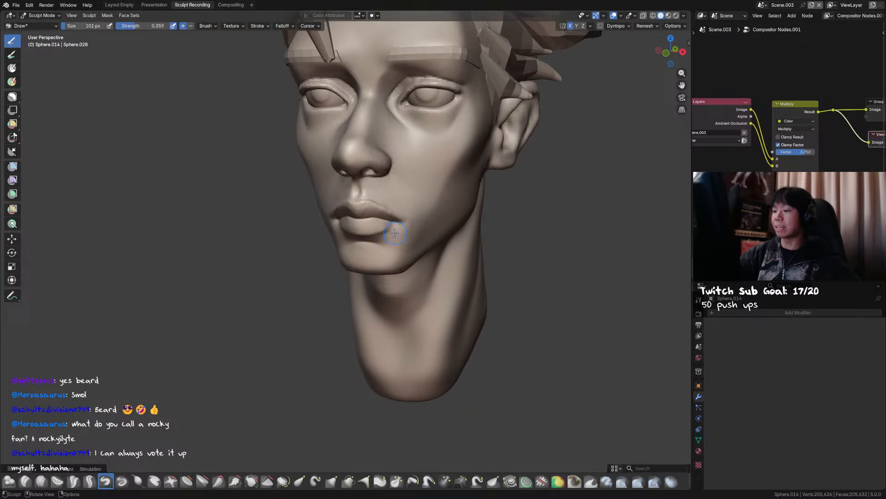
{"action": "key", "text": "f"}
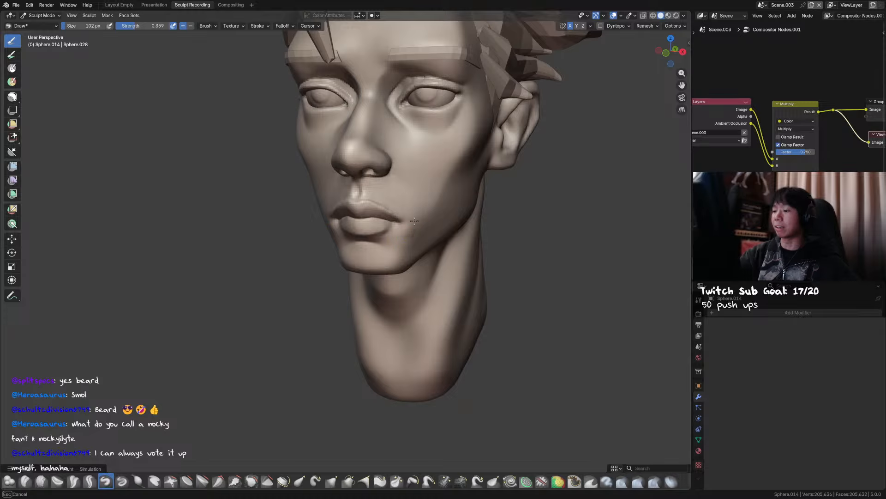
{"action": "left_click", "coordinate": [408, 239]}
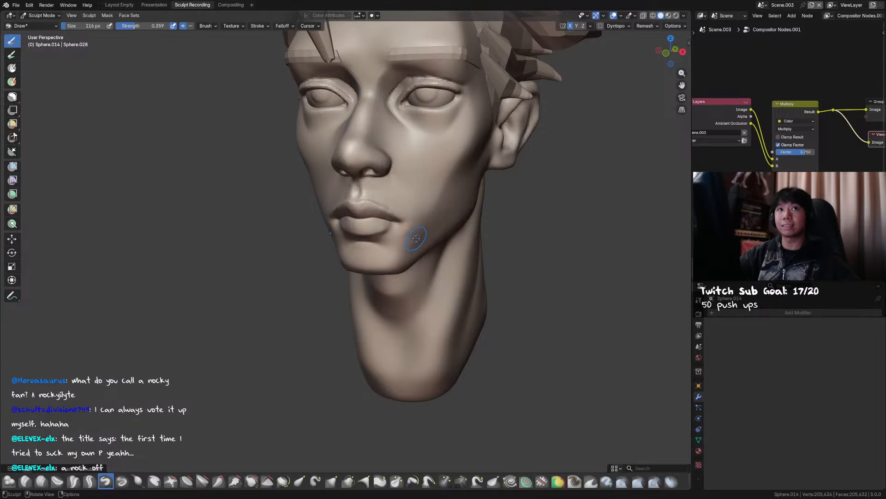
{"action": "key", "text": "ctrl+s"}
Soften the lower cheek beside the mouth with the Draw brush at 154 px and save the file.
{"action": "middle_click_drag", "start_coordinate": [420, 242], "coordinate": [422, 255]}
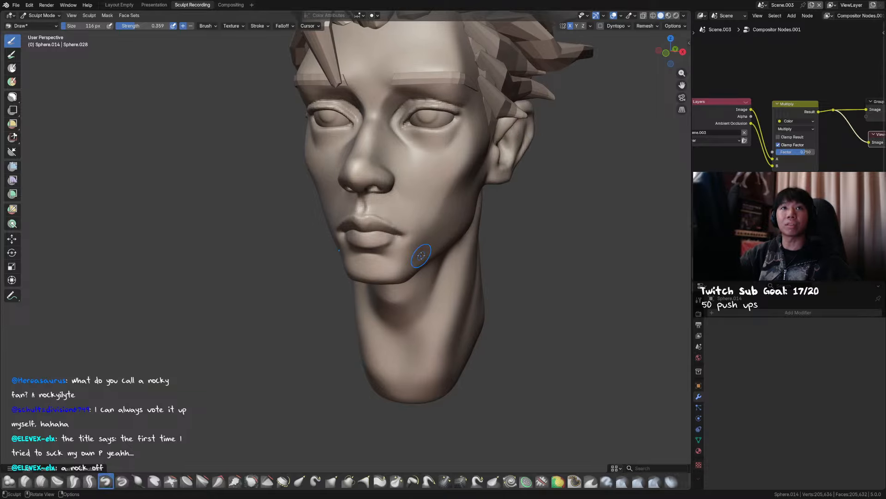
{"action": "middle_click_drag", "start_coordinate": [441, 257], "coordinate": [457, 251]}
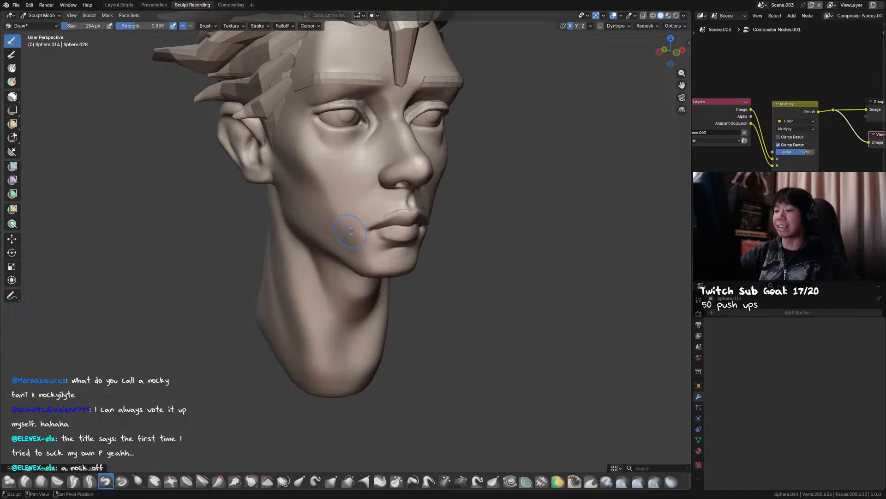
{"action": "mouse_move", "coordinate": [350, 231]}
{"action": "middle_mouse_down"}
{"action": "mouse_move", "coordinate": [436, 247]}
{"action": "mouse_move", "coordinate": [462, 198]}
{"action": "mouse_move", "coordinate": [486, 188]}
{"action": "middle_mouse_up"}
{"action": "key", "text": "ctrl+s"}
Adjust the mouth corner with the Grab brush and define the line between the lips with the Crease Sharp brush.
{"action": "key", "text": "g"}
{"action": "key", "text": "f"}
{"action": "left_click", "coordinate": [366, 228]}
{"action": "middle_click_drag", "start_coordinate": [366, 227], "coordinate": [409, 253]}
{"action": "key", "text": "shift+c"}
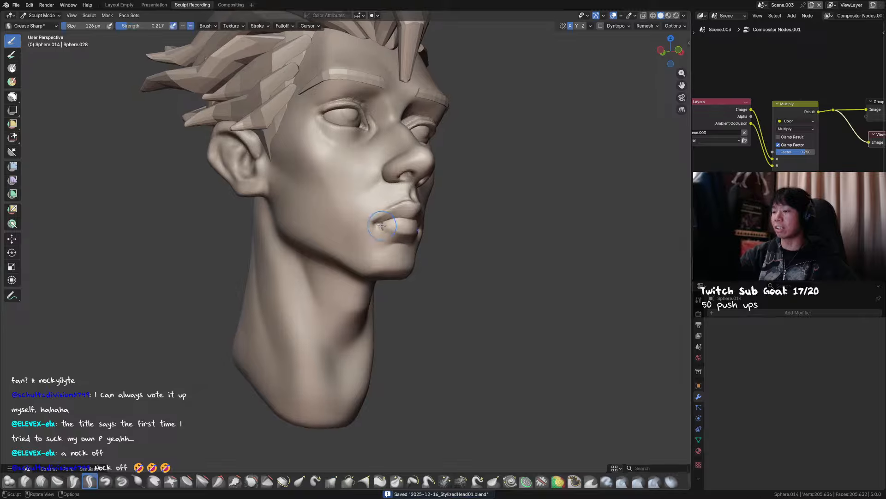
{"action": "middle_click_drag", "start_coordinate": [401, 217], "coordinate": [382, 223]}
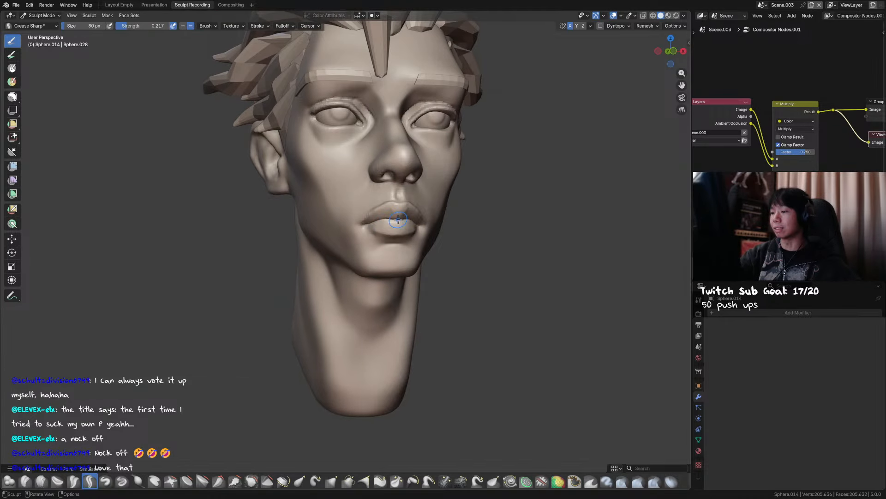
Shape the centre of the lip line from the front, alternating between the Grab and Crease Sharp brushes.
{"action": "key", "text": "KP_1"}
{"action": "key", "text": "g"}
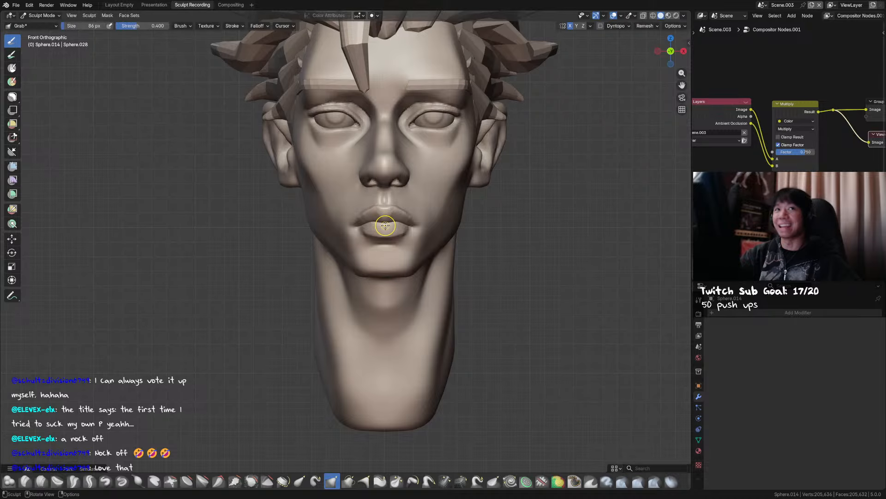
{"action": "middle_click_drag", "start_coordinate": [384, 226], "coordinate": [388, 227]}
{"action": "key", "text": "shift+c"}
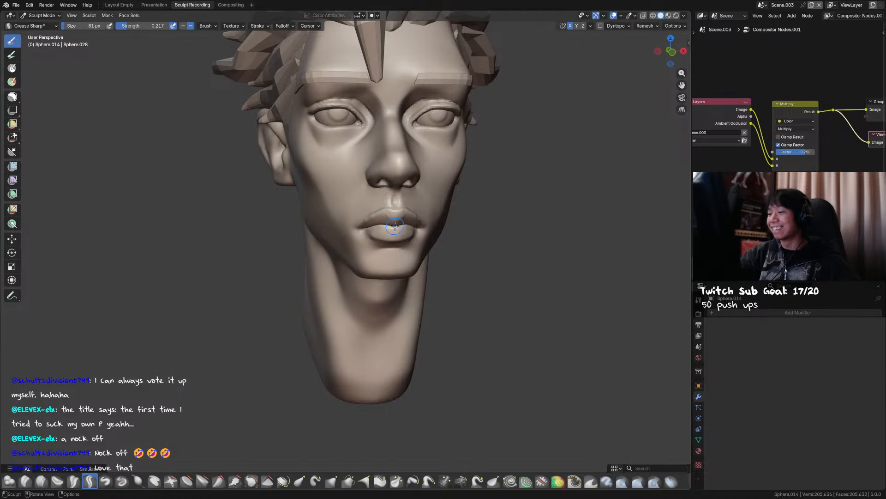
{"action": "key", "text": "g"}
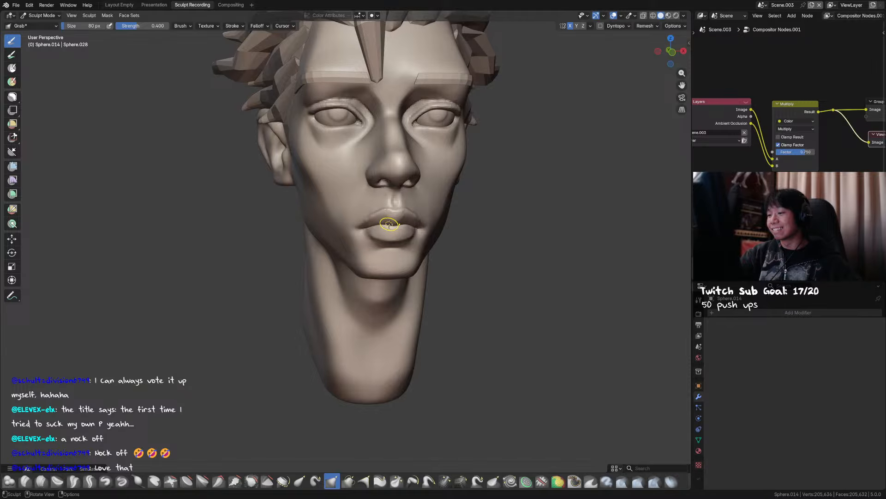
Define the line between the lips with the Draw Sharp brush at about 70 px.
{"action": "mouse_move", "coordinate": [390, 225]}
{"action": "middle_mouse_down"}
{"action": "mouse_move", "coordinate": [398, 213]}
{"action": "mouse_move", "coordinate": [452, 246]}
{"action": "middle_mouse_up"}
{"action": "key", "text": "d"}
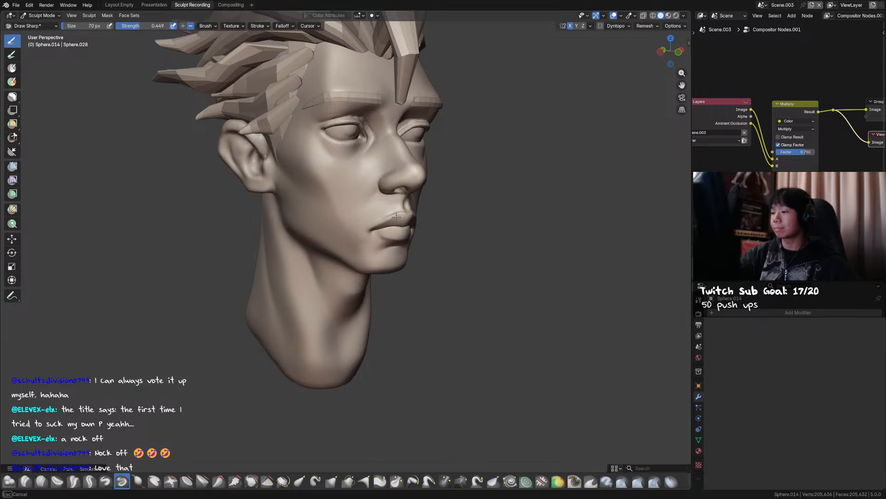
{"action": "middle_click_drag", "start_coordinate": [398, 216], "coordinate": [381, 217]}
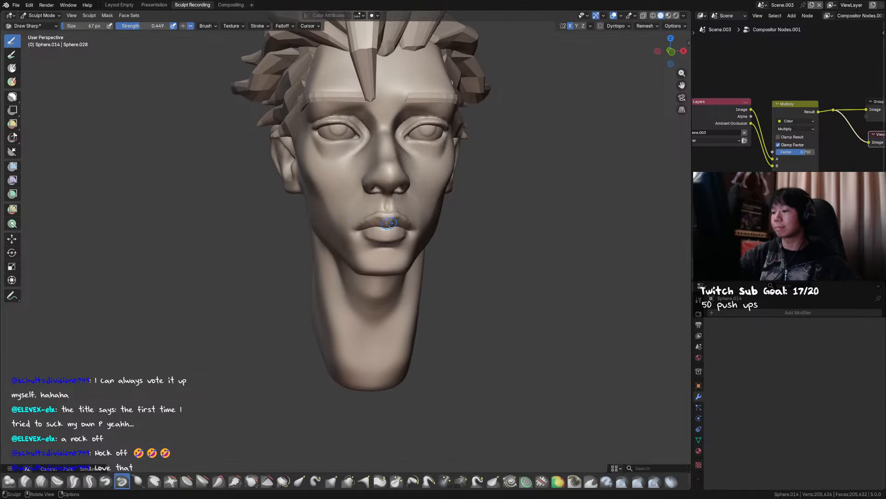
Return to Object Mode, save the file and show the head in Material Preview shading.
{"action": "key", "text": "ctrl+Tab"}
{"action": "left_click", "coordinate": [505, 146]}
{"action": "key", "text": "ctrl+s"}
{"action": "left_click", "coordinate": [669, 16]}
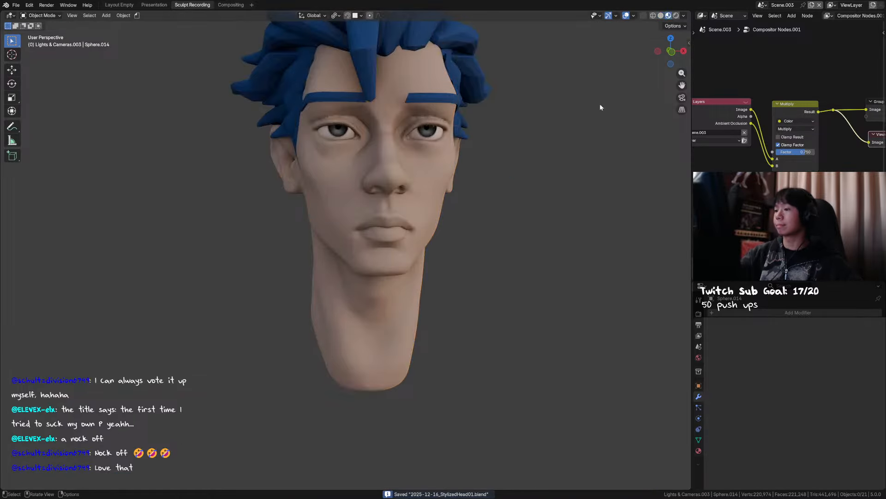
{"action": "middle_click_drag", "start_coordinate": [600, 104], "coordinate": [575, 139], "text": "ctrl"}
{"action": "middle_click_drag", "start_coordinate": [575, 138], "coordinate": [494, 179]}
Sculpt and smooth the fold above the inner eye corner with the Draw Sharp brush at 45 px and save the file.
{"action": "left_click", "coordinate": [396, 189]}
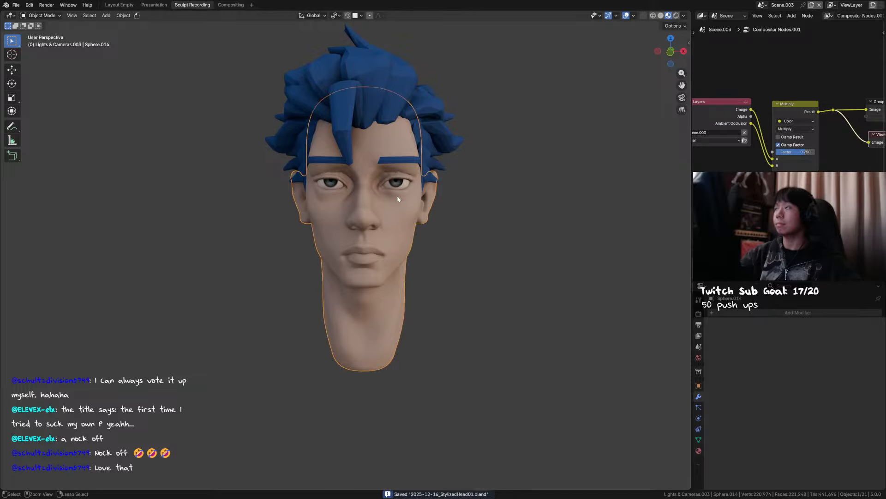
{"action": "key", "text": "ctrl+Tab"}
{"action": "left_click", "coordinate": [397, 218]}
{"action": "middle_click_drag", "start_coordinate": [402, 227], "coordinate": [410, 199], "text": "ctrl"}
{"action": "key", "text": "f"}
{"action": "left_click", "coordinate": [401, 144]}
{"action": "left_click_drag", "start_coordinate": [399, 149], "coordinate": [393, 157], "text": "shift"}
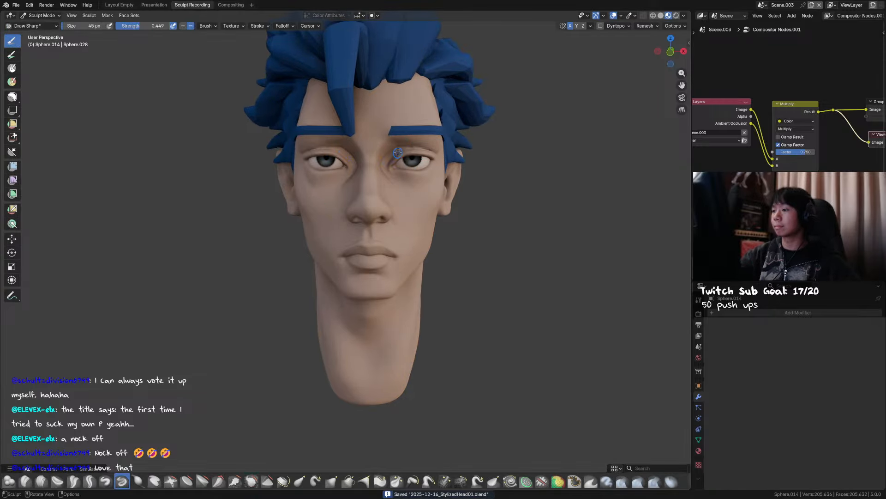
{"action": "key", "text": "ctrl+s"}
Smooth the inner eye socket below the eyebrow, refine it with the Draw brush at about 67 px and save the file.
{"action": "key", "text": "bracketright"}
{"action": "middle_click_drag", "start_coordinate": [394, 148], "coordinate": [389, 144]}
{"action": "key", "text": "f"}
{"action": "left_click", "coordinate": [393, 146]}
{"action": "left_click_drag", "start_coordinate": [393, 148], "coordinate": [395, 151], "text": "shift"}
{"action": "key", "text": "v"}
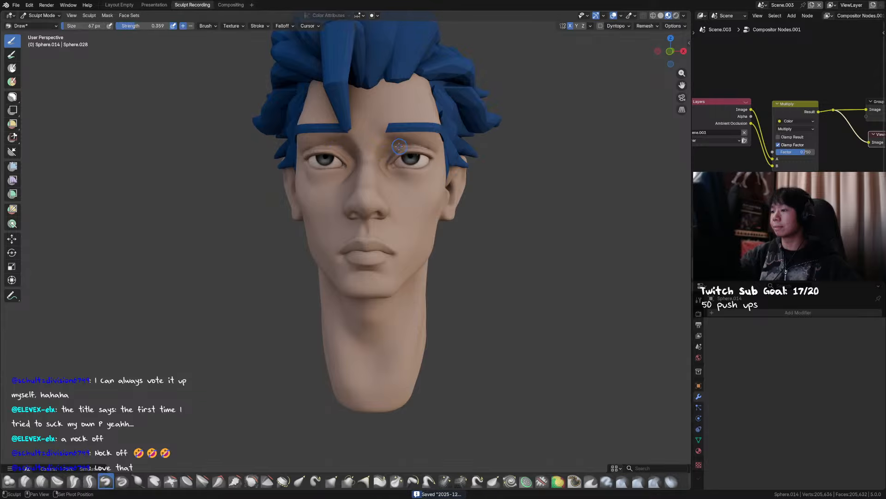
{"action": "key", "text": "bracketright"}
{"action": "mouse_move", "coordinate": [402, 144]}
{"action": "middle_mouse_down"}
{"action": "mouse_move", "coordinate": [412, 159]}
{"action": "mouse_move", "coordinate": [400, 151]}
{"action": "mouse_move", "coordinate": [416, 140]}
{"action": "mouse_move", "coordinate": [395, 146]}
{"action": "mouse_move", "coordinate": [409, 143]}
{"action": "middle_mouse_up"}
{"action": "key", "text": "ctrl+s"}
{"action": "key", "text": "bracketright"}
{"action": "key", "text": "bracketright"}
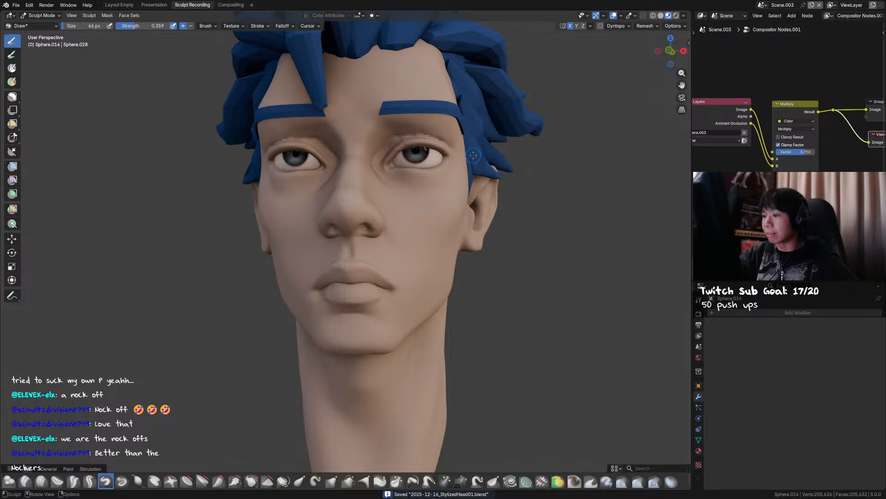
Try to remesh the head with an adjusted voxel size.
{"action": "key", "text": "r"}
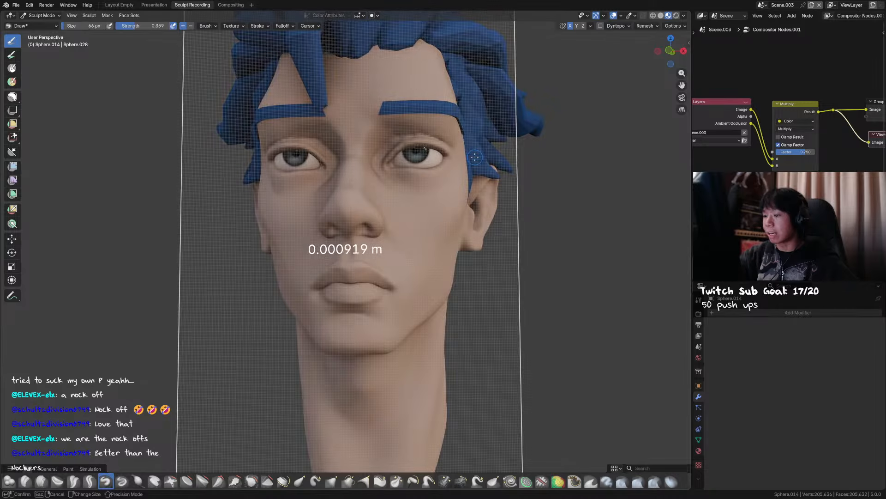
{"action": "left_click", "coordinate": [379, 287]}
{"action": "middle_click_drag", "start_coordinate": [386, 292], "coordinate": [546, 138]}
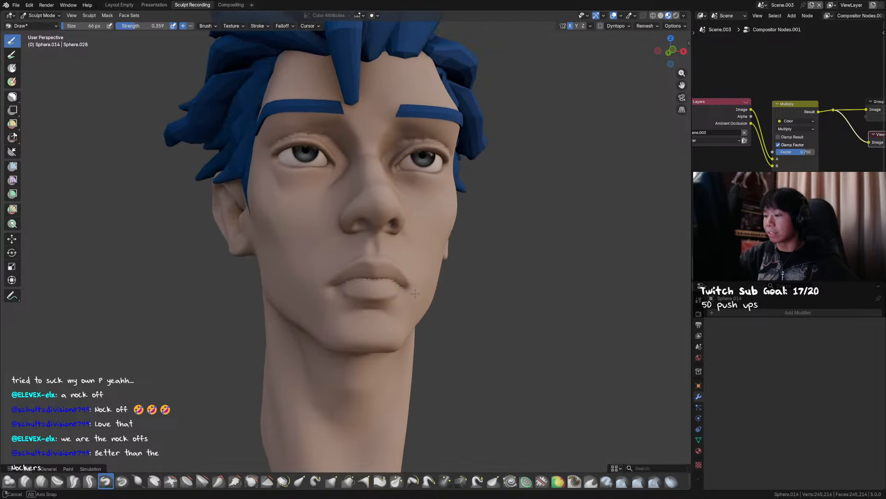
Sharpen the upper eyelid fold near the inner eye corner with the Draw Sharp brush at 97 px.
{"action": "middle_click_drag", "start_coordinate": [431, 140], "coordinate": [434, 148]}
{"action": "key", "text": "shift+c"}
{"action": "key", "text": "f"}
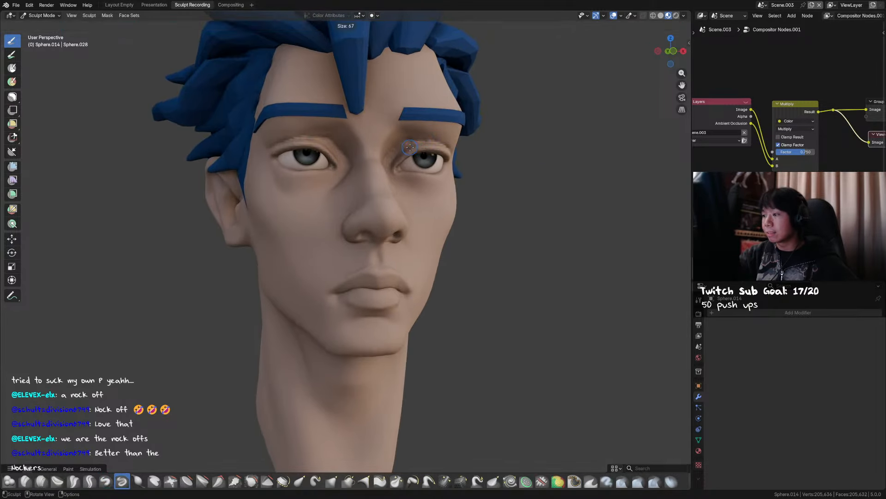
{"action": "left_click", "coordinate": [418, 142]}
{"action": "left_click_drag", "start_coordinate": [413, 143], "coordinate": [412, 142], "text": "ctrl"}
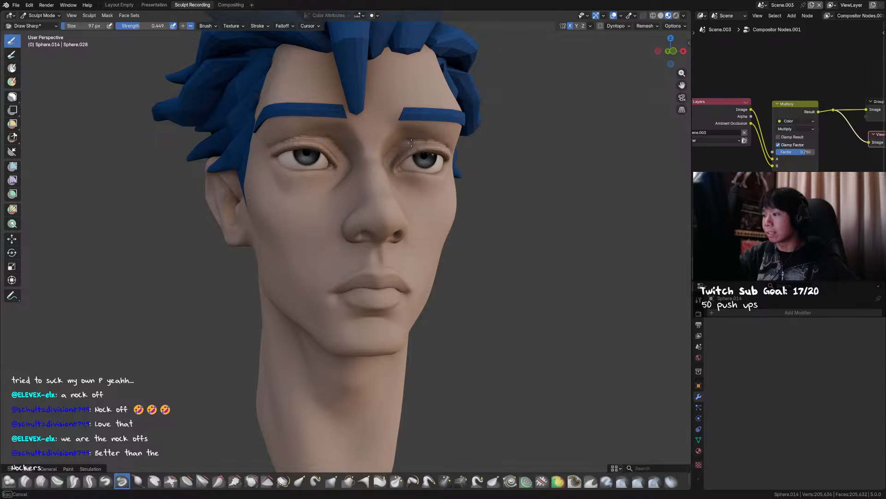
{"action": "mouse_move", "coordinate": [404, 146]}
{"action": "middle_mouse_down"}
{"action": "mouse_move", "coordinate": [445, 147]}
{"action": "mouse_move", "coordinate": [424, 116]}
{"action": "middle_mouse_up"}
{"action": "key", "text": "bracketleft"}
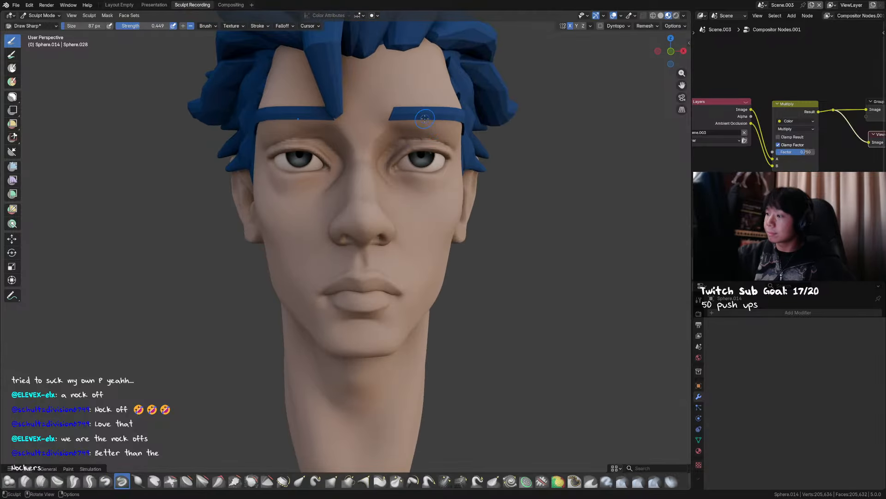
Shape the area between eyebrow and upper eyelid with the Draw brush at 60 px and the Grab brush at 57 px.
{"action": "key", "text": "x"}
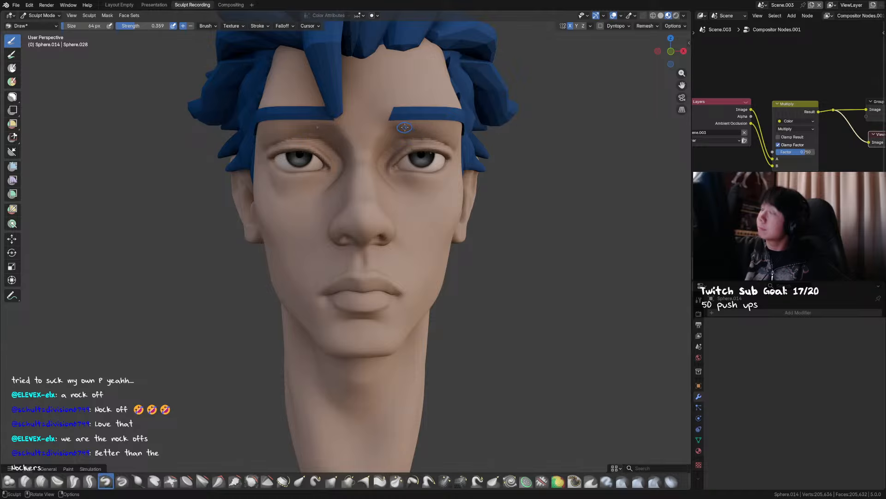
{"action": "key", "text": "bracketleft"}
{"action": "key", "text": "bracketleft"}
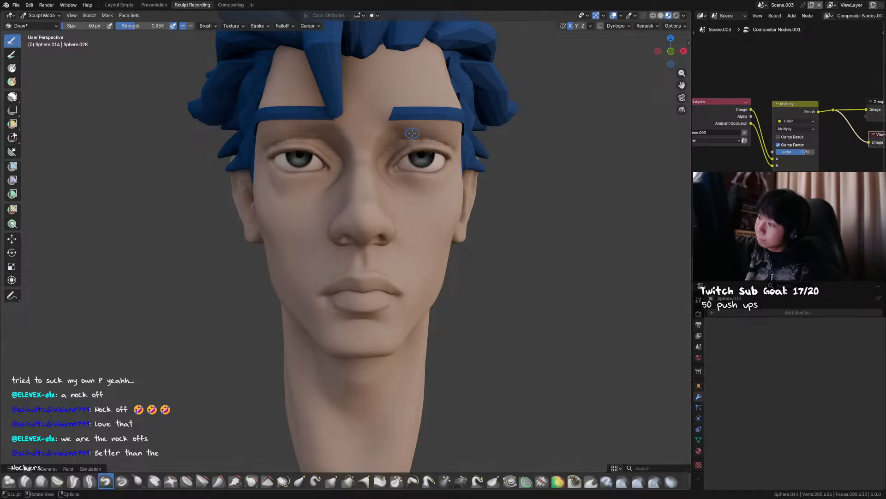
{"action": "key", "text": "g"}
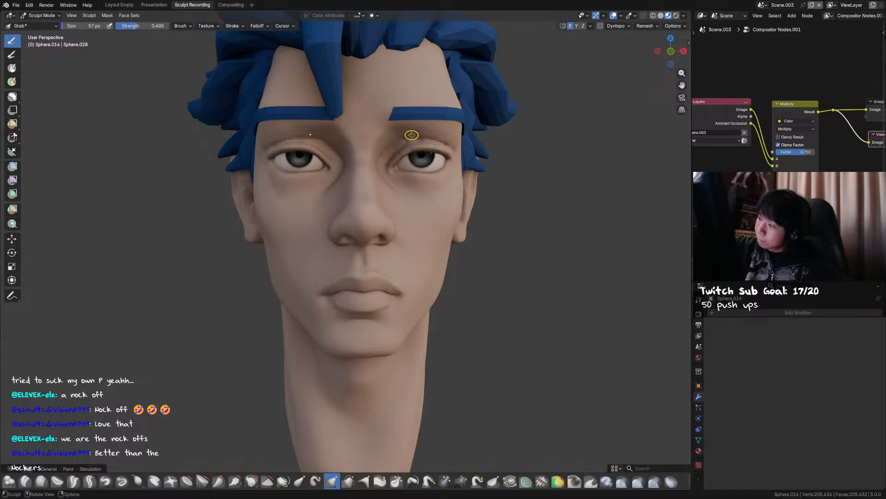
{"action": "mouse_move", "coordinate": [421, 113]}
{"action": "middle_mouse_down"}
{"action": "mouse_move", "coordinate": [439, 144]}
{"action": "mouse_move", "coordinate": [444, 134]}
{"action": "mouse_move", "coordinate": [436, 144]}
{"action": "middle_mouse_up"}
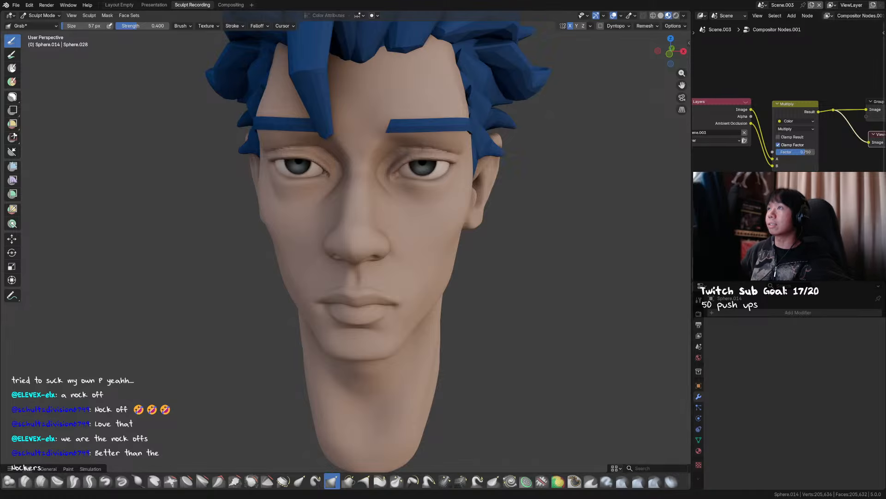
{"action": "mouse_move", "coordinate": [411, 146]}
{"action": "middle_mouse_down"}
{"action": "mouse_move", "coordinate": [476, 148]}
{"action": "mouse_move", "coordinate": [410, 153]}
{"action": "middle_mouse_up"}
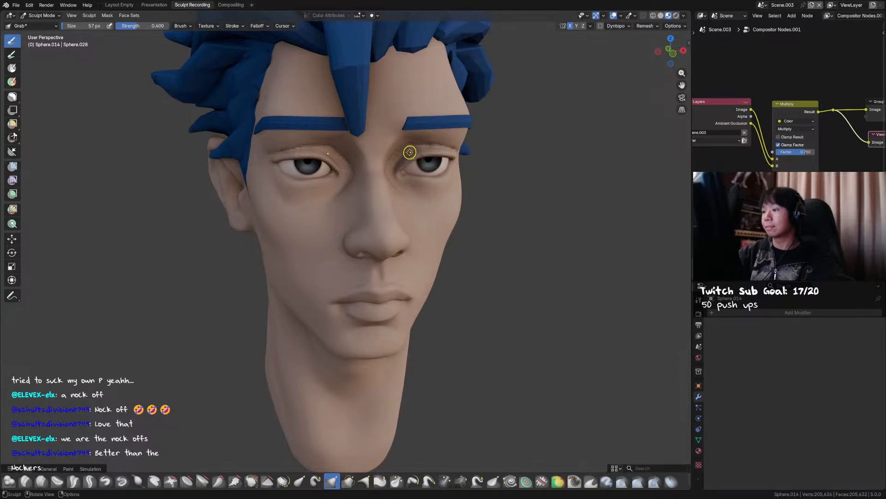
Adjust the area above the eyes from the front view with the Grab brush at 172 px and 151 px.
{"action": "key", "text": "KP_1"}
{"action": "key", "text": "f"}
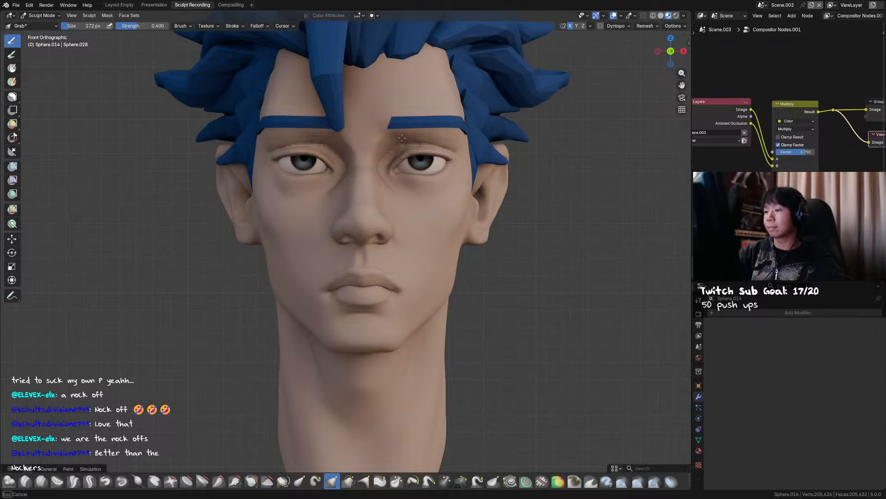
{"action": "key", "text": "f"}
{"action": "left_click", "coordinate": [312, 139]}
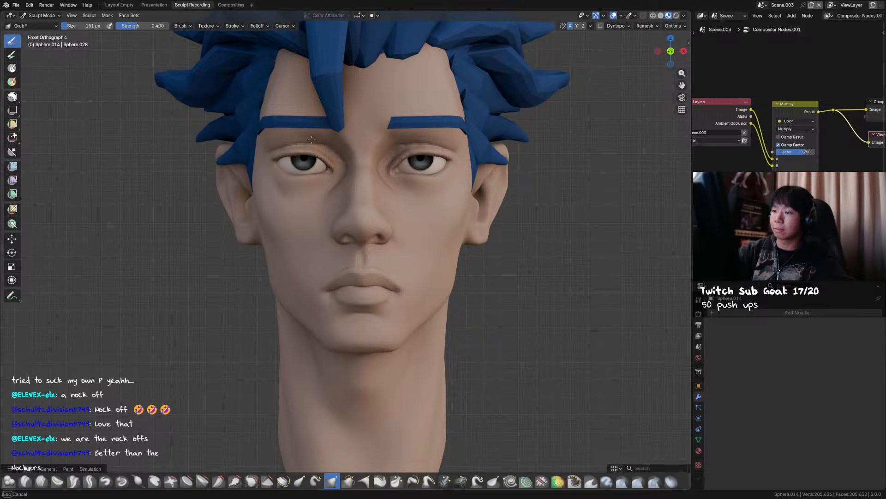
Build up the area under the eyebrow with the Draw brush at 65 px and define the eyelid fold with Crease Sharp at 66 px.
{"action": "key", "text": "x"}
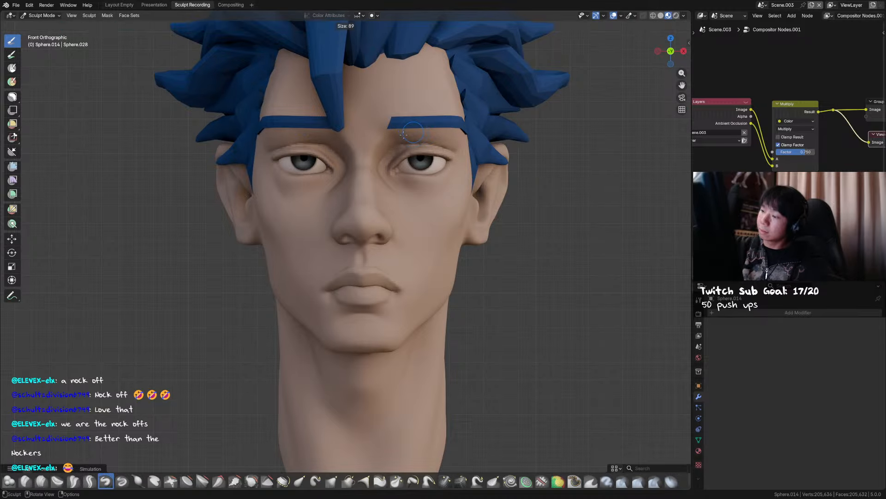
{"action": "left_click", "coordinate": [399, 134]}
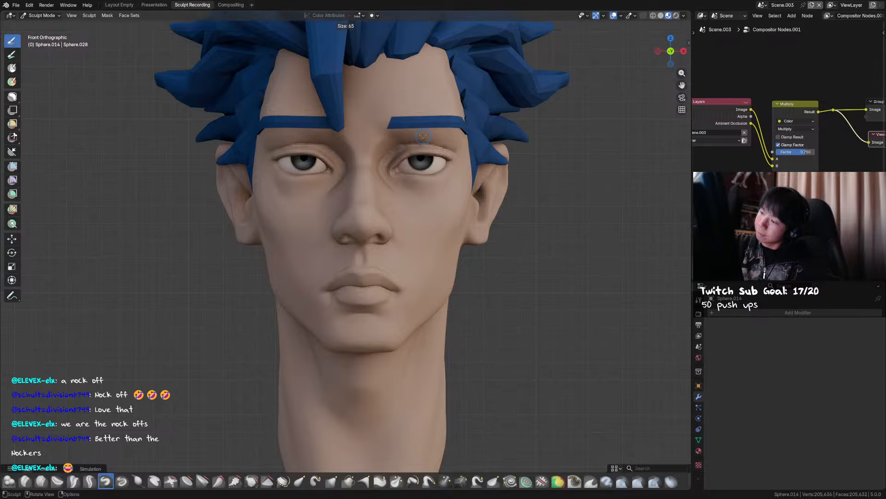
{"action": "key", "text": "shift+c"}
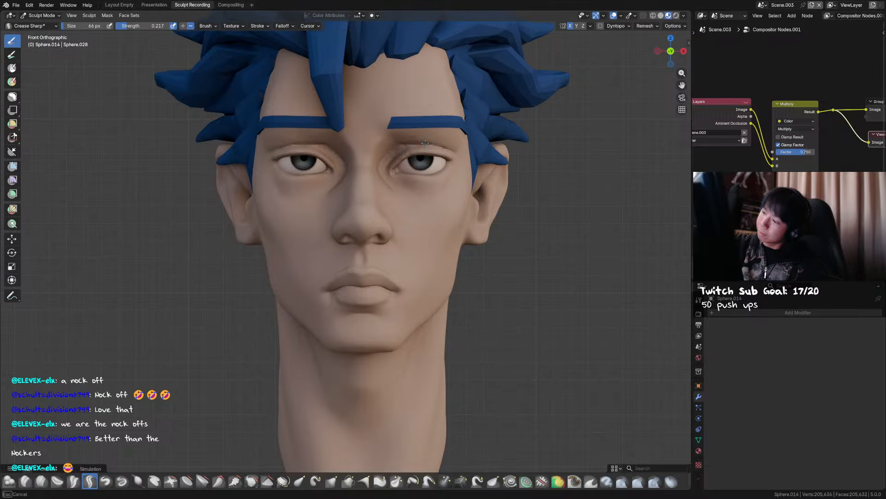
Reposition the surface between inner eye corner and nose bridge with the Grab brush at about 104 px, smooth it and save the file.
{"action": "mouse_move", "coordinate": [425, 143]}
{"action": "middle_mouse_down"}
{"action": "mouse_move", "coordinate": [475, 213]}
{"action": "mouse_move", "coordinate": [398, 160]}
{"action": "mouse_move", "coordinate": [371, 192]}
{"action": "mouse_move", "coordinate": [378, 195]}
{"action": "middle_mouse_up"}
{"action": "scroll", "coordinate": [475, 213], "scroll_direction": "up", "scroll_amount": 1}
{"action": "key", "text": "g"}
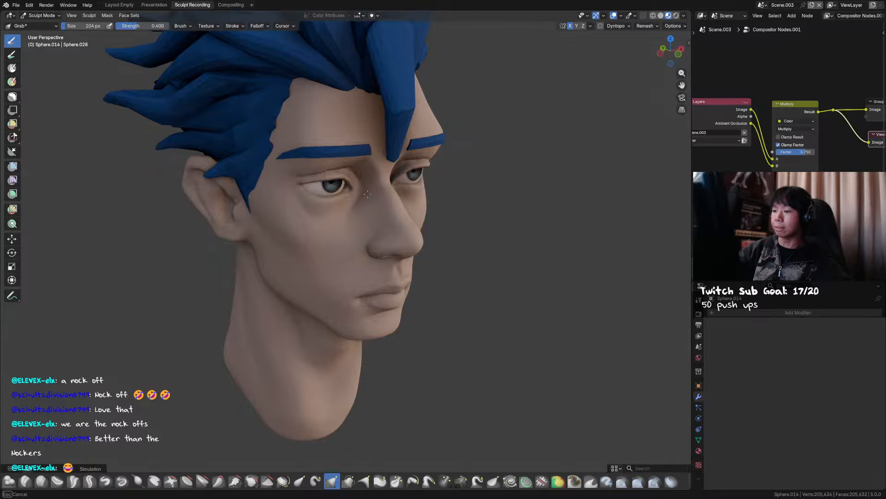
{"action": "left_click_drag", "start_coordinate": [367, 194], "coordinate": [366, 187]}
{"action": "middle_click_drag", "start_coordinate": [366, 190], "coordinate": [373, 201]}
{"action": "left_click_drag", "start_coordinate": [369, 193], "coordinate": [367, 193], "text": "shift"}
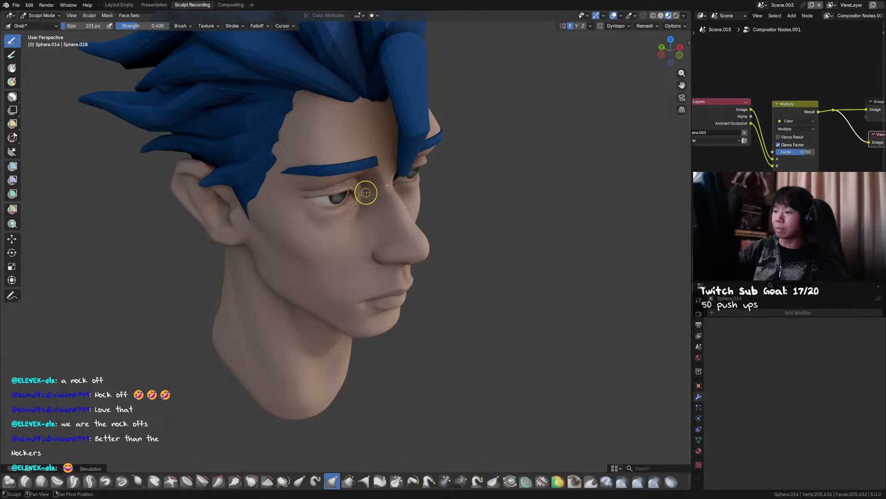
{"action": "mouse_move", "coordinate": [366, 192]}
{"action": "middle_mouse_down"}
{"action": "mouse_move", "coordinate": [358, 189]}
{"action": "mouse_move", "coordinate": [386, 182]}
{"action": "middle_mouse_up"}
{"action": "mouse_move", "coordinate": [386, 182]}
{"action": "left_mouse_down", "text": "shift"}
{"action": "mouse_move", "coordinate": [371, 191]}
{"action": "mouse_move", "coordinate": [378, 203]}
{"action": "left_mouse_up", "text": "shift"}
{"action": "mouse_move", "coordinate": [386, 218]}
{"action": "middle_mouse_down"}
{"action": "mouse_move", "coordinate": [432, 228]}
{"action": "mouse_move", "coordinate": [400, 221]}
{"action": "middle_mouse_up"}
{"action": "key", "text": "ctrl+s"}
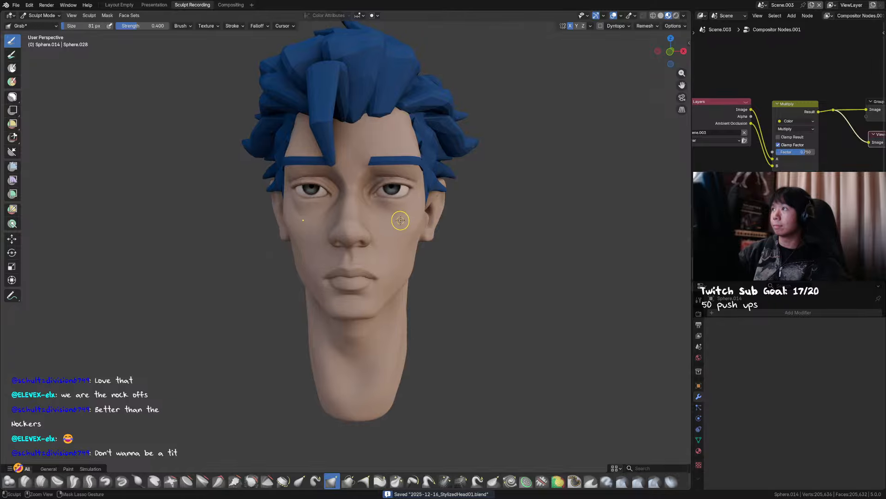
Refine the crease below the inner eye corner with the Crease Sharp brush at 77 px.
{"action": "scroll", "coordinate": [393, 210], "scroll_direction": "up", "scroll_amount": 1}
{"action": "key", "text": "shift+c"}
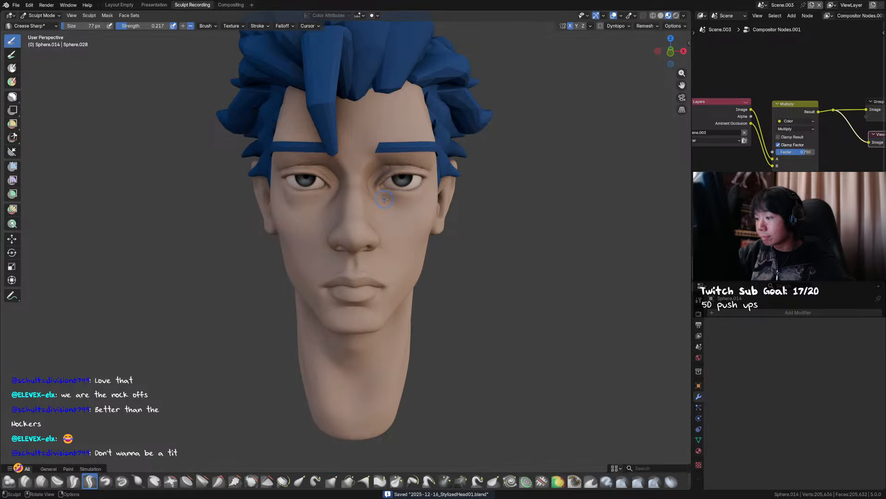
{"action": "key", "text": "shift+x"}
{"action": "mouse_move", "coordinate": [387, 202]}
{"action": "middle_mouse_down"}
{"action": "mouse_move", "coordinate": [375, 203]}
{"action": "mouse_move", "coordinate": [399, 199]}
{"action": "mouse_move", "coordinate": [402, 213]}
{"action": "mouse_move", "coordinate": [388, 219]}
{"action": "mouse_move", "coordinate": [418, 228]}
{"action": "mouse_move", "coordinate": [408, 218]}
{"action": "middle_mouse_up"}
{"action": "key", "text": "shift+c"}
Leave Sculpt Mode for Object Mode, save the file and review the head from the side.
{"action": "scroll", "coordinate": [403, 211], "scroll_direction": "down", "scroll_amount": 2}
{"action": "key", "text": "ctrl+Tab"}
{"action": "left_click", "coordinate": [475, 219]}
{"action": "key", "text": "ctrl+s"}
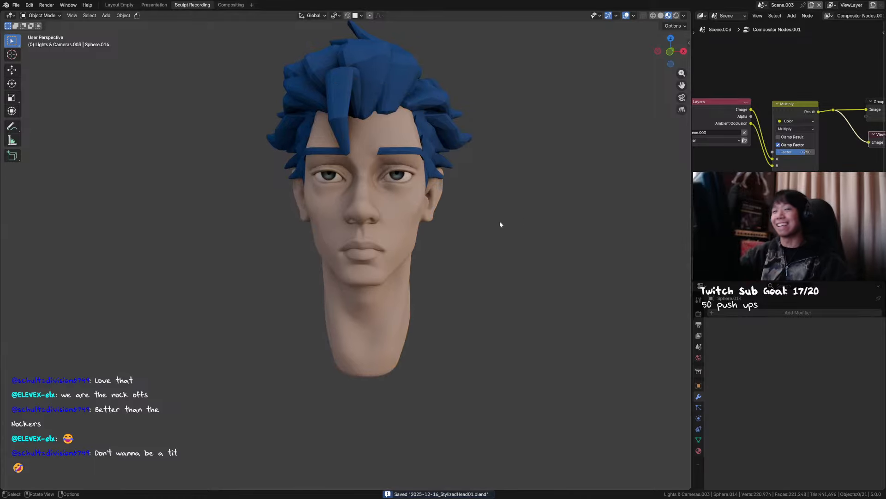
{"action": "mouse_move", "coordinate": [500, 221]}
{"action": "middle_mouse_down"}
{"action": "mouse_move", "coordinate": [453, 218]}
{"action": "mouse_move", "coordinate": [457, 236]}
{"action": "mouse_move", "coordinate": [483, 199]}
{"action": "middle_mouse_up"}
Resume sculpting the head in Solid shading and refine the upper ear rim with the Draw Sharp brush at about 104 px.
{"action": "left_click", "coordinate": [453, 217]}
{"action": "key", "text": "ctrl+Tab"}
{"action": "scroll", "coordinate": [436, 183], "scroll_direction": "up", "scroll_amount": 2}
{"action": "scroll", "coordinate": [466, 157], "scroll_direction": "up", "scroll_amount": 2}
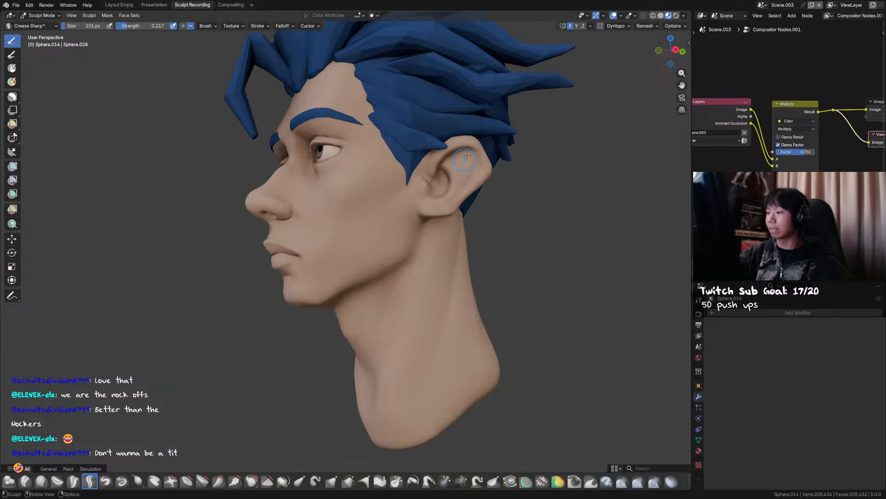
{"action": "left_click", "coordinate": [660, 16]}
{"action": "scroll", "coordinate": [461, 148], "scroll_direction": "up", "scroll_amount": 1}
{"action": "left_click", "coordinate": [121, 481]}
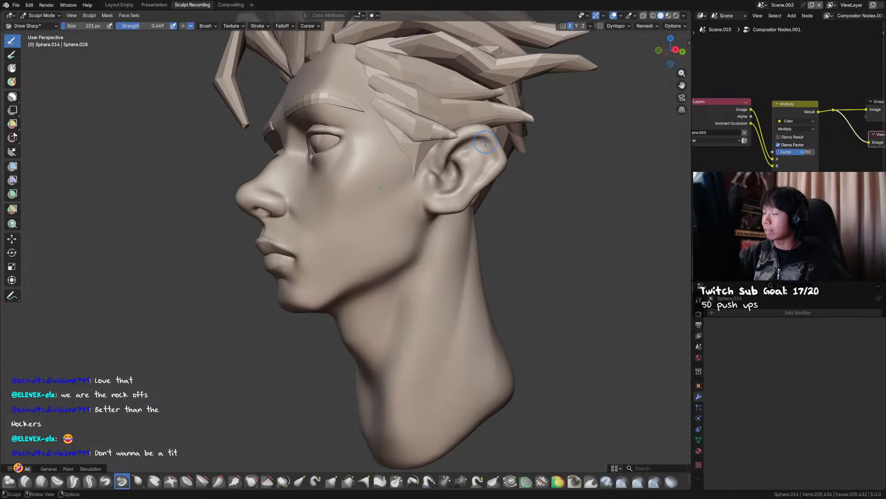
{"action": "key", "text": "f"}
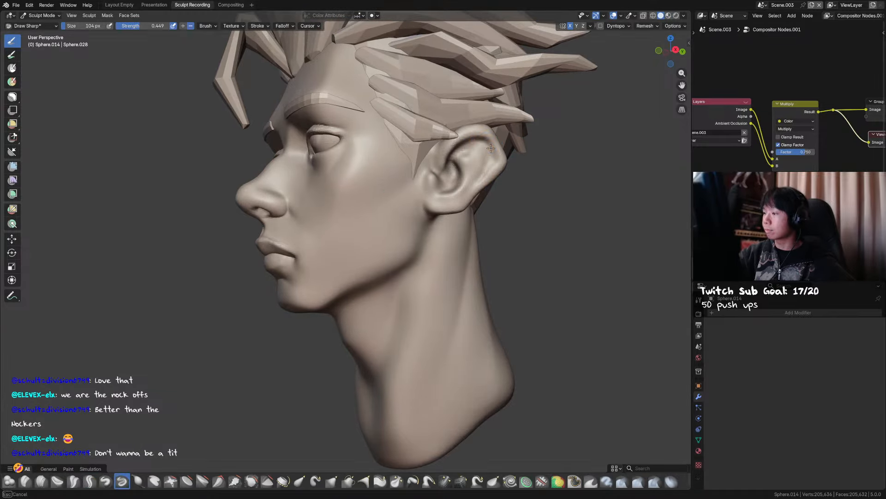
{"action": "left_click", "coordinate": [485, 140]}
{"action": "middle_click_drag", "start_coordinate": [484, 141], "coordinate": [469, 129]}
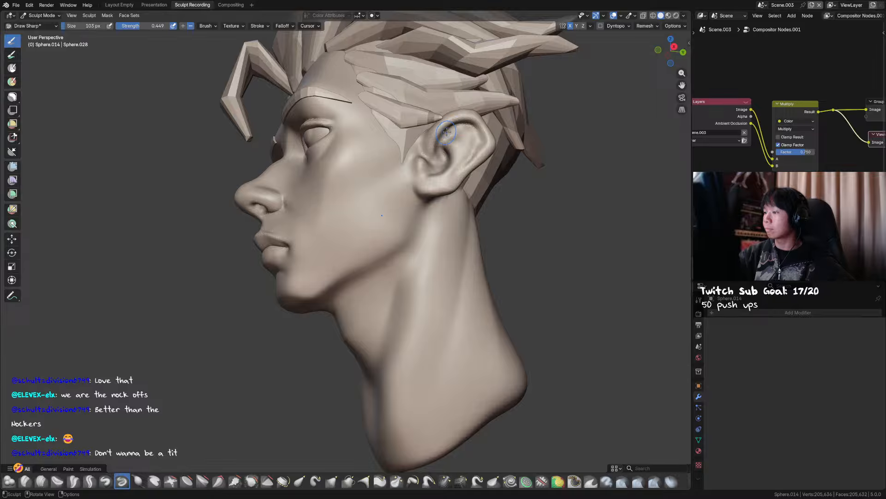
Adjust the inner ear beside the ear canal with the Grab brush at 122 px.
{"action": "middle_click_drag", "start_coordinate": [443, 157], "coordinate": [446, 161]}
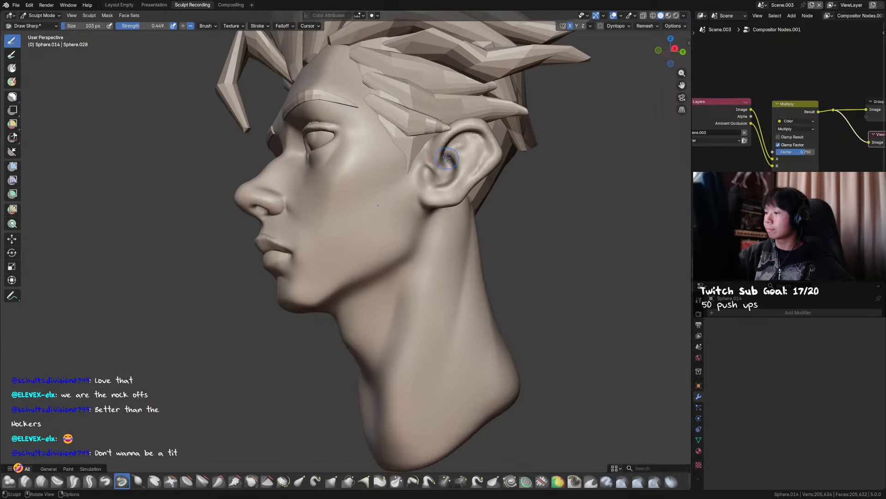
{"action": "key", "text": "g"}
{"action": "key", "text": "f"}
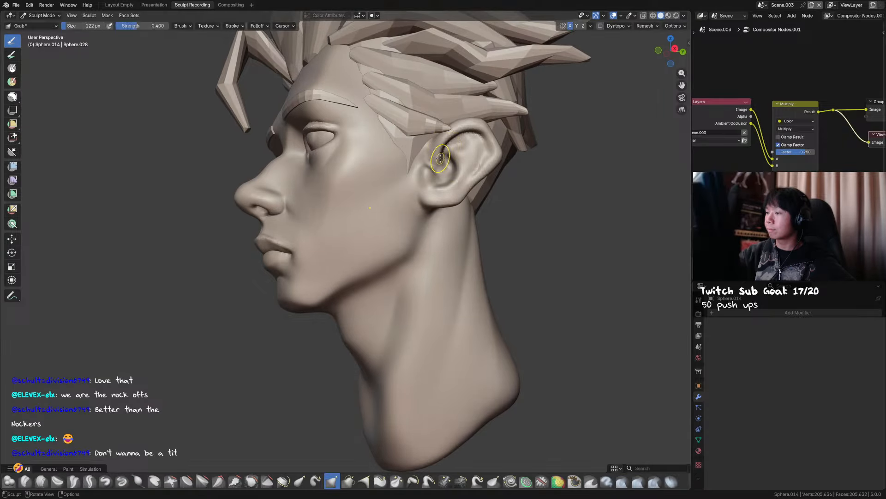
{"action": "left_click", "coordinate": [444, 163]}
{"action": "middle_click_drag", "start_coordinate": [444, 163], "coordinate": [462, 172]}
Carve the inner ear hollow with the Draw Sharp brush at 99 px and 73 px, and save the file.
{"action": "key", "text": "d"}
{"action": "key", "text": "f"}
{"action": "left_click", "coordinate": [464, 172]}
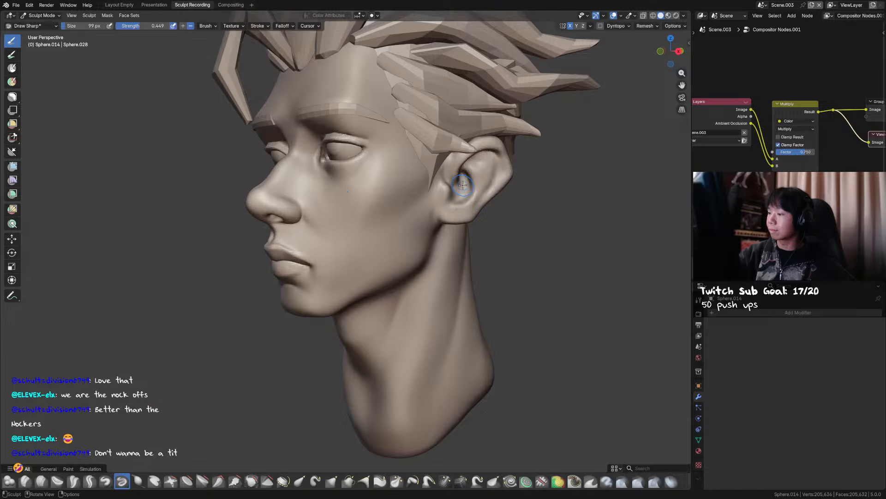
{"action": "middle_click_drag", "start_coordinate": [463, 185], "coordinate": [462, 189]}
{"action": "key", "text": "f"}
{"action": "left_click", "coordinate": [461, 191]}
{"action": "key", "text": "ctrl+s"}
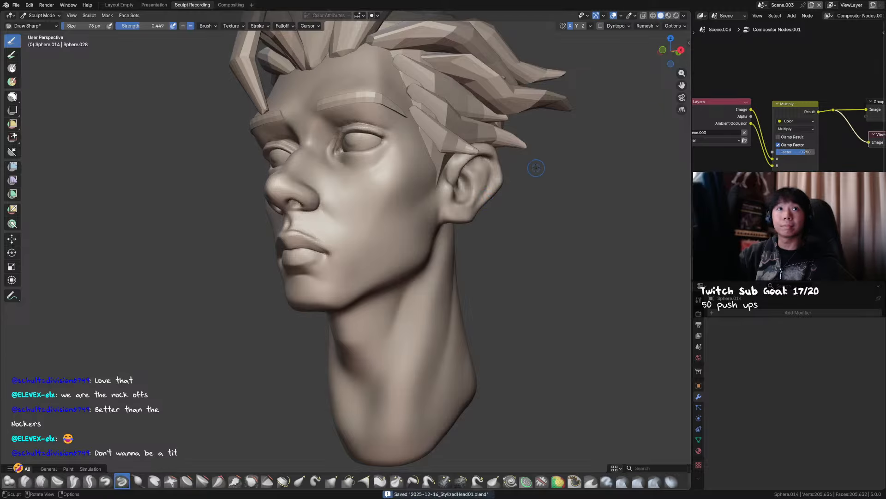
Adjust the upper ear rim below the hair with the Grab brush at 125 px.
{"action": "middle_click_drag", "start_coordinate": [536, 167], "coordinate": [498, 181]}
{"action": "middle_click_drag", "start_coordinate": [475, 130], "coordinate": [474, 147]}
{"action": "key", "text": "f"}
{"action": "left_click", "coordinate": [470, 143]}
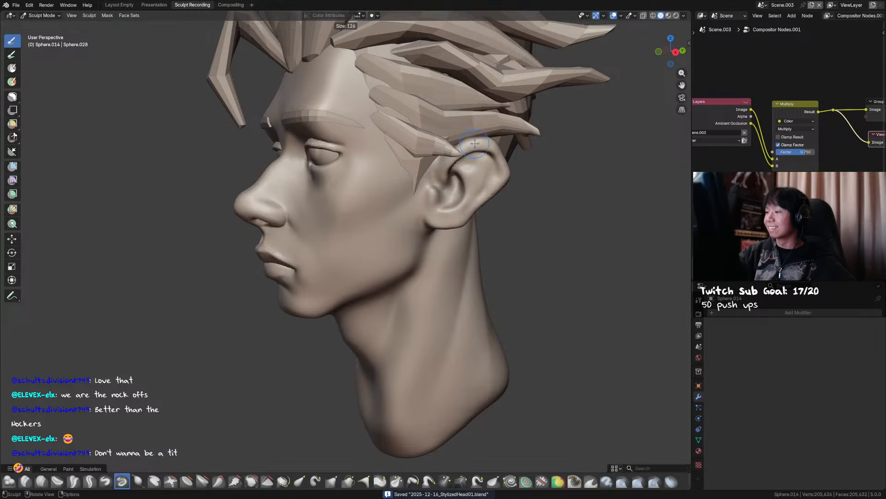
{"action": "mouse_move", "coordinate": [468, 141]}
{"action": "middle_mouse_down"}
{"action": "mouse_move", "coordinate": [470, 162]}
{"action": "mouse_move", "coordinate": [482, 162]}
{"action": "mouse_move", "coordinate": [472, 174]}
{"action": "middle_mouse_up"}
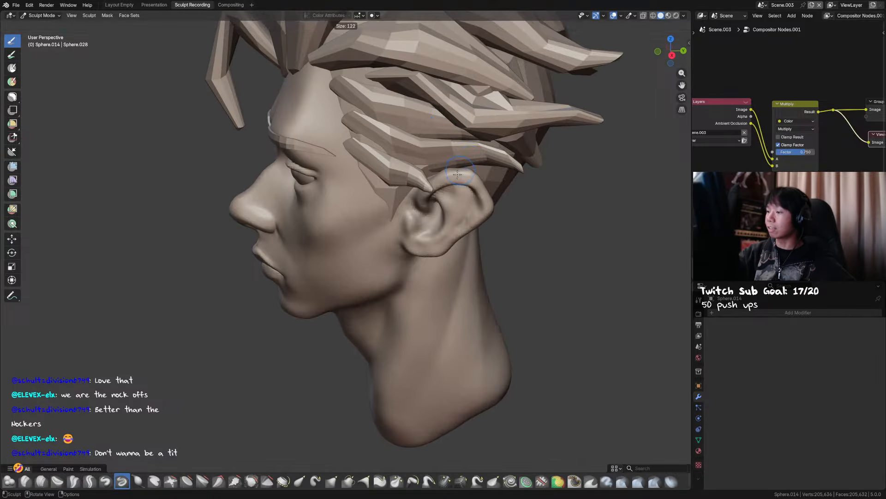
{"action": "key", "text": "g"}
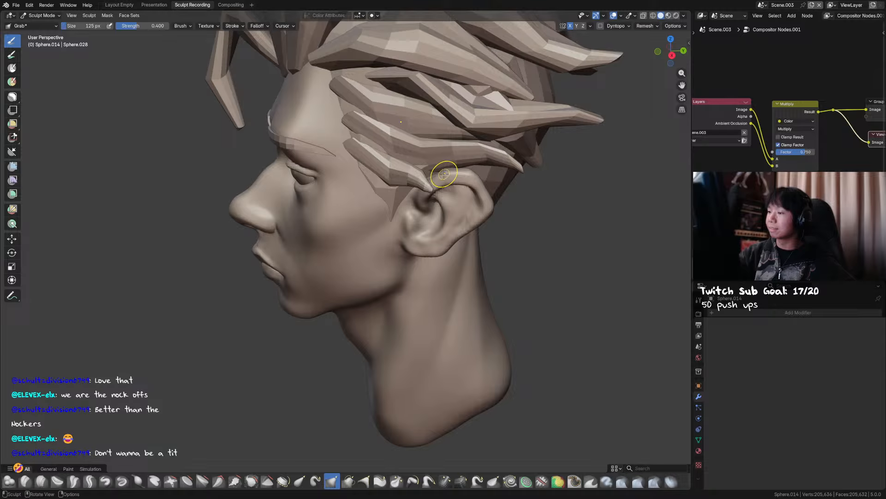
{"action": "mouse_move", "coordinate": [451, 167]}
{"action": "middle_mouse_down"}
{"action": "mouse_move", "coordinate": [425, 142]}
{"action": "mouse_move", "coordinate": [362, 198]}
{"action": "mouse_move", "coordinate": [352, 162]}
{"action": "middle_mouse_up"}
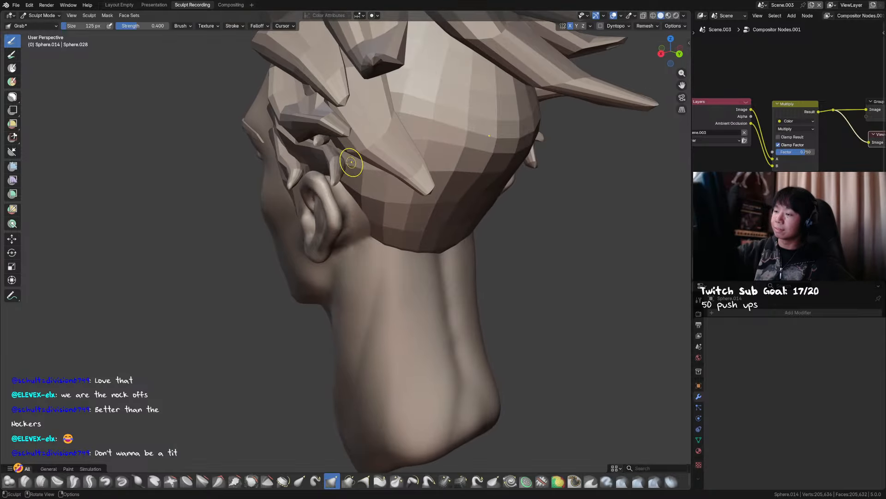
Smooth the upper ear rim from behind the head with a 43 px brush.
{"action": "key", "text": "k"}
{"action": "key", "text": "f"}
{"action": "left_click", "coordinate": [317, 179]}
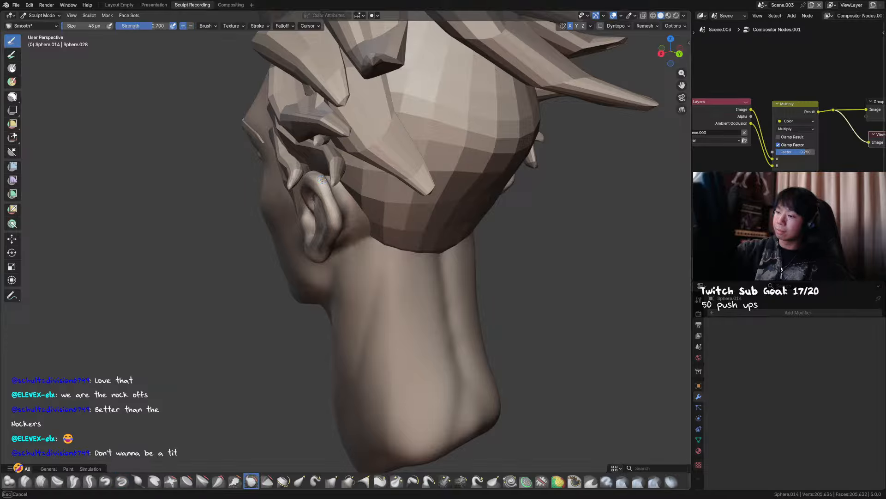
{"action": "mouse_move", "coordinate": [321, 184]}
{"action": "middle_mouse_down"}
{"action": "mouse_move", "coordinate": [512, 149]}
{"action": "mouse_move", "coordinate": [482, 140]}
{"action": "middle_mouse_up"}
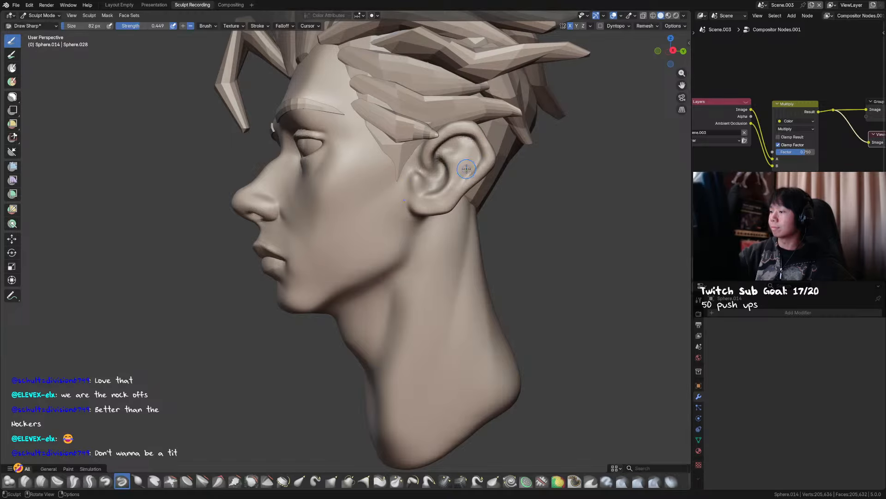
Reshape the inner ear beside the canal with the Grab brush at about 144 px.
{"action": "middle_click_drag", "start_coordinate": [466, 169], "coordinate": [480, 147]}
{"action": "key", "text": "g"}
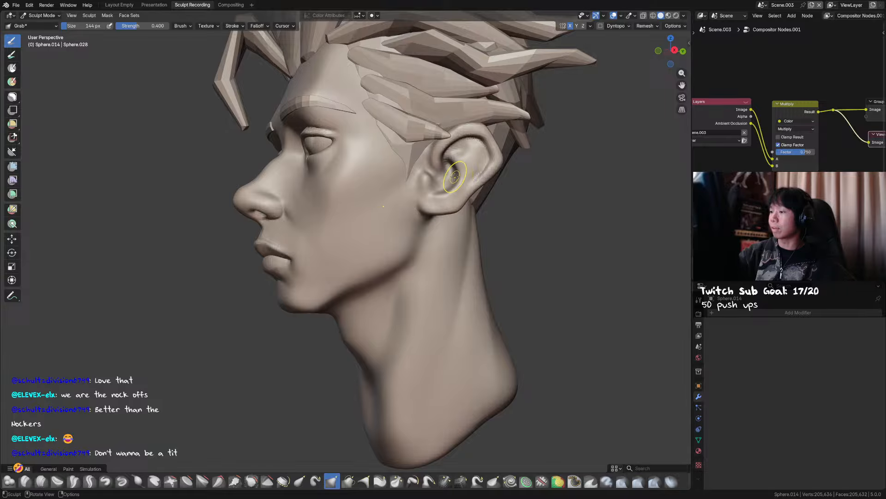
{"action": "mouse_move", "coordinate": [474, 187]}
{"action": "middle_mouse_down"}
{"action": "mouse_move", "coordinate": [495, 201]}
{"action": "mouse_move", "coordinate": [455, 190]}
{"action": "middle_mouse_up"}
{"action": "key", "text": "f"}
{"action": "left_click", "coordinate": [467, 195]}
{"action": "key", "text": "f"}
{"action": "left_click", "coordinate": [452, 189]}
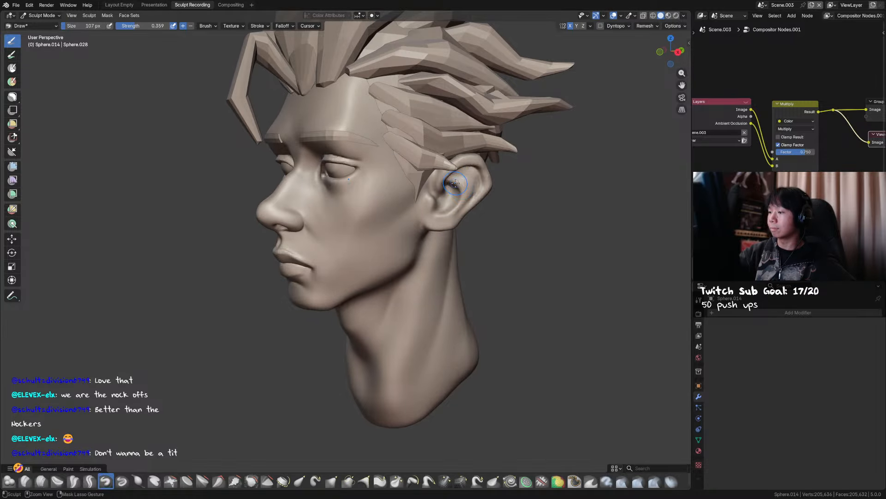
Build up the fold inside the outer ear rim with the Draw brush at 72 px.
{"action": "middle_click_drag", "start_coordinate": [455, 184], "coordinate": [460, 170]}
{"action": "key", "text": "f"}
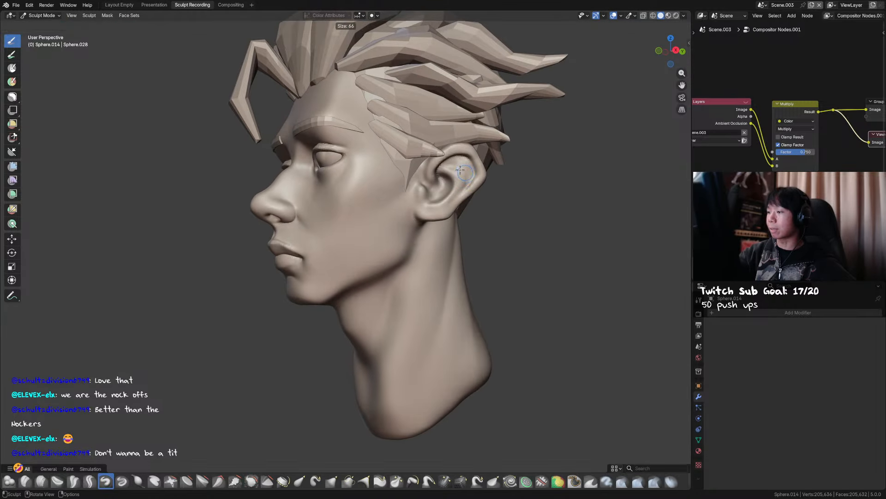
{"action": "left_click", "coordinate": [461, 167]}
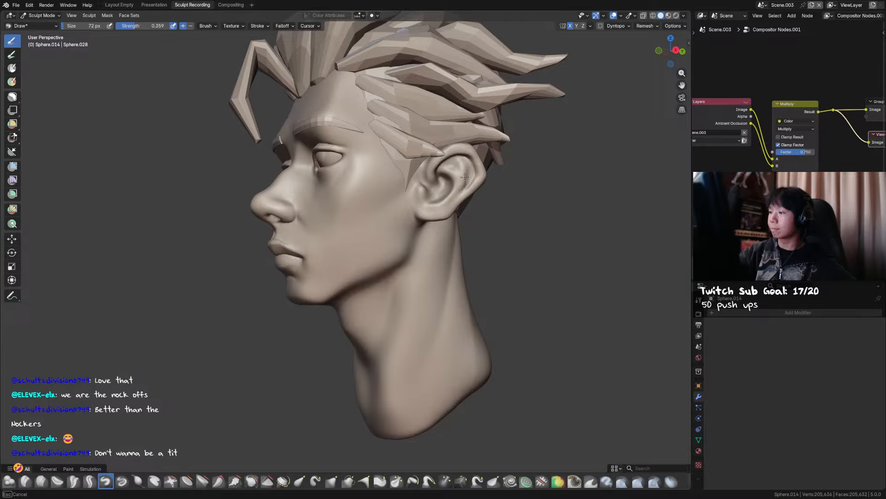
{"action": "middle_click_drag", "start_coordinate": [471, 173], "coordinate": [475, 168]}
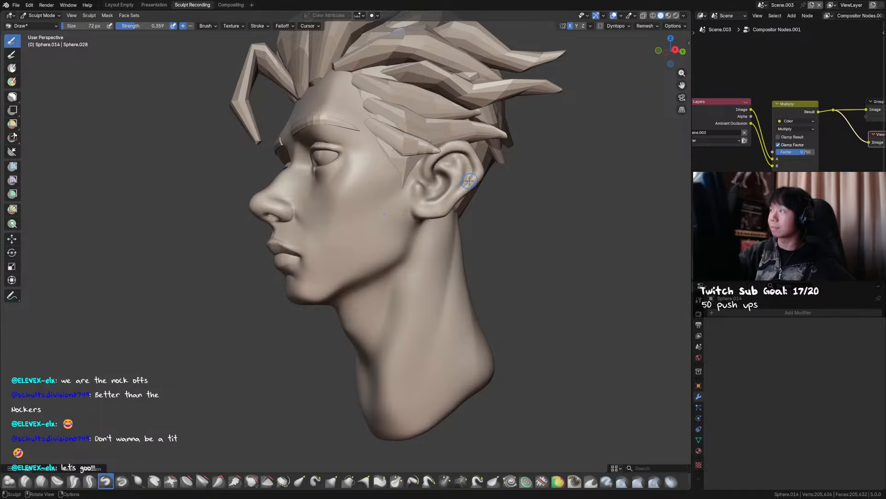
{"action": "mouse_move", "coordinate": [470, 181]}
{"action": "middle_mouse_down"}
{"action": "mouse_move", "coordinate": [484, 185]}
{"action": "mouse_move", "coordinate": [455, 180]}
{"action": "middle_mouse_up"}
Adjust the ears' shape in the front orthographic view with the Grab brush at 164 px and 140 px.
{"action": "key", "text": "bracketright"}
{"action": "key", "text": "bracketright"}
{"action": "key", "text": "KP_1"}
{"action": "key", "text": "g"}
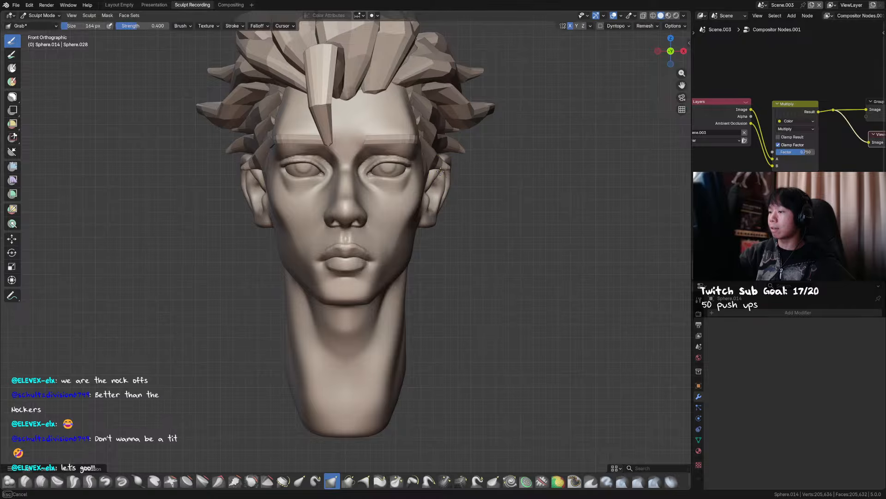
{"action": "key", "text": "bracketright"}
{"action": "key", "text": "bracketright"}
{"action": "key", "text": "bracketright"}
{"action": "key", "text": "bracketright"}
{"action": "key", "text": "bracketright"}
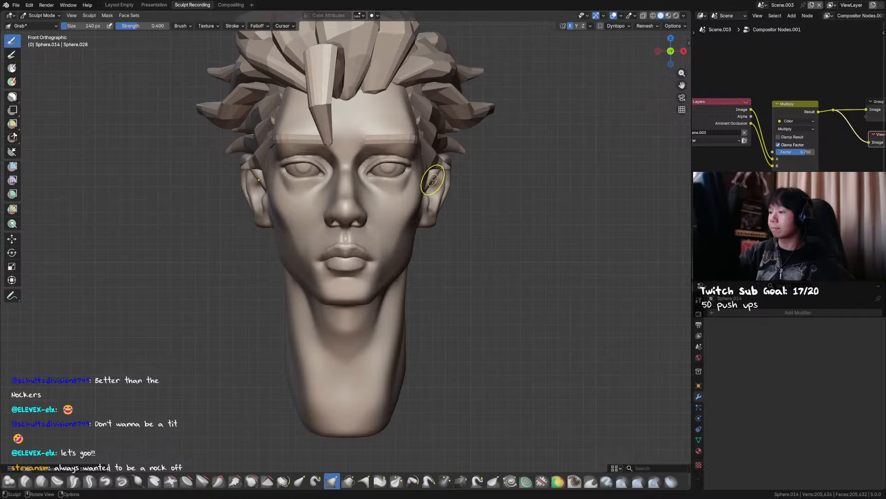
Leave Sculpt Mode for Object Mode and save the file.
{"action": "key", "text": "ctrl+Tab"}
{"action": "left_click", "coordinate": [400, 174]}
{"action": "key", "text": "ctrl+s"}
{"action": "scroll", "coordinate": [492, 152], "scroll_direction": "down", "scroll_amount": 3}
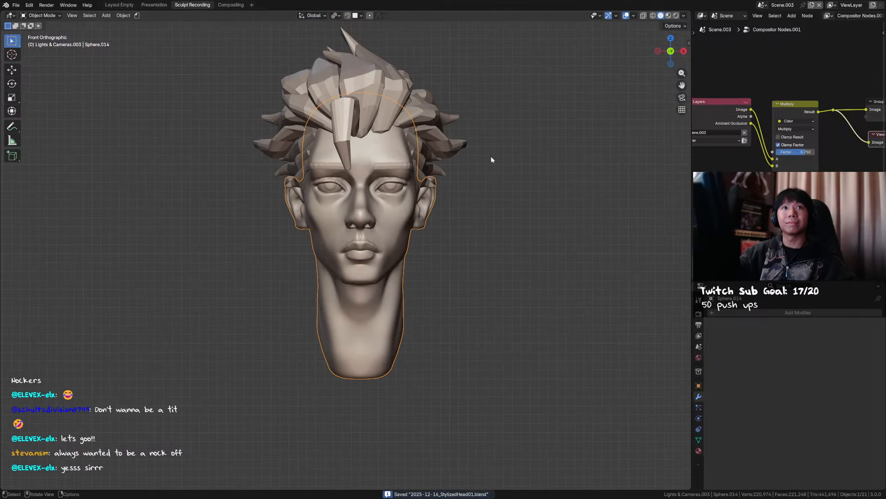
Hide everything except the head, eyes and eyebrows, and resume sculpting the head.
{"action": "left_click", "coordinate": [406, 199]}
{"action": "left_click", "coordinate": [408, 177], "text": "shift"}
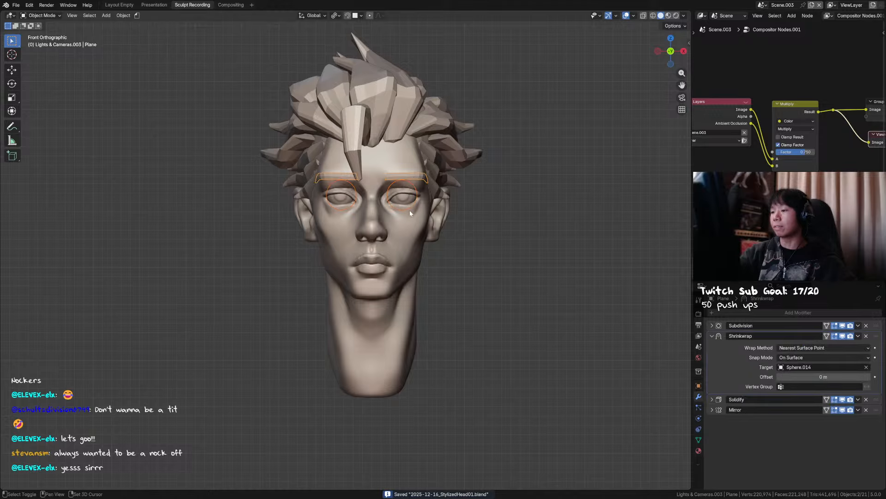
{"action": "left_click", "coordinate": [410, 216], "text": "shift"}
{"action": "key", "text": "shift+h"}
{"action": "left_click", "coordinate": [441, 201]}
{"action": "key", "text": "ctrl+Tab"}
{"action": "left_click", "coordinate": [450, 236]}
{"action": "scroll", "coordinate": [465, 198], "scroll_direction": "up", "scroll_amount": 1}
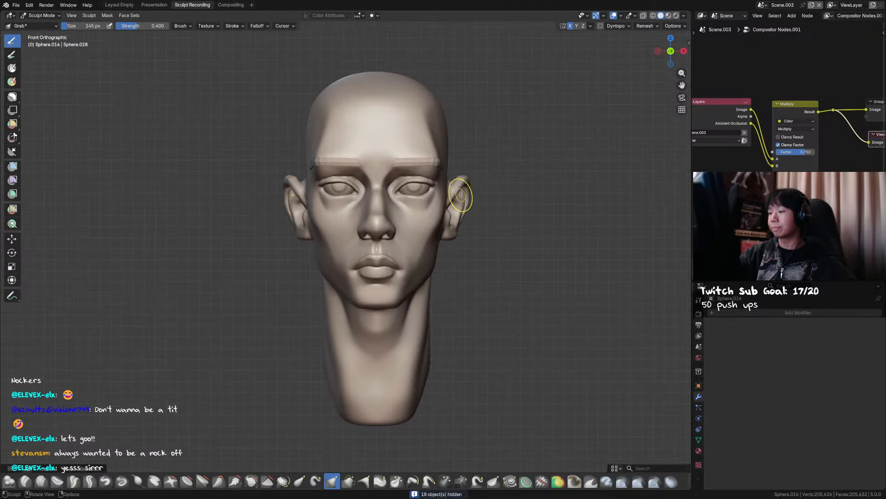
Adjust the ear with the Grab brush at 145 px and Draw Sharp at 130 px behind it, and save the file.
{"action": "left_click_drag", "start_coordinate": [464, 196], "coordinate": [461, 191]}
{"action": "mouse_move", "coordinate": [461, 194]}
{"action": "middle_mouse_down"}
{"action": "mouse_move", "coordinate": [459, 284]}
{"action": "mouse_move", "coordinate": [311, 238]}
{"action": "mouse_move", "coordinate": [288, 213]}
{"action": "mouse_move", "coordinate": [268, 254]}
{"action": "middle_mouse_up"}
{"action": "key", "text": "shift+c"}
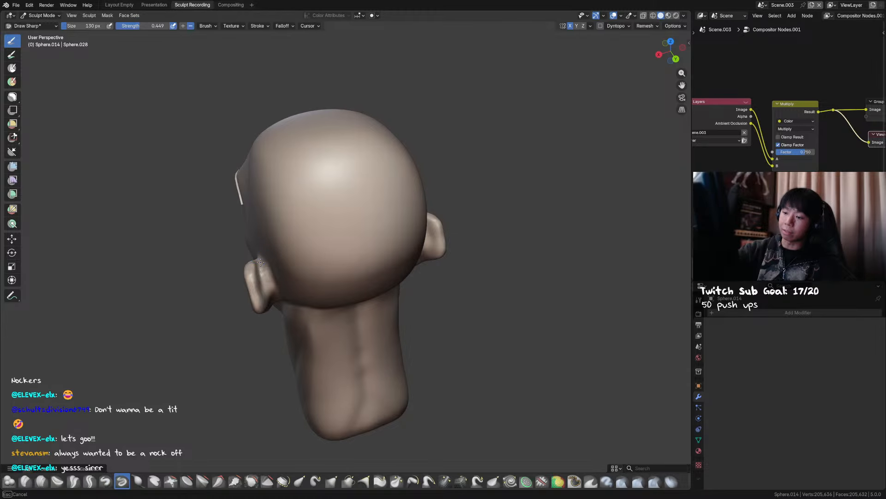
{"action": "middle_click_drag", "start_coordinate": [260, 261], "coordinate": [278, 152]}
{"action": "key", "text": "ctrl+s"}
Refine the ear's outline from the front and side with the Grab brush down to 103 px, and save the file.
{"action": "mouse_move", "coordinate": [274, 196]}
{"action": "middle_mouse_down"}
{"action": "mouse_move", "coordinate": [289, 182]}
{"action": "mouse_move", "coordinate": [390, 200]}
{"action": "mouse_move", "coordinate": [410, 213]}
{"action": "middle_mouse_up"}
{"action": "key", "text": "g"}
{"action": "left_click_drag", "start_coordinate": [409, 213], "coordinate": [401, 203]}
{"action": "key", "text": "d"}
{"action": "middle_click_drag", "start_coordinate": [401, 204], "coordinate": [376, 221]}
{"action": "key", "text": "g"}
{"action": "key", "text": "ctrl+s"}
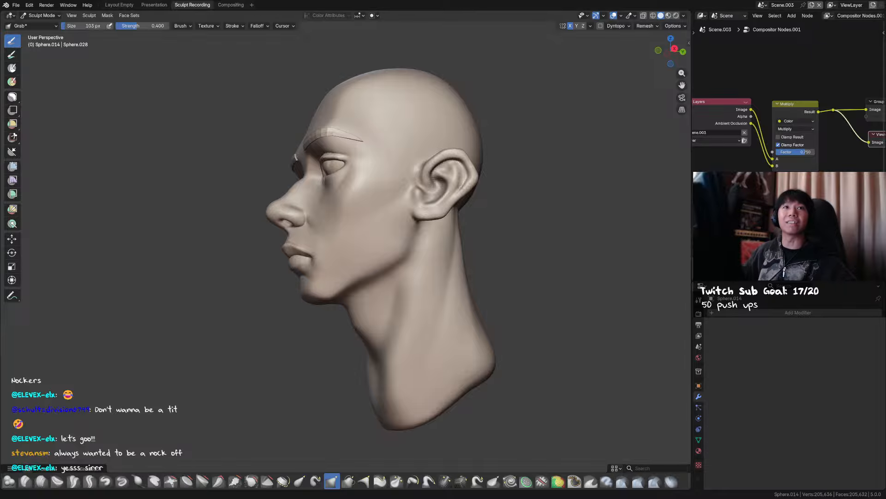
Return to Object Mode, save the file, and bring the hair and the comparison head back into view.
{"action": "mouse_move", "coordinate": [521, 210]}
{"action": "middle_mouse_down"}
{"action": "mouse_move", "coordinate": [525, 235]}
{"action": "mouse_move", "coordinate": [528, 216]}
{"action": "middle_mouse_up"}
{"action": "key", "text": "ctrl+Tab"}
{"action": "left_click", "coordinate": [463, 232]}
{"action": "key", "text": "ctrl+s"}
{"action": "key", "text": "slash"}
{"action": "left_click", "coordinate": [552, 149]}
{"action": "middle_click_drag", "start_coordinate": [515, 145], "coordinate": [509, 141], "text": "ctrl"}
{"action": "middle_click_drag", "start_coordinate": [509, 140], "coordinate": [511, 151], "text": "shift"}
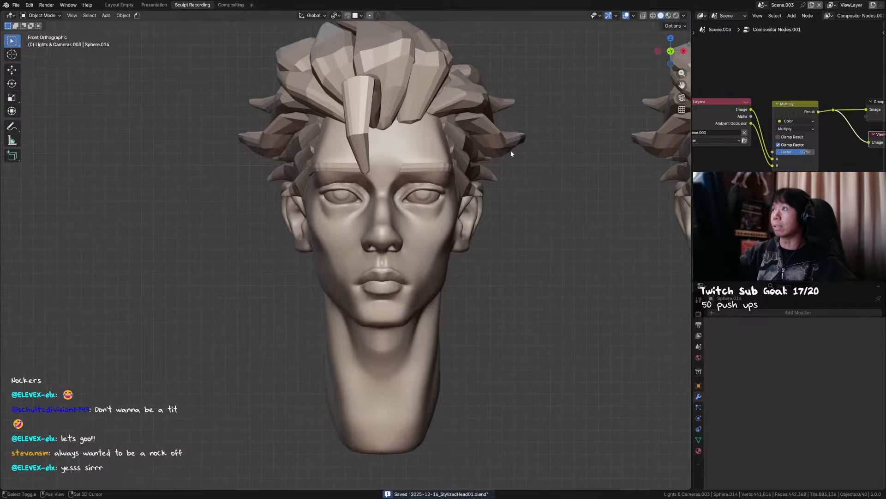
{"action": "scroll", "coordinate": [511, 154], "scroll_direction": "down", "scroll_amount": 5}
{"action": "left_click_drag", "start_coordinate": [535, 239], "coordinate": [631, 91]}
{"action": "scroll", "coordinate": [495, 306], "scroll_direction": "up", "scroll_amount": 2}
Re-enter Sculpt Mode on the edited head, save the file, and view both heads from the front.
{"action": "left_click", "coordinate": [420, 257]}
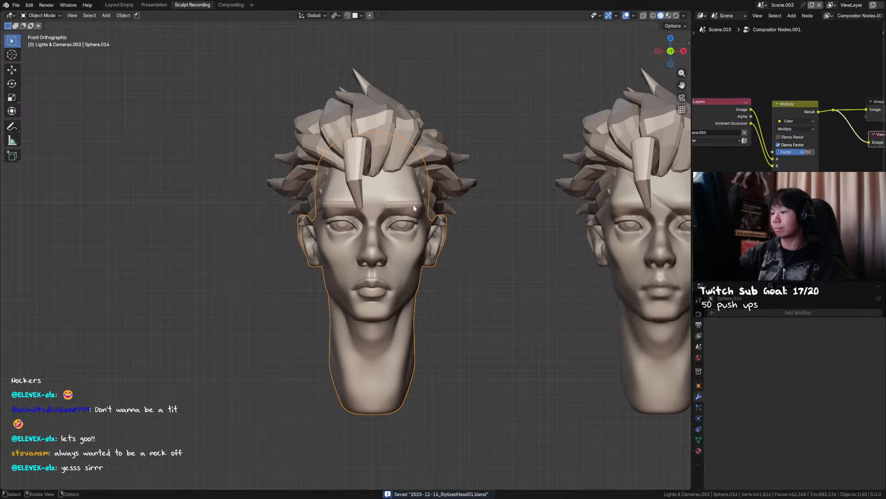
{"action": "left_click", "coordinate": [414, 206]}
{"action": "middle_click_drag", "start_coordinate": [424, 214], "coordinate": [411, 197], "text": "shift"}
{"action": "left_click", "coordinate": [387, 204]}
{"action": "key", "text": "ctrl+Tab"}
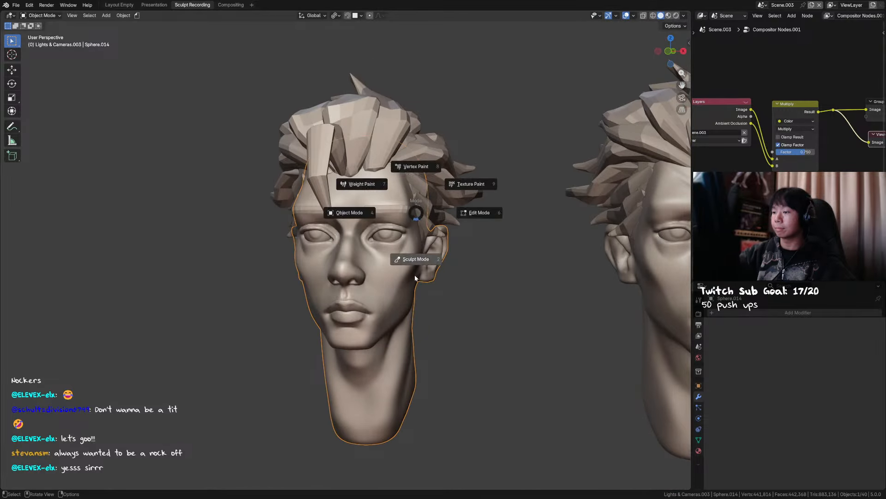
{"action": "left_click", "coordinate": [415, 277]}
{"action": "key", "text": "ctrl+s"}
{"action": "key", "text": "KP_1"}
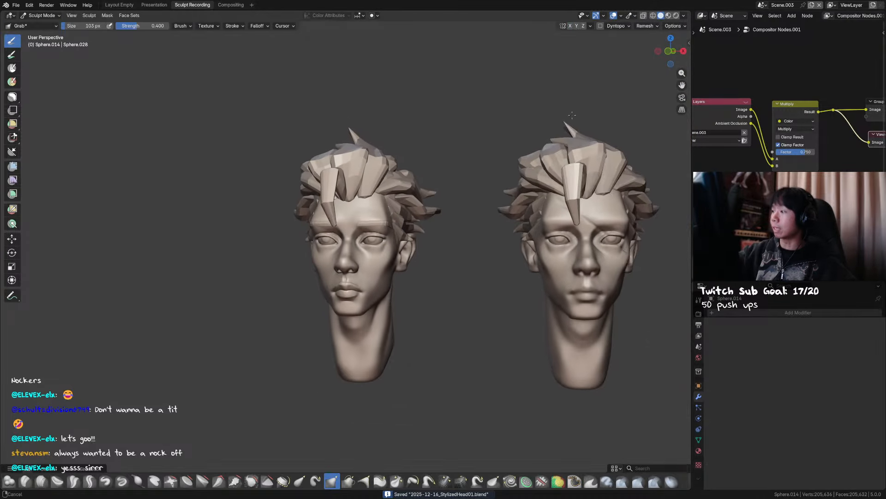
Hide the edited head's front hair strand and return to sculpting the head with the Draw Sharp brush.
{"action": "key", "text": "ctrl+Tab"}
{"action": "left_click", "coordinate": [340, 200]}
{"action": "key", "text": "h"}
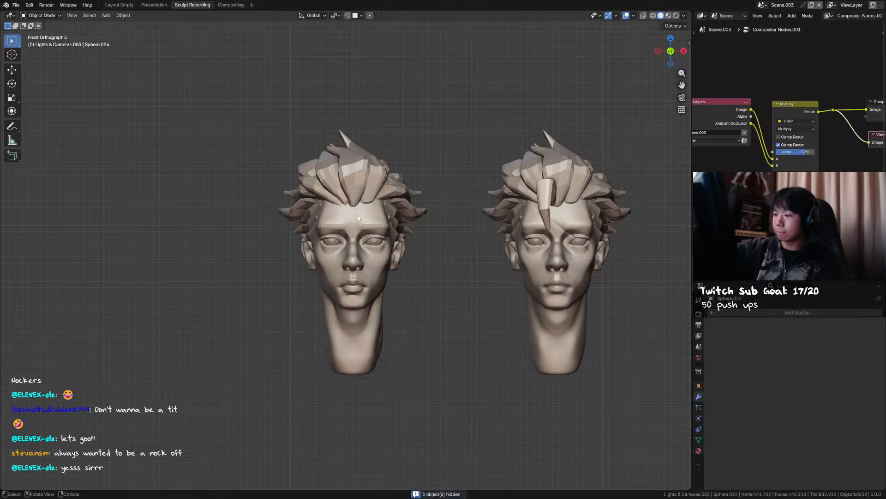
{"action": "left_click", "coordinate": [361, 212]}
{"action": "key", "text": "ctrl+Tab"}
{"action": "left_click", "coordinate": [408, 200]}
{"action": "key", "text": "d"}
{"action": "key", "text": "f"}
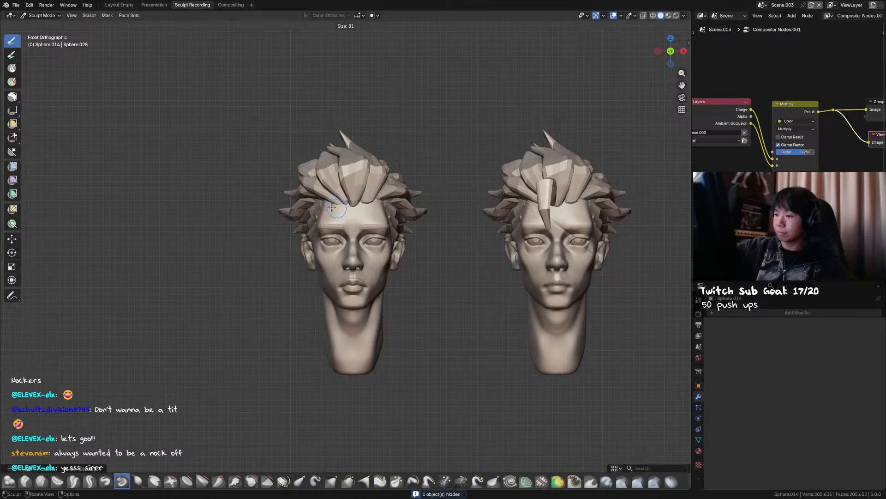
{"action": "left_click", "coordinate": [340, 209]}
{"action": "left_click_drag", "start_coordinate": [340, 209], "coordinate": [353, 216]}
{"action": "key", "text": "ctrl+z"}
Carve a one-sided diagonal scar from the hairline across the forehead to the inner eyebrow with Draw Sharp at 31 px.
{"action": "key", "text": "f"}
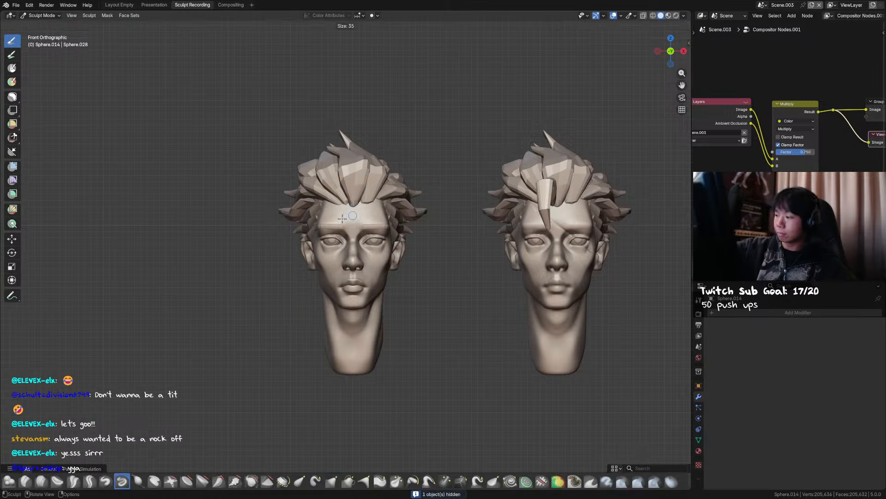
{"action": "left_click", "coordinate": [344, 207]}
{"action": "key", "text": "f"}
{"action": "left_click", "coordinate": [332, 203]}
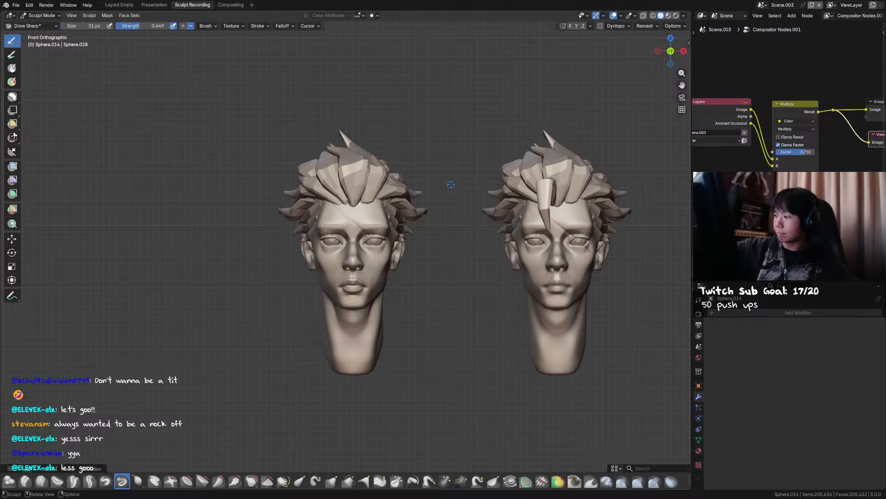
{"action": "scroll", "coordinate": [451, 184], "scroll_direction": "up", "scroll_amount": 4}
{"action": "middle_click_drag", "start_coordinate": [351, 129], "coordinate": [301, 120]}
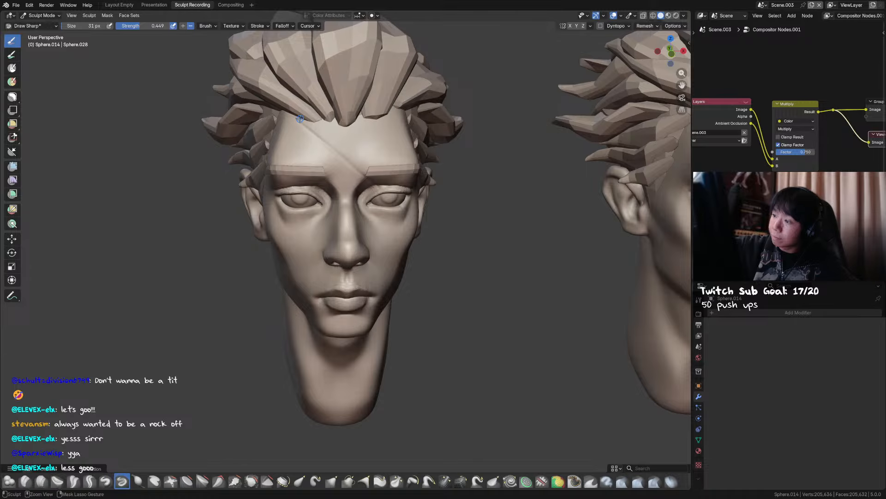
{"action": "left_click_drag", "start_coordinate": [323, 137], "coordinate": [374, 182]}
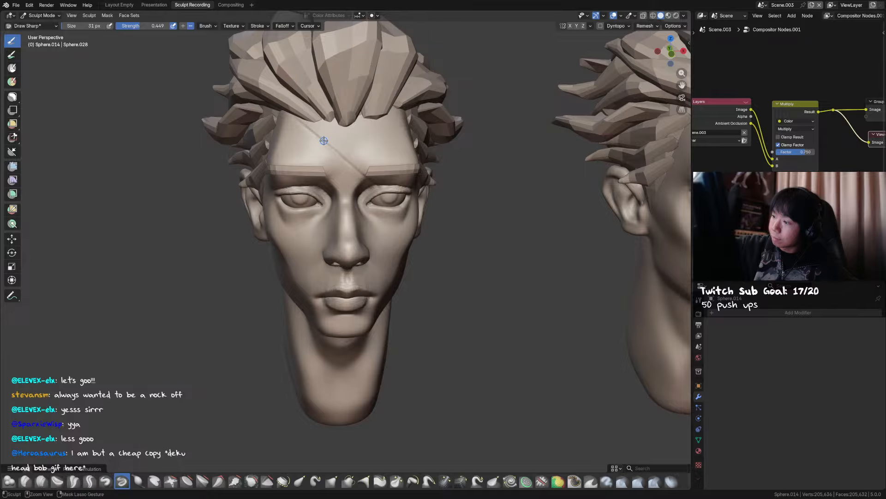
Extend the scar thinly past the inner eyebrow toward the upper eyelid with Draw Sharp at about 18 px.
{"action": "key", "text": "bracketleft"}
{"action": "key", "text": "bracketleft"}
{"action": "key", "text": "bracketleft"}
{"action": "key", "text": "bracketleft"}
{"action": "key", "text": "bracketleft"}
{"action": "key", "text": "bracketleft"}
{"action": "mouse_move", "coordinate": [363, 175]}
{"action": "middle_mouse_down"}
{"action": "mouse_move", "coordinate": [340, 139]}
{"action": "mouse_move", "coordinate": [349, 155]}
{"action": "middle_mouse_up"}
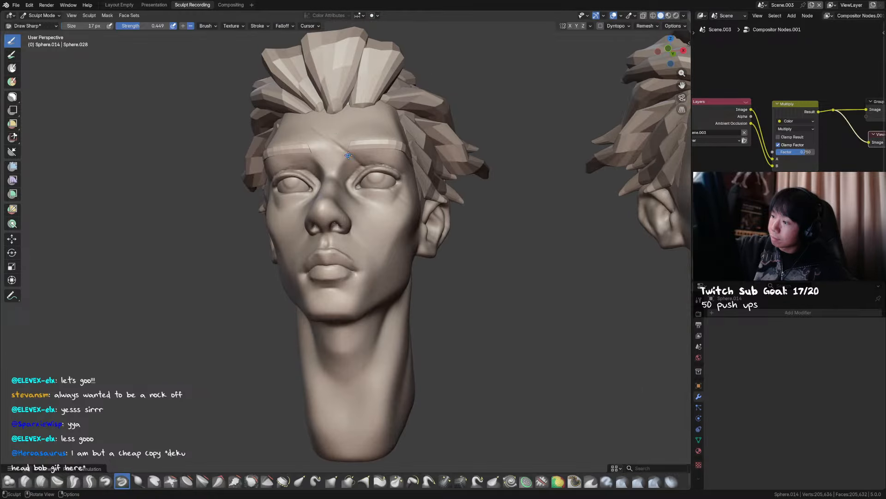
{"action": "key", "text": "bracketleft"}
{"action": "key", "text": "bracketleft"}
{"action": "key", "text": "bracketleft"}
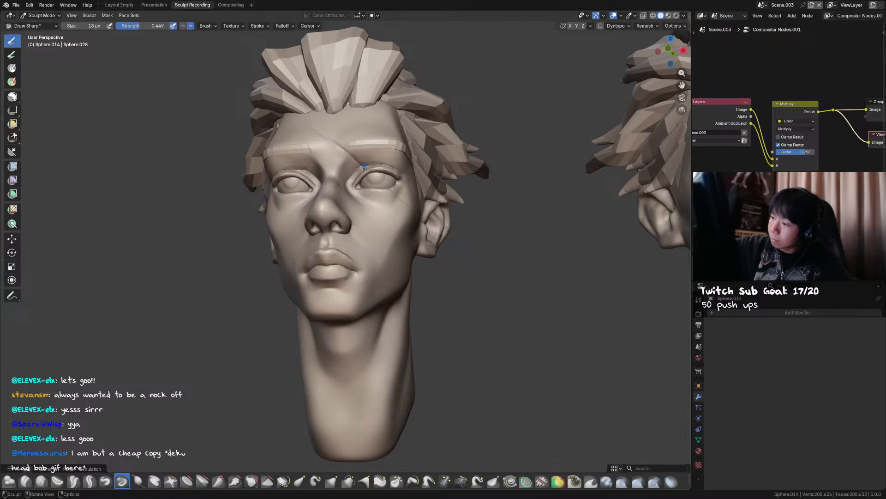
Continue the scar below the outer eye corner onto the cheek with Draw Sharp at 23 px and 36 px, and save the file.
{"action": "middle_click_drag", "start_coordinate": [392, 175], "coordinate": [402, 186]}
{"action": "key", "text": "bracketright"}
{"action": "key", "text": "bracketright"}
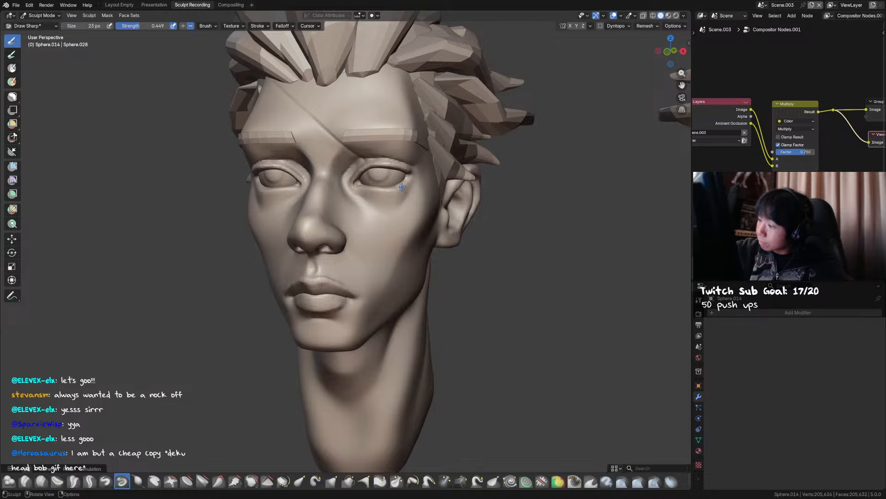
{"action": "left_click_drag", "start_coordinate": [397, 187], "coordinate": [405, 192]}
{"action": "key", "text": "bracketright"}
{"action": "key", "text": "bracketright"}
{"action": "middle_click_drag", "start_coordinate": [411, 197], "coordinate": [381, 195]}
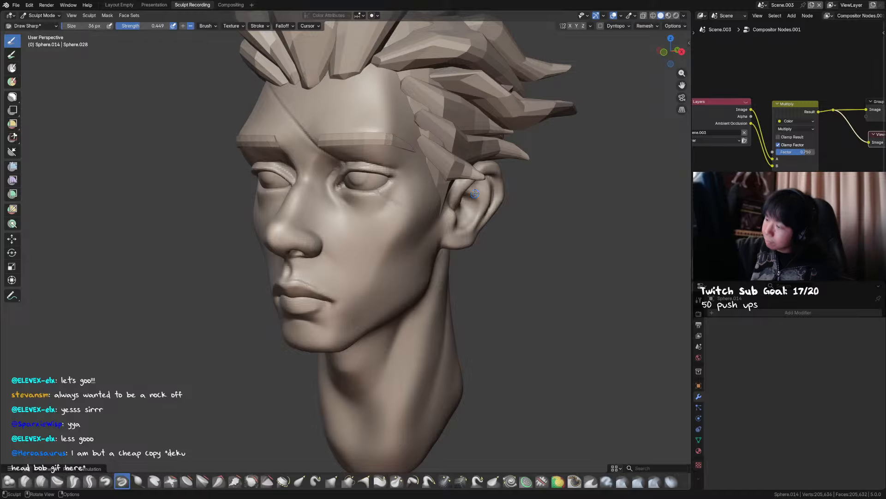
{"action": "middle_click_drag", "start_coordinate": [383, 196], "coordinate": [511, 182]}
{"action": "key", "text": "ctrl+s"}
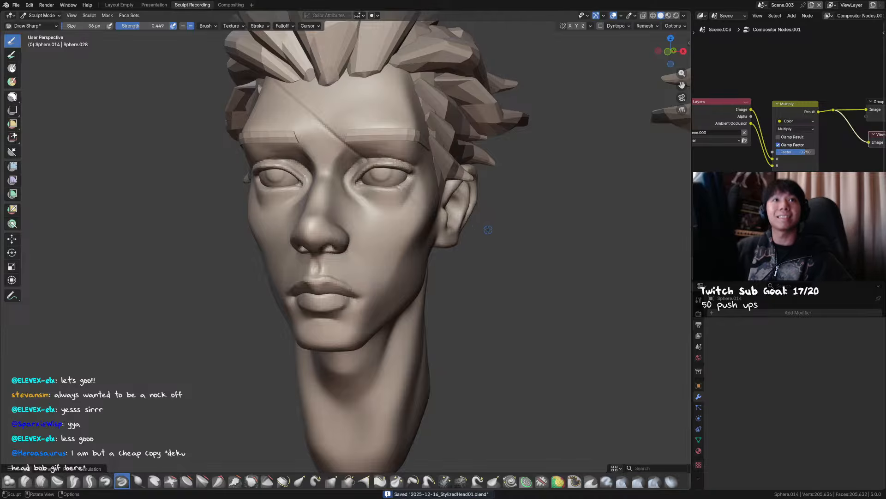
Deepen the scar on the upper cheek with Draw Sharp at 49 px and 53 px.
{"action": "mouse_move", "coordinate": [498, 229]}
{"action": "middle_mouse_down"}
{"action": "mouse_move", "coordinate": [499, 240]}
{"action": "mouse_move", "coordinate": [376, 198]}
{"action": "middle_mouse_up"}
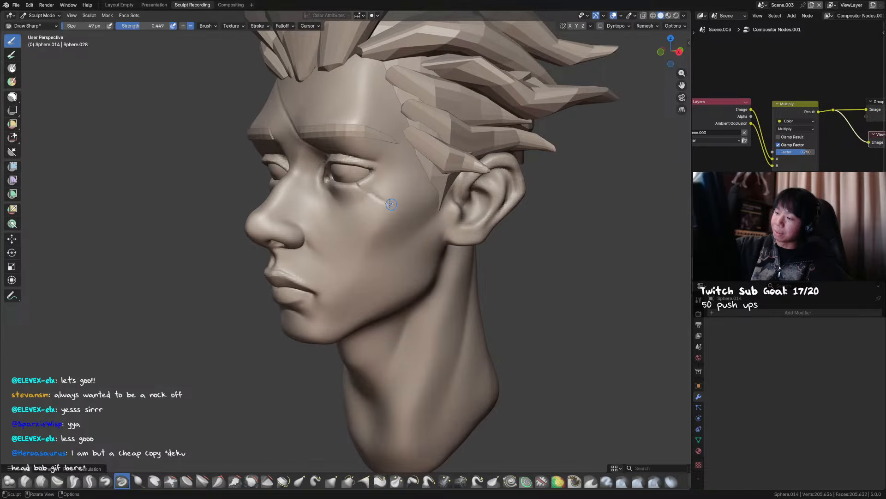
{"action": "mouse_move", "coordinate": [382, 202]}
{"action": "middle_mouse_down"}
{"action": "mouse_move", "coordinate": [366, 174]}
{"action": "mouse_move", "coordinate": [415, 199]}
{"action": "mouse_move", "coordinate": [390, 200]}
{"action": "middle_mouse_up"}
{"action": "left_click_drag", "start_coordinate": [379, 205], "coordinate": [376, 211]}
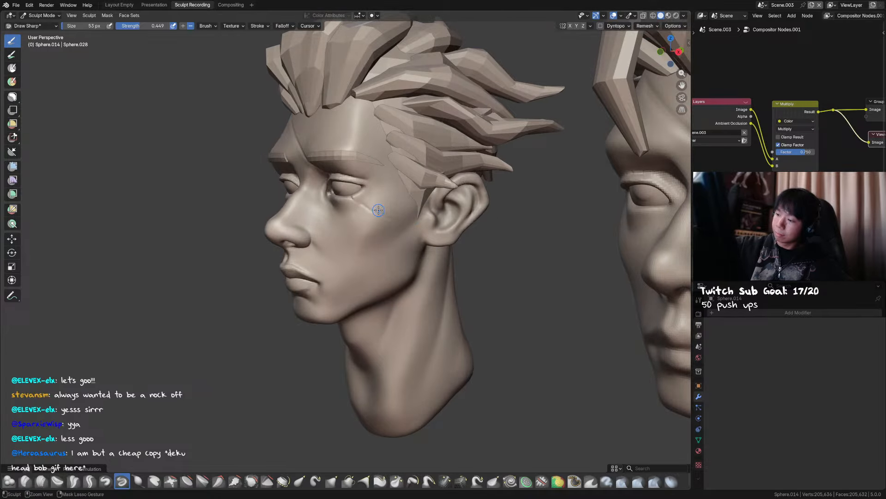
Check the diagonal scar from the front and three-quarter views and save the file.
{"action": "mouse_move", "coordinate": [378, 214]}
{"action": "middle_mouse_down"}
{"action": "mouse_move", "coordinate": [422, 206]}
{"action": "mouse_move", "coordinate": [477, 221]}
{"action": "mouse_move", "coordinate": [414, 186]}
{"action": "middle_mouse_up"}
{"action": "key", "text": "ctrl+s"}
{"action": "scroll", "coordinate": [357, 111], "scroll_direction": "down", "scroll_amount": 3}
{"action": "scroll", "coordinate": [341, 93], "scroll_direction": "up", "scroll_amount": 5}
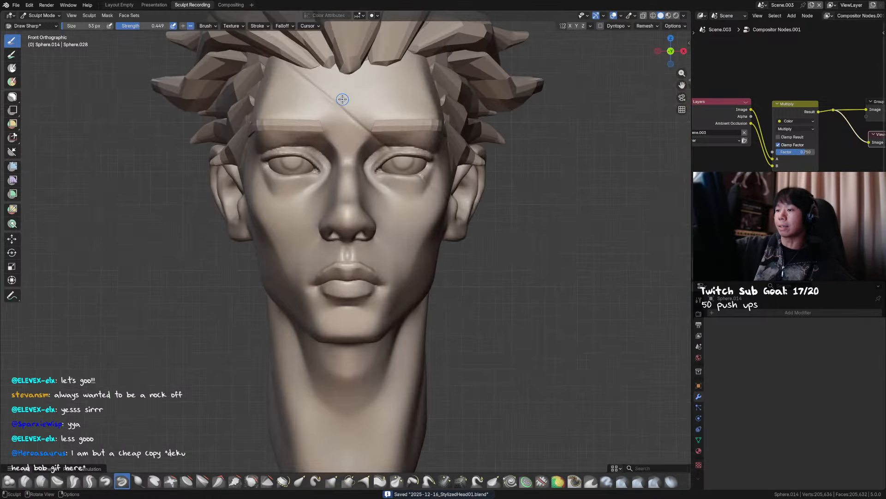
{"action": "middle_click_drag", "start_coordinate": [340, 93], "coordinate": [301, 103]}
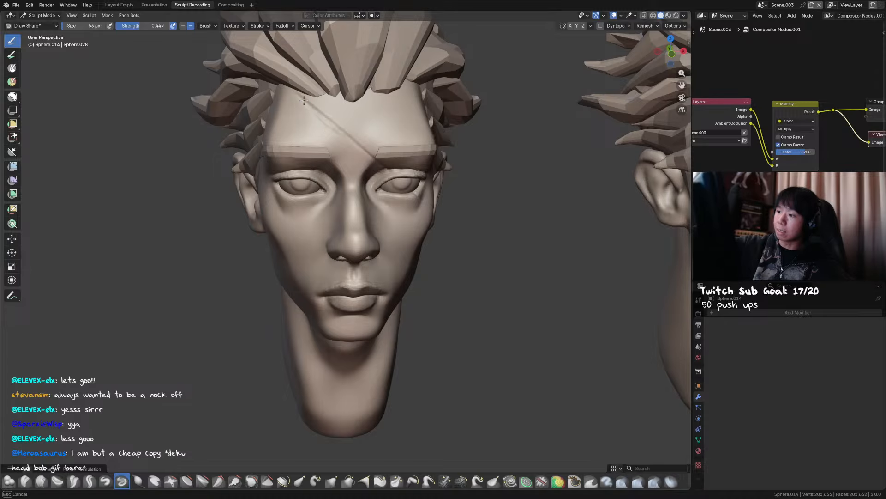
{"action": "key", "text": "ctrl+s"}
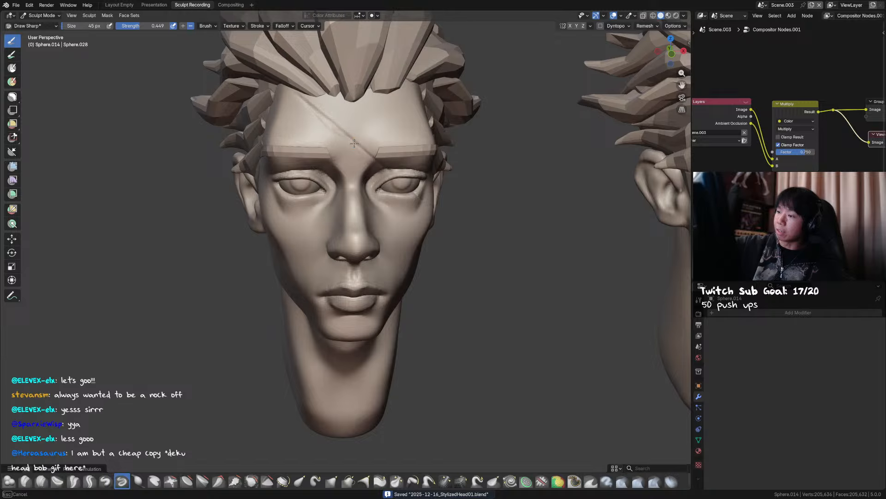
Refine the forehead scar down to the inner eyebrow with Draw Sharp at 45 px and 48 px.
{"action": "middle_click_drag", "start_coordinate": [364, 156], "coordinate": [343, 125]}
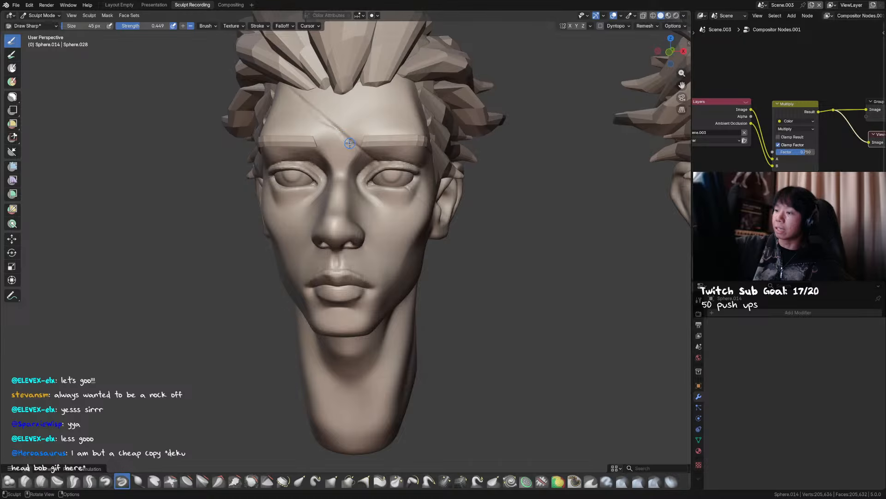
{"action": "key", "text": "f"}
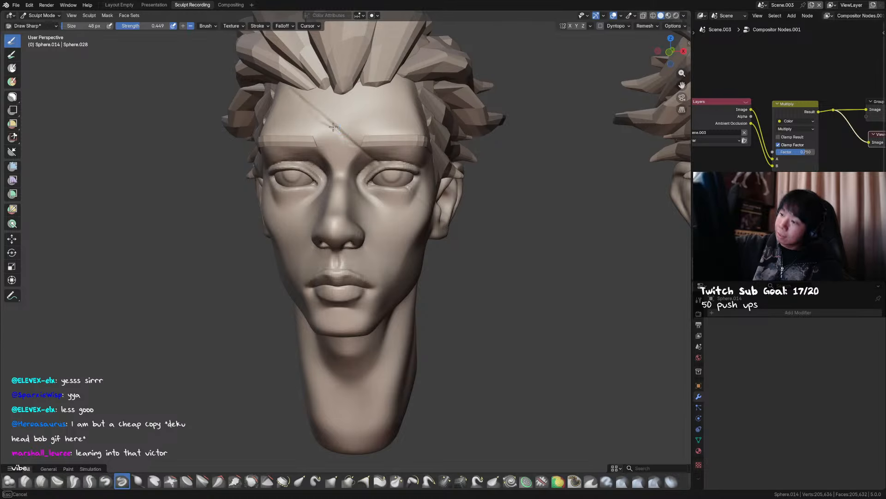
{"action": "left_click", "coordinate": [333, 126]}
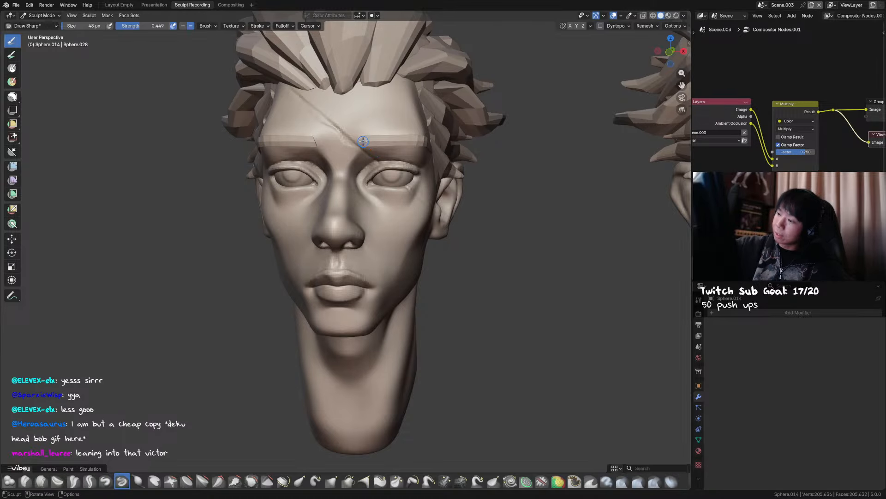
{"action": "middle_click_drag", "start_coordinate": [386, 165], "coordinate": [398, 198]}
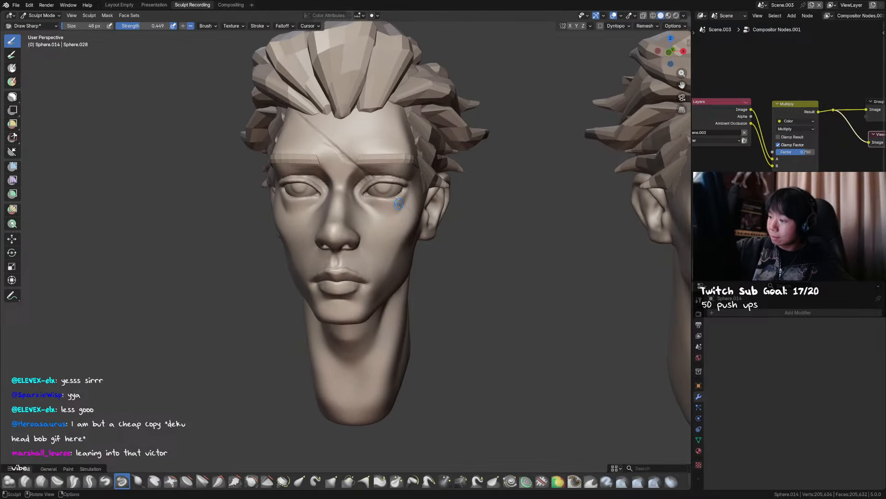
{"action": "scroll", "coordinate": [399, 204], "scroll_direction": "up", "scroll_amount": 1}
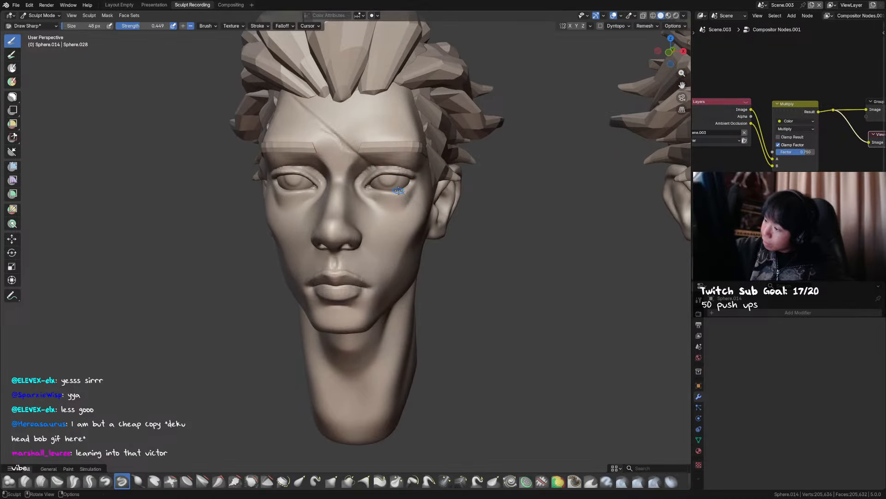
{"action": "mouse_move", "coordinate": [410, 198]}
{"action": "middle_mouse_down"}
{"action": "mouse_move", "coordinate": [402, 190]}
{"action": "mouse_move", "coordinate": [408, 202]}
{"action": "mouse_move", "coordinate": [460, 229]}
{"action": "mouse_move", "coordinate": [362, 196]}
{"action": "middle_mouse_up"}
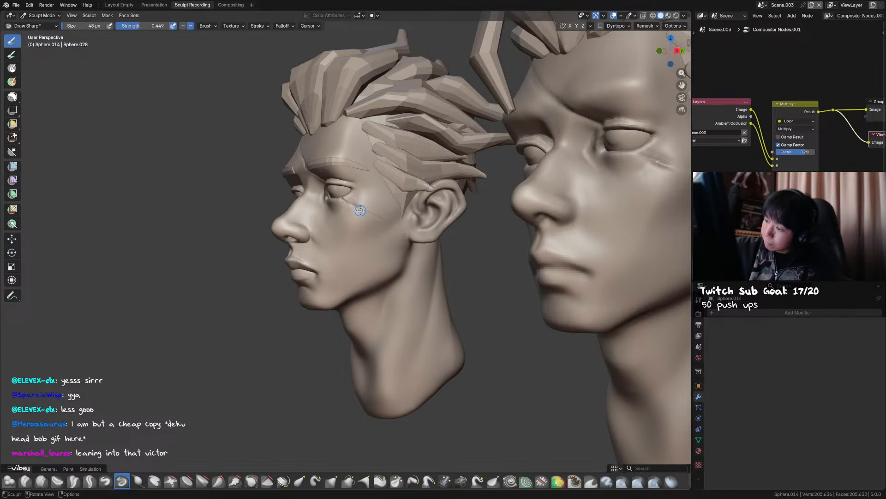
Deepen and extend the scar across the upper cheek with Draw Sharp at 48 px, and save the file.
{"action": "left_click_drag", "start_coordinate": [361, 209], "coordinate": [368, 213]}
{"action": "left_click_drag", "start_coordinate": [361, 208], "coordinate": [374, 214]}
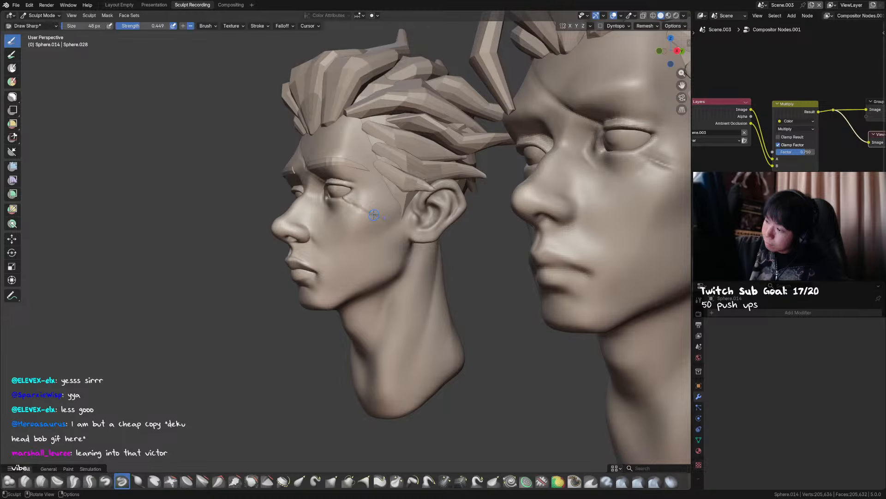
{"action": "middle_click_drag", "start_coordinate": [374, 214], "coordinate": [496, 162]}
{"action": "key", "text": "ctrl+s"}
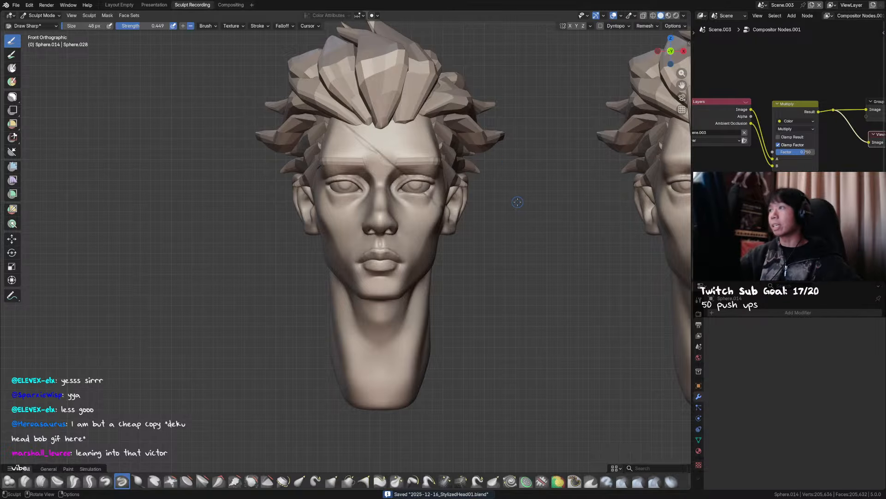
Reshape the lips and mouth corners from the front with the Grab brush at 172, 137 and 163 px, and save the file.
{"action": "mouse_move", "coordinate": [518, 202]}
{"action": "middle_mouse_down"}
{"action": "mouse_move", "coordinate": [506, 162]}
{"action": "mouse_move", "coordinate": [462, 185]}
{"action": "middle_mouse_up"}
{"action": "key", "text": "g"}
{"action": "scroll", "coordinate": [420, 198], "scroll_direction": "up", "scroll_amount": 5}
{"action": "left_click_drag", "start_coordinate": [406, 208], "coordinate": [415, 198]}
{"action": "middle_click_drag", "start_coordinate": [415, 198], "coordinate": [434, 224]}
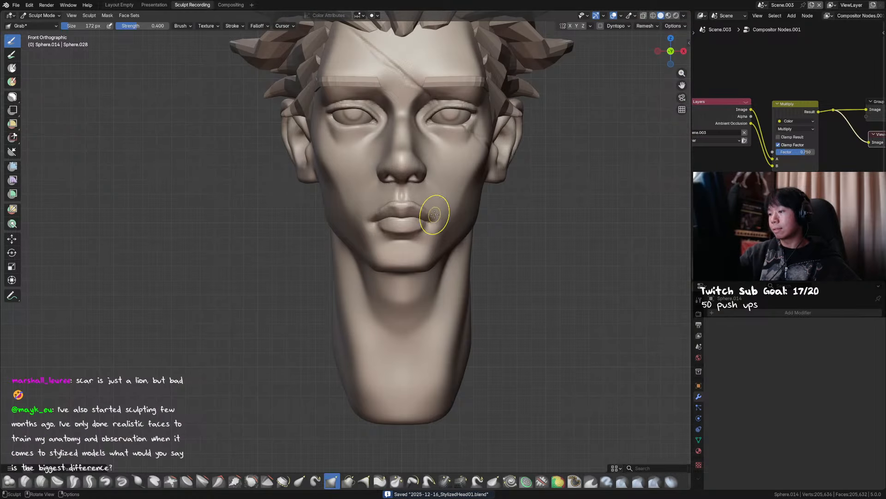
{"action": "key", "text": "f"}
{"action": "left_click", "coordinate": [414, 201]}
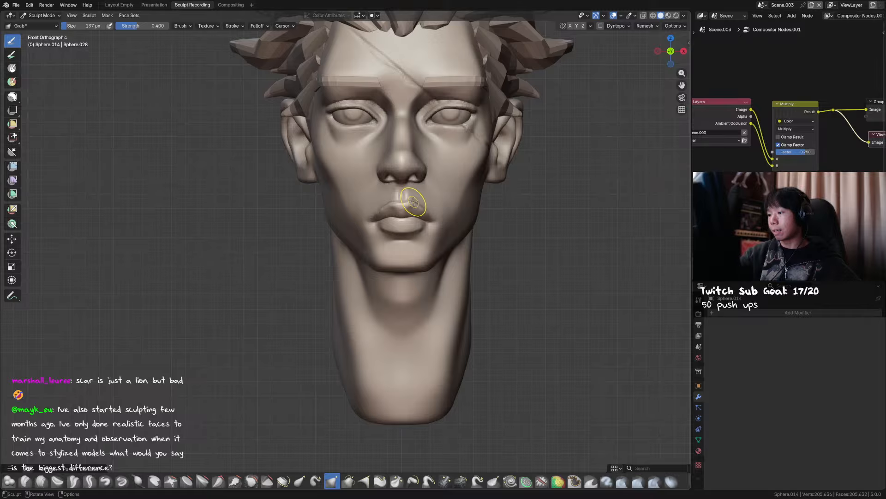
{"action": "key", "text": "f"}
{"action": "left_click", "coordinate": [431, 213]}
{"action": "middle_click_drag", "start_coordinate": [427, 209], "coordinate": [435, 227], "text": "shift"}
{"action": "key", "text": "ctrl+s"}
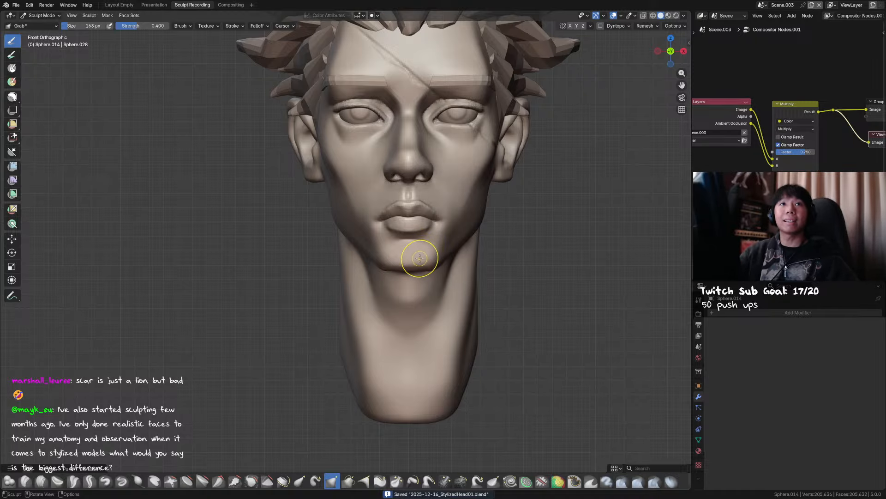
Adjust the front of the ear beside the temple hair with the Grab brush at about 120 px.
{"action": "middle_click_drag", "start_coordinate": [434, 243], "coordinate": [463, 225], "text": "shift"}
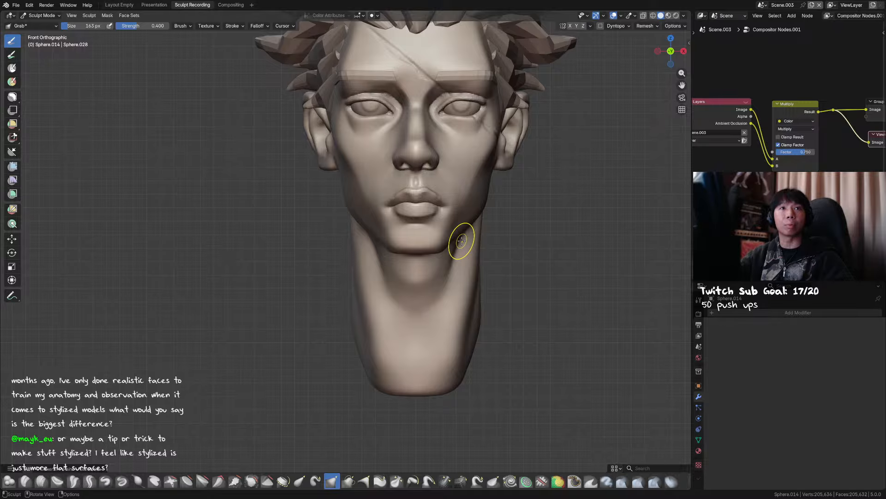
{"action": "scroll", "coordinate": [461, 240], "scroll_direction": "down", "scroll_amount": 5}
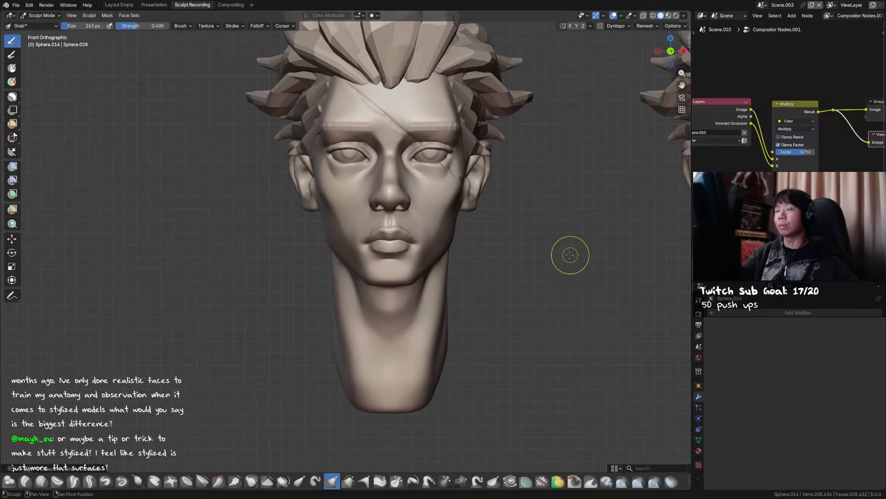
{"action": "mouse_move", "coordinate": [590, 271]}
{"action": "middle_mouse_down"}
{"action": "mouse_move", "coordinate": [572, 282]}
{"action": "mouse_move", "coordinate": [582, 286]}
{"action": "mouse_move", "coordinate": [564, 289]}
{"action": "middle_mouse_up"}
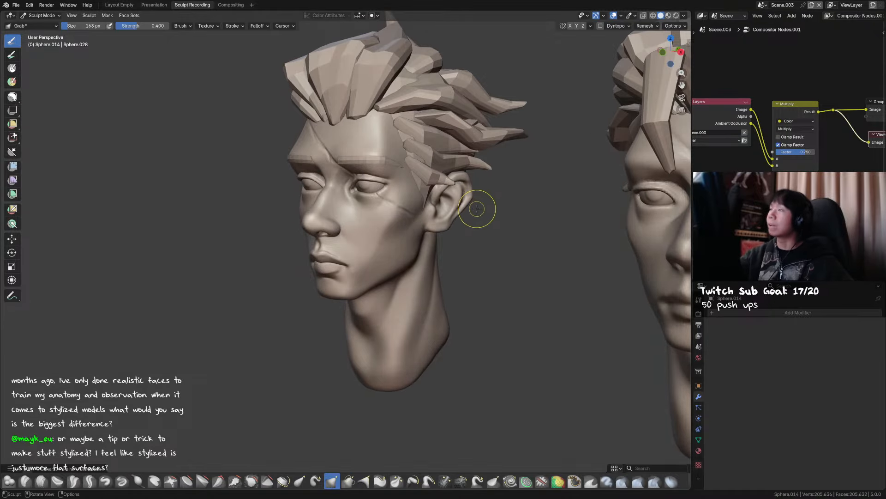
{"action": "middle_click_drag", "start_coordinate": [467, 210], "coordinate": [457, 198]}
{"action": "key", "text": "f"}
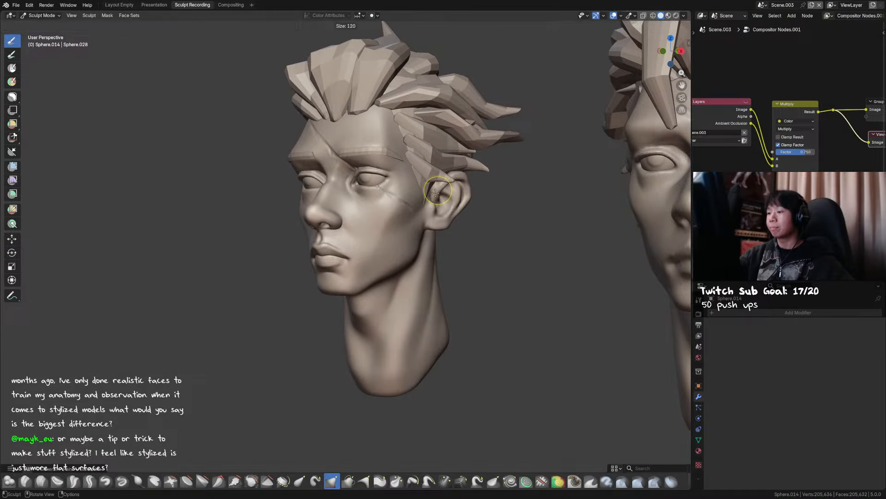
{"action": "left_click", "coordinate": [440, 191]}
{"action": "left_click_drag", "start_coordinate": [438, 190], "coordinate": [439, 196]}
{"action": "key", "text": "f"}
{"action": "left_click", "coordinate": [441, 189]}
Flatten the inner fold and outer rim of the ear with the Scrape/Fill brush at 87 px and 103 px.
{"action": "key", "text": "shift+t"}
{"action": "key", "text": "f"}
{"action": "left_click", "coordinate": [442, 186]}
{"action": "key", "text": "f"}
{"action": "left_click", "coordinate": [441, 188]}
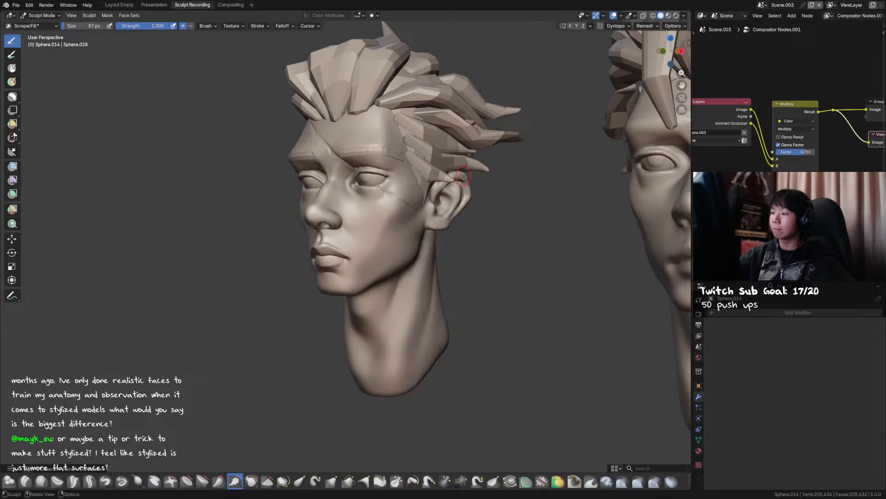
{"action": "key", "text": "f"}
{"action": "left_click", "coordinate": [471, 186]}
{"action": "left_click_drag", "start_coordinate": [472, 195], "coordinate": [467, 186]}
{"action": "middle_click_drag", "start_coordinate": [494, 196], "coordinate": [474, 198]}
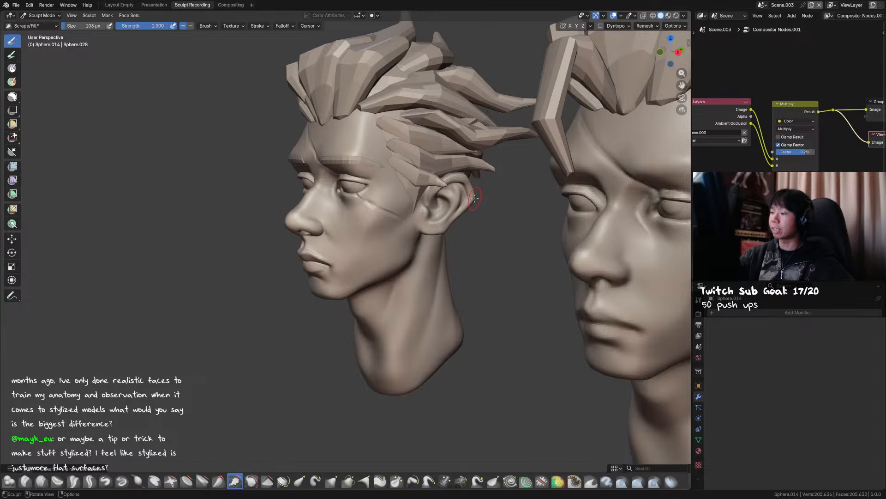
{"action": "key", "text": "f"}
{"action": "left_click", "coordinate": [475, 203]}
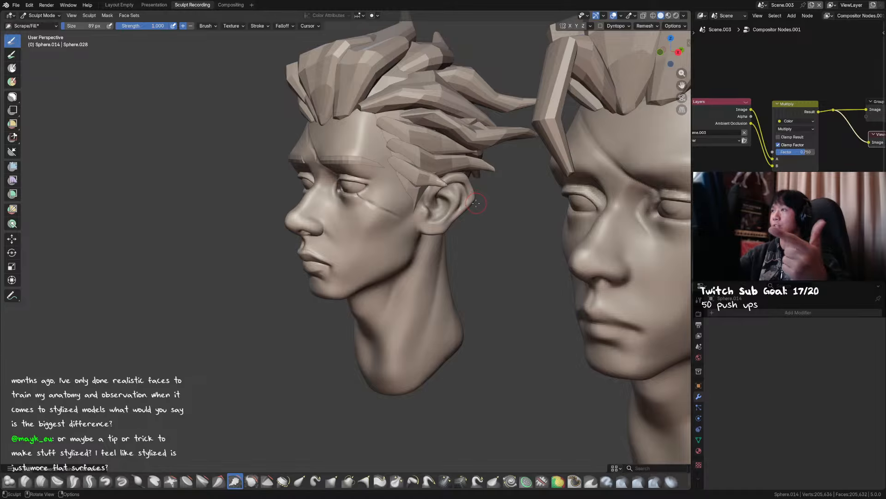
Enable X symmetry, work on the nose from above with Grab at 124 px and Crease Sharp at 116 px, and save the file.
{"action": "middle_click_drag", "start_coordinate": [476, 212], "coordinate": [595, 218]}
{"action": "scroll", "coordinate": [370, 258], "scroll_direction": "up", "scroll_amount": 4}
{"action": "key", "text": "g"}
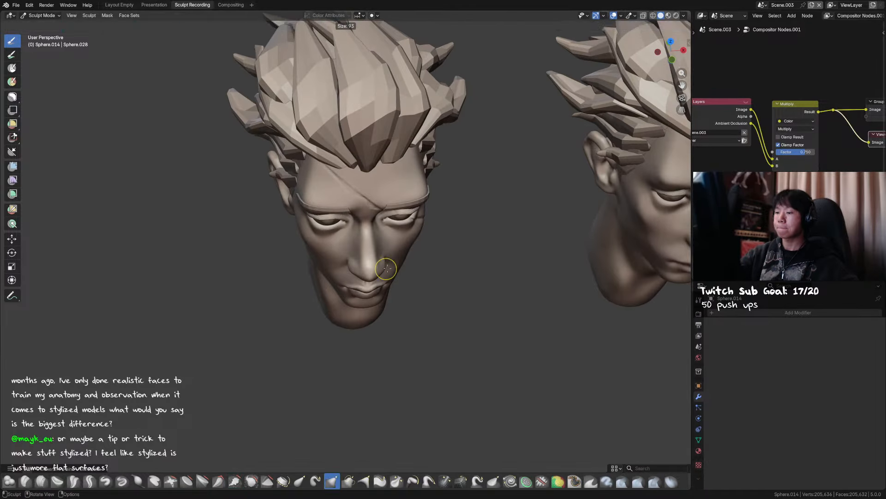
{"action": "middle_click_drag", "start_coordinate": [365, 275], "coordinate": [434, 265]}
{"action": "mouse_move", "coordinate": [410, 234]}
{"action": "middle_mouse_down"}
{"action": "mouse_move", "coordinate": [384, 249]}
{"action": "mouse_move", "coordinate": [355, 249]}
{"action": "middle_mouse_up"}
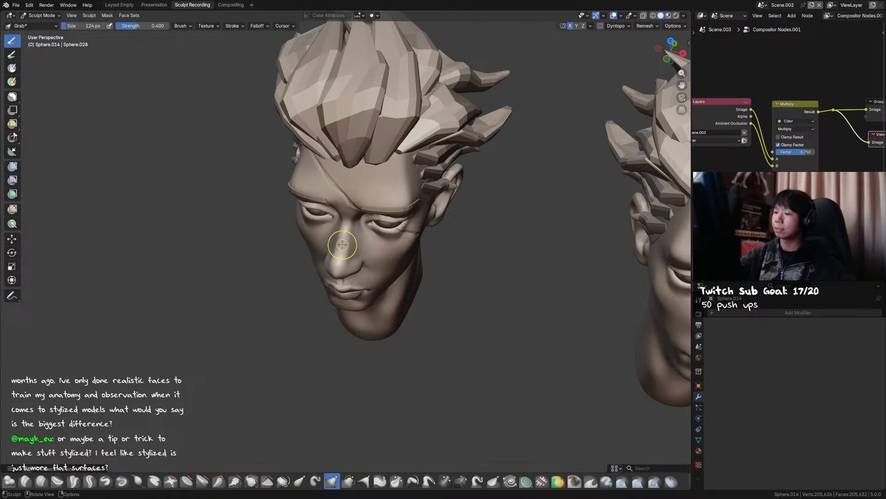
{"action": "key", "text": "shift+c"}
{"action": "key", "text": "ctrl+s"}
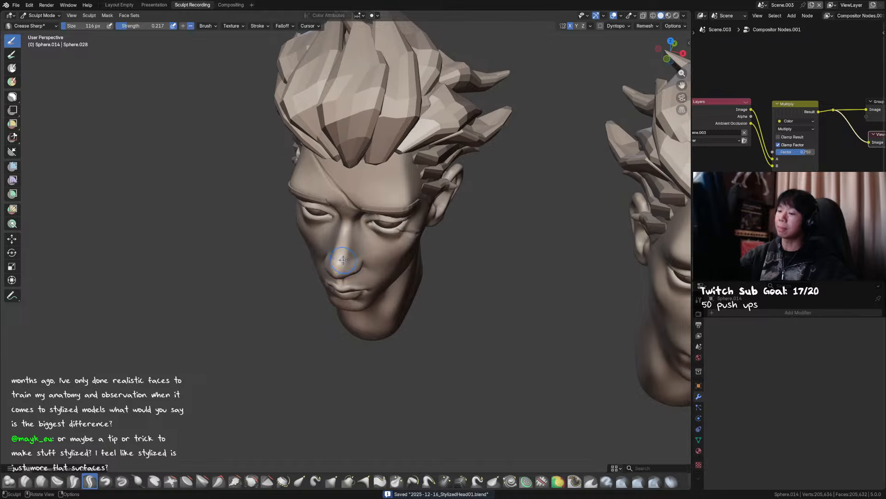
{"action": "mouse_move", "coordinate": [343, 260]}
{"action": "middle_mouse_down"}
{"action": "mouse_move", "coordinate": [393, 216]}
{"action": "mouse_move", "coordinate": [418, 212]}
{"action": "mouse_move", "coordinate": [385, 225]}
{"action": "mouse_move", "coordinate": [418, 219]}
{"action": "middle_mouse_up"}
Adjust the nose tip and bridge in the side profile with the Grab brush, starting at 111 px.
{"action": "key", "text": "g"}
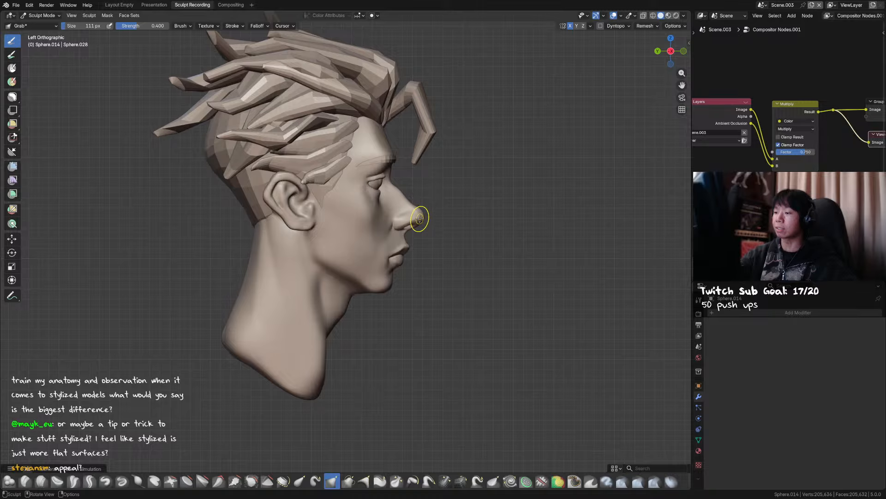
{"action": "left_click_drag", "start_coordinate": [420, 219], "coordinate": [422, 217]}
{"action": "middle_click_drag", "start_coordinate": [439, 206], "coordinate": [445, 203], "text": "shift"}
{"action": "key", "text": "f"}
{"action": "left_click", "coordinate": [442, 197]}
{"action": "left_click_drag", "start_coordinate": [414, 199], "coordinate": [402, 184]}
{"action": "key", "text": "f"}
{"action": "left_click", "coordinate": [423, 180]}
Define the outer eye corner and lower eyelid with the Crease Sharp brush at about 110 px.
{"action": "mouse_move", "coordinate": [402, 183]}
{"action": "middle_mouse_down"}
{"action": "mouse_move", "coordinate": [401, 212]}
{"action": "mouse_move", "coordinate": [424, 231]}
{"action": "mouse_move", "coordinate": [372, 238]}
{"action": "mouse_move", "coordinate": [450, 216]}
{"action": "middle_mouse_up"}
{"action": "scroll", "coordinate": [384, 235], "scroll_direction": "up", "scroll_amount": 2}
{"action": "key", "text": "shift+c"}
{"action": "key", "text": "f"}
{"action": "left_click", "coordinate": [369, 235]}
{"action": "middle_click_drag", "start_coordinate": [370, 207], "coordinate": [361, 183], "text": "ctrl"}
{"action": "key", "text": "f"}
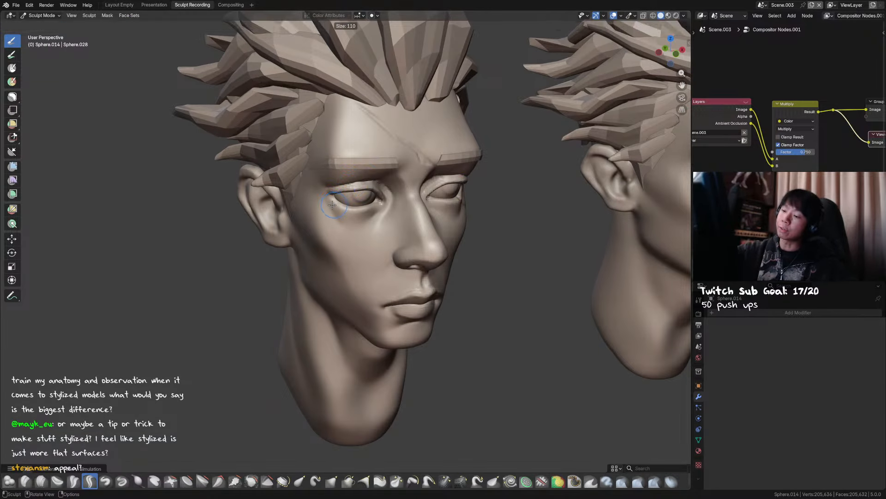
{"action": "left_click", "coordinate": [330, 199]}
Carve the lower eyelid and under-eye fold with Draw Sharp at 93, 80 and 57 px.
{"action": "key", "text": "v"}
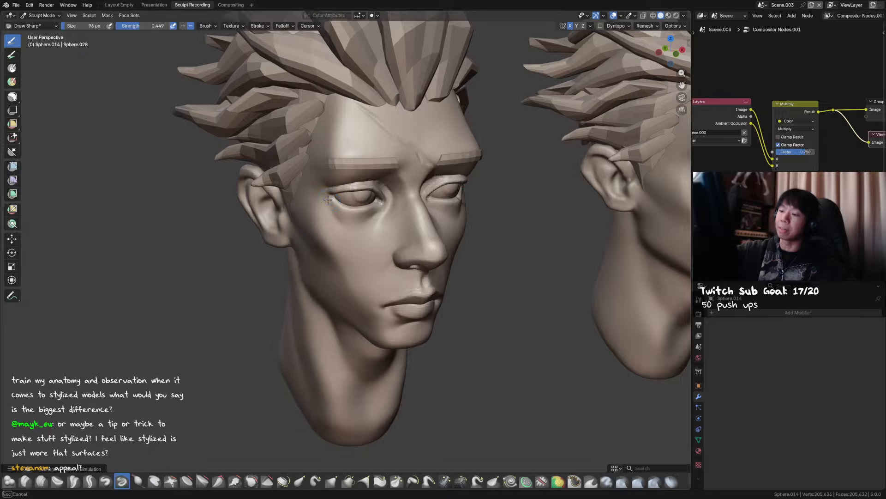
{"action": "middle_click_drag", "start_coordinate": [330, 199], "coordinate": [430, 212]}
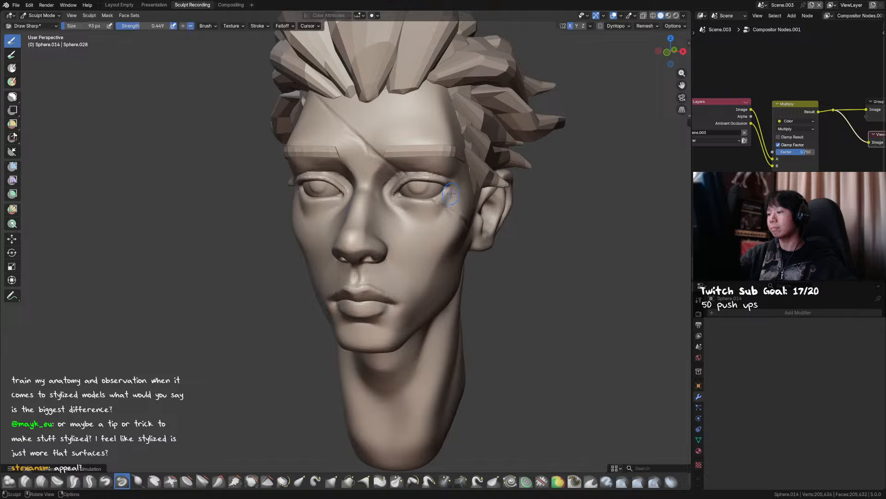
{"action": "key", "text": "f"}
{"action": "left_click", "coordinate": [404, 199]}
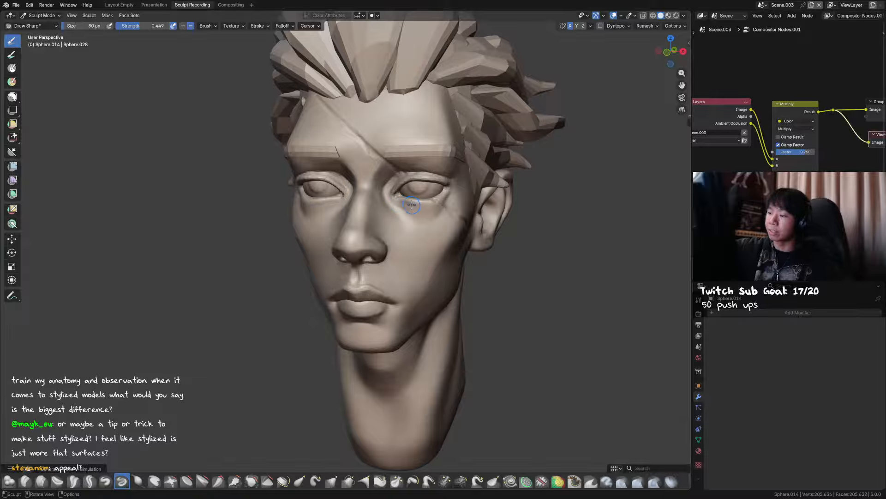
{"action": "mouse_move", "coordinate": [455, 214]}
{"action": "middle_mouse_down"}
{"action": "mouse_move", "coordinate": [421, 213]}
{"action": "mouse_move", "coordinate": [334, 186]}
{"action": "middle_mouse_up"}
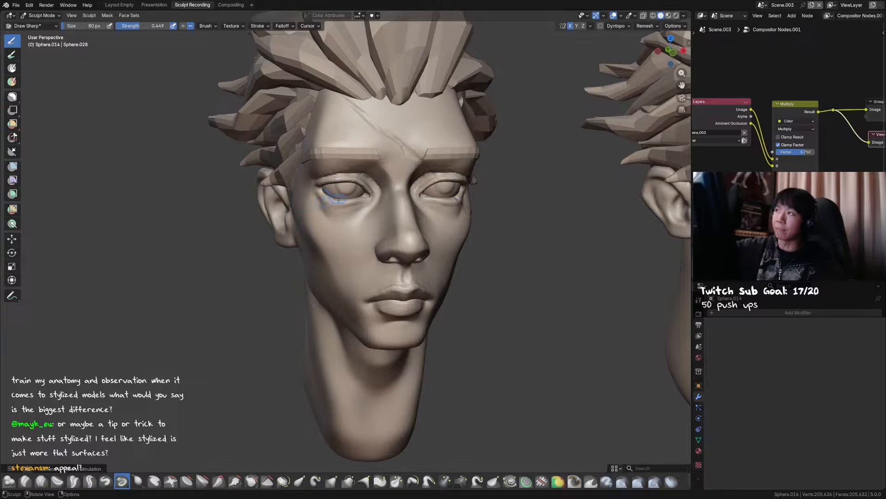
{"action": "key", "text": "bracketleft"}
{"action": "key", "text": "bracketleft"}
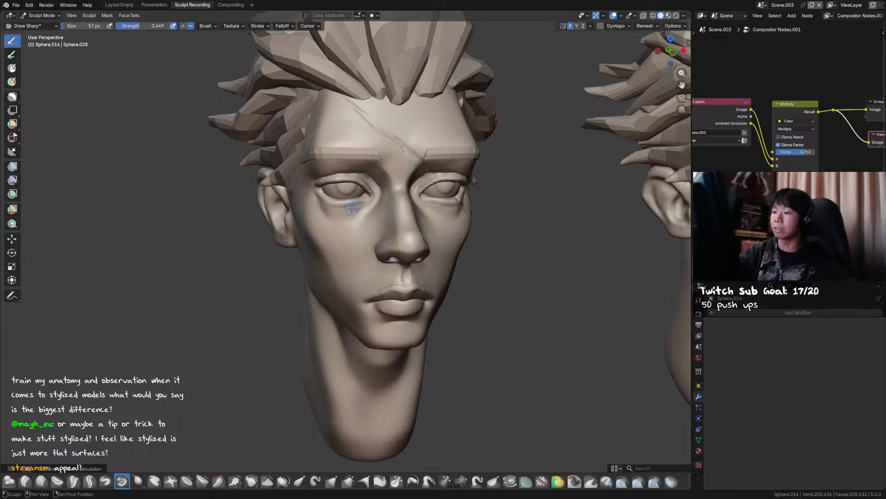
{"action": "middle_click_drag", "start_coordinate": [360, 225], "coordinate": [475, 190]}
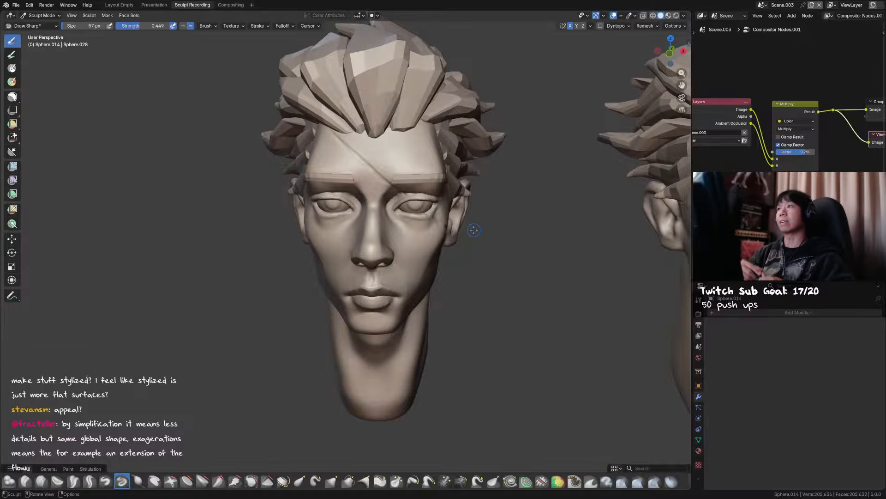
Touch up the scar below the outer eye corner with Crease Sharp at 50 px and Draw Sharp at 52 px, saving the file.
{"action": "mouse_move", "coordinate": [474, 230]}
{"action": "middle_mouse_down"}
{"action": "mouse_move", "coordinate": [454, 178]}
{"action": "mouse_move", "coordinate": [447, 208]}
{"action": "mouse_move", "coordinate": [411, 199]}
{"action": "mouse_move", "coordinate": [400, 180]}
{"action": "mouse_move", "coordinate": [379, 181]}
{"action": "middle_mouse_up"}
{"action": "key", "text": "ctrl+Tab"}
{"action": "key", "text": "ctrl+s"}
{"action": "key", "text": "ctrl+Tab"}
{"action": "key", "text": "shift+c"}
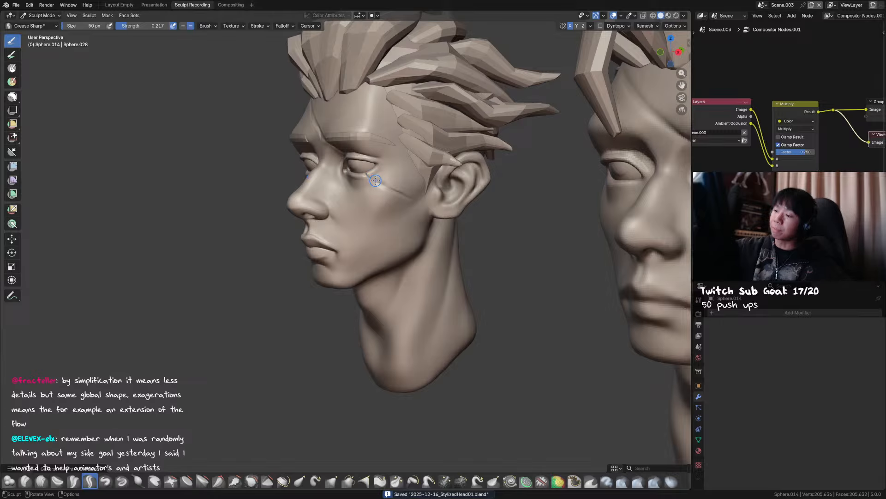
{"action": "key", "text": "x"}
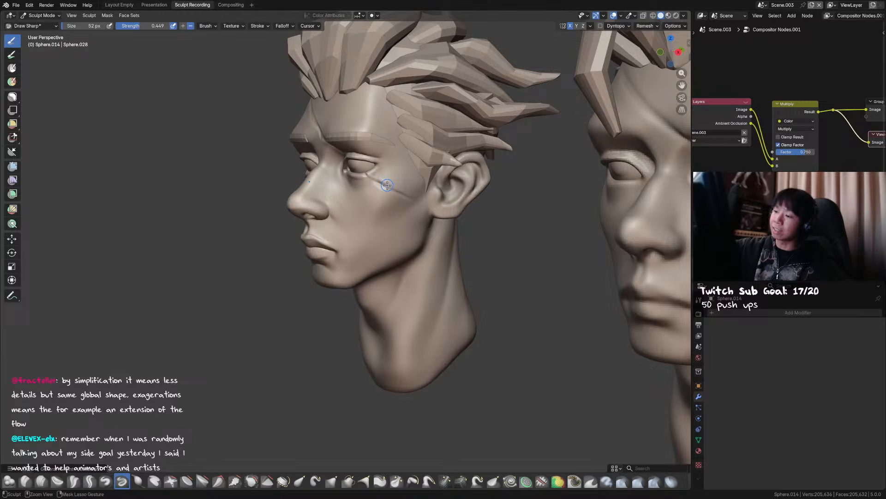
{"action": "middle_click_drag", "start_coordinate": [383, 180], "coordinate": [529, 218]}
{"action": "key", "text": "ctrl+s"}
Delete the duplicate head with its hair beside the scarred head in Object Mode and save the file.
{"action": "key", "text": "ctrl+Tab"}
{"action": "mouse_move", "coordinate": [558, 94]}
{"action": "left_mouse_down"}
{"action": "mouse_move", "coordinate": [520, 58]}
{"action": "mouse_move", "coordinate": [663, 326]}
{"action": "left_mouse_up"}
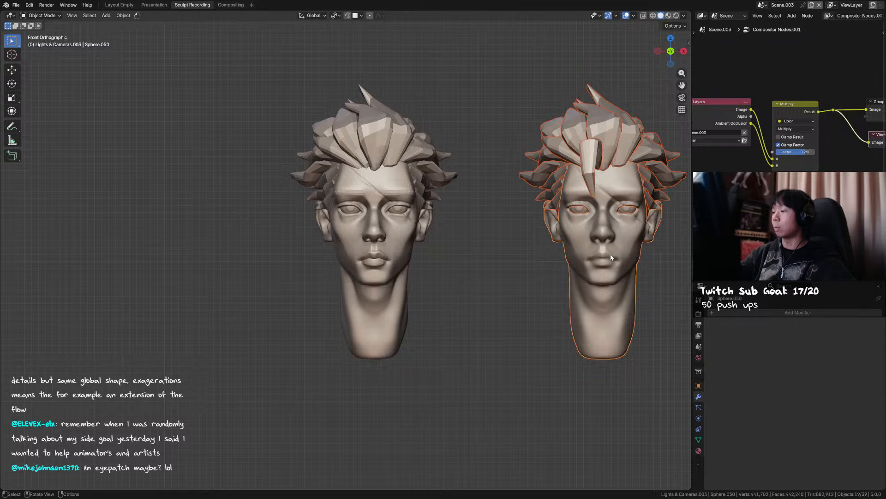
{"action": "key", "text": "Delete"}
{"action": "key", "text": "Home"}
{"action": "mouse_move", "coordinate": [640, 229]}
{"action": "middle_mouse_down"}
{"action": "mouse_move", "coordinate": [544, 214]}
{"action": "mouse_move", "coordinate": [502, 224]}
{"action": "mouse_move", "coordinate": [529, 171]}
{"action": "mouse_move", "coordinate": [489, 192]}
{"action": "mouse_move", "coordinate": [508, 186]}
{"action": "middle_mouse_up"}
{"action": "key", "text": "ctrl+s"}
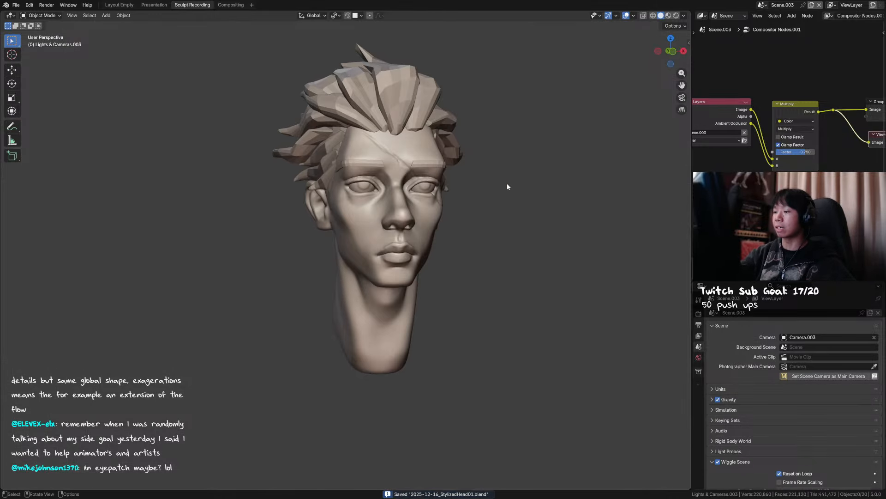
Undo the deletion of the duplicate head and compare it with the scarred head.
{"action": "key", "text": "ctrl+Tab"}
{"action": "mouse_move", "coordinate": [444, 244]}
{"action": "middle_mouse_down"}
{"action": "mouse_move", "coordinate": [475, 245]}
{"action": "mouse_move", "coordinate": [529, 82]}
{"action": "middle_mouse_up"}
{"action": "scroll", "coordinate": [499, 185], "scroll_direction": "up", "scroll_amount": 3}
{"action": "left_click", "coordinate": [571, 27]}
{"action": "middle_click_drag", "start_coordinate": [473, 140], "coordinate": [425, 153]}
{"action": "key", "text": "ctrl+z"}
{"action": "key", "text": "ctrl+z"}
{"action": "key", "text": "ctrl+z"}
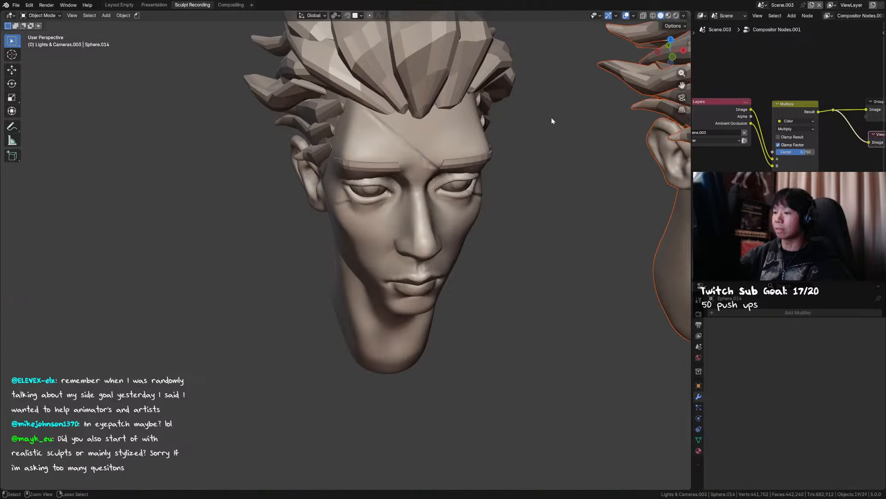
{"action": "key", "text": "ctrl+shift+z"}
{"action": "key", "text": "ctrl+shift+z"}
{"action": "key", "text": "ctrl+shift+z"}
{"action": "middle_click_drag", "start_coordinate": [552, 123], "coordinate": [504, 115]}
{"action": "mouse_move", "coordinate": [504, 115]}
{"action": "middle_mouse_down", "text": "ctrl"}
{"action": "mouse_move", "coordinate": [574, 109]}
{"action": "mouse_move", "coordinate": [556, 106]}
{"action": "mouse_move", "coordinate": [512, 175]}
{"action": "middle_mouse_up", "text": "ctrl"}
Remove the entire duplicate head beside the scarred sculpt, reselect the scarred head and save the file.
{"action": "key", "text": "ctrl+Tab"}
{"action": "middle_click_drag", "start_coordinate": [480, 229], "coordinate": [508, 249]}
{"action": "mouse_move", "coordinate": [617, 103]}
{"action": "left_mouse_down"}
{"action": "mouse_move", "coordinate": [595, 124]}
{"action": "mouse_move", "coordinate": [521, 277]}
{"action": "left_mouse_up"}
{"action": "mouse_move", "coordinate": [557, 273]}
{"action": "middle_mouse_down"}
{"action": "mouse_move", "coordinate": [529, 253]}
{"action": "mouse_move", "coordinate": [573, 254]}
{"action": "mouse_move", "coordinate": [550, 220]}
{"action": "middle_mouse_up"}
{"action": "key", "text": "x"}
{"action": "left_click", "coordinate": [571, 253]}
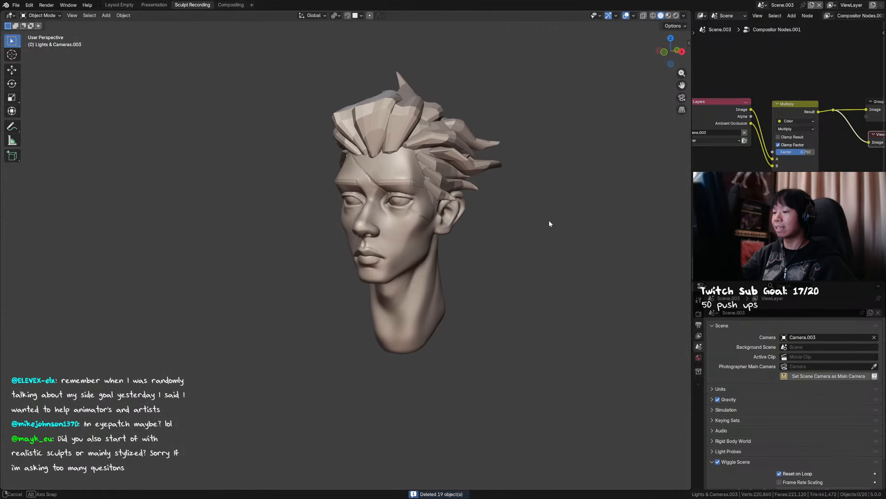
{"action": "left_click", "coordinate": [416, 230]}
{"action": "middle_click_drag", "start_coordinate": [417, 230], "coordinate": [468, 213]}
{"action": "key", "text": "ctrl+s"}
{"action": "left_click", "coordinate": [477, 212]}
{"action": "scroll", "coordinate": [491, 208], "scroll_direction": "up", "scroll_amount": 2}
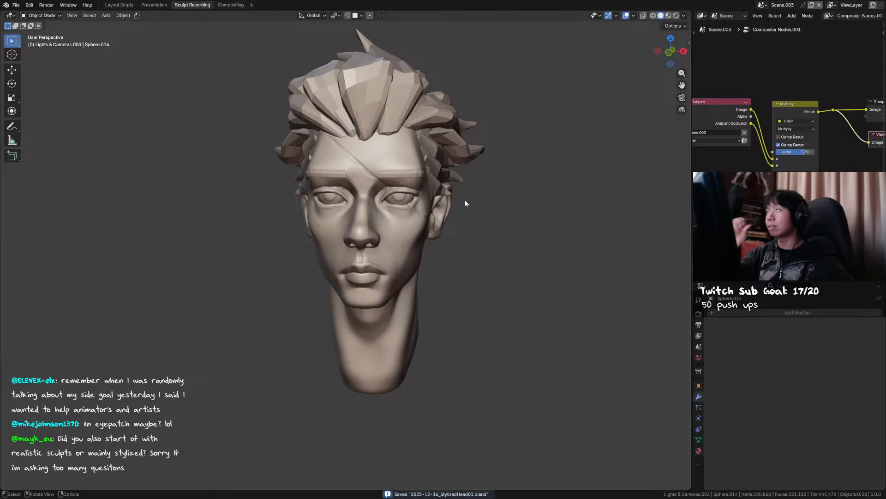
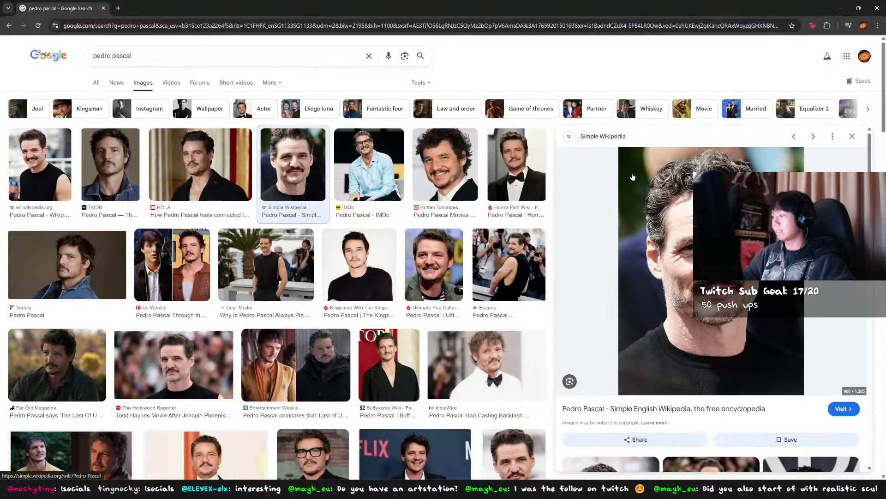
Examine the Simple Wikipedia portrait among the Pedro Pascal image results in the browser.
{"action": "scroll", "coordinate": [656, 188], "scroll_direction": "down", "scroll_amount": 1}
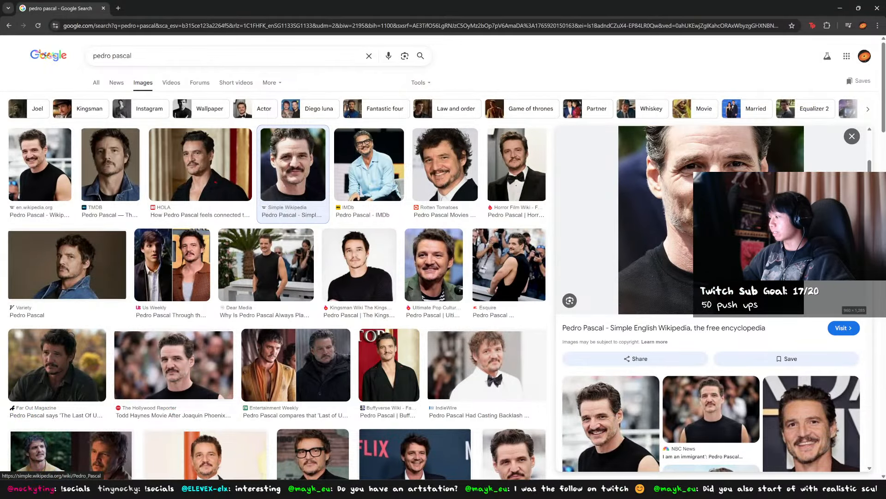
{"action": "scroll", "coordinate": [711, 295], "scroll_direction": "up", "scroll_amount": 2}
{"action": "scroll", "coordinate": [711, 296], "scroll_direction": "down", "scroll_amount": 1}
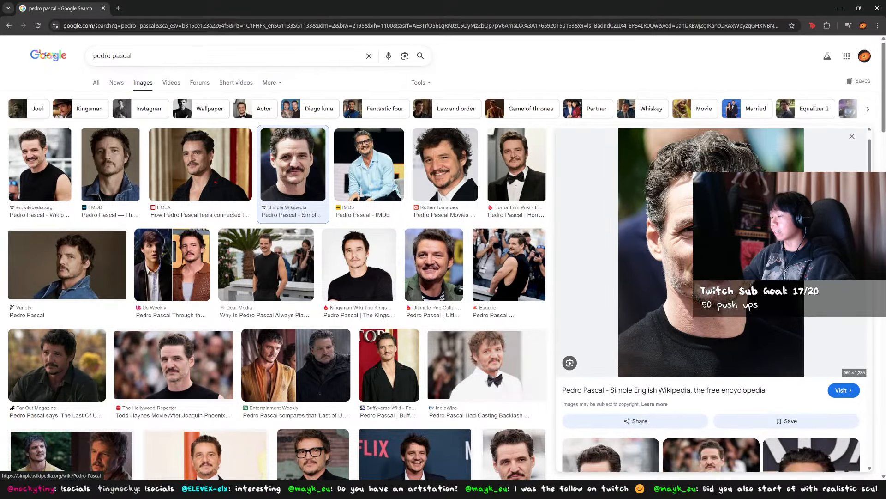
{"action": "scroll", "coordinate": [711, 295], "scroll_direction": "up", "scroll_amount": 1}
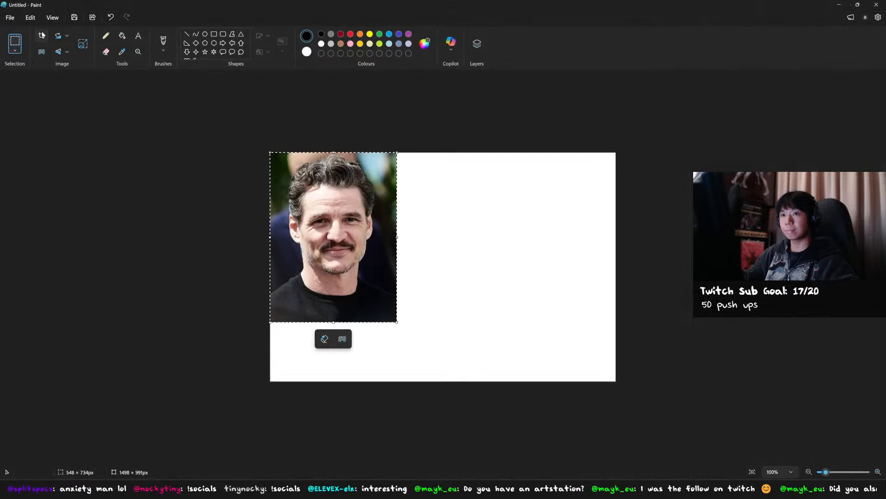
Crop the canvas to the pasted portrait in Paint and choose the free-form selection tool.
{"action": "left_click", "coordinate": [41, 36]}
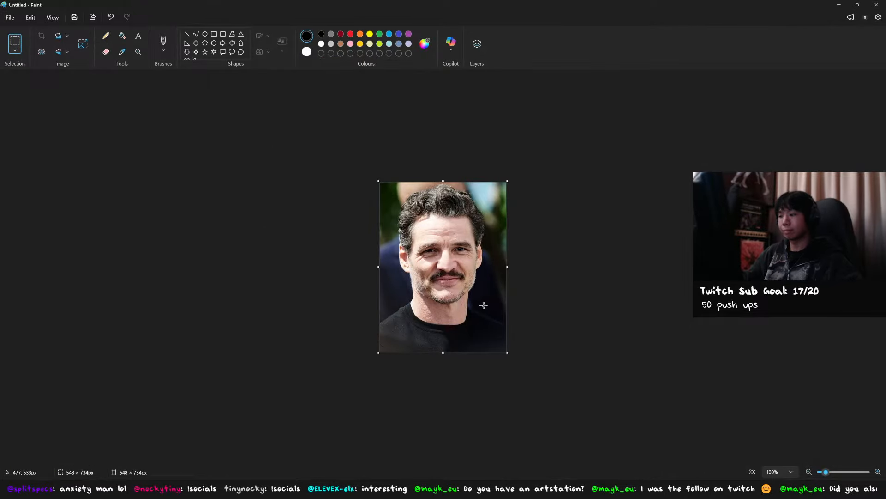
{"action": "scroll", "coordinate": [483, 303], "scroll_direction": "up", "scroll_amount": 5, "text": "ctrl"}
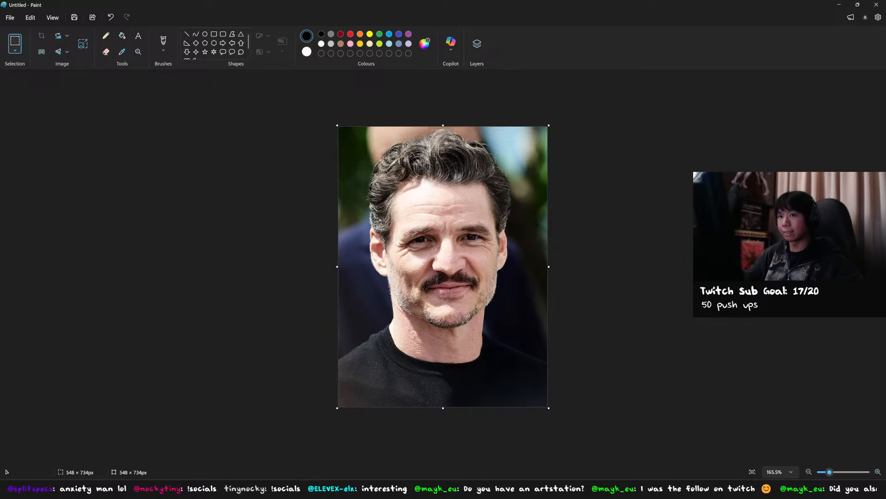
{"action": "left_click", "coordinate": [15, 48]}
{"action": "left_click", "coordinate": [14, 74]}
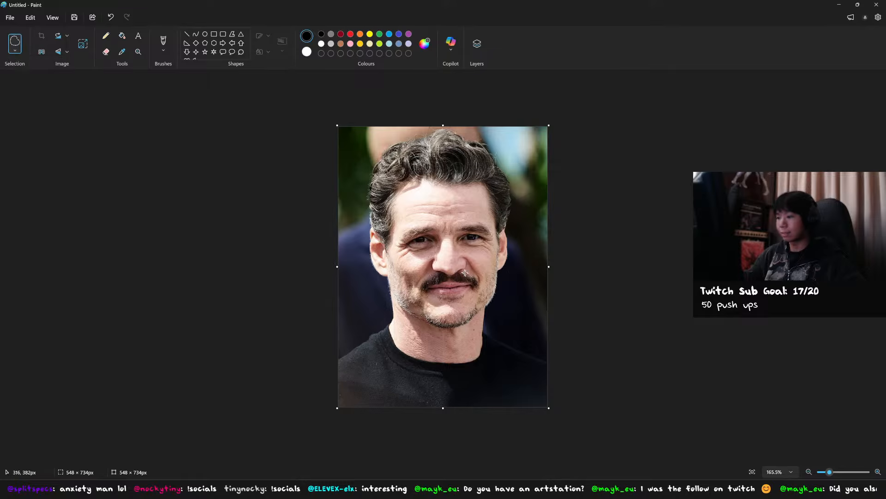
Try free-form selections around the mouth and across the forehead of the portrait.
{"action": "mouse_move", "coordinate": [465, 276]}
{"action": "left_mouse_down"}
{"action": "mouse_move", "coordinate": [436, 277]}
{"action": "mouse_move", "coordinate": [418, 290]}
{"action": "mouse_move", "coordinate": [451, 302]}
{"action": "mouse_move", "coordinate": [481, 278]}
{"action": "mouse_move", "coordinate": [466, 275]}
{"action": "mouse_move", "coordinate": [463, 293]}
{"action": "left_mouse_up"}
{"action": "left_click", "coordinate": [574, 291]}
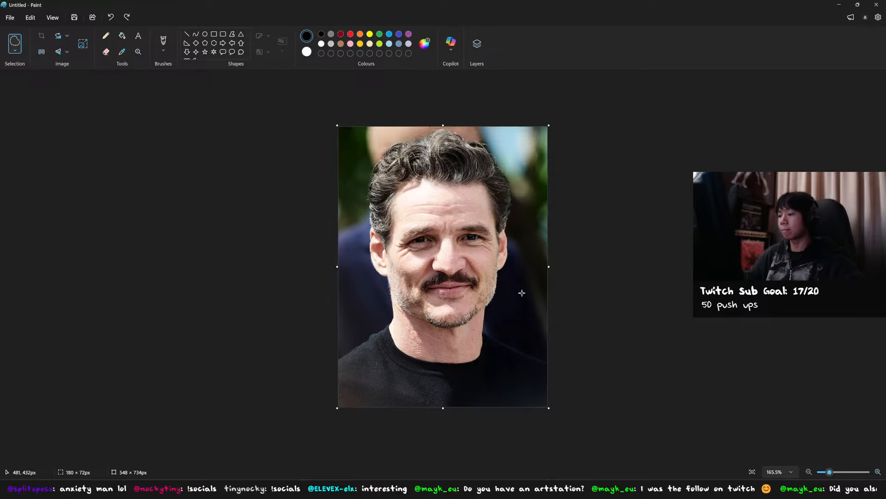
{"action": "key", "text": "ctrl+z"}
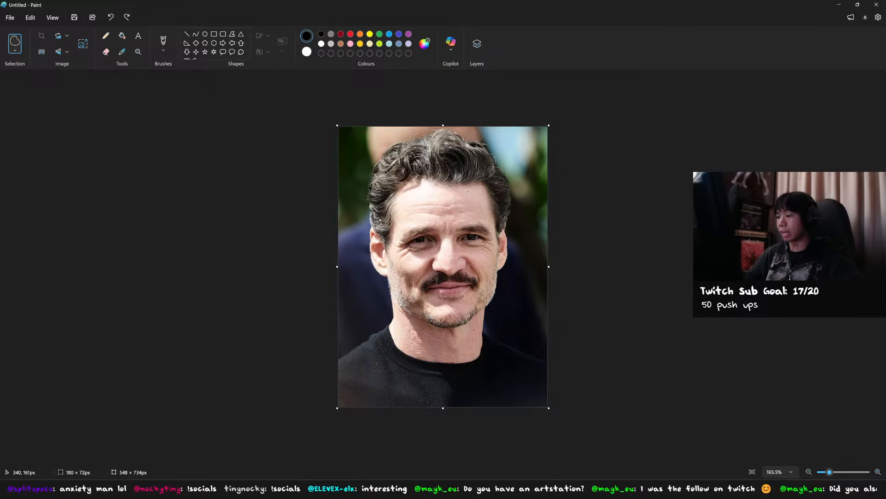
{"action": "mouse_move", "coordinate": [493, 201]}
{"action": "left_mouse_down"}
{"action": "mouse_move", "coordinate": [404, 173]}
{"action": "mouse_move", "coordinate": [493, 193]}
{"action": "left_mouse_up"}
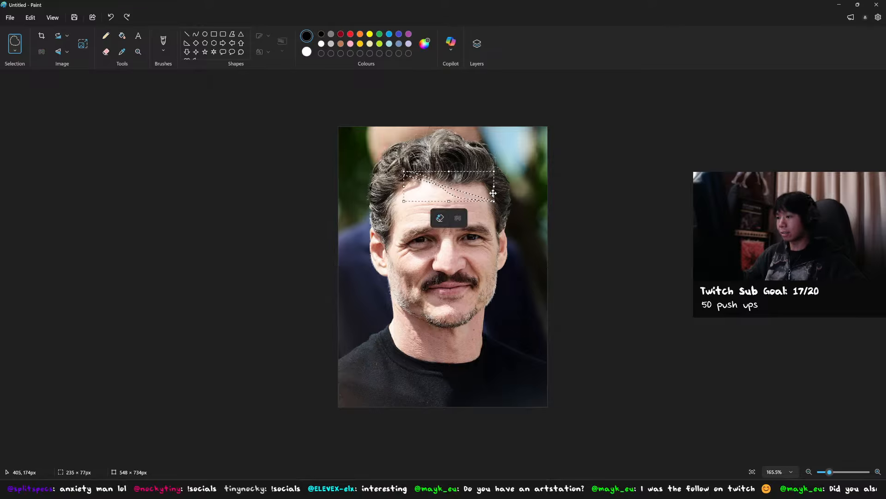
{"action": "left_click", "coordinate": [493, 194]}
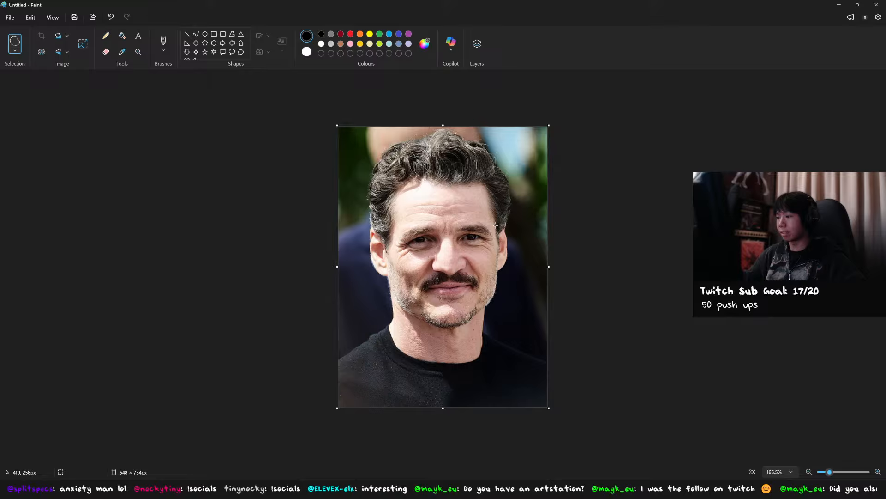
Select the hair and upper forehead free-form and shift them slightly upward to exaggerate the portrait.
{"action": "mouse_move", "coordinate": [495, 225]}
{"action": "left_mouse_down"}
{"action": "mouse_move", "coordinate": [514, 216]}
{"action": "mouse_move", "coordinate": [455, 115]}
{"action": "mouse_move", "coordinate": [360, 184]}
{"action": "mouse_move", "coordinate": [374, 235]}
{"action": "mouse_move", "coordinate": [396, 233]}
{"action": "left_mouse_up"}
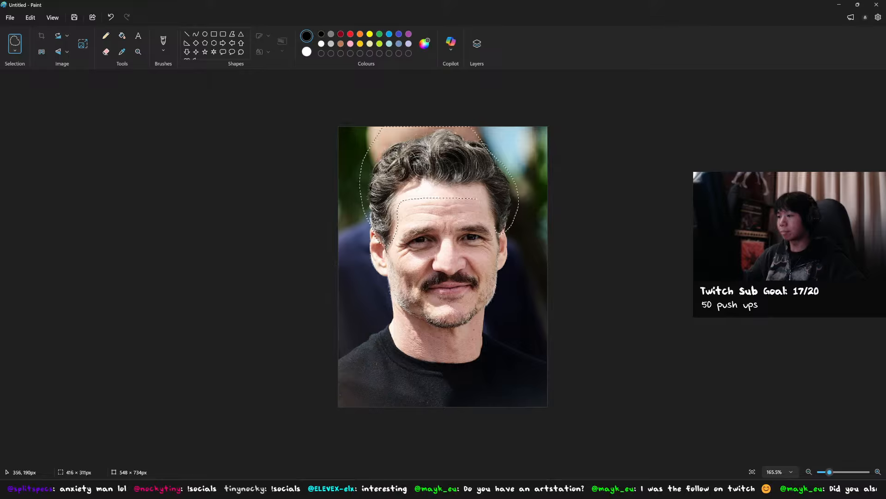
{"action": "left_click_drag", "start_coordinate": [474, 199], "coordinate": [498, 221]}
{"action": "left_click_drag", "start_coordinate": [466, 172], "coordinate": [465, 163]}
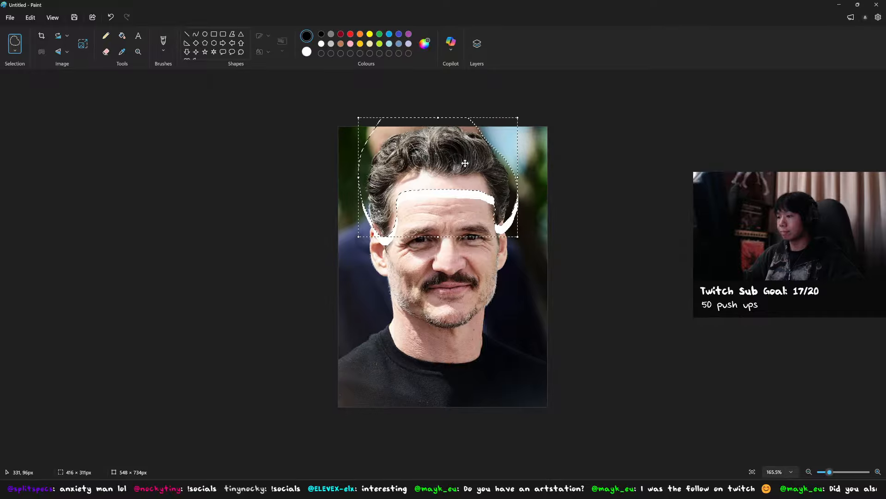
{"action": "left_click", "coordinate": [581, 213]}
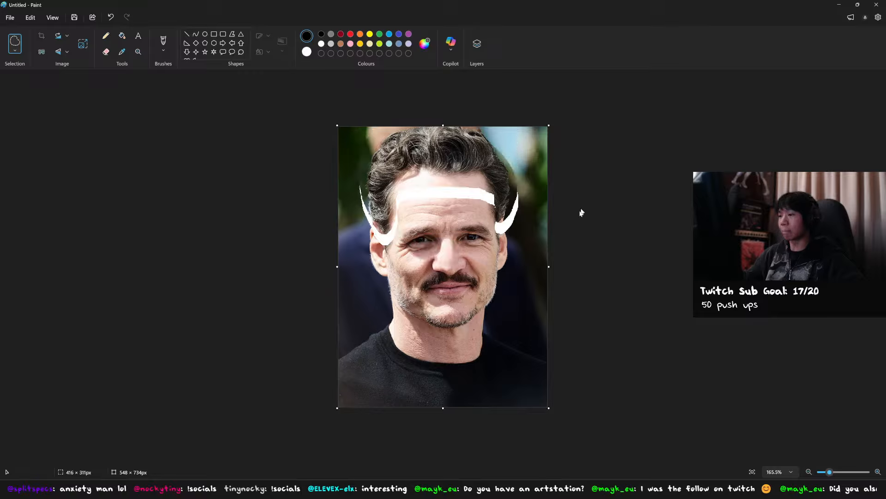
Shift both ears of the portrait slightly outward with free-form selections.
{"action": "mouse_move", "coordinate": [494, 215]}
{"action": "left_mouse_down"}
{"action": "mouse_move", "coordinate": [495, 263]}
{"action": "mouse_move", "coordinate": [526, 222]}
{"action": "mouse_move", "coordinate": [516, 202]}
{"action": "left_mouse_up"}
{"action": "mouse_move", "coordinate": [515, 249]}
{"action": "left_mouse_down"}
{"action": "mouse_move", "coordinate": [528, 239]}
{"action": "mouse_move", "coordinate": [512, 275]}
{"action": "mouse_move", "coordinate": [499, 268]}
{"action": "mouse_move", "coordinate": [500, 223]}
{"action": "mouse_move", "coordinate": [520, 254]}
{"action": "left_mouse_up"}
{"action": "key", "text": "ctrl+z"}
{"action": "left_click", "coordinate": [597, 250]}
{"action": "mouse_move", "coordinate": [385, 229]}
{"action": "left_mouse_down"}
{"action": "mouse_move", "coordinate": [389, 266]}
{"action": "mouse_move", "coordinate": [355, 244]}
{"action": "mouse_move", "coordinate": [367, 209]}
{"action": "left_mouse_up"}
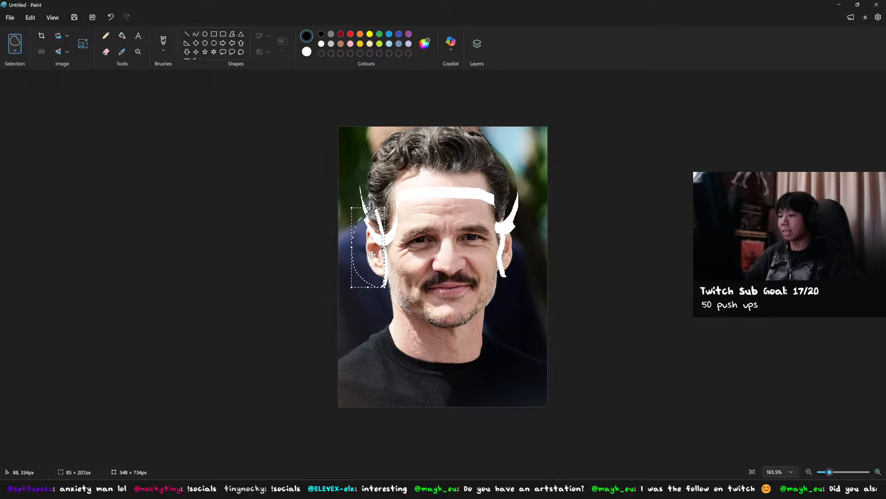
{"action": "left_click", "coordinate": [621, 273]}
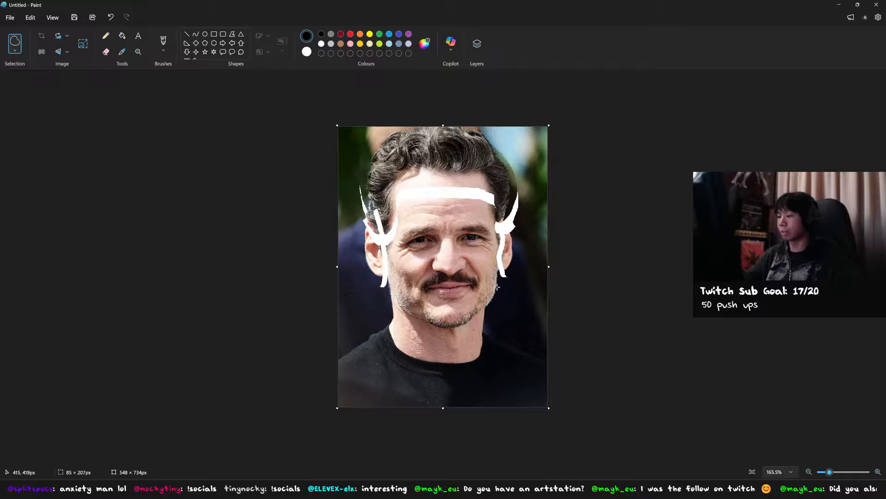
Undo the ear and hair shifts to restore the original portrait.
{"action": "key", "text": "ctrl+z"}
{"action": "key", "text": "ctrl+z"}
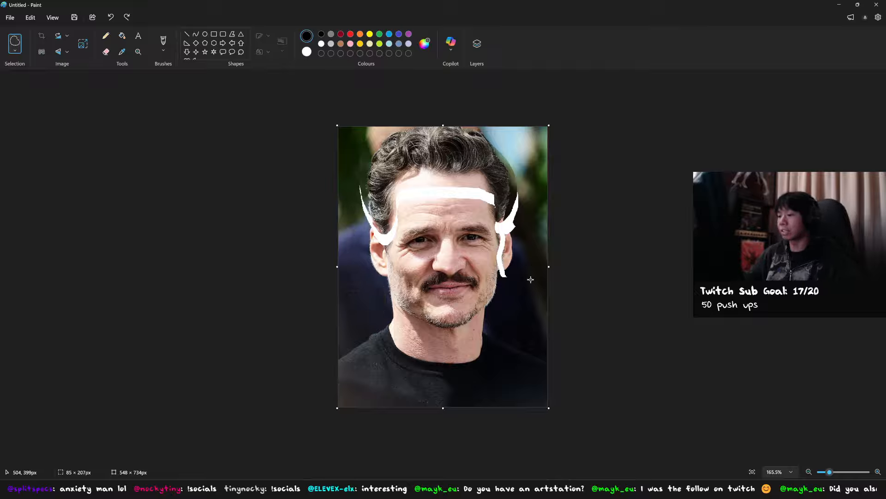
{"action": "key", "text": "ctrl+z"}
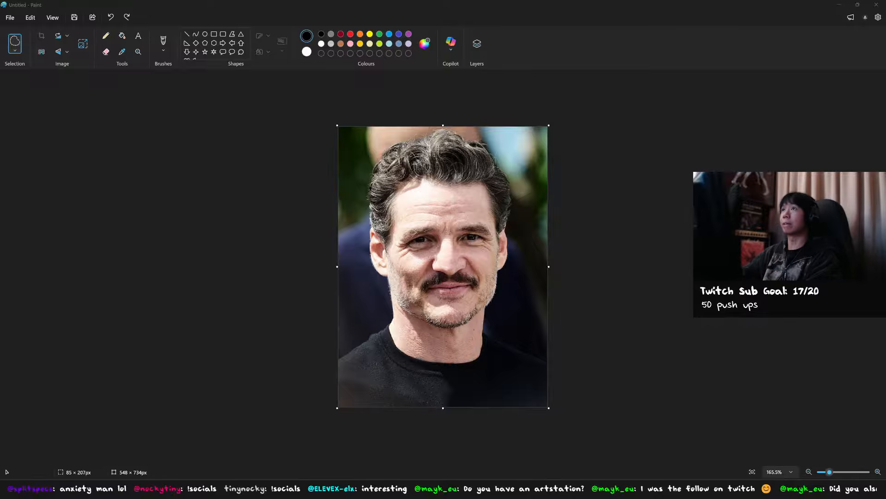
Capture a screenshot of the stylized three-view character render and paste it over the portrait.
{"action": "key", "text": "super+shift+s"}
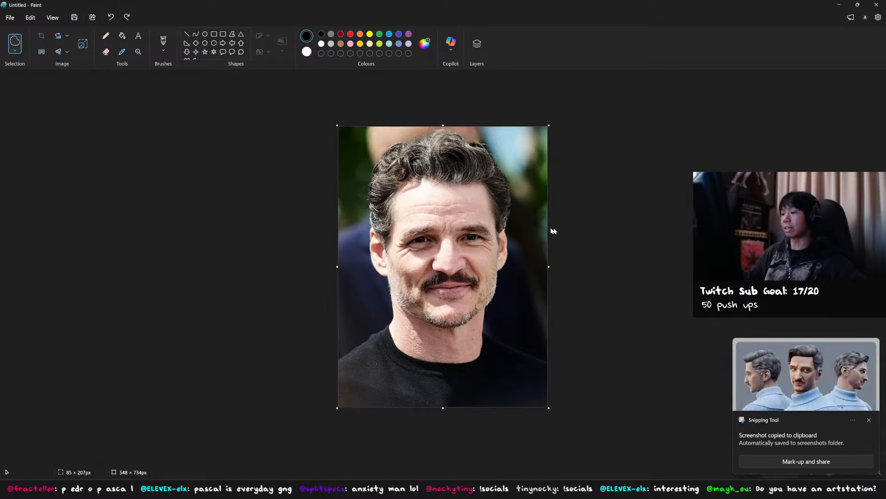
{"action": "key", "text": "ctrl+v"}
{"action": "scroll", "coordinate": [527, 261], "scroll_direction": "down", "scroll_amount": 1, "text": "ctrl"}
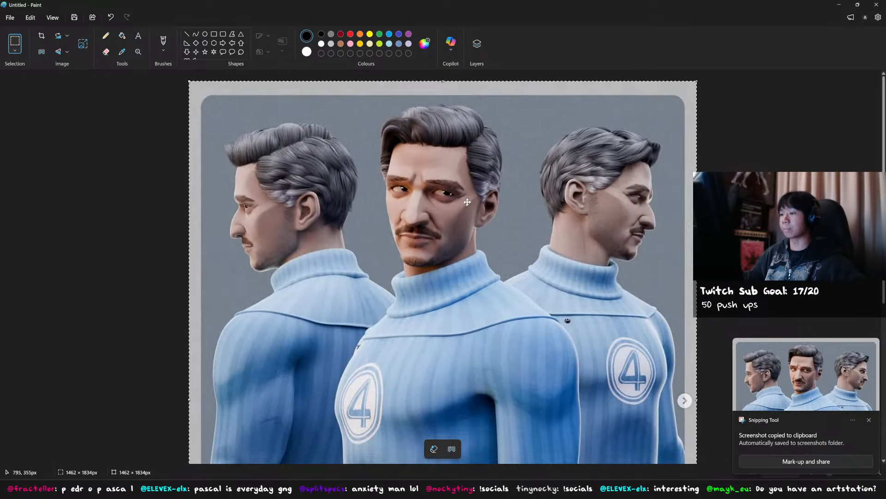
Compare the real portrait with the stylized render by repeatedly removing and restoring the pasted image, examining the facial proportions.
{"action": "key", "text": "ctrl+z"}
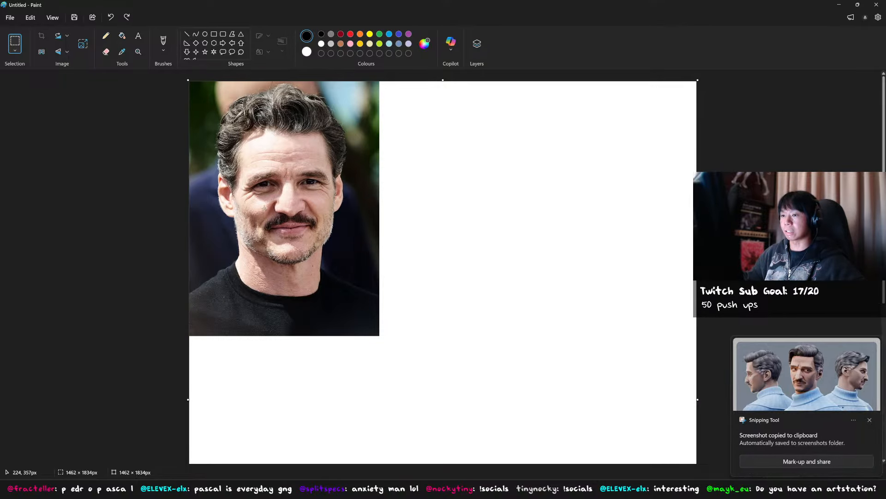
{"action": "key", "text": "ctrl+v"}
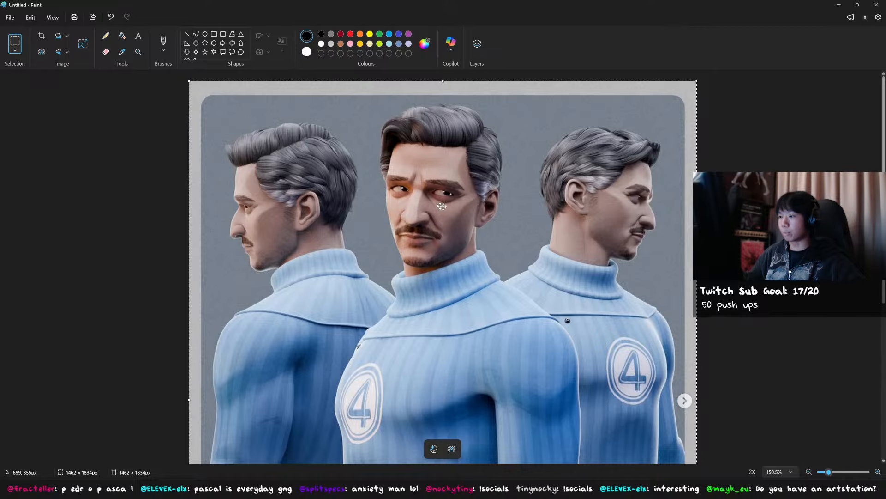
{"action": "key", "text": "ctrl+z"}
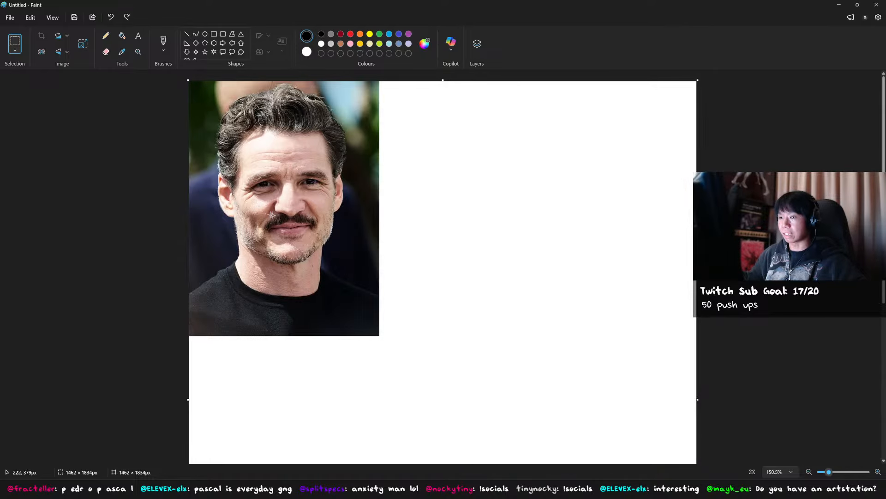
{"action": "key", "text": "ctrl+v"}
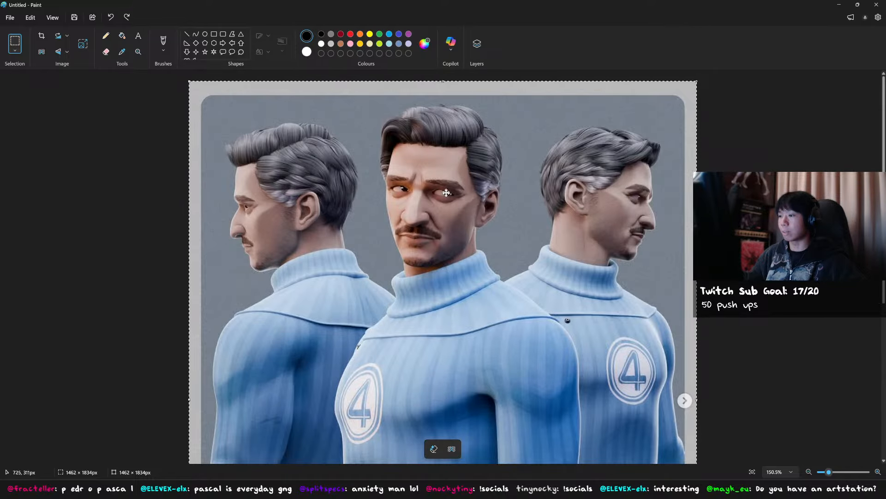
{"action": "key", "text": "ctrl+z"}
{"action": "key", "text": "ctrl+v"}
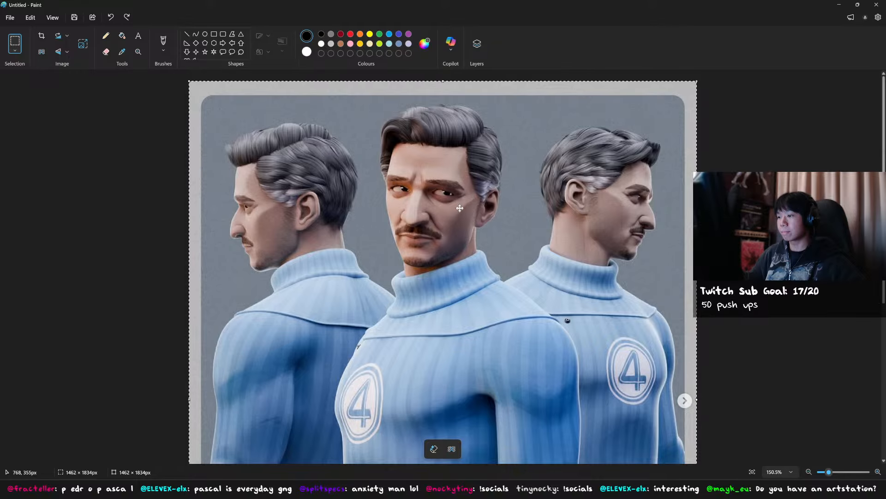
{"action": "key", "text": "ctrl+z"}
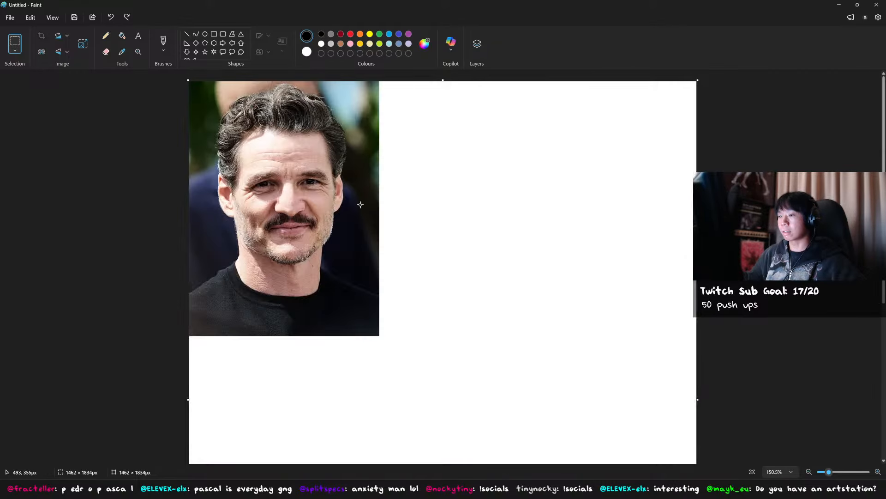
{"action": "key", "text": "ctrl+v"}
{"action": "key", "text": "ctrl+z"}
{"action": "key", "text": "ctrl+v"}
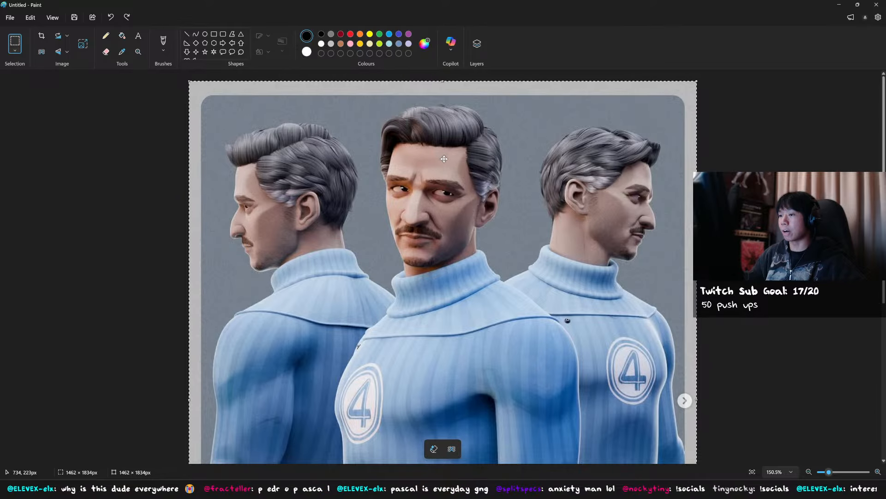
{"action": "key", "text": "ctrl+z"}
{"action": "key", "text": "ctrl+v"}
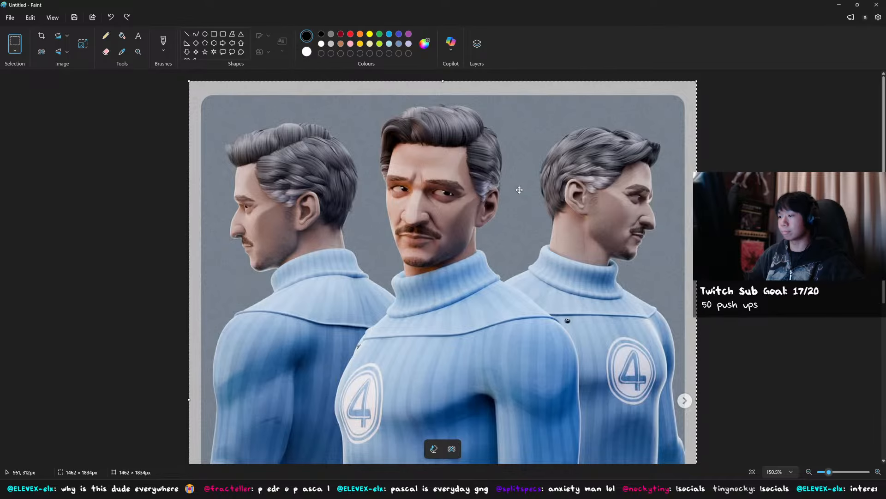
{"action": "key", "text": "ctrl+z"}
{"action": "key", "text": "ctrl+v"}
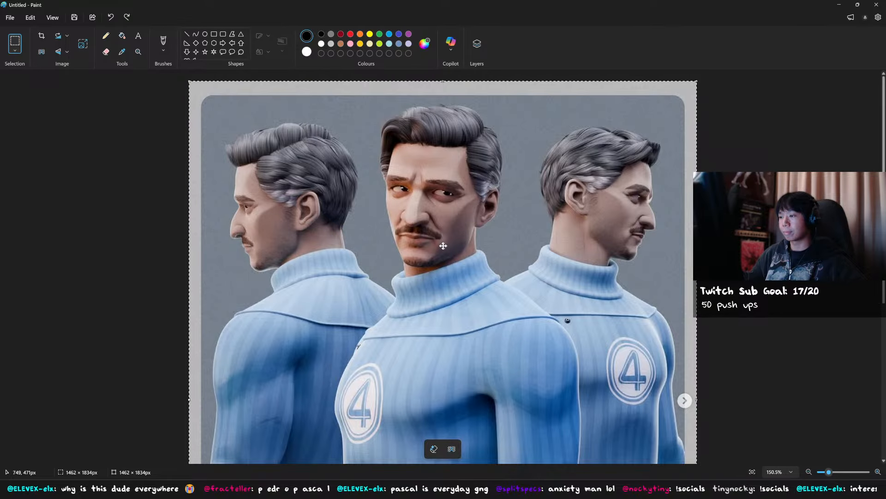
{"action": "key", "text": "ctrl+z"}
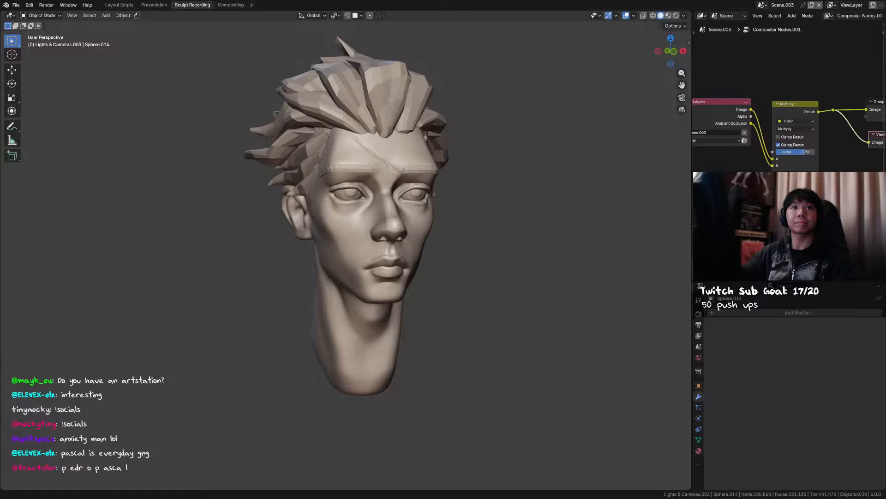
Save the file, display the head in material preview colors, and select the head mesh.
{"action": "mouse_move", "coordinate": [504, 159]}
{"action": "middle_mouse_down"}
{"action": "mouse_move", "coordinate": [480, 188]}
{"action": "mouse_move", "coordinate": [619, 60]}
{"action": "mouse_move", "coordinate": [530, 157]}
{"action": "mouse_move", "coordinate": [548, 166]}
{"action": "middle_mouse_up"}
{"action": "key", "text": "ctrl+s"}
{"action": "left_click", "coordinate": [668, 15]}
{"action": "middle_click_drag", "start_coordinate": [467, 179], "coordinate": [455, 176]}
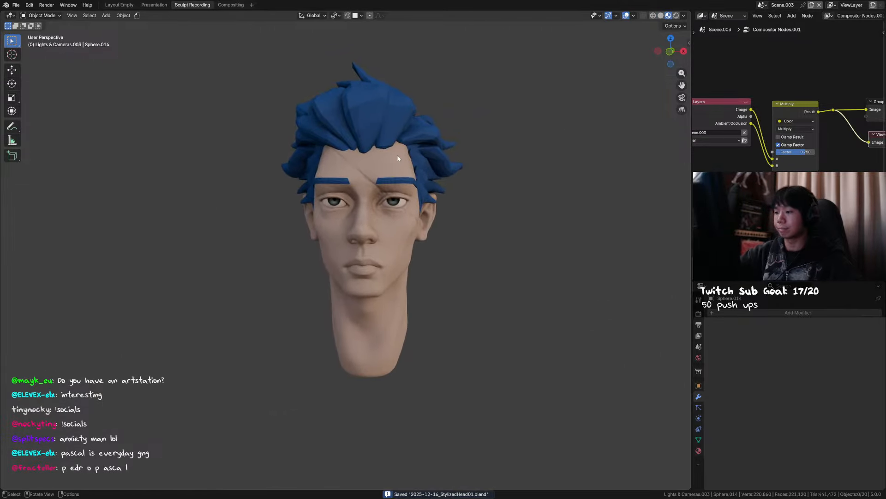
{"action": "left_click", "coordinate": [397, 157]}
{"action": "middle_click_drag", "start_coordinate": [409, 158], "coordinate": [467, 178]}
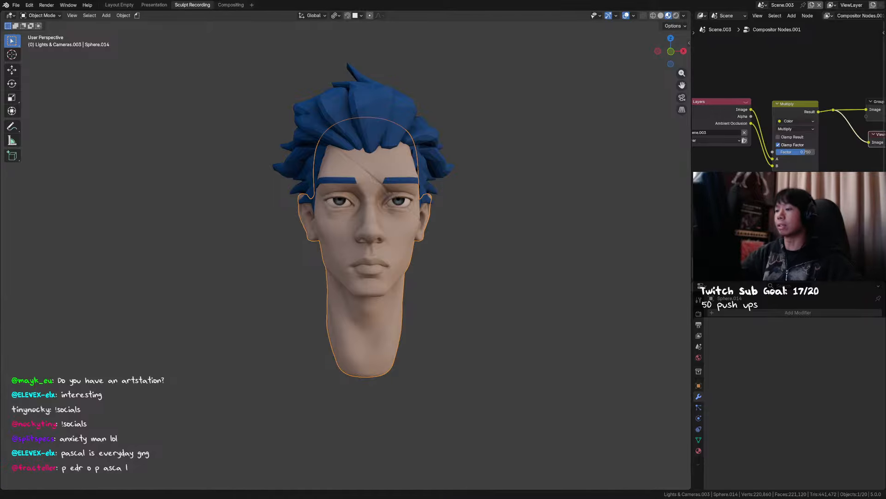
{"action": "key", "text": "ctrl+Tab"}
{"action": "left_click", "coordinate": [424, 249]}
{"action": "mouse_move", "coordinate": [449, 230]}
{"action": "middle_mouse_down"}
{"action": "mouse_move", "coordinate": [433, 223]}
{"action": "mouse_move", "coordinate": [453, 216]}
{"action": "middle_mouse_up"}
{"action": "key", "text": "q"}
{"action": "left_click", "coordinate": [433, 221]}
{"action": "key", "text": "f"}
{"action": "left_click", "coordinate": [466, 214]}
{"action": "key", "text": "KP_1"}
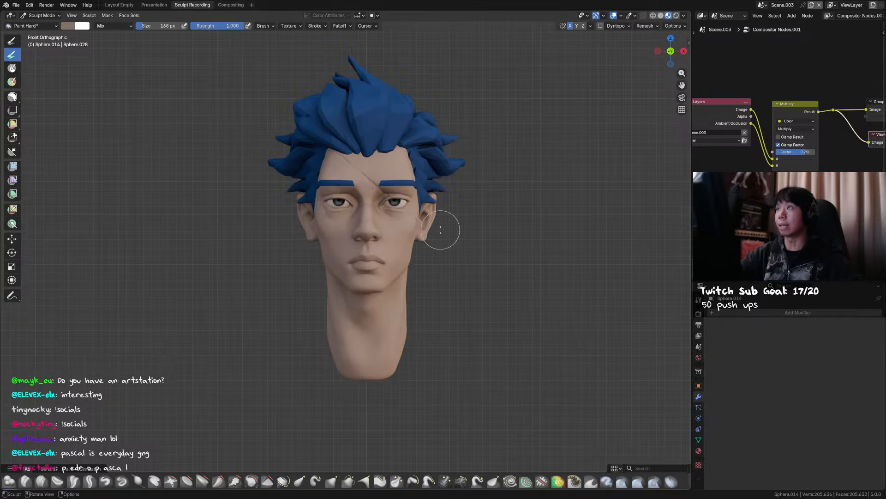
{"action": "key", "text": "ctrl+Tab"}
Adjust the skin material's diffuse color to a lighter tone in the Shader Editor and save the file.
{"action": "left_click", "coordinate": [700, 286]}
{"action": "left_click", "coordinate": [443, 358]}
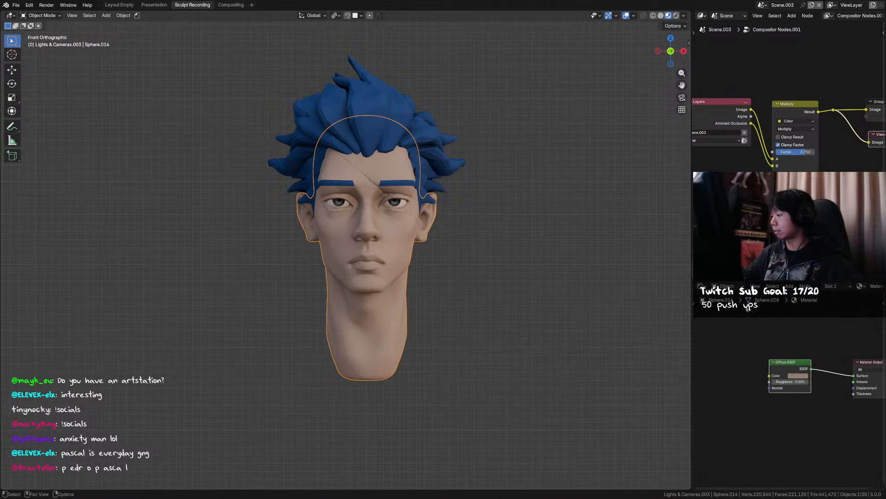
{"action": "middle_click_drag", "start_coordinate": [824, 382], "coordinate": [801, 367]}
{"action": "left_click", "coordinate": [777, 359]}
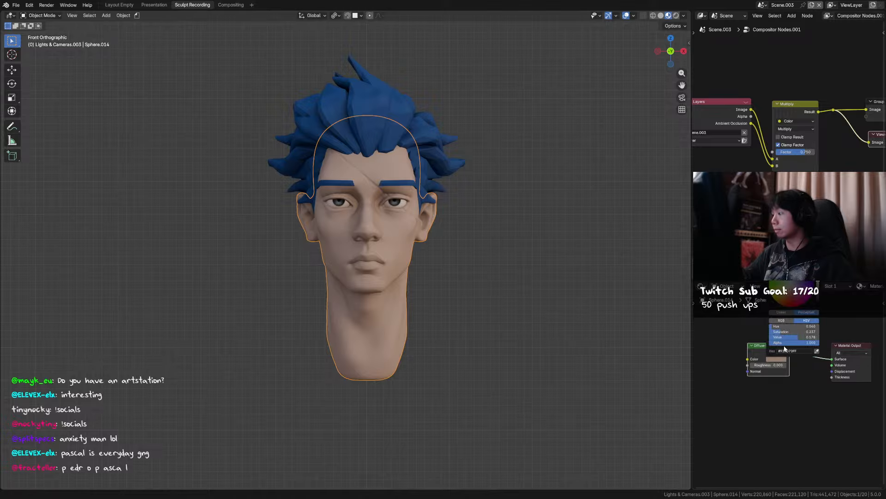
{"action": "left_click_drag", "start_coordinate": [791, 340], "coordinate": [806, 332]}
{"action": "mouse_move", "coordinate": [541, 255]}
{"action": "middle_mouse_down"}
{"action": "mouse_move", "coordinate": [439, 273]}
{"action": "mouse_move", "coordinate": [388, 267]}
{"action": "middle_mouse_up"}
{"action": "key", "text": "ctrl+s"}
Mask the jawline of the head in Sculpt Mode, from below the ear to the chin, adjusting the brush size along the way.
{"action": "key", "text": "ctrl+Tab"}
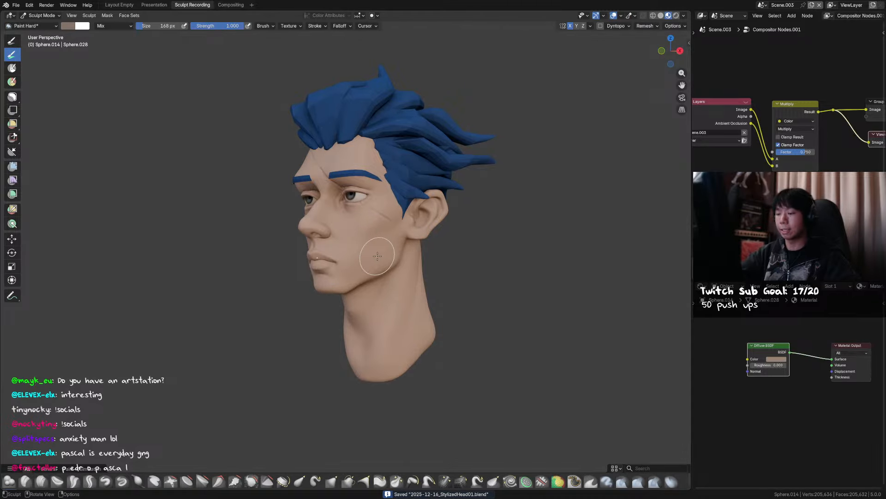
{"action": "key", "text": "m"}
{"action": "mouse_move", "coordinate": [390, 273]}
{"action": "left_mouse_down"}
{"action": "mouse_move", "coordinate": [403, 212]}
{"action": "mouse_move", "coordinate": [384, 266]}
{"action": "mouse_move", "coordinate": [330, 287]}
{"action": "left_mouse_up"}
{"action": "key", "text": "f"}
{"action": "left_click", "coordinate": [362, 278]}
{"action": "middle_click_drag", "start_coordinate": [330, 287], "coordinate": [346, 275]}
{"action": "key", "text": "f"}
{"action": "left_click", "coordinate": [348, 276]}
{"action": "left_click_drag", "start_coordinate": [348, 275], "coordinate": [385, 268]}
{"action": "middle_click_drag", "start_coordinate": [383, 265], "coordinate": [380, 280]}
{"action": "left_click_drag", "start_coordinate": [380, 280], "coordinate": [391, 274]}
{"action": "key", "text": "f"}
{"action": "left_click", "coordinate": [369, 264]}
Extend the mask over the chin, moustache area, cheeks, sideburns and underside of the jaw with a 59 px brush, and save.
{"action": "key", "text": "f"}
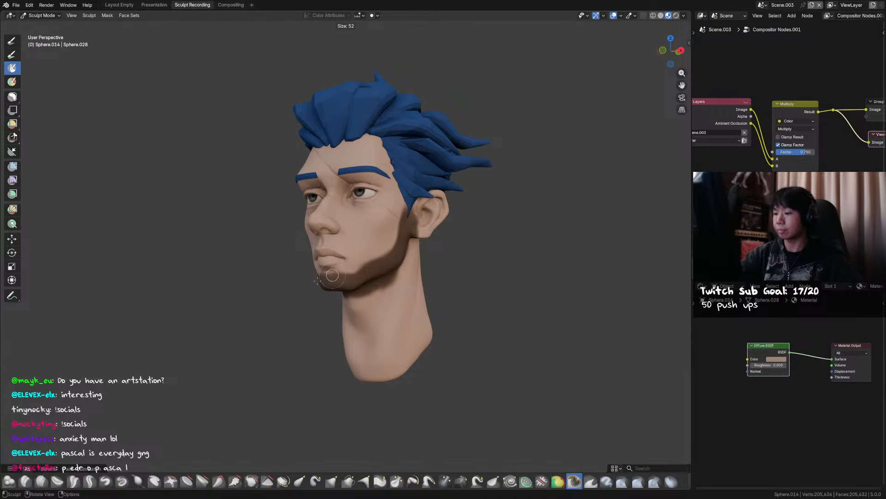
{"action": "left_click", "coordinate": [317, 280]}
{"action": "left_click_drag", "start_coordinate": [326, 277], "coordinate": [393, 236]}
{"action": "mouse_move", "coordinate": [329, 241]}
{"action": "left_mouse_down"}
{"action": "mouse_move", "coordinate": [349, 258]}
{"action": "mouse_move", "coordinate": [394, 226]}
{"action": "left_mouse_up"}
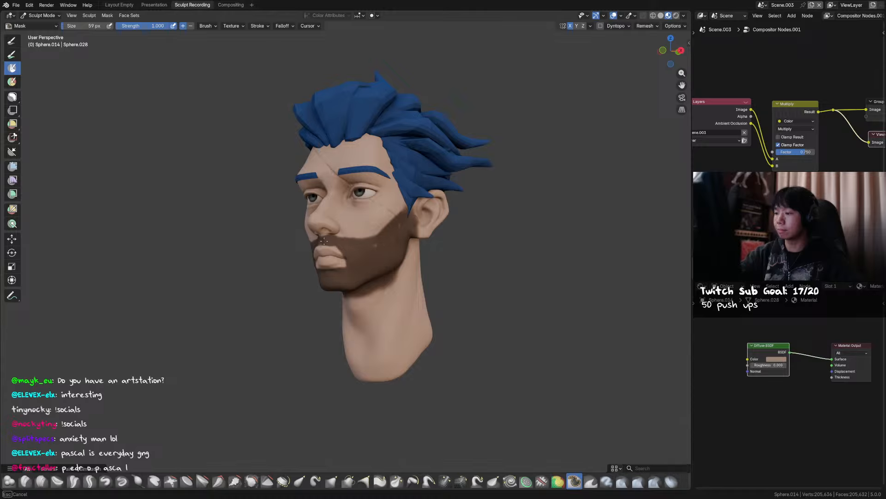
{"action": "middle_click_drag", "start_coordinate": [324, 240], "coordinate": [387, 259]}
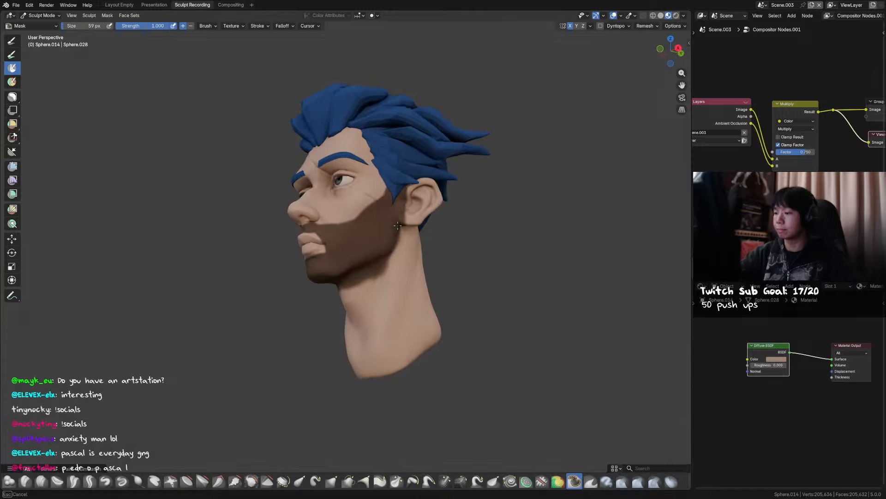
{"action": "left_click_drag", "start_coordinate": [393, 240], "coordinate": [388, 266]}
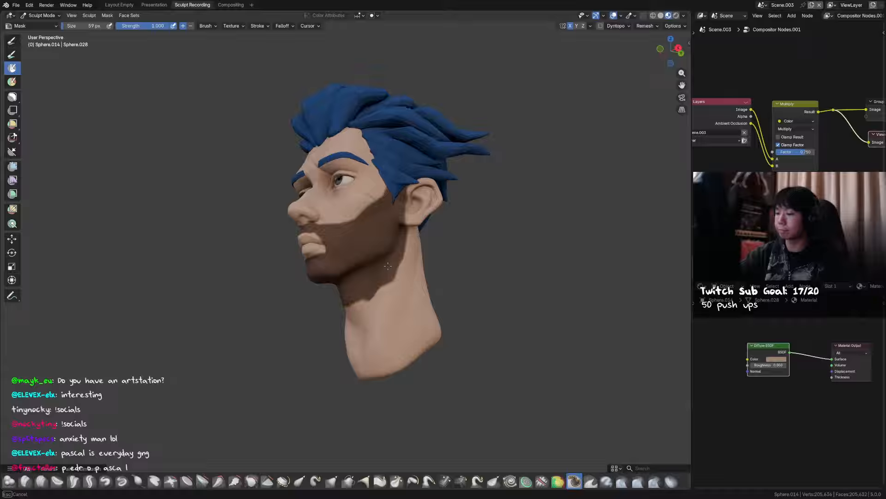
{"action": "middle_click_drag", "start_coordinate": [388, 266], "coordinate": [369, 270]}
{"action": "key", "text": "ctrl+s"}
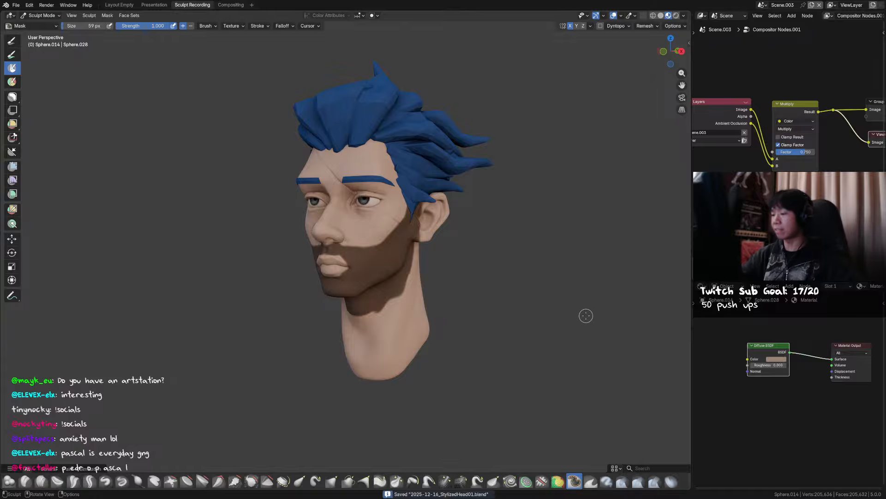
Extract the masked beard area as a solid mesh with threshold 0.5 and 4 smooth iterations.
{"action": "left_click", "coordinate": [108, 15]}
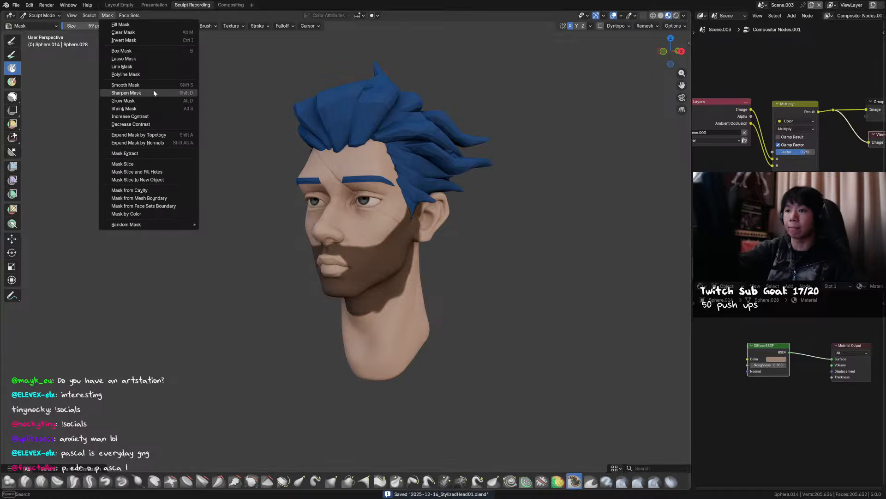
{"action": "left_click", "coordinate": [162, 153]}
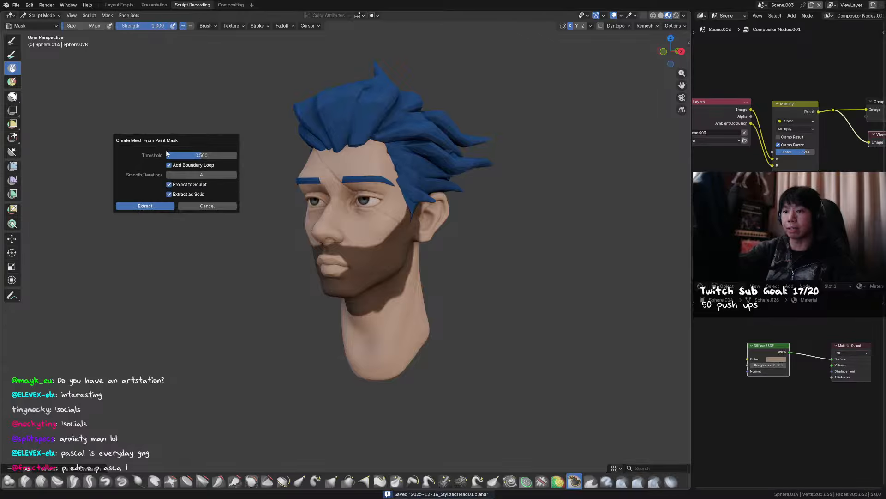
{"action": "left_click", "coordinate": [165, 206]}
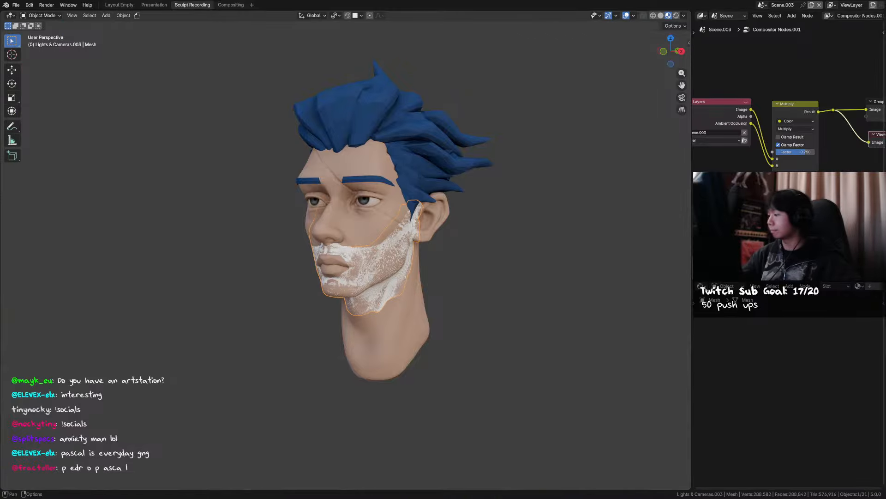
Link the blue hair material to the extracted beard mesh, select the beard, and save the file.
{"action": "left_click", "coordinate": [431, 150], "text": "shift"}
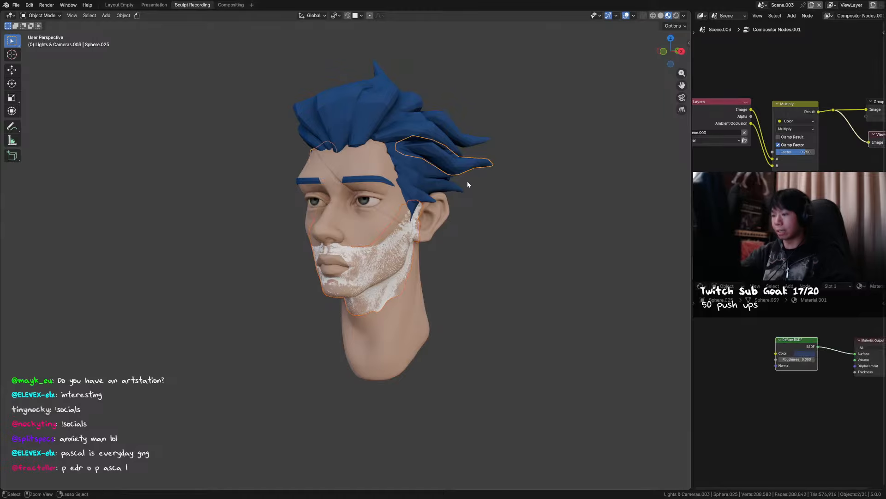
{"action": "key", "text": "ctrl+l"}
{"action": "left_click", "coordinate": [478, 198]}
{"action": "left_click", "coordinate": [408, 258]}
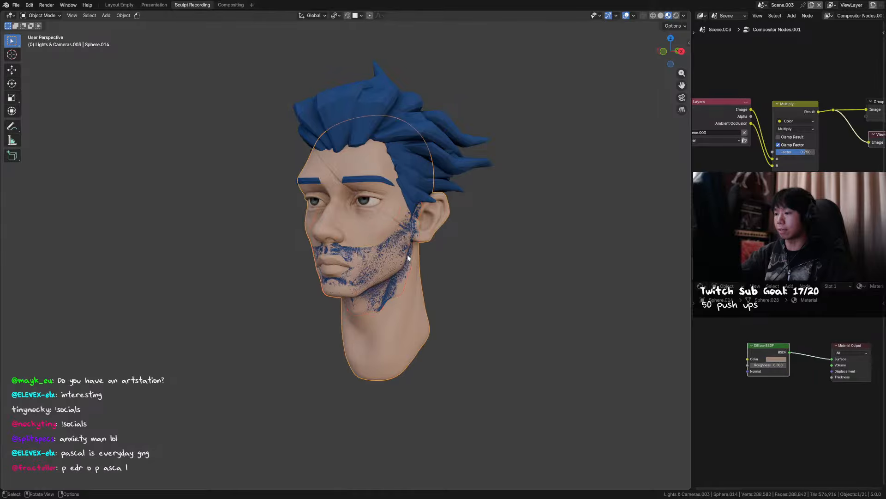
{"action": "left_click", "coordinate": [407, 252]}
{"action": "key", "text": "ctrl+s"}
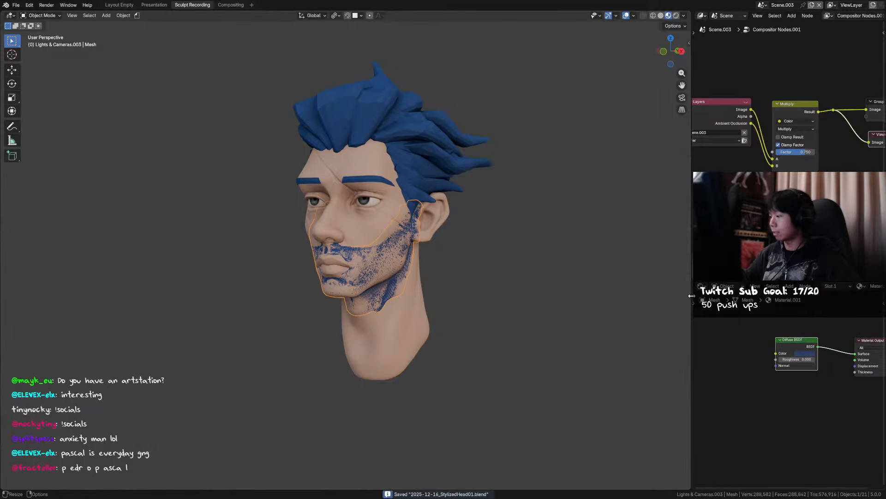
Open the beard mesh's modifier settings, apply its solidify modifier, and undo that application.
{"action": "left_click", "coordinate": [701, 286]}
{"action": "left_click", "coordinate": [661, 315]}
{"action": "key", "text": "ctrl+a"}
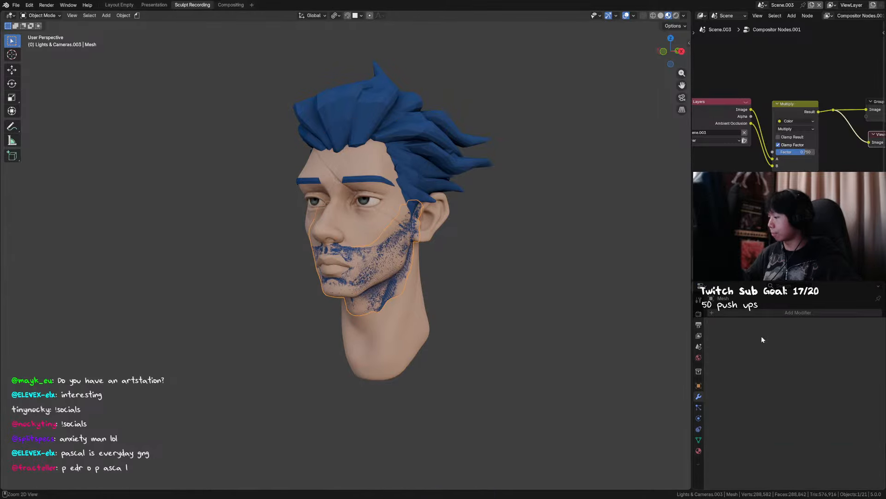
{"action": "key", "text": "ctrl+Tab"}
{"action": "key", "text": "ctrl+z"}
{"action": "key", "text": "ctrl+z"}
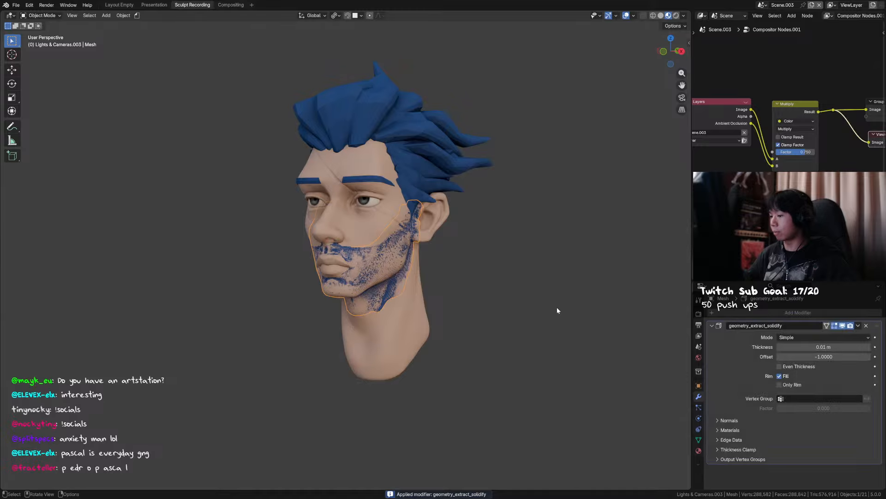
Push the beard mesh inward beneath the skin of the jaw and cheeks with inverted Draw strokes, and save the file.
{"action": "key", "text": "ctrl+Tab"}
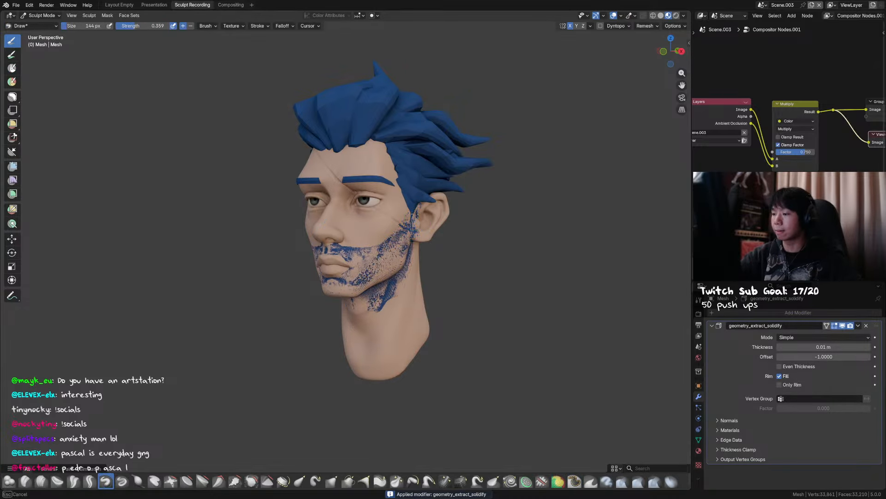
{"action": "middle_click_drag", "start_coordinate": [413, 217], "coordinate": [386, 249], "text": "alt"}
{"action": "left_click_drag", "start_coordinate": [385, 250], "coordinate": [373, 248], "text": "ctrl"}
{"action": "left_click_drag", "start_coordinate": [370, 277], "coordinate": [389, 272], "text": "ctrl"}
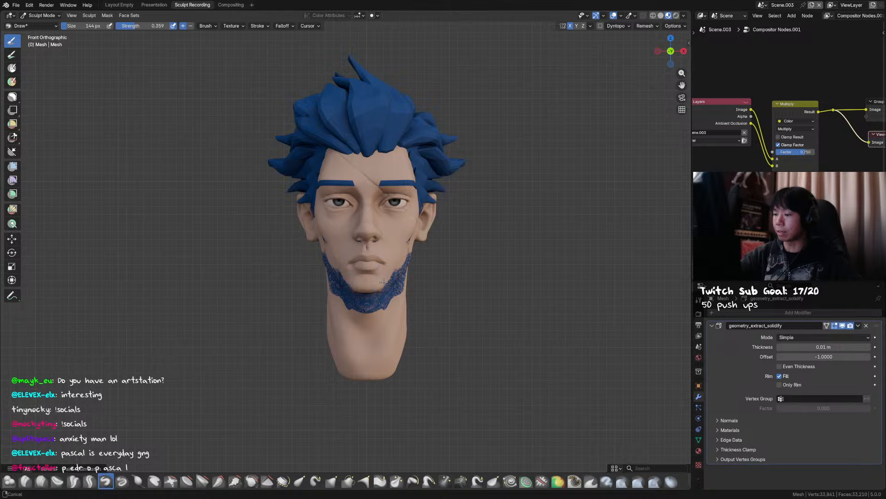
{"action": "middle_click_drag", "start_coordinate": [396, 271], "coordinate": [372, 274]}
{"action": "left_click_drag", "start_coordinate": [372, 282], "coordinate": [388, 300], "text": "ctrl"}
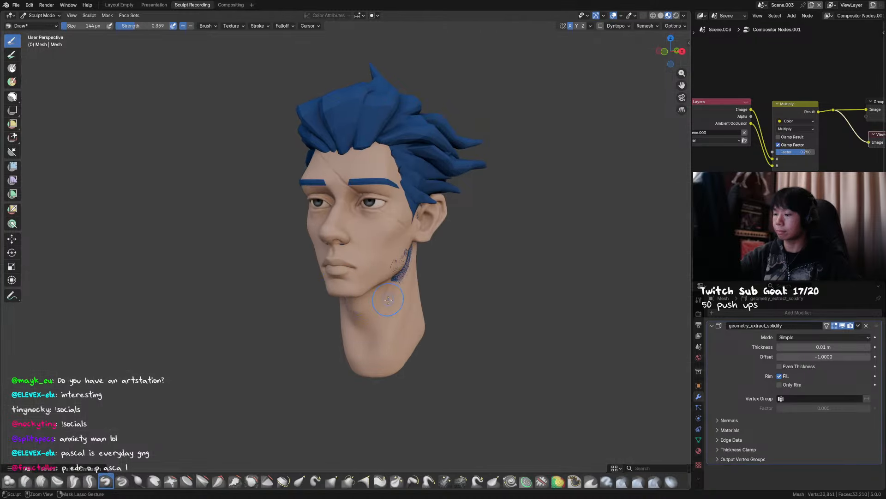
{"action": "left_click_drag", "start_coordinate": [396, 263], "coordinate": [411, 253], "text": "ctrl"}
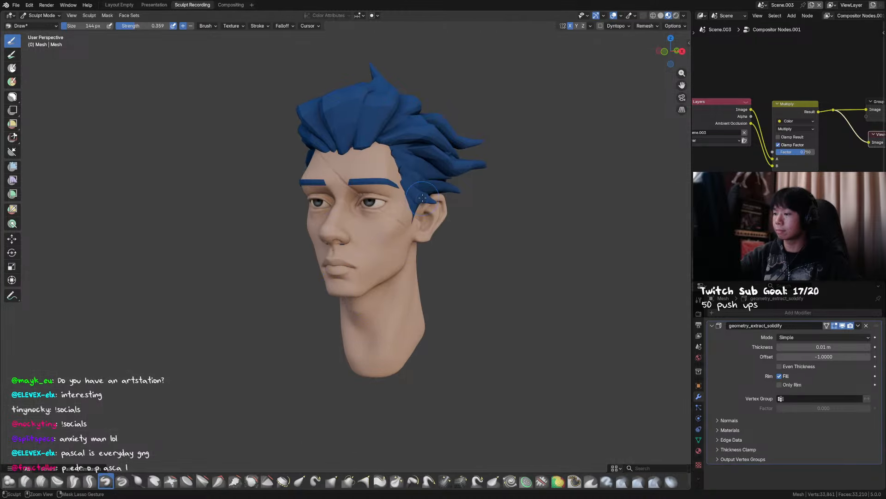
{"action": "mouse_move", "coordinate": [376, 280]}
{"action": "middle_mouse_down"}
{"action": "mouse_move", "coordinate": [385, 227]}
{"action": "mouse_move", "coordinate": [390, 259]}
{"action": "mouse_move", "coordinate": [400, 168]}
{"action": "mouse_move", "coordinate": [416, 207]}
{"action": "mouse_move", "coordinate": [397, 266]}
{"action": "middle_mouse_up"}
{"action": "key", "text": "ctrl+s"}
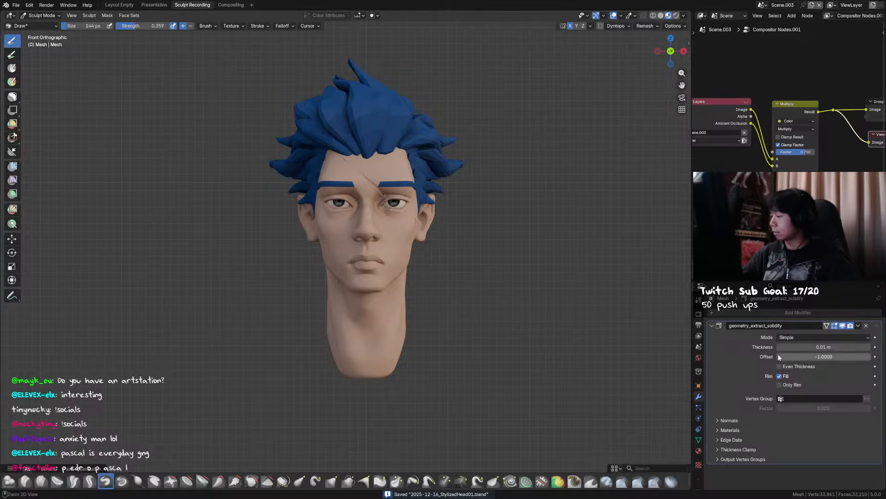
Apply the beard mesh's solidify modifier and hide all the other objects.
{"action": "key", "text": "ctrl+a"}
{"action": "key", "text": "ctrl+Tab"}
{"action": "key", "text": "shift+h"}
Set a new voxel size for the beard mesh in Sculpt Mode and voxel remesh it.
{"action": "key", "text": "ctrl+Tab"}
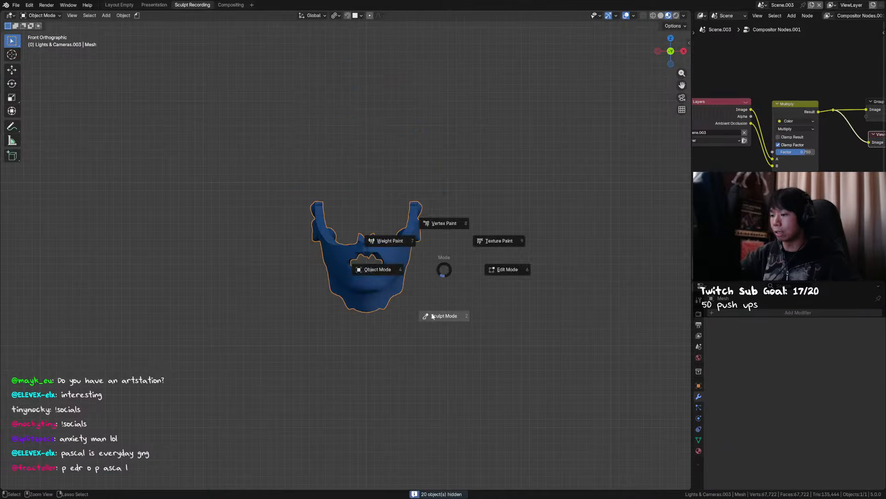
{"action": "left_click", "coordinate": [433, 316]}
{"action": "mouse_move", "coordinate": [434, 314]}
{"action": "middle_mouse_down", "text": "ctrl"}
{"action": "mouse_move", "coordinate": [455, 231]}
{"action": "mouse_move", "coordinate": [459, 241]}
{"action": "middle_mouse_up", "text": "ctrl"}
{"action": "key", "text": "r"}
{"action": "left_click", "coordinate": [462, 236]}
{"action": "key", "text": "ctrl+r"}
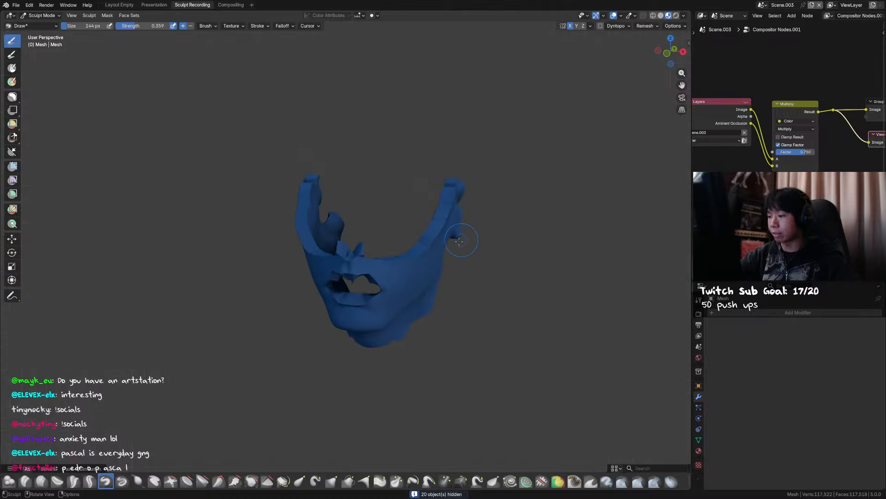
Smooth the upper rim of the beard mesh and symmetrize it.
{"action": "mouse_move", "coordinate": [458, 184]}
{"action": "left_mouse_down", "text": "shift"}
{"action": "mouse_move", "coordinate": [435, 240]}
{"action": "mouse_move", "coordinate": [393, 267]}
{"action": "mouse_move", "coordinate": [418, 258]}
{"action": "left_mouse_up", "text": "shift"}
{"action": "key", "text": "q"}
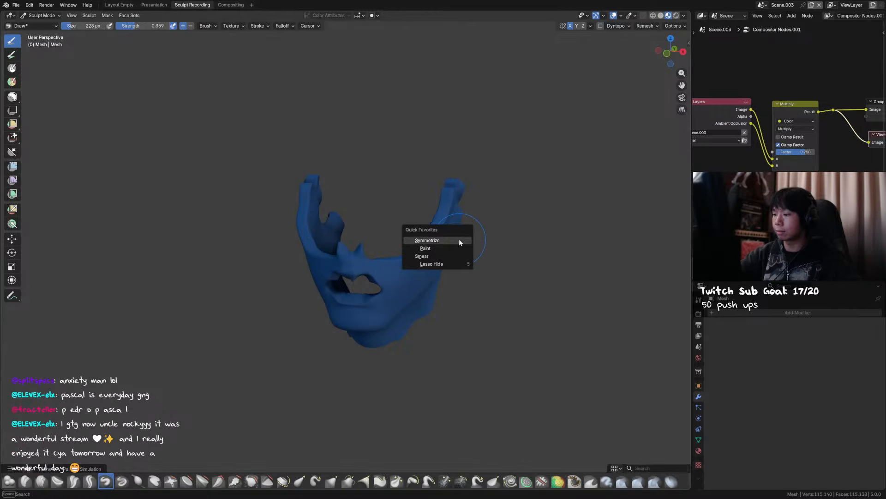
{"action": "left_click", "coordinate": [460, 239]}
Bring back the hidden head and hair, and sink the beard mesh's protruding bits beneath the skin in Sculpt Mode.
{"action": "key", "text": "ctrl+Tab"}
{"action": "key", "text": "slash"}
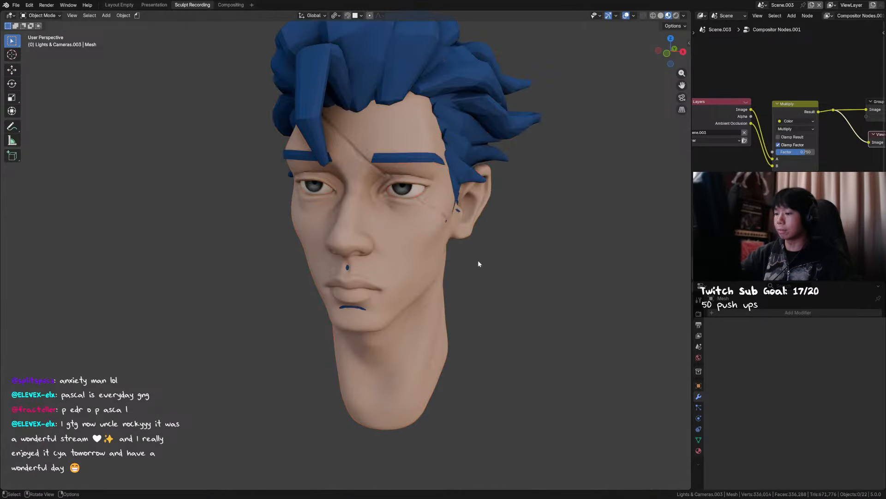
{"action": "left_click", "coordinate": [355, 312]}
{"action": "key", "text": "ctrl+Tab"}
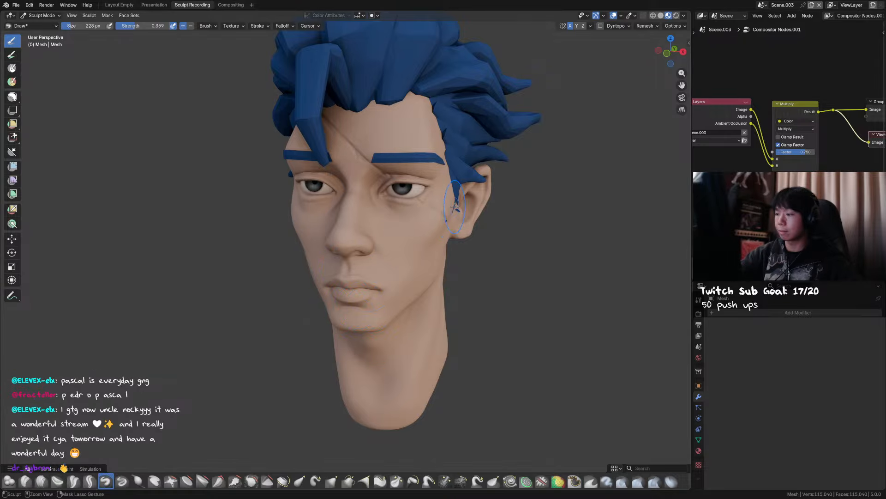
{"action": "middle_click_drag", "start_coordinate": [454, 207], "coordinate": [453, 196]}
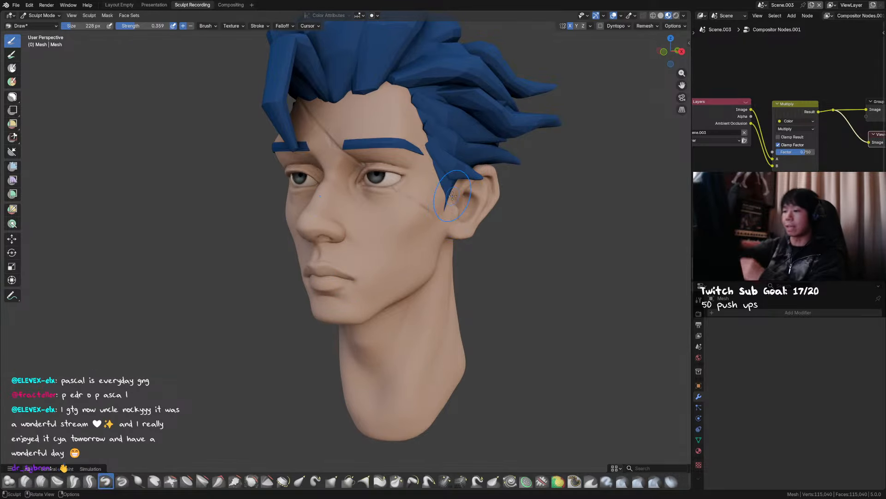
Switch to the Draw Sharp brush for the beard mesh and save the file.
{"action": "mouse_move", "coordinate": [524, 213]}
{"action": "middle_mouse_down"}
{"action": "mouse_move", "coordinate": [503, 223]}
{"action": "mouse_move", "coordinate": [467, 202]}
{"action": "mouse_move", "coordinate": [478, 226]}
{"action": "middle_mouse_up"}
{"action": "key", "text": "shift+c"}
{"action": "key", "text": "ctrl+s"}
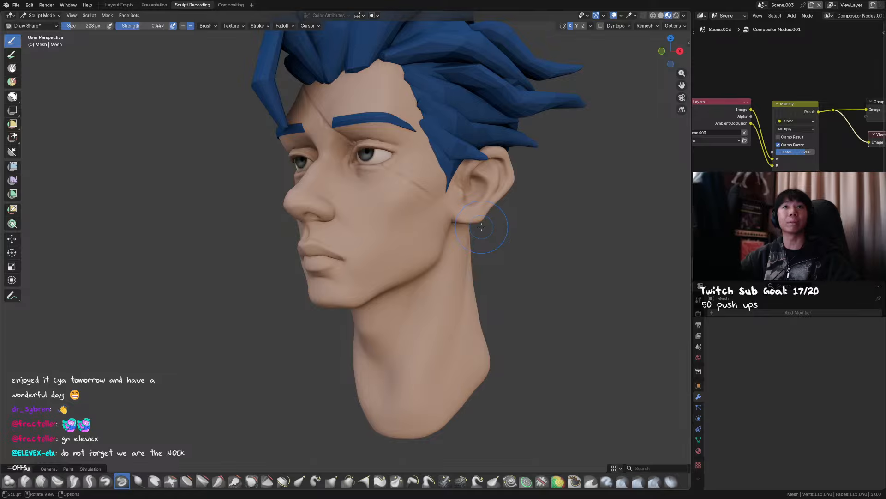
{"action": "middle_click_drag", "start_coordinate": [480, 227], "coordinate": [484, 232]}
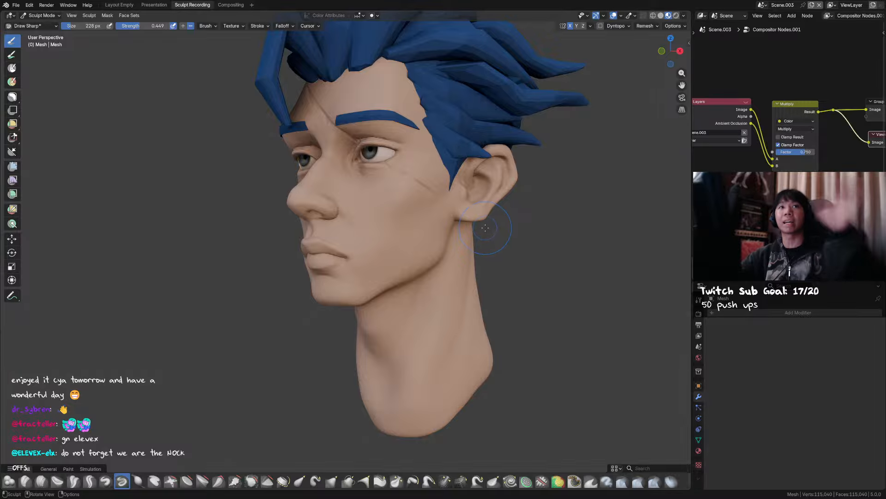
{"action": "middle_click_drag", "start_coordinate": [485, 239], "coordinate": [407, 207]}
{"action": "key", "text": "ctrl+s"}
Shrink the Draw Sharp brush to 53 px and pull the first sideburn tufts of the beard out of the cheek before the ear.
{"action": "key", "text": "f"}
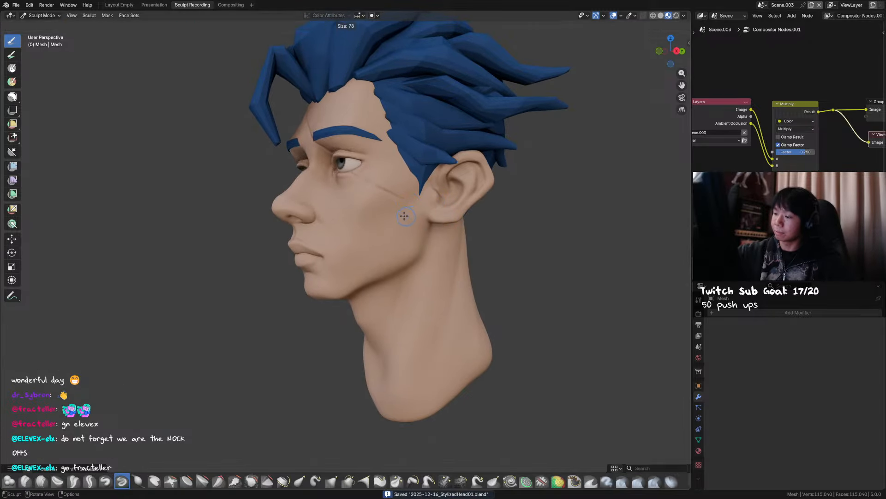
{"action": "left_click", "coordinate": [403, 207]}
{"action": "mouse_move", "coordinate": [404, 206]}
{"action": "left_mouse_down"}
{"action": "mouse_move", "coordinate": [406, 217]}
{"action": "mouse_move", "coordinate": [403, 207]}
{"action": "left_mouse_up"}
{"action": "left_click", "coordinate": [403, 206]}
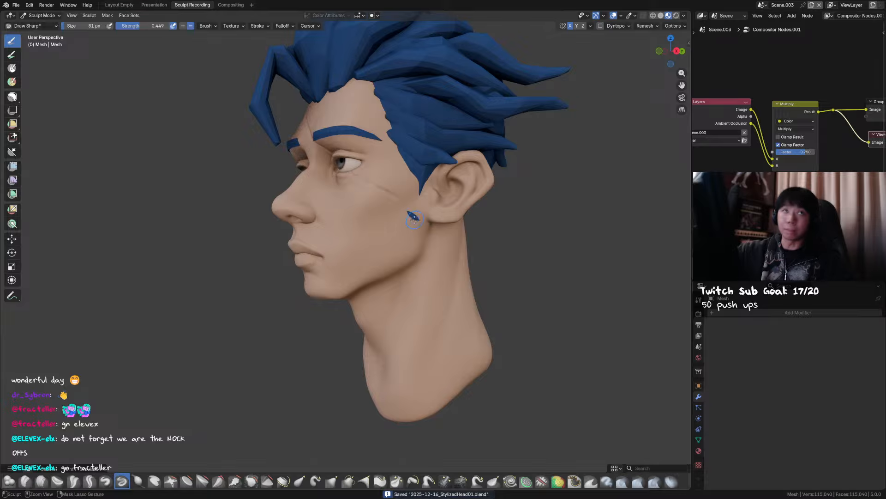
{"action": "key", "text": "f"}
{"action": "left_click", "coordinate": [414, 211]}
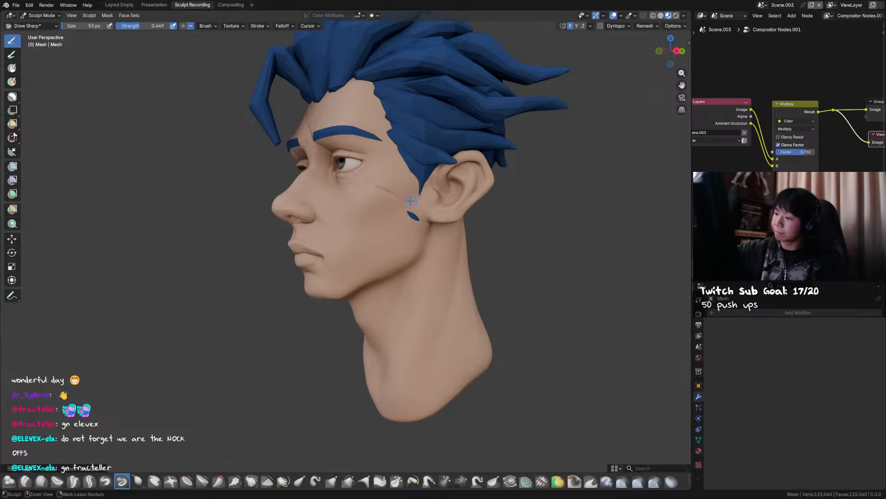
{"action": "left_click_drag", "start_coordinate": [407, 201], "coordinate": [396, 194]}
{"action": "middle_click_drag", "start_coordinate": [395, 194], "coordinate": [545, 200]}
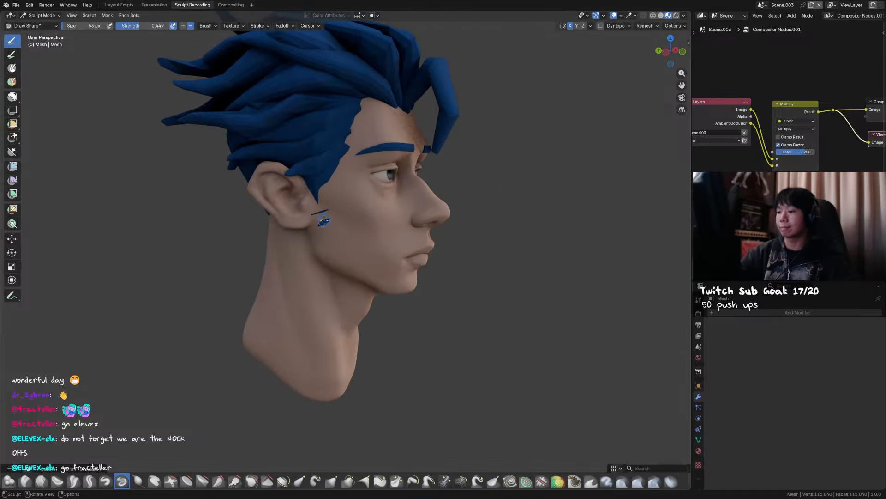
Extend the sideburn tufts down to the jaw corner, working on both sides and resizing the brush up to 71 px.
{"action": "mouse_move", "coordinate": [338, 231]}
{"action": "left_mouse_down"}
{"action": "mouse_move", "coordinate": [323, 218]}
{"action": "mouse_move", "coordinate": [317, 233]}
{"action": "left_mouse_up"}
{"action": "key", "text": "f"}
{"action": "left_click", "coordinate": [339, 225]}
{"action": "key", "text": "f"}
{"action": "left_click", "coordinate": [323, 219]}
{"action": "middle_click_drag", "start_coordinate": [299, 253], "coordinate": [416, 231]}
{"action": "key", "text": "f"}
{"action": "left_click", "coordinate": [429, 228]}
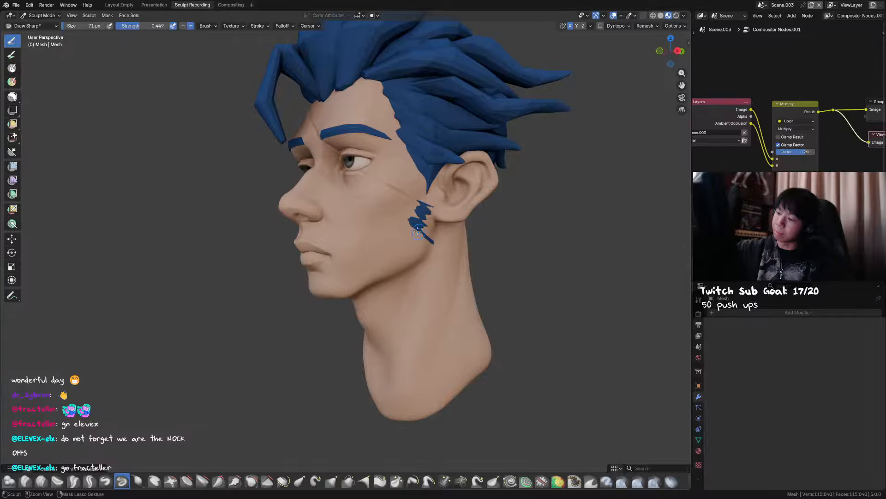
{"action": "left_click_drag", "start_coordinate": [417, 231], "coordinate": [423, 243]}
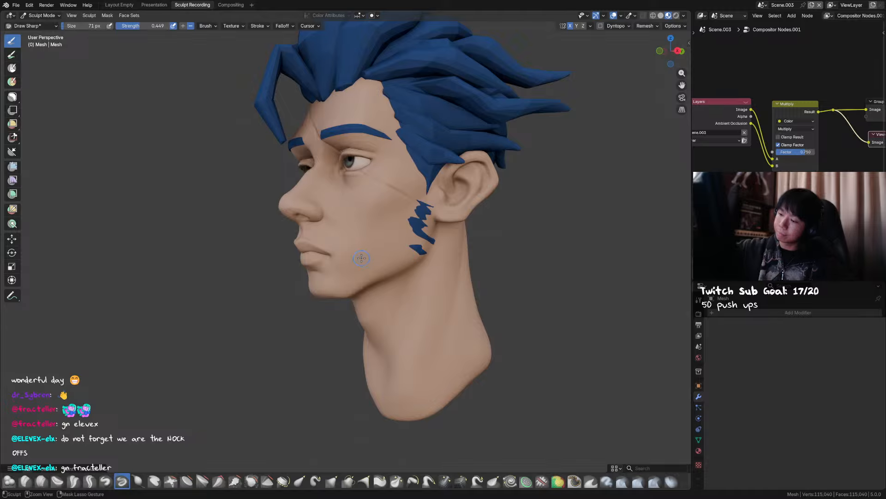
Draw jagged beard tufts along the jawline toward the chin with a 57 px brush.
{"action": "middle_click_drag", "start_coordinate": [422, 253], "coordinate": [344, 263]}
{"action": "key", "text": "f"}
{"action": "left_click", "coordinate": [338, 267]}
{"action": "mouse_move", "coordinate": [338, 267]}
{"action": "left_mouse_down"}
{"action": "mouse_move", "coordinate": [368, 267]}
{"action": "mouse_move", "coordinate": [359, 278]}
{"action": "left_mouse_up"}
{"action": "middle_click_drag", "start_coordinate": [359, 277], "coordinate": [376, 279]}
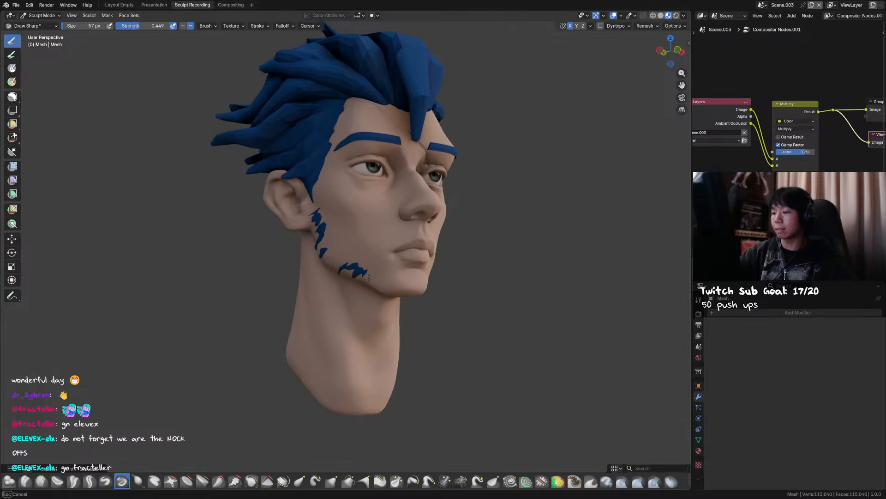
{"action": "left_click_drag", "start_coordinate": [376, 279], "coordinate": [388, 280]}
{"action": "middle_click_drag", "start_coordinate": [388, 280], "coordinate": [377, 272]}
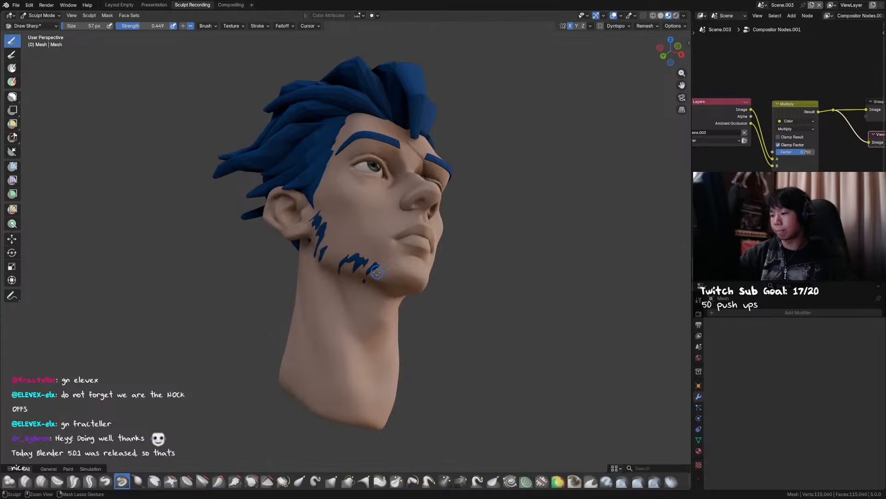
{"action": "left_click_drag", "start_coordinate": [379, 266], "coordinate": [368, 273]}
{"action": "left_click_drag", "start_coordinate": [372, 276], "coordinate": [389, 274]}
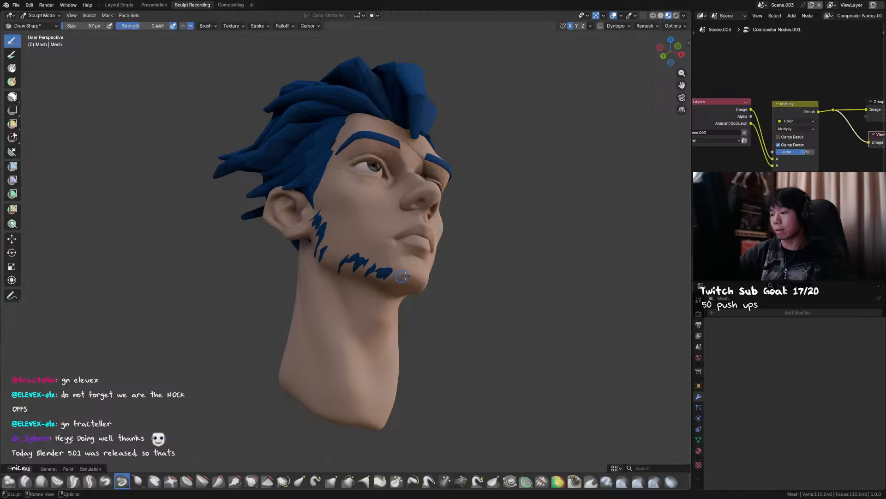
Continue the beard tufts along the underside of the jaw and across the chin to join both sides.
{"action": "middle_click_drag", "start_coordinate": [389, 275], "coordinate": [378, 275]}
{"action": "left_click_drag", "start_coordinate": [377, 276], "coordinate": [382, 273]}
{"action": "middle_click_drag", "start_coordinate": [382, 274], "coordinate": [390, 277]}
{"action": "left_click_drag", "start_coordinate": [390, 277], "coordinate": [394, 288]}
{"action": "middle_click_drag", "start_coordinate": [393, 277], "coordinate": [397, 290]}
{"action": "left_click_drag", "start_coordinate": [396, 281], "coordinate": [387, 289]}
{"action": "mouse_move", "coordinate": [392, 265]}
{"action": "middle_mouse_down"}
{"action": "mouse_move", "coordinate": [391, 238]}
{"action": "mouse_move", "coordinate": [421, 247]}
{"action": "middle_mouse_up"}
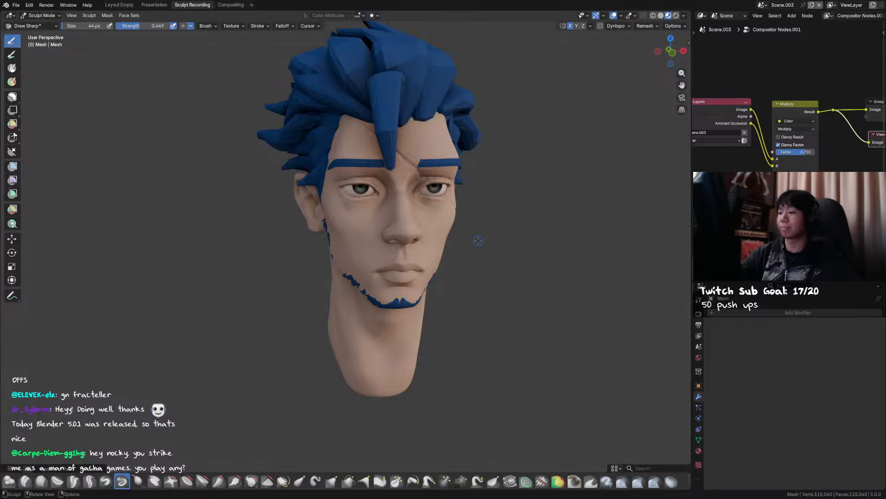
Set the brush to 50 px and draw short moustache tufts on the upper lip just beneath the nose.
{"action": "middle_click_drag", "start_coordinate": [415, 240], "coordinate": [383, 247]}
{"action": "key", "text": "f"}
{"action": "left_click", "coordinate": [382, 247]}
{"action": "left_click_drag", "start_coordinate": [371, 247], "coordinate": [372, 253], "text": "ctrl"}
{"action": "left_click_drag", "start_coordinate": [371, 247], "coordinate": [371, 253], "text": "ctrl"}
{"action": "middle_click_drag", "start_coordinate": [372, 249], "coordinate": [360, 256]}
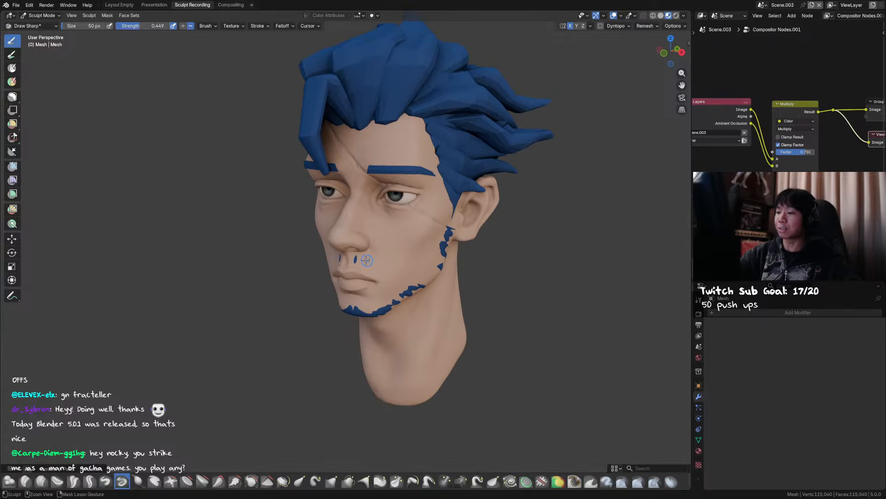
Try extending the moustache outward toward the mouth corners, and undo those strokes.
{"action": "left_click_drag", "start_coordinate": [360, 256], "coordinate": [373, 261]}
{"action": "key", "text": "ctrl+z"}
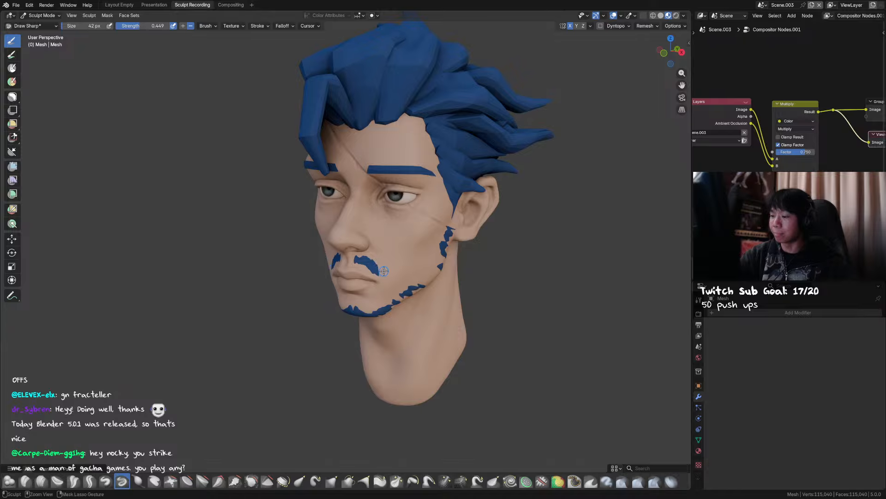
{"action": "middle_click_drag", "start_coordinate": [326, 268], "coordinate": [394, 262]}
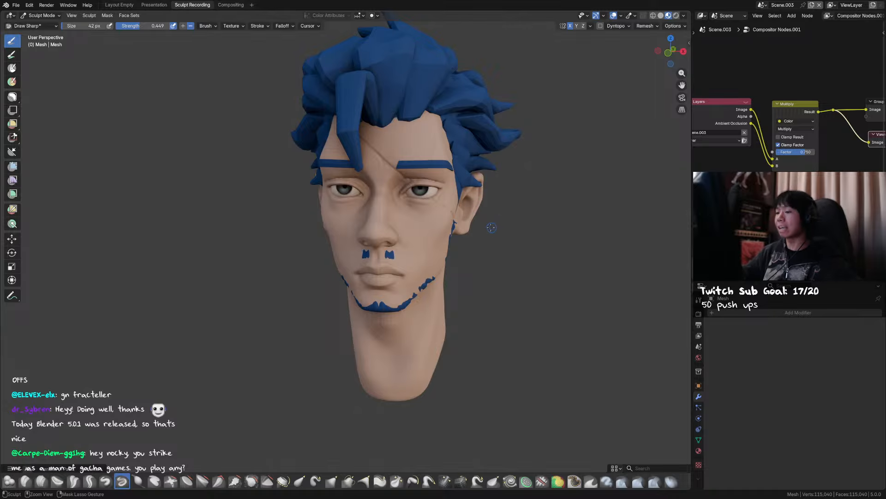
Return the beard mesh to Object Mode and save the file.
{"action": "key", "text": "ctrl+Tab"}
{"action": "scroll", "coordinate": [486, 227], "scroll_direction": "up", "scroll_amount": 2}
{"action": "key", "text": "ctrl+s"}
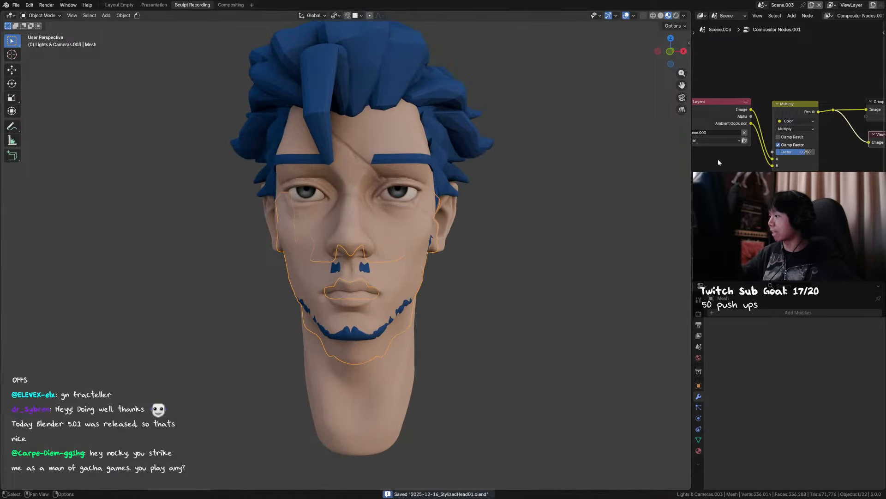
Preview the Ambient Occlusion pass through the compositor's Viewer node, and reconnect the Viewer to the Multiply result.
{"action": "left_click", "coordinate": [749, 126], "text": "ctrl+shift"}
{"action": "middle_click_drag", "start_coordinate": [495, 150], "coordinate": [513, 181]}
{"action": "left_click", "coordinate": [514, 190]}
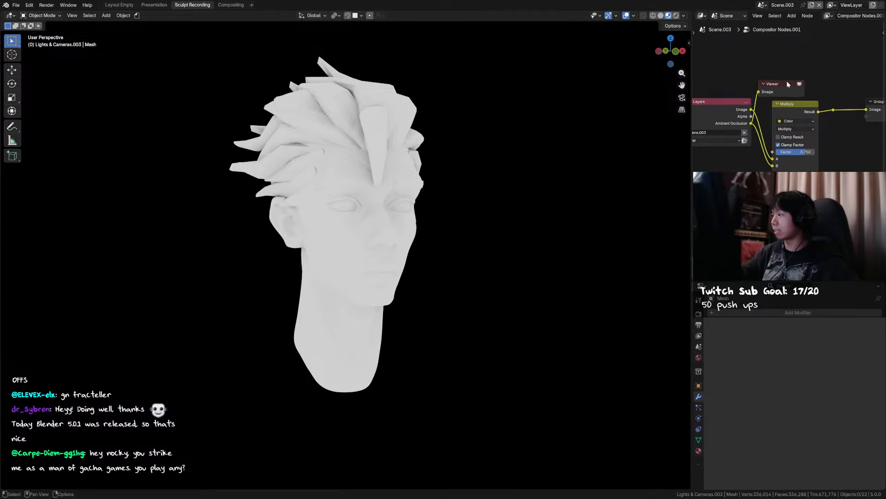
{"action": "left_click", "coordinate": [810, 105], "text": "ctrl+shift"}
{"action": "mouse_move", "coordinate": [513, 111]}
{"action": "middle_mouse_down"}
{"action": "mouse_move", "coordinate": [536, 147]}
{"action": "mouse_move", "coordinate": [530, 153]}
{"action": "mouse_move", "coordinate": [528, 110]}
{"action": "middle_mouse_up"}
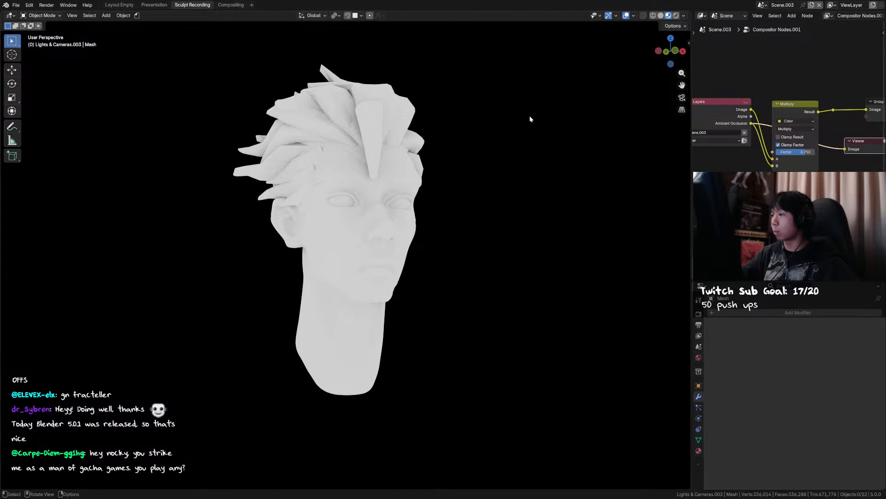
{"action": "middle_click_drag", "start_coordinate": [766, 150], "coordinate": [743, 152]}
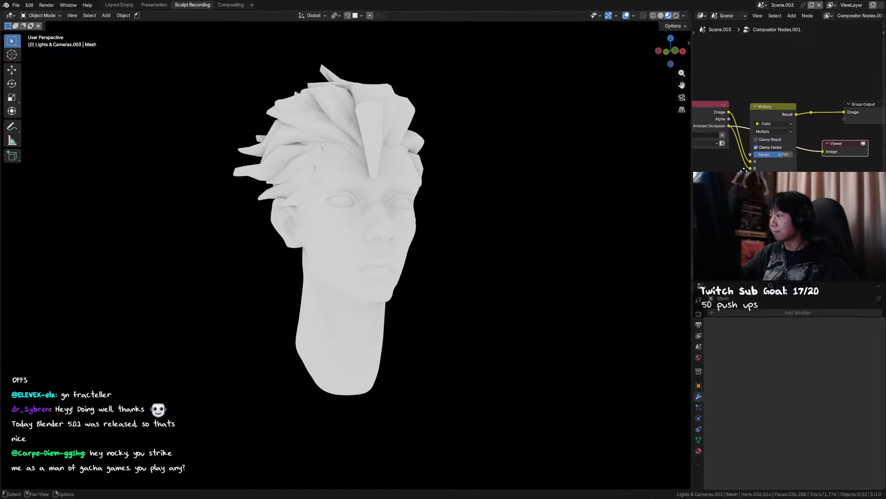
{"action": "left_click", "coordinate": [783, 112], "text": "ctrl+shift"}
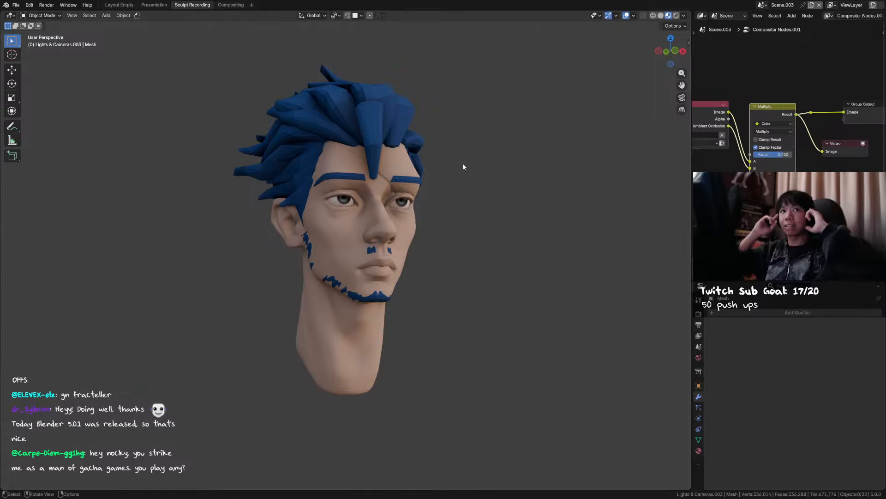
Preview the Ambient Occlusion pass alone, return the preview to the Multiply result and set its factor to 1.000.
{"action": "middle_click_drag", "start_coordinate": [457, 135], "coordinate": [451, 159]}
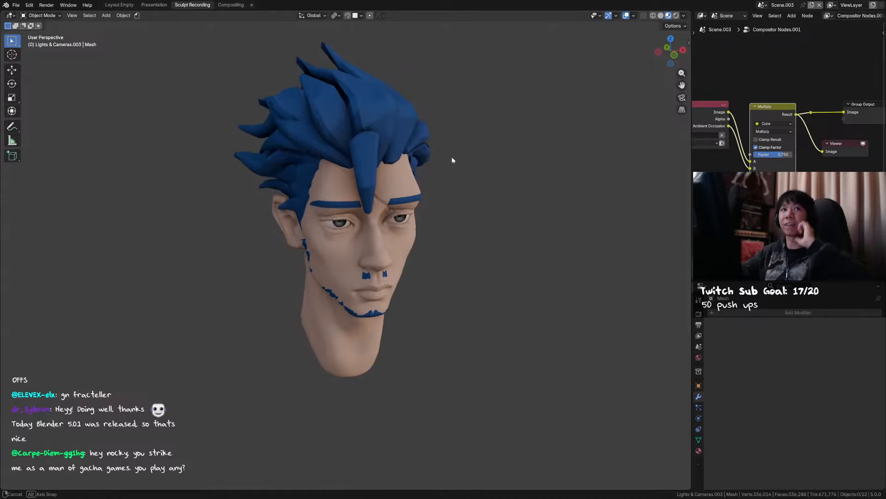
{"action": "middle_click_drag", "start_coordinate": [444, 221], "coordinate": [447, 207]}
{"action": "left_click", "coordinate": [710, 116], "text": "ctrl+shift"}
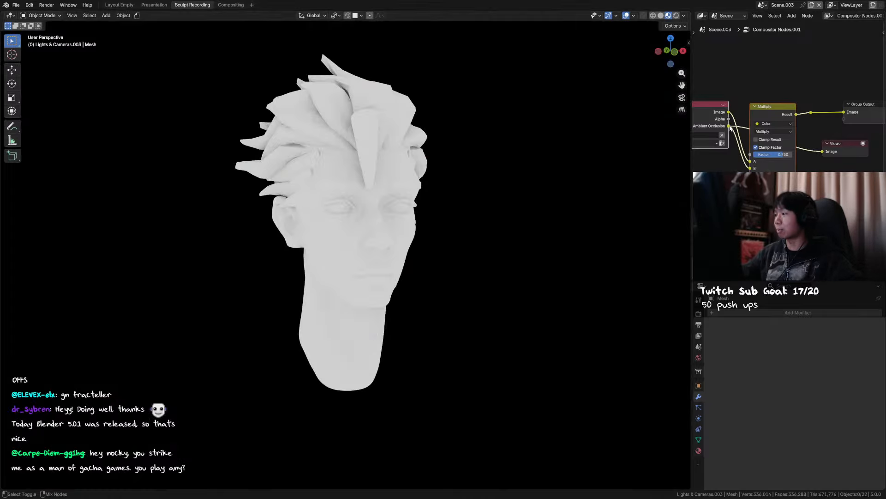
{"action": "middle_click_drag", "start_coordinate": [513, 185], "coordinate": [518, 183]}
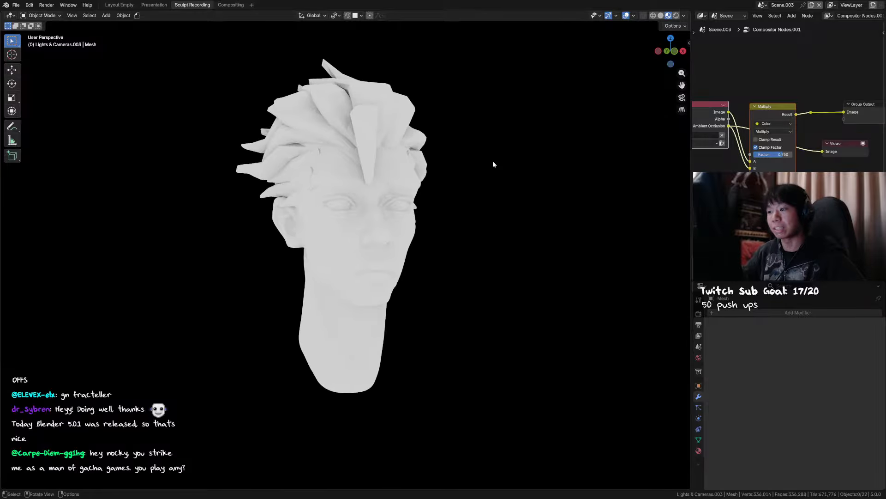
{"action": "left_click", "coordinate": [774, 115], "text": "ctrl+shift"}
{"action": "left_click_drag", "start_coordinate": [780, 154], "coordinate": [792, 157]}
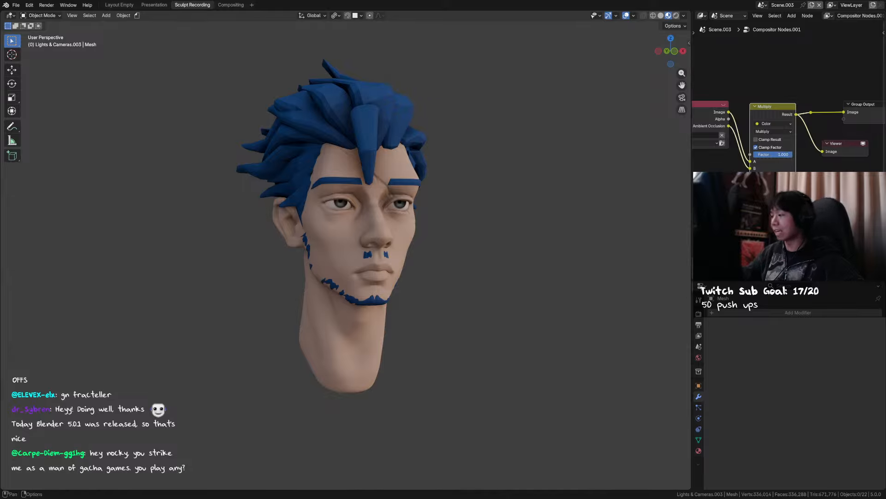
Open the Asset Browser and search the Poly Haven library for sunset assets.
{"action": "left_click", "coordinate": [700, 285]}
{"action": "left_click", "coordinate": [669, 334]}
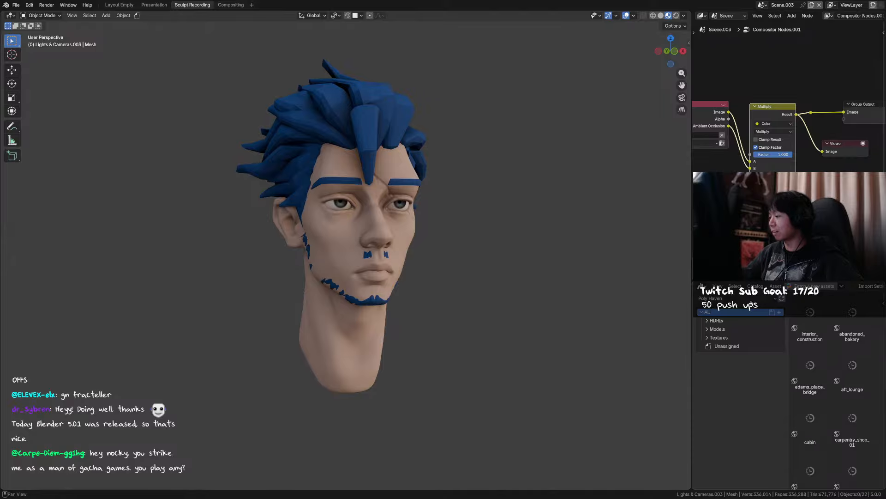
{"action": "left_click", "coordinate": [754, 299]}
{"action": "middle_click_drag", "start_coordinate": [858, 287], "coordinate": [775, 289]}
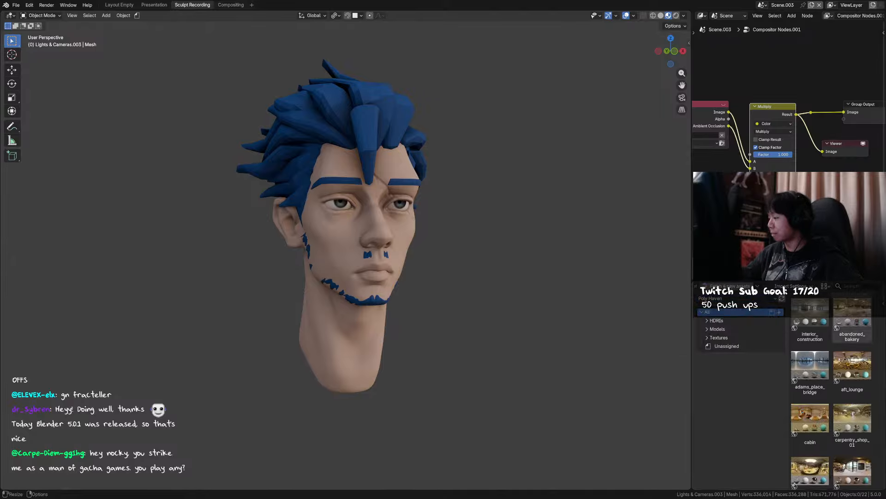
{"action": "left_click", "coordinate": [849, 287]}
{"action": "type", "text": "sunset"}
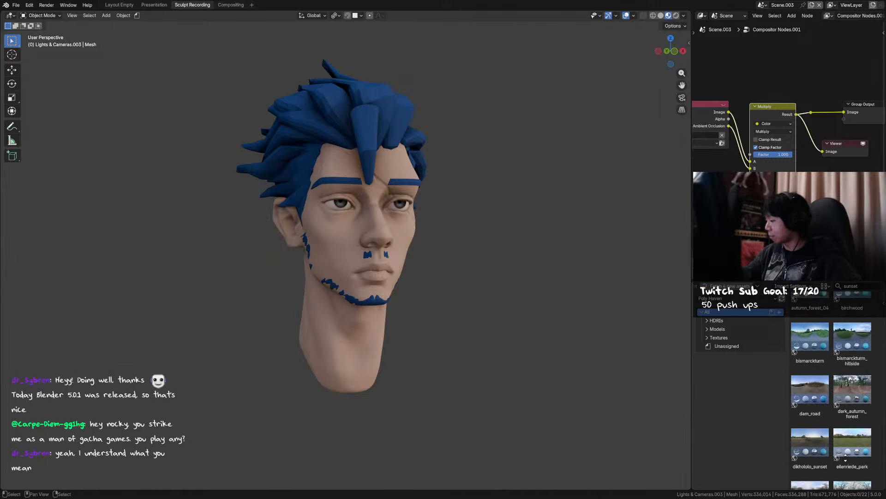
{"action": "scroll", "coordinate": [845, 460], "scroll_direction": "down", "scroll_amount": 5}
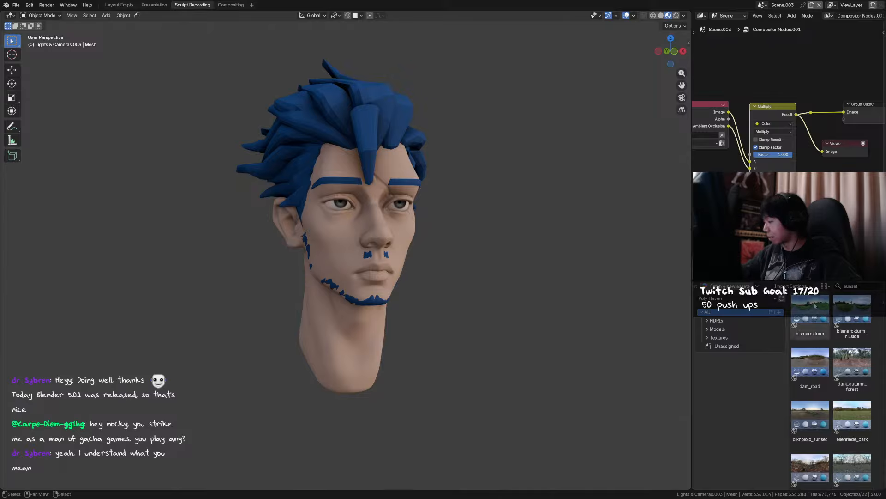
{"action": "scroll", "coordinate": [824, 387], "scroll_direction": "down", "scroll_amount": 6}
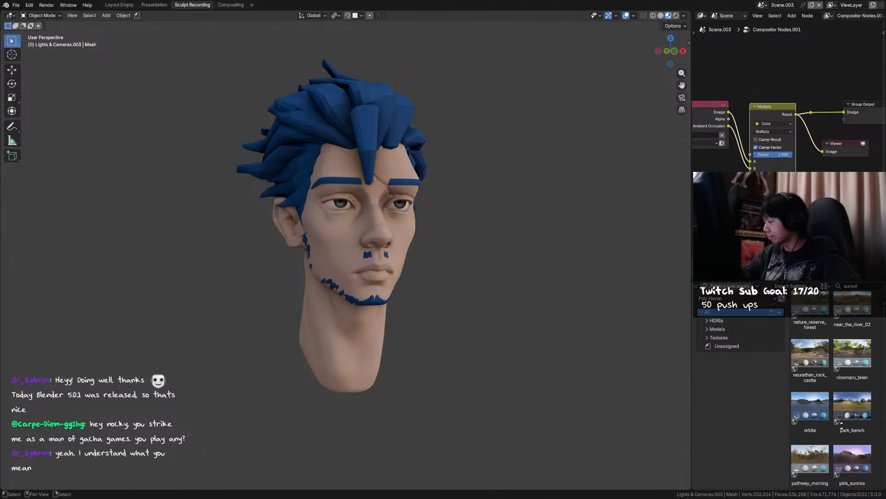
{"action": "scroll", "coordinate": [830, 384], "scroll_direction": "down", "scroll_amount": 8}
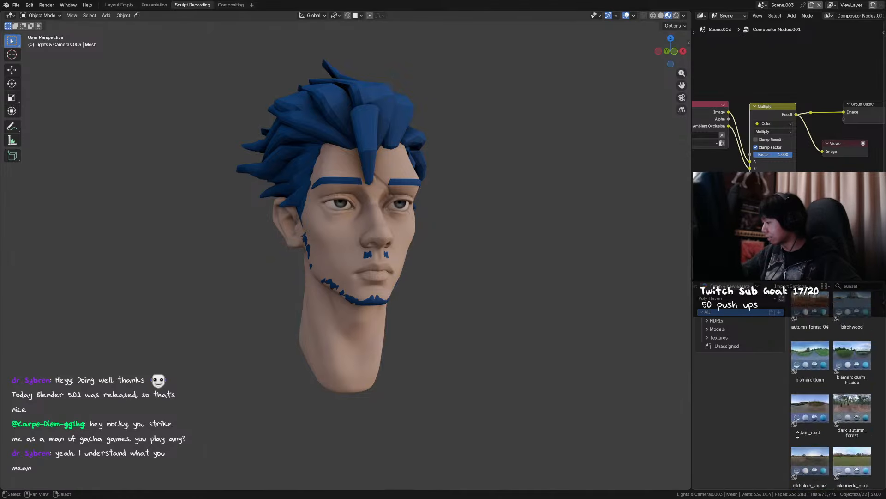
Find the belfast_sunset HDRI by searching for "belfas", apply it to the scene and save the file.
{"action": "left_click", "coordinate": [861, 287]}
{"action": "type", "text": "belfas"}
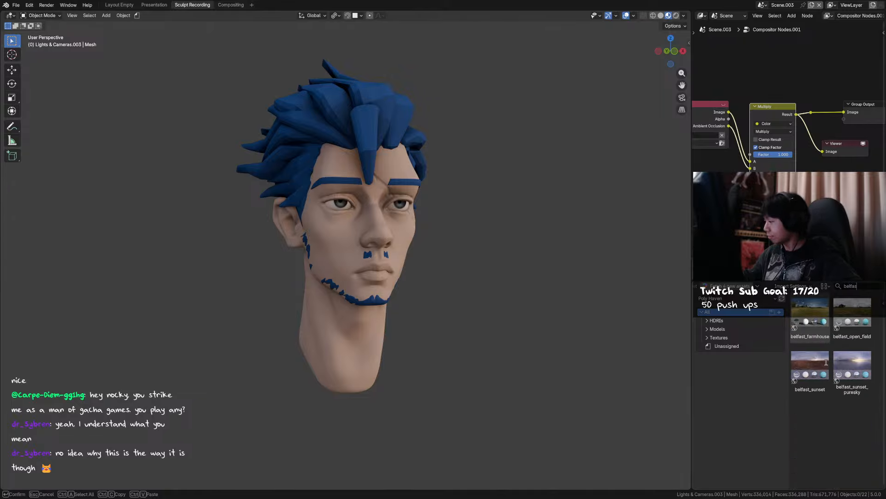
{"action": "left_click", "coordinate": [826, 362]}
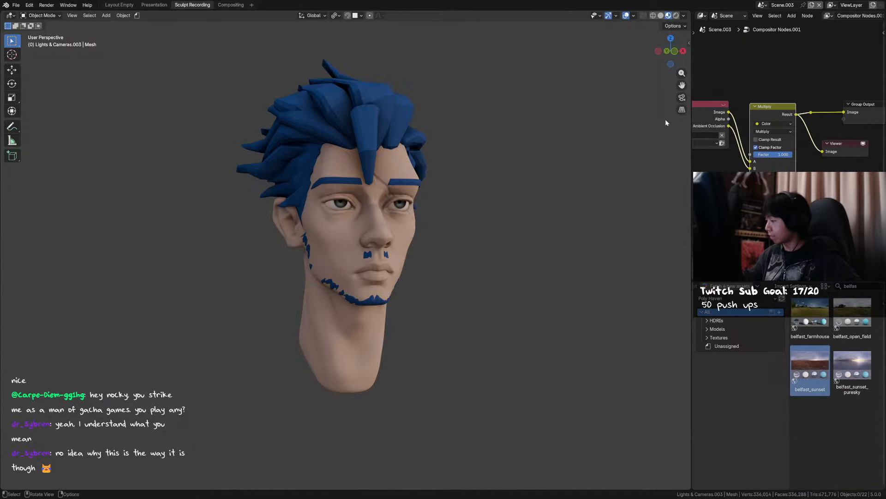
{"action": "key", "text": "ctrl+s"}
Switch the viewport to Rendered shading and set the Multiply node's factor to 0.645.
{"action": "left_click", "coordinate": [675, 16]}
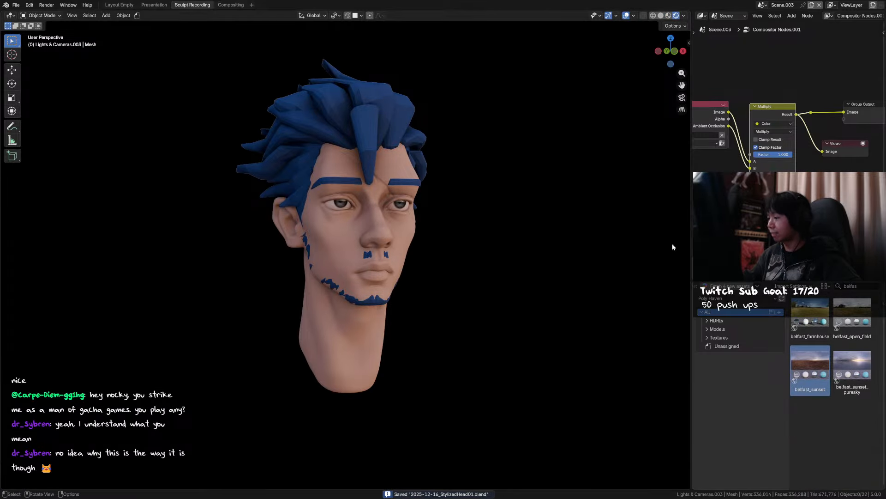
{"action": "left_click_drag", "start_coordinate": [793, 154], "coordinate": [783, 154]}
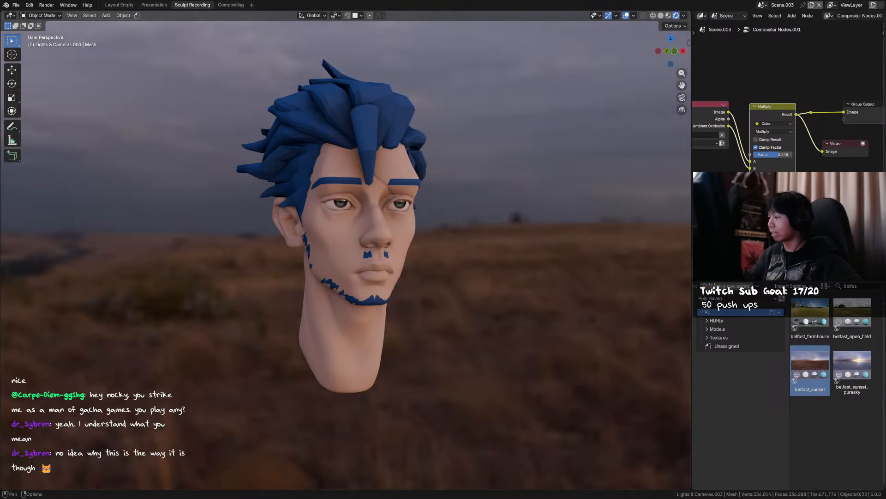
Try the Film section's Transparent option in the render properties.
{"action": "left_click", "coordinate": [704, 285]}
{"action": "left_click", "coordinate": [672, 319]}
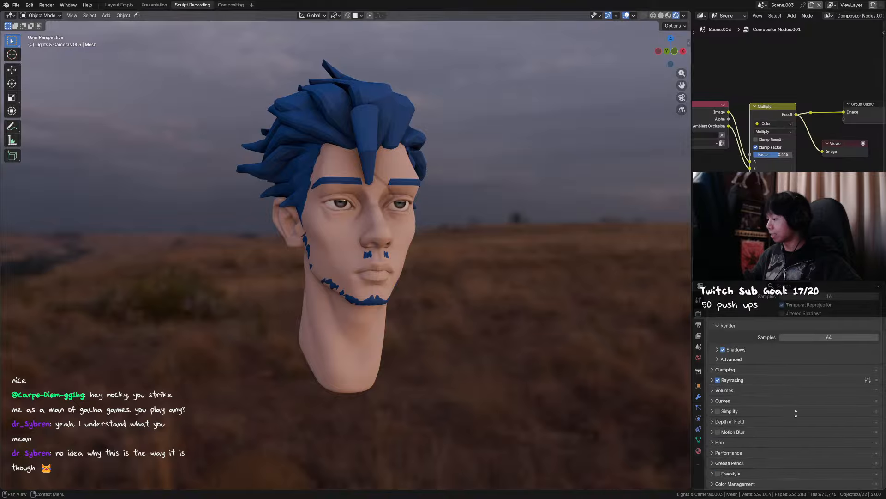
{"action": "left_click", "coordinate": [753, 453]}
{"action": "scroll", "coordinate": [745, 384], "scroll_direction": "down", "scroll_amount": 3}
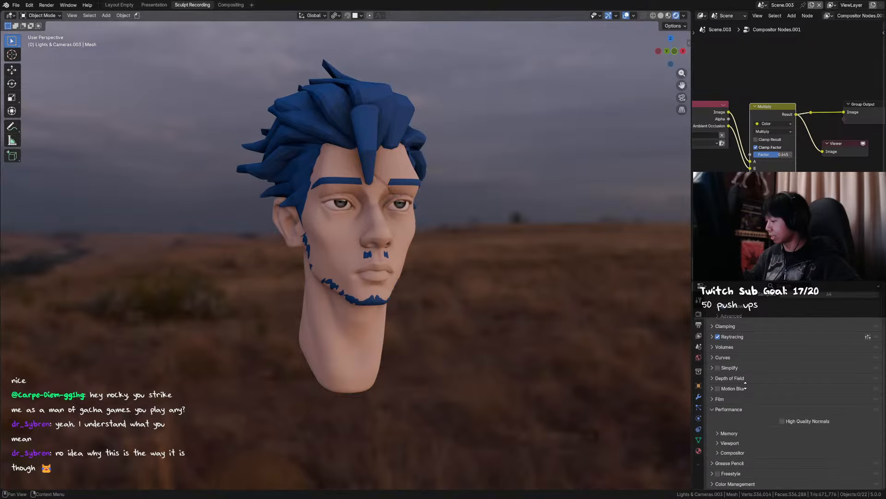
{"action": "left_click", "coordinate": [736, 410]}
{"action": "left_click", "coordinate": [721, 442]}
{"action": "scroll", "coordinate": [758, 434], "scroll_direction": "down", "scroll_amount": 2}
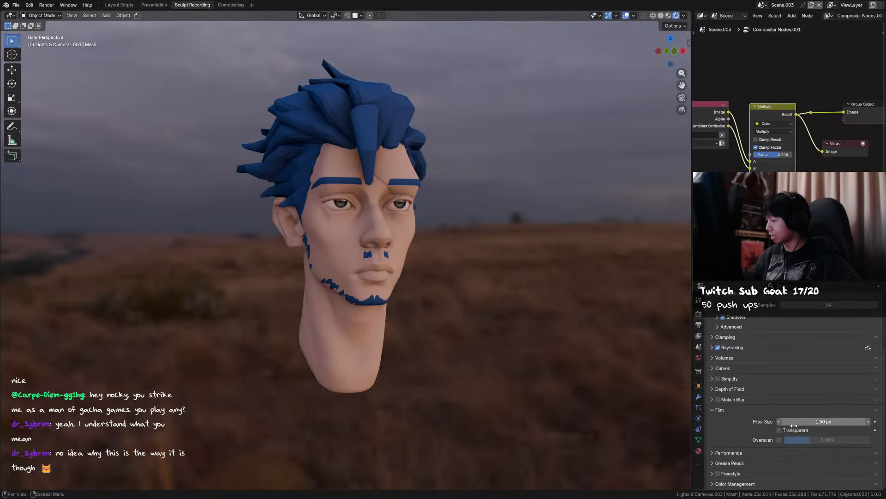
{"action": "left_click", "coordinate": [785, 430]}
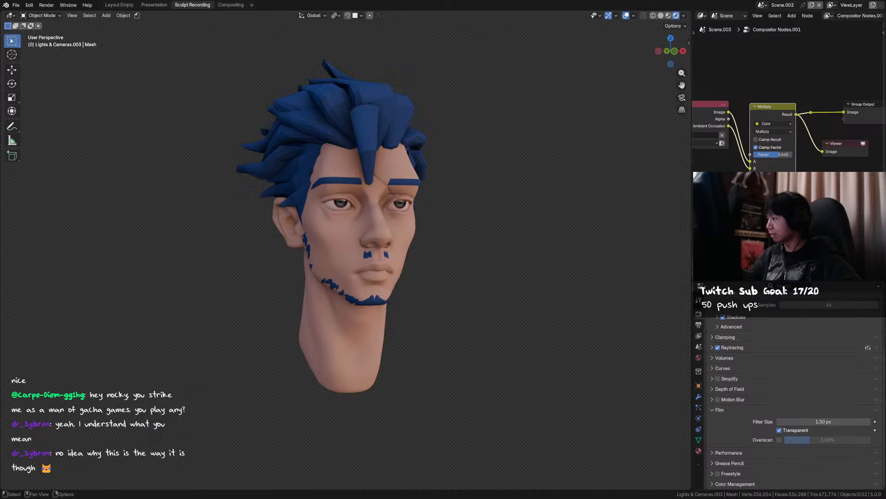
{"action": "left_click", "coordinate": [780, 430]}
Raise the Multiply factor to about 0.93 and compare its result with the Ambient Occlusion pass and the plain render image.
{"action": "middle_click_drag", "start_coordinate": [567, 263], "coordinate": [673, 180]}
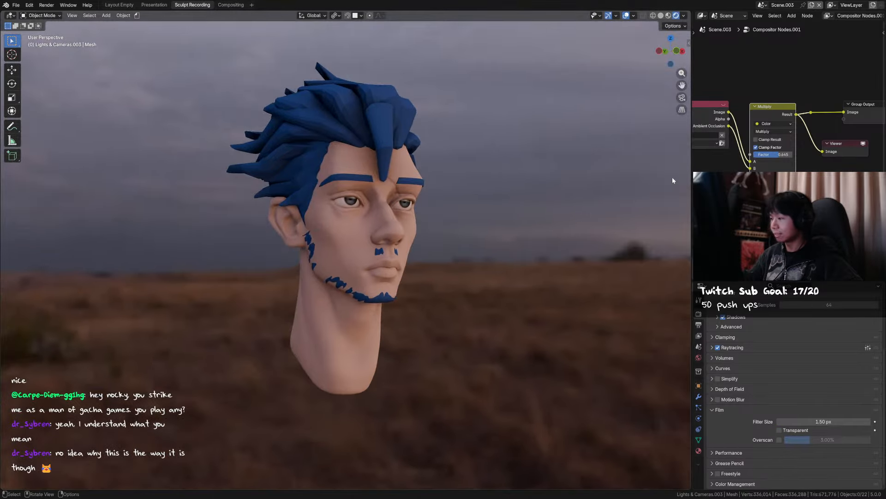
{"action": "left_click_drag", "start_coordinate": [785, 153], "coordinate": [815, 154]}
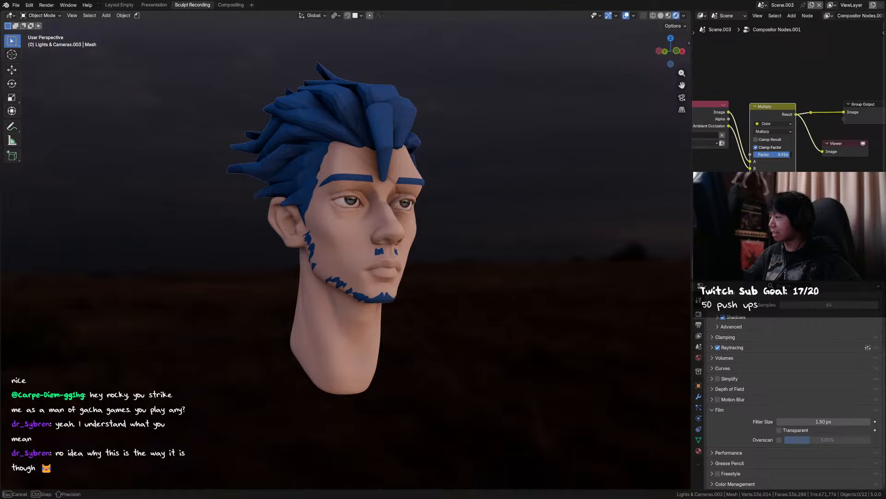
{"action": "left_click", "coordinate": [730, 126], "text": "ctrl+shift"}
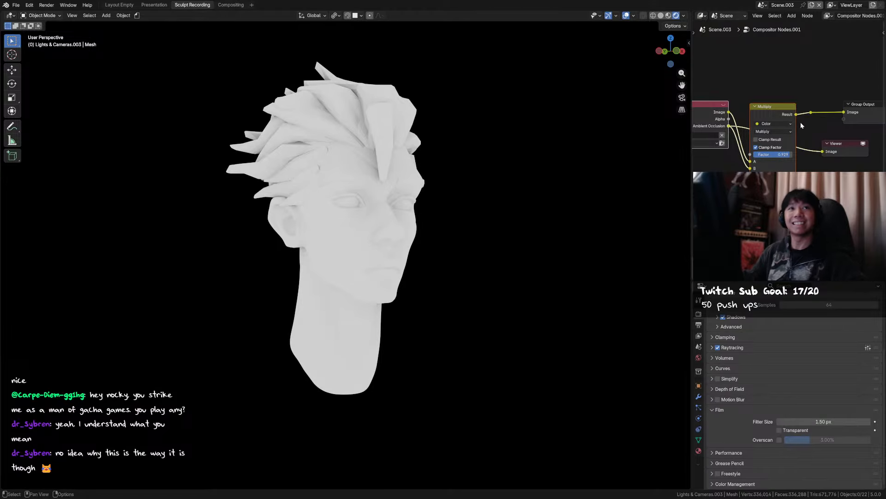
{"action": "left_click", "coordinate": [806, 108], "text": "ctrl+shift"}
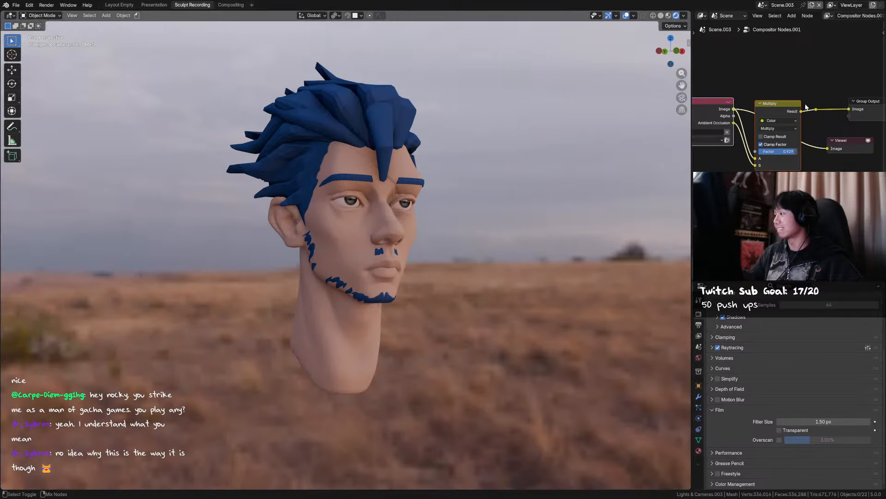
{"action": "left_click", "coordinate": [803, 112], "text": "ctrl+shift"}
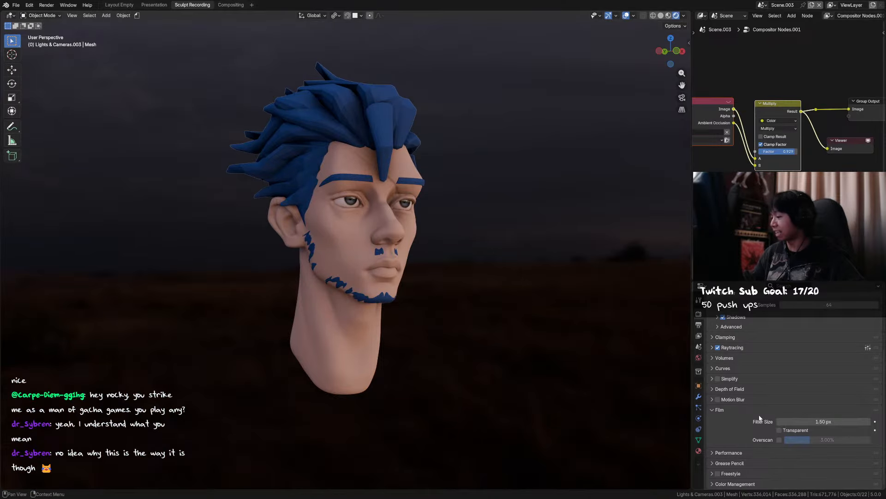
{"action": "scroll", "coordinate": [738, 446], "scroll_direction": "up", "scroll_amount": 3}
{"action": "left_click", "coordinate": [699, 397]}
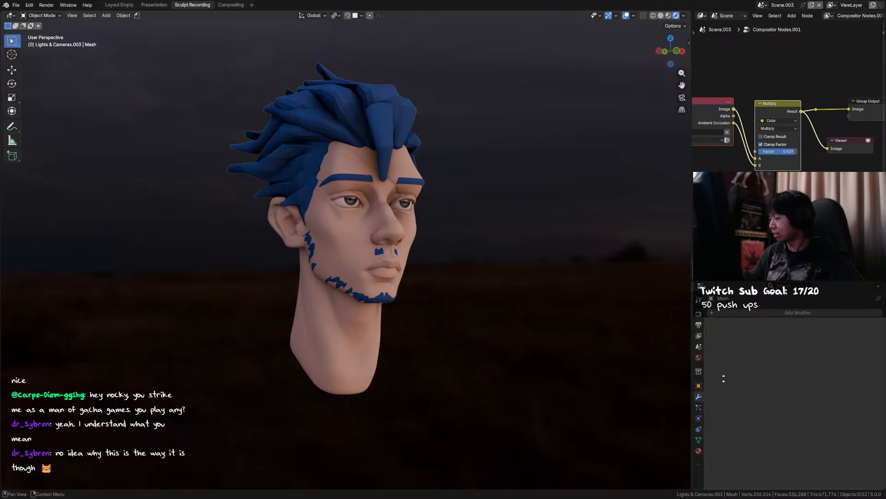
{"action": "middle_click_drag", "start_coordinate": [393, 193], "coordinate": [470, 259]}
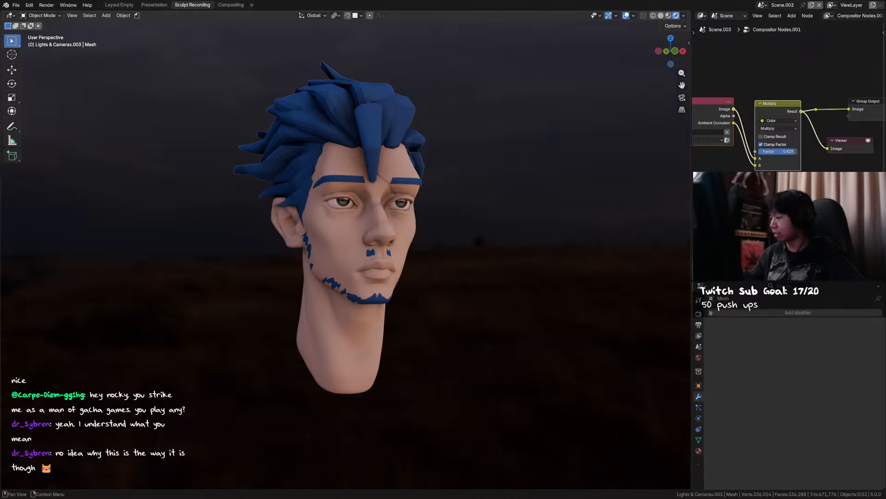
{"action": "left_click", "coordinate": [698, 324]}
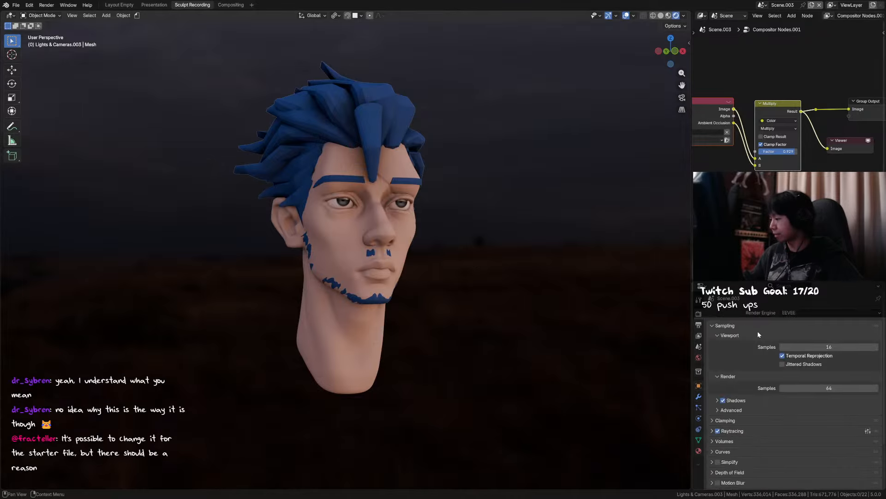
Set the Multiply node's factor to 0.701 and switch the viewport to Material Preview shading.
{"action": "left_click_drag", "start_coordinate": [795, 151], "coordinate": [786, 151]}
{"action": "left_click", "coordinate": [670, 16]}
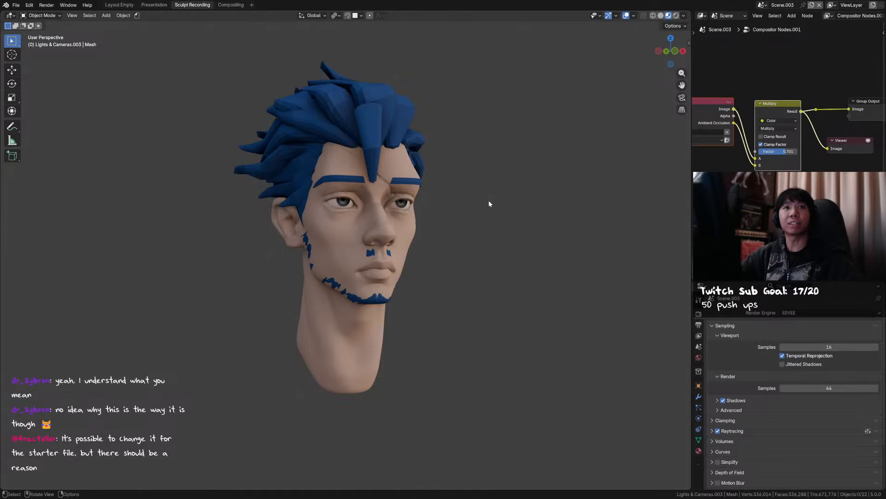
Enter Sculpt Mode and build up the moustache patches under the nose with the Draw Sharp brush at 39 px.
{"action": "middle_click_drag", "start_coordinate": [489, 203], "coordinate": [479, 213]}
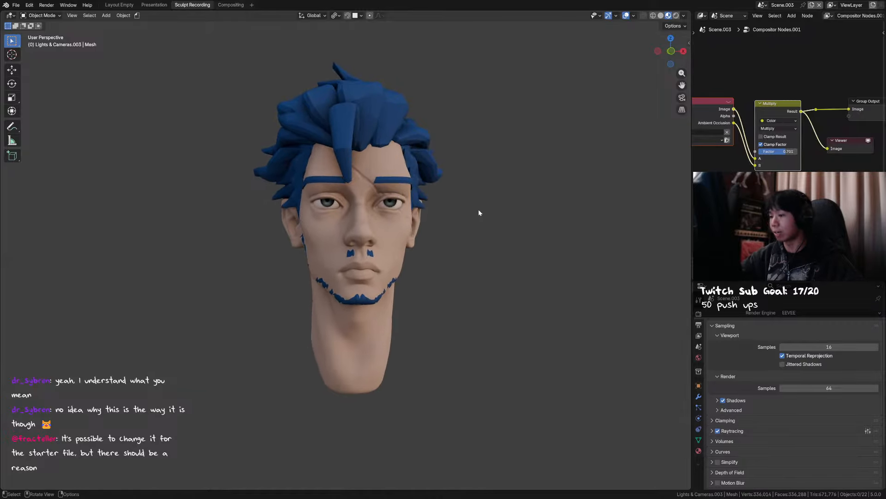
{"action": "key", "text": "ctrl+Tab"}
{"action": "left_click", "coordinate": [385, 324]}
{"action": "scroll", "coordinate": [364, 264], "scroll_direction": "up", "scroll_amount": 2}
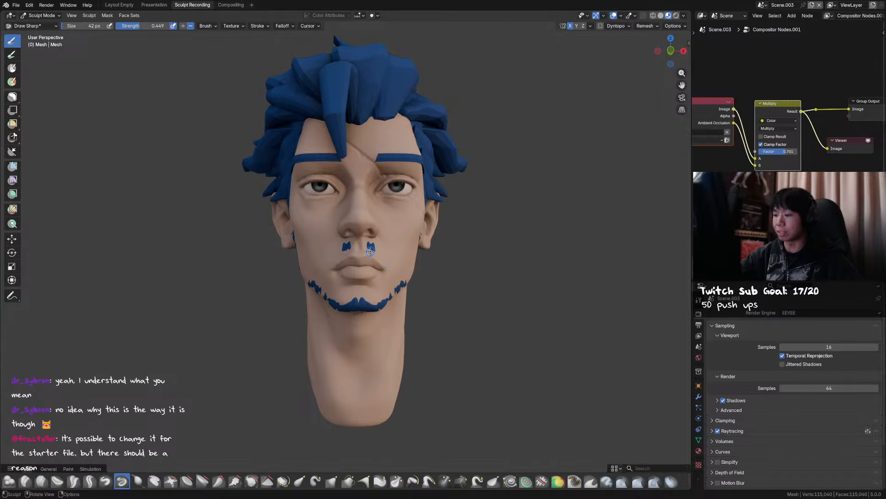
{"action": "left_click_drag", "start_coordinate": [364, 264], "coordinate": [365, 265]}
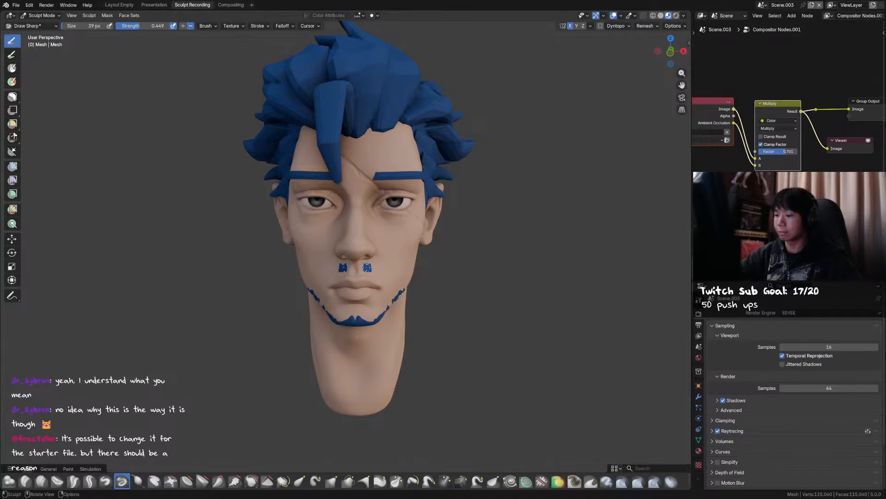
{"action": "middle_click_drag", "start_coordinate": [365, 265], "coordinate": [361, 260]}
{"action": "left_click_drag", "start_coordinate": [358, 258], "coordinate": [362, 258]}
{"action": "left_click", "coordinate": [363, 260]}
Enlarge the Draw Sharp brush to 51 px and extend the beard along the jaw up towards the sideburn.
{"action": "middle_click_drag", "start_coordinate": [362, 257], "coordinate": [341, 283]}
{"action": "key", "text": "f"}
{"action": "left_click", "coordinate": [341, 284]}
{"action": "mouse_move", "coordinate": [341, 284]}
{"action": "left_mouse_down"}
{"action": "mouse_move", "coordinate": [347, 274]}
{"action": "mouse_move", "coordinate": [391, 267]}
{"action": "mouse_move", "coordinate": [377, 220]}
{"action": "mouse_move", "coordinate": [385, 223]}
{"action": "left_mouse_up"}
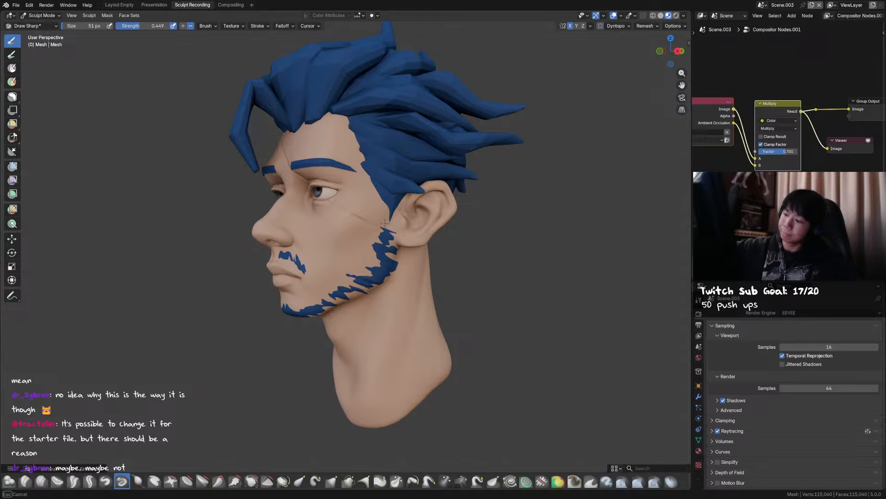
Smooth away the moustache above the upper lip.
{"action": "middle_click_drag", "start_coordinate": [392, 226], "coordinate": [429, 244]}
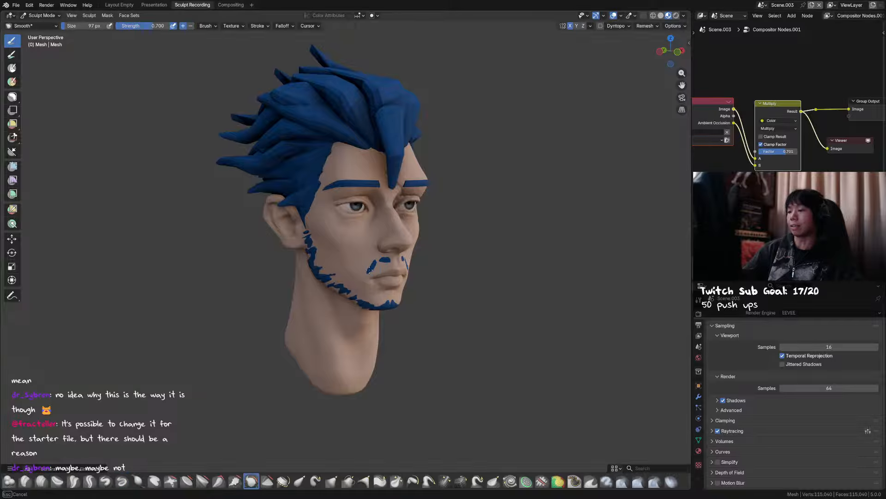
{"action": "mouse_move", "coordinate": [384, 267]}
{"action": "left_mouse_down", "text": "shift"}
{"action": "mouse_move", "coordinate": [369, 270]}
{"action": "mouse_move", "coordinate": [381, 261]}
{"action": "left_mouse_up", "text": "shift"}
Add beard strokes beneath the jaw with the Draw Sharp brush at 61 px and save the file.
{"action": "mouse_move", "coordinate": [381, 261]}
{"action": "middle_mouse_down"}
{"action": "mouse_move", "coordinate": [422, 248]}
{"action": "mouse_move", "coordinate": [364, 282]}
{"action": "middle_mouse_up"}
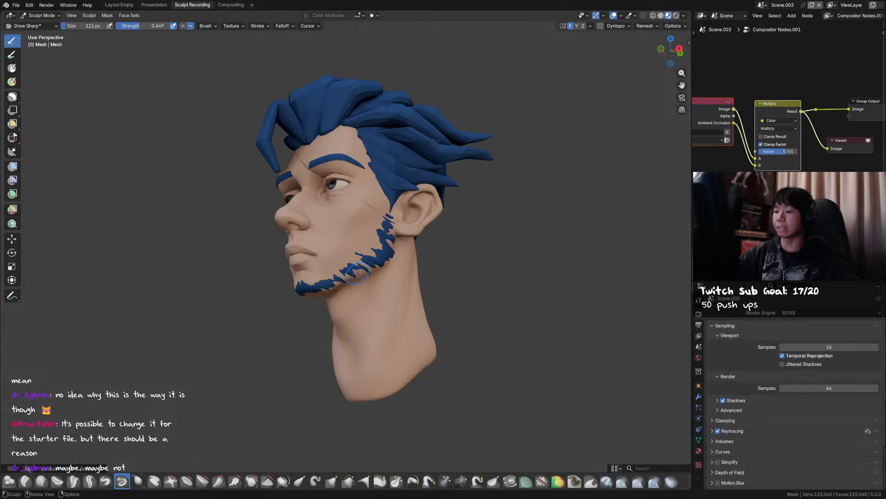
{"action": "left_click_drag", "start_coordinate": [340, 293], "coordinate": [342, 290]}
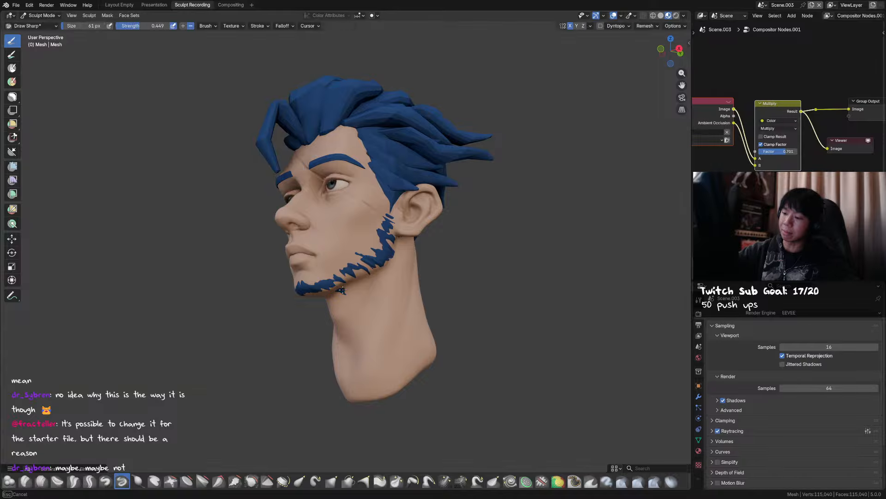
{"action": "mouse_move", "coordinate": [379, 284]}
{"action": "middle_mouse_down"}
{"action": "mouse_move", "coordinate": [365, 275]}
{"action": "mouse_move", "coordinate": [393, 249]}
{"action": "mouse_move", "coordinate": [434, 240]}
{"action": "middle_mouse_up"}
{"action": "key", "text": "ctrl+s"}
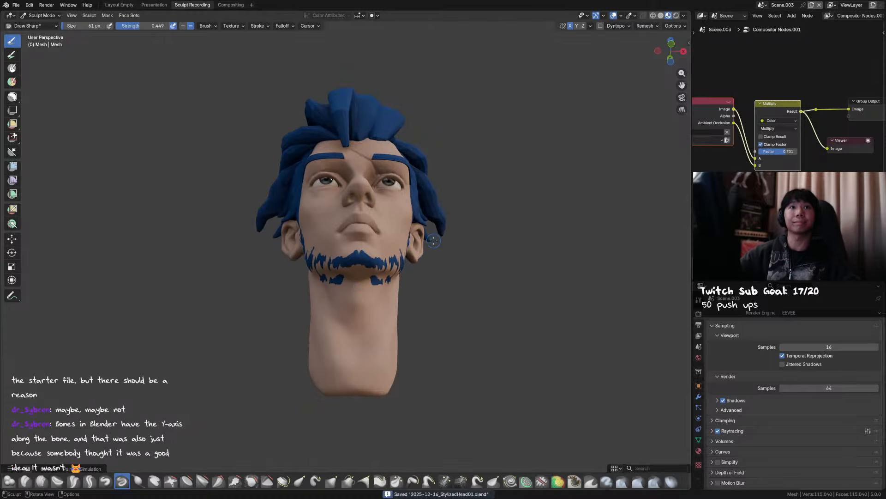
Reduce the Draw Sharp brush to 57 px, touch up the beard beneath the jaw and chin, and save the file.
{"action": "mouse_move", "coordinate": [447, 287]}
{"action": "middle_mouse_down"}
{"action": "mouse_move", "coordinate": [457, 264]}
{"action": "mouse_move", "coordinate": [476, 274]}
{"action": "mouse_move", "coordinate": [520, 234]}
{"action": "mouse_move", "coordinate": [511, 242]}
{"action": "middle_mouse_up"}
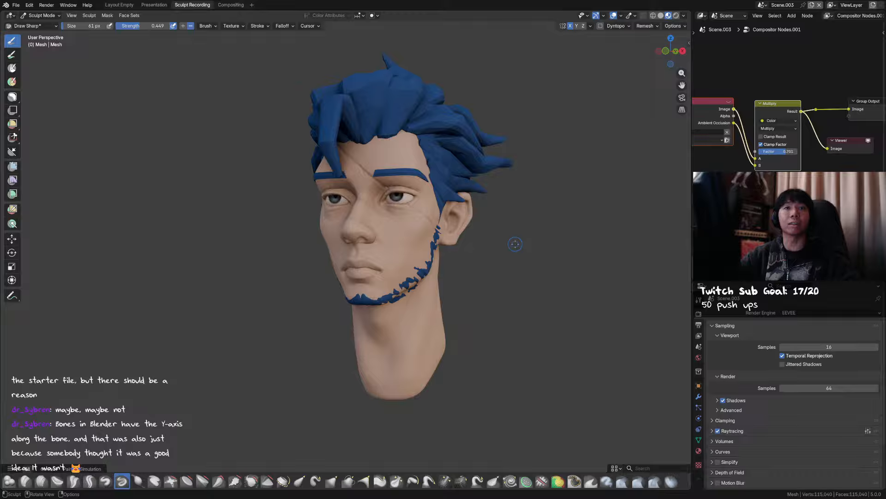
{"action": "middle_click_drag", "start_coordinate": [516, 244], "coordinate": [514, 248]}
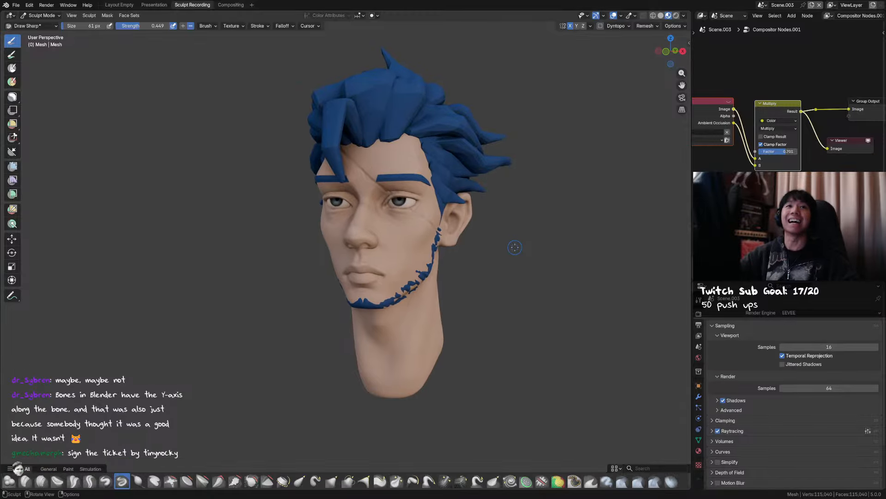
{"action": "mouse_move", "coordinate": [515, 247]}
{"action": "middle_mouse_down"}
{"action": "mouse_move", "coordinate": [472, 255]}
{"action": "mouse_move", "coordinate": [482, 259]}
{"action": "mouse_move", "coordinate": [370, 270]}
{"action": "middle_mouse_up"}
{"action": "key", "text": "ctrl+s"}
{"action": "right_click_drag", "start_coordinate": [368, 270], "coordinate": [367, 272], "text": "ctrl"}
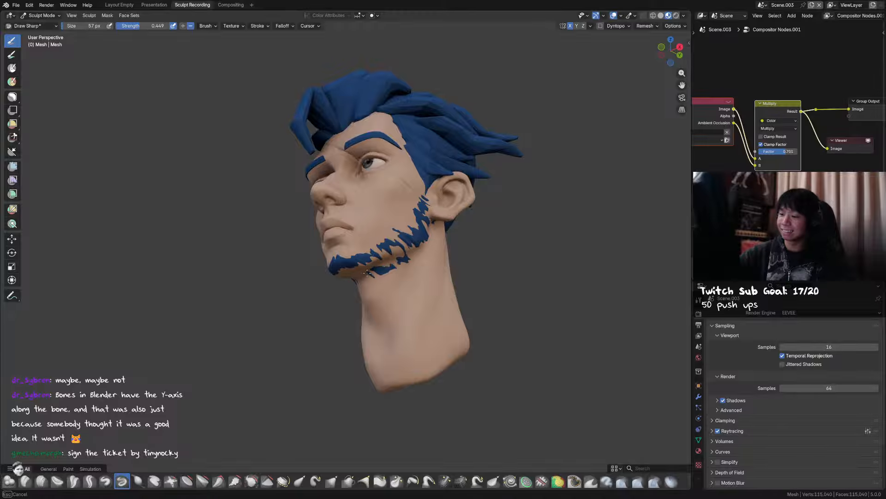
{"action": "mouse_move", "coordinate": [361, 274]}
{"action": "middle_mouse_down"}
{"action": "mouse_move", "coordinate": [370, 242]}
{"action": "mouse_move", "coordinate": [402, 270]}
{"action": "middle_mouse_up"}
{"action": "right_click_drag", "start_coordinate": [404, 268], "coordinate": [406, 267], "text": "ctrl"}
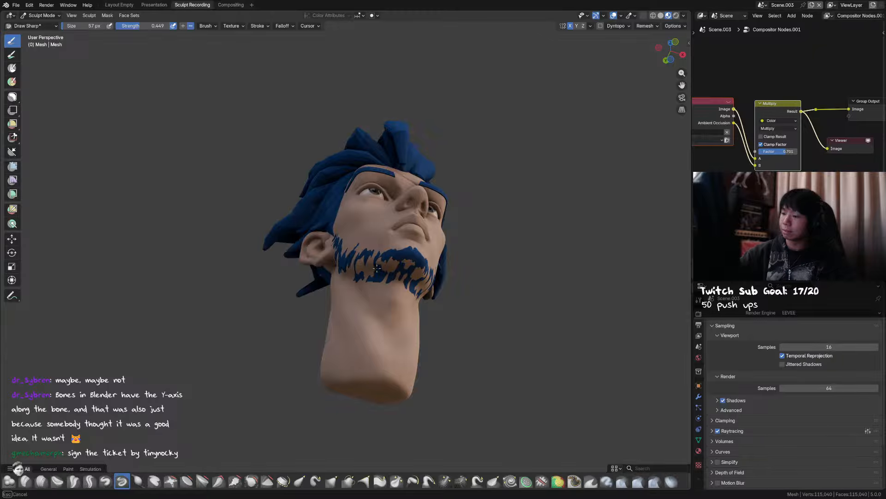
{"action": "mouse_move", "coordinate": [387, 263]}
{"action": "middle_mouse_down"}
{"action": "mouse_move", "coordinate": [366, 273]}
{"action": "mouse_move", "coordinate": [407, 263]}
{"action": "mouse_move", "coordinate": [388, 268]}
{"action": "mouse_move", "coordinate": [396, 269]}
{"action": "middle_mouse_up"}
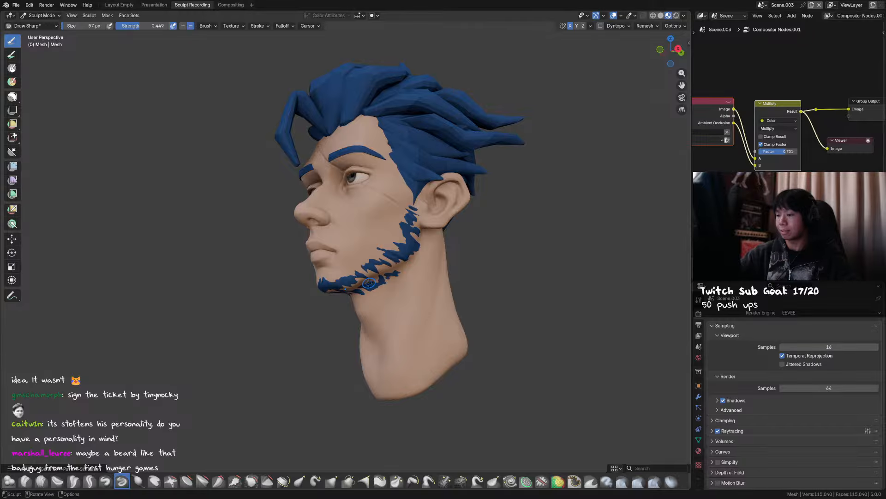
{"action": "mouse_move", "coordinate": [371, 284]}
{"action": "middle_mouse_down"}
{"action": "mouse_move", "coordinate": [471, 301]}
{"action": "mouse_move", "coordinate": [479, 285]}
{"action": "mouse_move", "coordinate": [459, 281]}
{"action": "middle_mouse_up"}
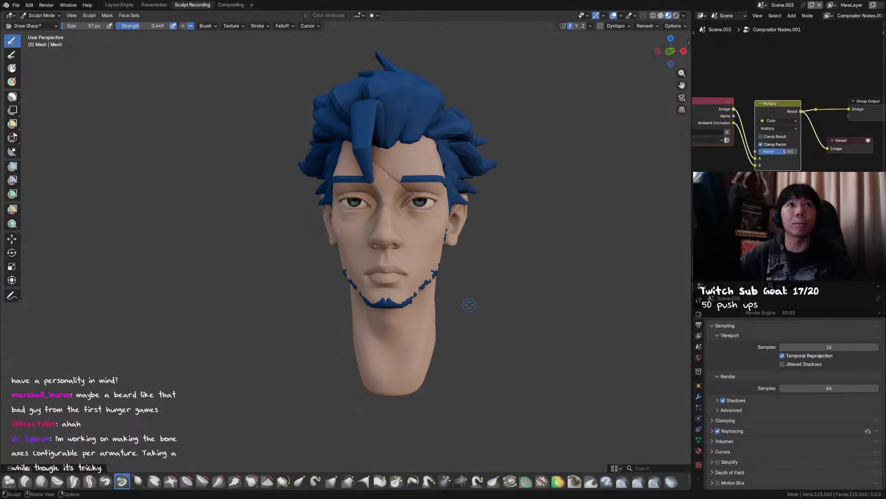
{"action": "mouse_move", "coordinate": [465, 300]}
{"action": "middle_mouse_down"}
{"action": "mouse_move", "coordinate": [398, 268]}
{"action": "mouse_move", "coordinate": [391, 292]}
{"action": "mouse_move", "coordinate": [383, 277]}
{"action": "mouse_move", "coordinate": [427, 275]}
{"action": "mouse_move", "coordinate": [471, 217]}
{"action": "middle_mouse_up"}
{"action": "key", "text": "ctrl+s"}
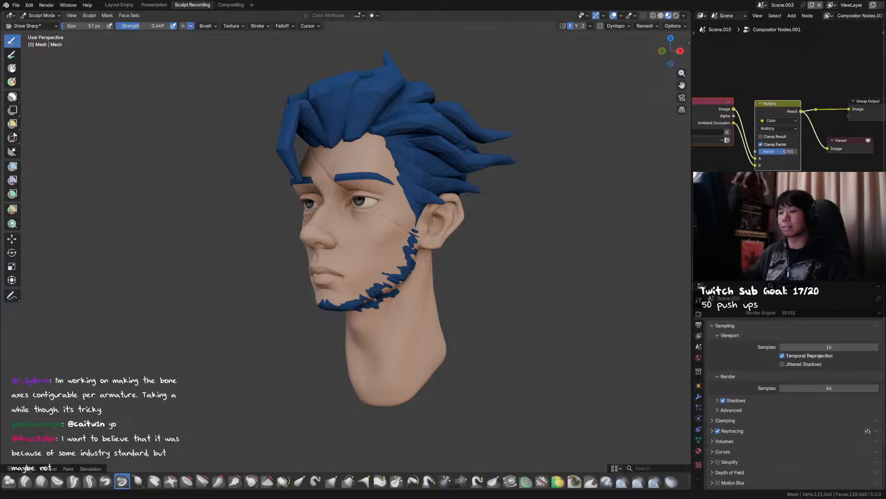
Return to Object Mode, save the file and add a single-bone armature to the scene.
{"action": "key", "text": "ctrl+Tab"}
{"action": "key", "text": "ctrl+s"}
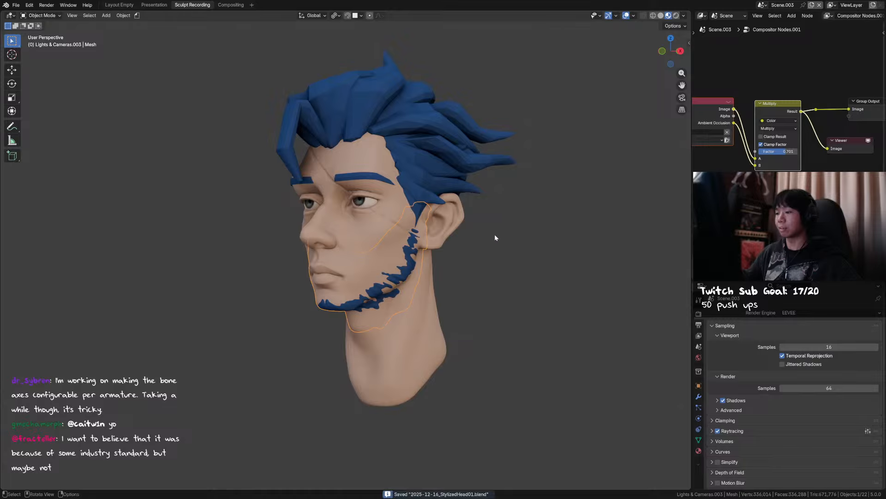
{"action": "key", "text": "shift+a"}
{"action": "mouse_move", "coordinate": [494, 259]}
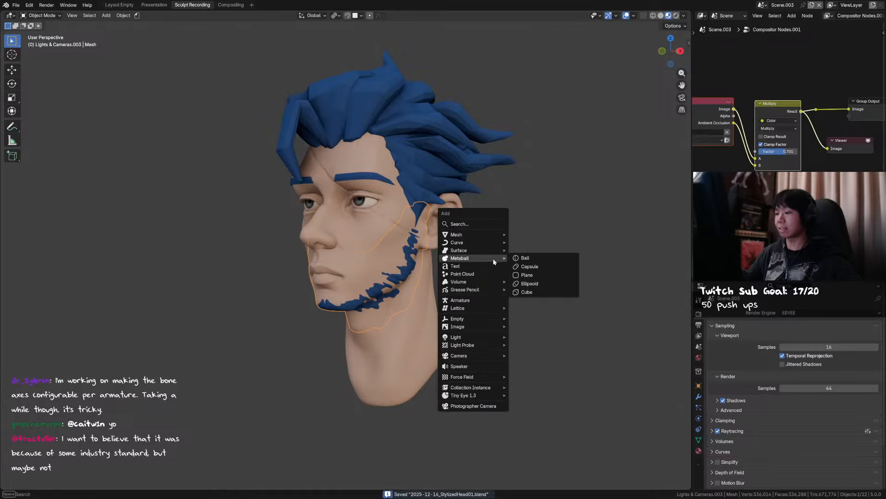
{"action": "left_click", "coordinate": [478, 297]}
{"action": "scroll", "coordinate": [450, 296], "scroll_direction": "down", "scroll_amount": 4}
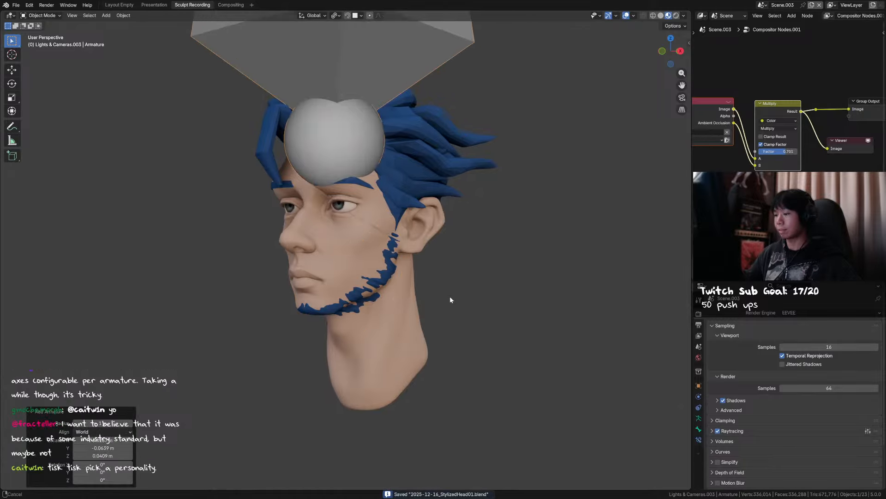
{"action": "scroll", "coordinate": [397, 240], "scroll_direction": "down", "scroll_amount": 5}
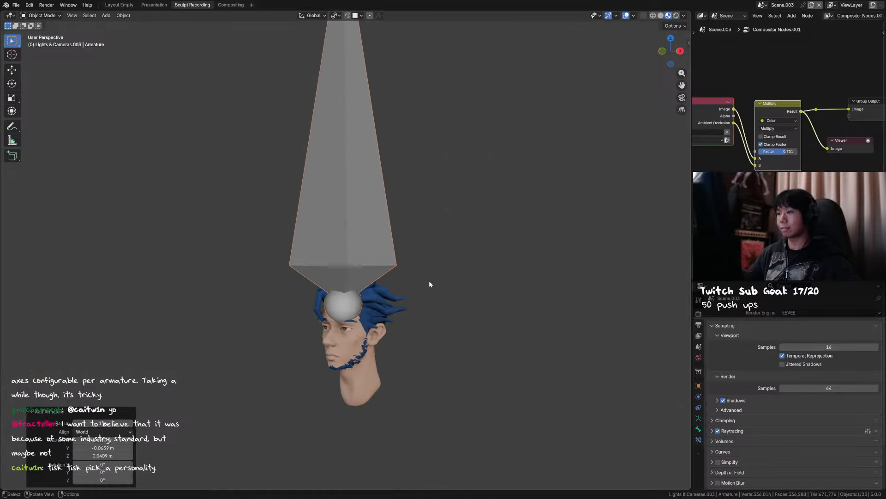
Expand the bone's Viewport Display settings and examine the bone and armature properties for a bone axes option.
{"action": "left_click", "coordinate": [699, 429]}
{"action": "middle_click_drag", "start_coordinate": [718, 434], "coordinate": [739, 366]}
{"action": "left_click", "coordinate": [723, 334]}
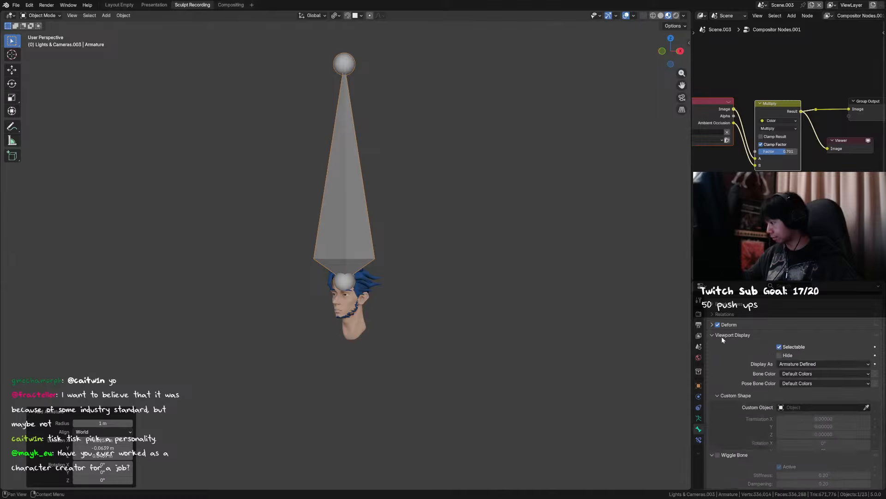
{"action": "middle_click_drag", "start_coordinate": [742, 397], "coordinate": [745, 454]}
{"action": "left_click", "coordinate": [699, 418]}
{"action": "middle_click_drag", "start_coordinate": [739, 365], "coordinate": [740, 344]}
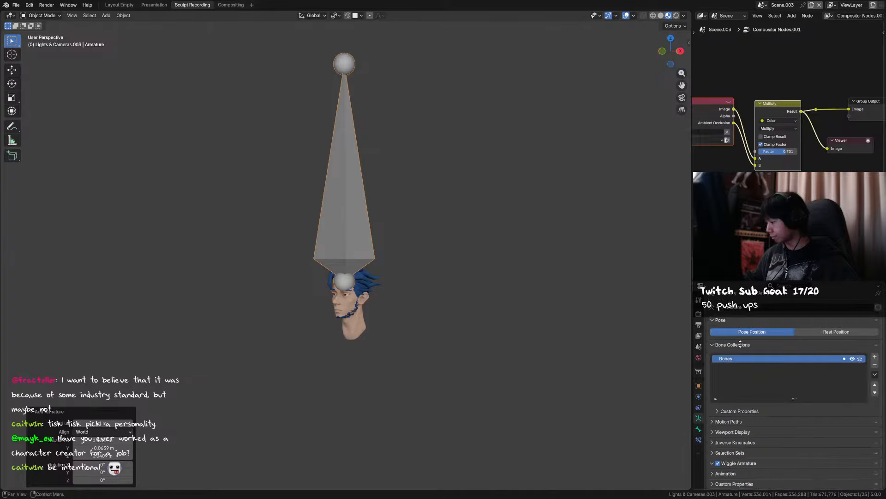
{"action": "left_click", "coordinate": [699, 428]}
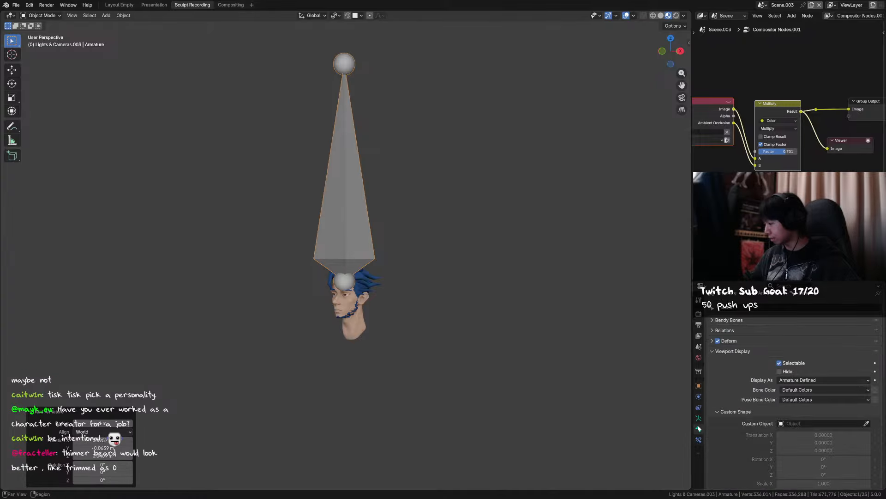
{"action": "mouse_move", "coordinate": [734, 453]}
{"action": "middle_mouse_down"}
{"action": "mouse_move", "coordinate": [733, 436]}
{"action": "mouse_move", "coordinate": [735, 459]}
{"action": "middle_mouse_up"}
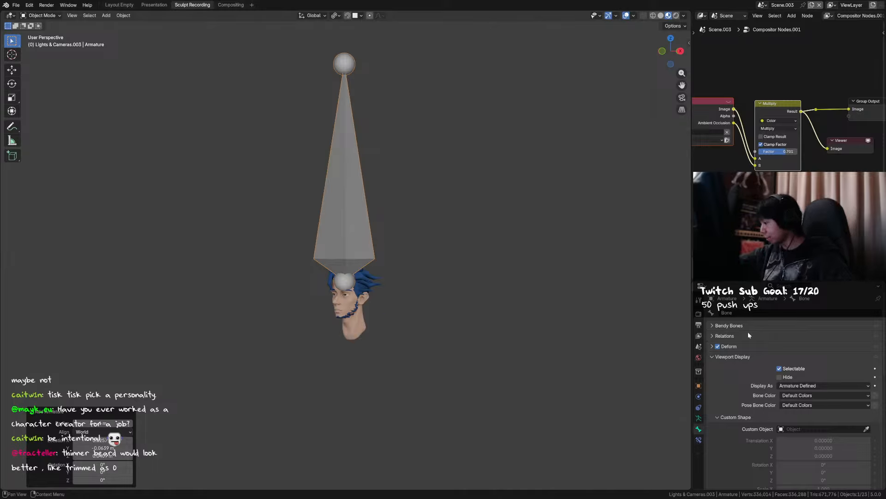
{"action": "scroll", "coordinate": [758, 374], "scroll_direction": "down", "scroll_amount": 10}
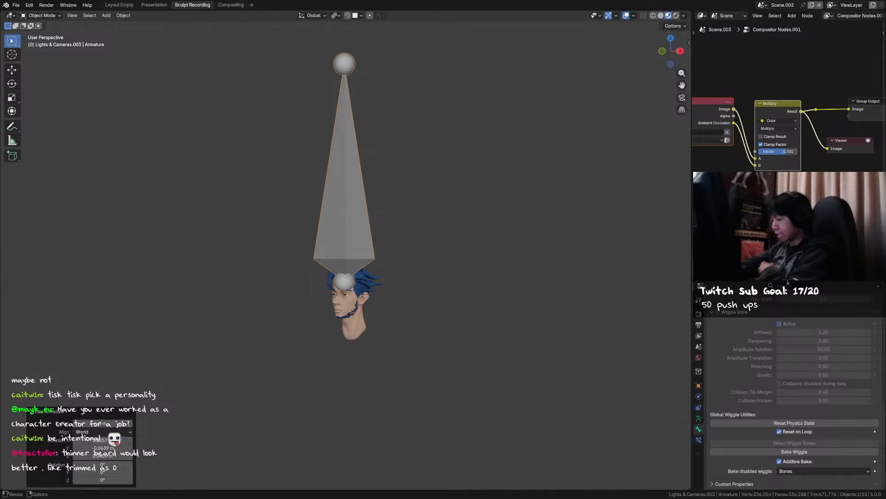
{"action": "scroll", "coordinate": [748, 418], "scroll_direction": "up", "scroll_amount": 10}
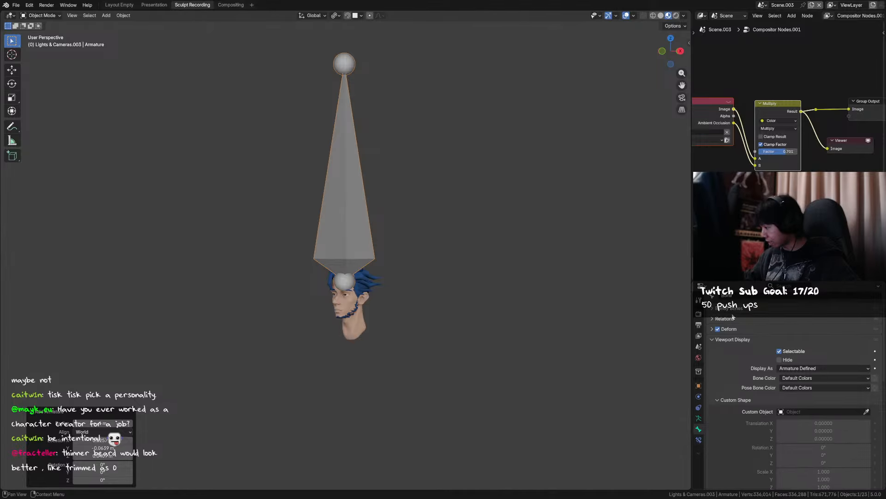
{"action": "scroll", "coordinate": [739, 407], "scroll_direction": "down", "scroll_amount": 5}
{"action": "scroll", "coordinate": [712, 356], "scroll_direction": "up", "scroll_amount": 5}
{"action": "left_click", "coordinate": [698, 419]}
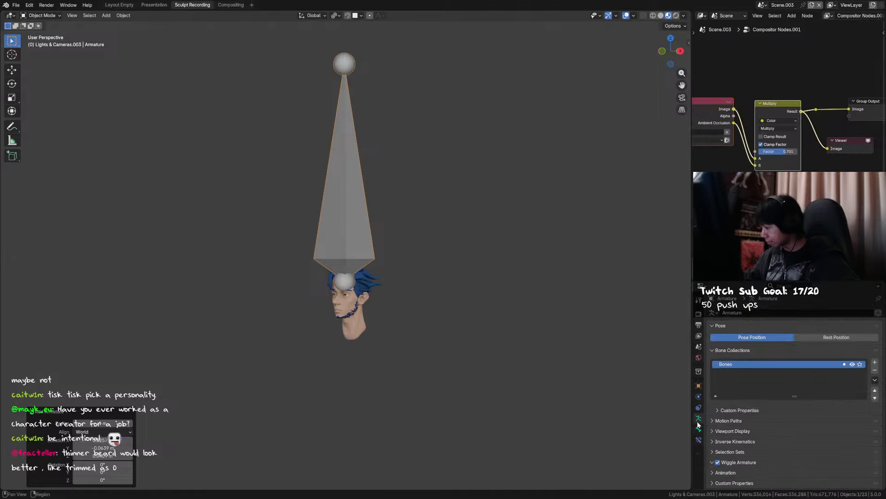
Switch the armature to Pose Mode and check its armature data settings for a bone axes option.
{"action": "key", "text": "Tab"}
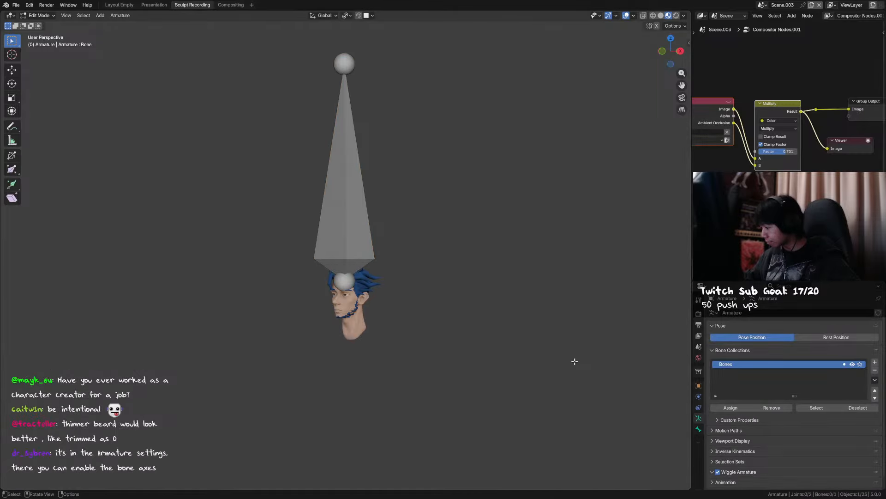
{"action": "key", "text": "ctrl+Tab"}
{"action": "left_click", "coordinate": [576, 407]}
{"action": "scroll", "coordinate": [784, 440], "scroll_direction": "down", "scroll_amount": 1}
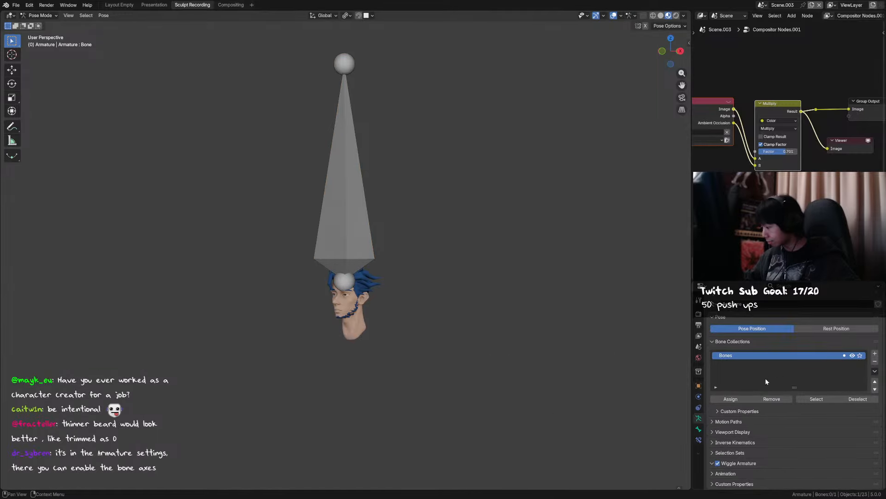
{"action": "scroll", "coordinate": [741, 457], "scroll_direction": "down", "scroll_amount": 1}
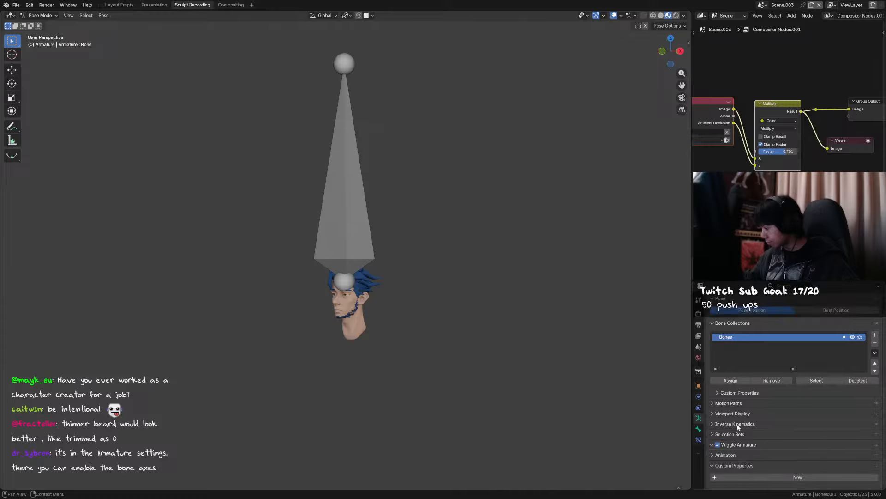
{"action": "left_click", "coordinate": [714, 403]}
{"action": "left_click", "coordinate": [714, 403]}
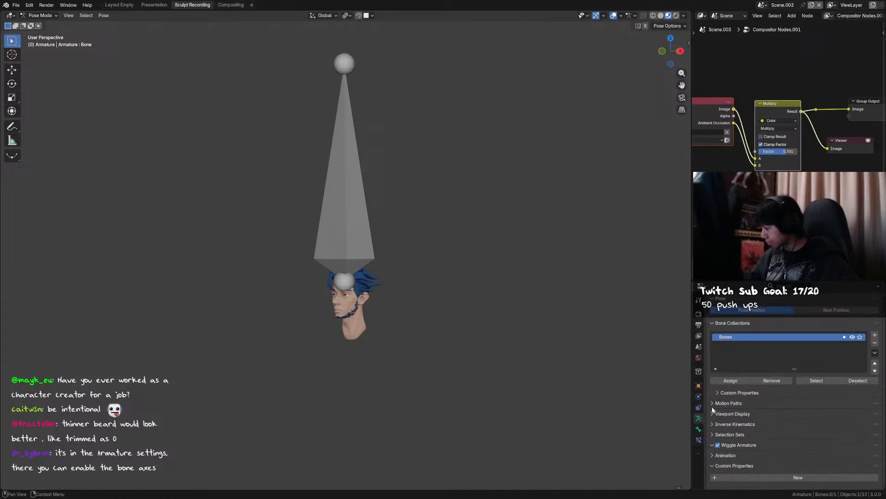
Examine the bone's Viewport Display, Custom Shape and Wiggle Bone settings in Pose Mode for an axes option.
{"action": "left_click", "coordinate": [698, 429]}
{"action": "scroll", "coordinate": [736, 393], "scroll_direction": "down", "scroll_amount": 12}
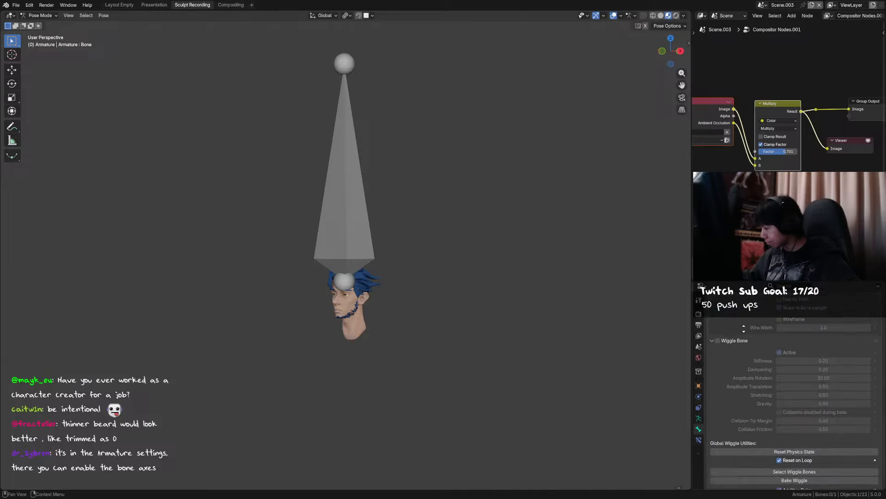
{"action": "scroll", "coordinate": [747, 429], "scroll_direction": "up", "scroll_amount": 12}
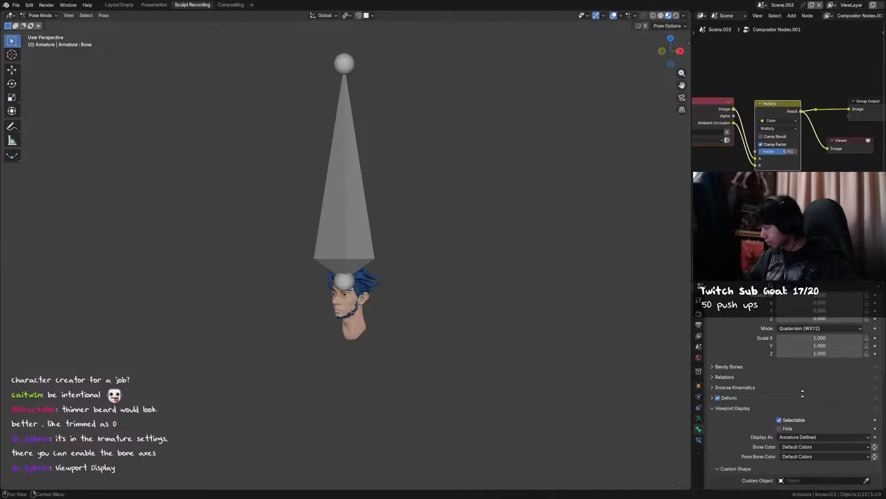
{"action": "scroll", "coordinate": [741, 376], "scroll_direction": "down", "scroll_amount": 4}
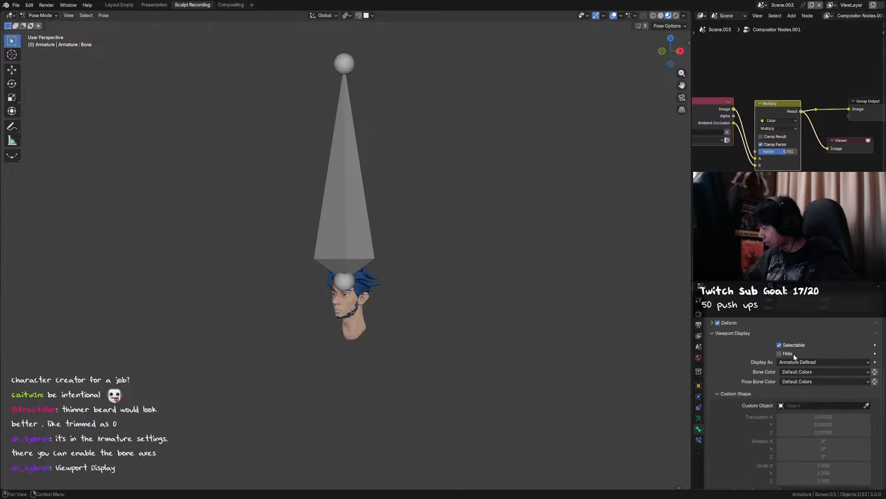
{"action": "scroll", "coordinate": [767, 370], "scroll_direction": "down", "scroll_amount": 1}
{"action": "scroll", "coordinate": [767, 364], "scroll_direction": "down", "scroll_amount": 11}
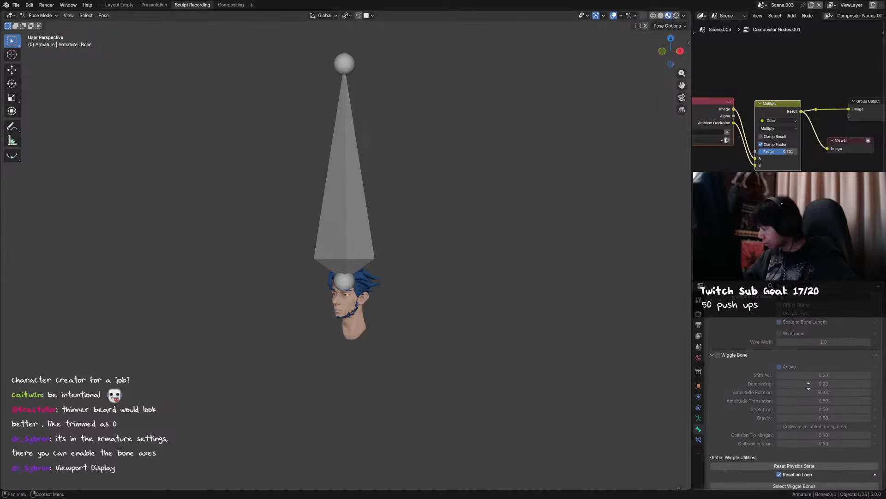
{"action": "scroll", "coordinate": [753, 393], "scroll_direction": "up", "scroll_amount": 11}
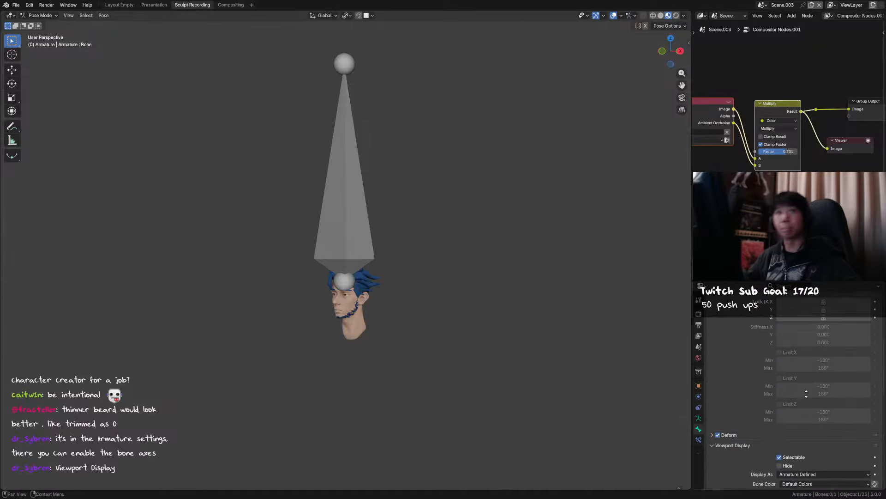
{"action": "scroll", "coordinate": [820, 333], "scroll_direction": "down", "scroll_amount": 3}
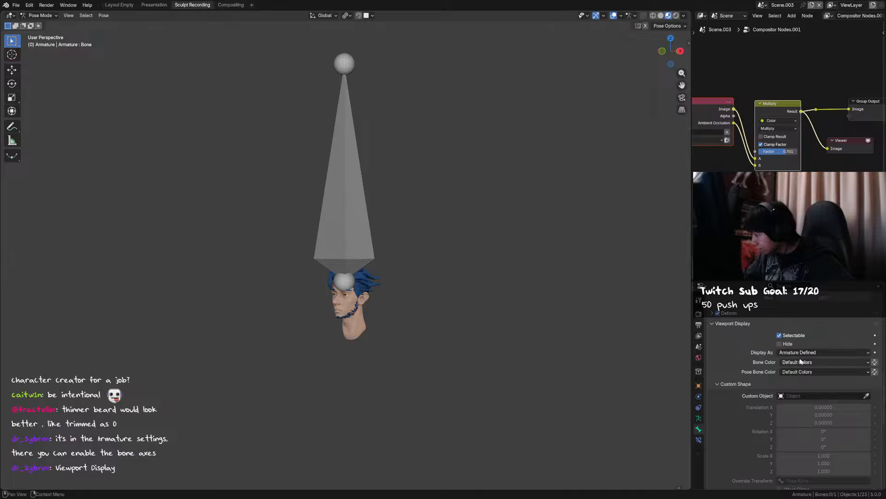
{"action": "scroll", "coordinate": [791, 325], "scroll_direction": "down", "scroll_amount": 2}
{"action": "scroll", "coordinate": [790, 326], "scroll_direction": "down", "scroll_amount": 4}
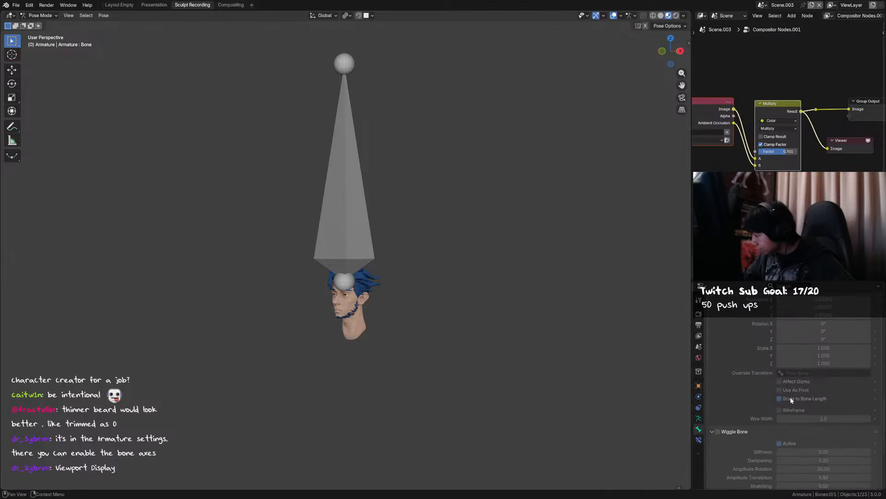
{"action": "scroll", "coordinate": [808, 404], "scroll_direction": "up", "scroll_amount": 1}
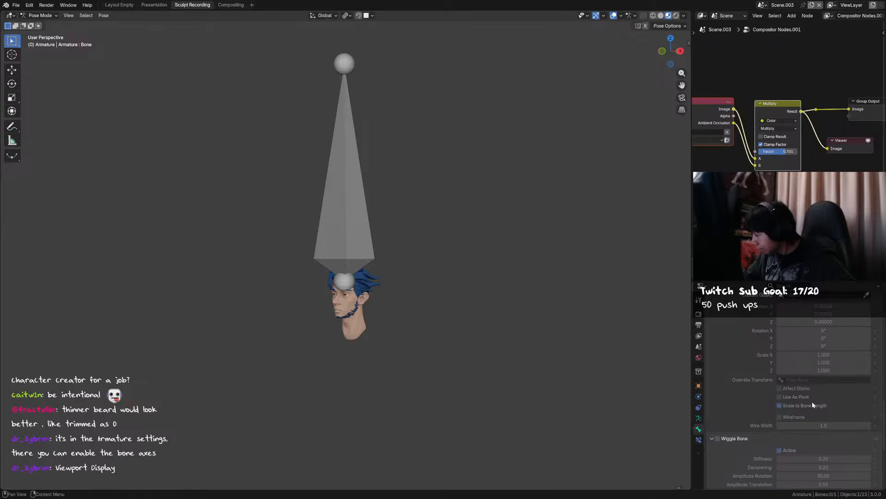
{"action": "scroll", "coordinate": [813, 405], "scroll_direction": "up", "scroll_amount": 1}
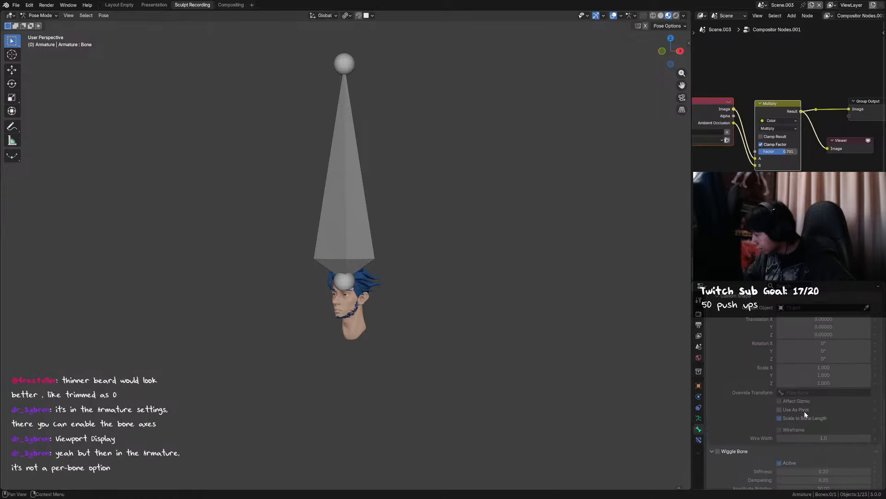
{"action": "scroll", "coordinate": [805, 411], "scroll_direction": "up", "scroll_amount": 3}
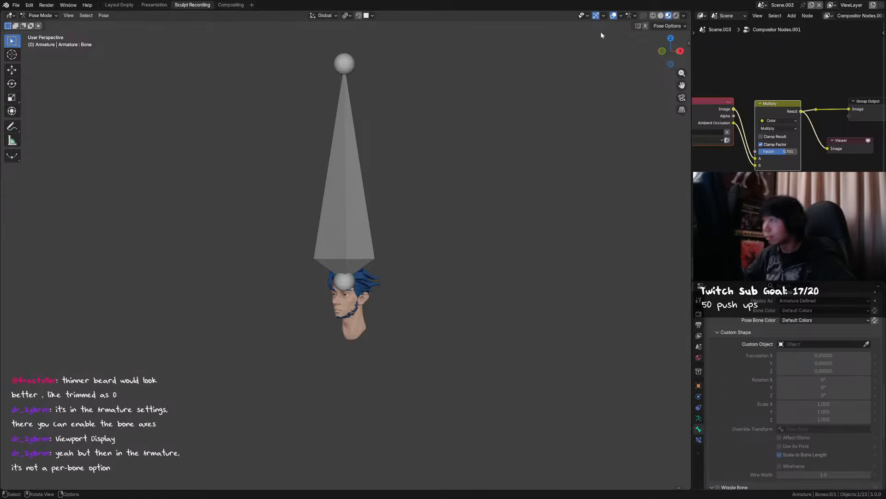
Select the bone and examine its Inverse Kinematics, Viewport Display and Wiggle Bone settings for an axes option.
{"action": "left_click", "coordinate": [346, 192]}
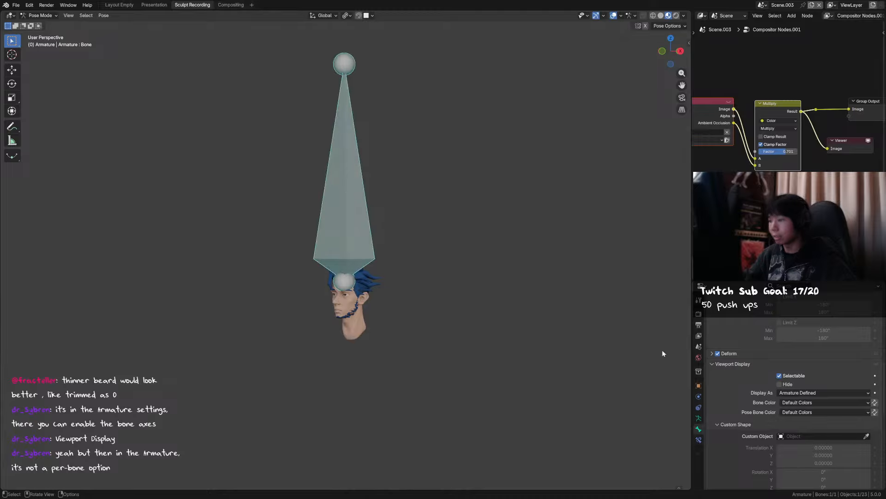
{"action": "scroll", "coordinate": [861, 394], "scroll_direction": "down", "scroll_amount": 15}
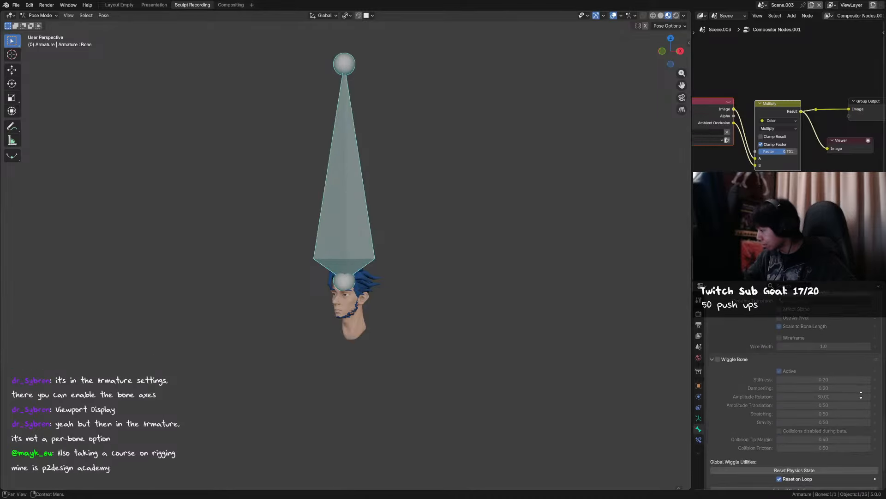
{"action": "scroll", "coordinate": [861, 393], "scroll_direction": "down", "scroll_amount": 2}
{"action": "scroll", "coordinate": [868, 401], "scroll_direction": "up", "scroll_amount": 12}
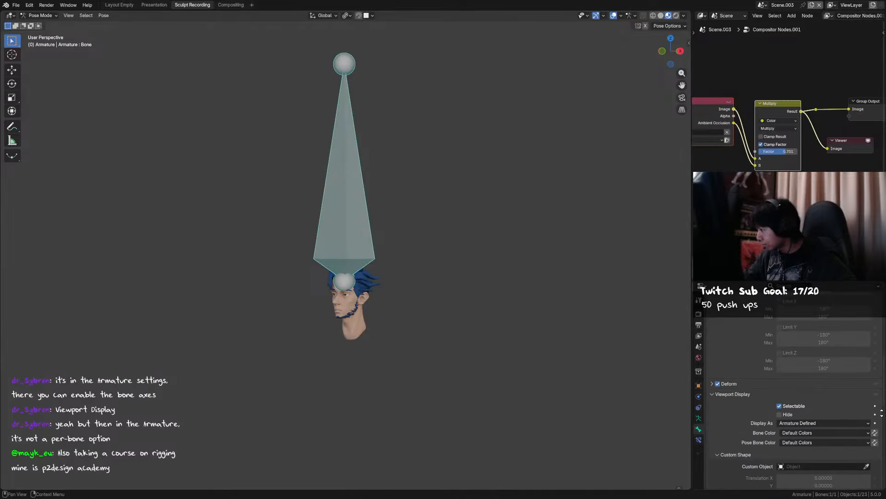
{"action": "scroll", "coordinate": [805, 381], "scroll_direction": "up", "scroll_amount": 5}
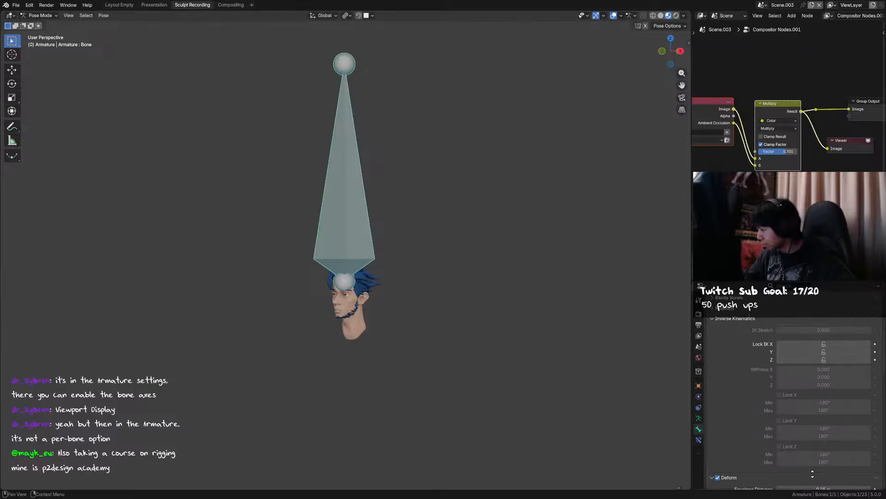
Enable Axes in the armature data's Viewport Display settings and check the bone's orientation in the viewport.
{"action": "left_click", "coordinate": [698, 418]}
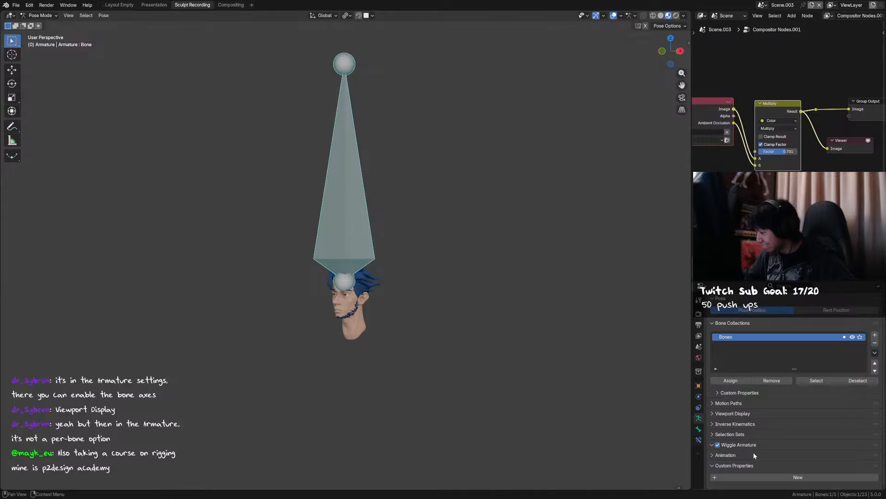
{"action": "left_click", "coordinate": [751, 414]}
{"action": "middle_click_drag", "start_coordinate": [752, 413], "coordinate": [790, 334]}
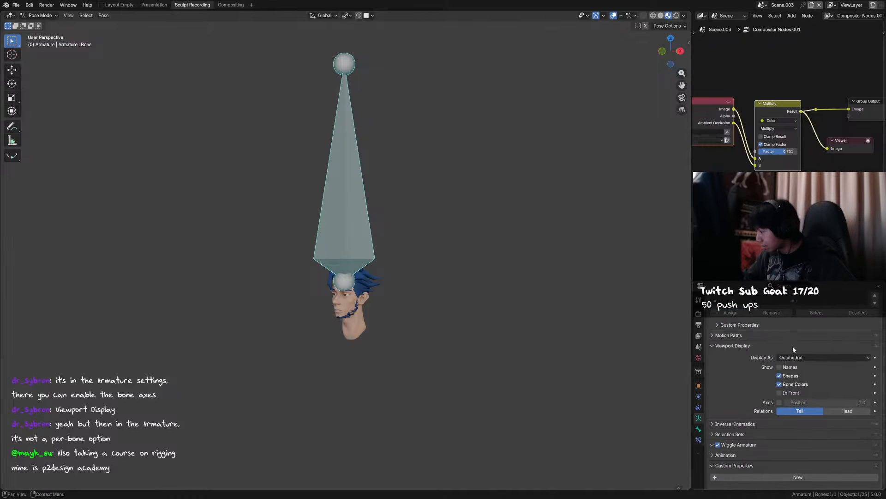
{"action": "left_click", "coordinate": [780, 402]}
{"action": "mouse_move", "coordinate": [366, 188]}
{"action": "middle_mouse_down"}
{"action": "mouse_move", "coordinate": [376, 173]}
{"action": "mouse_move", "coordinate": [464, 184]}
{"action": "mouse_move", "coordinate": [457, 156]}
{"action": "middle_mouse_up"}
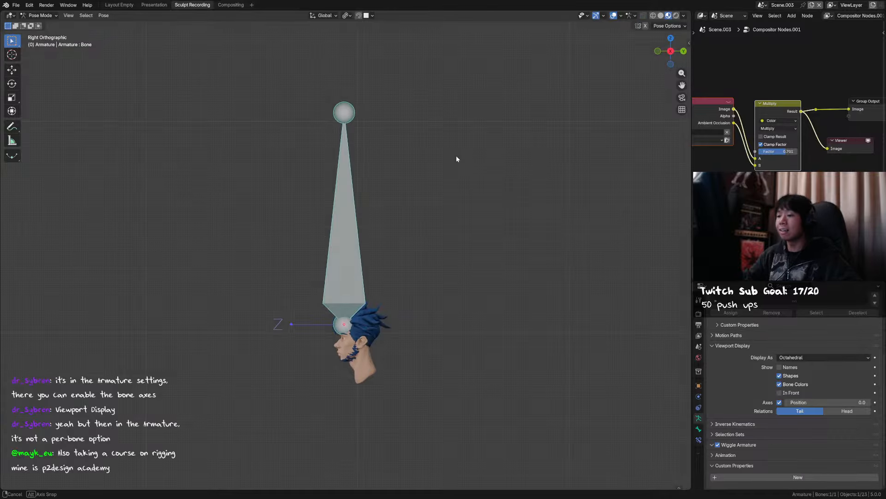
Switch the viewport to solid shading, turn on In Front for the armature and view its axes in Object and Pose Mode.
{"action": "left_click", "coordinate": [660, 16]}
{"action": "middle_click_drag", "start_coordinate": [426, 231], "coordinate": [461, 159]}
{"action": "key", "text": "ctrl+Tab"}
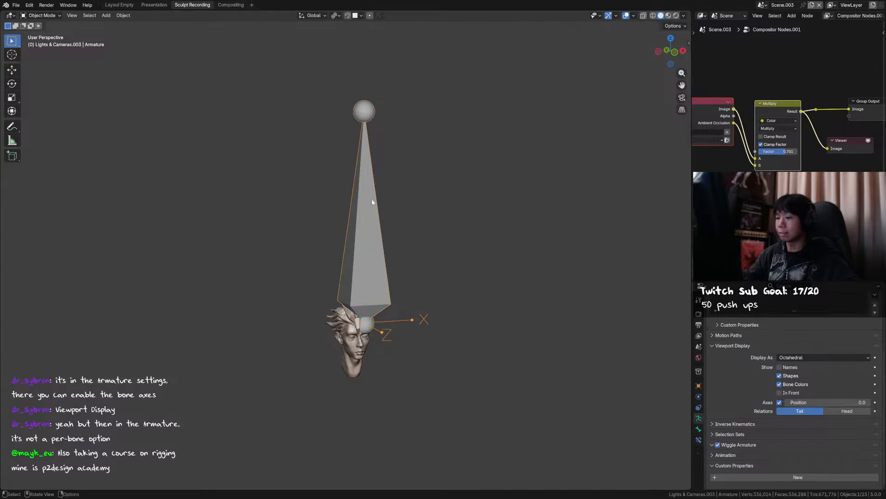
{"action": "key", "text": "KP_1"}
{"action": "key", "text": "alt+z"}
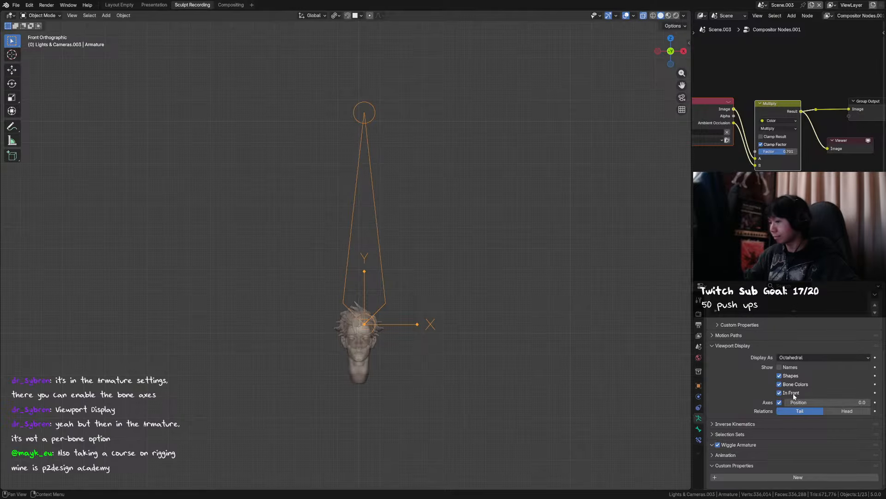
{"action": "key", "text": "alt+z"}
{"action": "middle_click_drag", "start_coordinate": [493, 305], "coordinate": [475, 295]}
{"action": "key", "text": "ctrl+Tab"}
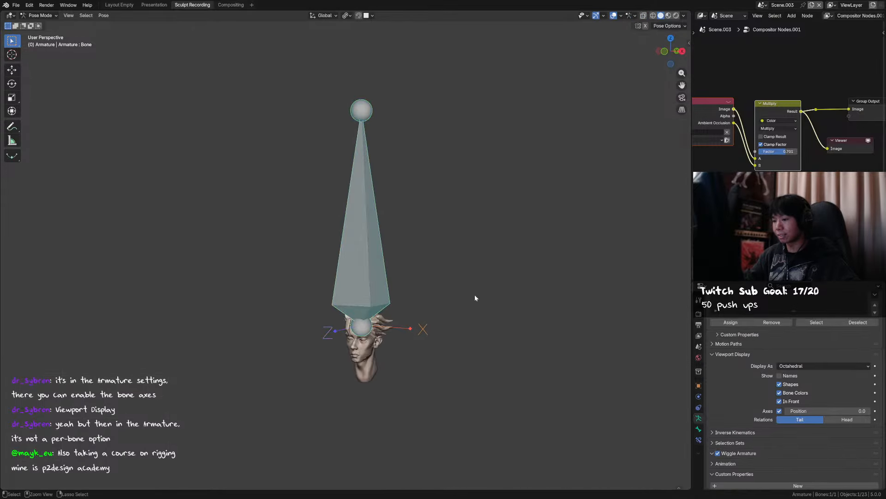
Return the test armature to Object Mode and delete it from the scene.
{"action": "mouse_move", "coordinate": [365, 279]}
{"action": "middle_mouse_down"}
{"action": "mouse_move", "coordinate": [376, 295]}
{"action": "mouse_move", "coordinate": [365, 294]}
{"action": "middle_mouse_up"}
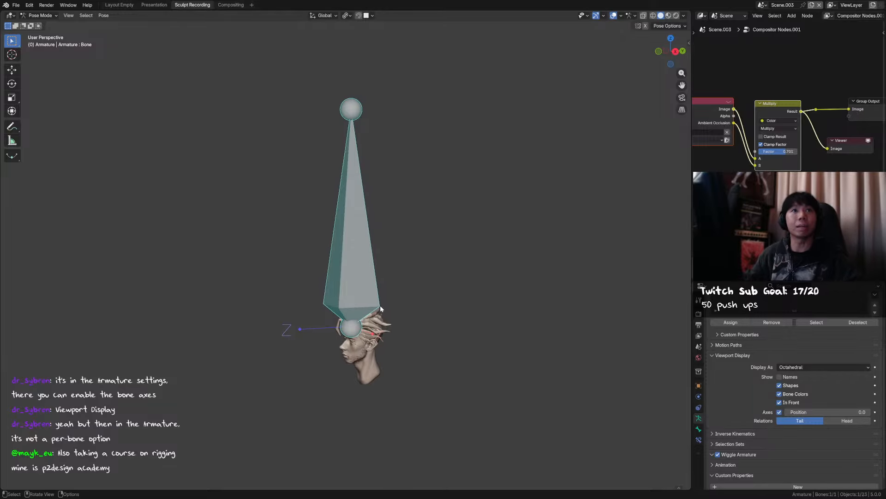
{"action": "key", "text": "KP_1"}
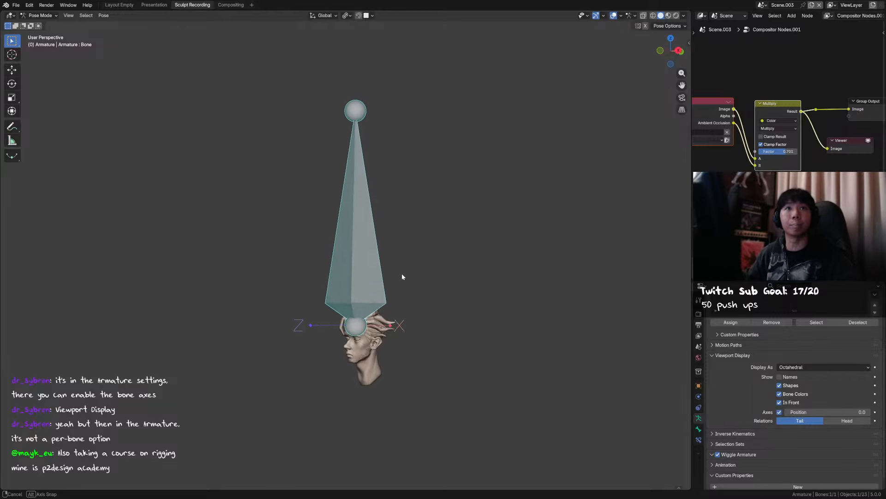
{"action": "key", "text": "ctrl+Tab"}
{"action": "middle_click_drag", "start_coordinate": [401, 257], "coordinate": [409, 263]}
{"action": "key", "text": "x"}
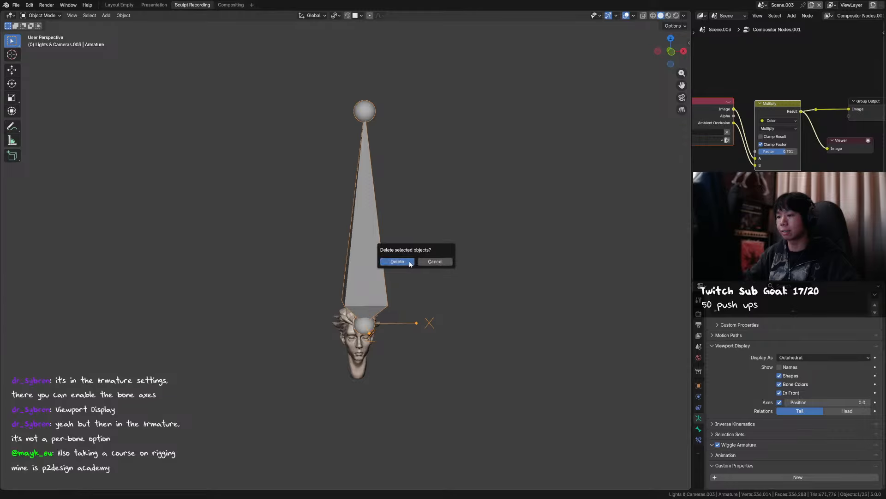
{"action": "left_click", "coordinate": [396, 255]}
Add a fresh single-bone armature to the scene and delete it again.
{"action": "key", "text": "shift+a"}
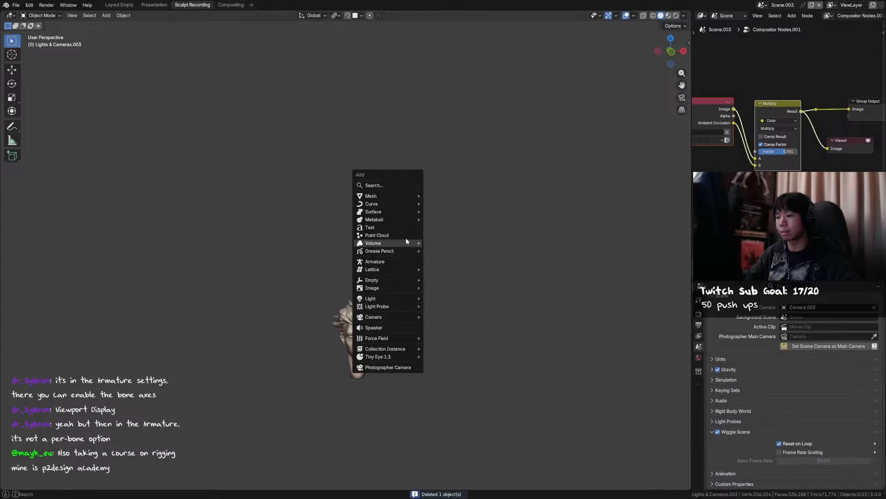
{"action": "left_click", "coordinate": [411, 262]}
{"action": "left_click", "coordinate": [30, 5]}
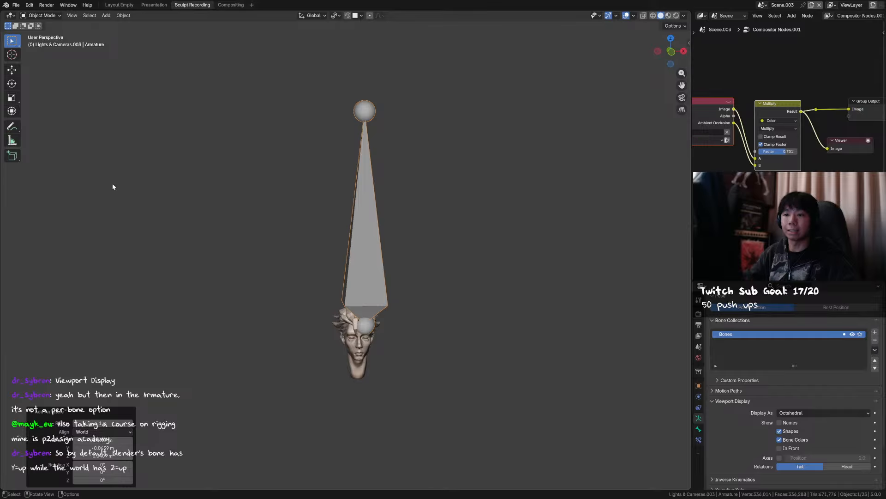
{"action": "key", "text": "F3"}
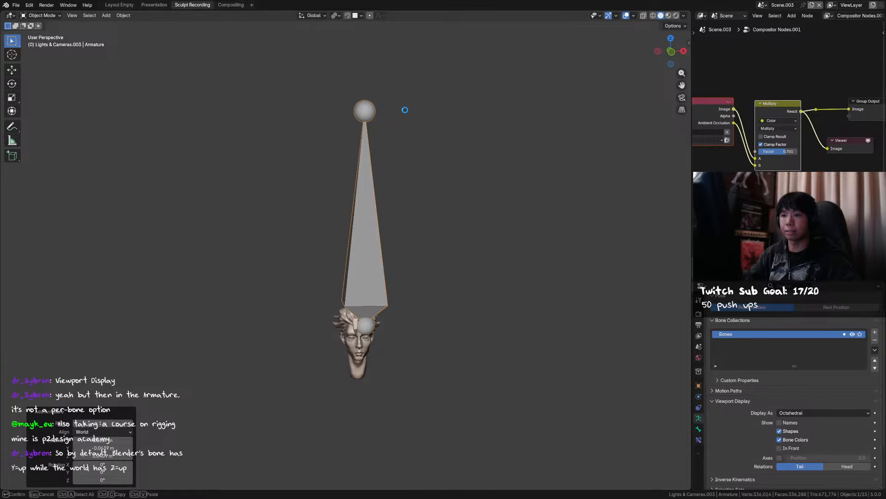
{"action": "key", "text": "Escape"}
{"action": "key", "text": "x"}
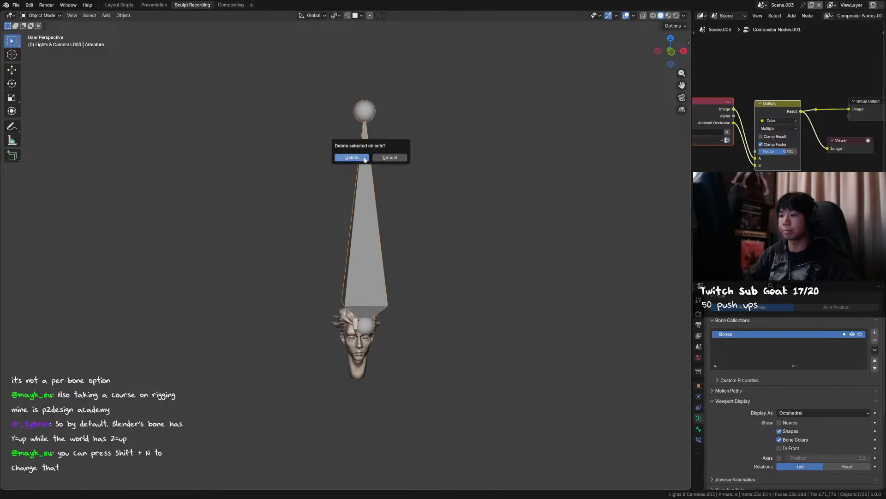
{"action": "left_click", "coordinate": [364, 156]}
Add a full human metarig and view its bones from the front in Pose Mode.
{"action": "key", "text": "shift+a"}
{"action": "mouse_move", "coordinate": [364, 157]}
{"action": "mouse_move", "coordinate": [414, 165]}
{"action": "left_click", "coordinate": [463, 166]}
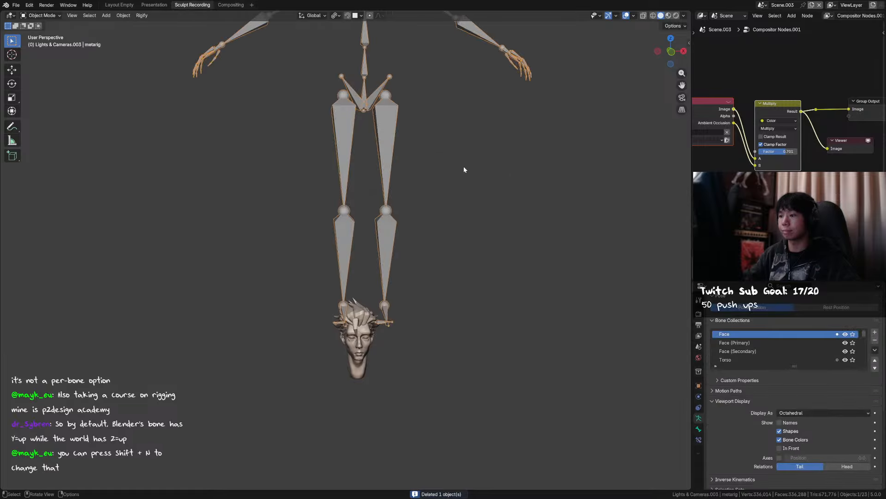
{"action": "key", "text": "ctrl+Tab"}
{"action": "key", "text": "KP_1"}
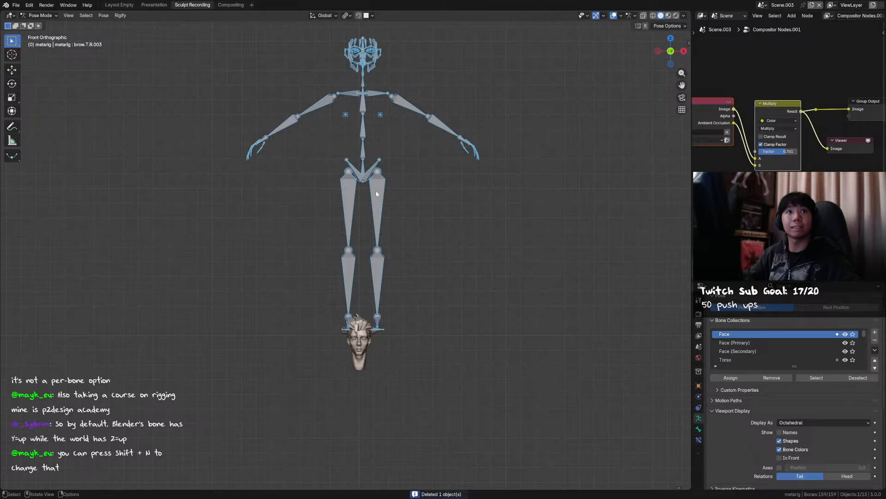
{"action": "middle_click_drag", "start_coordinate": [376, 190], "coordinate": [378, 212], "text": "shift"}
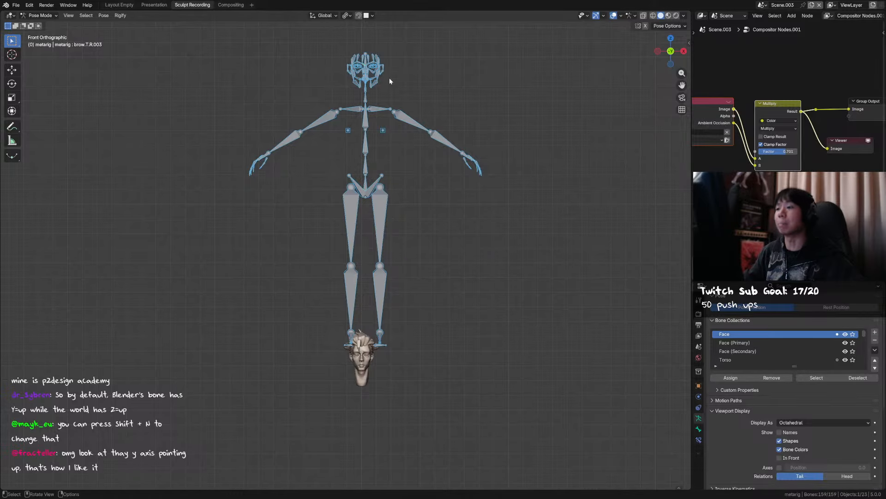
{"action": "middle_click_drag", "start_coordinate": [389, 81], "coordinate": [376, 104]}
Delete the human metarig in Object Mode, frame the head in front view and save the file.
{"action": "key", "text": "ctrl+Tab"}
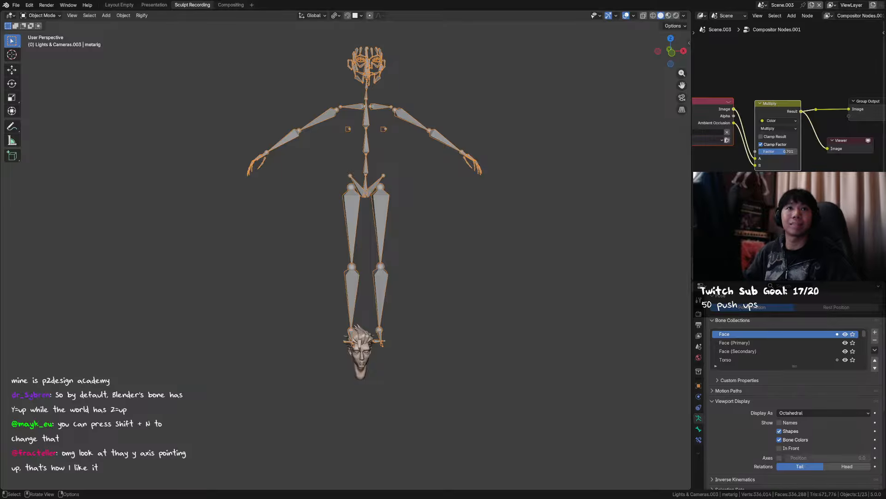
{"action": "key", "text": "KP_1"}
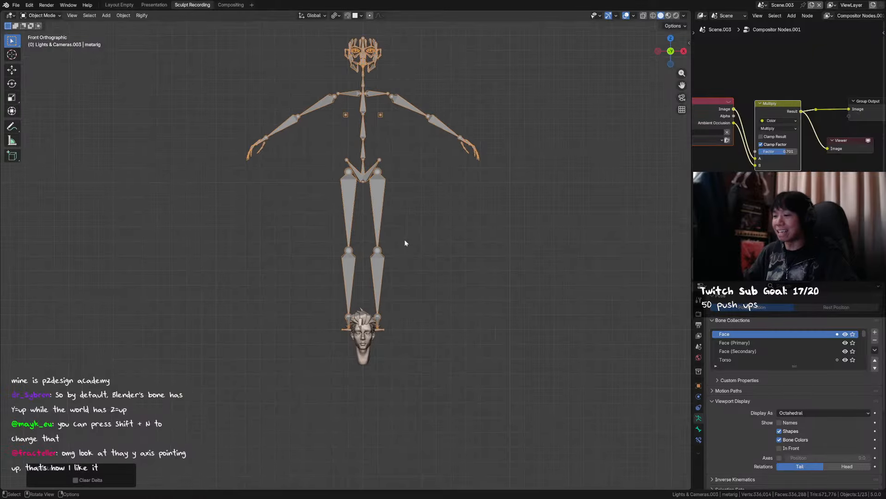
{"action": "key", "text": "Delete"}
{"action": "key", "text": "shift+b"}
{"action": "left_click_drag", "start_coordinate": [424, 234], "coordinate": [313, 380]}
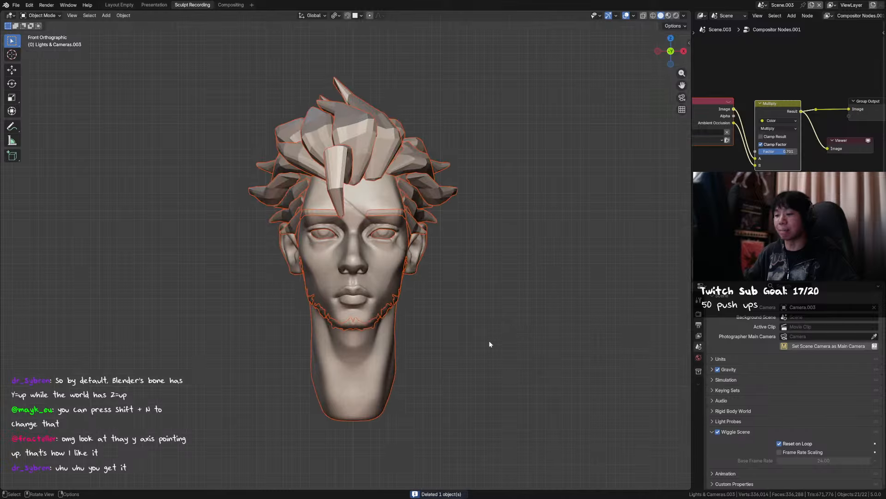
{"action": "key", "text": "ctrl+s"}
Enter Sculpt Mode, switch to the head mesh and reshape the front of the neck using the Grab brush at 299 px.
{"action": "middle_click_drag", "start_coordinate": [414, 284], "coordinate": [370, 259]}
{"action": "left_click", "coordinate": [387, 279]}
{"action": "key", "text": "ctrl+Tab"}
{"action": "key", "text": "g"}
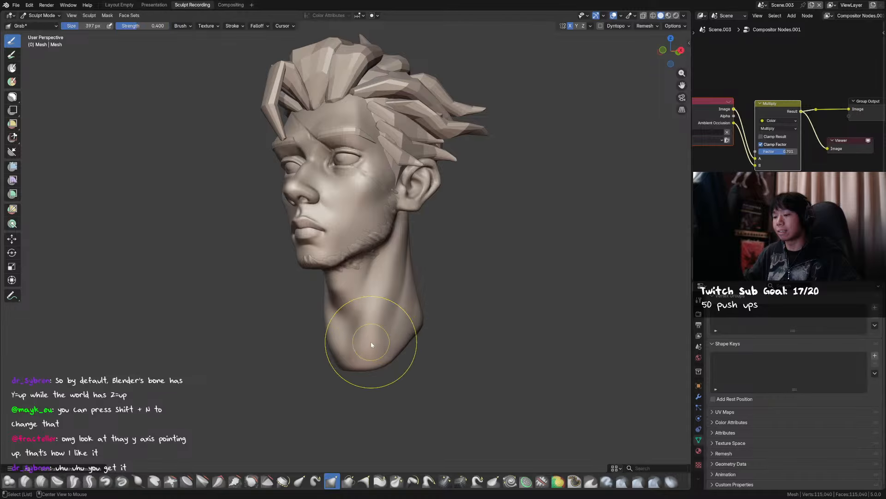
{"action": "key", "text": "alt+q"}
{"action": "key", "text": "f"}
{"action": "left_click", "coordinate": [319, 342]}
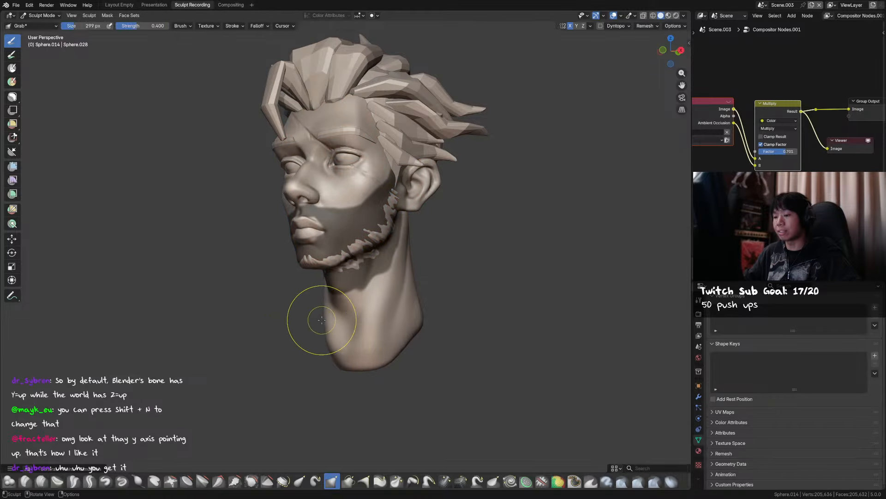
{"action": "left_click_drag", "start_coordinate": [321, 320], "coordinate": [332, 342]}
Reshape the side of the lower neck in front view with the Grab brush at 486 px and clear the mask.
{"action": "mouse_move", "coordinate": [338, 345]}
{"action": "middle_mouse_down"}
{"action": "mouse_move", "coordinate": [462, 353]}
{"action": "mouse_move", "coordinate": [411, 347]}
{"action": "middle_mouse_up"}
{"action": "key", "text": "f"}
{"action": "left_click", "coordinate": [429, 345]}
{"action": "key", "text": "f"}
{"action": "left_click", "coordinate": [471, 333]}
{"action": "left_click_drag", "start_coordinate": [411, 334], "coordinate": [418, 334]}
{"action": "left_click_drag", "start_coordinate": [418, 333], "coordinate": [420, 329]}
{"action": "key", "text": "alt+m"}
{"action": "middle_click_drag", "start_coordinate": [451, 293], "coordinate": [445, 308], "text": "shift"}
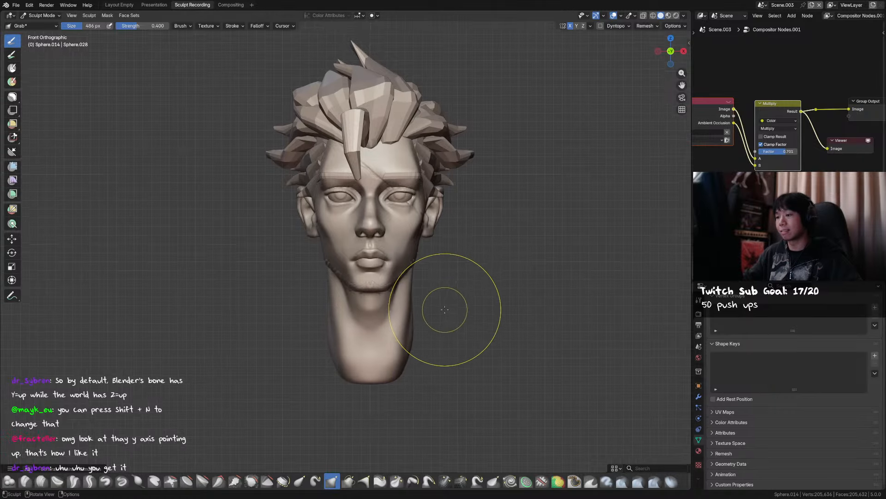
Return to Object Mode, save the file and show the head in Material Preview shading.
{"action": "key", "text": "ctrl+Tab"}
{"action": "key", "text": "ctrl+s"}
{"action": "left_click", "coordinate": [668, 15]}
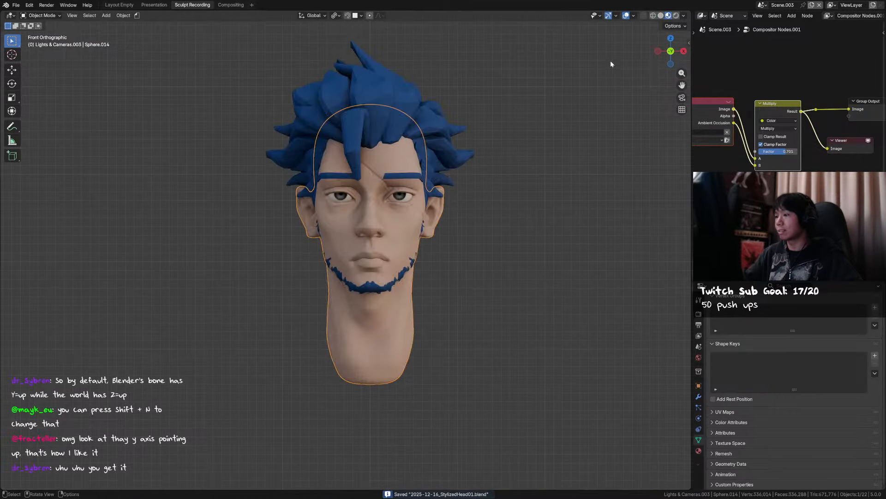
{"action": "mouse_move", "coordinate": [610, 60]}
{"action": "middle_mouse_down"}
{"action": "mouse_move", "coordinate": [488, 134]}
{"action": "mouse_move", "coordinate": [409, 242]}
{"action": "middle_mouse_up"}
{"action": "scroll", "coordinate": [409, 242], "scroll_direction": "up", "scroll_amount": 4}
Enter Edit Mode on the eyebrow mesh and move the upper vertex at its inner end to reshape the tip.
{"action": "left_click", "coordinate": [420, 153]}
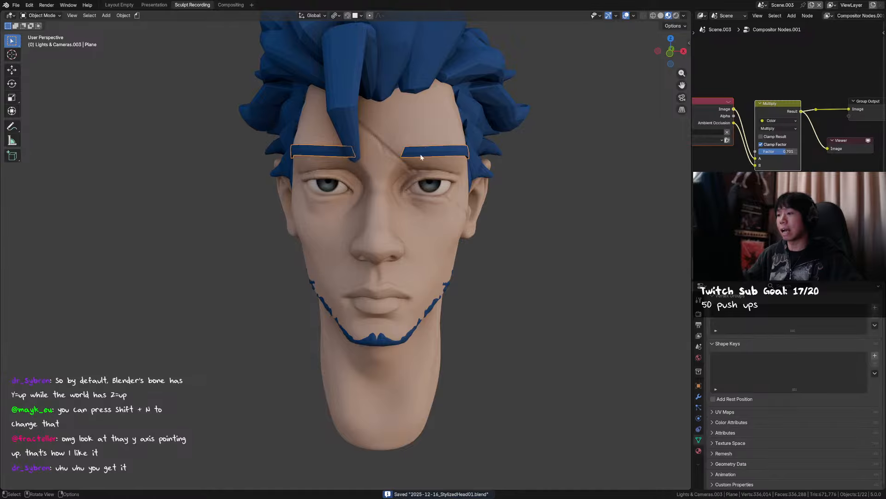
{"action": "scroll", "coordinate": [421, 153], "scroll_direction": "down", "scroll_amount": 3}
{"action": "key", "text": "Tab"}
{"action": "scroll", "coordinate": [402, 167], "scroll_direction": "up", "scroll_amount": 2}
{"action": "middle_click_drag", "start_coordinate": [402, 167], "coordinate": [404, 153], "text": "shift"}
{"action": "key", "text": "1"}
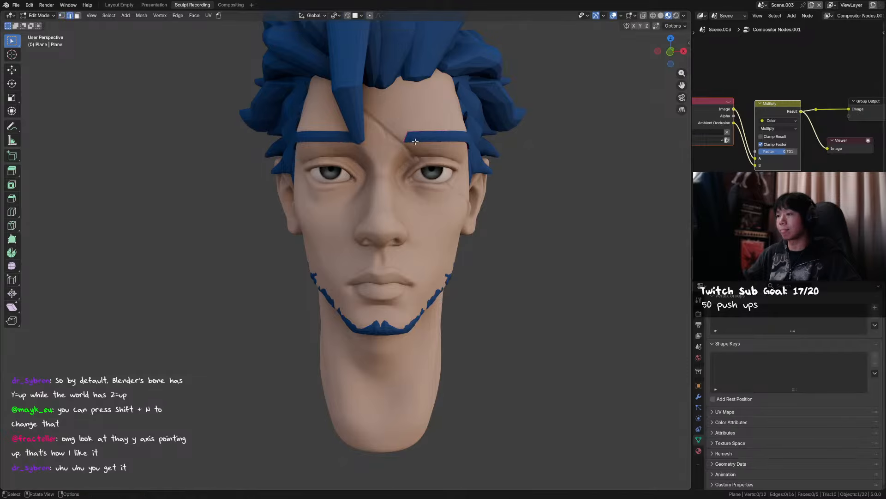
{"action": "left_click", "coordinate": [409, 134]}
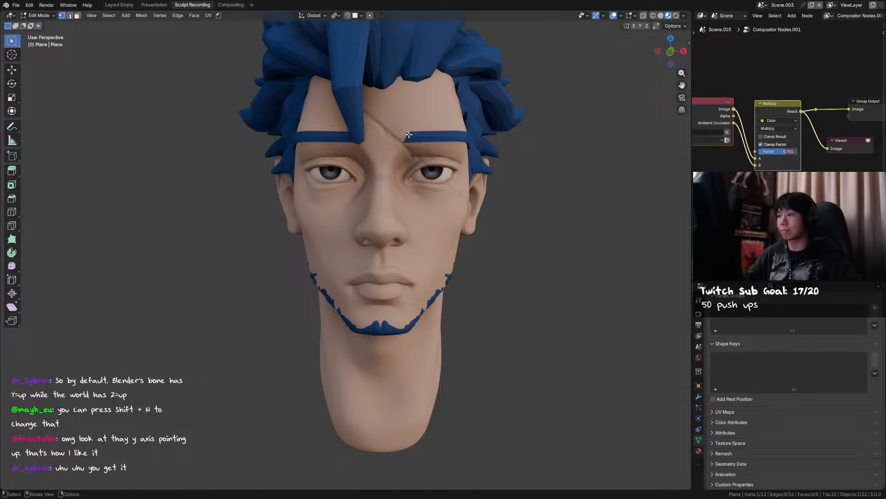
{"action": "key", "text": "1"}
{"action": "key", "text": "g"}
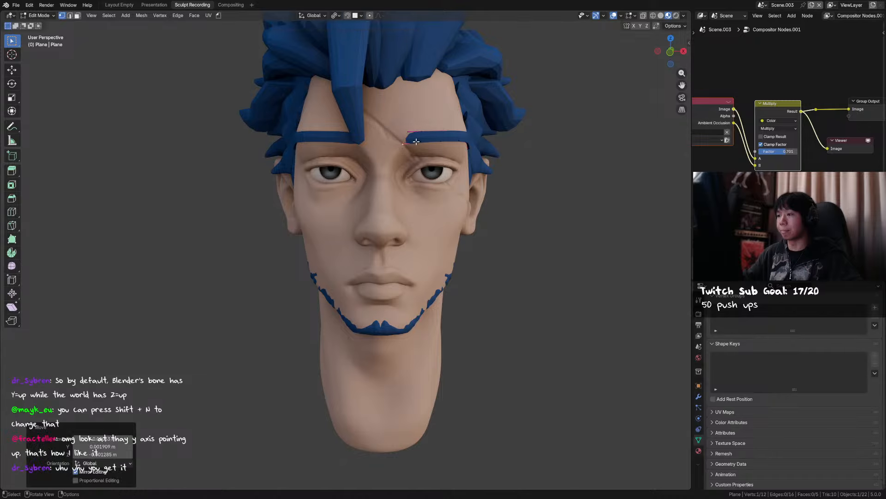
{"action": "left_click", "coordinate": [420, 142]}
Crease the short edge at the inner end of the eyebrow to sharpen its tip.
{"action": "middle_click_drag", "start_coordinate": [418, 143], "coordinate": [404, 150]}
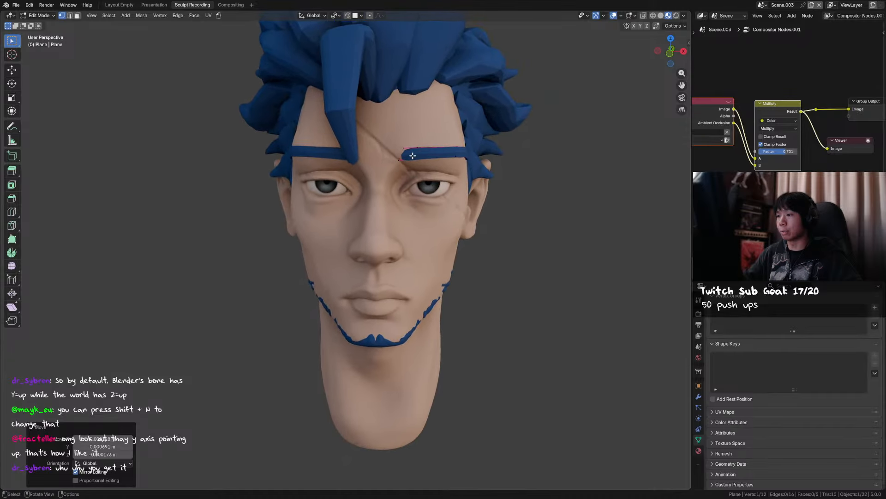
{"action": "key", "text": "2"}
{"action": "left_click", "coordinate": [401, 151]}
{"action": "key", "text": "shift+e"}
{"action": "right_click", "coordinate": [433, 149]}
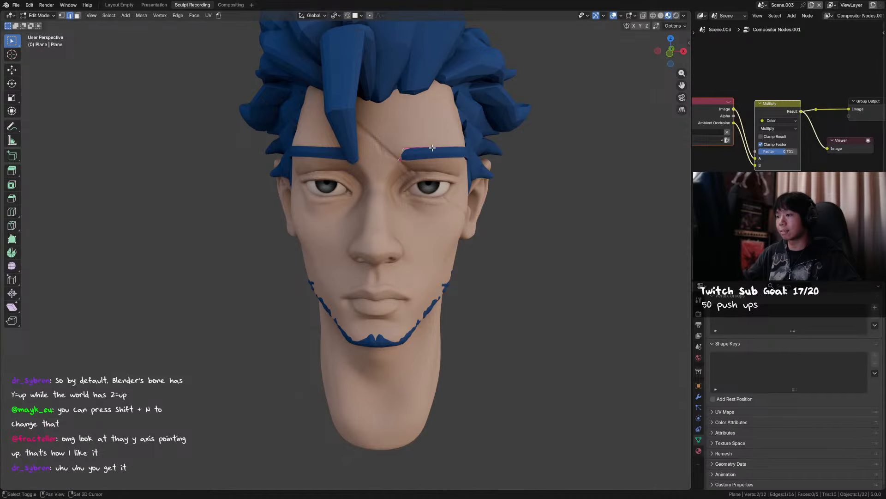
{"action": "key", "text": "shift+e"}
{"action": "left_click", "coordinate": [450, 145]}
Try to move the eyebrow's inner upper vertex again, check the face from the front and save the file.
{"action": "key", "text": "1"}
{"action": "left_click", "coordinate": [405, 147]}
{"action": "key", "text": "g"}
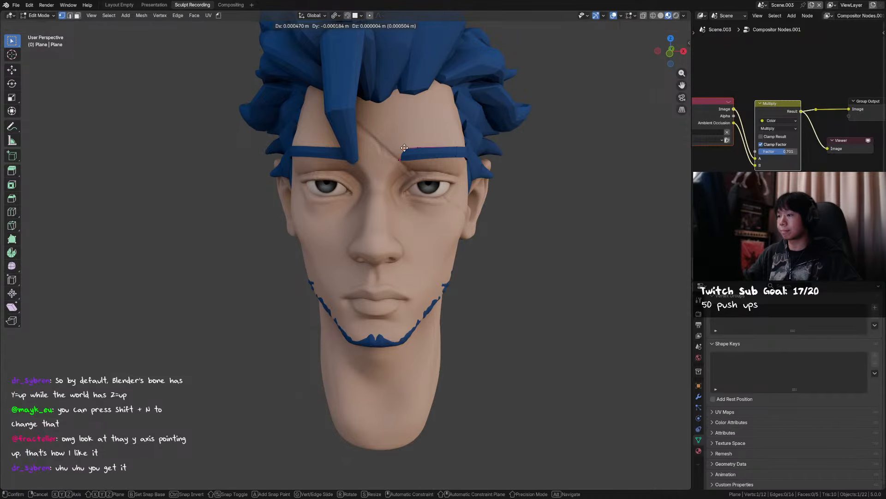
{"action": "right_click", "coordinate": [412, 150]}
{"action": "scroll", "coordinate": [433, 159], "scroll_direction": "down", "scroll_amount": 2}
{"action": "middle_click_drag", "start_coordinate": [435, 163], "coordinate": [412, 180]}
{"action": "scroll", "coordinate": [409, 167], "scroll_direction": "up", "scroll_amount": 1}
{"action": "key", "text": "ctrl+s"}
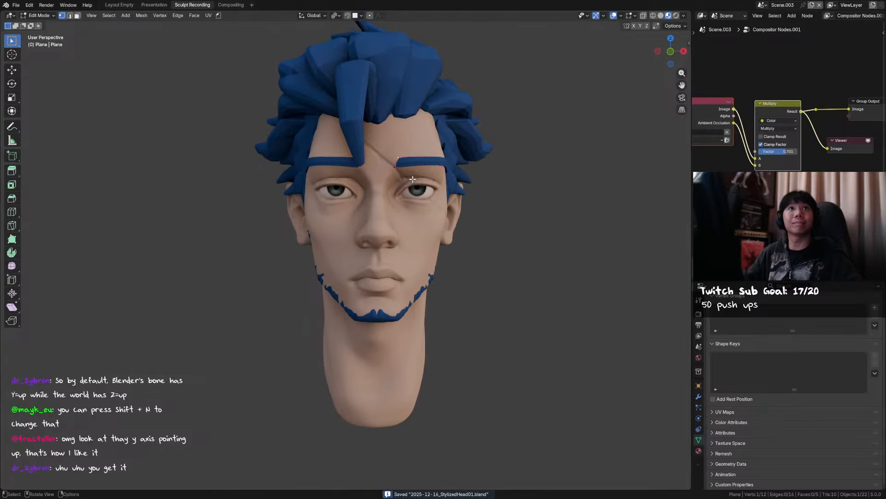
View the face from the front and return from the eyebrow's Edit Mode to Object Mode.
{"action": "key", "text": "KP_1"}
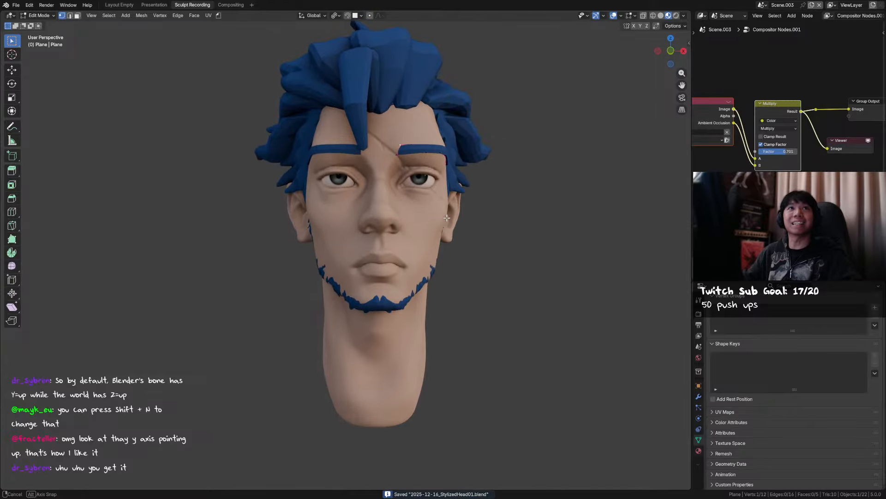
{"action": "scroll", "coordinate": [457, 250], "scroll_direction": "down", "scroll_amount": 3}
{"action": "middle_click_drag", "start_coordinate": [454, 264], "coordinate": [419, 262]}
{"action": "scroll", "coordinate": [423, 263], "scroll_direction": "up", "scroll_amount": 1}
{"action": "key", "text": "ctrl+Tab"}
Hide the beard mesh to judge the clean-shaven face, and reveal it again.
{"action": "middle_click_drag", "start_coordinate": [458, 267], "coordinate": [423, 308]}
{"action": "left_click", "coordinate": [392, 306]}
{"action": "key", "text": "h"}
{"action": "key", "text": "ctrl+z"}
{"action": "key", "text": "Delete"}
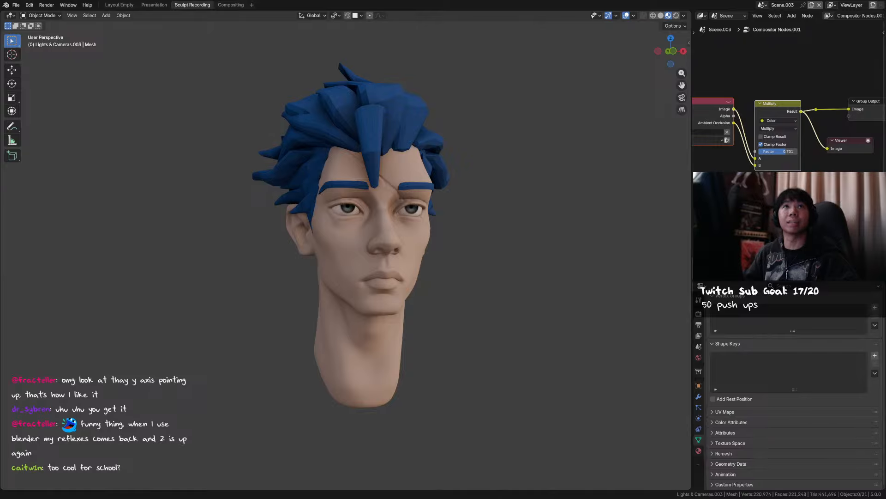
{"action": "left_click", "coordinate": [387, 313]}
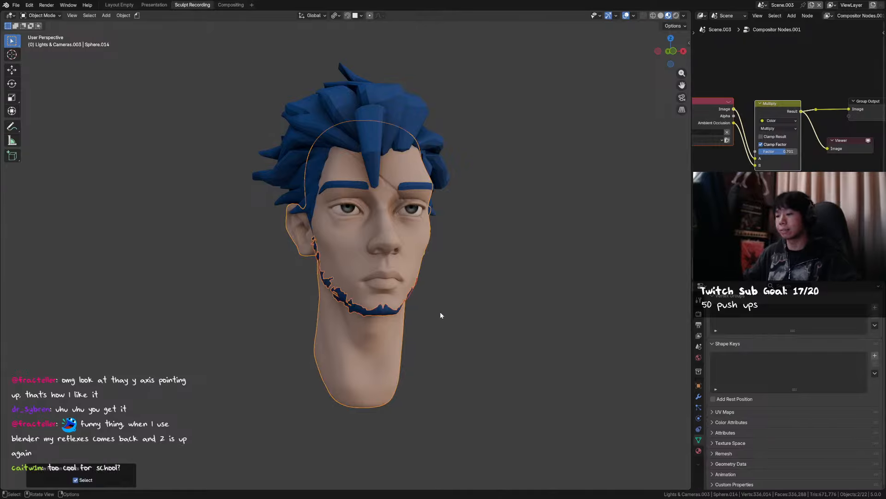
{"action": "middle_click_drag", "start_coordinate": [395, 313], "coordinate": [379, 298]}
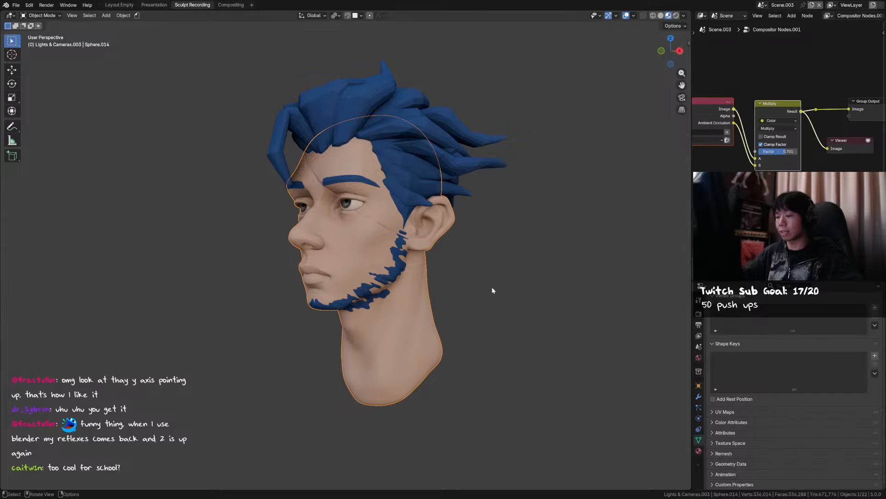
Enter Sculpt Mode on the beard mesh and push the jawline and chin beard below the skin with the Draw Sharp brush.
{"action": "left_click", "coordinate": [406, 276]}
{"action": "key", "text": "ctrl+Tab"}
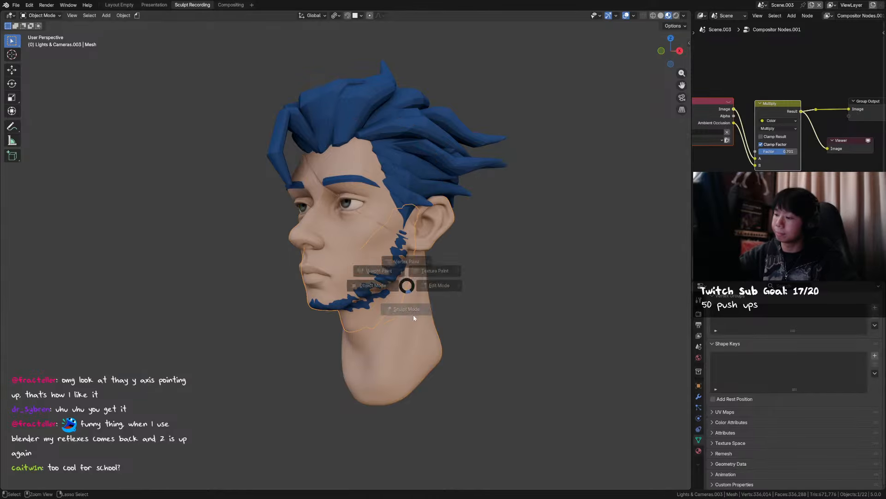
{"action": "left_click", "coordinate": [390, 269]}
{"action": "left_click", "coordinate": [390, 271]}
{"action": "left_click_drag", "start_coordinate": [390, 271], "coordinate": [403, 262]}
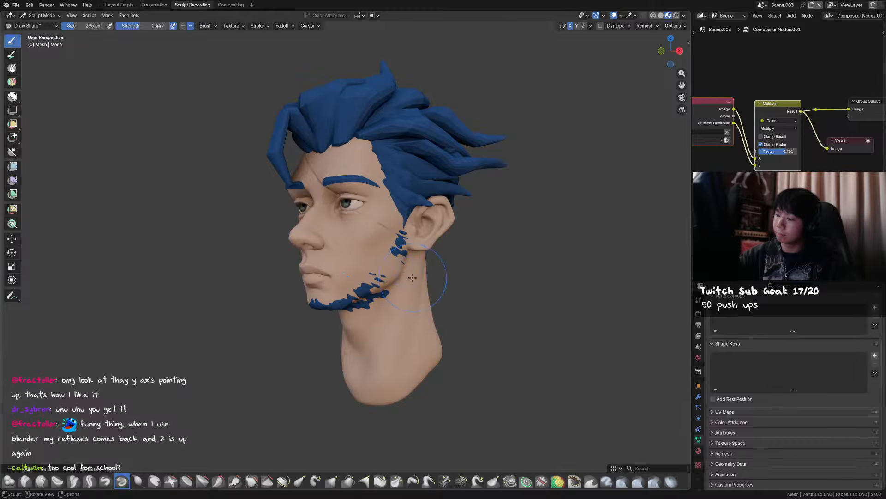
{"action": "middle_click_drag", "start_coordinate": [412, 281], "coordinate": [409, 271]}
{"action": "left_click_drag", "start_coordinate": [402, 264], "coordinate": [401, 230], "text": "shift"}
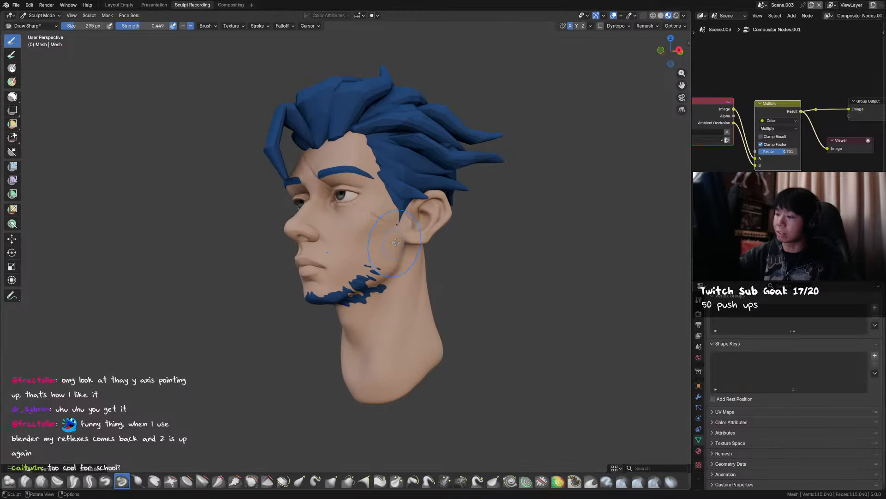
{"action": "mouse_move", "coordinate": [378, 287]}
{"action": "left_mouse_down"}
{"action": "mouse_move", "coordinate": [370, 279]}
{"action": "mouse_move", "coordinate": [324, 295]}
{"action": "mouse_move", "coordinate": [336, 302]}
{"action": "mouse_move", "coordinate": [344, 290]}
{"action": "mouse_move", "coordinate": [315, 293]}
{"action": "left_mouse_up"}
{"action": "middle_click_drag", "start_coordinate": [316, 286], "coordinate": [349, 283]}
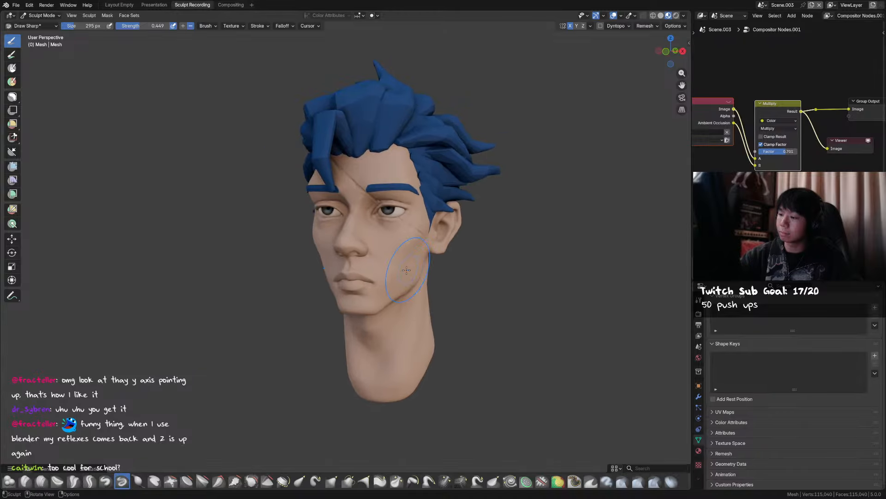
Reduce the Draw Sharp brush size and pull out a symmetrical moustache above the upper lip.
{"action": "scroll", "coordinate": [349, 281], "scroll_direction": "up", "scroll_amount": 1}
{"action": "key", "text": "f"}
{"action": "left_click", "coordinate": [333, 273]}
{"action": "key", "text": "f"}
{"action": "left_click", "coordinate": [357, 264]}
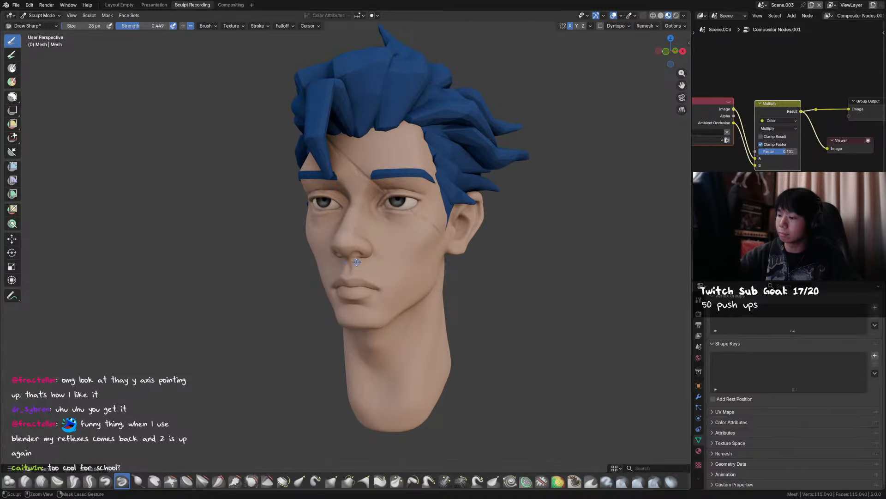
{"action": "key", "text": "f"}
{"action": "left_click", "coordinate": [360, 264]}
{"action": "middle_click_drag", "start_coordinate": [361, 265], "coordinate": [358, 286]}
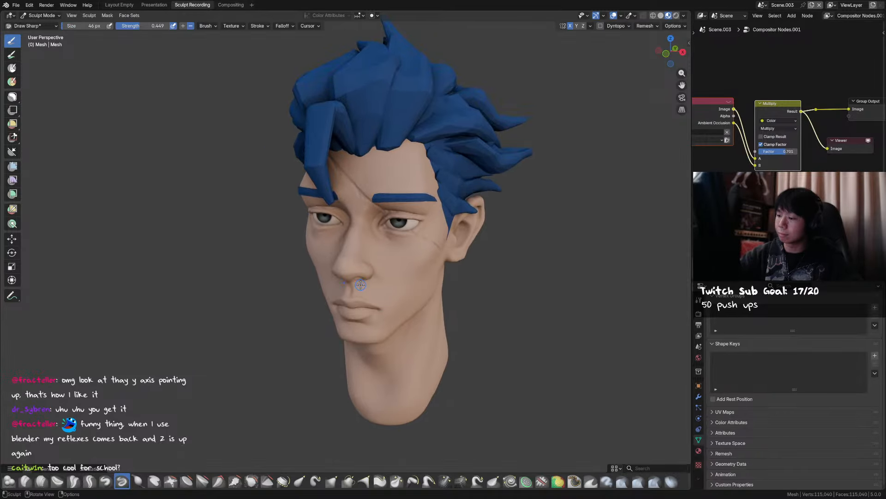
{"action": "key", "text": "f"}
{"action": "left_click", "coordinate": [360, 287]}
{"action": "left_click_drag", "start_coordinate": [361, 286], "coordinate": [380, 296], "text": "ctrl"}
Shape the moustache and carve gaps into it with the Draw Sharp brush at about 69 px.
{"action": "key", "text": "v"}
{"action": "key", "text": "f"}
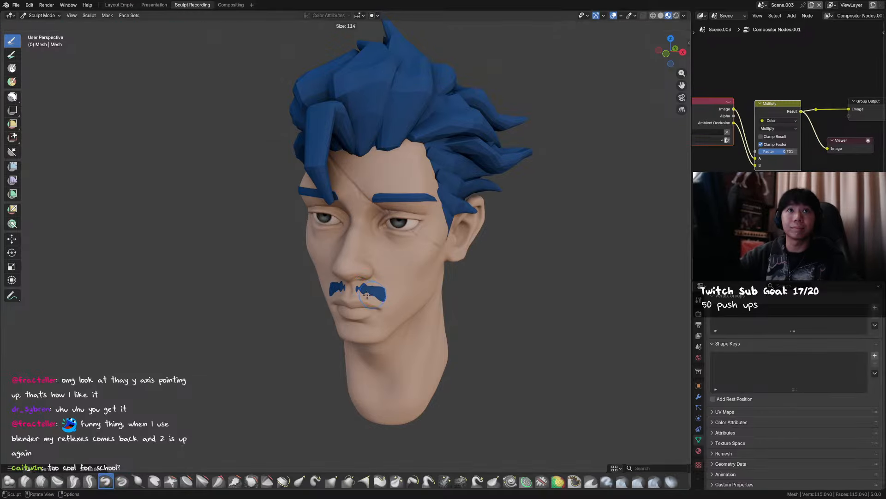
{"action": "left_click", "coordinate": [368, 294]}
{"action": "middle_click_drag", "start_coordinate": [368, 294], "coordinate": [425, 263]}
{"action": "key", "text": "shift+v"}
{"action": "key", "text": "f"}
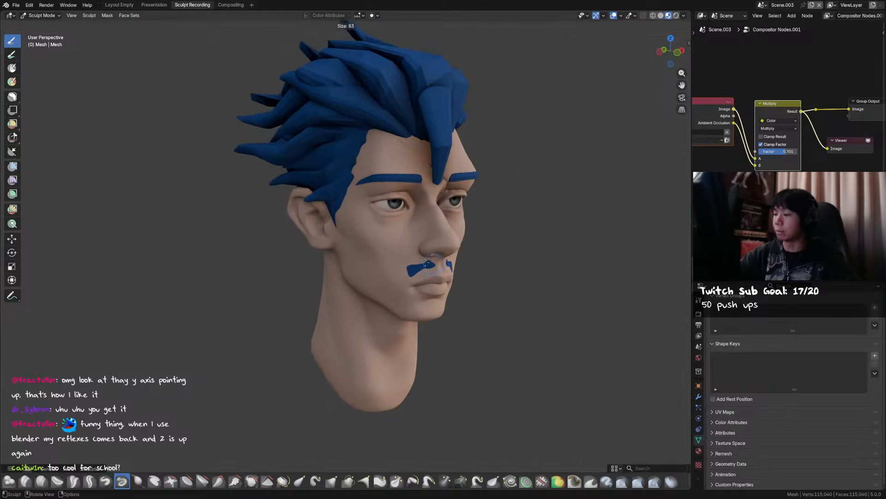
{"action": "left_click", "coordinate": [426, 263]}
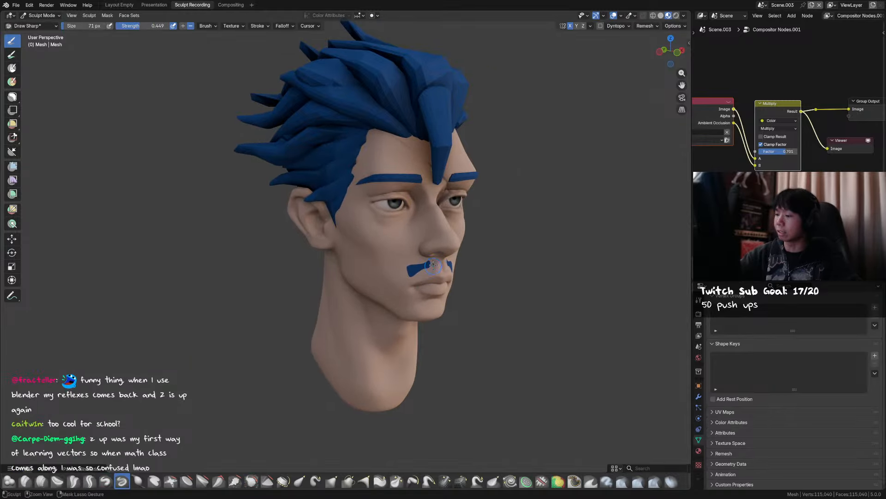
{"action": "key", "text": "f"}
{"action": "left_click", "coordinate": [430, 265]}
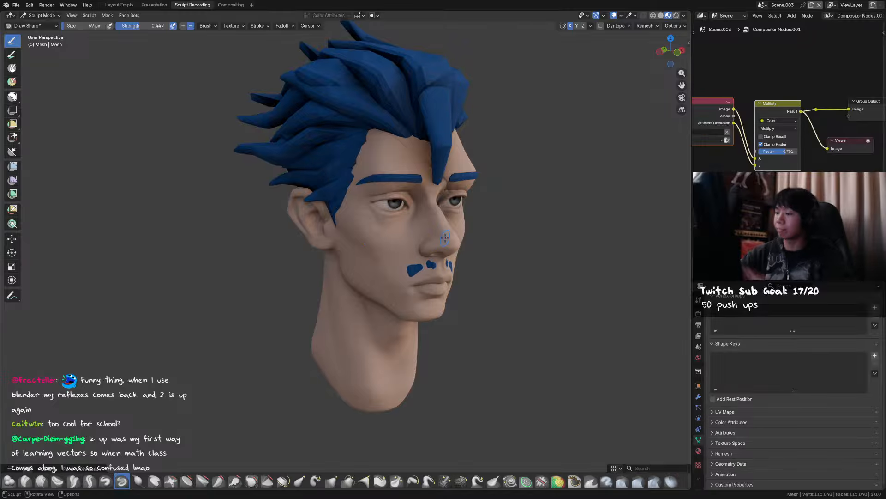
{"action": "middle_click_drag", "start_coordinate": [445, 237], "coordinate": [381, 276]}
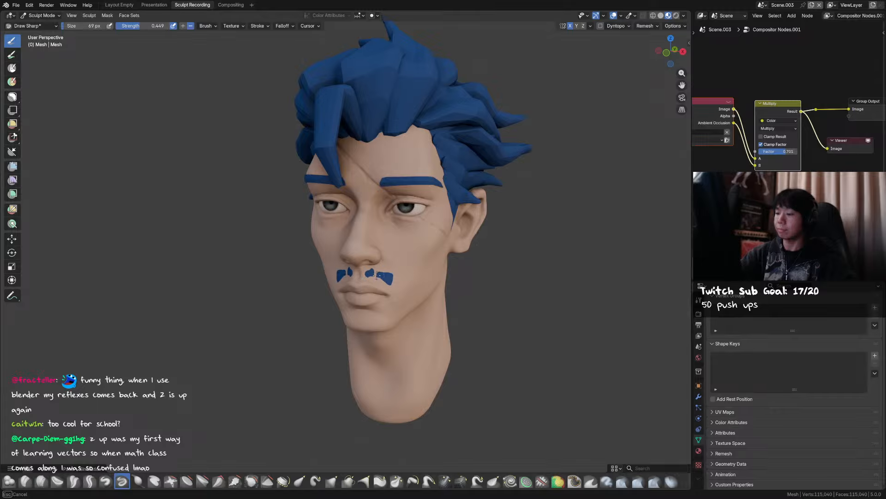
{"action": "left_click_drag", "start_coordinate": [377, 276], "coordinate": [389, 278]}
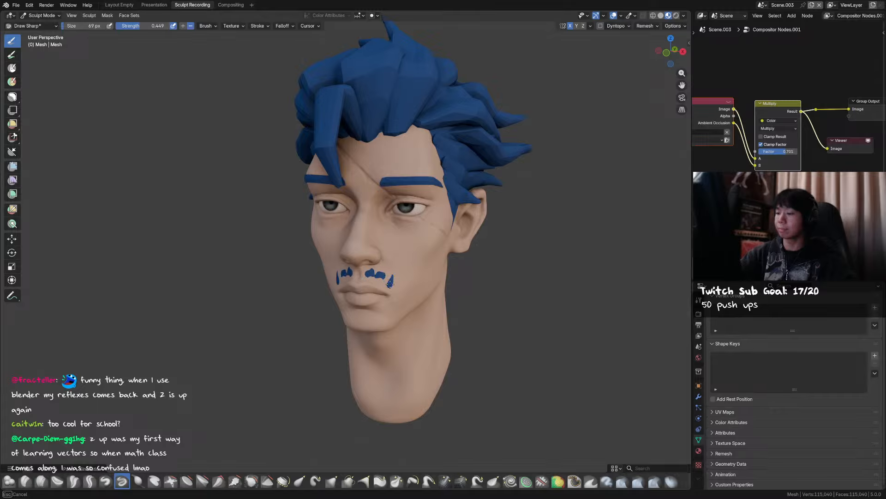
Push the moustache back below the skin using the Draw brush at about 142 px.
{"action": "middle_click_drag", "start_coordinate": [390, 283], "coordinate": [413, 263]}
{"action": "key", "text": "f"}
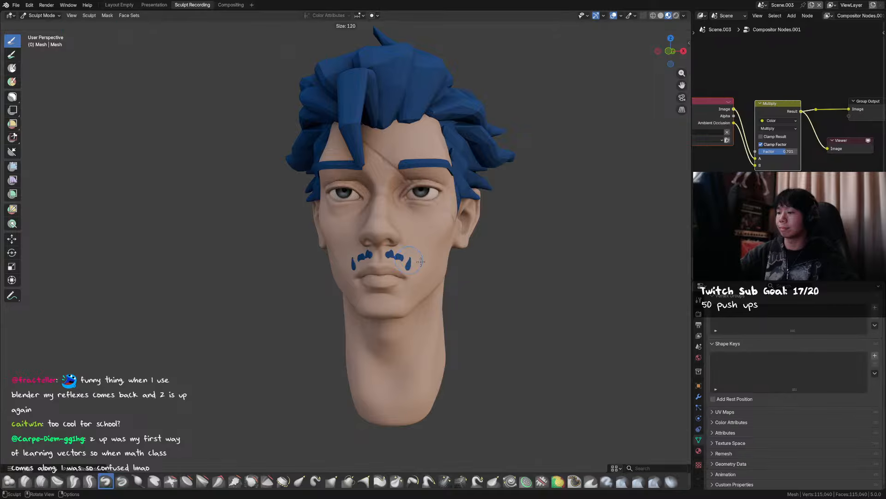
{"action": "left_click", "coordinate": [421, 262]}
{"action": "left_click_drag", "start_coordinate": [395, 257], "coordinate": [399, 258]}
{"action": "key", "text": "f"}
{"action": "left_click", "coordinate": [407, 259]}
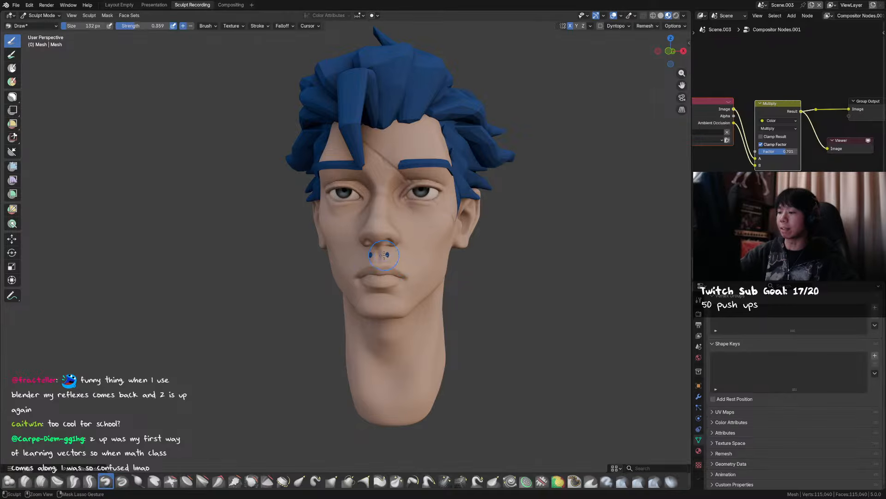
{"action": "middle_click_drag", "start_coordinate": [392, 259], "coordinate": [408, 257]}
{"action": "key", "text": "f"}
{"action": "left_click", "coordinate": [411, 258]}
{"action": "left_click_drag", "start_coordinate": [408, 258], "coordinate": [411, 257]}
Return to Object Mode, delete the beard mesh and save the file.
{"action": "key", "text": "ctrl+Tab"}
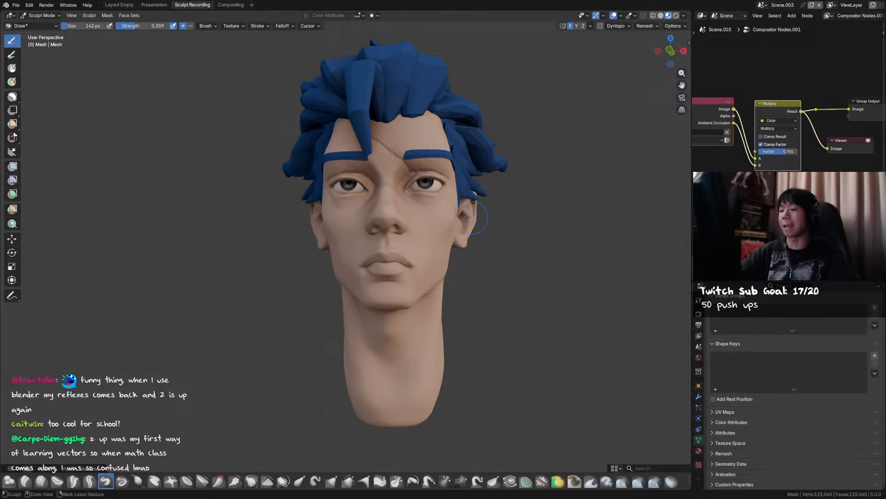
{"action": "left_click", "coordinate": [424, 270]}
{"action": "key", "text": "x"}
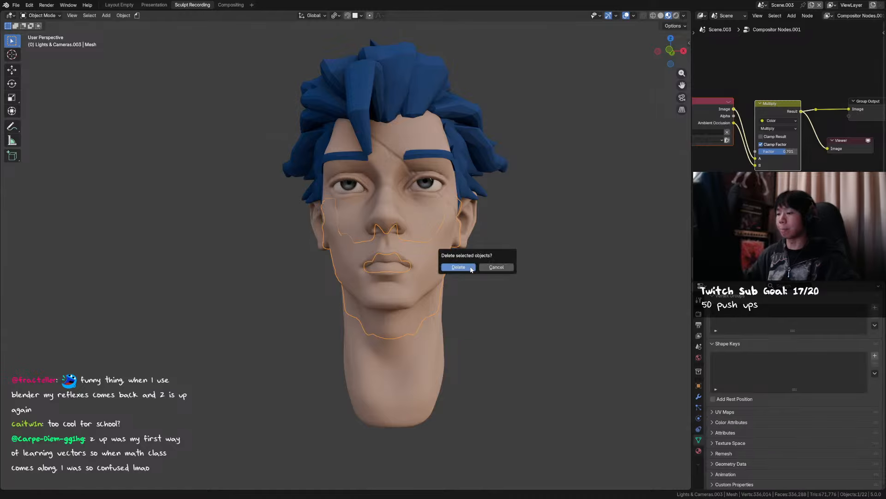
{"action": "left_click", "coordinate": [470, 266]}
{"action": "key", "text": "ctrl+s"}
Select the head mesh, enter Sculpt Mode with the Paint Hard brush, sample a colour from the cheek and save the file.
{"action": "left_click", "coordinate": [414, 266]}
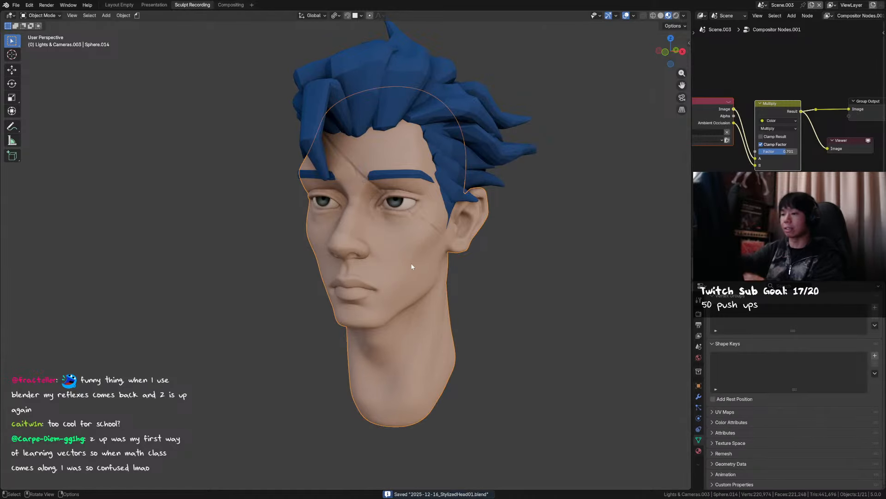
{"action": "left_click", "coordinate": [496, 224]}
{"action": "left_click", "coordinate": [481, 219]}
{"action": "key", "text": "ctrl+Tab"}
{"action": "mouse_move", "coordinate": [455, 223]}
{"action": "middle_mouse_down"}
{"action": "mouse_move", "coordinate": [467, 215]}
{"action": "mouse_move", "coordinate": [464, 223]}
{"action": "mouse_move", "coordinate": [422, 178]}
{"action": "middle_mouse_up"}
{"action": "key", "text": "q"}
{"action": "left_click", "coordinate": [466, 214]}
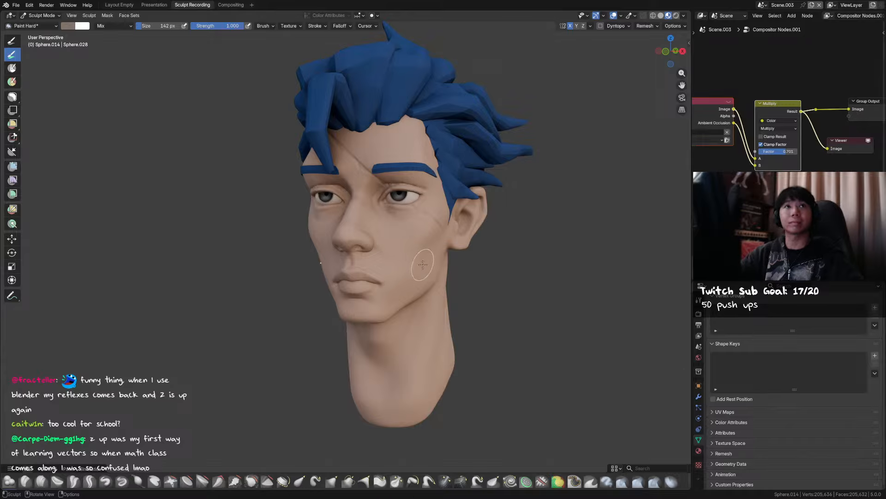
{"action": "key", "text": "shift+x"}
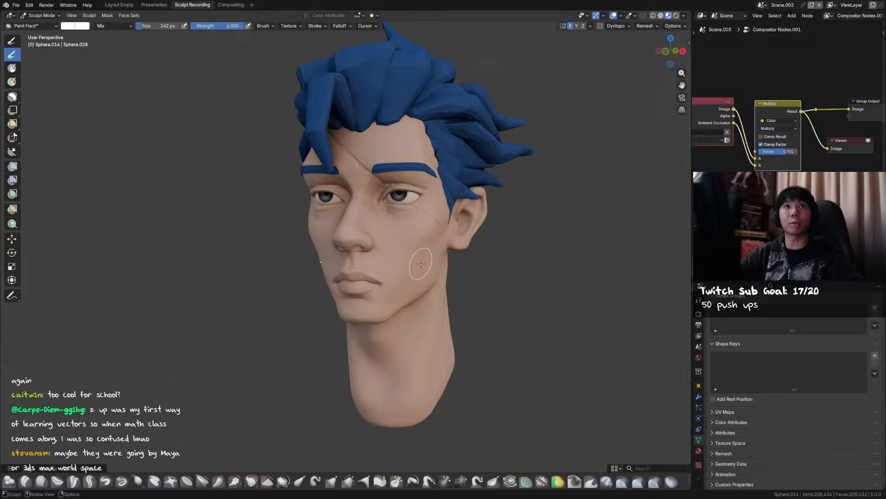
{"action": "key", "text": "ctrl+s"}
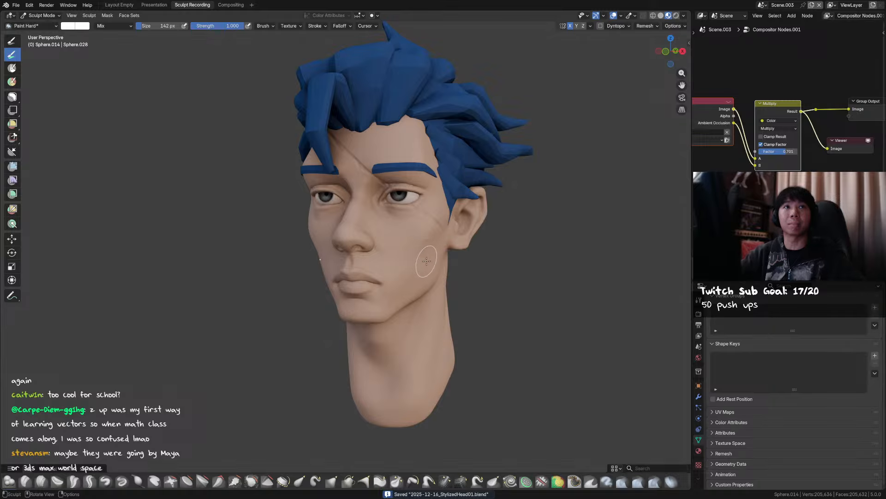
Show the head's material nodes in the Shader Editor and set Paint Hard to the skin colour at 377 px.
{"action": "middle_click_drag", "start_coordinate": [429, 259], "coordinate": [420, 249]}
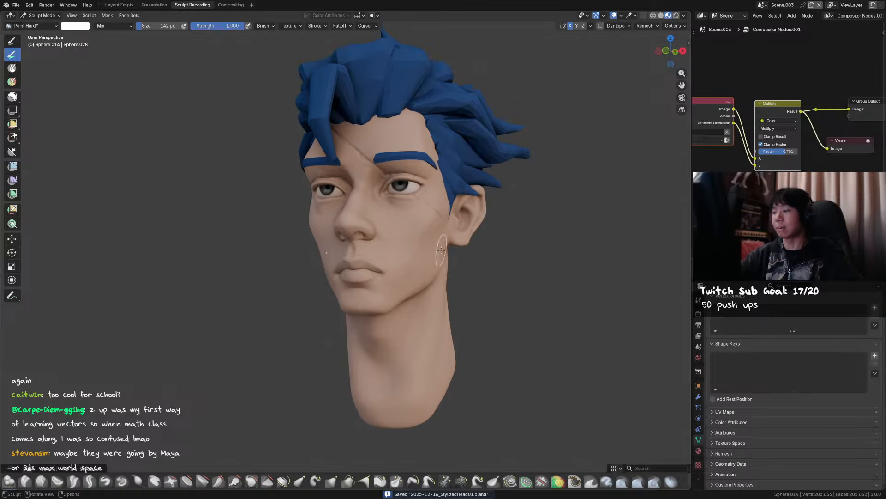
{"action": "key", "text": "shift+F3"}
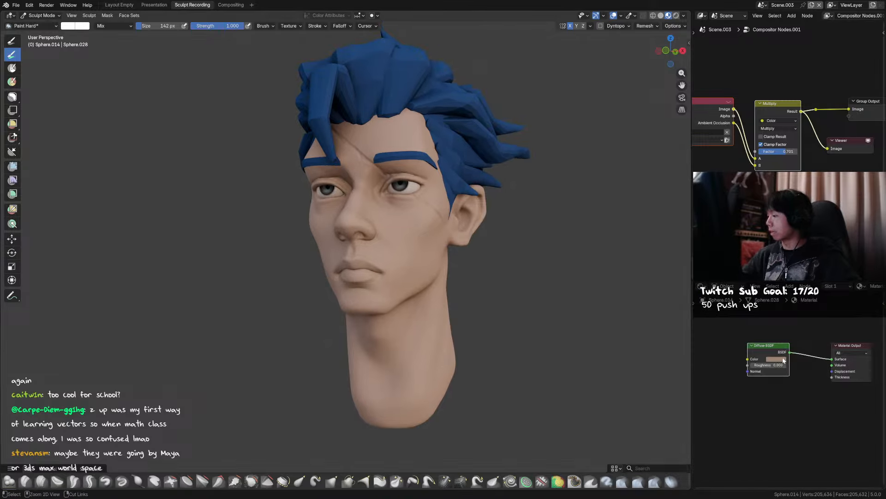
{"action": "key", "text": "ctrl+Tab"}
{"action": "left_click", "coordinate": [463, 281]}
{"action": "key", "text": "q"}
{"action": "key", "text": "Escape"}
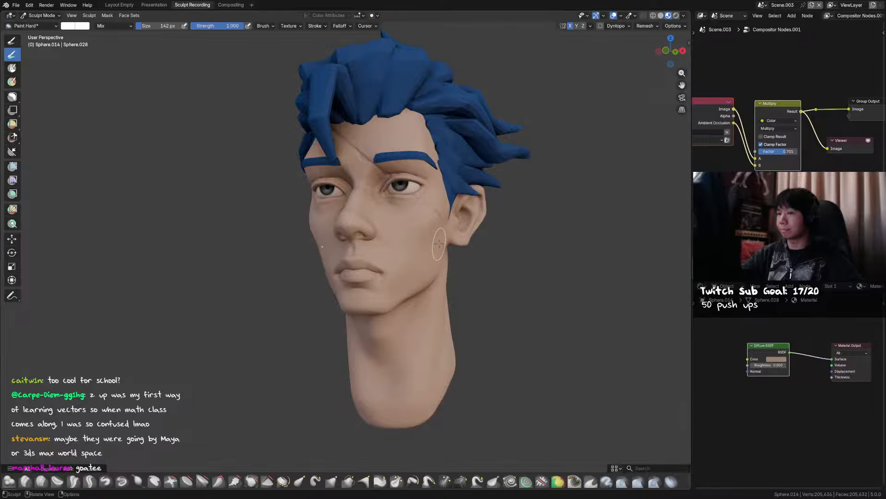
{"action": "key", "text": "s"}
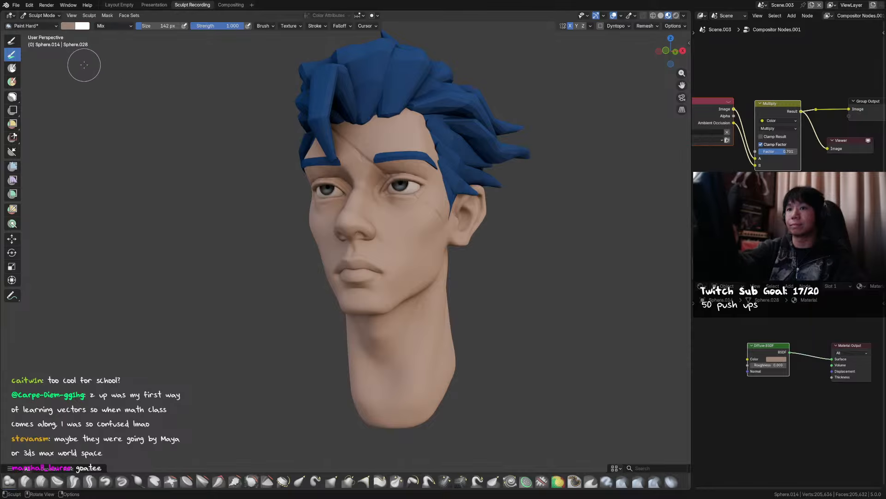
{"action": "key", "text": "f"}
{"action": "left_click", "coordinate": [163, 123]}
Add a Color Attribute node to the head's material and connect its Color output to the Diffuse BSDF's Color input.
{"action": "middle_click_drag", "start_coordinate": [743, 360], "coordinate": [774, 357]}
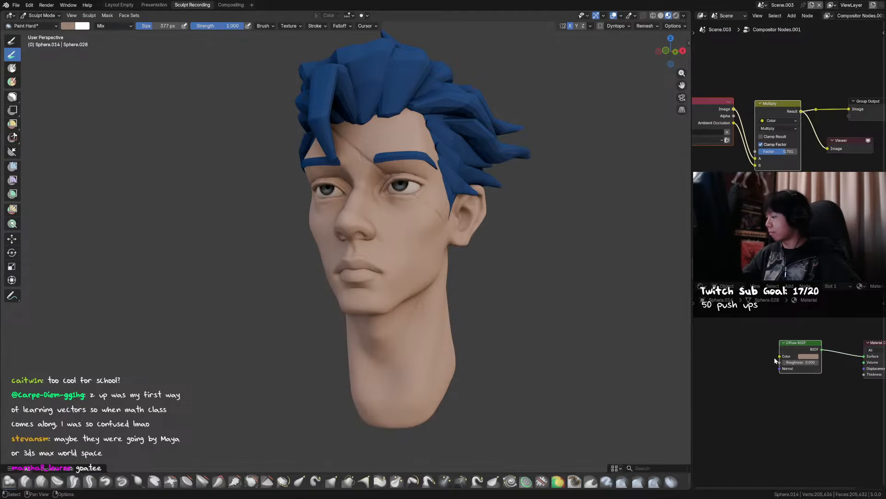
{"action": "key", "text": "shift+a"}
{"action": "left_click", "coordinate": [741, 333]}
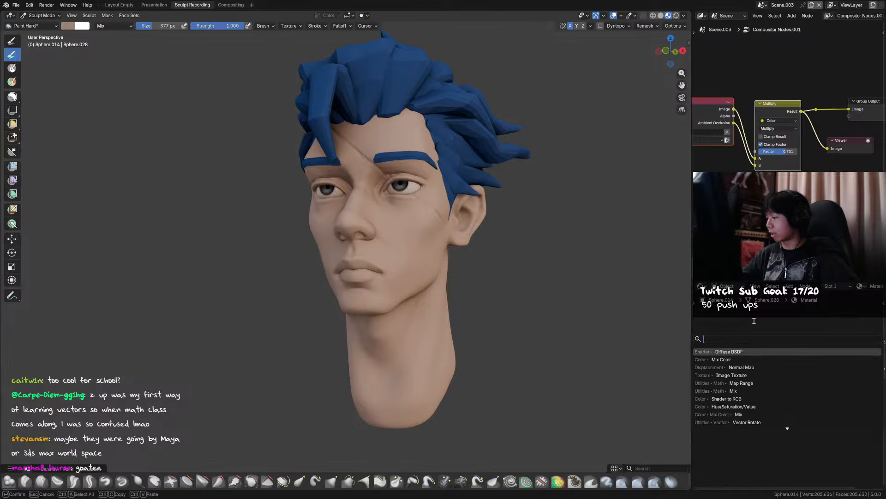
{"action": "key", "text": "Escape"}
{"action": "key", "text": "shift+a"}
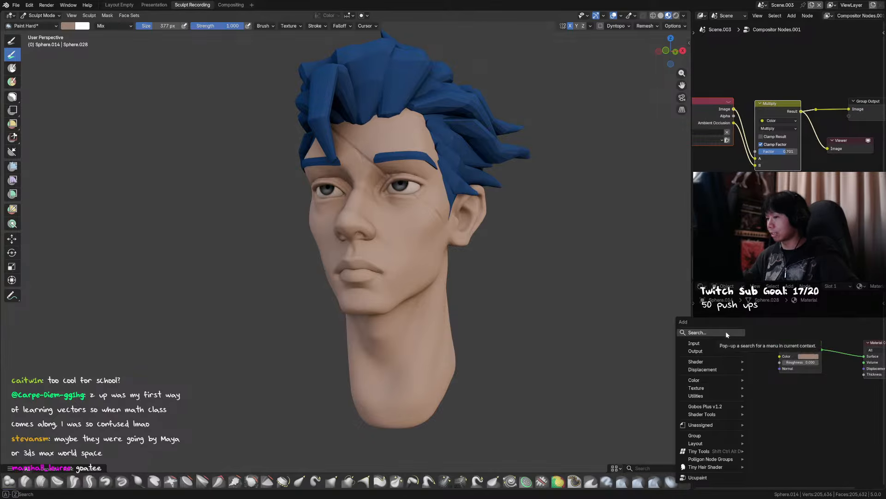
{"action": "left_click", "coordinate": [726, 332]}
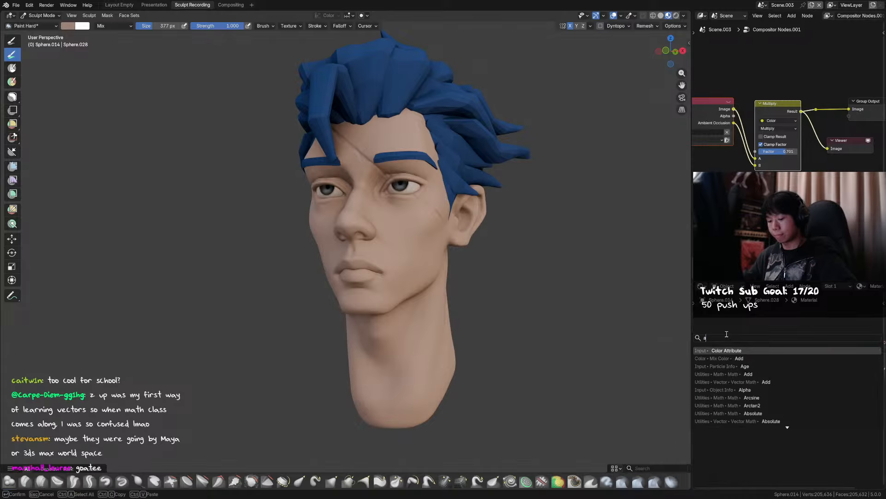
{"action": "type", "text": "color attr"}
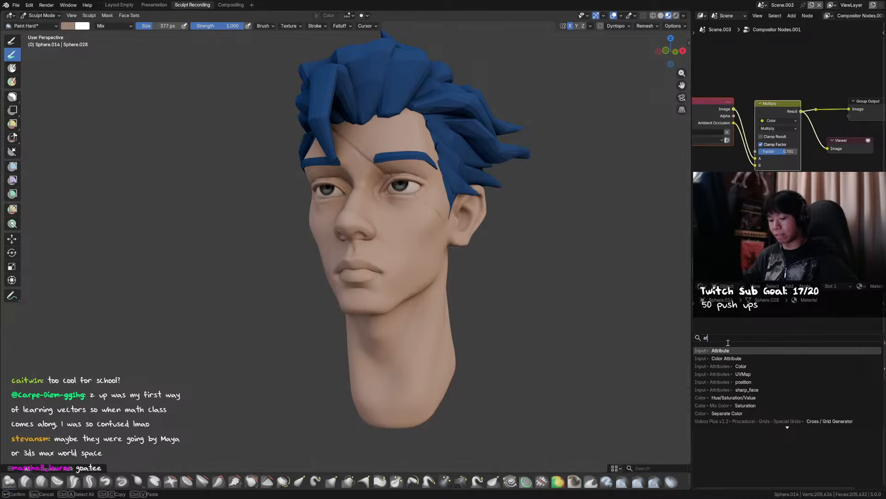
{"action": "key", "text": "Return"}
{"action": "left_click", "coordinate": [716, 369]}
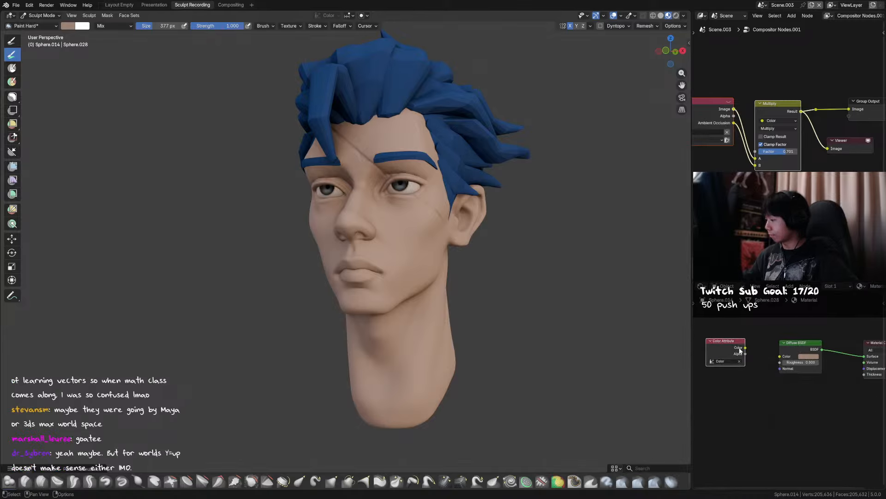
{"action": "mouse_move", "coordinate": [745, 347]}
{"action": "left_mouse_down"}
{"action": "mouse_move", "coordinate": [780, 356]}
{"action": "mouse_move", "coordinate": [758, 344]}
{"action": "mouse_move", "coordinate": [768, 344]}
{"action": "left_mouse_up"}
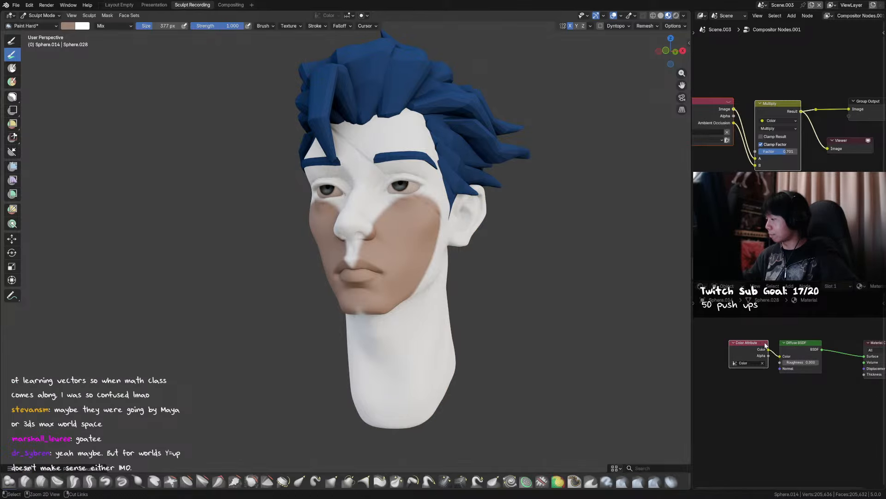
Extend the skin colour over the cheek, ear and neck, and hide every object except the head, returning to Sculpt Mode.
{"action": "left_click_drag", "start_coordinate": [430, 235], "coordinate": [445, 222]}
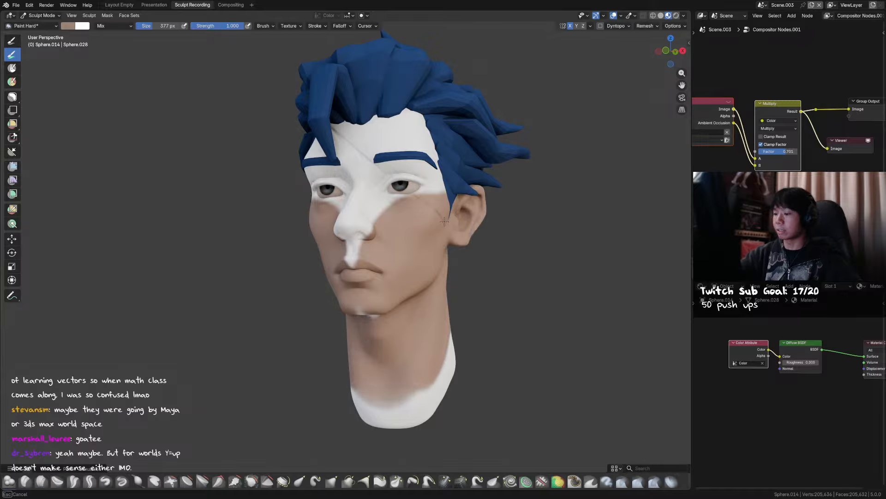
{"action": "key", "text": "ctrl+Tab"}
{"action": "key", "text": "shift+h"}
{"action": "key", "text": "ctrl+Tab"}
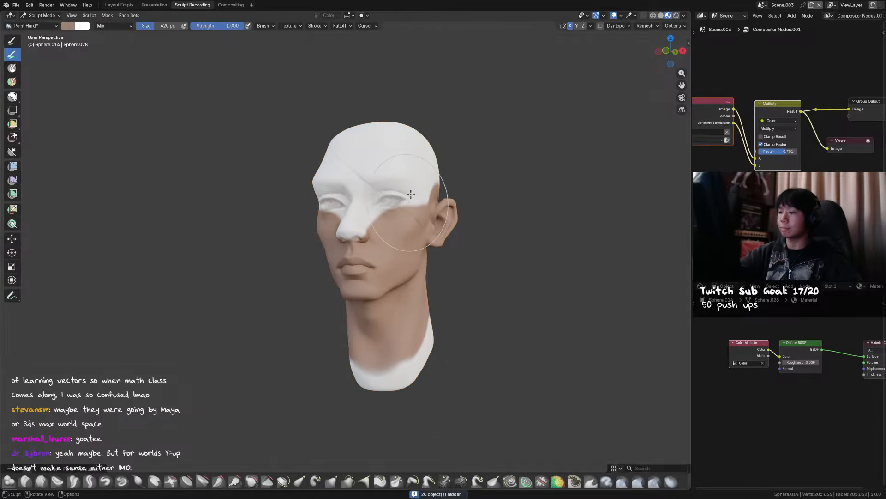
Paint the remaining white areas of the forehead, eye area, crown, back of the head and neck with the skin colour at 420 px.
{"action": "mouse_move", "coordinate": [405, 193]}
{"action": "left_mouse_down"}
{"action": "mouse_move", "coordinate": [397, 138]}
{"action": "mouse_move", "coordinate": [388, 370]}
{"action": "mouse_move", "coordinate": [422, 351]}
{"action": "left_mouse_up"}
{"action": "mouse_move", "coordinate": [418, 356]}
{"action": "middle_mouse_down"}
{"action": "mouse_move", "coordinate": [409, 360]}
{"action": "mouse_move", "coordinate": [435, 207]}
{"action": "middle_mouse_up"}
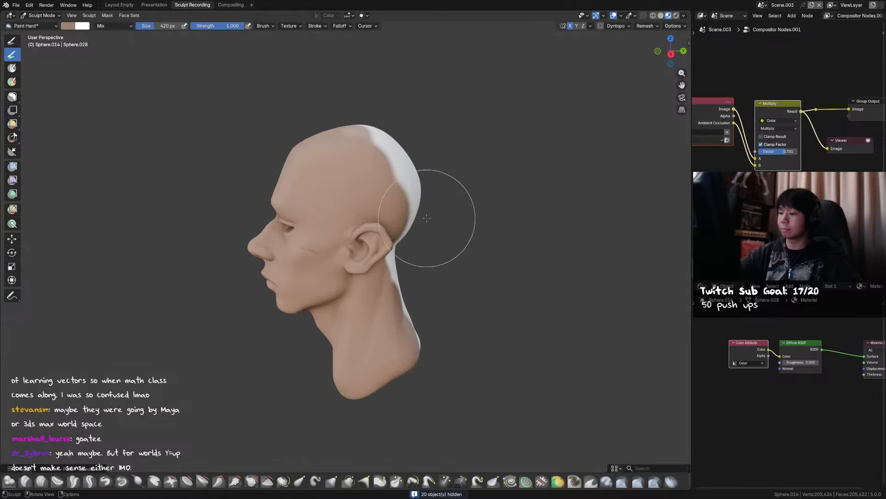
{"action": "left_click_drag", "start_coordinate": [436, 208], "coordinate": [407, 175]}
{"action": "middle_click_drag", "start_coordinate": [406, 175], "coordinate": [351, 351]}
{"action": "left_click_drag", "start_coordinate": [350, 351], "coordinate": [336, 95]}
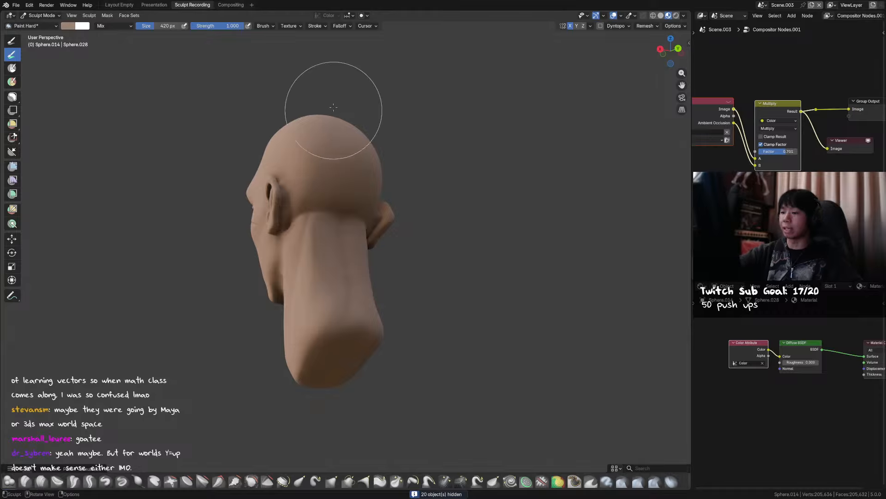
{"action": "mouse_move", "coordinate": [336, 95]}
{"action": "middle_mouse_down"}
{"action": "mouse_move", "coordinate": [372, 172]}
{"action": "mouse_move", "coordinate": [263, 208]}
{"action": "mouse_move", "coordinate": [481, 240]}
{"action": "mouse_move", "coordinate": [527, 172]}
{"action": "mouse_move", "coordinate": [425, 228]}
{"action": "mouse_move", "coordinate": [427, 237]}
{"action": "mouse_move", "coordinate": [506, 235]}
{"action": "middle_mouse_up"}
Return to Object Mode, unhide the hair and other hidden objects, save the file and select the head mesh.
{"action": "key", "text": "ctrl+Tab"}
{"action": "key", "text": "alt+h"}
{"action": "key", "text": "ctrl+s"}
{"action": "left_click", "coordinate": [428, 237]}
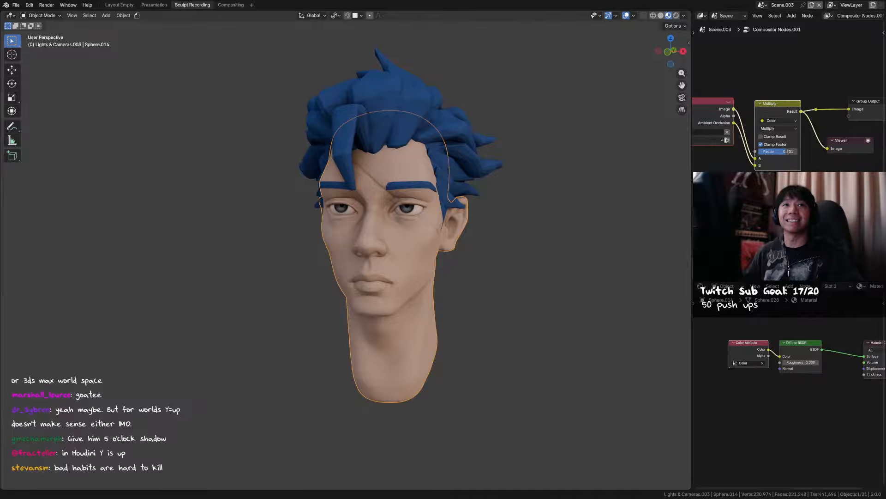
Enter Sculpt Mode on the head with the paint brush reduced to 182 px and save the file.
{"action": "key", "text": "ctrl+Tab"}
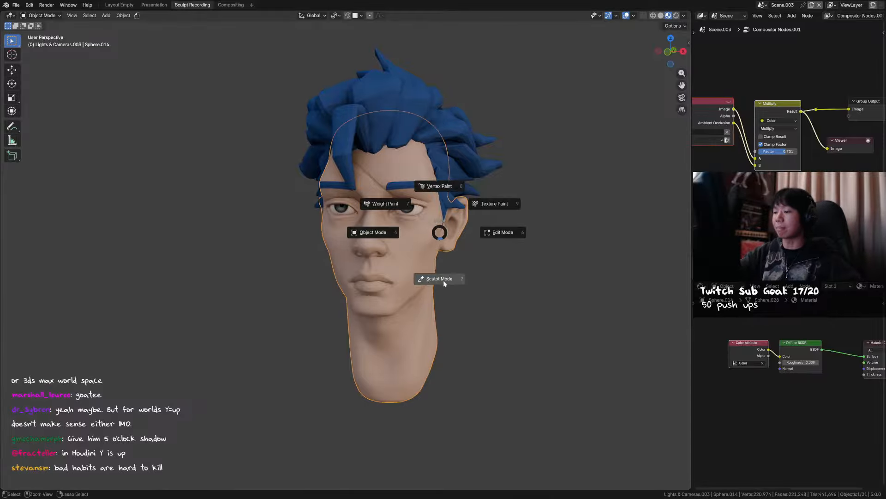
{"action": "left_click", "coordinate": [440, 279]}
{"action": "middle_click_drag", "start_coordinate": [433, 226], "coordinate": [475, 233]}
{"action": "key", "text": "q"}
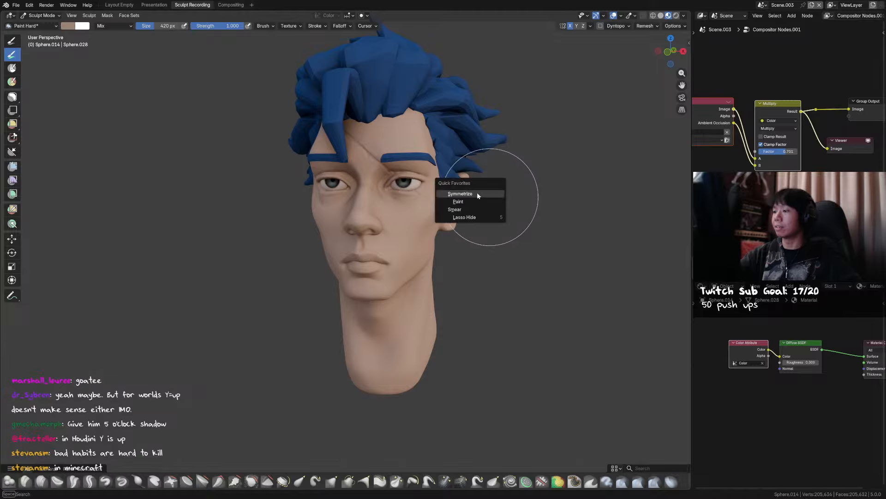
{"action": "left_click", "coordinate": [458, 202]}
{"action": "key", "text": "f"}
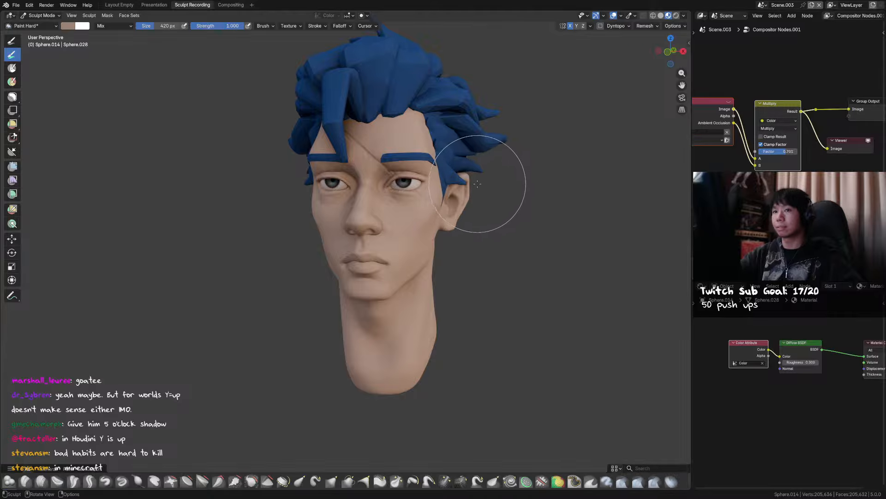
{"action": "left_click", "coordinate": [397, 205]}
{"action": "key", "text": "ctrl+s"}
Filter the brush assets by "sof" and activate the Paint Soft brush.
{"action": "key", "text": "q"}
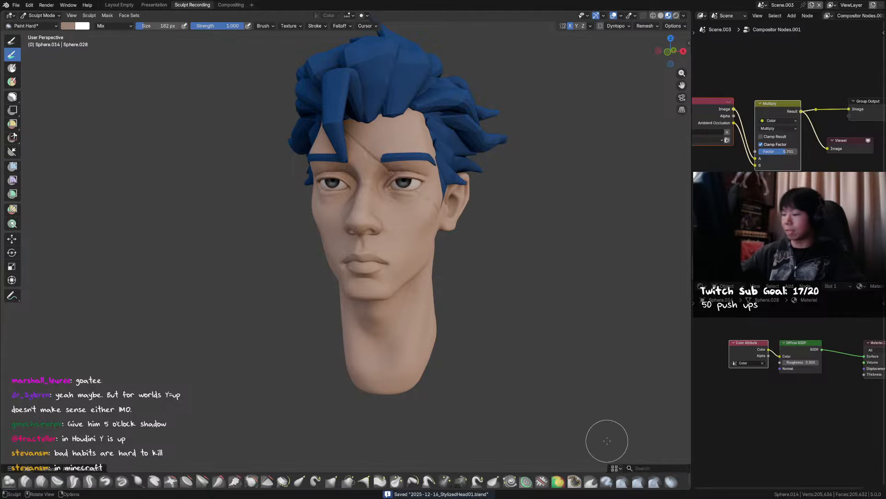
{"action": "left_click", "coordinate": [644, 467]}
{"action": "type", "text": "sofg"}
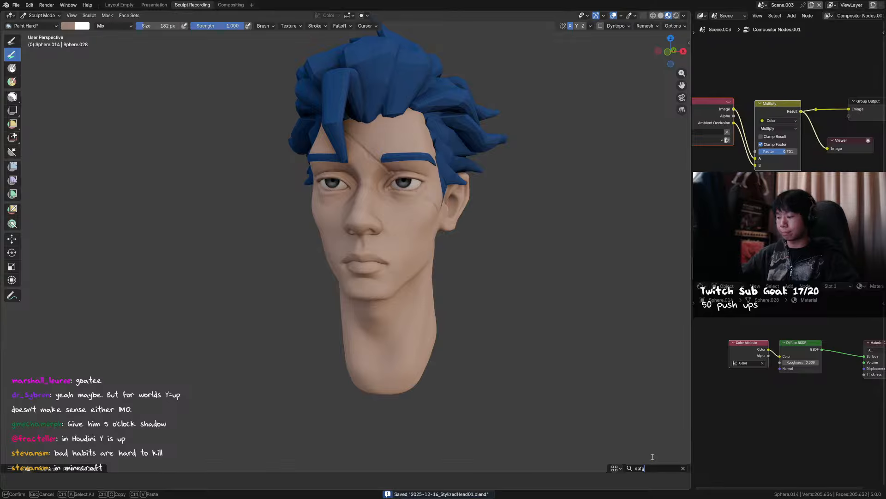
{"action": "key", "text": "BackSpace"}
{"action": "left_click", "coordinate": [25, 482]}
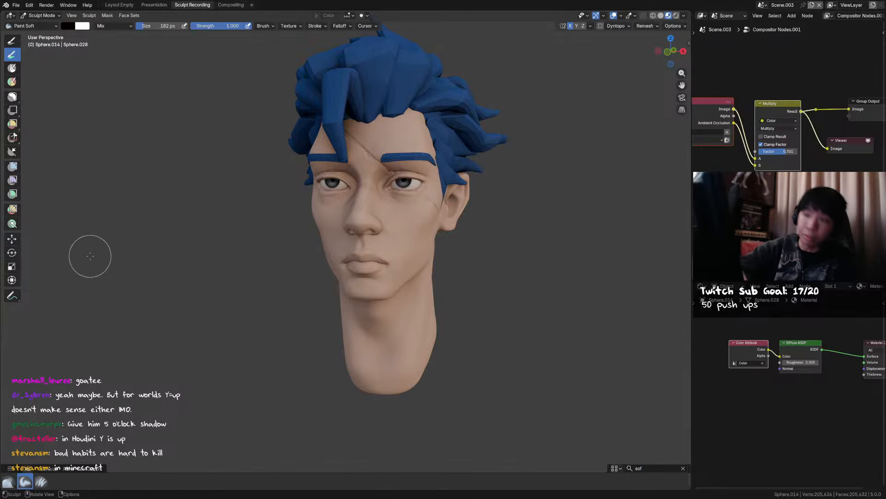
Load the sampled skin tone into Paint Soft and shift its hue slightly toward yellow, to about 0.077.
{"action": "key", "text": "shift+x"}
{"action": "key", "text": "x"}
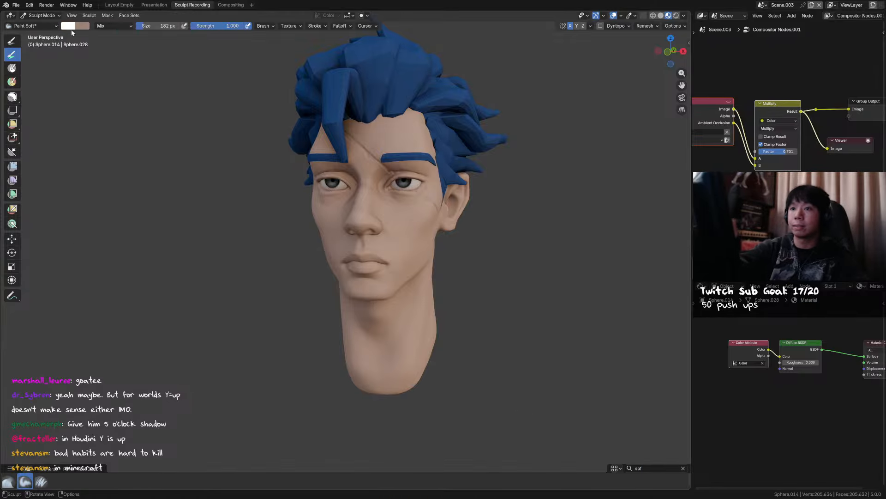
{"action": "left_click", "coordinate": [81, 27]}
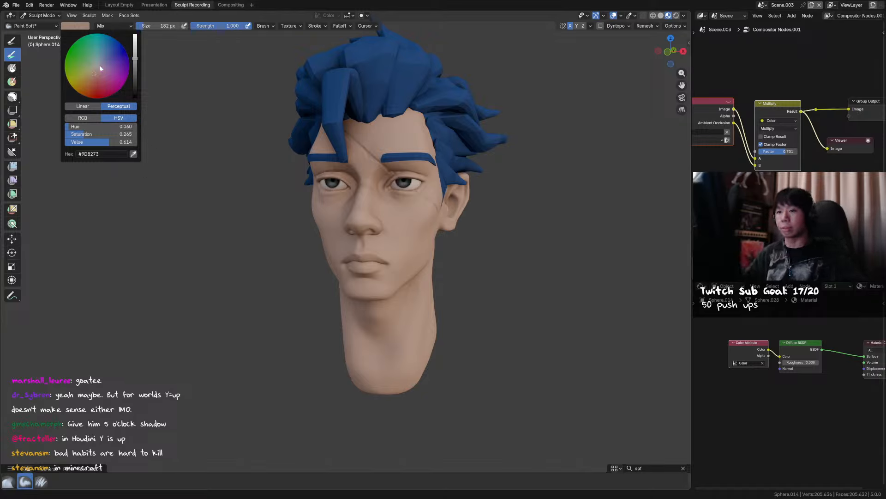
{"action": "left_click_drag", "start_coordinate": [98, 128], "coordinate": [97, 128]}
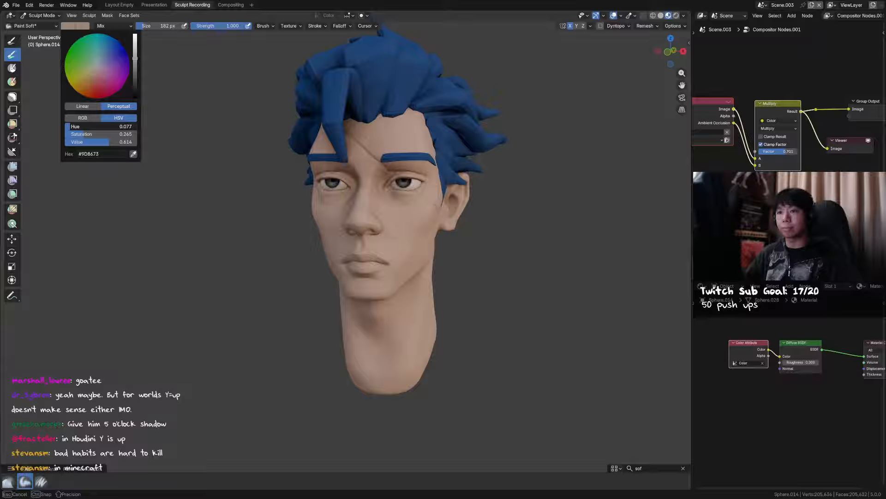
{"action": "left_click_drag", "start_coordinate": [97, 128], "coordinate": [99, 134]}
Tint the jawline and chin with the yellower skin tone, using Paint Soft at 262 px and then 208 px.
{"action": "key", "text": "f"}
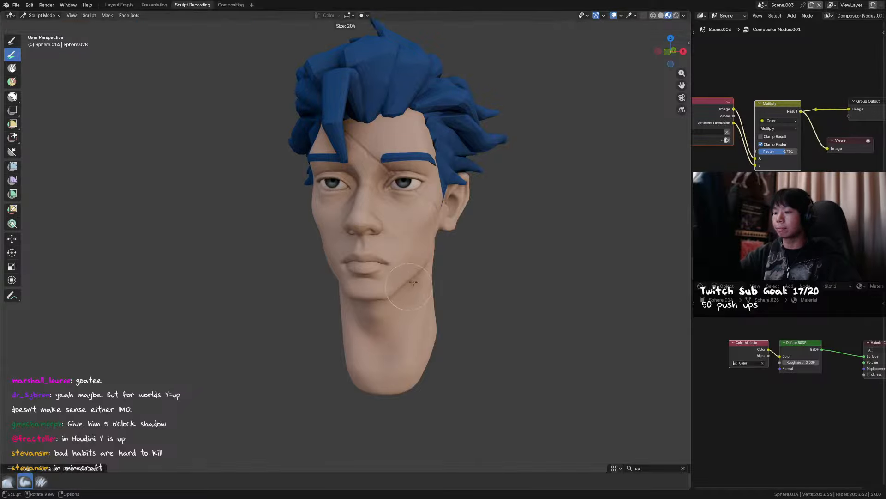
{"action": "left_click", "coordinate": [413, 282]}
{"action": "middle_click_drag", "start_coordinate": [392, 286], "coordinate": [415, 258]}
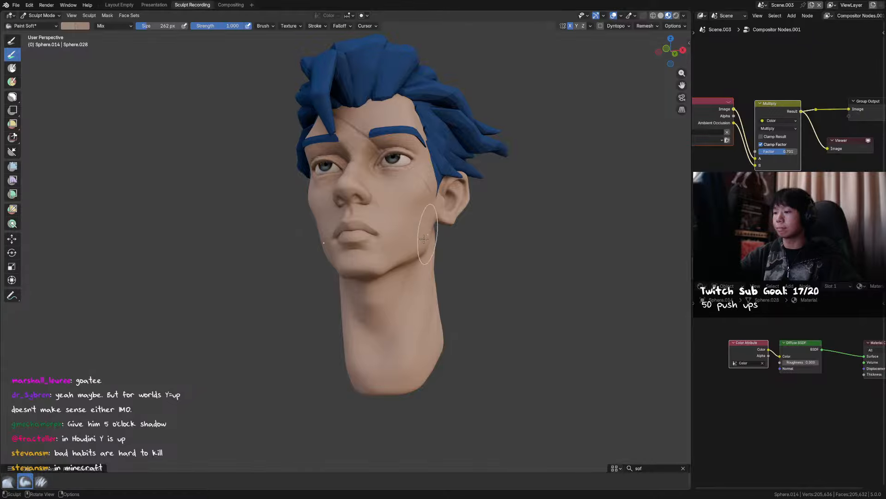
{"action": "left_click_drag", "start_coordinate": [409, 262], "coordinate": [360, 259]}
{"action": "middle_click_drag", "start_coordinate": [377, 236], "coordinate": [377, 273]}
{"action": "key", "text": "f"}
{"action": "left_click", "coordinate": [371, 283]}
{"action": "left_click_drag", "start_coordinate": [369, 291], "coordinate": [365, 299]}
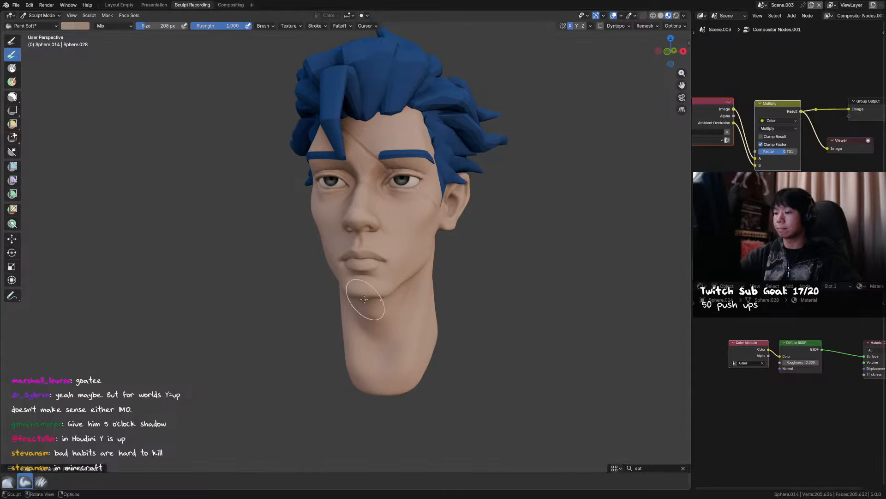
Tint the area around the mouth at 165 px, and enlarge the brush to 259 px to blend over the chin.
{"action": "key", "text": "f"}
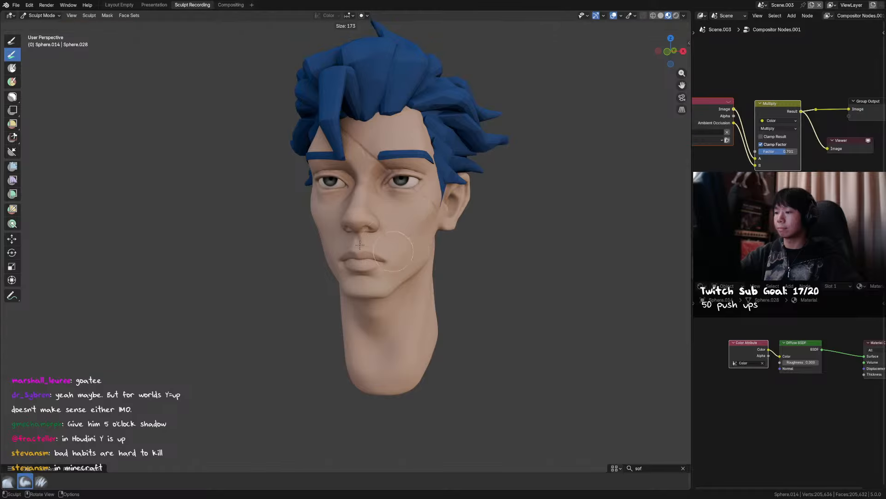
{"action": "left_click", "coordinate": [361, 245]}
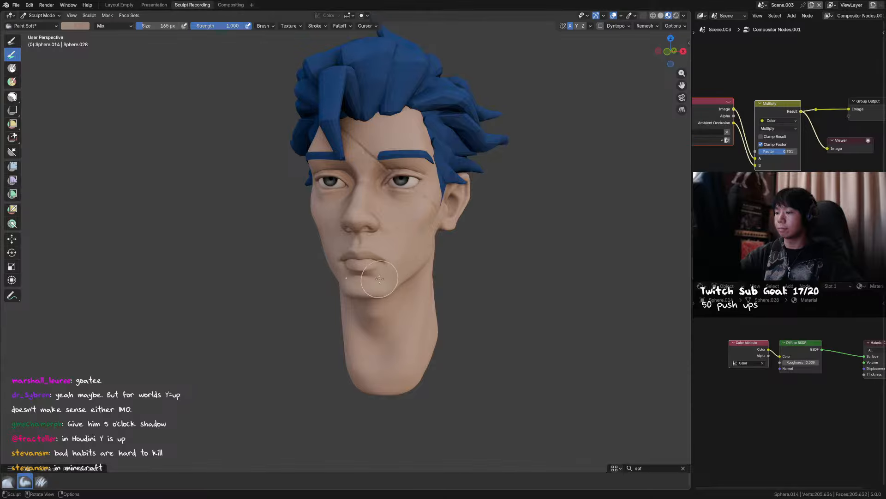
{"action": "key", "text": "bracketright"}
{"action": "key", "text": "bracketright"}
{"action": "middle_click_drag", "start_coordinate": [402, 246], "coordinate": [390, 243]}
{"action": "key", "text": "bracketright"}
{"action": "key", "text": "bracketright"}
{"action": "left_click_drag", "start_coordinate": [367, 270], "coordinate": [352, 278]}
{"action": "left_click_drag", "start_coordinate": [349, 280], "coordinate": [348, 286]}
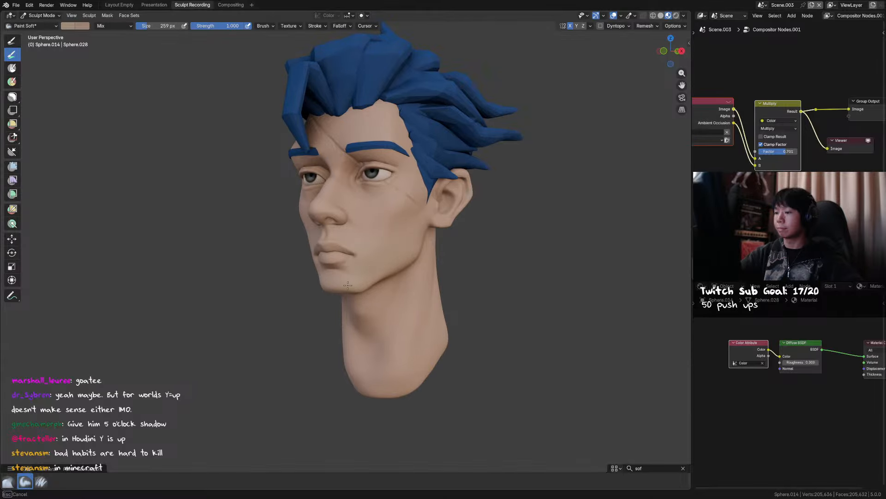
Blend the beard-area tint along the chin and lower jaw with the brush at 269 px and save the file.
{"action": "middle_click_drag", "start_coordinate": [417, 229], "coordinate": [415, 248]}
{"action": "key", "text": "f"}
{"action": "left_click_drag", "start_coordinate": [355, 275], "coordinate": [350, 276]}
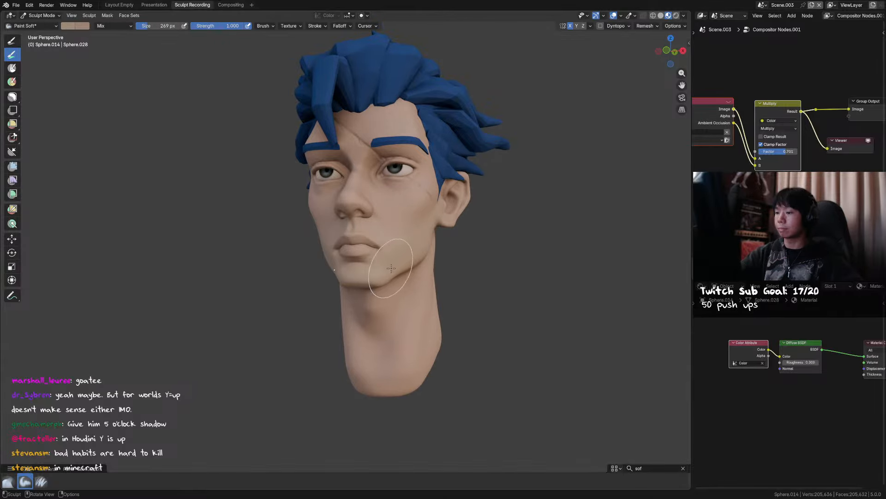
{"action": "middle_click_drag", "start_coordinate": [401, 244], "coordinate": [376, 248]}
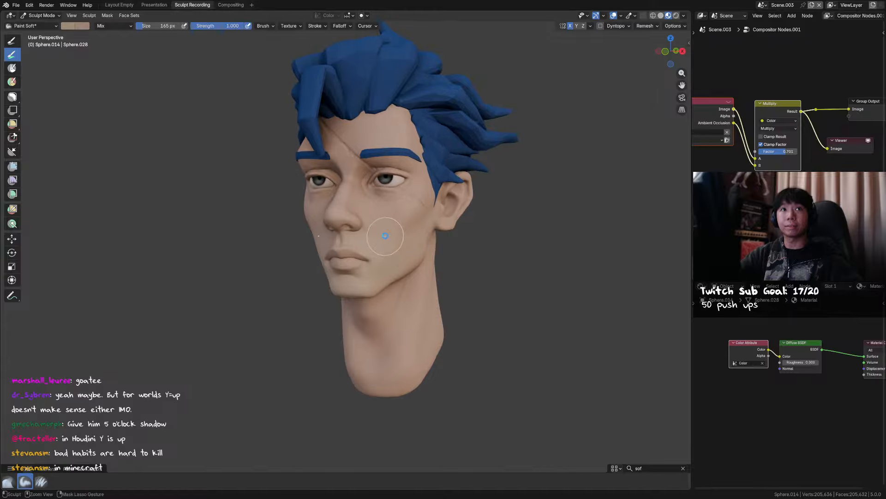
{"action": "key", "text": "ctrl+s"}
Tint the upper lip below the nose at 111 px, and paint the jawline and under the chin with a larger brush.
{"action": "key", "text": "f"}
{"action": "left_click", "coordinate": [339, 242]}
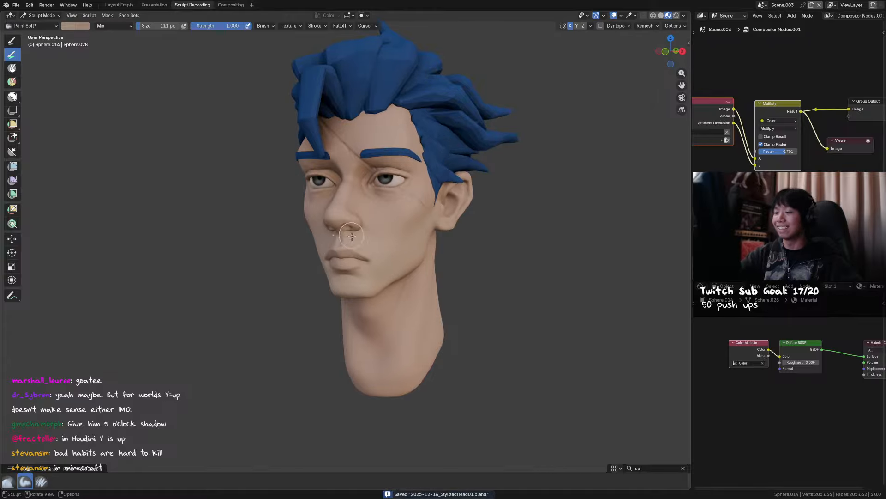
{"action": "left_click_drag", "start_coordinate": [352, 236], "coordinate": [359, 242]}
{"action": "key", "text": "f"}
{"action": "left_click", "coordinate": [386, 266]}
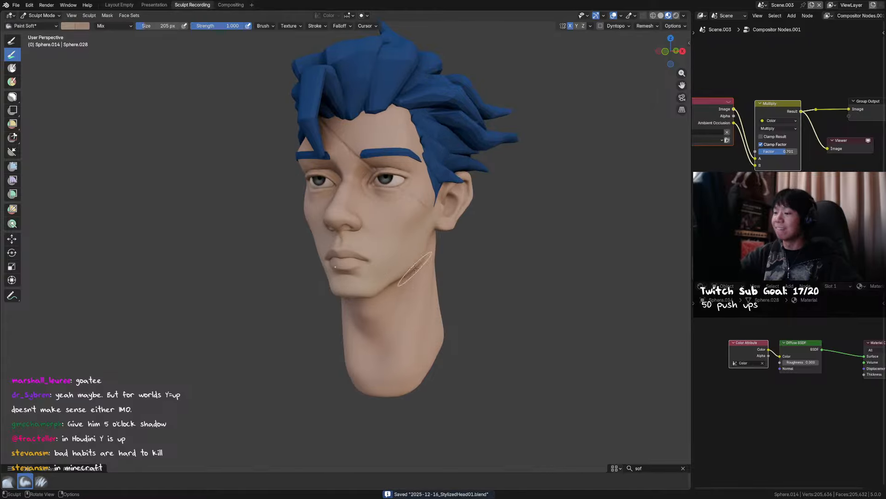
{"action": "middle_click_drag", "start_coordinate": [415, 268], "coordinate": [412, 254]}
{"action": "mouse_move", "coordinate": [398, 277]}
{"action": "left_mouse_down"}
{"action": "mouse_move", "coordinate": [416, 269]}
{"action": "mouse_move", "coordinate": [397, 280]}
{"action": "left_mouse_up"}
{"action": "middle_click_drag", "start_coordinate": [396, 282], "coordinate": [364, 319], "text": "ctrl"}
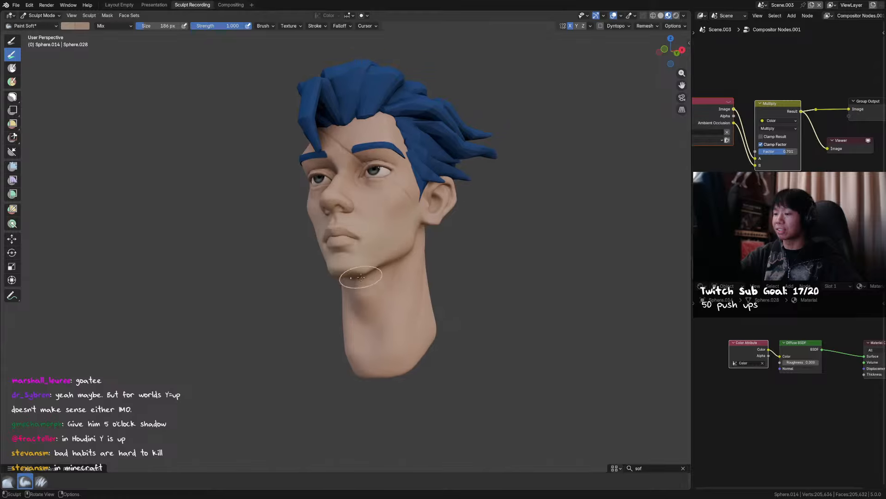
Tint the side of the face from the sideburn down to the lower cheek, using brush sizes 170 px and 194 px.
{"action": "mouse_move", "coordinate": [400, 249]}
{"action": "middle_mouse_down"}
{"action": "mouse_move", "coordinate": [392, 270]}
{"action": "mouse_move", "coordinate": [414, 240]}
{"action": "mouse_move", "coordinate": [379, 231]}
{"action": "mouse_move", "coordinate": [385, 258]}
{"action": "mouse_move", "coordinate": [409, 257]}
{"action": "middle_mouse_up"}
{"action": "key", "text": "f"}
{"action": "left_click", "coordinate": [378, 231]}
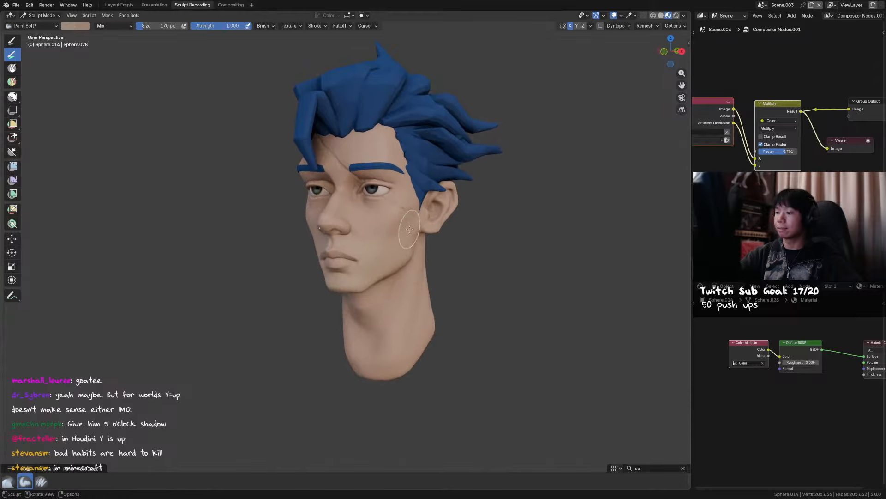
{"action": "left_click_drag", "start_coordinate": [415, 211], "coordinate": [412, 222]}
{"action": "middle_click_drag", "start_coordinate": [411, 222], "coordinate": [415, 203]}
{"action": "scroll", "coordinate": [418, 194], "scroll_direction": "up", "scroll_amount": 1}
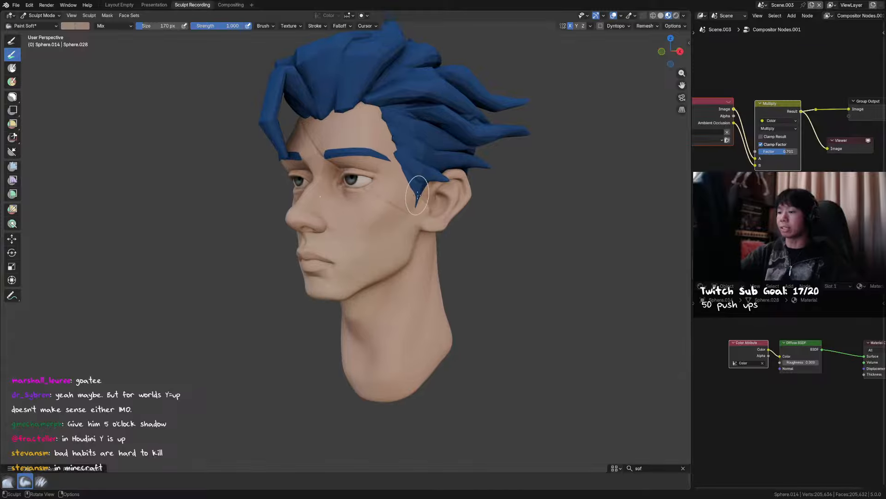
{"action": "key", "text": "f"}
{"action": "left_click", "coordinate": [365, 233]}
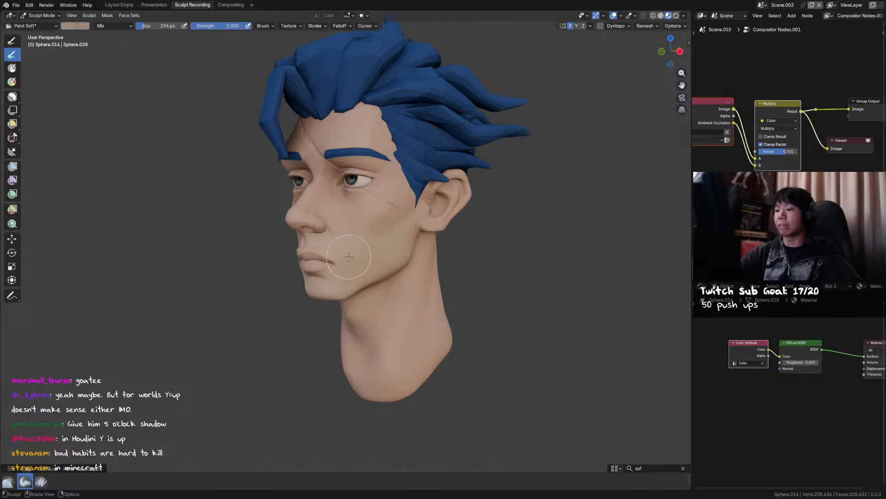
{"action": "mouse_move", "coordinate": [351, 256]}
{"action": "middle_mouse_down"}
{"action": "mouse_move", "coordinate": [367, 252]}
{"action": "mouse_move", "coordinate": [399, 173]}
{"action": "middle_mouse_up"}
Darken the Paint Soft colour slightly, paint the shadow along the jaw and chin at 191 px, and save the file.
{"action": "right_click", "coordinate": [420, 216]}
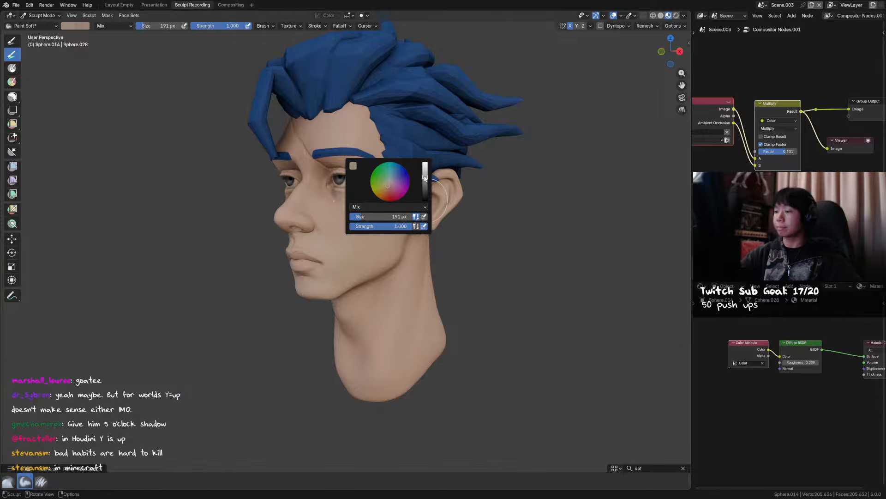
{"action": "left_click_drag", "start_coordinate": [425, 178], "coordinate": [425, 182]}
{"action": "mouse_move", "coordinate": [390, 236]}
{"action": "left_mouse_down"}
{"action": "mouse_move", "coordinate": [364, 275]}
{"action": "mouse_move", "coordinate": [373, 271]}
{"action": "left_mouse_up"}
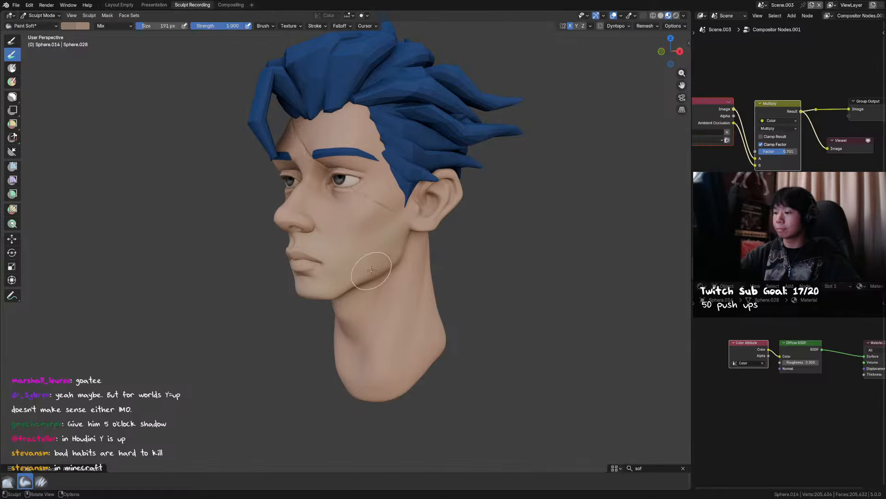
{"action": "middle_click_drag", "start_coordinate": [381, 250], "coordinate": [416, 231]}
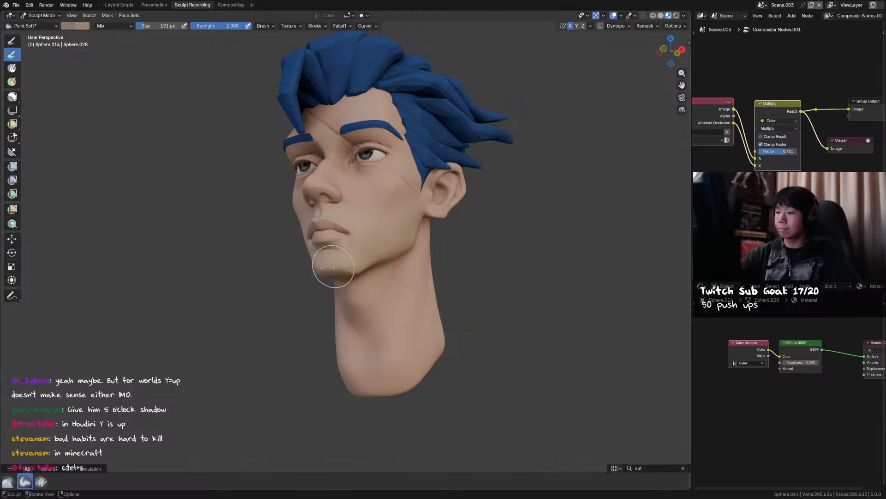
{"action": "mouse_move", "coordinate": [356, 267]}
{"action": "middle_mouse_down"}
{"action": "mouse_move", "coordinate": [411, 217]}
{"action": "mouse_move", "coordinate": [414, 237]}
{"action": "middle_mouse_up"}
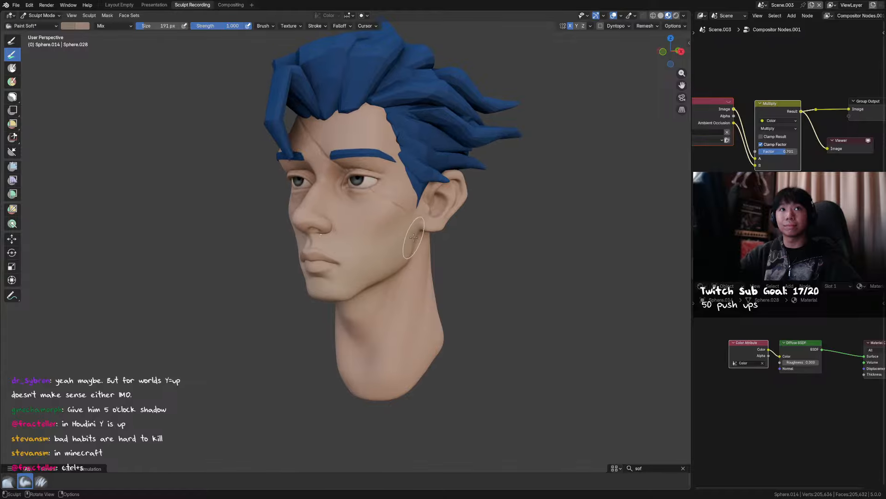
{"action": "key", "text": "ctrl+s"}
Reduce the Paint Soft brush to 121 px and shift its colour to hue 0.048.
{"action": "middle_click_drag", "start_coordinate": [469, 203], "coordinate": [446, 204]}
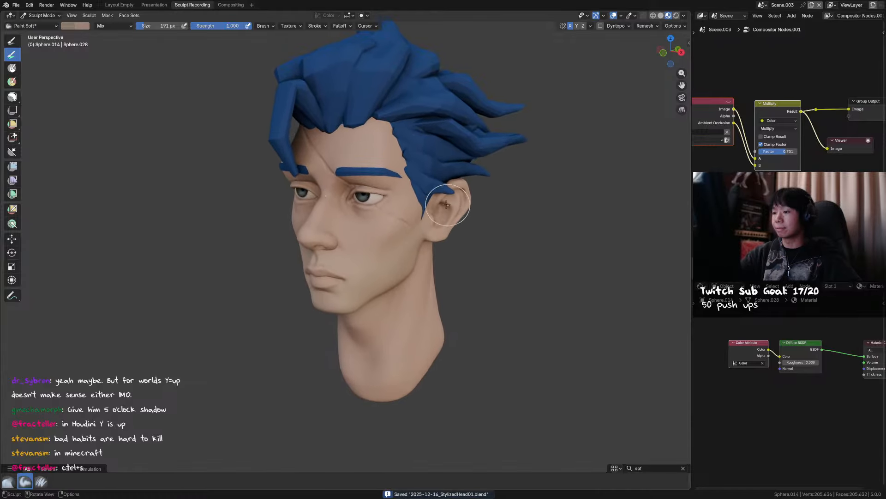
{"action": "key", "text": "f"}
{"action": "left_click", "coordinate": [422, 208]}
{"action": "key", "text": "f"}
{"action": "left_click", "coordinate": [415, 240]}
{"action": "mouse_move", "coordinate": [414, 267]}
{"action": "middle_mouse_down"}
{"action": "mouse_move", "coordinate": [407, 278]}
{"action": "mouse_move", "coordinate": [379, 255]}
{"action": "middle_mouse_up"}
{"action": "middle_click_drag", "start_coordinate": [450, 210], "coordinate": [448, 215]}
{"action": "right_click", "coordinate": [450, 206]}
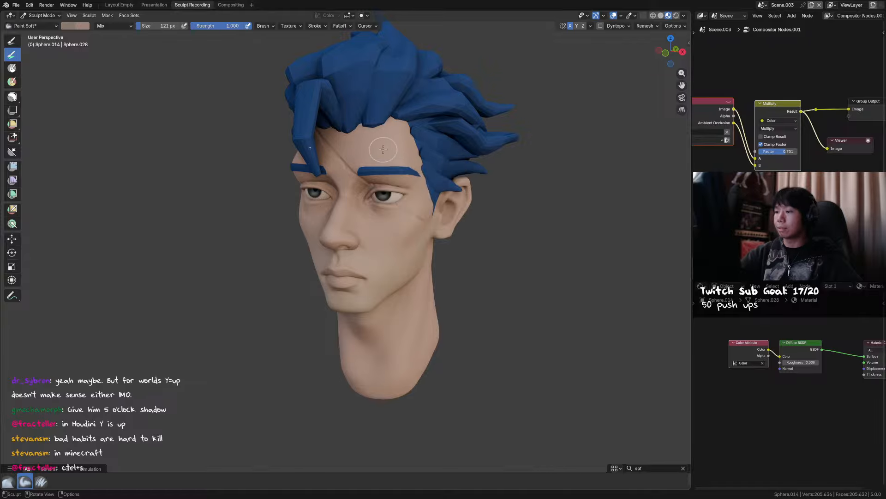
{"action": "right_click", "coordinate": [431, 176]}
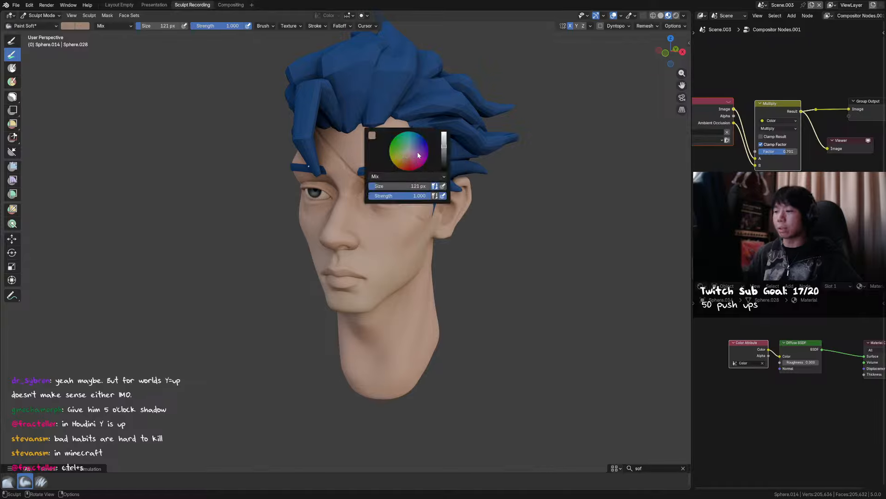
{"action": "left_click", "coordinate": [70, 26]}
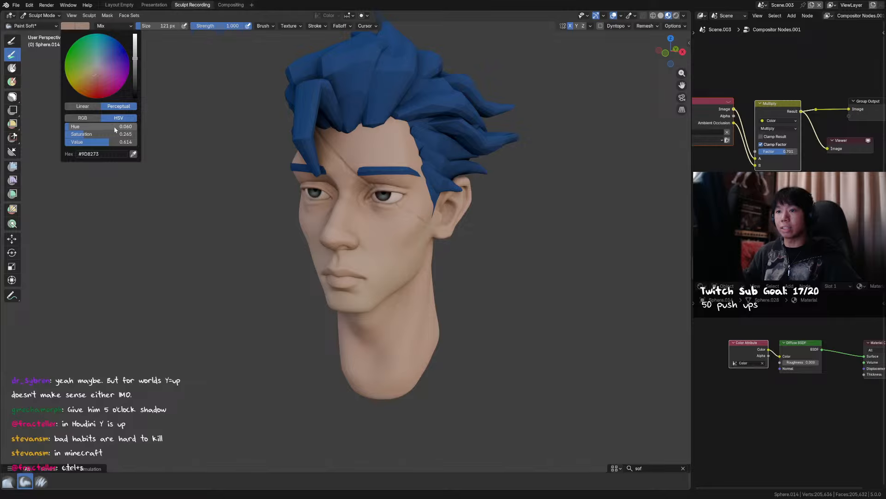
{"action": "left_click_drag", "start_coordinate": [102, 127], "coordinate": [102, 126]}
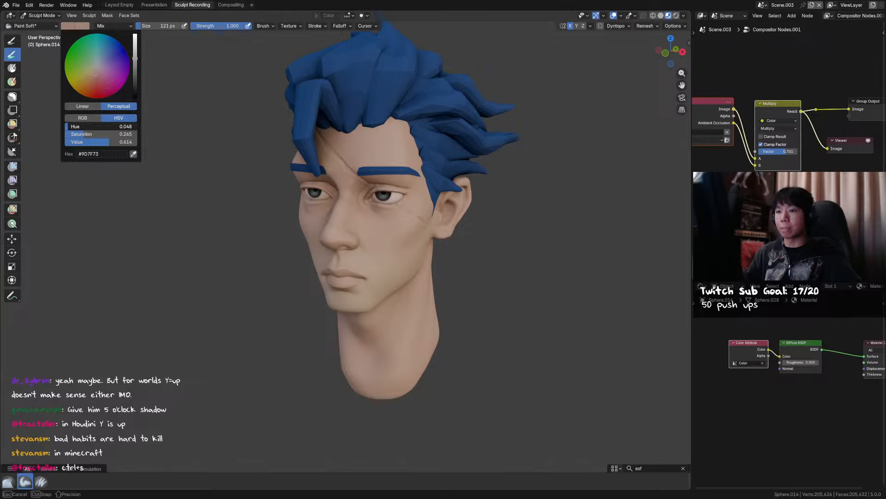
Tint the nose and the cheek below the eye with the warmer colour, using the brush at about 264 px.
{"action": "key", "text": "f"}
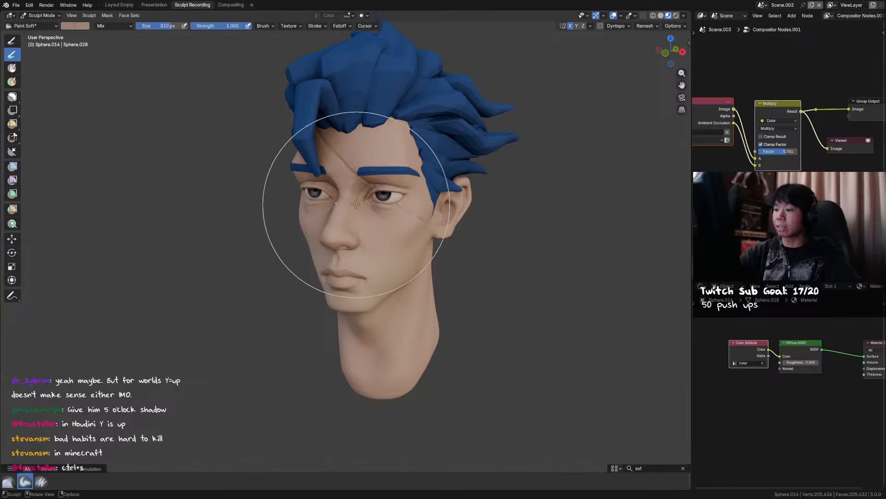
{"action": "left_click", "coordinate": [348, 197]}
{"action": "key", "text": "f"}
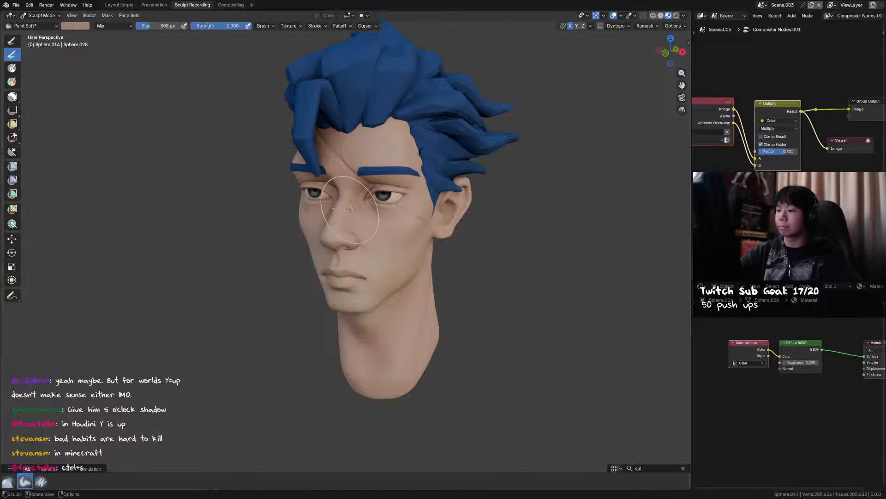
{"action": "left_click", "coordinate": [340, 198]}
{"action": "mouse_move", "coordinate": [341, 198]}
{"action": "middle_mouse_down"}
{"action": "mouse_move", "coordinate": [406, 208]}
{"action": "mouse_move", "coordinate": [370, 219]}
{"action": "middle_mouse_up"}
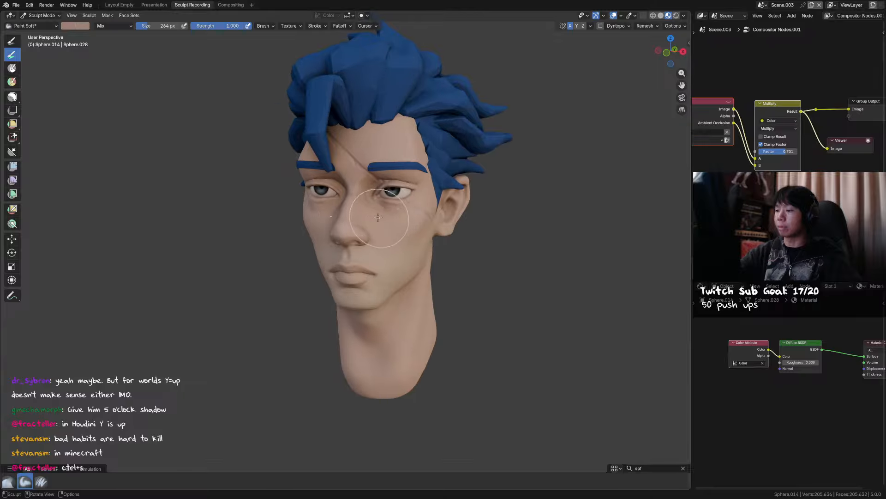
{"action": "key", "text": "f"}
{"action": "left_click", "coordinate": [358, 227]}
{"action": "key", "text": "f"}
{"action": "left_click", "coordinate": [355, 230]}
{"action": "left_click_drag", "start_coordinate": [355, 230], "coordinate": [342, 229]}
{"action": "left_click_drag", "start_coordinate": [342, 230], "coordinate": [415, 208]}
Blend the warm tint over the cheeks on both sides of the face at 264 px.
{"action": "key", "text": "f"}
{"action": "left_click", "coordinate": [375, 226]}
{"action": "middle_click_drag", "start_coordinate": [408, 203], "coordinate": [369, 198]}
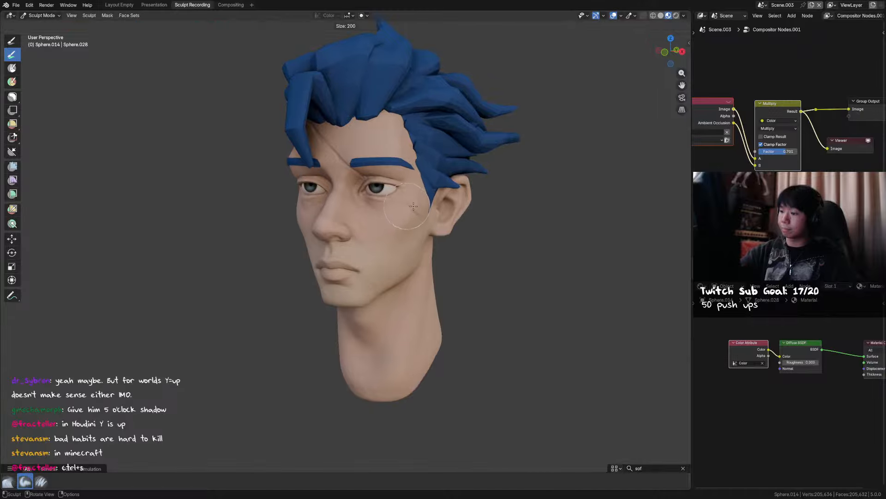
{"action": "key", "text": "f"}
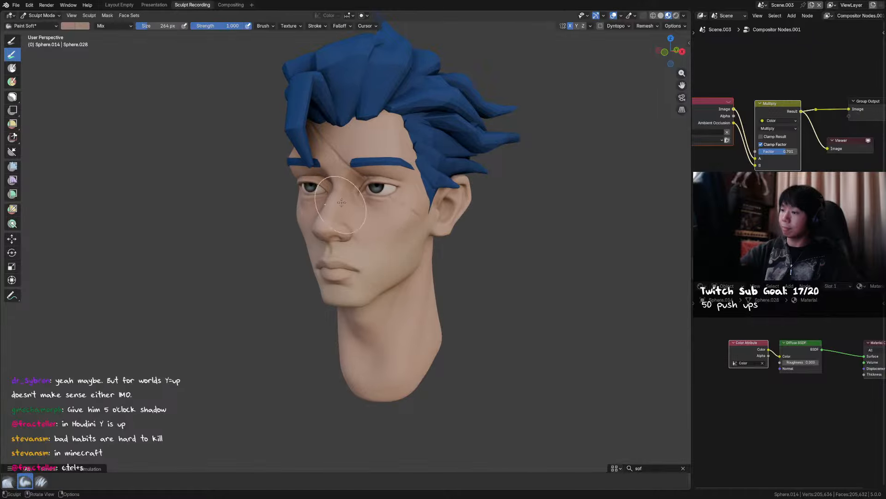
{"action": "middle_click_drag", "start_coordinate": [388, 206], "coordinate": [408, 206]}
{"action": "left_click", "coordinate": [347, 203]}
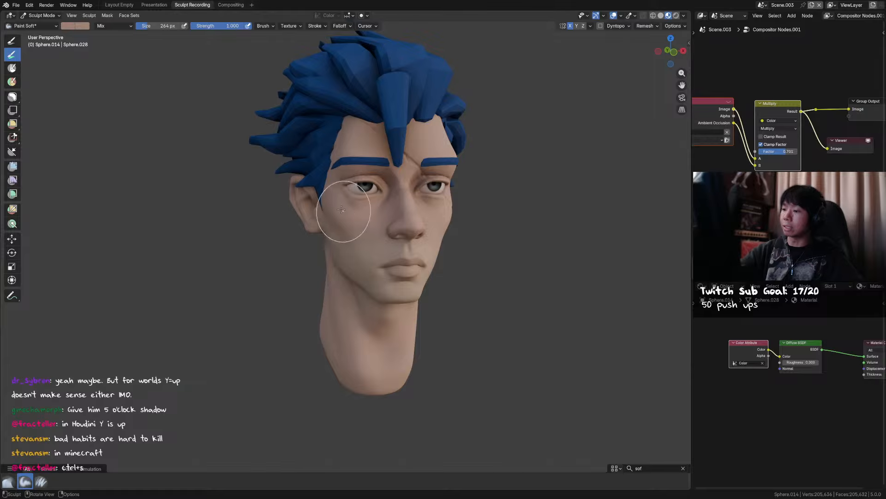
{"action": "mouse_move", "coordinate": [348, 204]}
{"action": "middle_mouse_down"}
{"action": "mouse_move", "coordinate": [323, 205]}
{"action": "mouse_move", "coordinate": [376, 212]}
{"action": "middle_mouse_up"}
{"action": "middle_click_drag", "start_coordinate": [380, 314], "coordinate": [378, 323]}
Touch up the skin tint on the face with the brush reduced to 165 px, and save the file.
{"action": "key", "text": "f"}
{"action": "left_click", "coordinate": [377, 362]}
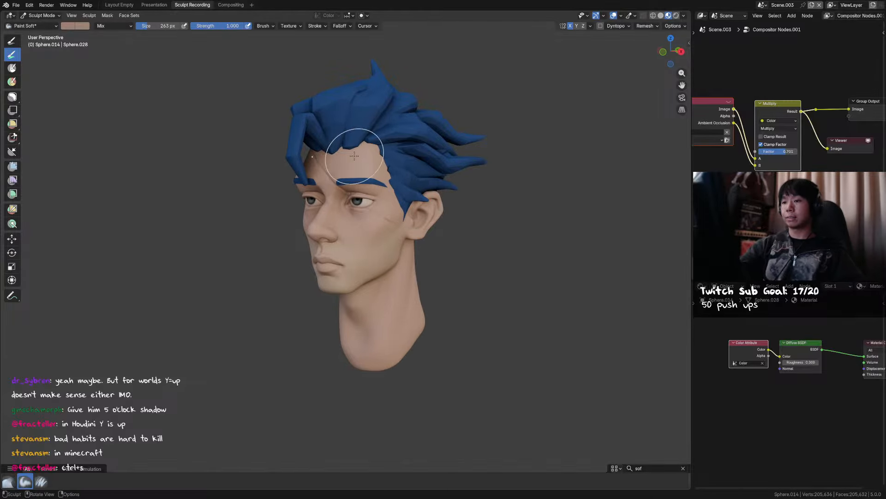
{"action": "key", "text": "f"}
{"action": "left_click", "coordinate": [387, 210]}
{"action": "mouse_move", "coordinate": [408, 214]}
{"action": "middle_mouse_down"}
{"action": "mouse_move", "coordinate": [416, 220]}
{"action": "mouse_move", "coordinate": [387, 198]}
{"action": "mouse_move", "coordinate": [396, 216]}
{"action": "mouse_move", "coordinate": [467, 178]}
{"action": "middle_mouse_up"}
{"action": "key", "text": "ctrl+s"}
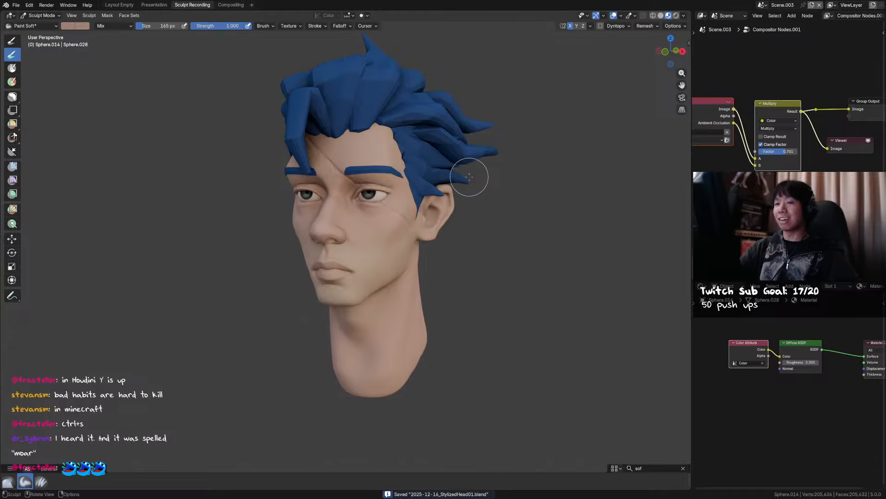
Darken the brush colour to value 0.559 at hue 0.048, shade around the eyes at 137 px, and save the file.
{"action": "left_click", "coordinate": [70, 27]}
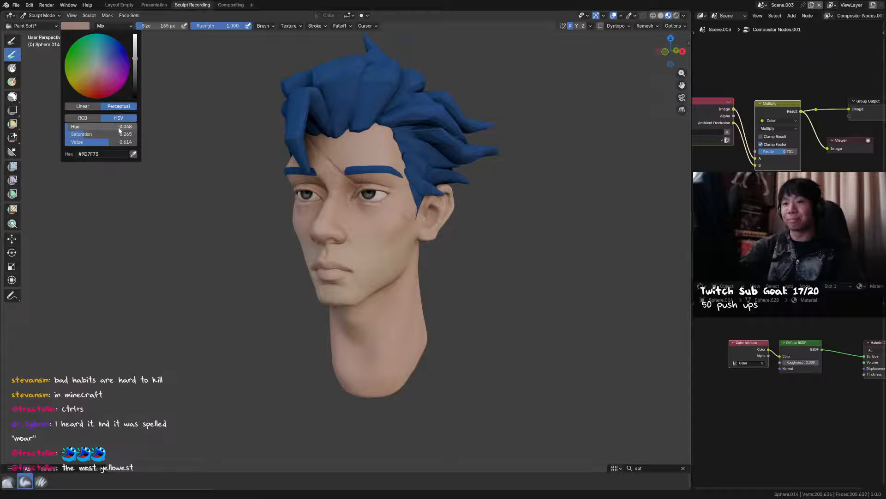
{"action": "left_click_drag", "start_coordinate": [119, 130], "coordinate": [110, 131]}
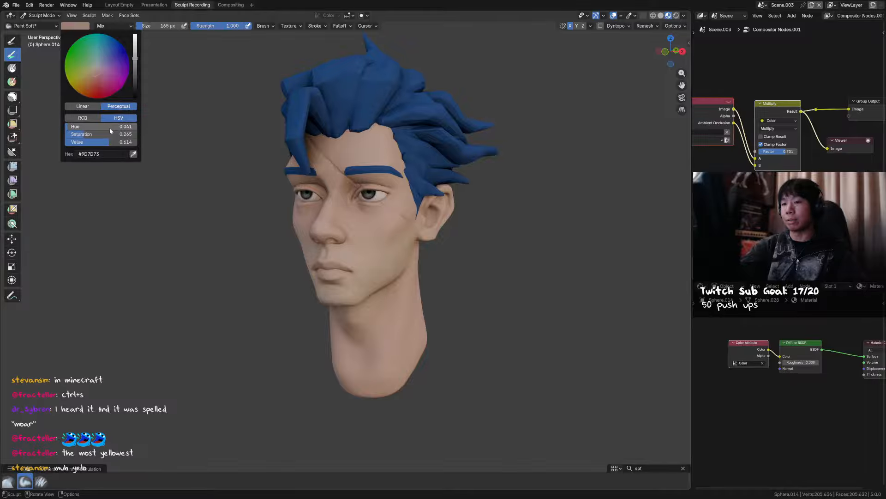
{"action": "left_click_drag", "start_coordinate": [135, 62], "coordinate": [135, 61]}
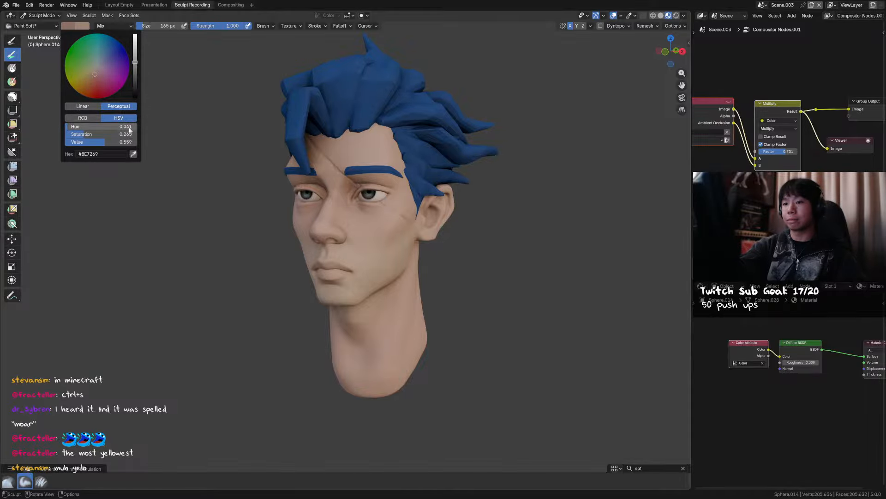
{"action": "left_click_drag", "start_coordinate": [126, 134], "coordinate": [128, 136]}
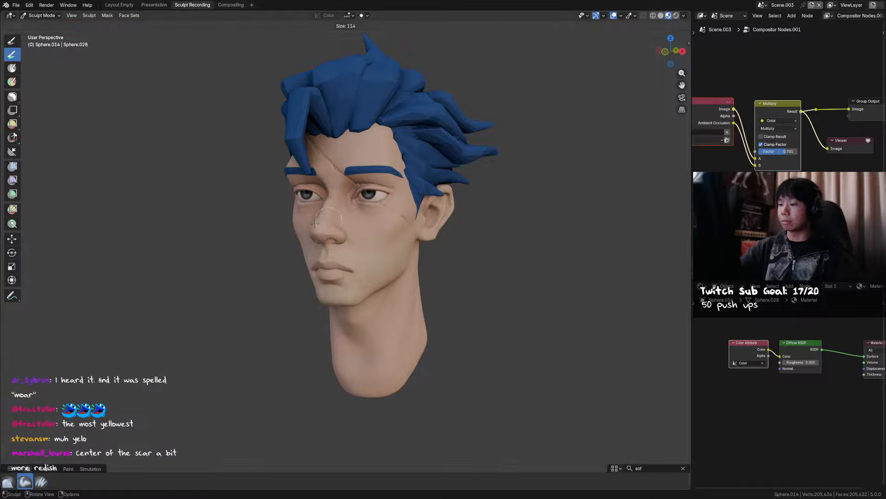
{"action": "key", "text": "bracketleft"}
{"action": "key", "text": "bracketleft"}
{"action": "key", "text": "bracketleft"}
{"action": "key", "text": "bracketleft"}
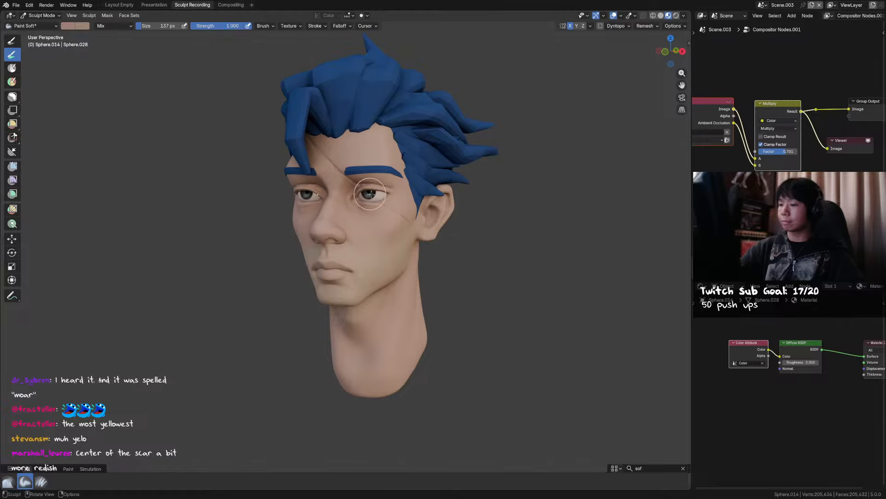
{"action": "mouse_move", "coordinate": [370, 193]}
{"action": "middle_mouse_down"}
{"action": "mouse_move", "coordinate": [391, 194]}
{"action": "mouse_move", "coordinate": [424, 166]}
{"action": "mouse_move", "coordinate": [416, 125]}
{"action": "middle_mouse_up"}
{"action": "key", "text": "ctrl+s"}
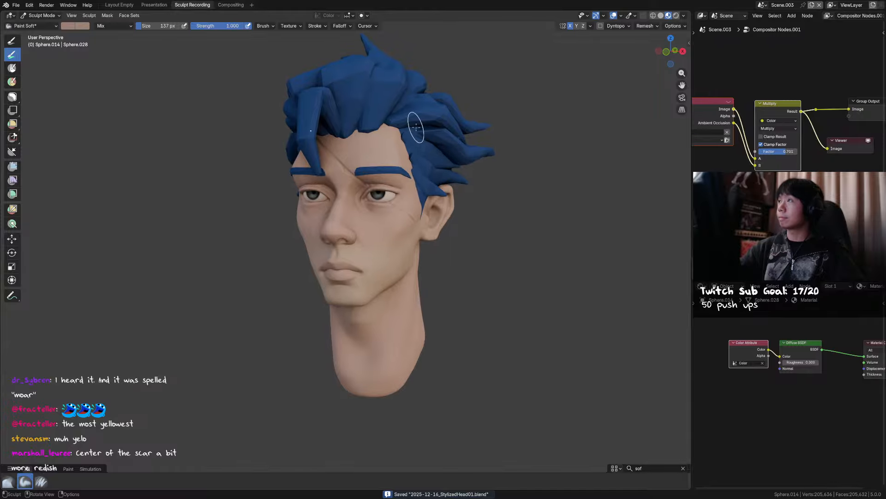
Darken the brush colour further and shade the eyelid near the inner eye corner at 40 px.
{"action": "left_click", "coordinate": [82, 26]}
{"action": "left_click_drag", "start_coordinate": [136, 62], "coordinate": [135, 67]}
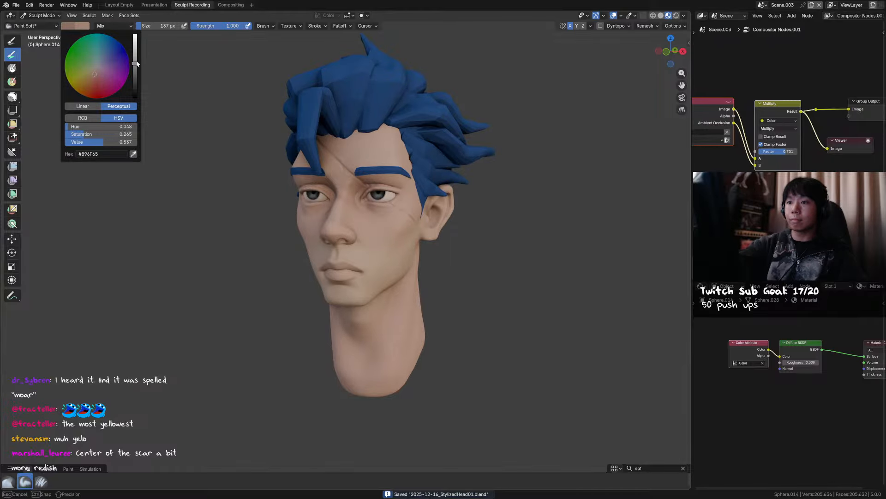
{"action": "left_click_drag", "start_coordinate": [133, 126], "coordinate": [122, 134]}
{"action": "left_click_drag", "start_coordinate": [136, 67], "coordinate": [136, 67]}
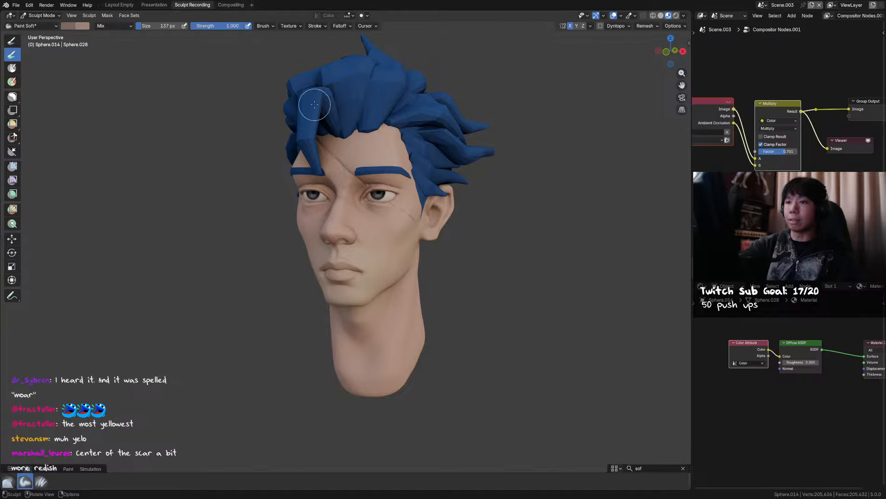
{"action": "key", "text": "f"}
{"action": "left_click", "coordinate": [387, 186]}
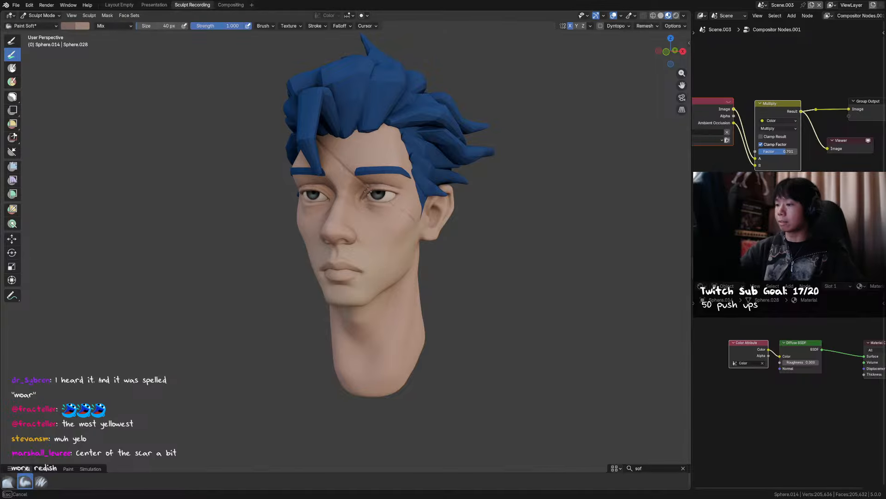
Shift the brush colour towards red, tint the area under the eye at 95 px, and save the file.
{"action": "left_click", "coordinate": [69, 26]}
{"action": "left_click_drag", "start_coordinate": [115, 130], "coordinate": [116, 129]}
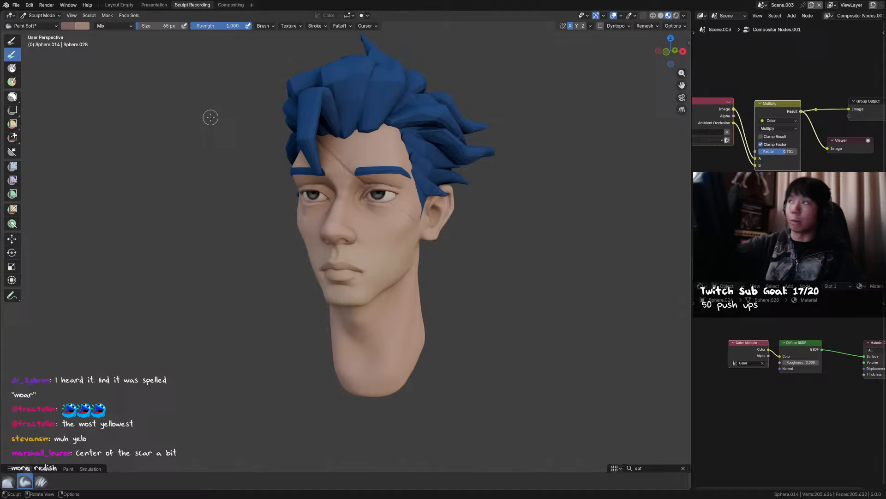
{"action": "key", "text": "f"}
{"action": "left_click", "coordinate": [395, 206]}
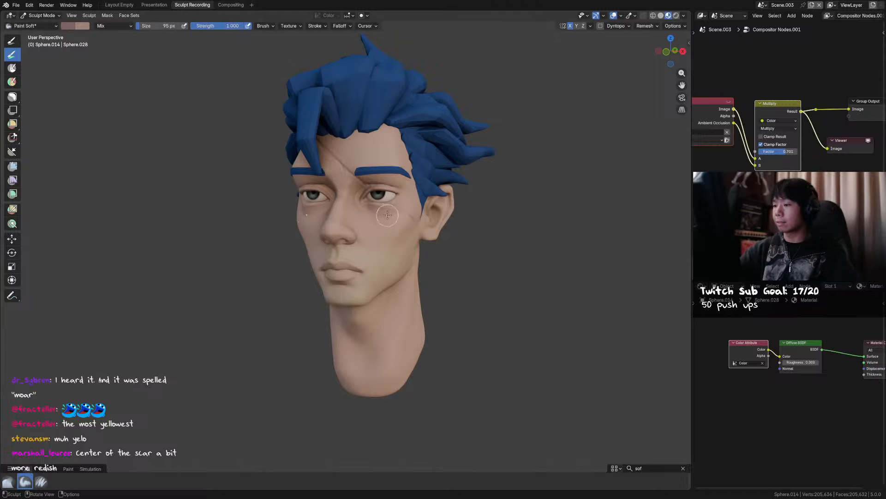
{"action": "mouse_move", "coordinate": [395, 207]}
{"action": "middle_mouse_down"}
{"action": "mouse_move", "coordinate": [416, 217]}
{"action": "mouse_move", "coordinate": [398, 211]}
{"action": "mouse_move", "coordinate": [444, 208]}
{"action": "mouse_move", "coordinate": [454, 245]}
{"action": "mouse_move", "coordinate": [416, 217]}
{"action": "mouse_move", "coordinate": [392, 231]}
{"action": "middle_mouse_up"}
{"action": "key", "text": "ctrl+s"}
Paint the reddish tint on the nose and under the eyes, using brush sizes 112 px and 131 px, and save the file.
{"action": "key", "text": "f"}
{"action": "left_click", "coordinate": [409, 213]}
{"action": "key", "text": "f"}
{"action": "left_click", "coordinate": [353, 236]}
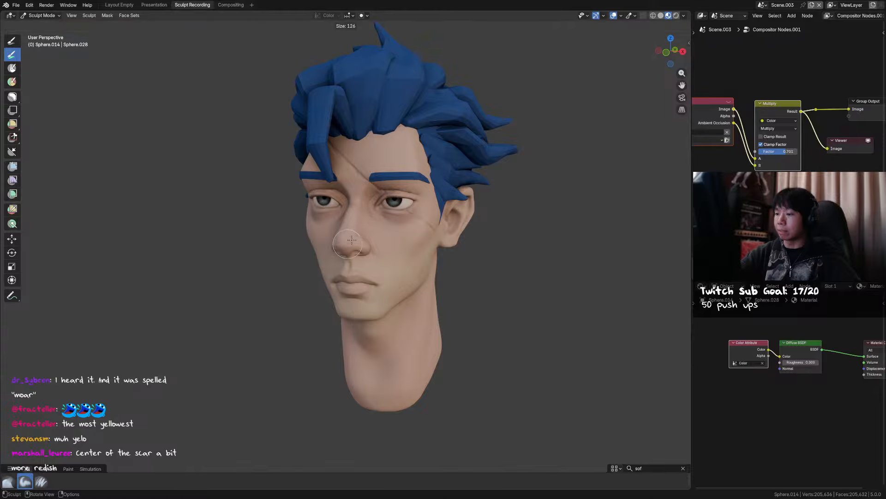
{"action": "key", "text": "f"}
{"action": "left_click", "coordinate": [363, 246]}
{"action": "mouse_move", "coordinate": [363, 246]}
{"action": "middle_mouse_down"}
{"action": "mouse_move", "coordinate": [364, 213]}
{"action": "mouse_move", "coordinate": [346, 238]}
{"action": "middle_mouse_up"}
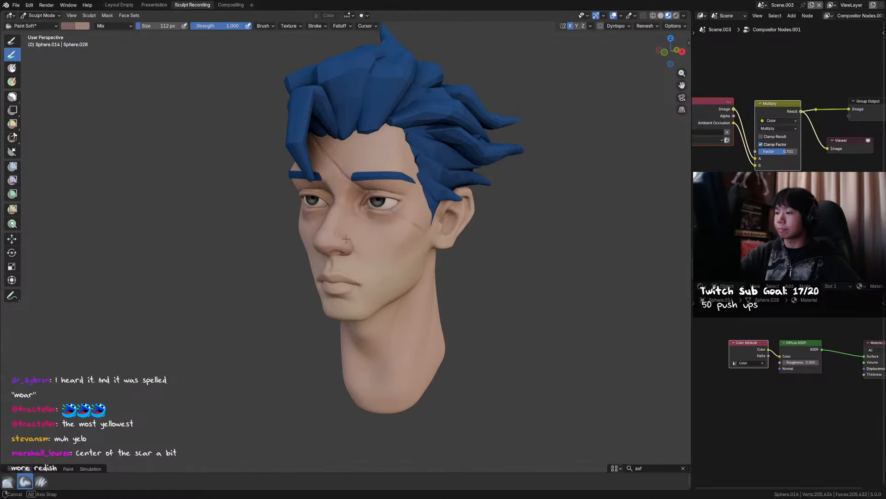
{"action": "left_click_drag", "start_coordinate": [334, 235], "coordinate": [329, 228]}
{"action": "mouse_move", "coordinate": [329, 227]}
{"action": "left_mouse_down"}
{"action": "mouse_move", "coordinate": [363, 225]}
{"action": "mouse_move", "coordinate": [347, 239]}
{"action": "left_mouse_up"}
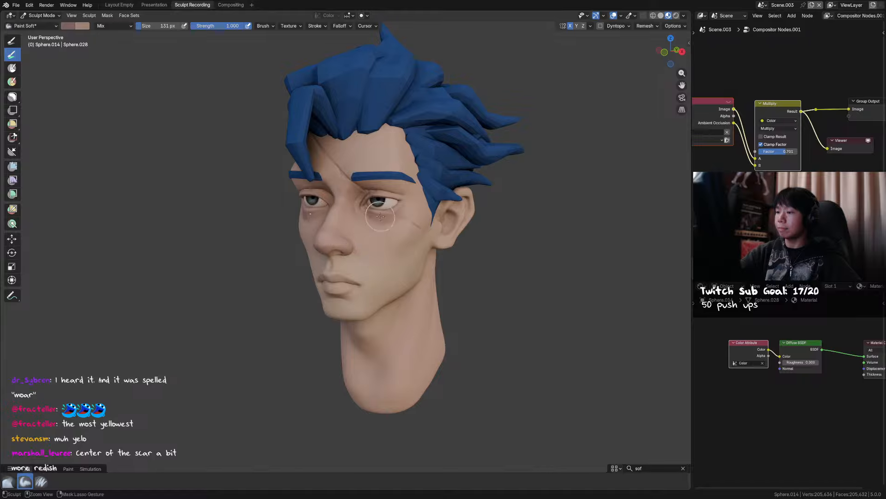
{"action": "key", "text": "ctrl+s"}
Try to tint the ear with the brush at 167 px, and undo the last strokes.
{"action": "middle_click_drag", "start_coordinate": [459, 182], "coordinate": [462, 184]}
{"action": "key", "text": "f"}
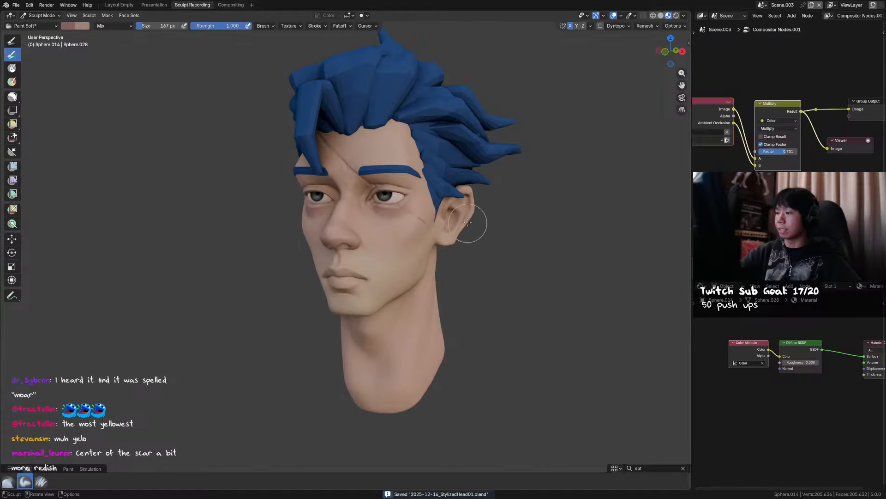
{"action": "left_click", "coordinate": [457, 188]}
{"action": "key", "text": "ctrl+z"}
{"action": "key", "text": "ctrl+z"}
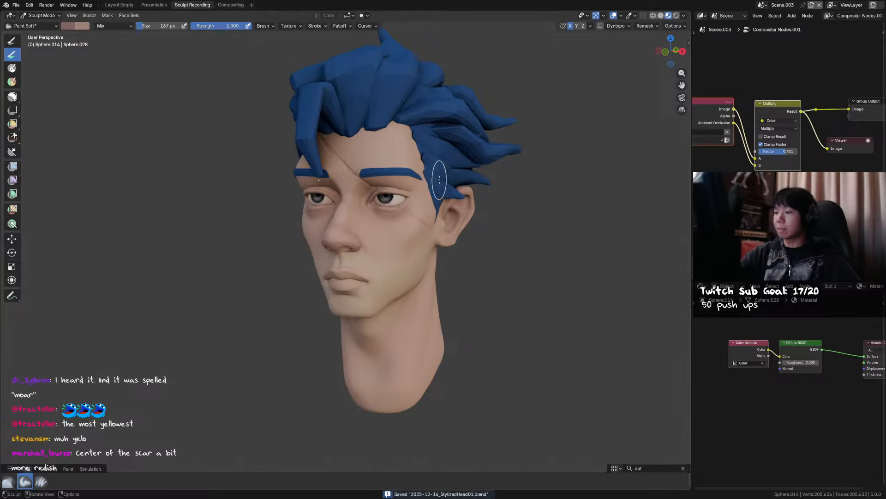
Set the brush colour to hue 0.018 and saturation 0.306, and tint the inner eye corner with the brush reduced to 27 px.
{"action": "key", "text": "f"}
{"action": "left_click", "coordinate": [389, 197]}
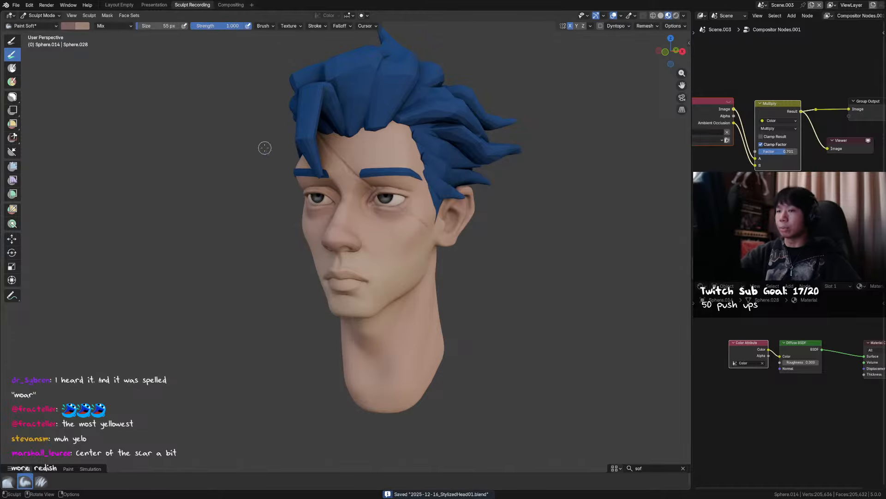
{"action": "left_click", "coordinate": [70, 27]}
{"action": "mouse_move", "coordinate": [111, 134]}
{"action": "left_mouse_down"}
{"action": "mouse_move", "coordinate": [137, 135]}
{"action": "mouse_move", "coordinate": [125, 135]}
{"action": "left_mouse_up"}
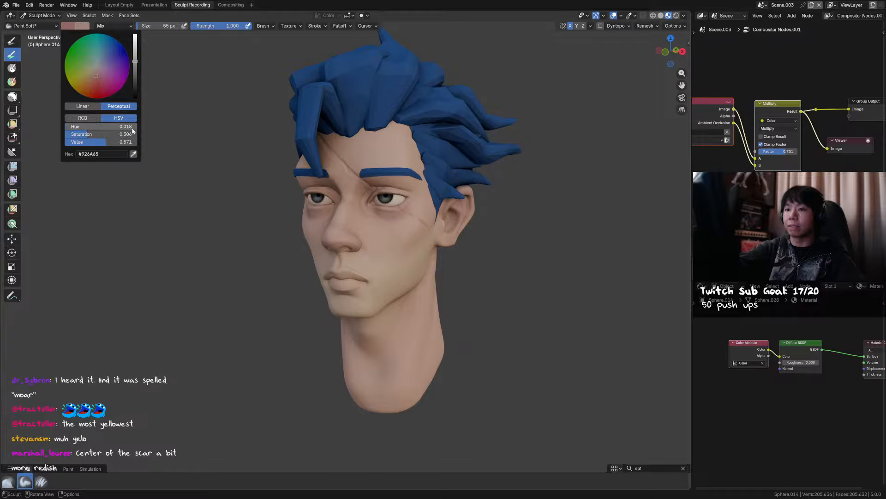
{"action": "key", "text": "f"}
{"action": "left_click", "coordinate": [374, 200]}
{"action": "key", "text": "f"}
{"action": "left_click", "coordinate": [376, 198]}
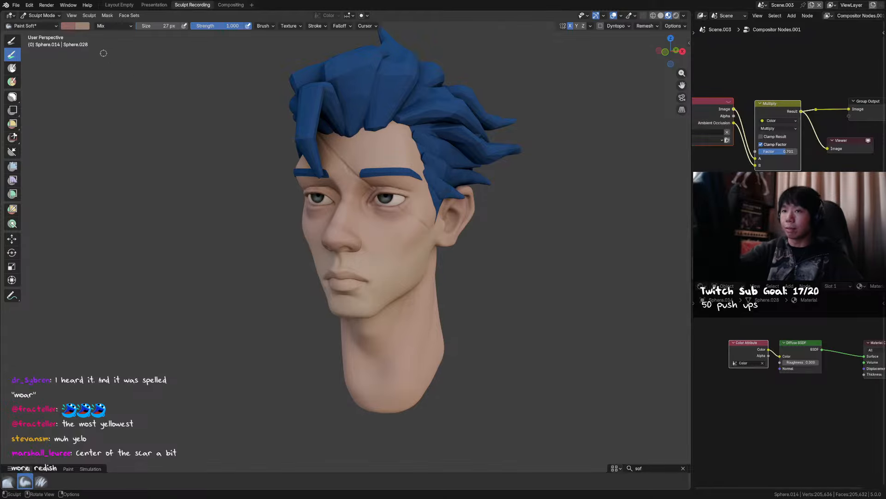
Adjust the brush colour, paint along the eyelids at about 41 px, and save the file.
{"action": "left_click", "coordinate": [69, 26]}
{"action": "mouse_move", "coordinate": [97, 62]}
{"action": "left_mouse_down", "text": "shift"}
{"action": "mouse_move", "coordinate": [143, 46]}
{"action": "mouse_move", "coordinate": [136, 61]}
{"action": "left_mouse_up", "text": "shift"}
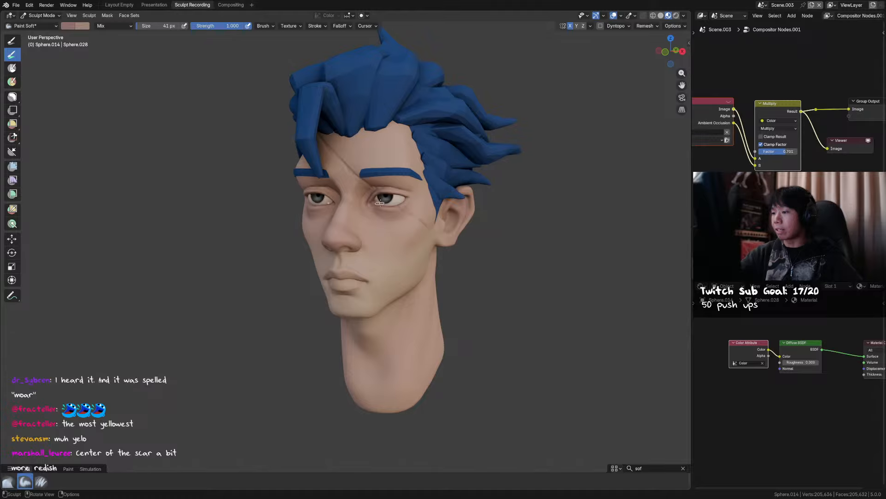
{"action": "key", "text": "ctrl+s"}
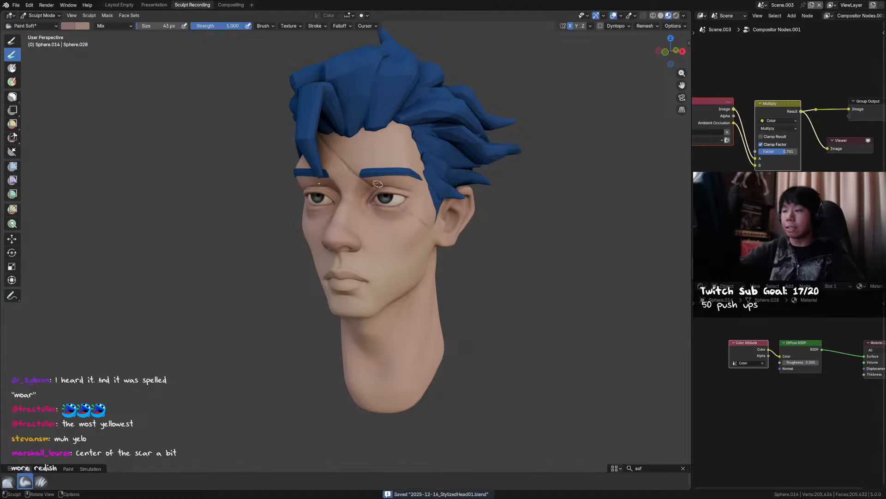
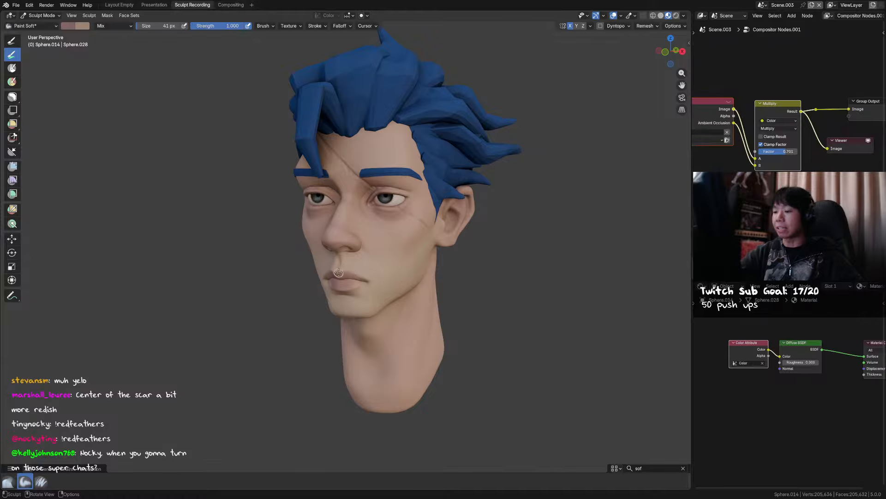
Enlarge the brush to 67 px for painting the lips and save the file.
{"action": "key", "text": "f"}
{"action": "left_click", "coordinate": [356, 277]}
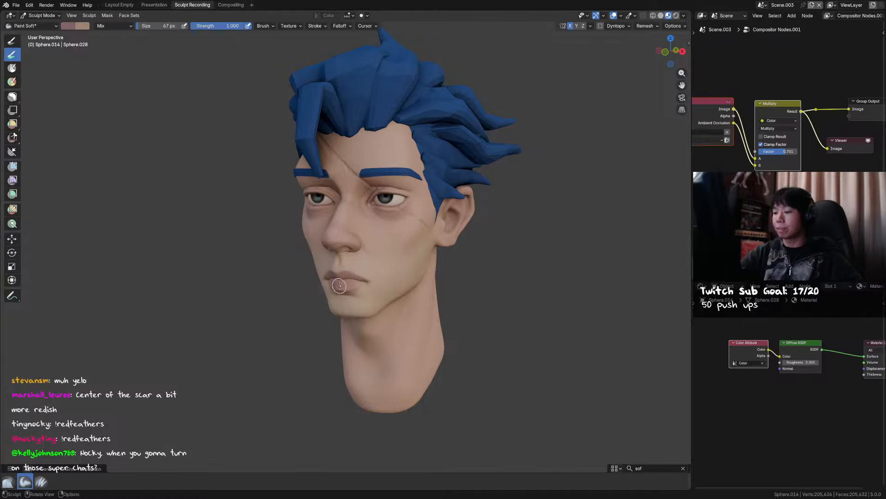
{"action": "key", "text": "ctrl+s"}
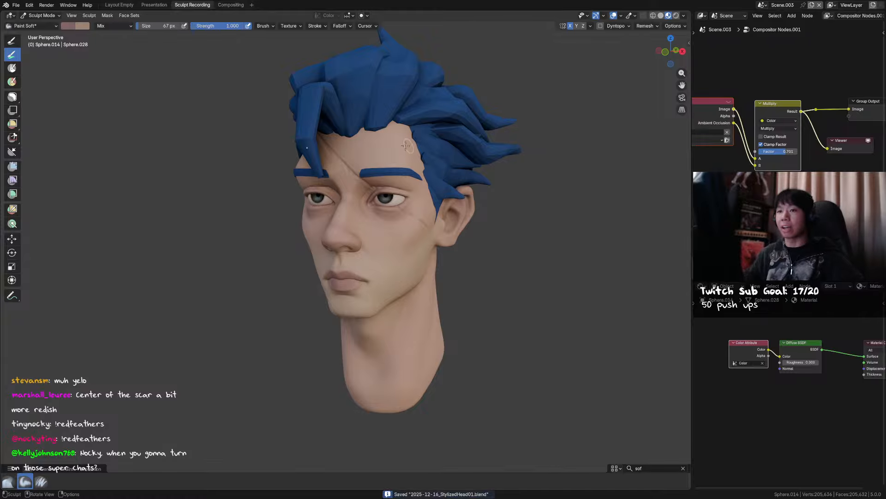
Set the brush colour to saturation 0.265 and value 0.475, tint the lips with the brush reduced to 55 px, and save the file.
{"action": "left_click", "coordinate": [68, 26]}
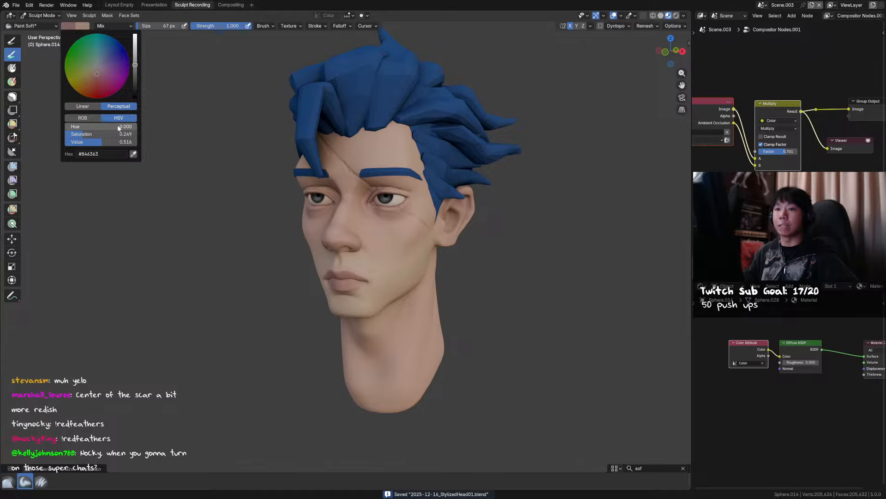
{"action": "left_click_drag", "start_coordinate": [119, 139], "coordinate": [116, 134]}
{"action": "left_click_drag", "start_coordinate": [116, 142], "coordinate": [115, 142]}
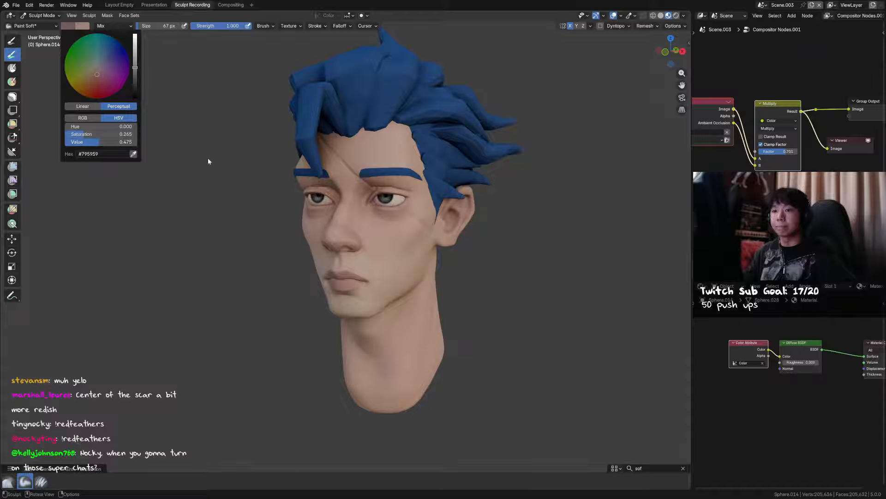
{"action": "key", "text": "f"}
{"action": "left_click", "coordinate": [341, 277]}
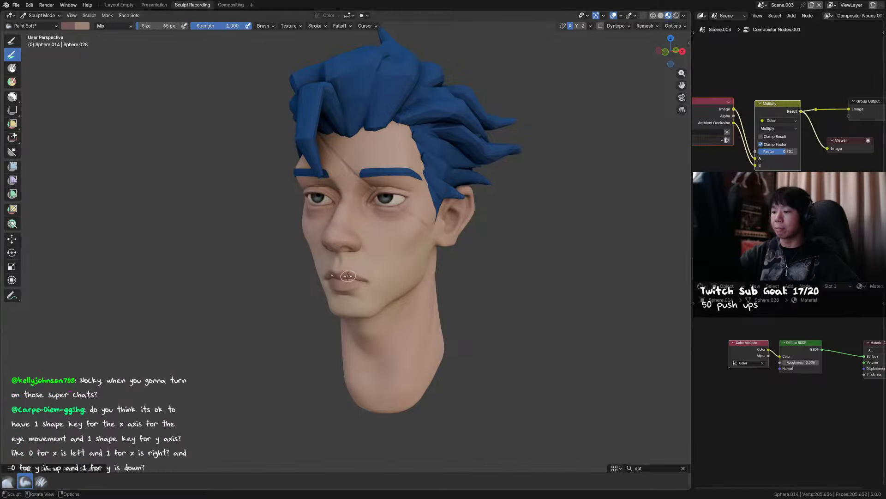
{"action": "mouse_move", "coordinate": [342, 279]}
{"action": "left_mouse_down"}
{"action": "mouse_move", "coordinate": [354, 282]}
{"action": "mouse_move", "coordinate": [337, 288]}
{"action": "left_mouse_up"}
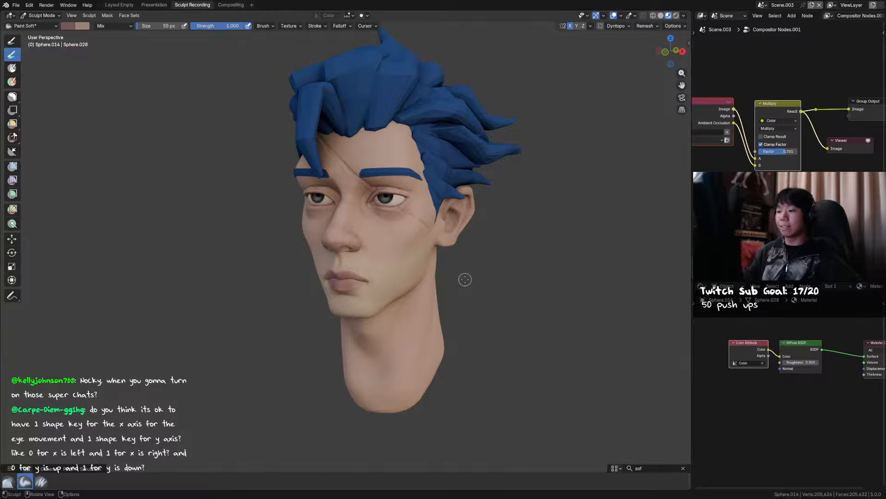
{"action": "key", "text": "ctrl+s"}
Sample a skin tone from the face as the brush colour and darken it to value 0.498.
{"action": "left_click", "coordinate": [68, 26]}
{"action": "left_click_drag", "start_coordinate": [102, 126], "coordinate": [106, 127]}
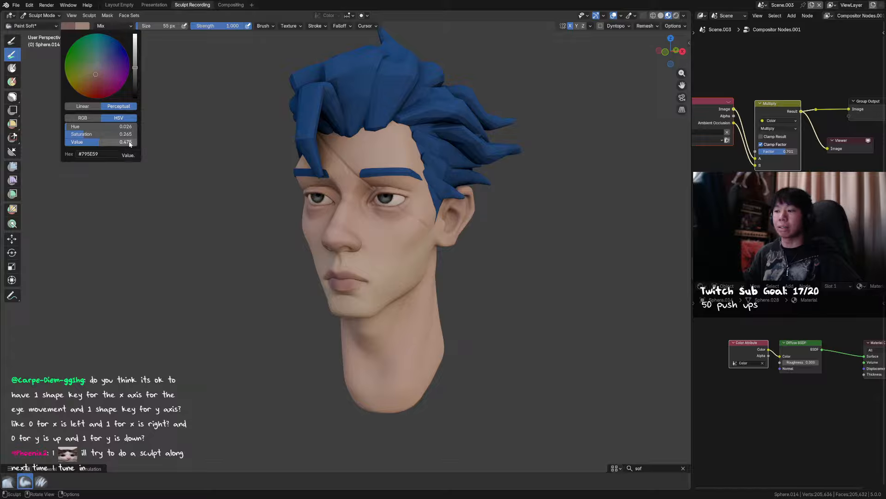
{"action": "key", "text": "s"}
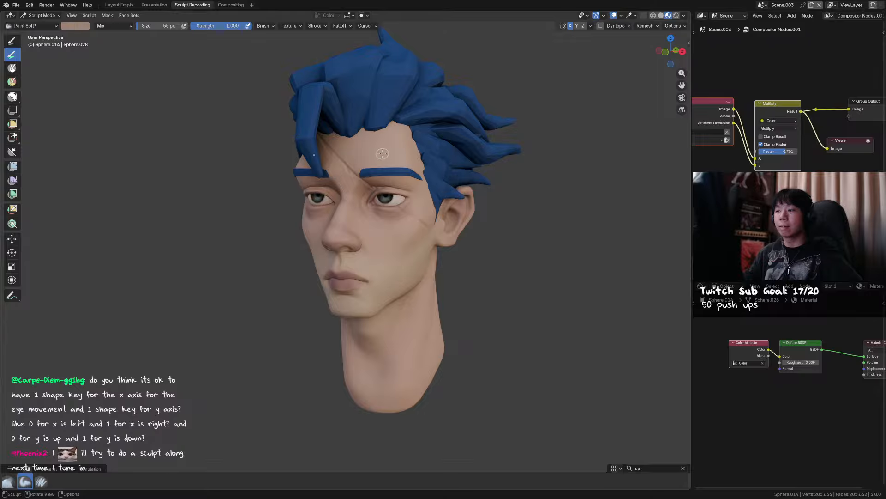
{"action": "left_click", "coordinate": [71, 28]}
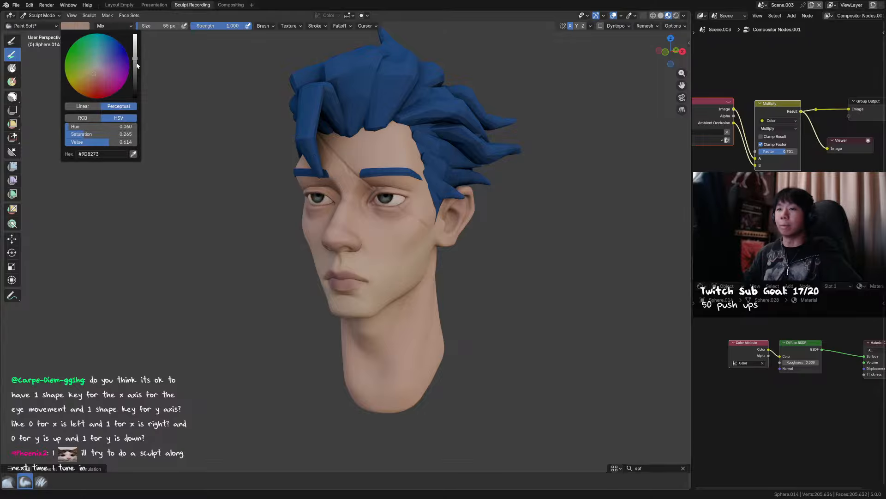
{"action": "left_click_drag", "start_coordinate": [135, 63], "coordinate": [137, 67]}
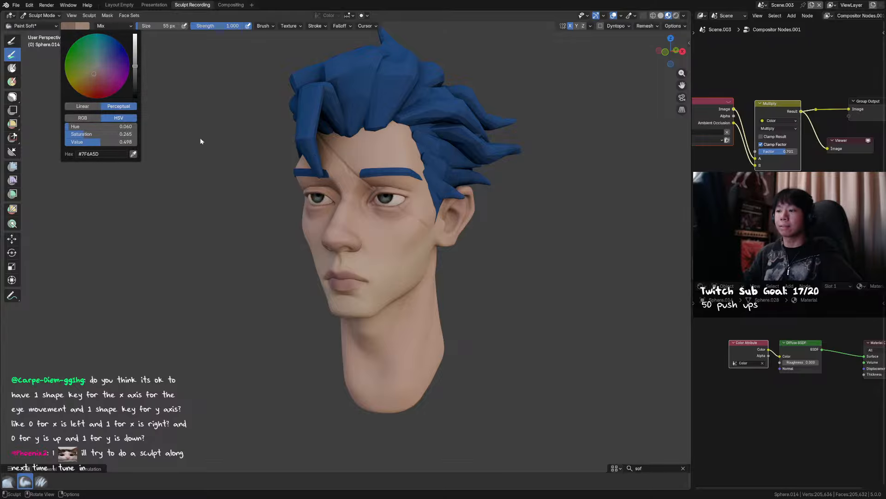
Switch to Object Mode, save the file, and isolate the eyeballs by hiding all other objects.
{"action": "key", "text": "ctrl+Tab"}
{"action": "key", "text": "ctrl+s"}
{"action": "key", "text": "shift+a"}
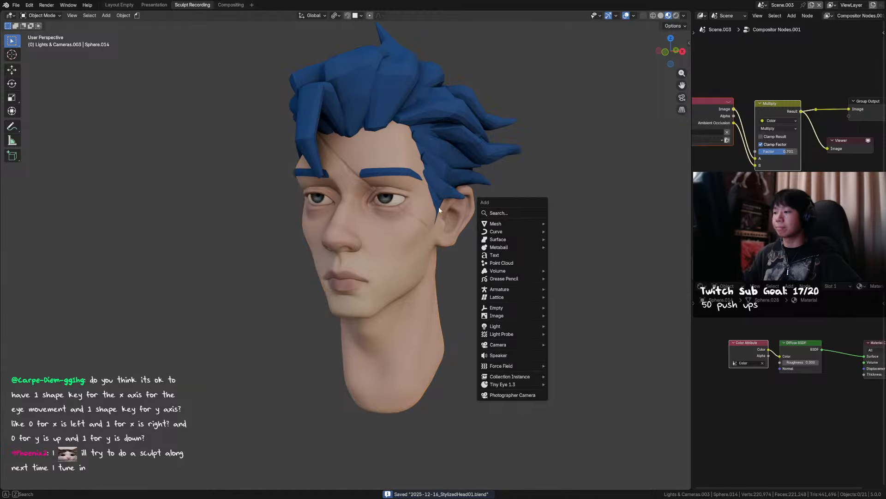
{"action": "left_click", "coordinate": [391, 199]}
{"action": "key", "text": "shift+h"}
{"action": "middle_click_drag", "start_coordinate": [408, 203], "coordinate": [288, 221]}
{"action": "key", "text": "Tab"}
{"action": "key", "text": "Tab"}
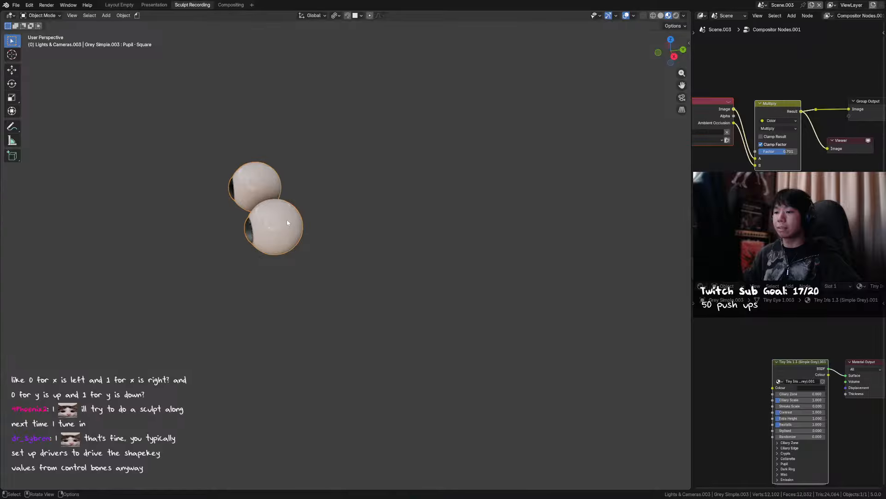
{"action": "right_click", "coordinate": [287, 220]}
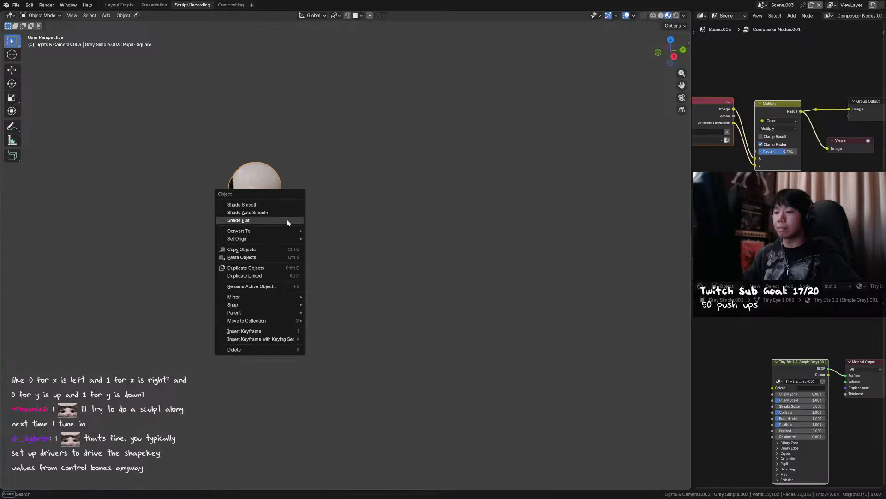
Show the 3D cursor in the viewport overlays and snap it to the selected eyeball.
{"action": "left_click", "coordinate": [634, 16]}
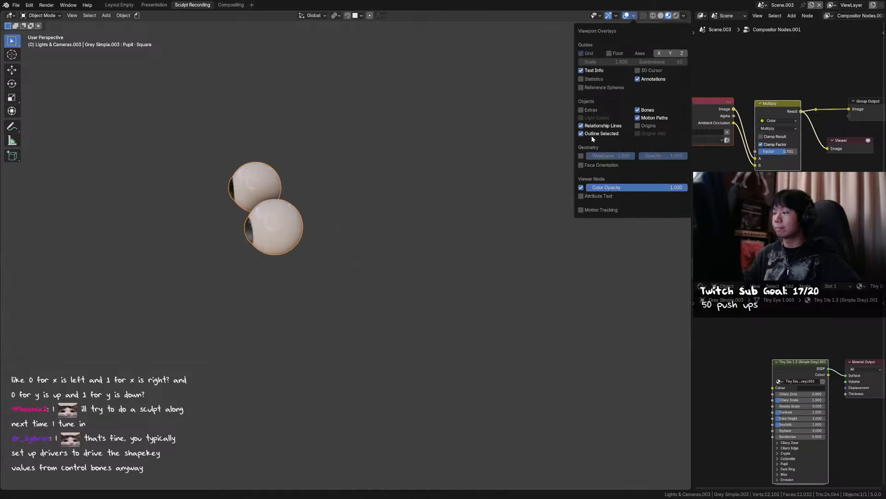
{"action": "left_click", "coordinate": [638, 70]}
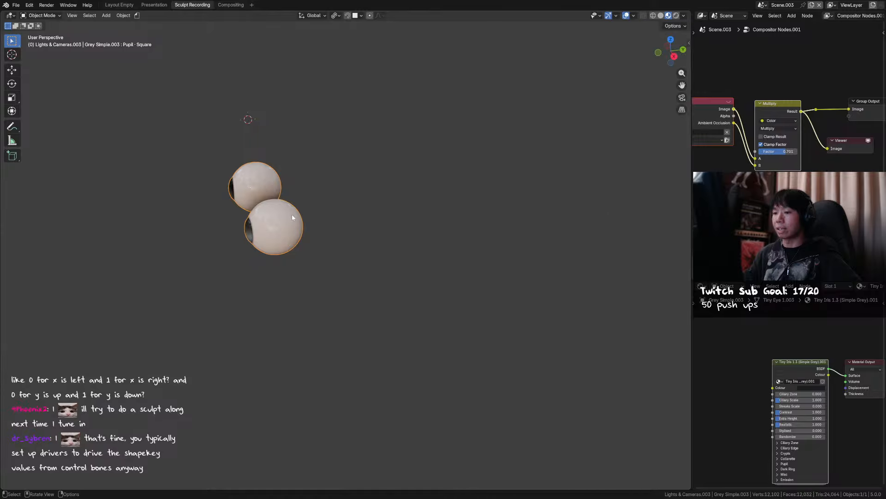
{"action": "key", "text": "shift+s"}
{"action": "left_click", "coordinate": [300, 264]}
Add an armature at the 3D cursor and open its bone for editing in the right orthographic view.
{"action": "middle_click_drag", "start_coordinate": [306, 227], "coordinate": [329, 231], "text": "shift"}
{"action": "key", "text": "shift+a"}
{"action": "mouse_move", "coordinate": [314, 314]}
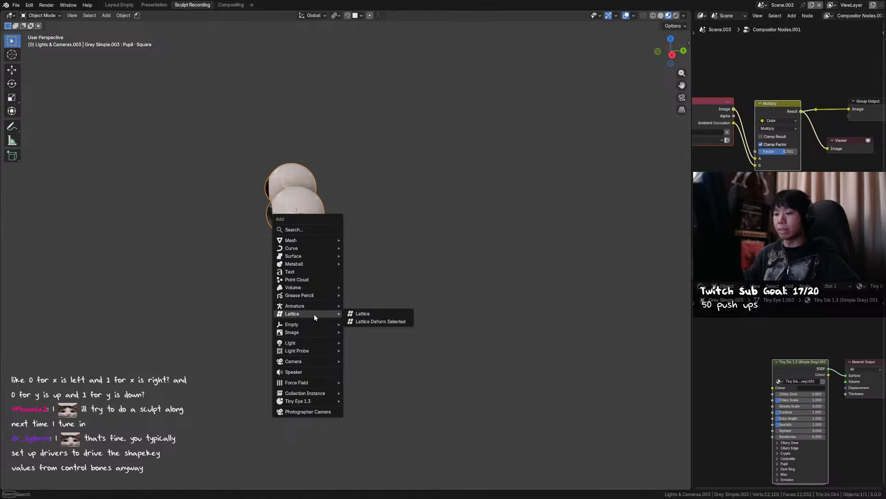
{"action": "left_click", "coordinate": [362, 306]}
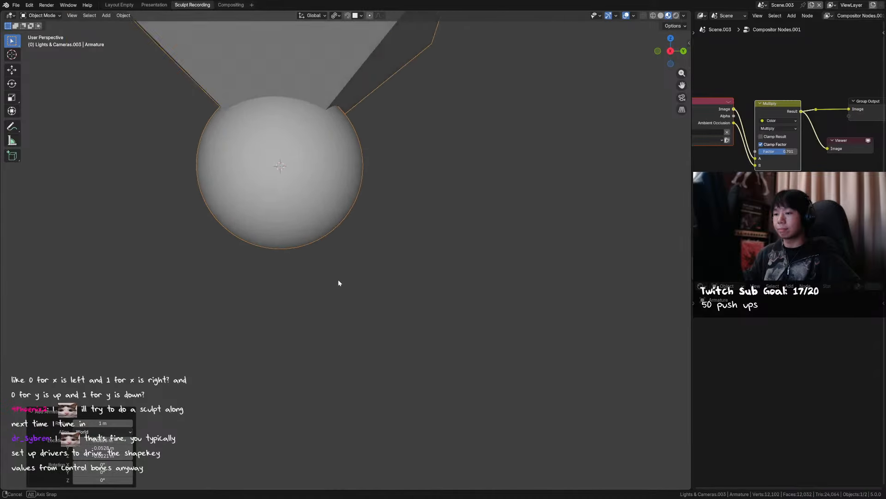
{"action": "scroll", "coordinate": [339, 283], "scroll_direction": "down", "scroll_amount": 4}
{"action": "key", "text": "KP_3"}
{"action": "key", "text": "Tab"}
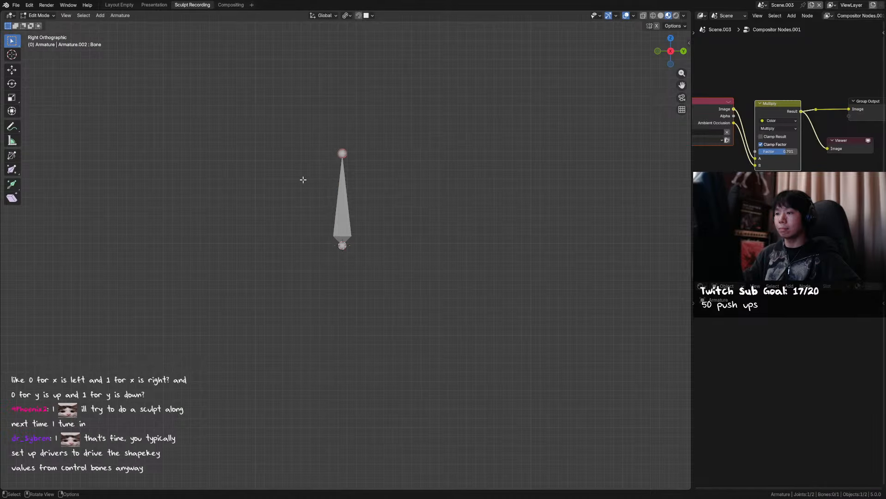
Change the snapping mode and move the bone's tip so the bone points horizontally forward from the eyeball.
{"action": "key", "text": "r"}
{"action": "key", "text": "Escape"}
{"action": "scroll", "coordinate": [295, 231], "scroll_direction": "up", "scroll_amount": 3}
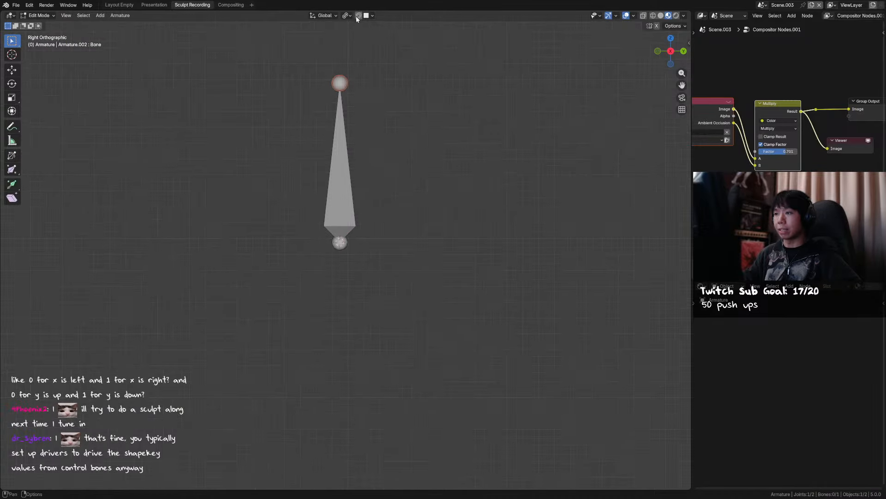
{"action": "left_click", "coordinate": [372, 15]}
{"action": "left_click", "coordinate": [361, 57]}
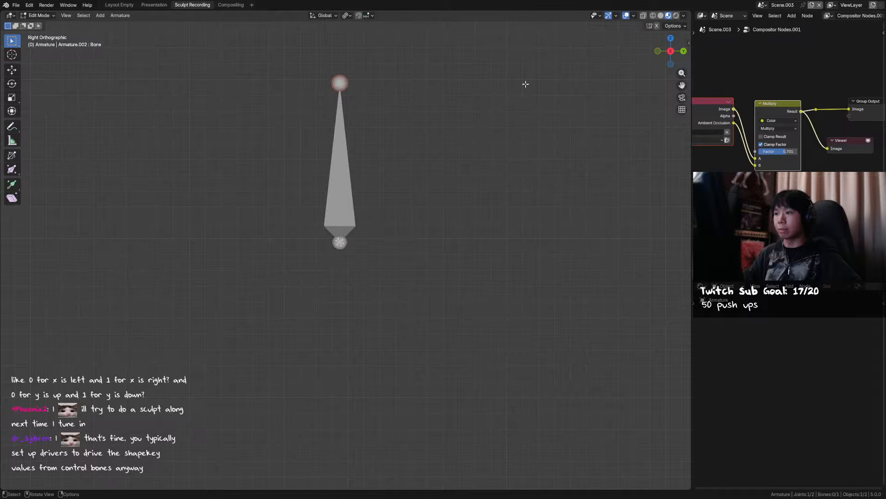
{"action": "left_click_drag", "start_coordinate": [451, 62], "coordinate": [312, 107]}
{"action": "key", "text": "g"}
{"action": "left_click", "coordinate": [419, 265]}
{"action": "scroll", "coordinate": [285, 237], "scroll_direction": "up", "scroll_amount": 3}
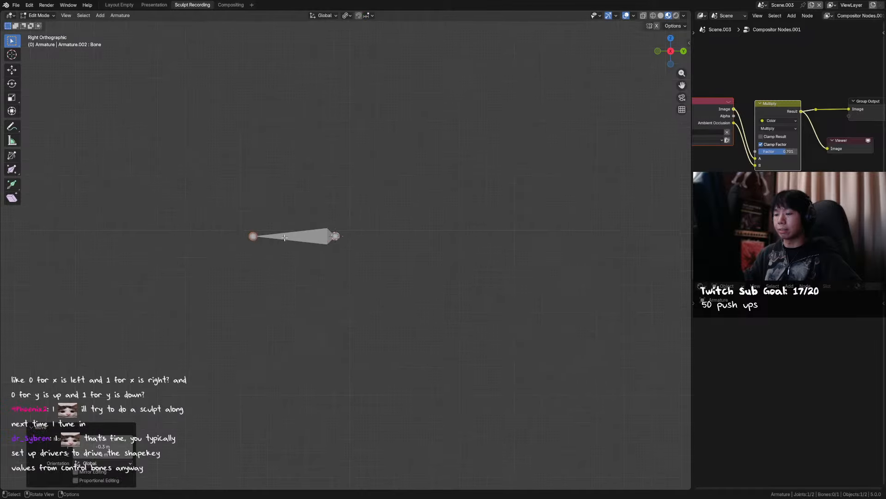
Shorten the bone by moving its tip back 0.28 m towards the eyeball and return to Object Mode.
{"action": "key", "text": "g"}
{"action": "left_click", "coordinate": [422, 235]}
{"action": "scroll", "coordinate": [290, 227], "scroll_direction": "up", "scroll_amount": 3}
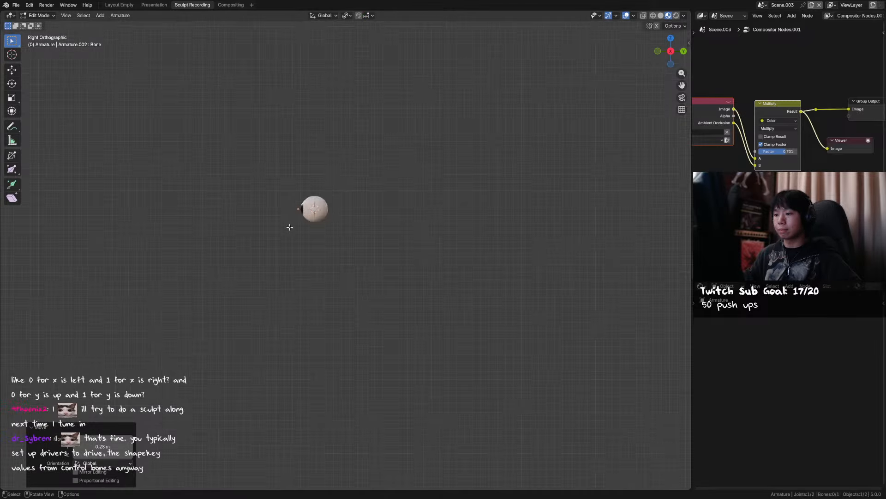
{"action": "scroll", "coordinate": [290, 227], "scroll_direction": "up", "scroll_amount": 5}
{"action": "middle_click_drag", "start_coordinate": [269, 202], "coordinate": [470, 257]}
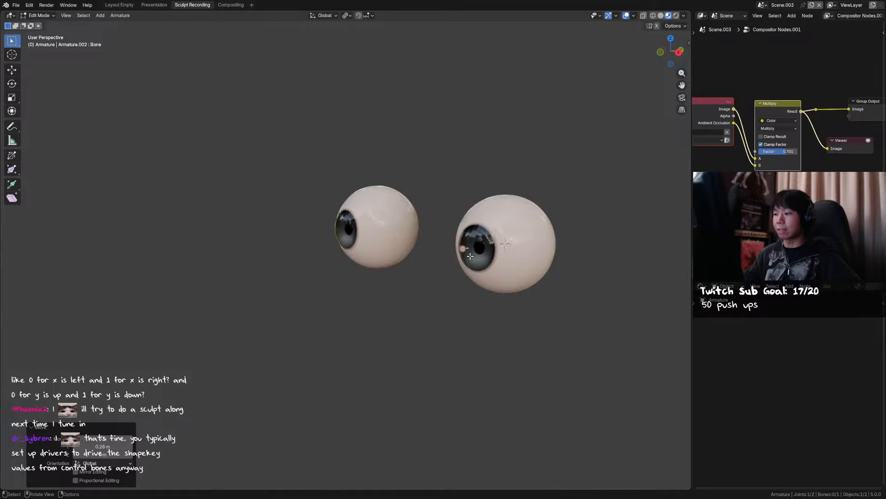
{"action": "scroll", "coordinate": [470, 256], "scroll_direction": "up", "scroll_amount": 4}
{"action": "key", "text": "Tab"}
Save the file and parent the eyeballs to the armature with automatic weights, putting the armature in Pose Mode.
{"action": "scroll", "coordinate": [295, 243], "scroll_direction": "down", "scroll_amount": 4}
{"action": "left_click", "coordinate": [377, 241]}
{"action": "key", "text": "ctrl+s"}
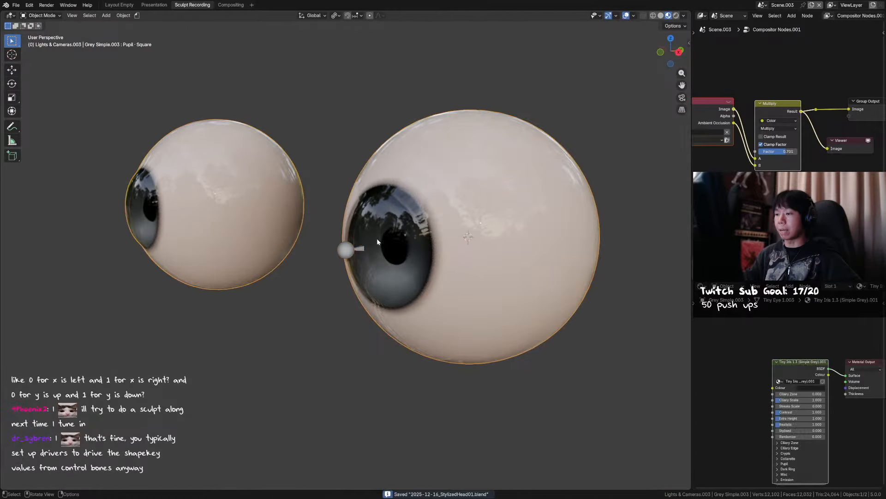
{"action": "left_click", "coordinate": [357, 250], "text": "shift"}
{"action": "key", "text": "ctrl+Tab"}
{"action": "key", "text": "ctrl+p"}
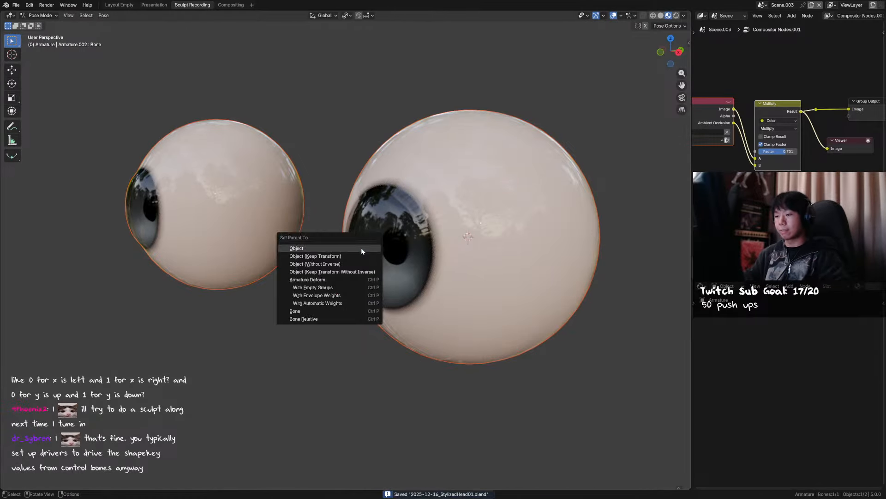
{"action": "left_click", "coordinate": [342, 302]}
Test the eye movement from the front view with a trackball rotation of the bone, and cancel the rotation.
{"action": "middle_click_drag", "start_coordinate": [343, 303], "coordinate": [359, 235]}
{"action": "key", "text": "KP_1"}
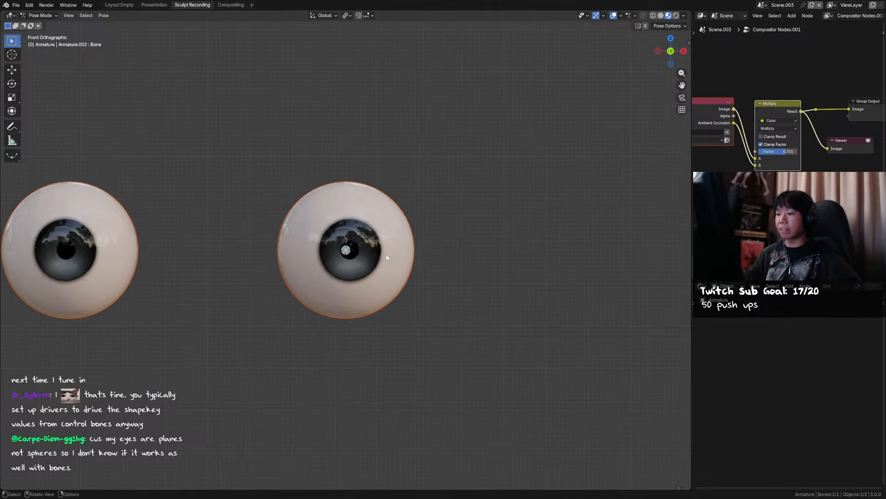
{"action": "key", "text": "r"}
{"action": "key", "text": "r"}
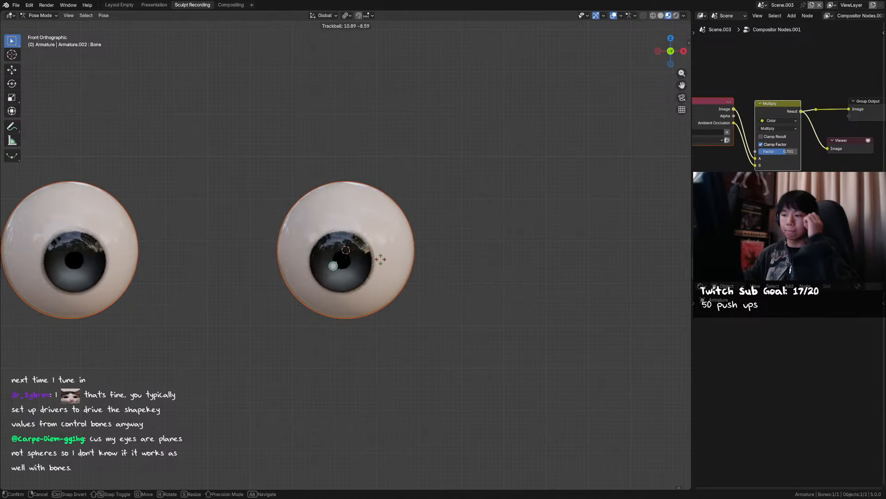
{"action": "right_click", "coordinate": [389, 249]}
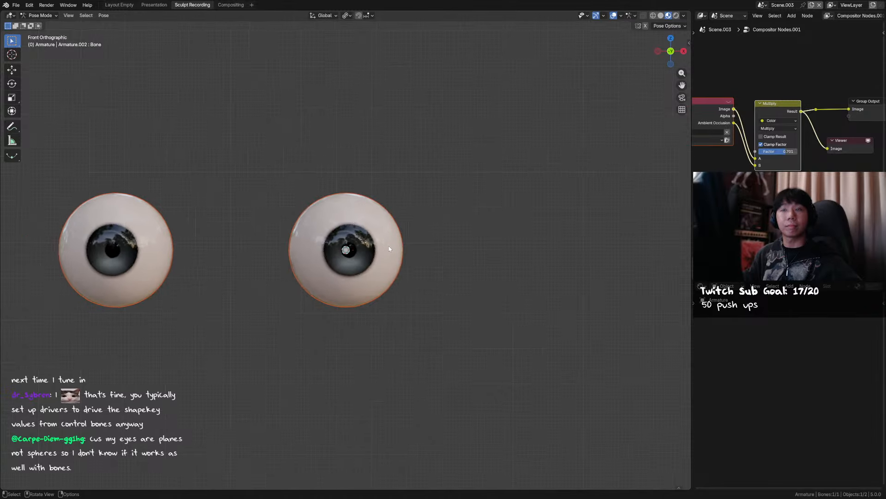
Return to Object Mode, undo the attempt to clear the eyeballs' parent, and delete the armature.
{"action": "middle_click_drag", "start_coordinate": [389, 249], "coordinate": [362, 253]}
{"action": "key", "text": "ctrl+Tab"}
{"action": "left_click", "coordinate": [375, 247]}
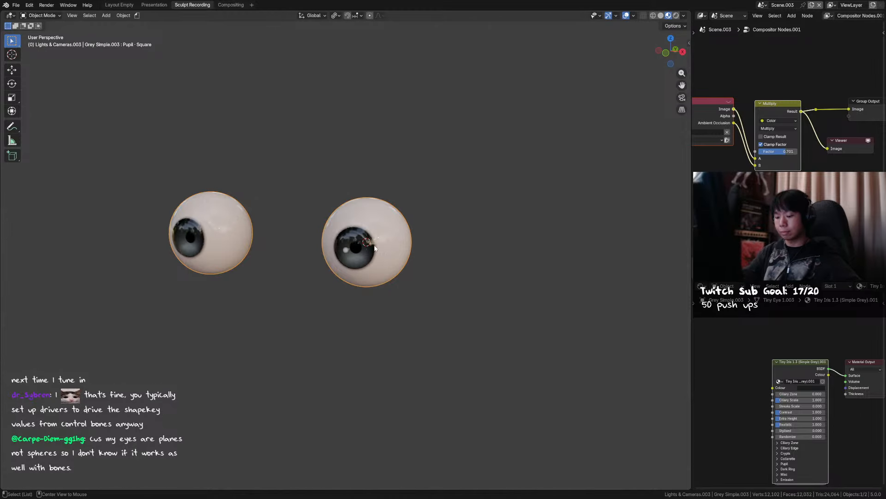
{"action": "key", "text": "alt+p"}
{"action": "left_click", "coordinate": [375, 253]}
{"action": "key", "text": "ctrl+z"}
{"action": "key", "text": "ctrl+z"}
{"action": "key", "text": "x"}
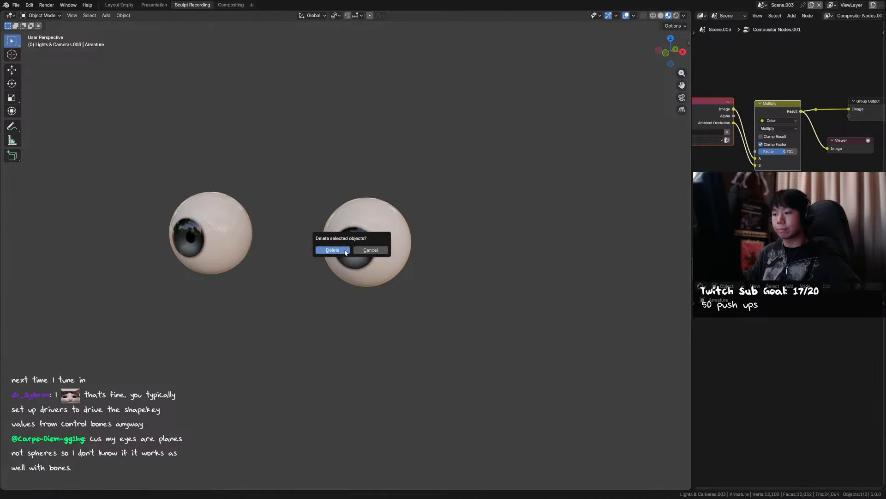
{"action": "left_click", "coordinate": [332, 250]}
{"action": "scroll", "coordinate": [334, 221], "scroll_direction": "down", "scroll_amount": 5}
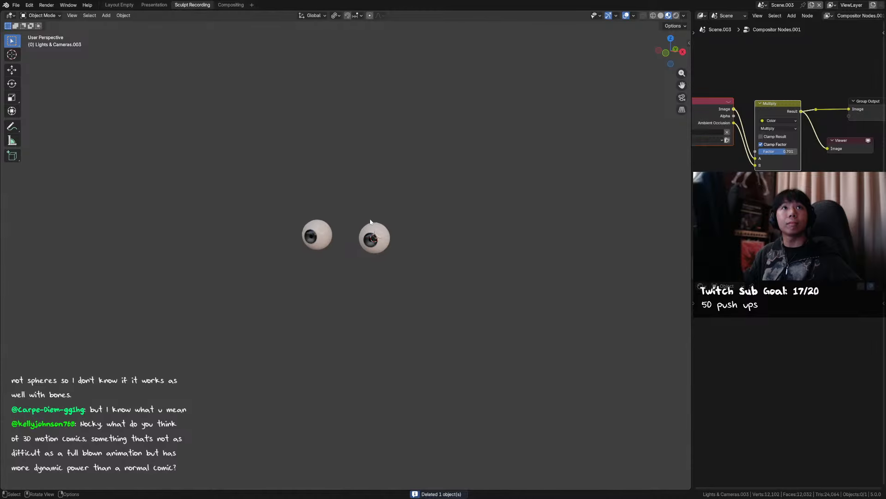
Unhide the rest of the head around the eyeballs and save the file.
{"action": "key", "text": "alt+h"}
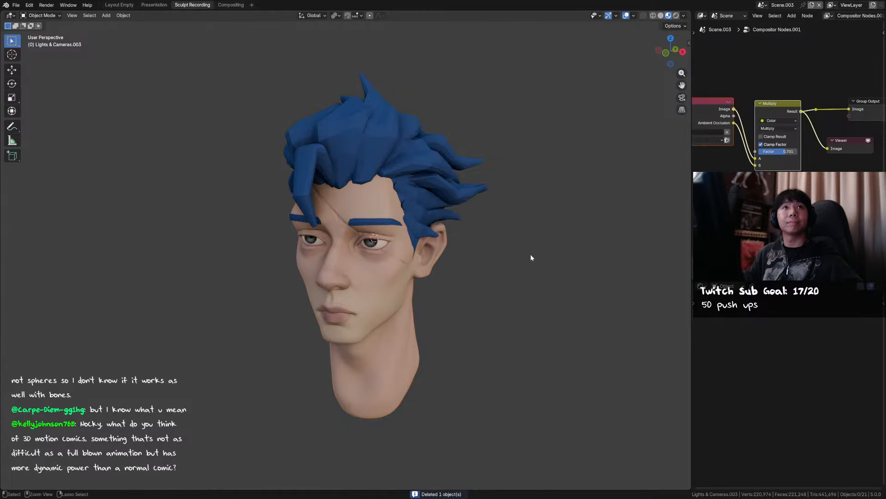
{"action": "key", "text": "ctrl+s"}
{"action": "middle_click_drag", "start_coordinate": [478, 248], "coordinate": [484, 246], "text": "shift"}
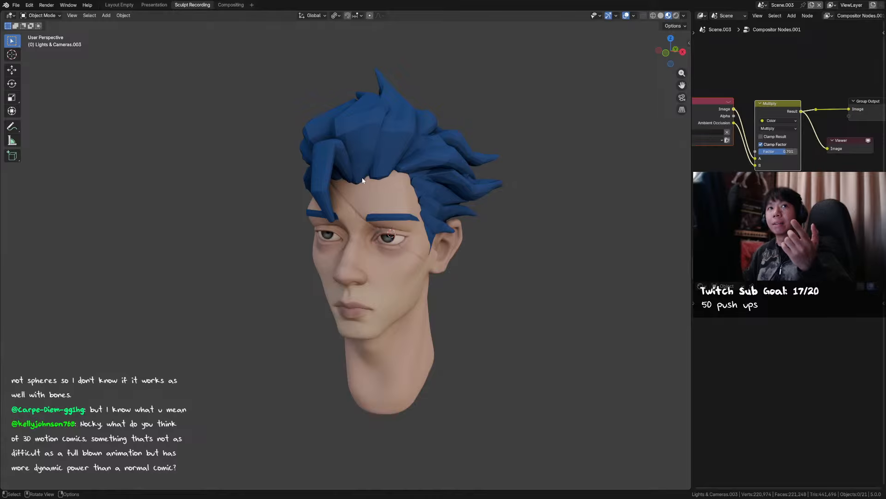
{"action": "middle_click_drag", "start_coordinate": [406, 243], "coordinate": [387, 238]}
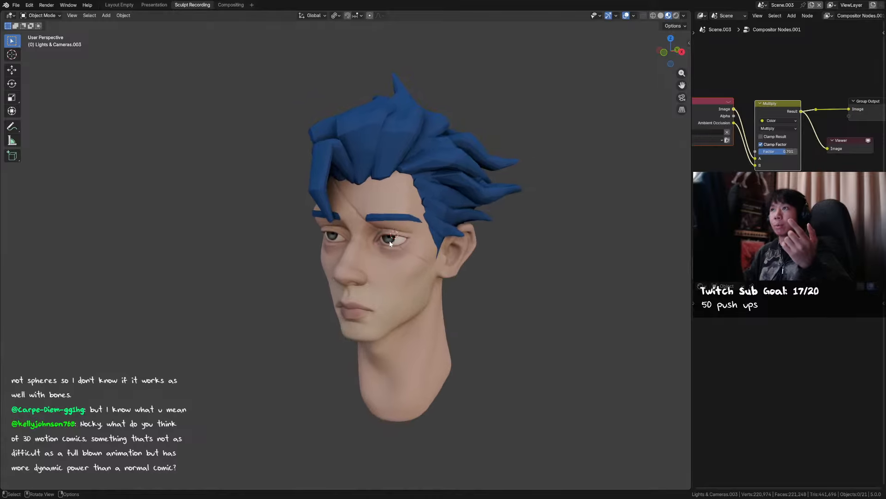
{"action": "scroll", "coordinate": [386, 237], "scroll_direction": "up", "scroll_amount": 1}
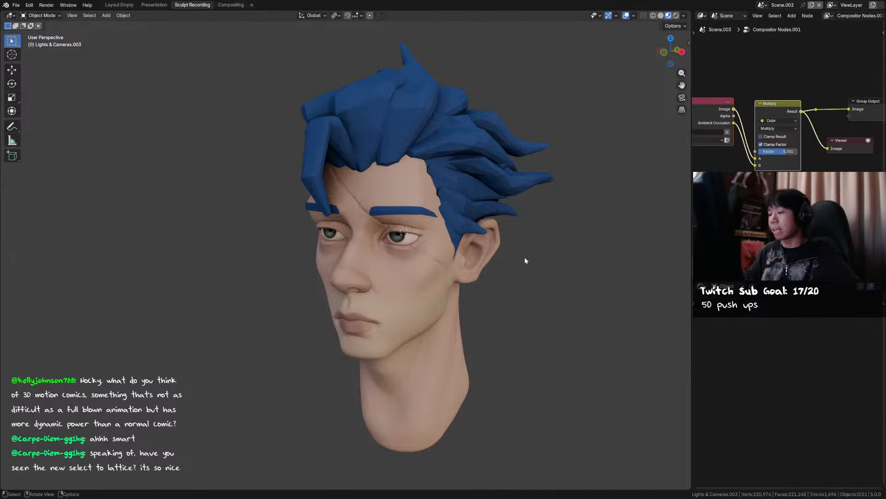
Select the head mesh in the front view and switch it to Sculpt Mode.
{"action": "key", "text": "KP_1"}
{"action": "scroll", "coordinate": [538, 262], "scroll_direction": "down", "scroll_amount": 3}
{"action": "middle_click_drag", "start_coordinate": [544, 263], "coordinate": [473, 228], "text": "shift"}
{"action": "scroll", "coordinate": [466, 229], "scroll_direction": "down", "scroll_amount": 2}
{"action": "key", "text": "shift+a"}
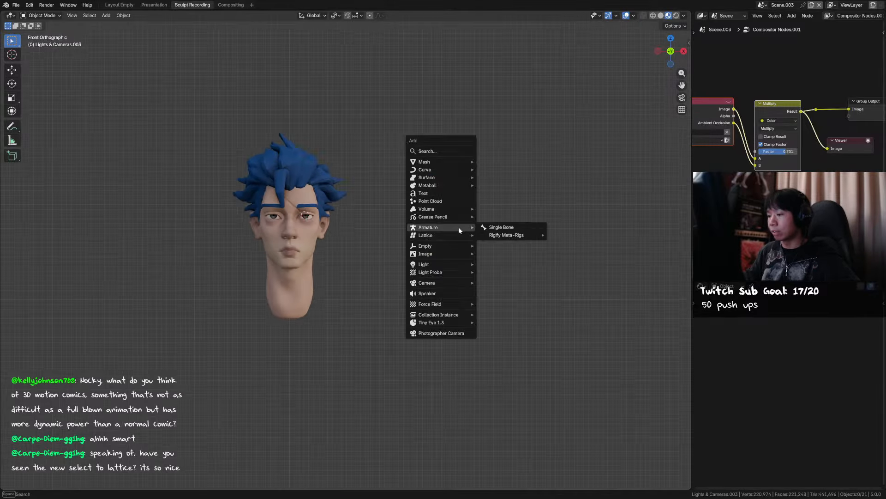
{"action": "left_click", "coordinate": [320, 209]}
{"action": "key", "text": "ctrl+Tab"}
{"action": "scroll", "coordinate": [320, 210], "scroll_direction": "up", "scroll_amount": 7}
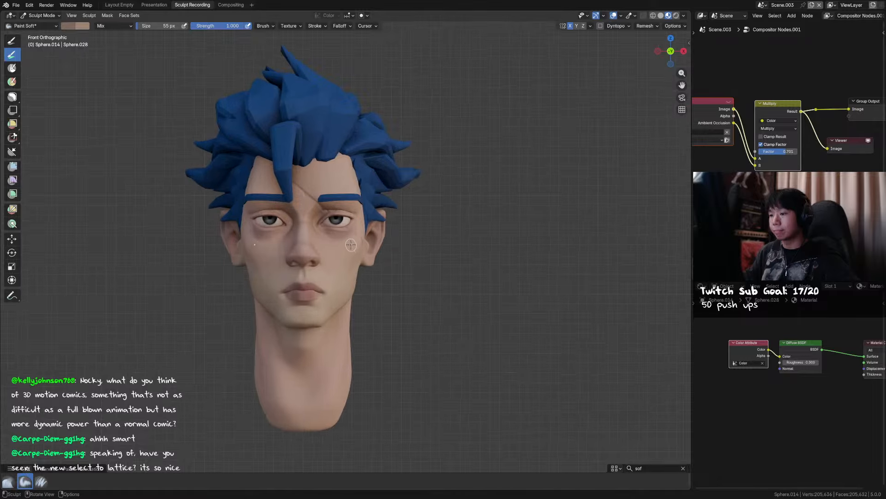
Change the Shader Editor area to the Properties editor for the head's mesh data and save the file.
{"action": "left_click", "coordinate": [702, 286]}
{"action": "left_click", "coordinate": [683, 317]}
{"action": "middle_click_drag", "start_coordinate": [682, 316], "coordinate": [727, 317], "text": "shift"}
{"action": "key", "text": "ctrl+s"}
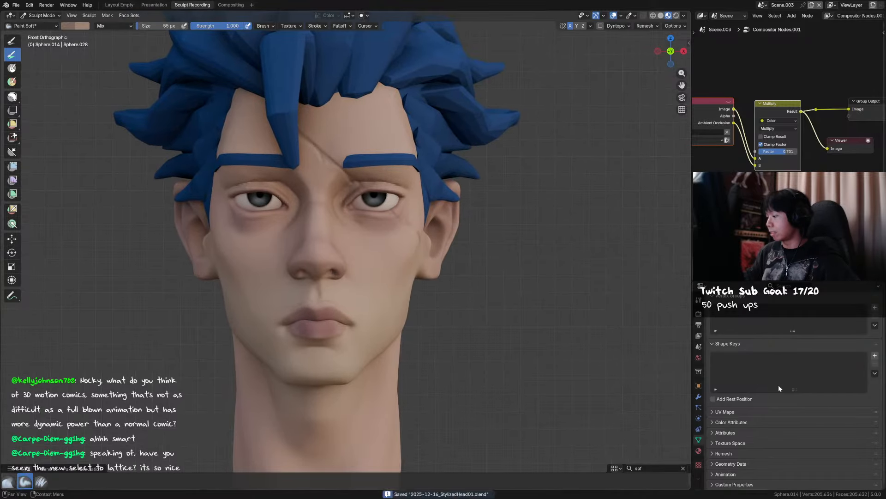
Add a basis and a second shape key to the head, and pull both upper eyelids down with an enlarged Grab brush.
{"action": "left_click", "coordinate": [874, 357]}
{"action": "left_click", "coordinate": [875, 356]}
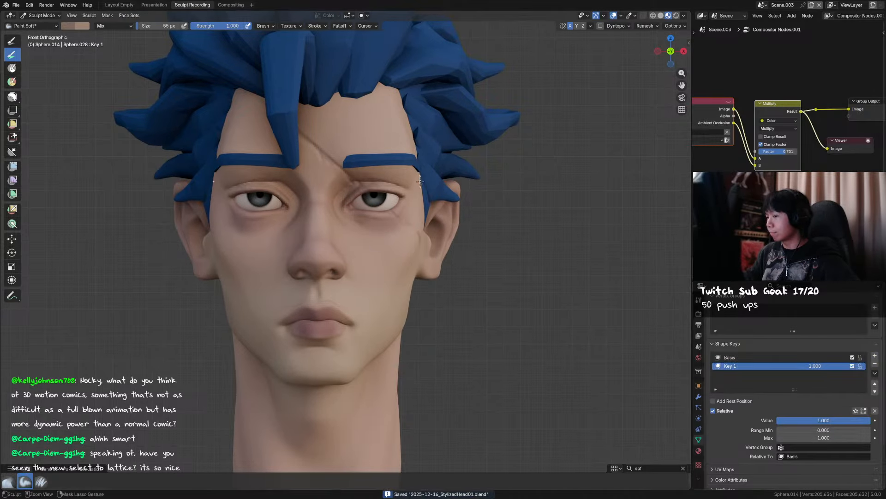
{"action": "key", "text": "x"}
{"action": "key", "text": "f"}
{"action": "left_click", "coordinate": [425, 215]}
{"action": "key", "text": "g"}
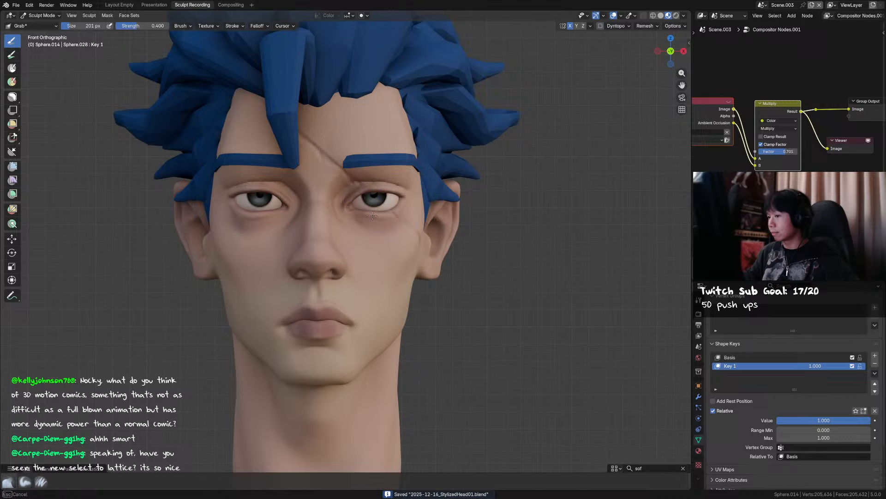
{"action": "left_click_drag", "start_coordinate": [369, 193], "coordinate": [367, 210]}
{"action": "left_click_drag", "start_coordinate": [385, 191], "coordinate": [403, 199]}
Return to Object Mode and test the eyelid shape key by varying its value.
{"action": "key", "text": "ctrl+Tab"}
{"action": "middle_click_drag", "start_coordinate": [437, 221], "coordinate": [410, 220], "text": "shift"}
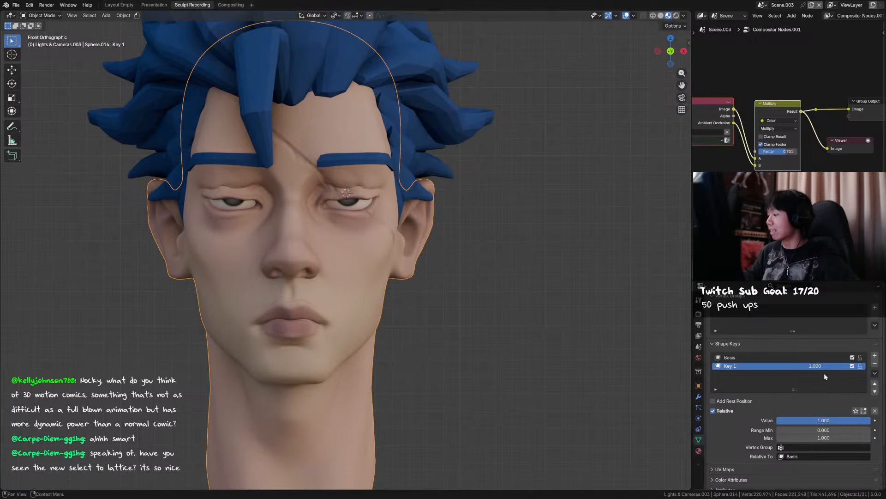
{"action": "mouse_move", "coordinate": [827, 366]}
{"action": "left_mouse_down"}
{"action": "mouse_move", "coordinate": [780, 366]}
{"action": "mouse_move", "coordinate": [832, 364]}
{"action": "left_mouse_up"}
{"action": "key", "text": "alt+a"}
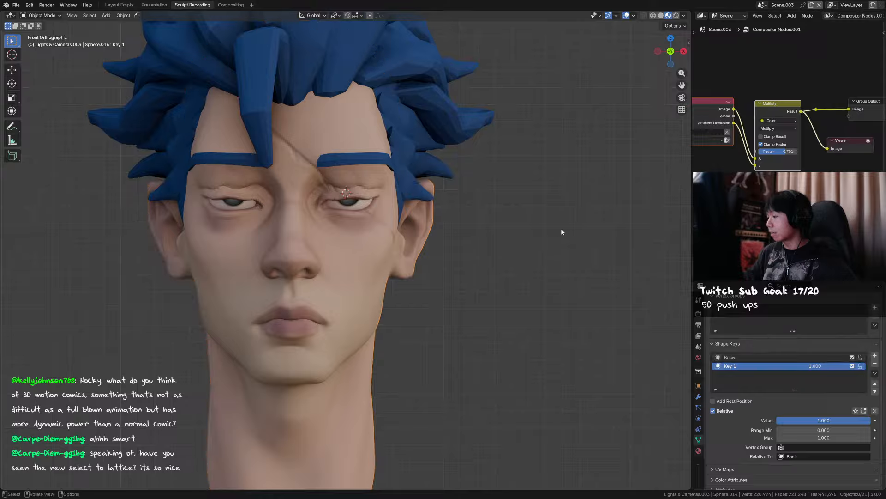
Add a single-bone armature at the 3D cursor and check it in Pose Mode.
{"action": "key", "text": "shift+a"}
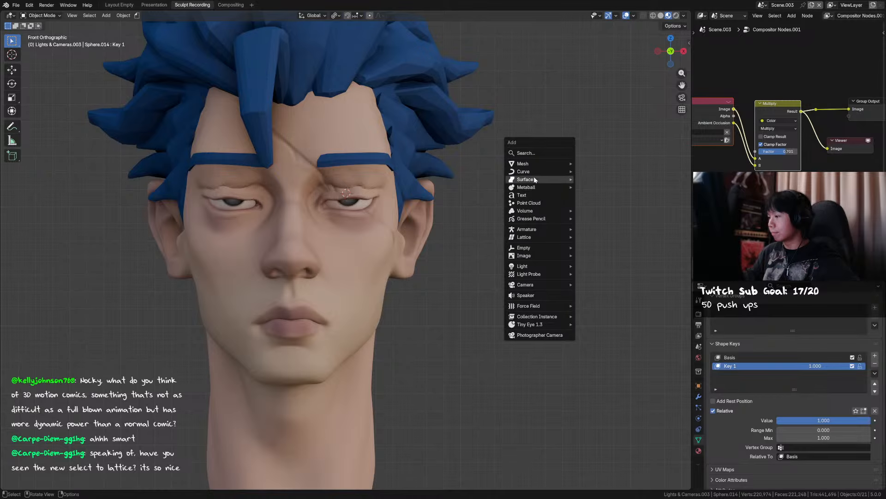
{"action": "mouse_move", "coordinate": [535, 243]}
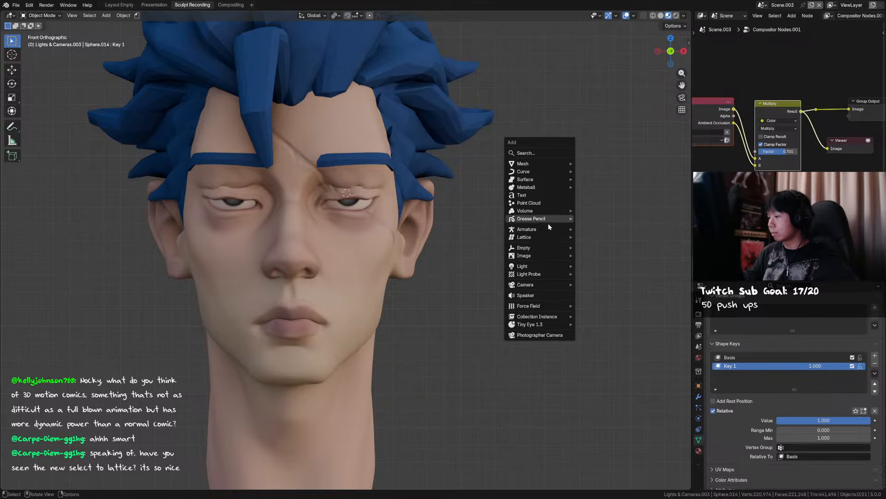
{"action": "mouse_move", "coordinate": [547, 229]}
{"action": "left_click", "coordinate": [596, 230]}
{"action": "scroll", "coordinate": [569, 262], "scroll_direction": "down", "scroll_amount": 5}
{"action": "left_click", "coordinate": [376, 233]}
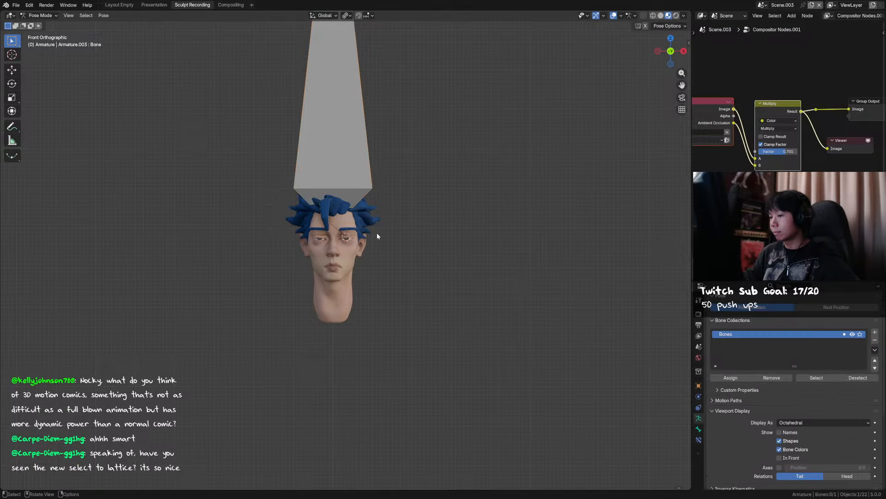
{"action": "scroll", "coordinate": [473, 298], "scroll_direction": "up", "scroll_amount": 2}
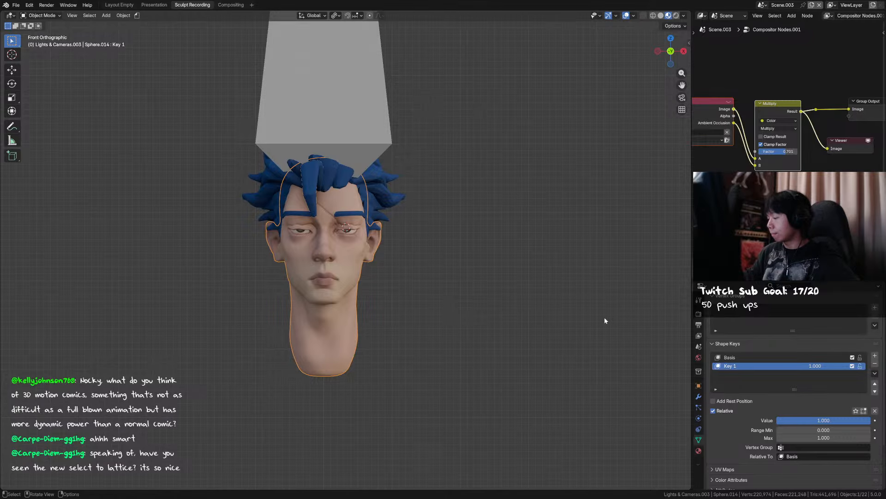
{"action": "left_click", "coordinate": [349, 122]}
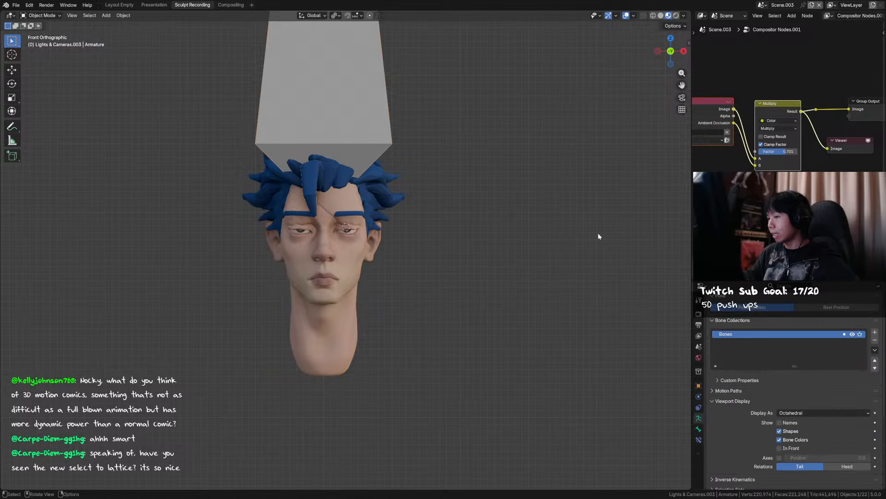
{"action": "right_click", "coordinate": [331, 63]}
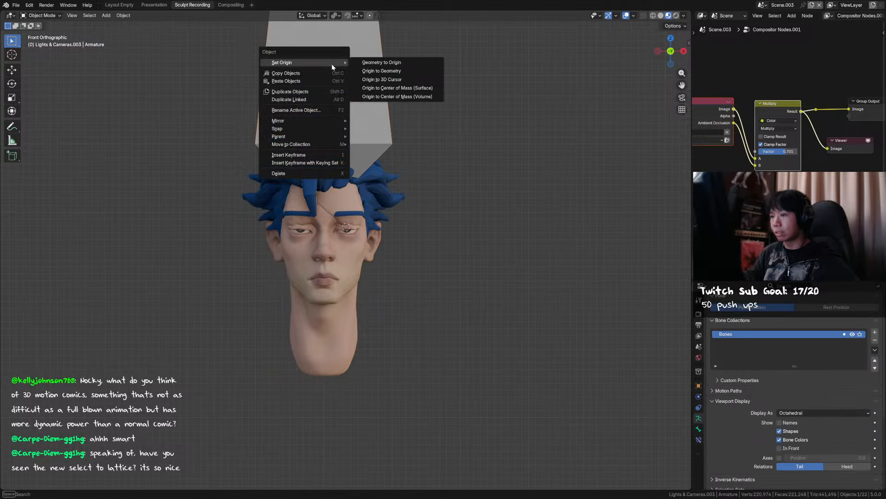
{"action": "left_click", "coordinate": [309, 73]}
{"action": "left_click", "coordinate": [348, 256]}
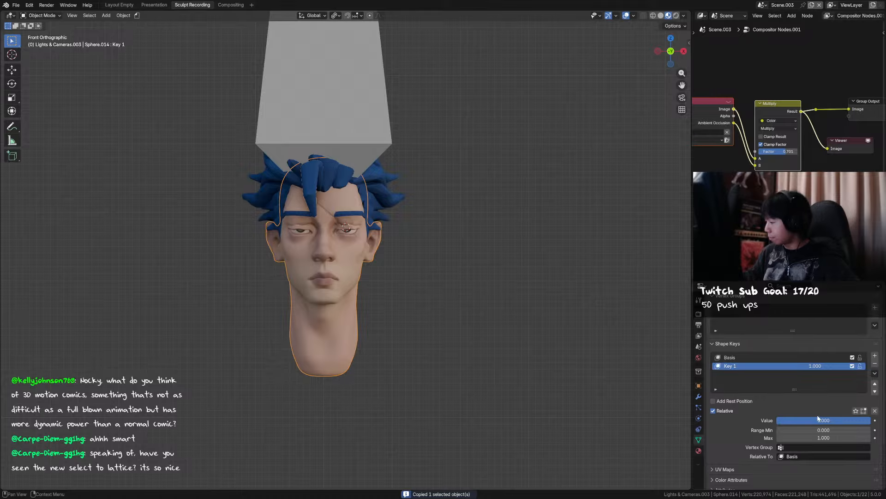
{"action": "right_click", "coordinate": [813, 363]}
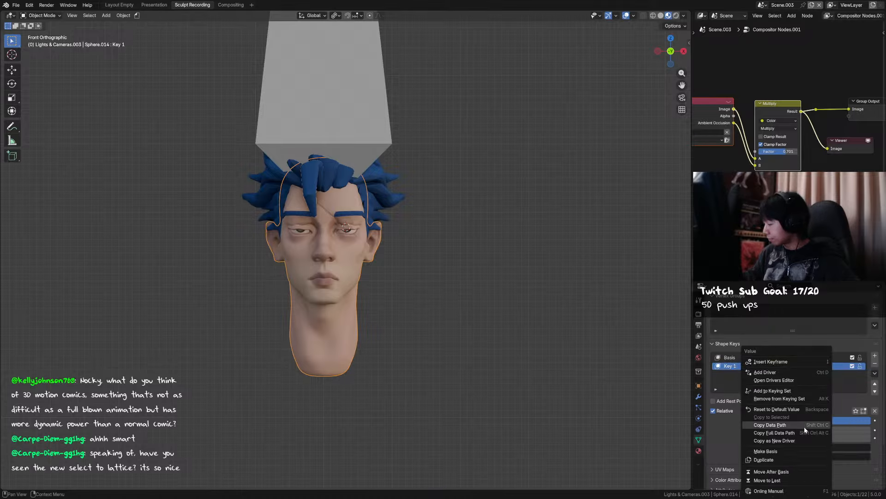
Put the armature in Pose Mode and copy the bone's X location as a new driver.
{"action": "left_click", "coordinate": [348, 120]}
{"action": "key", "text": "ctrl+Tab"}
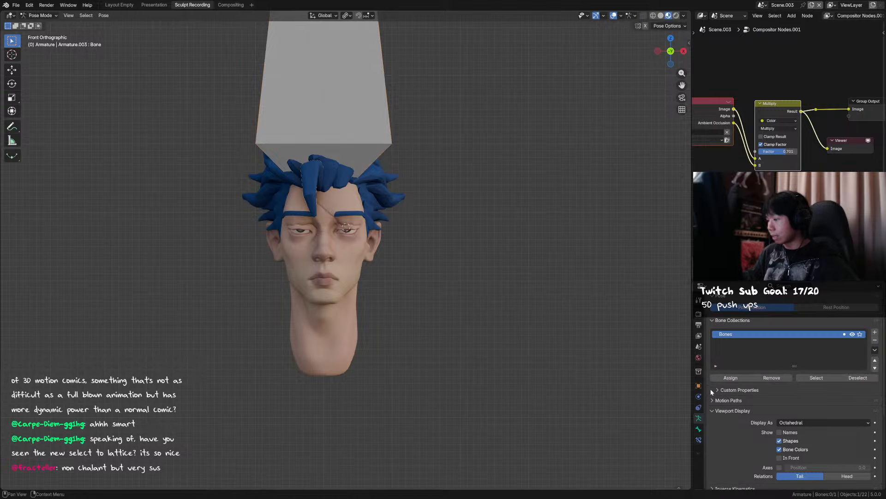
{"action": "left_click", "coordinate": [698, 428]}
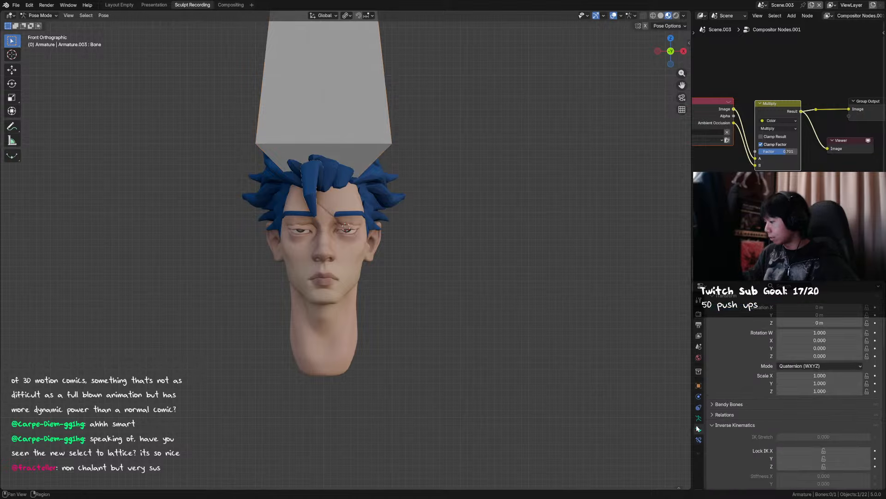
{"action": "mouse_move", "coordinate": [819, 307]}
{"action": "left_mouse_down"}
{"action": "mouse_move", "coordinate": [850, 307]}
{"action": "mouse_move", "coordinate": [819, 308]}
{"action": "left_mouse_up"}
{"action": "key", "text": "Escape"}
{"action": "right_click", "coordinate": [819, 307]}
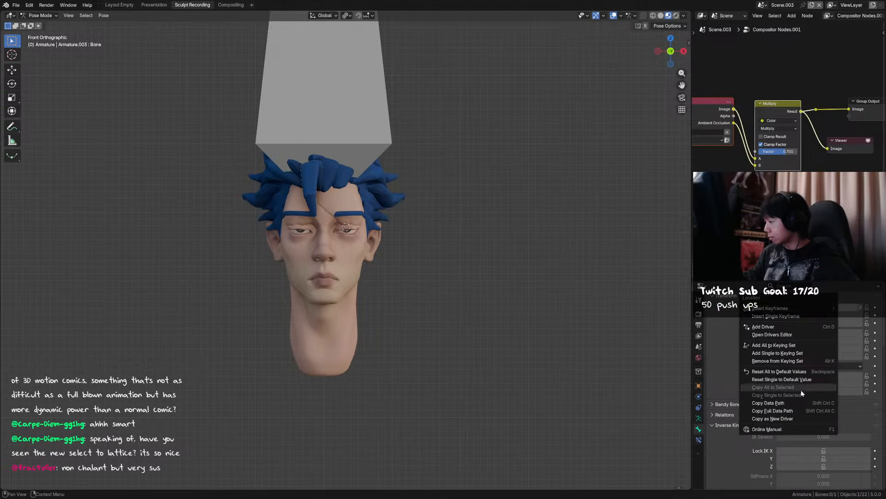
{"action": "left_click", "coordinate": [795, 415]}
Select the head in Object Mode and paste the copied driver onto the eyelid shape key's value.
{"action": "left_click", "coordinate": [348, 257]}
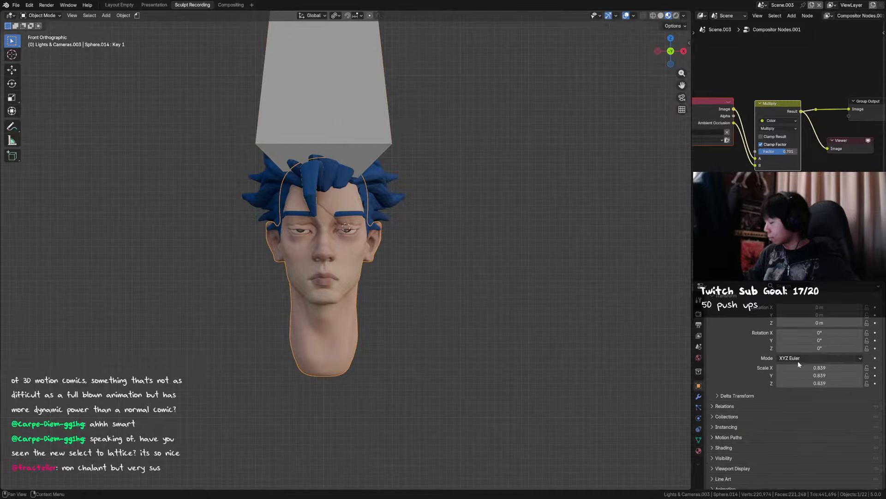
{"action": "left_click", "coordinate": [699, 440]}
{"action": "right_click", "coordinate": [822, 367]}
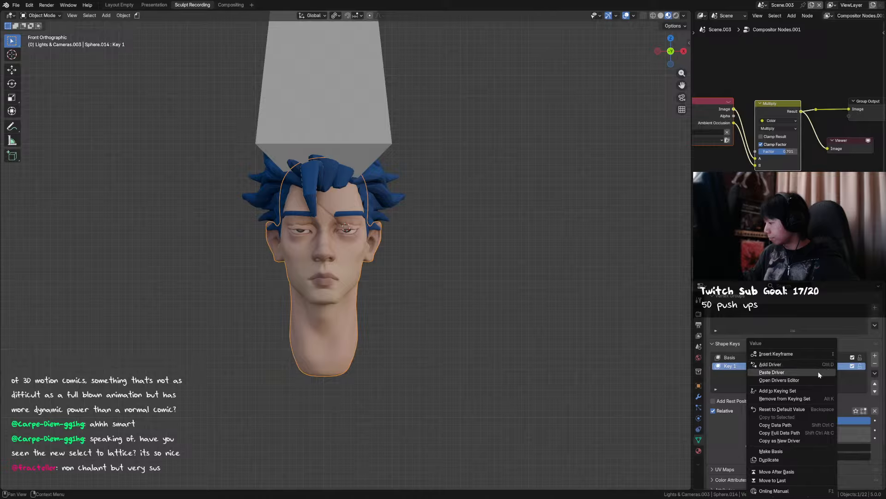
{"action": "left_click", "coordinate": [818, 372]}
Test the driven eyelids by moving the bone along global X in Pose Mode, and cancel the move.
{"action": "left_click", "coordinate": [351, 123]}
{"action": "key", "text": "ctrl+Tab"}
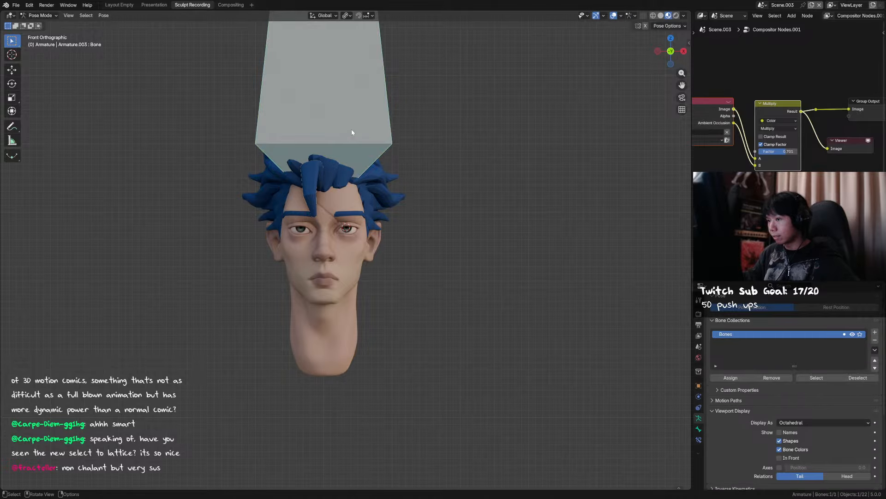
{"action": "key", "text": "g"}
{"action": "key", "text": "x"}
{"action": "scroll", "coordinate": [410, 187], "scroll_direction": "up", "scroll_amount": 6, "text": "alt"}
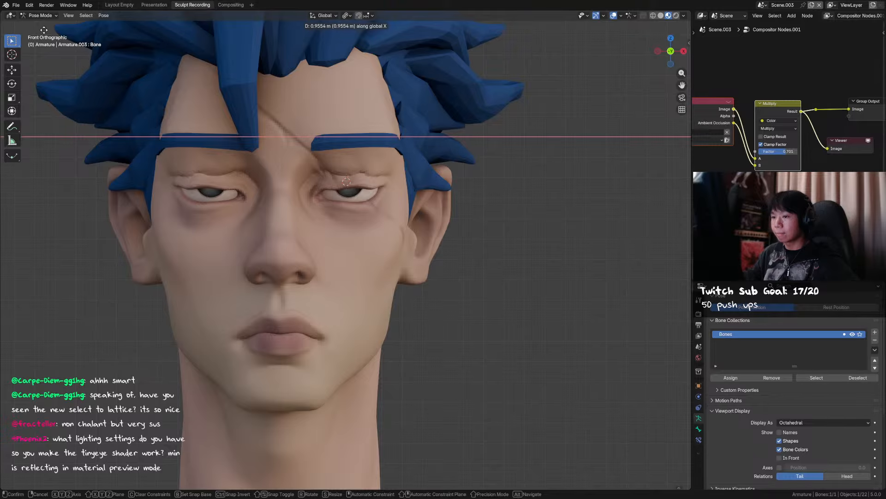
{"action": "right_click", "coordinate": [204, 102]}
Compare the eyelid response to bone moves along global X and other axes, and cancel the move.
{"action": "scroll", "coordinate": [305, 134], "scroll_direction": "down", "scroll_amount": 6}
{"action": "key", "text": "g"}
{"action": "key", "text": "x"}
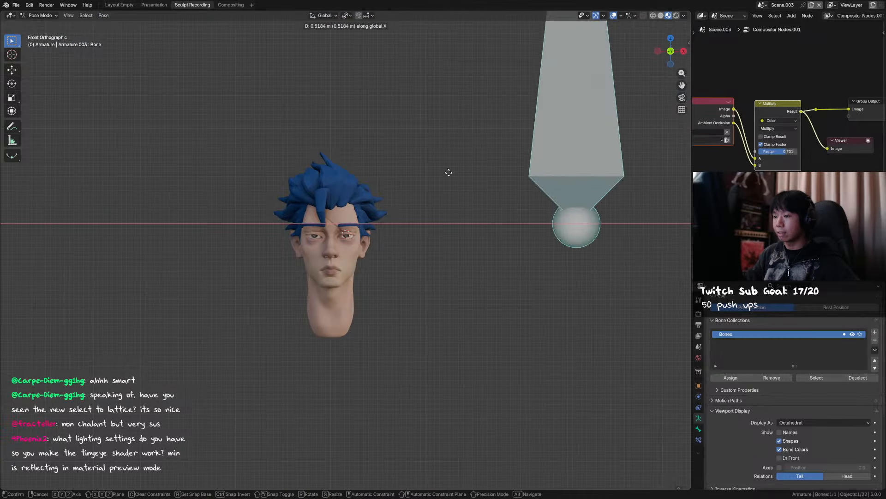
{"action": "key", "text": "z"}
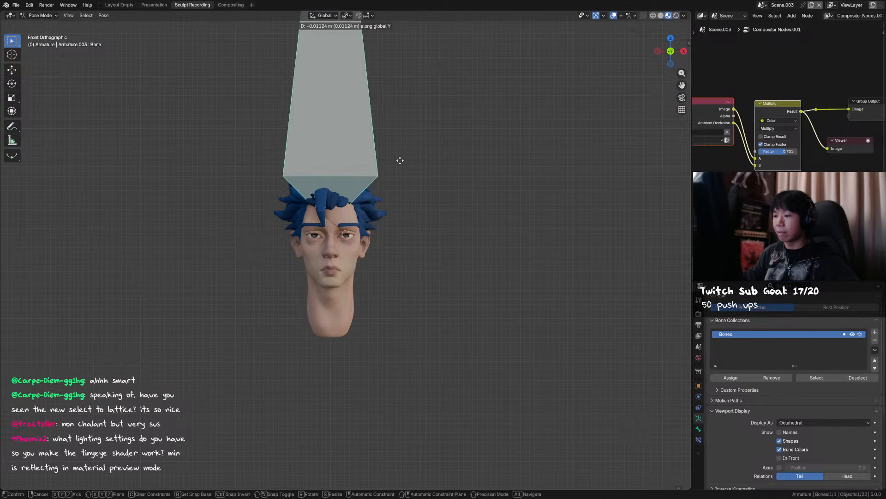
{"action": "right_click", "coordinate": [359, 279]}
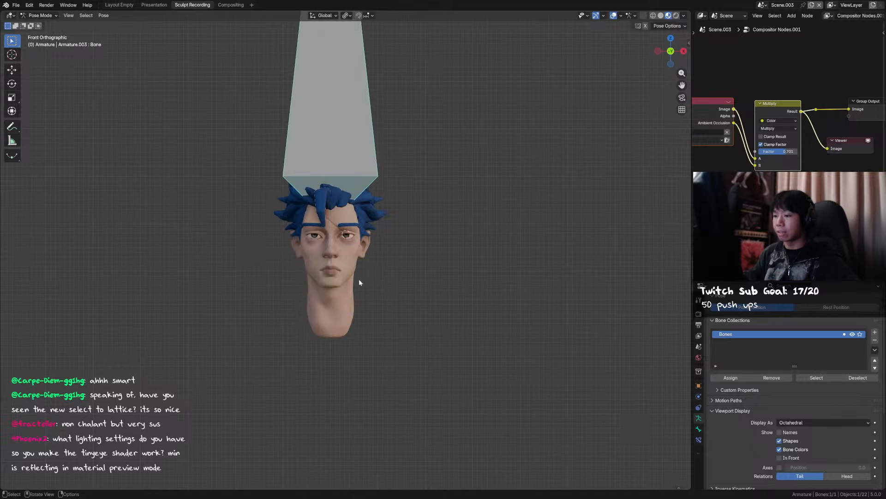
Test the driven eyelids with unconstrained sideways and vertical bone moves, cancelling each one.
{"action": "scroll", "coordinate": [359, 231], "scroll_direction": "down", "scroll_amount": 3}
{"action": "key", "text": "g"}
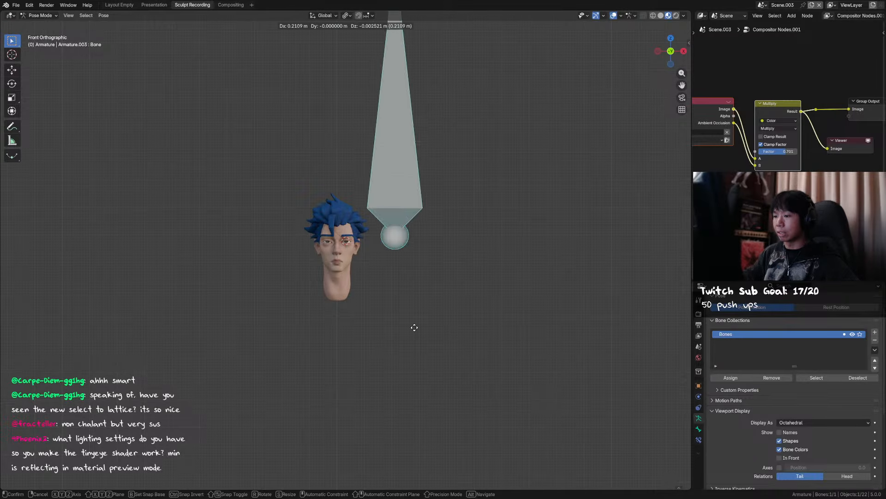
{"action": "right_click", "coordinate": [350, 304]}
{"action": "scroll", "coordinate": [319, 160], "scroll_direction": "up", "scroll_amount": 5}
{"action": "scroll", "coordinate": [319, 160], "scroll_direction": "down", "scroll_amount": 5}
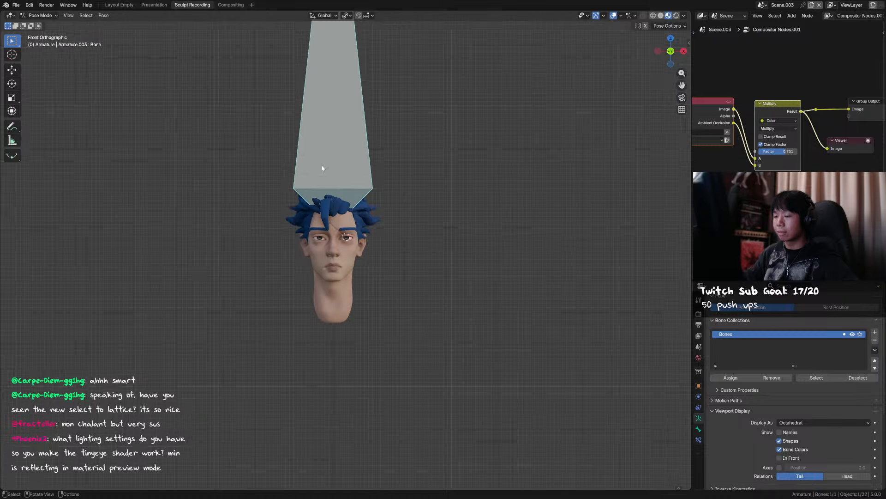
{"action": "key", "text": "g"}
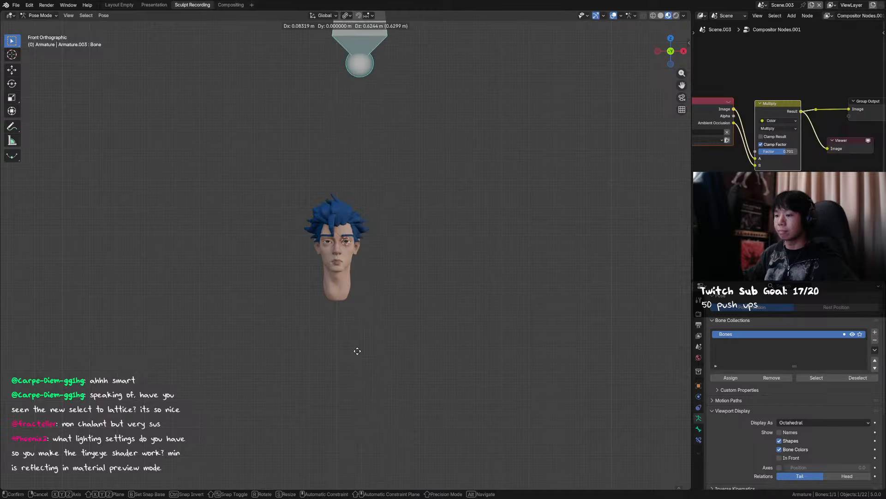
{"action": "key", "text": "Escape"}
{"action": "scroll", "coordinate": [350, 156], "scroll_direction": "up", "scroll_amount": 3}
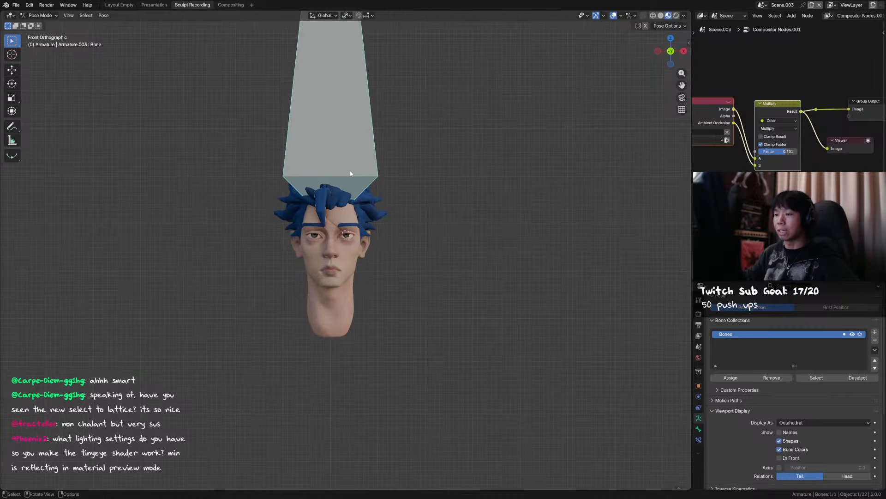
{"action": "scroll", "coordinate": [397, 231], "scroll_direction": "up", "scroll_amount": 2}
Return to Object Mode, remove the head's shape keys, and delete the armature.
{"action": "key", "text": "ctrl+Tab"}
{"action": "left_click", "coordinate": [283, 162]}
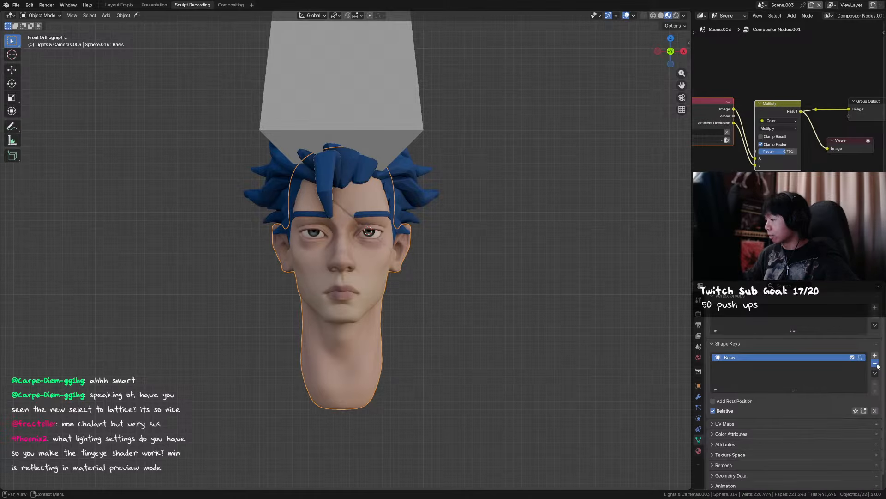
{"action": "left_click", "coordinate": [390, 116]}
{"action": "key", "text": "Delete"}
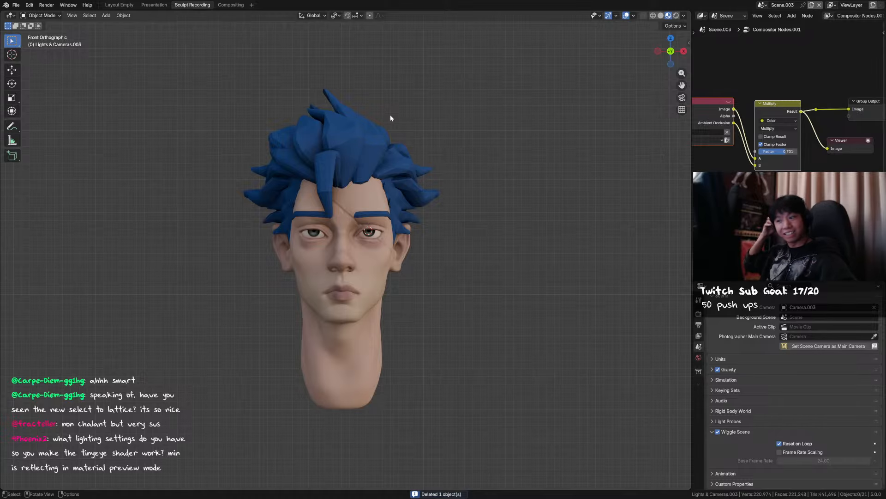
Save the cleaned-up head file.
{"action": "mouse_move", "coordinate": [424, 192]}
{"action": "middle_mouse_down", "text": "shift"}
{"action": "mouse_move", "coordinate": [437, 181]}
{"action": "mouse_move", "coordinate": [417, 208]}
{"action": "middle_mouse_up", "text": "shift"}
{"action": "scroll", "coordinate": [431, 182], "scroll_direction": "up", "scroll_amount": 1}
{"action": "key", "text": "ctrl+s"}
{"action": "scroll", "coordinate": [416, 215], "scroll_direction": "up", "scroll_amount": 2}
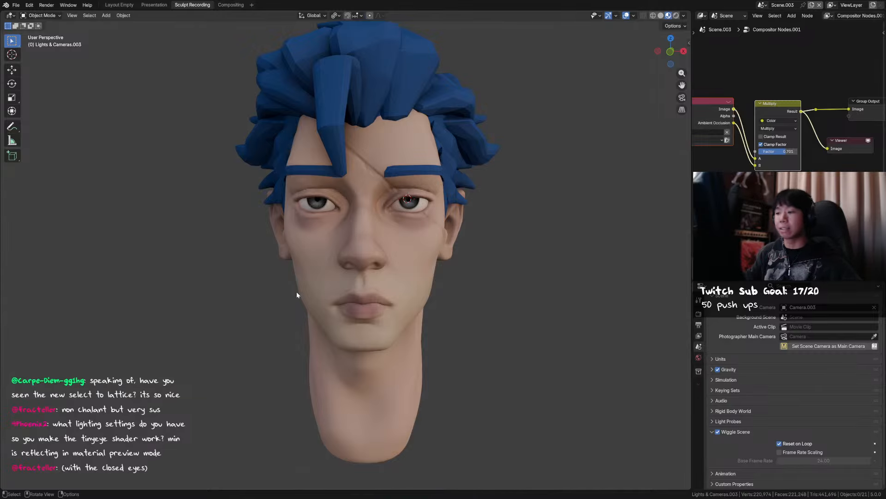
Select the head mesh and add a lattice with the Lattice Deform Selected option.
{"action": "left_click", "coordinate": [323, 288]}
{"action": "key", "text": "KP_Decimal"}
{"action": "key", "text": "shift+a"}
{"action": "mouse_move", "coordinate": [440, 264]}
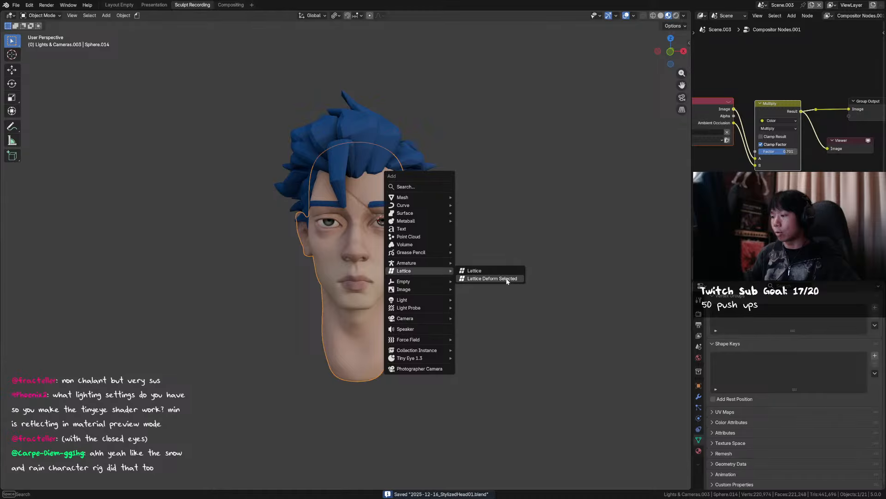
{"action": "left_click", "coordinate": [507, 279]}
Enable the Extras viewport overlay and delete the newly added lattice around the head.
{"action": "middle_click_drag", "start_coordinate": [552, 116], "coordinate": [480, 179]}
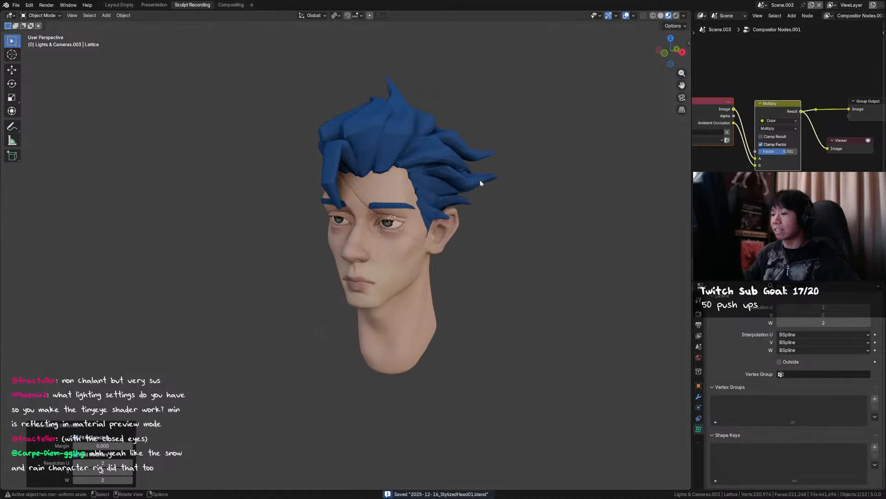
{"action": "scroll", "coordinate": [479, 199], "scroll_direction": "down", "scroll_amount": 4}
{"action": "scroll", "coordinate": [478, 217], "scroll_direction": "up", "scroll_amount": 2}
{"action": "left_click", "coordinate": [634, 15]}
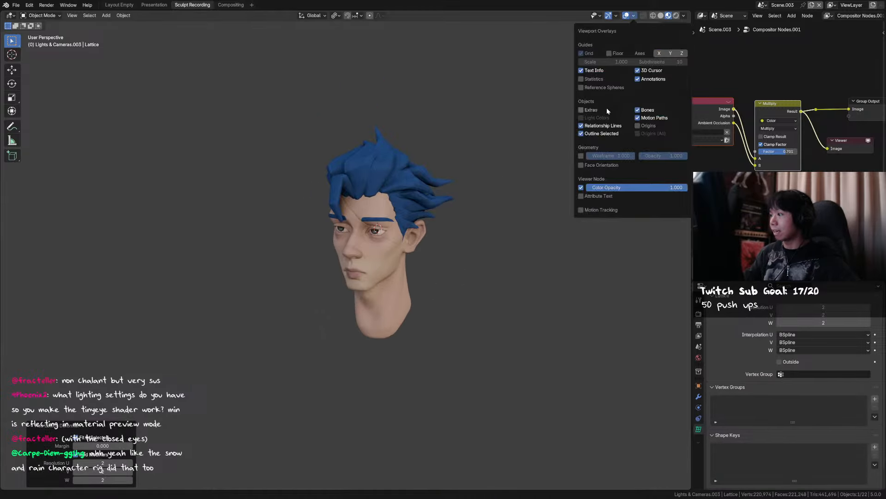
{"action": "left_click", "coordinate": [587, 111]}
{"action": "middle_click_drag", "start_coordinate": [544, 146], "coordinate": [436, 243]}
{"action": "key", "text": "Delete"}
{"action": "scroll", "coordinate": [437, 242], "scroll_direction": "up", "scroll_amount": 2}
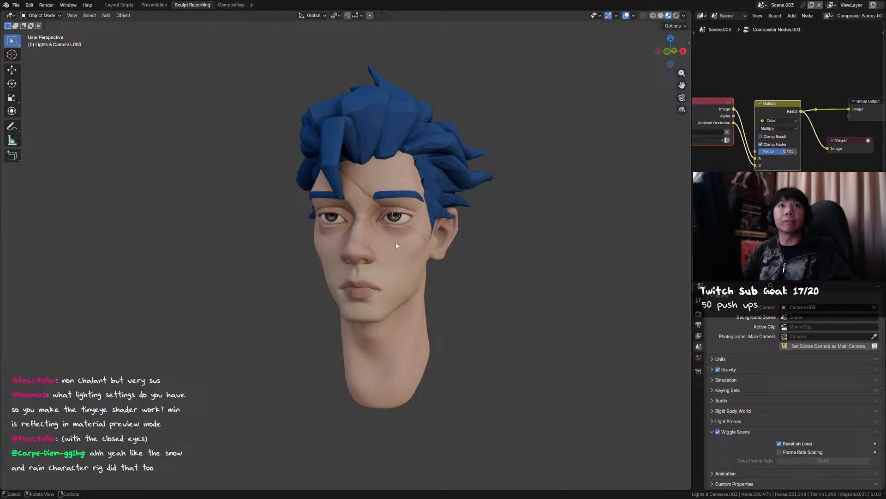
Save the head file with the lattice removed.
{"action": "middle_click_drag", "start_coordinate": [369, 213], "coordinate": [383, 225]}
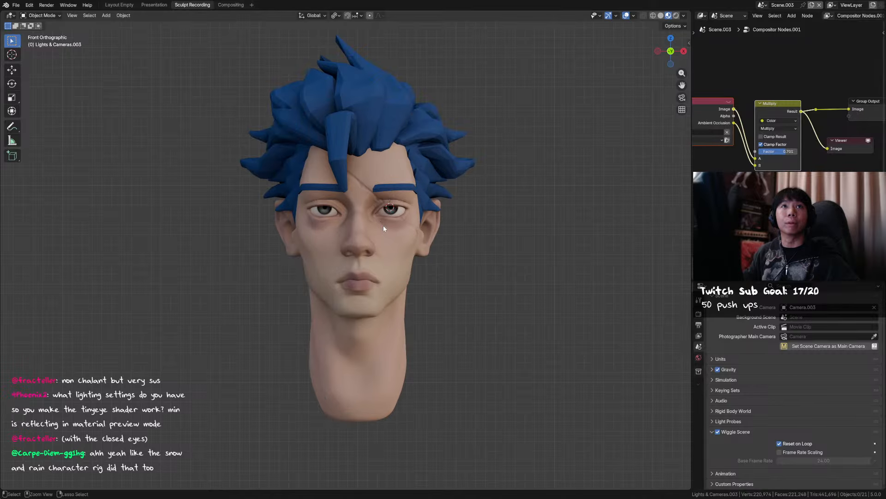
{"action": "key", "text": "ctrl+s"}
{"action": "scroll", "coordinate": [384, 234], "scroll_direction": "down", "scroll_amount": 1, "text": "shift"}
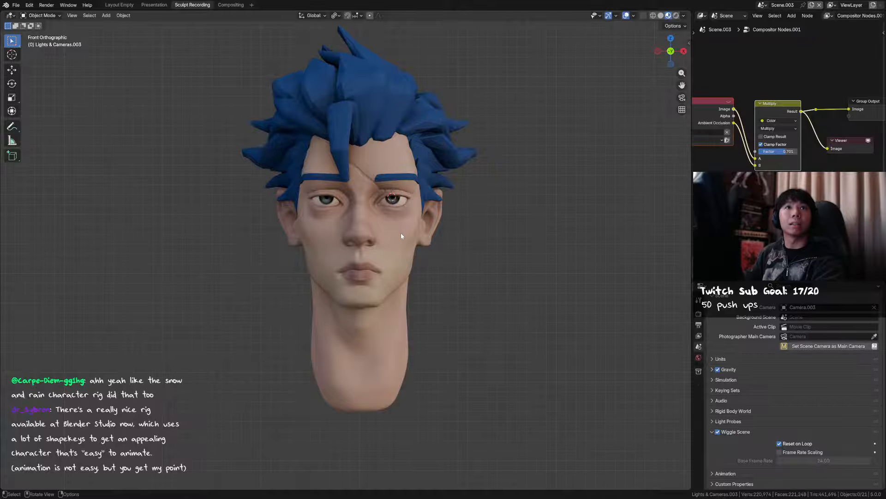
{"action": "middle_click_drag", "start_coordinate": [401, 236], "coordinate": [373, 238]}
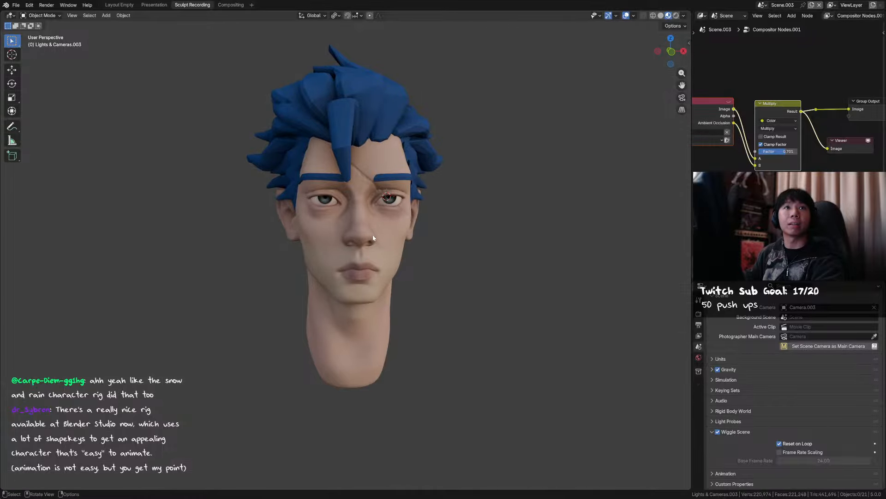
Select the eyes and toggle Raytracing off and back on in the render settings to compare their reflections.
{"action": "scroll", "coordinate": [380, 233], "scroll_direction": "up", "scroll_amount": 3}
{"action": "left_click", "coordinate": [420, 176]}
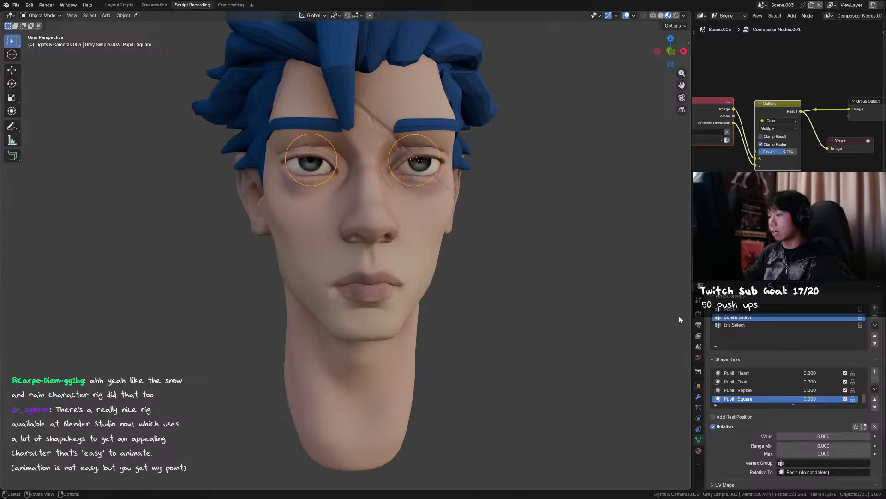
{"action": "left_click", "coordinate": [698, 313]}
{"action": "scroll", "coordinate": [746, 382], "scroll_direction": "up", "scroll_amount": 2}
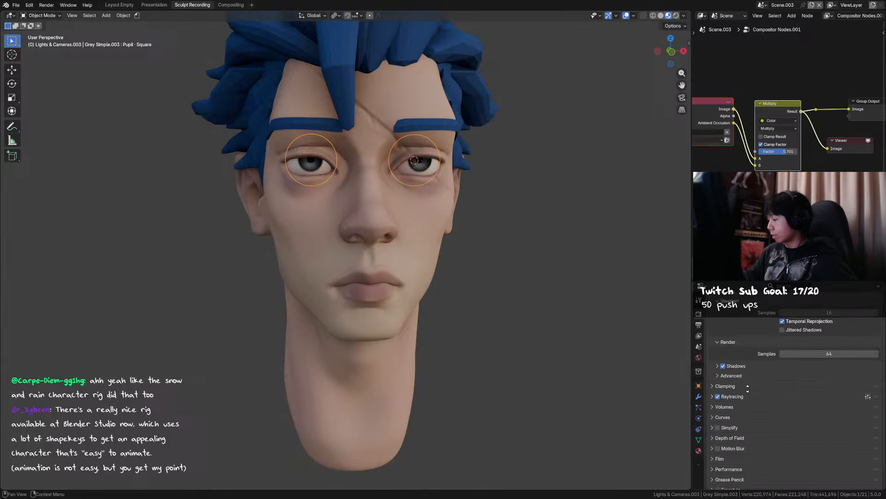
{"action": "left_click", "coordinate": [717, 389]}
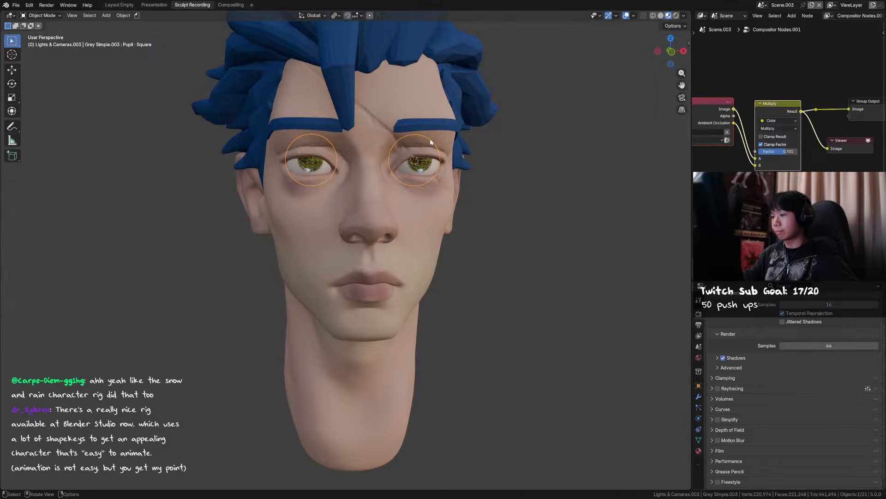
{"action": "scroll", "coordinate": [423, 167], "scroll_direction": "up", "scroll_amount": 4}
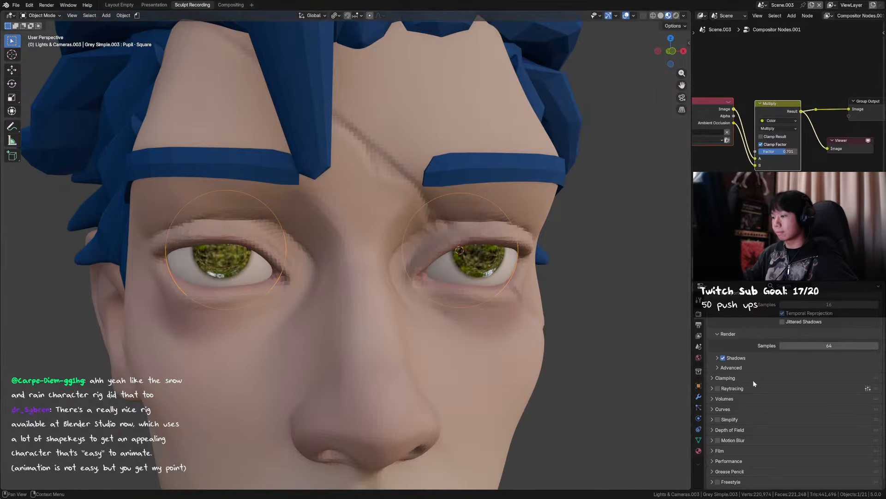
{"action": "left_click", "coordinate": [718, 389]}
{"action": "left_click", "coordinate": [717, 389]}
{"action": "left_click", "coordinate": [717, 389]}
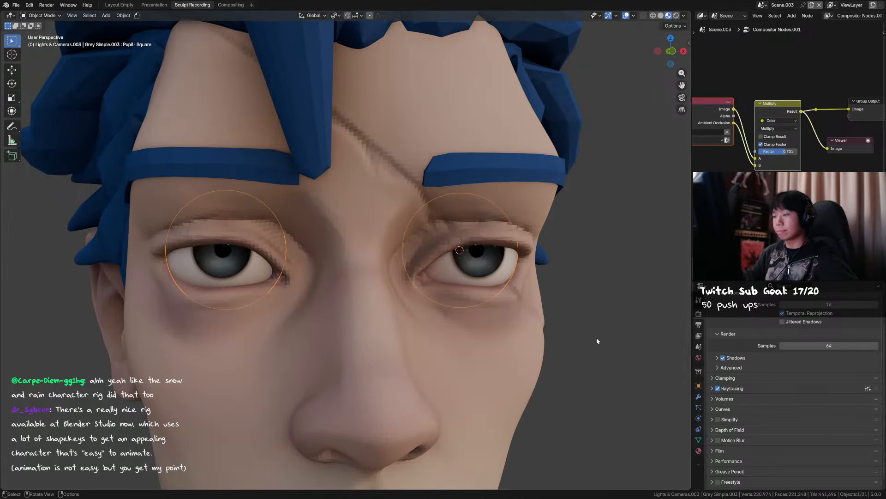
Save the head file with Raytracing enabled.
{"action": "scroll", "coordinate": [542, 287], "scroll_direction": "down", "scroll_amount": 4}
{"action": "scroll", "coordinate": [458, 271], "scroll_direction": "down", "scroll_amount": 3}
{"action": "middle_click_drag", "start_coordinate": [459, 271], "coordinate": [396, 233]}
{"action": "key", "text": "ctrl+s"}
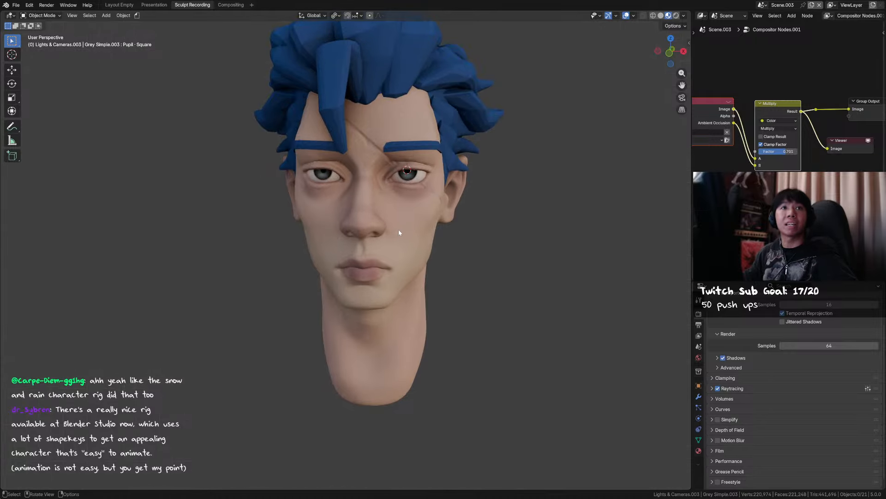
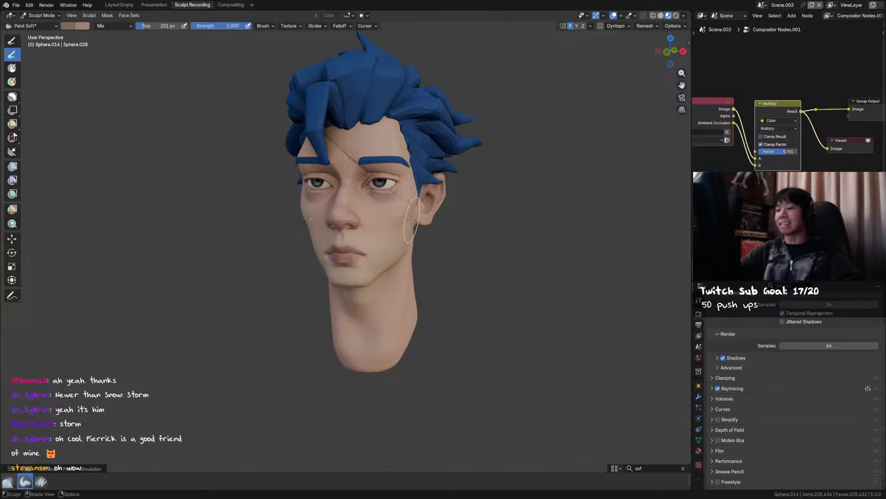
{"action": "key", "text": "ctrl+s"}
Sample a skin colour for the Paint Soft brush, shrink the brush, and try a stroke on the lips, undoing it.
{"action": "mouse_move", "coordinate": [409, 231]}
{"action": "middle_mouse_down"}
{"action": "mouse_move", "coordinate": [406, 222]}
{"action": "mouse_move", "coordinate": [365, 247]}
{"action": "middle_mouse_up"}
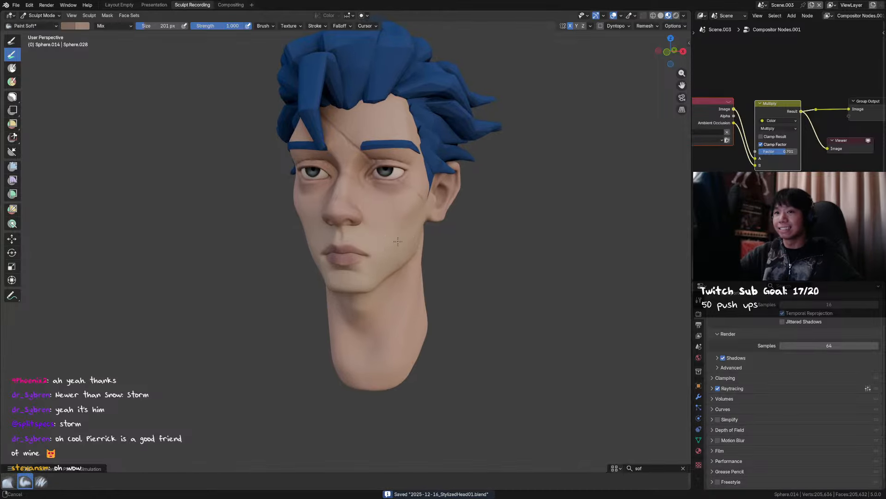
{"action": "key", "text": "x"}
{"action": "key", "text": "q"}
{"action": "left_click", "coordinate": [355, 254]}
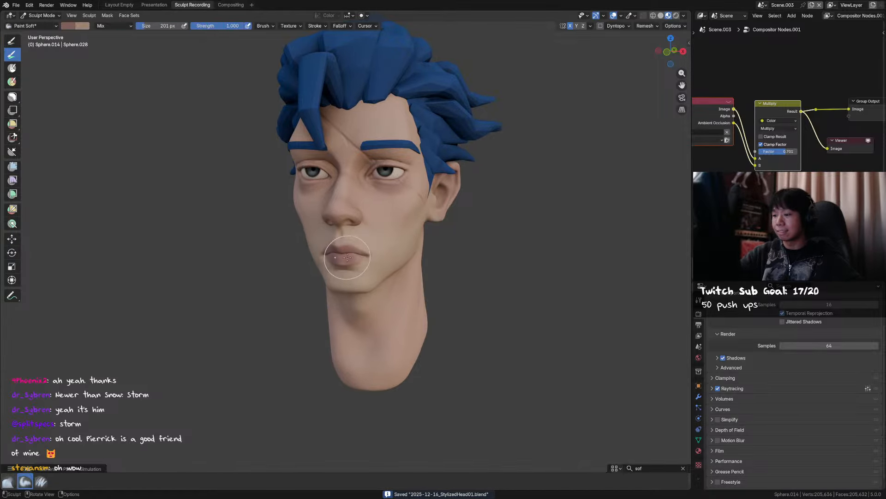
{"action": "key", "text": "f"}
{"action": "left_click", "coordinate": [342, 256]}
{"action": "key", "text": "f"}
{"action": "left_click", "coordinate": [352, 260]}
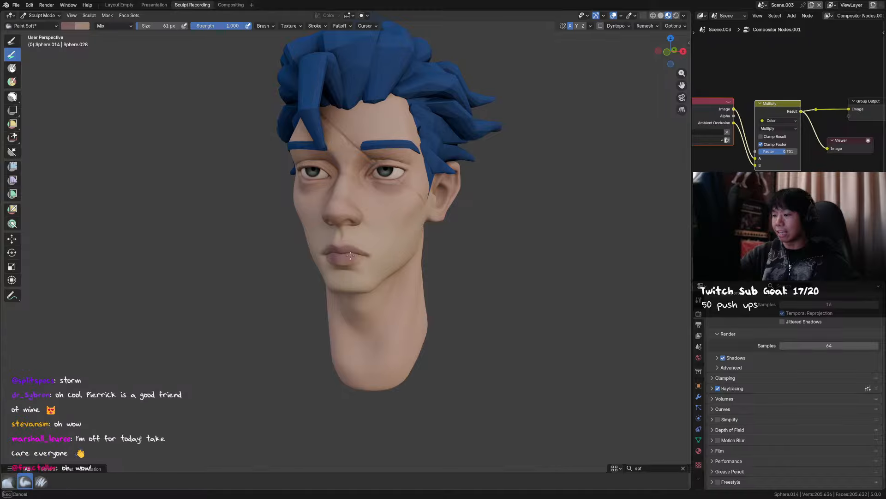
{"action": "key", "text": "ctrl+z"}
Set the Paint Soft brush to about 72 px and paint the upper lip out to the corner of the mouth.
{"action": "key", "text": "f"}
{"action": "left_click", "coordinate": [346, 260]}
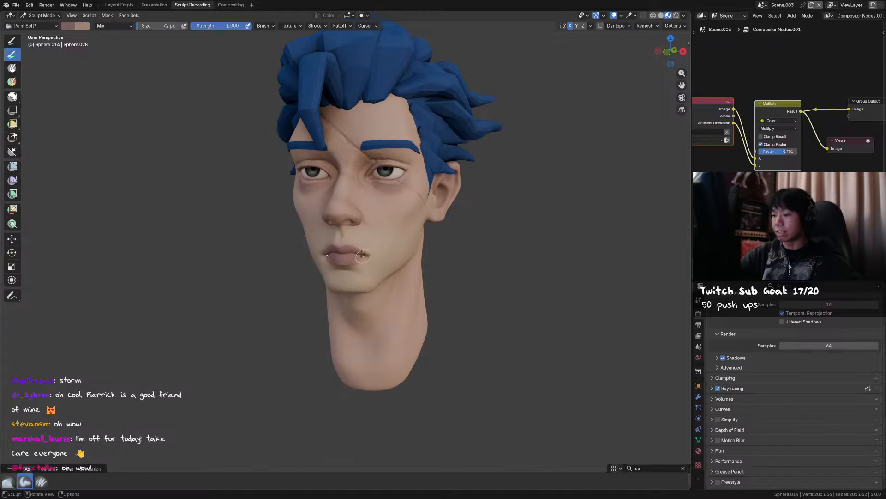
{"action": "left_click_drag", "start_coordinate": [362, 254], "coordinate": [350, 247]}
{"action": "left_click_drag", "start_coordinate": [350, 247], "coordinate": [367, 255]}
{"action": "middle_click_drag", "start_coordinate": [403, 246], "coordinate": [419, 240]}
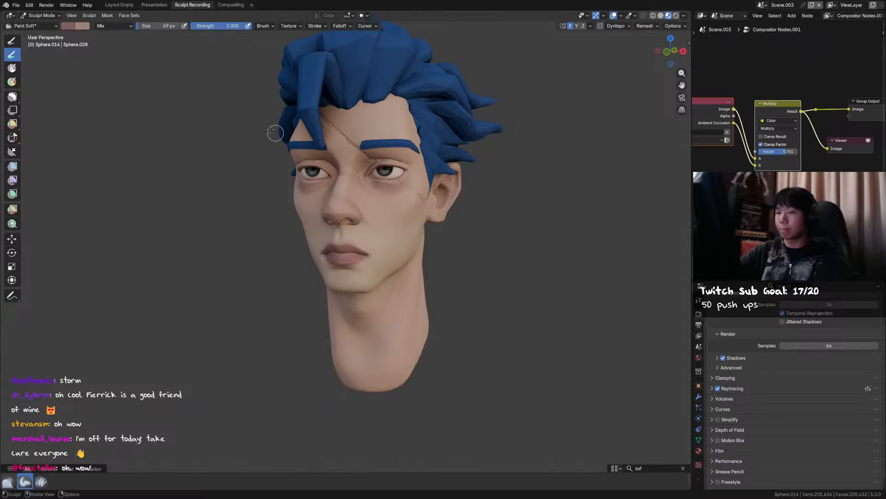
{"action": "key", "text": "ctrl+z"}
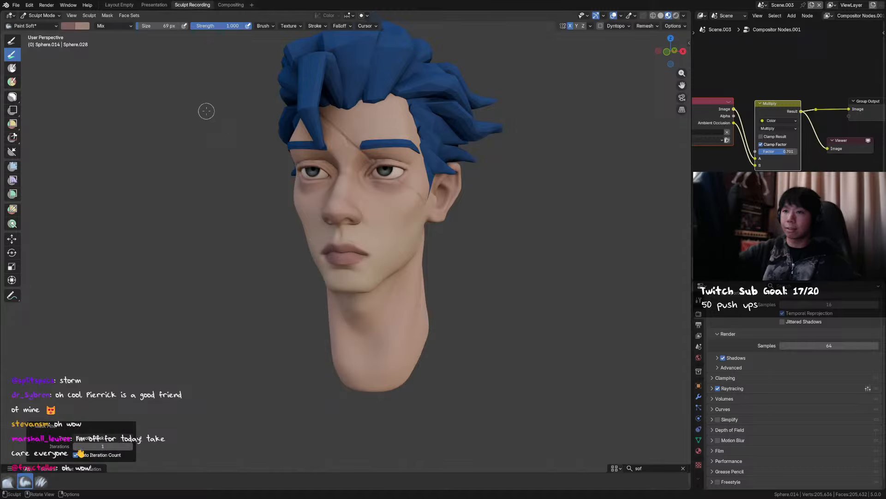
Adjust the brush colour, set its size to 78 px, and paint the middle of the lips.
{"action": "left_click", "coordinate": [73, 27]}
{"action": "left_click_drag", "start_coordinate": [128, 127], "coordinate": [138, 124]}
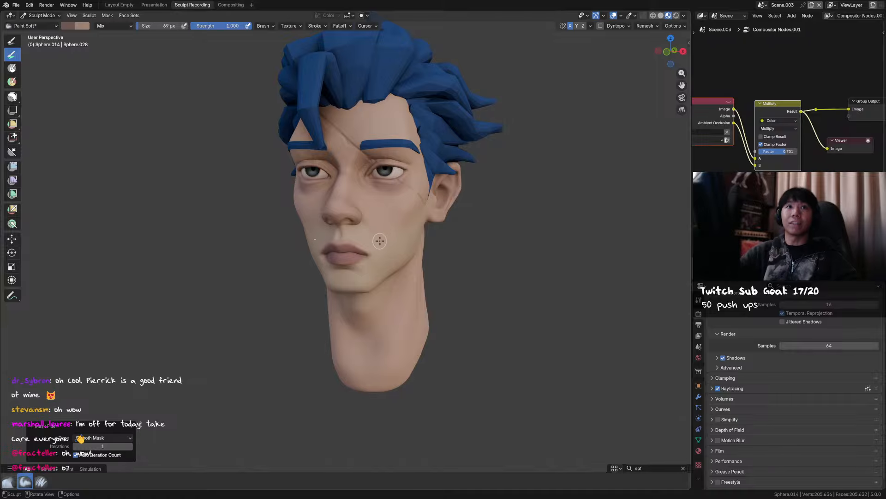
{"action": "middle_click_drag", "start_coordinate": [379, 241], "coordinate": [341, 264]}
{"action": "key", "text": "f"}
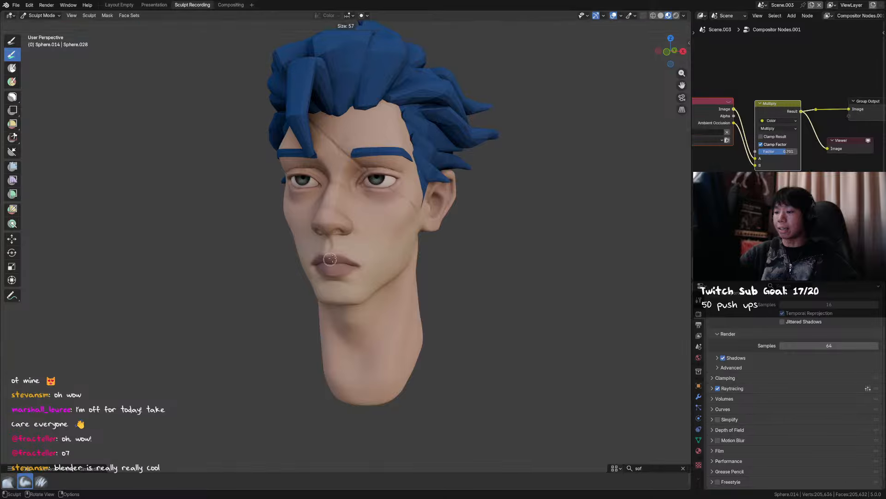
{"action": "left_click", "coordinate": [342, 262]}
{"action": "left_click_drag", "start_coordinate": [331, 264], "coordinate": [331, 267]}
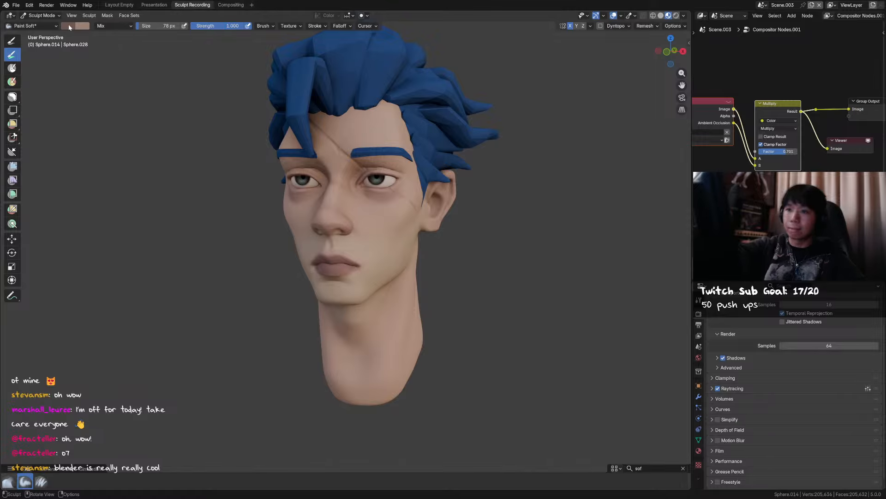
Readjust the brush colour, paint the corner of the lips at 55 px, and save the file.
{"action": "left_click", "coordinate": [69, 27]}
{"action": "left_click_drag", "start_coordinate": [132, 132], "coordinate": [139, 131]}
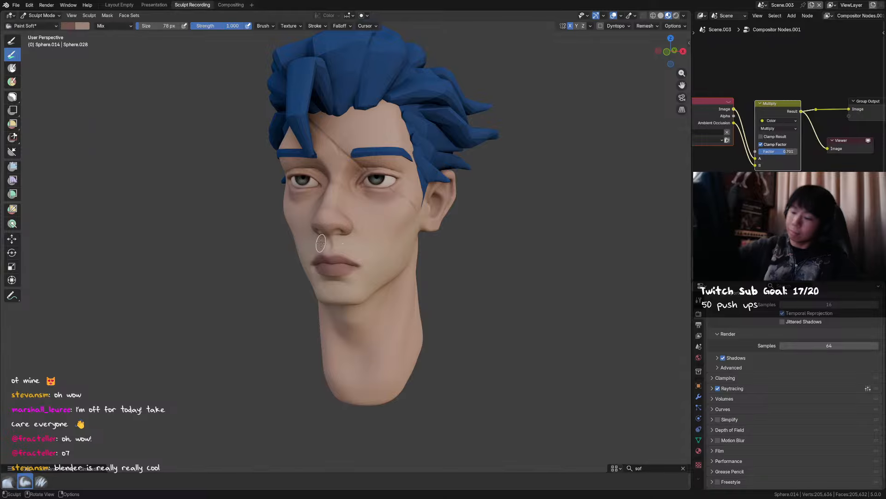
{"action": "key", "text": "f"}
{"action": "left_click", "coordinate": [331, 262]}
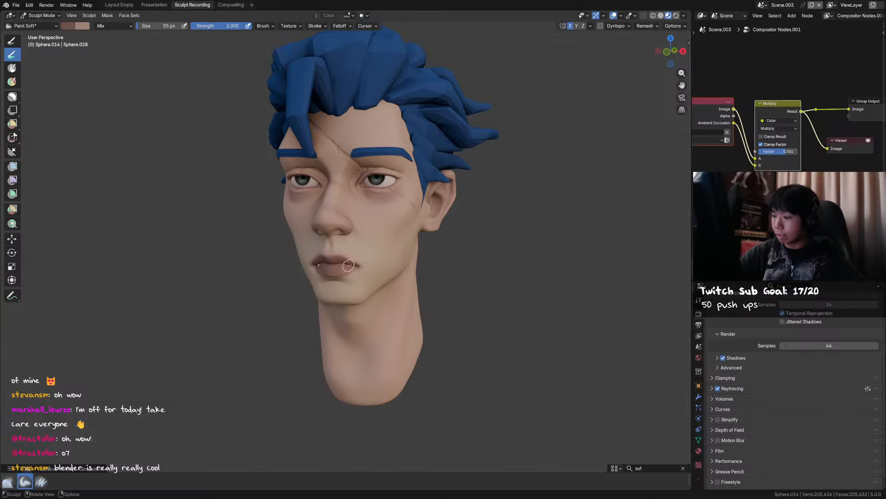
{"action": "left_click_drag", "start_coordinate": [348, 265], "coordinate": [351, 267]}
{"action": "key", "text": "ctrl+s"}
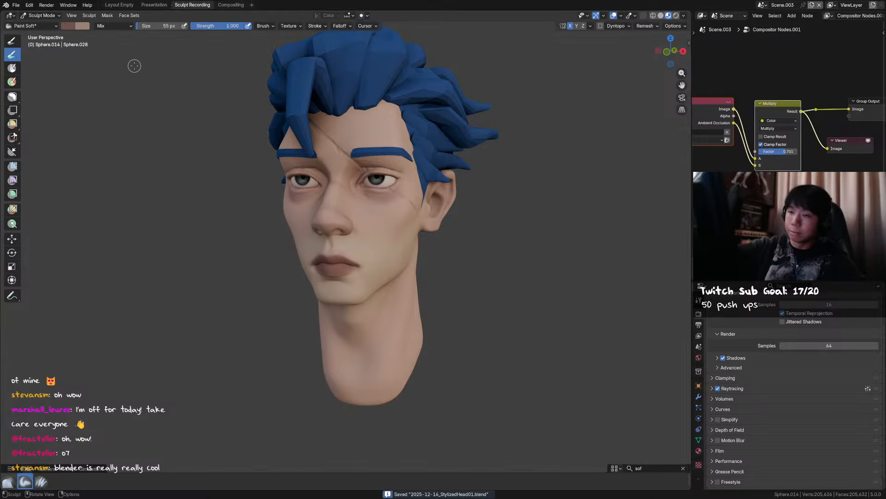
Enlarge the brush to 80 px and paint across the middle of the lips.
{"action": "key", "text": "a"}
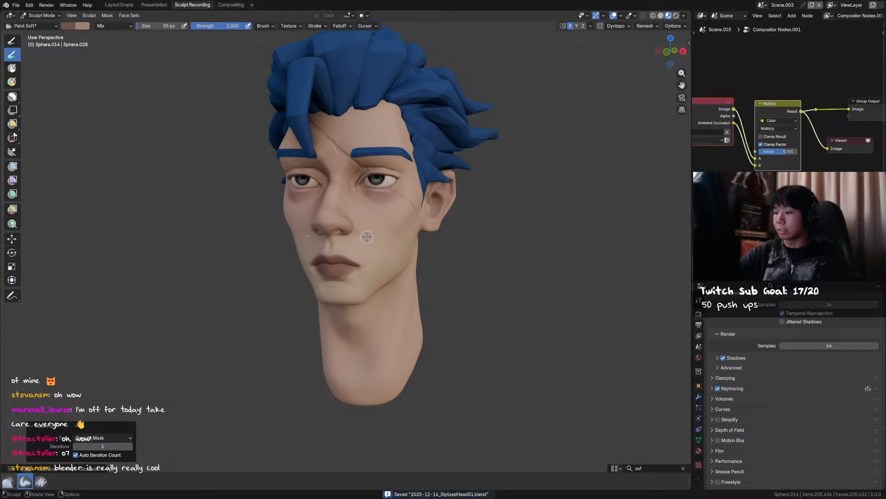
{"action": "key", "text": "f"}
{"action": "left_click", "coordinate": [370, 216]}
{"action": "left_click_drag", "start_coordinate": [328, 265], "coordinate": [339, 266]}
{"action": "key", "text": "a"}
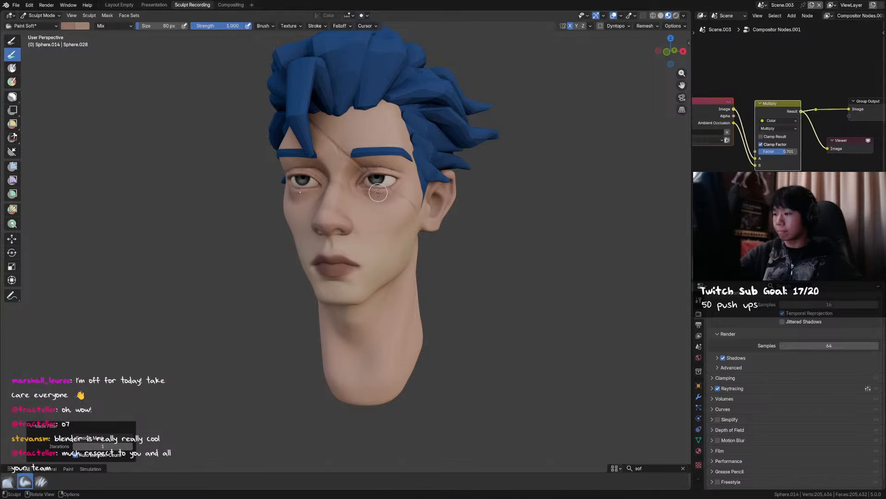
{"action": "left_click", "coordinate": [376, 226]}
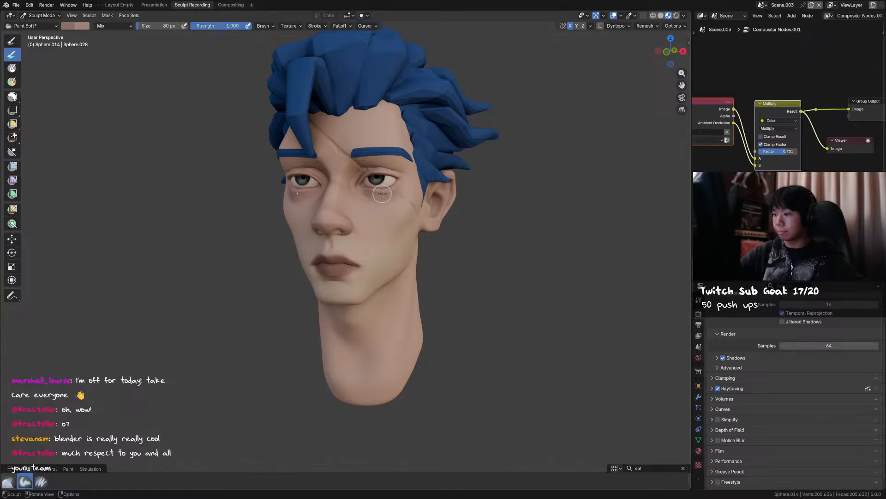
Set the brush to 92 px, sample colours from the lips, and blend the lip paint.
{"action": "key", "text": "f"}
{"action": "left_click", "coordinate": [339, 263]}
{"action": "key", "text": "shift+x"}
{"action": "key", "text": "shift+x"}
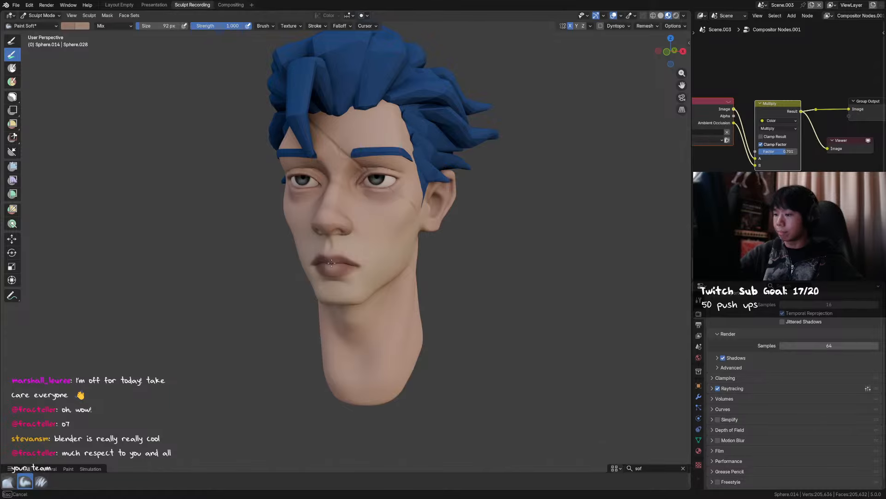
Check the lips up close from several angles, undo the last edit, and save the file.
{"action": "scroll", "coordinate": [356, 232], "scroll_direction": "up", "scroll_amount": 4}
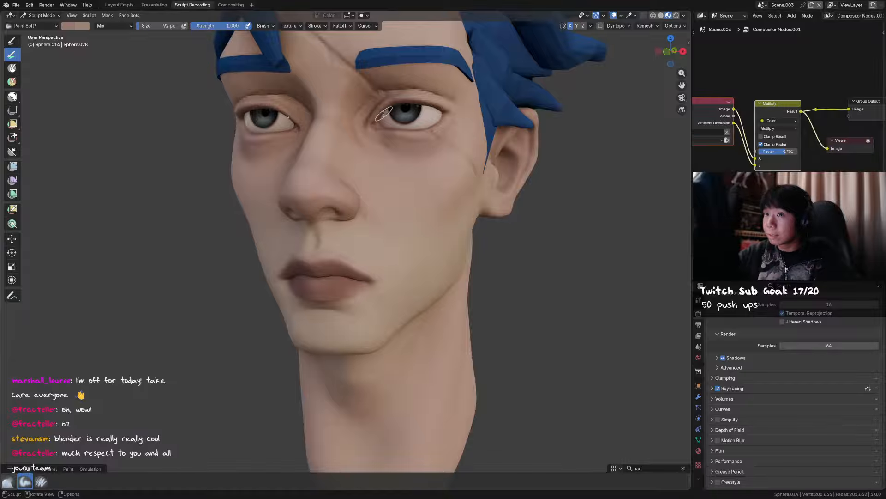
{"action": "middle_click_drag", "start_coordinate": [384, 114], "coordinate": [393, 94]}
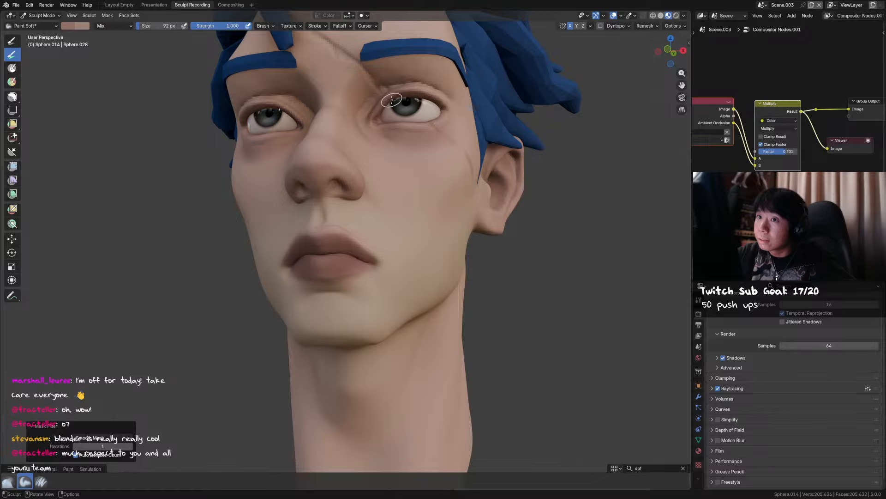
{"action": "key", "text": "ctrl+z"}
{"action": "middle_click_drag", "start_coordinate": [392, 97], "coordinate": [381, 224]}
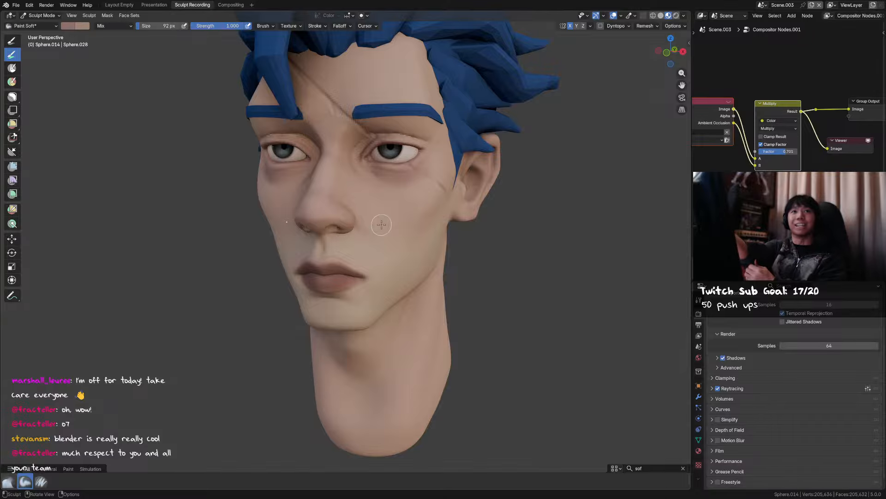
{"action": "middle_click_drag", "start_coordinate": [381, 224], "coordinate": [347, 266]}
{"action": "key", "text": "ctrl+s"}
Sample a colour from the face and smooth and repaint the lips, adjusting the brush to 97 px and 88 px.
{"action": "key", "text": "shift+x"}
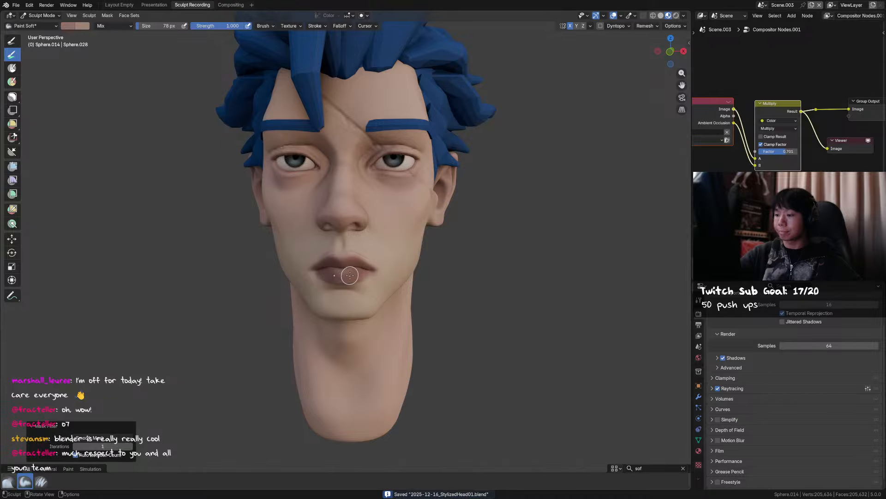
{"action": "mouse_move", "coordinate": [350, 274]}
{"action": "left_mouse_down", "text": "shift"}
{"action": "mouse_move", "coordinate": [332, 272]}
{"action": "mouse_move", "coordinate": [341, 264]}
{"action": "left_mouse_up", "text": "shift"}
{"action": "key", "text": "bracketright"}
{"action": "key", "text": "bracketright"}
{"action": "middle_click_drag", "start_coordinate": [341, 263], "coordinate": [353, 264]}
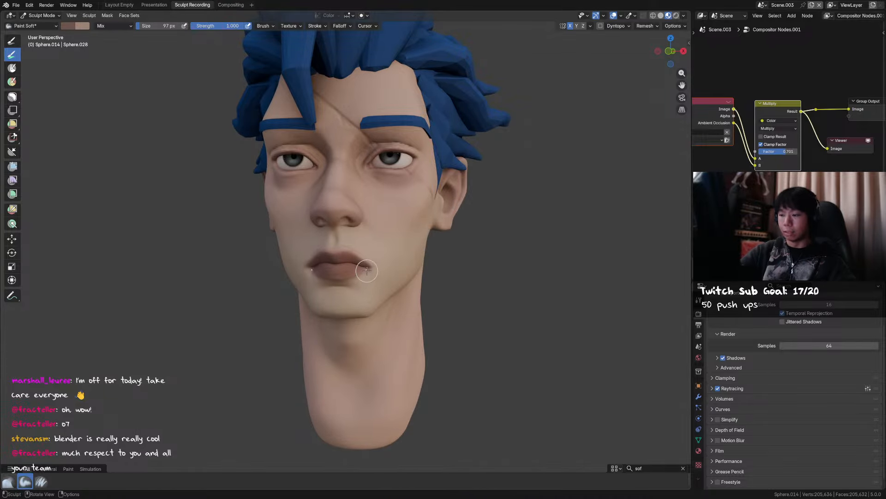
{"action": "key", "text": "bracketleft"}
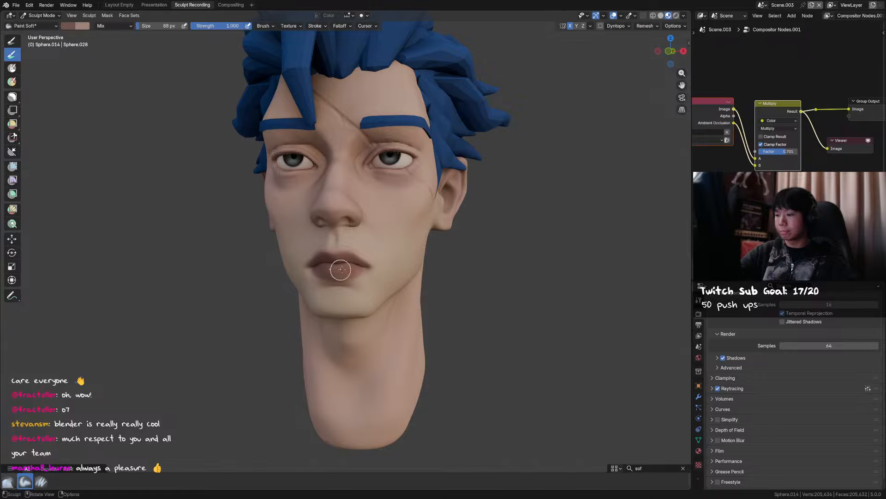
{"action": "middle_click_drag", "start_coordinate": [404, 259], "coordinate": [392, 213]}
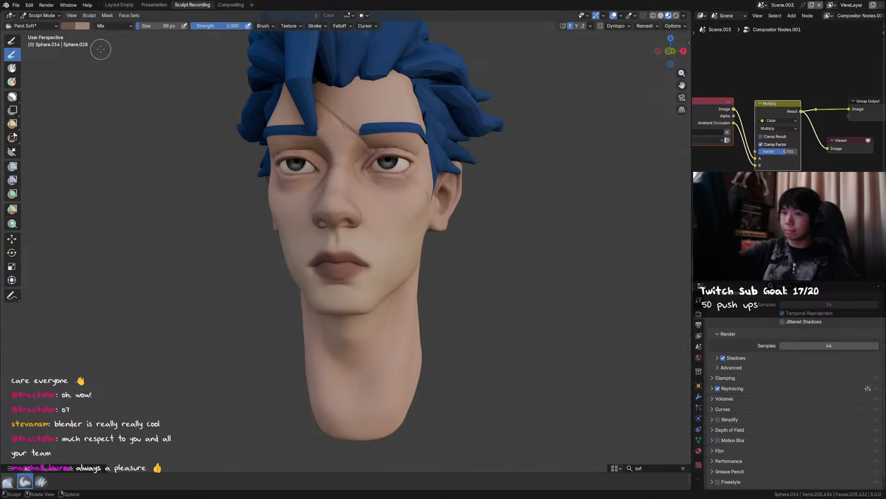
Set the brush colour to hue 0.023, saturation 0.364 and value 0.488, and paint the lips at about 82 px.
{"action": "left_click", "coordinate": [82, 27]}
{"action": "left_click_drag", "start_coordinate": [136, 70], "coordinate": [136, 67]}
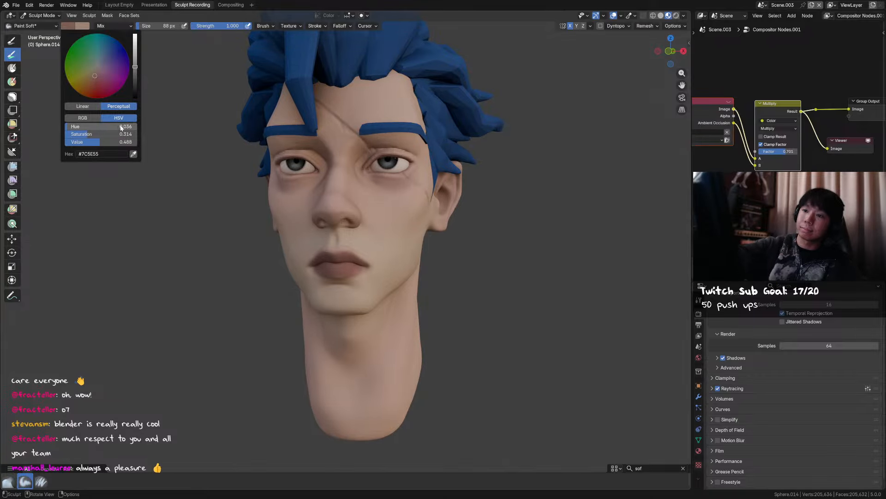
{"action": "left_click_drag", "start_coordinate": [122, 126], "coordinate": [119, 126]}
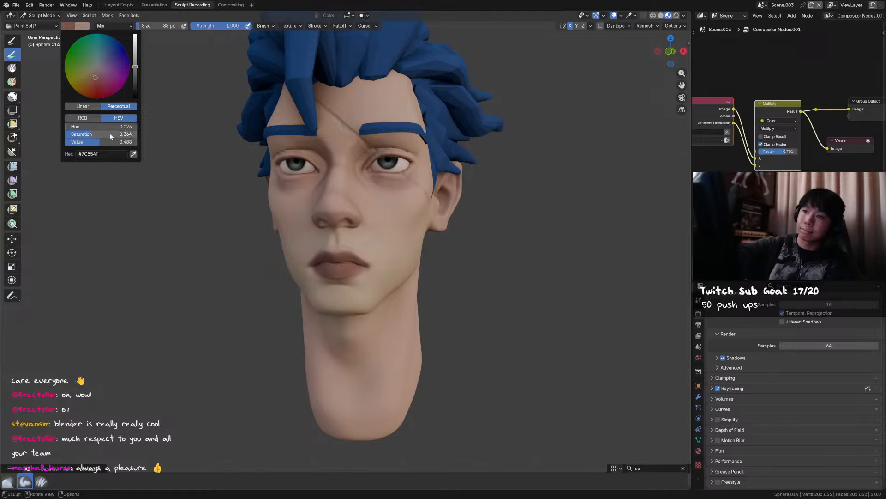
{"action": "key", "text": "bracketleft"}
{"action": "key", "text": "bracketleft"}
{"action": "left_click_drag", "start_coordinate": [331, 262], "coordinate": [346, 259]}
{"action": "key", "text": "bracketright"}
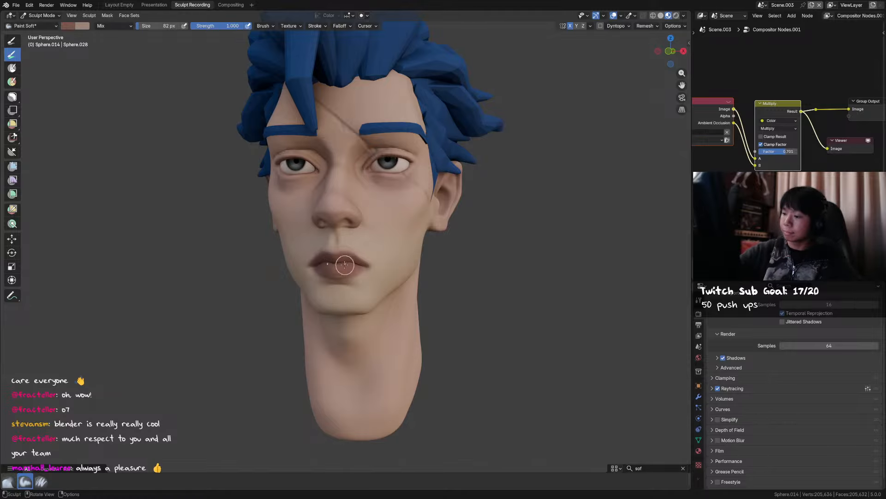
{"action": "middle_click_drag", "start_coordinate": [404, 267], "coordinate": [384, 275]}
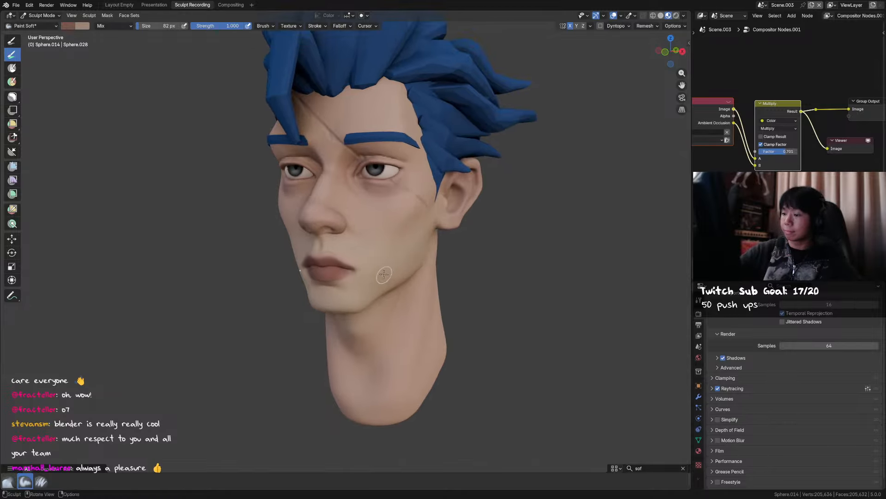
Enlarge the brush to 131 px and cover the brown lip paint with a lighter skin tone.
{"action": "left_click", "coordinate": [67, 26]}
{"action": "key", "text": "a"}
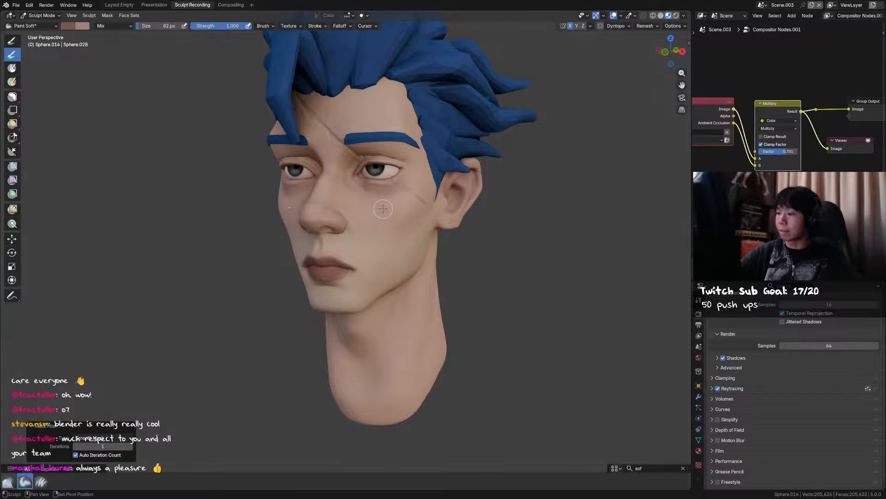
{"action": "key", "text": "f"}
{"action": "left_click", "coordinate": [343, 266]}
{"action": "left_click_drag", "start_coordinate": [331, 264], "coordinate": [327, 271]}
{"action": "key", "text": "s"}
{"action": "middle_click_drag", "start_coordinate": [349, 265], "coordinate": [364, 262]}
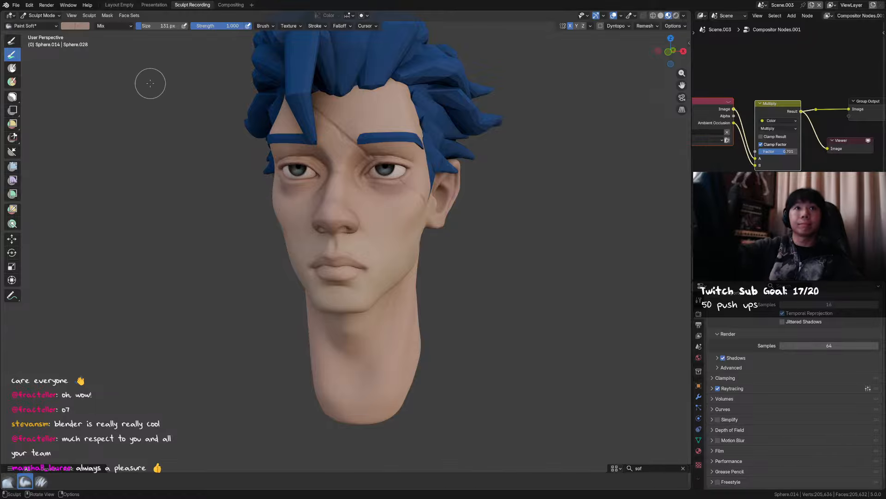
Set the brush colour to a muted red-brown with hue 0.030, saturation 0.300 and value 0.516.
{"action": "left_click", "coordinate": [72, 26]}
{"action": "left_click_drag", "start_coordinate": [118, 134], "coordinate": [112, 135]}
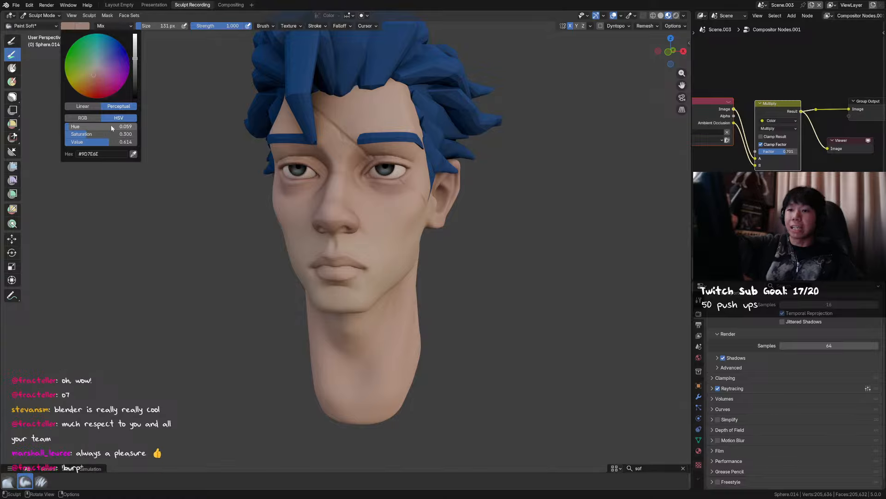
{"action": "left_click_drag", "start_coordinate": [111, 127], "coordinate": [106, 128]}
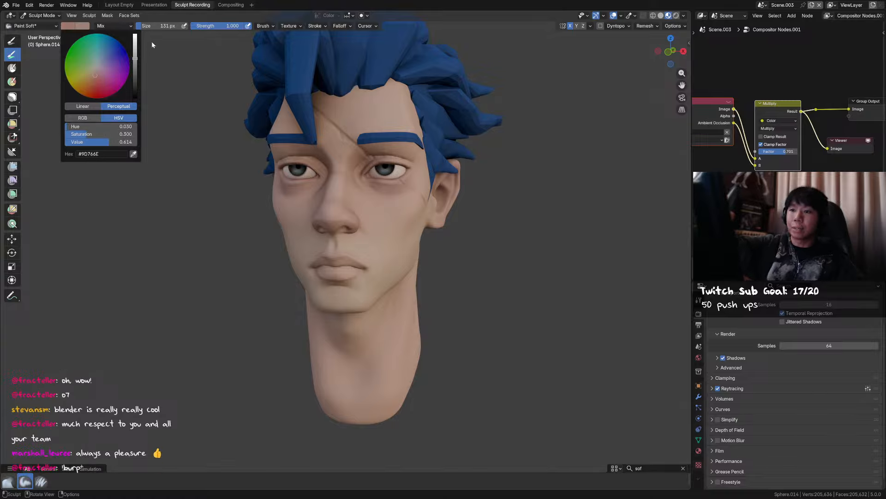
{"action": "left_click_drag", "start_coordinate": [137, 64], "coordinate": [137, 65]}
{"action": "left_click_drag", "start_coordinate": [134, 127], "coordinate": [131, 128]}
Paint the lips with the brush at 79 px and 84 px, and save the file.
{"action": "key", "text": "f"}
{"action": "left_click", "coordinate": [338, 263]}
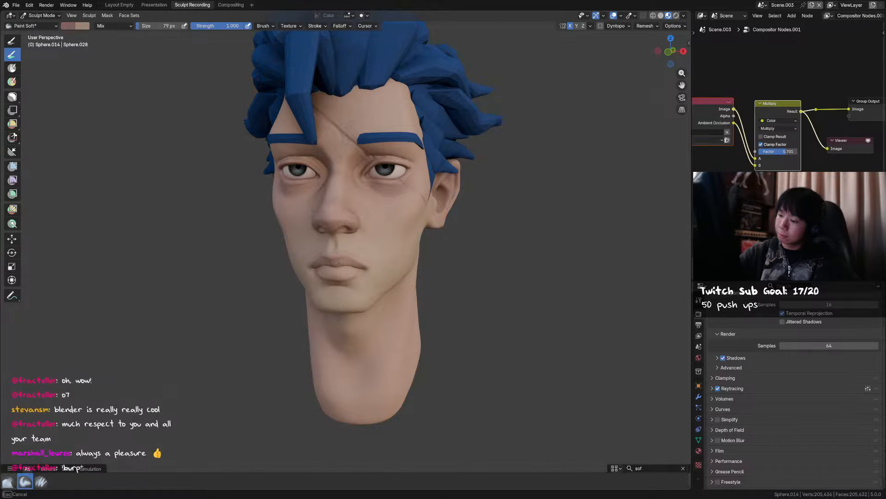
{"action": "mouse_move", "coordinate": [338, 263]}
{"action": "left_mouse_down"}
{"action": "mouse_move", "coordinate": [344, 275]}
{"action": "mouse_move", "coordinate": [340, 261]}
{"action": "mouse_move", "coordinate": [335, 274]}
{"action": "mouse_move", "coordinate": [360, 265]}
{"action": "left_mouse_up"}
{"action": "mouse_move", "coordinate": [360, 265]}
{"action": "middle_mouse_down"}
{"action": "mouse_move", "coordinate": [410, 275]}
{"action": "mouse_move", "coordinate": [390, 287]}
{"action": "middle_mouse_up"}
{"action": "key", "text": "f"}
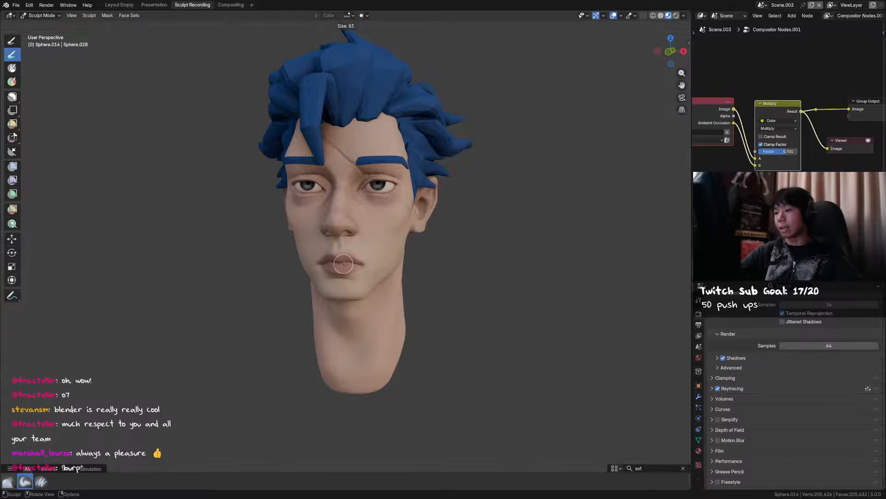
{"action": "left_click", "coordinate": [343, 263]}
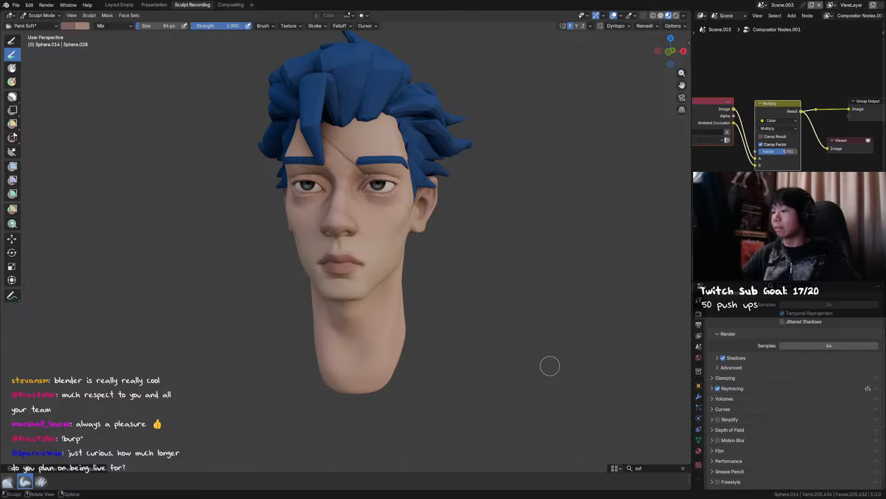
{"action": "mouse_move", "coordinate": [563, 356]}
{"action": "middle_mouse_down"}
{"action": "mouse_move", "coordinate": [561, 343]}
{"action": "mouse_move", "coordinate": [562, 351]}
{"action": "middle_mouse_up"}
{"action": "key", "text": "ctrl+s"}
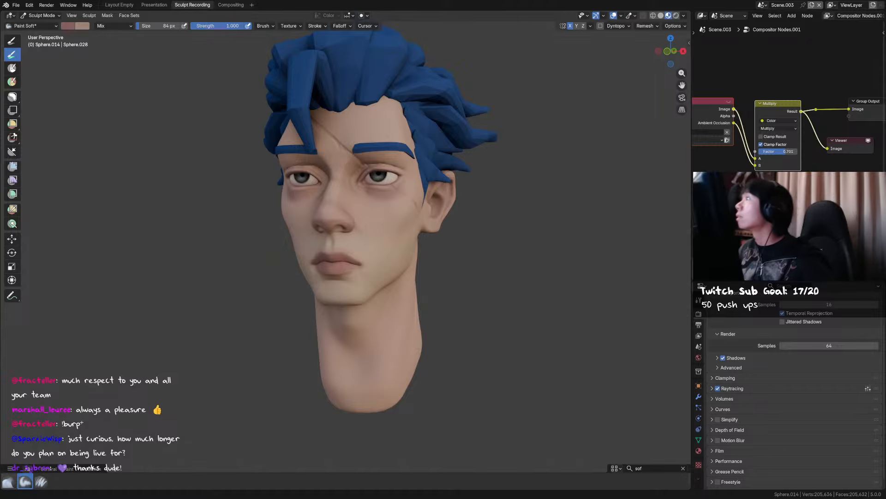
Fine-tune the hue of the lip brush colour.
{"action": "middle_click_drag", "start_coordinate": [529, 251], "coordinate": [435, 225]}
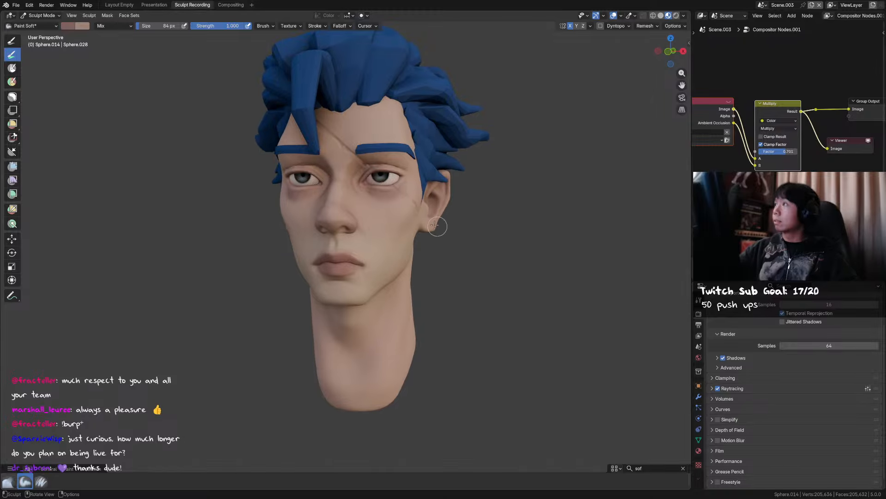
{"action": "left_click", "coordinate": [69, 26]}
{"action": "left_click_drag", "start_coordinate": [127, 127], "coordinate": [128, 128]}
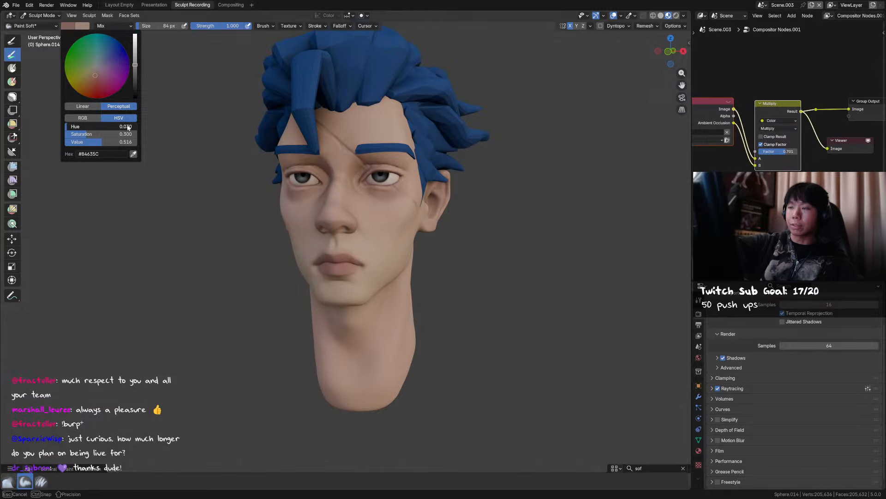
{"action": "left_click_drag", "start_coordinate": [128, 127], "coordinate": [129, 128]}
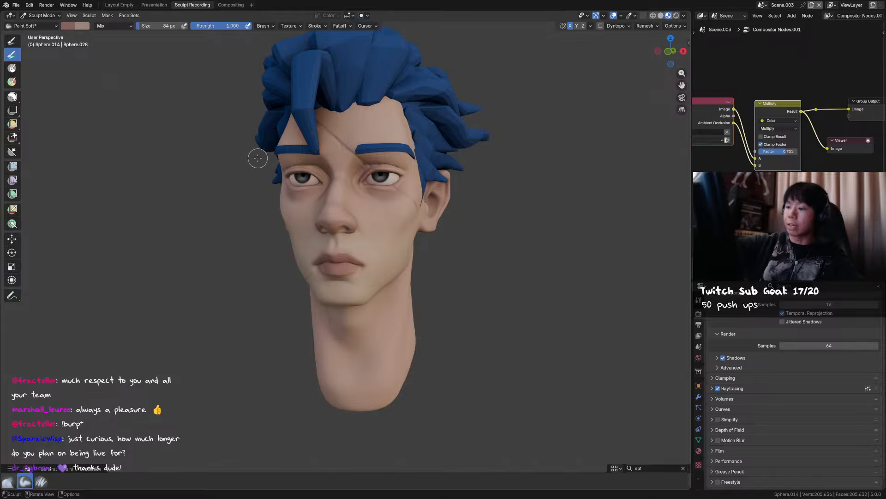
Reduce the brush to 62 px, paint across the lips with the adjusted colour, and save the file.
{"action": "key", "text": "bracketleft"}
{"action": "key", "text": "bracketleft"}
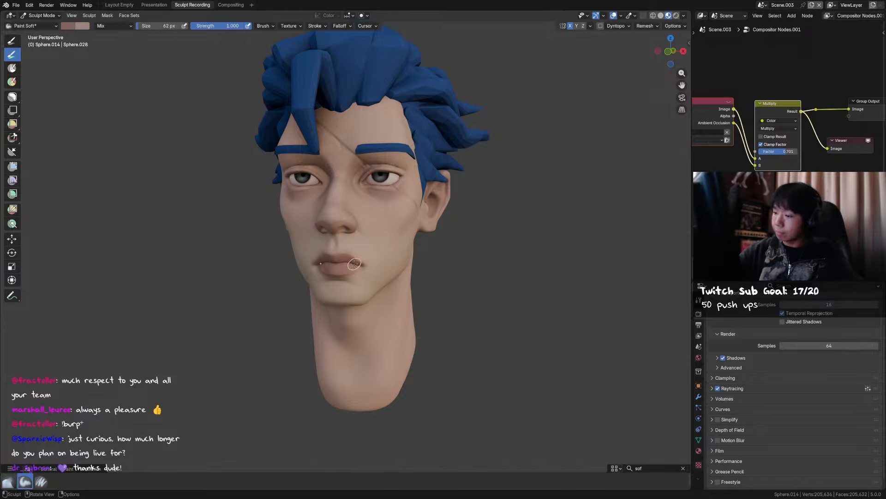
{"action": "right_click", "coordinate": [351, 259]}
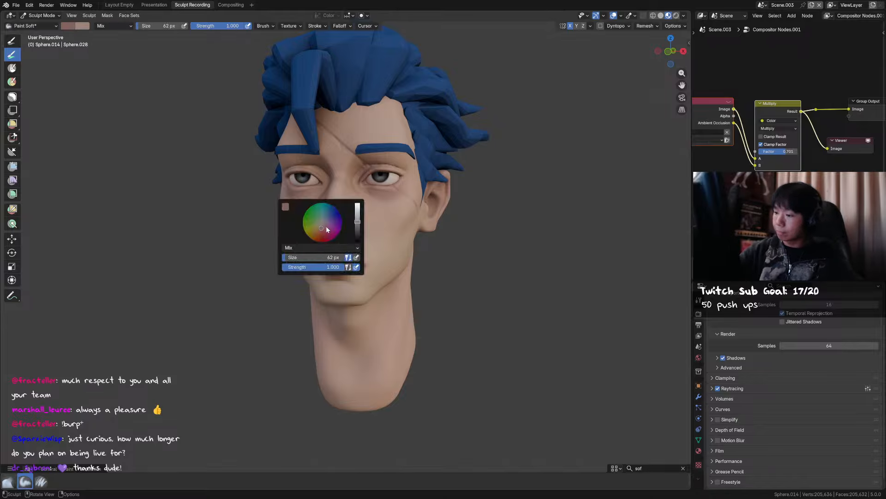
{"action": "left_click_drag", "start_coordinate": [282, 199], "coordinate": [308, 182]}
{"action": "left_click", "coordinate": [285, 211]}
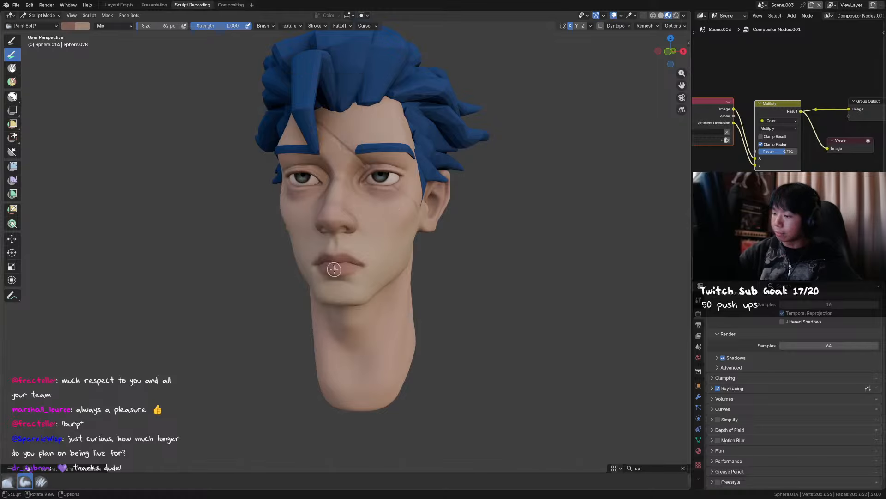
{"action": "left_click_drag", "start_coordinate": [335, 270], "coordinate": [353, 266]}
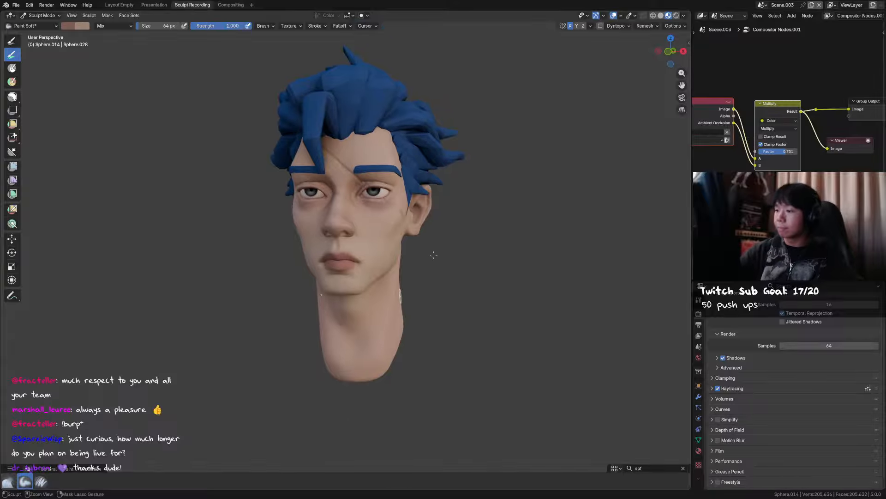
{"action": "key", "text": "ctrl+s"}
Switch to Object Mode and hide the hair strand hanging over the forehead and another tuft at the top.
{"action": "middle_click_drag", "start_coordinate": [346, 256], "coordinate": [442, 198]}
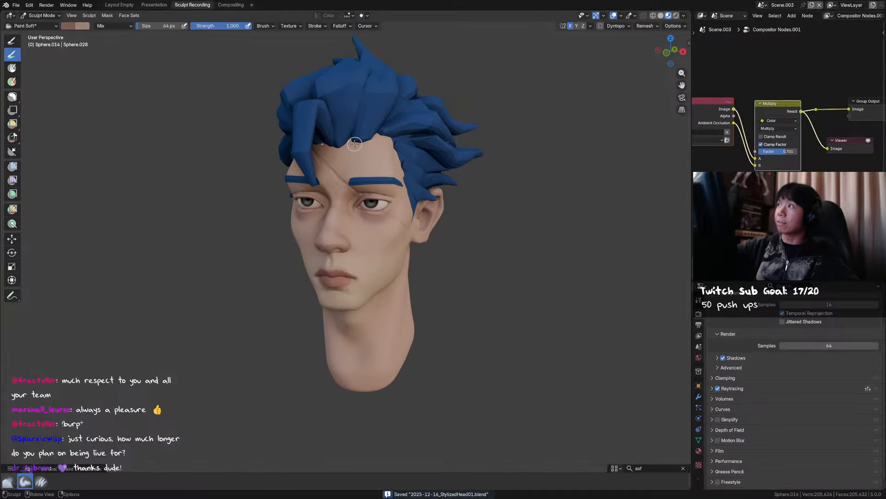
{"action": "mouse_move", "coordinate": [354, 144]}
{"action": "middle_mouse_down"}
{"action": "mouse_move", "coordinate": [366, 149]}
{"action": "mouse_move", "coordinate": [355, 138]}
{"action": "middle_mouse_up"}
{"action": "key", "text": "f"}
{"action": "left_click", "coordinate": [324, 131]}
{"action": "key", "text": "ctrl+Tab"}
{"action": "left_click", "coordinate": [318, 127]}
{"action": "key", "text": "h"}
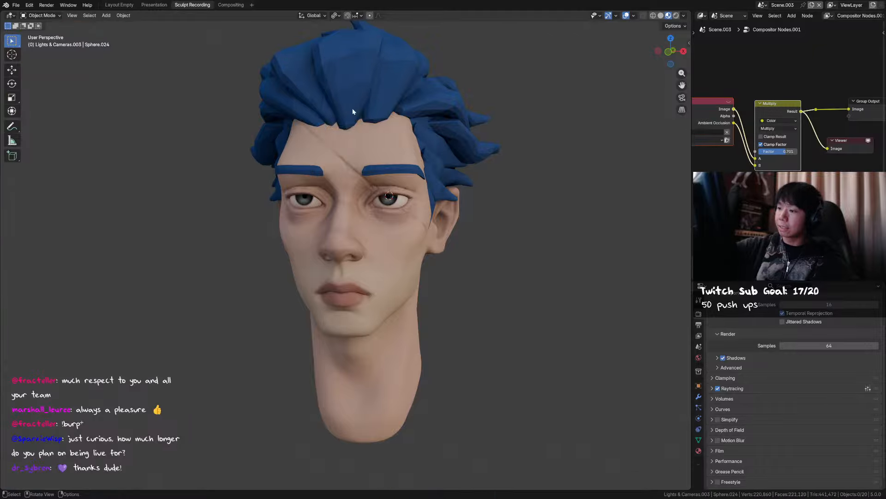
{"action": "left_click", "coordinate": [387, 123]}
{"action": "left_click", "coordinate": [381, 104]}
{"action": "key", "text": "h"}
Select the head, save the file, and return to Sculpt Mode with X symmetry turned off.
{"action": "left_click", "coordinate": [327, 98]}
{"action": "left_click", "coordinate": [391, 129]}
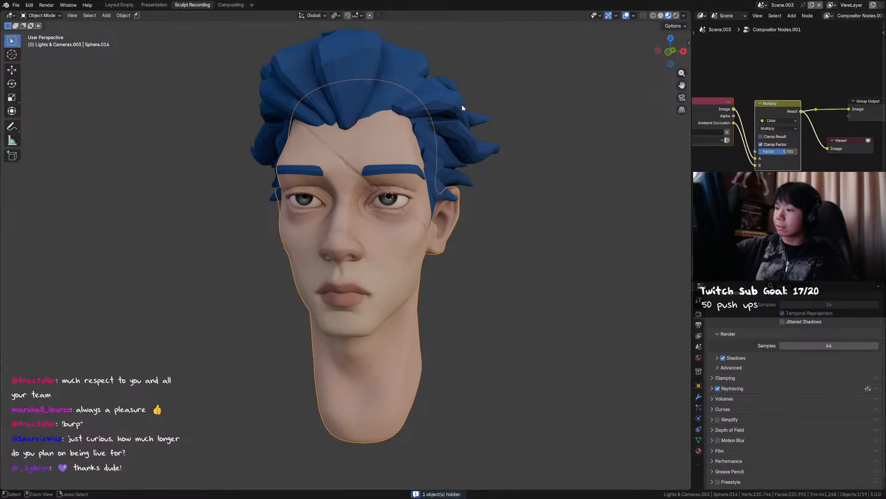
{"action": "key", "text": "ctrl+s"}
{"action": "key", "text": "ctrl+Tab"}
{"action": "left_click", "coordinate": [601, 86]}
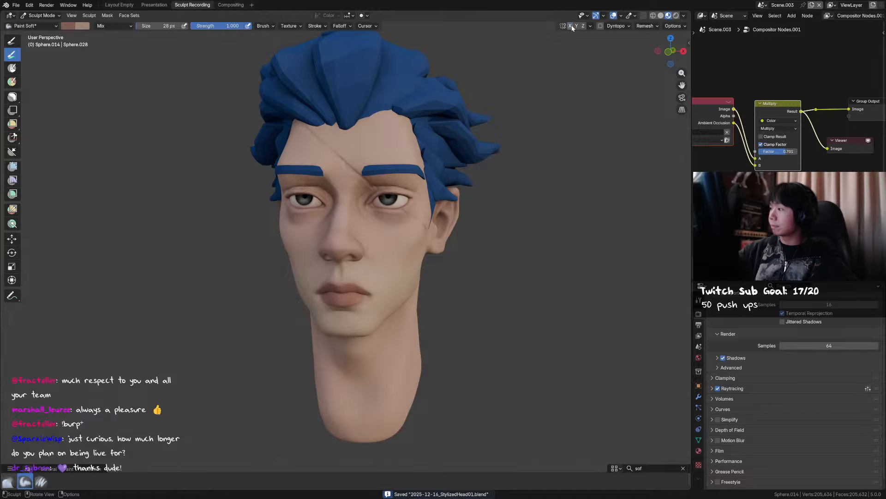
Paint along the forehead scar with the brush at 21 px and 32 px, and adjust the brush colour.
{"action": "key", "text": "f"}
{"action": "left_click", "coordinate": [311, 127]}
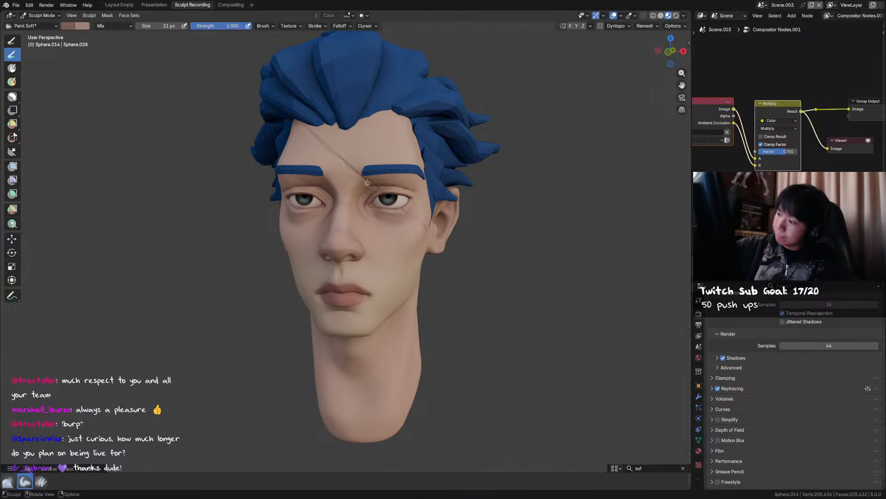
{"action": "key", "text": "f"}
{"action": "left_click", "coordinate": [316, 137]}
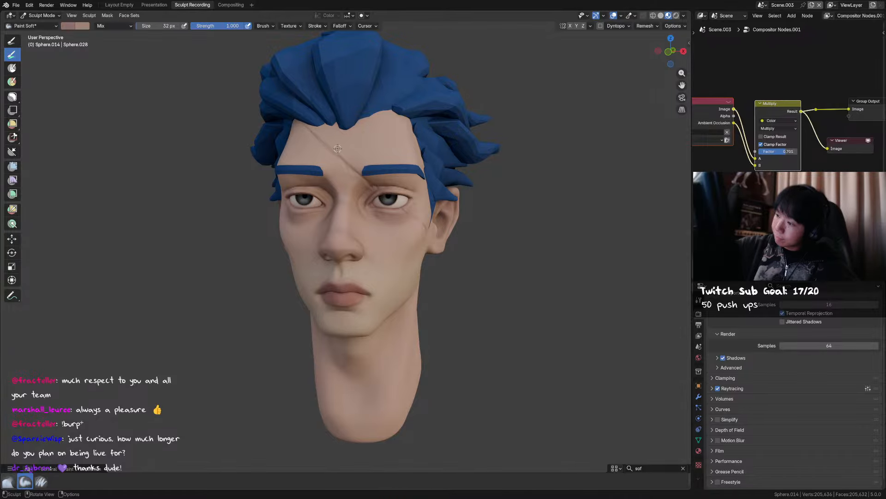
{"action": "right_click", "coordinate": [327, 145]}
{"action": "left_click", "coordinate": [267, 95]}
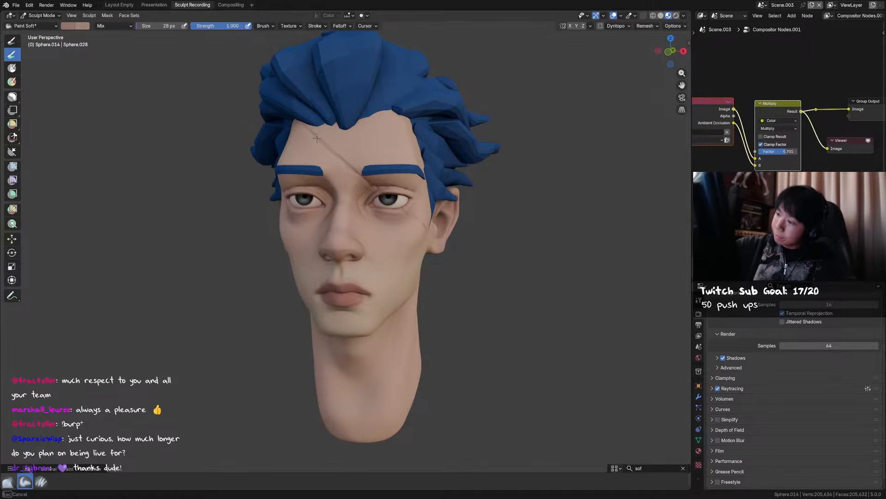
Refine the scar from the forehead down across the eyelid with the brush at 28 px and 19 px.
{"action": "key", "text": "f"}
{"action": "left_click", "coordinate": [338, 157]}
{"action": "key", "text": "f"}
{"action": "left_click", "coordinate": [349, 165]}
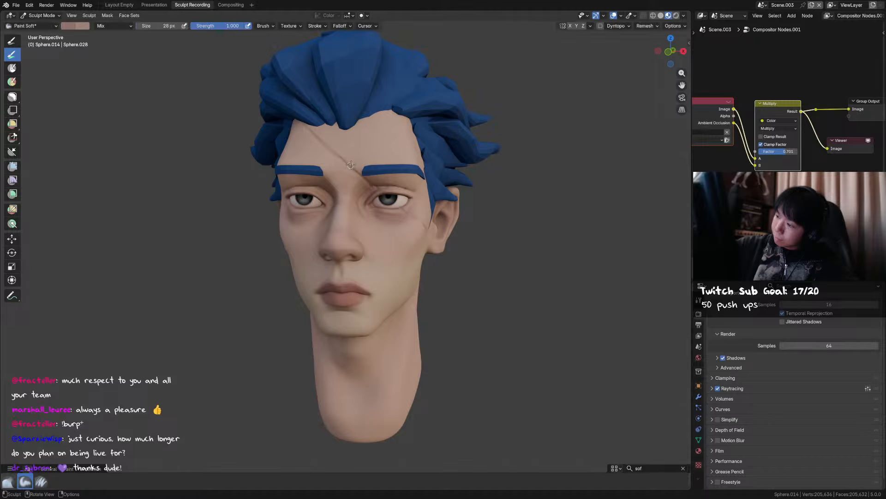
{"action": "key", "text": "f"}
{"action": "left_click", "coordinate": [350, 168]}
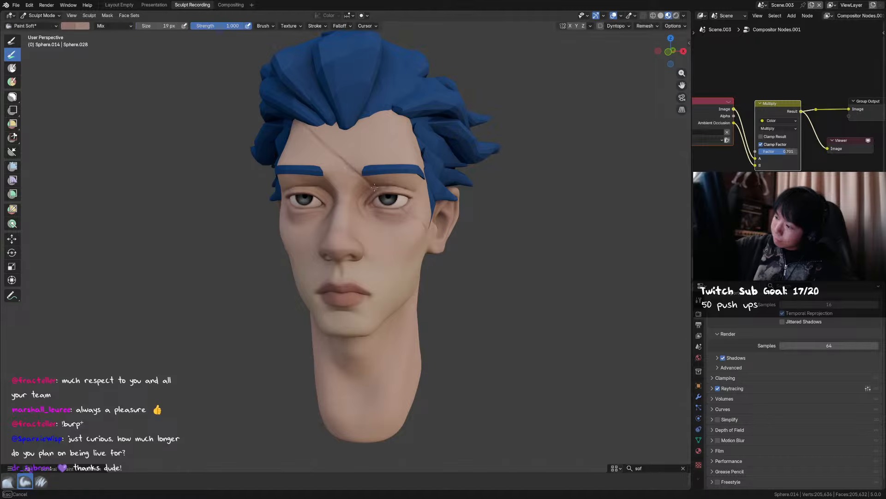
{"action": "key", "text": "f"}
{"action": "left_click", "coordinate": [400, 206]}
Touch up the scar below the eye on the cheek with a 21 px brush and save the file.
{"action": "middle_click_drag", "start_coordinate": [427, 224], "coordinate": [410, 176]}
{"action": "key", "text": "f"}
{"action": "left_click", "coordinate": [417, 222]}
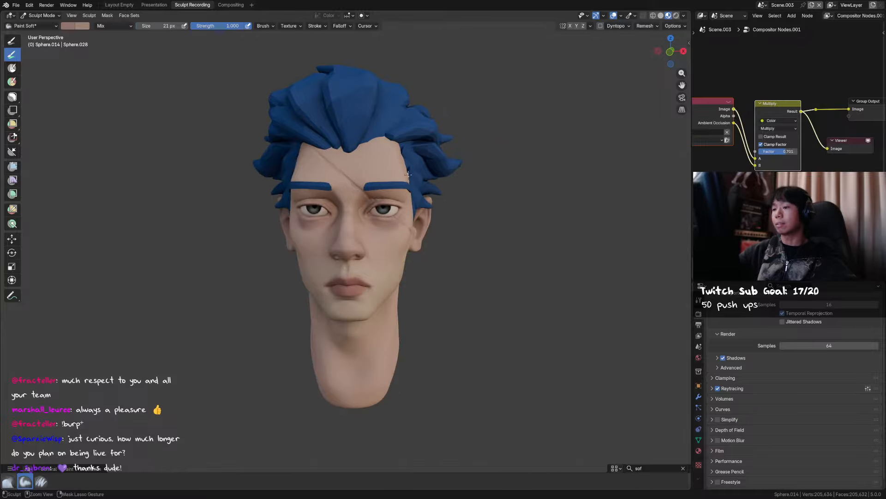
{"action": "key", "text": "ctrl+s"}
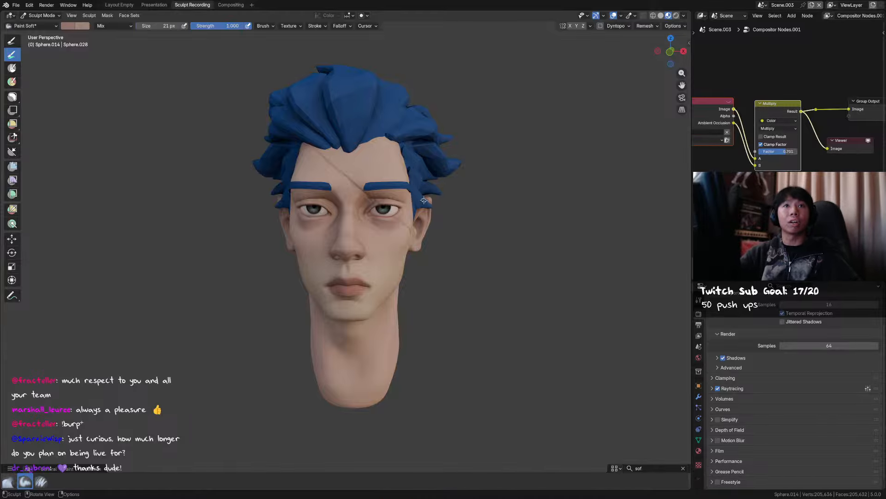
{"action": "middle_click_drag", "start_coordinate": [417, 210], "coordinate": [397, 193]}
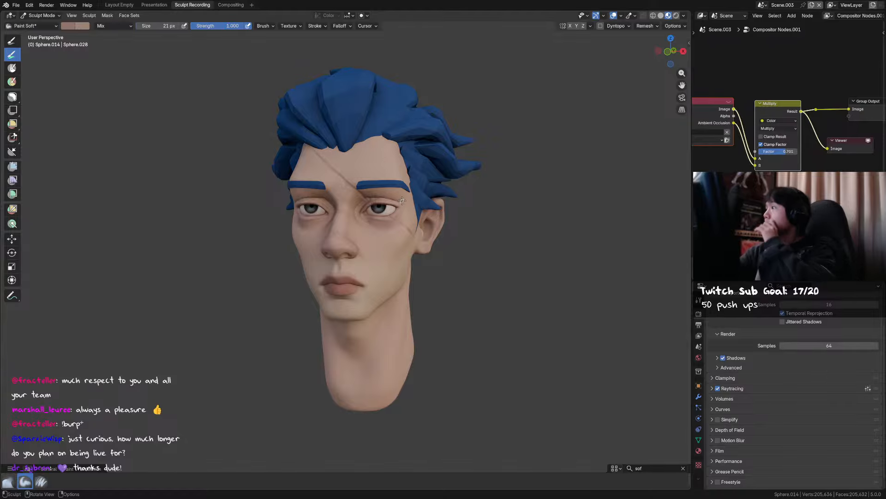
Check the painted scar from several angles and save the file.
{"action": "middle_click_drag", "start_coordinate": [402, 183], "coordinate": [411, 181]}
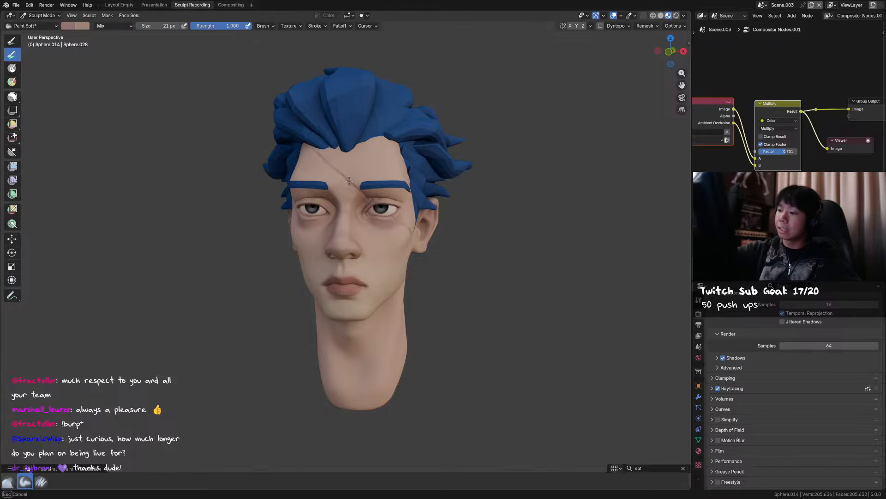
{"action": "middle_click_drag", "start_coordinate": [411, 191], "coordinate": [430, 193]}
{"action": "mouse_move", "coordinate": [366, 194]}
{"action": "middle_mouse_down"}
{"action": "mouse_move", "coordinate": [406, 225]}
{"action": "mouse_move", "coordinate": [390, 231]}
{"action": "mouse_move", "coordinate": [426, 193]}
{"action": "mouse_move", "coordinate": [444, 208]}
{"action": "mouse_move", "coordinate": [426, 219]}
{"action": "mouse_move", "coordinate": [419, 241]}
{"action": "mouse_move", "coordinate": [402, 245]}
{"action": "mouse_move", "coordinate": [409, 259]}
{"action": "mouse_move", "coordinate": [379, 236]}
{"action": "mouse_move", "coordinate": [377, 259]}
{"action": "middle_mouse_up"}
{"action": "key", "text": "ctrl+s"}
{"action": "key", "text": "ctrl+Tab"}
{"action": "key", "text": "Escape"}
Switch the paint brush's blending mode to Multiply and enlarge the brush to 140 px.
{"action": "scroll", "coordinate": [439, 199], "scroll_direction": "up", "scroll_amount": 1}
{"action": "key", "text": "f"}
{"action": "left_click", "coordinate": [398, 120]}
{"action": "left_click", "coordinate": [130, 27]}
{"action": "left_click", "coordinate": [128, 66]}
{"action": "scroll", "coordinate": [420, 231], "scroll_direction": "down", "scroll_amount": 1}
{"action": "key", "text": "f"}
{"action": "left_click", "coordinate": [382, 268]}
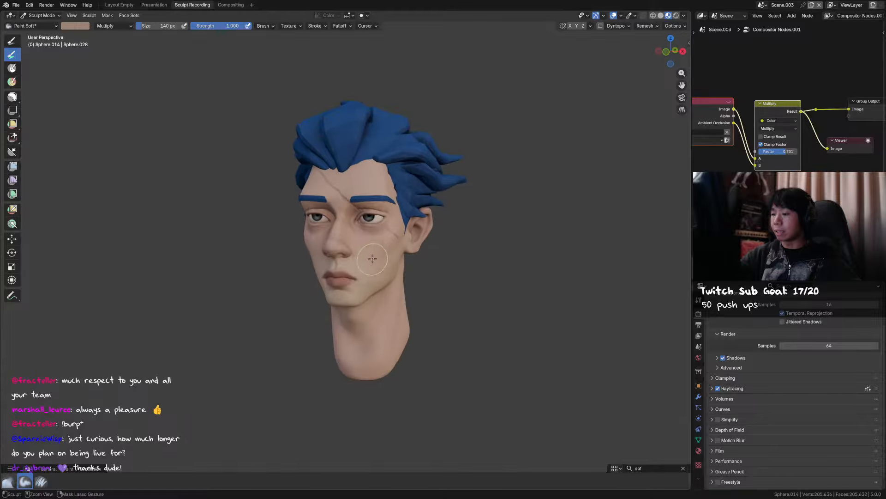
Turn on X symmetry and darken around the nose and nostrils with the brush at 89 px.
{"action": "scroll", "coordinate": [369, 258], "scroll_direction": "up", "scroll_amount": 1}
{"action": "mouse_move", "coordinate": [319, 261]}
{"action": "middle_mouse_down"}
{"action": "mouse_move", "coordinate": [368, 263]}
{"action": "mouse_move", "coordinate": [386, 227]}
{"action": "middle_mouse_up"}
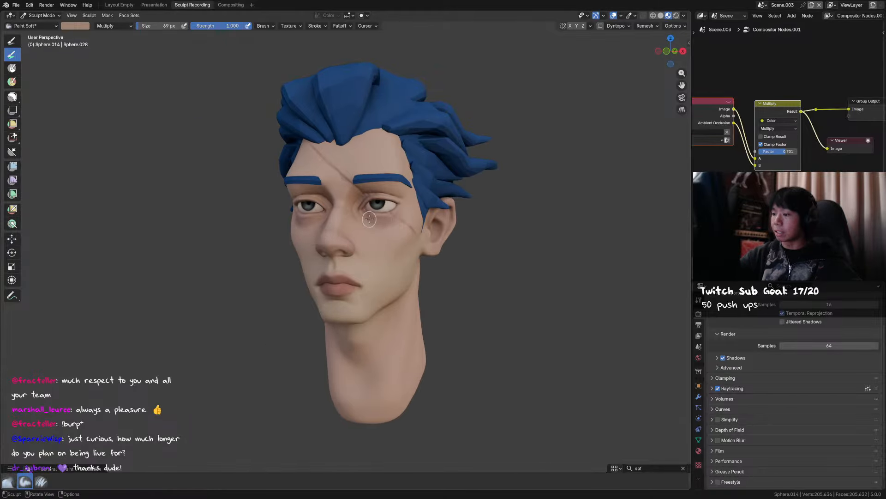
{"action": "key", "text": "f"}
{"action": "left_click", "coordinate": [362, 243]}
{"action": "key", "text": "f"}
{"action": "left_click", "coordinate": [329, 249]}
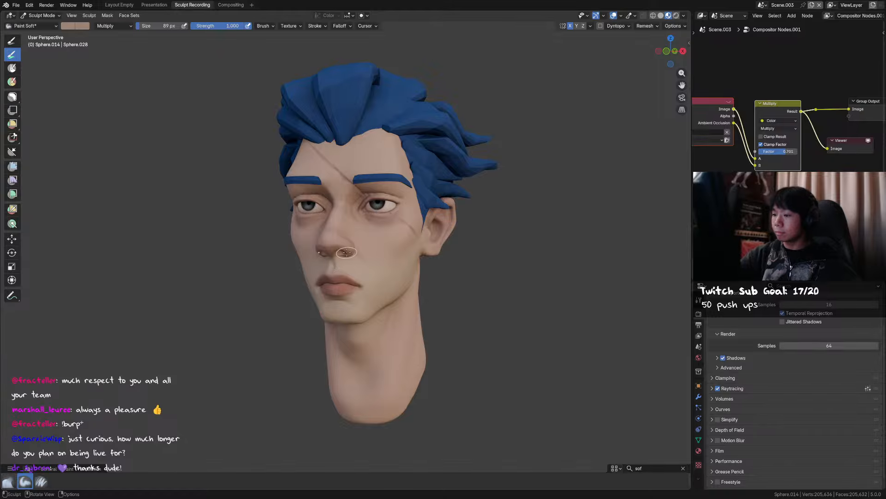
{"action": "mouse_move", "coordinate": [347, 254]}
{"action": "middle_mouse_down"}
{"action": "mouse_move", "coordinate": [361, 228]}
{"action": "mouse_move", "coordinate": [379, 250]}
{"action": "mouse_move", "coordinate": [361, 267]}
{"action": "mouse_move", "coordinate": [373, 282]}
{"action": "middle_mouse_up"}
{"action": "left_click", "coordinate": [354, 240]}
{"action": "key", "text": "bracketright"}
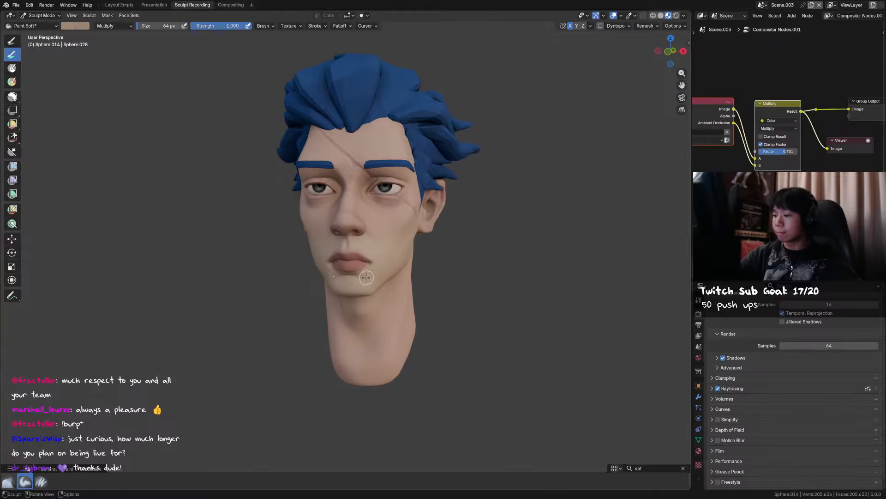
Deepen the lip colour with the Multiply brush at 42 px and 46 px and save the file.
{"action": "key", "text": "bracketleft"}
{"action": "middle_click_drag", "start_coordinate": [373, 283], "coordinate": [351, 255]}
{"action": "key", "text": "f"}
{"action": "left_click", "coordinate": [366, 266]}
{"action": "key", "text": "f"}
{"action": "left_click", "coordinate": [347, 255]}
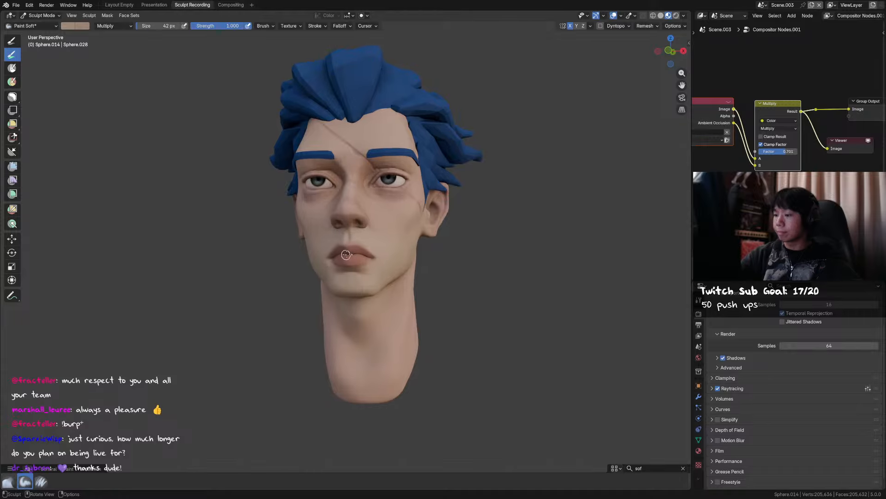
{"action": "key", "text": "bracketright"}
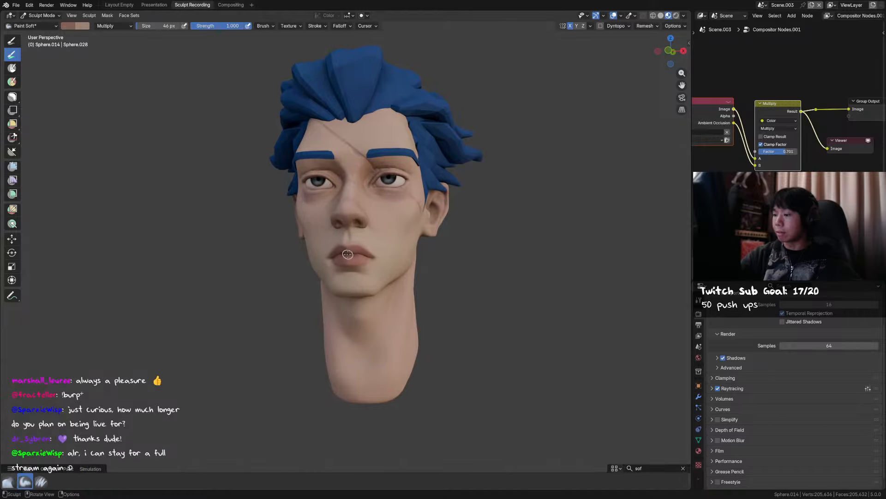
{"action": "middle_click_drag", "start_coordinate": [355, 253], "coordinate": [369, 276]}
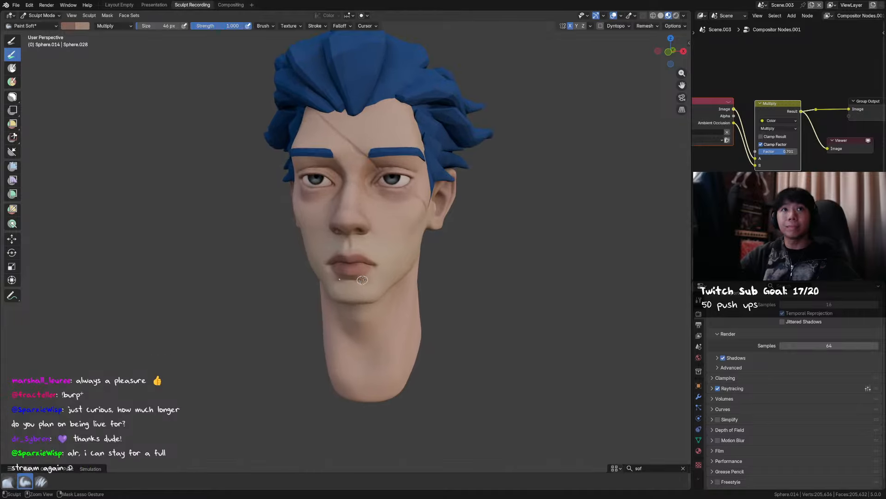
{"action": "key", "text": "ctrl+s"}
Continue shading the lips with the Multiply brush at 50 px and 64 px.
{"action": "key", "text": "bracketright"}
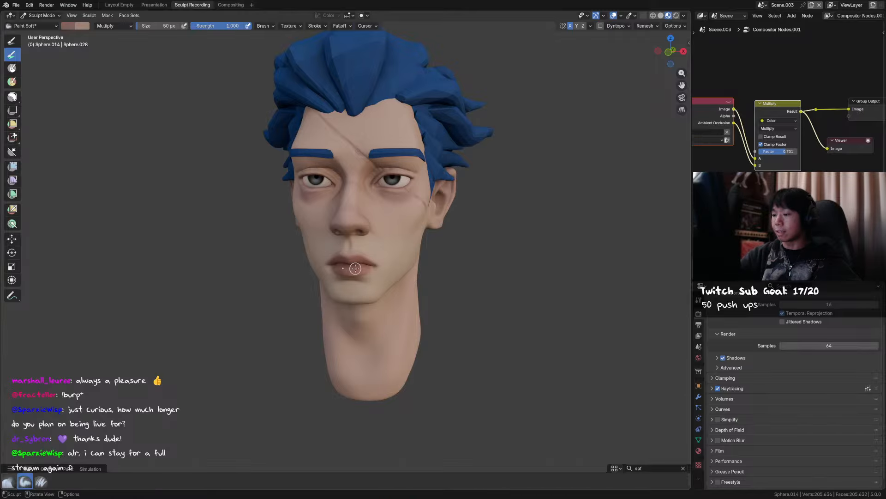
{"action": "scroll", "coordinate": [356, 266], "scroll_direction": "down", "scroll_amount": 1}
{"action": "key", "text": "f"}
{"action": "left_click", "coordinate": [356, 264]}
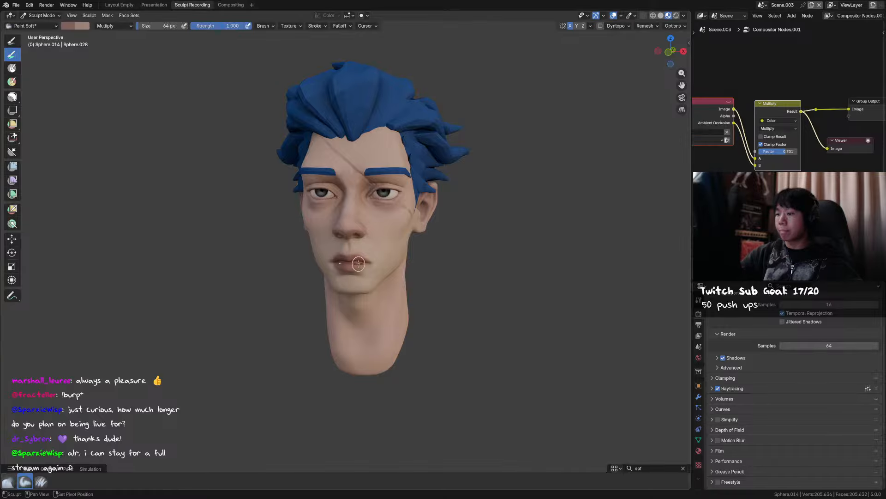
Shade the inner eye corners beside the nose bridge with the Multiply brush at 66 px.
{"action": "middle_click_drag", "start_coordinate": [435, 243], "coordinate": [369, 201]}
{"action": "key", "text": "f"}
{"action": "left_click", "coordinate": [361, 202]}
{"action": "left_click_drag", "start_coordinate": [361, 202], "coordinate": [373, 194]}
{"action": "key", "text": "f"}
{"action": "left_click", "coordinate": [356, 210]}
{"action": "left_click_drag", "start_coordinate": [370, 194], "coordinate": [389, 190]}
{"action": "mouse_move", "coordinate": [408, 198]}
{"action": "middle_mouse_down"}
{"action": "mouse_move", "coordinate": [381, 214]}
{"action": "mouse_move", "coordinate": [356, 211]}
{"action": "middle_mouse_up"}
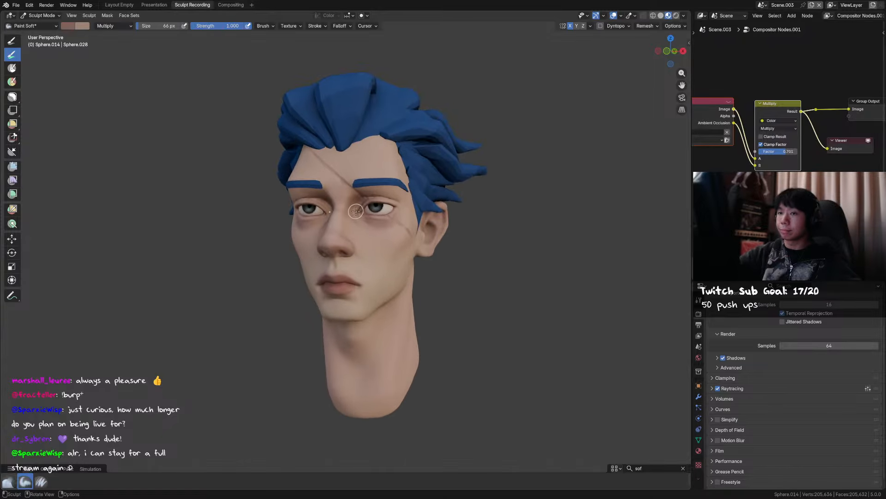
Set the brush blending back to Mix and soften the sides of the nose bridge at 74 px.
{"action": "left_click", "coordinate": [114, 26]}
{"action": "left_click", "coordinate": [111, 45]}
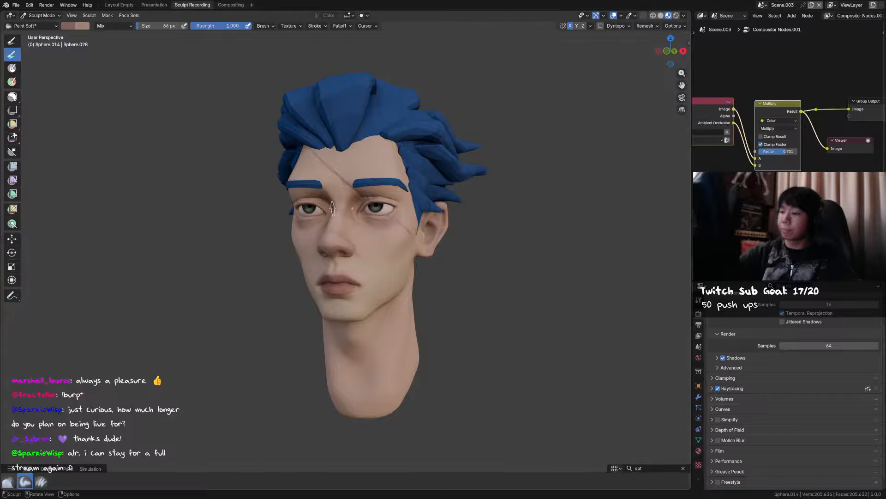
{"action": "key", "text": "bracketright"}
{"action": "middle_click_drag", "start_coordinate": [348, 205], "coordinate": [355, 221]}
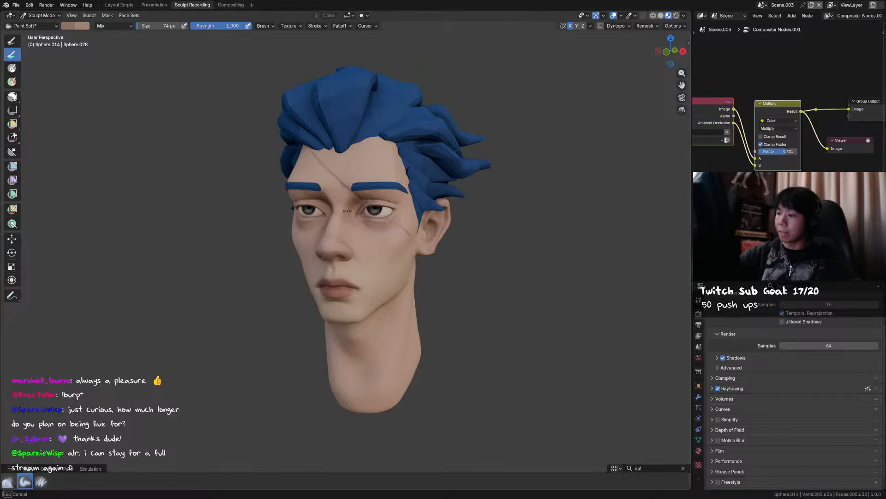
{"action": "key", "text": "s"}
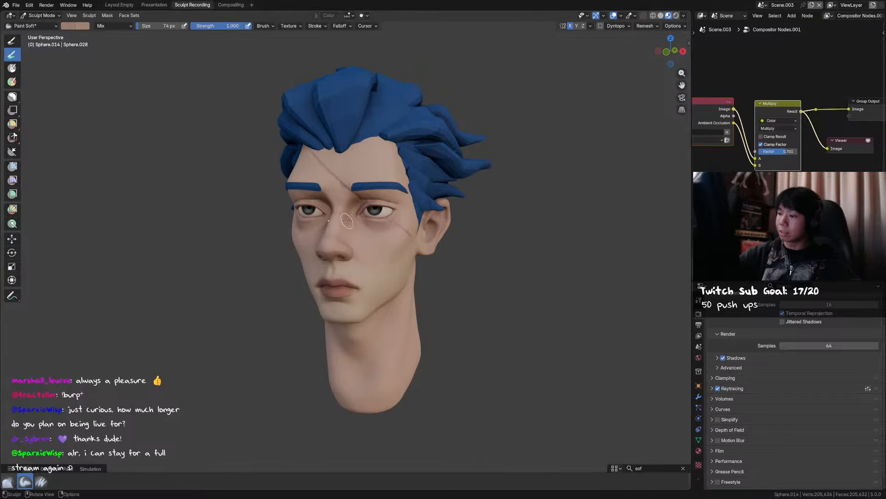
Raise the compositor's Multiply node factor to 1.000 and save the file.
{"action": "middle_click_drag", "start_coordinate": [349, 223], "coordinate": [342, 206]}
{"action": "left_click_drag", "start_coordinate": [776, 152], "coordinate": [803, 153]}
{"action": "mouse_move", "coordinate": [526, 237]}
{"action": "middle_mouse_down"}
{"action": "mouse_move", "coordinate": [344, 236]}
{"action": "mouse_move", "coordinate": [368, 253]}
{"action": "mouse_move", "coordinate": [396, 235]}
{"action": "mouse_move", "coordinate": [400, 255]}
{"action": "mouse_move", "coordinate": [364, 227]}
{"action": "middle_mouse_up"}
{"action": "key", "text": "ctrl+s"}
Blend the skin between the eyes and nose bridge with the Mix brush from 72 px to 61 px, and save the file.
{"action": "key", "text": "f"}
{"action": "left_click", "coordinate": [360, 214]}
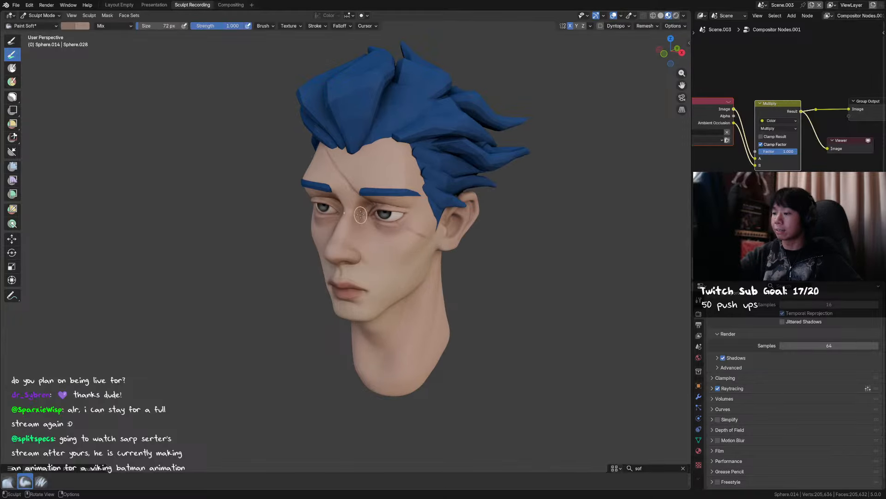
{"action": "key", "text": "f"}
{"action": "left_click", "coordinate": [355, 218]}
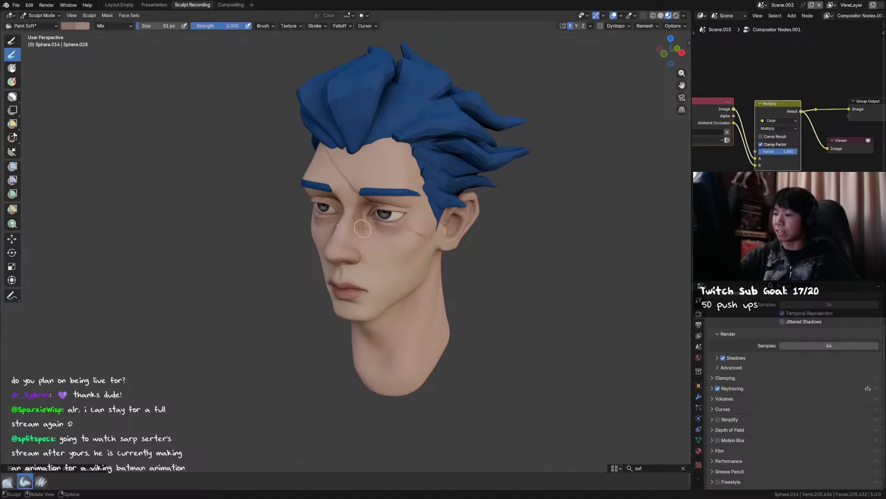
{"action": "middle_click_drag", "start_coordinate": [379, 232], "coordinate": [372, 197]}
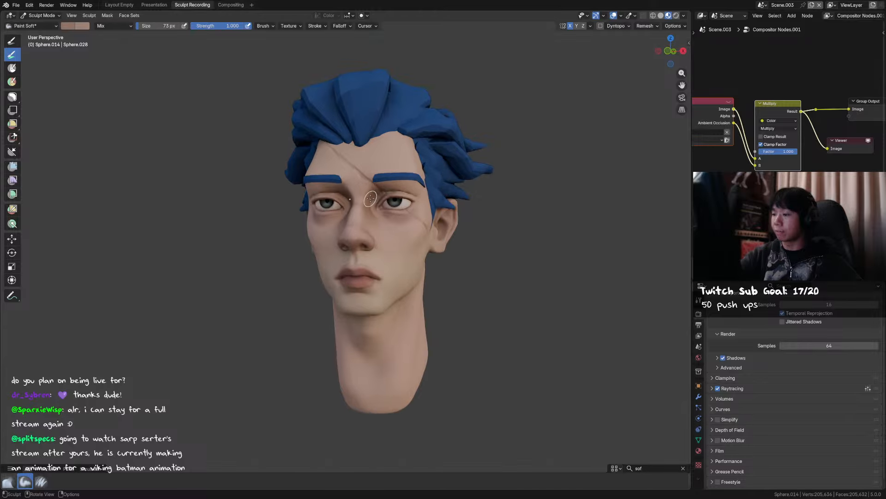
{"action": "key", "text": "f"}
{"action": "left_click", "coordinate": [367, 212]}
{"action": "middle_click_drag", "start_coordinate": [397, 191], "coordinate": [387, 155]}
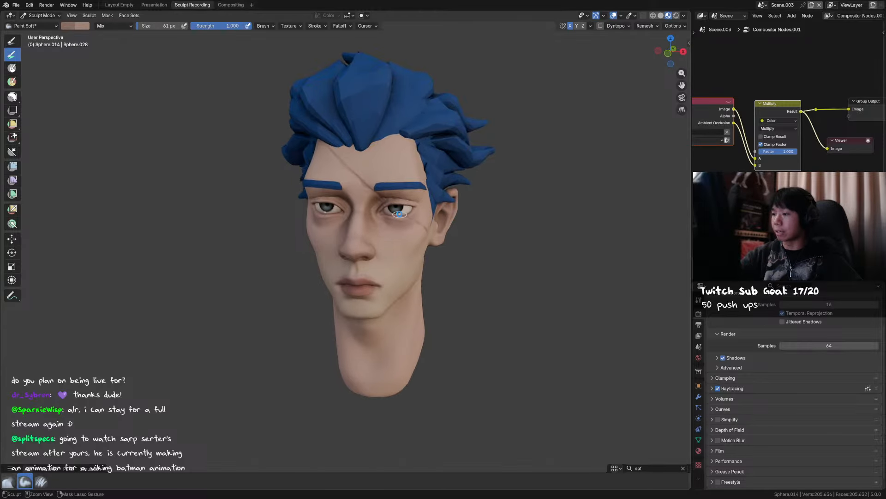
{"action": "key", "text": "ctrl+s"}
Touch up the skin under the inner eye corners with the brush at 32 px and 42 px.
{"action": "key", "text": "f"}
{"action": "left_click", "coordinate": [381, 228]}
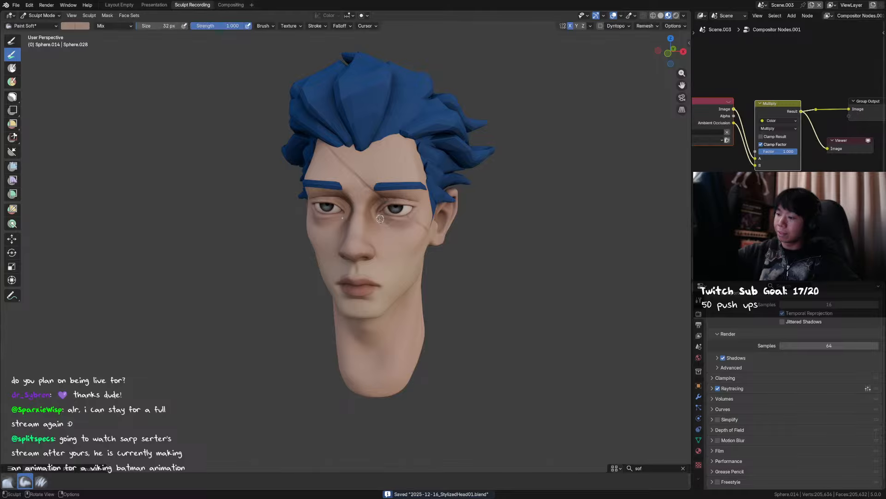
{"action": "key", "text": "f"}
{"action": "left_click", "coordinate": [377, 217]}
{"action": "key", "text": "f"}
{"action": "left_click", "coordinate": [381, 223]}
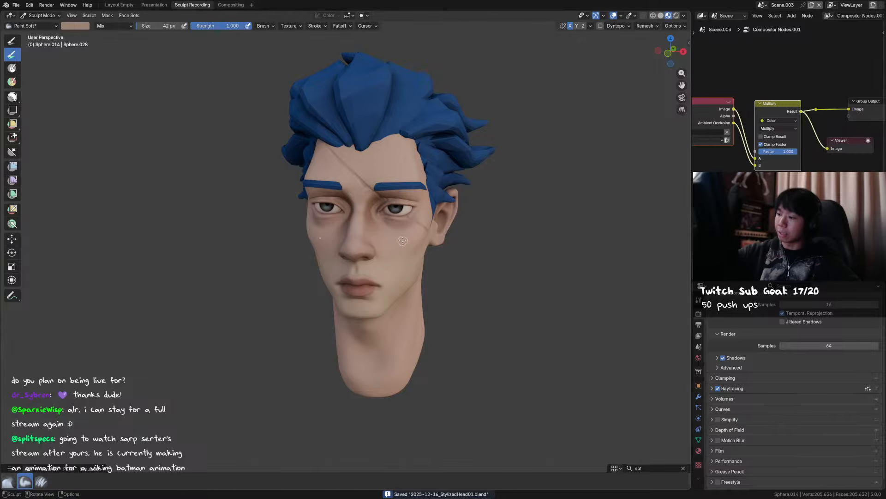
Paint over the skin beneath the eyes toward the cheek with the 42 px brush and save the file.
{"action": "mouse_move", "coordinate": [403, 241]}
{"action": "middle_mouse_down"}
{"action": "mouse_move", "coordinate": [430, 241]}
{"action": "mouse_move", "coordinate": [387, 219]}
{"action": "middle_mouse_up"}
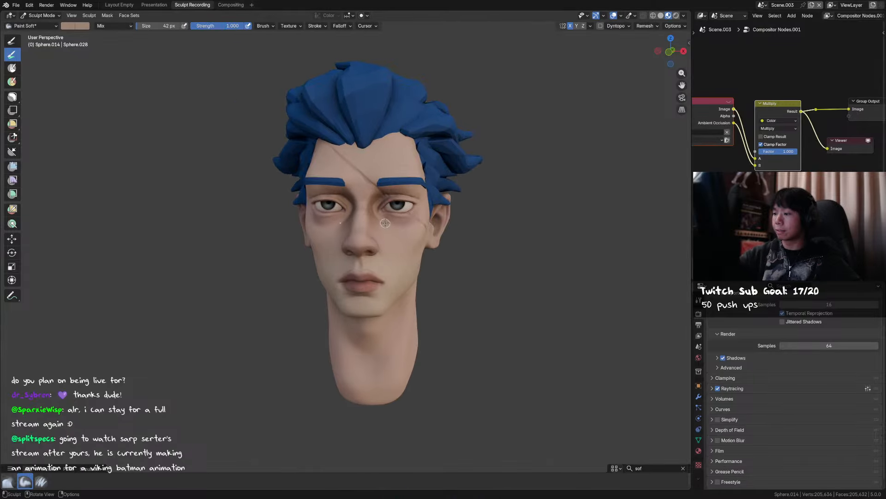
{"action": "left_click_drag", "start_coordinate": [412, 223], "coordinate": [421, 227]}
{"action": "middle_click_drag", "start_coordinate": [424, 228], "coordinate": [398, 226]}
{"action": "left_click_drag", "start_coordinate": [403, 225], "coordinate": [406, 230]}
{"action": "mouse_move", "coordinate": [400, 229]}
{"action": "middle_mouse_down"}
{"action": "mouse_move", "coordinate": [426, 222]}
{"action": "mouse_move", "coordinate": [402, 199]}
{"action": "mouse_move", "coordinate": [364, 215]}
{"action": "mouse_move", "coordinate": [414, 231]}
{"action": "mouse_move", "coordinate": [401, 249]}
{"action": "mouse_move", "coordinate": [417, 263]}
{"action": "mouse_move", "coordinate": [400, 263]}
{"action": "mouse_move", "coordinate": [424, 273]}
{"action": "mouse_move", "coordinate": [421, 257]}
{"action": "middle_mouse_up"}
{"action": "key", "text": "ctrl+s"}
Set the brush to Multiply blending with a size of 203 px and a strength of 0.207.
{"action": "scroll", "coordinate": [424, 273], "scroll_direction": "down", "scroll_amount": 2}
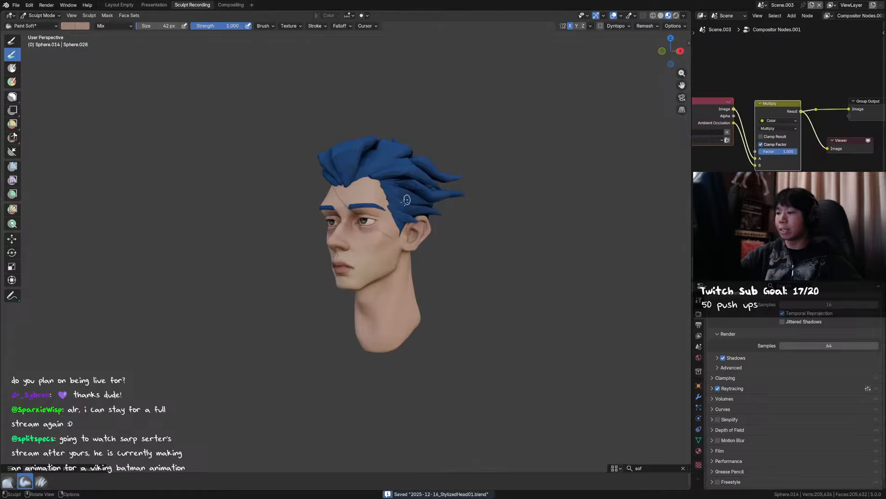
{"action": "left_click", "coordinate": [119, 26]}
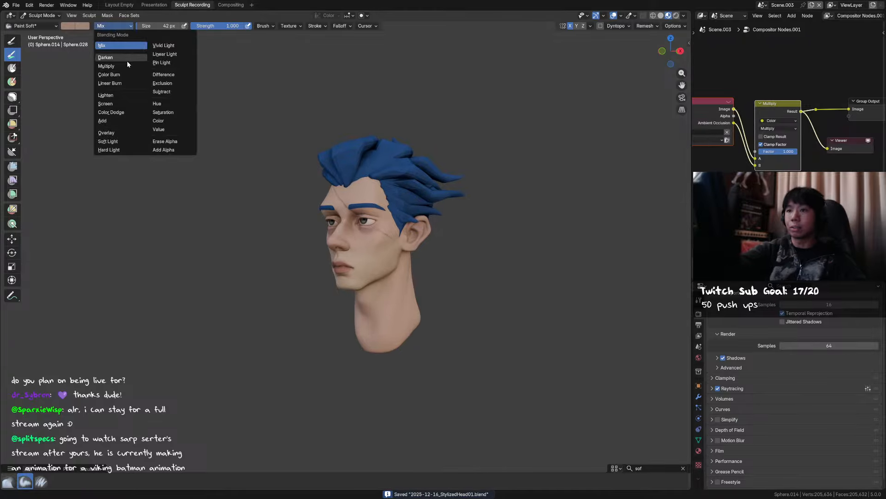
{"action": "left_click", "coordinate": [125, 67]}
{"action": "key", "text": "f"}
{"action": "left_click", "coordinate": [472, 214]}
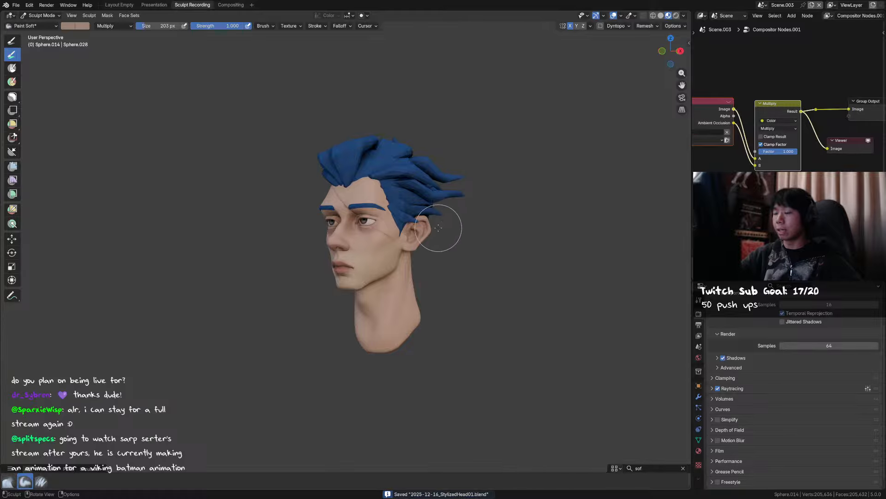
{"action": "middle_click_drag", "start_coordinate": [416, 241], "coordinate": [415, 242]}
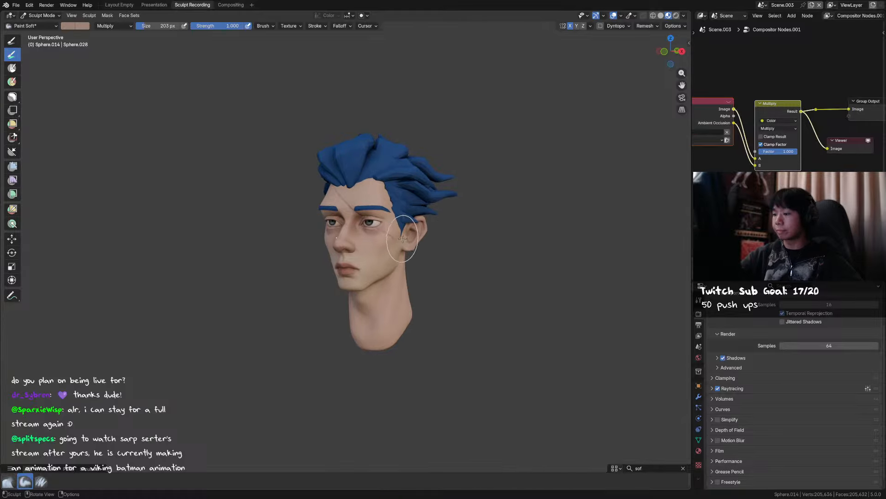
{"action": "key", "text": "shift+f"}
{"action": "left_click", "coordinate": [407, 158]}
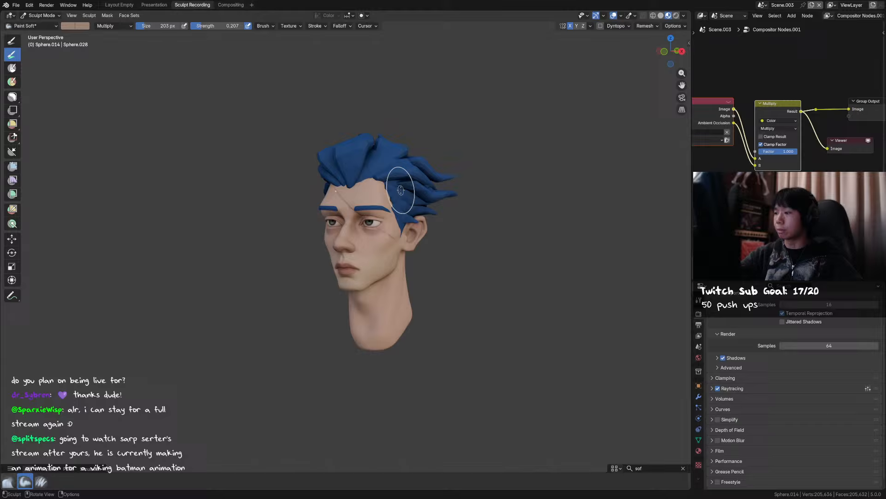
Darken along the jawline with light Multiply strokes, adjusting the brush size between strokes.
{"action": "middle_click_drag", "start_coordinate": [409, 252], "coordinate": [410, 249]}
{"action": "key", "text": "f"}
{"action": "left_click", "coordinate": [396, 243]}
{"action": "left_click_drag", "start_coordinate": [393, 264], "coordinate": [369, 280]}
{"action": "left_click_drag", "start_coordinate": [391, 272], "coordinate": [375, 280]}
{"action": "mouse_move", "coordinate": [372, 282]}
{"action": "middle_mouse_down"}
{"action": "mouse_move", "coordinate": [368, 275]}
{"action": "mouse_move", "coordinate": [373, 289]}
{"action": "mouse_move", "coordinate": [377, 278]}
{"action": "middle_mouse_up"}
{"action": "key", "text": "f"}
{"action": "left_click", "coordinate": [391, 277]}
{"action": "left_click_drag", "start_coordinate": [381, 271], "coordinate": [374, 276]}
Shade the neck just under the jaw with the 0.207-strength Multiply brush at 66 px and 69 px.
{"action": "key", "text": "f"}
{"action": "mouse_move", "coordinate": [374, 275]}
{"action": "middle_mouse_down"}
{"action": "mouse_move", "coordinate": [365, 314]}
{"action": "mouse_move", "coordinate": [374, 279]}
{"action": "middle_mouse_up"}
{"action": "left_click", "coordinate": [367, 296]}
{"action": "key", "text": "f"}
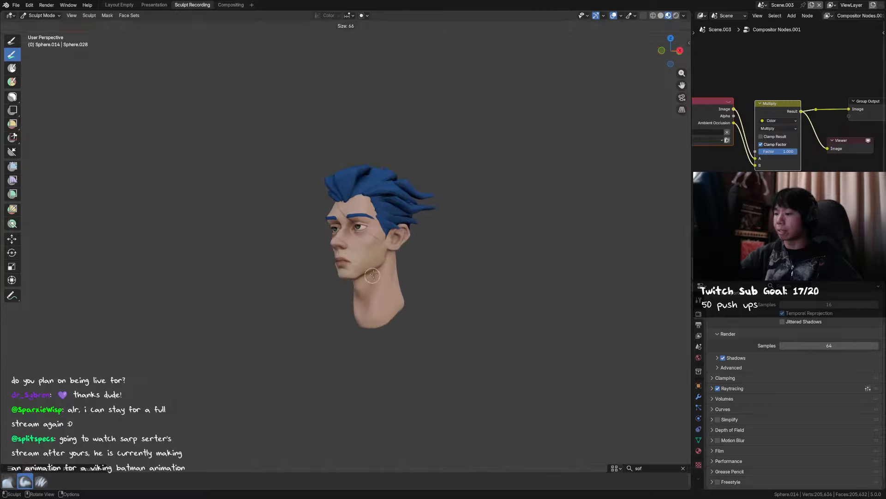
{"action": "left_click", "coordinate": [373, 275]}
{"action": "key", "text": "f"}
{"action": "left_click", "coordinate": [378, 271]}
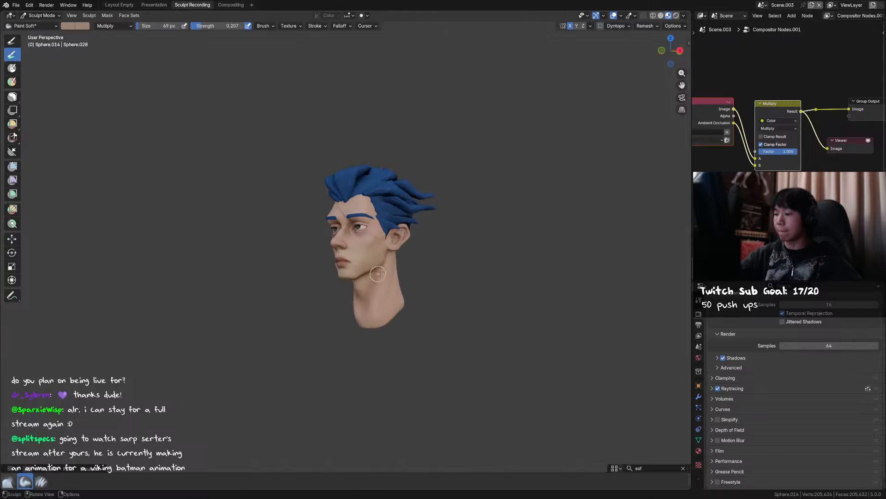
Shade around the neck and ear with the brush at 83 px, 51 px and 71 px, and save the file.
{"action": "mouse_move", "coordinate": [379, 273]}
{"action": "middle_mouse_down"}
{"action": "mouse_move", "coordinate": [392, 252]}
{"action": "mouse_move", "coordinate": [380, 243]}
{"action": "middle_mouse_up"}
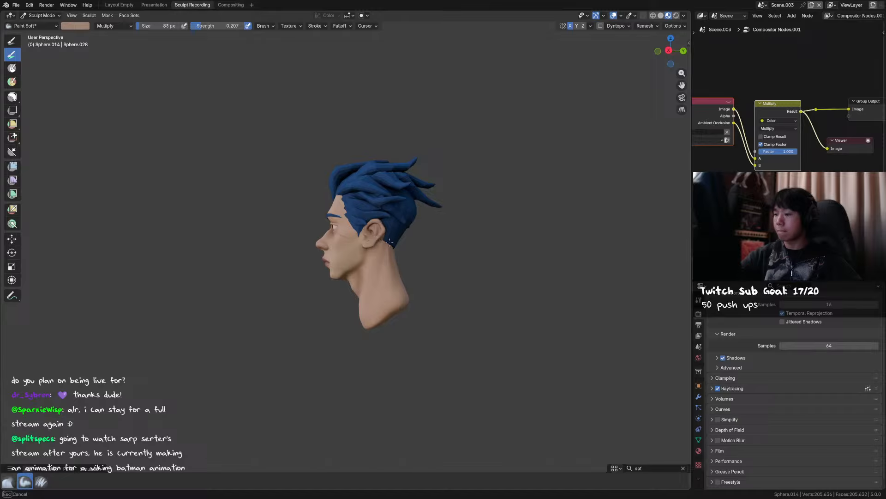
{"action": "middle_click_drag", "start_coordinate": [370, 327], "coordinate": [391, 272]}
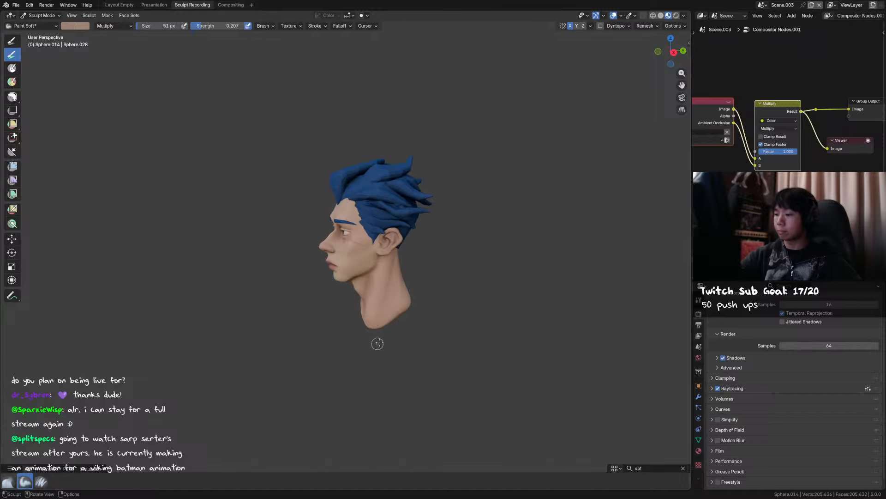
{"action": "mouse_move", "coordinate": [377, 343]}
{"action": "middle_mouse_down"}
{"action": "mouse_move", "coordinate": [398, 278]}
{"action": "mouse_move", "coordinate": [395, 236]}
{"action": "middle_mouse_up"}
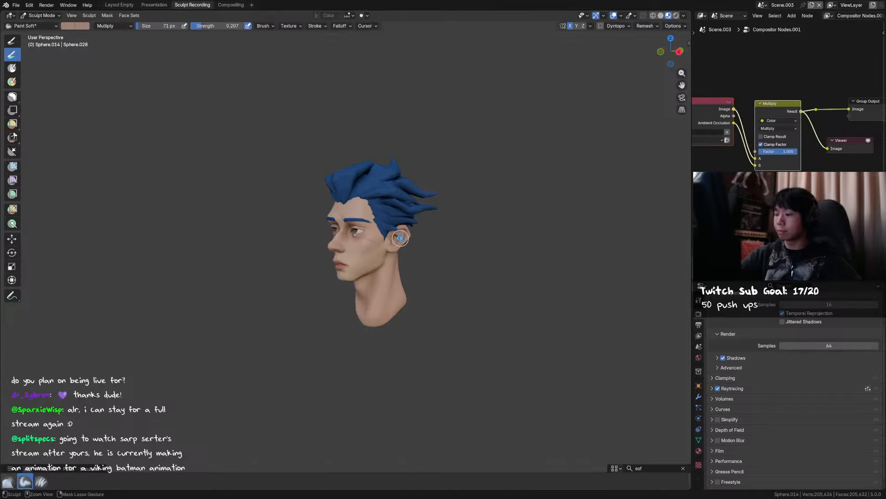
{"action": "key", "text": "ctrl+s"}
Deepen the shading inside the ear with the Multiply brush at 52 px and 57 px.
{"action": "scroll", "coordinate": [419, 232], "scroll_direction": "up", "scroll_amount": 2}
{"action": "mouse_move", "coordinate": [468, 199]}
{"action": "middle_mouse_down"}
{"action": "mouse_move", "coordinate": [494, 206]}
{"action": "mouse_move", "coordinate": [514, 259]}
{"action": "middle_mouse_up"}
{"action": "scroll", "coordinate": [514, 210], "scroll_direction": "up", "scroll_amount": 3}
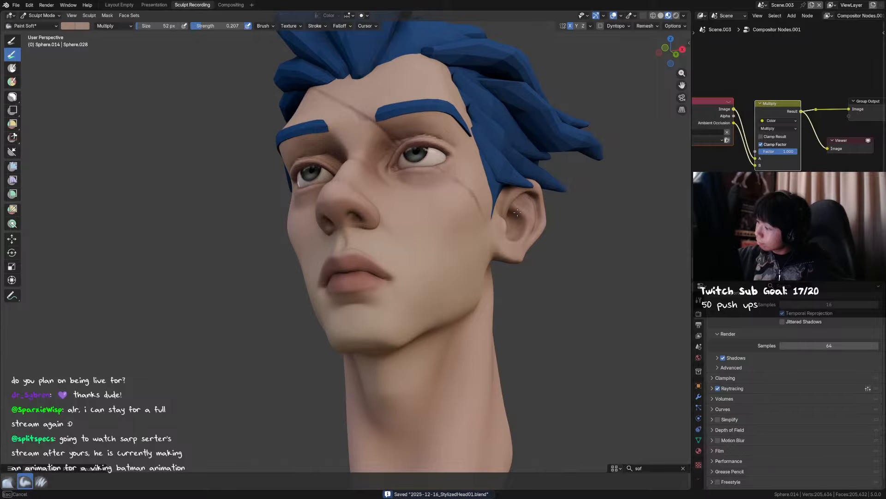
{"action": "mouse_move", "coordinate": [517, 212]}
{"action": "middle_mouse_down"}
{"action": "mouse_move", "coordinate": [516, 225]}
{"action": "mouse_move", "coordinate": [555, 188]}
{"action": "mouse_move", "coordinate": [559, 194]}
{"action": "middle_mouse_up"}
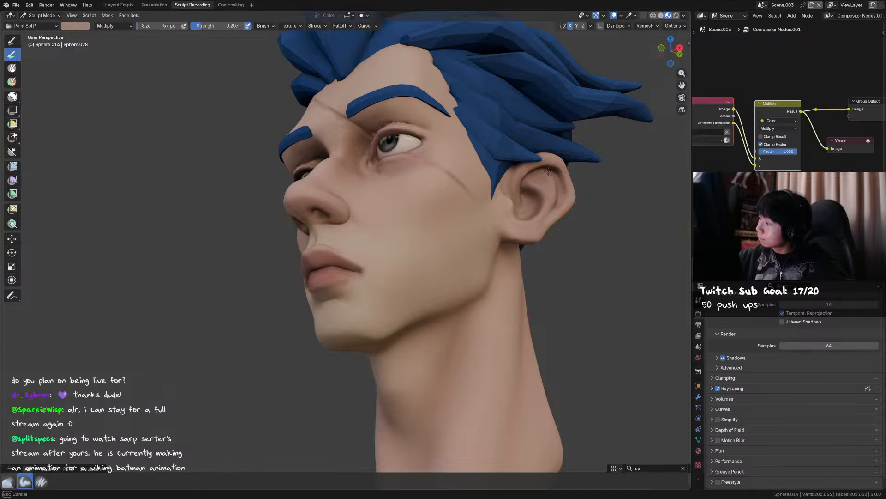
{"action": "scroll", "coordinate": [556, 184], "scroll_direction": "down", "scroll_amount": 3}
{"action": "middle_click_drag", "start_coordinate": [556, 184], "coordinate": [483, 226]}
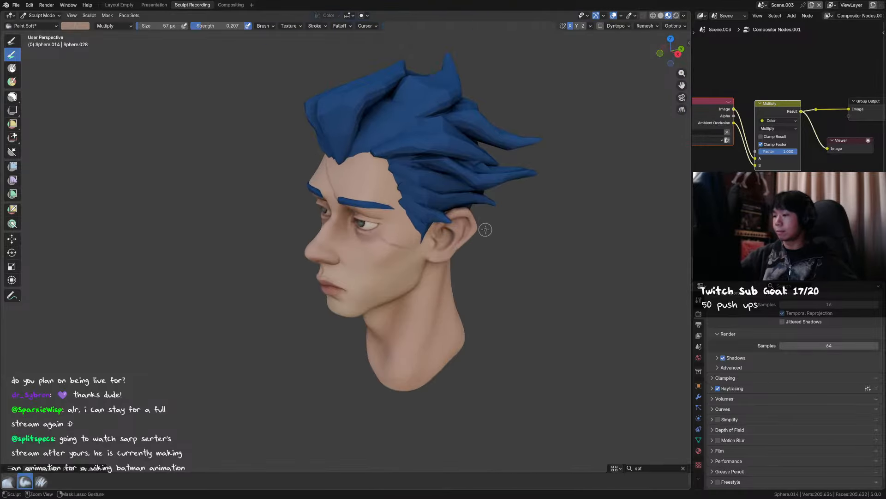
Review the whole head, save the file and switch to Object Mode.
{"action": "scroll", "coordinate": [452, 220], "scroll_direction": "down", "scroll_amount": 2}
{"action": "scroll", "coordinate": [395, 241], "scroll_direction": "down", "scroll_amount": 1}
{"action": "mouse_move", "coordinate": [425, 224]}
{"action": "middle_mouse_down"}
{"action": "mouse_move", "coordinate": [395, 241]}
{"action": "mouse_move", "coordinate": [471, 230]}
{"action": "mouse_move", "coordinate": [476, 241]}
{"action": "middle_mouse_up"}
{"action": "key", "text": "ctrl+s"}
{"action": "scroll", "coordinate": [438, 200], "scroll_direction": "up", "scroll_amount": 2}
{"action": "key", "text": "ctrl+Tab"}
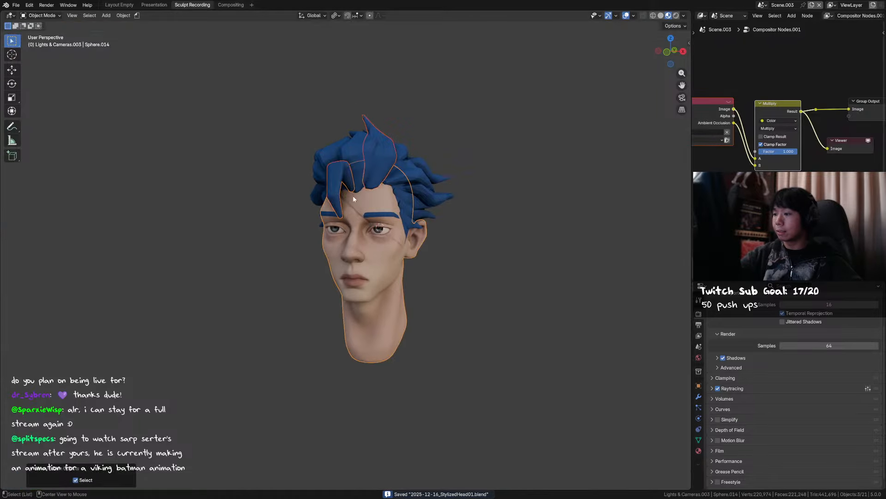
{"action": "key", "text": "a"}
{"action": "key", "text": "alt+a"}
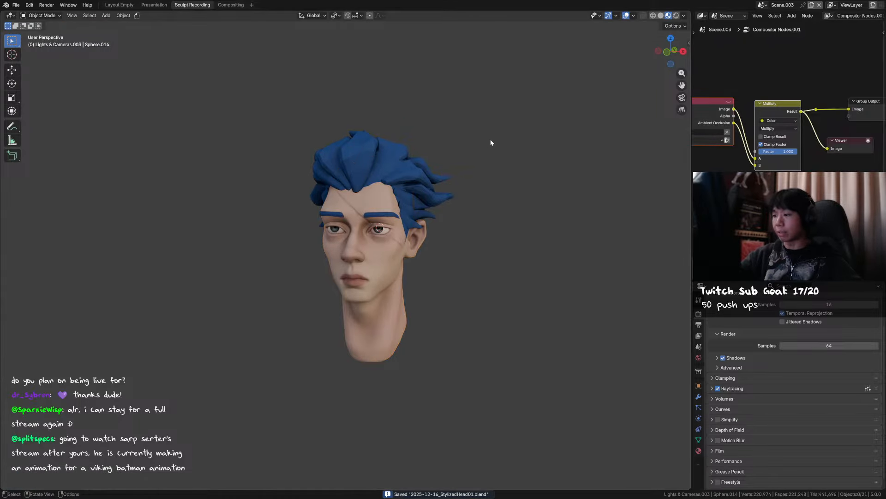
{"action": "key", "text": "a"}
{"action": "key", "text": "ctrl+z"}
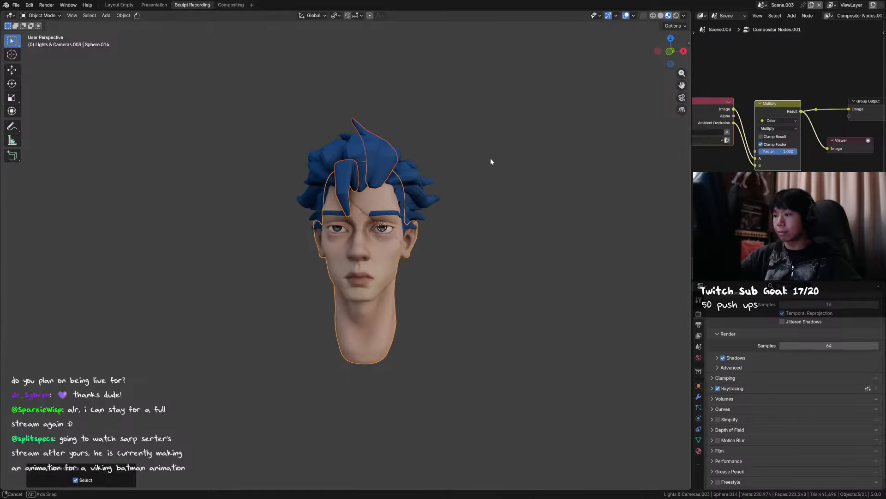
Return the head to Sculpt Mode, review it from the front and side, and set the Multiply brush's strength to 0.463.
{"action": "key", "text": "ctrl+Tab"}
{"action": "left_click", "coordinate": [420, 207]}
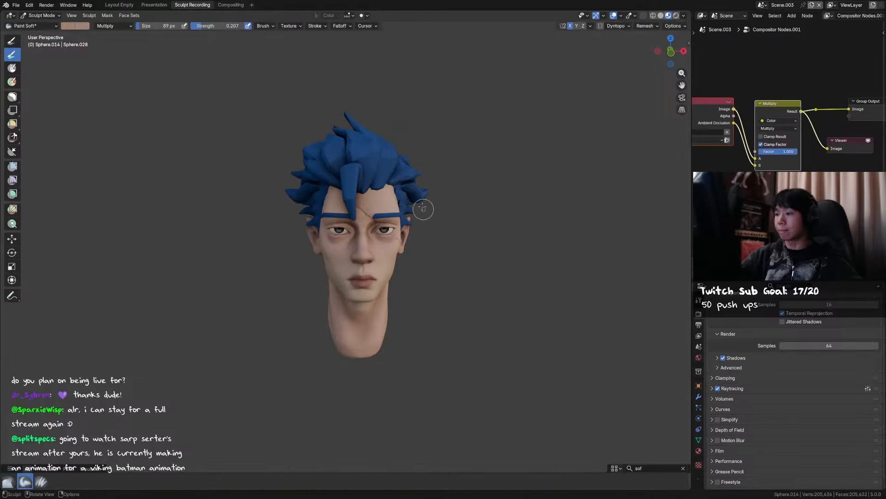
{"action": "middle_click_drag", "start_coordinate": [358, 189], "coordinate": [367, 192]}
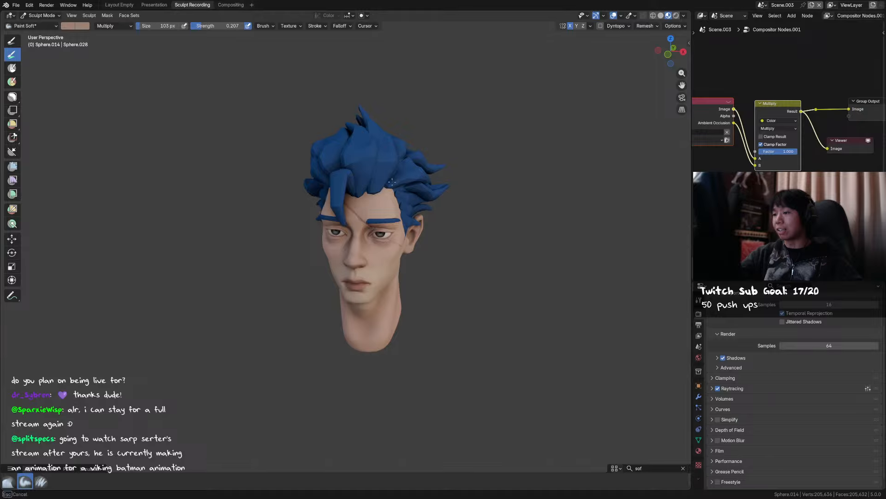
{"action": "mouse_move", "coordinate": [391, 181]}
{"action": "middle_mouse_down"}
{"action": "mouse_move", "coordinate": [348, 185]}
{"action": "mouse_move", "coordinate": [447, 221]}
{"action": "mouse_move", "coordinate": [401, 181]}
{"action": "mouse_move", "coordinate": [362, 182]}
{"action": "mouse_move", "coordinate": [326, 196]}
{"action": "mouse_move", "coordinate": [294, 236]}
{"action": "middle_mouse_up"}
{"action": "middle_click_drag", "start_coordinate": [438, 203], "coordinate": [400, 227]}
{"action": "key", "text": "bracketleft"}
{"action": "key", "text": "bracketleft"}
{"action": "key", "text": "bracketleft"}
{"action": "key", "text": "bracketleft"}
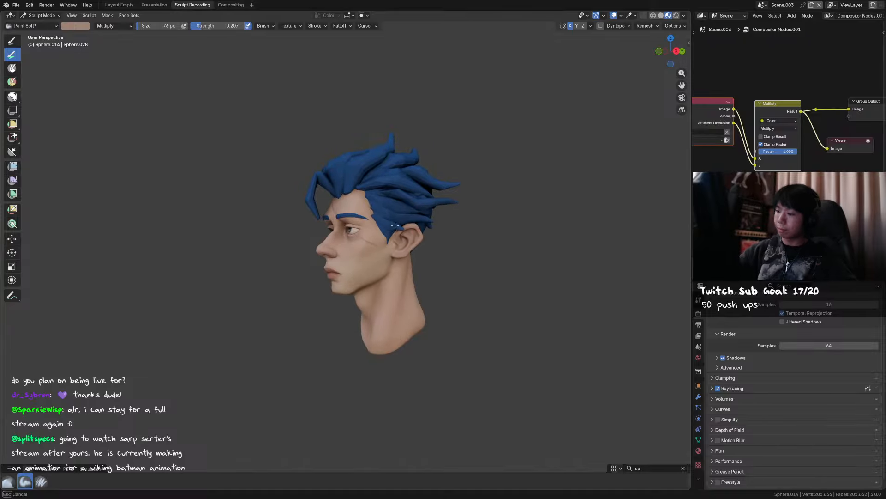
{"action": "key", "text": "shift+f"}
{"action": "left_click", "coordinate": [371, 201]}
Resize the Multiply brush to 62 px and save the file.
{"action": "mouse_move", "coordinate": [370, 191]}
{"action": "middle_mouse_down"}
{"action": "mouse_move", "coordinate": [378, 209]}
{"action": "mouse_move", "coordinate": [384, 198]}
{"action": "mouse_move", "coordinate": [365, 198]}
{"action": "mouse_move", "coordinate": [434, 200]}
{"action": "mouse_move", "coordinate": [425, 220]}
{"action": "mouse_move", "coordinate": [453, 194]}
{"action": "mouse_move", "coordinate": [449, 204]}
{"action": "mouse_move", "coordinate": [428, 175]}
{"action": "mouse_move", "coordinate": [416, 202]}
{"action": "middle_mouse_up"}
{"action": "key", "text": "bracketright"}
{"action": "key", "text": "bracketright"}
{"action": "key", "text": "bracketleft"}
{"action": "key", "text": "bracketleft"}
{"action": "key", "text": "bracketleft"}
{"action": "key", "text": "bracketleft"}
{"action": "key", "text": "bracketleft"}
{"action": "key", "text": "ctrl+s"}
Change the soft paint brush's blend mode to Mix and save the file.
{"action": "scroll", "coordinate": [445, 196], "scroll_direction": "up", "scroll_amount": 2}
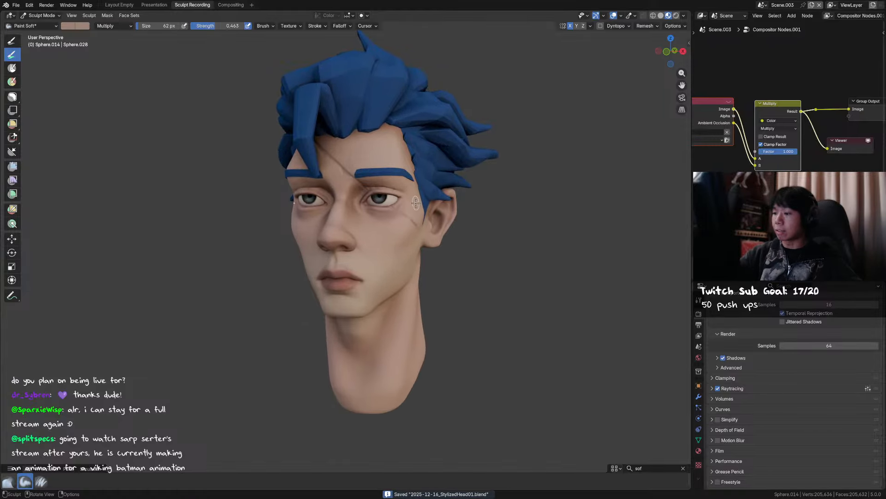
{"action": "key", "text": "x"}
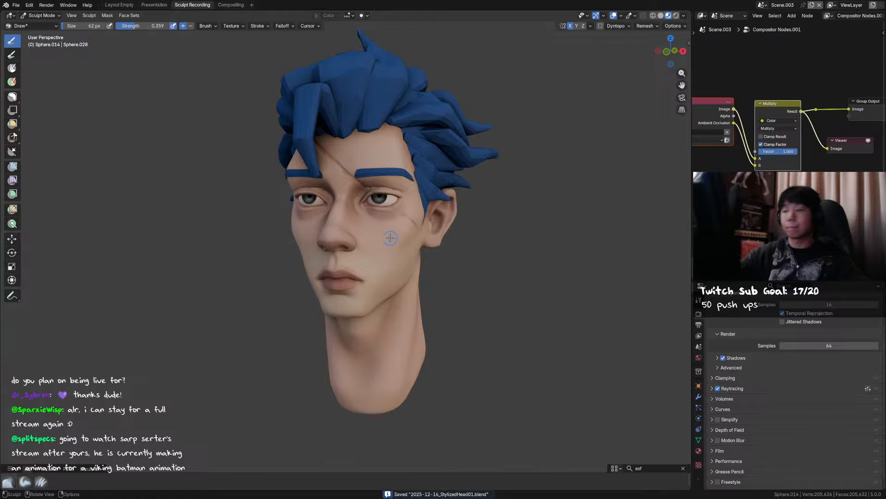
{"action": "key", "text": "q"}
{"action": "left_click", "coordinate": [346, 159]}
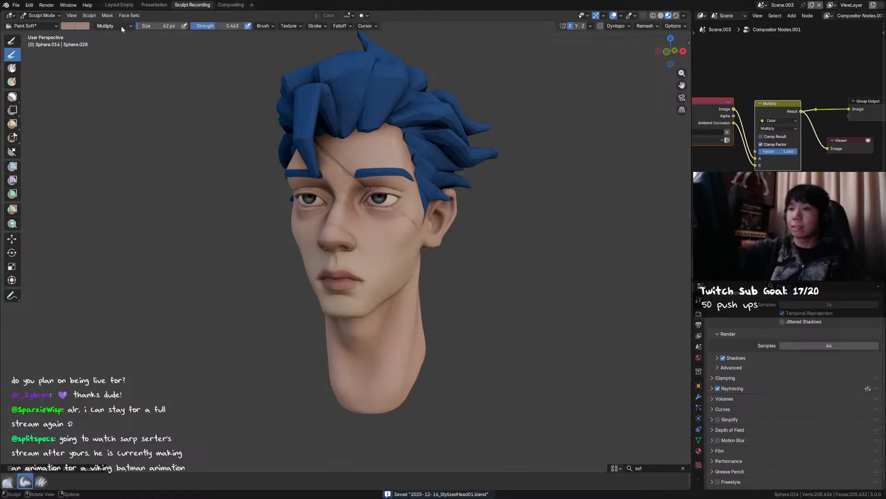
{"action": "left_click", "coordinate": [115, 26]}
{"action": "scroll", "coordinate": [396, 206], "scroll_direction": "up", "scroll_amount": 3}
{"action": "key", "text": "ctrl+s"}
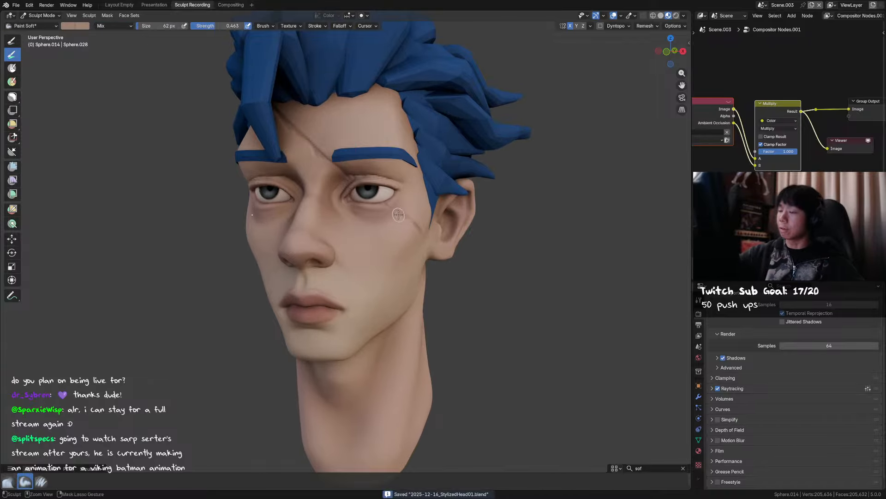
Darken the brush colour to a value of 0.498 and adjust its hue for shading around the eyes.
{"action": "scroll", "coordinate": [371, 194], "scroll_direction": "up", "scroll_amount": 2}
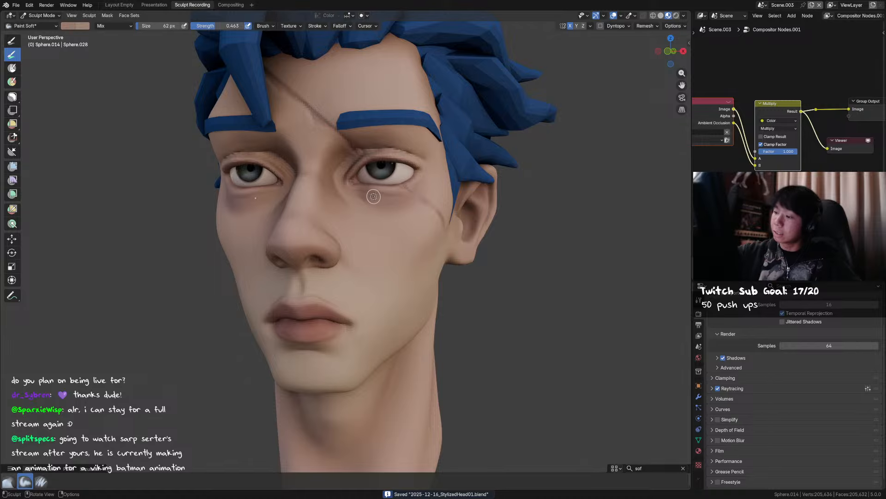
{"action": "left_click", "coordinate": [68, 28]}
{"action": "left_click_drag", "start_coordinate": [135, 62], "coordinate": [137, 64]}
{"action": "left_click_drag", "start_coordinate": [137, 65], "coordinate": [137, 66]}
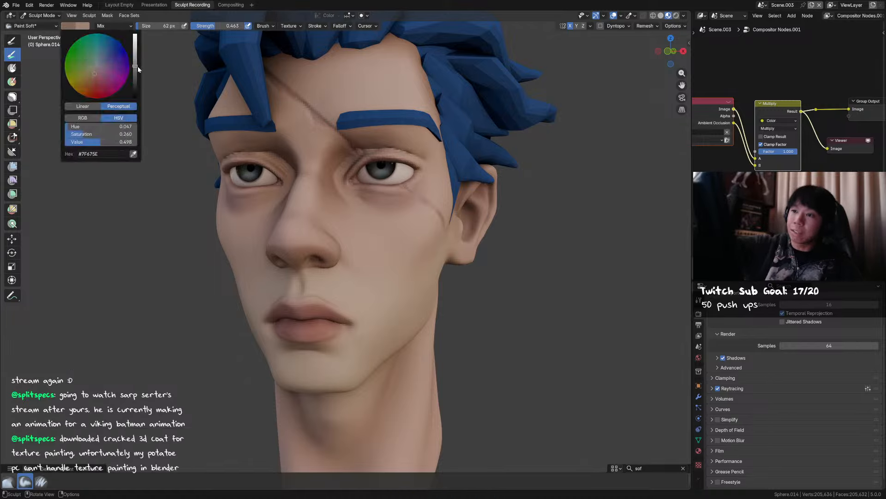
{"action": "left_click_drag", "start_coordinate": [124, 128], "coordinate": [124, 129]}
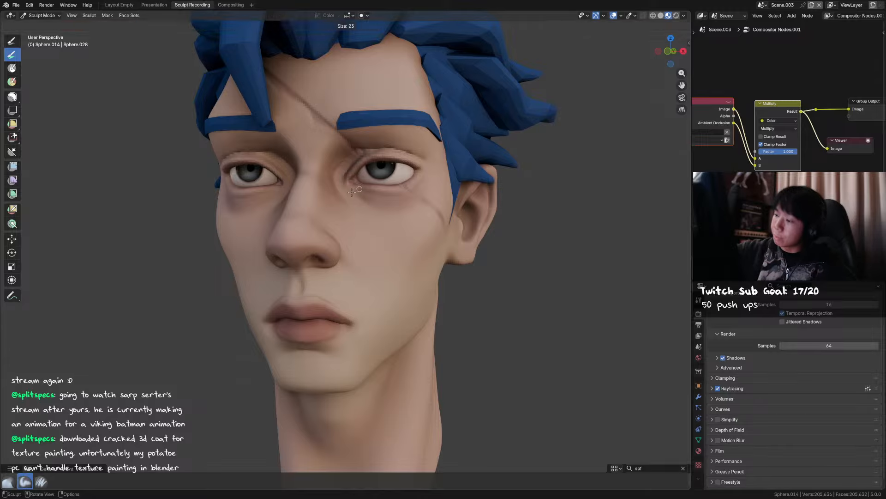
Reduce the Mix brush to 47 px, adjust its colour for the area under the eyes, and save the file.
{"action": "key", "text": "bracketleft"}
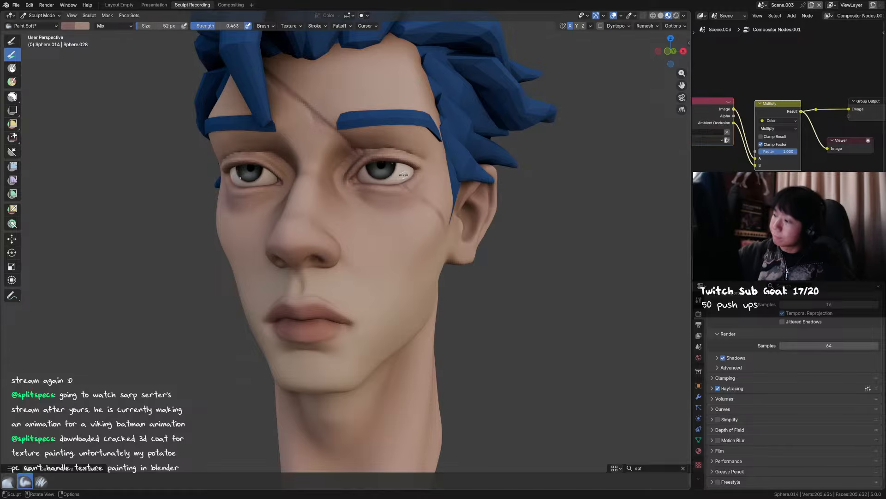
{"action": "right_click", "coordinate": [403, 174]}
{"action": "left_click_drag", "start_coordinate": [411, 134], "coordinate": [414, 143]}
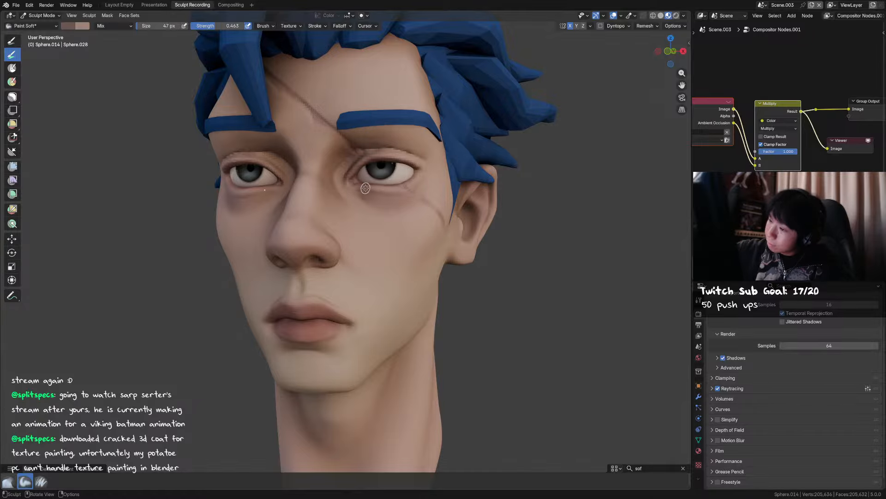
{"action": "middle_click_drag", "start_coordinate": [393, 196], "coordinate": [363, 196]}
{"action": "scroll", "coordinate": [347, 189], "scroll_direction": "down", "scroll_amount": 2}
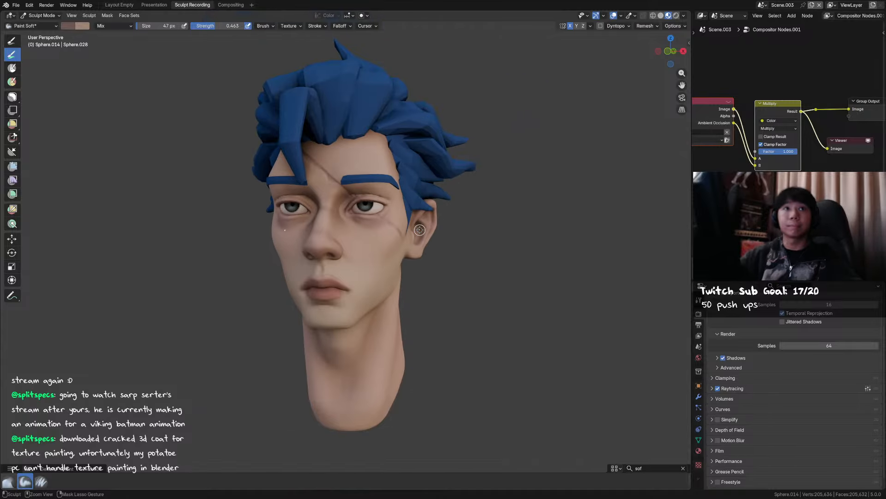
{"action": "key", "text": "ctrl+s"}
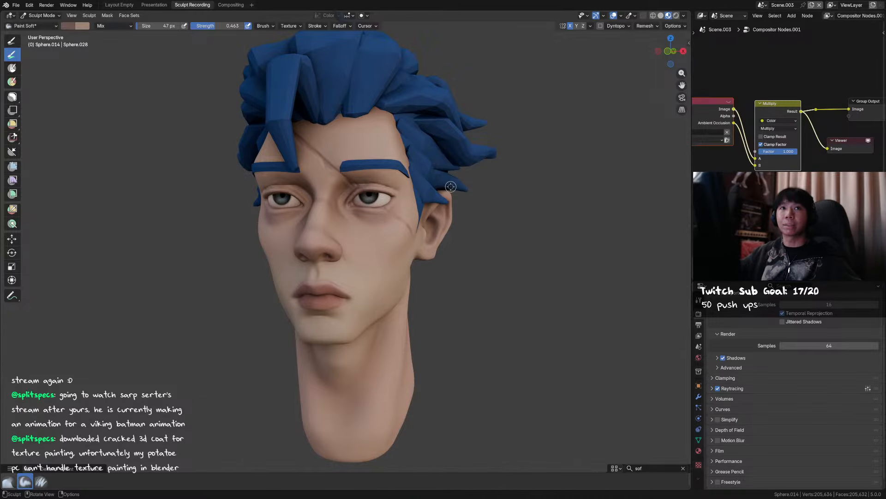
Paint darker shading beneath the inner corners of the eyes and set the Mix brush to 52 px.
{"action": "scroll", "coordinate": [411, 209], "scroll_direction": "up", "scroll_amount": 2}
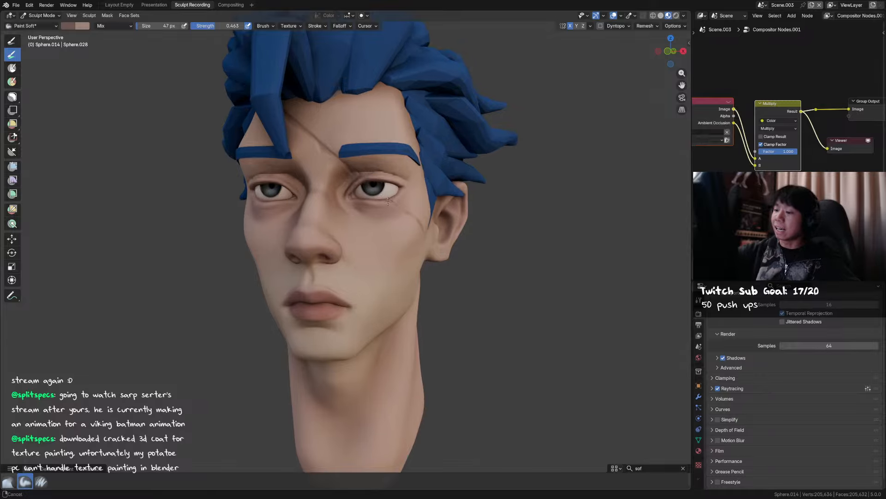
{"action": "key", "text": "f"}
{"action": "left_click", "coordinate": [362, 207]}
{"action": "left_click_drag", "start_coordinate": [361, 205], "coordinate": [361, 207]}
{"action": "middle_click_drag", "start_coordinate": [393, 210], "coordinate": [380, 222]}
{"action": "key", "text": "f"}
{"action": "left_click", "coordinate": [382, 223]}
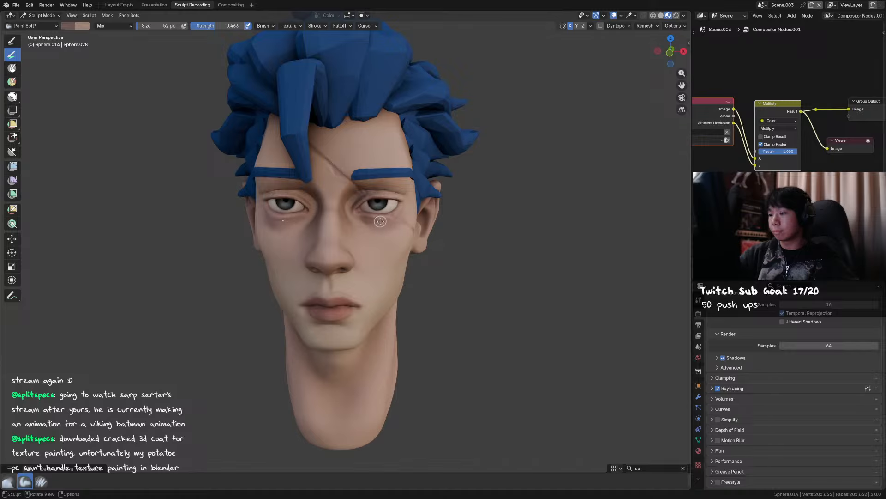
Enlarge the Mix brush to 67 px and open its colour settings over the face.
{"action": "key", "text": "f"}
{"action": "right_click", "coordinate": [372, 180]}
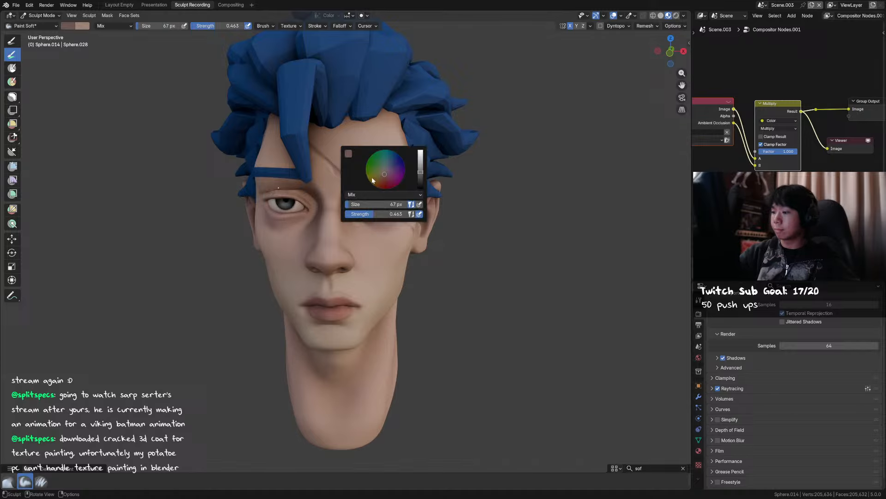
Adjust the soft paint brush's colour, shade the skin beneath the eyes with a brush around 71 px, and save the file.
{"action": "left_click", "coordinate": [348, 154]}
{"action": "left_click_drag", "start_coordinate": [368, 123], "coordinate": [369, 125]}
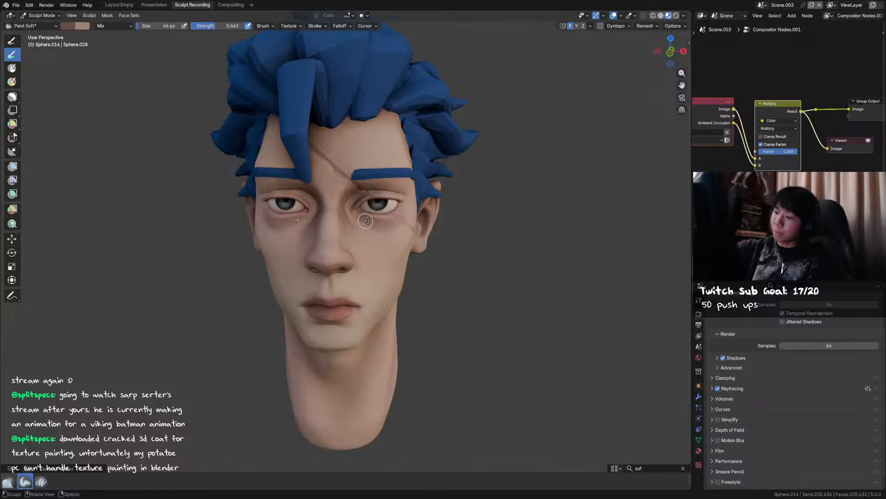
{"action": "key", "text": "f"}
{"action": "left_click", "coordinate": [368, 218]}
{"action": "middle_click_drag", "start_coordinate": [384, 216], "coordinate": [392, 219], "text": "ctrl"}
{"action": "key", "text": "f"}
{"action": "left_click", "coordinate": [395, 214]}
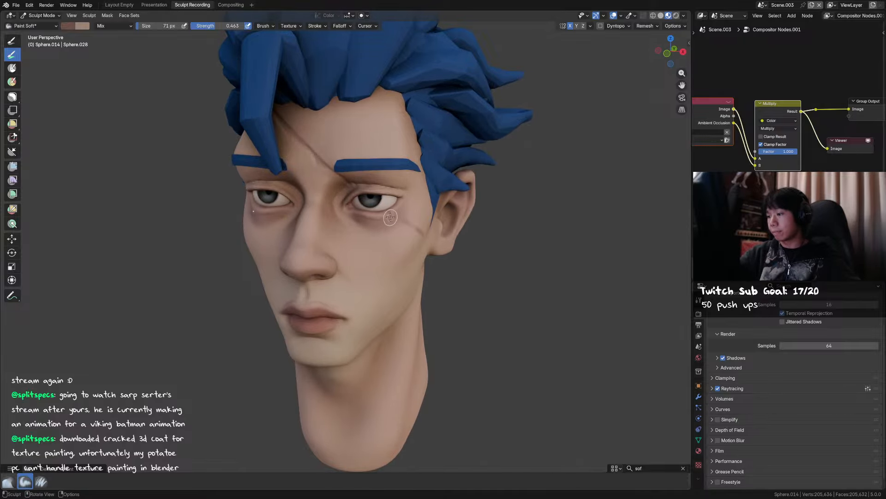
{"action": "mouse_move", "coordinate": [400, 211]}
{"action": "middle_mouse_down"}
{"action": "mouse_move", "coordinate": [451, 199]}
{"action": "mouse_move", "coordinate": [391, 227]}
{"action": "mouse_move", "coordinate": [411, 222]}
{"action": "middle_mouse_up"}
{"action": "key", "text": "f"}
{"action": "left_click", "coordinate": [397, 227]}
{"action": "key", "text": "ctrl+s"}
Shade the inner corner and upper lid of the eye with the brush reduced from 68 px to 48 px, and save.
{"action": "key", "text": "f"}
{"action": "left_click", "coordinate": [354, 195]}
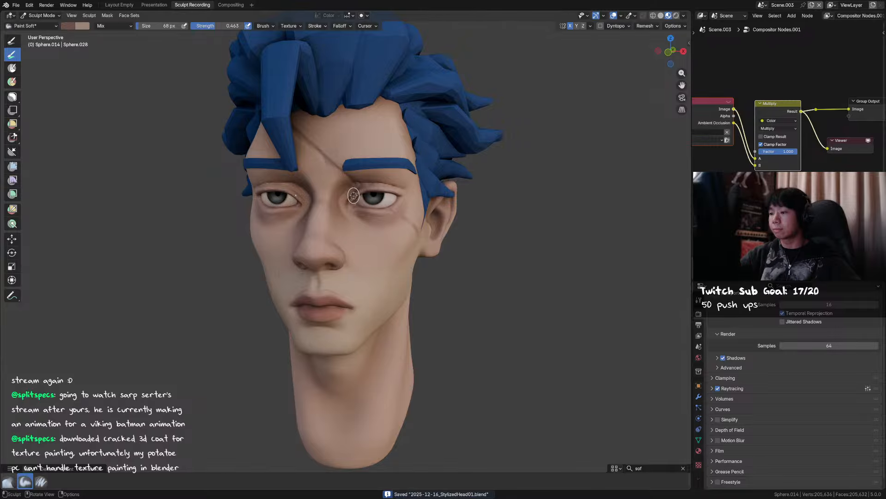
{"action": "mouse_move", "coordinate": [349, 198]}
{"action": "middle_mouse_down"}
{"action": "mouse_move", "coordinate": [378, 191]}
{"action": "mouse_move", "coordinate": [365, 185]}
{"action": "mouse_move", "coordinate": [386, 187]}
{"action": "mouse_move", "coordinate": [356, 172]}
{"action": "mouse_move", "coordinate": [371, 172]}
{"action": "middle_mouse_up"}
{"action": "key", "text": "f"}
{"action": "left_click", "coordinate": [378, 191]}
{"action": "key", "text": "ctrl+s"}
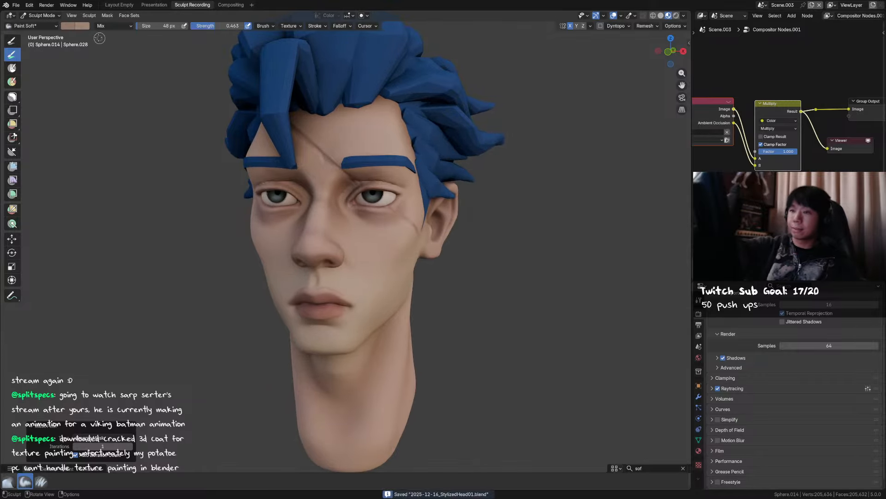
Set the paint colour to #92655D and strength to 0.460, paint beneath the eyebrows with a brush around 71 px, and save.
{"action": "left_click", "coordinate": [75, 26]}
{"action": "left_click_drag", "start_coordinate": [116, 134], "coordinate": [118, 126]}
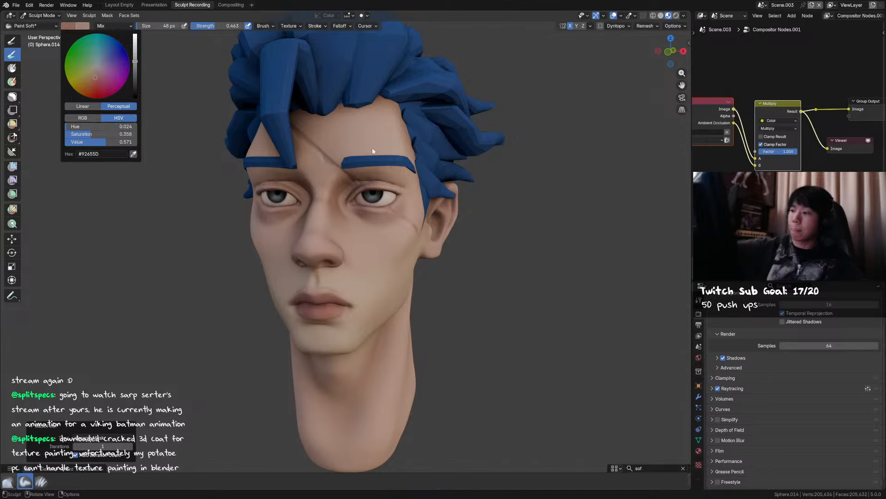
{"action": "key", "text": "shift+f"}
{"action": "left_click", "coordinate": [358, 173]}
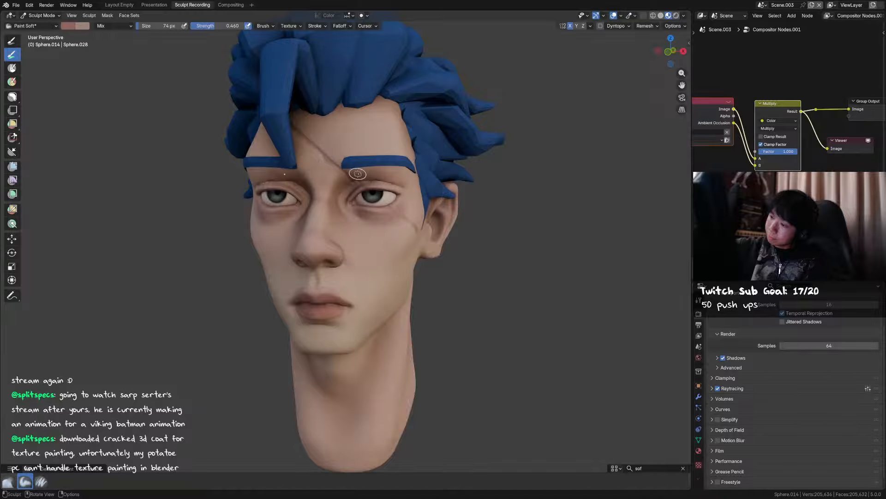
{"action": "middle_click_drag", "start_coordinate": [373, 170], "coordinate": [400, 179]}
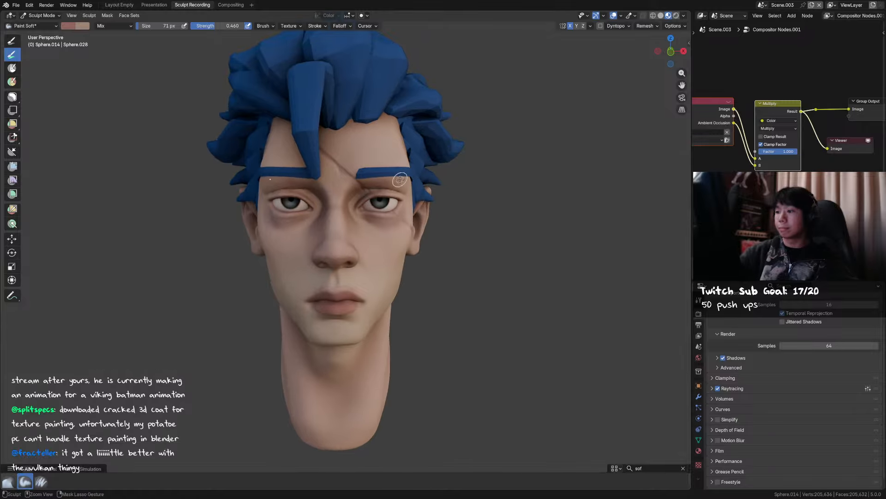
{"action": "middle_click_drag", "start_coordinate": [453, 176], "coordinate": [434, 186]}
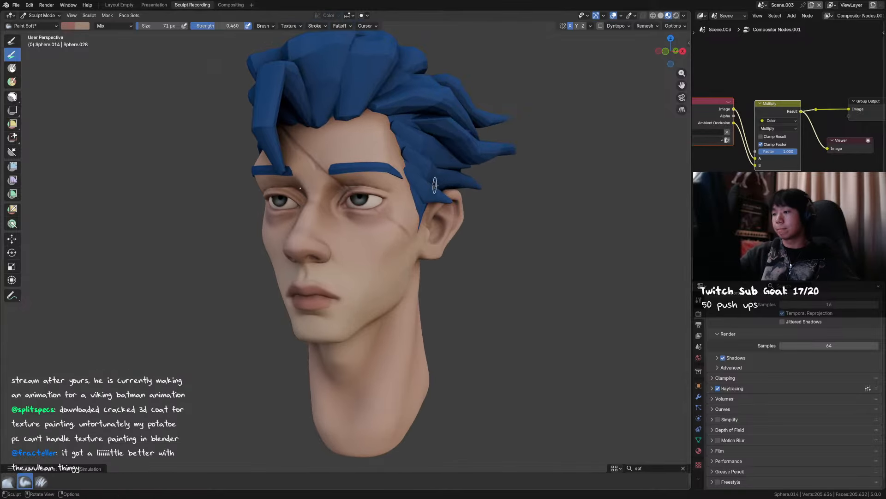
{"action": "key", "text": "ctrl+s"}
Set the soft paint brush to Multiply blending and about 99 px, and darken the hollow of the cheek below the scar.
{"action": "middle_click_drag", "start_coordinate": [384, 223], "coordinate": [383, 265]}
{"action": "middle_click_drag", "start_coordinate": [383, 264], "coordinate": [396, 227], "text": "shift"}
{"action": "middle_click_drag", "start_coordinate": [411, 226], "coordinate": [422, 204]}
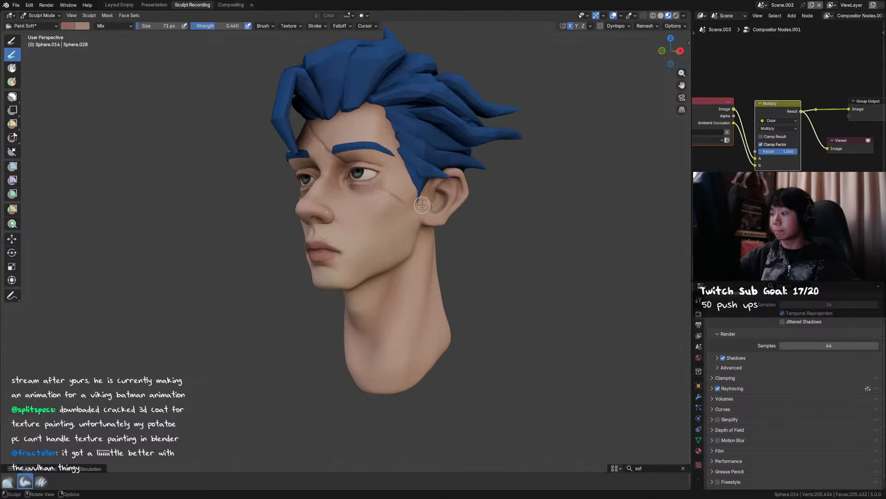
{"action": "left_click", "coordinate": [120, 25]}
{"action": "left_click", "coordinate": [132, 64]}
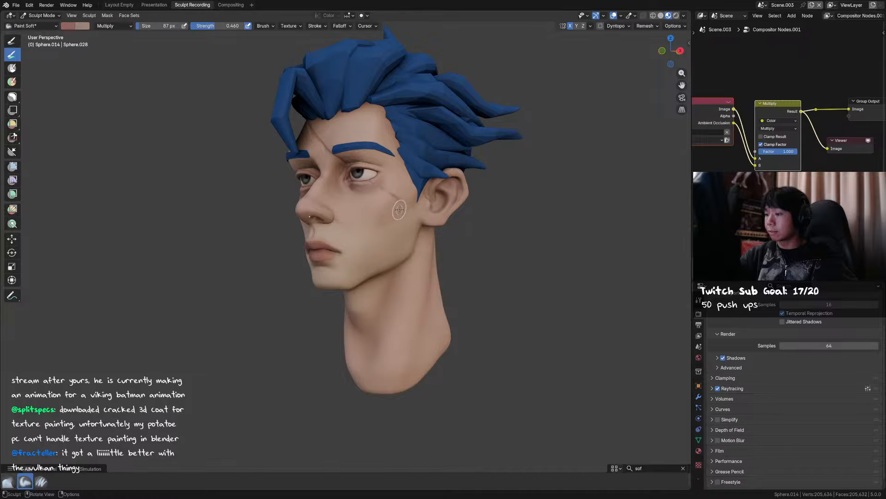
{"action": "key", "text": "f"}
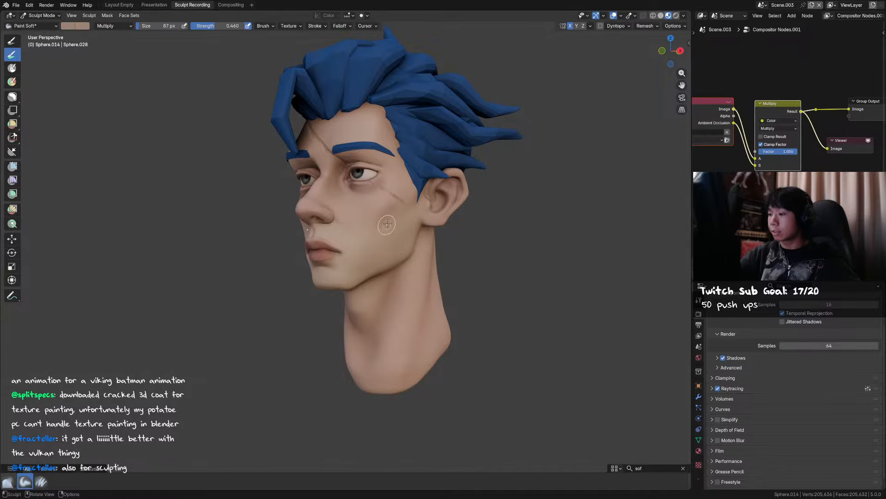
{"action": "left_click", "coordinate": [398, 214]}
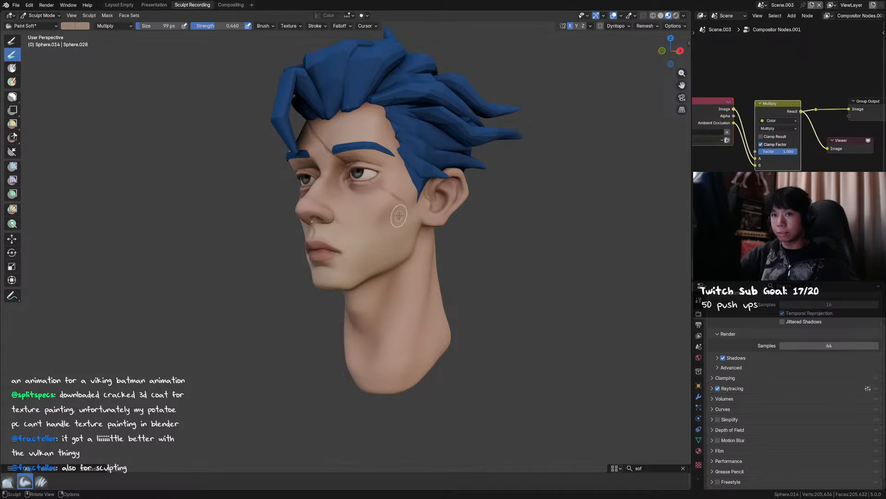
Choose the Smear brush at 184 px, blend the painted shading on the cheek, and save the file.
{"action": "right_click", "coordinate": [398, 227]}
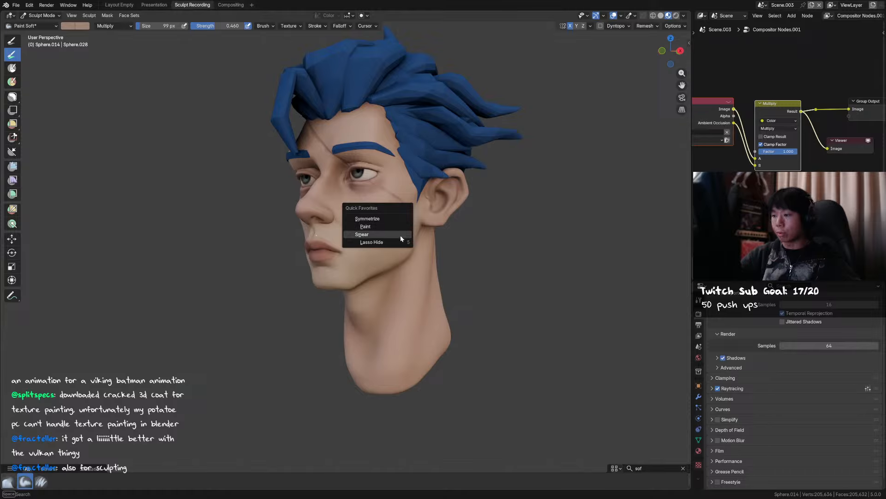
{"action": "left_click", "coordinate": [400, 226]}
{"action": "key", "text": "f"}
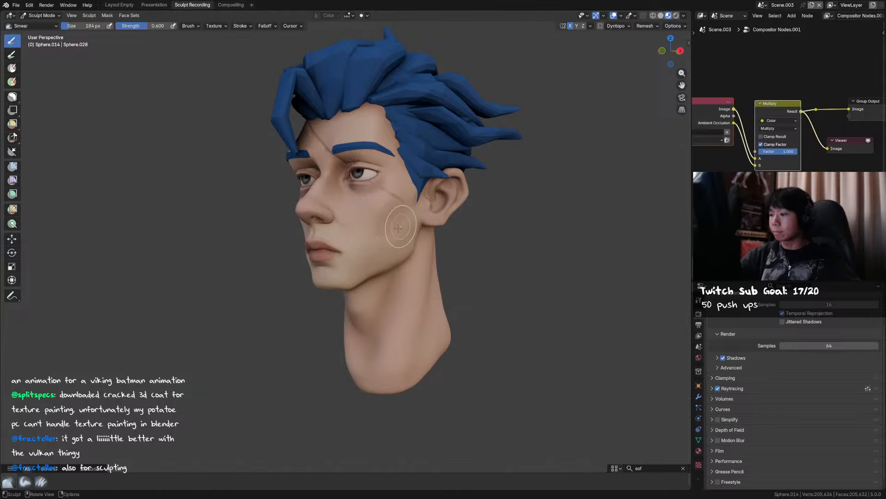
{"action": "left_click", "coordinate": [395, 224]}
{"action": "key", "text": "ctrl+s"}
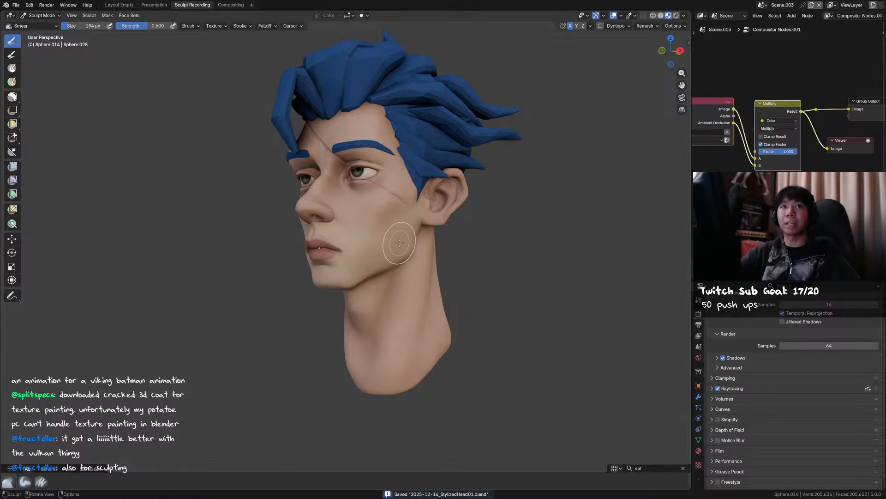
Smear the shading across the lower cheek and jaw with the brush between about 185 px and 143 px.
{"action": "mouse_move", "coordinate": [396, 192]}
{"action": "middle_mouse_down"}
{"action": "mouse_move", "coordinate": [401, 226]}
{"action": "mouse_move", "coordinate": [389, 223]}
{"action": "mouse_move", "coordinate": [390, 206]}
{"action": "mouse_move", "coordinate": [393, 234]}
{"action": "middle_mouse_up"}
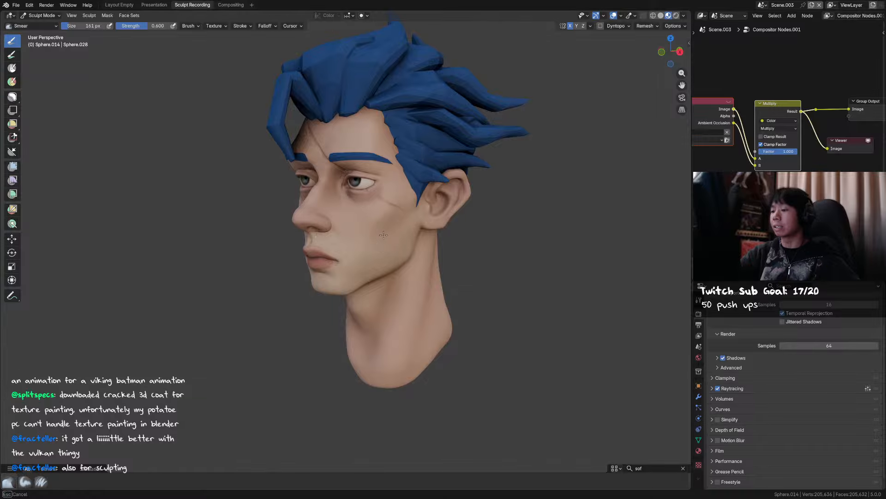
{"action": "left_click", "coordinate": [375, 249]}
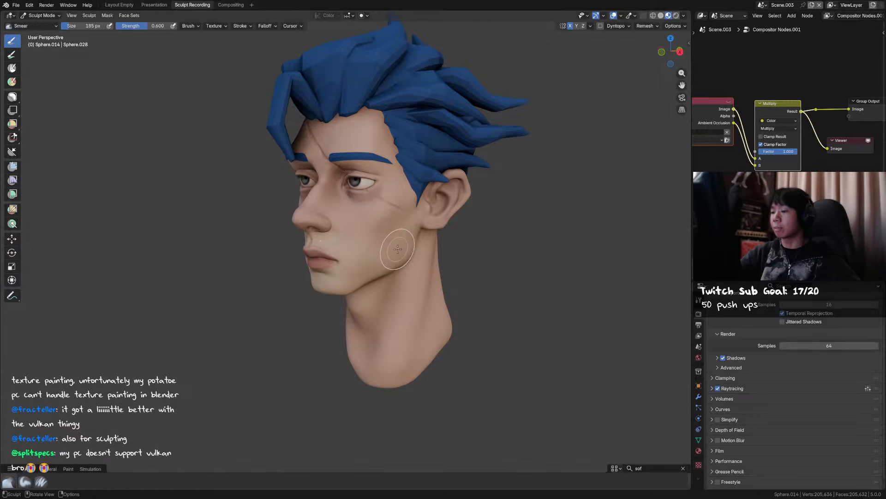
{"action": "middle_click_drag", "start_coordinate": [398, 249], "coordinate": [399, 246]}
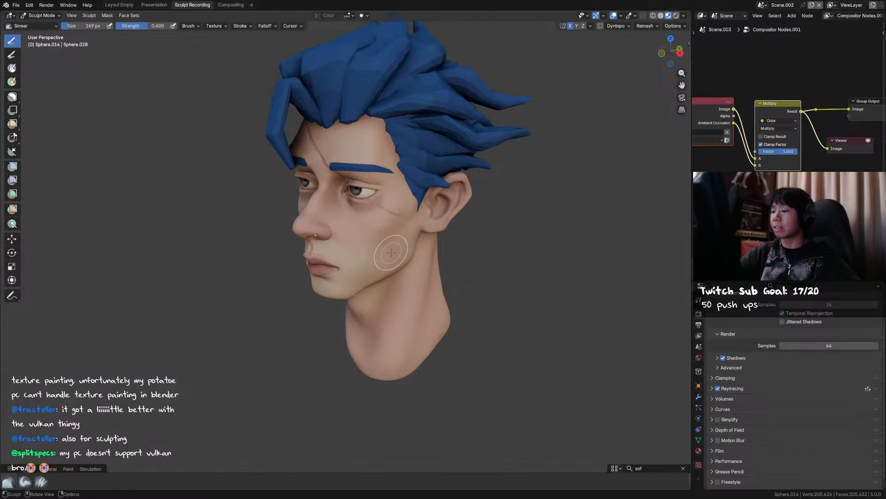
{"action": "key", "text": "f"}
{"action": "left_click", "coordinate": [405, 231]}
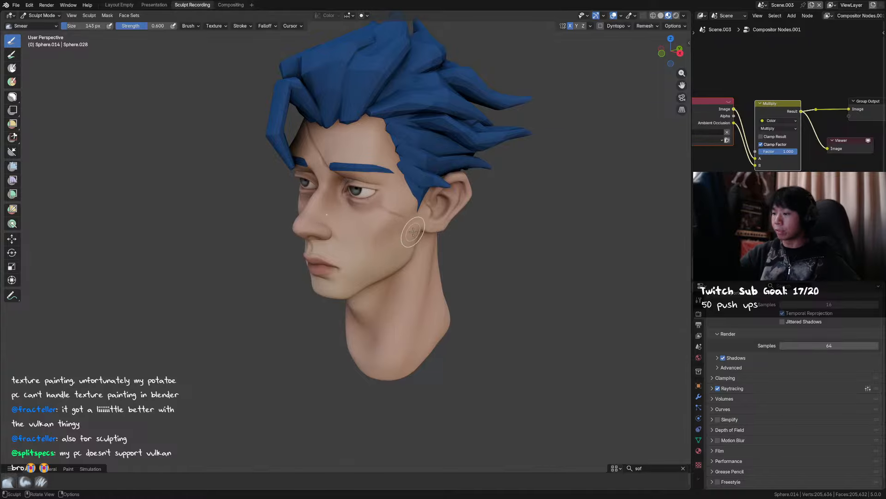
Smear the shading between the cheekbone and the earlobe with the brush reduced to 119 px, and save.
{"action": "key", "text": "f"}
{"action": "left_click", "coordinate": [401, 222]}
{"action": "mouse_move", "coordinate": [413, 232]}
{"action": "middle_mouse_down"}
{"action": "mouse_move", "coordinate": [411, 223]}
{"action": "mouse_move", "coordinate": [401, 229]}
{"action": "mouse_move", "coordinate": [430, 215]}
{"action": "mouse_move", "coordinate": [474, 217]}
{"action": "mouse_move", "coordinate": [392, 238]}
{"action": "mouse_move", "coordinate": [406, 222]}
{"action": "middle_mouse_up"}
{"action": "key", "text": "f"}
{"action": "left_click", "coordinate": [398, 228]}
{"action": "key", "text": "f"}
{"action": "left_click", "coordinate": [381, 213]}
{"action": "key", "text": "ctrl+s"}
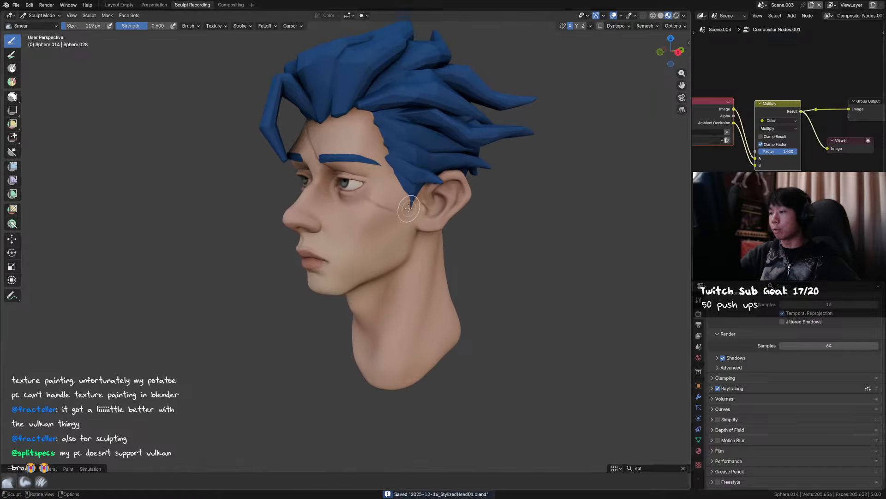
Smear the skin colour around the sideburn and in front of the ear with a brush of about 170 px.
{"action": "key", "text": "f"}
{"action": "left_click", "coordinate": [408, 203]}
{"action": "left_click_drag", "start_coordinate": [410, 181], "coordinate": [431, 217]}
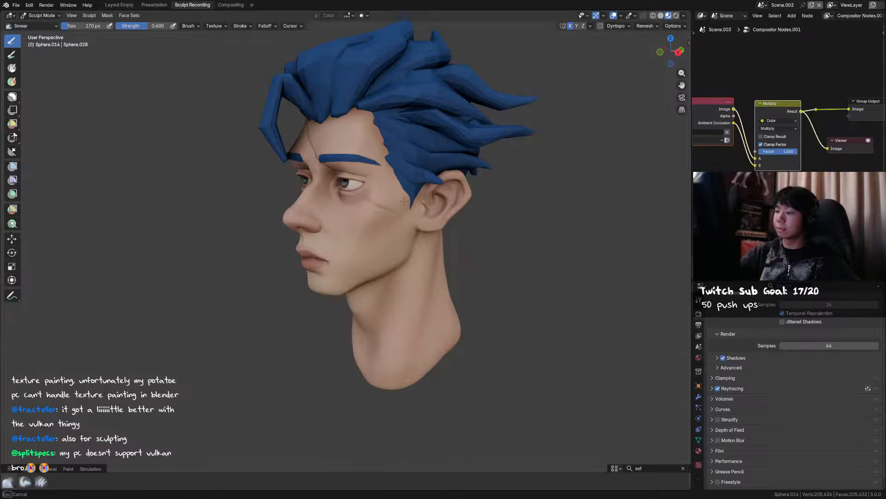
{"action": "middle_click_drag", "start_coordinate": [406, 176], "coordinate": [425, 198]}
{"action": "key", "text": "f"}
{"action": "left_click", "coordinate": [425, 198]}
{"action": "mouse_move", "coordinate": [425, 198]}
{"action": "left_mouse_down"}
{"action": "mouse_move", "coordinate": [408, 182]}
{"action": "mouse_move", "coordinate": [401, 152]}
{"action": "mouse_move", "coordinate": [414, 196]}
{"action": "left_mouse_up"}
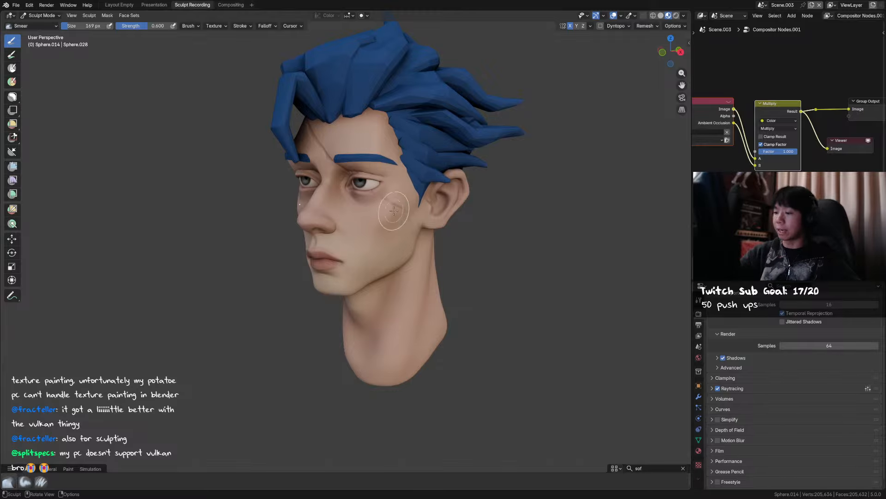
Blend the cheek shading down to the jawline with the Smear brush, enlarging it from 149 px to 199 px.
{"action": "key", "text": "f"}
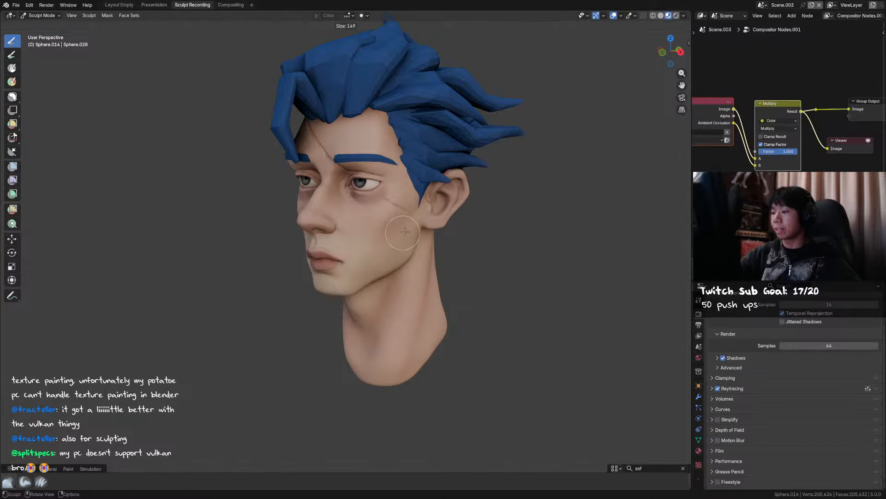
{"action": "left_click", "coordinate": [397, 226]}
{"action": "left_click_drag", "start_coordinate": [390, 232], "coordinate": [406, 234]}
{"action": "key", "text": "f"}
{"action": "left_click", "coordinate": [392, 248]}
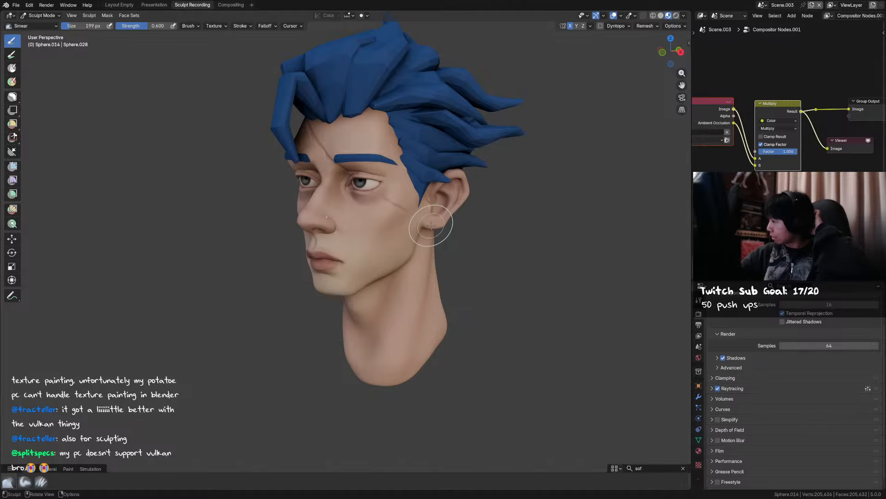
Smear the remaining cheek and jaw shading with a brush up to 166 px, check the head's appearance, and save the file.
{"action": "mouse_move", "coordinate": [422, 224]}
{"action": "middle_mouse_down"}
{"action": "mouse_move", "coordinate": [406, 230]}
{"action": "mouse_move", "coordinate": [430, 231]}
{"action": "mouse_move", "coordinate": [421, 257]}
{"action": "mouse_move", "coordinate": [394, 240]}
{"action": "mouse_move", "coordinate": [471, 245]}
{"action": "mouse_move", "coordinate": [421, 220]}
{"action": "mouse_move", "coordinate": [422, 233]}
{"action": "mouse_move", "coordinate": [404, 231]}
{"action": "middle_mouse_up"}
{"action": "key", "text": "f"}
{"action": "left_click", "coordinate": [383, 236]}
{"action": "key", "text": "ctrl+s"}
{"action": "key", "text": "bracketright"}
{"action": "key", "text": "bracketright"}
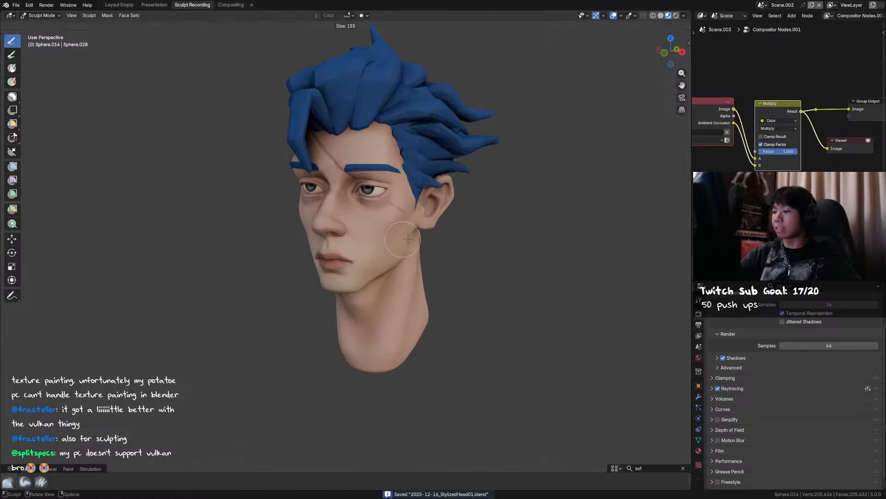
{"action": "middle_click_drag", "start_coordinate": [470, 219], "coordinate": [469, 217]}
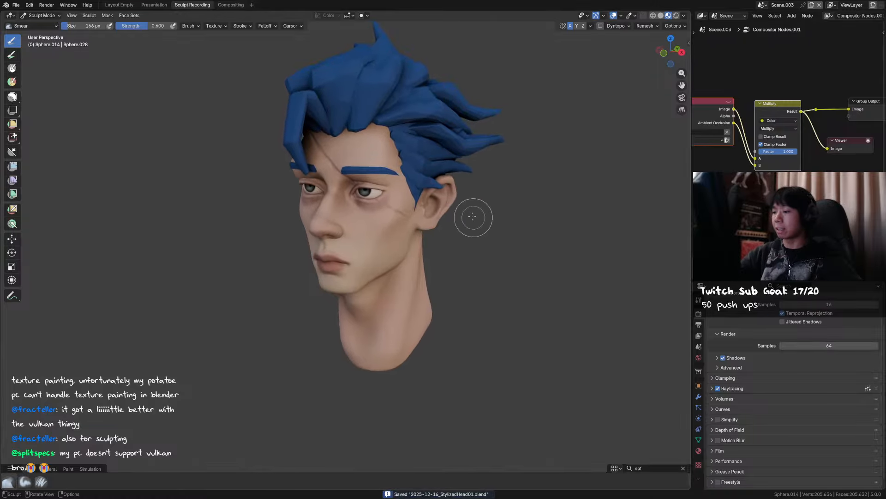
{"action": "middle_click_drag", "start_coordinate": [414, 205], "coordinate": [411, 196]}
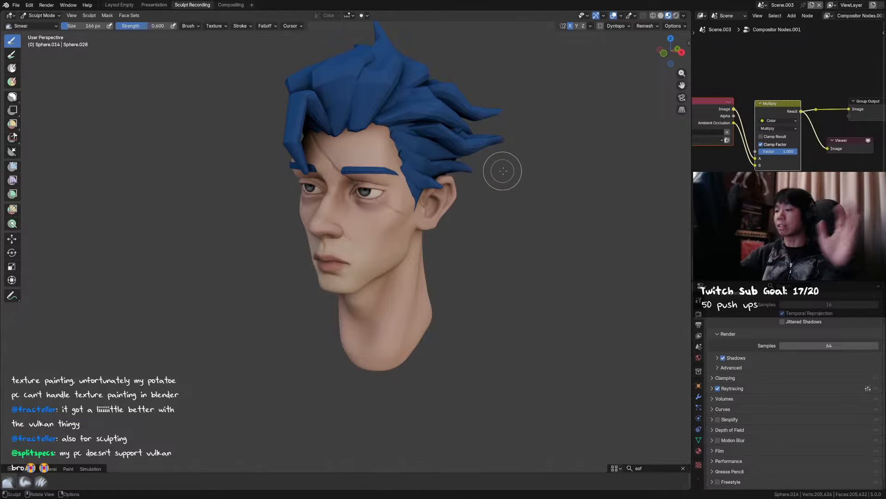
{"action": "scroll", "coordinate": [503, 184], "scroll_direction": "up", "scroll_amount": 1}
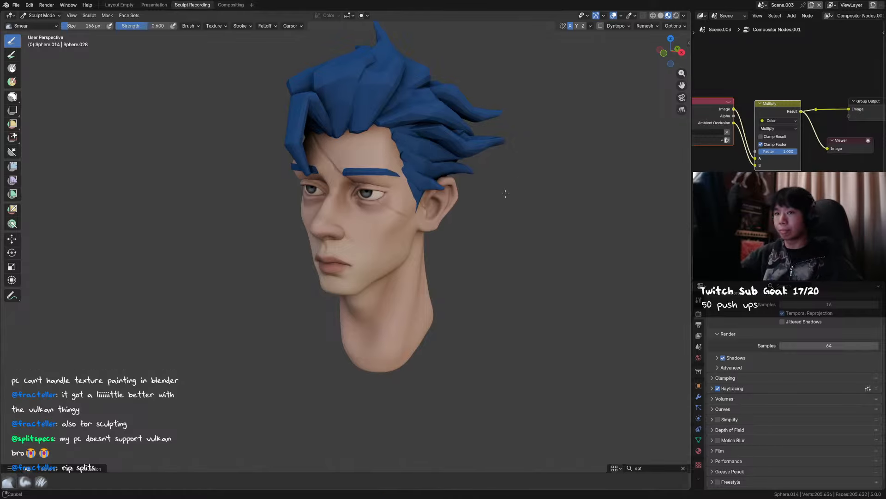
{"action": "key", "text": "ctrl+s"}
Switch the head to Texture Paint mode to inspect its external painting options, and return to Sculpt Mode.
{"action": "key", "text": "ctrl+Tab"}
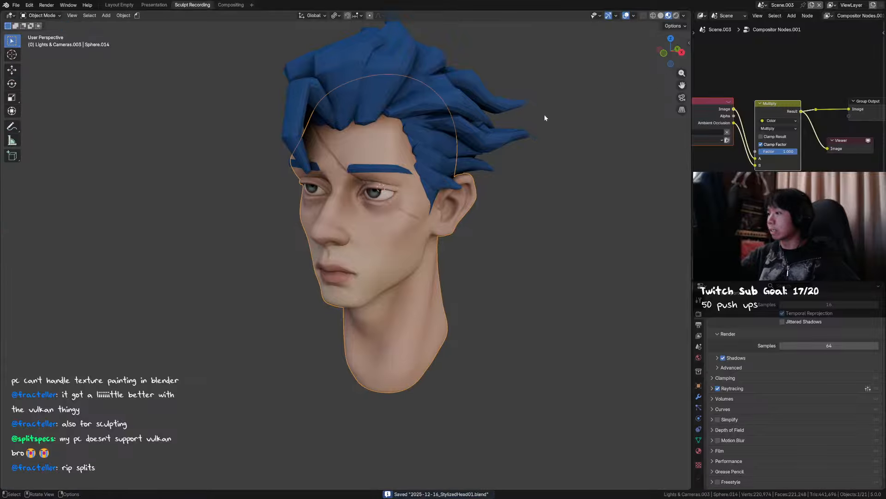
{"action": "right_click", "coordinate": [540, 121]}
{"action": "key", "text": "Escape"}
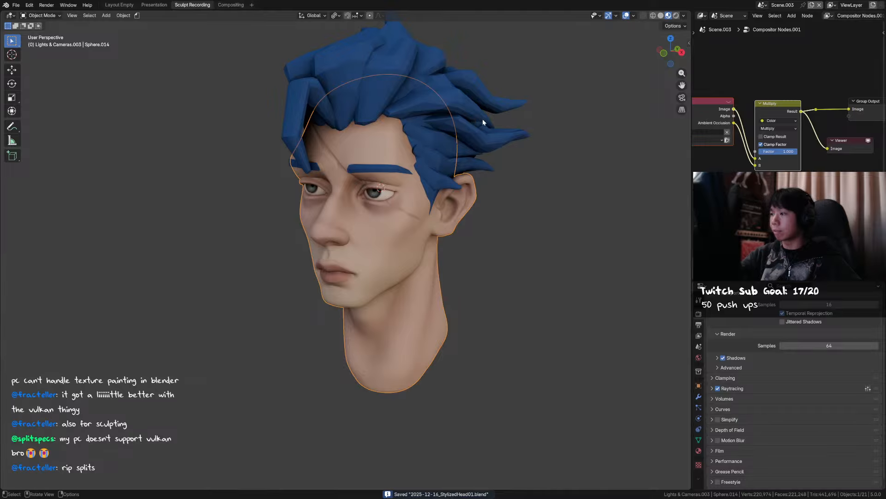
{"action": "right_click", "coordinate": [483, 106]}
{"action": "key", "text": "Escape"}
{"action": "key", "text": "shift+grave"}
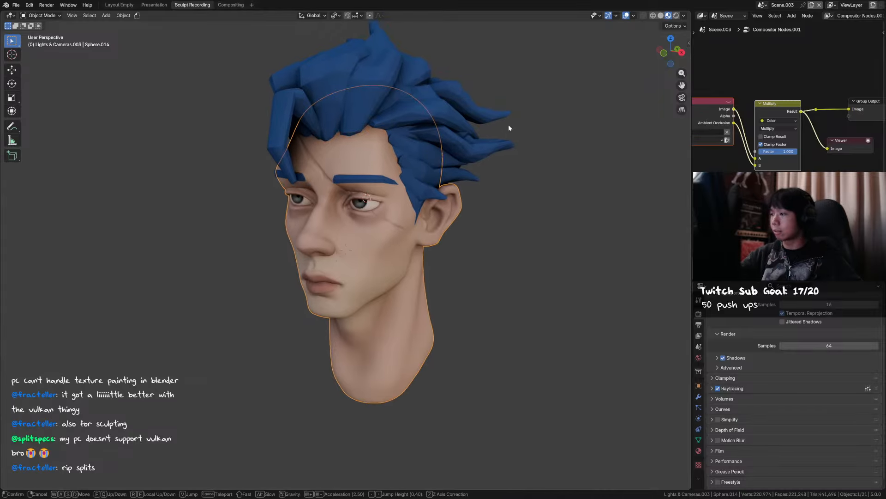
{"action": "key", "text": "Escape"}
{"action": "key", "text": "ctrl+Tab"}
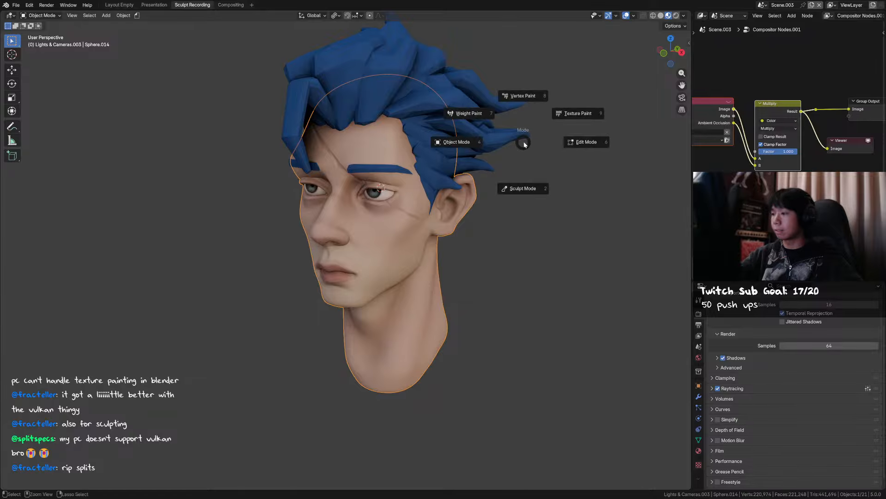
{"action": "left_click", "coordinate": [578, 113]}
{"action": "left_click", "coordinate": [675, 27]}
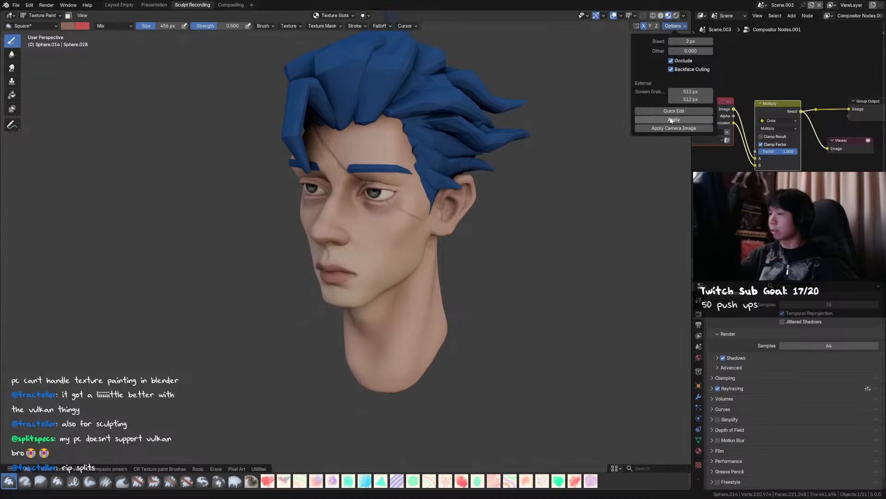
{"action": "key", "text": "ctrl+Tab"}
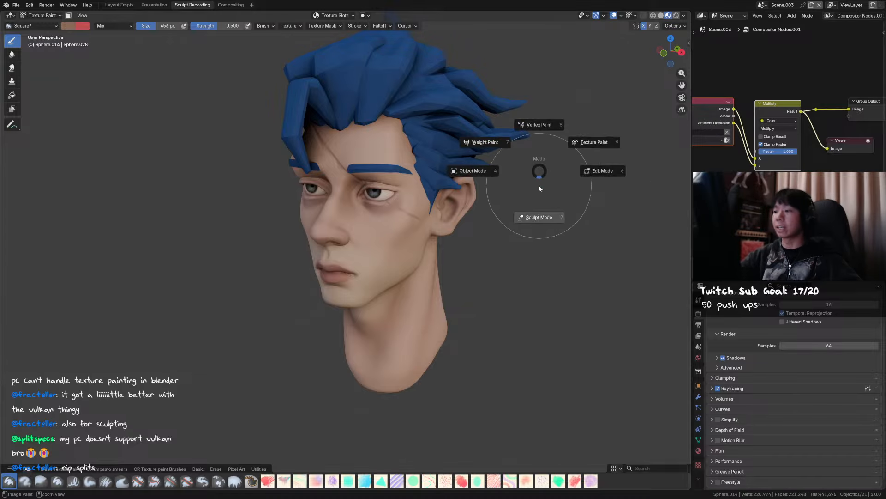
{"action": "left_click", "coordinate": [539, 213]}
{"action": "scroll", "coordinate": [503, 201], "scroll_direction": "down", "scroll_amount": 3}
{"action": "scroll", "coordinate": [419, 276], "scroll_direction": "down", "scroll_amount": 2}
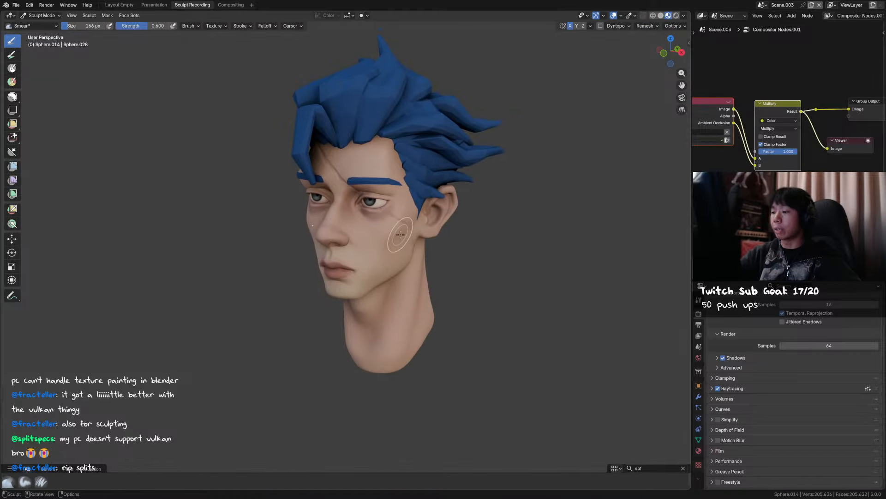
Resize the Smear brush to 112 px and up to 165 px around the temple, and save the file.
{"action": "key", "text": "f"}
{"action": "left_click", "coordinate": [400, 149]}
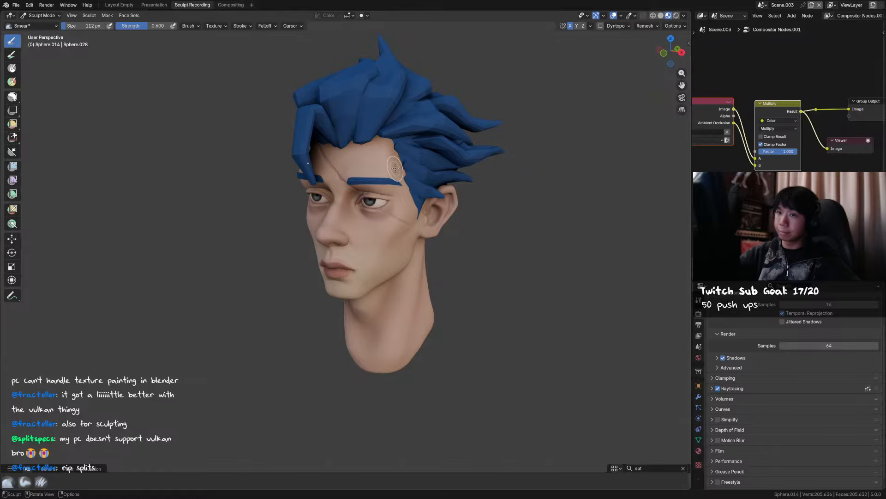
{"action": "key", "text": "f"}
{"action": "left_click", "coordinate": [407, 158]}
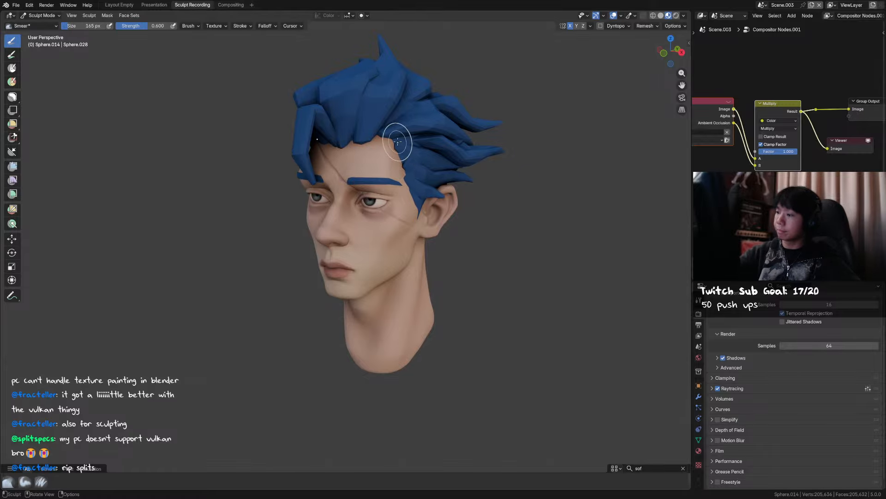
{"action": "middle_click_drag", "start_coordinate": [439, 174], "coordinate": [444, 180], "text": "shift"}
{"action": "key", "text": "ctrl+s"}
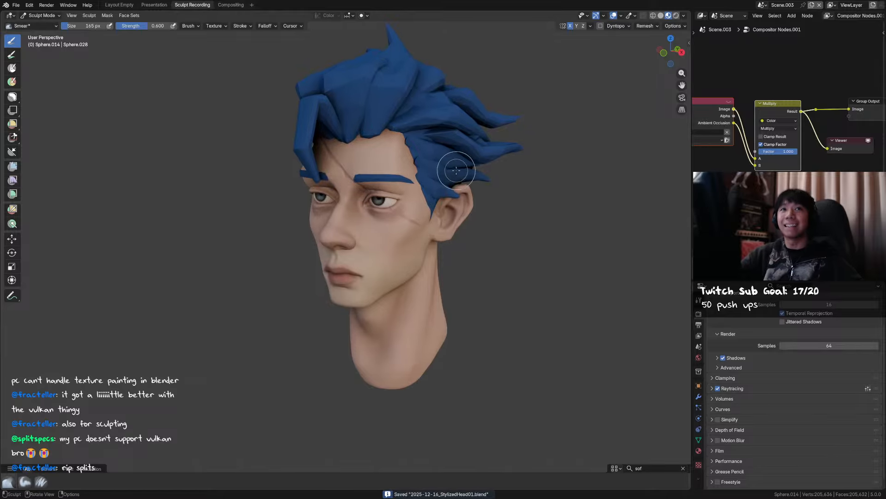
Switch to the Paint Soft brush and set its blending mode to Mix.
{"action": "middle_click_drag", "start_coordinate": [457, 164], "coordinate": [464, 191]}
{"action": "key", "text": "q"}
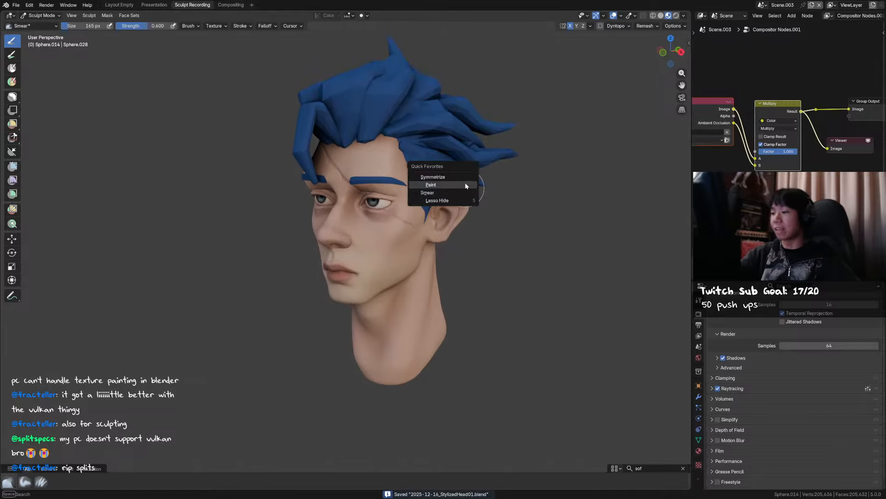
{"action": "left_click", "coordinate": [464, 185]}
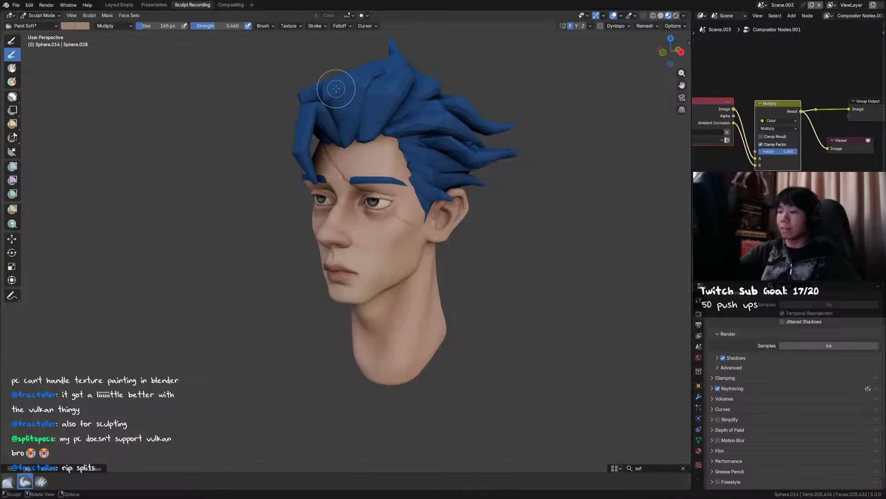
{"action": "left_click", "coordinate": [125, 26]}
{"action": "left_click", "coordinate": [111, 35]}
{"action": "scroll", "coordinate": [420, 189], "scroll_direction": "up", "scroll_amount": 2}
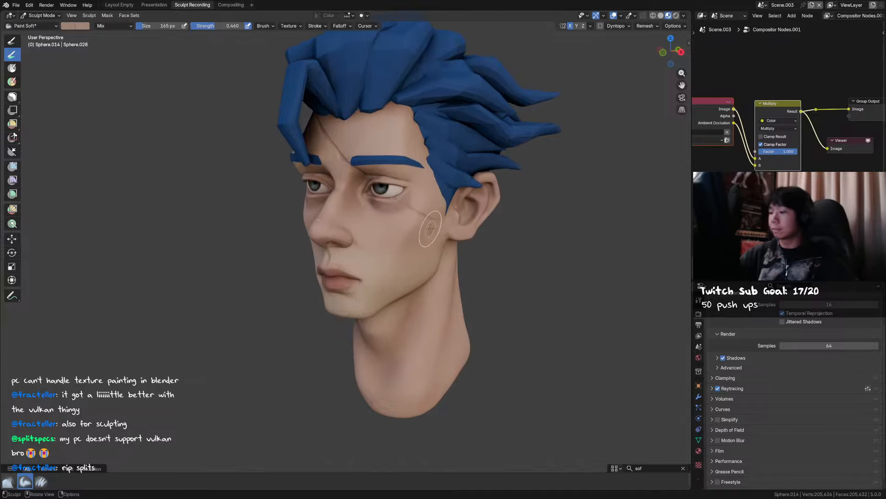
Paint soft skin colour on the cheek below the scar with brush sizes of 74, 93 and 68 px, and save the file.
{"action": "key", "text": "f"}
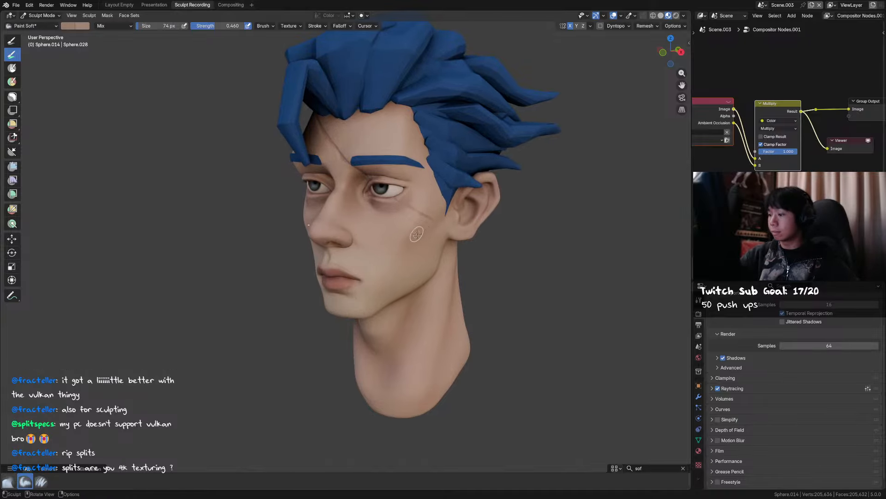
{"action": "key", "text": "f"}
{"action": "left_click", "coordinate": [409, 243]}
{"action": "left_click", "coordinate": [422, 245]}
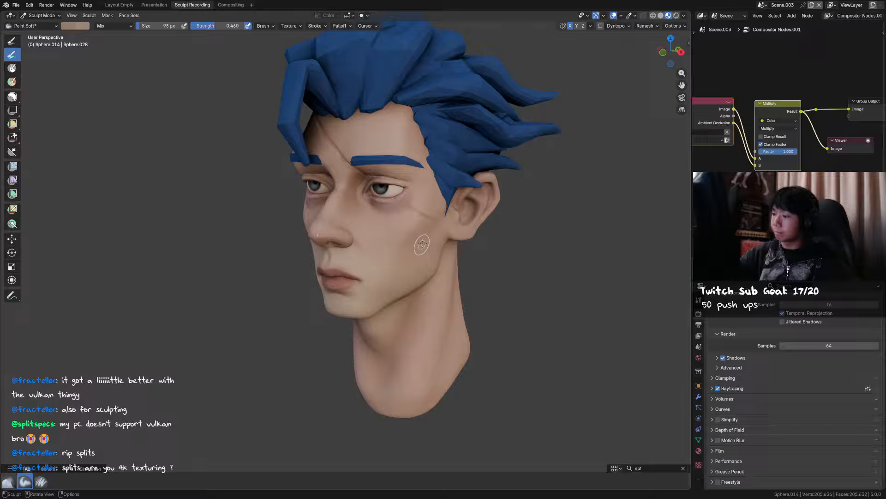
{"action": "key", "text": "f"}
{"action": "left_click", "coordinate": [416, 219]}
{"action": "mouse_move", "coordinate": [417, 219]}
{"action": "middle_mouse_down"}
{"action": "mouse_move", "coordinate": [476, 247]}
{"action": "mouse_move", "coordinate": [443, 258]}
{"action": "mouse_move", "coordinate": [446, 271]}
{"action": "mouse_move", "coordinate": [409, 205]}
{"action": "mouse_move", "coordinate": [378, 206]}
{"action": "mouse_move", "coordinate": [454, 201]}
{"action": "mouse_move", "coordinate": [352, 160]}
{"action": "middle_mouse_up"}
{"action": "key", "text": "ctrl+s"}
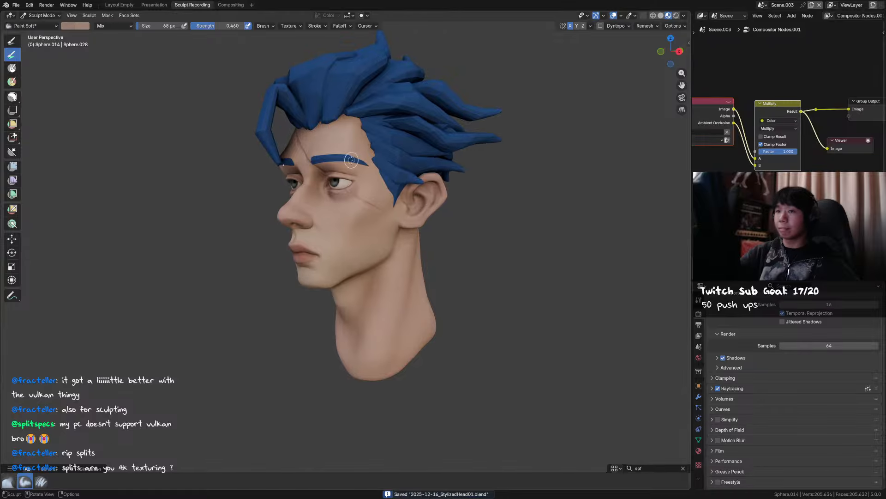
Set the Paint Soft brush to Multiply, darken the shading inside the ear with a brush of about 38 to 41 px, and save.
{"action": "left_click", "coordinate": [132, 26]}
{"action": "left_click", "coordinate": [134, 67]}
{"action": "middle_click_drag", "start_coordinate": [238, 84], "coordinate": [444, 188]}
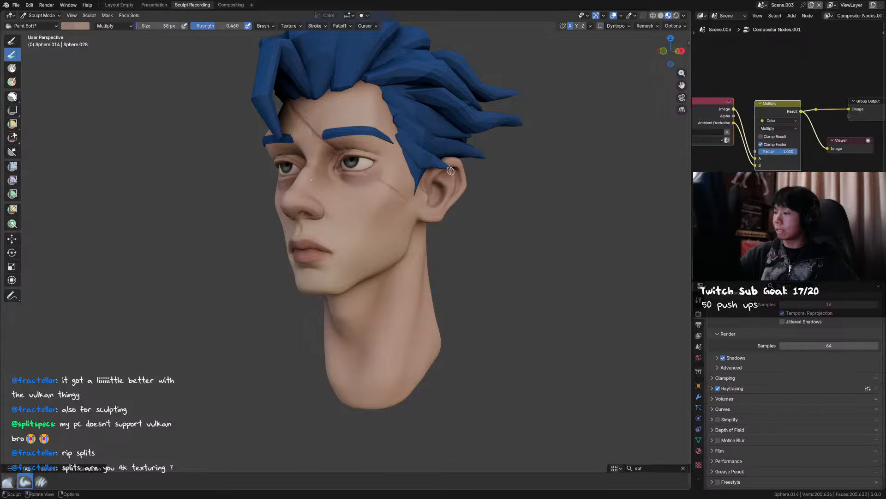
{"action": "key", "text": "f"}
{"action": "mouse_move", "coordinate": [451, 171]}
{"action": "middle_mouse_down"}
{"action": "mouse_move", "coordinate": [441, 174]}
{"action": "mouse_move", "coordinate": [461, 176]}
{"action": "mouse_move", "coordinate": [444, 162]}
{"action": "mouse_move", "coordinate": [427, 166]}
{"action": "mouse_move", "coordinate": [447, 192]}
{"action": "mouse_move", "coordinate": [435, 185]}
{"action": "mouse_move", "coordinate": [438, 204]}
{"action": "mouse_move", "coordinate": [447, 201]}
{"action": "middle_mouse_up"}
{"action": "left_click", "coordinate": [443, 174]}
{"action": "key", "text": "ctrl+s"}
{"action": "key", "text": "f"}
{"action": "left_click", "coordinate": [439, 188]}
{"action": "key", "text": "Escape"}
{"action": "key", "text": "ctrl+s"}
{"action": "middle_click_drag", "start_coordinate": [382, 203], "coordinate": [363, 193]}
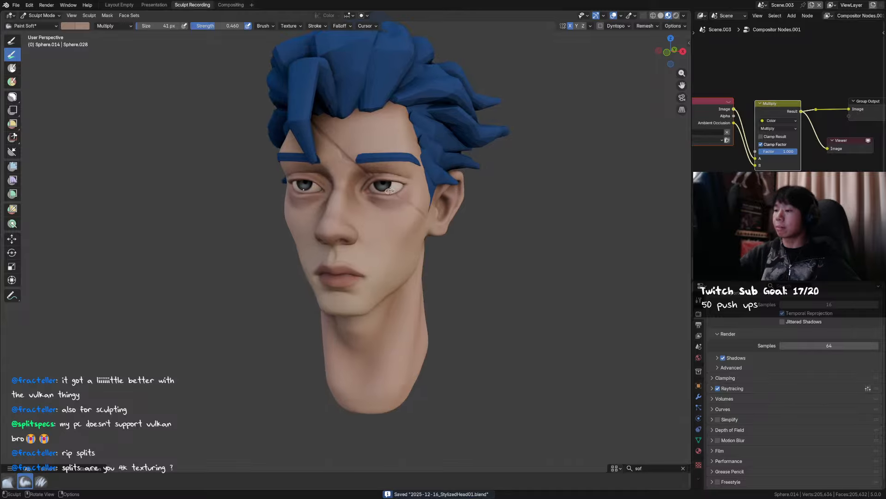
Set the brush blending back to Mix, touch up the skin under the eye at 41 px, and save the file.
{"action": "left_click", "coordinate": [114, 26]}
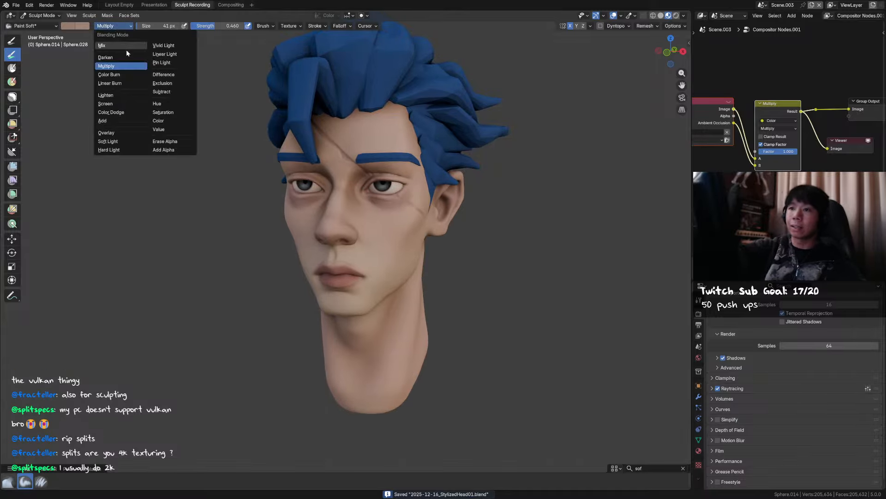
{"action": "left_click", "coordinate": [126, 49]}
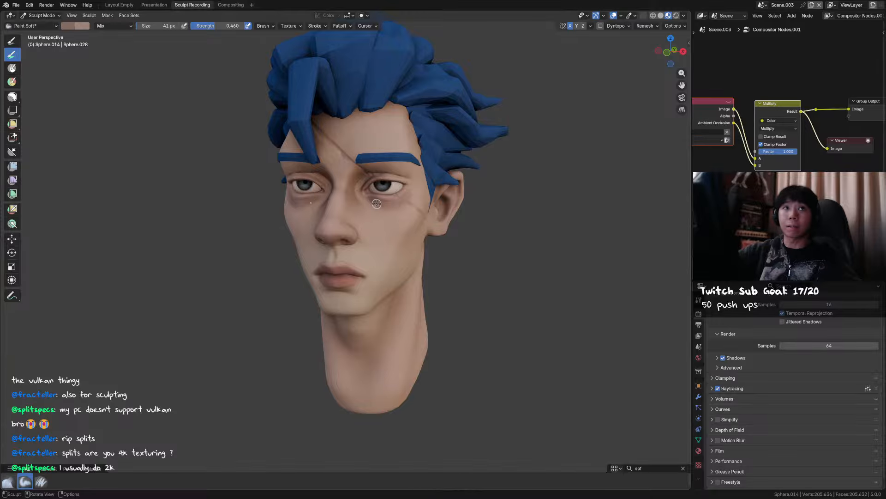
{"action": "key", "text": "ctrl+s"}
{"action": "middle_click_drag", "start_coordinate": [379, 206], "coordinate": [382, 206]}
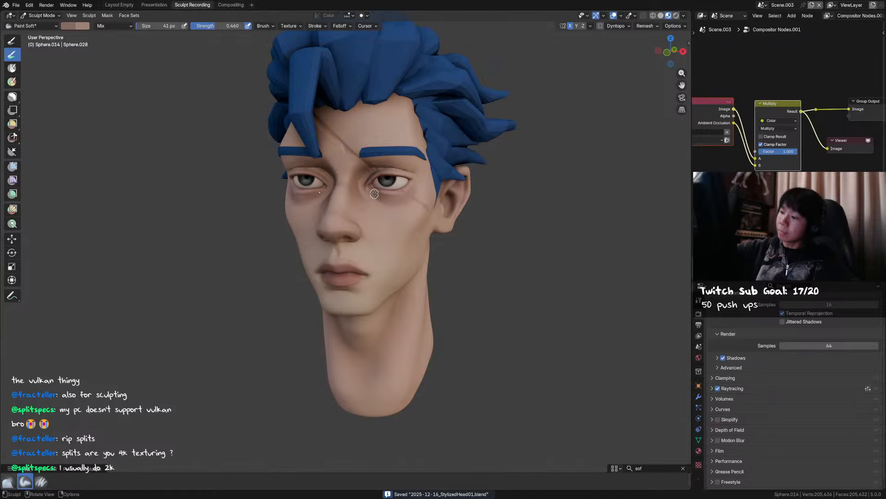
{"action": "mouse_move", "coordinate": [399, 197]}
{"action": "middle_mouse_down", "text": "ctrl"}
{"action": "mouse_move", "coordinate": [397, 222]}
{"action": "mouse_move", "coordinate": [410, 223]}
{"action": "mouse_move", "coordinate": [397, 221]}
{"action": "mouse_move", "coordinate": [432, 219]}
{"action": "mouse_move", "coordinate": [404, 210]}
{"action": "middle_mouse_up", "text": "ctrl"}
{"action": "key", "text": "ctrl+s"}
Return the head to Object Mode and change the properties area into a Shader Editor showing the skin material.
{"action": "key", "text": "ctrl+Tab"}
{"action": "scroll", "coordinate": [786, 135], "scroll_direction": "down", "scroll_amount": 2}
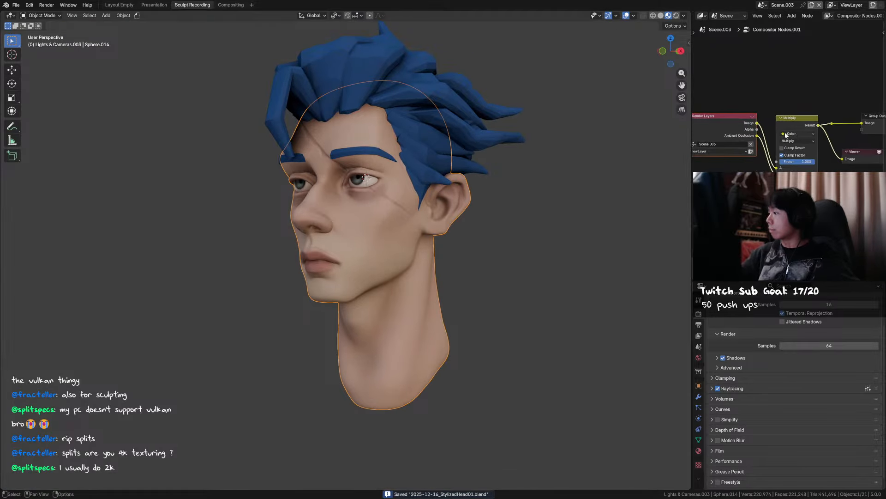
{"action": "left_click", "coordinate": [701, 285]}
{"action": "left_click", "coordinate": [439, 358]}
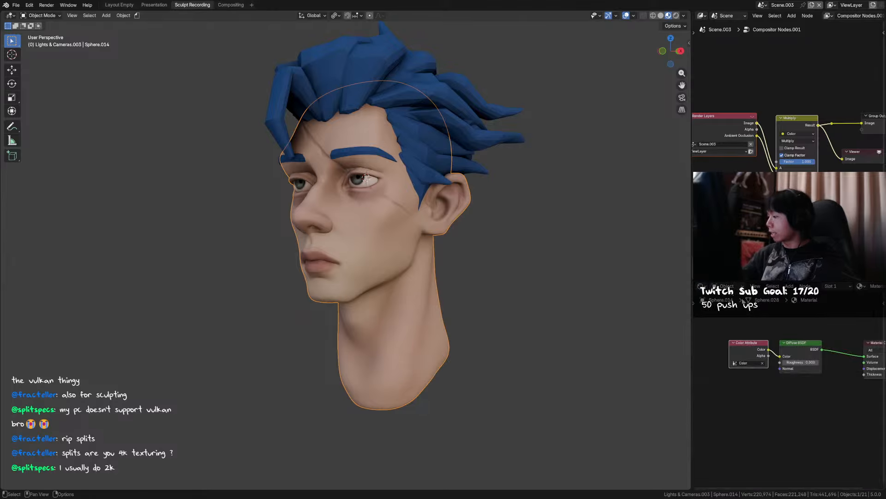
Insert a Hue/Saturation/Value node between the Color Attribute and the Diffuse BSDF, and set its Saturation to 1.1.
{"action": "middle_click_drag", "start_coordinate": [803, 339], "coordinate": [798, 335]}
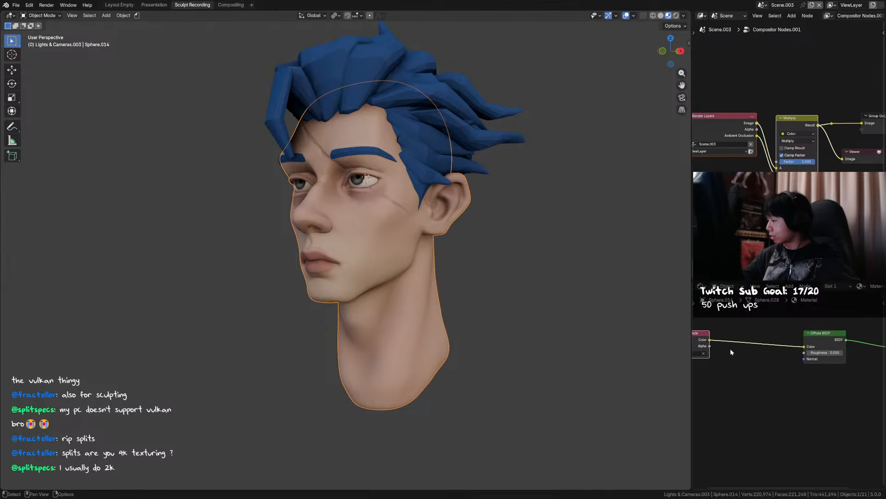
{"action": "key", "text": "shift+a"}
{"action": "type", "text": "b"}
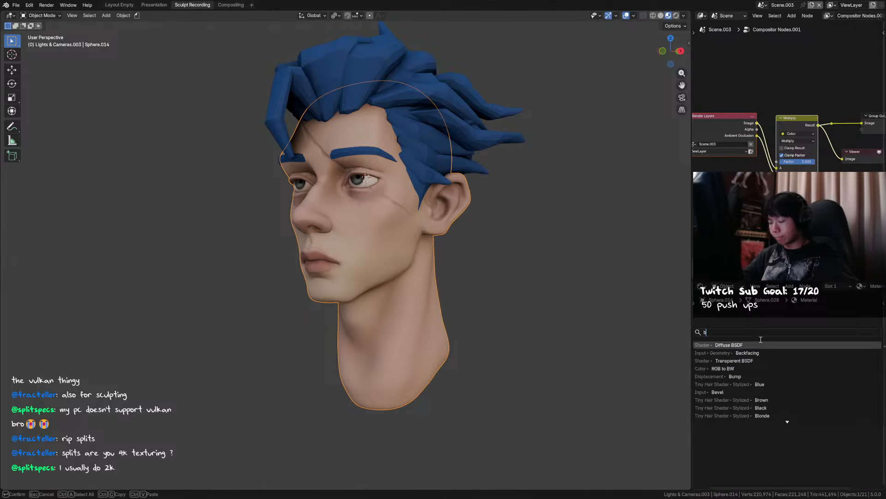
{"action": "type", "text": "va"}
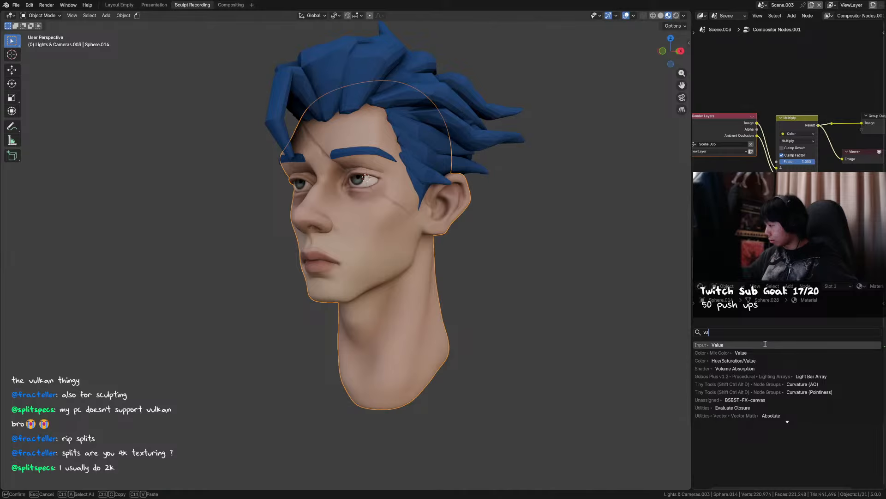
{"action": "left_click", "coordinate": [761, 361]}
{"action": "left_click", "coordinate": [749, 334]}
{"action": "left_click", "coordinate": [771, 354]}
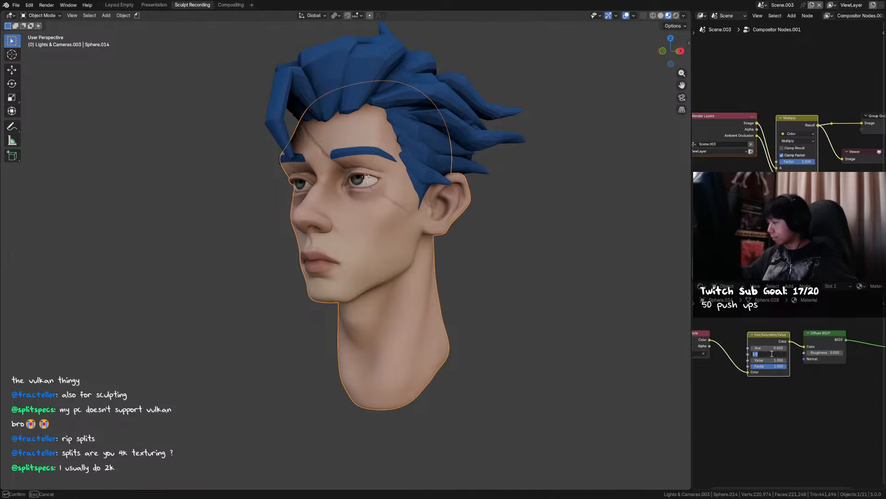
{"action": "type", "text": "1.1"}
{"action": "key", "text": "Return"}
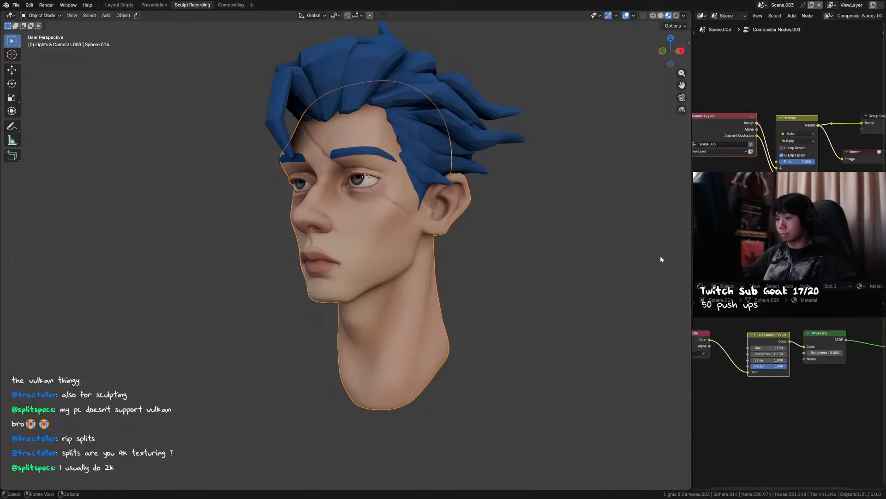
Save the file and set the Value of the Hue/Saturation/Value node to 0.95.
{"action": "left_click", "coordinate": [512, 240]}
{"action": "scroll", "coordinate": [503, 239], "scroll_direction": "down", "scroll_amount": 2}
{"action": "middle_click_drag", "start_coordinate": [500, 239], "coordinate": [531, 241]}
{"action": "key", "text": "ctrl+s"}
{"action": "left_click", "coordinate": [768, 360]}
{"action": "type", "text": "1"}
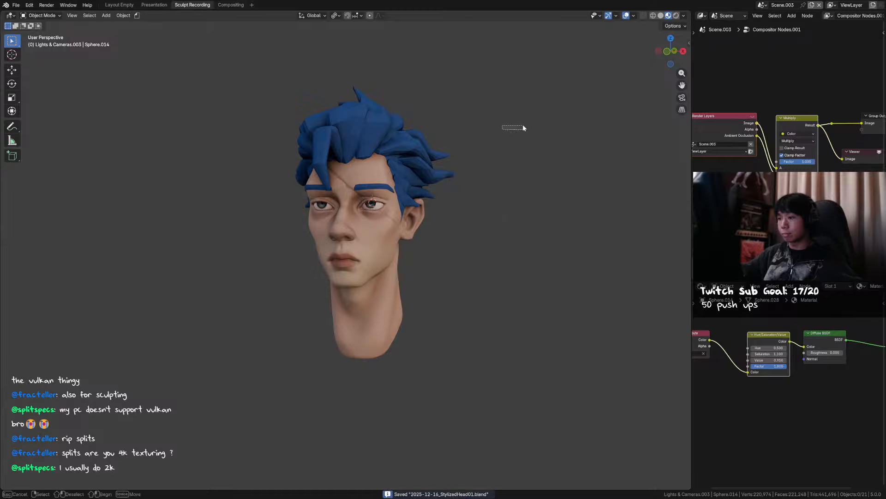
Clear the selection and select the eyebrow object.
{"action": "middle_click_drag", "start_coordinate": [523, 124], "coordinate": [370, 209]}
{"action": "left_click", "coordinate": [373, 211]}
{"action": "key", "text": "alt+a"}
{"action": "left_click", "coordinate": [371, 209]}
{"action": "key", "text": "ctrl+Tab"}
{"action": "key", "text": "f"}
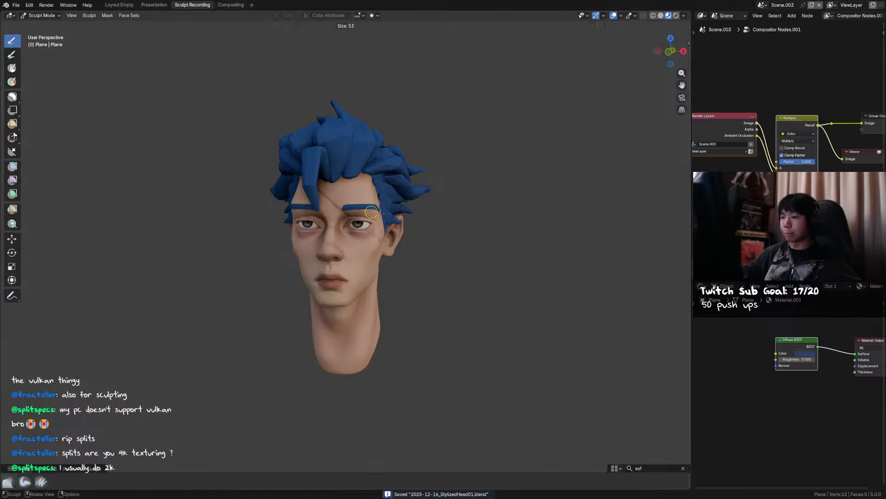
{"action": "left_click", "coordinate": [390, 210]}
{"action": "scroll", "coordinate": [349, 185], "scroll_direction": "up", "scroll_amount": 2}
{"action": "key", "text": "ctrl+Tab"}
Extrude the eyebrow's inner edge toward the bridge of the nose in Edit Mode and separate the new face into its own object.
{"action": "scroll", "coordinate": [350, 186], "scroll_direction": "up", "scroll_amount": 2}
{"action": "key", "text": "Tab"}
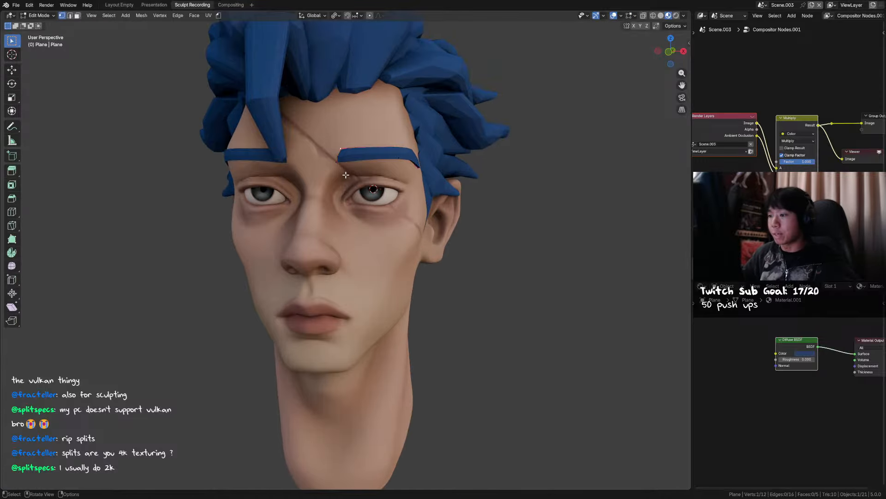
{"action": "scroll", "coordinate": [349, 154], "scroll_direction": "up", "scroll_amount": 1}
{"action": "key", "text": "e"}
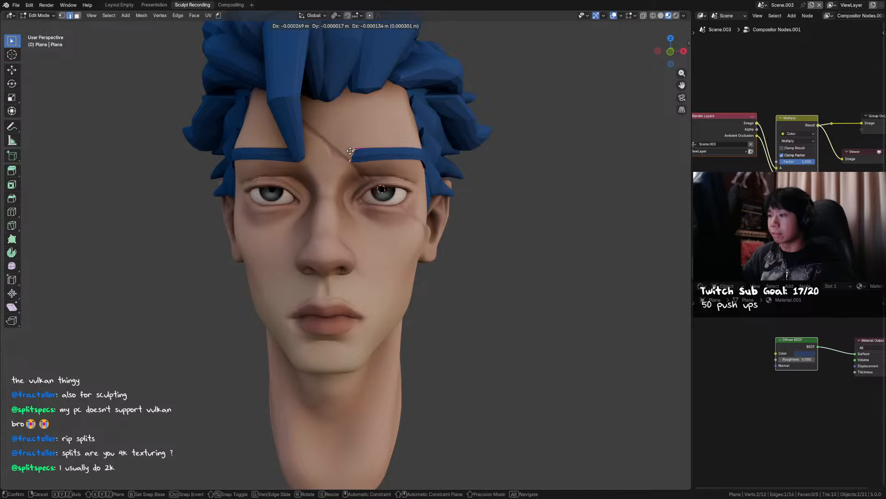
{"action": "left_click", "coordinate": [350, 150]}
{"action": "key", "text": "3"}
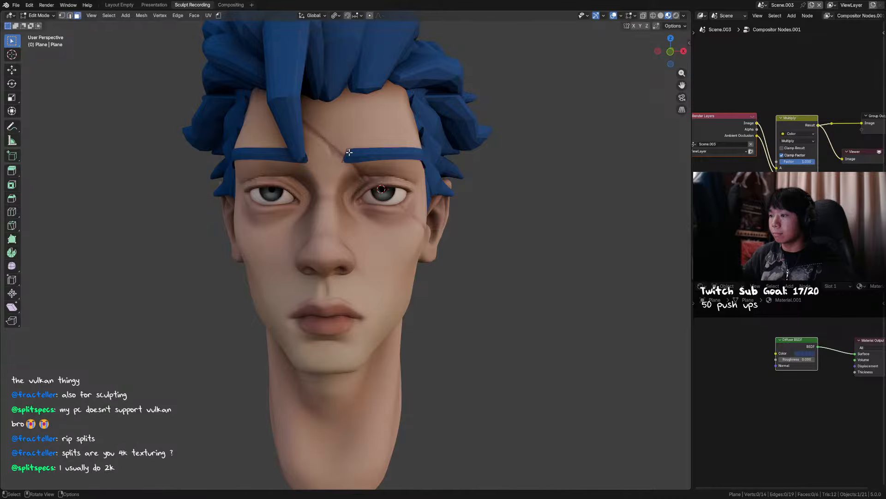
{"action": "key", "text": "p"}
{"action": "left_click", "coordinate": [348, 156]}
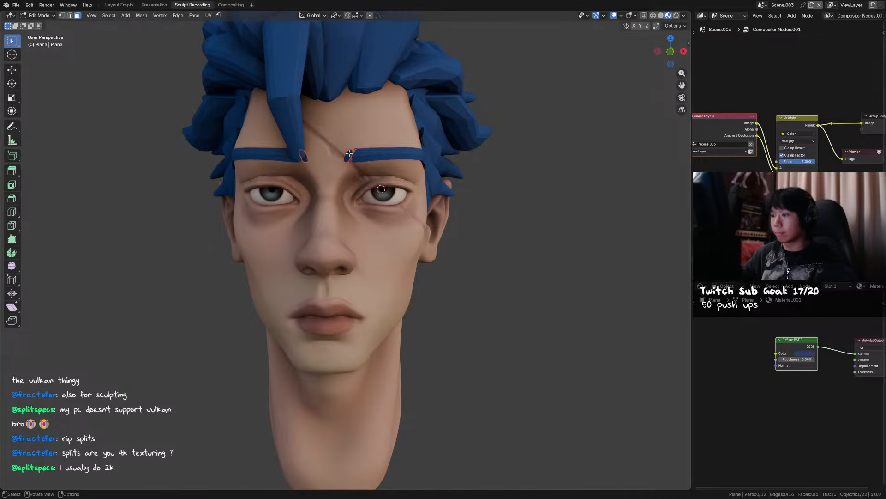
Open the separated inner brow piece in Edit Mode and scale its upper edge to about 0.23 to taper it.
{"action": "key", "text": "ctrl+Tab"}
{"action": "left_click", "coordinate": [328, 156]}
{"action": "left_click", "coordinate": [352, 158]}
{"action": "left_click", "coordinate": [351, 157]}
{"action": "key", "text": "Tab"}
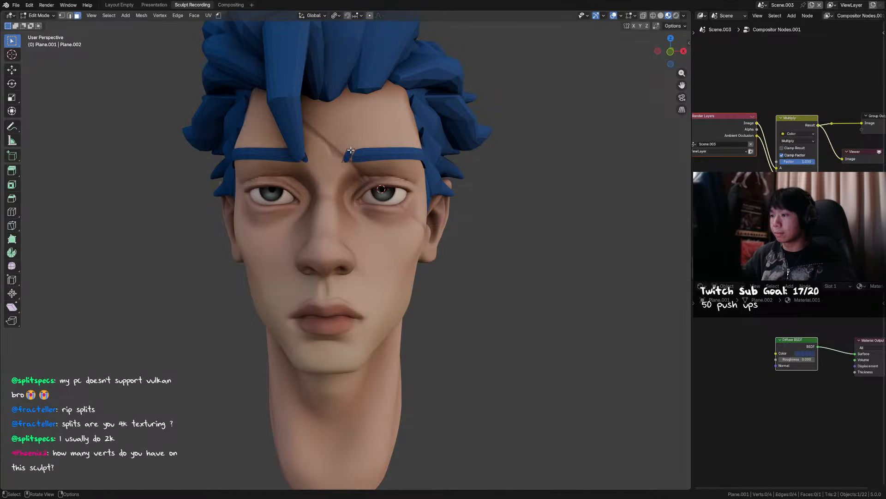
{"action": "left_click", "coordinate": [352, 149], "text": "shift"}
{"action": "key", "text": "s"}
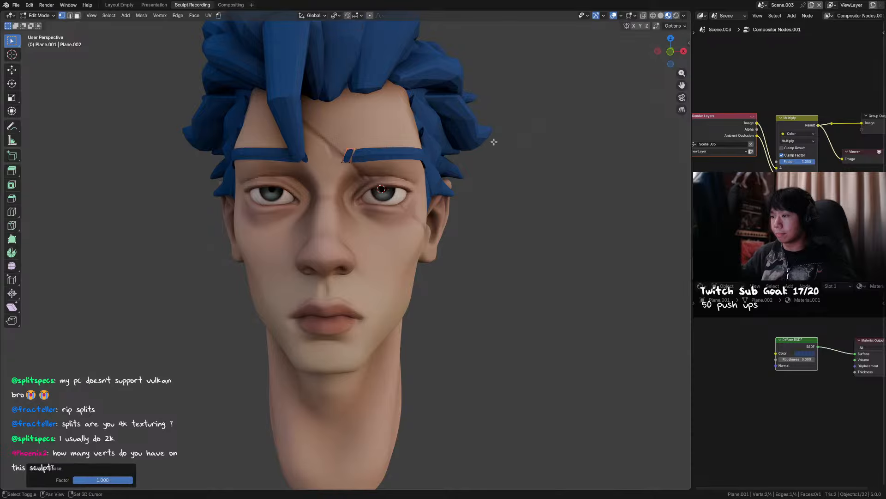
{"action": "left_click", "coordinate": [370, 141]}
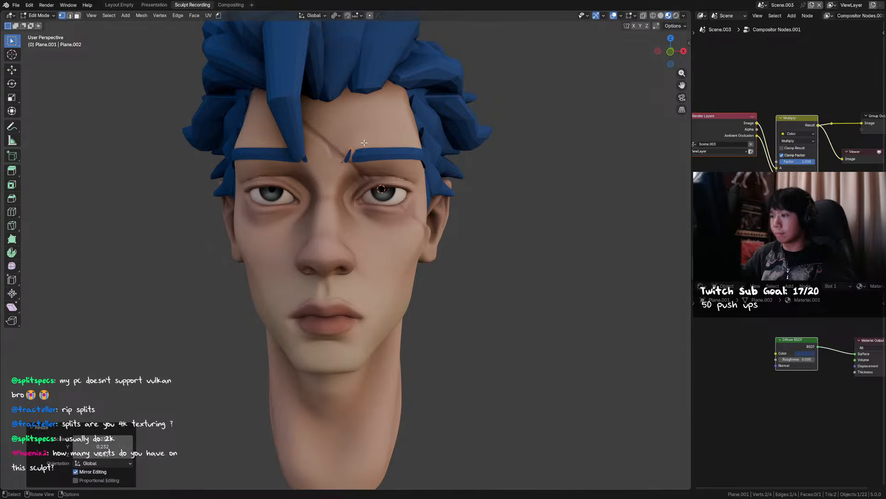
Scale the inner brow piece's geometry along the X axis, return to Object Mode, and save the file.
{"action": "key", "text": "Tab"}
{"action": "middle_click_drag", "start_coordinate": [536, 169], "coordinate": [392, 171]}
{"action": "left_click", "coordinate": [365, 174]}
{"action": "key", "text": "Tab"}
{"action": "key", "text": "s"}
{"action": "key", "text": "x"}
{"action": "left_click", "coordinate": [377, 184]}
{"action": "key", "text": "Tab"}
{"action": "key", "text": "ctrl+s"}
Examine the main eyebrow and the tapered inner brow piece from several angles and distances.
{"action": "left_click", "coordinate": [367, 178]}
{"action": "left_click", "coordinate": [413, 134]}
{"action": "left_click", "coordinate": [347, 172]}
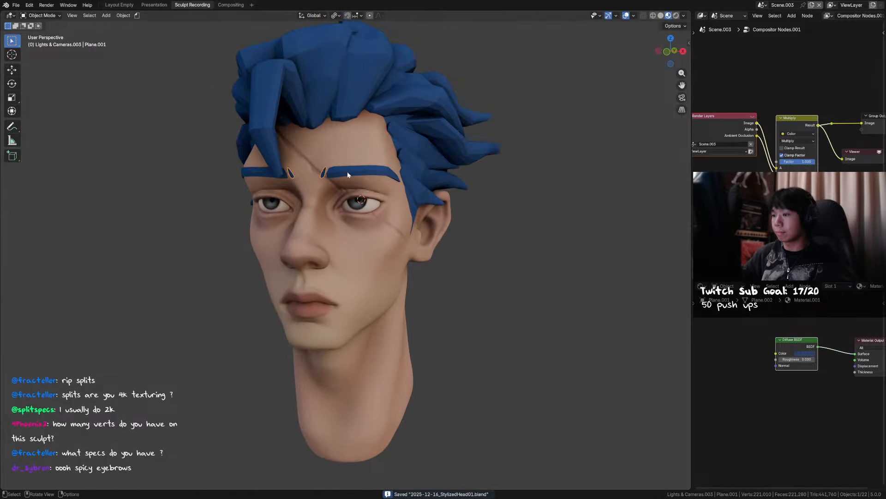
{"action": "left_click", "coordinate": [454, 210]}
{"action": "scroll", "coordinate": [450, 212], "scroll_direction": "down", "scroll_amount": 2}
{"action": "middle_click_drag", "start_coordinate": [450, 212], "coordinate": [473, 210]}
{"action": "scroll", "coordinate": [421, 203], "scroll_direction": "up", "scroll_amount": 2}
{"action": "middle_click_drag", "start_coordinate": [393, 183], "coordinate": [360, 170]}
Extrude an edge of the main eyebrow, duplicate the resulting face in place, separate it into its own object, and select that object.
{"action": "left_click", "coordinate": [360, 178]}
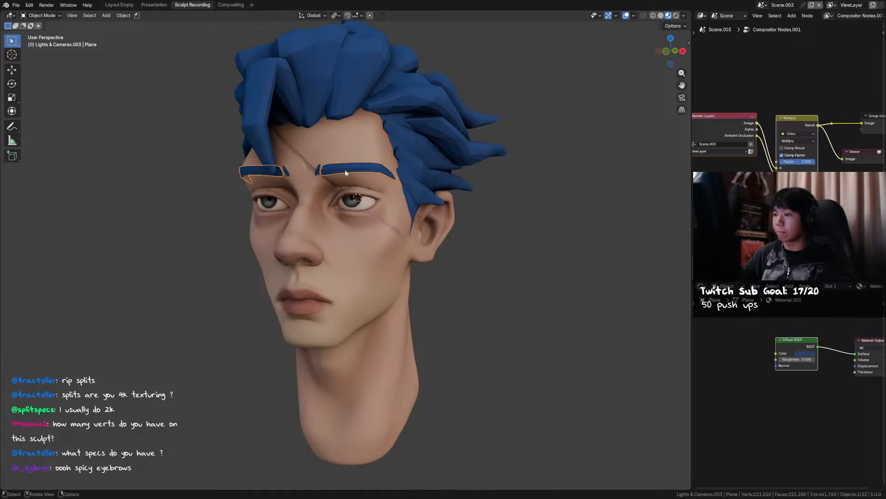
{"action": "key", "text": "Tab"}
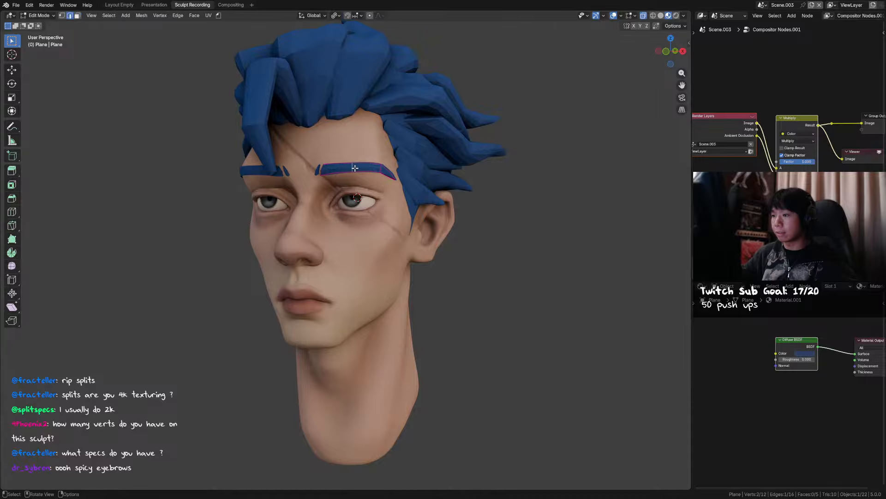
{"action": "key", "text": "e"}
{"action": "left_click", "coordinate": [352, 168]}
{"action": "key", "text": "3"}
{"action": "key", "text": "shift+d"}
{"action": "right_click", "coordinate": [360, 166]}
{"action": "key", "text": "p"}
{"action": "left_click", "coordinate": [361, 166]}
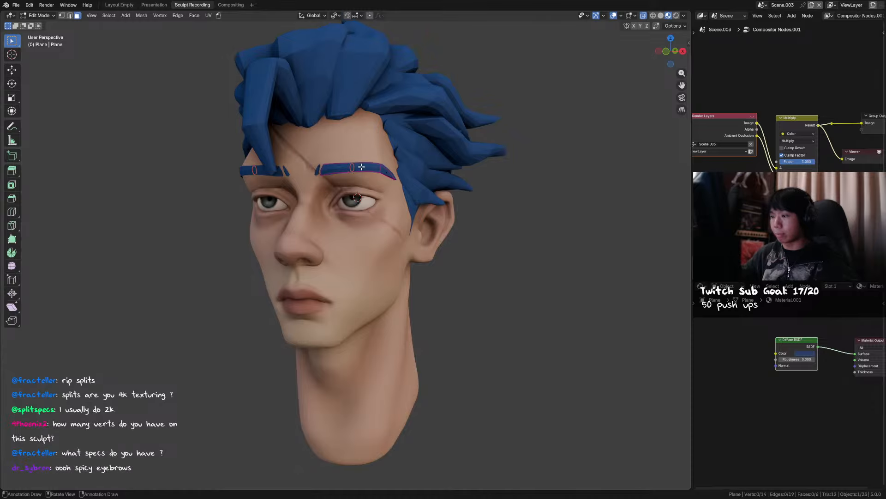
{"action": "key", "text": "Tab"}
{"action": "left_click", "coordinate": [353, 167]}
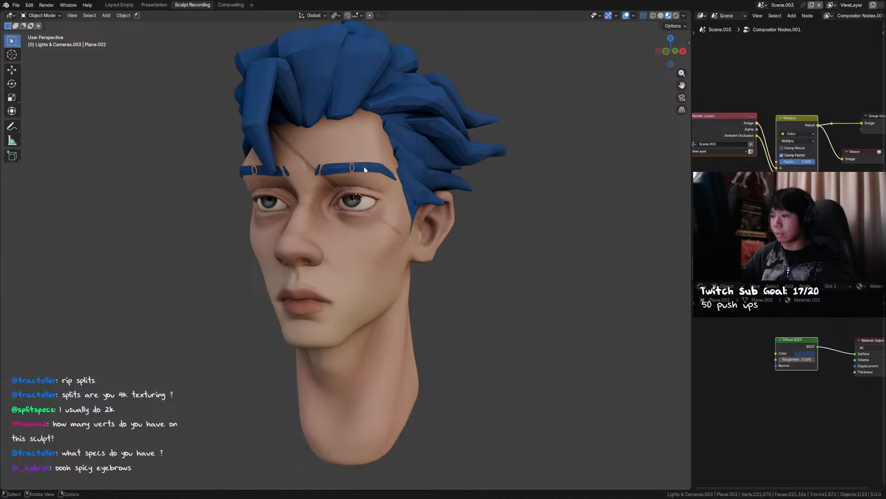
Dissolve the selected extruded geometry on the main eyebrow, then select the small separated brow piece in Object Mode.
{"action": "left_click", "coordinate": [363, 167]}
{"action": "key", "text": "Tab"}
{"action": "key", "text": "ctrl+x"}
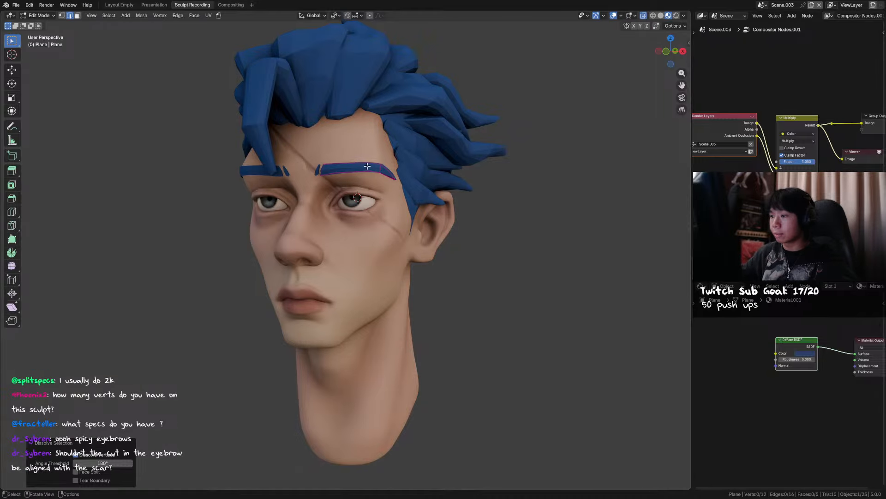
{"action": "key", "text": "Tab"}
{"action": "left_click", "coordinate": [354, 167]}
{"action": "left_click", "coordinate": [353, 167]}
{"action": "left_click", "coordinate": [353, 167]}
{"action": "left_click", "coordinate": [353, 167]}
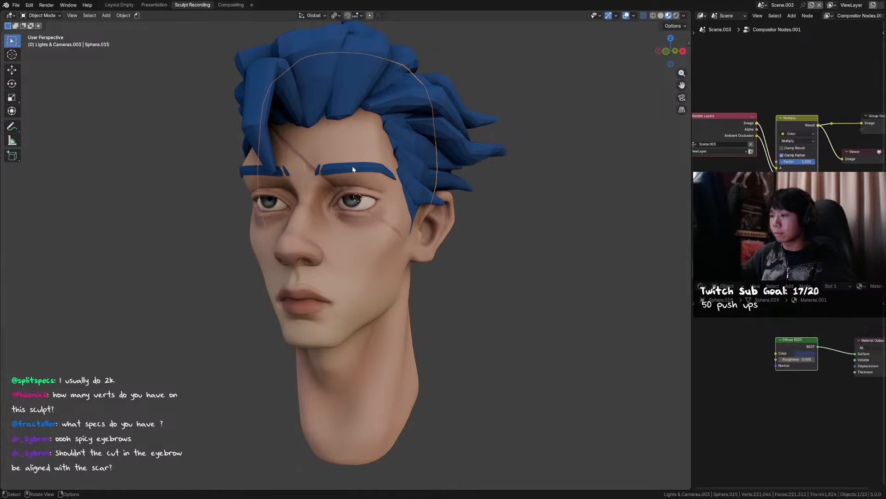
{"action": "left_click", "coordinate": [353, 167]}
Move the selected edge of the small separated brow piece along Y, reposition it at the eyebrow's upper side, and rescale it.
{"action": "key", "text": "Tab"}
{"action": "middle_click_drag", "start_coordinate": [380, 173], "coordinate": [415, 191]}
{"action": "key", "text": "g"}
{"action": "key", "text": "y"}
{"action": "left_click", "coordinate": [398, 179]}
{"action": "key", "text": "g"}
{"action": "key", "text": "y"}
{"action": "left_click", "coordinate": [444, 204]}
{"action": "key", "text": "g"}
{"action": "left_click", "coordinate": [426, 185]}
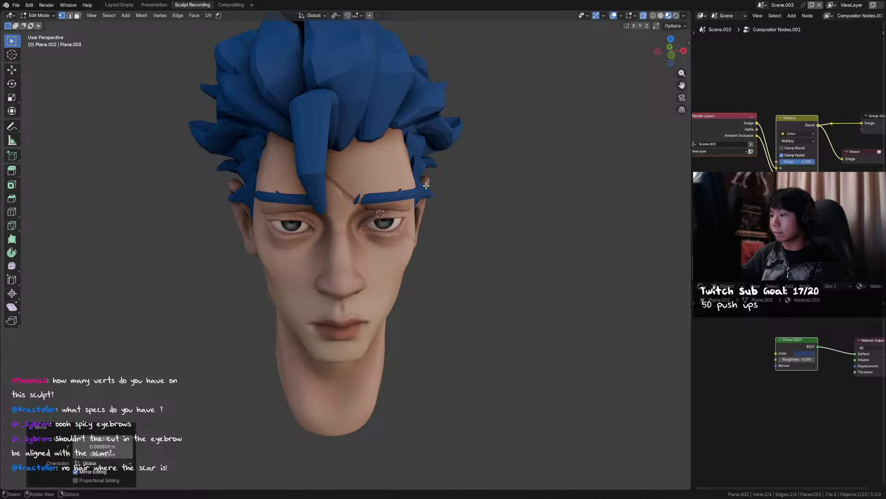
{"action": "key", "text": "s"}
{"action": "left_click", "coordinate": [437, 181]}
Scale the opposite edge of the small brow piece to about 3 and move it into place on the eyebrow.
{"action": "left_click_drag", "start_coordinate": [383, 193], "coordinate": [408, 205]}
{"action": "middle_click_drag", "start_coordinate": [439, 200], "coordinate": [433, 191]}
{"action": "key", "text": "s"}
{"action": "left_click", "coordinate": [510, 202]}
{"action": "key", "text": "g"}
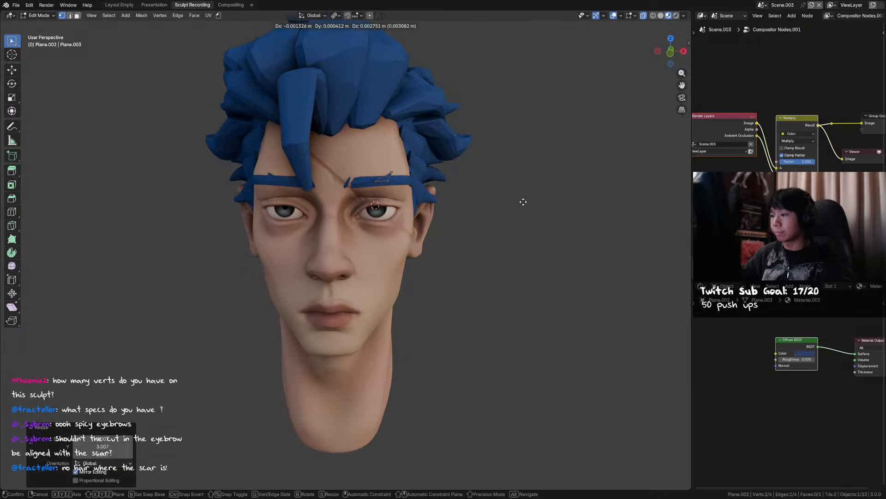
{"action": "left_click", "coordinate": [523, 201]}
{"action": "key", "text": "Tab"}
Adjust the position of the small brow piece's selected edge so it forms a hair spike along the main eyebrow's upper edge.
{"action": "scroll", "coordinate": [442, 199], "scroll_direction": "down", "scroll_amount": 2}
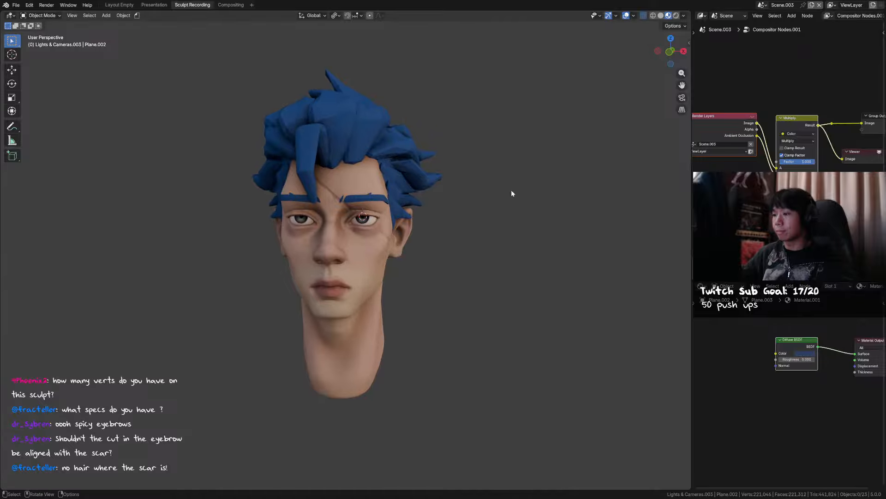
{"action": "middle_click_drag", "start_coordinate": [511, 191], "coordinate": [389, 184]}
{"action": "scroll", "coordinate": [375, 189], "scroll_direction": "up", "scroll_amount": 1}
{"action": "scroll", "coordinate": [375, 189], "scroll_direction": "up", "scroll_amount": 2}
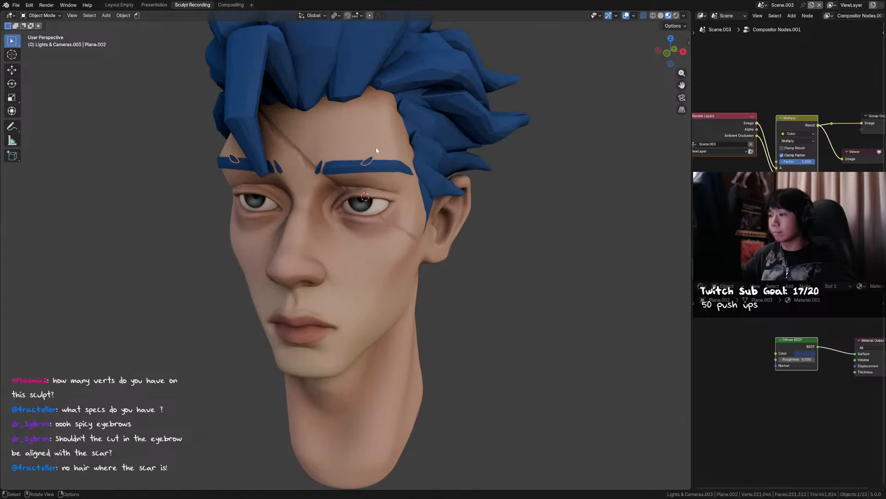
{"action": "key", "text": "Tab"}
{"action": "key", "text": "g"}
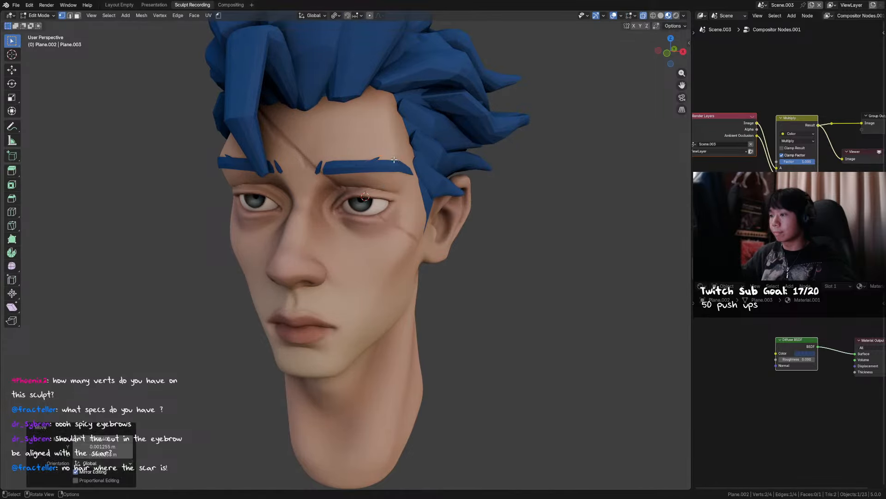
{"action": "left_click", "coordinate": [410, 174]}
{"action": "key", "text": "Tab"}
Select the main eyebrow and open it in Edit Mode.
{"action": "scroll", "coordinate": [371, 186], "scroll_direction": "down", "scroll_amount": 1}
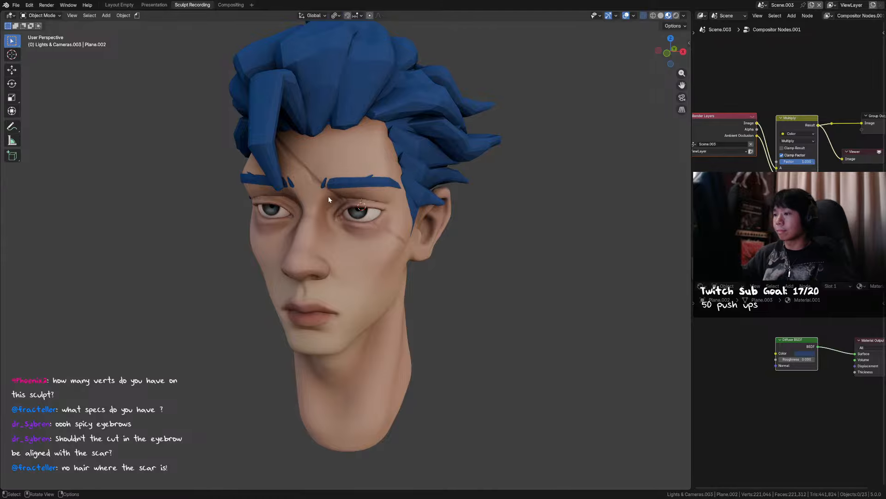
{"action": "middle_click_drag", "start_coordinate": [328, 200], "coordinate": [354, 194]}
{"action": "left_click", "coordinate": [352, 193]}
{"action": "scroll", "coordinate": [352, 193], "scroll_direction": "up", "scroll_amount": 2}
{"action": "key", "text": "Tab"}
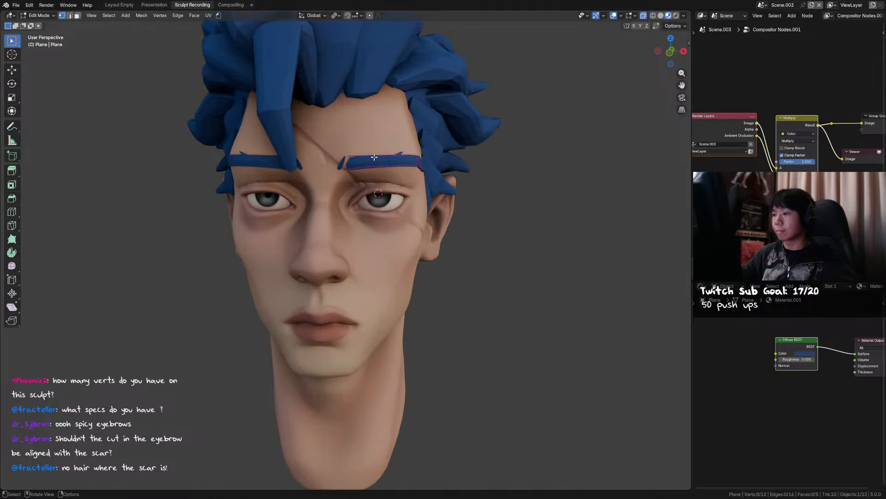
{"action": "key", "text": "2"}
{"action": "left_click", "coordinate": [366, 156]}
{"action": "key", "text": "ctrl+b"}
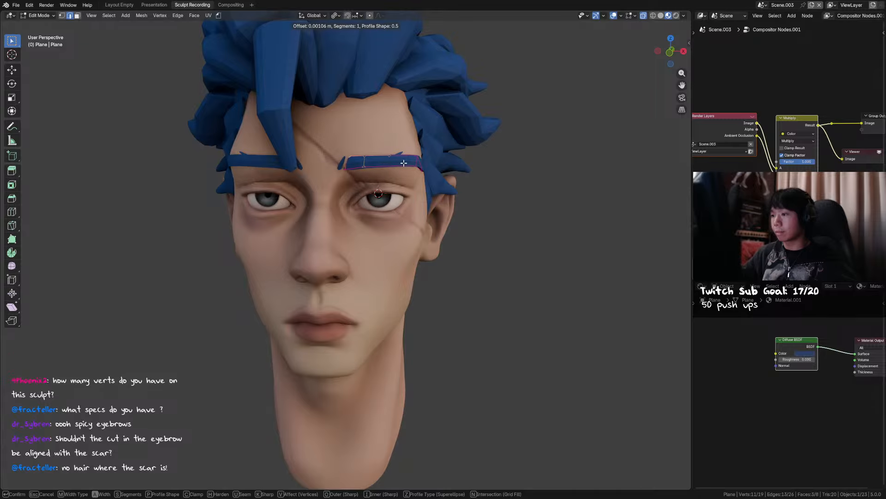
{"action": "key", "text": "Escape"}
Bevel a vertex on the main eyebrow's upper edge and delete the resulting face to cut a small notch.
{"action": "key", "text": "1"}
{"action": "left_click", "coordinate": [363, 158]}
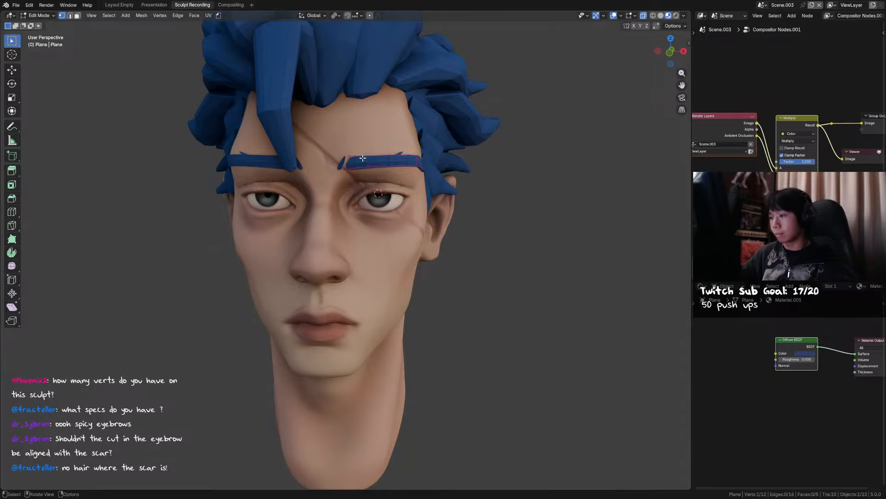
{"action": "key", "text": "ctrl+shift+b"}
{"action": "left_click", "coordinate": [375, 158]}
{"action": "key", "text": "3"}
{"action": "key", "text": "x"}
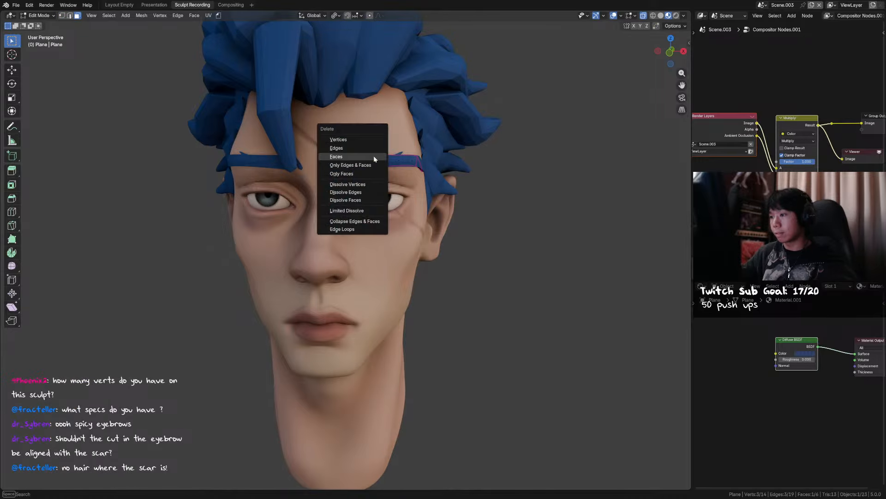
{"action": "left_click", "coordinate": [373, 156]}
{"action": "key", "text": "Tab"}
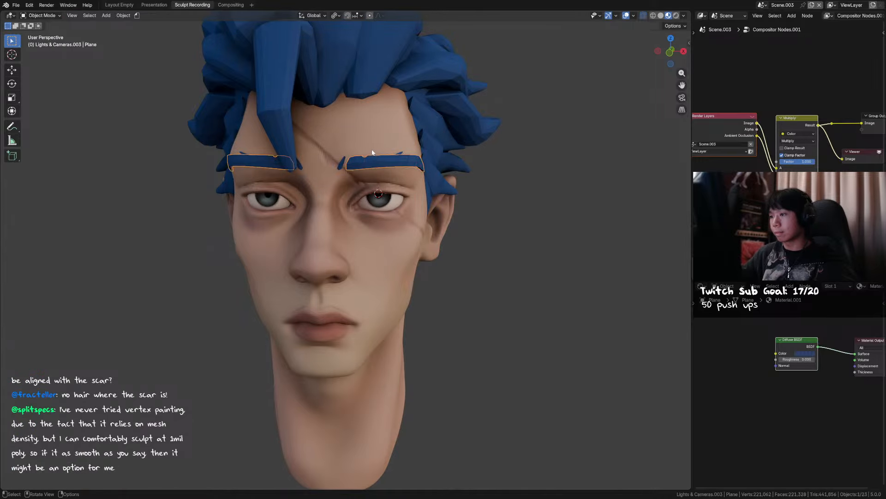
Crease the two edges of the main eyebrow's notch by 1.000 and save the file.
{"action": "key", "text": "Tab"}
{"action": "middle_click_drag", "start_coordinate": [370, 157], "coordinate": [381, 172]}
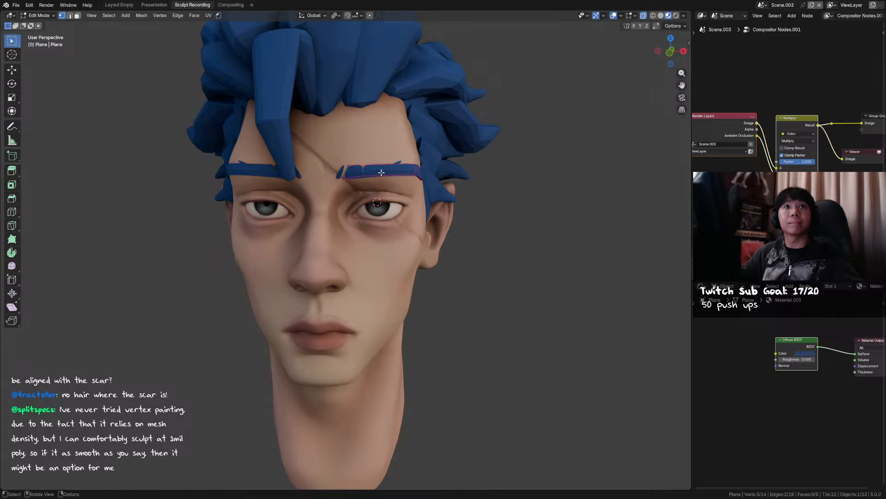
{"action": "scroll", "coordinate": [383, 174], "scroll_direction": "up", "scroll_amount": 2}
{"action": "key", "text": "ctrl+s"}
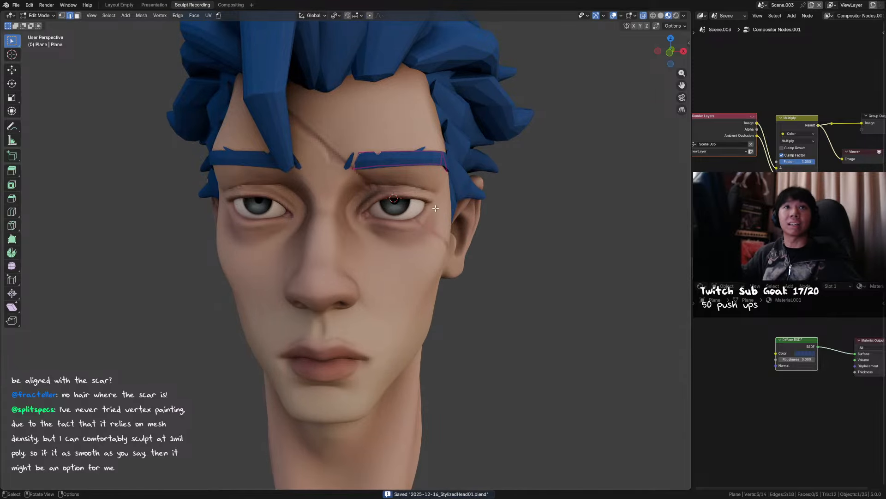
{"action": "scroll", "coordinate": [428, 213], "scroll_direction": "down", "scroll_amount": 2}
{"action": "scroll", "coordinate": [381, 164], "scroll_direction": "up", "scroll_amount": 3}
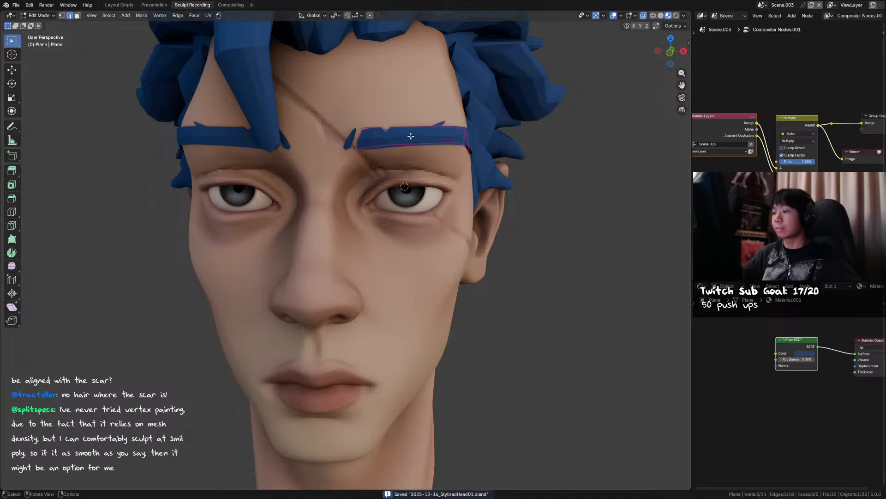
{"action": "middle_click_drag", "start_coordinate": [411, 136], "coordinate": [358, 166]}
{"action": "key", "text": "shift+e"}
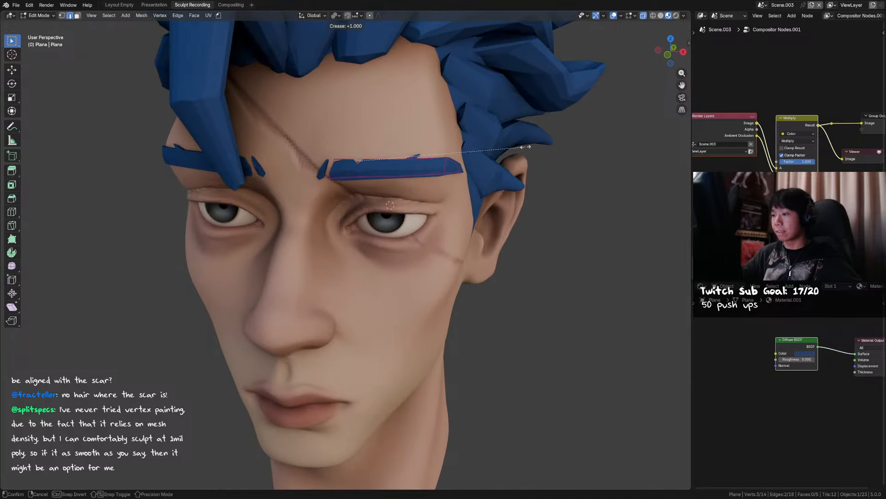
{"action": "left_click", "coordinate": [527, 147]}
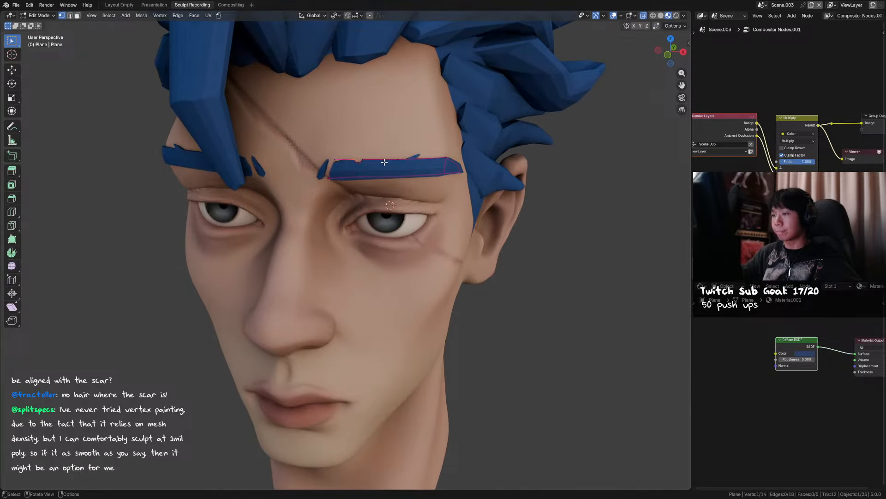
{"action": "key", "text": "ctrl+s"}
Crease the edge running down from the notch to about 0.54 and return to Object Mode.
{"action": "middle_click_drag", "start_coordinate": [367, 164], "coordinate": [358, 179]}
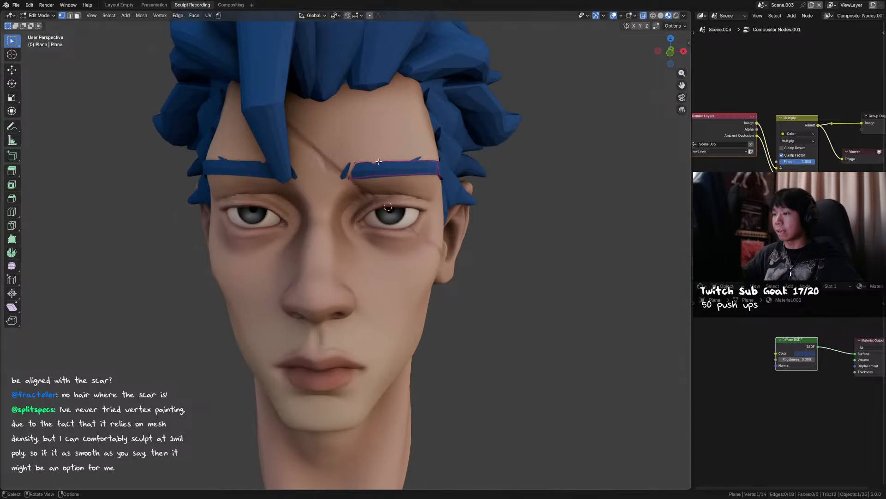
{"action": "key", "text": "shift+e"}
{"action": "left_click", "coordinate": [420, 166]}
{"action": "key", "text": "ctrl+Tab"}
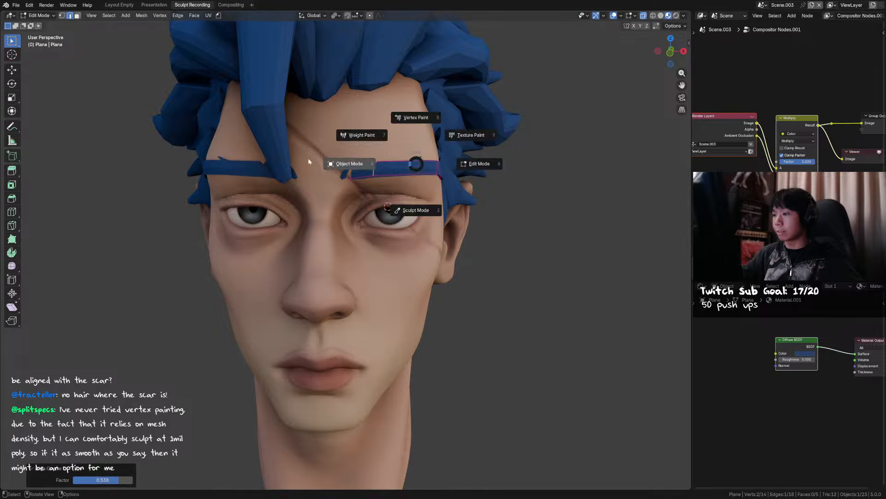
{"action": "left_click", "coordinate": [323, 159]}
{"action": "scroll", "coordinate": [472, 202], "scroll_direction": "down", "scroll_amount": 3}
{"action": "middle_click_drag", "start_coordinate": [471, 201], "coordinate": [445, 196]}
{"action": "scroll", "coordinate": [415, 190], "scroll_direction": "up", "scroll_amount": 4}
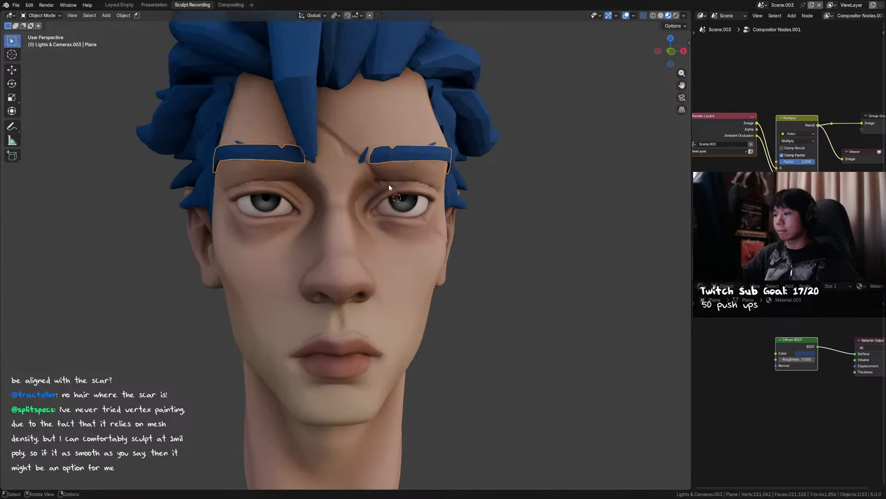
Move the selected notch vertex on the main eyebrow to deepen and slant the cut, and save the file.
{"action": "key", "text": "Tab"}
{"action": "left_click", "coordinate": [376, 153]}
{"action": "key", "text": "g"}
{"action": "key", "text": "x"}
{"action": "left_click", "coordinate": [376, 154]}
{"action": "key", "text": "g"}
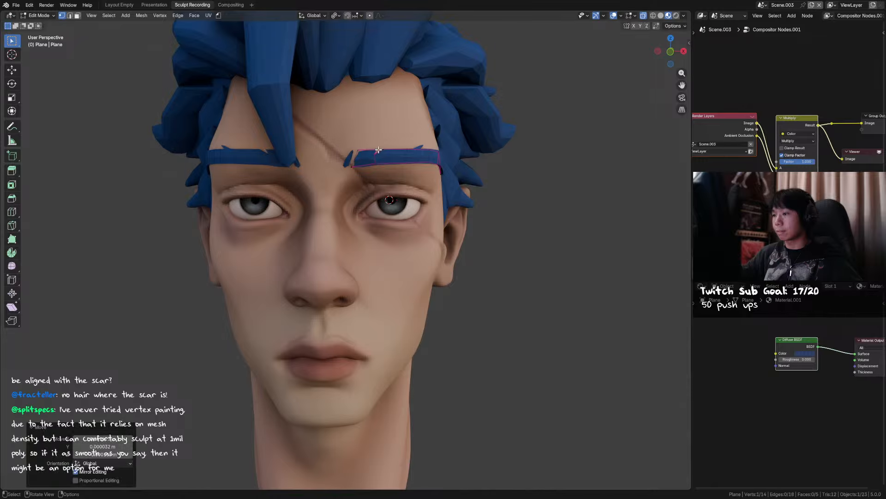
{"action": "left_click", "coordinate": [375, 158]}
{"action": "key", "text": "Tab"}
{"action": "scroll", "coordinate": [527, 157], "scroll_direction": "down", "scroll_amount": 4}
{"action": "scroll", "coordinate": [438, 202], "scroll_direction": "up", "scroll_amount": 1}
{"action": "key", "text": "ctrl+s"}
{"action": "scroll", "coordinate": [381, 184], "scroll_direction": "up", "scroll_amount": 3}
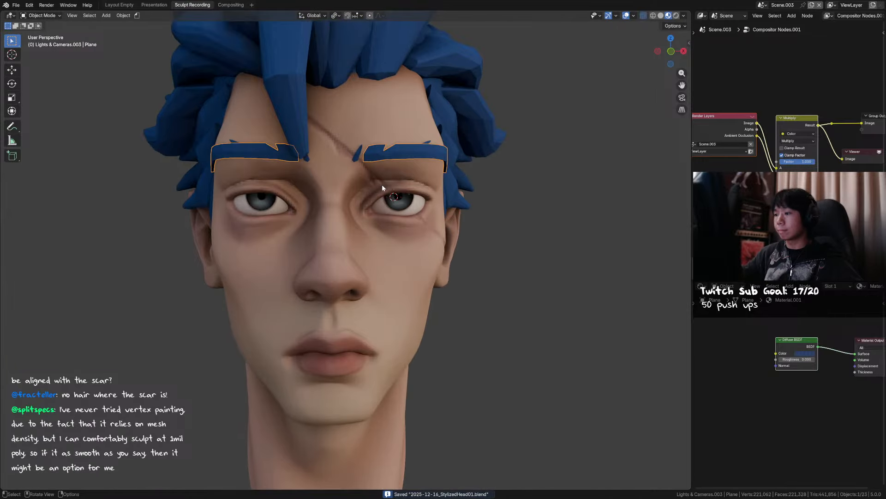
Adjust the selected vertex of the main eyebrow and increase the crease of its inner end edge by 1.000.
{"action": "key", "text": "Tab"}
{"action": "key", "text": "g"}
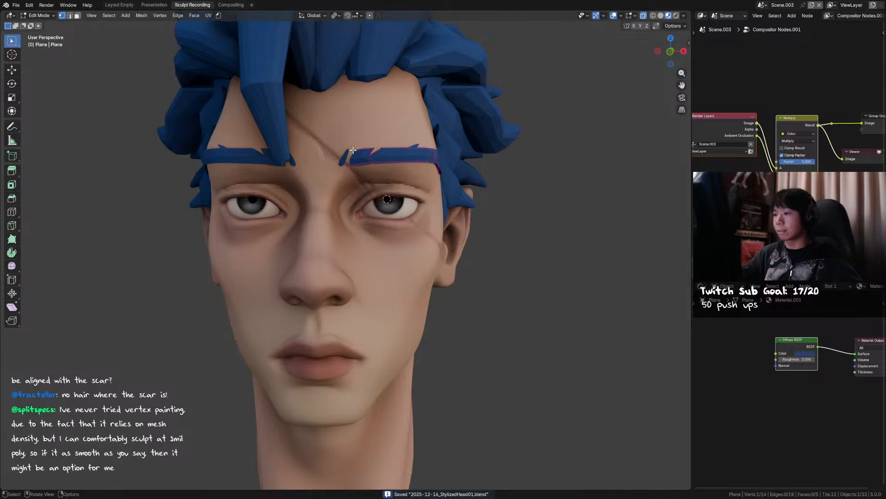
{"action": "left_click", "coordinate": [354, 156]}
{"action": "left_click", "coordinate": [352, 155]}
{"action": "key", "text": "shift+e"}
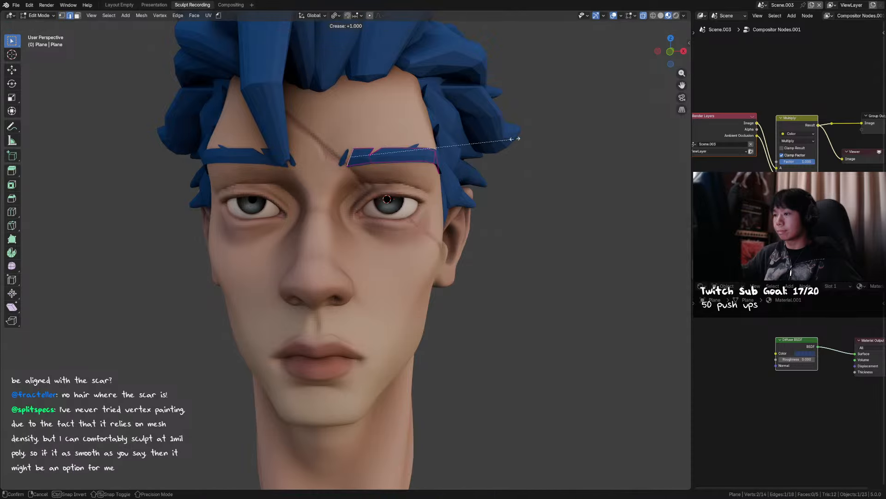
{"action": "left_click", "coordinate": [512, 139]}
{"action": "key", "text": "Tab"}
{"action": "scroll", "coordinate": [322, 150], "scroll_direction": "down", "scroll_amount": 2}
{"action": "left_click", "coordinate": [576, 186]}
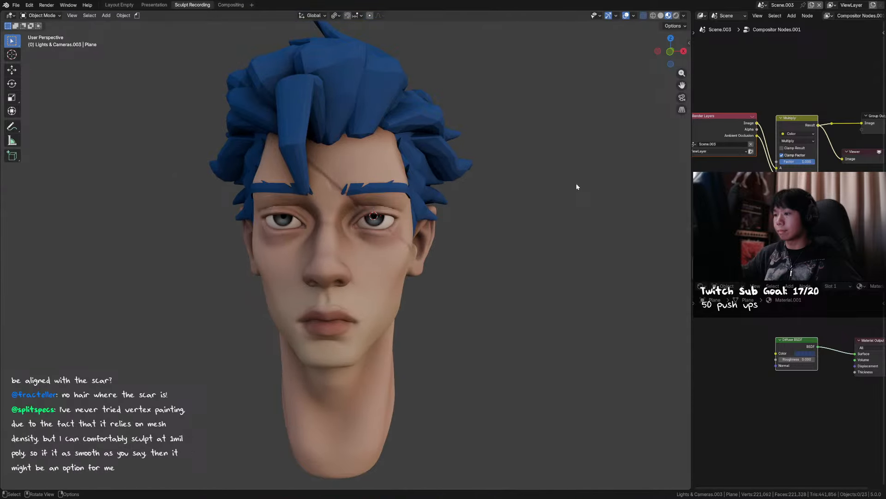
Reduce the crease of the main eyebrow's inner end edge by about 0.5 and save the file.
{"action": "left_click", "coordinate": [357, 192]}
{"action": "scroll", "coordinate": [357, 192], "scroll_direction": "up", "scroll_amount": 2}
{"action": "key", "text": "Tab"}
{"action": "key", "text": "shift+e"}
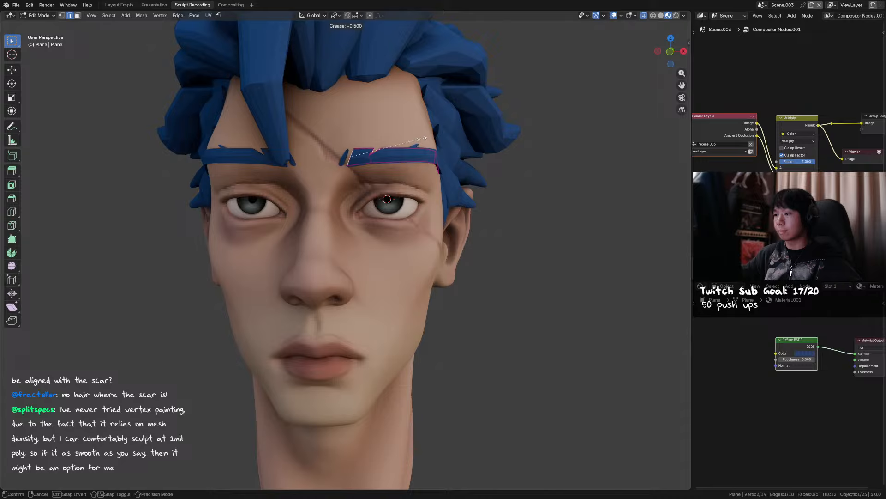
{"action": "left_click", "coordinate": [421, 138]}
{"action": "key", "text": "Tab"}
{"action": "scroll", "coordinate": [372, 167], "scroll_direction": "down", "scroll_amount": 2}
{"action": "key", "text": "ctrl+s"}
Turn the mirrored inner brow piece into real, editable geometry on both sides and open it in Edit Mode.
{"action": "left_click", "coordinate": [341, 175]}
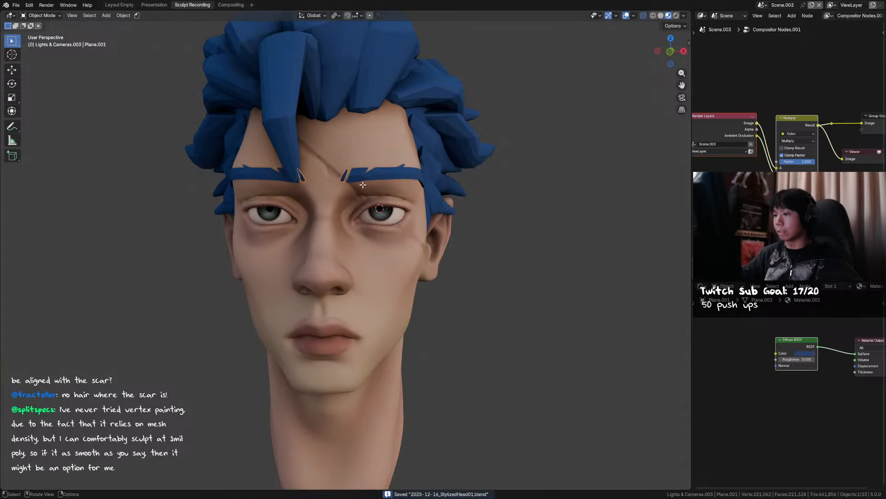
{"action": "key", "text": "Tab"}
{"action": "key", "text": "Tab"}
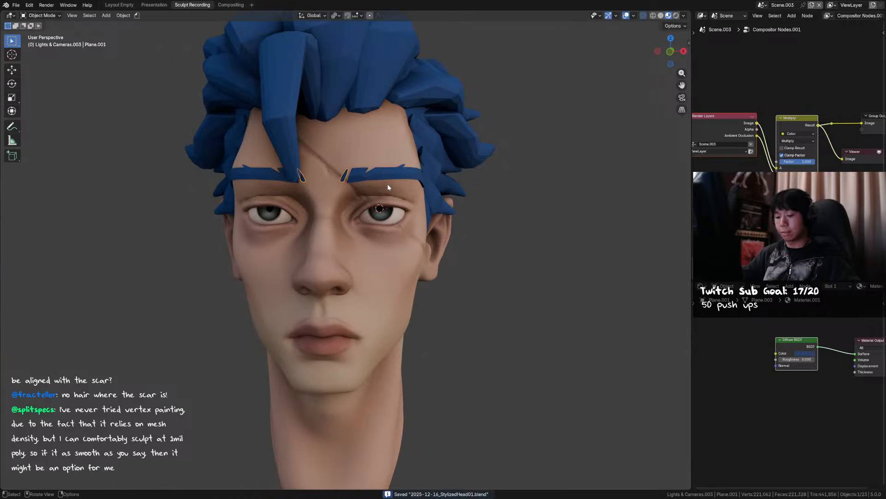
{"action": "left_click", "coordinate": [388, 187], "text": "alt"}
{"action": "left_click", "coordinate": [428, 203]}
{"action": "key", "text": "Tab"}
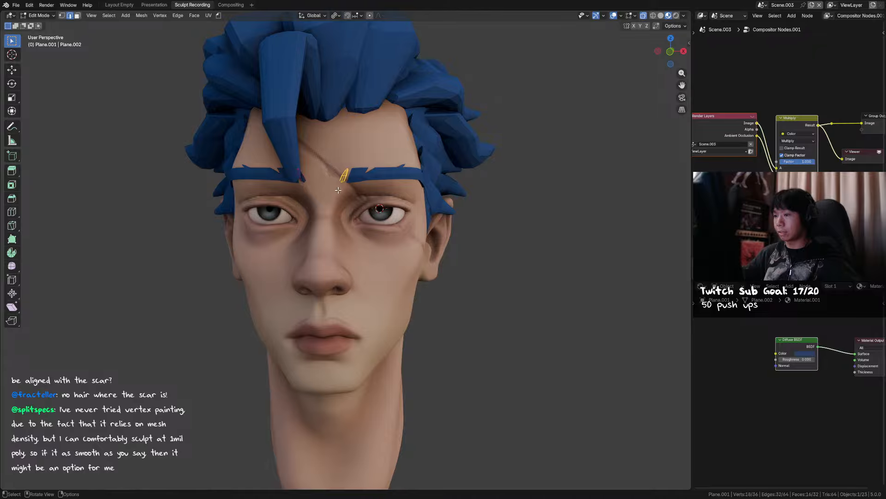
Delete the faces of the inner brow piece on the scarred side and save the file.
{"action": "key", "text": "alt+z"}
{"action": "left_click_drag", "start_coordinate": [374, 149], "coordinate": [330, 214]}
{"action": "key", "text": "x"}
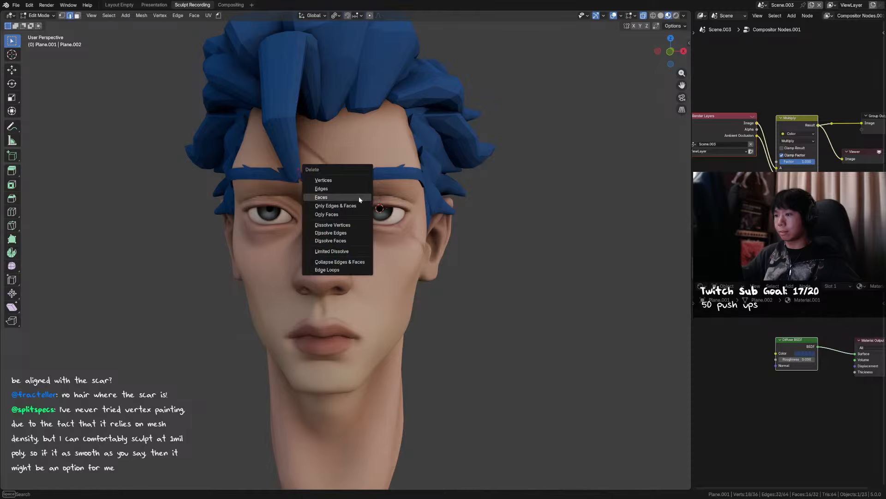
{"action": "left_click", "coordinate": [360, 197]}
{"action": "key", "text": "Tab"}
{"action": "key", "text": "alt+a"}
{"action": "key", "text": "ctrl+s"}
Hide the hair lock hanging over the forehead, clear the selection, and save the file.
{"action": "left_click", "coordinate": [290, 153]}
{"action": "key", "text": "Delete"}
{"action": "left_click", "coordinate": [450, 162]}
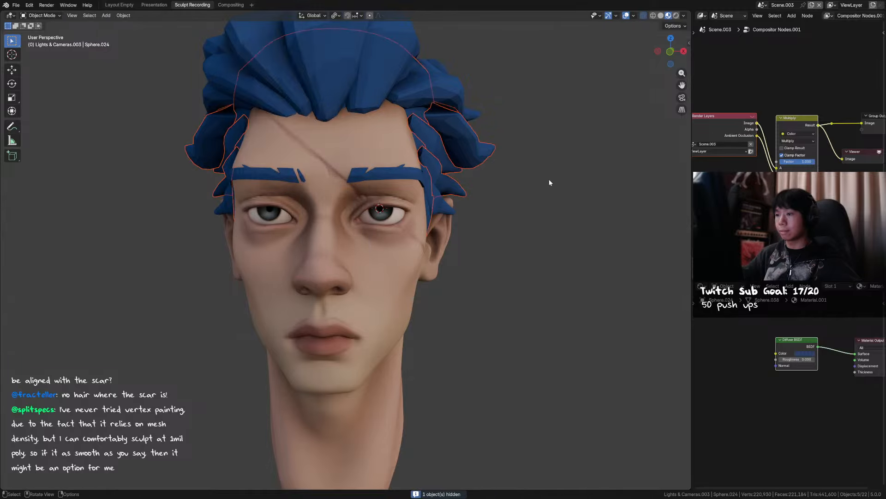
{"action": "key", "text": "alt+a"}
{"action": "key", "text": "ctrl+s"}
Select the main eyebrow and open it in Edit Mode.
{"action": "scroll", "coordinate": [371, 181], "scroll_direction": "down", "scroll_amount": 1}
{"action": "middle_click_drag", "start_coordinate": [369, 182], "coordinate": [371, 182]}
{"action": "left_click", "coordinate": [354, 187]}
{"action": "scroll", "coordinate": [354, 187], "scroll_direction": "up", "scroll_amount": 2}
{"action": "key", "text": "Tab"}
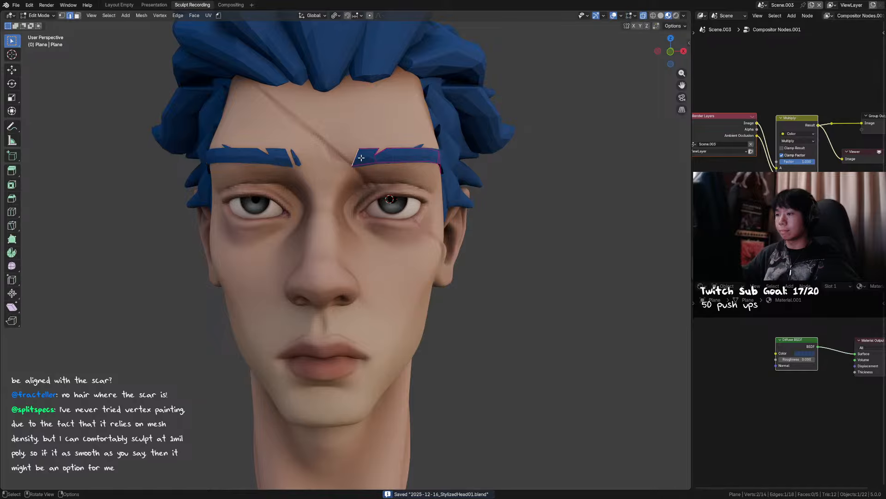
{"action": "key", "text": "Tab"}
{"action": "key", "text": "Tab"}
{"action": "key", "text": "F3"}
{"action": "key", "text": "Escape"}
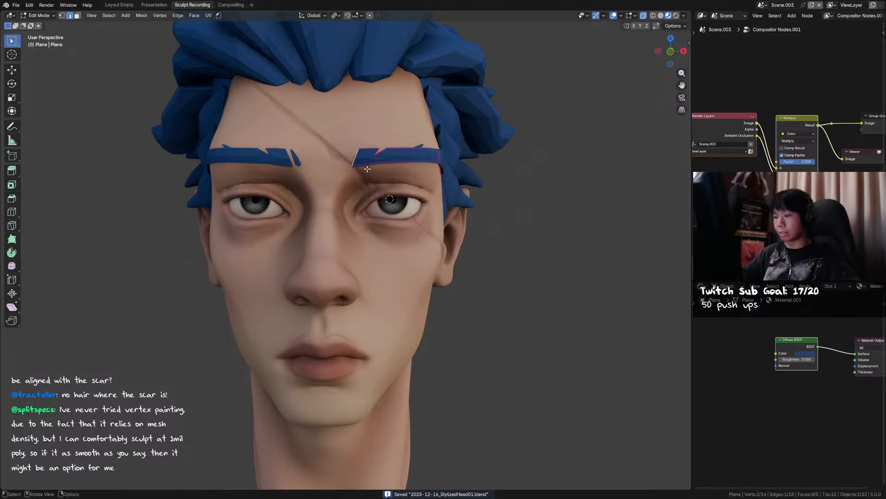
{"action": "key", "text": "Tab"}
Show the main eyebrow's modifiers and apply its mirroring so both sides become real geometry.
{"action": "left_click_drag", "start_coordinate": [696, 290], "coordinate": [692, 307]}
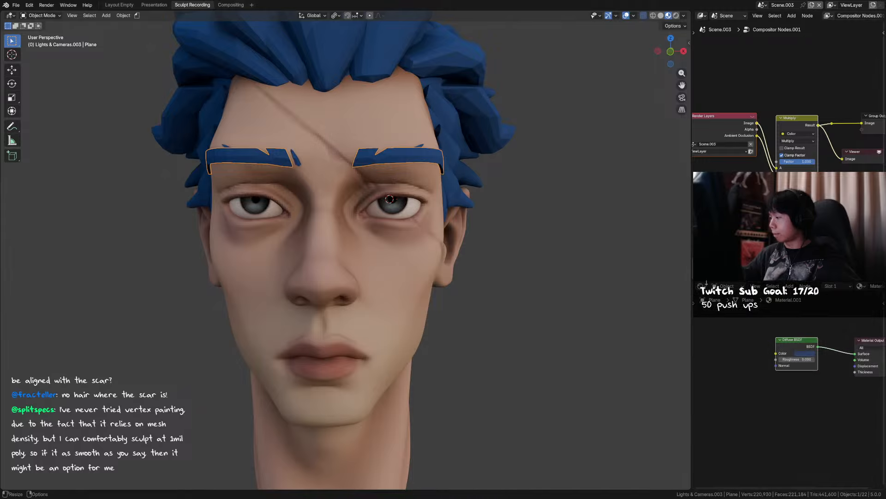
{"action": "left_click", "coordinate": [701, 286]}
{"action": "left_click", "coordinate": [687, 315]}
{"action": "left_click", "coordinate": [701, 405]}
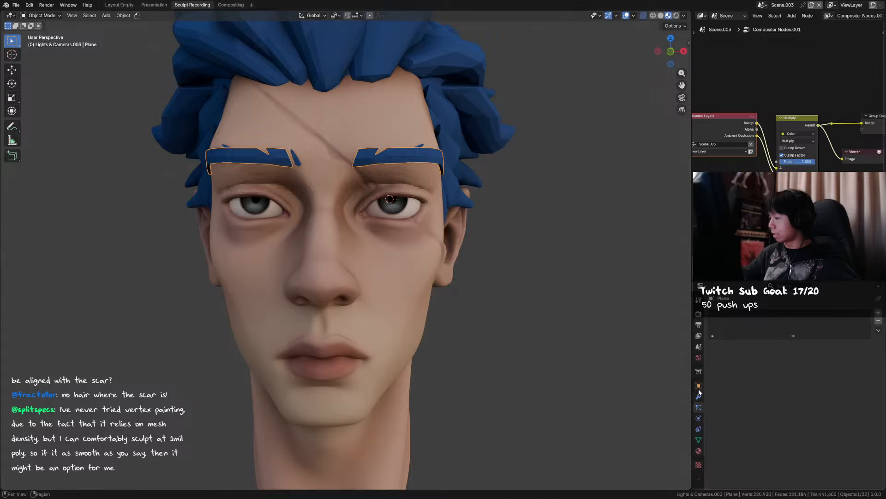
{"action": "left_click", "coordinate": [699, 396]}
{"action": "key", "text": "ctrl+a"}
Separate the left and right main eyebrows into individual objects, select the scarred-side one, and save the file.
{"action": "key", "text": "Tab"}
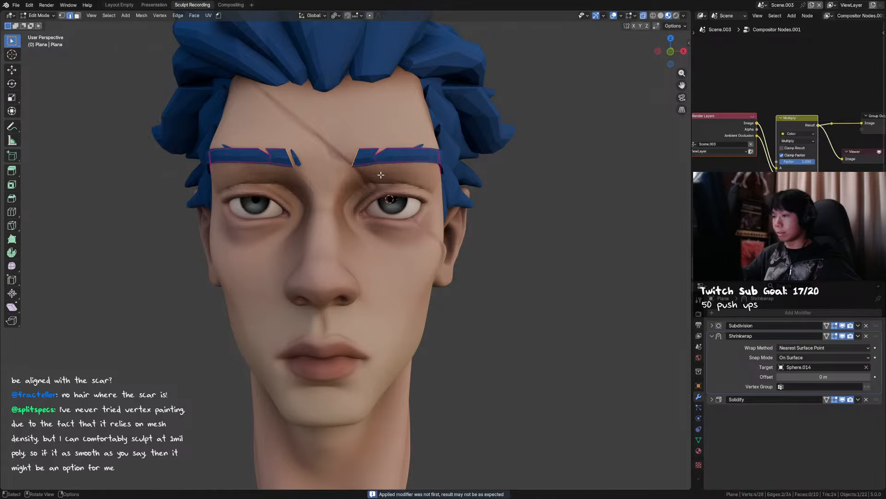
{"action": "key", "text": "p"}
{"action": "left_click", "coordinate": [381, 175]}
{"action": "key", "text": "Tab"}
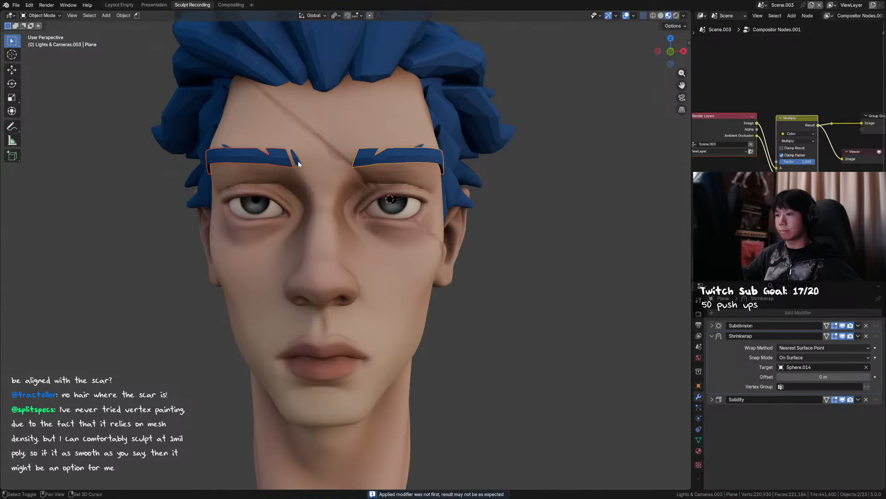
{"action": "key", "text": "b"}
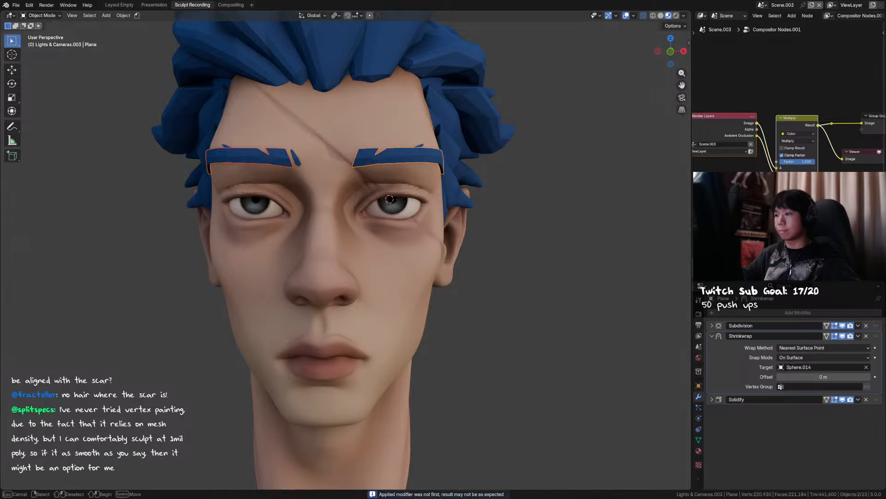
{"action": "left_click_drag", "start_coordinate": [502, 159], "coordinate": [400, 157]}
{"action": "key", "text": "ctrl+s"}
Slide the lower inner corner vertex of the scarred-side eyebrow outward along its edge, away from the scar.
{"action": "key", "text": "Tab"}
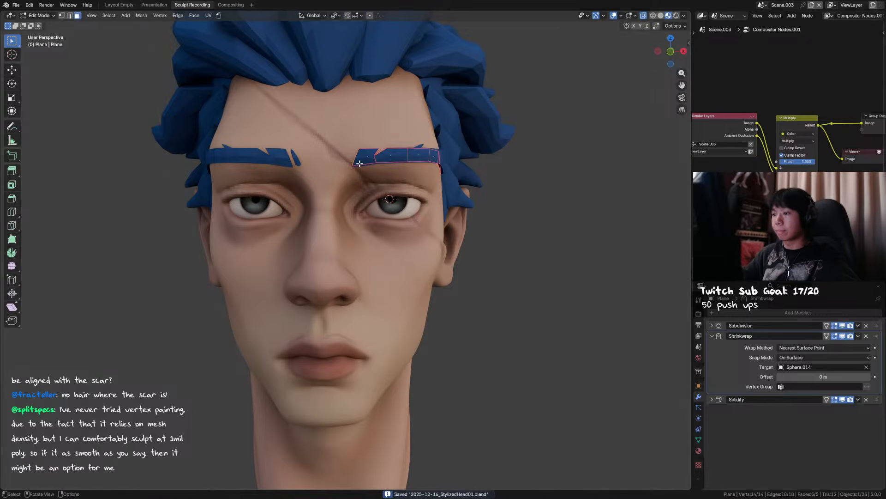
{"action": "key", "text": "1"}
{"action": "left_click", "coordinate": [359, 163]}
{"action": "key", "text": "shift+v"}
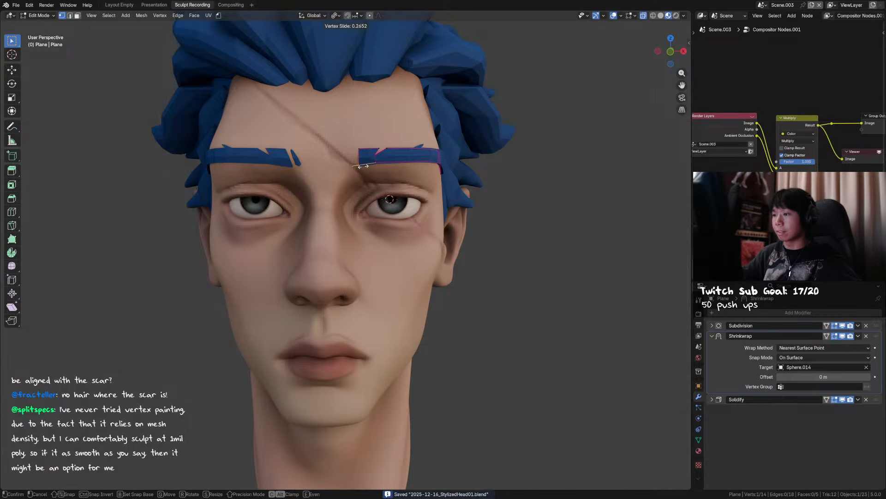
{"action": "left_click", "coordinate": [368, 165]}
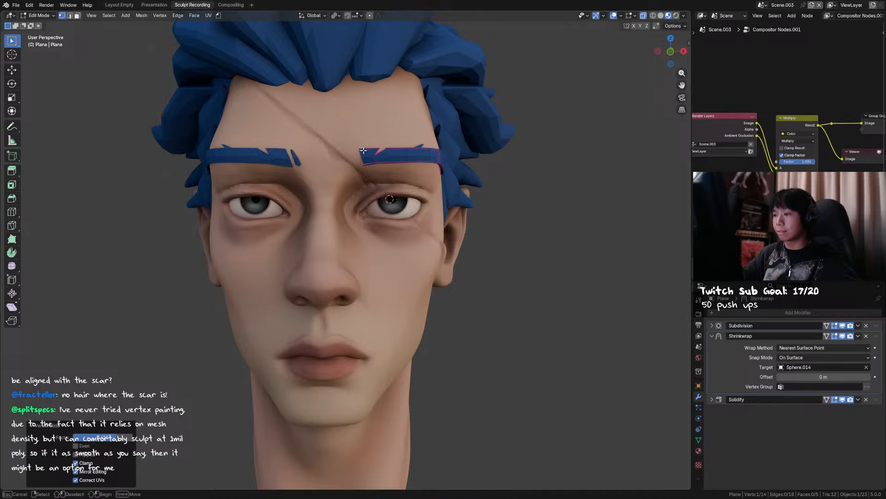
{"action": "key", "text": "Tab"}
{"action": "scroll", "coordinate": [462, 212], "scroll_direction": "down", "scroll_amount": 3}
{"action": "scroll", "coordinate": [457, 213], "scroll_direction": "up", "scroll_amount": 2}
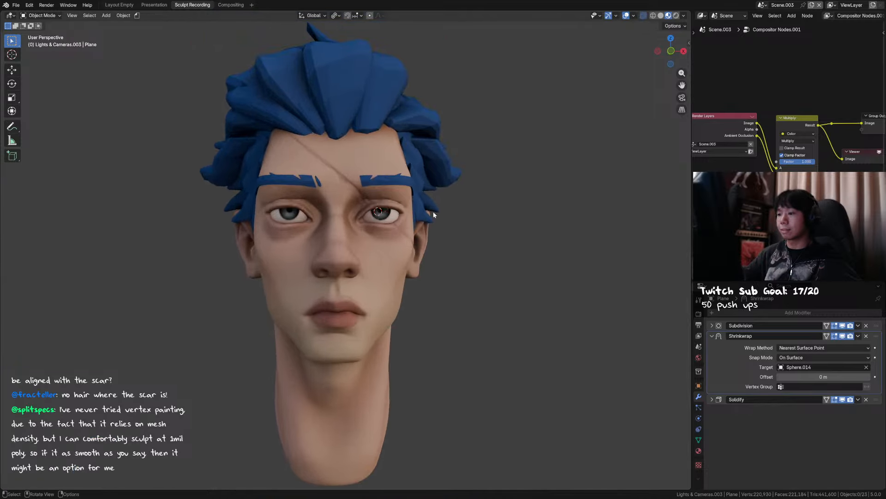
Duplicate the small inner brow piece and place the copy beside the scarred-side eyebrow.
{"action": "left_click", "coordinate": [317, 179]}
{"action": "scroll", "coordinate": [323, 173], "scroll_direction": "up", "scroll_amount": 2}
{"action": "key", "text": "shift+d"}
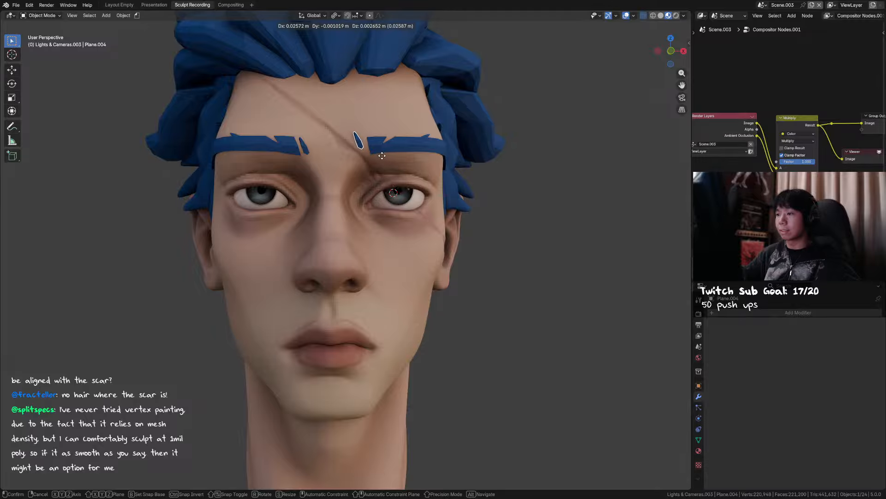
{"action": "left_click", "coordinate": [382, 156]}
In front view, rotate the duplicated brow piece's mesh by about -43.6° and shift it beside the scar.
{"action": "scroll", "coordinate": [389, 129], "scroll_direction": "up", "scroll_amount": 3}
{"action": "key", "text": "Tab"}
{"action": "left_click_drag", "start_coordinate": [369, 159], "coordinate": [385, 171]}
{"action": "key", "text": "KP_1"}
{"action": "key", "text": "a"}
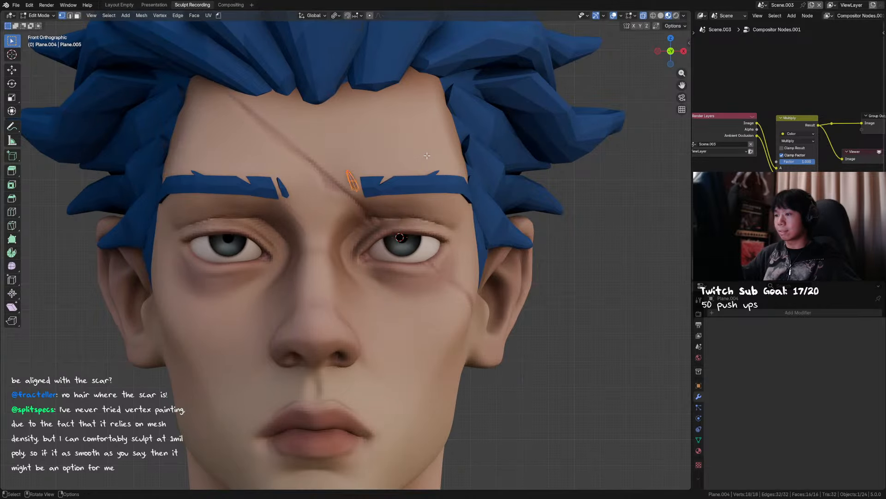
{"action": "key", "text": "r"}
{"action": "left_click", "coordinate": [443, 215]}
{"action": "key", "text": "g"}
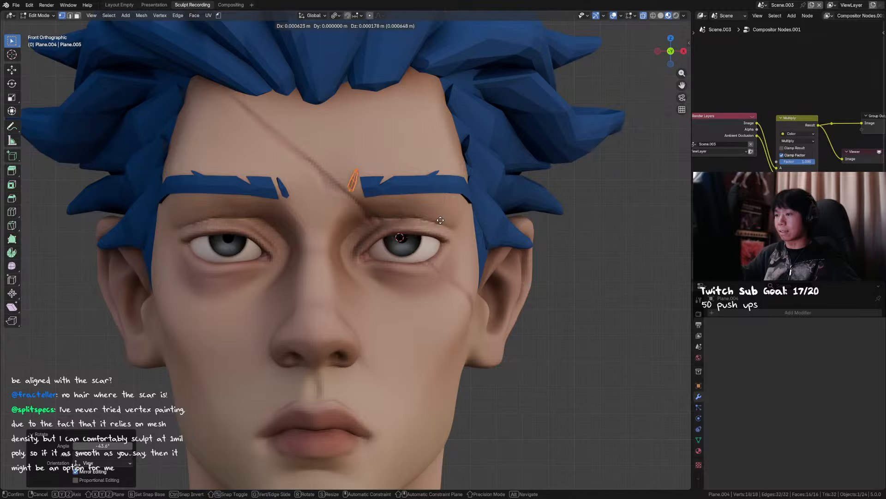
{"action": "left_click", "coordinate": [441, 220]}
Reshape the duplicated brow piece by moving its lower vertices so it fits between the scar and the eyebrow.
{"action": "left_click_drag", "start_coordinate": [338, 180], "coordinate": [362, 205]}
{"action": "mouse_move", "coordinate": [359, 200]}
{"action": "left_mouse_down"}
{"action": "mouse_move", "coordinate": [340, 184]}
{"action": "mouse_move", "coordinate": [363, 193]}
{"action": "left_mouse_up"}
{"action": "key", "text": "g"}
{"action": "left_click", "coordinate": [374, 191]}
{"action": "key", "text": "g"}
{"action": "right_click", "coordinate": [363, 193]}
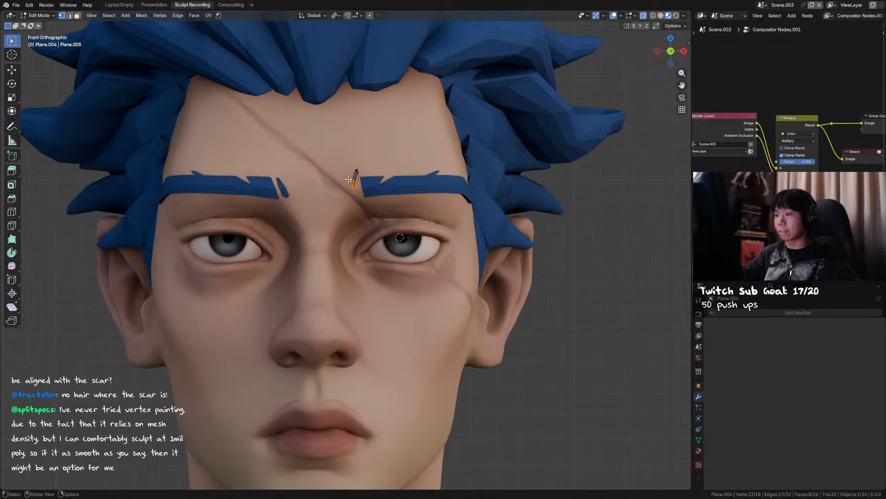
{"action": "key", "text": "g"}
{"action": "left_click", "coordinate": [349, 177]}
Return to Object Mode and reposition the duplicated brow piece next to the scarred-side eyebrow.
{"action": "key", "text": "ctrl+Tab"}
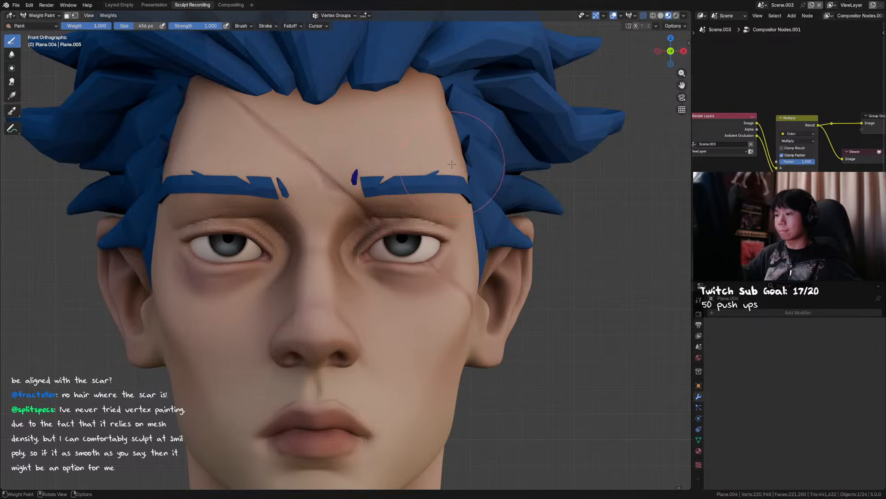
{"action": "key", "text": "ctrl+Tab"}
{"action": "scroll", "coordinate": [522, 198], "scroll_direction": "down", "scroll_amount": 4}
{"action": "scroll", "coordinate": [351, 212], "scroll_direction": "up", "scroll_amount": 2}
{"action": "left_click", "coordinate": [352, 199]}
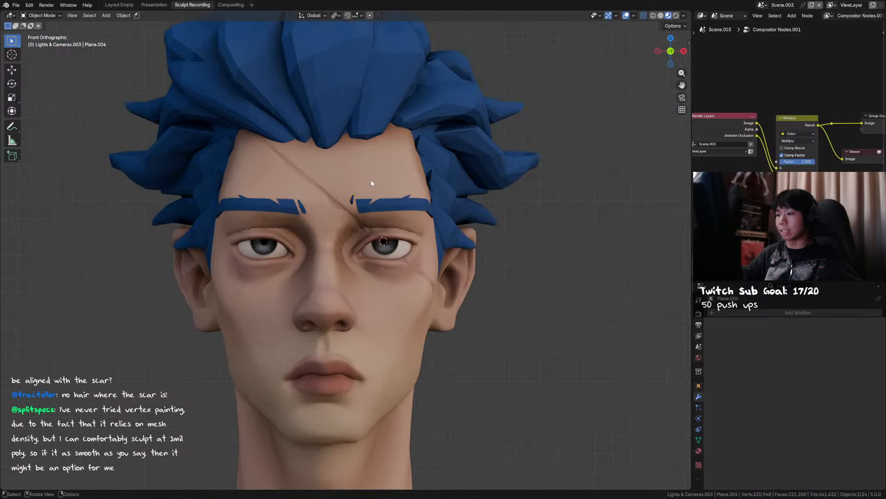
{"action": "key", "text": "g"}
{"action": "left_click", "coordinate": [374, 201]}
Delete the duplicated inner brow piece on the scarred side and save the file.
{"action": "key", "text": "alt+a"}
{"action": "mouse_move", "coordinate": [369, 204]}
{"action": "middle_mouse_down"}
{"action": "mouse_move", "coordinate": [388, 223]}
{"action": "mouse_move", "coordinate": [364, 209]}
{"action": "middle_mouse_up"}
{"action": "left_click", "coordinate": [349, 188]}
{"action": "key", "text": "Delete"}
{"action": "scroll", "coordinate": [505, 211], "scroll_direction": "down", "scroll_amount": 3}
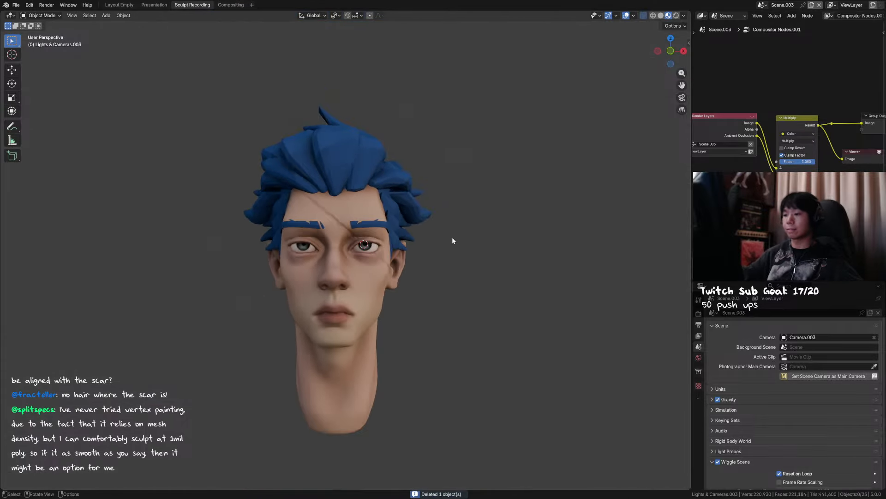
{"action": "key", "text": "ctrl+s"}
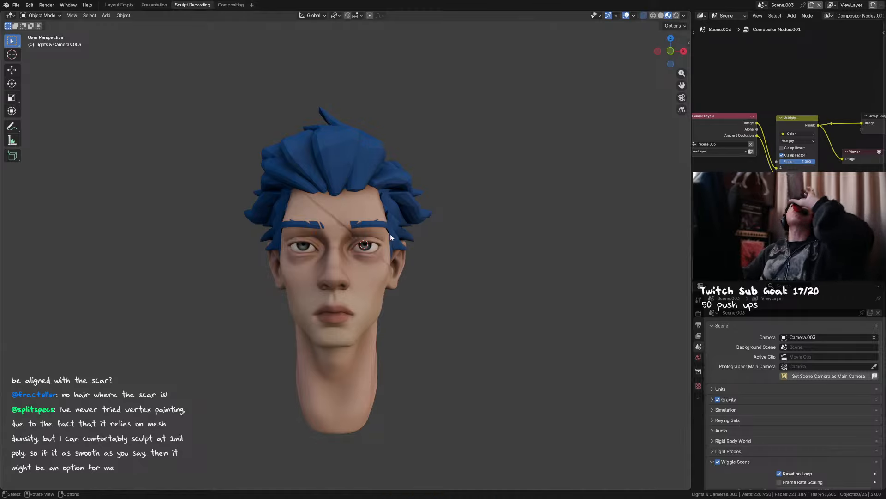
Move the inner end vertices of the scarred-side eyebrow so its end runs along the scar, and save the file.
{"action": "left_click", "coordinate": [368, 226]}
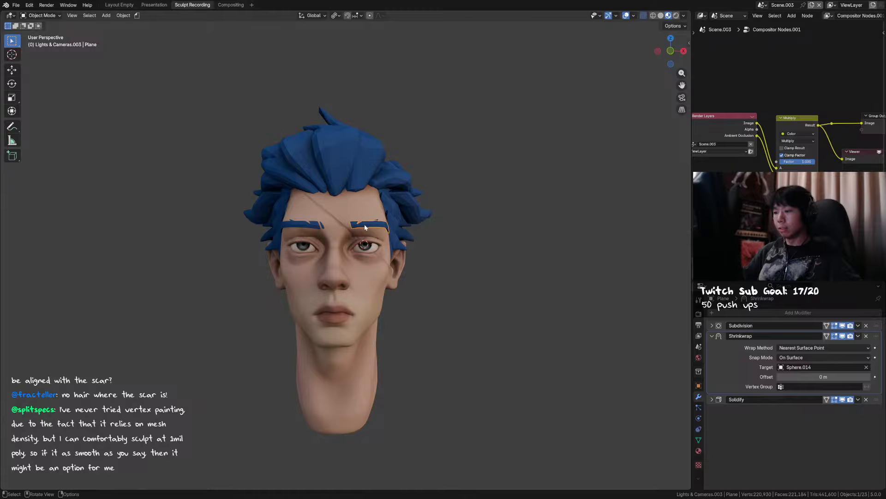
{"action": "scroll", "coordinate": [364, 227], "scroll_direction": "up", "scroll_amount": 5}
{"action": "key", "text": "Tab"}
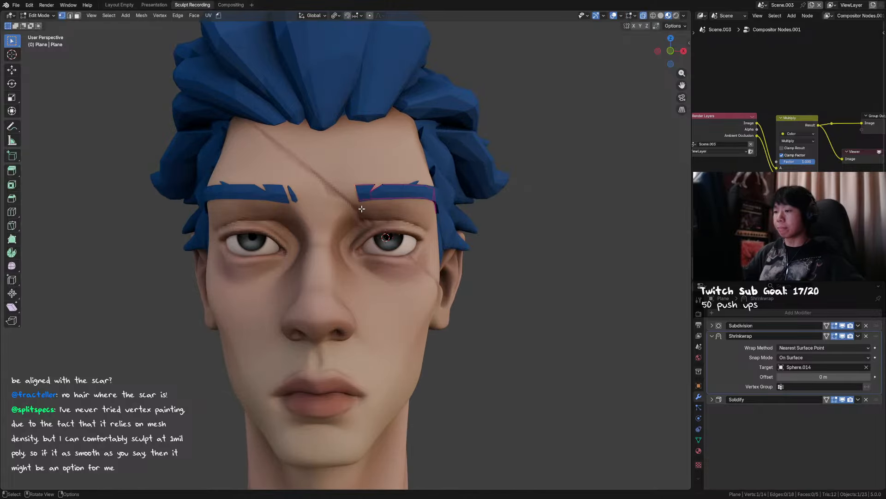
{"action": "key", "text": "g"}
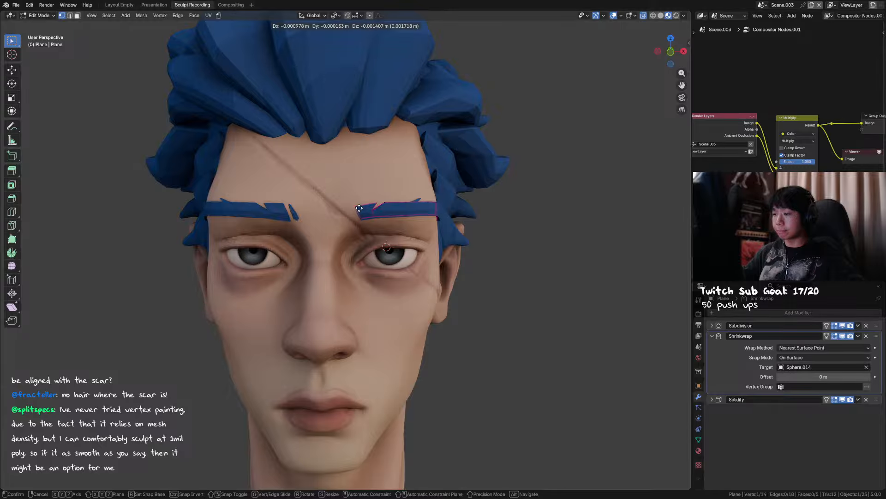
{"action": "left_click", "coordinate": [357, 211]}
{"action": "left_click", "coordinate": [362, 223]}
{"action": "key", "text": "g"}
{"action": "left_click", "coordinate": [369, 226]}
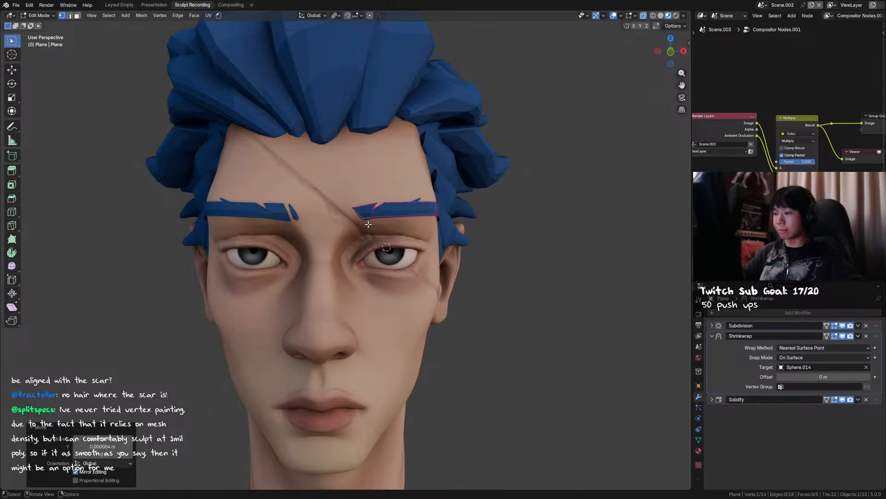
{"action": "key", "text": "Tab"}
{"action": "scroll", "coordinate": [406, 221], "scroll_direction": "down", "scroll_amount": 2}
{"action": "key", "text": "ctrl+s"}
In front view, slightly reposition the inner end edge of the unscarred-side main eyebrow.
{"action": "key", "text": "KP_1"}
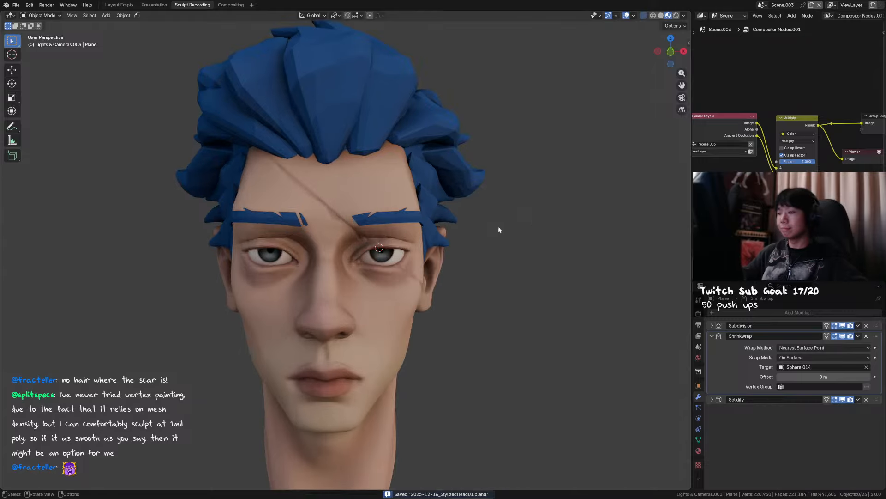
{"action": "scroll", "coordinate": [406, 231], "scroll_direction": "down", "scroll_amount": 3}
{"action": "scroll", "coordinate": [405, 232], "scroll_direction": "up", "scroll_amount": 3}
{"action": "left_click", "coordinate": [375, 222]}
{"action": "scroll", "coordinate": [375, 221], "scroll_direction": "up", "scroll_amount": 3}
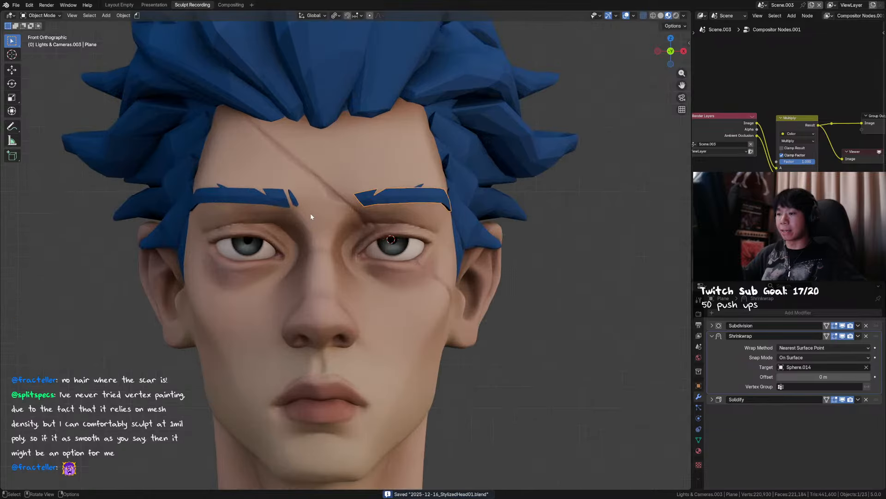
{"action": "left_click", "coordinate": [283, 203]}
{"action": "scroll", "coordinate": [314, 196], "scroll_direction": "down", "scroll_amount": 3}
{"action": "key", "text": "Tab"}
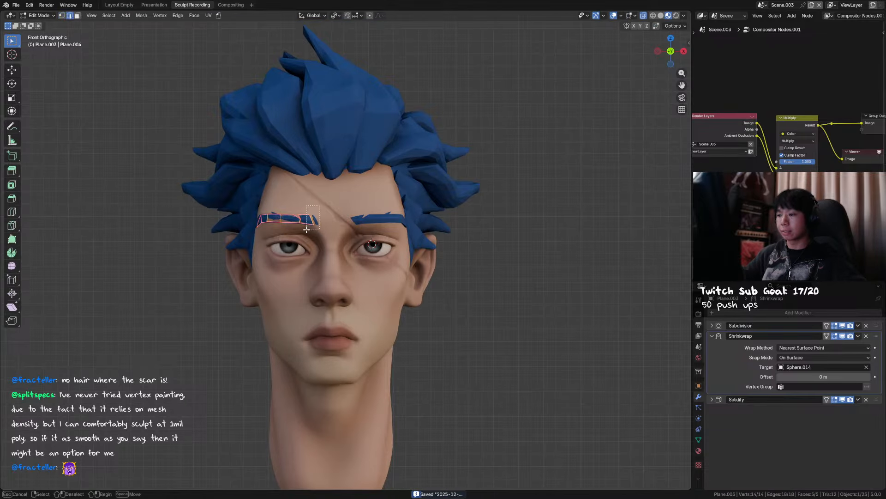
{"action": "key", "text": "g"}
{"action": "left_click", "coordinate": [337, 236]}
{"action": "key", "text": "ctrl+Tab"}
{"action": "key", "text": "Escape"}
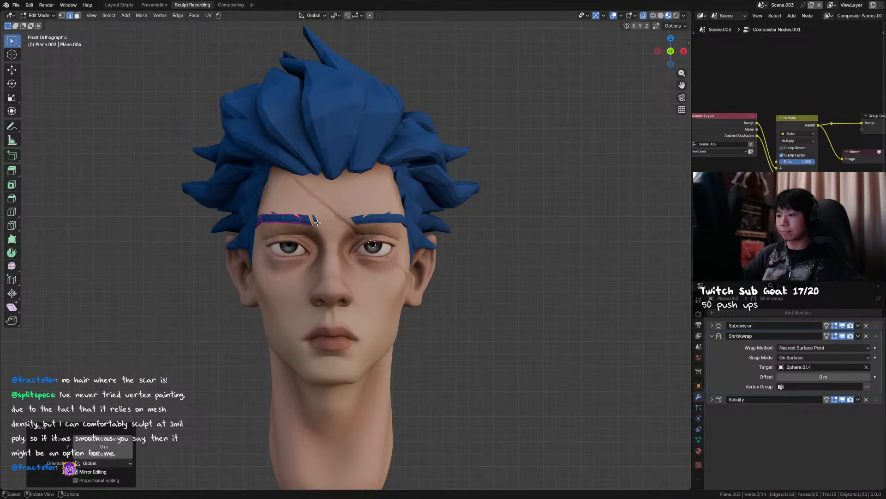
Move the small inner brow piece slightly downward to line up with the adjusted eyebrow end.
{"action": "key", "text": "Tab"}
{"action": "left_click", "coordinate": [316, 221]}
{"action": "key", "text": "g"}
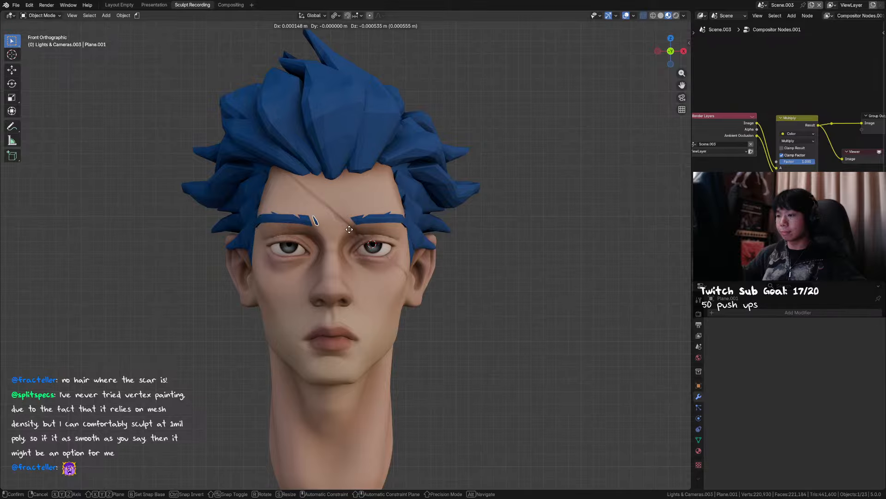
{"action": "left_click", "coordinate": [345, 235]}
Unhide the hair lock over the forehead and save the file.
{"action": "left_click_drag", "start_coordinate": [472, 228], "coordinate": [611, 219]}
{"action": "middle_click_drag", "start_coordinate": [554, 203], "coordinate": [336, 202], "text": "ctrl"}
{"action": "key", "text": "ctrl+s"}
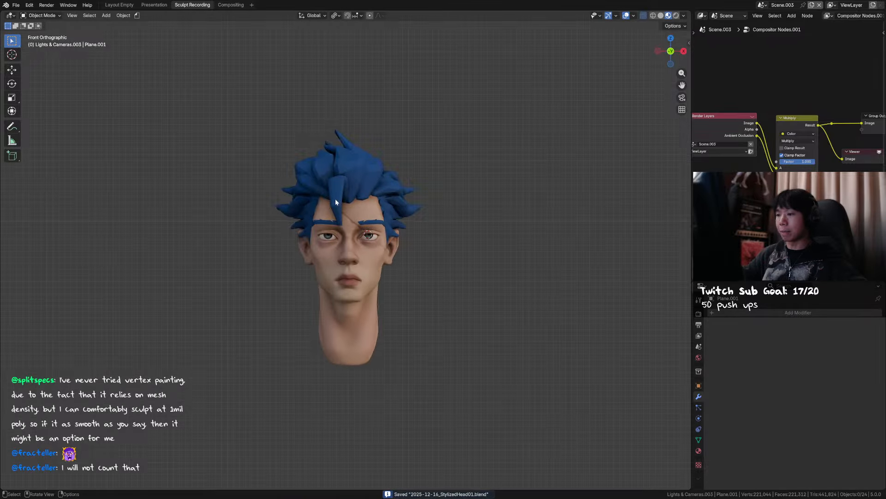
Reshape the tip of the forehead hair lock with the Grab brush in Sculpt Mode, adjusting the brush size, and save the file.
{"action": "key", "text": "ctrl+Tab"}
{"action": "left_click_drag", "start_coordinate": [351, 209], "coordinate": [337, 206]}
{"action": "mouse_move", "coordinate": [363, 208]}
{"action": "middle_mouse_down"}
{"action": "mouse_move", "coordinate": [370, 212]}
{"action": "mouse_move", "coordinate": [333, 209]}
{"action": "middle_mouse_up"}
{"action": "left_click_drag", "start_coordinate": [344, 205], "coordinate": [347, 219]}
{"action": "key", "text": "f"}
{"action": "left_click", "coordinate": [349, 216]}
{"action": "key", "text": "f"}
{"action": "left_click", "coordinate": [345, 216]}
{"action": "key", "text": "f"}
{"action": "left_click", "coordinate": [344, 217]}
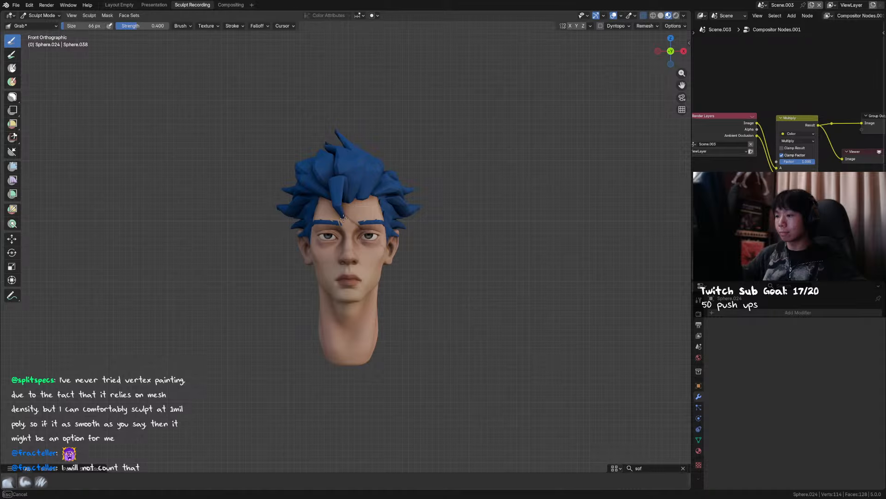
{"action": "key", "text": "ctrl+s"}
{"action": "key", "text": "ctrl+Tab"}
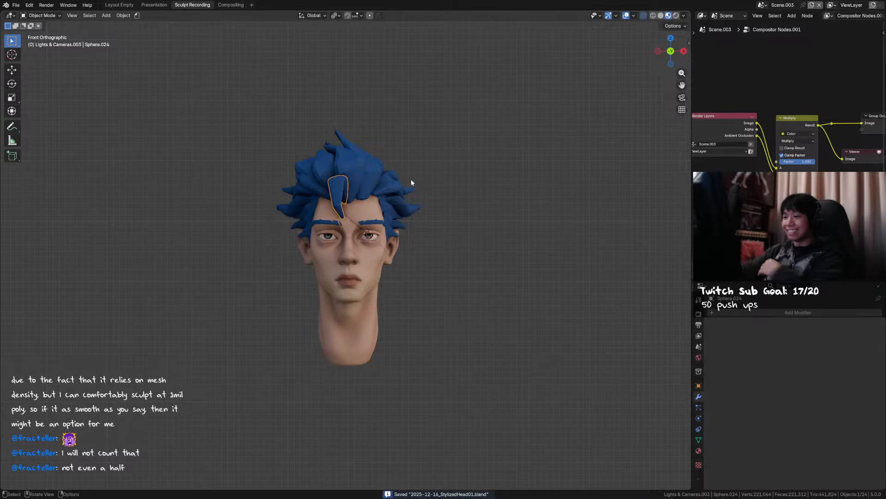
Clear the selection, check the head from an angled view, and save the file.
{"action": "left_click", "coordinate": [444, 151]}
{"action": "middle_click_drag", "start_coordinate": [409, 178], "coordinate": [365, 259]}
{"action": "scroll", "coordinate": [351, 217], "scroll_direction": "up", "scroll_amount": 3}
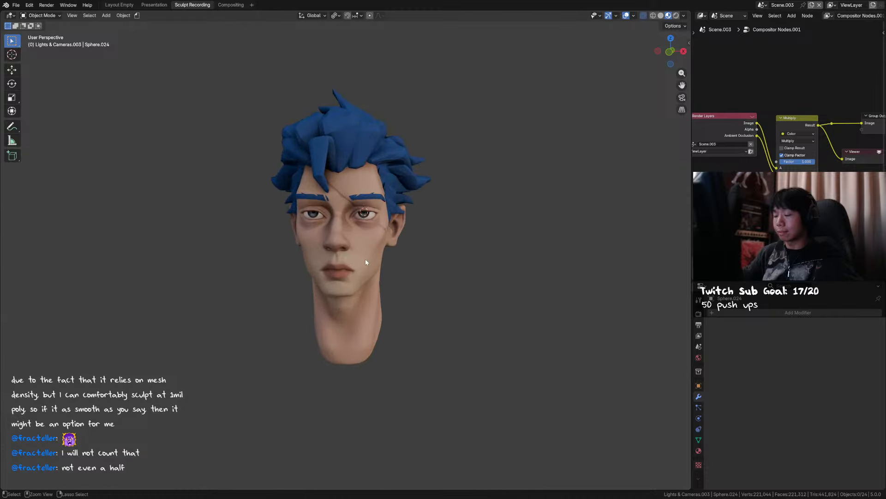
{"action": "key", "text": "ctrl+s"}
Select the side hair tufts and show their material nodes in the Shader Editor.
{"action": "left_click", "coordinate": [364, 251]}
{"action": "left_click", "coordinate": [405, 162]}
{"action": "middle_click_drag", "start_coordinate": [515, 203], "coordinate": [511, 215], "text": "shift"}
{"action": "left_click", "coordinate": [702, 286]}
{"action": "left_click", "coordinate": [436, 358]}
{"action": "middle_click_drag", "start_coordinate": [813, 373], "coordinate": [791, 381]}
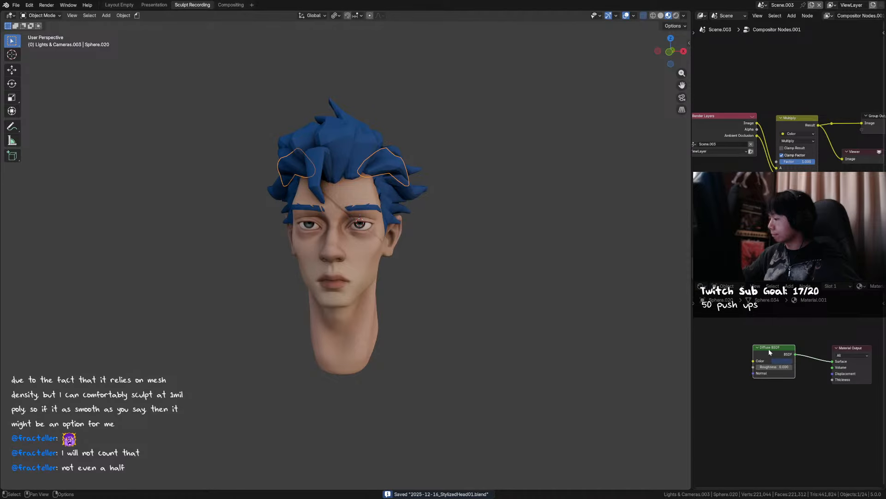
Try a Metallic BSDF node in the hair material, inspect its distribution and Thin Film settings, and delete it.
{"action": "key", "text": "shift+a"}
{"action": "type", "text": "me"}
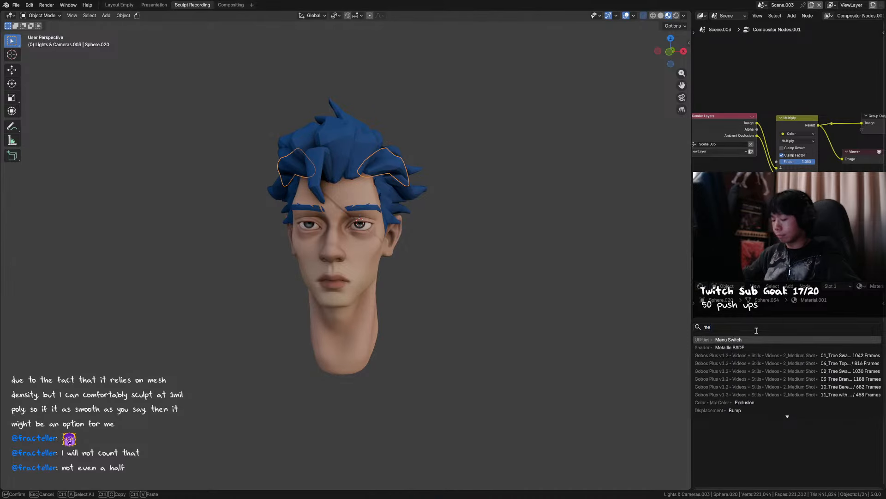
{"action": "type", "text": "t"}
{"action": "key", "text": "Return"}
{"action": "left_click", "coordinate": [766, 396]}
{"action": "middle_click_drag", "start_coordinate": [766, 396], "coordinate": [756, 354]}
{"action": "left_click", "coordinate": [760, 371]}
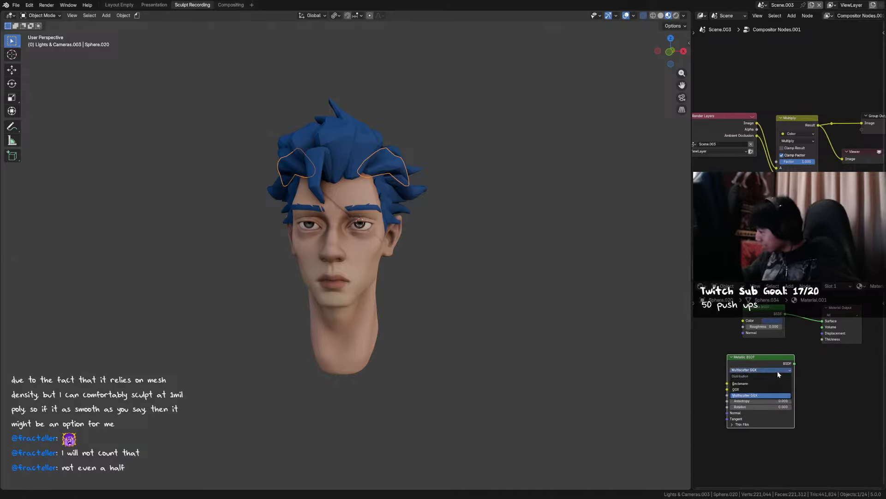
{"action": "key", "text": "Escape"}
{"action": "middle_click_drag", "start_coordinate": [780, 359], "coordinate": [776, 353]}
{"action": "left_click", "coordinate": [742, 413]}
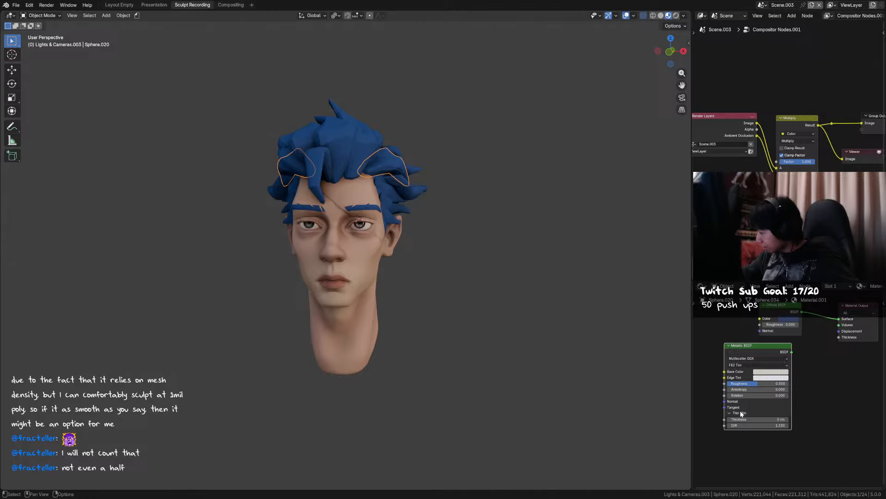
{"action": "left_click", "coordinate": [742, 413]}
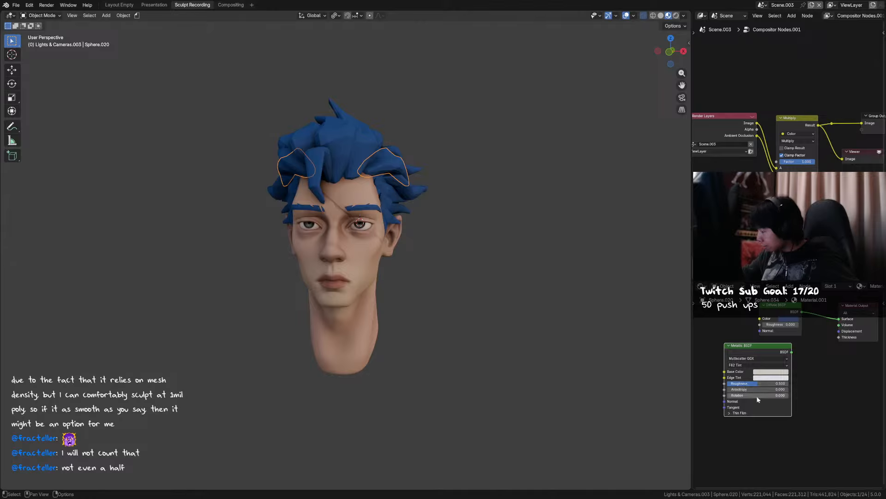
{"action": "left_click", "coordinate": [749, 413]}
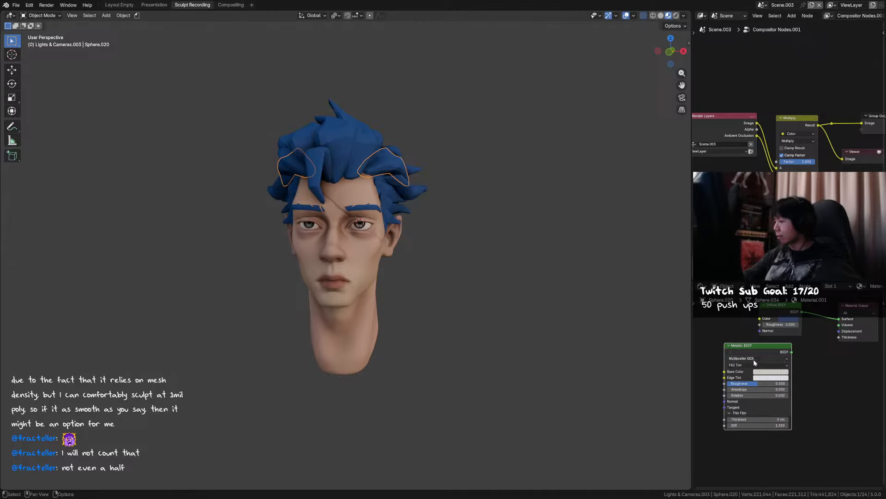
{"action": "key", "text": "x"}
Add a Principled BSDF to the hair material, connect it to the Material Output, and copy the Diffuse BSDF's blue into its Base Color.
{"action": "key", "text": "shift+a"}
{"action": "type", "text": "bs"}
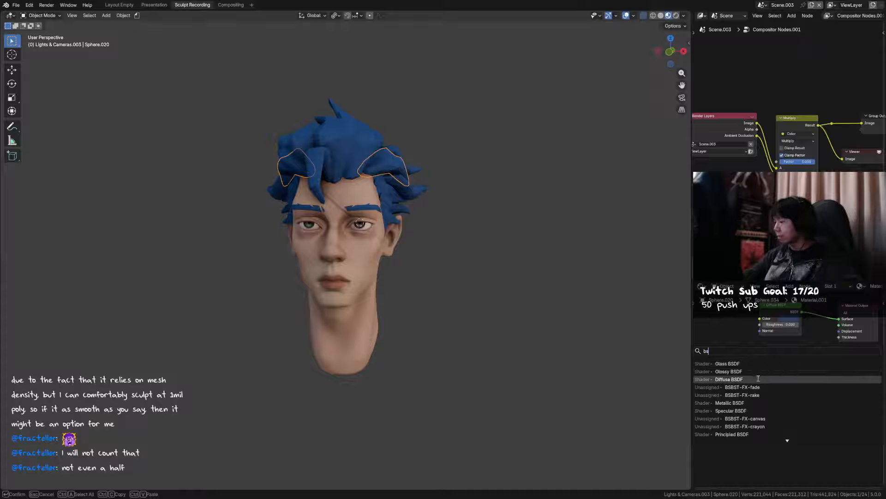
{"action": "type", "text": "df"}
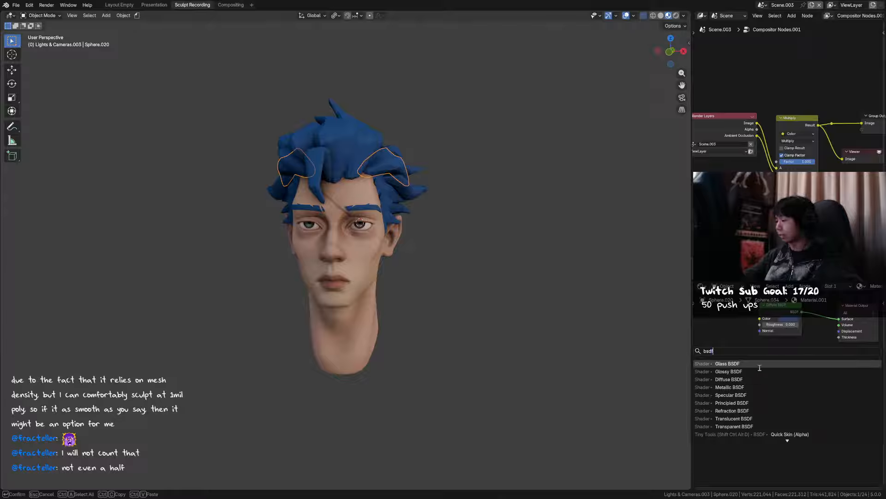
{"action": "left_click", "coordinate": [748, 403]}
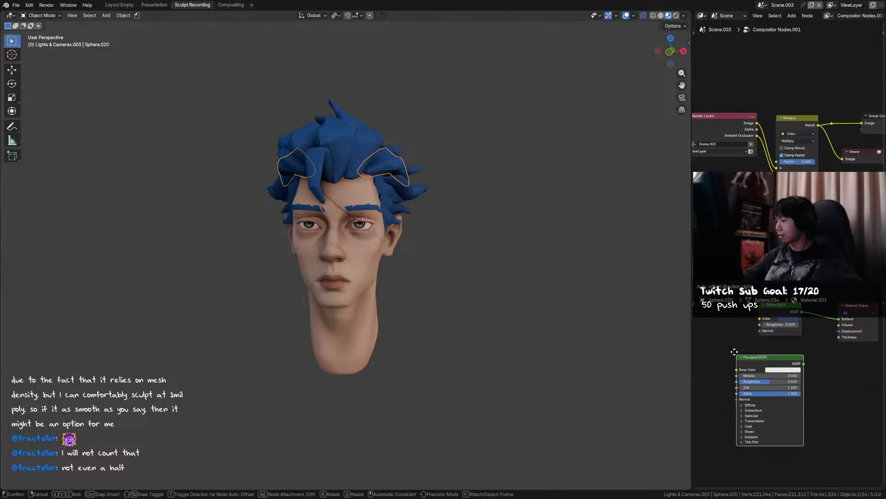
{"action": "left_click", "coordinate": [772, 409]}
{"action": "key", "text": "ctrl+c"}
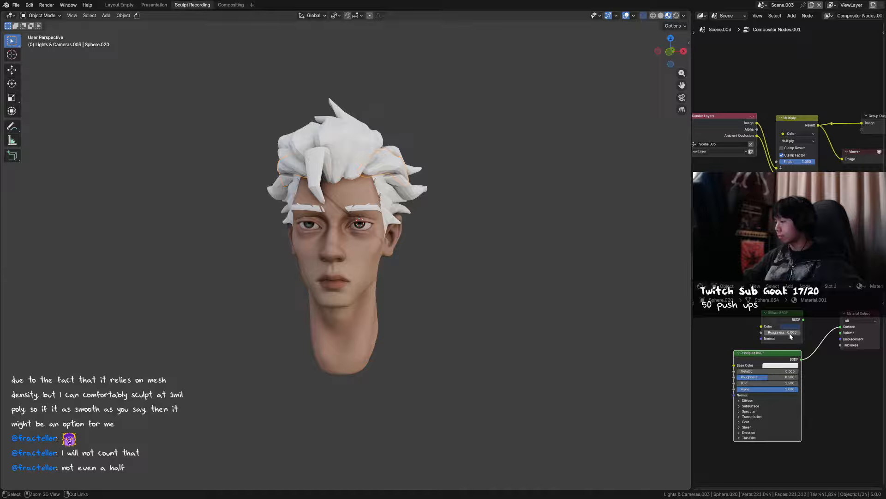
{"action": "key", "text": "ctrl+v"}
Set the hair's Principled BSDF to Metallic 1 and Roughness 0.75, and save the file.
{"action": "left_click", "coordinate": [603, 306]}
{"action": "middle_click_drag", "start_coordinate": [602, 306], "coordinate": [611, 332], "text": "shift"}
{"action": "key", "text": "ctrl+s"}
{"action": "left_click_drag", "start_coordinate": [787, 372], "coordinate": [849, 372]}
{"action": "scroll", "coordinate": [497, 265], "scroll_direction": "up", "scroll_amount": 1}
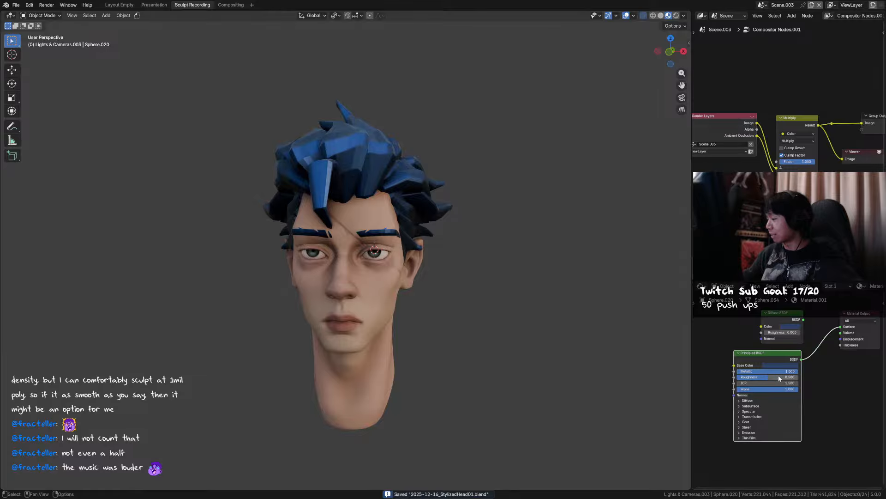
{"action": "left_click_drag", "start_coordinate": [779, 378], "coordinate": [793, 378]}
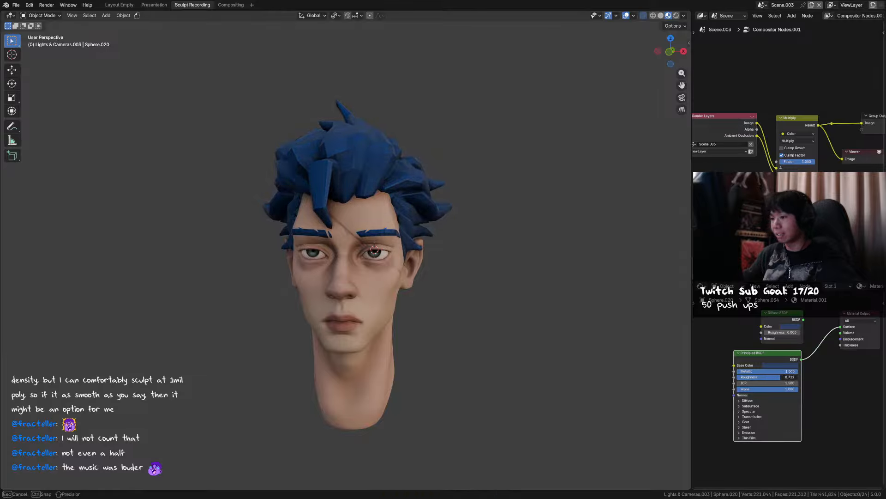
{"action": "left_click_drag", "start_coordinate": [790, 377], "coordinate": [790, 378]}
{"action": "middle_click_drag", "start_coordinate": [567, 297], "coordinate": [484, 279]}
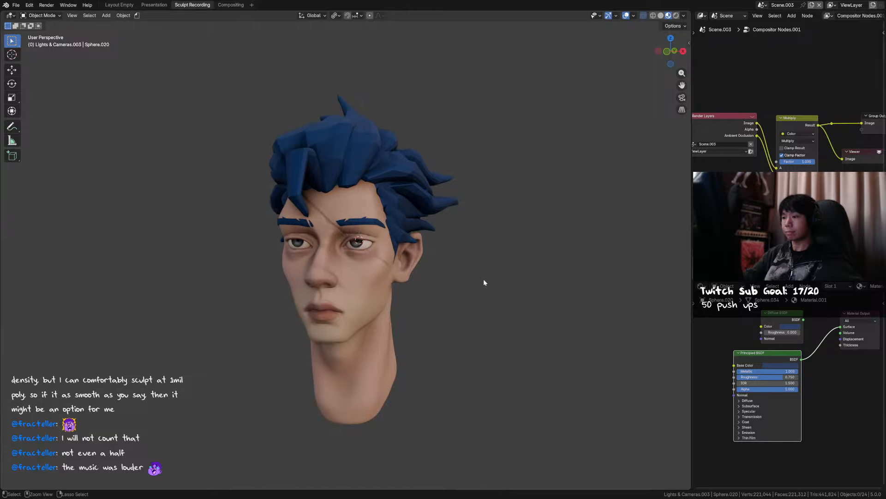
{"action": "key", "text": "ctrl+s"}
Brighten the blue Base Color of the hair's Principled BSDF and save the file.
{"action": "left_click", "coordinate": [773, 365]}
{"action": "mouse_move", "coordinate": [787, 345]}
{"action": "left_mouse_down"}
{"action": "mouse_move", "coordinate": [795, 345]}
{"action": "mouse_move", "coordinate": [789, 338]}
{"action": "left_mouse_up"}
{"action": "middle_click_drag", "start_coordinate": [508, 271], "coordinate": [459, 267]}
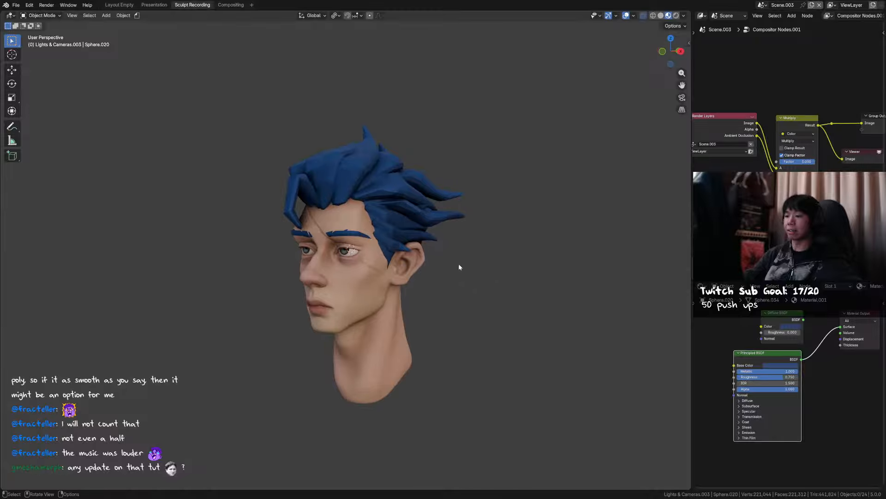
{"action": "key", "text": "shift+s"}
{"action": "left_click", "coordinate": [413, 273]}
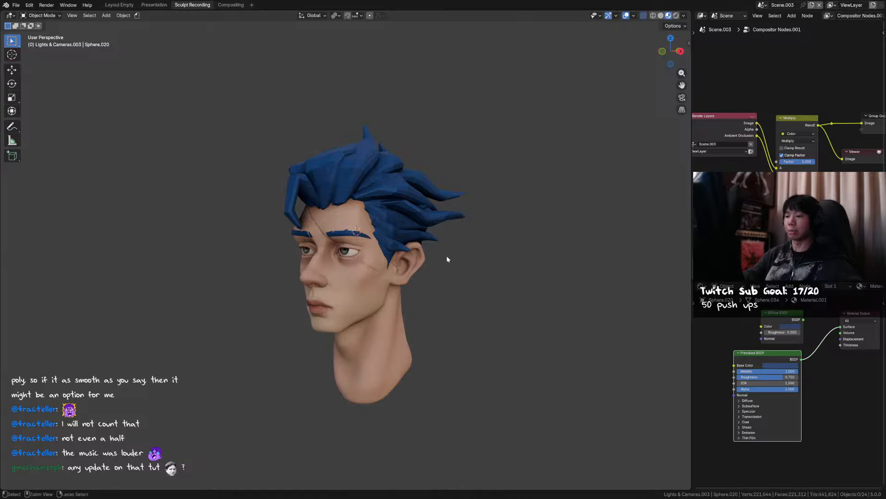
{"action": "key", "text": "ctrl+s"}
{"action": "mouse_move", "coordinate": [449, 267]}
{"action": "middle_mouse_down"}
{"action": "mouse_move", "coordinate": [465, 277]}
{"action": "mouse_move", "coordinate": [473, 271]}
{"action": "mouse_move", "coordinate": [426, 270]}
{"action": "mouse_move", "coordinate": [477, 276]}
{"action": "mouse_move", "coordinate": [418, 280]}
{"action": "mouse_move", "coordinate": [438, 264]}
{"action": "middle_mouse_up"}
{"action": "scroll", "coordinate": [425, 279], "scroll_direction": "up", "scroll_amount": 2}
Select the head, fine-tune the saturation in its material's Hue/Saturation/Value node, and save the file.
{"action": "left_click", "coordinate": [424, 281]}
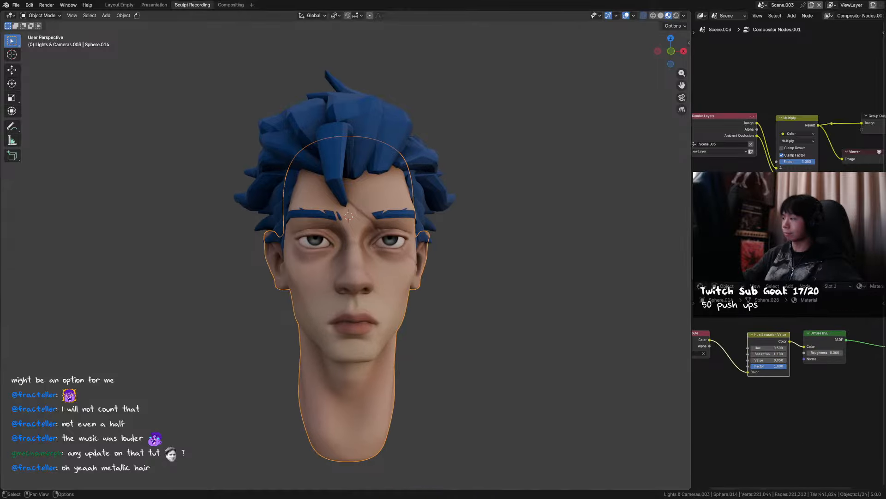
{"action": "scroll", "coordinate": [785, 134], "scroll_direction": "down", "scroll_amount": 1}
{"action": "middle_click_drag", "start_coordinate": [773, 355], "coordinate": [799, 353]}
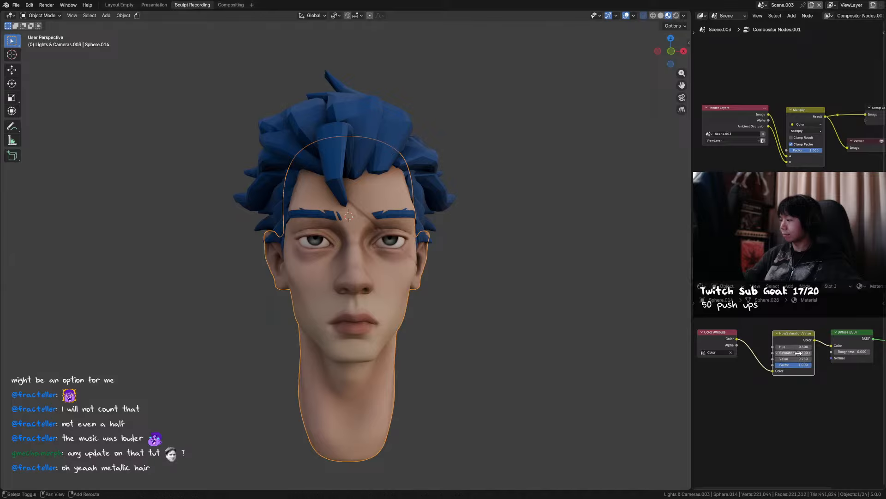
{"action": "left_click_drag", "start_coordinate": [798, 353], "coordinate": [799, 353]}
{"action": "left_click", "coordinate": [518, 297]}
{"action": "mouse_move", "coordinate": [519, 297]}
{"action": "middle_mouse_down"}
{"action": "mouse_move", "coordinate": [478, 302]}
{"action": "mouse_move", "coordinate": [511, 298]}
{"action": "mouse_move", "coordinate": [475, 287]}
{"action": "mouse_move", "coordinate": [491, 284]}
{"action": "mouse_move", "coordinate": [503, 292]}
{"action": "mouse_move", "coordinate": [406, 289]}
{"action": "mouse_move", "coordinate": [439, 289]}
{"action": "mouse_move", "coordinate": [429, 303]}
{"action": "mouse_move", "coordinate": [437, 336]}
{"action": "mouse_move", "coordinate": [415, 309]}
{"action": "mouse_move", "coordinate": [449, 307]}
{"action": "mouse_move", "coordinate": [418, 305]}
{"action": "mouse_move", "coordinate": [376, 275]}
{"action": "mouse_move", "coordinate": [404, 275]}
{"action": "middle_mouse_up"}
{"action": "key", "text": "ctrl+s"}
{"action": "left_click", "coordinate": [386, 280]}
{"action": "key", "text": "z"}
{"action": "key", "text": "Escape"}
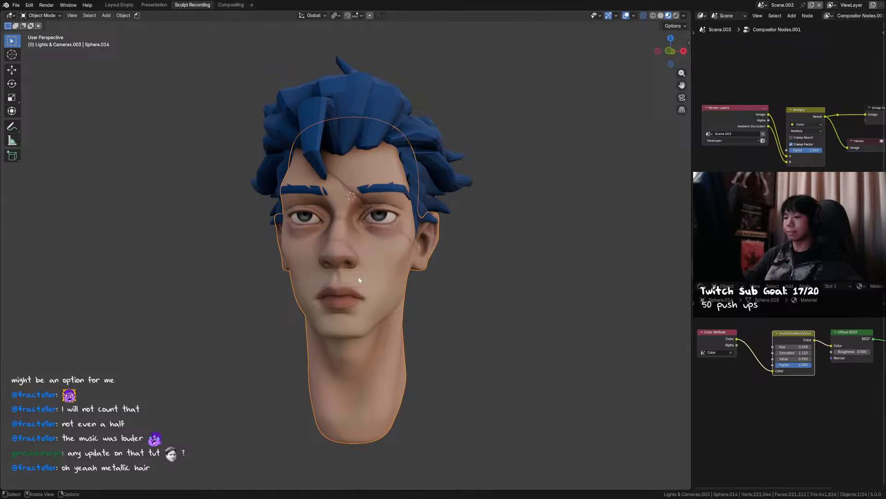
{"action": "key", "text": "ctrl+s"}
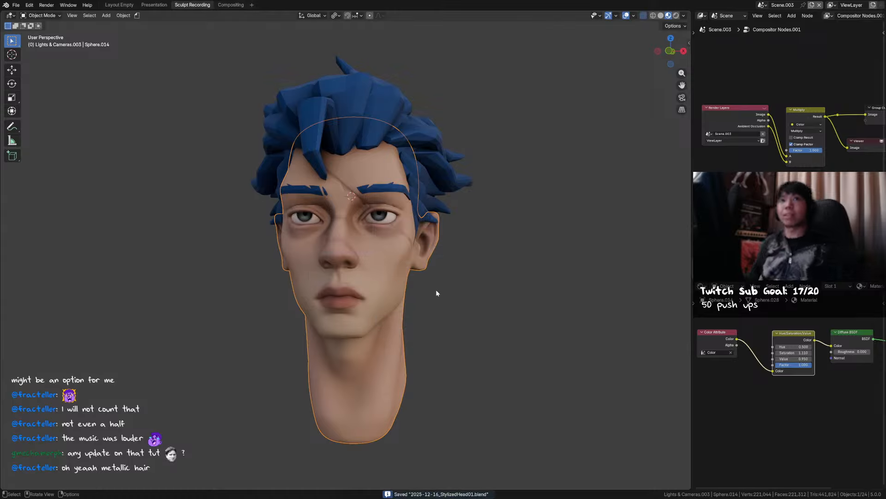
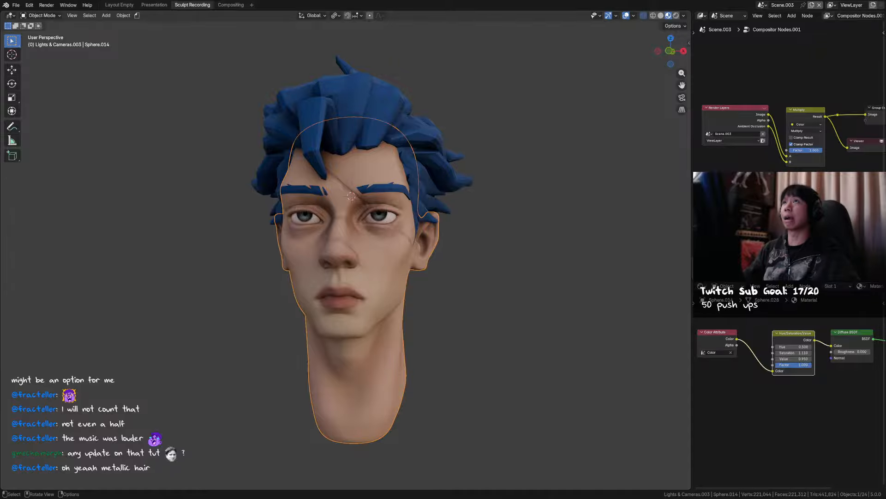
Examine the head and neck from the front, at an angle and in profile, with a short visit to Sculpt Mode, and save.
{"action": "scroll", "coordinate": [376, 247], "scroll_direction": "down", "scroll_amount": 4}
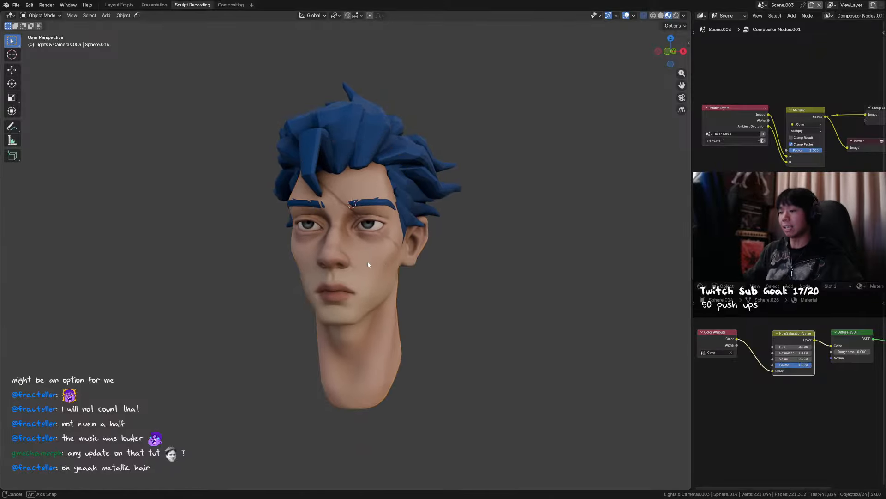
{"action": "key", "text": "ctrl+s"}
{"action": "scroll", "coordinate": [370, 254], "scroll_direction": "up", "scroll_amount": 3}
{"action": "middle_click_drag", "start_coordinate": [370, 254], "coordinate": [335, 258]}
{"action": "key", "text": "alt+a"}
{"action": "left_click", "coordinate": [336, 259]}
{"action": "key", "text": "ctrl+Tab"}
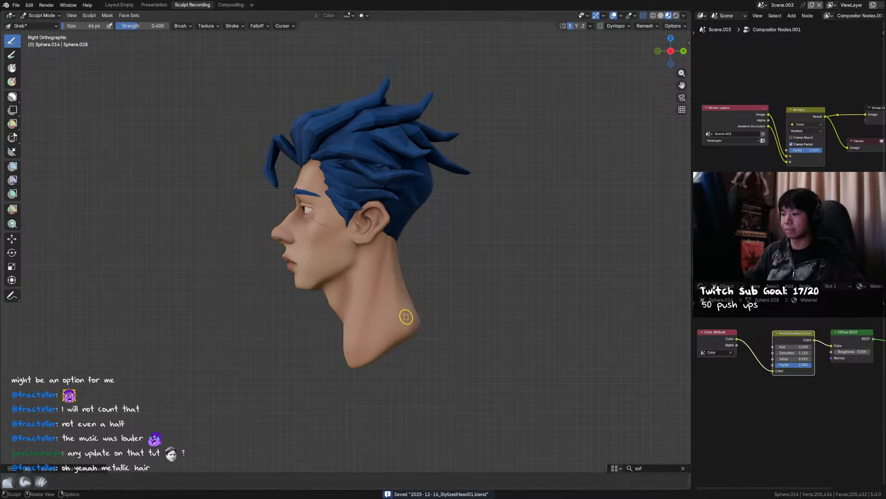
{"action": "key", "text": "g"}
{"action": "middle_click_drag", "start_coordinate": [414, 316], "coordinate": [373, 268]}
{"action": "key", "text": "ctrl+Tab"}
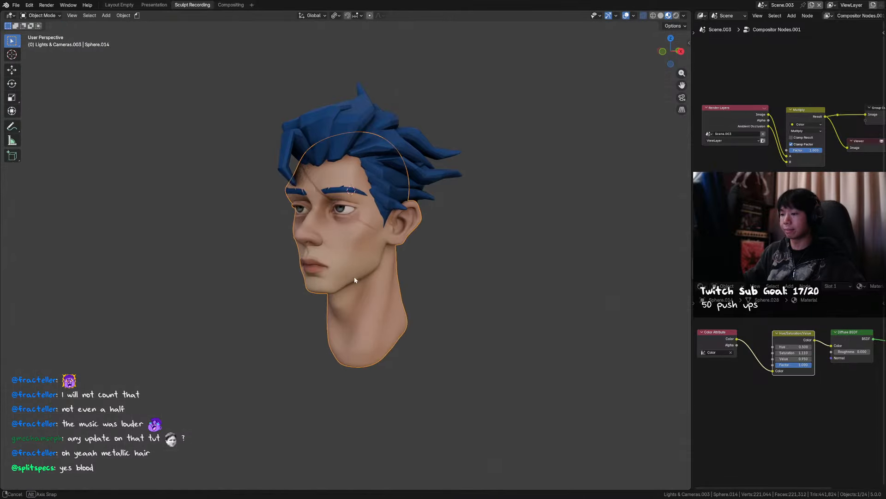
{"action": "key", "text": "ctrl+s"}
{"action": "scroll", "coordinate": [373, 268], "scroll_direction": "up", "scroll_amount": 2}
{"action": "middle_click_drag", "start_coordinate": [495, 269], "coordinate": [491, 265]}
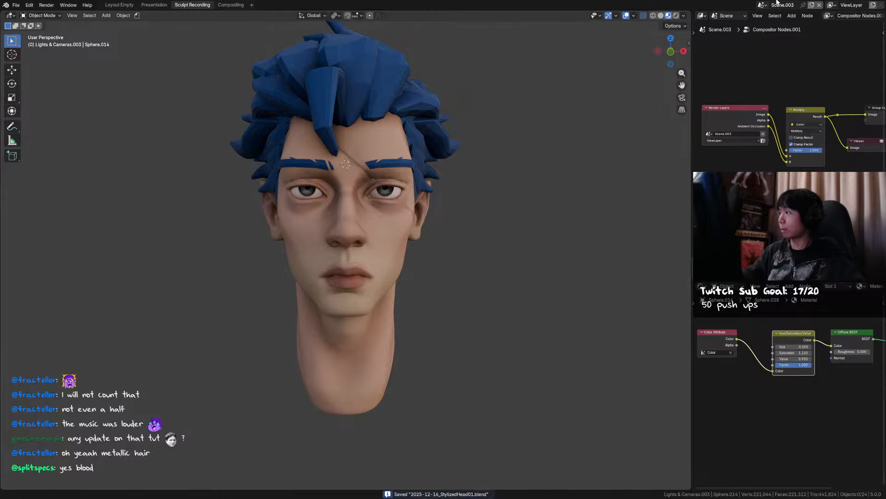
Review the earlier head versions in Scene, Scene.001 and Scene.002 with Solid shading, and return to Scene.003 in Material Preview.
{"action": "left_click", "coordinate": [761, 6]}
{"action": "left_click", "coordinate": [769, 21]}
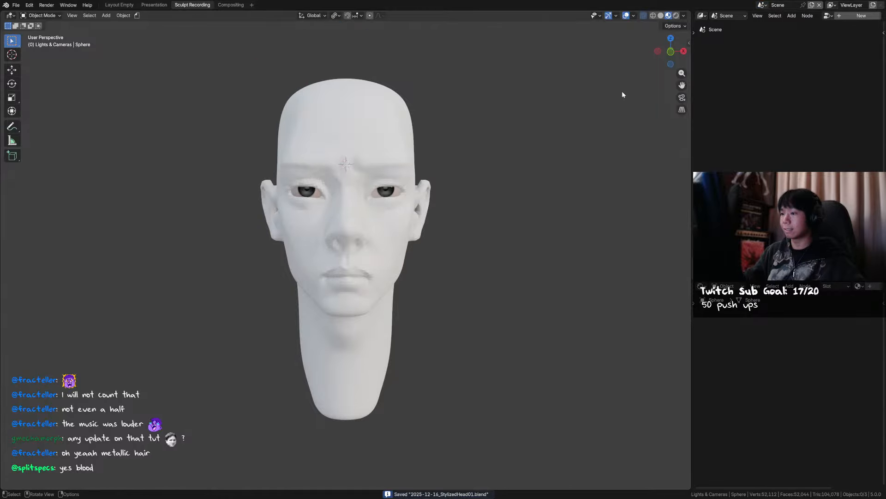
{"action": "left_click", "coordinate": [661, 15]}
{"action": "scroll", "coordinate": [465, 171], "scroll_direction": "down", "scroll_amount": 2}
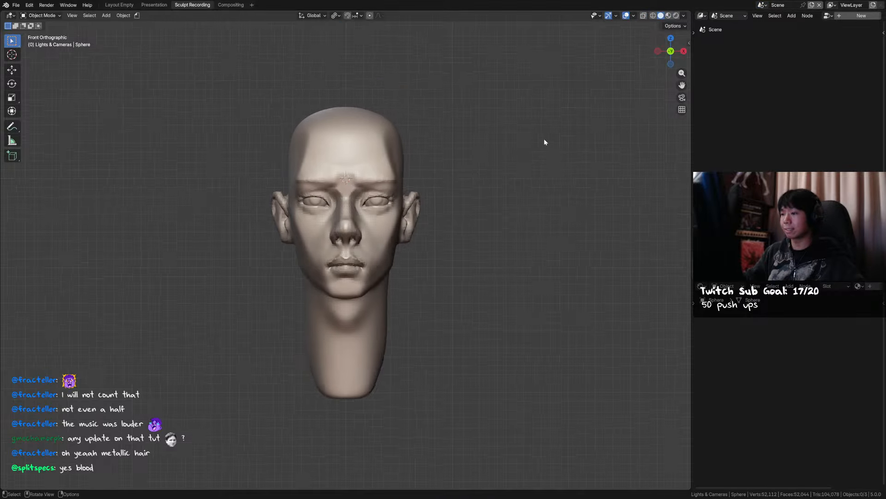
{"action": "middle_click_drag", "start_coordinate": [544, 138], "coordinate": [518, 150]}
{"action": "left_click", "coordinate": [761, 5]}
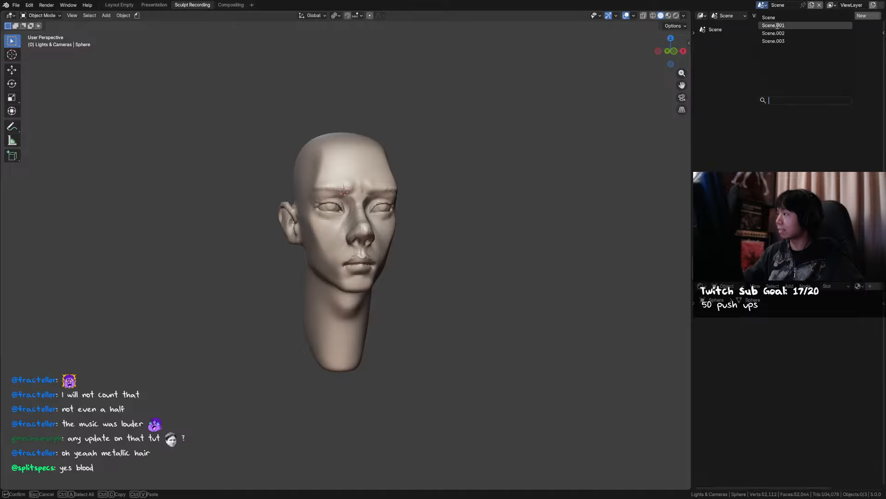
{"action": "left_click", "coordinate": [779, 25]}
{"action": "left_click", "coordinate": [761, 5]}
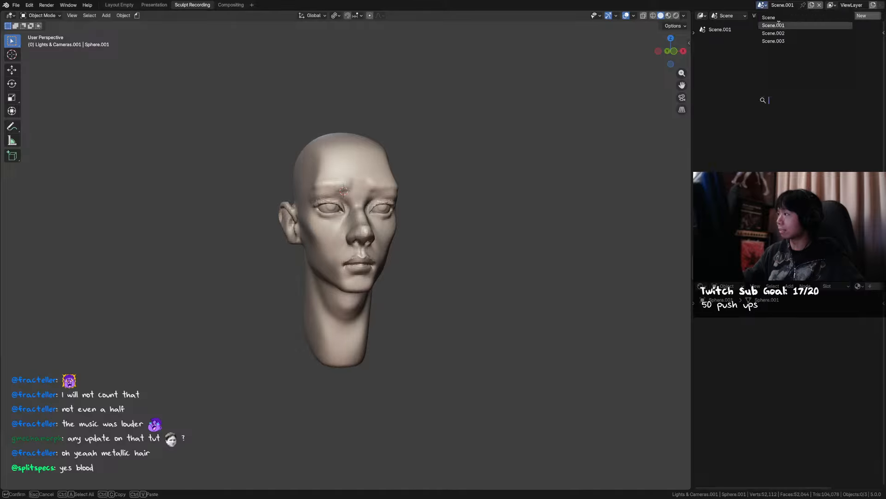
{"action": "left_click", "coordinate": [778, 33]}
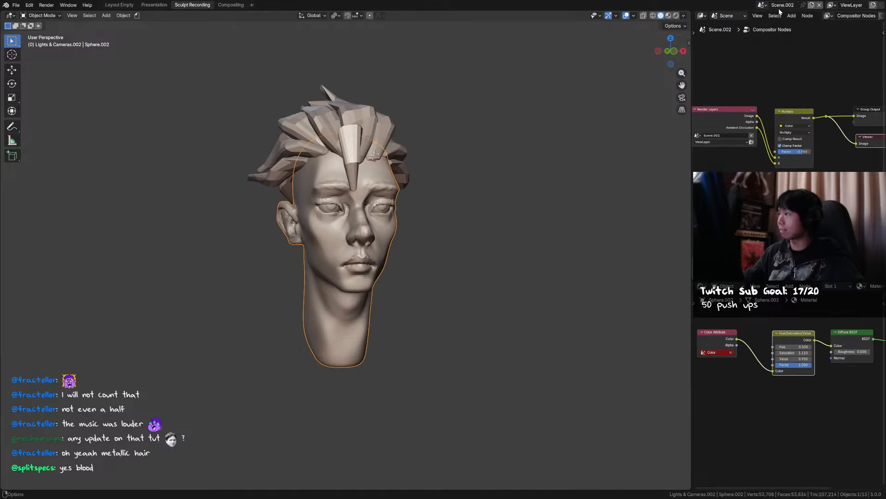
{"action": "left_click", "coordinate": [761, 6]}
{"action": "left_click", "coordinate": [773, 41]}
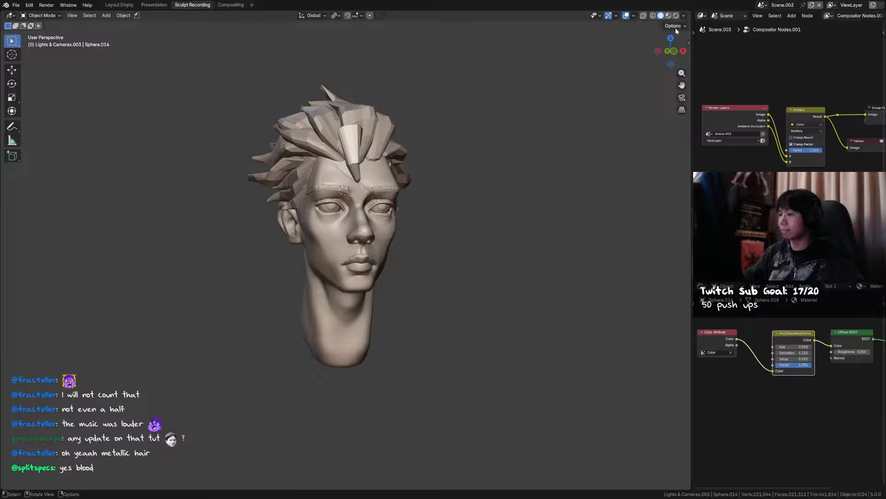
{"action": "left_click", "coordinate": [668, 15]}
Select the head, save the file, and make a full copy of Scene.003 named "yes blood".
{"action": "left_click", "coordinate": [396, 234]}
{"action": "scroll", "coordinate": [396, 234], "scroll_direction": "up", "scroll_amount": 4}
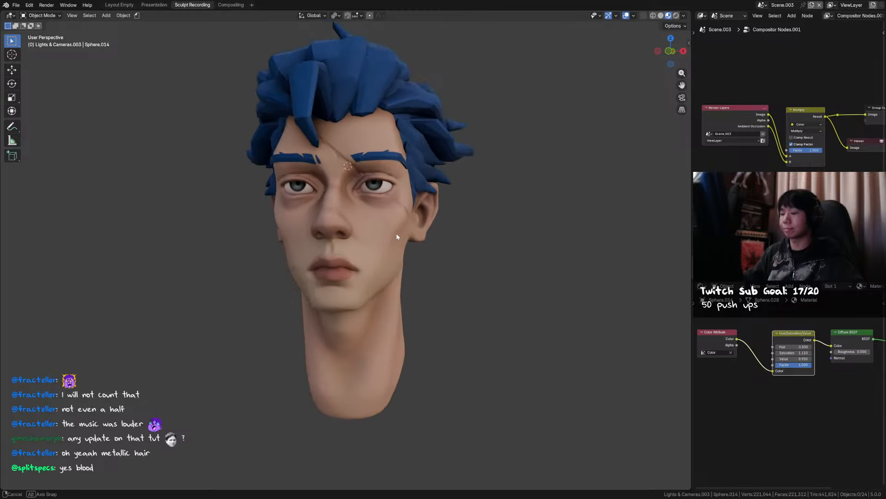
{"action": "middle_click_drag", "start_coordinate": [396, 234], "coordinate": [384, 238]}
{"action": "key", "text": "ctrl+s"}
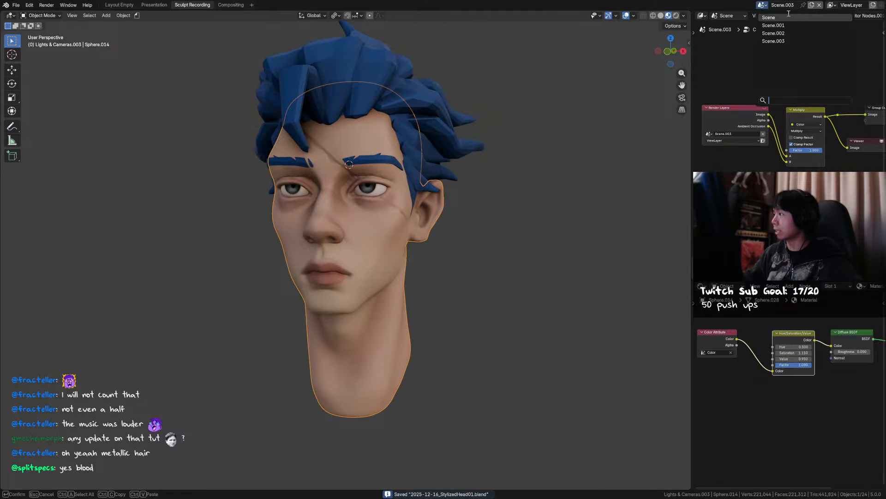
{"action": "left_click", "coordinate": [813, 7]}
{"action": "left_click", "coordinate": [802, 46]}
{"action": "double_click", "coordinate": [793, 6]}
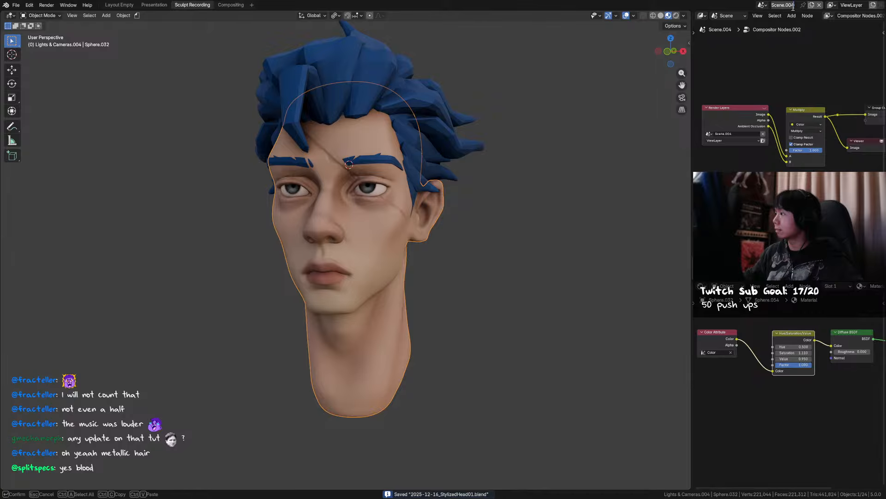
{"action": "type", "text": "yes blood"}
{"action": "key", "text": "Return"}
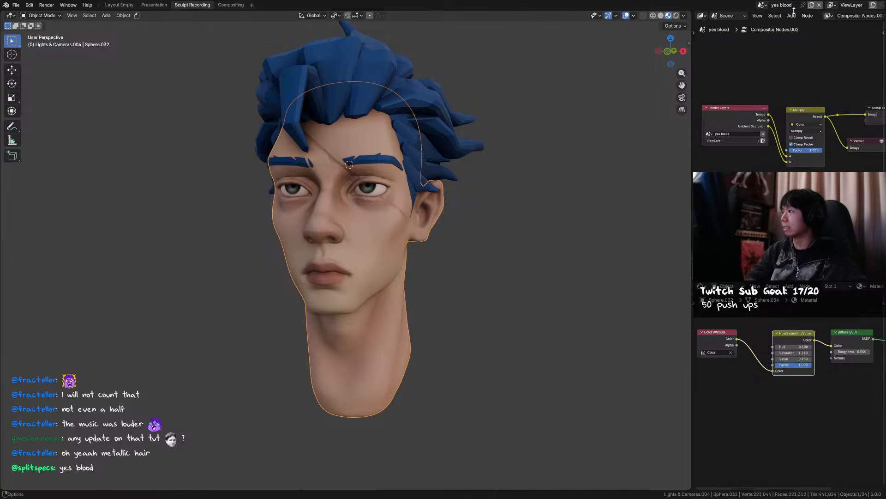
Enter Sculpt Mode on the head and activate the Paint Soft brush for colouring it.
{"action": "key", "text": "ctrl+Tab"}
{"action": "left_click", "coordinate": [406, 306]}
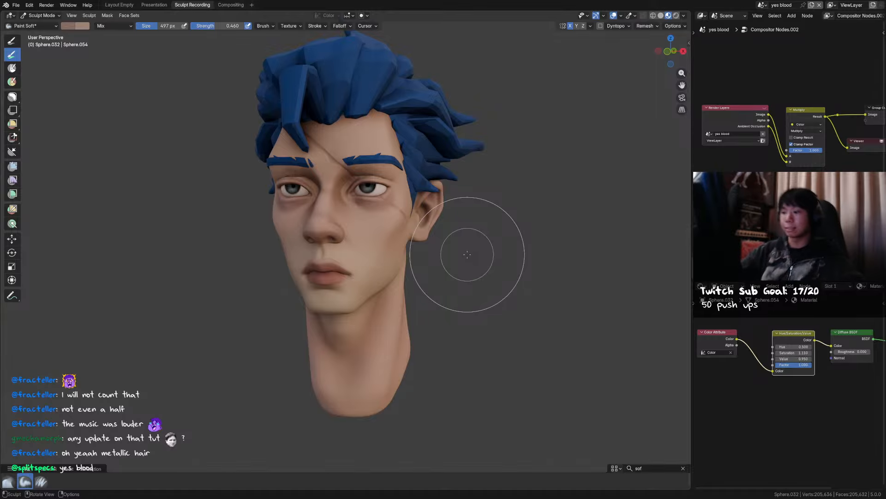
{"action": "key", "text": "x"}
{"action": "key", "text": "q"}
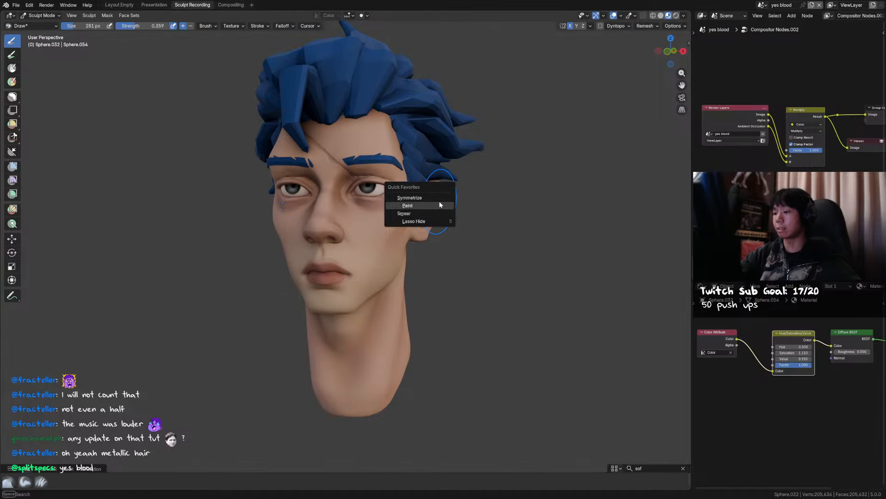
{"action": "left_click", "coordinate": [444, 207]}
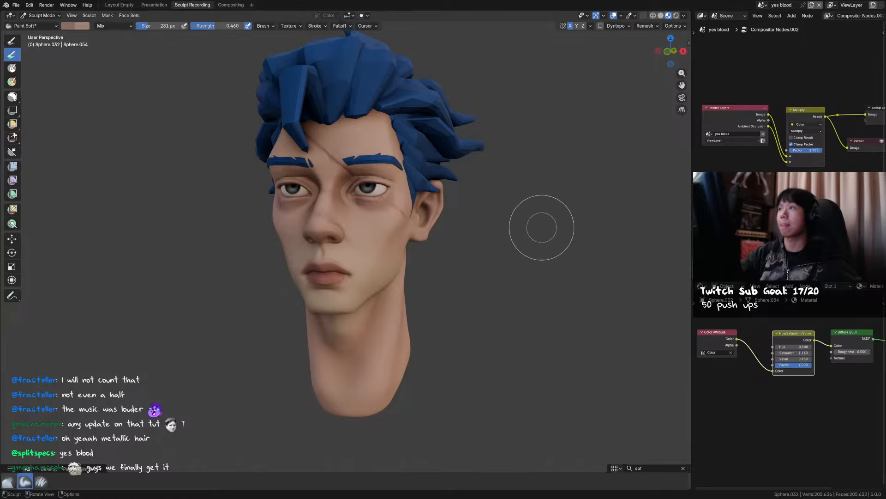
Reduce the Paint Soft brush to 80 px, choose a red paint colour and try a stroke on the jaw.
{"action": "mouse_move", "coordinate": [432, 243]}
{"action": "middle_mouse_down"}
{"action": "mouse_move", "coordinate": [415, 215]}
{"action": "mouse_move", "coordinate": [398, 238]}
{"action": "middle_mouse_up"}
{"action": "key", "text": "q"}
{"action": "key", "text": "Escape"}
{"action": "key", "text": "f"}
{"action": "left_click", "coordinate": [408, 230]}
{"action": "middle_click_drag", "start_coordinate": [393, 229], "coordinate": [409, 230]}
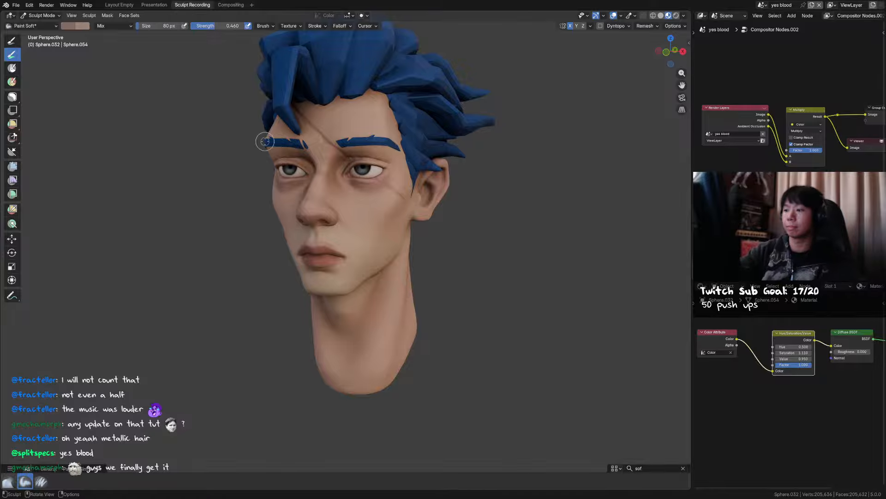
{"action": "right_click", "coordinate": [393, 237]}
{"action": "left_click_drag", "start_coordinate": [365, 209], "coordinate": [367, 212]}
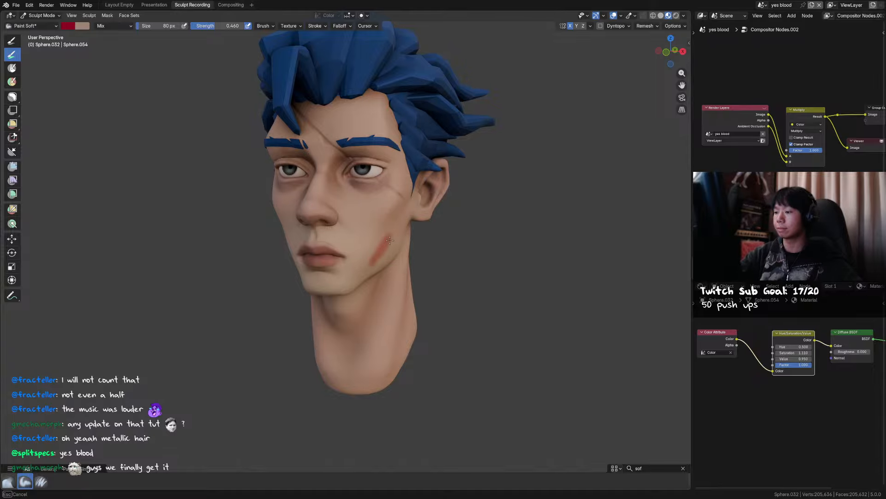
Raise the brush strength to 1.000, darken the red paint colour, and undo a test stroke on the jaw.
{"action": "left_click_drag", "start_coordinate": [231, 26], "coordinate": [265, 26]}
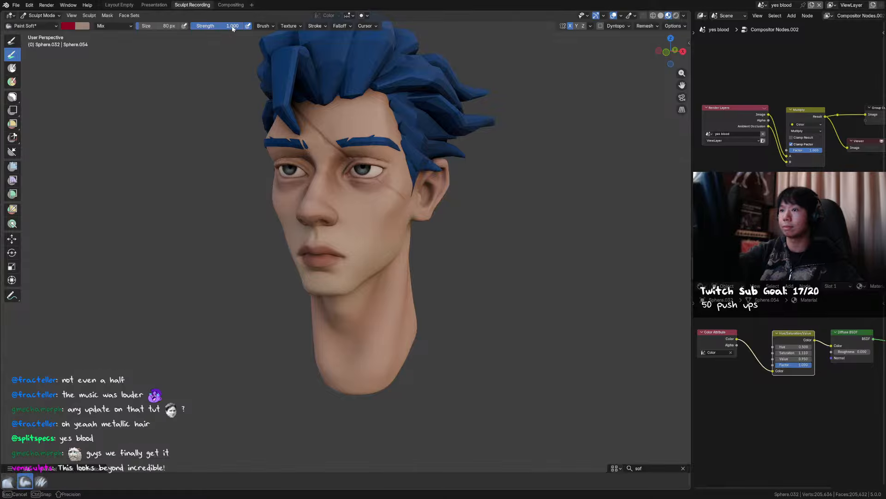
{"action": "right_click", "coordinate": [422, 231]}
{"action": "left_click_drag", "start_coordinate": [429, 197], "coordinate": [438, 203]}
{"action": "mouse_move", "coordinate": [385, 241]}
{"action": "left_mouse_down"}
{"action": "mouse_move", "coordinate": [388, 256]}
{"action": "mouse_move", "coordinate": [377, 263]}
{"action": "left_mouse_up"}
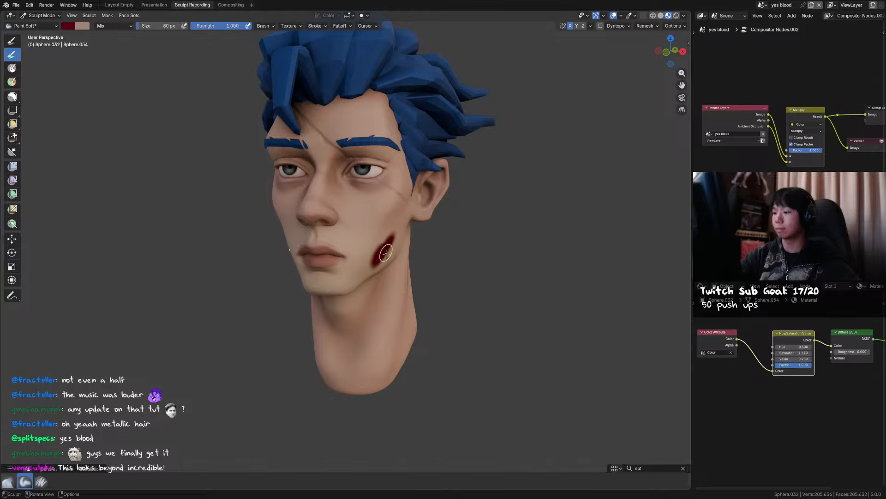
{"action": "middle_click_drag", "start_coordinate": [376, 263], "coordinate": [351, 270]}
{"action": "key", "text": "ctrl+z"}
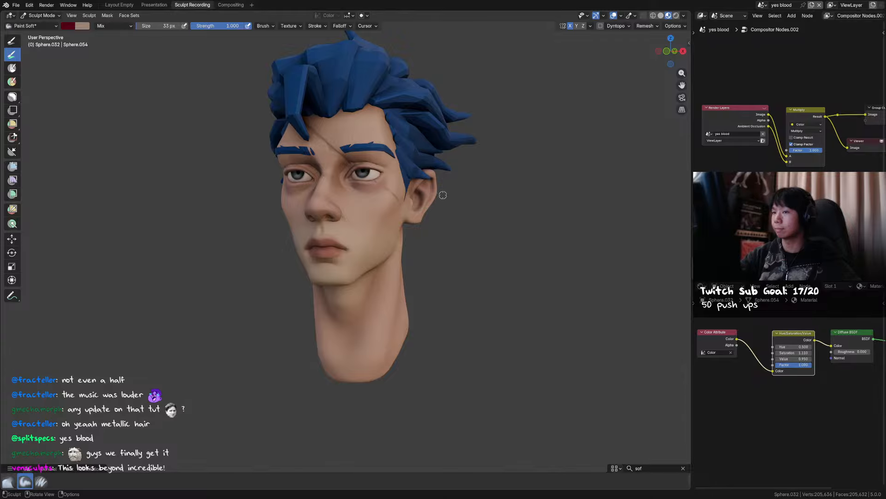
Filter the brush library for "sq", activate the Paint Square brush and check its paint colour.
{"action": "right_click", "coordinate": [443, 195]}
{"action": "left_click", "coordinate": [655, 468]}
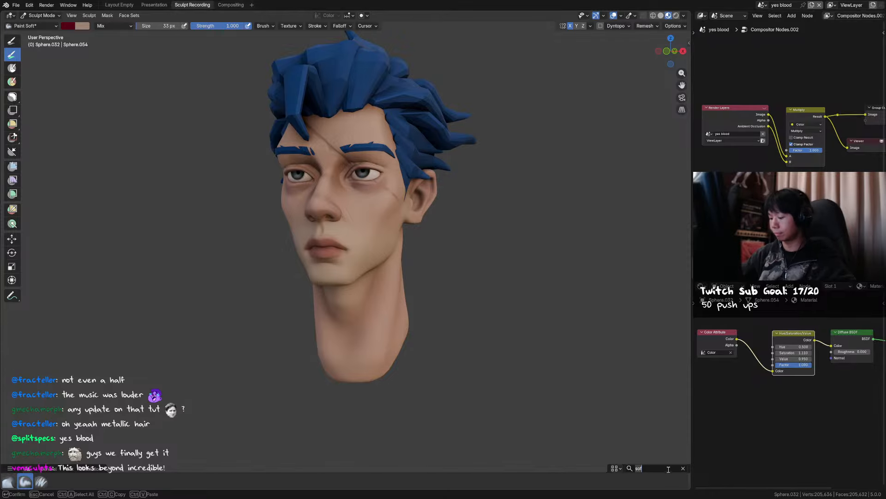
{"action": "key", "text": "BackSpace"}
{"action": "key", "text": "BackSpace"}
{"action": "key", "text": "BackSpace"}
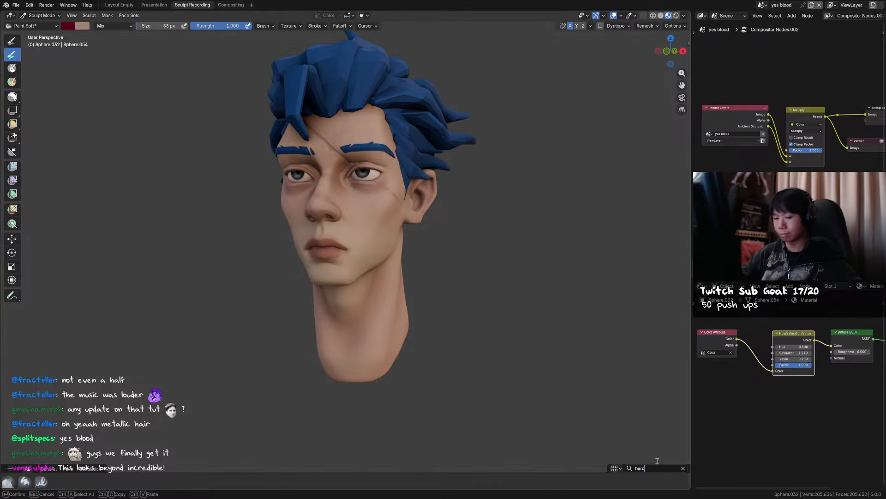
{"action": "type", "text": "sq"}
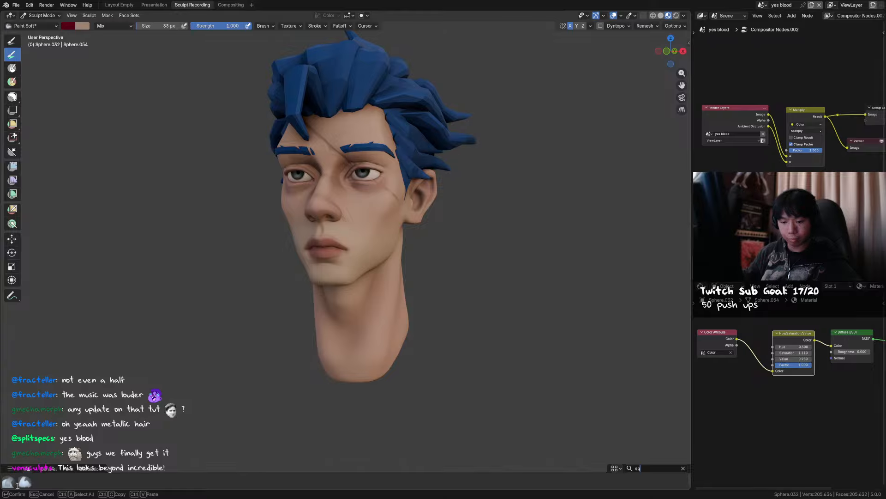
{"action": "left_click", "coordinate": [25, 481]}
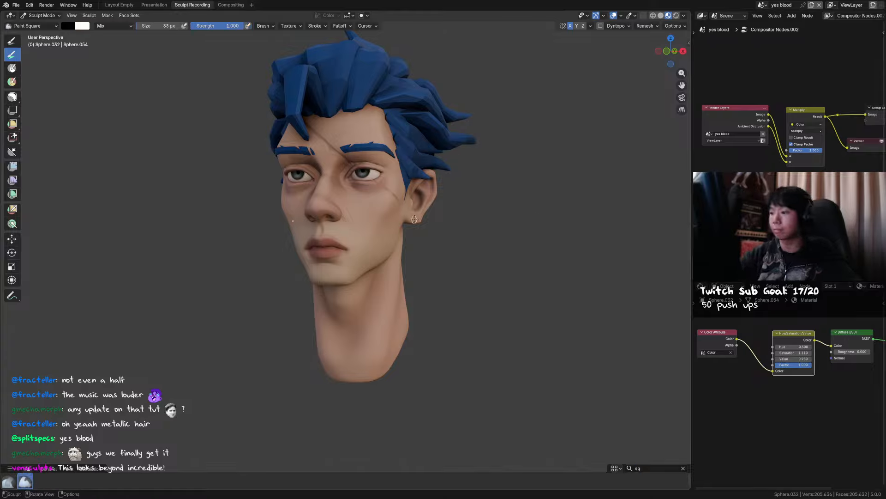
{"action": "right_click", "coordinate": [446, 240]}
{"action": "left_click", "coordinate": [446, 247]}
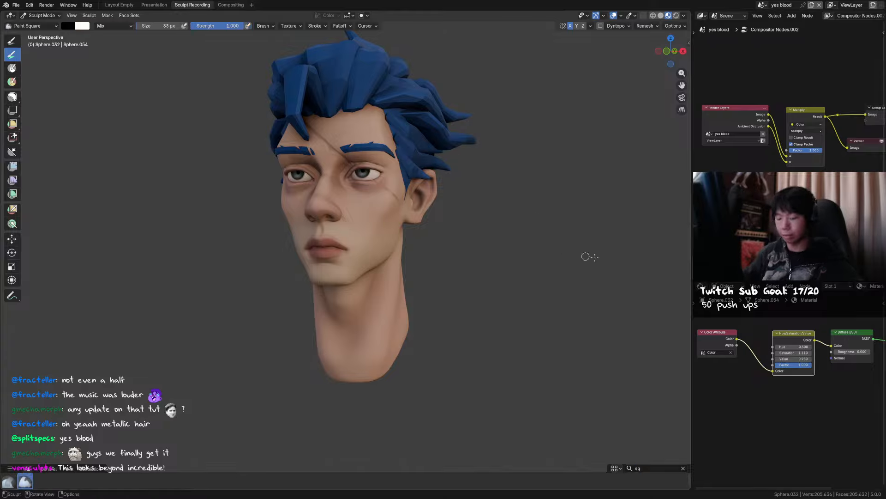
Return to the Paint Soft brush and turn on unified colour with its dark red as the shared paint colour.
{"action": "left_click", "coordinate": [684, 468]}
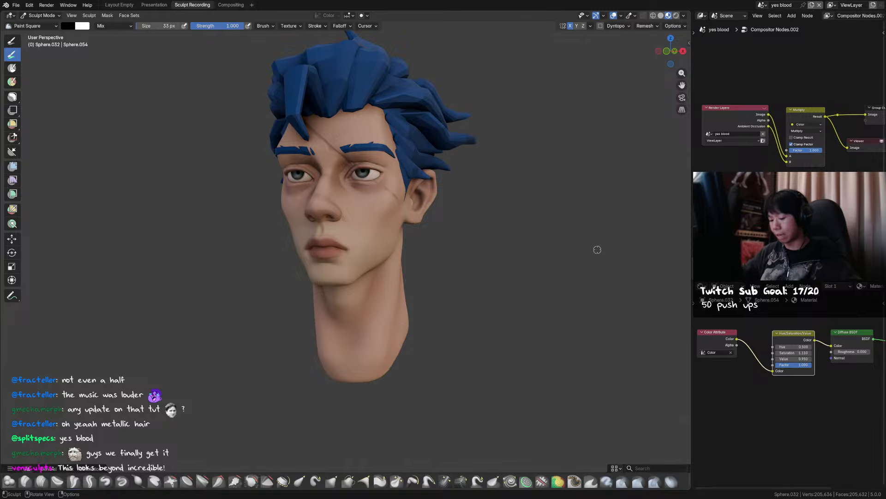
{"action": "key", "text": "n"}
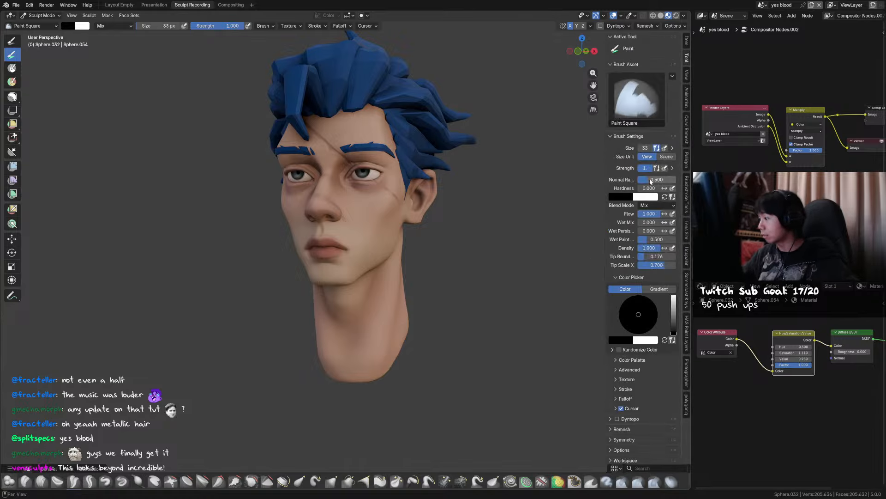
{"action": "left_click", "coordinate": [655, 469]}
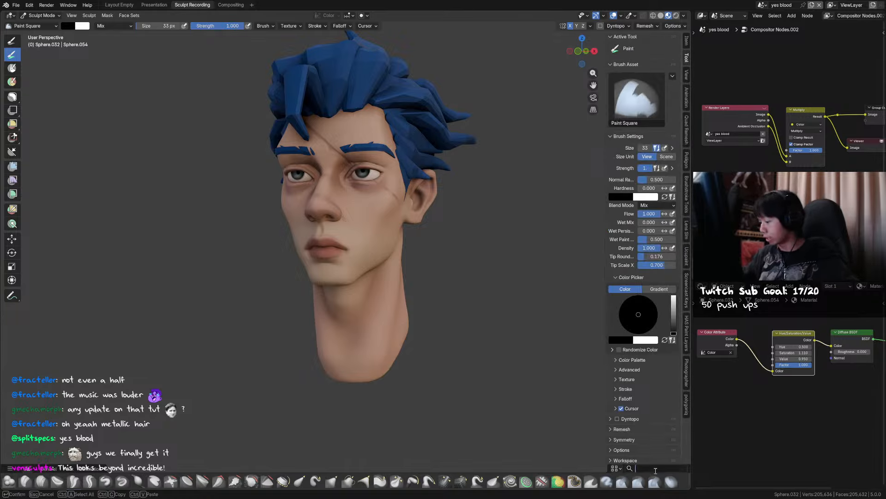
{"action": "type", "text": "soft"}
{"action": "key", "text": "Return"}
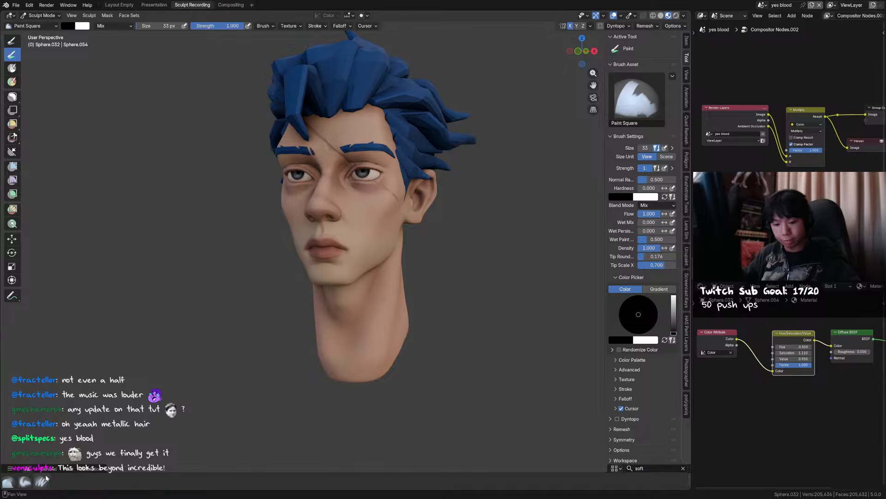
{"action": "left_click", "coordinate": [25, 482]}
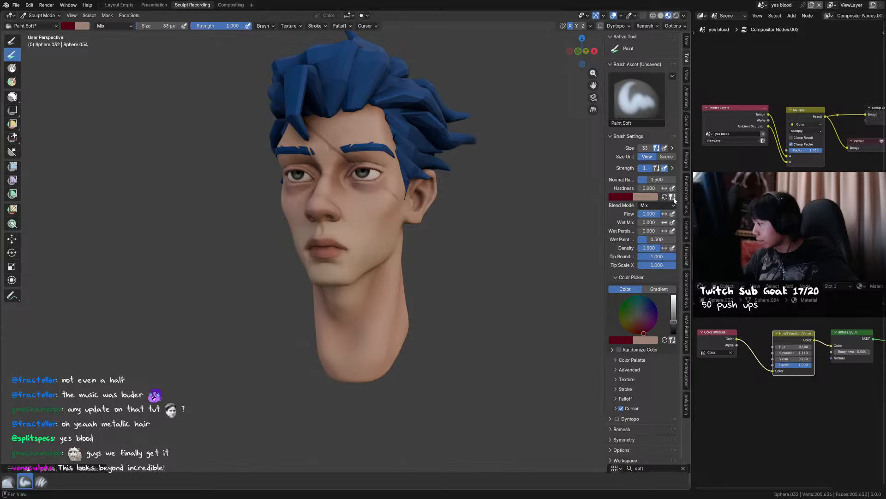
{"action": "left_click", "coordinate": [673, 197]}
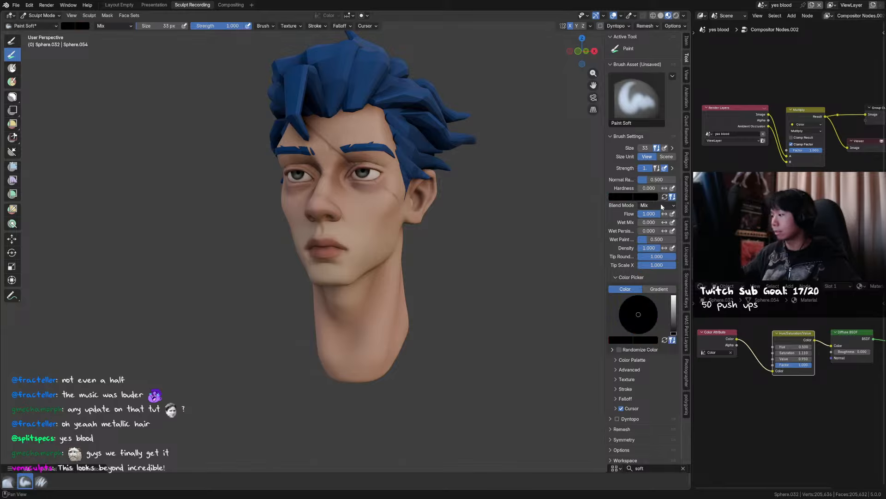
{"action": "left_click", "coordinate": [672, 197]}
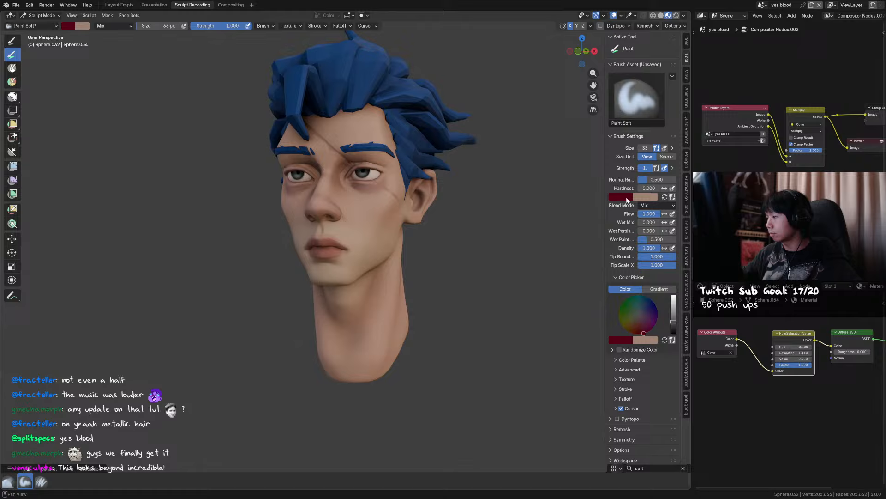
{"action": "left_click", "coordinate": [672, 198]}
Filter the brush library for "sq", activate the Paint Square brush with the shared dark red, and save the file.
{"action": "key", "text": "n"}
{"action": "key", "text": "q"}
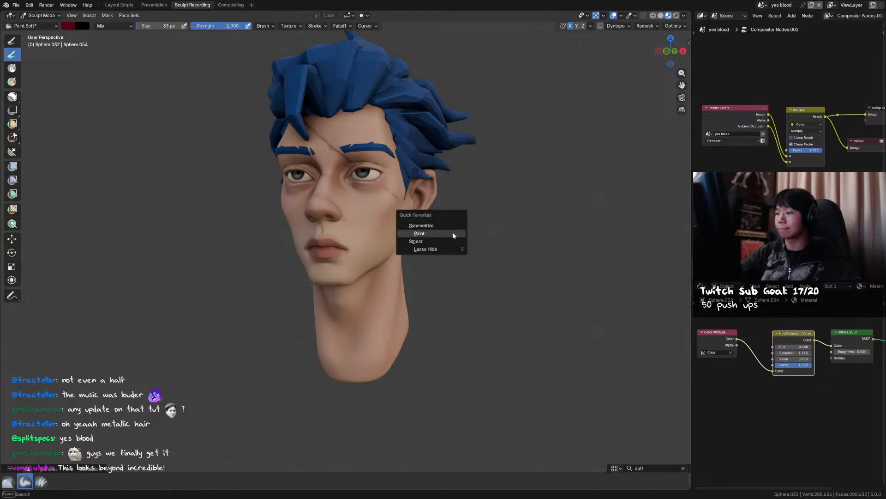
{"action": "left_click", "coordinate": [664, 467]}
{"action": "type", "text": "sq"}
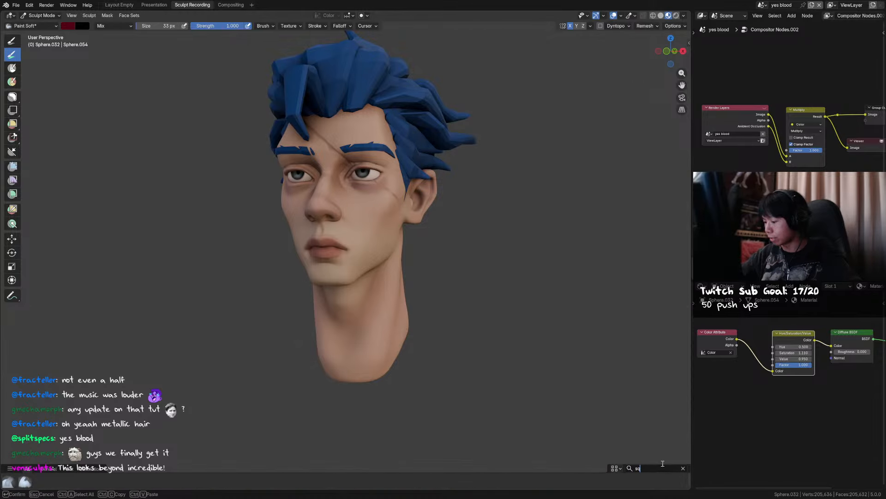
{"action": "left_click", "coordinate": [25, 481]}
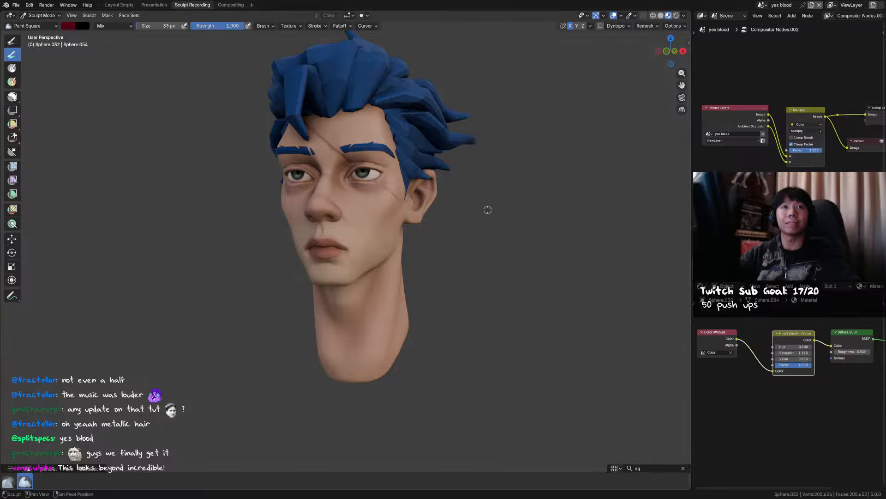
{"action": "key", "text": "ctrl+s"}
Paint a thin dark red blood streak from the jaw edge up the cheek with a brush between 10 and 24 px.
{"action": "mouse_move", "coordinate": [483, 206]}
{"action": "middle_mouse_down", "text": "ctrl"}
{"action": "mouse_move", "coordinate": [422, 207]}
{"action": "mouse_move", "coordinate": [365, 262]}
{"action": "mouse_move", "coordinate": [374, 242]}
{"action": "middle_mouse_up", "text": "ctrl"}
{"action": "key", "text": "f"}
{"action": "left_click", "coordinate": [365, 262]}
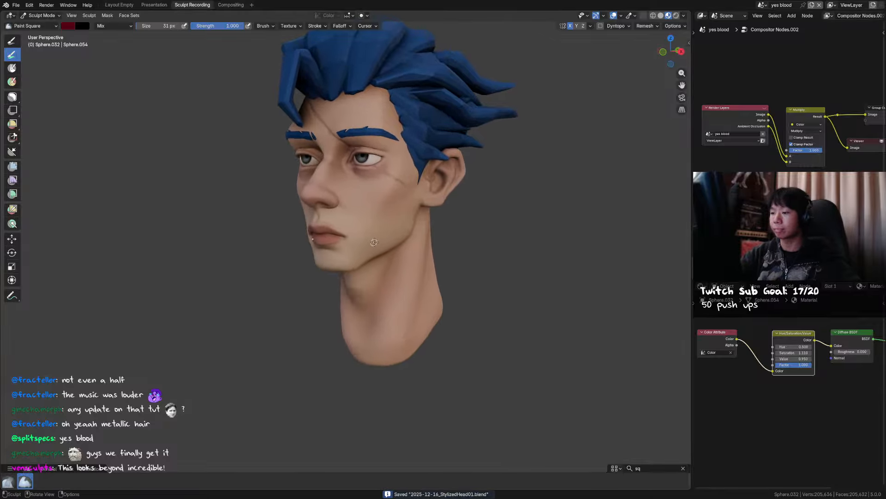
{"action": "left_click_drag", "start_coordinate": [366, 255], "coordinate": [378, 229]}
{"action": "key", "text": "ctrl+z"}
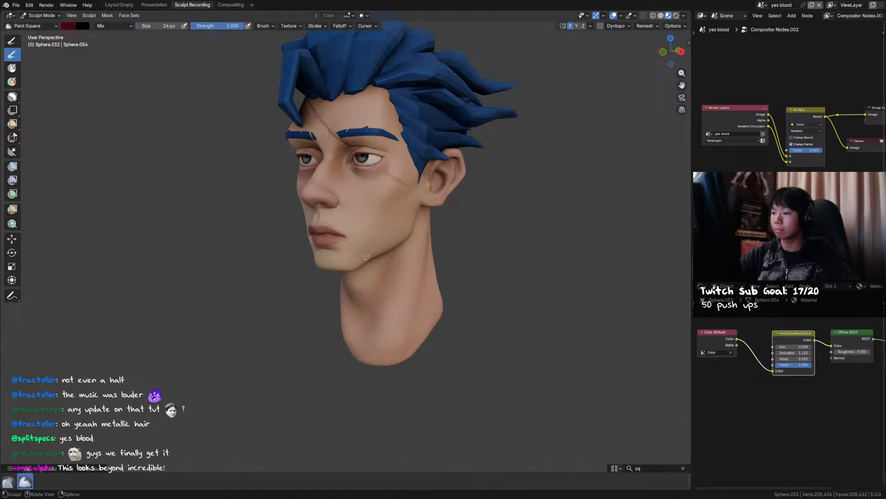
{"action": "left_click_drag", "start_coordinate": [364, 259], "coordinate": [380, 231]}
{"action": "key", "text": "f"}
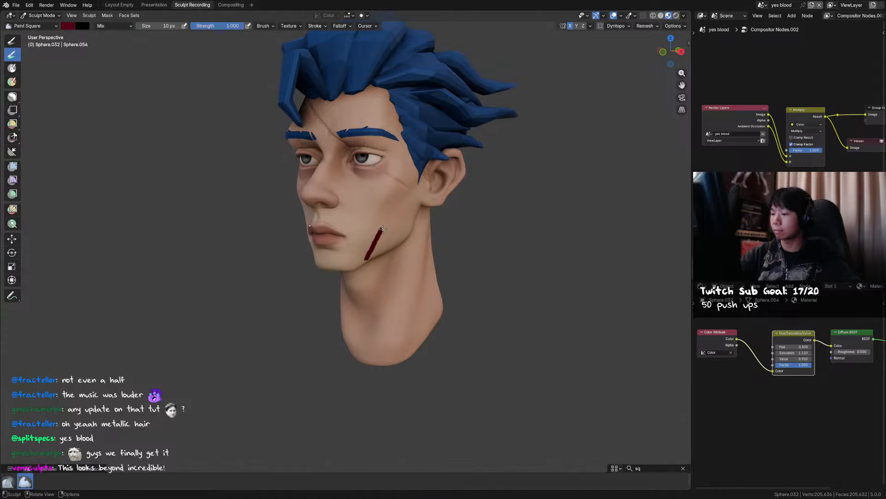
{"action": "left_click", "coordinate": [389, 224]}
{"action": "mouse_move", "coordinate": [392, 223]}
{"action": "left_mouse_down"}
{"action": "mouse_move", "coordinate": [403, 202]}
{"action": "mouse_move", "coordinate": [393, 219]}
{"action": "left_mouse_up"}
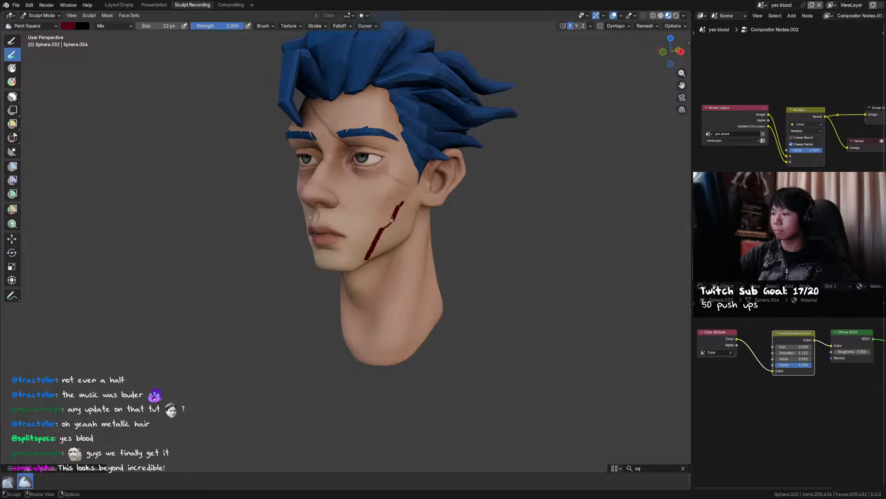
Paint a thicker blood patch along the jaw edge beside the chin, with thin streaks rising toward the mouth corner.
{"action": "key", "text": "f"}
{"action": "mouse_move", "coordinate": [363, 244]}
{"action": "left_mouse_down"}
{"action": "mouse_move", "coordinate": [353, 262]}
{"action": "mouse_move", "coordinate": [348, 253]}
{"action": "left_mouse_up"}
{"action": "left_click", "coordinate": [355, 262]}
{"action": "left_click", "coordinate": [345, 263]}
{"action": "left_click_drag", "start_coordinate": [343, 259], "coordinate": [368, 226]}
{"action": "key", "text": "f"}
{"action": "left_click", "coordinate": [362, 242]}
{"action": "key", "text": "f"}
{"action": "left_click", "coordinate": [351, 233]}
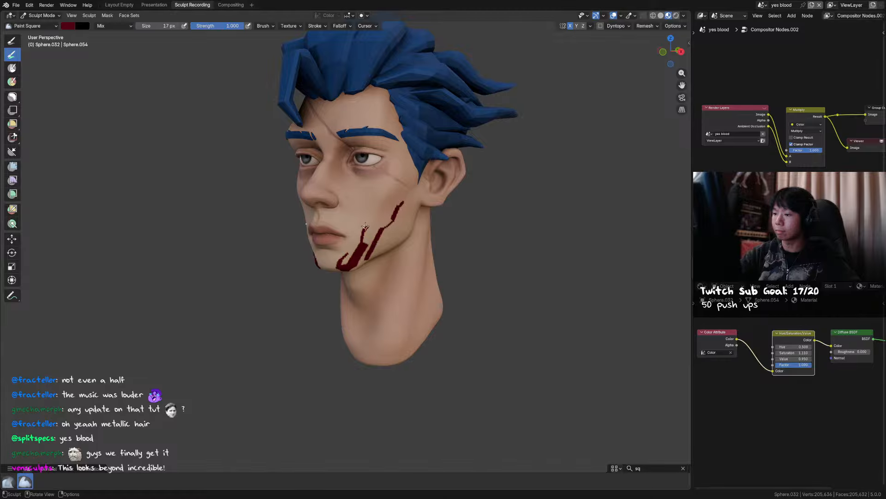
Paint another blood streak on the rear jaw below the ear with a brush of about 34 px, plus a small mark near the ear.
{"action": "mouse_move", "coordinate": [373, 217]}
{"action": "middle_mouse_down"}
{"action": "mouse_move", "coordinate": [404, 231]}
{"action": "mouse_move", "coordinate": [394, 238]}
{"action": "middle_mouse_up"}
{"action": "key", "text": "f"}
{"action": "left_click", "coordinate": [393, 238]}
{"action": "left_click_drag", "start_coordinate": [394, 240], "coordinate": [400, 211]}
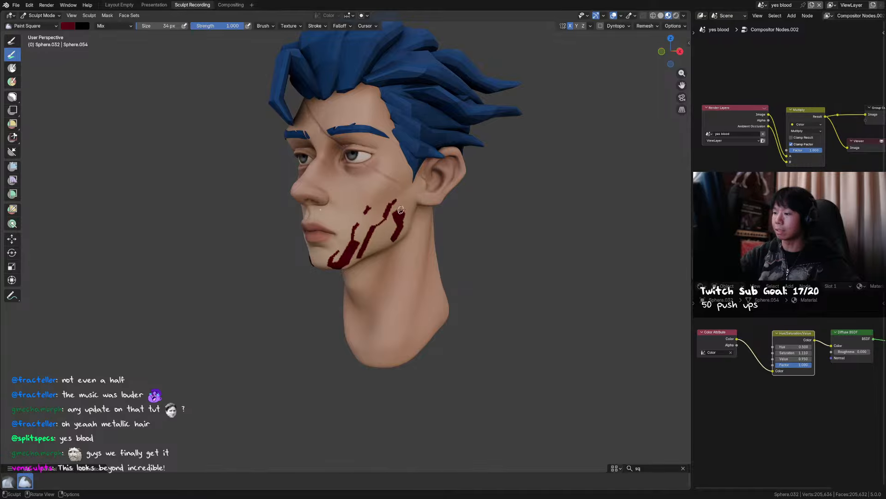
{"action": "key", "text": "f"}
{"action": "left_click", "coordinate": [405, 199]}
Activate the Smear brush, enlarge it to 38 px and smear the blood streaks beside the chin.
{"action": "mouse_move", "coordinate": [405, 174]}
{"action": "middle_mouse_down"}
{"action": "mouse_move", "coordinate": [398, 240]}
{"action": "mouse_move", "coordinate": [368, 266]}
{"action": "middle_mouse_up"}
{"action": "key", "text": "c"}
{"action": "key", "text": "q"}
{"action": "left_click", "coordinate": [381, 260]}
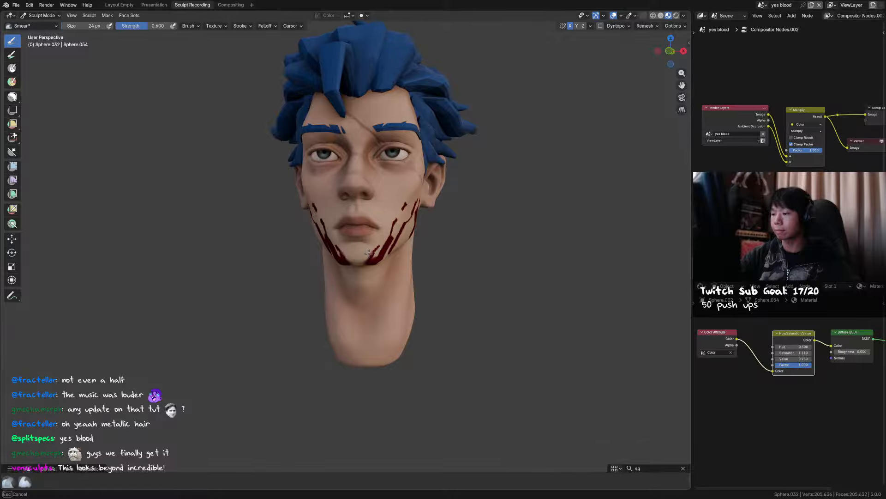
{"action": "key", "text": "f"}
{"action": "left_click", "coordinate": [374, 253]}
{"action": "middle_click_drag", "start_coordinate": [377, 246], "coordinate": [384, 240]}
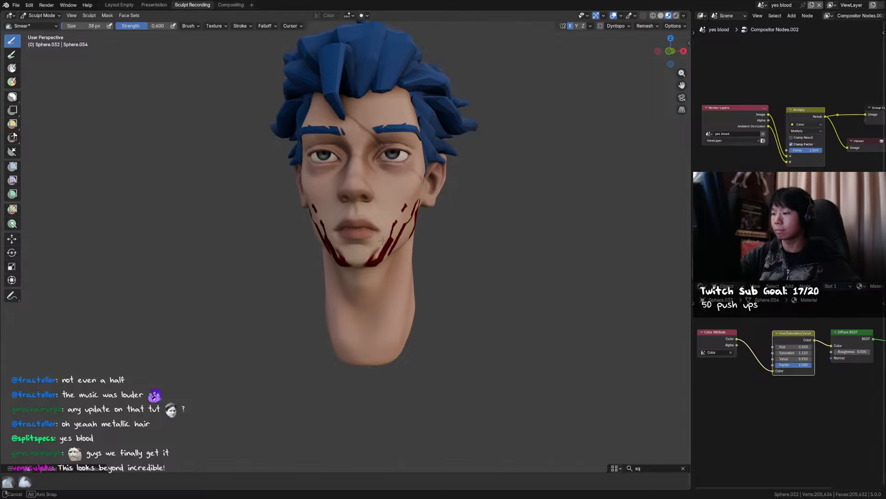
Lower the Smear strength to 0.248 and soften the blood streaks on the cheek and jaw, varying the brush size up to 53 px.
{"action": "key", "text": "shift+f"}
{"action": "left_click", "coordinate": [490, 190]}
{"action": "middle_click_drag", "start_coordinate": [399, 207], "coordinate": [382, 211]}
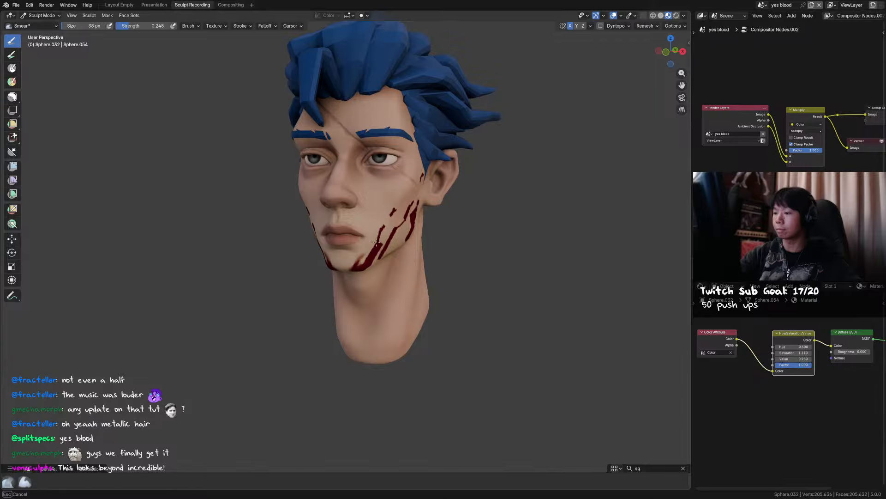
{"action": "key", "text": "f"}
{"action": "left_click", "coordinate": [381, 223]}
{"action": "key", "text": "f"}
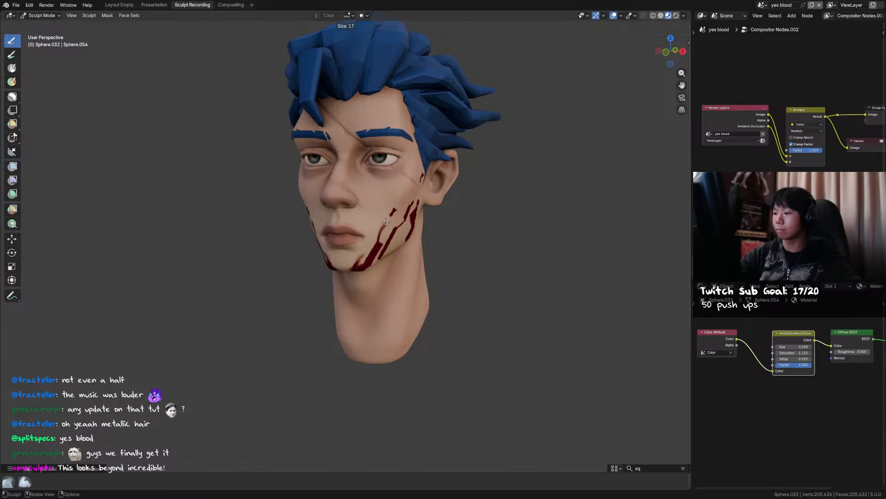
{"action": "left_click", "coordinate": [383, 223]}
{"action": "key", "text": "f"}
{"action": "left_click", "coordinate": [375, 240]}
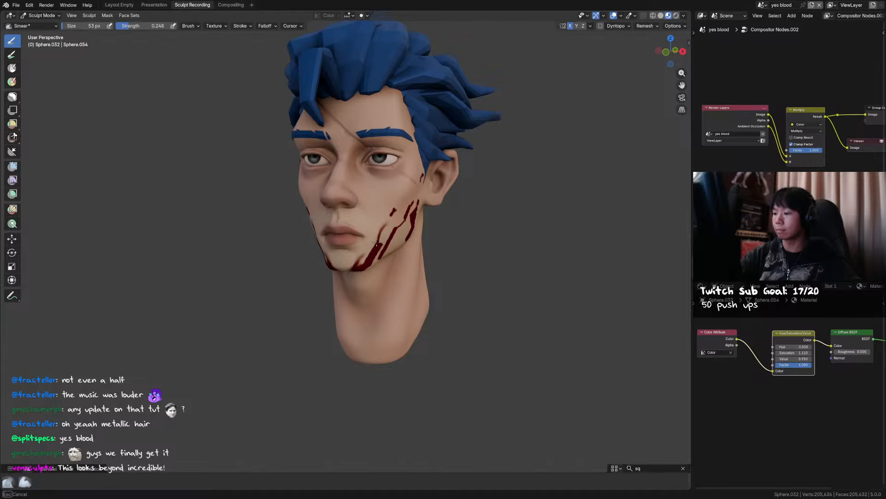
{"action": "key", "text": "f"}
{"action": "left_click", "coordinate": [364, 261]}
Switch back to the Paint Square brush and repaint the blood streak beside the mouth at about 16 px.
{"action": "key", "text": "q"}
{"action": "left_click", "coordinate": [356, 225]}
{"action": "left_click_drag", "start_coordinate": [387, 232], "coordinate": [380, 249]}
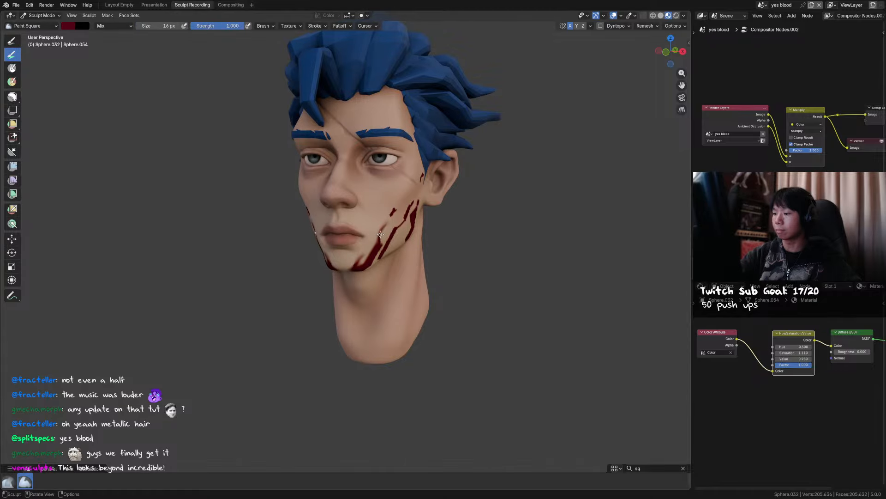
Switch to the Smear brush at 45 px and soften the repainted blood streak beside the mouth.
{"action": "key", "text": "q"}
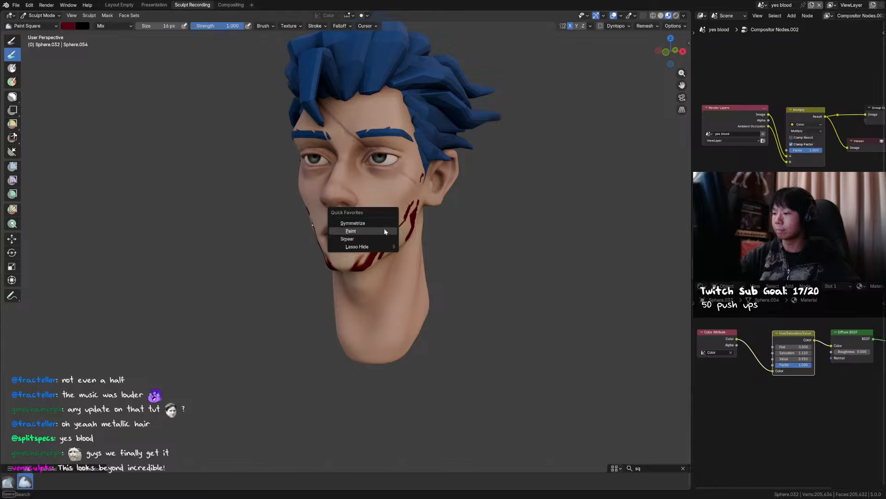
{"action": "left_click", "coordinate": [386, 239]}
{"action": "key", "text": "f"}
{"action": "left_click", "coordinate": [380, 232]}
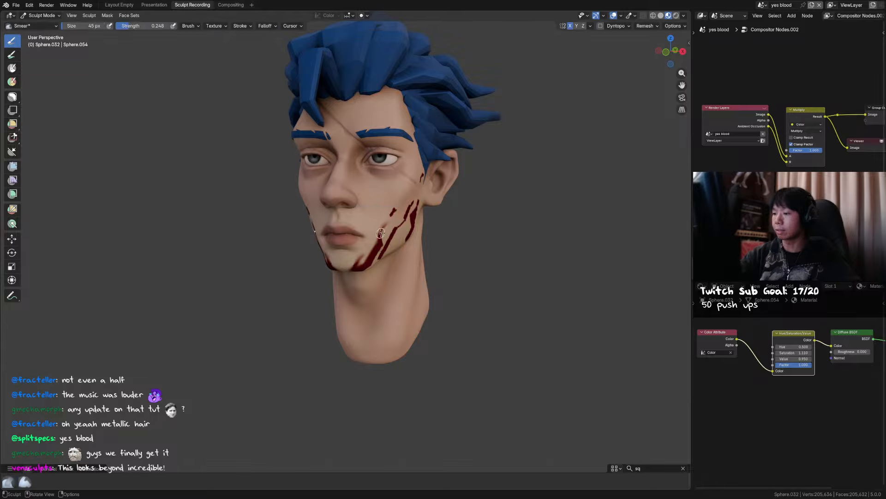
{"action": "mouse_move", "coordinate": [382, 233]}
{"action": "left_mouse_down"}
{"action": "mouse_move", "coordinate": [394, 211]}
{"action": "mouse_move", "coordinate": [384, 239]}
{"action": "left_mouse_up"}
Enlarge the Smear brush to 50 px and soften the blood streaks on the rear jaw below the ear.
{"action": "key", "text": "bracketright"}
{"action": "left_click_drag", "start_coordinate": [409, 207], "coordinate": [403, 222]}
{"action": "left_click_drag", "start_coordinate": [409, 208], "coordinate": [407, 213]}
{"action": "middle_click_drag", "start_coordinate": [417, 201], "coordinate": [406, 202]}
{"action": "left_click_drag", "start_coordinate": [408, 207], "coordinate": [405, 217]}
{"action": "mouse_move", "coordinate": [405, 213]}
{"action": "left_mouse_down"}
{"action": "mouse_move", "coordinate": [406, 234]}
{"action": "mouse_move", "coordinate": [413, 212]}
{"action": "left_mouse_up"}
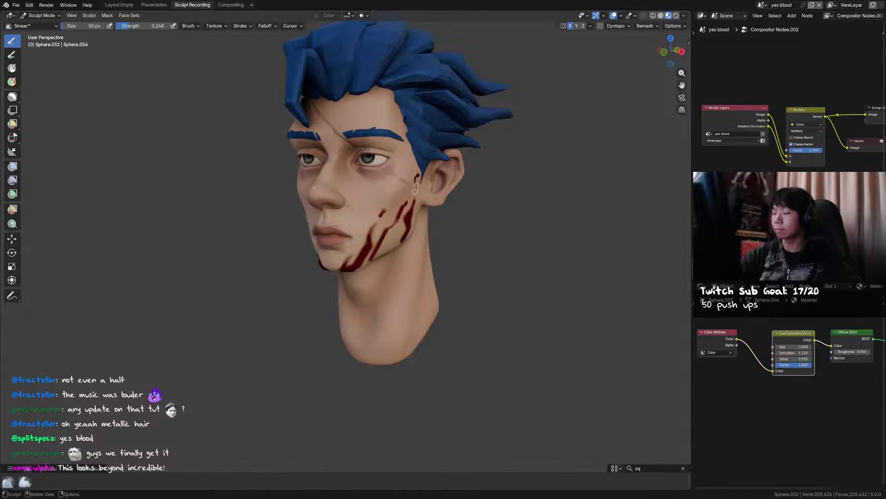
Switch back to the Paint Square brush at 34 px and paint blood across the chin's lower edge, joining the jaw streaks.
{"action": "mouse_move", "coordinate": [416, 194]}
{"action": "middle_mouse_down"}
{"action": "mouse_move", "coordinate": [437, 181]}
{"action": "mouse_move", "coordinate": [461, 198]}
{"action": "middle_mouse_up"}
{"action": "key", "text": "shift+space"}
{"action": "left_click", "coordinate": [417, 174]}
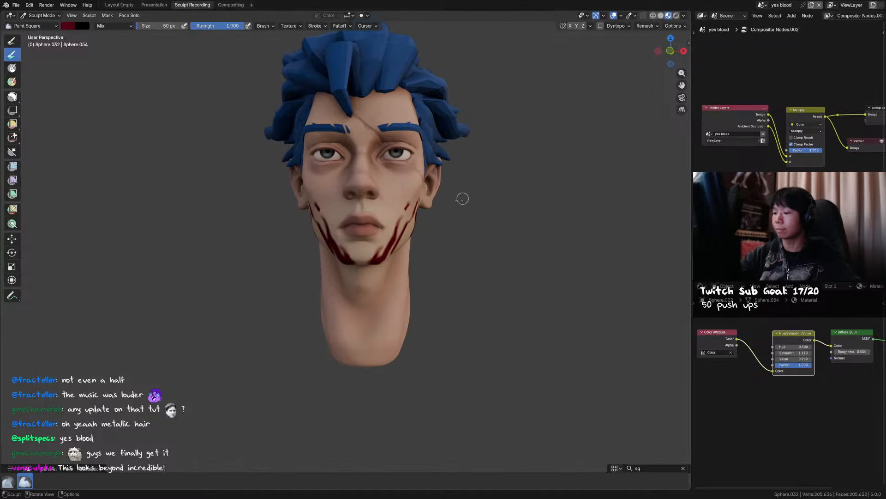
{"action": "key", "text": "f"}
{"action": "left_click", "coordinate": [363, 261]}
{"action": "left_click_drag", "start_coordinate": [363, 260], "coordinate": [363, 261]}
{"action": "middle_click_drag", "start_coordinate": [363, 262], "coordinate": [373, 238]}
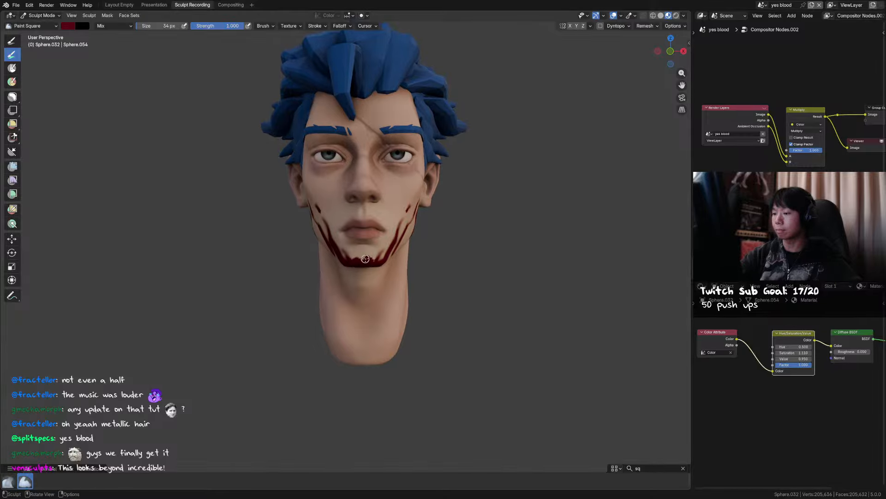
Paint blood below the lower lip, along the upper lip and as a spot beside the mouth, progressively shrinking the brush.
{"action": "key", "text": "bracketleft"}
{"action": "key", "text": "bracketleft"}
{"action": "key", "text": "bracketleft"}
{"action": "key", "text": "bracketleft"}
{"action": "key", "text": "bracketleft"}
{"action": "key", "text": "bracketleft"}
{"action": "key", "text": "bracketleft"}
{"action": "key", "text": "bracketleft"}
{"action": "key", "text": "bracketleft"}
{"action": "key", "text": "bracketleft"}
{"action": "key", "text": "bracketleft"}
{"action": "key", "text": "bracketleft"}
{"action": "key", "text": "bracketleft"}
{"action": "left_click_drag", "start_coordinate": [365, 249], "coordinate": [373, 245]}
{"action": "key", "text": "bracketleft"}
{"action": "key", "text": "bracketleft"}
{"action": "key", "text": "bracketleft"}
{"action": "key", "text": "bracketleft"}
{"action": "key", "text": "bracketleft"}
{"action": "mouse_move", "coordinate": [372, 241]}
{"action": "left_mouse_down"}
{"action": "mouse_move", "coordinate": [370, 221]}
{"action": "mouse_move", "coordinate": [350, 224]}
{"action": "mouse_move", "coordinate": [359, 223]}
{"action": "left_mouse_up"}
{"action": "key", "text": "bracketleft"}
{"action": "left_click", "coordinate": [379, 217]}
Add a blood spot on the chin at about 35 px and another on the cheek at about 22 px.
{"action": "middle_click_drag", "start_coordinate": [379, 217], "coordinate": [376, 249]}
{"action": "key", "text": "bracketright"}
{"action": "key", "text": "bracketright"}
{"action": "key", "text": "bracketright"}
{"action": "key", "text": "bracketright"}
{"action": "key", "text": "bracketright"}
{"action": "key", "text": "bracketright"}
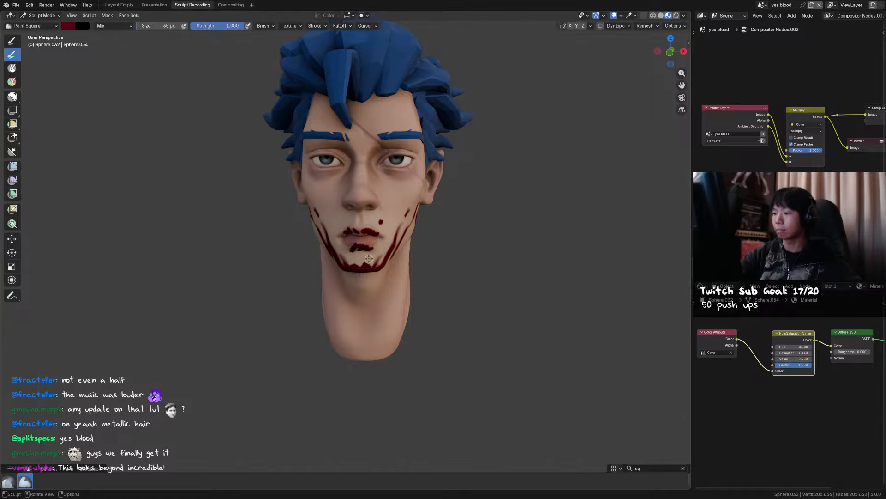
{"action": "left_click", "coordinate": [369, 259]}
{"action": "key", "text": "bracketleft"}
{"action": "key", "text": "bracketleft"}
{"action": "key", "text": "bracketleft"}
{"action": "key", "text": "bracketleft"}
{"action": "middle_click_drag", "start_coordinate": [369, 259], "coordinate": [385, 199]}
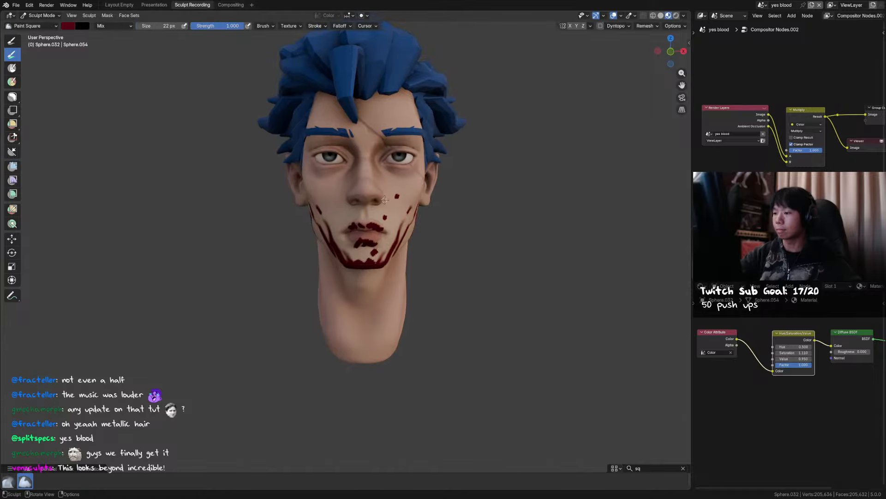
Reduce the paint brush to about 10 px and add a small blood mark on the upper cheek below the eye.
{"action": "key", "text": "bracketleft"}
{"action": "key", "text": "bracketleft"}
{"action": "key", "text": "bracketleft"}
{"action": "key", "text": "bracketleft"}
{"action": "key", "text": "bracketleft"}
{"action": "key", "text": "bracketleft"}
{"action": "key", "text": "bracketleft"}
{"action": "left_click", "coordinate": [401, 178]}
{"action": "middle_click_drag", "start_coordinate": [402, 178], "coordinate": [395, 198]}
Activate the Smear brush at about 60 px and soften the blood marks under the eye, on the cheek and around the mouth.
{"action": "key", "text": "shift+space"}
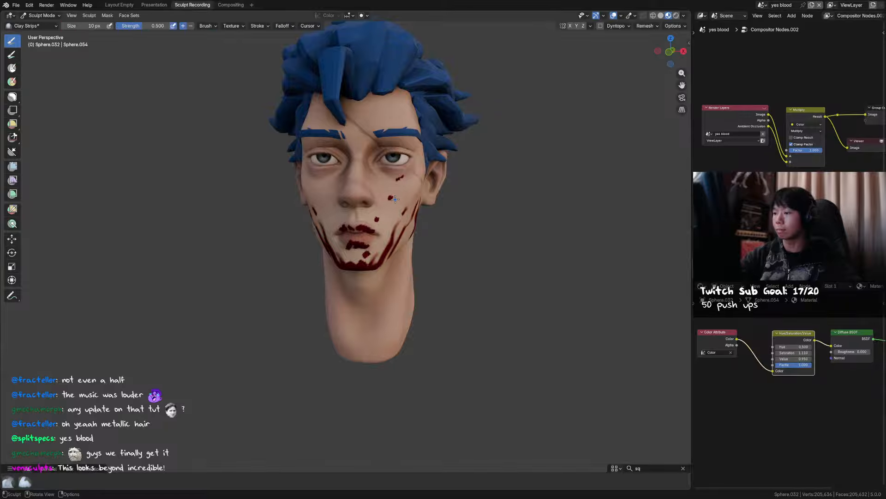
{"action": "left_click", "coordinate": [395, 198]}
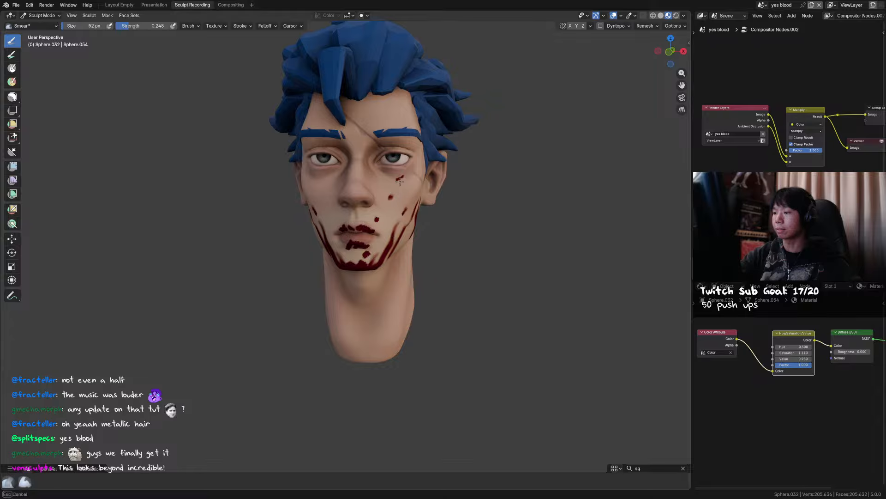
{"action": "key", "text": "f"}
{"action": "left_click", "coordinate": [399, 183]}
{"action": "left_click_drag", "start_coordinate": [398, 181], "coordinate": [400, 177]}
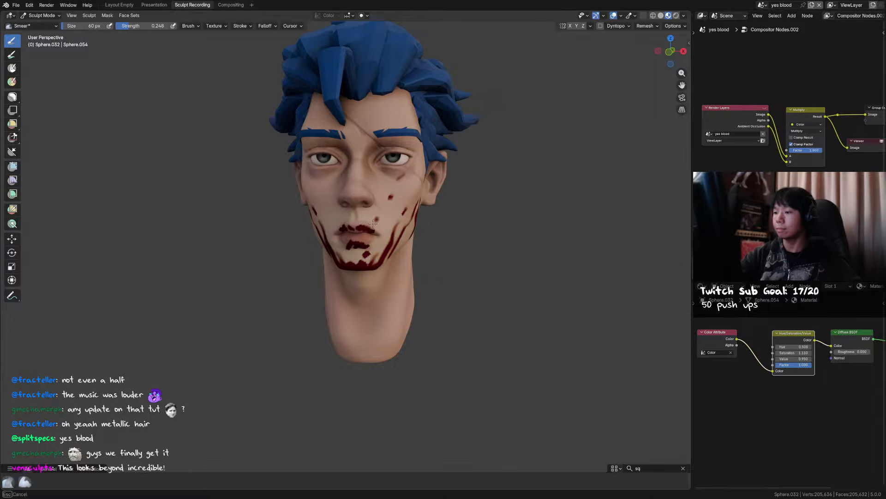
{"action": "key", "text": "f"}
{"action": "left_click", "coordinate": [352, 250]}
{"action": "mouse_move", "coordinate": [353, 249]}
{"action": "middle_mouse_down"}
{"action": "mouse_move", "coordinate": [404, 248]}
{"action": "mouse_move", "coordinate": [388, 259]}
{"action": "mouse_move", "coordinate": [415, 234]}
{"action": "mouse_move", "coordinate": [417, 216]}
{"action": "middle_mouse_up"}
Return to the Paint Square brush and fill the chin with solid blood at about 52 px.
{"action": "key", "text": "q"}
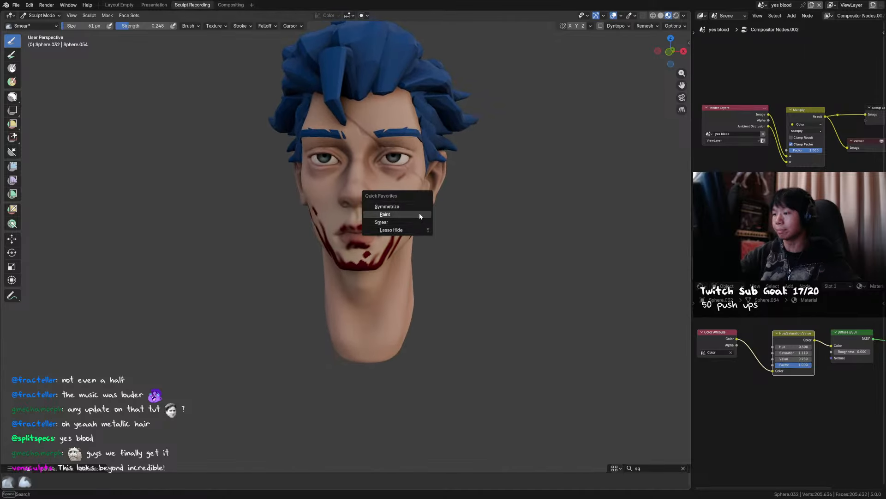
{"action": "left_click", "coordinate": [419, 215]}
{"action": "mouse_move", "coordinate": [374, 246]}
{"action": "left_mouse_down"}
{"action": "mouse_move", "coordinate": [351, 256]}
{"action": "mouse_move", "coordinate": [381, 255]}
{"action": "left_mouse_up"}
{"action": "key", "text": "f"}
{"action": "left_click", "coordinate": [371, 258]}
{"action": "middle_click_drag", "start_coordinate": [382, 258], "coordinate": [396, 252]}
{"action": "left_click_drag", "start_coordinate": [382, 255], "coordinate": [368, 260]}
{"action": "mouse_move", "coordinate": [368, 262]}
{"action": "middle_mouse_down"}
{"action": "mouse_move", "coordinate": [379, 260]}
{"action": "mouse_move", "coordinate": [366, 259]}
{"action": "middle_mouse_up"}
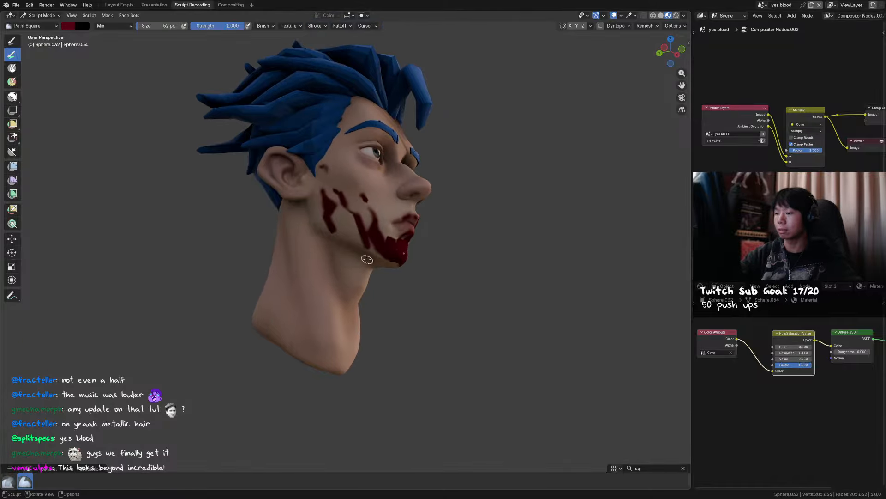
Paint blood patches on the neck under the jaw and lower down the front, enlarging the brush to 58 px.
{"action": "left_click_drag", "start_coordinate": [369, 259], "coordinate": [360, 271]}
{"action": "middle_click_drag", "start_coordinate": [360, 271], "coordinate": [353, 275]}
{"action": "key", "text": "f"}
{"action": "left_click", "coordinate": [343, 308]}
{"action": "left_click_drag", "start_coordinate": [341, 308], "coordinate": [339, 314]}
{"action": "left_click", "coordinate": [335, 292]}
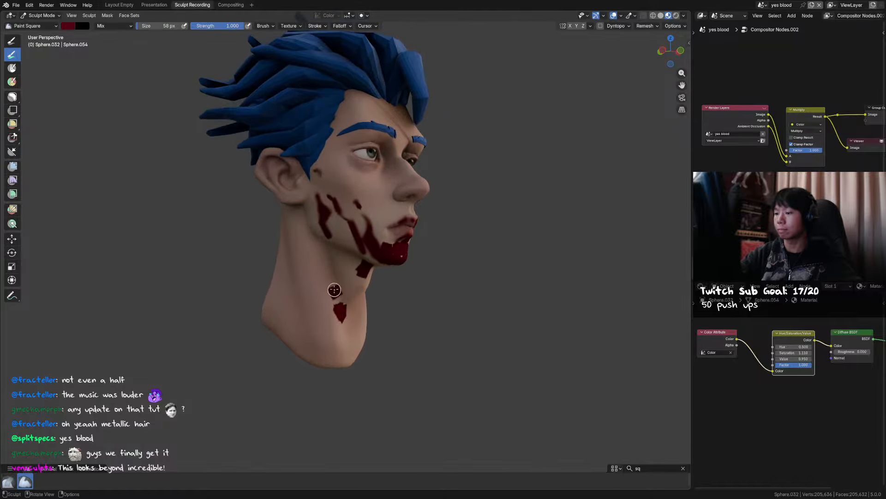
{"action": "mouse_move", "coordinate": [349, 311]}
{"action": "middle_mouse_down"}
{"action": "mouse_move", "coordinate": [320, 319]}
{"action": "mouse_move", "coordinate": [467, 170]}
{"action": "middle_mouse_up"}
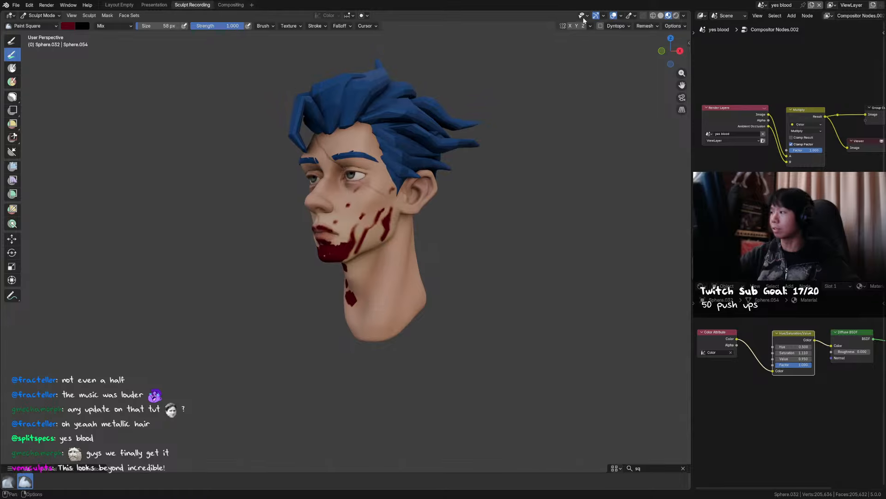
Paint a branching blood streak from the base of the neck up its side with a smaller brush.
{"action": "key", "text": "bracketleft"}
{"action": "key", "text": "bracketleft"}
{"action": "key", "text": "bracketleft"}
{"action": "key", "text": "bracketleft"}
{"action": "key", "text": "bracketleft"}
{"action": "key", "text": "bracketleft"}
{"action": "left_click_drag", "start_coordinate": [365, 310], "coordinate": [356, 329]}
{"action": "mouse_move", "coordinate": [356, 328]}
{"action": "left_mouse_down"}
{"action": "mouse_move", "coordinate": [395, 258]}
{"action": "mouse_move", "coordinate": [386, 277]}
{"action": "left_mouse_up"}
{"action": "key", "text": "bracketleft"}
{"action": "key", "text": "bracketleft"}
{"action": "key", "text": "bracketleft"}
{"action": "key", "text": "bracketleft"}
{"action": "key", "text": "bracketleft"}
{"action": "key", "text": "bracketright"}
{"action": "key", "text": "bracketright"}
{"action": "key", "text": "bracketright"}
{"action": "key", "text": "bracketright"}
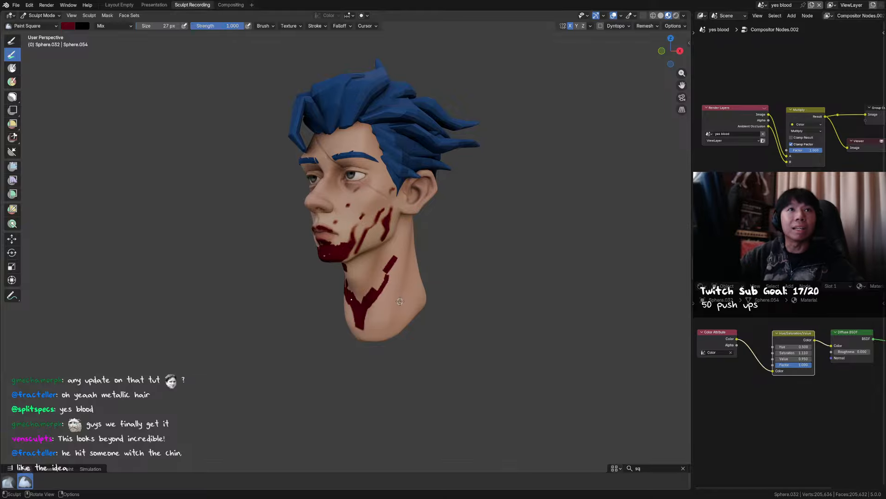
Refine the edges and fill the gap in the streak on the side of the neck, varying the brush between 17 and 30 px.
{"action": "key", "text": "f"}
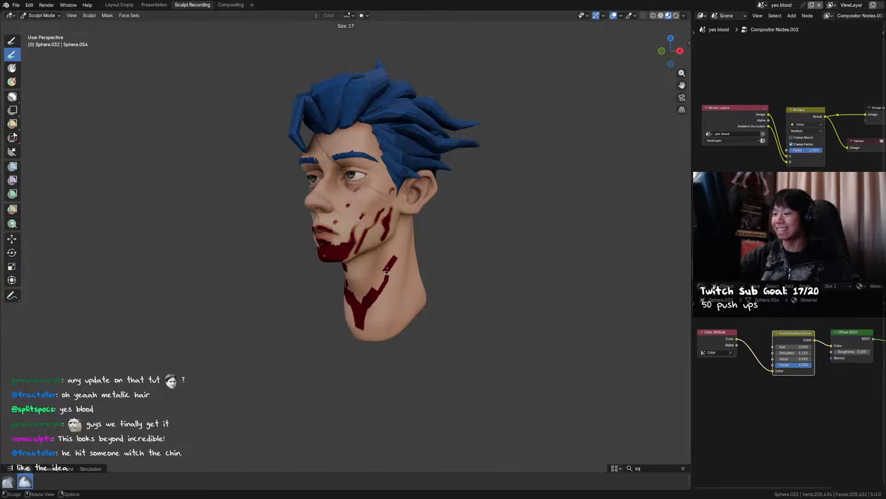
{"action": "left_click", "coordinate": [388, 278]}
{"action": "key", "text": "f"}
{"action": "left_click", "coordinate": [378, 296]}
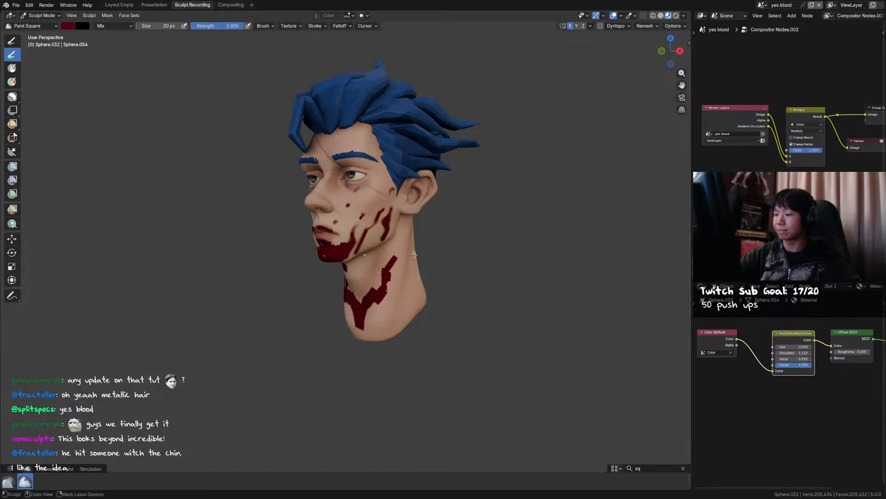
{"action": "key", "text": "f"}
{"action": "left_click", "coordinate": [392, 267]}
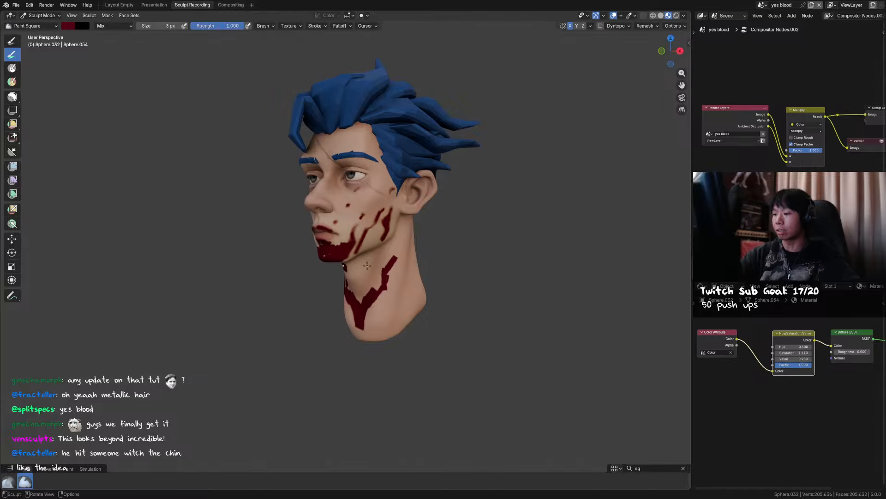
Paint a second short blood streak on the neck just below the jaw with a brush of about 27 px.
{"action": "key", "text": "f"}
{"action": "left_click", "coordinate": [374, 257]}
{"action": "key", "text": "f"}
{"action": "left_click", "coordinate": [369, 263]}
{"action": "key", "text": "f"}
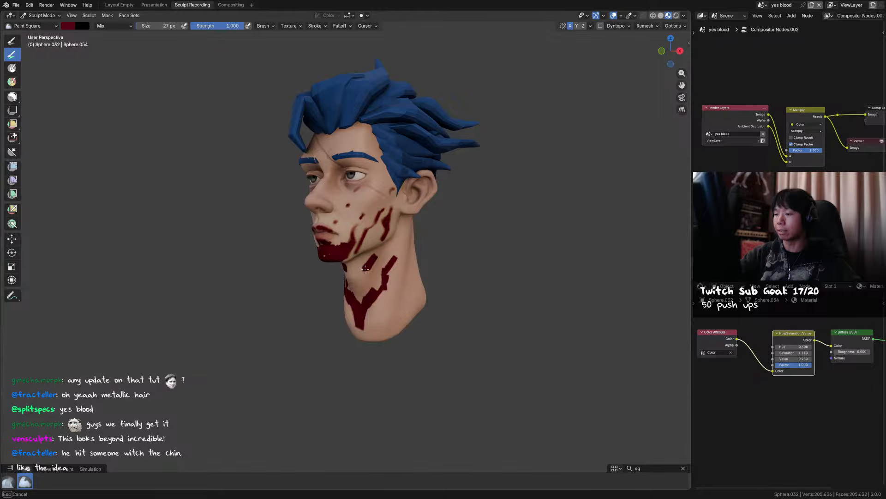
{"action": "left_click", "coordinate": [365, 270]}
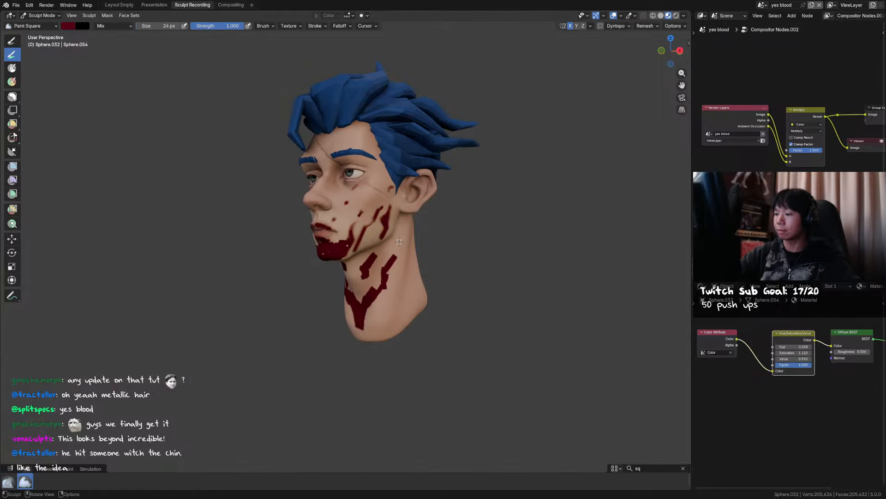
Add small blood marks to the lower end of the neck streak with the brush reduced to 17 px.
{"action": "key", "text": "f"}
{"action": "left_click", "coordinate": [385, 295]}
{"action": "key", "text": "f"}
{"action": "left_click", "coordinate": [370, 325]}
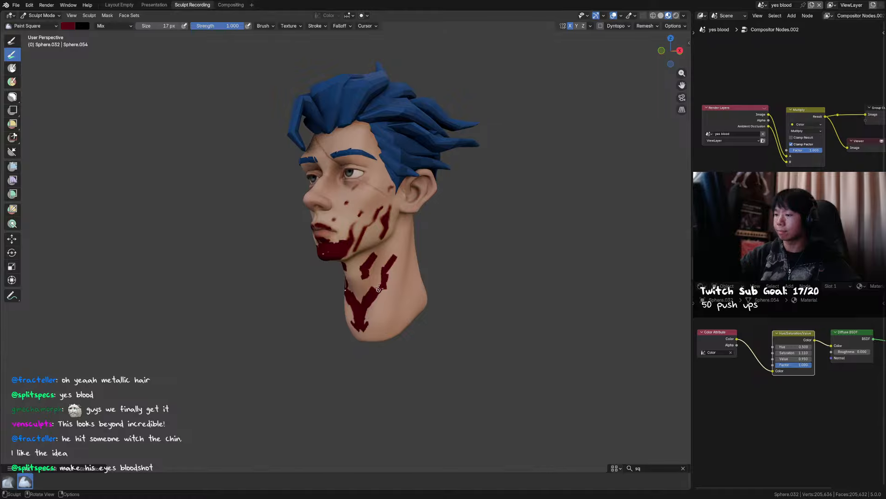
Paint a thin streak with small spots on the lower side of the neck, then blood below the ear and on the earlobe.
{"action": "left_click_drag", "start_coordinate": [392, 310], "coordinate": [387, 322]}
{"action": "key", "text": "f"}
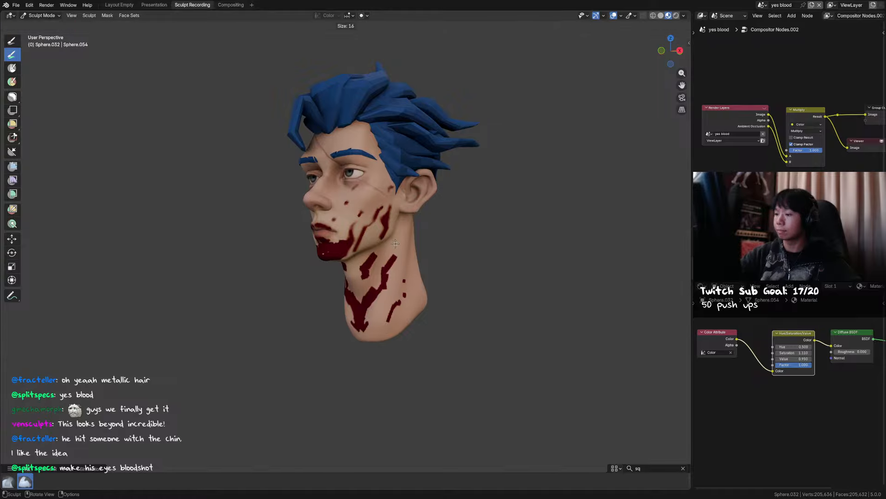
{"action": "key", "text": "f"}
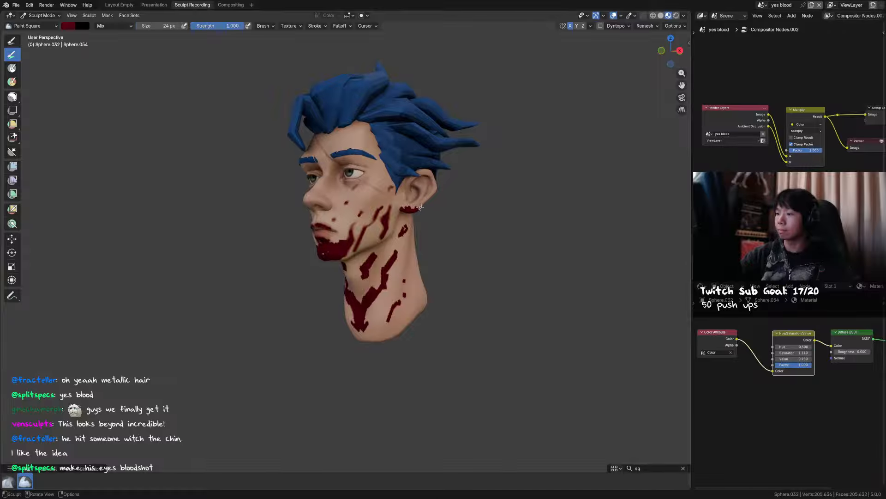
Switch to the Smear brush, raise its strength to 0.477 and smear the blood on the earlobe.
{"action": "key", "text": "q"}
{"action": "left_click", "coordinate": [420, 217]}
{"action": "key", "text": "f"}
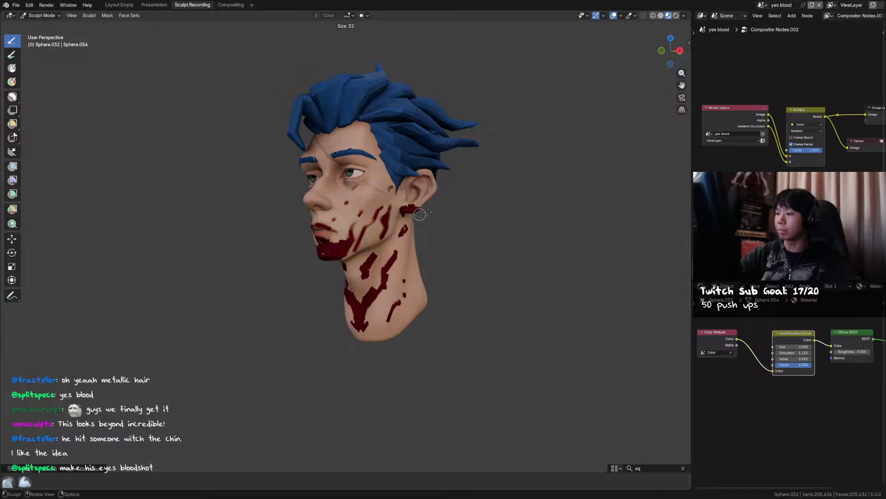
{"action": "left_click", "coordinate": [421, 204]}
{"action": "left_click_drag", "start_coordinate": [416, 209], "coordinate": [419, 203]}
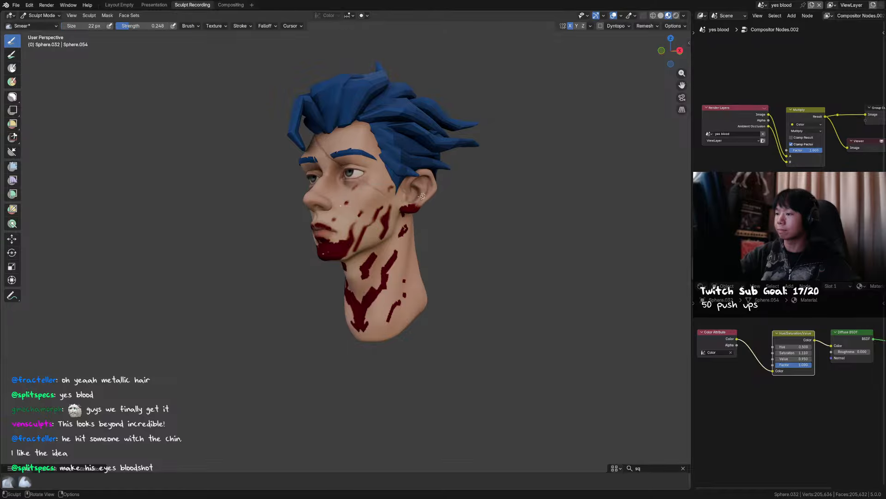
{"action": "key", "text": "shift+f"}
{"action": "left_click", "coordinate": [421, 198]}
{"action": "key", "text": "f"}
{"action": "left_click", "coordinate": [421, 202]}
Smear the blood edges on the cheek, jaw and chin, adjusting the brush size along the way.
{"action": "mouse_move", "coordinate": [410, 204]}
{"action": "left_mouse_down"}
{"action": "mouse_move", "coordinate": [390, 206]}
{"action": "mouse_move", "coordinate": [329, 252]}
{"action": "mouse_move", "coordinate": [350, 254]}
{"action": "left_mouse_up"}
{"action": "key", "text": "f"}
{"action": "left_click", "coordinate": [386, 208]}
{"action": "left_click", "coordinate": [375, 216]}
{"action": "middle_click_drag", "start_coordinate": [352, 270], "coordinate": [363, 257]}
{"action": "key", "text": "f"}
{"action": "left_click", "coordinate": [367, 257]}
{"action": "left_click_drag", "start_coordinate": [348, 260], "coordinate": [347, 268]}
Soften the blood streaks down the front and side of the neck, enlarging the Smear brush to 117 px.
{"action": "left_click_drag", "start_coordinate": [369, 273], "coordinate": [377, 253]}
{"action": "left_click_drag", "start_coordinate": [364, 301], "coordinate": [398, 249]}
{"action": "key", "text": "f"}
{"action": "left_click", "coordinate": [388, 323]}
{"action": "left_click_drag", "start_coordinate": [391, 321], "coordinate": [406, 289]}
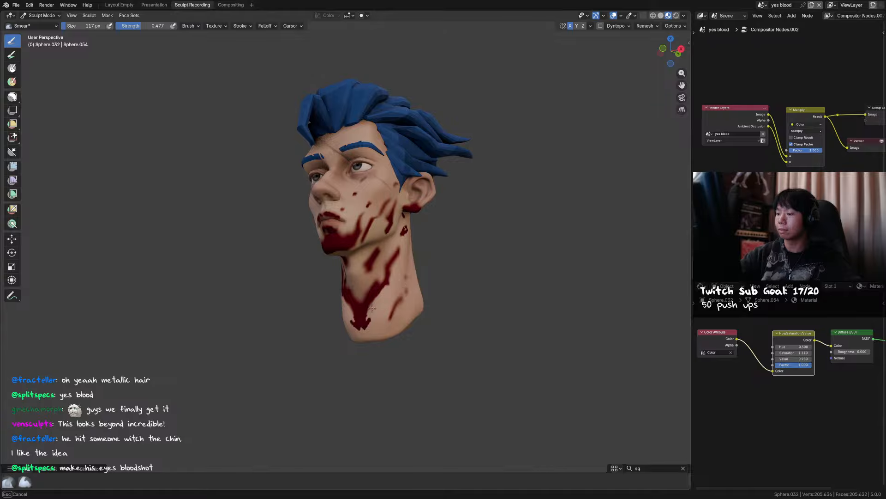
{"action": "left_click_drag", "start_coordinate": [369, 318], "coordinate": [372, 316]}
{"action": "middle_click_drag", "start_coordinate": [374, 314], "coordinate": [379, 329]}
Smear the blood patch on the neck below the ear and the earlobe edge with the brush at about 101 px.
{"action": "key", "text": "f"}
{"action": "left_click", "coordinate": [398, 242]}
{"action": "left_click_drag", "start_coordinate": [400, 243], "coordinate": [404, 230]}
{"action": "middle_click_drag", "start_coordinate": [404, 230], "coordinate": [399, 219]}
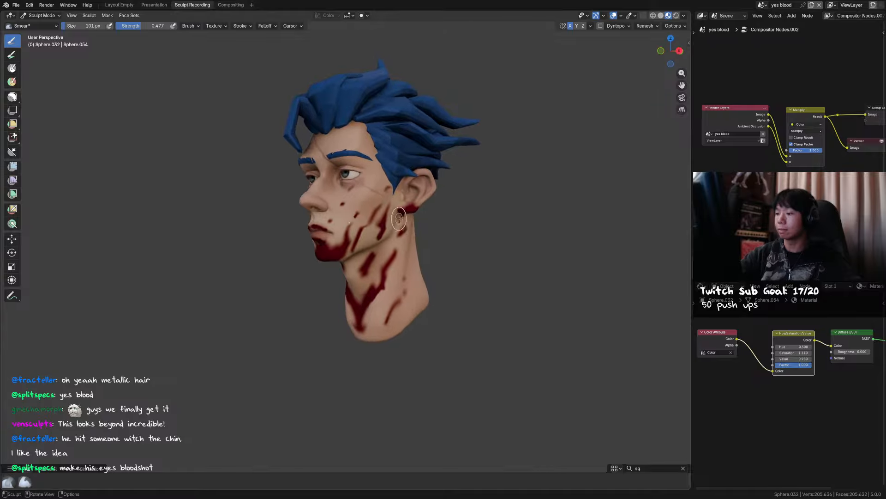
{"action": "left_click_drag", "start_coordinate": [404, 214], "coordinate": [422, 193]}
{"action": "key", "text": "f"}
{"action": "left_click", "coordinate": [411, 207]}
Switch to the Paint Square brush and touch up the blood at the earlobe with the size reduced to 17 px.
{"action": "key", "text": "q"}
{"action": "left_click", "coordinate": [427, 182]}
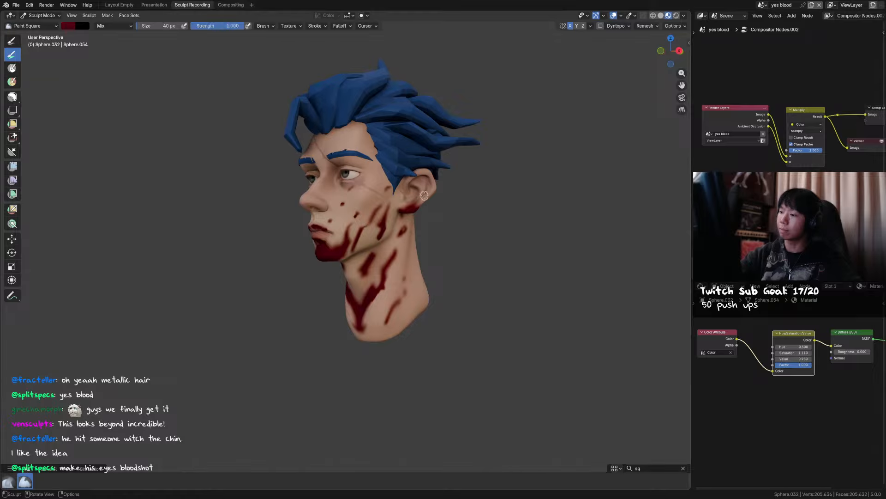
{"action": "key", "text": "f"}
{"action": "left_click", "coordinate": [416, 200]}
Reactivate the Smear brush and save the file.
{"action": "key", "text": "q"}
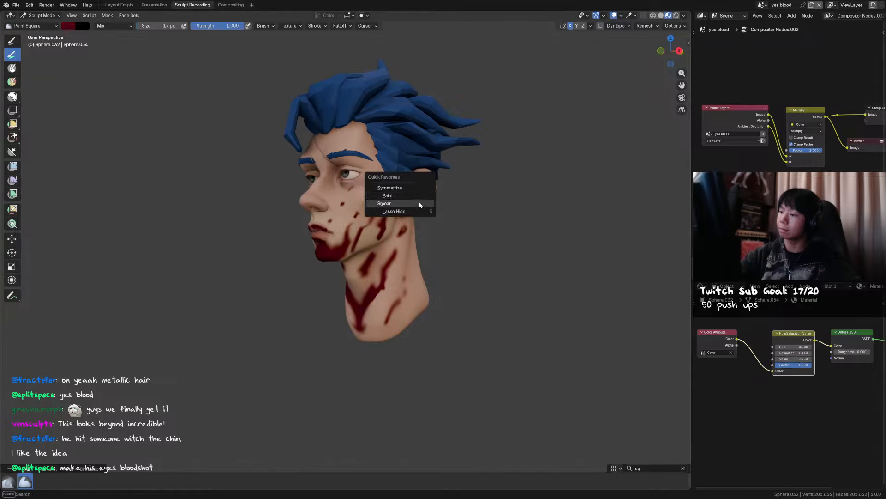
{"action": "left_click", "coordinate": [415, 199]}
{"action": "middle_click_drag", "start_coordinate": [423, 191], "coordinate": [406, 222]}
{"action": "key", "text": "ctrl+s"}
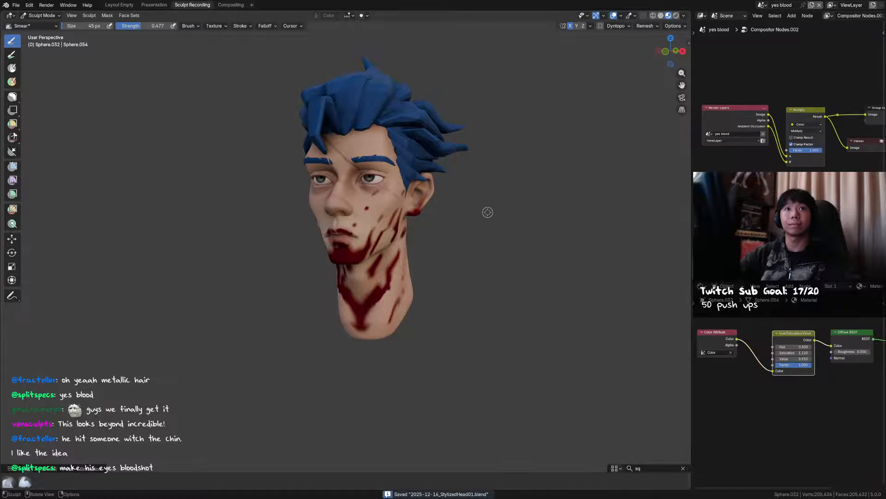
Switch to Object Mode and select the eyes, showing the head from the front.
{"action": "middle_click_drag", "start_coordinate": [487, 212], "coordinate": [483, 212]}
{"action": "key", "text": "ctrl+Tab"}
{"action": "left_click", "coordinate": [376, 189]}
{"action": "scroll", "coordinate": [376, 189], "scroll_direction": "up", "scroll_amount": 5}
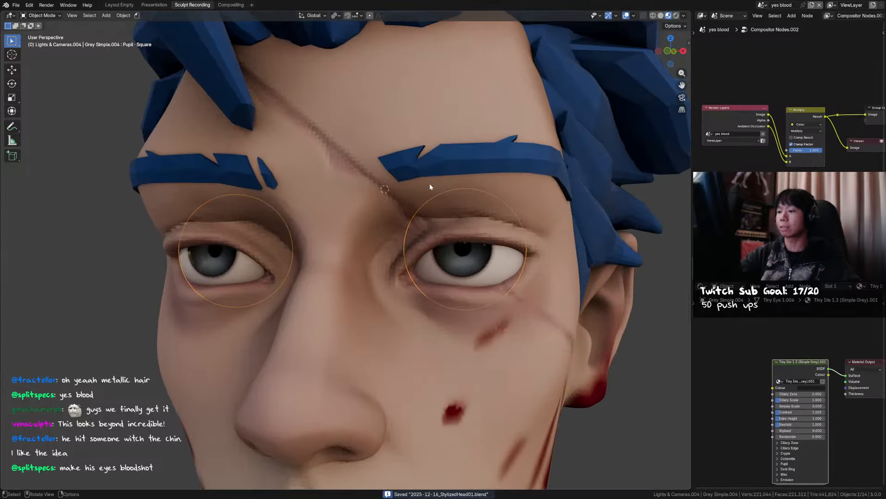
{"action": "scroll", "coordinate": [467, 295], "scroll_direction": "down", "scroll_amount": 3}
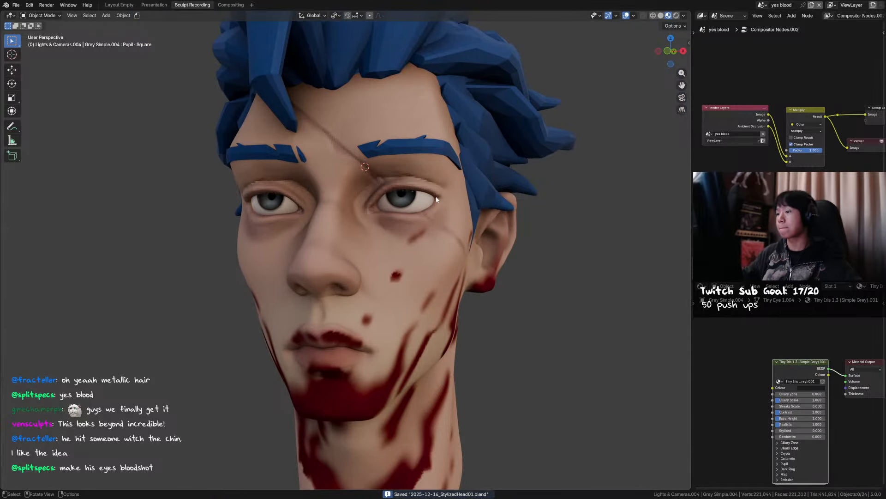
{"action": "key", "text": "KP_1"}
{"action": "left_click", "coordinate": [408, 202]}
Show the eyes' second material, Tiny Sclera 1.3 (Simple Grey).001, in the shader nodes.
{"action": "middle_click_drag", "start_coordinate": [805, 379], "coordinate": [778, 354]}
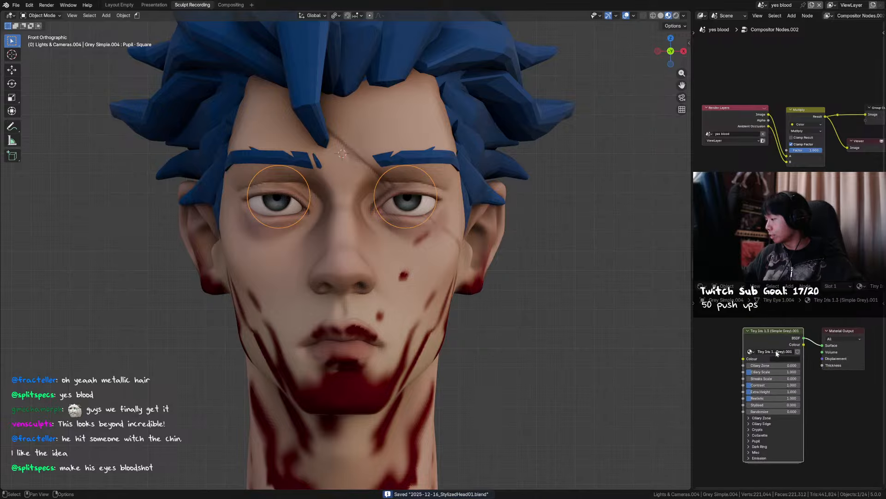
{"action": "middle_click_drag", "start_coordinate": [831, 287], "coordinate": [752, 288]}
{"action": "left_click", "coordinate": [752, 287]}
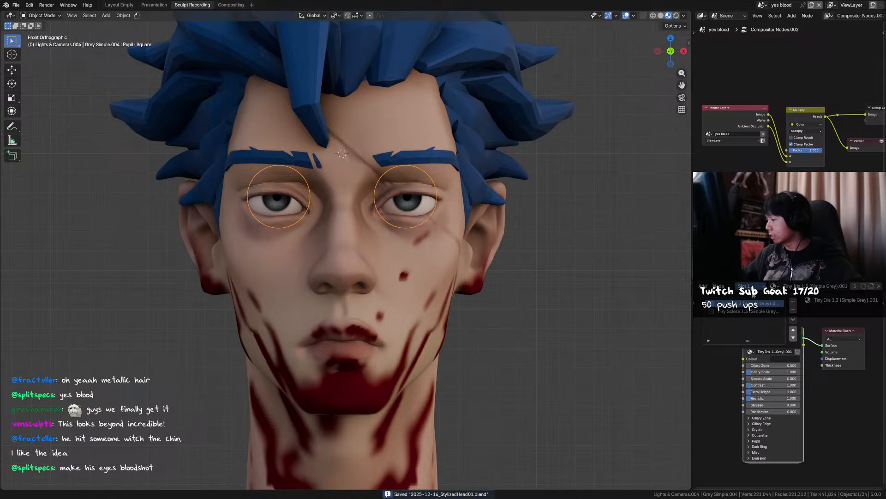
{"action": "left_click", "coordinate": [752, 313]}
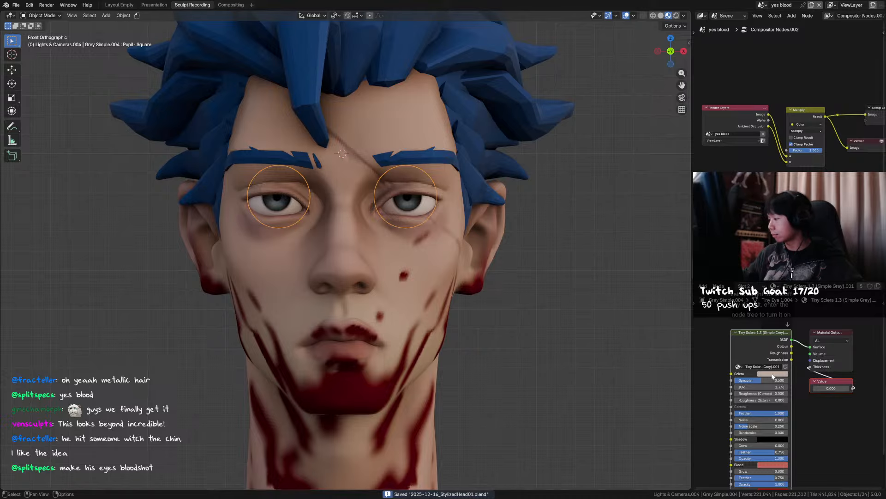
Reduce the saturation of the Sclera colour on the Tiny Sclera node.
{"action": "left_click", "coordinate": [774, 374]}
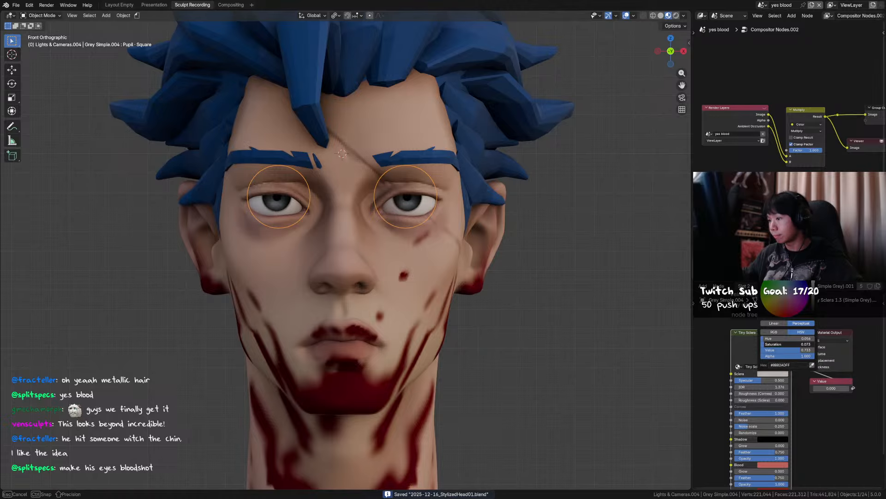
{"action": "left_click_drag", "start_coordinate": [778, 344], "coordinate": [776, 344]}
{"action": "middle_click_drag", "start_coordinate": [807, 446], "coordinate": [818, 381]}
{"action": "scroll", "coordinate": [795, 415], "scroll_direction": "up", "scroll_amount": 3}
{"action": "middle_click_drag", "start_coordinate": [796, 416], "coordinate": [809, 378]}
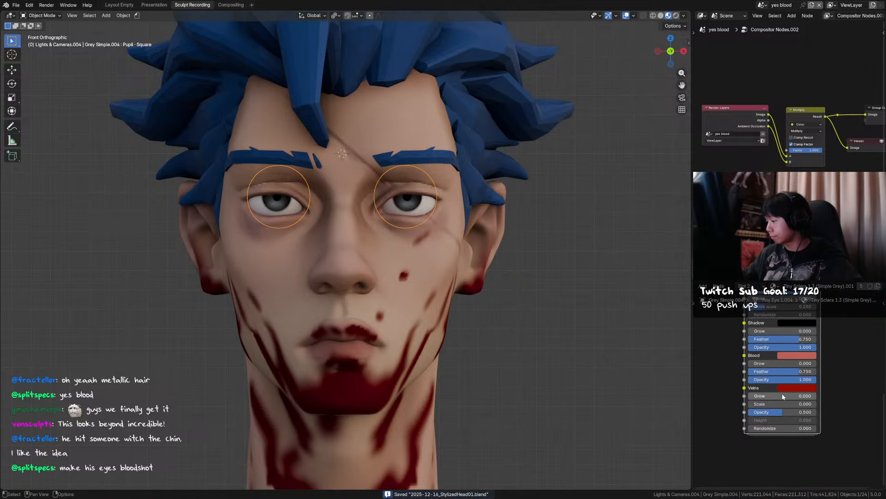
Set the Veins Grow and Opacity to 1.000 on the Tiny Sclera node, keeping Scale at 0.000.
{"action": "left_click_drag", "start_coordinate": [783, 397], "coordinate": [815, 396]}
{"action": "scroll", "coordinate": [591, 278], "scroll_direction": "up", "scroll_amount": 2}
{"action": "middle_click_drag", "start_coordinate": [592, 279], "coordinate": [566, 283]}
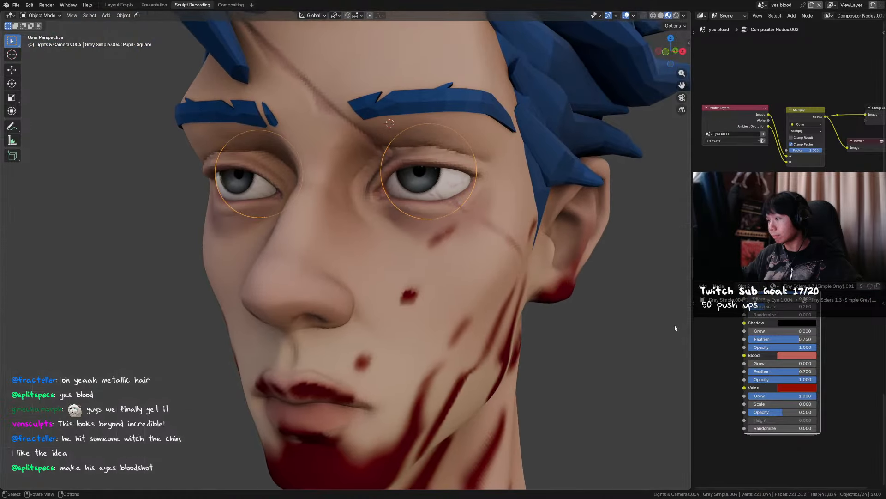
{"action": "left_click_drag", "start_coordinate": [773, 412], "coordinate": [815, 412]}
{"action": "middle_click_drag", "start_coordinate": [637, 358], "coordinate": [571, 320]}
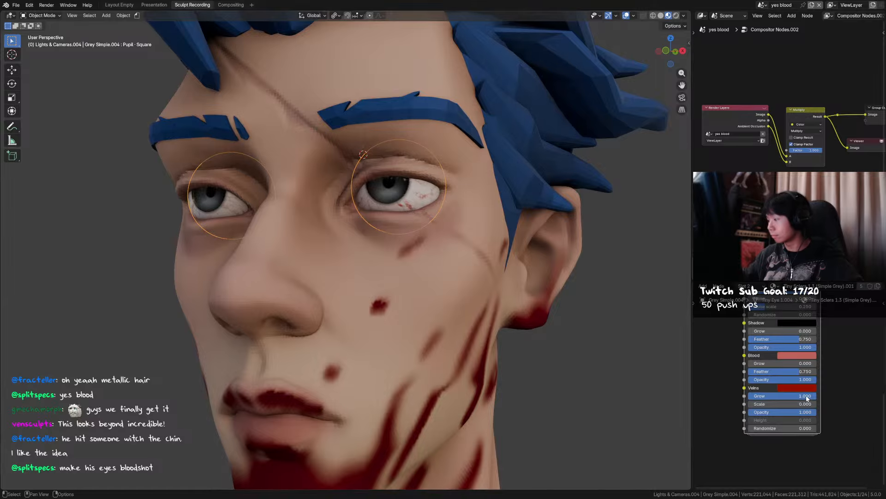
{"action": "left_click_drag", "start_coordinate": [785, 404], "coordinate": [748, 406]}
Look briefly inside the Tiny Sclera node group, return to the material, and save the file.
{"action": "middle_click_drag", "start_coordinate": [788, 415], "coordinate": [764, 402]}
{"action": "middle_click_drag", "start_coordinate": [772, 367], "coordinate": [785, 417]}
{"action": "middle_click_drag", "start_coordinate": [804, 306], "coordinate": [806, 370]}
{"action": "key", "text": "Tab"}
{"action": "key", "text": "Tab"}
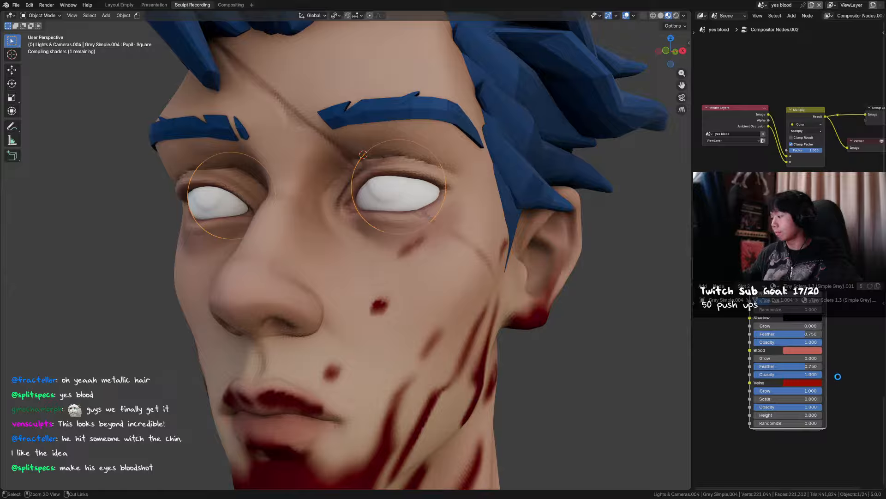
{"action": "key", "text": "ctrl+s"}
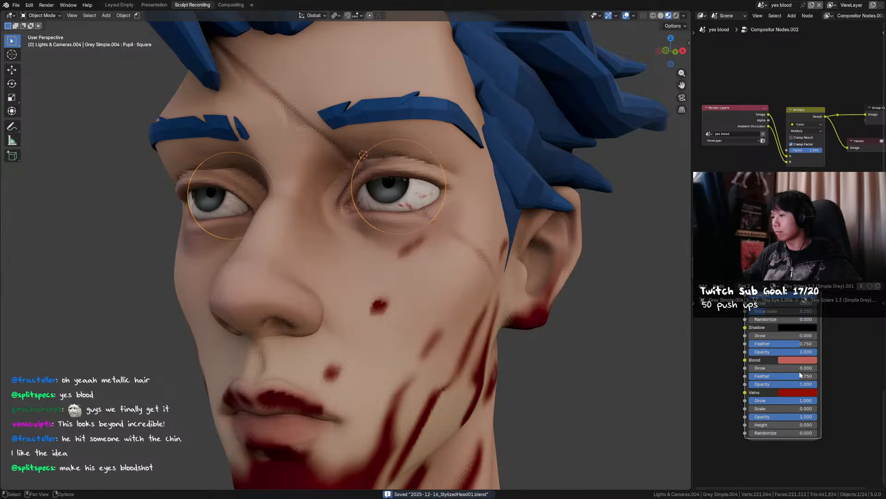
Set the sclera's Blood Grow to 0.685, make the Blood colour paler and less saturated, and save the file.
{"action": "left_click_drag", "start_coordinate": [780, 367], "coordinate": [800, 364]}
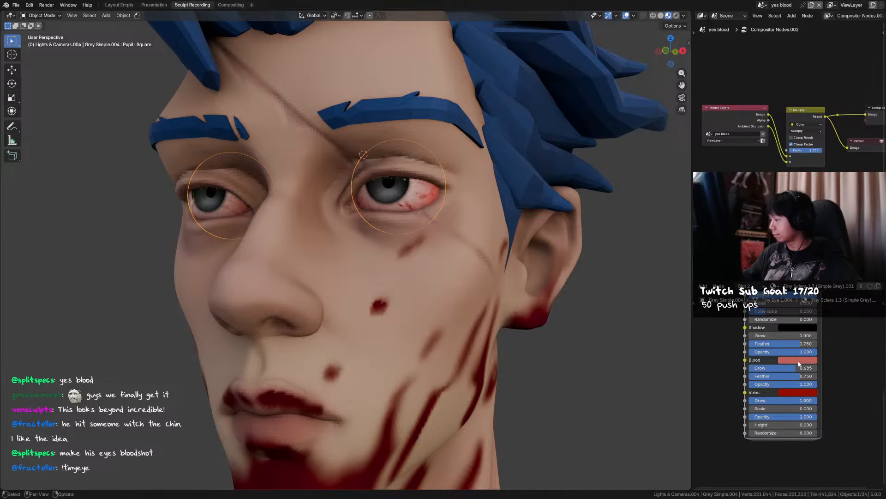
{"action": "left_click", "coordinate": [799, 361]}
{"action": "left_click_drag", "start_coordinate": [793, 323], "coordinate": [762, 323]}
{"action": "left_click", "coordinate": [512, 296]}
{"action": "scroll", "coordinate": [506, 297], "scroll_direction": "down", "scroll_amount": 1}
{"action": "middle_click_drag", "start_coordinate": [464, 294], "coordinate": [485, 306]}
{"action": "scroll", "coordinate": [470, 295], "scroll_direction": "down", "scroll_amount": 2}
{"action": "key", "text": "ctrl+s"}
{"action": "scroll", "coordinate": [490, 307], "scroll_direction": "up", "scroll_amount": 2}
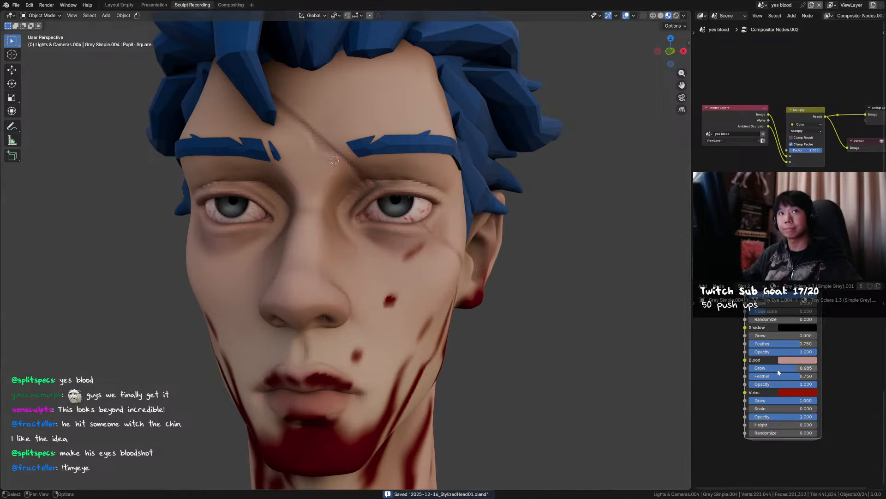
Try adjusting the Veins Scale on the Tiny Sclera node and check the eye up close.
{"action": "middle_click_drag", "start_coordinate": [778, 370], "coordinate": [774, 372]}
{"action": "left_click_drag", "start_coordinate": [796, 404], "coordinate": [776, 410]}
{"action": "scroll", "coordinate": [462, 263], "scroll_direction": "up", "scroll_amount": 2}
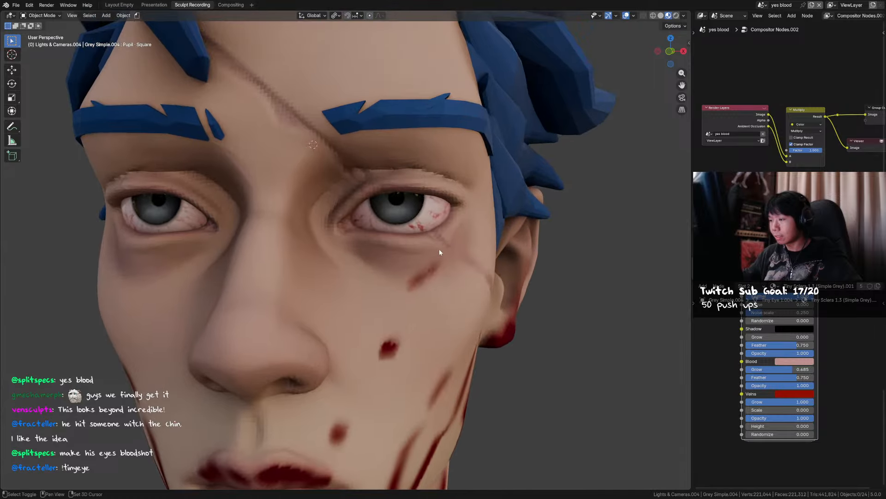
{"action": "scroll", "coordinate": [441, 247], "scroll_direction": "up", "scroll_amount": 3}
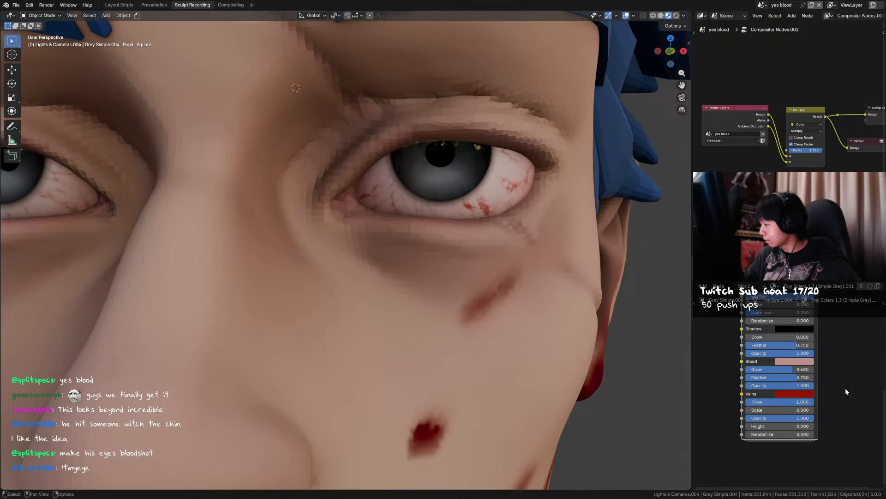
Enter the Tiny Sclera node group and add a reroute point on the link leaving the Veins Scale input.
{"action": "key", "text": "Tab"}
{"action": "middle_click_drag", "start_coordinate": [750, 368], "coordinate": [766, 415], "text": "ctrl"}
{"action": "middle_click_drag", "start_coordinate": [766, 416], "coordinate": [830, 392]}
{"action": "middle_click_drag", "start_coordinate": [830, 392], "coordinate": [769, 432]}
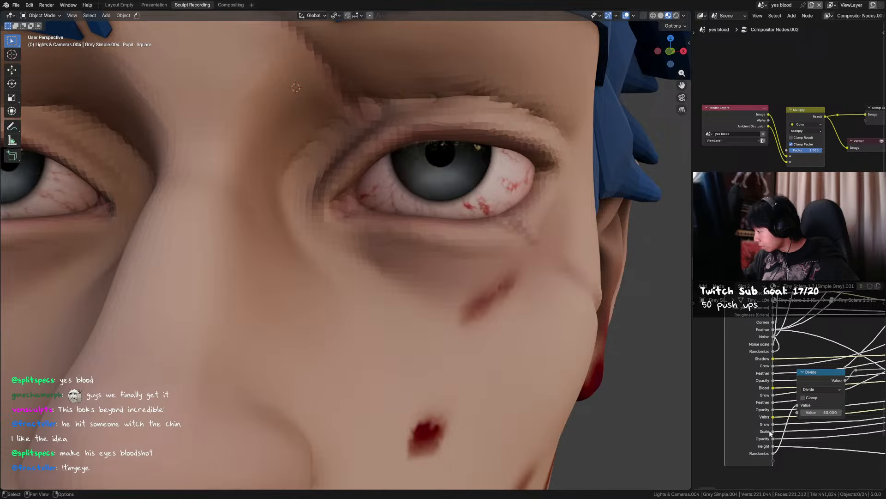
{"action": "right_click", "coordinate": [820, 430]}
{"action": "key", "text": "Escape"}
{"action": "right_click_drag", "start_coordinate": [827, 426], "coordinate": [816, 436], "text": "ctrl"}
{"action": "scroll", "coordinate": [817, 436], "scroll_direction": "down", "scroll_amount": 1}
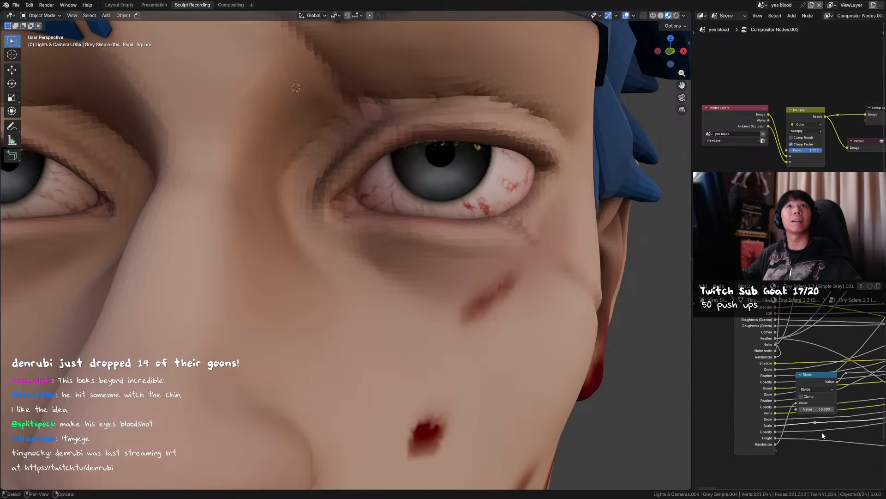
Move the reroute point along the node tree to the nodes that the Veins Scale link feeds.
{"action": "scroll", "coordinate": [783, 430], "scroll_direction": "down", "scroll_amount": 1}
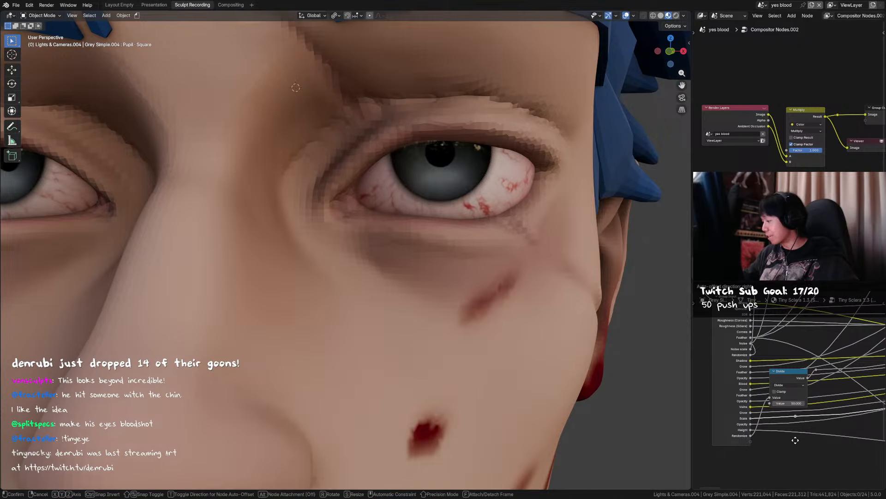
{"action": "scroll", "coordinate": [816, 419], "scroll_direction": "down", "scroll_amount": 3}
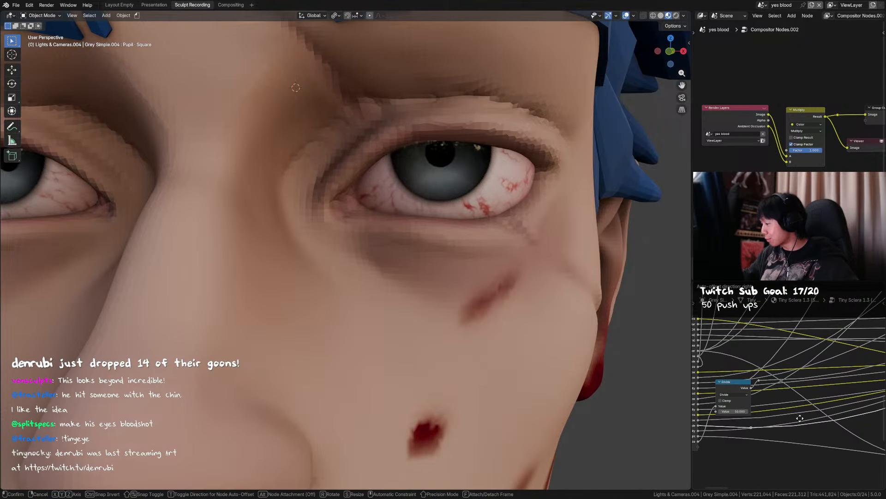
{"action": "middle_click_drag", "start_coordinate": [816, 418], "coordinate": [816, 413]}
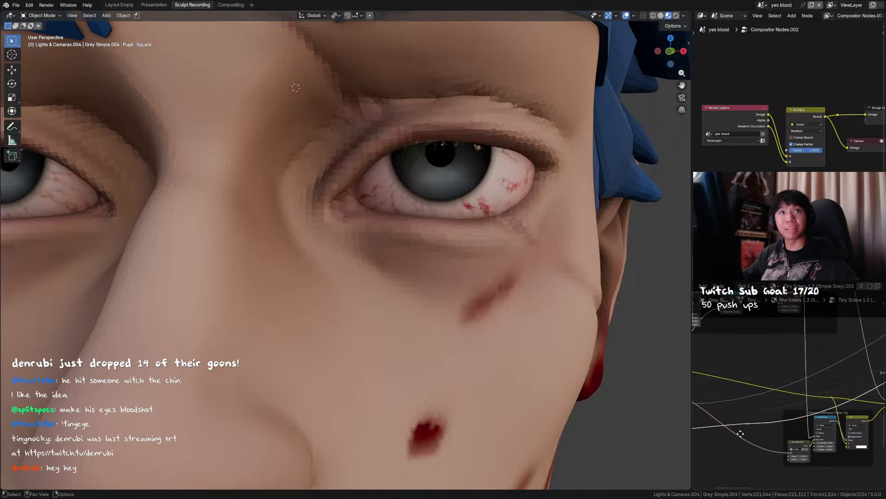
{"action": "scroll", "coordinate": [768, 421], "scroll_direction": "up", "scroll_amount": 3}
{"action": "scroll", "coordinate": [462, 369], "scroll_direction": "down", "scroll_amount": 7}
{"action": "scroll", "coordinate": [448, 363], "scroll_direction": "down", "scroll_amount": 3}
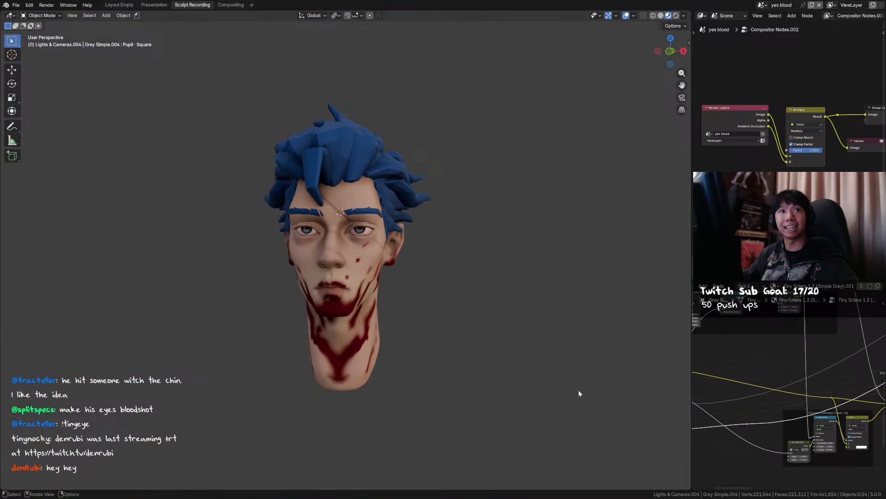
{"action": "key", "text": "g"}
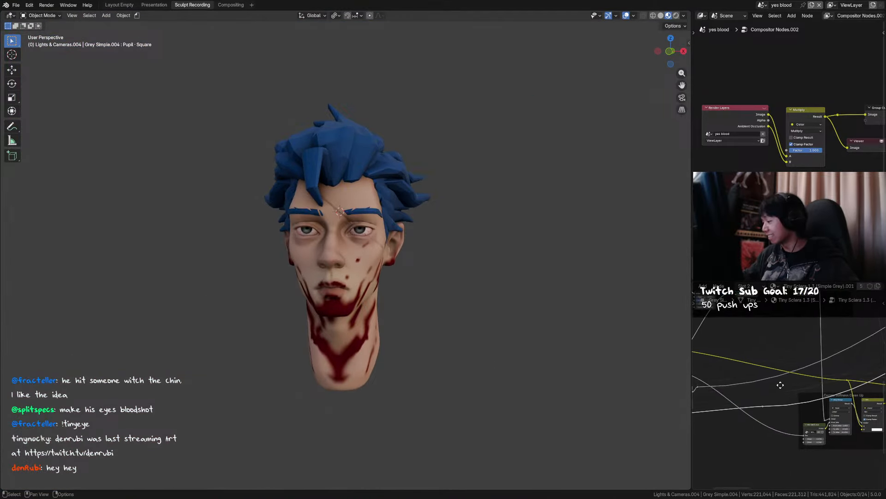
{"action": "left_click", "coordinate": [802, 374]}
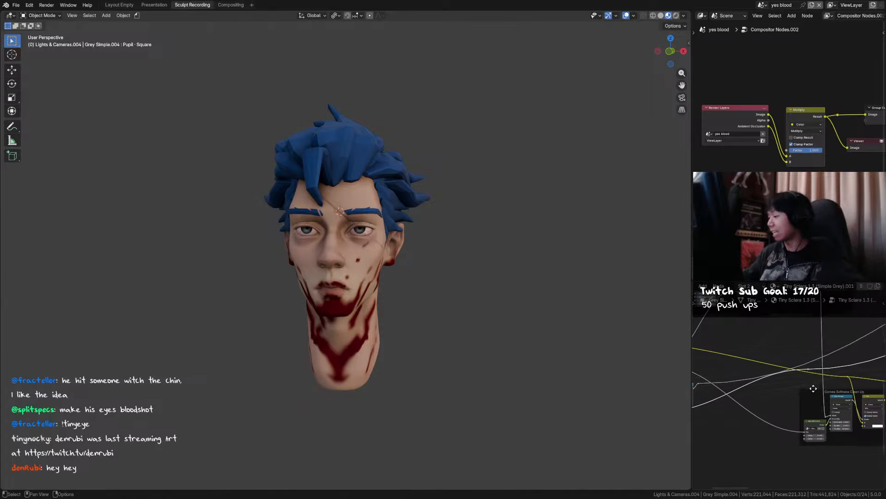
{"action": "middle_click_drag", "start_coordinate": [814, 389], "coordinate": [759, 406]}
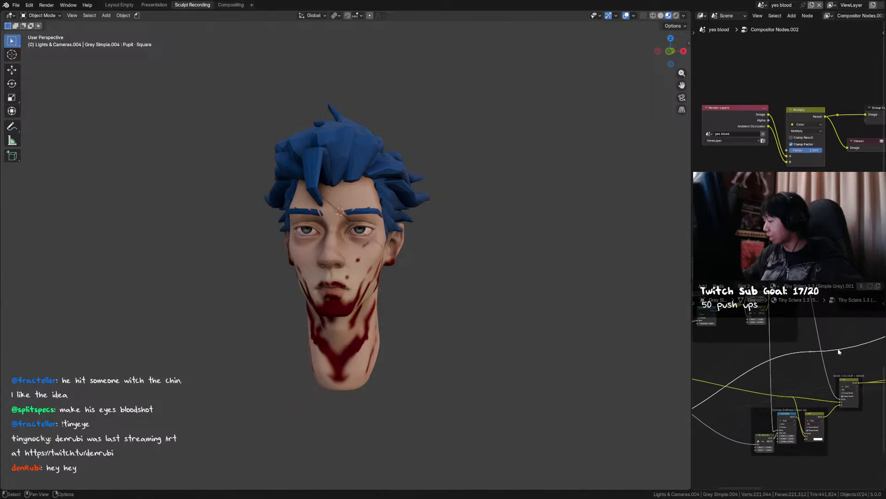
{"action": "key", "text": "g"}
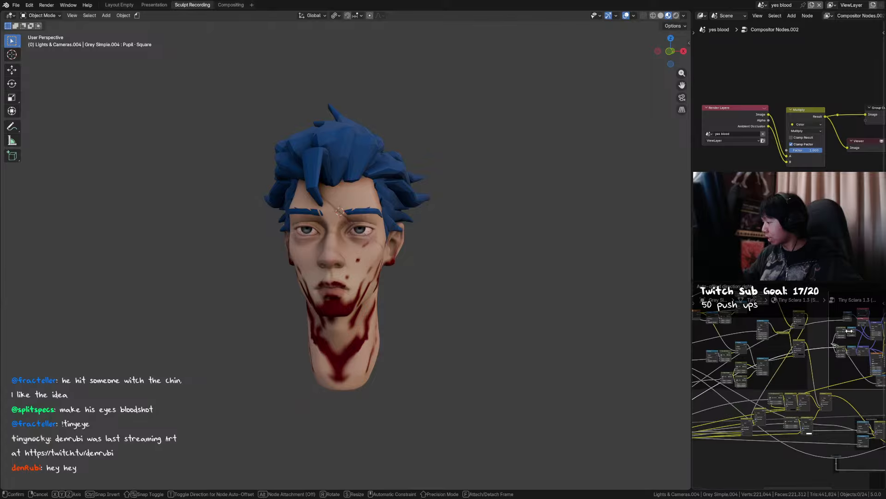
{"action": "left_click", "coordinate": [849, 330]}
Examine the Mix, Combine XYZ, Mapping and Noise Texture nodes driven by the Veins Scale link.
{"action": "scroll", "coordinate": [801, 352], "scroll_direction": "up", "scroll_amount": 5}
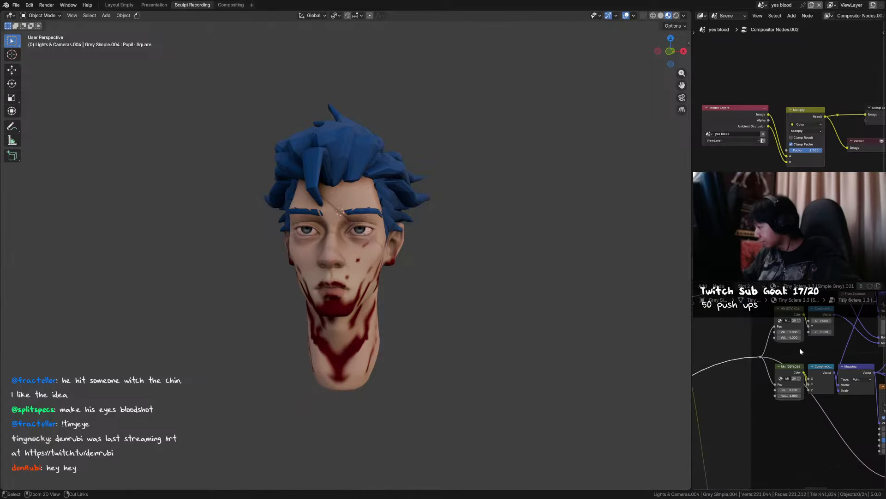
{"action": "middle_click_drag", "start_coordinate": [801, 351], "coordinate": [795, 363], "text": "ctrl"}
{"action": "scroll", "coordinate": [796, 379], "scroll_direction": "up", "scroll_amount": 1}
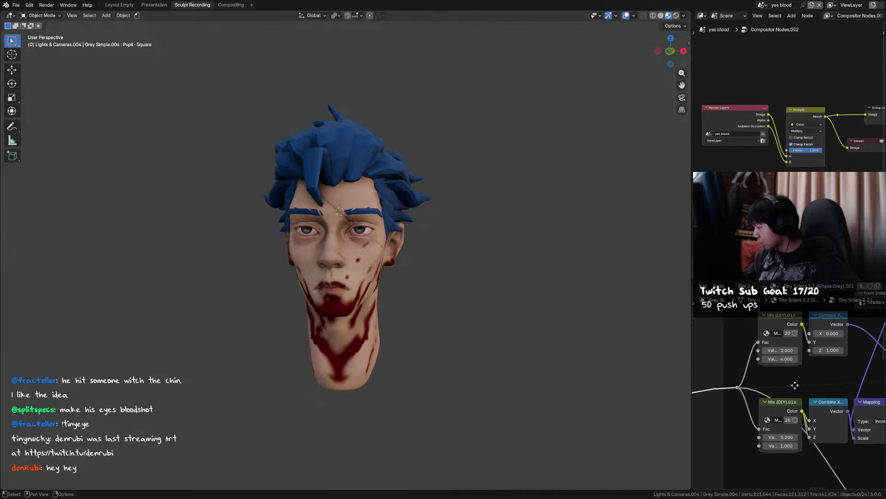
{"action": "scroll", "coordinate": [763, 395], "scroll_direction": "down", "scroll_amount": 2}
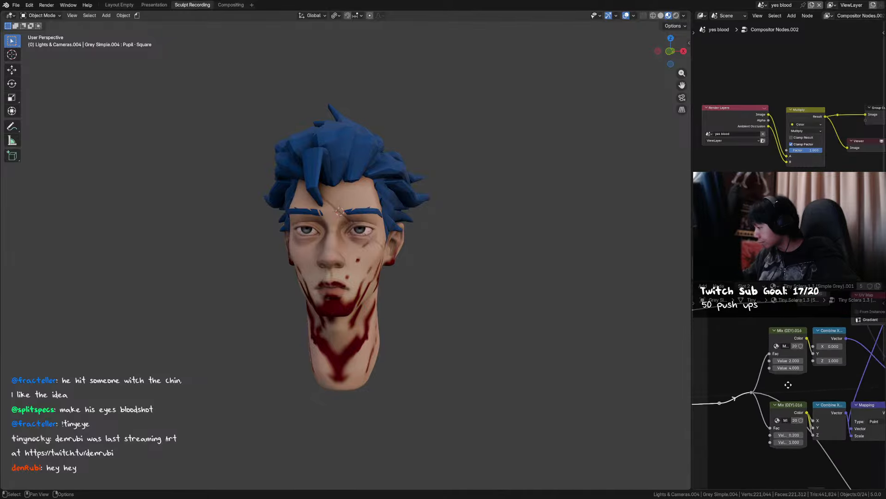
{"action": "middle_click_drag", "start_coordinate": [807, 397], "coordinate": [819, 358]}
{"action": "scroll", "coordinate": [821, 358], "scroll_direction": "down", "scroll_amount": 5}
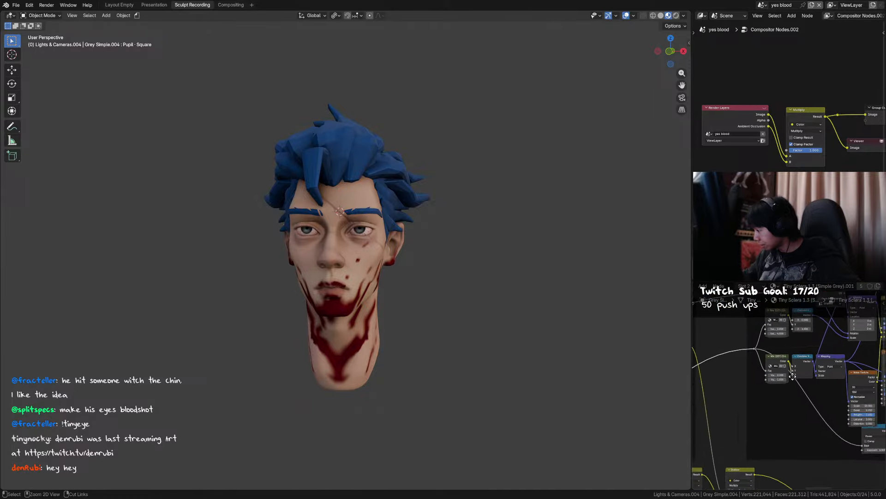
{"action": "middle_click_drag", "start_coordinate": [785, 427], "coordinate": [733, 473]}
{"action": "scroll", "coordinate": [786, 358], "scroll_direction": "up", "scroll_amount": 5}
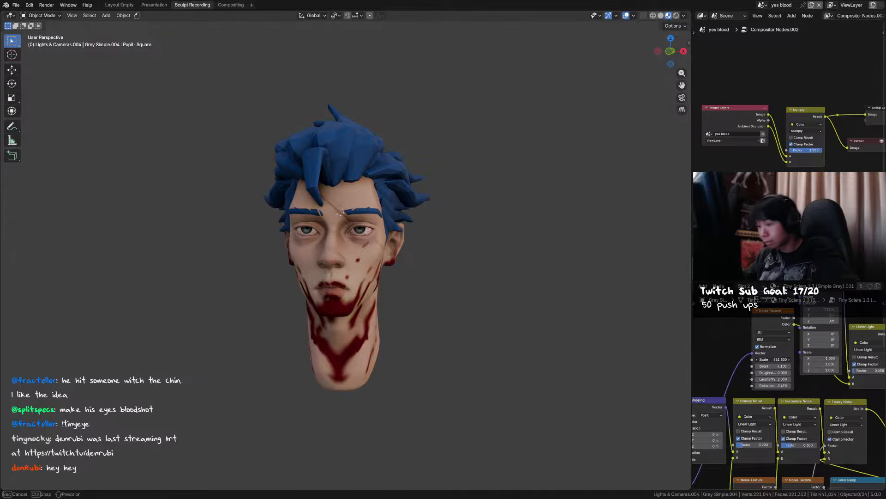
{"action": "middle_click_drag", "start_coordinate": [786, 359], "coordinate": [815, 343]}
{"action": "scroll", "coordinate": [815, 343], "scroll_direction": "down", "scroll_amount": 2}
{"action": "middle_click_drag", "start_coordinate": [771, 434], "coordinate": [788, 387]}
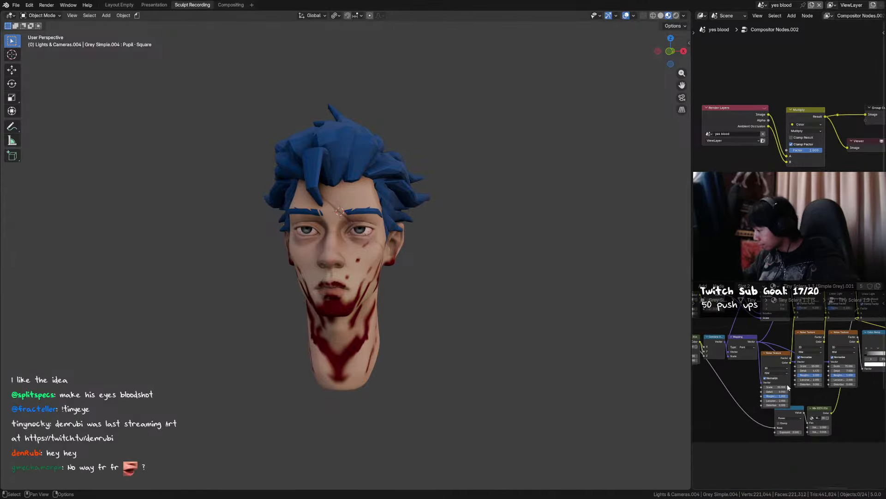
Select the eyes, frame them to review the bloodshot look from several angles, and save the file.
{"action": "left_click", "coordinate": [360, 232]}
{"action": "key", "text": "KP_Decimal"}
{"action": "scroll", "coordinate": [428, 256], "scroll_direction": "down", "scroll_amount": 3}
{"action": "scroll", "coordinate": [456, 248], "scroll_direction": "up", "scroll_amount": 2}
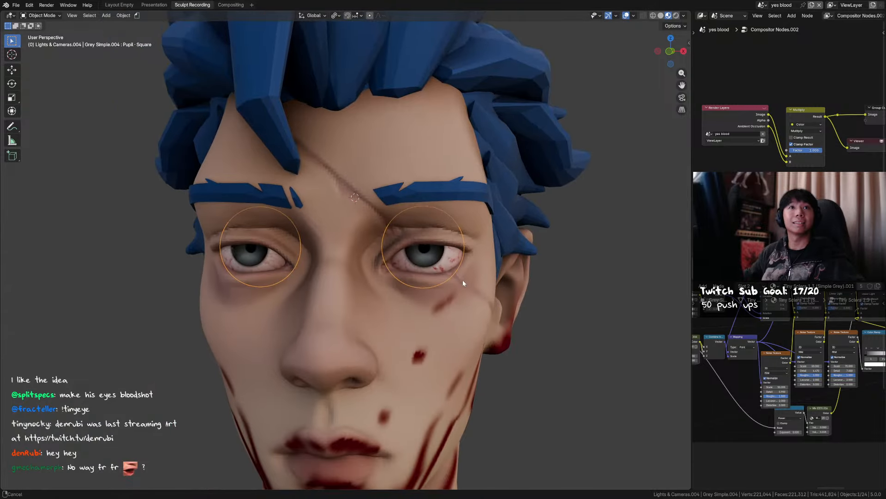
{"action": "key", "text": "ctrl+s"}
{"action": "middle_click_drag", "start_coordinate": [471, 286], "coordinate": [495, 306]}
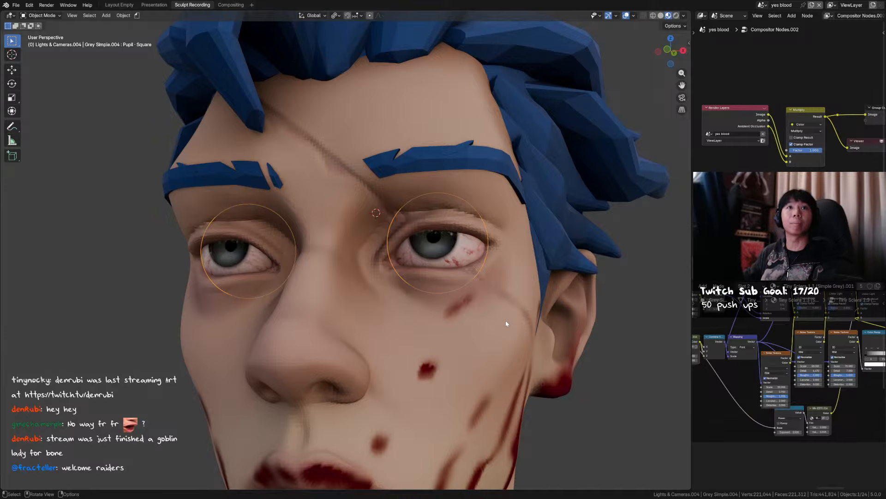
{"action": "scroll", "coordinate": [502, 282], "scroll_direction": "down", "scroll_amount": 3}
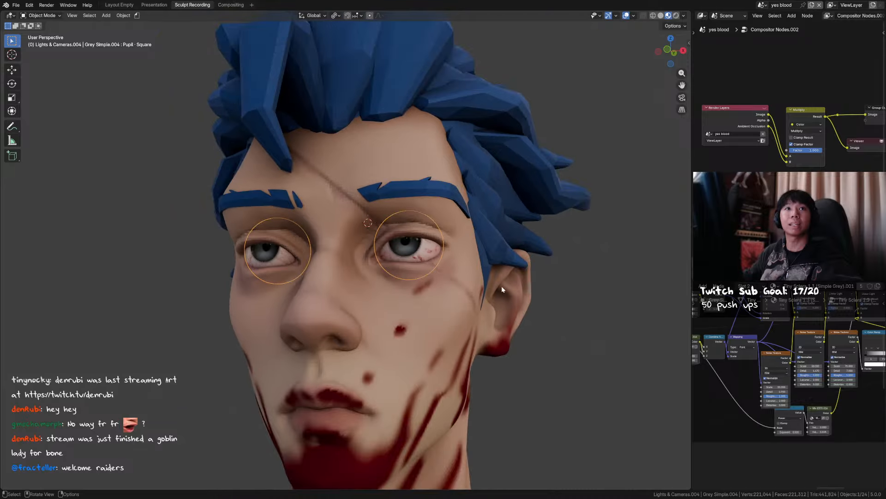
{"action": "scroll", "coordinate": [503, 302], "scroll_direction": "up", "scroll_amount": 1}
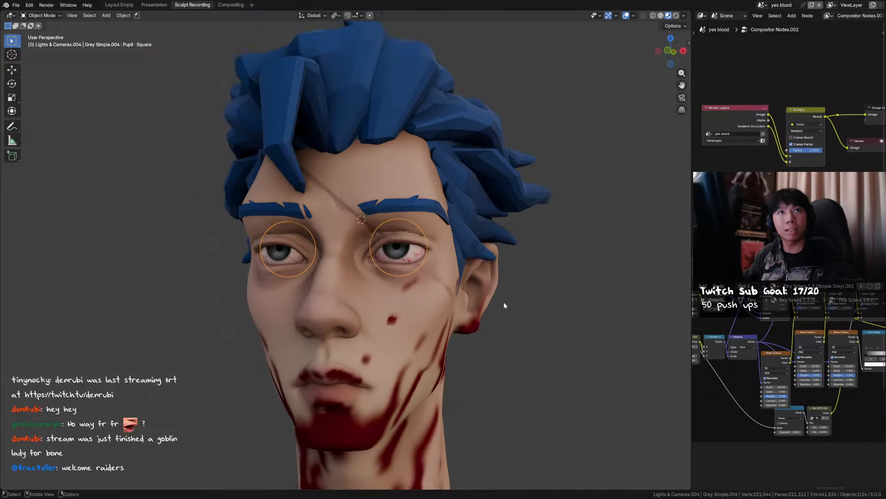
Tune the Scale of the middle Noise Texture node in the Tiny Sclera group, then leave the group.
{"action": "scroll", "coordinate": [501, 320], "scroll_direction": "up", "scroll_amount": 2}
{"action": "scroll", "coordinate": [484, 321], "scroll_direction": "up", "scroll_amount": 2}
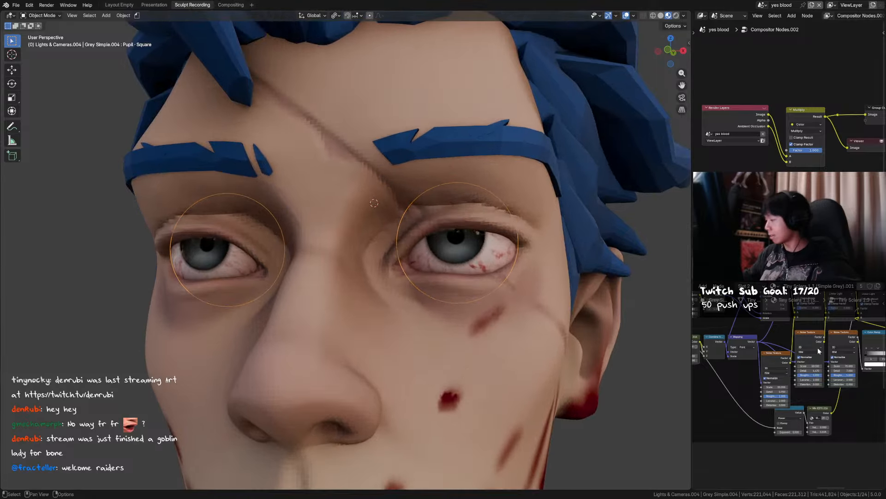
{"action": "scroll", "coordinate": [792, 390], "scroll_direction": "up", "scroll_amount": 3}
{"action": "middle_click_drag", "start_coordinate": [805, 404], "coordinate": [801, 394]}
{"action": "mouse_move", "coordinate": [770, 376]}
{"action": "left_mouse_down"}
{"action": "mouse_move", "coordinate": [725, 376]}
{"action": "mouse_move", "coordinate": [760, 376]}
{"action": "left_mouse_up"}
{"action": "key", "text": "Escape"}
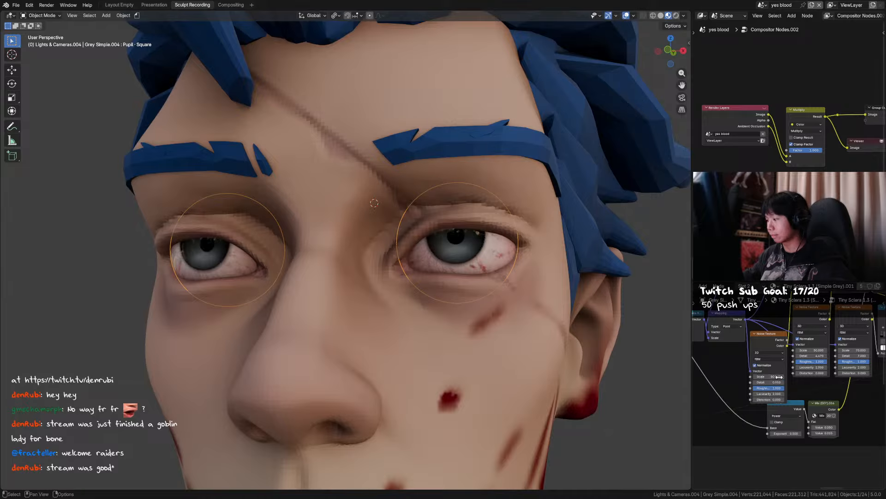
{"action": "middle_click_drag", "start_coordinate": [805, 361], "coordinate": [777, 367]}
{"action": "mouse_move", "coordinate": [785, 356]}
{"action": "left_mouse_down"}
{"action": "mouse_move", "coordinate": [770, 356]}
{"action": "mouse_move", "coordinate": [791, 355]}
{"action": "left_mouse_up"}
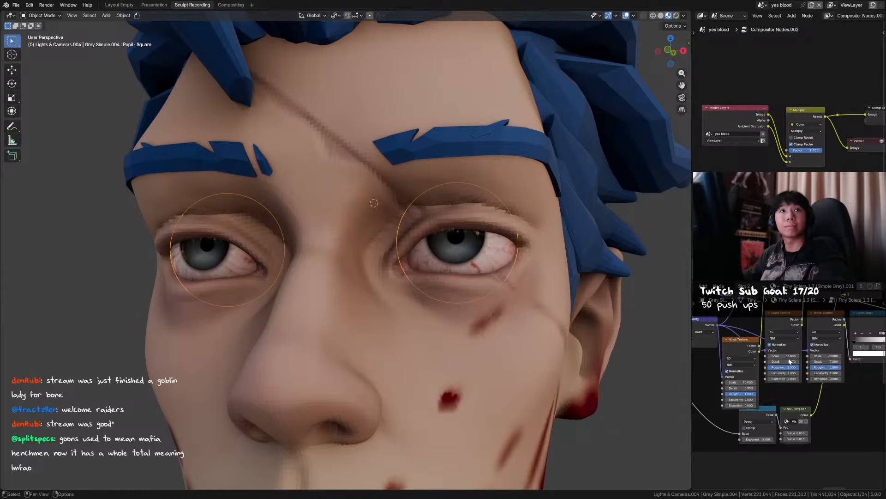
{"action": "key", "text": "Tab"}
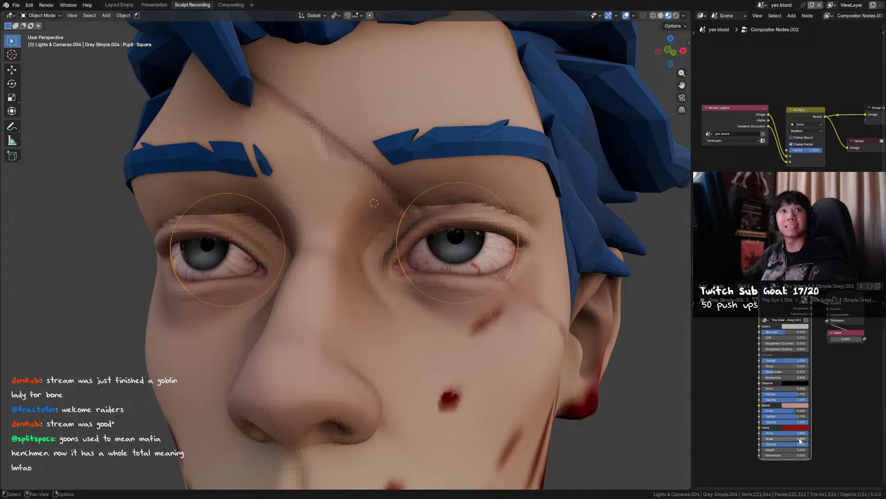
{"action": "middle_click_drag", "start_coordinate": [799, 441], "coordinate": [801, 444]}
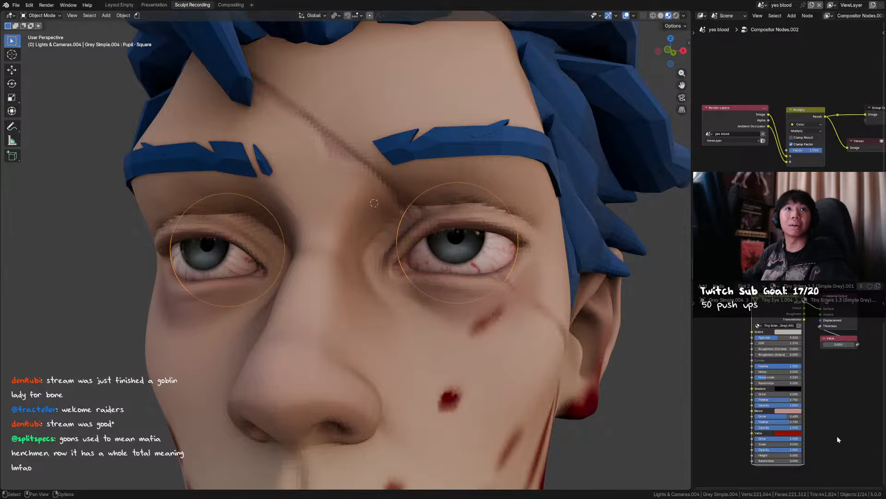
{"action": "scroll", "coordinate": [849, 452], "scroll_direction": "down", "scroll_amount": 2}
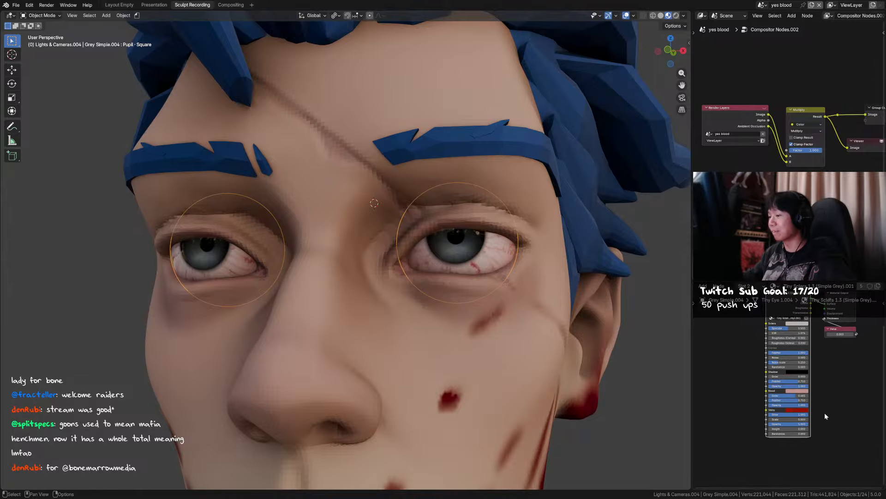
Deselect the eyes, save the file and review the head from a distance and from the front.
{"action": "middle_click_drag", "start_coordinate": [462, 259], "coordinate": [495, 270]}
{"action": "left_click_drag", "start_coordinate": [445, 270], "coordinate": [443, 271]}
{"action": "scroll", "coordinate": [498, 277], "scroll_direction": "down", "scroll_amount": 7}
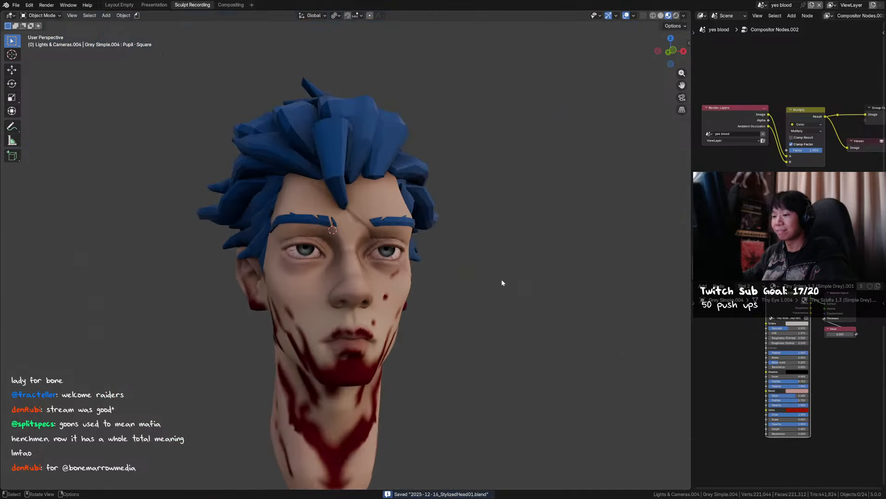
{"action": "scroll", "coordinate": [455, 272], "scroll_direction": "up", "scroll_amount": 7}
{"action": "middle_click_drag", "start_coordinate": [501, 279], "coordinate": [482, 273]}
{"action": "scroll", "coordinate": [484, 279], "scroll_direction": "down", "scroll_amount": 2}
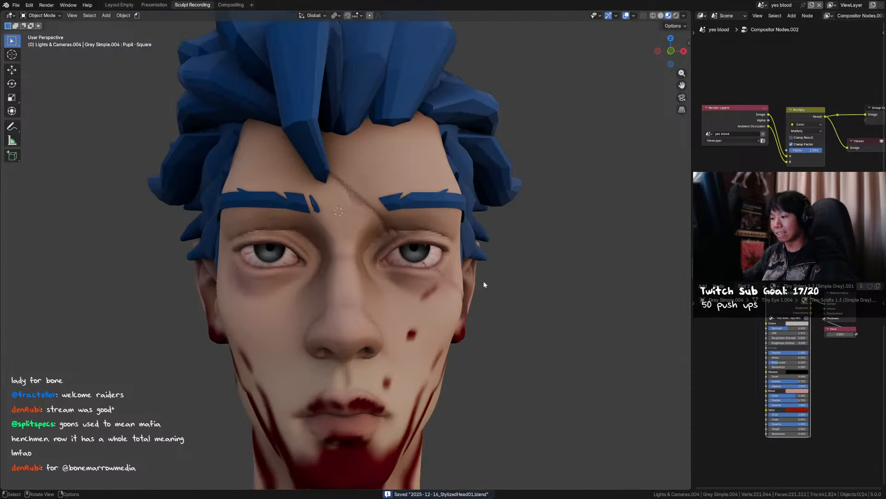
Set the Grow value of the eye veins to 0.570 and save the file.
{"action": "scroll", "coordinate": [789, 390], "scroll_direction": "up", "scroll_amount": 4}
{"action": "left_click_drag", "start_coordinate": [796, 423], "coordinate": [768, 423]}
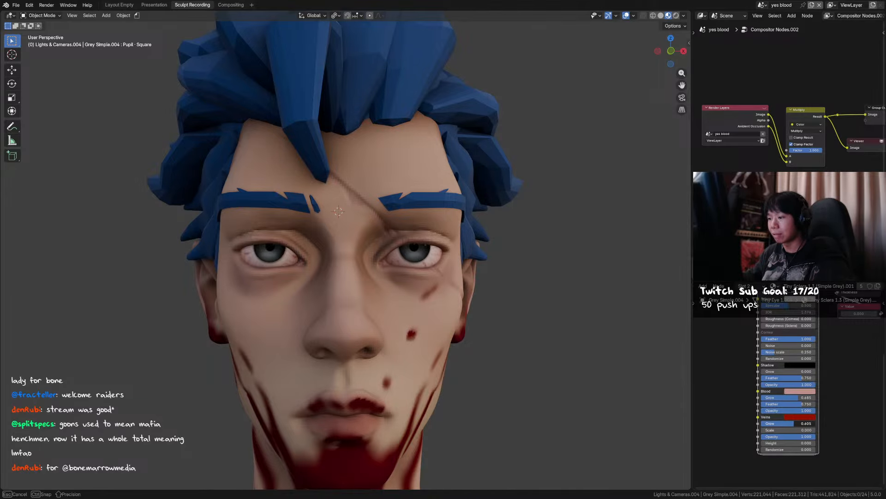
{"action": "left_click_drag", "start_coordinate": [768, 423], "coordinate": [769, 423]}
{"action": "scroll", "coordinate": [530, 309], "scroll_direction": "down", "scroll_amount": 4}
{"action": "key", "text": "ctrl+s"}
Deepen the sclera's Blood color to a saturation of about 0.33 and a value of about 0.64.
{"action": "middle_click_drag", "start_coordinate": [525, 315], "coordinate": [466, 301]}
{"action": "scroll", "coordinate": [466, 301], "scroll_direction": "up", "scroll_amount": 2}
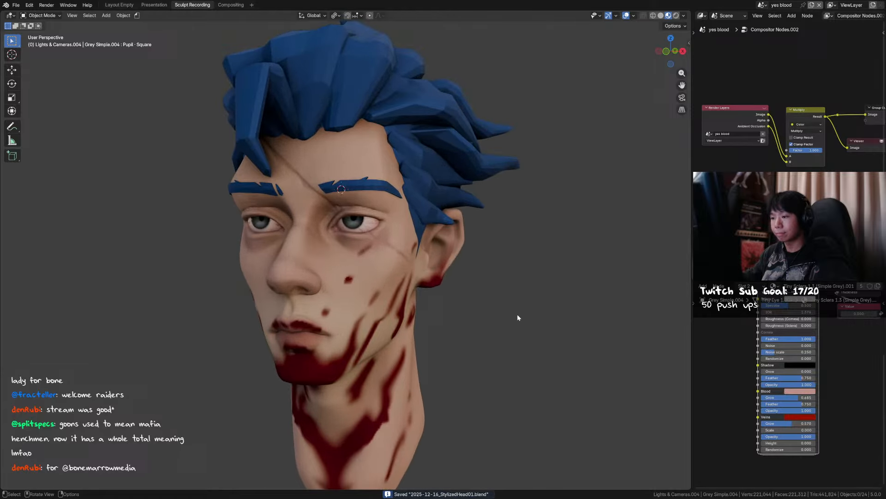
{"action": "left_click", "coordinate": [800, 392]}
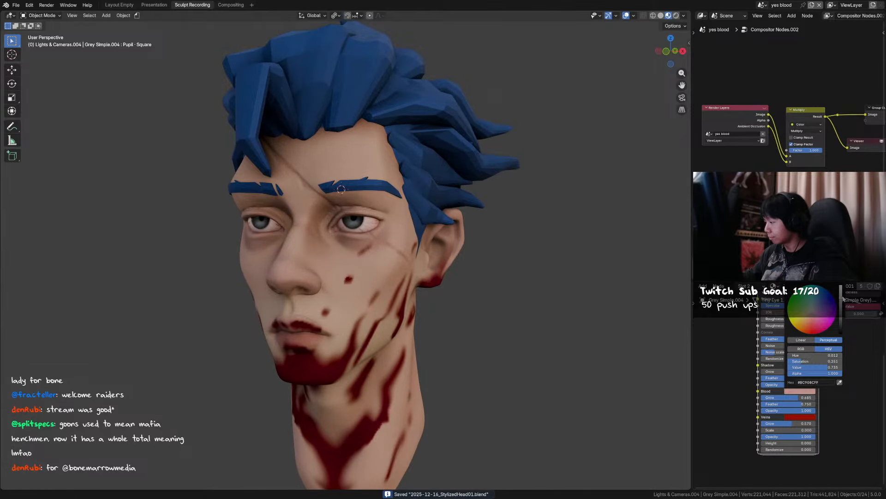
{"action": "left_click_drag", "start_coordinate": [843, 299], "coordinate": [843, 307]}
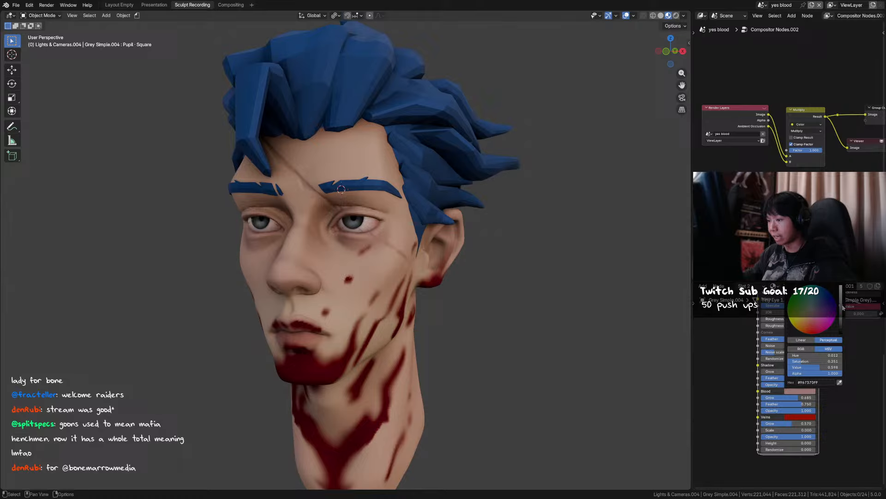
{"action": "mouse_move", "coordinate": [815, 361]}
{"action": "left_mouse_down"}
{"action": "mouse_move", "coordinate": [825, 361]}
{"action": "mouse_move", "coordinate": [806, 361]}
{"action": "left_mouse_up"}
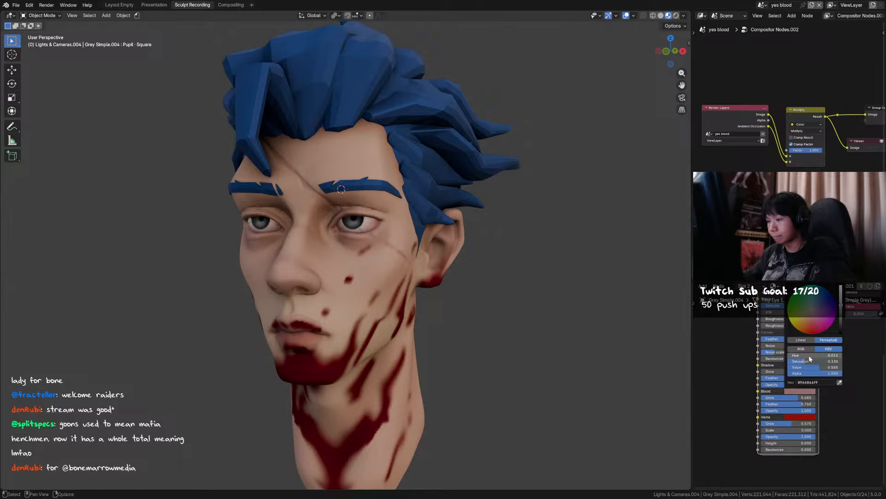
{"action": "left_click_drag", "start_coordinate": [842, 306], "coordinate": [840, 301]}
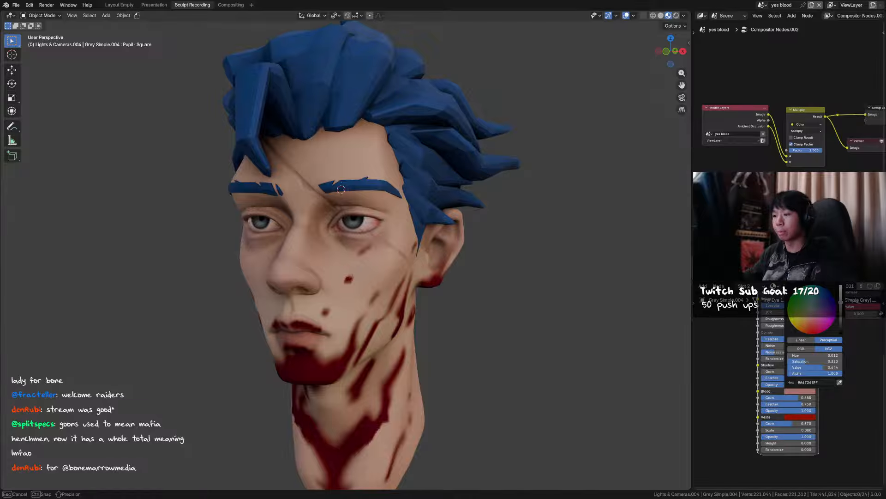
Put the head mesh into Sculpt Mode and smear the blood streaks near the jaw with a 50 px brush.
{"action": "middle_click_drag", "start_coordinate": [450, 308], "coordinate": [365, 306]}
{"action": "scroll", "coordinate": [526, 312], "scroll_direction": "down", "scroll_amount": 3}
{"action": "left_click", "coordinate": [401, 293]}
{"action": "key", "text": "ctrl+Tab"}
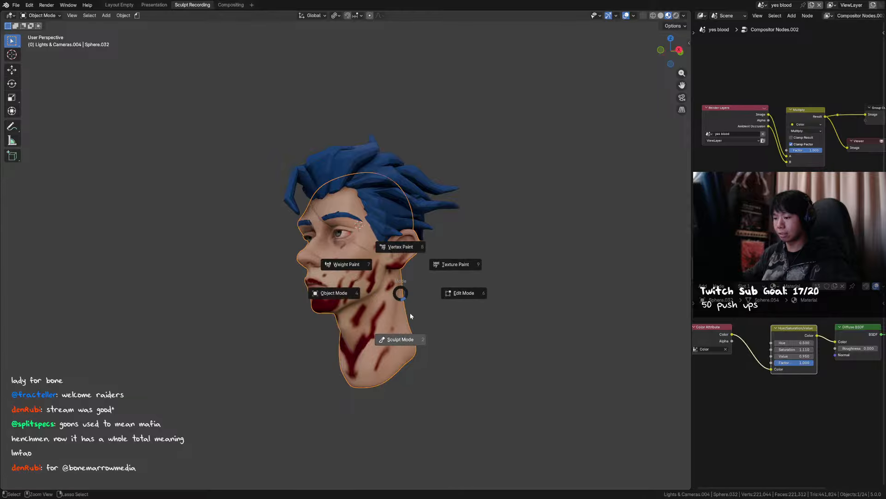
{"action": "left_click", "coordinate": [414, 325]}
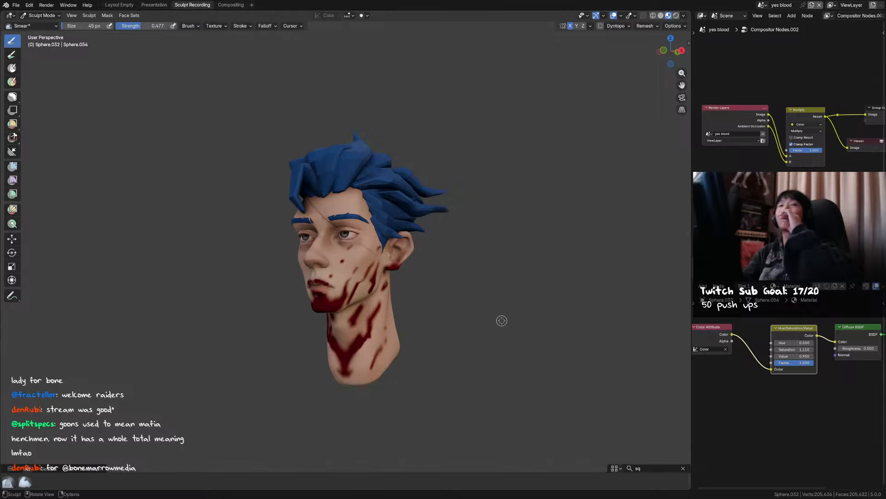
{"action": "mouse_move", "coordinate": [410, 336]}
{"action": "middle_mouse_down"}
{"action": "mouse_move", "coordinate": [382, 341]}
{"action": "mouse_move", "coordinate": [380, 318]}
{"action": "middle_mouse_up"}
{"action": "key", "text": "f"}
{"action": "left_click", "coordinate": [372, 342]}
{"action": "left_click_drag", "start_coordinate": [386, 290], "coordinate": [385, 286]}
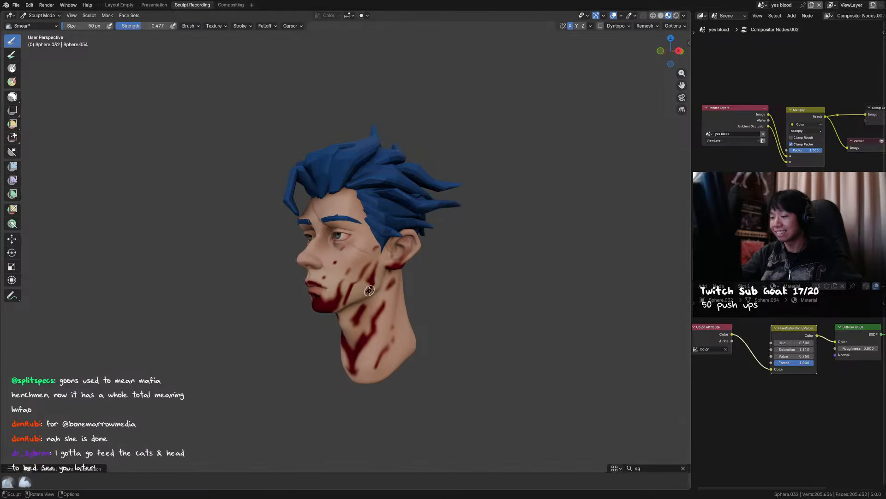
Smear the blood just below the ear with a 63 px brush and save the file.
{"action": "middle_click_drag", "start_coordinate": [370, 293], "coordinate": [383, 284]}
{"action": "key", "text": "f"}
{"action": "left_click", "coordinate": [390, 270]}
{"action": "left_click_drag", "start_coordinate": [393, 267], "coordinate": [402, 263]}
{"action": "middle_click_drag", "start_coordinate": [404, 264], "coordinate": [411, 261]}
{"action": "key", "text": "ctrl+s"}
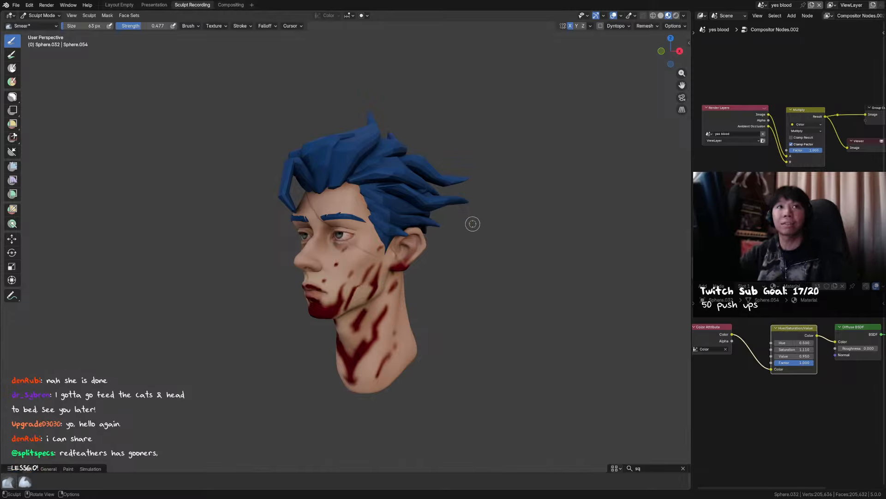
Paint more dark red blood over the earlobe with a 23 px Paint brush.
{"action": "middle_click_drag", "start_coordinate": [477, 229], "coordinate": [423, 261]}
{"action": "key", "text": "q"}
{"action": "left_click", "coordinate": [423, 255]}
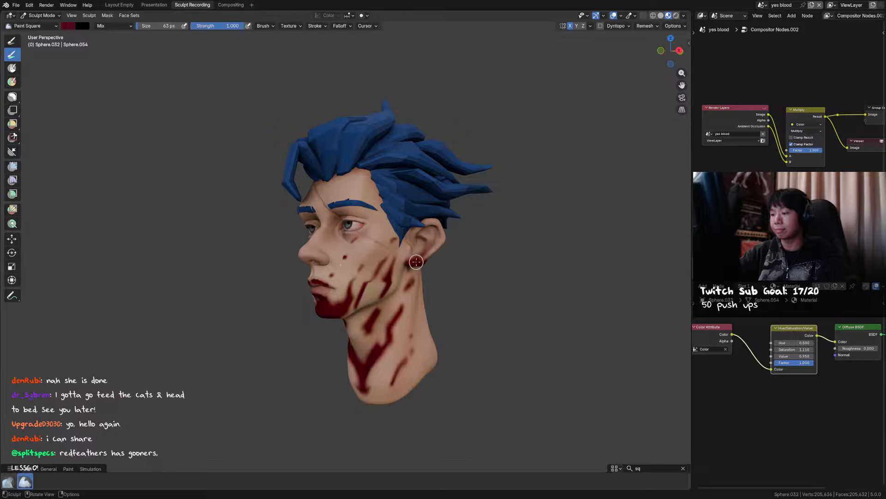
{"action": "left_click_drag", "start_coordinate": [414, 261], "coordinate": [426, 257]}
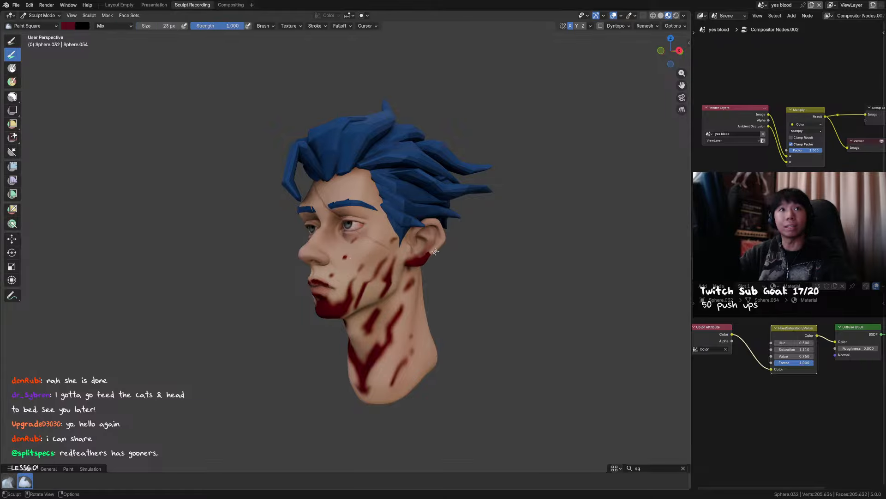
Smear the earlobe blood upward into the ear, enlarging the Smear brush to 70 px.
{"action": "key", "text": "q"}
{"action": "left_click", "coordinate": [439, 263]}
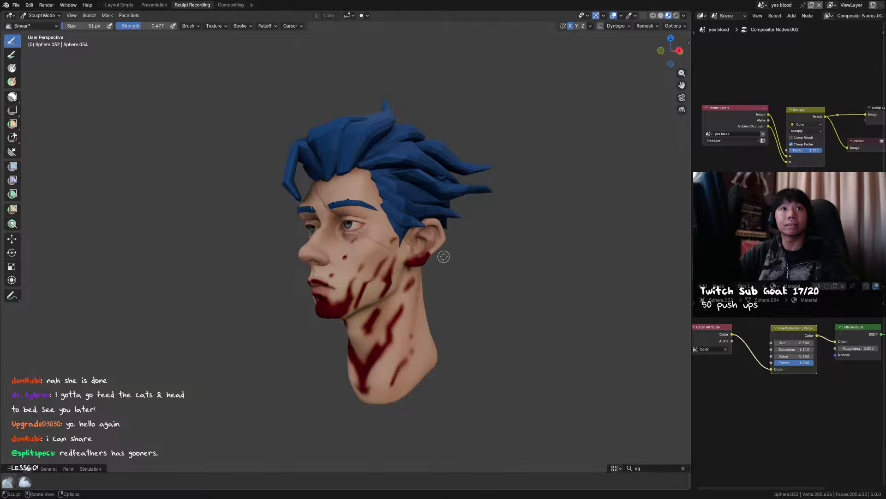
{"action": "left_click_drag", "start_coordinate": [430, 256], "coordinate": [427, 255]}
{"action": "key", "text": "f"}
{"action": "left_click", "coordinate": [428, 252]}
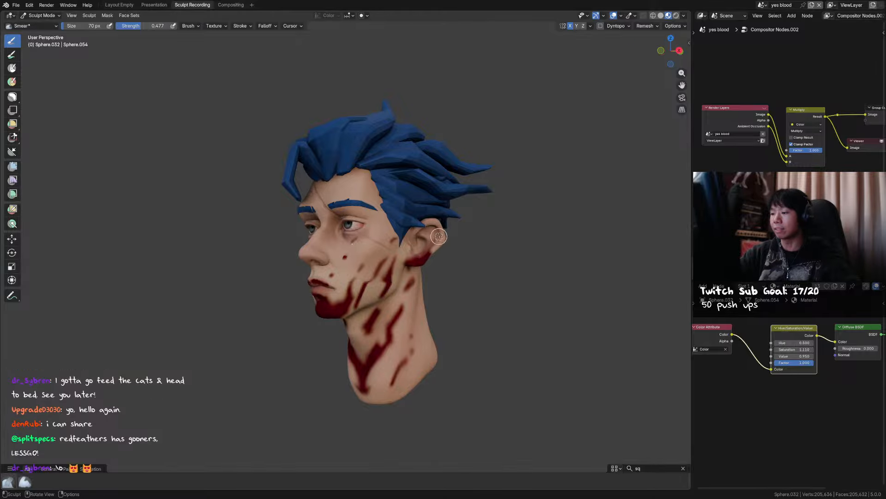
Paint extra blood onto the streaks at the jaw corner, enlarging the Paint brush to 85 px.
{"action": "middle_click_drag", "start_coordinate": [441, 232], "coordinate": [389, 282]}
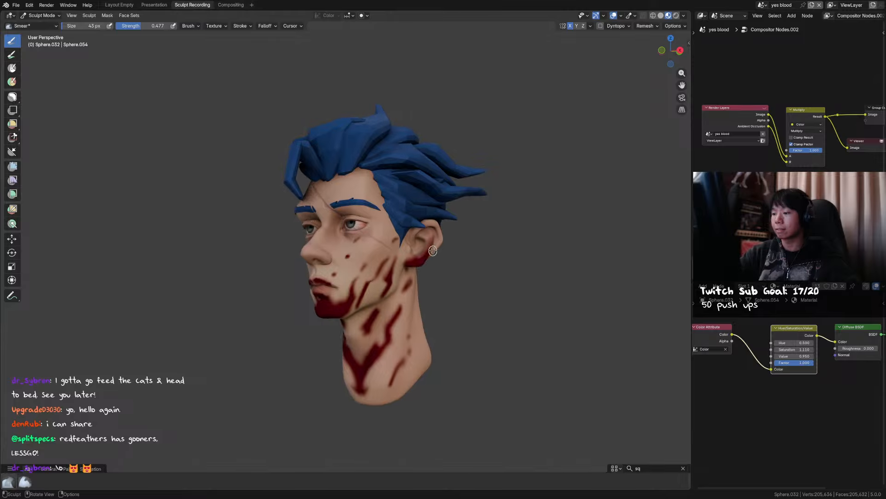
{"action": "key", "text": "q"}
{"action": "left_click", "coordinate": [389, 281]}
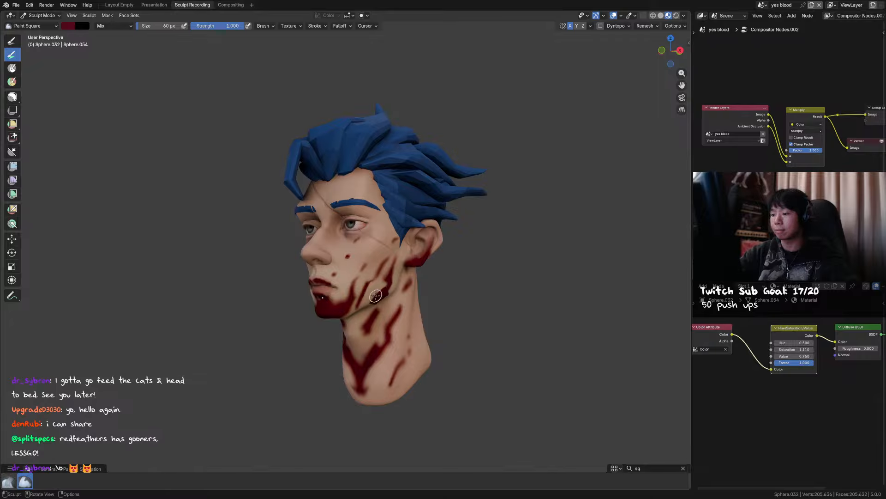
{"action": "key", "text": "q"}
{"action": "left_click", "coordinate": [376, 295]}
{"action": "key", "text": "f"}
{"action": "left_click", "coordinate": [377, 296]}
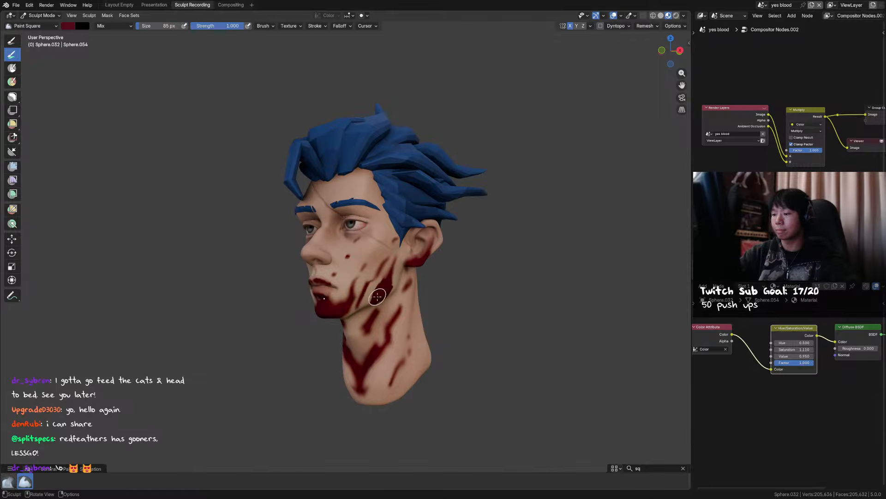
Smear the fresh blood along the jaw corner with an 89 px brush to soften its edges.
{"action": "key", "text": "q"}
{"action": "left_click", "coordinate": [383, 297]}
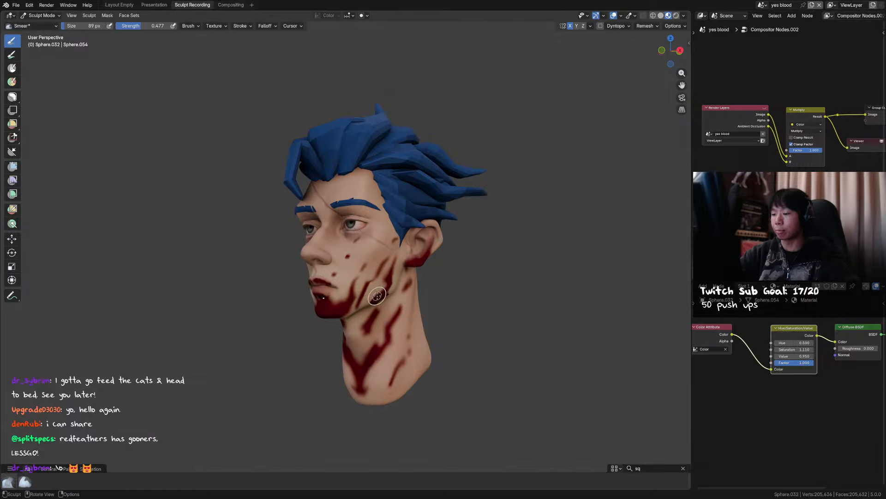
{"action": "left_click_drag", "start_coordinate": [378, 296], "coordinate": [388, 292]}
{"action": "mouse_move", "coordinate": [389, 291]}
{"action": "middle_mouse_down"}
{"action": "mouse_move", "coordinate": [421, 266]}
{"action": "mouse_move", "coordinate": [370, 281]}
{"action": "middle_mouse_up"}
Paint blood along the underside of the jaw beside the chin with a smaller Paint brush.
{"action": "key", "text": "q"}
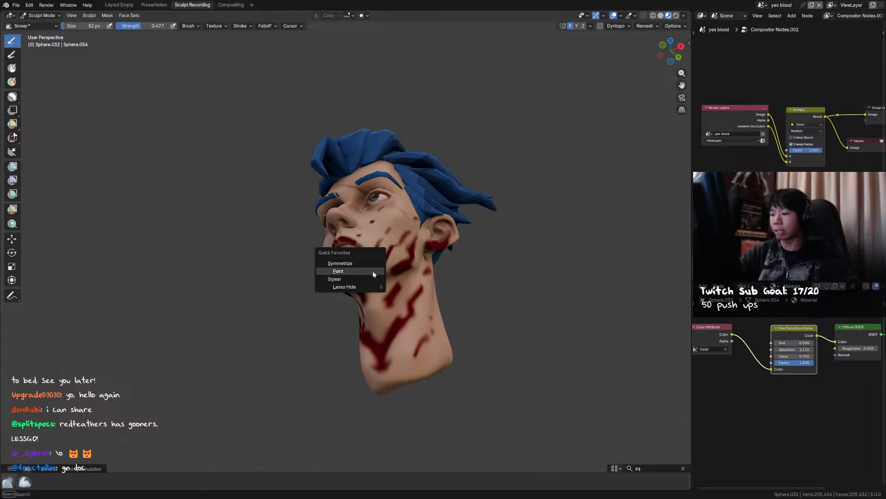
{"action": "left_click", "coordinate": [373, 272]}
{"action": "key", "text": "bracketleft"}
{"action": "key", "text": "bracketleft"}
{"action": "key", "text": "bracketleft"}
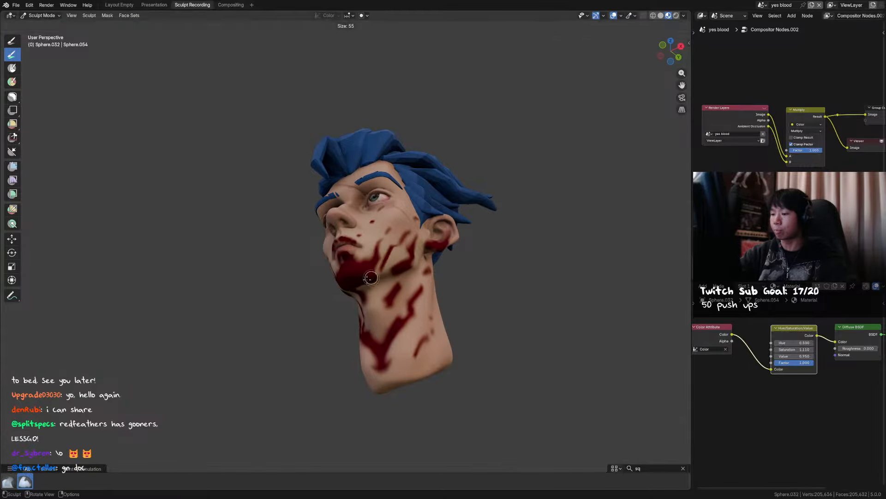
{"action": "middle_click_drag", "start_coordinate": [371, 284], "coordinate": [376, 288]}
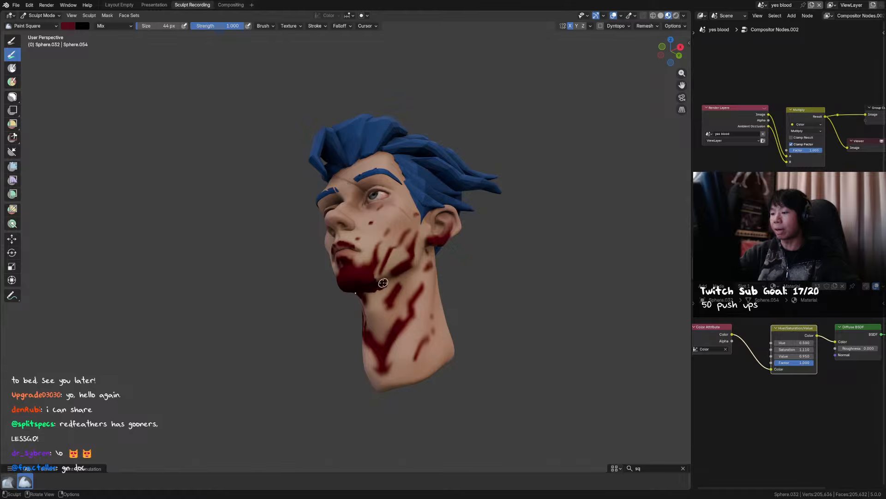
Smear the new blood under the jaw, enlarging the Smear brush from 65 px.
{"action": "key", "text": "q"}
{"action": "left_click", "coordinate": [383, 282]}
{"action": "key", "text": "q"}
{"action": "left_click", "coordinate": [383, 290]}
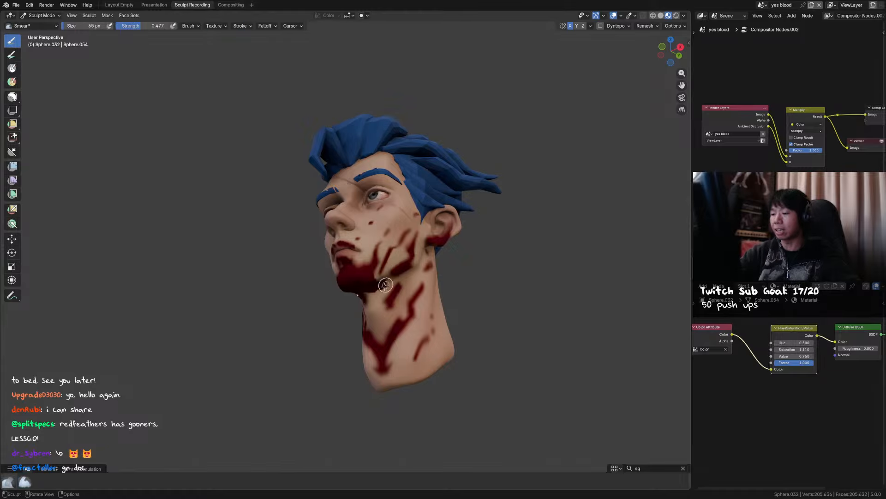
{"action": "key", "text": "bracketright"}
{"action": "key", "text": "bracketright"}
{"action": "key", "text": "bracketright"}
{"action": "key", "text": "bracketright"}
{"action": "mouse_move", "coordinate": [385, 285]}
{"action": "middle_mouse_down"}
{"action": "mouse_move", "coordinate": [394, 295]}
{"action": "mouse_move", "coordinate": [419, 286]}
{"action": "mouse_move", "coordinate": [431, 297]}
{"action": "mouse_move", "coordinate": [344, 274]}
{"action": "middle_mouse_up"}
Leave Sculpt Mode and deselect the head to review the blood, then return it to Sculpt Mode.
{"action": "key", "text": "ctrl+Tab"}
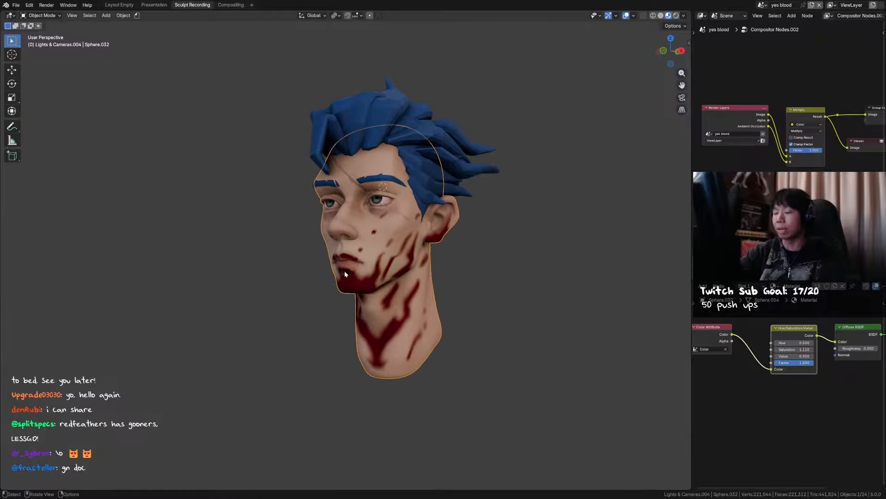
{"action": "key", "text": "alt+a"}
{"action": "key", "text": "ctrl+Tab"}
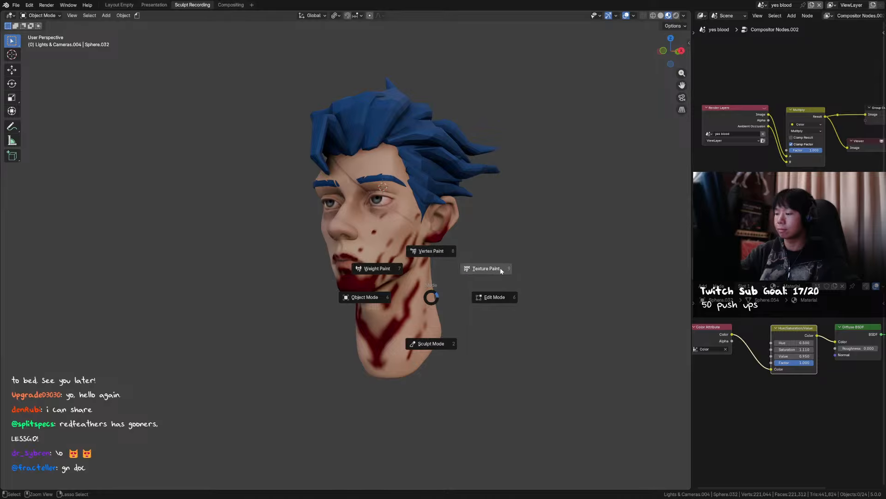
{"action": "left_click", "coordinate": [501, 270]}
{"action": "key", "text": "ctrl+Tab"}
{"action": "left_click", "coordinate": [504, 311]}
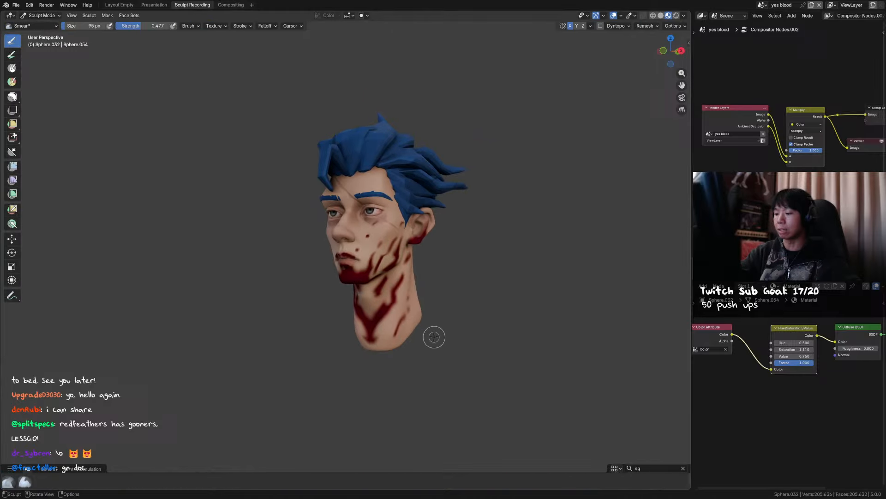
Cover the base of the neck in solid dark red blood with an 81 px Paint brush.
{"action": "key", "text": "q"}
{"action": "left_click", "coordinate": [414, 302]}
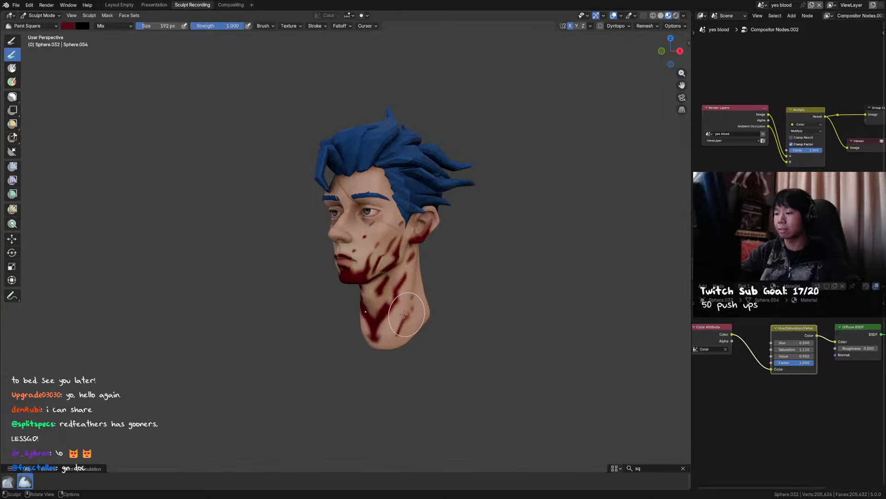
{"action": "key", "text": "f"}
{"action": "left_click", "coordinate": [382, 324]}
{"action": "mouse_move", "coordinate": [383, 318]}
{"action": "left_mouse_down"}
{"action": "mouse_move", "coordinate": [390, 338]}
{"action": "mouse_move", "coordinate": [391, 312]}
{"action": "mouse_move", "coordinate": [416, 326]}
{"action": "mouse_move", "coordinate": [424, 313]}
{"action": "left_mouse_up"}
{"action": "middle_click_drag", "start_coordinate": [424, 313], "coordinate": [406, 314]}
{"action": "left_click_drag", "start_coordinate": [409, 323], "coordinate": [435, 307]}
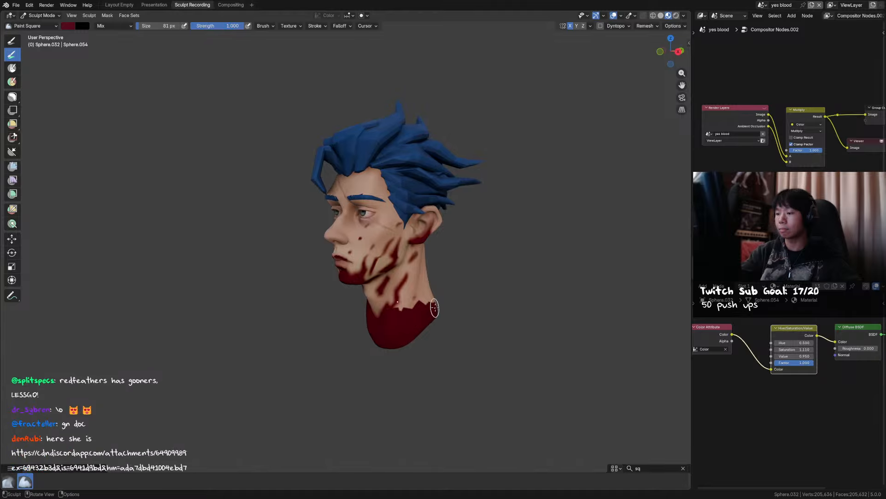
Undo the last two neck strokes and repaint blood up the front of the neck, setting the Paint brush to 61 px.
{"action": "key", "text": "ctrl+z"}
{"action": "key", "text": "ctrl+z"}
{"action": "mouse_move", "coordinate": [378, 318]}
{"action": "left_mouse_down"}
{"action": "mouse_move", "coordinate": [392, 340]}
{"action": "mouse_move", "coordinate": [399, 323]}
{"action": "left_mouse_up"}
{"action": "middle_click_drag", "start_coordinate": [395, 324], "coordinate": [403, 312]}
{"action": "right_click", "coordinate": [402, 312]}
{"action": "key", "text": "f"}
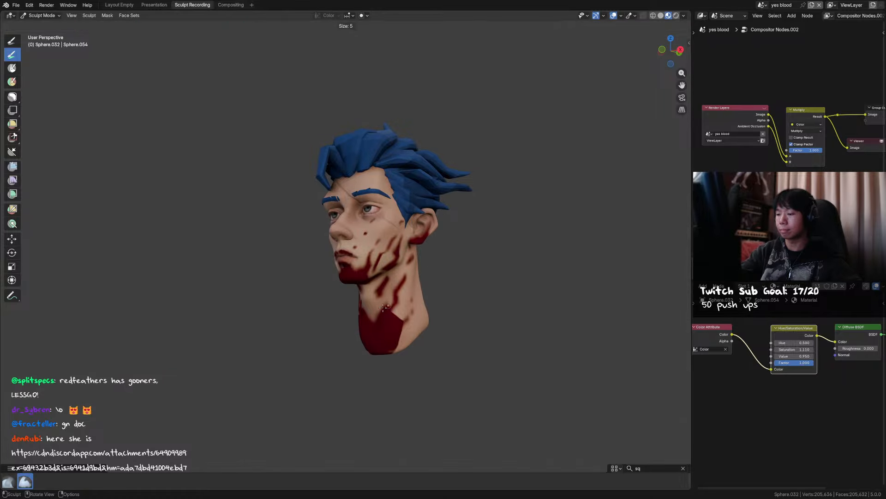
{"action": "left_click", "coordinate": [383, 307]}
{"action": "mouse_move", "coordinate": [384, 308]}
{"action": "middle_mouse_down"}
{"action": "mouse_move", "coordinate": [390, 319]}
{"action": "mouse_move", "coordinate": [395, 311]}
{"action": "middle_mouse_up"}
{"action": "key", "text": "f"}
{"action": "left_click", "coordinate": [403, 300]}
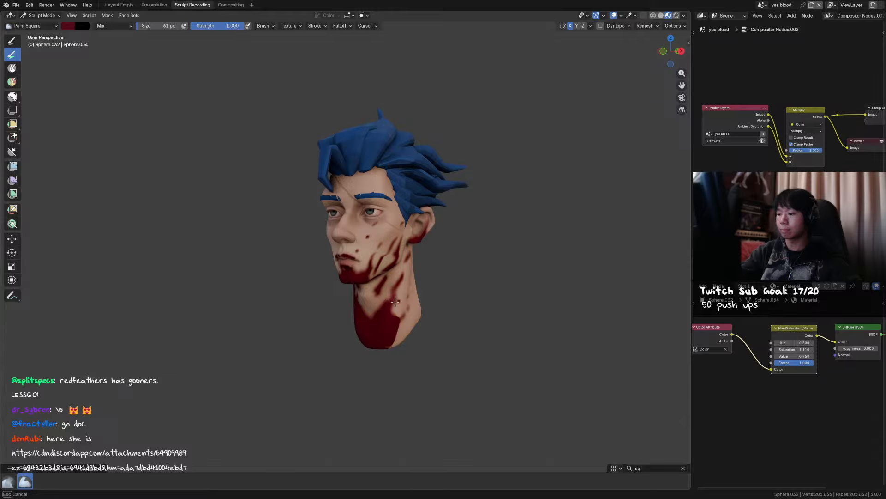
Paint a blood streak up the side of the neck base and a small dab above it with a 21 px brush.
{"action": "key", "text": "f"}
{"action": "left_click", "coordinate": [392, 325]}
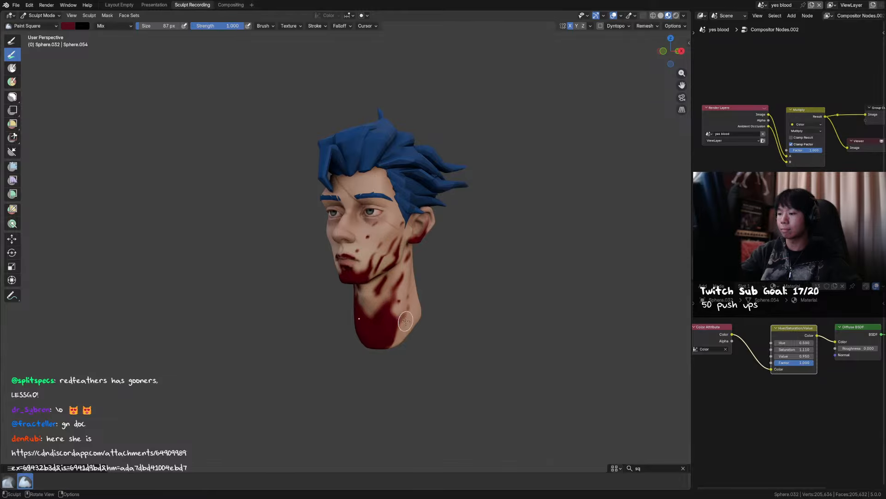
{"action": "left_click_drag", "start_coordinate": [392, 346], "coordinate": [413, 300]}
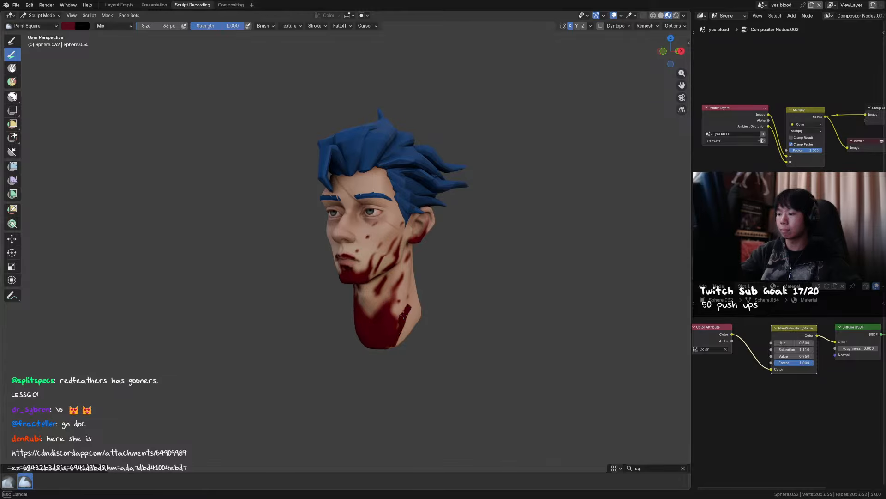
{"action": "key", "text": "f"}
{"action": "left_click", "coordinate": [406, 288]}
{"action": "middle_click_drag", "start_coordinate": [406, 289], "coordinate": [412, 277]}
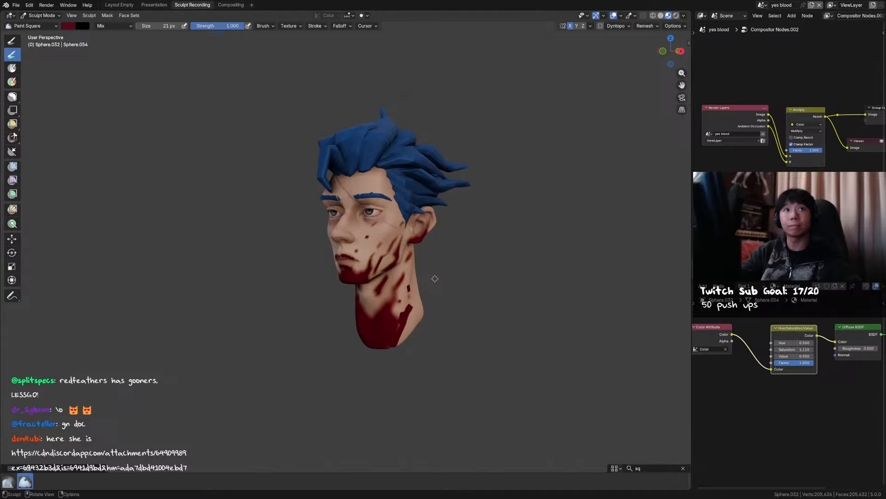
Save the file, review the head in Object Mode, then reselect it and return to Sculpt Mode.
{"action": "key", "text": "ctrl+s"}
{"action": "key", "text": "ctrl+Tab"}
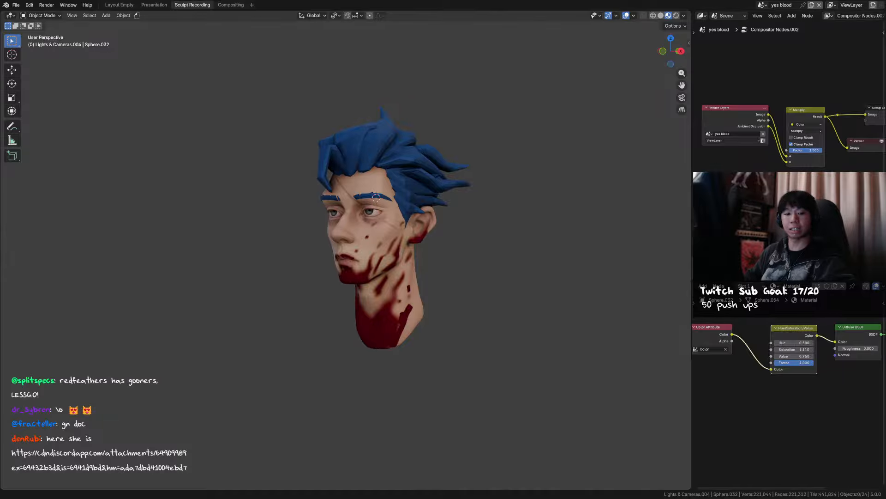
{"action": "key", "text": "alt+Tab"}
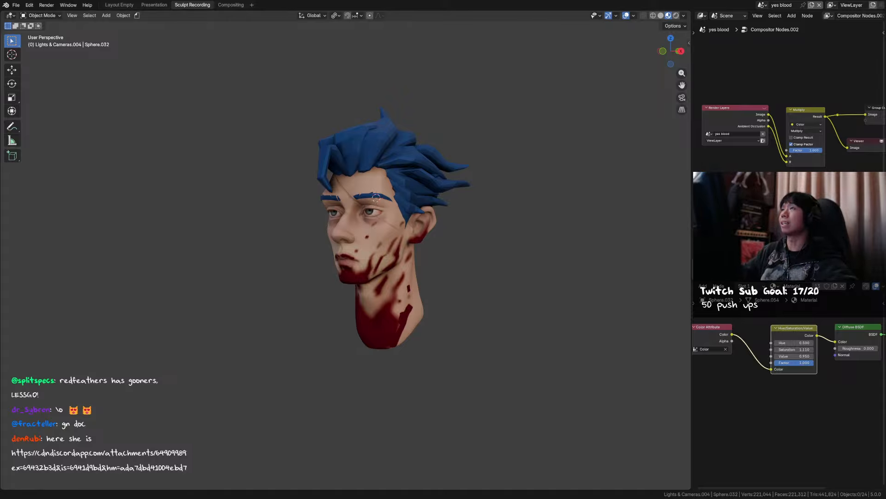
{"action": "middle_click_drag", "start_coordinate": [568, 166], "coordinate": [405, 292]}
{"action": "left_click", "coordinate": [405, 293]}
{"action": "key", "text": "ctrl+Tab"}
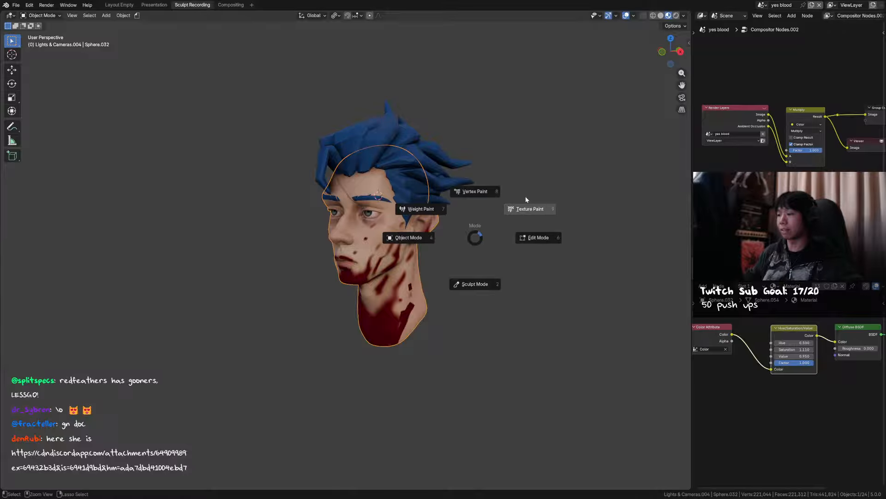
{"action": "left_click", "coordinate": [493, 277]}
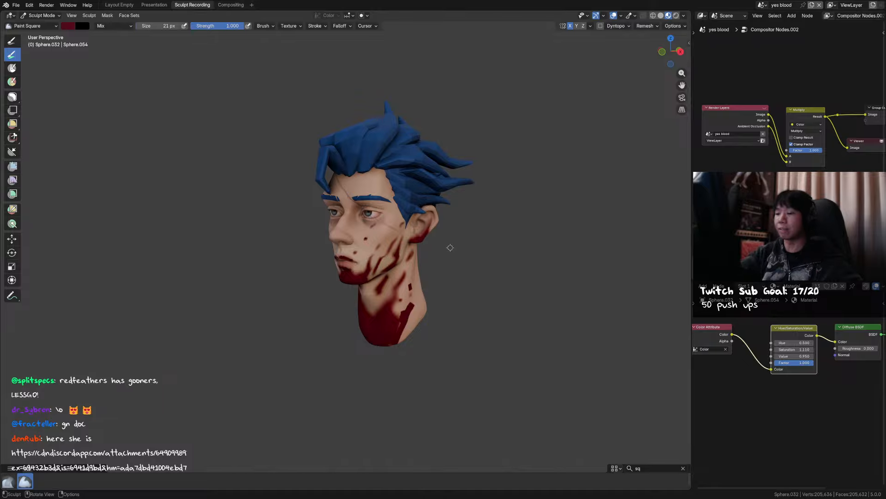
Smear the small blood dab on the side of the neck with a 49 px Smear brush.
{"action": "middle_click_drag", "start_coordinate": [450, 247], "coordinate": [418, 292]}
{"action": "key", "text": "c"}
{"action": "key", "text": "q"}
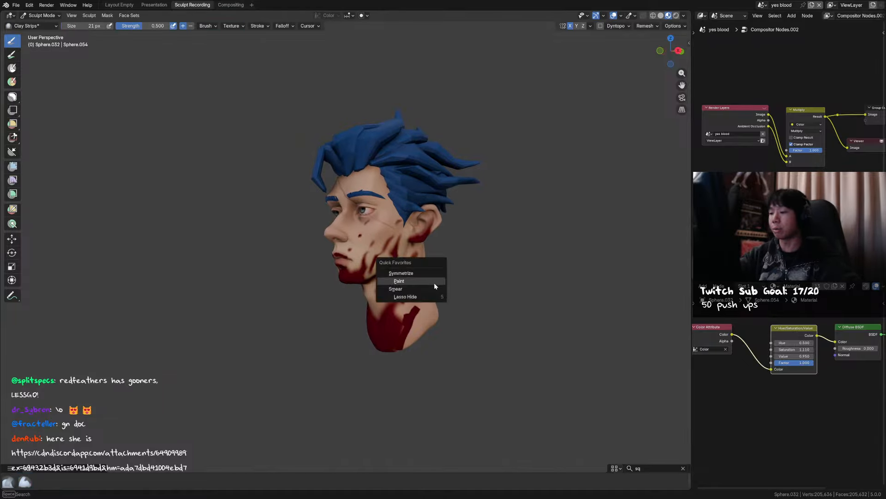
{"action": "left_click", "coordinate": [433, 290]}
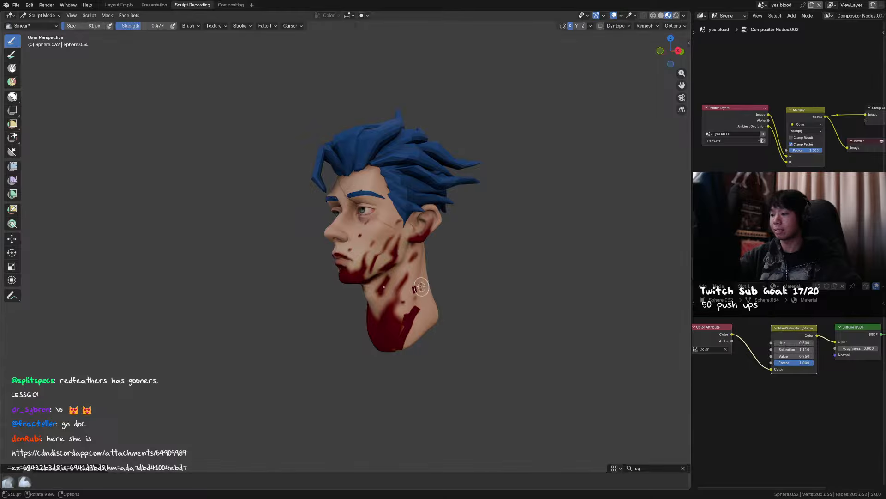
{"action": "key", "text": "f"}
{"action": "left_click", "coordinate": [413, 295]}
{"action": "key", "text": "f"}
{"action": "left_click", "coordinate": [413, 285]}
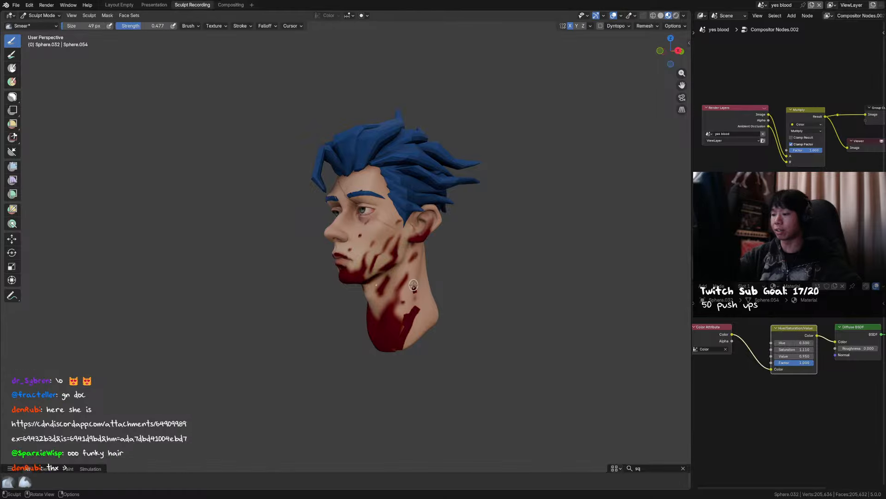
Smear the edges of the blood streak at the neck base, varying the Smear brush between 26 and 75 px.
{"action": "key", "text": "f"}
{"action": "left_click", "coordinate": [417, 308]}
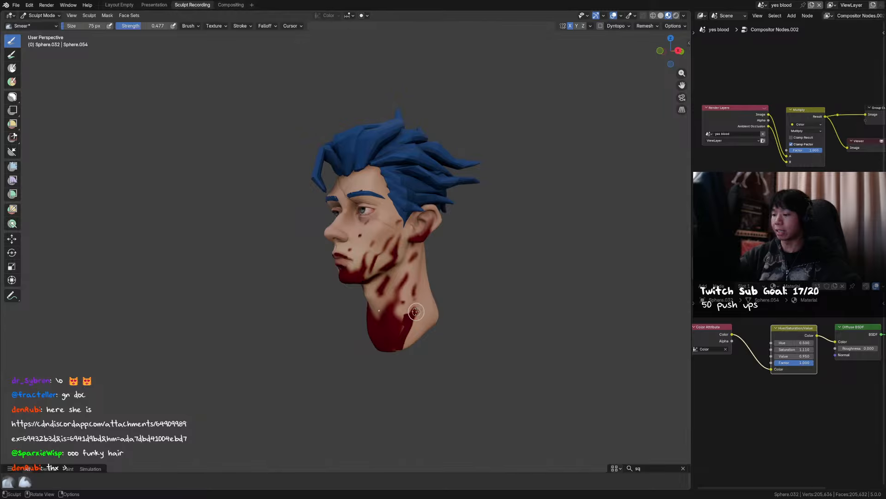
{"action": "left_click_drag", "start_coordinate": [416, 312], "coordinate": [392, 355]}
{"action": "key", "text": "f"}
{"action": "left_click", "coordinate": [403, 313]}
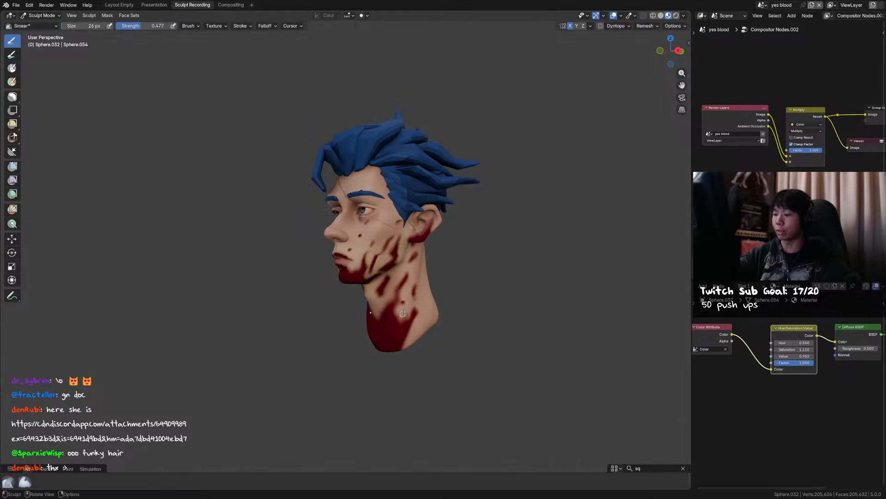
{"action": "left_click", "coordinate": [406, 319]}
{"action": "key", "text": "f"}
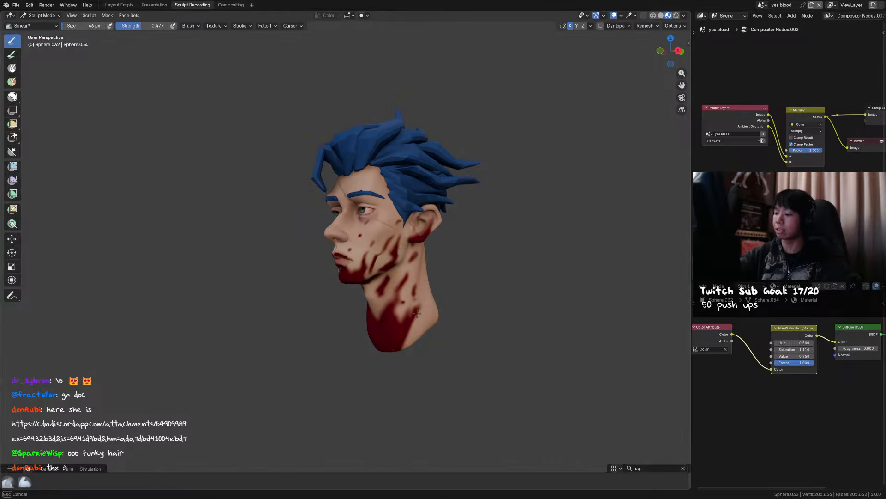
{"action": "left_click", "coordinate": [418, 323]}
{"action": "mouse_move", "coordinate": [418, 323]}
{"action": "middle_mouse_down"}
{"action": "mouse_move", "coordinate": [464, 308]}
{"action": "mouse_move", "coordinate": [457, 307]}
{"action": "middle_mouse_up"}
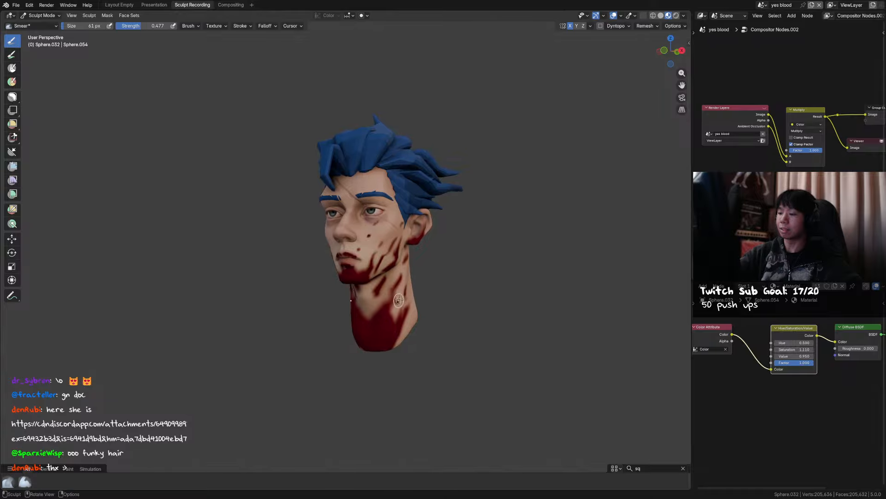
{"action": "middle_click_drag", "start_coordinate": [399, 282], "coordinate": [384, 270]}
Leave Sculpt Mode, save the file, review the deselected head from the front, and return it to Sculpt Mode.
{"action": "key", "text": "ctrl+Tab"}
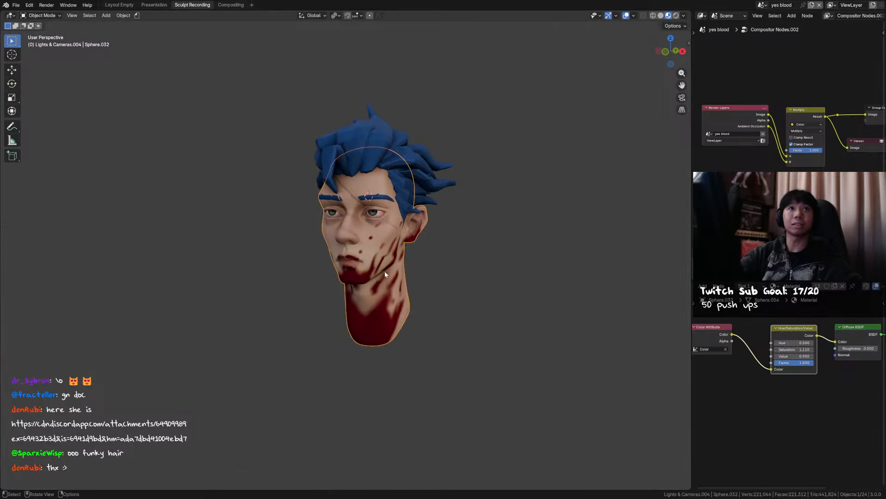
{"action": "key", "text": "ctrl+s"}
{"action": "left_click", "coordinate": [522, 105]}
{"action": "middle_click_drag", "start_coordinate": [522, 105], "coordinate": [531, 237]}
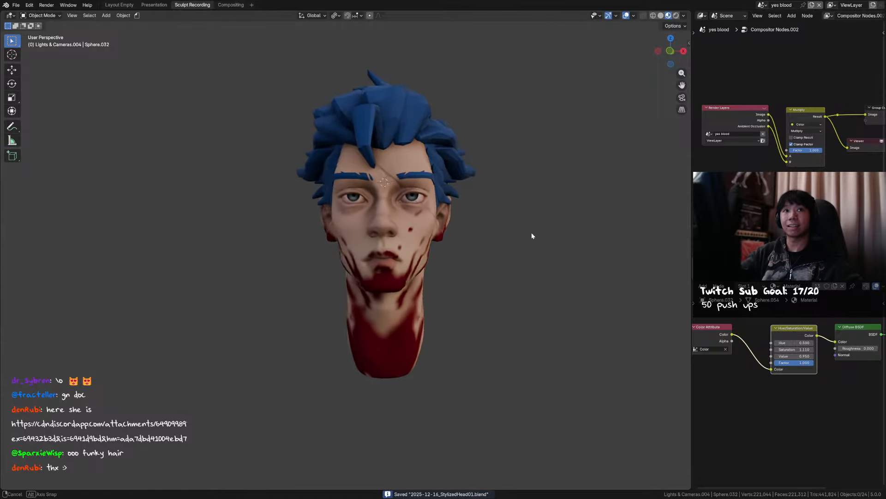
{"action": "left_click", "coordinate": [409, 258]}
{"action": "key", "text": "ctrl+Tab"}
{"action": "left_click", "coordinate": [420, 295]}
Paint more blood over the front of the neck base from the other side with an 80 px Paint brush.
{"action": "middle_click_drag", "start_coordinate": [431, 286], "coordinate": [514, 289]}
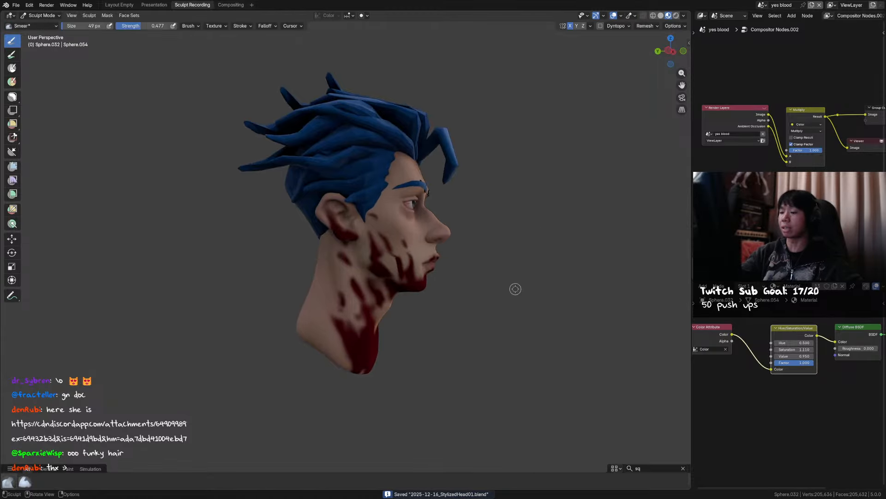
{"action": "middle_click_drag", "start_coordinate": [390, 360], "coordinate": [360, 359]}
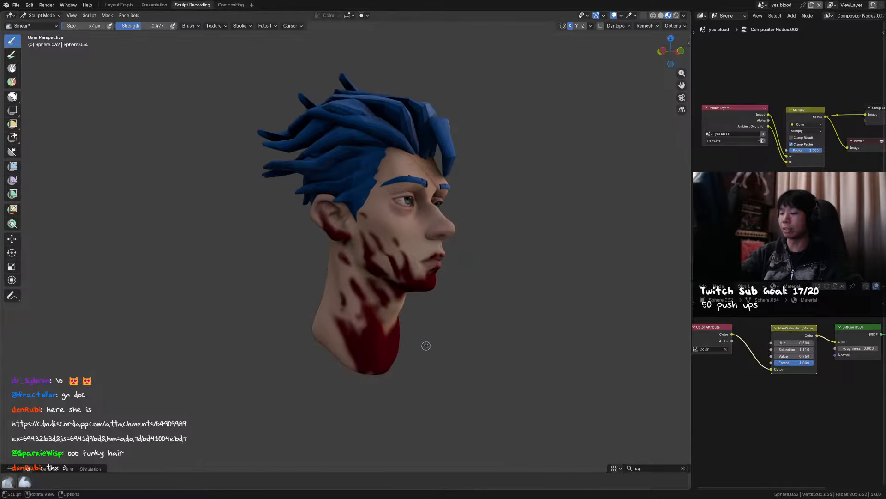
{"action": "key", "text": "q"}
{"action": "left_click", "coordinate": [442, 342]}
{"action": "middle_click_drag", "start_coordinate": [413, 331], "coordinate": [439, 295]}
Smear the blood streaks along the cheek and jaw on the other side with a 42 px Smear brush.
{"action": "key", "text": "q"}
{"action": "key", "text": "q"}
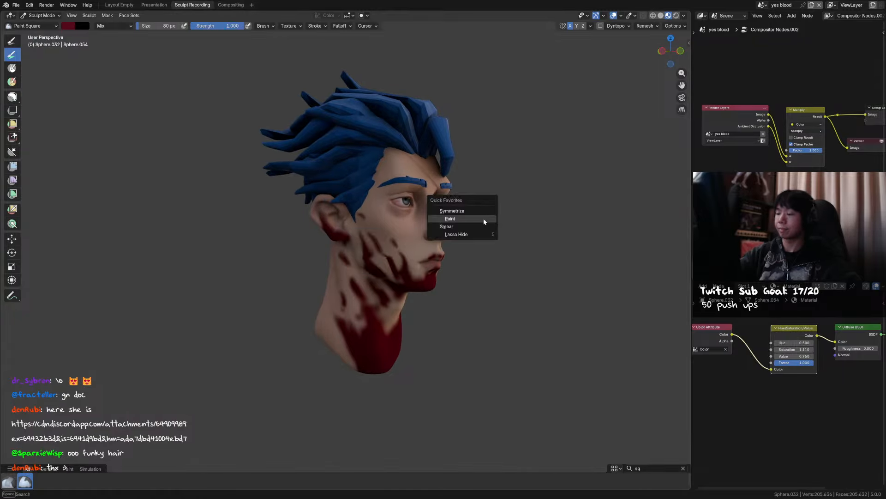
{"action": "left_click", "coordinate": [477, 225]}
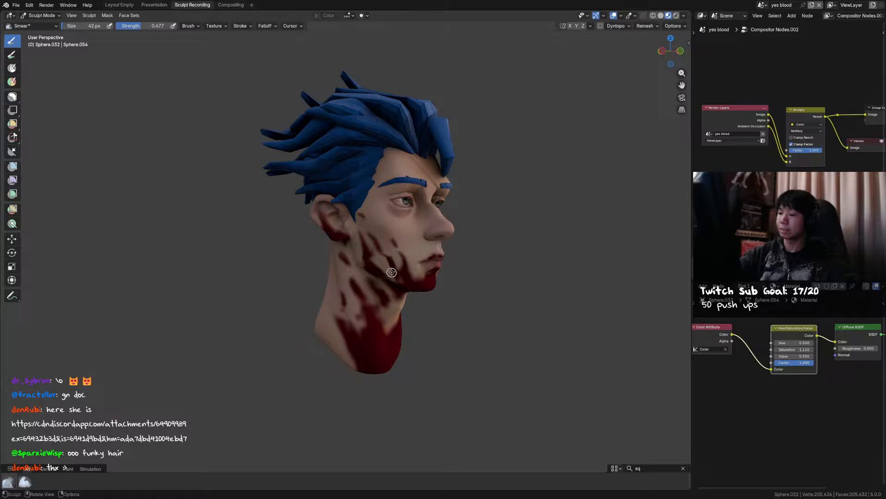
{"action": "key", "text": "f"}
{"action": "left_click", "coordinate": [403, 255]}
{"action": "mouse_move", "coordinate": [491, 252]}
{"action": "middle_mouse_down"}
{"action": "mouse_move", "coordinate": [400, 248]}
{"action": "mouse_move", "coordinate": [373, 229]}
{"action": "middle_mouse_up"}
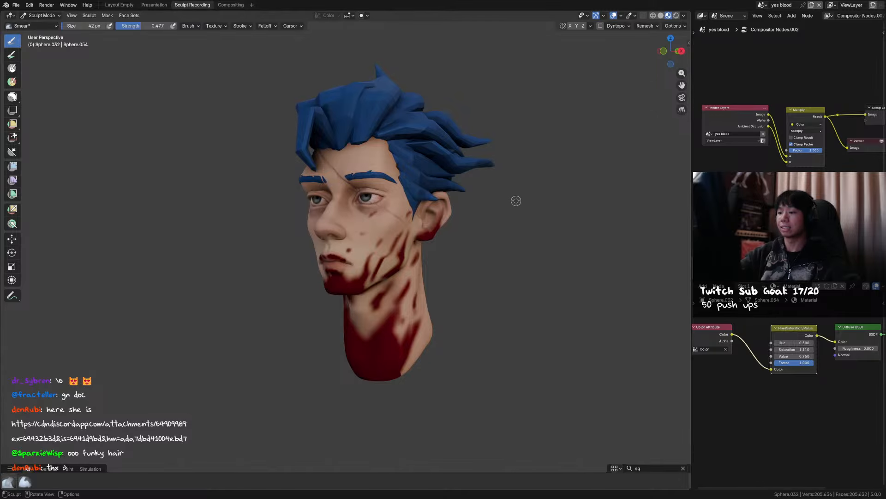
Check the head in Object Mode, return to Sculpt Mode and smear the blood on the ear.
{"action": "key", "text": "ctrl+Tab"}
{"action": "key", "text": "ctrl+Tab"}
{"action": "left_click", "coordinate": [484, 268]}
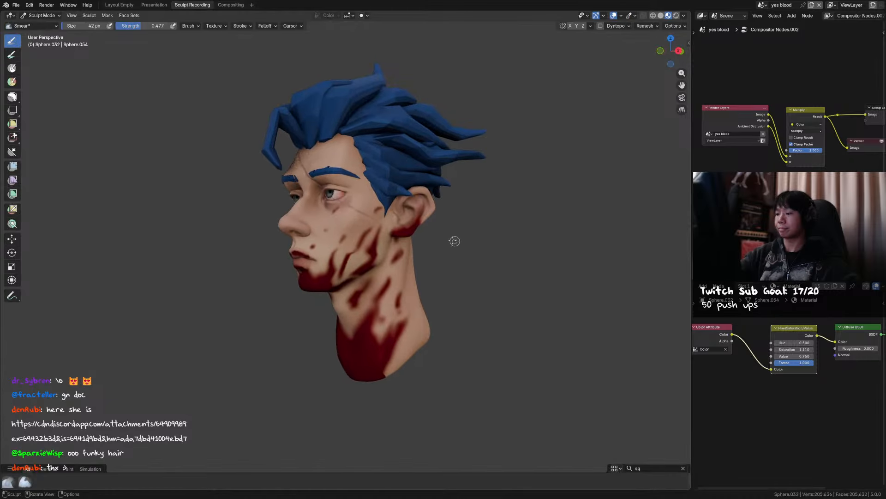
{"action": "left_click_drag", "start_coordinate": [420, 224], "coordinate": [433, 213]}
{"action": "mouse_move", "coordinate": [430, 218]}
{"action": "middle_mouse_down"}
{"action": "mouse_move", "coordinate": [430, 257]}
{"action": "mouse_move", "coordinate": [425, 225]}
{"action": "mouse_move", "coordinate": [440, 213]}
{"action": "middle_mouse_up"}
Paint a small blood dab inside the ear with an 18 px Paint brush and blend it with a 53 px Smear brush.
{"action": "key", "text": "bracketleft"}
{"action": "key", "text": "bracketleft"}
{"action": "key", "text": "bracketleft"}
{"action": "key", "text": "bracketleft"}
{"action": "key", "text": "bracketleft"}
{"action": "key", "text": "q"}
{"action": "left_click", "coordinate": [422, 214]}
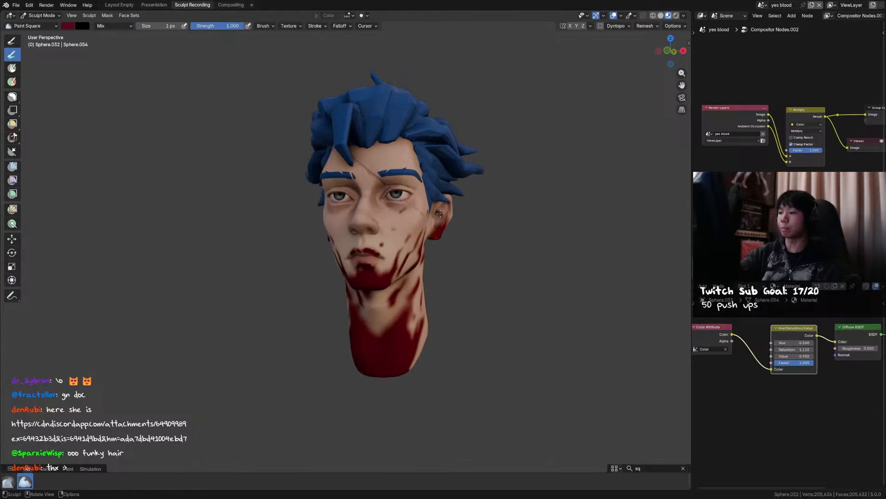
{"action": "key", "text": "c"}
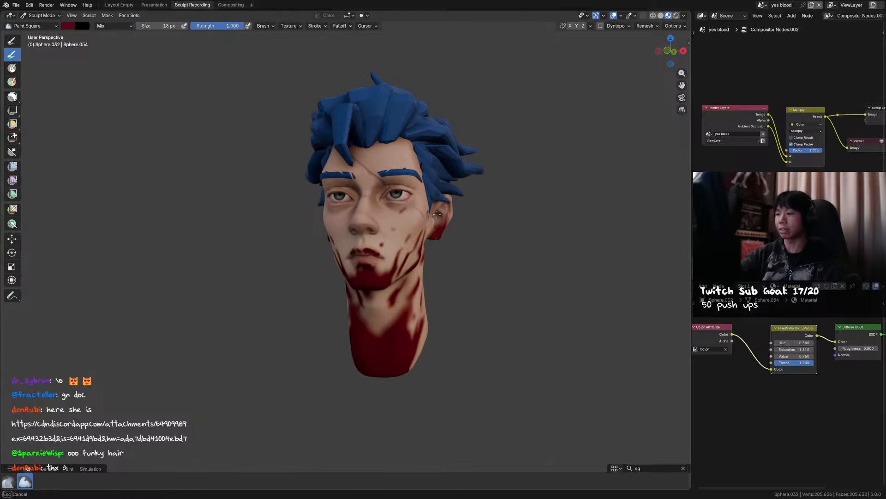
{"action": "key", "text": "q"}
{"action": "left_click", "coordinate": [447, 215]}
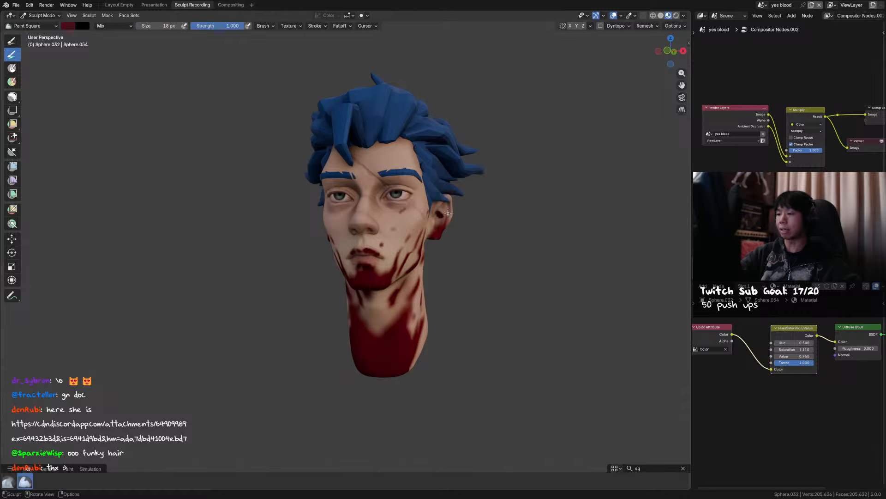
{"action": "key", "text": "q"}
{"action": "left_click", "coordinate": [444, 222]}
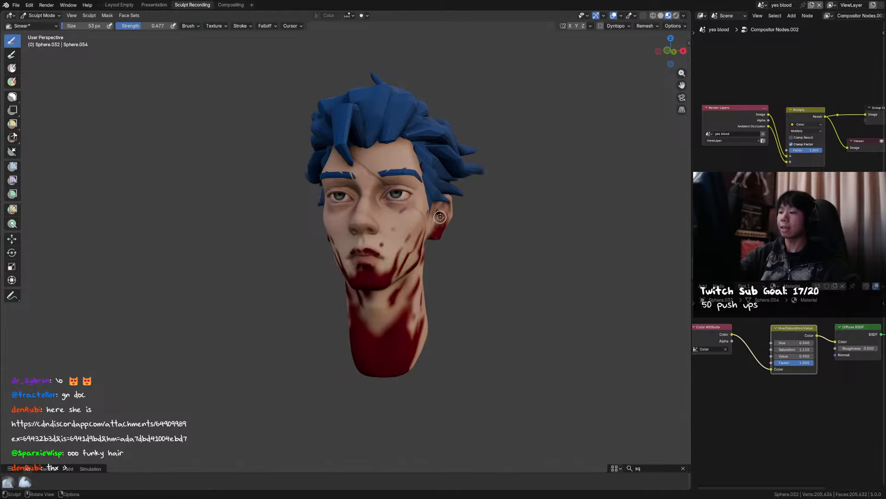
Leave Sculpt Mode, hide the 3D cursor in the viewport overlays, and save the file.
{"action": "key", "text": "ctrl+Tab"}
{"action": "key", "text": "ctrl+s"}
{"action": "middle_click_drag", "start_coordinate": [560, 107], "coordinate": [525, 175]}
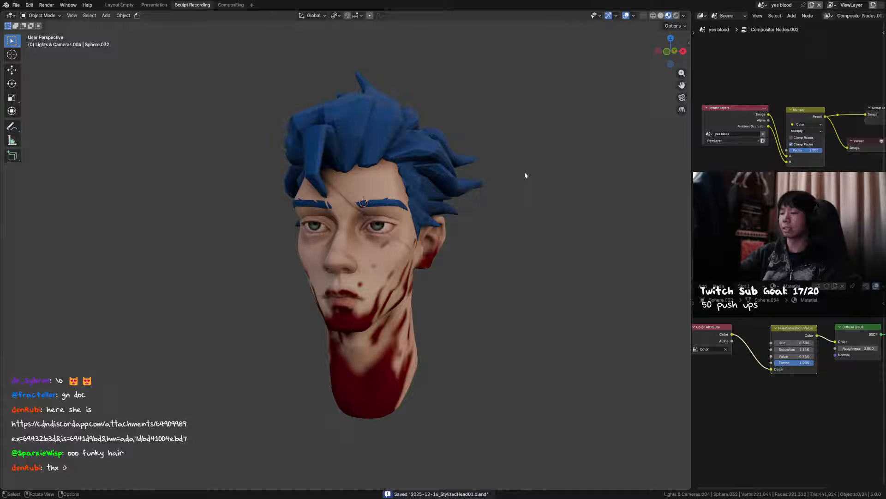
{"action": "left_click", "coordinate": [634, 16]}
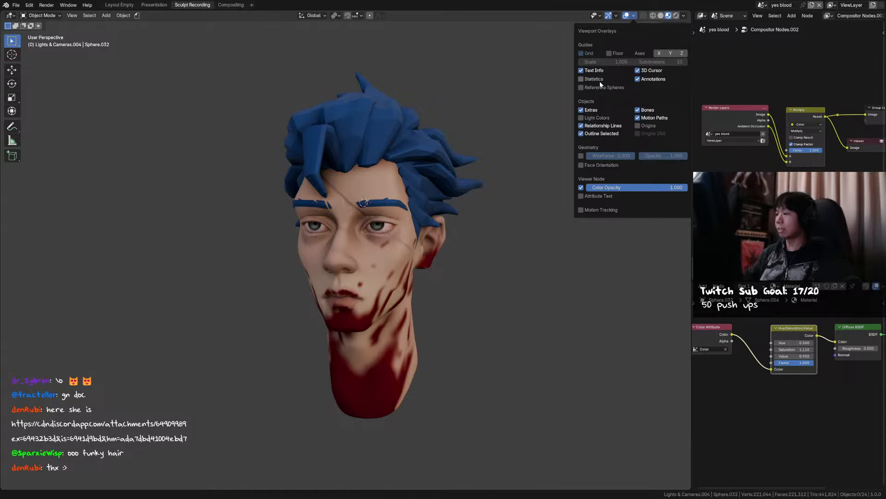
{"action": "key", "text": "ctrl+s"}
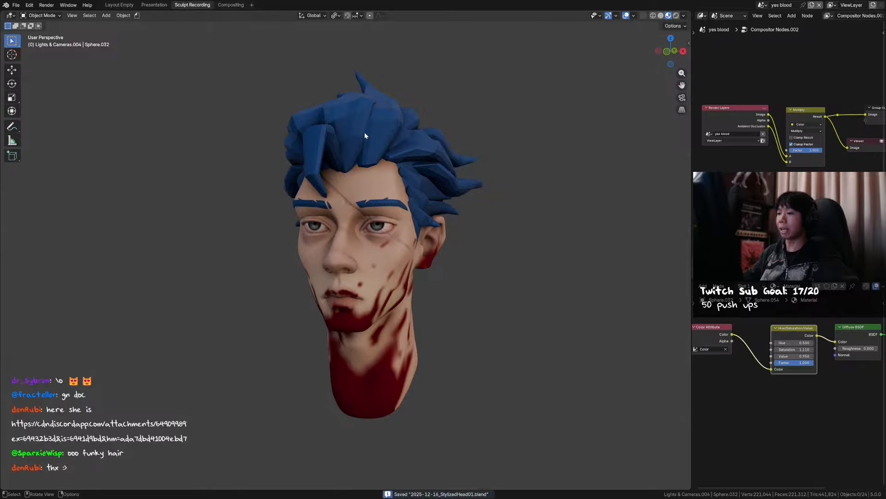
Select the head again and return it to Sculpt Mode.
{"action": "left_click", "coordinate": [365, 132]}
{"action": "left_click", "coordinate": [370, 179]}
{"action": "middle_click_drag", "start_coordinate": [378, 178], "coordinate": [394, 189]}
{"action": "key", "text": "ctrl+Tab"}
{"action": "left_click", "coordinate": [400, 230]}
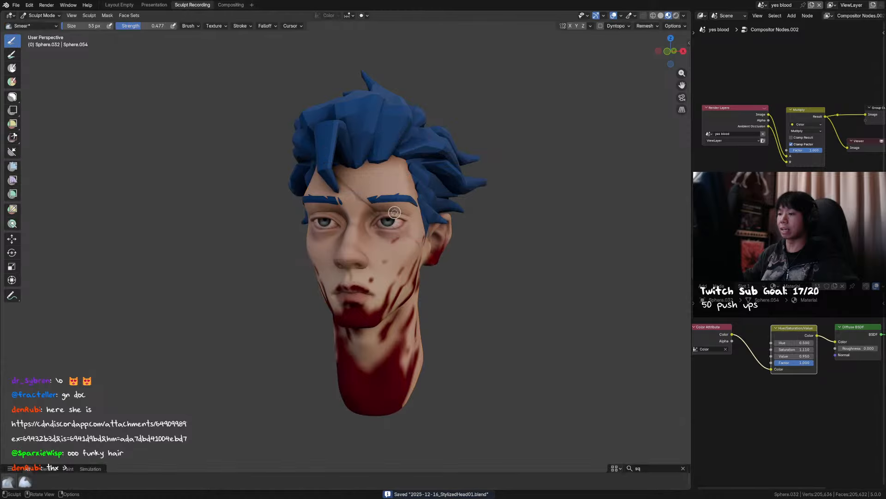
{"action": "key", "text": "ctrl+Tab"}
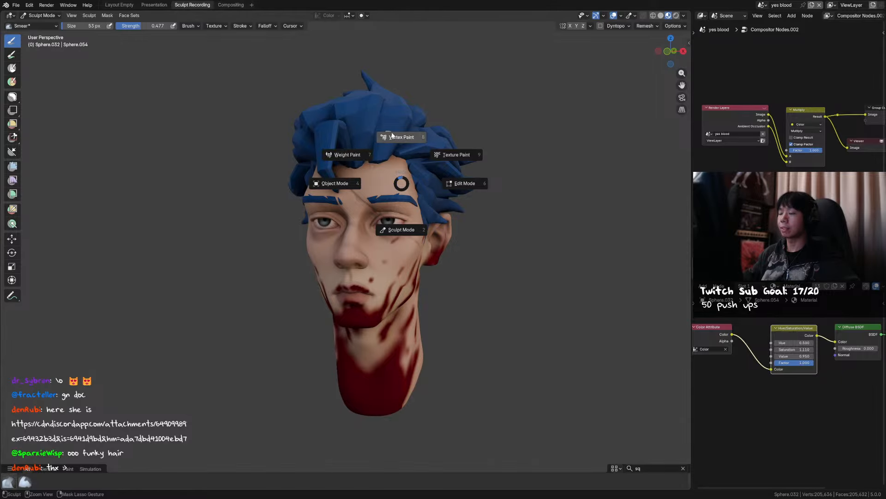
{"action": "left_click", "coordinate": [414, 227]}
Activate the Paint brush, sample the skin tone around the forehead scar, and reduce the brush size to 11 px.
{"action": "key", "text": "q"}
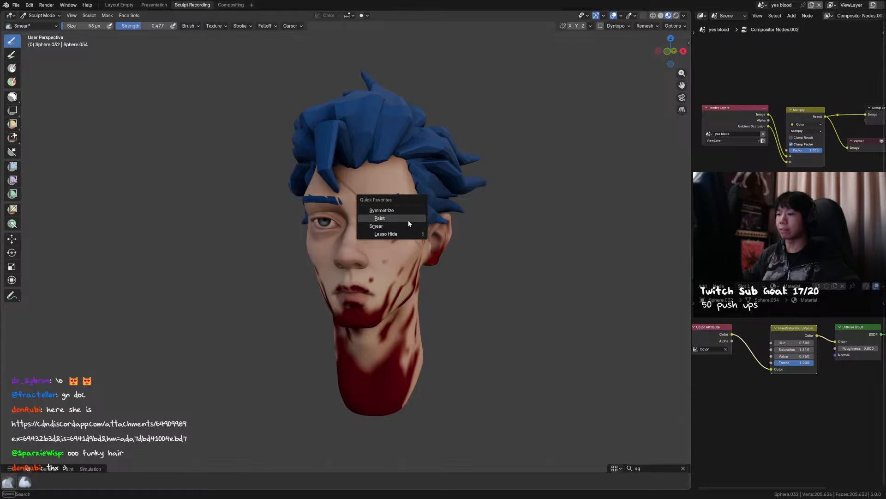
{"action": "left_click", "coordinate": [408, 220]}
{"action": "middle_click_drag", "start_coordinate": [400, 201], "coordinate": [370, 144], "text": "ctrl"}
{"action": "key", "text": "shift+x"}
{"action": "middle_click_drag", "start_coordinate": [370, 144], "coordinate": [373, 138]}
{"action": "key", "text": "shift+x"}
{"action": "key", "text": "f"}
{"action": "left_click", "coordinate": [365, 136]}
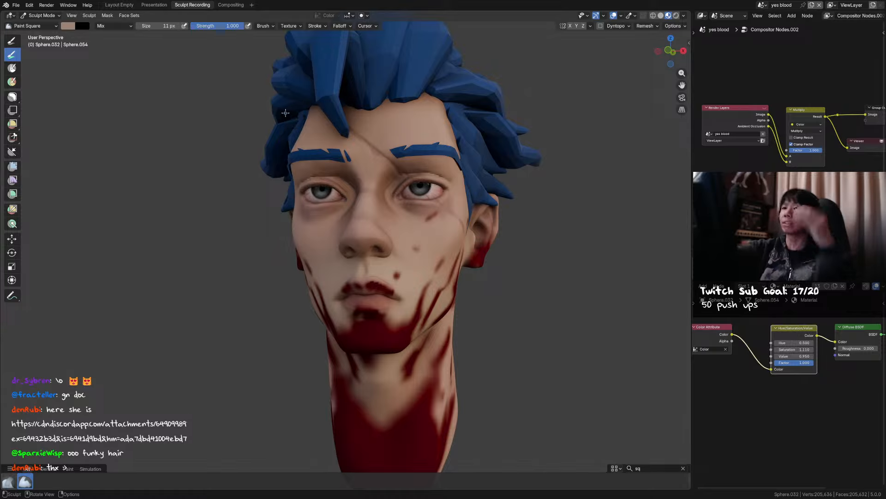
Set the brush blending to Multiply, darken the upper part of the forehead scar at 9 px, and save the file.
{"action": "left_click", "coordinate": [133, 27]}
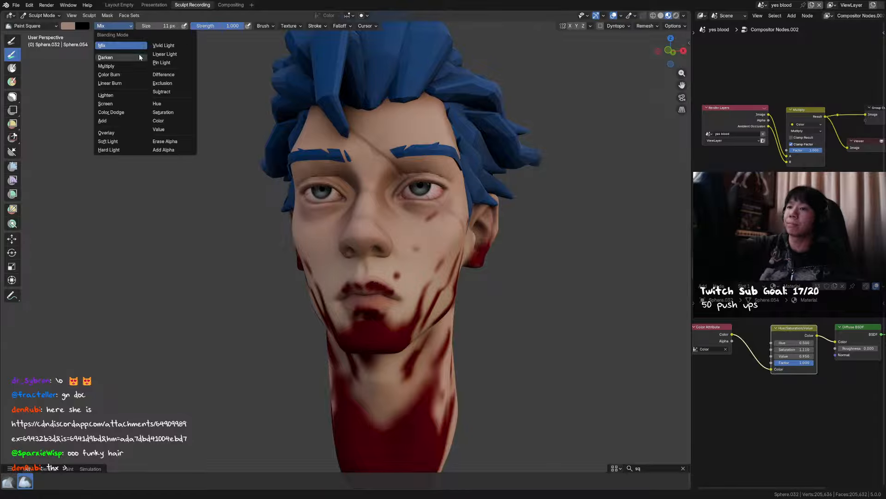
{"action": "left_click", "coordinate": [139, 65]}
{"action": "key", "text": "["}
{"action": "key", "text": "["}
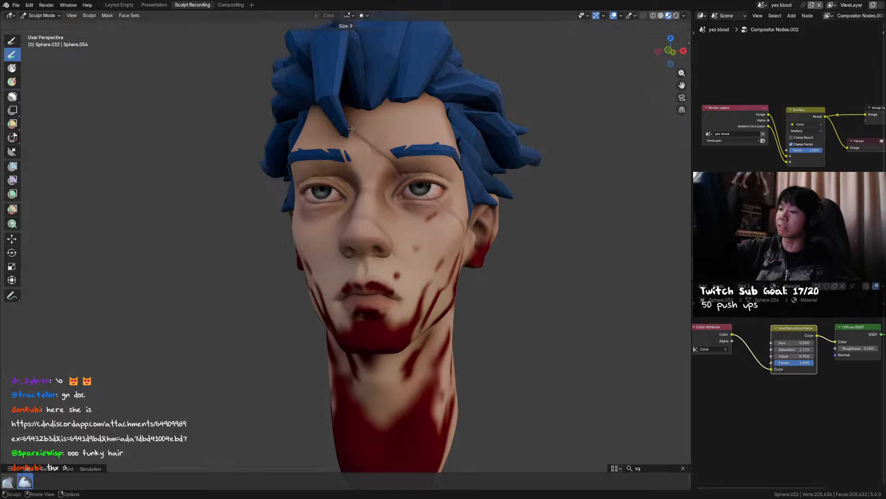
{"action": "left_click_drag", "start_coordinate": [349, 126], "coordinate": [371, 145]}
{"action": "key", "text": "ctrl+s"}
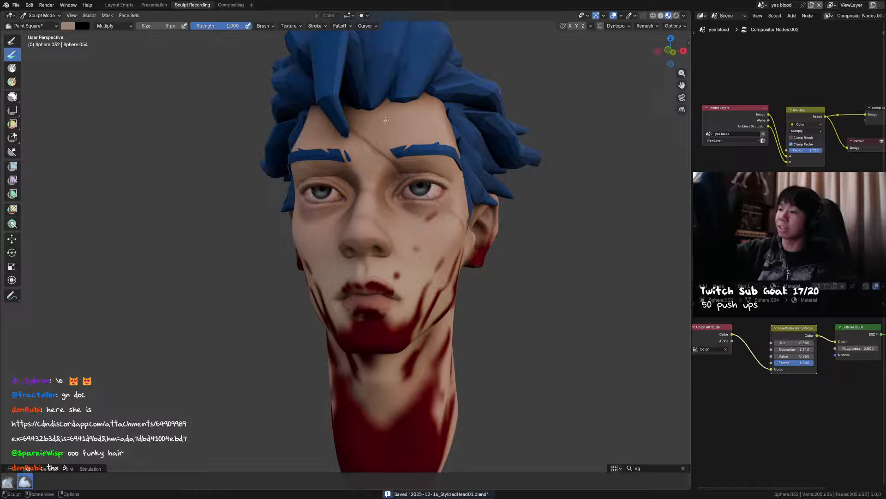
Lower the Paint brush strength to 0.377 and softly darken the forehead scar with brush sizes of 7 px and 12 px.
{"action": "key", "text": "f"}
{"action": "left_click", "coordinate": [397, 120]}
{"action": "key", "text": "shift+f"}
{"action": "left_click", "coordinate": [441, 121]}
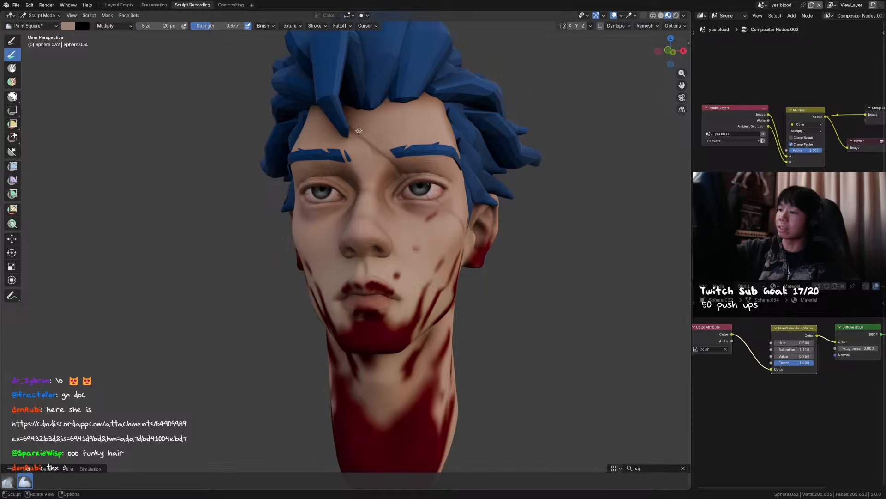
{"action": "left_click_drag", "start_coordinate": [359, 130], "coordinate": [369, 141]}
{"action": "key", "text": "ctrl+z"}
{"action": "key", "text": "f"}
{"action": "left_click", "coordinate": [352, 128]}
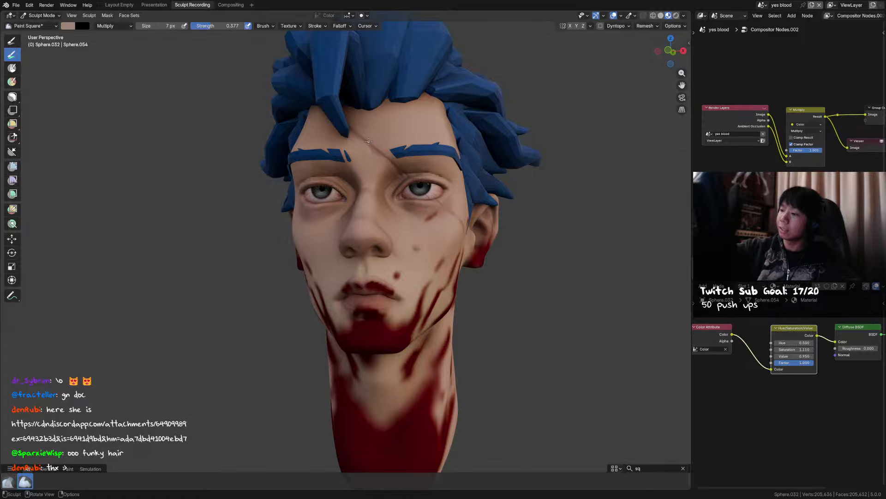
{"action": "key", "text": "f"}
{"action": "left_click", "coordinate": [375, 145]}
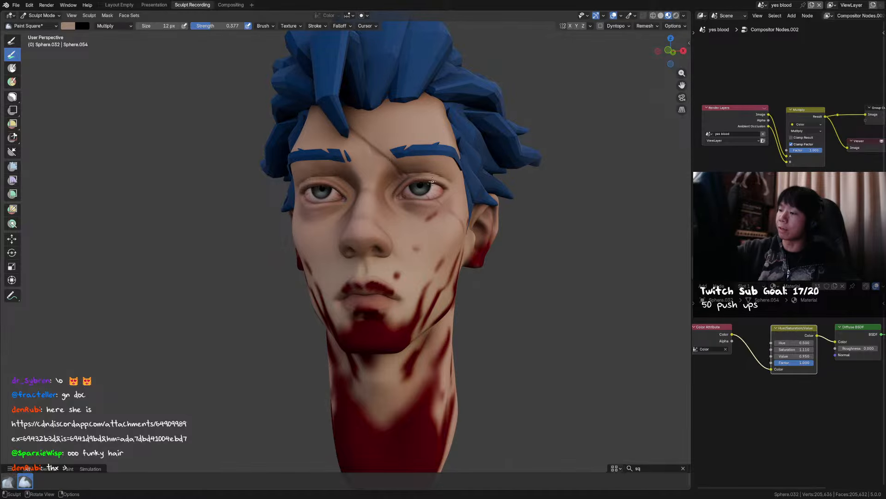
Switch the head to Object Mode, check the darkened scar from several angles, and save the file.
{"action": "middle_click_drag", "start_coordinate": [432, 181], "coordinate": [421, 205]}
{"action": "scroll", "coordinate": [417, 208], "scroll_direction": "down", "scroll_amount": 2}
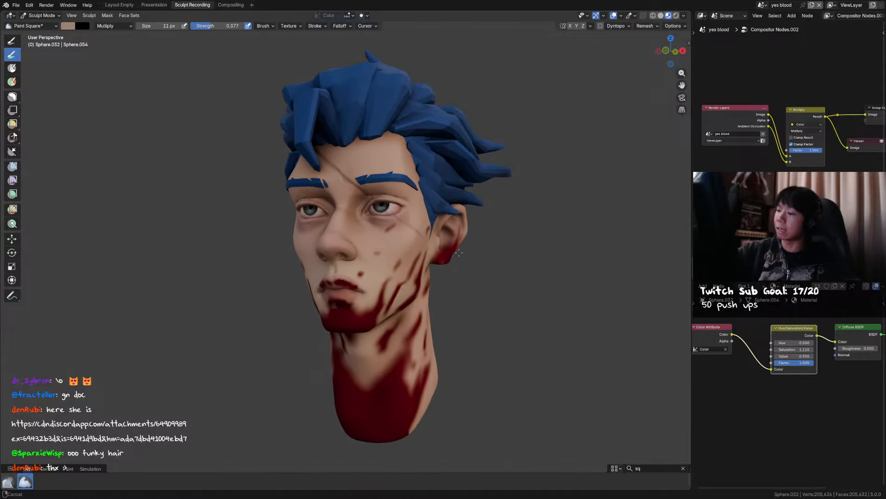
{"action": "key", "text": "ctrl+Tab"}
{"action": "left_click", "coordinate": [467, 230]}
{"action": "mouse_move", "coordinate": [550, 179]}
{"action": "middle_mouse_down"}
{"action": "mouse_move", "coordinate": [595, 223]}
{"action": "mouse_move", "coordinate": [517, 211]}
{"action": "mouse_move", "coordinate": [512, 251]}
{"action": "mouse_move", "coordinate": [525, 249]}
{"action": "middle_mouse_up"}
{"action": "key", "text": "ctrl+s"}
{"action": "middle_click_drag", "start_coordinate": [505, 184], "coordinate": [536, 210]}
Compare the head in Scene.003 with the "yes blood" version, ending in the "yes blood" scene.
{"action": "left_click", "coordinate": [762, 5]}
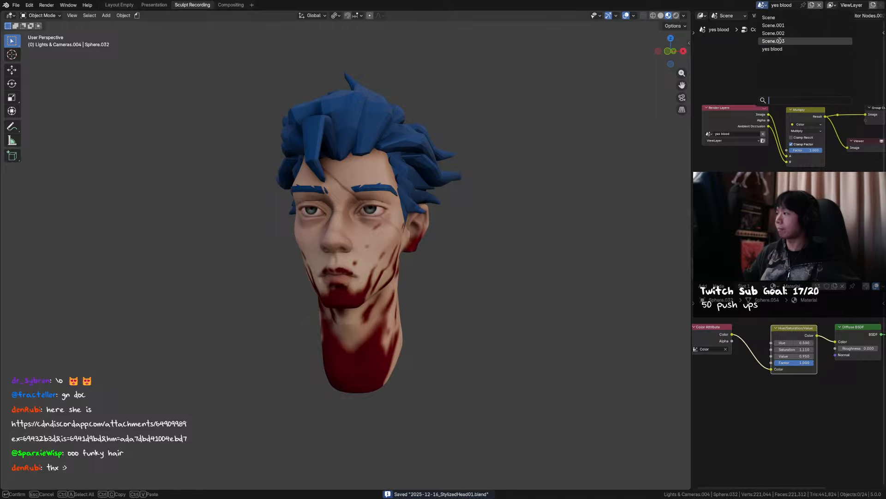
{"action": "left_click", "coordinate": [777, 40]}
{"action": "middle_click_drag", "start_coordinate": [461, 113], "coordinate": [440, 193]}
{"action": "key", "text": "ctrl+z"}
{"action": "key", "text": "ctrl+shift+z"}
{"action": "key", "text": "ctrl+z"}
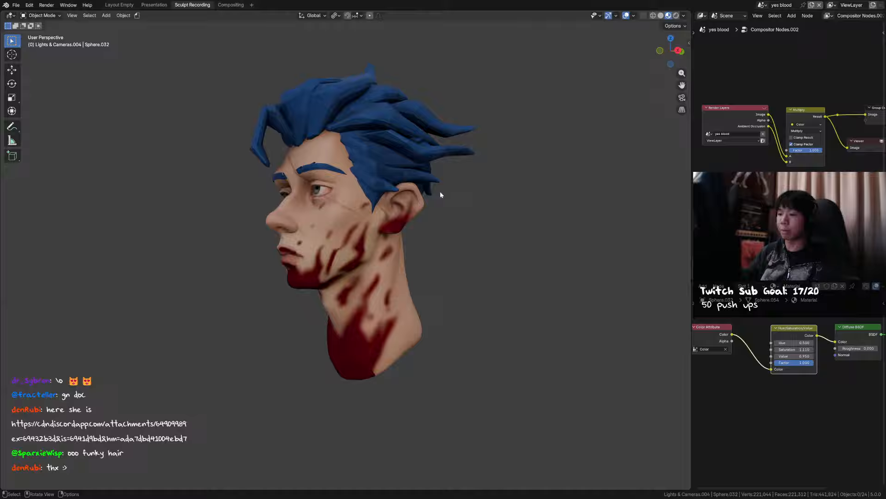
Select the head, return it to Sculpt Mode, and activate the Paint brush with Mix blending.
{"action": "left_click", "coordinate": [372, 248]}
{"action": "middle_click_drag", "start_coordinate": [372, 248], "coordinate": [415, 248]}
{"action": "key", "text": "ctrl+Tab"}
{"action": "left_click", "coordinate": [418, 278]}
{"action": "scroll", "coordinate": [400, 262], "scroll_direction": "up", "scroll_amount": 1}
{"action": "key", "text": "c"}
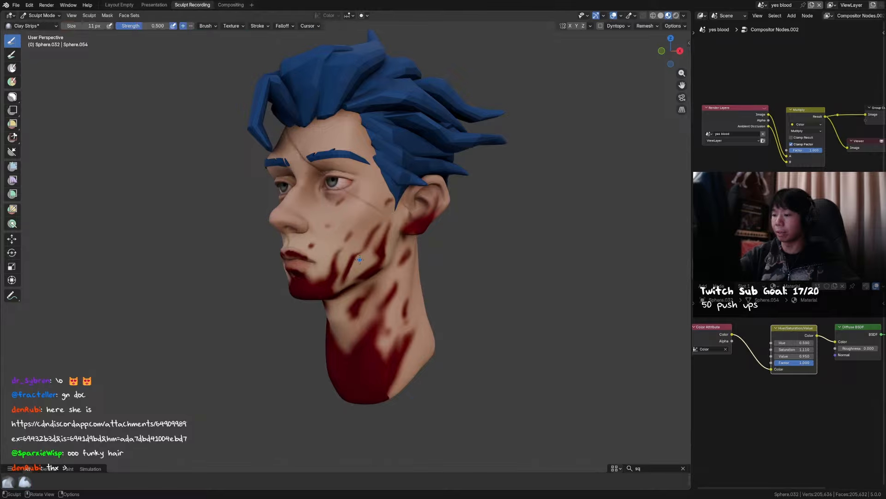
{"action": "key", "text": "q"}
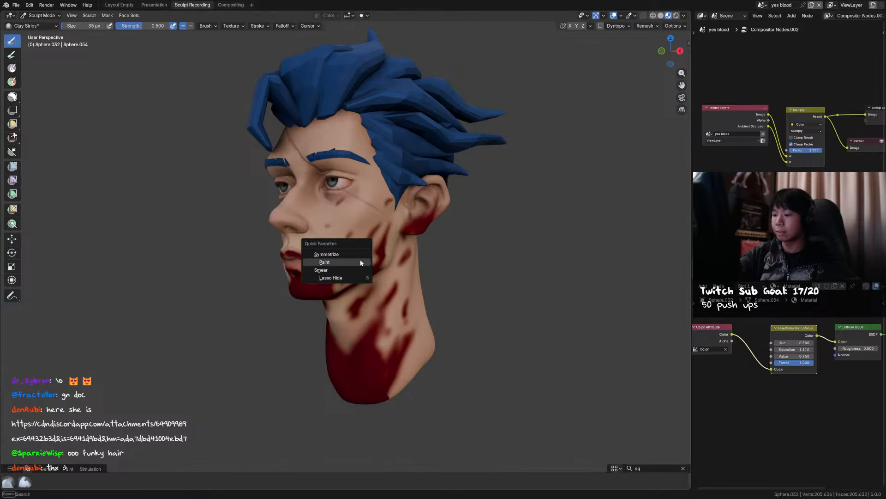
{"action": "left_click", "coordinate": [361, 263]}
{"action": "key", "text": "q"}
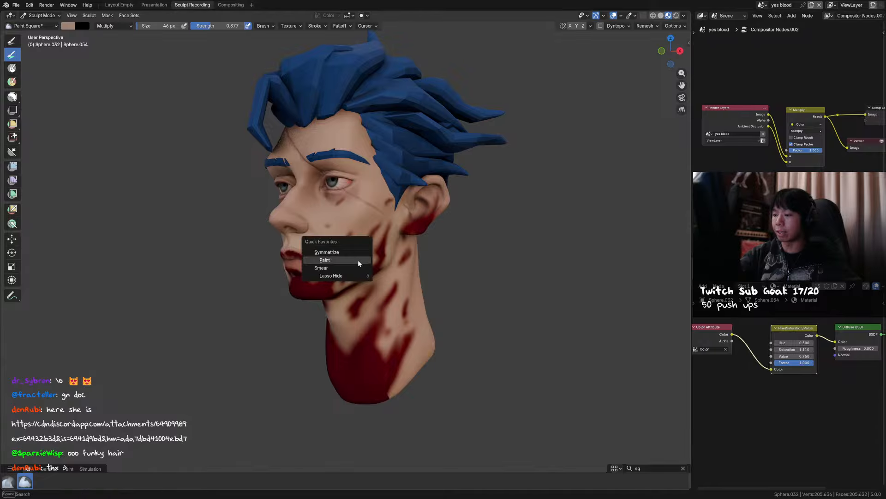
{"action": "left_click", "coordinate": [358, 259]}
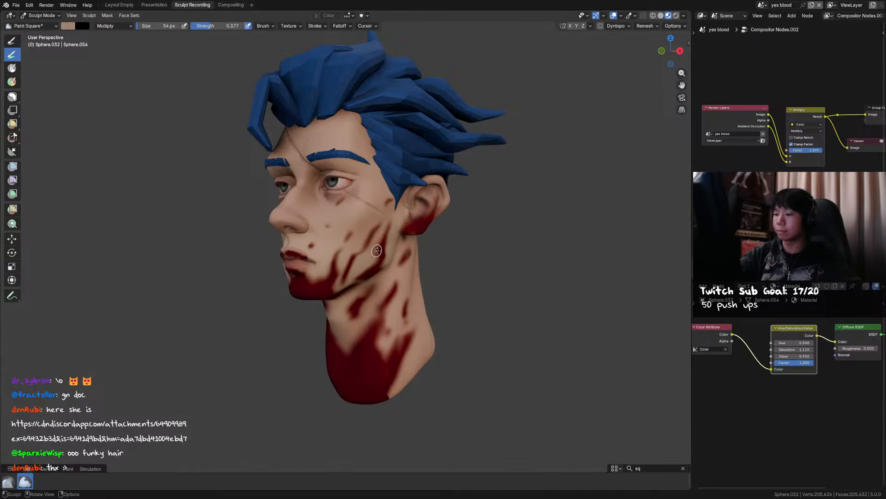
{"action": "middle_click_drag", "start_coordinate": [377, 251], "coordinate": [369, 264]}
{"action": "key", "text": "q"}
{"action": "left_click", "coordinate": [377, 251]}
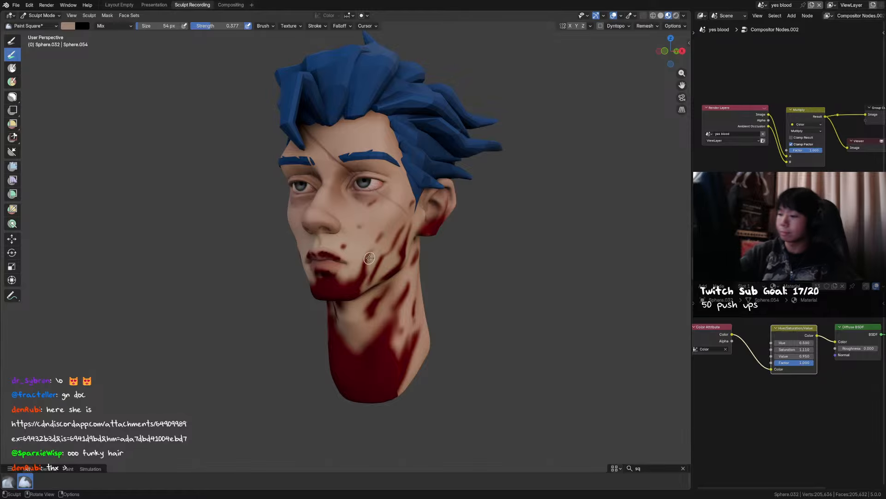
Refine the blood streak edges on the lower cheek with brush sizes between 13 and 36 px and turn on X symmetry.
{"action": "key", "text": "f"}
{"action": "left_click", "coordinate": [374, 255]}
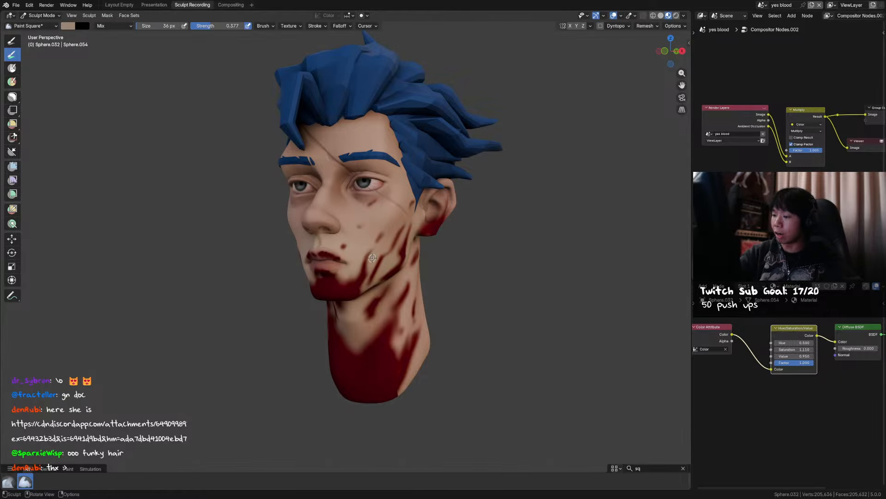
{"action": "key", "text": "f"}
{"action": "left_click", "coordinate": [367, 276]}
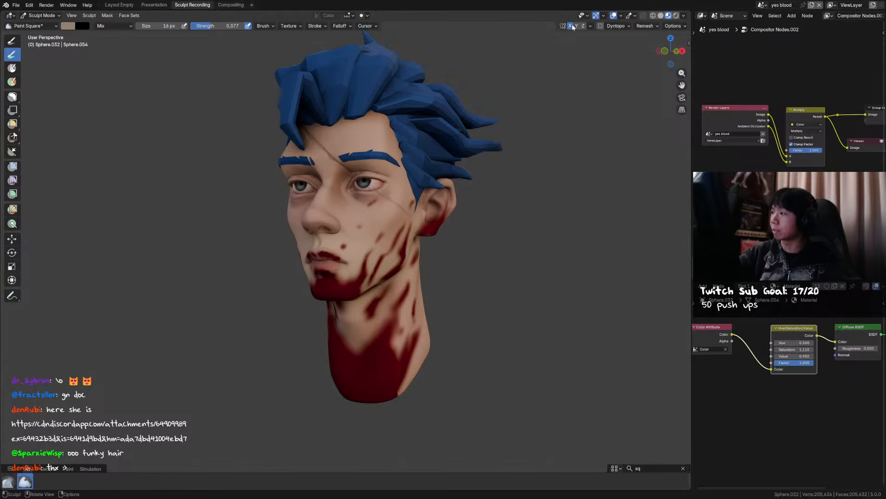
{"action": "key", "text": "f"}
{"action": "left_click", "coordinate": [370, 261]}
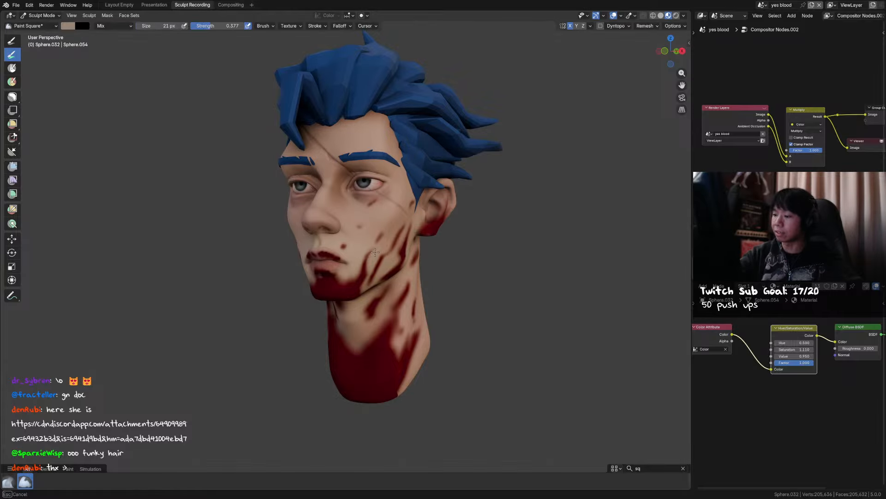
{"action": "key", "text": "f"}
{"action": "left_click", "coordinate": [368, 276]}
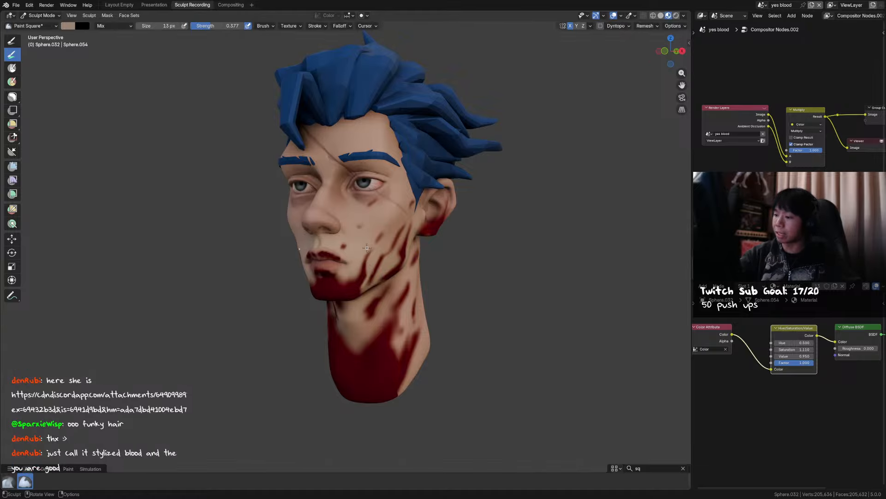
Retouch the tip of the cheek streak near the mouth using newly sampled colours and a 16 to 21 px brush.
{"action": "key", "text": "s"}
{"action": "key", "text": "f"}
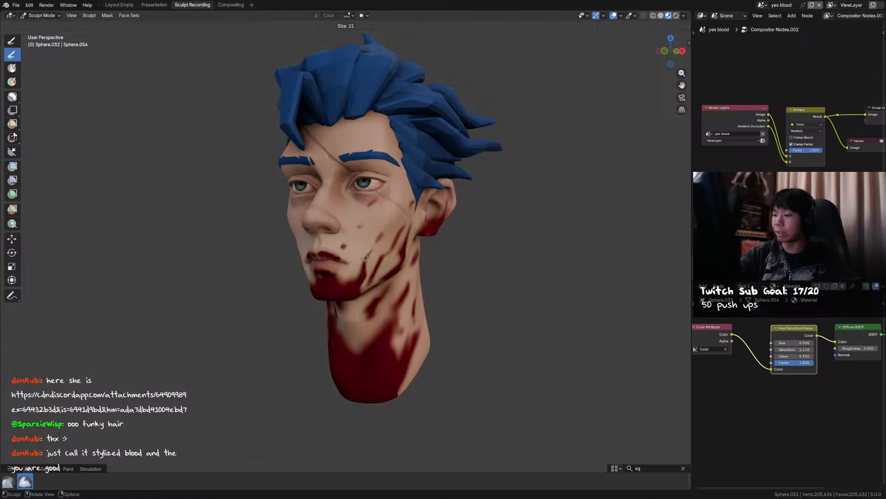
{"action": "left_click", "coordinate": [369, 253]}
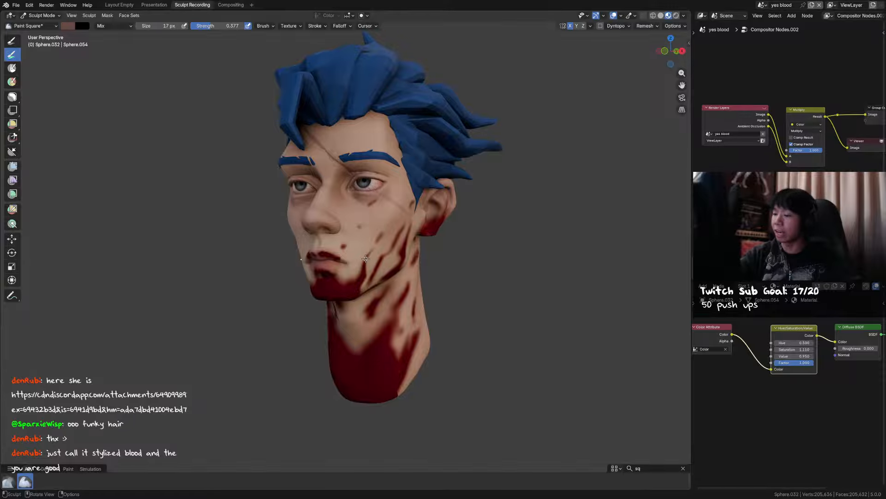
{"action": "key", "text": "s"}
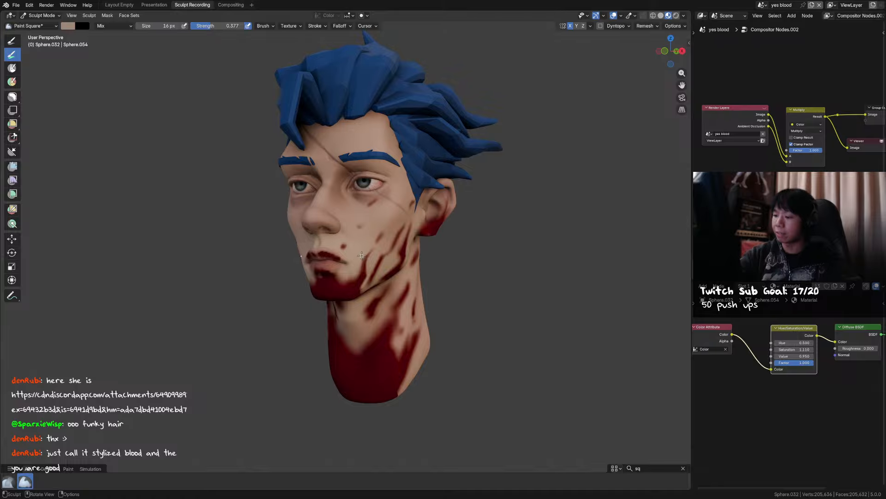
{"action": "key", "text": "f"}
{"action": "left_click", "coordinate": [369, 259]}
Paint skin tone around the chin blood and upper cheek streaks with a 34 px brush, and save the file.
{"action": "mouse_move", "coordinate": [378, 265]}
{"action": "middle_mouse_down"}
{"action": "mouse_move", "coordinate": [438, 282]}
{"action": "mouse_move", "coordinate": [358, 267]}
{"action": "middle_mouse_up"}
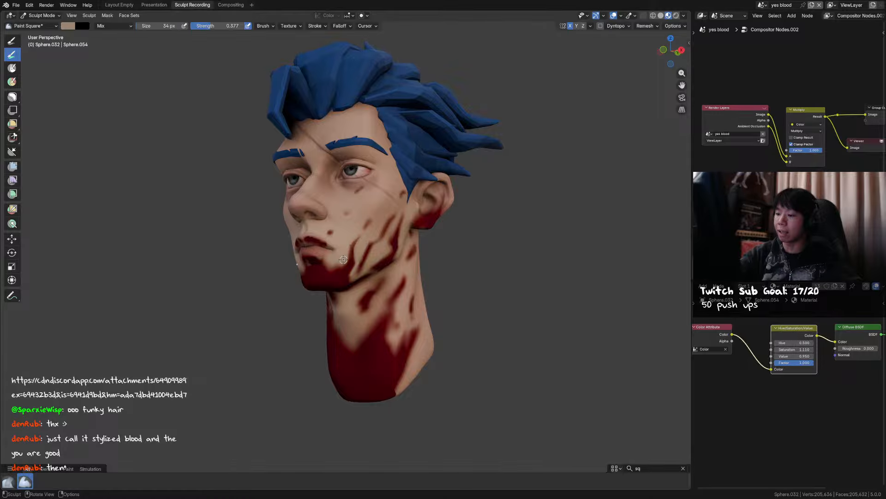
{"action": "left_click_drag", "start_coordinate": [334, 258], "coordinate": [333, 265]}
{"action": "left_click_drag", "start_coordinate": [333, 265], "coordinate": [340, 259]}
{"action": "middle_click_drag", "start_coordinate": [364, 239], "coordinate": [362, 250]}
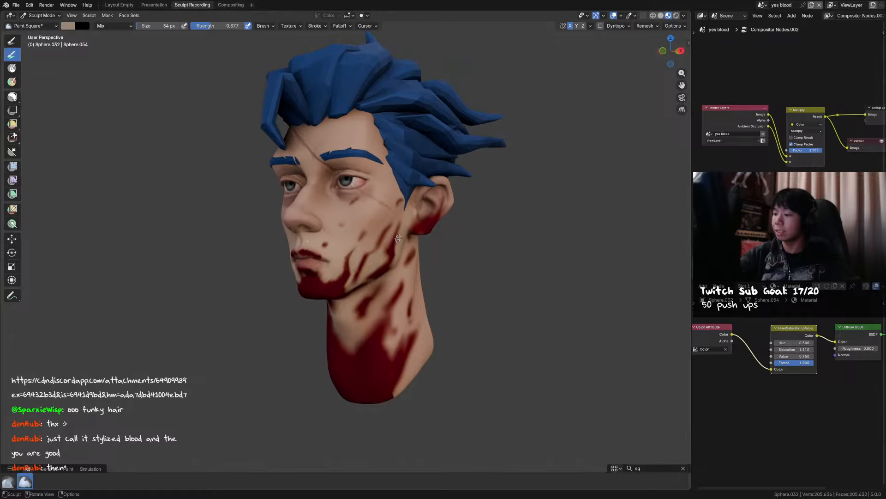
{"action": "left_click_drag", "start_coordinate": [377, 240], "coordinate": [380, 232]}
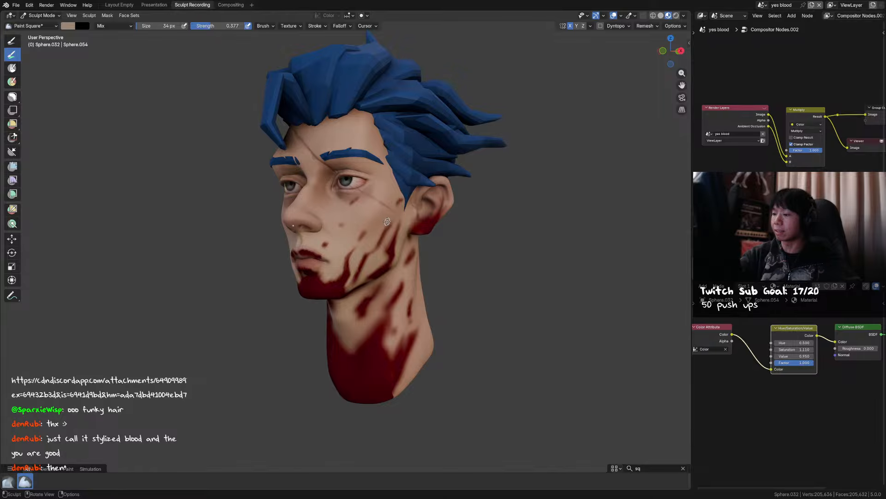
{"action": "left_click_drag", "start_coordinate": [378, 231], "coordinate": [377, 236]}
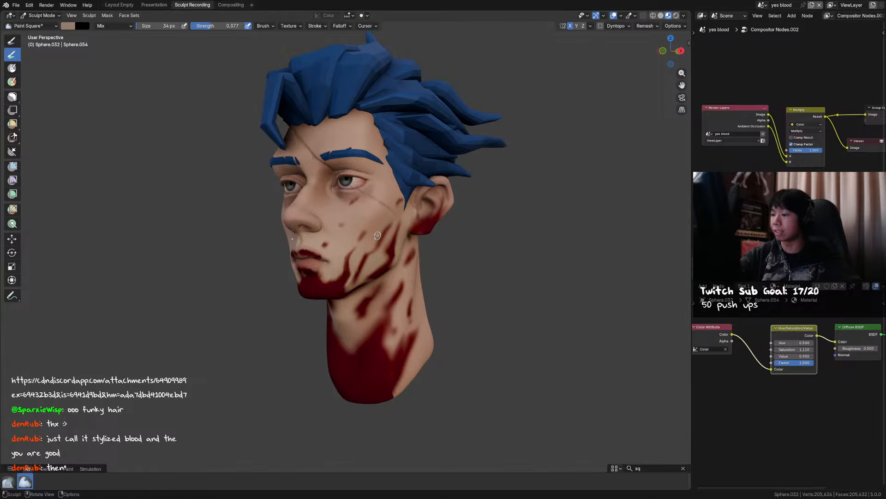
{"action": "key", "text": "ctrl+s"}
Retouch the blood streaks along the rear cheek and jaw with sampled skin and dark blood colours at 28 to 29 px.
{"action": "middle_click_drag", "start_coordinate": [390, 218], "coordinate": [405, 239]}
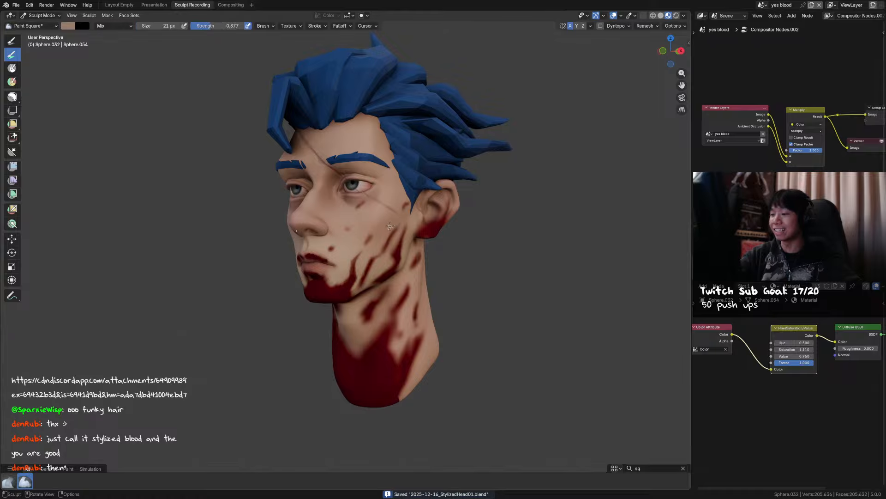
{"action": "key", "text": "f"}
{"action": "left_click", "coordinate": [392, 225]}
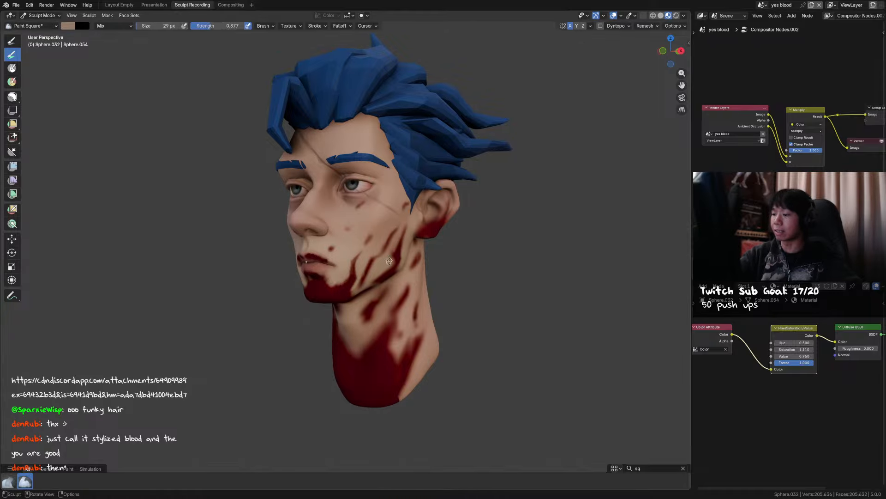
{"action": "key", "text": "f"}
{"action": "left_click", "coordinate": [394, 257]}
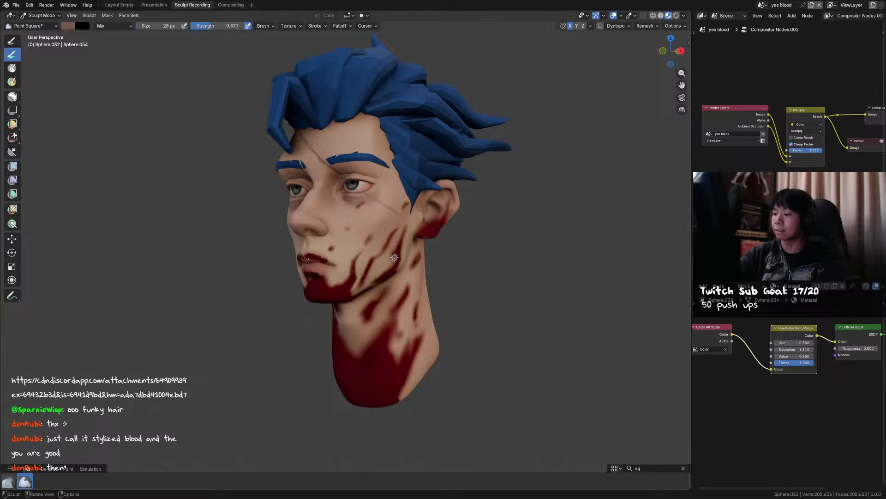
{"action": "key", "text": "f"}
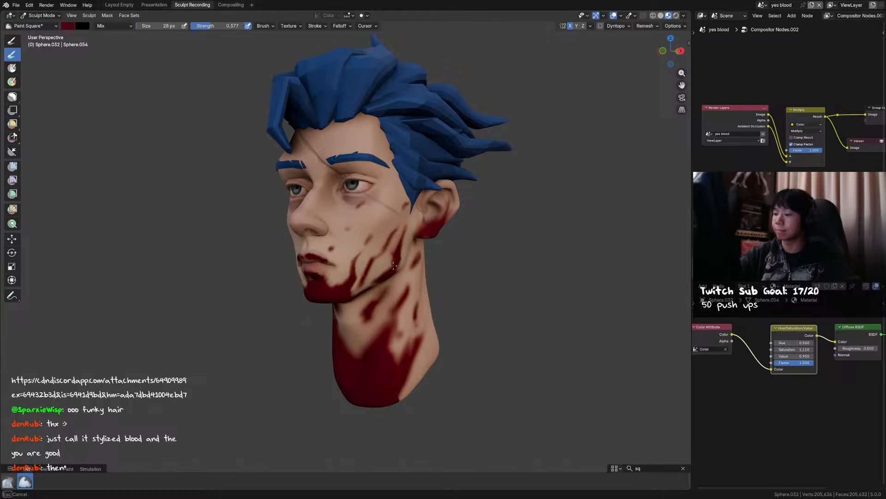
Refine the neck streaks below the jaw at strength 1.000 with a 21 to 29 px brush, and switch to Object Mode.
{"action": "mouse_move", "coordinate": [393, 265]}
{"action": "middle_mouse_down"}
{"action": "mouse_move", "coordinate": [376, 278]}
{"action": "mouse_move", "coordinate": [451, 229]}
{"action": "middle_mouse_up"}
{"action": "left_click", "coordinate": [375, 278]}
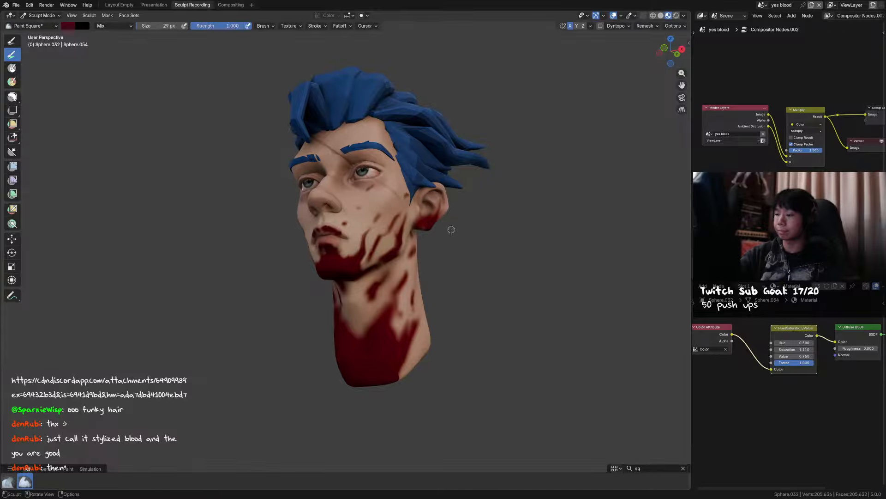
{"action": "key", "text": "f"}
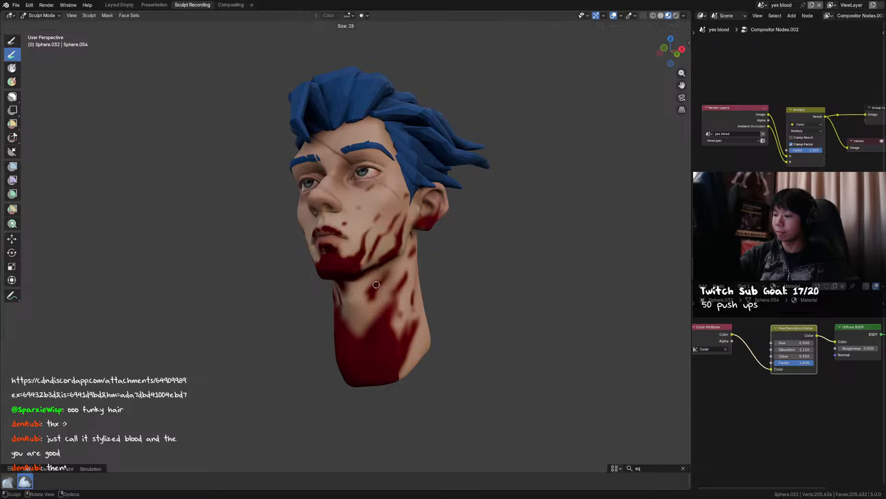
{"action": "left_click", "coordinate": [376, 285]}
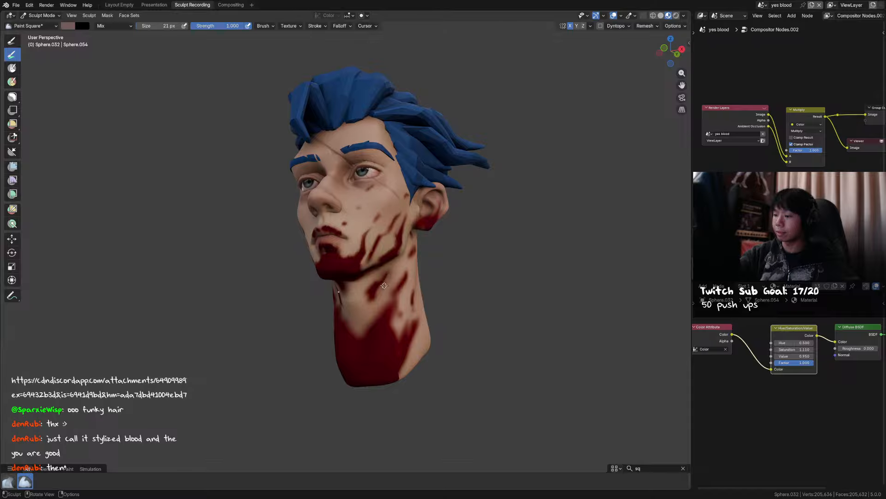
{"action": "key", "text": "f"}
{"action": "left_click", "coordinate": [382, 297]}
{"action": "mouse_move", "coordinate": [375, 302]}
{"action": "middle_mouse_down"}
{"action": "mouse_move", "coordinate": [412, 307]}
{"action": "mouse_move", "coordinate": [462, 231]}
{"action": "middle_mouse_up"}
{"action": "key", "text": "ctrl+Tab"}
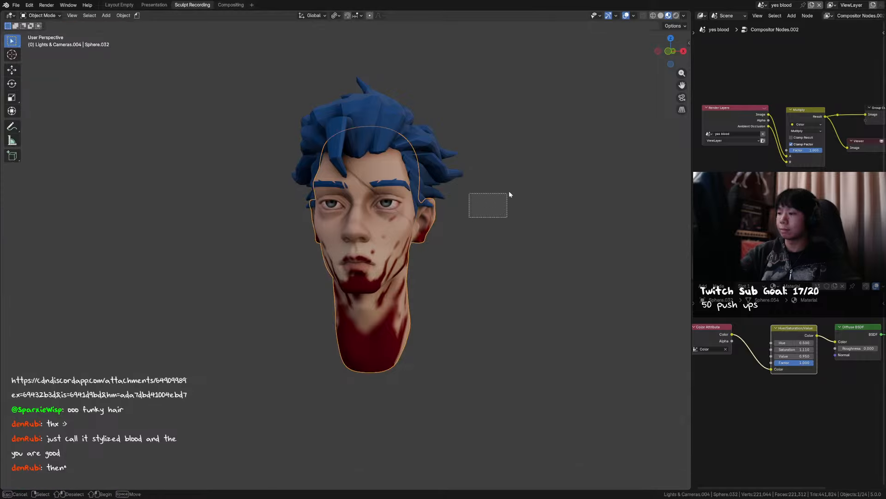
Save the file, switch to Scene.003, and copy all objects of the clean head.
{"action": "key", "text": "ctrl+s"}
{"action": "mouse_move", "coordinate": [509, 191]}
{"action": "middle_mouse_down"}
{"action": "mouse_move", "coordinate": [498, 188]}
{"action": "mouse_move", "coordinate": [542, 156]}
{"action": "middle_mouse_up"}
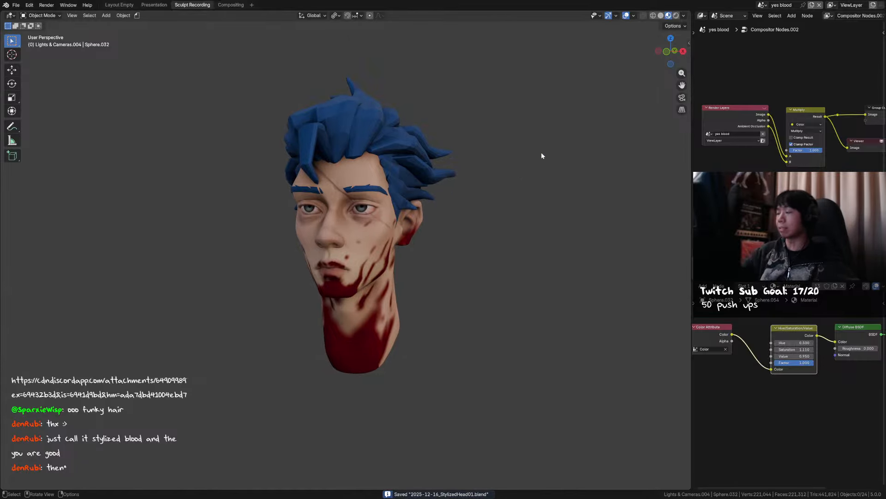
{"action": "left_click", "coordinate": [703, 332]}
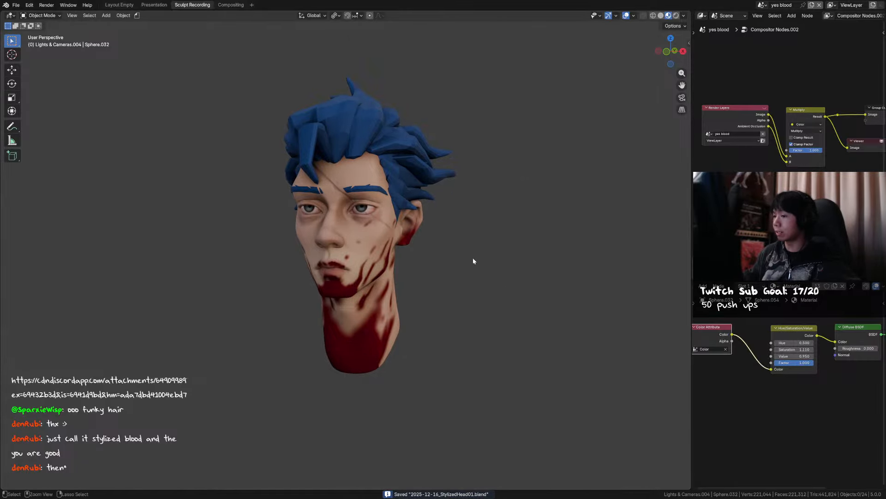
{"action": "left_click", "coordinate": [762, 4]}
{"action": "left_click", "coordinate": [785, 40]}
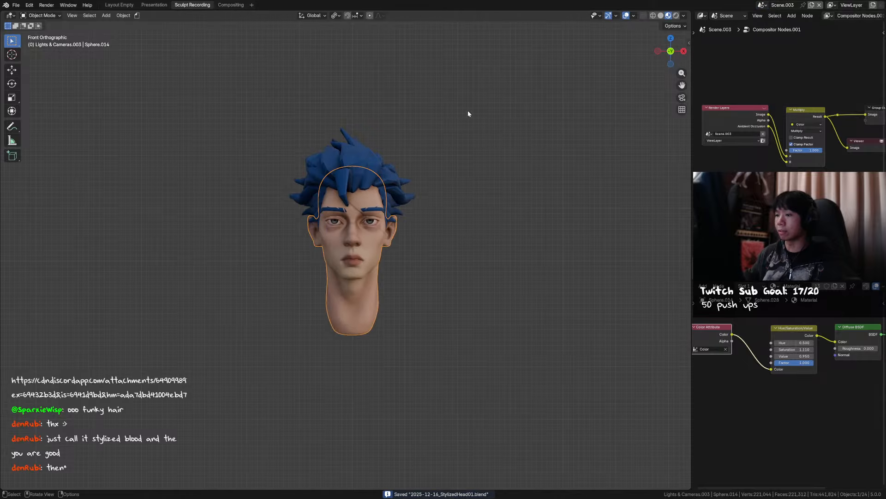
{"action": "key", "text": "a"}
{"action": "key", "text": "ctrl+c"}
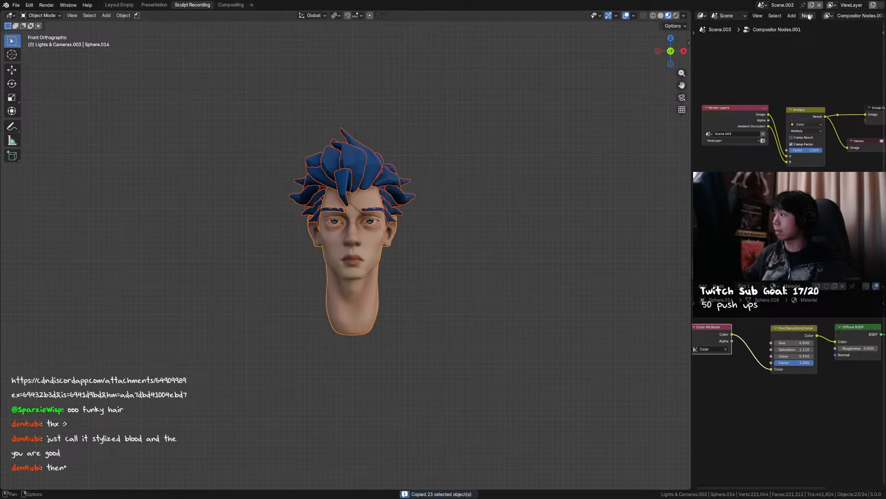
Paste the clean head into the "yes blood" scene, move it along X beside the bloodied head, and save the file.
{"action": "left_click", "coordinate": [762, 5]}
{"action": "left_click", "coordinate": [785, 49]}
{"action": "left_click_drag", "start_coordinate": [429, 270], "coordinate": [462, 269]}
{"action": "key", "text": "ctrl+v"}
{"action": "key", "text": "g"}
{"action": "key", "text": "x"}
{"action": "left_click", "coordinate": [524, 264]}
{"action": "middle_click_drag", "start_coordinate": [525, 264], "coordinate": [494, 267]}
{"action": "scroll", "coordinate": [387, 273], "scroll_direction": "up", "scroll_amount": 4}
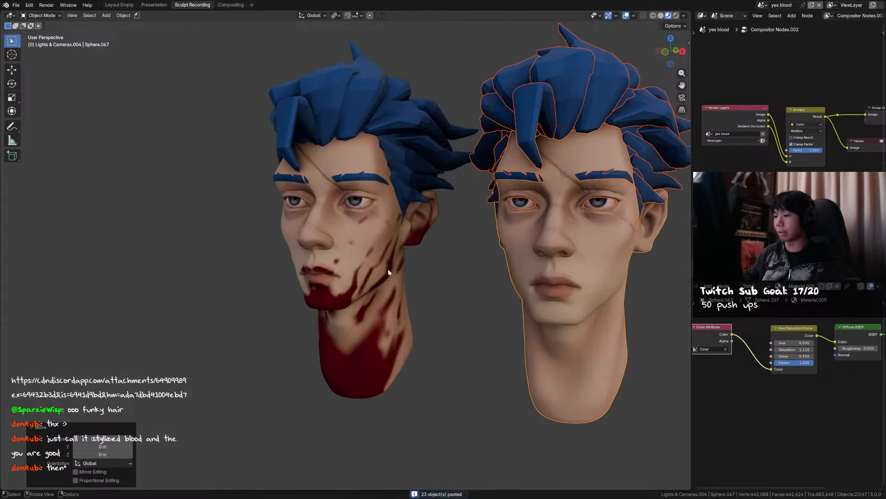
{"action": "left_click", "coordinate": [388, 272]}
{"action": "middle_click_drag", "start_coordinate": [387, 272], "coordinate": [495, 271]}
{"action": "key", "text": "ctrl+s"}
Remove the Lattice modifier from the bloodied head and from the pasted clean head.
{"action": "left_click", "coordinate": [588, 292]}
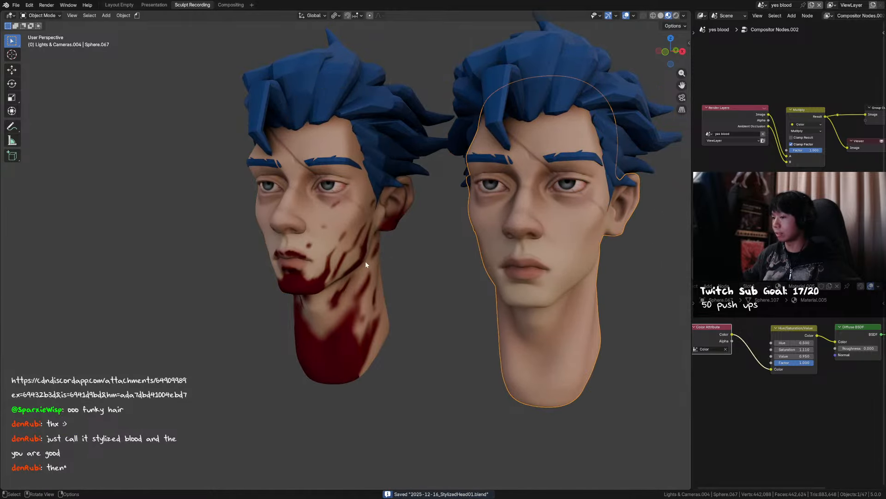
{"action": "left_click", "coordinate": [365, 264]}
{"action": "left_click", "coordinate": [698, 285]}
{"action": "left_click", "coordinate": [651, 317]}
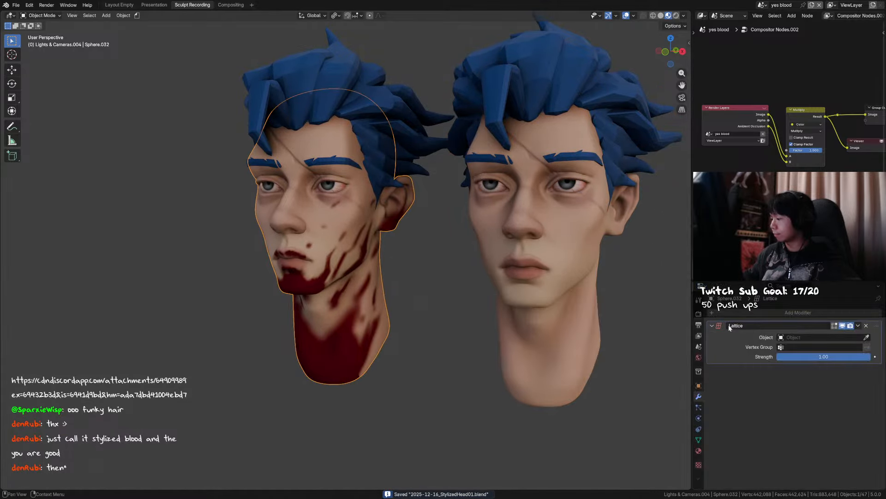
{"action": "left_click", "coordinate": [596, 263]}
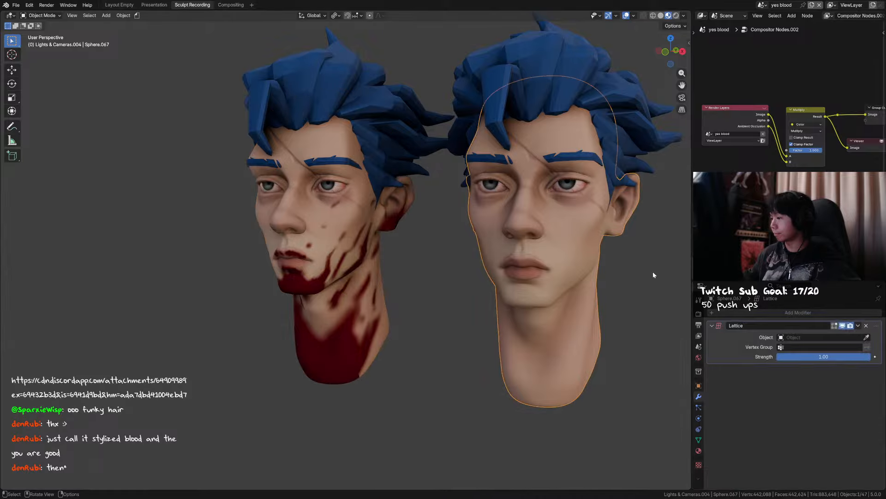
{"action": "left_click", "coordinate": [867, 326]}
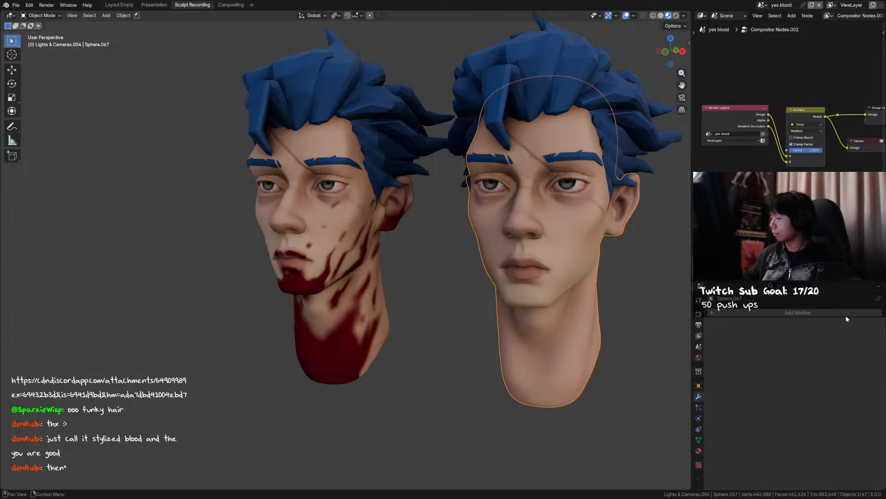
Add a Data Transfer modifier to the bloodied head, using the clean head Sphere.067 as its source.
{"action": "left_click", "coordinate": [340, 254]}
{"action": "left_click", "coordinate": [756, 313]}
{"action": "type", "text": "data"}
{"action": "left_click", "coordinate": [731, 360]}
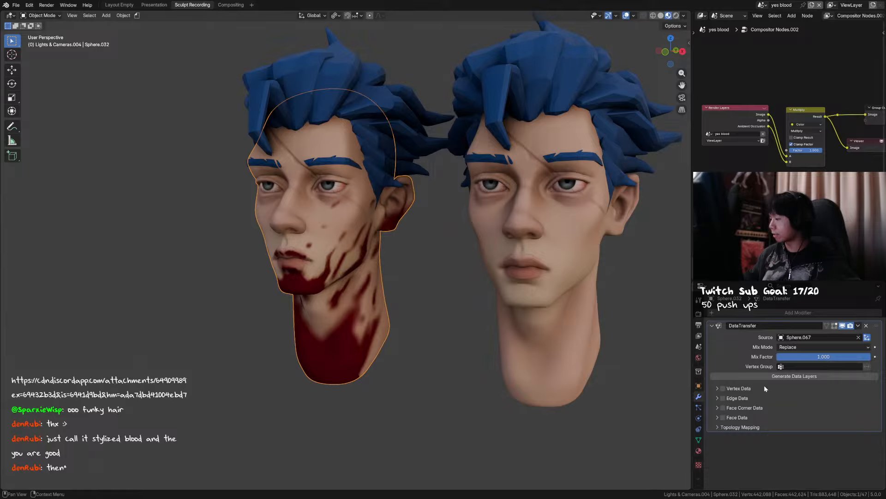
Enable Vertex Data in the bloodied head's Data Transfer modifier and turn on the transfer of Colors.
{"action": "left_click", "coordinate": [716, 389]}
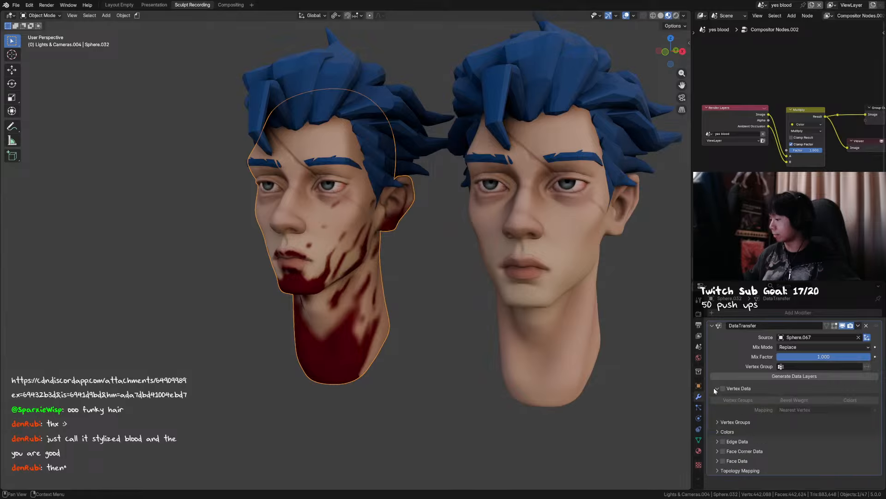
{"action": "left_click", "coordinate": [722, 388]}
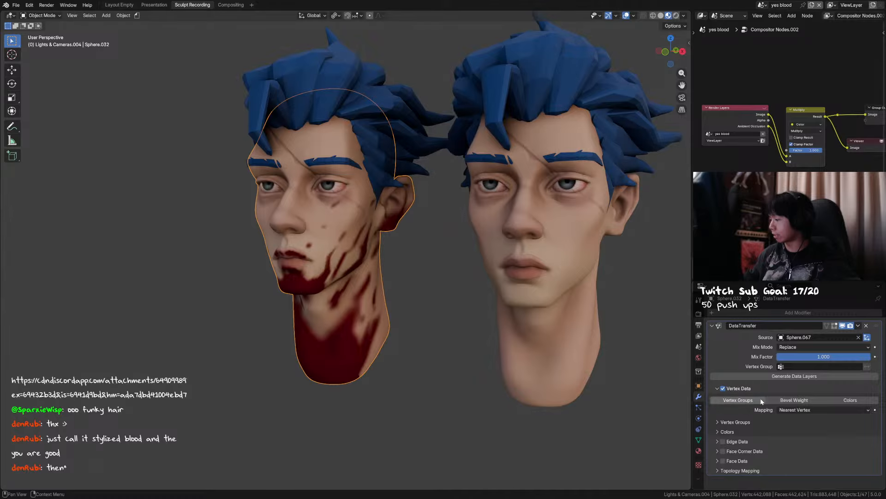
{"action": "left_click", "coordinate": [742, 423]}
{"action": "left_click", "coordinate": [740, 424]}
{"action": "left_click", "coordinate": [734, 430]}
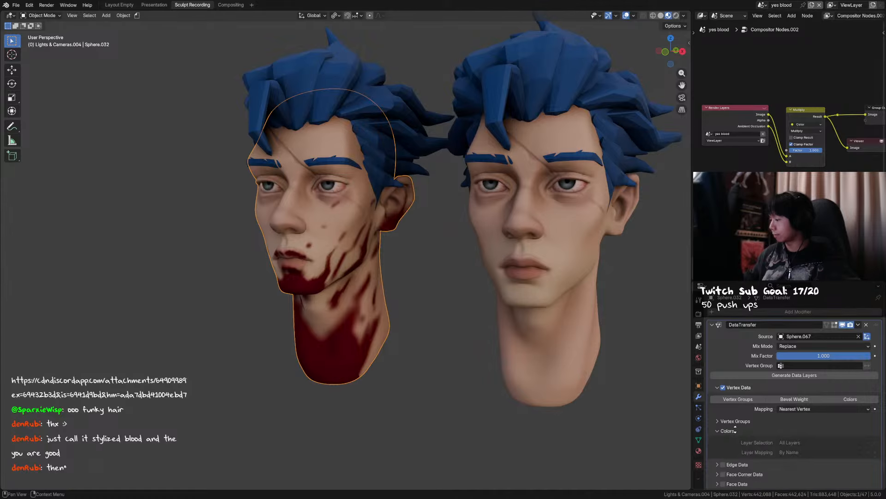
{"action": "scroll", "coordinate": [826, 401], "scroll_direction": "down", "scroll_amount": 1}
{"action": "left_click", "coordinate": [828, 390]}
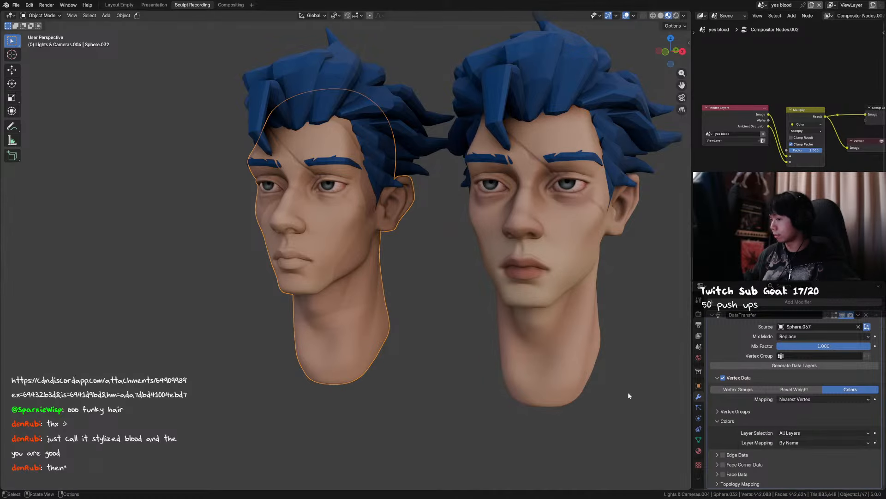
Undo the colour transfer and save the file, then turn Colors back on with Nearest Vertex mapping.
{"action": "key", "text": "ctrl+z"}
{"action": "middle_click_drag", "start_coordinate": [499, 353], "coordinate": [501, 340]}
{"action": "key", "text": "ctrl+s"}
{"action": "left_click", "coordinate": [850, 399]}
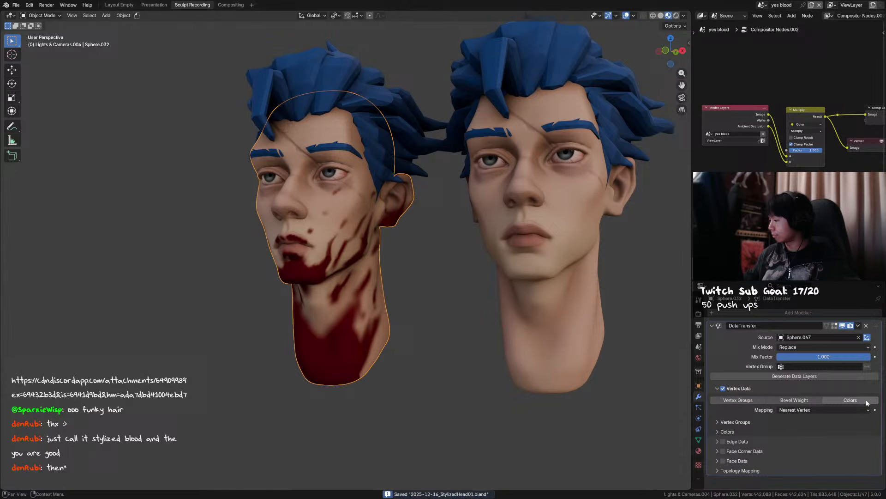
{"action": "left_click", "coordinate": [836, 410]}
{"action": "left_click", "coordinate": [838, 410]}
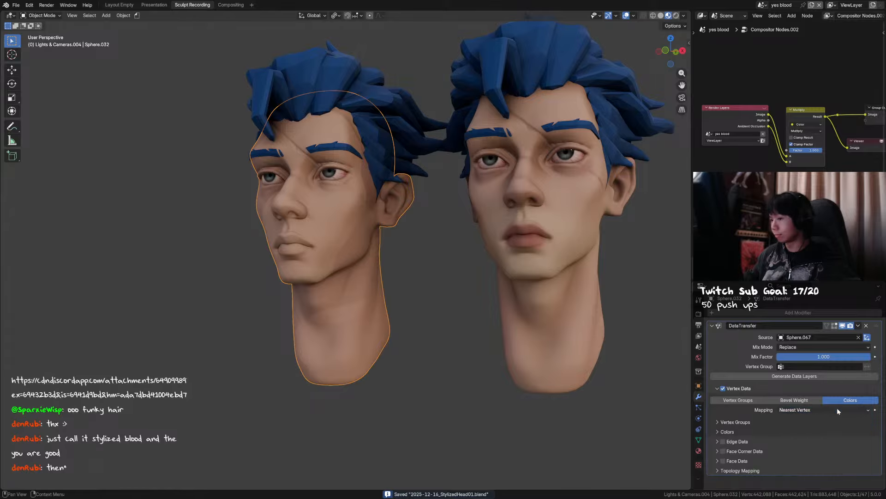
Review the vertex group settings and vertex mapping options of the bloodied head's Data Transfer modifier.
{"action": "middle_click_drag", "start_coordinate": [524, 368], "coordinate": [645, 374]}
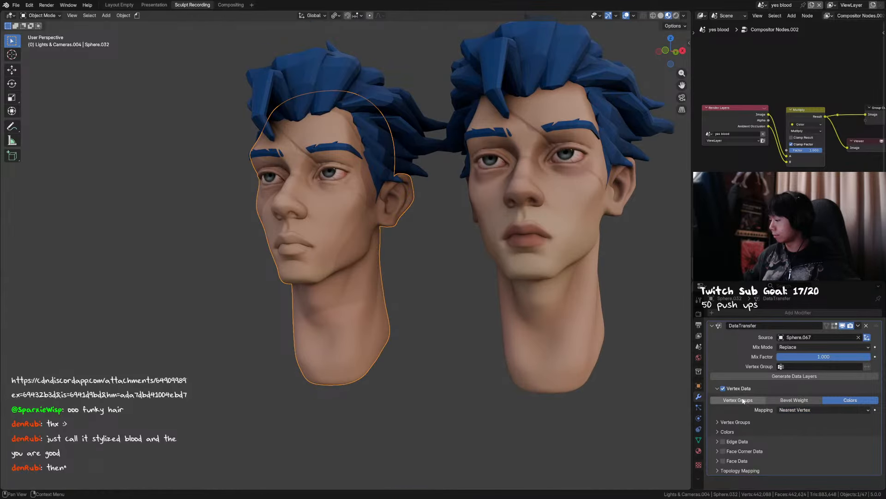
{"action": "left_click", "coordinate": [729, 422]}
{"action": "left_click", "coordinate": [729, 423]}
{"action": "left_click", "coordinate": [793, 410]}
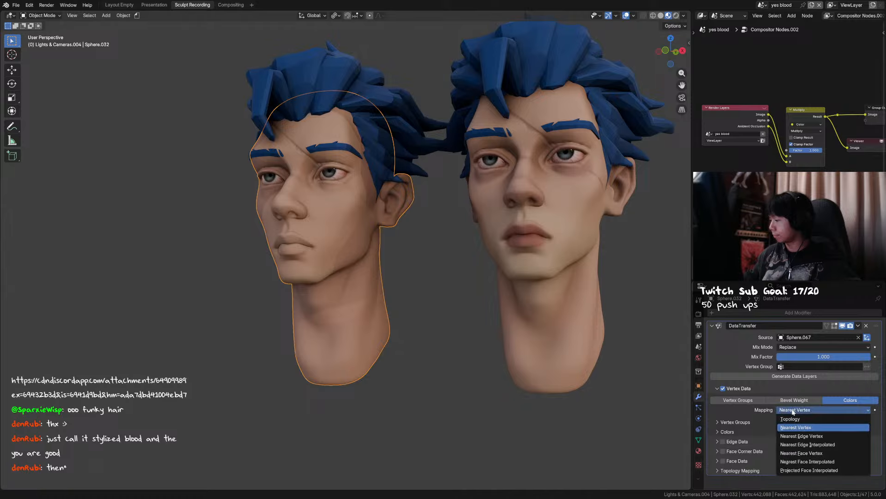
Check the name of the clean head's color attribute in its mesh data, and return to its modifiers.
{"action": "left_click", "coordinate": [552, 348]}
{"action": "left_click", "coordinate": [696, 451]}
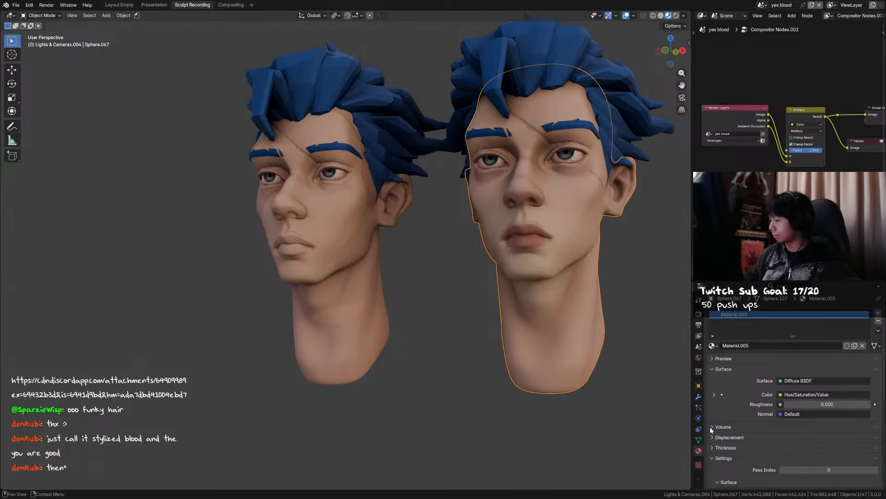
{"action": "left_click", "coordinate": [699, 439]}
{"action": "scroll", "coordinate": [718, 437], "scroll_direction": "down", "scroll_amount": 2}
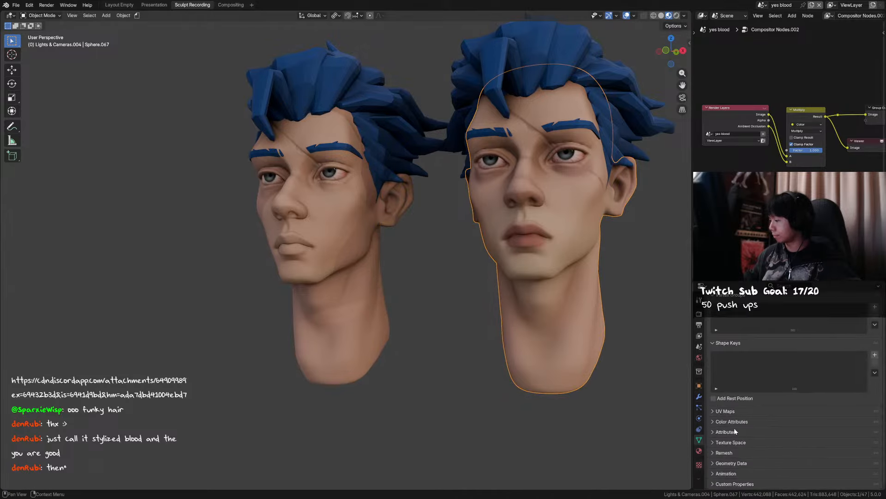
{"action": "left_click", "coordinate": [731, 422]}
{"action": "double_click", "coordinate": [739, 435]}
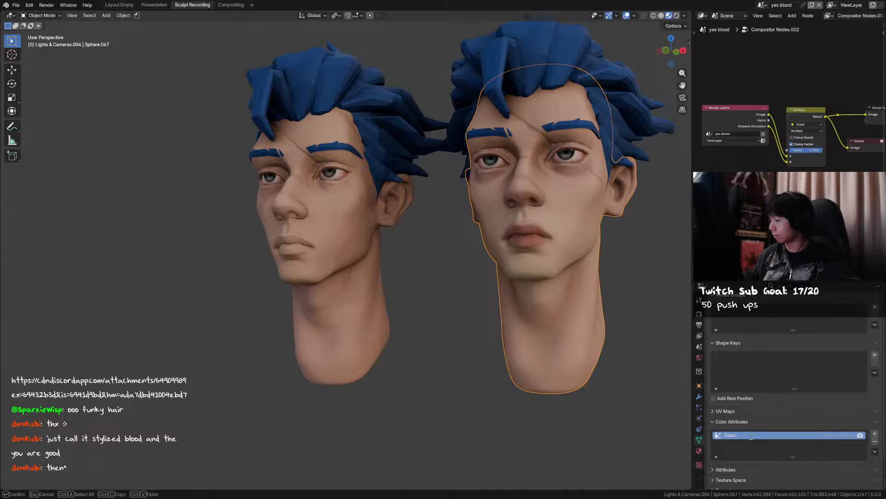
{"action": "key", "text": "Return"}
{"action": "left_click", "coordinate": [699, 396]}
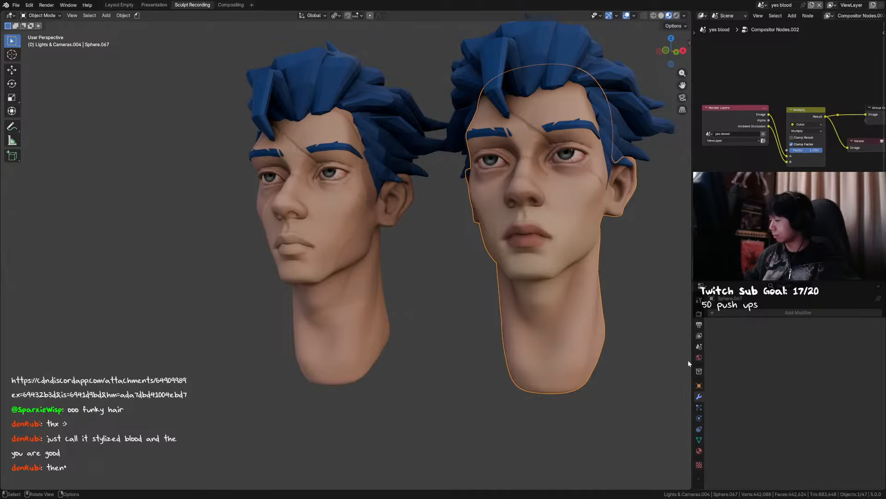
Set the Color Attribute node in the material of the head without blood to Color V2.
{"action": "left_click", "coordinate": [361, 299]}
{"action": "middle_click_drag", "start_coordinate": [528, 320], "coordinate": [533, 325]}
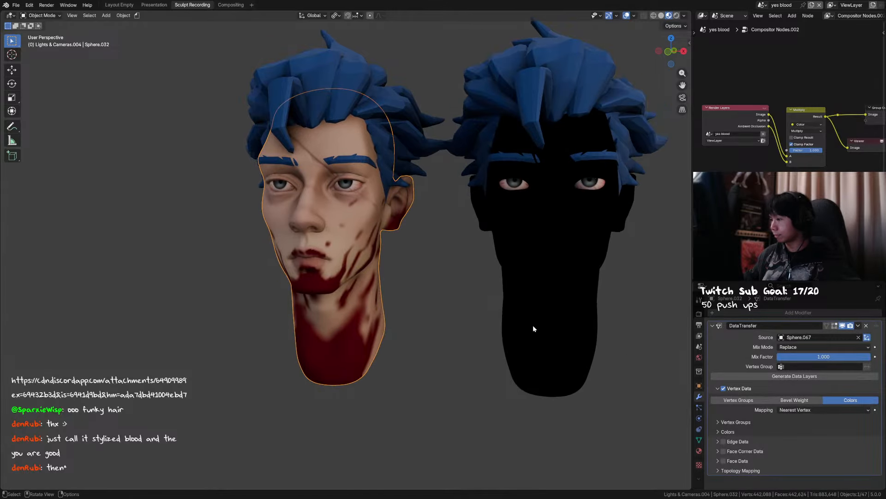
{"action": "left_click", "coordinate": [533, 325]}
{"action": "left_click", "coordinate": [387, 292]}
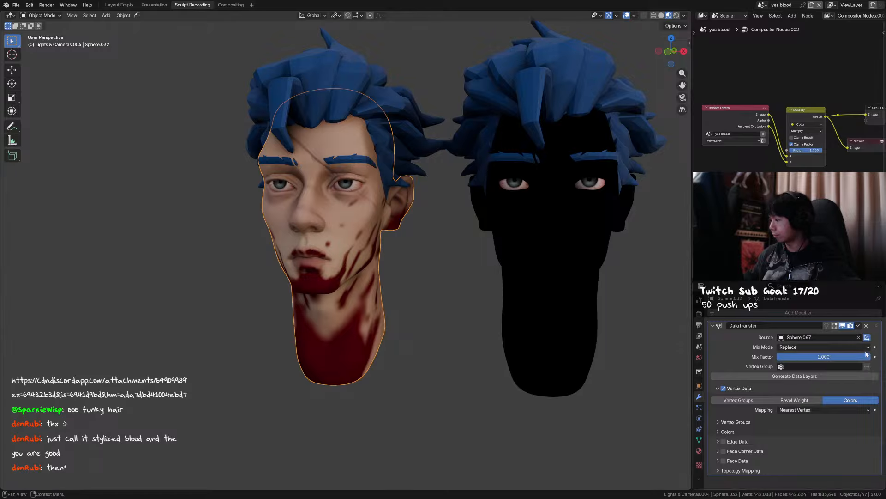
{"action": "left_click", "coordinate": [572, 281]}
{"action": "left_click", "coordinate": [701, 286]}
{"action": "left_click", "coordinate": [443, 367]}
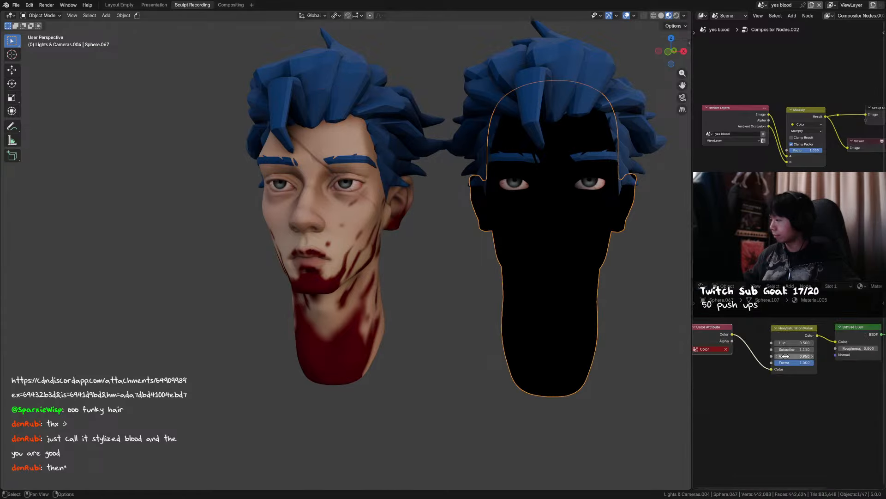
{"action": "left_click", "coordinate": [711, 349]}
{"action": "left_click", "coordinate": [710, 358]}
Select the blood-stained head, show its modifier settings and save the file.
{"action": "left_click", "coordinate": [361, 256]}
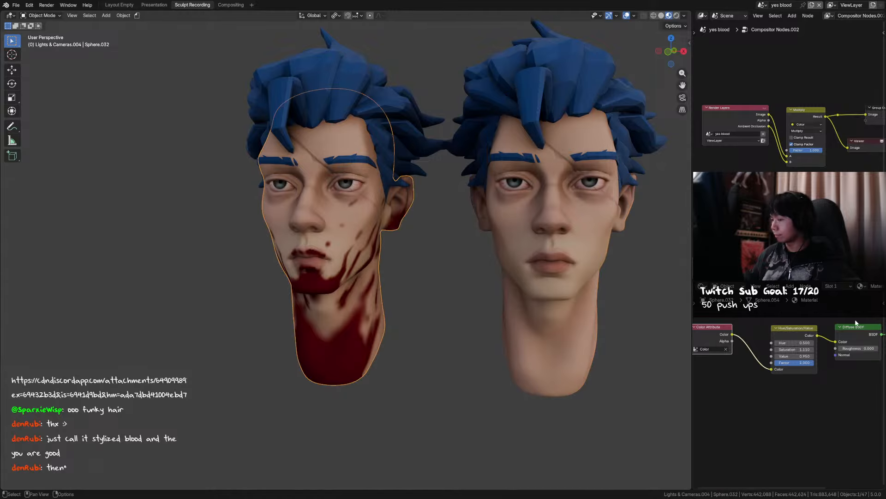
{"action": "left_click", "coordinate": [701, 285]}
{"action": "left_click", "coordinate": [676, 316]}
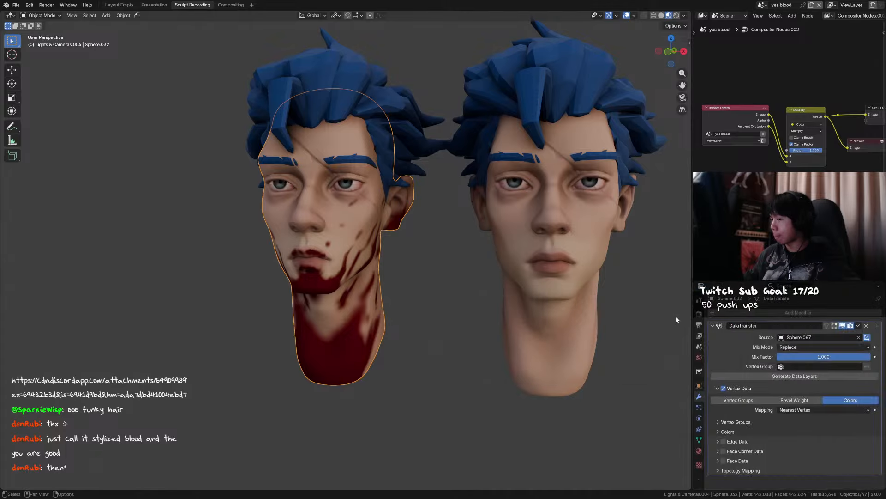
{"action": "key", "text": "ctrl+s"}
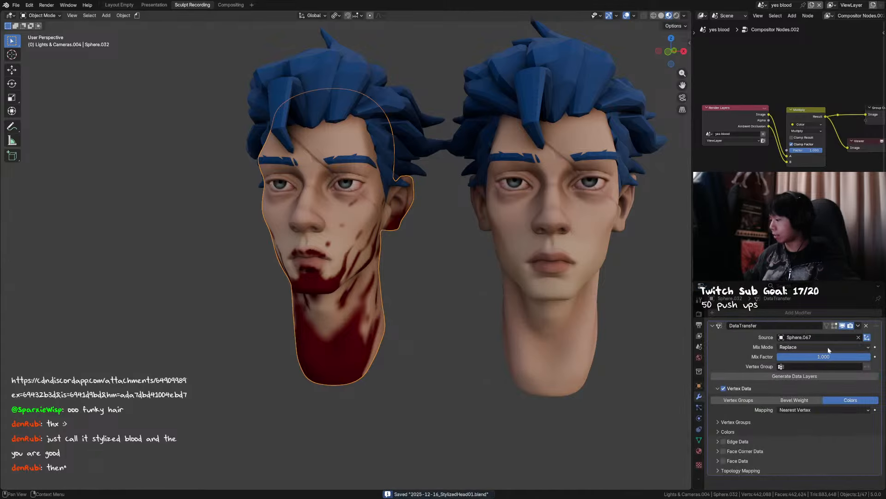
Remove the Data Transfer modifier from the blood-stained head and make Color V2 its active color attribute.
{"action": "left_click", "coordinate": [867, 326]}
{"action": "scroll", "coordinate": [747, 437], "scroll_direction": "down", "scroll_amount": 3}
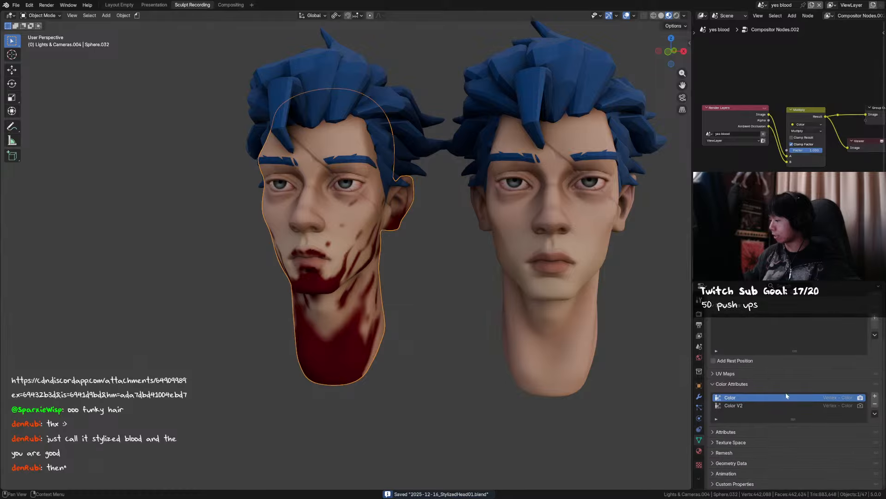
{"action": "left_click", "coordinate": [798, 405]}
Duplicate the Color Attribute node in the blood-stained head's material and set the copy to Color V2.
{"action": "left_click", "coordinate": [702, 286]}
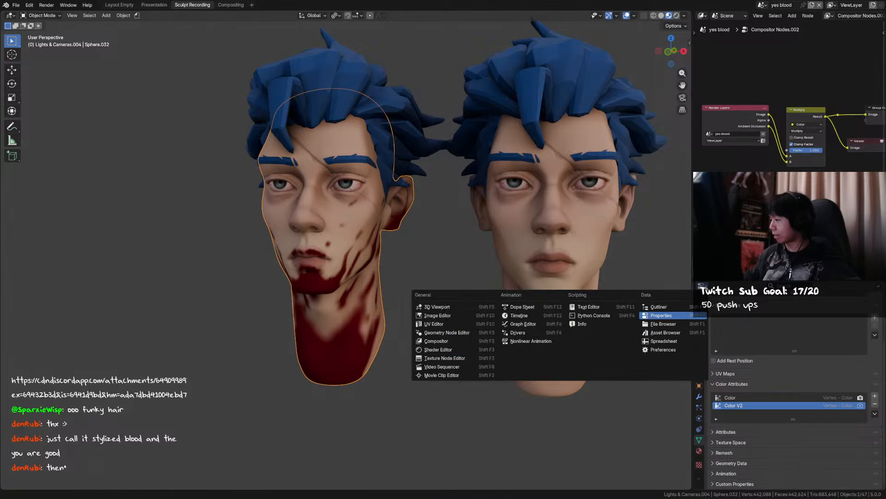
{"action": "left_click", "coordinate": [439, 340]}
{"action": "left_click", "coordinate": [701, 286]}
{"action": "left_click", "coordinate": [439, 349]}
{"action": "middle_click_drag", "start_coordinate": [770, 384], "coordinate": [800, 379]}
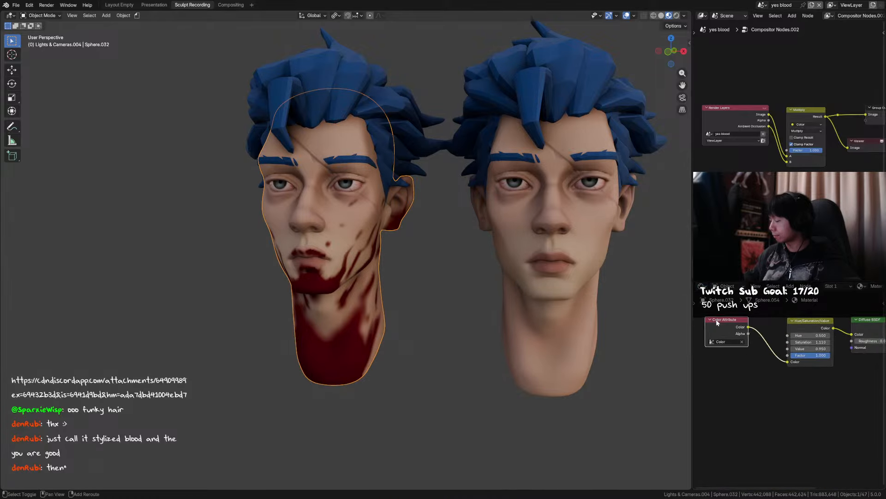
{"action": "key", "text": "ctrl+v"}
{"action": "left_click", "coordinate": [724, 384]}
{"action": "left_click", "coordinate": [727, 400]}
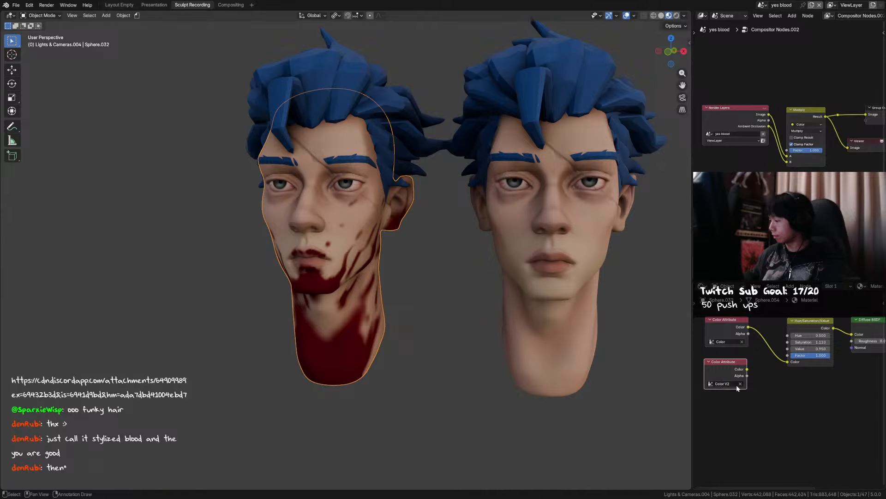
Connect the Color V2 attribute's Color output to the Hue/Saturation/Value node's Color input and reselect Color V2 as its attribute.
{"action": "left_click_drag", "start_coordinate": [747, 368], "coordinate": [787, 362]}
{"action": "left_click", "coordinate": [753, 328]}
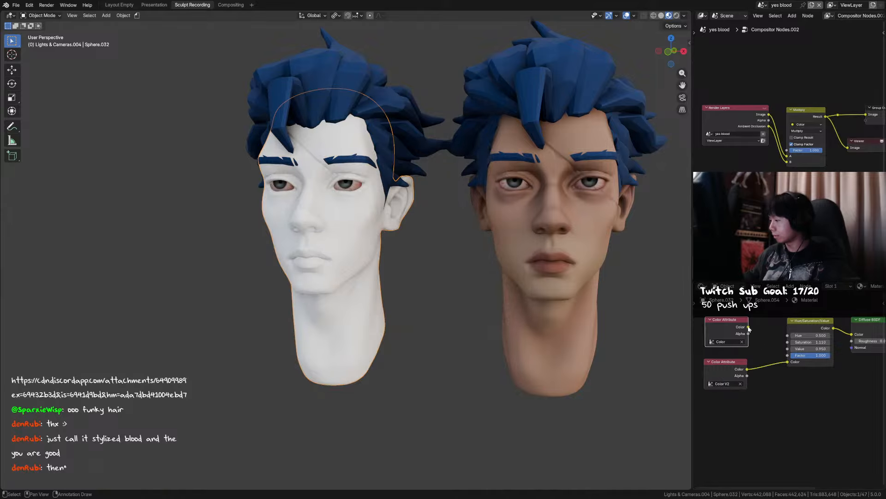
{"action": "middle_click_drag", "start_coordinate": [418, 320], "coordinate": [458, 315]}
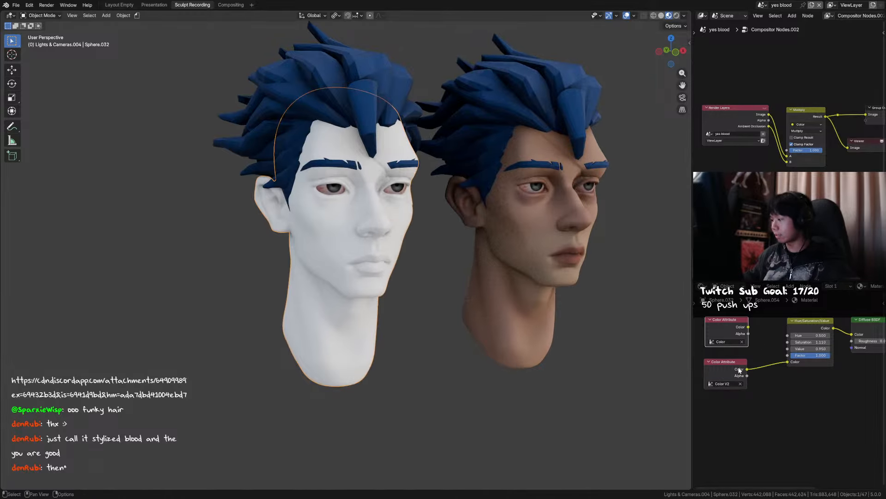
{"action": "left_click", "coordinate": [725, 384]}
{"action": "left_click", "coordinate": [721, 395]}
{"action": "left_click", "coordinate": [725, 384]}
{"action": "left_click", "coordinate": [719, 399]}
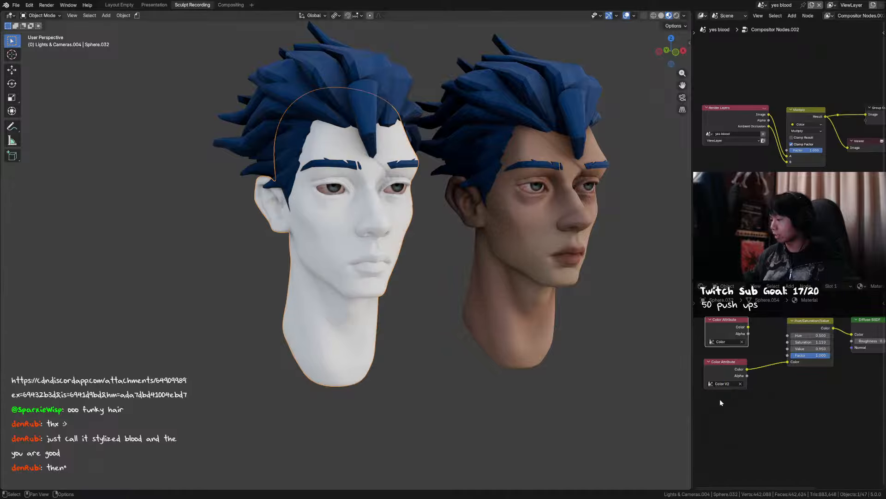
In front view, clear the location of the skin-coloured head so it overlaps the white head.
{"action": "key", "text": "KP_1"}
{"action": "left_click", "coordinate": [566, 318]}
{"action": "middle_click_drag", "start_coordinate": [566, 319], "coordinate": [366, 306], "text": "alt"}
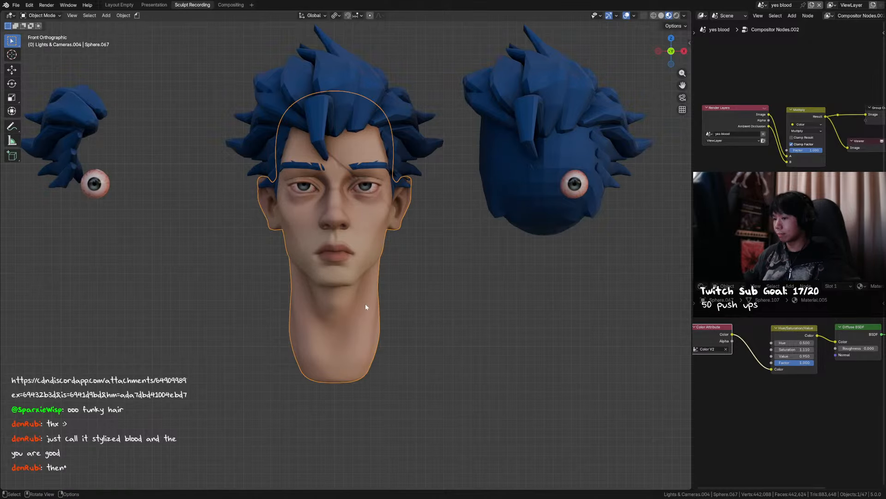
{"action": "key", "text": "Delete"}
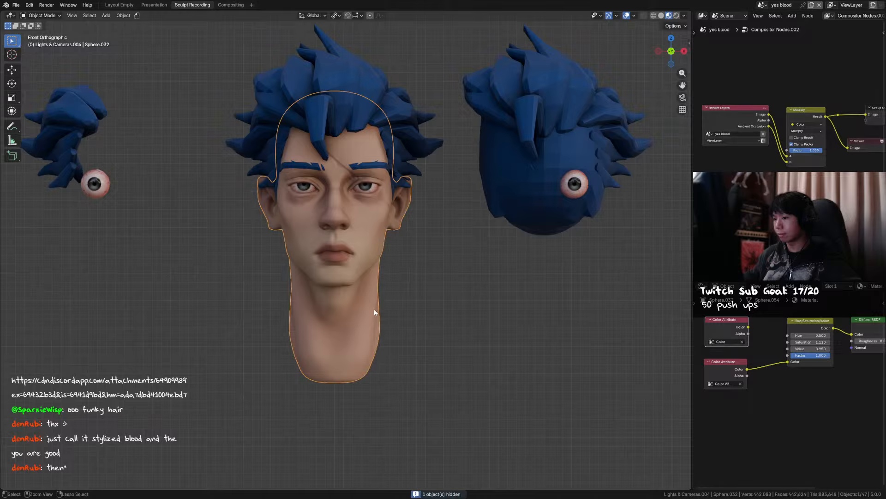
{"action": "key", "text": "ctrl+z"}
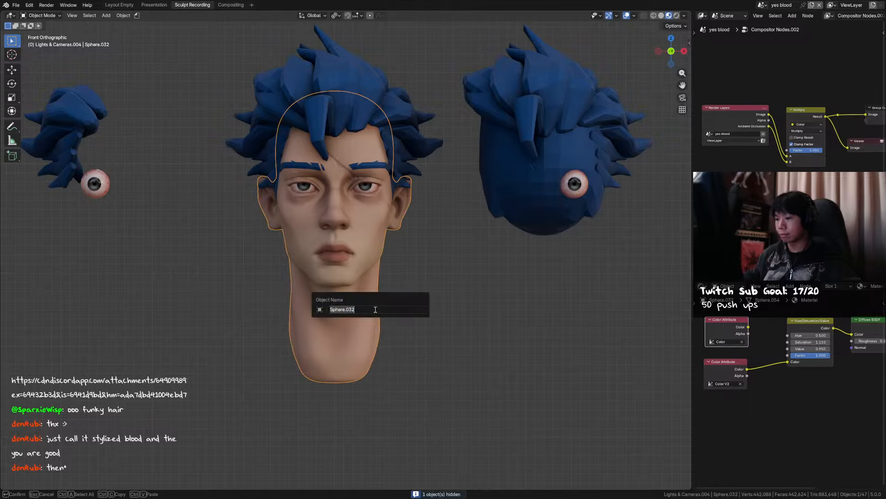
{"action": "key", "text": "g"}
{"action": "key", "text": "Escape"}
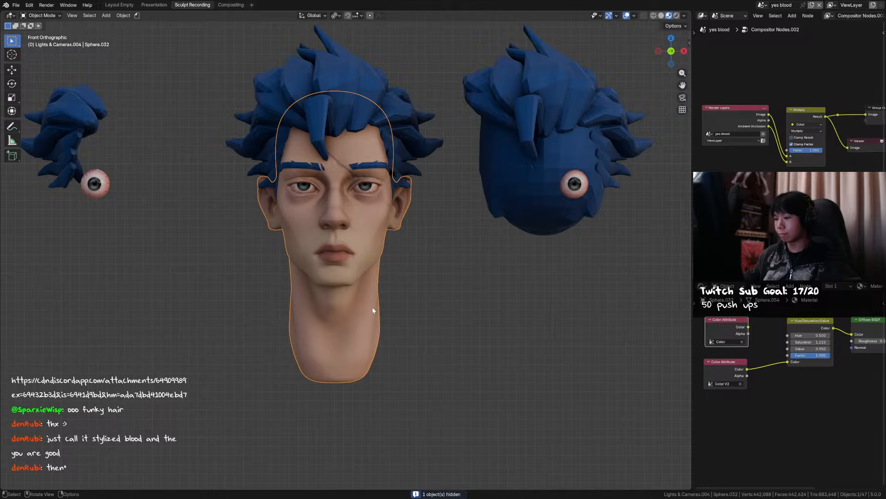
Rename the skin-coloured head object, Sphere.067, as qwevqwev.
{"action": "left_click", "coordinate": [374, 310]}
{"action": "key", "text": "F2"}
{"action": "type", "text": "qwevqwev"}
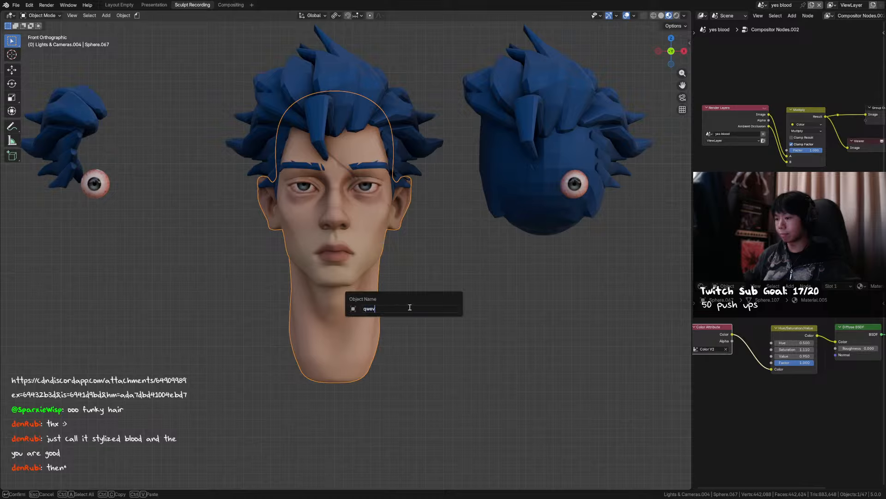
{"action": "key", "text": "Return"}
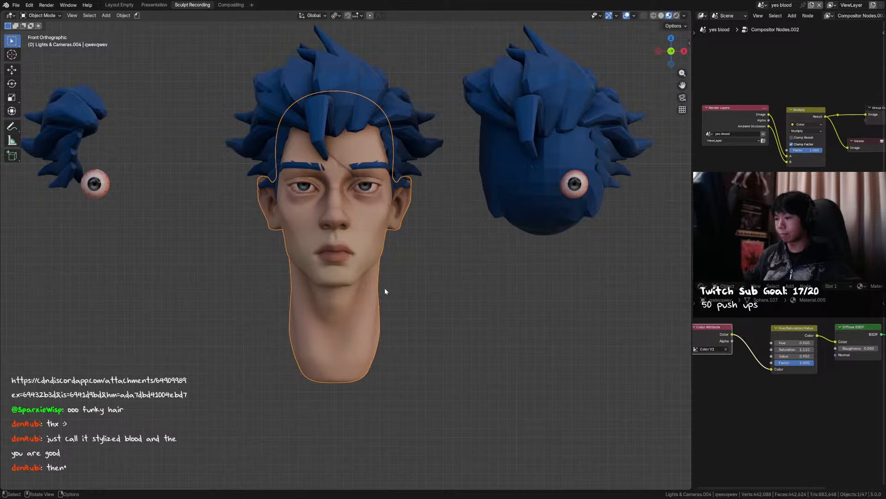
Add a Data Transfer modifier to the overlapping head Sphere.032 with qwevqwev as its source.
{"action": "left_click", "coordinate": [351, 291]}
{"action": "left_click", "coordinate": [702, 286]}
{"action": "left_click", "coordinate": [686, 320]}
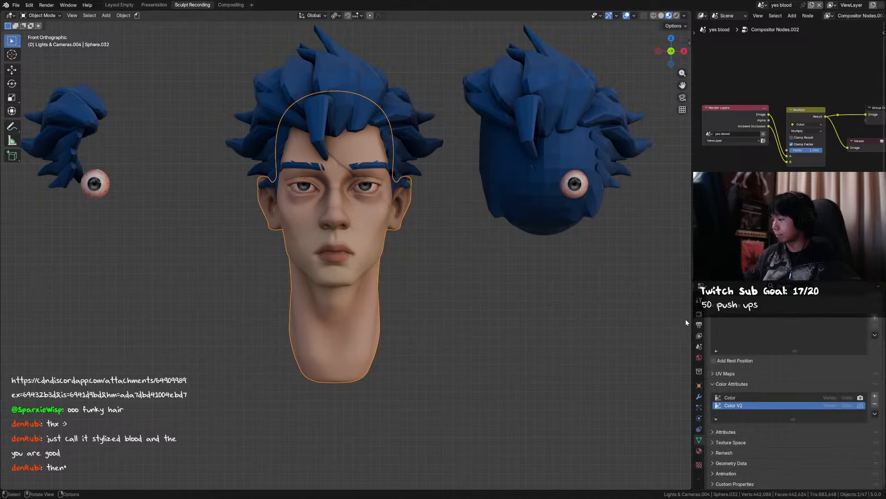
{"action": "left_click", "coordinate": [699, 396]}
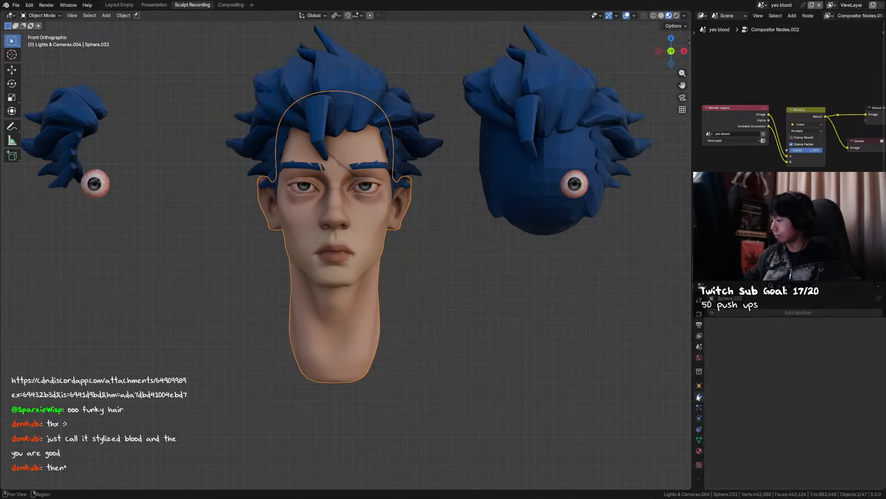
{"action": "left_click", "coordinate": [793, 313]}
{"action": "mouse_move", "coordinate": [738, 339]}
{"action": "left_click", "coordinate": [859, 346]}
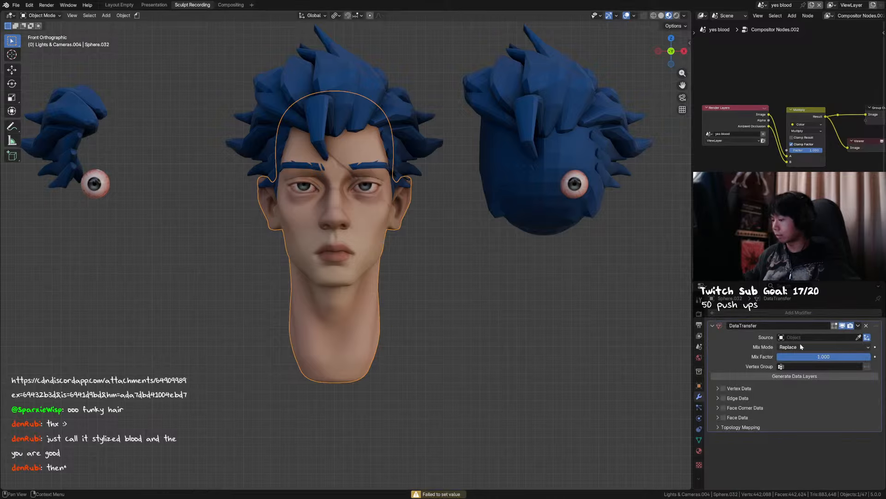
{"action": "left_click", "coordinate": [842, 337]}
{"action": "type", "text": "q"}
{"action": "left_click", "coordinate": [836, 349]}
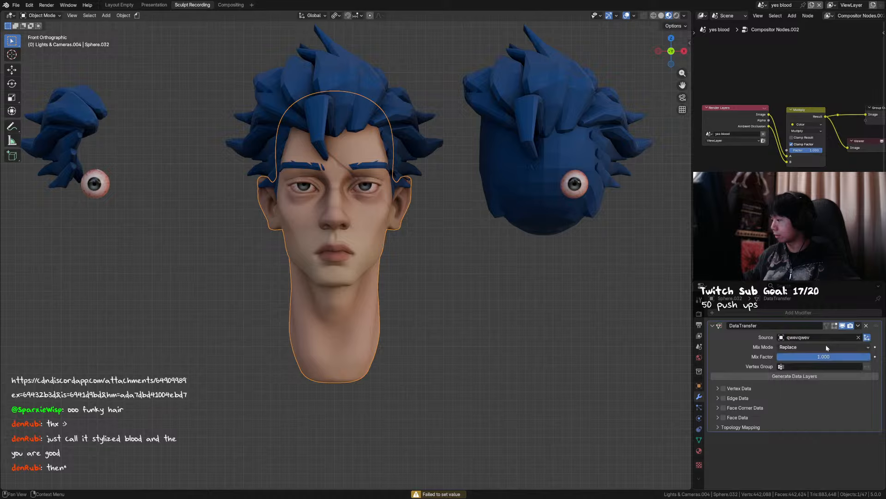
Enable Vertex Data transfer for Colors in the modifier and expand the color layer options.
{"action": "left_click", "coordinate": [718, 389]}
{"action": "left_click", "coordinate": [851, 399]}
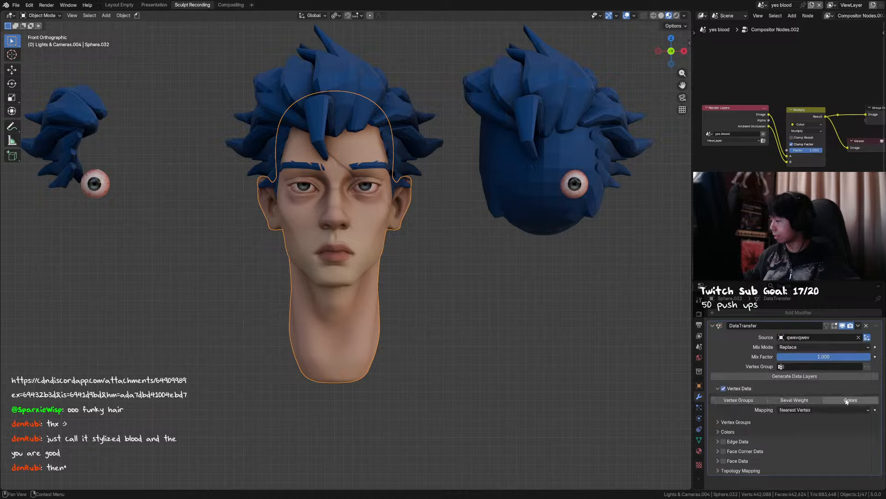
{"action": "left_click", "coordinate": [736, 421]}
{"action": "left_click", "coordinate": [736, 422]}
{"action": "left_click", "coordinate": [729, 432]}
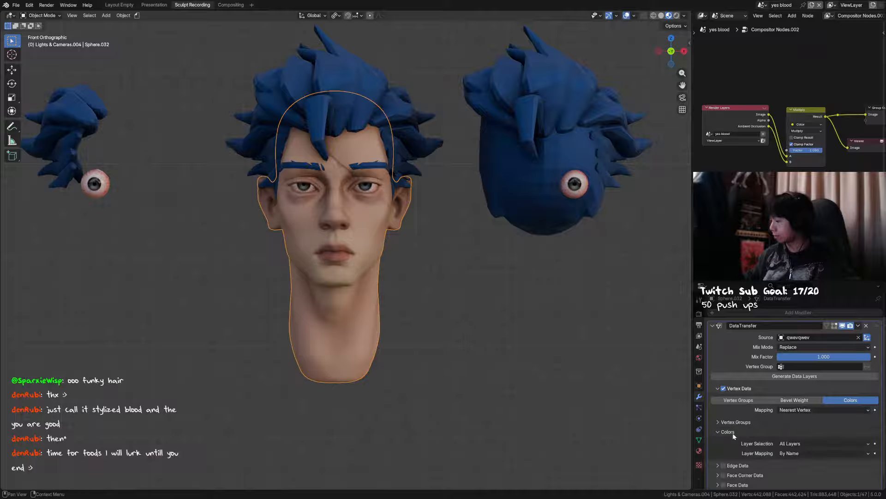
Restrict the color transfer to the Color V2 layer, with layer mapping By Name.
{"action": "left_click", "coordinate": [793, 444]}
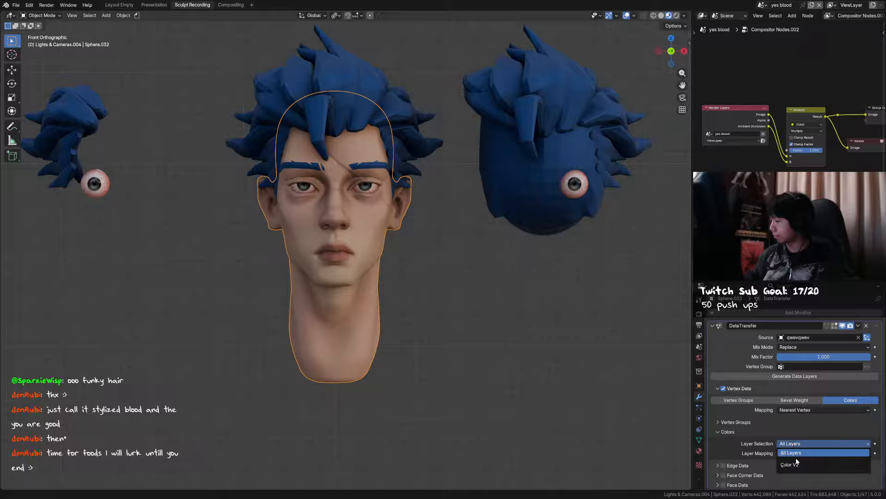
{"action": "left_click", "coordinate": [795, 463]}
{"action": "left_click", "coordinate": [793, 453]}
{"action": "left_click", "coordinate": [792, 455]}
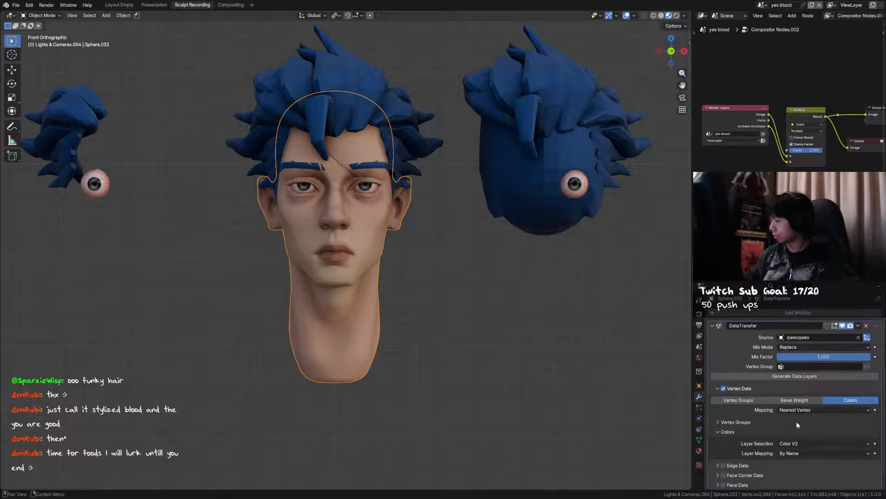
Set the vertex data mapping to Topology and generate the data layers.
{"action": "left_click", "coordinate": [800, 410]}
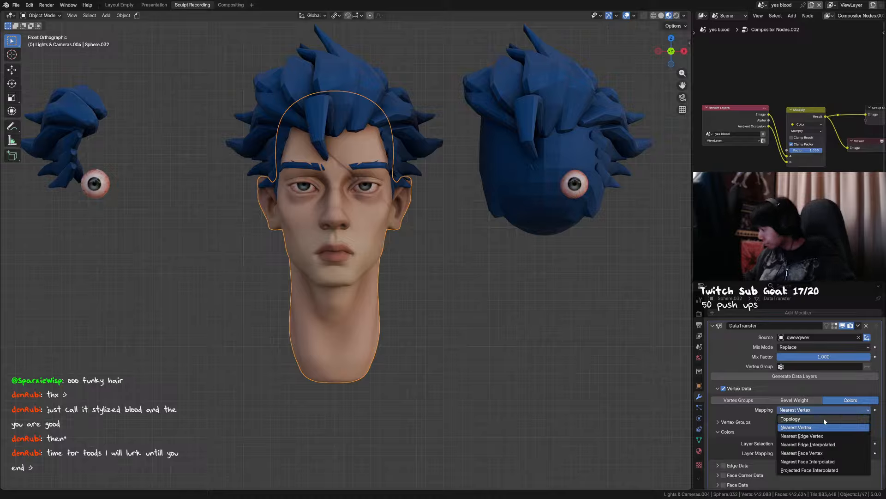
{"action": "left_click", "coordinate": [820, 419]}
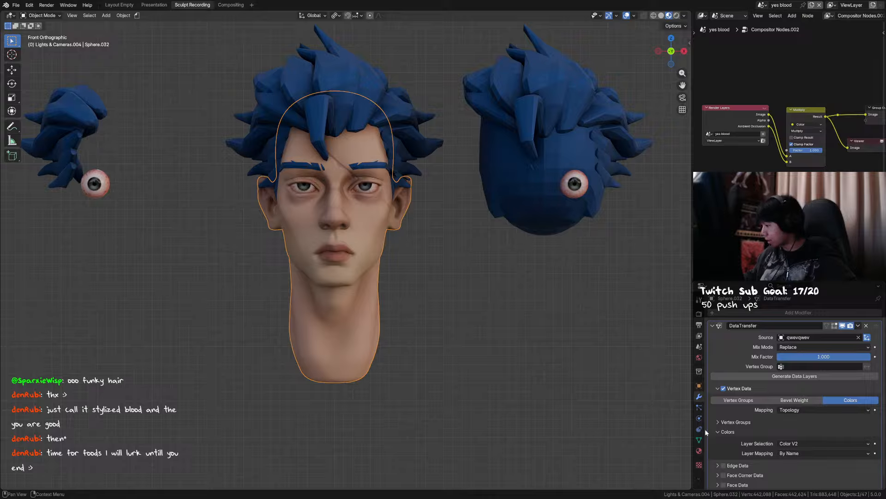
{"action": "left_click", "coordinate": [821, 376]}
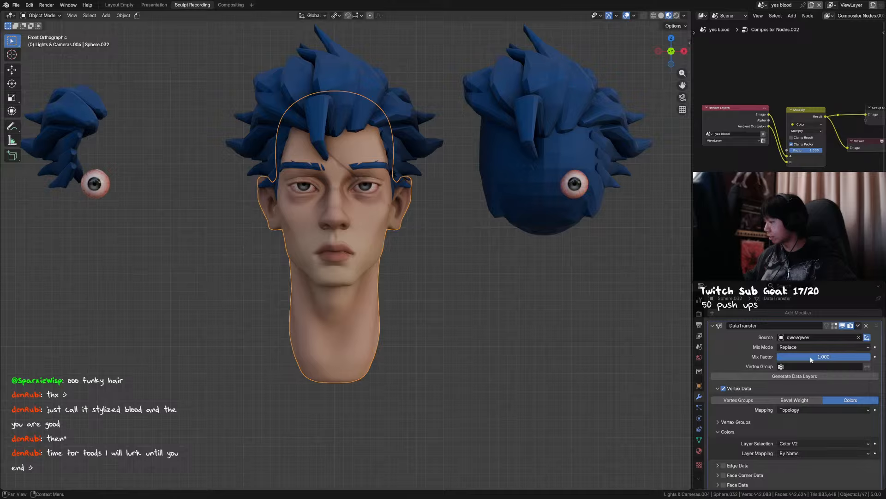
Hide the source head qwevqwev, leaving Sphere.032 selected with its transferred colors.
{"action": "key", "text": "h"}
{"action": "left_click", "coordinate": [359, 314]}
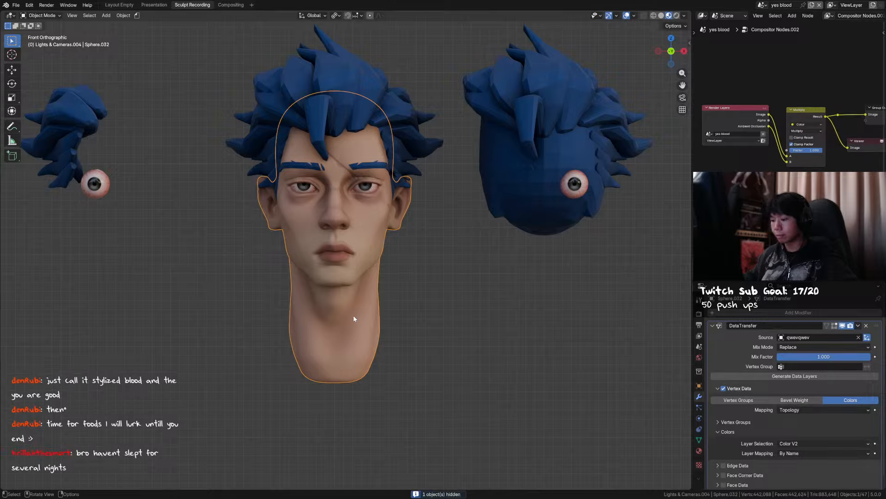
{"action": "key", "text": "ctrl+z"}
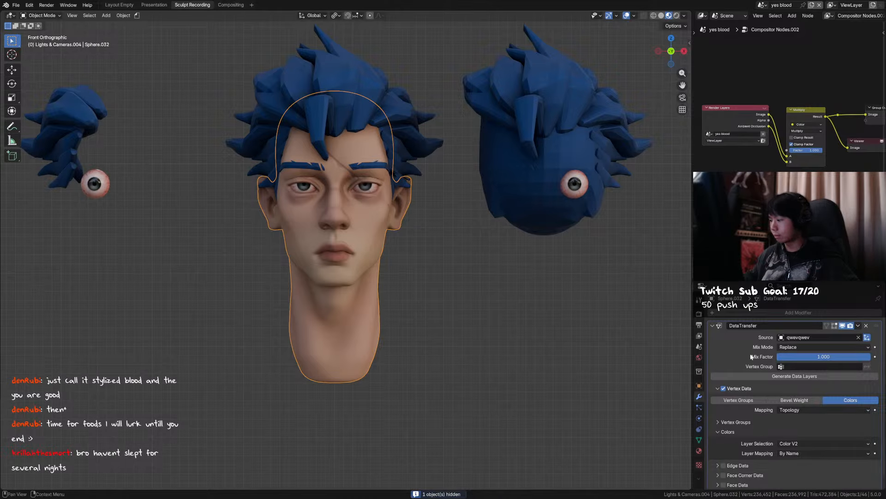
Remove the Data Transfer modifier from Sphere.032 and undo the removal.
{"action": "left_click", "coordinate": [867, 326]}
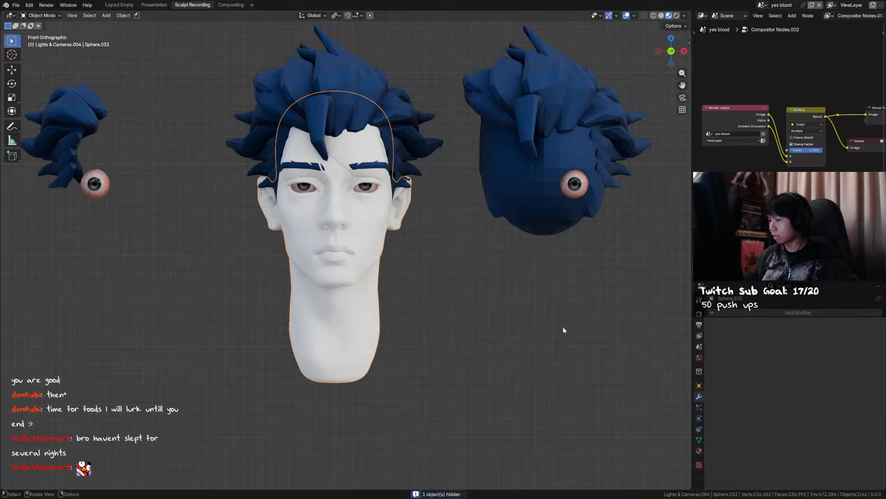
{"action": "key", "text": "ctrl+z"}
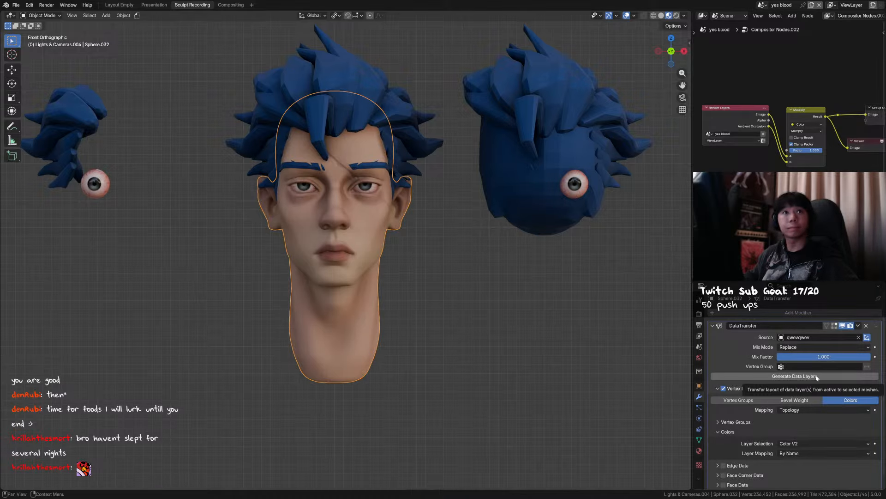
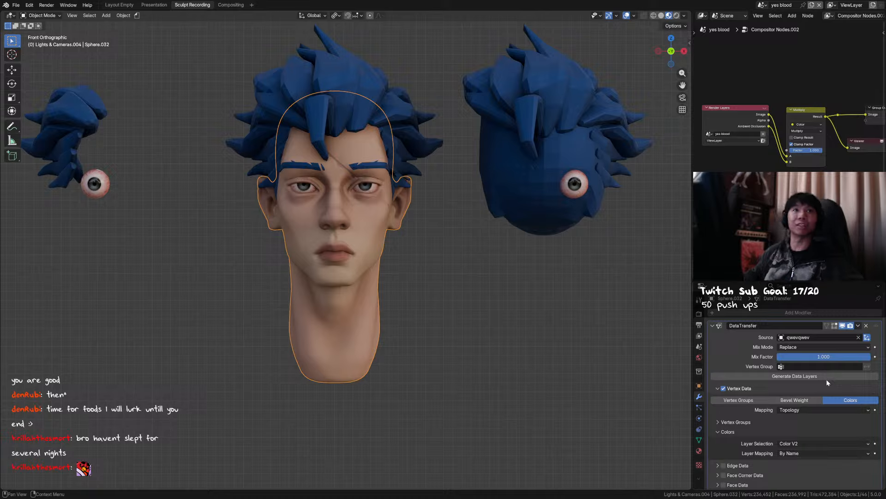
Review the Data Transfer mapping options and the color attributes of Sphere.032, then bring up its material nodes.
{"action": "middle_click_drag", "start_coordinate": [807, 387], "coordinate": [806, 377]}
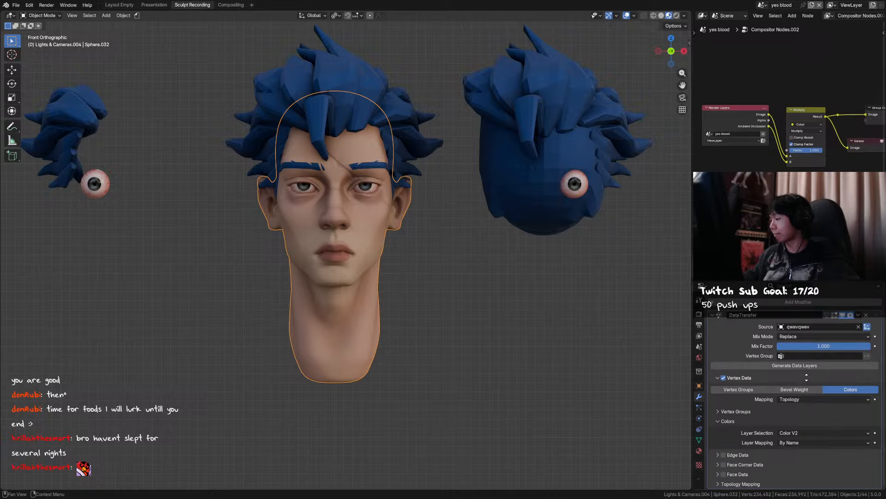
{"action": "left_click", "coordinate": [796, 399]}
{"action": "left_click", "coordinate": [798, 400]}
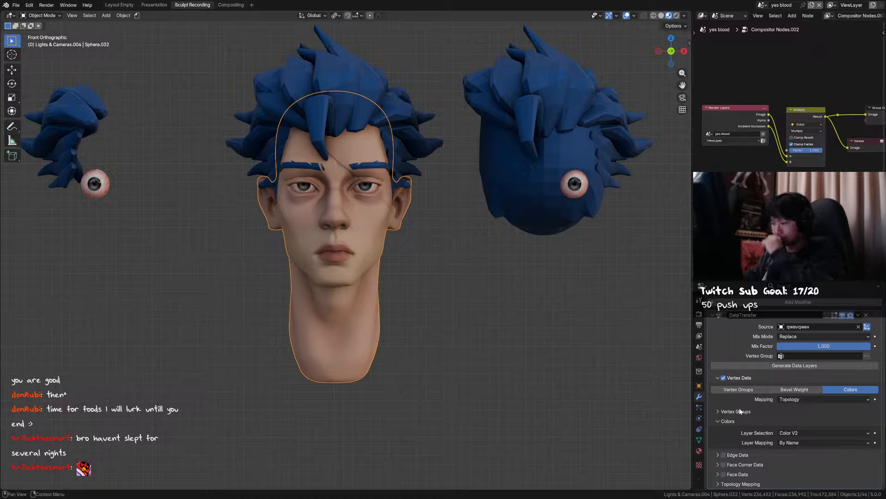
{"action": "left_click", "coordinate": [793, 443]}
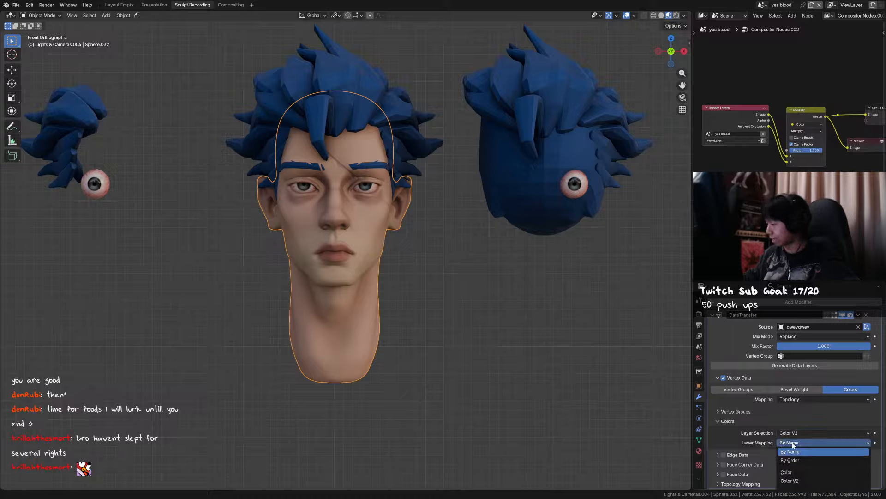
{"action": "left_click", "coordinate": [794, 444]}
{"action": "left_click", "coordinate": [699, 439]}
{"action": "scroll", "coordinate": [769, 422], "scroll_direction": "down", "scroll_amount": 3}
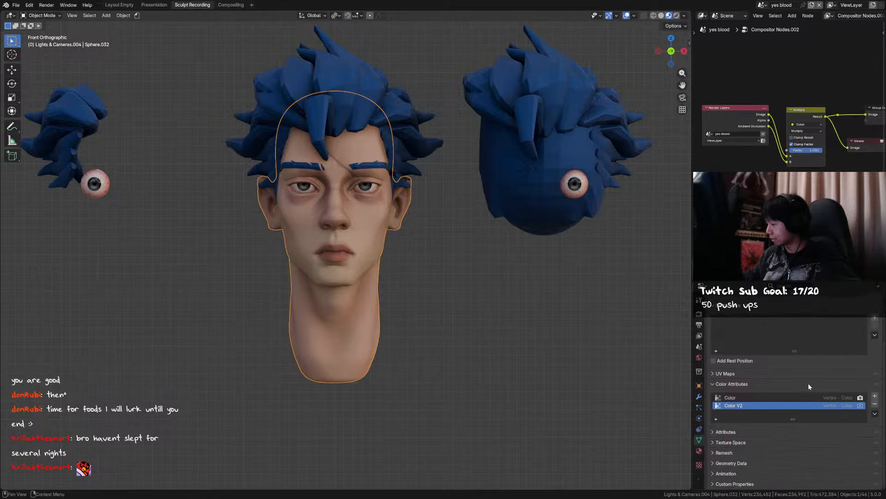
{"action": "left_click", "coordinate": [861, 405]}
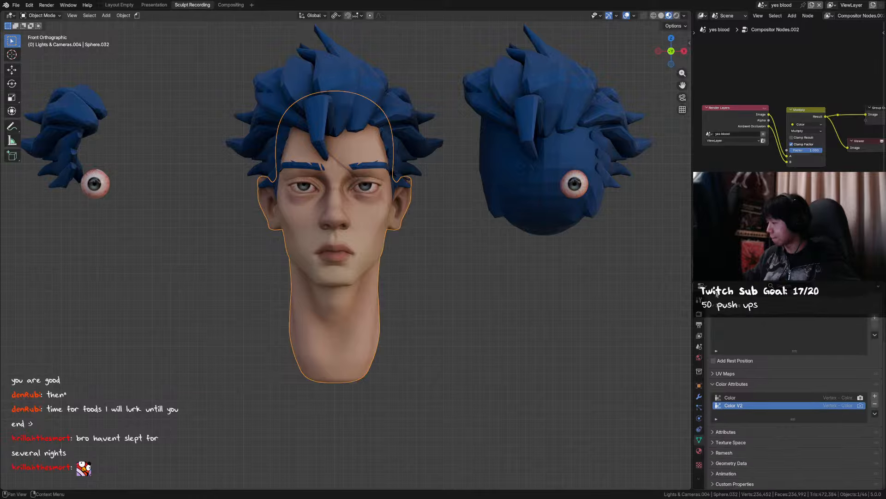
{"action": "left_click", "coordinate": [700, 286]}
{"action": "left_click", "coordinate": [431, 358]}
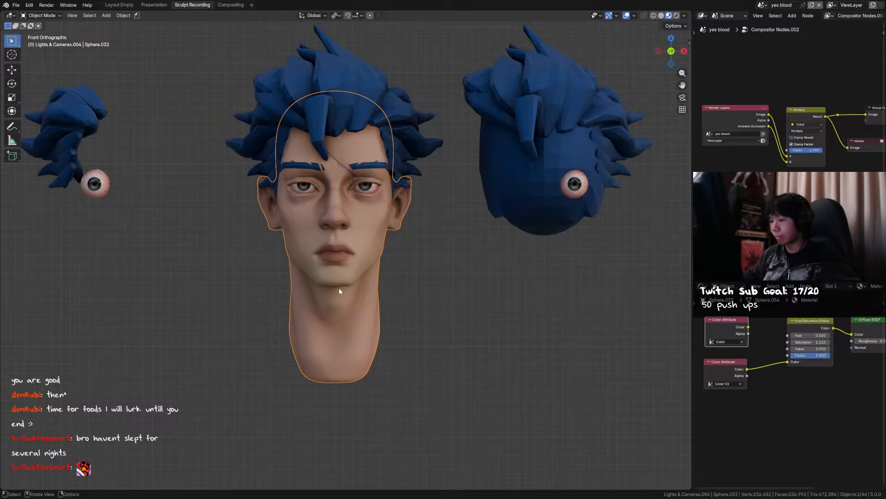
Reveal the hidden source head qwevqwev and move it about 0.23 m along X, beside the other head.
{"action": "key", "text": "shift+d"}
{"action": "key", "text": "x"}
{"action": "right_click", "coordinate": [477, 295]}
{"action": "key", "text": "g"}
{"action": "key", "text": "x"}
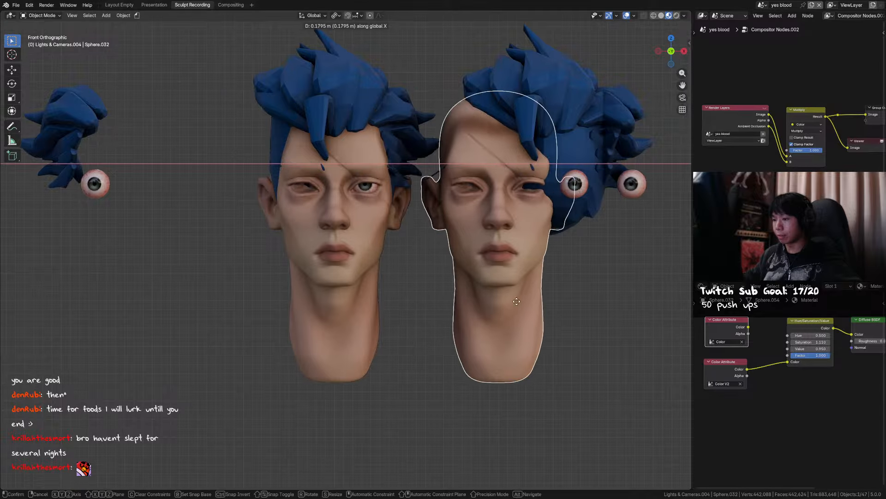
{"action": "right_click", "coordinate": [517, 301]}
{"action": "left_click", "coordinate": [362, 297]}
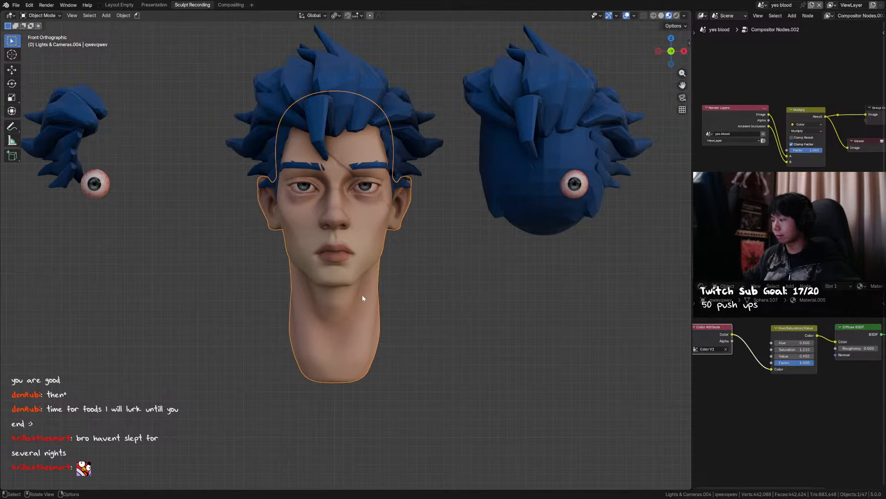
{"action": "key", "text": "g"}
{"action": "key", "text": "x"}
{"action": "left_click", "coordinate": [594, 303]}
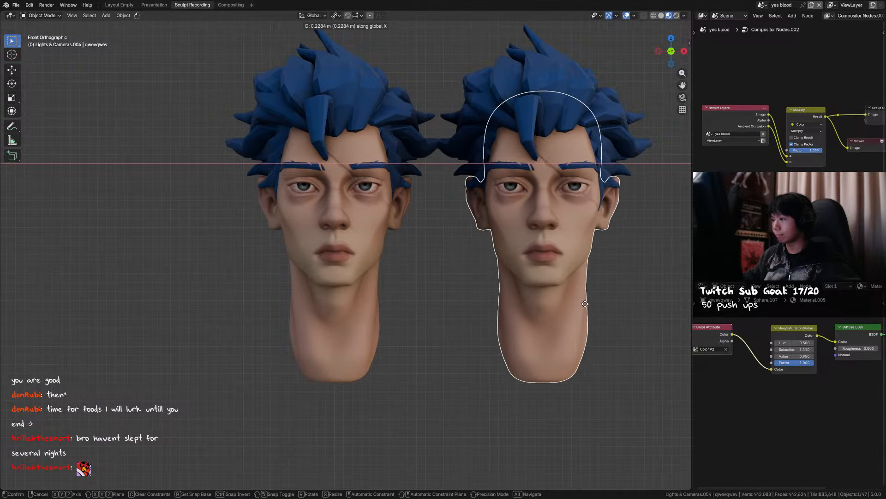
Apply the Data Transfer modifier on Sphere.032.
{"action": "left_click", "coordinate": [367, 295]}
{"action": "left_click", "coordinate": [702, 286]}
{"action": "left_click", "coordinate": [689, 332]}
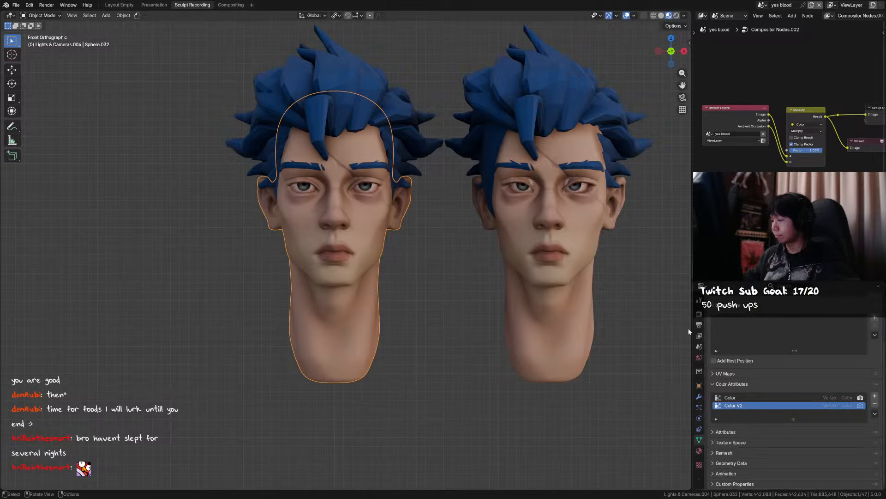
{"action": "left_click", "coordinate": [699, 396]}
{"action": "left_click", "coordinate": [859, 315]}
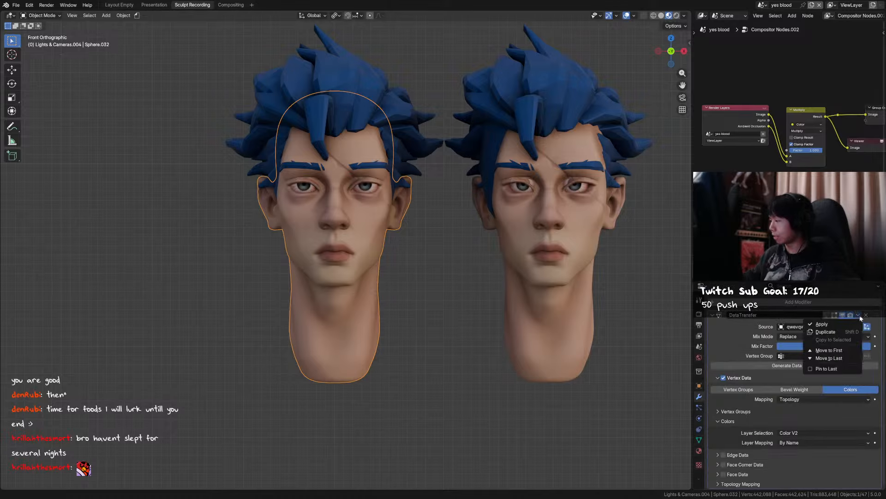
{"action": "left_click", "coordinate": [822, 323]}
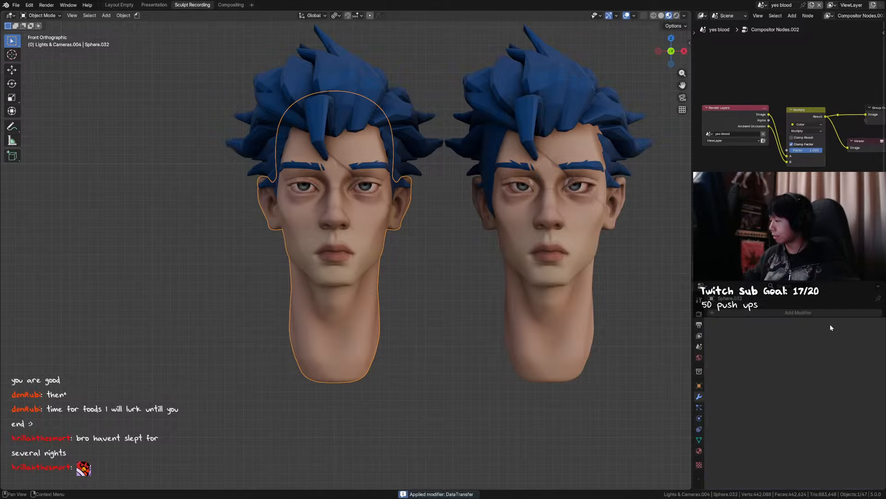
Delete the source head qwevqwev and its leftover duplicate hair, eyebrows and eyeballs.
{"action": "left_click", "coordinate": [582, 303]}
{"action": "key", "text": "Delete"}
{"action": "left_click", "coordinate": [369, 295]}
{"action": "left_click_drag", "start_coordinate": [636, 285], "coordinate": [497, 0]}
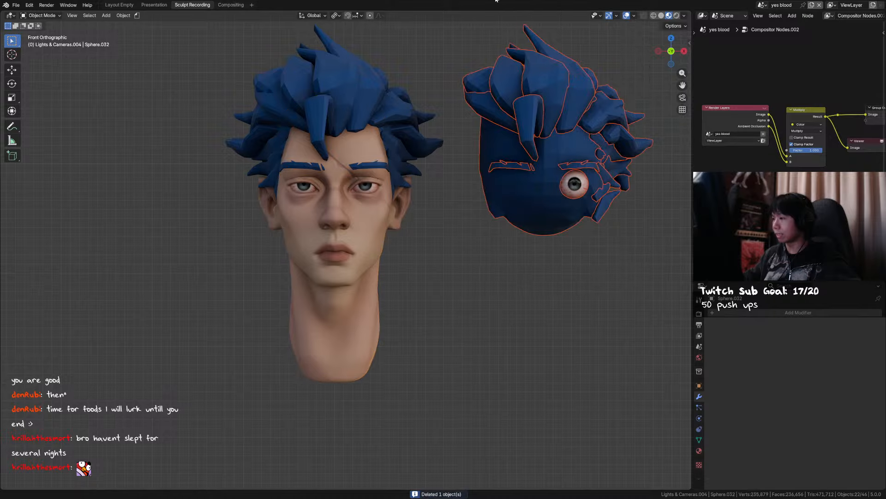
{"action": "key", "text": "x"}
{"action": "left_click", "coordinate": [554, 110]}
Connect the Color attribute node to the Hue/Saturation/Value node in the head's material and save the file.
{"action": "left_click", "coordinate": [351, 251]}
{"action": "left_click", "coordinate": [701, 286]}
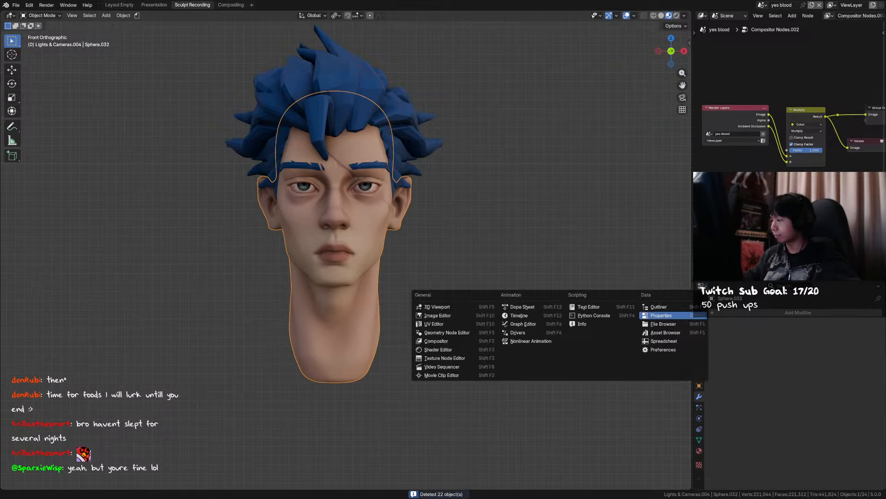
{"action": "left_click", "coordinate": [438, 349]}
{"action": "left_click_drag", "start_coordinate": [748, 327], "coordinate": [750, 326]}
{"action": "left_click_drag", "start_coordinate": [786, 364], "coordinate": [787, 362]}
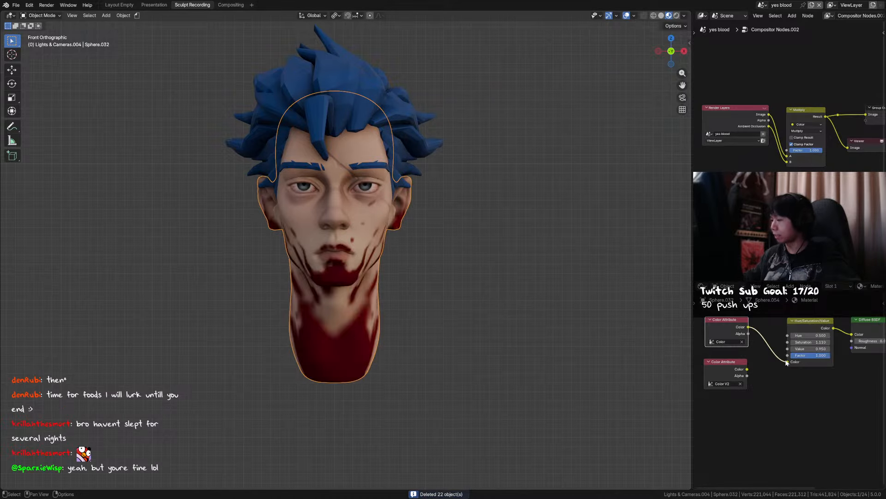
{"action": "mouse_move", "coordinate": [453, 237]}
{"action": "middle_mouse_down"}
{"action": "mouse_move", "coordinate": [434, 240]}
{"action": "mouse_move", "coordinate": [464, 245]}
{"action": "mouse_move", "coordinate": [476, 303]}
{"action": "mouse_move", "coordinate": [497, 320]}
{"action": "mouse_move", "coordinate": [433, 276]}
{"action": "mouse_move", "coordinate": [436, 297]}
{"action": "middle_mouse_up"}
{"action": "left_click", "coordinate": [434, 277]}
{"action": "key", "text": "ctrl+s"}
{"action": "key", "text": "KP_1"}
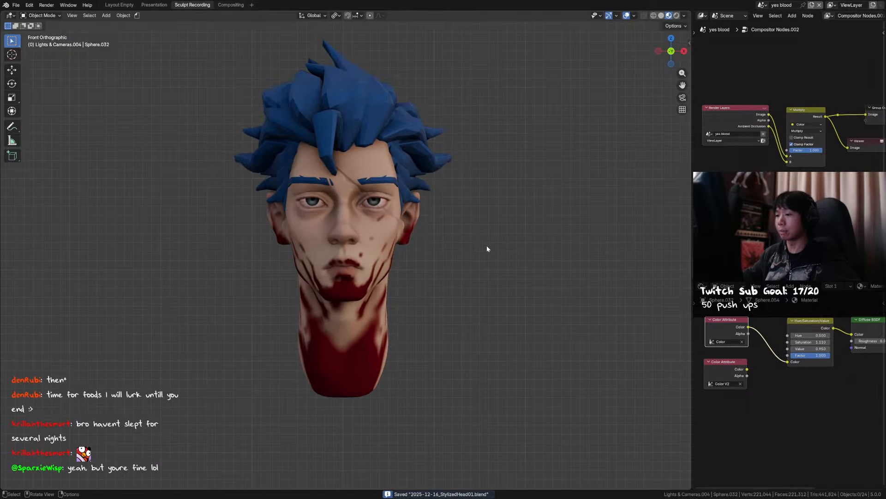
Change the viewport shading HDRI to the blue-sky environment and rotate it to about -141°.
{"action": "key", "text": "shift+a"}
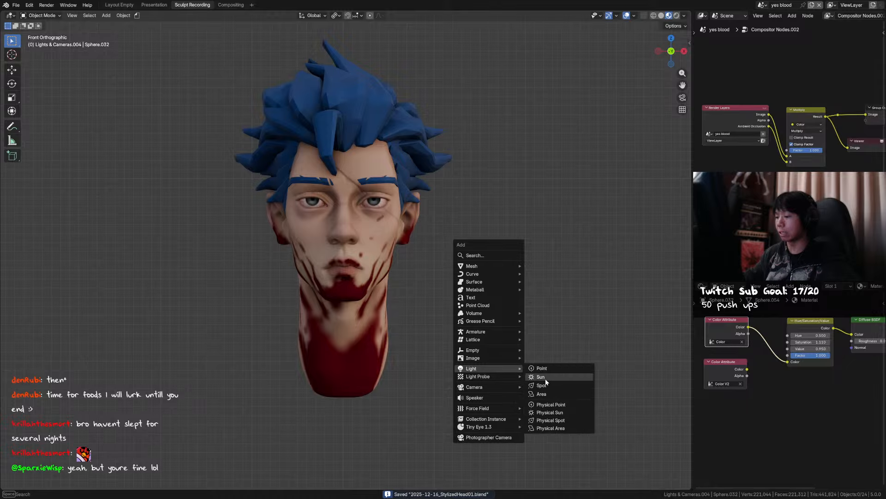
{"action": "left_click", "coordinate": [684, 16]}
{"action": "left_click", "coordinate": [692, 71]}
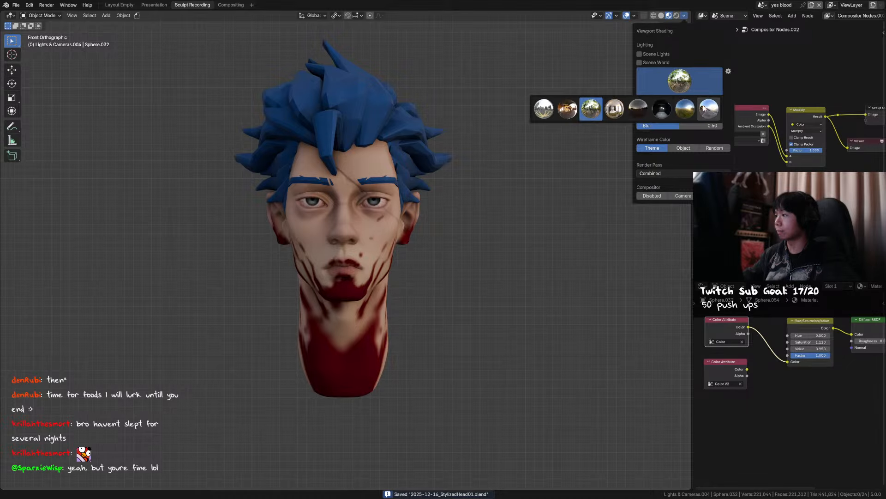
{"action": "left_click", "coordinate": [568, 109]}
{"action": "left_click", "coordinate": [684, 15]}
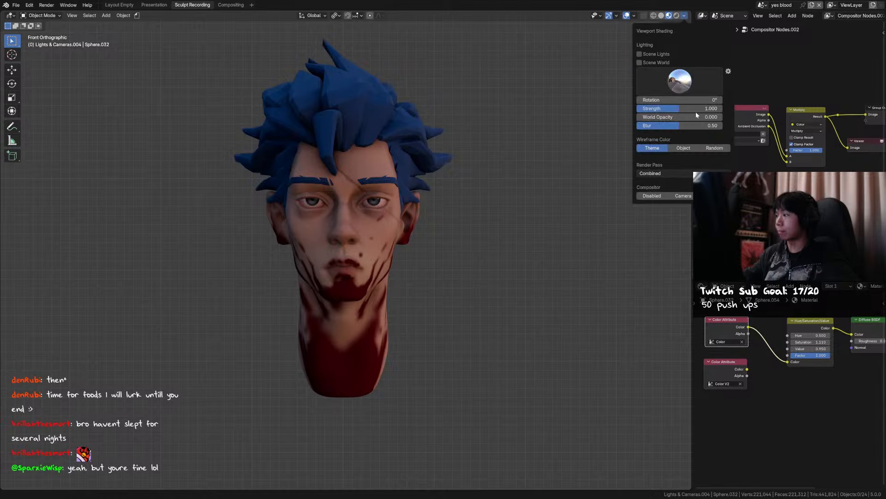
{"action": "left_click_drag", "start_coordinate": [693, 100], "coordinate": [755, 100]}
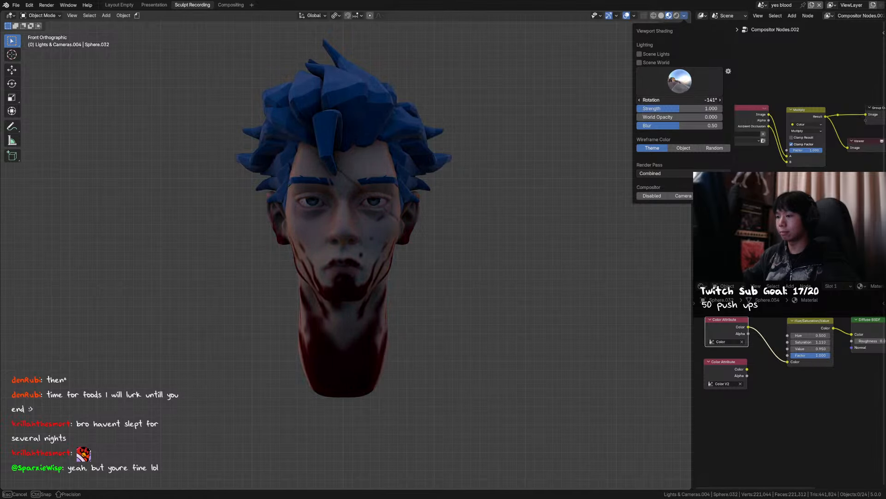
{"action": "left_click_drag", "start_coordinate": [755, 99], "coordinate": [757, 100]}
{"action": "mouse_move", "coordinate": [288, 203]}
{"action": "middle_mouse_down"}
{"action": "mouse_move", "coordinate": [434, 255]}
{"action": "mouse_move", "coordinate": [399, 255]}
{"action": "mouse_move", "coordinate": [422, 248]}
{"action": "middle_mouse_up"}
Add an area light, raise it about 0.26 m along Z above the head, and save the file.
{"action": "key", "text": "shift+a"}
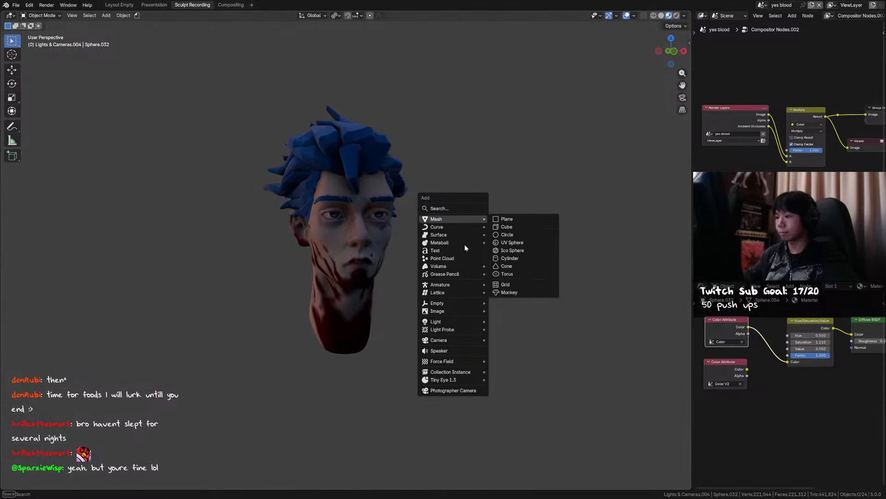
{"action": "mouse_move", "coordinate": [450, 319]}
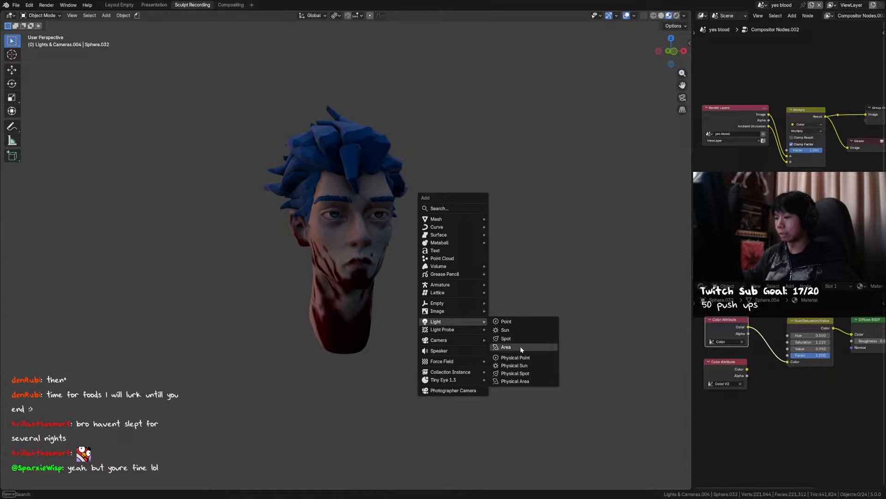
{"action": "left_click", "coordinate": [506, 347]}
{"action": "middle_click_drag", "start_coordinate": [409, 330], "coordinate": [435, 303]}
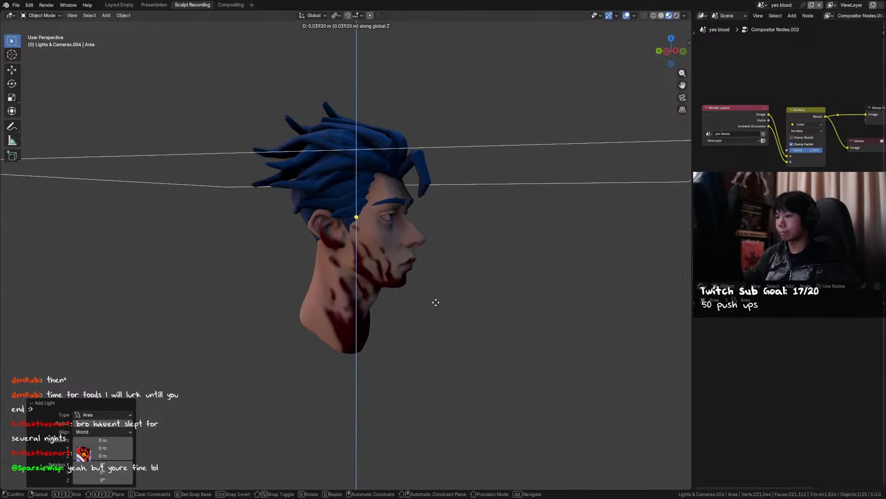
{"action": "key", "text": "ctrl+s"}
Enable scene lights in the viewport shading and move the area light about 0.18 m forward of the face.
{"action": "left_click", "coordinate": [684, 16]}
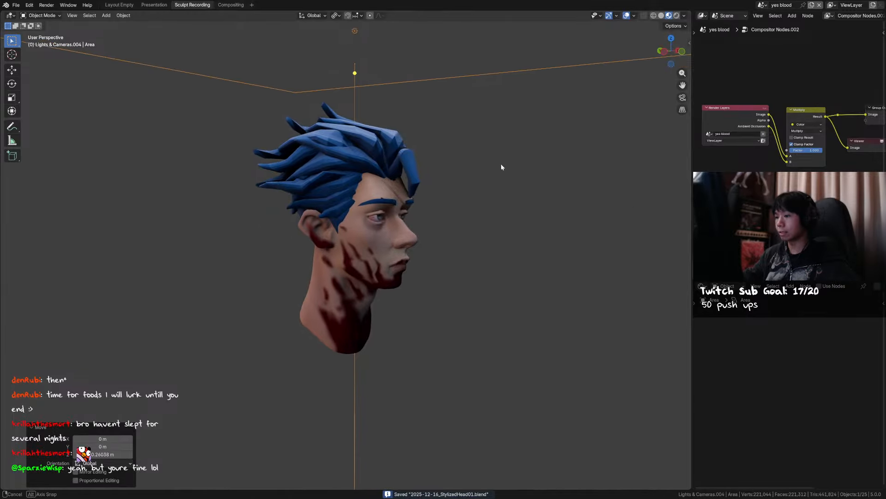
{"action": "key", "text": "ctrl+KP_3"}
{"action": "key", "text": "s"}
{"action": "key", "text": "g"}
{"action": "left_click", "coordinate": [529, 113]}
{"action": "middle_click_drag", "start_coordinate": [529, 113], "coordinate": [503, 231]}
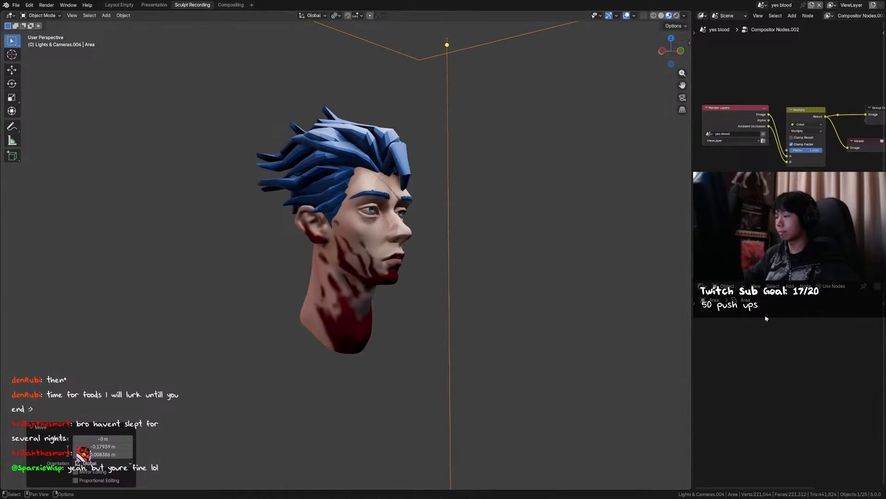
Convert the area light to a Sun light in its light data properties.
{"action": "left_click", "coordinate": [701, 286]}
{"action": "left_click", "coordinate": [674, 315]}
{"action": "left_click", "coordinate": [699, 418]}
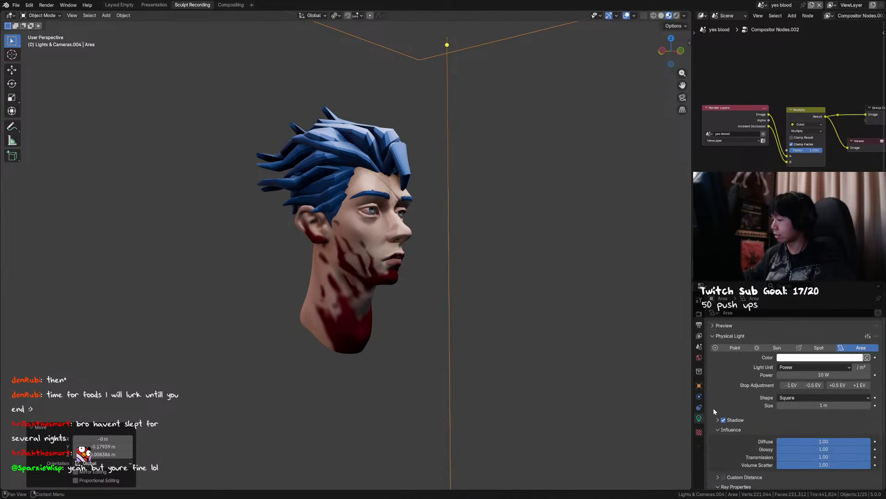
{"action": "left_click", "coordinate": [777, 348]}
Rotate the sun light about 20.6° around X and about 37.9° around Z to light the face diagonally.
{"action": "middle_click_drag", "start_coordinate": [601, 331], "coordinate": [517, 317]}
{"action": "key", "text": "r"}
{"action": "key", "text": "x"}
{"action": "left_click", "coordinate": [457, 340]}
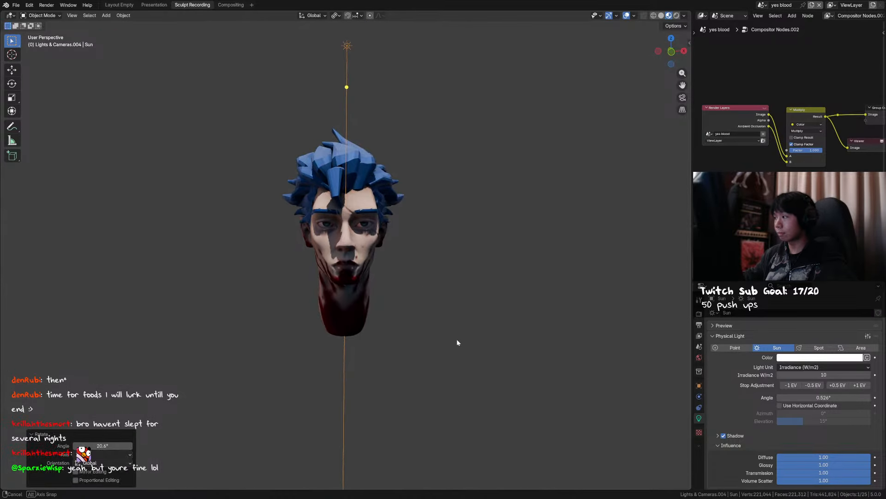
{"action": "key", "text": "r"}
{"action": "key", "text": "z"}
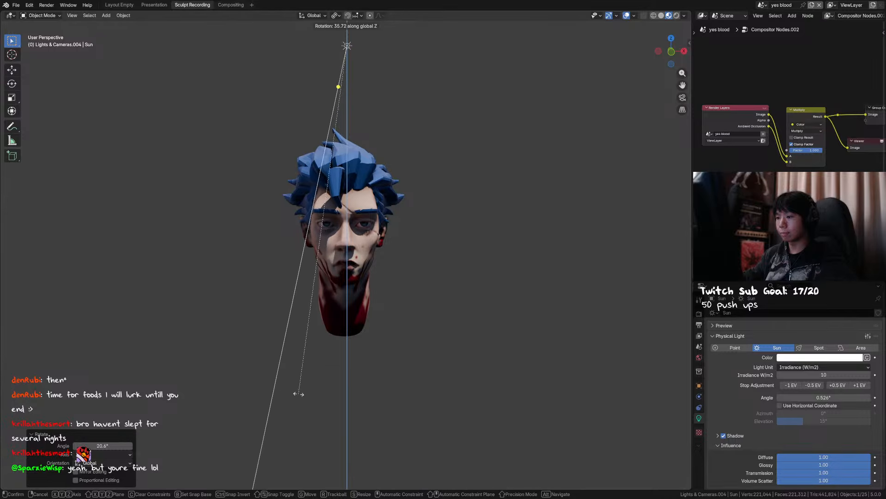
{"action": "left_click", "coordinate": [303, 367]}
{"action": "middle_click_drag", "start_coordinate": [303, 367], "coordinate": [362, 311]}
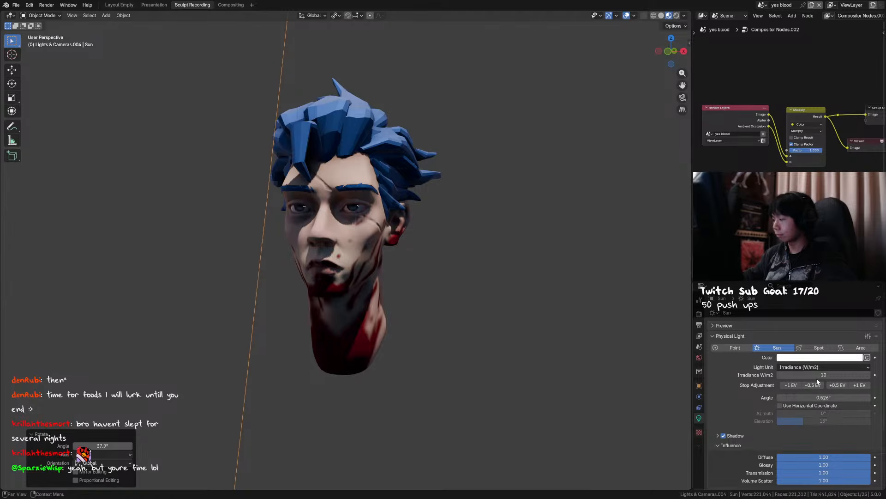
Set the sun light's angle to 9.63° to soften its shadows.
{"action": "left_click_drag", "start_coordinate": [823, 397], "coordinate": [831, 397]}
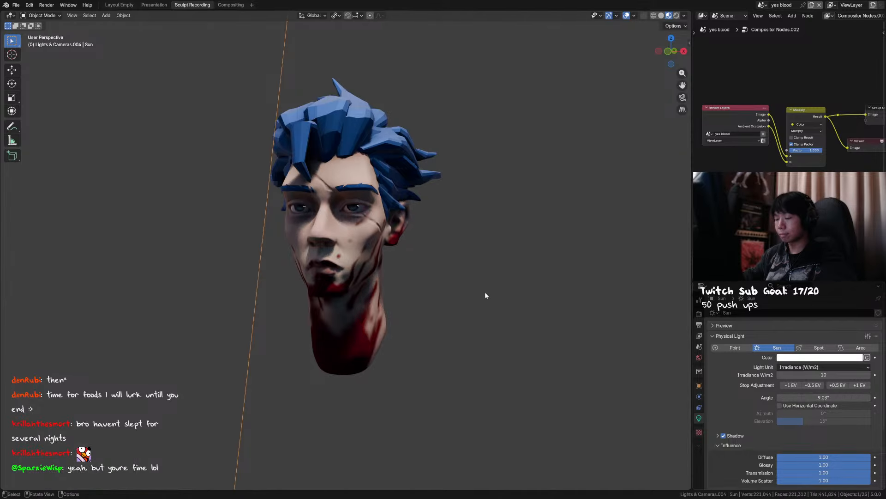
{"action": "middle_click_drag", "start_coordinate": [462, 295], "coordinate": [505, 293]}
{"action": "left_click_drag", "start_coordinate": [824, 397], "coordinate": [829, 397]}
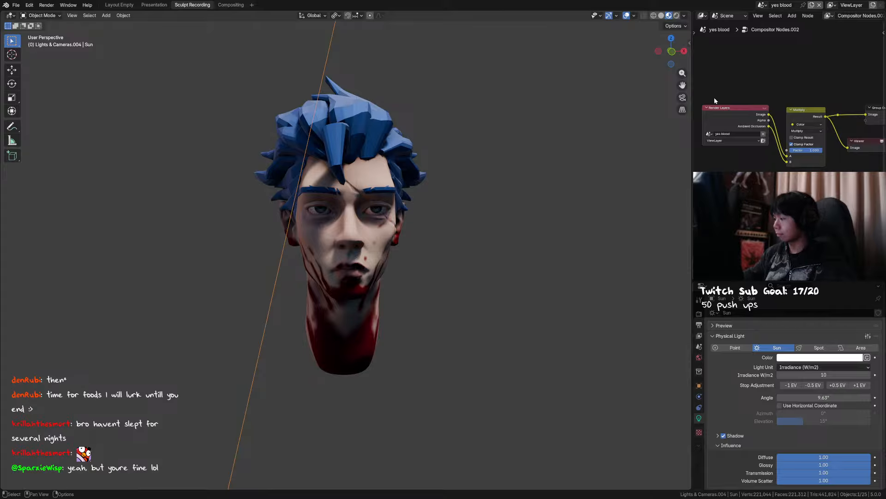
Set the viewport HDRI rotation to 143° and save the file.
{"action": "left_click", "coordinate": [684, 16]}
{"action": "left_click_drag", "start_coordinate": [665, 99], "coordinate": [604, 100]}
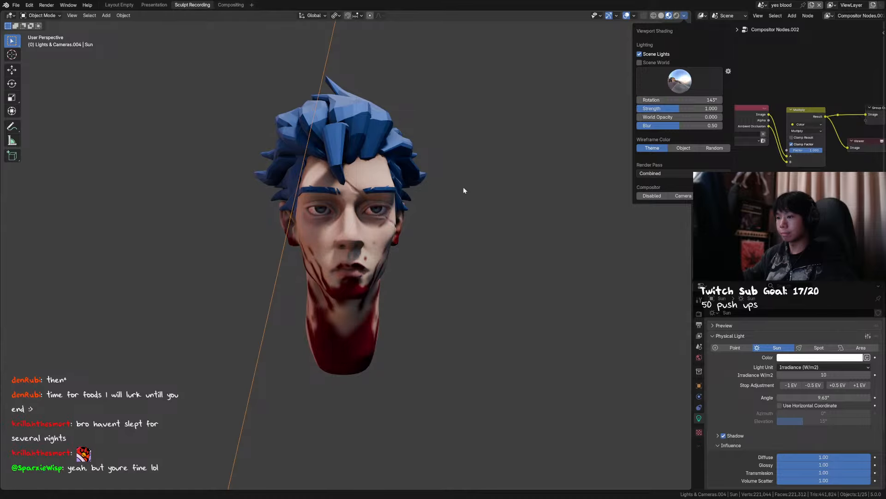
{"action": "key", "text": "ctrl+s"}
Select the eyes and show their Tiny Iris 1.3 (Simple Grey) material slot in the Shader Editor.
{"action": "mouse_move", "coordinate": [320, 277]}
{"action": "middle_mouse_down"}
{"action": "mouse_move", "coordinate": [184, 255]}
{"action": "mouse_move", "coordinate": [237, 260]}
{"action": "middle_mouse_up"}
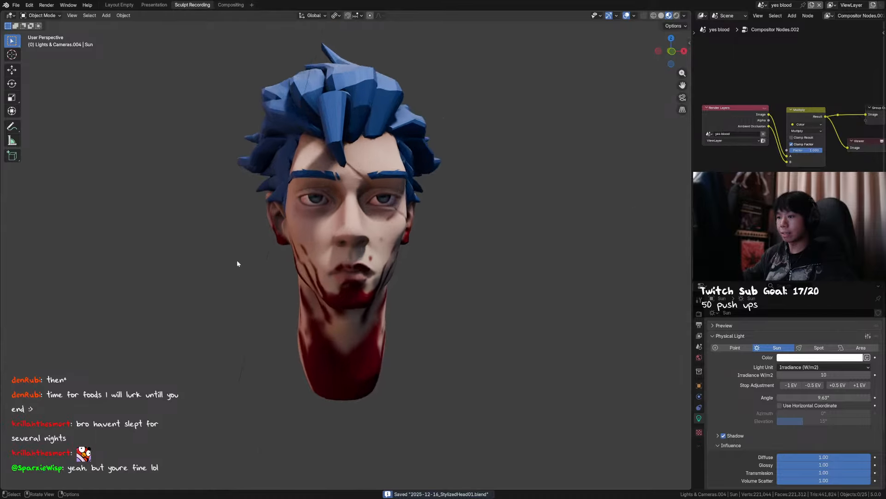
{"action": "scroll", "coordinate": [272, 224], "scroll_direction": "up", "scroll_amount": 2}
{"action": "left_click", "coordinate": [308, 188]}
{"action": "left_click", "coordinate": [700, 286]}
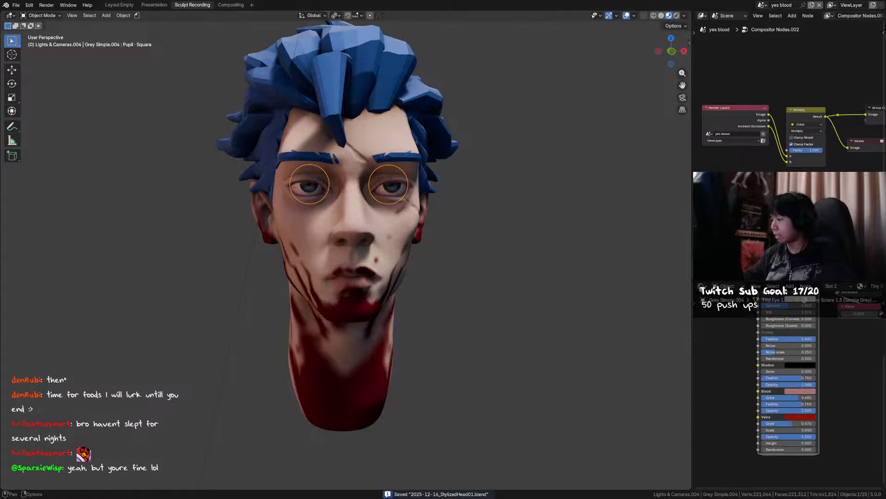
{"action": "left_click", "coordinate": [444, 359]}
{"action": "left_click", "coordinate": [833, 285]}
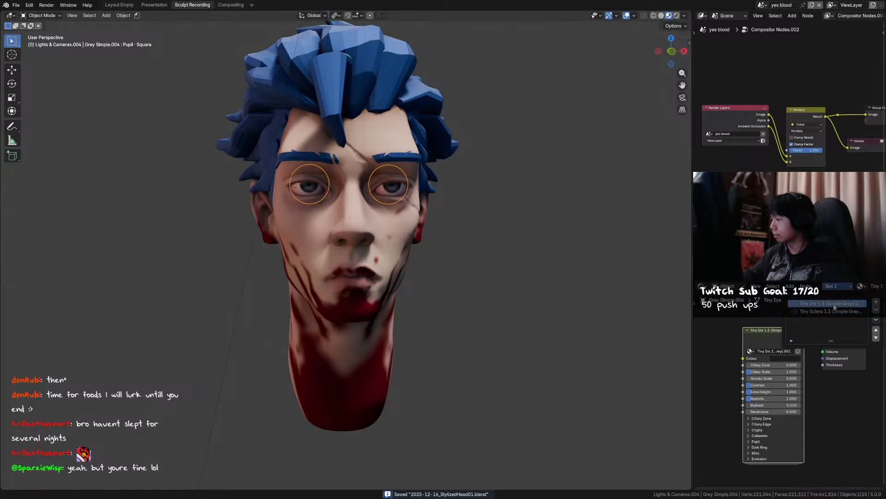
Copy the hair material's blue onto the eyes' Tiny Iris Colour and save the file.
{"action": "left_click", "coordinate": [784, 323]}
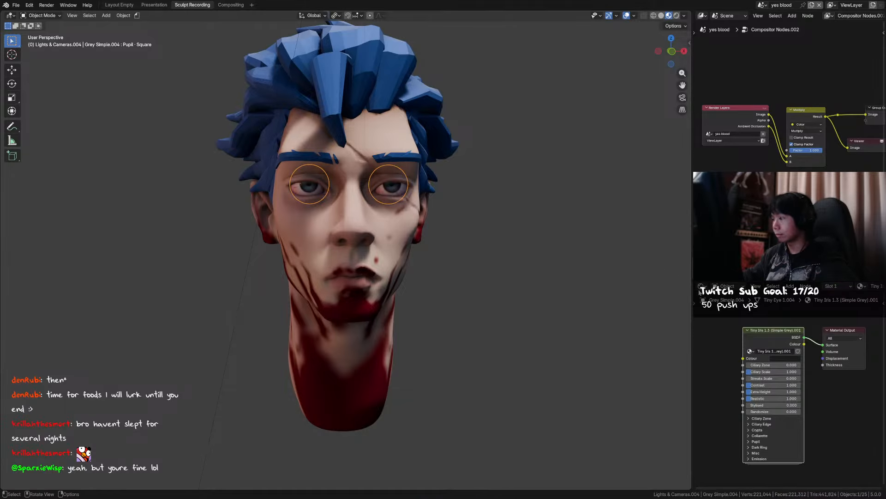
{"action": "left_click", "coordinate": [384, 76]}
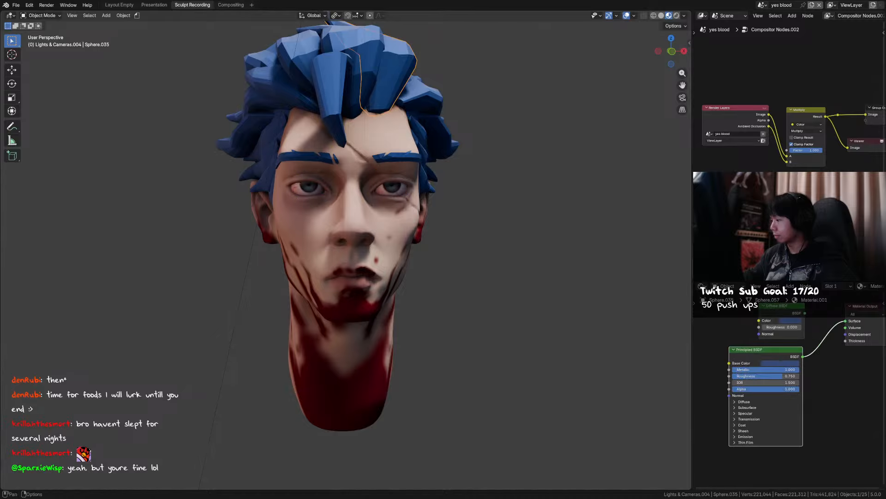
{"action": "key", "text": "ctrl+s"}
{"action": "left_click", "coordinate": [392, 184]}
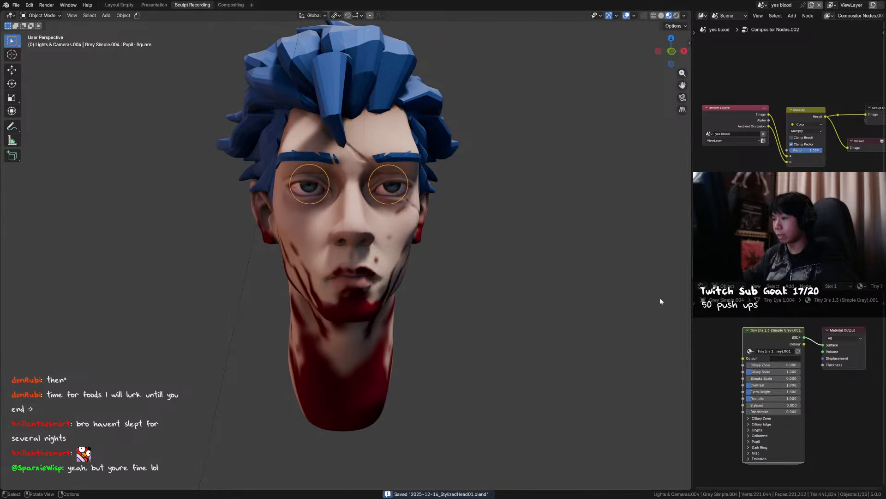
{"action": "left_click", "coordinate": [780, 359]}
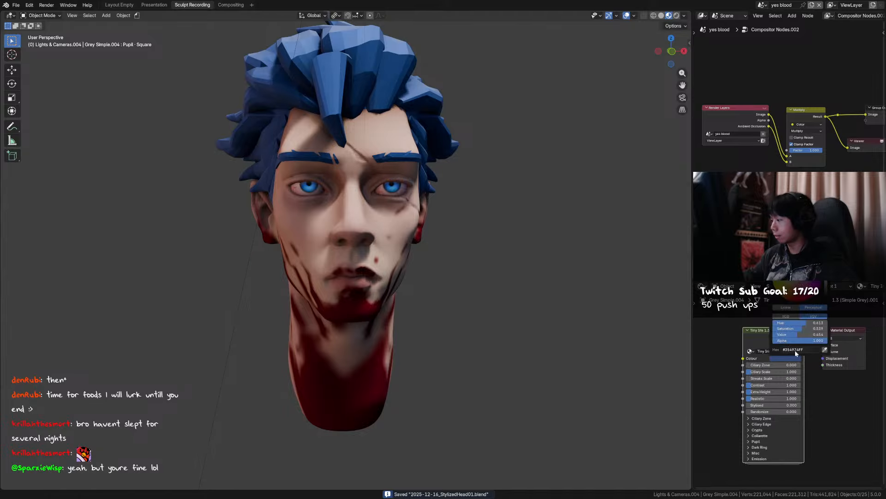
Darken the iris Colour to a value of about 0.19 and save the file.
{"action": "left_click_drag", "start_coordinate": [826, 286], "coordinate": [826, 293]}
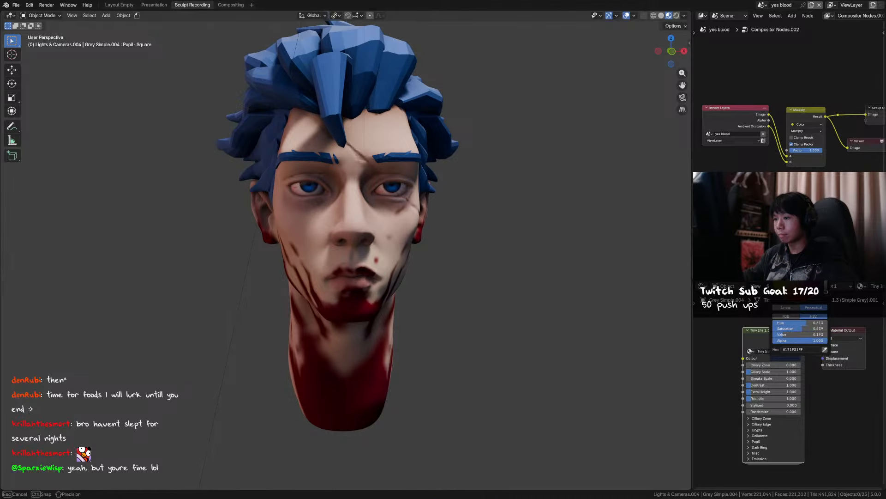
{"action": "middle_click_drag", "start_coordinate": [591, 270], "coordinate": [386, 172]}
{"action": "key", "text": "ctrl+s"}
{"action": "left_click", "coordinate": [383, 231]}
{"action": "right_click", "coordinate": [383, 230]}
{"action": "left_click", "coordinate": [383, 230]}
{"action": "key", "text": "ctrl+s"}
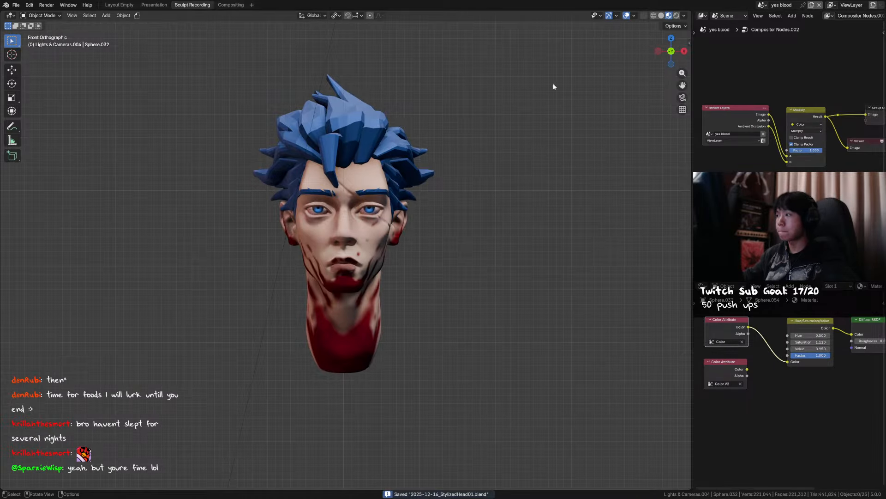
Rotate the sun light slightly in the front view.
{"action": "middle_click_drag", "start_coordinate": [409, 222], "coordinate": [434, 223]}
{"action": "key", "text": "KP_1"}
{"action": "left_click", "coordinate": [344, 30]}
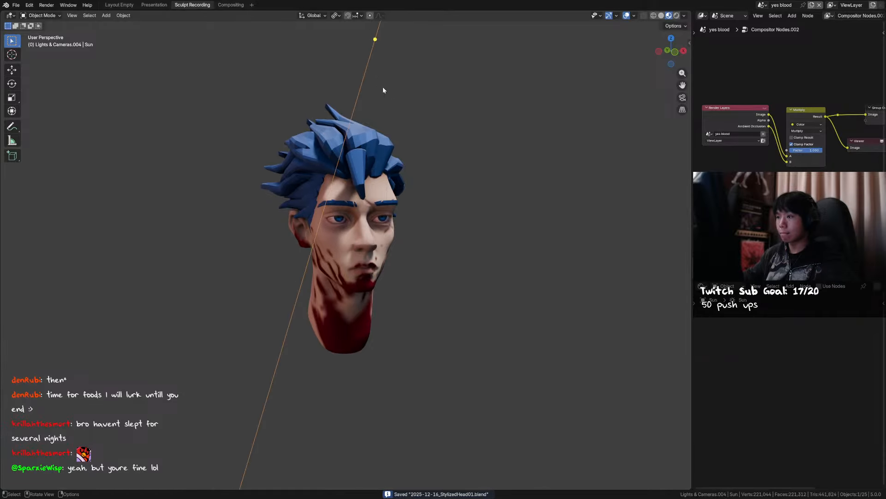
{"action": "key", "text": "r"}
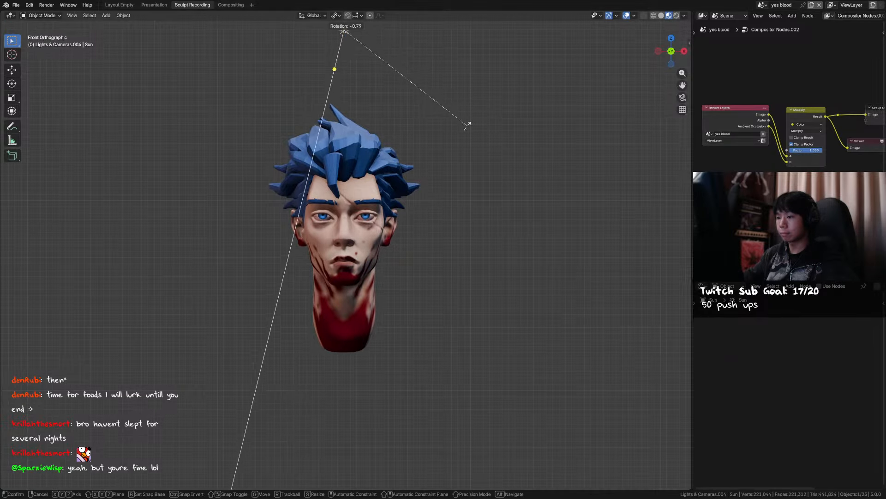
{"action": "left_click", "coordinate": [447, 125]}
Hide the sun light to test the viewport HDRI strength on its own, and unhide the light again.
{"action": "key", "text": "h"}
{"action": "middle_click_drag", "start_coordinate": [447, 125], "coordinate": [454, 141]}
{"action": "left_click", "coordinate": [684, 15]}
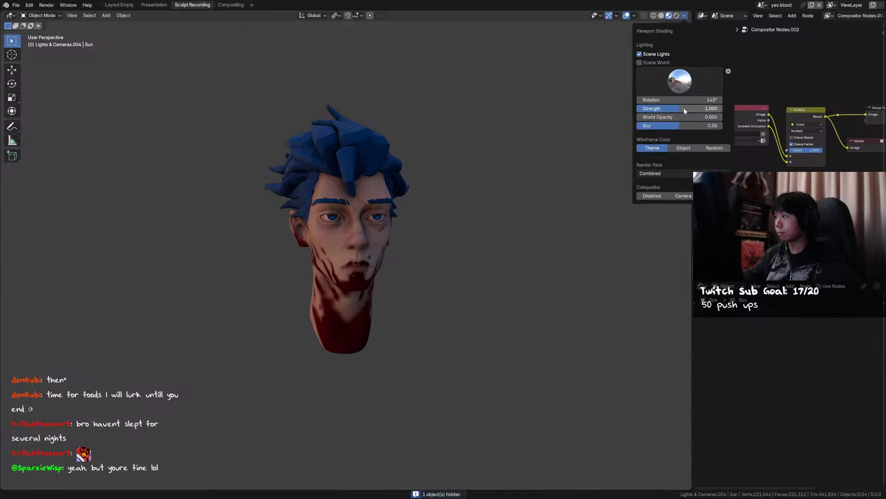
{"action": "mouse_move", "coordinate": [679, 111]}
{"action": "left_mouse_down"}
{"action": "mouse_move", "coordinate": [720, 111]}
{"action": "mouse_move", "coordinate": [688, 107]}
{"action": "left_mouse_up"}
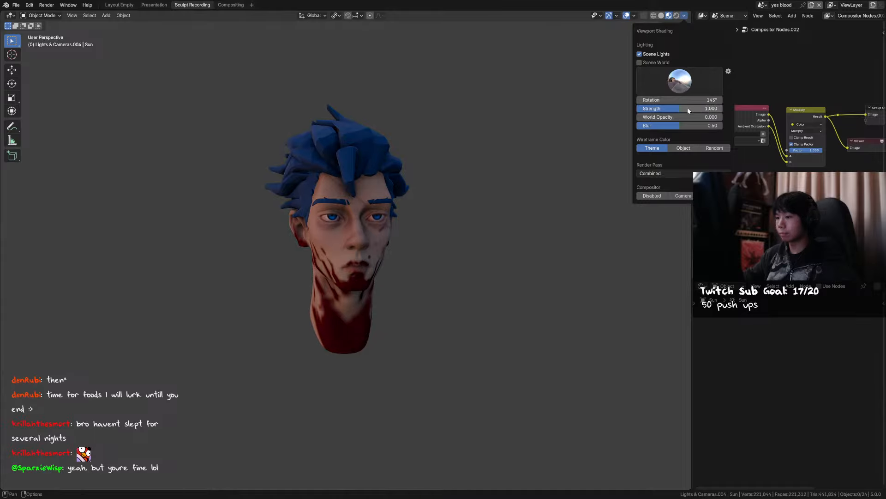
{"action": "key", "text": "alt+h"}
{"action": "middle_click_drag", "start_coordinate": [488, 146], "coordinate": [472, 145]}
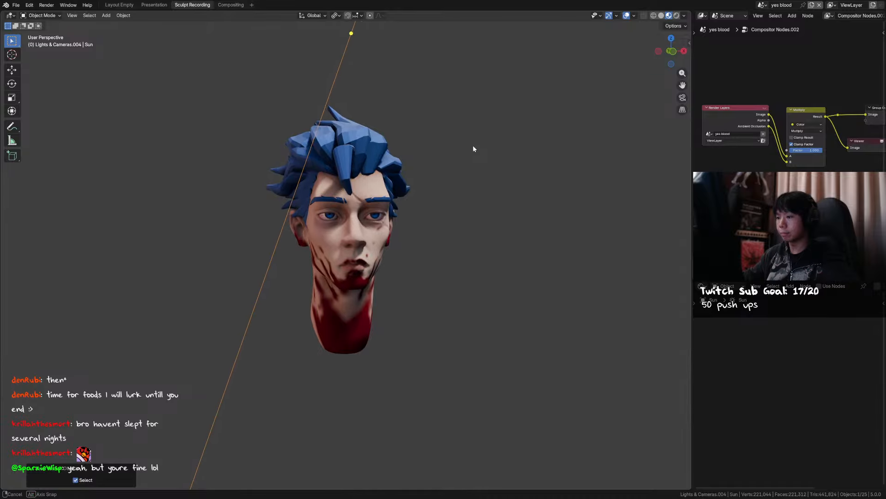
Switch the Shader Editor area to Properties and turn on Color Temperature for the sun light.
{"action": "left_click", "coordinate": [341, 93]}
{"action": "left_click", "coordinate": [431, 138]}
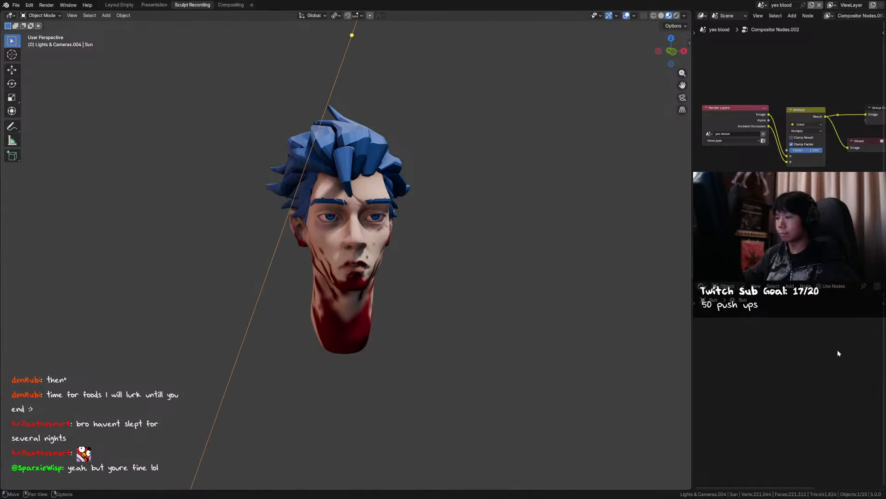
{"action": "left_click", "coordinate": [702, 287]}
{"action": "left_click", "coordinate": [656, 317]}
{"action": "left_click", "coordinate": [867, 357]}
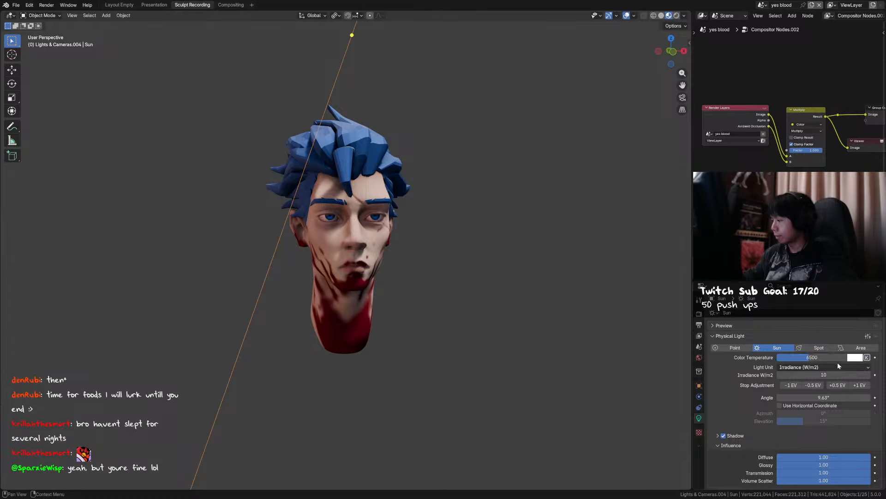
{"action": "left_click_drag", "start_coordinate": [831, 357], "coordinate": [804, 357]}
{"action": "key", "text": "Escape"}
Set the viewport HDRI strength to 1.096 and save the file.
{"action": "middle_click_drag", "start_coordinate": [442, 189], "coordinate": [435, 195]}
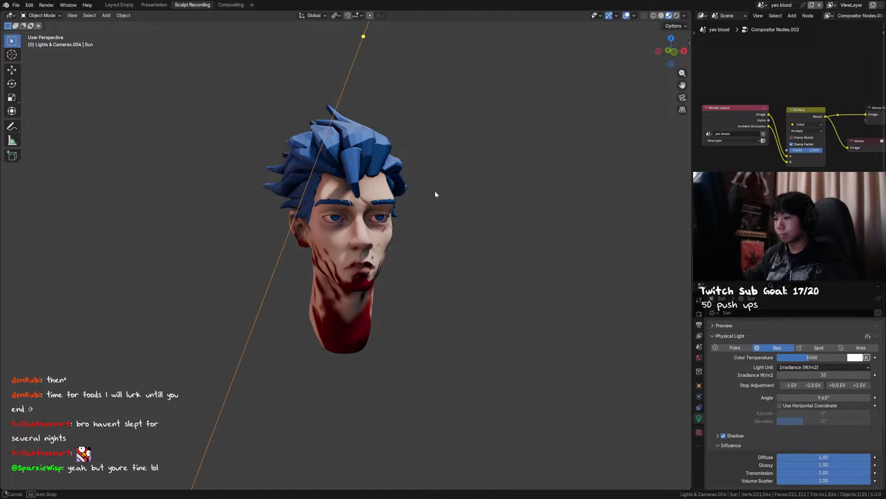
{"action": "left_click", "coordinate": [685, 15]}
{"action": "mouse_move", "coordinate": [674, 109]}
{"action": "left_mouse_down"}
{"action": "mouse_move", "coordinate": [638, 109]}
{"action": "mouse_move", "coordinate": [647, 109]}
{"action": "left_mouse_up"}
Duplicate the sun light, rotate the copy 103° in the left view and move it about 0.77 m along Y behind the head.
{"action": "scroll", "coordinate": [409, 176], "scroll_direction": "down", "scroll_amount": 4}
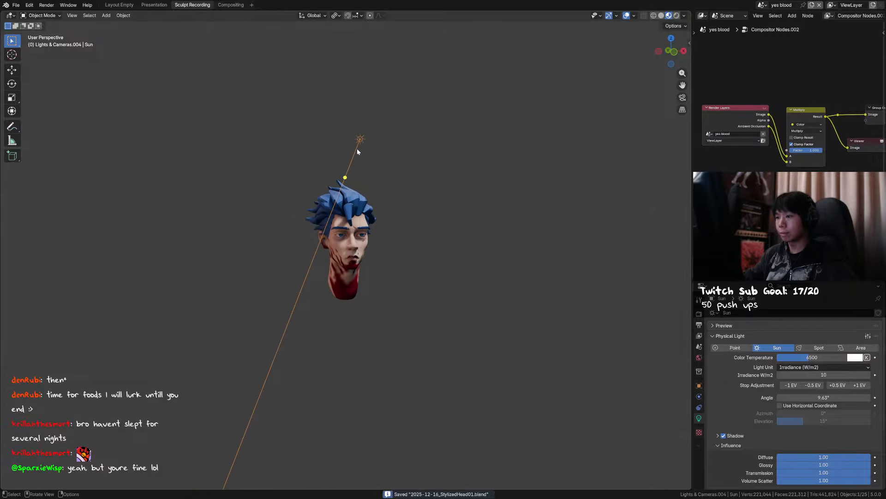
{"action": "middle_click_drag", "start_coordinate": [358, 149], "coordinate": [471, 154]}
{"action": "key", "text": "shift+d"}
{"action": "right_click", "coordinate": [407, 157]}
{"action": "key", "text": "r"}
{"action": "left_click", "coordinate": [402, 73]}
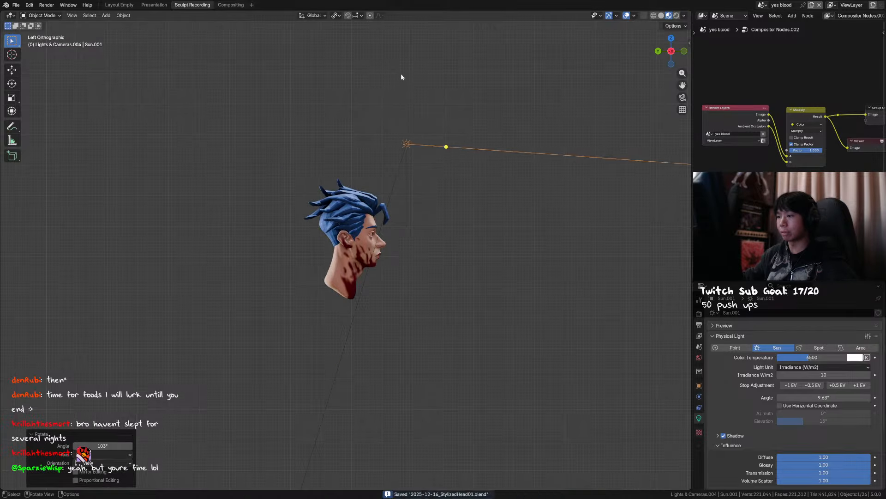
{"action": "key", "text": "g"}
{"action": "left_click", "coordinate": [261, 159]}
Rotate the duplicated sun light around the global Z axis and move it along X to the side of the head.
{"action": "middle_click_drag", "start_coordinate": [262, 159], "coordinate": [417, 188]}
{"action": "scroll", "coordinate": [417, 187], "scroll_direction": "up", "scroll_amount": 3}
{"action": "key", "text": "r"}
{"action": "key", "text": "z"}
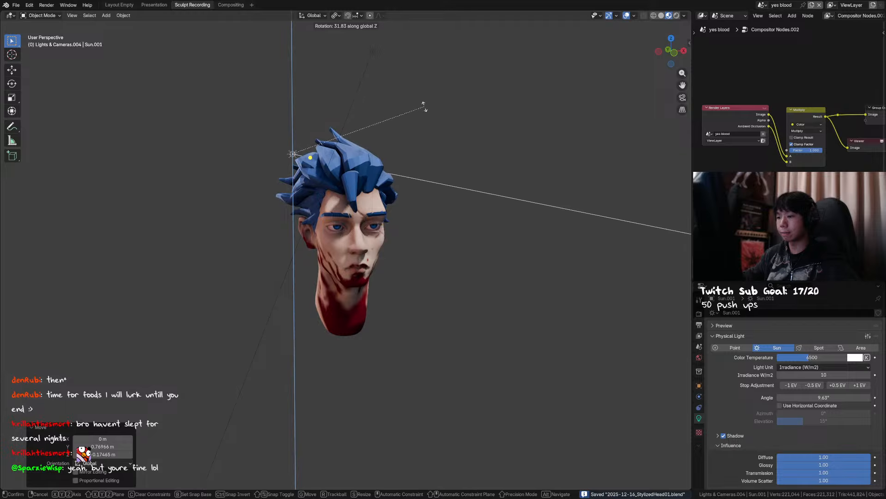
{"action": "left_click", "coordinate": [441, 144]}
{"action": "scroll", "coordinate": [444, 147], "scroll_direction": "up", "scroll_amount": 2}
{"action": "key", "text": "g"}
{"action": "key", "text": "x"}
{"action": "left_click", "coordinate": [384, 162]}
Scale the duplicated sun light to 0.536 and lower it along Z.
{"action": "middle_click_drag", "start_coordinate": [386, 162], "coordinate": [388, 154]}
{"action": "key", "text": "s"}
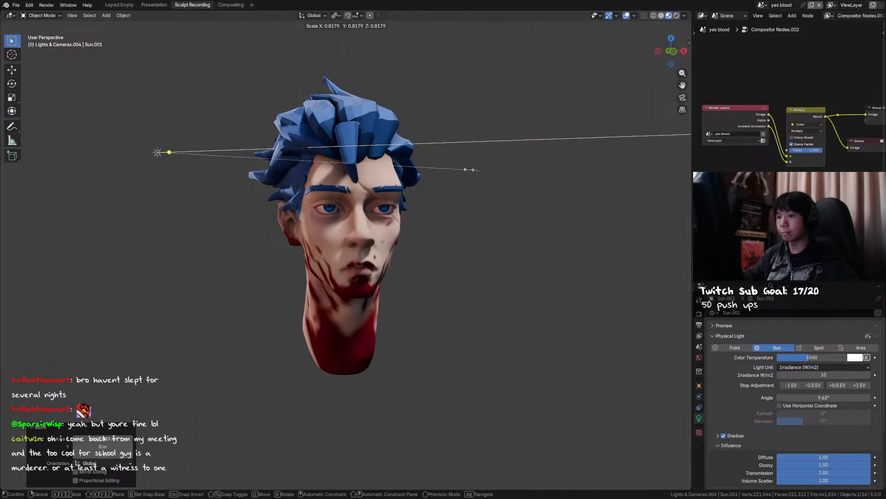
{"action": "left_click", "coordinate": [429, 162]}
{"action": "key", "text": "g"}
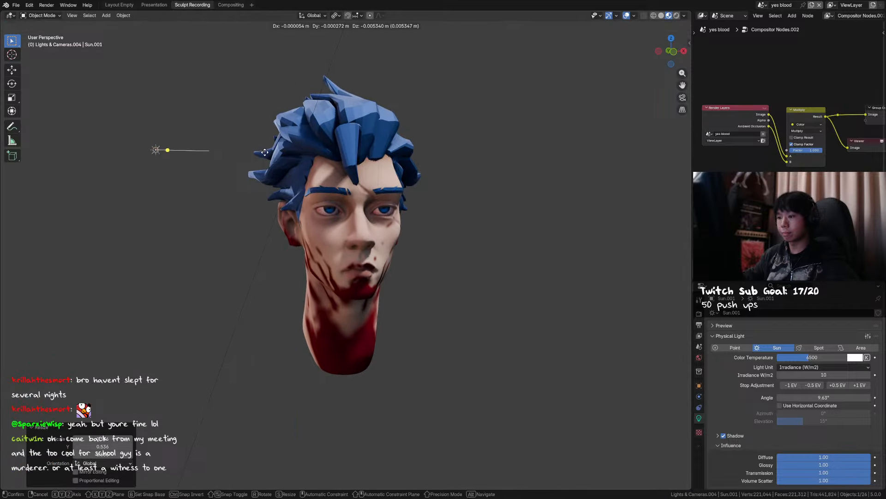
{"action": "key", "text": "z"}
{"action": "left_click", "coordinate": [265, 200]}
Tilt the duplicated sun light around its local X axis and save the file.
{"action": "middle_click_drag", "start_coordinate": [265, 201], "coordinate": [274, 208]}
{"action": "key", "text": "r"}
{"action": "key", "text": "x"}
{"action": "key", "text": "x"}
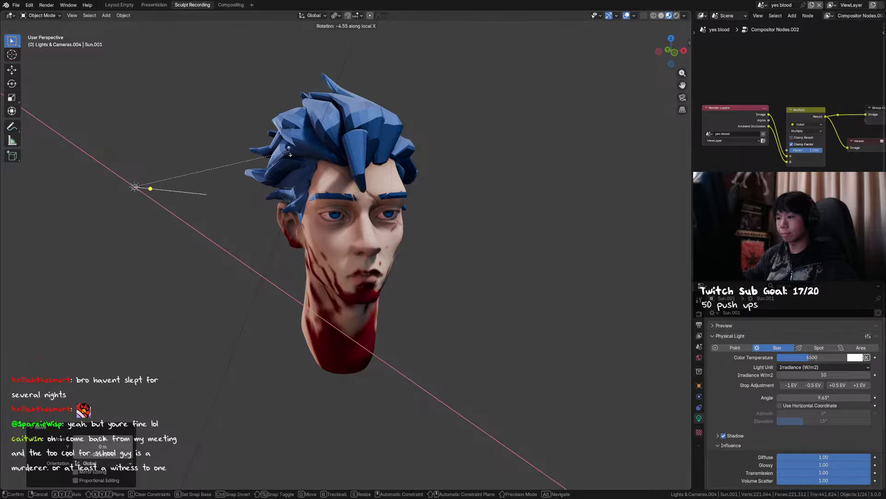
{"action": "left_click", "coordinate": [439, 148]}
{"action": "key", "text": "ctrl+s"}
Raise the duplicated sun light's irradiance by two stops to 40 W/m2.
{"action": "left_click", "coordinate": [860, 385]}
{"action": "left_click", "coordinate": [860, 385]}
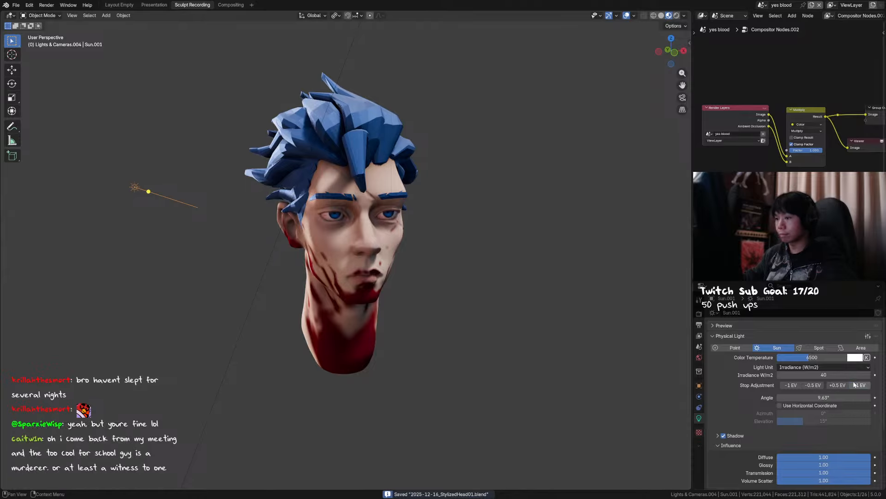
{"action": "middle_click_drag", "start_coordinate": [614, 120], "coordinate": [571, 138]}
Try a different viewport HDRI strength.
{"action": "left_click", "coordinate": [684, 16]}
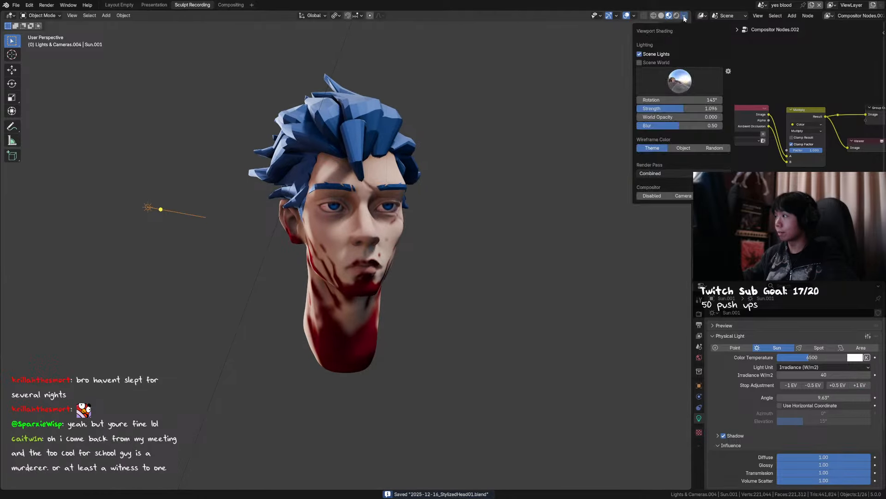
{"action": "mouse_move", "coordinate": [678, 110]}
{"action": "left_mouse_down"}
{"action": "mouse_move", "coordinate": [661, 110]}
{"action": "mouse_move", "coordinate": [687, 102]}
{"action": "left_mouse_up"}
{"action": "right_click", "coordinate": [663, 110]}
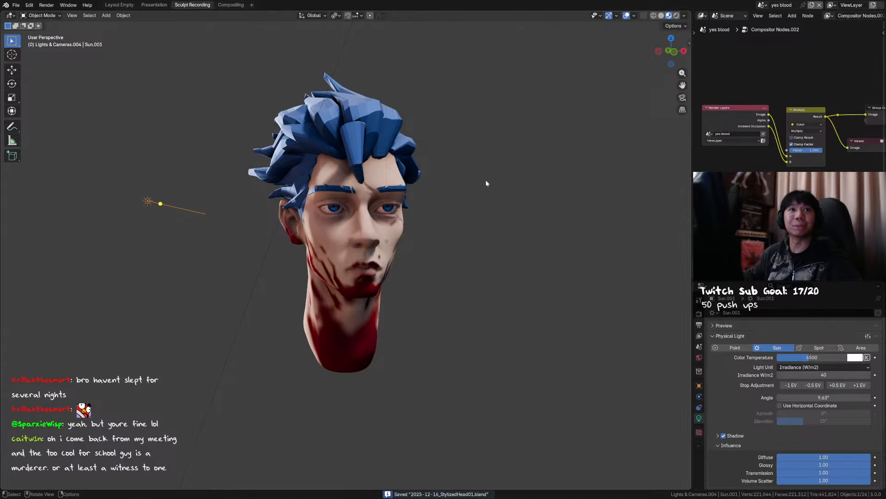
Examine the lighting on the head and the duplicated sun's placement from several angles and save the file.
{"action": "middle_click_drag", "start_coordinate": [490, 189], "coordinate": [348, 263]}
{"action": "left_click", "coordinate": [337, 267]}
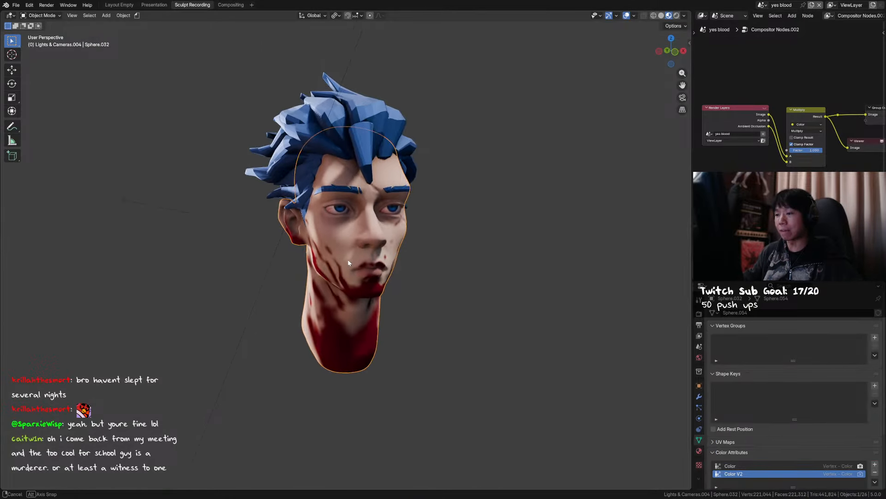
{"action": "scroll", "coordinate": [274, 237], "scroll_direction": "down", "scroll_amount": 1}
{"action": "middle_click_drag", "start_coordinate": [275, 238], "coordinate": [261, 238]}
{"action": "left_click", "coordinate": [262, 238]}
{"action": "middle_click_drag", "start_coordinate": [378, 253], "coordinate": [309, 262]}
{"action": "scroll", "coordinate": [351, 261], "scroll_direction": "up", "scroll_amount": 1}
{"action": "left_click", "coordinate": [248, 217]}
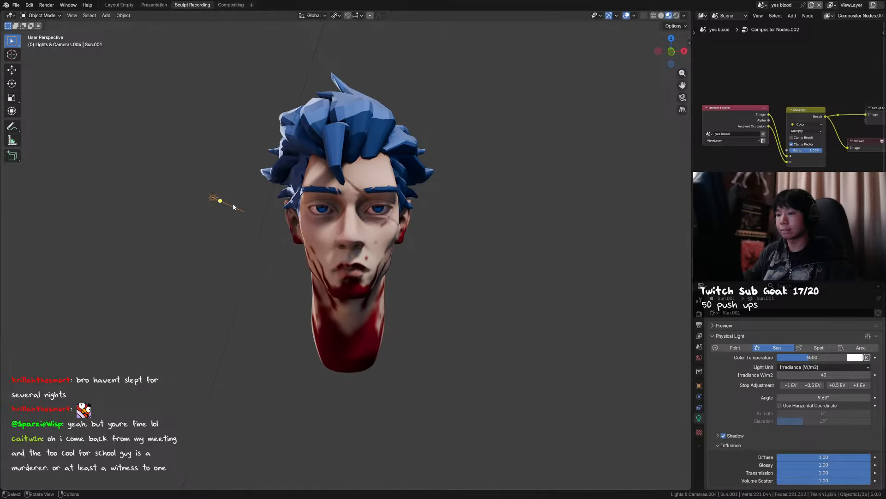
{"action": "key", "text": "ctrl+s"}
{"action": "scroll", "coordinate": [369, 255], "scroll_direction": "down", "scroll_amount": 1}
{"action": "scroll", "coordinate": [370, 253], "scroll_direction": "up", "scroll_amount": 1}
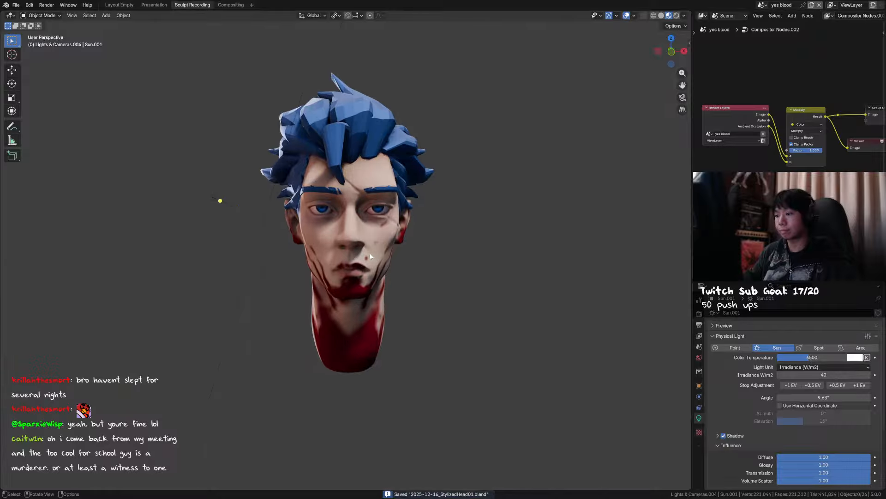
Add a plane at the world origin and merge its vertices at center into a single vertex.
{"action": "middle_click_drag", "start_coordinate": [370, 253], "coordinate": [415, 264]}
{"action": "key", "text": "KP_1"}
{"action": "key", "text": "shift+a"}
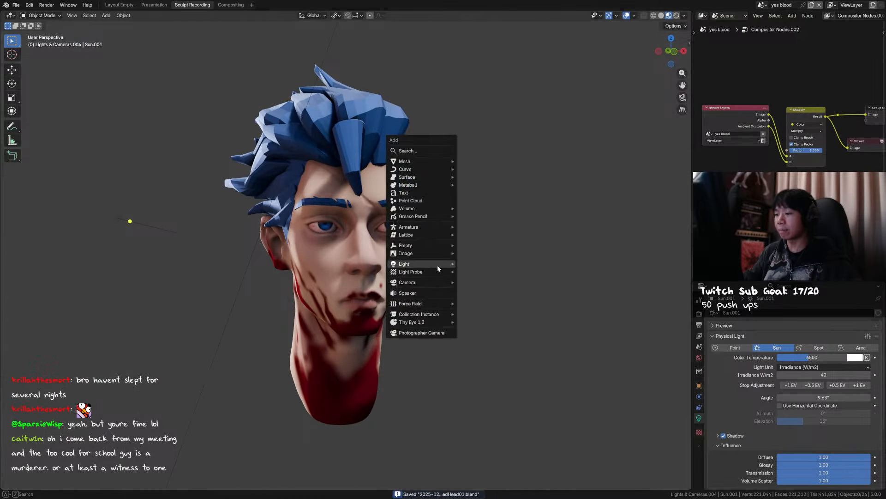
{"action": "mouse_move", "coordinate": [425, 162]}
{"action": "left_click", "coordinate": [483, 162]}
{"action": "key", "text": "alt+g"}
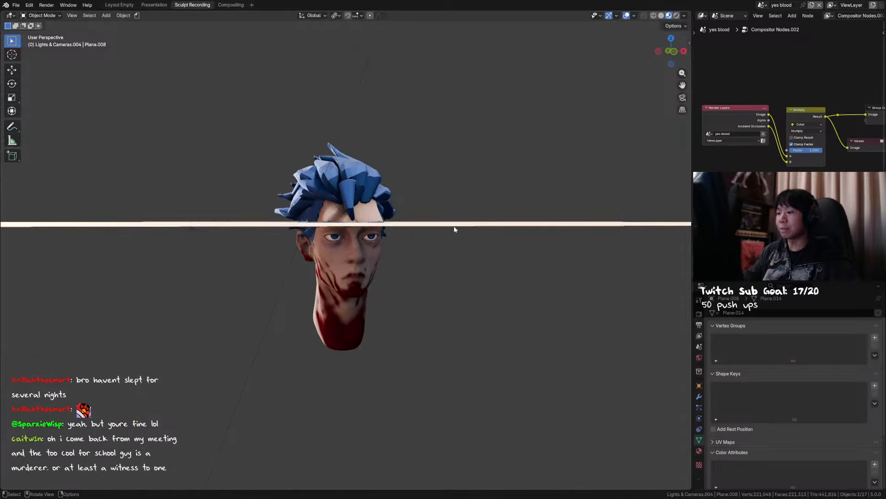
{"action": "key", "text": "Tab"}
{"action": "key", "text": "m"}
{"action": "left_click", "coordinate": [432, 242]}
Move the single vertex next to the head's left eye.
{"action": "scroll", "coordinate": [433, 242], "scroll_direction": "up", "scroll_amount": 4}
{"action": "key", "text": "KP_1"}
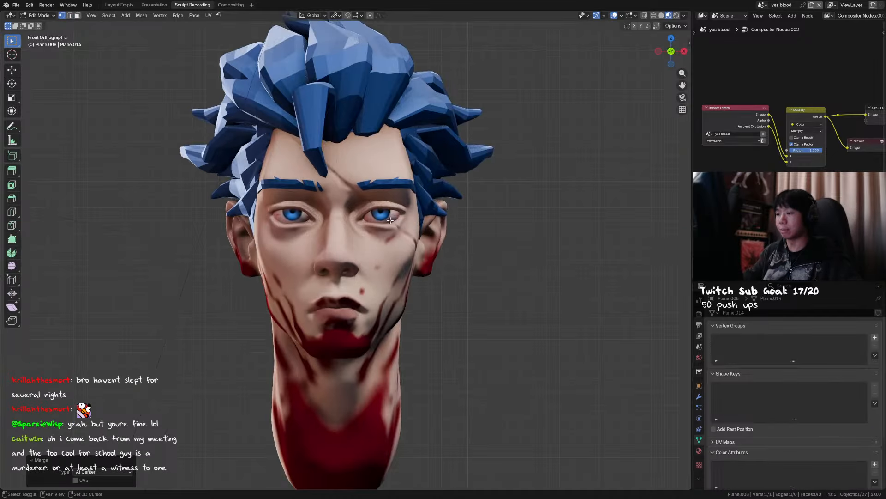
{"action": "scroll", "coordinate": [357, 217], "scroll_direction": "up", "scroll_amount": 5}
{"action": "middle_click_drag", "start_coordinate": [356, 217], "coordinate": [303, 186]}
{"action": "key", "text": "g"}
{"action": "left_click", "coordinate": [314, 160]}
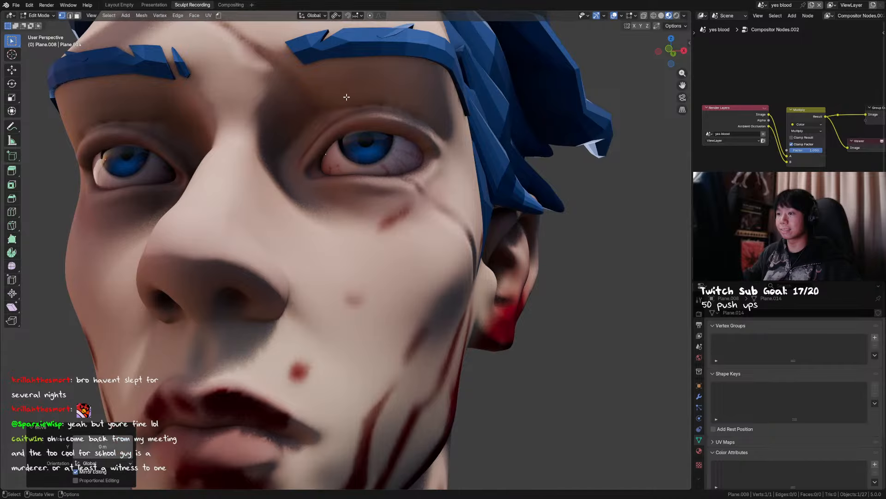
Set up surface snapping, switch to solid shading and snap the vertex onto the left eye's inner corner.
{"action": "left_click", "coordinate": [359, 16]}
{"action": "left_click", "coordinate": [353, 74]}
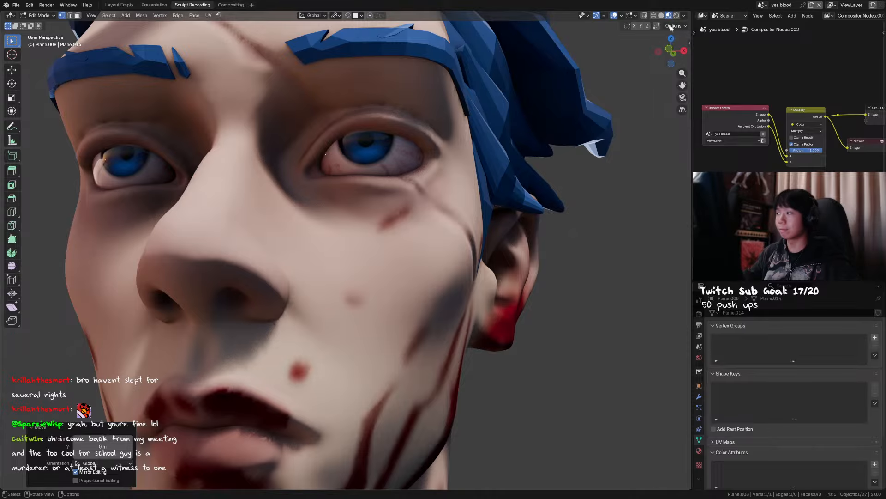
{"action": "left_click", "coordinate": [661, 15]}
{"action": "key", "text": "g"}
{"action": "left_click", "coordinate": [320, 158]}
Extrude the vertex in five segments along the left upper eyelid's edge to the outer corner and adjust the vertex placement.
{"action": "key", "text": "e"}
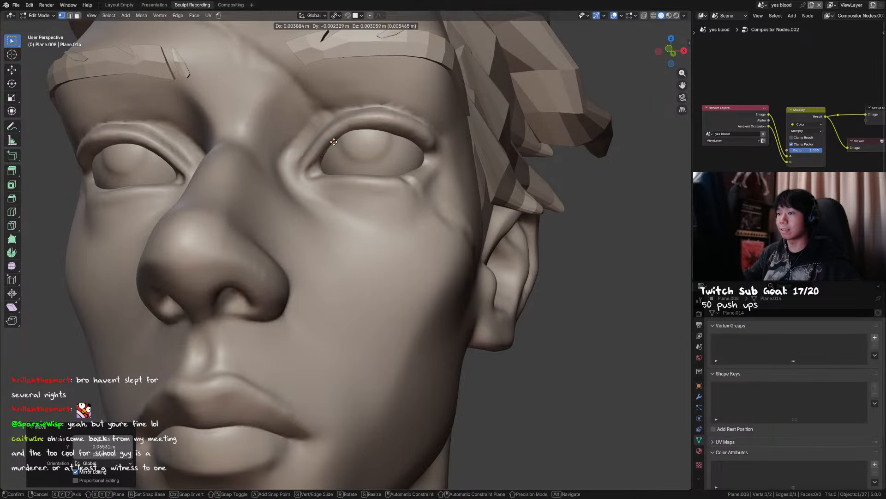
{"action": "left_click", "coordinate": [334, 142]}
{"action": "key", "text": "e"}
{"action": "left_click", "coordinate": [354, 129]}
{"action": "key", "text": "e"}
{"action": "left_click", "coordinate": [378, 131]}
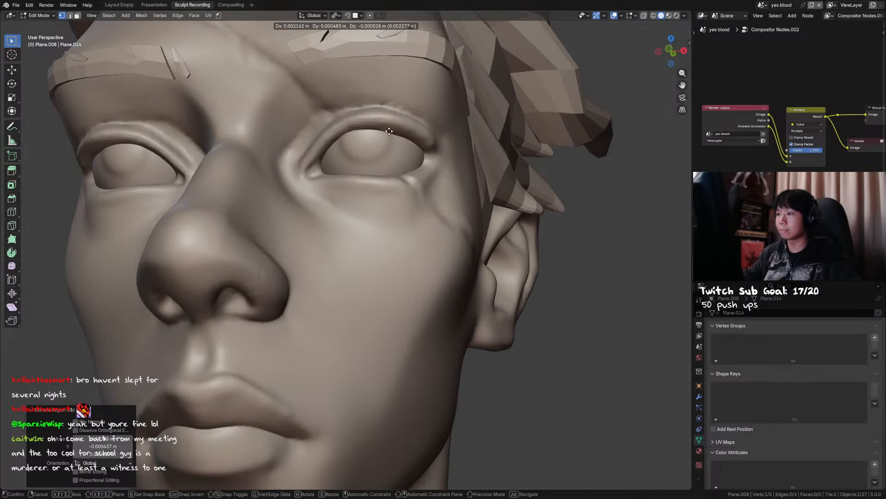
{"action": "key", "text": "e"}
{"action": "left_click", "coordinate": [402, 135]}
{"action": "key", "text": "e"}
{"action": "left_click", "coordinate": [427, 150]}
{"action": "key", "text": "e"}
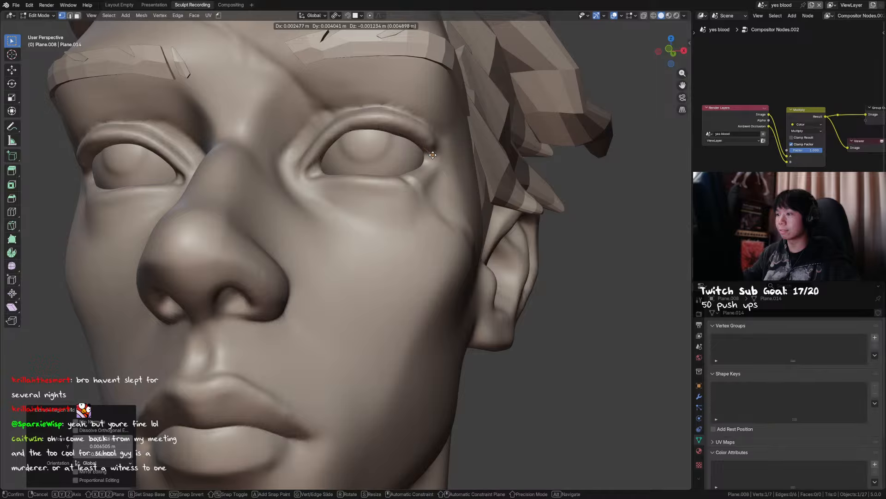
{"action": "right_click", "coordinate": [432, 154]}
{"action": "key", "text": "ctrl+z"}
{"action": "key", "text": "g"}
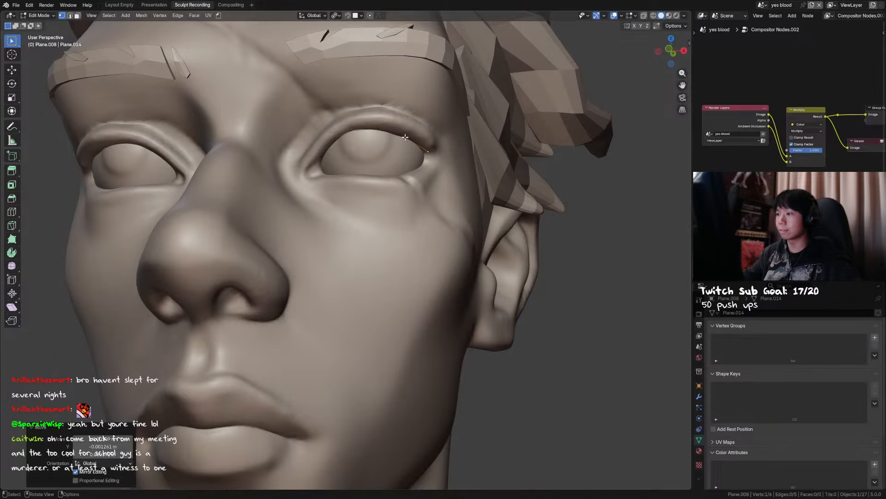
Extrude the whole lash edge about 0.0033 m forward along the Y axis to form a strip.
{"action": "left_click", "coordinate": [384, 131]}
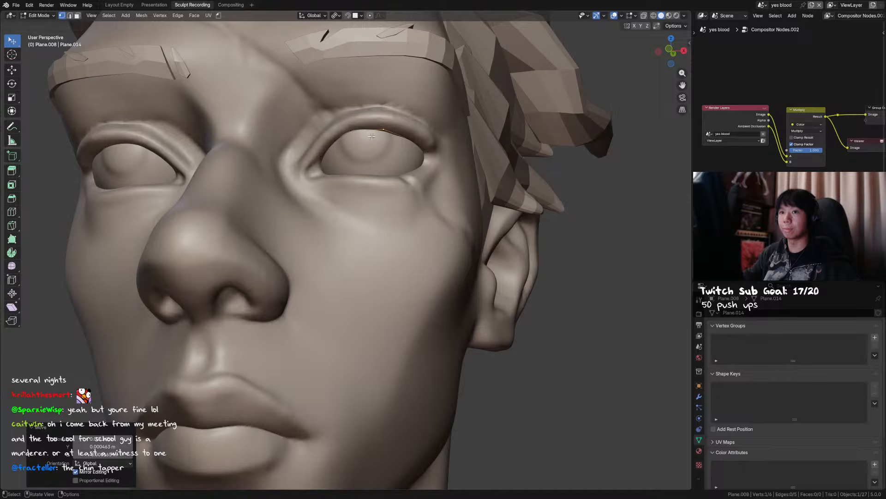
{"action": "key", "text": "a"}
{"action": "middle_click_drag", "start_coordinate": [383, 140], "coordinate": [385, 127]}
{"action": "key", "text": "e"}
{"action": "key", "text": "y"}
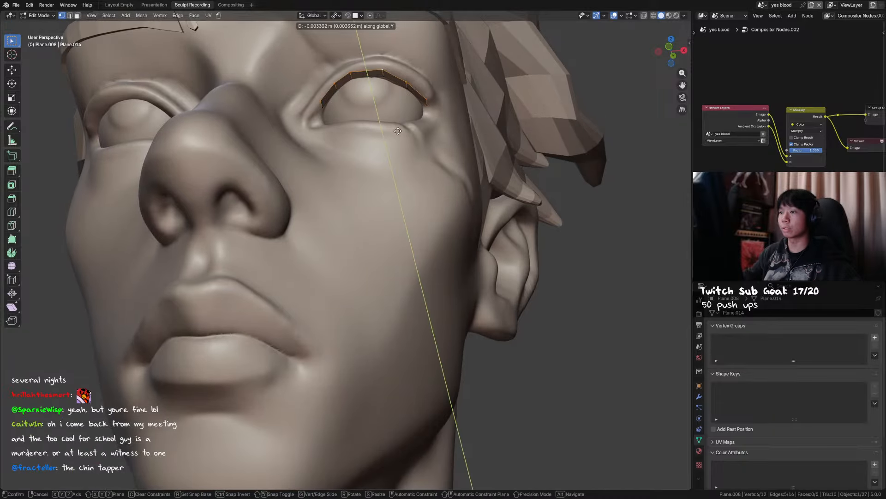
{"action": "left_click", "coordinate": [397, 131]}
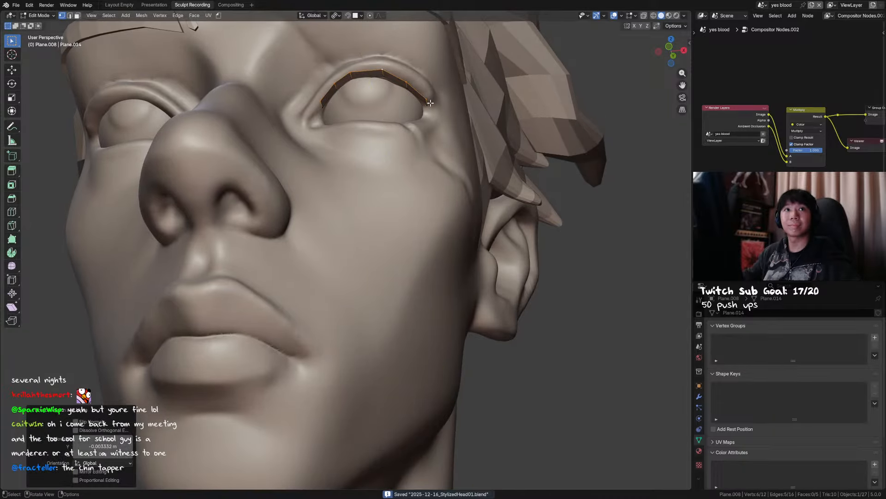
Pull the strip's outer front vertex outward past the left eye's outer corner and refine its position.
{"action": "left_click", "coordinate": [430, 103]}
{"action": "key", "text": "g"}
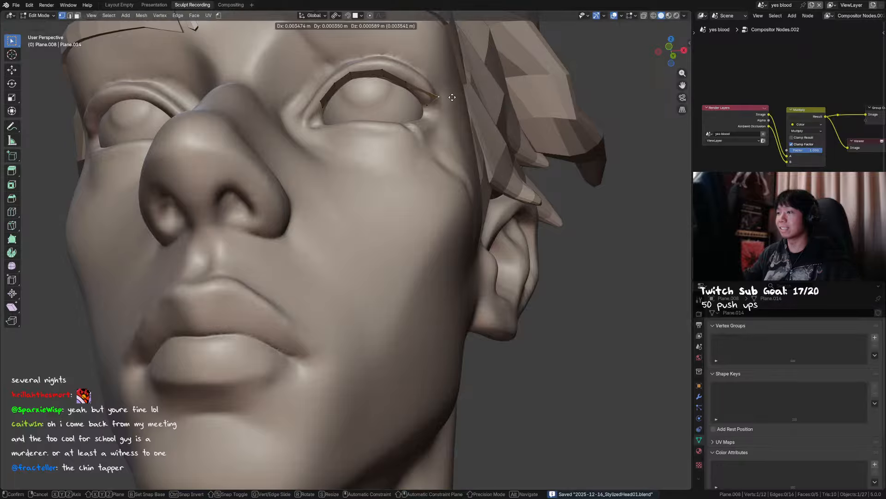
{"action": "left_click", "coordinate": [450, 97]}
{"action": "key", "text": "KP_1"}
{"action": "key", "text": "g"}
{"action": "key", "text": "z"}
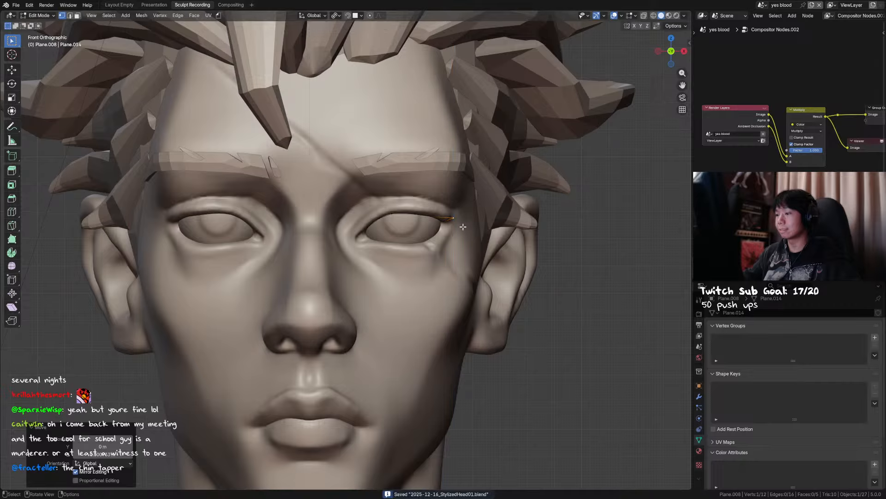
{"action": "middle_click_drag", "start_coordinate": [499, 188], "coordinate": [417, 93], "text": "alt"}
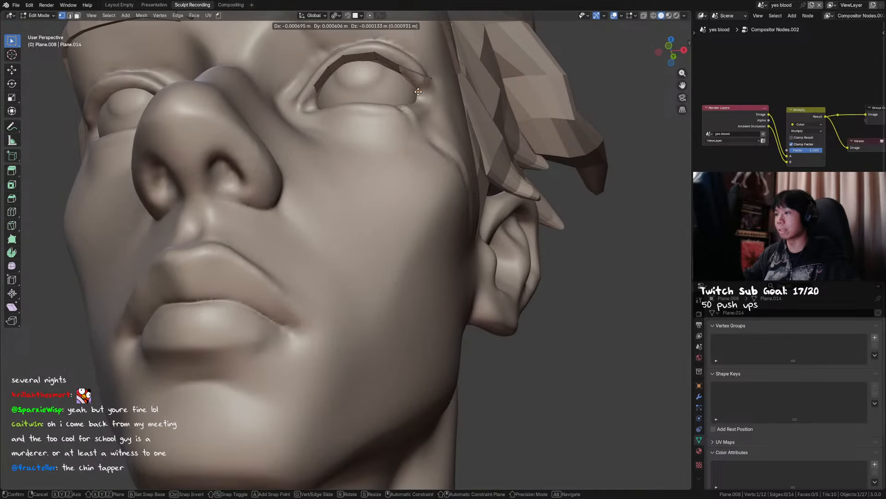
{"action": "left_click", "coordinate": [417, 91]}
Adjust the lash's outer tip vertex along Z and shift it about 0.0044 m along Y.
{"action": "key", "text": "KP_1"}
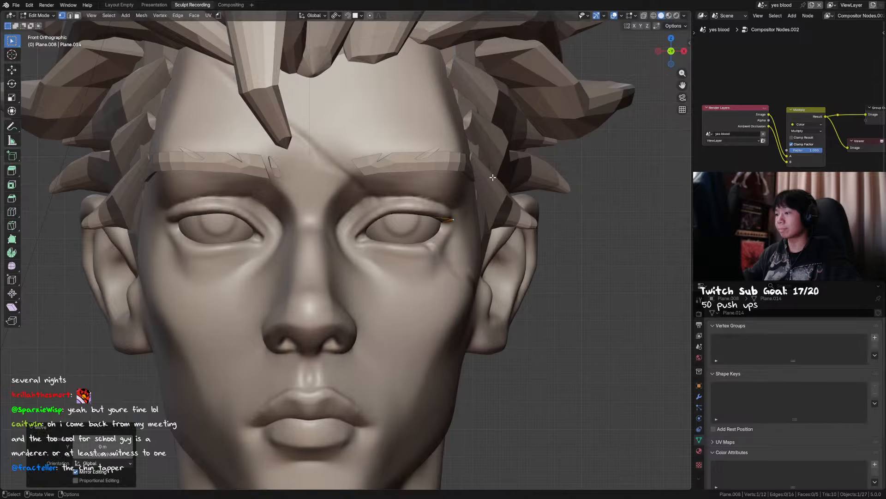
{"action": "middle_click_drag", "start_coordinate": [492, 177], "coordinate": [522, 276]}
{"action": "key", "text": "g"}
{"action": "key", "text": "z"}
{"action": "left_click", "coordinate": [540, 200]}
{"action": "key", "text": "g"}
{"action": "key", "text": "y"}
{"action": "left_click", "coordinate": [508, 226]}
{"action": "key", "text": "g"}
{"action": "key", "text": "z"}
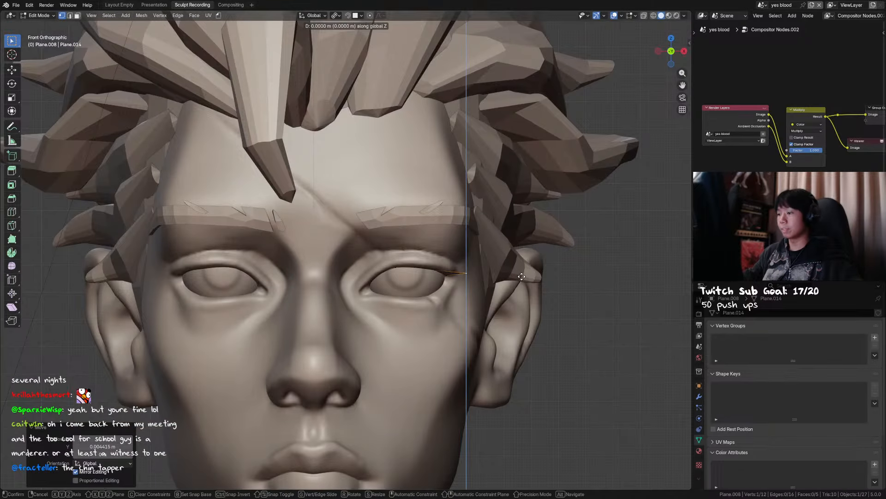
{"action": "left_click", "coordinate": [522, 276]}
Move the front vertex beside the outer tip about 0.006 m forward along Y and adjust it along X.
{"action": "middle_click_drag", "start_coordinate": [434, 273], "coordinate": [437, 188]}
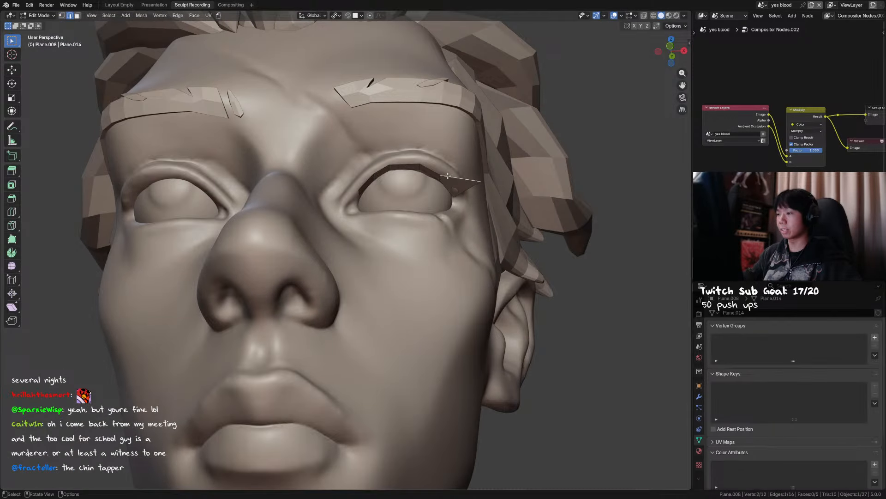
{"action": "left_click", "coordinate": [469, 182]}
{"action": "key", "text": "g"}
{"action": "key", "text": "y"}
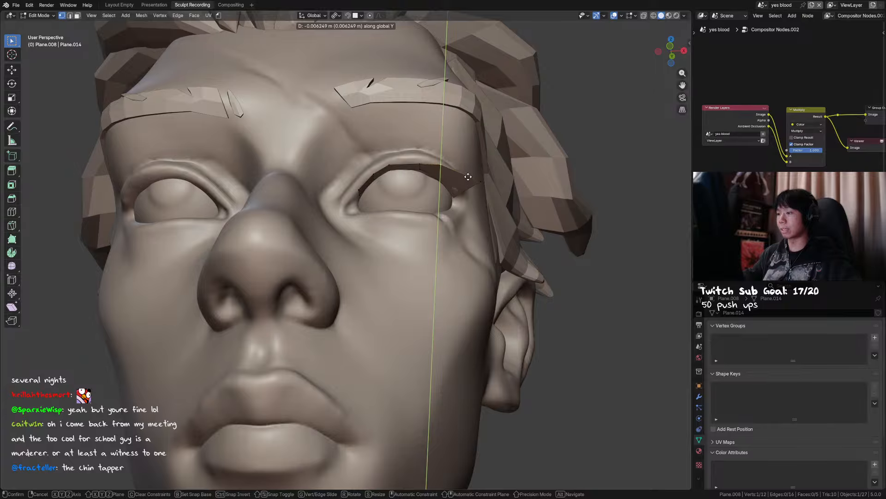
{"action": "left_click", "coordinate": [468, 177]}
{"action": "key", "text": "g"}
{"action": "key", "text": "x"}
{"action": "left_click", "coordinate": [475, 178]}
Move the two middle front vertices of the lash forward along Y by about 0.0029 m and 0.0023 m.
{"action": "left_click", "coordinate": [422, 164]}
{"action": "key", "text": "g"}
{"action": "key", "text": "y"}
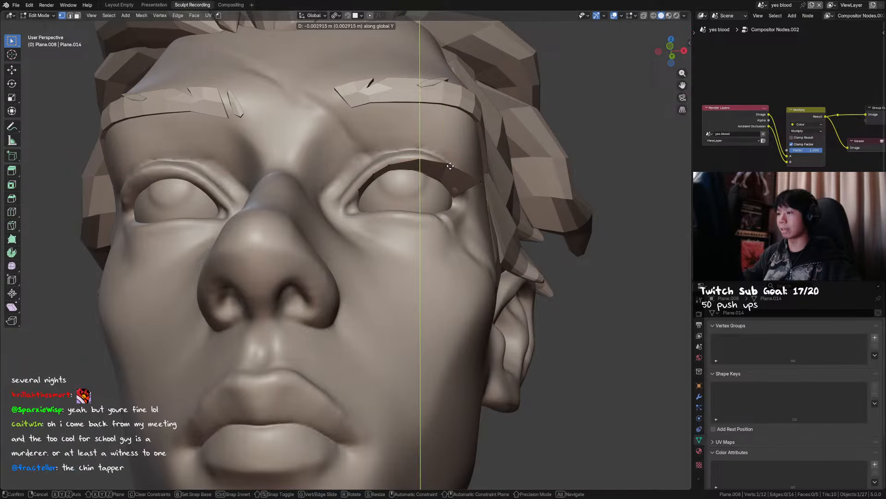
{"action": "left_click", "coordinate": [449, 164]}
{"action": "left_click", "coordinate": [390, 165]}
{"action": "key", "text": "g"}
{"action": "key", "text": "y"}
{"action": "left_click", "coordinate": [408, 163]}
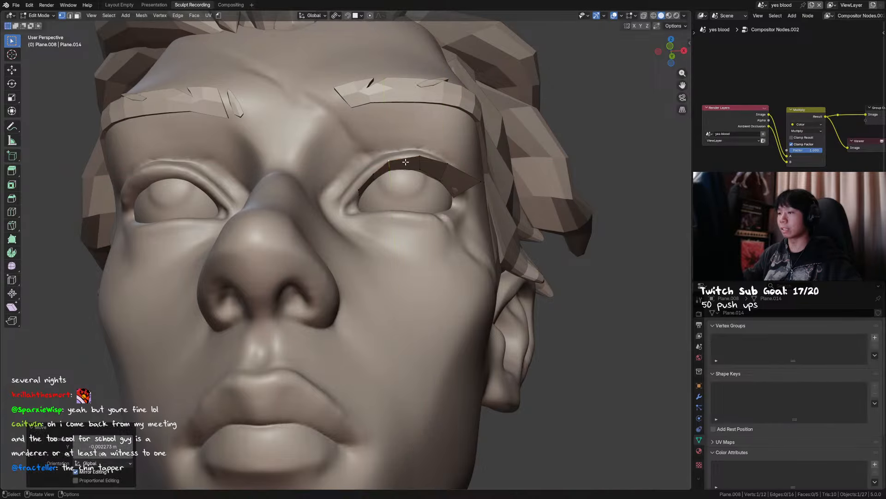
Move the front vertex near the inner corner about 0.003 m forward along Y and adjust it along X.
{"action": "left_click", "coordinate": [375, 175]}
{"action": "key", "text": "g"}
{"action": "key", "text": "y"}
{"action": "left_click", "coordinate": [409, 172]}
{"action": "key", "text": "g"}
{"action": "key", "text": "x"}
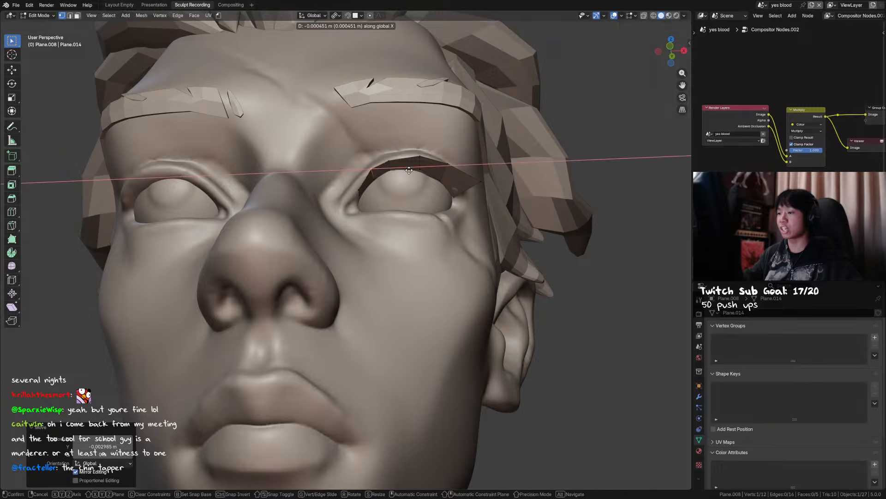
{"action": "left_click", "coordinate": [408, 171]}
{"action": "middle_click_drag", "start_coordinate": [408, 170], "coordinate": [436, 231]}
{"action": "key", "text": "g"}
{"action": "key", "text": "x"}
{"action": "key", "text": "x"}
{"action": "left_click", "coordinate": [409, 161]}
Adjust the height of the lash's outer corner vertex along Z.
{"action": "key", "text": "2"}
{"action": "left_click", "coordinate": [423, 231]}
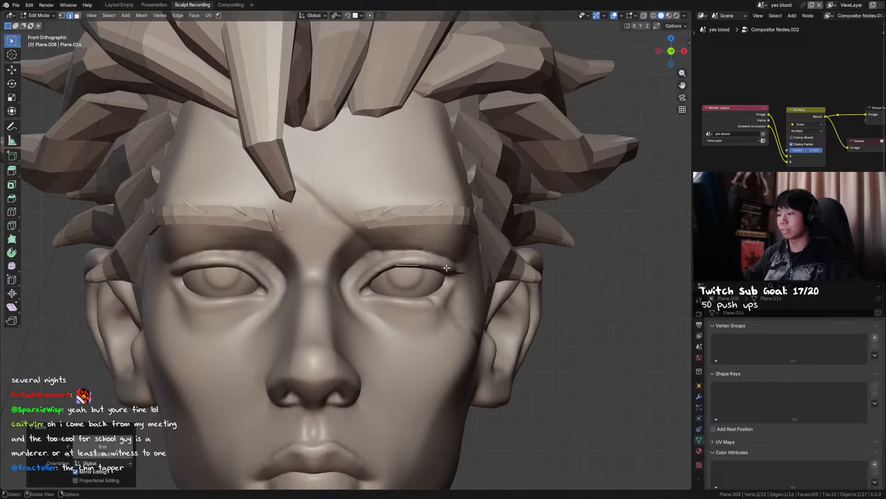
{"action": "middle_click_drag", "start_coordinate": [453, 271], "coordinate": [433, 239]}
{"action": "key", "text": "1"}
{"action": "left_click", "coordinate": [466, 260]}
{"action": "key", "text": "g"}
{"action": "key", "text": "z"}
{"action": "left_click", "coordinate": [471, 260]}
Add a centered loop cut along the length of the lash strip and shift its outer vertices along Z.
{"action": "key", "text": "ctrl+r"}
{"action": "left_click", "coordinate": [457, 270]}
{"action": "right_click", "coordinate": [457, 270]}
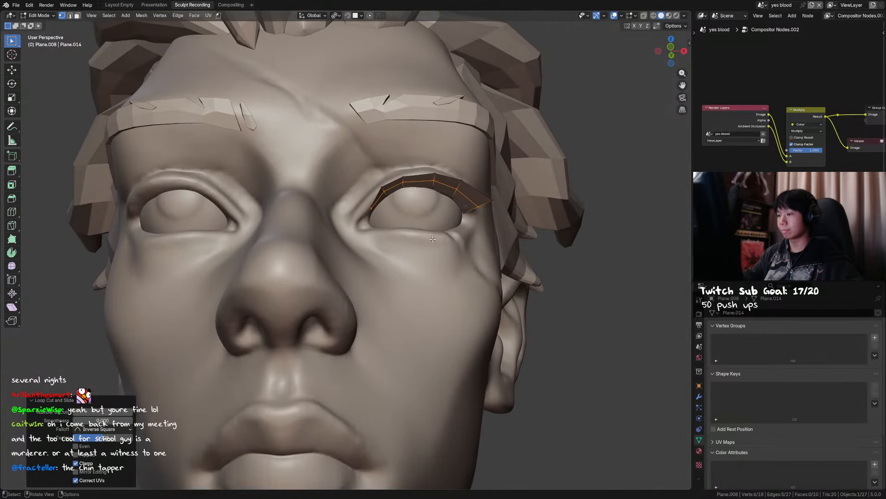
{"action": "left_click_drag", "start_coordinate": [363, 231], "coordinate": [362, 232], "text": "ctrl"}
{"action": "key", "text": "g"}
{"action": "key", "text": "z"}
{"action": "left_click", "coordinate": [449, 231]}
{"action": "middle_click_drag", "start_coordinate": [449, 231], "coordinate": [457, 264], "text": "alt"}
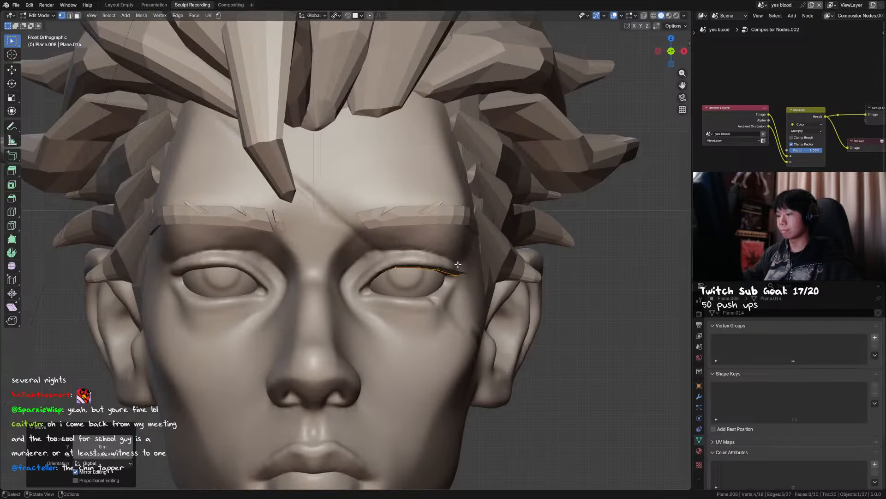
Reposition the two vertices at the lash's outer end in the front view to refine the tip.
{"action": "left_click", "coordinate": [474, 272]}
{"action": "key", "text": "g"}
{"action": "left_click", "coordinate": [471, 275]}
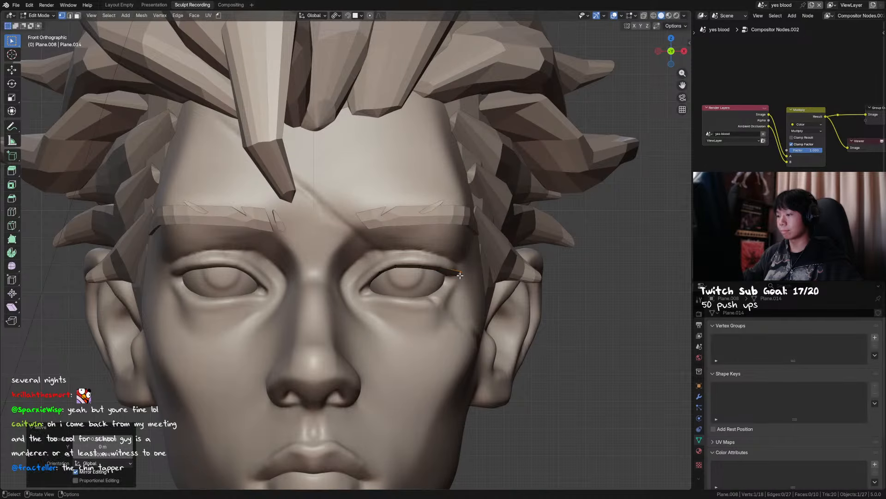
{"action": "left_click", "coordinate": [461, 276]}
{"action": "key", "text": "g"}
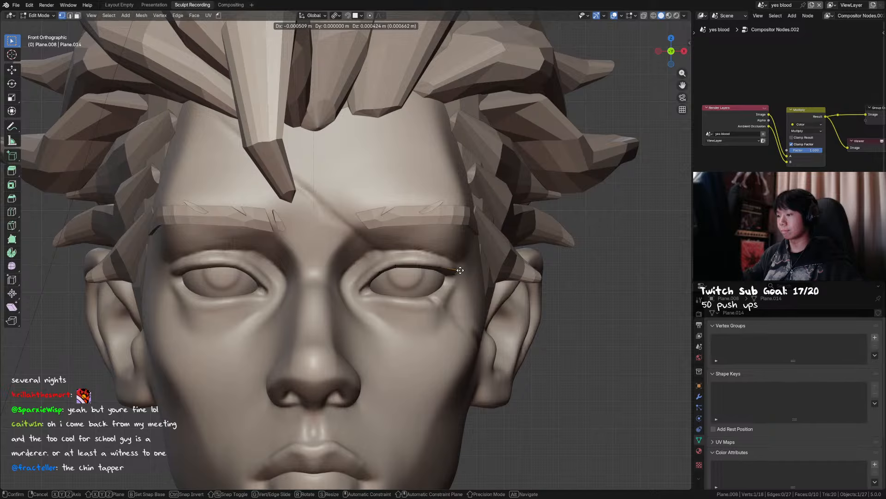
{"action": "left_click", "coordinate": [461, 270]}
{"action": "scroll", "coordinate": [465, 269], "scroll_direction": "down", "scroll_amount": 2}
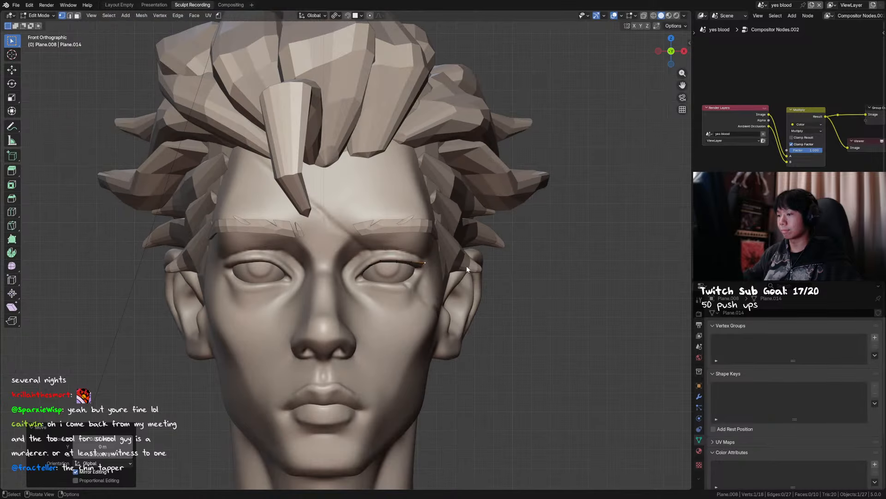
Link the left eyebrow's material to the lash object.
{"action": "key", "text": "Tab"}
{"action": "left_click", "coordinate": [417, 234], "text": "shift"}
{"action": "key", "text": "ctrl+l"}
{"action": "left_click", "coordinate": [416, 228]}
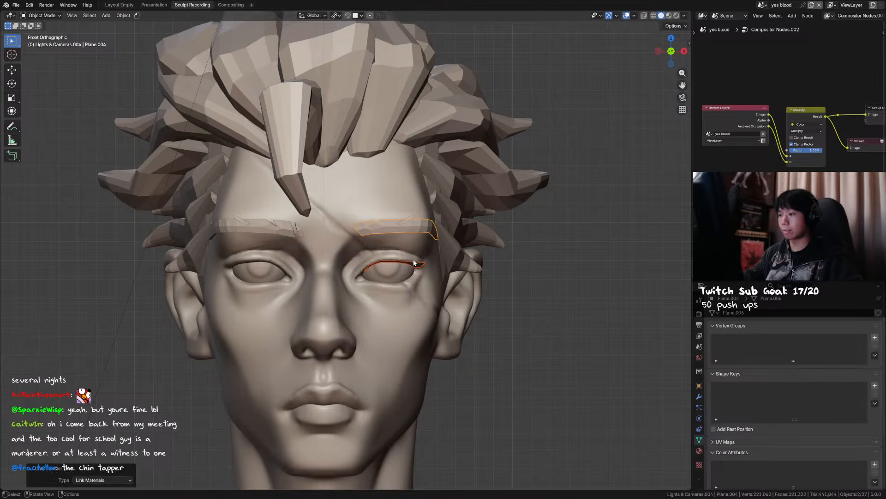
Select the lash's boundary edges and crease them by about 0.7.
{"action": "left_click", "coordinate": [415, 263]}
{"action": "key", "text": "Tab"}
{"action": "middle_click_drag", "start_coordinate": [415, 263], "coordinate": [434, 250]}
{"action": "scroll", "coordinate": [453, 238], "scroll_direction": "up", "scroll_amount": 3}
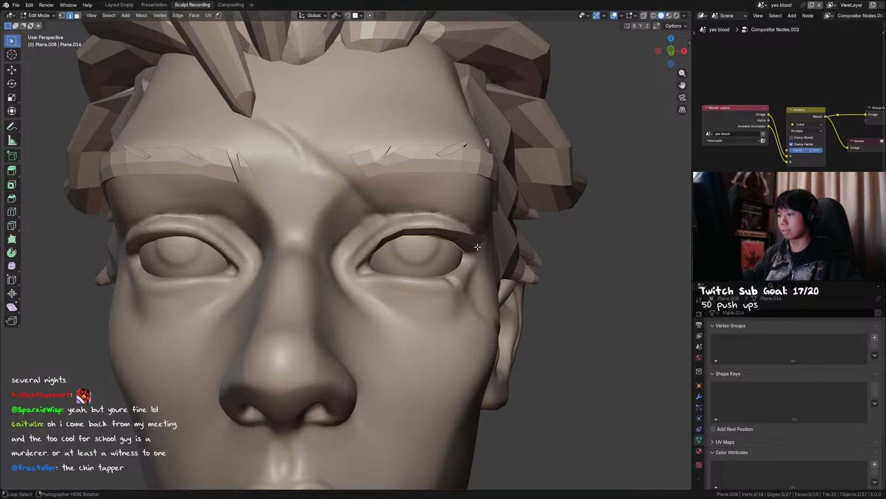
{"action": "key", "text": "shift+alt+s"}
{"action": "left_click", "coordinate": [595, 185]}
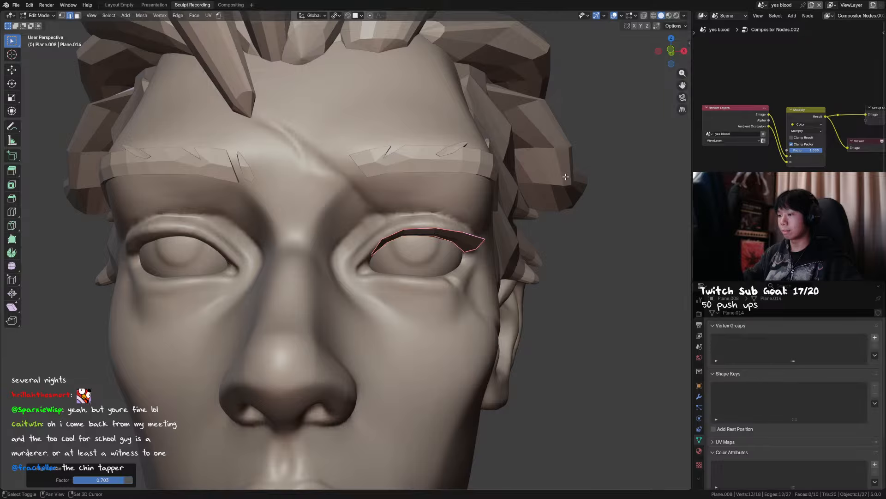
Give the lash object a Subdivision modifier at viewport level 1 and save the file.
{"action": "key", "text": "Tab"}
{"action": "key", "text": "ctrl+2"}
{"action": "key", "text": "ctrl+s"}
Mirror the lash on X using the head (Sphere.032) as mirror object and switch to Material Preview shading.
{"action": "left_click", "coordinate": [482, 247]}
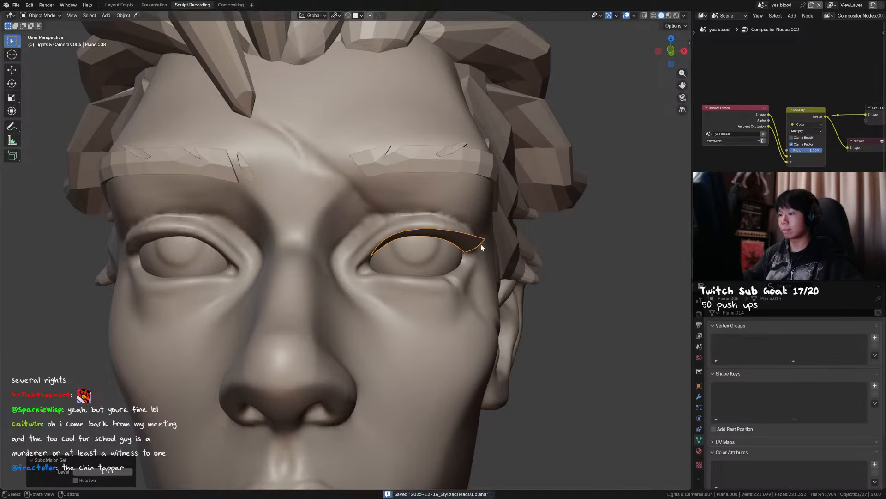
{"action": "key", "text": "q"}
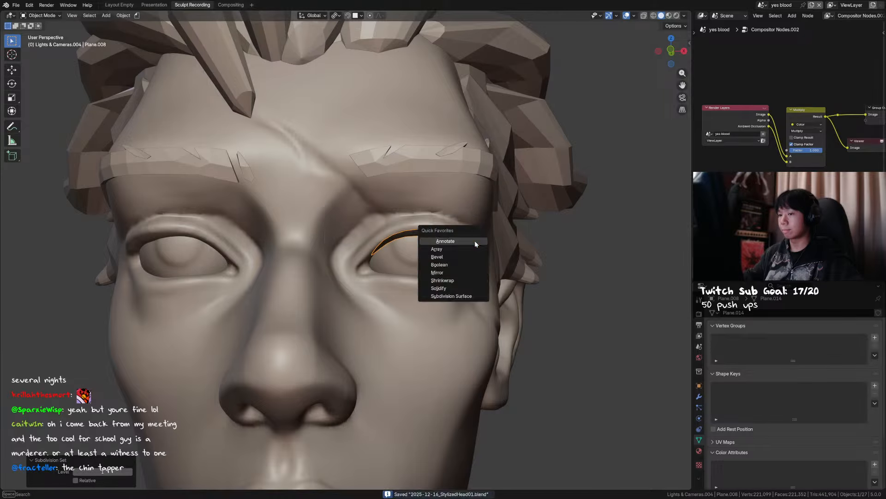
{"action": "left_click", "coordinate": [460, 271]}
{"action": "left_click", "coordinate": [699, 397]}
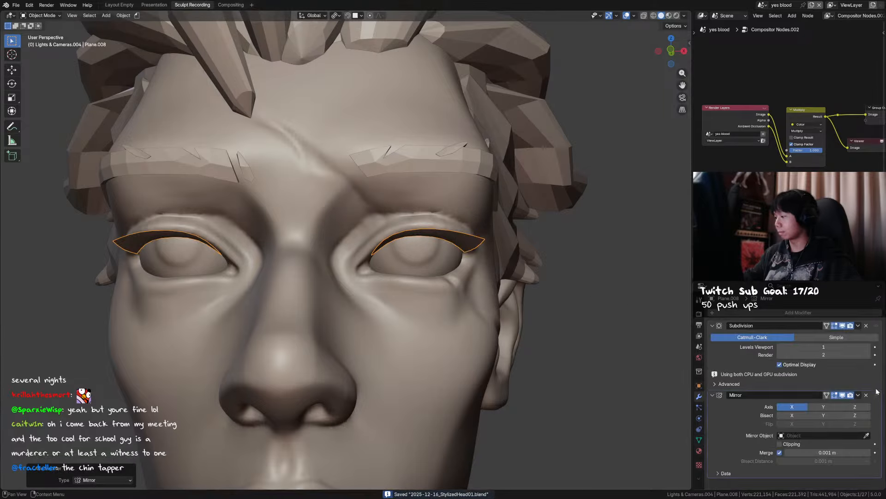
{"action": "left_click", "coordinate": [478, 365]}
{"action": "key", "text": "KP_1"}
{"action": "left_click", "coordinate": [669, 15]}
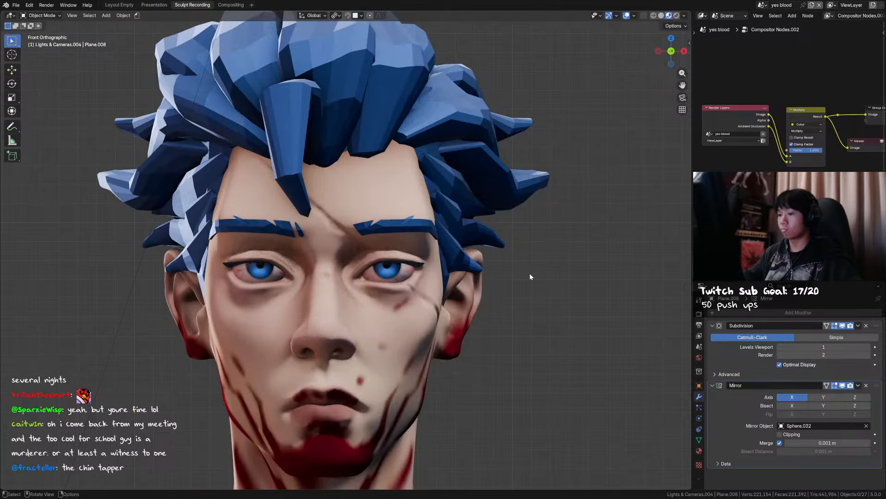
Add a Solidify modifier to the mirrored lashes and keep only the lash object selected.
{"action": "middle_click_drag", "start_coordinate": [530, 273], "coordinate": [445, 307]}
{"action": "left_click", "coordinate": [375, 266]}
{"action": "scroll", "coordinate": [375, 266], "scroll_direction": "up", "scroll_amount": 3}
{"action": "scroll", "coordinate": [375, 265], "scroll_direction": "up", "scroll_amount": 2}
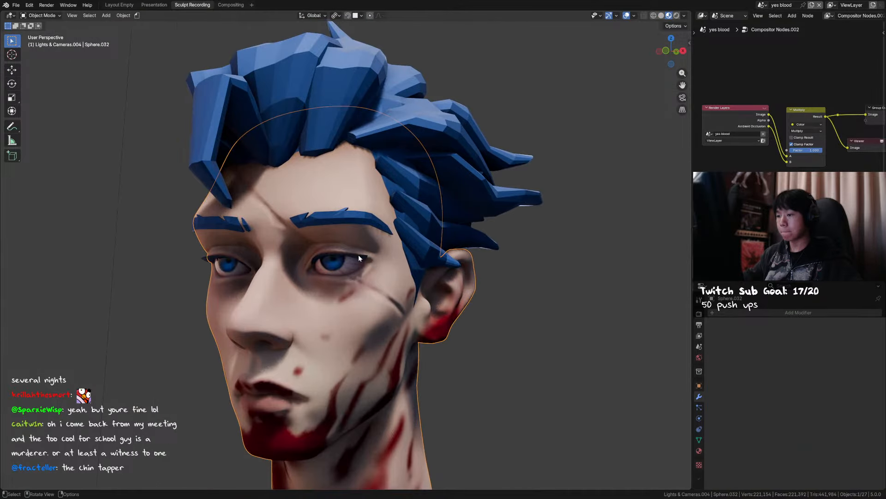
{"action": "left_click", "coordinate": [358, 254]}
{"action": "key", "text": "q"}
{"action": "left_click", "coordinate": [348, 273]}
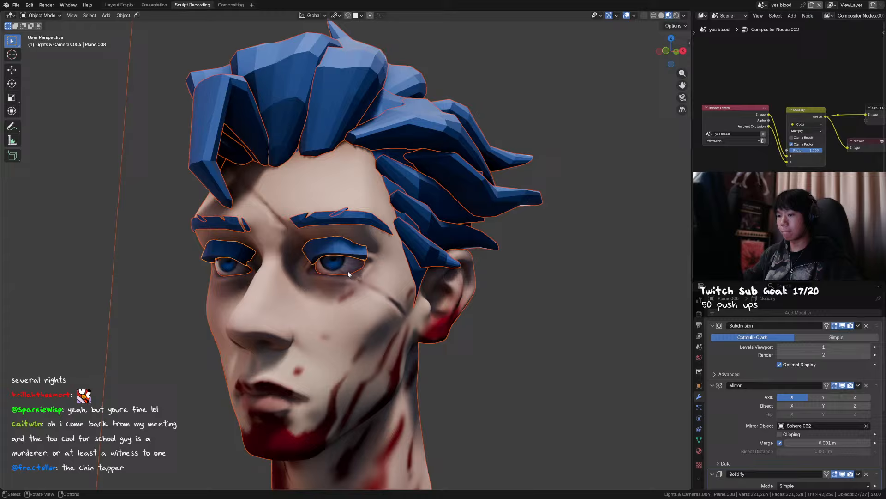
{"action": "left_click", "coordinate": [342, 248], "text": "alt"}
{"action": "key", "text": "Tab"}
{"action": "key", "text": "Tab"}
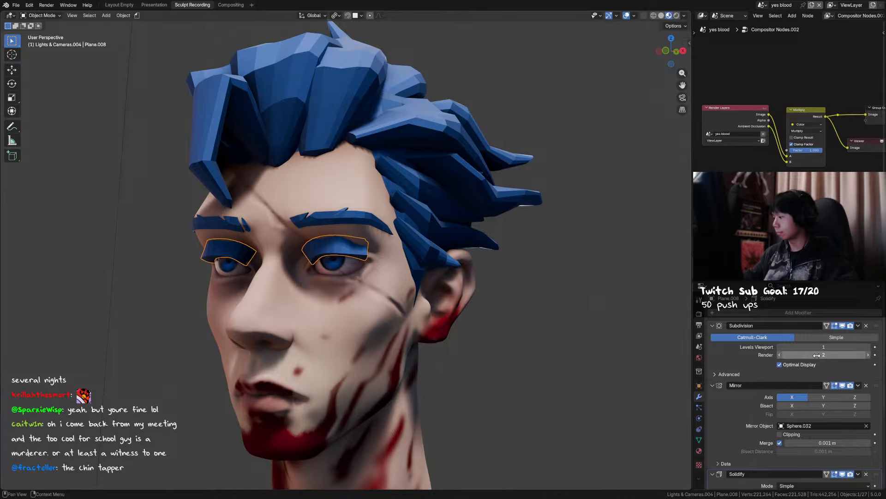
Set the lashes' Solidify thickness to 0.0007 m, deselect everything and save the file.
{"action": "left_click_drag", "start_coordinate": [816, 355], "coordinate": [827, 367]}
{"action": "left_click", "coordinate": [712, 326]}
{"action": "left_click", "coordinate": [712, 336]}
{"action": "left_click", "coordinate": [826, 368]}
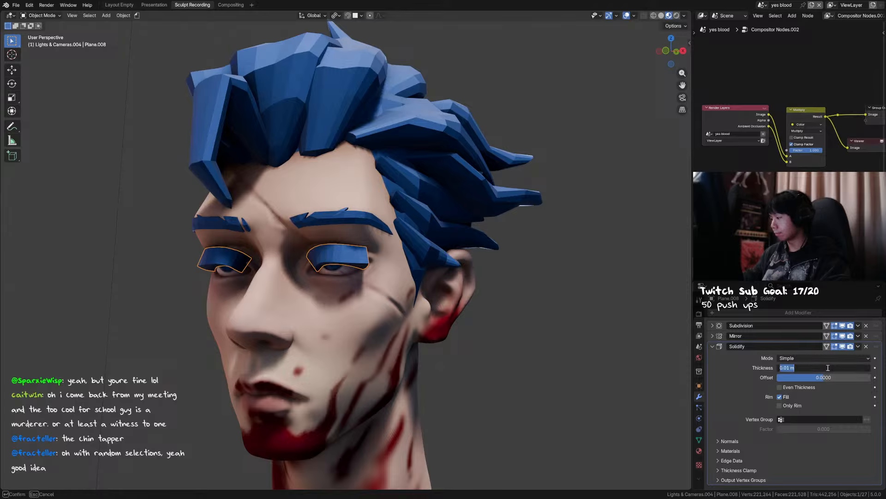
{"action": "key", "text": "Return"}
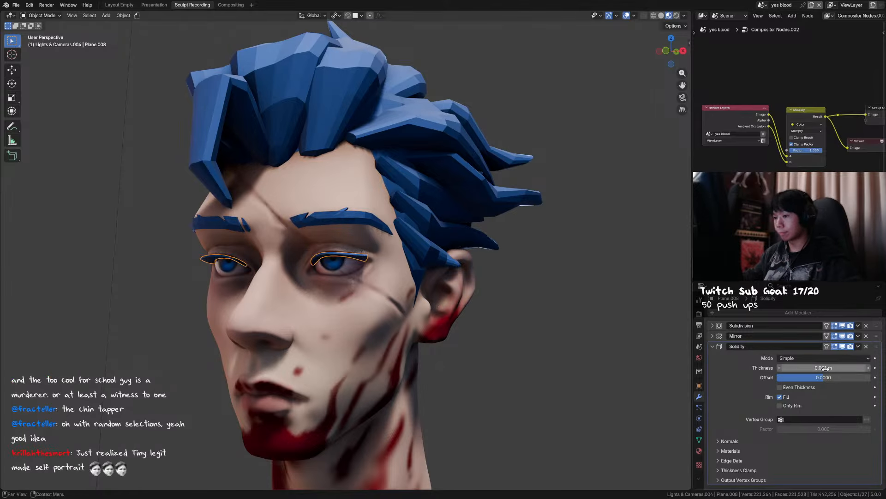
{"action": "key", "text": "BackSpace"}
{"action": "type", "text": "07"}
{"action": "key", "text": "Return"}
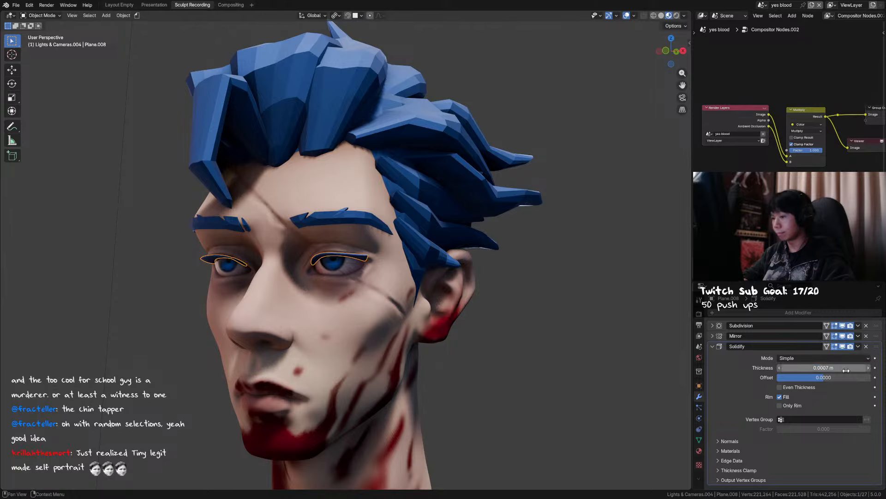
{"action": "key", "text": "alt+a"}
{"action": "key", "text": "ctrl+s"}
{"action": "middle_click_drag", "start_coordinate": [492, 281], "coordinate": [512, 277]}
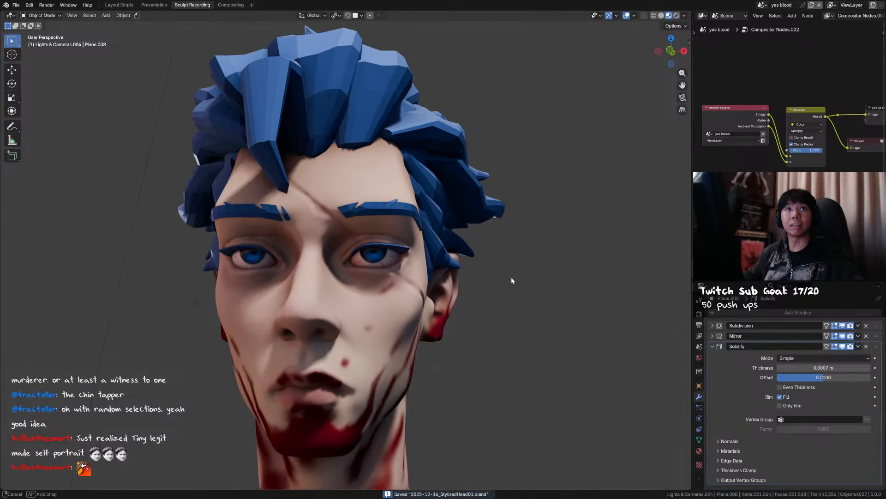
Select the eyelash object and reshape it from a low viewpoint with the Grab brush in Sculpt Mode.
{"action": "middle_click_drag", "start_coordinate": [450, 268], "coordinate": [383, 172]}
{"action": "left_click", "coordinate": [405, 190]}
{"action": "key", "text": "Tab"}
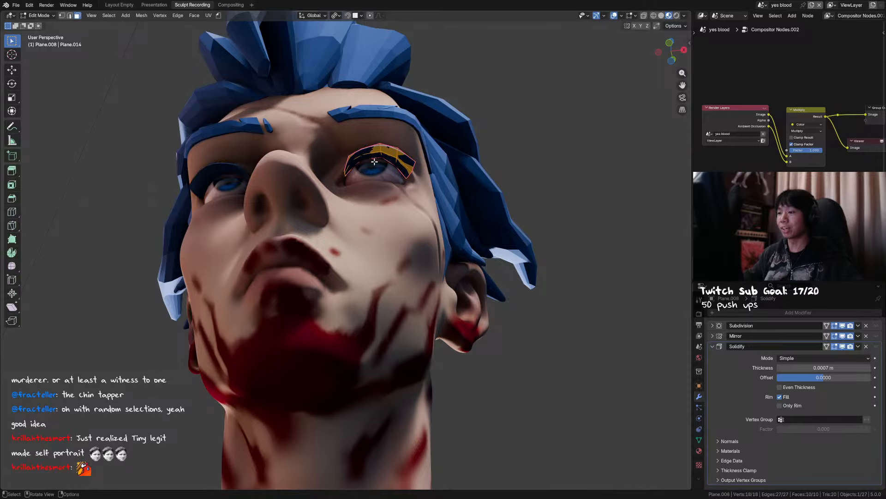
{"action": "mouse_move", "coordinate": [379, 159]}
{"action": "left_mouse_down"}
{"action": "mouse_move", "coordinate": [366, 162]}
{"action": "mouse_move", "coordinate": [365, 150]}
{"action": "mouse_move", "coordinate": [391, 150]}
{"action": "left_mouse_up"}
{"action": "key", "text": "ctrl+Tab"}
{"action": "middle_click_drag", "start_coordinate": [390, 149], "coordinate": [400, 115]}
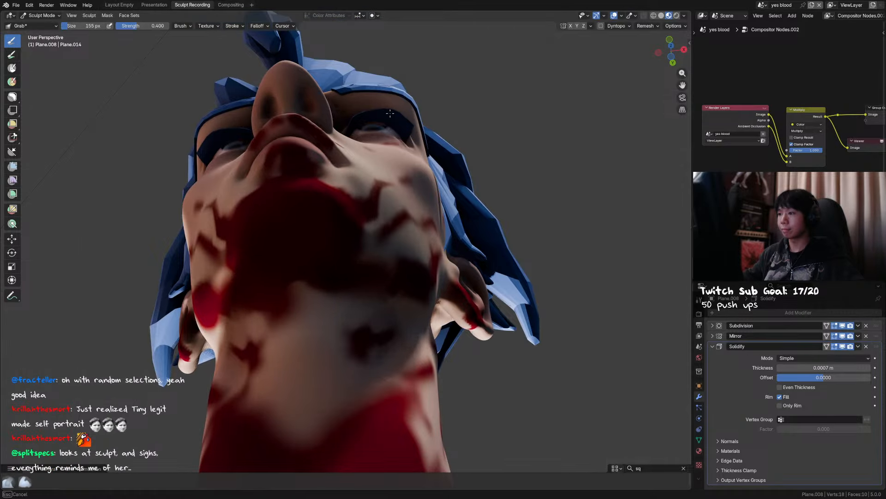
Select a run of edges along the lash in Edit Mode, then return to Sculpt Mode and adjust its outer corner with the Grab brush.
{"action": "key", "text": "Tab"}
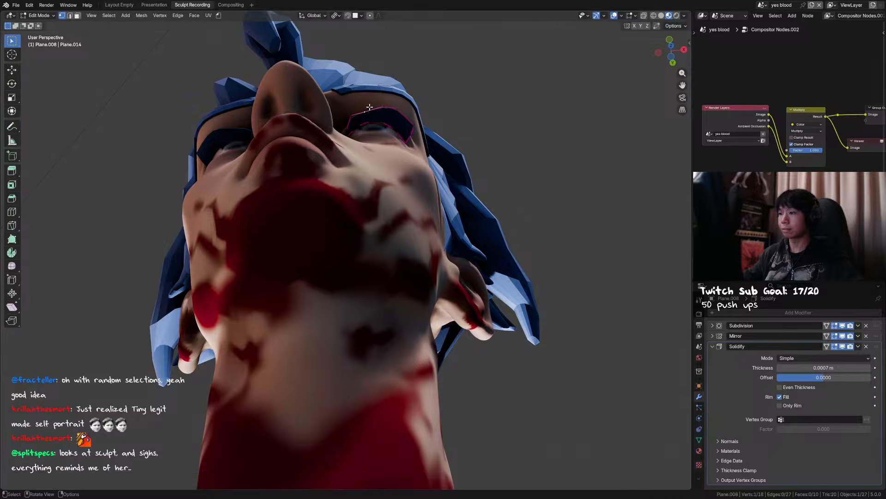
{"action": "middle_click_drag", "start_coordinate": [372, 116], "coordinate": [363, 141]}
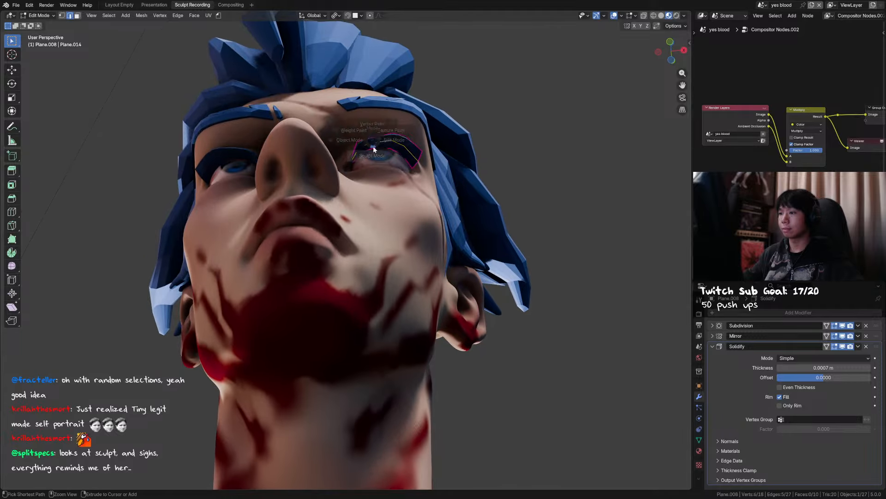
{"action": "key", "text": "Tab"}
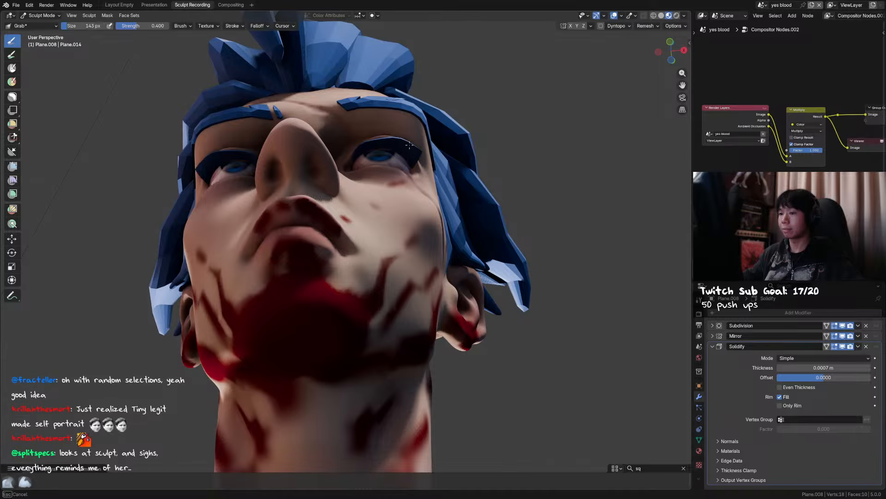
{"action": "key", "text": "KP_1"}
{"action": "middle_click_drag", "start_coordinate": [409, 268], "coordinate": [429, 231]}
{"action": "key", "text": "KP_1"}
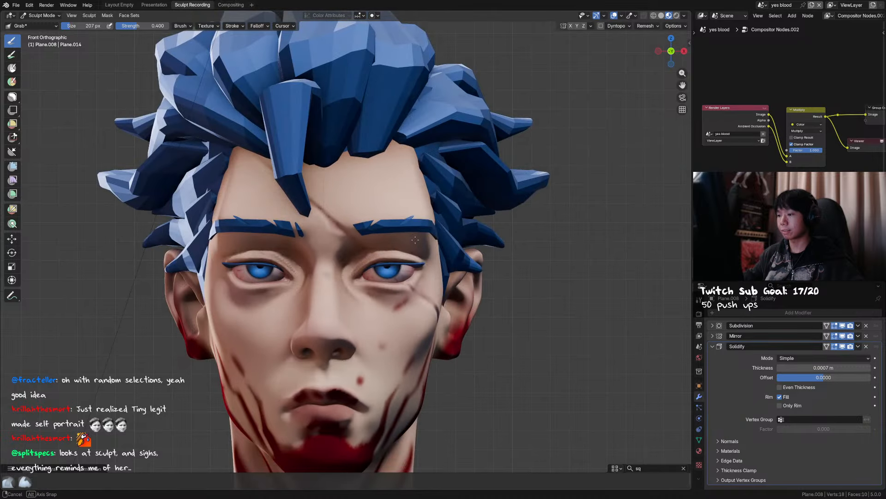
Raise the crease of two lash edges by 1.000 and nudge them slightly in the front view.
{"action": "middle_click_drag", "start_coordinate": [381, 259], "coordinate": [383, 212]}
{"action": "key", "text": "Tab"}
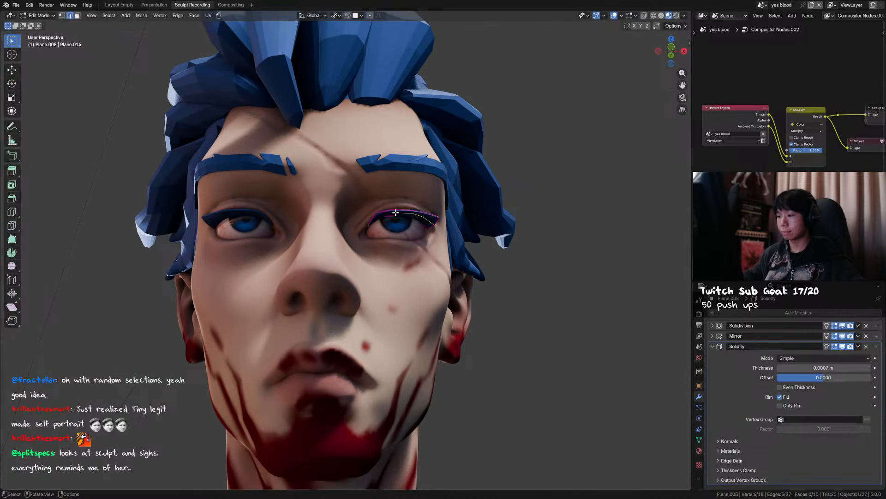
{"action": "middle_click_drag", "start_coordinate": [405, 223], "coordinate": [407, 249]}
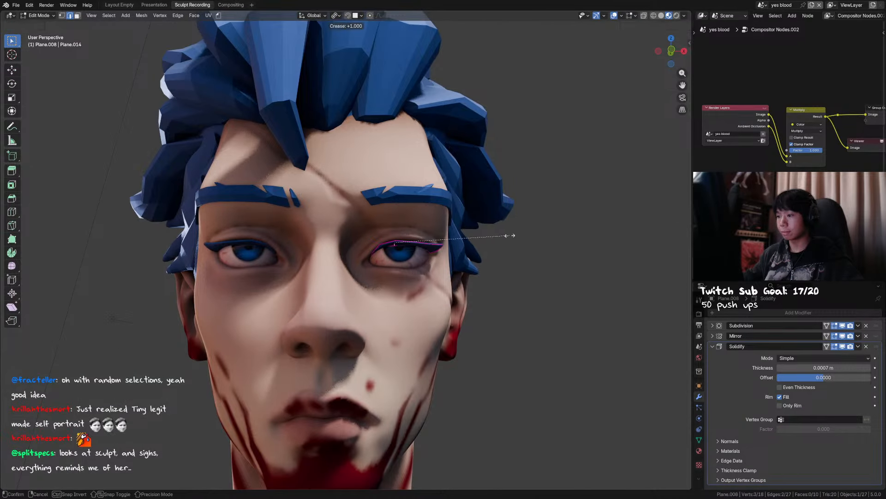
{"action": "key", "text": "KP_1"}
{"action": "key", "text": "g"}
{"action": "key", "text": "x"}
{"action": "left_click", "coordinate": [489, 249]}
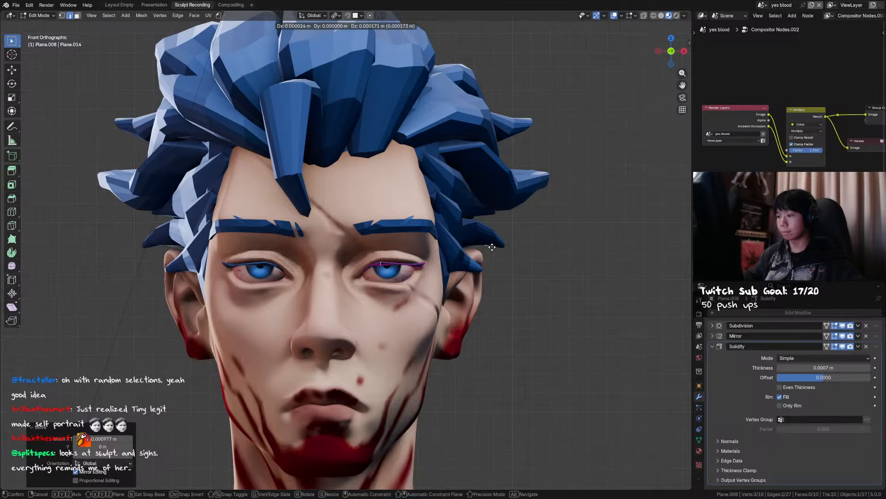
Return the lash to Sculpt Mode and refine its shape with the Grab brush from a low three-quarter angle.
{"action": "key", "text": "Tab"}
{"action": "middle_click_drag", "start_coordinate": [408, 261], "coordinate": [384, 242]}
{"action": "left_click", "coordinate": [384, 242]}
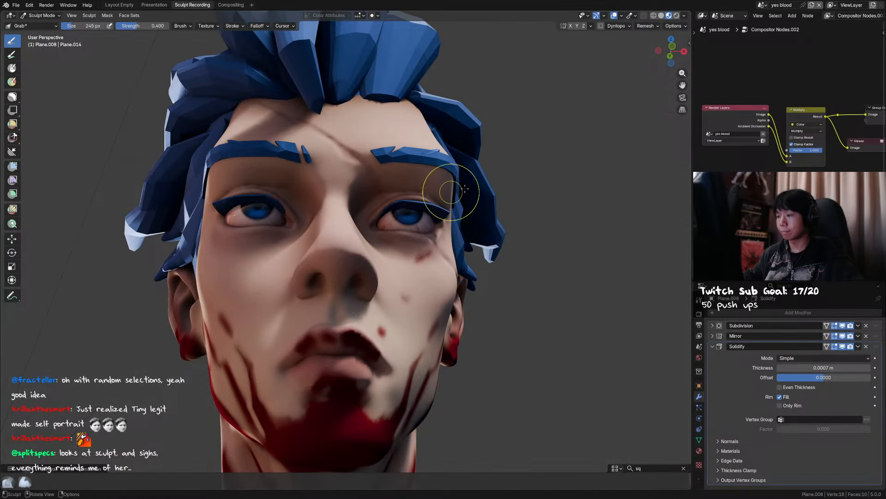
Turn off Scene Lights for the viewport shading and set the environment lighting strength to 2.000.
{"action": "left_click", "coordinate": [684, 15]}
{"action": "left_click", "coordinate": [656, 54]}
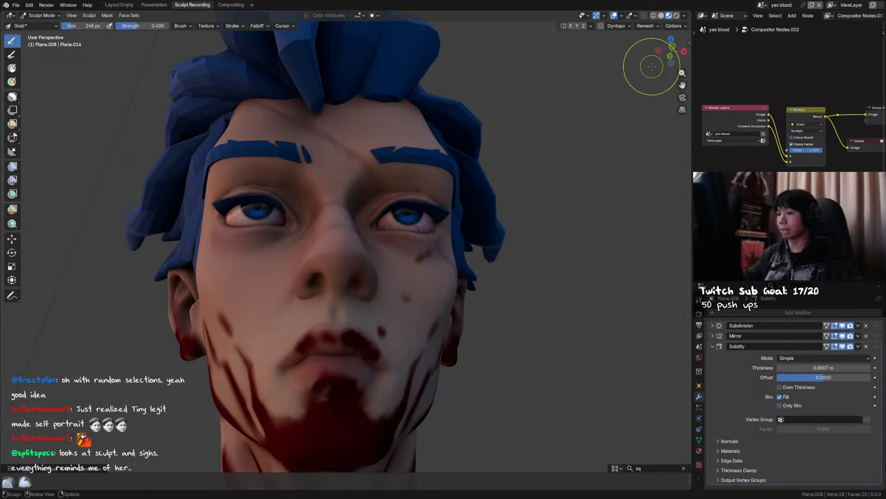
{"action": "left_click", "coordinate": [685, 16]}
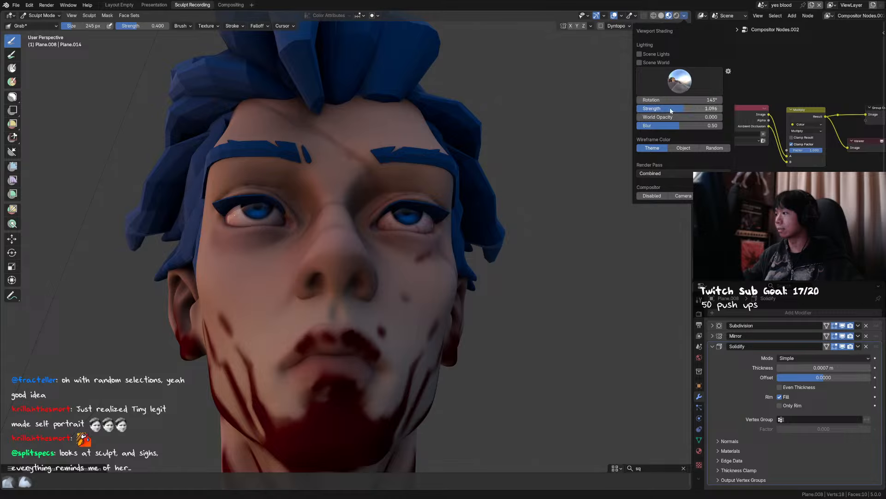
{"action": "mouse_move", "coordinate": [671, 111]}
{"action": "left_mouse_down"}
{"action": "mouse_move", "coordinate": [713, 109]}
{"action": "mouse_move", "coordinate": [651, 100]}
{"action": "left_mouse_up"}
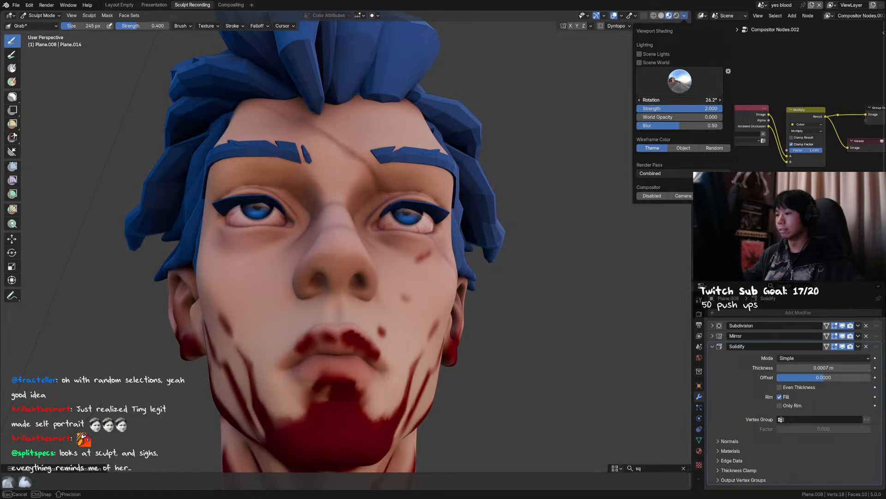
{"action": "key", "text": "Escape"}
{"action": "mouse_move", "coordinate": [690, 112]}
{"action": "left_mouse_down"}
{"action": "mouse_move", "coordinate": [669, 112]}
{"action": "mouse_move", "coordinate": [690, 112]}
{"action": "left_mouse_up"}
Switch from sculpting the lashes back to Object Mode and save the file.
{"action": "mouse_move", "coordinate": [509, 170]}
{"action": "middle_mouse_down"}
{"action": "mouse_move", "coordinate": [501, 192]}
{"action": "mouse_move", "coordinate": [439, 198]}
{"action": "mouse_move", "coordinate": [415, 213]}
{"action": "middle_mouse_up"}
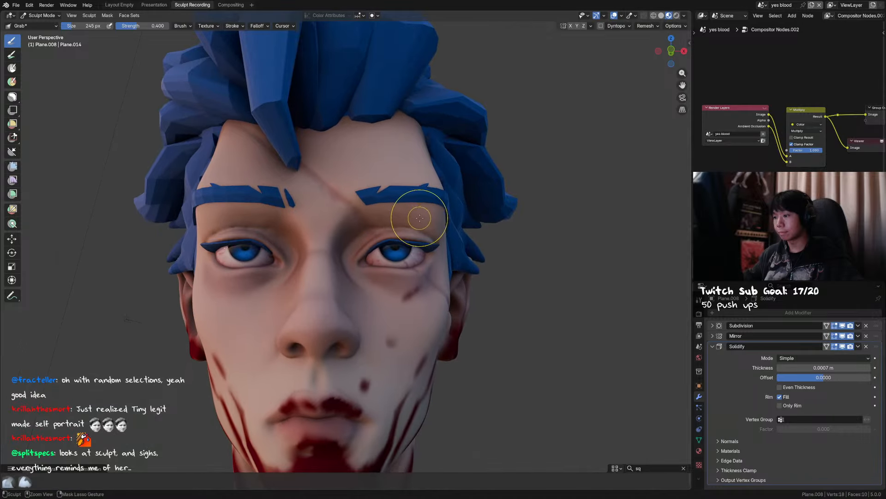
{"action": "scroll", "coordinate": [406, 239], "scroll_direction": "down", "scroll_amount": 4}
{"action": "key", "text": "ctrl+Tab"}
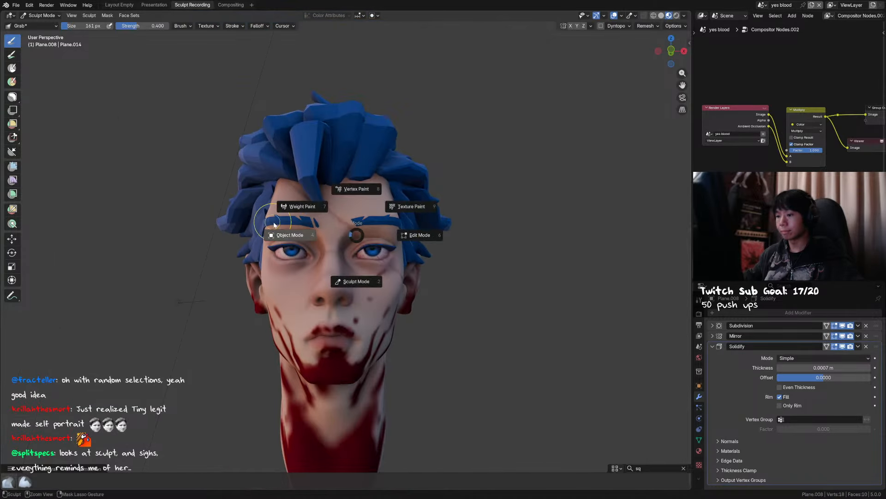
{"action": "scroll", "coordinate": [323, 235], "scroll_direction": "down", "scroll_amount": 3}
{"action": "key", "text": "ctrl+Tab"}
{"action": "key", "text": "ctrl+s"}
Rotate the viewport environment lighting to 57.7° and compare the head in Rendered and Material Preview shading.
{"action": "mouse_move", "coordinate": [475, 196]}
{"action": "middle_mouse_down"}
{"action": "mouse_move", "coordinate": [492, 184]}
{"action": "mouse_move", "coordinate": [494, 138]}
{"action": "middle_mouse_up"}
{"action": "left_click", "coordinate": [684, 15]}
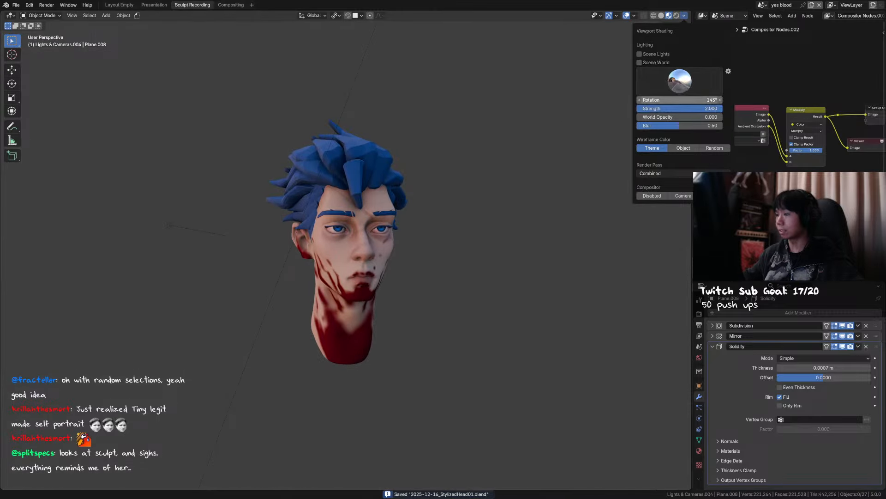
{"action": "mouse_move", "coordinate": [679, 100]}
{"action": "left_mouse_down"}
{"action": "mouse_move", "coordinate": [692, 100]}
{"action": "mouse_move", "coordinate": [624, 100]}
{"action": "left_mouse_up"}
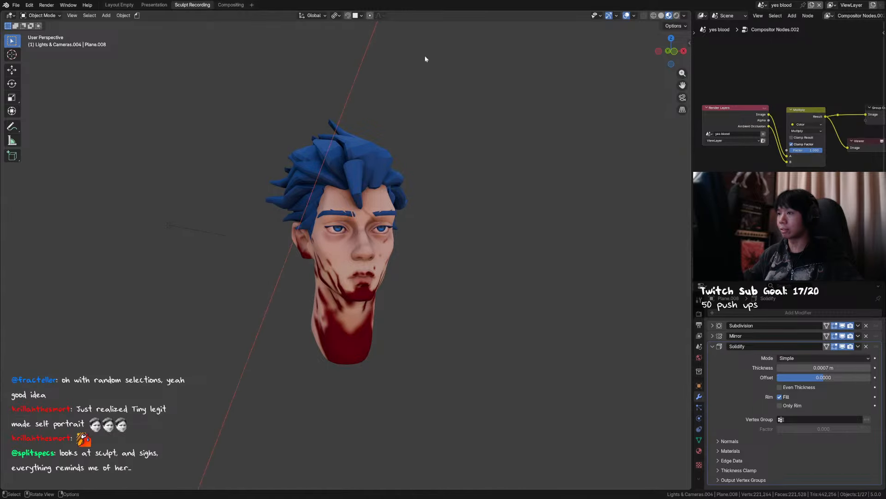
{"action": "left_click", "coordinate": [678, 16]}
{"action": "left_click", "coordinate": [669, 15]}
Hide the selected light object from the viewport.
{"action": "left_click", "coordinate": [684, 16]}
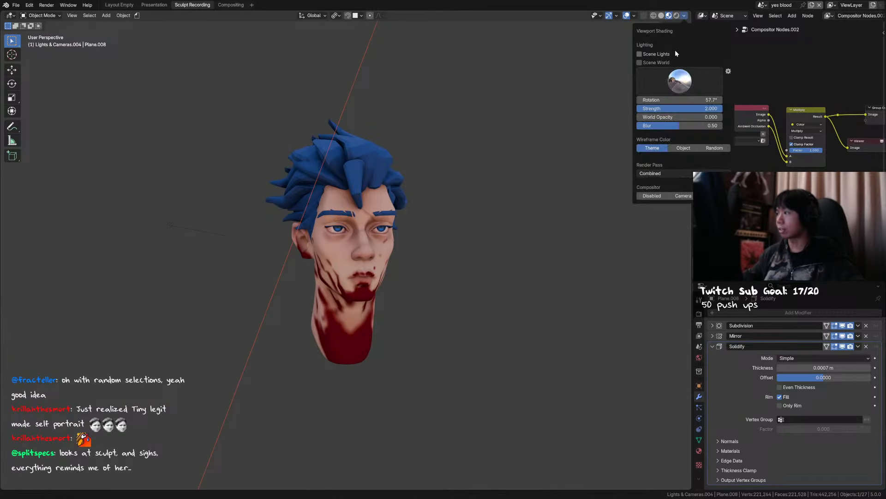
{"action": "left_click", "coordinate": [670, 53]}
{"action": "key", "text": "h"}
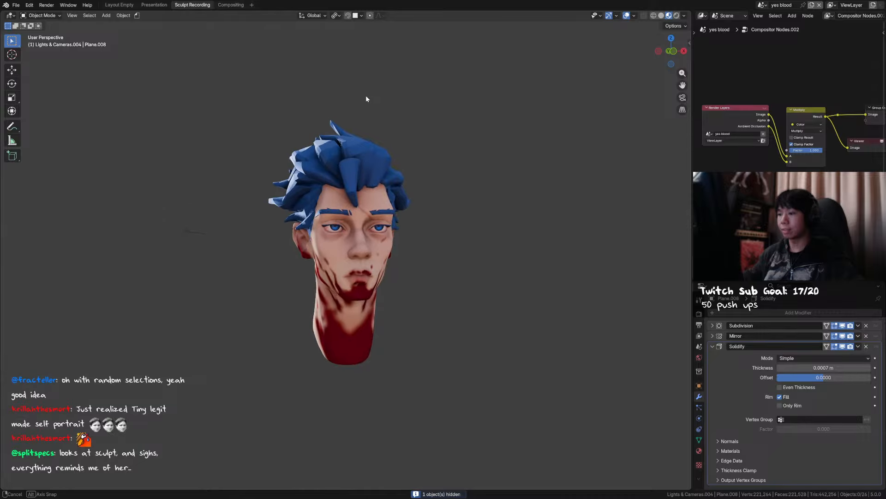
{"action": "middle_click_drag", "start_coordinate": [368, 99], "coordinate": [415, 107]}
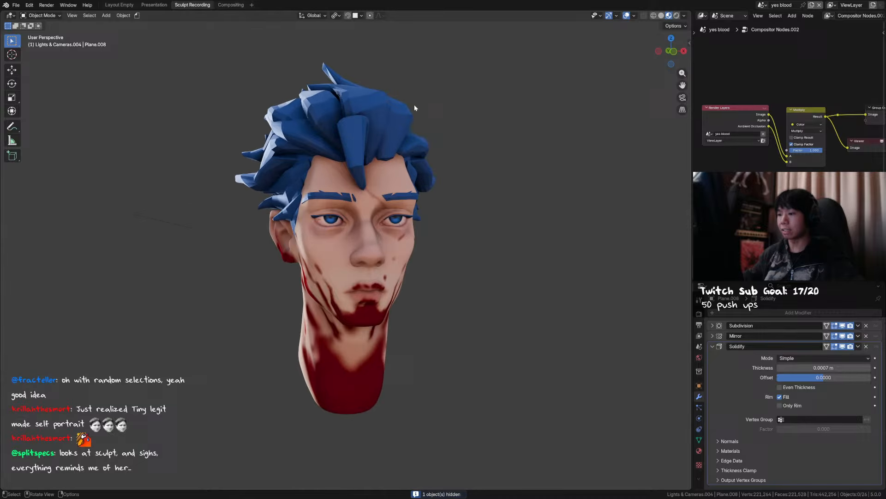
Adjust the rotation of the viewport environment lighting further and save the file.
{"action": "left_click", "coordinate": [684, 16]}
{"action": "left_click_drag", "start_coordinate": [678, 100], "coordinate": [704, 100]}
{"action": "scroll", "coordinate": [547, 196], "scroll_direction": "down", "scroll_amount": 3}
{"action": "key", "text": "ctrl+s"}
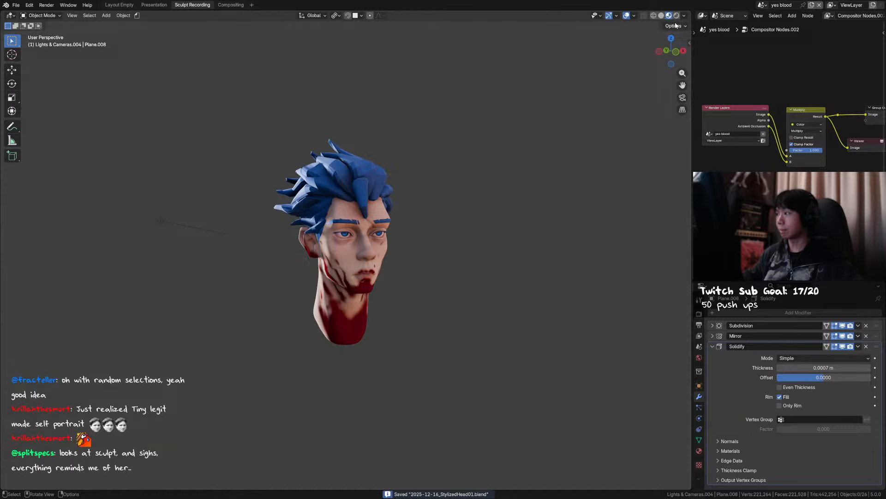
Bring back the hidden light, select the Sun in front view and show its light settings.
{"action": "key", "text": "ctrl+v"}
{"action": "left_click", "coordinate": [364, 116]}
{"action": "key", "text": "KP_1"}
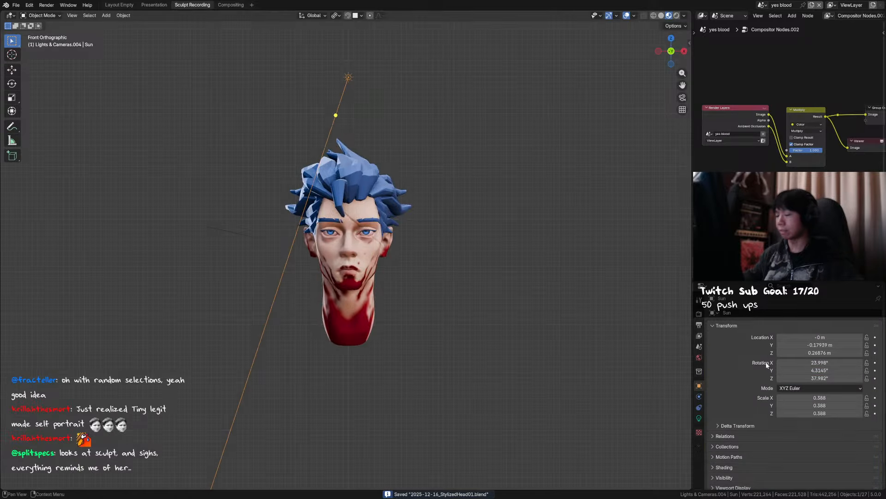
{"action": "left_click", "coordinate": [699, 418]}
Rotate the Sun light in the front view, fine-tune its angle from a three-quarter view and save the file.
{"action": "key", "text": "g"}
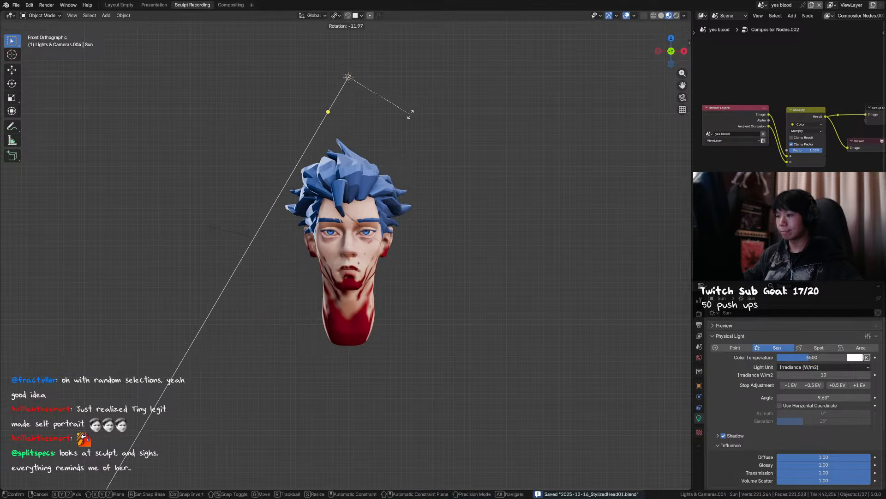
{"action": "left_click", "coordinate": [486, 135]}
{"action": "middle_click_drag", "start_coordinate": [486, 135], "coordinate": [596, 153]}
{"action": "key", "text": "r"}
{"action": "left_click", "coordinate": [583, 137]}
{"action": "key", "text": "ctrl+s"}
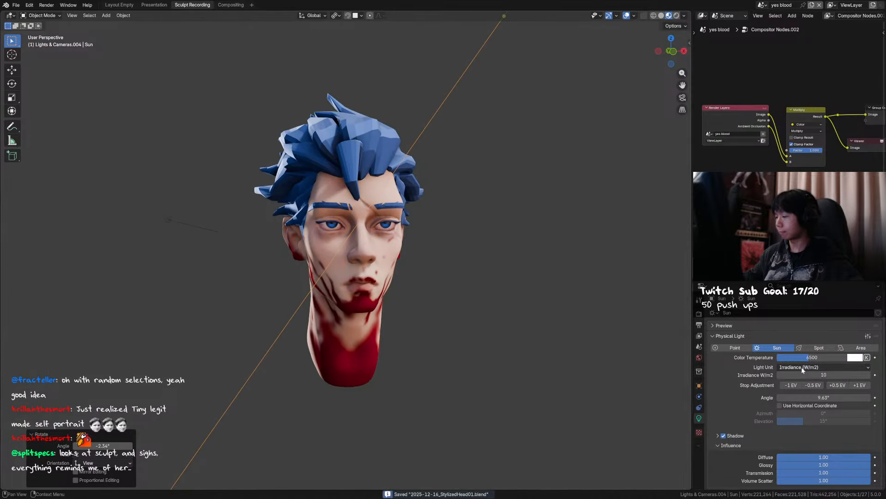
Lower the Sun light by 1 EV to an irradiance of 5 W/m² and scale it by about 0.828.
{"action": "left_click", "coordinate": [791, 385]}
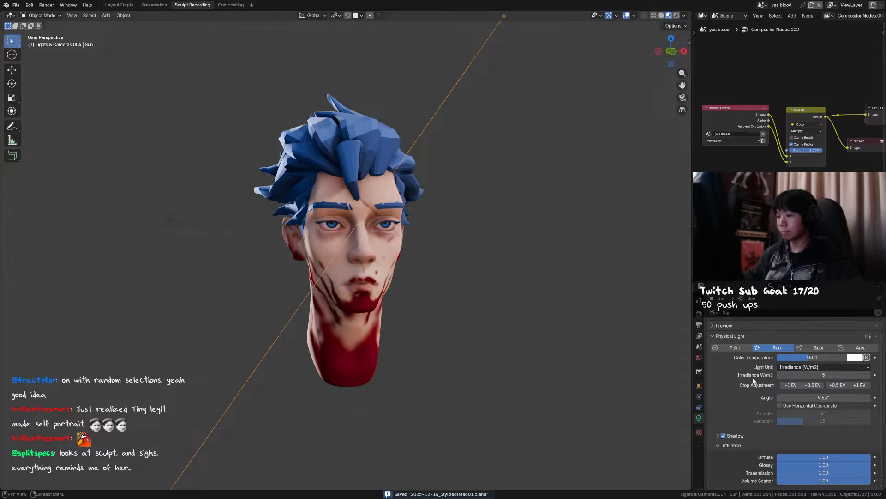
{"action": "middle_click_drag", "start_coordinate": [568, 298], "coordinate": [562, 294]}
{"action": "key", "text": "s"}
{"action": "left_click", "coordinate": [414, 189]}
Scale the Sun light down three more times, by about 0.736, 0.723 and 0.514, and save the file.
{"action": "scroll", "coordinate": [411, 194], "scroll_direction": "down", "scroll_amount": 4}
{"action": "key", "text": "s"}
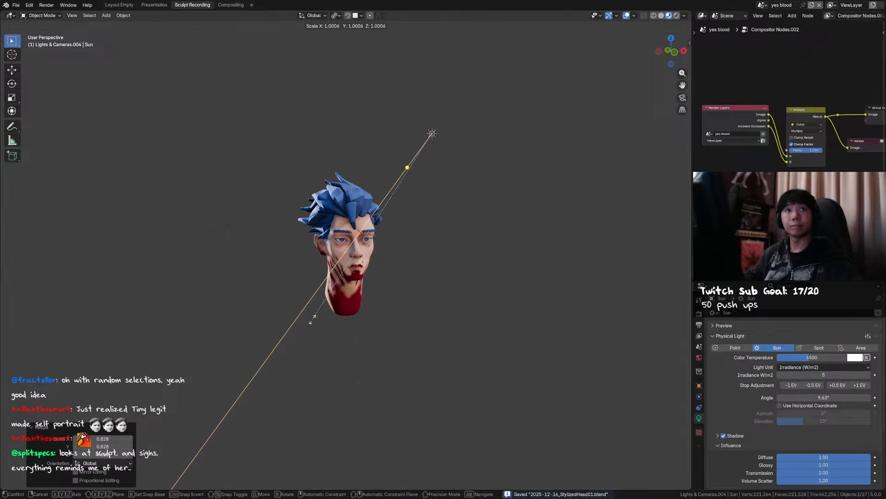
{"action": "left_click", "coordinate": [372, 301]}
{"action": "key", "text": "s"}
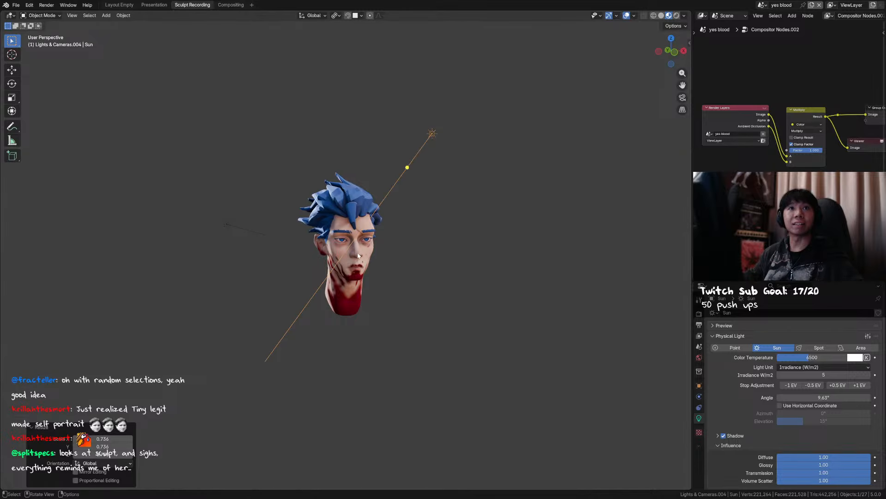
{"action": "left_click", "coordinate": [349, 229]}
{"action": "key", "text": "s"}
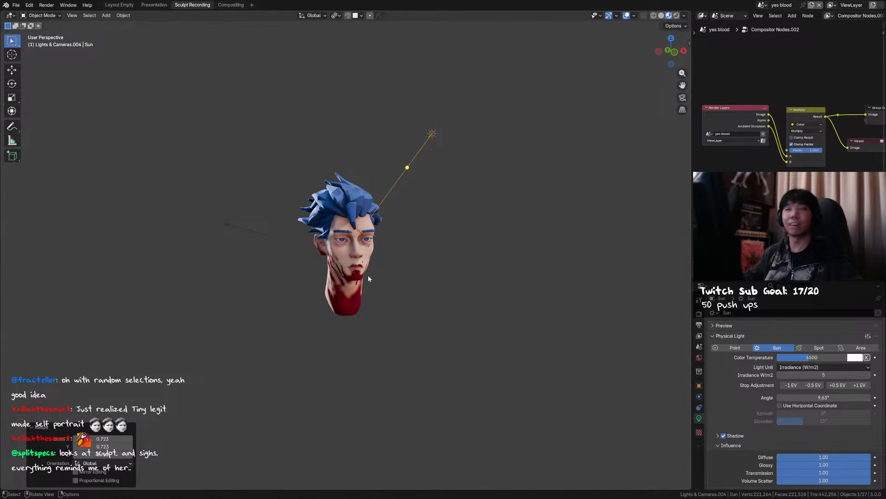
{"action": "scroll", "coordinate": [367, 276], "scroll_direction": "up", "scroll_amount": 2}
{"action": "left_click", "coordinate": [436, 157]}
{"action": "scroll", "coordinate": [434, 162], "scroll_direction": "up", "scroll_amount": 2}
{"action": "middle_click_drag", "start_coordinate": [426, 189], "coordinate": [422, 201]}
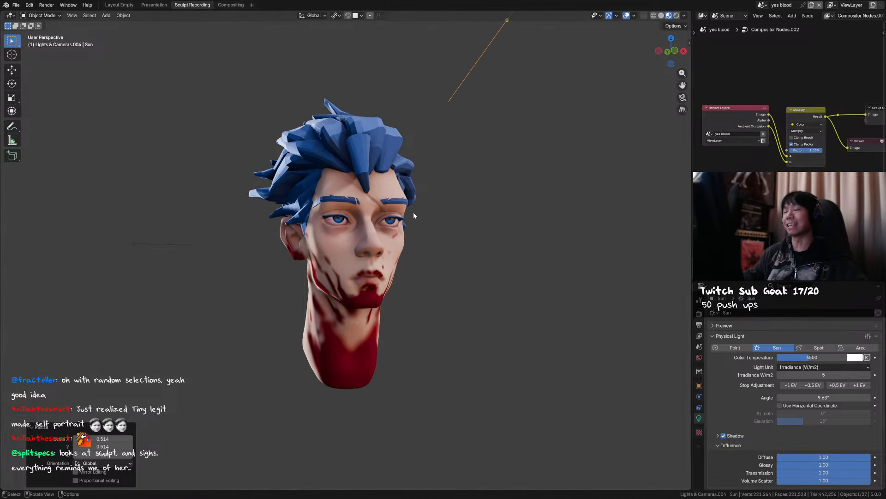
{"action": "scroll", "coordinate": [407, 231], "scroll_direction": "up", "scroll_amount": 2}
{"action": "scroll", "coordinate": [394, 263], "scroll_direction": "down", "scroll_amount": 2}
{"action": "middle_click_drag", "start_coordinate": [392, 274], "coordinate": [395, 266]}
{"action": "key", "text": "ctrl+s"}
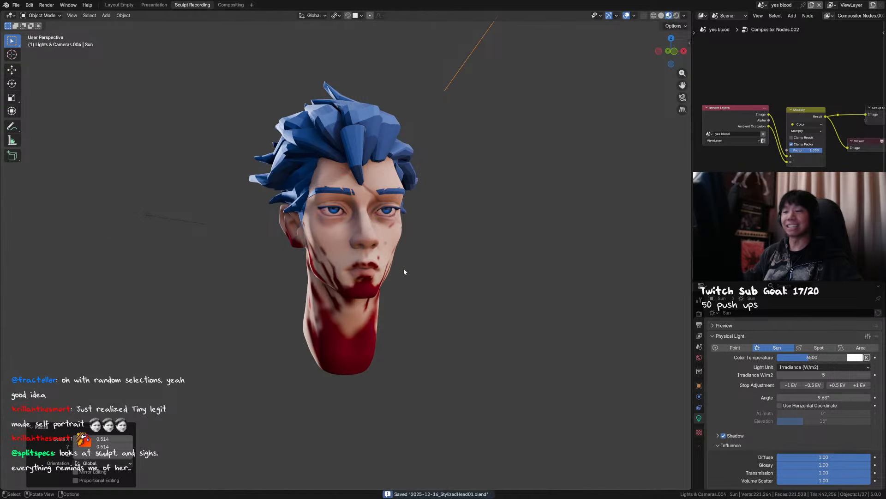
Move the Sun light along Z and reposition it freely beside the head.
{"action": "scroll", "coordinate": [404, 268], "scroll_direction": "down", "scroll_amount": 3}
{"action": "key", "text": "g"}
{"action": "key", "text": "z"}
{"action": "left_click", "coordinate": [484, 275]}
{"action": "key", "text": "g"}
{"action": "left_click", "coordinate": [473, 284]}
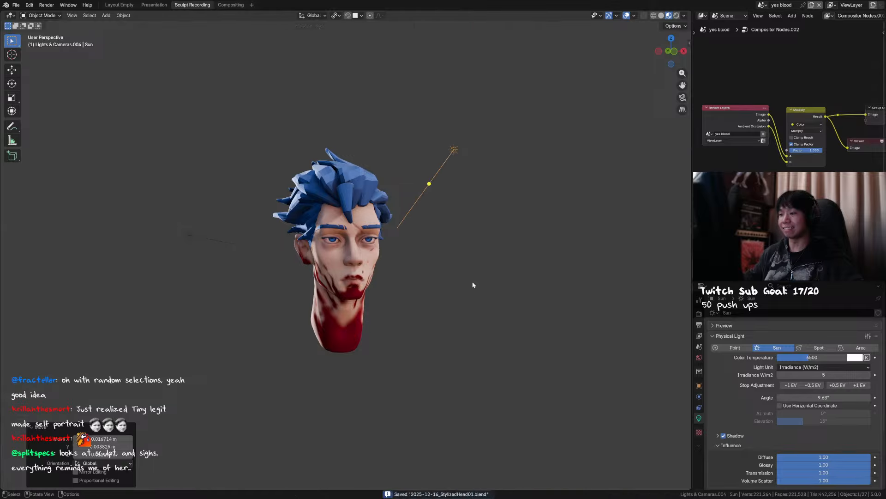
Scale the Sun light by about 0.654 and deselect everything.
{"action": "key", "text": "s"}
{"action": "left_click", "coordinate": [464, 239]}
{"action": "scroll", "coordinate": [447, 247], "scroll_direction": "up", "scroll_amount": 3}
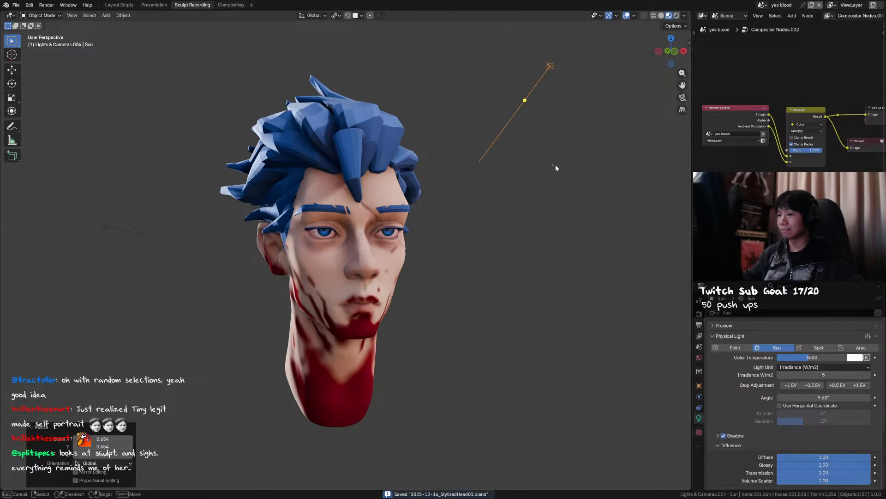
{"action": "left_click", "coordinate": [531, 185]}
{"action": "mouse_move", "coordinate": [489, 212]}
{"action": "middle_mouse_down"}
{"action": "mouse_move", "coordinate": [439, 247]}
{"action": "mouse_move", "coordinate": [445, 234]}
{"action": "mouse_move", "coordinate": [449, 243]}
{"action": "mouse_move", "coordinate": [479, 247]}
{"action": "mouse_move", "coordinate": [436, 239]}
{"action": "mouse_move", "coordinate": [447, 237]}
{"action": "middle_mouse_up"}
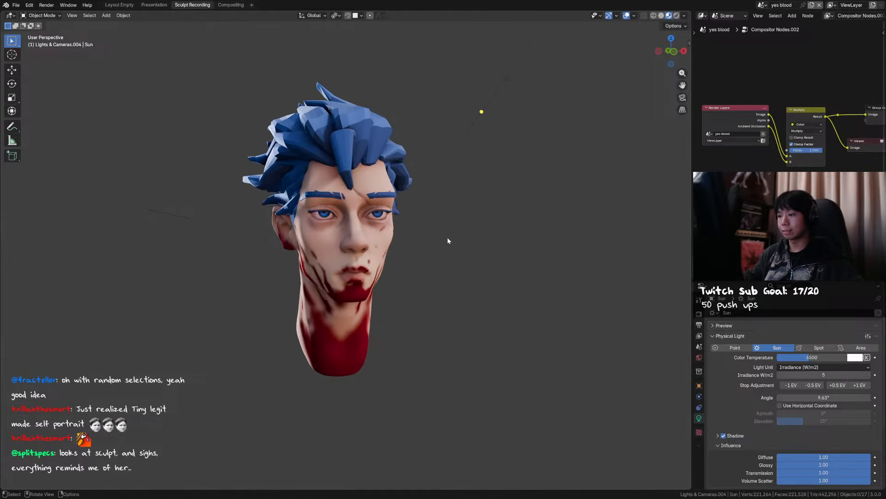
Set the scene's Color Management look to High Contrast.
{"action": "key", "text": "n"}
{"action": "key", "text": "t"}
{"action": "left_click", "coordinate": [699, 324]}
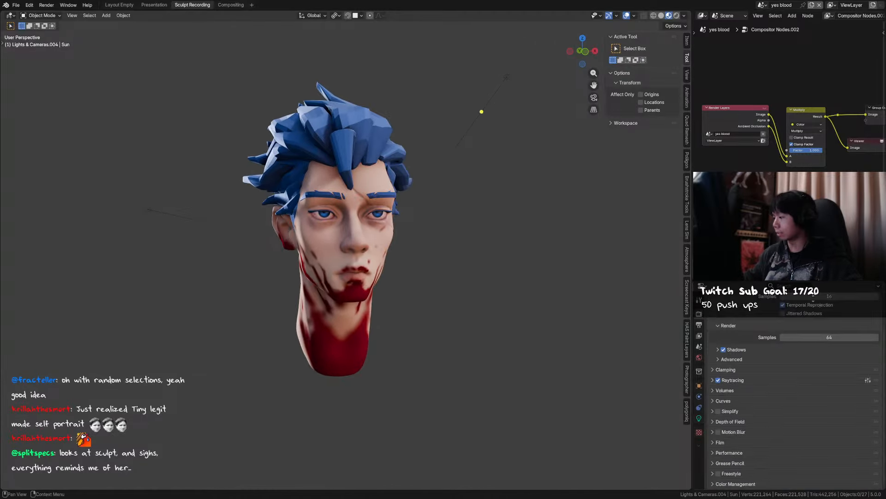
{"action": "left_click", "coordinate": [765, 481]}
{"action": "scroll", "coordinate": [800, 375], "scroll_direction": "down", "scroll_amount": 5}
{"action": "left_click", "coordinate": [803, 425]}
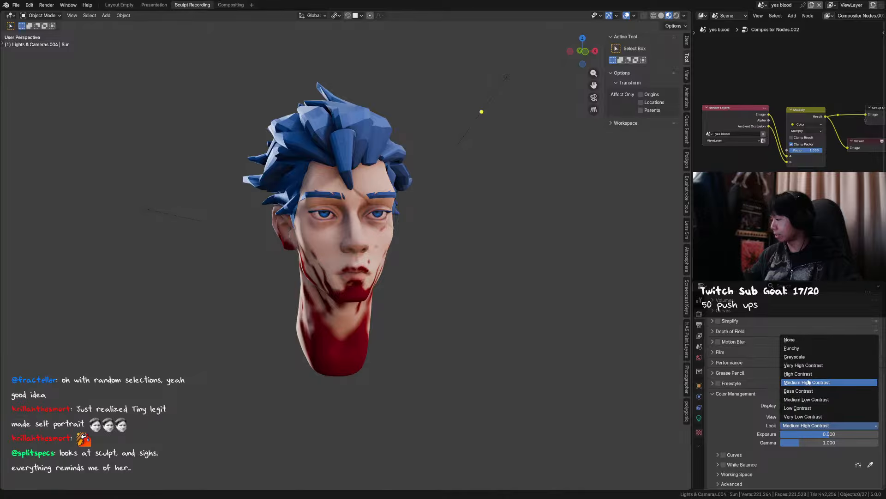
{"action": "left_click", "coordinate": [808, 379]}
{"action": "middle_click_drag", "start_coordinate": [499, 321], "coordinate": [495, 320]}
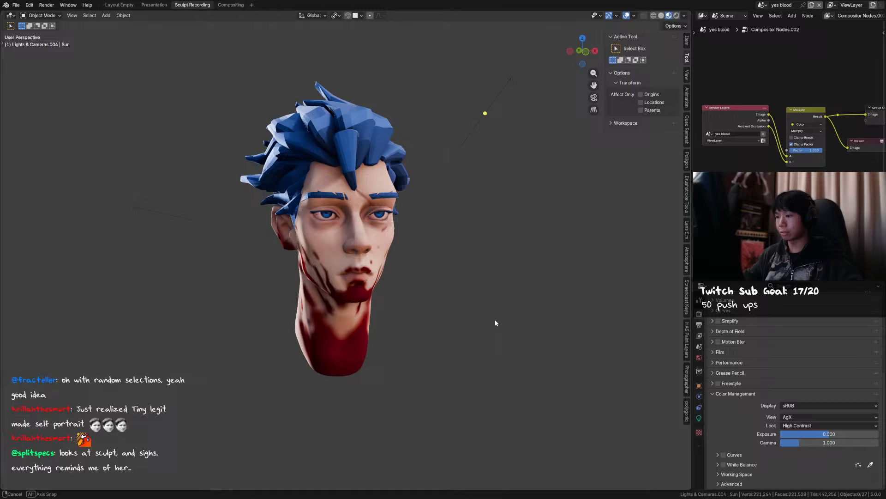
Set the head material's Hue/Saturation/Value node to saturation 1.200 and value 0.950.
{"action": "left_click", "coordinate": [395, 252]}
{"action": "left_click", "coordinate": [702, 286]}
{"action": "key", "text": "s"}
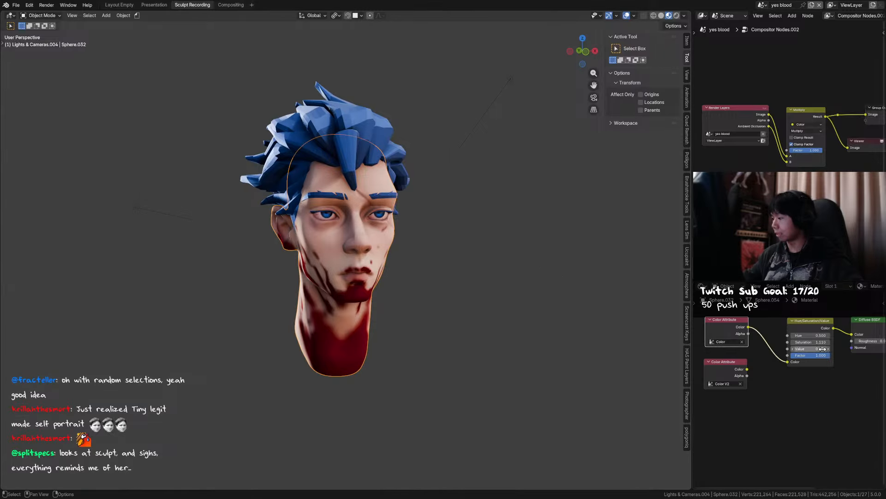
{"action": "key", "text": "BackSpace"}
{"action": "key", "text": "BackSpace"}
{"action": "key", "text": "BackSpace"}
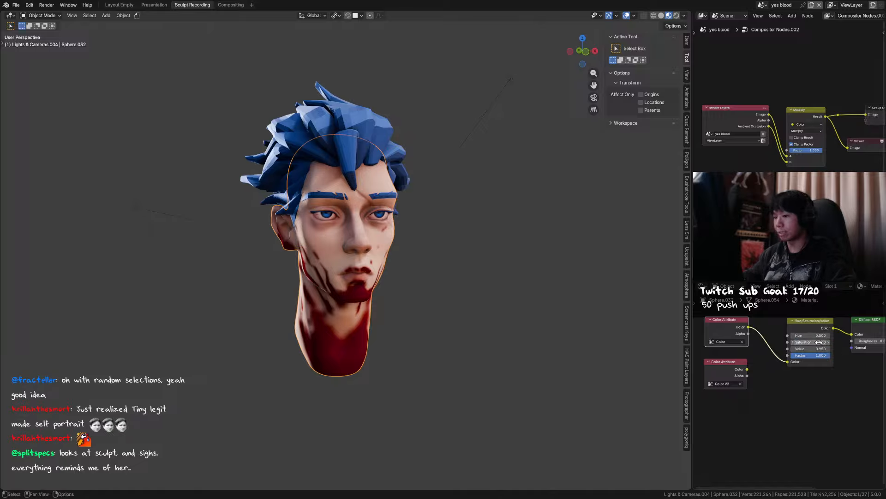
{"action": "left_click", "coordinate": [528, 295]}
{"action": "mouse_move", "coordinate": [433, 291]}
{"action": "middle_mouse_down"}
{"action": "mouse_move", "coordinate": [442, 290]}
{"action": "mouse_move", "coordinate": [431, 292]}
{"action": "middle_mouse_up"}
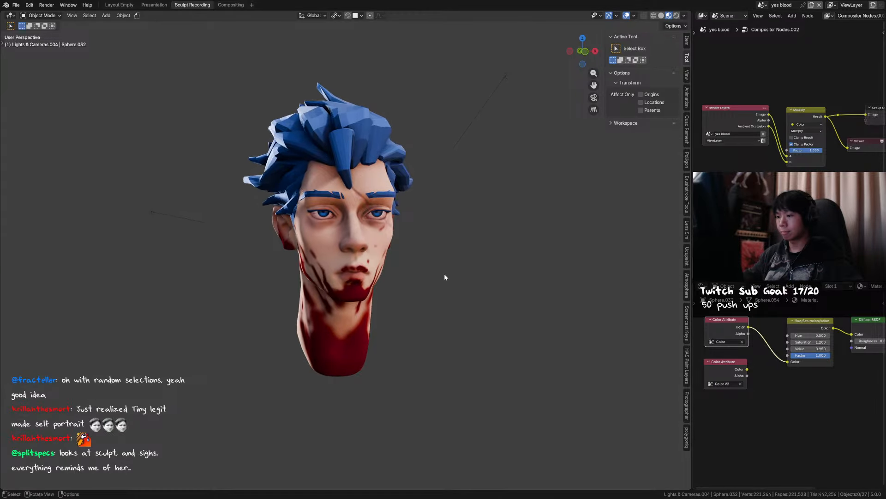
Try linking the Color V2 attribute to the Hue/Saturation/Value node, toggle against the blood-stained version, and undo the link.
{"action": "left_click_drag", "start_coordinate": [747, 369], "coordinate": [787, 361]}
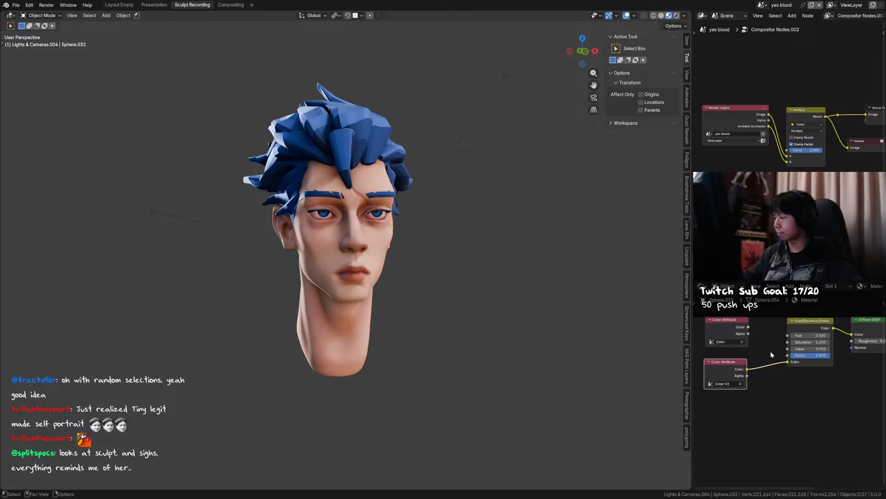
{"action": "mouse_move", "coordinate": [491, 326]}
{"action": "middle_mouse_down"}
{"action": "mouse_move", "coordinate": [503, 325]}
{"action": "mouse_move", "coordinate": [486, 335]}
{"action": "middle_mouse_up"}
{"action": "scroll", "coordinate": [500, 325], "scroll_direction": "up", "scroll_amount": 1}
{"action": "key", "text": "ctrl+z"}
{"action": "key", "text": "ctrl+shift+z"}
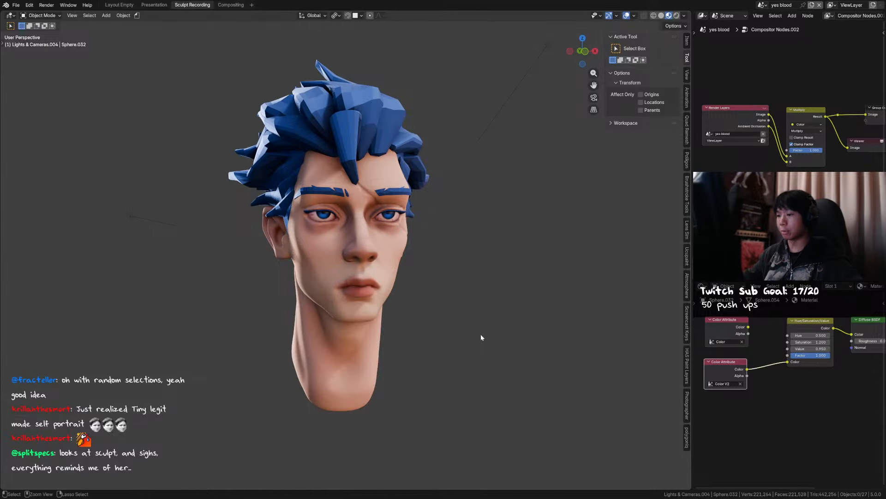
{"action": "key", "text": "ctrl+z"}
{"action": "key", "text": "ctrl+shift+z"}
{"action": "key", "text": "ctrl+z"}
{"action": "middle_click_drag", "start_coordinate": [780, 373], "coordinate": [801, 374]}
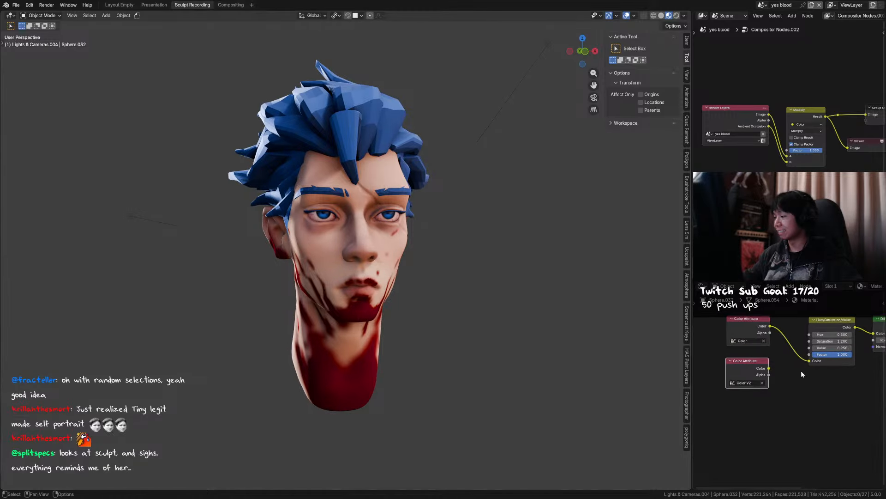
Insert a Mix Color node before the Hue/Saturation/Value node, with the Color attribute as A and Color V2 as B.
{"action": "left_click_drag", "start_coordinate": [769, 368], "coordinate": [766, 324]}
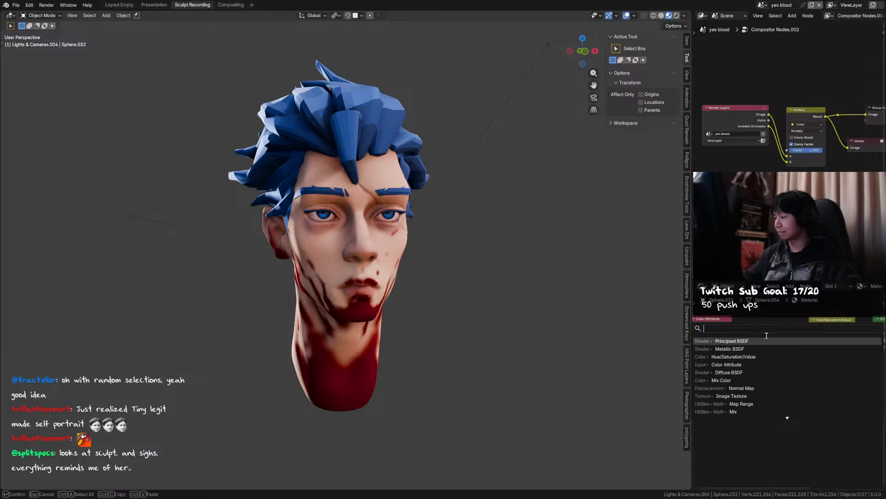
{"action": "left_click", "coordinate": [748, 379]}
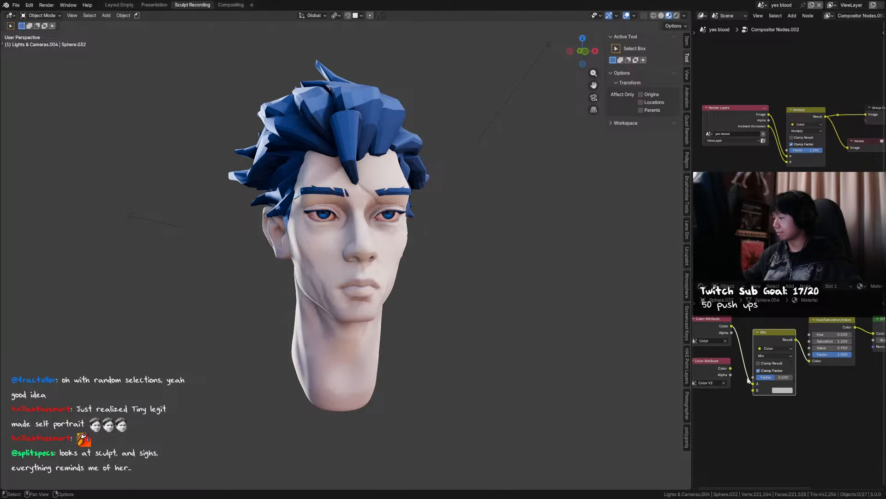
{"action": "left_click_drag", "start_coordinate": [732, 375], "coordinate": [771, 378]}
{"action": "scroll", "coordinate": [499, 312], "scroll_direction": "down", "scroll_amount": 1}
{"action": "middle_click_drag", "start_coordinate": [500, 314], "coordinate": [461, 294]}
Try different Mix factors between the two color attributes, settle on about 0.674, and save the file.
{"action": "mouse_move", "coordinate": [770, 377]}
{"action": "left_mouse_down"}
{"action": "mouse_move", "coordinate": [788, 377]}
{"action": "mouse_move", "coordinate": [767, 377]}
{"action": "mouse_move", "coordinate": [776, 377]}
{"action": "left_mouse_up"}
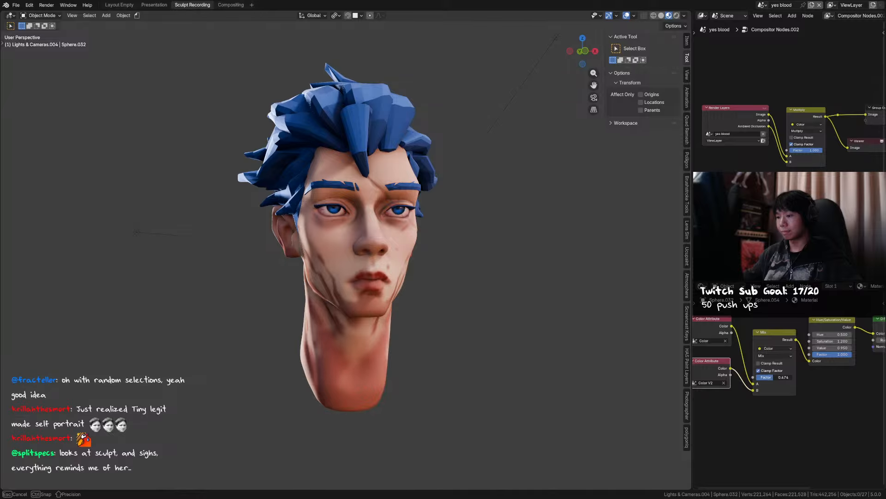
{"action": "middle_click_drag", "start_coordinate": [542, 325], "coordinate": [599, 338]}
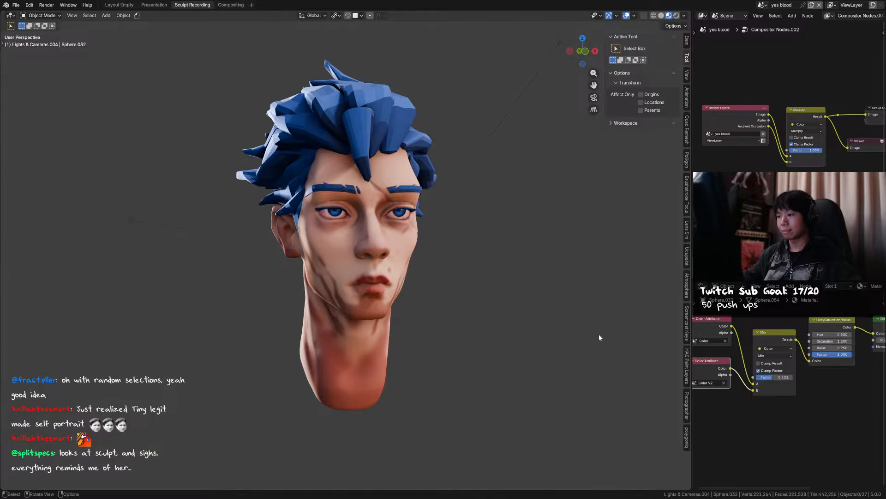
{"action": "left_click_drag", "start_coordinate": [774, 377], "coordinate": [796, 377]}
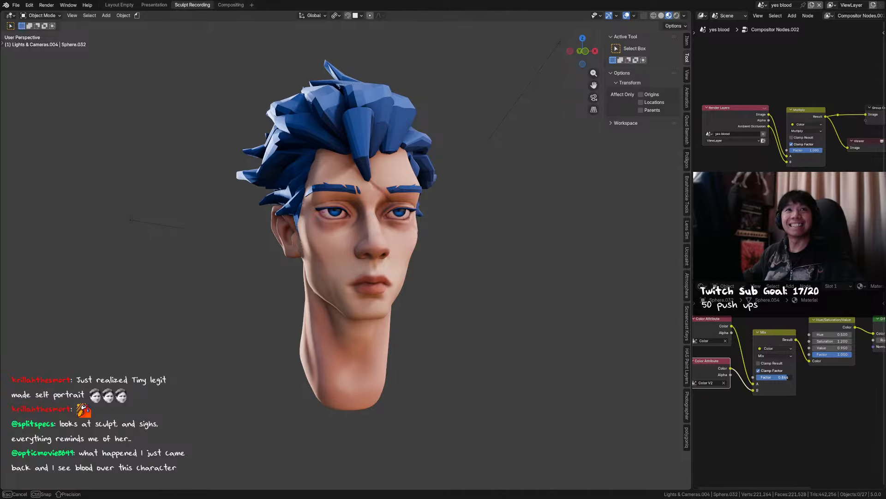
{"action": "left_click_drag", "start_coordinate": [782, 377], "coordinate": [772, 378]}
{"action": "middle_click_drag", "start_coordinate": [589, 342], "coordinate": [568, 346]}
{"action": "key", "text": "ctrl+s"}
{"action": "scroll", "coordinate": [503, 305], "scroll_direction": "up", "scroll_amount": 2}
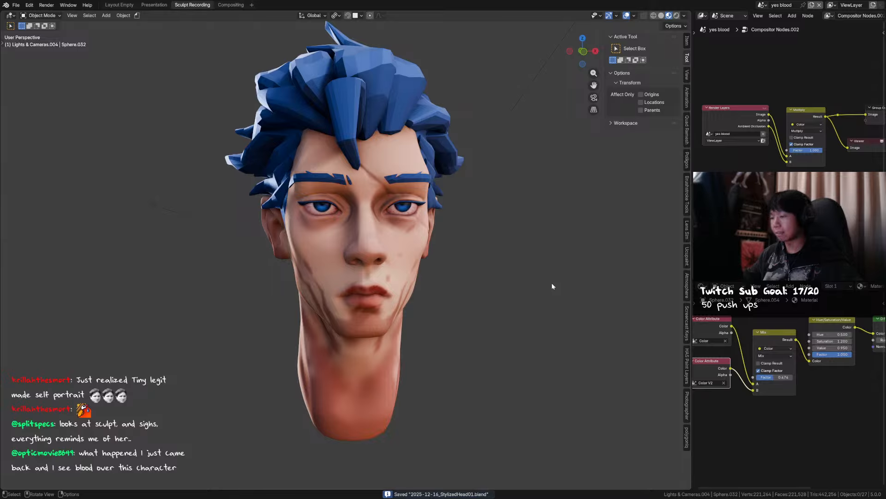
Select the front fringe strand and adjust its shape with the Grab brush in Sculpt Mode.
{"action": "scroll", "coordinate": [489, 292], "scroll_direction": "down", "scroll_amount": 3}
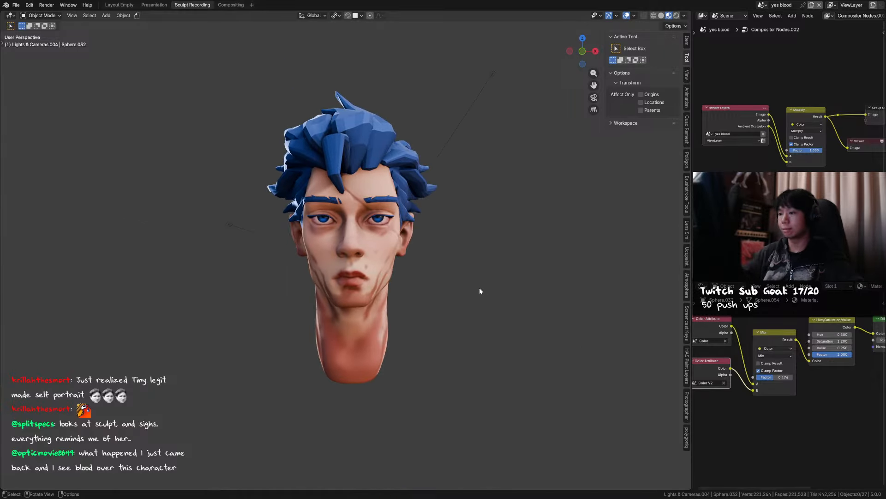
{"action": "middle_click_drag", "start_coordinate": [397, 238], "coordinate": [447, 235]}
{"action": "left_click", "coordinate": [408, 170]}
{"action": "middle_click_drag", "start_coordinate": [409, 171], "coordinate": [391, 183]}
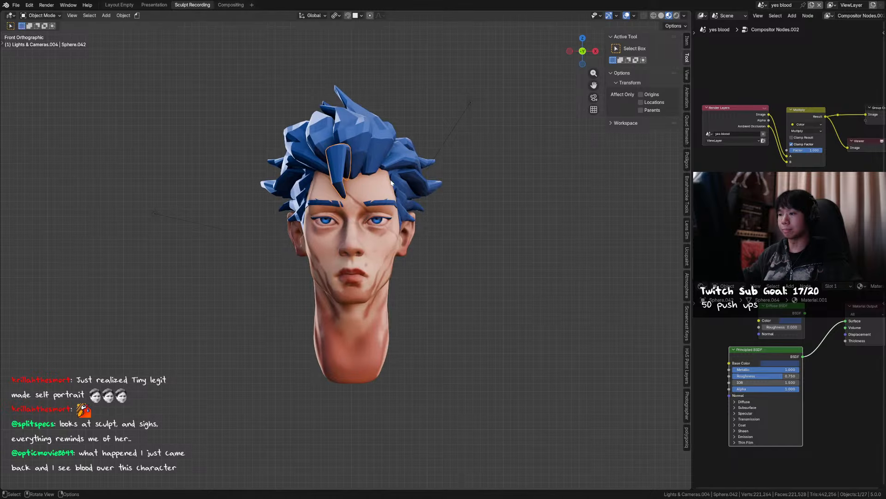
{"action": "key", "text": "ctrl+Tab"}
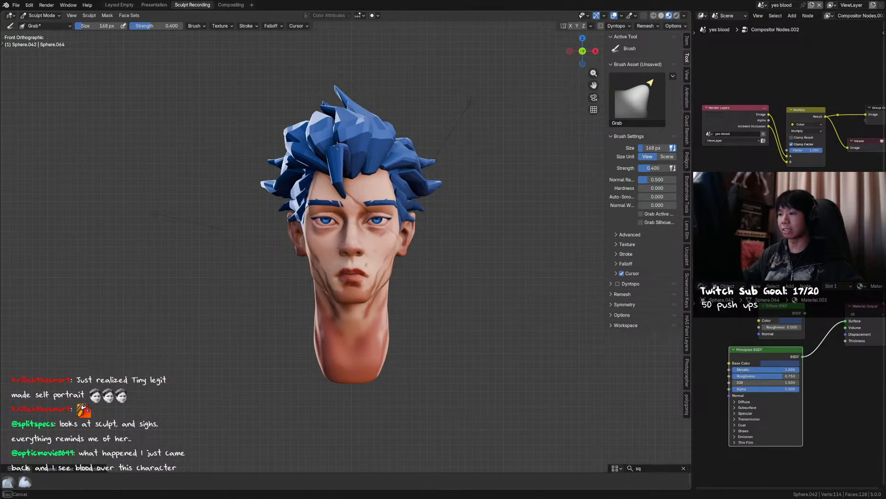
{"action": "key", "text": "ctrl+Tab"}
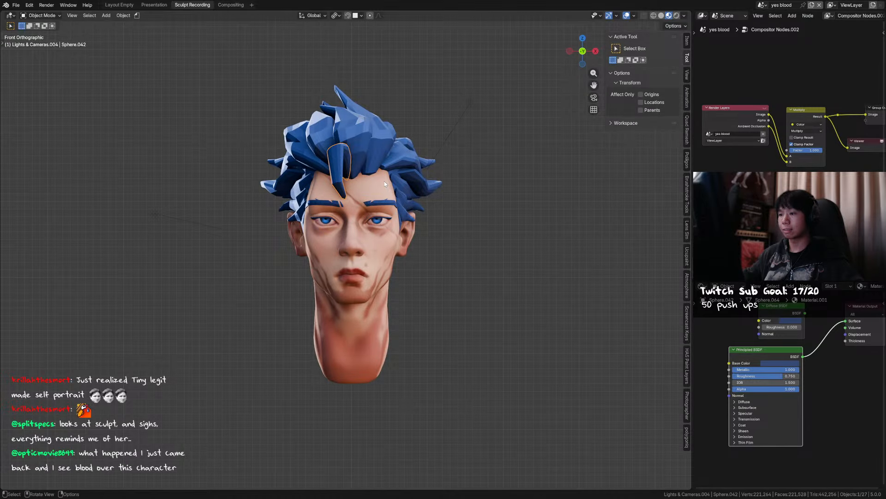
Duplicate the front fringe strand and rotate the copy about -36° around the global Z axis.
{"action": "middle_click_drag", "start_coordinate": [384, 181], "coordinate": [413, 187]}
{"action": "key", "text": "shift+d"}
{"action": "key", "text": "r"}
{"action": "key", "text": "z"}
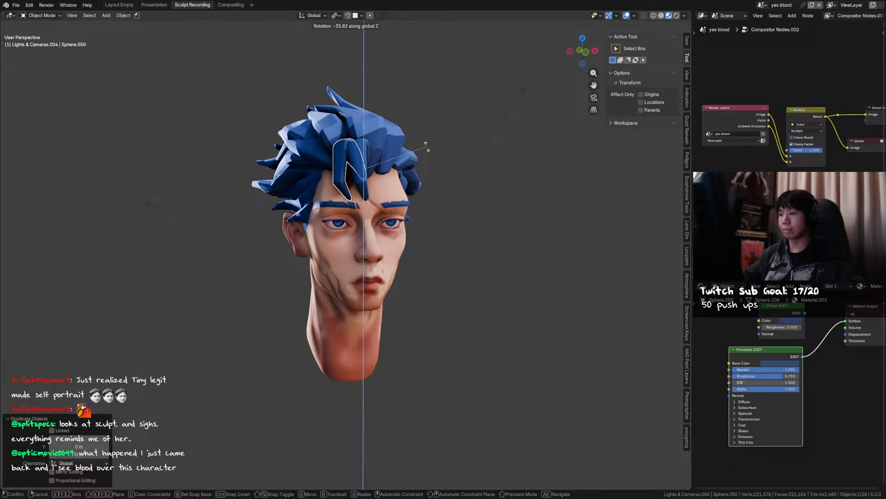
{"action": "left_click", "coordinate": [429, 156]}
Reshape the duplicated fringe strand with a large Grab brush, checking its curve from the side.
{"action": "key", "text": "ctrl+Tab"}
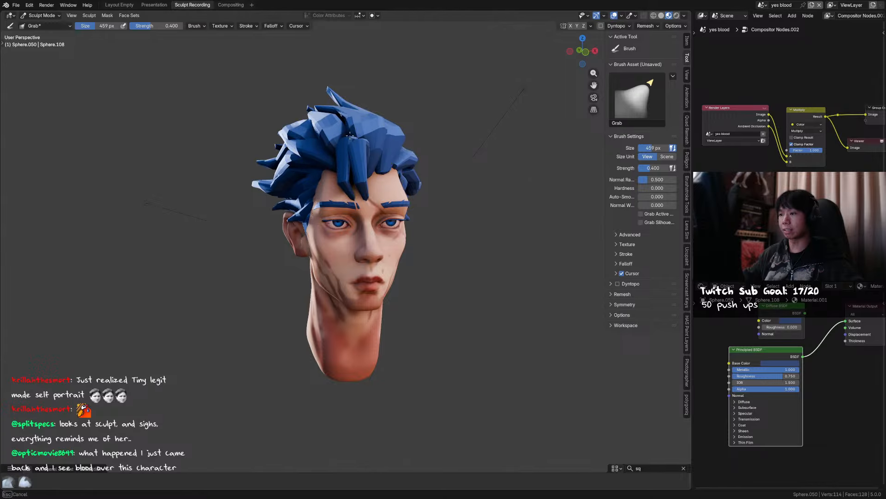
{"action": "mouse_move", "coordinate": [348, 120]}
{"action": "middle_mouse_down"}
{"action": "mouse_move", "coordinate": [306, 148]}
{"action": "mouse_move", "coordinate": [425, 158]}
{"action": "middle_mouse_up"}
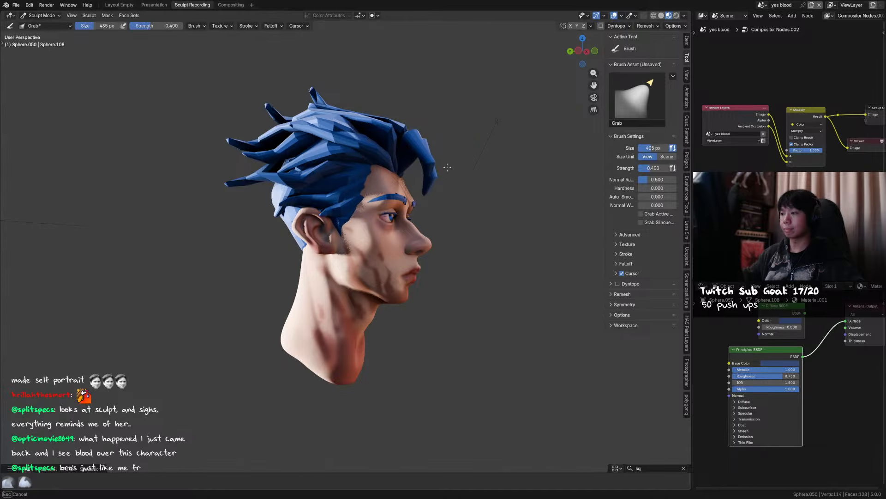
{"action": "key", "text": "ctrl+KP_3"}
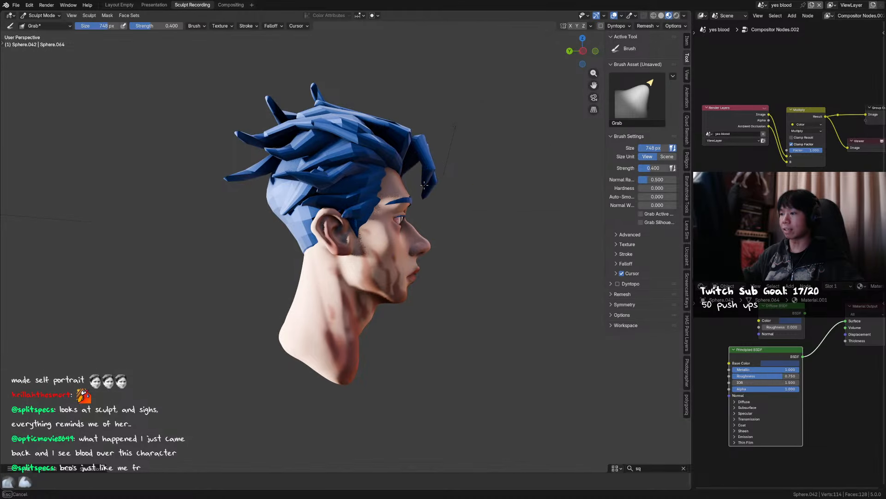
Reshape the original fringe strand with the Grab brush, reducing the brush size to 538 px and 220 px.
{"action": "key", "text": "f"}
{"action": "left_click", "coordinate": [366, 185]}
{"action": "key", "text": "KP_1"}
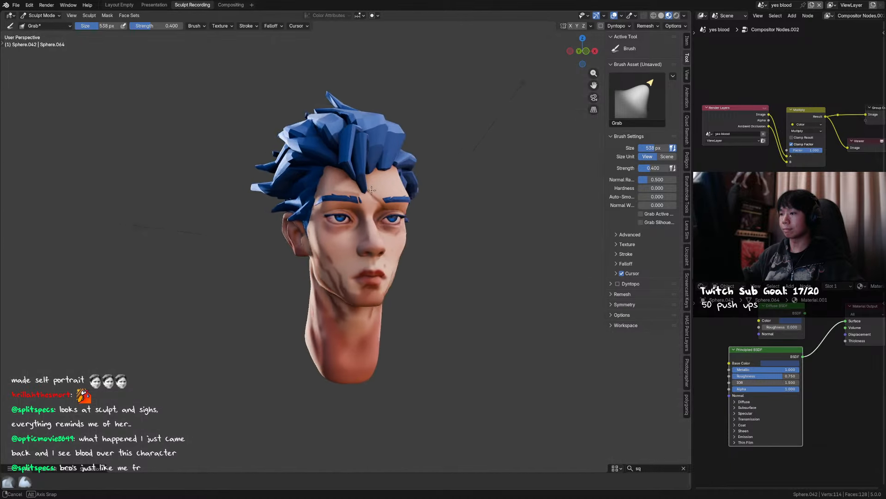
{"action": "key", "text": "f"}
{"action": "left_click", "coordinate": [327, 179]}
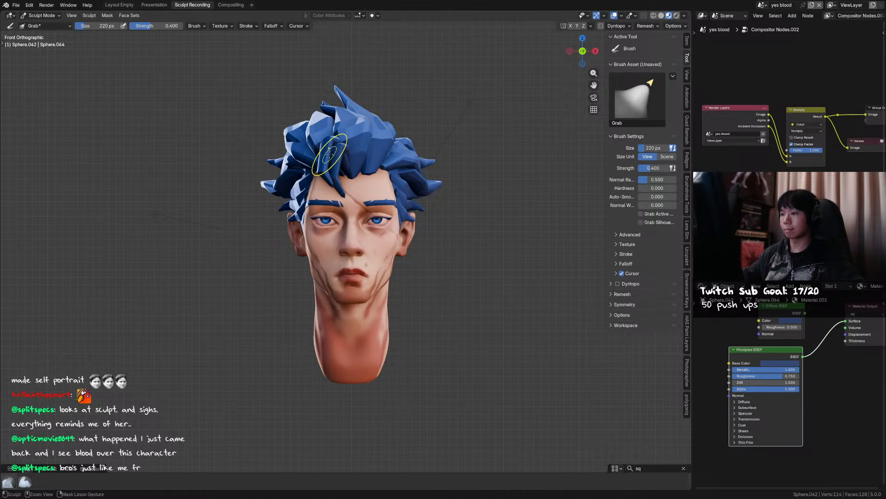
Refine the duplicated fringe strand with the Grab brush at about 364 px and 320 px, return to Object Mode and save.
{"action": "mouse_move", "coordinate": [330, 156]}
{"action": "middle_mouse_down"}
{"action": "mouse_move", "coordinate": [292, 172]}
{"action": "mouse_move", "coordinate": [460, 215]}
{"action": "mouse_move", "coordinate": [550, 222]}
{"action": "mouse_move", "coordinate": [475, 222]}
{"action": "mouse_move", "coordinate": [330, 169]}
{"action": "mouse_move", "coordinate": [357, 138]}
{"action": "middle_mouse_up"}
{"action": "key", "text": "ctrl+Tab"}
{"action": "key", "text": "ctrl+Tab"}
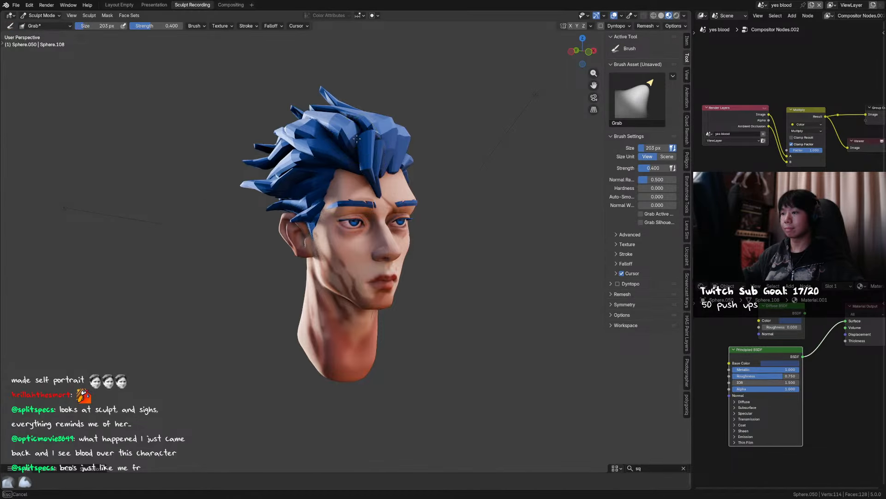
{"action": "key", "text": "f"}
{"action": "left_click", "coordinate": [392, 172]}
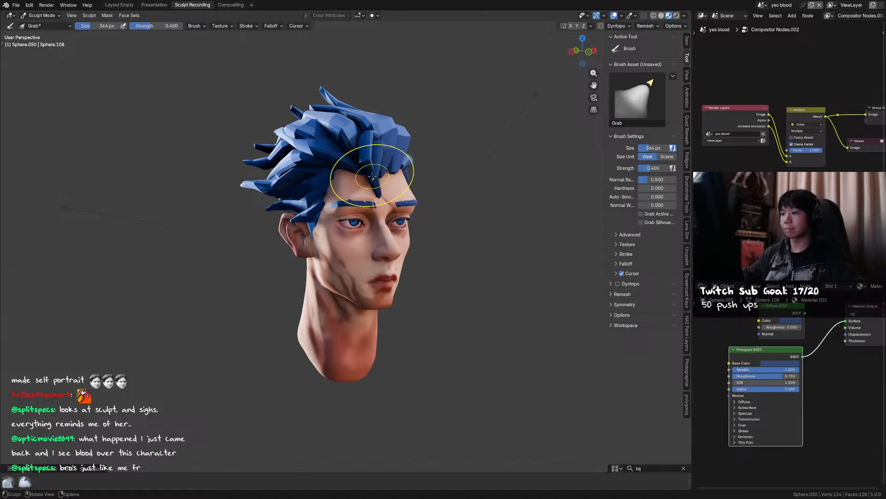
{"action": "middle_click_drag", "start_coordinate": [381, 171], "coordinate": [288, 168]}
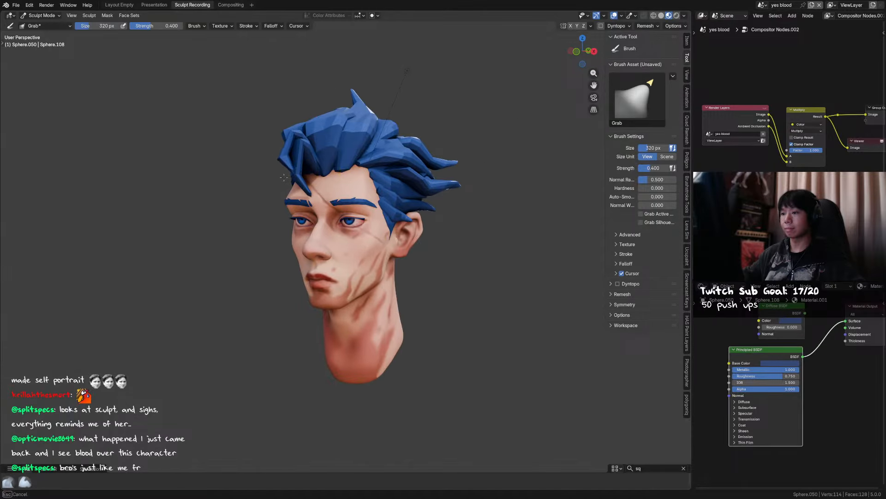
{"action": "key", "text": "f"}
{"action": "key", "text": "ctrl+Tab"}
{"action": "middle_click_drag", "start_coordinate": [331, 145], "coordinate": [308, 170], "text": "alt"}
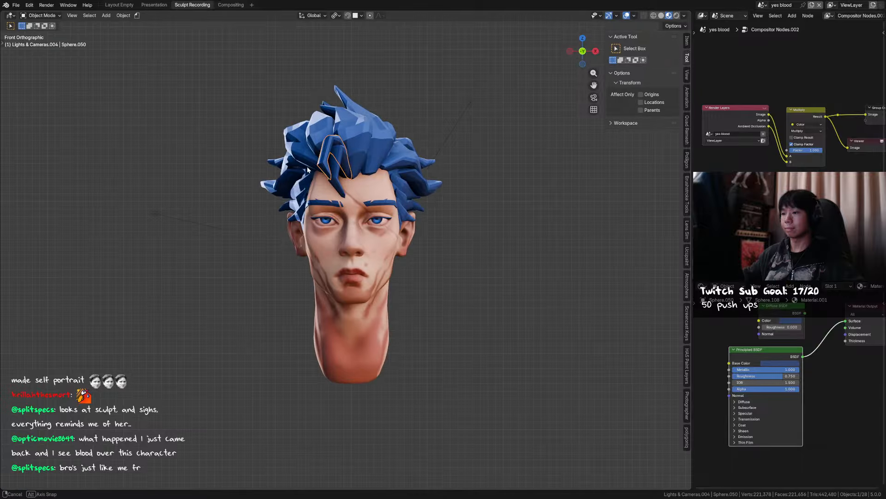
{"action": "key", "text": "ctrl+s"}
Lower the viewport shading environment strength to about 1.6.
{"action": "middle_click_drag", "start_coordinate": [414, 221], "coordinate": [479, 164]}
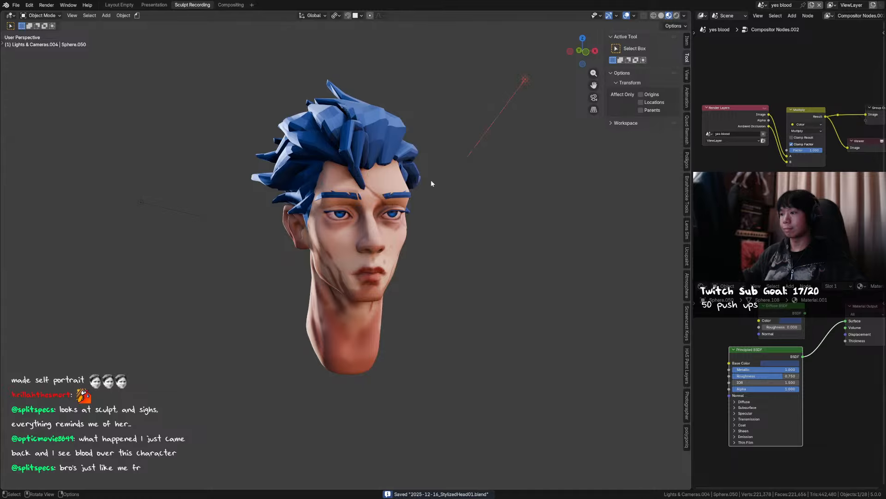
{"action": "left_click", "coordinate": [685, 15]}
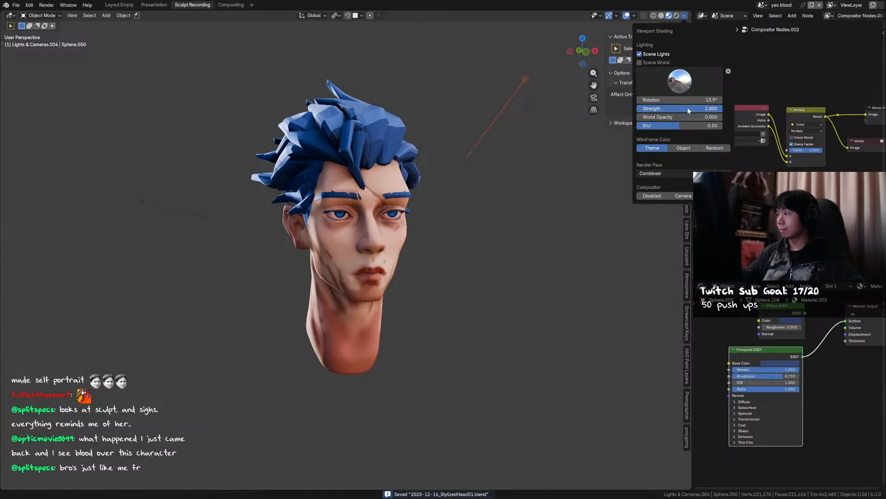
{"action": "mouse_move", "coordinate": [688, 111]}
{"action": "left_mouse_down"}
{"action": "mouse_move", "coordinate": [657, 111]}
{"action": "mouse_move", "coordinate": [671, 111]}
{"action": "left_mouse_up"}
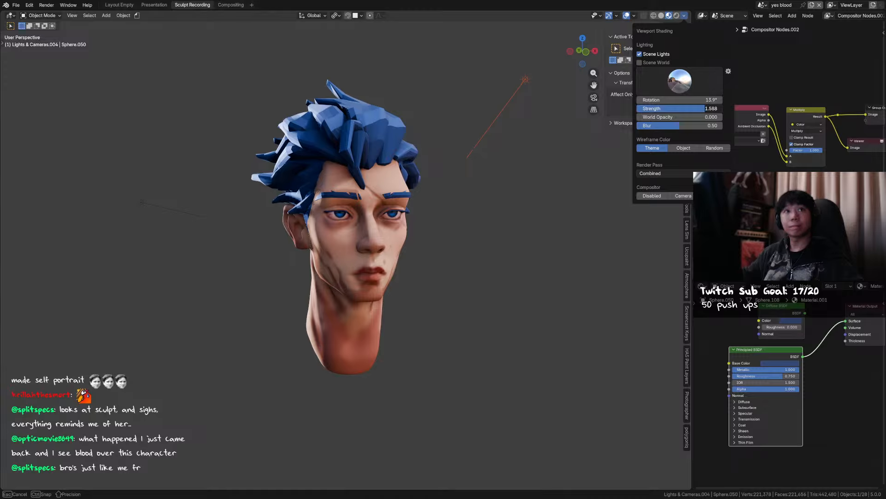
Set the head material's Mix factor to 1.000, deselect the head and save the file.
{"action": "left_click", "coordinate": [353, 259]}
{"action": "mouse_move", "coordinate": [826, 372]}
{"action": "left_mouse_down"}
{"action": "mouse_move", "coordinate": [838, 371]}
{"action": "mouse_move", "coordinate": [826, 371]}
{"action": "left_mouse_up"}
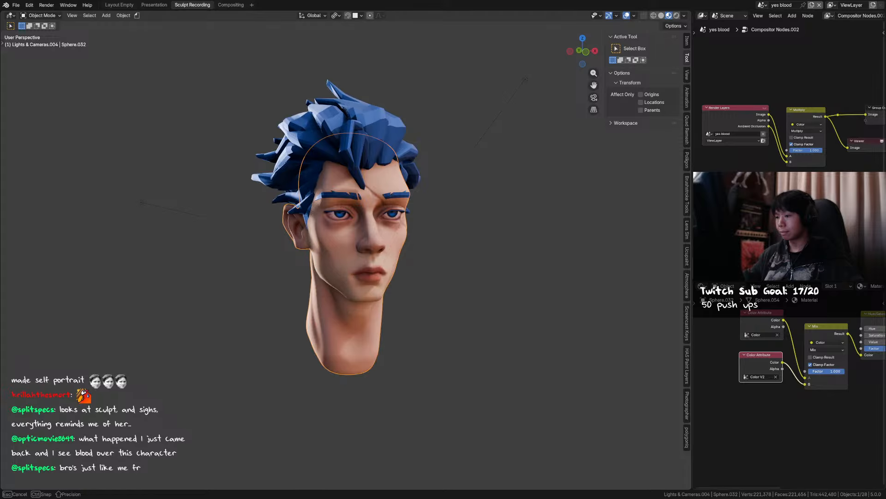
{"action": "left_click", "coordinate": [530, 315]}
{"action": "middle_click_drag", "start_coordinate": [530, 314], "coordinate": [537, 204]}
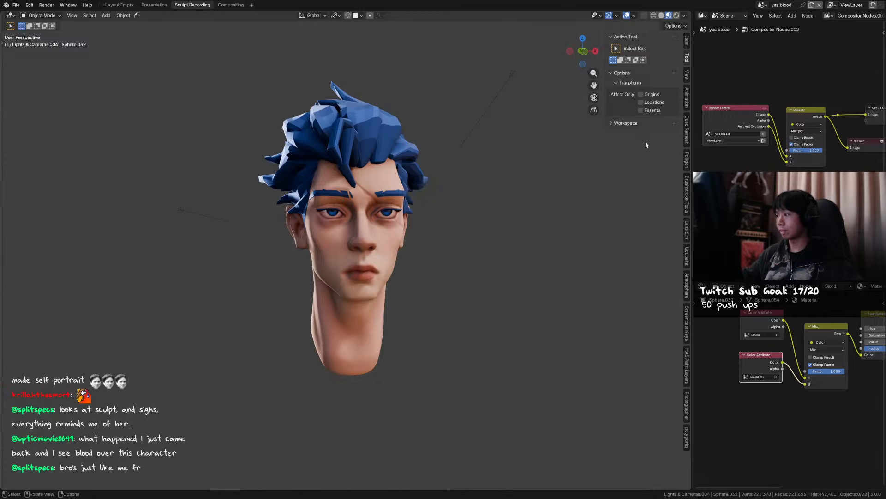
{"action": "middle_click_drag", "start_coordinate": [645, 145], "coordinate": [542, 203]}
{"action": "key", "text": "ctrl+s"}
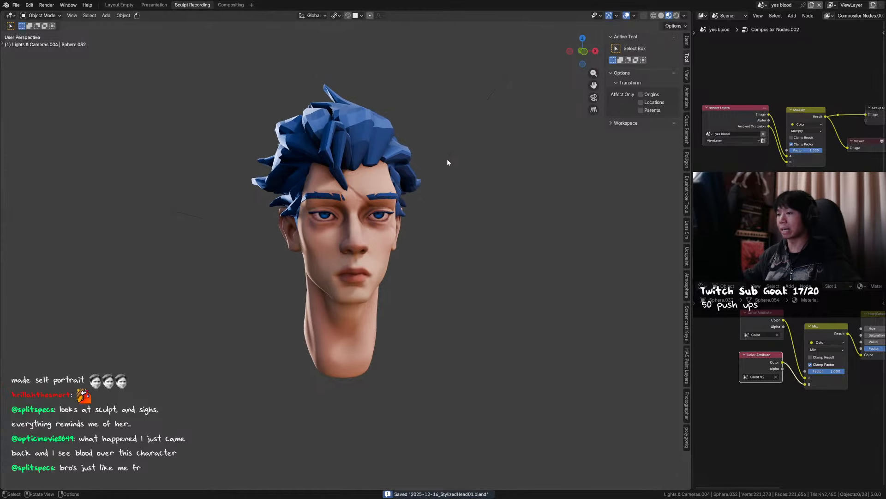
Try the blood-stained skin with the head material's Mix factor at 0.000, undo the change and save the file.
{"action": "scroll", "coordinate": [447, 162], "scroll_direction": "up", "scroll_amount": 2}
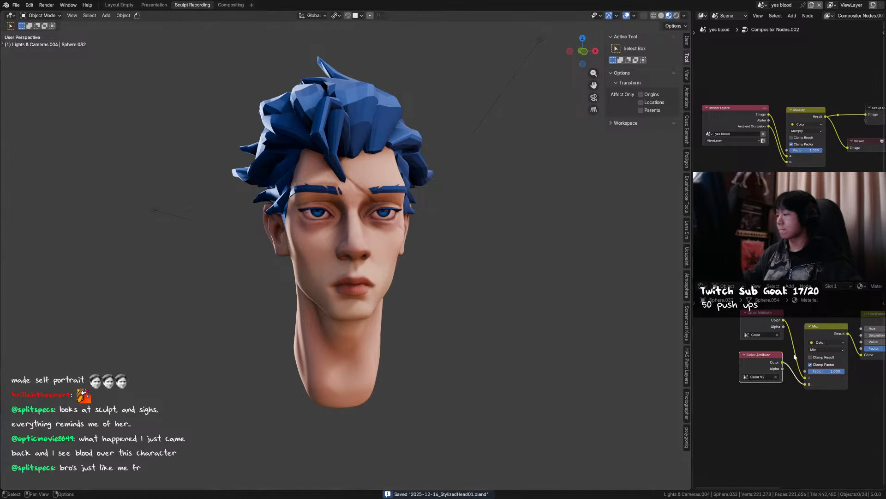
{"action": "middle_click_drag", "start_coordinate": [573, 328], "coordinate": [564, 326]}
{"action": "mouse_move", "coordinate": [524, 296]}
{"action": "middle_mouse_down"}
{"action": "mouse_move", "coordinate": [534, 292]}
{"action": "mouse_move", "coordinate": [519, 292]}
{"action": "middle_mouse_up"}
{"action": "scroll", "coordinate": [534, 292], "scroll_direction": "down", "scroll_amount": 1}
{"action": "left_click_drag", "start_coordinate": [819, 371], "coordinate": [705, 365]}
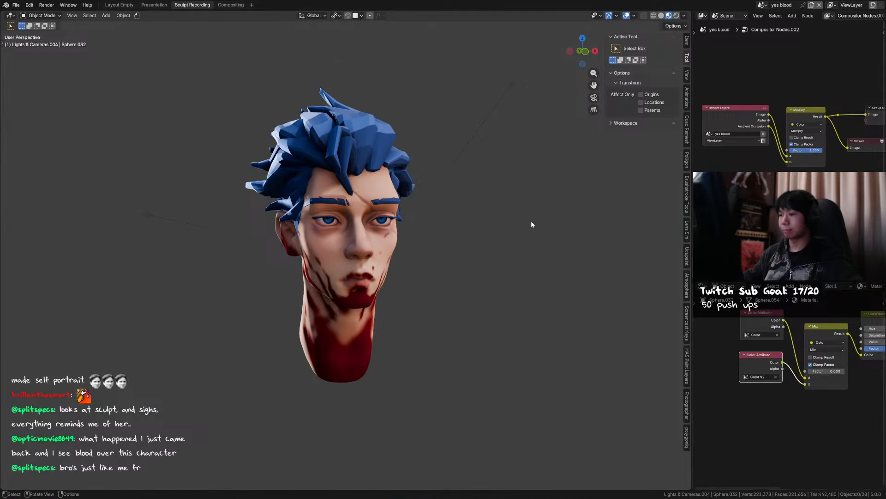
{"action": "key", "text": "ctrl+z"}
{"action": "key", "text": "ctrl+s"}
Adjust the environment lighting strength in the viewport shading settings.
{"action": "left_click", "coordinate": [685, 16]}
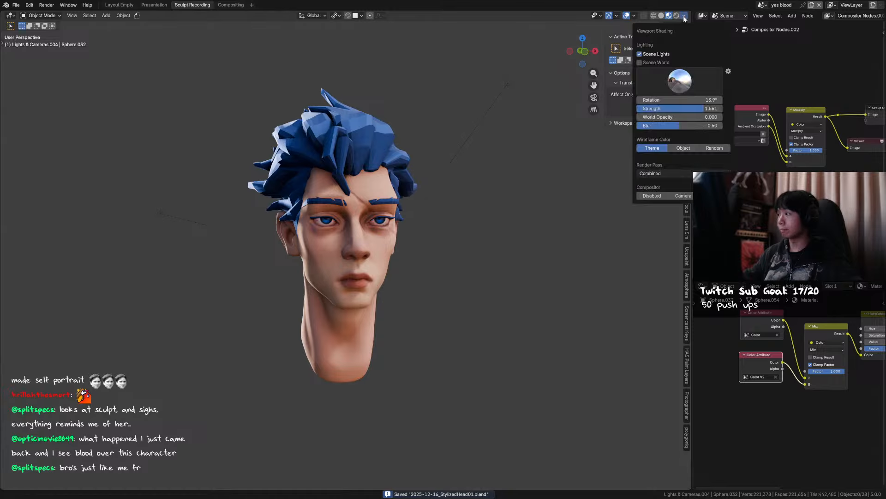
{"action": "mouse_move", "coordinate": [688, 109]}
{"action": "left_mouse_down"}
{"action": "mouse_move", "coordinate": [704, 109]}
{"action": "mouse_move", "coordinate": [698, 99]}
{"action": "mouse_move", "coordinate": [738, 99]}
{"action": "mouse_move", "coordinate": [702, 99]}
{"action": "left_mouse_up"}
{"action": "key", "text": "Escape"}
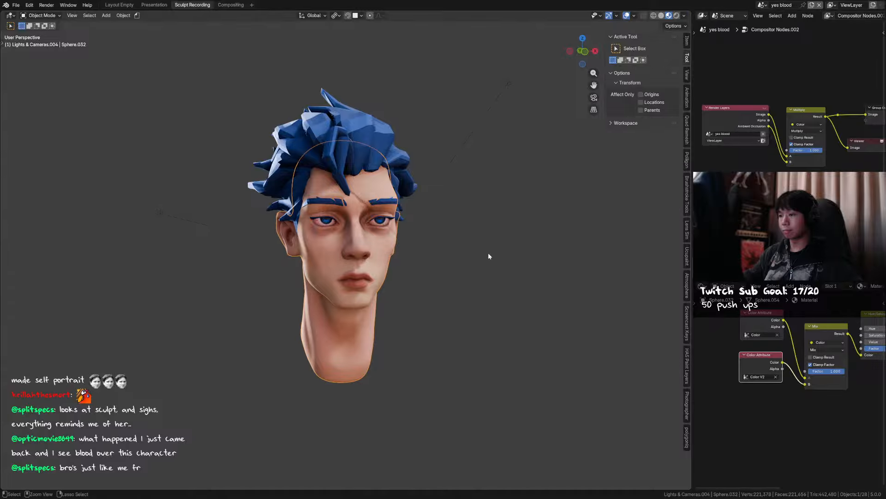
Compare the head before and after the recent changes by undoing and redoing them, and save the file.
{"action": "key", "text": "ctrl+z"}
{"action": "key", "text": "ctrl+shift+z"}
{"action": "mouse_move", "coordinate": [481, 245]}
{"action": "middle_mouse_down"}
{"action": "mouse_move", "coordinate": [499, 244]}
{"action": "mouse_move", "coordinate": [465, 233]}
{"action": "mouse_move", "coordinate": [475, 234]}
{"action": "middle_mouse_up"}
{"action": "key", "text": "ctrl+z"}
{"action": "key", "text": "ctrl+shift+z"}
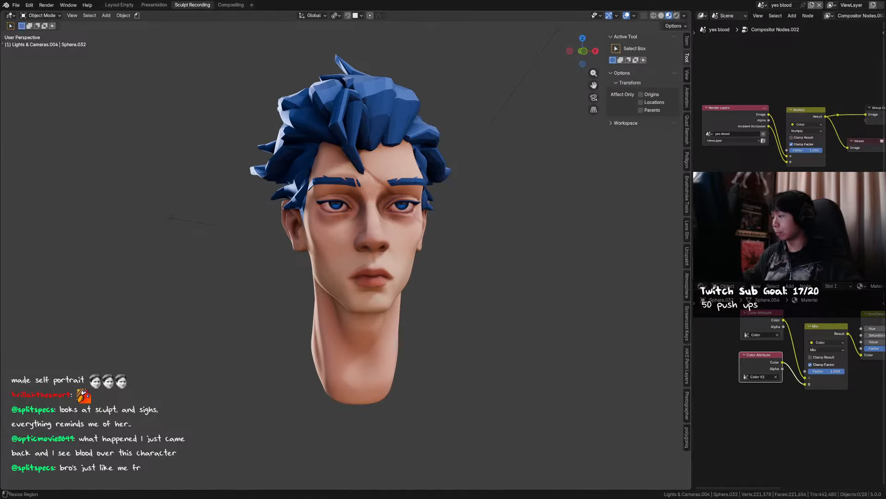
{"action": "key", "text": "ctrl+s"}
Blend the two skin color attributes by setting the head material's Mix factor to 0.600, and save the file.
{"action": "left_click", "coordinate": [686, 388]}
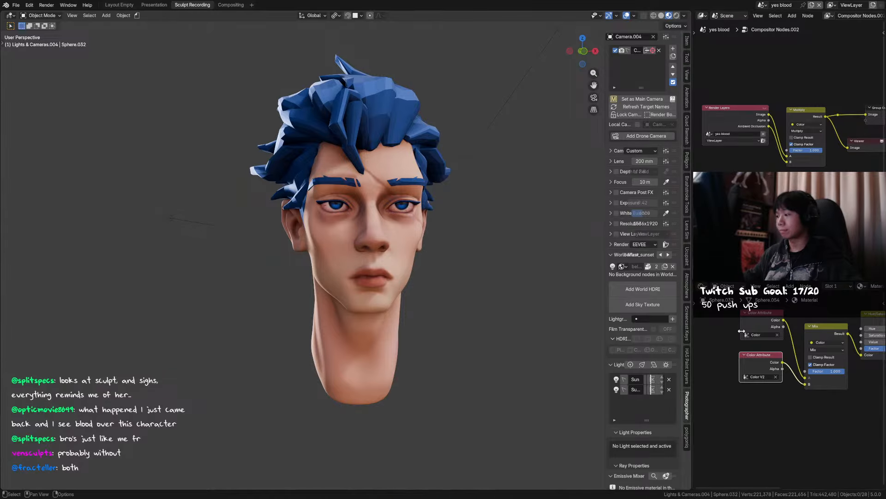
{"action": "left_click_drag", "start_coordinate": [819, 370], "coordinate": [844, 371]}
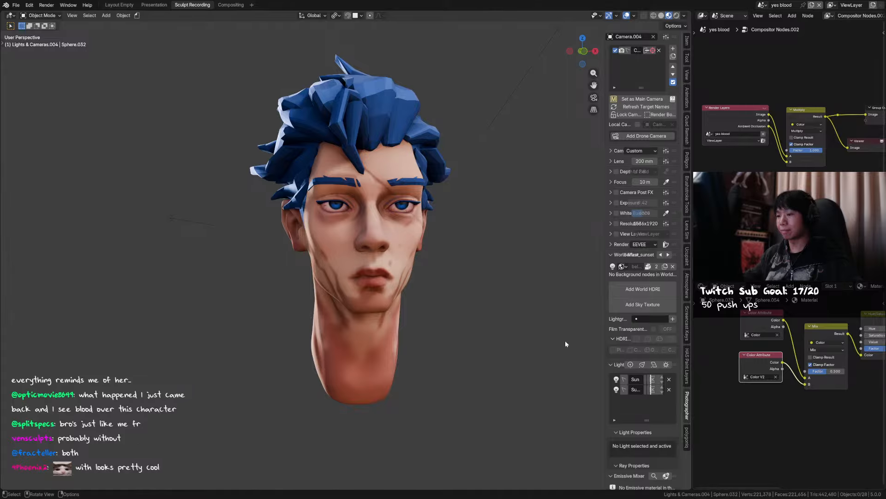
{"action": "middle_click_drag", "start_coordinate": [566, 340], "coordinate": [558, 339]}
{"action": "mouse_move", "coordinate": [471, 266]}
{"action": "middle_mouse_down"}
{"action": "mouse_move", "coordinate": [475, 288]}
{"action": "mouse_move", "coordinate": [492, 270]}
{"action": "mouse_move", "coordinate": [483, 259]}
{"action": "mouse_move", "coordinate": [503, 268]}
{"action": "mouse_move", "coordinate": [433, 270]}
{"action": "mouse_move", "coordinate": [467, 268]}
{"action": "middle_mouse_up"}
{"action": "key", "text": "ctrl+z"}
{"action": "mouse_move", "coordinate": [831, 370]}
{"action": "left_mouse_down"}
{"action": "mouse_move", "coordinate": [844, 371]}
{"action": "mouse_move", "coordinate": [833, 371]}
{"action": "left_mouse_up"}
{"action": "middle_click_drag", "start_coordinate": [554, 336], "coordinate": [547, 336]}
{"action": "left_click_drag", "start_coordinate": [834, 370], "coordinate": [831, 371]}
{"action": "middle_click_drag", "start_coordinate": [561, 326], "coordinate": [520, 304]}
{"action": "key", "text": "ctrl+s"}
{"action": "middle_click_drag", "start_coordinate": [458, 284], "coordinate": [477, 297]}
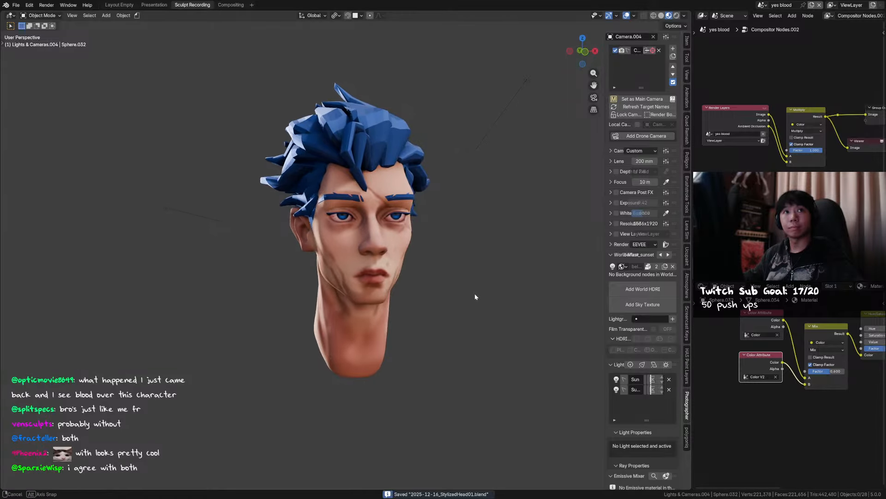
{"action": "middle_click_drag", "start_coordinate": [468, 343], "coordinate": [477, 276]}
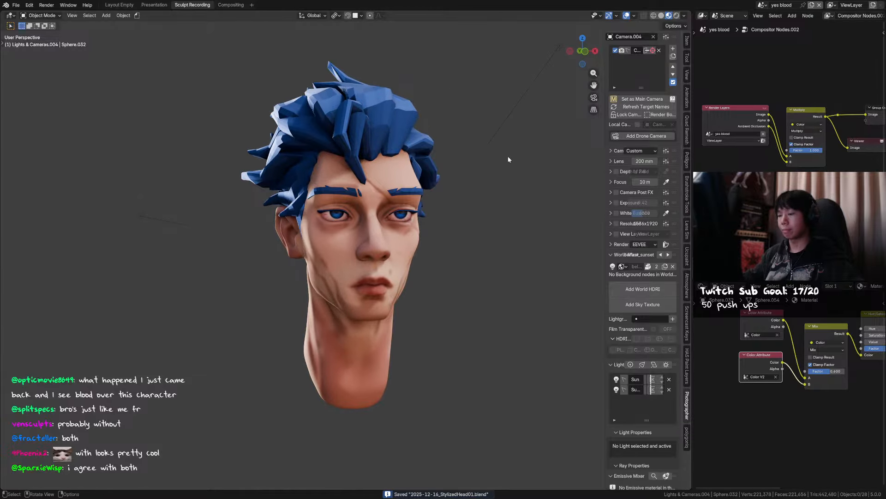
Enable Camera Post FX with the viewport mode set to Always, and turn on Bloom.
{"action": "left_click", "coordinate": [617, 192]}
{"action": "left_click", "coordinate": [658, 203]}
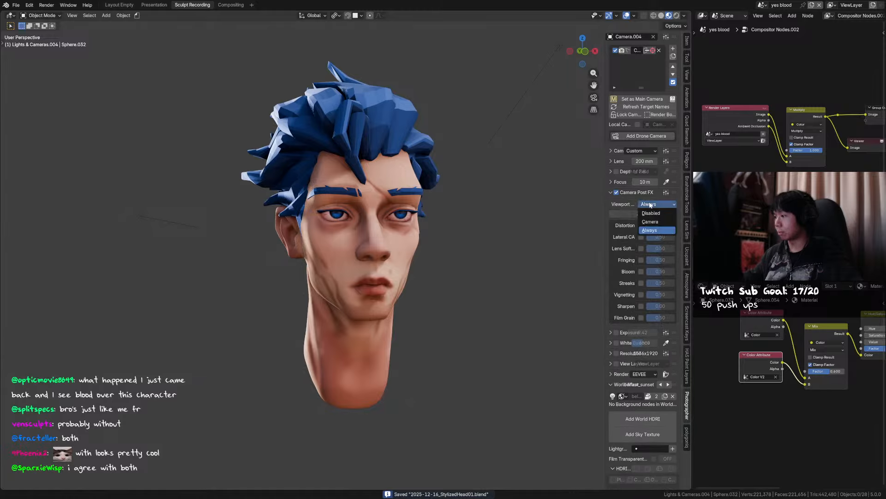
{"action": "left_click", "coordinate": [654, 231]}
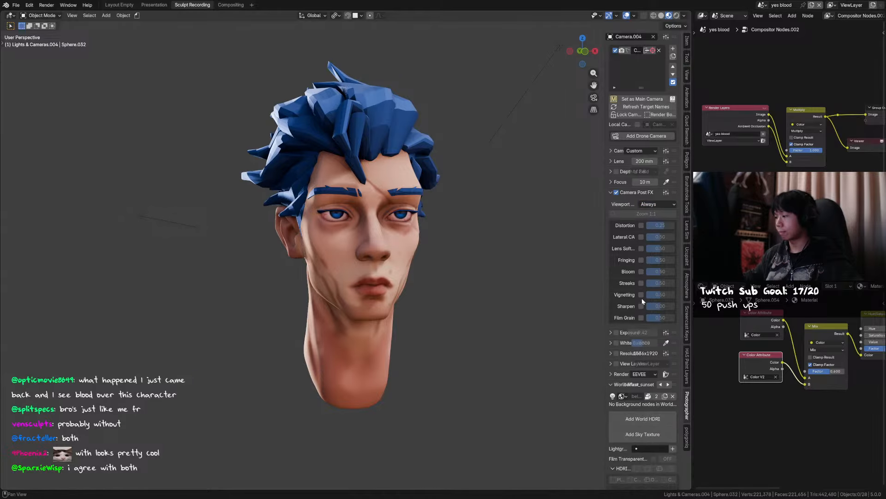
{"action": "left_click", "coordinate": [641, 272]}
Make room after the compositor's Multiply node, replace the old reroute with one joining both output links, and save.
{"action": "middle_click_drag", "start_coordinate": [825, 146], "coordinate": [820, 154]}
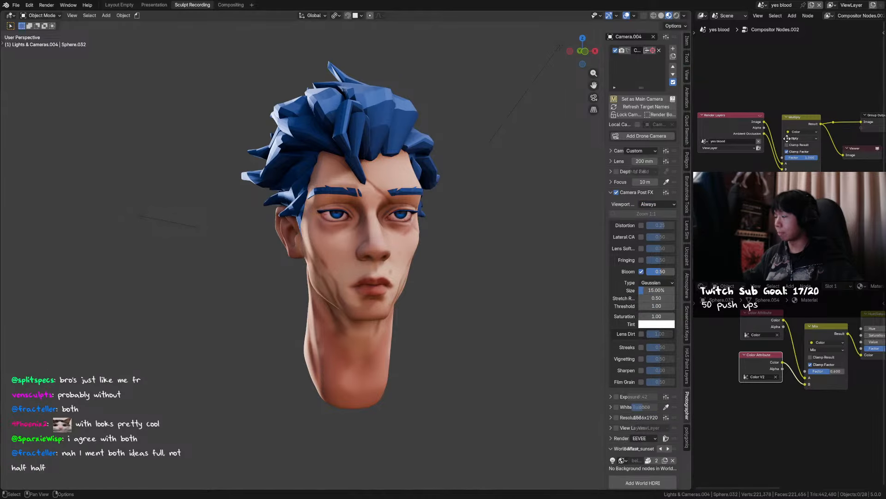
{"action": "key", "text": "g"}
{"action": "key", "text": "x"}
{"action": "left_click", "coordinate": [755, 150]}
{"action": "right_click_drag", "start_coordinate": [815, 109], "coordinate": [791, 148], "text": "shift"}
{"action": "left_click", "coordinate": [834, 122]}
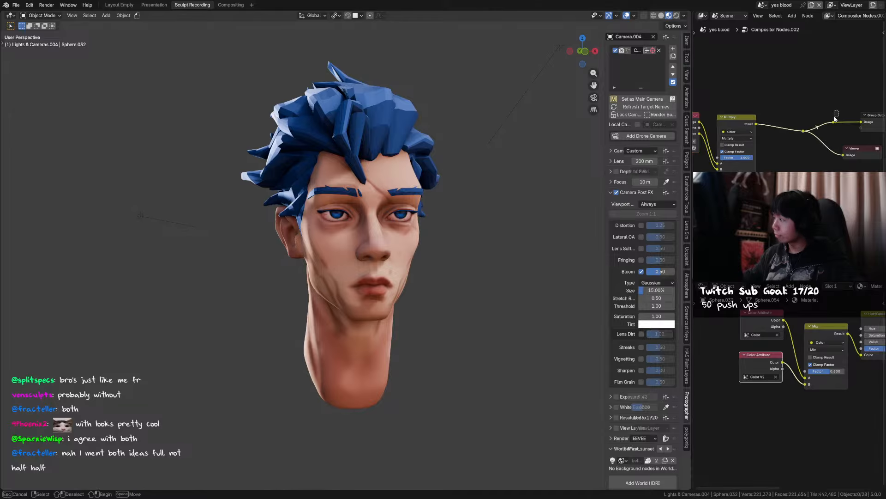
{"action": "key", "text": "ctrl+x"}
{"action": "key", "text": "ctrl+s"}
Insert a Photographer PostFX group node between the Multiply node and the reroute, and refresh Camera Post FX.
{"action": "key", "text": "shift+a"}
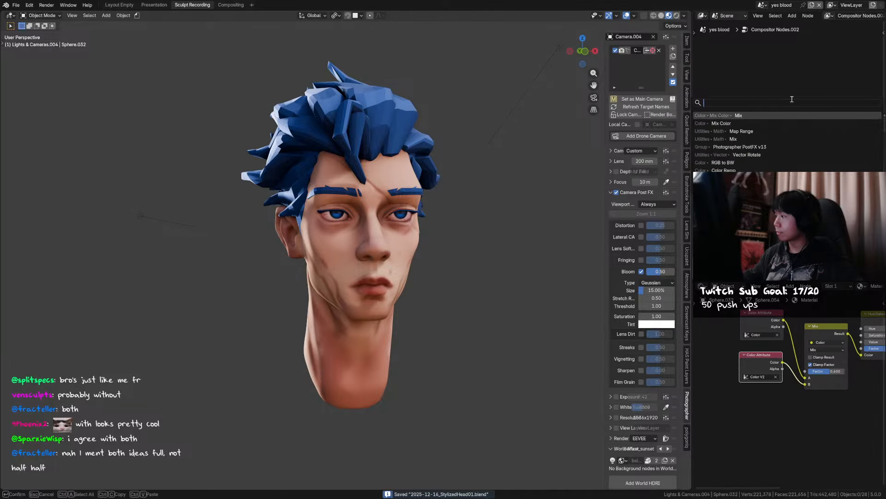
{"action": "type", "text": "photo"}
{"action": "key", "text": "Return"}
{"action": "left_click", "coordinate": [816, 121]}
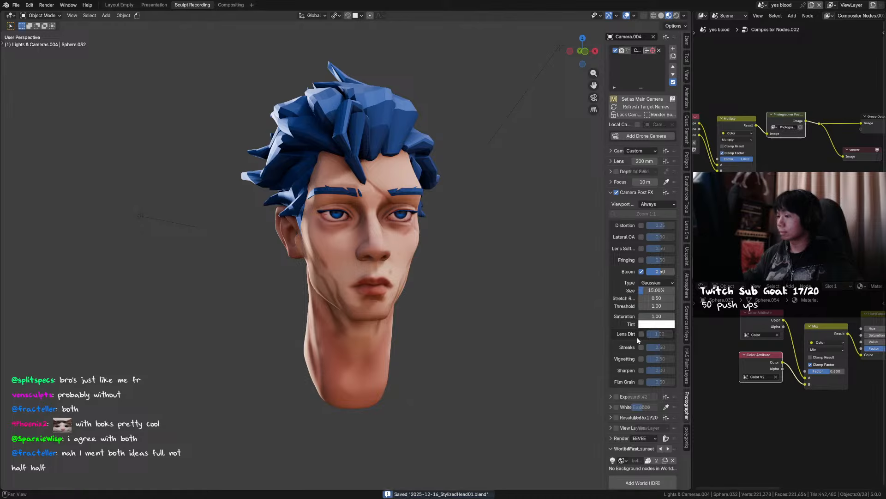
{"action": "left_click", "coordinate": [616, 192]}
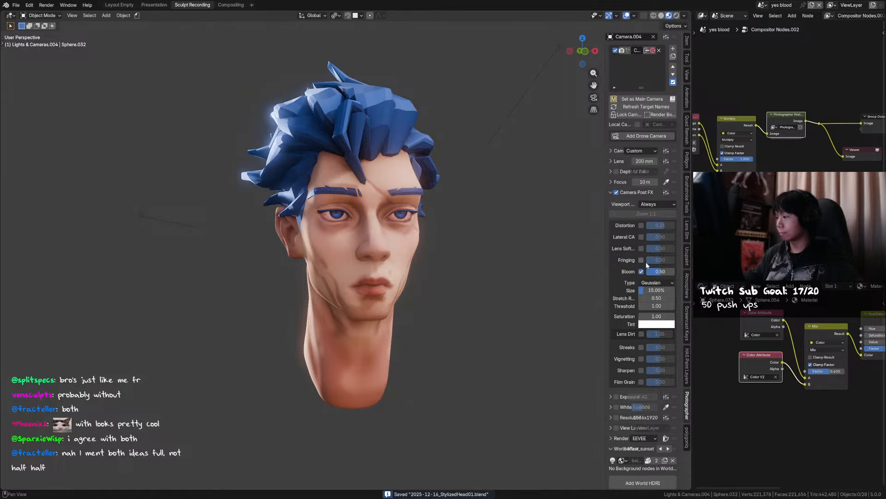
Set the Bloom threshold to 3.01, trying a size of 95.50% before restoring it to 15.00%.
{"action": "left_click_drag", "start_coordinate": [657, 306], "coordinate": [683, 306]}
{"action": "middle_click_drag", "start_coordinate": [499, 295], "coordinate": [461, 285]}
{"action": "left_click_drag", "start_coordinate": [656, 290], "coordinate": [683, 290]}
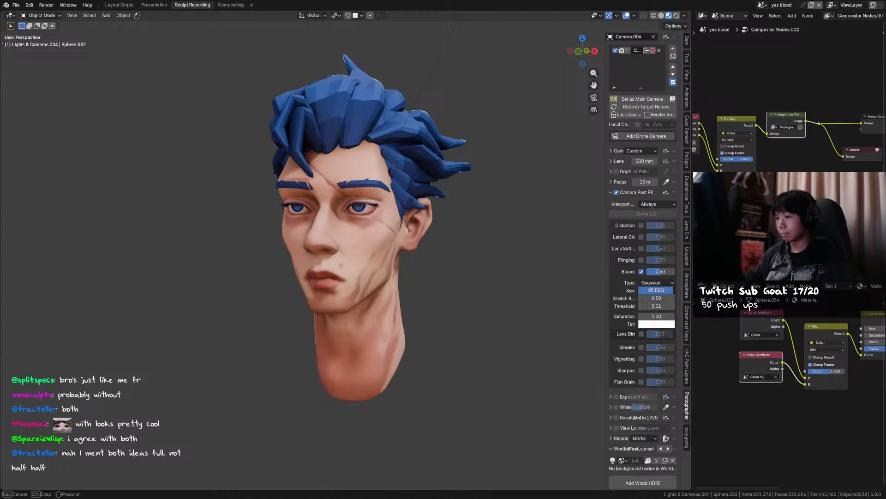
{"action": "left_click_drag", "start_coordinate": [683, 289], "coordinate": [655, 290]}
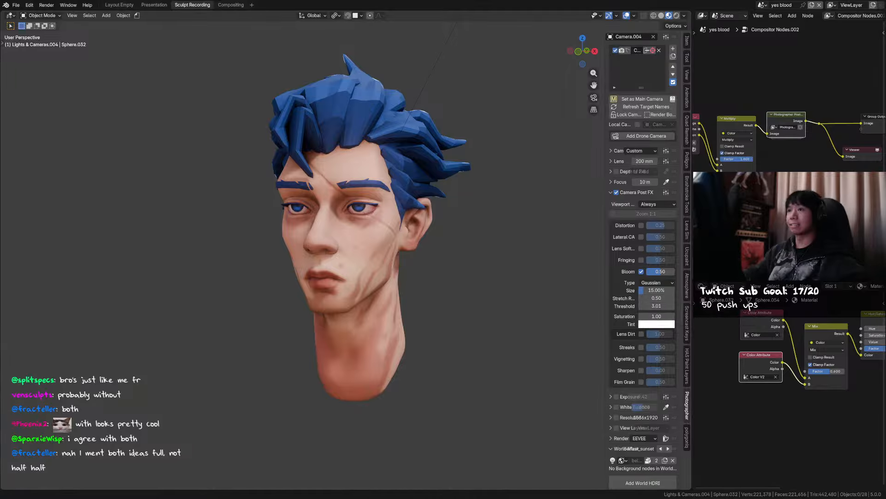
{"action": "middle_click_drag", "start_coordinate": [365, 284], "coordinate": [408, 285]}
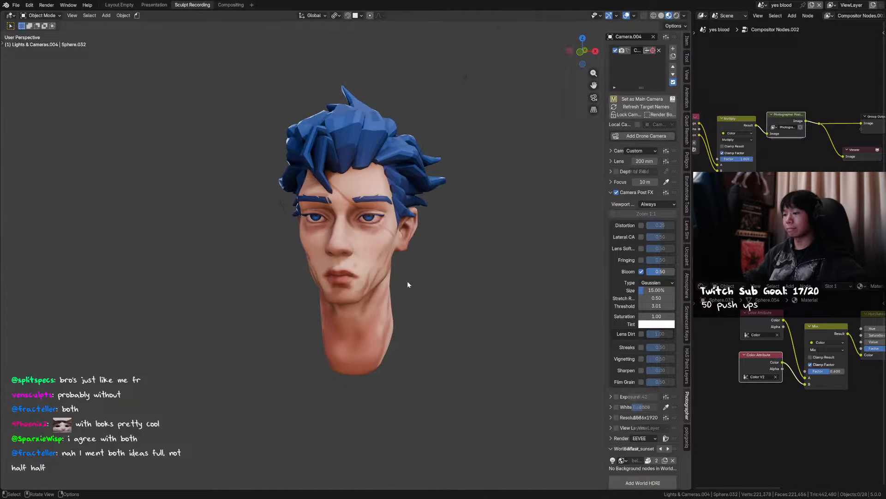
Turn off Bloom, select the head mesh and save the file.
{"action": "left_click", "coordinate": [641, 272]}
{"action": "middle_click_drag", "start_coordinate": [482, 269], "coordinate": [459, 257]}
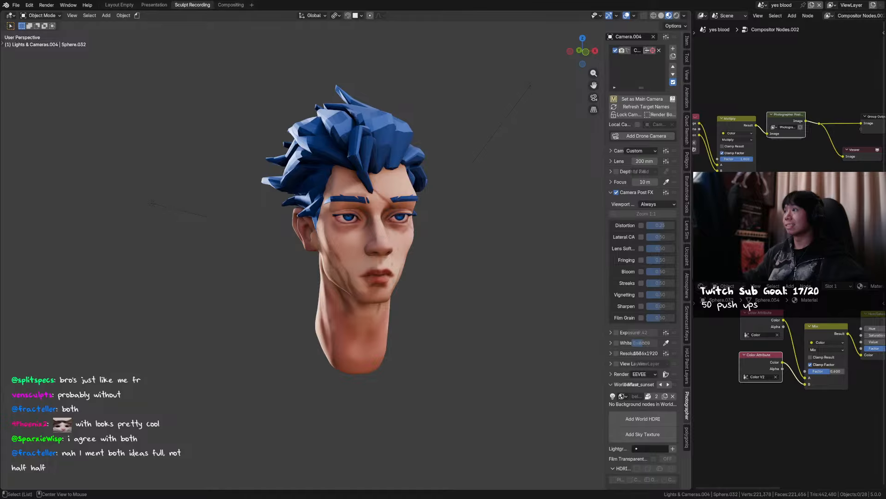
{"action": "mouse_move", "coordinate": [454, 236]}
{"action": "left_mouse_down", "text": "alt"}
{"action": "mouse_move", "coordinate": [473, 235]}
{"action": "mouse_move", "coordinate": [465, 235]}
{"action": "left_mouse_up", "text": "alt"}
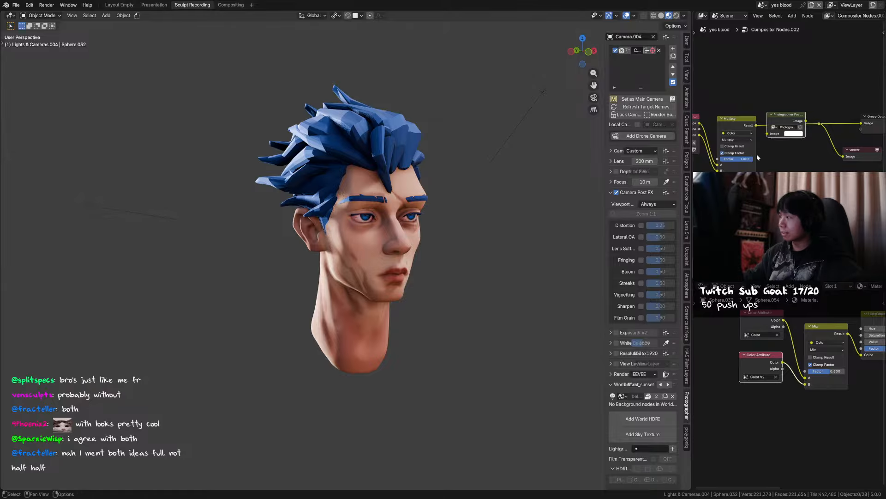
{"action": "left_click_drag", "start_coordinate": [365, 206], "coordinate": [370, 251], "text": "alt"}
{"action": "left_click", "coordinate": [350, 272]}
{"action": "right_click", "coordinate": [342, 264]}
{"action": "scroll", "coordinate": [370, 251], "scroll_direction": "up", "scroll_amount": 1}
{"action": "key", "text": "ctrl+s"}
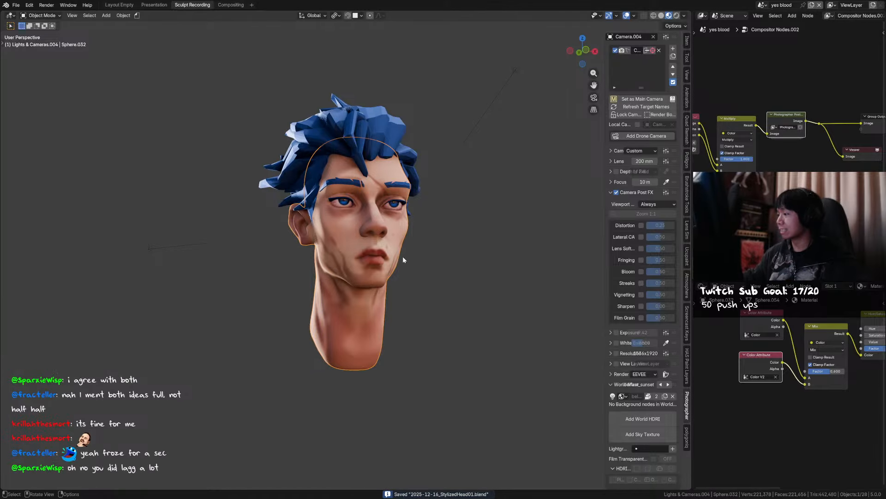
Check the head from several angles and turn Bloom back on in Camera Post FX.
{"action": "left_click_drag", "start_coordinate": [402, 256], "coordinate": [411, 253], "text": "alt"}
{"action": "left_click_drag", "start_coordinate": [453, 232], "coordinate": [439, 248], "text": "alt"}
{"action": "scroll", "coordinate": [441, 251], "scroll_direction": "up", "scroll_amount": 2}
{"action": "scroll", "coordinate": [441, 251], "scroll_direction": "down", "scroll_amount": 2}
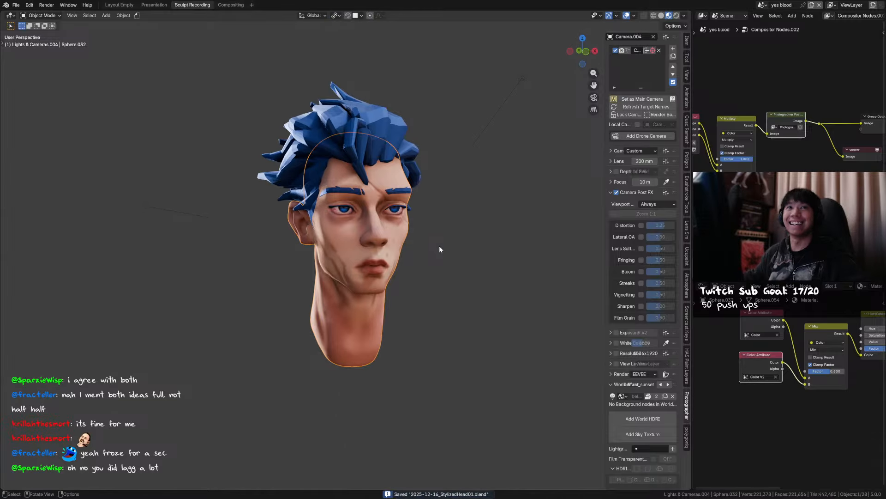
{"action": "middle_click_drag", "start_coordinate": [400, 154], "coordinate": [400, 154]}
{"action": "scroll", "coordinate": [399, 154], "scroll_direction": "up", "scroll_amount": 2}
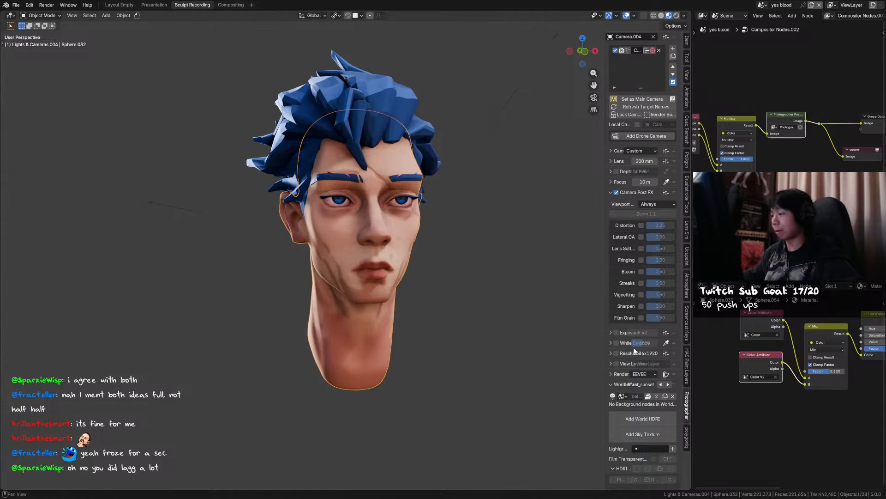
{"action": "left_click", "coordinate": [641, 272]}
{"action": "middle_click_drag", "start_coordinate": [527, 310], "coordinate": [374, 253]}
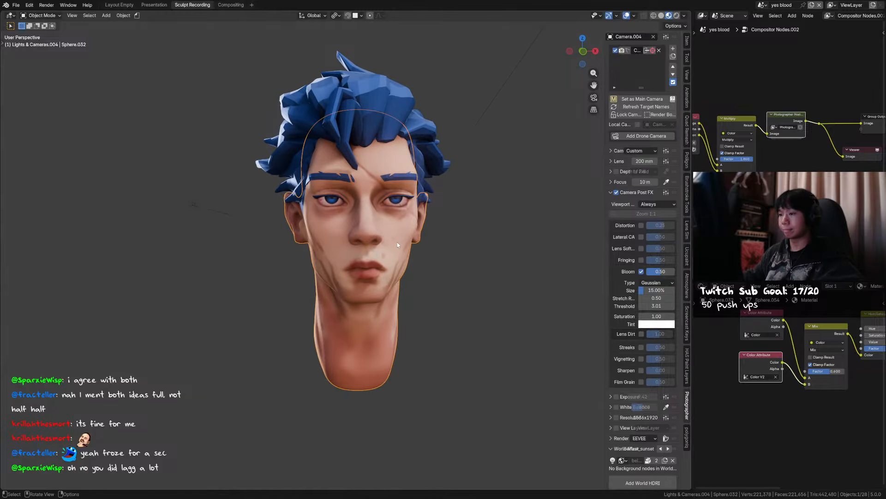
Duplicate the head mesh in place from the front view.
{"action": "key", "text": "KP_1"}
{"action": "key", "text": "n"}
{"action": "key", "text": "shift+d"}
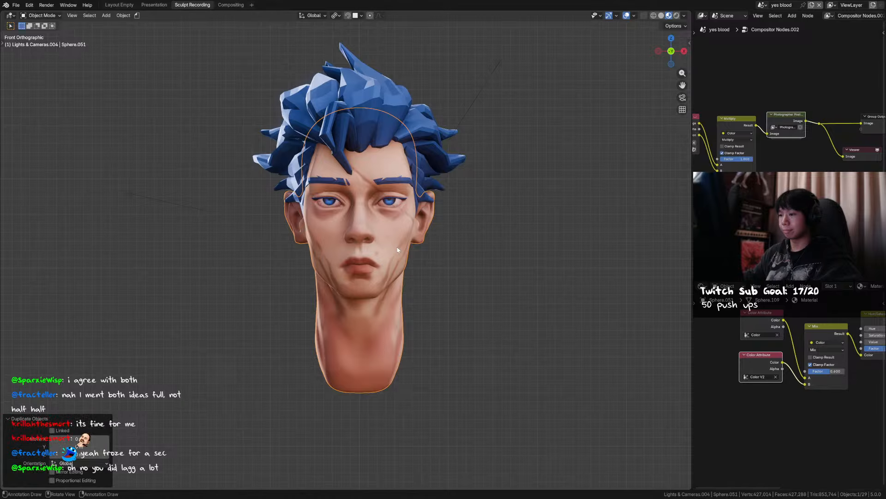
Fatten the duplicated head's mesh by about 0.0008 m, recalculate its normals to the inside, and save the file.
{"action": "key", "text": "Tab"}
{"action": "key", "text": "alt+s"}
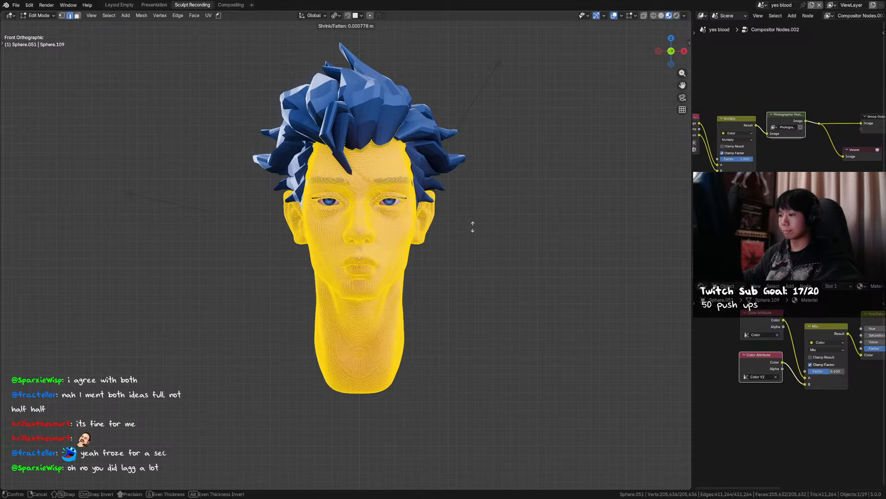
{"action": "left_click", "coordinate": [473, 226]}
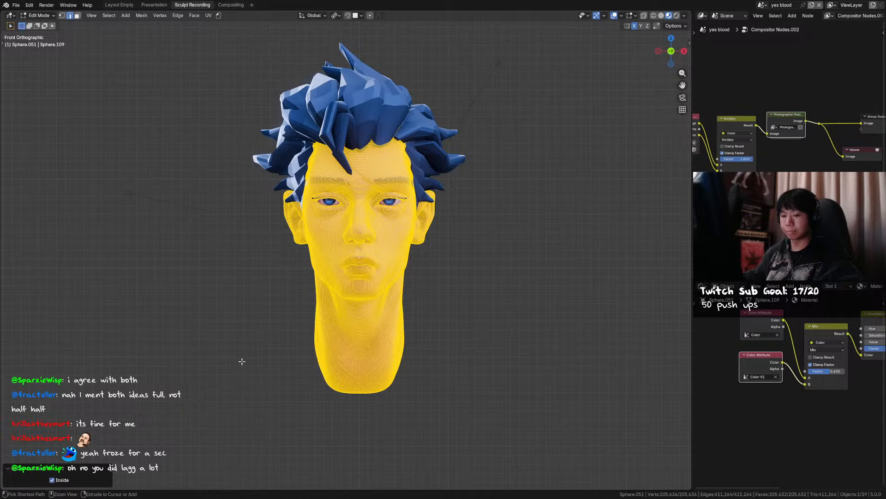
{"action": "key", "text": "Tab"}
{"action": "key", "text": "ctrl+s"}
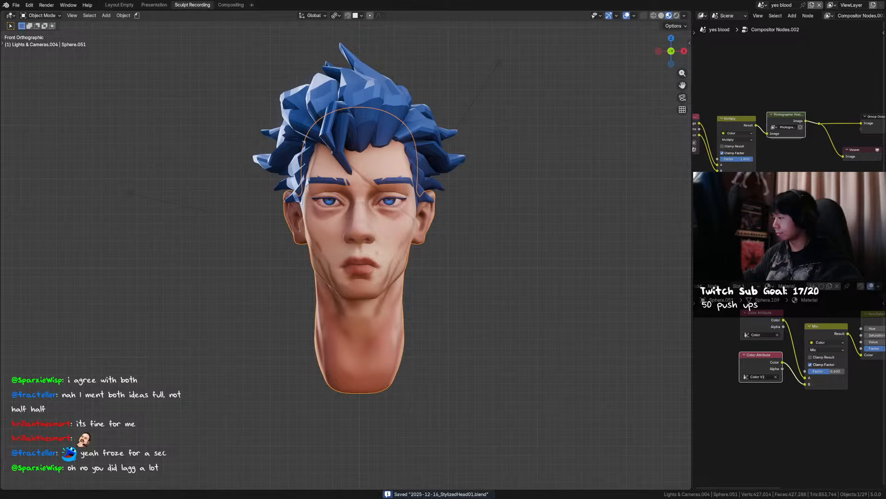
Give the duplicated head a new material and delete its Principled BSDF node.
{"action": "left_click", "coordinate": [837, 286]}
{"action": "left_click", "coordinate": [815, 286]}
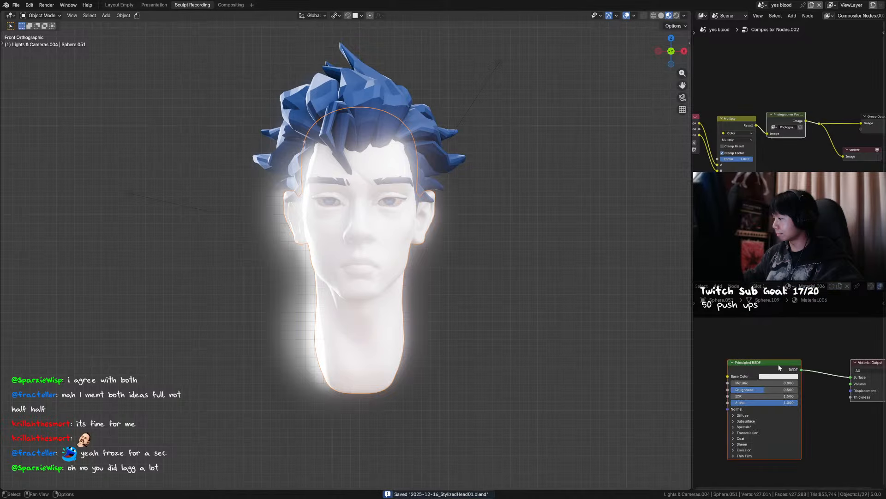
{"action": "middle_click_drag", "start_coordinate": [585, 309], "coordinate": [600, 320]}
{"action": "key", "text": "x"}
Add an Emission shader node to the duplicated head's material.
{"action": "key", "text": "shift+a"}
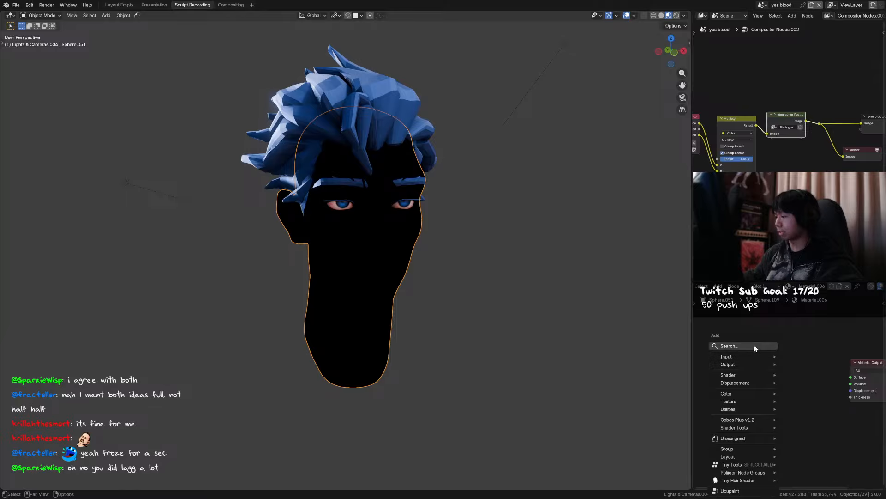
{"action": "left_click", "coordinate": [754, 345]}
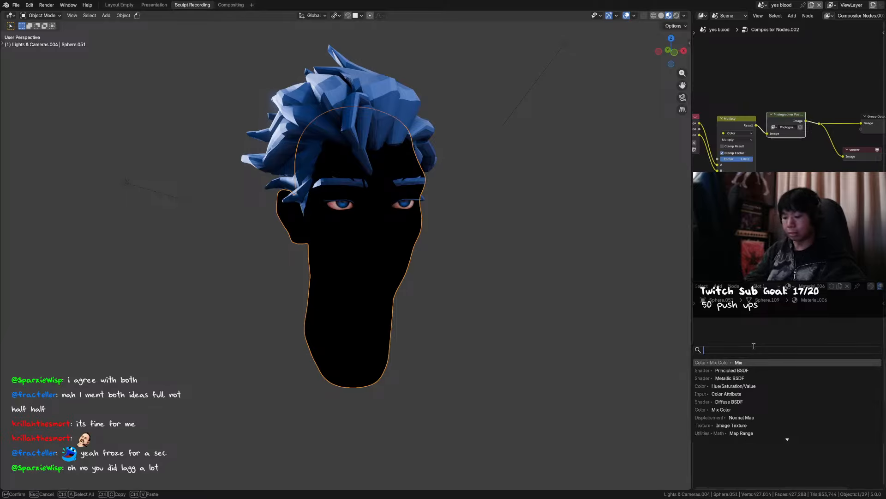
{"action": "type", "text": "emi"}
{"action": "key", "text": "Return"}
{"action": "left_click", "coordinate": [753, 346]}
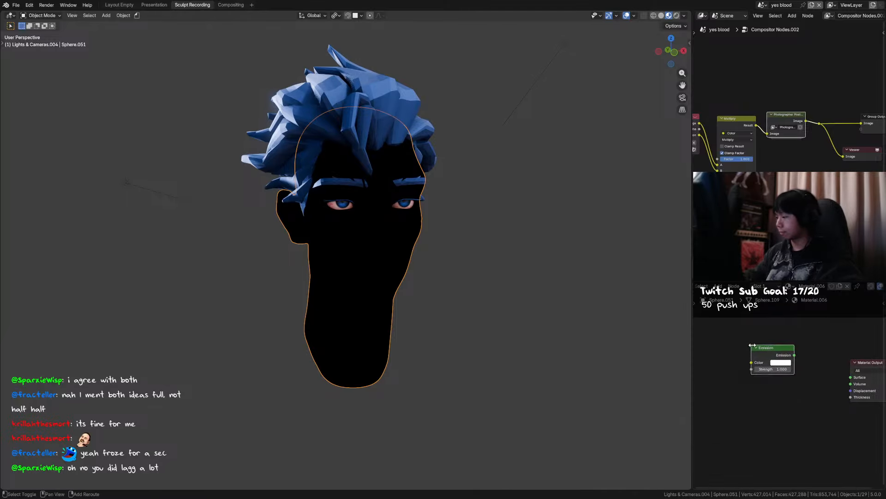
Add a Transparent BSDF node below the Emission node and set the Emission color to black.
{"action": "key", "text": "shift+a"}
{"action": "type", "text": "trans"}
{"action": "key", "text": "Return"}
{"action": "left_click", "coordinate": [778, 382]}
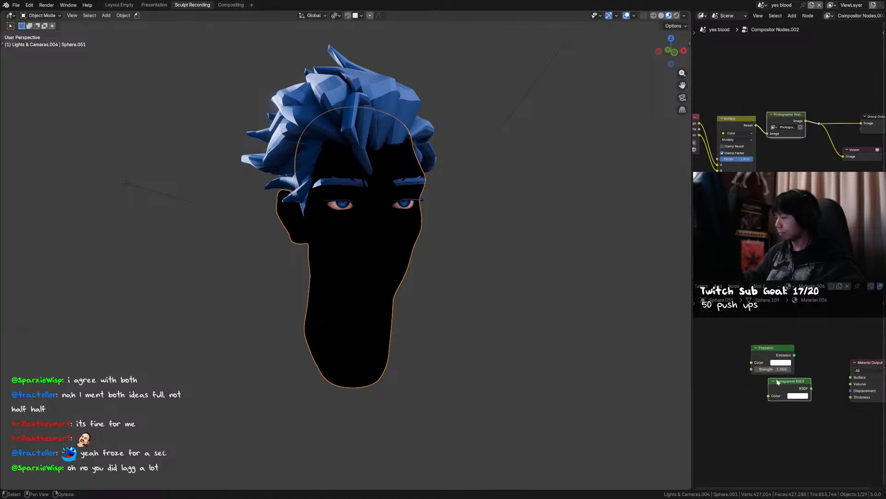
{"action": "left_click_drag", "start_coordinate": [778, 382], "coordinate": [765, 386]}
{"action": "left_click", "coordinate": [780, 362]}
{"action": "left_click_drag", "start_coordinate": [828, 277], "coordinate": [828, 306]}
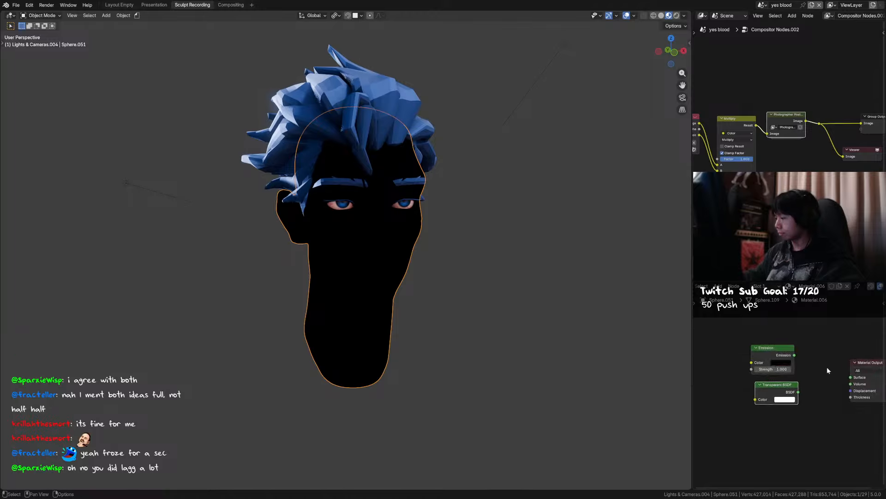
Combine the Emission and Transparent BSDF nodes in a Mix Shader and feed it into the Material Output's Surface.
{"action": "left_click_drag", "start_coordinate": [828, 371], "coordinate": [748, 404]}
{"action": "key", "text": "ctrl+0"}
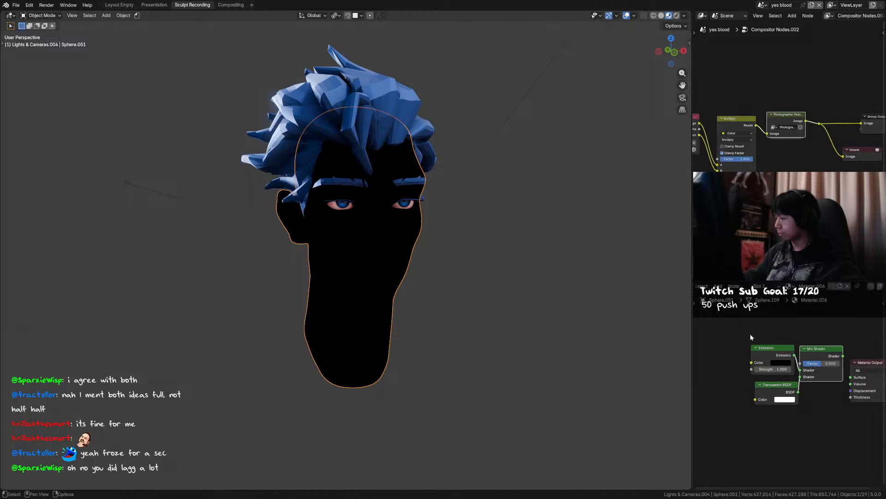
{"action": "left_click_drag", "start_coordinate": [751, 335], "coordinate": [809, 384]}
{"action": "key", "text": "g"}
{"action": "left_click", "coordinate": [777, 402]}
{"action": "left_click", "coordinate": [802, 364], "text": "shift"}
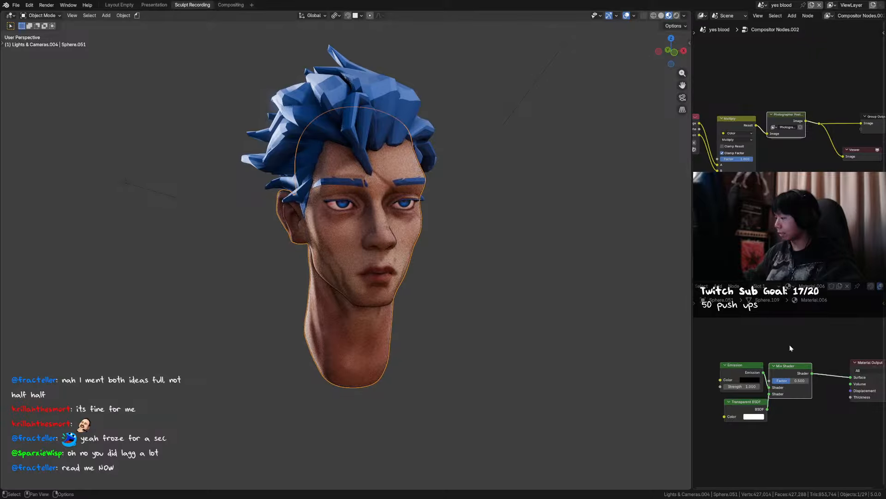
Add a Geometry Backfacing node, connect it to the Mix Shader's Factor, and save the file.
{"action": "key", "text": "shift+a"}
{"action": "type", "text": "t"}
{"action": "key", "text": "BackSpace"}
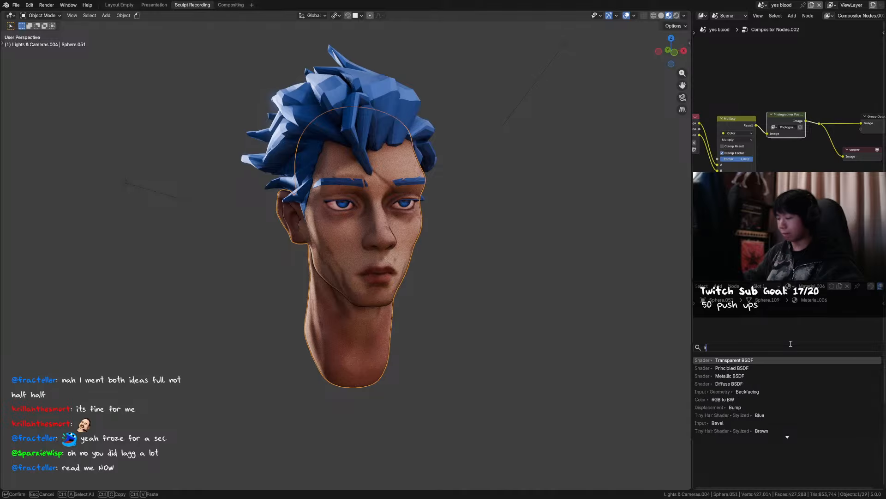
{"action": "type", "text": "bac"}
{"action": "key", "text": "Return"}
{"action": "left_click", "coordinate": [767, 325]}
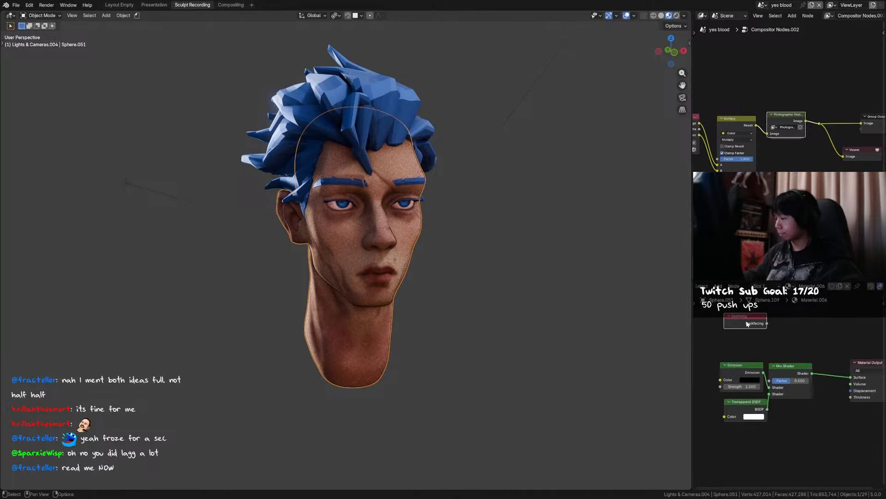
{"action": "left_click_drag", "start_coordinate": [767, 323], "coordinate": [768, 381]}
{"action": "left_click_drag", "start_coordinate": [750, 321], "coordinate": [742, 344]}
{"action": "middle_click_drag", "start_coordinate": [776, 351], "coordinate": [784, 348]}
{"action": "middle_click_drag", "start_coordinate": [522, 316], "coordinate": [501, 307]}
{"action": "left_click", "coordinate": [500, 309]}
{"action": "key", "text": "ctrl+s"}
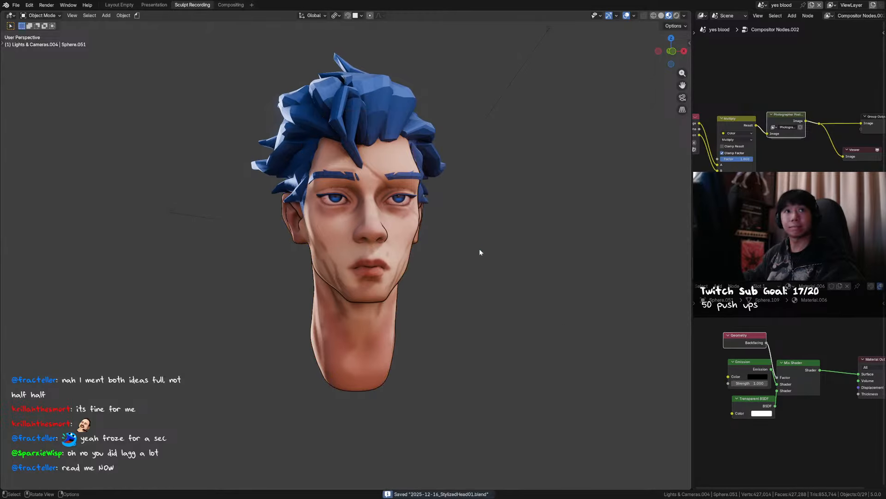
Save the file and thin the head's outline shell by about 0.00035 m with Shrink/Fatten.
{"action": "key", "text": "KP_1"}
{"action": "scroll", "coordinate": [458, 255], "scroll_direction": "up", "scroll_amount": 1}
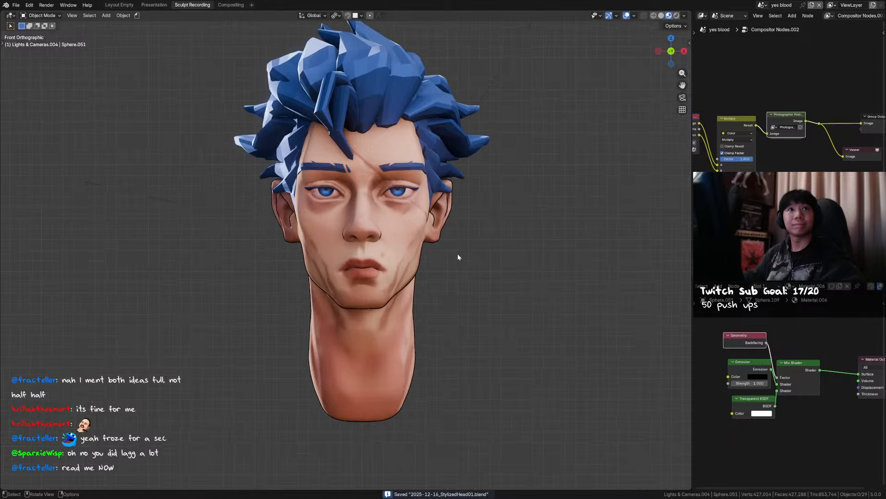
{"action": "middle_click_drag", "start_coordinate": [478, 272], "coordinate": [488, 278]}
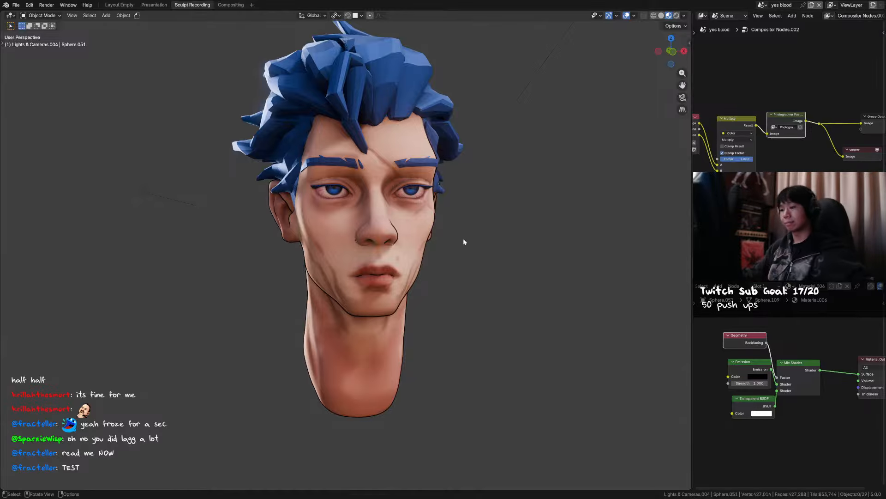
{"action": "middle_click_drag", "start_coordinate": [464, 238], "coordinate": [433, 254]}
{"action": "key", "text": "ctrl+s"}
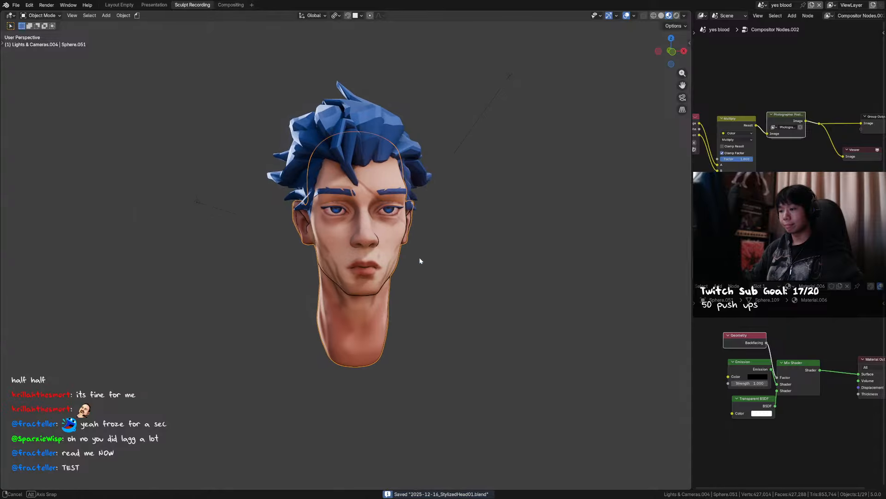
{"action": "left_click", "coordinate": [421, 257]}
{"action": "key", "text": "Tab"}
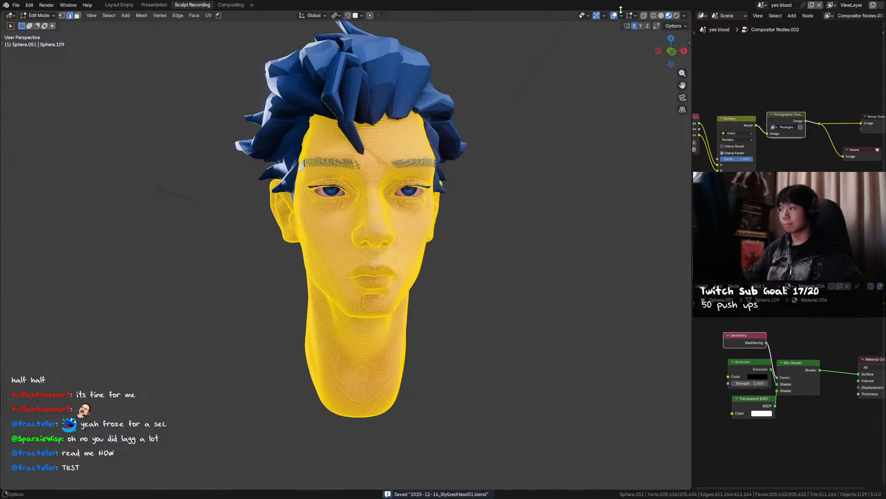
{"action": "key", "text": "alt+a"}
{"action": "middle_click_drag", "start_coordinate": [536, 235], "coordinate": [540, 199]}
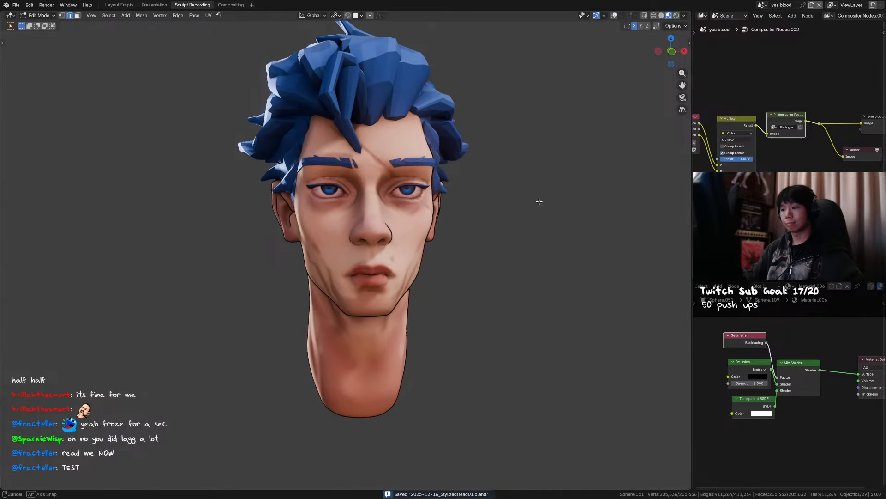
{"action": "key", "text": "alt+s"}
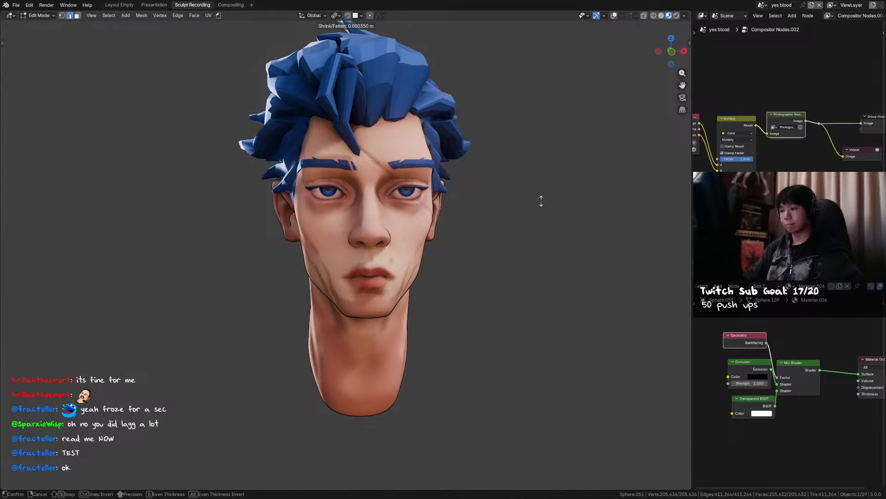
{"action": "left_click", "coordinate": [541, 201]}
{"action": "key", "text": "Tab"}
Turn the overlays back on and hide the head, its outline shell, the eyebrows and the eye parts to isolate the hair.
{"action": "middle_click_drag", "start_coordinate": [541, 202], "coordinate": [482, 210]}
{"action": "left_click", "coordinate": [626, 15]}
{"action": "middle_click_drag", "start_coordinate": [588, 57], "coordinate": [429, 79]}
{"action": "left_click_drag", "start_coordinate": [430, 81], "coordinate": [264, 231]}
{"action": "middle_click_drag", "start_coordinate": [263, 231], "coordinate": [428, 211]}
{"action": "left_click", "coordinate": [387, 220]}
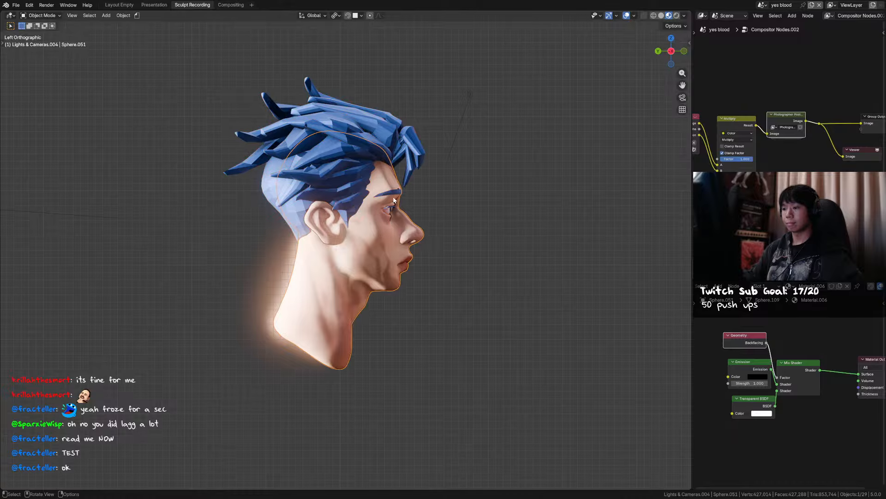
{"action": "key", "text": "h"}
{"action": "left_click", "coordinate": [396, 195]}
{"action": "key", "text": "h"}
{"action": "left_click_drag", "start_coordinate": [409, 196], "coordinate": [392, 220]}
{"action": "key", "text": "h"}
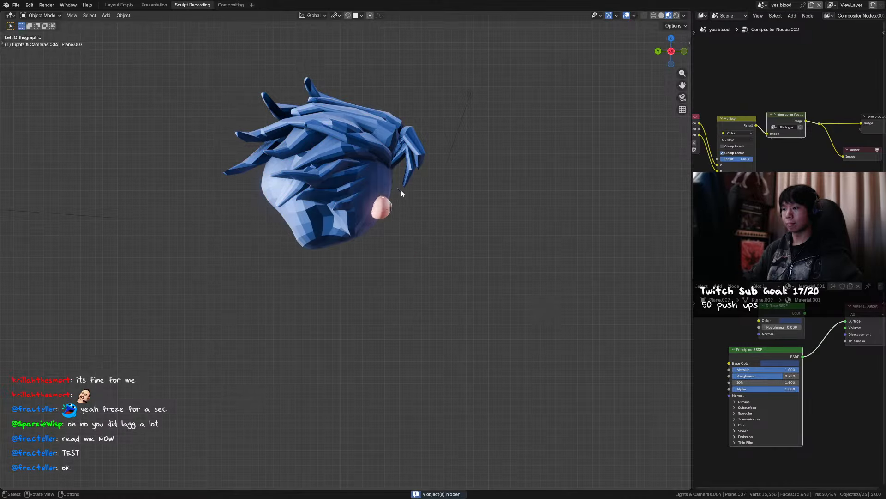
{"action": "left_click", "coordinate": [391, 212]}
{"action": "key", "text": "h"}
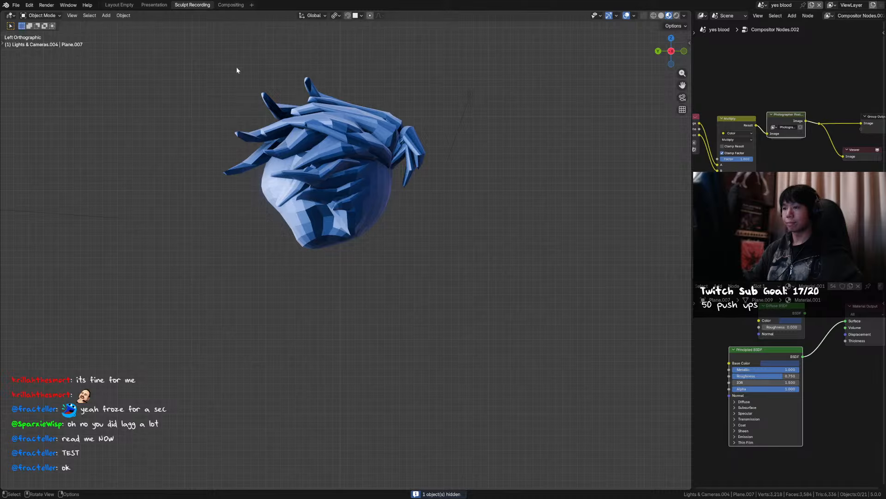
Save the file, duplicate all the hair pieces in place, and join the duplicates into one object.
{"action": "left_click_drag", "start_coordinate": [232, 76], "coordinate": [417, 254]}
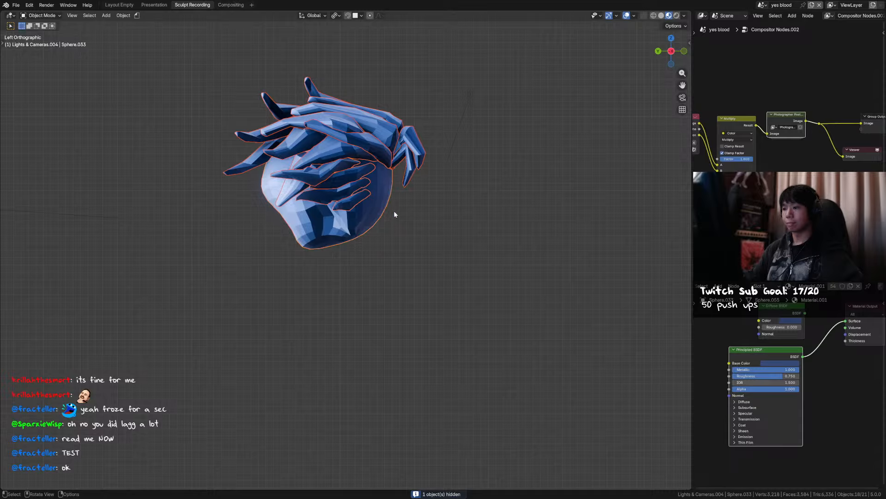
{"action": "key", "text": "ctrl+s"}
{"action": "key", "text": "shift+d"}
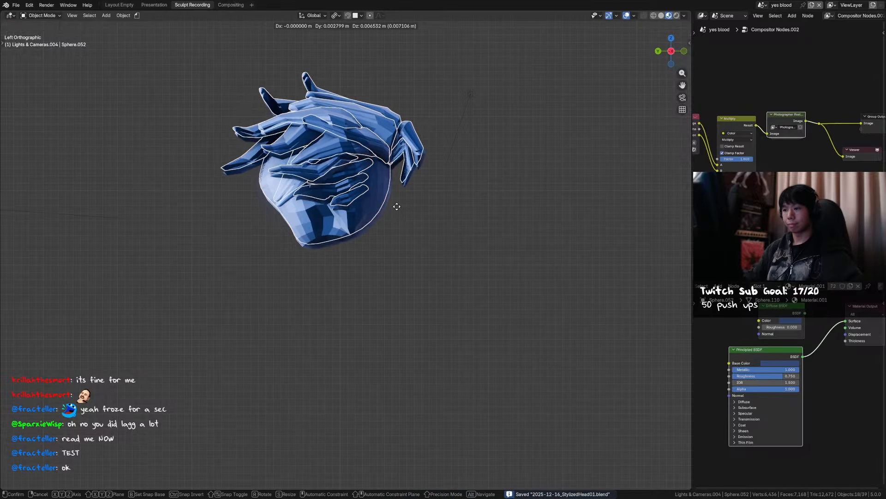
{"action": "right_click", "coordinate": [425, 211]}
{"action": "key", "text": "ctrl+j"}
{"action": "key", "text": "Tab"}
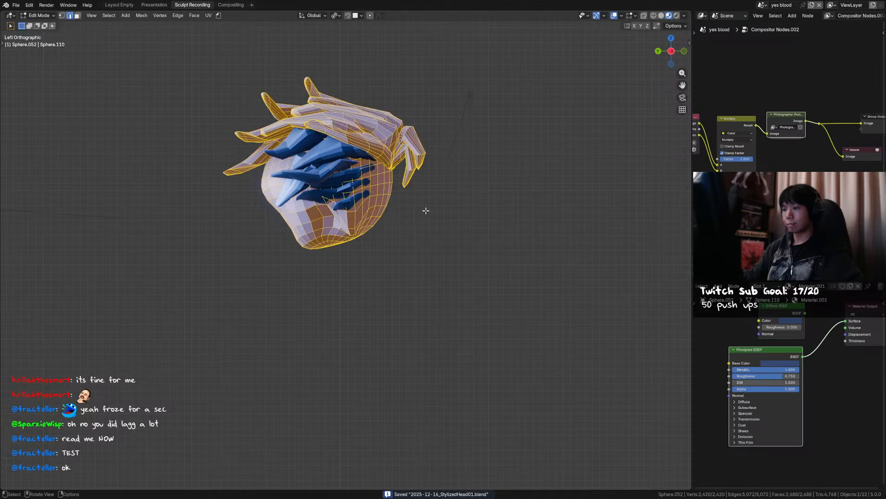
Fatten the joined hair duplicate's mesh slightly and unhide the rest of the head.
{"action": "key", "text": "alt+s"}
{"action": "left_click", "coordinate": [427, 207]}
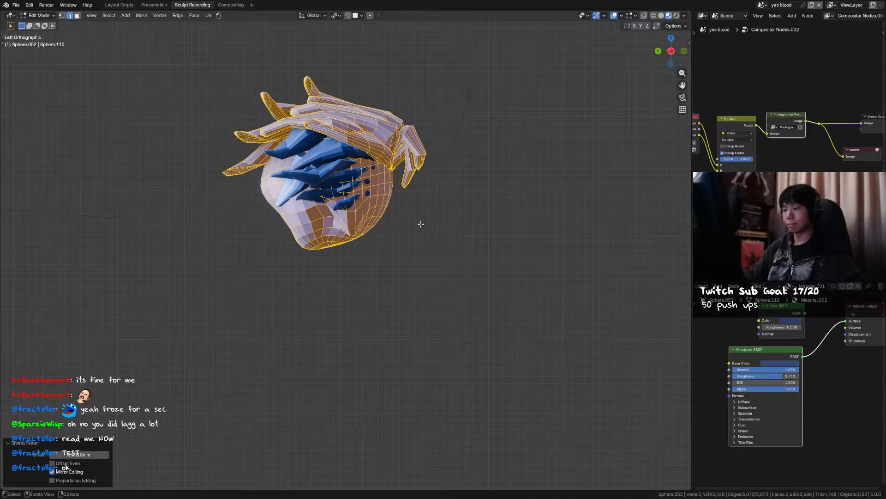
{"action": "key", "text": "Tab"}
{"action": "key", "text": "alt+h"}
{"action": "left_click", "coordinate": [409, 161]}
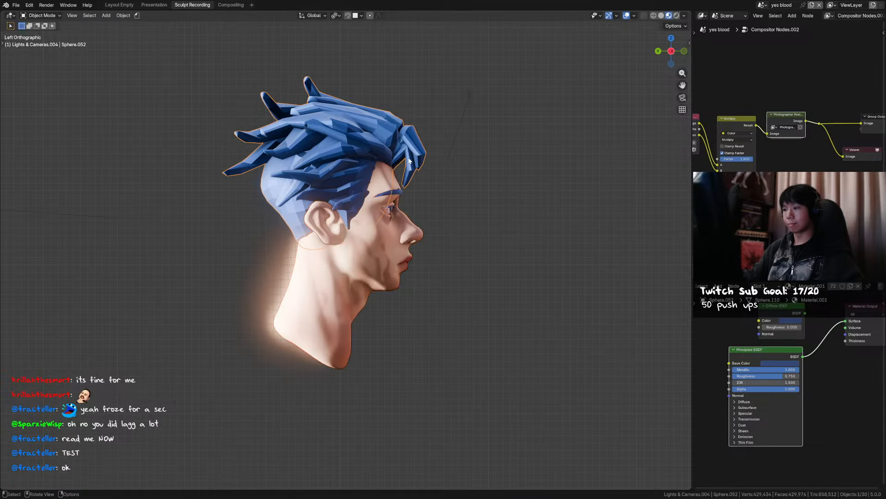
Link the head outline shell's material to the joined hair duplicate.
{"action": "key", "text": "Tab"}
{"action": "key", "text": "Tab"}
{"action": "left_click", "coordinate": [396, 238], "text": "shift"}
{"action": "key", "text": "ctrl+l"}
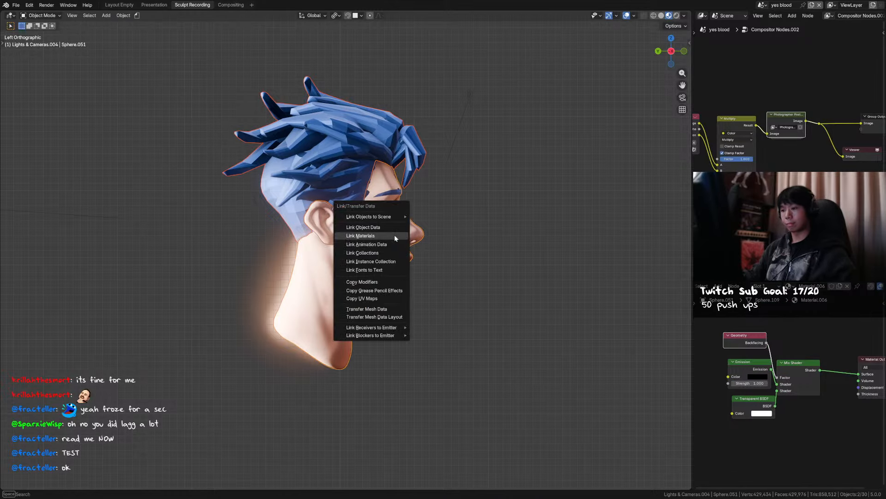
{"action": "left_click", "coordinate": [395, 235]}
{"action": "left_click", "coordinate": [407, 161]}
Inspect the black hair duplicate from the front and delete it.
{"action": "key", "text": "Tab"}
{"action": "middle_click_drag", "start_coordinate": [420, 205], "coordinate": [309, 218]}
{"action": "key", "text": "Tab"}
{"action": "key", "text": "Delete"}
Undo the deletion, material link, fattening, joining and duplication to return to the isolated original hair pieces.
{"action": "key", "text": "ctrl+z"}
{"action": "key", "text": "ctrl+z"}
{"action": "key", "text": "ctrl+z"}
{"action": "key", "text": "ctrl+z"}
{"action": "key", "text": "ctrl+z"}
{"action": "key", "text": "ctrl+z"}
{"action": "key", "text": "ctrl+z"}
{"action": "key", "text": "ctrl+z"}
{"action": "key", "text": "ctrl+z"}
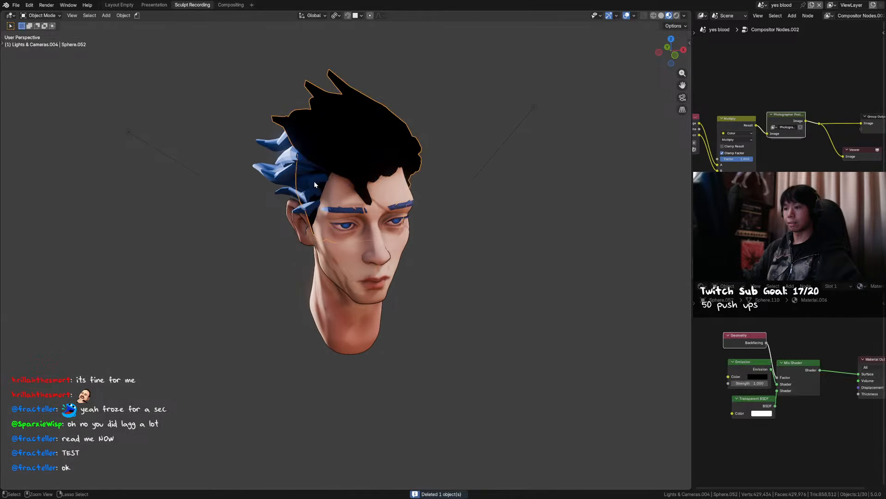
{"action": "key", "text": "ctrl+z"}
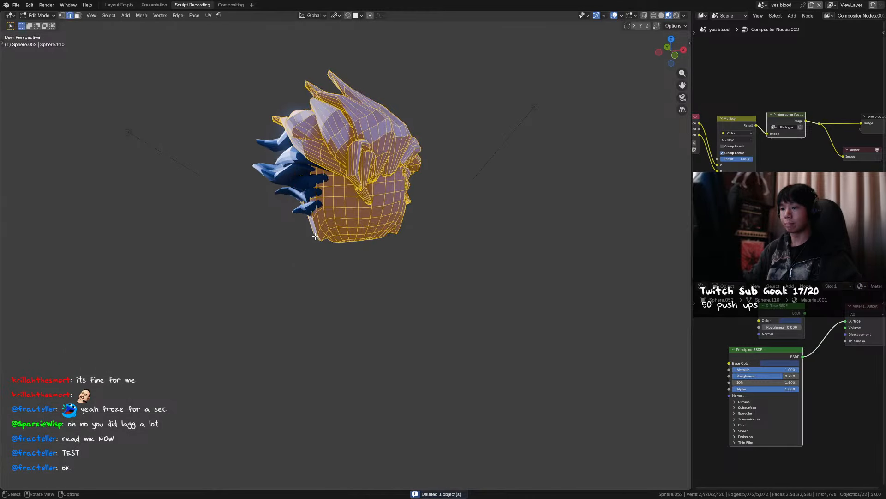
{"action": "middle_click_drag", "start_coordinate": [312, 187], "coordinate": [381, 218], "text": "alt"}
{"action": "key", "text": "ctrl+z"}
{"action": "key", "text": "ctrl+z"}
{"action": "key", "text": "ctrl+z"}
{"action": "key", "text": "ctrl+z"}
{"action": "key", "text": "ctrl+z"}
{"action": "key", "text": "ctrl+z"}
Duplicate all the hair pieces in place, convert the duplicates to mesh, and join them into one object.
{"action": "left_click_drag", "start_coordinate": [410, 253], "coordinate": [218, 64]}
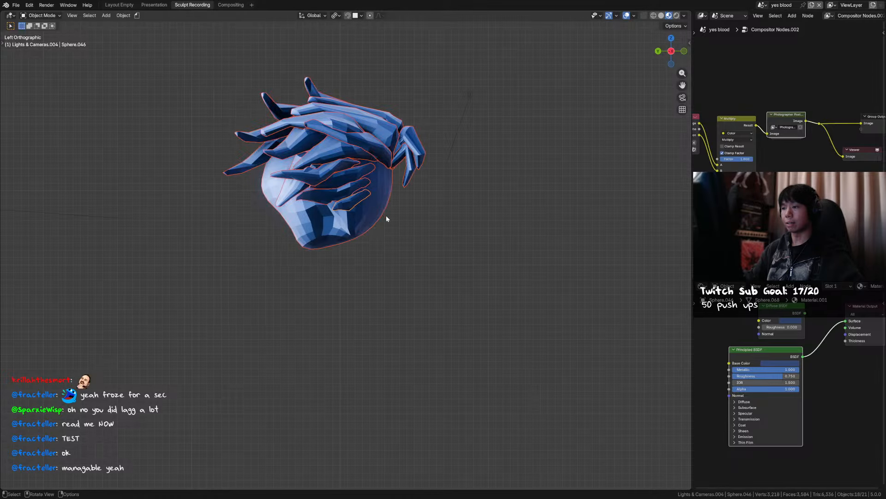
{"action": "key", "text": "shift+d"}
{"action": "right_click", "coordinate": [387, 210]}
{"action": "key", "text": "F3"}
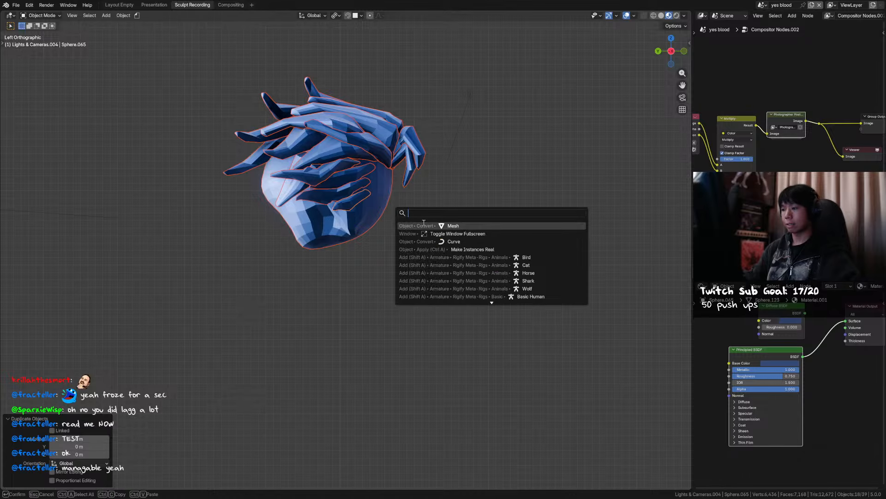
{"action": "left_click", "coordinate": [424, 223]}
{"action": "key", "text": "ctrl+j"}
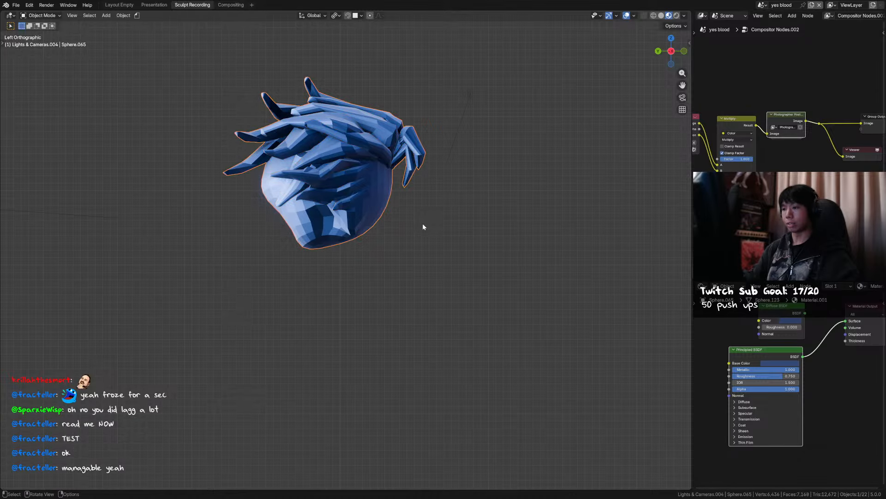
Cancel the fattening and apply the joined hair duplicate's transforms in Object Mode.
{"action": "key", "text": "Tab"}
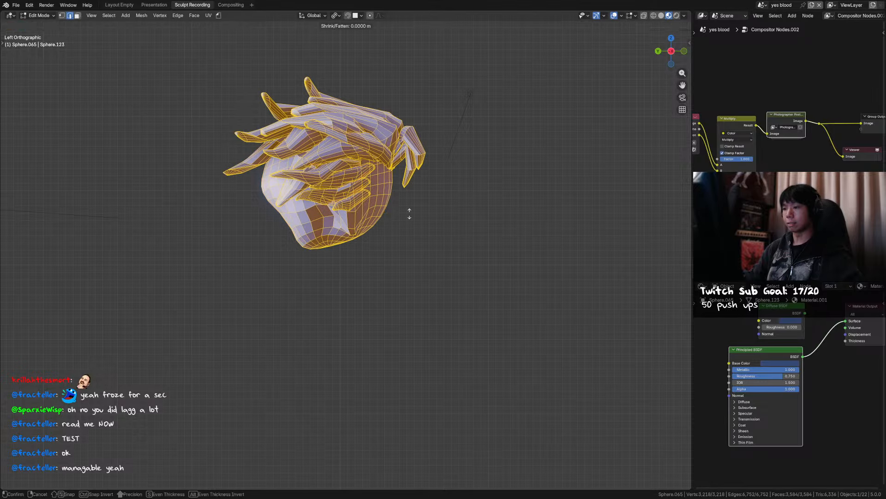
{"action": "key", "text": "Tab"}
{"action": "key", "text": "ctrl+a"}
{"action": "left_click", "coordinate": [386, 207]}
Fatten the joined hair duplicate's mesh slightly and recalculate its normals to the inside.
{"action": "key", "text": "Tab"}
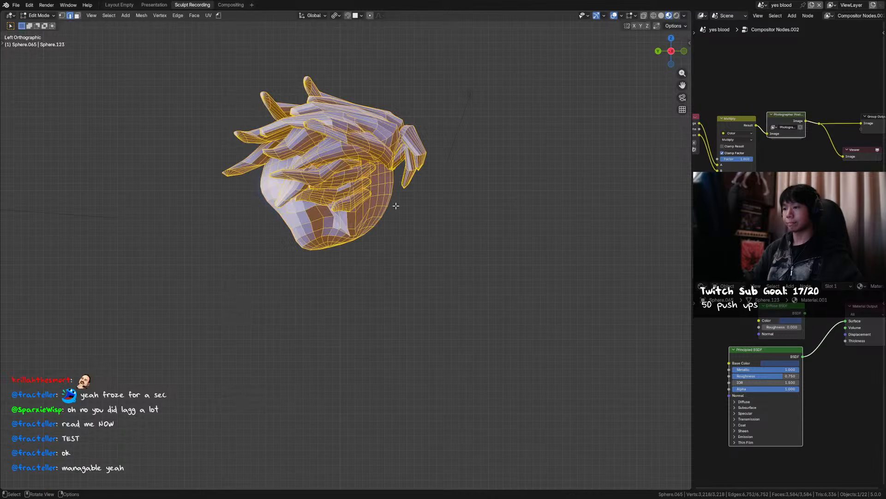
{"action": "key", "text": "shift+n"}
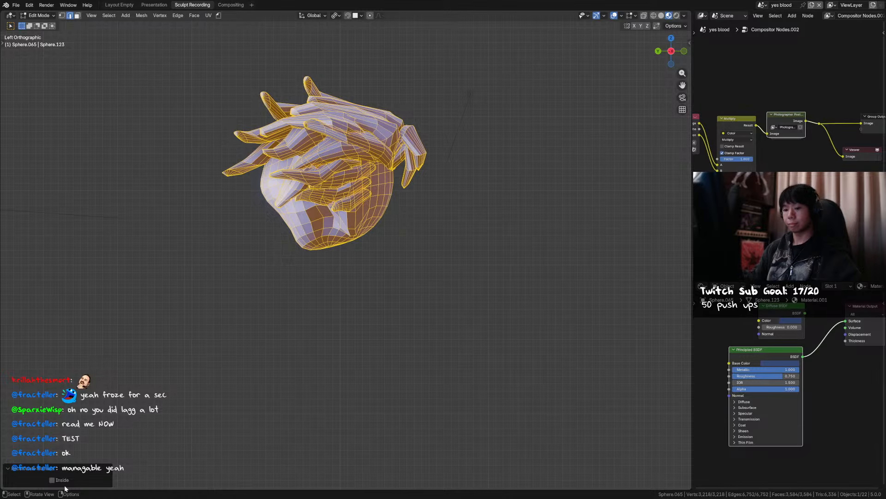
{"action": "key", "text": "Tab"}
Unhide the head parts and link the head outline shell's black material to the joined hair duplicate.
{"action": "key", "text": "alt+h"}
{"action": "left_click", "coordinate": [343, 180]}
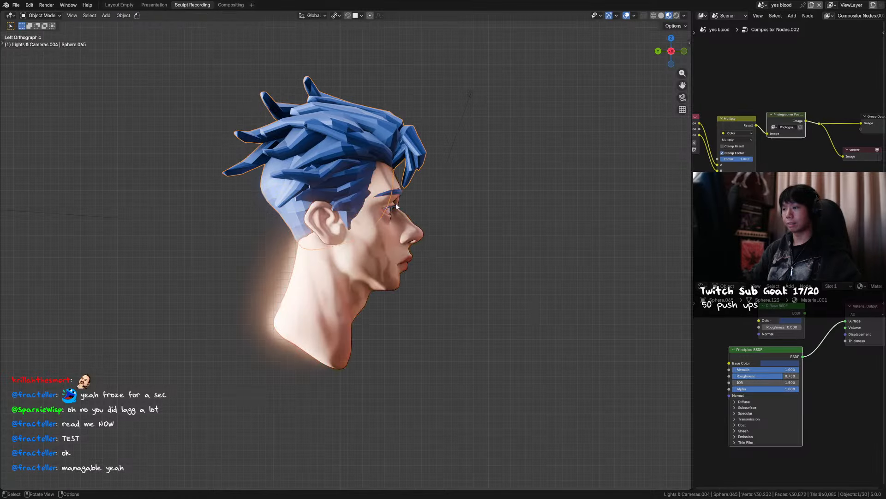
{"action": "left_click", "coordinate": [383, 231], "text": "shift"}
{"action": "key", "text": "ctrl+l"}
{"action": "left_click", "coordinate": [383, 234]}
{"action": "left_click", "coordinate": [501, 199]}
Hide the overlays and adjust the hair outline shell's thickness by about 0.00056 m with Shrink/Fatten.
{"action": "middle_click_drag", "start_coordinate": [507, 199], "coordinate": [381, 149]}
{"action": "left_click", "coordinate": [382, 149]}
{"action": "key", "text": "Tab"}
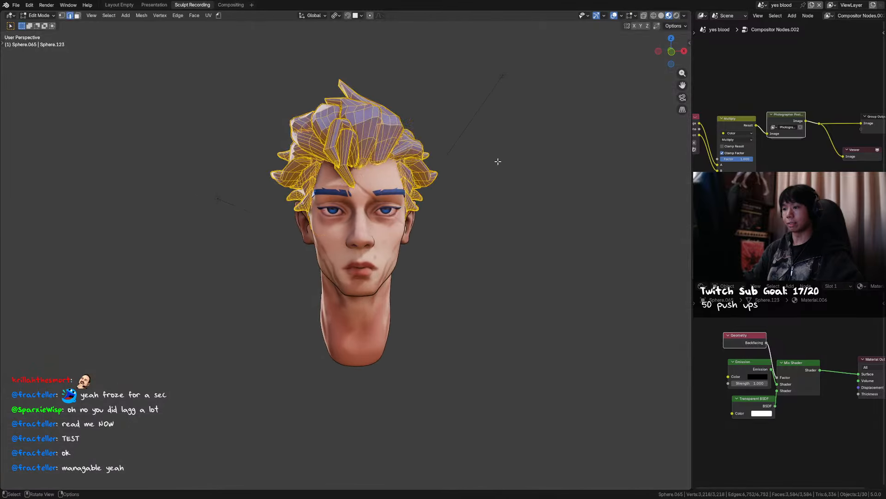
{"action": "left_click", "coordinate": [614, 16]}
{"action": "key", "text": "alt+s"}
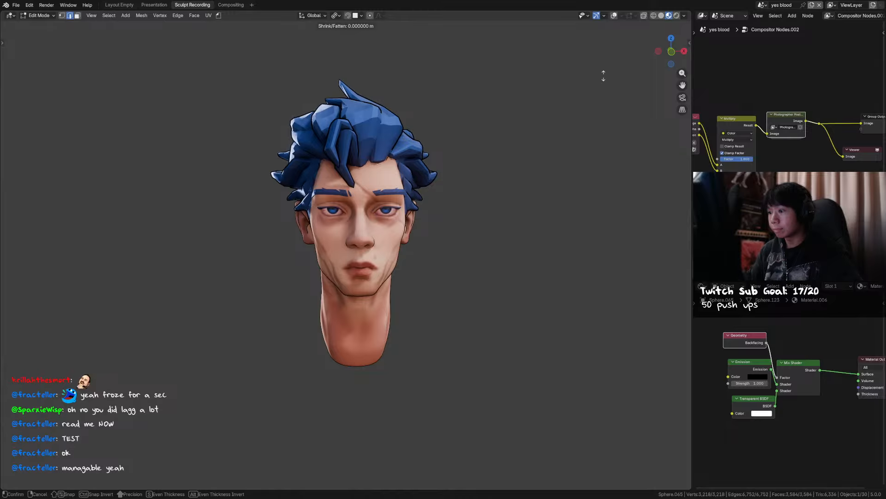
{"action": "left_click", "coordinate": [603, 77]}
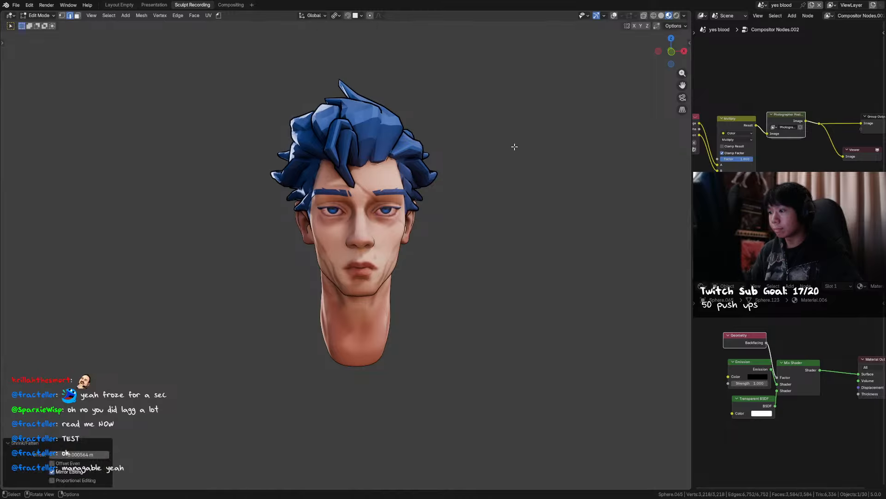
{"action": "key", "text": "Tab"}
Thicken the head's outline shell by about 0.0006 m with Shrink/Fatten.
{"action": "scroll", "coordinate": [458, 247], "scroll_direction": "up", "scroll_amount": 2}
{"action": "key", "text": "Tab"}
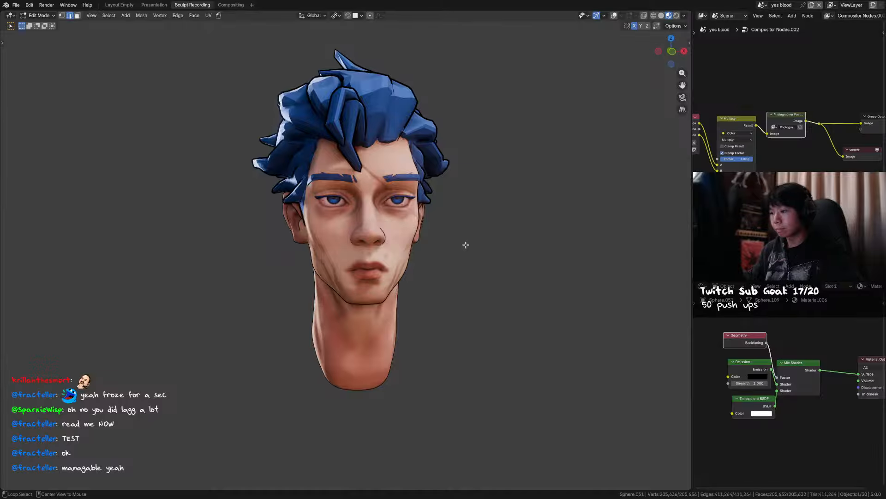
{"action": "key", "text": "alt+s"}
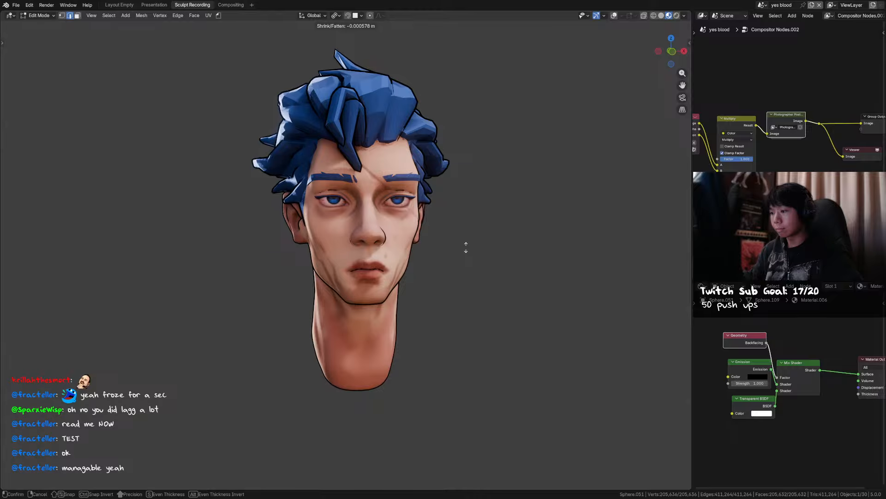
{"action": "left_click", "coordinate": [466, 248]}
Reshape the head outline shell around the nose and cheek with the Grab brush in Sculpt Mode, using a smaller brush size.
{"action": "key", "text": "ctrl+Tab"}
{"action": "key", "text": "ctrl+Tab"}
{"action": "middle_click_drag", "start_coordinate": [361, 238], "coordinate": [351, 245]}
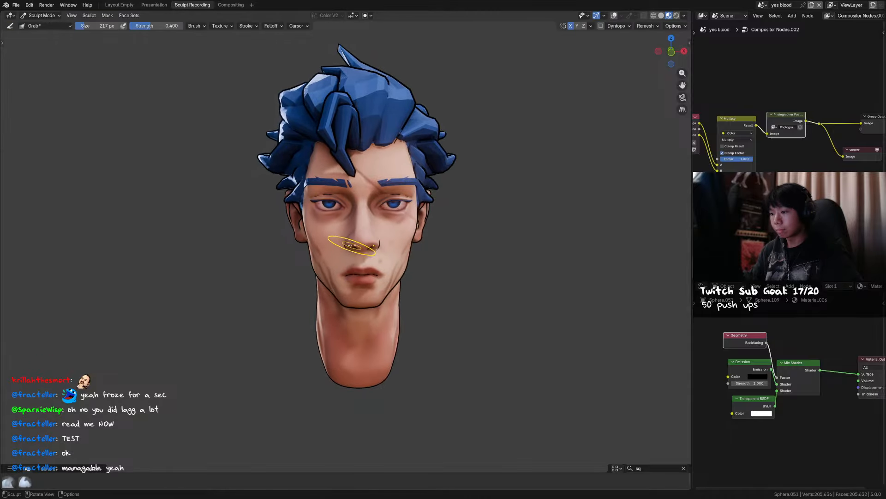
{"action": "left_click_drag", "start_coordinate": [343, 245], "coordinate": [380, 233]}
{"action": "key", "text": "f"}
{"action": "left_click", "coordinate": [339, 241]}
{"action": "key", "text": "f"}
{"action": "left_click", "coordinate": [371, 233]}
{"action": "mouse_move", "coordinate": [403, 239]}
{"action": "middle_mouse_down"}
{"action": "mouse_move", "coordinate": [427, 231]}
{"action": "mouse_move", "coordinate": [421, 219]}
{"action": "mouse_move", "coordinate": [439, 242]}
{"action": "mouse_move", "coordinate": [510, 233]}
{"action": "middle_mouse_up"}
{"action": "scroll", "coordinate": [427, 229], "scroll_direction": "up", "scroll_amount": 2}
{"action": "scroll", "coordinate": [424, 231], "scroll_direction": "down", "scroll_amount": 1}
{"action": "key", "text": "Tab"}
{"action": "key", "text": "alt+s"}
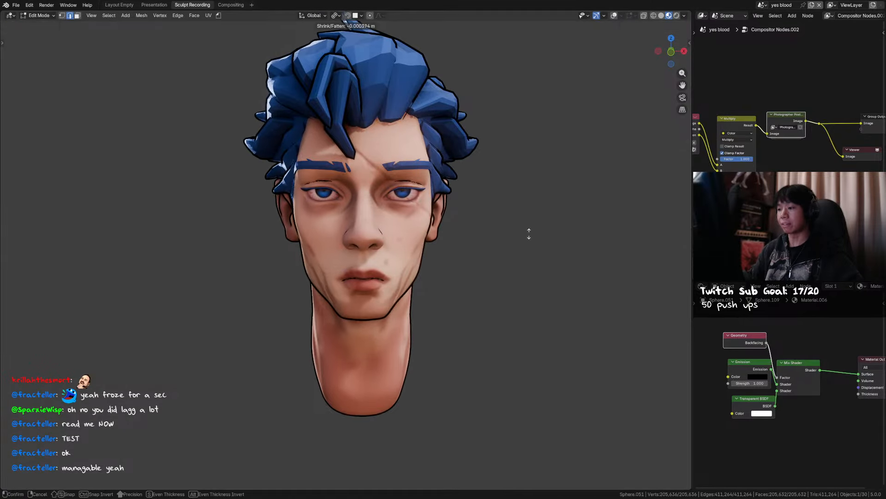
{"action": "key", "text": "Escape"}
{"action": "key", "text": "Tab"}
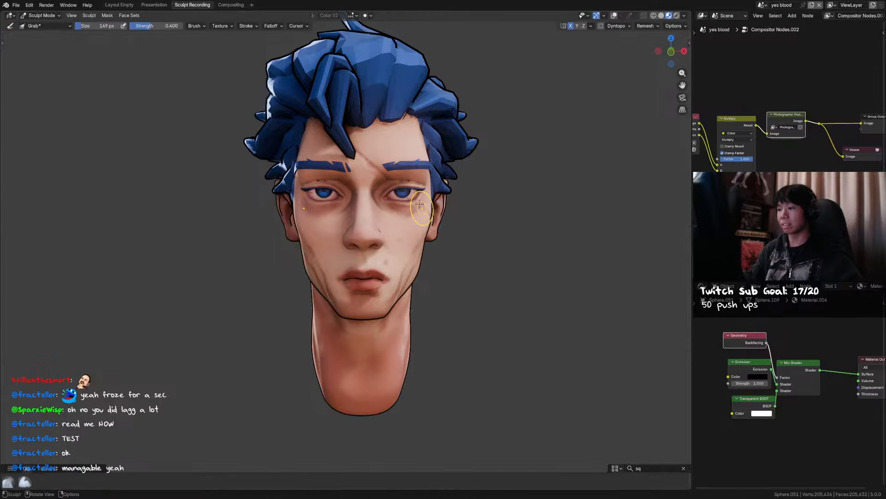
Return the head outline shell to Object Mode and save the file.
{"action": "key", "text": "ctrl+Tab"}
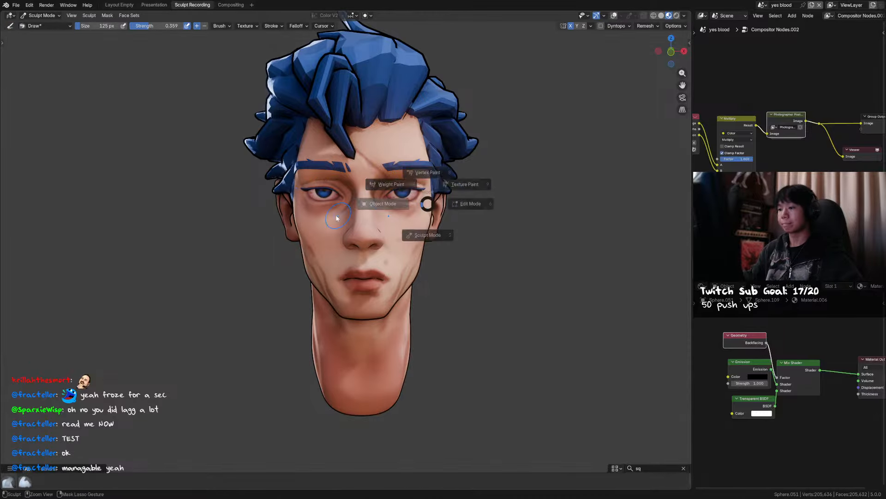
{"action": "left_click", "coordinate": [336, 214]}
{"action": "middle_click_drag", "start_coordinate": [455, 227], "coordinate": [462, 234]}
{"action": "key", "text": "ctrl+s"}
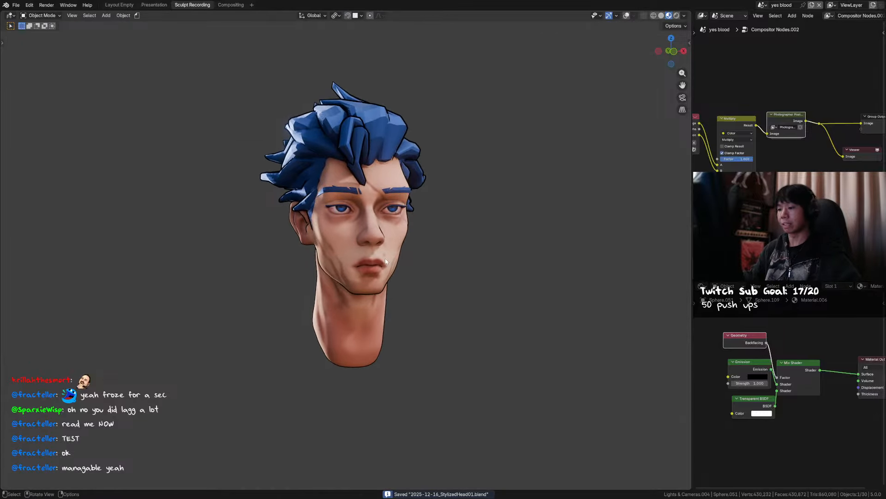
{"action": "key", "text": "ctrl+Tab"}
{"action": "left_click", "coordinate": [379, 266]}
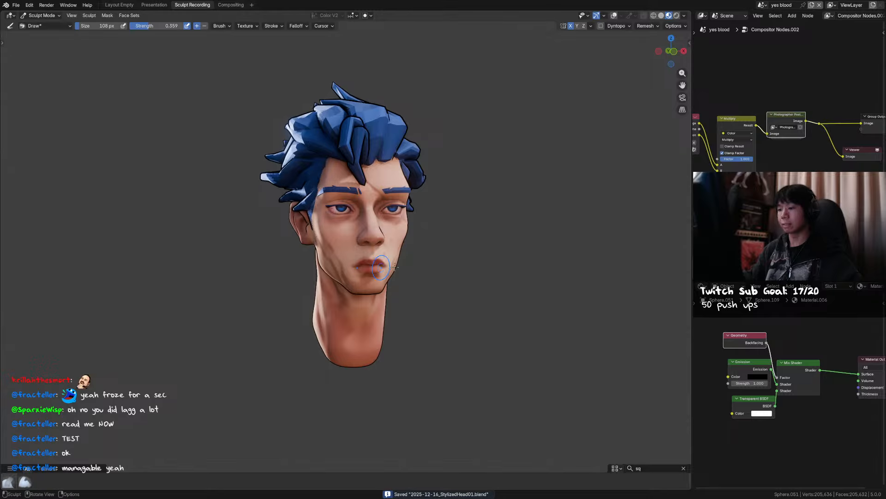
{"action": "middle_click_drag", "start_coordinate": [376, 267], "coordinate": [442, 261]}
{"action": "key", "text": "ctrl+Tab"}
{"action": "left_click", "coordinate": [387, 257]}
Hide the outline shells around the head and the hair.
{"action": "key", "text": "h"}
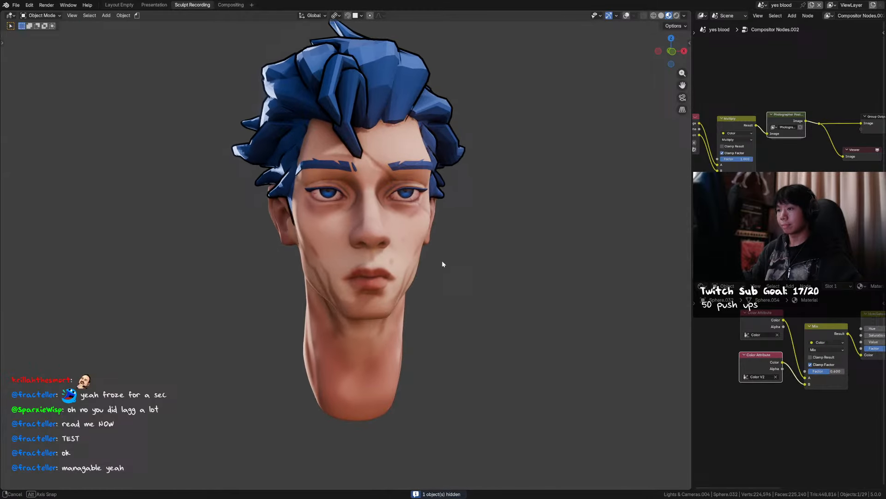
{"action": "left_click", "coordinate": [453, 140]}
{"action": "key", "text": "h"}
{"action": "middle_click_drag", "start_coordinate": [473, 167], "coordinate": [451, 226]}
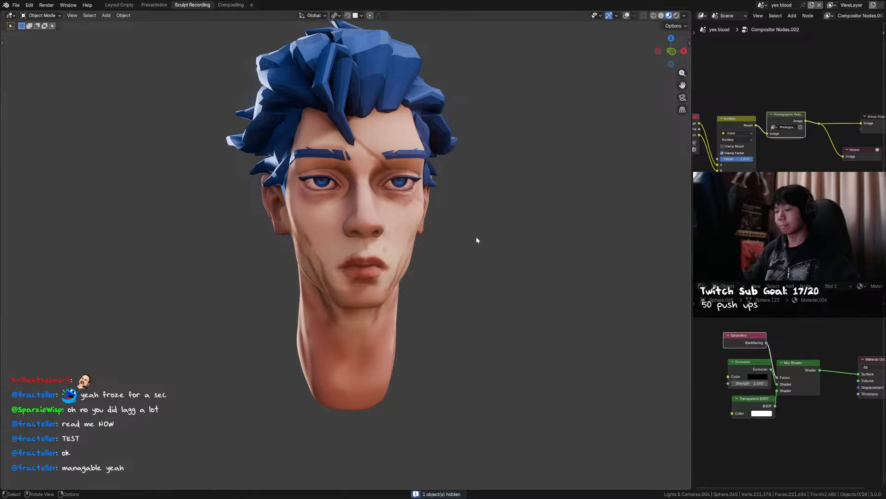
Add a blank Grease Pencil object and switch it to Draw Mode.
{"action": "key", "text": "shift+a"}
{"action": "mouse_move", "coordinate": [466, 303]}
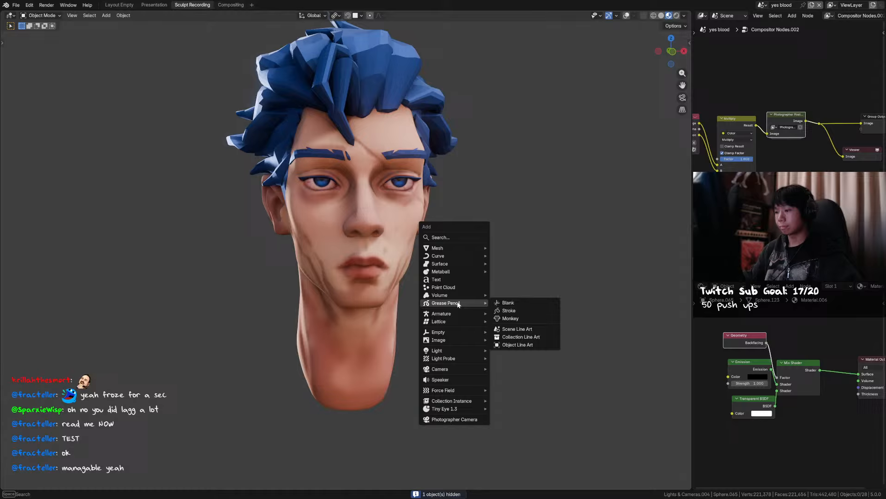
{"action": "left_click", "coordinate": [514, 302]}
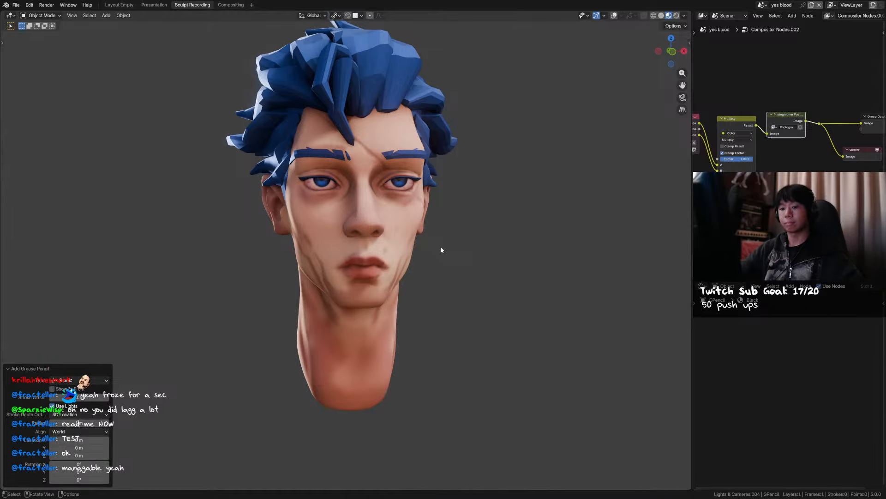
{"action": "key", "text": "ctrl+Tab"}
{"action": "left_click", "coordinate": [463, 121]}
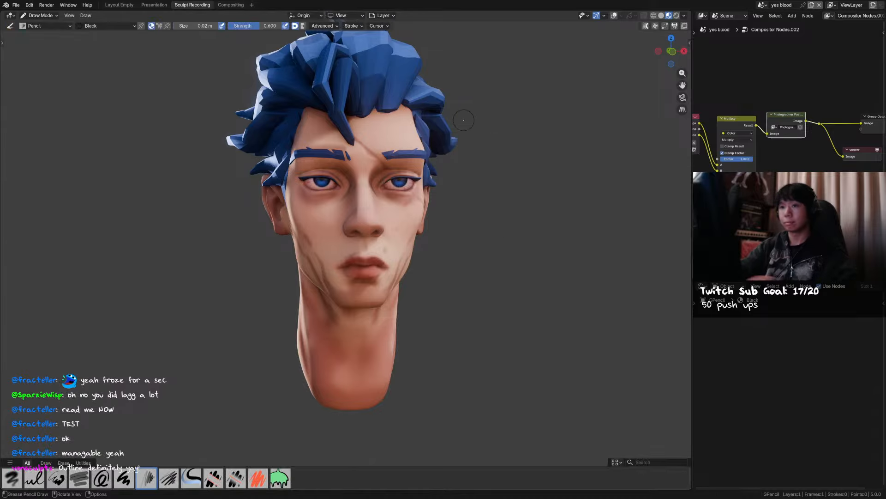
{"action": "middle_click_drag", "start_coordinate": [324, 137], "coordinate": [331, 149]}
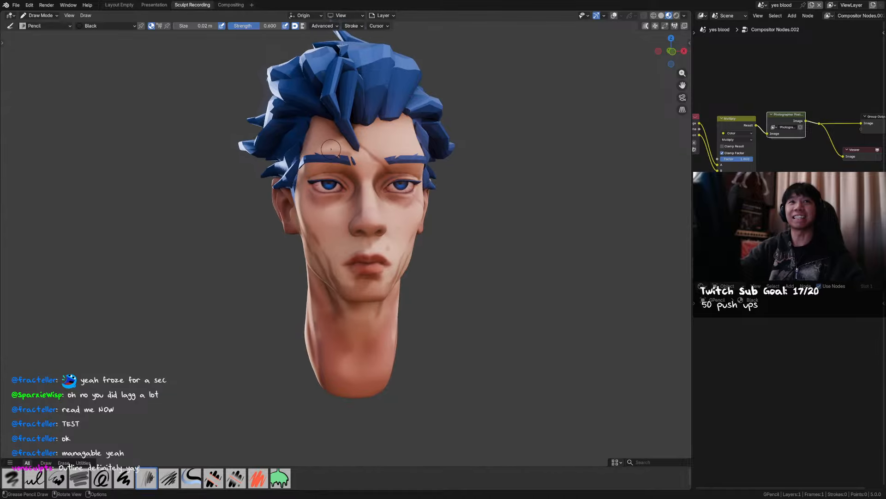
Set the Pencil brush to strength 1.000 and size about 0.0051 m, with stroke placement on Surface.
{"action": "left_click_drag", "start_coordinate": [272, 26], "coordinate": [305, 26]}
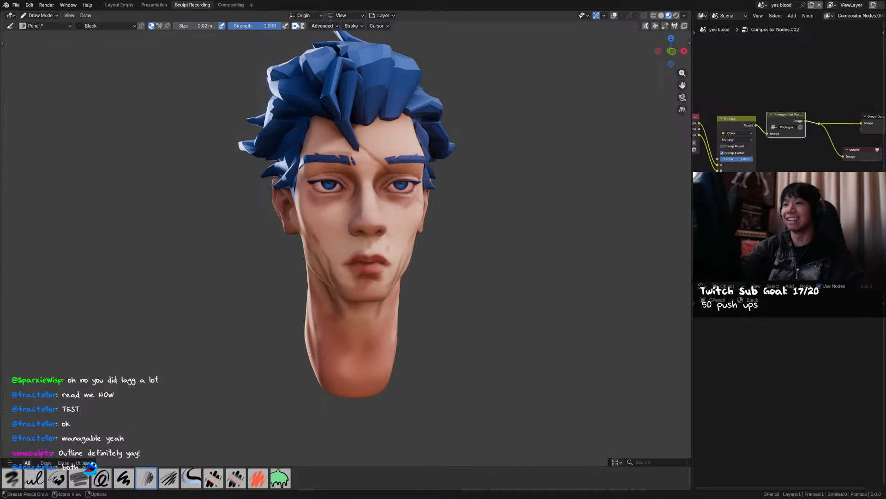
{"action": "left_click", "coordinate": [305, 16]}
{"action": "left_click", "coordinate": [284, 56]}
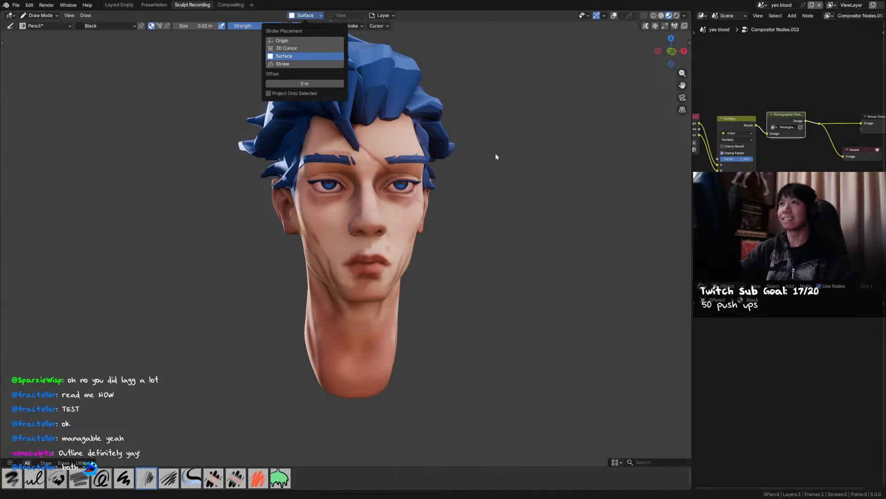
{"action": "middle_click_drag", "start_coordinate": [516, 226], "coordinate": [523, 209], "text": "shift"}
{"action": "middle_click_drag", "start_coordinate": [547, 320], "coordinate": [534, 303], "text": "ctrl"}
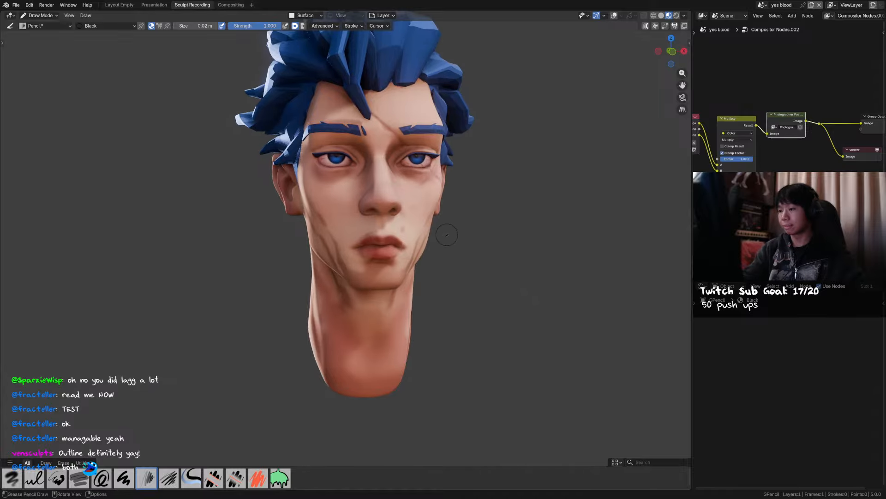
{"action": "key", "text": "f"}
{"action": "left_click", "coordinate": [367, 238]}
{"action": "middle_click_drag", "start_coordinate": [365, 240], "coordinate": [365, 231], "text": "ctrl"}
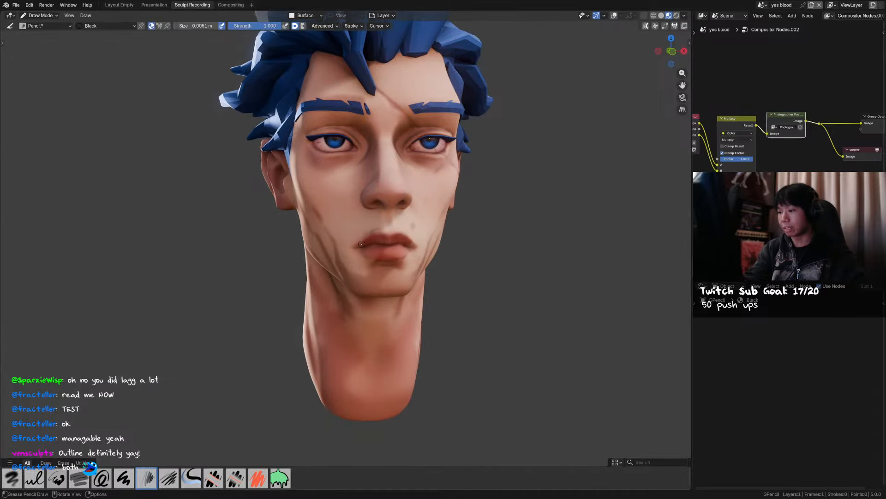
Try outlining the upper lip with thin Pencil strokes of size 0.0022 m and undo them.
{"action": "left_click_drag", "start_coordinate": [351, 246], "coordinate": [376, 230]}
{"action": "key", "text": "ctrl+z"}
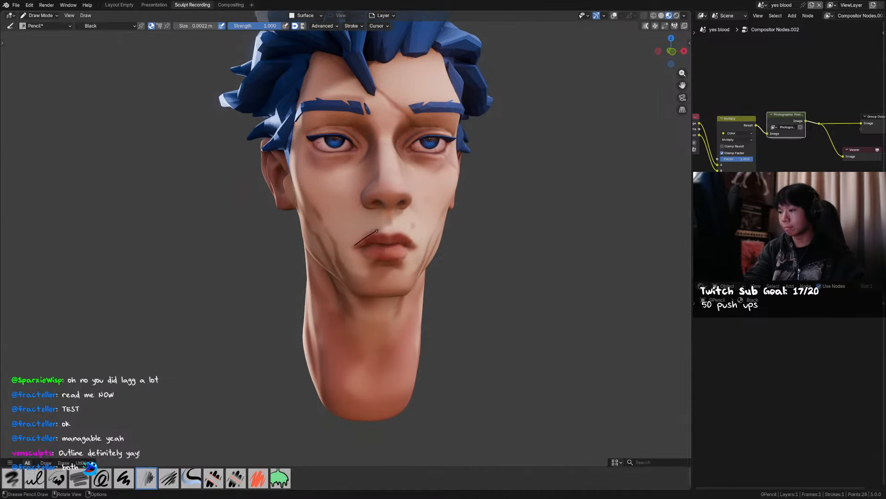
{"action": "key", "text": "ctrl+z"}
{"action": "key", "text": "ctrl+z"}
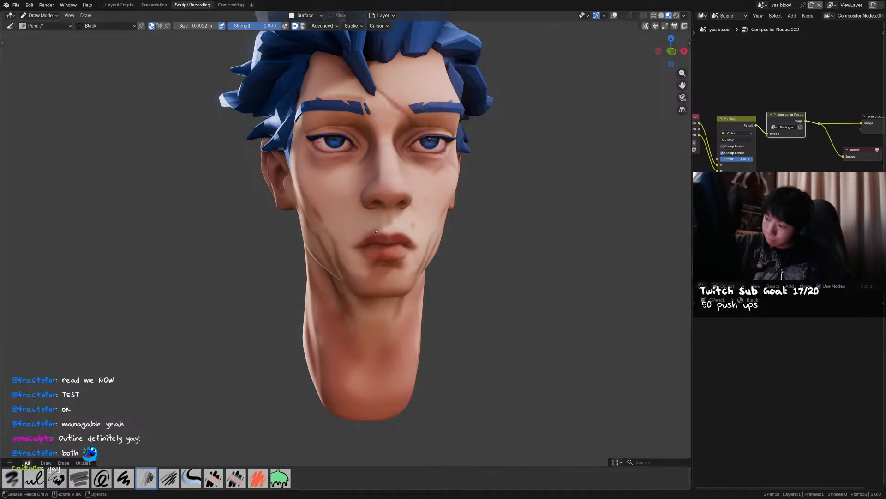
{"action": "left_click_drag", "start_coordinate": [380, 229], "coordinate": [388, 233]}
{"action": "left_click_drag", "start_coordinate": [388, 233], "coordinate": [394, 230]}
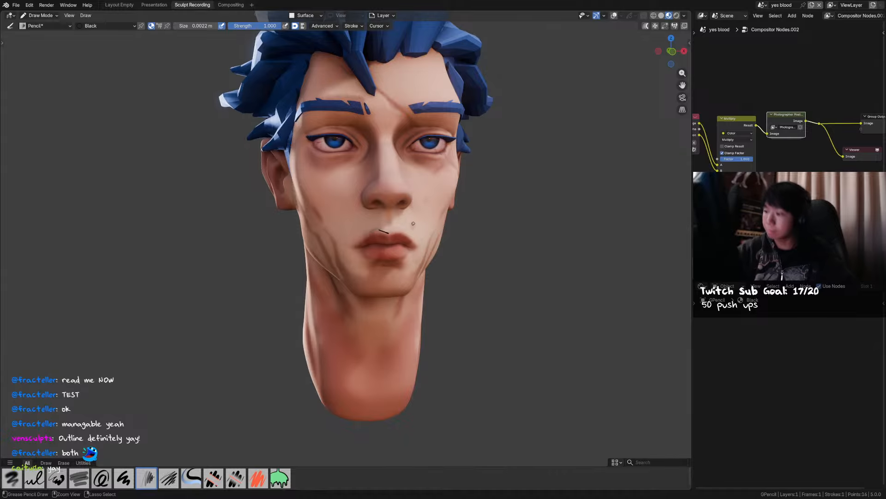
{"action": "mouse_move", "coordinate": [413, 223]}
{"action": "middle_mouse_down"}
{"action": "mouse_move", "coordinate": [418, 165]}
{"action": "mouse_move", "coordinate": [406, 163]}
{"action": "middle_mouse_up"}
{"action": "key", "text": "ctrl+z"}
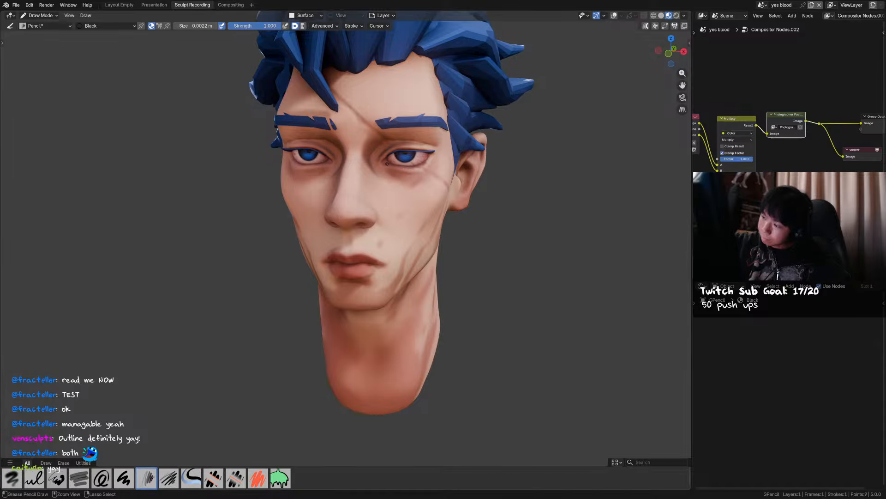
Try a Pencil line along the lower eyelid on the scarred side and undo it.
{"action": "left_click_drag", "start_coordinate": [393, 164], "coordinate": [406, 168]}
{"action": "middle_click_drag", "start_coordinate": [410, 163], "coordinate": [430, 158]}
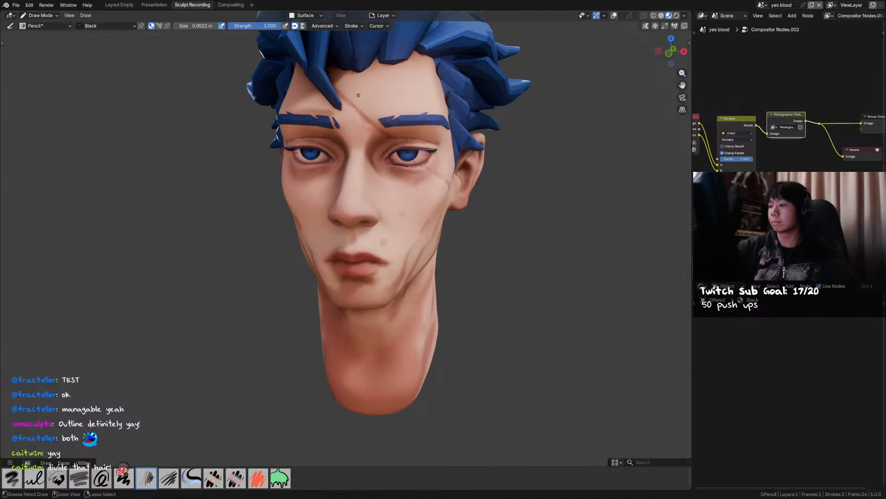
{"action": "key", "text": "ctrl+z"}
{"action": "key", "text": "ctrl+z"}
Draw a Pencil line along the forehead scar, then hide the front hair lock covering it in Object Mode.
{"action": "left_click_drag", "start_coordinate": [354, 107], "coordinate": [337, 90]}
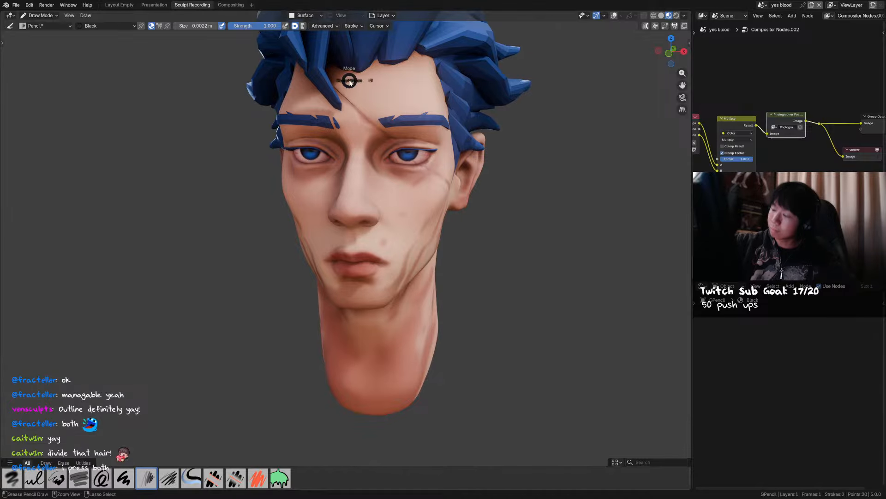
{"action": "key", "text": "ctrl+Tab"}
{"action": "left_click", "coordinate": [351, 103]}
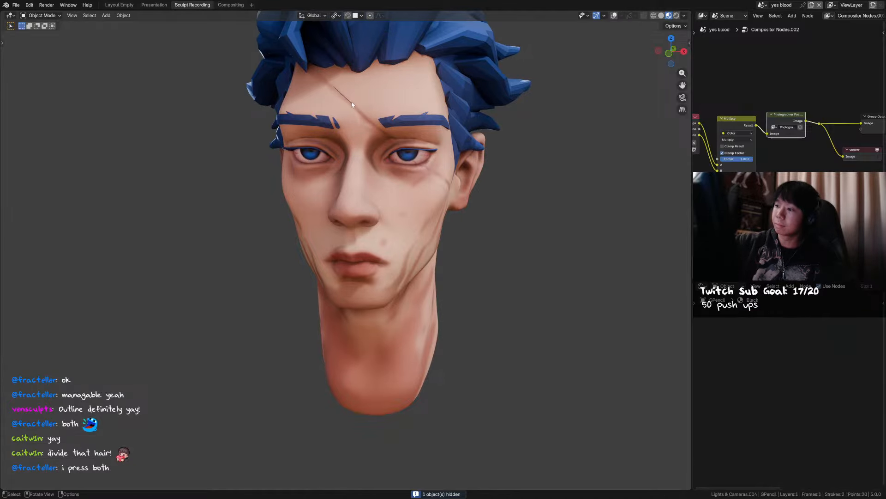
{"action": "left_click", "coordinate": [355, 97]}
{"action": "left_click", "coordinate": [352, 98]}
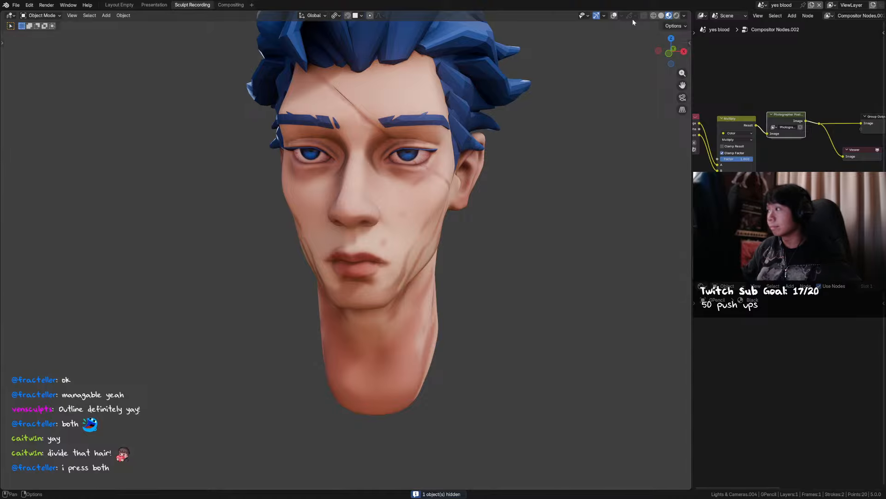
Turn on the viewport overlays and put the Grease Pencil object back in Draw Mode.
{"action": "left_click", "coordinate": [614, 15]}
{"action": "key", "text": "ctrl+Tab"}
{"action": "left_click", "coordinate": [423, 39]}
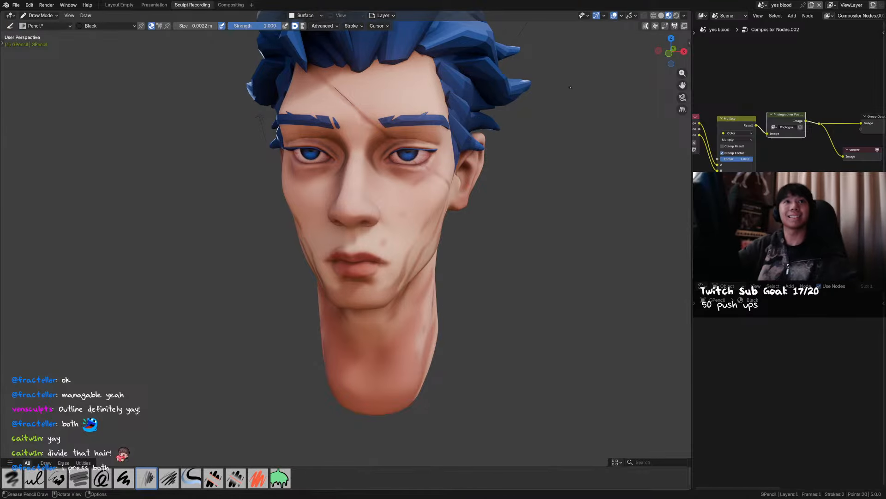
Trace the forehead scar from hairline to brow with thin Pencil strokes and add a jagged branch near its lower end.
{"action": "mouse_move", "coordinate": [570, 86]}
{"action": "middle_mouse_down"}
{"action": "mouse_move", "coordinate": [472, 193]}
{"action": "mouse_move", "coordinate": [431, 148]}
{"action": "mouse_move", "coordinate": [366, 122]}
{"action": "mouse_move", "coordinate": [373, 128]}
{"action": "middle_mouse_up"}
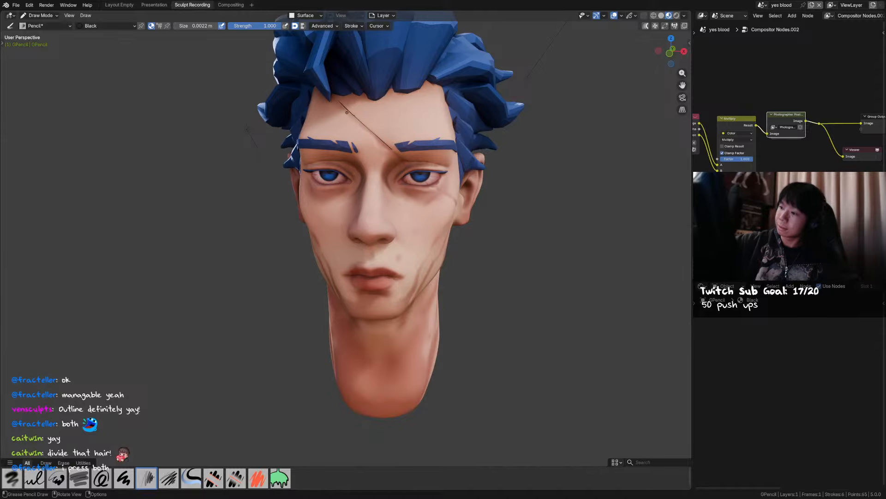
{"action": "mouse_move", "coordinate": [347, 112]}
{"action": "middle_mouse_down"}
{"action": "mouse_move", "coordinate": [472, 111]}
{"action": "mouse_move", "coordinate": [418, 117]}
{"action": "mouse_move", "coordinate": [355, 97]}
{"action": "middle_mouse_up"}
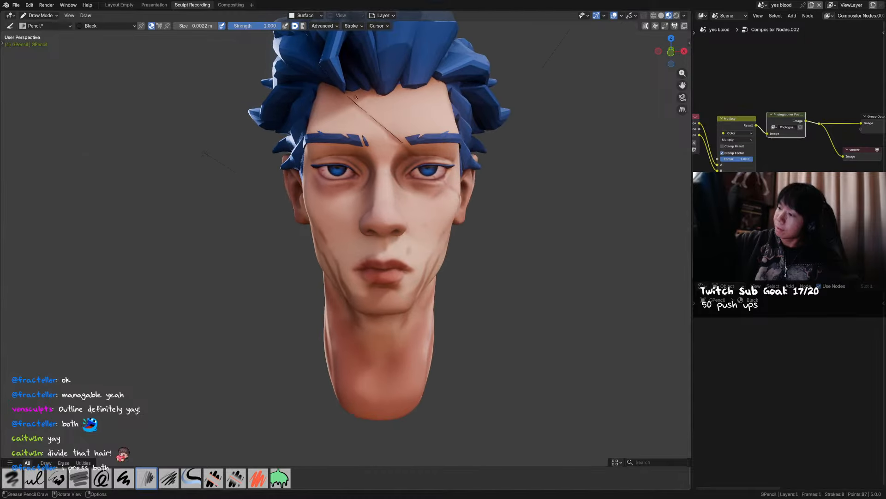
{"action": "mouse_move", "coordinate": [362, 113]}
{"action": "left_mouse_down"}
{"action": "mouse_move", "coordinate": [347, 98]}
{"action": "mouse_move", "coordinate": [382, 128]}
{"action": "left_mouse_up"}
{"action": "key", "text": "ctrl+z"}
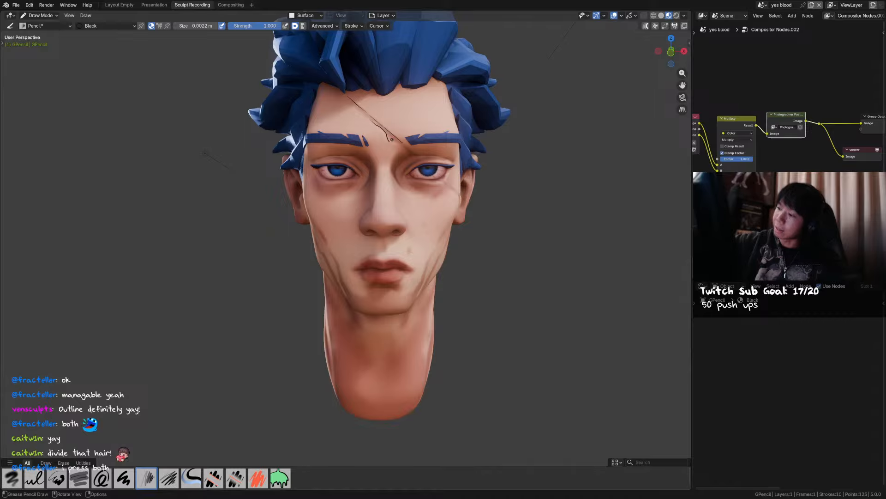
{"action": "middle_click_drag", "start_coordinate": [408, 153], "coordinate": [390, 134]}
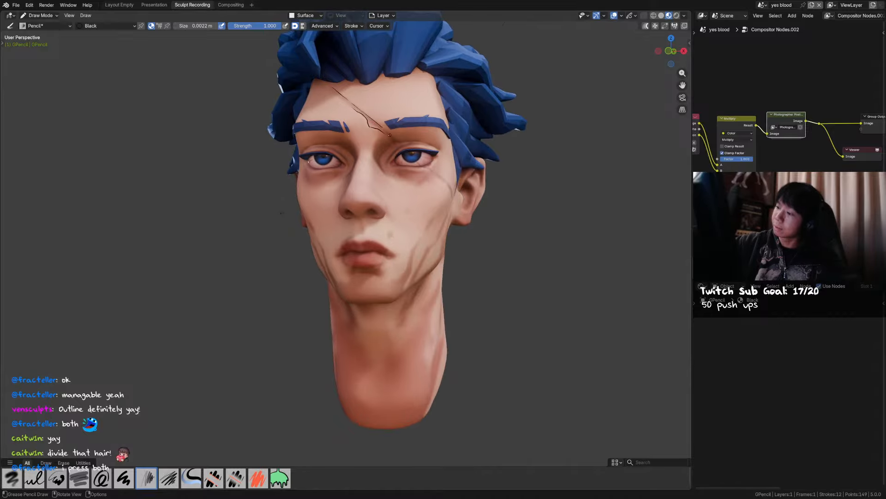
Return to Object Mode, unhide all hidden head and hair parts, and deselect everything.
{"action": "key", "text": "ctrl+Tab"}
{"action": "key", "text": "alt+h"}
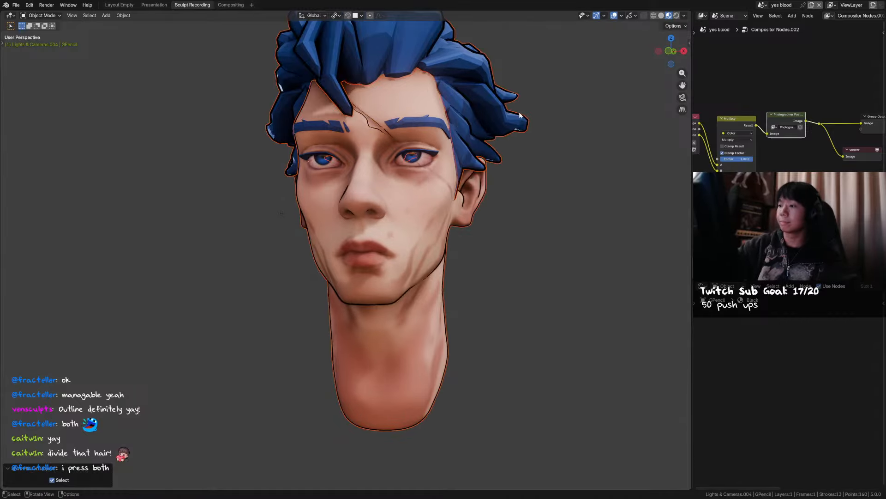
{"action": "left_click", "coordinate": [561, 117]}
{"action": "scroll", "coordinate": [564, 118], "scroll_direction": "down", "scroll_amount": 1}
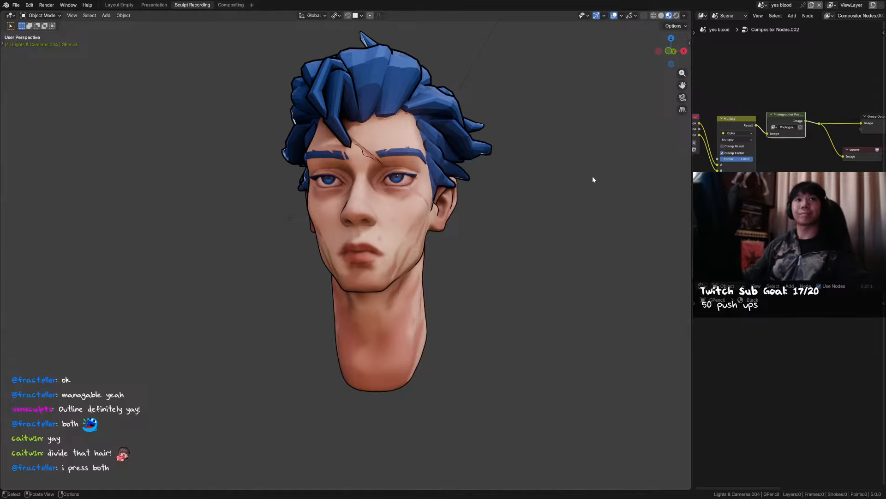
{"action": "middle_click_drag", "start_coordinate": [592, 180], "coordinate": [598, 206]}
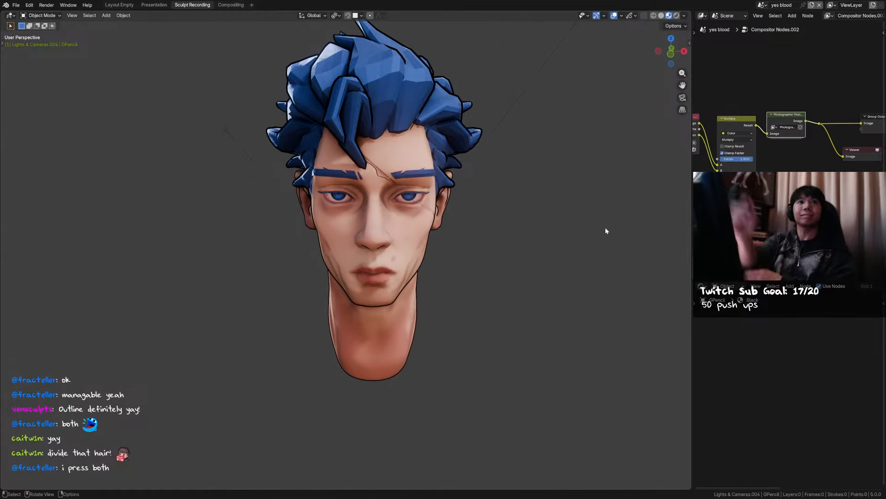
Hide the head outline shell, then select the Grease Pencil scar lines and switch them to Draw Mode.
{"action": "left_click", "coordinate": [435, 212]}
{"action": "middle_click_drag", "start_coordinate": [439, 210], "coordinate": [435, 212]}
{"action": "key", "text": "h"}
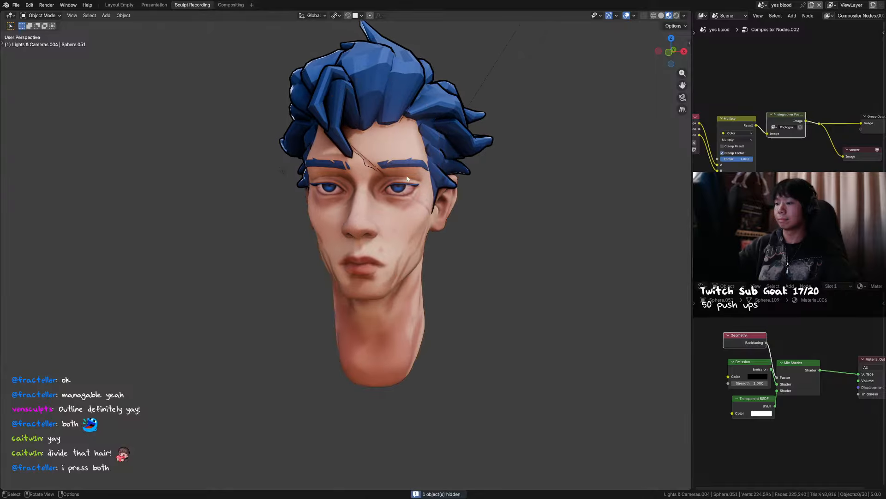
{"action": "scroll", "coordinate": [379, 145], "scroll_direction": "up", "scroll_amount": 3}
{"action": "left_click", "coordinate": [378, 145]}
{"action": "key", "text": "ctrl+Tab"}
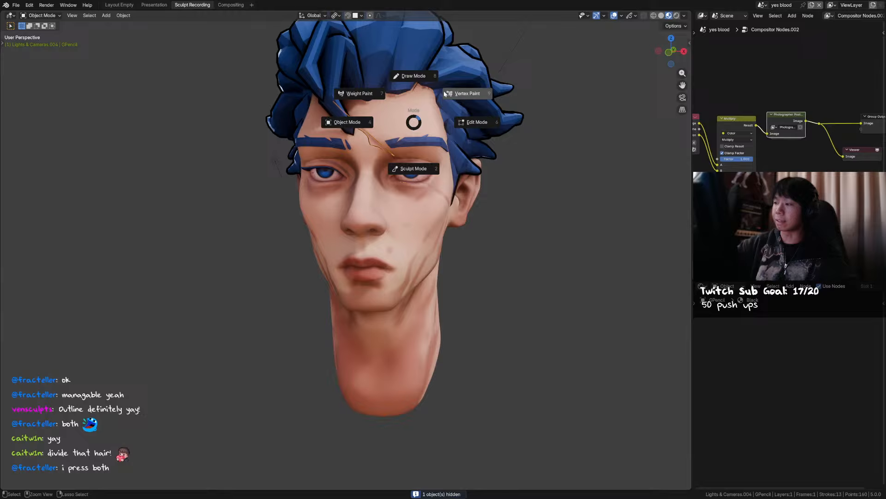
{"action": "left_click", "coordinate": [413, 77]}
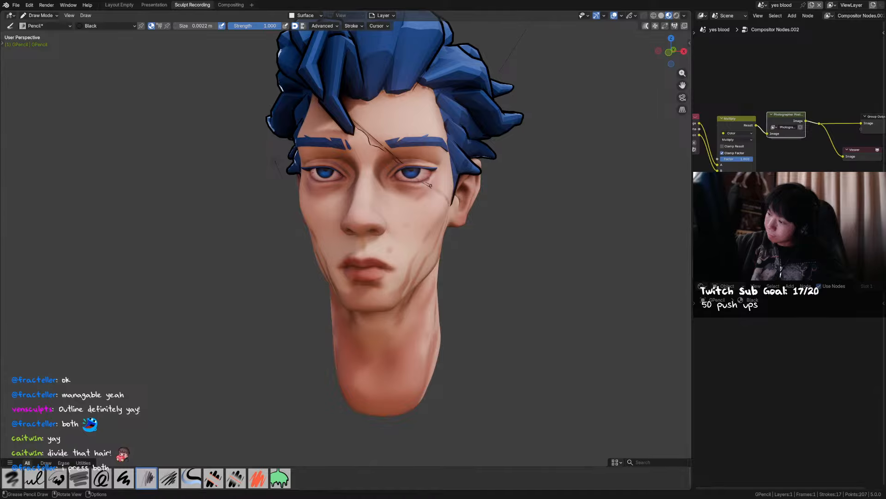
Continue the scar with strokes below the eye onto the cheek, then thin all its strokes with Shrink/Fatten.
{"action": "middle_click_drag", "start_coordinate": [443, 194], "coordinate": [403, 183]}
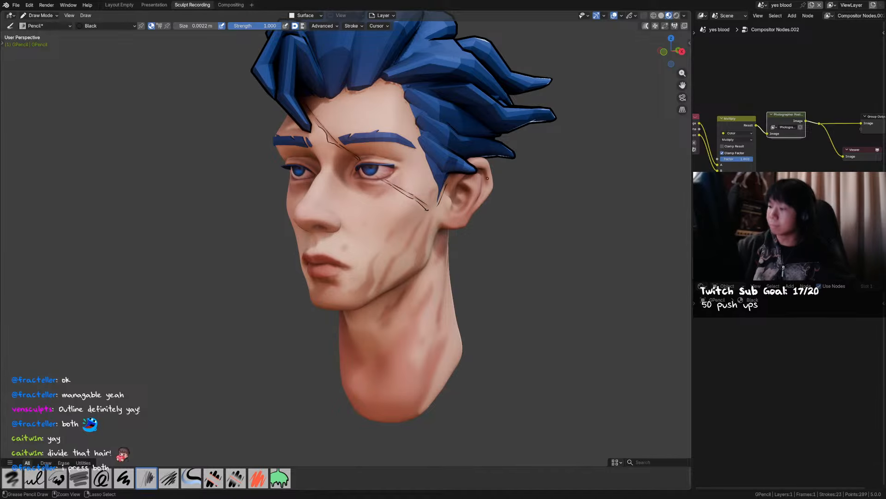
{"action": "mouse_move", "coordinate": [487, 178]}
{"action": "middle_mouse_down"}
{"action": "mouse_move", "coordinate": [444, 175]}
{"action": "mouse_move", "coordinate": [540, 150]}
{"action": "middle_mouse_up"}
{"action": "key", "text": "Tab"}
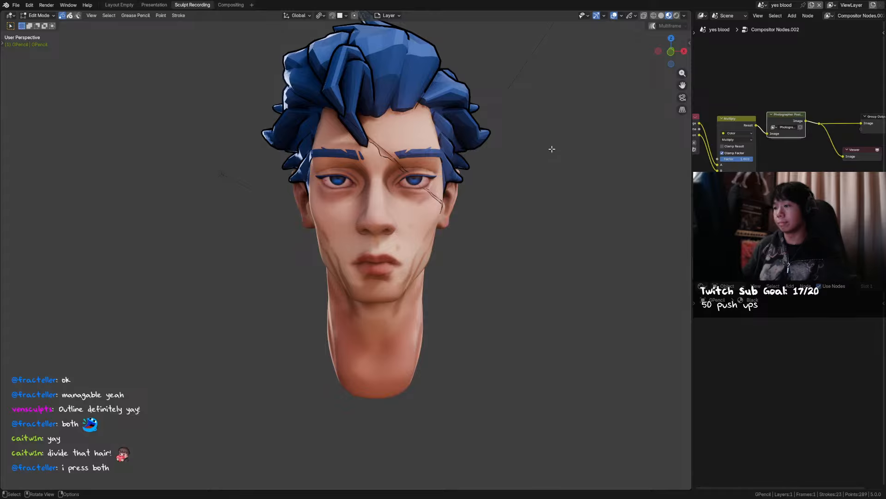
{"action": "key", "text": "a"}
{"action": "key", "text": "alt+s"}
{"action": "left_click", "coordinate": [528, 85]}
Hide the viewport overlays and readjust the thickness of all the scar strokes with Shrink/Fatten.
{"action": "left_click", "coordinate": [614, 16]}
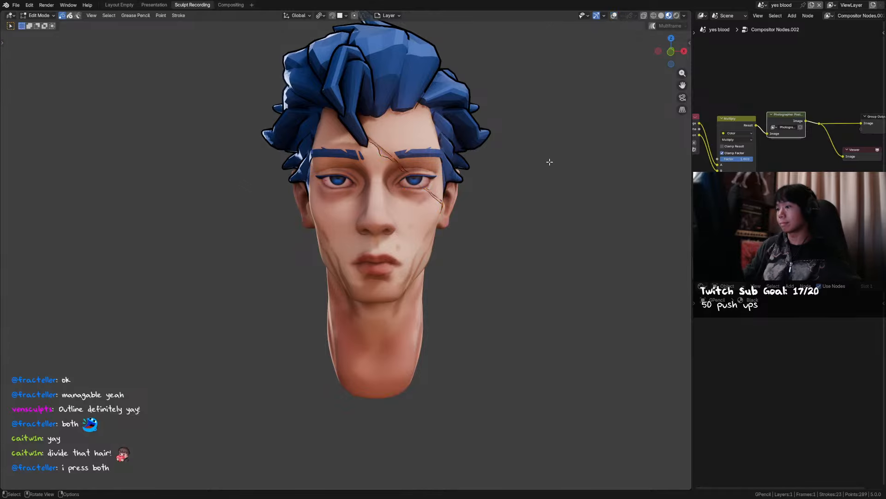
{"action": "scroll", "coordinate": [549, 161], "scroll_direction": "down", "scroll_amount": 2}
{"action": "key", "text": "alt+s"}
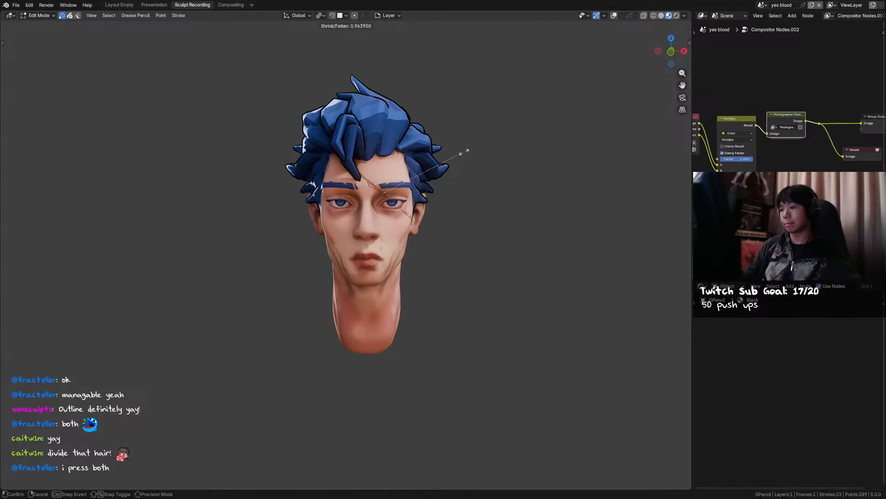
{"action": "left_click", "coordinate": [426, 173]}
Return to Object Mode, unhide the hidden head outline shell, and deselect everything.
{"action": "key", "text": "Tab"}
{"action": "key", "text": "alt+h"}
{"action": "left_click", "coordinate": [529, 166]}
{"action": "middle_click_drag", "start_coordinate": [529, 165], "coordinate": [531, 159]}
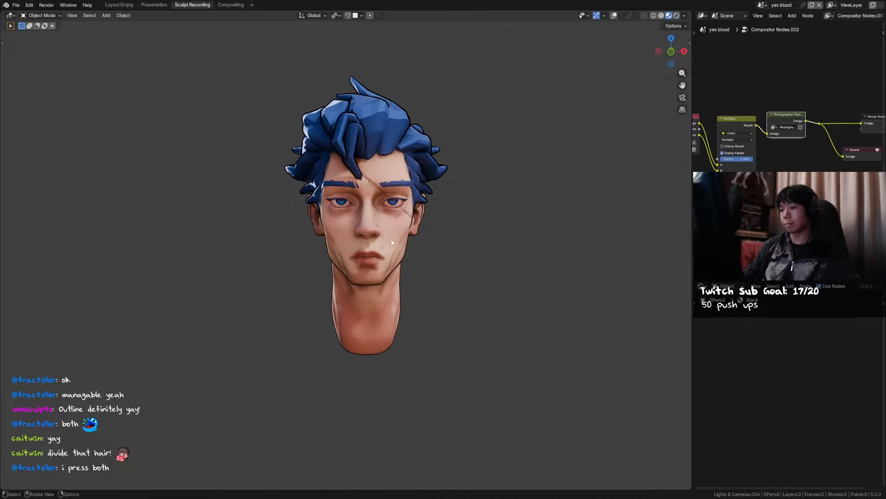
Set the head material's Mix factor to 1.000 to blend fully to the Color V2 attribute, and check the face.
{"action": "left_click", "coordinate": [393, 237]}
{"action": "left_click_drag", "start_coordinate": [824, 372], "coordinate": [844, 372]}
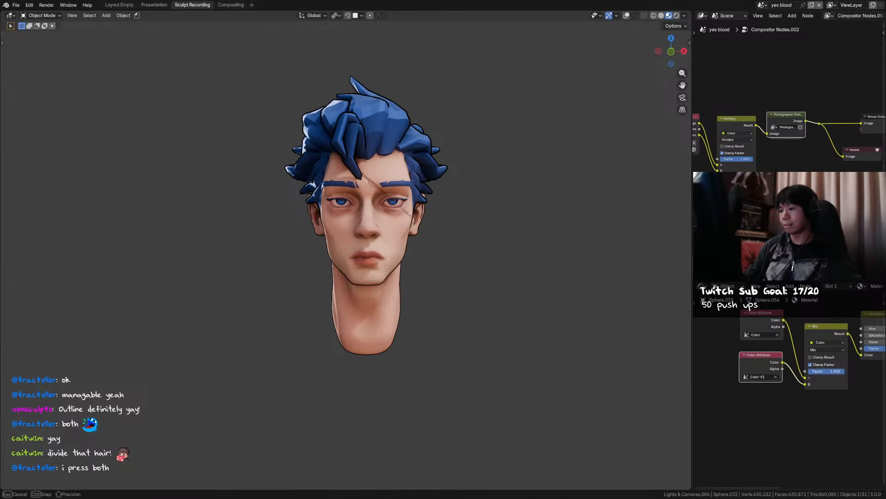
{"action": "middle_click_drag", "start_coordinate": [280, 379], "coordinate": [263, 379]}
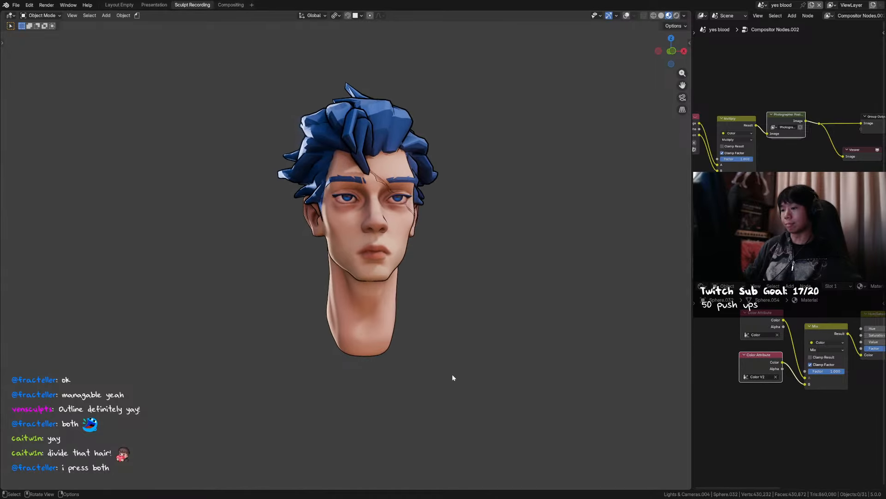
{"action": "scroll", "coordinate": [453, 374], "scroll_direction": "up", "scroll_amount": 2}
{"action": "middle_click_drag", "start_coordinate": [452, 342], "coordinate": [462, 353]}
{"action": "scroll", "coordinate": [522, 378], "scroll_direction": "down", "scroll_amount": 1}
{"action": "left_click_drag", "start_coordinate": [511, 369], "coordinate": [212, 10]}
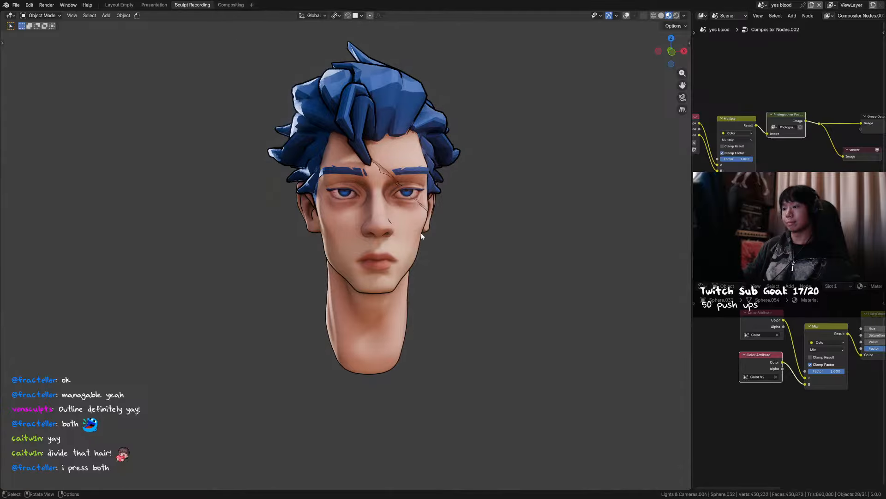
Thin the outline shell around the hair with Shrink/Fatten in Edit Mode and return to Object Mode.
{"action": "middle_click_drag", "start_coordinate": [421, 233], "coordinate": [444, 252]}
{"action": "left_click", "coordinate": [444, 141]}
{"action": "key", "text": "Tab"}
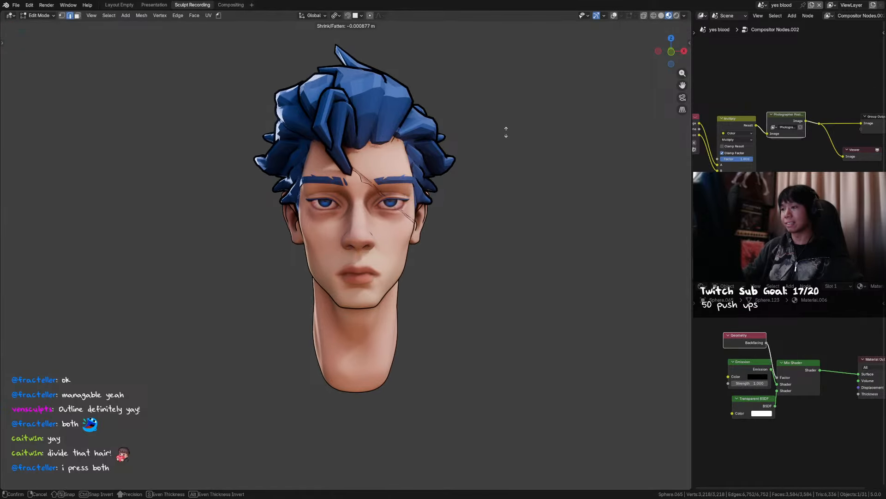
{"action": "key", "text": "Tab"}
{"action": "key", "text": "Tab"}
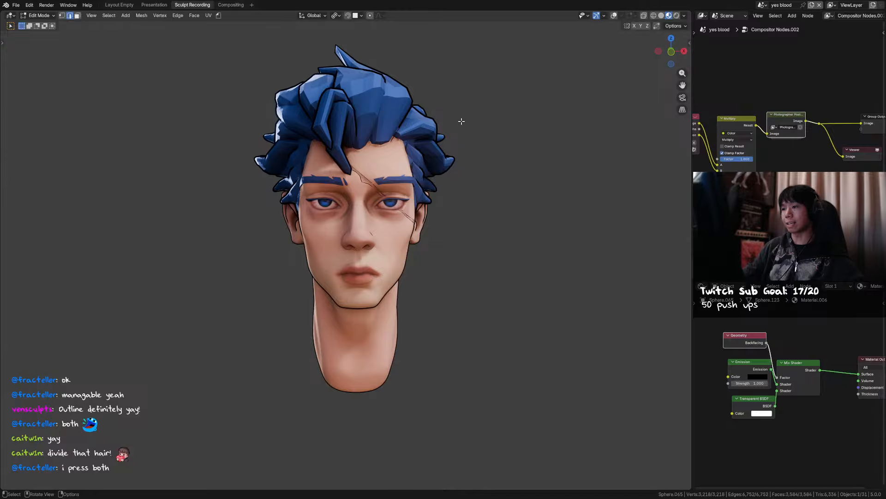
{"action": "key", "text": "alt+s"}
{"action": "left_click", "coordinate": [467, 117]}
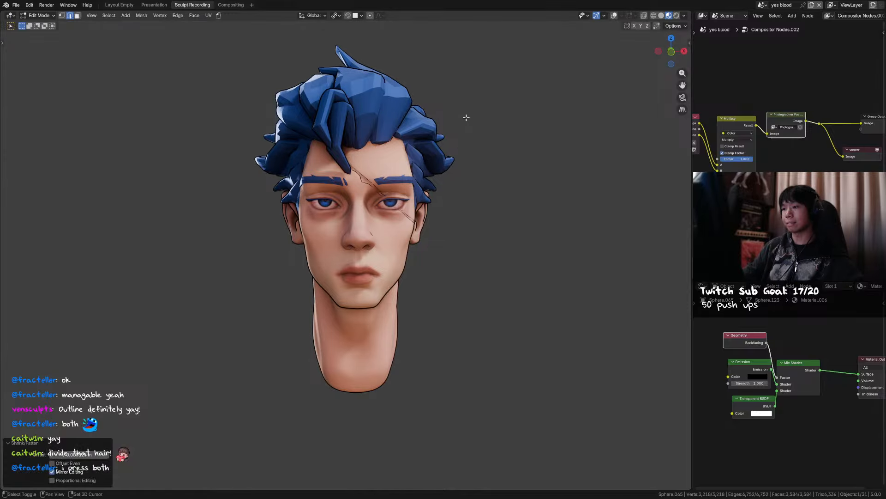
{"action": "key", "text": "Tab"}
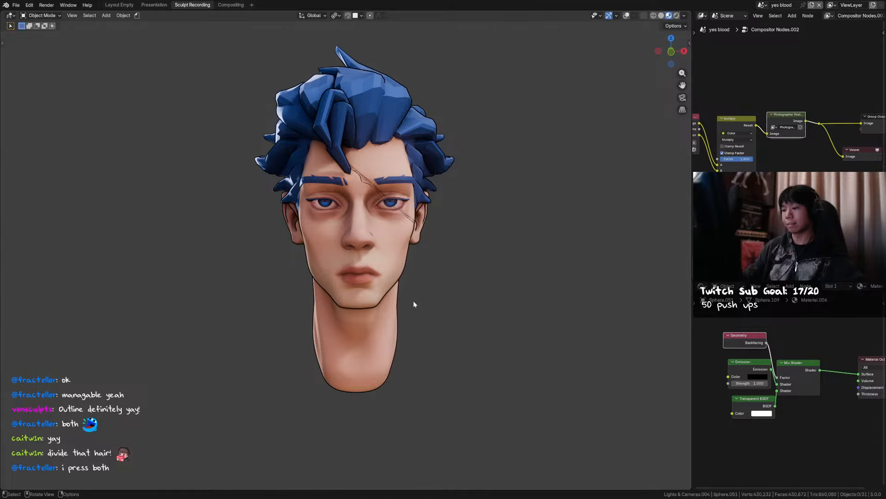
Adjust the head outline shell by about 0.0001 m with Shrink/Fatten and save the file.
{"action": "key", "text": "Tab"}
{"action": "key", "text": "alt+s"}
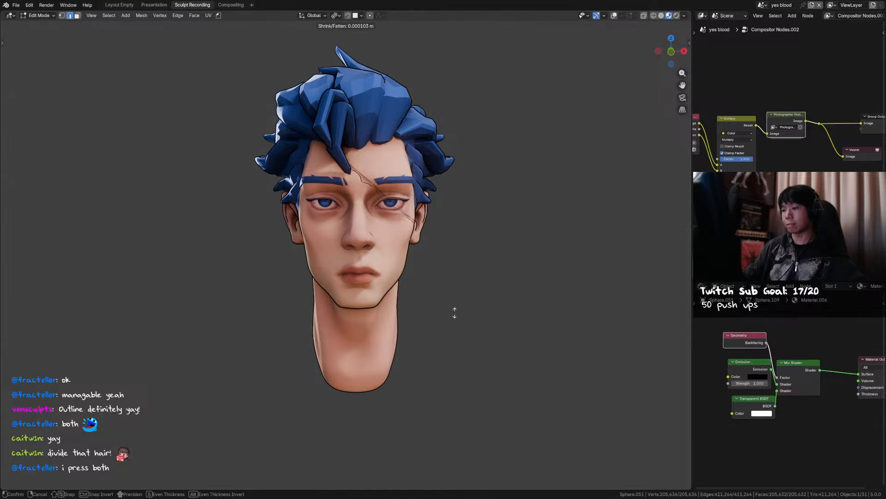
{"action": "left_click", "coordinate": [455, 313]}
{"action": "key", "text": "Tab"}
{"action": "mouse_move", "coordinate": [345, 289]}
{"action": "middle_mouse_down"}
{"action": "mouse_move", "coordinate": [370, 296]}
{"action": "mouse_move", "coordinate": [351, 298]}
{"action": "middle_mouse_up"}
{"action": "key", "text": "ctrl+s"}
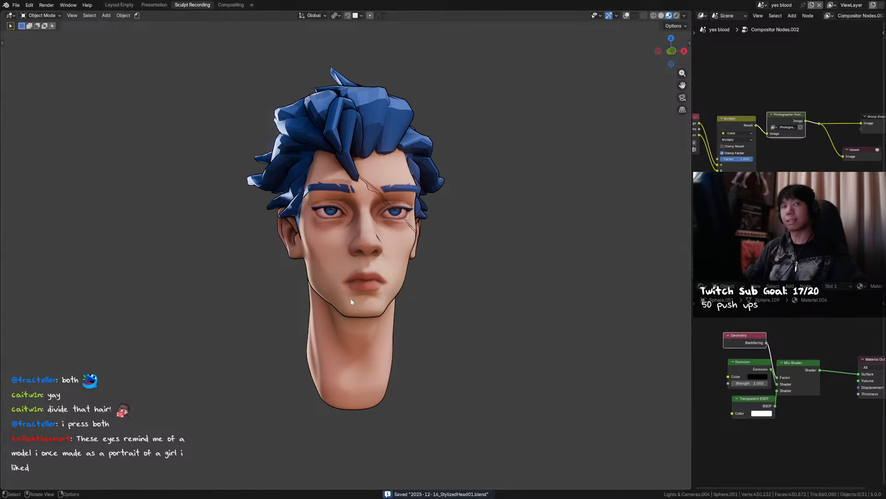
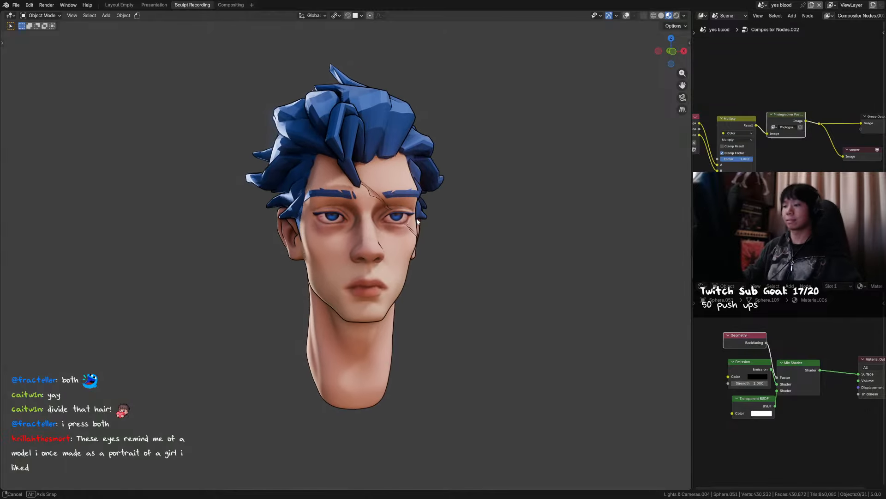
Add a mesh plane and rotate it 90° about X so it stands upright.
{"action": "scroll", "coordinate": [393, 247], "scroll_direction": "up", "scroll_amount": 2}
{"action": "key", "text": "KP_1"}
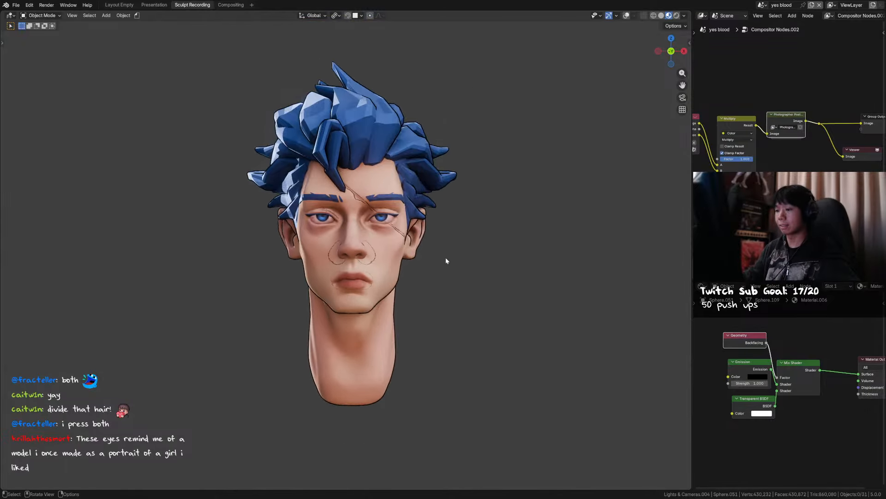
{"action": "mouse_move", "coordinate": [471, 230]}
{"action": "middle_mouse_down"}
{"action": "mouse_move", "coordinate": [493, 233]}
{"action": "mouse_move", "coordinate": [473, 231]}
{"action": "middle_mouse_up"}
{"action": "key", "text": "shift+a"}
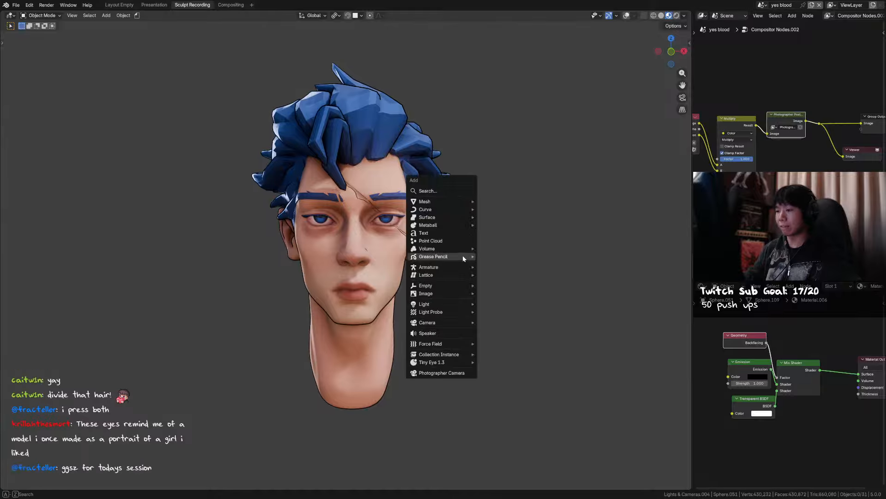
{"action": "mouse_move", "coordinate": [450, 204]}
{"action": "left_click", "coordinate": [502, 202]}
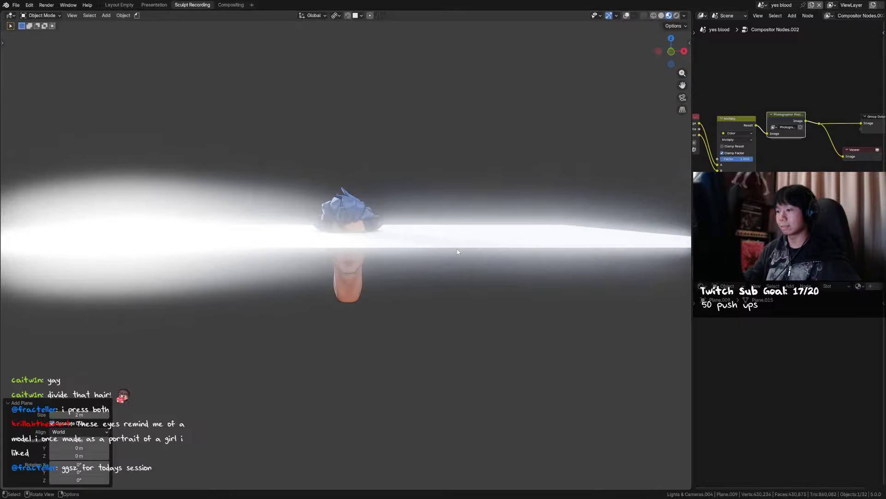
{"action": "type", "text": "rx90"}
{"action": "key", "text": "Return"}
Scale the plane to about 0.13, add level 2 subdivision, and move it along Y in front of the face.
{"action": "key", "text": "s"}
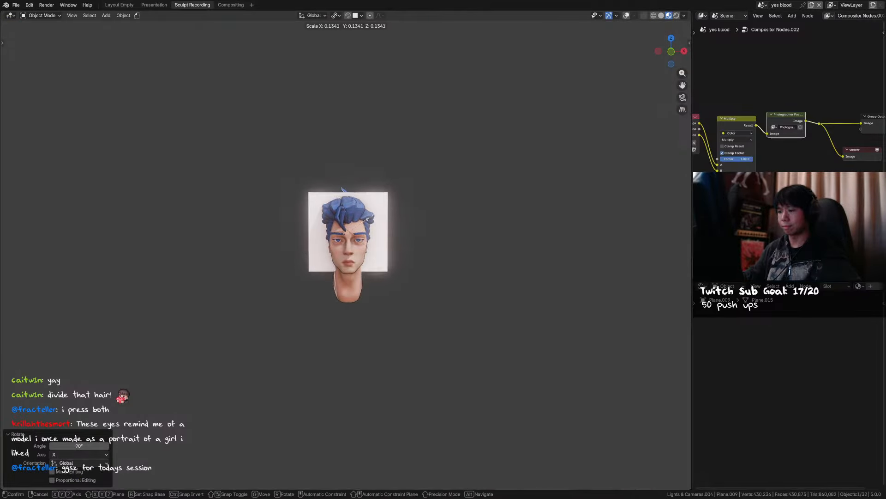
{"action": "left_click", "coordinate": [368, 220]}
{"action": "key", "text": "ctrl+2"}
{"action": "key", "text": "g"}
{"action": "middle_click_drag", "start_coordinate": [368, 244], "coordinate": [492, 235], "text": "alt"}
{"action": "key", "text": "y"}
{"action": "left_click", "coordinate": [467, 245]}
Shrink the disc to a small dot and scale its upper edge to about 0.67 in Edit Mode with overlays on.
{"action": "scroll", "coordinate": [508, 229], "scroll_direction": "up", "scroll_amount": 2}
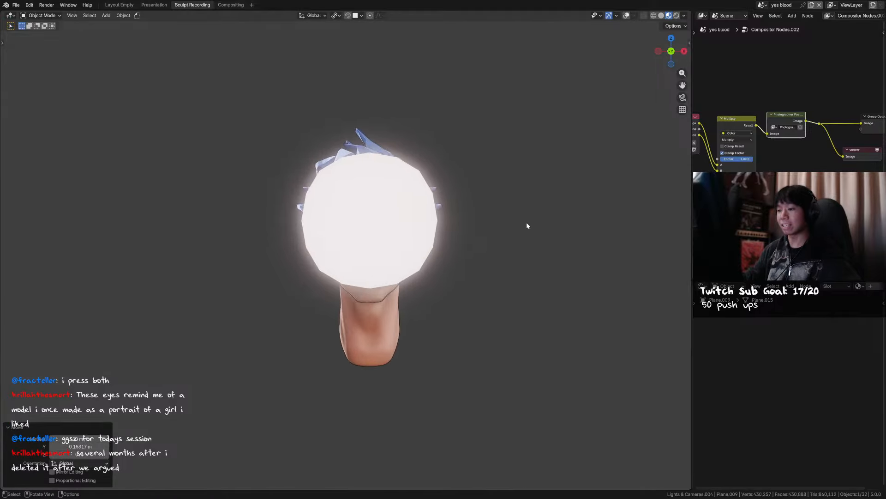
{"action": "key", "text": "s"}
{"action": "left_click", "coordinate": [388, 222]}
{"action": "scroll", "coordinate": [449, 164], "scroll_direction": "up", "scroll_amount": 3}
{"action": "key", "text": "Tab"}
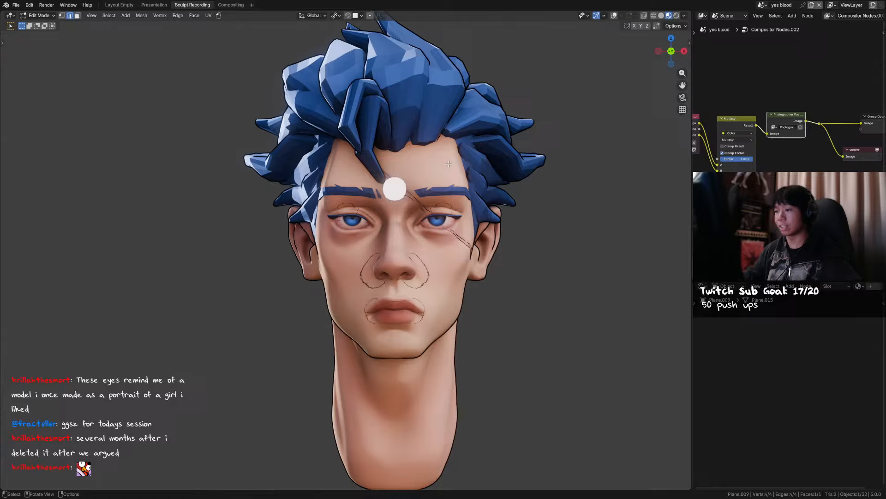
{"action": "left_click", "coordinate": [613, 17]}
{"action": "left_click", "coordinate": [395, 176]}
{"action": "key", "text": "s"}
{"action": "left_click", "coordinate": [447, 180]}
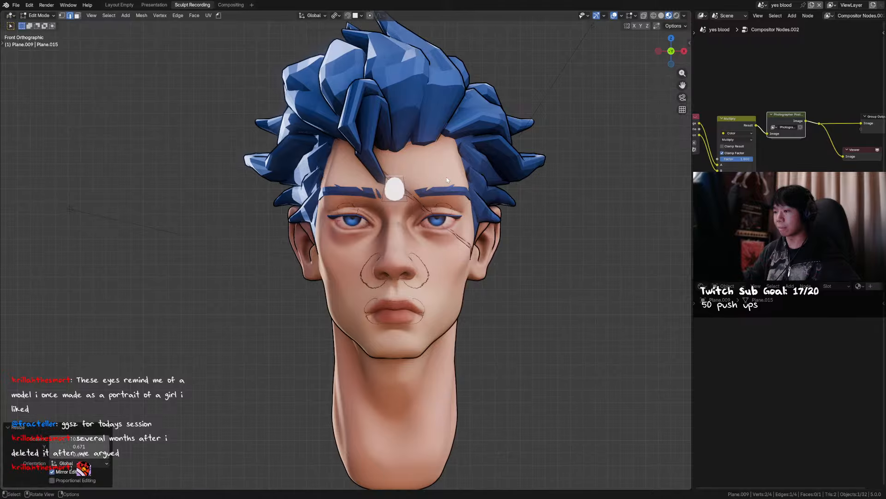
Rotate the dot, place it over the iris of the scarred eye, and scale it to about 0.26 as an eye highlight.
{"action": "key", "text": "Tab"}
{"action": "key", "text": "r"}
{"action": "left_click", "coordinate": [469, 221]}
{"action": "key", "text": "g"}
{"action": "left_click", "coordinate": [503, 257]}
{"action": "key", "text": "s"}
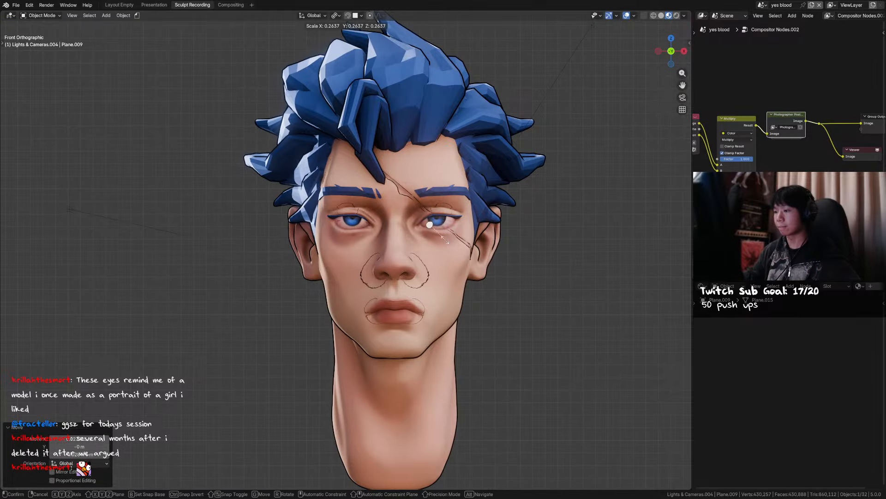
{"action": "left_click", "coordinate": [448, 241]}
Move the highlight back along Y to just in front of the scarred eye and save the file.
{"action": "scroll", "coordinate": [448, 242], "scroll_direction": "up", "scroll_amount": 2}
{"action": "middle_click_drag", "start_coordinate": [447, 242], "coordinate": [582, 210]}
{"action": "key", "text": "g"}
{"action": "key", "text": "y"}
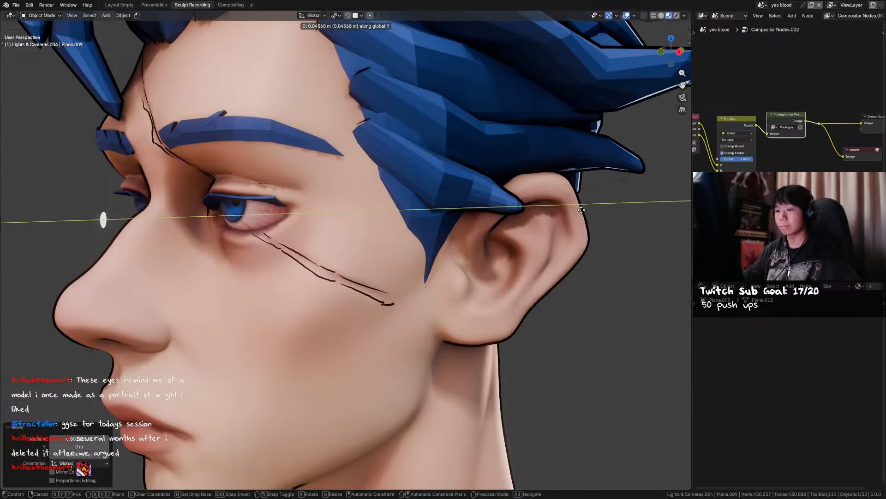
{"action": "left_click", "coordinate": [581, 210]}
{"action": "key", "text": "g"}
{"action": "key", "text": "y"}
{"action": "left_click", "coordinate": [334, 217]}
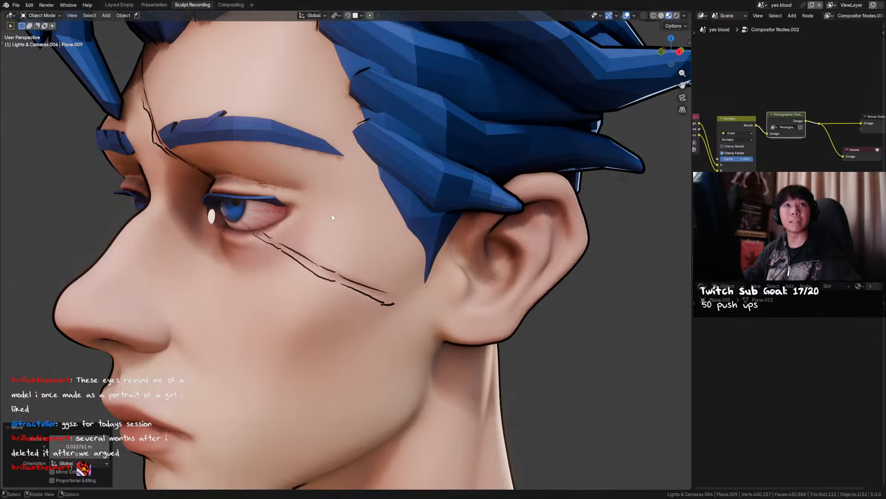
{"action": "key", "text": "ctrl+s"}
Nudge the highlight about 0.003 m along Y toward the eyeball and tilt it about its local X axis.
{"action": "mouse_move", "coordinate": [333, 217]}
{"action": "middle_mouse_down"}
{"action": "mouse_move", "coordinate": [336, 245]}
{"action": "mouse_move", "coordinate": [357, 251]}
{"action": "mouse_move", "coordinate": [348, 251]}
{"action": "mouse_move", "coordinate": [353, 241]}
{"action": "mouse_move", "coordinate": [327, 243]}
{"action": "mouse_move", "coordinate": [330, 233]}
{"action": "middle_mouse_up"}
{"action": "key", "text": "g"}
{"action": "key", "text": "y"}
{"action": "left_click", "coordinate": [354, 241]}
{"action": "key", "text": "r"}
{"action": "key", "text": "x"}
{"action": "key", "text": "x"}
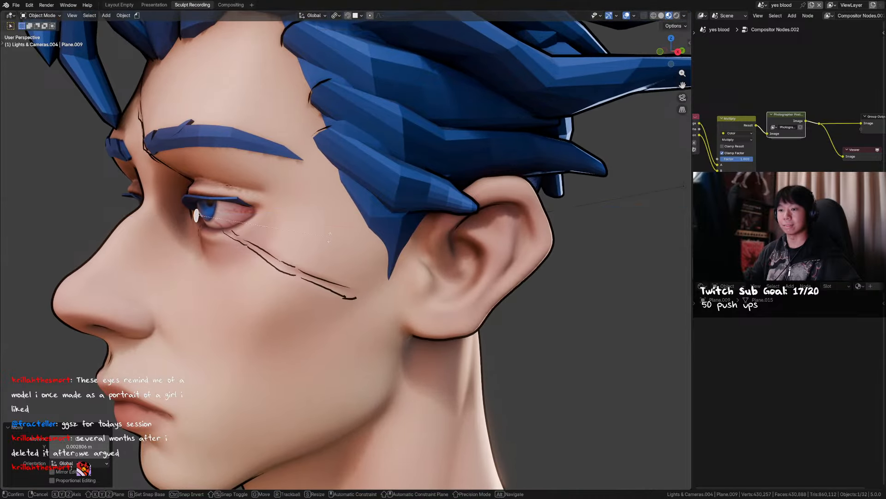
{"action": "left_click", "coordinate": [314, 206]}
Move the highlight another 0.0008 m or so along Y and rotate it about 5° around local X.
{"action": "key", "text": "g"}
{"action": "key", "text": "y"}
{"action": "left_click", "coordinate": [318, 206]}
{"action": "key", "text": "x"}
{"action": "key", "text": "x"}
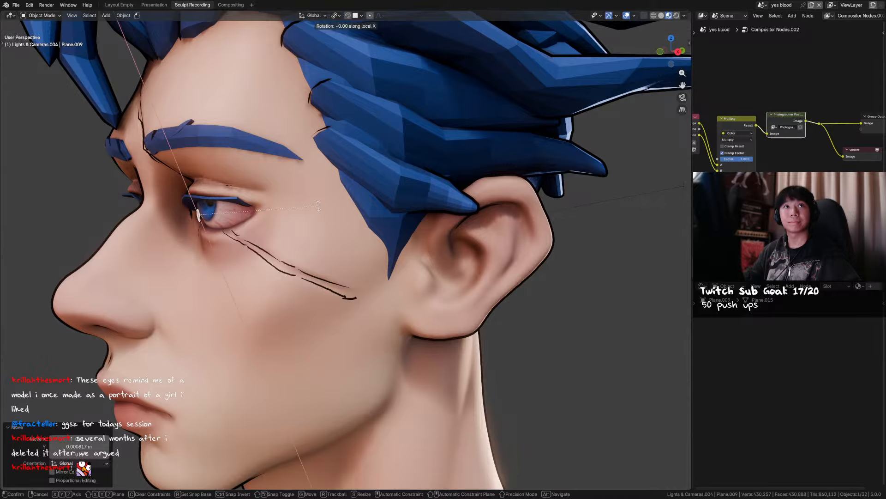
{"action": "left_click", "coordinate": [321, 196]}
{"action": "key", "text": "KP_1"}
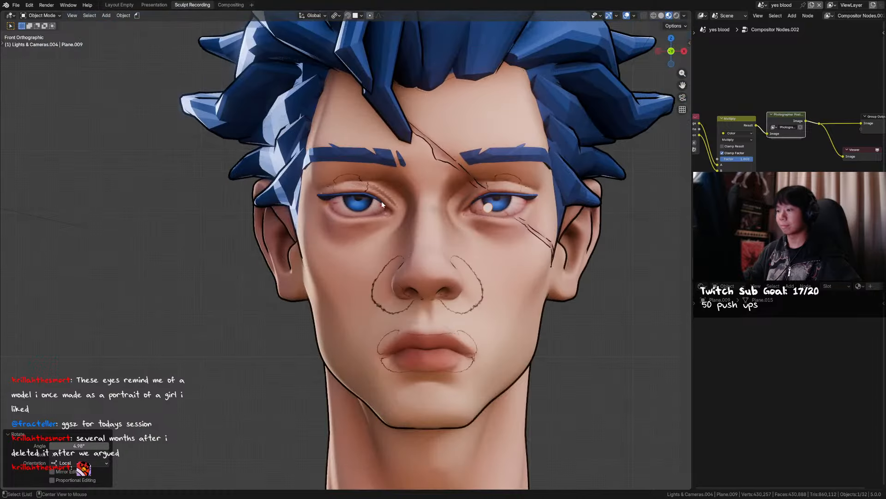
Narrow the highlight to about 0.77 along its local X axis and apply its scale.
{"action": "middle_click_drag", "start_coordinate": [548, 223], "coordinate": [521, 226], "text": "shift"}
{"action": "scroll", "coordinate": [531, 224], "scroll_direction": "up", "scroll_amount": 2}
{"action": "key", "text": "s"}
{"action": "key", "text": "x"}
{"action": "key", "text": "x"}
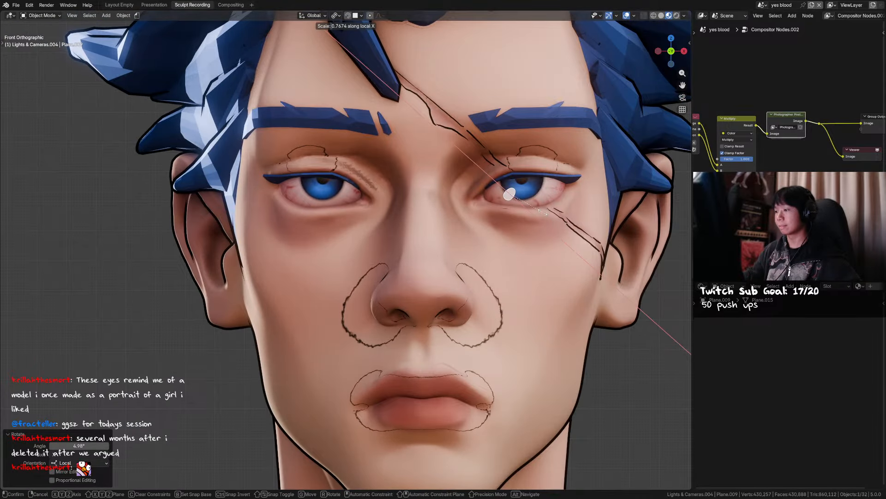
{"action": "left_click", "coordinate": [546, 212]}
{"action": "key", "text": "ctrl+a"}
{"action": "left_click", "coordinate": [541, 211]}
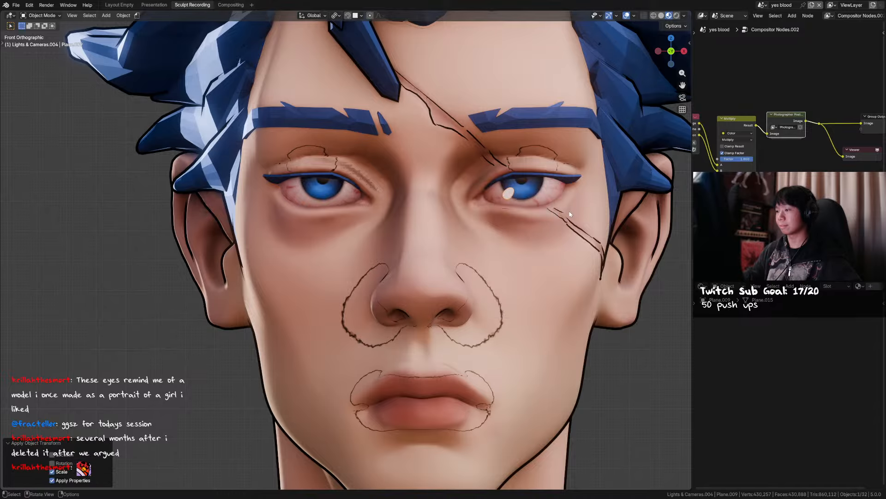
Rotate the highlight about -7° in the front view and deselect it to check it from an angle.
{"action": "scroll", "coordinate": [571, 213], "scroll_direction": "down", "scroll_amount": 1}
{"action": "key", "text": "r"}
{"action": "left_click", "coordinate": [625, 259]}
{"action": "scroll", "coordinate": [510, 236], "scroll_direction": "down", "scroll_amount": 1}
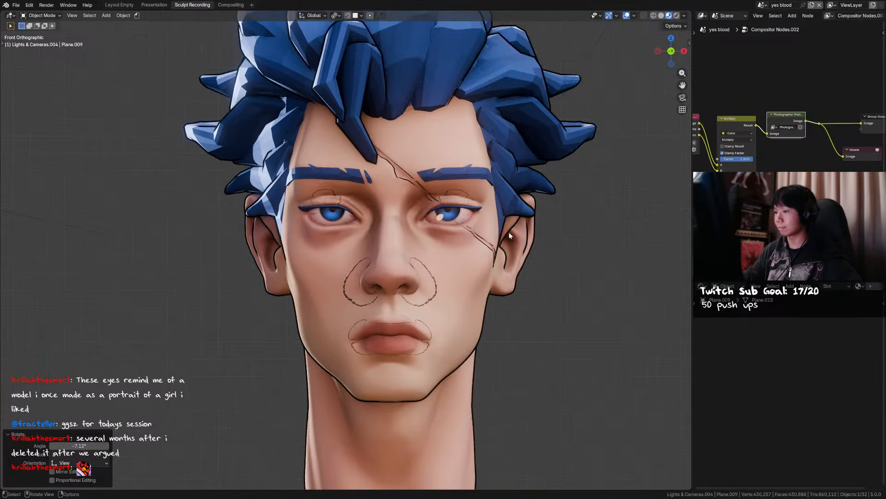
{"action": "middle_click_drag", "start_coordinate": [510, 233], "coordinate": [564, 257]}
{"action": "left_click", "coordinate": [563, 257]}
Give the highlight a new material that uses an Emission shader in place of the Principled BSDF.
{"action": "scroll", "coordinate": [471, 255], "scroll_direction": "down", "scroll_amount": 3}
{"action": "middle_click_drag", "start_coordinate": [471, 255], "coordinate": [405, 216]}
{"action": "left_click", "coordinate": [405, 216]}
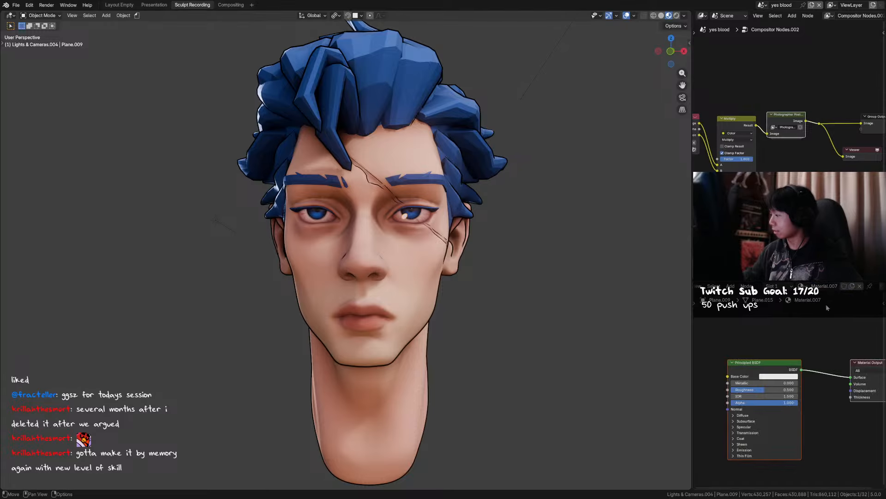
{"action": "key", "text": "shift+a"}
{"action": "type", "text": "e"}
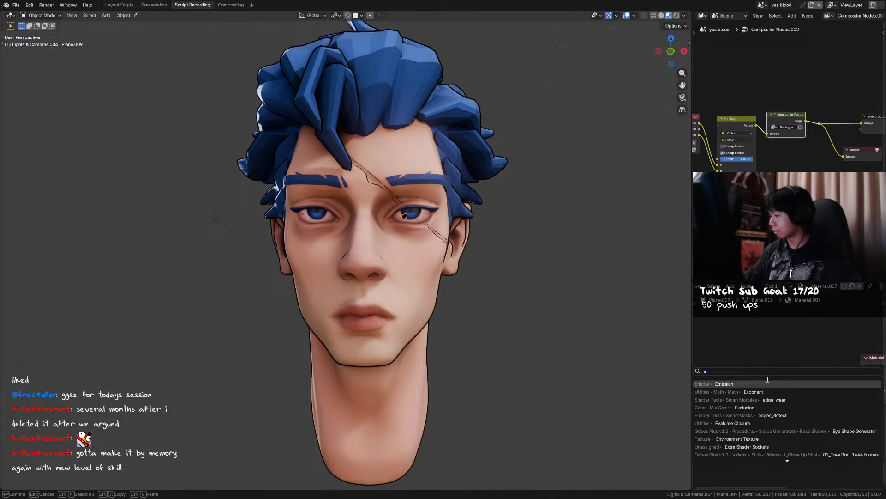
{"action": "key", "text": "Return"}
{"action": "left_click", "coordinate": [777, 366]}
Duplicate the highlight in the front view along X onto the other iris and deselect it.
{"action": "key", "text": "KP_1"}
{"action": "key", "text": "shift+d"}
{"action": "key", "text": "x"}
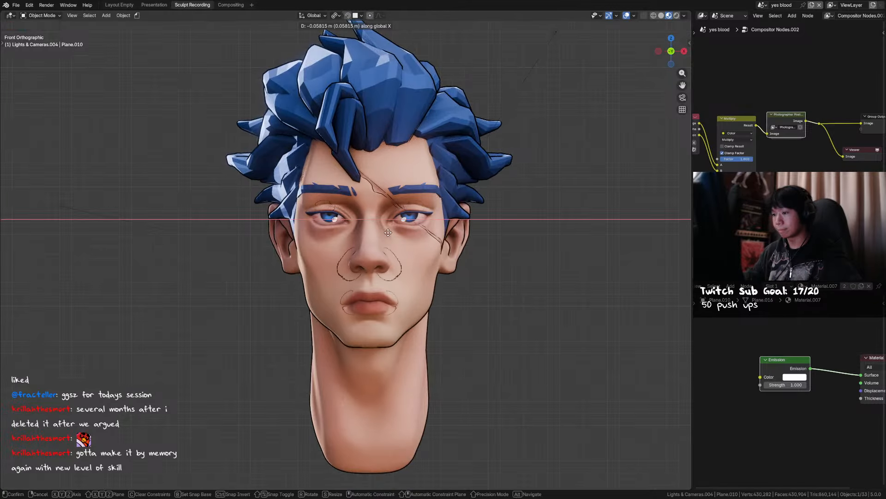
{"action": "left_click", "coordinate": [381, 234]}
{"action": "left_click", "coordinate": [514, 257]}
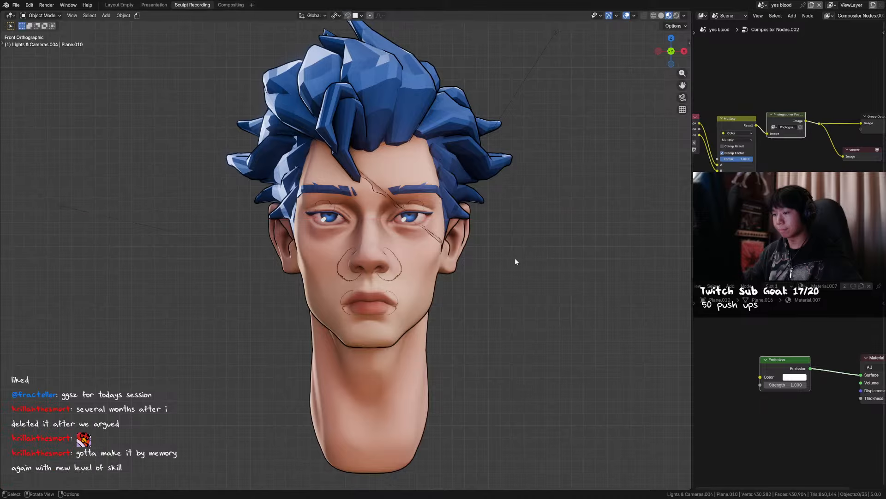
Raise the Emission strength of the highlight material to about 1.13.
{"action": "middle_click_drag", "start_coordinate": [514, 258], "coordinate": [510, 264]}
{"action": "scroll", "coordinate": [509, 264], "scroll_direction": "up", "scroll_amount": 2}
{"action": "mouse_move", "coordinate": [796, 385]}
{"action": "left_mouse_down"}
{"action": "mouse_move", "coordinate": [826, 385]}
{"action": "mouse_move", "coordinate": [796, 385]}
{"action": "left_mouse_up"}
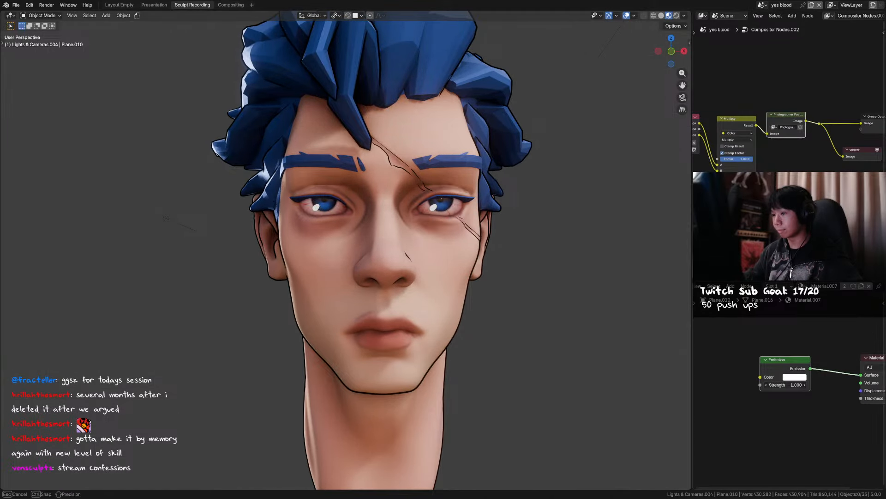
{"action": "scroll", "coordinate": [656, 300], "scroll_direction": "up", "scroll_amount": 2}
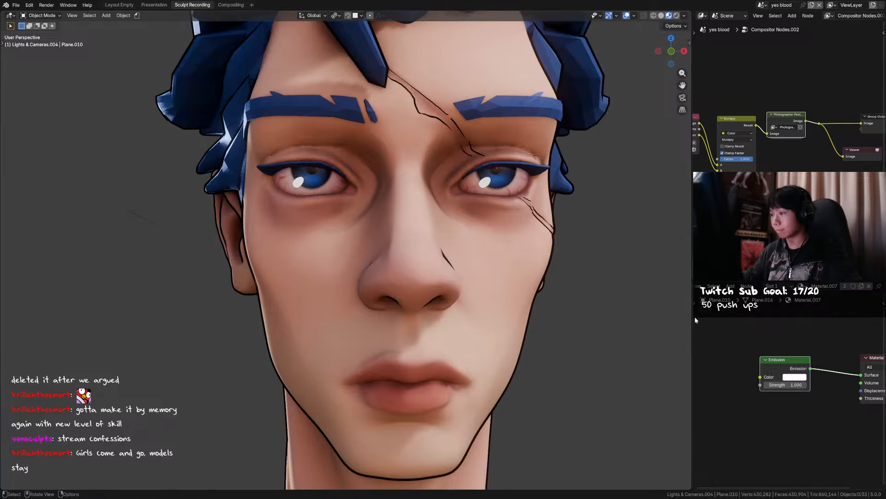
{"action": "left_click_drag", "start_coordinate": [797, 385], "coordinate": [797, 386]}
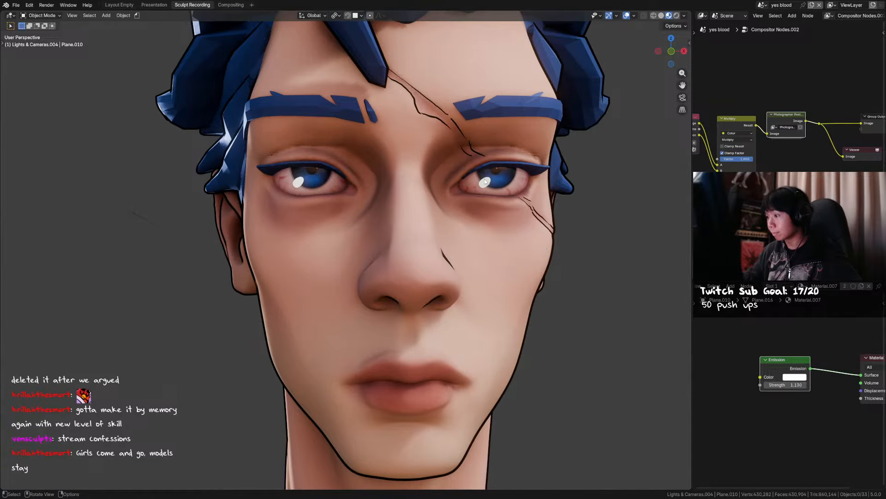
Add a level 3 subdivision to both eye highlights and save the file.
{"action": "left_click", "coordinate": [299, 183], "text": "shift"}
{"action": "key", "text": "ctrl+2"}
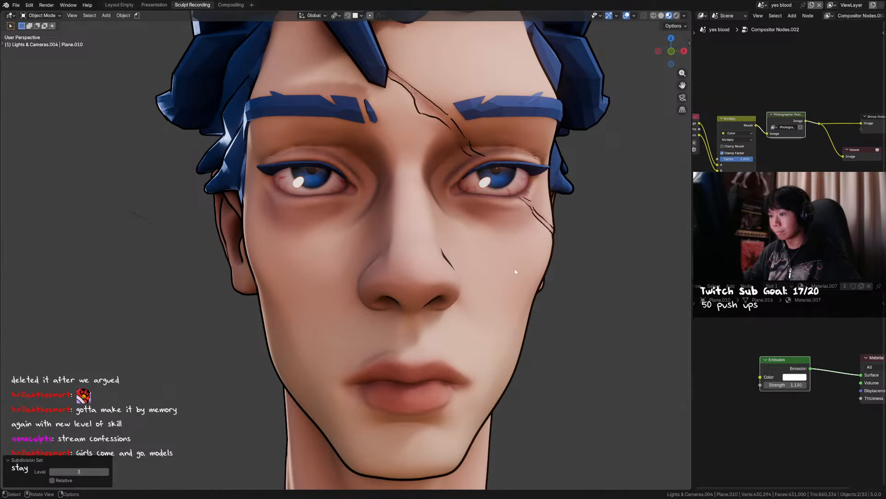
Replace the shader editor with the Properties editor and turn off shadow ray visibility for both eye highlights.
{"action": "left_click", "coordinate": [700, 286]}
{"action": "left_click", "coordinate": [687, 319]}
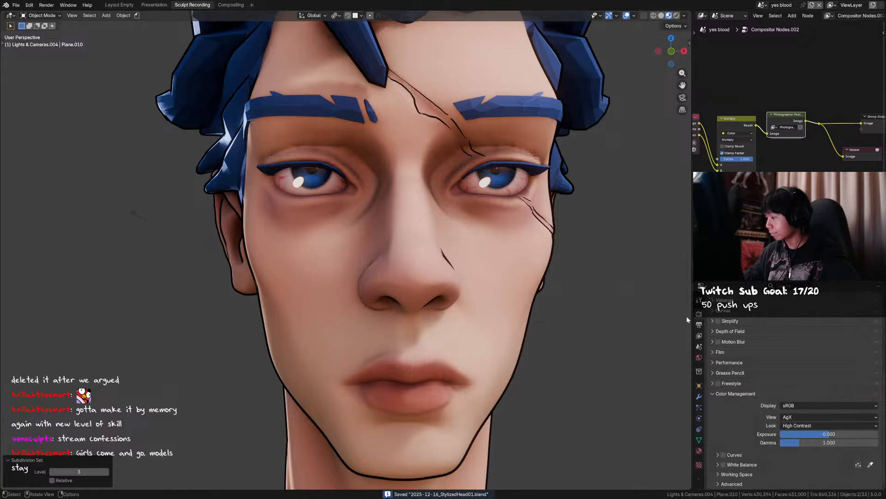
{"action": "left_click", "coordinate": [699, 439]}
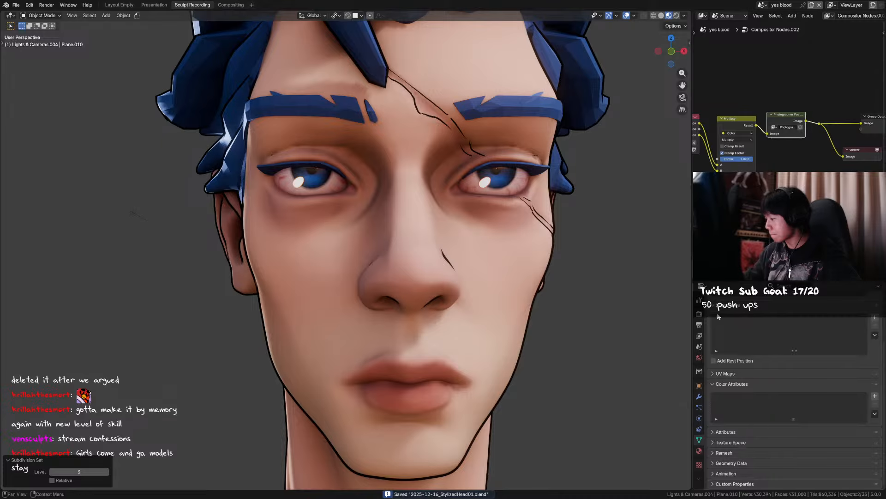
{"action": "left_click", "coordinate": [699, 386]}
{"action": "left_click", "coordinate": [733, 453], "text": "ctrl"}
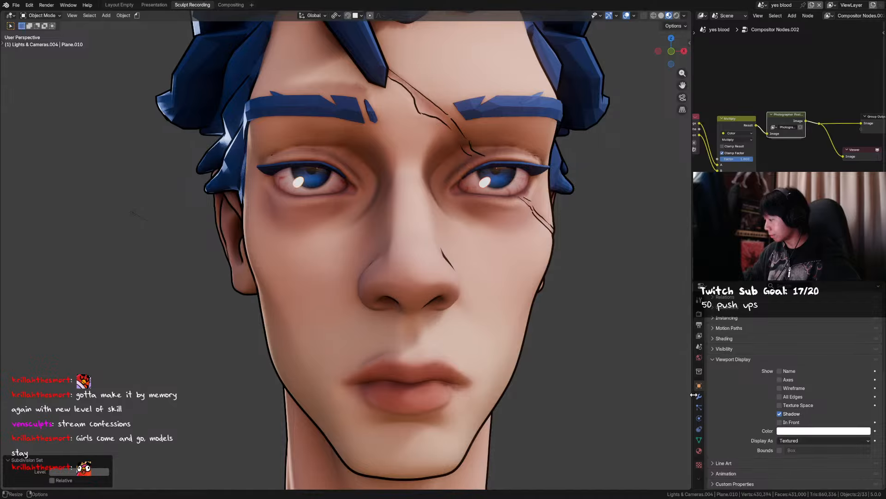
{"action": "scroll", "coordinate": [800, 424], "scroll_direction": "up", "scroll_amount": 1}
{"action": "left_click", "coordinate": [743, 364]}
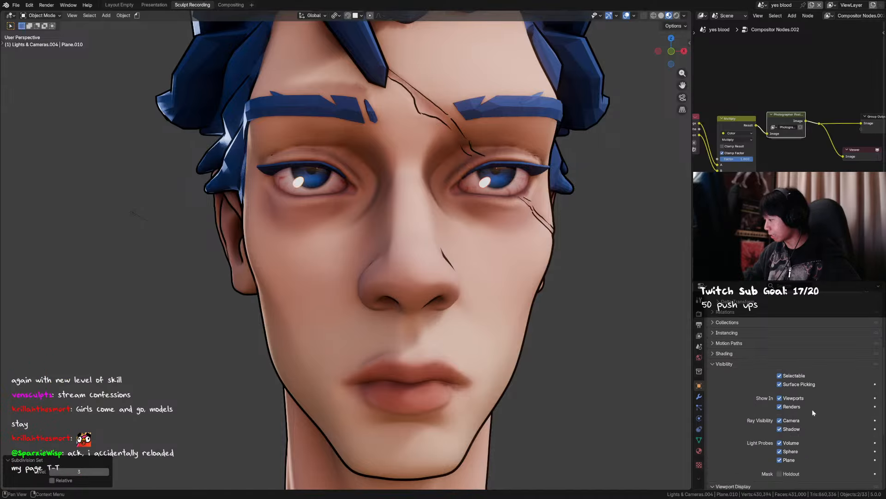
{"action": "scroll", "coordinate": [805, 443], "scroll_direction": "down", "scroll_amount": 3}
{"action": "middle_click_drag", "start_coordinate": [508, 342], "coordinate": [587, 351]}
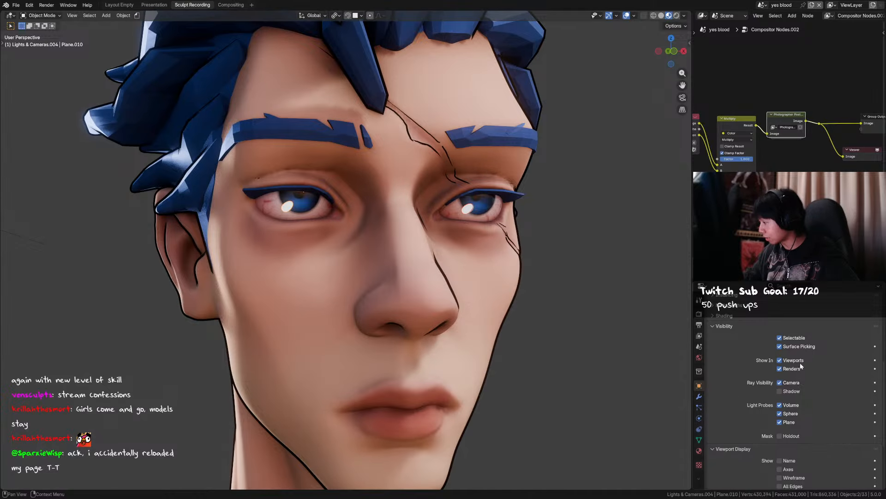
Examine the highlights' visibility, light probe, viewport display and shading settings in their object properties.
{"action": "scroll", "coordinate": [799, 424], "scroll_direction": "down", "scroll_amount": 2}
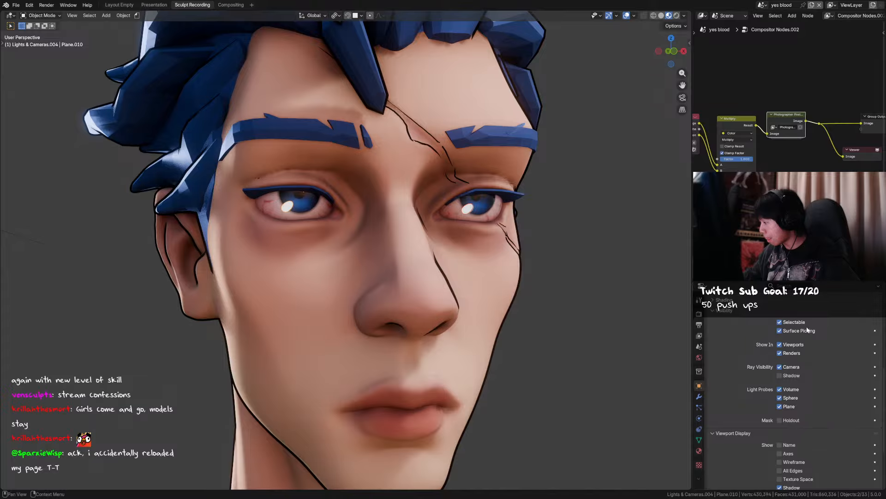
{"action": "middle_click_drag", "start_coordinate": [807, 330], "coordinate": [808, 344]}
{"action": "middle_click_drag", "start_coordinate": [798, 397], "coordinate": [820, 352]}
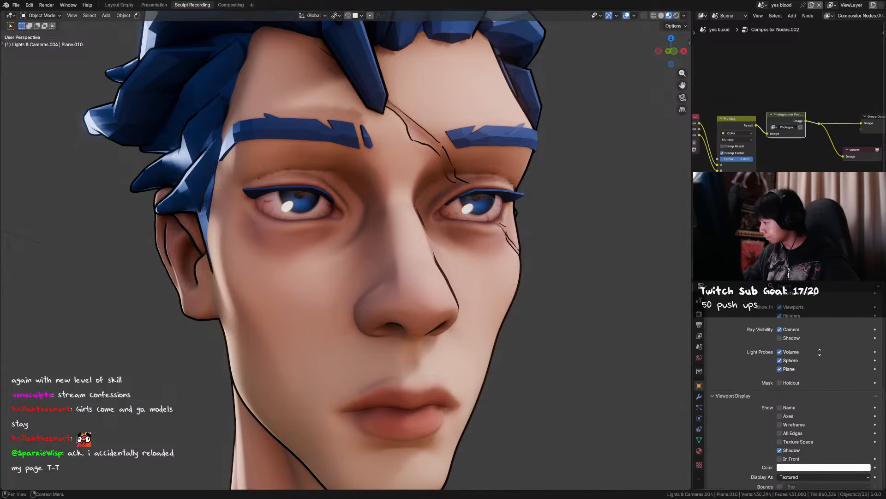
{"action": "left_click", "coordinate": [699, 314]}
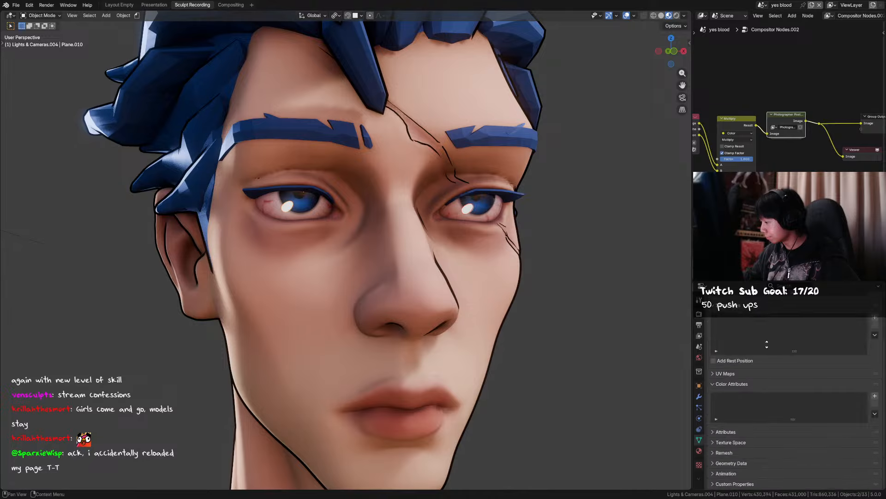
{"action": "left_click", "coordinate": [699, 385]}
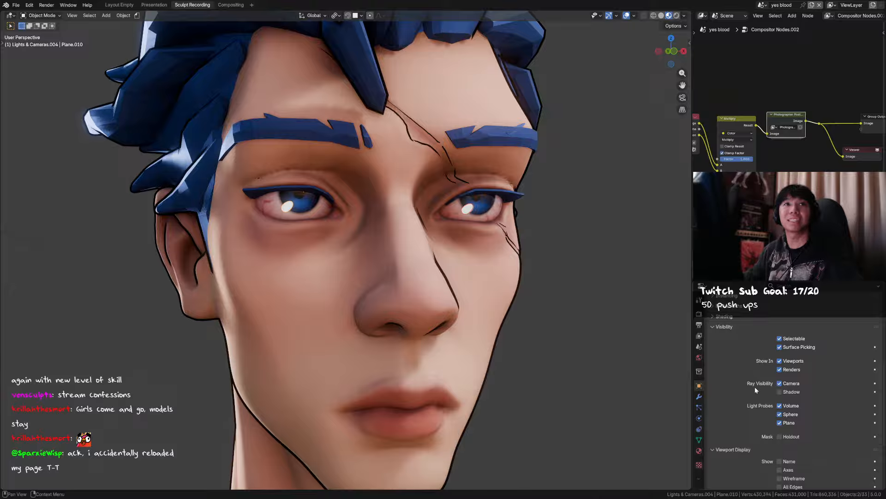
{"action": "mouse_move", "coordinate": [811, 393]}
{"action": "middle_mouse_down"}
{"action": "mouse_move", "coordinate": [807, 301]}
{"action": "mouse_move", "coordinate": [803, 411]}
{"action": "mouse_move", "coordinate": [795, 392]}
{"action": "middle_mouse_up"}
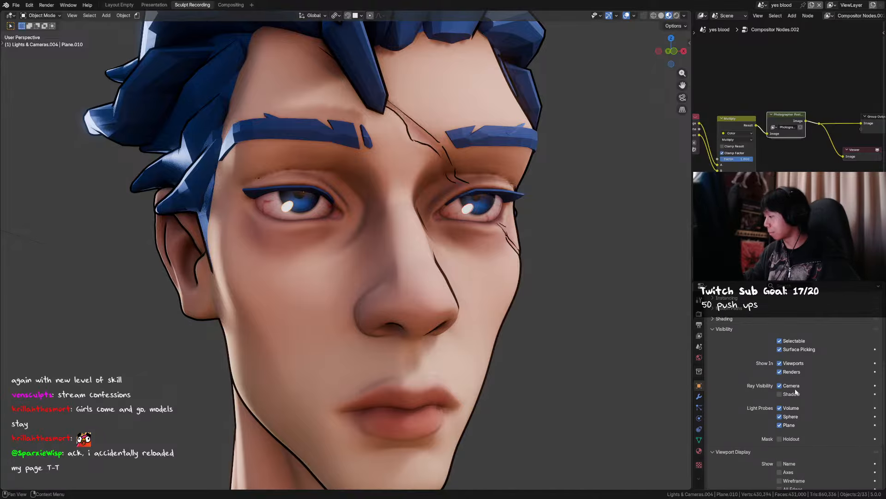
{"action": "middle_click_drag", "start_coordinate": [665, 368], "coordinate": [592, 348]}
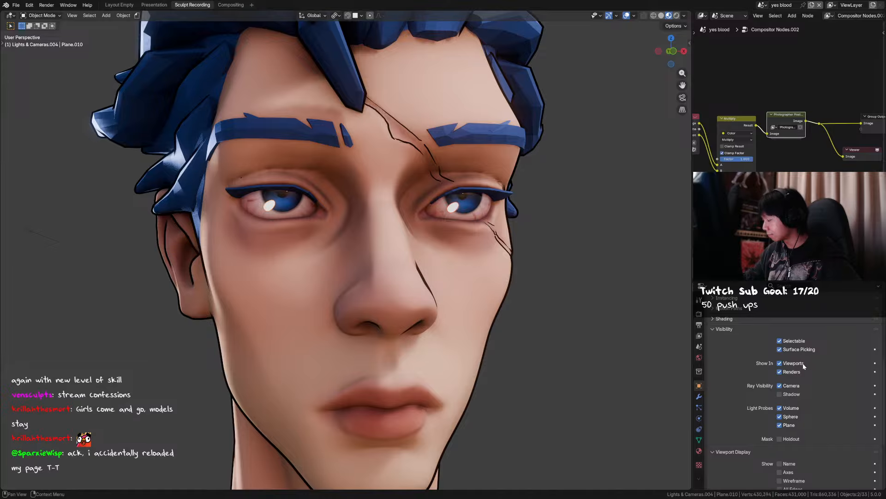
{"action": "scroll", "coordinate": [801, 378], "scroll_direction": "down", "scroll_amount": 1}
{"action": "scroll", "coordinate": [792, 398], "scroll_direction": "down", "scroll_amount": 2}
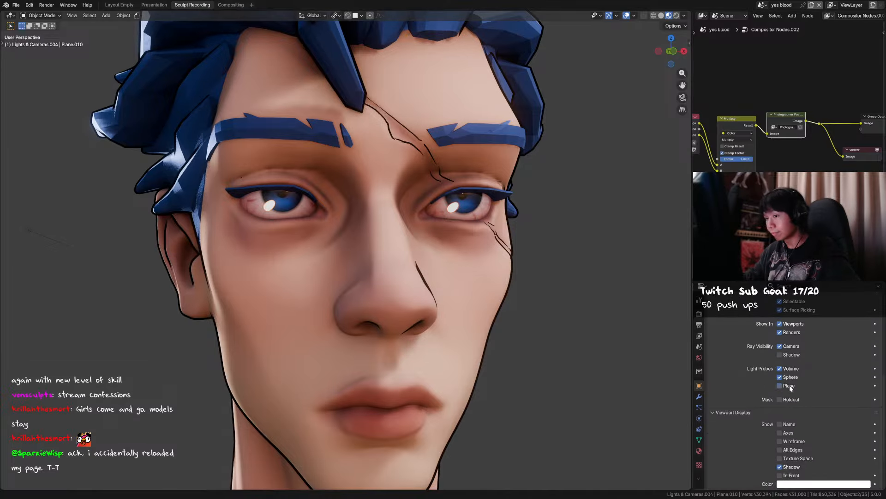
{"action": "left_click", "coordinate": [791, 388]}
{"action": "middle_click_drag", "start_coordinate": [808, 411], "coordinate": [801, 358]}
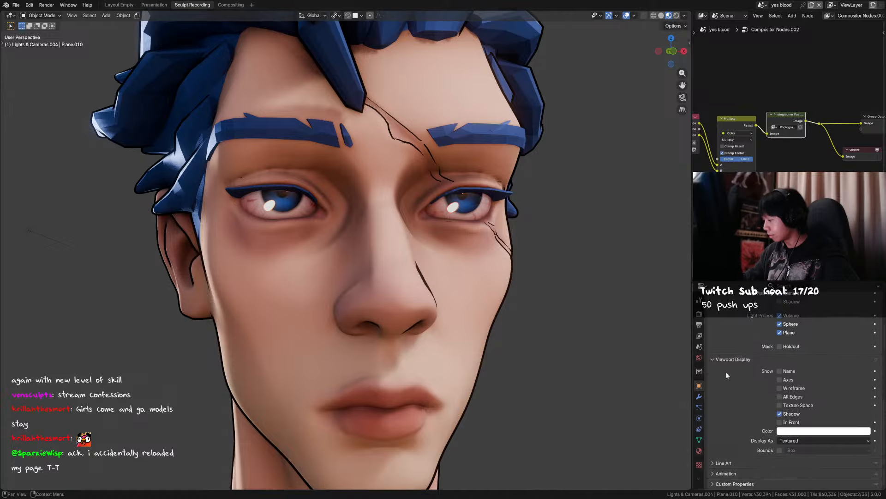
{"action": "middle_click_drag", "start_coordinate": [728, 381], "coordinate": [764, 436]}
{"action": "scroll", "coordinate": [758, 329], "scroll_direction": "up", "scroll_amount": 6}
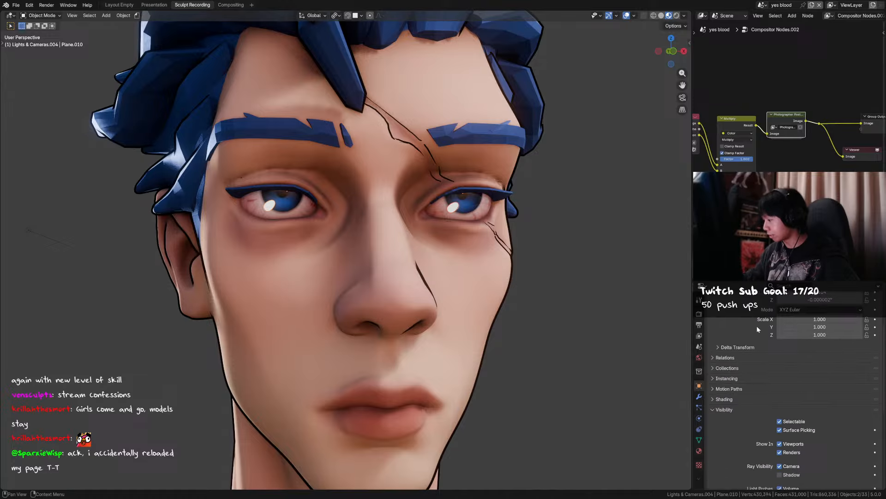
{"action": "left_click", "coordinate": [746, 397]}
{"action": "middle_click_drag", "start_coordinate": [745, 392], "coordinate": [742, 368]}
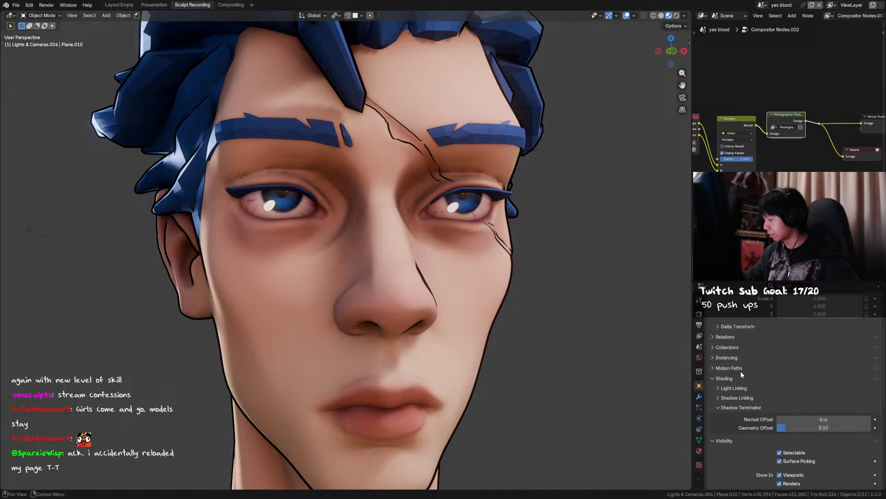
Set the render engine to Cycles.
{"action": "left_click", "coordinate": [699, 314]}
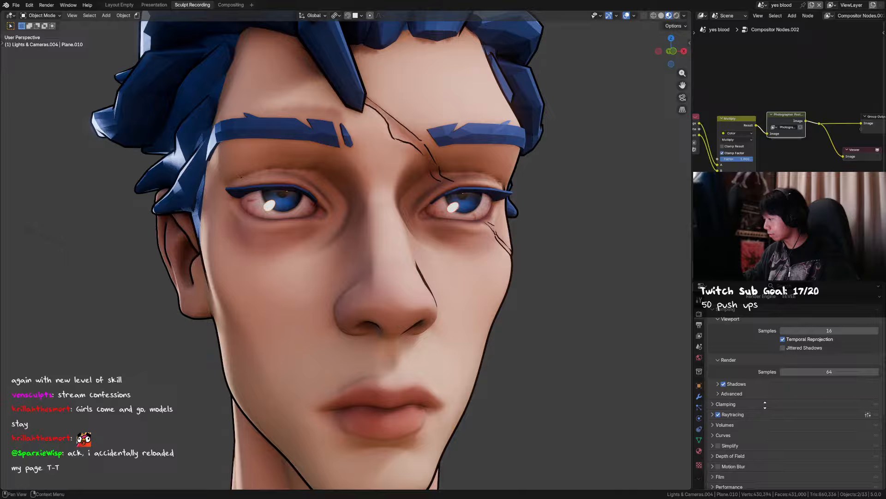
{"action": "left_click", "coordinate": [798, 298]}
{"action": "left_click", "coordinate": [798, 318]}
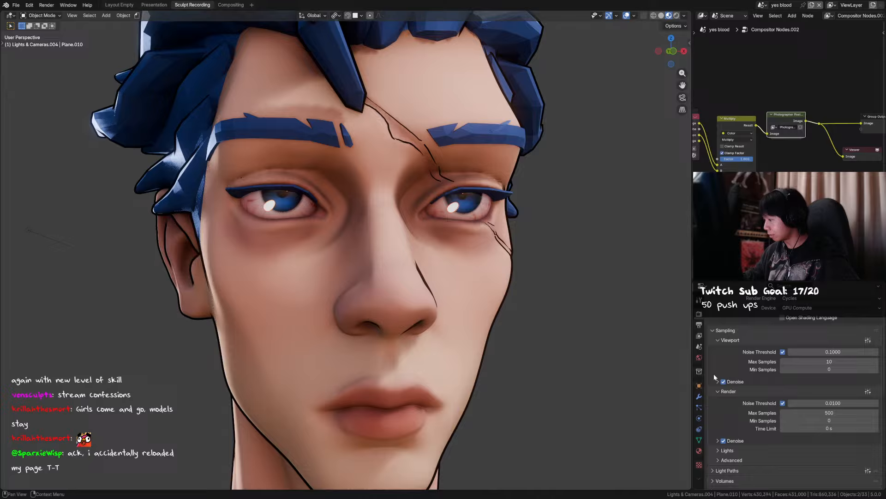
Turn off glossy and transmission ray visibility for both eye highlights.
{"action": "left_click", "coordinate": [699, 441]}
{"action": "left_click", "coordinate": [699, 418]}
{"action": "left_click", "coordinate": [699, 396]}
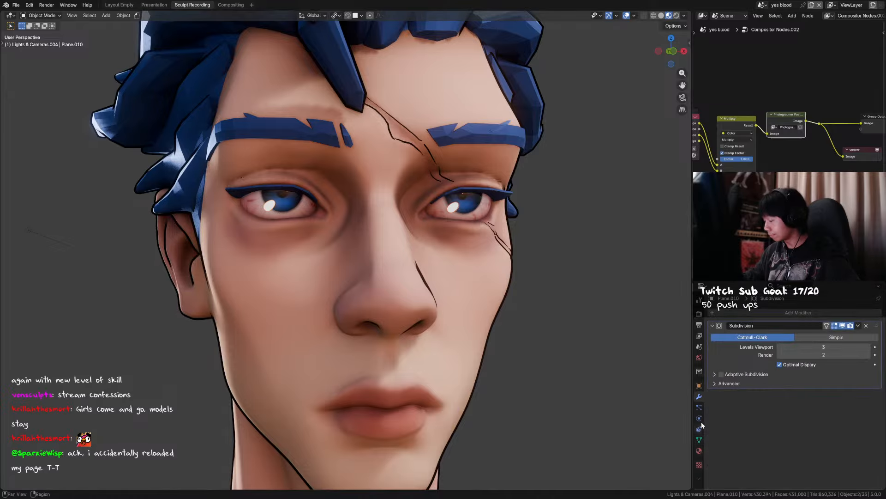
{"action": "left_click", "coordinate": [699, 385]}
{"action": "scroll", "coordinate": [766, 423], "scroll_direction": "down", "scroll_amount": 5}
{"action": "left_click", "coordinate": [756, 355]}
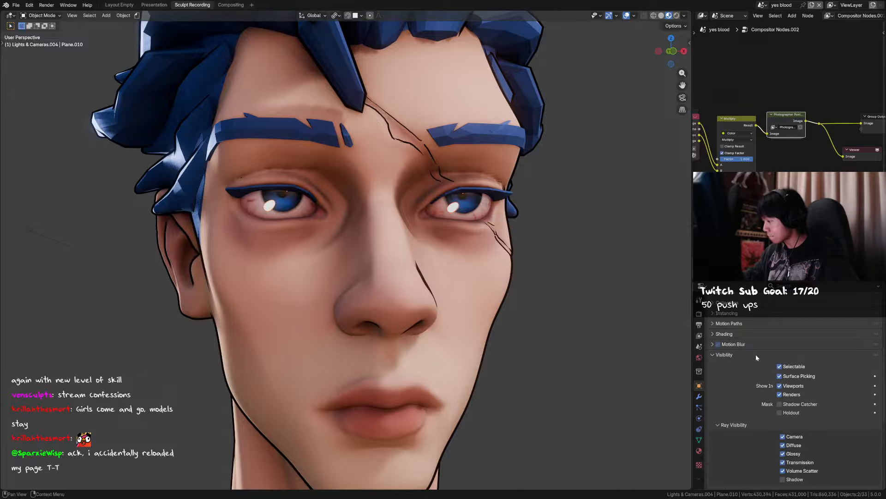
{"action": "scroll", "coordinate": [801, 429], "scroll_direction": "down", "scroll_amount": 5}
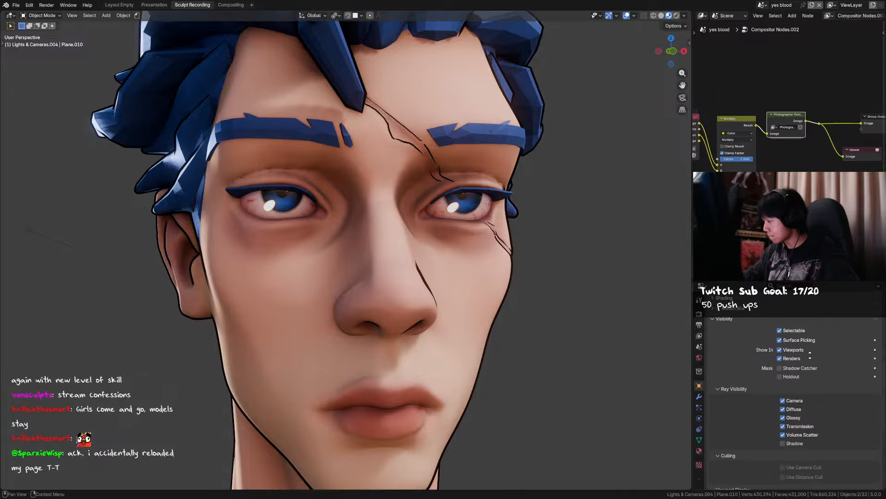
{"action": "scroll", "coordinate": [801, 425], "scroll_direction": "up", "scroll_amount": 1}
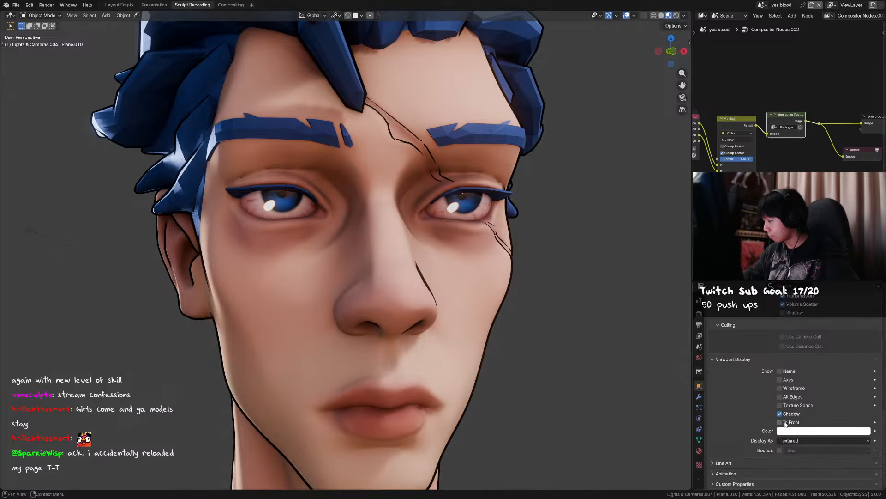
{"action": "scroll", "coordinate": [801, 343], "scroll_direction": "up", "scroll_amount": 2}
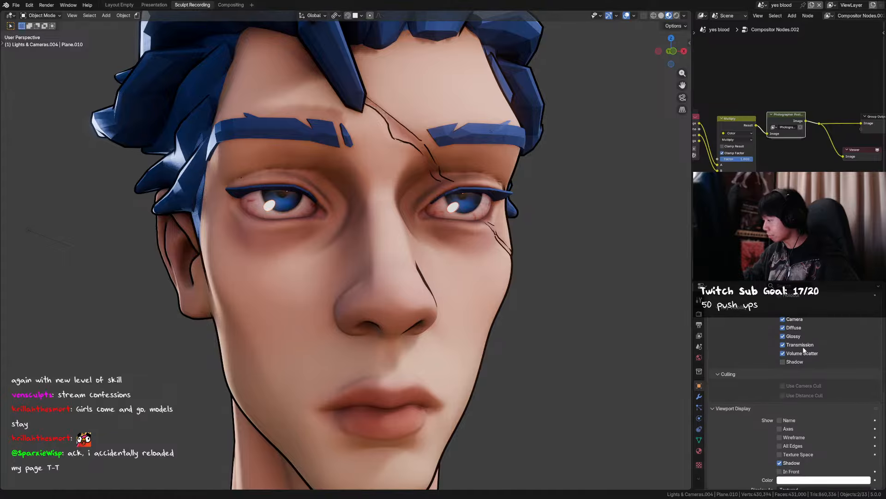
{"action": "left_click", "coordinate": [793, 337]}
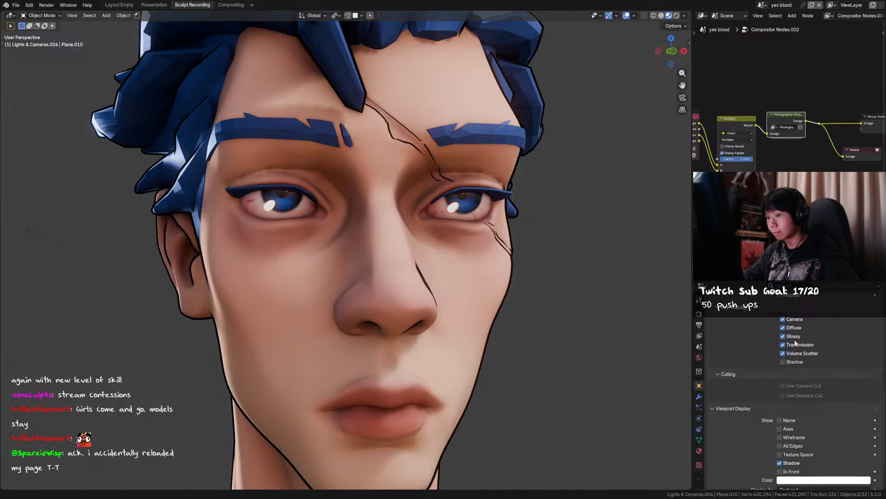
{"action": "left_click", "coordinate": [795, 345]}
Check the shading and ray visibility settings of each eye highlight individually.
{"action": "scroll", "coordinate": [356, 213], "scroll_direction": "up", "scroll_amount": 5}
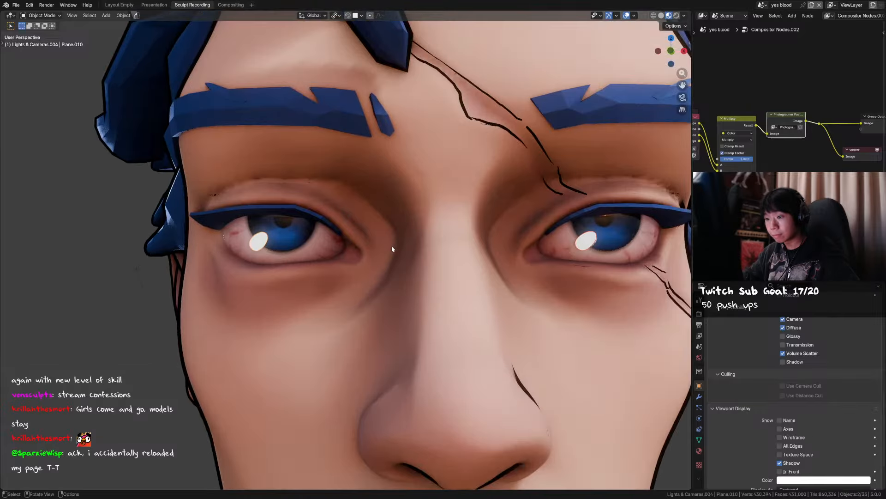
{"action": "scroll", "coordinate": [797, 447], "scroll_direction": "down", "scroll_amount": 3}
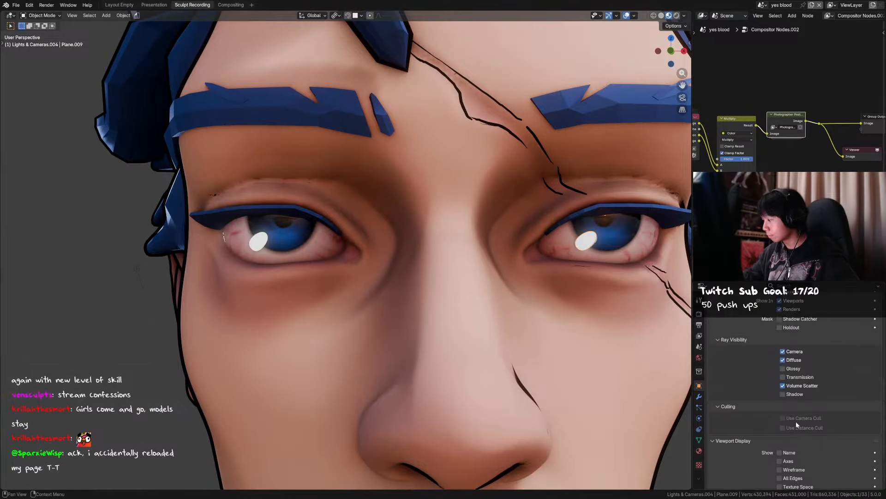
{"action": "scroll", "coordinate": [789, 328], "scroll_direction": "up", "scroll_amount": 15}
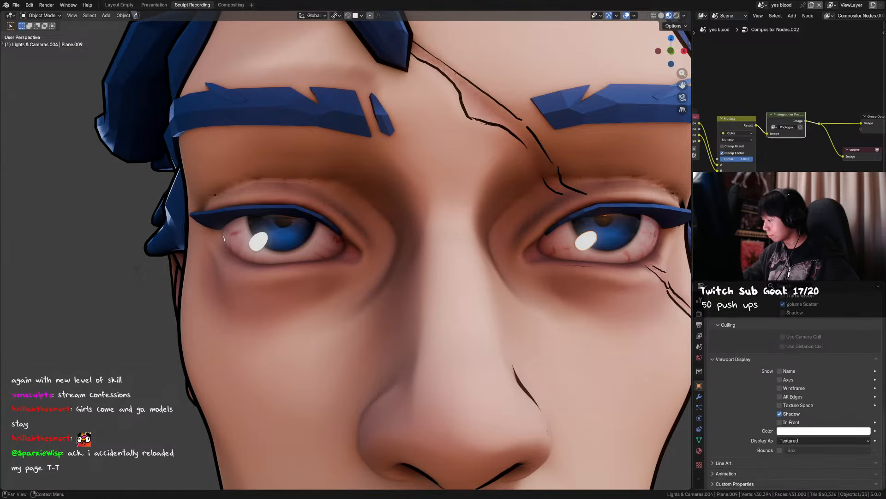
{"action": "left_click", "coordinate": [755, 376]}
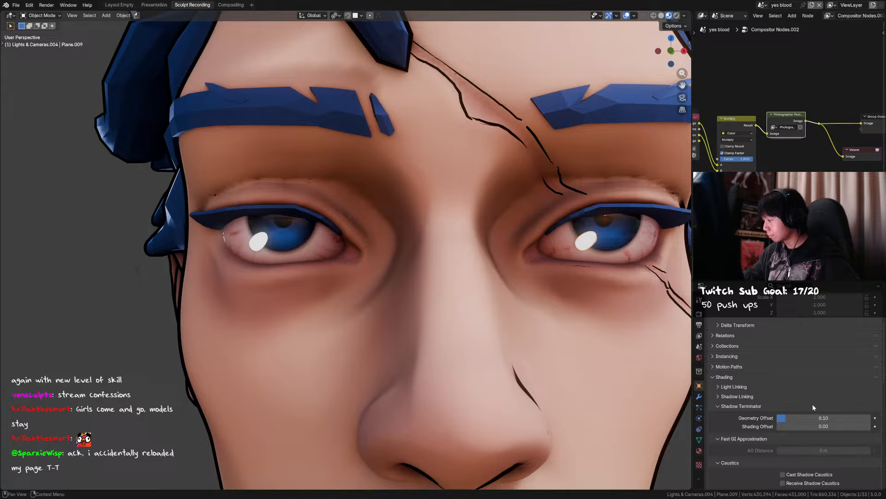
{"action": "left_click", "coordinate": [748, 376]}
{"action": "scroll", "coordinate": [738, 351], "scroll_direction": "down", "scroll_amount": 5}
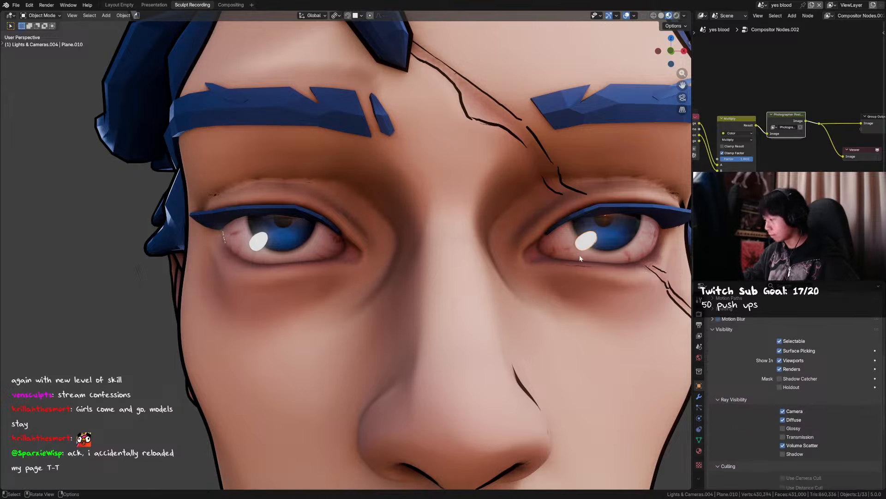
{"action": "left_click", "coordinate": [801, 446]}
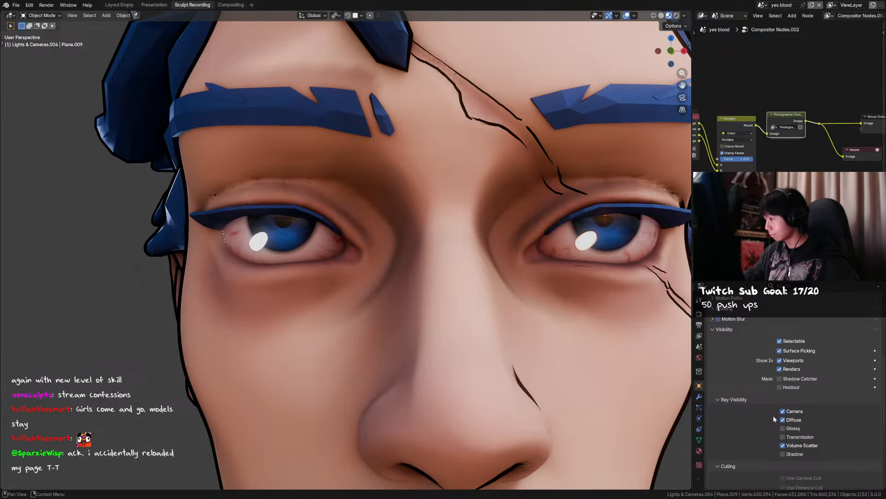
Inspect the whole head with its eye highlights from the front and from slightly different angles.
{"action": "scroll", "coordinate": [468, 300], "scroll_direction": "down", "scroll_amount": 8}
{"action": "left_click", "coordinate": [468, 300]}
{"action": "middle_click_drag", "start_coordinate": [468, 300], "coordinate": [413, 292]}
{"action": "scroll", "coordinate": [412, 292], "scroll_direction": "down", "scroll_amount": 3}
{"action": "scroll", "coordinate": [412, 292], "scroll_direction": "up", "scroll_amount": 1}
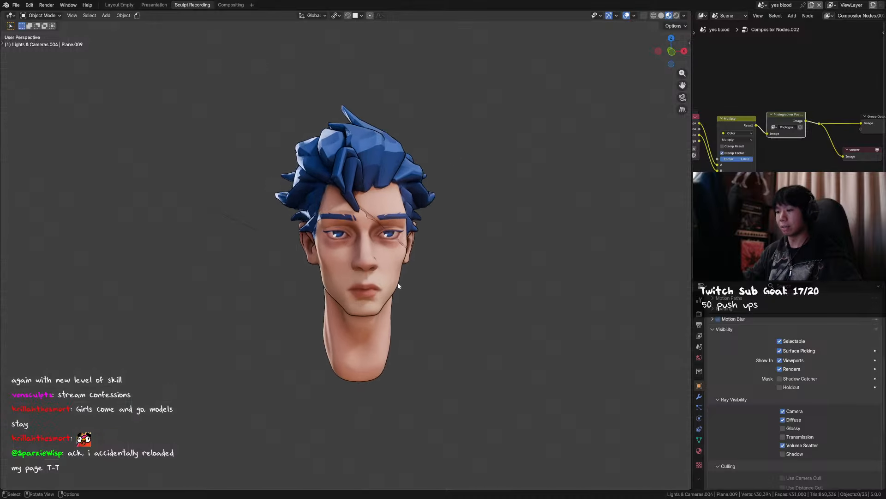
{"action": "key", "text": "KP_1"}
{"action": "mouse_move", "coordinate": [454, 273]}
{"action": "left_mouse_down"}
{"action": "mouse_move", "coordinate": [502, 276]}
{"action": "mouse_move", "coordinate": [453, 275]}
{"action": "left_mouse_up"}
{"action": "middle_click_drag", "start_coordinate": [453, 275], "coordinate": [465, 257]}
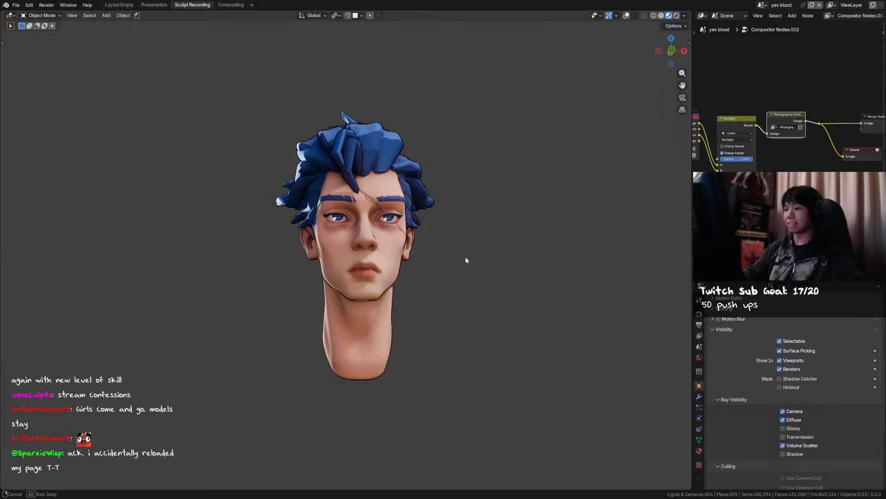
Set the head material's Mix factor between the Color and Color V2 attributes to 0.735 and save the file.
{"action": "left_click_drag", "start_coordinate": [465, 257], "coordinate": [455, 264]}
{"action": "key", "text": "KP_1"}
{"action": "left_click", "coordinate": [702, 286]}
{"action": "key", "text": "s"}
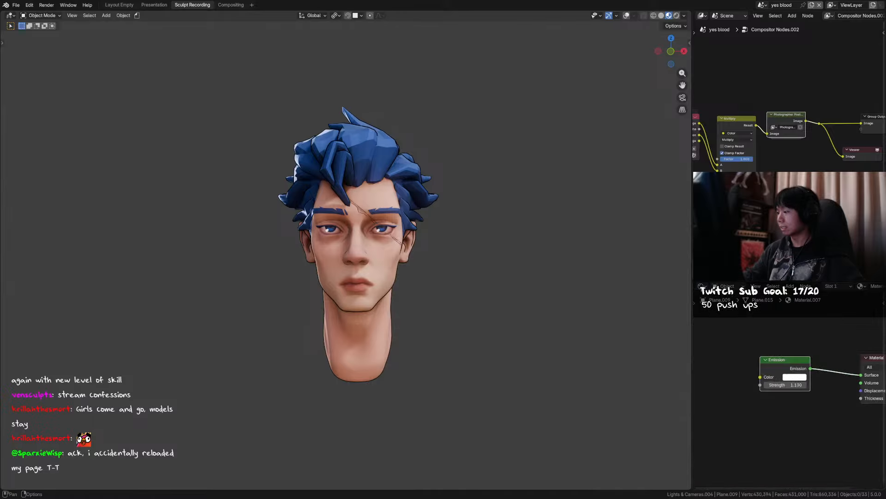
{"action": "left_click", "coordinate": [729, 285]}
{"action": "left_click", "coordinate": [386, 268]}
{"action": "middle_click_drag", "start_coordinate": [732, 411], "coordinate": [751, 376]}
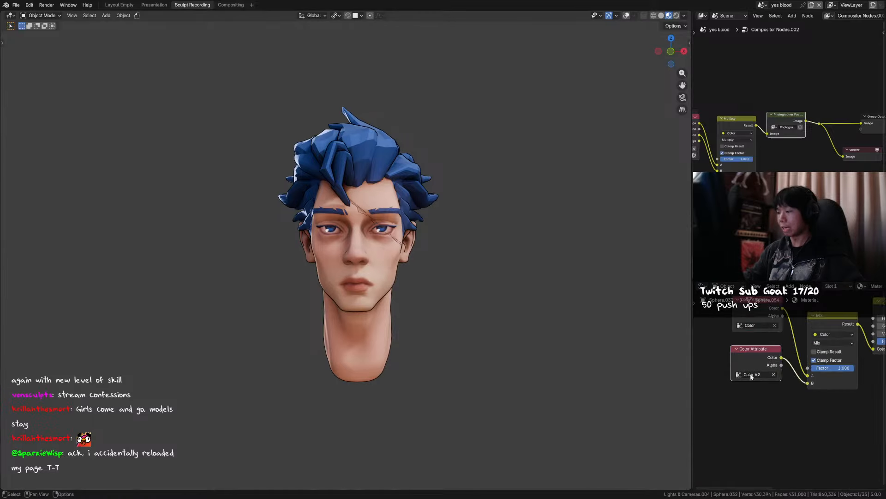
{"action": "left_click_drag", "start_coordinate": [843, 370], "coordinate": [816, 367]}
{"action": "key", "text": "ctrl+s"}
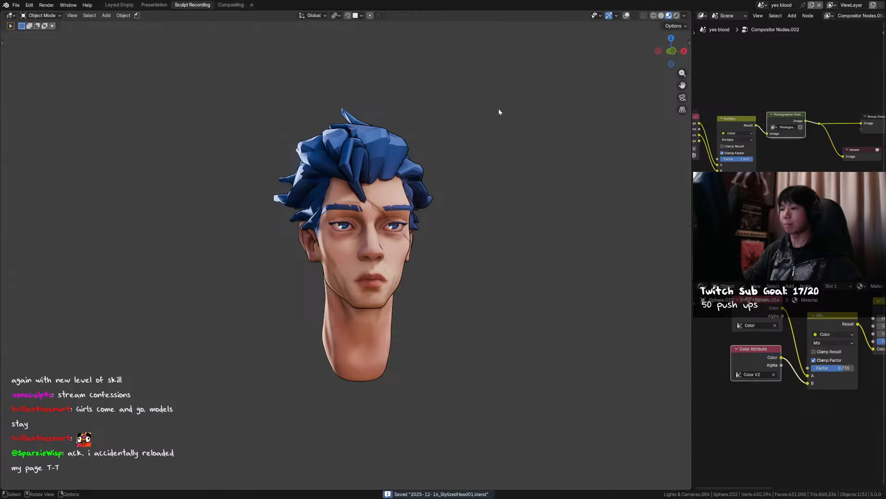
Review the whole head from the front and slightly different angles, and save the file.
{"action": "left_click_drag", "start_coordinate": [532, 429], "coordinate": [192, 76]}
{"action": "scroll", "coordinate": [253, 169], "scroll_direction": "up", "scroll_amount": 1}
{"action": "mouse_move", "coordinate": [354, 164]}
{"action": "middle_mouse_down", "text": "shift"}
{"action": "mouse_move", "coordinate": [364, 161]}
{"action": "mouse_move", "coordinate": [353, 161]}
{"action": "middle_mouse_up", "text": "shift"}
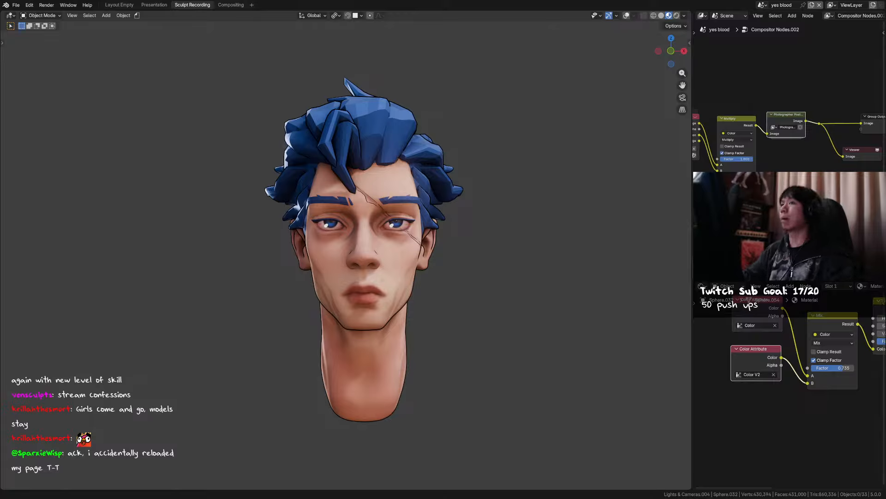
{"action": "mouse_move", "coordinate": [430, 296]}
{"action": "middle_mouse_down"}
{"action": "mouse_move", "coordinate": [438, 294]}
{"action": "mouse_move", "coordinate": [395, 298]}
{"action": "mouse_move", "coordinate": [443, 292]}
{"action": "mouse_move", "coordinate": [434, 293]}
{"action": "middle_mouse_up"}
{"action": "key", "text": "ctrl+s"}
Turn on viewport overlays, select both eye highlights and rescale them together.
{"action": "left_click", "coordinate": [520, 161]}
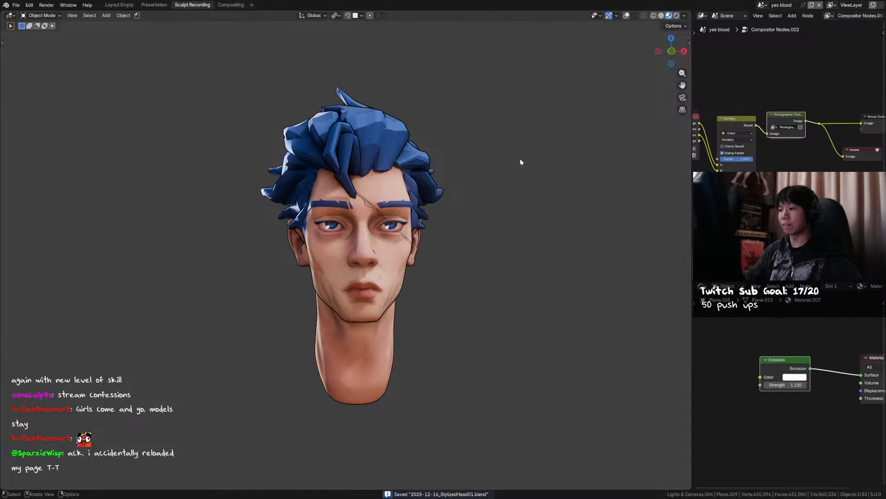
{"action": "left_click", "coordinate": [627, 16]}
{"action": "scroll", "coordinate": [442, 241], "scroll_direction": "up", "scroll_amount": 4}
{"action": "left_click", "coordinate": [302, 198], "text": "shift"}
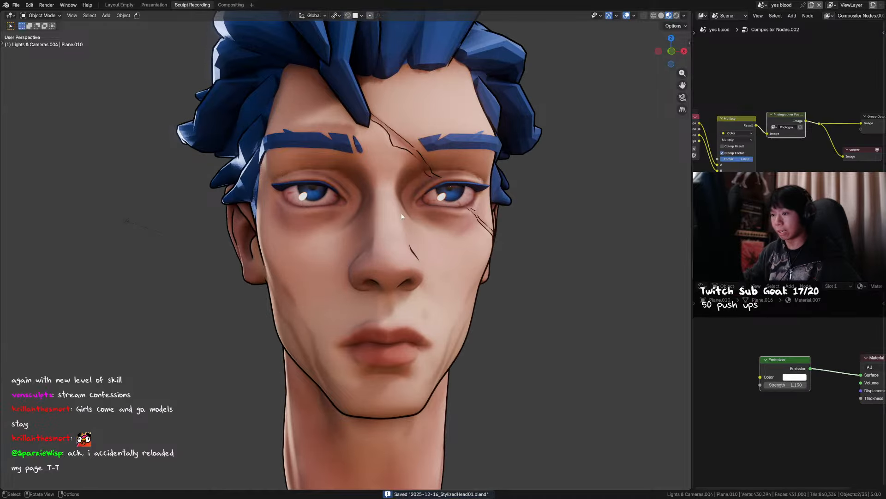
{"action": "key", "text": "s"}
{"action": "left_click", "coordinate": [430, 227]}
{"action": "middle_click_drag", "start_coordinate": [429, 226], "coordinate": [437, 222]}
Set the Pupil Size shape key of the eyes to -0.325 and save the file.
{"action": "left_click", "coordinate": [436, 205]}
{"action": "key", "text": "ctrl+s"}
{"action": "left_click", "coordinate": [702, 285]}
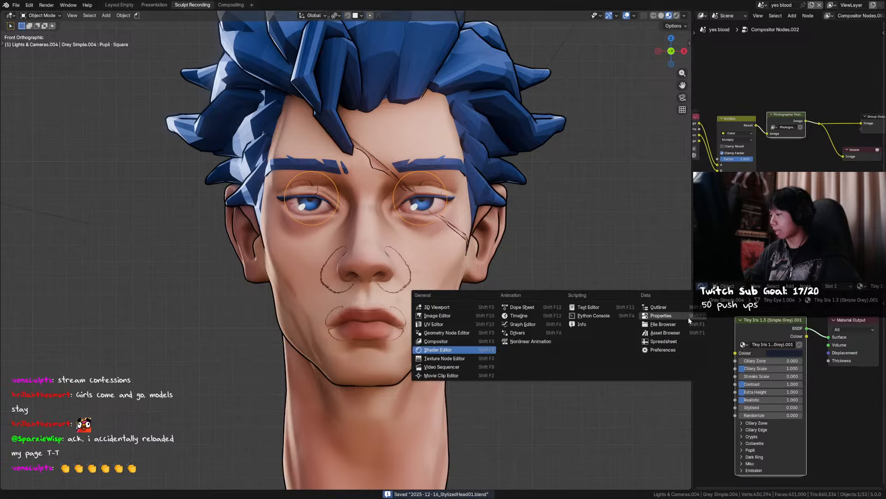
{"action": "left_click", "coordinate": [689, 318]}
{"action": "left_click", "coordinate": [699, 396]}
{"action": "left_click", "coordinate": [699, 440]}
{"action": "scroll", "coordinate": [754, 415], "scroll_direction": "down", "scroll_amount": 1}
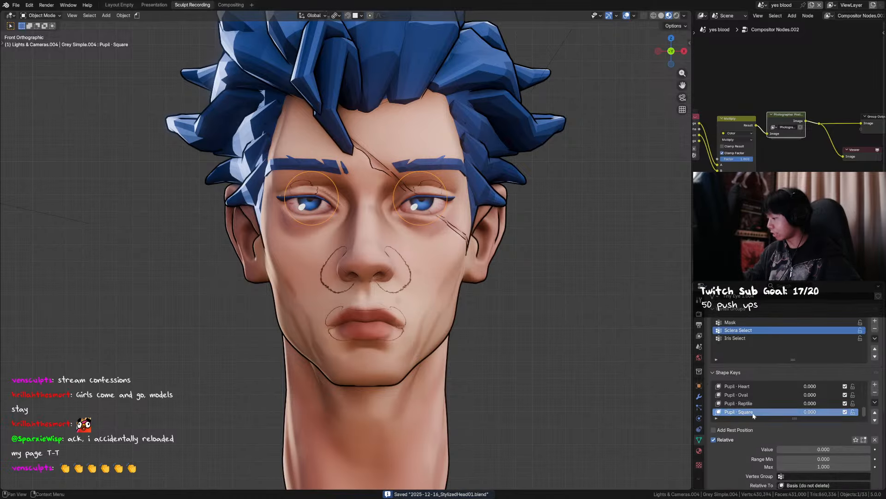
{"action": "scroll", "coordinate": [783, 388], "scroll_direction": "up", "scroll_amount": 4}
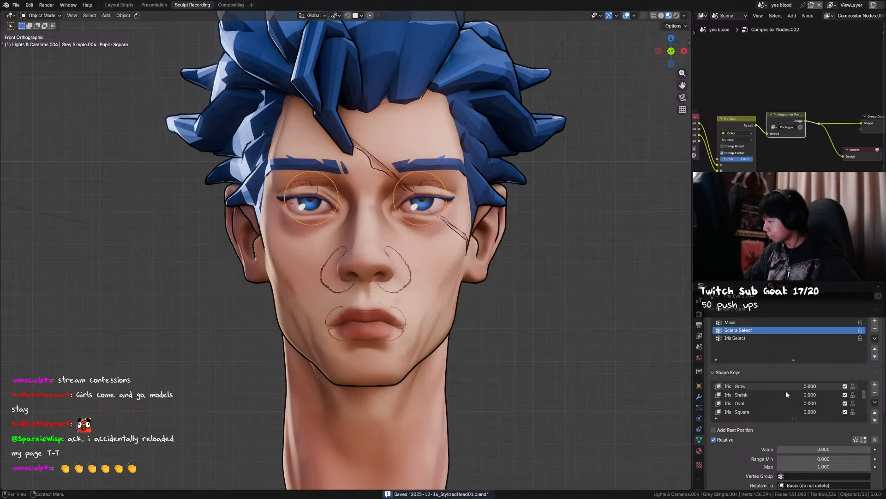
{"action": "scroll", "coordinate": [808, 404], "scroll_direction": "down", "scroll_amount": 1}
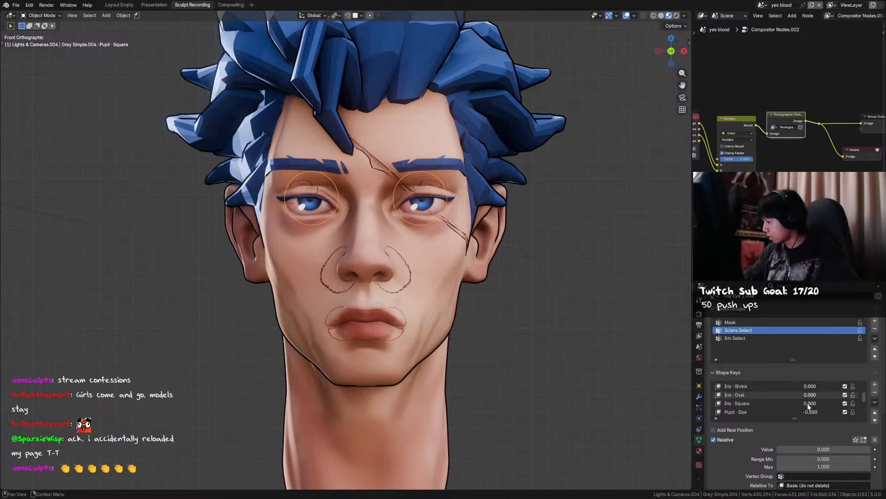
{"action": "left_click_drag", "start_coordinate": [810, 411], "coordinate": [831, 411]}
{"action": "middle_click_drag", "start_coordinate": [595, 369], "coordinate": [479, 333]}
{"action": "key", "text": "ctrl+s"}
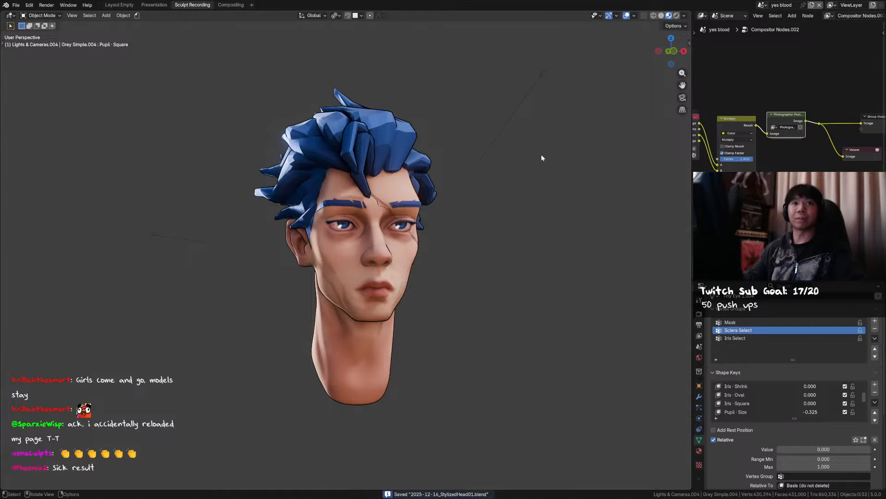
{"action": "middle_click_drag", "start_coordinate": [518, 157], "coordinate": [532, 155]}
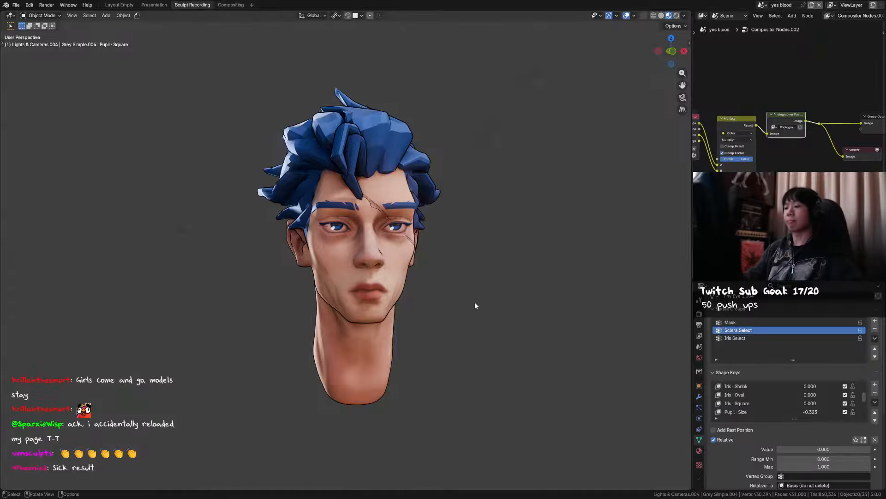
{"action": "middle_click_drag", "start_coordinate": [474, 302], "coordinate": [466, 296]}
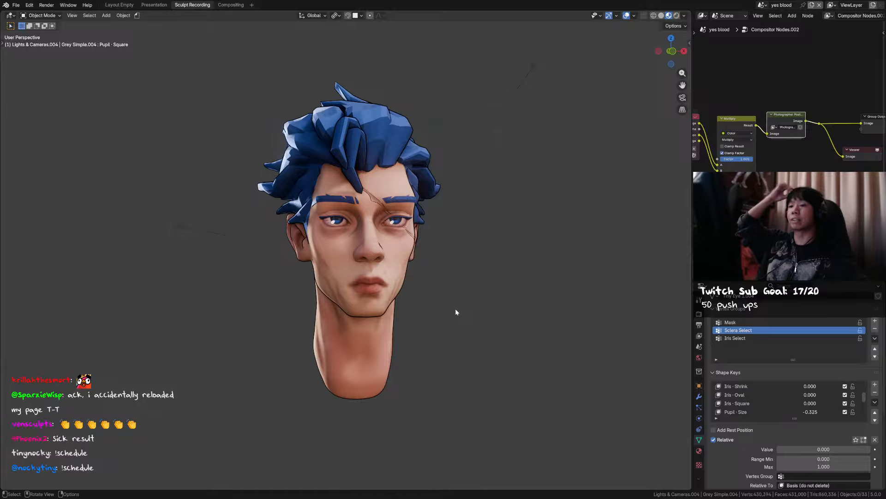
{"action": "middle_click_drag", "start_coordinate": [458, 272], "coordinate": [425, 277]}
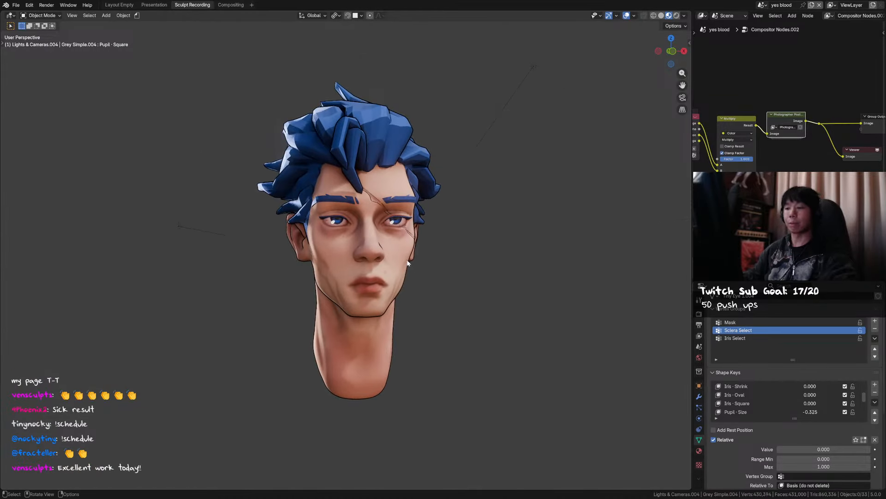